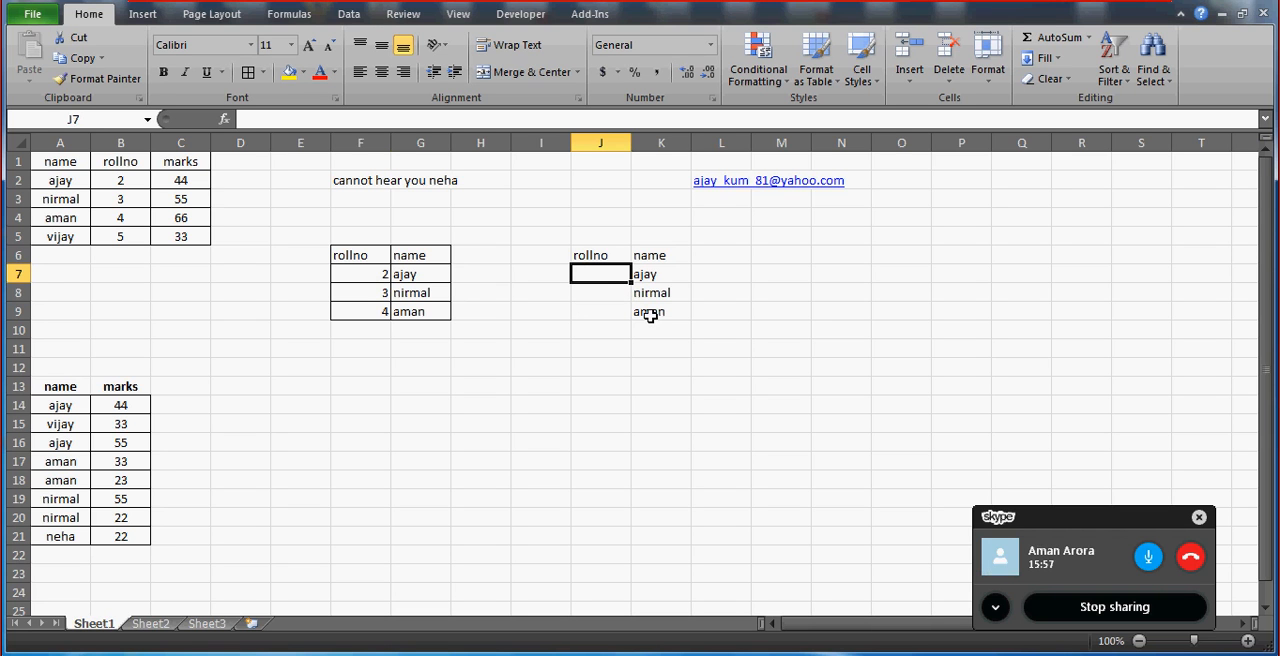
Write a VLOOKUP formula in J7 that looks up K7 in A1:B5, returning column 2 with match type 0.
{"action": "type", "text": "=vlookup"}
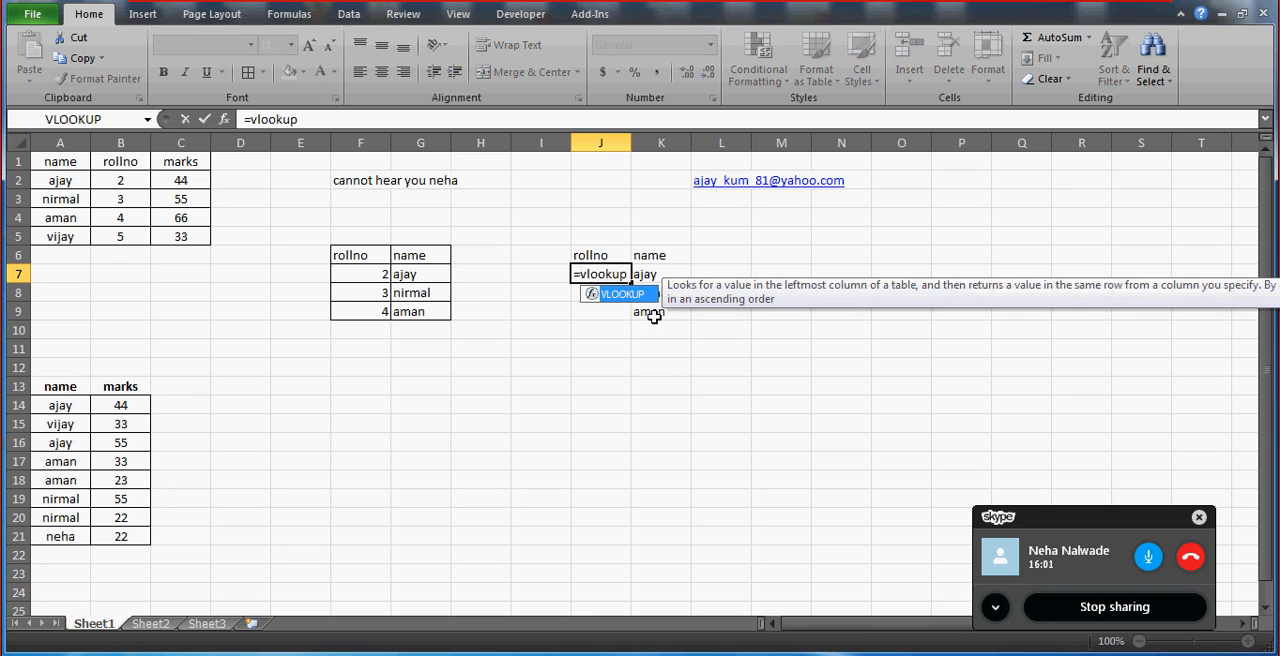
{"action": "type", "text": "("}
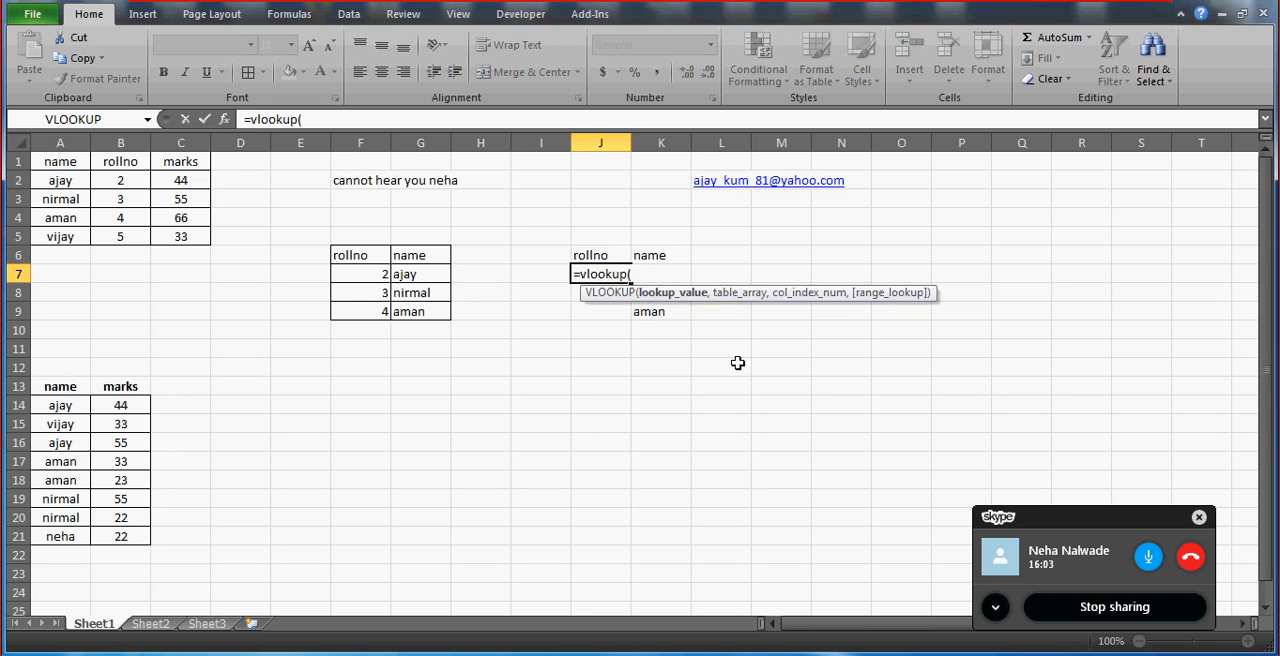
{"action": "key", "text": "Right"}
{"action": "type", "text": ","}
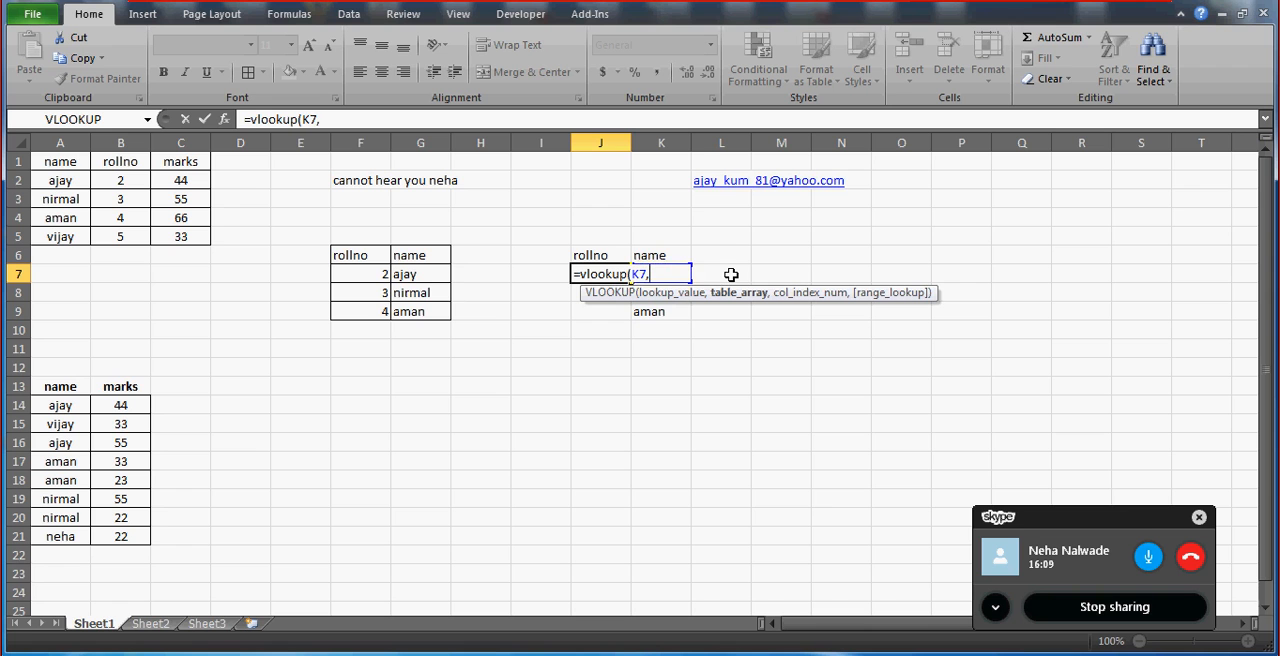
{"action": "left_click_drag", "start_coordinate": [60, 161], "coordinate": [120, 236]}
{"action": "type", "text": ","}
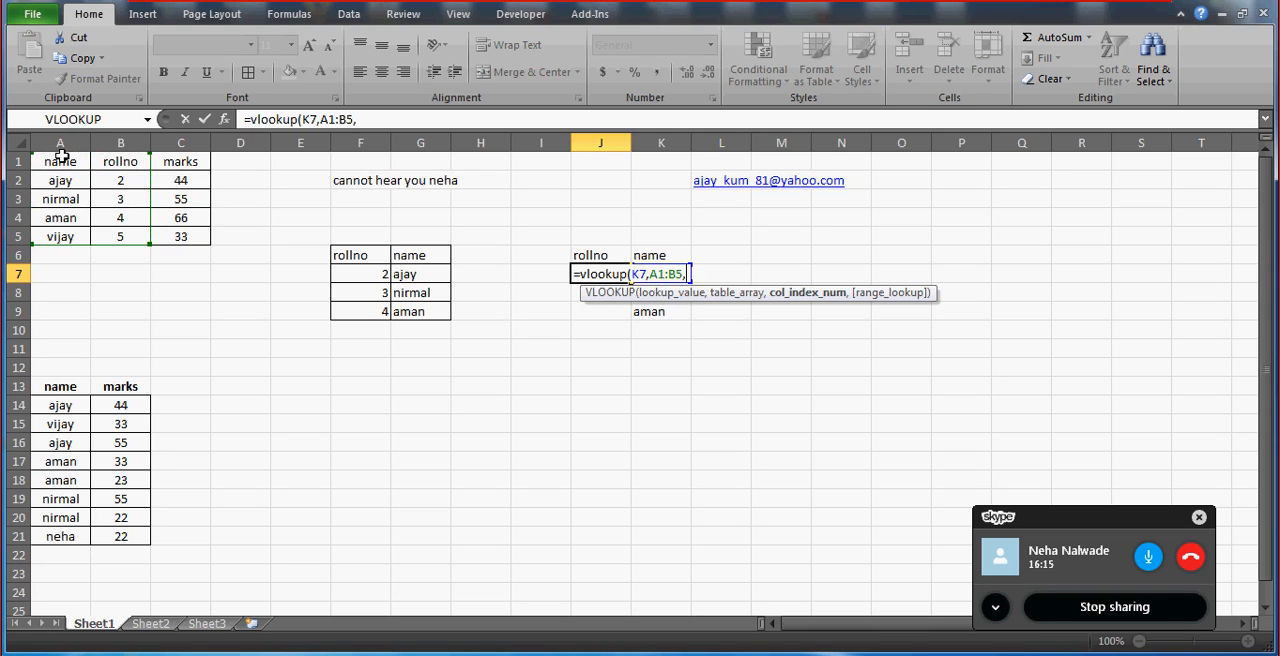
{"action": "type", "text": "2,"}
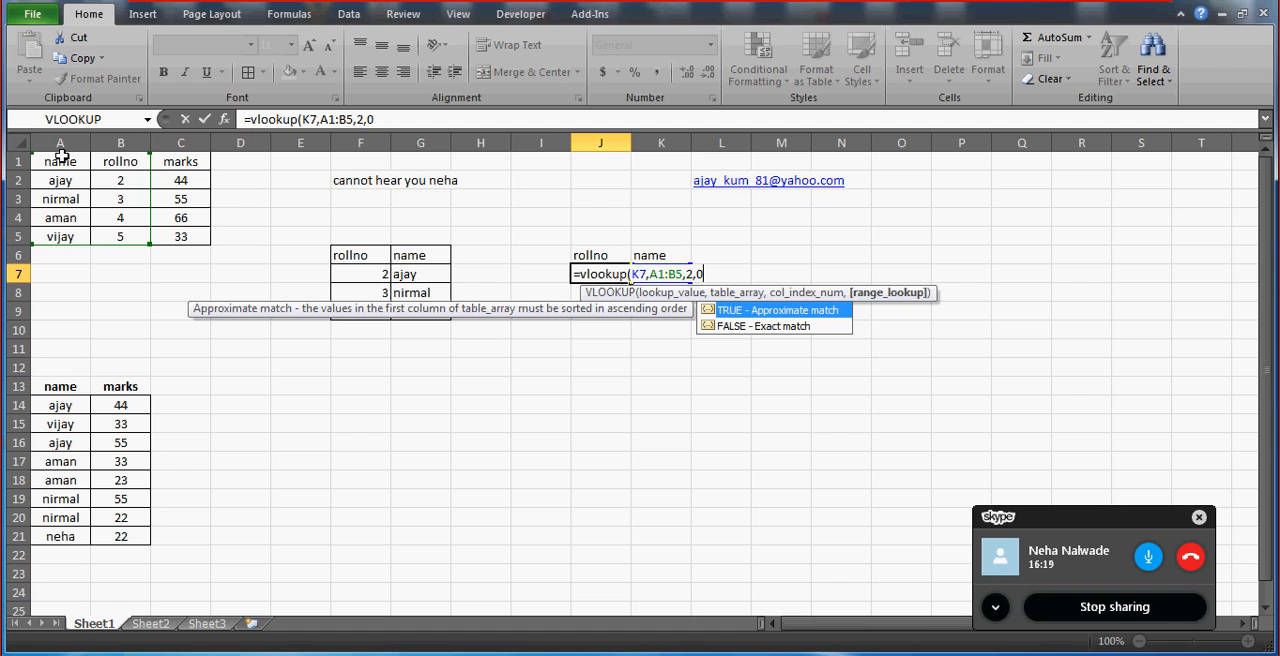
{"action": "type", "text": "0)"}
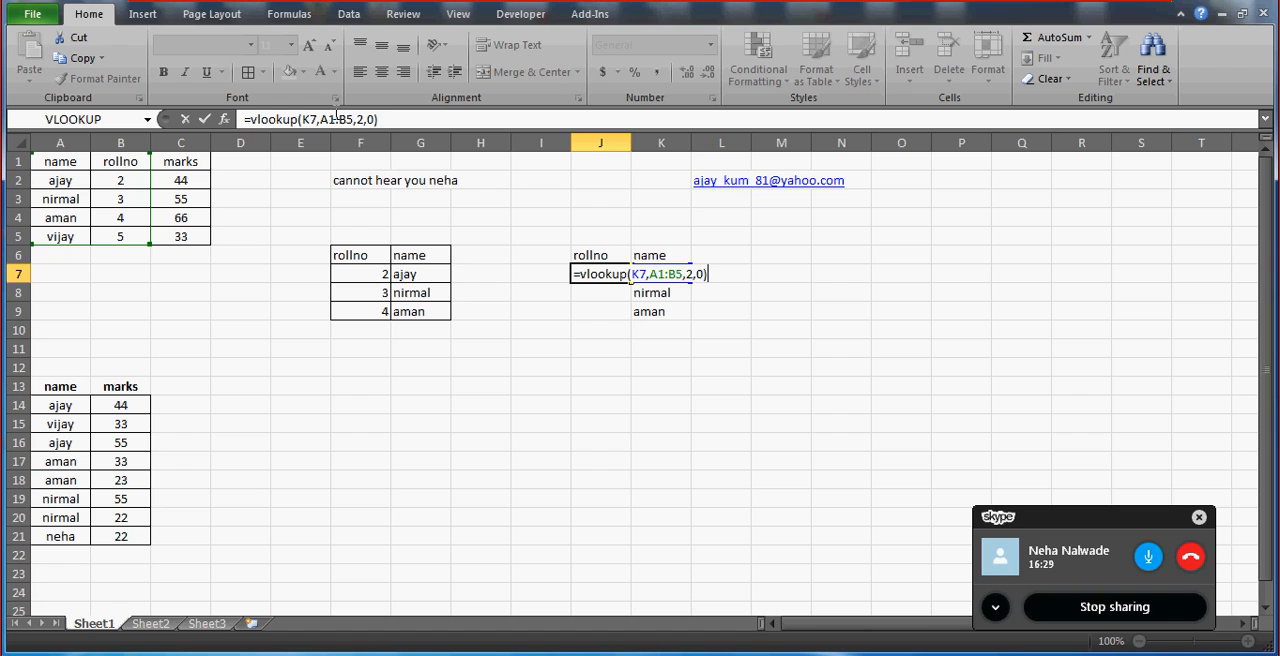
Make the table range in J7's VLOOKUP absolute as $A$1:$B$5 and commit the formula.
{"action": "left_click", "coordinate": [336, 118]}
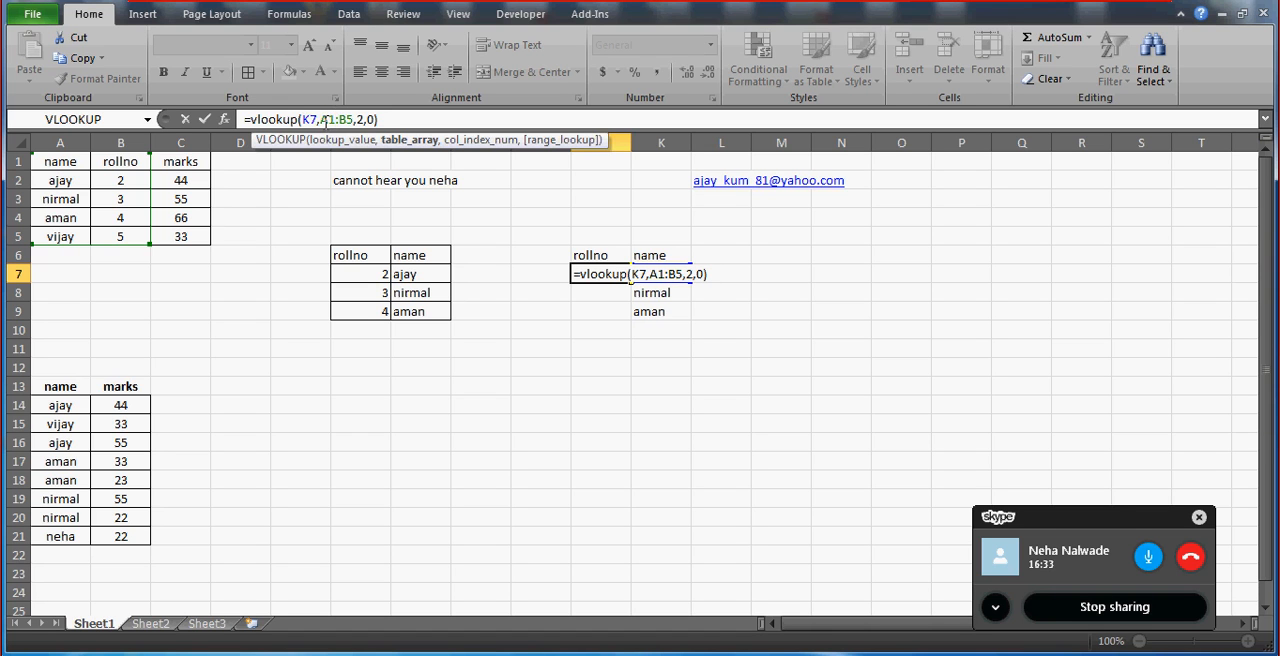
{"action": "key", "text": "F4"}
{"action": "left_click", "coordinate": [353, 119]}
{"action": "key", "text": "F4"}
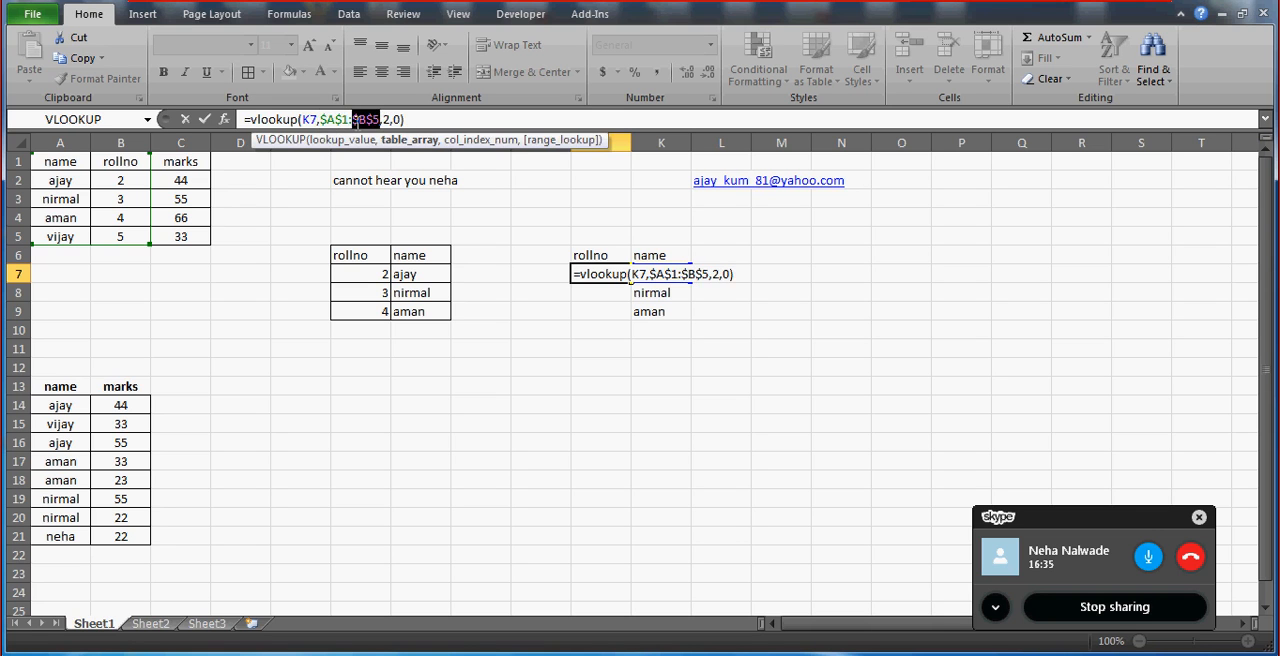
{"action": "key", "text": "Return"}
{"action": "key", "text": "Return"}
Fill the VLOOKUP formula from J7 down through J9.
{"action": "key", "text": "shift+Up"}
{"action": "key", "text": "shift+Up"}
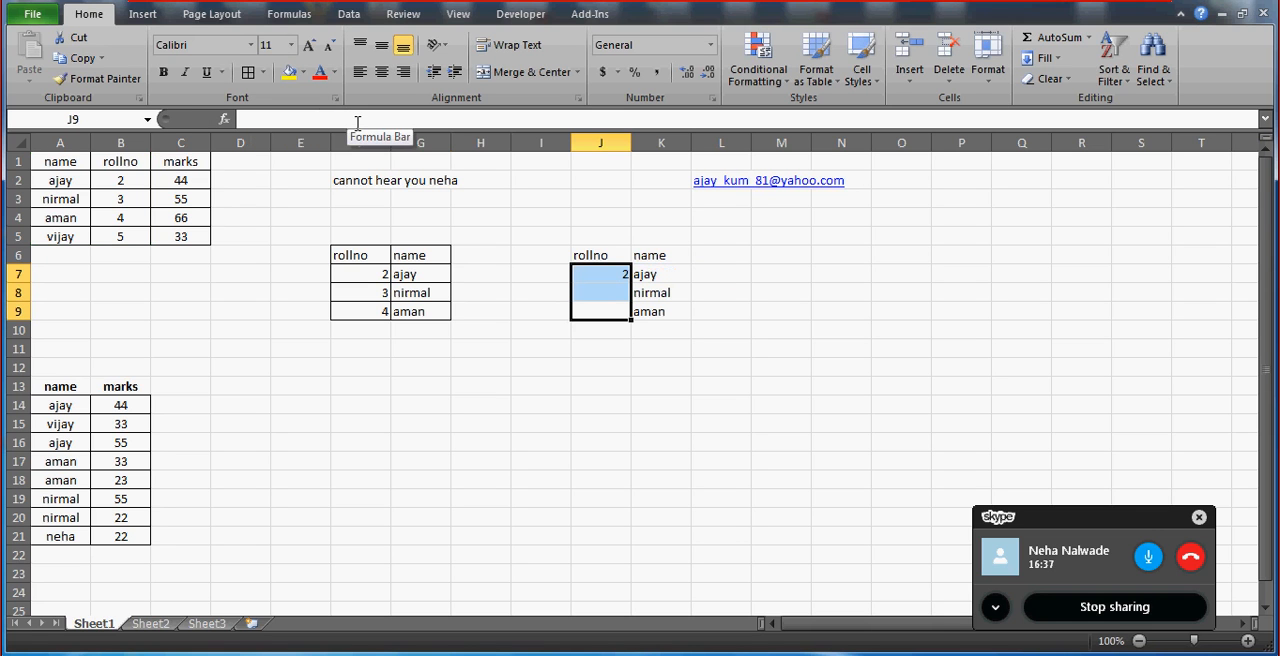
{"action": "key", "text": "ctrl+d"}
Label the bordered rollno and name table with "index" in cell F4.
{"action": "key", "text": "Up"}
{"action": "key", "text": "Up"}
{"action": "key", "text": "Left"}
{"action": "key", "text": "Left"}
{"action": "key", "text": "Left"}
{"action": "key", "text": "Left"}
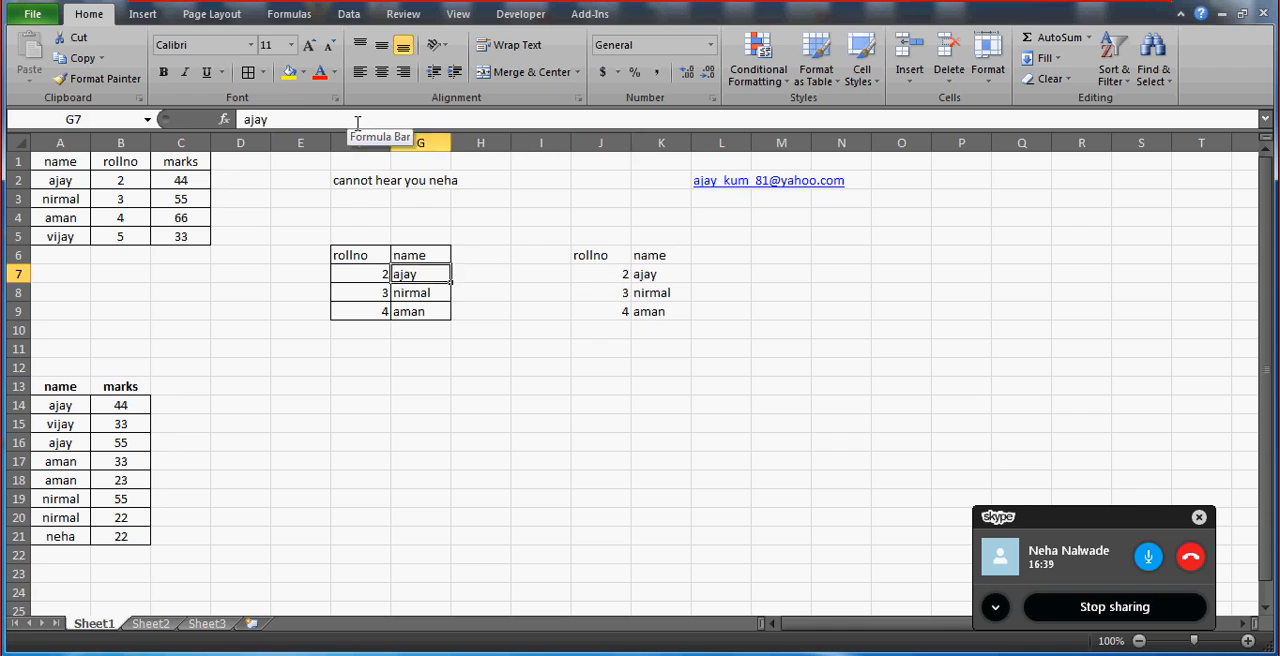
{"action": "key", "text": "Up"}
{"action": "key", "text": "Up"}
Label the second rollno and name table with "vlookup" in cell J4.
{"action": "key", "text": "Up"}
{"action": "type", "text": "index"}
{"action": "key", "text": "Return"}
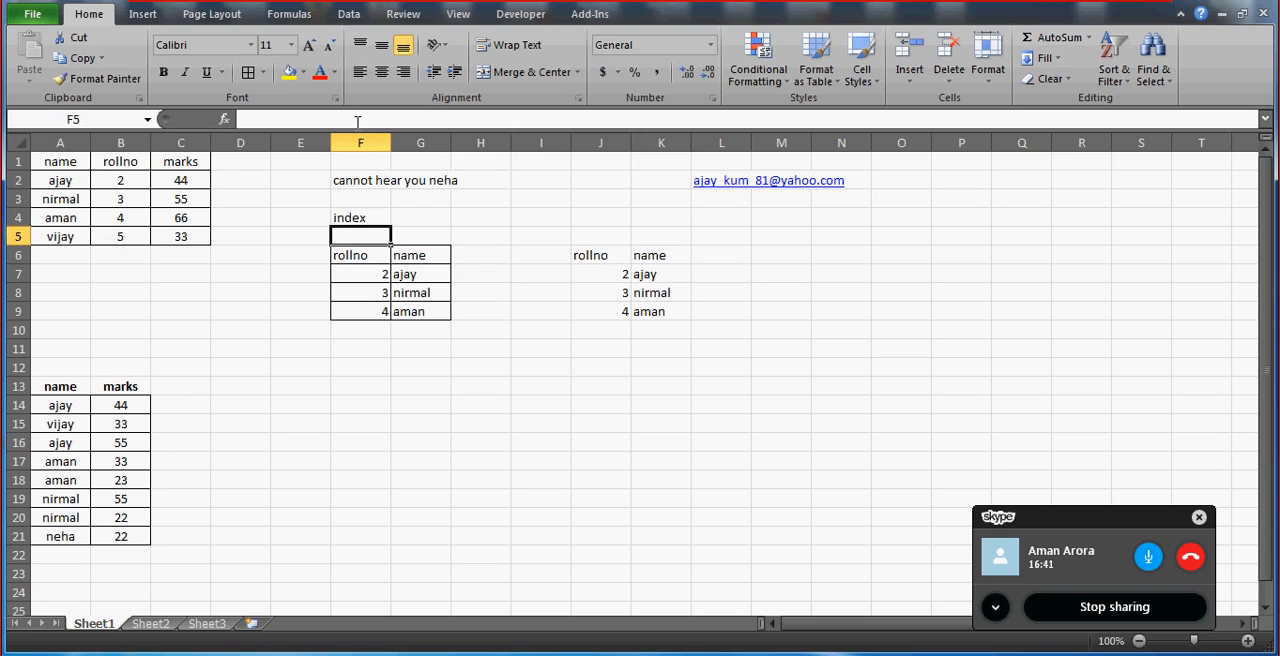
{"action": "key", "text": "Up"}
{"action": "key", "text": "Right"}
{"action": "key", "text": "Right"}
{"action": "key", "text": "Right"}
{"action": "key", "text": "Right"}
{"action": "key", "text": "Right"}
{"action": "key", "text": "Left"}
{"action": "type", "text": "vlookup"}
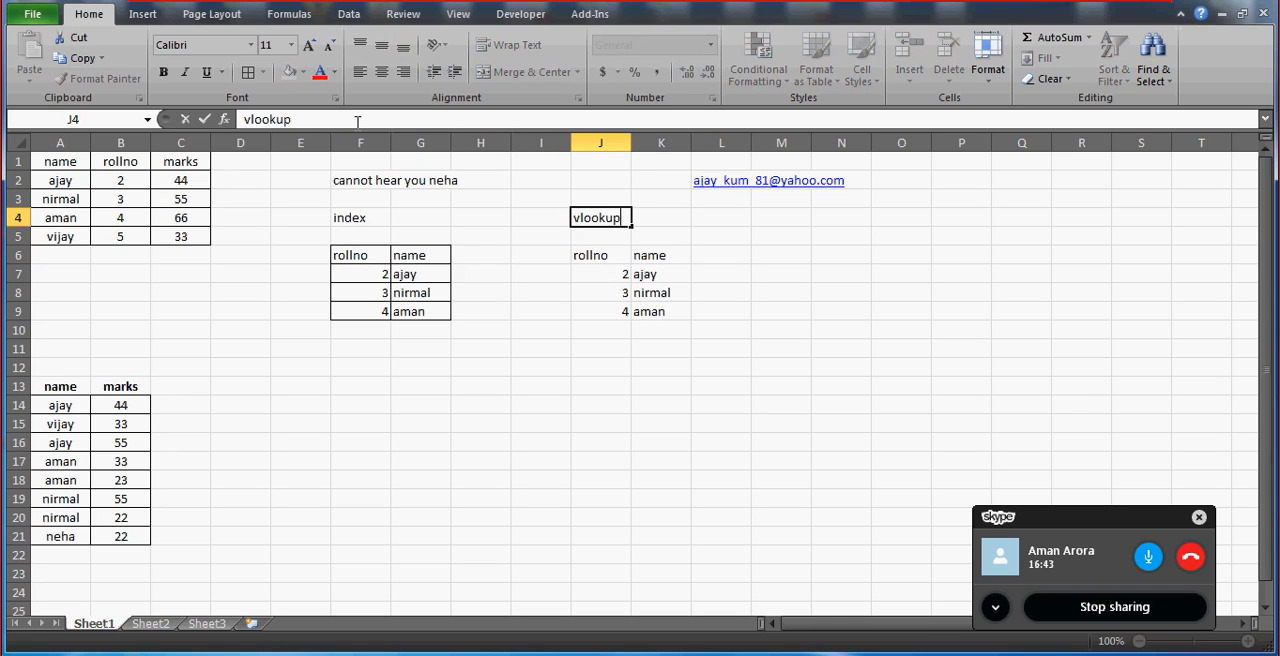
{"action": "key", "text": "Return"}
Center the contents of the index table horizontally across F6:H9.
{"action": "key", "text": "Left"}
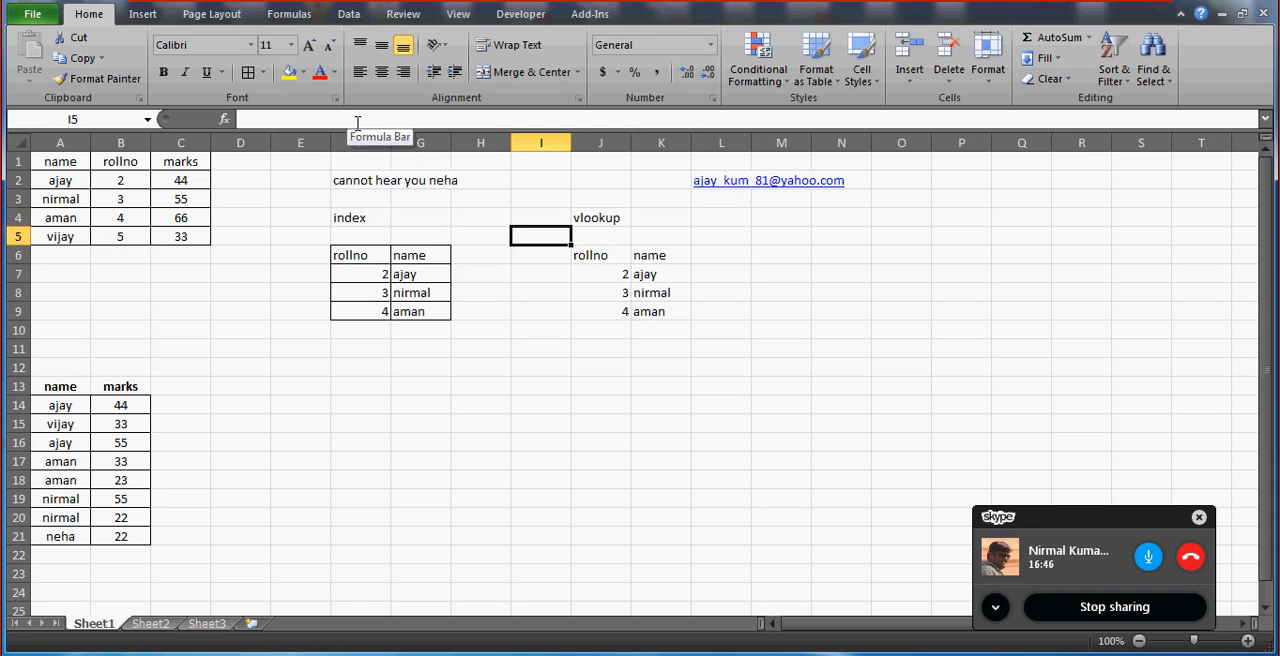
{"action": "key", "text": "Left"}
{"action": "key", "text": "Up"}
{"action": "key", "text": "Left"}
{"action": "key", "text": "Left"}
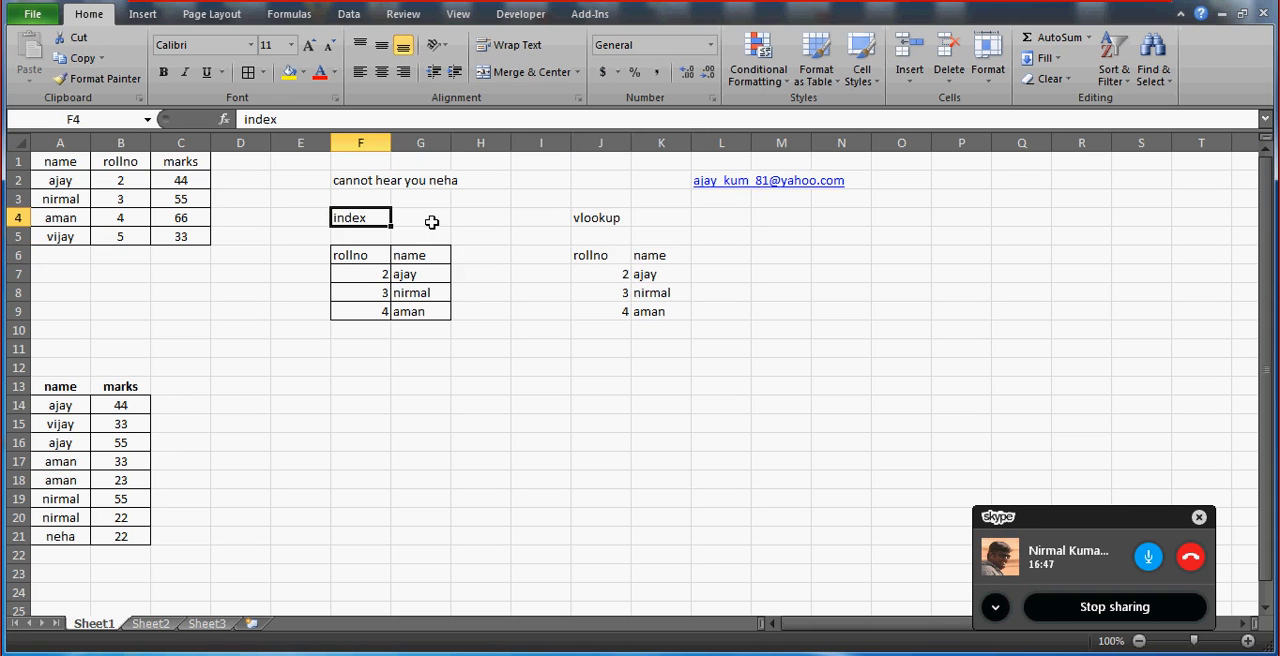
{"action": "left_click", "coordinate": [360, 254]}
{"action": "key", "text": "shift+Right"}
{"action": "key", "text": "shift+Right"}
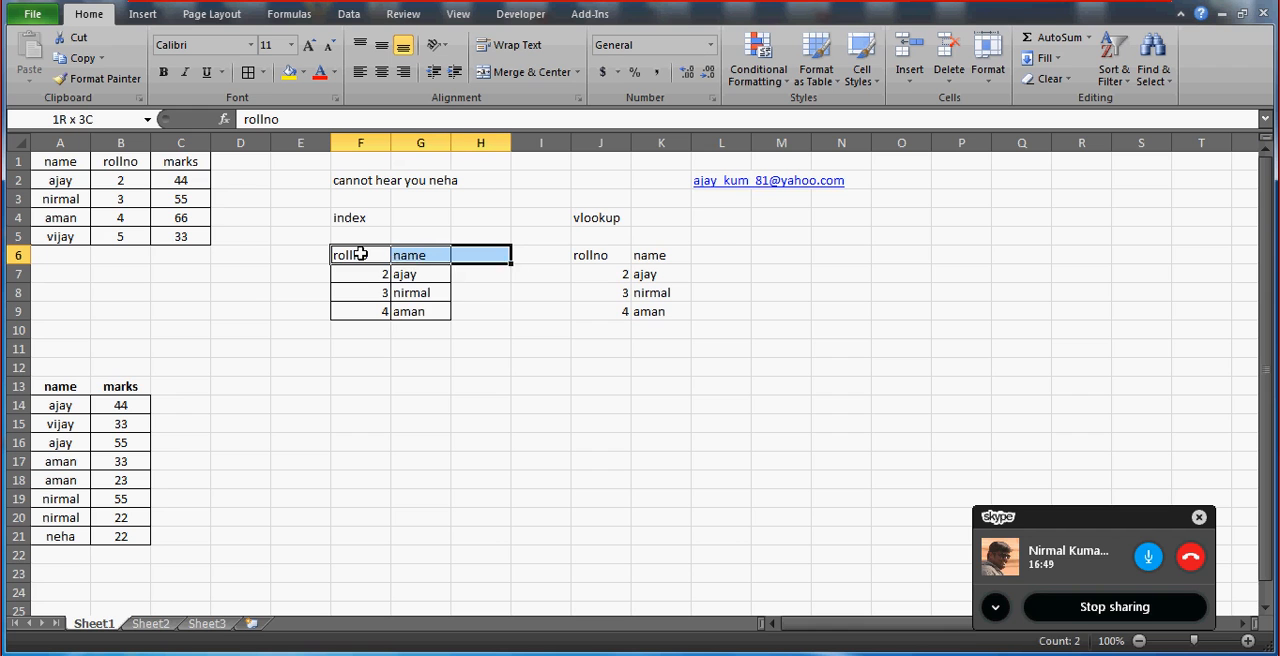
{"action": "key", "text": "shift+Down"}
{"action": "key", "text": "shift+Down"}
{"action": "key", "text": "shift+Down"}
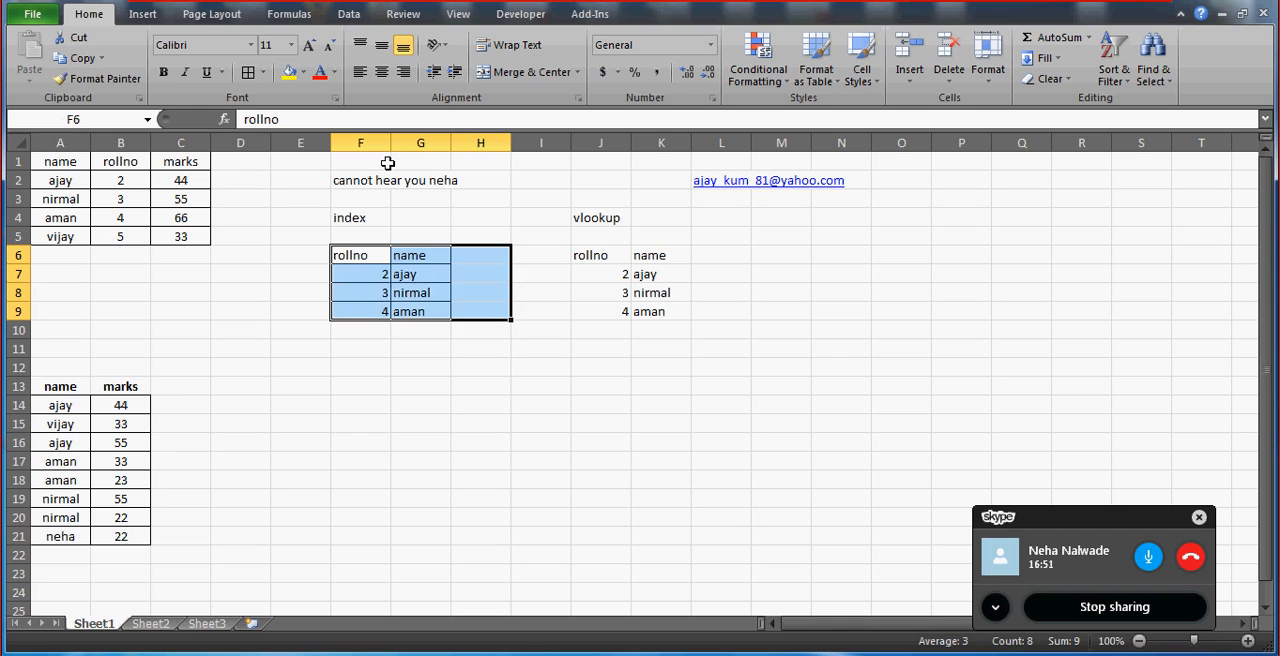
{"action": "left_click", "coordinate": [381, 72]}
Center the contents of the vlookup table horizontally in J6:K9.
{"action": "left_click", "coordinate": [565, 255]}
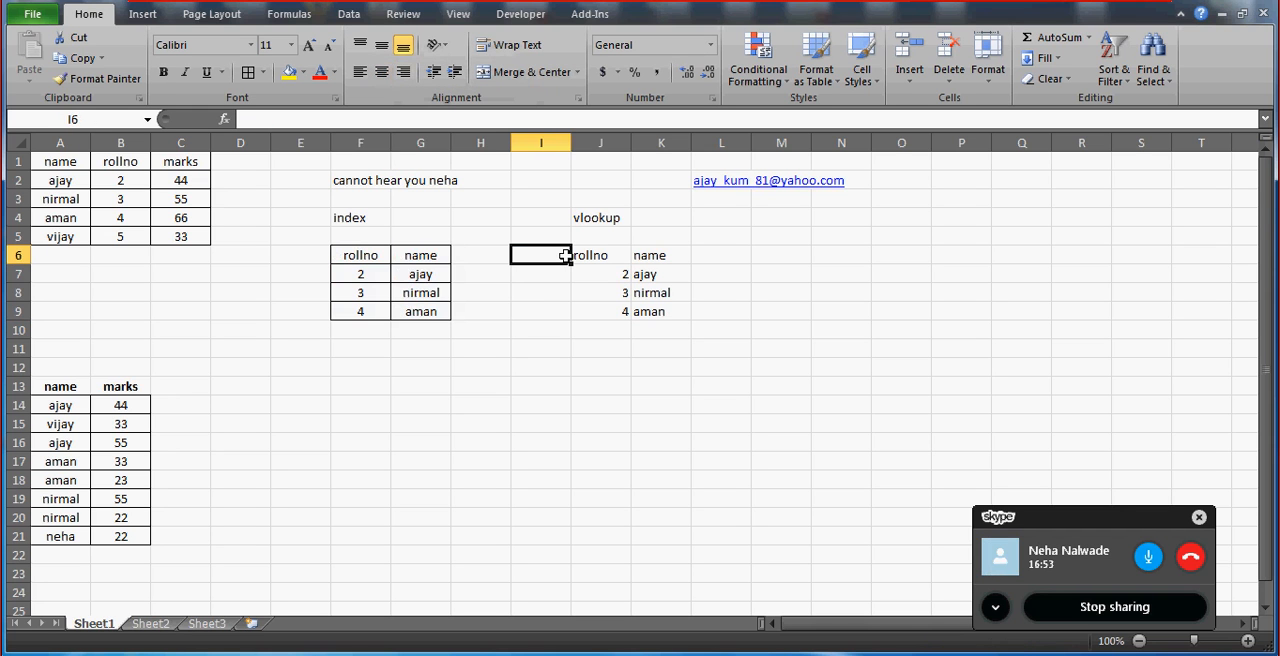
{"action": "key", "text": "Right"}
{"action": "key", "text": "shift+Right"}
{"action": "key", "text": "shift+Down"}
{"action": "key", "text": "shift+Down"}
{"action": "key", "text": "shift+Down"}
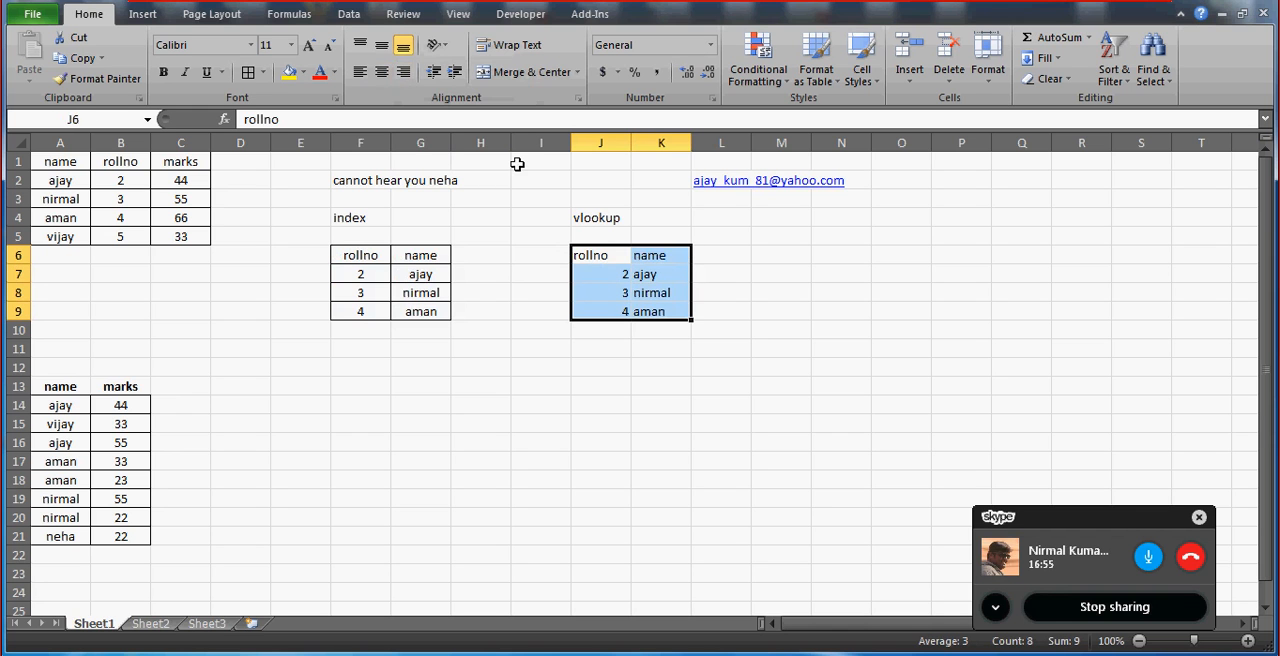
{"action": "left_click", "coordinate": [381, 72]}
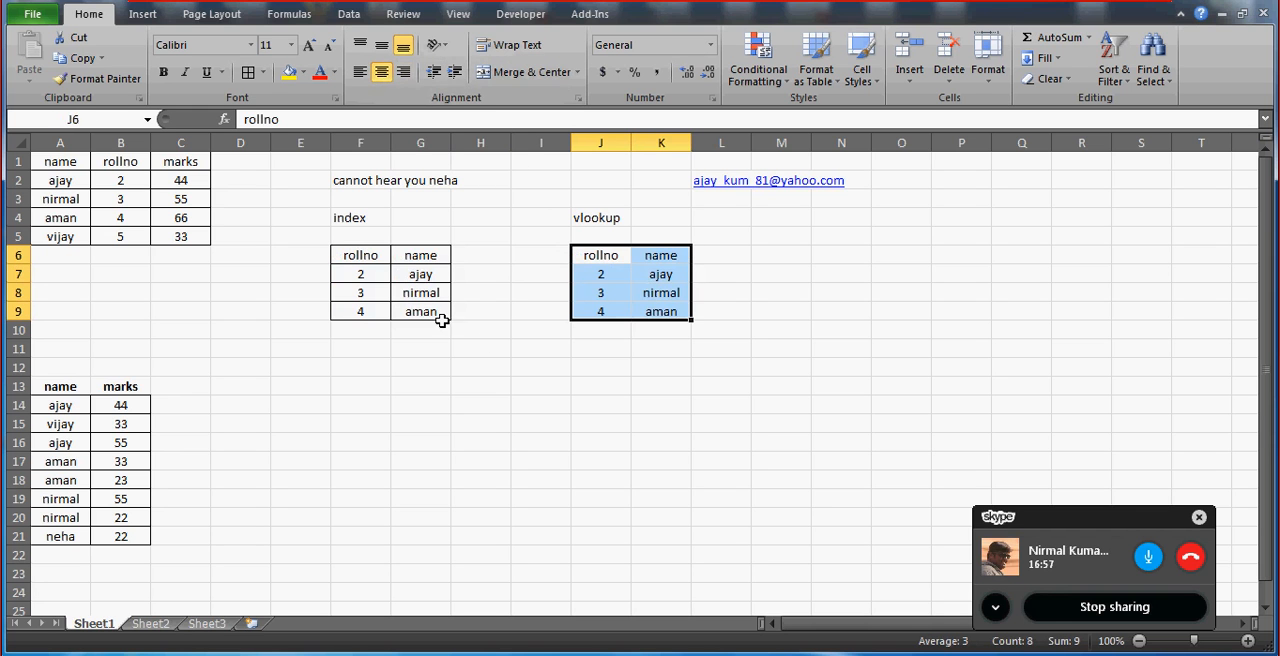
{"action": "left_click", "coordinate": [453, 330]}
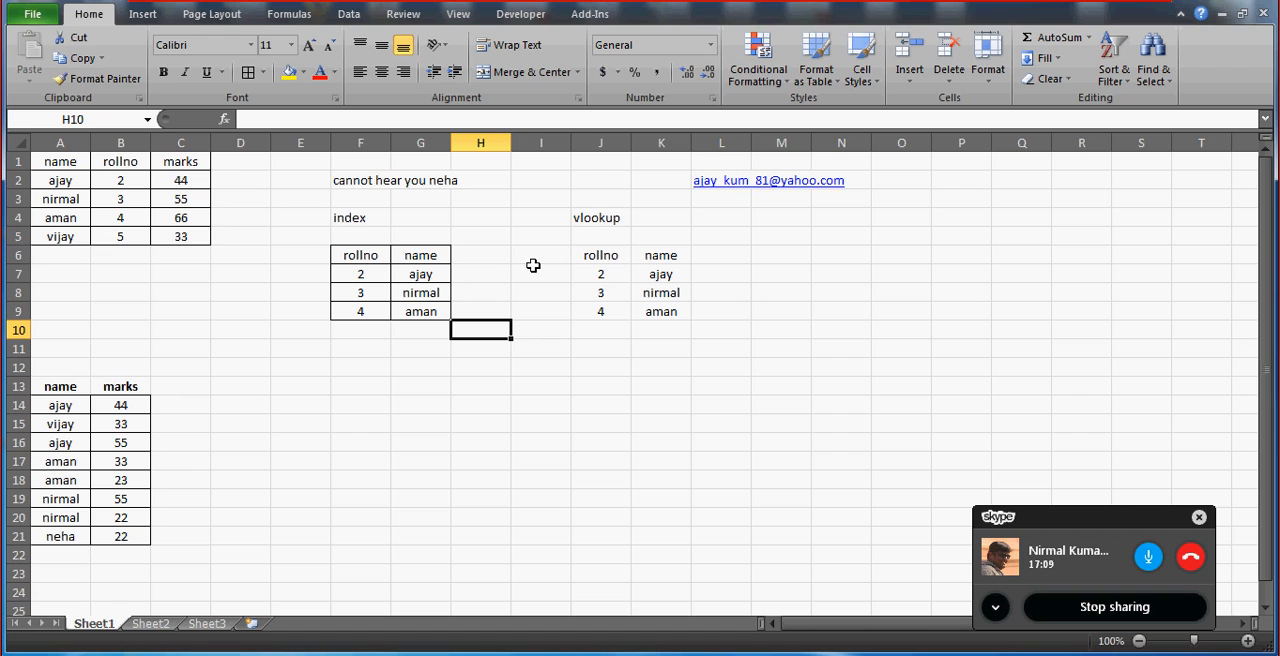
Examine the column order of the index table by highlighting its rollno and name columns.
{"action": "left_click", "coordinate": [375, 254]}
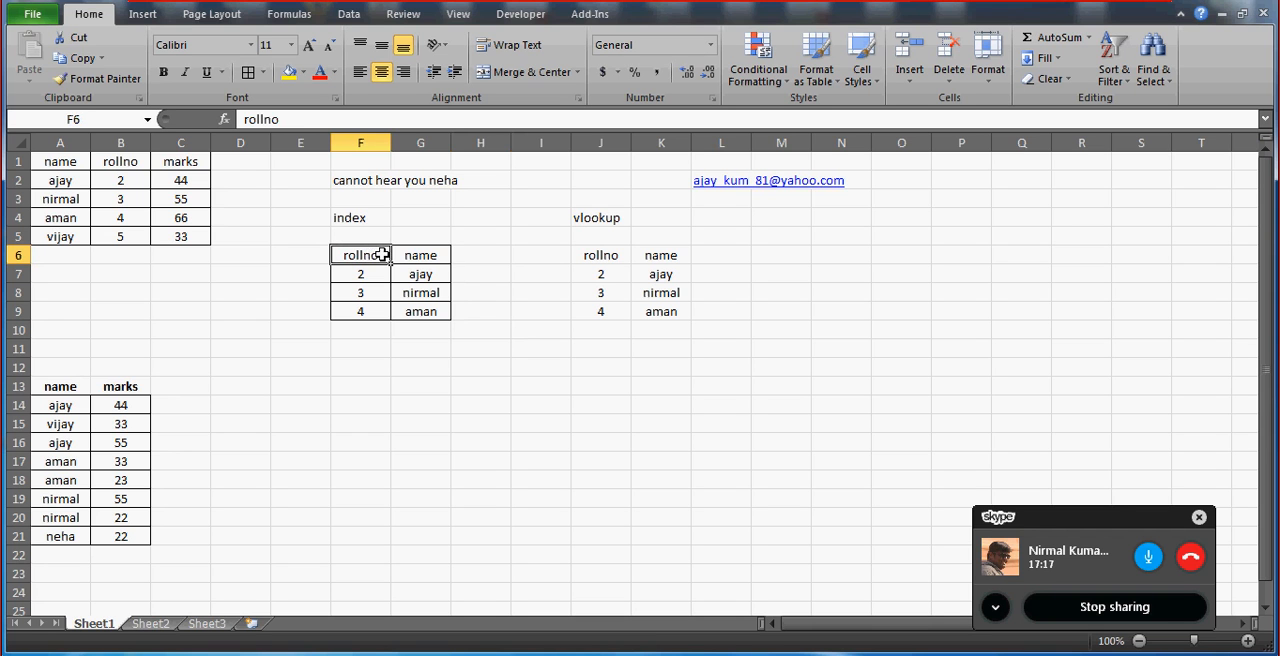
{"action": "key", "text": "Down"}
{"action": "key", "text": "Right"}
{"action": "key", "text": "Up"}
{"action": "key", "text": "Left"}
{"action": "key", "text": "shift+Down"}
{"action": "key", "text": "shift+Down"}
{"action": "key", "text": "shift+Down"}
{"action": "key", "text": "Right"}
{"action": "key", "text": "Right"}
{"action": "key", "text": "Left"}
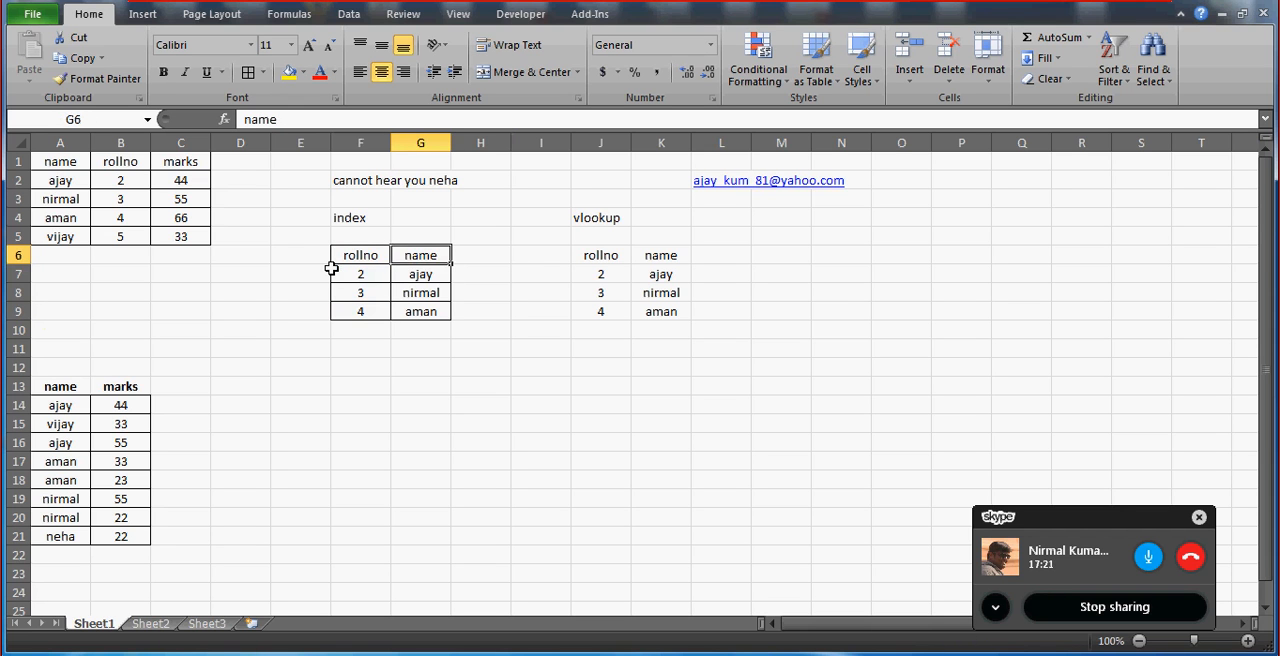
{"action": "key", "text": "shift+Down"}
{"action": "key", "text": "shift+Down"}
{"action": "key", "text": "shift+Down"}
{"action": "key", "text": "Right"}
{"action": "key", "text": "Left"}
{"action": "key", "text": "shift+Down"}
{"action": "key", "text": "shift+Down"}
{"action": "key", "text": "shift+Down"}
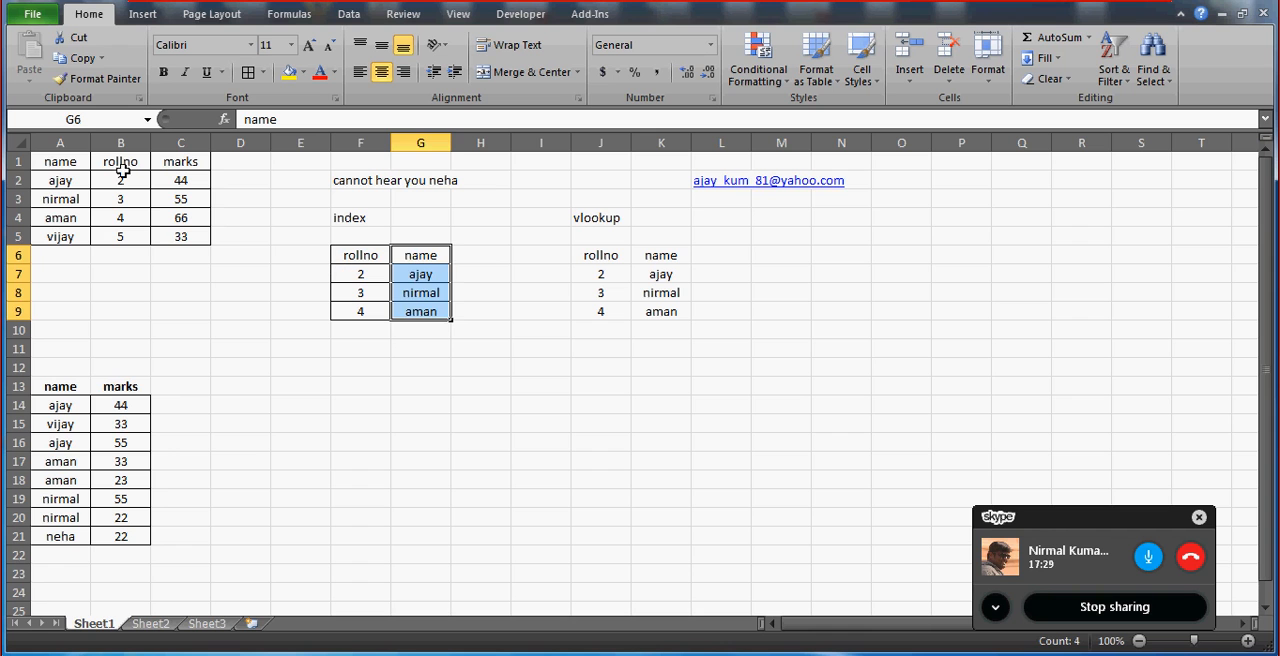
Examine the source table starting at A1 together with the INDEX and MATCH formula in F7.
{"action": "left_click", "coordinate": [60, 162]}
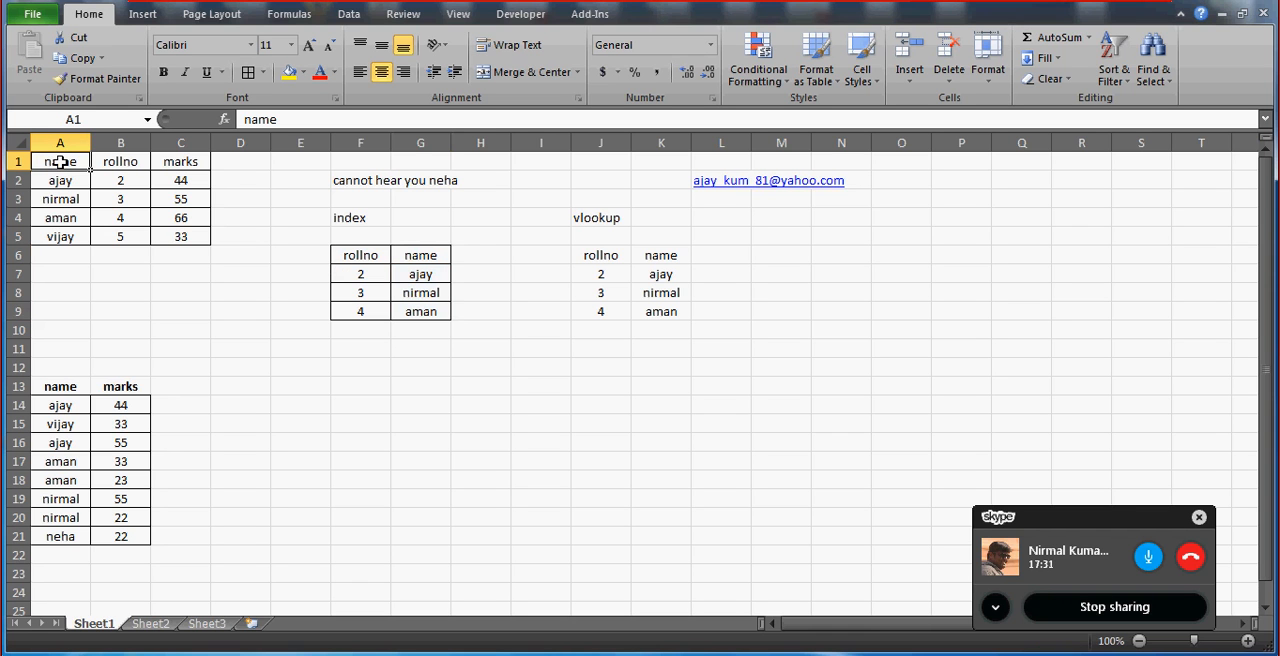
{"action": "key", "text": "shift+Down"}
{"action": "key", "text": "shift+Down"}
{"action": "key", "text": "shift+Down"}
{"action": "key", "text": "shift+Down"}
{"action": "key", "text": "shift+Right"}
{"action": "key", "text": "shift+Right"}
{"action": "key", "text": "shift+Right"}
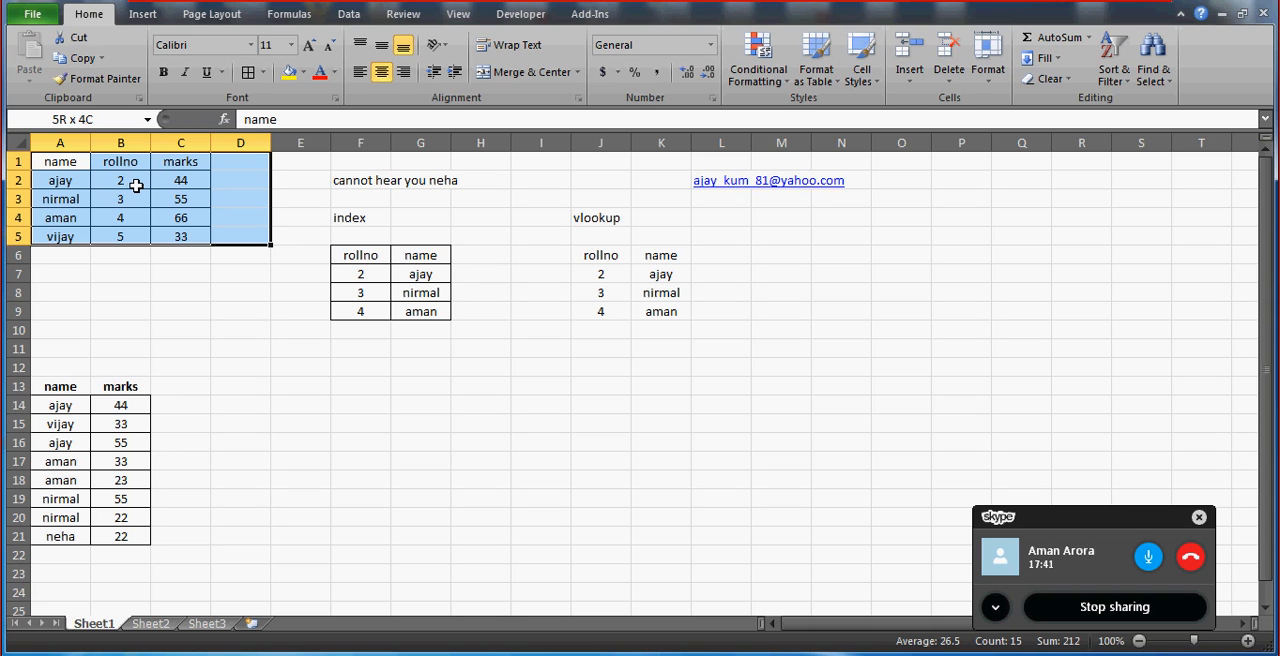
{"action": "left_click", "coordinate": [362, 275]}
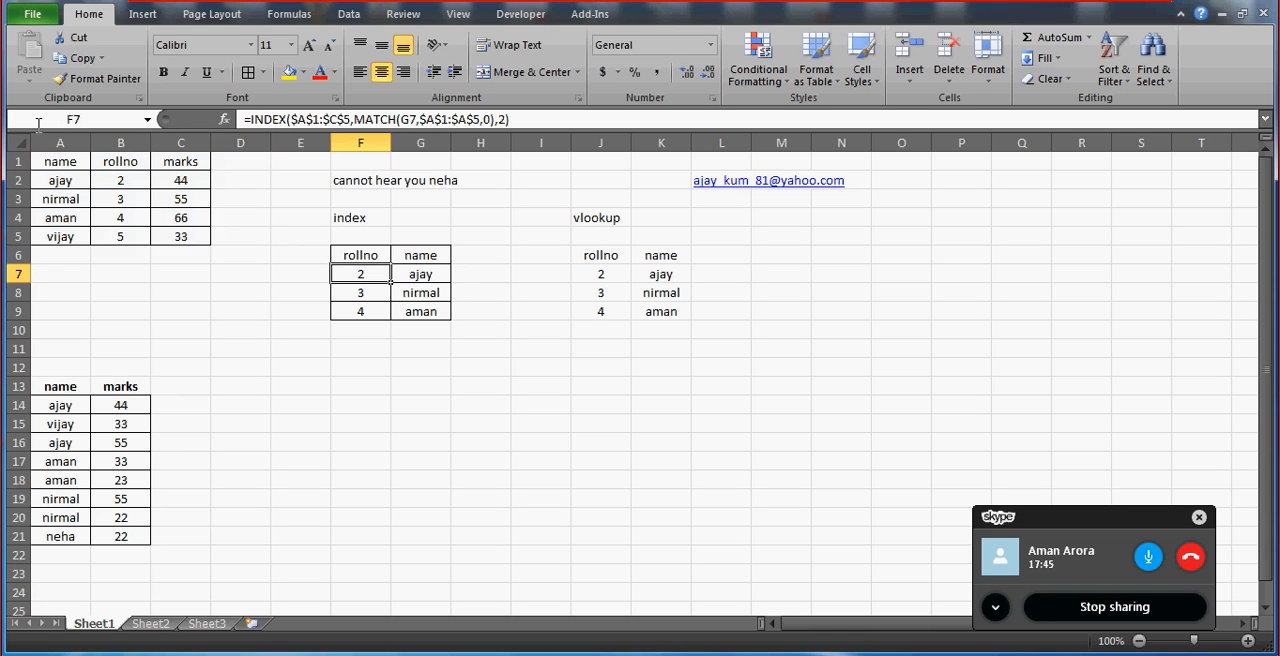
{"action": "left_click", "coordinate": [72, 162]}
{"action": "key", "text": "shift+Down"}
{"action": "key", "text": "shift+Down"}
{"action": "key", "text": "shift+Down"}
{"action": "key", "text": "shift+Down"}
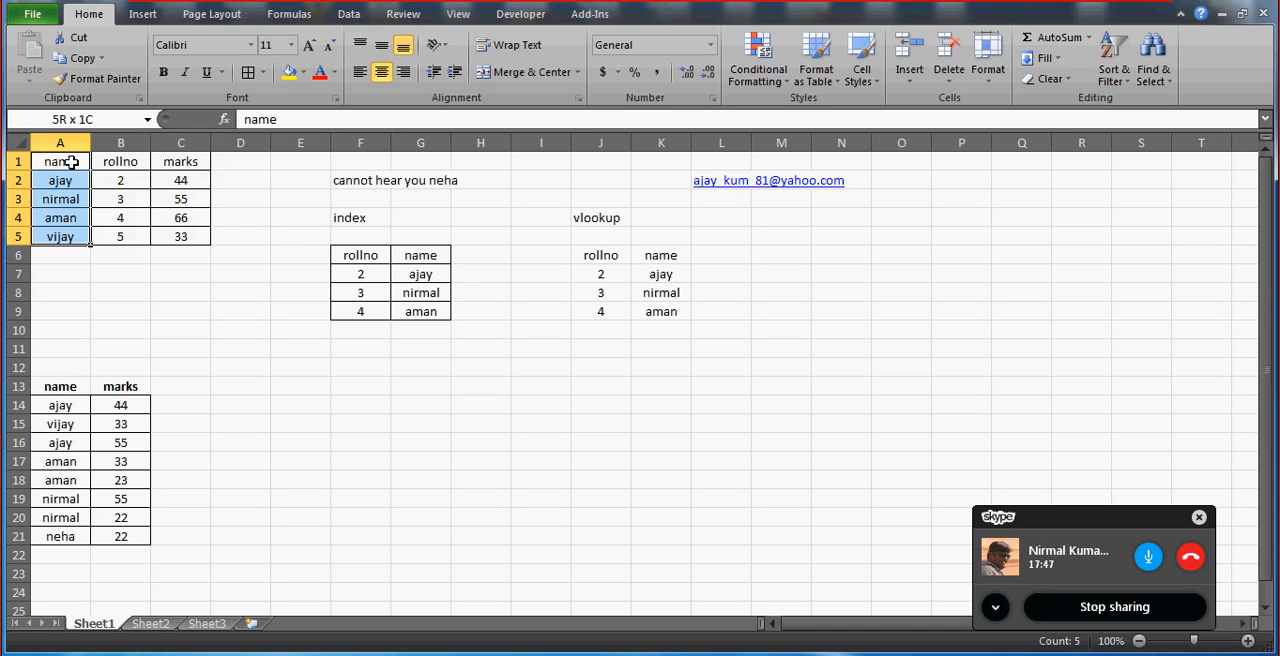
{"action": "key", "text": "shift+Right"}
{"action": "key", "text": "shift+Right"}
{"action": "key", "text": "shift+Right"}
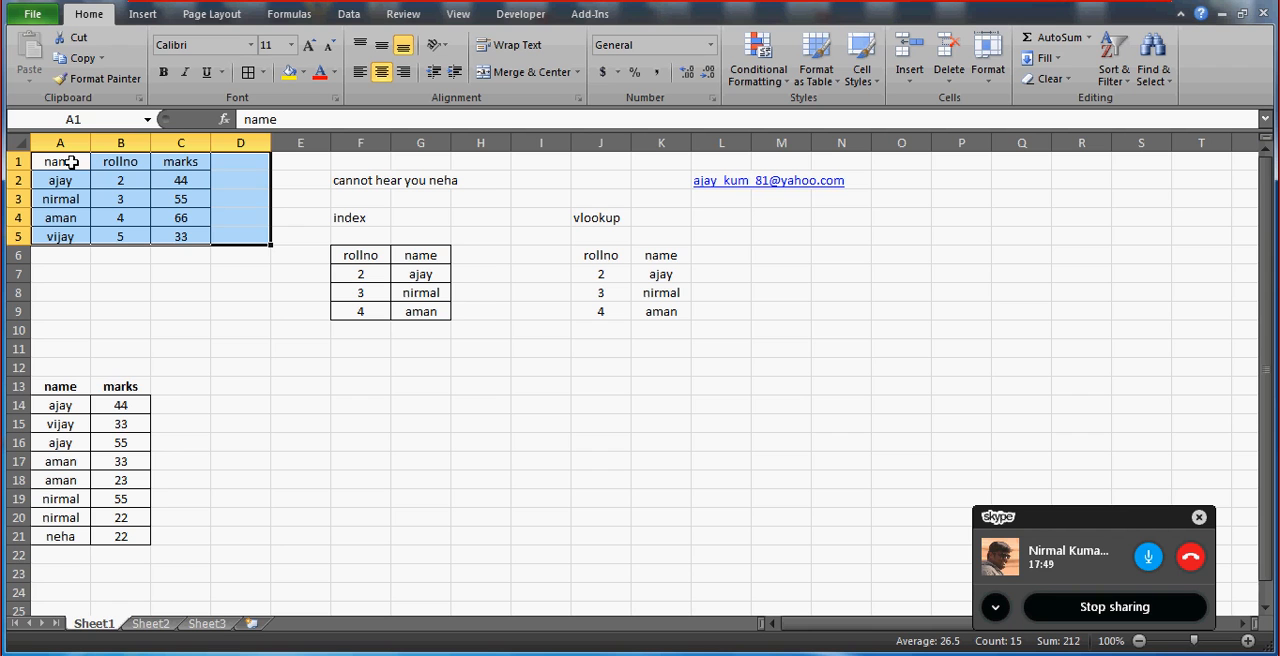
{"action": "left_click", "coordinate": [352, 315]}
{"action": "left_click", "coordinate": [498, 363]}
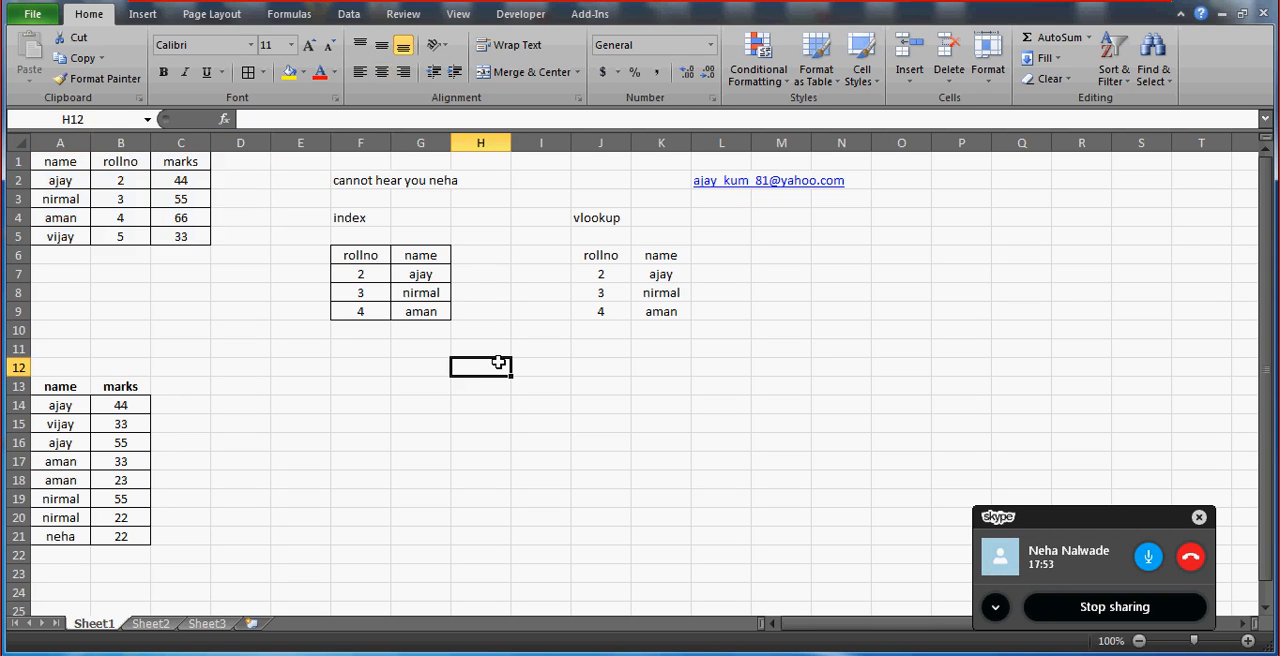
Review the VLOOKUP formula in J7 and compare the source table's column order with the index and vlookup tables.
{"action": "left_click", "coordinate": [603, 274]}
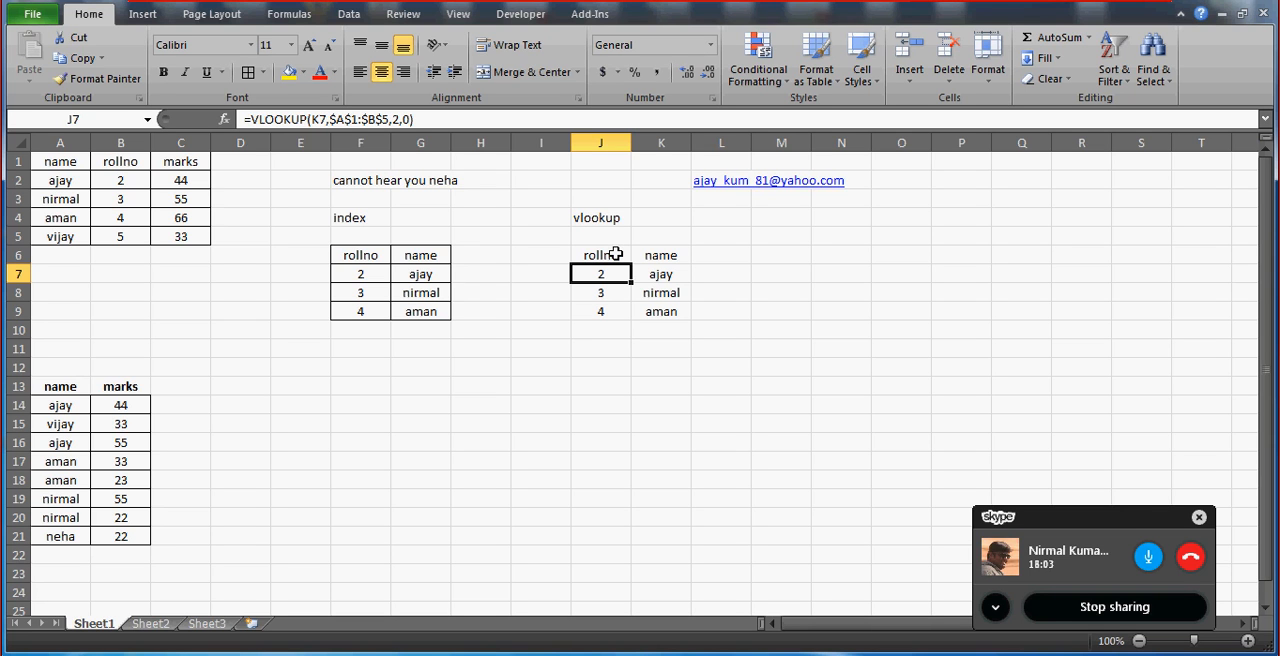
{"action": "left_click", "coordinate": [65, 163]}
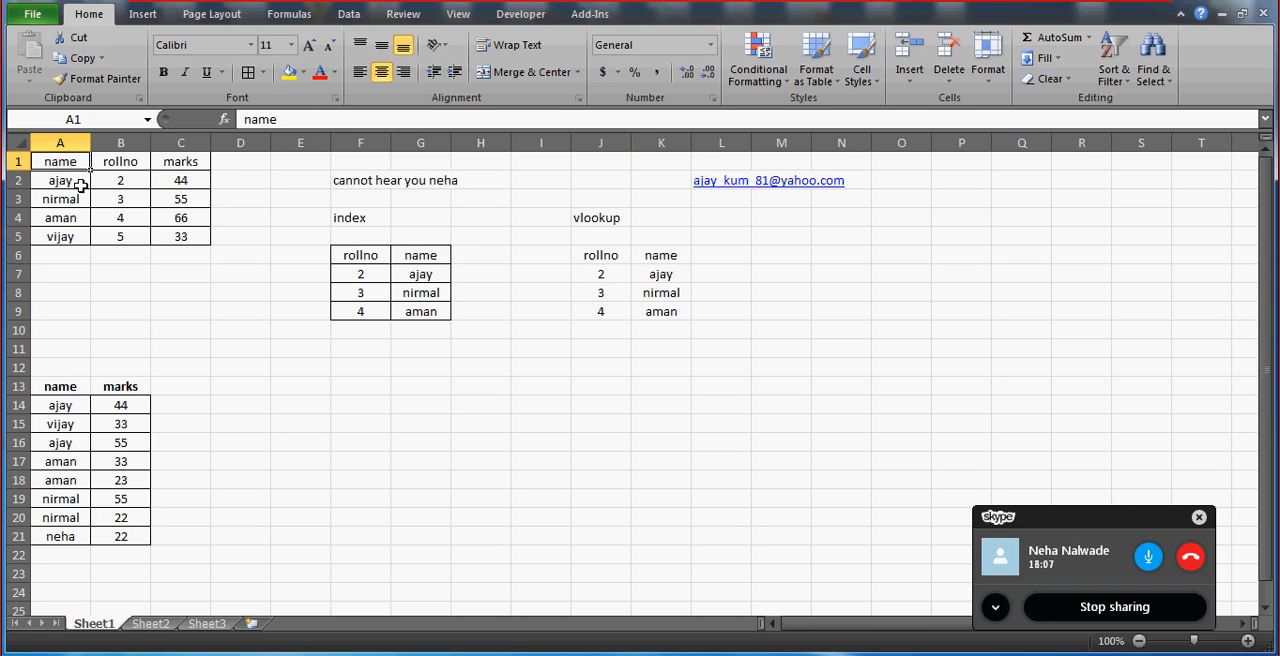
{"action": "left_click", "coordinate": [80, 185]}
{"action": "left_click_drag", "start_coordinate": [385, 248], "coordinate": [386, 247]}
{"action": "key", "text": "shift+Down"}
{"action": "key", "text": "shift+Down"}
{"action": "key", "text": "shift+Down"}
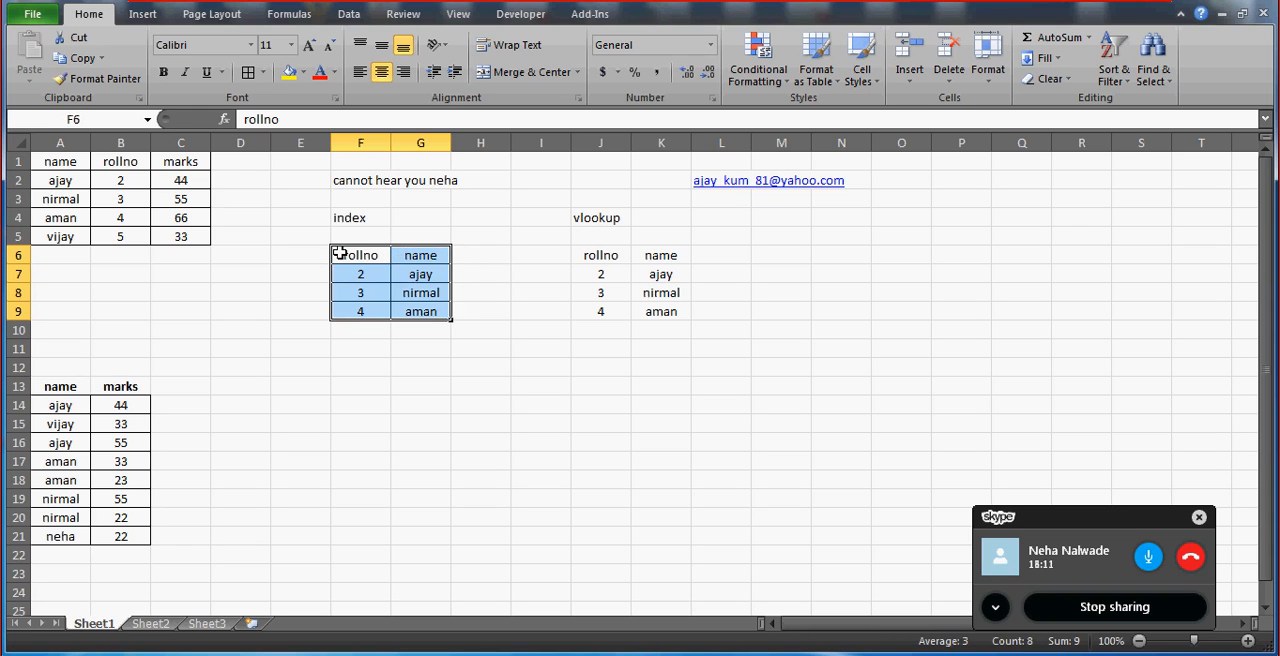
{"action": "left_click", "coordinate": [365, 238]}
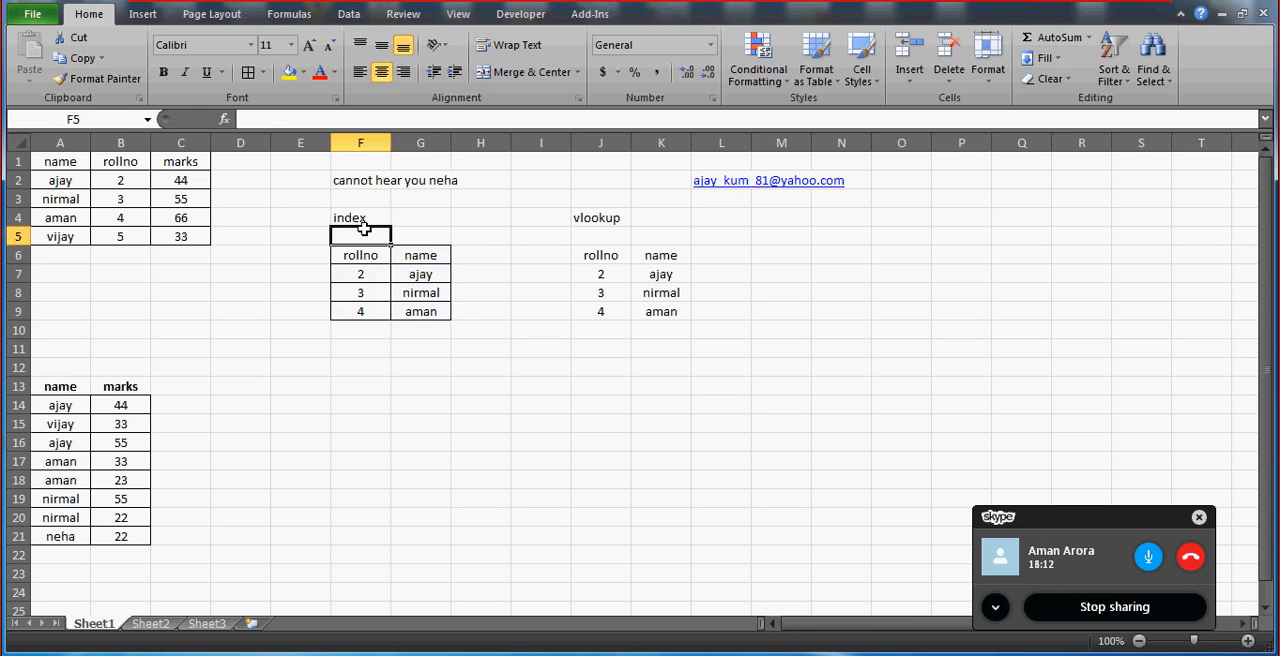
{"action": "left_click", "coordinate": [604, 256]}
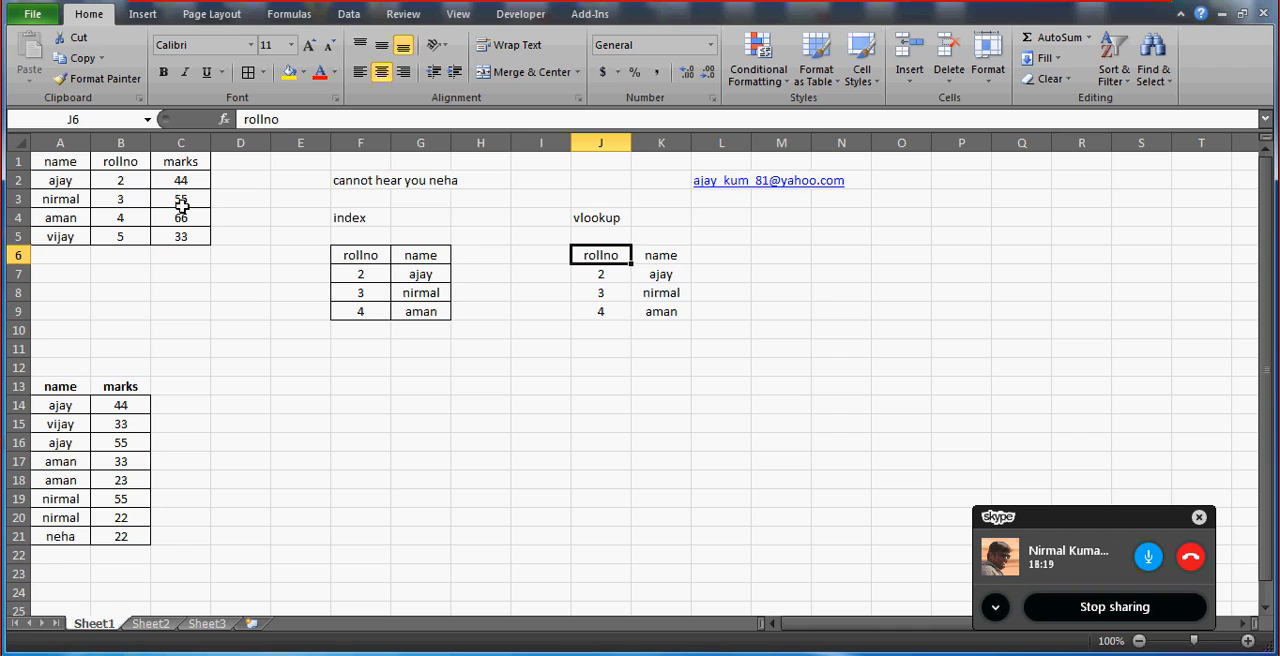
{"action": "key", "text": "shift+Right"}
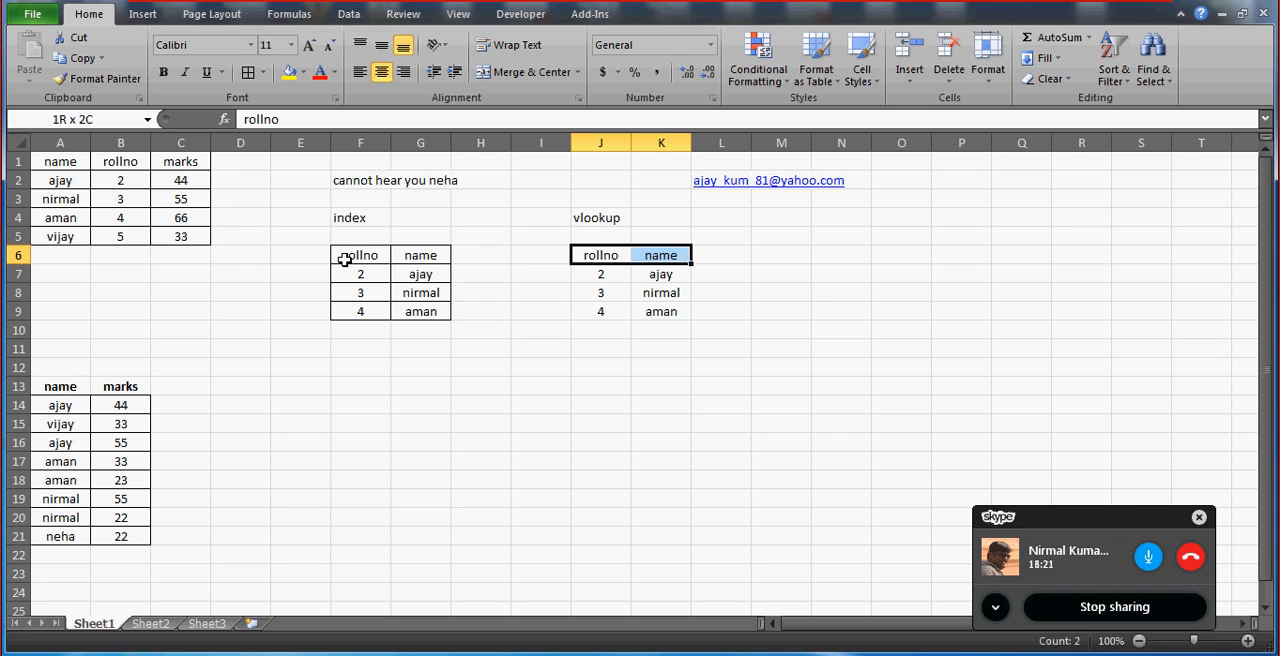
Apply all borders to the vlookup table in J6:K9.
{"action": "key", "text": "shift+Down"}
{"action": "key", "text": "shift+Down"}
{"action": "key", "text": "shift+Down"}
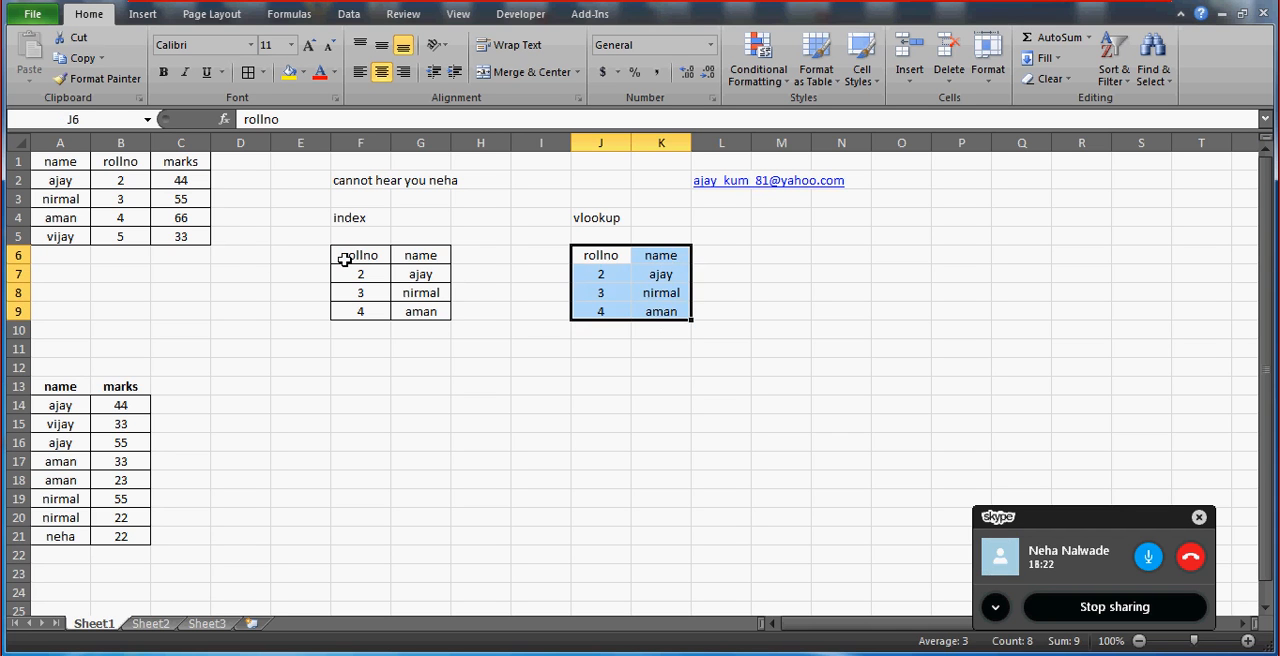
{"action": "left_click", "coordinate": [248, 72]}
{"action": "left_click", "coordinate": [550, 496]}
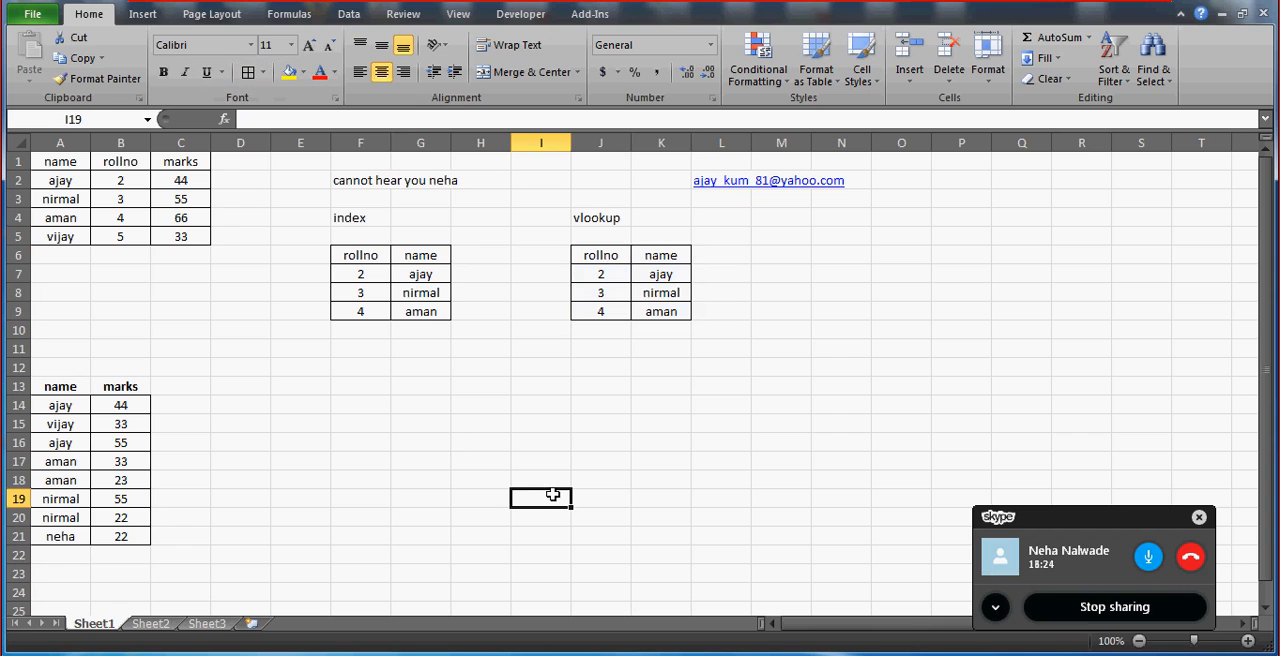
Examine the lower name and marks source table in A13:B21, including its repeated names.
{"action": "left_click", "coordinate": [399, 297]}
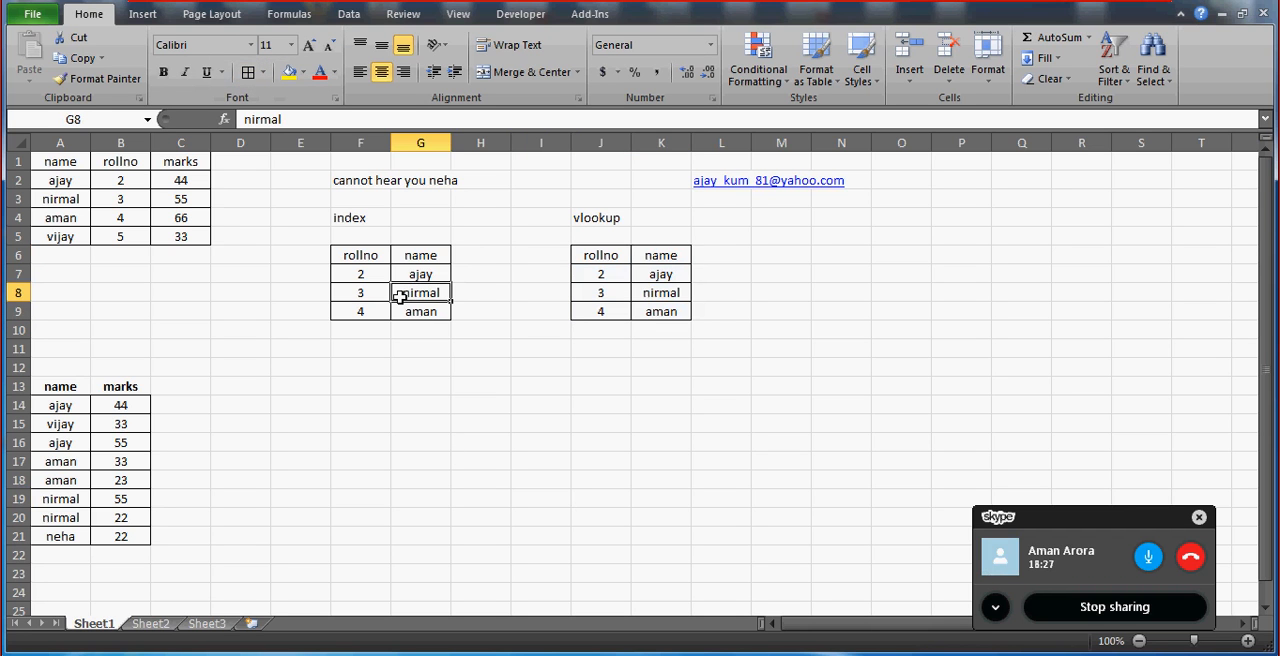
{"action": "left_click", "coordinate": [250, 398]}
{"action": "left_click", "coordinate": [436, 394]}
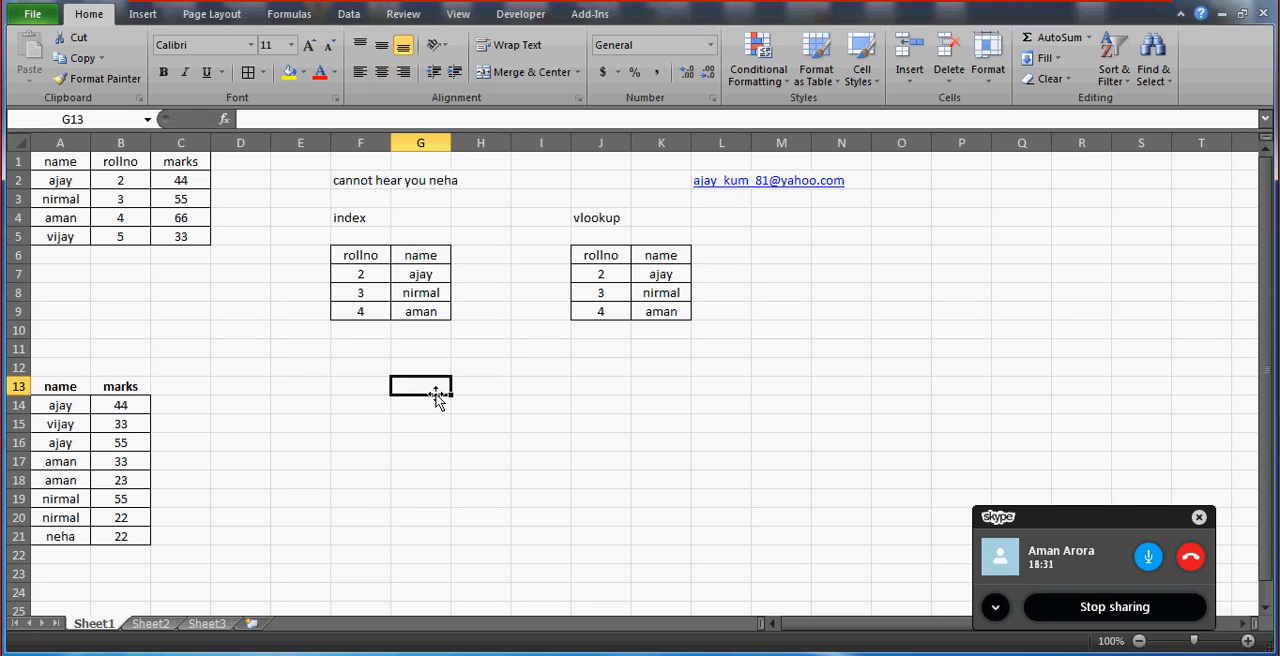
{"action": "left_click", "coordinate": [68, 417]}
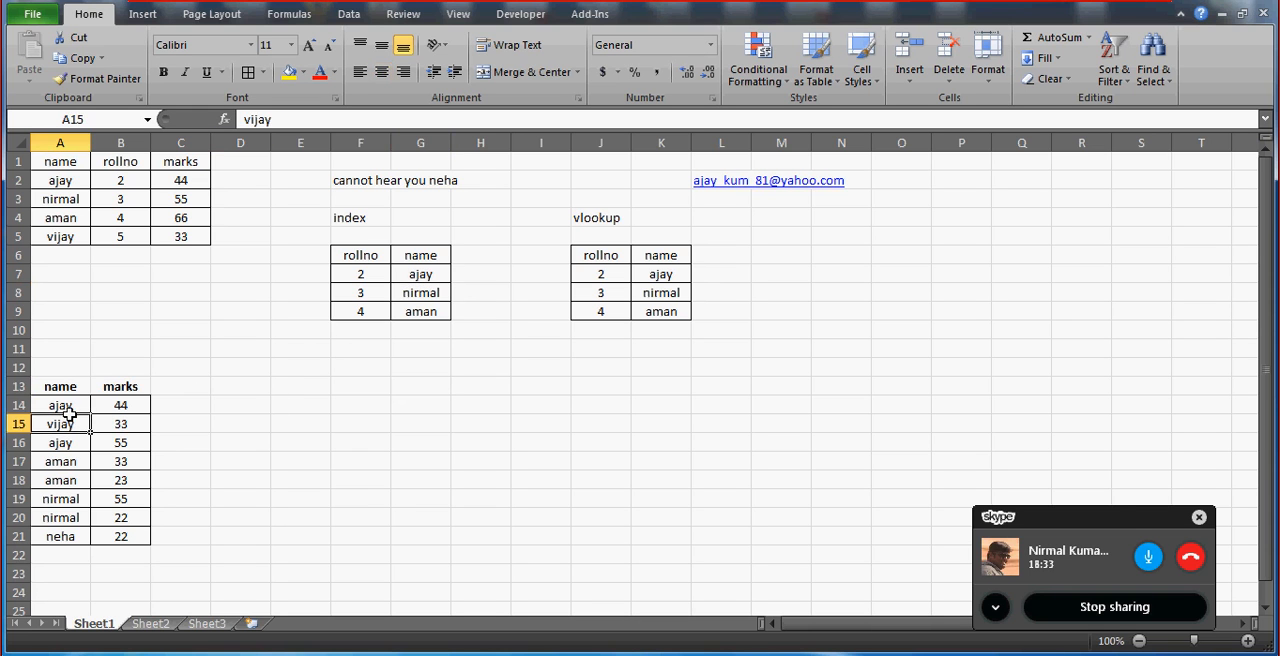
{"action": "left_click", "coordinate": [120, 443]}
{"action": "key", "text": "Up"}
{"action": "key", "text": "Up"}
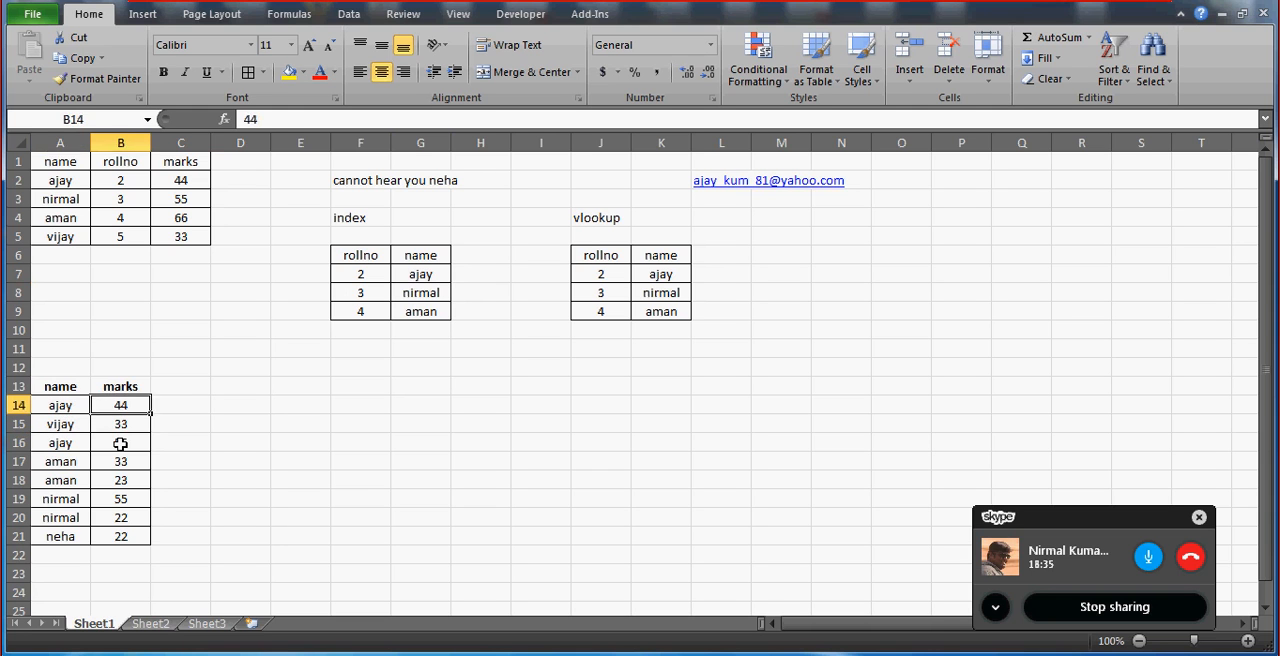
{"action": "key", "text": "Up"}
{"action": "key", "text": "Left"}
{"action": "key", "text": "shift+Right"}
{"action": "key", "text": "ctrl+shift+Down"}
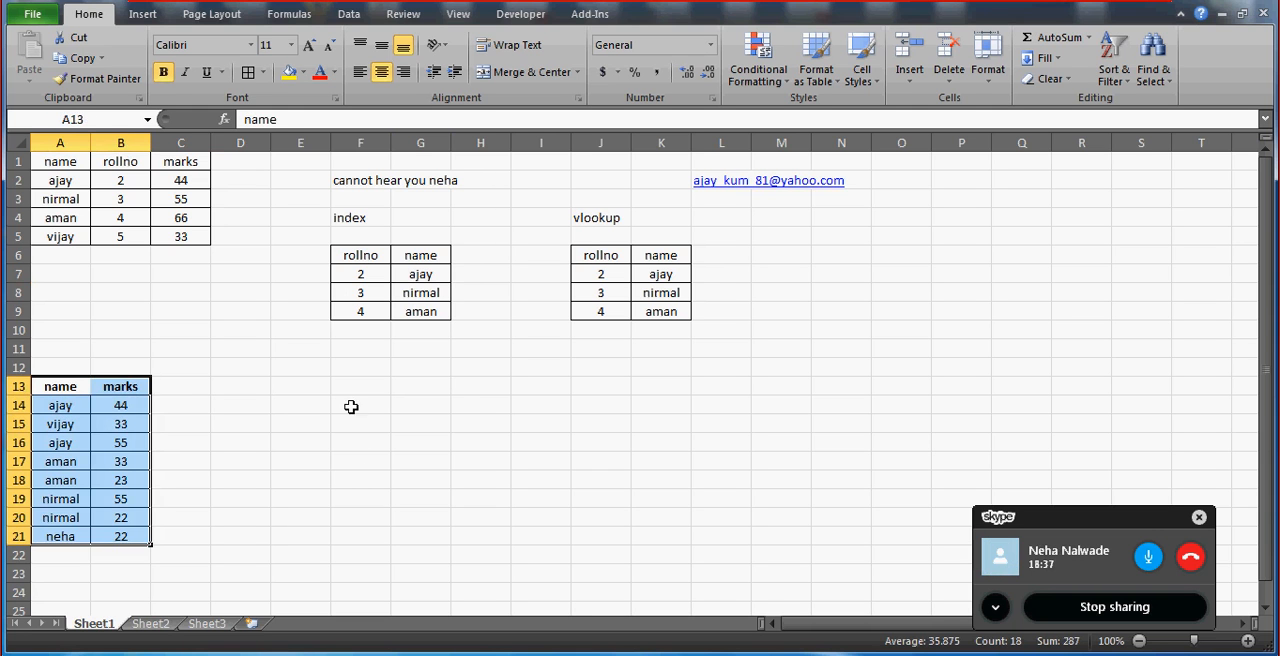
Start a new lookup table with the heading name in H14 and three names from the lower source table in H15:H17.
{"action": "left_click", "coordinate": [351, 394]}
{"action": "key", "text": "Down"}
{"action": "key", "text": "Right"}
{"action": "key", "text": "Right"}
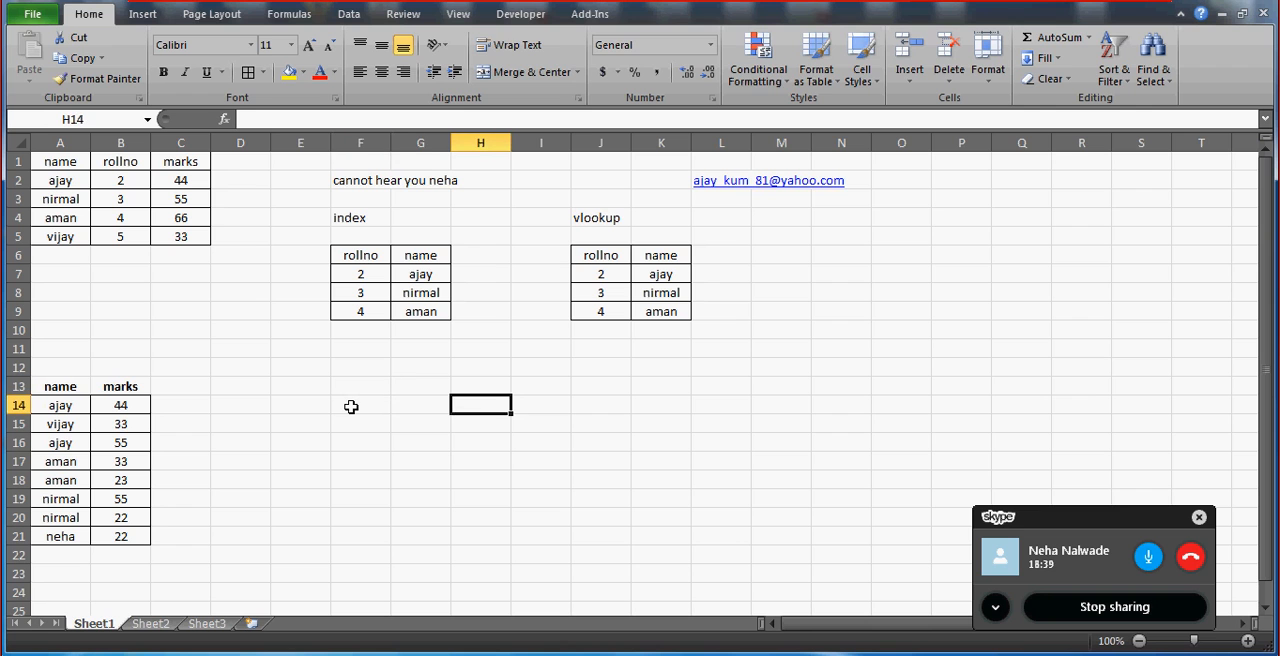
{"action": "type", "text": "name"}
{"action": "key", "text": "Return"}
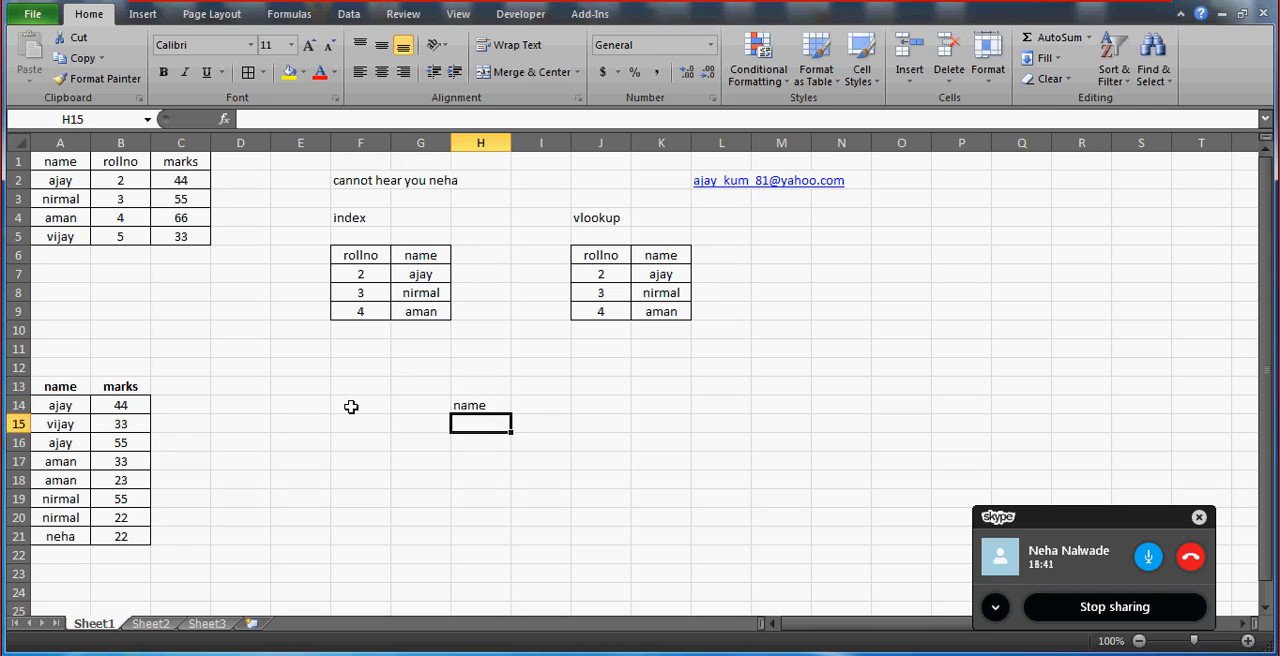
{"action": "type", "text": "ajay"}
{"action": "key", "text": "Return"}
{"action": "type", "text": "nirmal"}
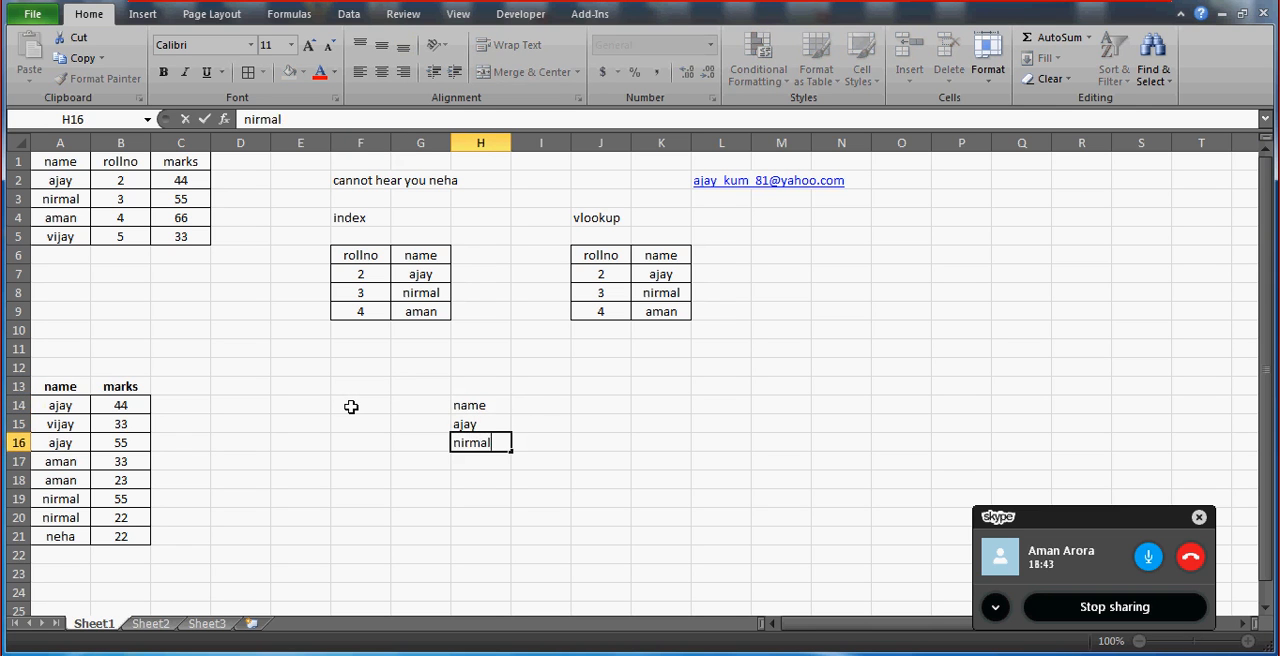
{"action": "key", "text": "Return"}
{"action": "type", "text": "neha"}
{"action": "key", "text": "Return"}
Add the heading marks in I14 beside the name heading of the new lookup table.
{"action": "key", "text": "Up"}
{"action": "key", "text": "Up"}
{"action": "key", "text": "Up"}
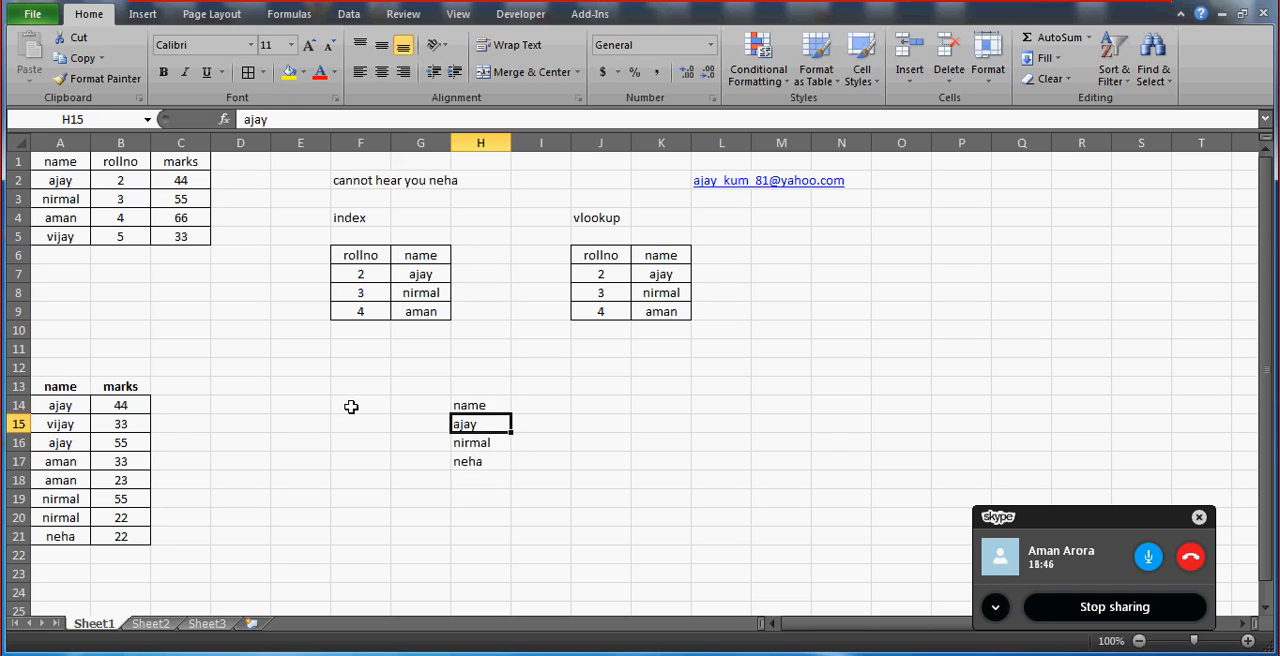
{"action": "key", "text": "Up"}
{"action": "key", "text": "Right"}
{"action": "type", "text": "marks"}
{"action": "key", "text": "Return"}
{"action": "key", "text": "Up"}
{"action": "key", "text": "Left"}
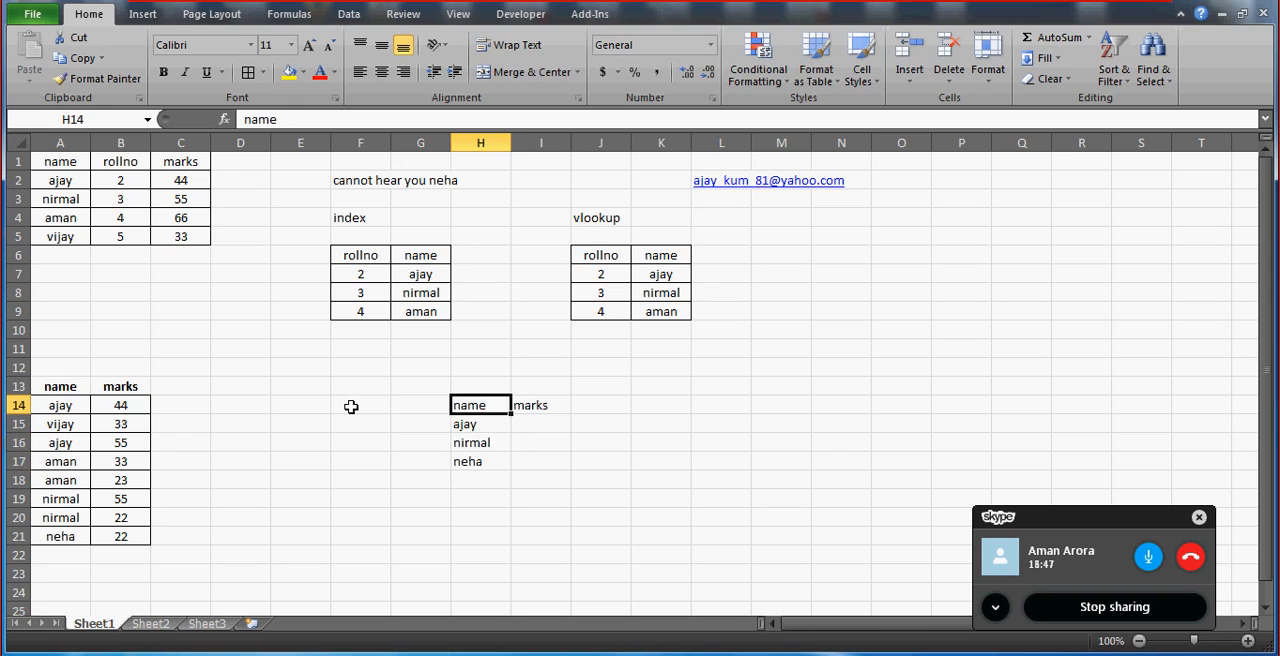
{"action": "key", "text": "shift+Right"}
Extend the name list by repeating the three names in H18:H20 and adding the name from A17 in H21.
{"action": "key", "text": "Down"}
{"action": "key", "text": "Down"}
{"action": "key", "text": "Down"}
{"action": "key", "text": "Down"}
{"action": "type", "text": "a"}
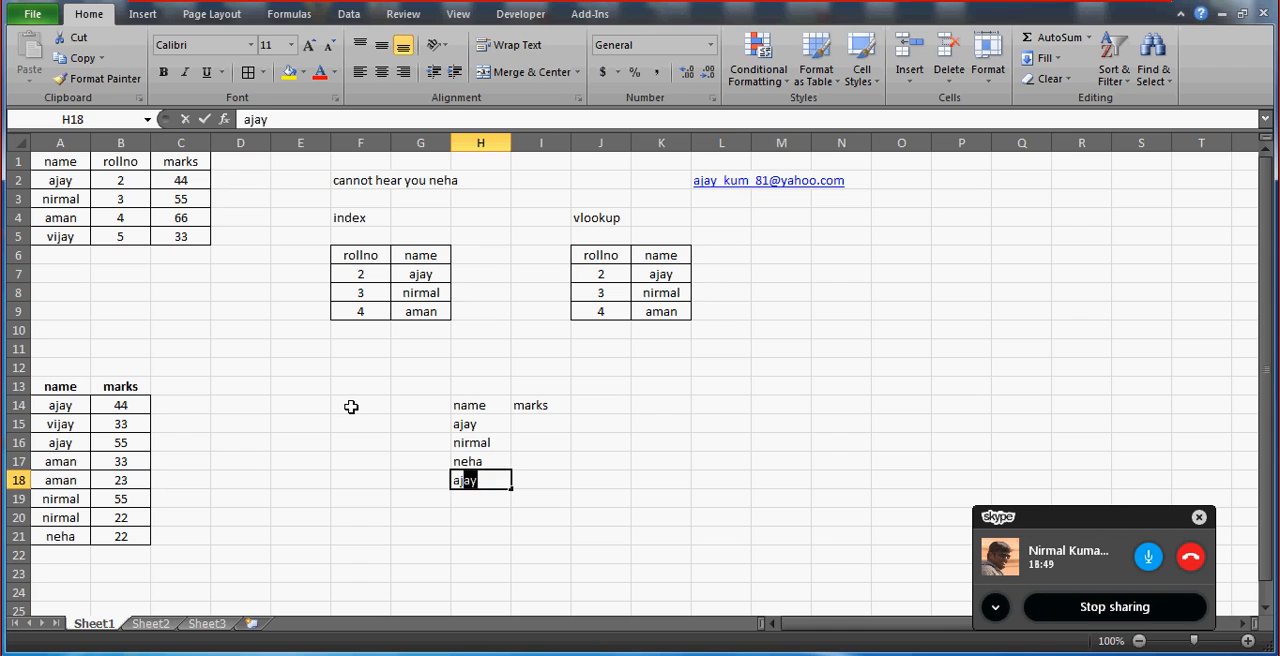
{"action": "key", "text": "Return"}
{"action": "type", "text": "ni"}
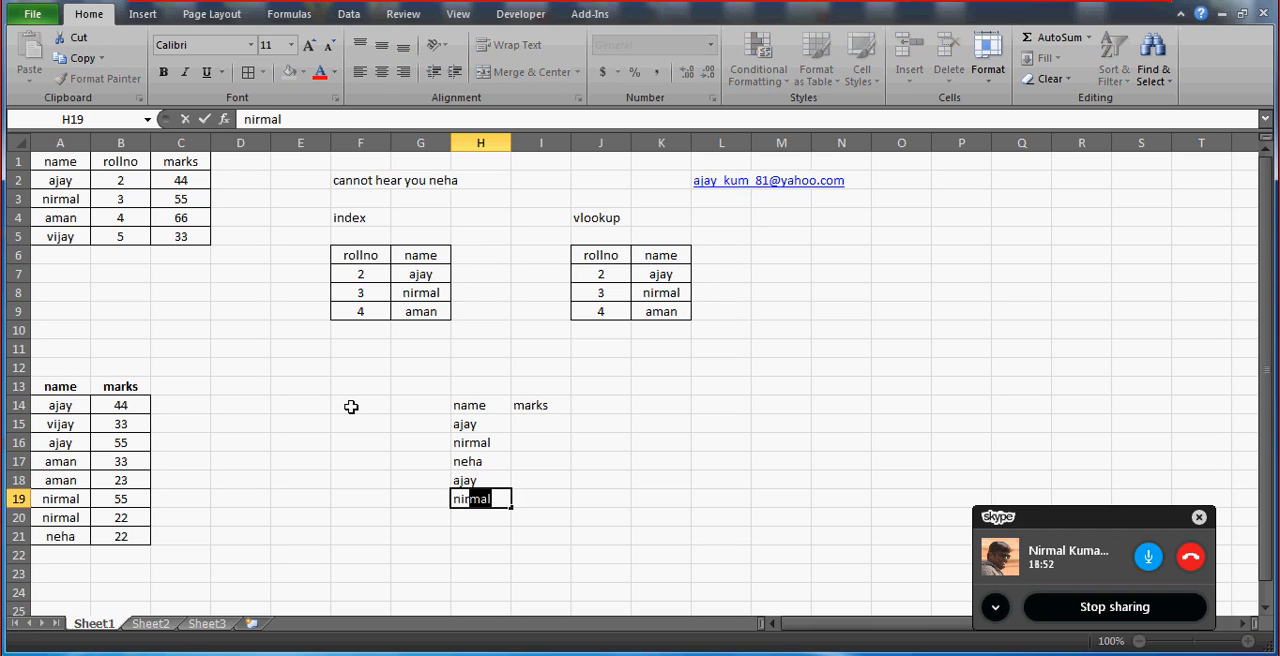
{"action": "key", "text": "Return"}
{"action": "type", "text": "neh"}
{"action": "key", "text": "Return"}
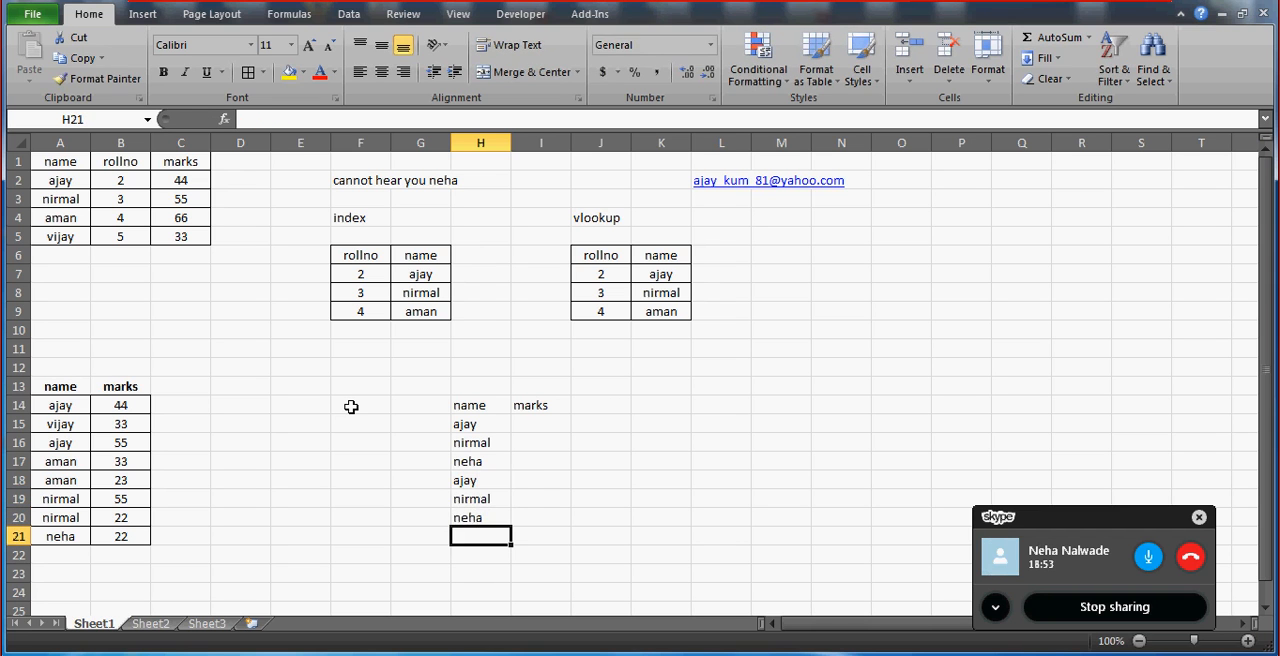
{"action": "type", "text": "aman"}
{"action": "key", "text": "Return"}
Apply all borders to the new name and marks table in H14:I21.
{"action": "key", "text": "Up"}
{"action": "key", "text": "Up"}
{"action": "key", "text": "Up"}
{"action": "key", "text": "Up"}
{"action": "key", "text": "Up"}
{"action": "key", "text": "Up"}
{"action": "key", "text": "Up"}
{"action": "key", "text": "Up"}
{"action": "key", "text": "Up"}
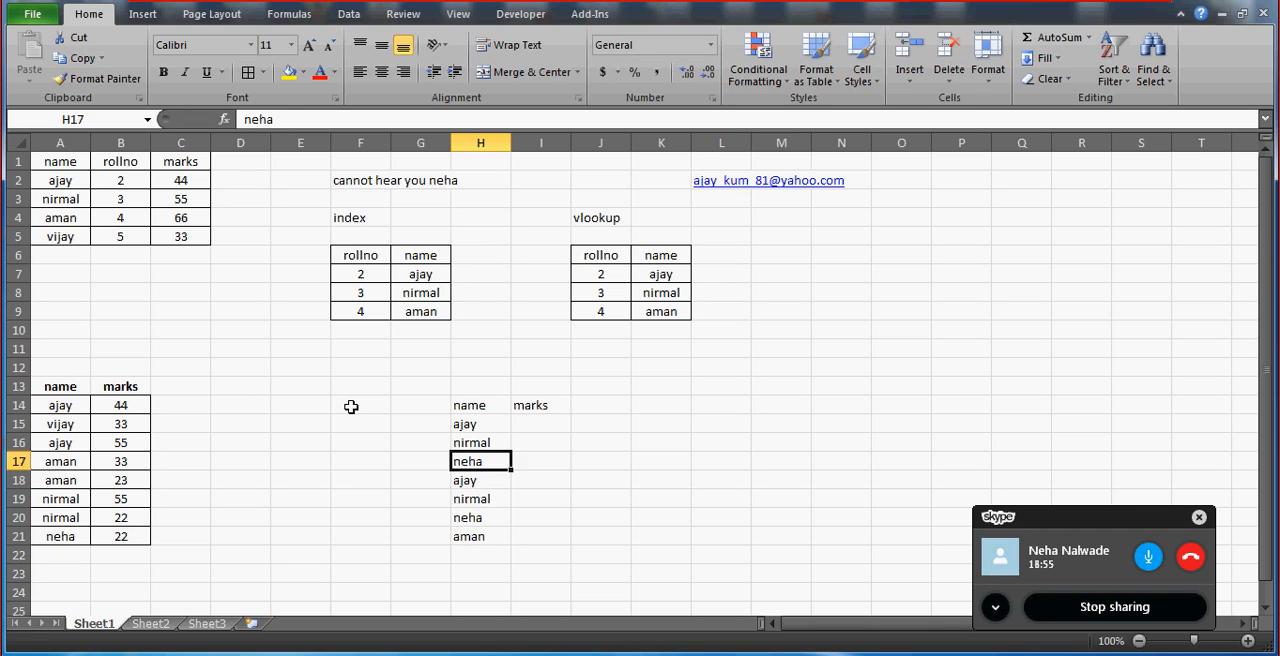
{"action": "key", "text": "Down"}
{"action": "key", "text": "shift+Right"}
{"action": "key", "text": "shift+Down"}
{"action": "key", "text": "shift+Down"}
{"action": "key", "text": "shift+Down"}
{"action": "key", "text": "shift+Down"}
{"action": "key", "text": "shift+Down"}
{"action": "key", "text": "shift+Down"}
{"action": "key", "text": "shift+Down"}
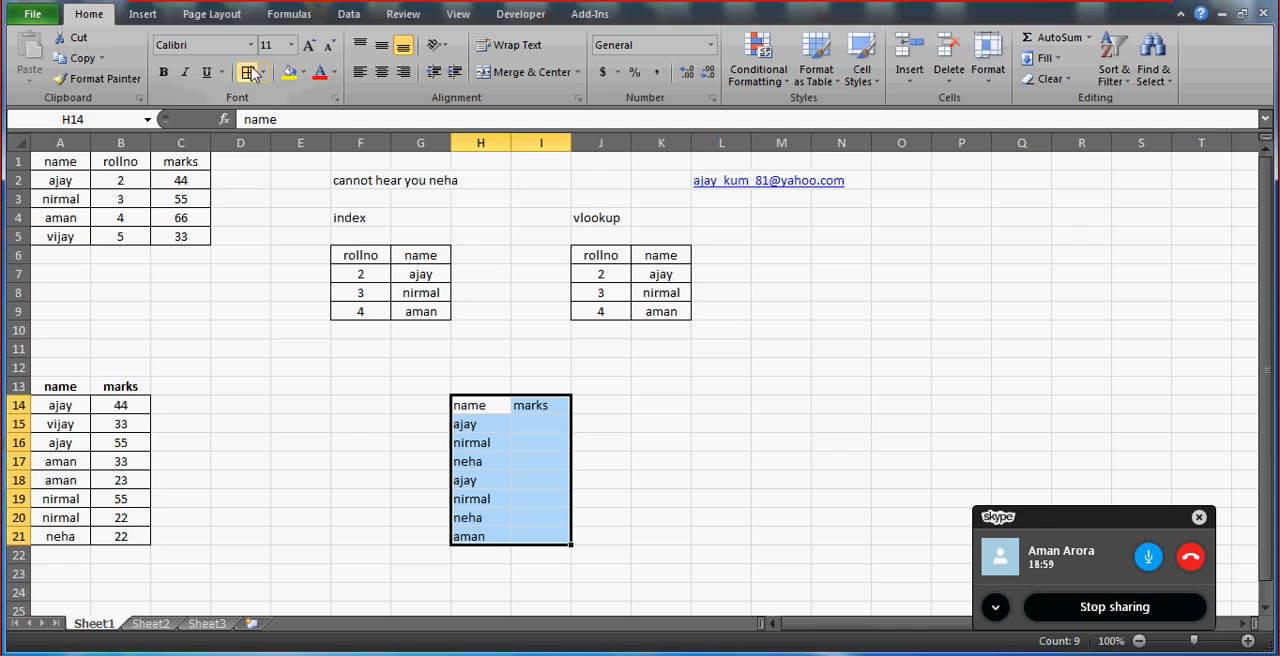
{"action": "key", "text": "ctrl+c"}
{"action": "left_click", "coordinate": [563, 426]}
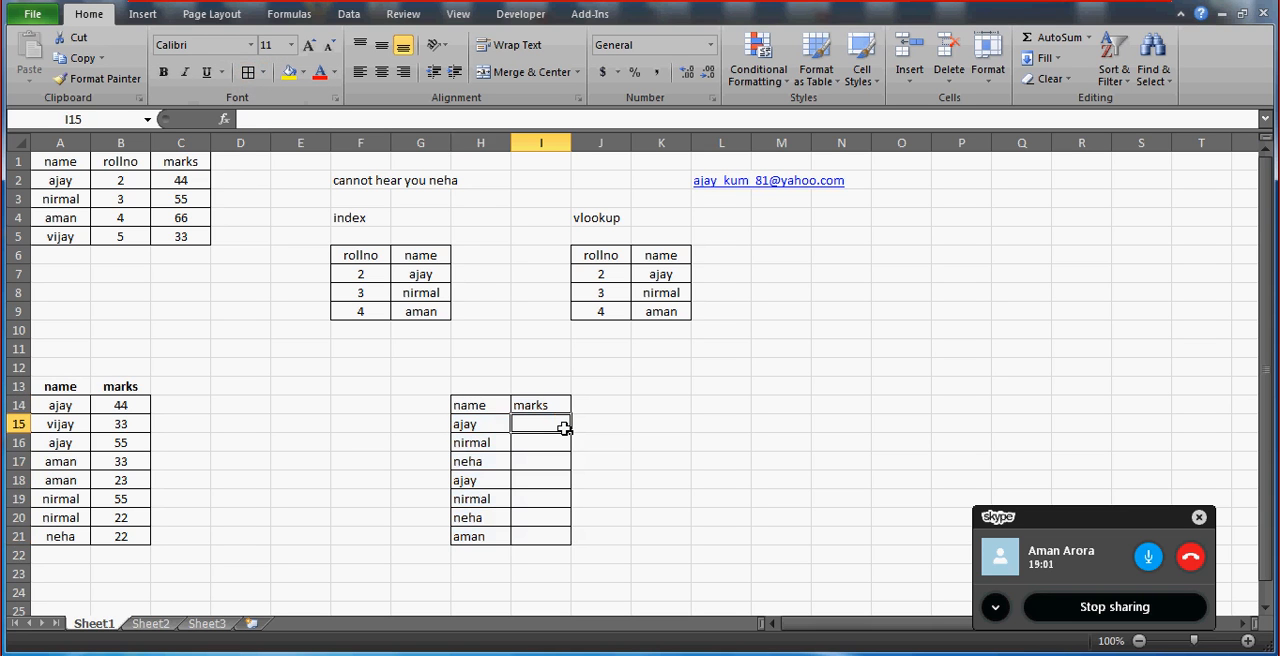
Compare the repeated names in H15:H19 and their empty marks cells with the matching entries in A14:B20.
{"action": "key", "text": "Left"}
{"action": "key", "text": "Down"}
{"action": "key", "text": "Down"}
{"action": "key", "text": "Down"}
{"action": "key", "text": "Down"}
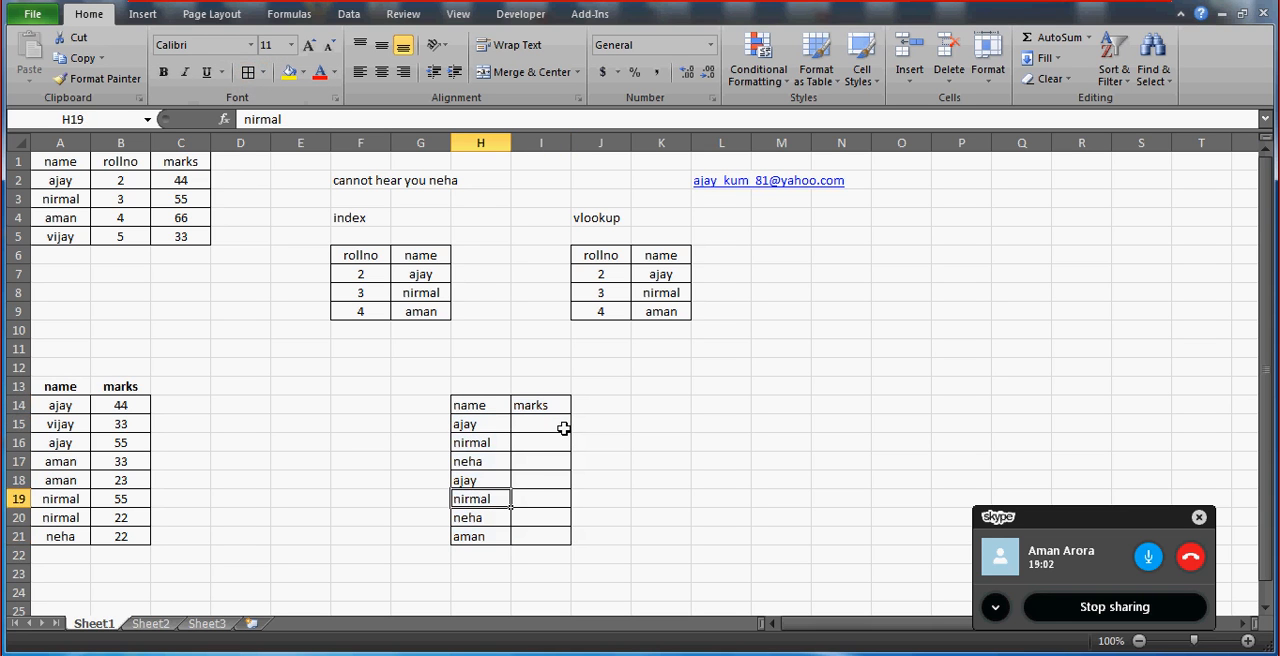
{"action": "left_click", "coordinate": [44, 405]}
{"action": "key", "text": "Right"}
{"action": "key", "text": "Down"}
{"action": "key", "text": "Down"}
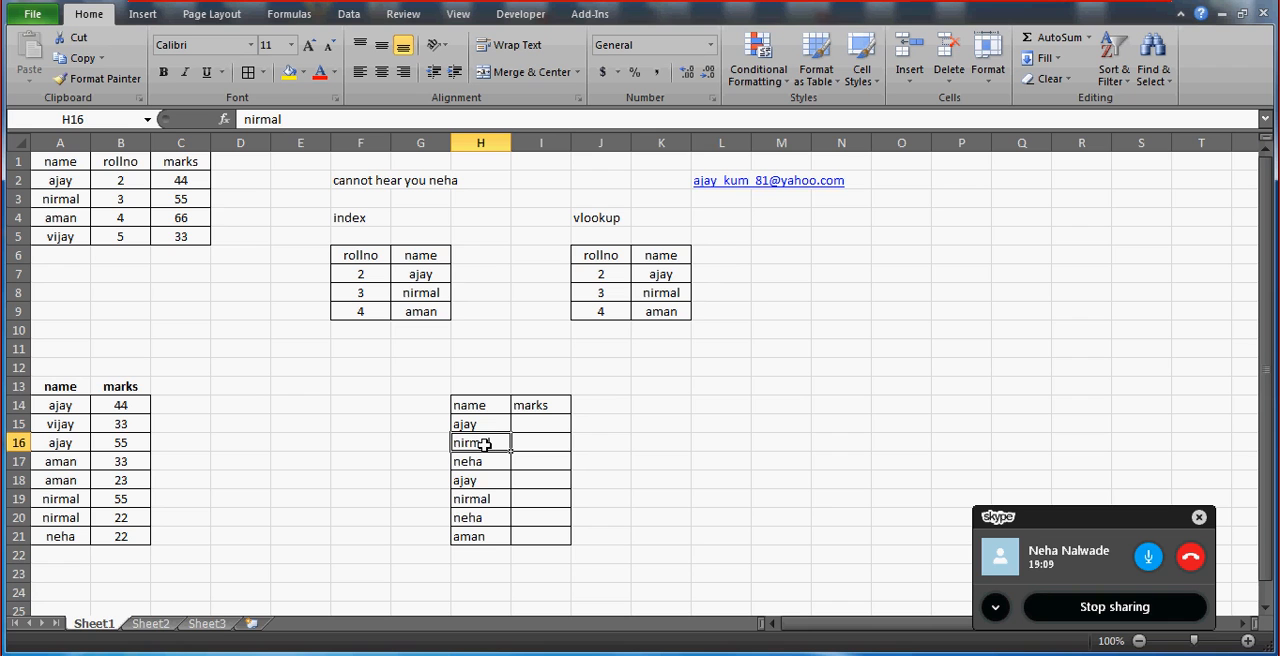
{"action": "key", "text": "Right"}
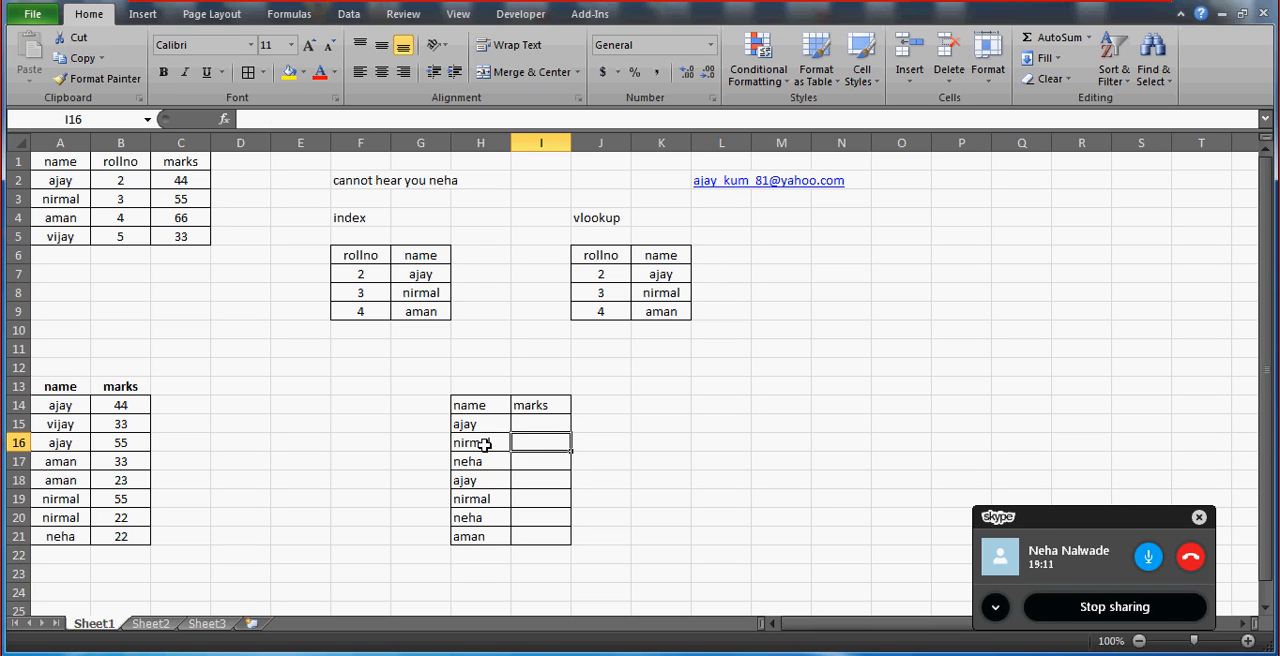
{"action": "left_click", "coordinate": [540, 500]}
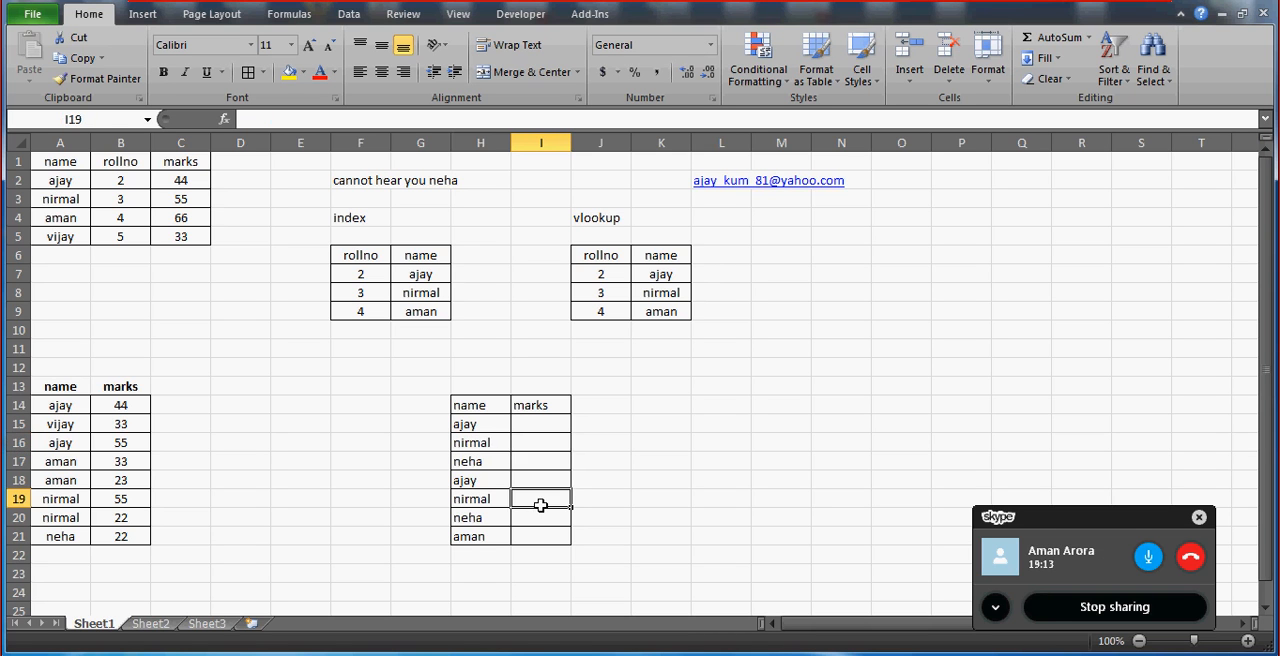
{"action": "left_click", "coordinate": [120, 518]}
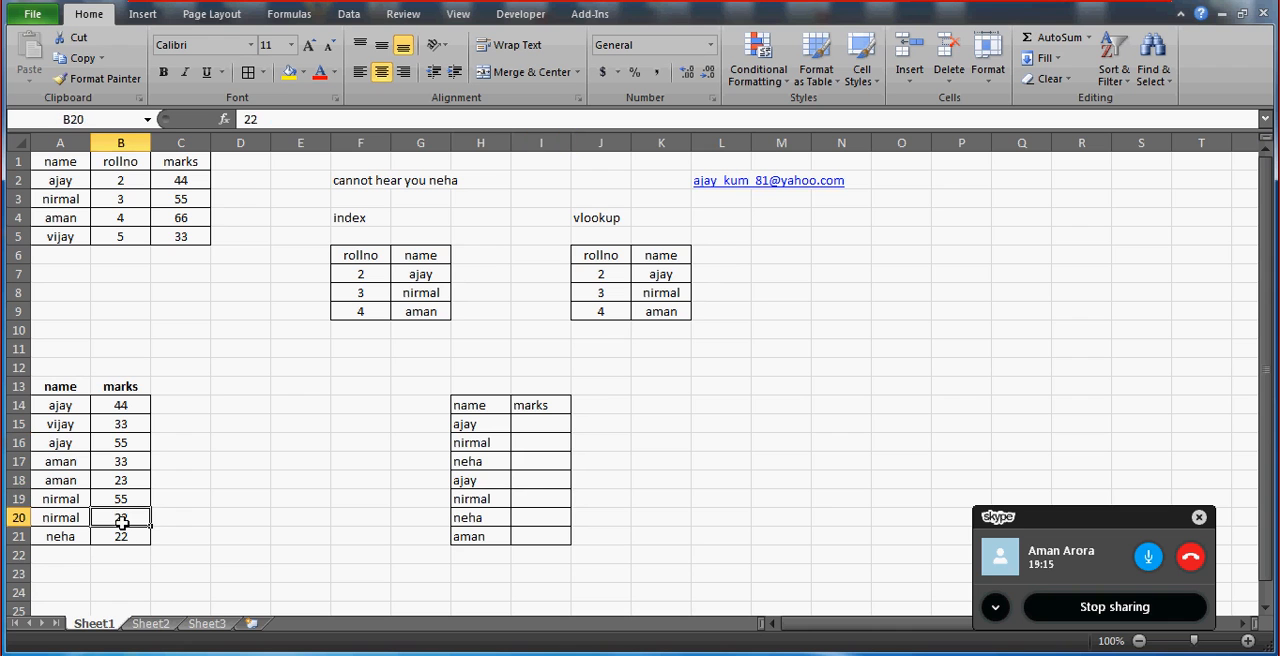
{"action": "left_click", "coordinate": [519, 465]}
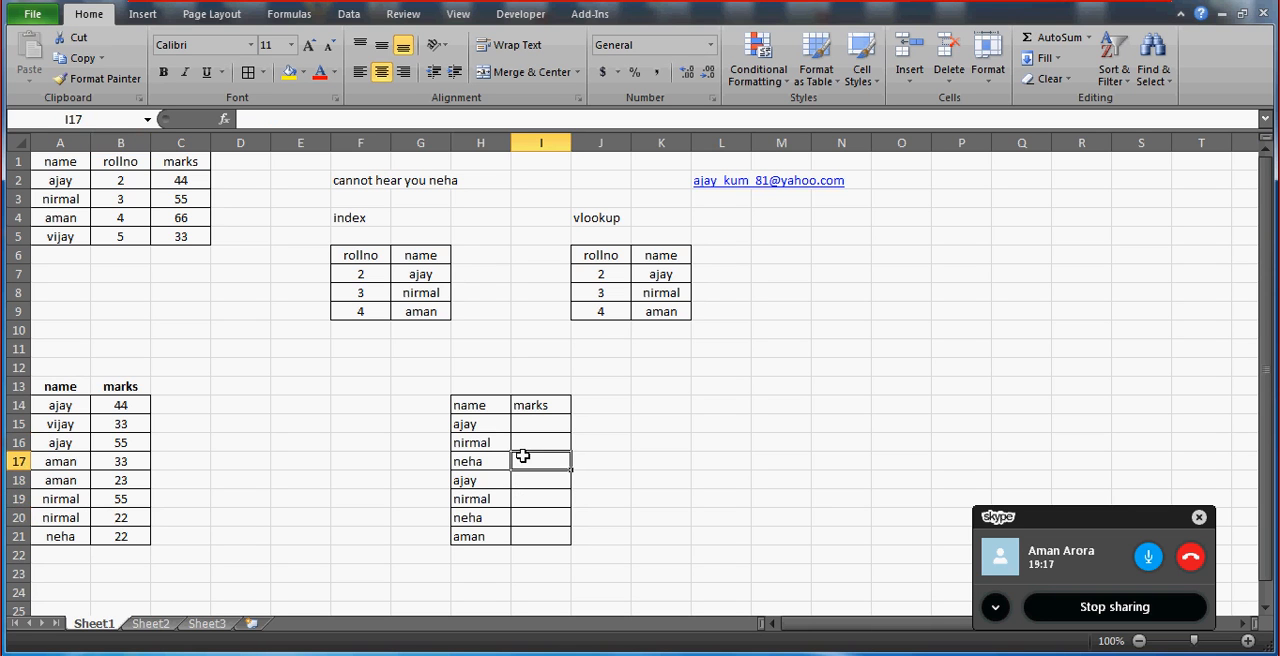
Compare the names in H20 and H21 with their matching entries and marks in A17:B21.
{"action": "key", "text": "Left"}
{"action": "key", "text": "Down"}
{"action": "key", "text": "Down"}
{"action": "key", "text": "Down"}
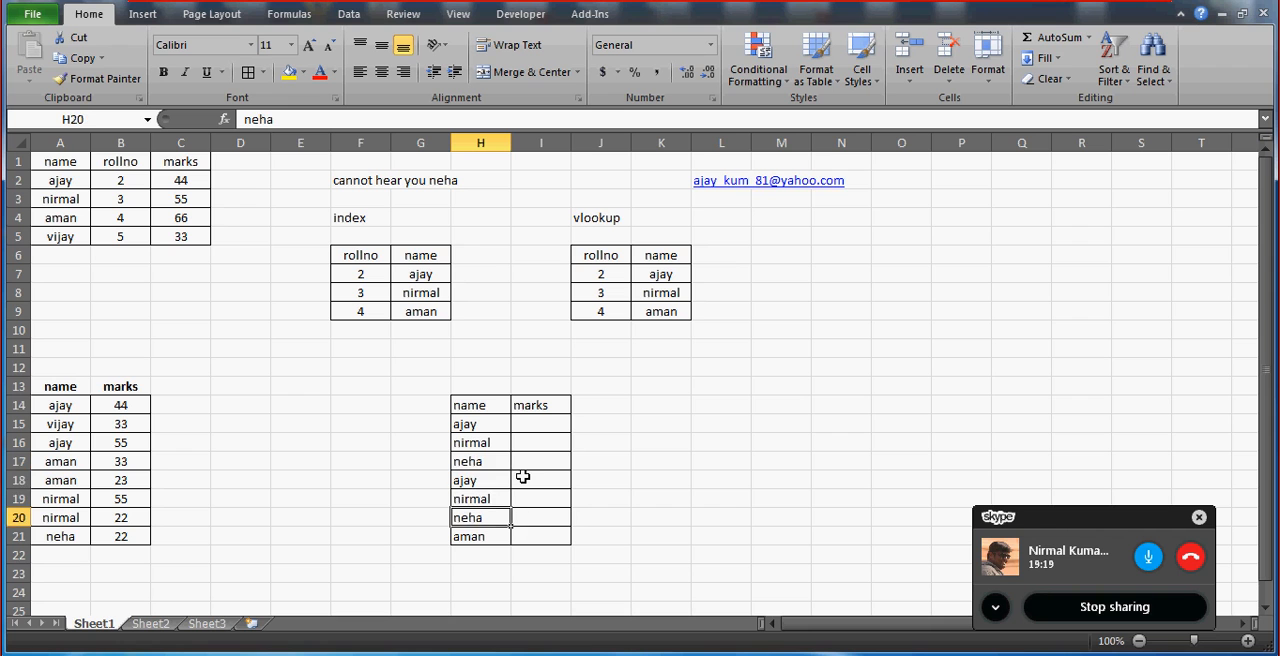
{"action": "left_click", "coordinate": [62, 537]}
{"action": "key", "text": "Right"}
{"action": "left_click", "coordinate": [62, 537]}
{"action": "left_click", "coordinate": [541, 519]}
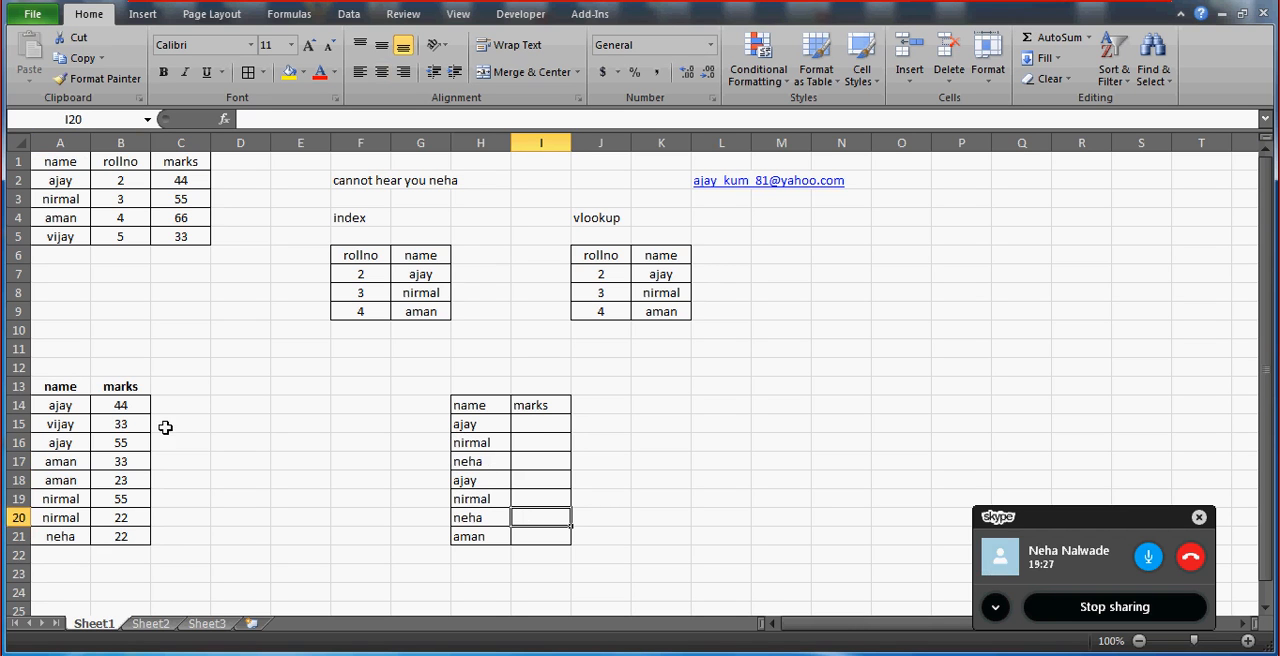
{"action": "left_click", "coordinate": [45, 461]}
{"action": "left_click", "coordinate": [57, 477]}
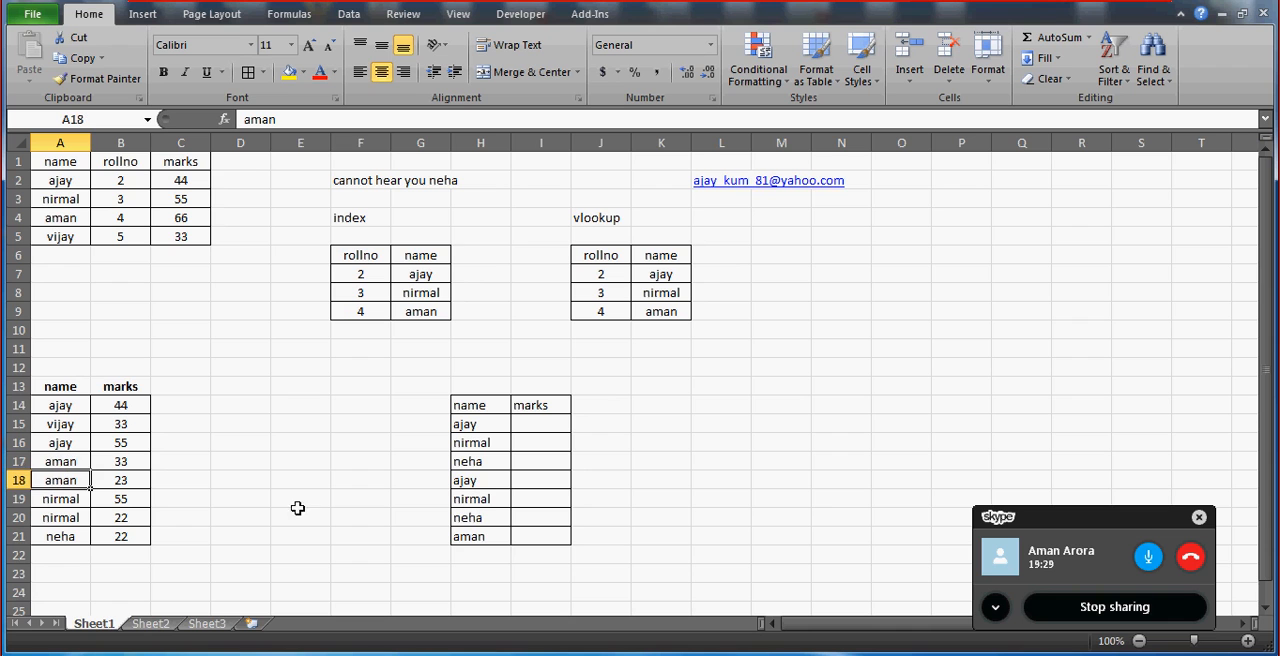
{"action": "left_click", "coordinate": [532, 540]}
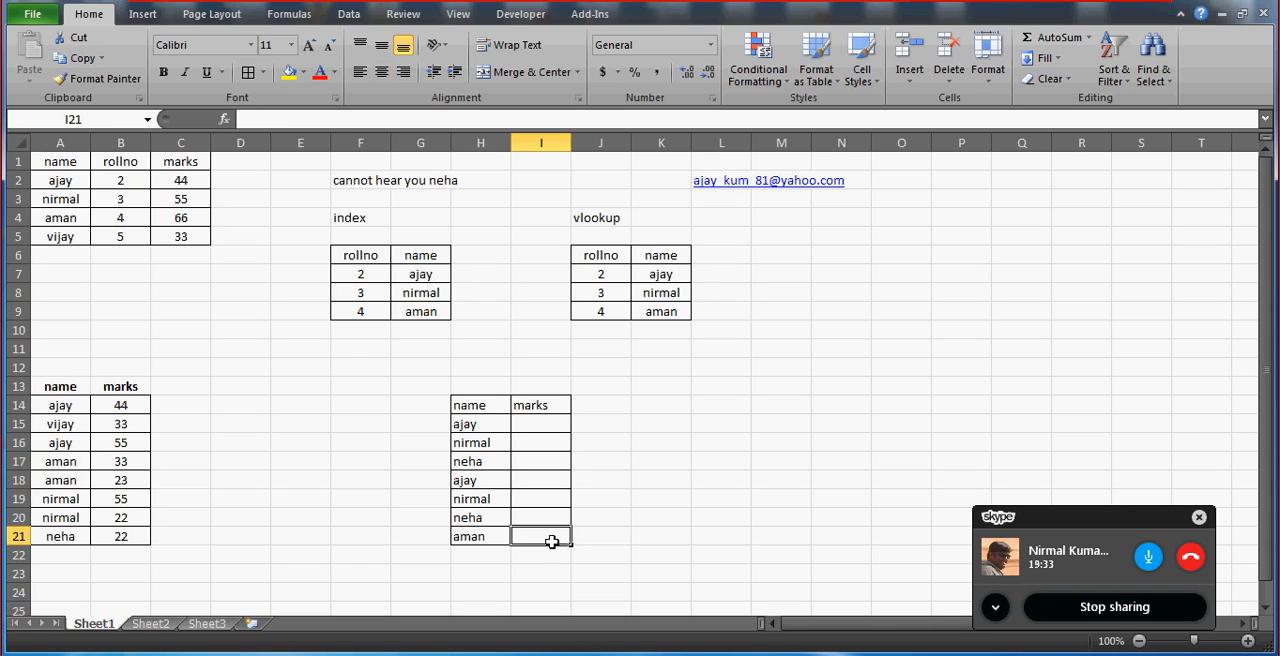
{"action": "left_click", "coordinate": [108, 466]}
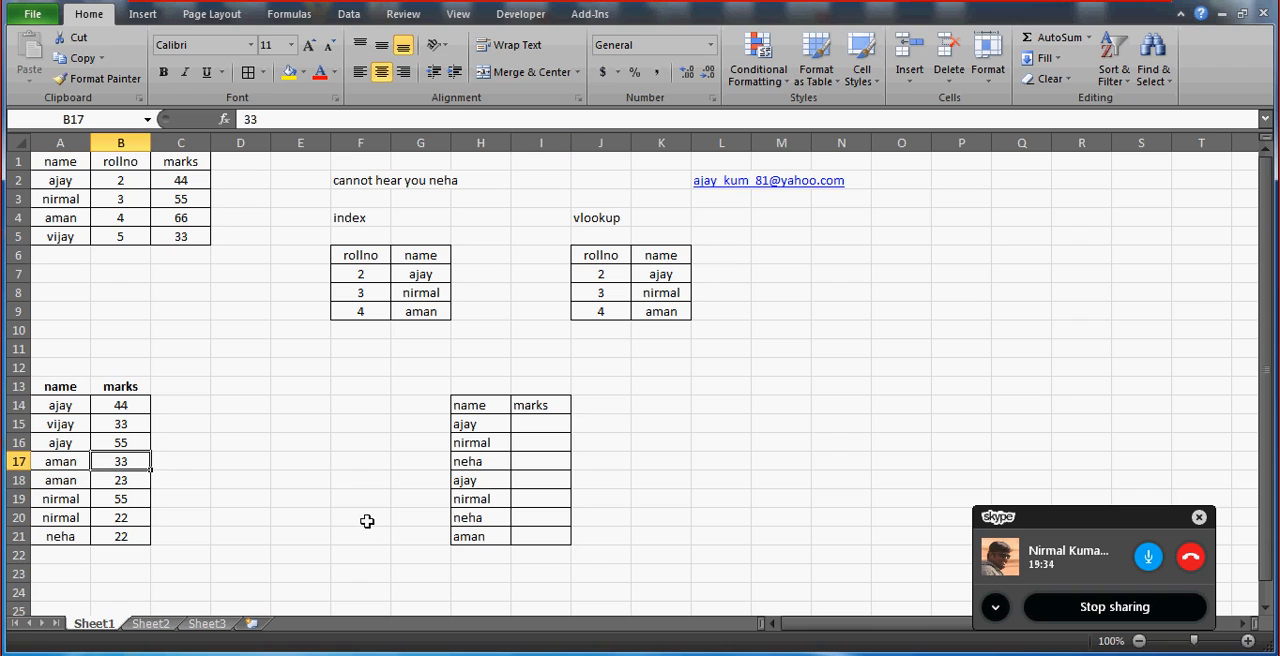
Repeat the name from H21 in H22 as a second entry at the end of the list.
{"action": "left_click", "coordinate": [493, 553]}
{"action": "type", "text": "aman"}
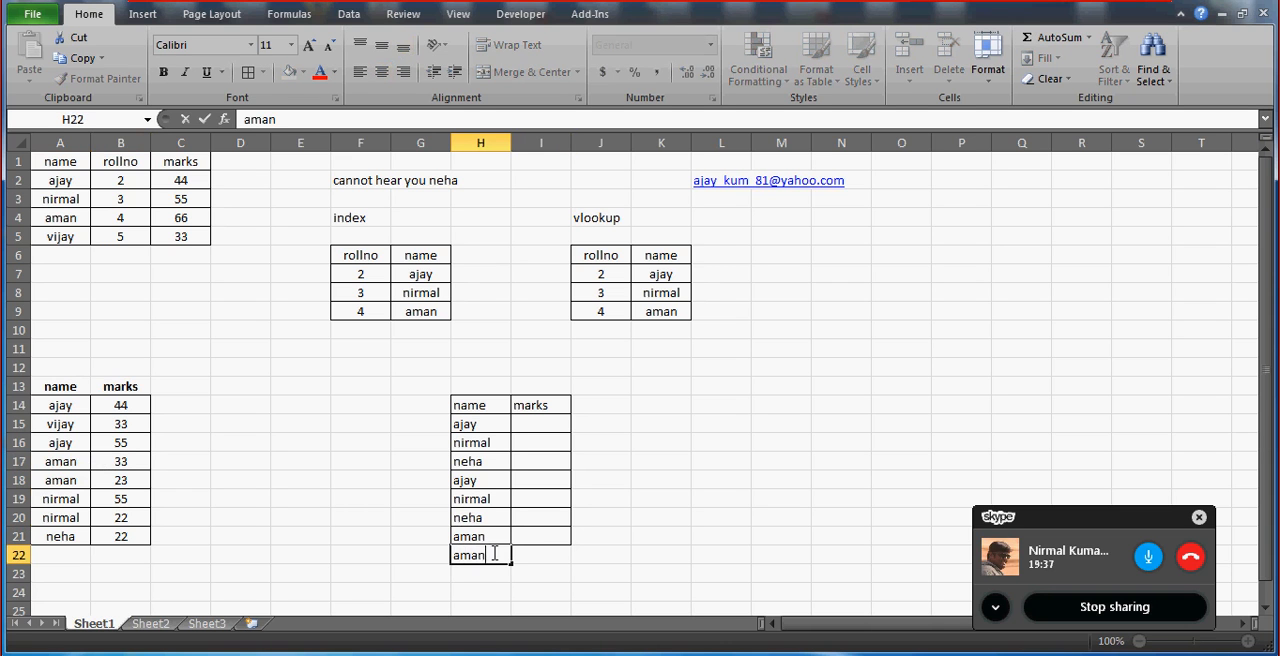
{"action": "key", "text": "Return"}
Apply all borders to the extended name and marks table in H14:I22.
{"action": "key", "text": "Up"}
{"action": "key", "text": "Up"}
{"action": "key", "text": "Up"}
{"action": "key", "text": "Up"}
{"action": "key", "text": "Up"}
{"action": "key", "text": "Up"}
{"action": "key", "text": "Up"}
{"action": "key", "text": "Up"}
{"action": "key", "text": "Up"}
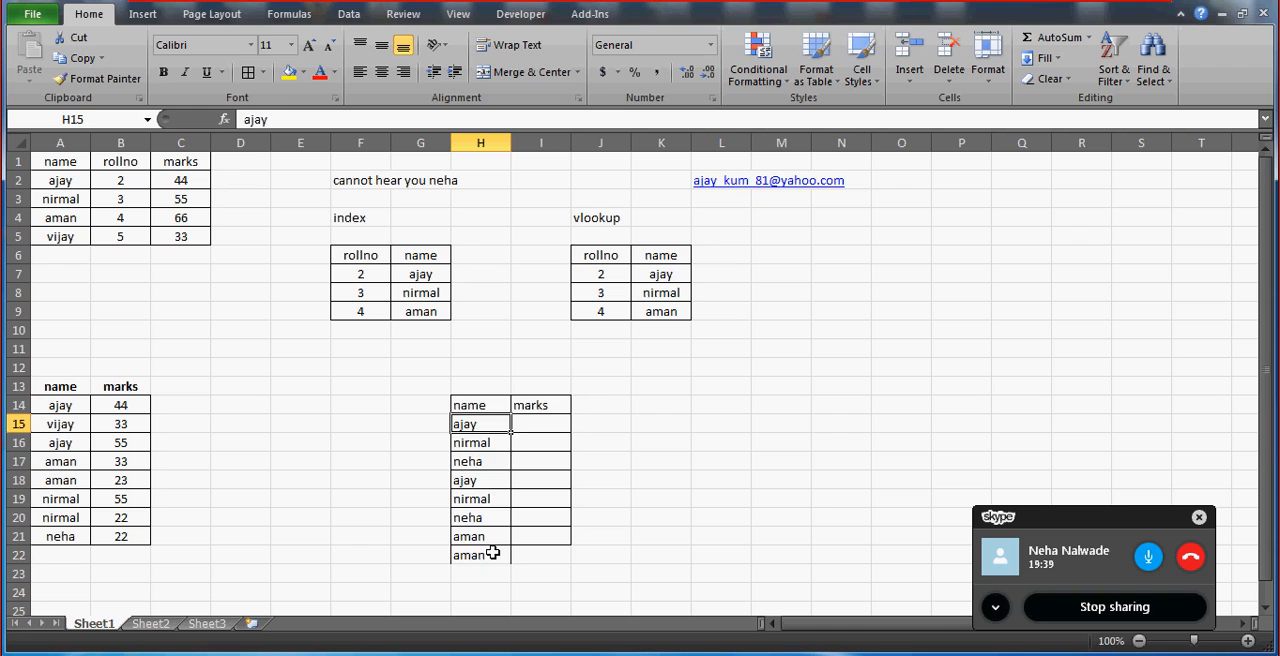
{"action": "key", "text": "shift+Right"}
{"action": "key", "text": "ctrl+shift+Down"}
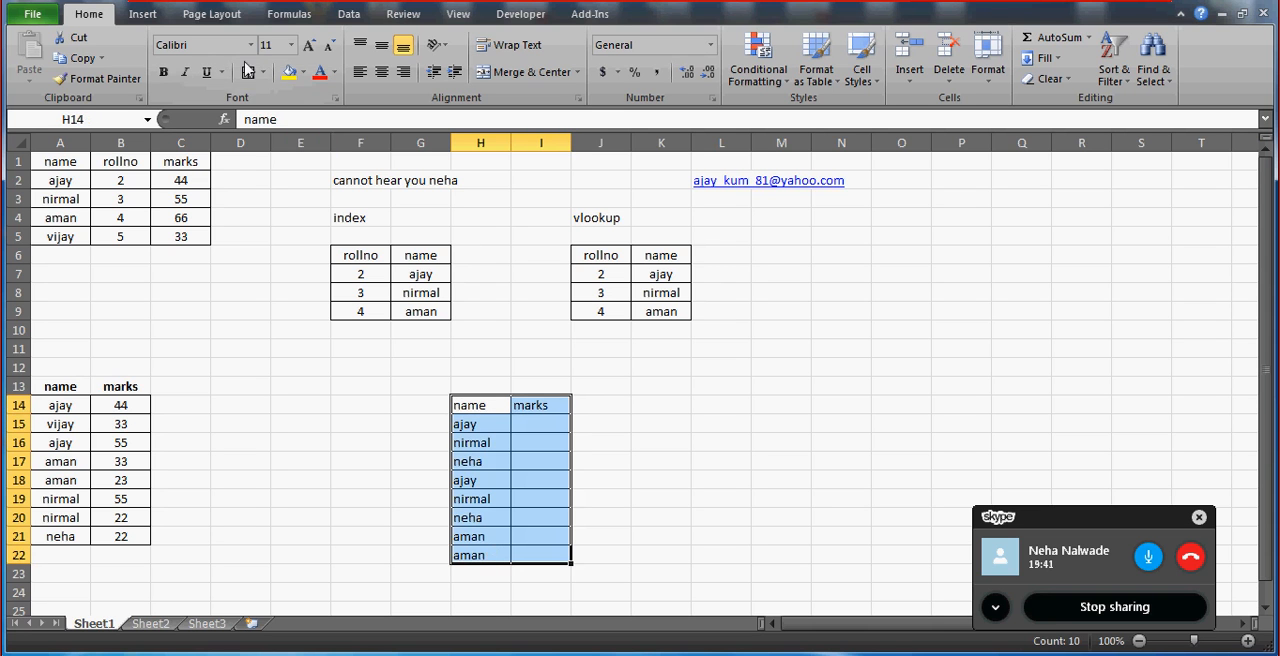
{"action": "left_click", "coordinate": [249, 72]}
{"action": "left_click", "coordinate": [655, 460]}
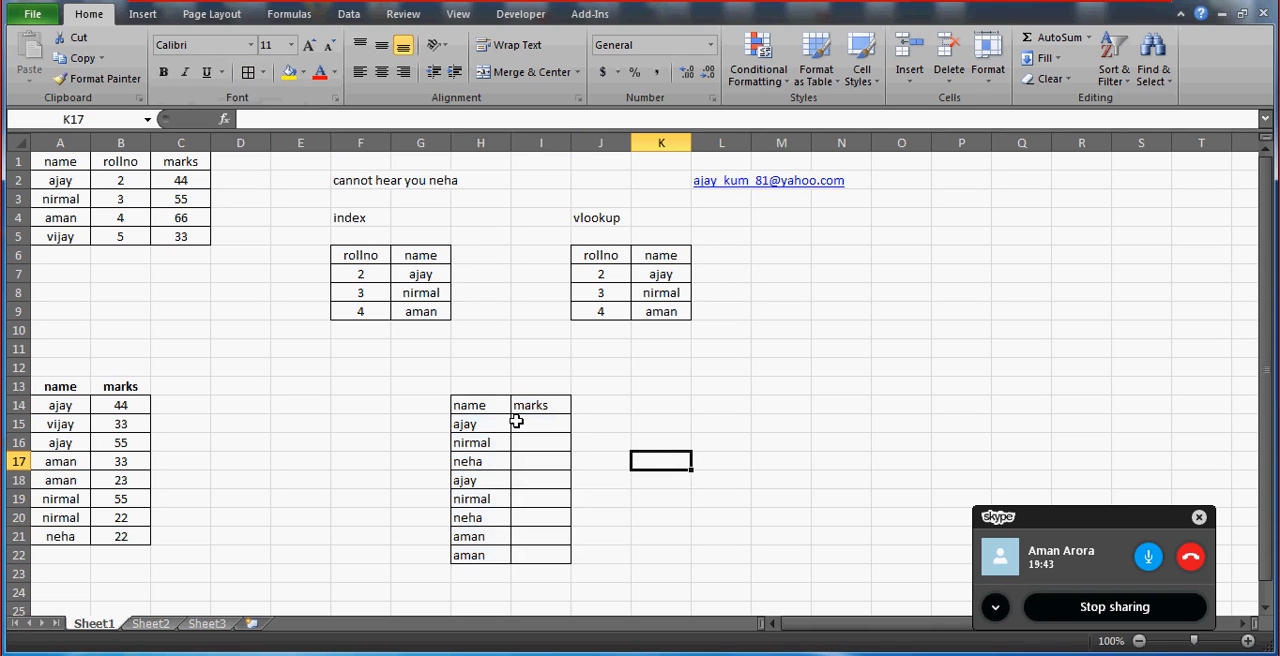
{"action": "left_click", "coordinate": [466, 403]}
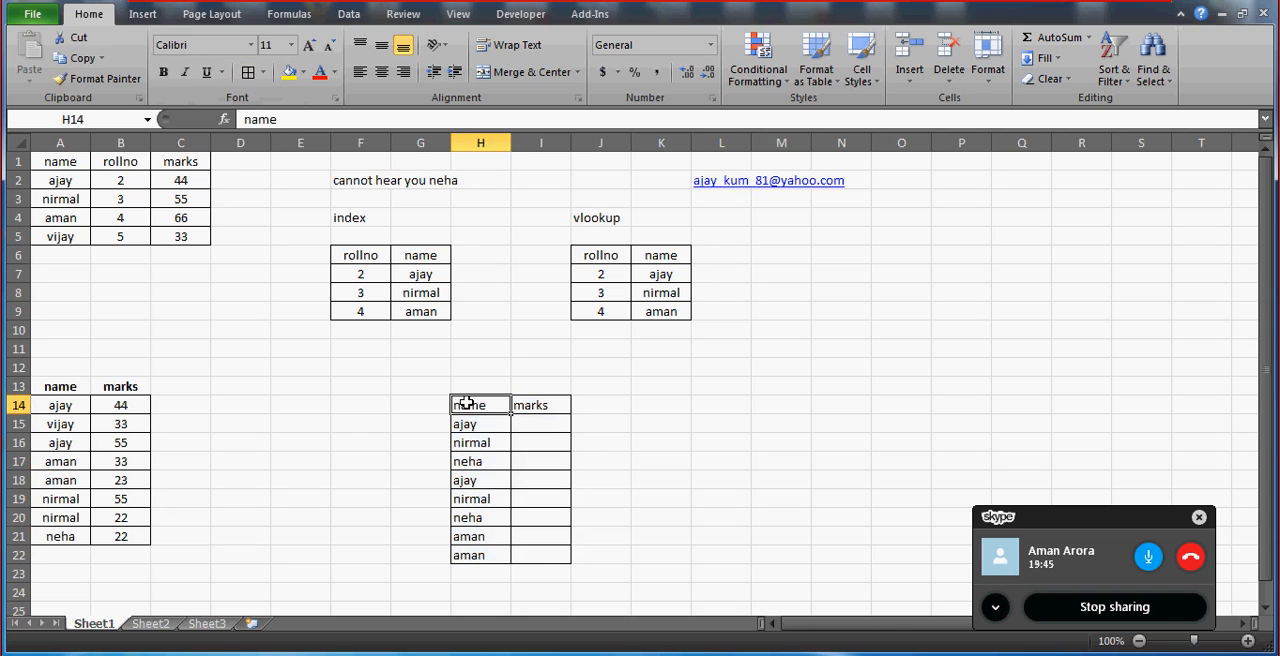
{"action": "left_click", "coordinate": [537, 443]}
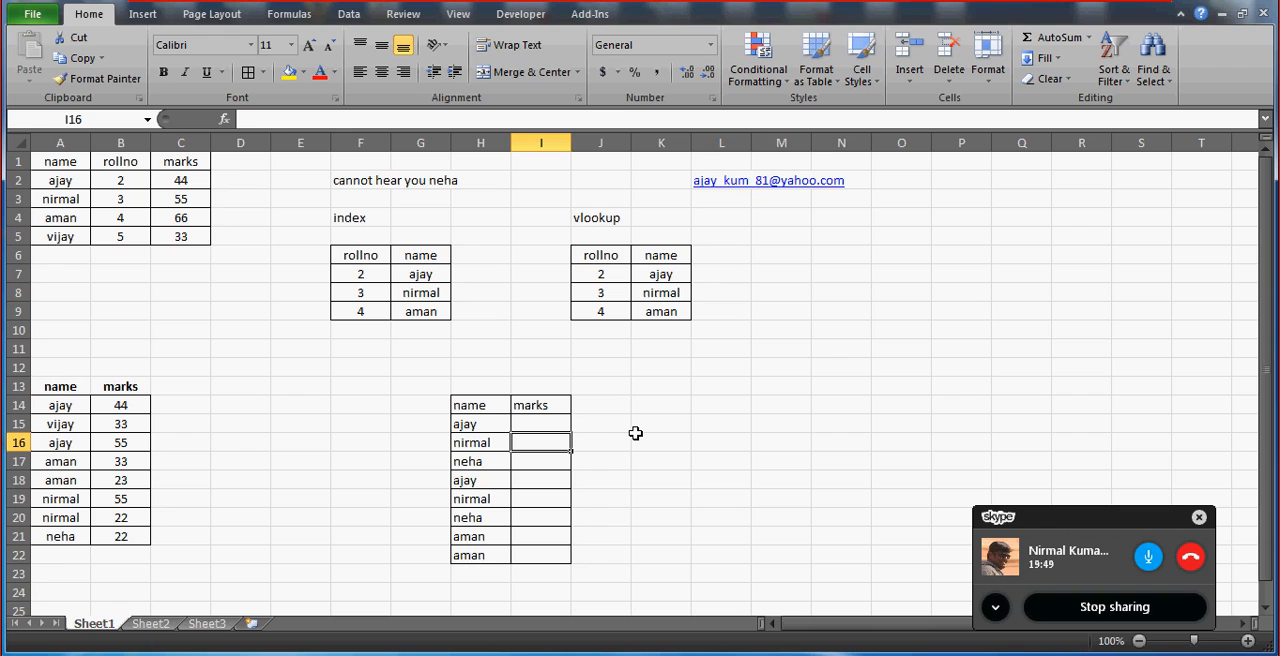
Make the header and names in H14:H22 bold.
{"action": "left_click", "coordinate": [464, 406]}
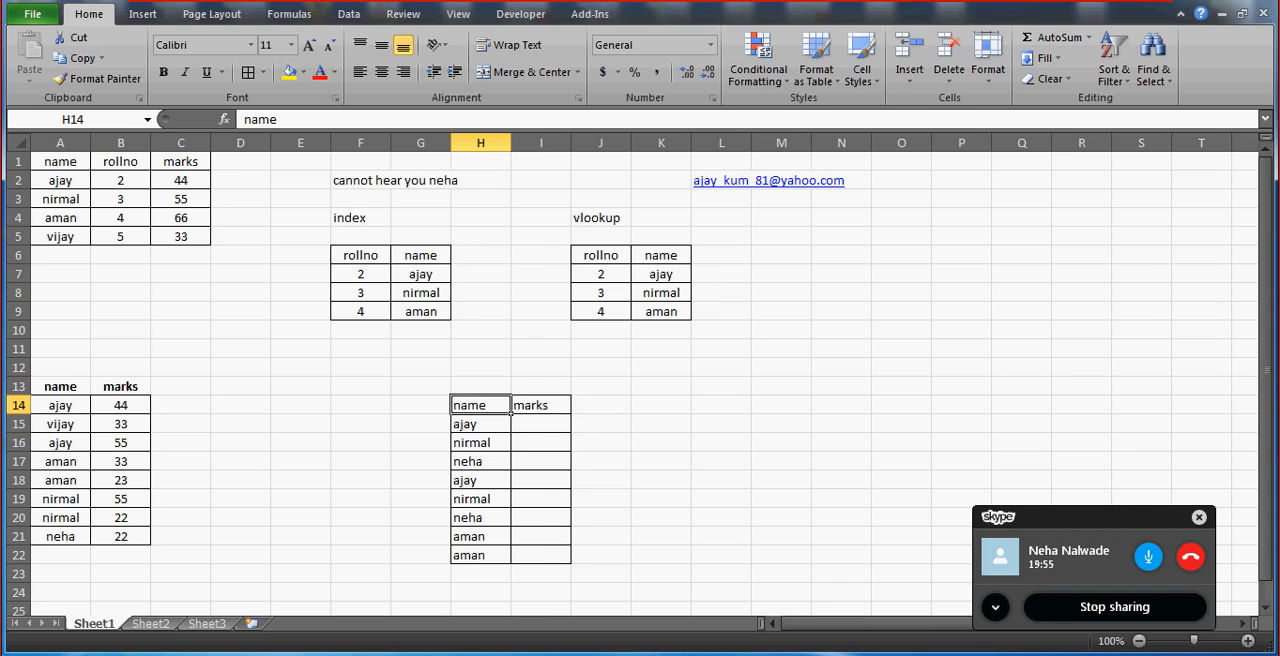
{"action": "left_click", "coordinate": [1247, 641]}
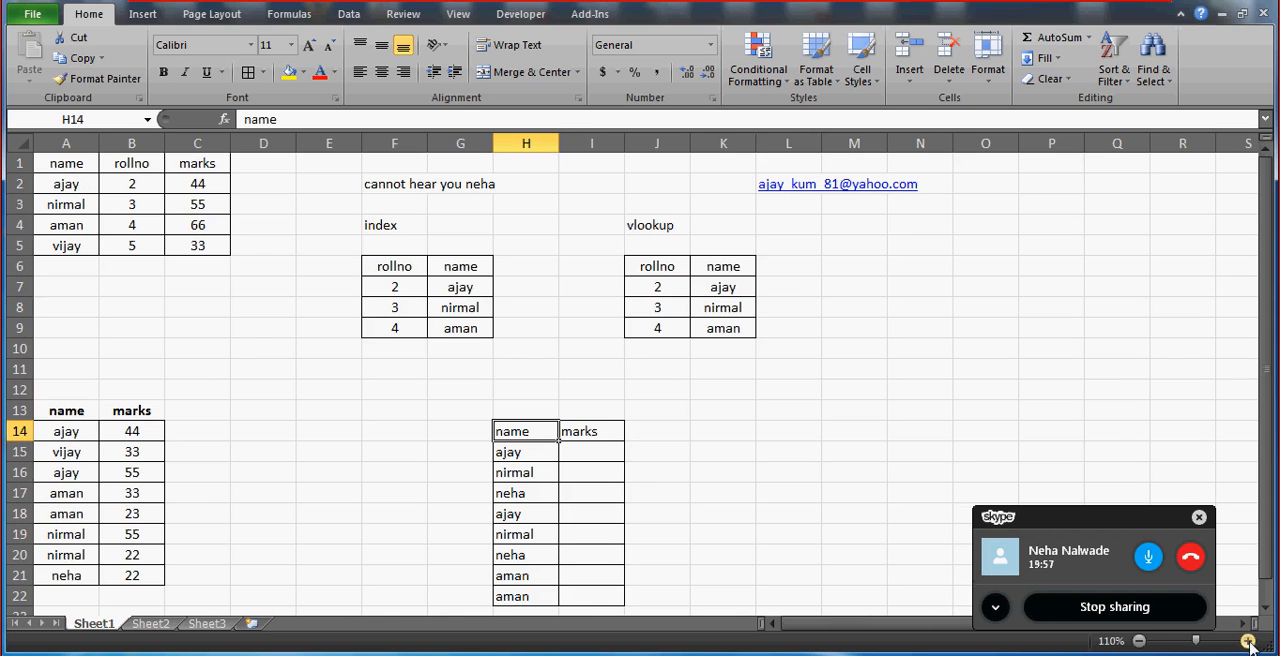
{"action": "left_click", "coordinate": [1266, 613]}
{"action": "left_click", "coordinate": [1266, 613]}
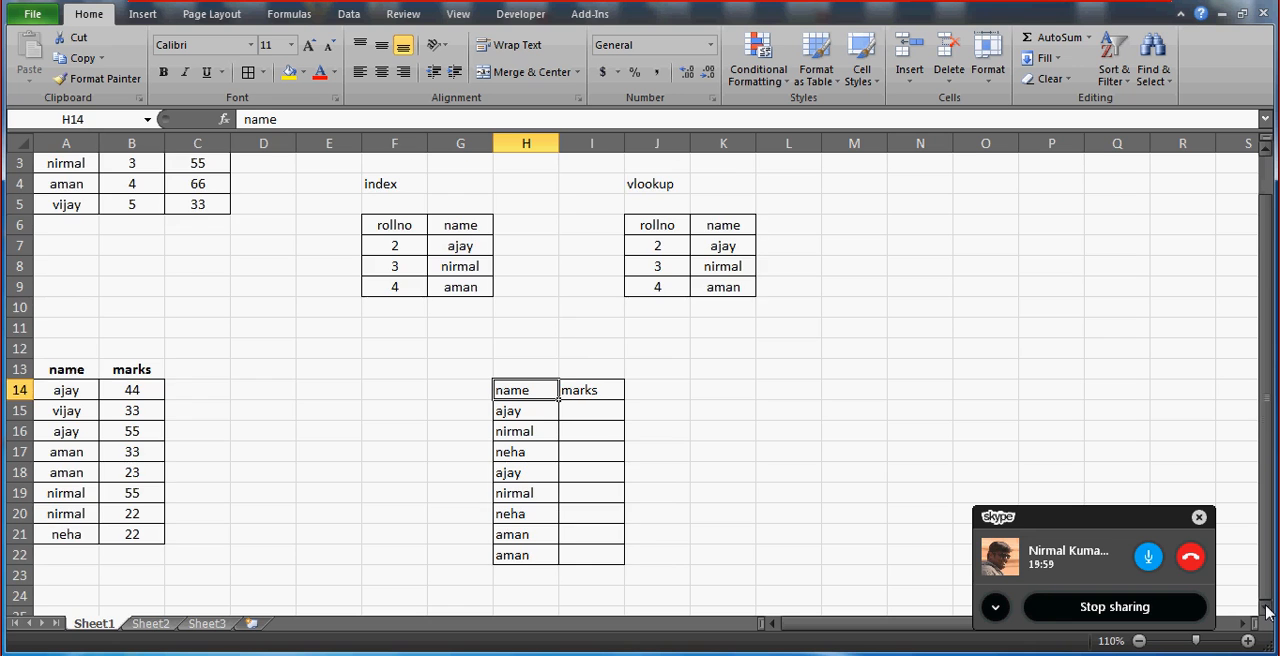
{"action": "left_click", "coordinate": [1266, 613]}
{"action": "left_click", "coordinate": [1266, 613]}
{"action": "left_click", "coordinate": [1266, 613]}
{"action": "left_click", "coordinate": [1266, 613]}
{"action": "left_click", "coordinate": [1266, 613]}
{"action": "left_click", "coordinate": [1266, 613]}
{"action": "left_click", "coordinate": [1266, 613]}
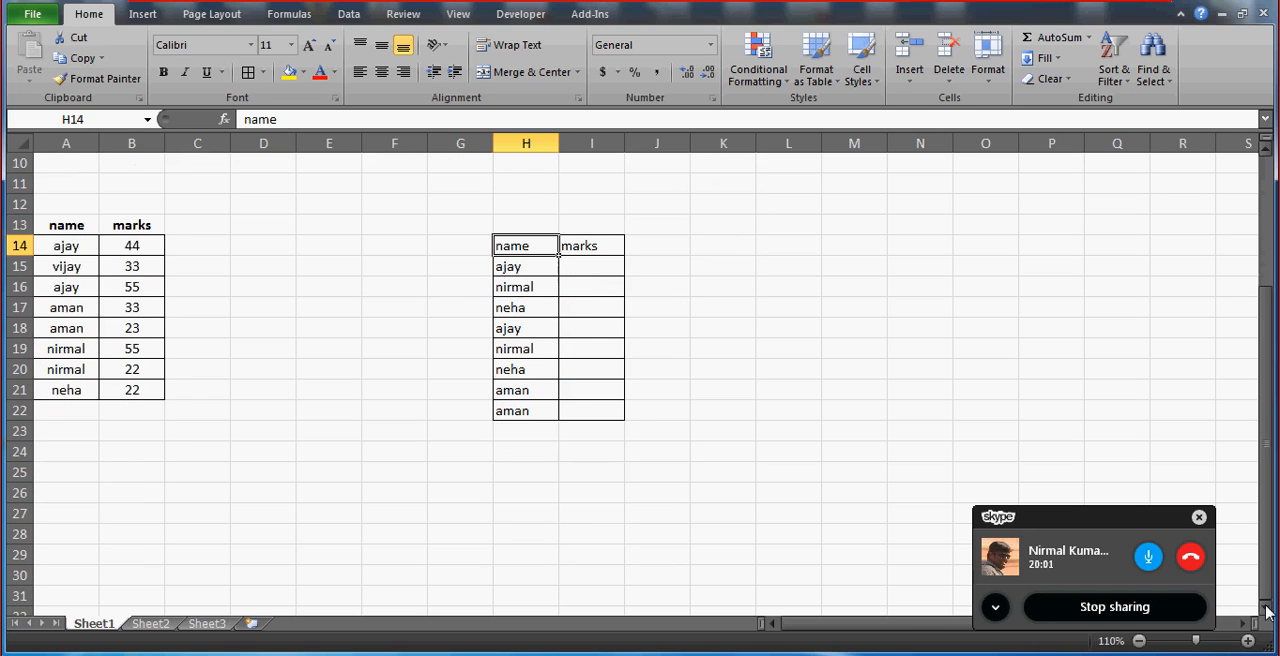
{"action": "key", "text": "ctrl+shift+Down"}
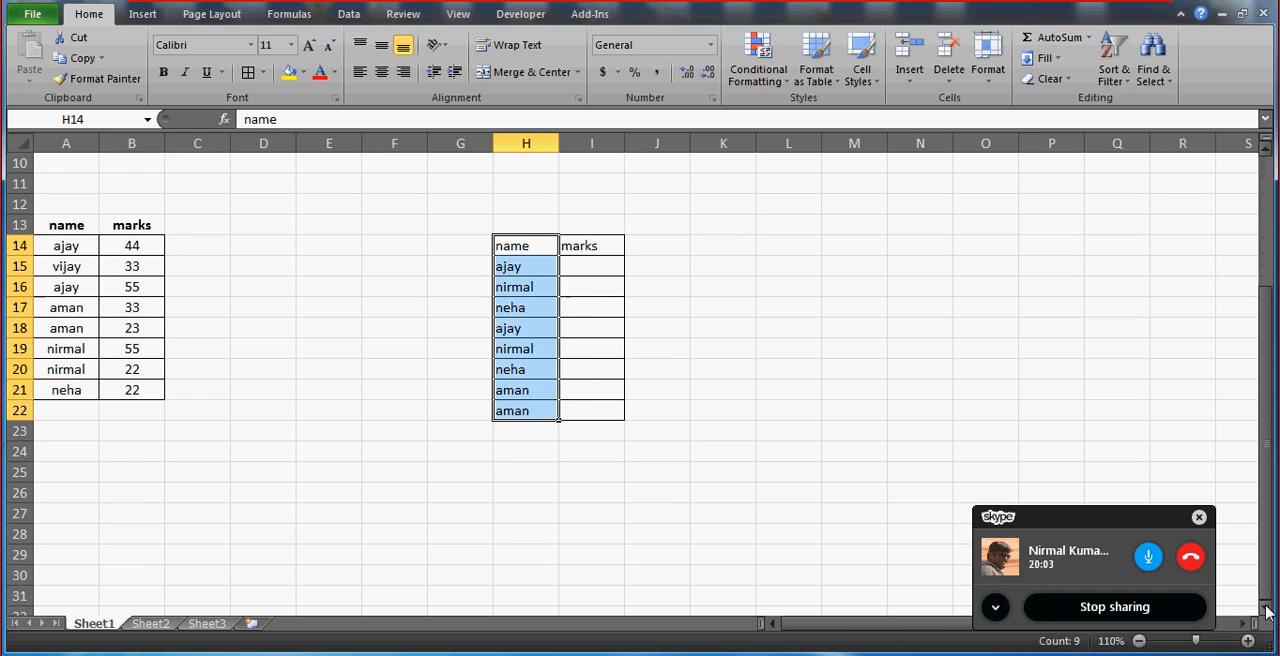
{"action": "key", "text": "ctrl+b"}
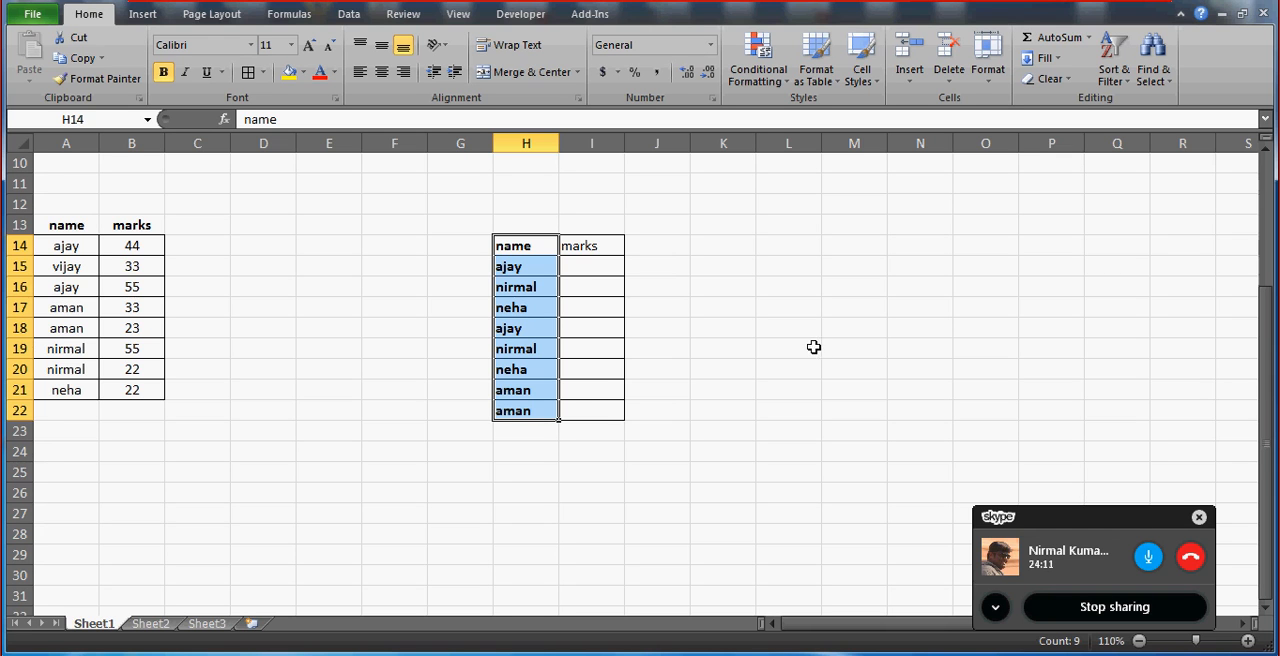
{"action": "left_click", "coordinate": [593, 261]}
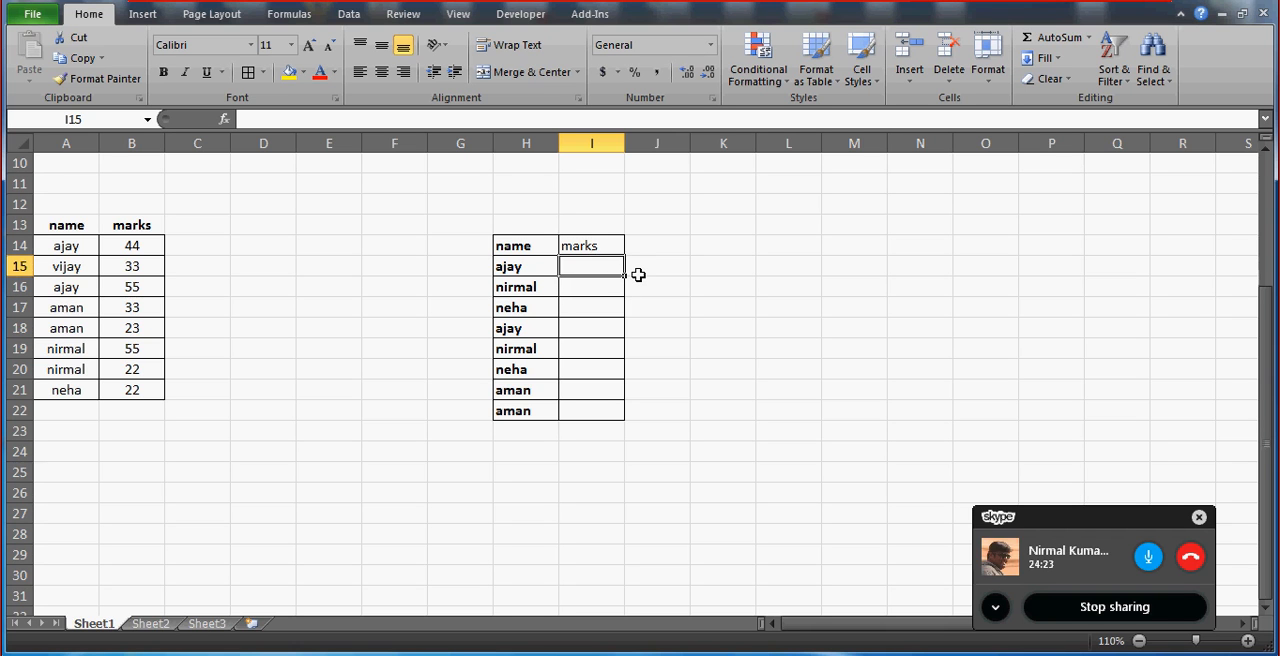
{"action": "left_click", "coordinate": [524, 244]}
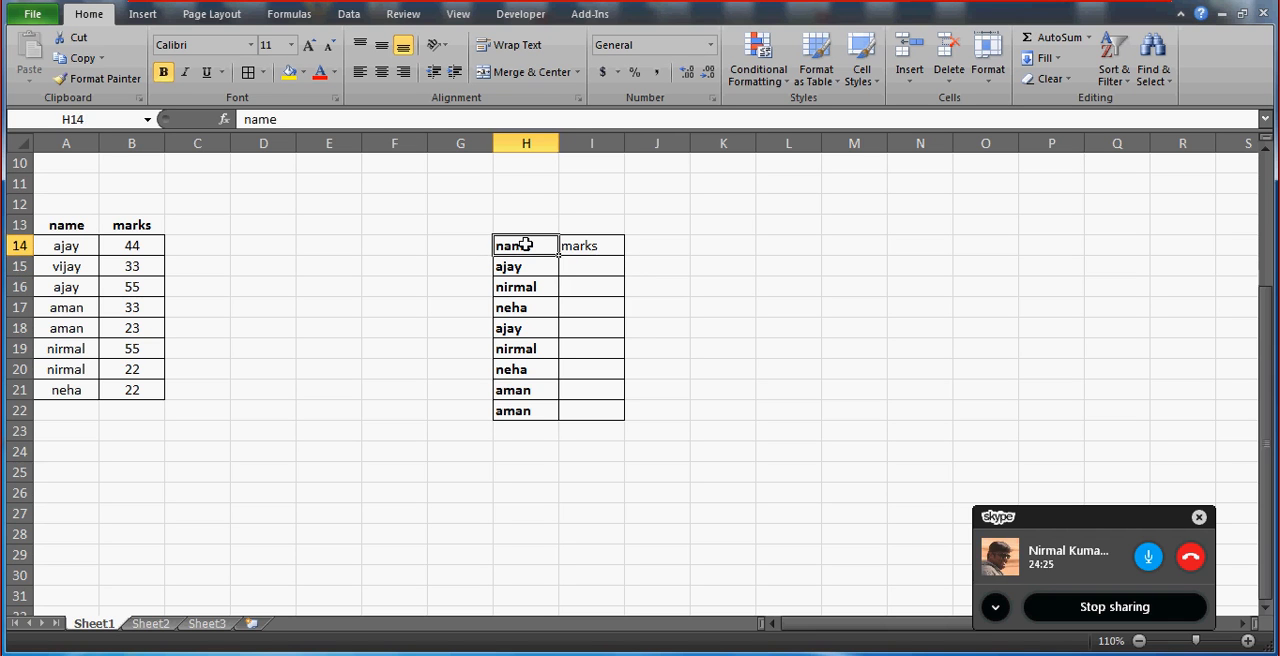
{"action": "left_click", "coordinate": [583, 263]}
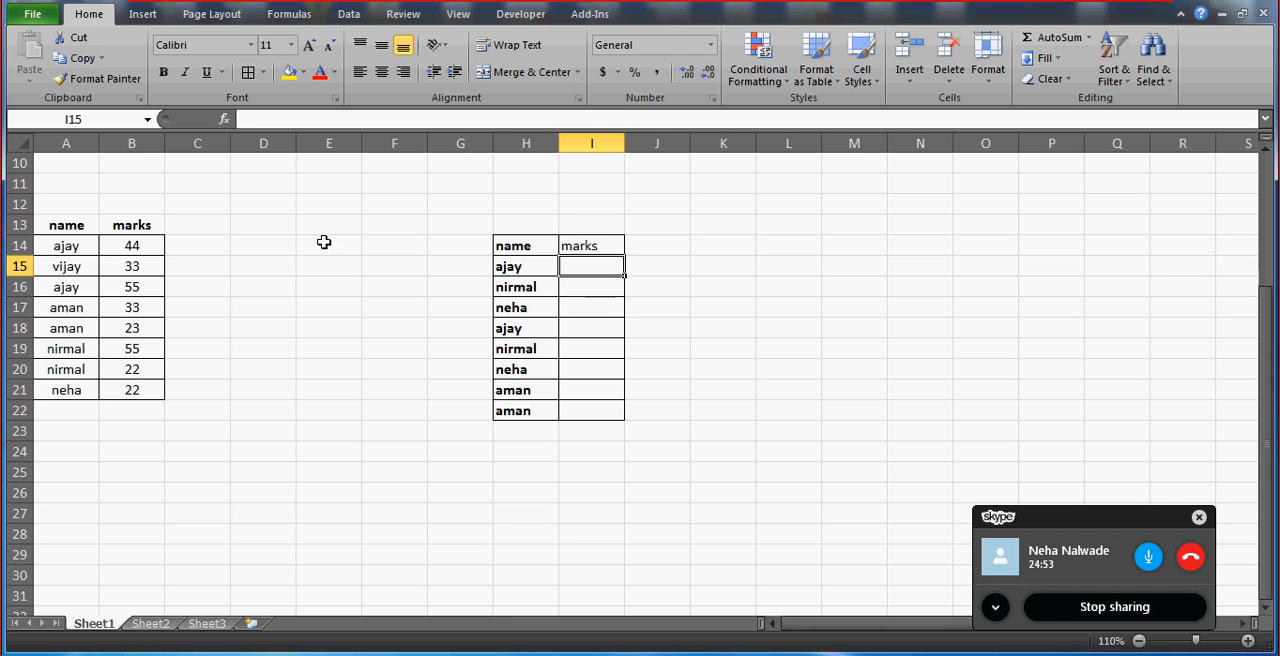
Start an IF formula in C14 that tests whether A14 equals H15.
{"action": "left_click", "coordinate": [209, 242]}
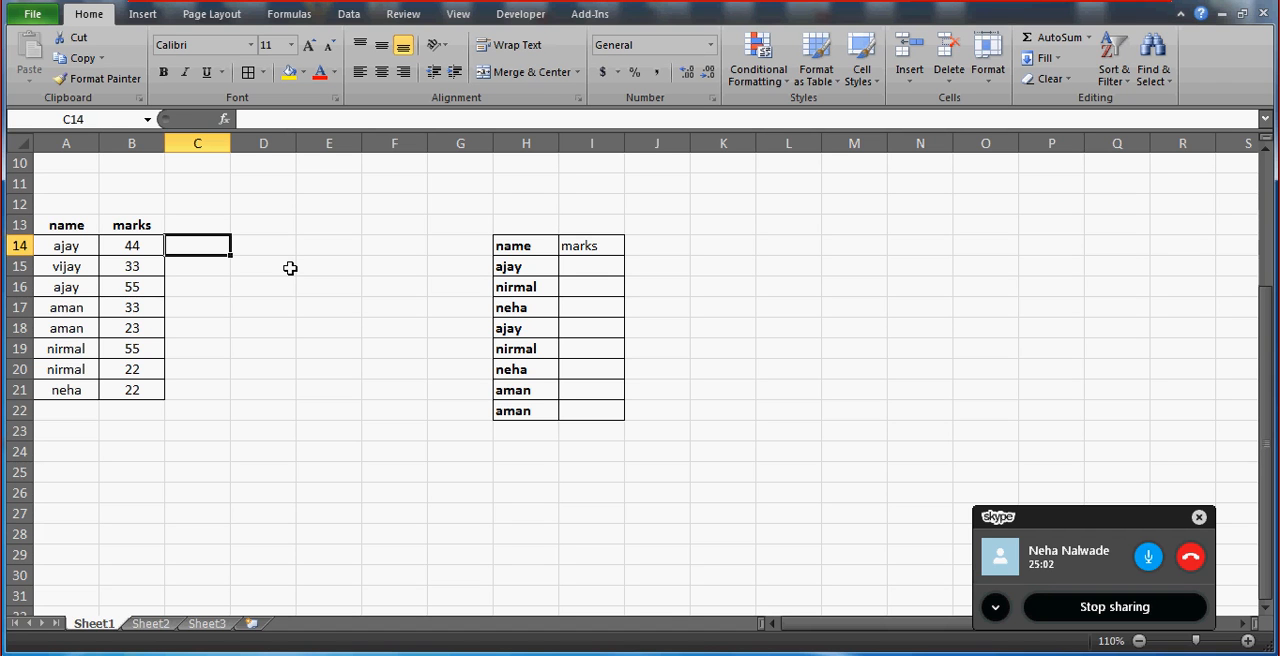
{"action": "type", "text": "=if"}
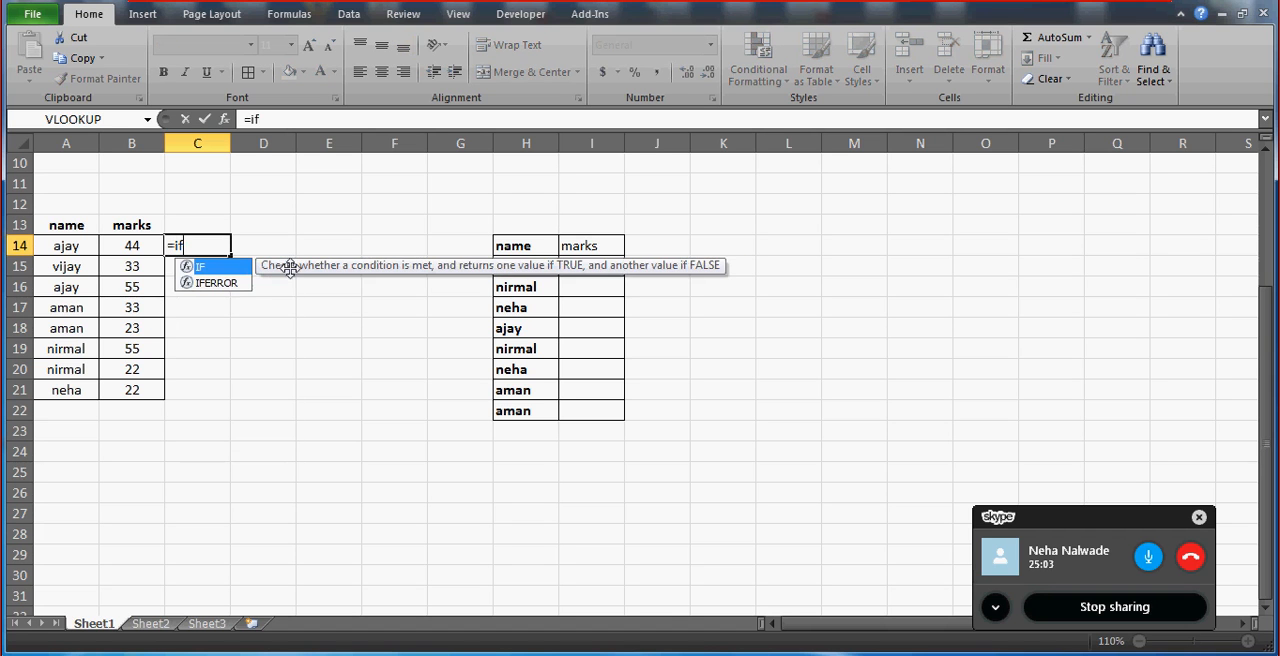
{"action": "type", "text": "("}
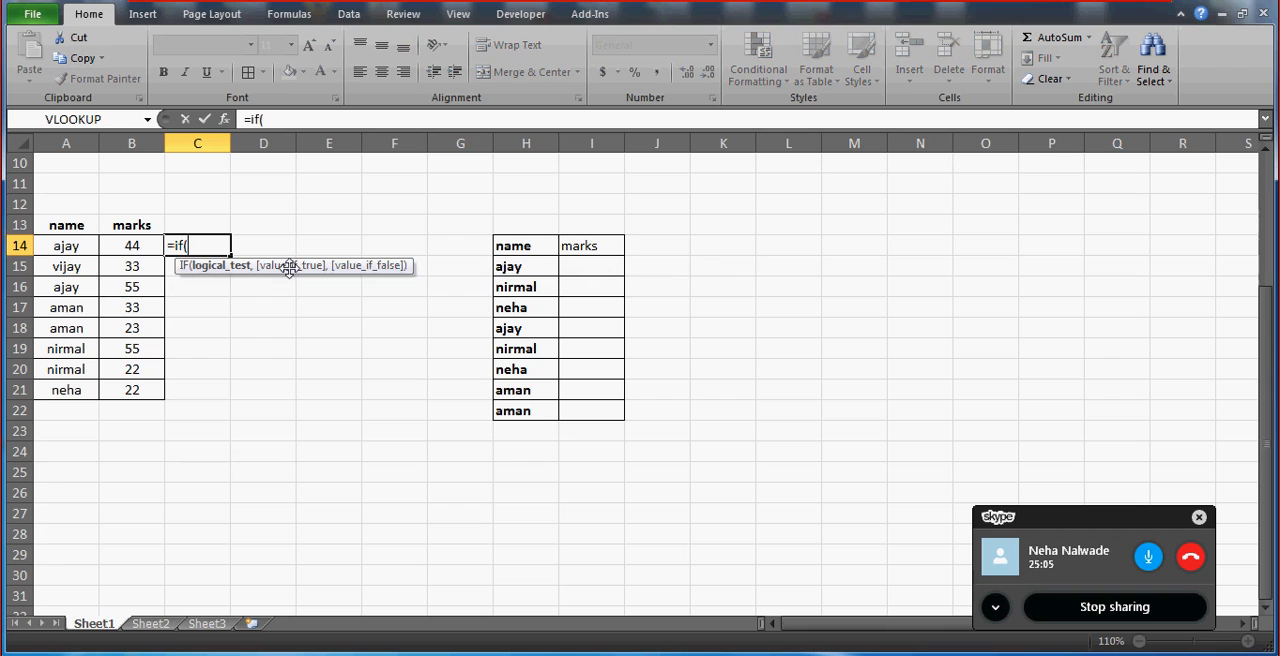
{"action": "left_click", "coordinate": [87, 245]}
{"action": "type", "text": "="}
{"action": "left_click", "coordinate": [519, 267]}
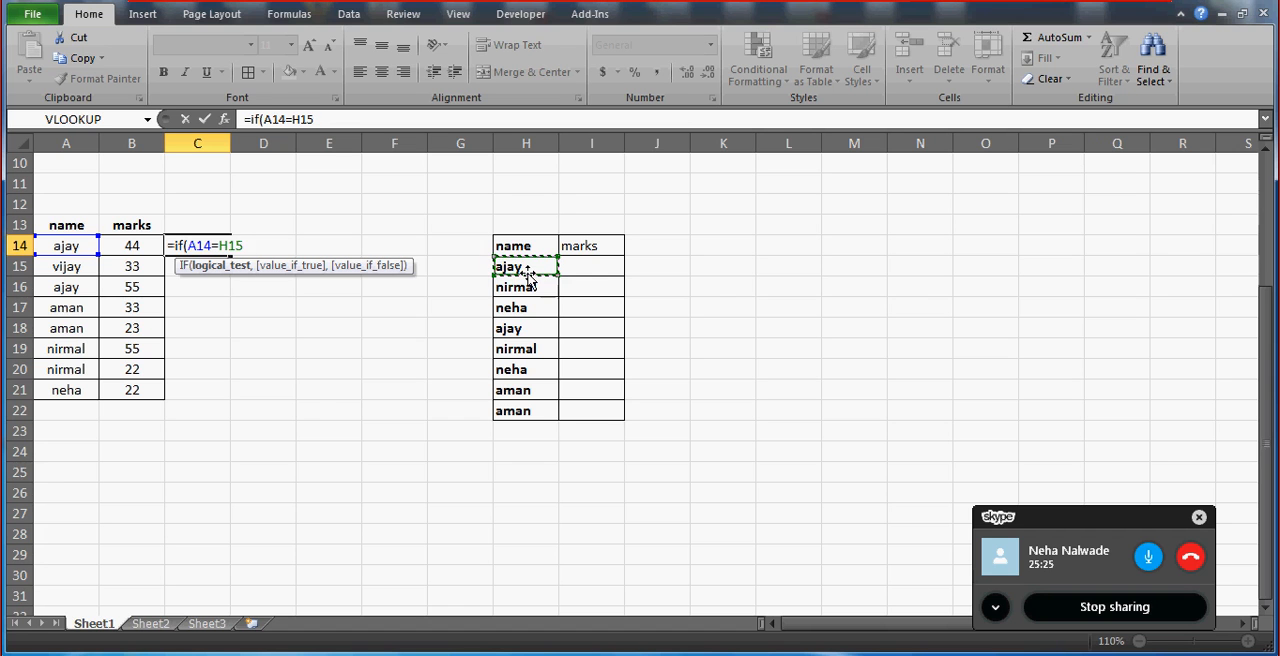
Complete the C14 formula to return COUNTIF(A14:A21,A14) when the names match and empty text "" otherwise.
{"action": "type", "text": ",count"}
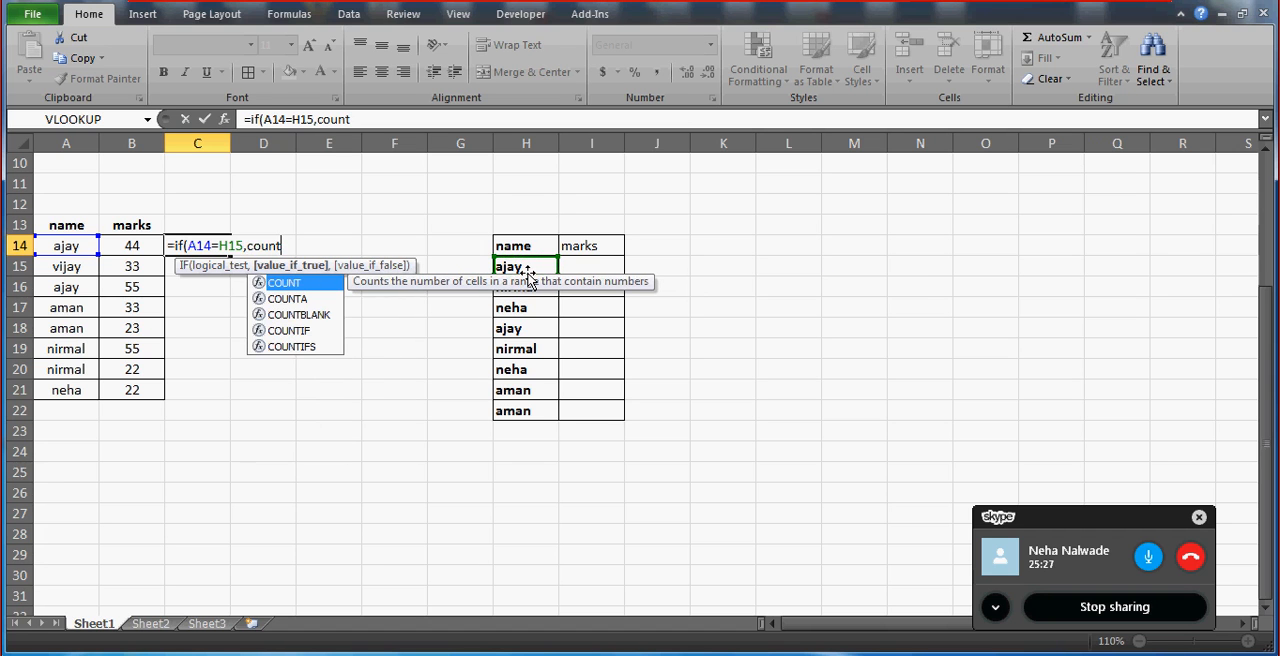
{"action": "type", "text": "if("}
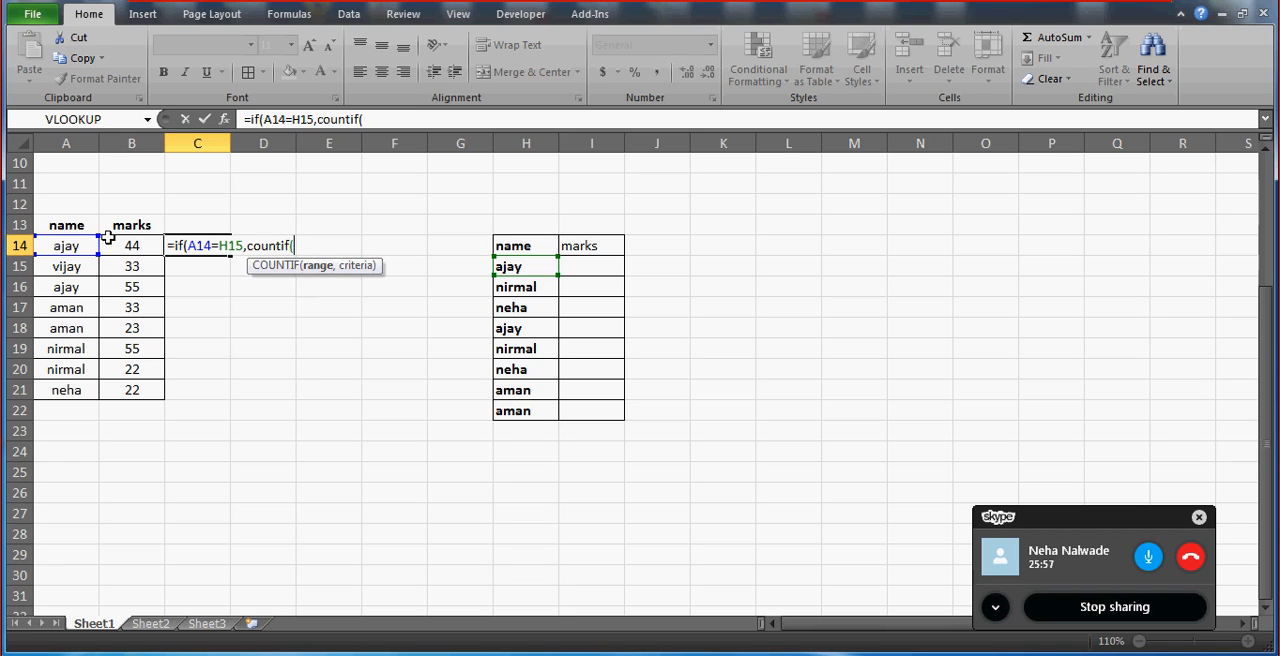
{"action": "left_click_drag", "start_coordinate": [60, 250], "coordinate": [66, 390]}
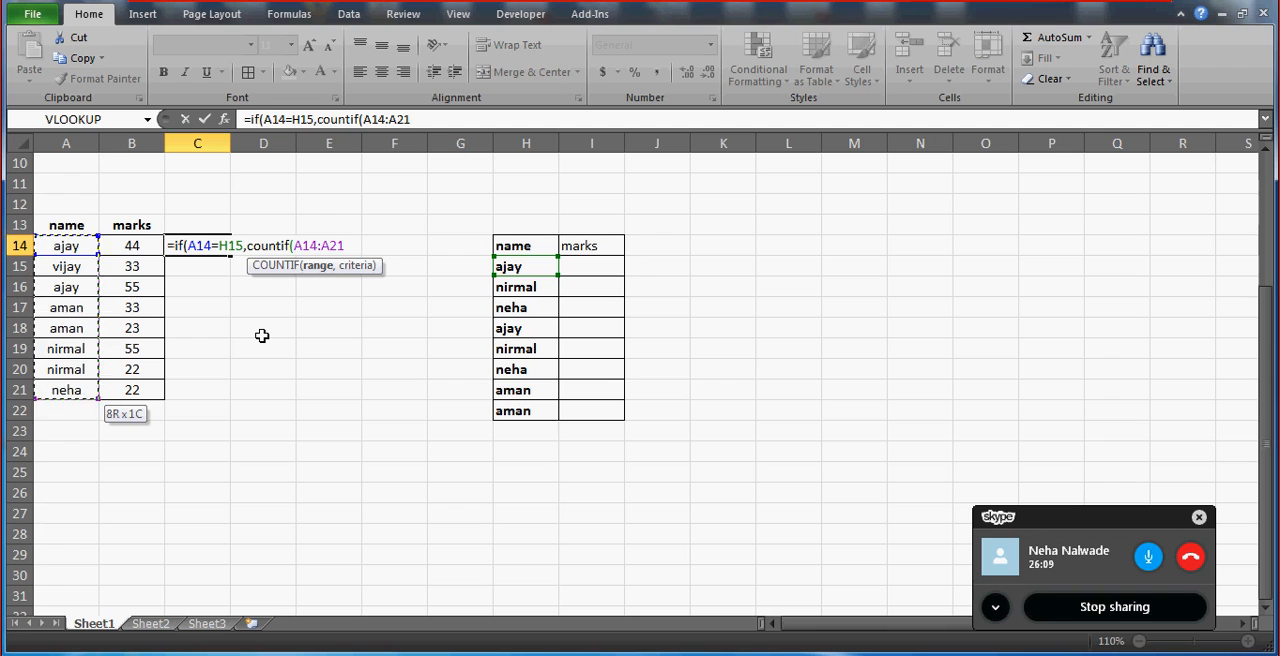
{"action": "type", "text": ","}
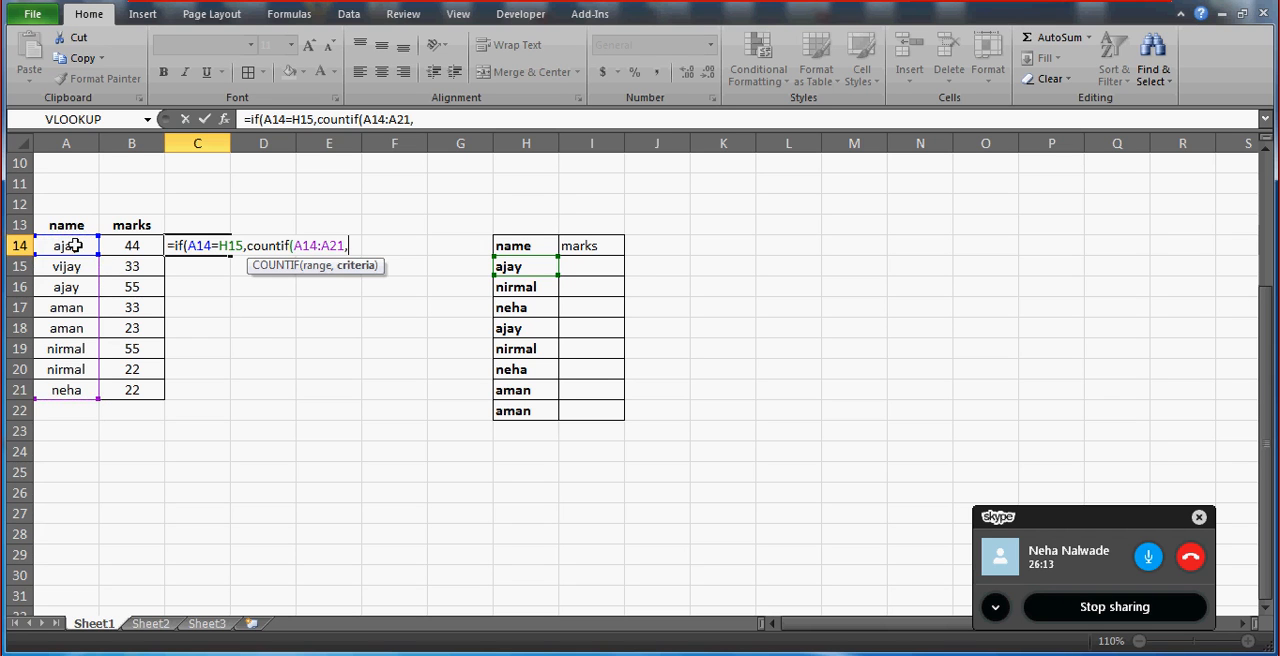
{"action": "left_click", "coordinate": [62, 246]}
{"action": "type", "text": ")"}
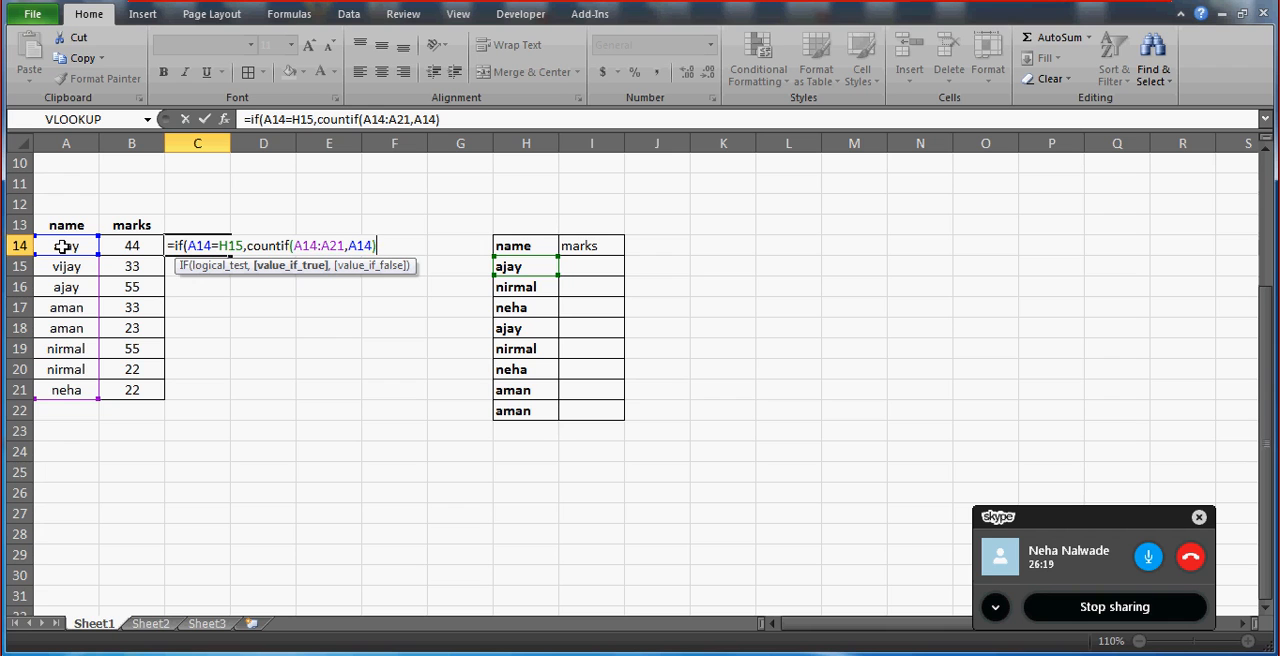
{"action": "type", "text": ",\"\""}
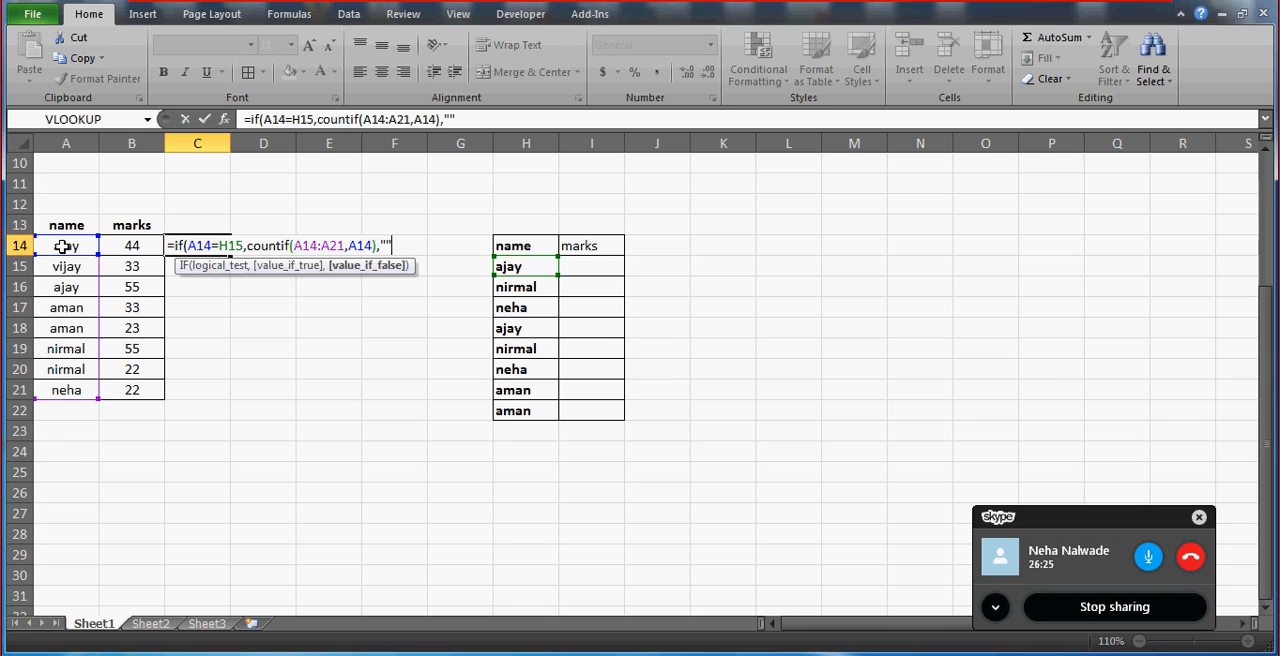
{"action": "key", "text": "Return"}
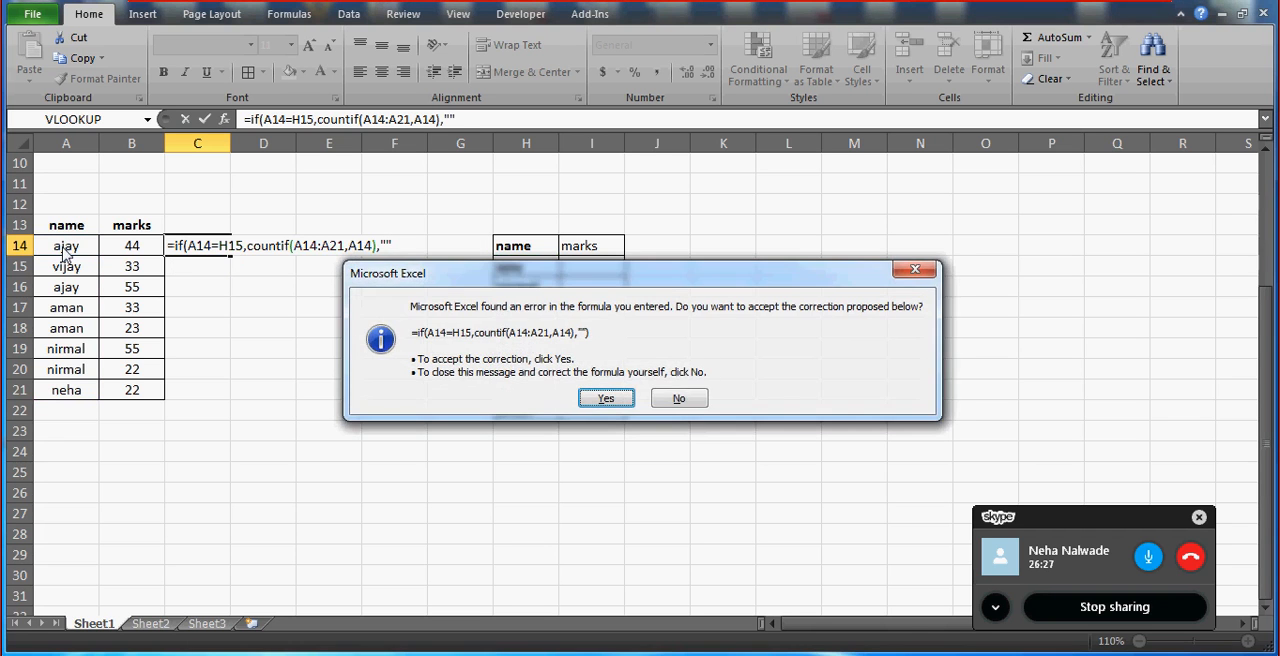
{"action": "key", "text": "Return"}
{"action": "key", "text": "Up"}
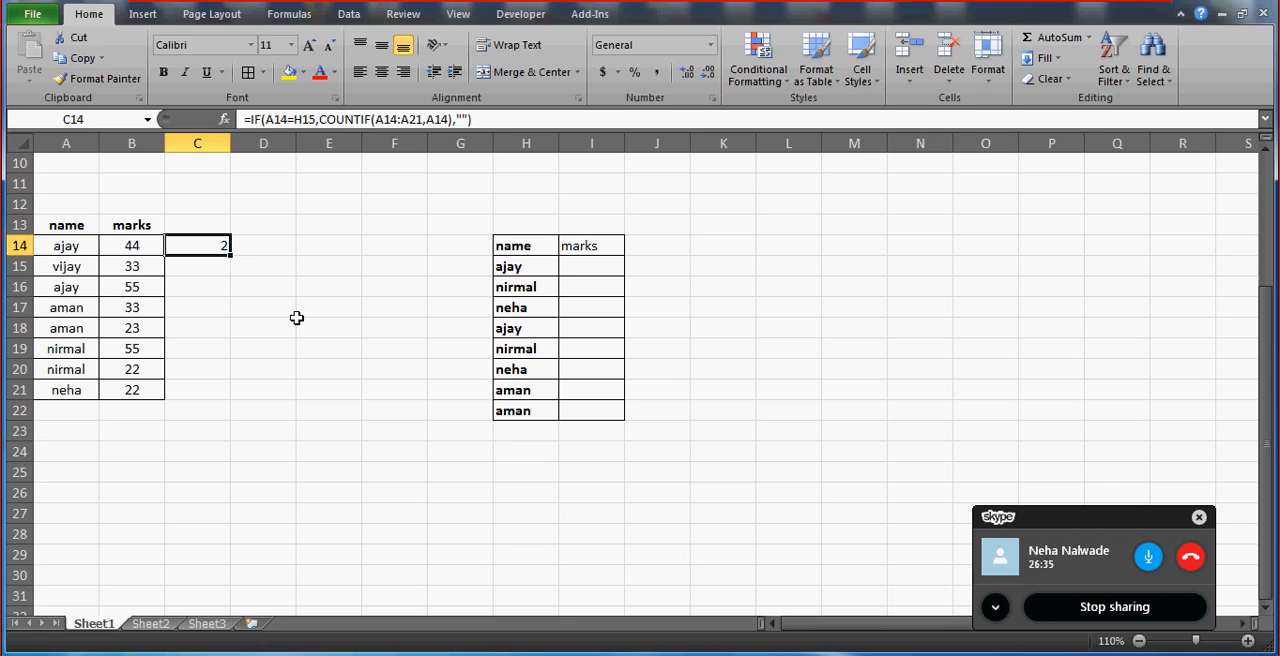
Make the COUNTIF range in C14 absolute as $A$14:$A$21 and fill the formula down through C21.
{"action": "left_click", "coordinate": [385, 119]}
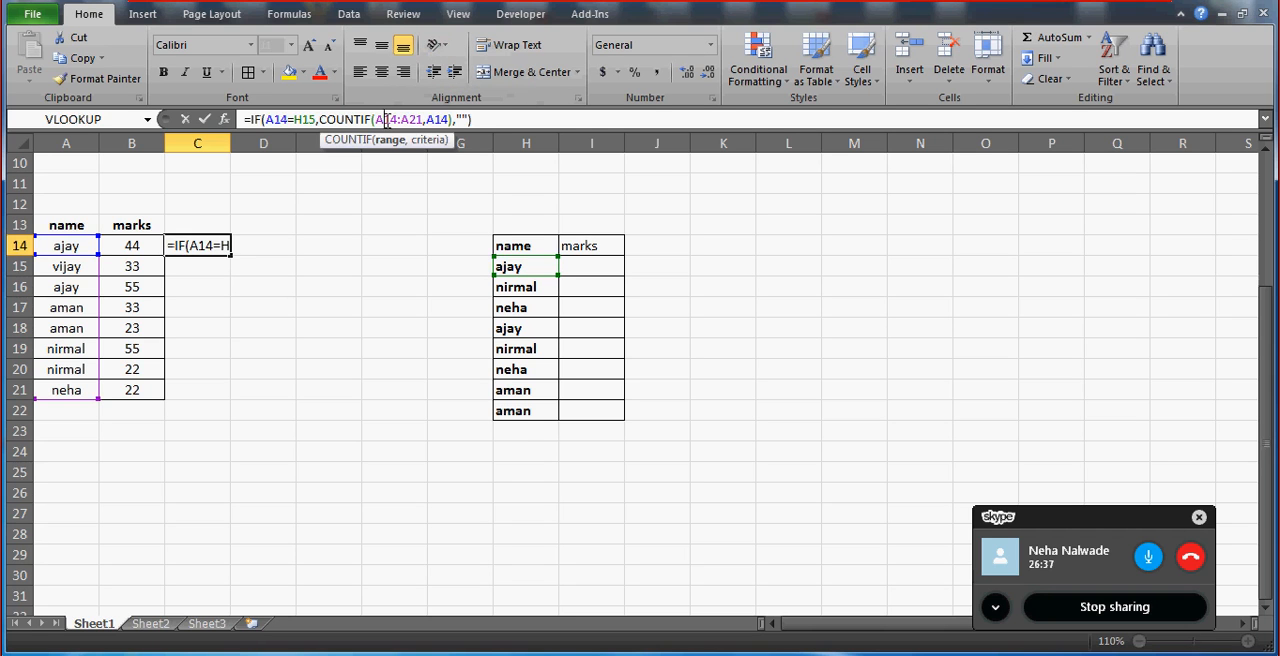
{"action": "key", "text": "F4"}
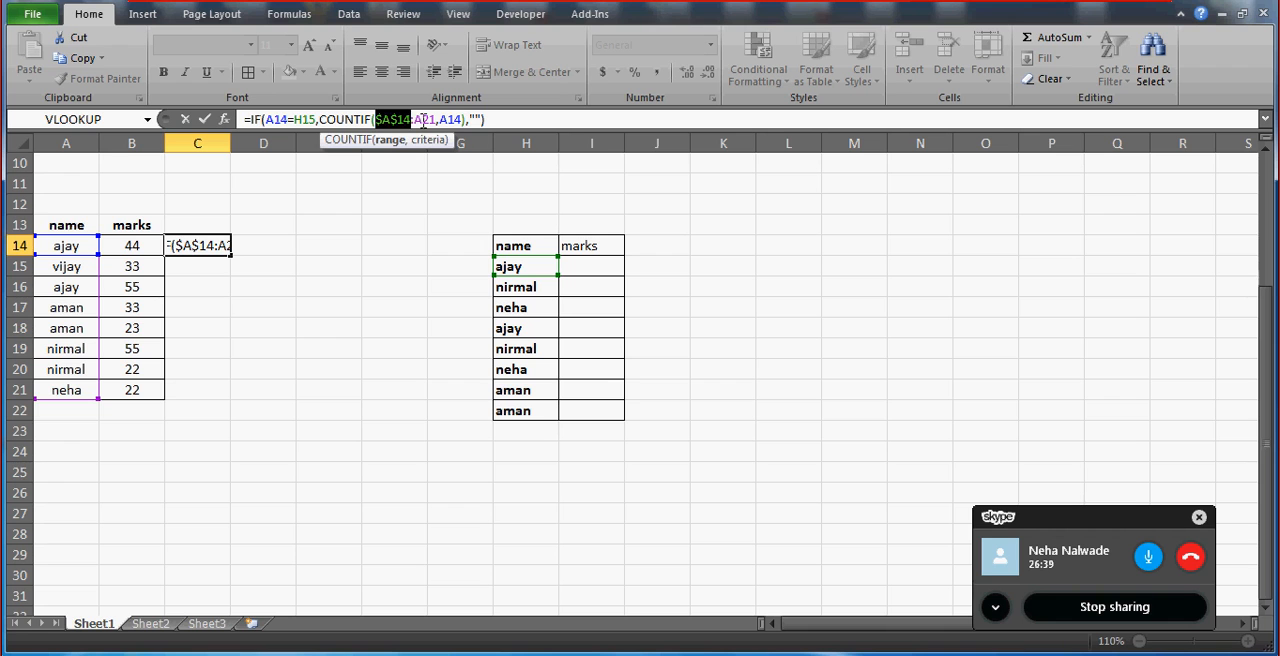
{"action": "double_click", "coordinate": [424, 119]}
{"action": "key", "text": "F4"}
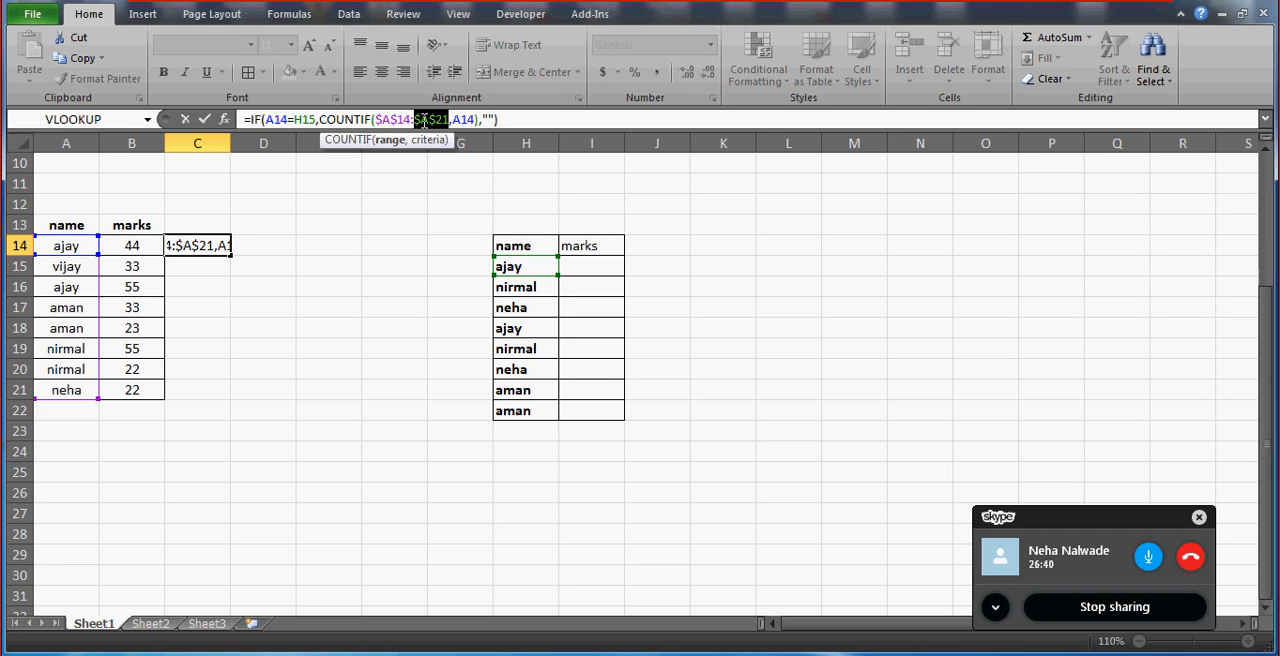
{"action": "left_click", "coordinate": [522, 120]}
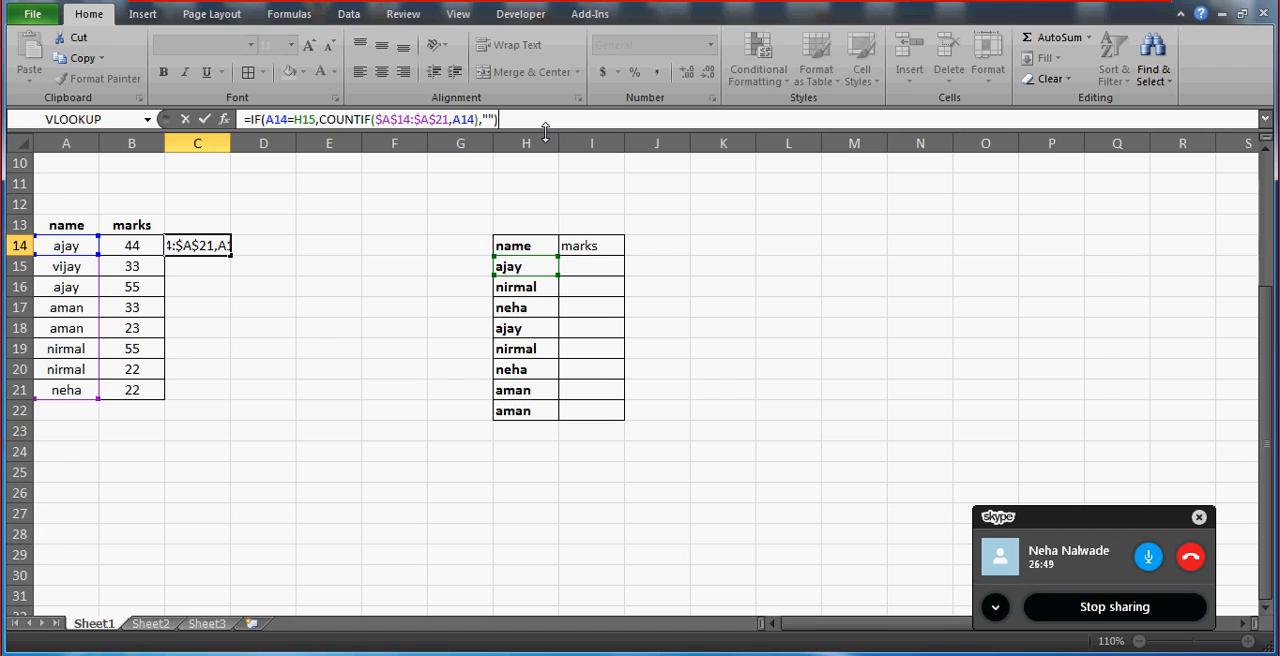
{"action": "key", "text": "Return"}
{"action": "key", "text": "Up"}
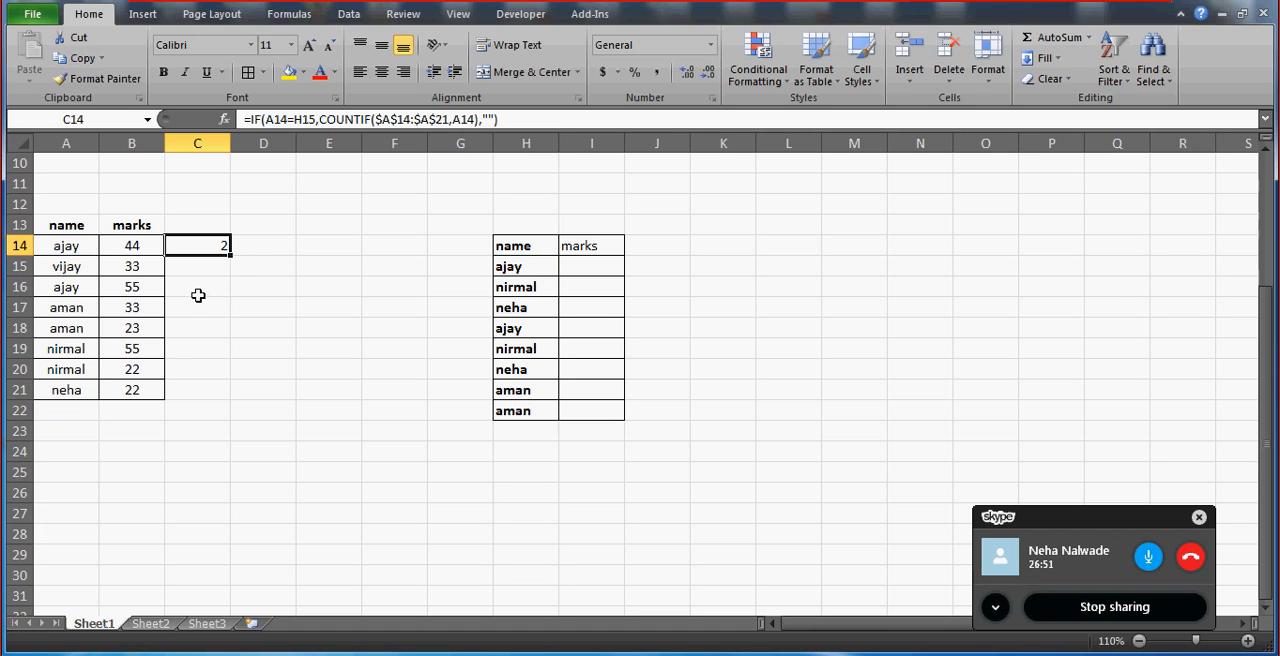
{"action": "double_click", "coordinate": [231, 256]}
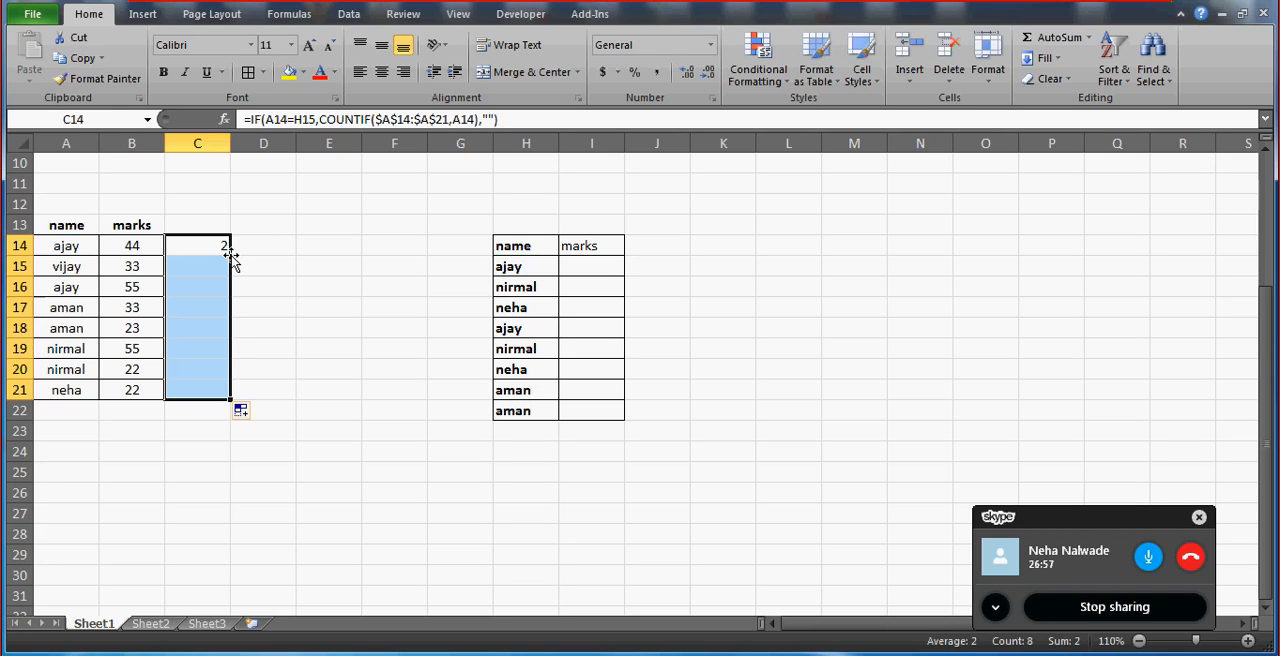
Review the filled formulas in C14:C21, comparing the one in C14 with the one in C15.
{"action": "left_click", "coordinate": [189, 308]}
{"action": "key", "text": "Down"}
{"action": "key", "text": "Down"}
{"action": "key", "text": "Down"}
{"action": "key", "text": "Down"}
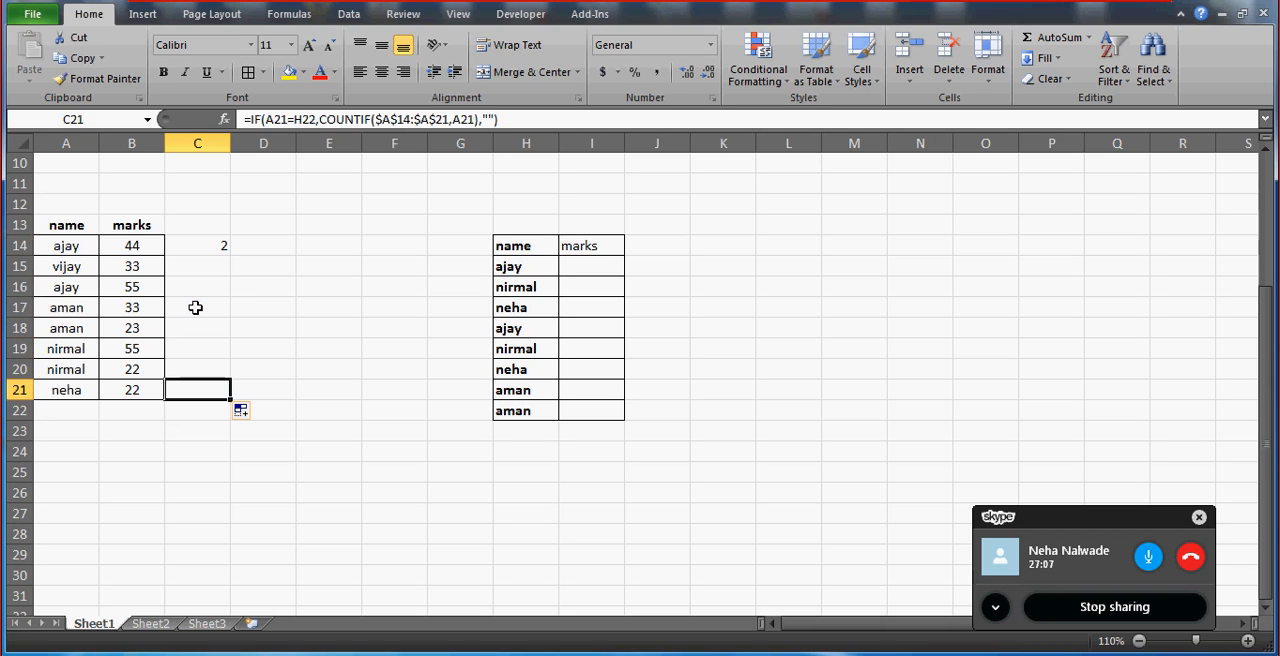
{"action": "key", "text": "Up"}
{"action": "key", "text": "Up"}
{"action": "key", "text": "Up"}
{"action": "key", "text": "Up"}
{"action": "key", "text": "Up"}
{"action": "left_click", "coordinate": [202, 262]}
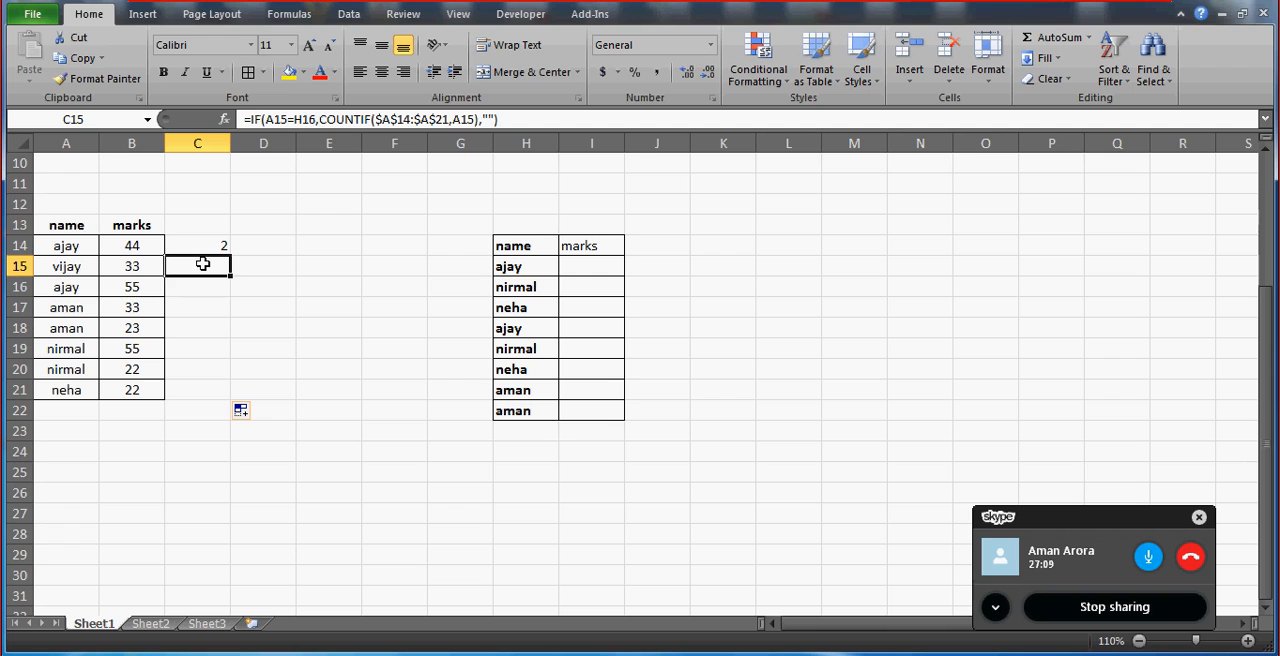
{"action": "left_click", "coordinate": [208, 252]}
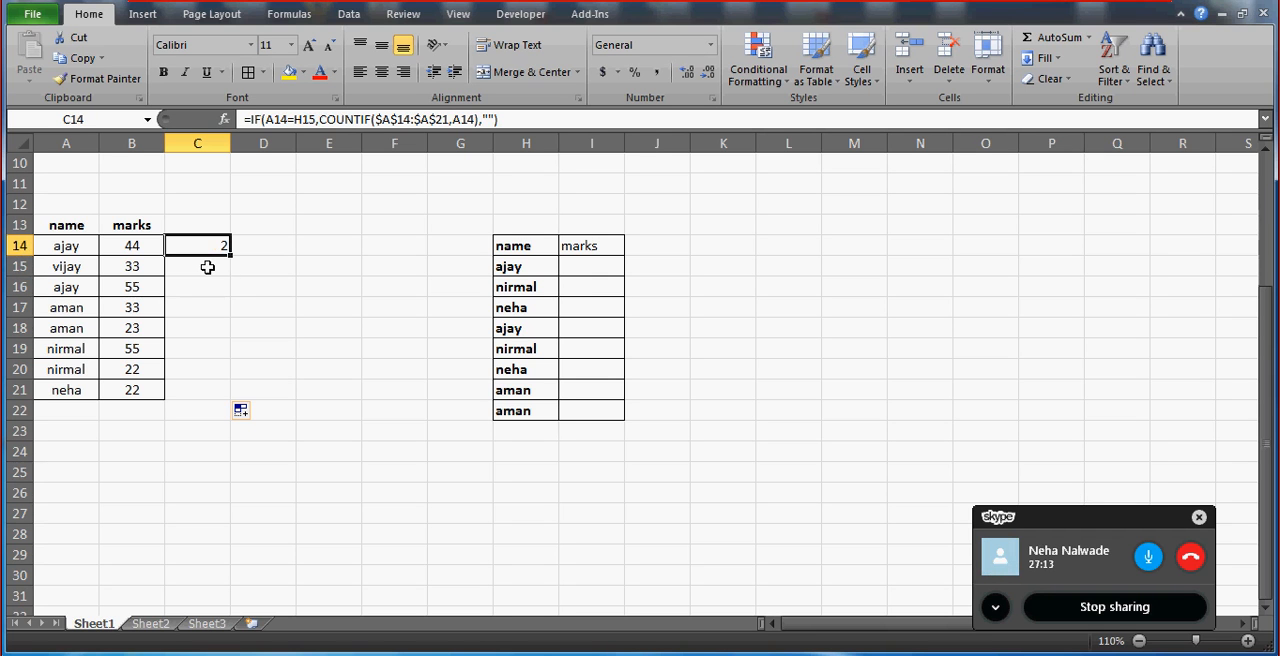
{"action": "left_click", "coordinate": [207, 267]}
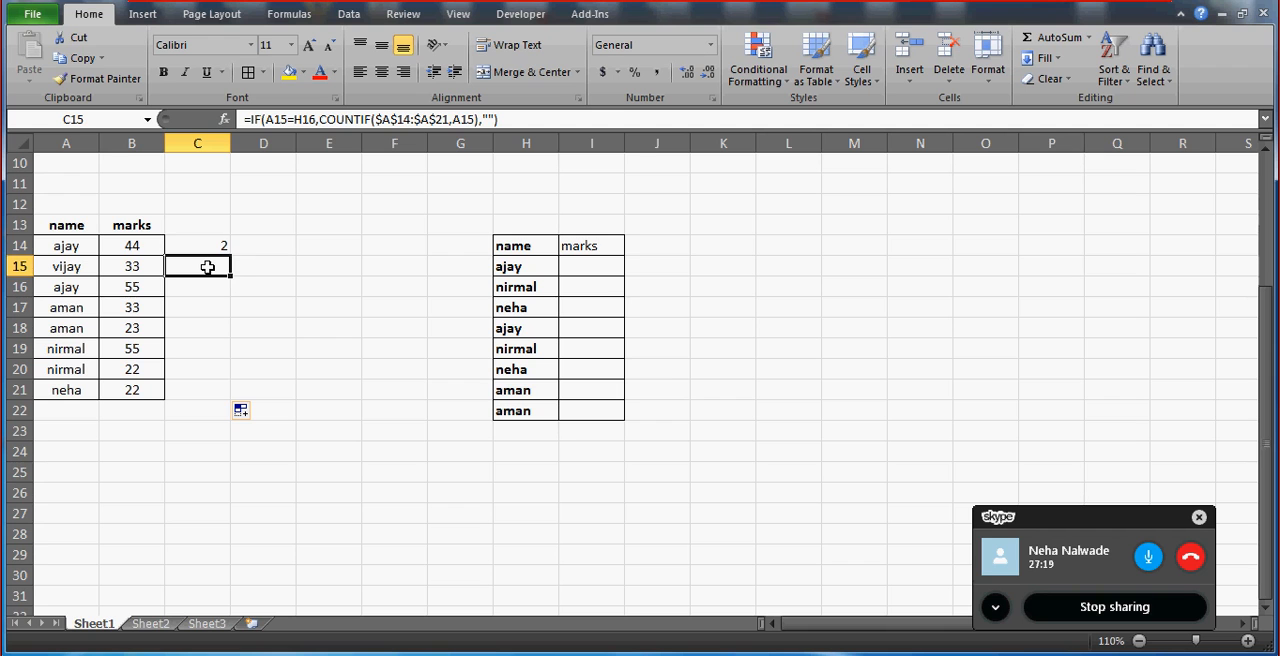
{"action": "key", "text": "Up"}
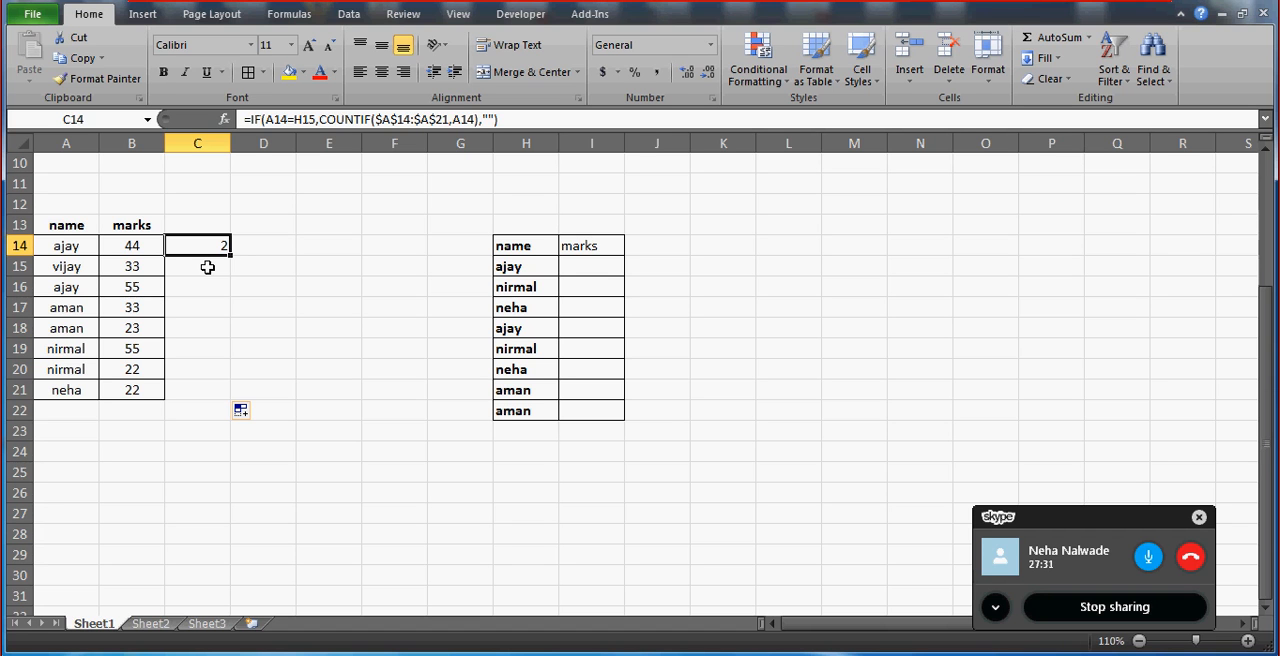
Examine the filled IF and COUNTIF formulas in C15:C21 to see which column H cell each row's name is compared with.
{"action": "left_click", "coordinate": [207, 267]}
{"action": "double_click", "coordinate": [207, 267]}
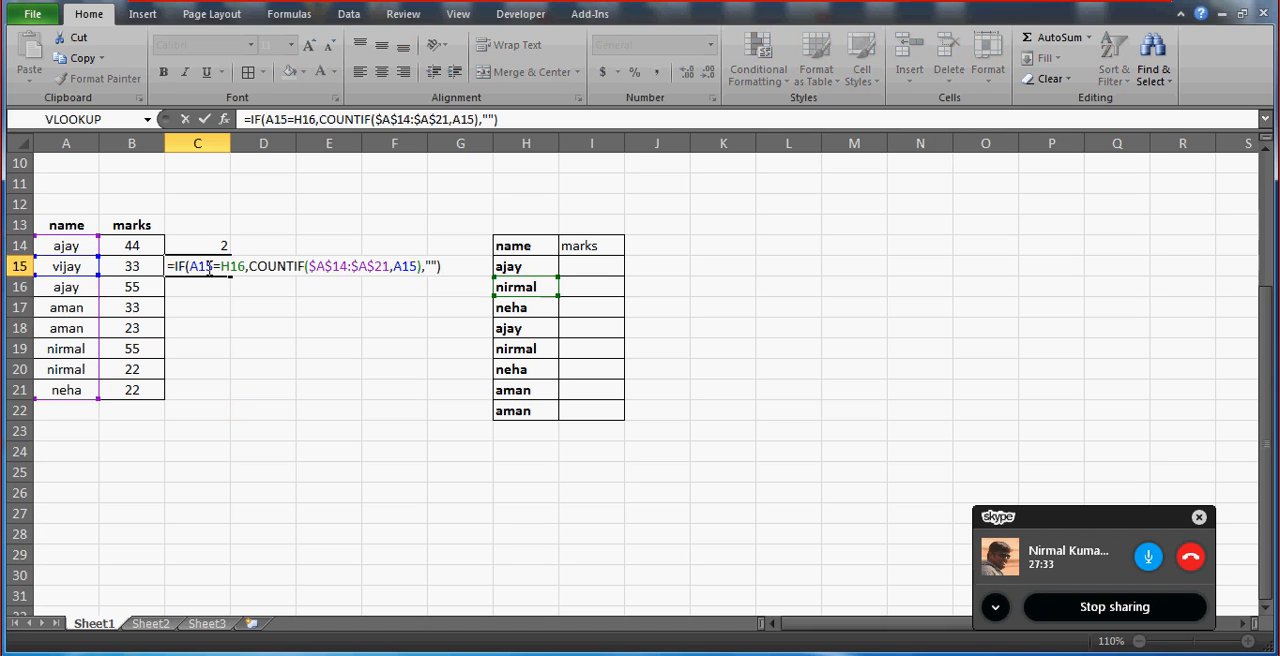
{"action": "key", "text": "Return"}
{"action": "key", "text": "F2"}
{"action": "key", "text": "Escape"}
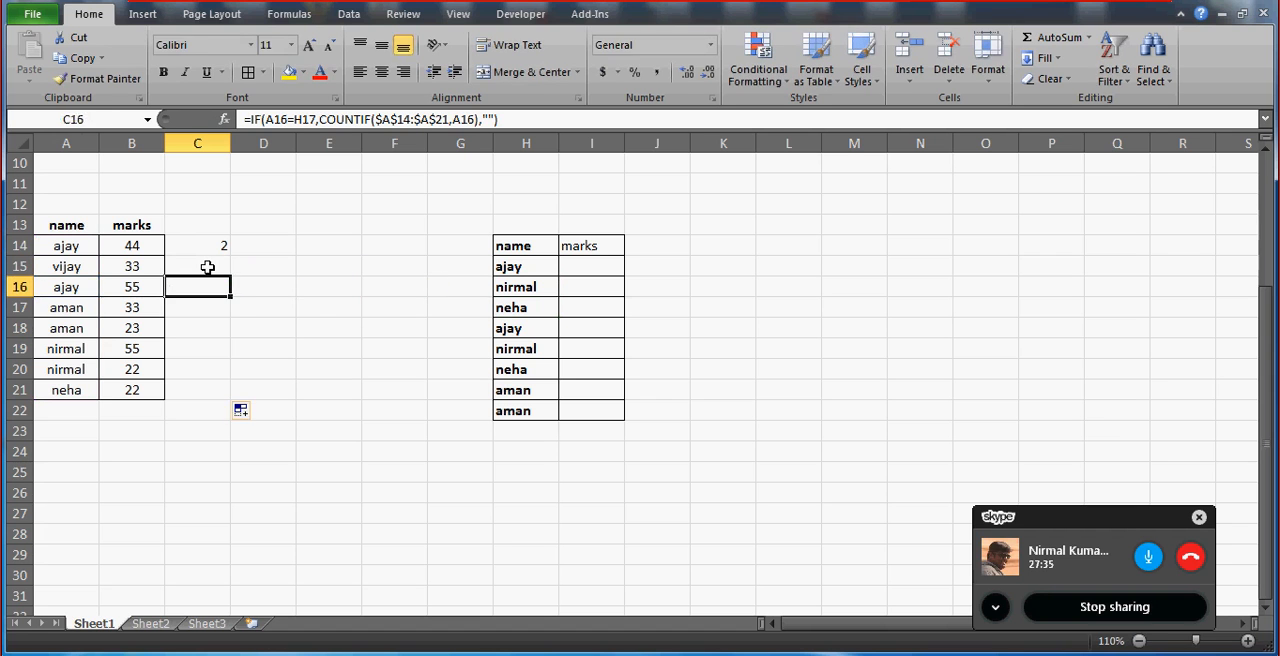
{"action": "key", "text": "Return"}
{"action": "key", "text": "F2"}
{"action": "key", "text": "Escape"}
{"action": "key", "text": "Return"}
{"action": "key", "text": "F2"}
{"action": "key", "text": "Return"}
{"action": "key", "text": "F2"}
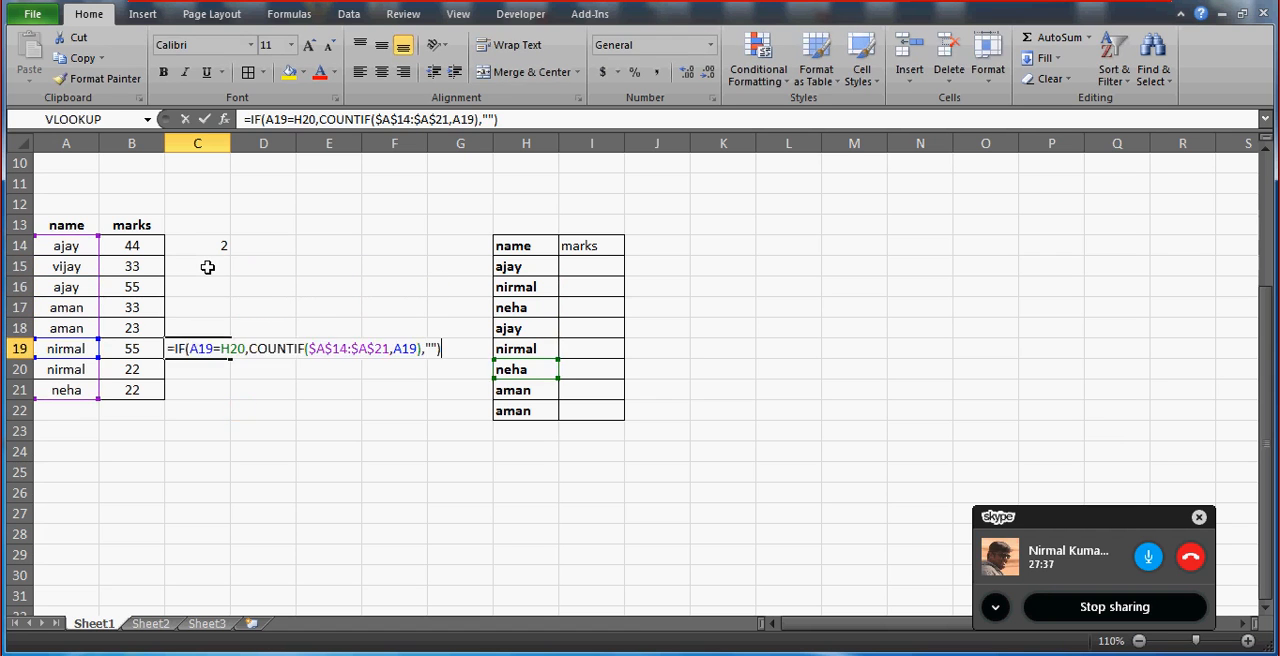
{"action": "key", "text": "Escape"}
{"action": "key", "text": "Down"}
{"action": "key", "text": "F2"}
{"action": "key", "text": "Escape"}
{"action": "key", "text": "Down"}
{"action": "key", "text": "F2"}
{"action": "key", "text": "Escape"}
{"action": "key", "text": "Up"}
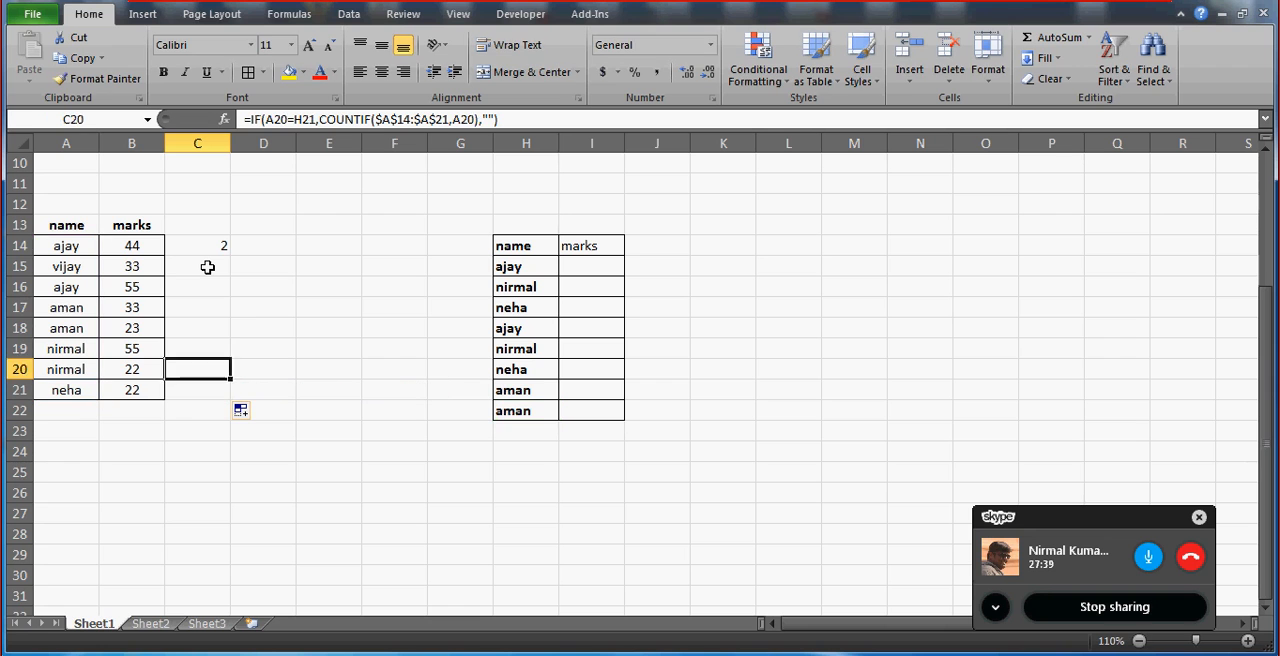
{"action": "key", "text": "Up"}
{"action": "key", "text": "Up"}
{"action": "key", "text": "Up"}
{"action": "key", "text": "Up"}
{"action": "key", "text": "Up"}
{"action": "key", "text": "Up"}
{"action": "key", "text": "Down"}
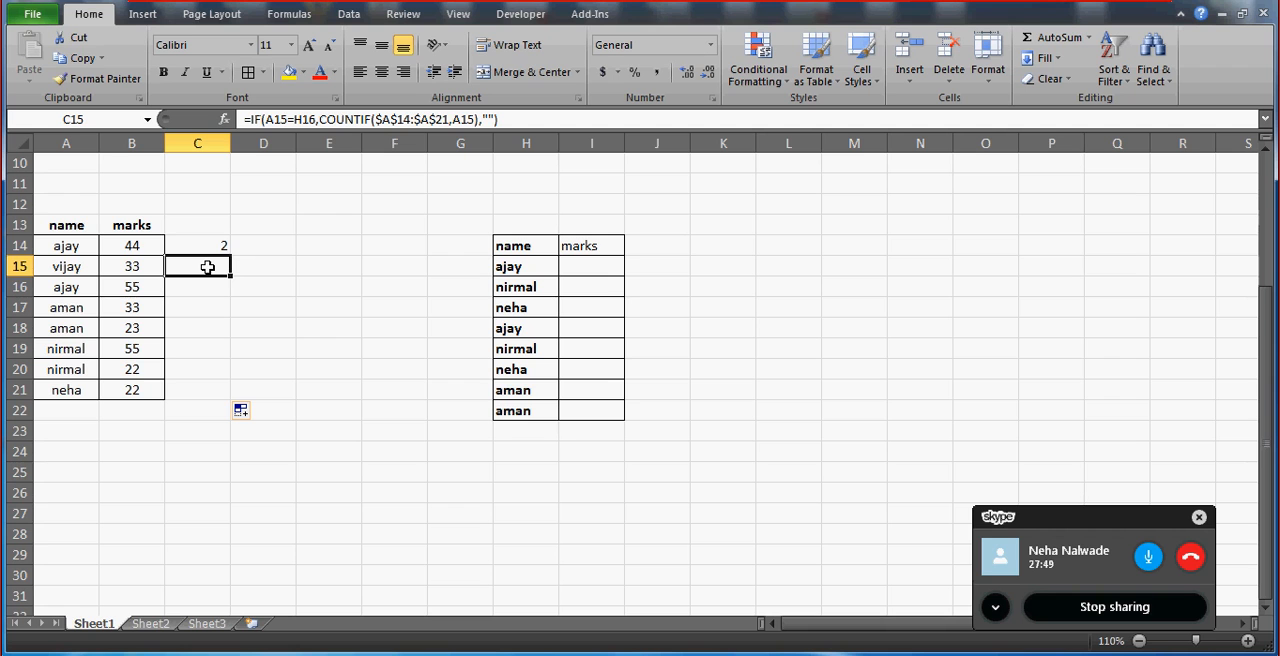
{"action": "key", "text": "Up"}
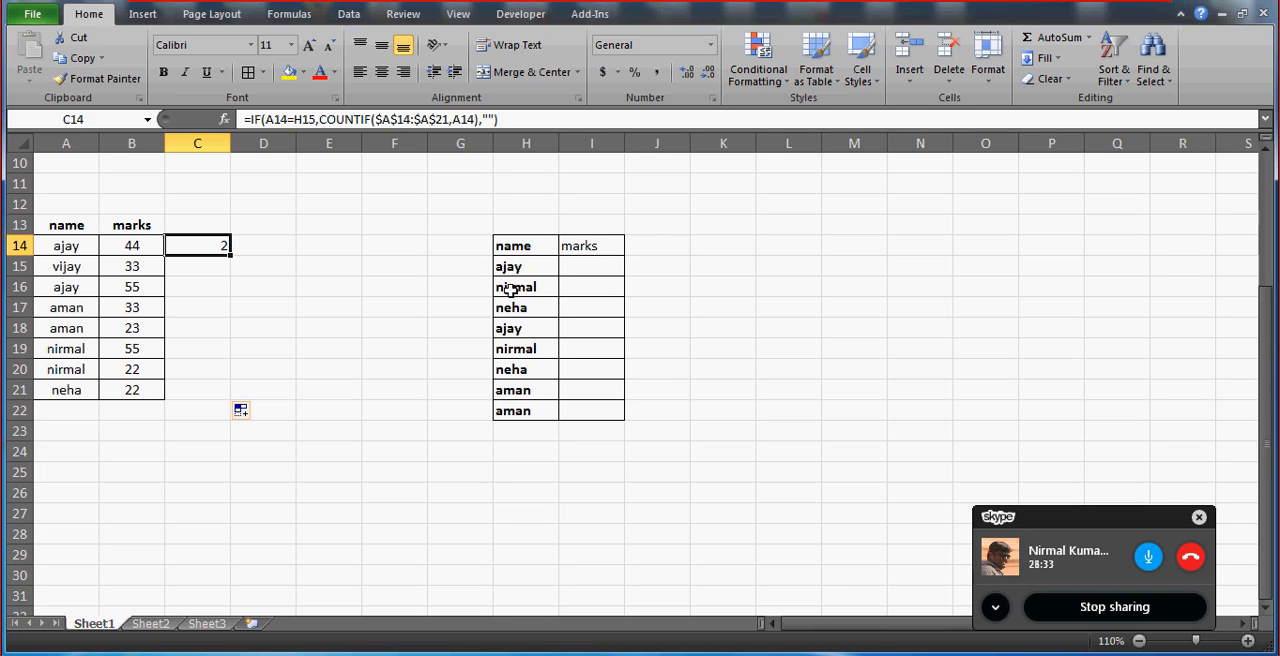
Compare the order of names in the lookup table in column H with the source names in A14:A21.
{"action": "left_click", "coordinate": [594, 262]}
{"action": "left_click", "coordinate": [528, 270]}
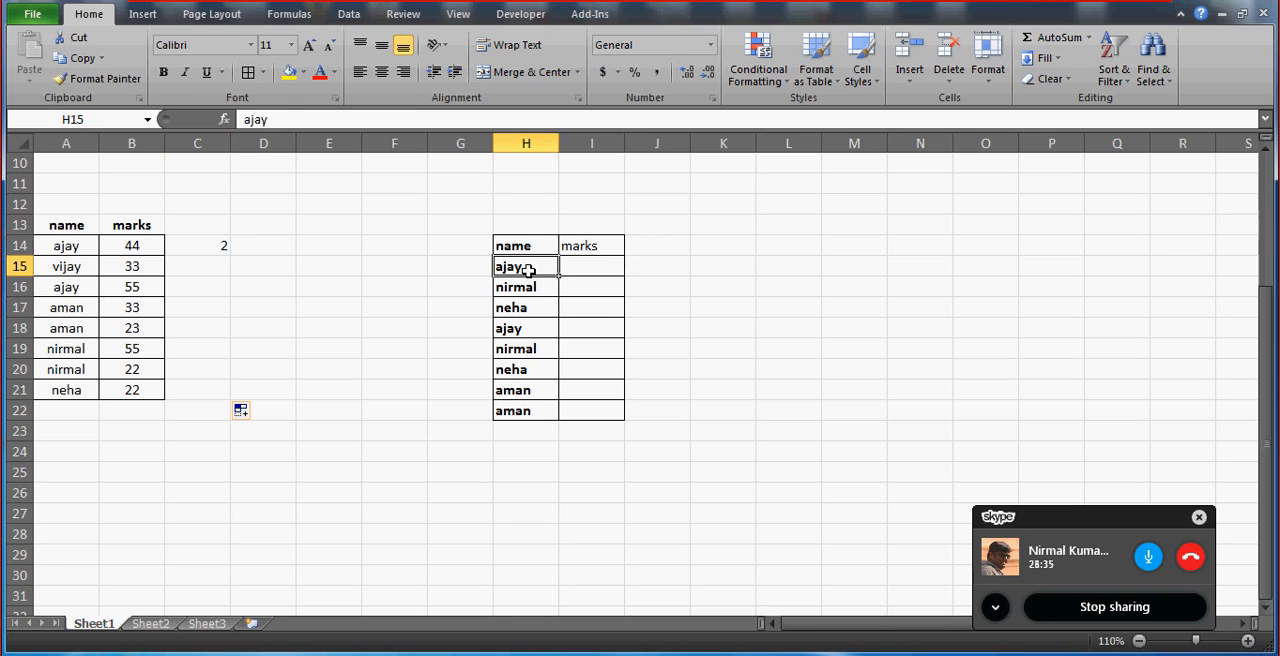
{"action": "key", "text": "Left"}
{"action": "key", "text": "Down"}
{"action": "key", "text": "Down"}
{"action": "key", "text": "Right"}
{"action": "key", "text": "Right"}
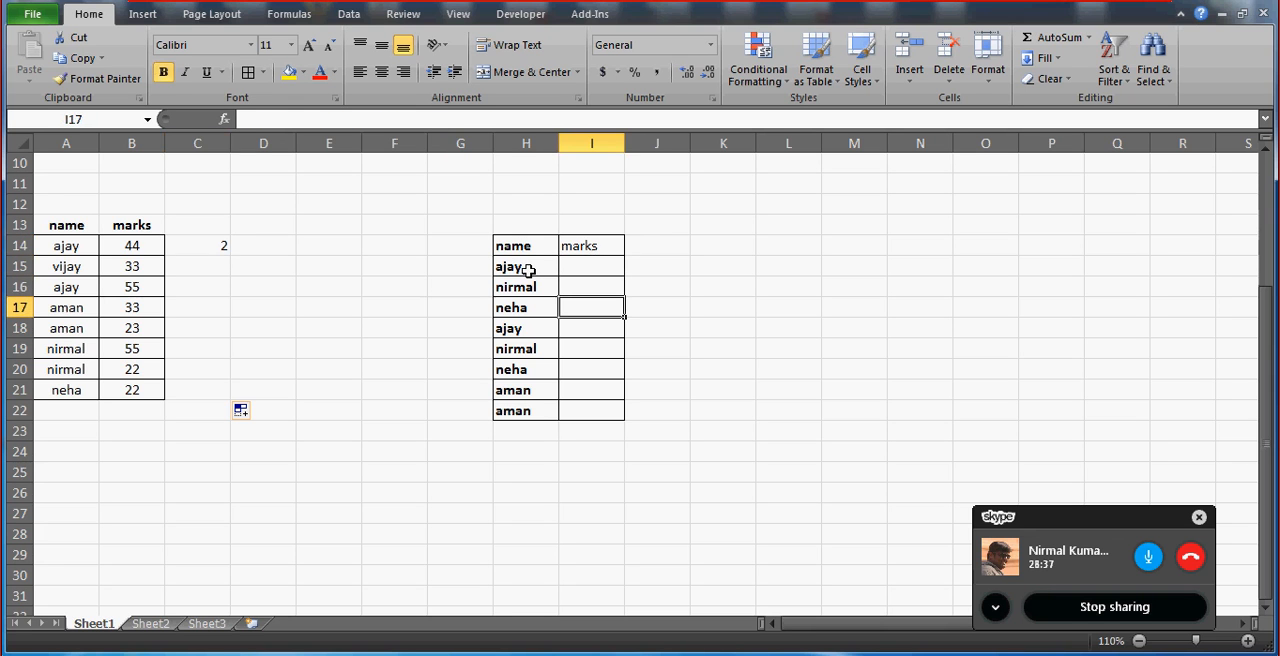
{"action": "left_click", "coordinate": [71, 245]}
{"action": "key", "text": "Down"}
{"action": "key", "text": "Down"}
{"action": "key", "text": "Down"}
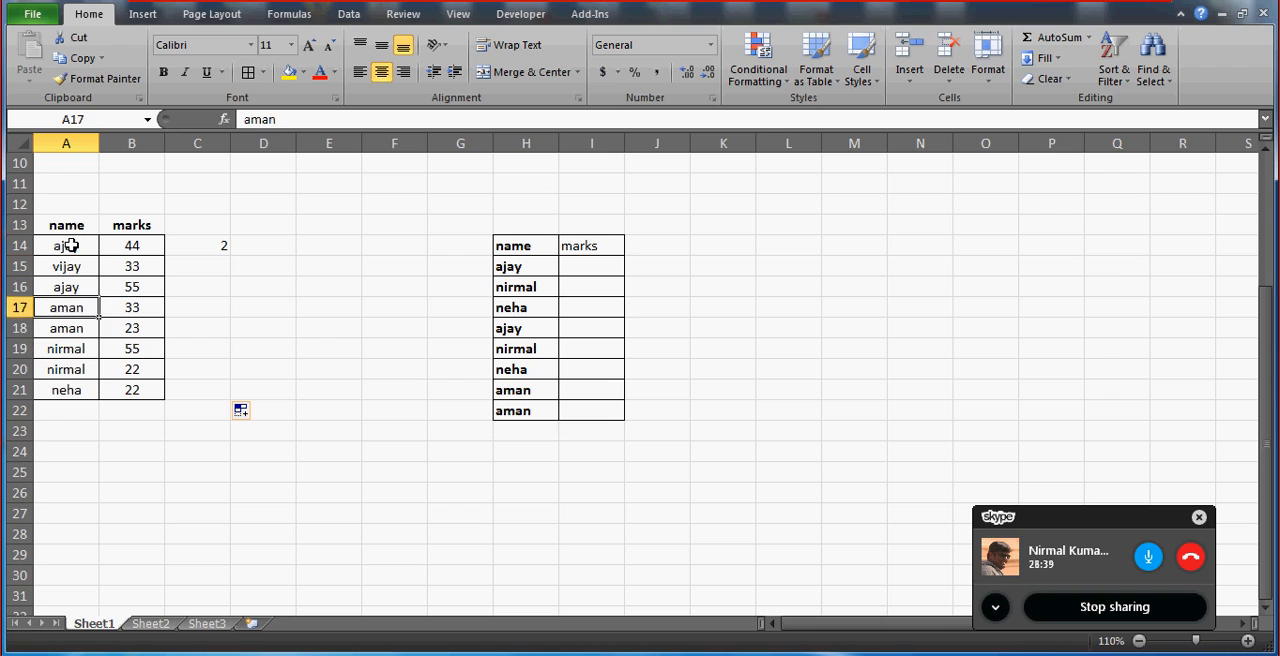
{"action": "key", "text": "Down"}
{"action": "key", "text": "Down"}
{"action": "key", "text": "Down"}
{"action": "key", "text": "Down"}
{"action": "key", "text": "Up"}
{"action": "key", "text": "Up"}
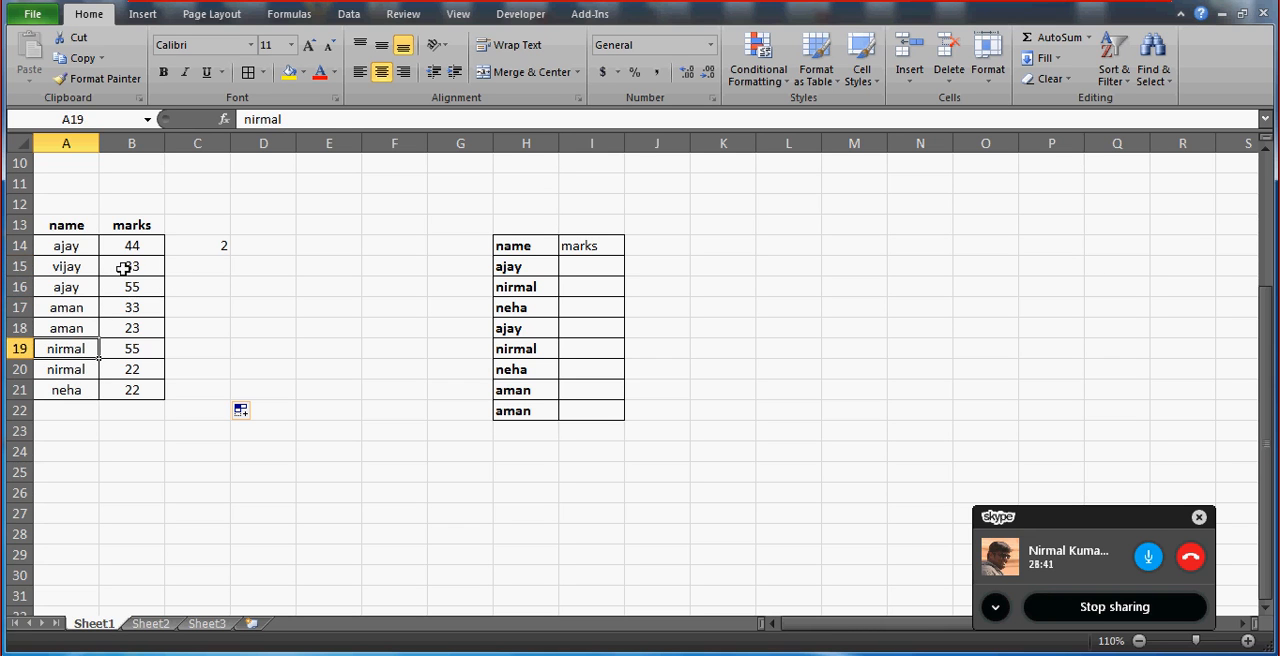
{"action": "left_click", "coordinate": [630, 259]}
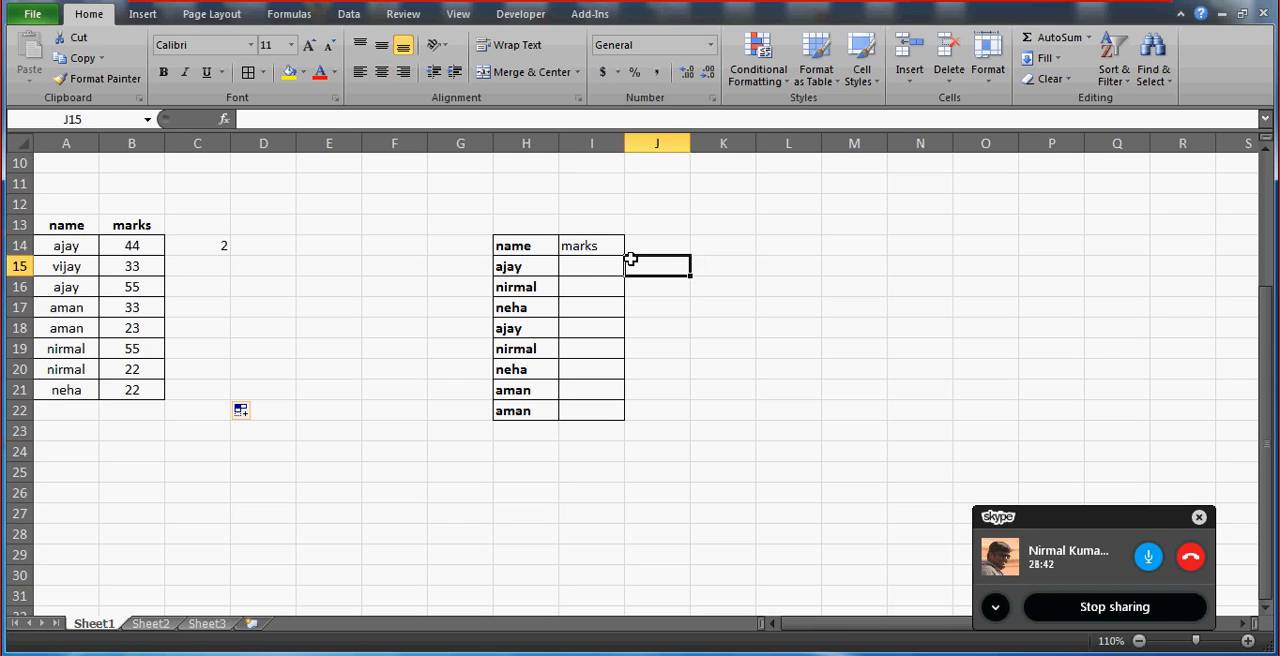
{"action": "left_click", "coordinate": [580, 264]}
Clear the IF and COUNTIF formulas from C14 and C15.
{"action": "left_click", "coordinate": [211, 249]}
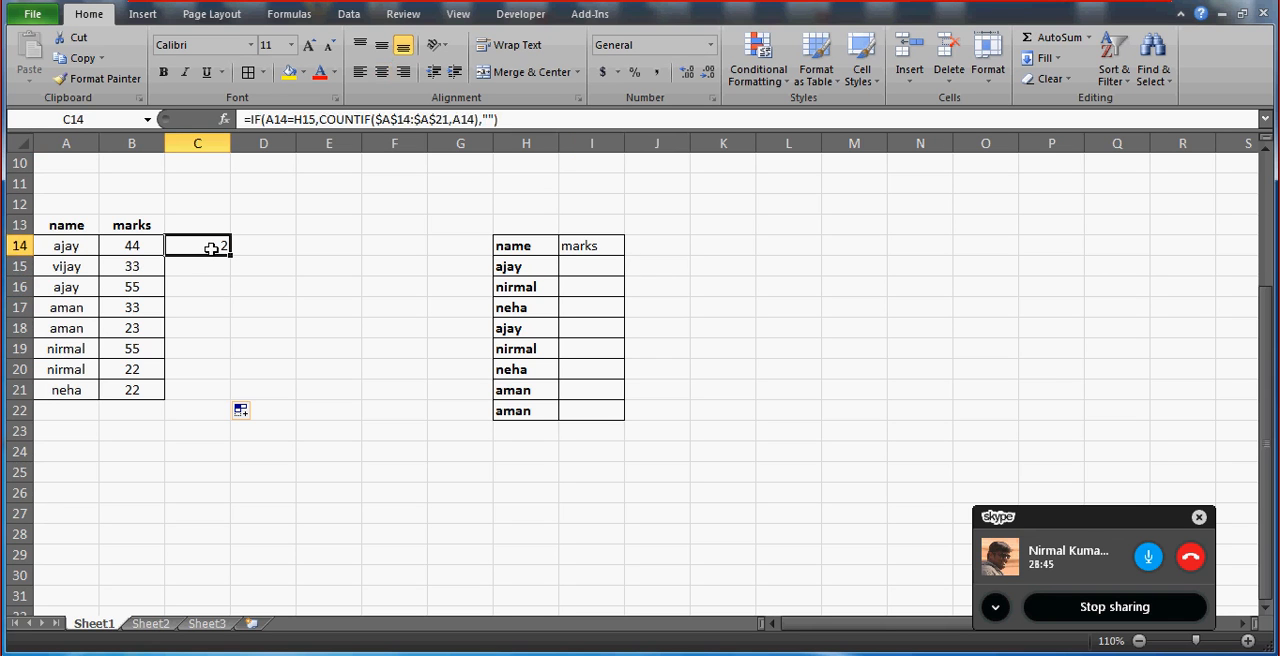
{"action": "key", "text": "Delete"}
{"action": "left_click", "coordinate": [614, 263]}
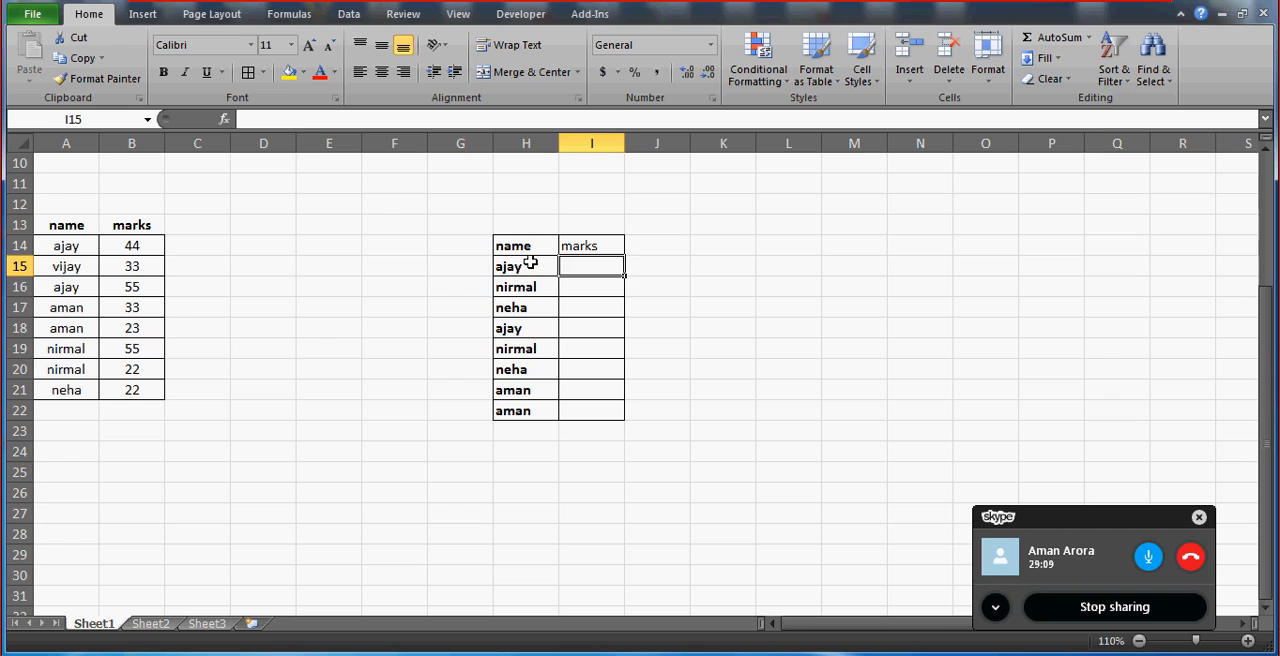
{"action": "key", "text": "Left"}
{"action": "key", "text": "Left"}
{"action": "key", "text": "Left"}
{"action": "key", "text": "Left"}
{"action": "key", "text": "Left"}
{"action": "key", "text": "Left"}
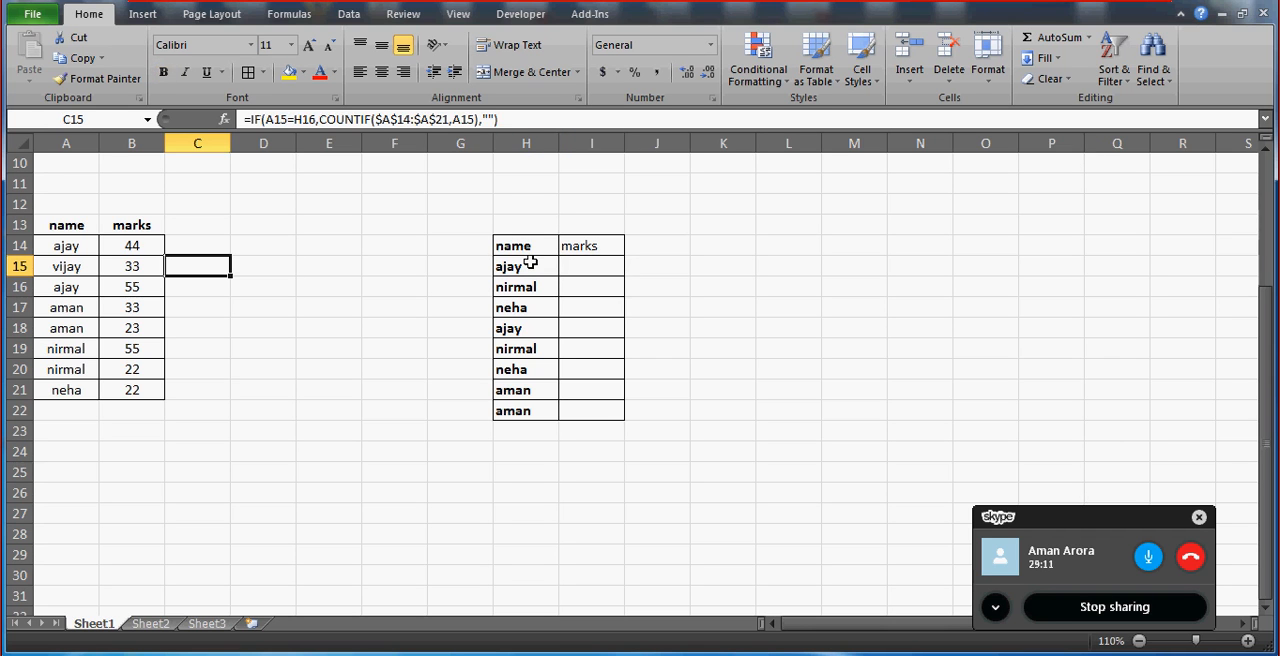
{"action": "key", "text": "Up"}
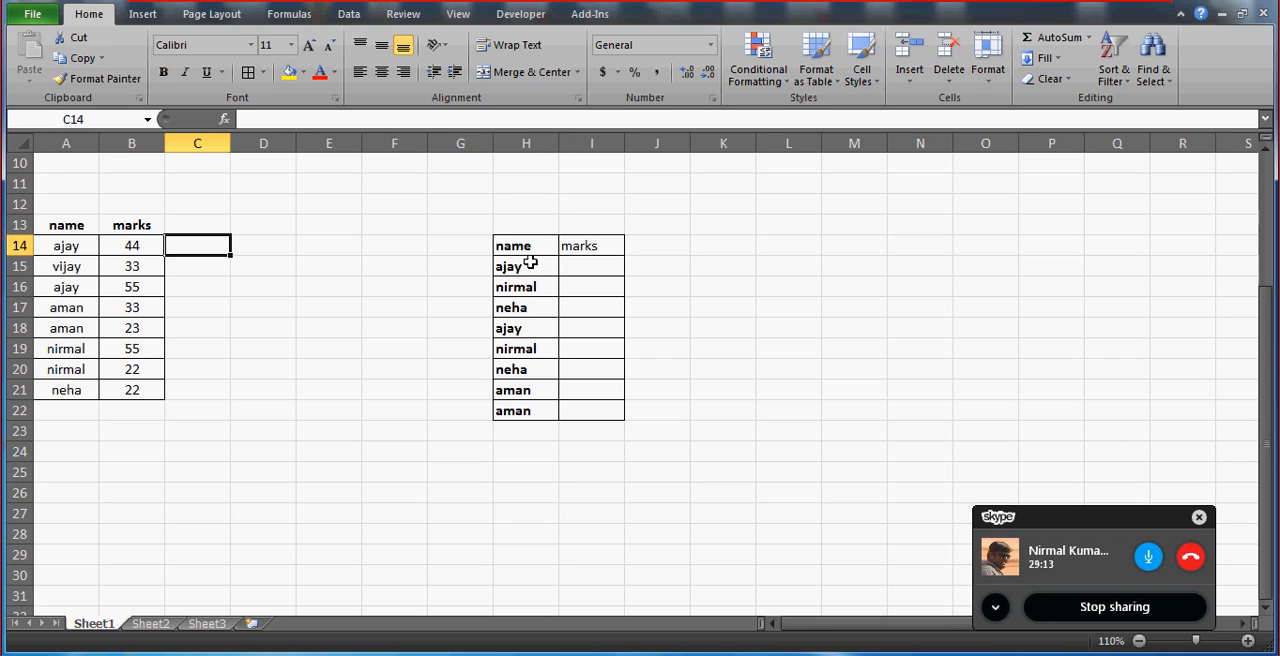
{"action": "key", "text": "Down"}
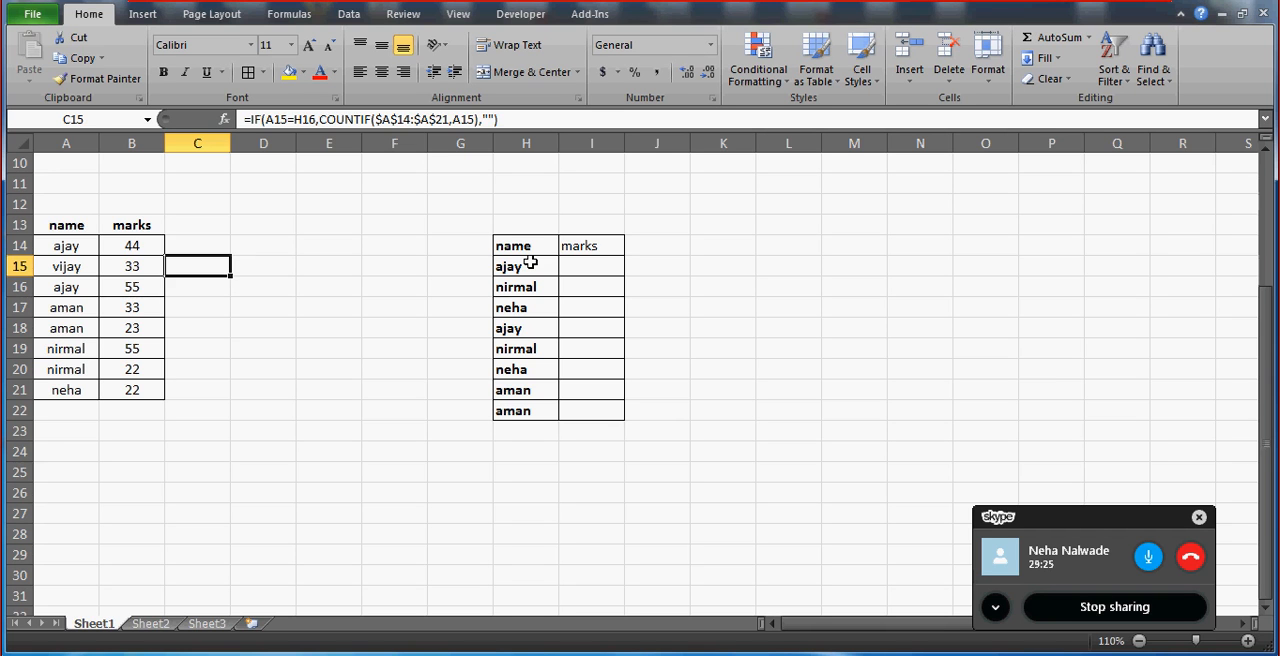
{"action": "key", "text": "Up"}
{"action": "key", "text": "Down"}
{"action": "key", "text": "Delete"}
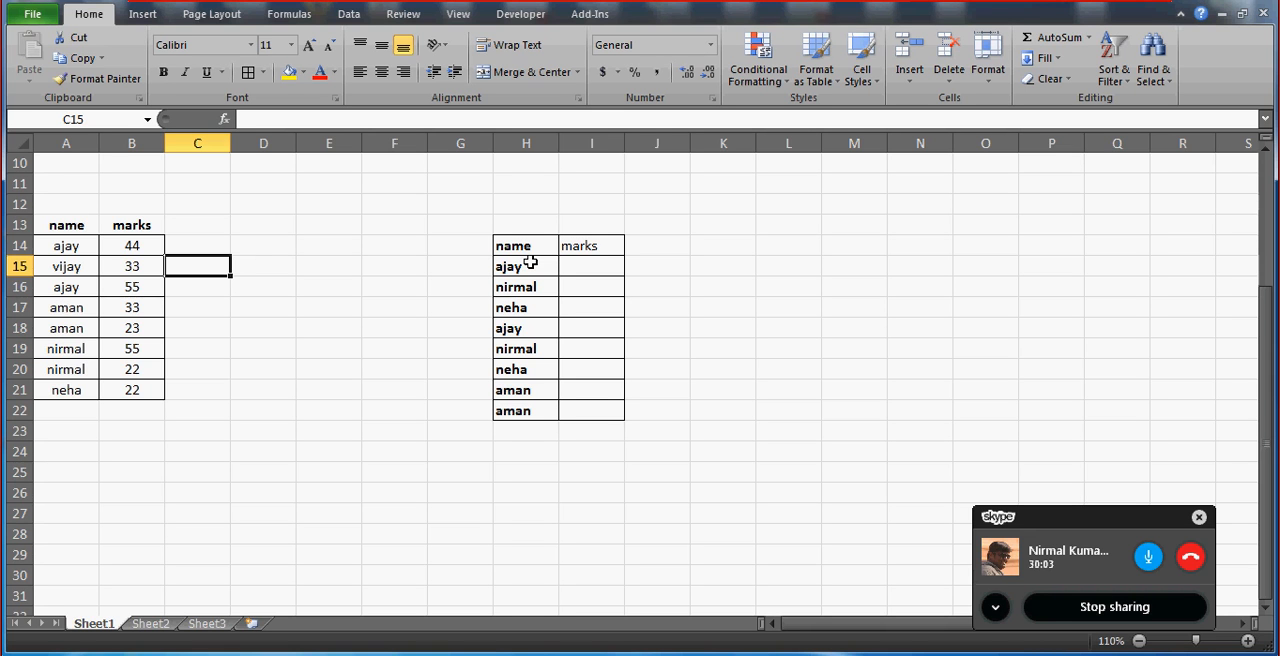
{"action": "left_click", "coordinate": [588, 268]}
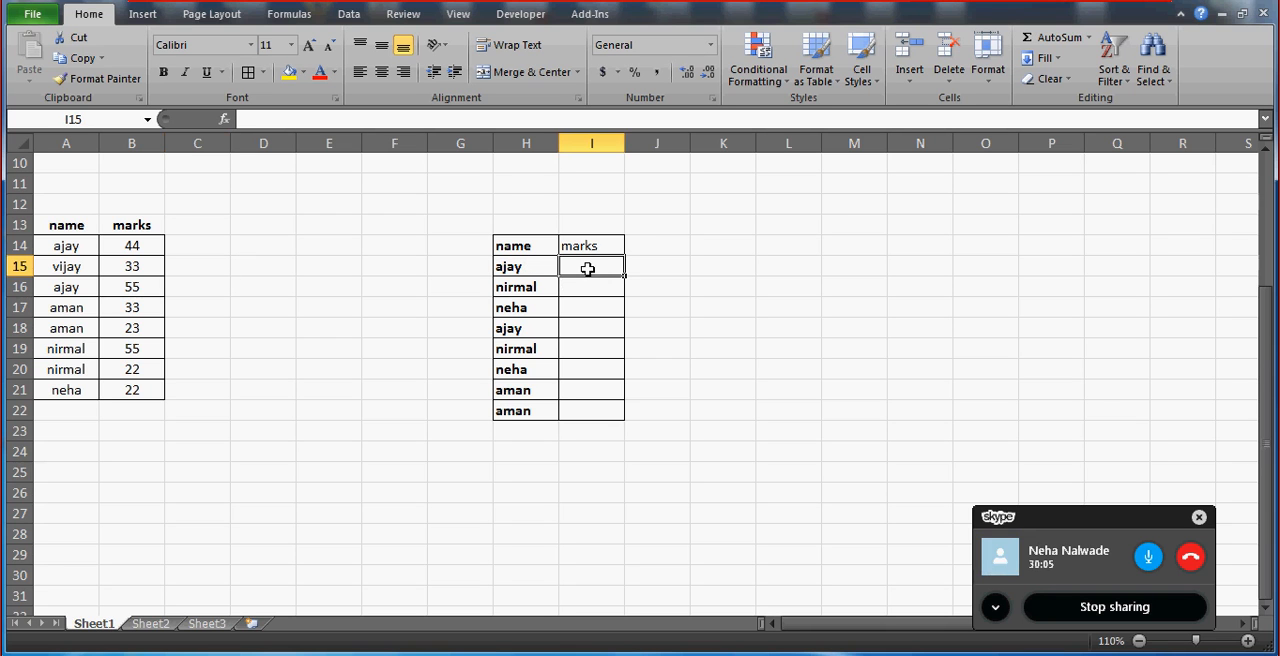
{"action": "left_click", "coordinate": [824, 221]}
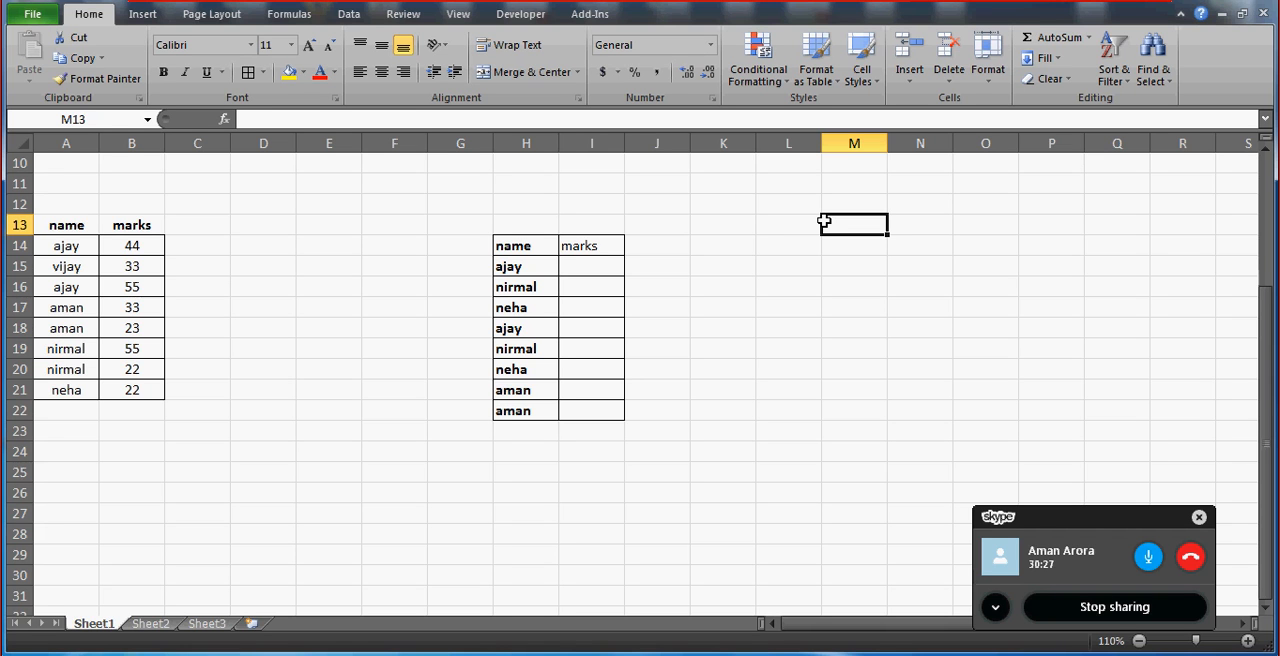
{"action": "left_click", "coordinate": [767, 220]}
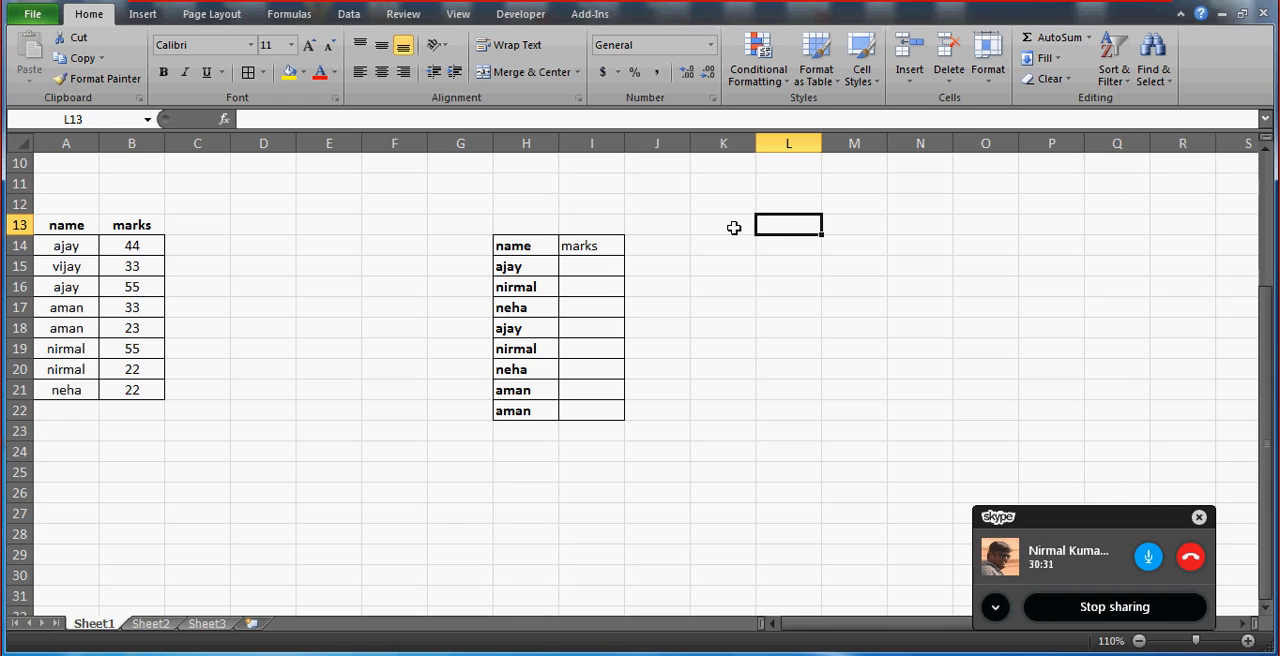
{"action": "left_click", "coordinate": [603, 263]}
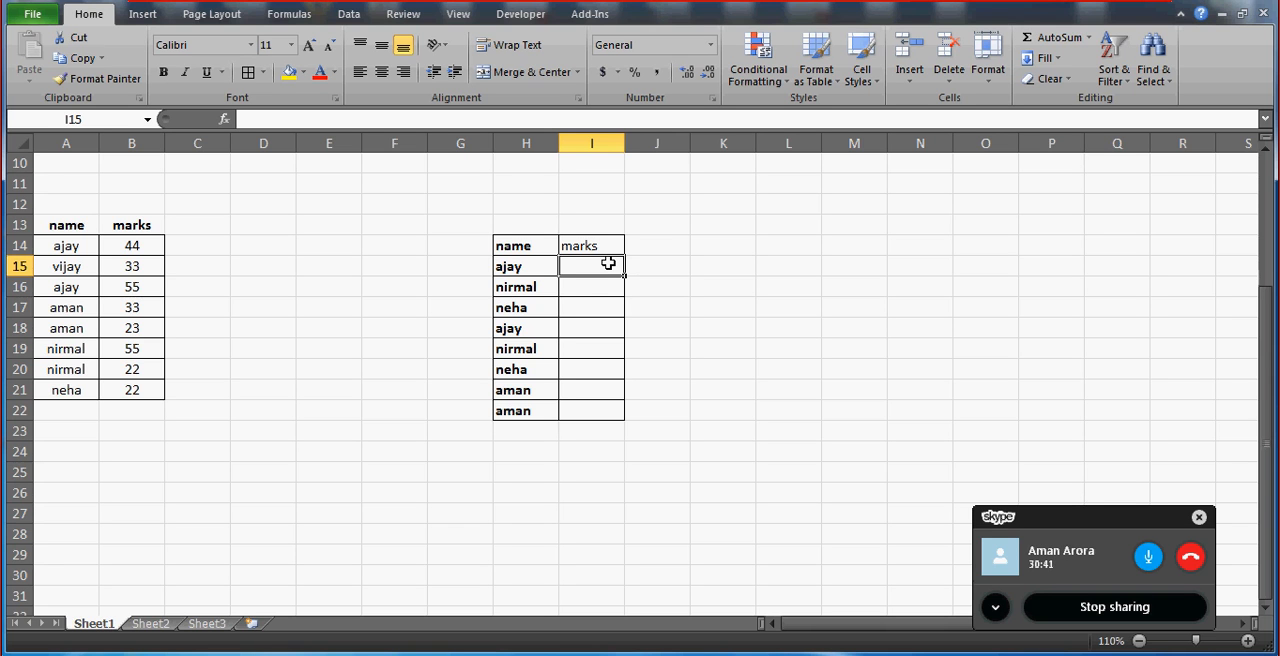
{"action": "key", "text": "Left"}
{"action": "key", "text": "Down"}
{"action": "key", "text": "Down"}
{"action": "key", "text": "Down"}
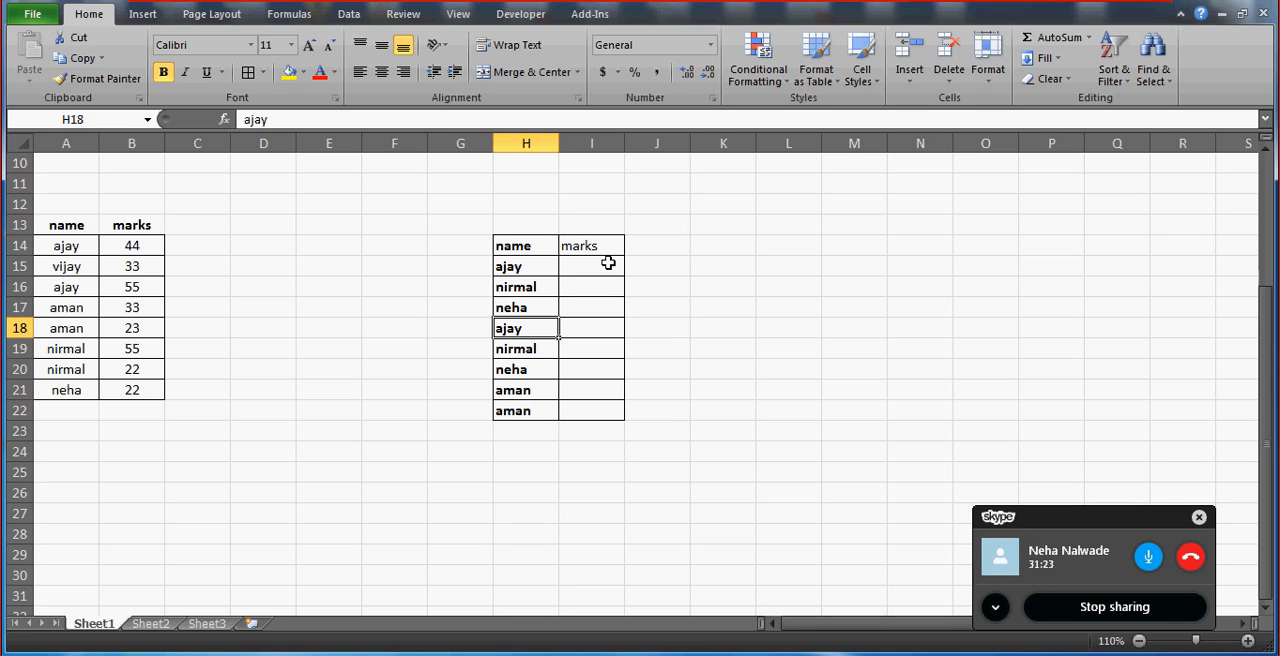
Enter the formula =COUNTIF(A14:A21,A14) in C14 to count how often the first name occurs.
{"action": "left_click", "coordinate": [211, 246]}
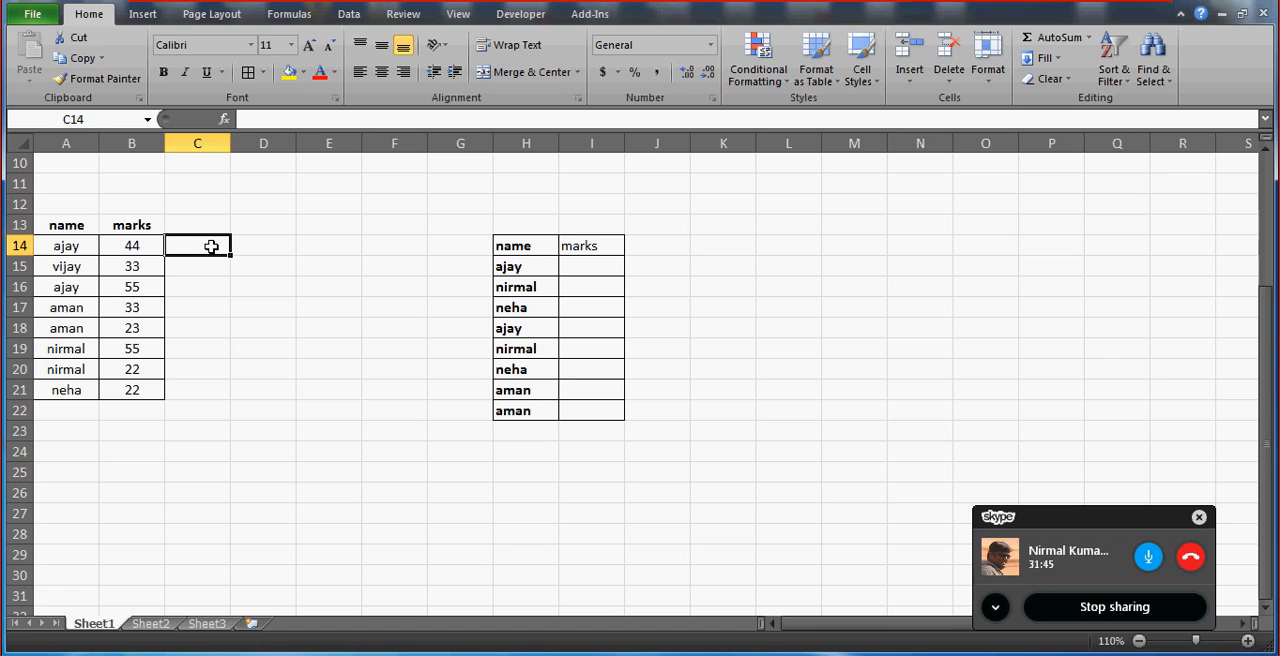
{"action": "type", "text": "=countif("}
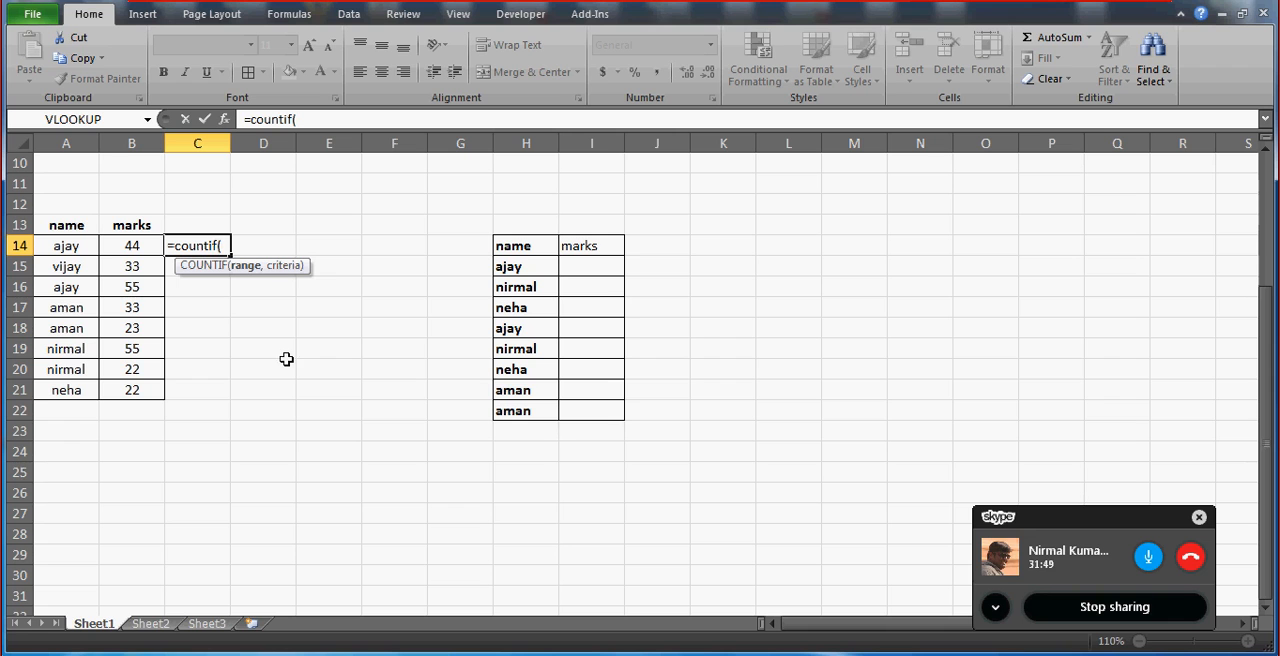
{"action": "left_click", "coordinate": [80, 247]}
{"action": "key", "text": "shift+Down"}
{"action": "key", "text": "shift+Down"}
{"action": "key", "text": "shift+Down"}
{"action": "key", "text": "shift+Down"}
{"action": "key", "text": "shift+Down"}
{"action": "key", "text": "shift+Down"}
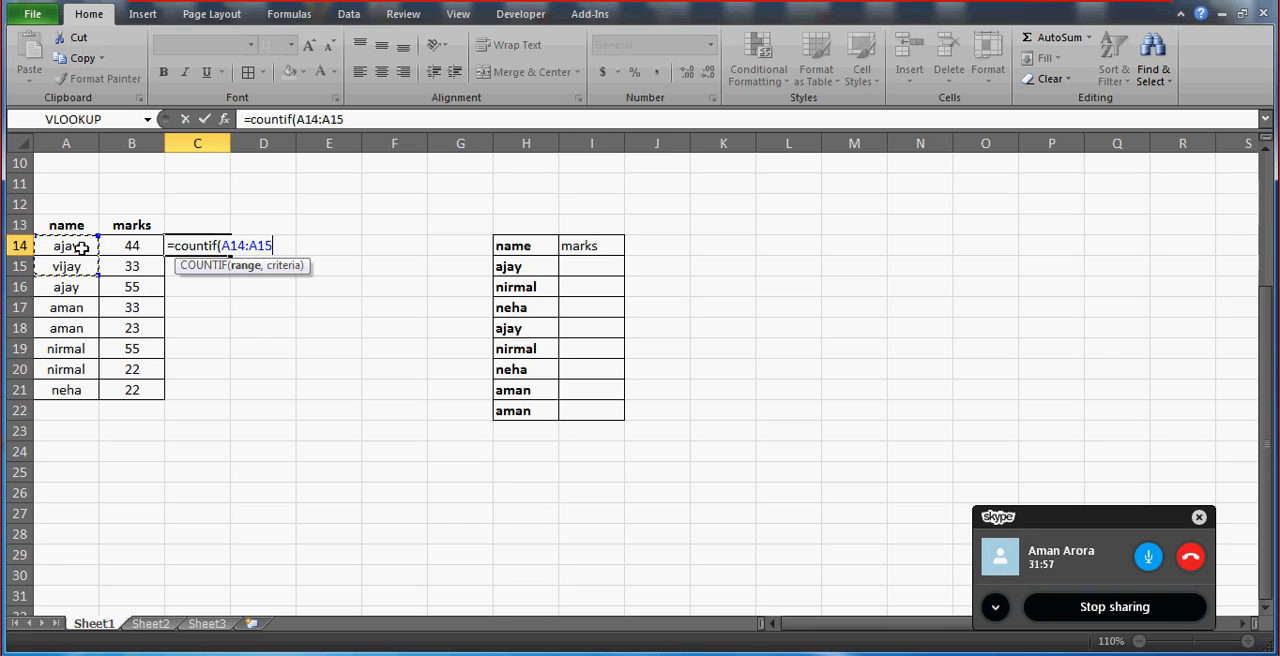
{"action": "key", "text": "shift+Down"}
{"action": "type", "text": ","}
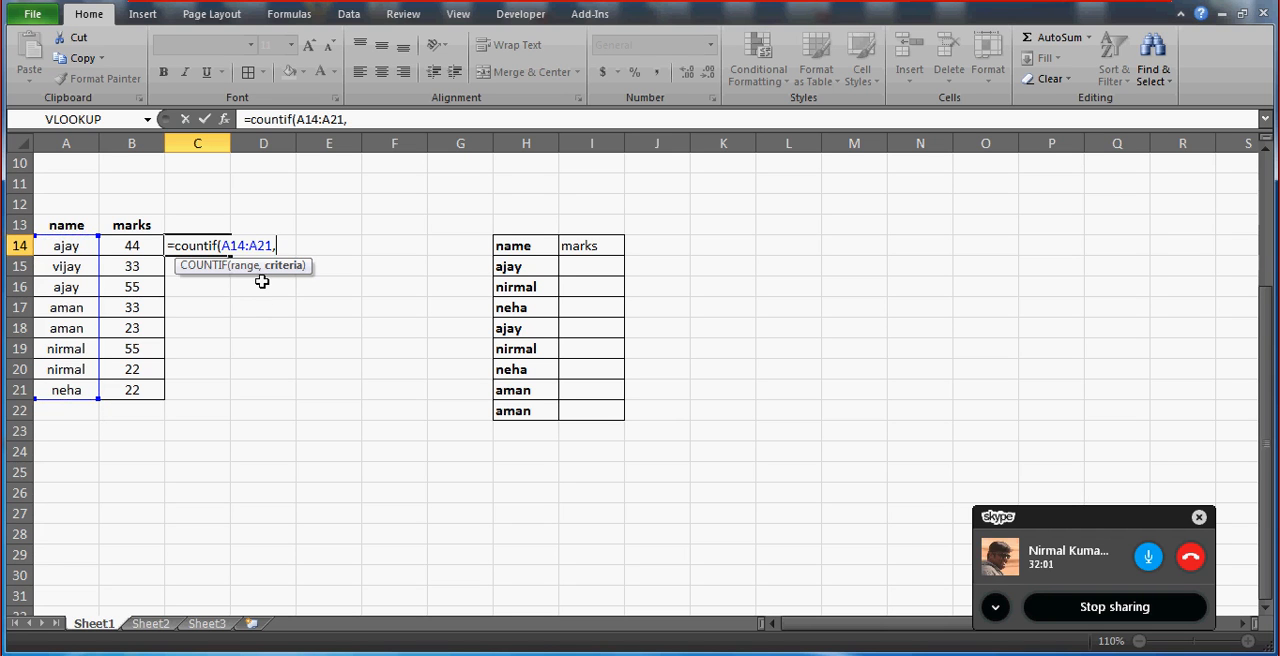
{"action": "left_click", "coordinate": [57, 246]}
{"action": "type", "text": ")"}
{"action": "key", "text": "ctrl+Return"}
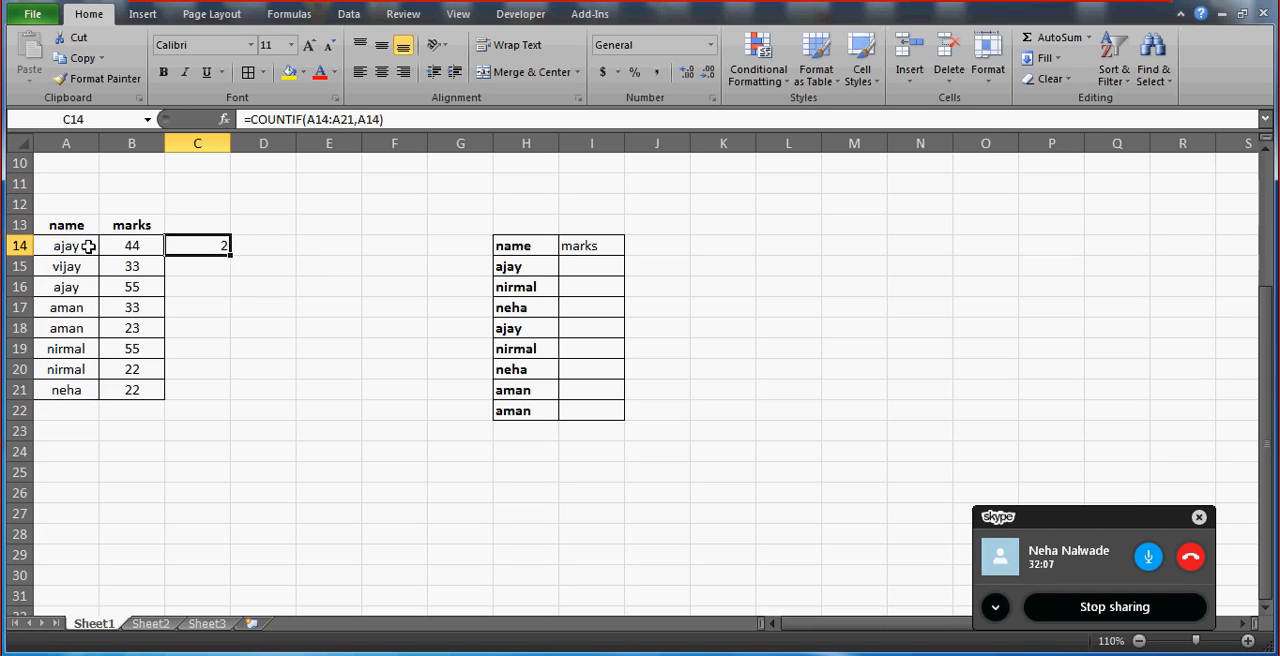
Make the range in the C14 COUNTIF formula absolute as $A$14:$A$21, leaving the A14 criterion relative.
{"action": "left_click", "coordinate": [320, 119]}
{"action": "key", "text": "F4"}
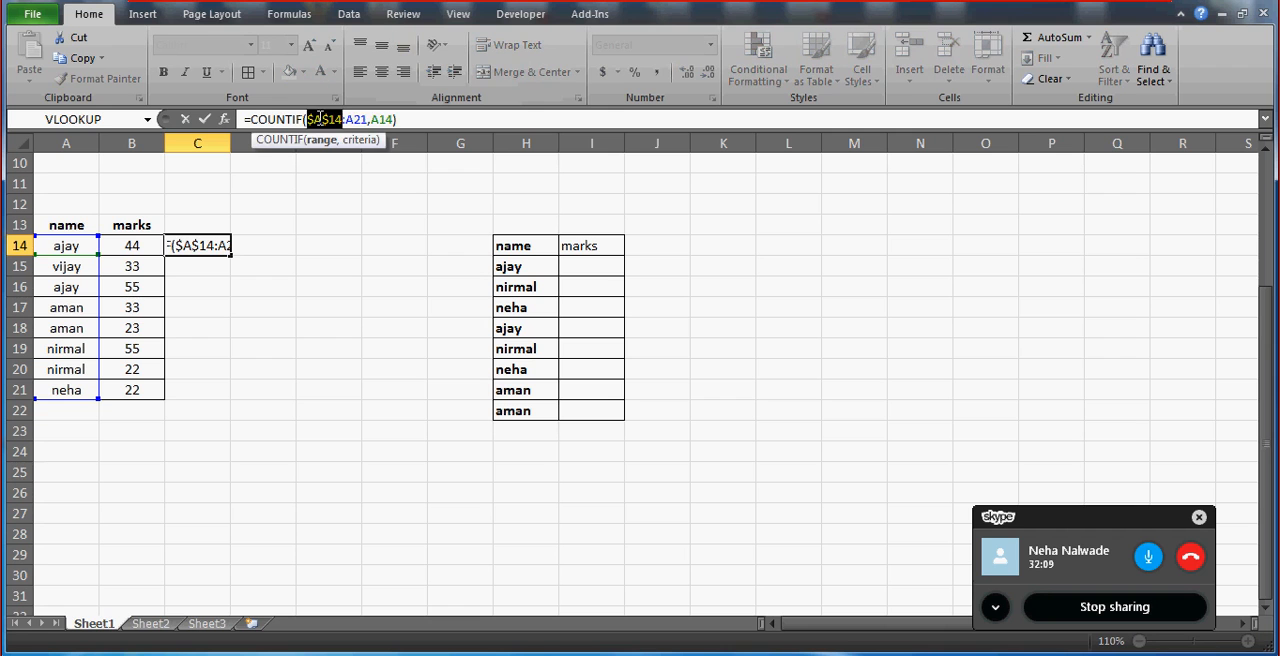
{"action": "left_click", "coordinate": [357, 119]}
{"action": "key", "text": "F4"}
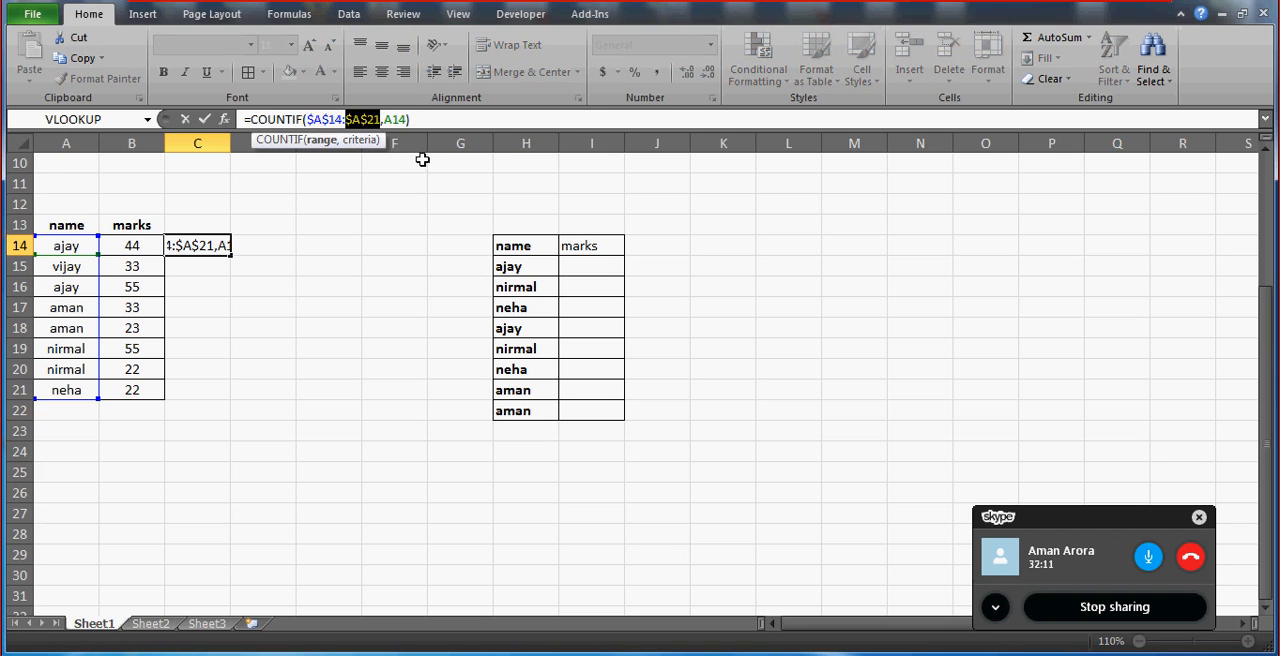
{"action": "key", "text": "Return"}
Fill the COUNTIF formula from C14 down through C21, replacing the old IF formulas.
{"action": "key", "text": "Up"}
{"action": "key", "text": "Left"}
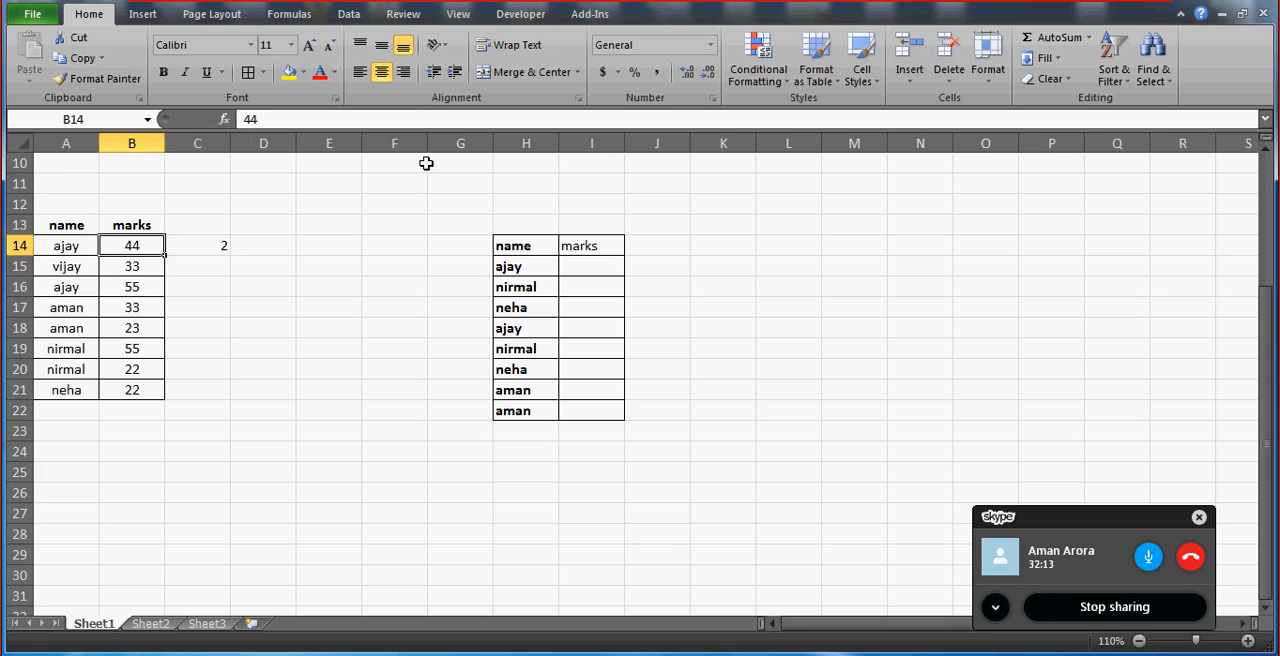
{"action": "key", "text": "ctrl+Down"}
{"action": "key", "text": "Right"}
{"action": "key", "text": "ctrl+Up"}
{"action": "key", "text": "Down"}
{"action": "key", "text": "Left"}
{"action": "key", "text": "Left"}
{"action": "key", "text": "ctrl+Down"}
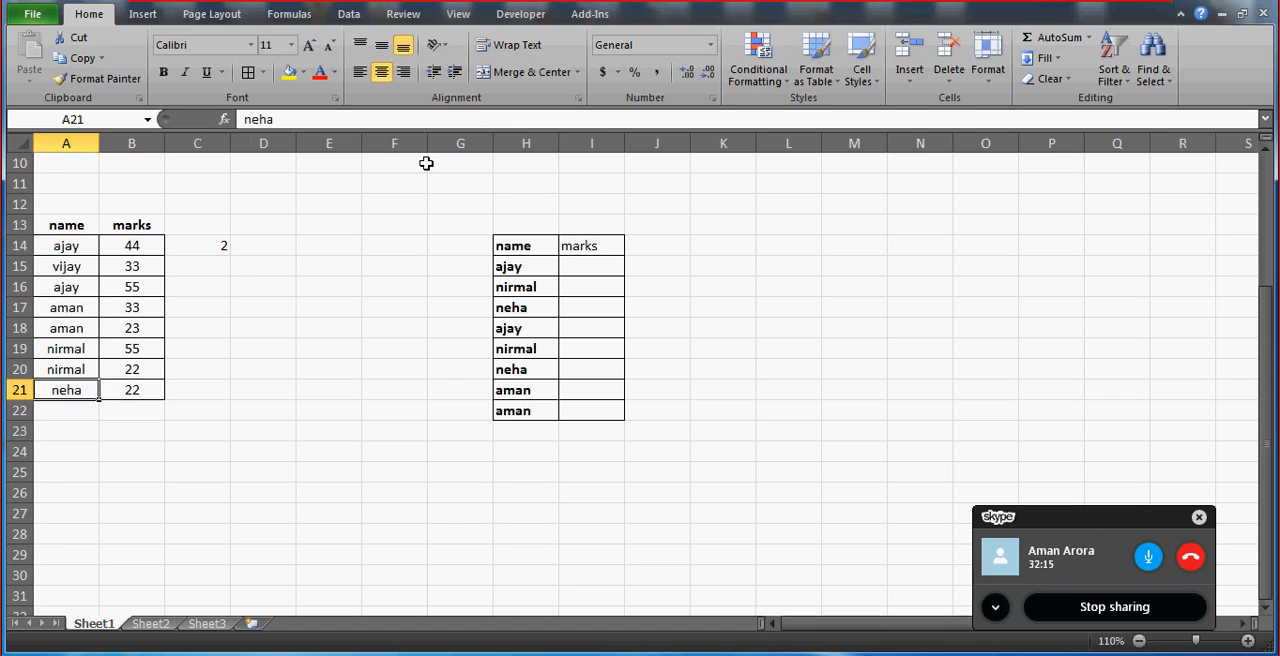
{"action": "key", "text": "Right"}
{"action": "key", "text": "Right"}
{"action": "key", "text": "ctrl+Up"}
{"action": "key", "text": "Left"}
{"action": "key", "text": "Down"}
{"action": "key", "text": "Down"}
{"action": "key", "text": "ctrl+Down"}
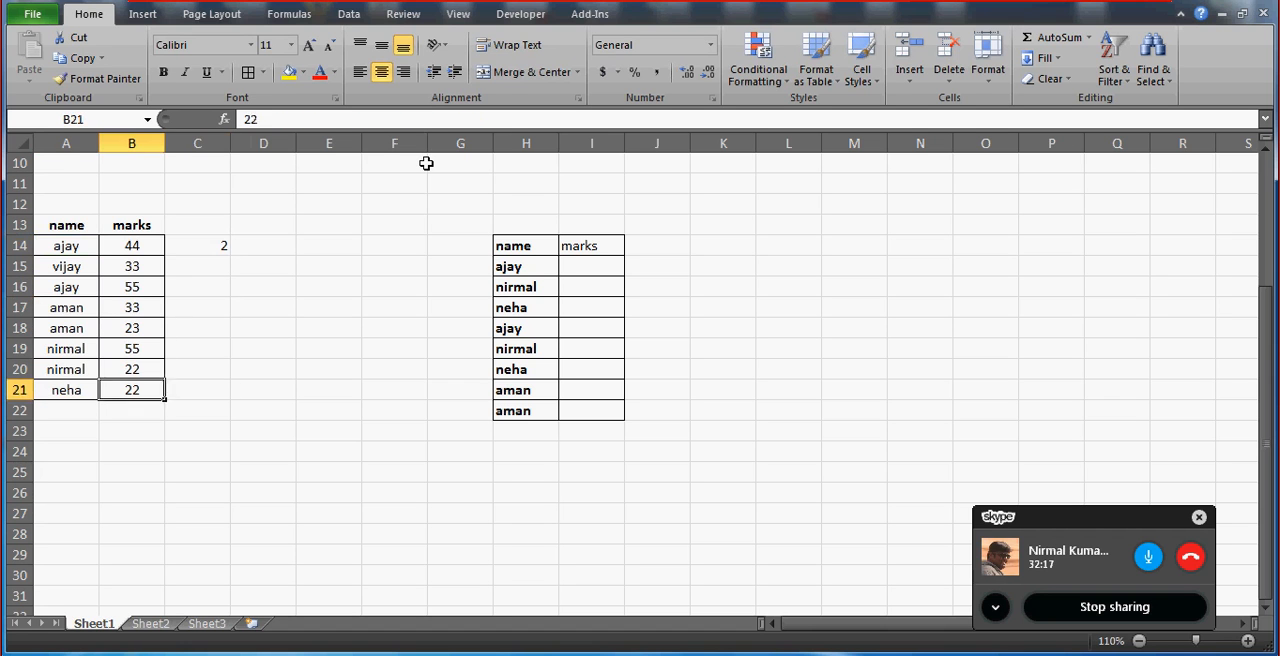
{"action": "key", "text": "Right"}
{"action": "key", "text": "ctrl+shift+Up"}
{"action": "key", "text": "shift+Up"}
{"action": "key", "text": "shift+Up"}
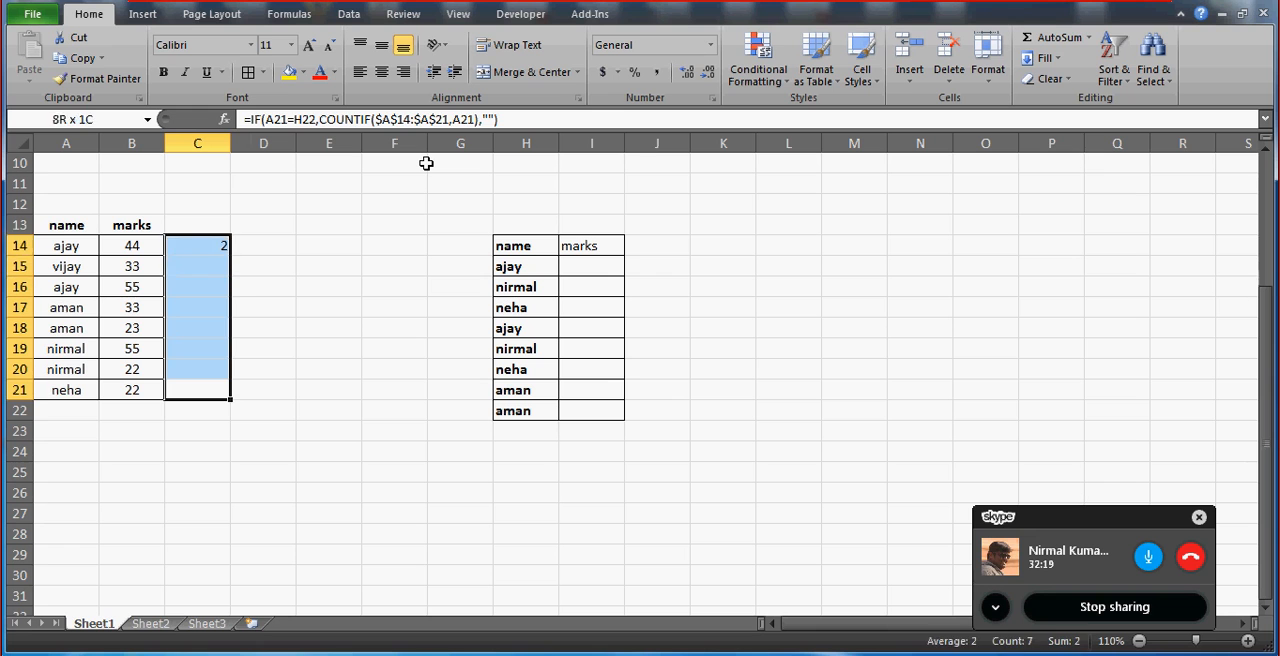
{"action": "key", "text": "ctrl+d"}
Check the filled COUNTIF results in column C against the repeated names in column A.
{"action": "key", "text": "Down"}
{"action": "key", "text": "Up"}
{"action": "key", "text": "Up"}
{"action": "key", "text": "Up"}
{"action": "key", "text": "Up"}
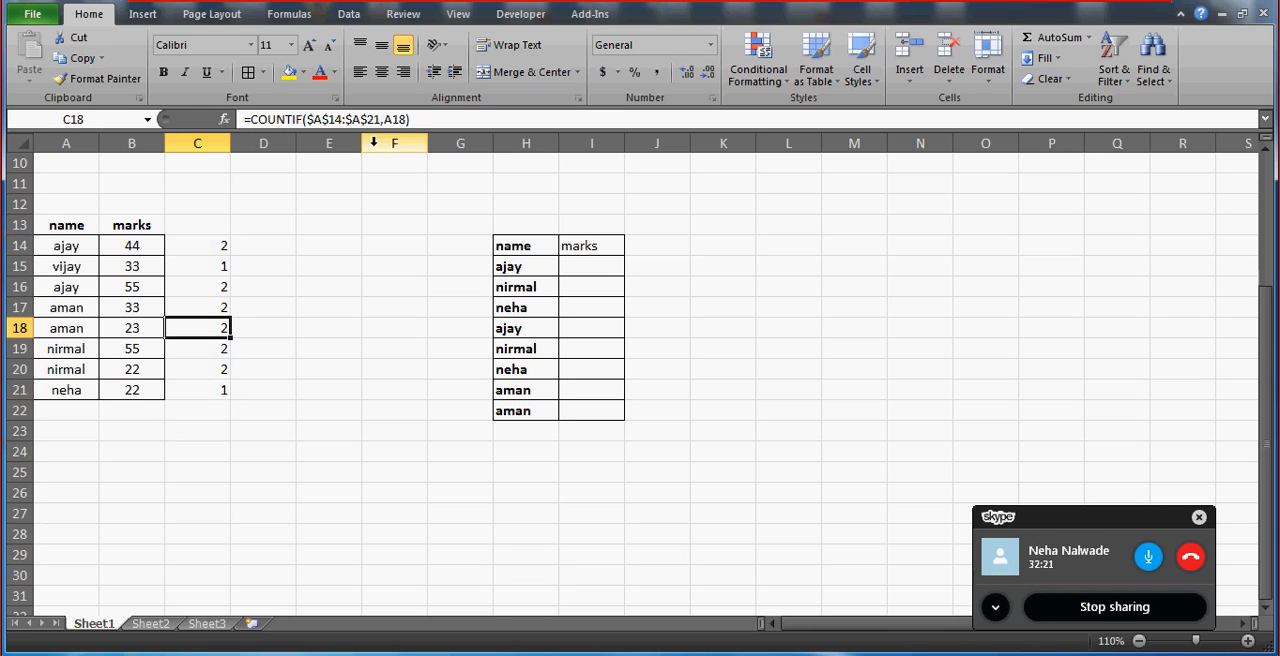
{"action": "left_click", "coordinate": [213, 249]}
{"action": "key", "text": "Left"}
{"action": "key", "text": "Left"}
{"action": "key", "text": "Down"}
{"action": "key", "text": "Down"}
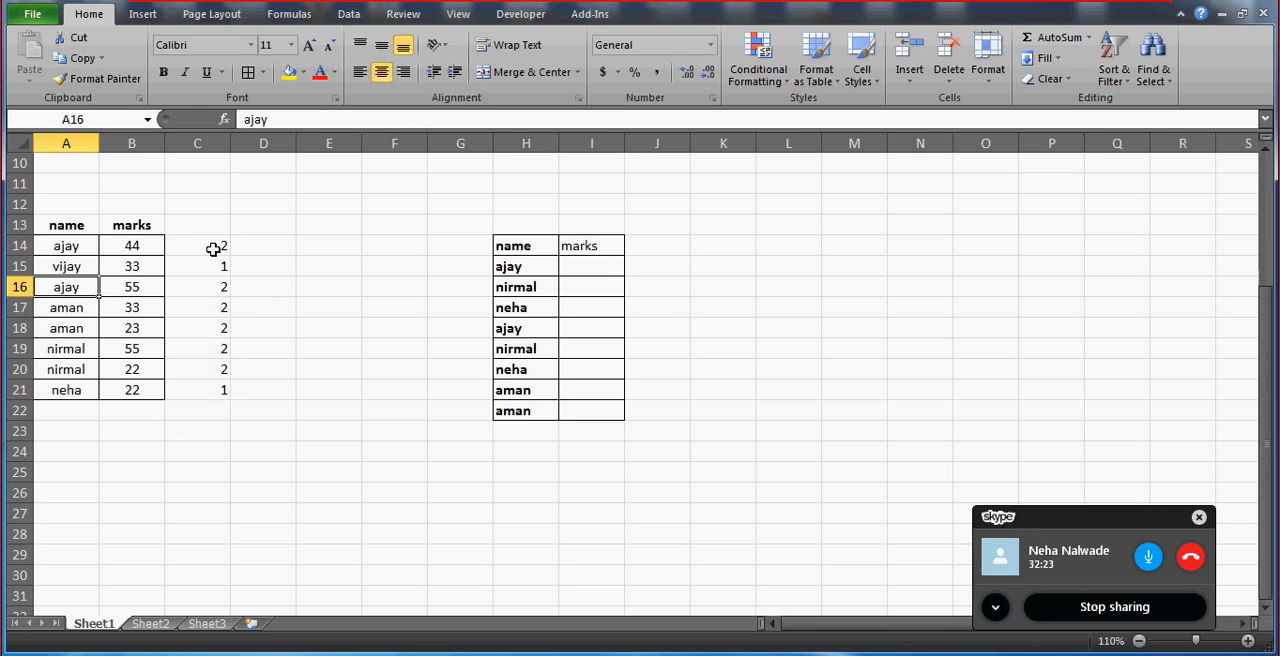
Compare the counts in C16:C21 with how often each name occurs in A14:A21.
{"action": "key", "text": "Down"}
{"action": "key", "text": "Down"}
{"action": "key", "text": "Down"}
{"action": "key", "text": "Down"}
{"action": "key", "text": "Up"}
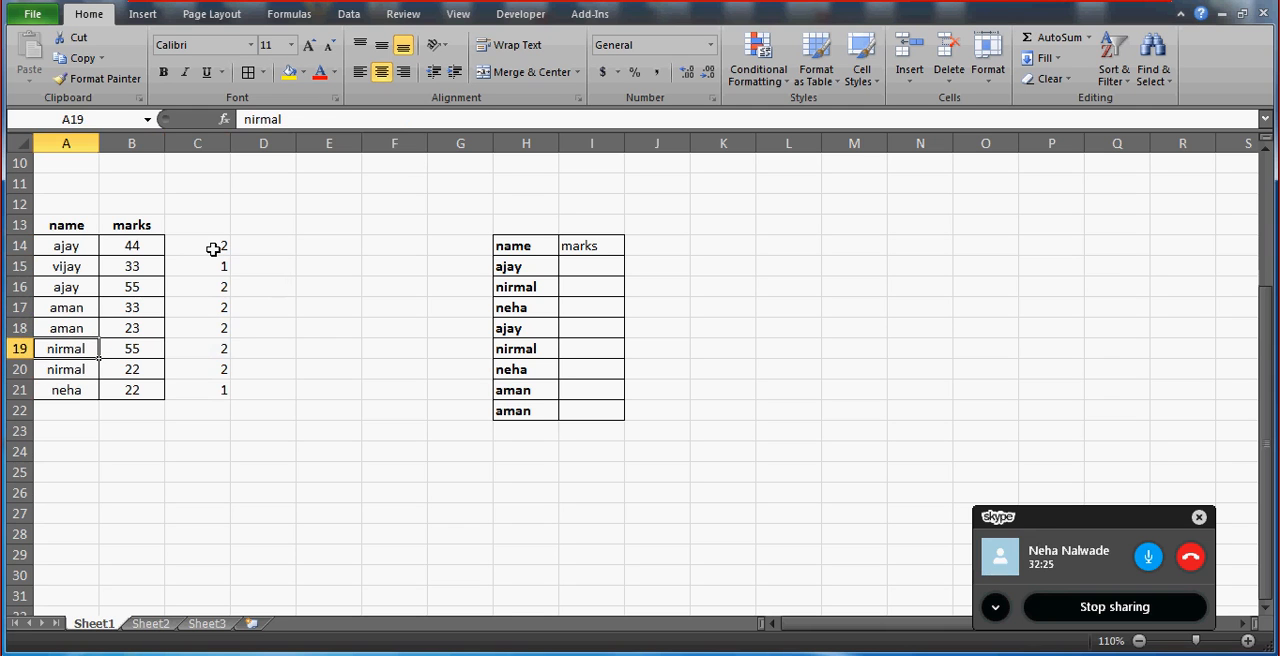
{"action": "key", "text": "Down"}
{"action": "key", "text": "Down"}
{"action": "key", "text": "Right"}
{"action": "key", "text": "Right"}
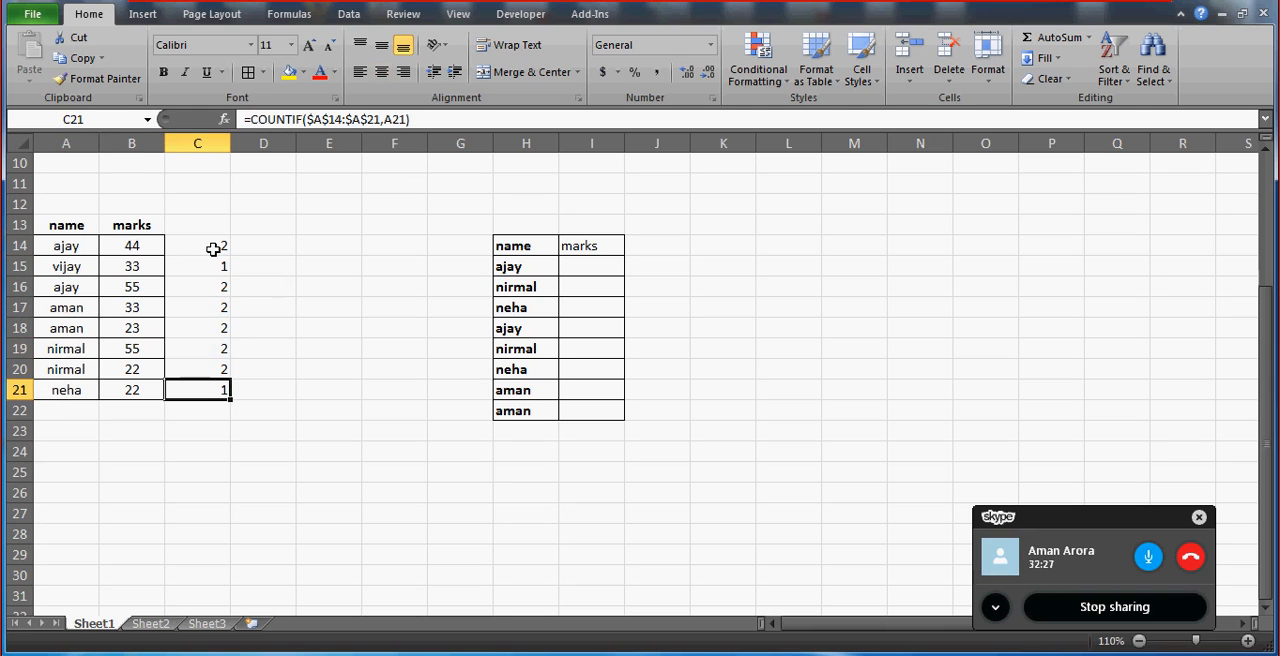
{"action": "key", "text": "Left"}
{"action": "key", "text": "Left"}
{"action": "key", "text": "Up"}
{"action": "key", "text": "Up"}
{"action": "key", "text": "Up"}
{"action": "key", "text": "Up"}
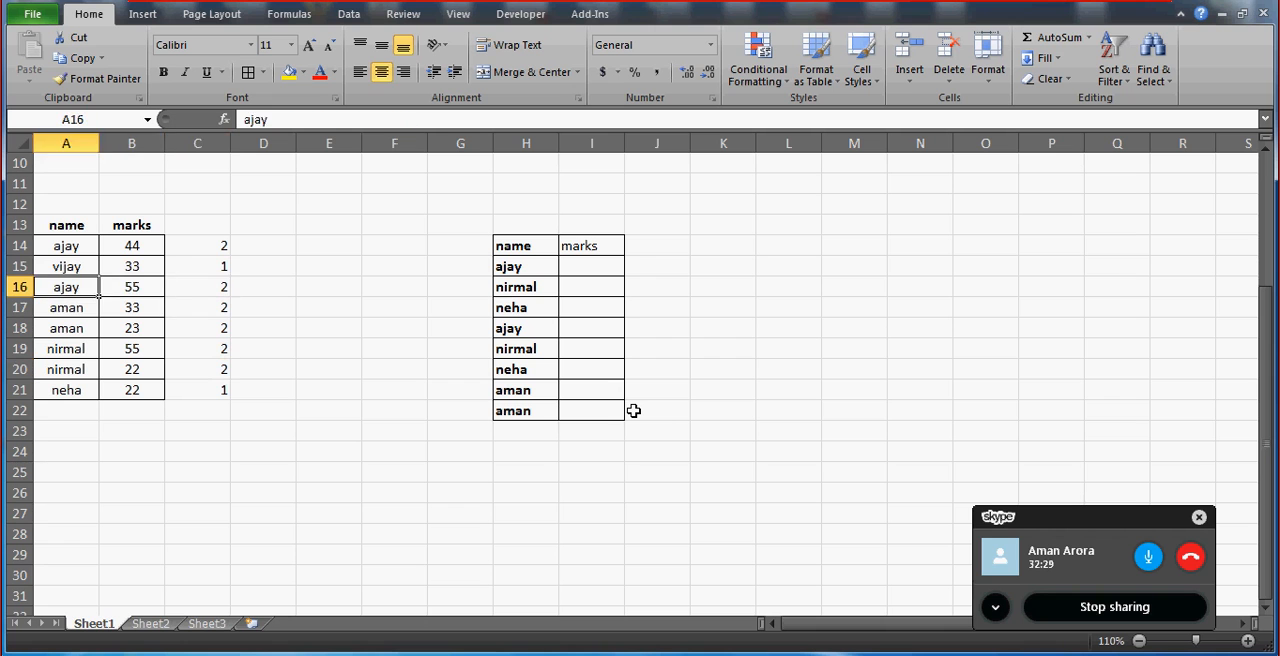
Replace the name in A15 with the same name as in A14, and check the count in C15.
{"action": "key", "text": "Up"}
{"action": "key", "text": "Right"}
{"action": "key", "text": "Right"}
{"action": "key", "text": "Left"}
{"action": "key", "text": "Left"}
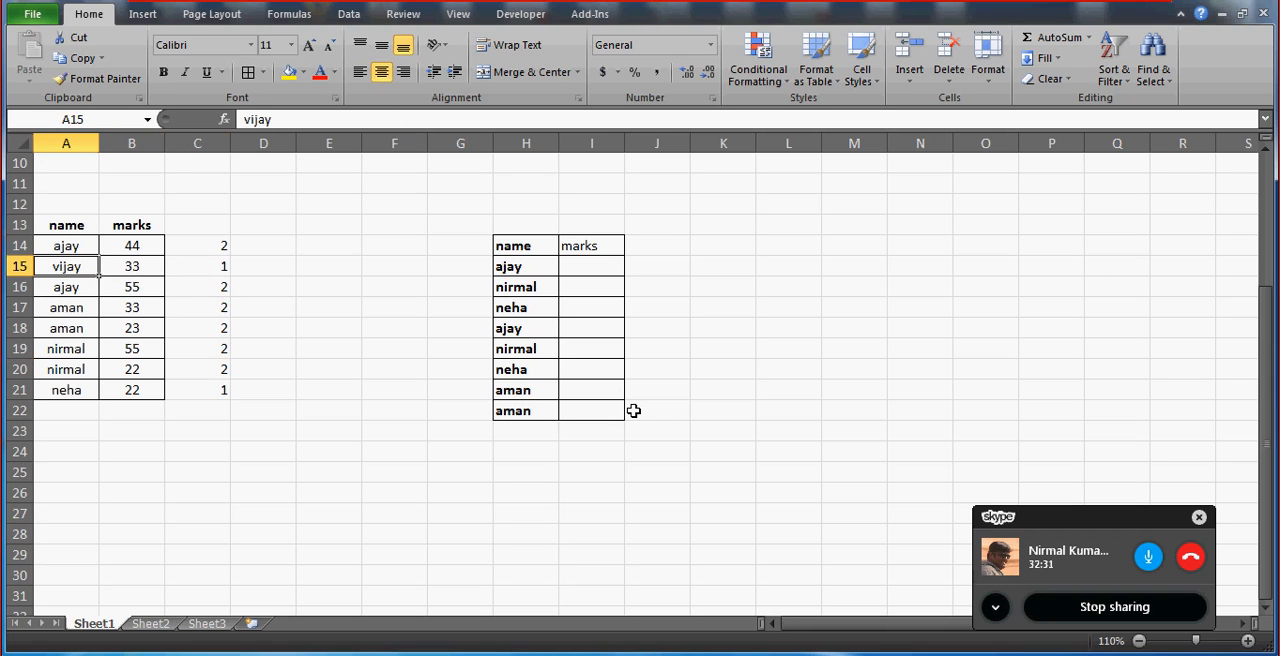
{"action": "type", "text": "n"}
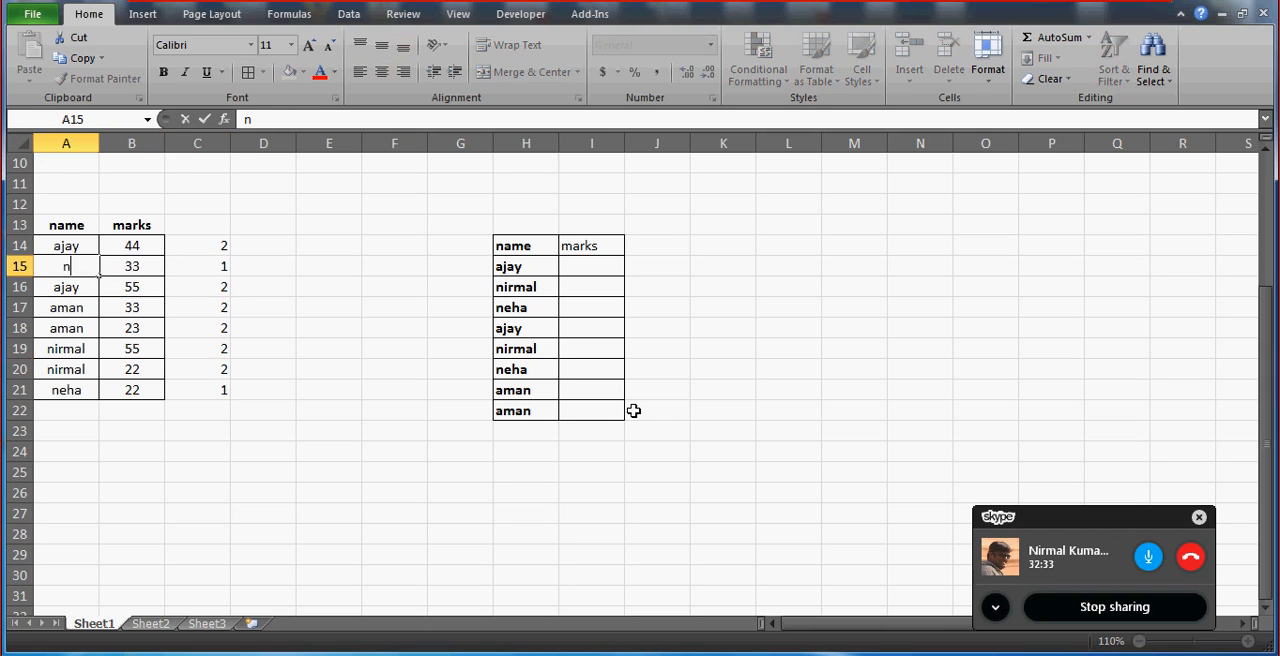
{"action": "type", "text": "eh"}
{"action": "key", "text": "BackSpace"}
{"action": "key", "text": "BackSpace"}
{"action": "key", "text": "BackSpace"}
{"action": "key", "text": "BackSpace"}
{"action": "type", "text": "aj"}
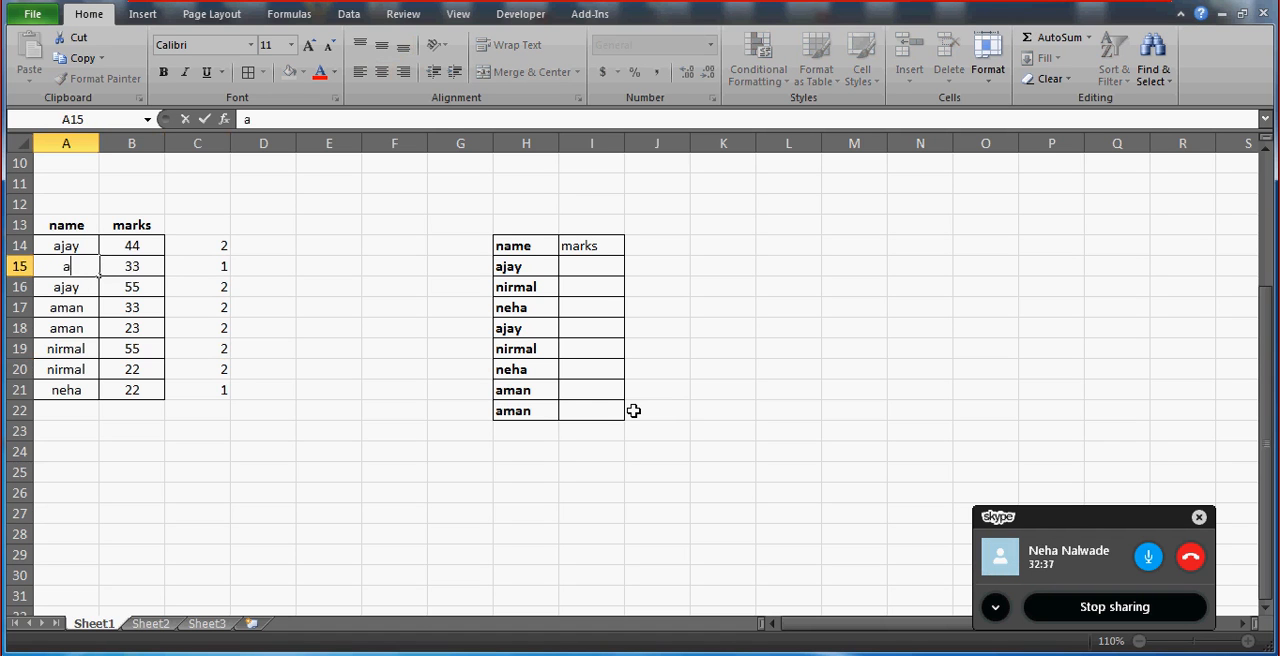
{"action": "key", "text": "Return"}
{"action": "key", "text": "Up"}
{"action": "key", "text": "Right"}
{"action": "key", "text": "Right"}
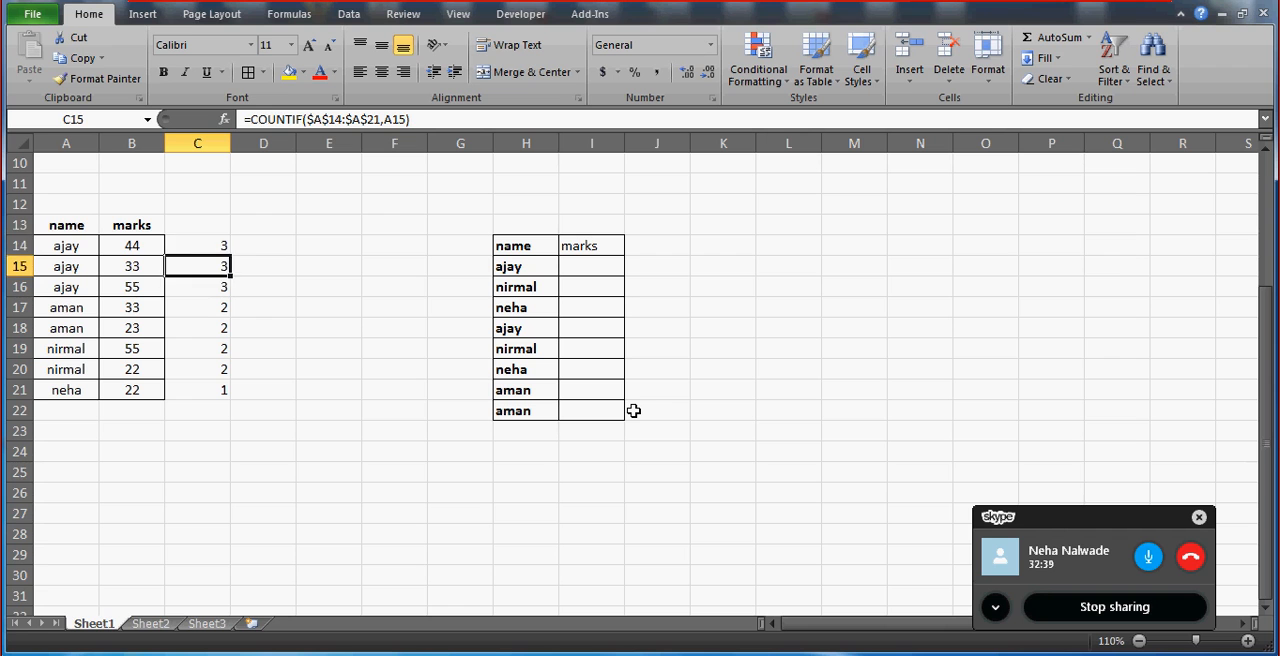
Enter the formula =A14&C14 in E14 to join the first name with its count.
{"action": "key", "text": "Up"}
{"action": "key", "text": "Left"}
{"action": "key", "text": "Left"}
{"action": "key", "text": "Right"}
{"action": "key", "text": "Right"}
{"action": "key", "text": "Right"}
{"action": "key", "text": "Right"}
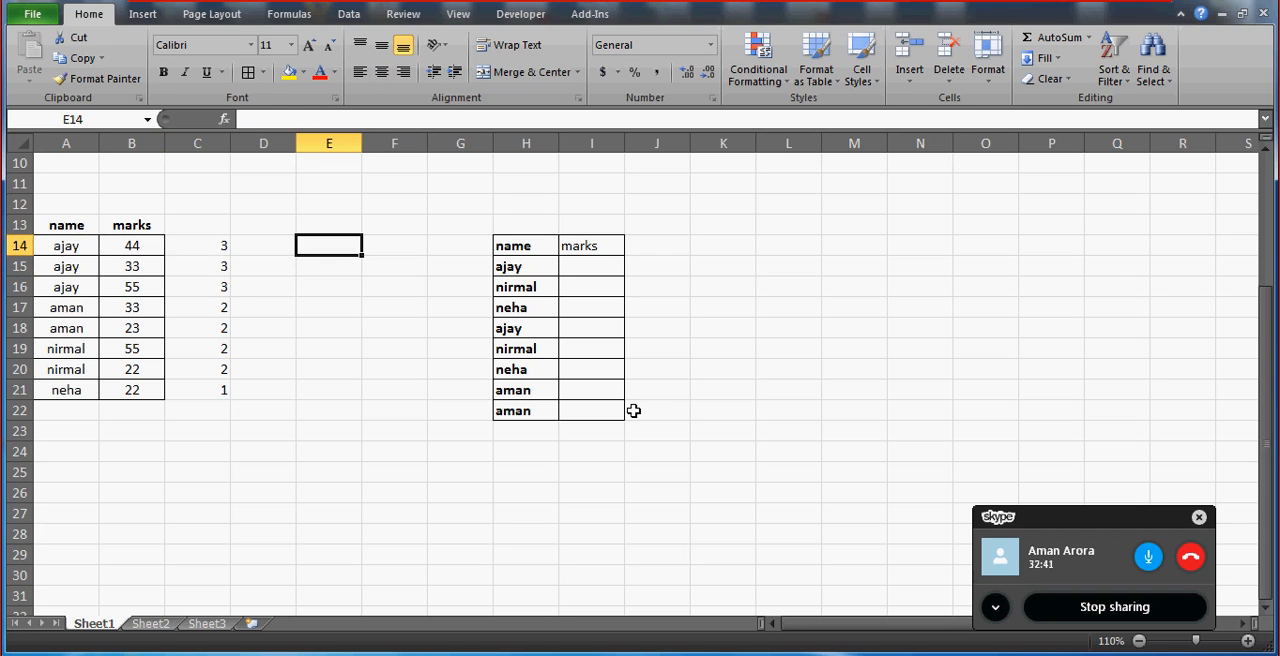
{"action": "type", "text": "="}
{"action": "key", "text": "Left"}
{"action": "key", "text": "Left"}
{"action": "key", "text": "Left"}
{"action": "key", "text": "Left"}
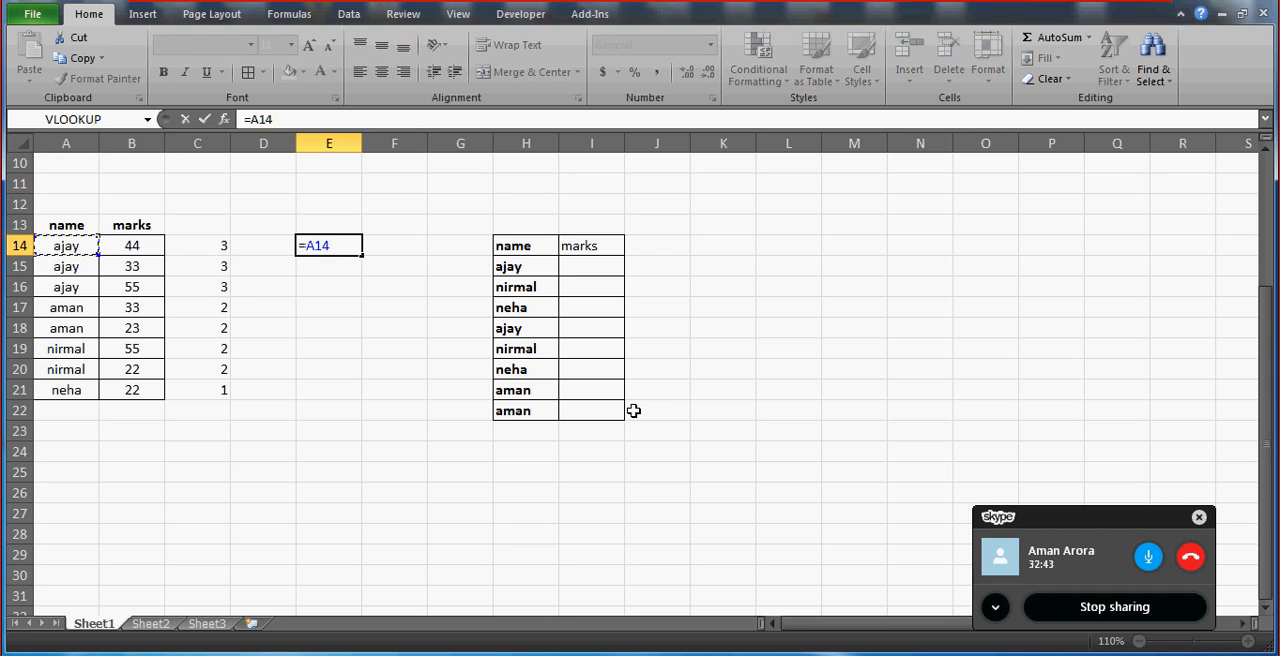
{"action": "type", "text": "&"}
{"action": "key", "text": "Left"}
{"action": "key", "text": "Left"}
{"action": "key", "text": "Return"}
Fill the name-and-count formula from E14 down through E21.
{"action": "key", "text": "Left"}
{"action": "key", "text": "ctrl+Down"}
{"action": "key", "text": "Right"}
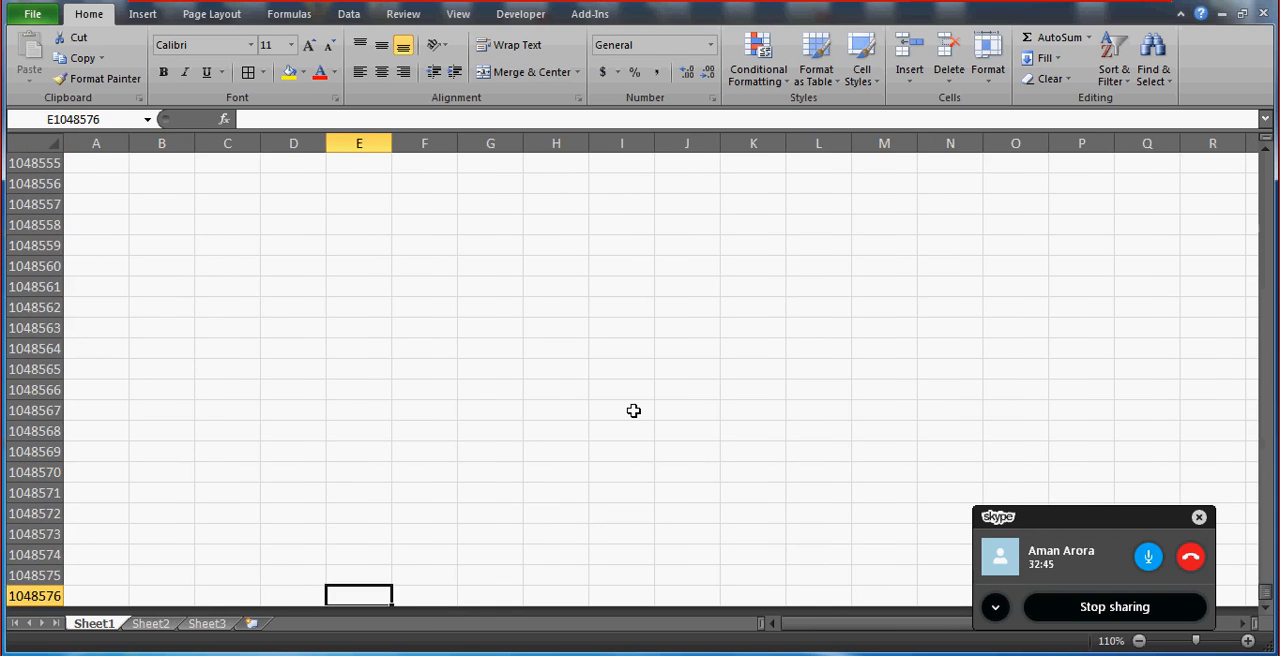
{"action": "key", "text": "Left"}
{"action": "key", "text": "Left"}
{"action": "key", "text": "ctrl+Up"}
{"action": "key", "text": "Up"}
{"action": "key", "text": "Right"}
{"action": "key", "text": "Down"}
{"action": "key", "text": "ctrl+shift+Up"}
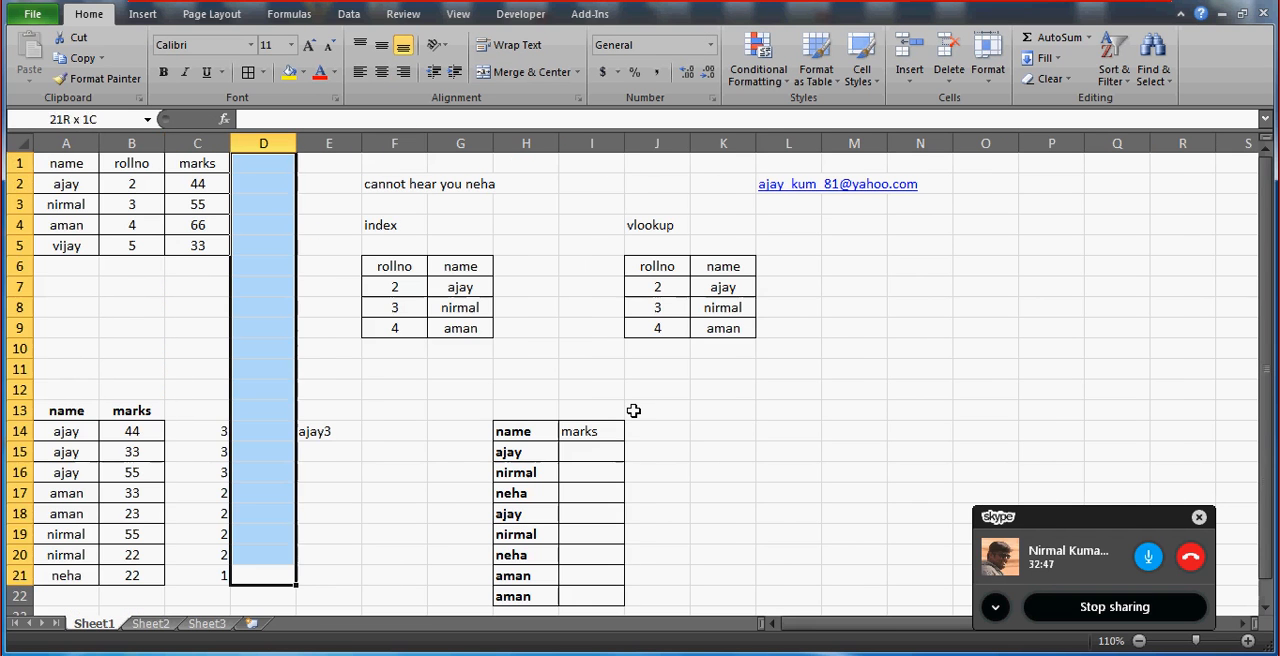
{"action": "key", "text": "Down"}
{"action": "key", "text": "Right"}
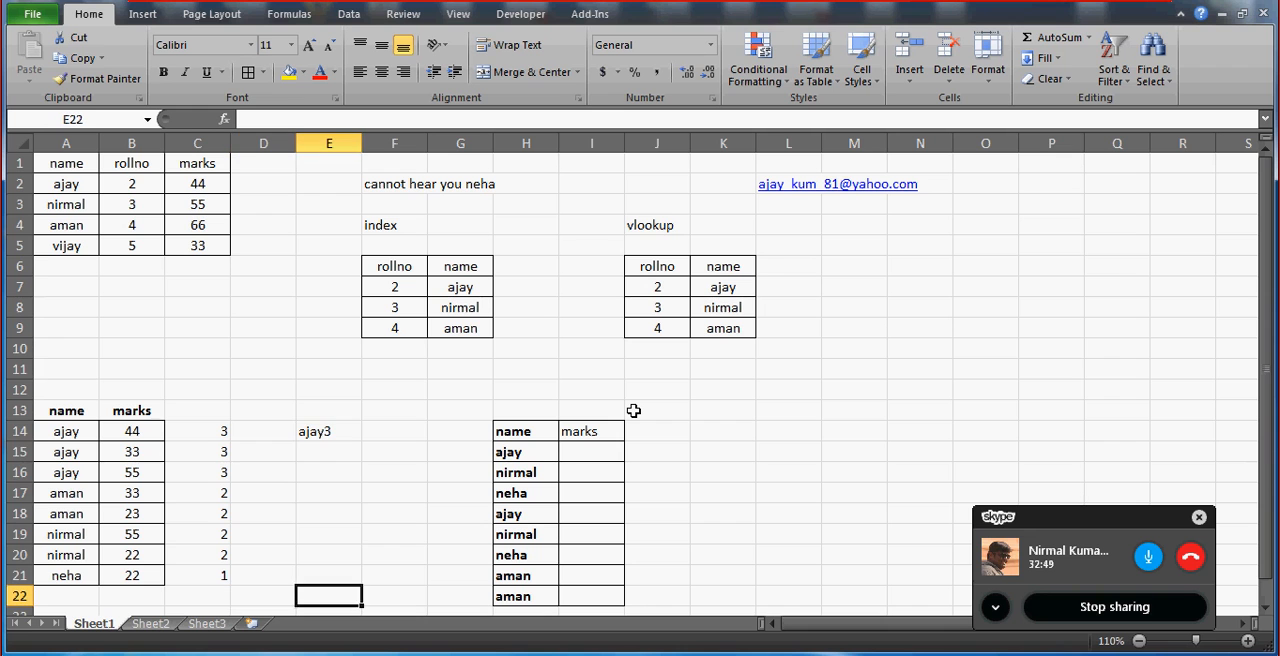
{"action": "key", "text": "Up"}
{"action": "key", "text": "ctrl+shift+Up"}
{"action": "key", "text": "ctrl+d"}
{"action": "key", "text": "Down"}
{"action": "key", "text": "Up"}
{"action": "key", "text": "Up"}
{"action": "key", "text": "Up"}
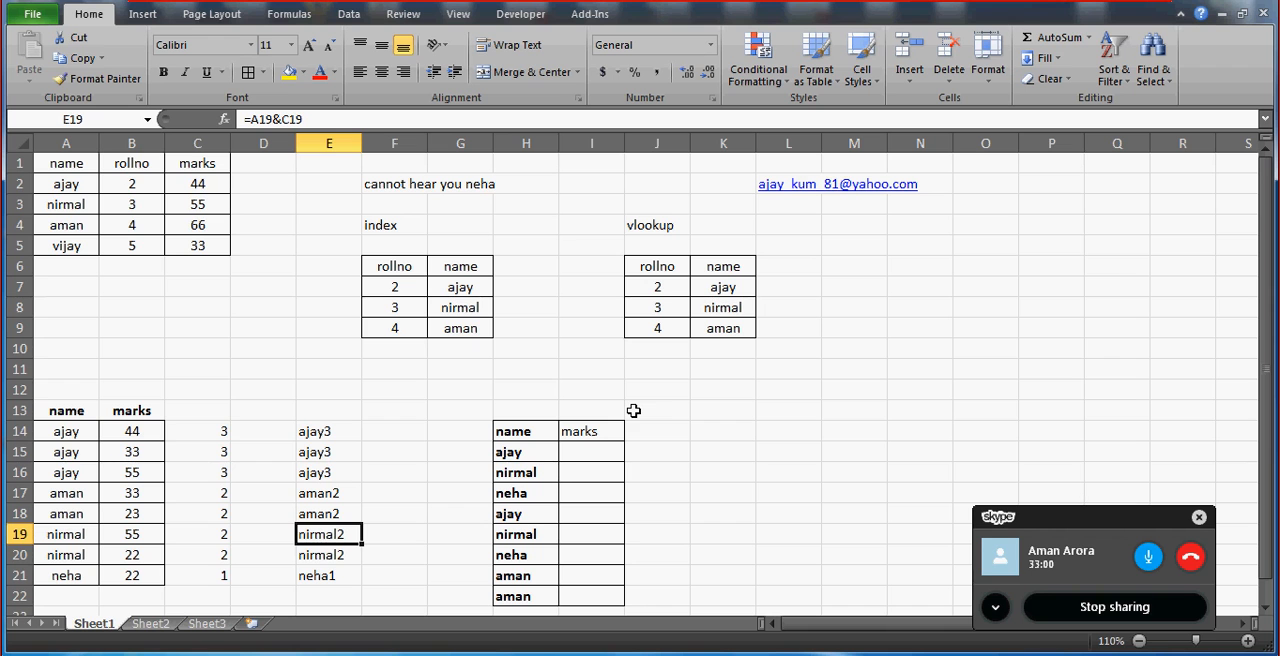
Examine the names in column A and the COUNTIF formulas in C14:C16 for the thrice-repeated name.
{"action": "left_click", "coordinate": [214, 431]}
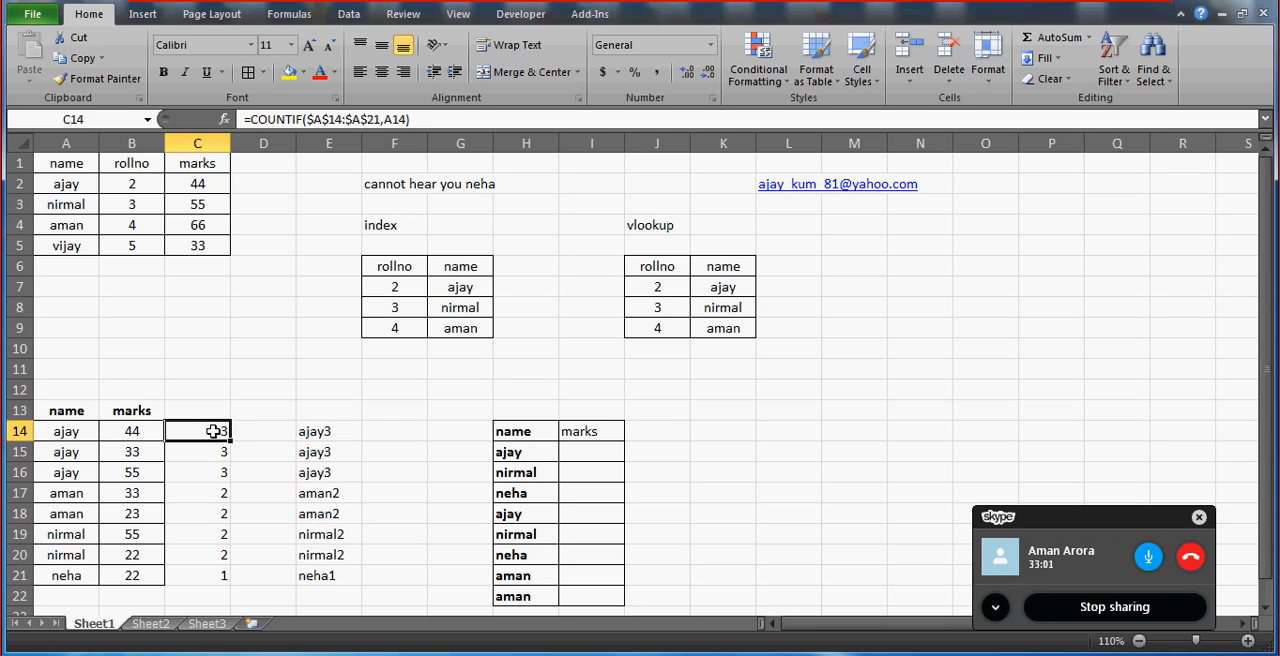
{"action": "left_click", "coordinate": [76, 431]}
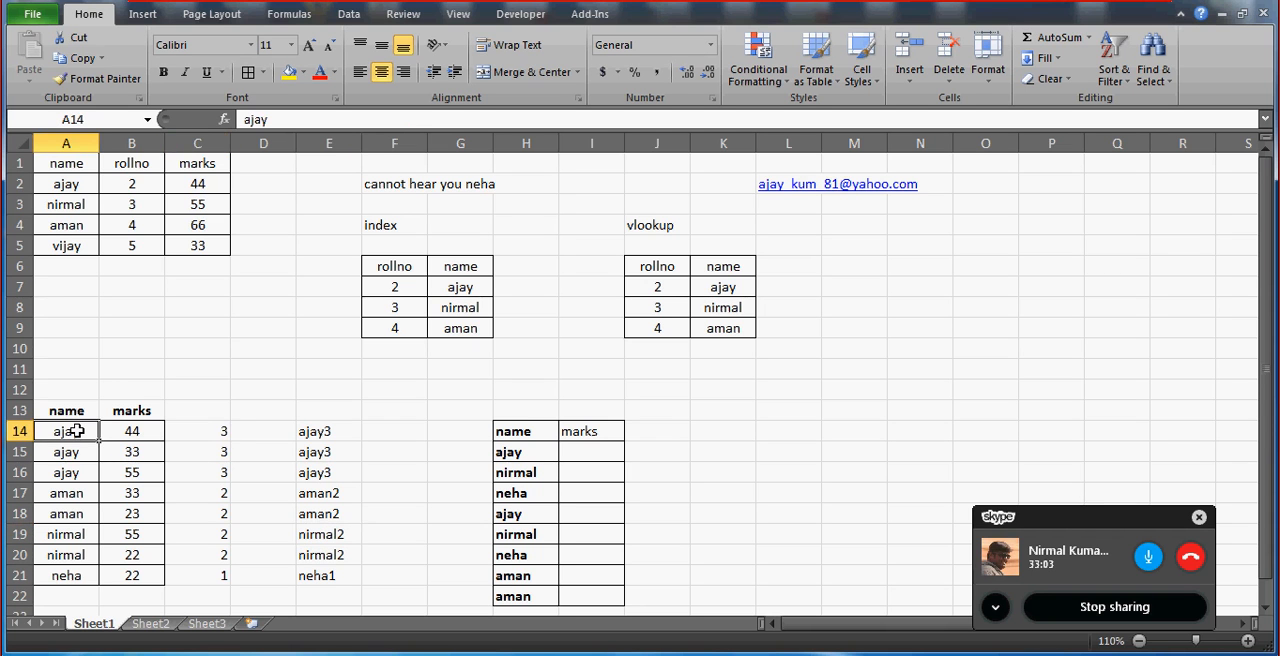
{"action": "key", "text": "Down"}
{"action": "key", "text": "ctrl+shift+Down"}
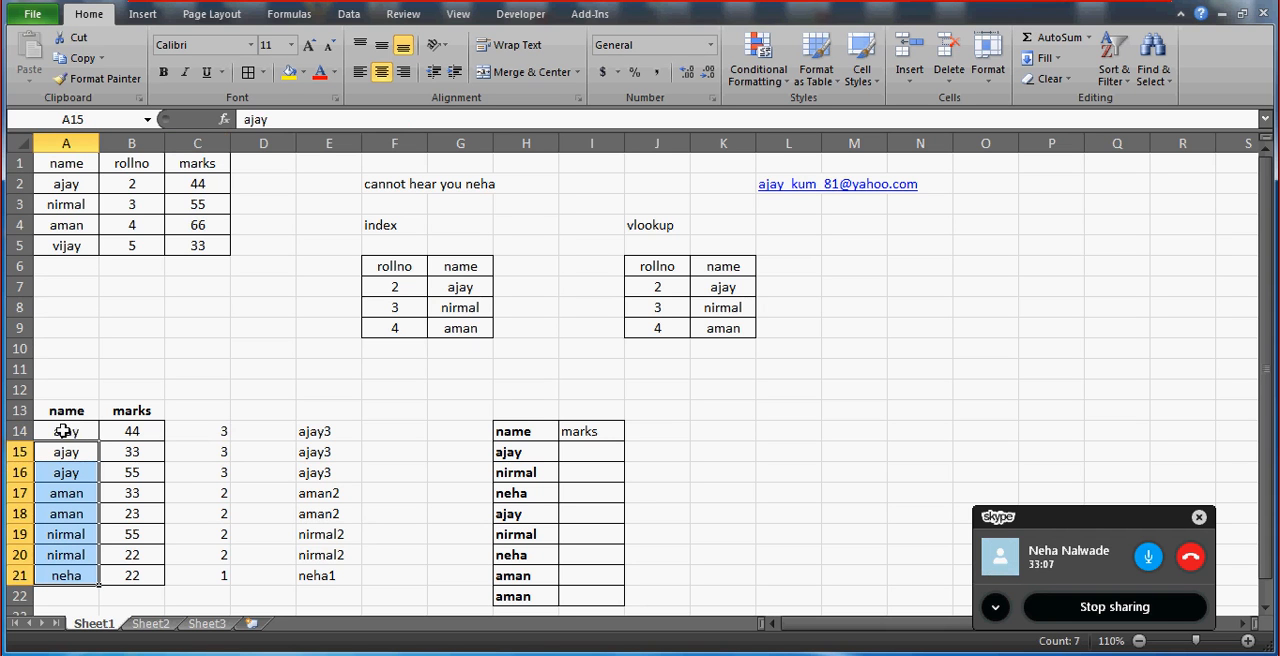
{"action": "left_click", "coordinate": [213, 436]}
{"action": "key", "text": "ctrl+shift+Down"}
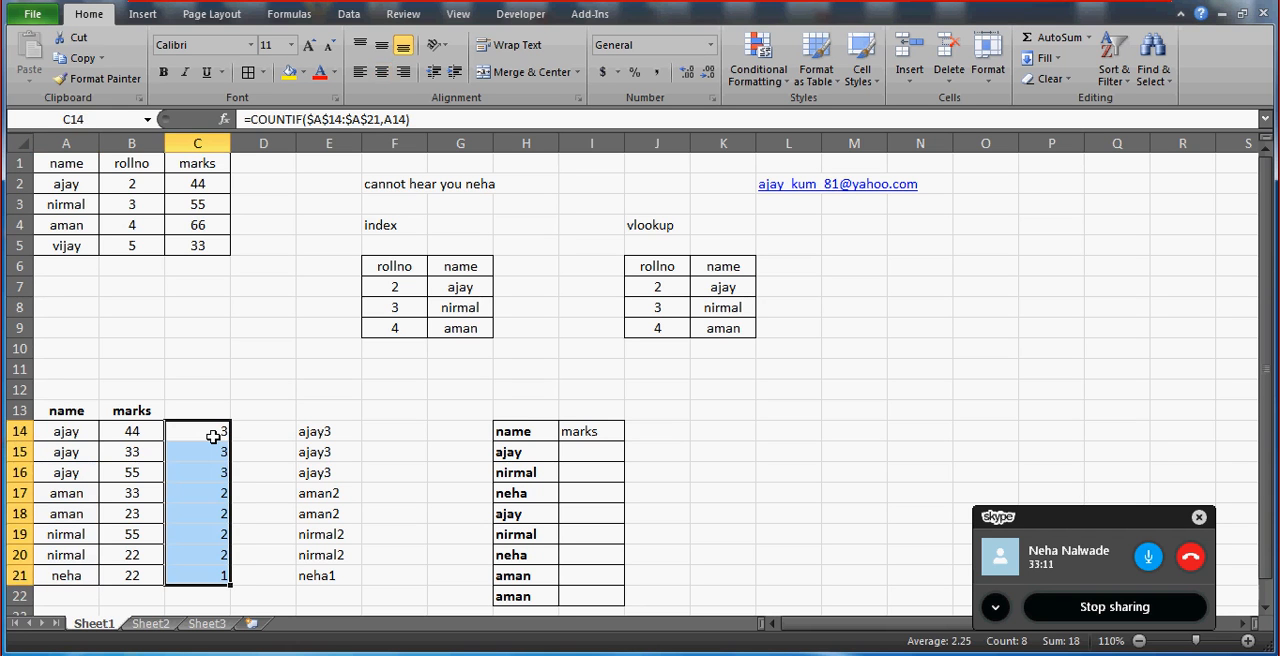
{"action": "left_click", "coordinate": [213, 436]}
{"action": "key", "text": "Down"}
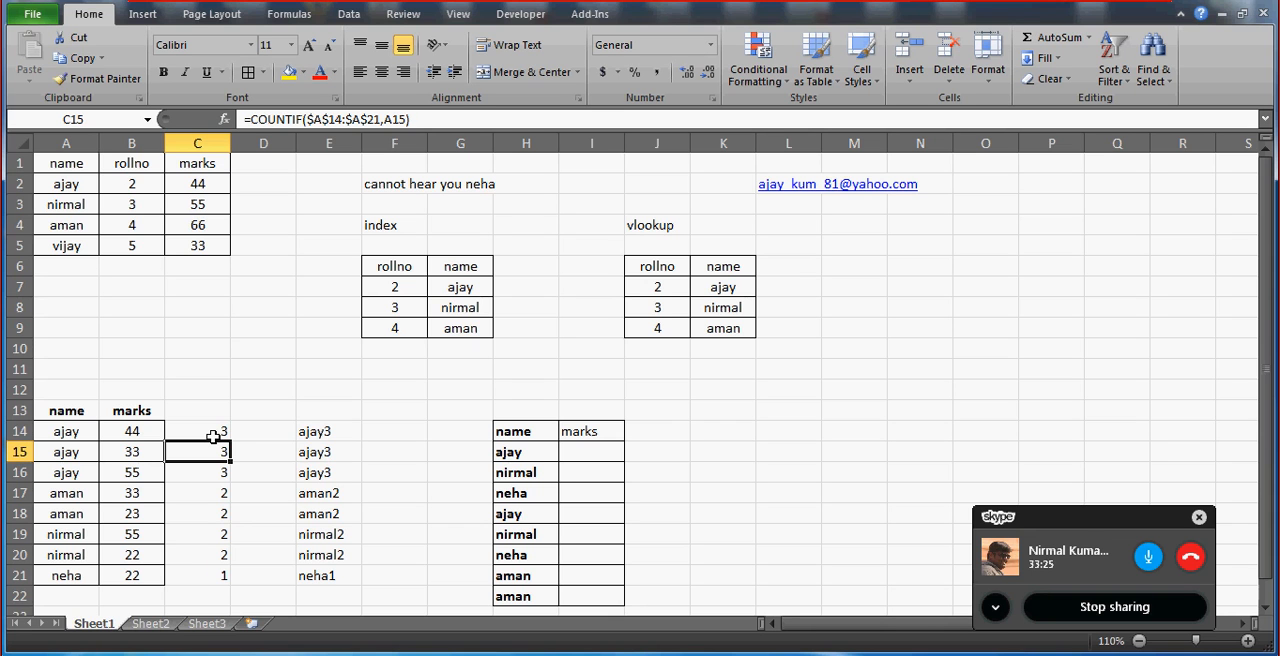
{"action": "key", "text": "Down"}
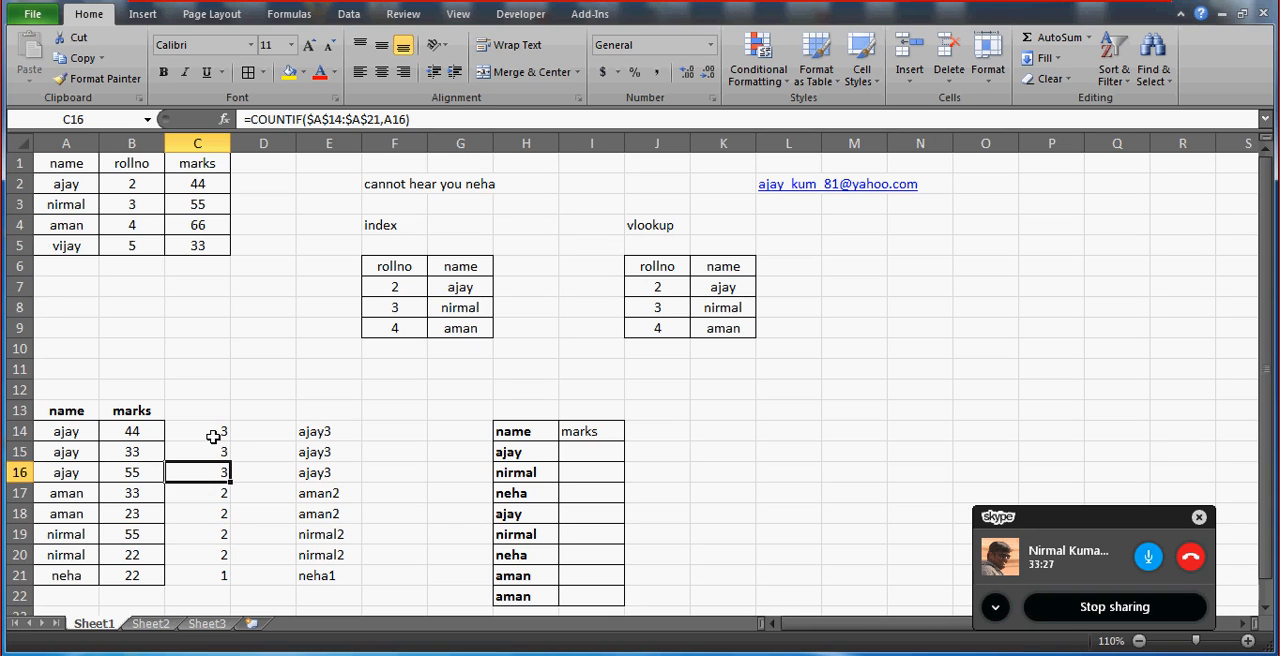
Clear C16:C21 and change the C15 formula to =COUNTIF($A$14:$A$21,A15)-1.
{"action": "key", "text": "ctrl+shift+Down"}
{"action": "key", "text": "Delete"}
{"action": "key", "text": "Up"}
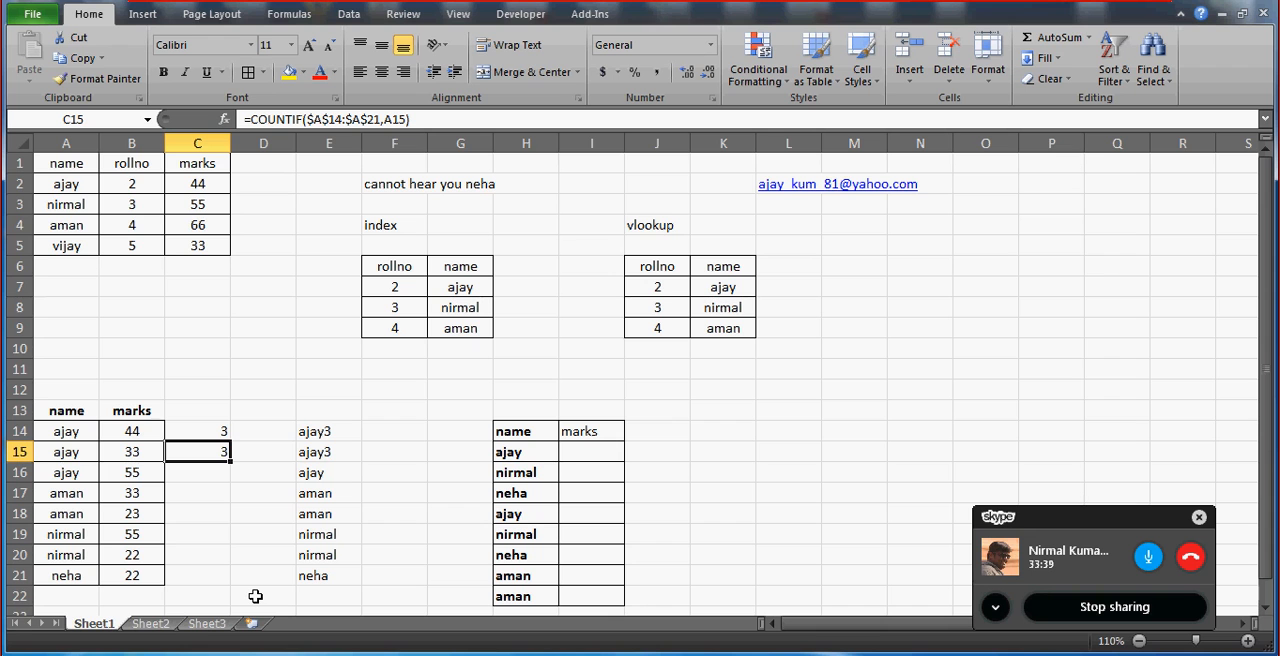
{"action": "left_click", "coordinate": [480, 119]}
{"action": "type", "text": "-1"}
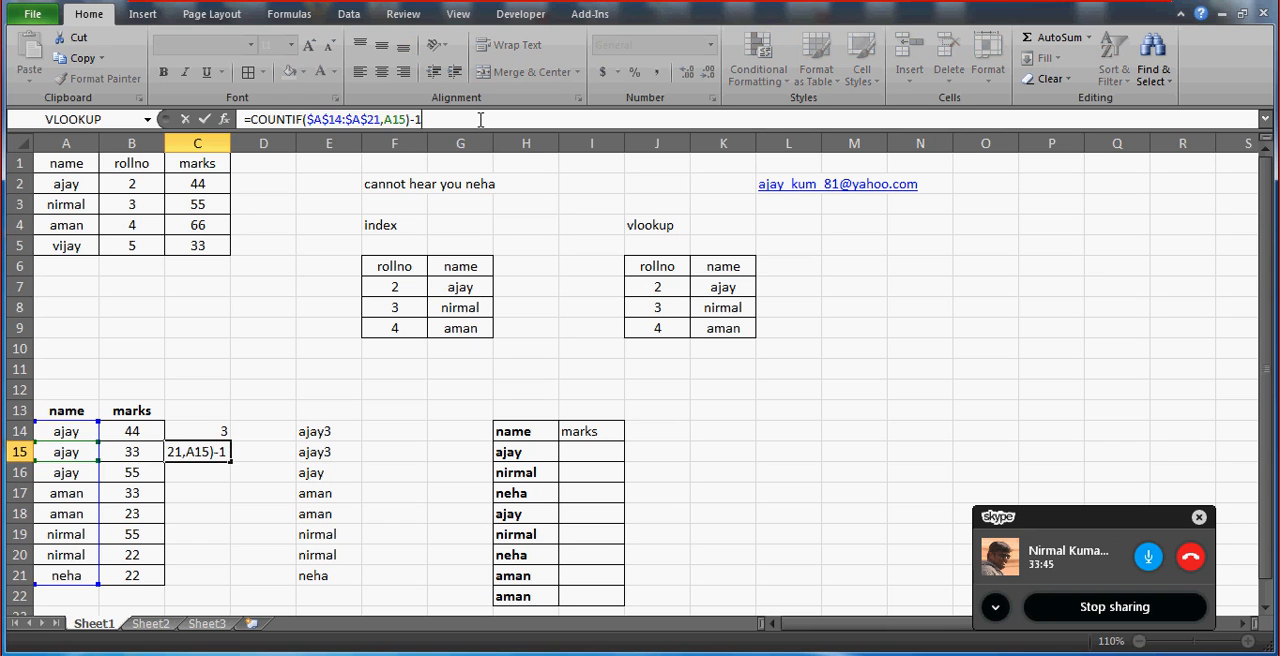
{"action": "key", "text": "ctrl+Return"}
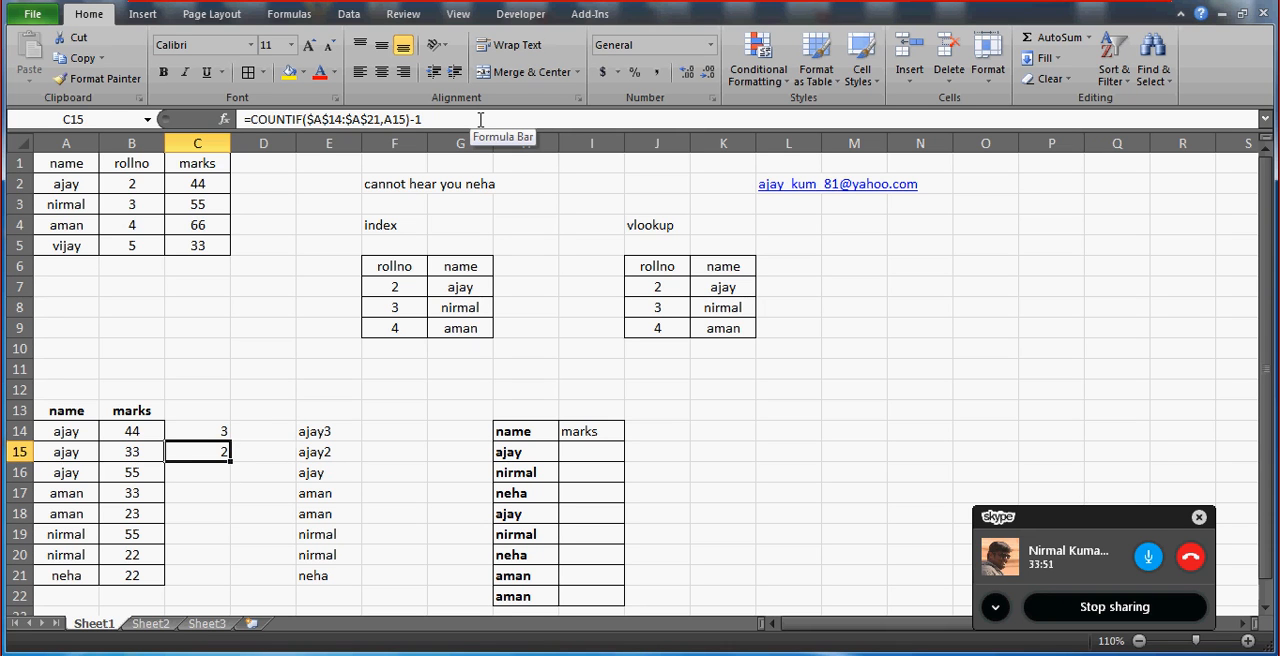
Replace the C15 formula with =C14-1 and copy it down to C16:C21.
{"action": "type", "text": "=C14-1"}
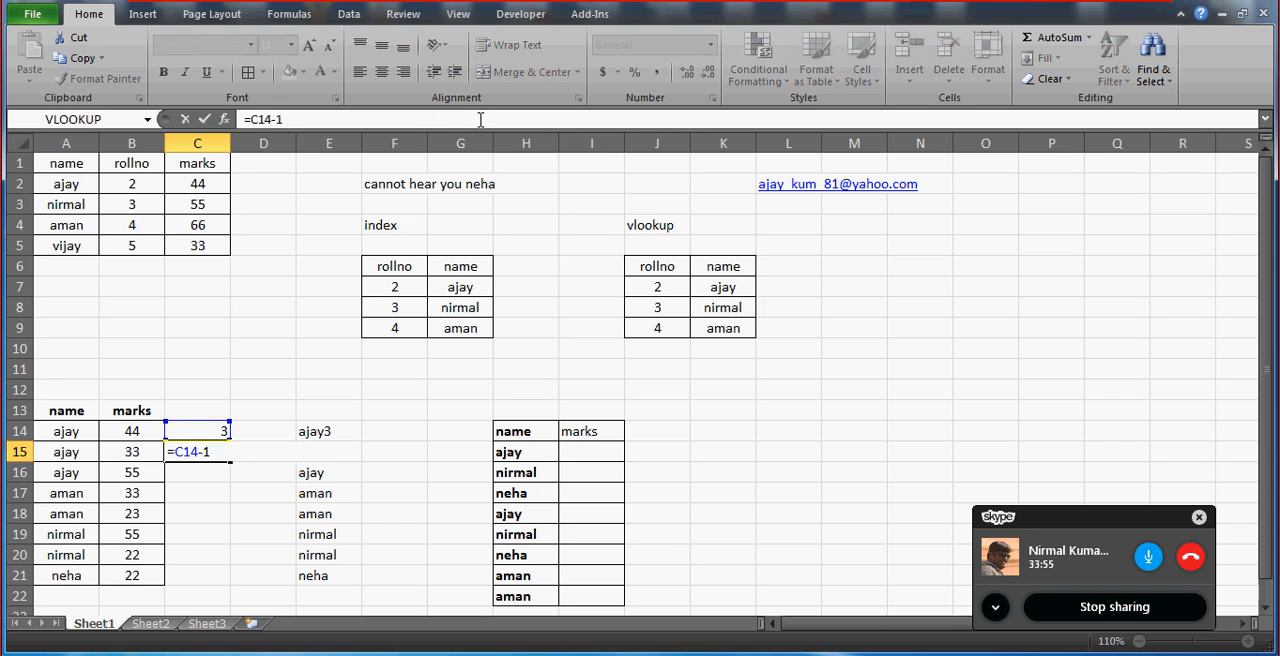
{"action": "key", "text": "ctrl+Return"}
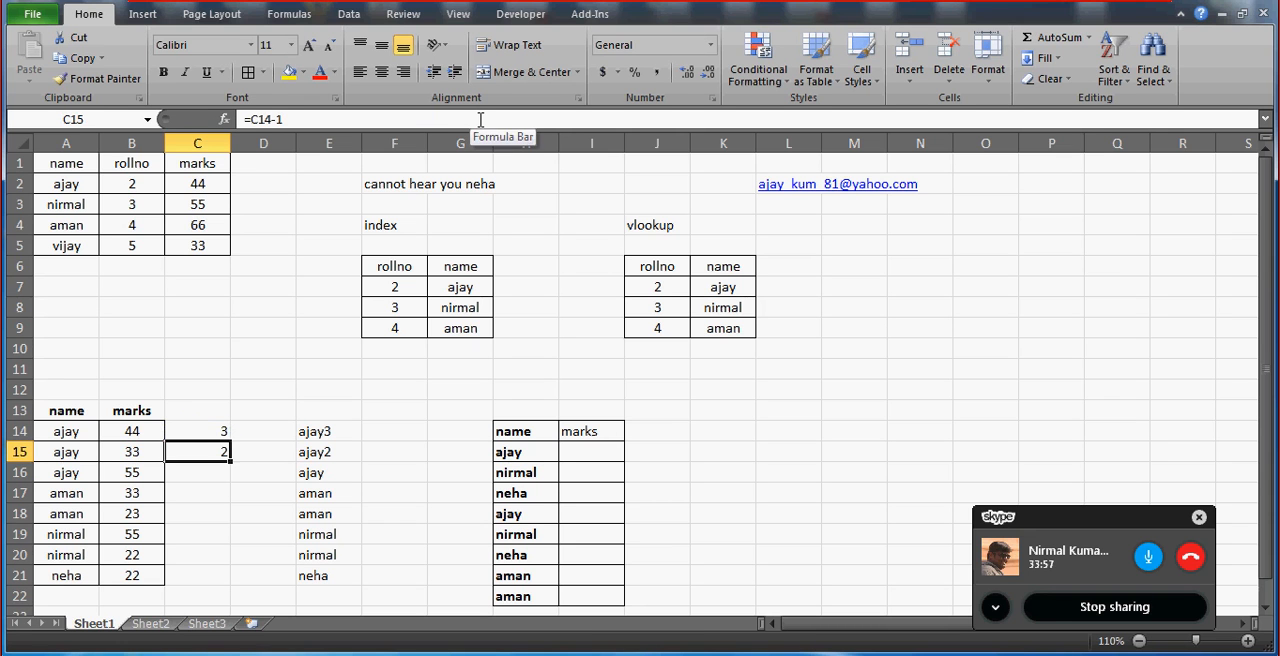
{"action": "key", "text": "ctrl+c"}
{"action": "key", "text": "Down"}
{"action": "key", "text": "shift+Down"}
{"action": "key", "text": "shift+Down"}
{"action": "key", "text": "shift+Down"}
{"action": "key", "text": "shift+Down"}
{"action": "key", "text": "shift+Down"}
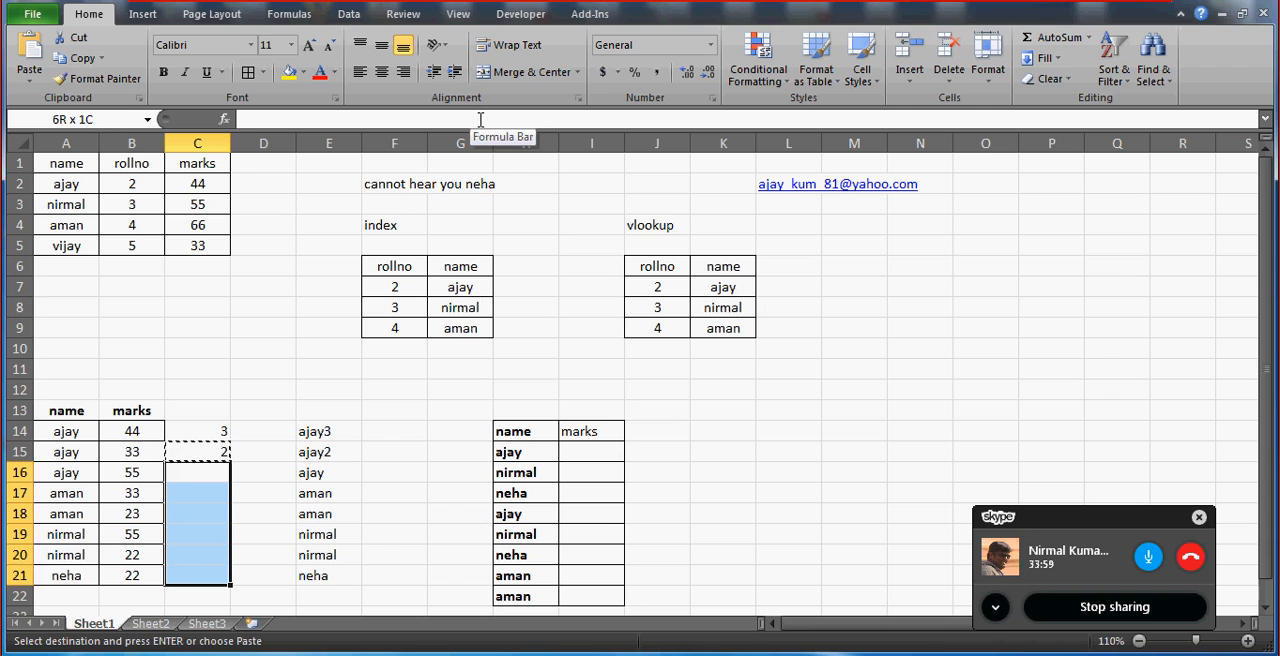
{"action": "key", "text": "ctrl+v"}
{"action": "key", "text": "Down"}
{"action": "key", "text": "Up"}
{"action": "key", "text": "Left"}
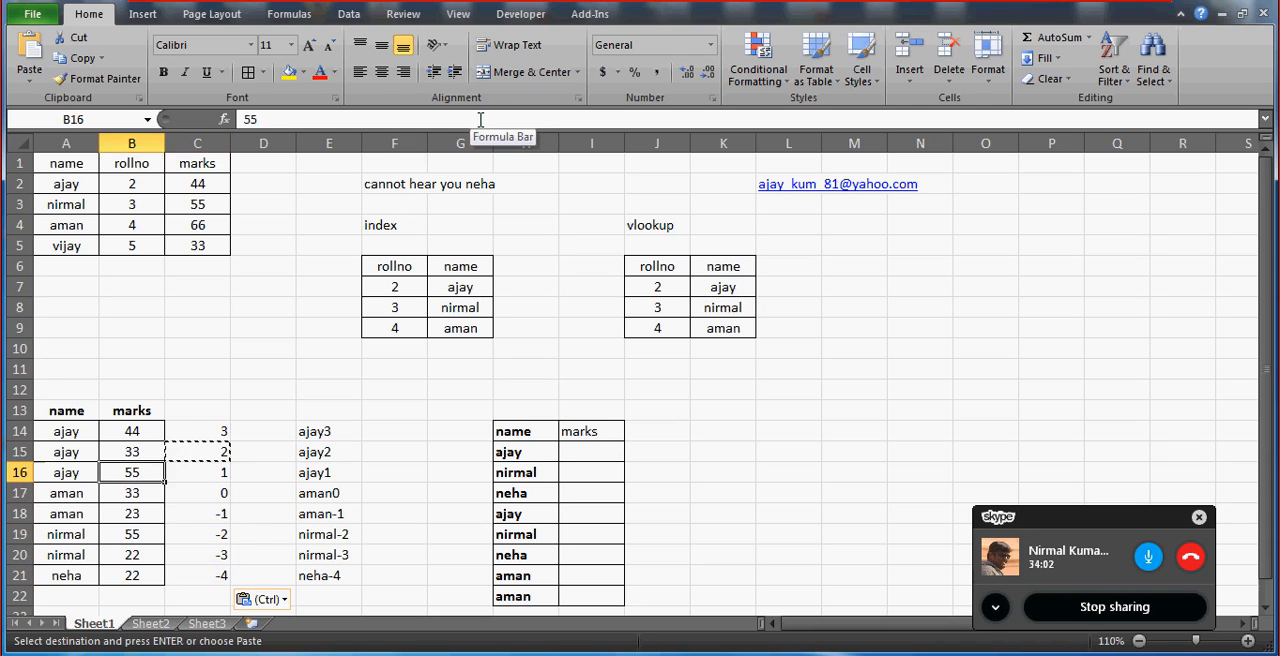
Check the copied countdown numbers in column C against the names in A14:A20.
{"action": "key", "text": "Left"}
{"action": "key", "text": "Down"}
{"action": "key", "text": "Down"}
{"action": "key", "text": "Down"}
{"action": "key", "text": "Down"}
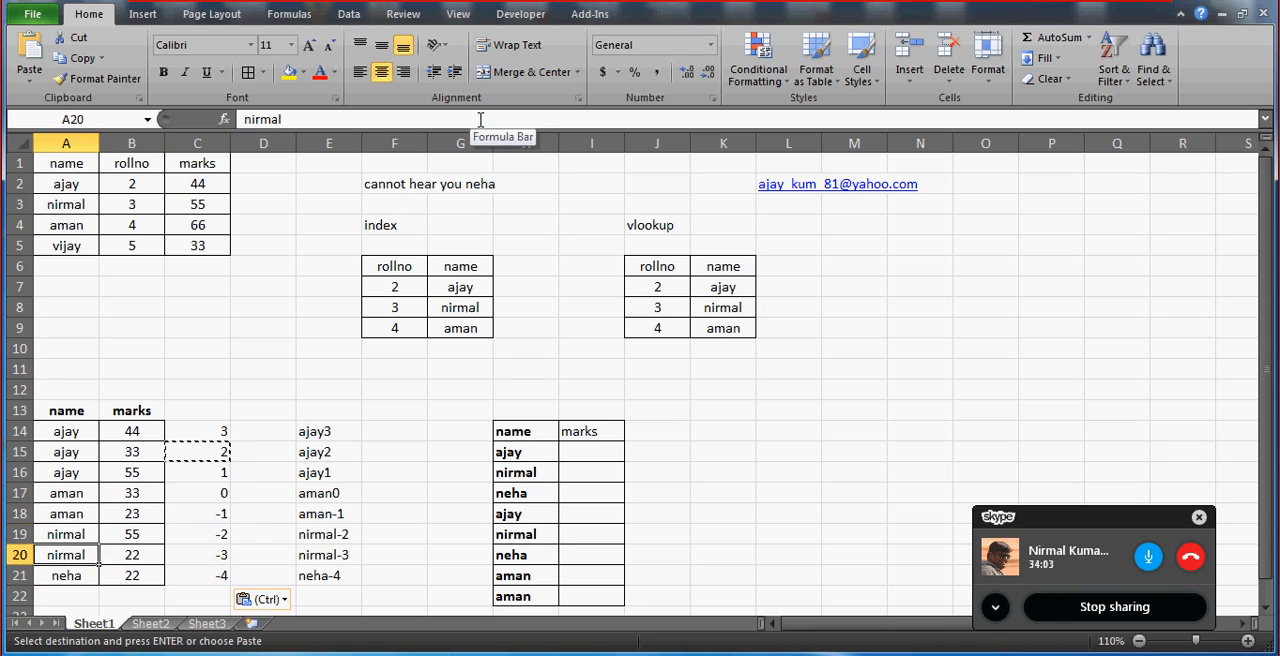
{"action": "key", "text": "Up"}
{"action": "key", "text": "Up"}
{"action": "key", "text": "Up"}
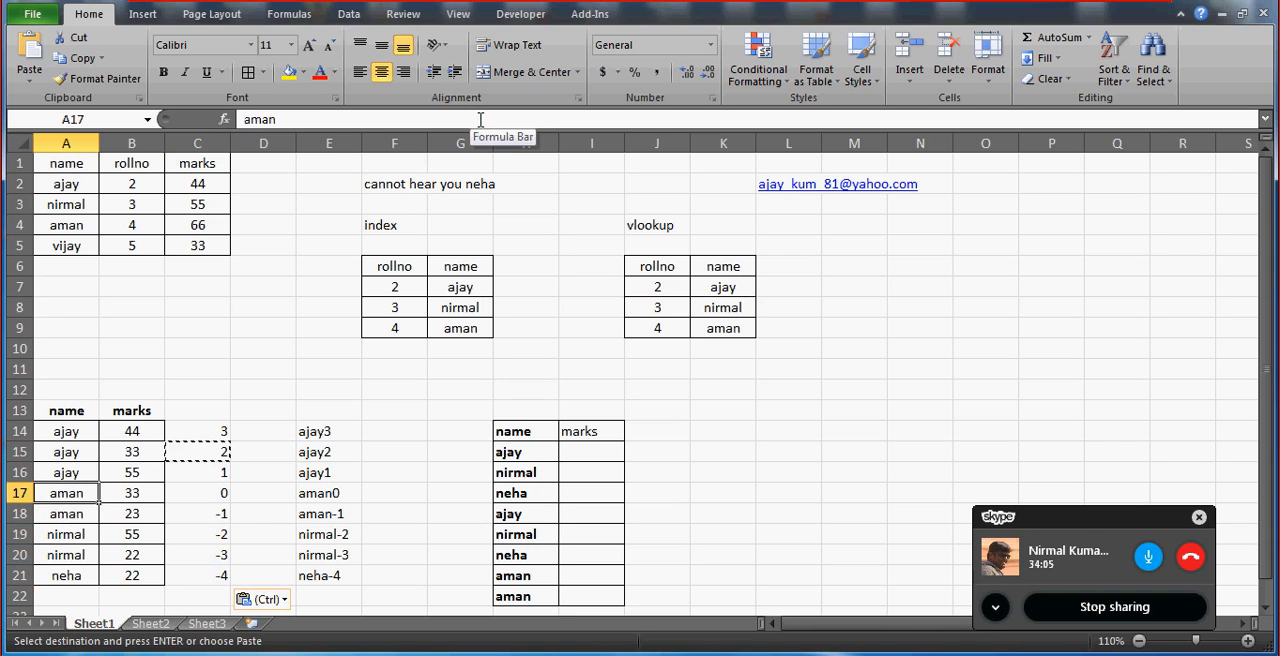
{"action": "key", "text": "Up"}
{"action": "key", "text": "Up"}
{"action": "key", "text": "Right"}
{"action": "key", "text": "Right"}
{"action": "key", "text": "Up"}
{"action": "key", "text": "Right"}
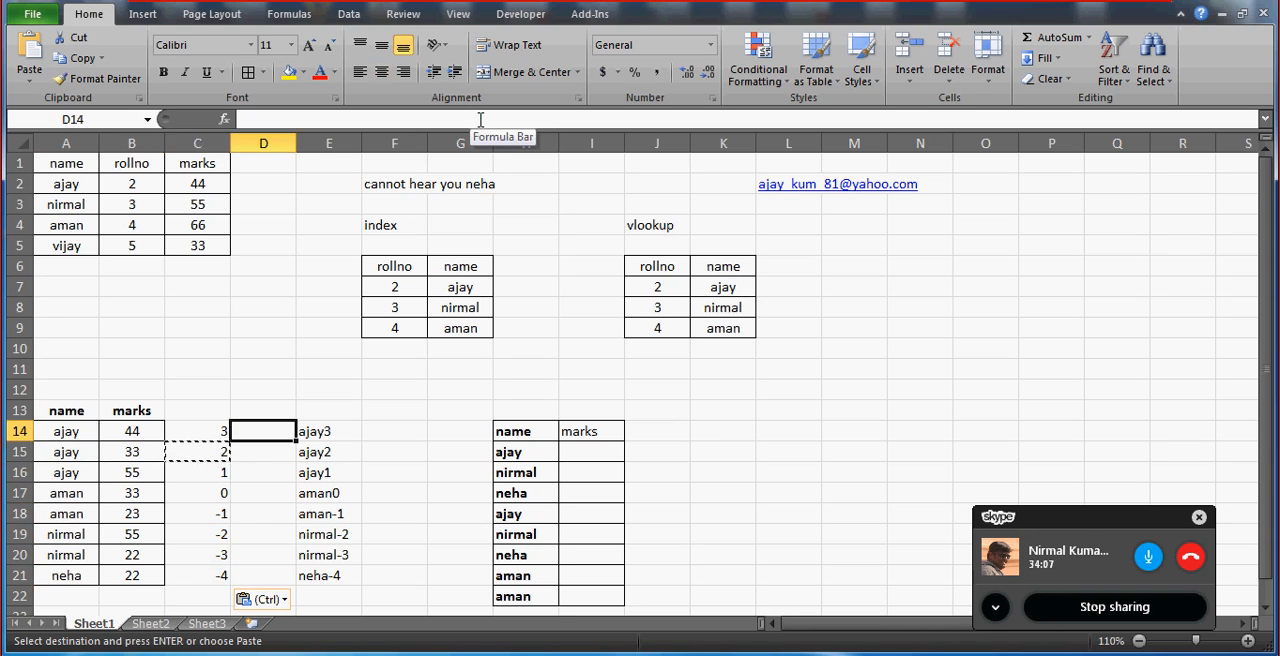
Clear the helper formulas from C14:C21.
{"action": "key", "text": "Left"}
{"action": "key", "text": "ctrl+shift+Down"}
{"action": "key", "text": "Delete"}
{"action": "key", "text": "Down"}
{"action": "key", "text": "Up"}
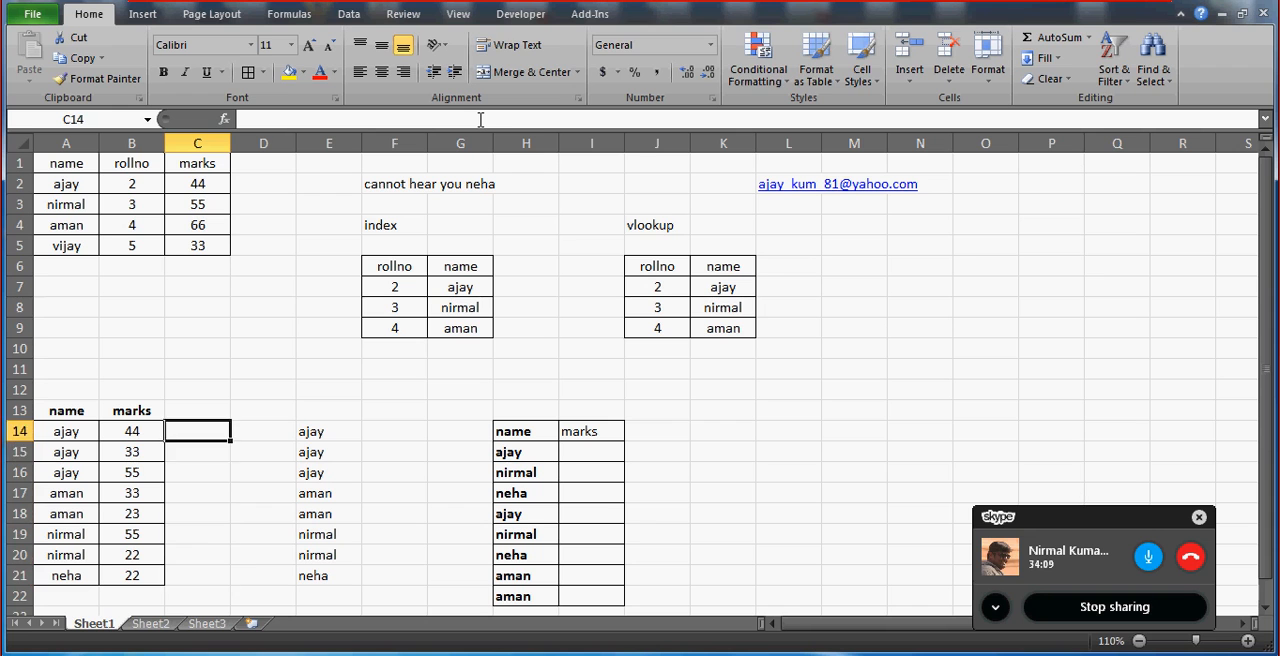
Enter the countdown numbers 3, 2, 1, 2, 1, 2, 1 and 1 in C14:C21.
{"action": "type", "text": "3"}
{"action": "key", "text": "Return"}
{"action": "type", "text": "2"}
{"action": "key", "text": "Return"}
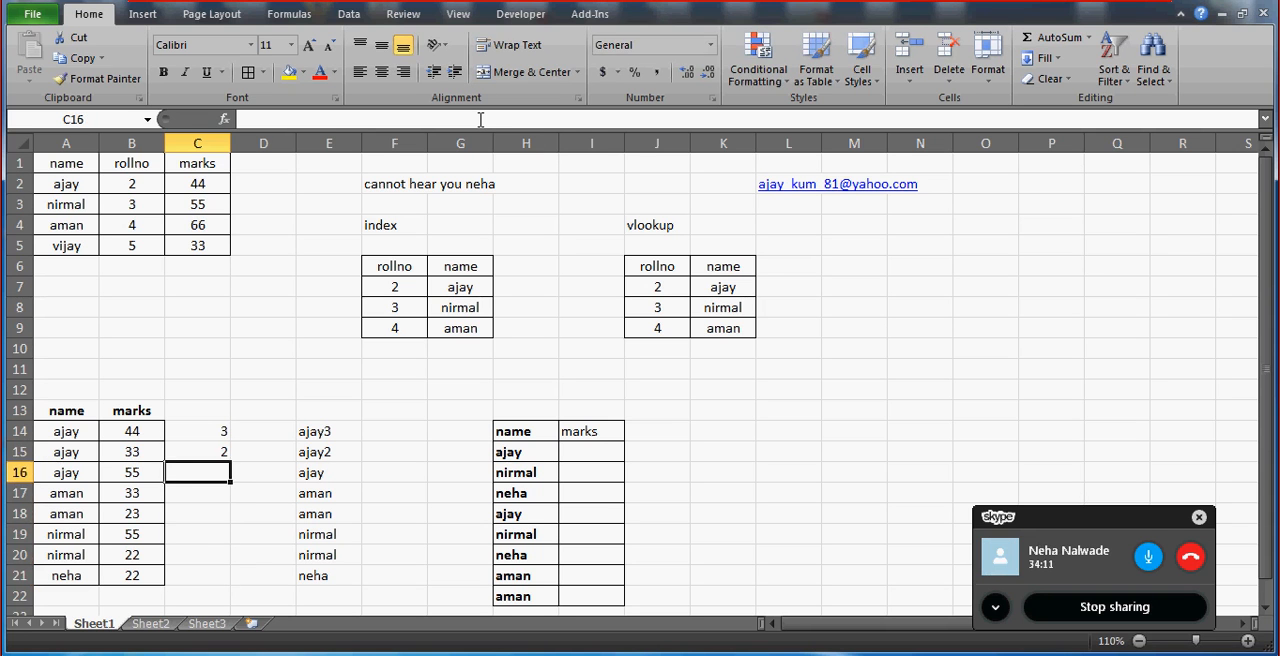
{"action": "type", "text": "1"}
{"action": "key", "text": "Return"}
{"action": "type", "text": "2"}
{"action": "key", "text": "Return"}
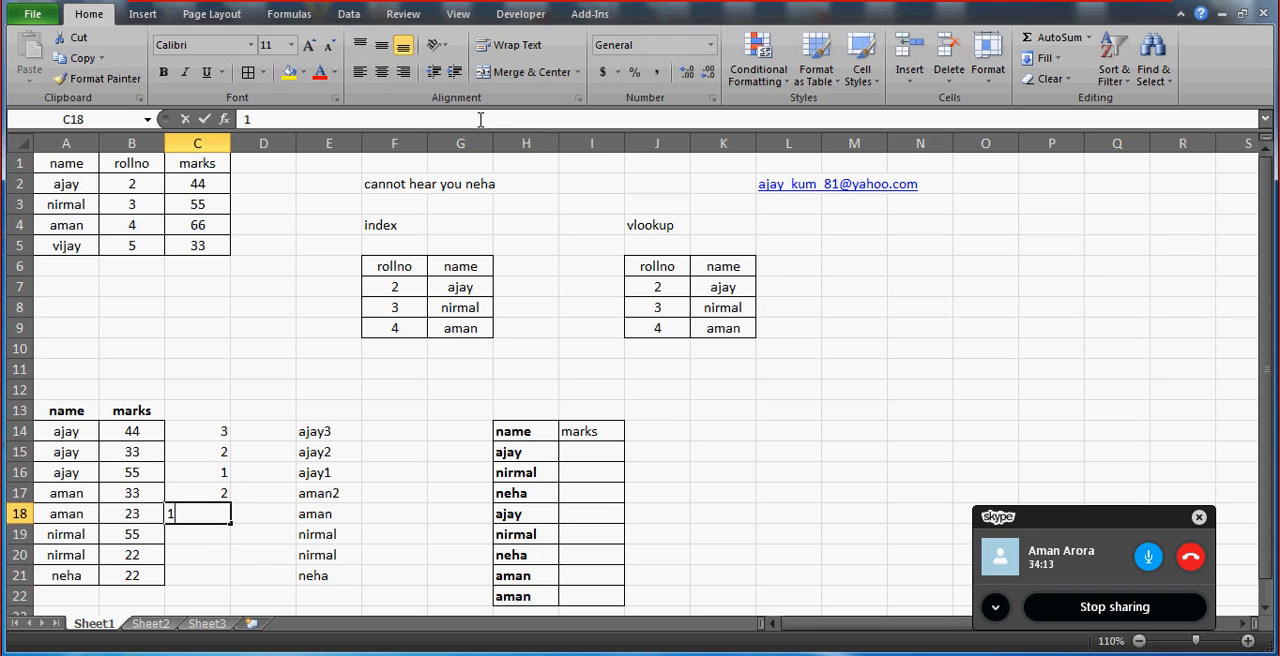
{"action": "type", "text": "1"}
{"action": "key", "text": "Return"}
{"action": "type", "text": "2"}
{"action": "key", "text": "Return"}
{"action": "type", "text": "1"}
{"action": "key", "text": "Return"}
{"action": "type", "text": "1"}
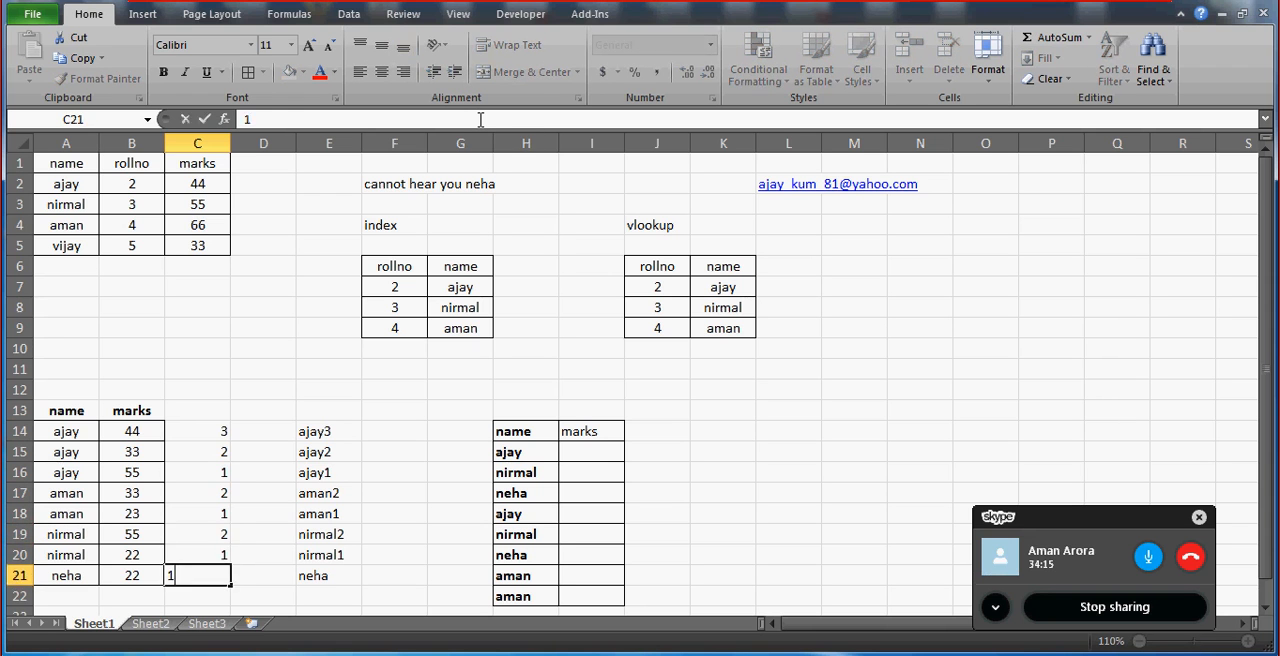
{"action": "key", "text": "Return"}
Replace the name in A20 with the same name that is used in A14:A16.
{"action": "key", "text": "Up"}
{"action": "key", "text": "Up"}
{"action": "key", "text": "Up"}
{"action": "key", "text": "Left"}
{"action": "key", "text": "Left"}
{"action": "key", "text": "Down"}
{"action": "key", "text": "Down"}
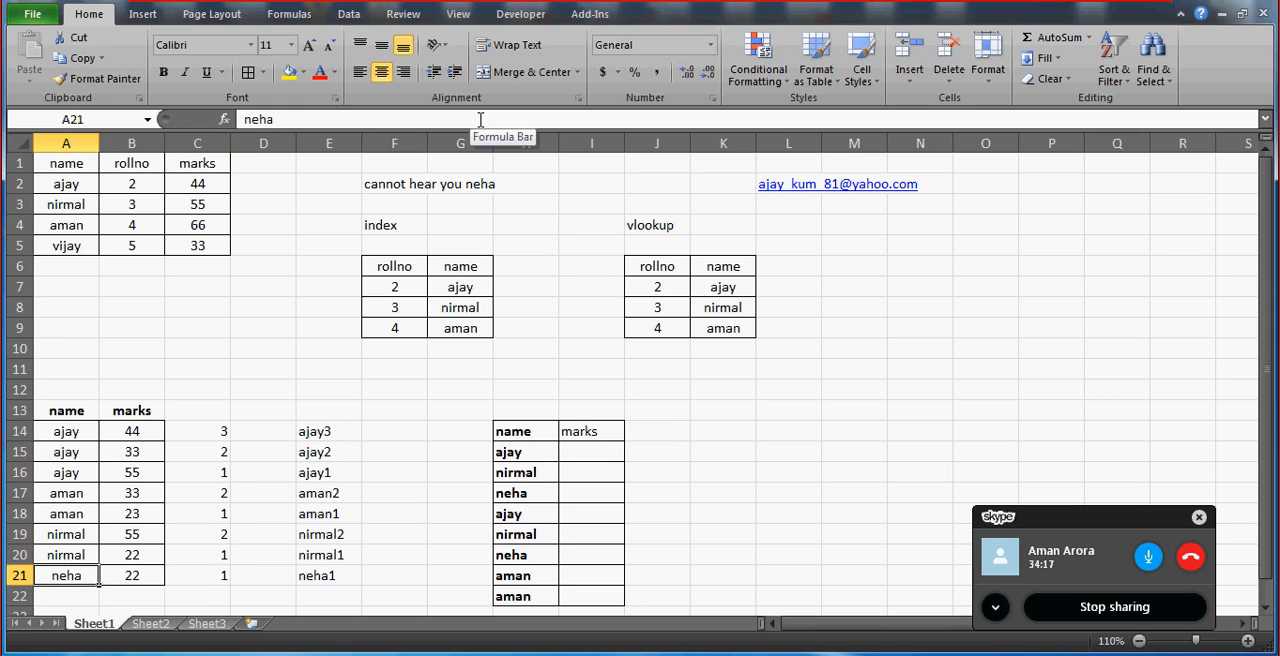
{"action": "key", "text": "Up"}
{"action": "key", "text": "Up"}
{"action": "key", "text": "Down"}
{"action": "type", "text": "aj"}
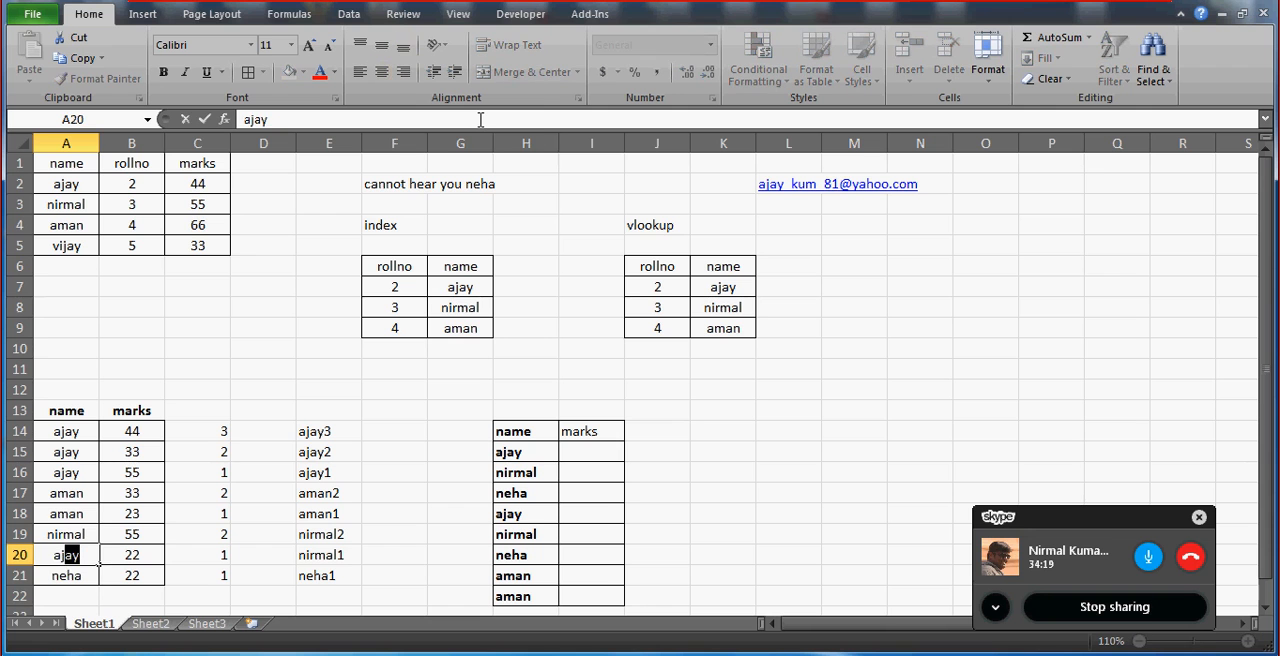
{"action": "key", "text": "Return"}
Set the countdown numbers in C14:C16 to 4, 3 and 2.
{"action": "key", "text": "Up"}
{"action": "key", "text": "Up"}
{"action": "key", "text": "Right"}
{"action": "key", "text": "Right"}
{"action": "key", "text": "Right"}
{"action": "key", "text": "Up"}
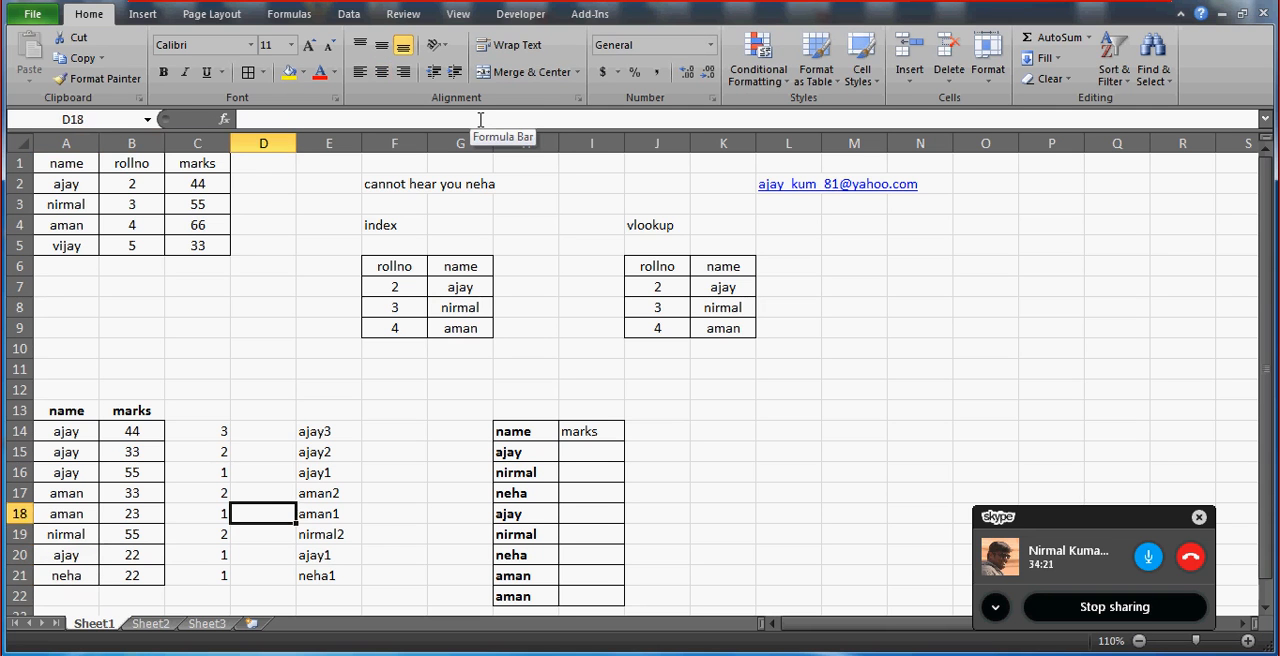
{"action": "key", "text": "Up"}
{"action": "key", "text": "Up"}
{"action": "key", "text": "Up"}
{"action": "key", "text": "Up"}
{"action": "key", "text": "Left"}
{"action": "type", "text": "4"}
{"action": "key", "text": "Return"}
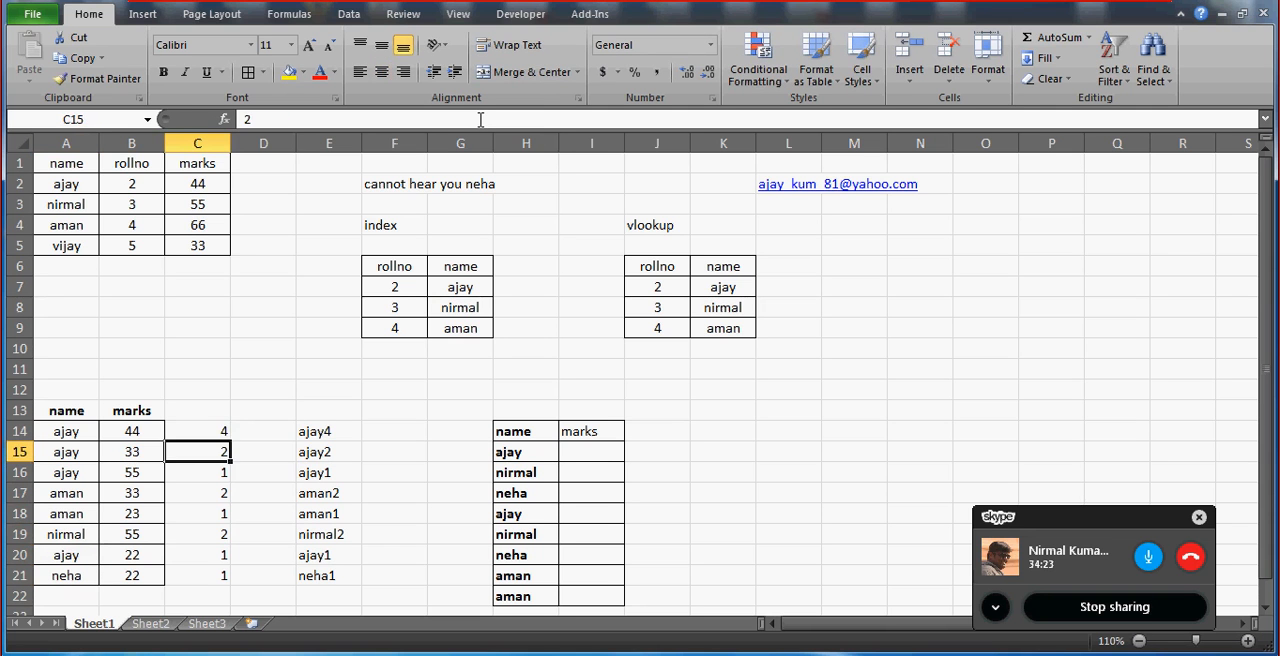
{"action": "type", "text": "3"}
{"action": "key", "text": "Return"}
{"action": "type", "text": "2"}
{"action": "key", "text": "Return"}
Set the countdown number in C19 to 1.
{"action": "key", "text": "Down"}
{"action": "key", "text": "Down"}
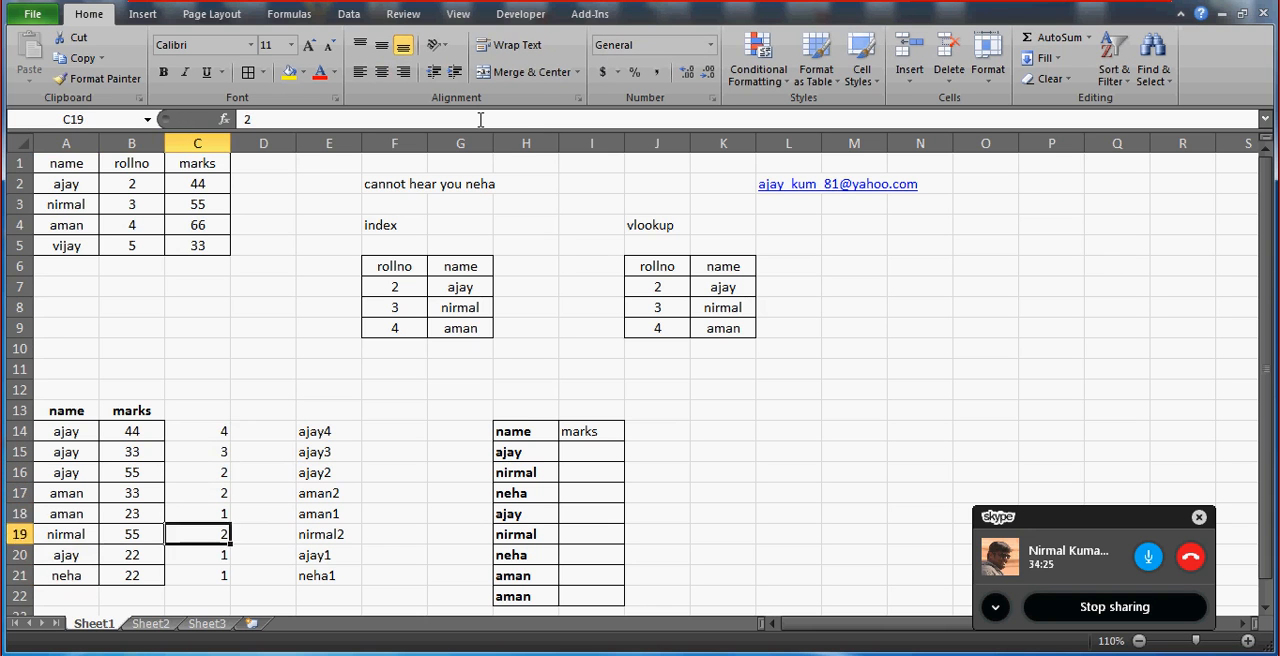
{"action": "key", "text": "Down"}
{"action": "key", "text": "Up"}
{"action": "key", "text": "Up"}
{"action": "key", "text": "Up"}
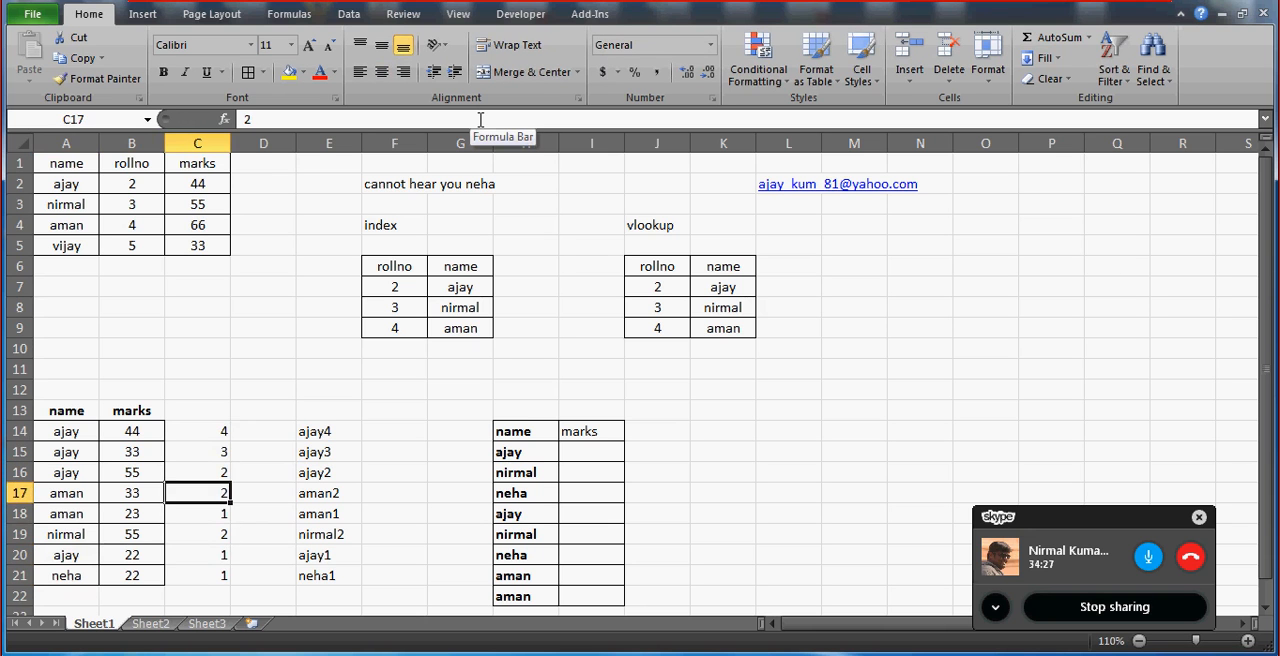
{"action": "key", "text": "Down"}
{"action": "key", "text": "Down"}
{"action": "type", "text": "1"}
{"action": "key", "text": "Return"}
Clear all the manually entered countdown numbers from C14:C21.
{"action": "key", "text": "Up"}
{"action": "key", "text": "Up"}
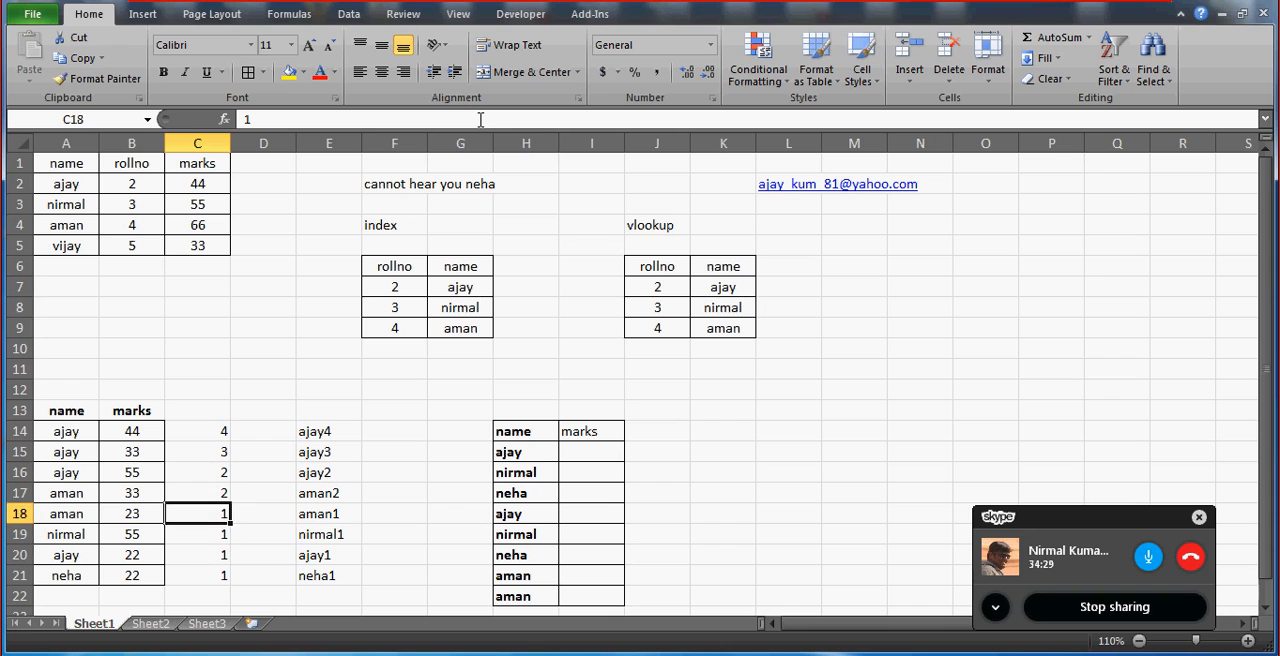
{"action": "key", "text": "Up"}
{"action": "key", "text": "Up"}
{"action": "key", "text": "Up"}
{"action": "key", "text": "Up"}
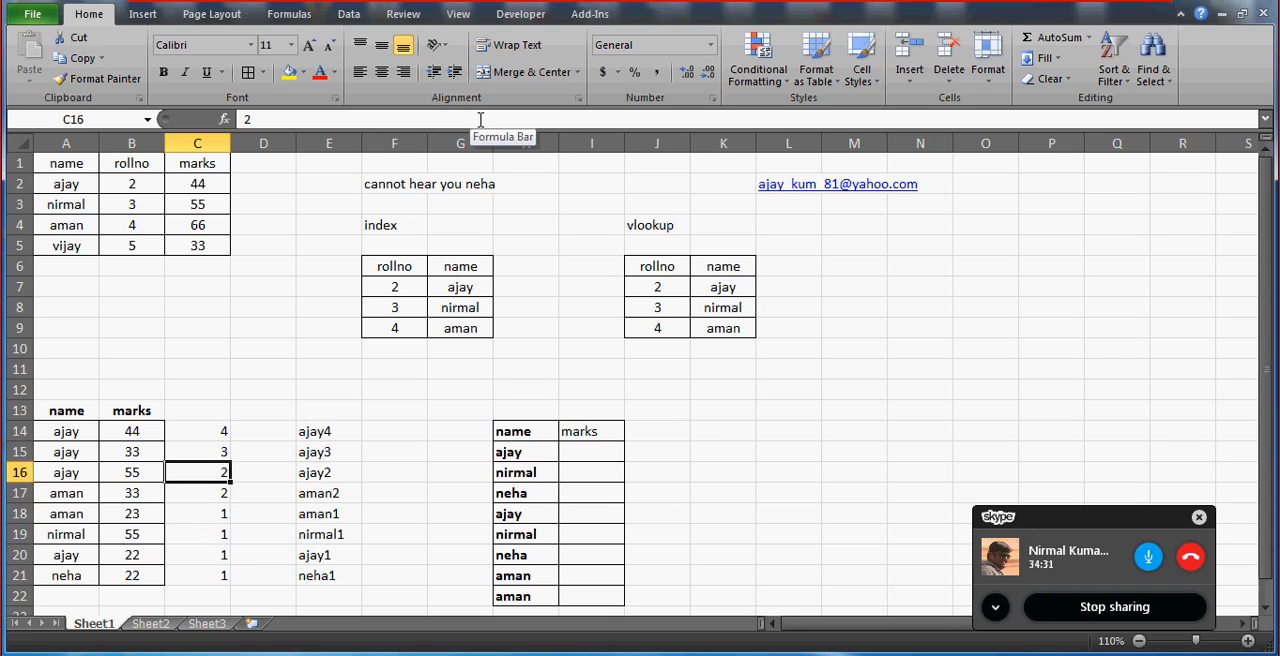
{"action": "key", "text": "shift+Down"}
{"action": "key", "text": "shift+Down"}
{"action": "key", "text": "shift+Down"}
{"action": "key", "text": "shift+Down"}
{"action": "key", "text": "shift+Down"}
{"action": "key", "text": "shift+Down"}
{"action": "key", "text": "shift+Down"}
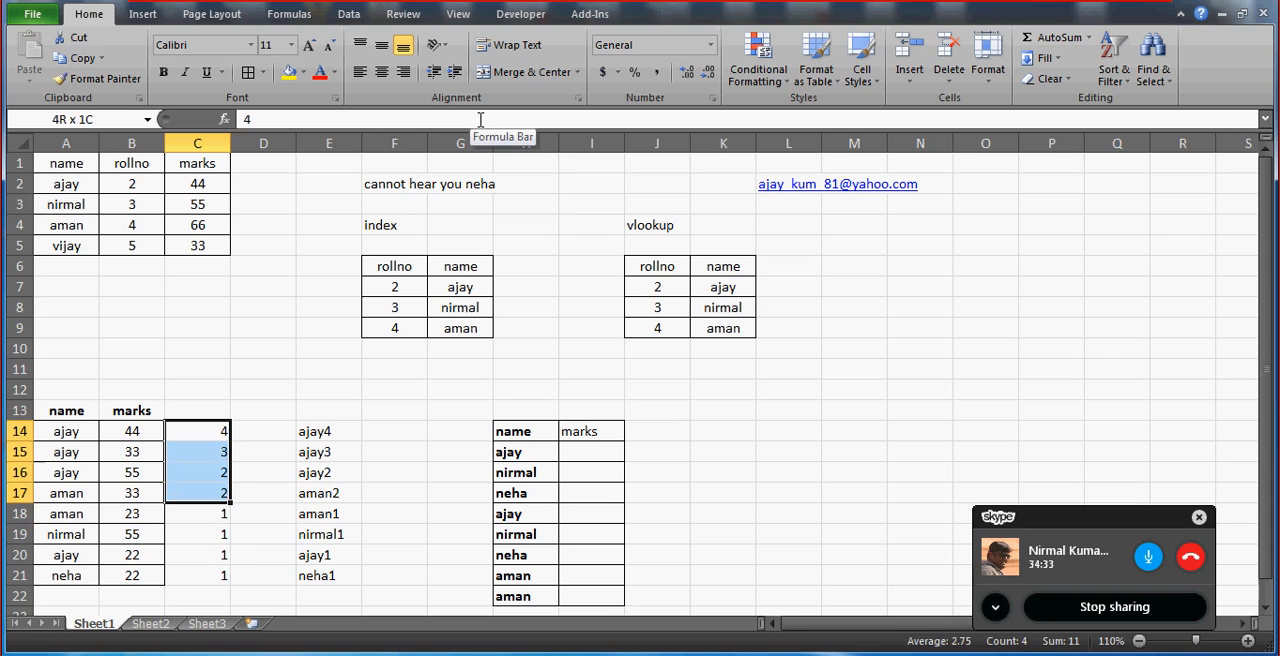
{"action": "key", "text": "Delete"}
{"action": "key", "text": "shift+Up"}
{"action": "key", "text": "shift+Up"}
{"action": "key", "text": "shift+Up"}
{"action": "key", "text": "shift+Up"}
{"action": "key", "text": "shift+Up"}
{"action": "key", "text": "shift+Up"}
{"action": "key", "text": "shift+Up"}
{"action": "type", "text": "="}
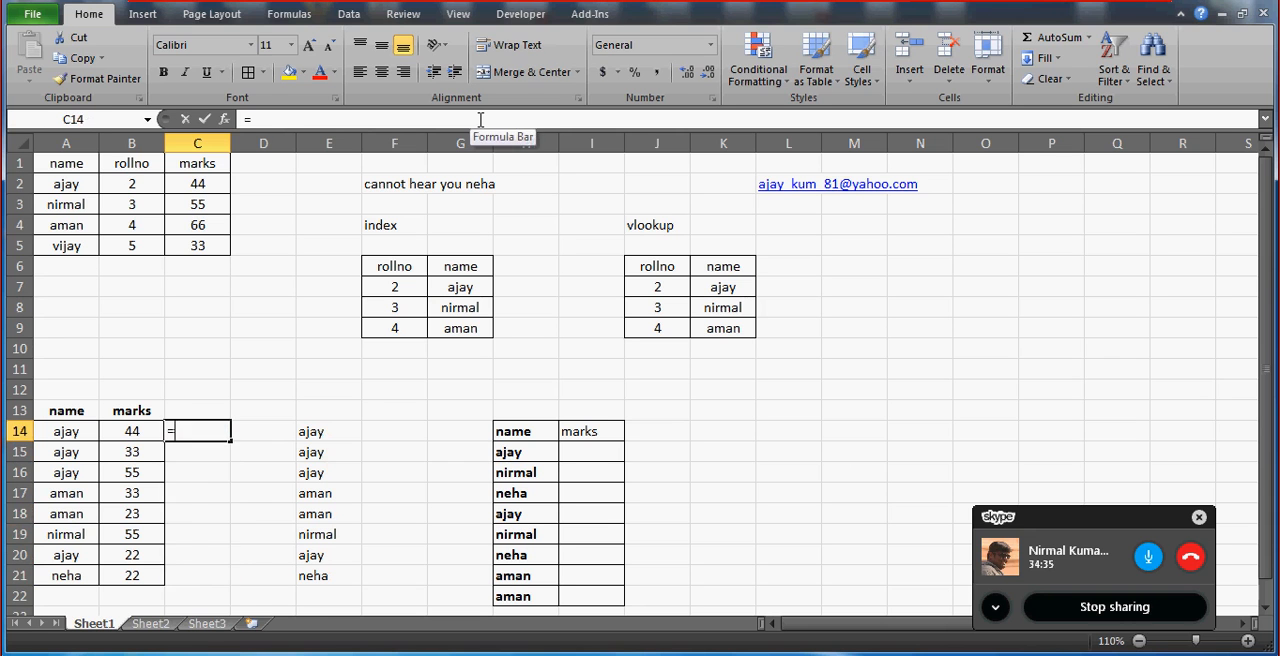
{"action": "type", "text": "countif("}
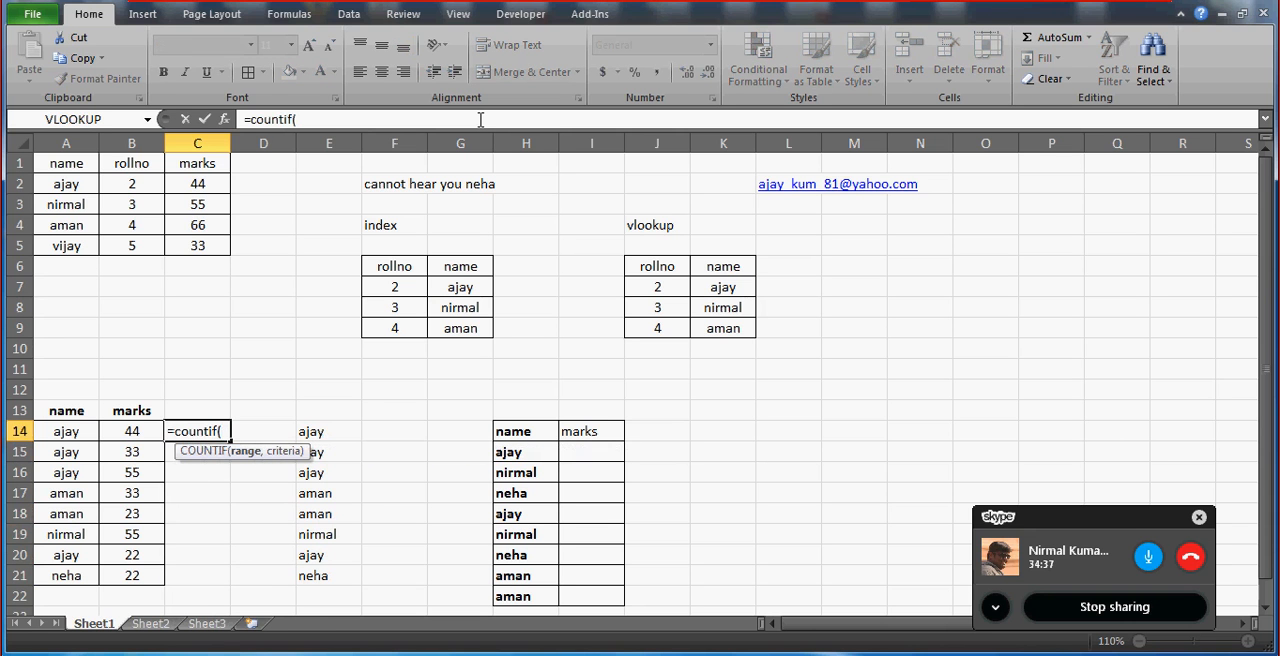
{"action": "key", "text": "Escape"}
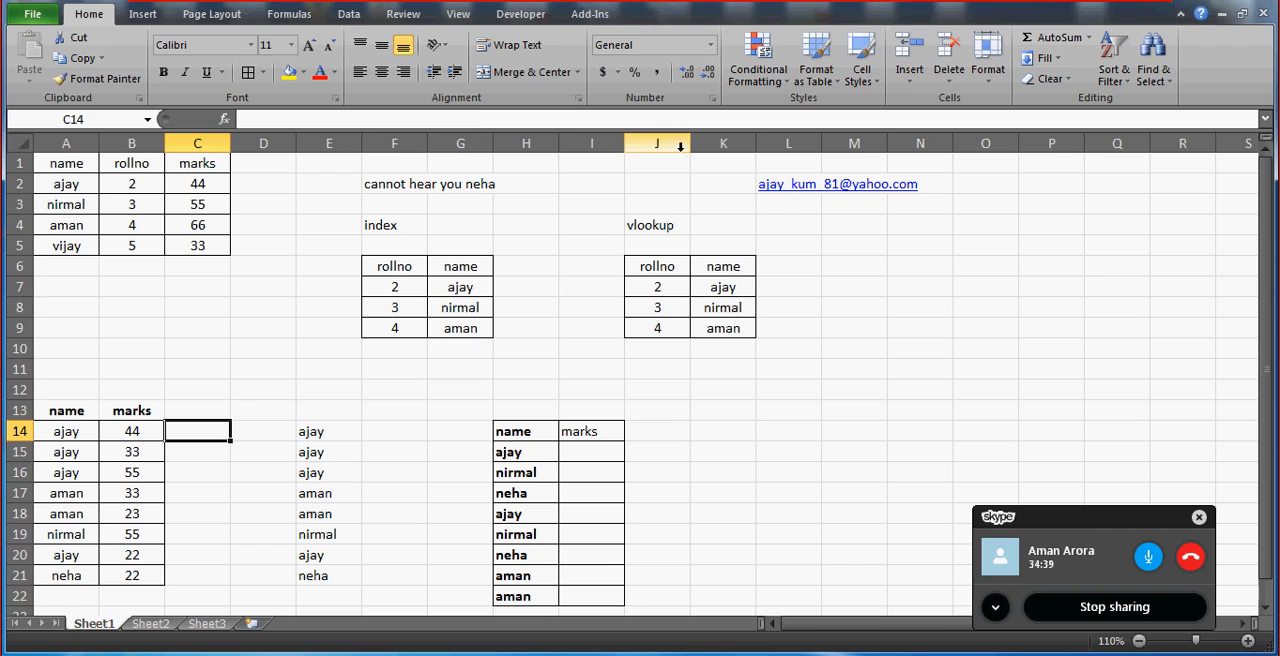
Switch to the Skype group call, stop the screen sharing and start sharing the screen again.
{"action": "double_click", "coordinate": [1064, 519]}
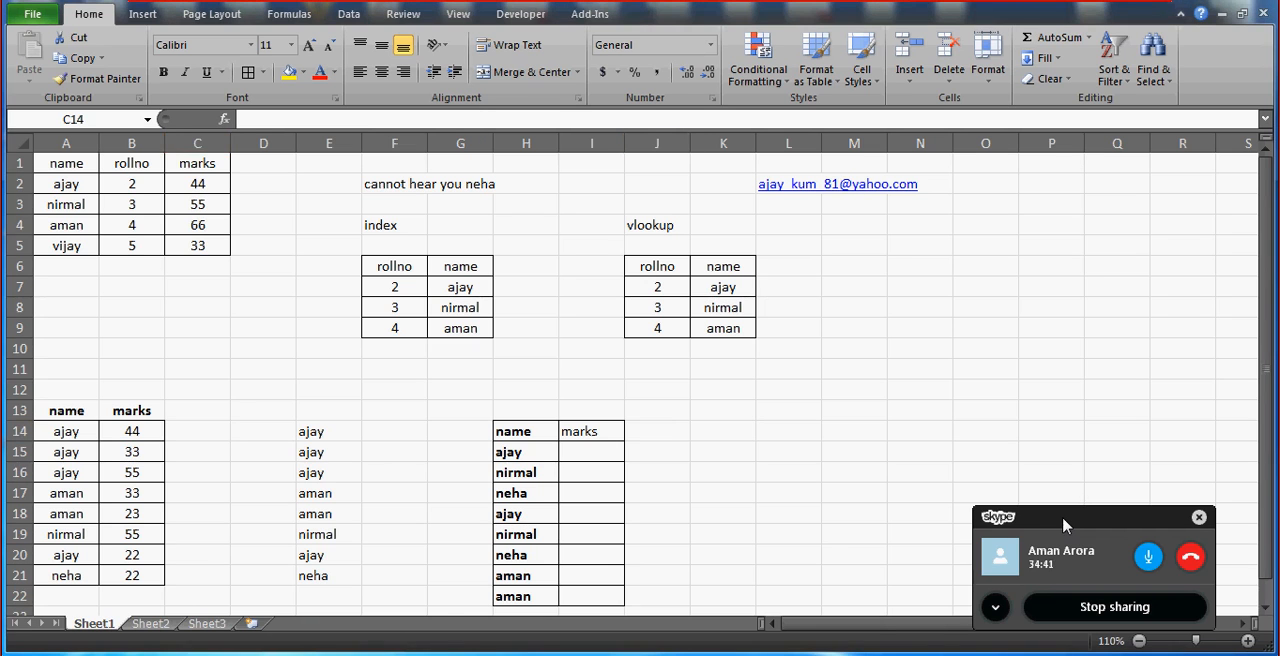
{"action": "left_click", "coordinate": [645, 615]}
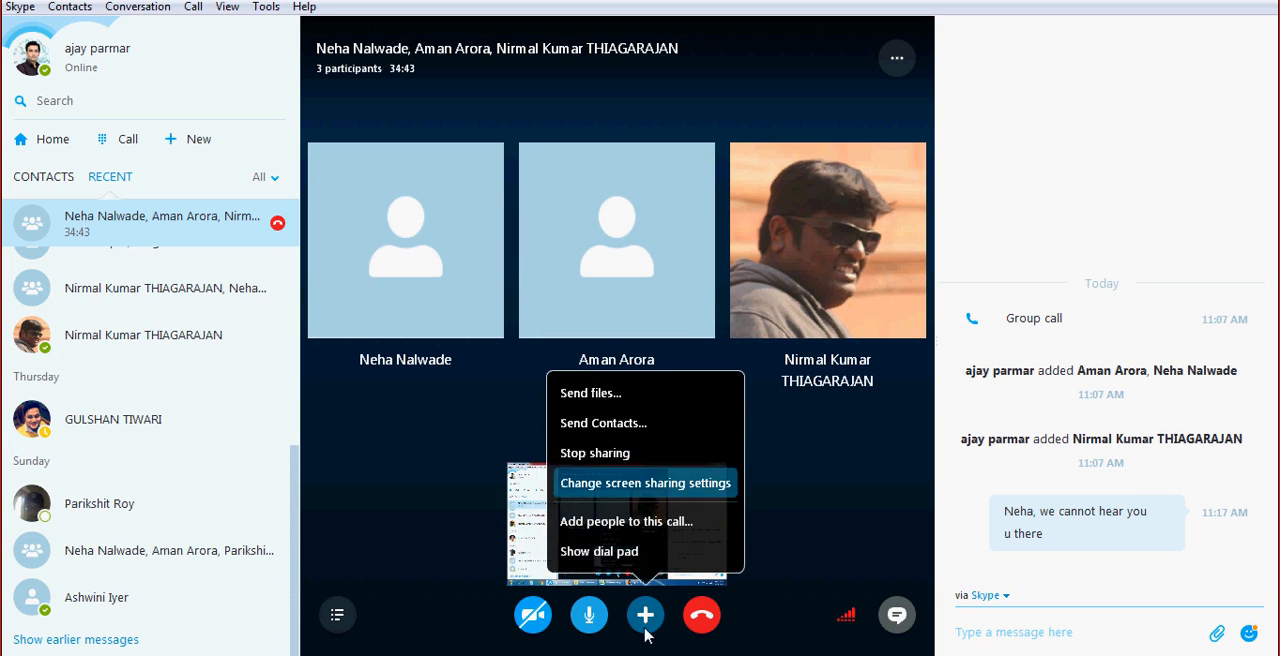
{"action": "left_click", "coordinate": [620, 455]}
{"action": "left_click", "coordinate": [645, 615]}
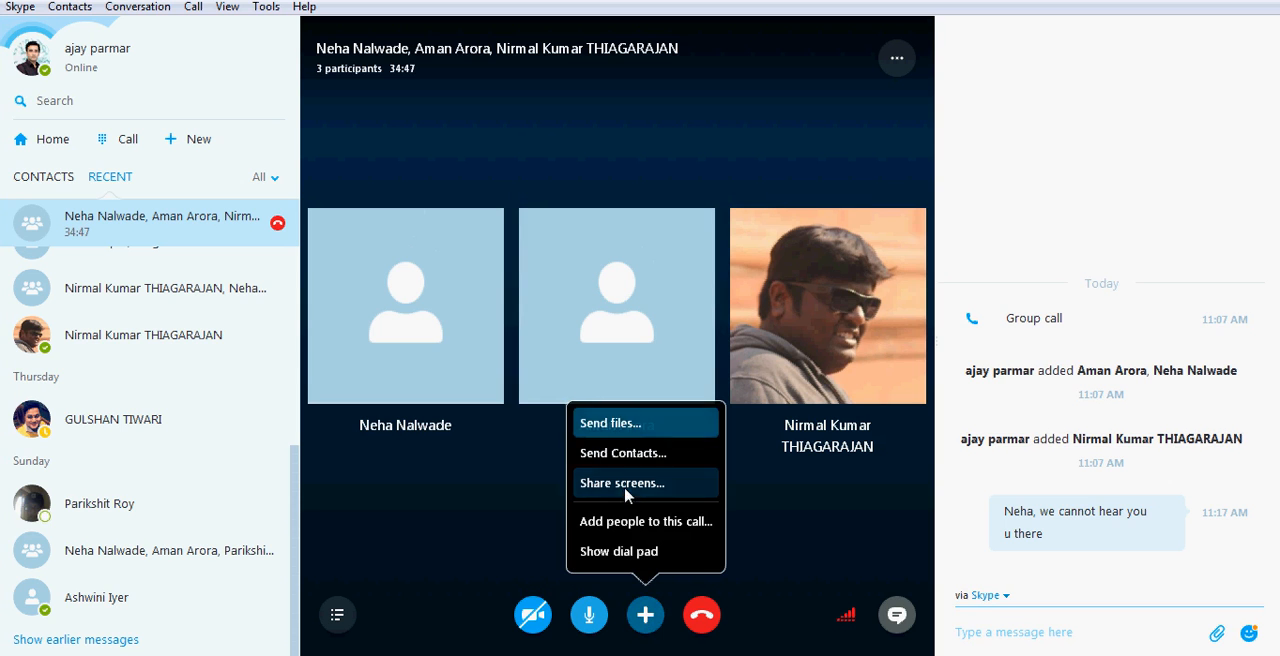
{"action": "left_click", "coordinate": [605, 487]}
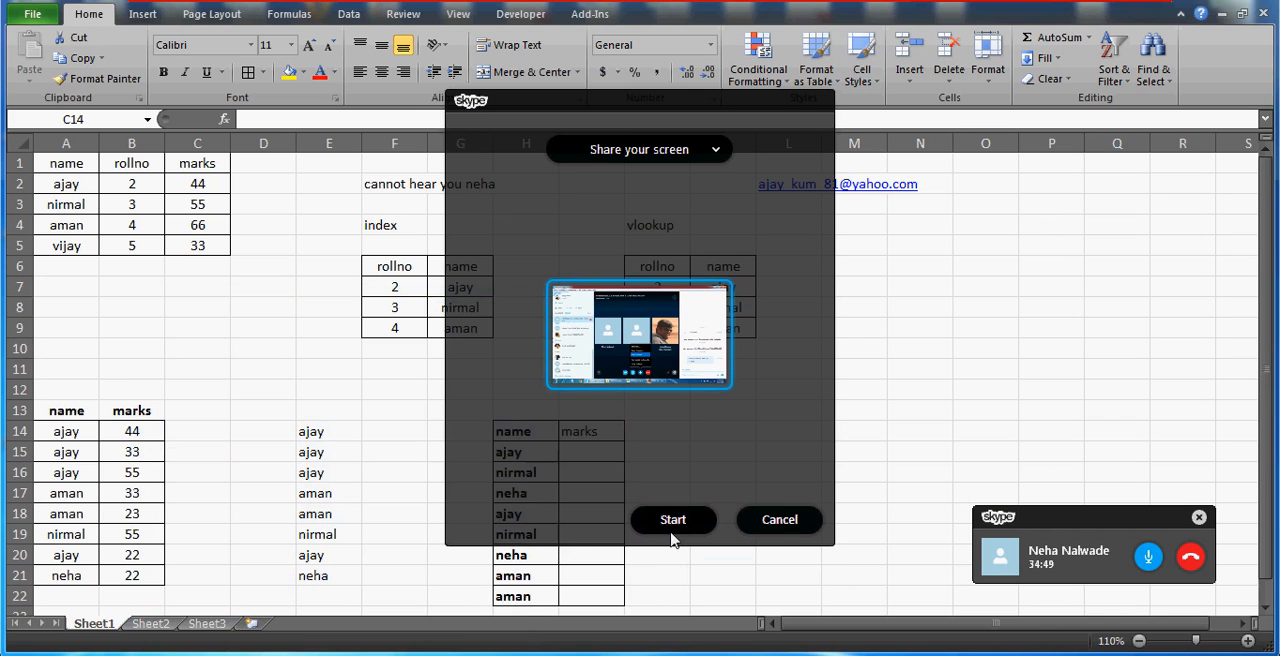
{"action": "left_click", "coordinate": [672, 521]}
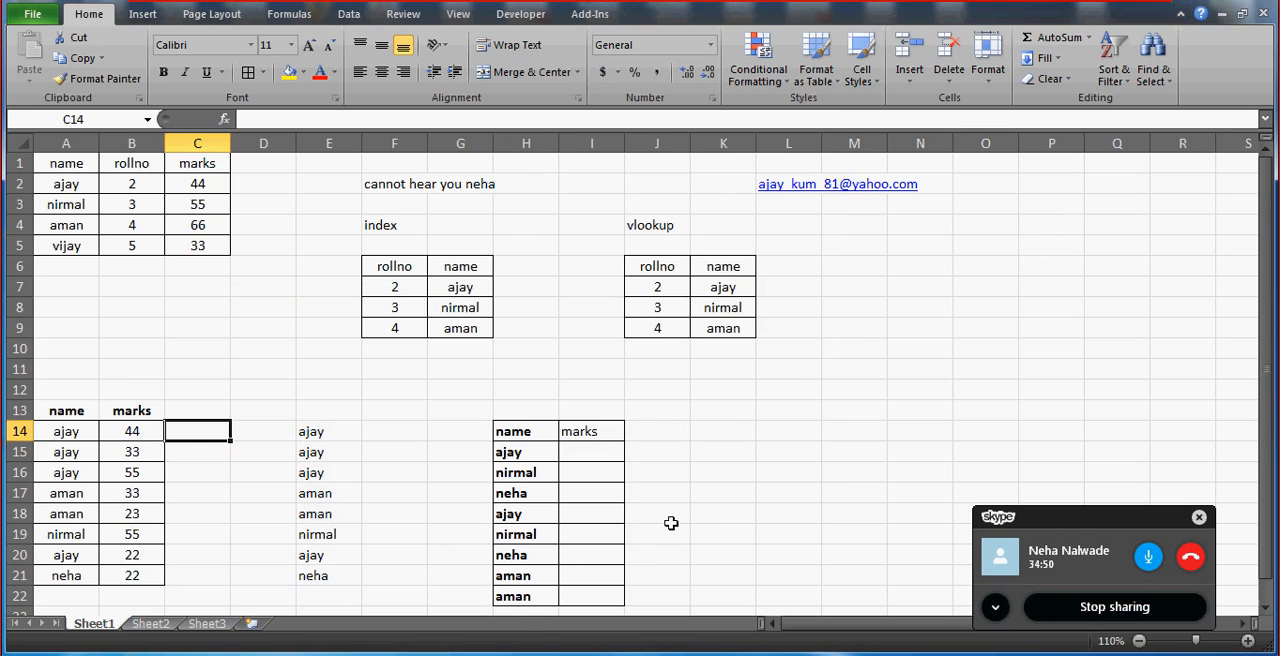
Examine the name and marks table in A13:B21 and the key formulas in column E at 120% zoom.
{"action": "left_click", "coordinate": [130, 401]}
{"action": "key", "text": "Down"}
{"action": "key", "text": "Down"}
{"action": "key", "text": "Down"}
{"action": "key", "text": "Down"}
{"action": "key", "text": "Down"}
{"action": "key", "text": "Down"}
{"action": "key", "text": "Down"}
{"action": "key", "text": "Down"}
{"action": "key", "text": "Down"}
{"action": "key", "text": "Down"}
{"action": "key", "text": "Down"}
{"action": "key", "text": "Down"}
{"action": "key", "text": "Down"}
{"action": "key", "text": "Down"}
{"action": "key", "text": "Down"}
{"action": "key", "text": "Down"}
{"action": "key", "text": "Down"}
{"action": "key", "text": "Down"}
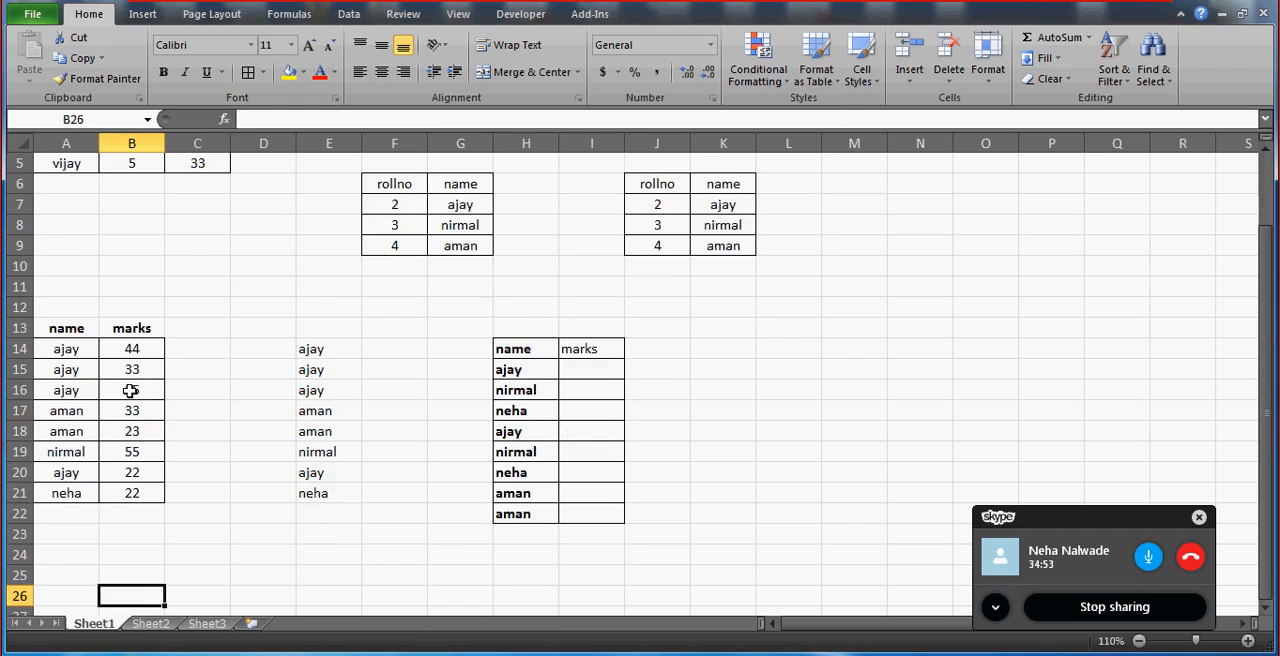
{"action": "left_click", "coordinate": [200, 226]}
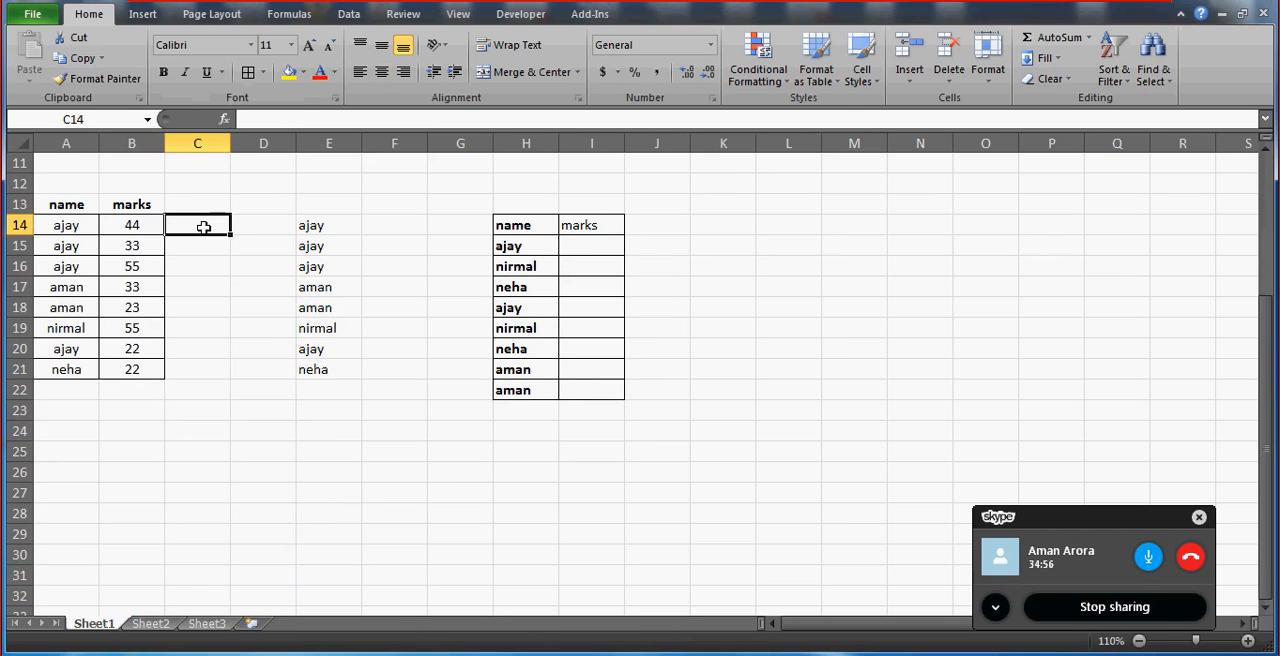
{"action": "left_click", "coordinate": [1248, 640]}
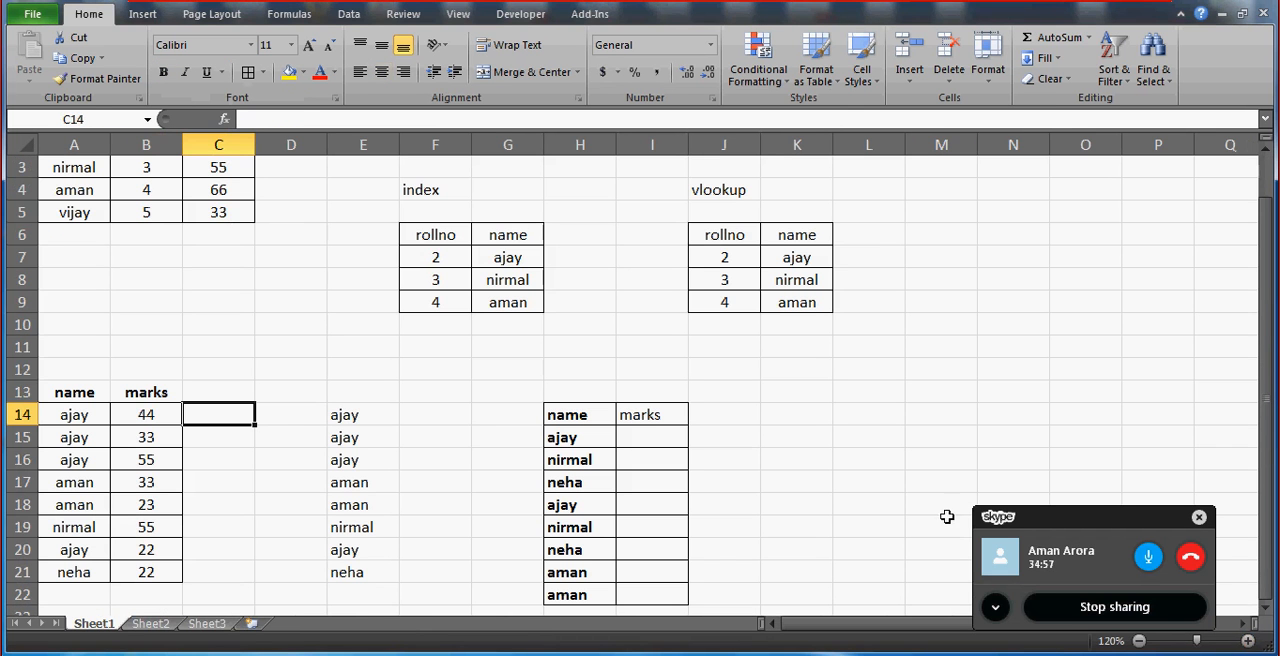
{"action": "left_click", "coordinate": [48, 428]}
{"action": "key", "text": "Up"}
{"action": "key", "text": "Up"}
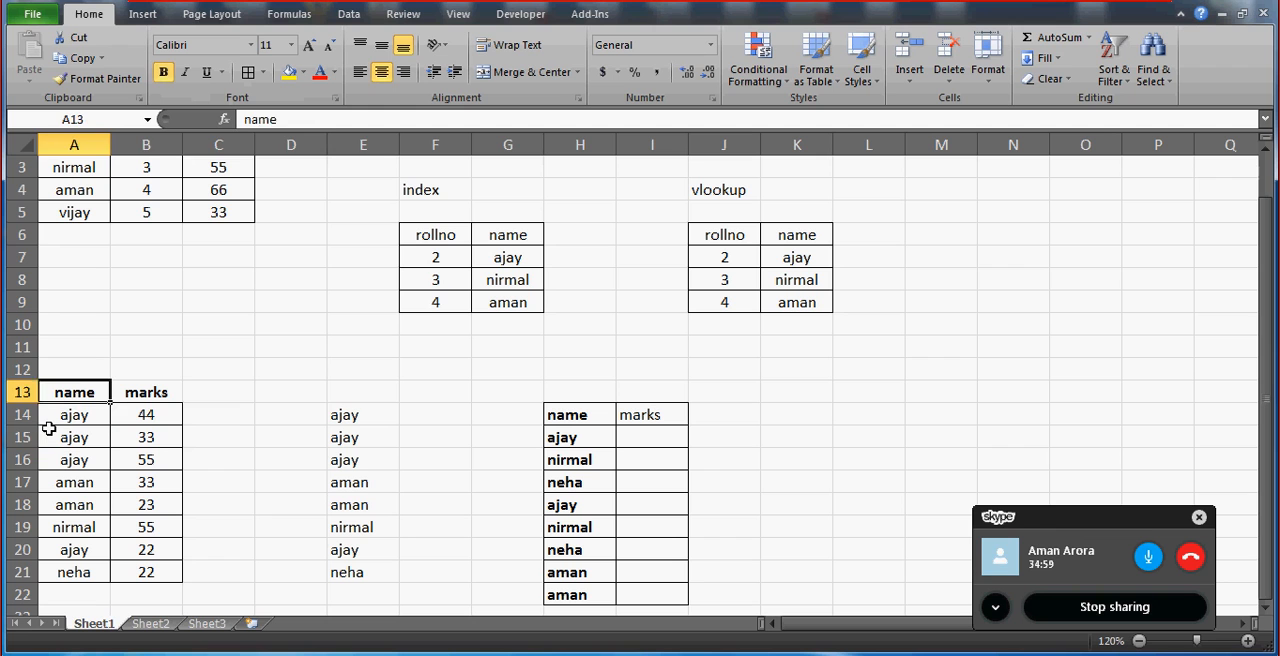
{"action": "key", "text": "Right"}
{"action": "key", "text": "Right"}
{"action": "key", "text": "Right"}
{"action": "key", "text": "Right"}
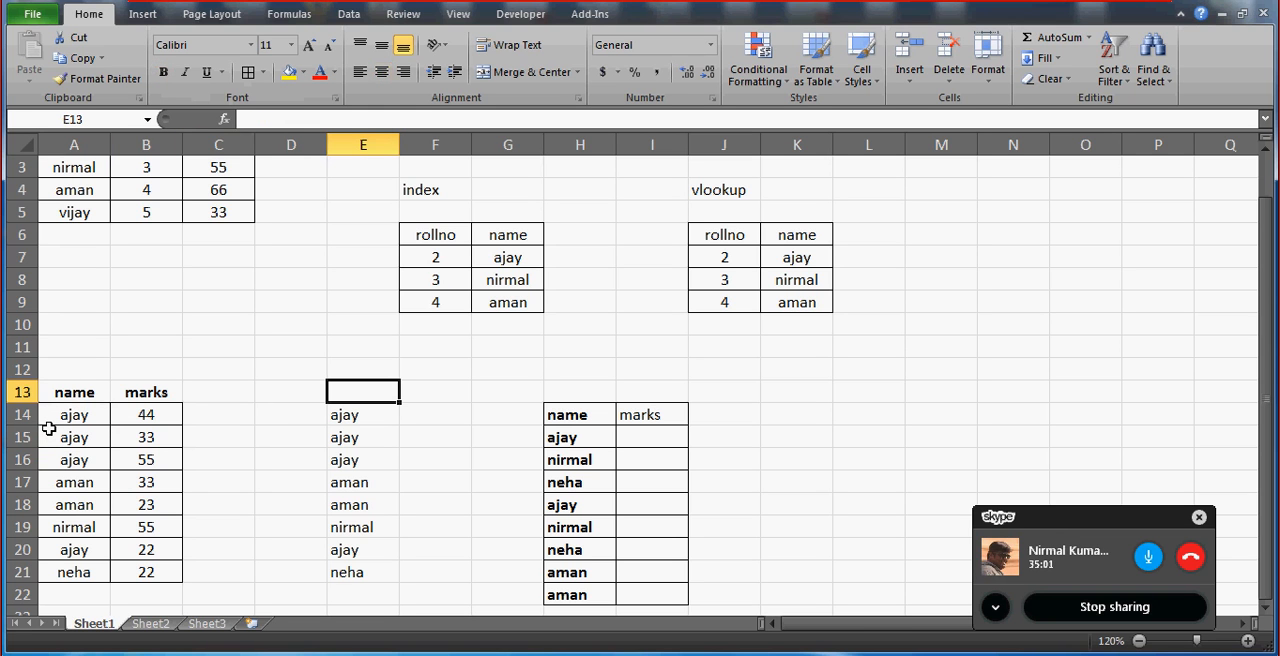
{"action": "key", "text": "Down"}
{"action": "key", "text": "Down"}
{"action": "key", "text": "Down"}
{"action": "key", "text": "Down"}
{"action": "key", "text": "Down"}
{"action": "key", "text": "Down"}
{"action": "key", "text": "Down"}
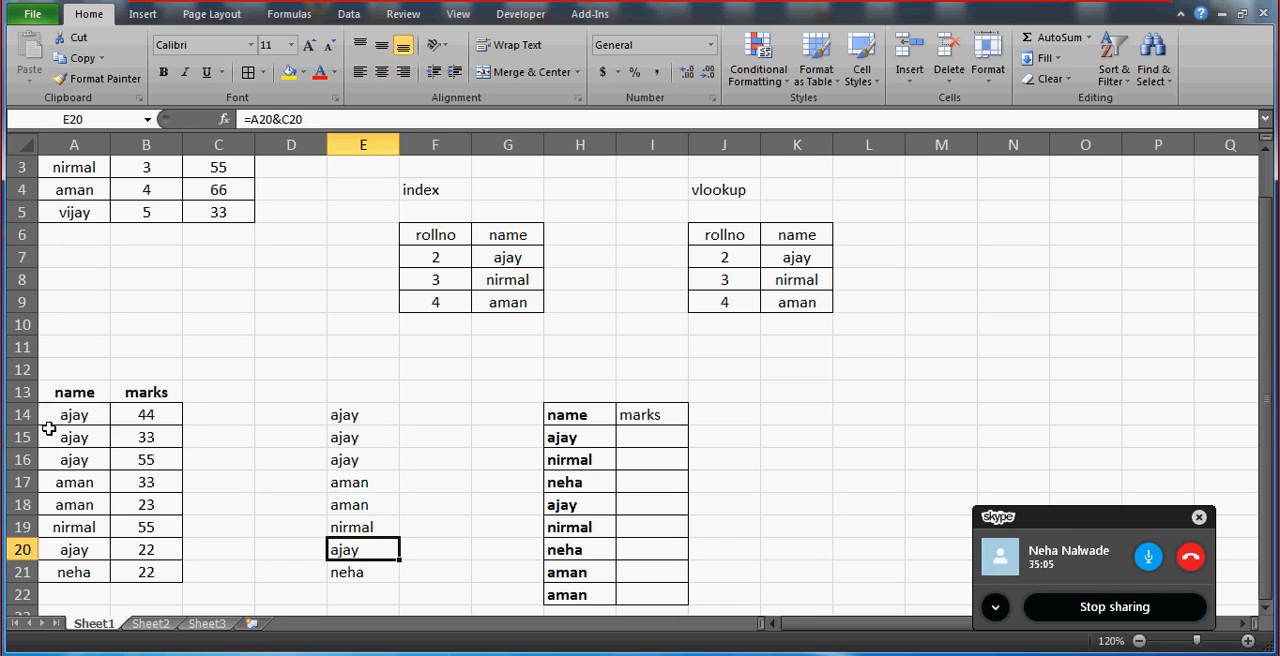
{"action": "key", "text": "Left"}
{"action": "key", "text": "Left"}
{"action": "key", "text": "Left"}
{"action": "key", "text": "Left"}
{"action": "key", "text": "Up"}
{"action": "key", "text": "Up"}
{"action": "key", "text": "Up"}
{"action": "key", "text": "Up"}
{"action": "key", "text": "Up"}
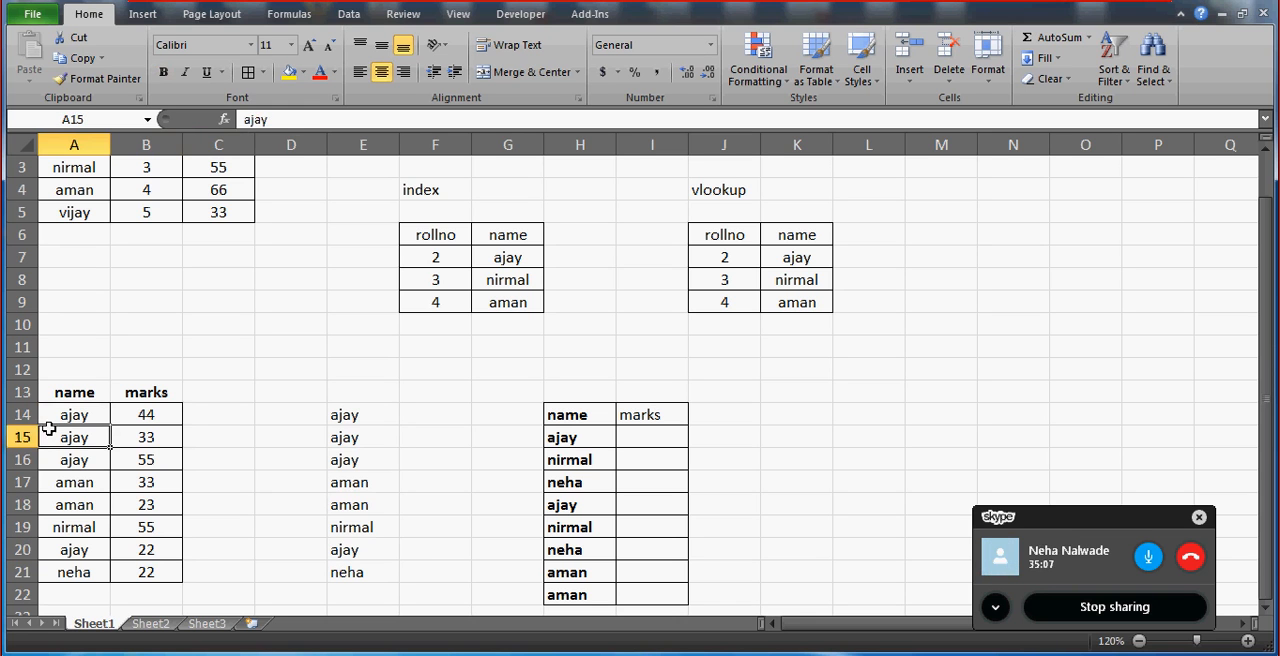
{"action": "key", "text": "Up"}
{"action": "key", "text": "Up"}
{"action": "key", "text": "Up"}
Enter =COUNTIF(A14:A21,A14) in C14 to count how often the first name occurs.
{"action": "key", "text": "Right"}
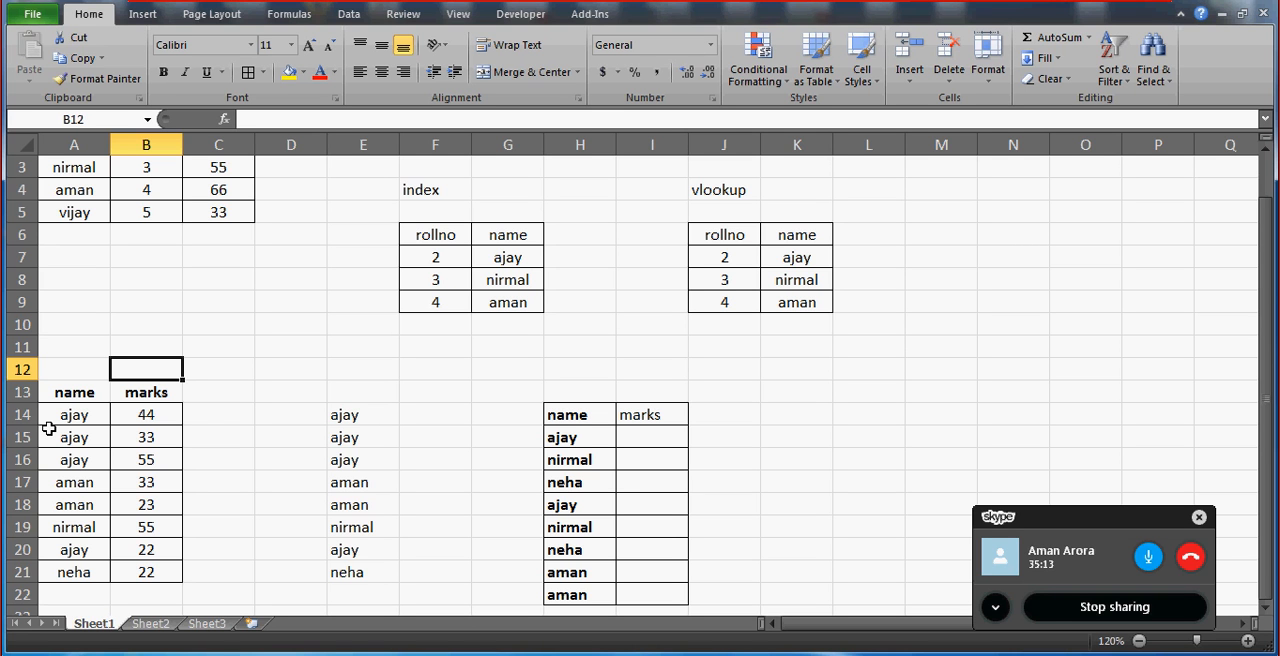
{"action": "key", "text": "Down"}
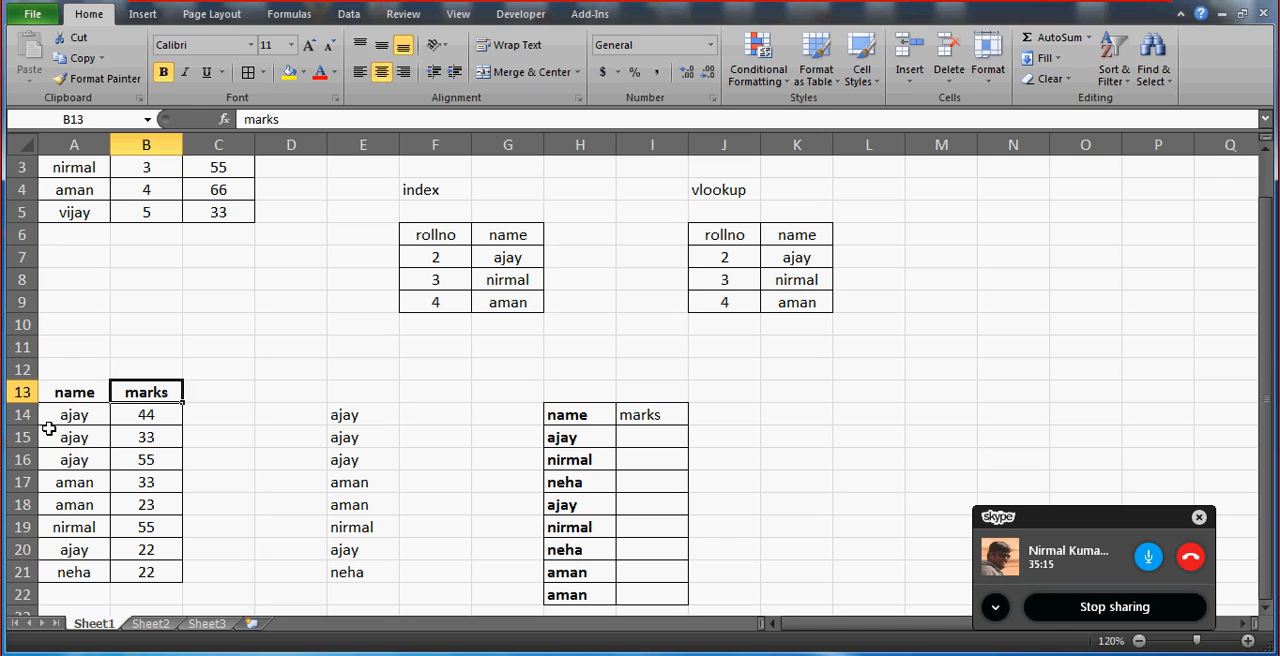
{"action": "key", "text": "Down"}
{"action": "key", "text": "Right"}
{"action": "type", "text": "=countif("}
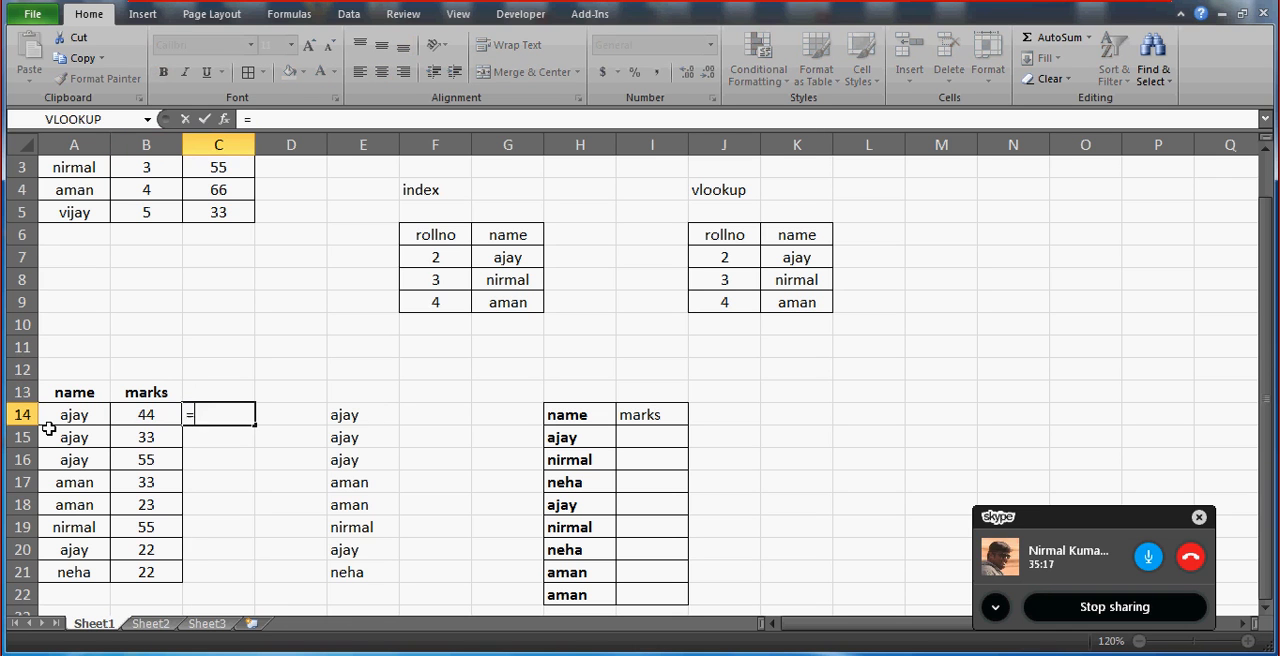
{"action": "key", "text": "Left"}
{"action": "key", "text": "Left"}
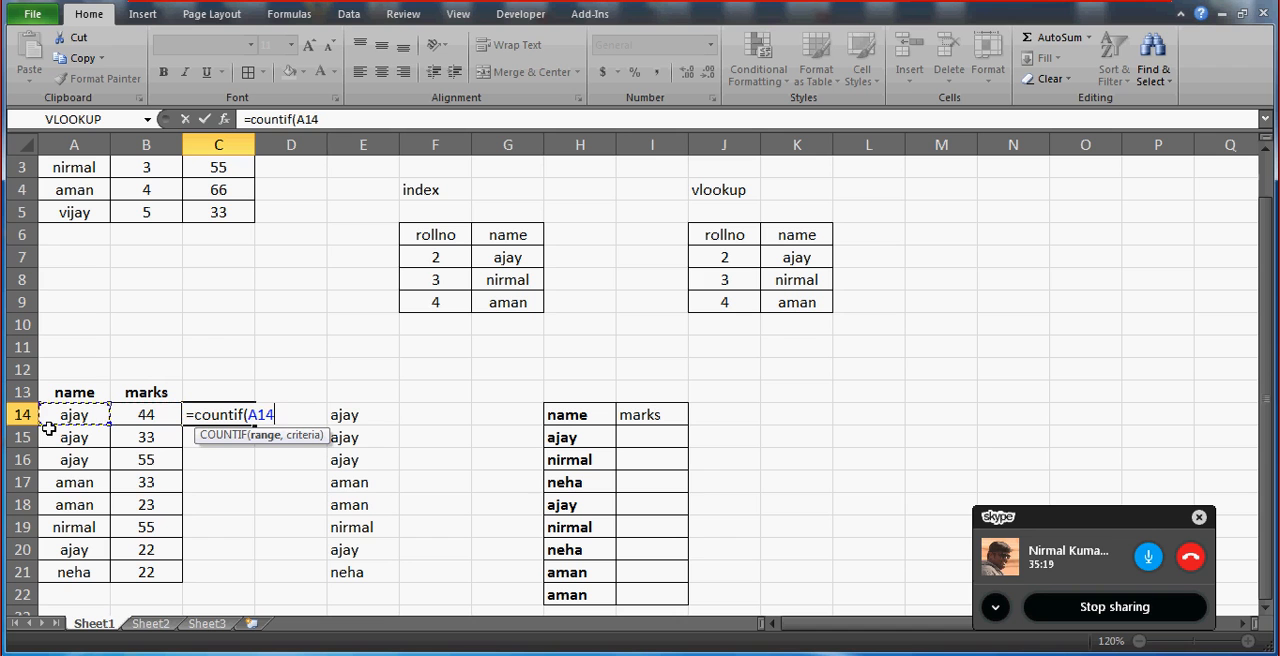
{"action": "key", "text": "shift+Down"}
{"action": "key", "text": "shift+Down"}
{"action": "key", "text": "shift+Down"}
{"action": "key", "text": "shift+Down"}
{"action": "key", "text": "shift+Down"}
{"action": "key", "text": "shift+Down"}
{"action": "key", "text": "shift+Down"}
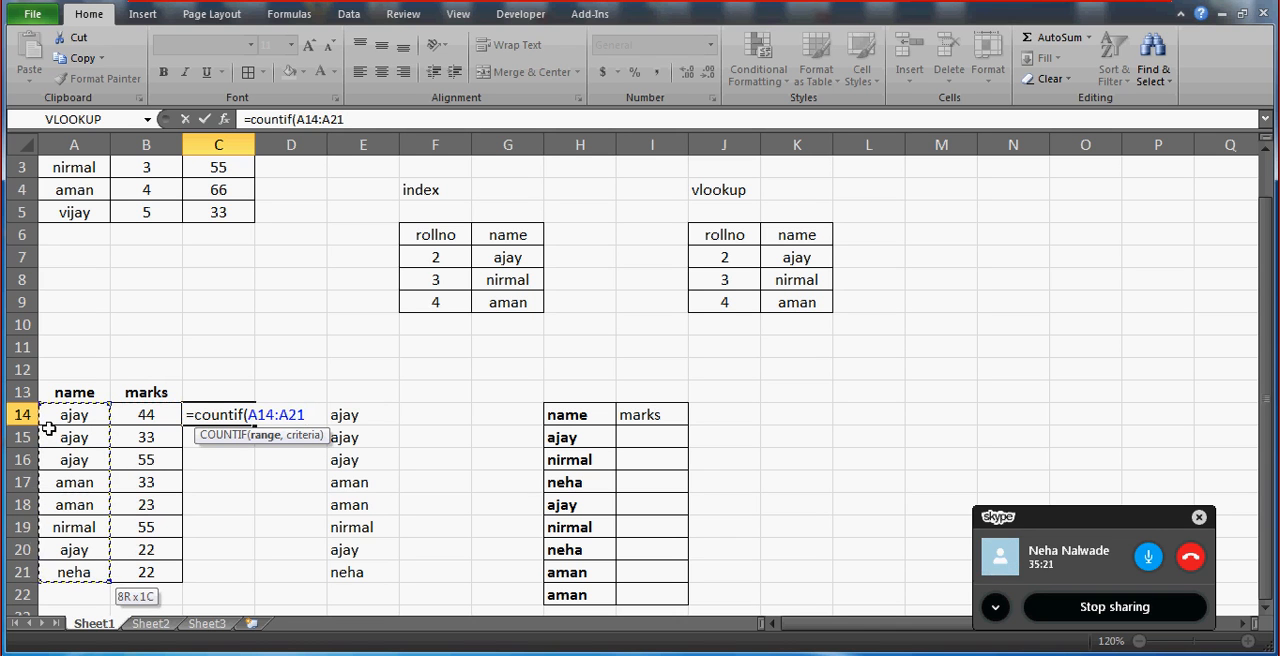
{"action": "type", "text": ","}
{"action": "key", "text": "Left"}
{"action": "key", "text": "Left"}
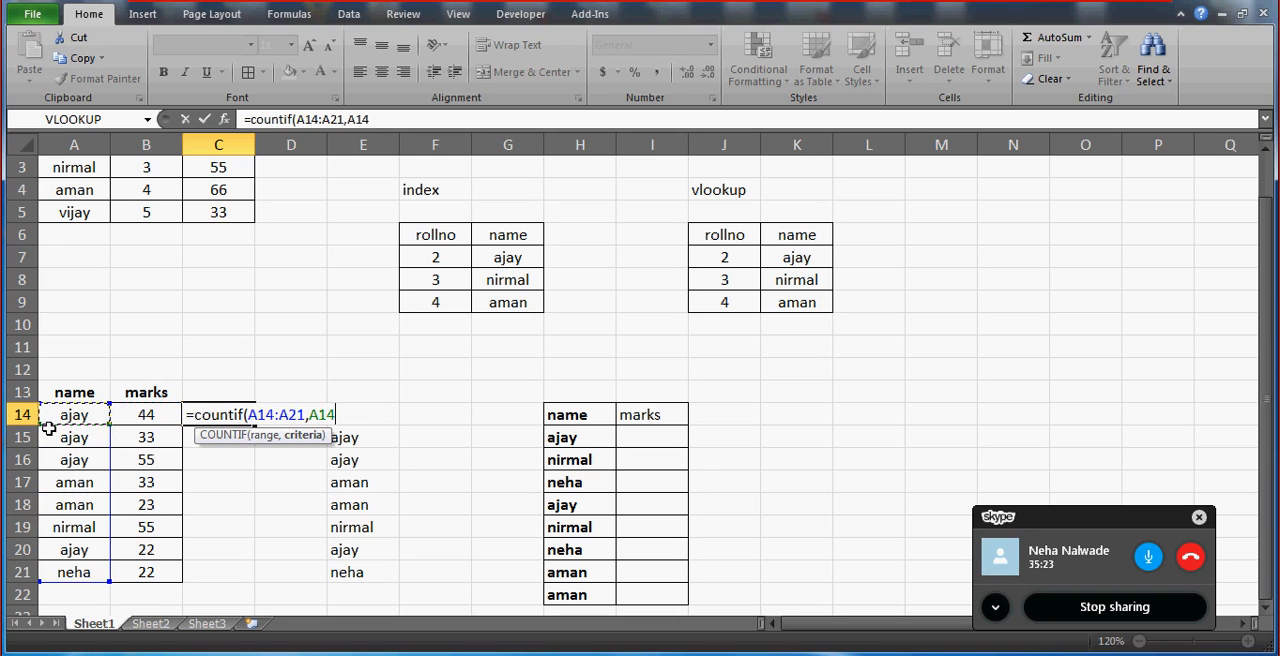
{"action": "type", "text": ")"}
{"action": "key", "text": "ctrl+Return"}
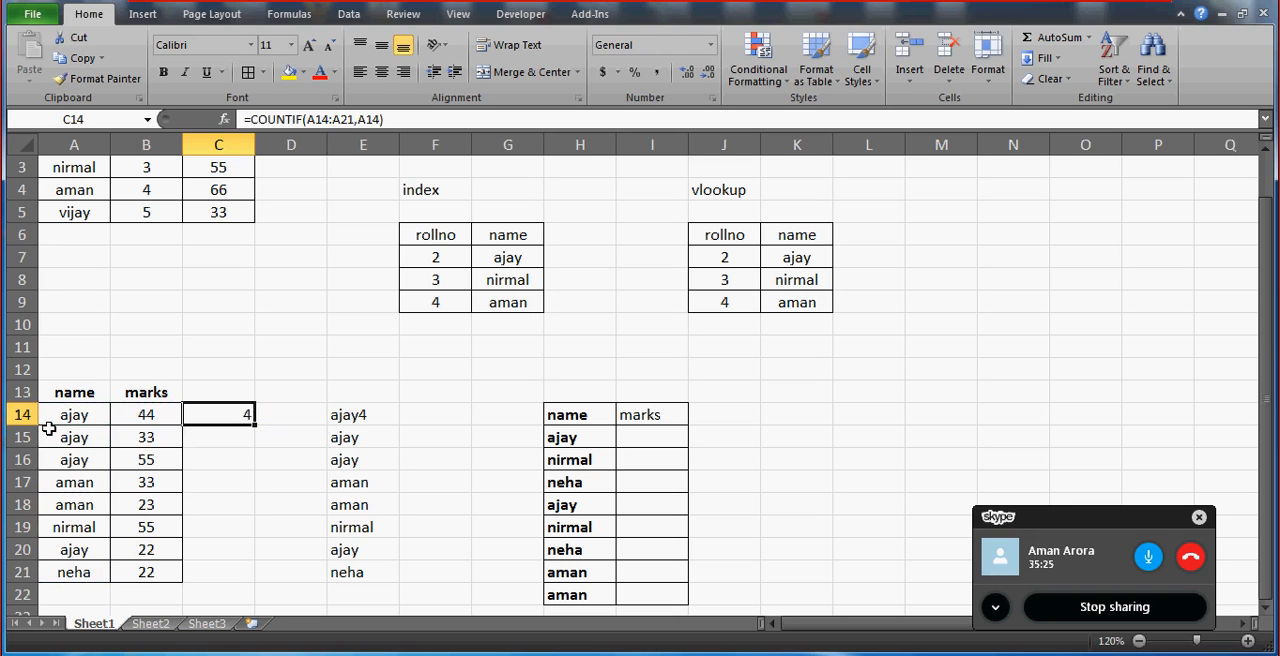
Make the range end absolute in C14 so the formula reads =COUNTIF(A14:$A$21,A14).
{"action": "key", "text": "Left"}
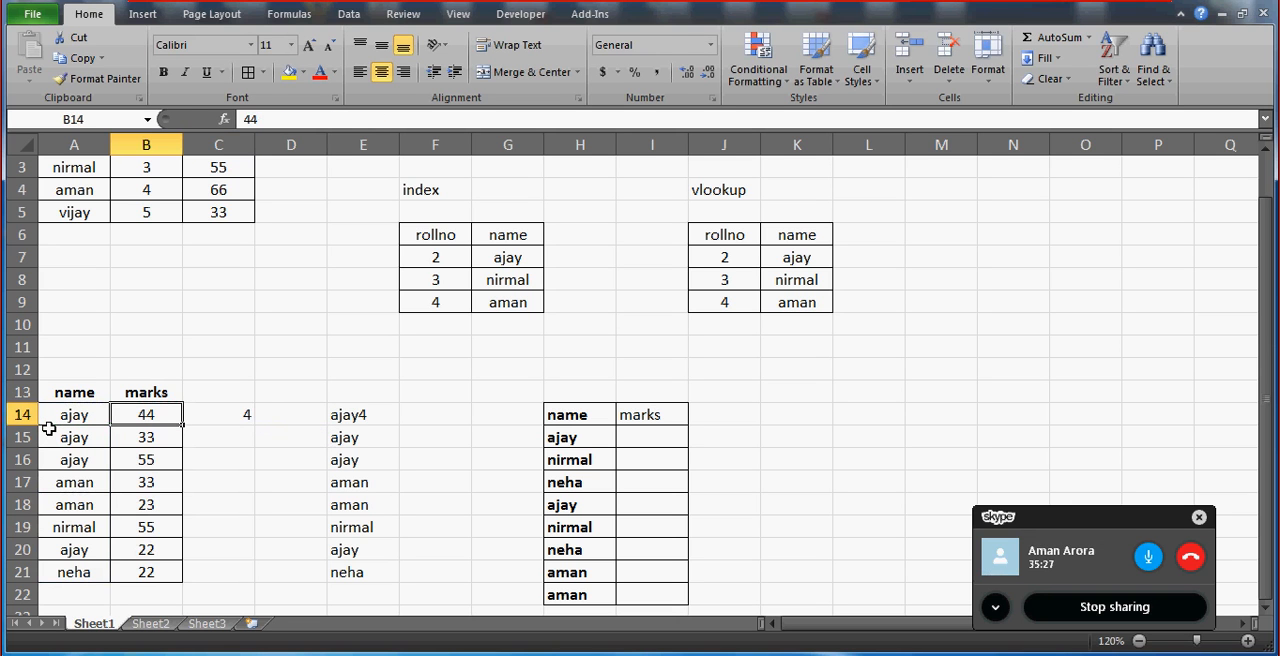
{"action": "key", "text": "Right"}
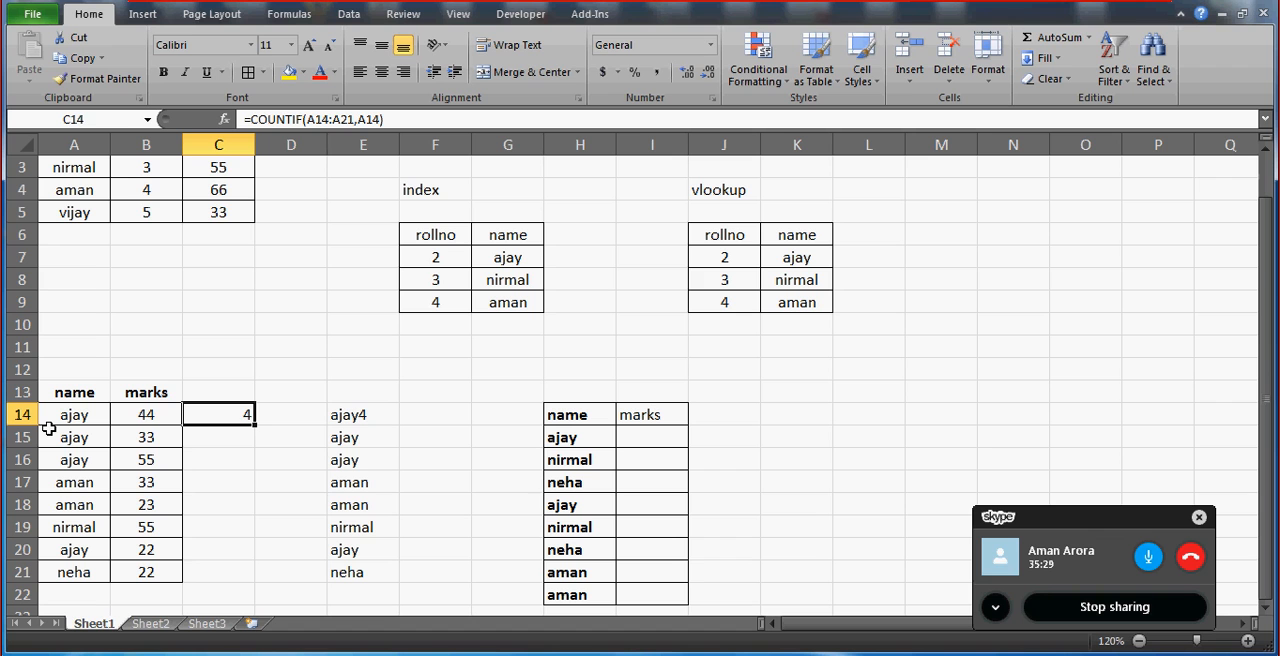
{"action": "key", "text": "F2"}
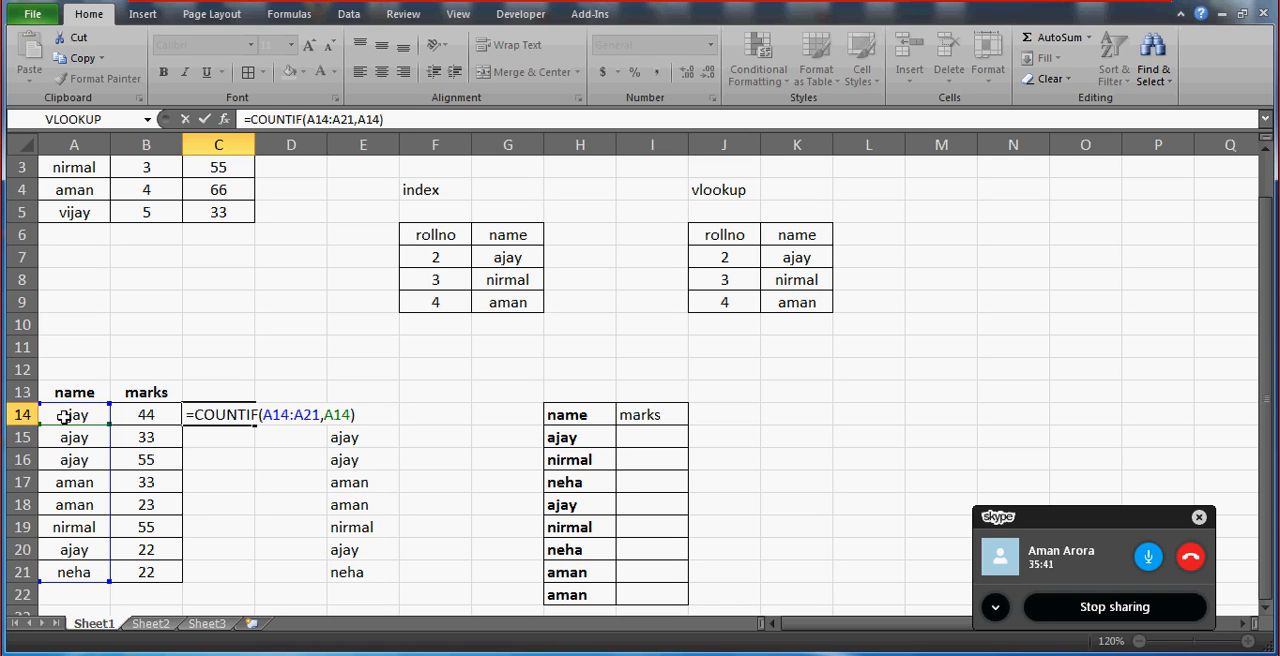
{"action": "left_click", "coordinate": [318, 119]}
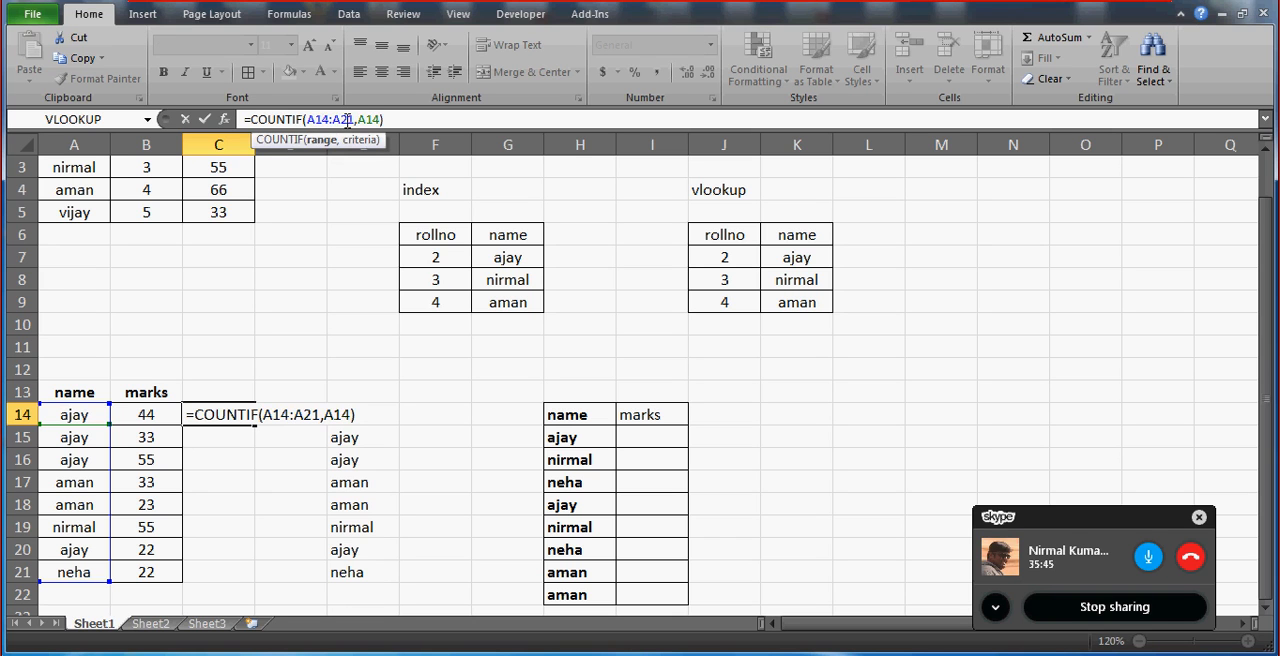
{"action": "double_click", "coordinate": [347, 119]}
{"action": "key", "text": "F4"}
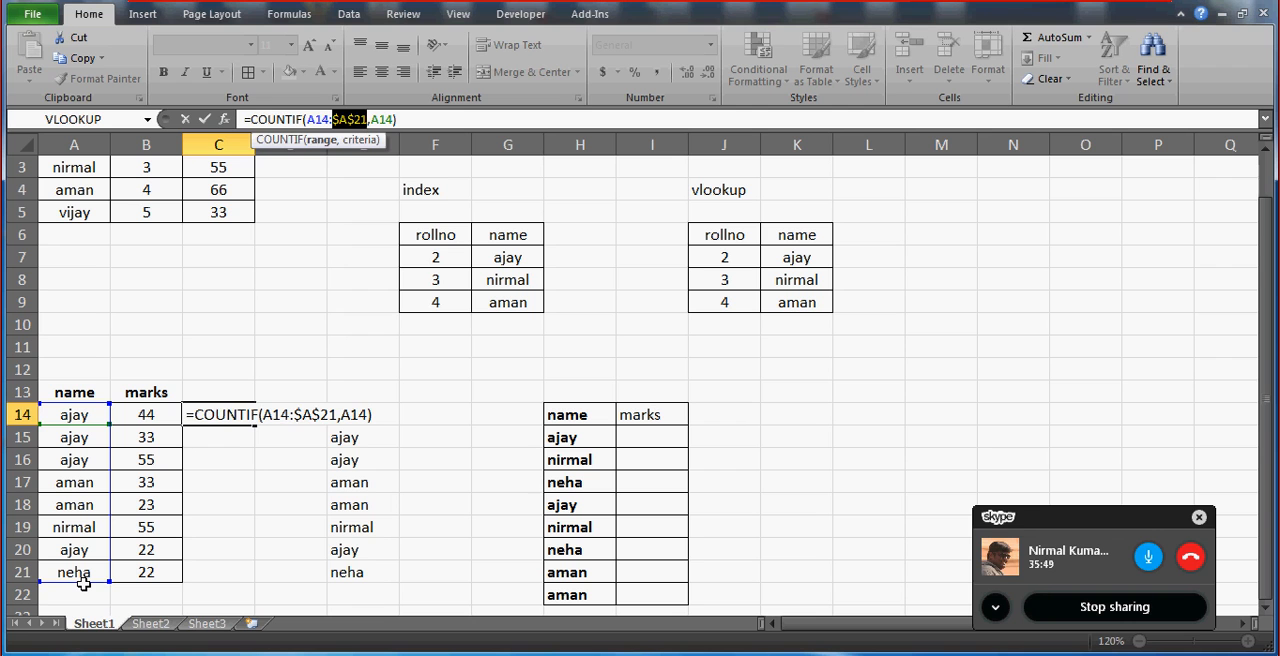
{"action": "key", "text": "ctrl+Return"}
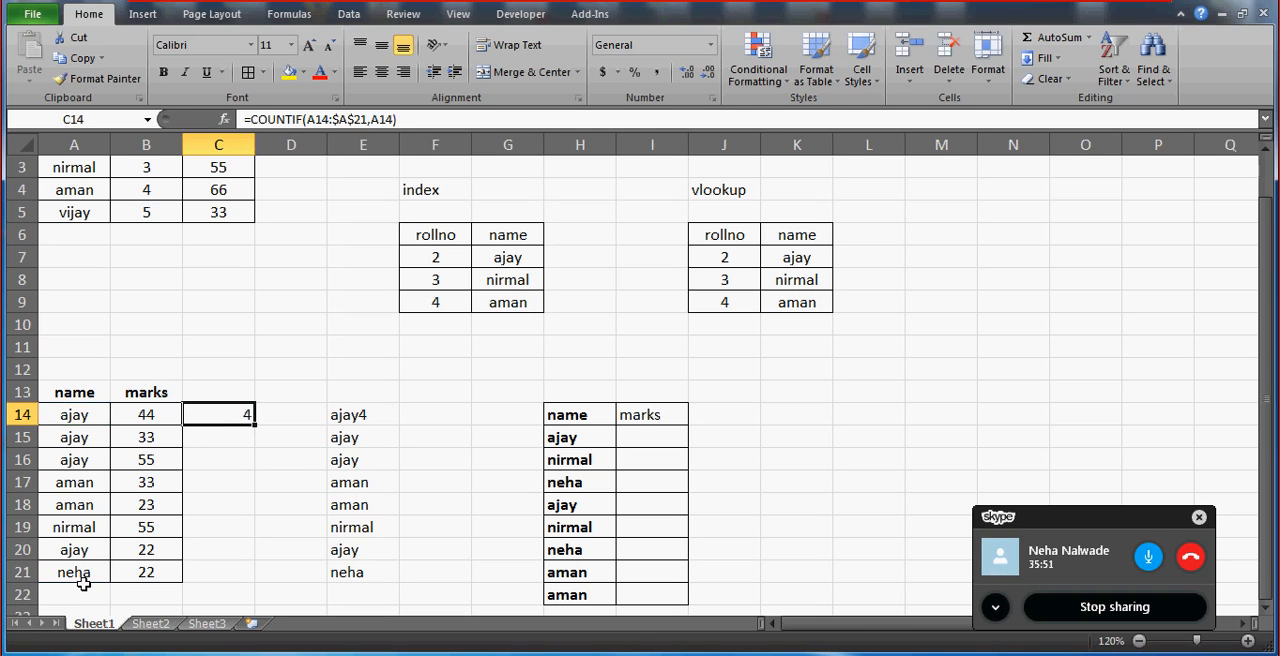
Copy the COUNTIF formula from C14 into C15 and check which range it references.
{"action": "key", "text": "ctrl+c"}
{"action": "key", "text": "Down"}
{"action": "key", "text": "ctrl+v"}
{"action": "key", "text": "F2"}
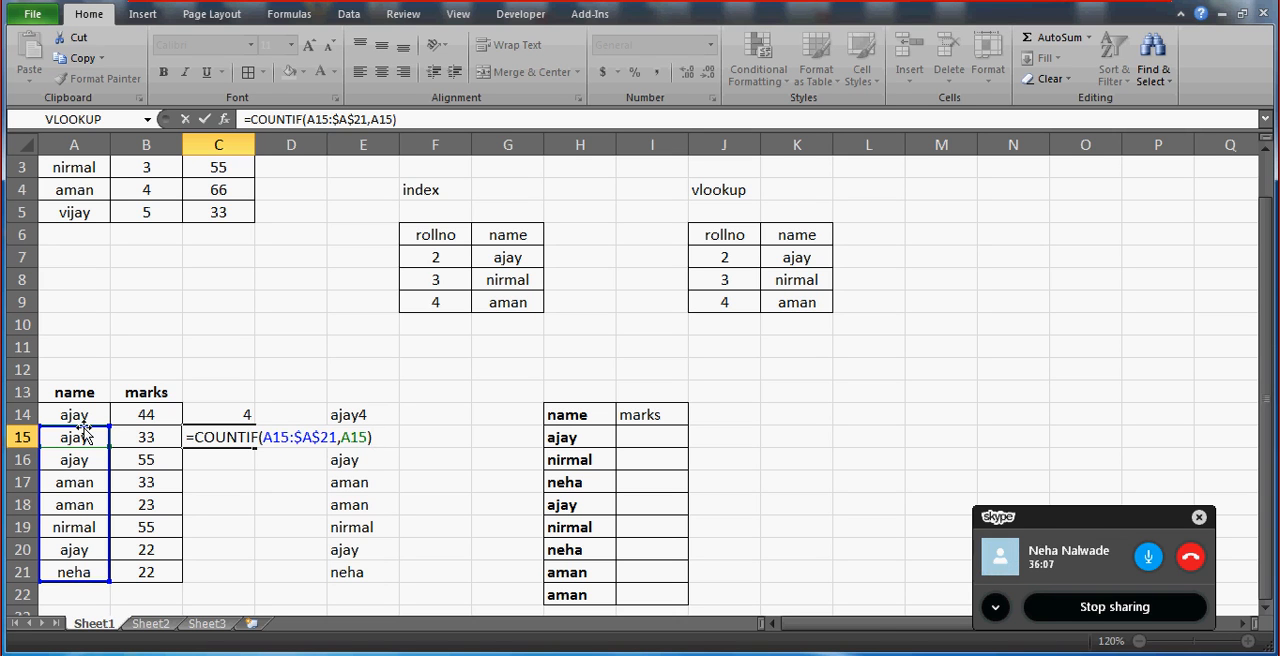
{"action": "key", "text": "ctrl+Return"}
Copy the COUNTIF formula from C15 into C16 and check its shifted range.
{"action": "key", "text": "ctrl+c"}
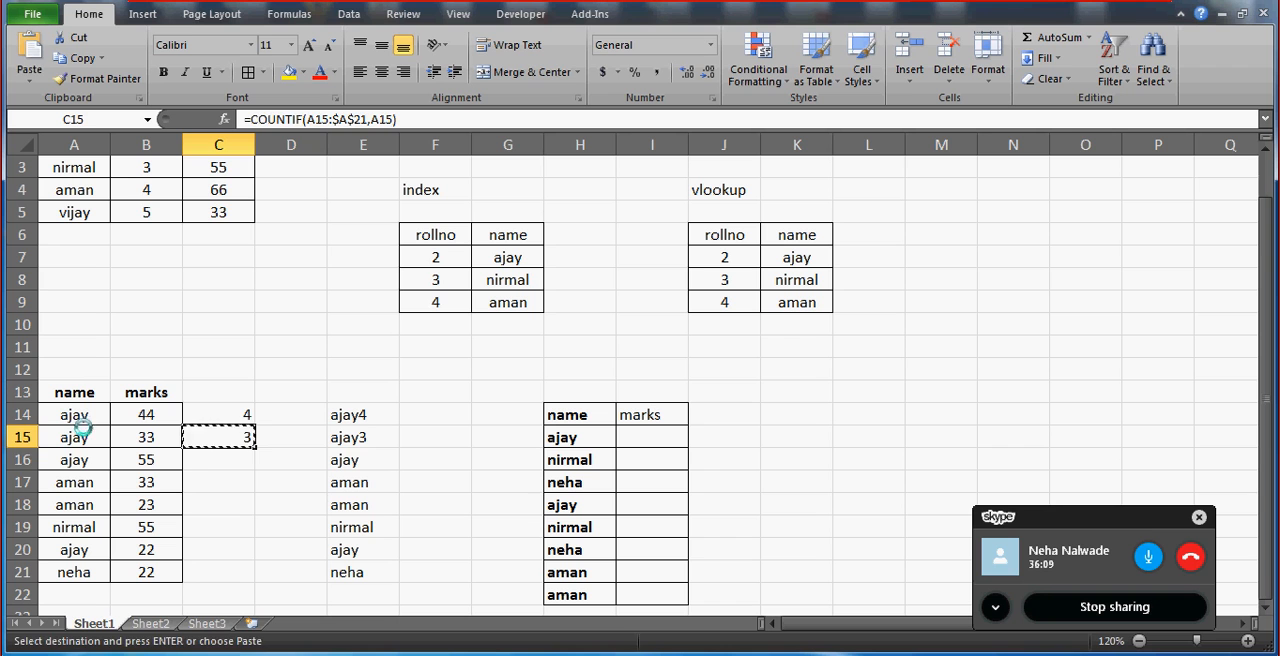
{"action": "key", "text": "Down"}
{"action": "key", "text": "ctrl+v"}
{"action": "key", "text": "F2"}
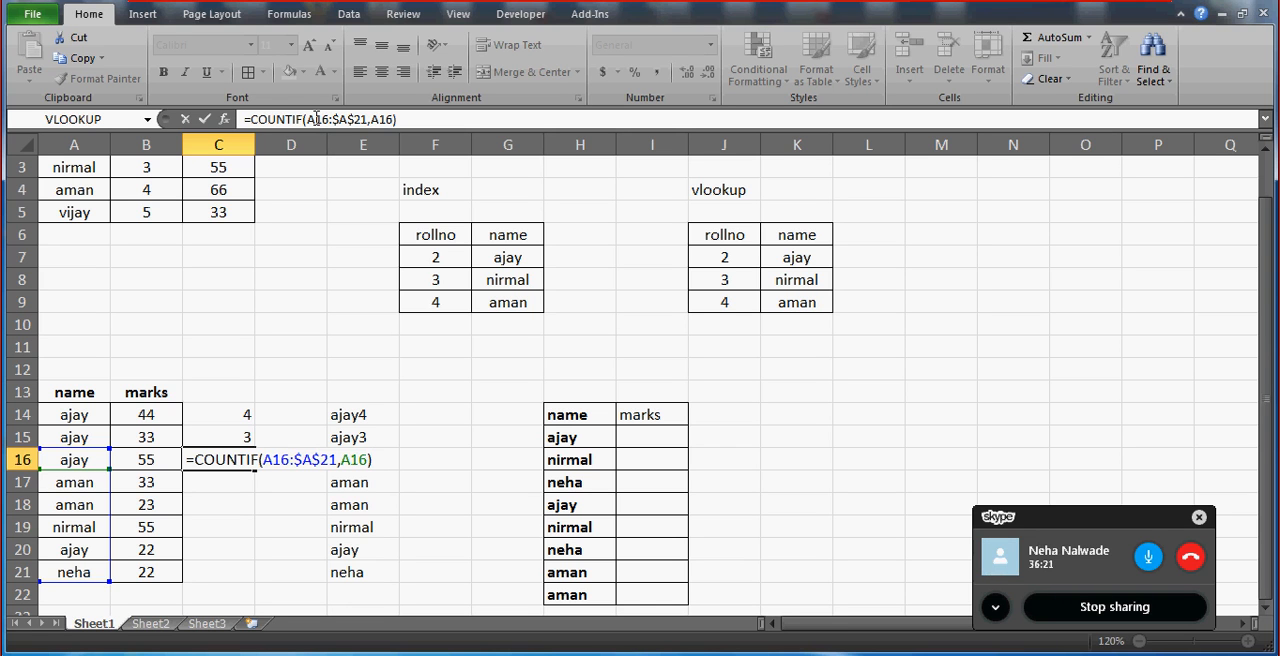
{"action": "key", "text": "ctrl+Return"}
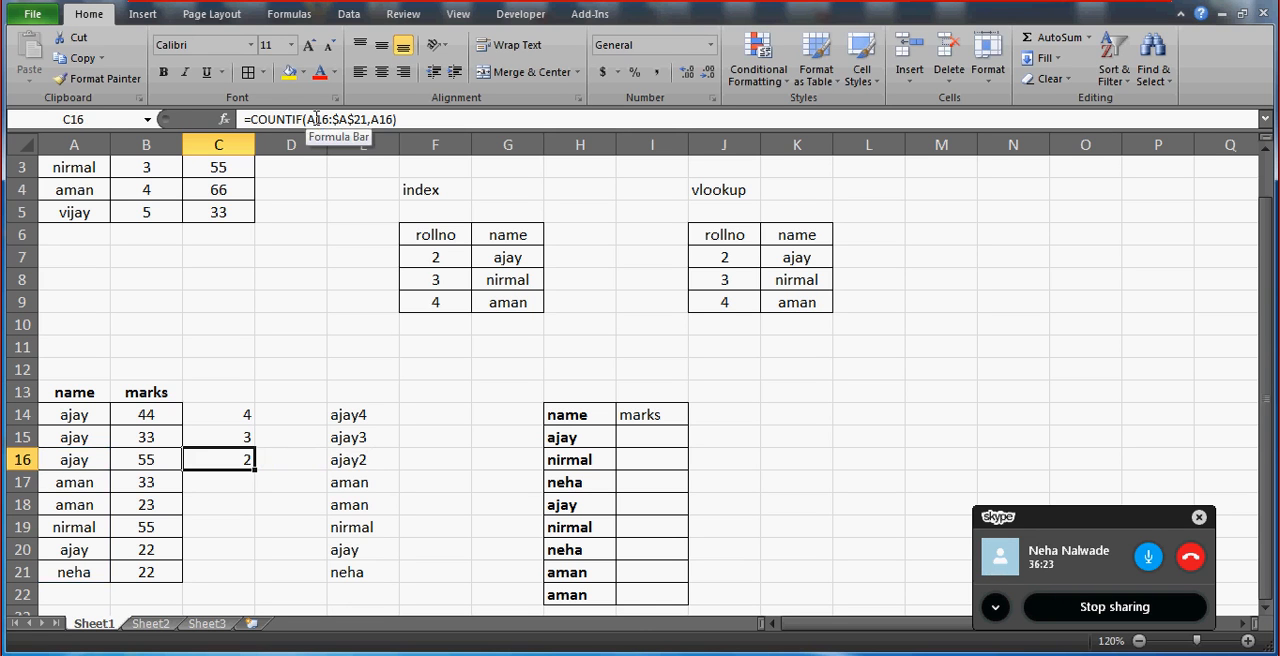
Copy the COUNTIF formula from C16 into C17 and inspect the cells it references.
{"action": "key", "text": "ctrl+c"}
{"action": "key", "text": "Down"}
{"action": "key", "text": "ctrl+v"}
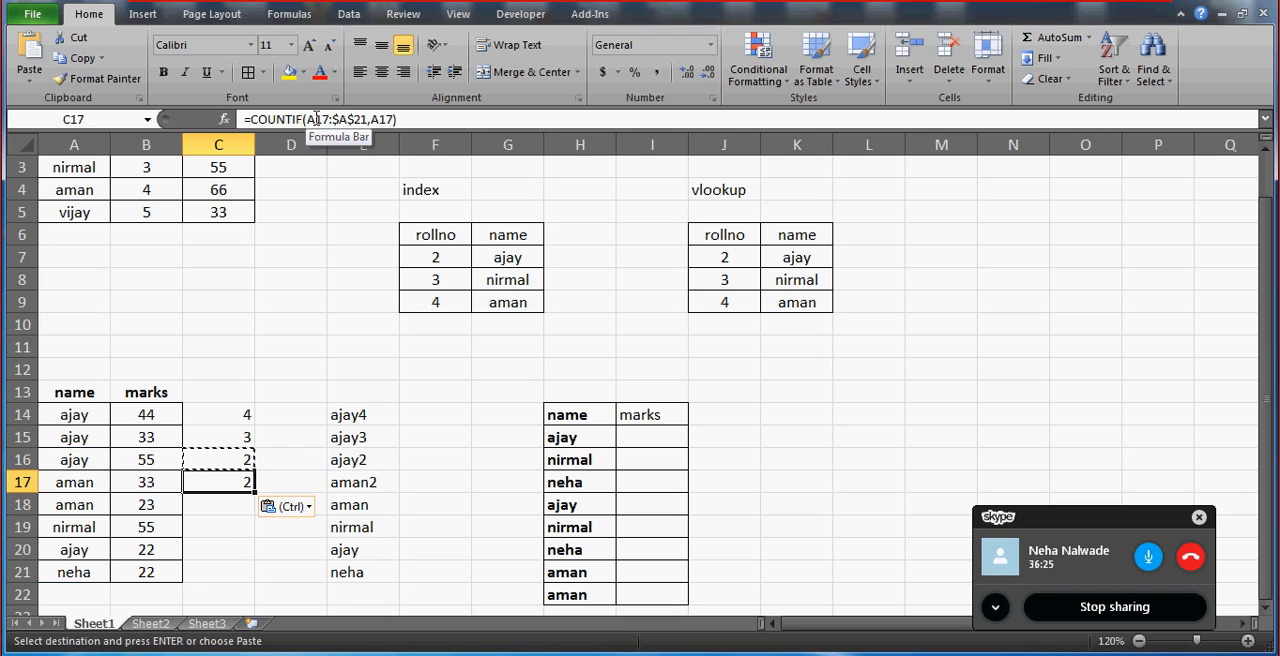
{"action": "left_click", "coordinate": [316, 119]}
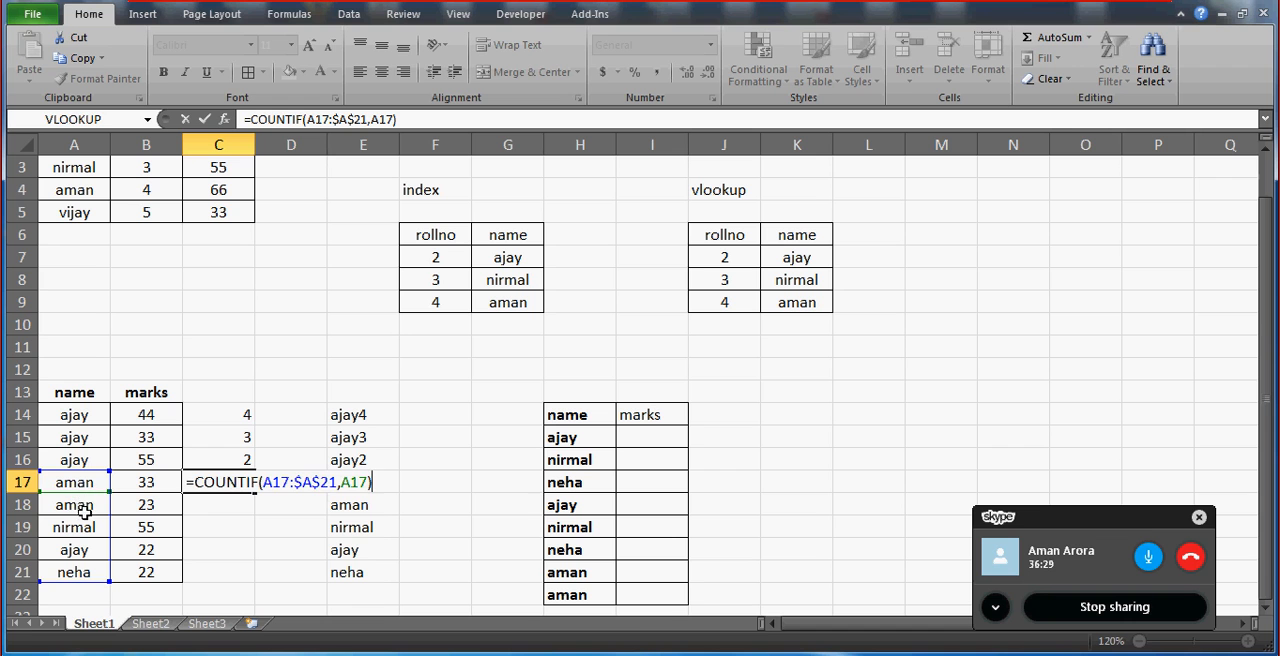
{"action": "key", "text": "ctrl+Return"}
Copy the COUNTIF formula from C17 into C18 and inspect its remaining range.
{"action": "key", "text": "ctrl+c"}
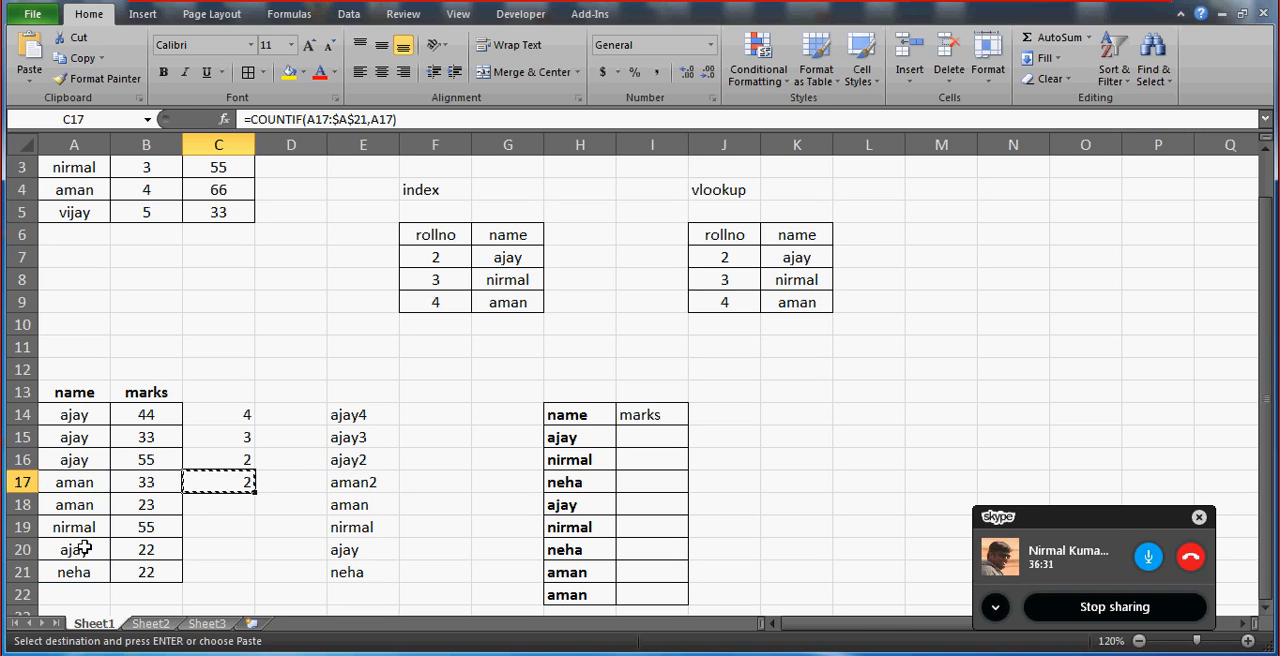
{"action": "key", "text": "Down"}
{"action": "key", "text": "ctrl+v"}
{"action": "key", "text": "F2"}
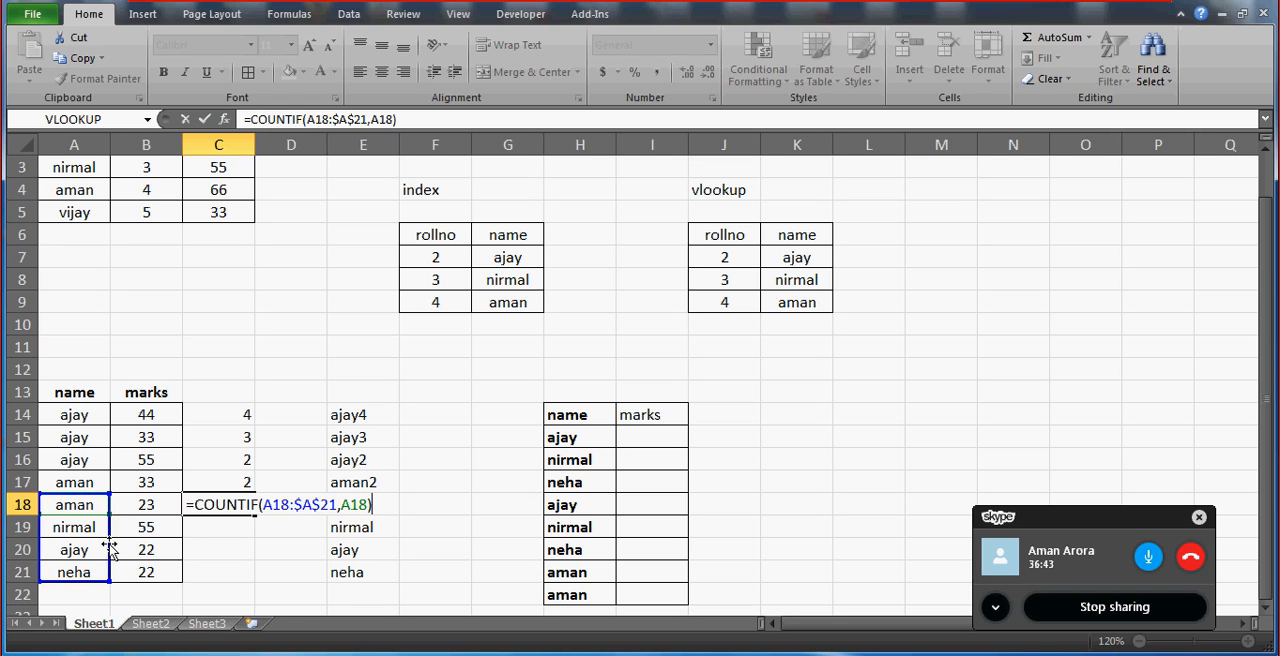
{"action": "key", "text": "ctrl+Return"}
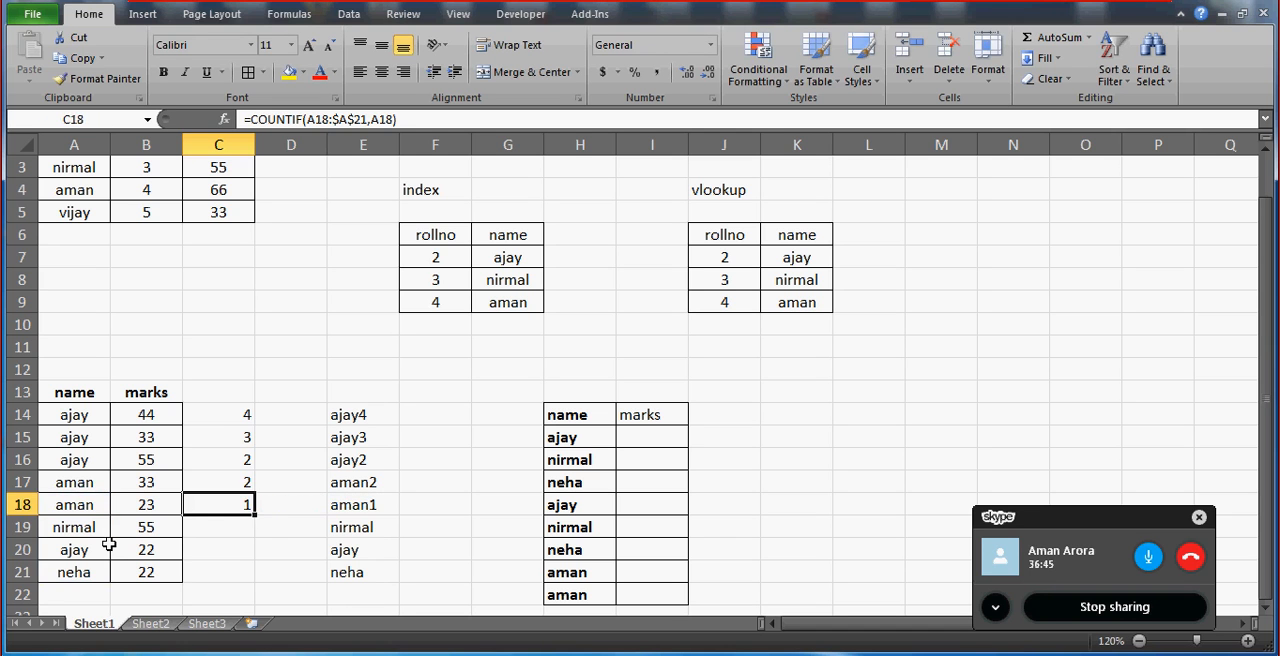
Copy the COUNTIF formula from C18 into C19:C21 to complete the countdown column.
{"action": "key", "text": "ctrl+c"}
{"action": "key", "text": "Down"}
{"action": "key", "text": "shift+Down"}
{"action": "key", "text": "shift+Down"}
{"action": "key", "text": "ctrl+v"}
Replace the names in A18, A19 and A21 with the name from A14 to test the countdown.
{"action": "key", "text": "Up"}
{"action": "key", "text": "Up"}
{"action": "key", "text": "Up"}
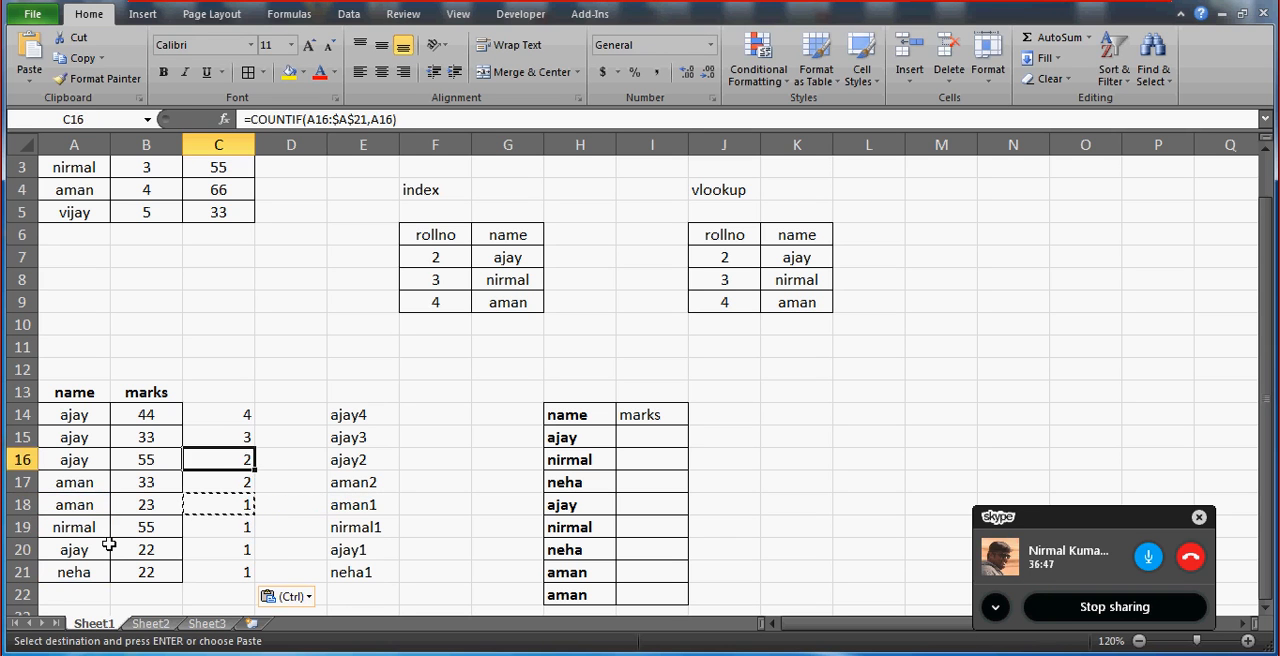
{"action": "key", "text": "Up"}
{"action": "key", "text": "Up"}
{"action": "key", "text": "Left"}
{"action": "key", "text": "Left"}
{"action": "key", "text": "Down"}
{"action": "key", "text": "Down"}
{"action": "key", "text": "Down"}
{"action": "key", "text": "Down"}
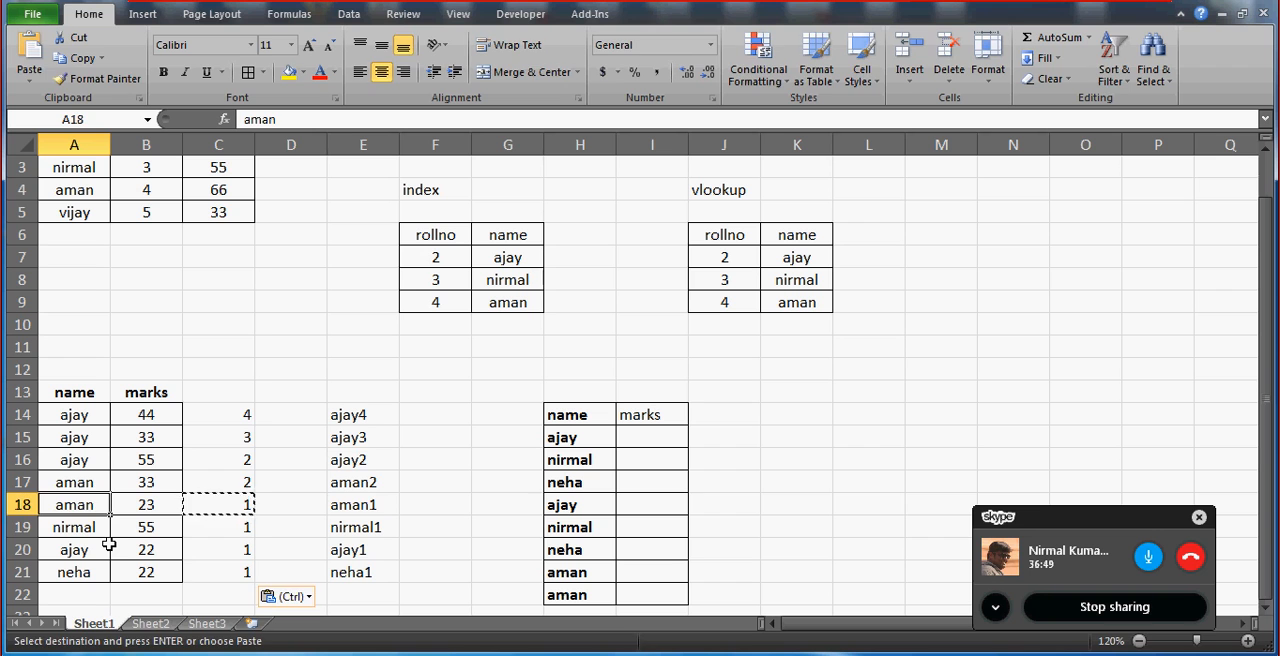
{"action": "type", "text": "ajay"}
{"action": "key", "text": "Return"}
{"action": "type", "text": "ajay"}
{"action": "key", "text": "Return"}
{"action": "key", "text": "Return"}
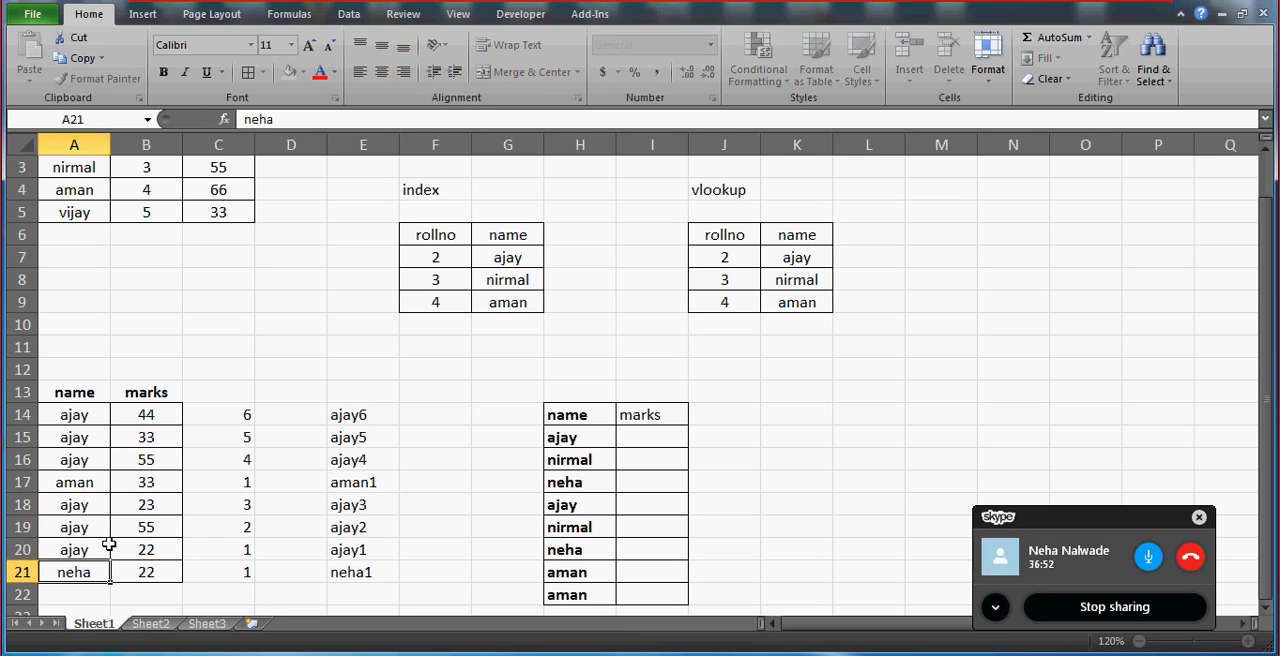
{"action": "type", "text": "ajay"}
Replace the name in A17 with the same name as in A14.
{"action": "key", "text": "Return"}
{"action": "key", "text": "Up"}
{"action": "key", "text": "Up"}
{"action": "key", "text": "Up"}
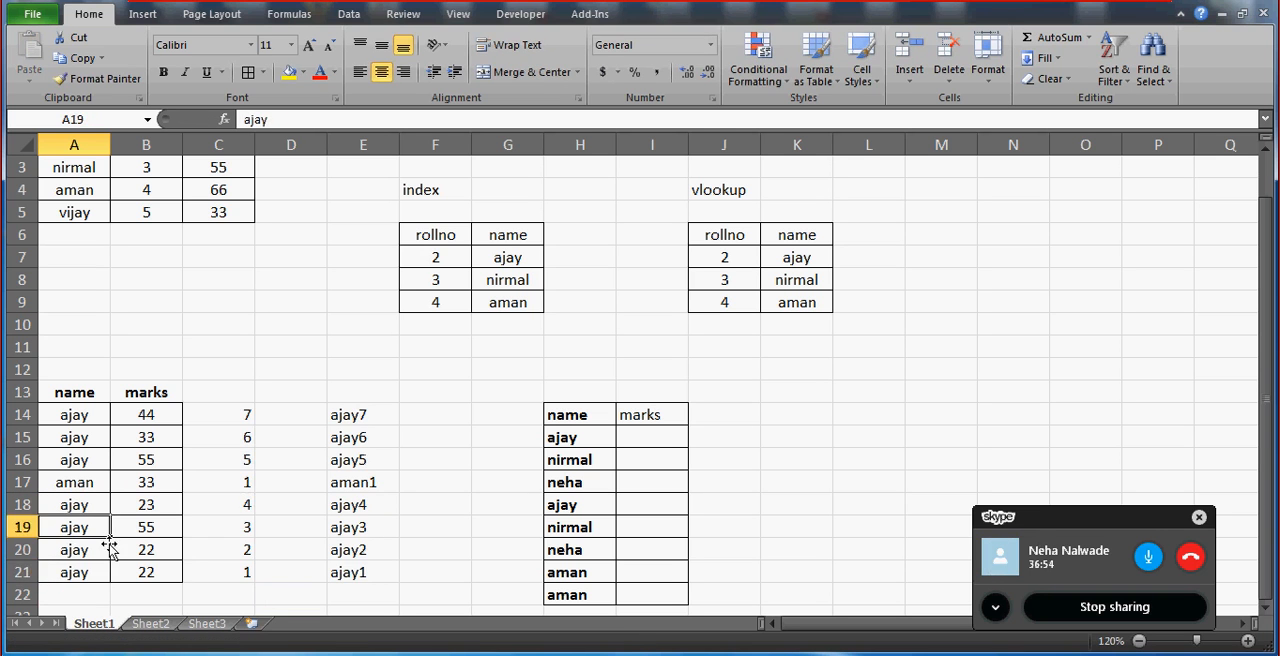
{"action": "key", "text": "Up"}
{"action": "key", "text": "Up"}
{"action": "type", "text": "ajay"}
{"action": "key", "text": "Return"}
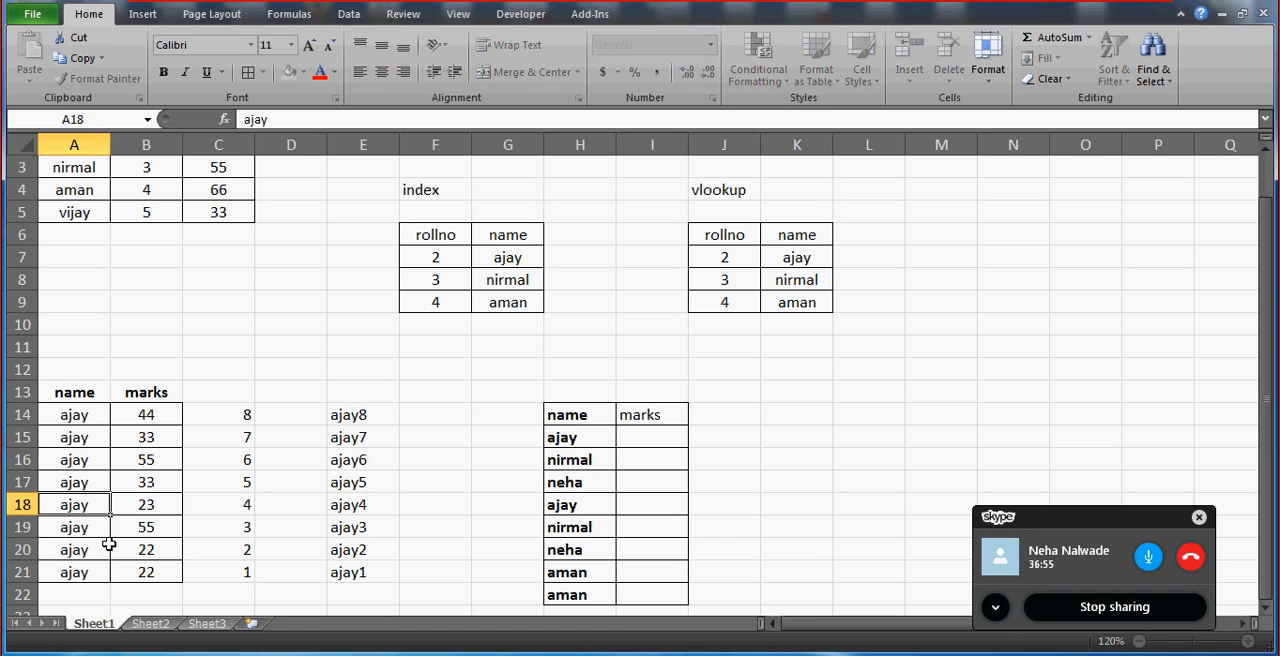
Change A18 to the name in H16, A19 and A20 to the name in H17, and A21 to the name in H21.
{"action": "key", "text": "Right"}
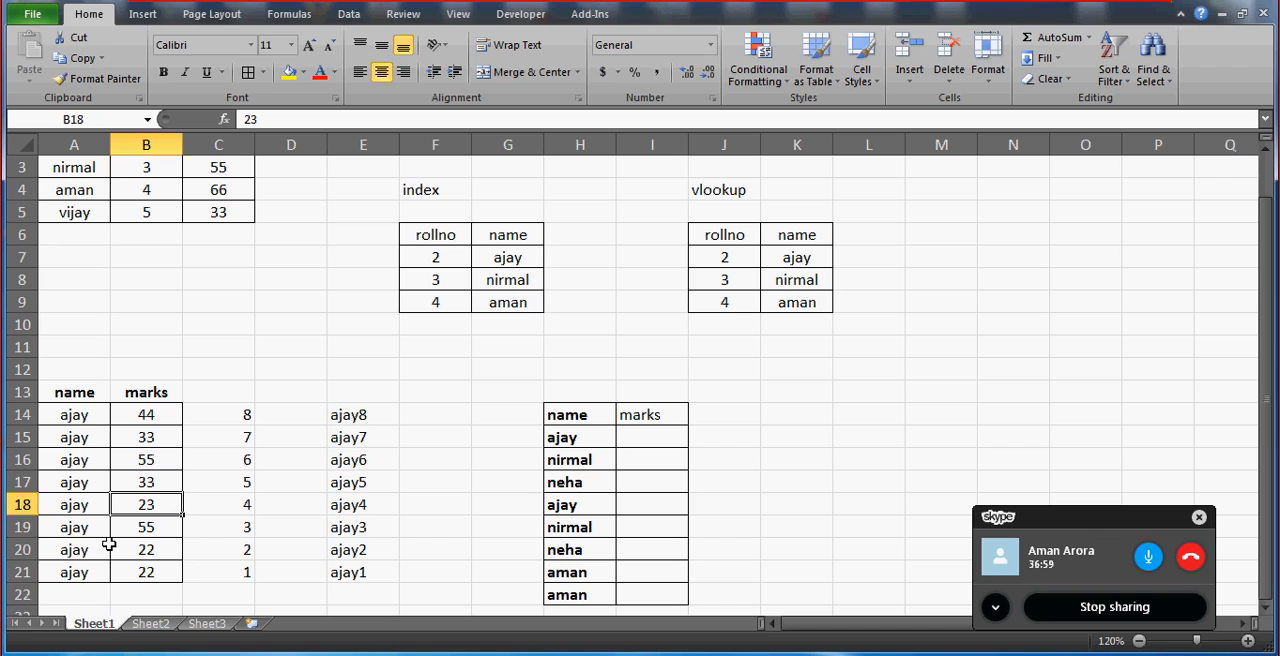
{"action": "key", "text": "Left"}
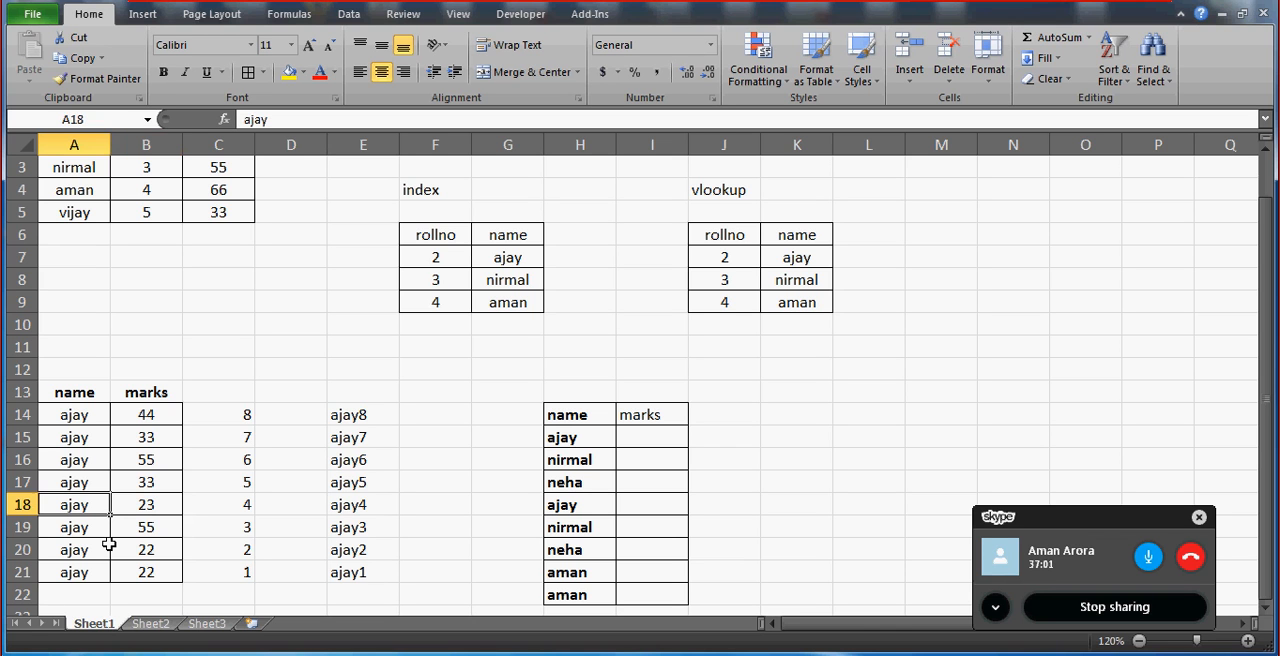
{"action": "type", "text": "nirmal"}
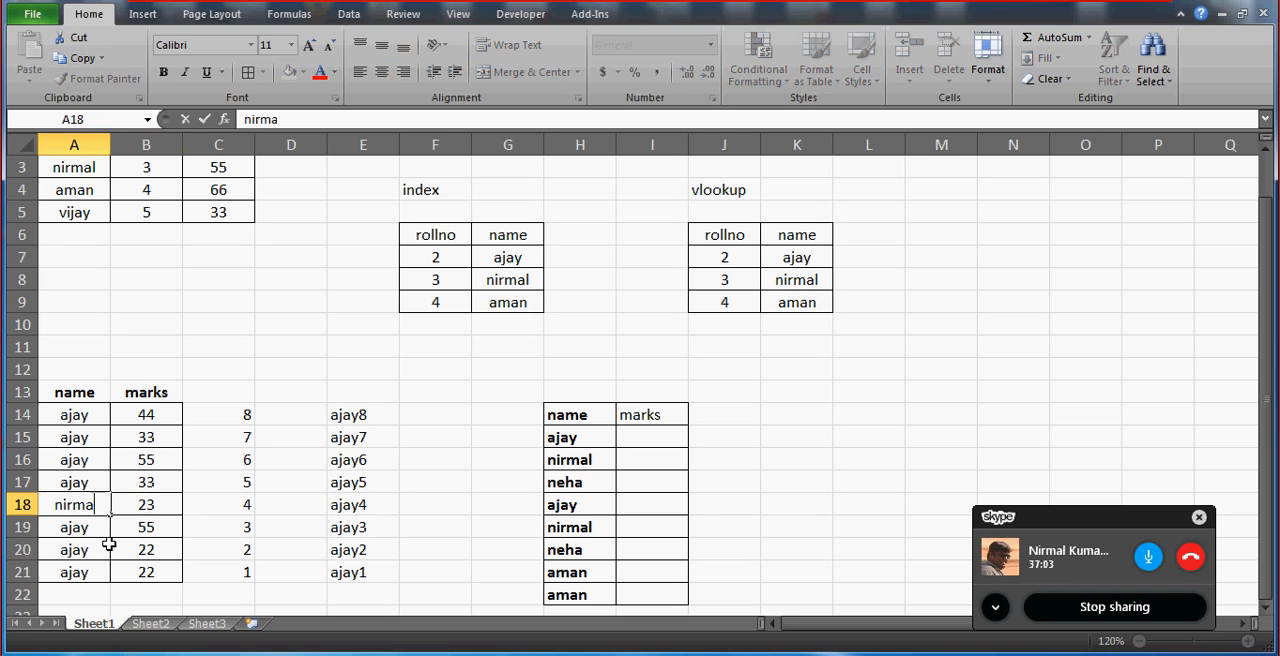
{"action": "key", "text": "Return"}
{"action": "type", "text": "neha"}
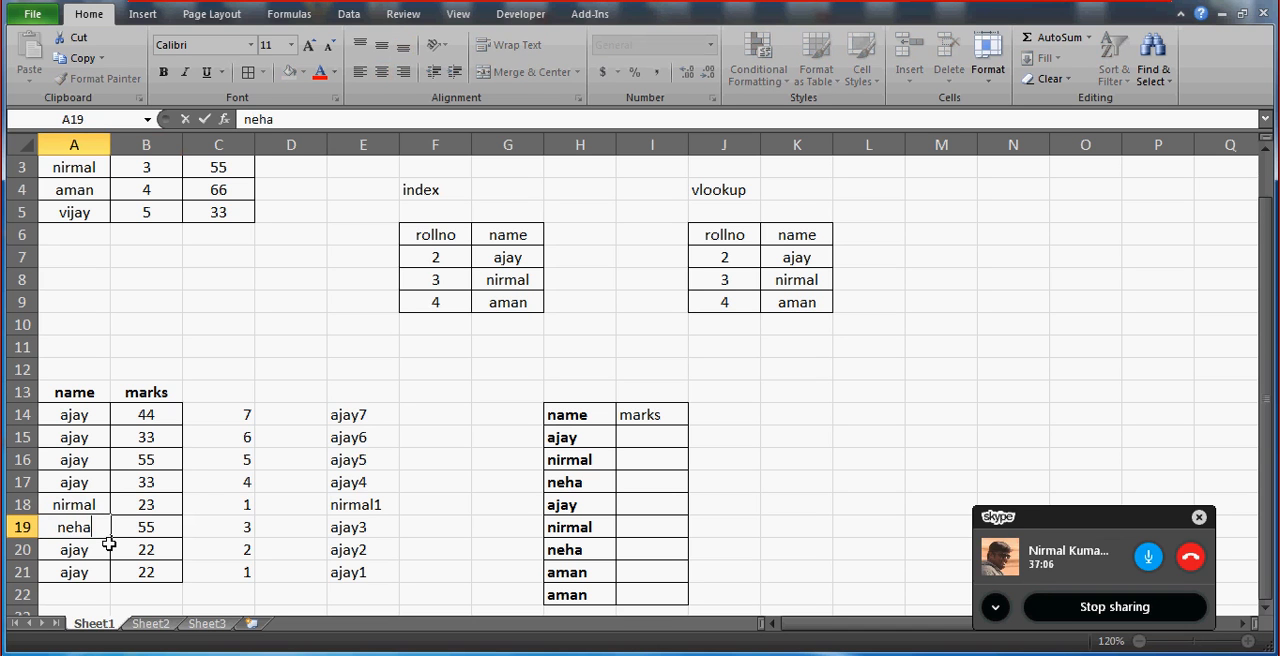
{"action": "key", "text": "Return"}
{"action": "type", "text": "neha"}
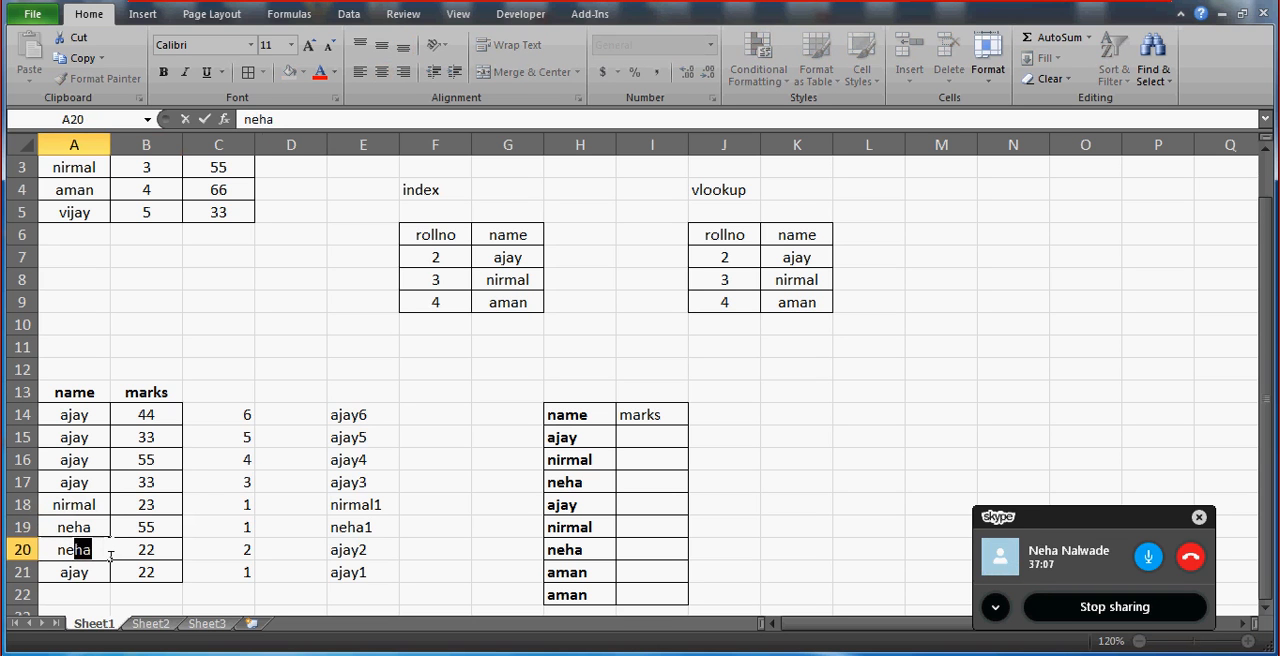
{"action": "key", "text": "Return"}
{"action": "type", "text": "aman"}
{"action": "key", "text": "Return"}
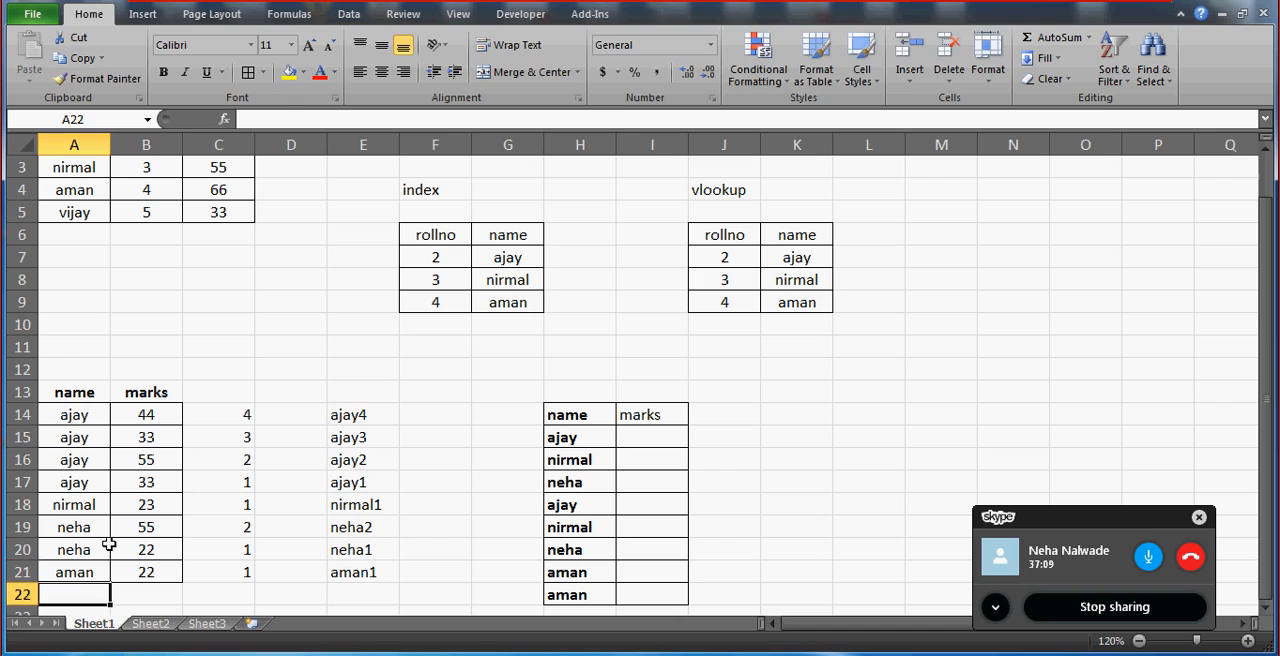
{"action": "key", "text": "Up"}
{"action": "key", "text": "Up"}
{"action": "key", "text": "Up"}
{"action": "key", "text": "Up"}
{"action": "key", "text": "Up"}
{"action": "key", "text": "Up"}
{"action": "key", "text": "Up"}
{"action": "key", "text": "Up"}
{"action": "key", "text": "Up"}
{"action": "key", "text": "Down"}
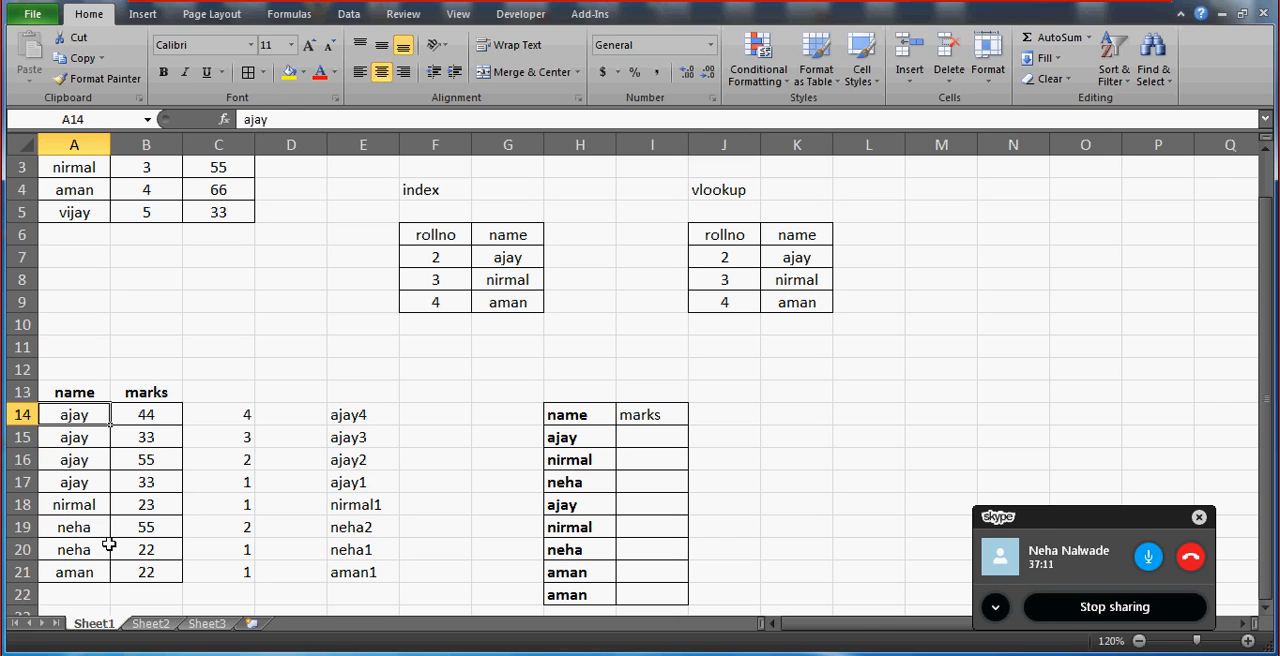
{"action": "key", "text": "shift+Right"}
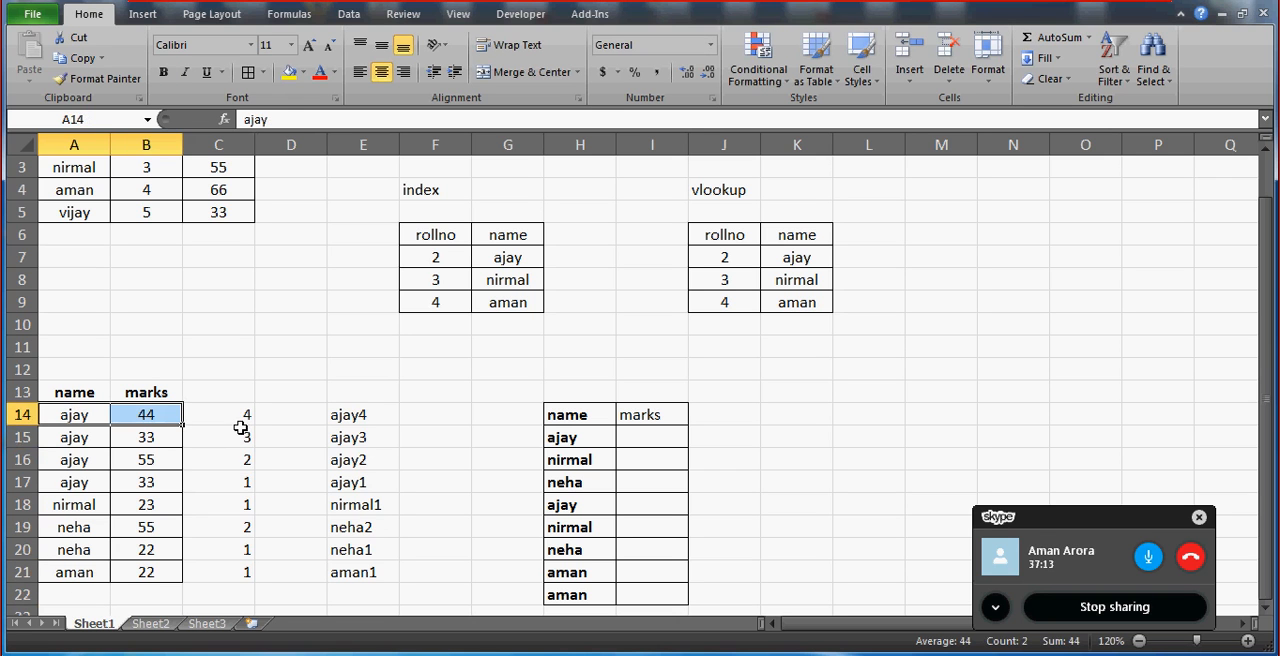
{"action": "left_click", "coordinate": [231, 417]}
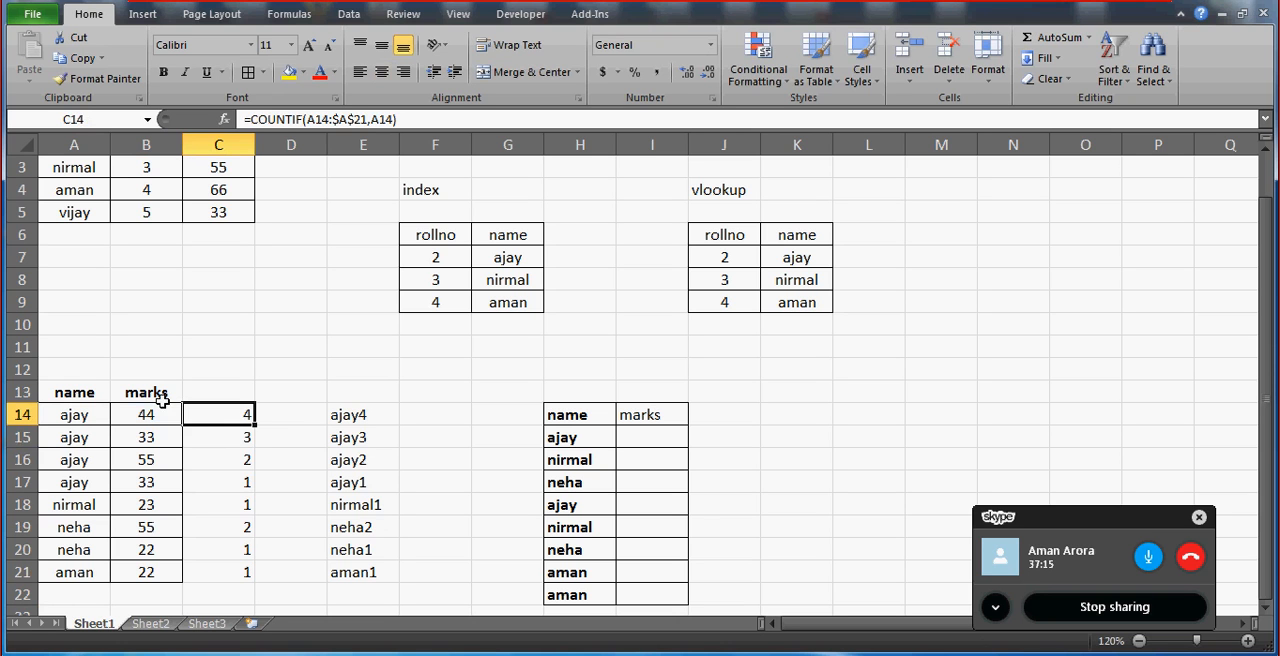
{"action": "left_click", "coordinate": [318, 119]}
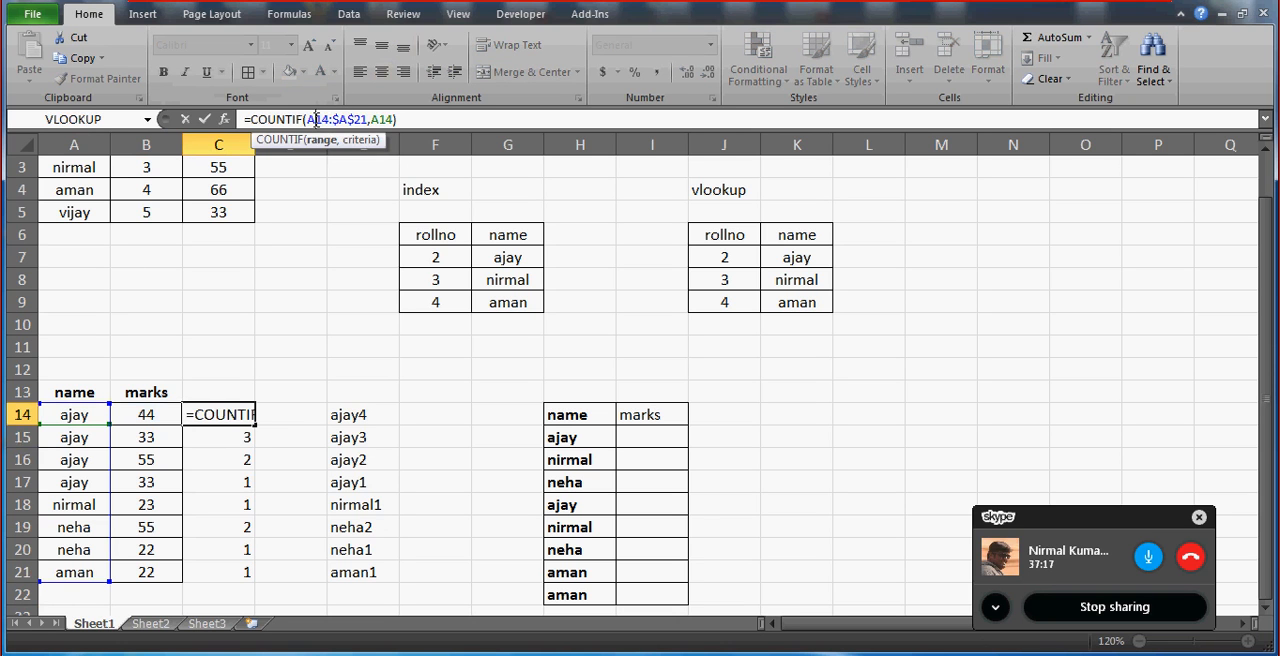
{"action": "type", "text": "$"}
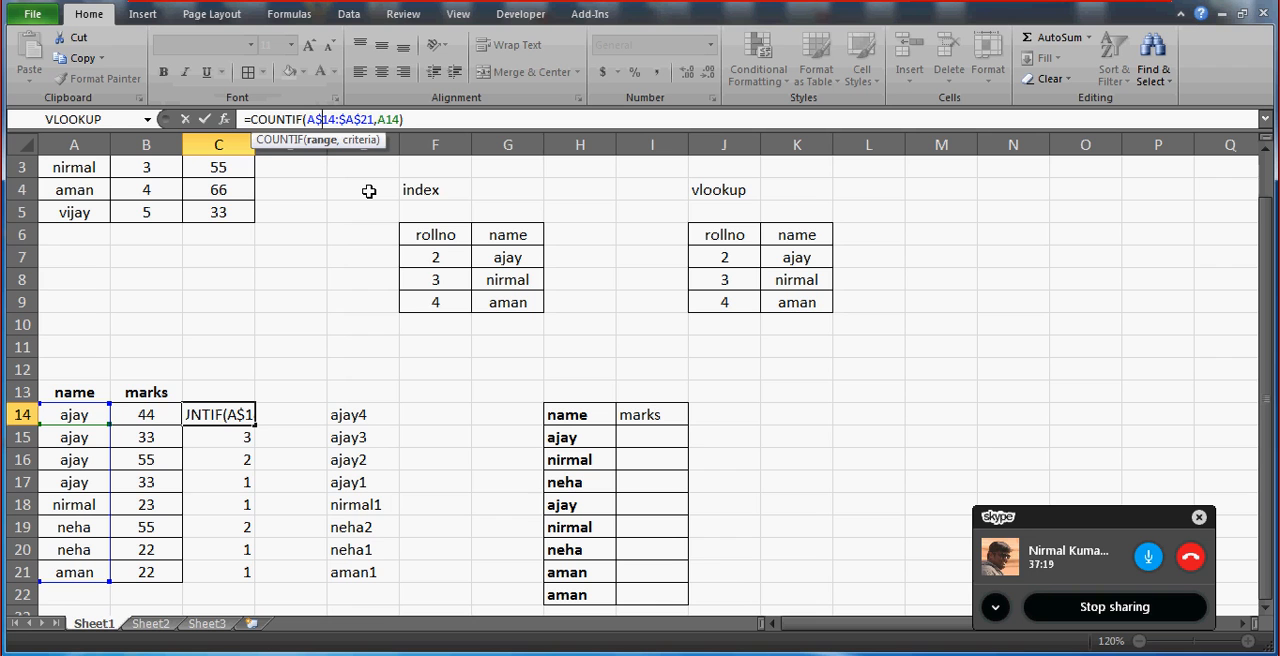
{"action": "key", "text": "Escape"}
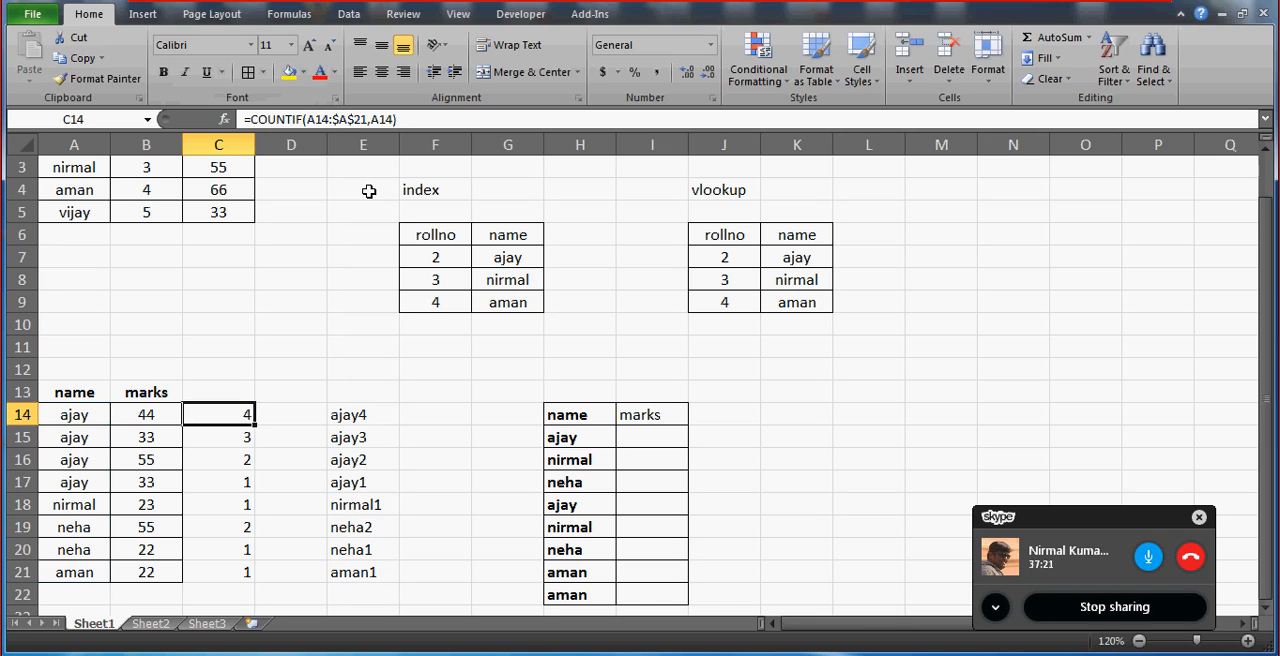
Review the COUNTIF formulas and countdown numbers in C14:C21 beside the names and marks.
{"action": "key", "text": "Down"}
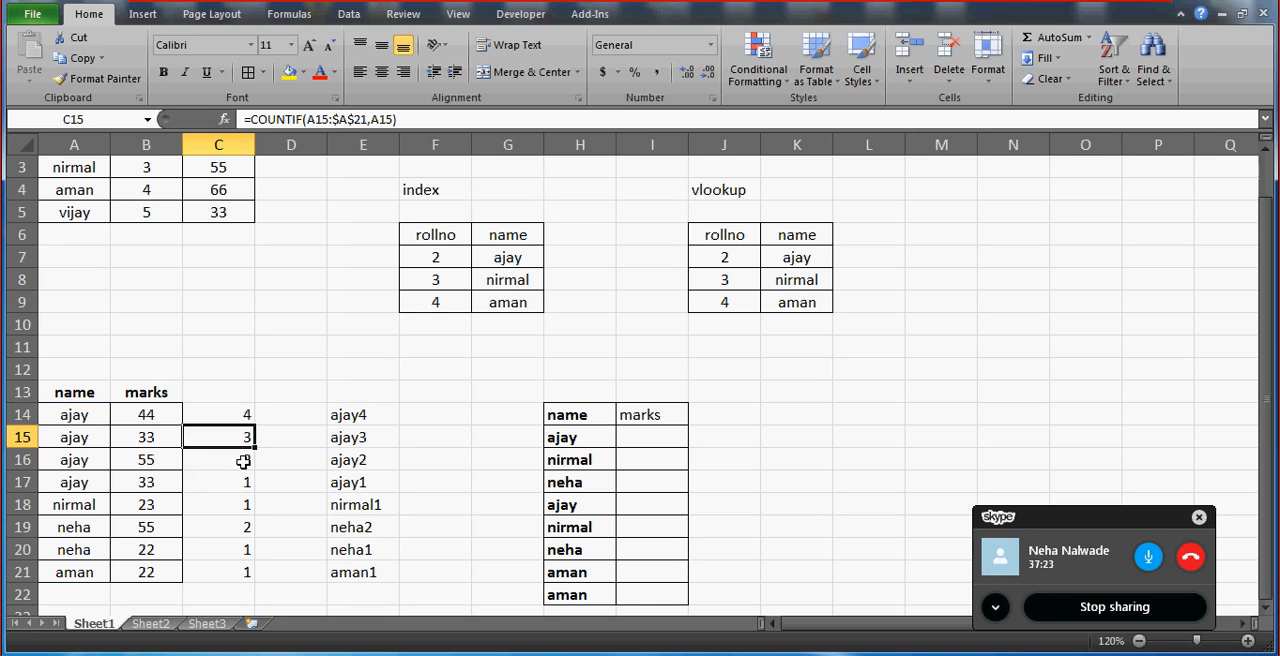
{"action": "key", "text": "Up"}
{"action": "key", "text": "ctrl+shift+Down"}
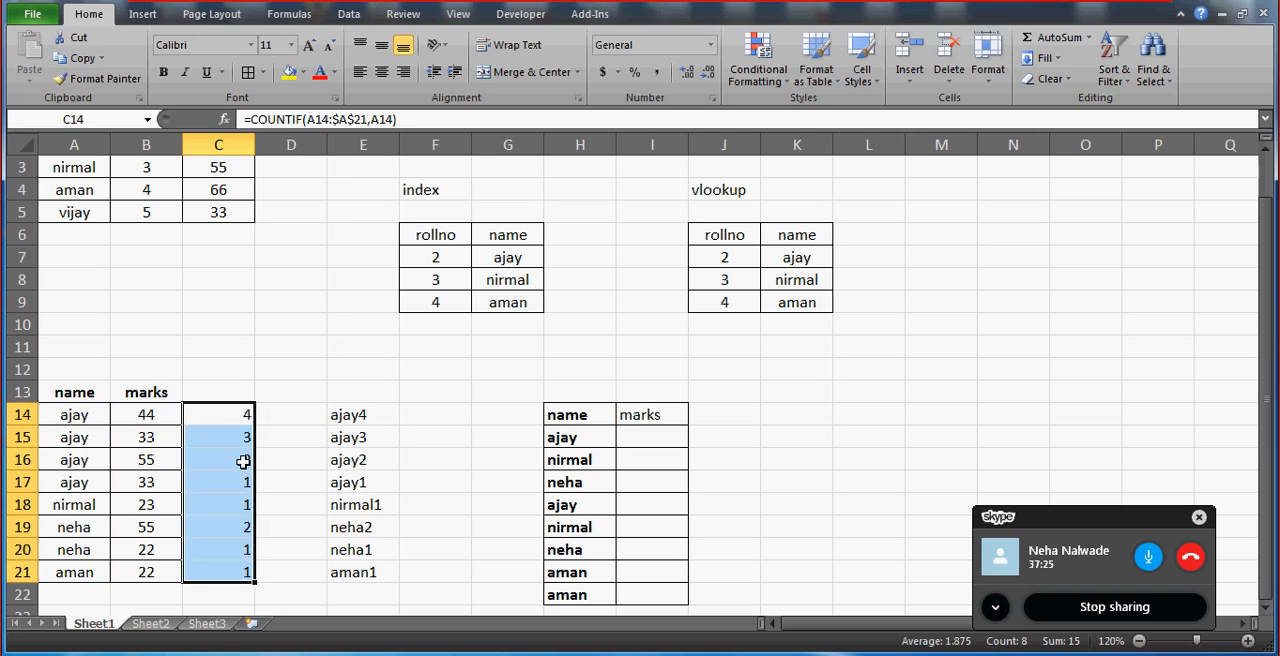
{"action": "key", "text": "Left"}
{"action": "key", "text": "Right"}
{"action": "key", "text": "Left"}
{"action": "key", "text": "Left"}
{"action": "key", "text": "Right"}
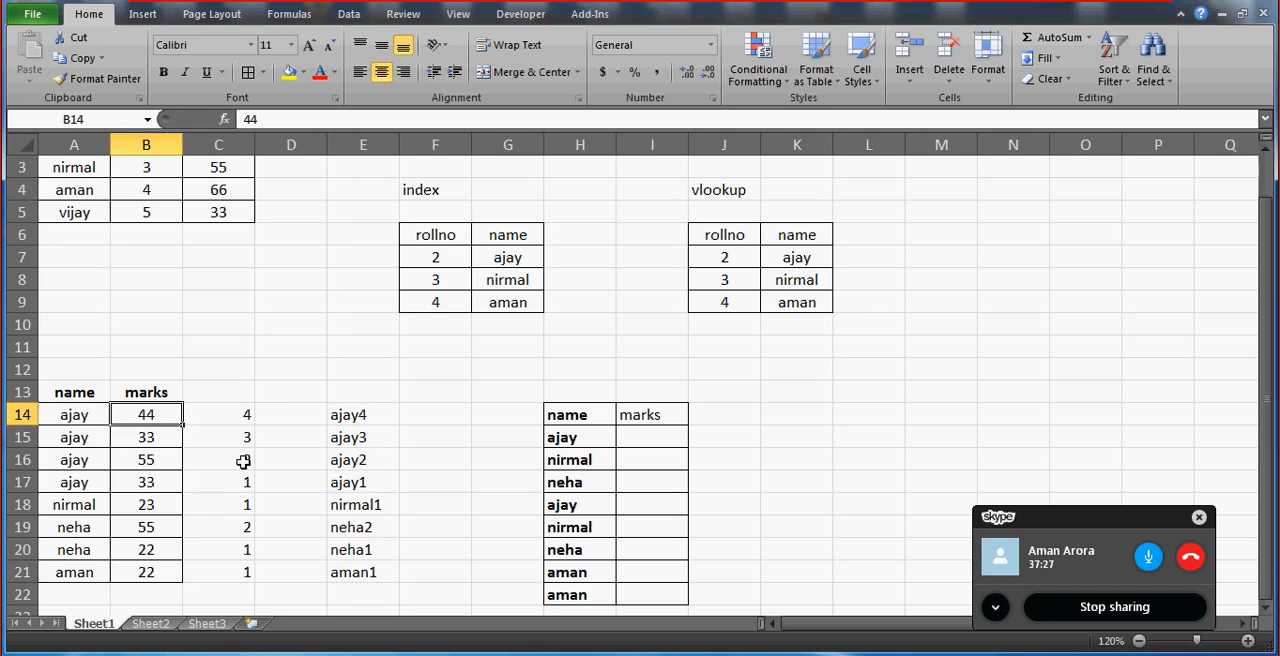
Insert a new blank column before the names in column A.
{"action": "key", "text": "Left"}
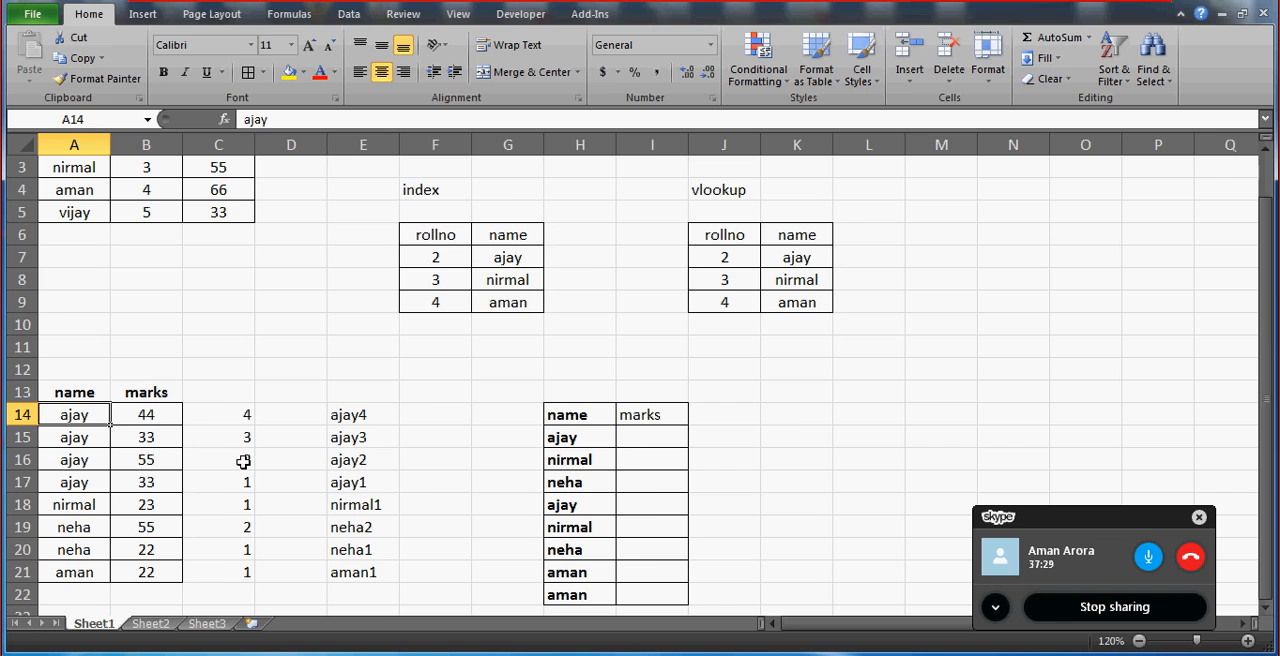
{"action": "key", "text": "alt+i"}
{"action": "key", "text": "c"}
{"action": "key", "text": "Down"}
{"action": "key", "text": "Up"}
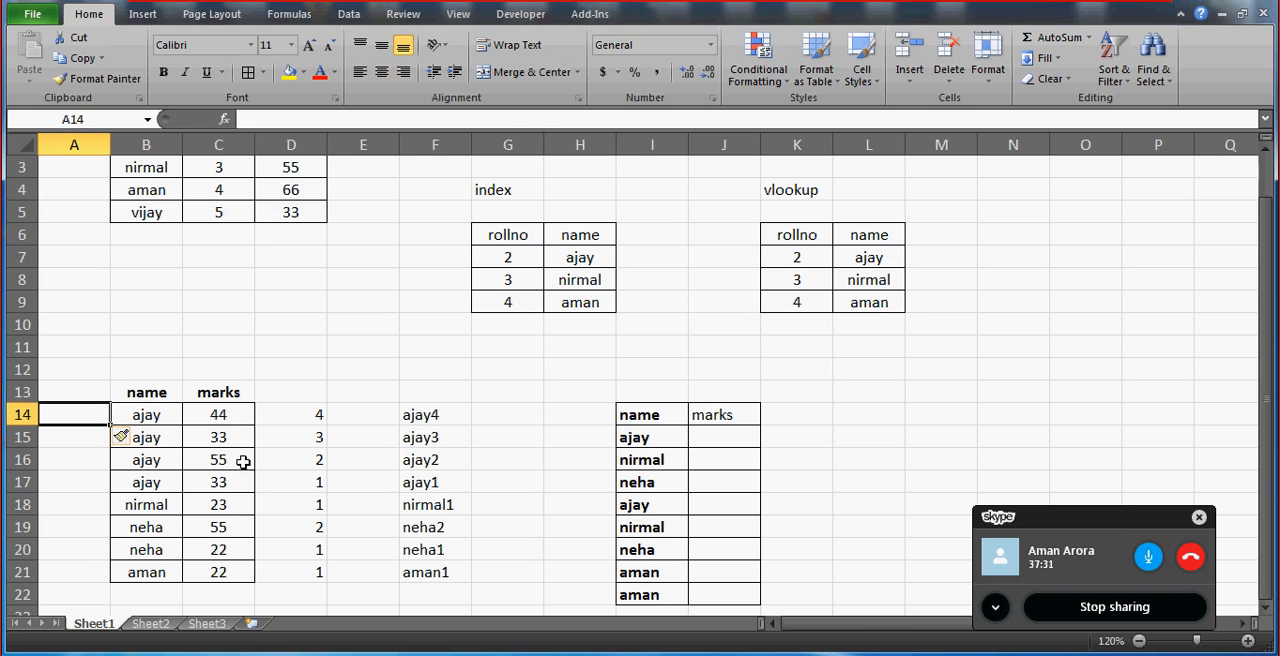
Enter =B14&D14 in A14 and fill it down to A21 to build the name-plus-number keys.
{"action": "type", "text": "="}
{"action": "key", "text": "Right"}
{"action": "type", "text": "&"}
{"action": "key", "text": "Right"}
{"action": "key", "text": "Right"}
{"action": "key", "text": "Right"}
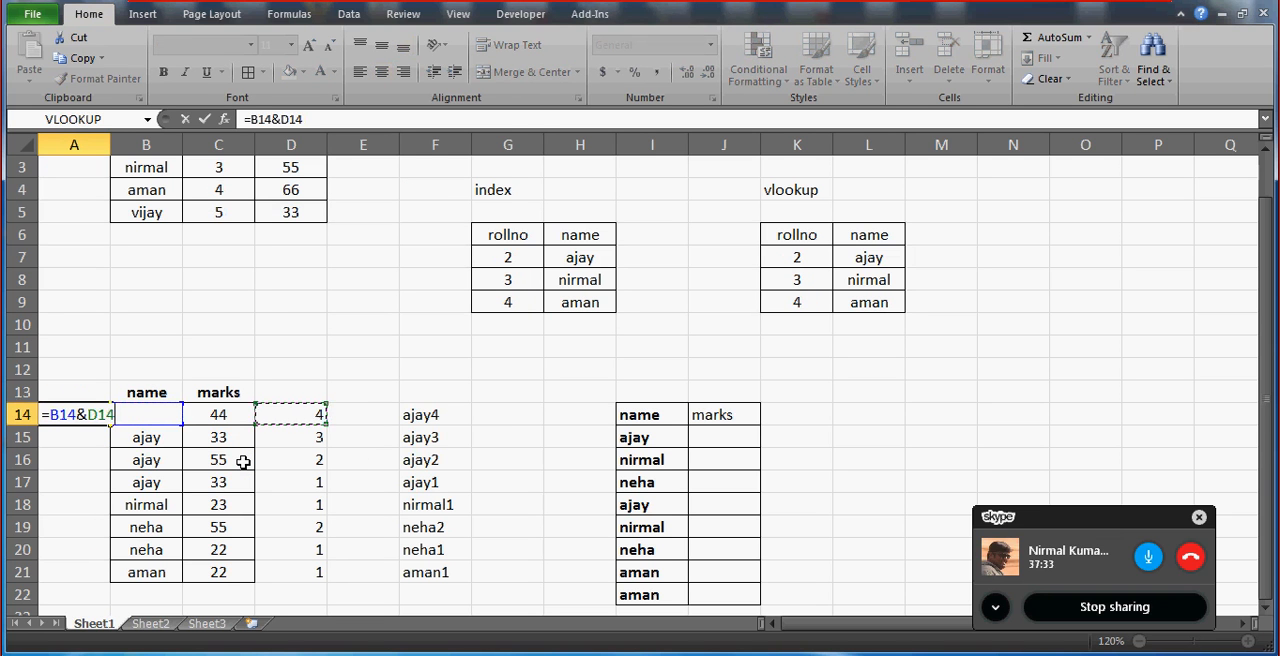
{"action": "key", "text": "Return"}
{"action": "key", "text": "Down"}
{"action": "key", "text": "Down"}
{"action": "key", "text": "Down"}
{"action": "key", "text": "Down"}
{"action": "key", "text": "Down"}
{"action": "key", "text": "Down"}
{"action": "key", "text": "ctrl+shift+Up"}
{"action": "key", "text": "ctrl+d"}
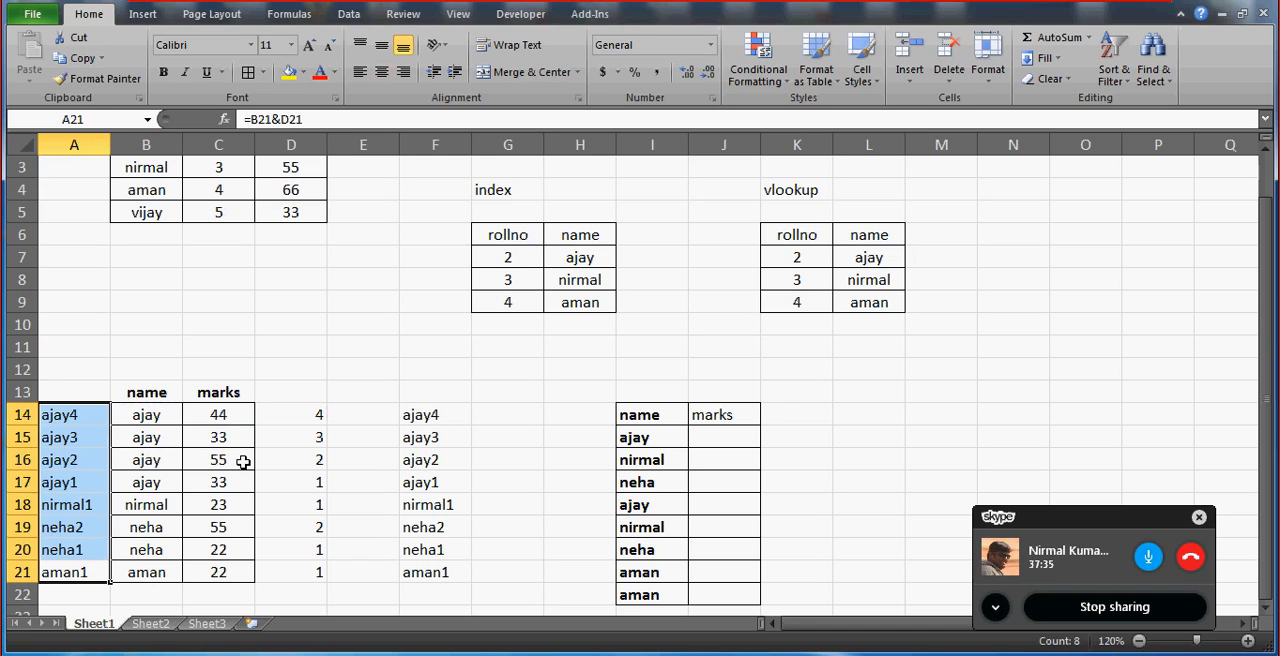
Add the heading "new name" in A13 above the key column.
{"action": "key", "text": "Up"}
{"action": "key", "text": "Up"}
{"action": "key", "text": "Up"}
{"action": "key", "text": "Up"}
{"action": "key", "text": "Up"}
{"action": "key", "text": "Up"}
{"action": "key", "text": "Up"}
{"action": "key", "text": "Up"}
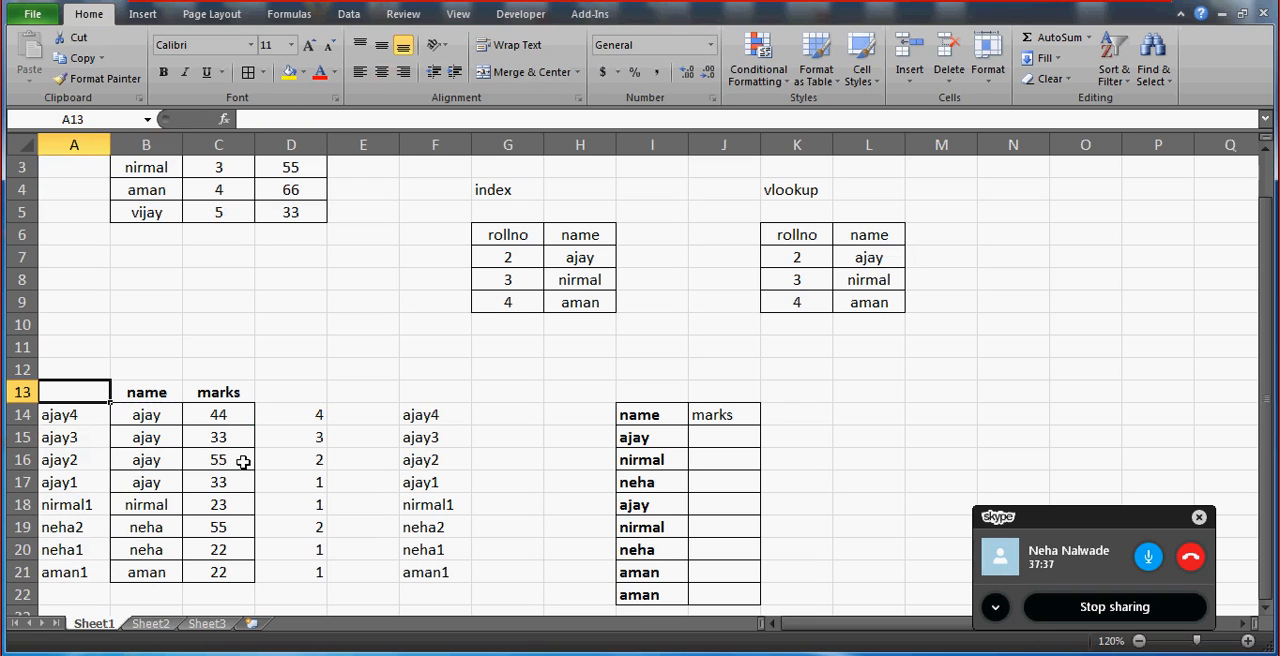
{"action": "type", "text": "new name"}
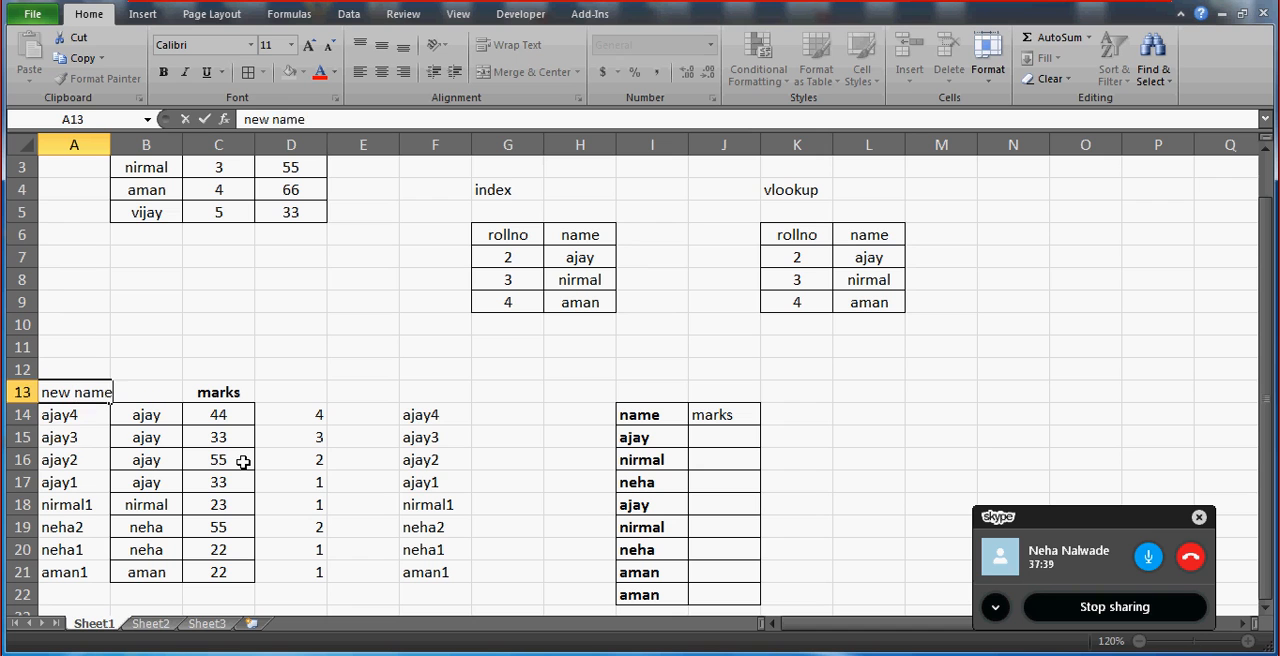
{"action": "key", "text": "Return"}
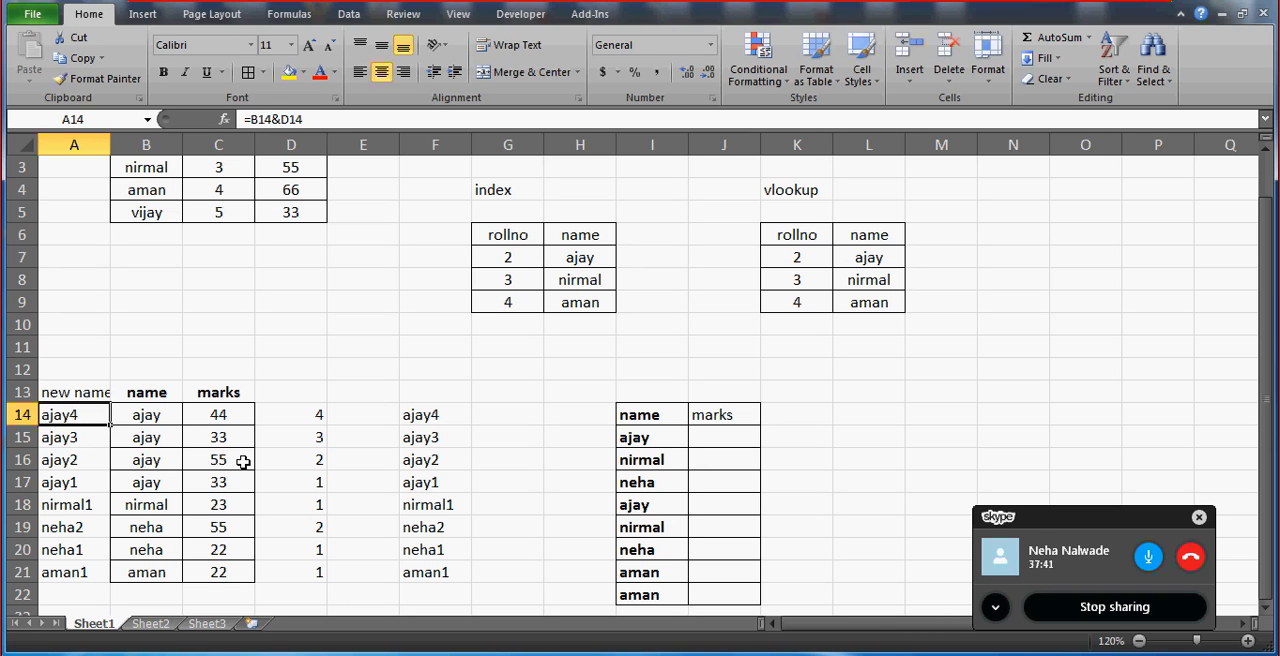
Compare the source table in B13:C21 with the lookup table in I14:J22, including its repeated names.
{"action": "key", "text": "Right"}
{"action": "key", "text": "Right"}
{"action": "key", "text": "Right"}
{"action": "key", "text": "Right"}
{"action": "key", "text": "Right"}
{"action": "key", "text": "Right"}
{"action": "key", "text": "Right"}
{"action": "key", "text": "Right"}
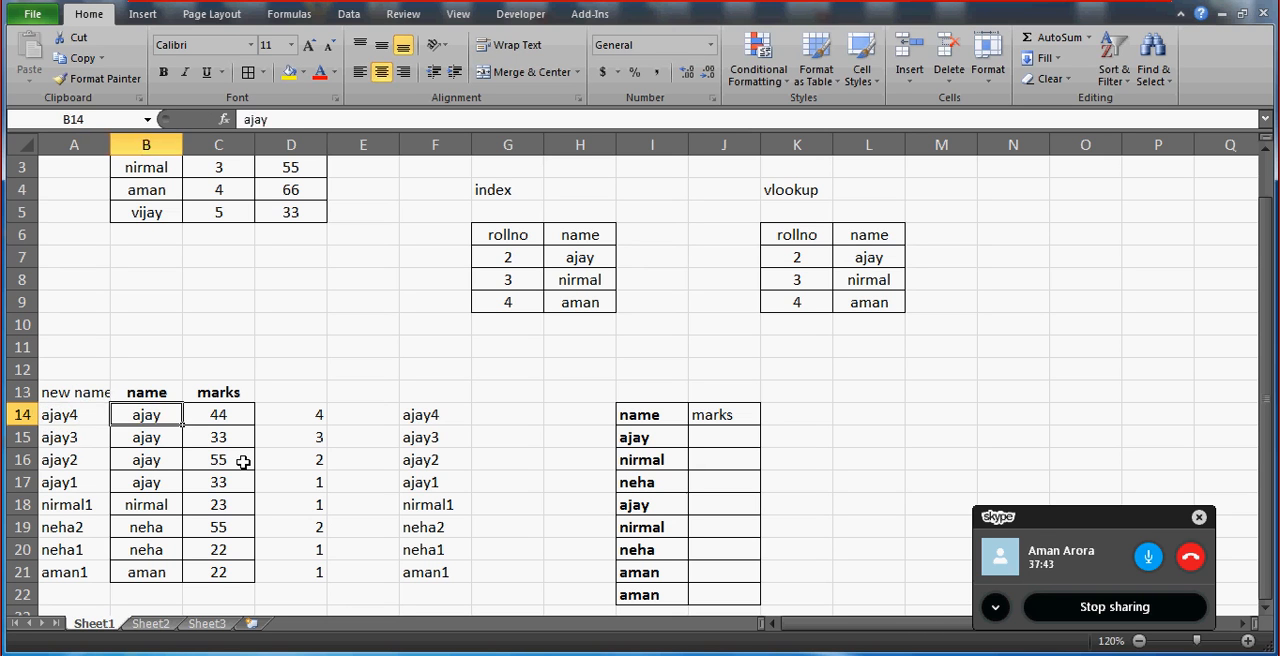
{"action": "key", "text": "Down"}
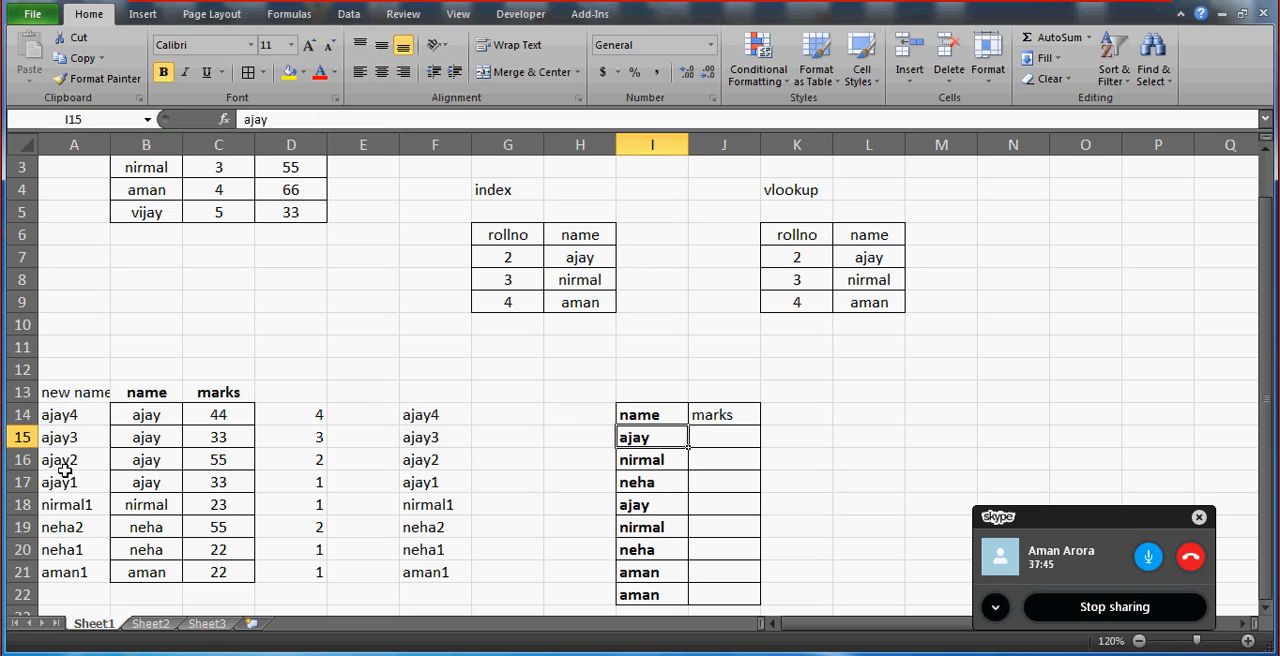
{"action": "left_click", "coordinate": [138, 398]}
{"action": "key", "text": "shift+Right"}
{"action": "key", "text": "ctrl+shift+Down"}
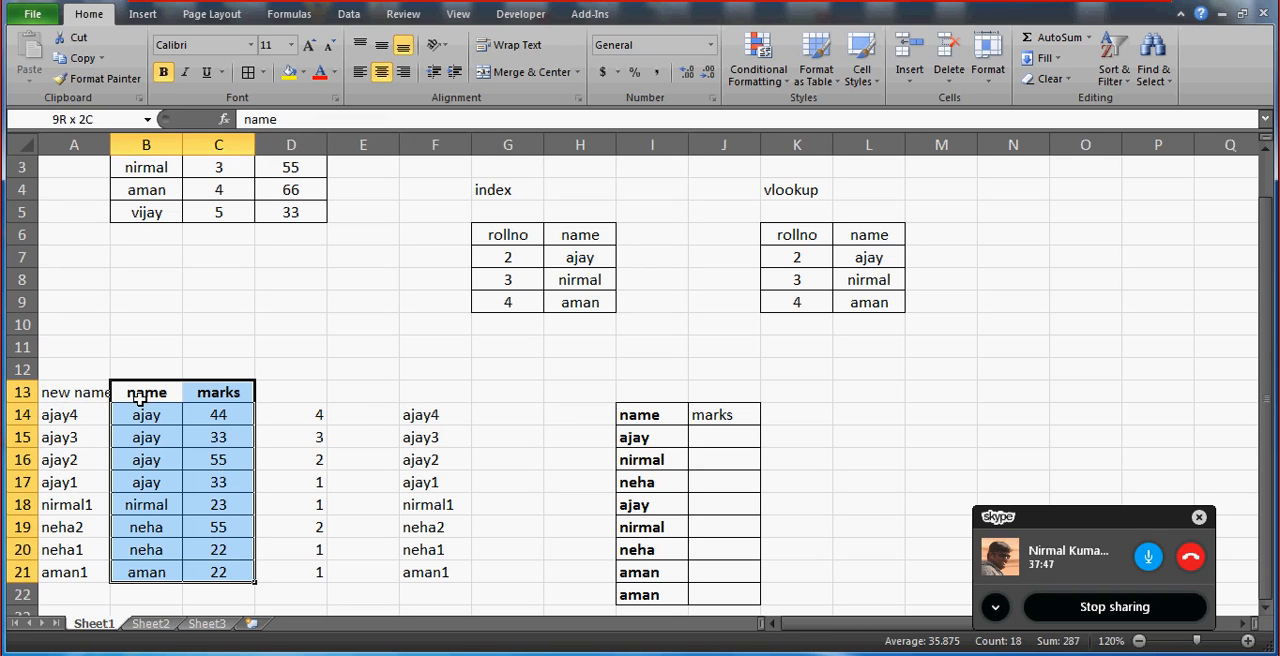
{"action": "left_click", "coordinate": [656, 422]}
{"action": "key", "text": "shift+Right"}
{"action": "key", "text": "ctrl+shift+Down"}
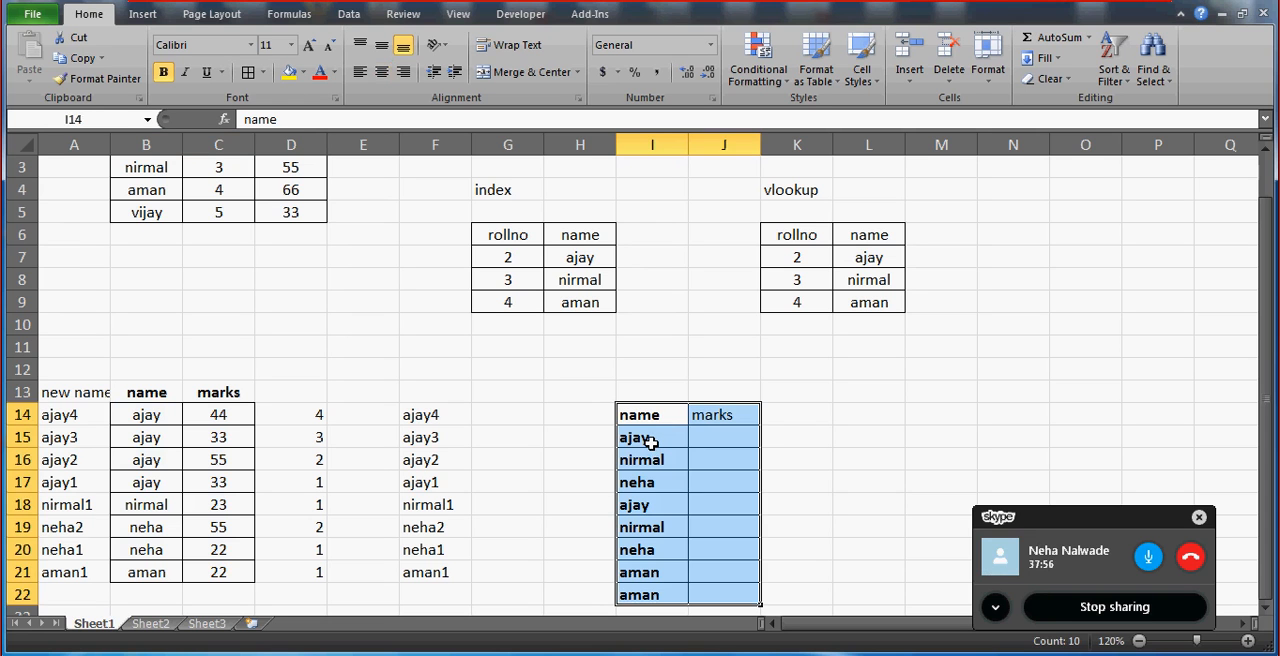
{"action": "left_click", "coordinate": [651, 444]}
{"action": "key", "text": "Down"}
{"action": "key", "text": "Down"}
{"action": "key", "text": "Down"}
{"action": "key", "text": "Down"}
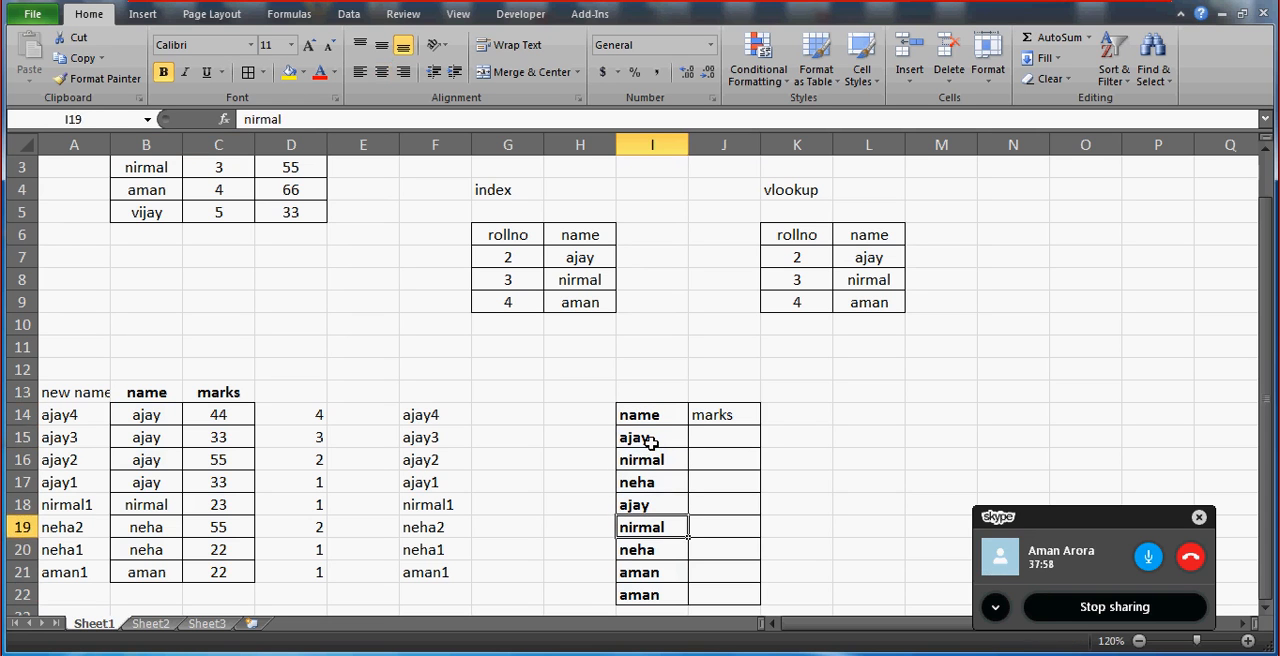
{"action": "key", "text": "Up"}
{"action": "key", "text": "Up"}
{"action": "key", "text": "Up"}
{"action": "key", "text": "Up"}
{"action": "key", "text": "Up"}
{"action": "key", "text": "Down"}
{"action": "key", "text": "Left"}
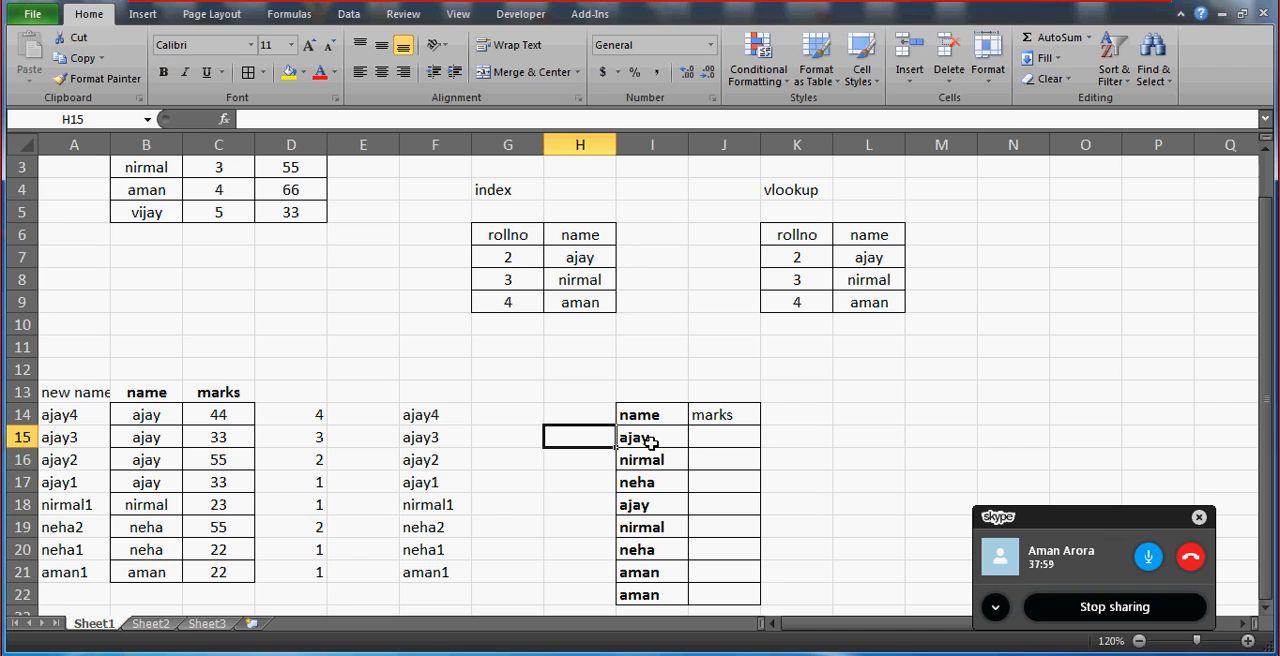
{"action": "key", "text": "Right"}
{"action": "key", "text": "Right"}
{"action": "key", "text": "Right"}
Enter =COUNTIF(I15:I22,I15) in K15 to count the first name in the lookup list.
{"action": "key", "text": "Right"}
{"action": "key", "text": "Left"}
{"action": "key", "text": "Left"}
{"action": "key", "text": "Left"}
{"action": "key", "text": "Left"}
{"action": "key", "text": "Left"}
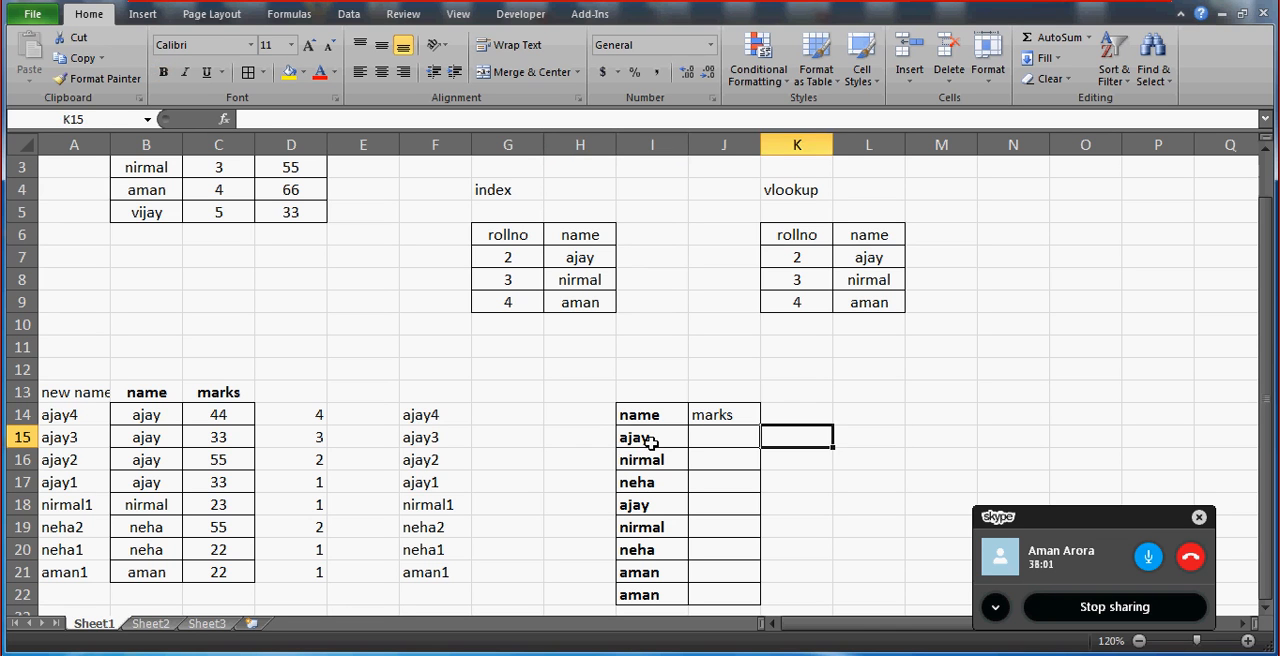
{"action": "key", "text": "Right"}
{"action": "key", "text": "Right"}
{"action": "key", "text": "Right"}
{"action": "key", "text": "Right"}
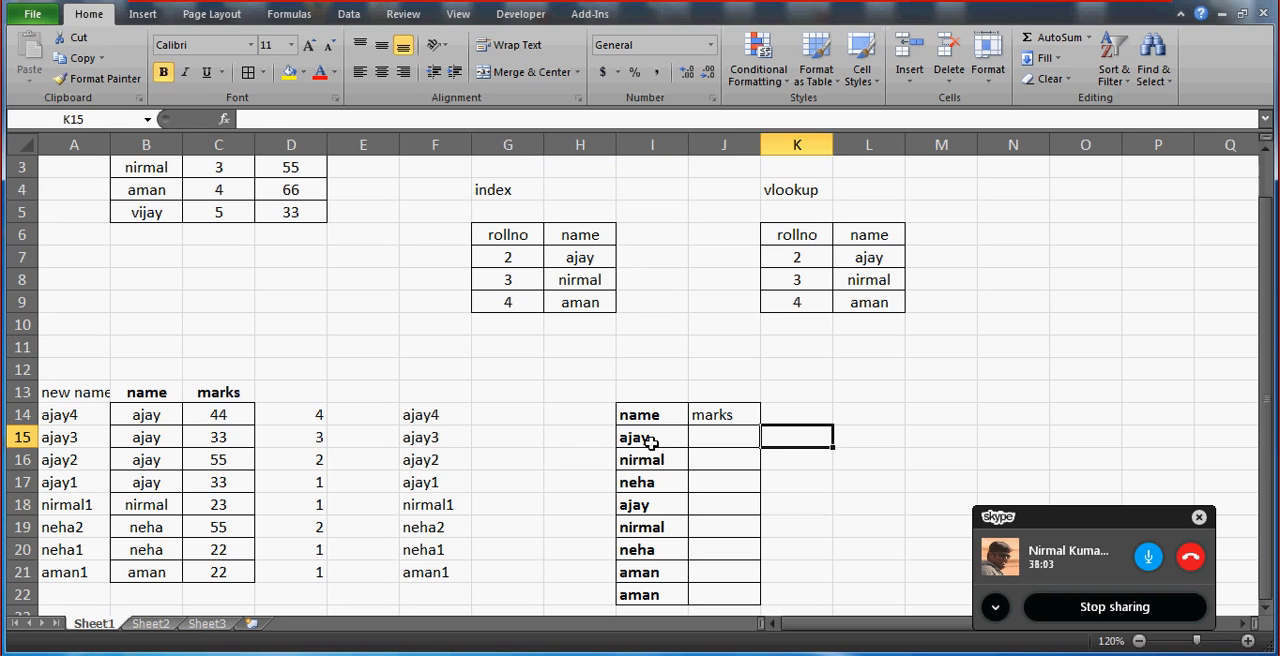
{"action": "type", "text": "=countif("}
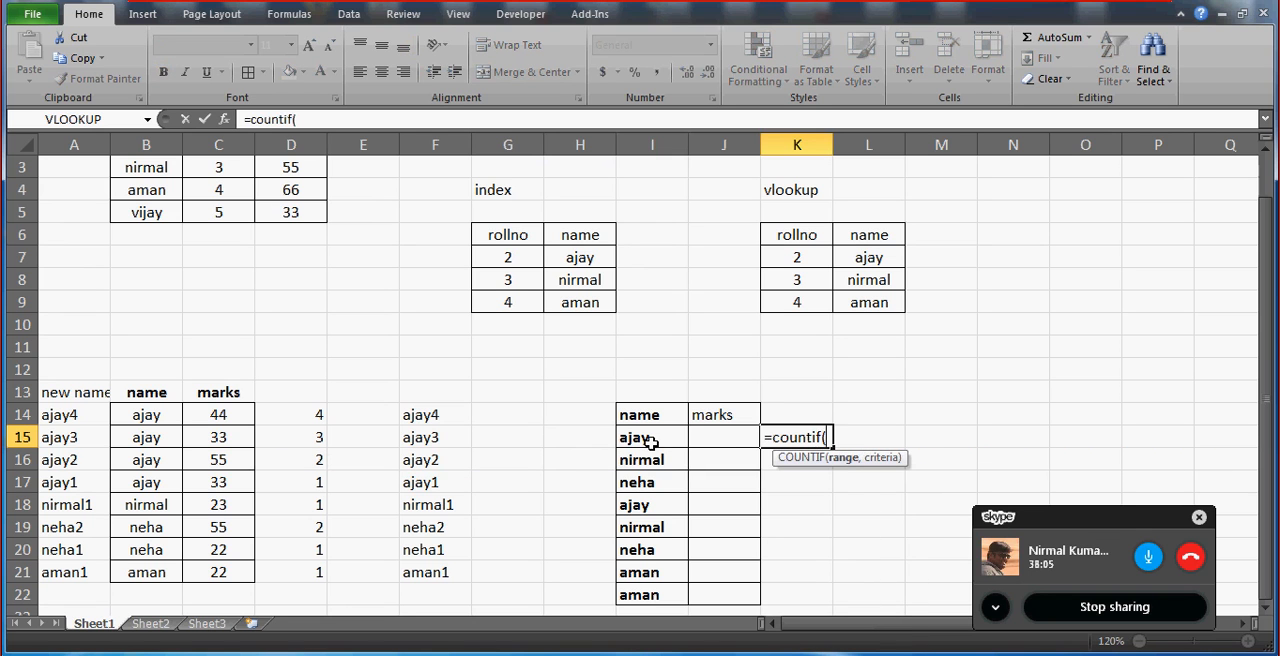
{"action": "key", "text": "Left"}
{"action": "key", "text": "Left"}
{"action": "key", "text": "shift+Down"}
{"action": "key", "text": "shift+Down"}
{"action": "key", "text": "shift+Down"}
{"action": "key", "text": "shift+Down"}
{"action": "key", "text": "shift+Down"}
{"action": "key", "text": "shift+Down"}
{"action": "key", "text": "shift+Down"}
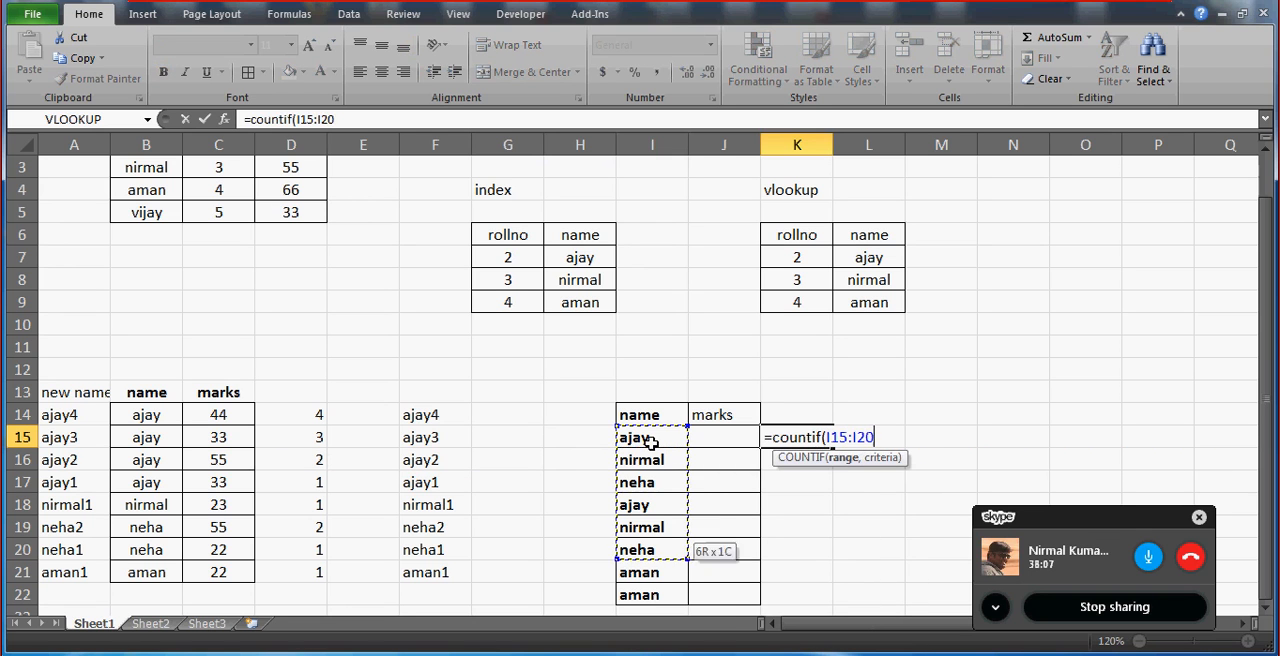
{"action": "type", "text": ","}
{"action": "key", "text": "Left"}
{"action": "key", "text": "Left"}
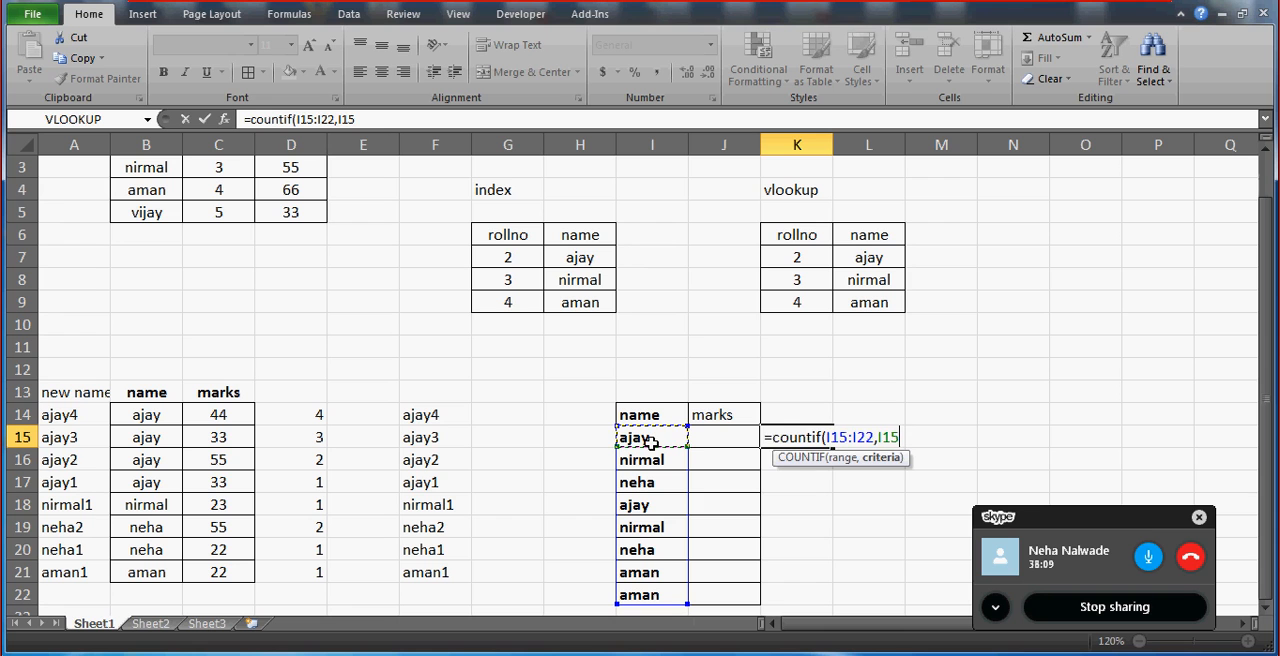
{"action": "type", "text": ")"}
{"action": "key", "text": "ctrl+Return"}
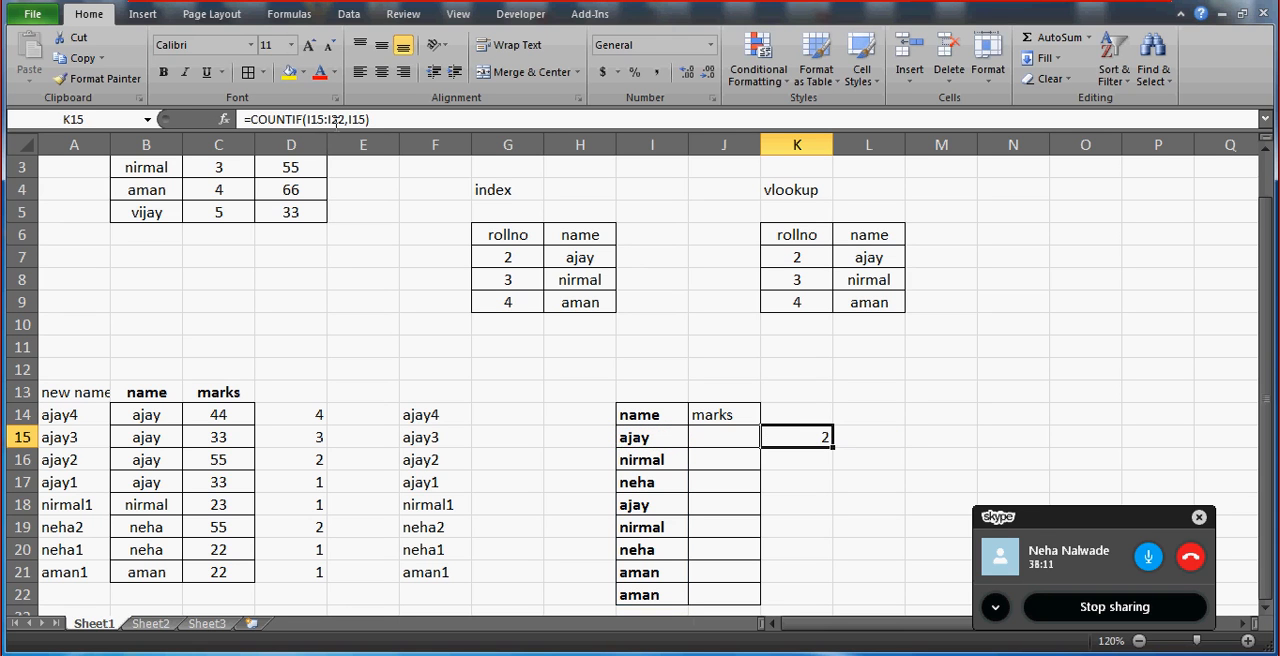
Inspect the range argument of the COUNTIF formula in K15.
{"action": "left_click", "coordinate": [340, 117]}
{"action": "key", "text": "Return"}
{"action": "key", "text": "Up"}
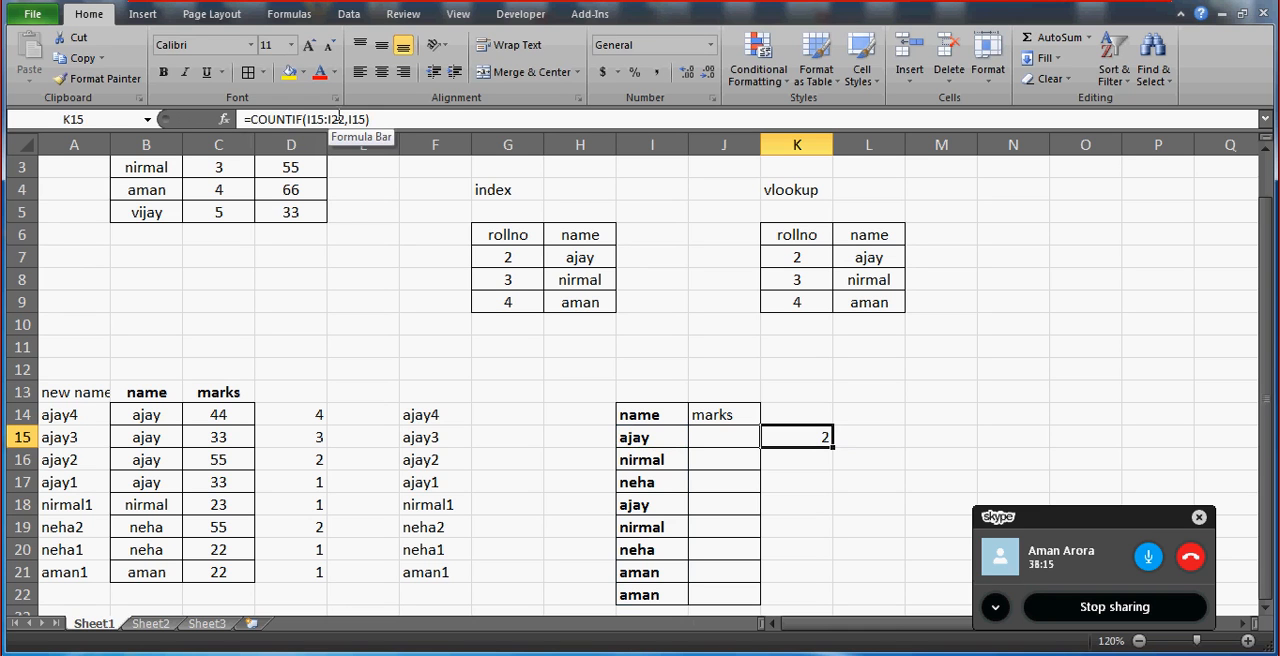
{"action": "left_click", "coordinate": [340, 117]}
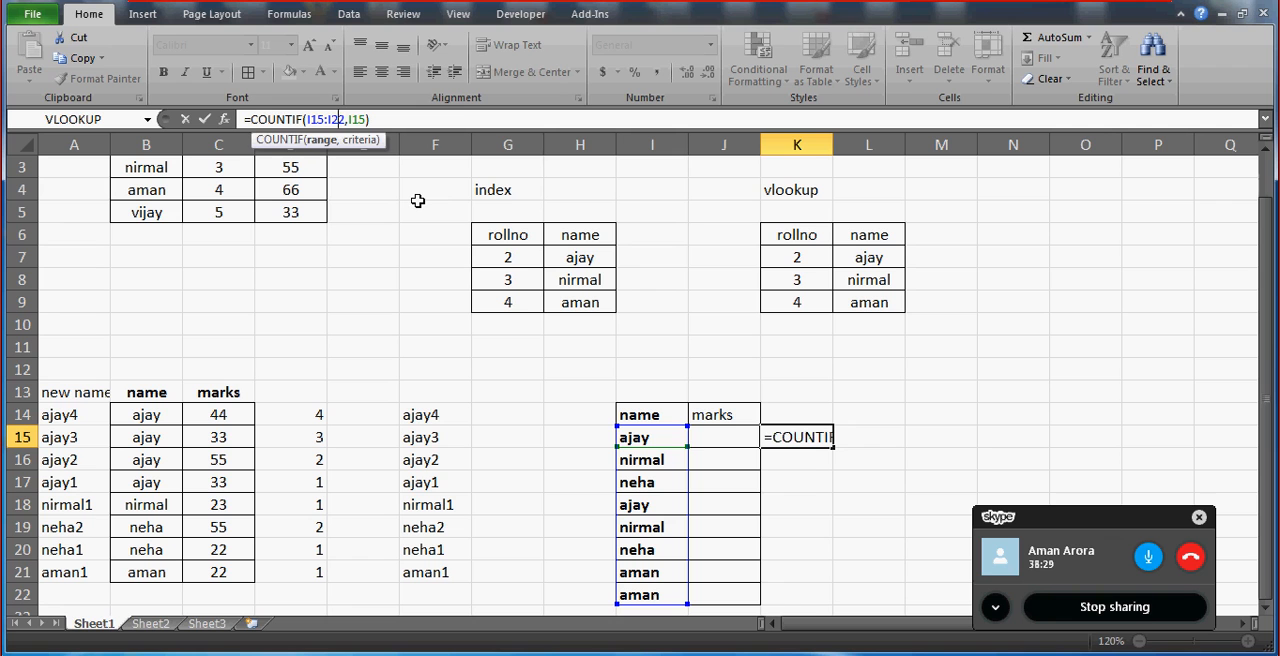
{"action": "key", "text": "ctrl+Return"}
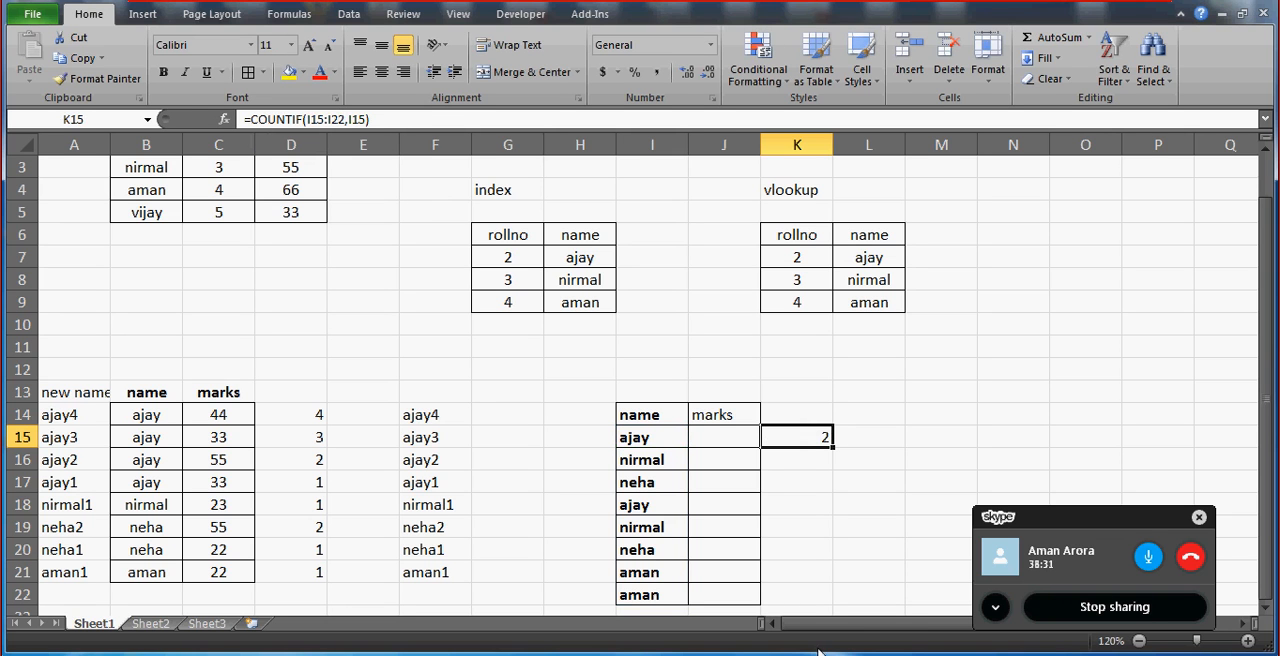
Compare the combined key in F14 with the names and marks cells of the lookup table.
{"action": "left_click", "coordinate": [421, 410]}
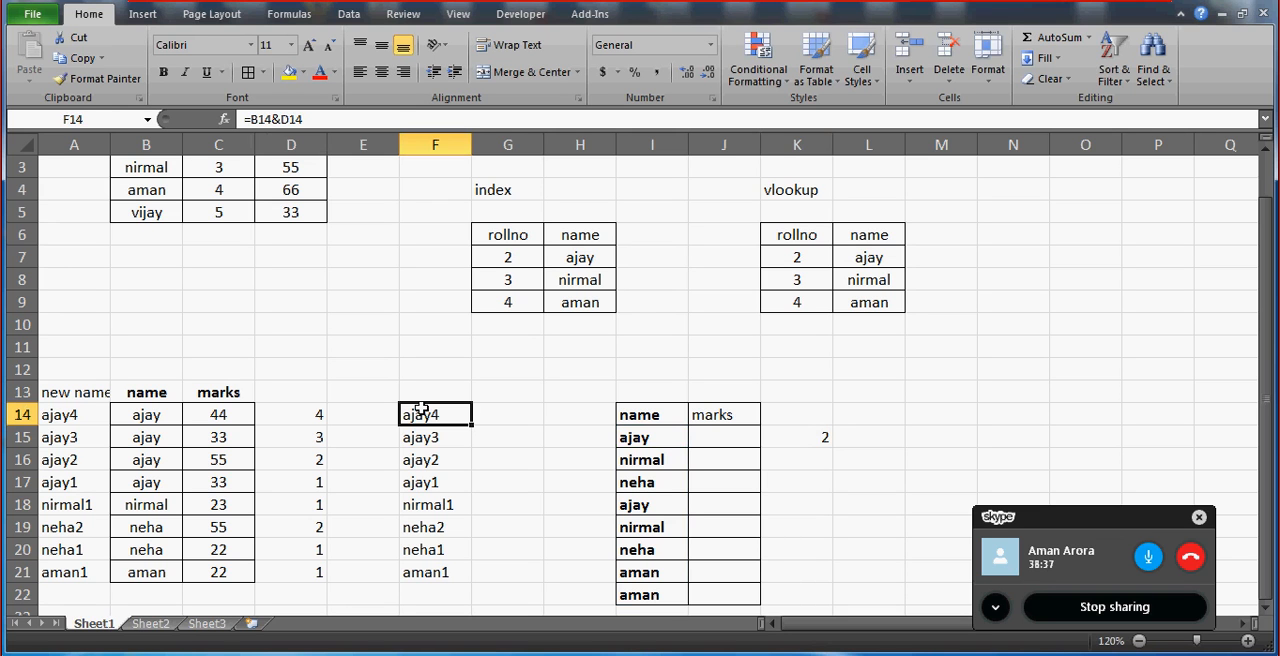
{"action": "left_click", "coordinate": [628, 437]}
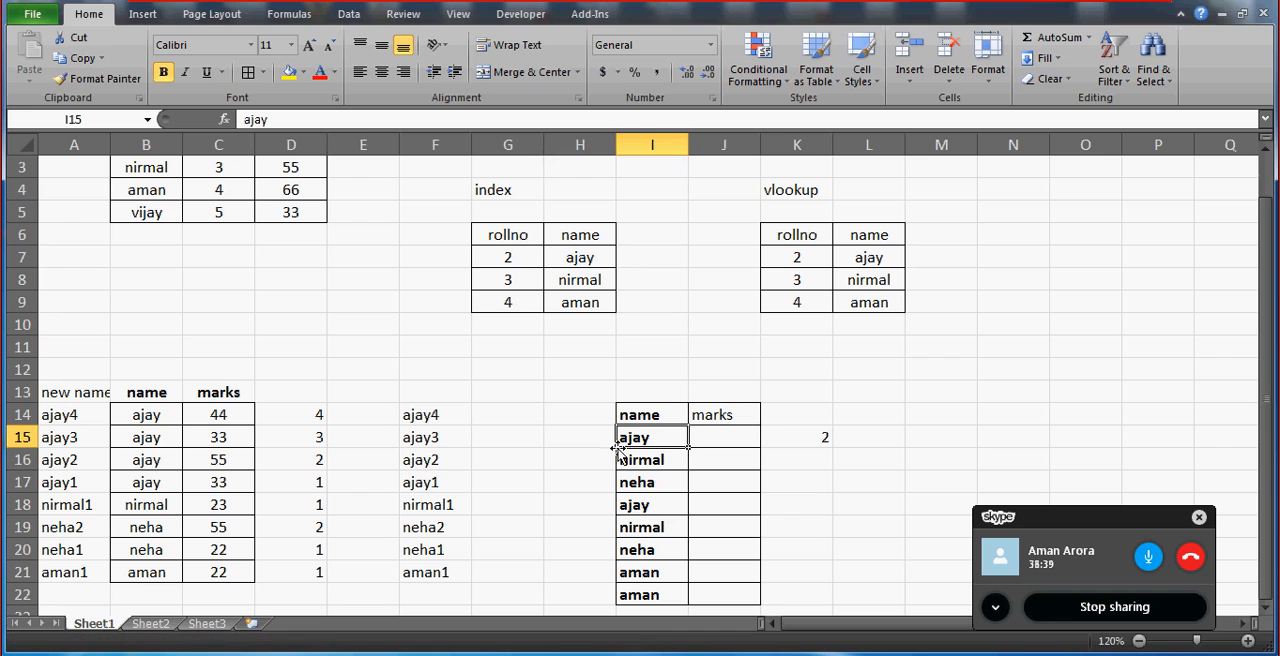
{"action": "left_click", "coordinate": [598, 452]}
{"action": "key", "text": "Up"}
{"action": "key", "text": "Up"}
{"action": "key", "text": "Right"}
{"action": "key", "text": "Right"}
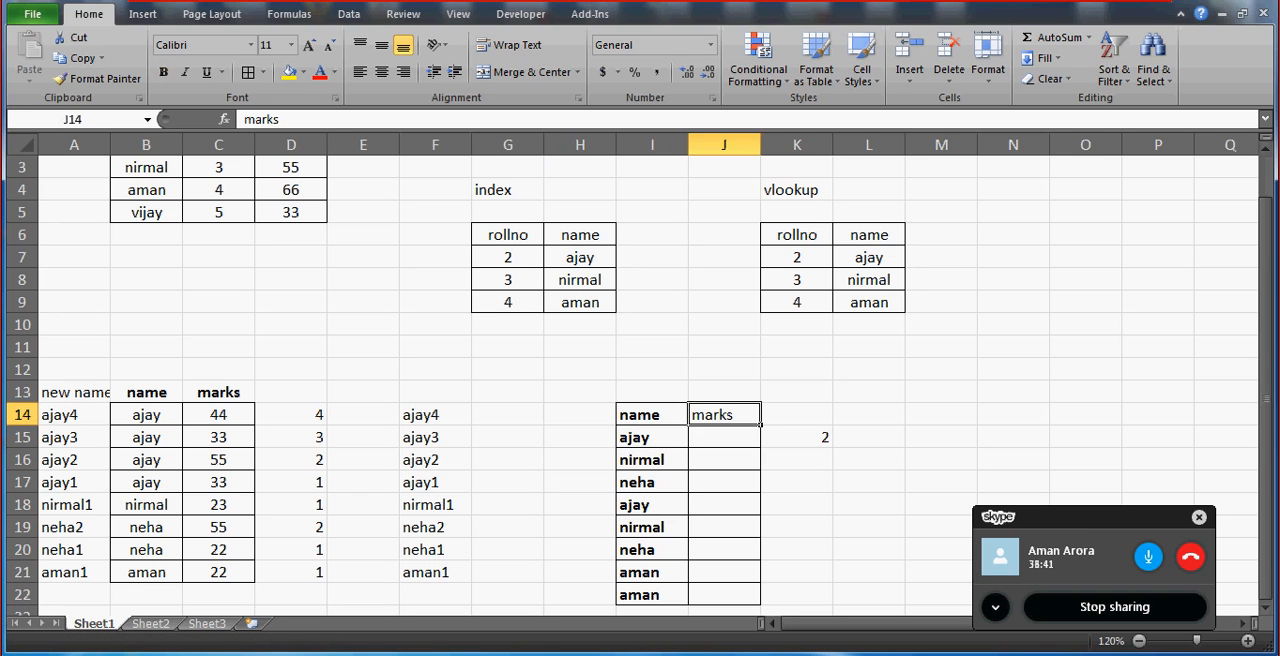
{"action": "left_click", "coordinate": [1266, 613]}
{"action": "left_click", "coordinate": [1266, 613]}
{"action": "left_click", "coordinate": [1266, 613]}
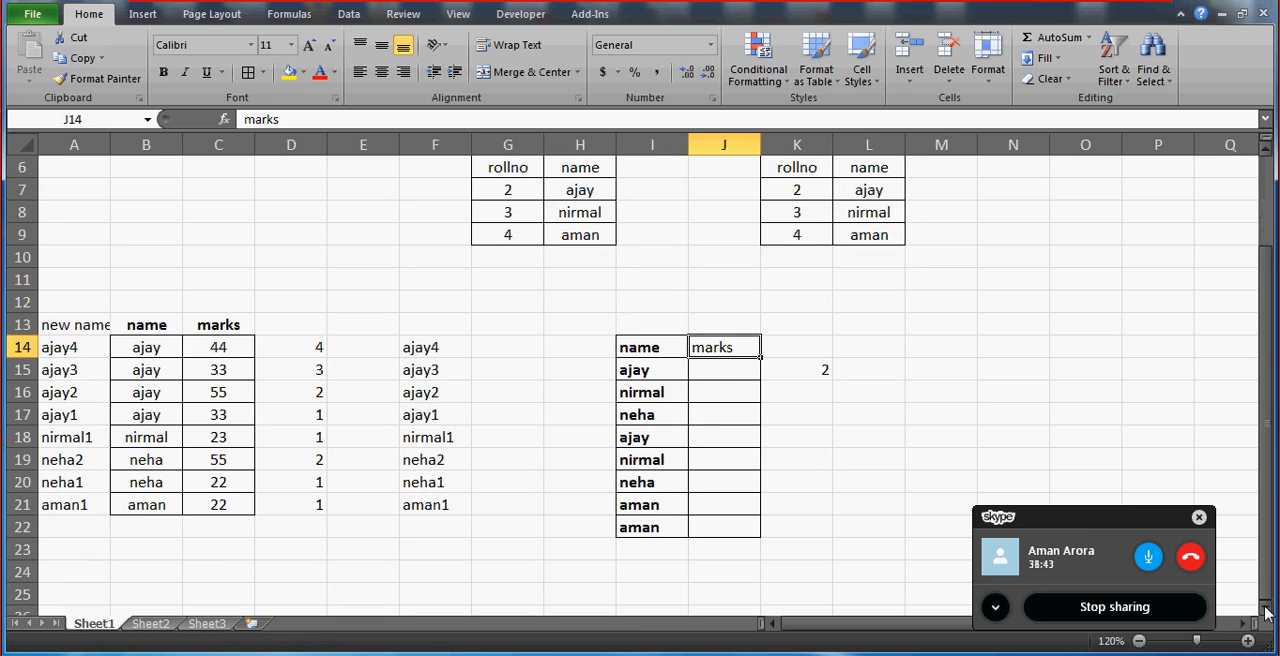
{"action": "left_click", "coordinate": [1266, 613]}
{"action": "left_click", "coordinate": [642, 352]}
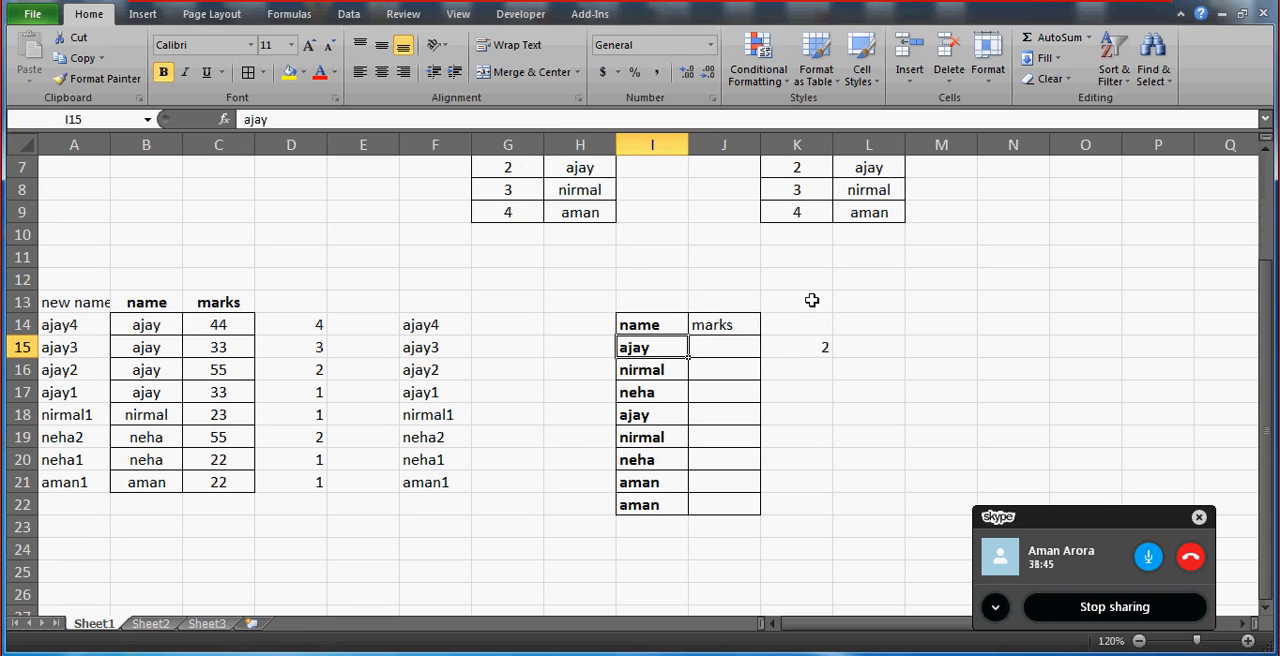
Show rows 1 to 22 together at 110% zoom and check the marks cell J15 beside its name.
{"action": "left_click", "coordinate": [1265, 152]}
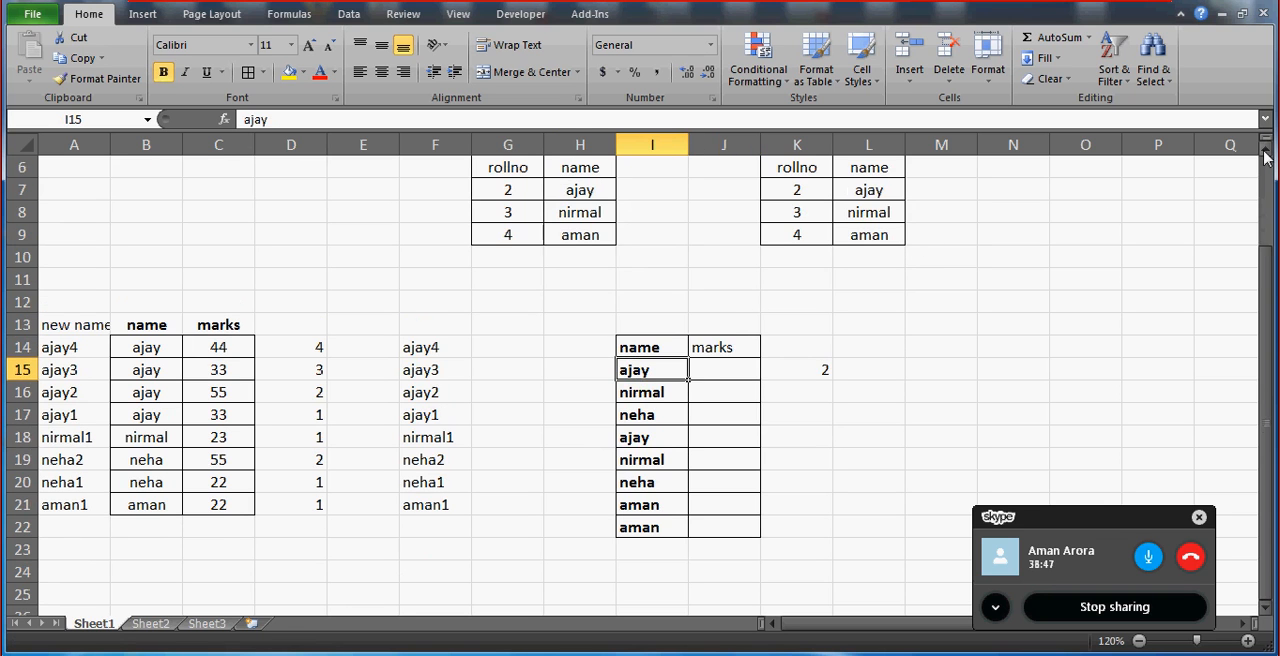
{"action": "left_click", "coordinate": [1265, 152]}
{"action": "left_click", "coordinate": [1265, 152]}
{"action": "left_click", "coordinate": [1265, 152]}
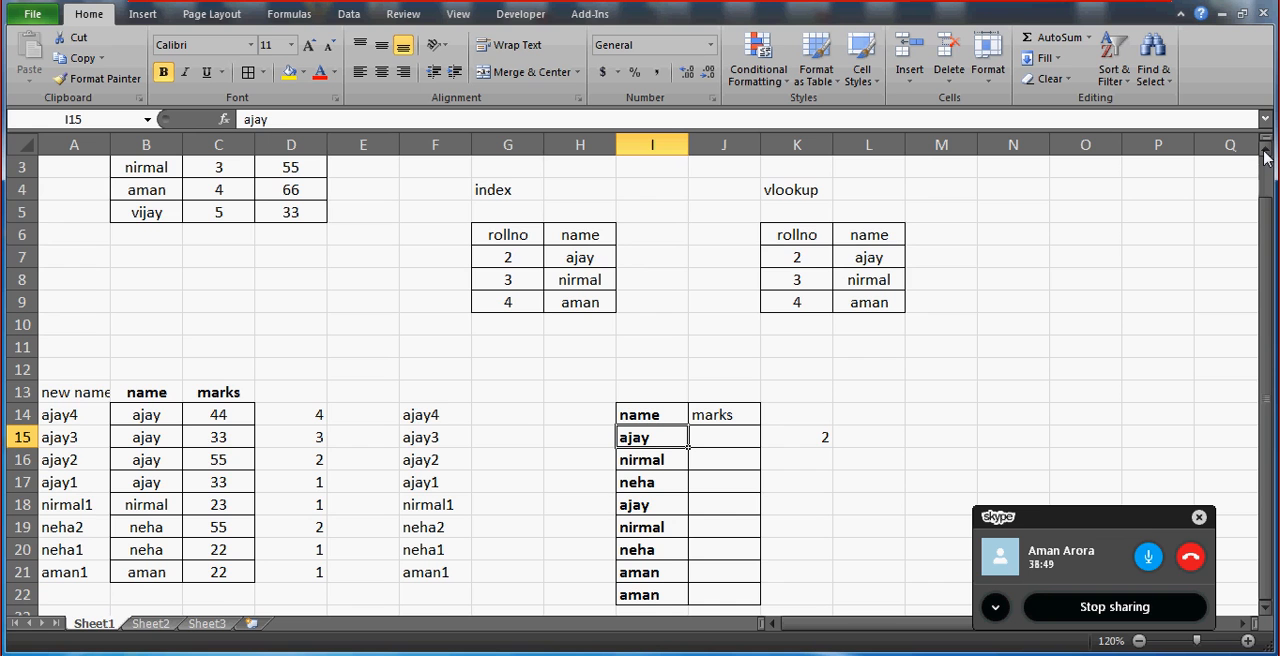
{"action": "left_click", "coordinate": [1265, 152]}
{"action": "left_click", "coordinate": [1265, 152]}
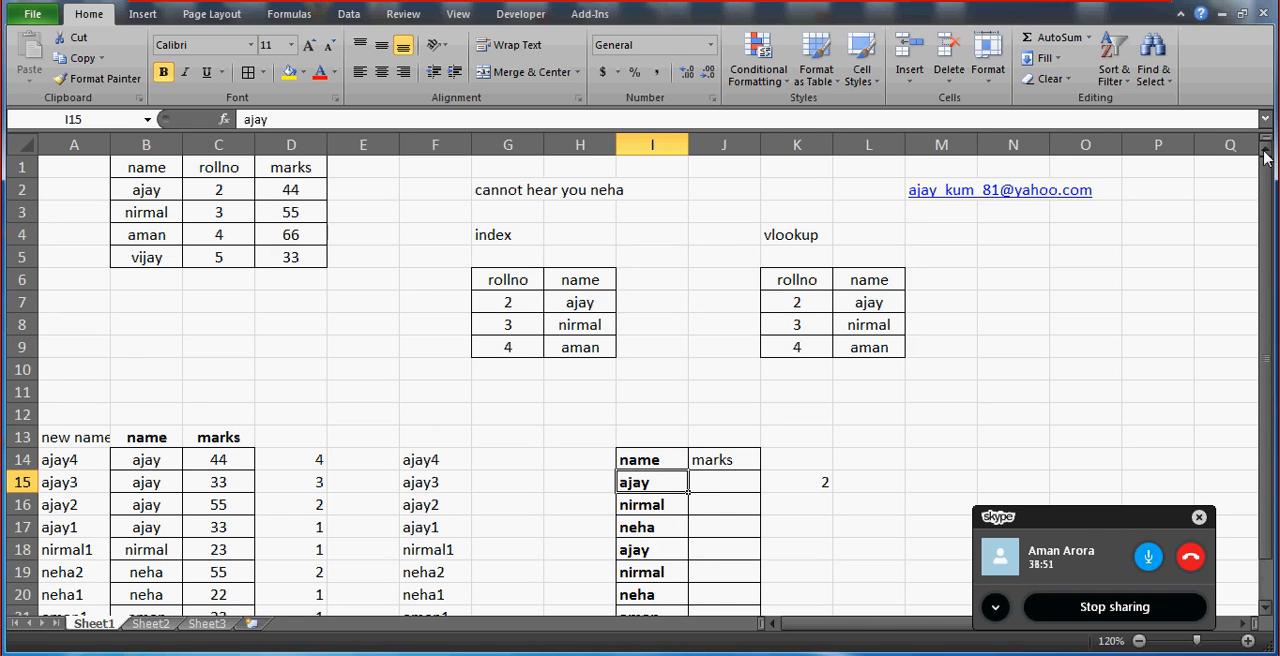
{"action": "left_click", "coordinate": [1140, 641]}
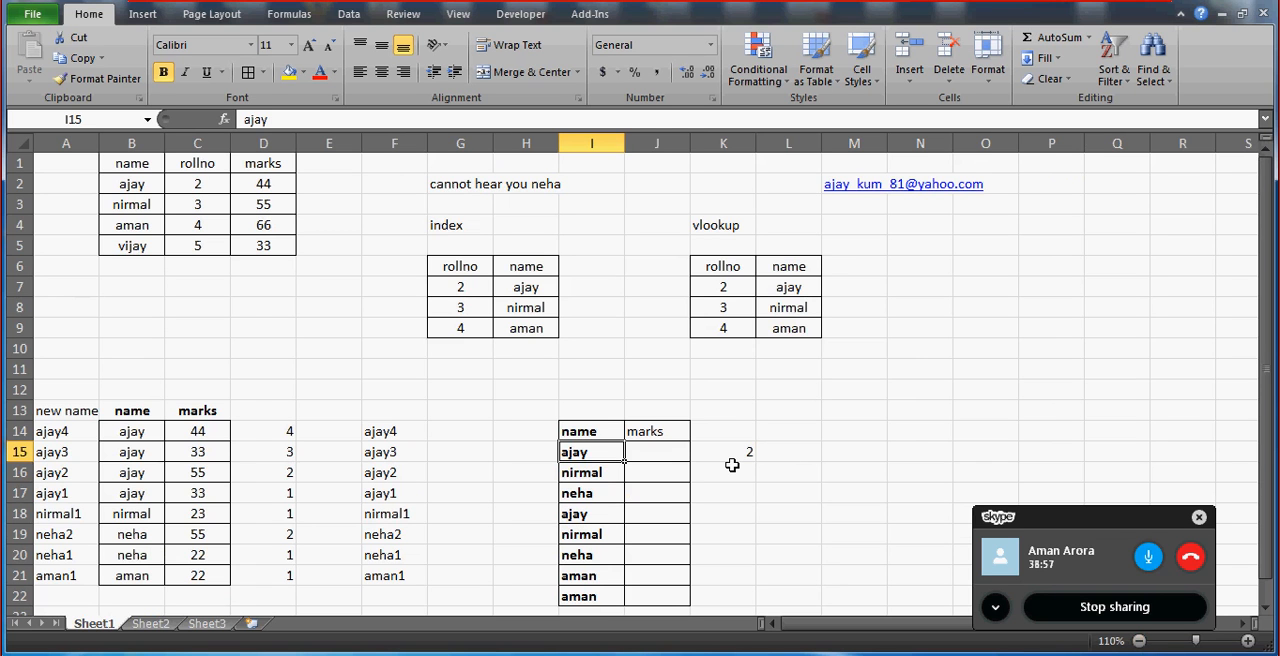
{"action": "left_click", "coordinate": [686, 452]}
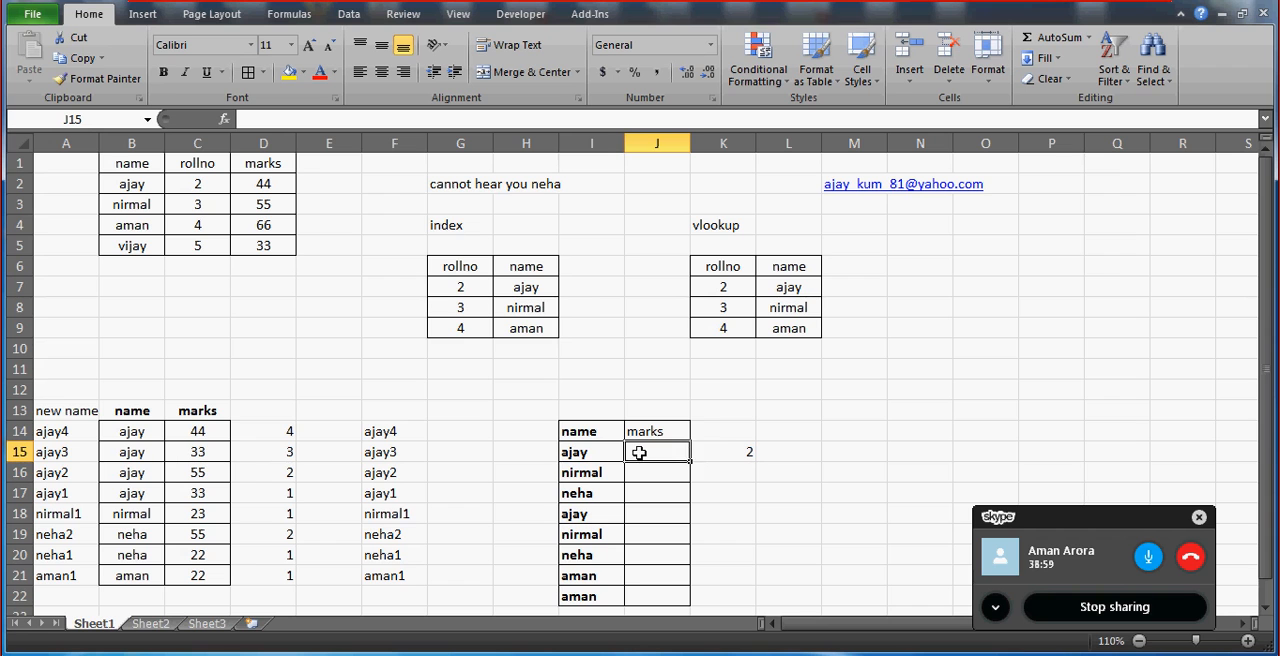
{"action": "left_click", "coordinate": [591, 453]}
{"action": "left_click", "coordinate": [665, 452]}
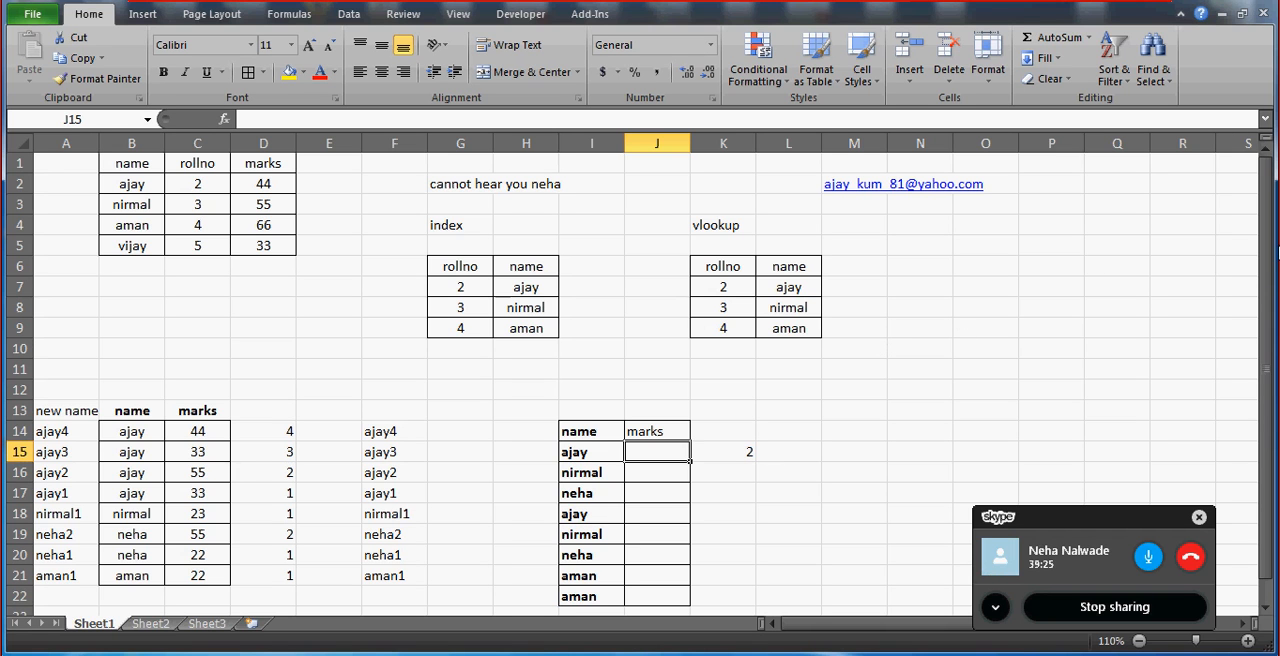
{"action": "left_click", "coordinate": [84, 285]}
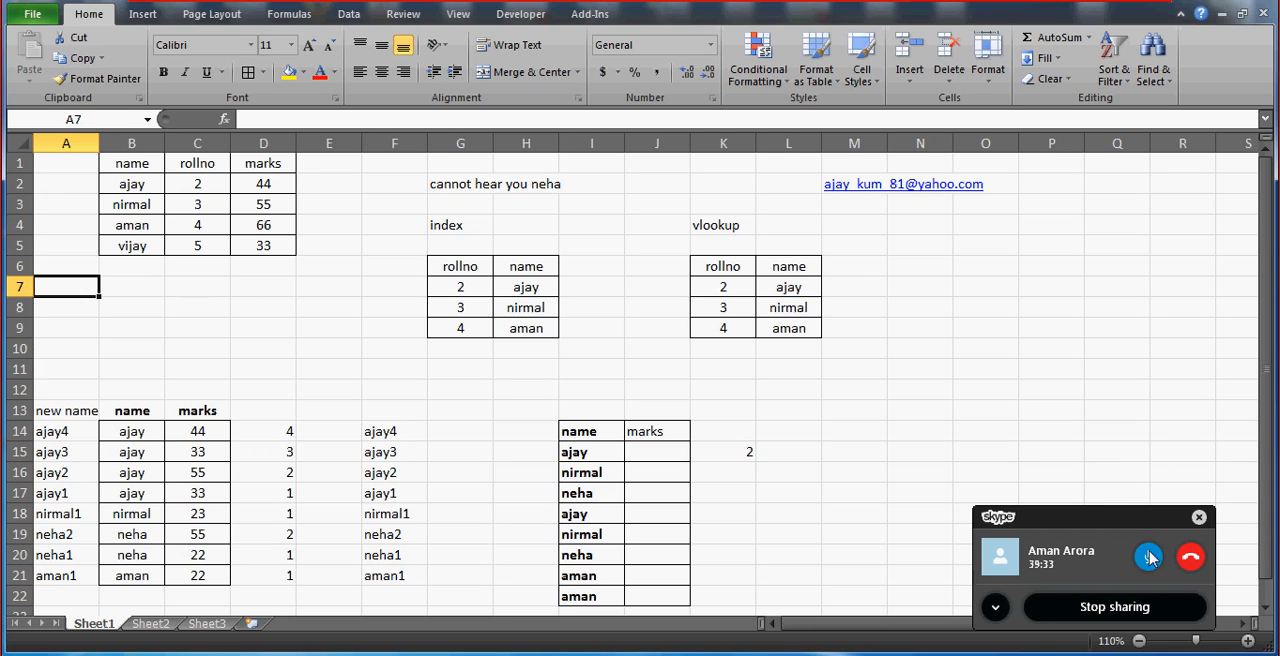
Restart the Skype group call and share the screen with the worksheet again.
{"action": "left_click", "coordinate": [1191, 560]}
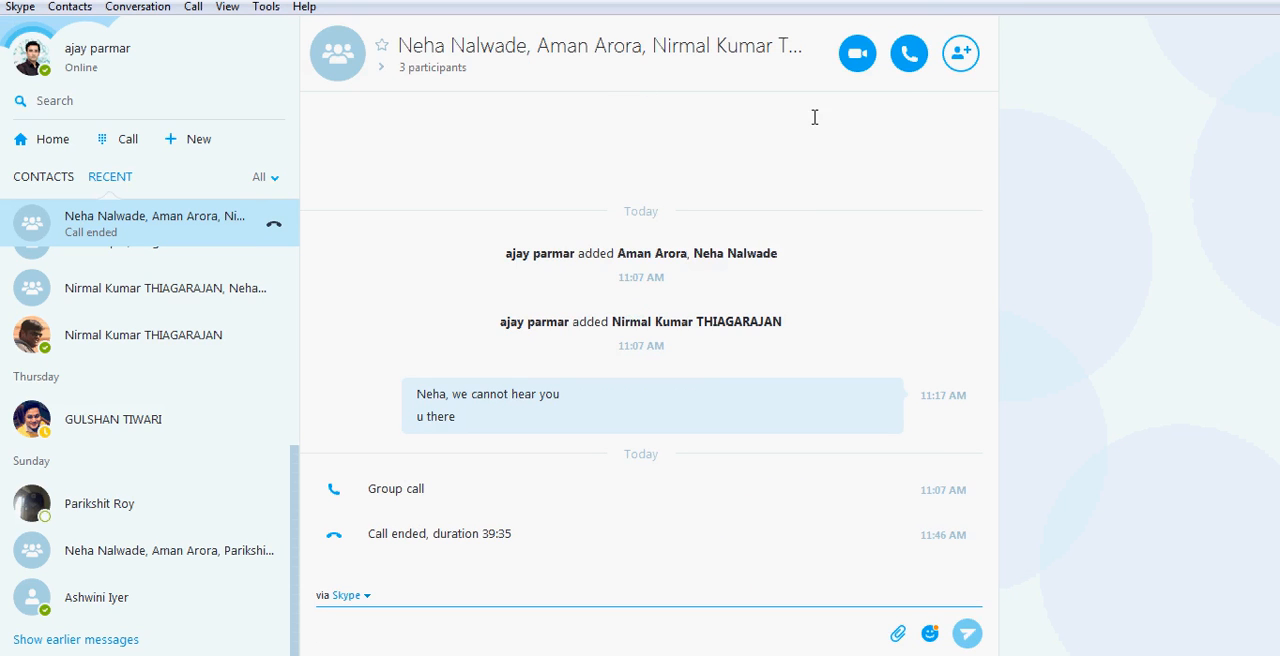
{"action": "left_click", "coordinate": [917, 63]}
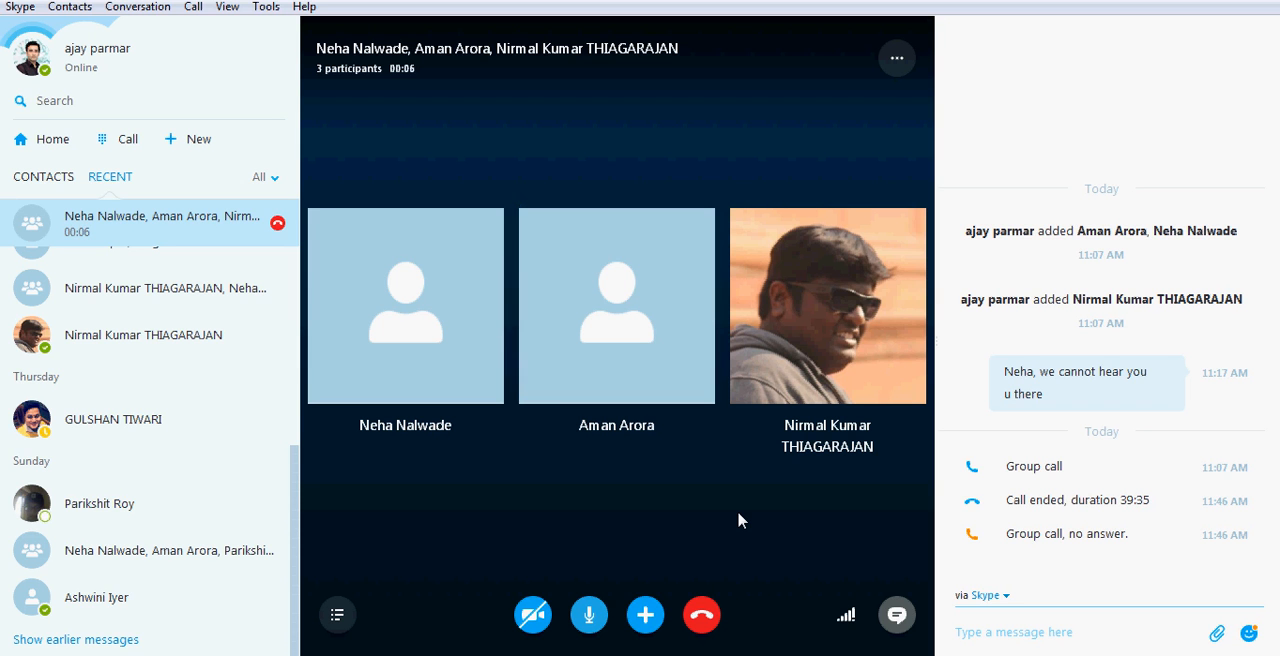
{"action": "left_click", "coordinate": [645, 614]}
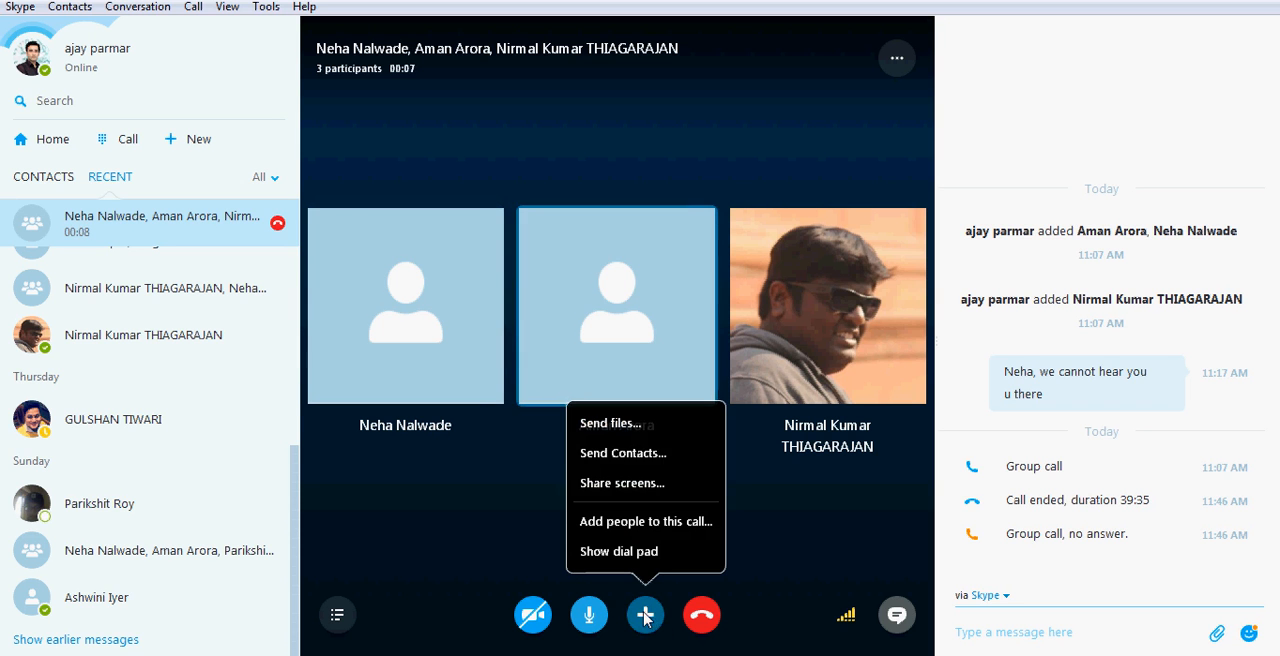
{"action": "left_click", "coordinate": [622, 483]}
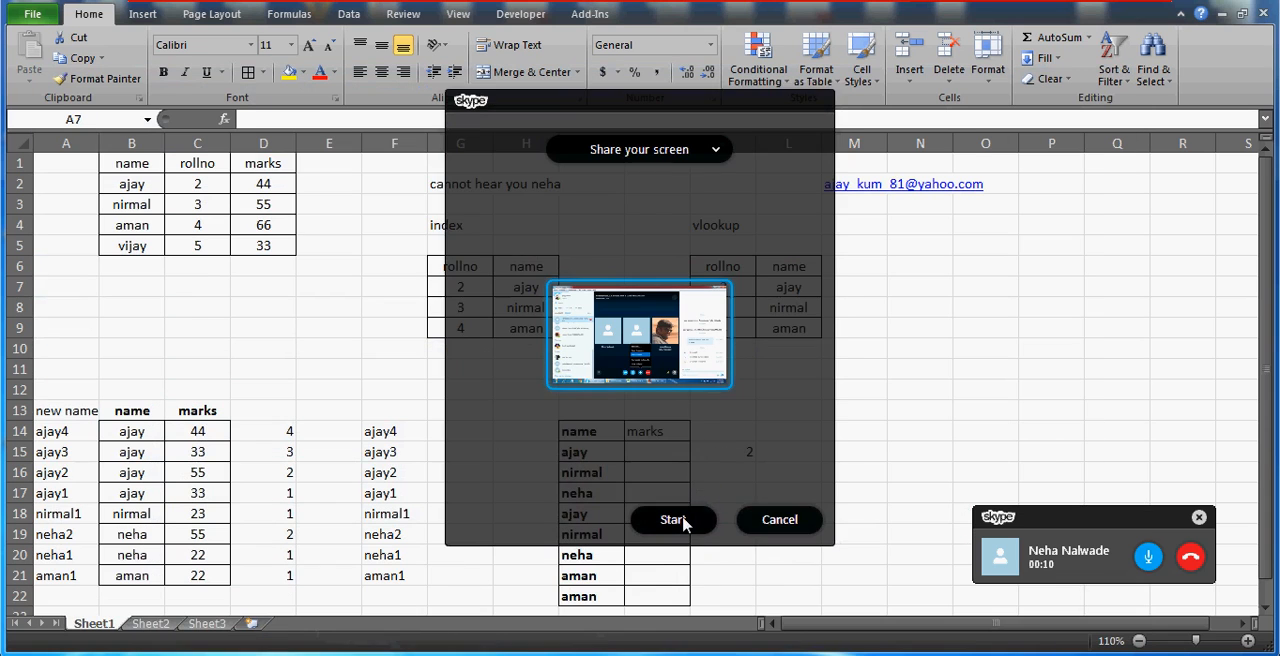
{"action": "left_click", "coordinate": [673, 519]}
{"action": "left_click", "coordinate": [563, 437]}
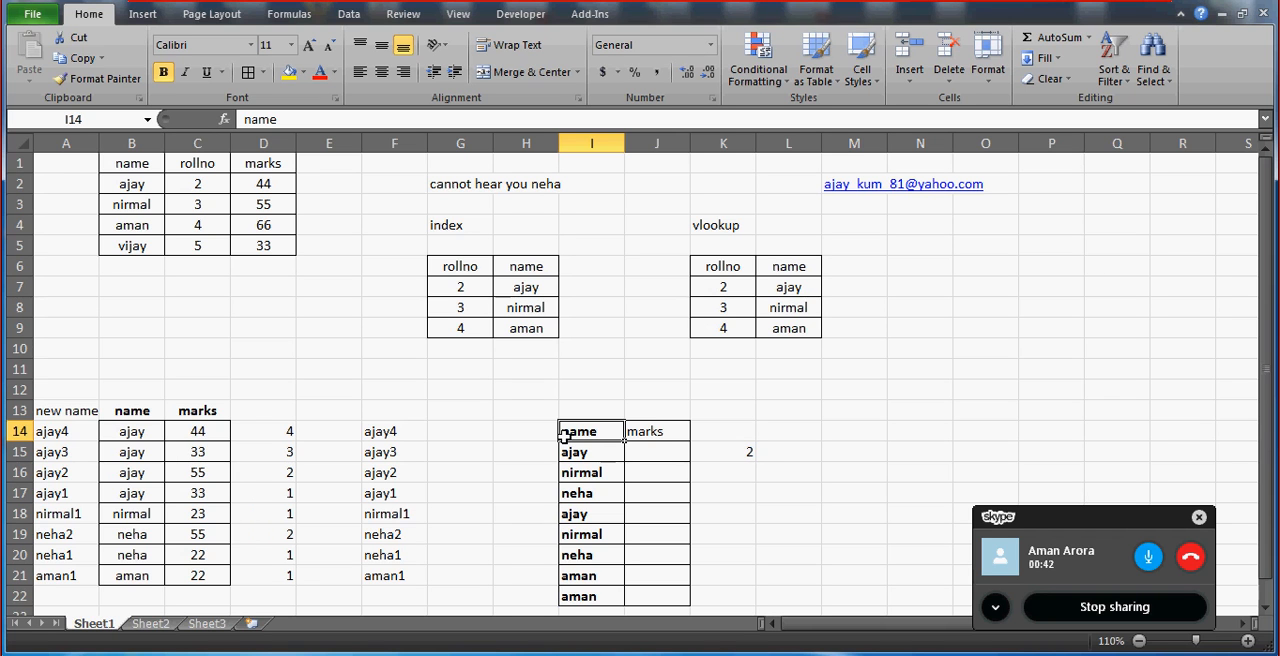
Make the end of the COUNTIF range in K15 absolute so the formula reads =COUNTIF(I15:$I$22,I15).
{"action": "left_click", "coordinate": [460, 430]}
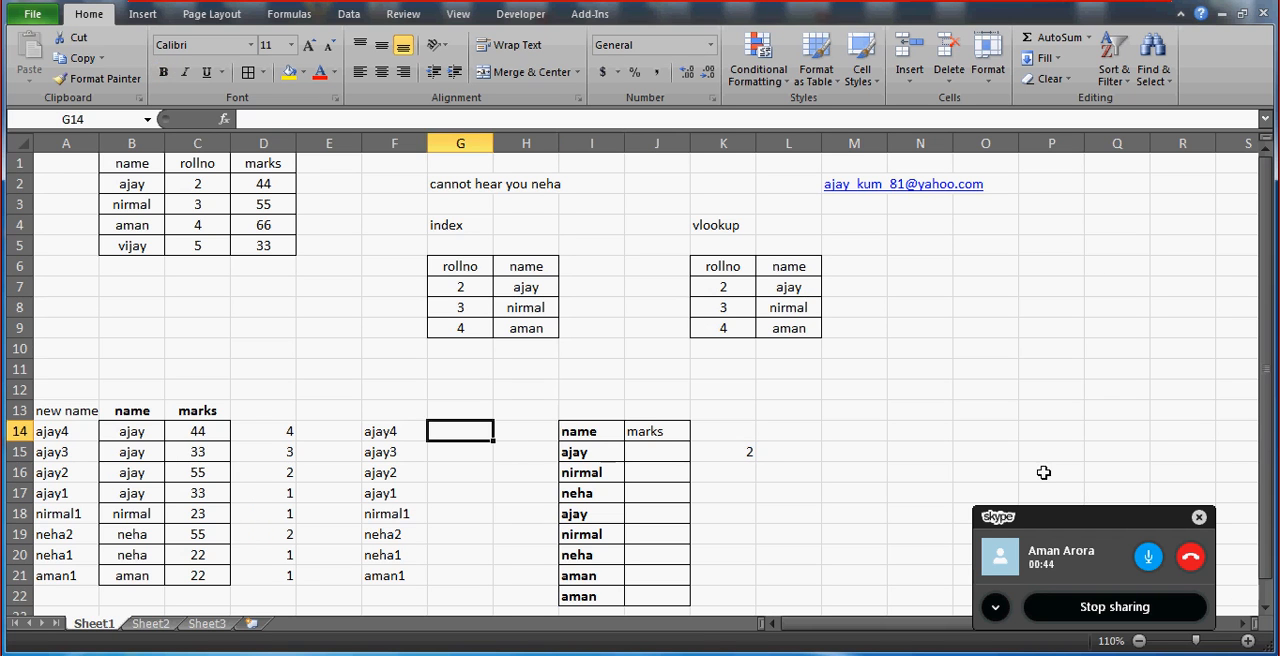
{"action": "left_click", "coordinate": [1264, 607]}
{"action": "left_click", "coordinate": [1264, 607]}
{"action": "left_click", "coordinate": [1264, 607]}
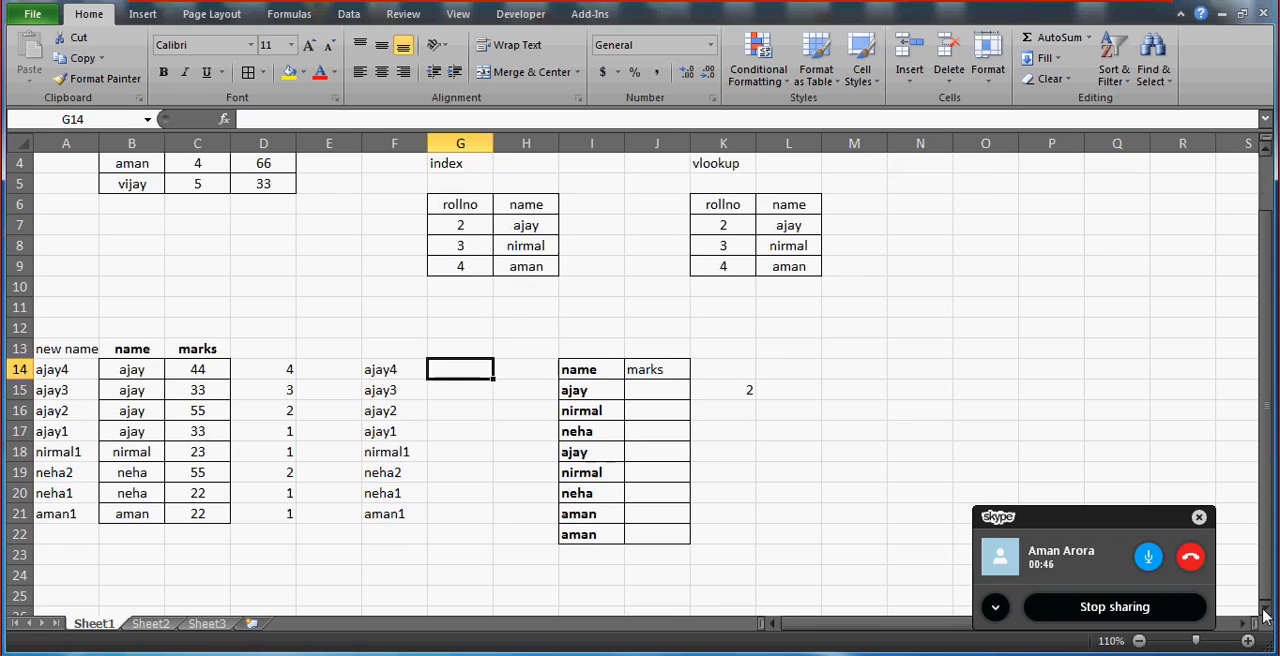
{"action": "left_click", "coordinate": [1264, 607]}
{"action": "left_click", "coordinate": [655, 372]}
{"action": "key", "text": "Right"}
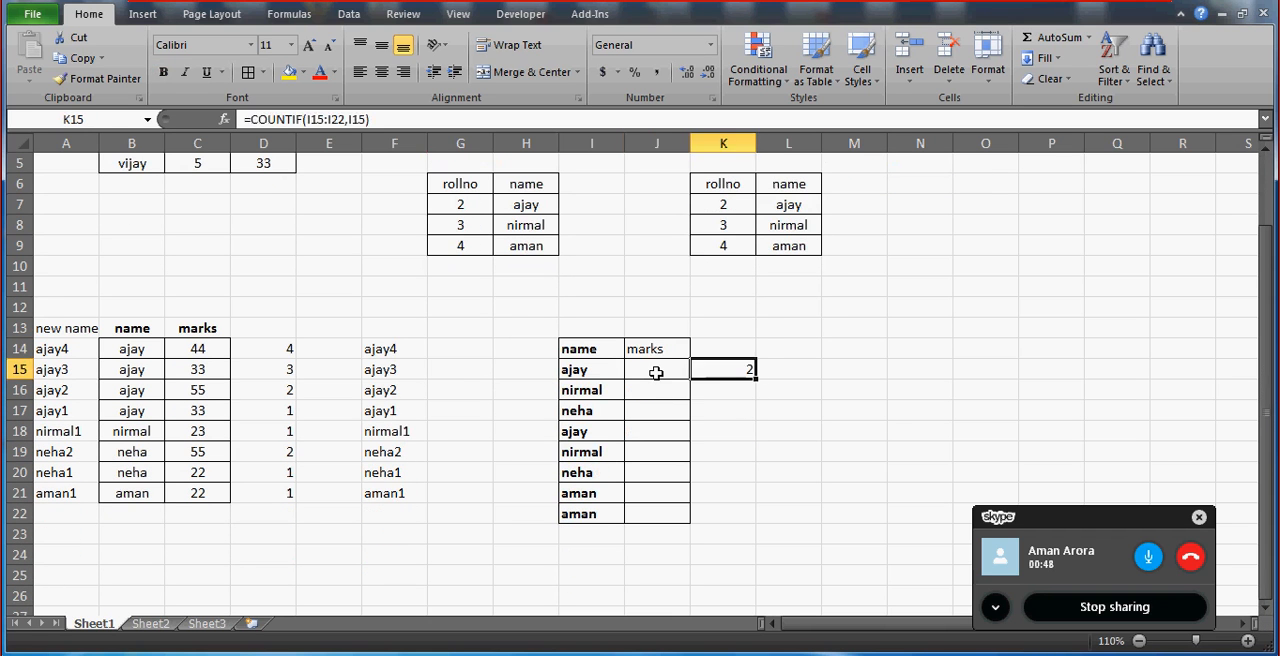
{"action": "key", "text": "Right"}
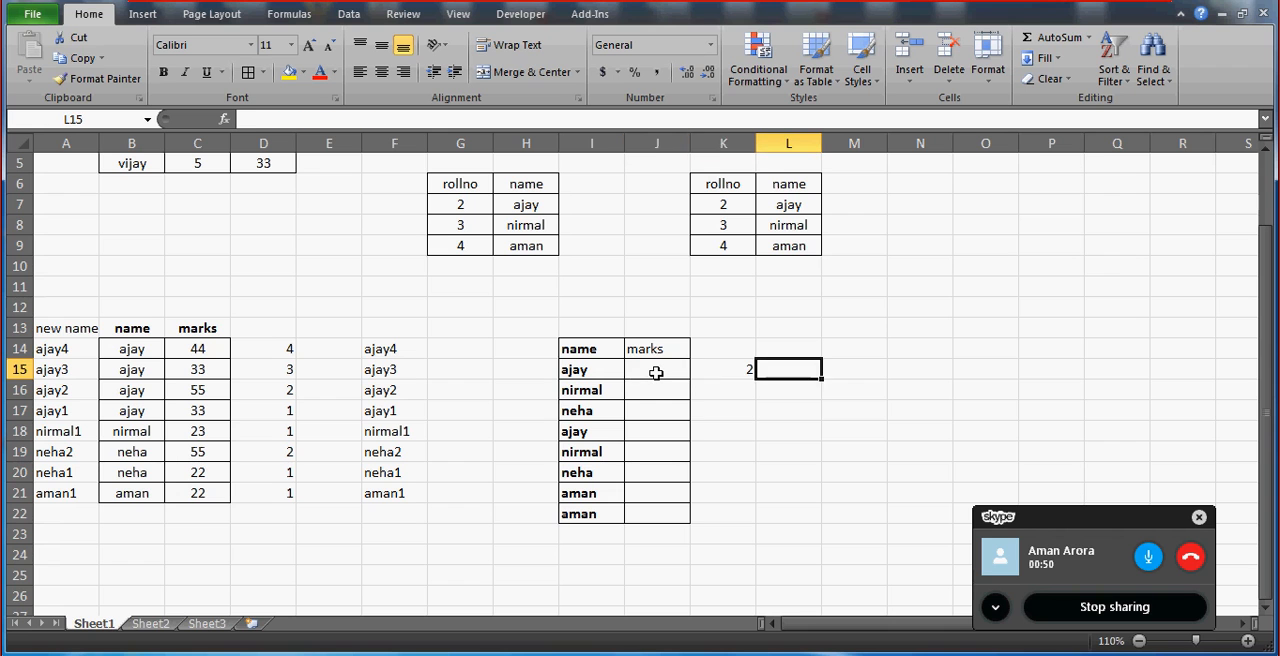
{"action": "key", "text": "Left"}
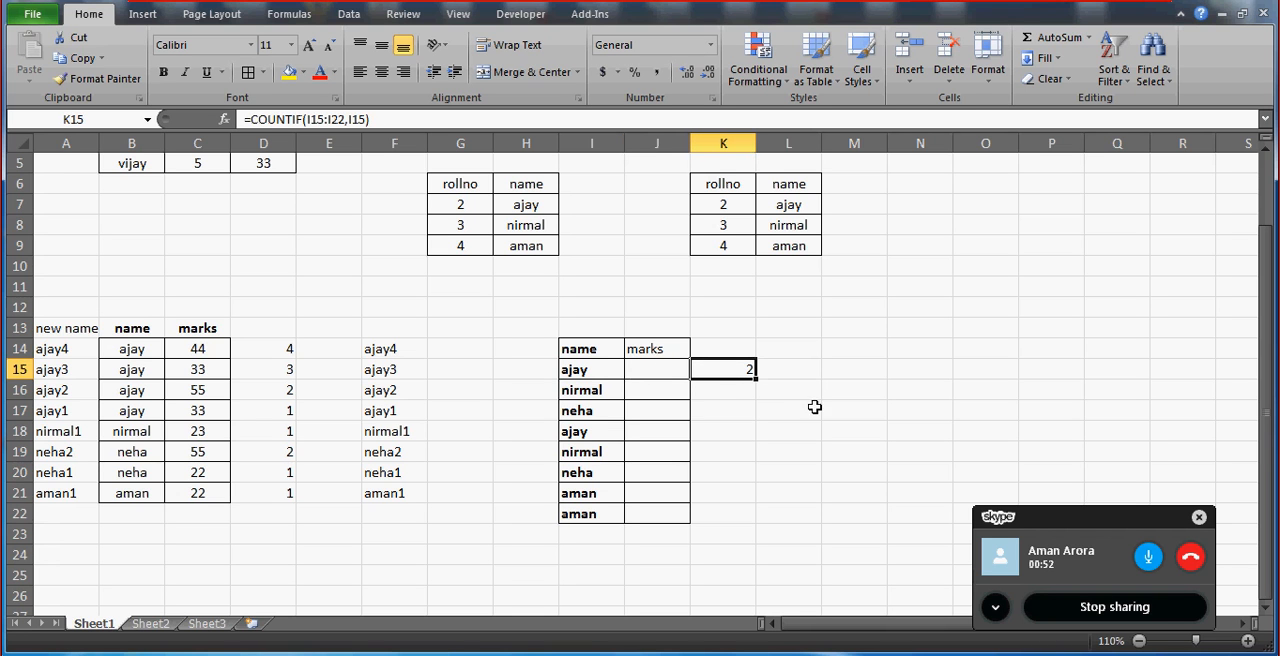
{"action": "key", "text": "Down"}
{"action": "key", "text": "Down"}
{"action": "key", "text": "Up"}
{"action": "key", "text": "Up"}
{"action": "left_click", "coordinate": [338, 119]}
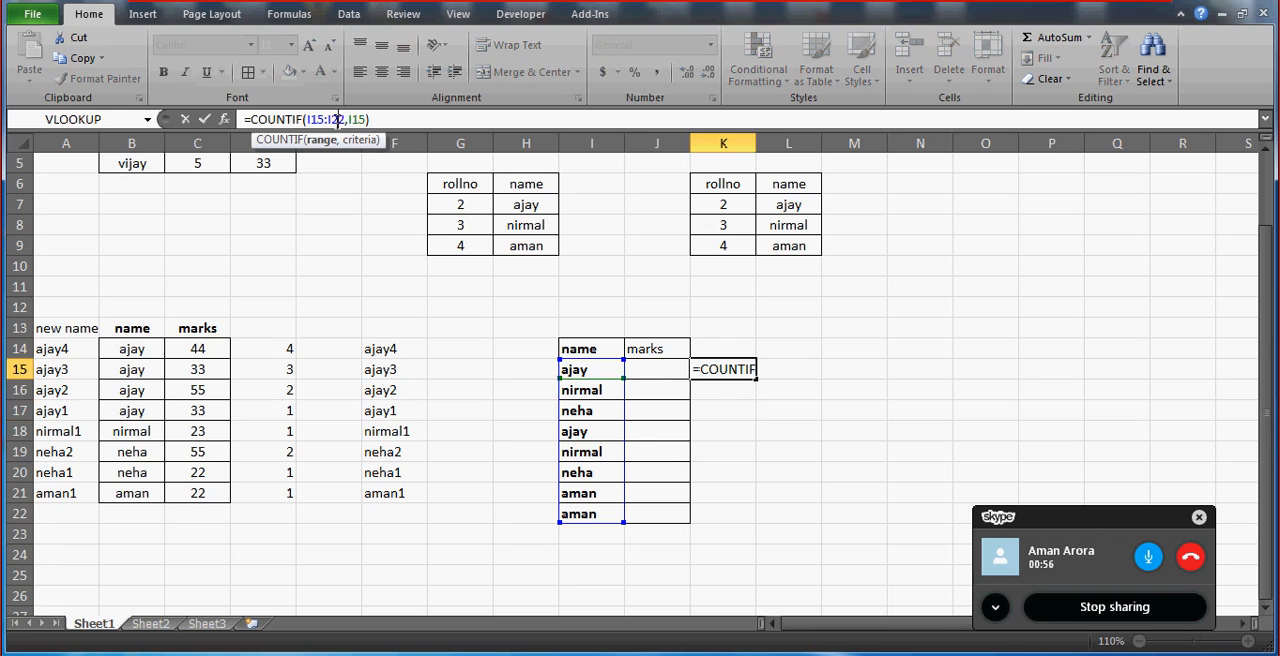
{"action": "key", "text": "F4"}
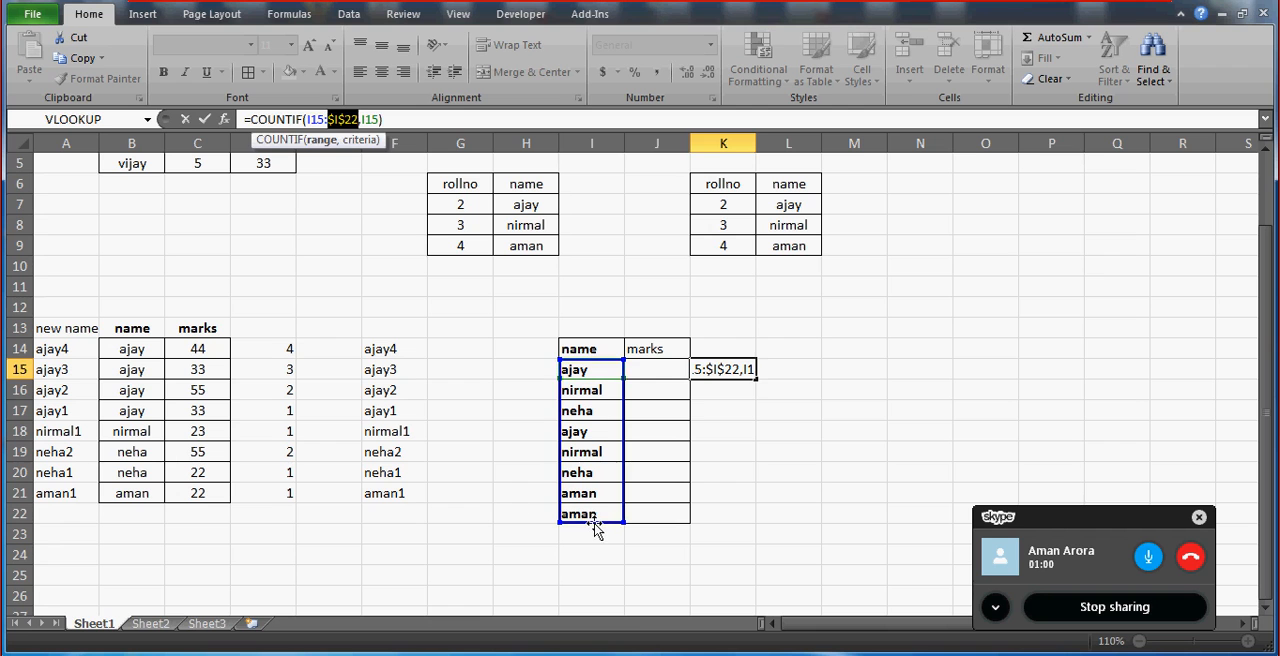
{"action": "key", "text": "Return"}
Copy the COUNTIF formula from K15 down to K16:K22 beside the lookup table.
{"action": "key", "text": "Up"}
{"action": "key", "text": "ctrl+c"}
{"action": "key", "text": "Down"}
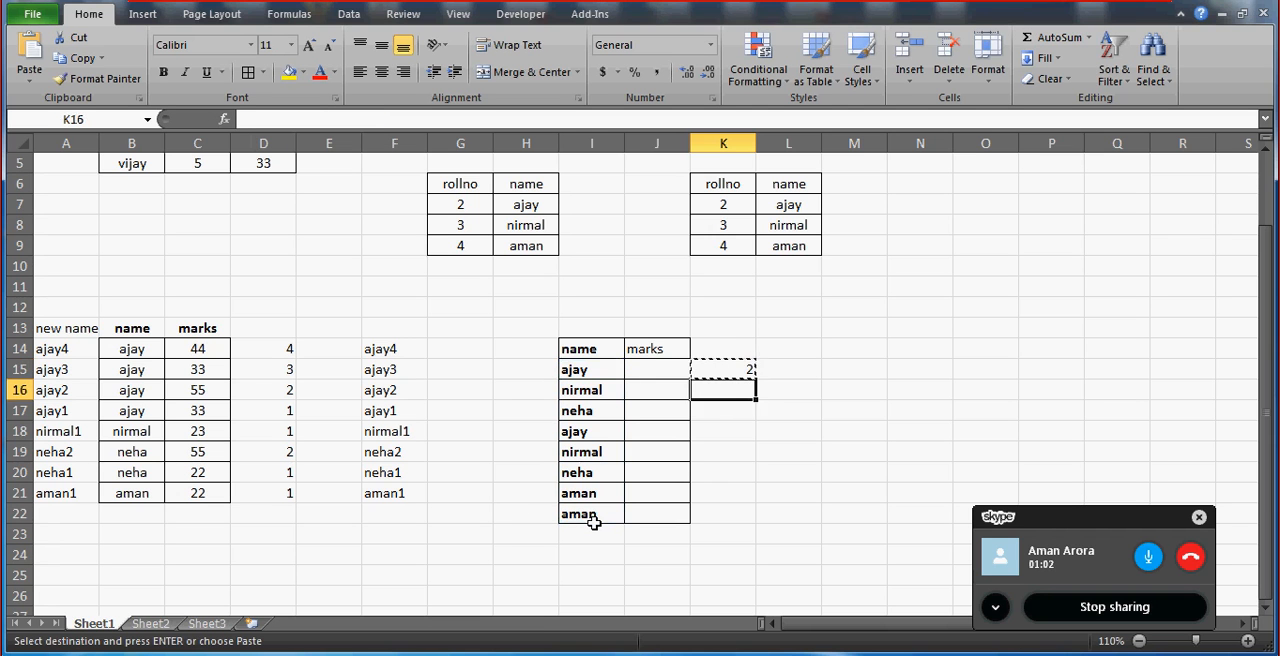
{"action": "key", "text": "shift+Down"}
{"action": "key", "text": "shift+Down"}
{"action": "key", "text": "shift+Down"}
{"action": "key", "text": "shift+Down"}
{"action": "key", "text": "shift+Down"}
{"action": "key", "text": "shift+Down"}
{"action": "key", "text": "ctrl+v"}
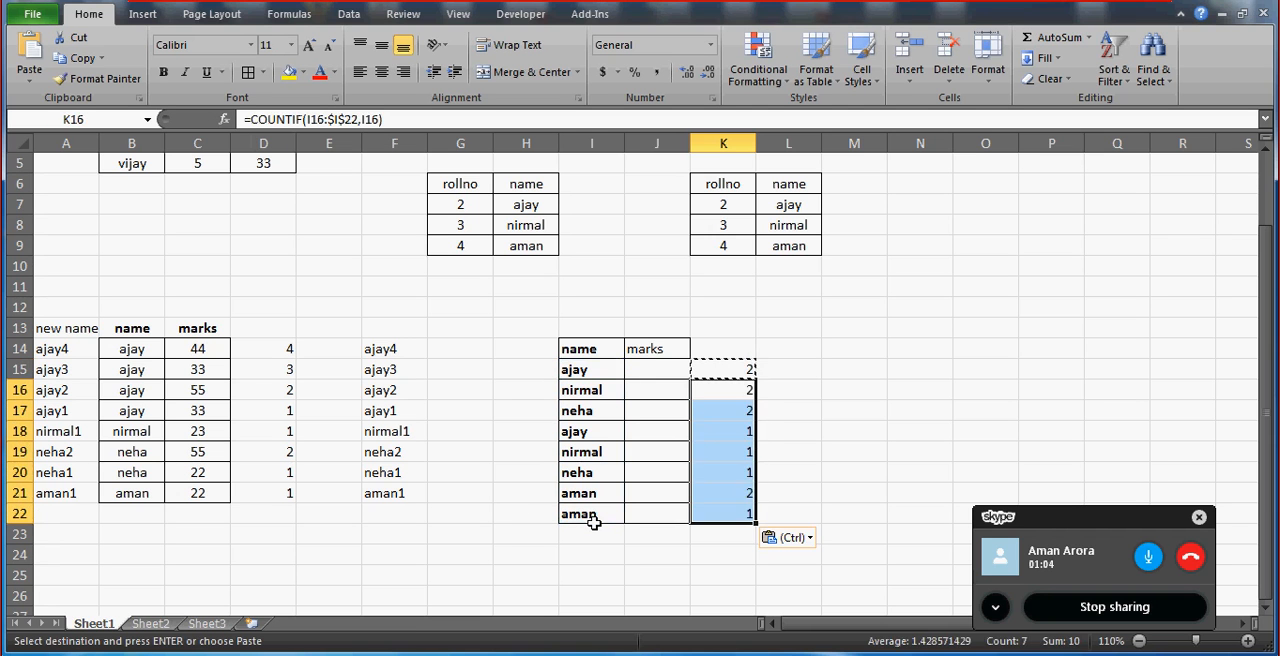
{"action": "key", "text": "Up"}
{"action": "key", "text": "Down"}
{"action": "key", "text": "Escape"}
Enter the combined key formula =I15&K15 in H15, beside the first name of the lookup table.
{"action": "key", "text": "Up"}
{"action": "key", "text": "Left"}
{"action": "key", "text": "Left"}
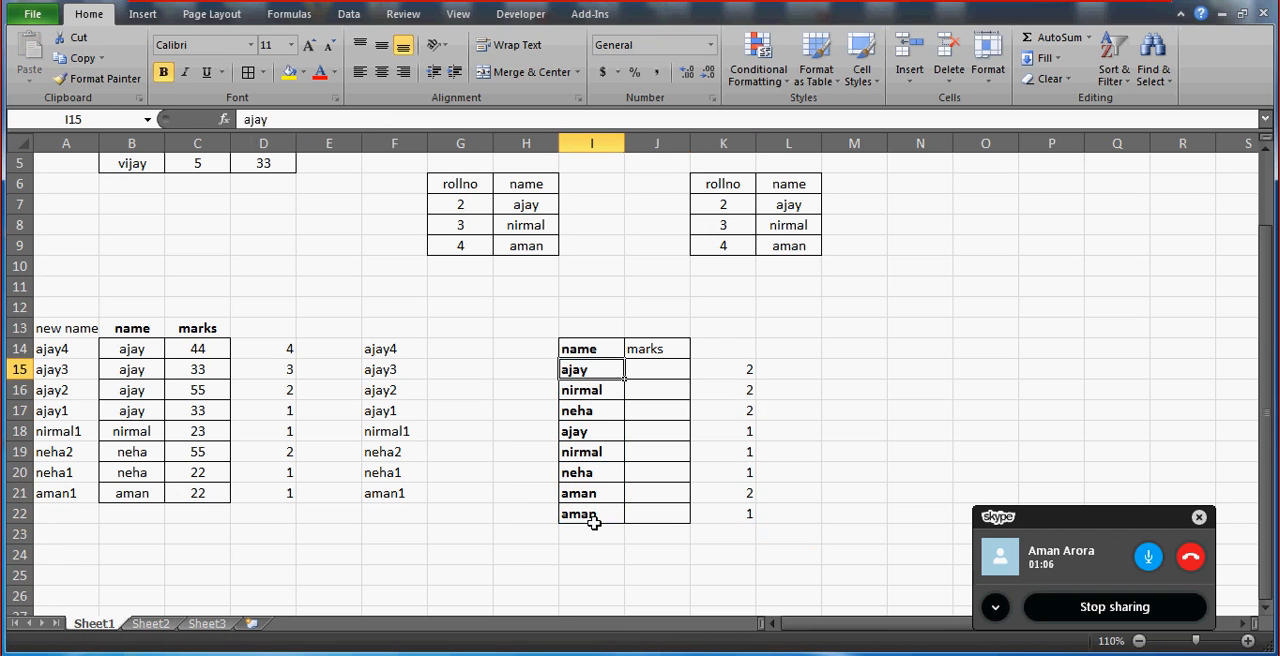
{"action": "key", "text": "Left"}
{"action": "type", "text": "="}
{"action": "key", "text": "Right"}
{"action": "type", "text": "&"}
{"action": "key", "text": "Right"}
{"action": "key", "text": "Right"}
{"action": "key", "text": "Right"}
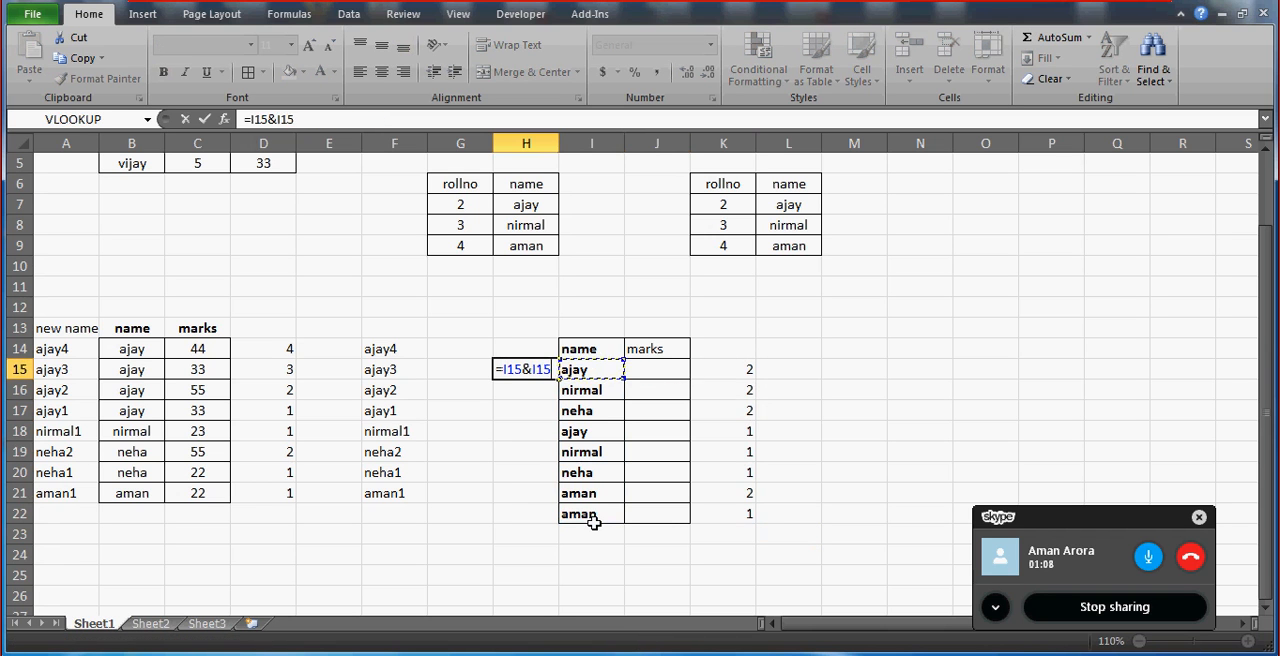
{"action": "key", "text": "Return"}
Fill the combined key formula from H15 down to H22.
{"action": "key", "text": "Right"}
{"action": "key", "text": "ctrl+Down"}
{"action": "key", "text": "Left"}
{"action": "key", "text": "ctrl+shift+Up"}
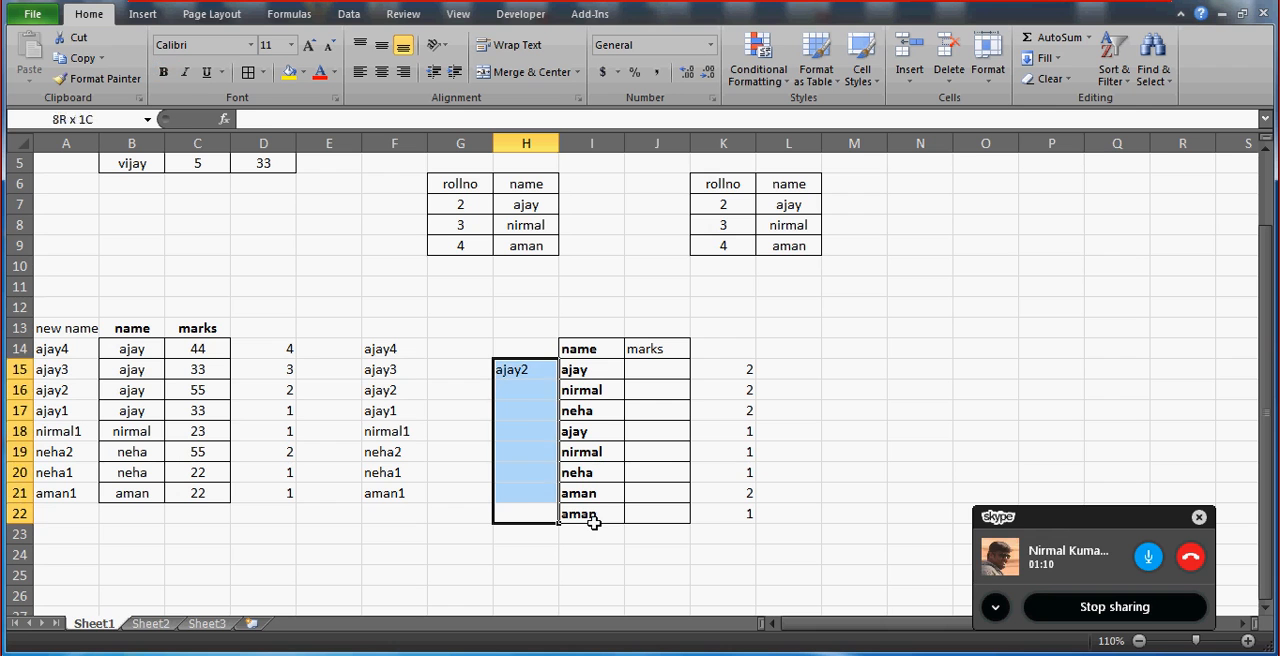
{"action": "key", "text": "ctrl+d"}
Start a VLOOKUP formula in marks cell J15 with the combined key H15 as its lookup value.
{"action": "key", "text": "Up"}
{"action": "key", "text": "Up"}
{"action": "key", "text": "Up"}
{"action": "key", "text": "Up"}
{"action": "key", "text": "Up"}
{"action": "key", "text": "Up"}
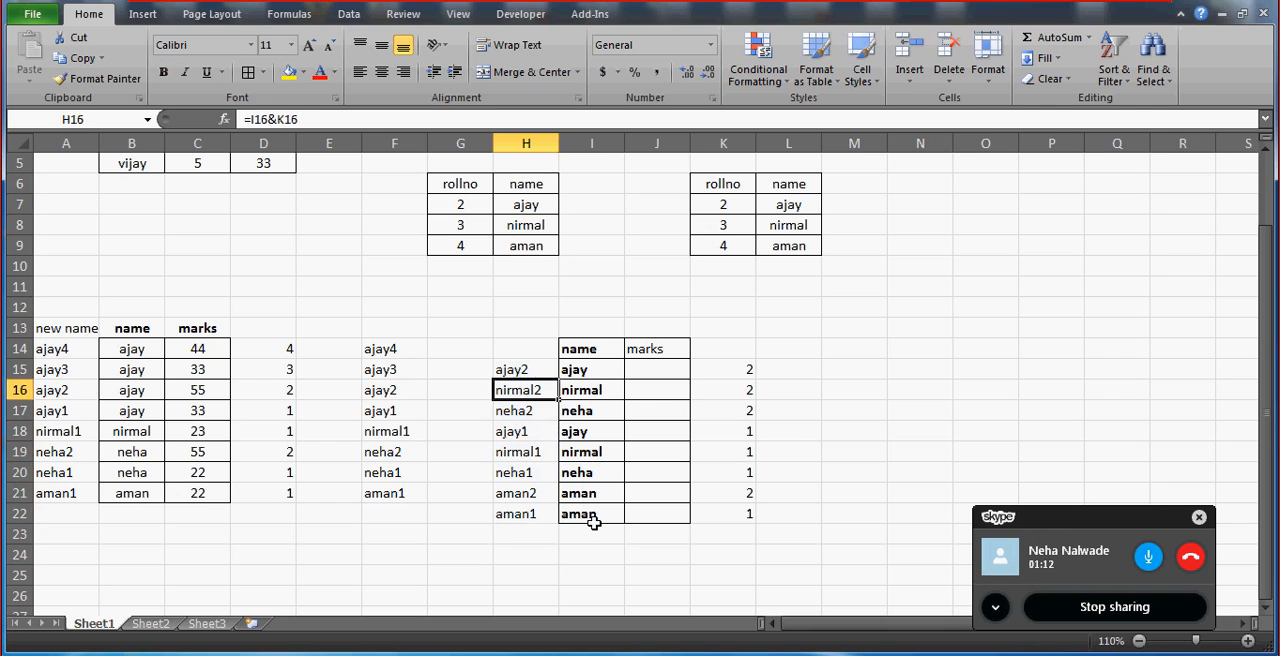
{"action": "key", "text": "Up"}
{"action": "key", "text": "Right"}
{"action": "key", "text": "Right"}
{"action": "type", "text": "=vlookup"}
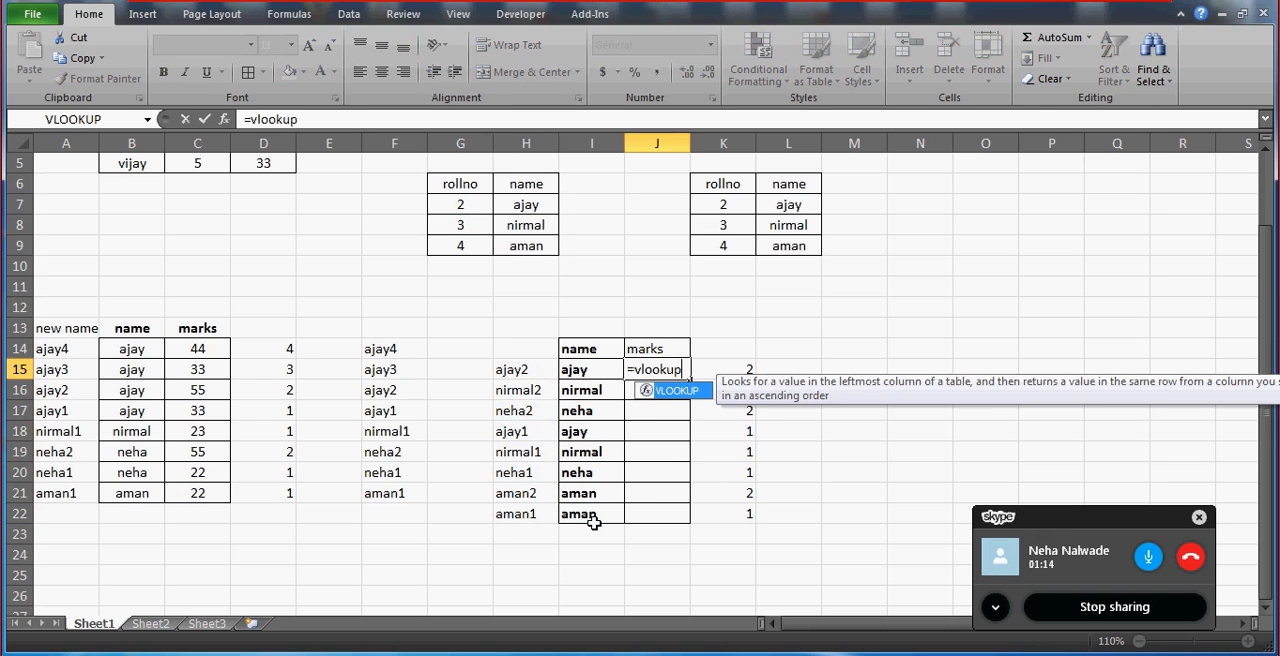
{"action": "type", "text": "("}
{"action": "key", "text": "Left"}
{"action": "key", "text": "Left"}
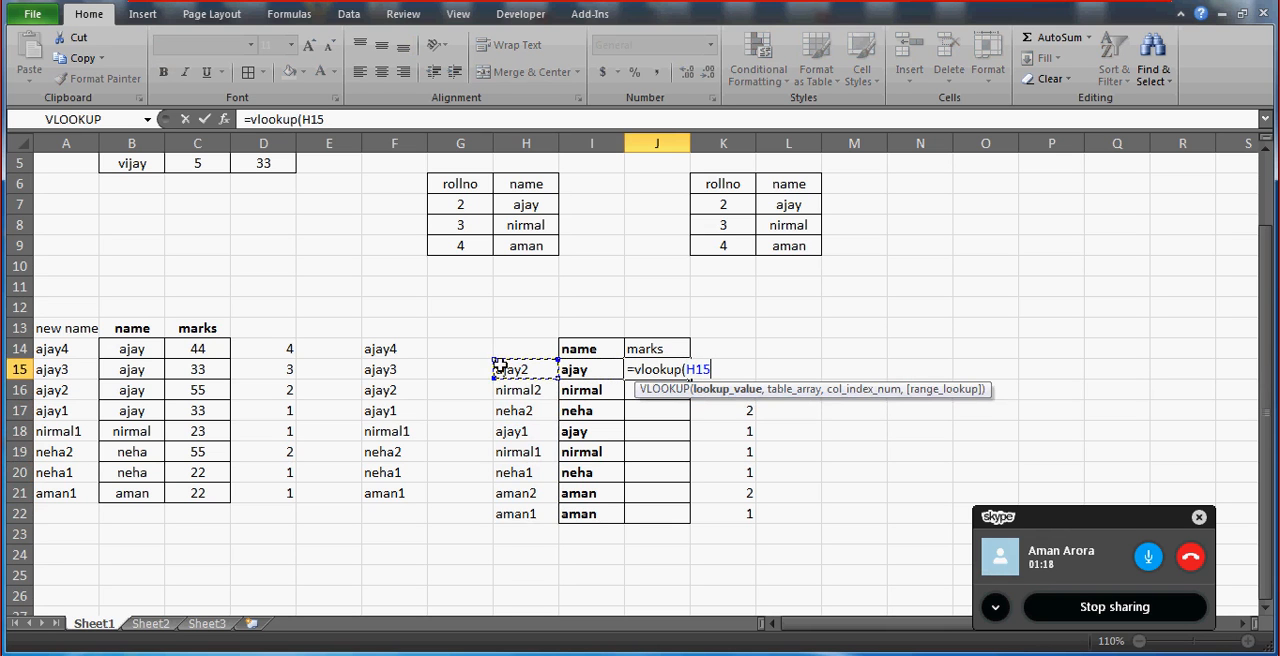
{"action": "type", "text": ","}
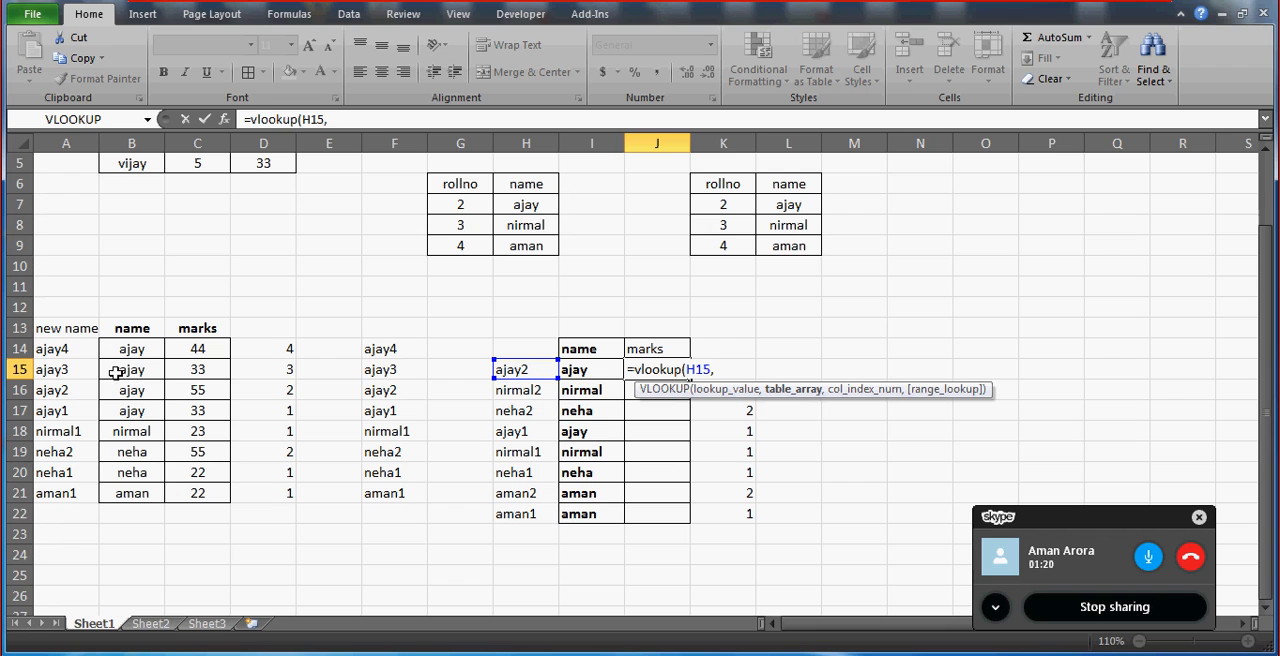
Complete the VLOOKUP in J15 with table range A13:C21, column number 3 and exact match 0.
{"action": "left_click_drag", "start_coordinate": [63, 325], "coordinate": [220, 415]}
{"action": "key", "text": "shift+Down"}
{"action": "key", "text": "shift+Down"}
{"action": "key", "text": "shift+Down"}
{"action": "key", "text": "shift+Down"}
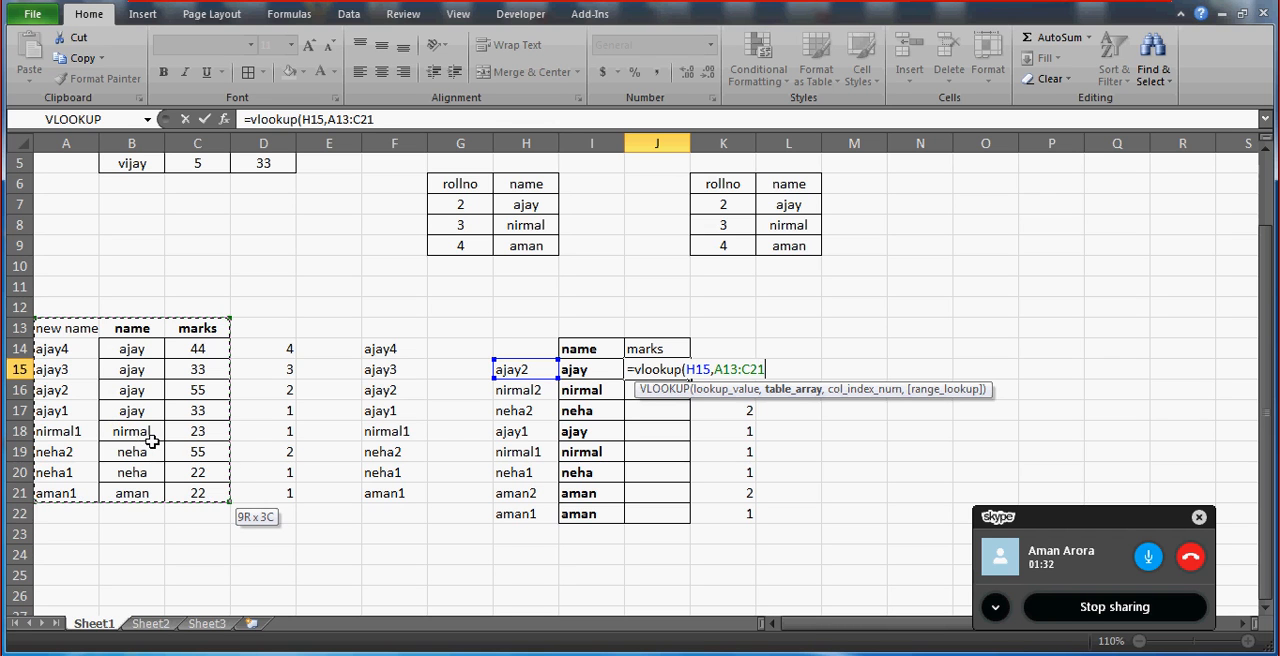
{"action": "type", "text": ",2"}
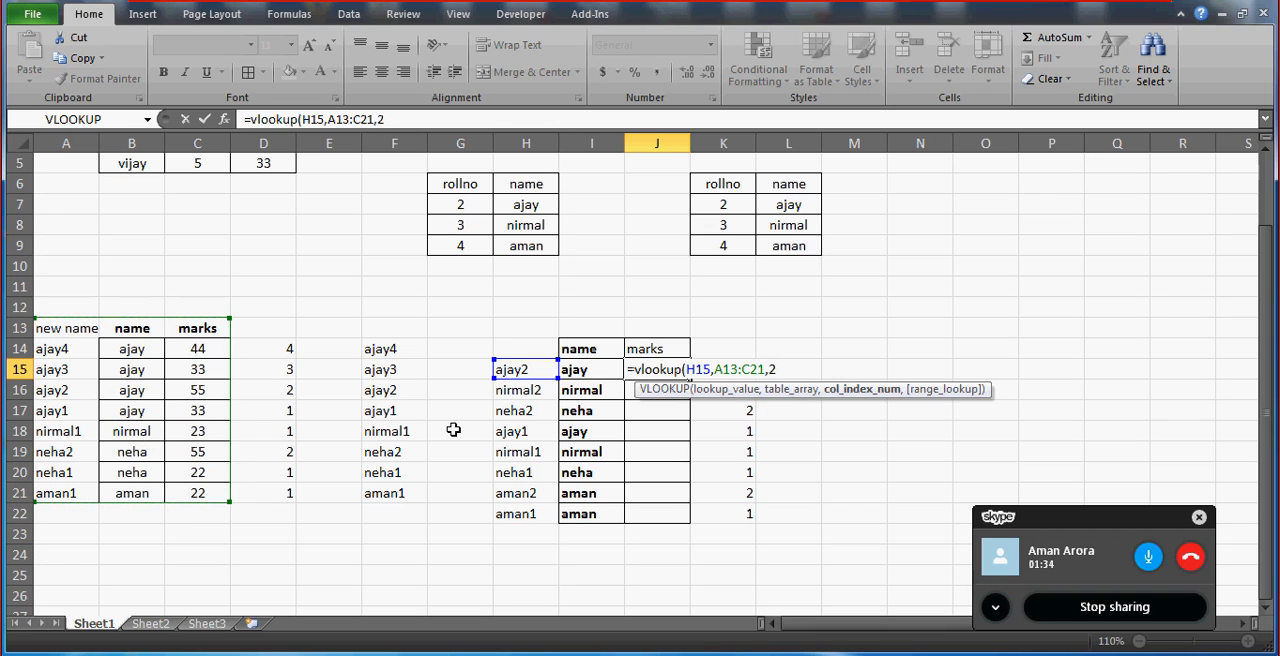
{"action": "key", "text": "BackSpace"}
{"action": "type", "text": "3m"}
{"action": "key", "text": "BackSpace"}
{"action": "type", "text": ",0)"}
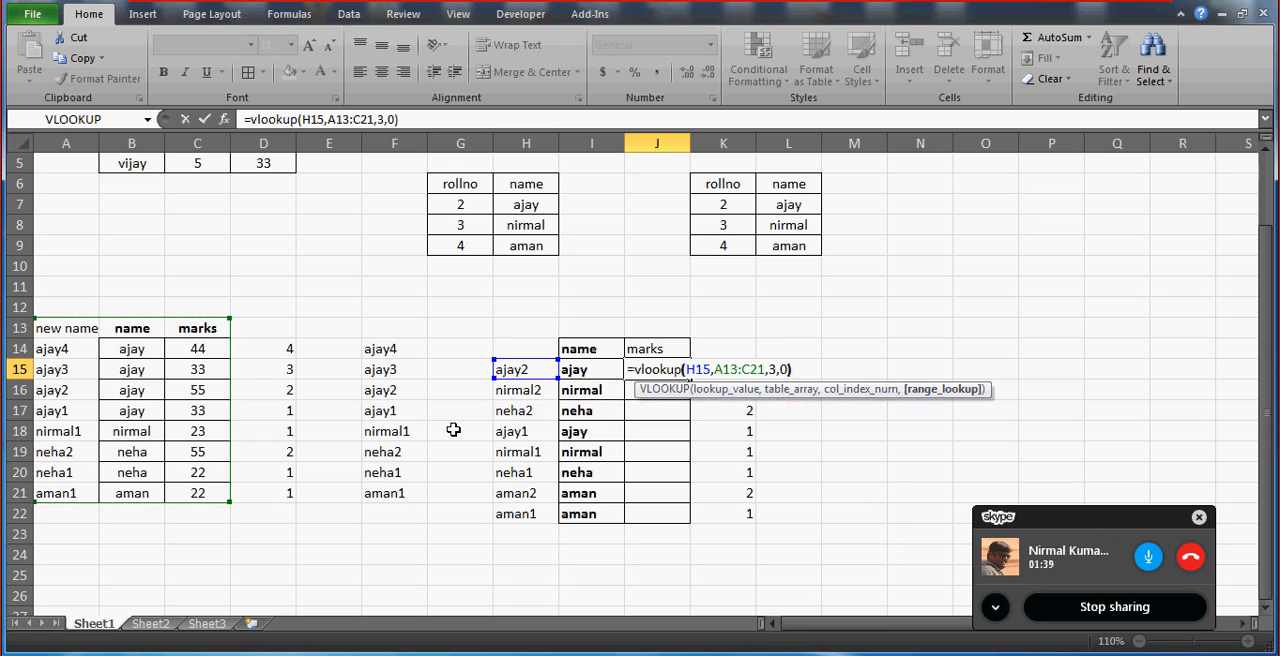
{"action": "key", "text": "ctrl+Return"}
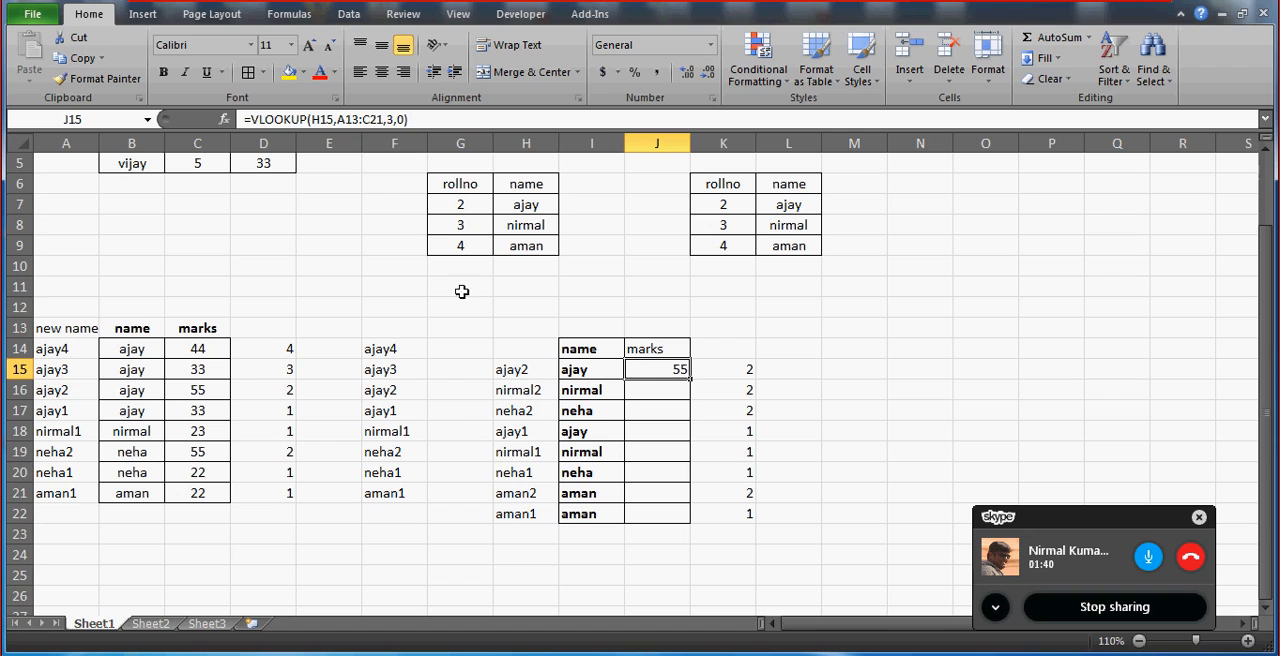
Make the VLOOKUP table range in J15 absolute as $A$13:$C$21.
{"action": "double_click", "coordinate": [353, 119]}
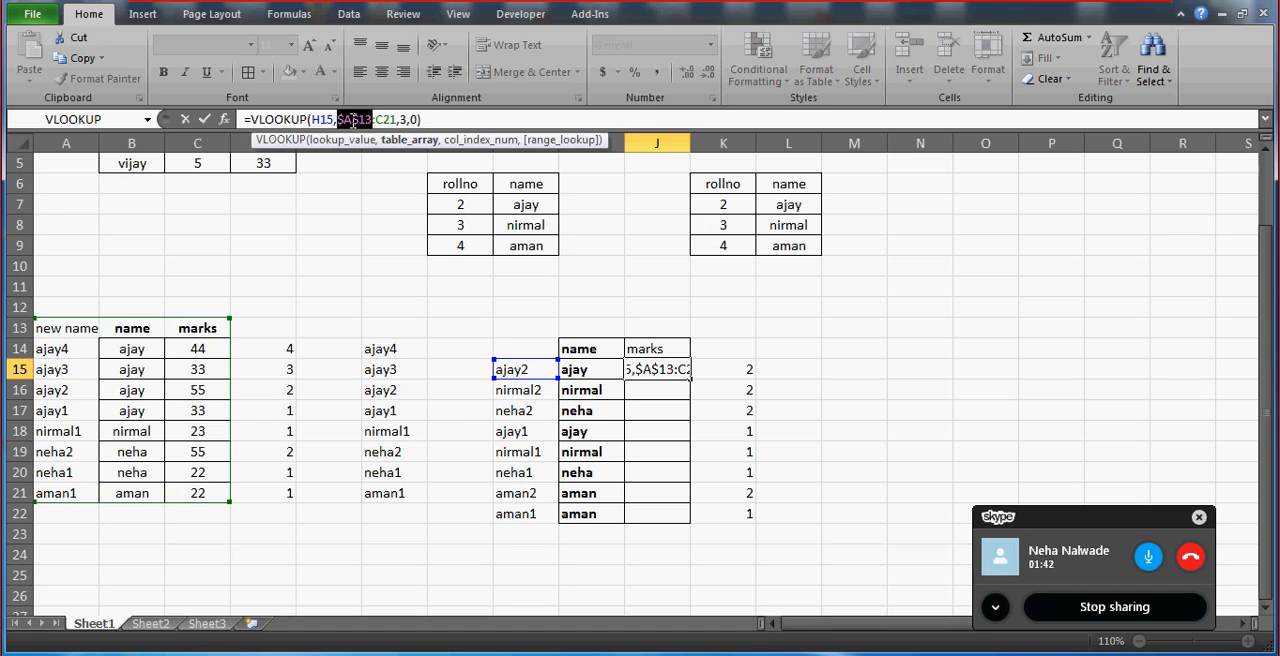
{"action": "key", "text": "F4"}
{"action": "left_click", "coordinate": [392, 119]}
{"action": "key", "text": "F4"}
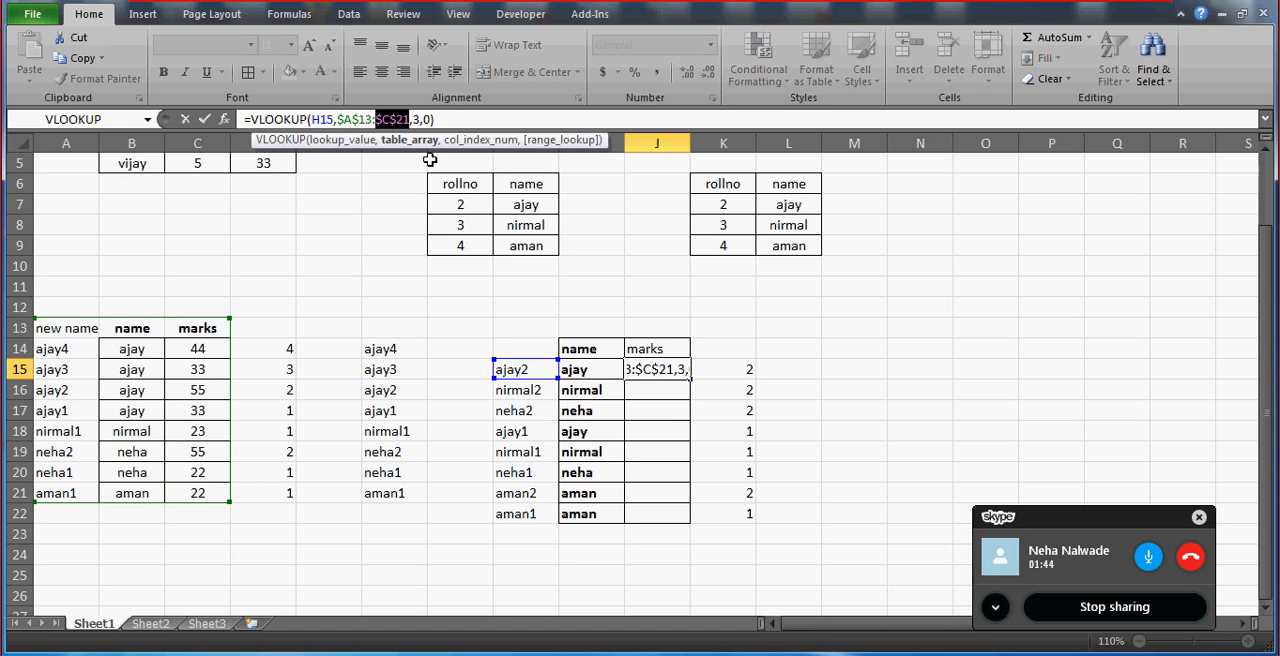
{"action": "key", "text": "Return"}
Fill the VLOOKUP formula from J15 down the marks column to J22.
{"action": "key", "text": "Up"}
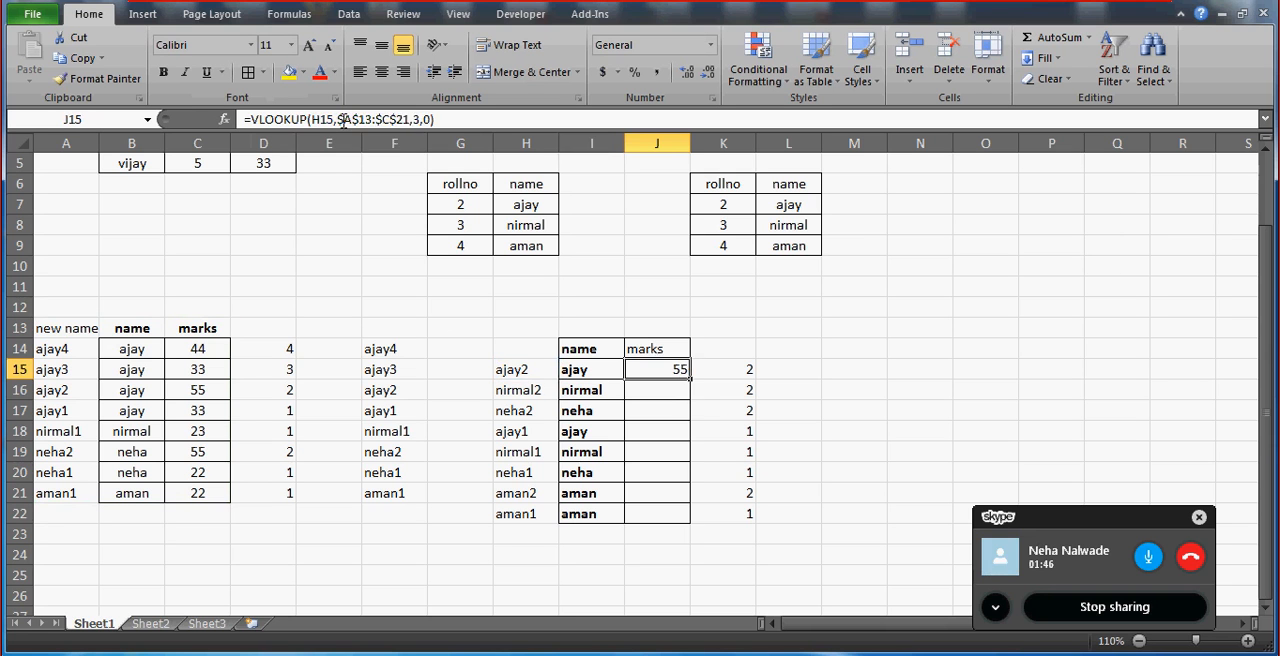
{"action": "key", "text": "Left"}
{"action": "key", "text": "Down"}
{"action": "key", "text": "ctrl+Down"}
{"action": "key", "text": "Right"}
{"action": "key", "text": "ctrl+shift+Up"}
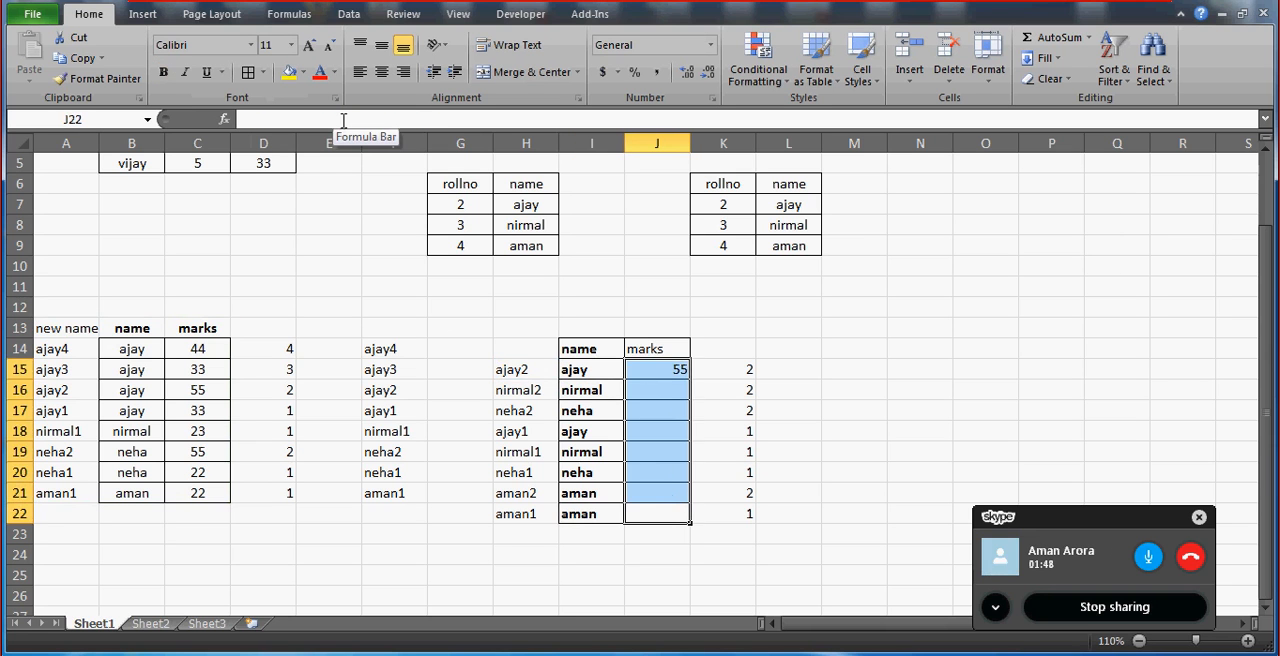
{"action": "key", "text": "ctrl+d"}
Compare the lookup result in J16 with the matching name in B18 of the source table and the name in I16.
{"action": "key", "text": "Up"}
{"action": "key", "text": "Up"}
{"action": "key", "text": "Up"}
{"action": "key", "text": "Up"}
{"action": "key", "text": "Up"}
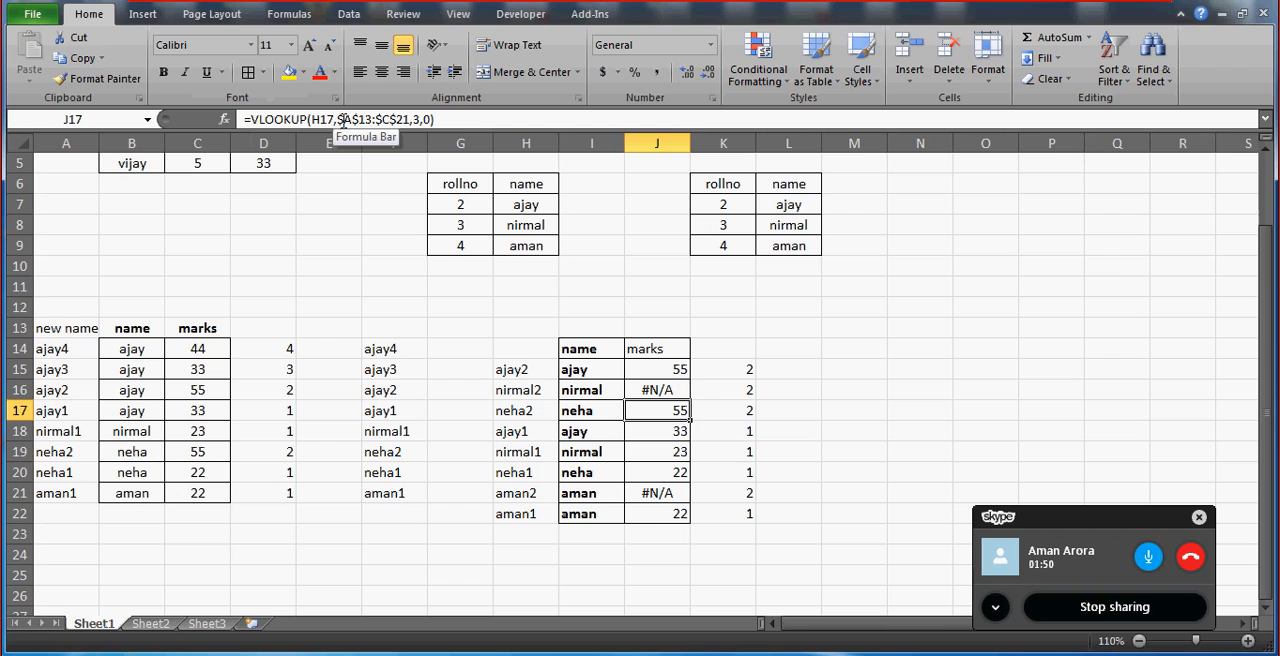
{"action": "key", "text": "Up"}
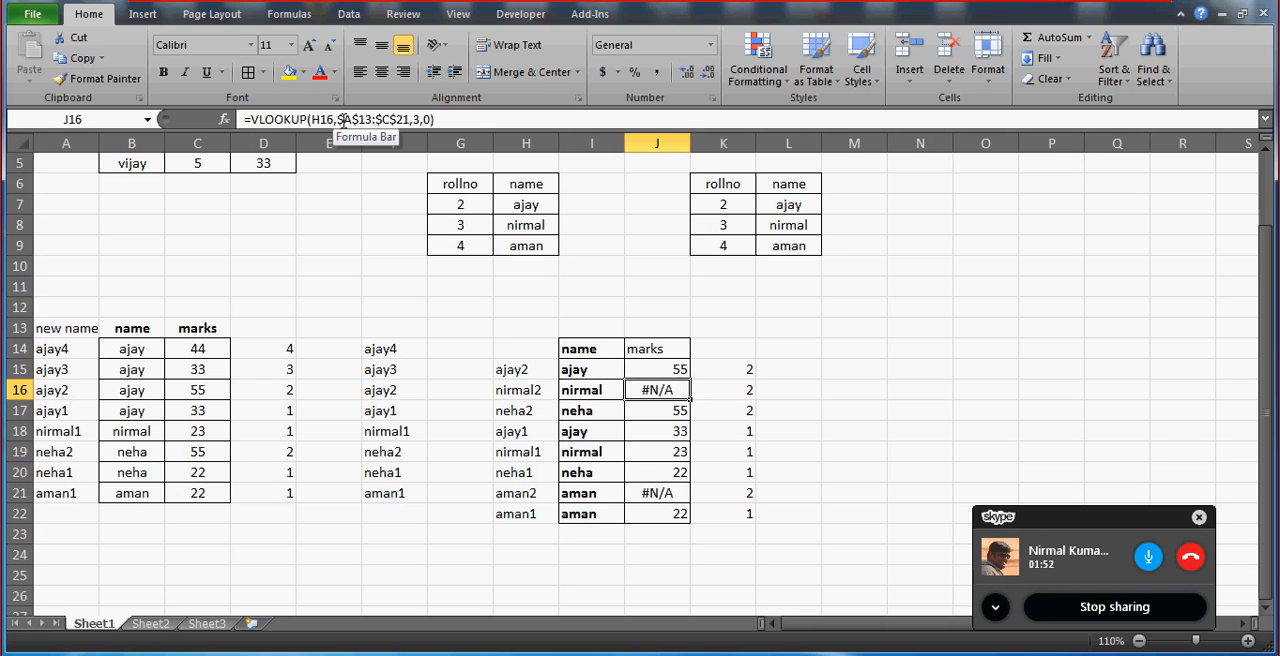
{"action": "left_click", "coordinate": [141, 431]}
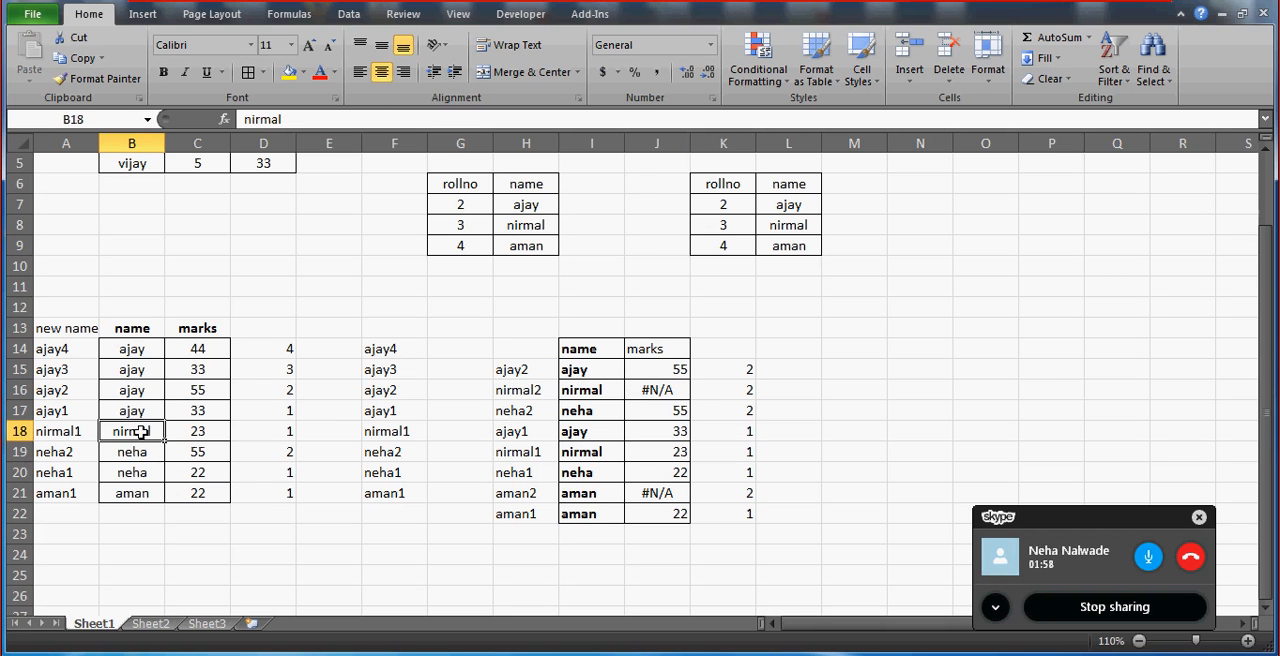
{"action": "key", "text": "Right"}
{"action": "key", "text": "Right"}
{"action": "key", "text": "Right"}
{"action": "key", "text": "Right"}
{"action": "key", "text": "Right"}
{"action": "key", "text": "Right"}
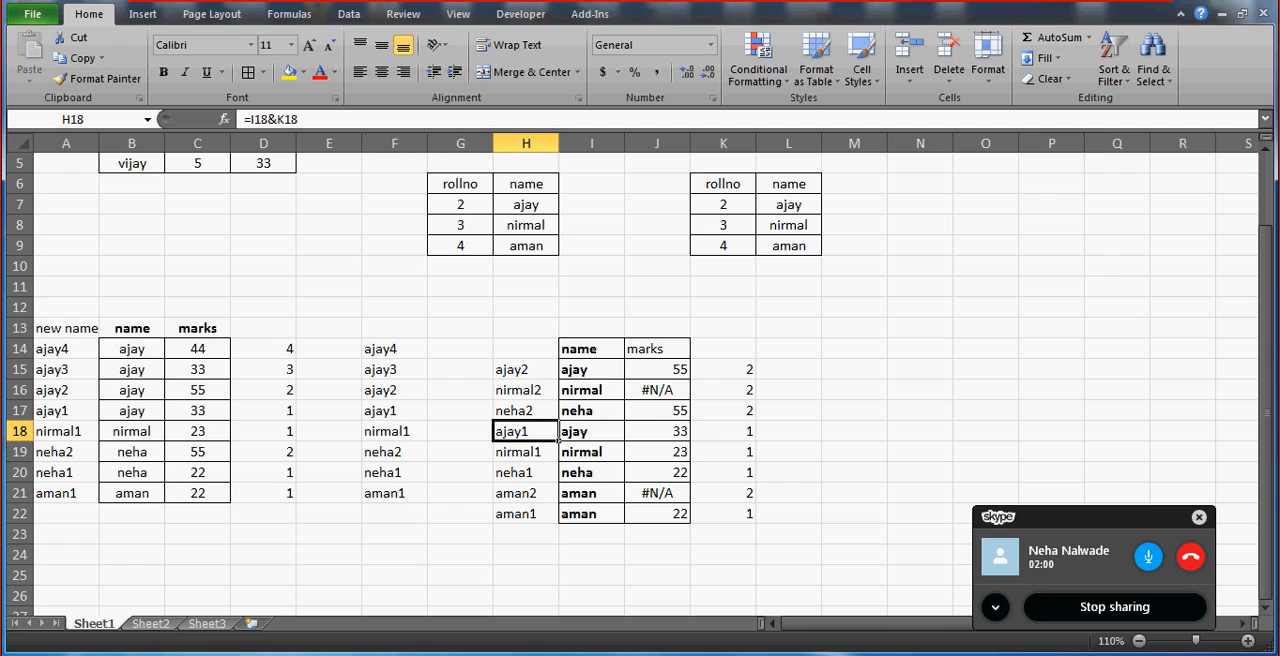
{"action": "key", "text": "Right"}
{"action": "key", "text": "Up"}
{"action": "key", "text": "Up"}
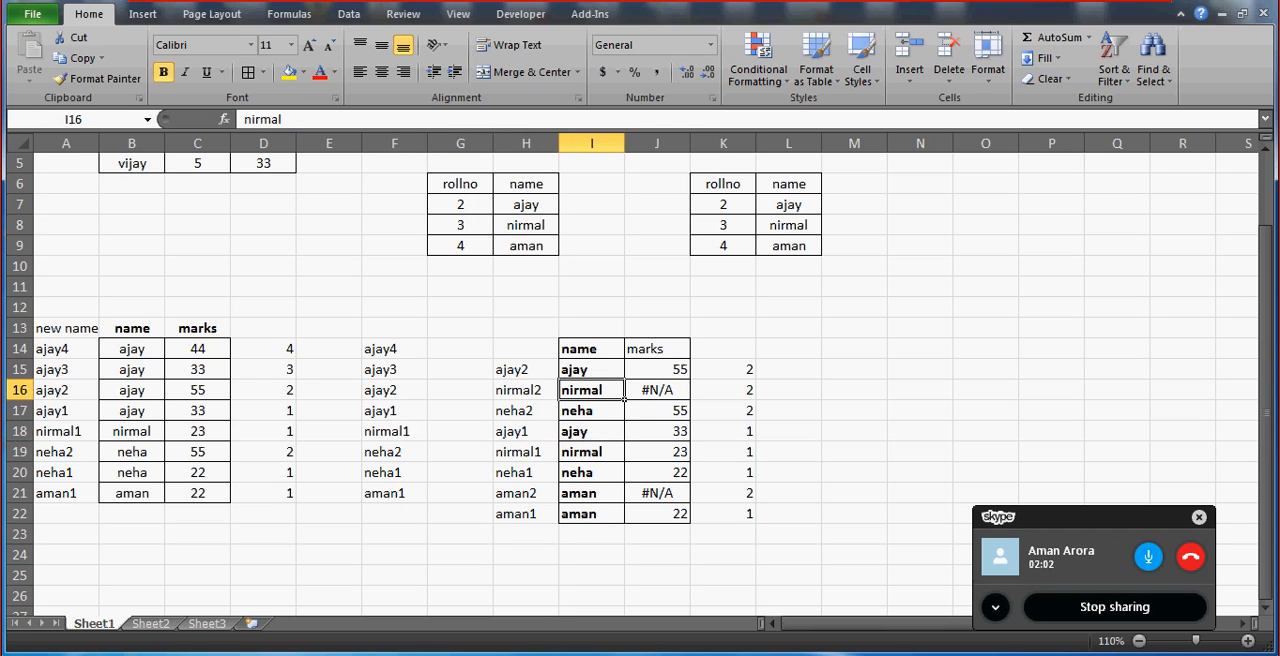
Examine the COUNTIF countdown in K15:K17, the combined key in H16 and the repeated names in column I.
{"action": "key", "text": "Right"}
{"action": "key", "text": "Right"}
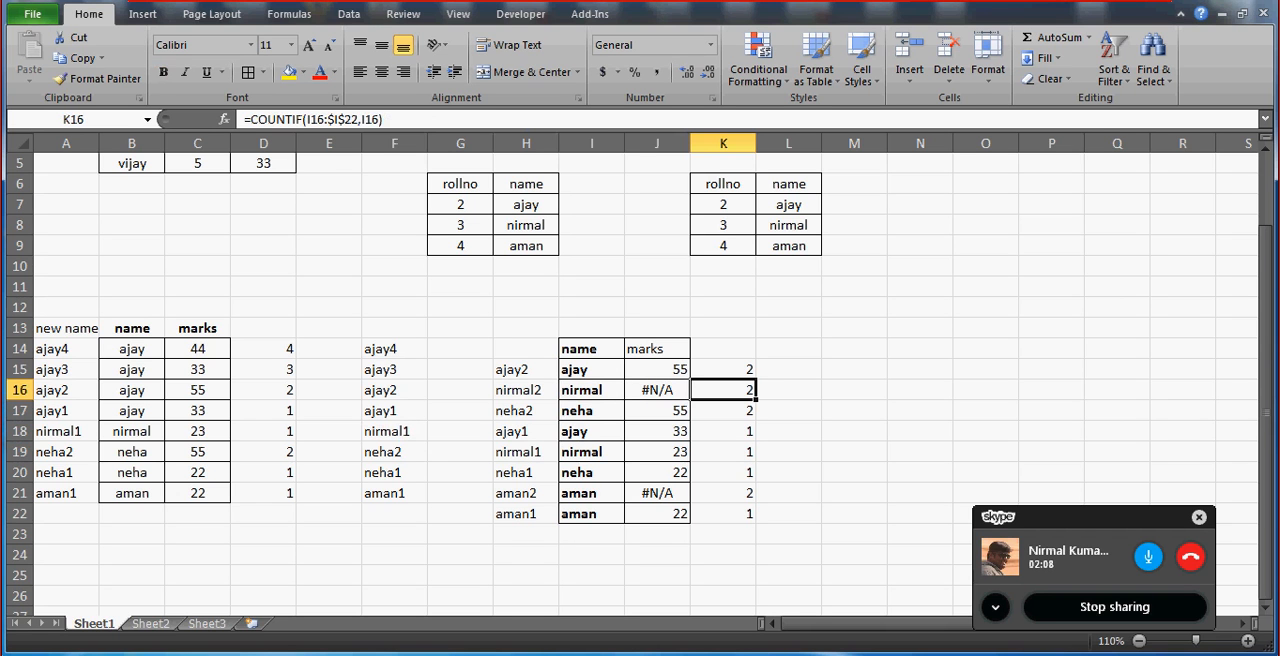
{"action": "key", "text": "Up"}
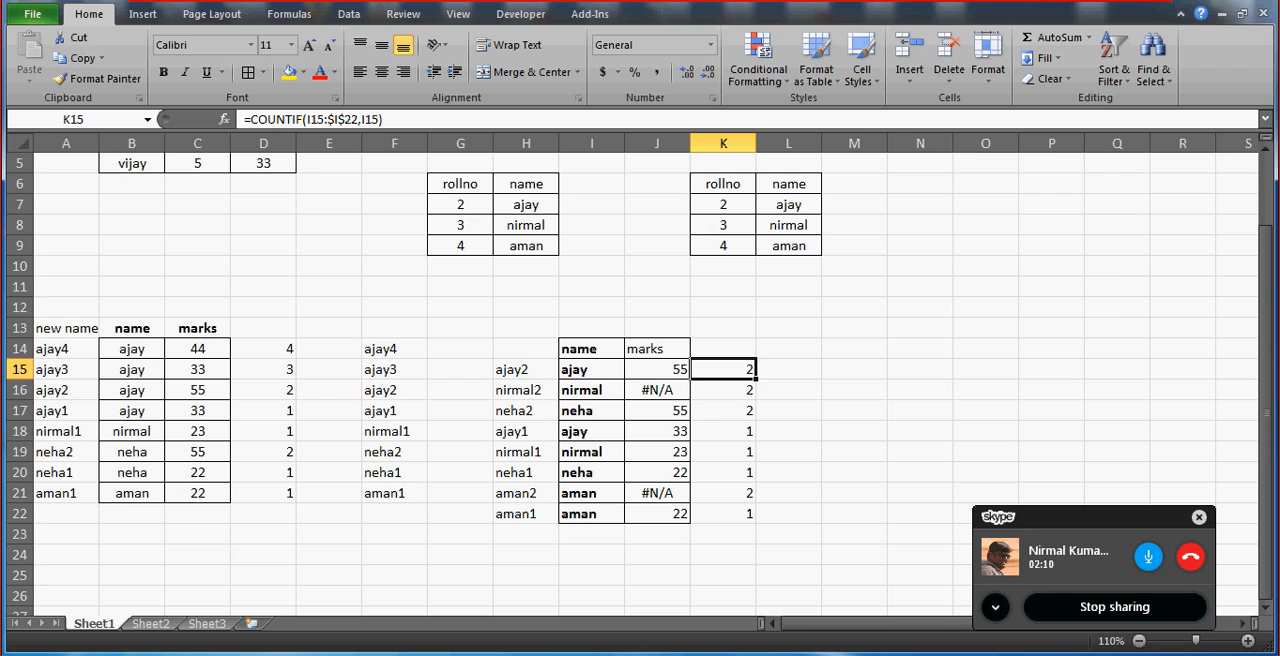
{"action": "key", "text": "Down"}
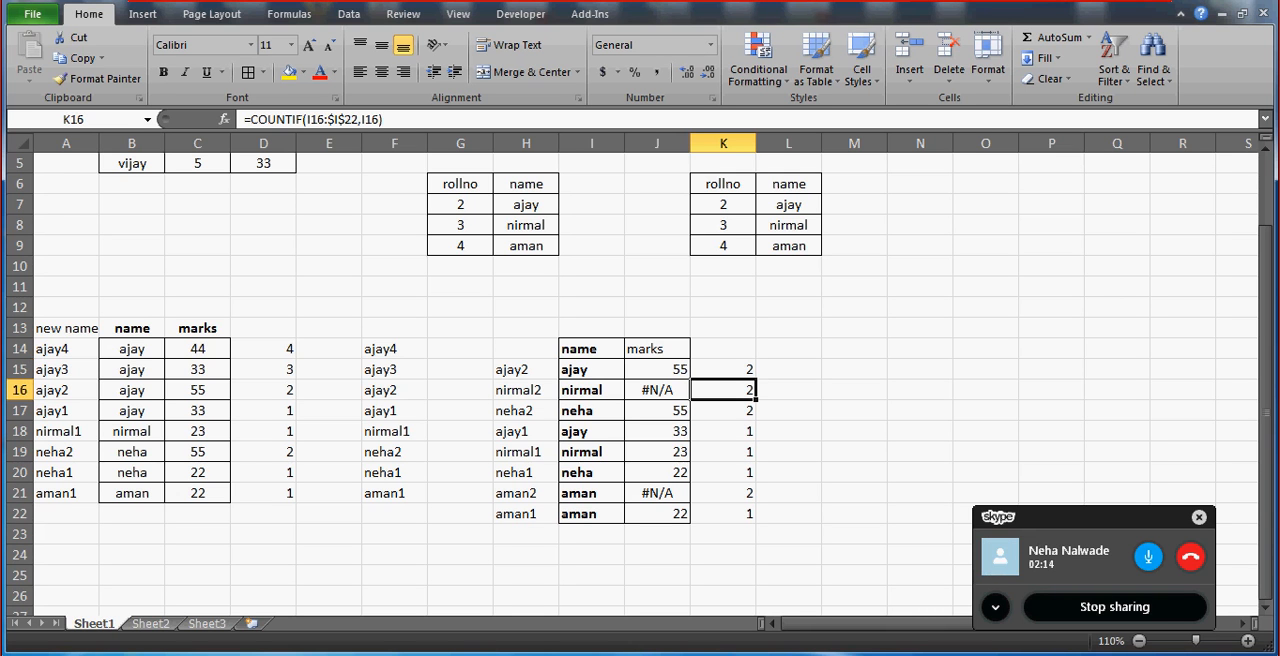
{"action": "key", "text": "Down"}
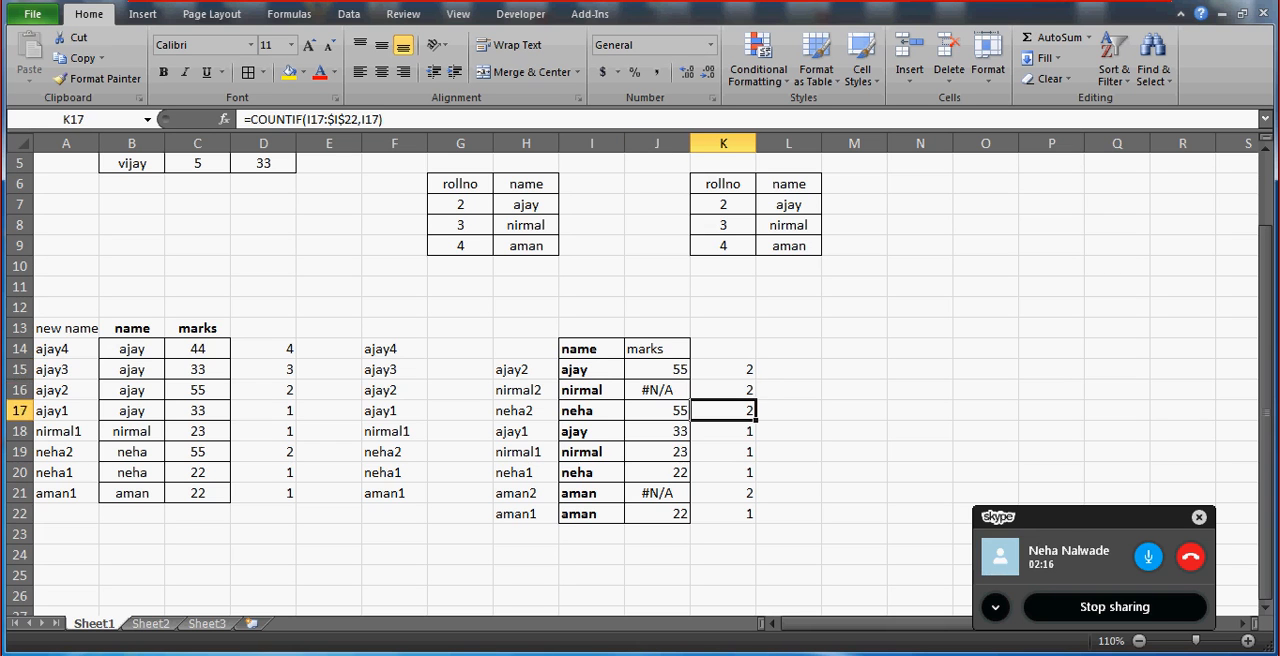
{"action": "key", "text": "Up"}
{"action": "key", "text": "Left"}
{"action": "key", "text": "Left"}
{"action": "key", "text": "Left"}
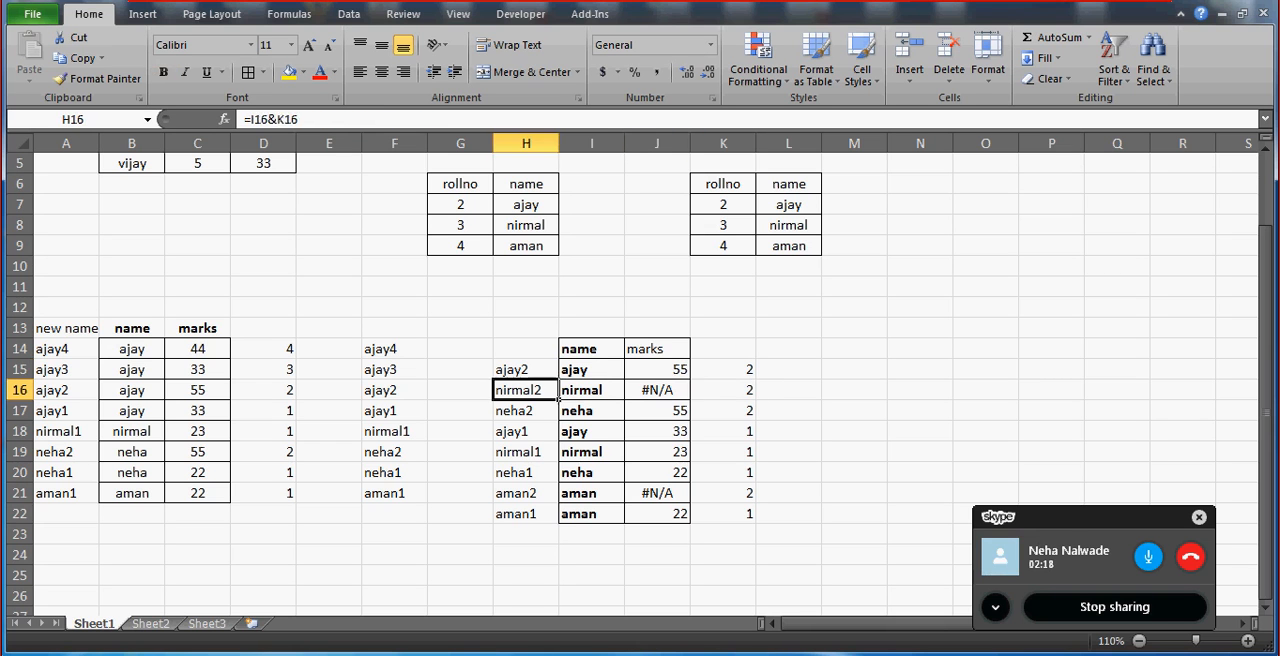
{"action": "key", "text": "Right"}
{"action": "key", "text": "Right"}
{"action": "key", "text": "Down"}
{"action": "key", "text": "Down"}
{"action": "key", "text": "Down"}
{"action": "key", "text": "Left"}
{"action": "key", "text": "Up"}
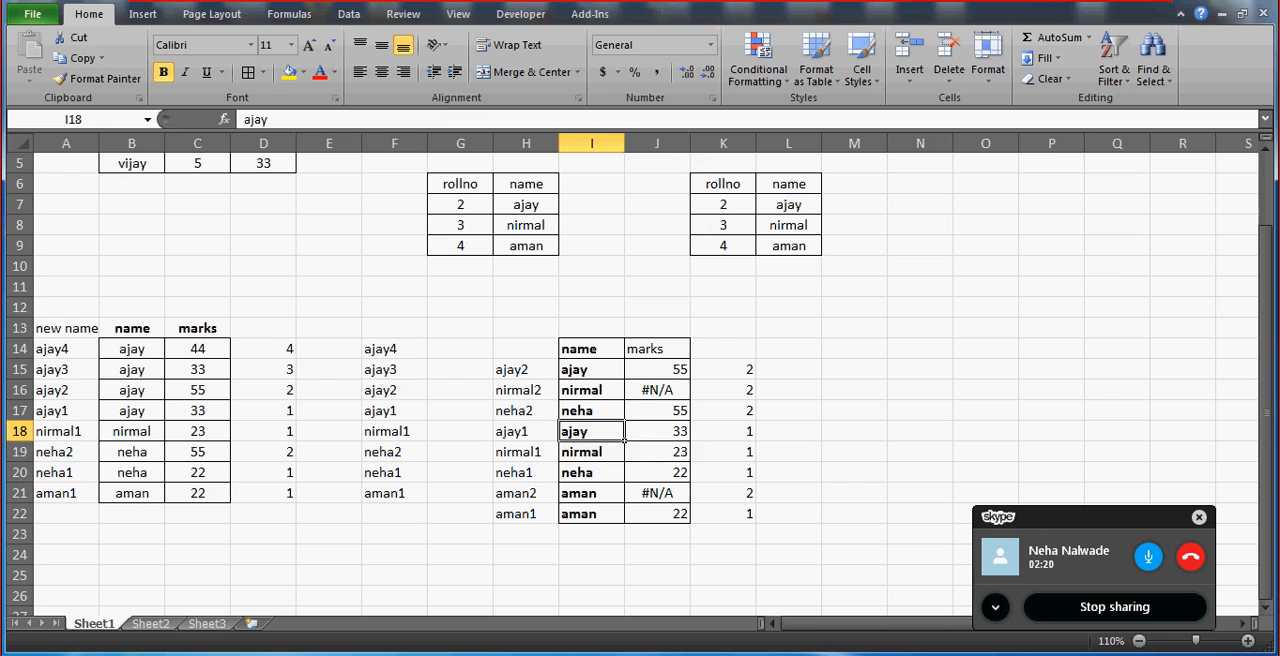
{"action": "key", "text": "Down"}
{"action": "key", "text": "shift+Right"}
{"action": "key", "text": "shift+Left"}
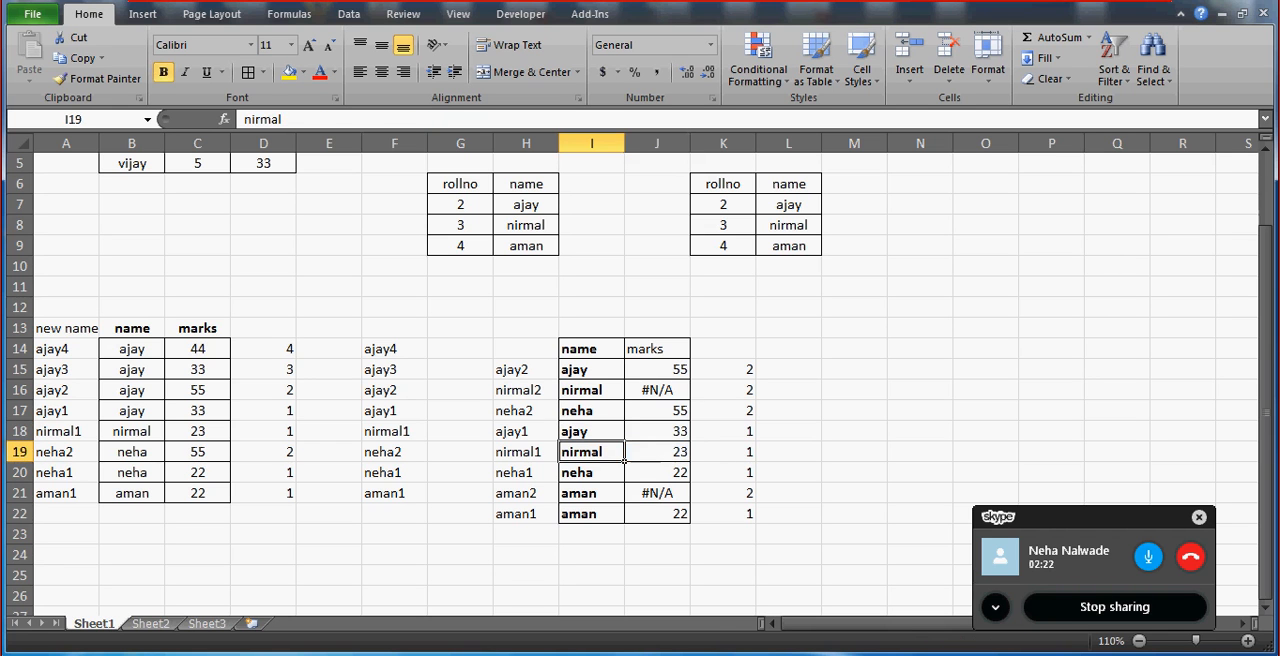
Wrap the VLOOKUP formula in J15 in IFERROR with the fallback text "its not repeated".
{"action": "key", "text": "Up"}
{"action": "key", "text": "Up"}
{"action": "key", "text": "Up"}
{"action": "key", "text": "Up"}
{"action": "key", "text": "Right"}
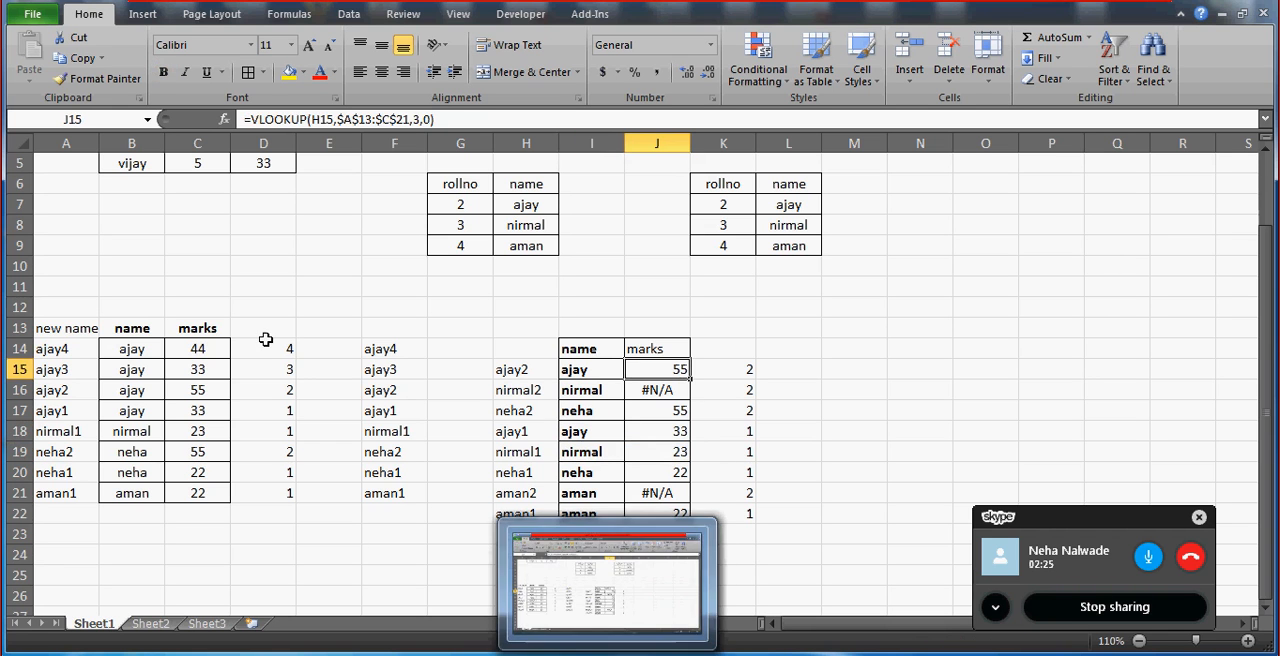
{"action": "left_click", "coordinate": [247, 119]}
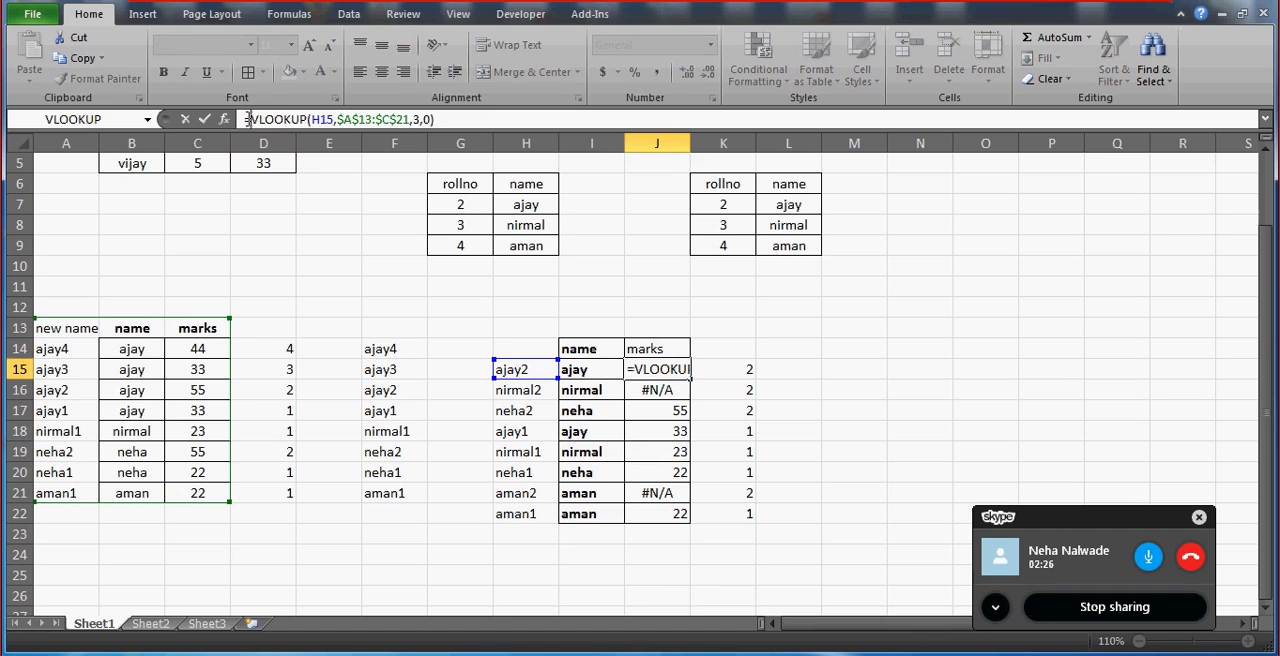
{"action": "type", "text": "iferror("}
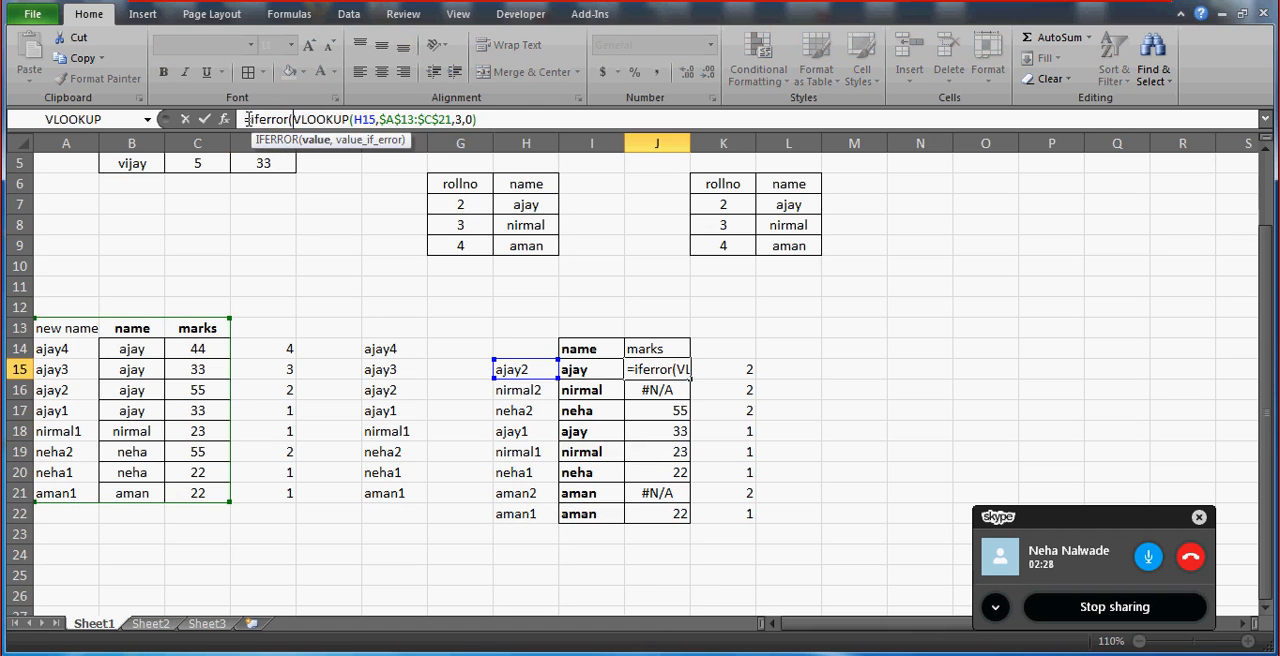
{"action": "type", "text": "\"its"}
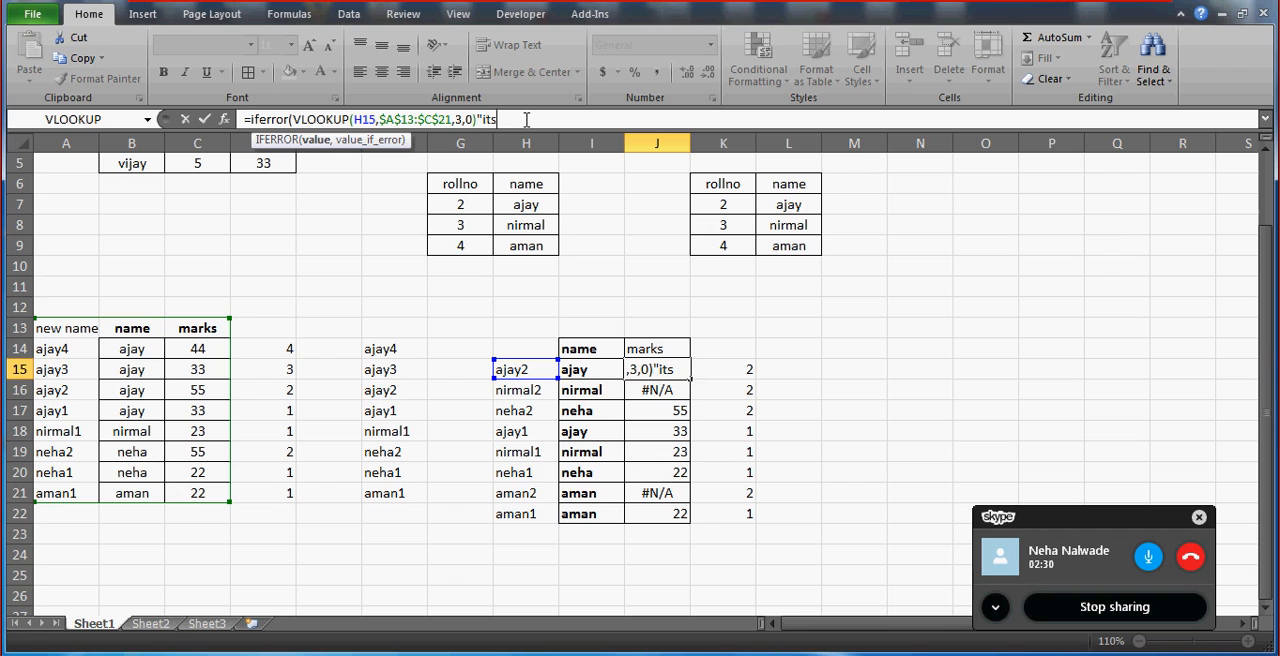
{"action": "type", "text": " not avai"}
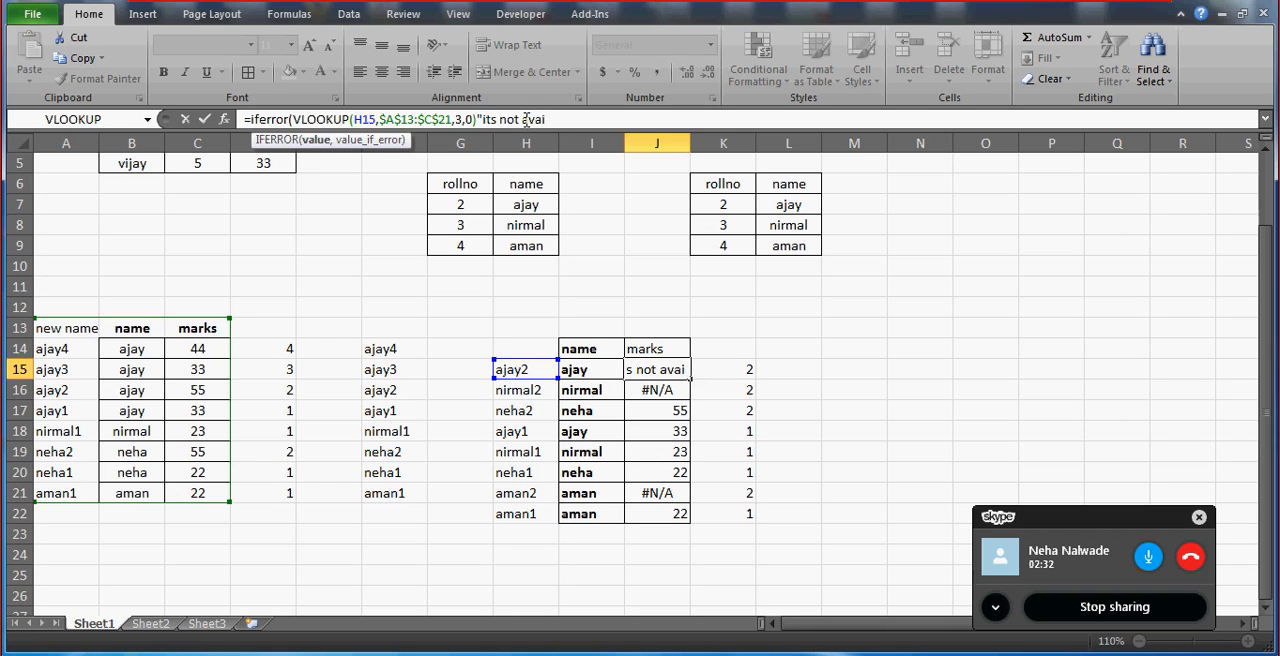
{"action": "key", "text": "BackSpace"}
{"action": "key", "text": "BackSpace"}
{"action": "key", "text": "BackSpace"}
{"action": "key", "text": "BackSpace"}
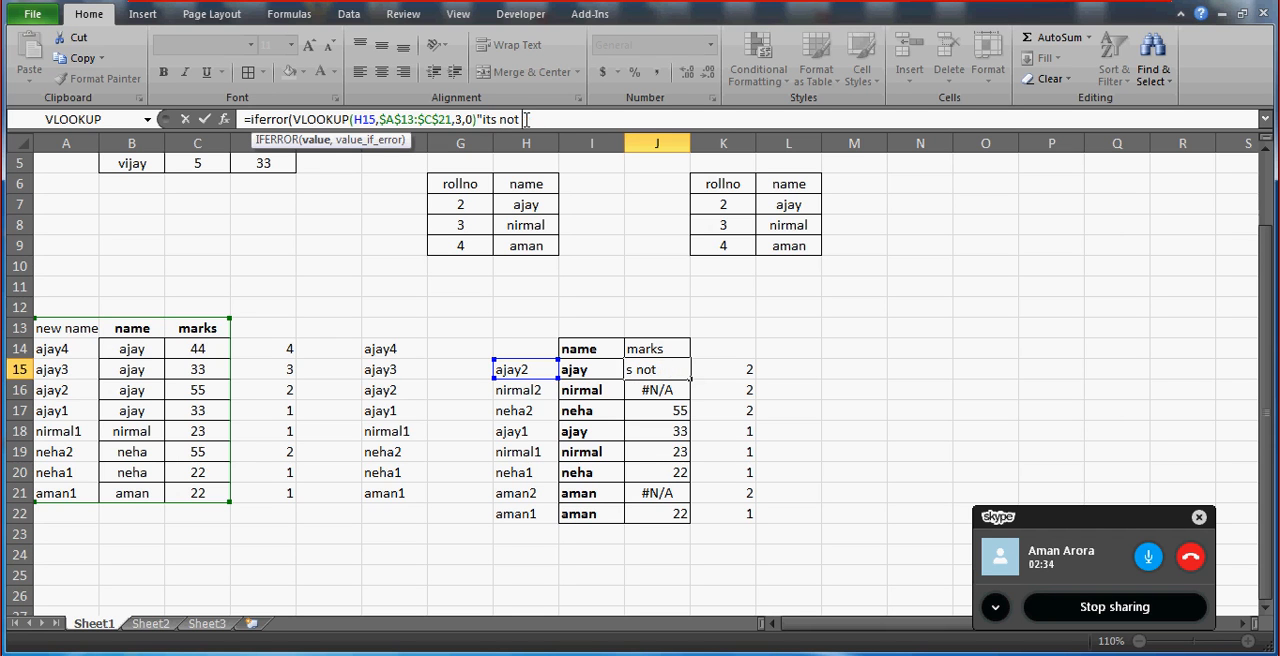
{"action": "type", "text": "repeated\")"}
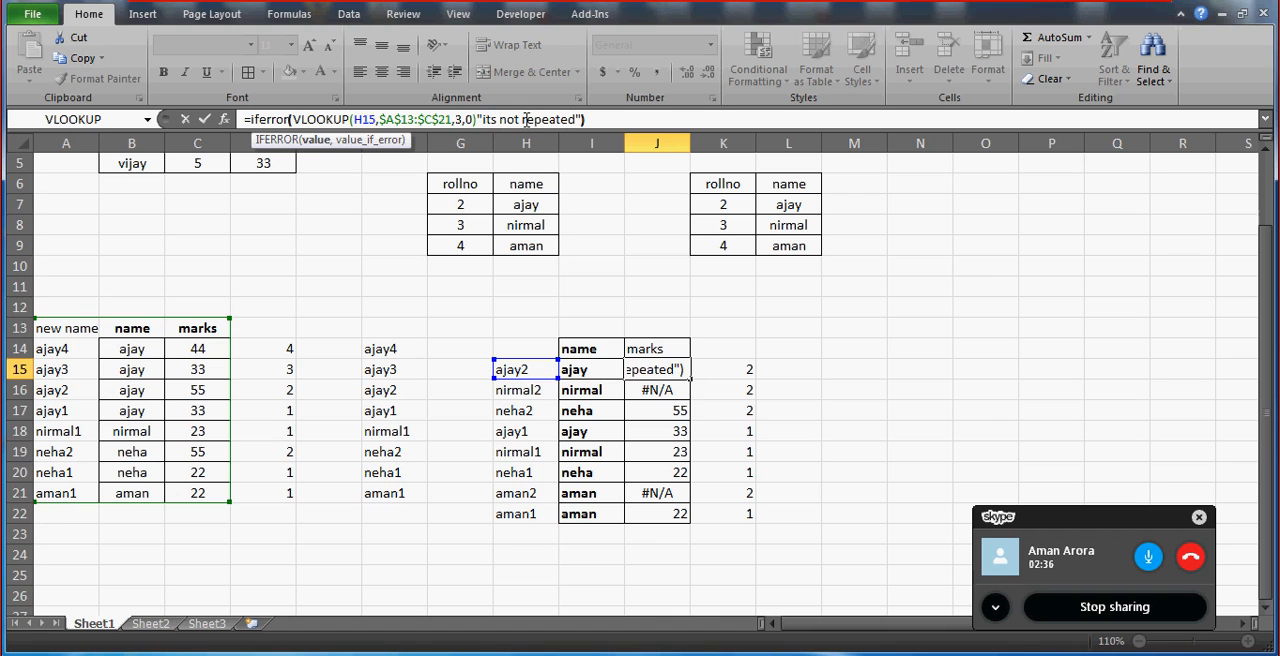
Add the missing comma before the fallback text in the J15 formula and commit it.
{"action": "key", "text": "Return"}
{"action": "key", "text": "Return"}
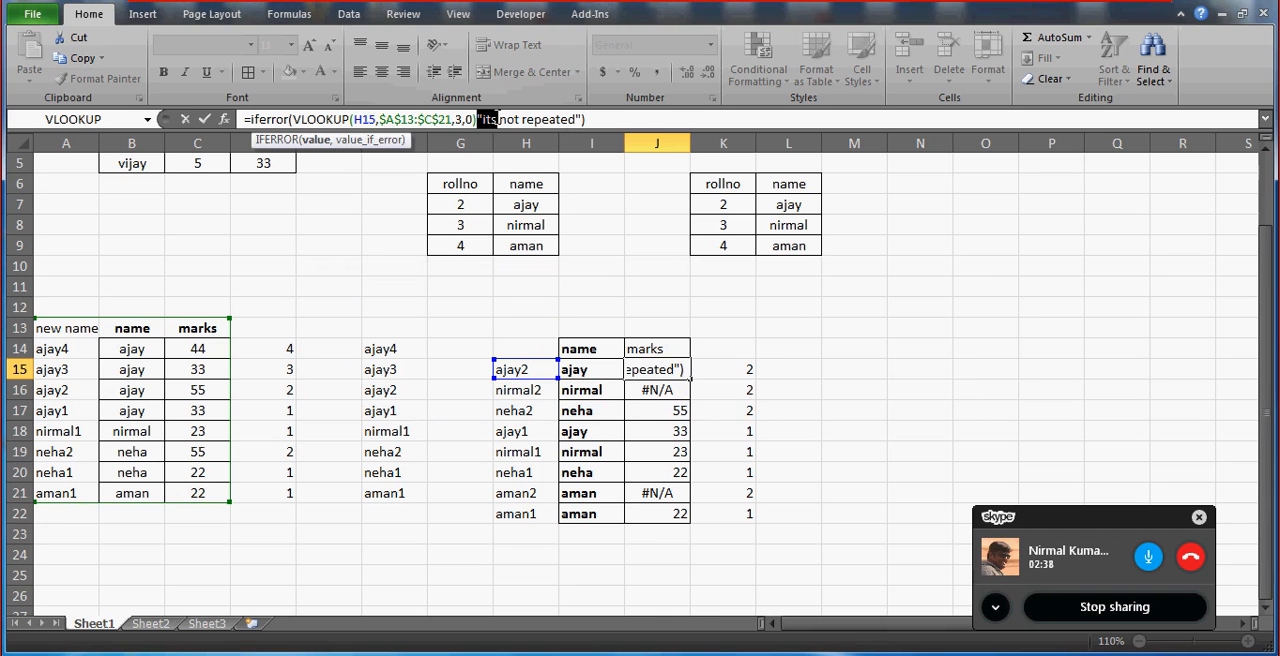
{"action": "left_click", "coordinate": [494, 119]}
{"action": "type", "text": ","}
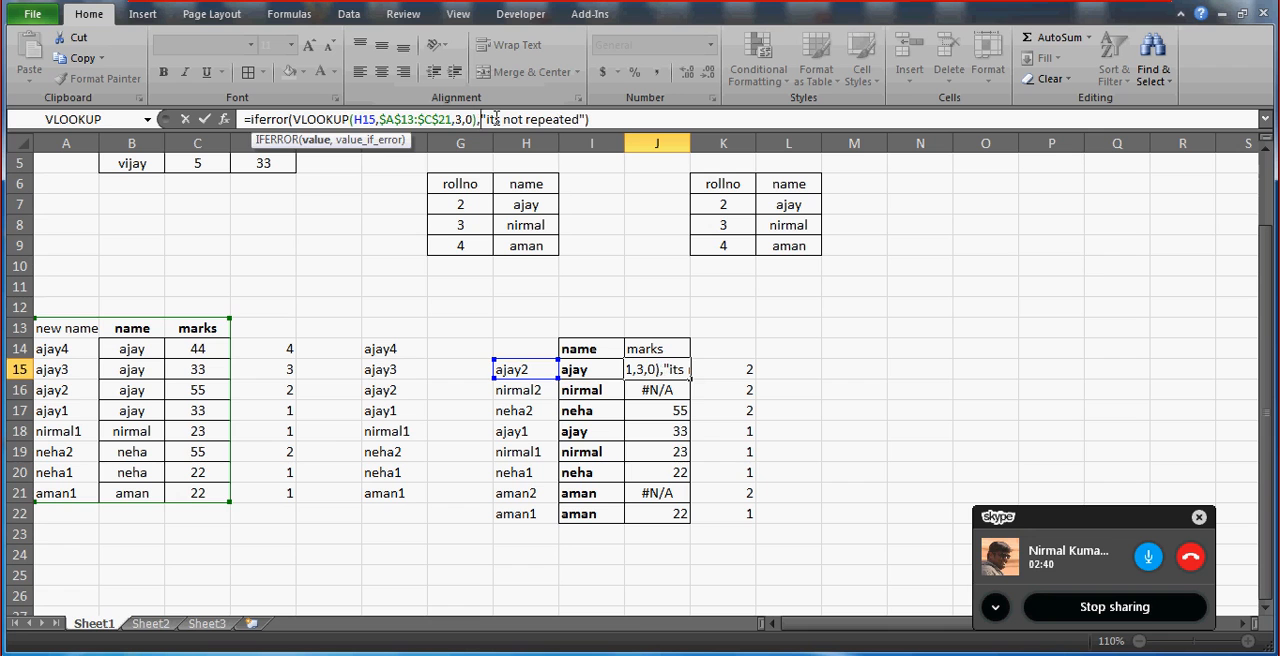
{"action": "key", "text": "ctrl+Return"}
Copy the IFERROR formula from J15 into the remaining marks cells J16:J22.
{"action": "key", "text": "ctrl+c"}
{"action": "key", "text": "Down"}
{"action": "key", "text": "shift+Down"}
{"action": "key", "text": "shift+Down"}
{"action": "key", "text": "shift+Down"}
{"action": "key", "text": "shift+Down"}
{"action": "key", "text": "shift+Down"}
{"action": "key", "text": "shift+Down"}
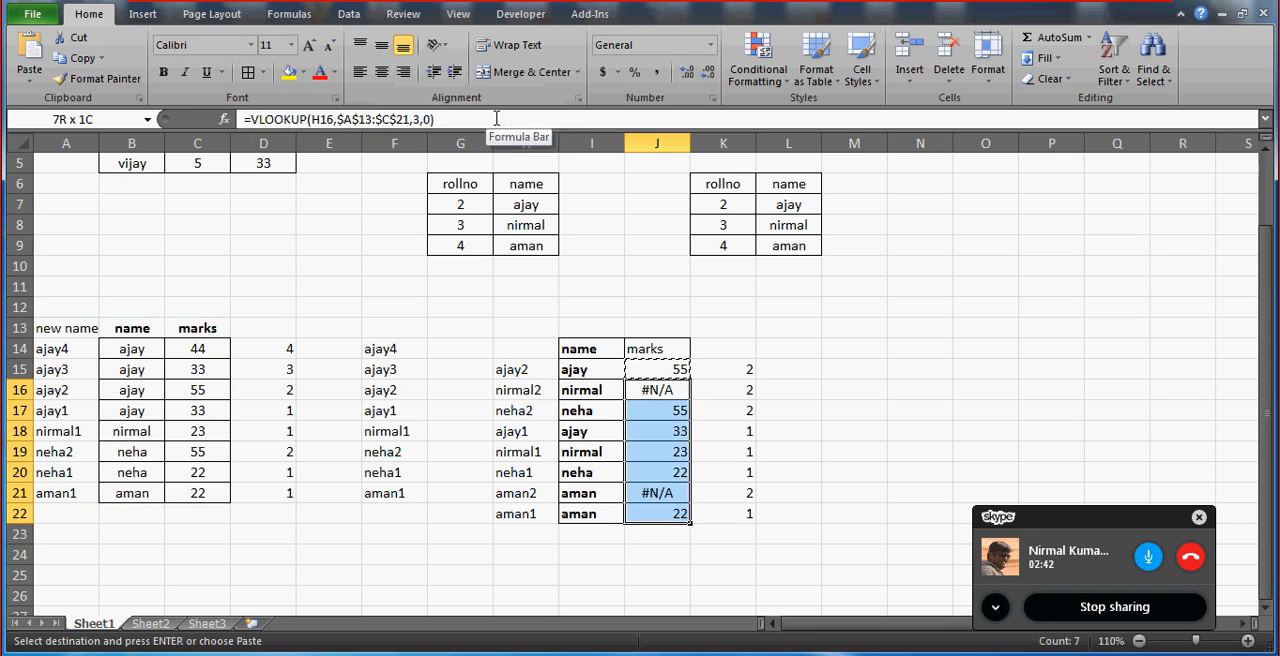
{"action": "key", "text": "ctrl+v"}
{"action": "key", "text": "Down"}
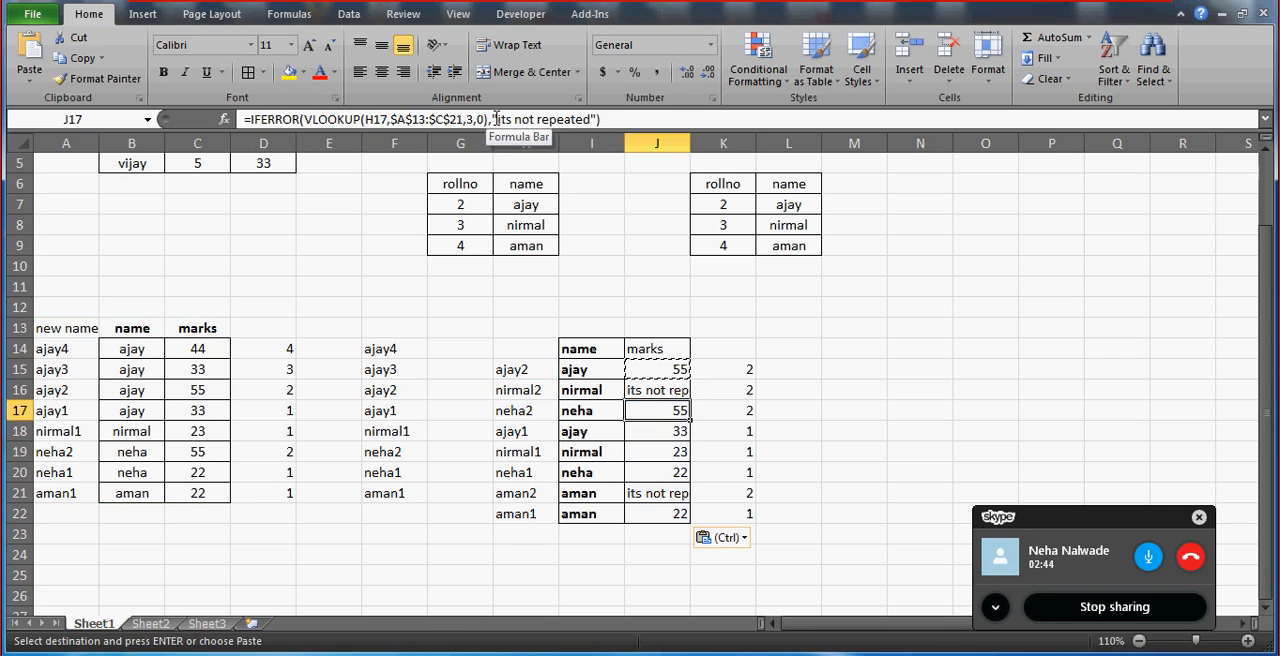
Autofit the width of column J to its contents and clear the pending copy selection.
{"action": "double_click", "coordinate": [690, 143]}
{"action": "left_click", "coordinate": [592, 346]}
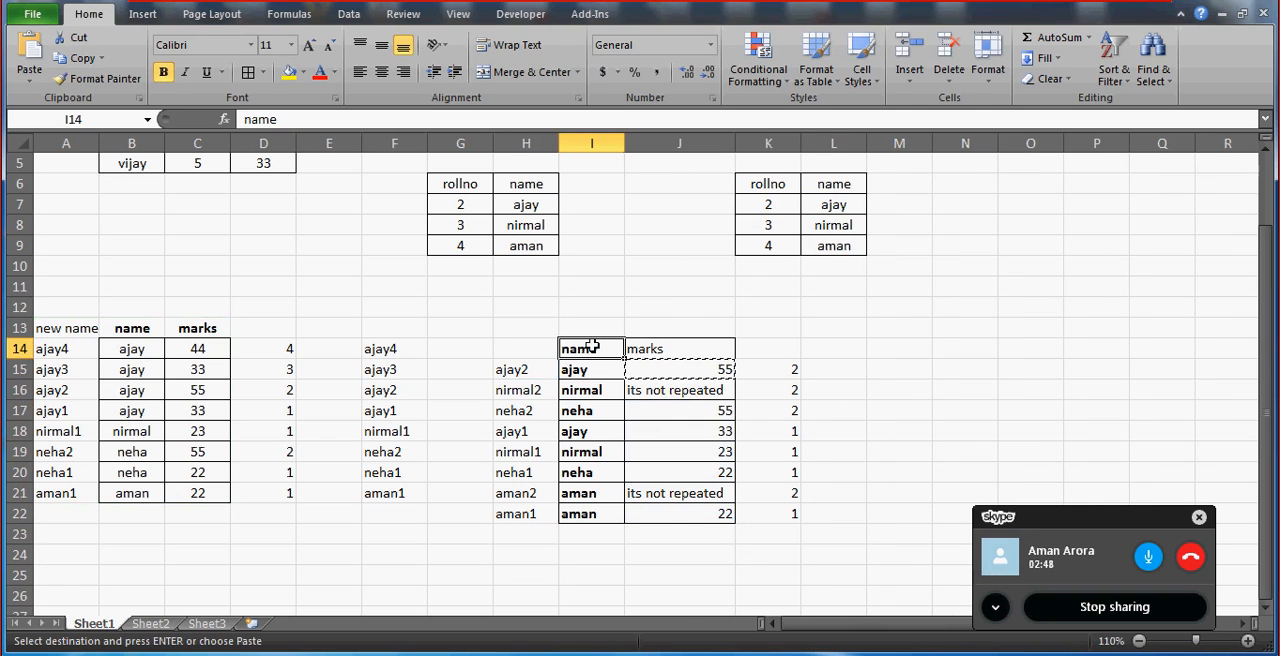
{"action": "key", "text": "Escape"}
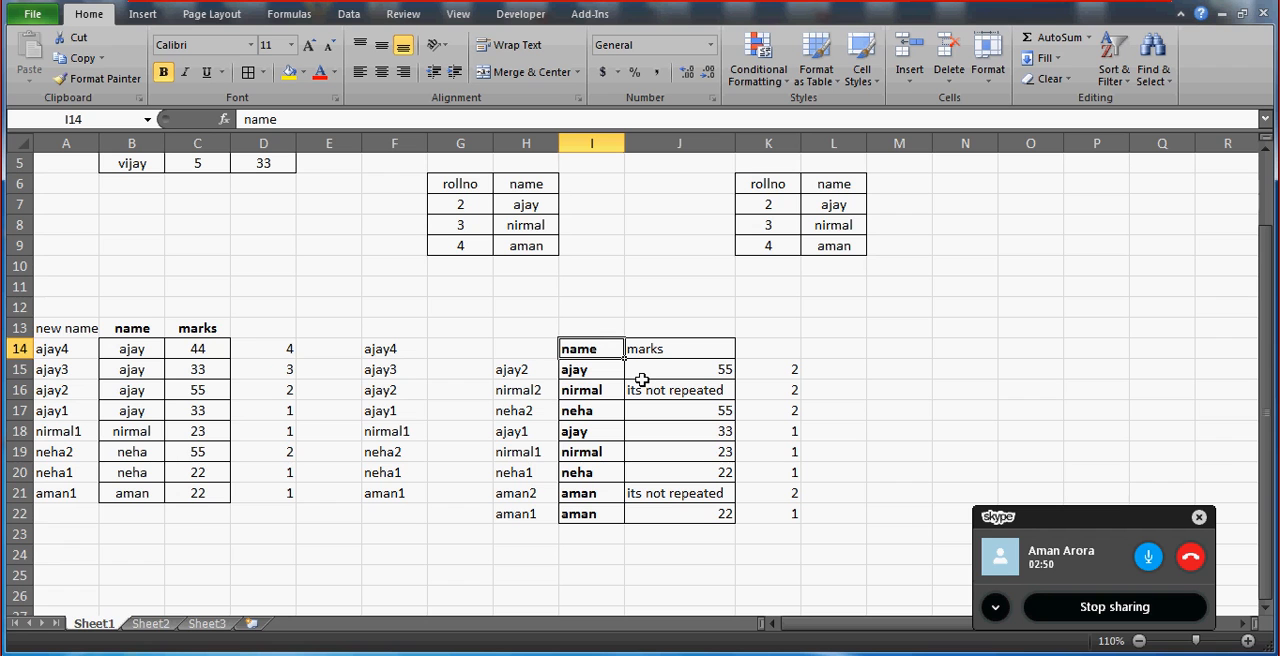
Switch to the empty Sheet2 worksheet.
{"action": "left_click", "coordinate": [152, 623]}
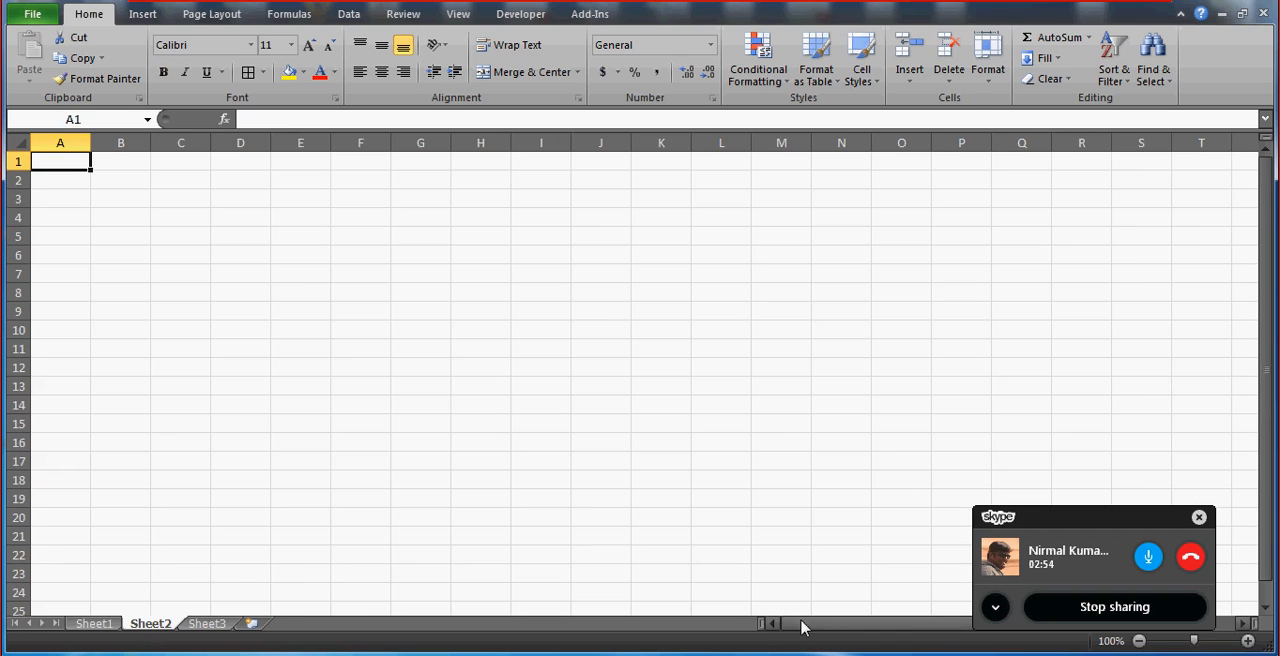
{"action": "left_click", "coordinate": [190, 170]}
{"action": "key", "text": "Left"}
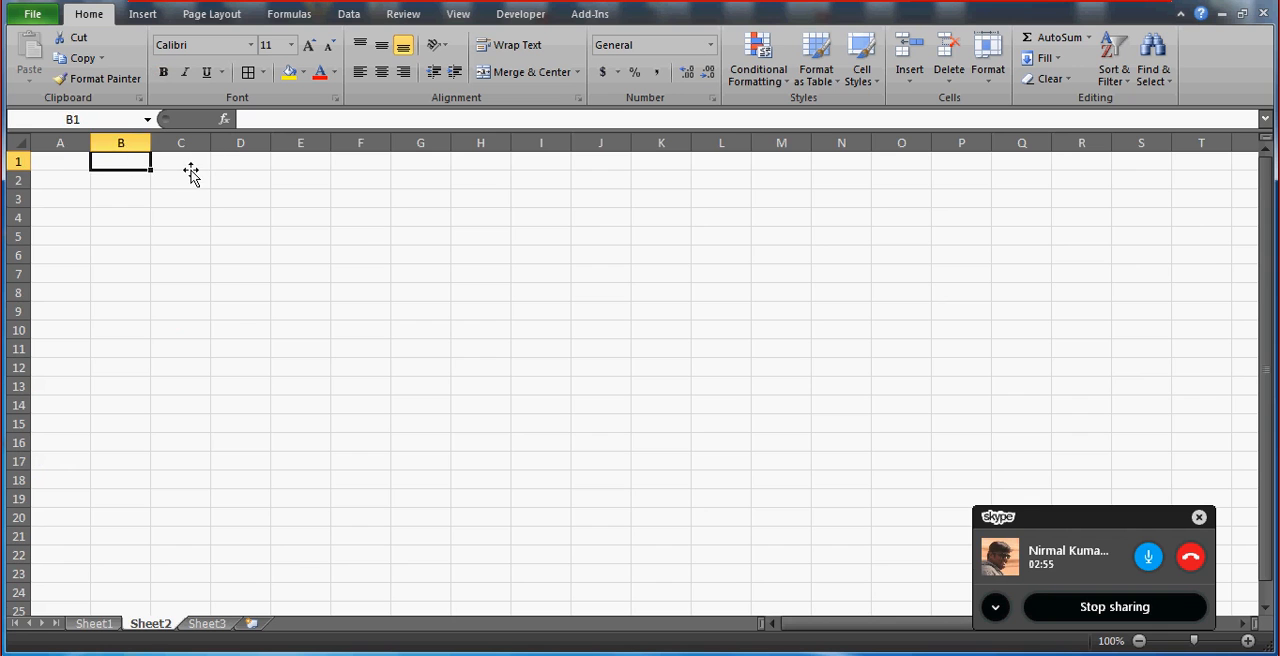
{"action": "left_click", "coordinate": [1248, 641]}
{"action": "left_click", "coordinate": [1248, 641]}
Enter the column header Name in C2.
{"action": "left_click", "coordinate": [210, 208]}
{"action": "key", "text": "Up"}
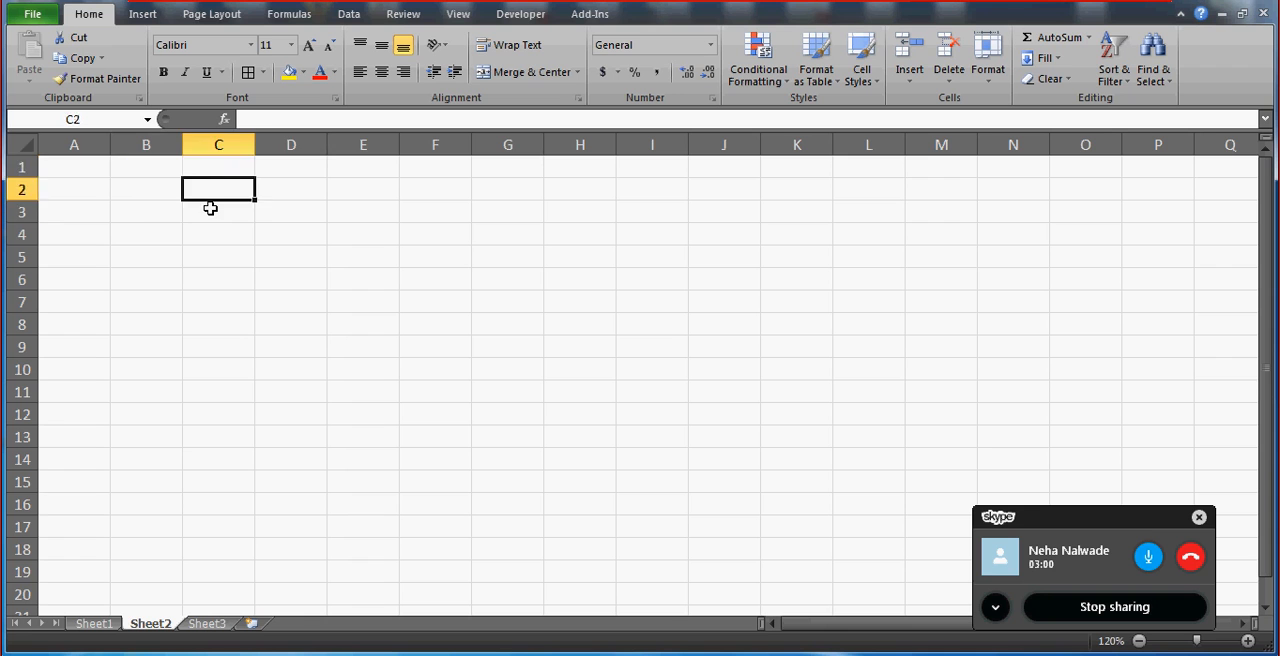
{"action": "key", "text": "Up"}
{"action": "key", "text": "Down"}
{"action": "type", "text": "Nama"}
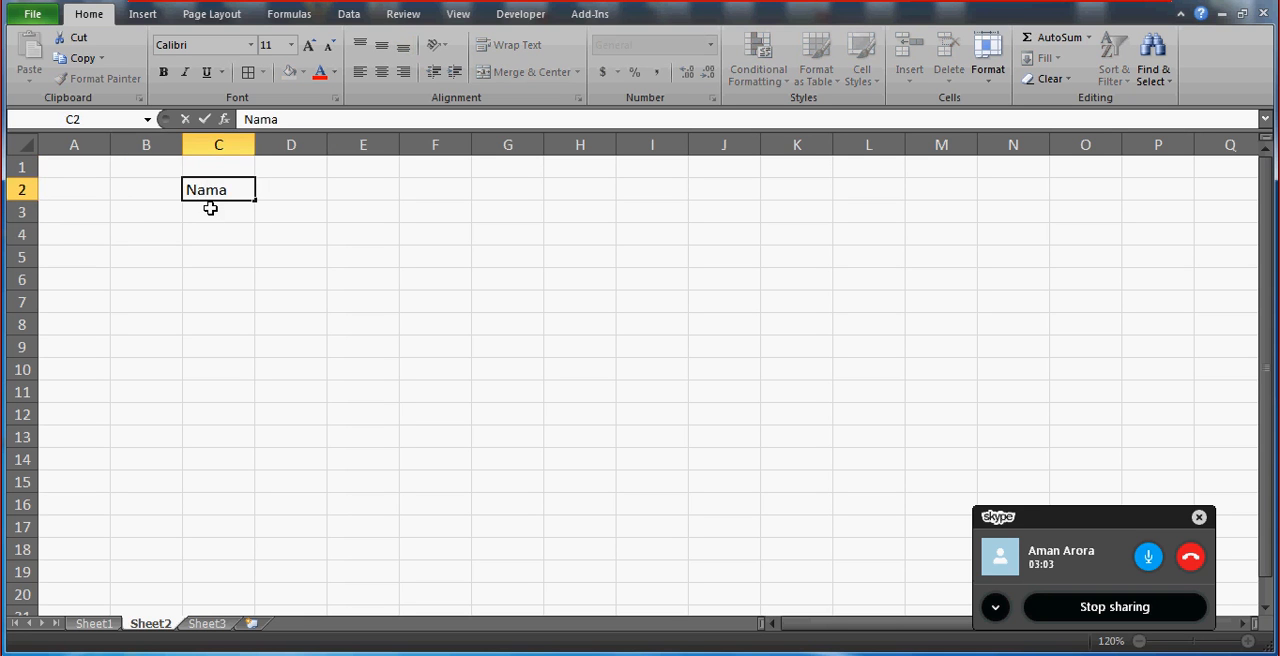
{"action": "key", "text": "Return"}
{"action": "key", "text": "Up"}
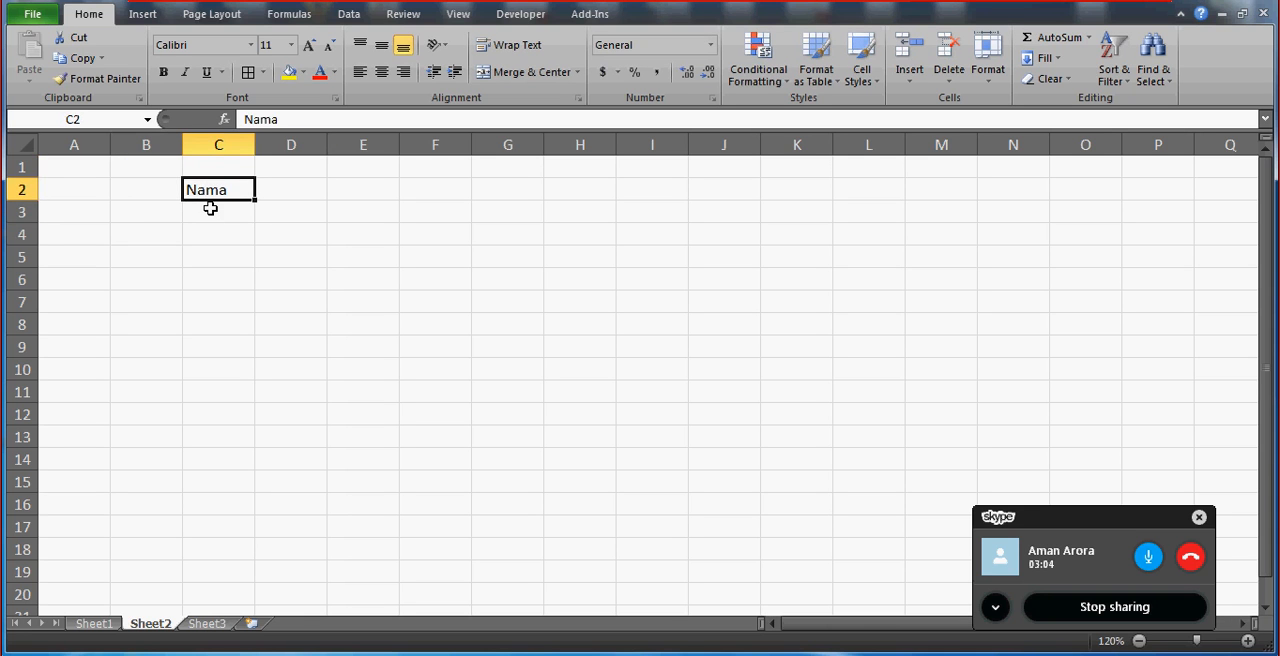
{"action": "key", "text": "F2"}
{"action": "key", "text": "BackSpace"}
{"action": "type", "text": "e"}
{"action": "key", "text": "Return"}
Fill C3:C7 under the Name header with five people's first names, one per row.
{"action": "type", "text": "Ajay"}
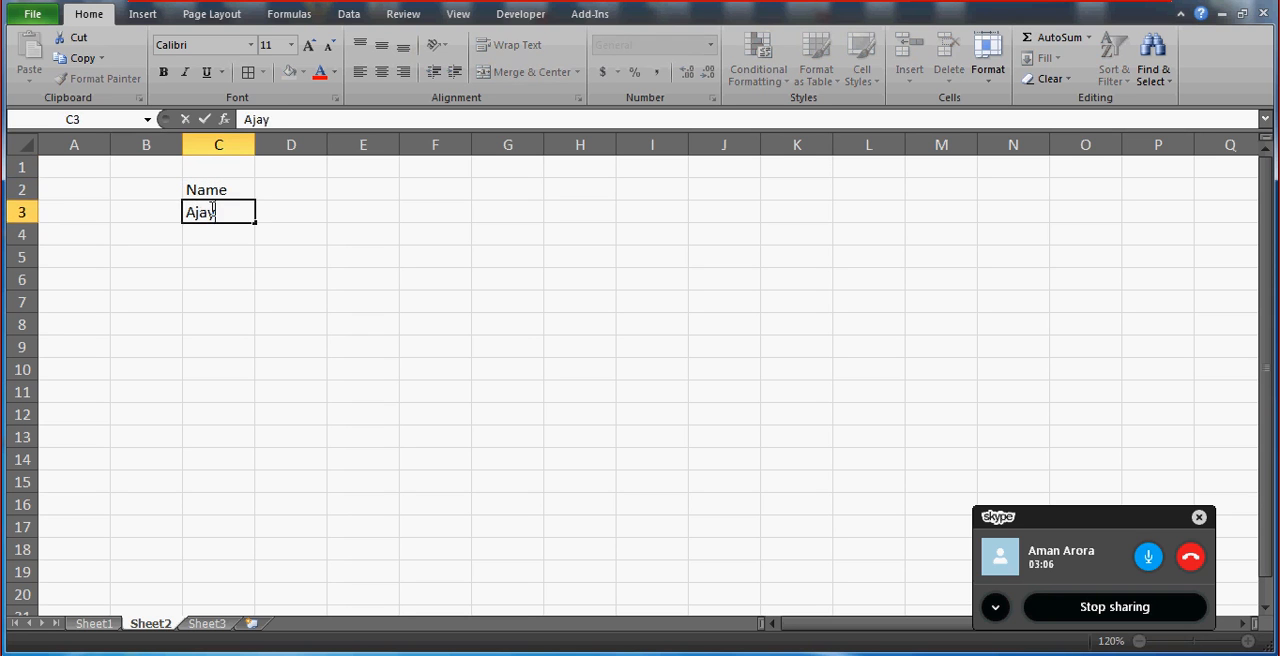
{"action": "key", "text": "Return"}
{"action": "type", "text": "Aman"}
{"action": "key", "text": "Return"}
{"action": "type", "text": "Nirmal"}
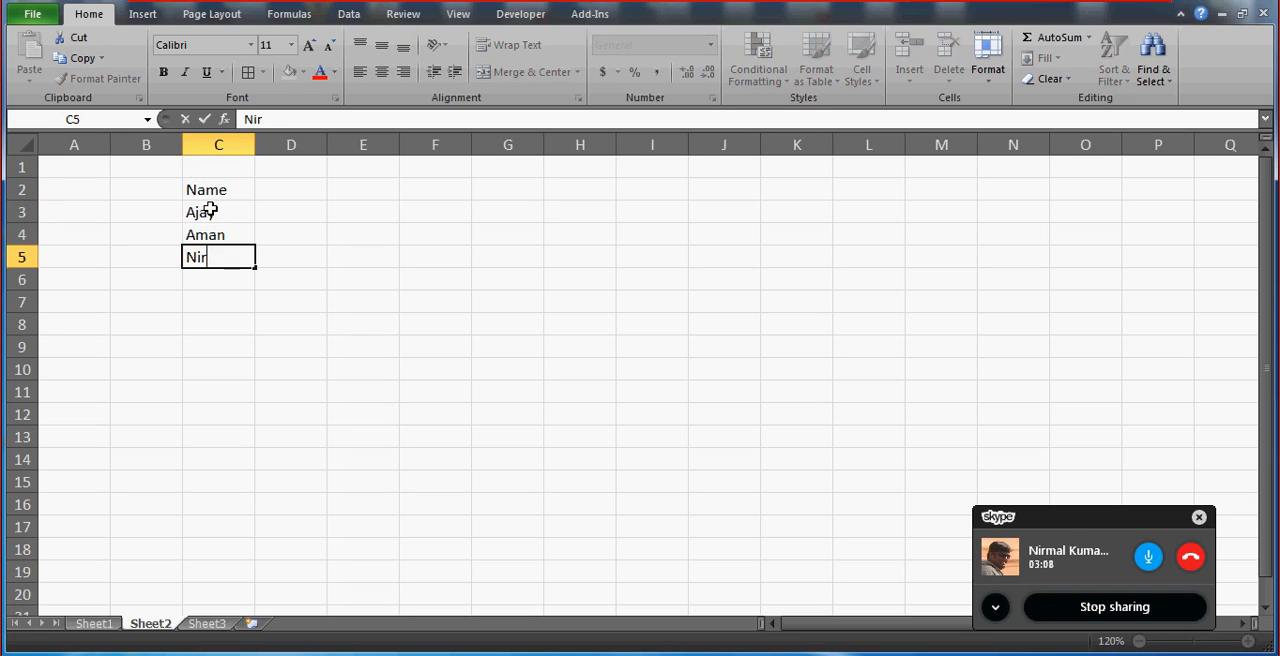
{"action": "key", "text": "Return"}
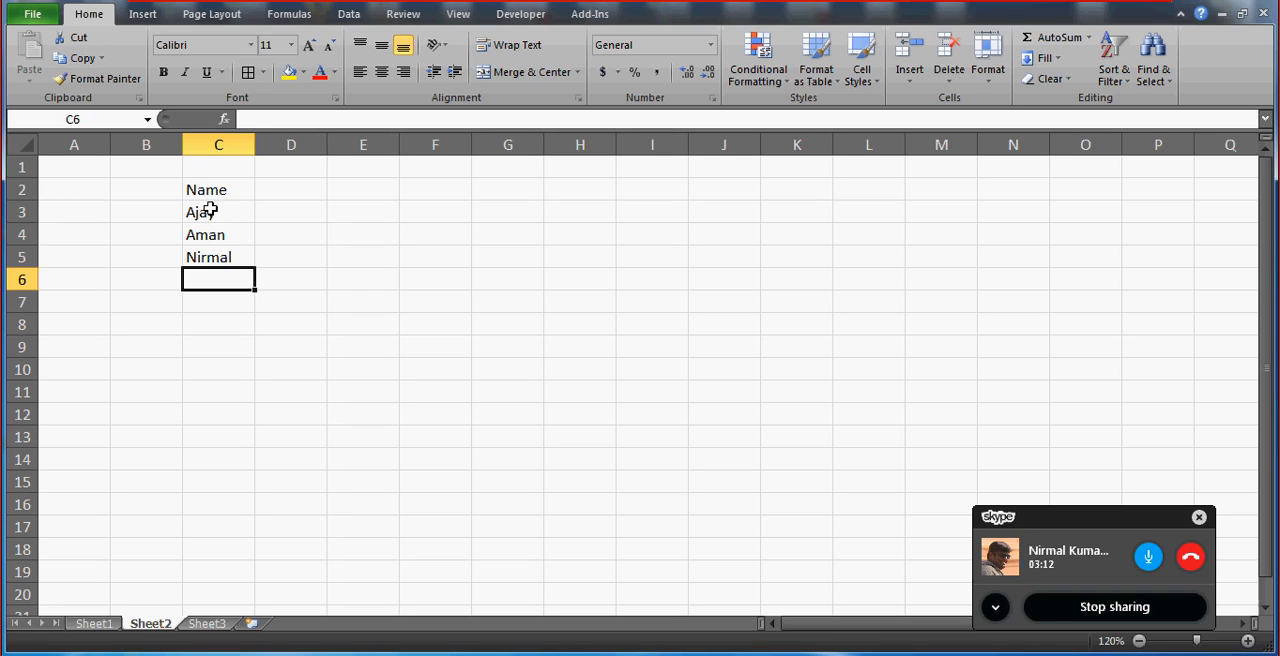
{"action": "type", "text": "prakshit"}
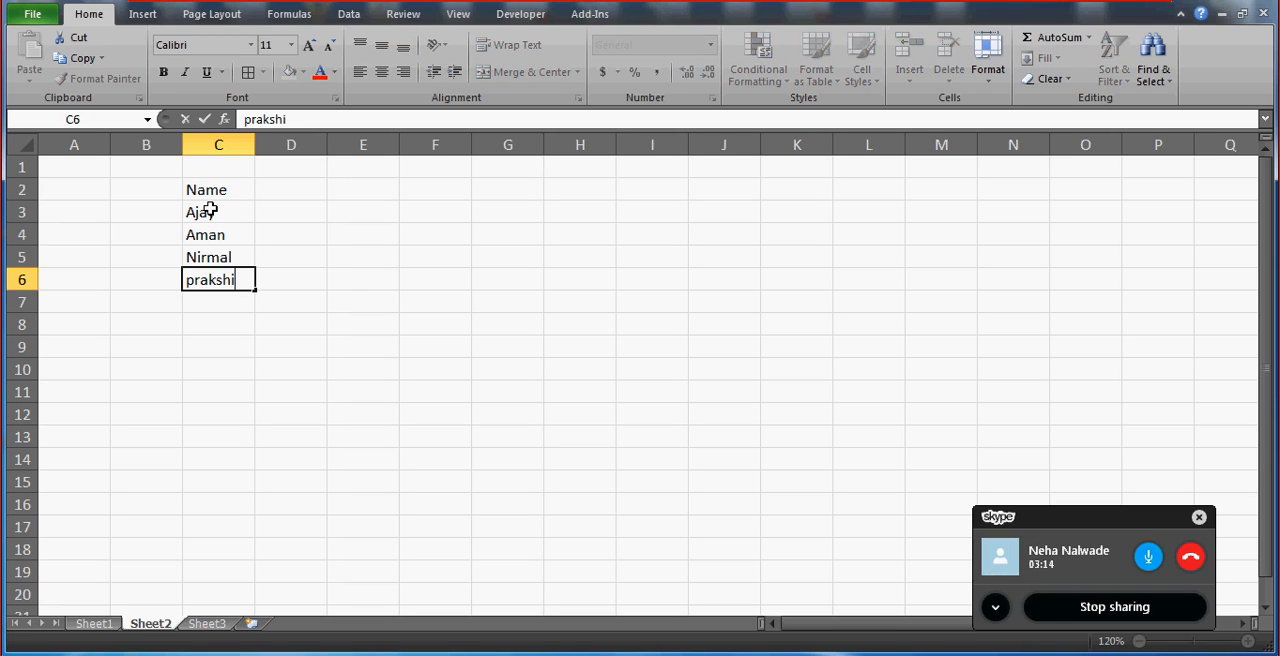
{"action": "key", "text": "Return"}
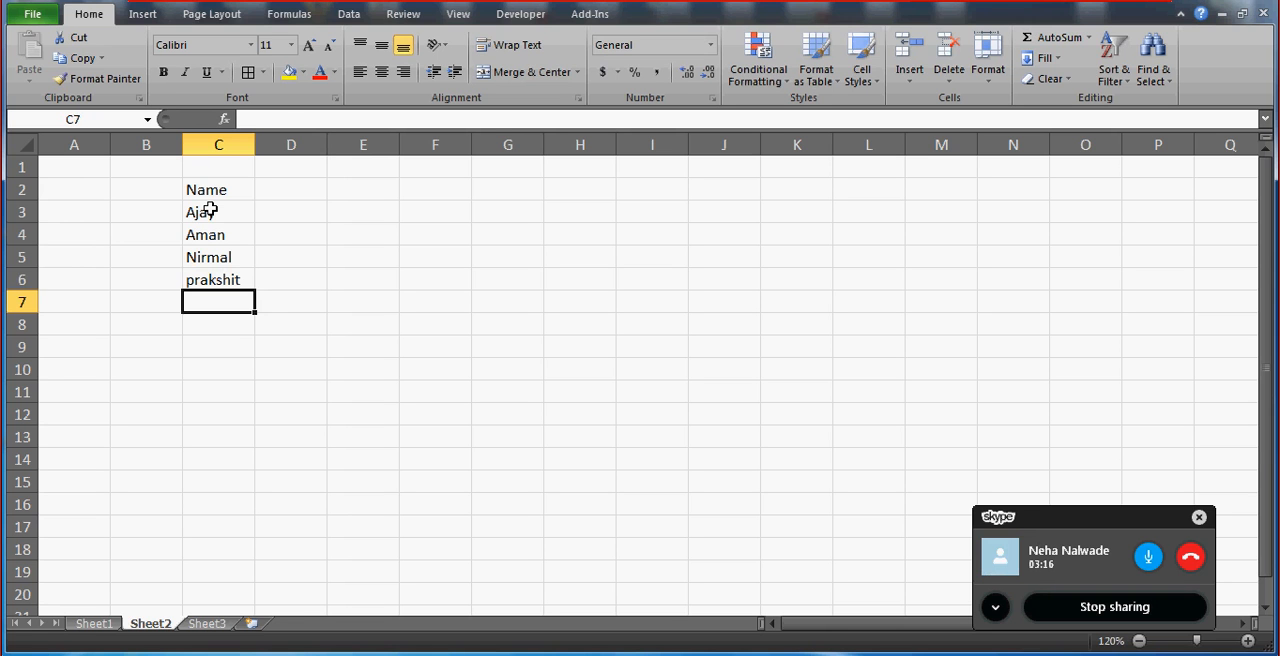
{"action": "type", "text": "Neha"}
Enter the column header SC in D2, next to the Name header.
{"action": "key", "text": "Up"}
{"action": "key", "text": "Up"}
{"action": "key", "text": "Up"}
{"action": "key", "text": "Up"}
{"action": "key", "text": "Up"}
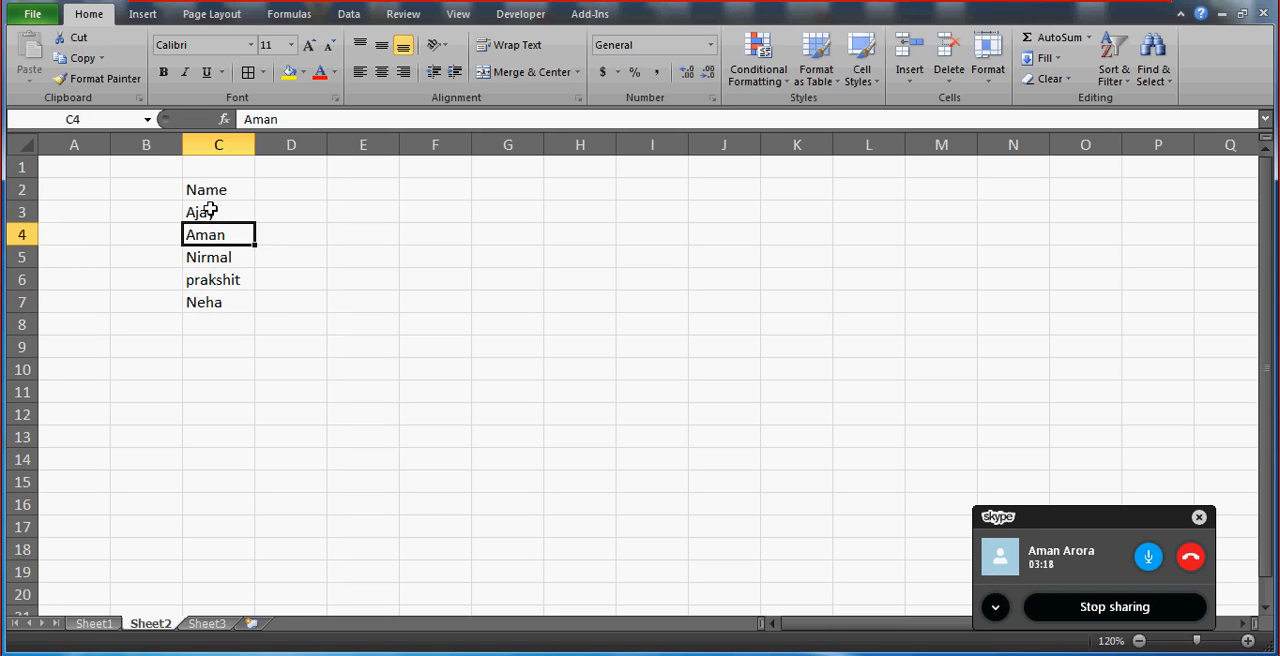
{"action": "key", "text": "Right"}
{"action": "type", "text": "sc"}
{"action": "key", "text": "BackSpace"}
{"action": "key", "text": "BackSpace"}
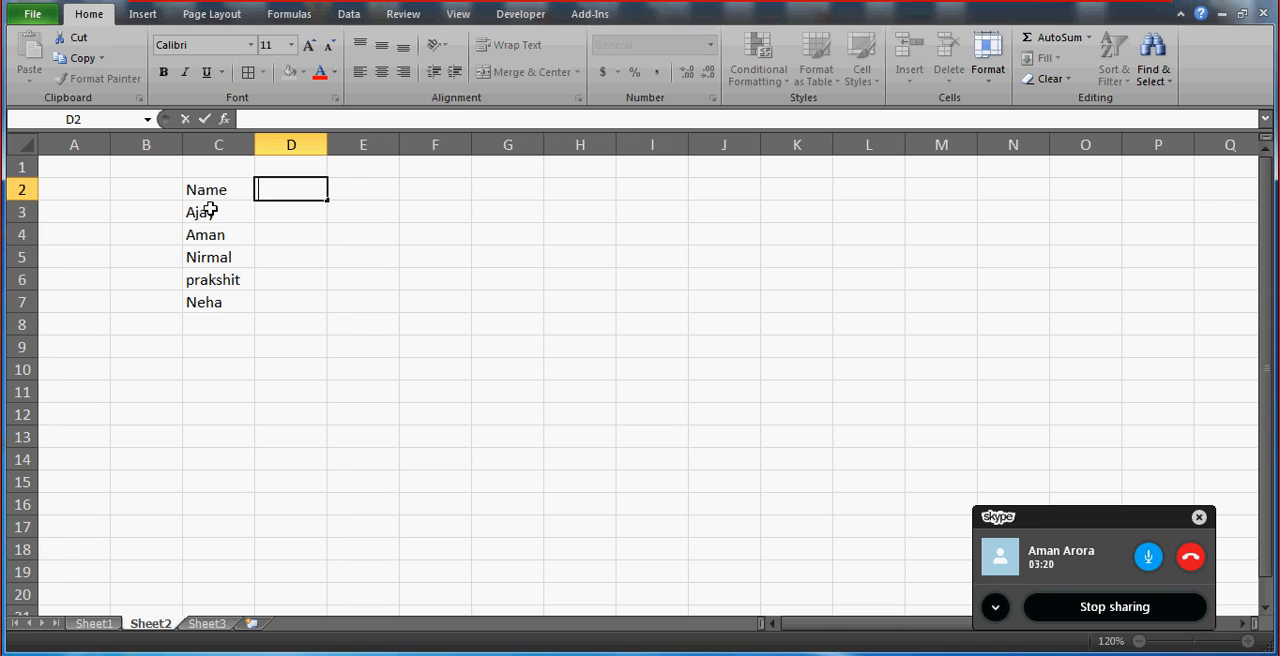
{"action": "type", "text": "SC"}
{"action": "key", "text": "Return"}
Enter the SC values 33, 44, 55, 12 and 56 in D3:D7.
{"action": "type", "text": "33"}
{"action": "key", "text": "Return"}
{"action": "type", "text": "44"}
{"action": "key", "text": "Return"}
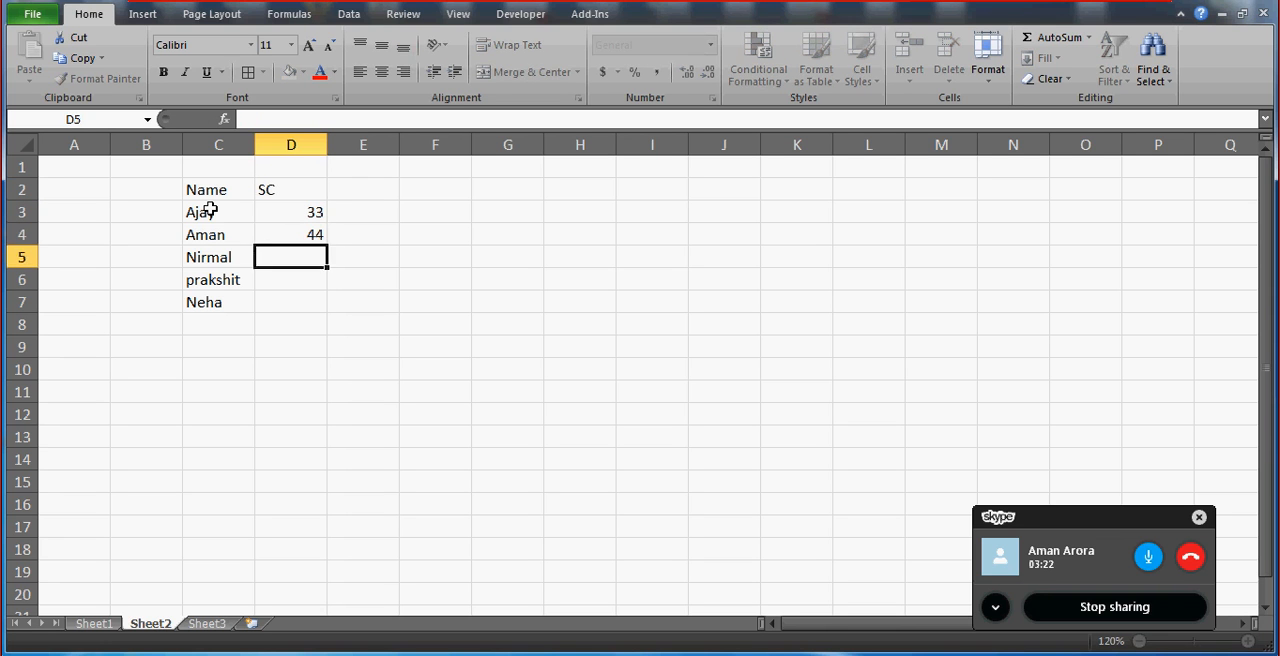
{"action": "type", "text": "55"}
{"action": "key", "text": "Return"}
{"action": "type", "text": "1"}
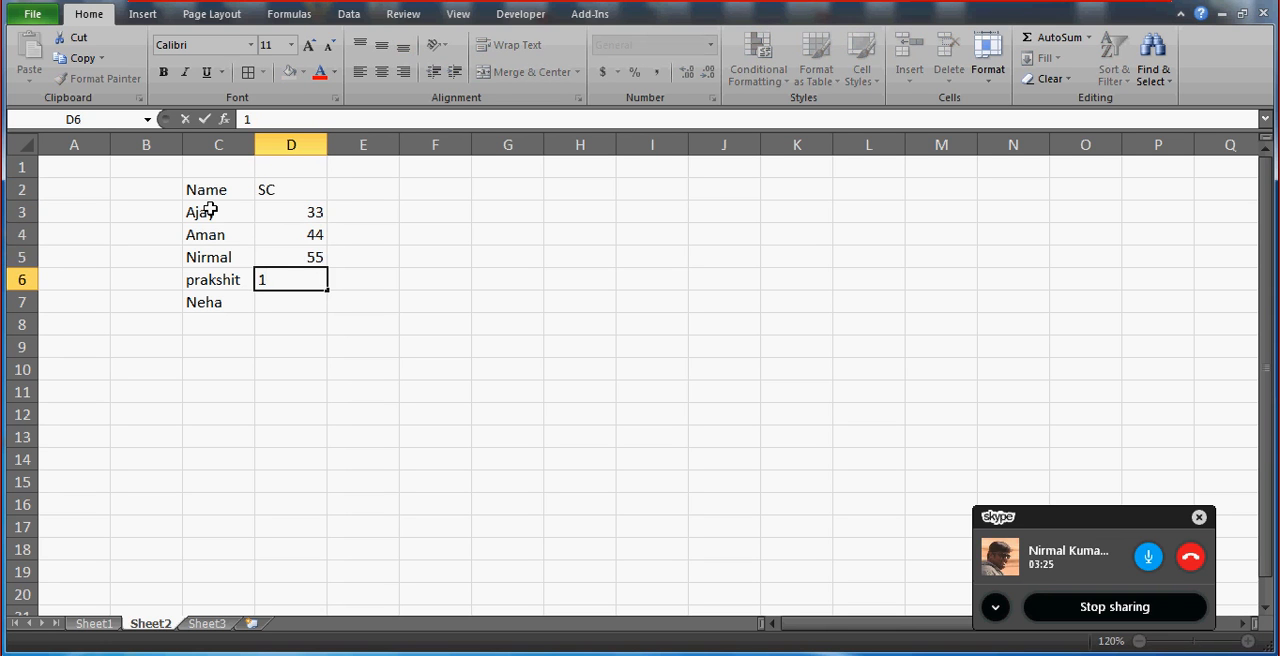
{"action": "type", "text": "2"}
{"action": "key", "text": "Return"}
{"action": "type", "text": "56"}
{"action": "key", "text": "Return"}
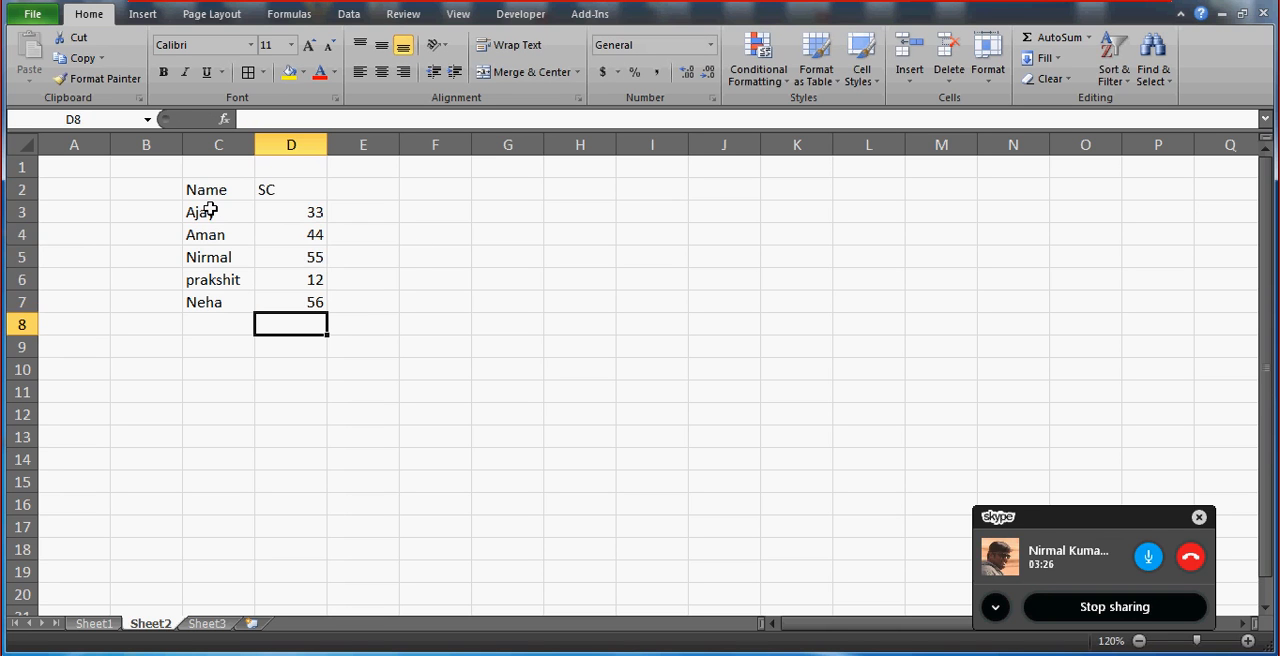
Apply all borders to the Name and SC table in C2:D7.
{"action": "left_click", "coordinate": [218, 190]}
{"action": "key", "text": "shift+Right"}
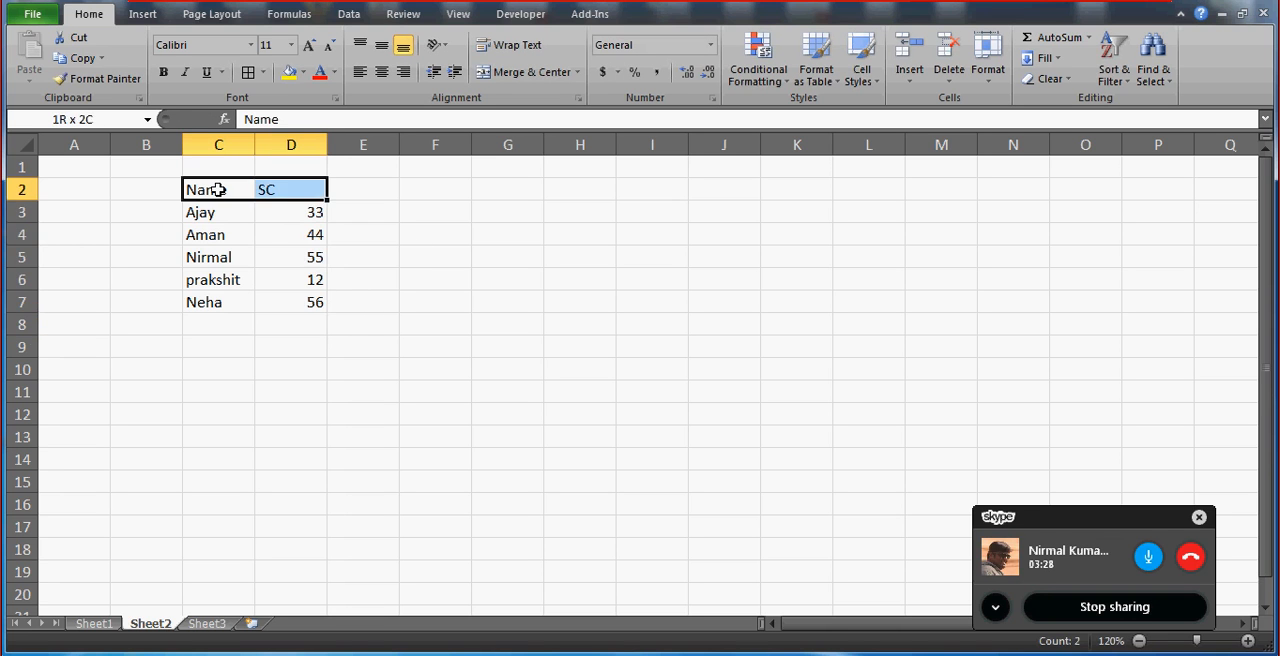
{"action": "key", "text": "ctrl+shift+Down"}
{"action": "left_click", "coordinate": [247, 74]}
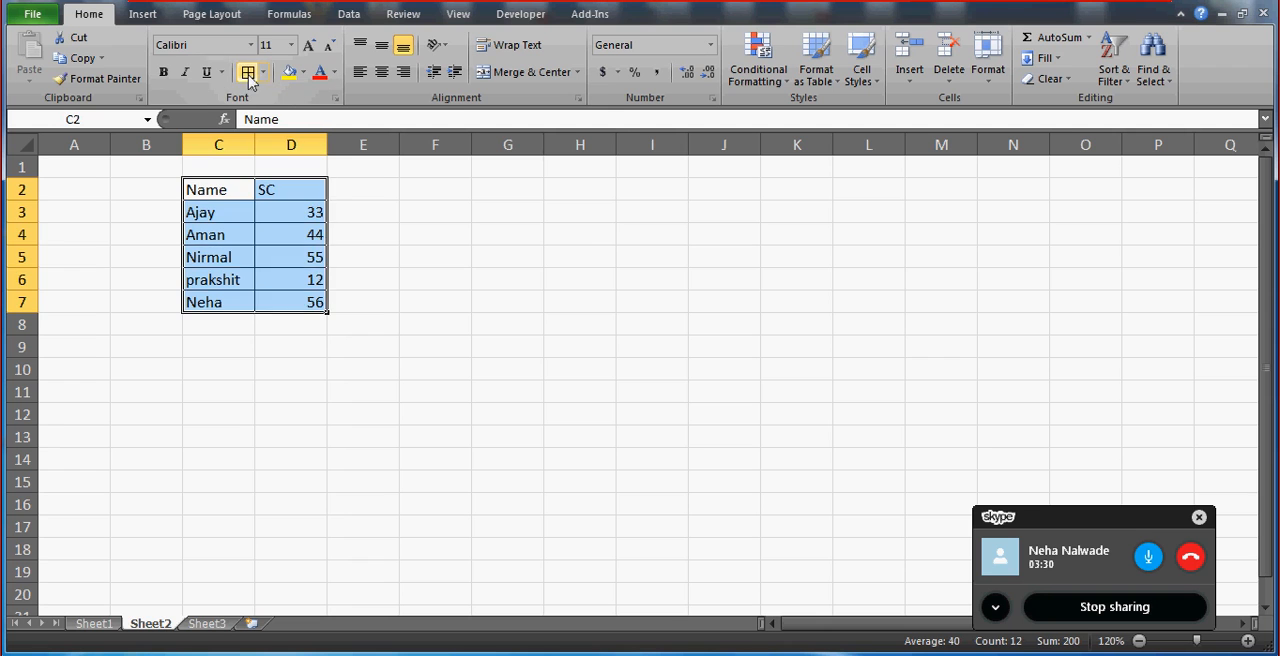
{"action": "left_click", "coordinate": [634, 231]}
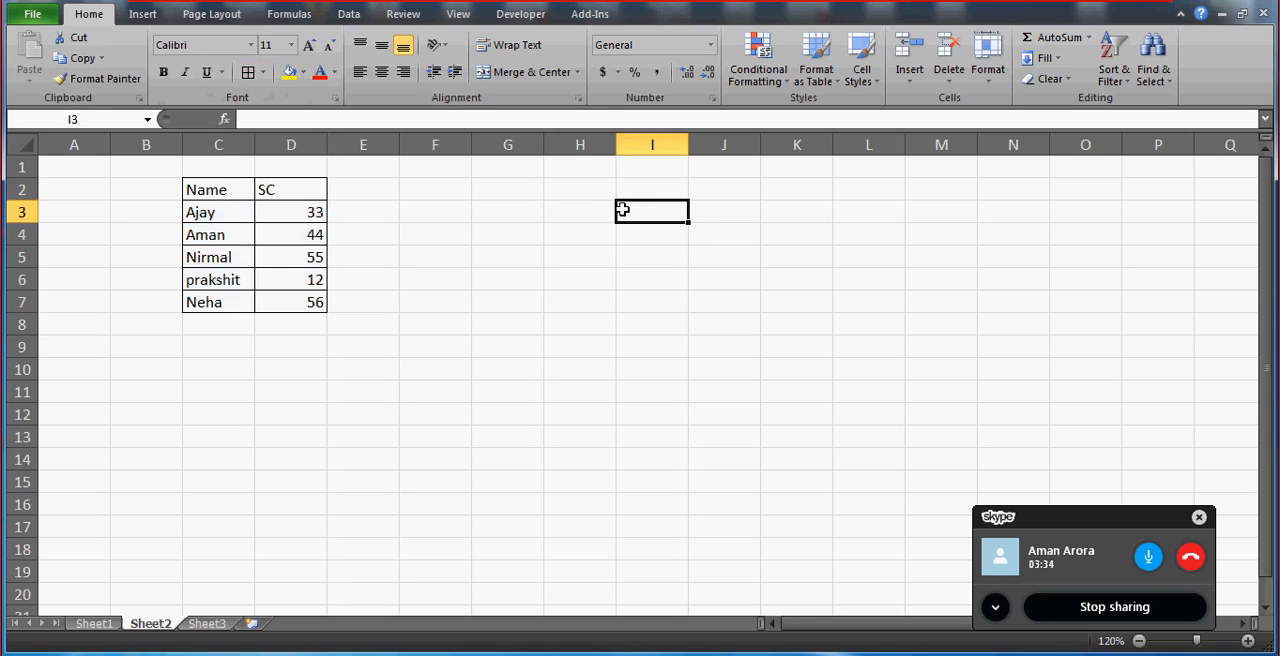
{"action": "left_click", "coordinate": [257, 189]}
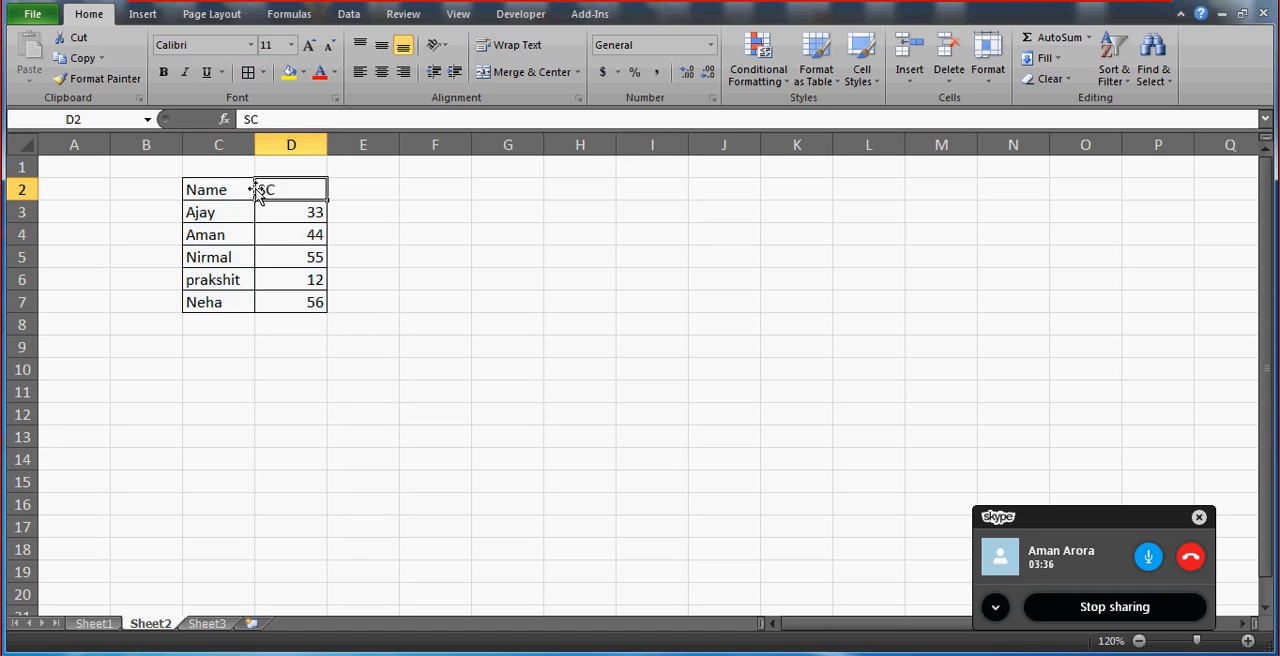
{"action": "key", "text": "Left"}
{"action": "key", "text": "shift+Right"}
{"action": "key", "text": "shift+Right"}
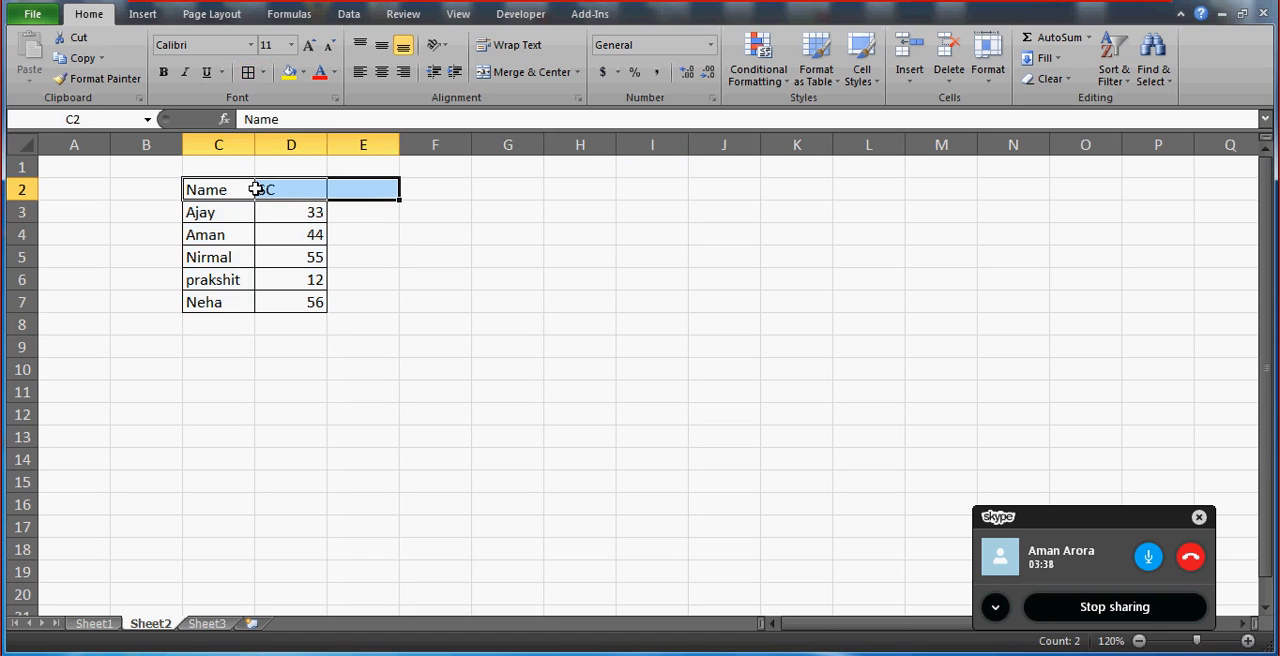
{"action": "left_click", "coordinate": [523, 219]}
{"action": "left_click", "coordinate": [625, 234]}
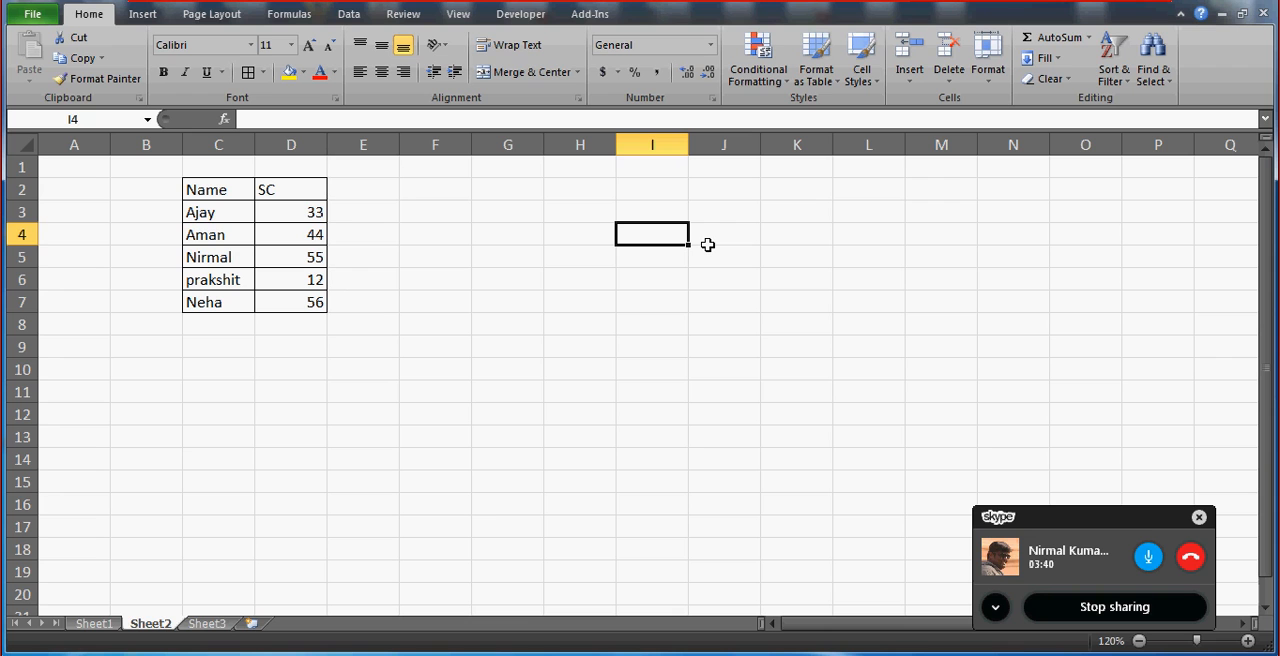
{"action": "type", "text": "NAME"}
{"action": "key", "text": "Return"}
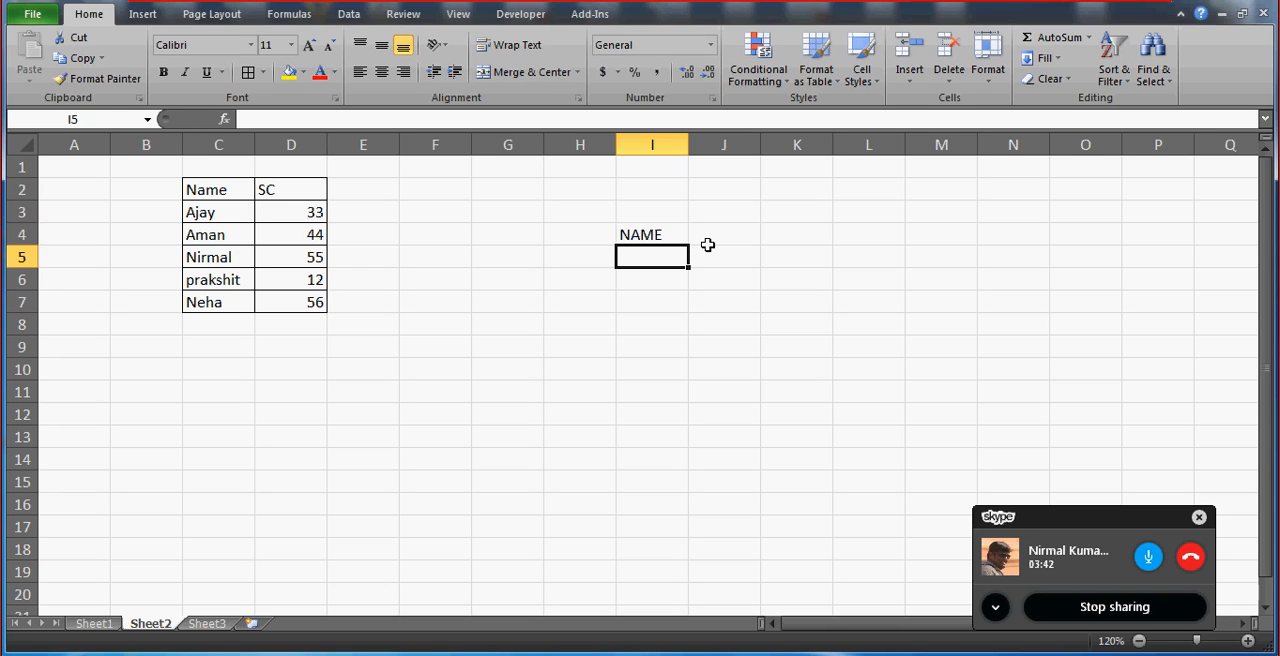
{"action": "key", "text": "Up"}
{"action": "key", "text": "Delete"}
{"action": "key", "text": "Right"}
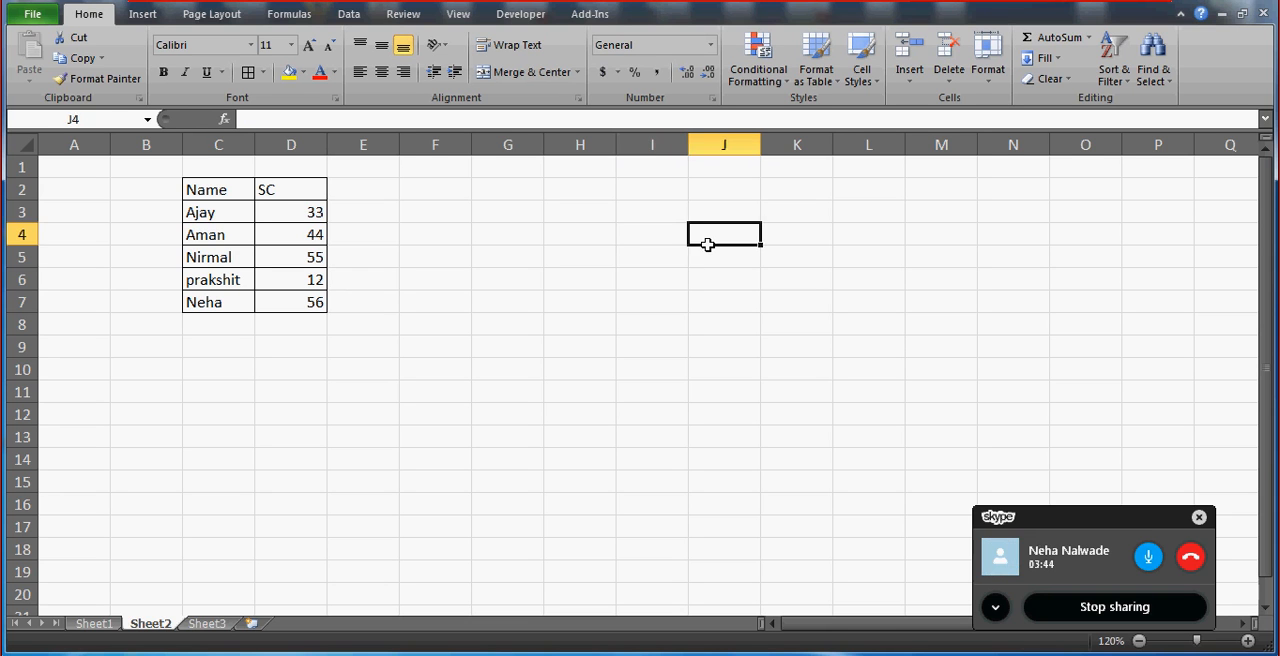
{"action": "key", "text": "Left"}
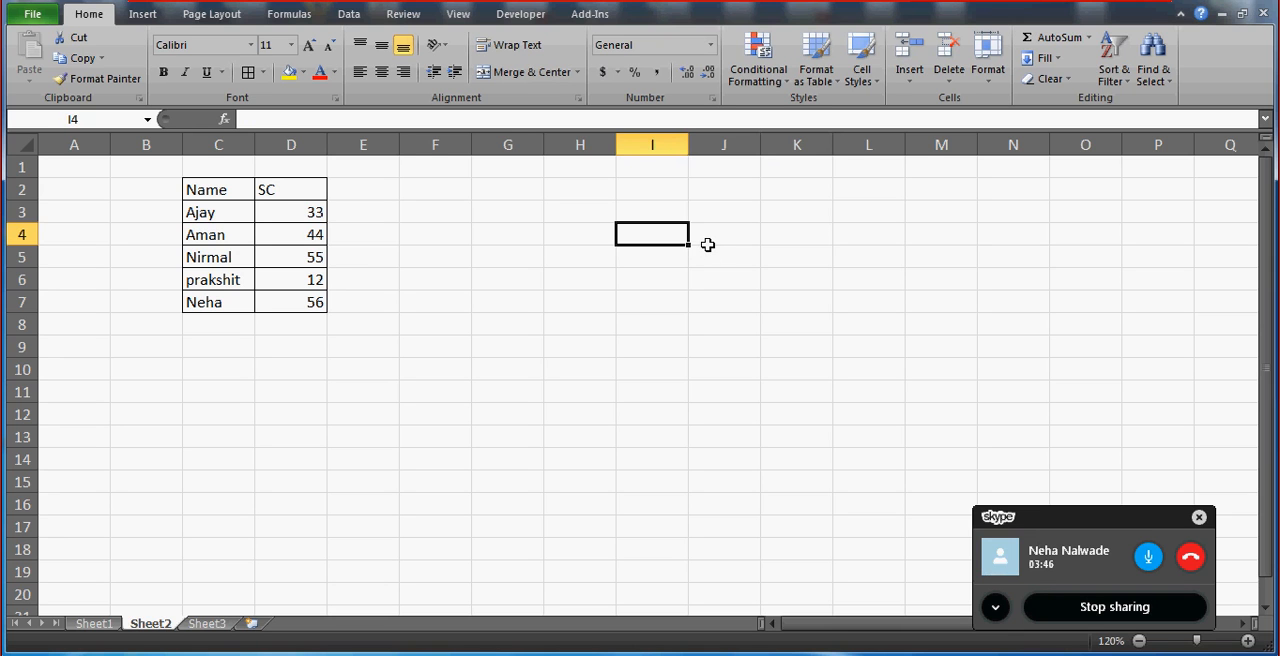
{"action": "type", "text": "DROP"}
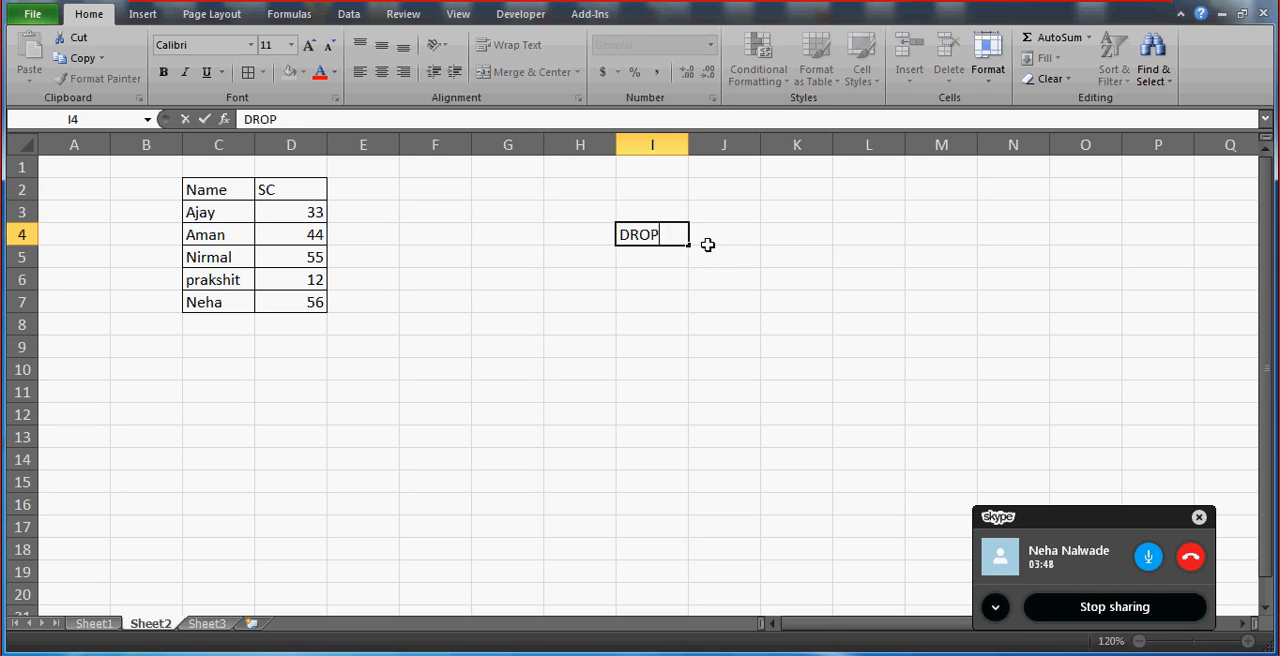
{"action": "key", "text": "BackSpace"}
{"action": "key", "text": "BackSpace"}
{"action": "key", "text": "BackSpace"}
{"action": "key", "text": "BackSpace"}
{"action": "key", "text": "Return"}
{"action": "key", "text": "Up"}
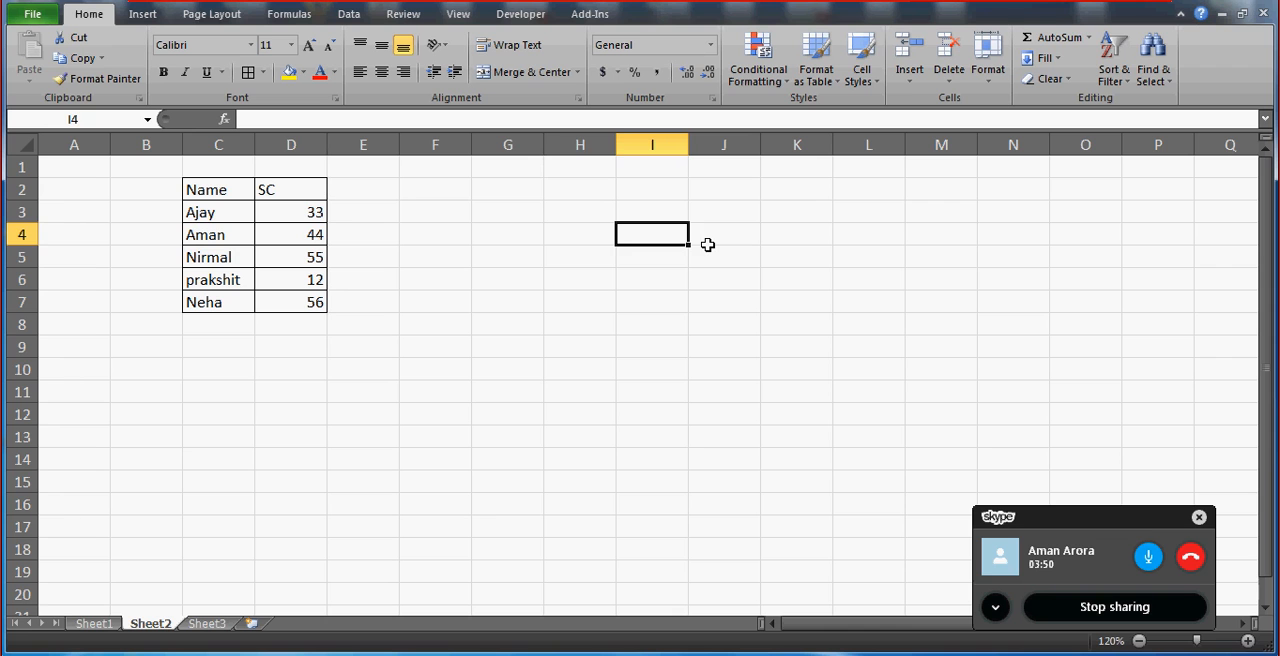
Enter the label HIGHEST SCORE in H4 and autofit column H to its text.
{"action": "key", "text": "Left"}
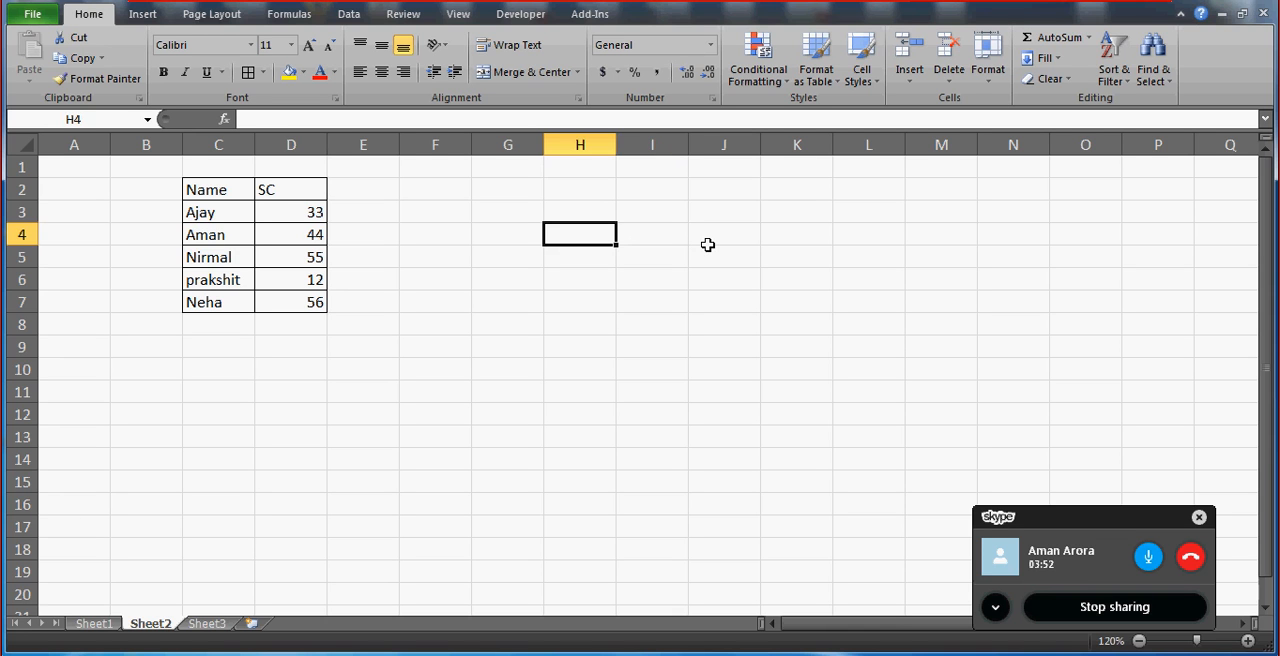
{"action": "type", "text": "HIGHEST"}
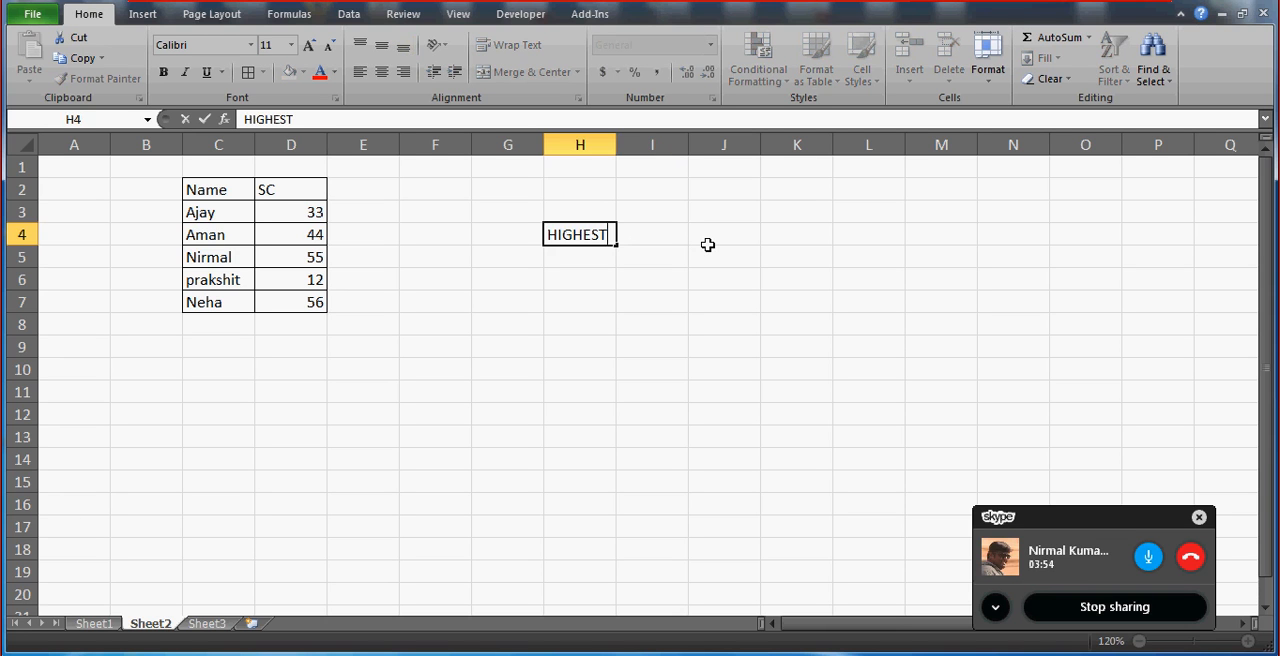
{"action": "type", "text": " SCORE"}
{"action": "key", "text": "Return"}
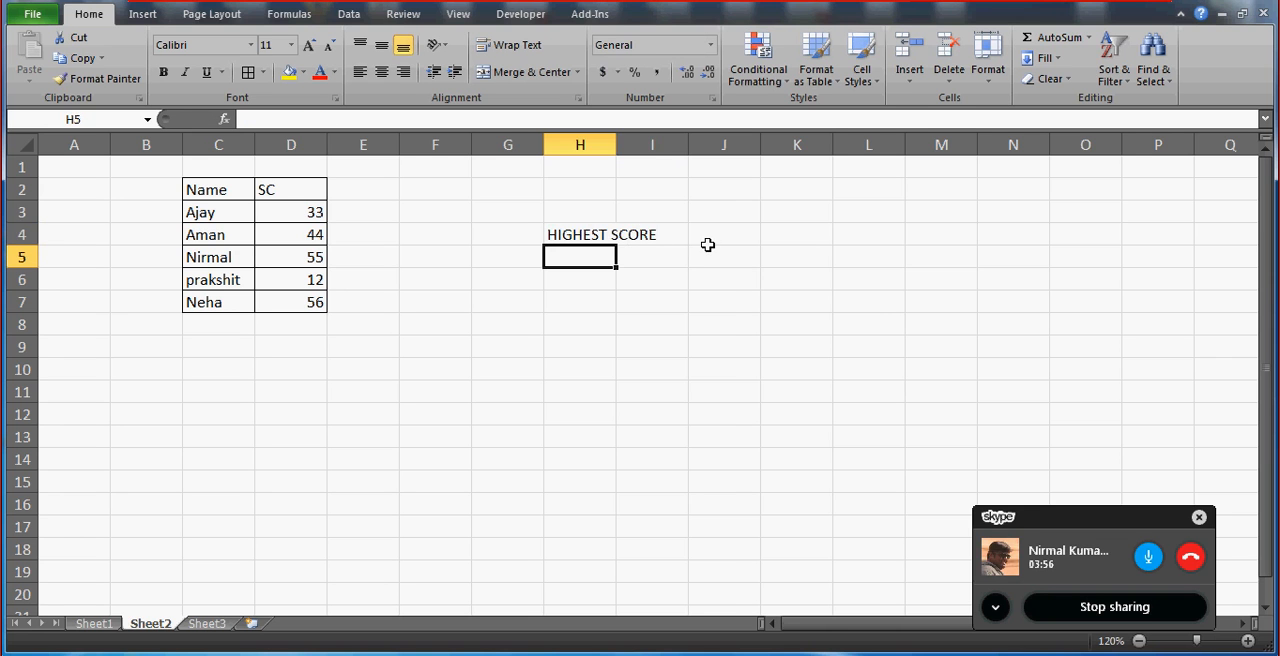
{"action": "double_click", "coordinate": [616, 144]}
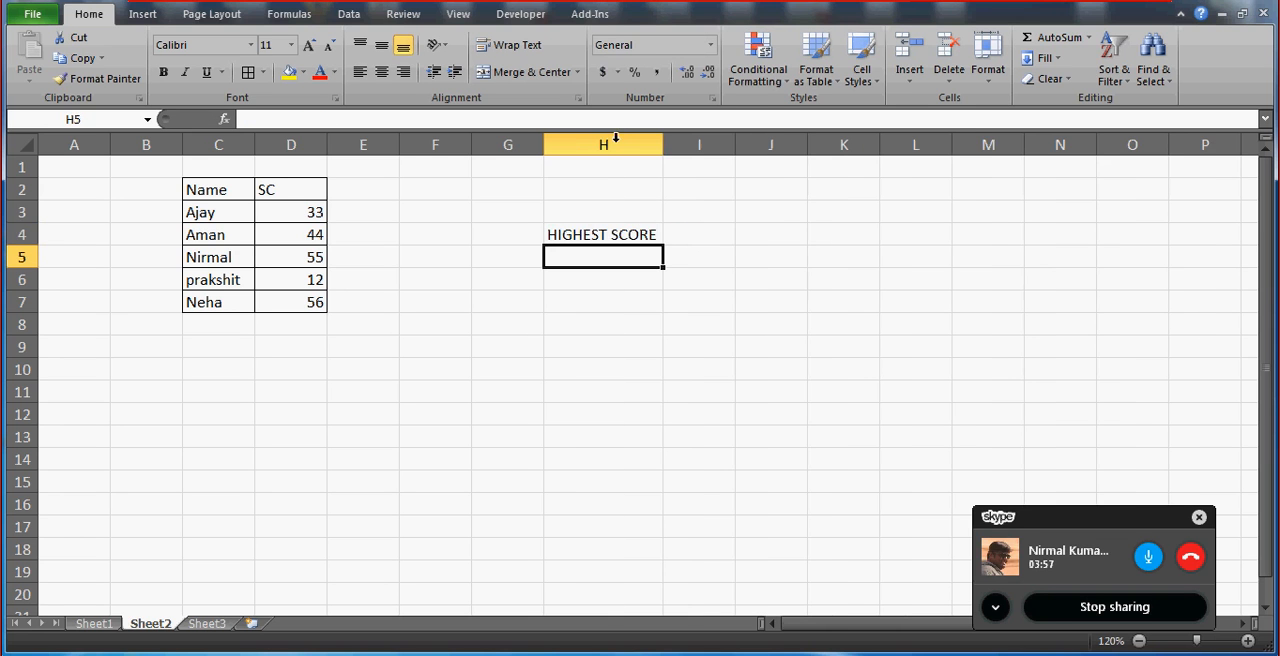
Enter the label NAME in H5, directly below HIGHEST SCORE.
{"action": "left_click", "coordinate": [700, 229]}
{"action": "key", "text": "Return"}
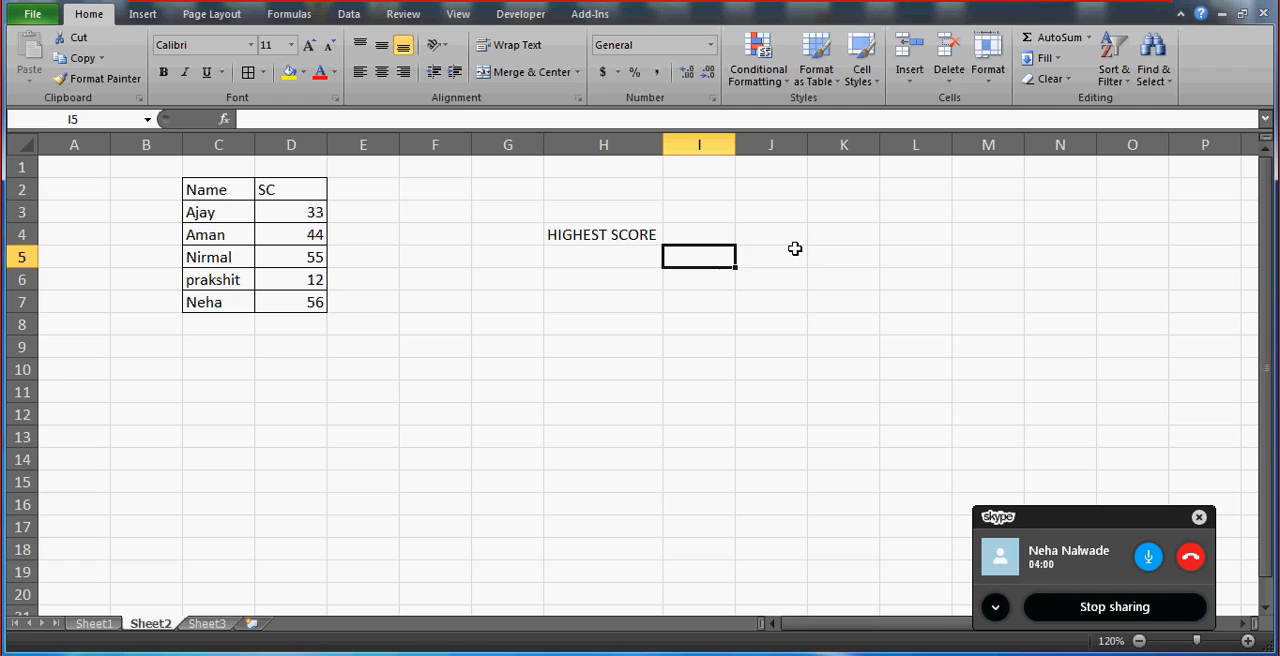
{"action": "key", "text": "Left"}
{"action": "type", "text": "NAME"}
{"action": "key", "text": "Return"}
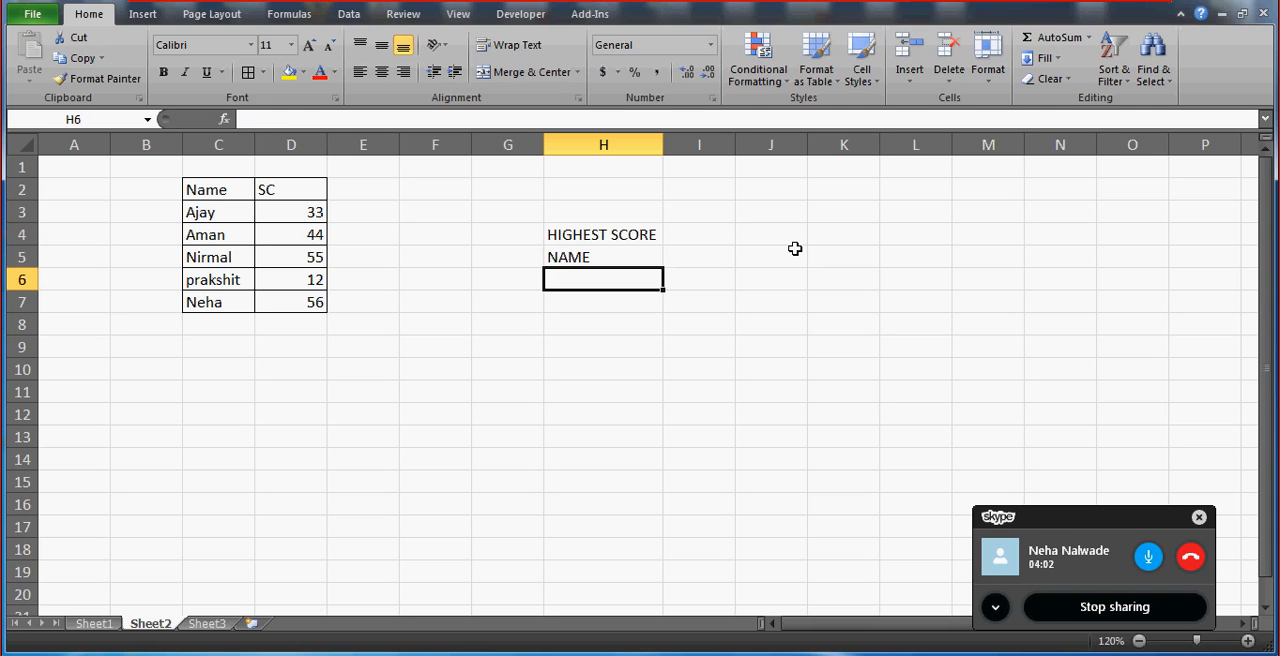
Fill the input cell I4 beside HIGHEST SCORE with yellow.
{"action": "key", "text": "Up"}
{"action": "key", "text": "Up"}
{"action": "key", "text": "Right"}
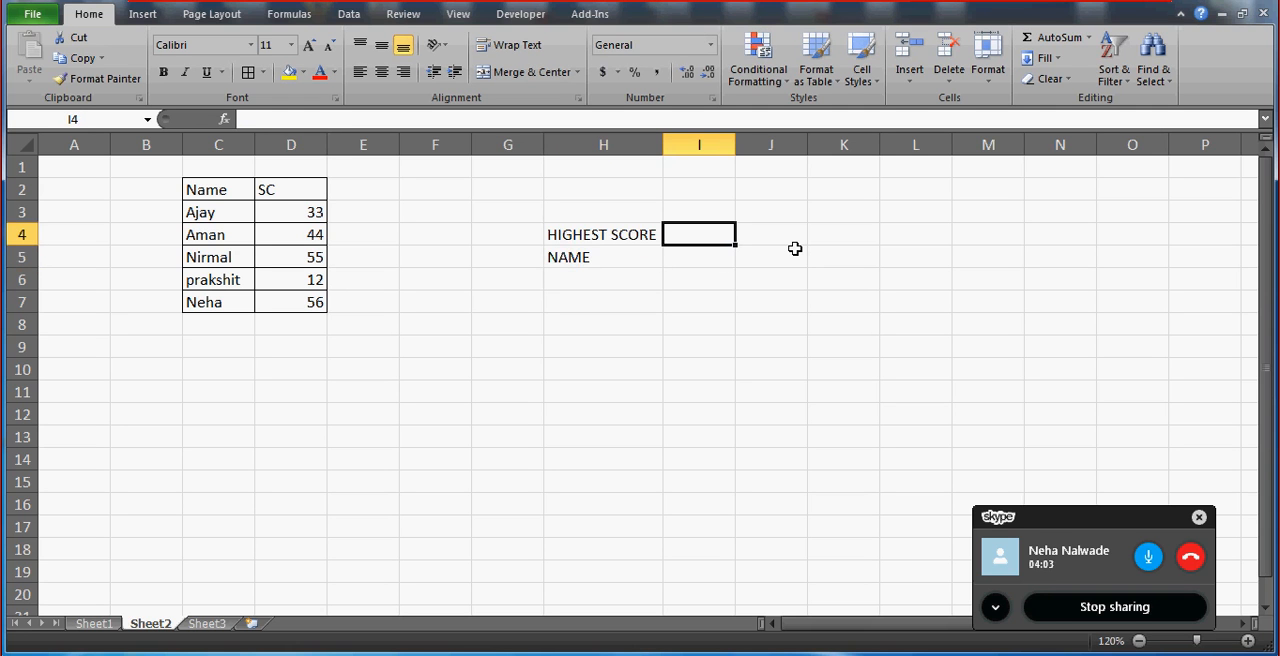
{"action": "left_click", "coordinate": [289, 72]}
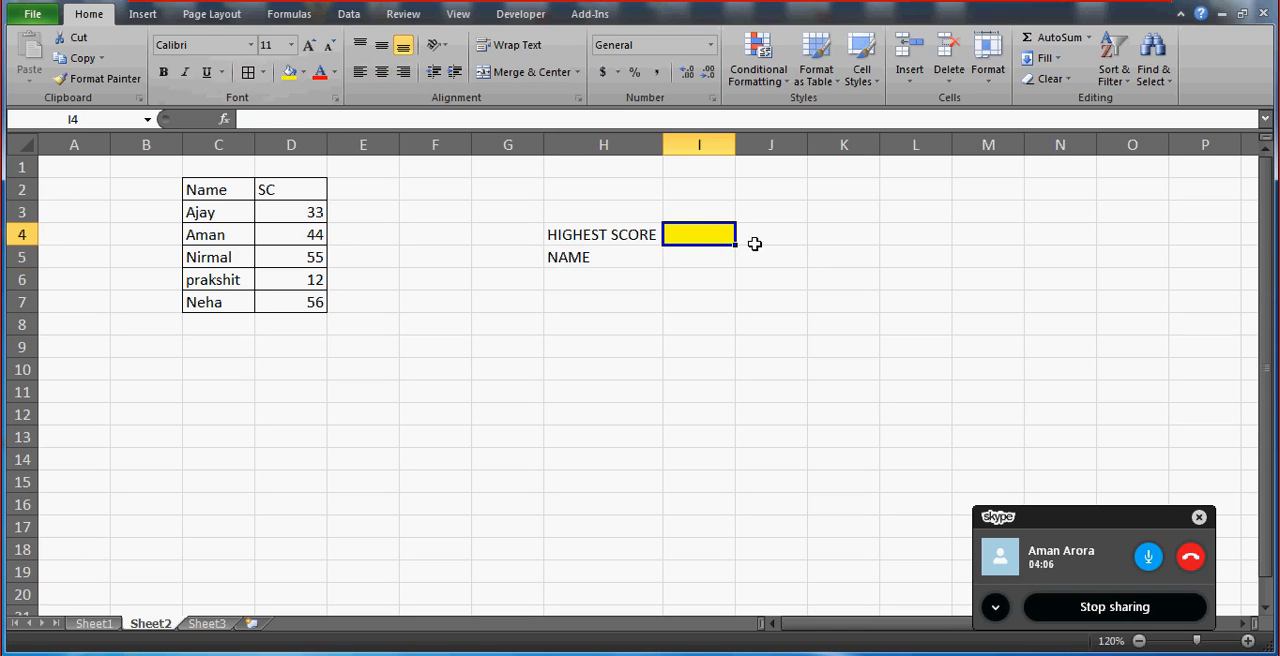
{"action": "left_click", "coordinate": [754, 243]}
{"action": "left_click", "coordinate": [694, 234]}
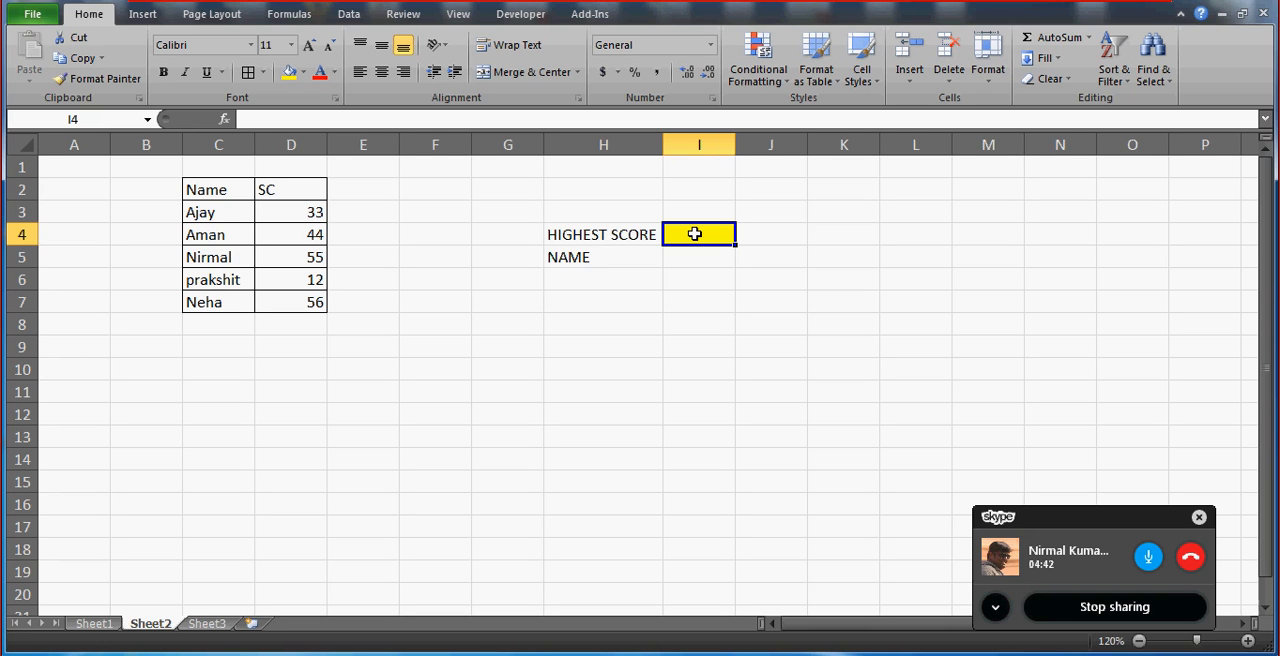
{"action": "key", "text": "Down"}
{"action": "key", "text": "Up"}
{"action": "left_click", "coordinate": [612, 237]}
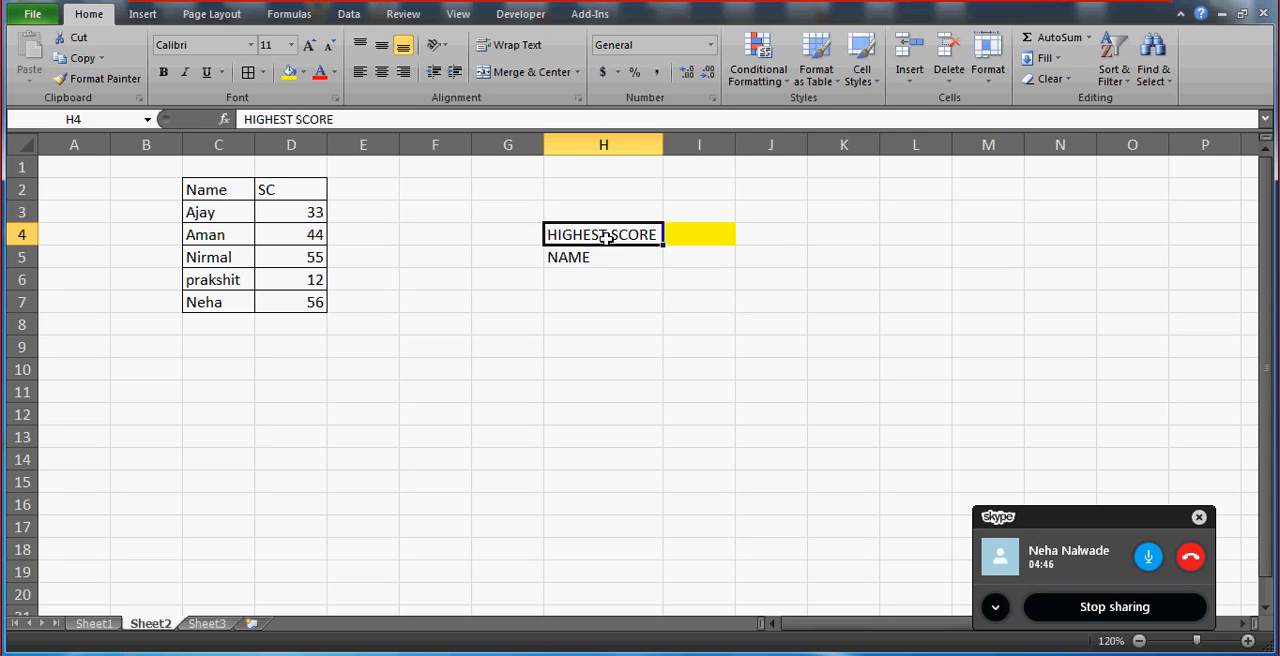
{"action": "key", "text": "Down"}
{"action": "left_click", "coordinate": [710, 233]}
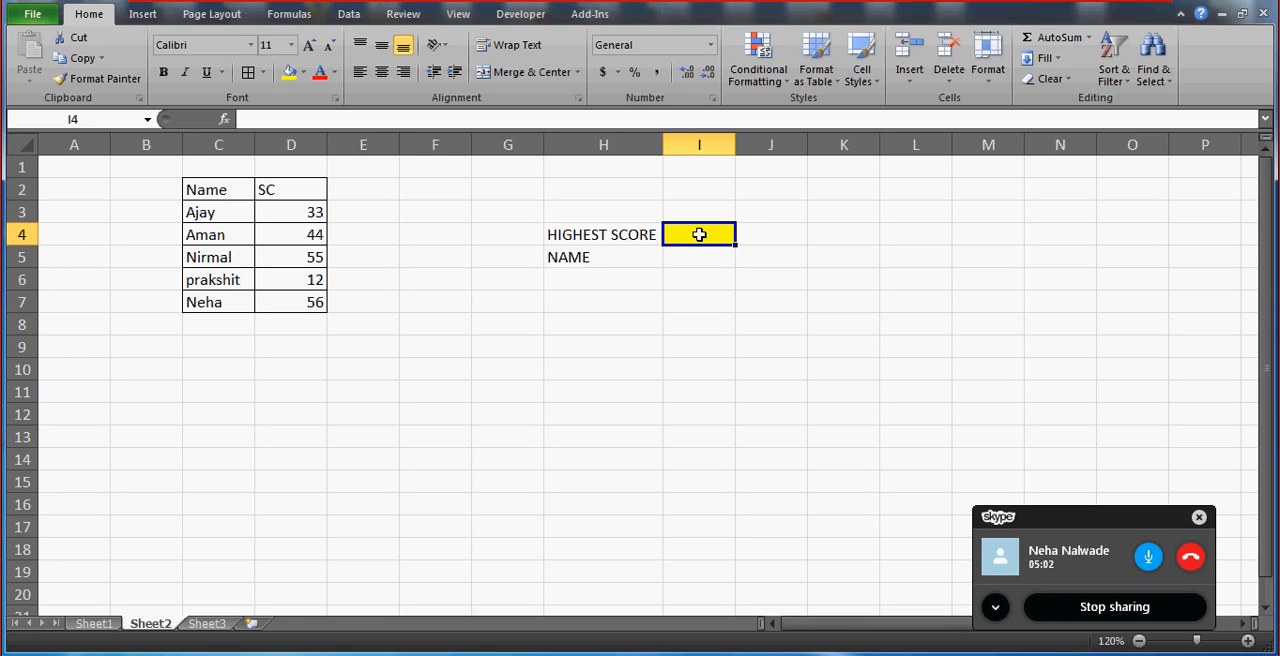
{"action": "left_click", "coordinate": [645, 234]}
{"action": "key", "text": "Right"}
{"action": "left_click_drag", "start_coordinate": [700, 252], "coordinate": [712, 230]}
{"action": "left_click", "coordinate": [712, 231]}
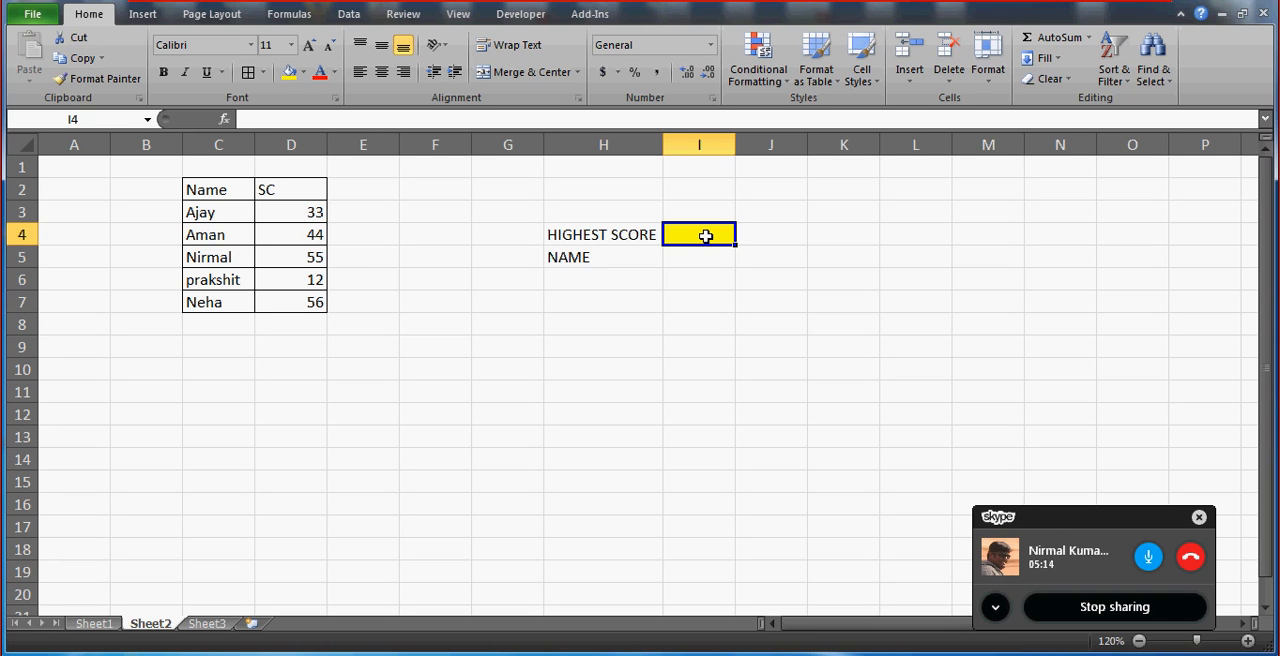
Enter 2 as the trial rank in the yellow cell I4 beside HIGHEST SCORE.
{"action": "type", "text": "2"}
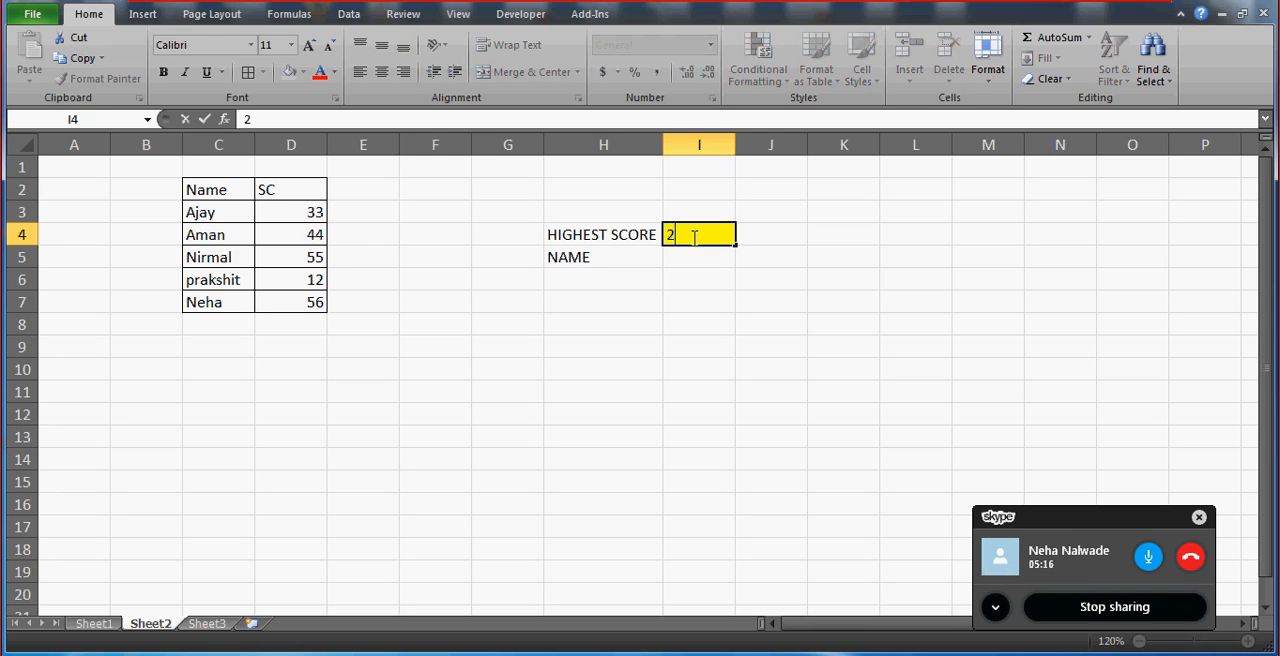
{"action": "key", "text": "Return"}
{"action": "left_click", "coordinate": [692, 238]}
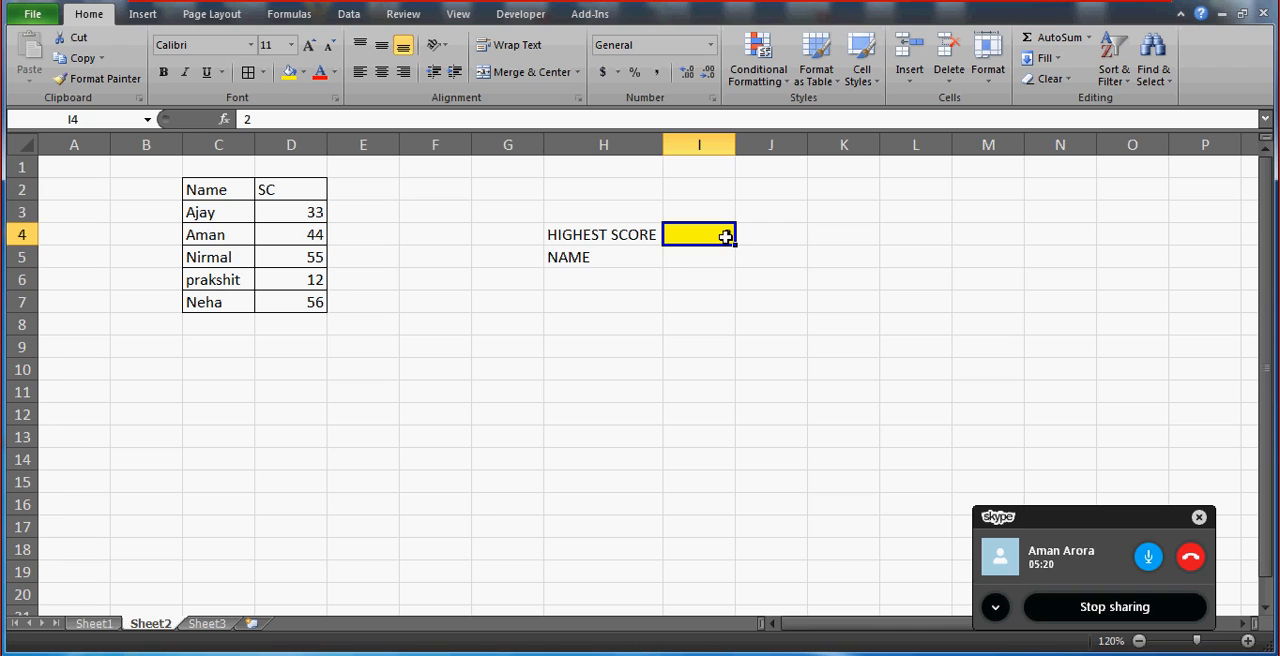
Review the names in column C against the HIGHEST SCORE rank in I4 and the NAME result cell I5.
{"action": "left_click", "coordinate": [692, 259]}
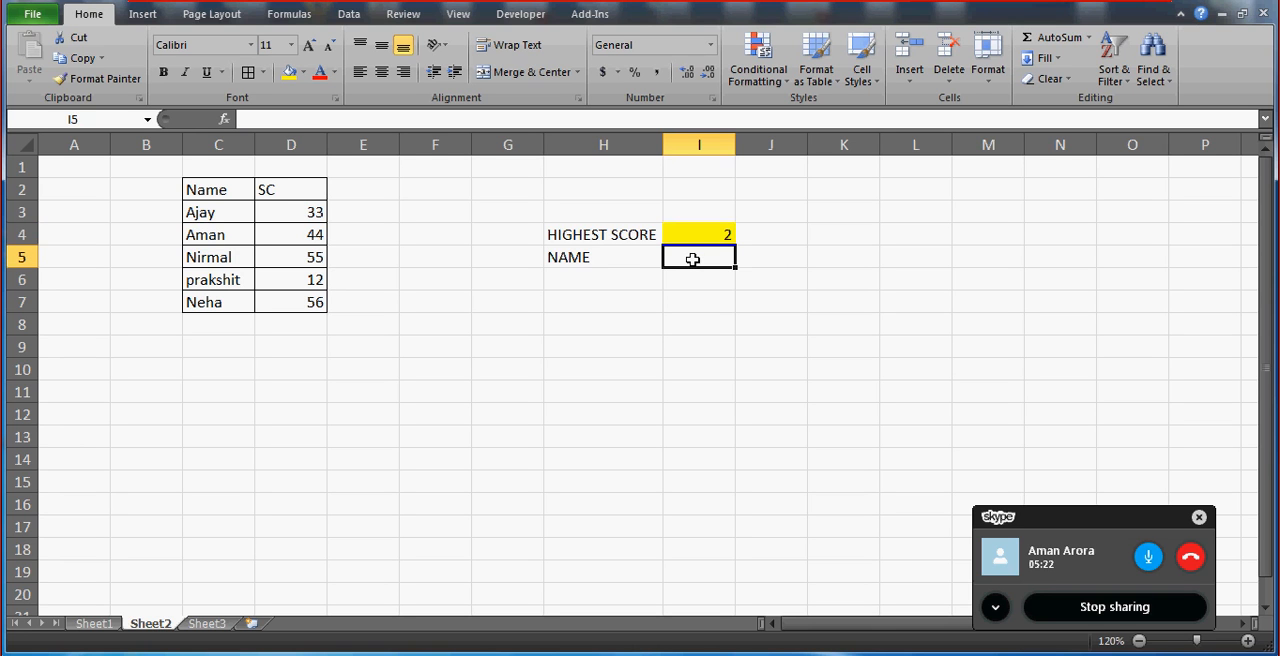
{"action": "left_click", "coordinate": [632, 240]}
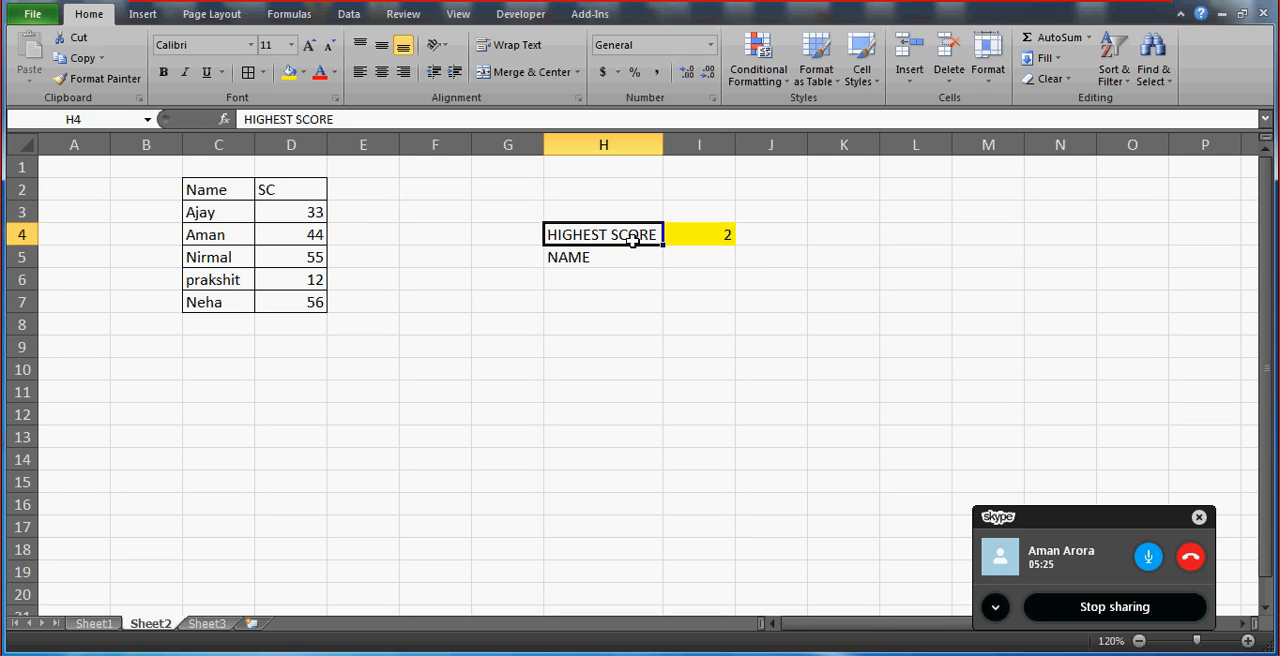
{"action": "left_click", "coordinate": [215, 238]}
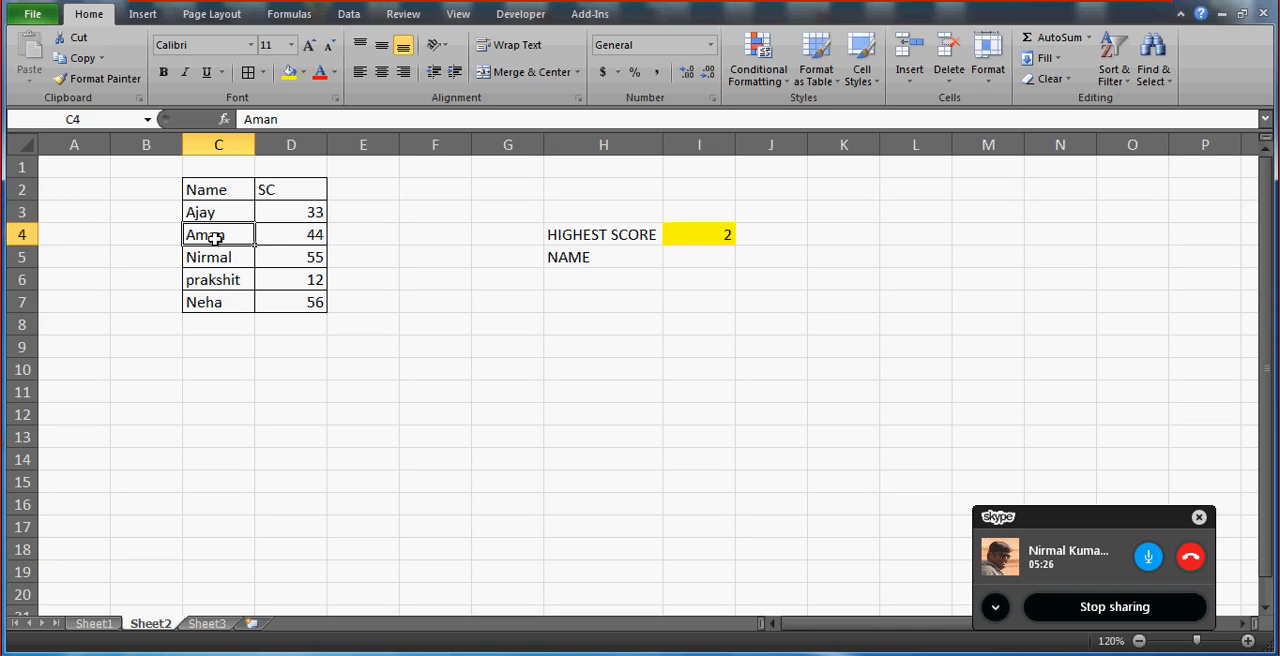
{"action": "key", "text": "Up"}
{"action": "key", "text": "Down"}
{"action": "key", "text": "Down"}
{"action": "key", "text": "Down"}
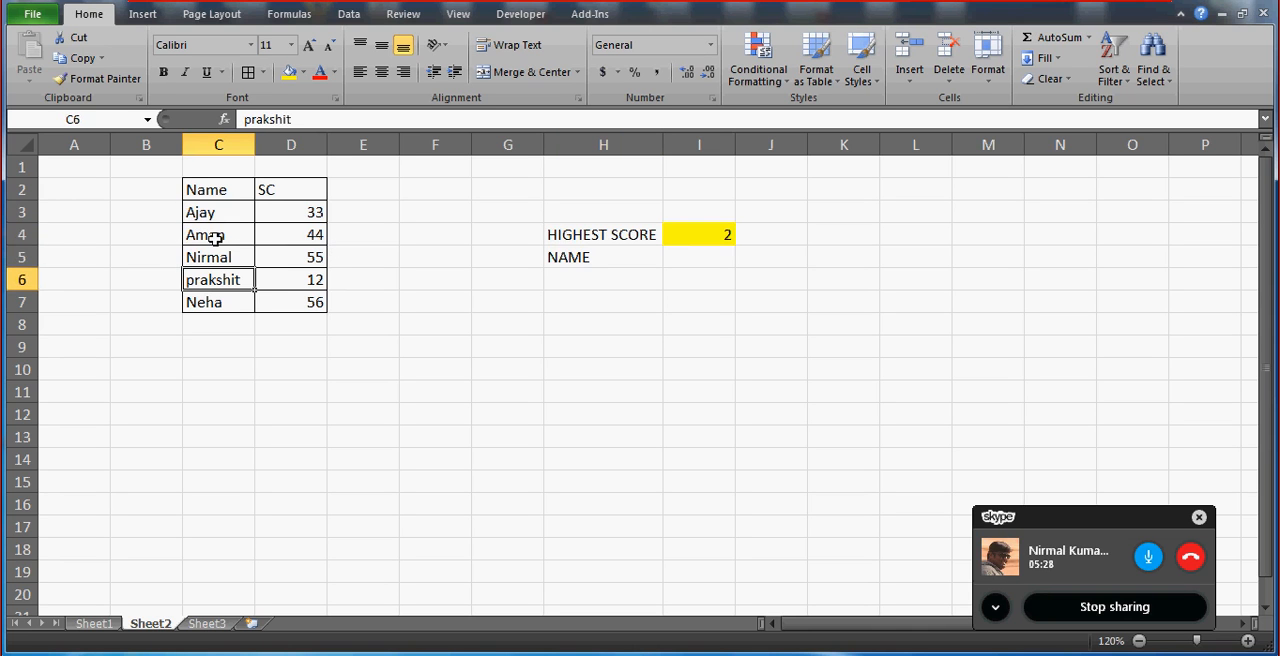
{"action": "key", "text": "Up"}
{"action": "left_click", "coordinate": [726, 238]}
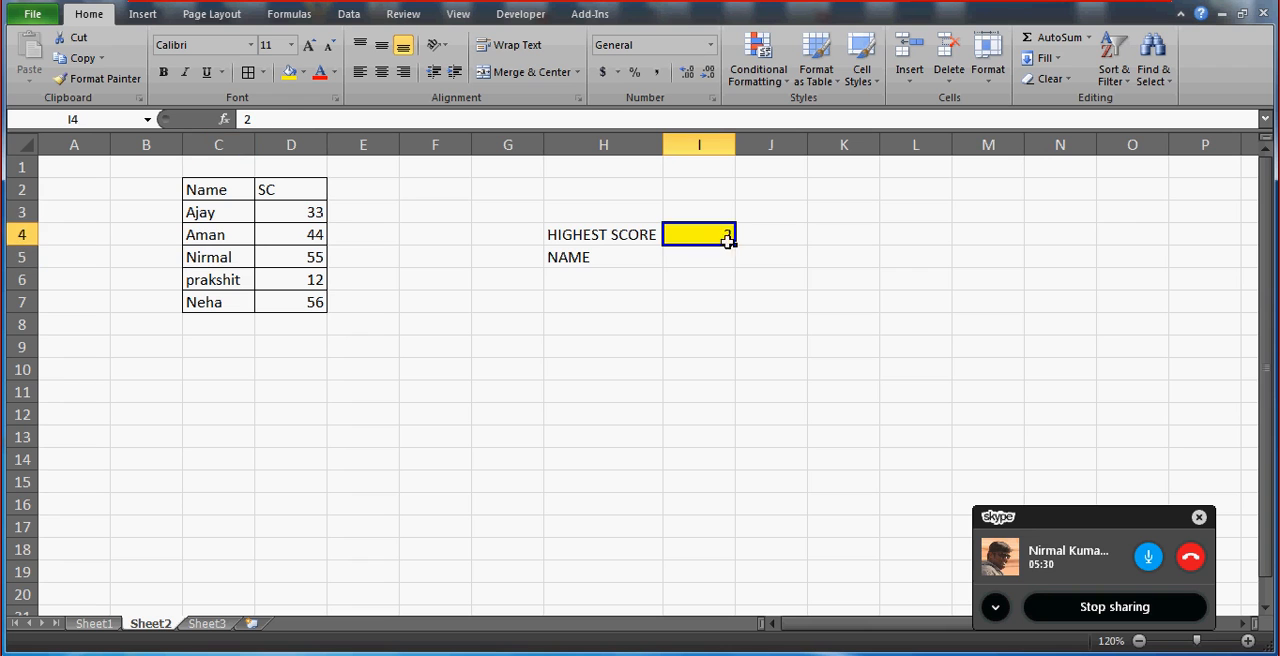
{"action": "left_click", "coordinate": [722, 258]}
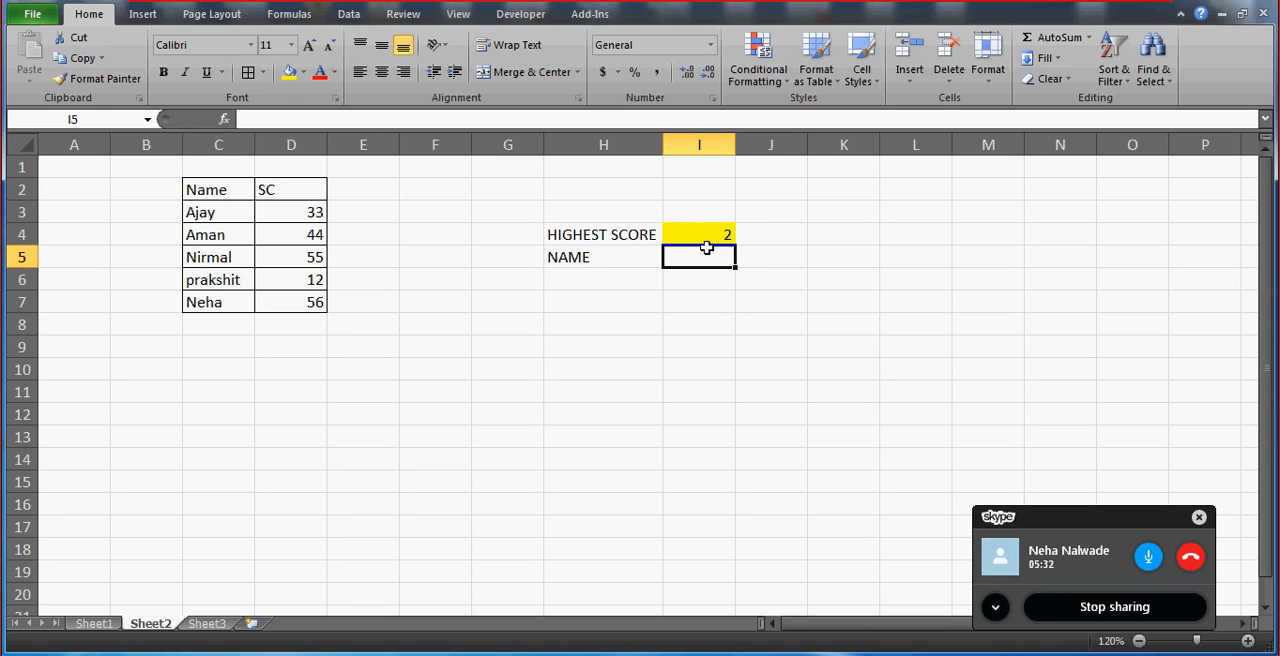
Try the ranks 1 and 3 in the HIGHEST SCORE input cell I4.
{"action": "left_click", "coordinate": [690, 234]}
{"action": "type", "text": "1"}
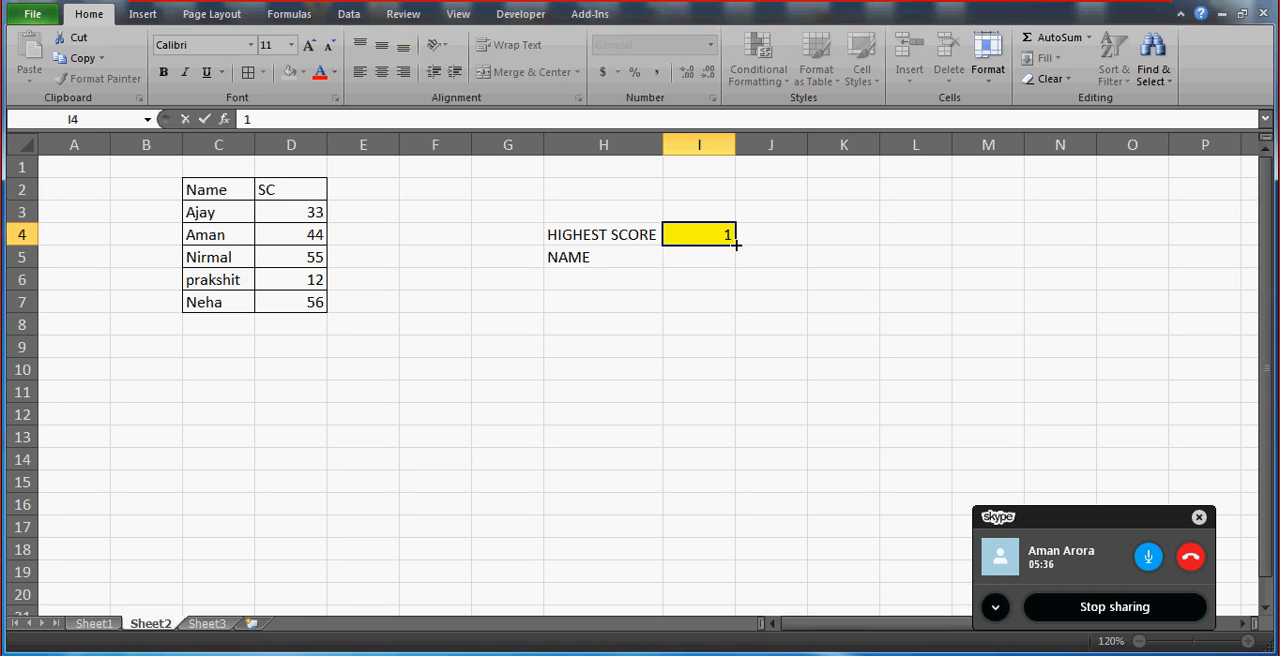
{"action": "key", "text": "Return"}
{"action": "key", "text": "Up"}
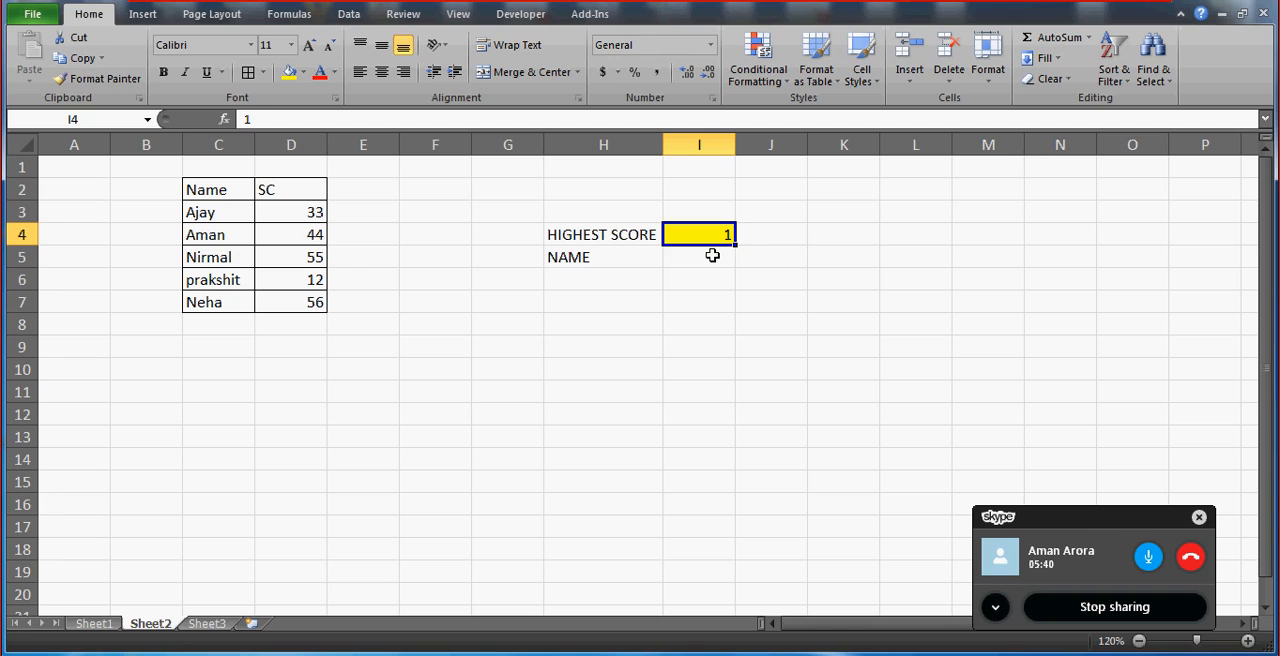
{"action": "type", "text": "3"}
{"action": "key", "text": "Return"}
{"action": "key", "text": "Up"}
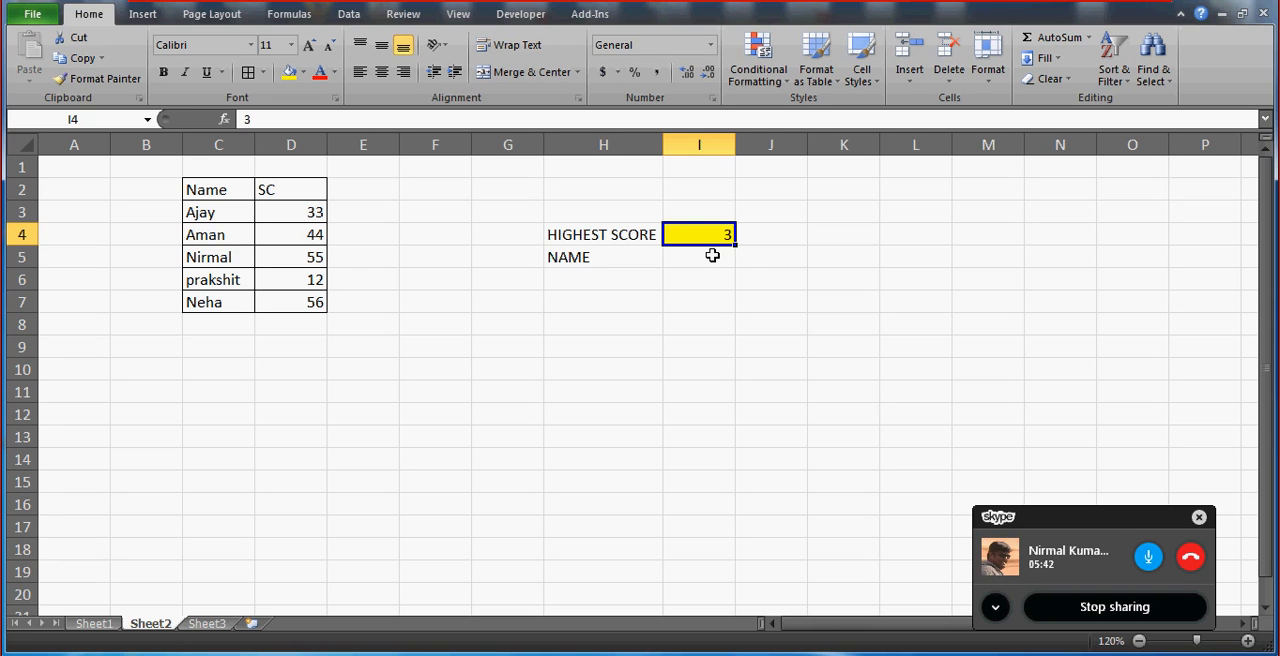
Examine the scores in the SC column to compare them by rank.
{"action": "left_click", "coordinate": [301, 264]}
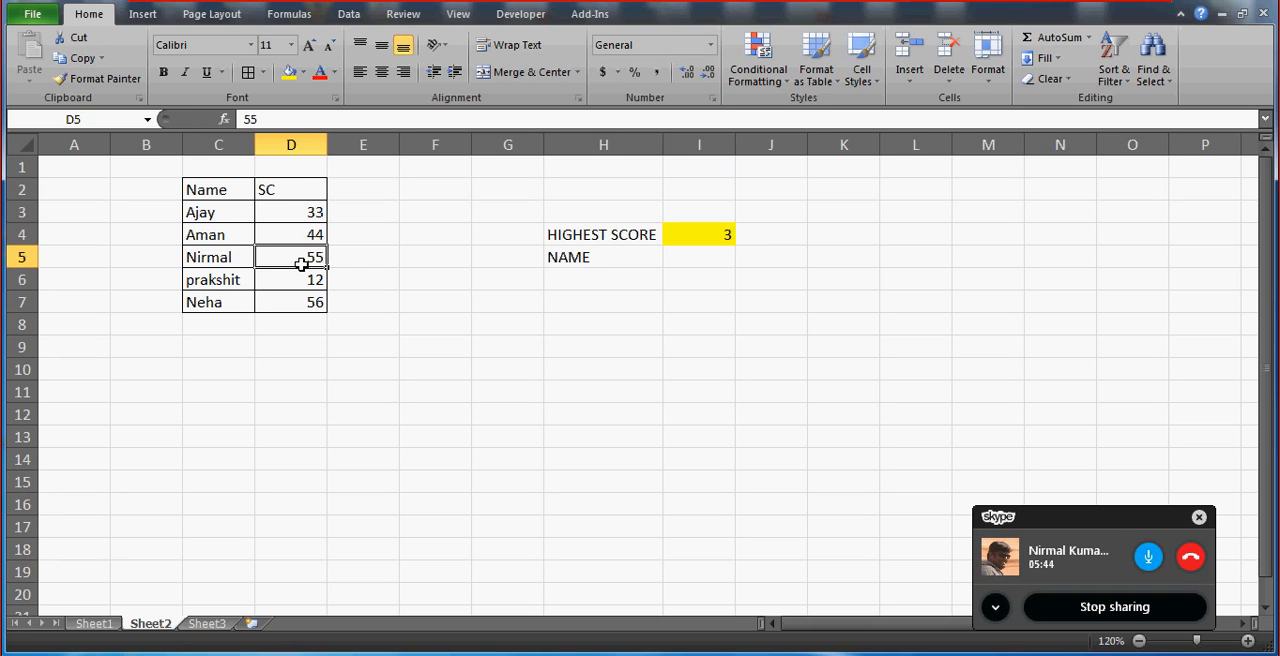
{"action": "key", "text": "Up"}
{"action": "key", "text": "Down"}
{"action": "key", "text": "Down"}
{"action": "key", "text": "Up"}
{"action": "key", "text": "Up"}
{"action": "key", "text": "Up"}
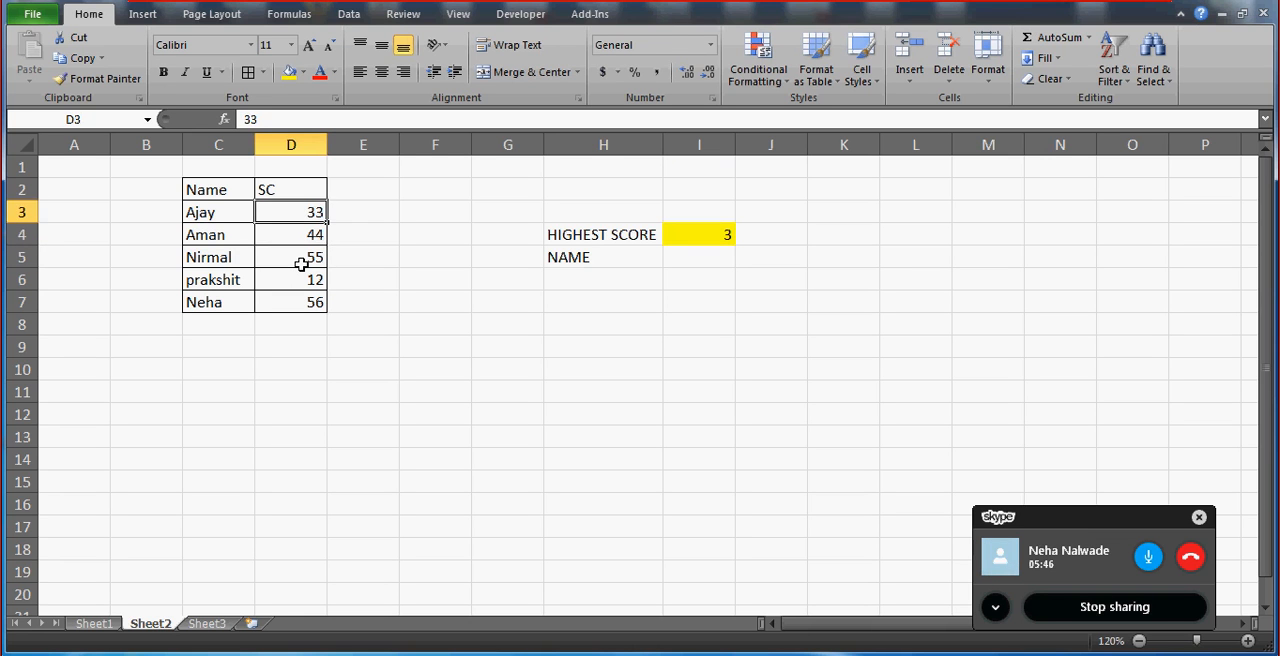
{"action": "key", "text": "Down"}
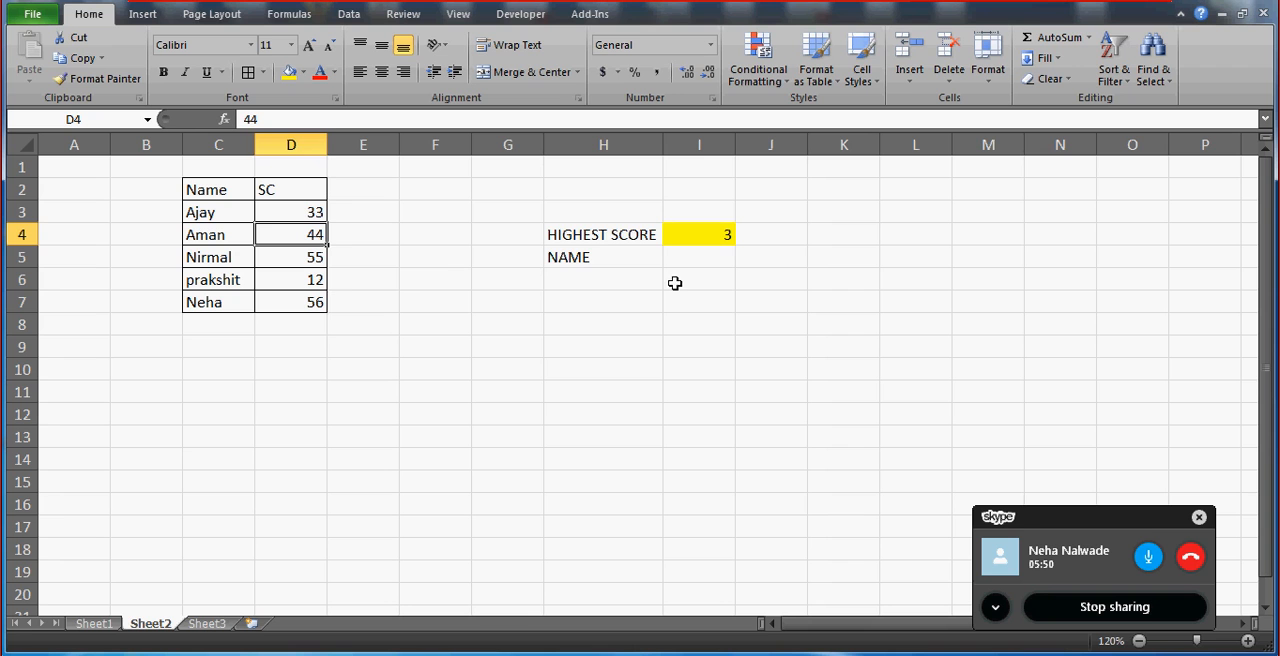
Set the HIGHEST SCORE rank in I4 to 5.
{"action": "left_click", "coordinate": [722, 232]}
{"action": "type", "text": "5"}
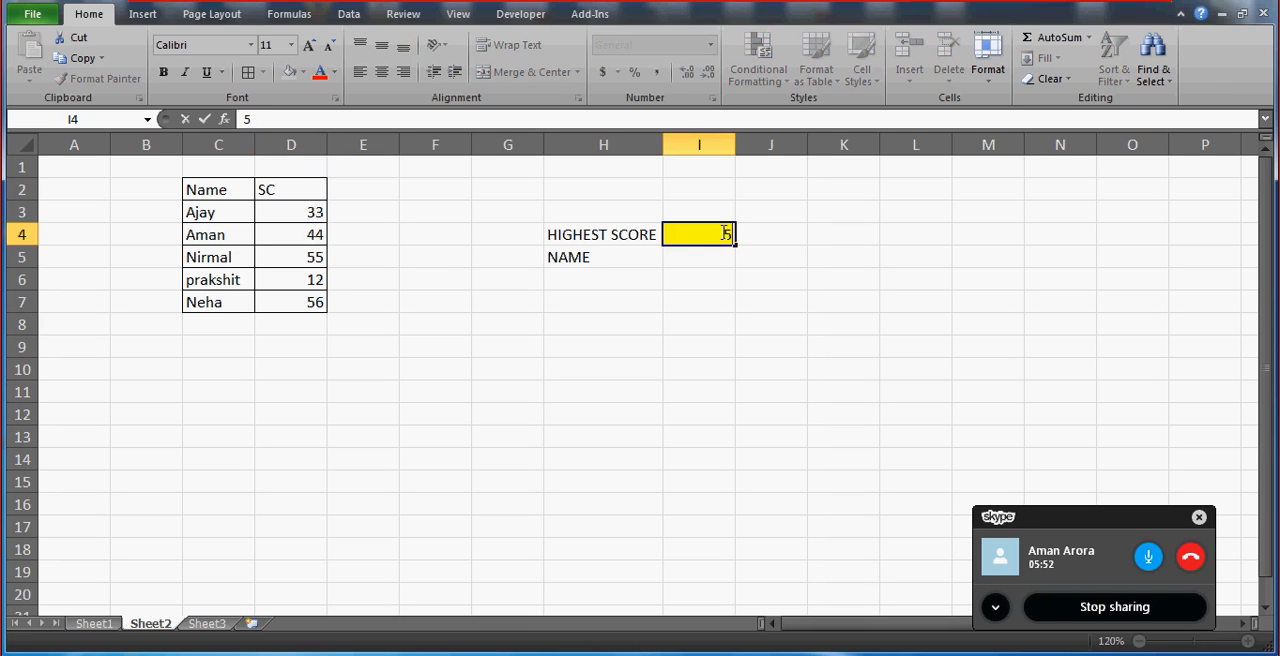
{"action": "key", "text": "Return"}
Check the names in C3:C7 and the NAME result cell I5.
{"action": "left_click", "coordinate": [223, 207]}
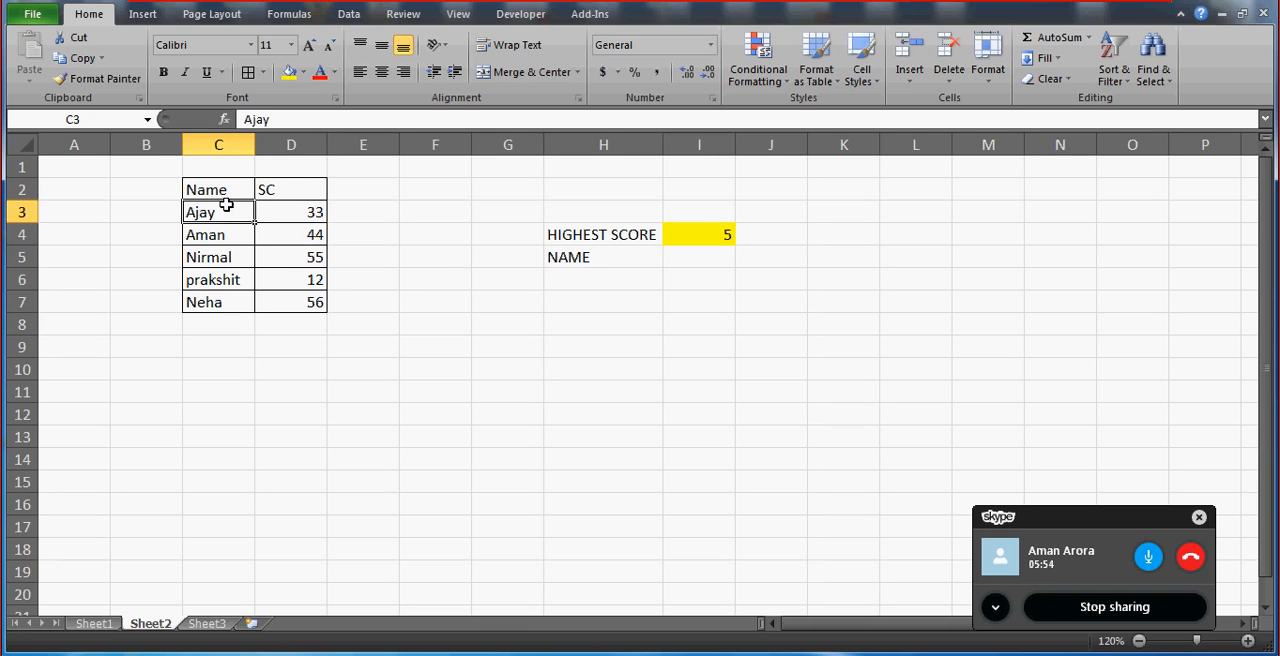
{"action": "key", "text": "Down"}
{"action": "key", "text": "Down"}
{"action": "key", "text": "Down"}
{"action": "key", "text": "Down"}
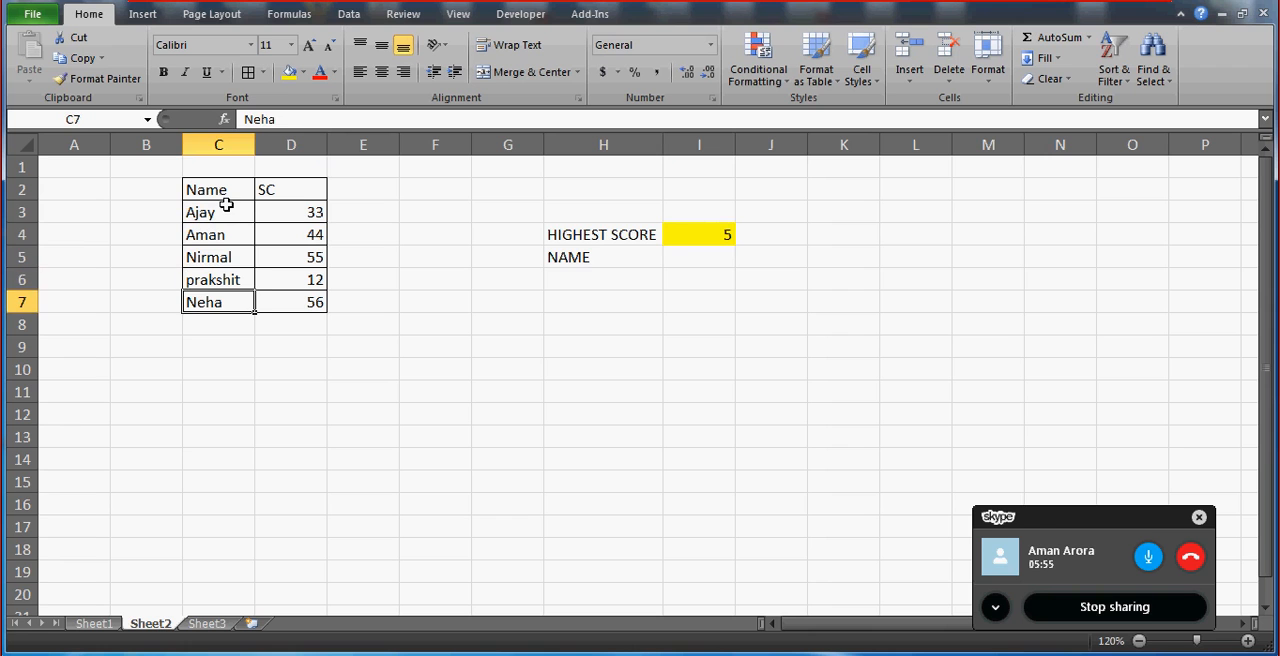
{"action": "left_click", "coordinate": [690, 254]}
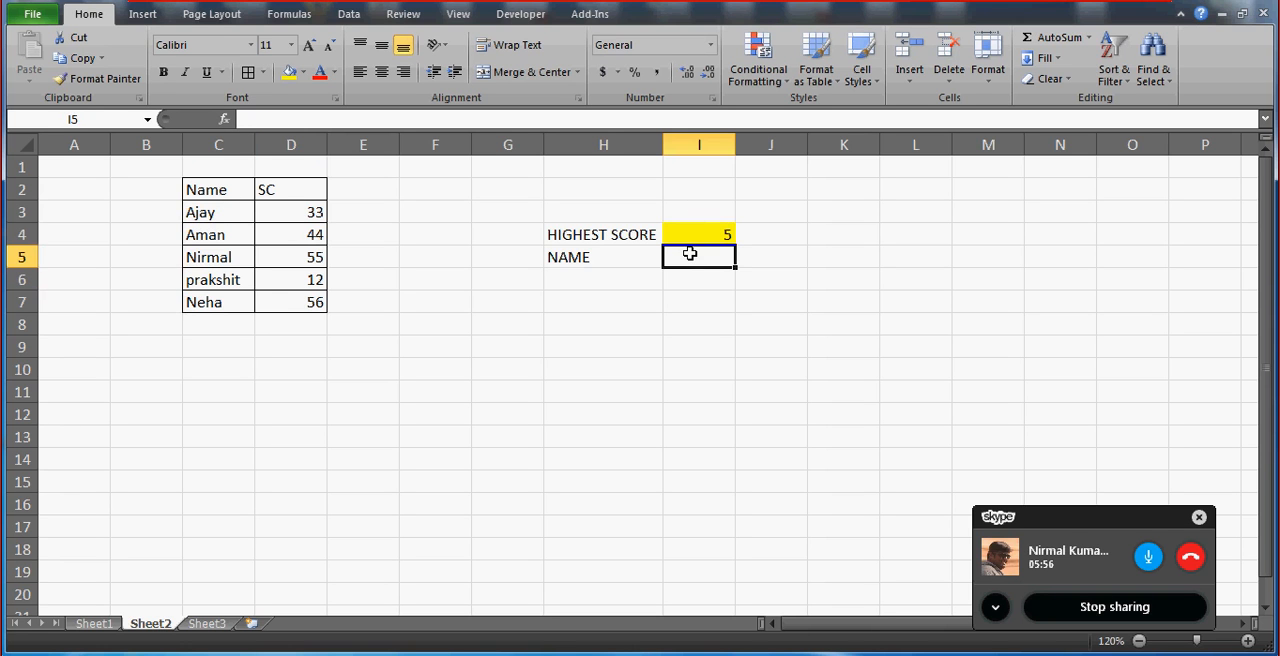
Examine the HIGHEST SCORE and NAME cells in H4:I5 against the names and scores in the table.
{"action": "left_click", "coordinate": [229, 279]}
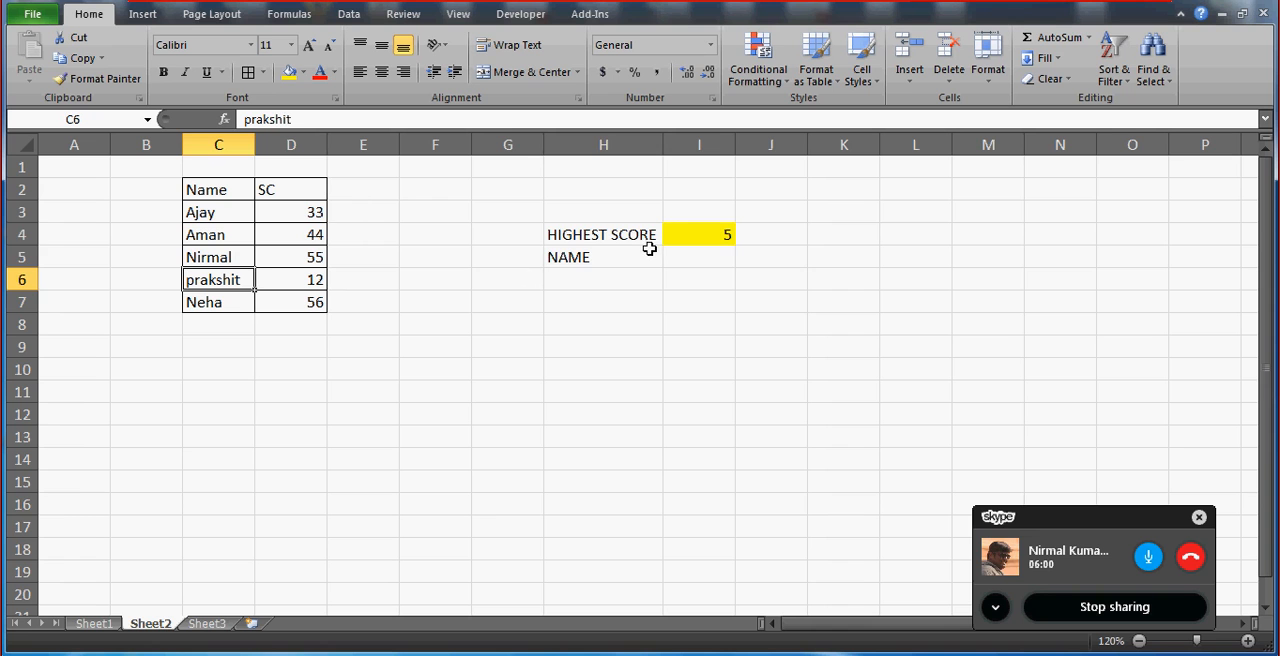
{"action": "left_click", "coordinate": [595, 260]}
{"action": "key", "text": "Right"}
{"action": "key", "text": "Right"}
{"action": "key", "text": "Left"}
{"action": "key", "text": "Up"}
{"action": "key", "text": "Left"}
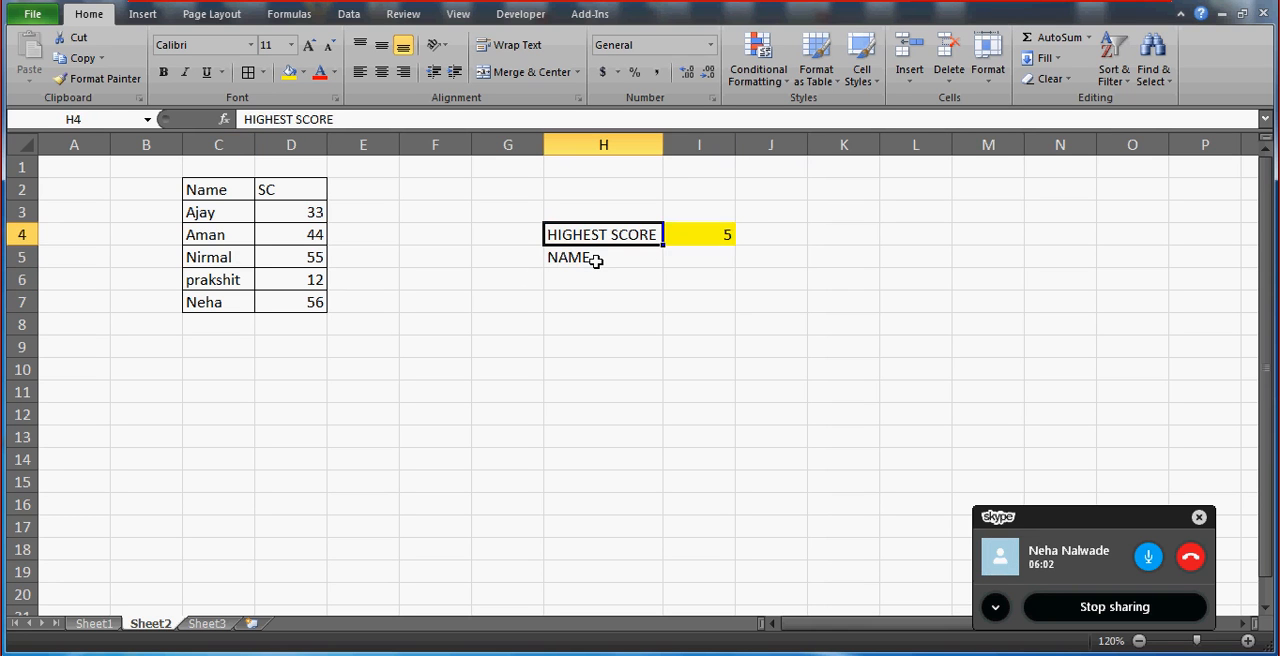
{"action": "key", "text": "shift+Right"}
{"action": "key", "text": "Down"}
{"action": "key", "text": "Up"}
{"action": "key", "text": "shift+Right"}
{"action": "key", "text": "shift+Down"}
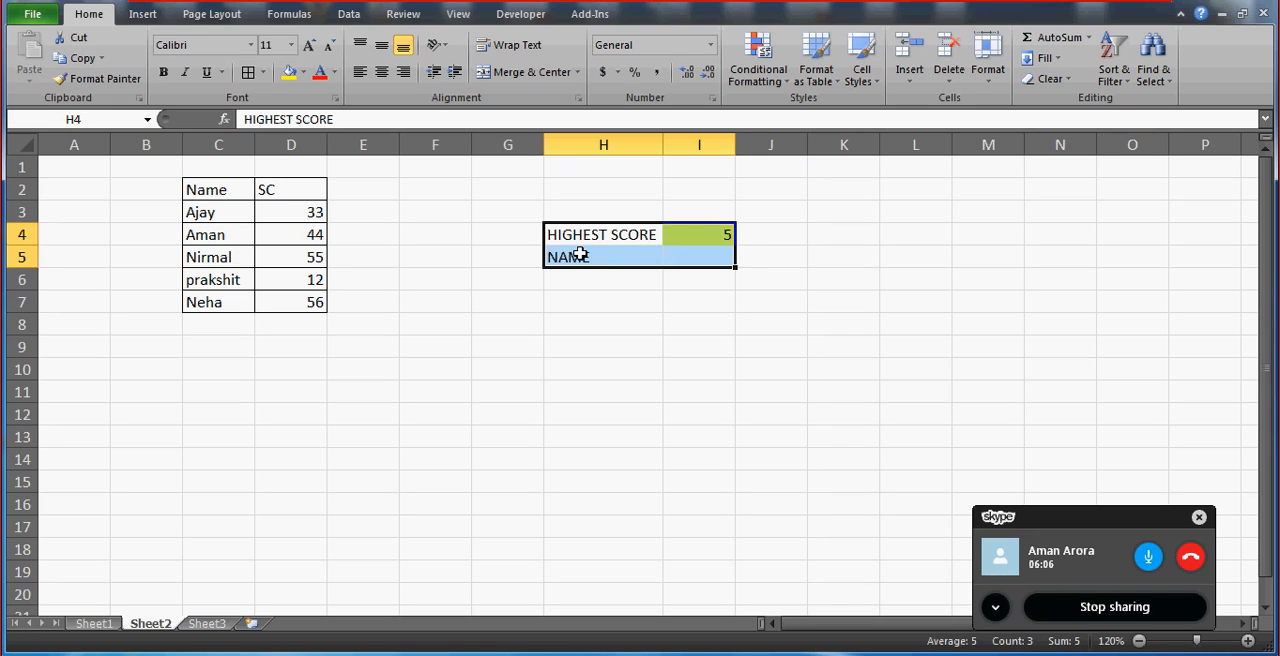
{"action": "left_click", "coordinate": [303, 273]}
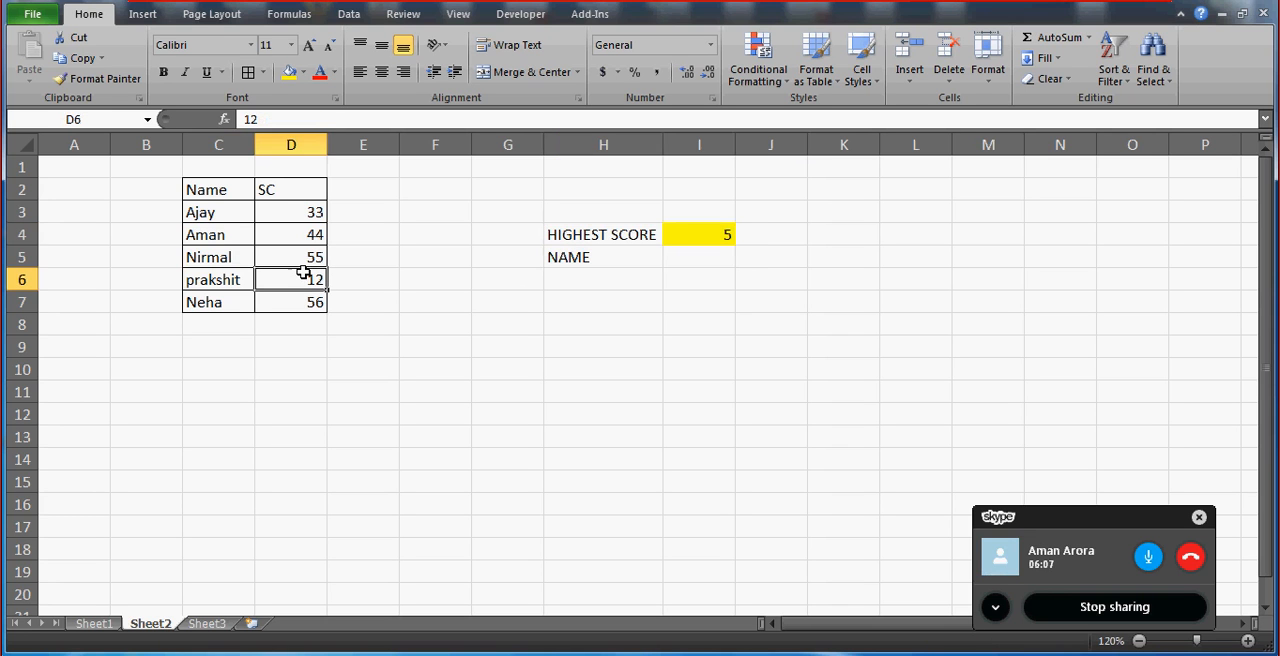
{"action": "left_click", "coordinate": [689, 252]}
{"action": "left_click", "coordinate": [596, 228]}
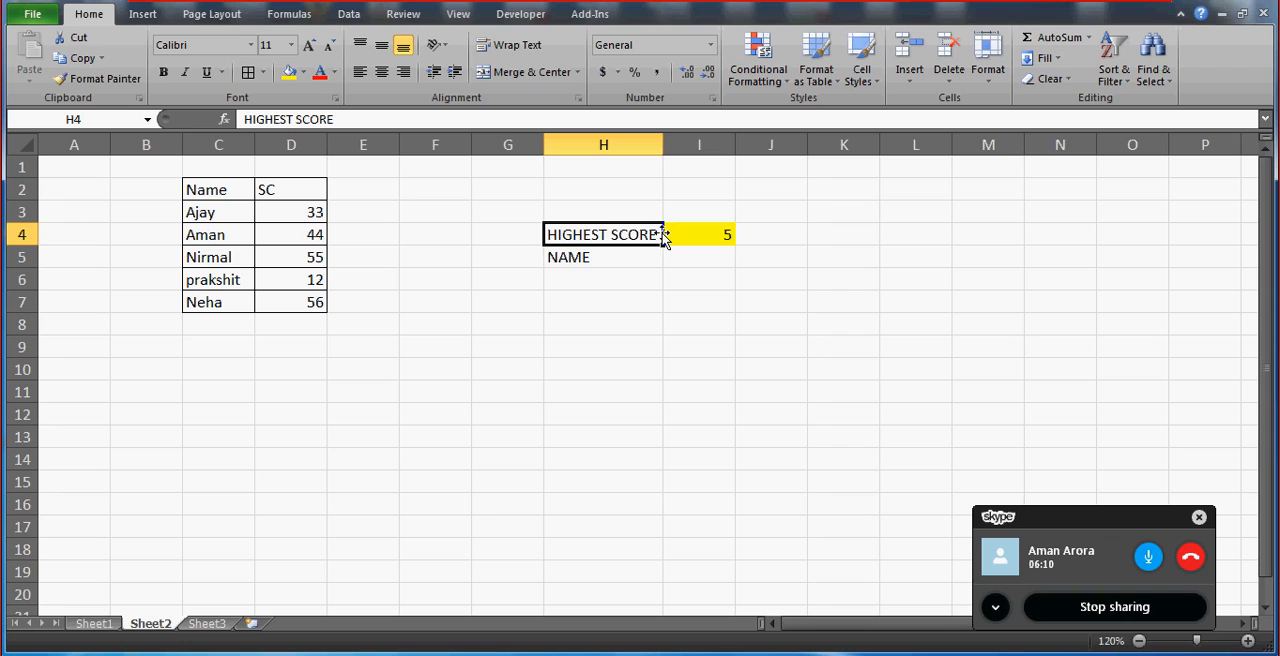
{"action": "left_click", "coordinate": [696, 234]}
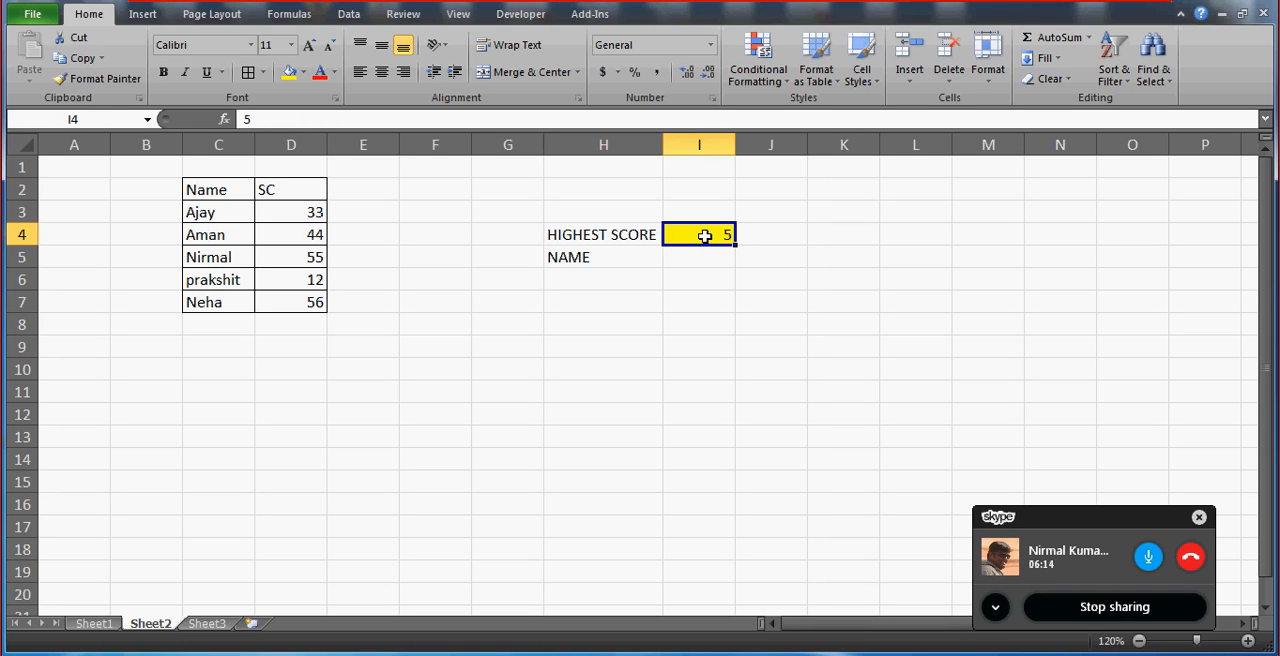
{"action": "left_click", "coordinate": [701, 263]}
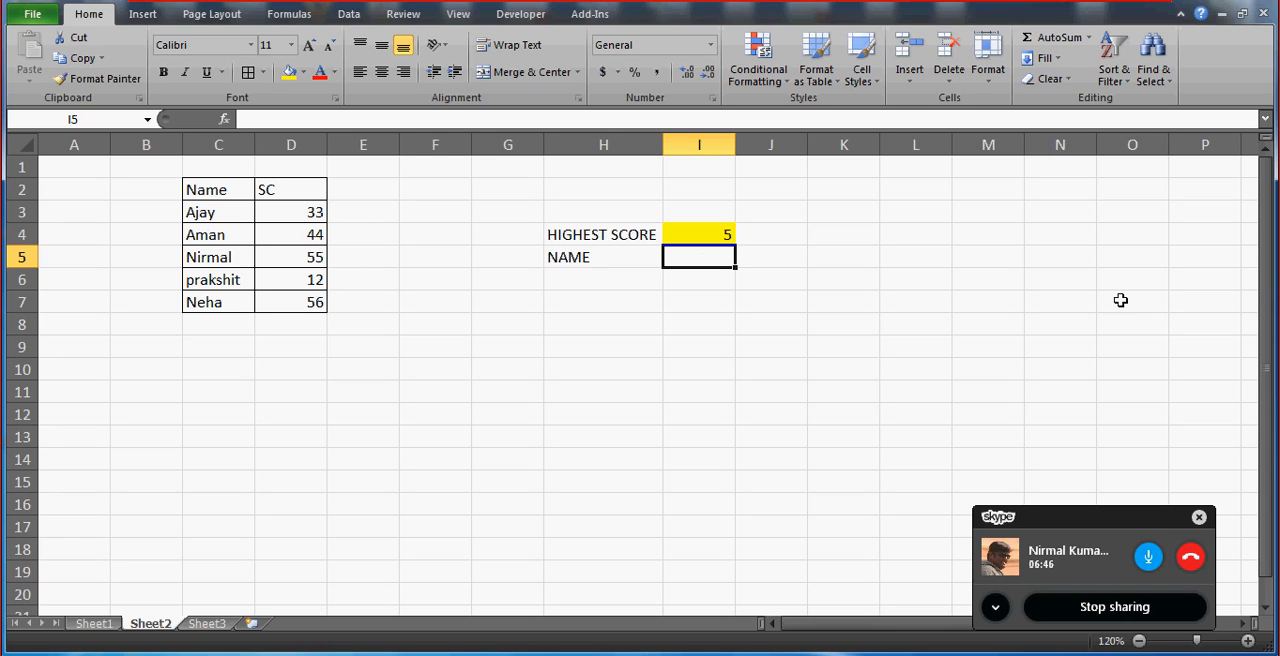
Mute the Skype call's microphone and unmute it again.
{"action": "left_click", "coordinate": [1150, 557]}
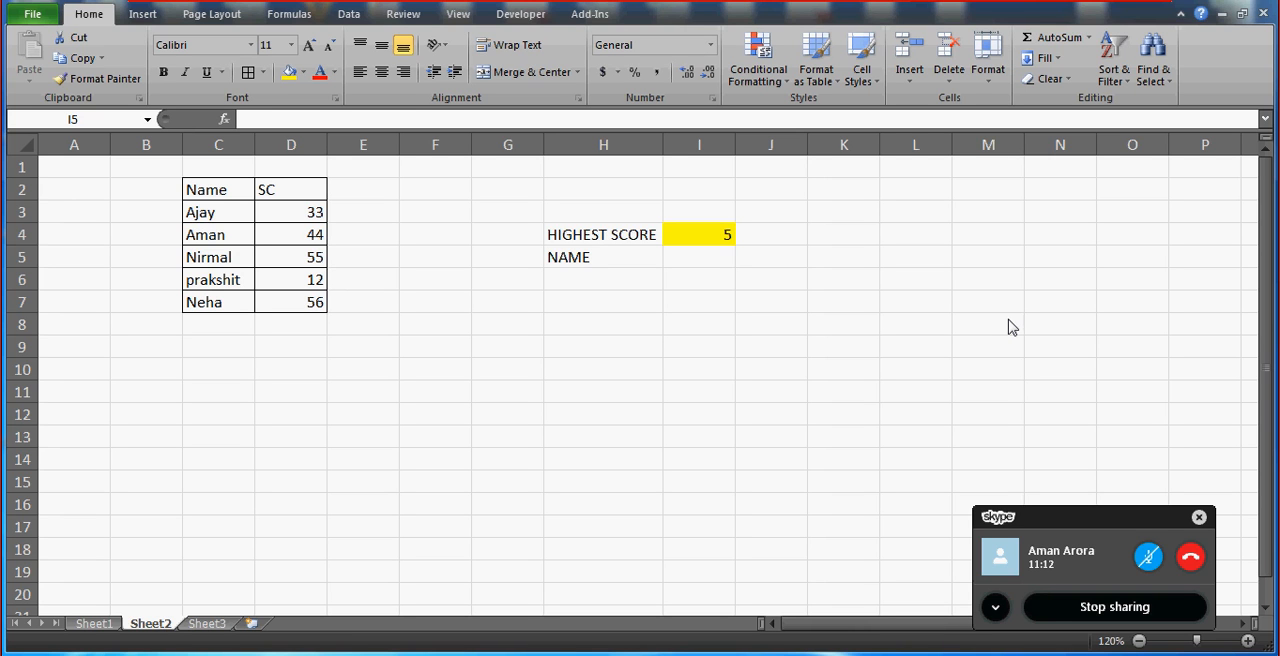
{"action": "left_click", "coordinate": [1147, 557]}
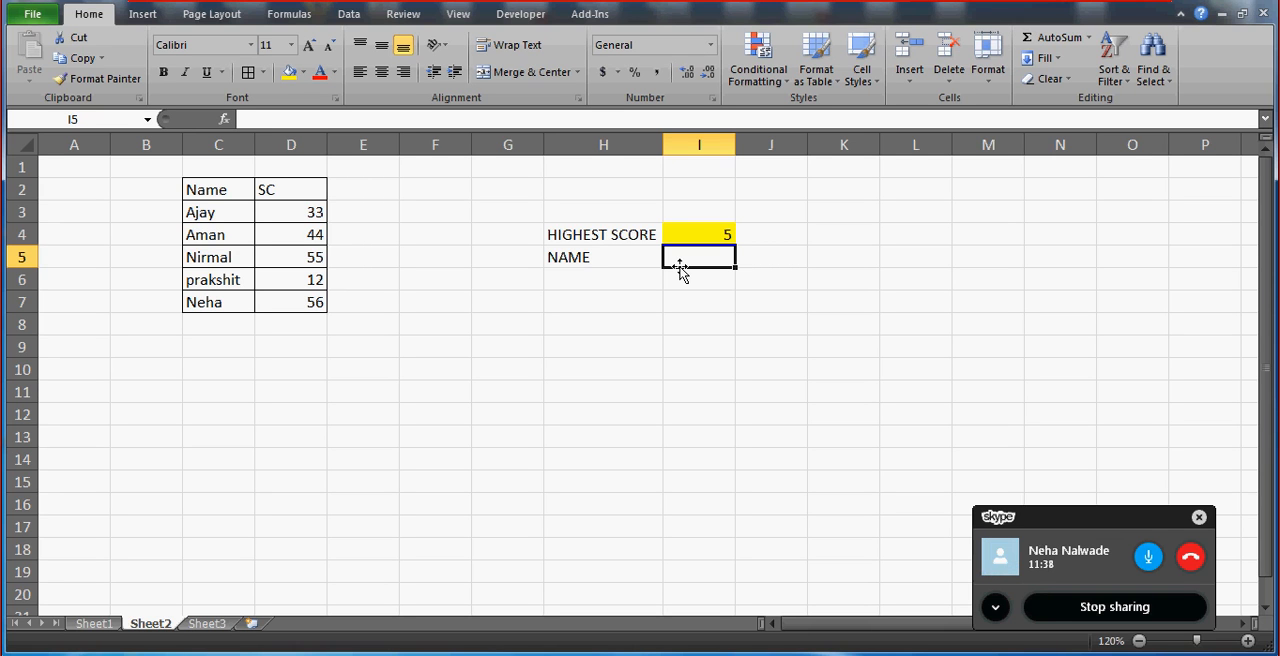
Rename Sheet3 as SUMMARY and add a new worksheet named DATA.
{"action": "left_click", "coordinate": [205, 624]}
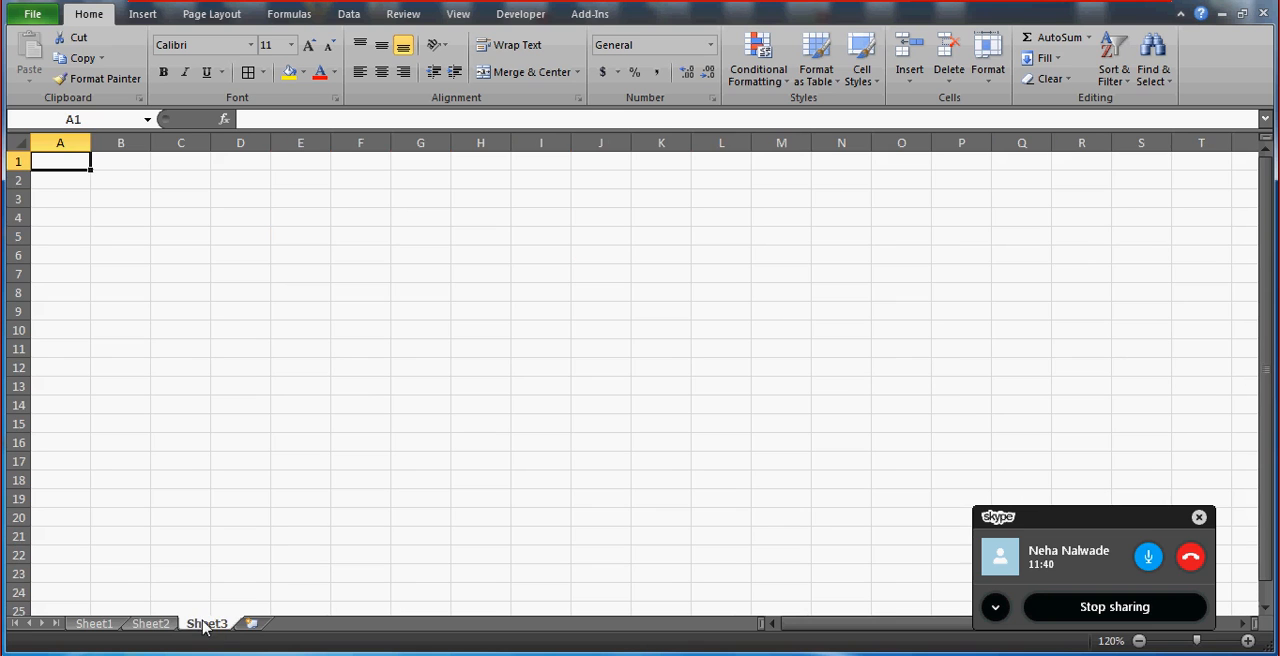
{"action": "double_click", "coordinate": [212, 624]}
{"action": "type", "text": "S"}
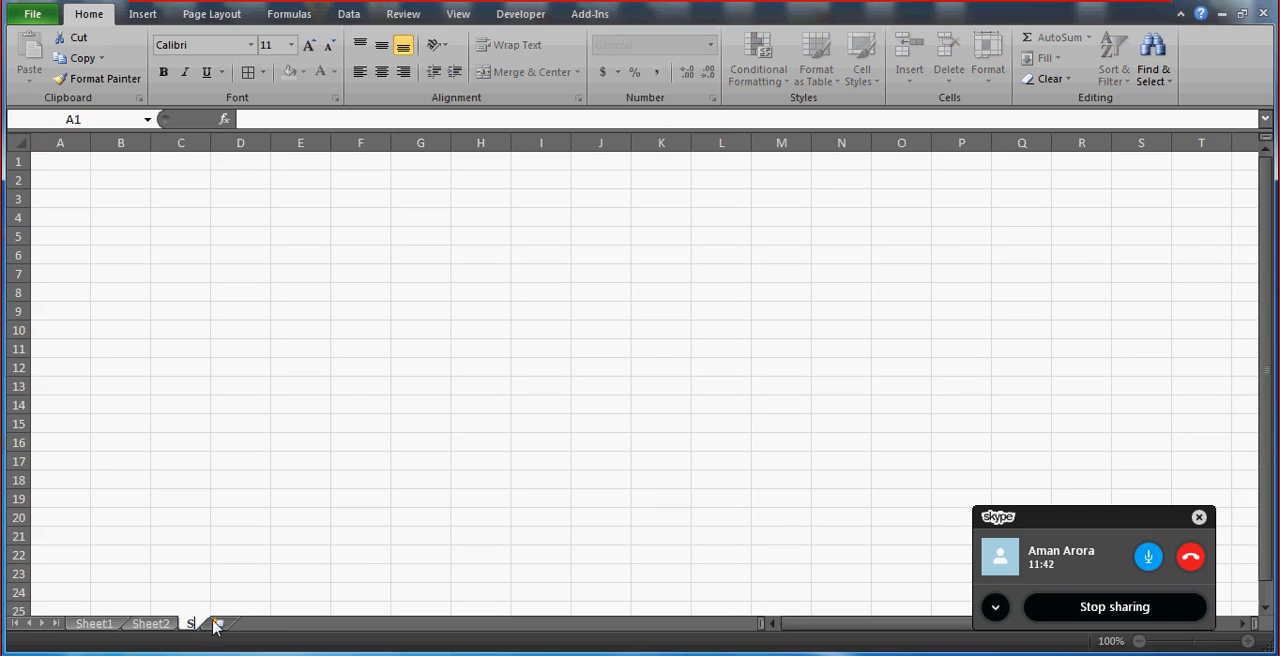
{"action": "type", "text": "UMMARY"}
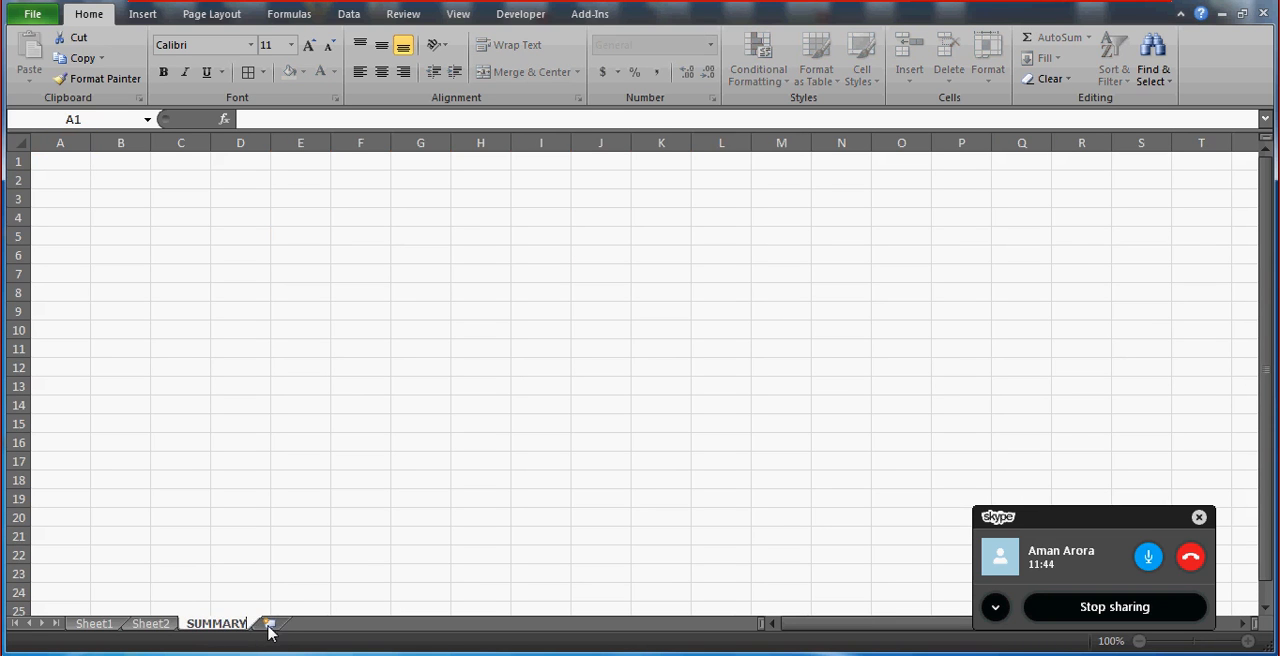
{"action": "left_click", "coordinate": [268, 624]}
{"action": "double_click", "coordinate": [269, 625]}
{"action": "type", "text": "DATA"}
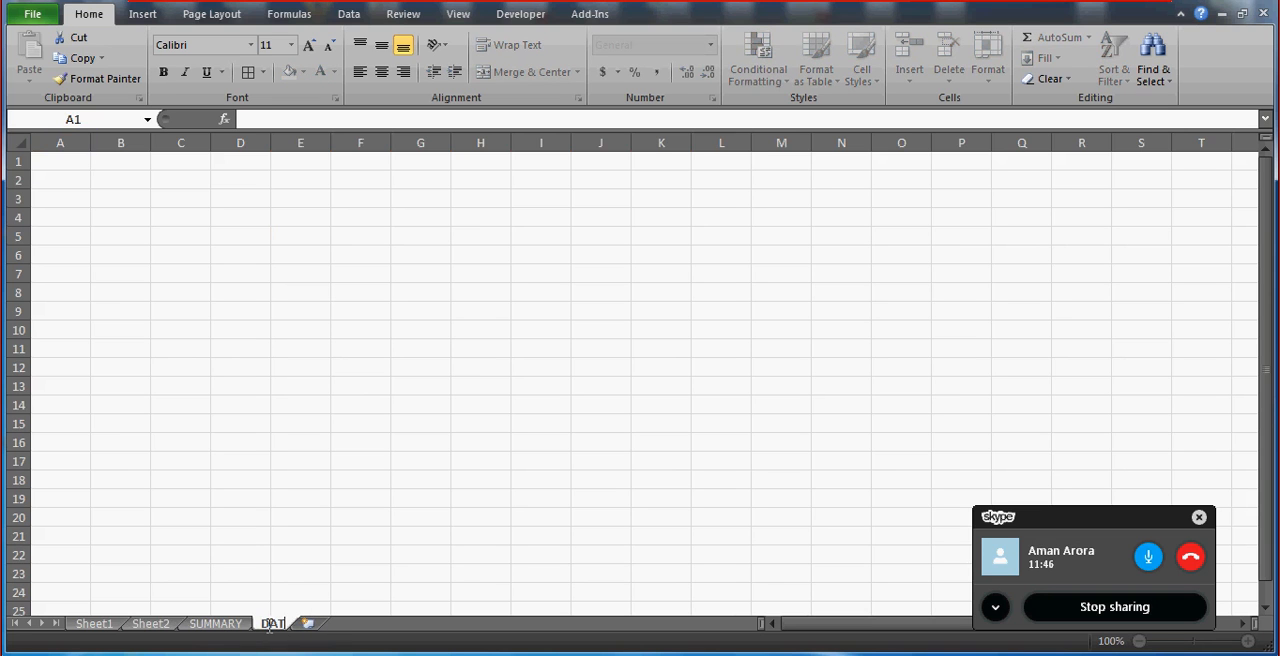
{"action": "left_click", "coordinate": [196, 195]}
Enter the heading YEAR in A1 of the DATA sheet and the year 2011 in A2.
{"action": "key", "text": "Up"}
{"action": "key", "text": "Up"}
{"action": "key", "text": "Left"}
{"action": "key", "text": "Left"}
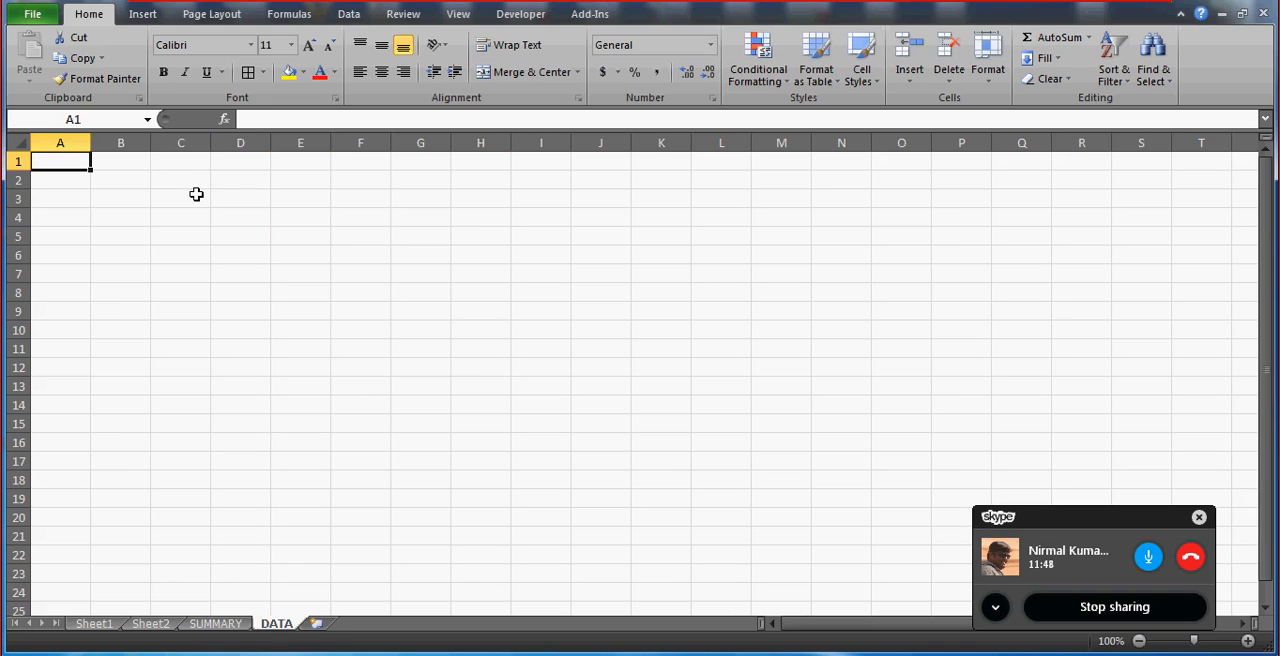
{"action": "type", "text": "YEAR"}
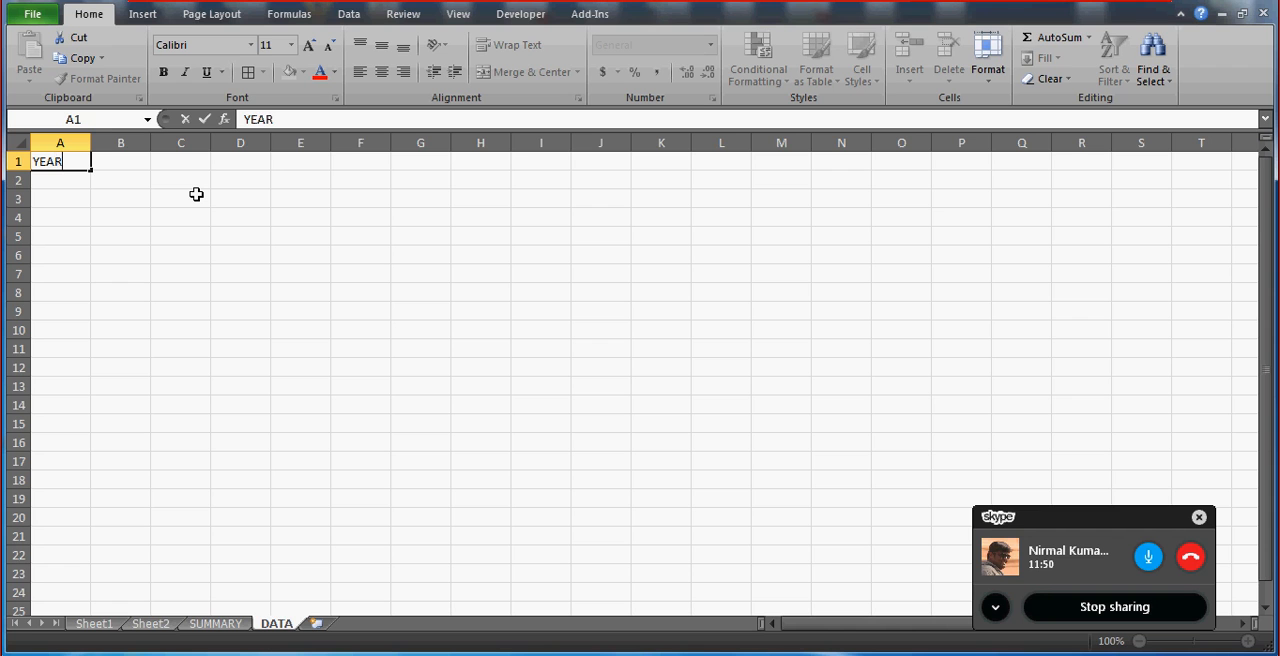
{"action": "key", "text": "Return"}
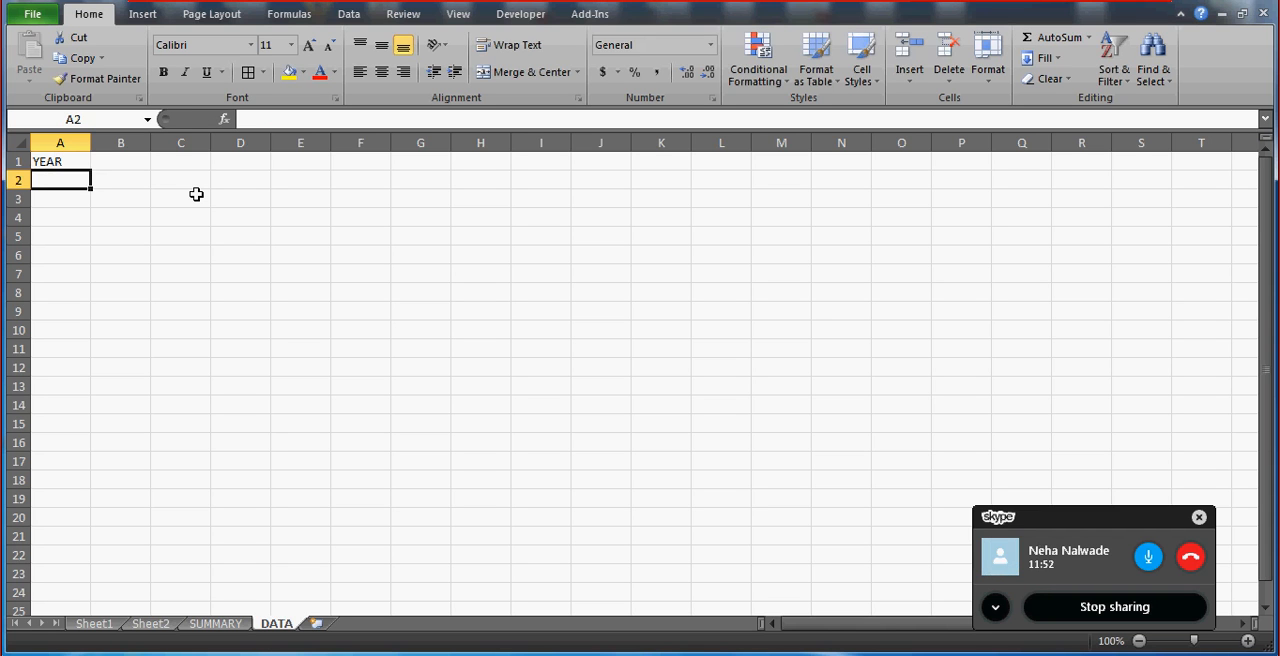
{"action": "type", "text": "20011"}
{"action": "key", "text": "BackSpace"}
{"action": "key", "text": "BackSpace"}
{"action": "key", "text": "BackSpace"}
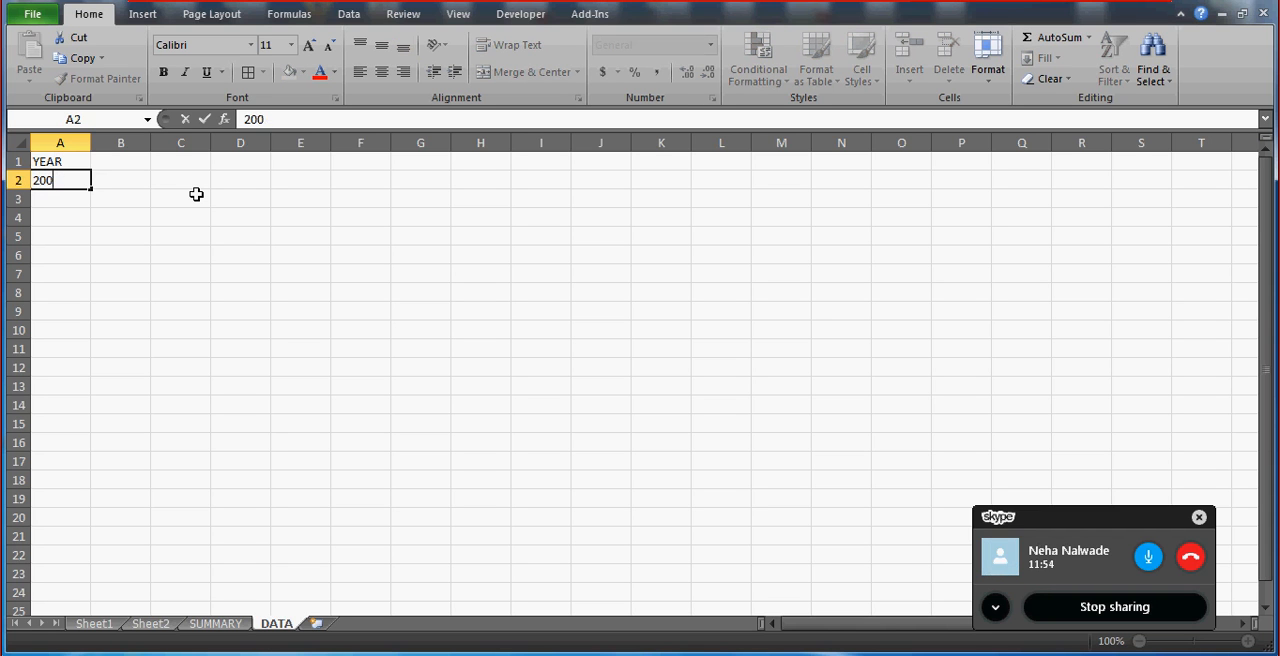
{"action": "type", "text": "11"}
{"action": "key", "text": "Return"}
Enter the formula =A2+2 in A3 and copy it to A4:A6.
{"action": "type", "text": "=A2+2"}
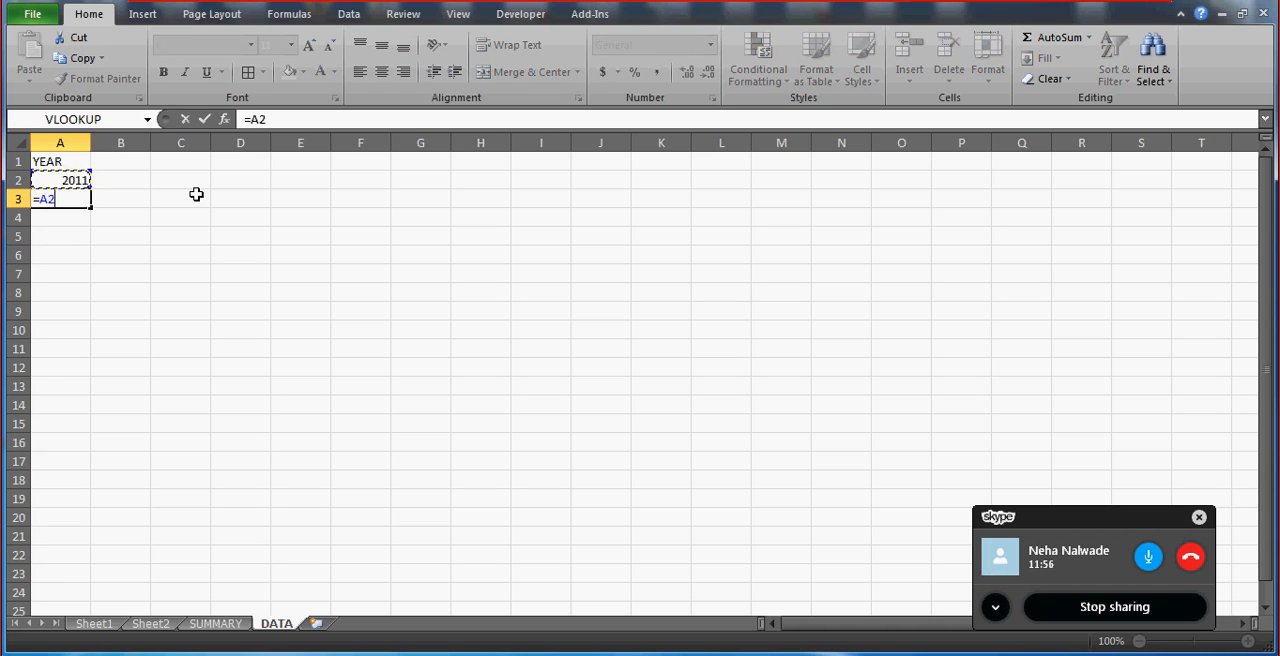
{"action": "key", "text": "Return"}
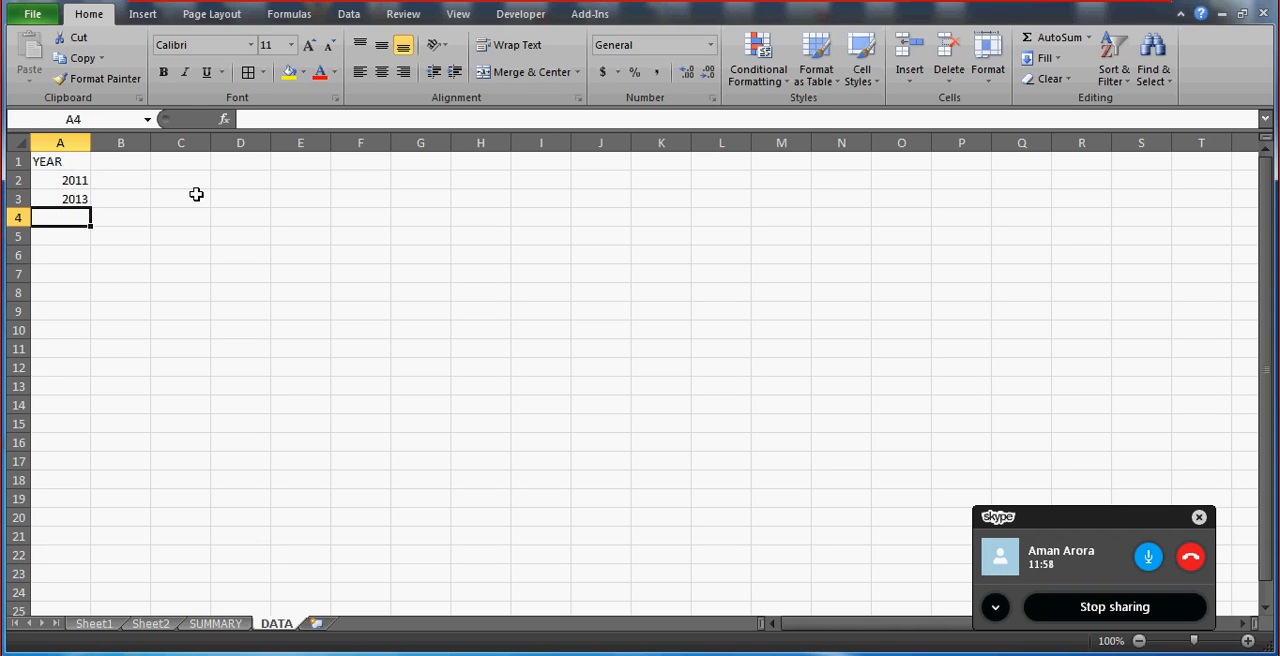
{"action": "key", "text": "Up"}
{"action": "key", "text": "ctrl+c"}
{"action": "key", "text": "Down"}
{"action": "key", "text": "shift+Down"}
{"action": "key", "text": "shift+Down"}
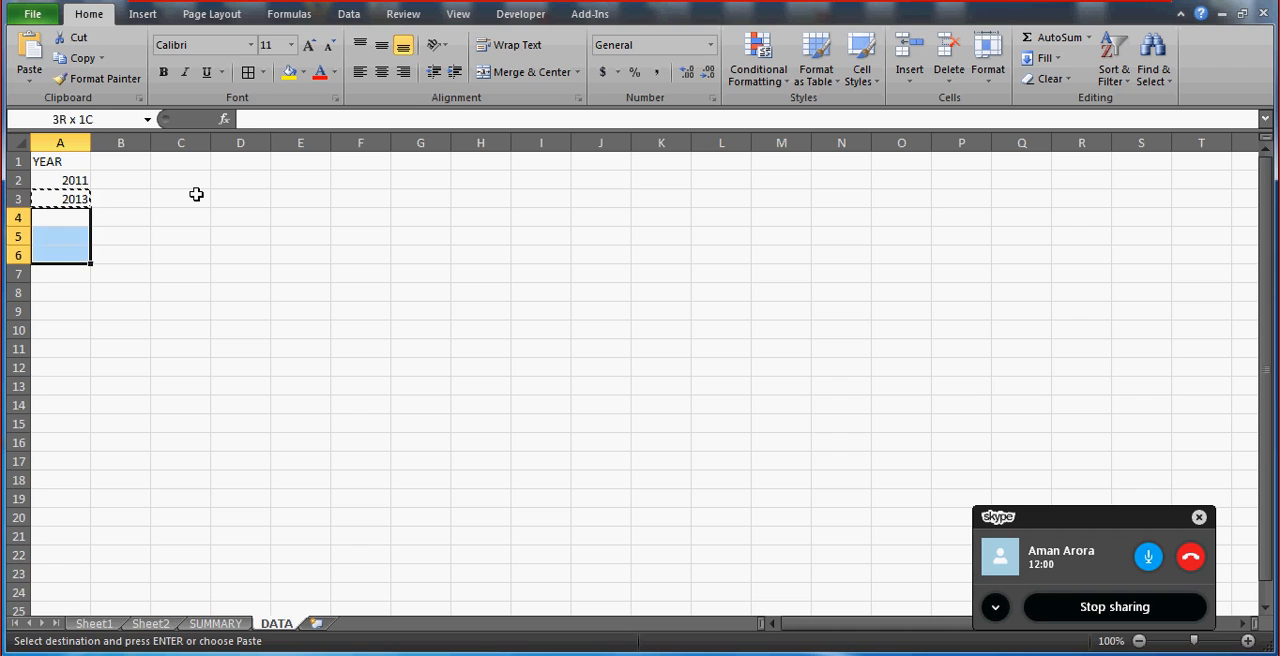
{"action": "key", "text": "ctrl+v"}
{"action": "key", "text": "Escape"}
Enter the heading COMPANY in B1 and the company AON in B2 and B3.
{"action": "key", "text": "Up"}
{"action": "key", "text": "Up"}
{"action": "key", "text": "Up"}
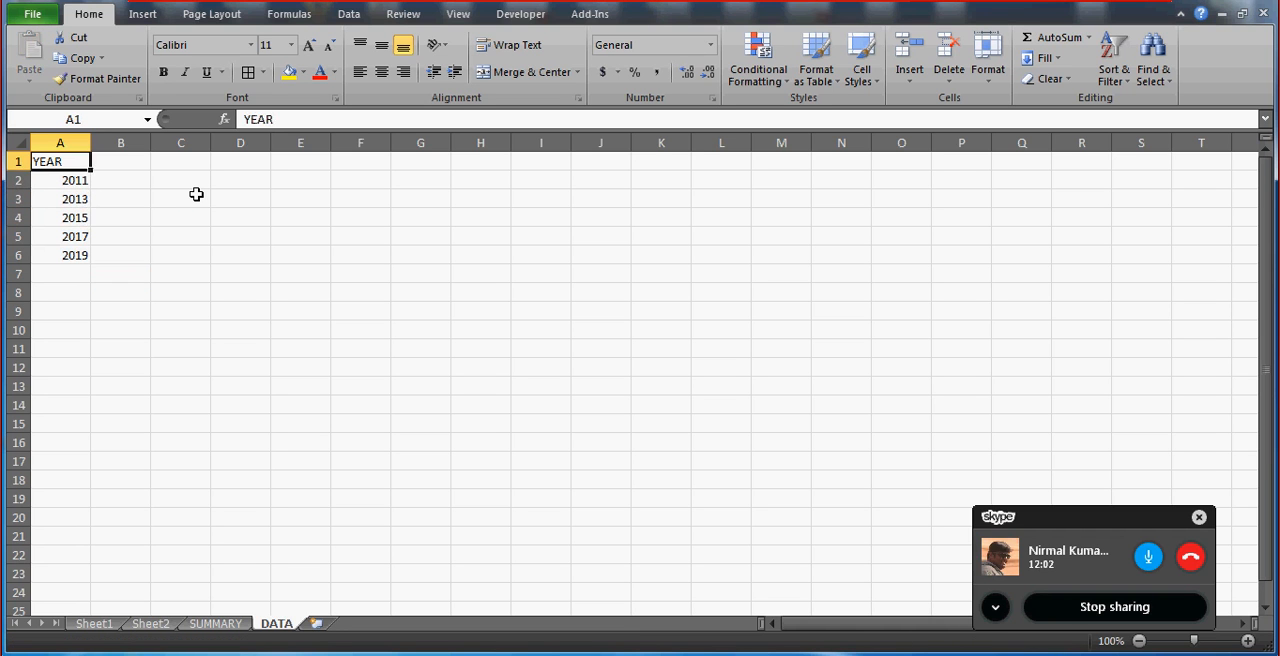
{"action": "key", "text": "Right"}
{"action": "type", "text": "COMPANY"}
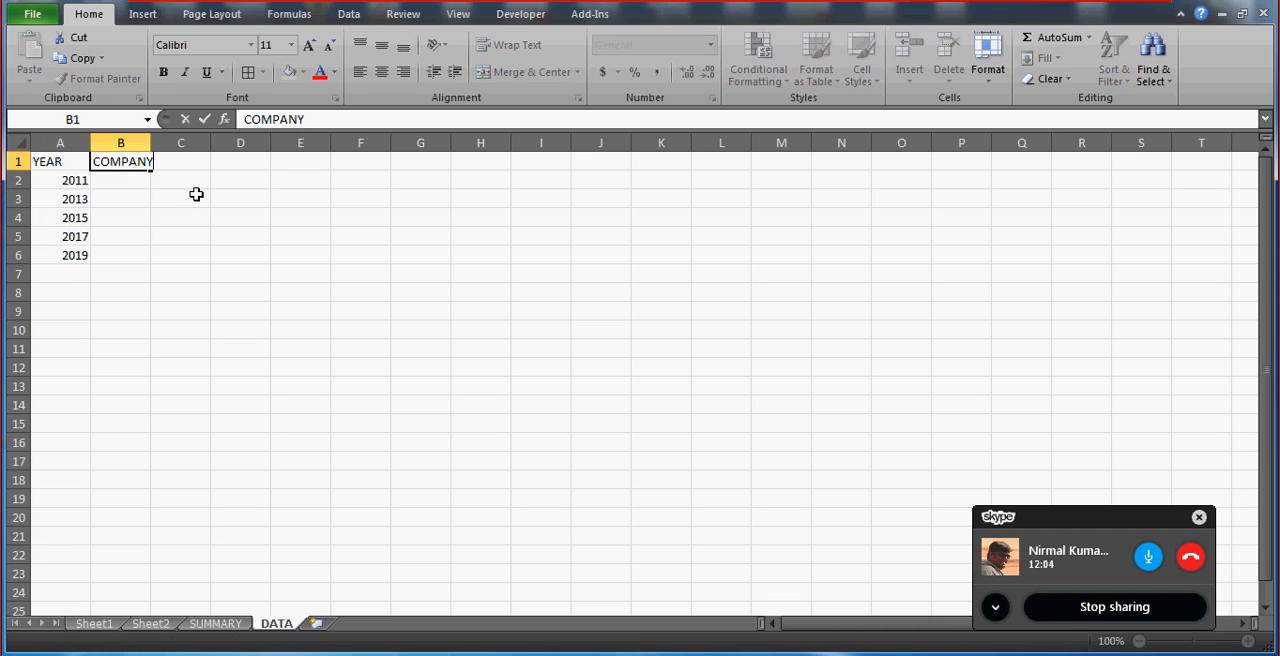
{"action": "key", "text": "Return"}
{"action": "type", "text": "AON"}
{"action": "key", "text": "Return"}
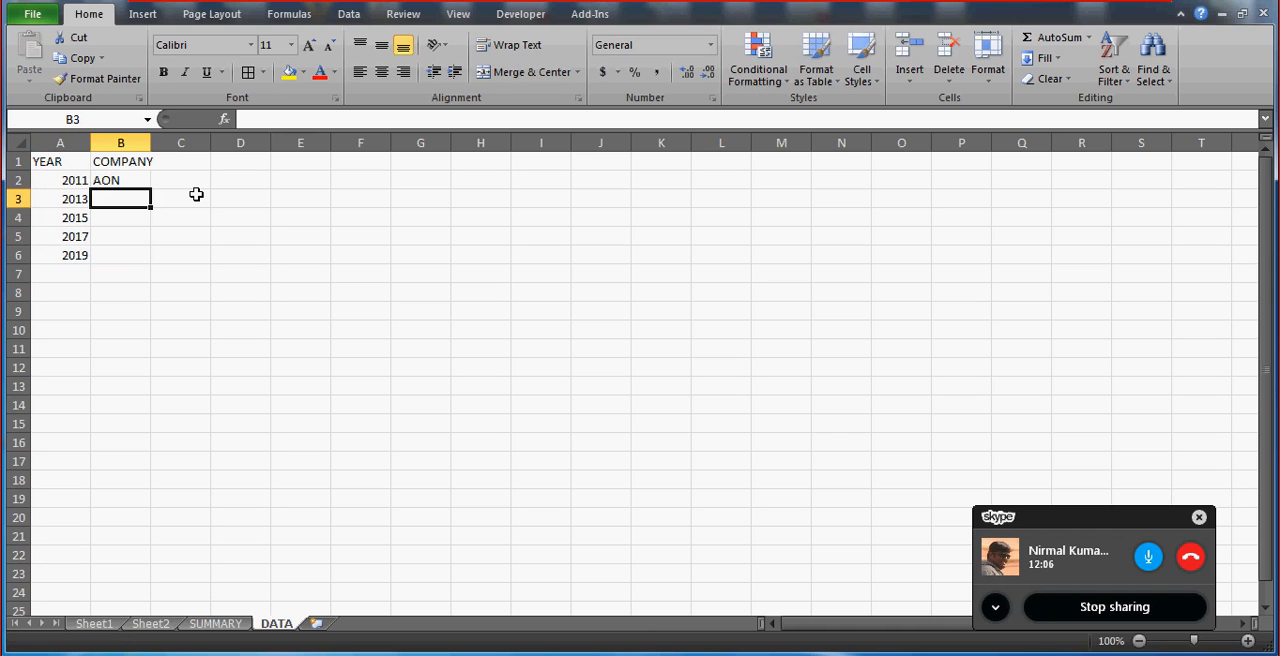
{"action": "type", "text": "A"}
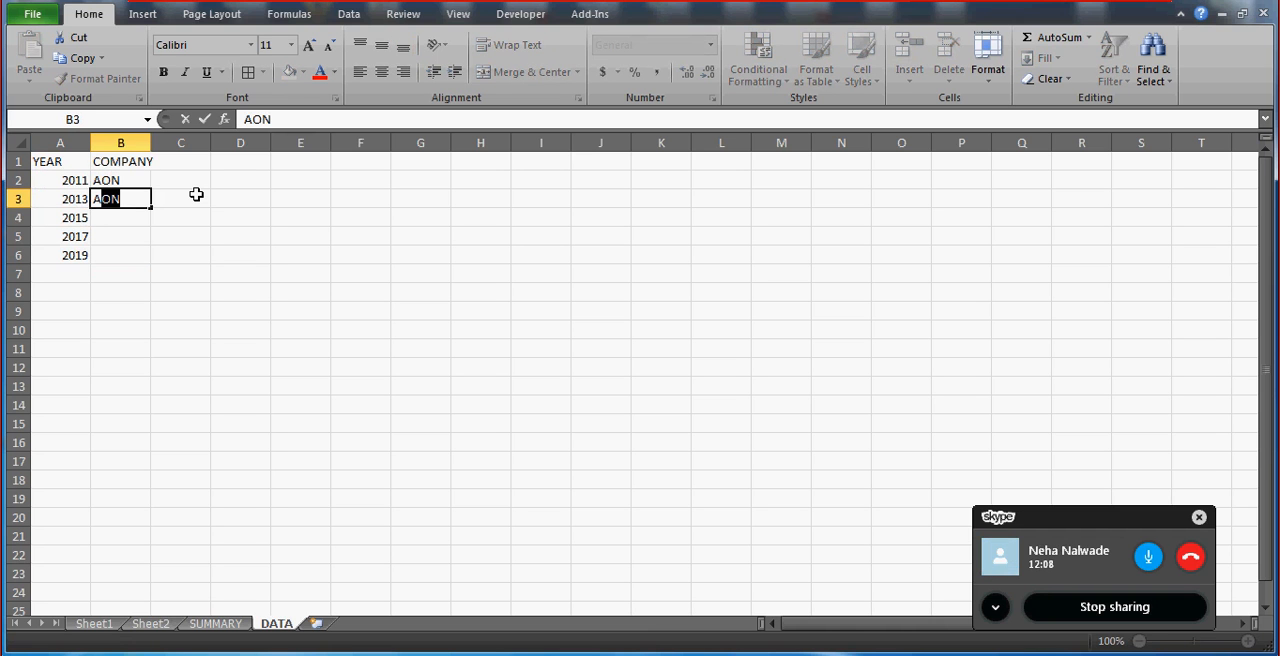
{"action": "key", "text": "Return"}
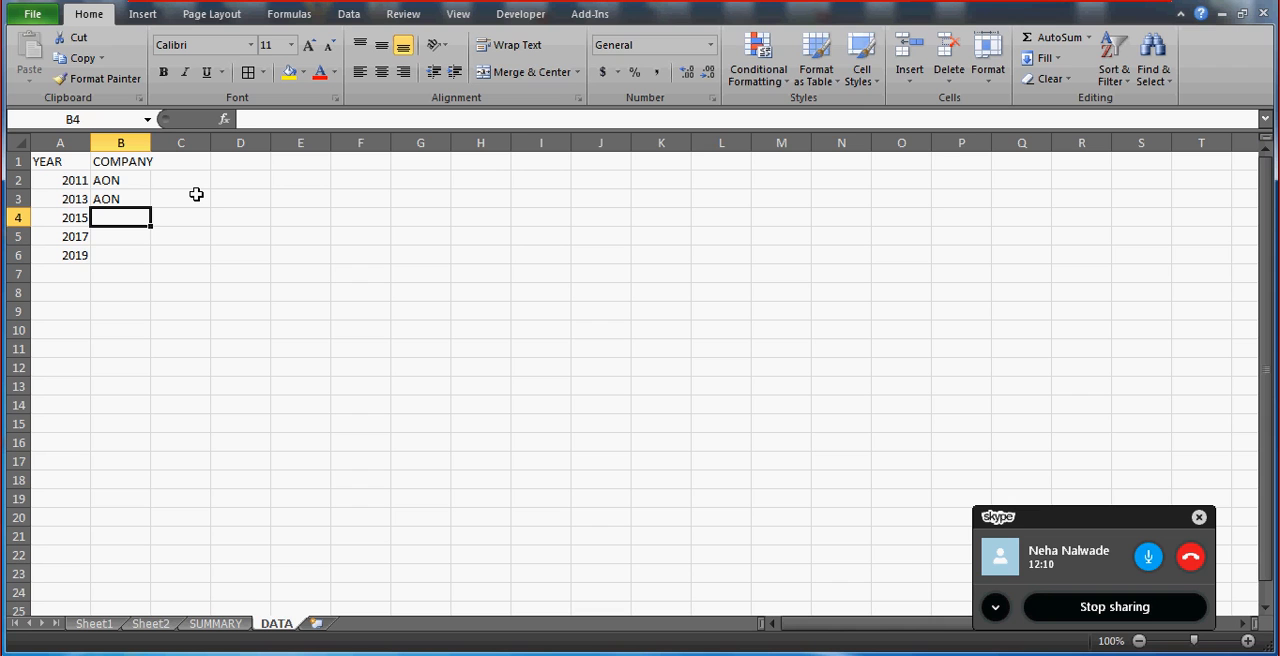
Enter the company EXL in B4 and B5 and AIRTEL in B6.
{"action": "type", "text": "EXL"}
{"action": "key", "text": "Return"}
{"action": "type", "text": "E"}
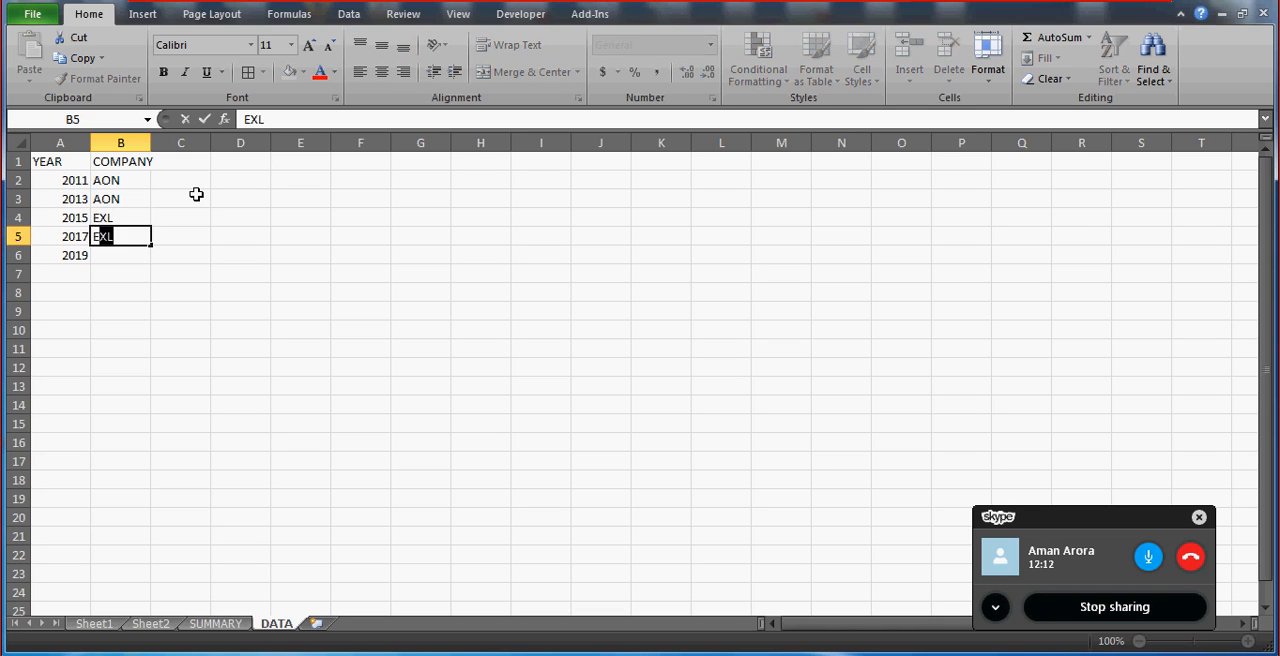
{"action": "key", "text": "Return"}
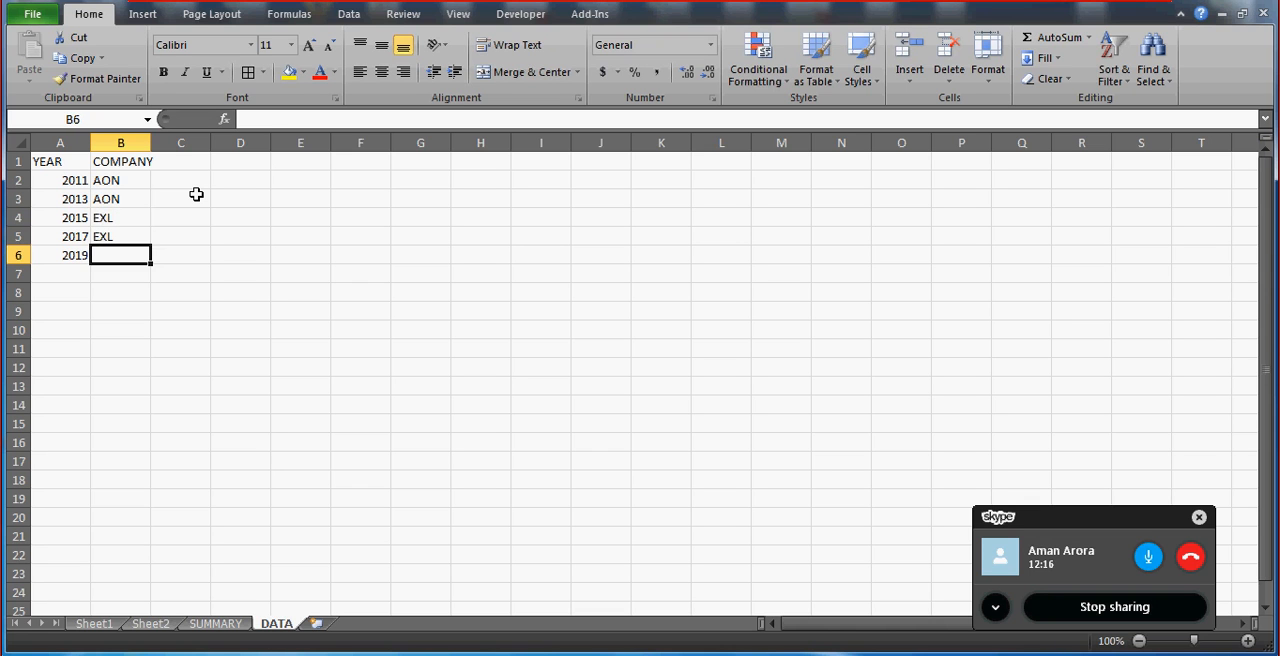
{"action": "type", "text": "AIRTEL"}
{"action": "key", "text": "Return"}
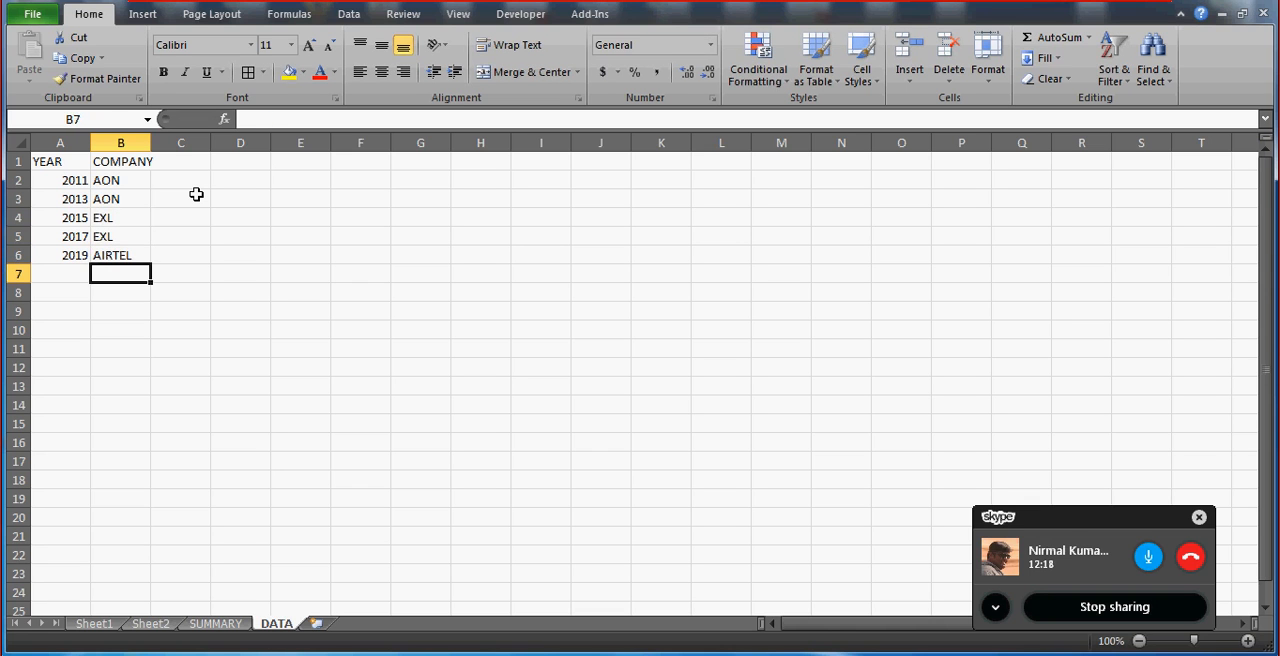
Enter the formula =A6+1 in A7 and copy it to A8:A9.
{"action": "key", "text": "Left"}
{"action": "type", "text": "=A6"}
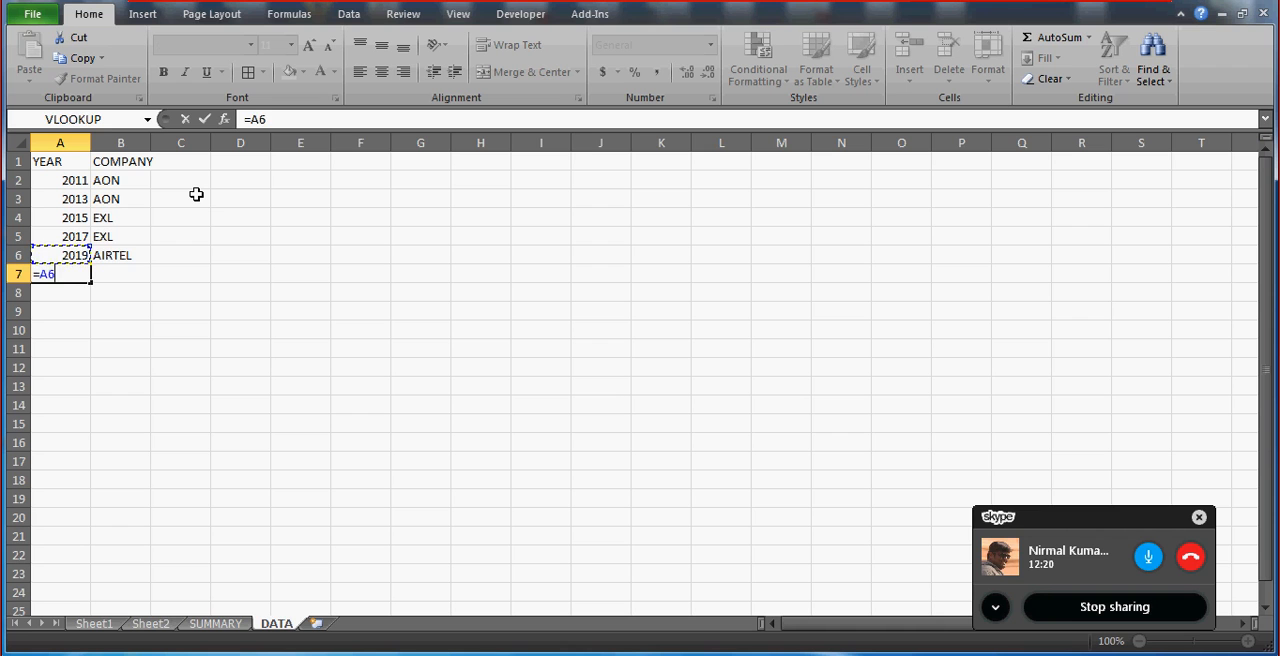
{"action": "type", "text": "+1"}
{"action": "key", "text": "Return"}
{"action": "key", "text": "Up"}
{"action": "key", "text": "ctrl+c"}
{"action": "key", "text": "Down"}
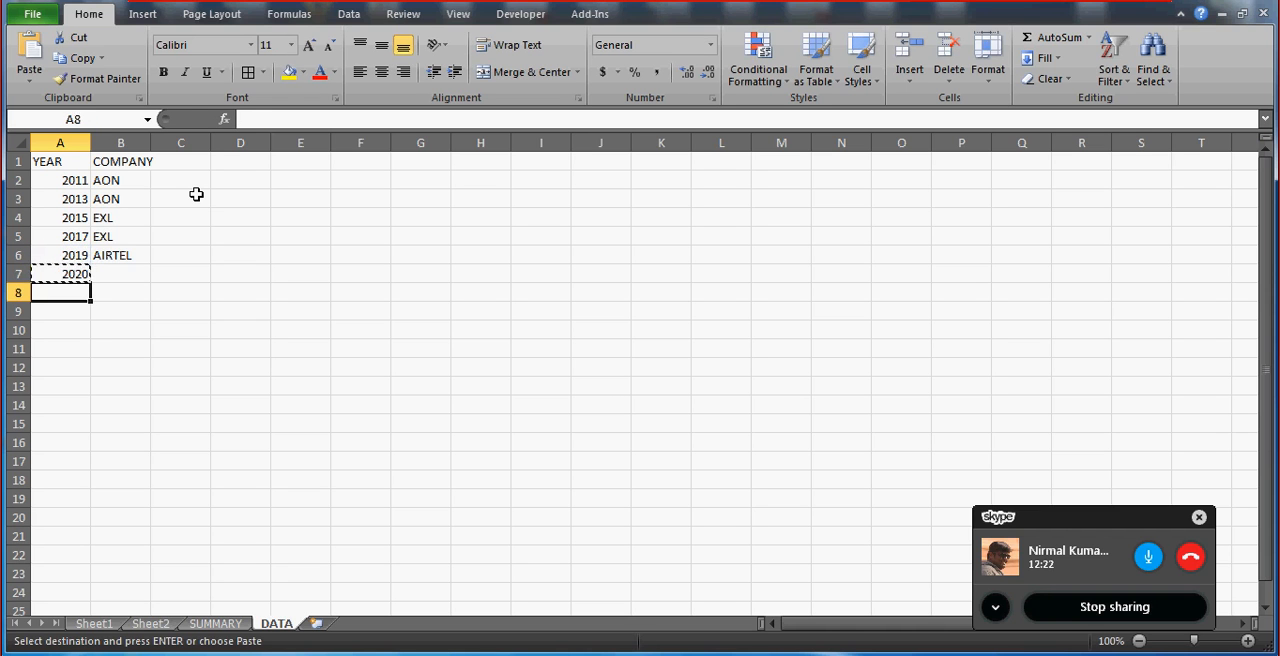
{"action": "key", "text": "shift+Down"}
{"action": "key", "text": "ctrl+v"}
Enter the company AIRTEL in B7 for the year 2020.
{"action": "key", "text": "Right"}
{"action": "key", "text": "Right"}
{"action": "key", "text": "Left"}
{"action": "key", "text": "Up"}
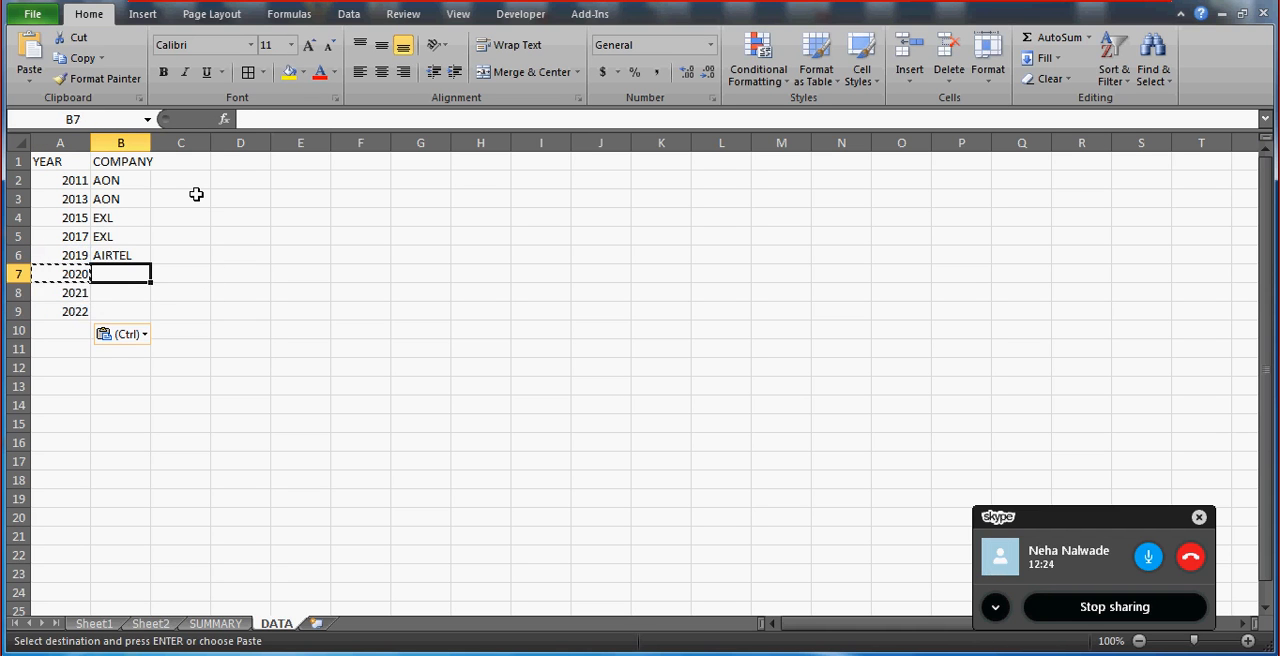
{"action": "type", "text": "A"}
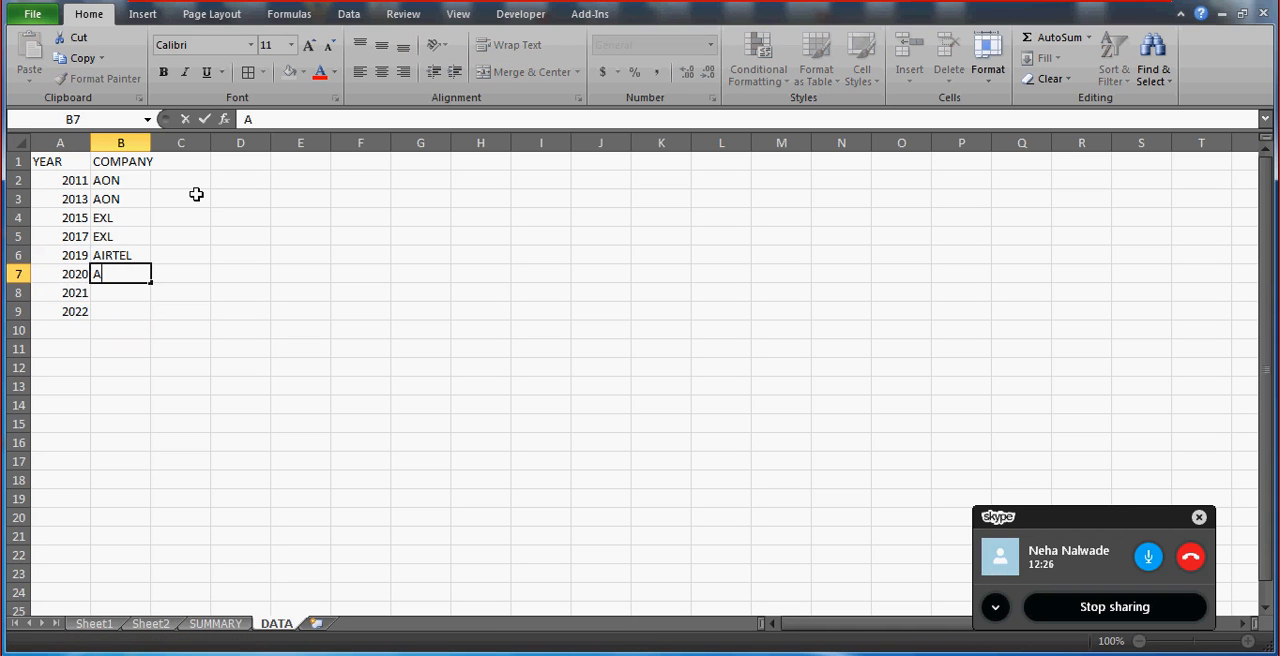
{"action": "type", "text": "IR"}
{"action": "key", "text": "Return"}
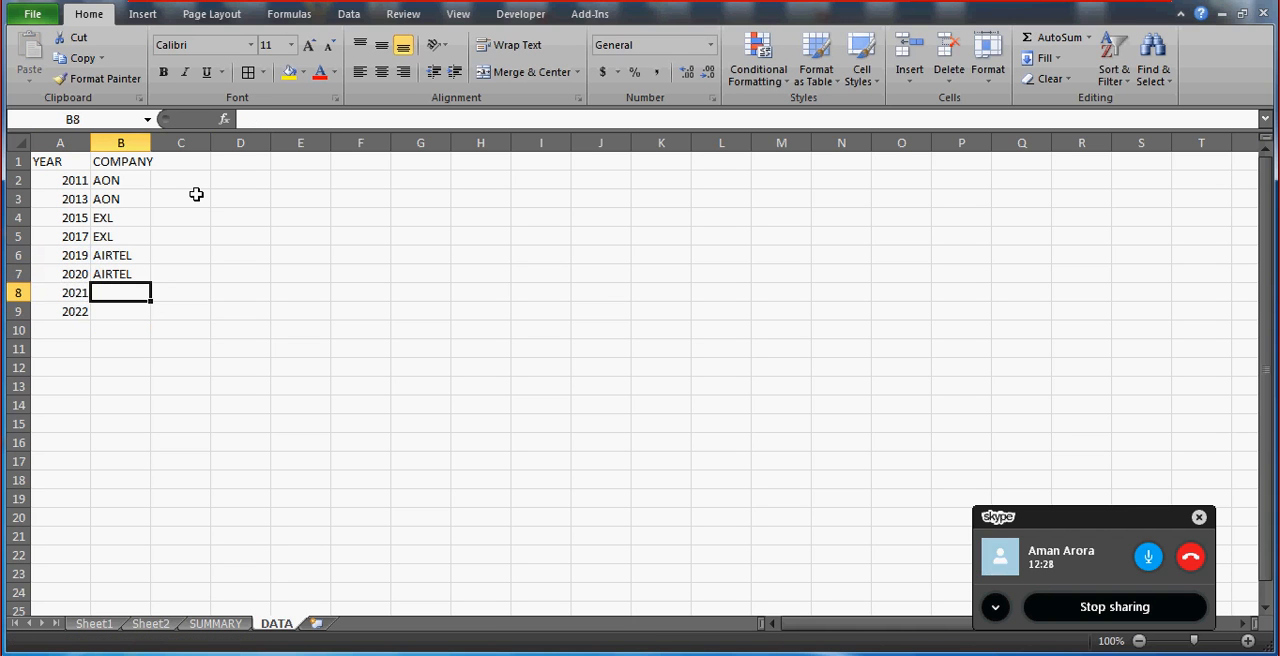
Enter the company AIRTEL in B8 and B9 for the years 2021 and 2022.
{"action": "type", "text": "A"}
{"action": "key", "text": "Return"}
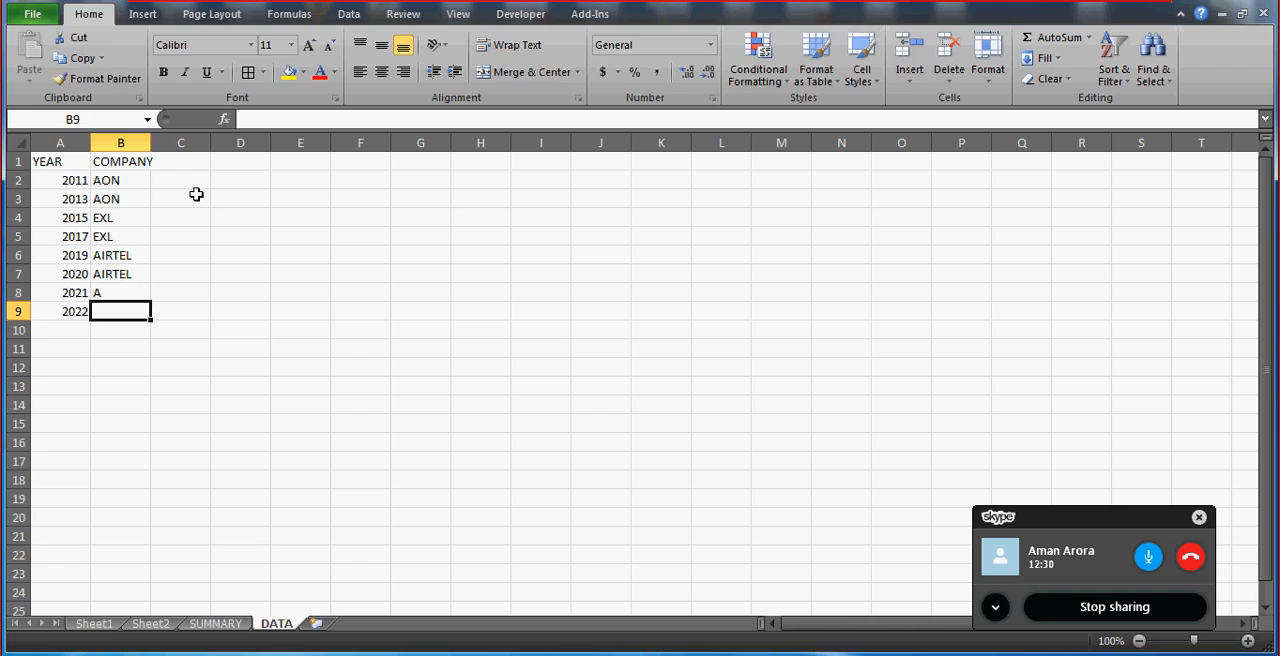
{"action": "type", "text": "A"}
{"action": "key", "text": "Return"}
{"action": "key", "text": "Up"}
{"action": "key", "text": "Up"}
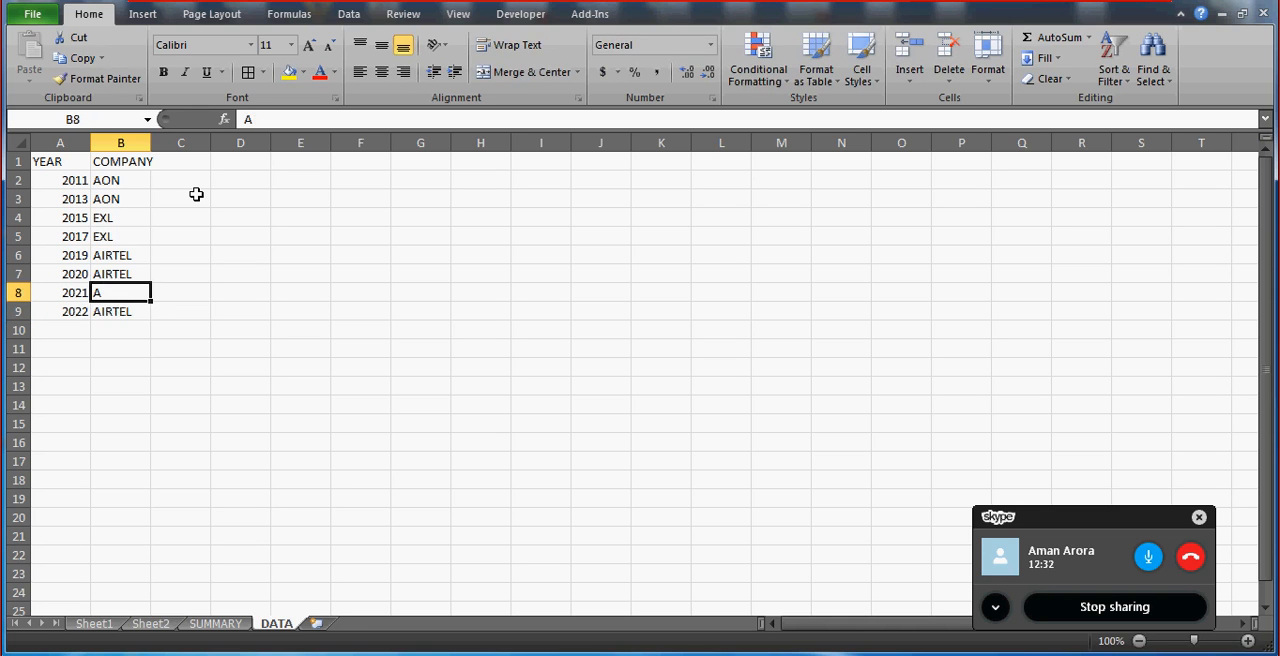
{"action": "type", "text": "A"}
{"action": "key", "text": "Return"}
Add the heading TURNOVER in C1 and the heading RANKING in D1.
{"action": "key", "text": "Up"}
{"action": "key", "text": "Up"}
{"action": "key", "text": "Up"}
{"action": "key", "text": "Up"}
{"action": "key", "text": "Up"}
{"action": "key", "text": "Up"}
{"action": "key", "text": "Up"}
{"action": "key", "text": "Up"}
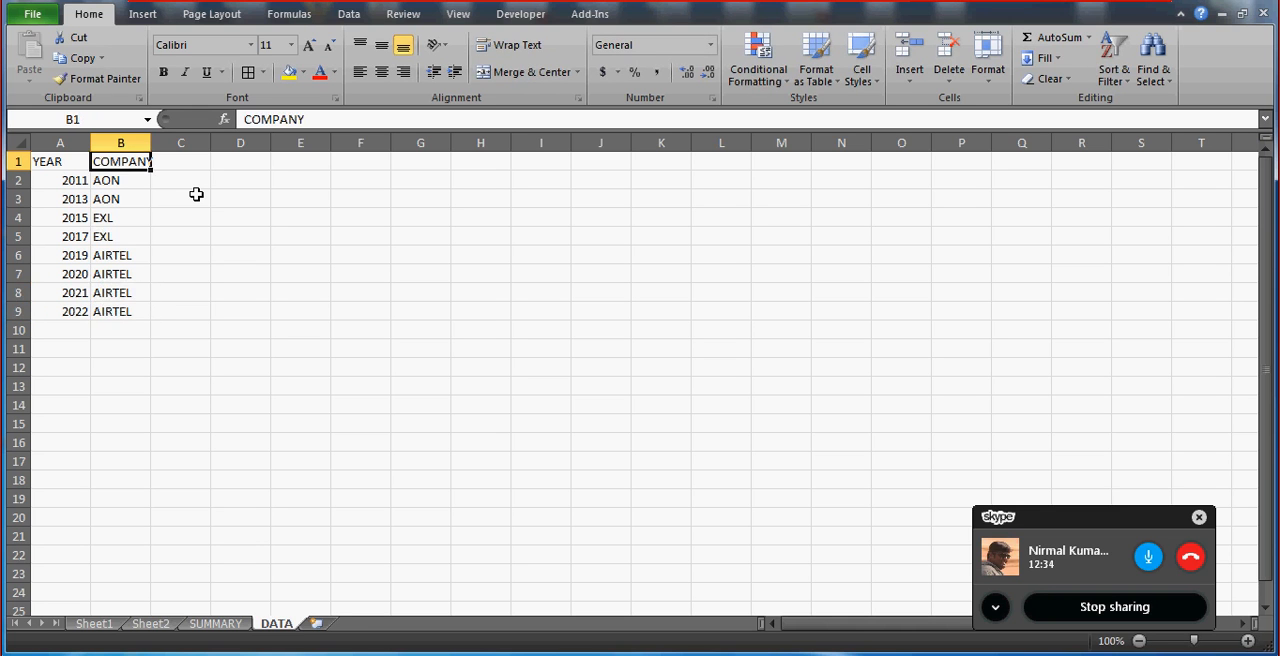
{"action": "key", "text": "Right"}
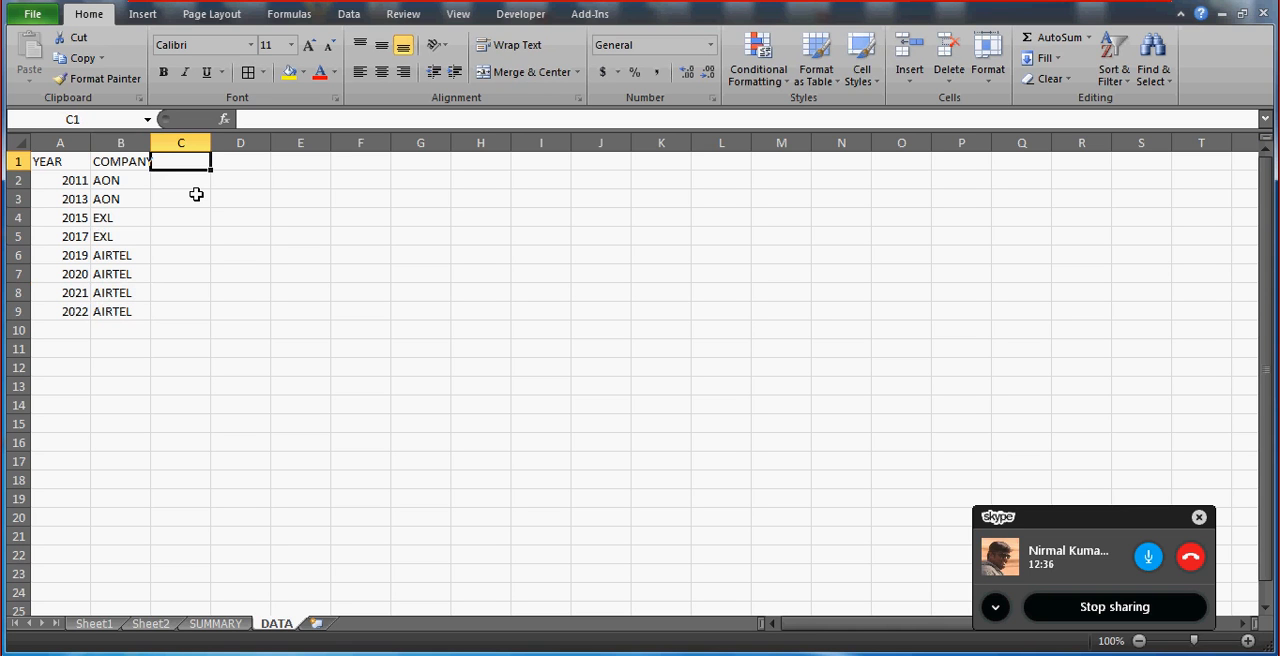
{"action": "type", "text": "TURNOVER"}
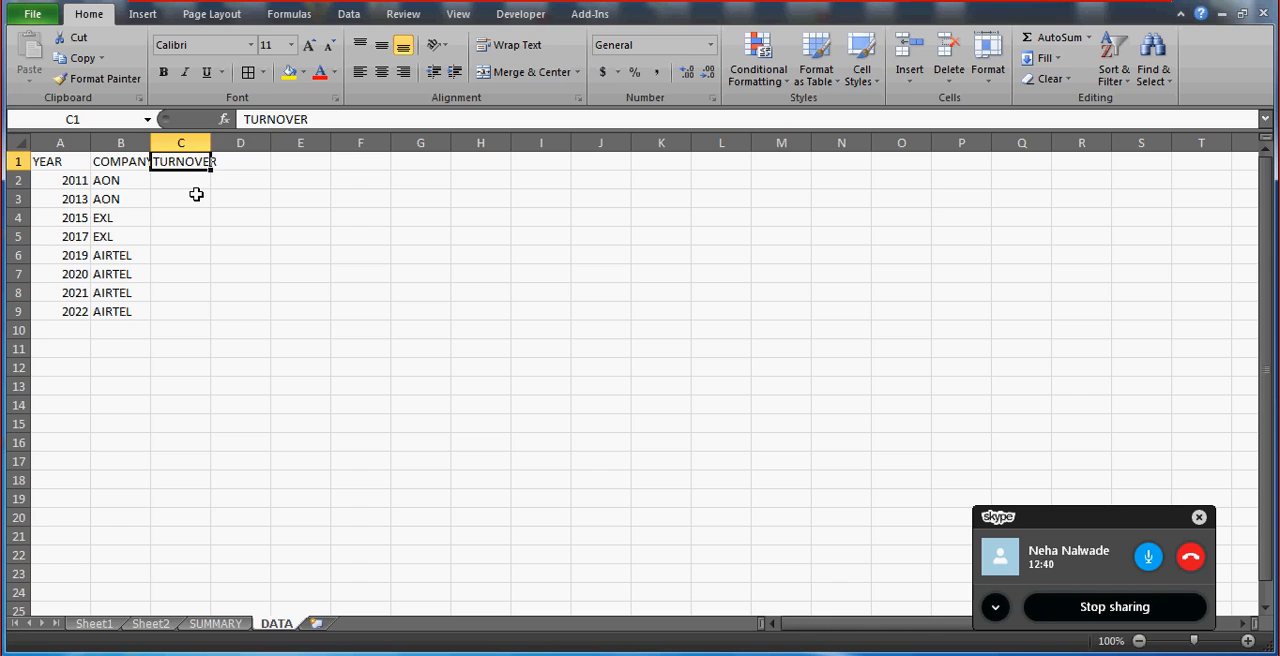
{"action": "key", "text": "Right"}
{"action": "type", "text": "RANKING"}
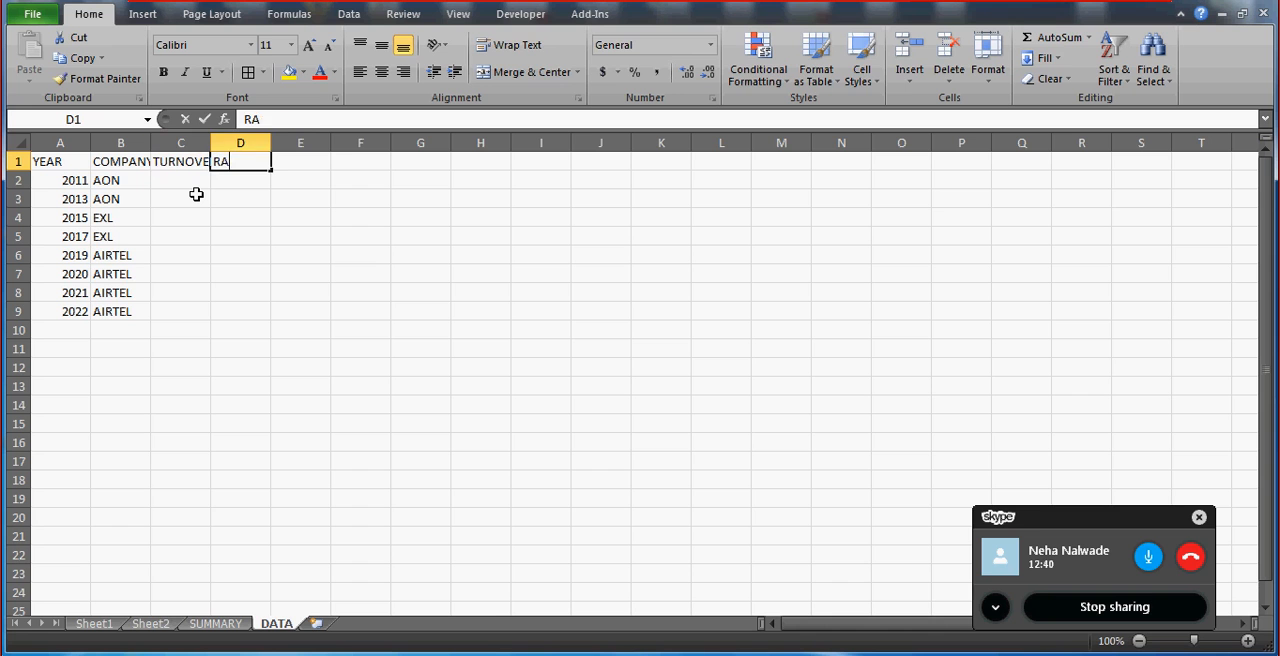
{"action": "key", "text": "Return"}
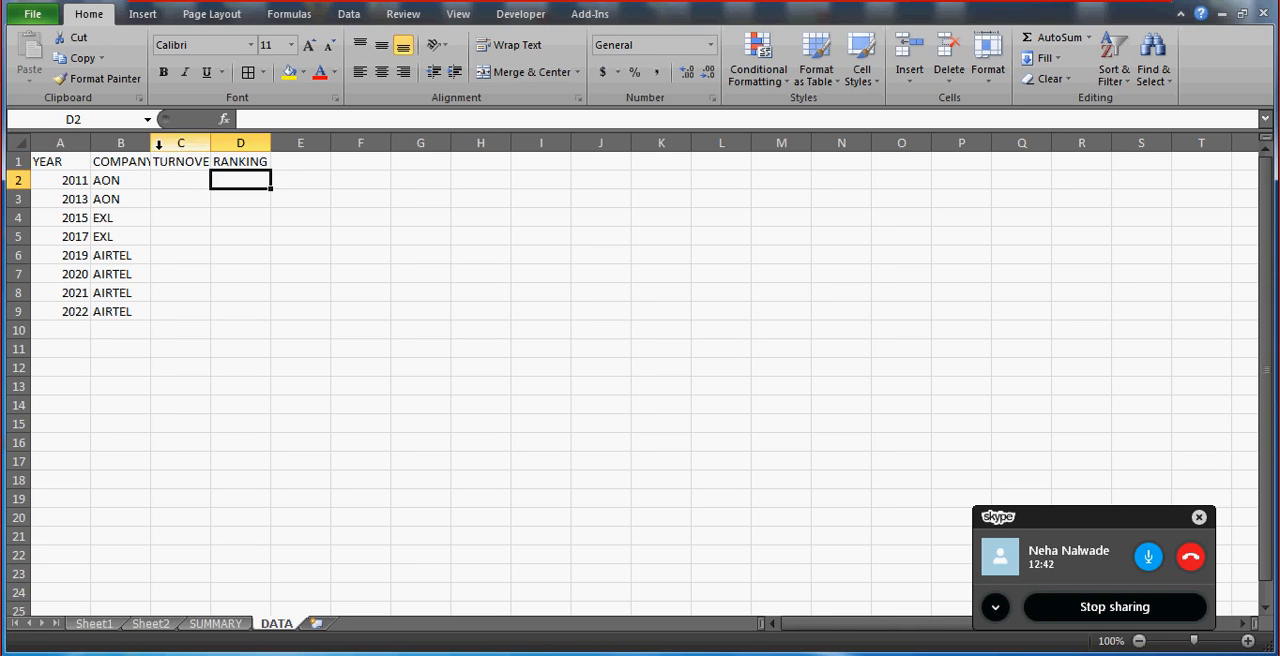
Widen columns B to D to fit their headings and replace the heading in D1 with STATUS.
{"action": "double_click", "coordinate": [150, 143]}
{"action": "double_click", "coordinate": [218, 147]}
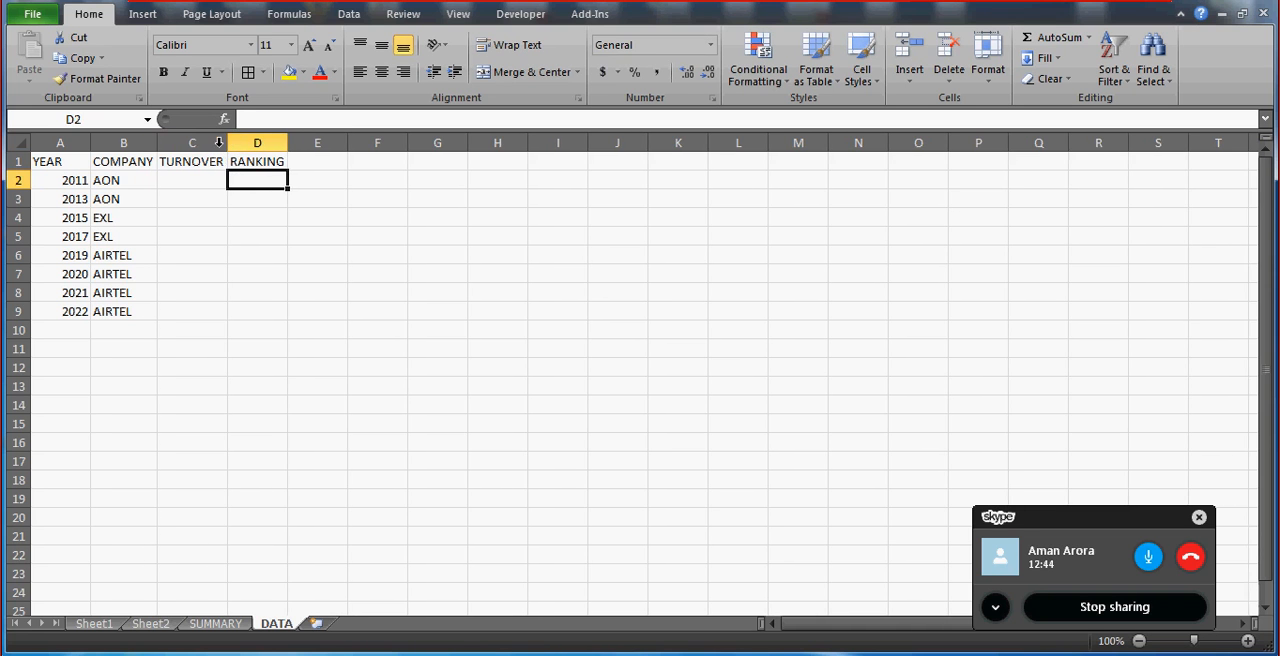
{"action": "left_click_drag", "start_coordinate": [288, 147], "coordinate": [292, 147]}
{"action": "left_click", "coordinate": [257, 162]}
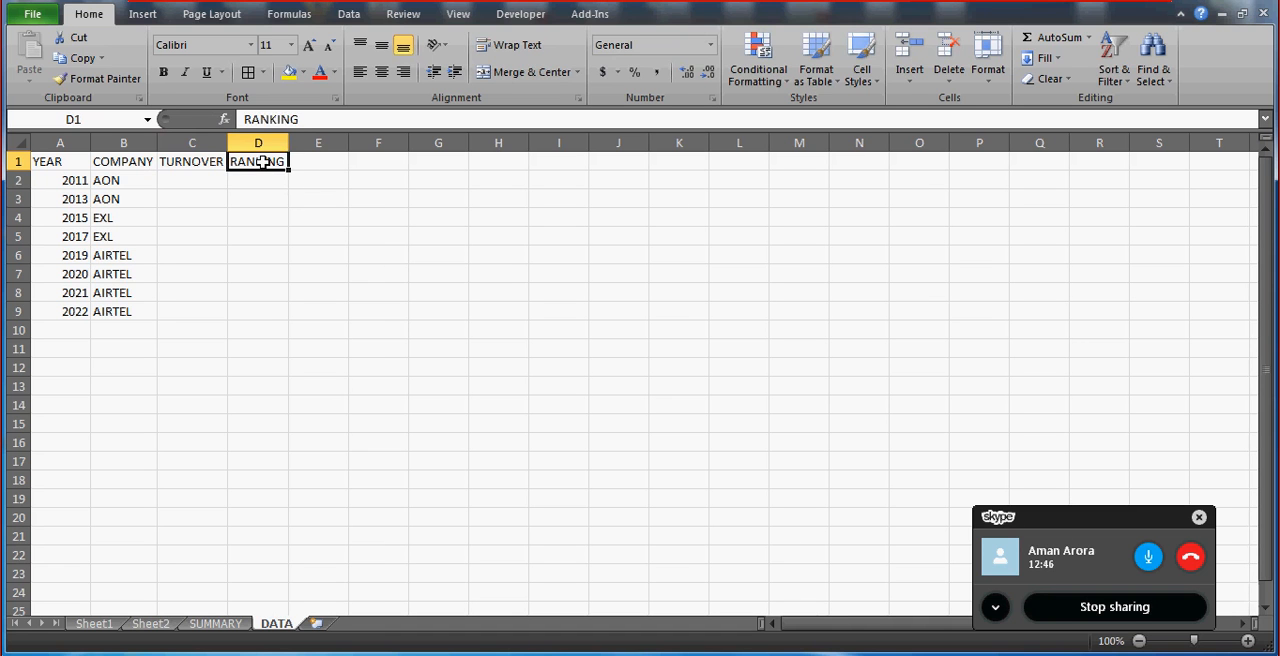
{"action": "type", "text": "STATU"}
{"action": "type", "text": "S"}
{"action": "key", "text": "Return"}
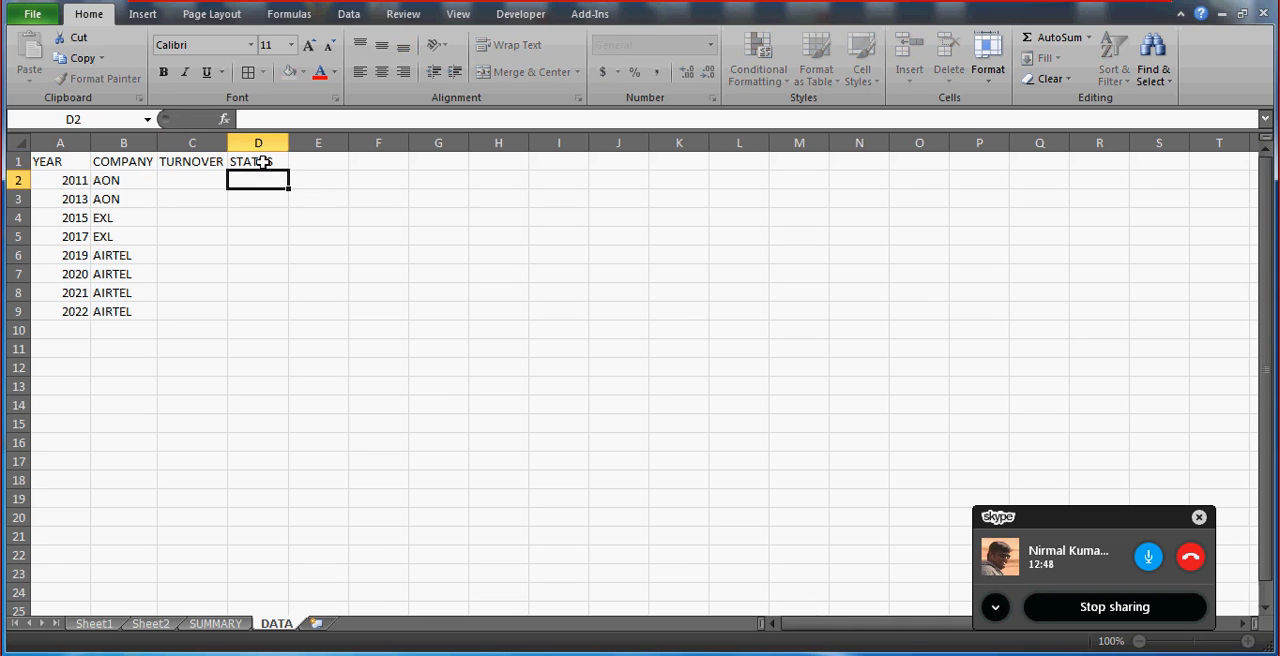
{"action": "type", "text": "GOOD"}
Enter the statuses GOOD in D2, AVG in D3, and GOOD in D4 and D5.
{"action": "key", "text": "Return"}
{"action": "type", "text": "AVG"}
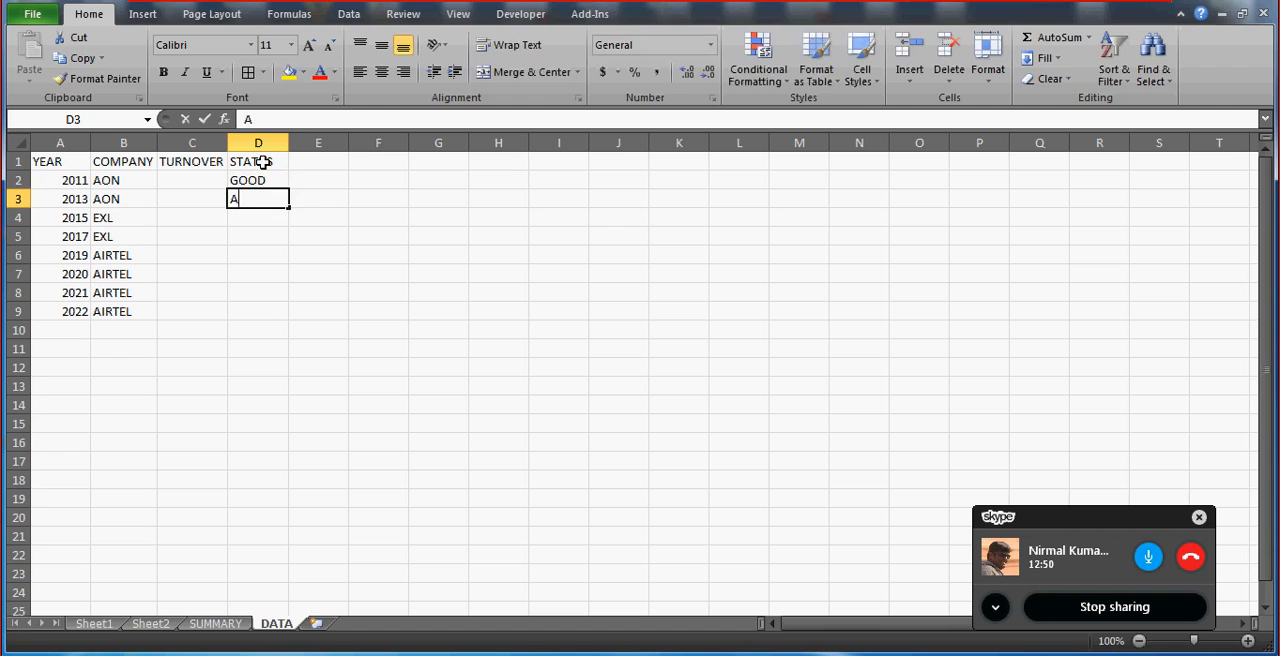
{"action": "key", "text": "Return"}
{"action": "type", "text": "GOO"}
{"action": "key", "text": "Return"}
{"action": "type", "text": "G"}
Enter the statuses GOOD in D6, AVG in D7, and BAD in D8 and D9.
{"action": "key", "text": "Return"}
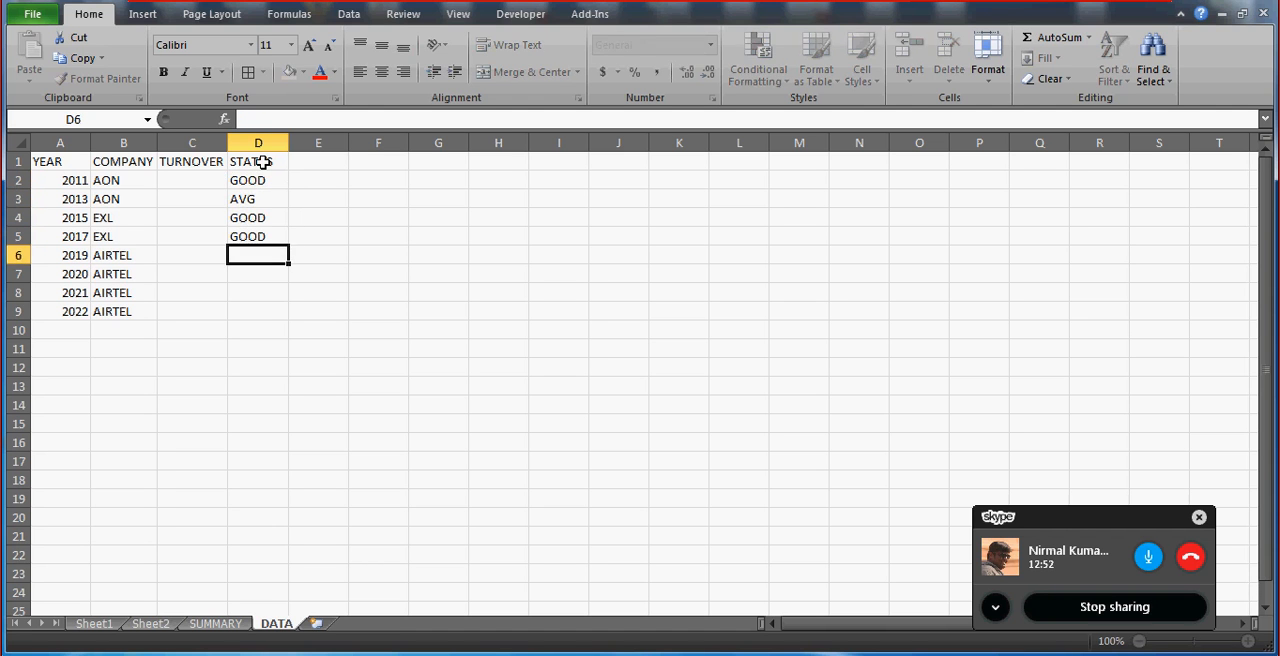
{"action": "type", "text": "G"}
{"action": "key", "text": "Return"}
{"action": "type", "text": "A"}
{"action": "key", "text": "Return"}
{"action": "type", "text": "B"}
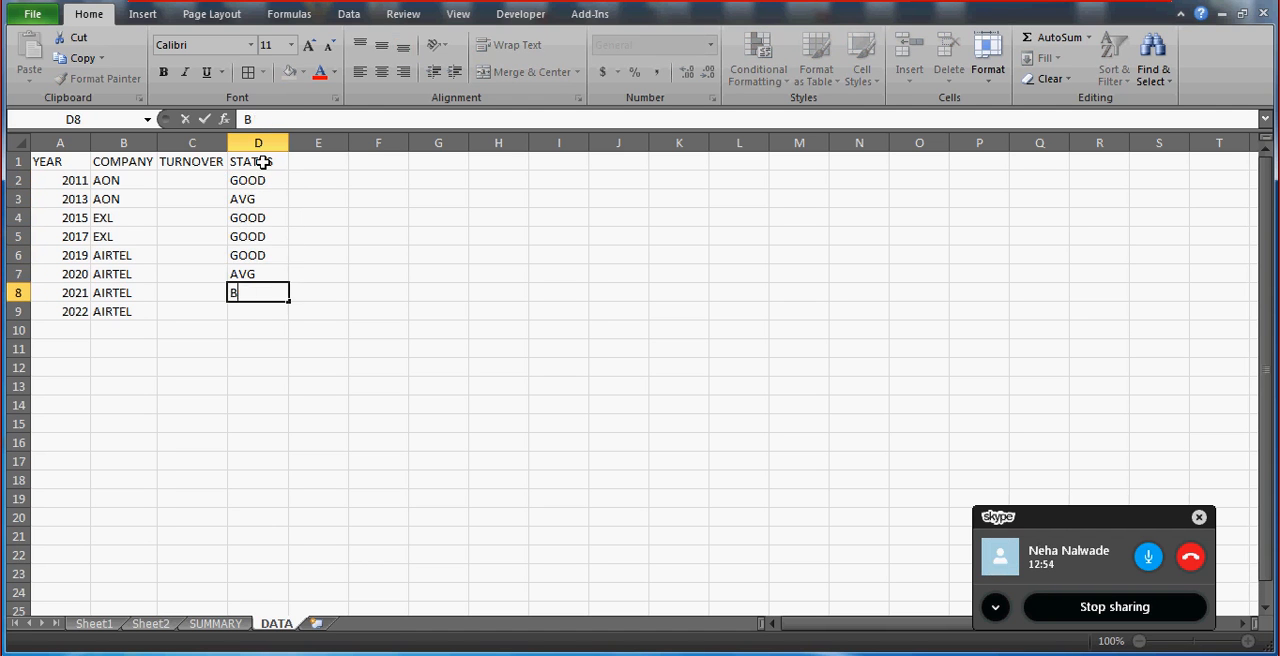
{"action": "type", "text": "AD"}
{"action": "key", "text": "Return"}
{"action": "type", "text": "B"}
{"action": "key", "text": "ctrl+Return"}
Enter the turnover values 2,344 in C2, 3,444 in C3 and 13,444 in C4.
{"action": "key", "text": "Up"}
{"action": "key", "text": "Up"}
{"action": "key", "text": "Up"}
{"action": "key", "text": "Up"}
{"action": "key", "text": "Up"}
{"action": "key", "text": "Up"}
{"action": "key", "text": "Up"}
{"action": "key", "text": "Up"}
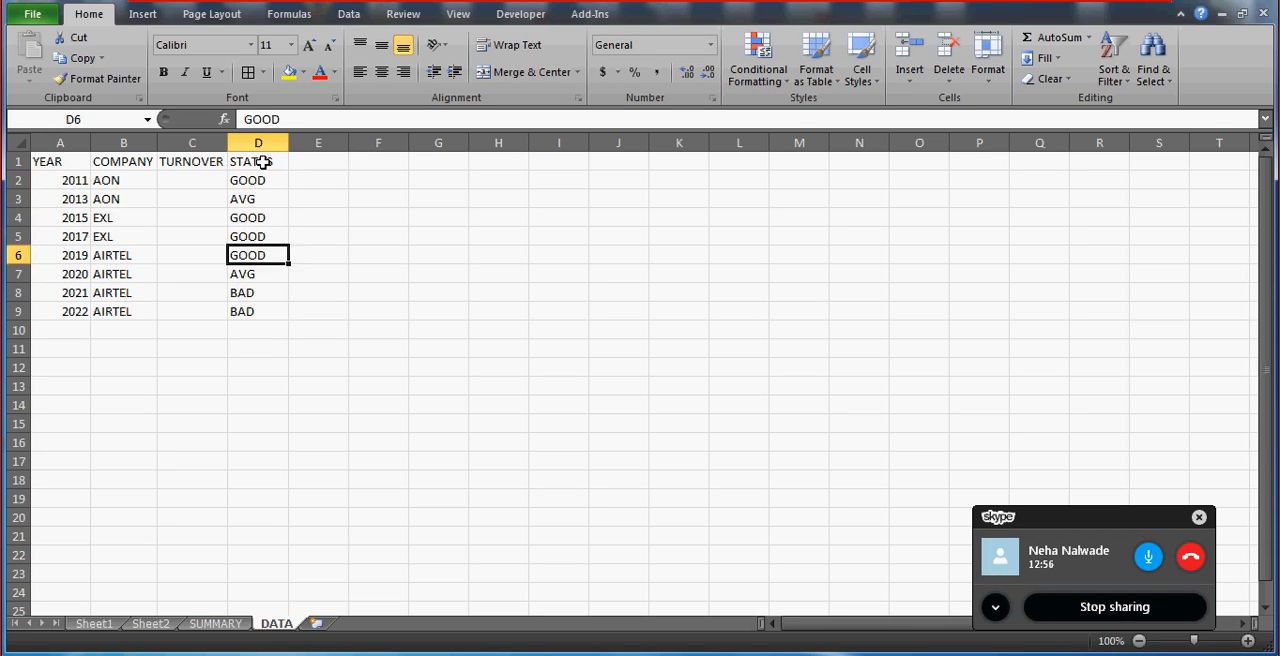
{"action": "key", "text": "Left"}
{"action": "key", "text": "Down"}
{"action": "type", "text": "2,344"}
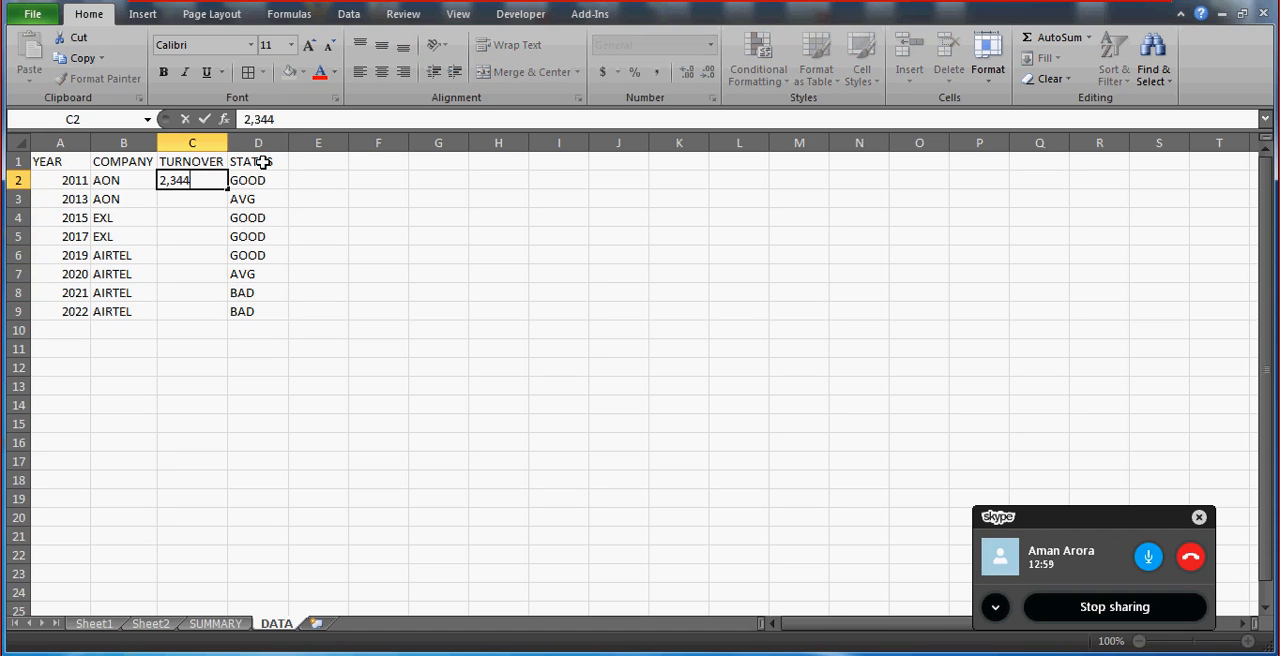
{"action": "key", "text": "Return"}
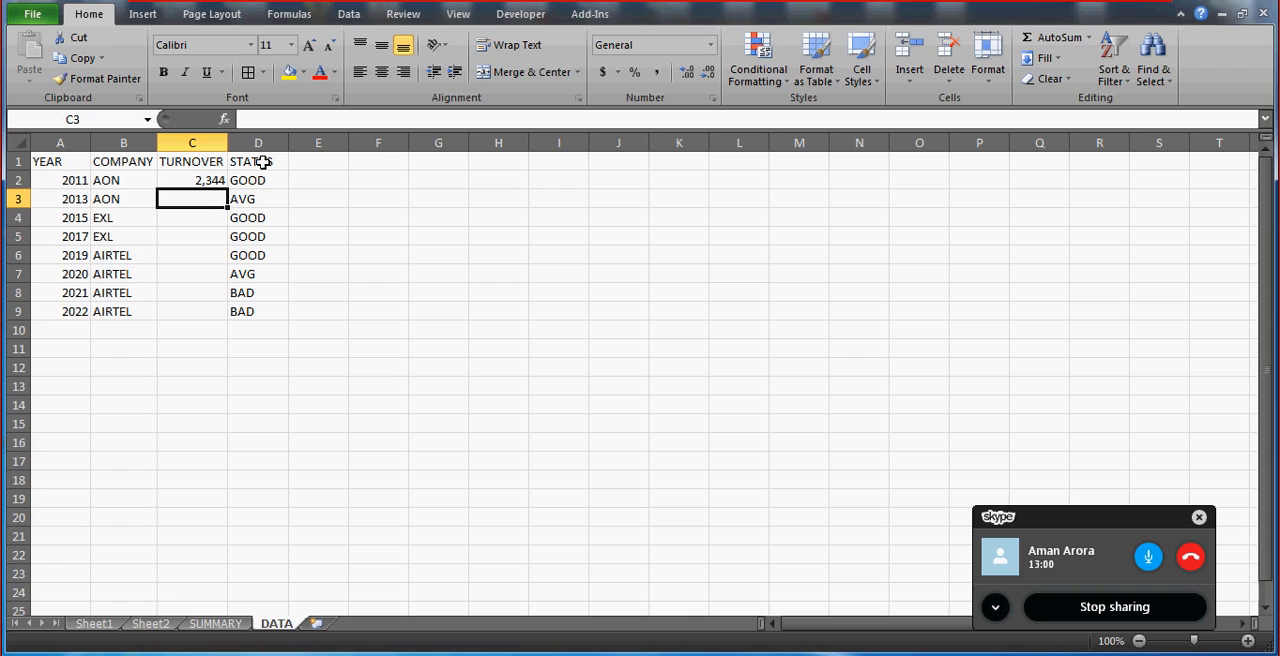
{"action": "type", "text": "3,444"}
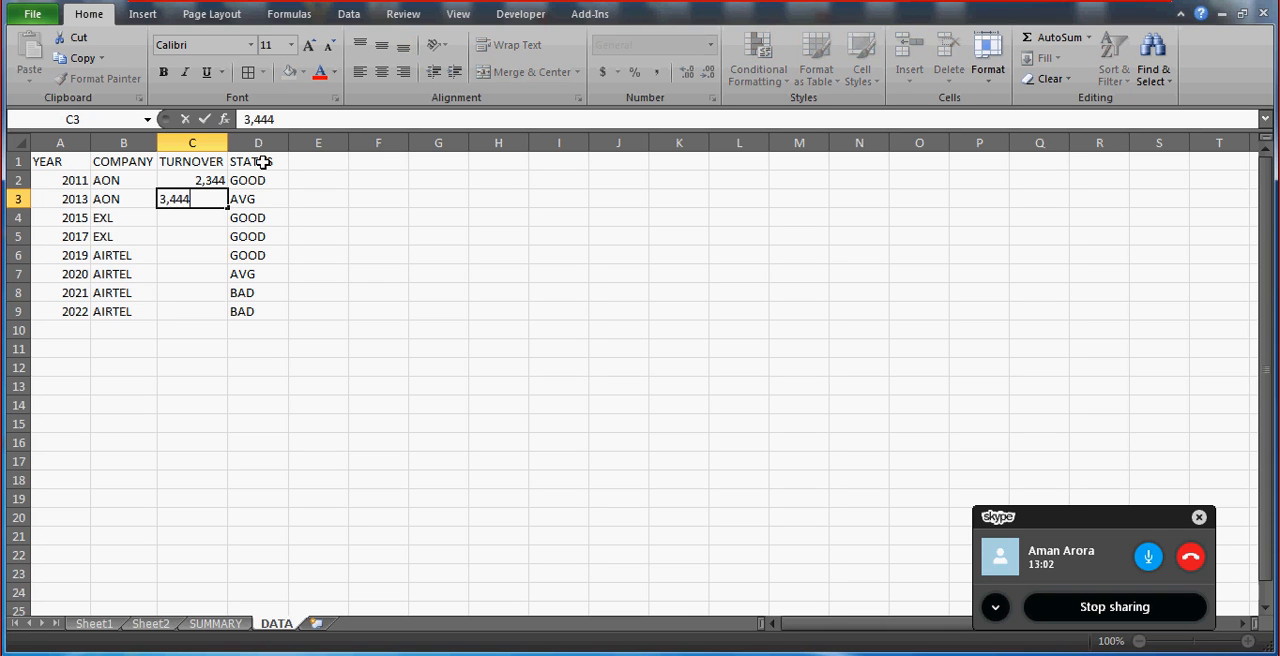
{"action": "key", "text": "Return"}
{"action": "type", "text": "1,3444"}
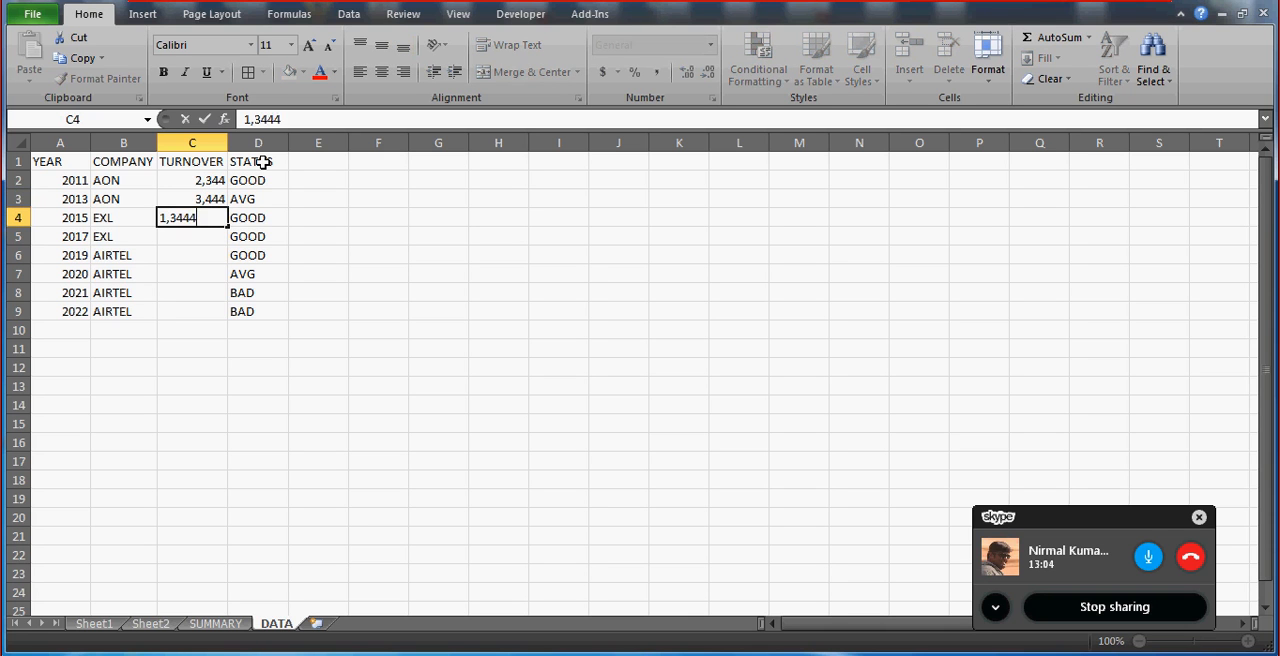
{"action": "key", "text": "Return"}
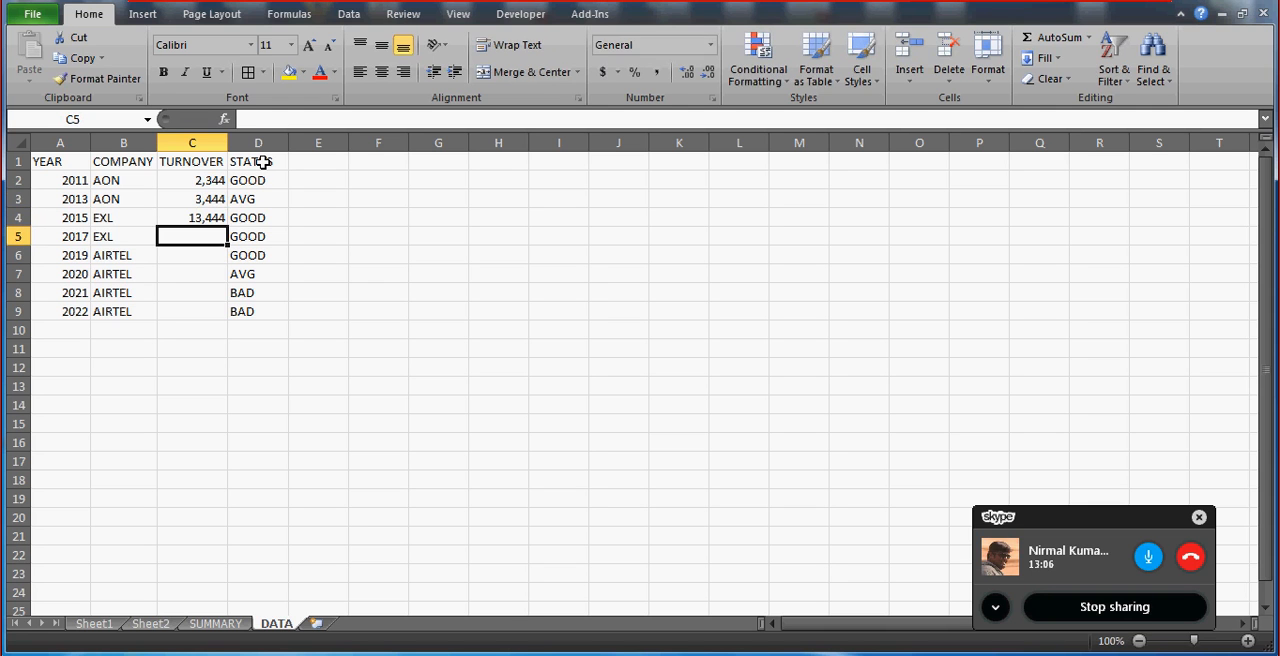
Enter the turnover value 2,344 in both C5 and C6.
{"action": "type", "text": "2,344"}
{"action": "key", "text": "Return"}
{"action": "type", "text": "2,3"}
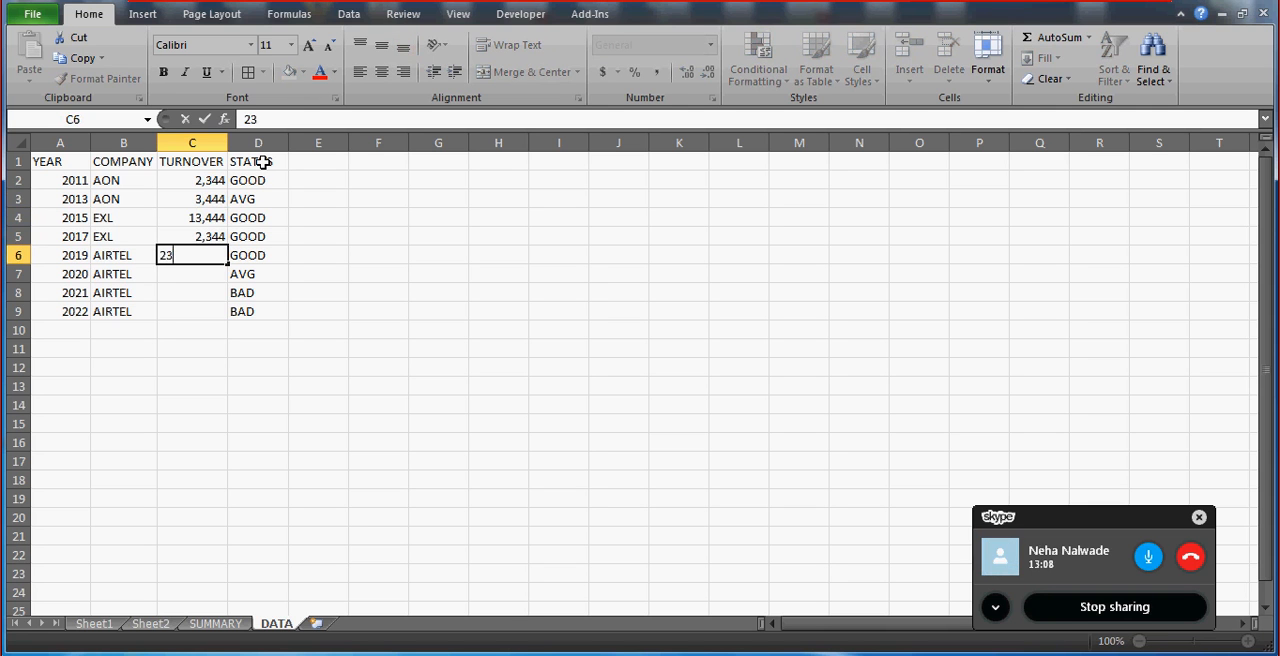
{"action": "type", "text": "44"}
{"action": "key", "text": "Return"}
Enter the turnover values 5,533 in C7, 2,555 in C8 and 3,355 in C9.
{"action": "type", "text": "5,53"}
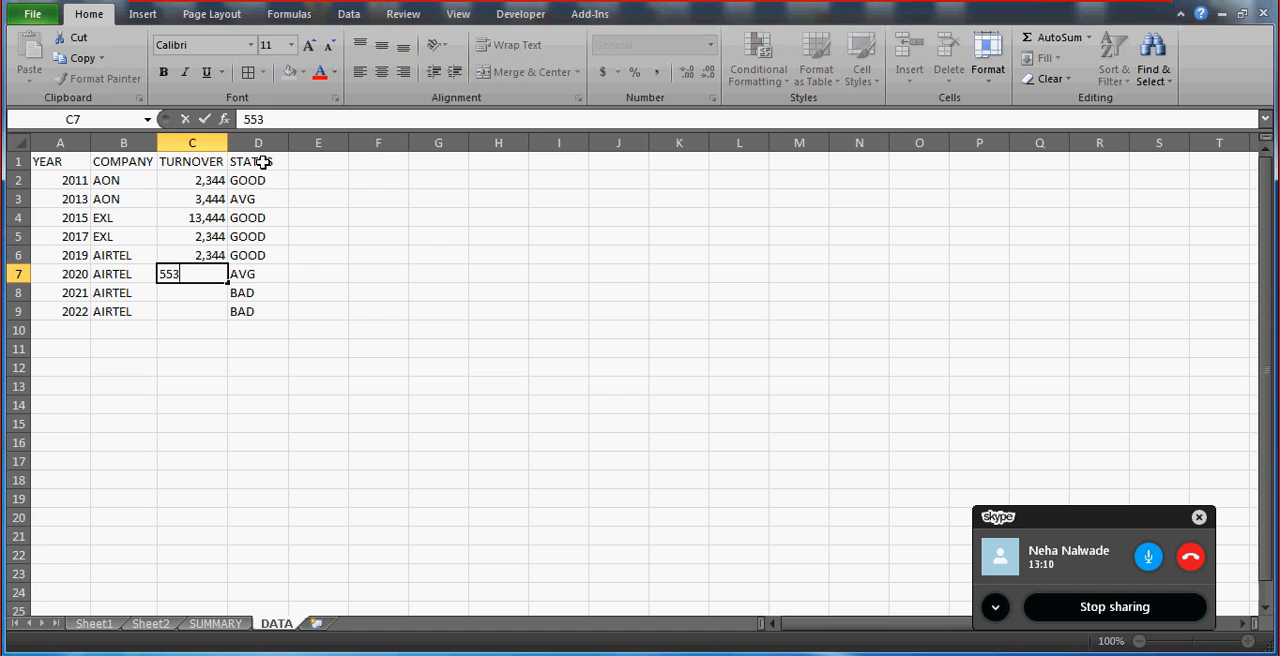
{"action": "type", "text": "3"}
{"action": "key", "text": "Return"}
{"action": "type", "text": "2555"}
{"action": "key", "text": "Return"}
{"action": "type", "text": "3"}
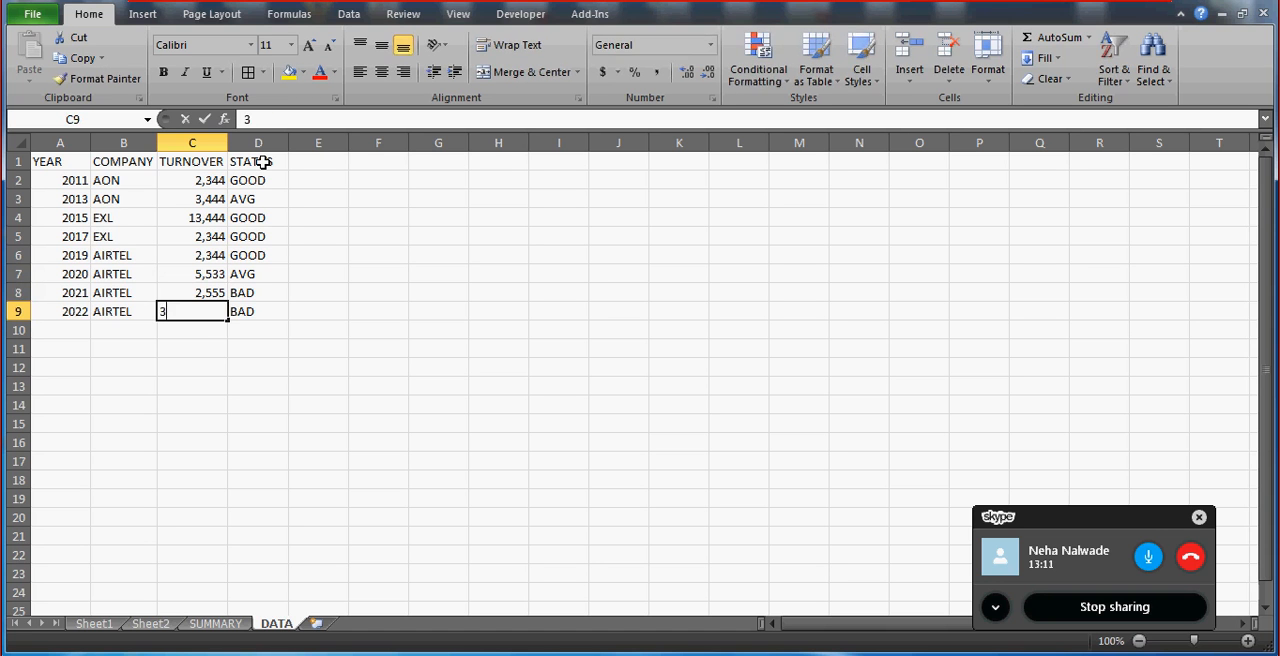
{"action": "type", "text": ",355"}
{"action": "key", "text": "Return"}
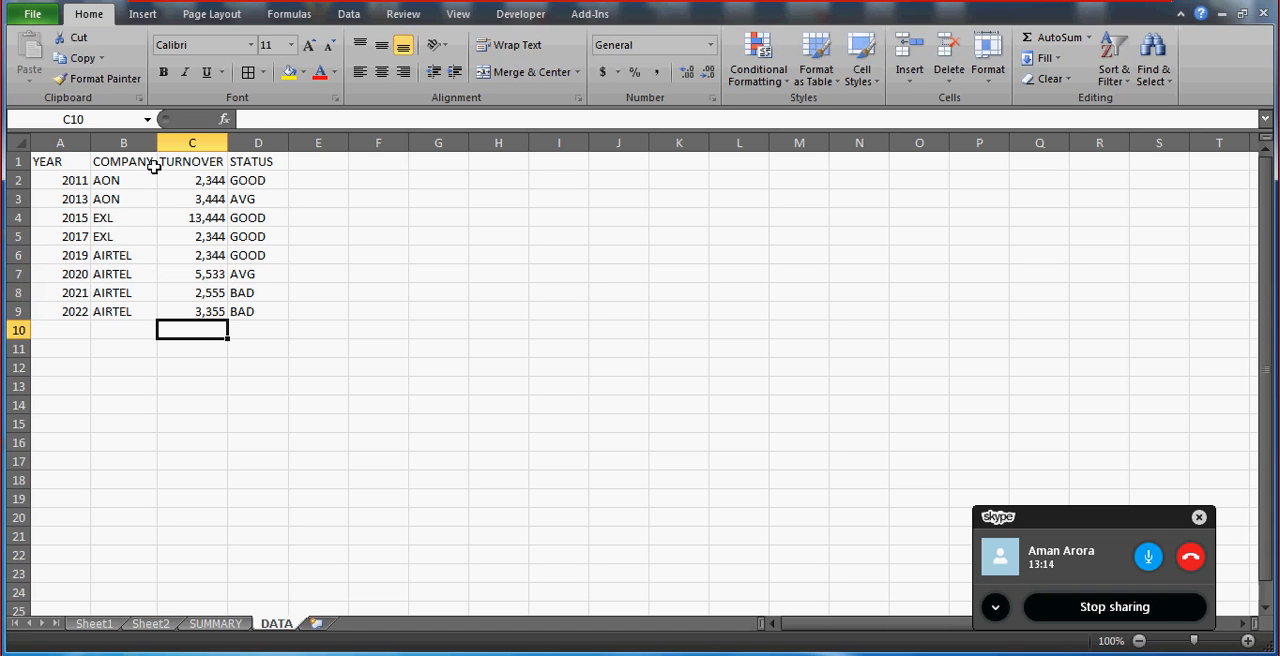
Apply all borders to the table A1:D9 and center its contents horizontally.
{"action": "left_click", "coordinate": [45, 167]}
{"action": "key", "text": "ctrl+a"}
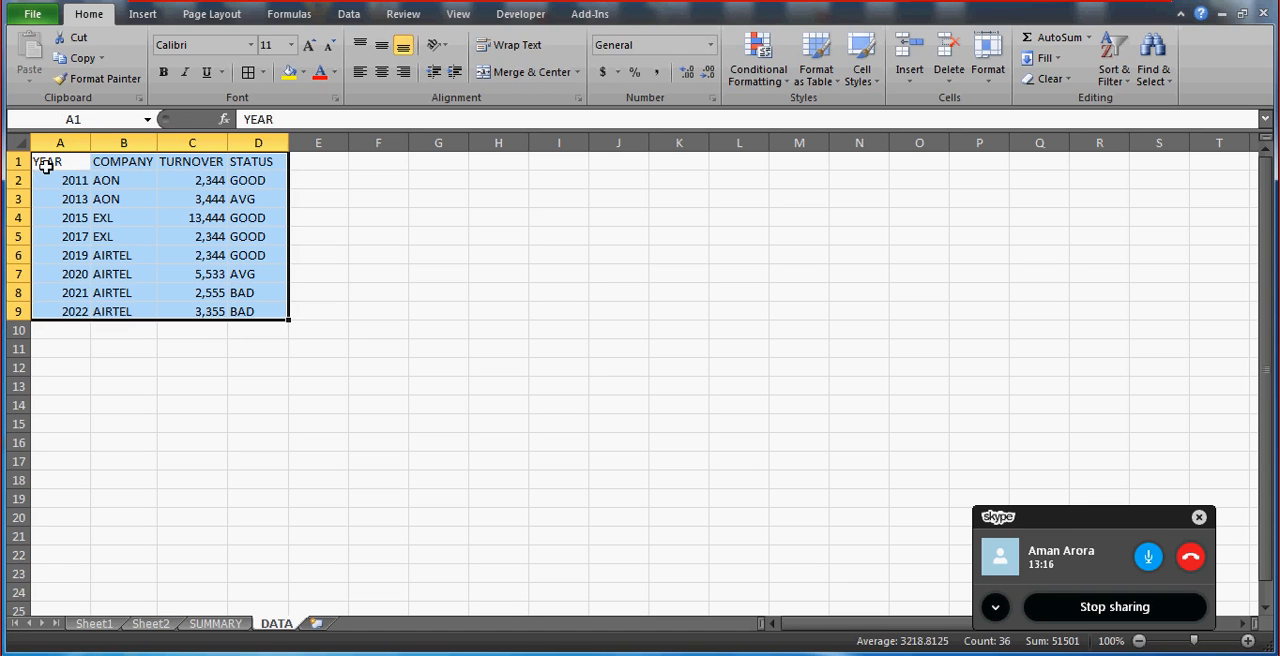
{"action": "left_click", "coordinate": [249, 74]}
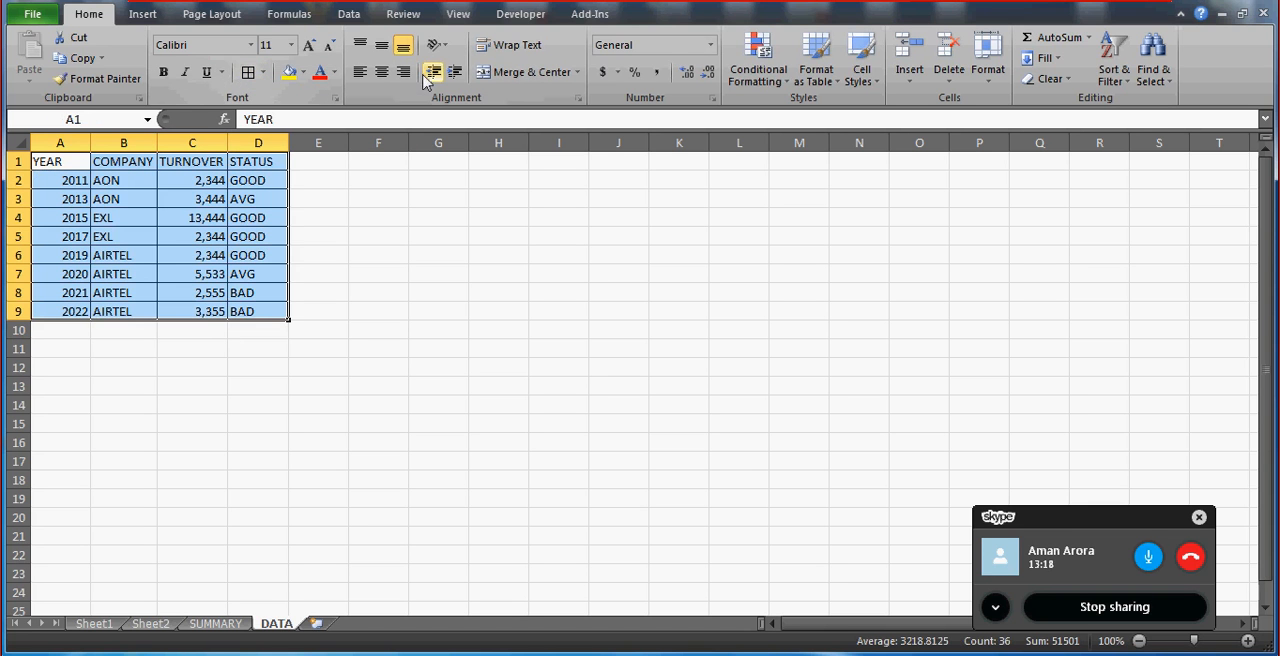
{"action": "left_click", "coordinate": [381, 72]}
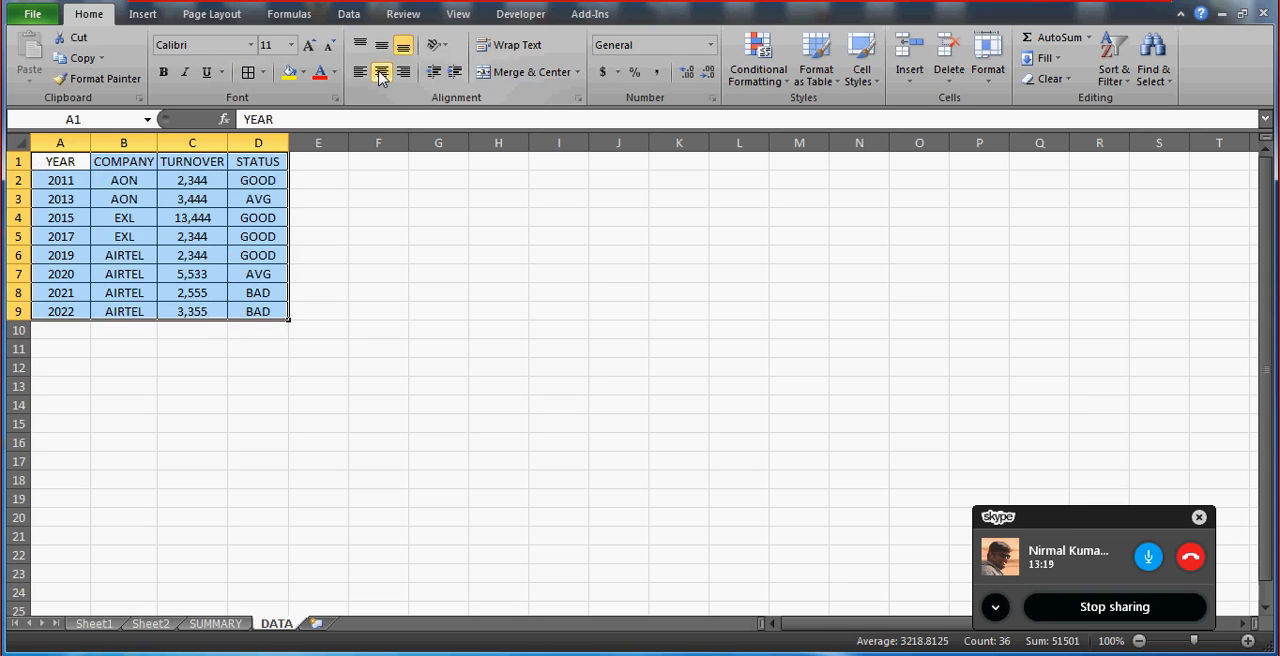
Hide the gridlines on the DATA sheet and make the header row A1:D1 bold.
{"action": "left_click", "coordinate": [459, 15]}
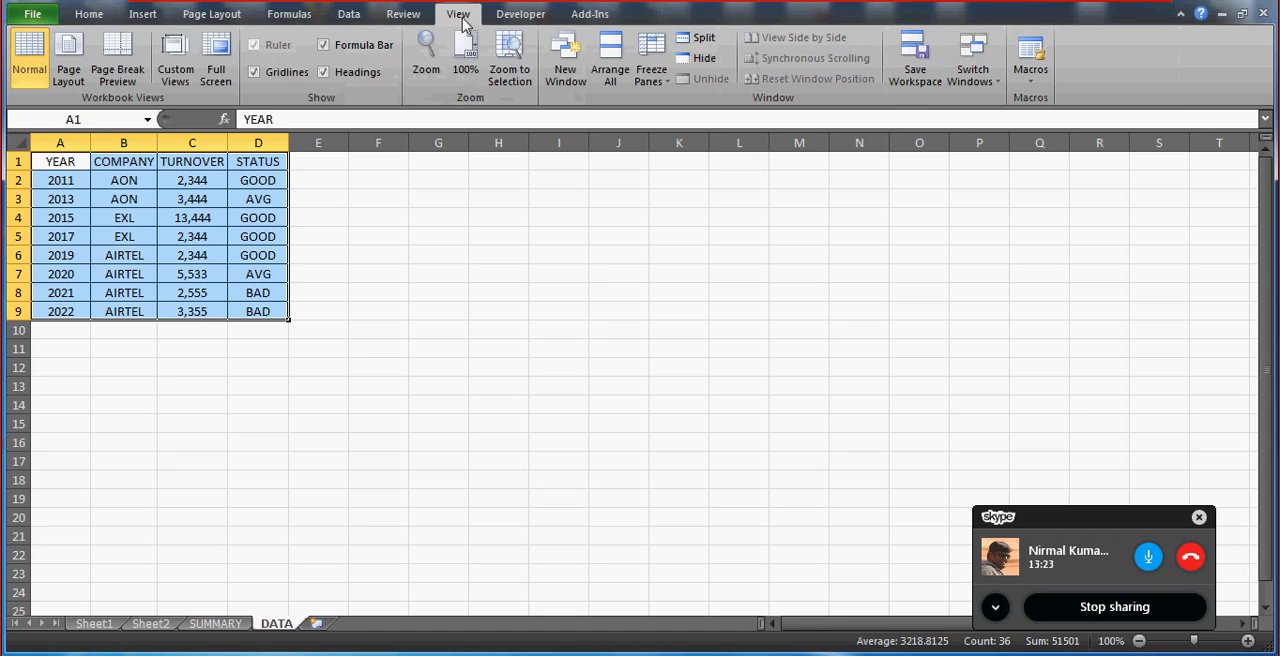
{"action": "left_click", "coordinate": [254, 72]}
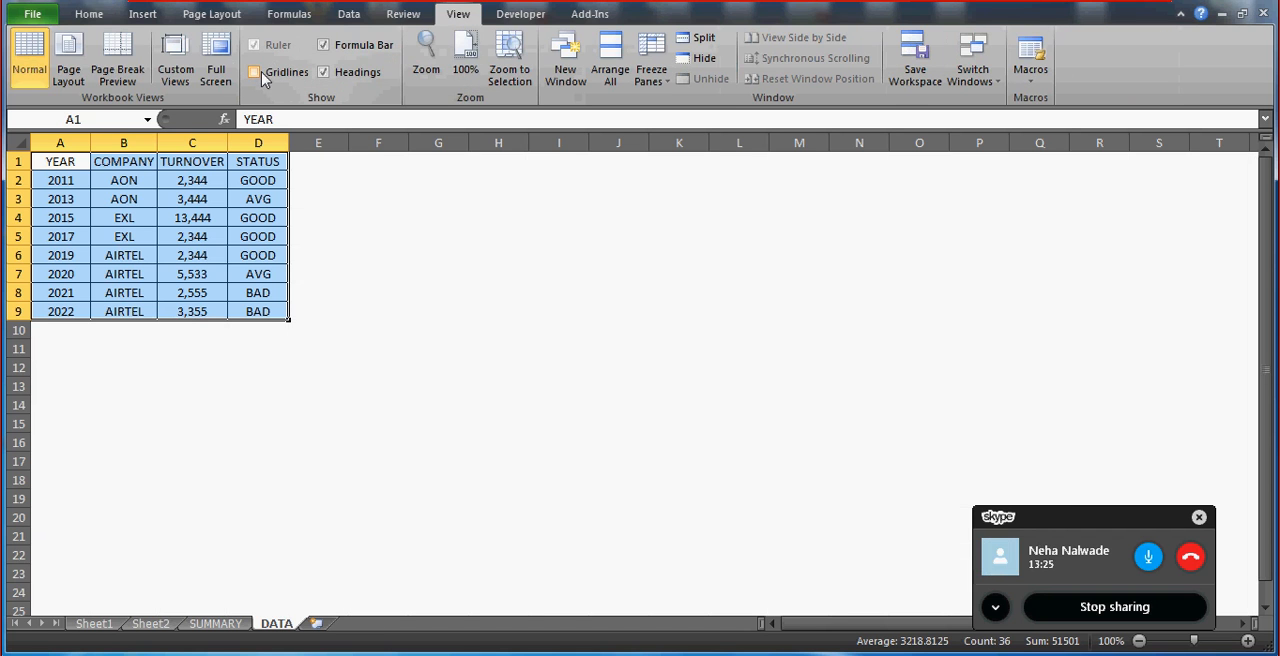
{"action": "left_click", "coordinate": [65, 162]}
{"action": "key", "text": "ctrl+shift+Right"}
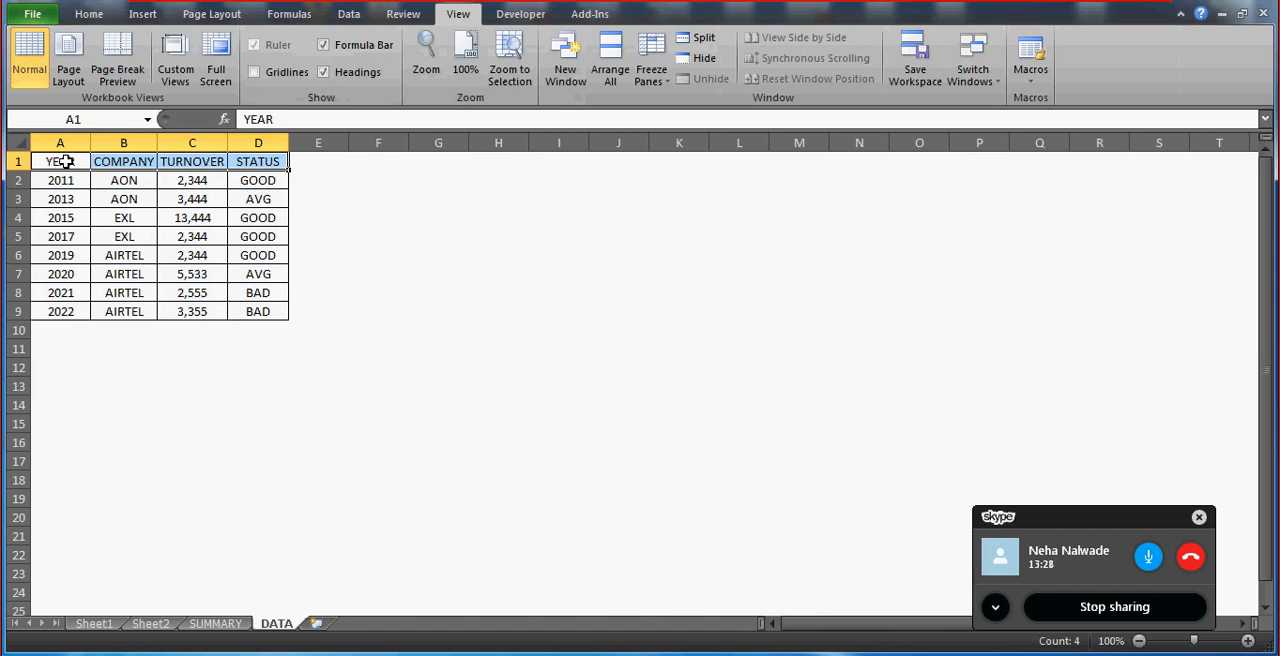
{"action": "type", "text": "B"}
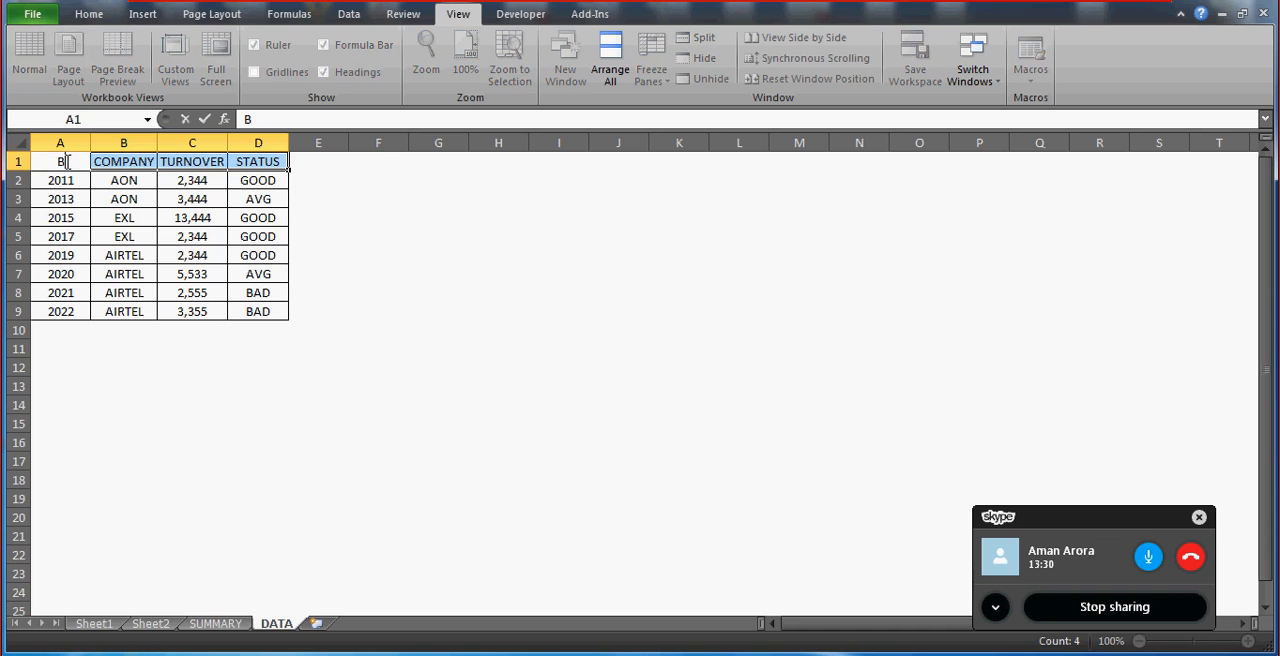
{"action": "key", "text": "Escape"}
{"action": "key", "text": "ctrl+b"}
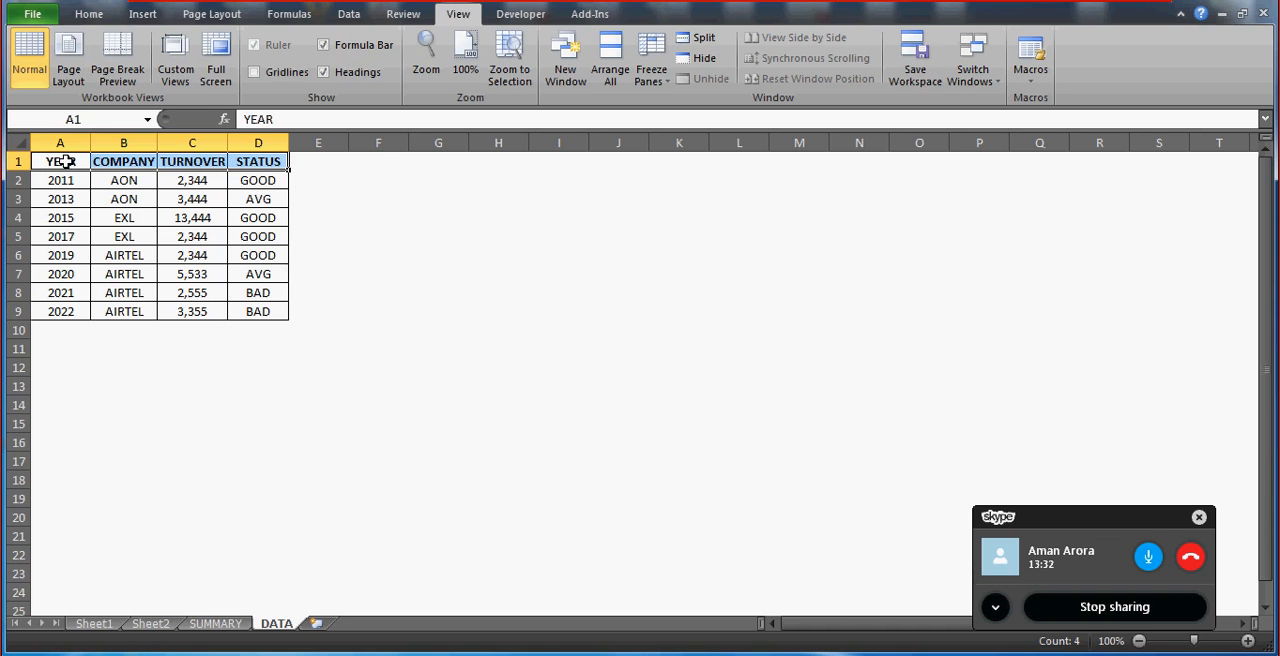
{"action": "left_click", "coordinate": [237, 227]}
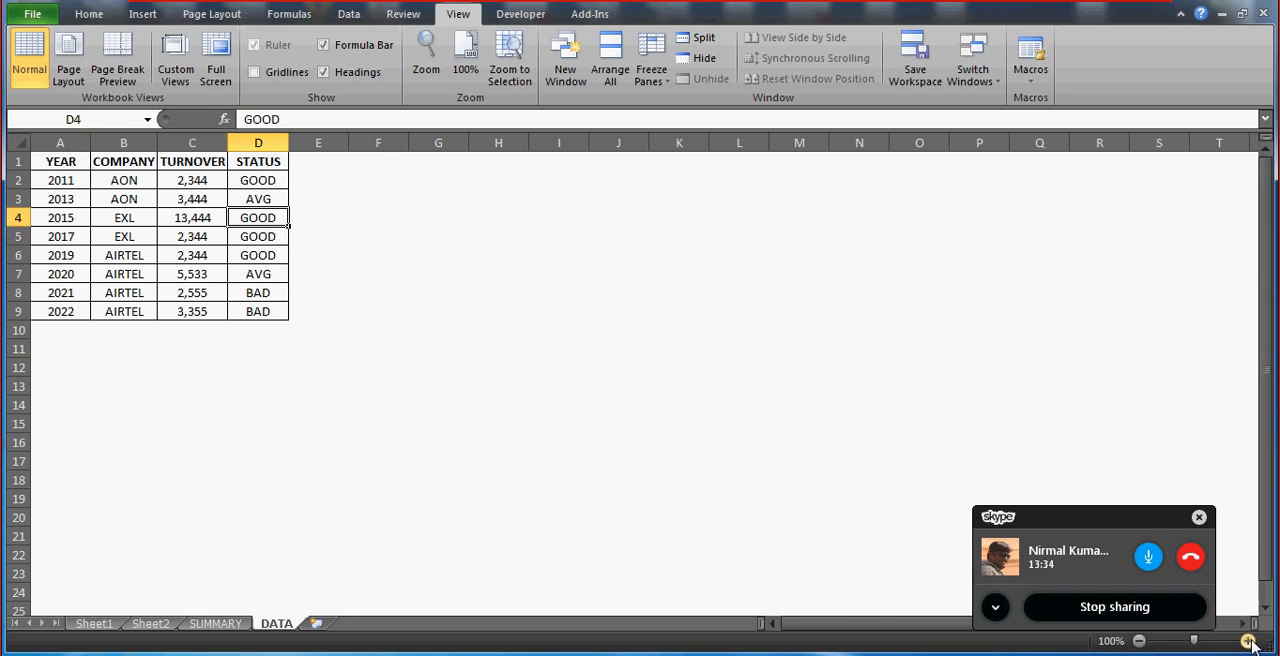
Zoom the DATA sheet to 120% and look over its year, company, turnover and status table.
{"action": "left_click", "coordinate": [1248, 641]}
{"action": "left_click", "coordinate": [1248, 641]}
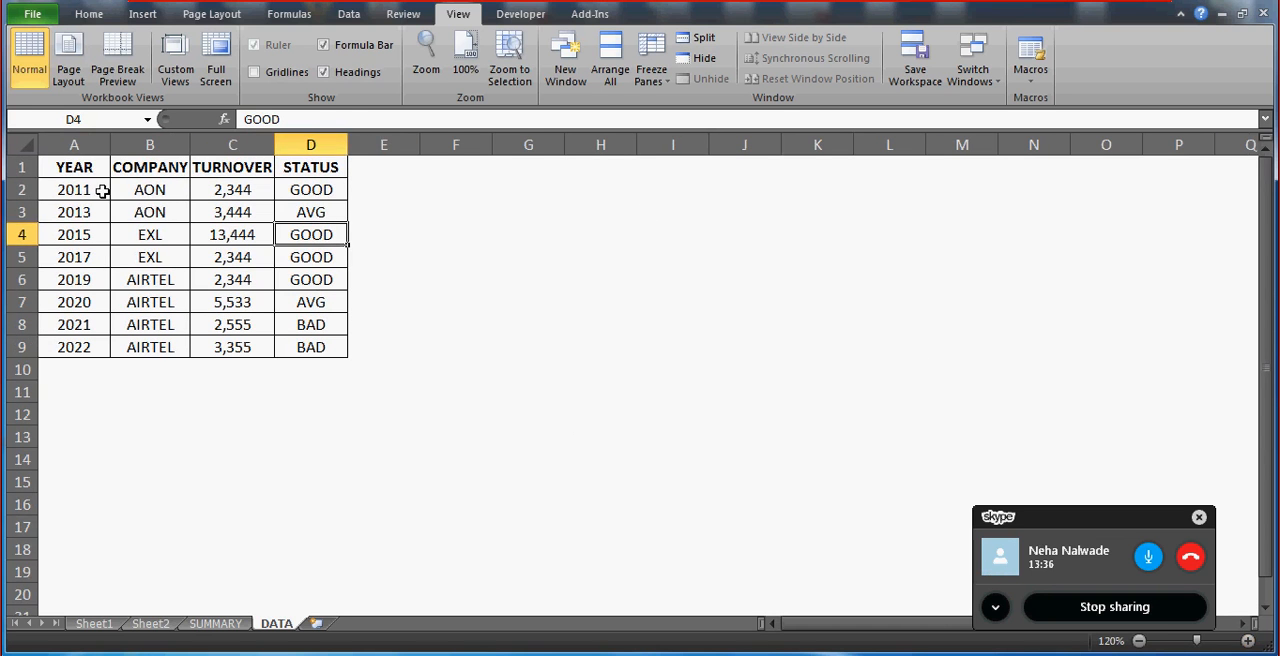
{"action": "left_click", "coordinate": [79, 170]}
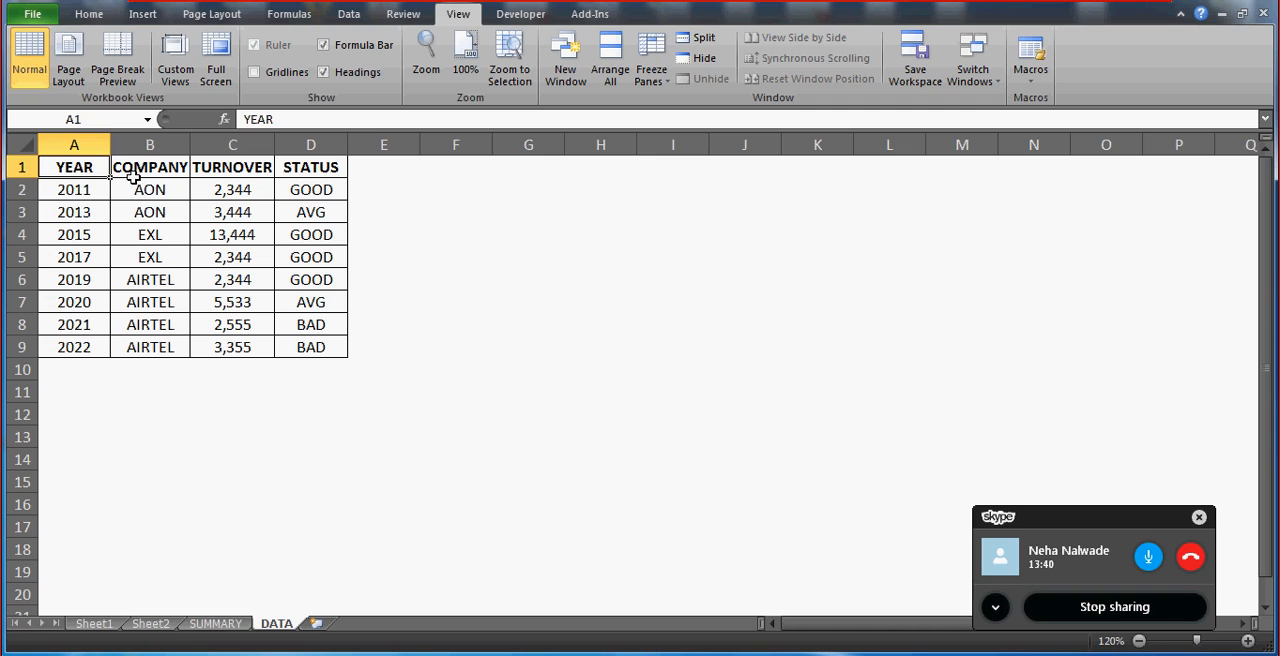
{"action": "left_click", "coordinate": [439, 208]}
{"action": "left_click", "coordinate": [82, 170]}
{"action": "left_click", "coordinate": [531, 167]}
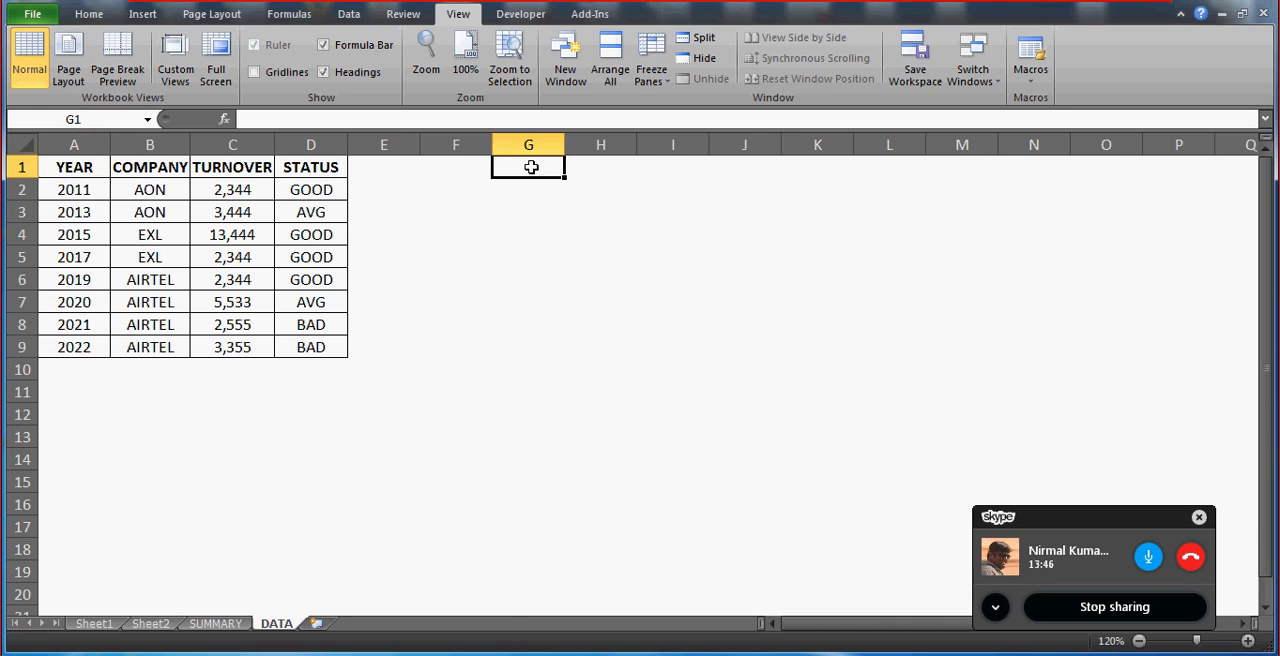
Switch to Sheet2 and select the yellow cell I4 beside the HIGHEST SCORE label.
{"action": "left_click", "coordinate": [216, 626]}
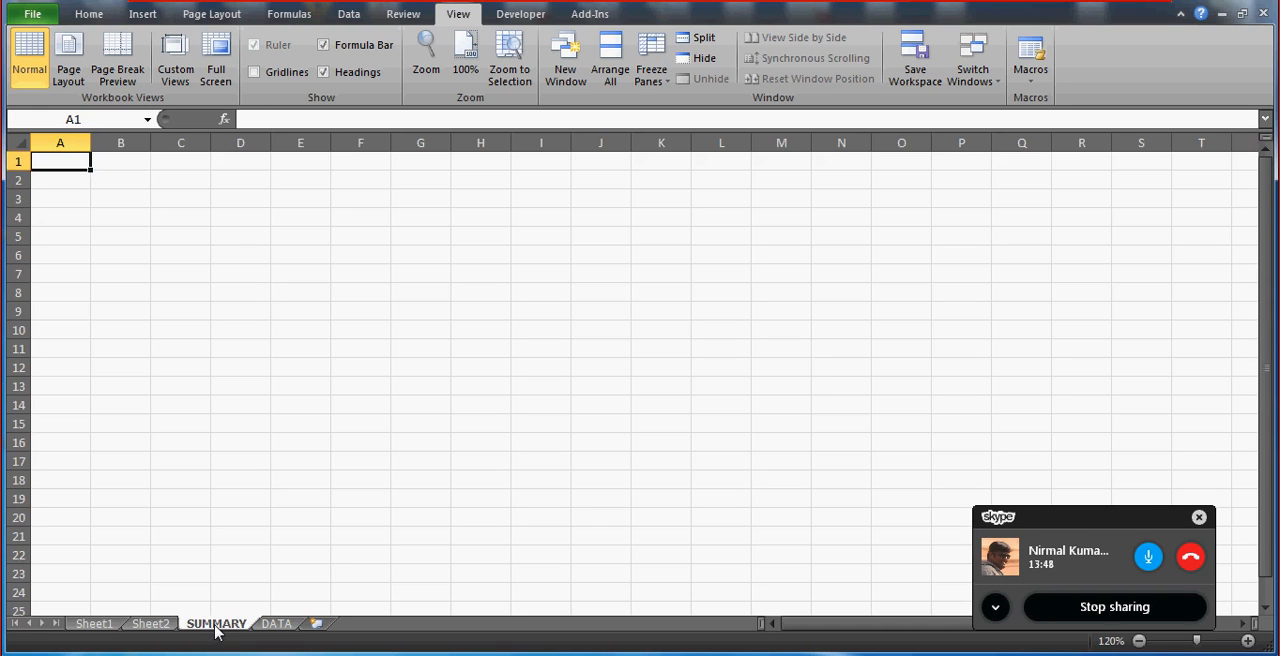
{"action": "left_click", "coordinate": [163, 624]}
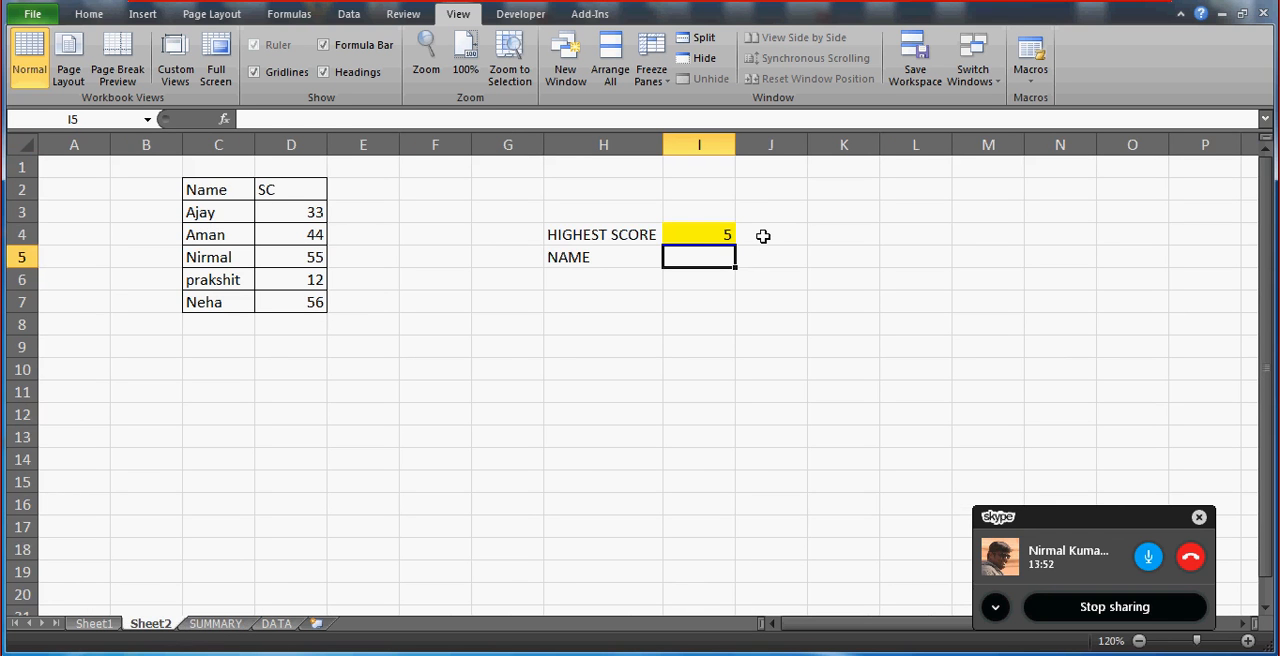
{"action": "left_click", "coordinate": [652, 226]}
{"action": "key", "text": "Right"}
{"action": "key", "text": "Right"}
{"action": "key", "text": "Left"}
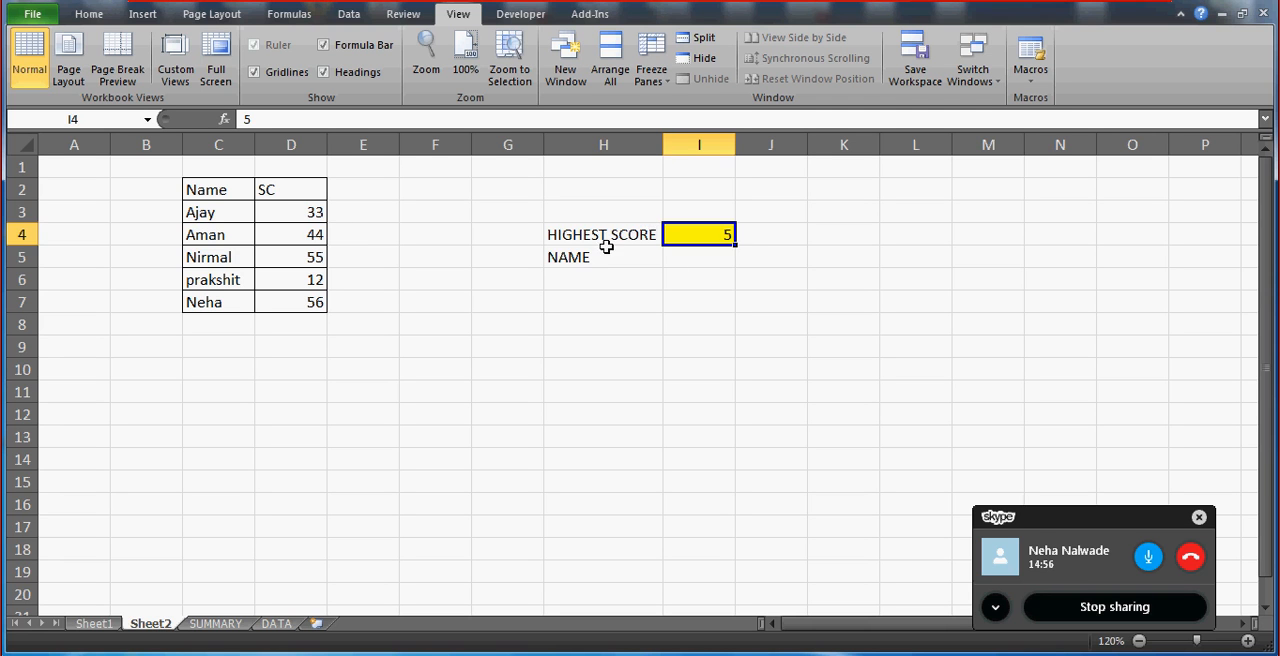
Add list data validation to cell I4 with the source values 1,2,3,4,5.
{"action": "left_click", "coordinate": [628, 228]}
{"action": "left_click", "coordinate": [692, 234]}
{"action": "key", "text": "alt+d"}
{"action": "key", "text": "l"}
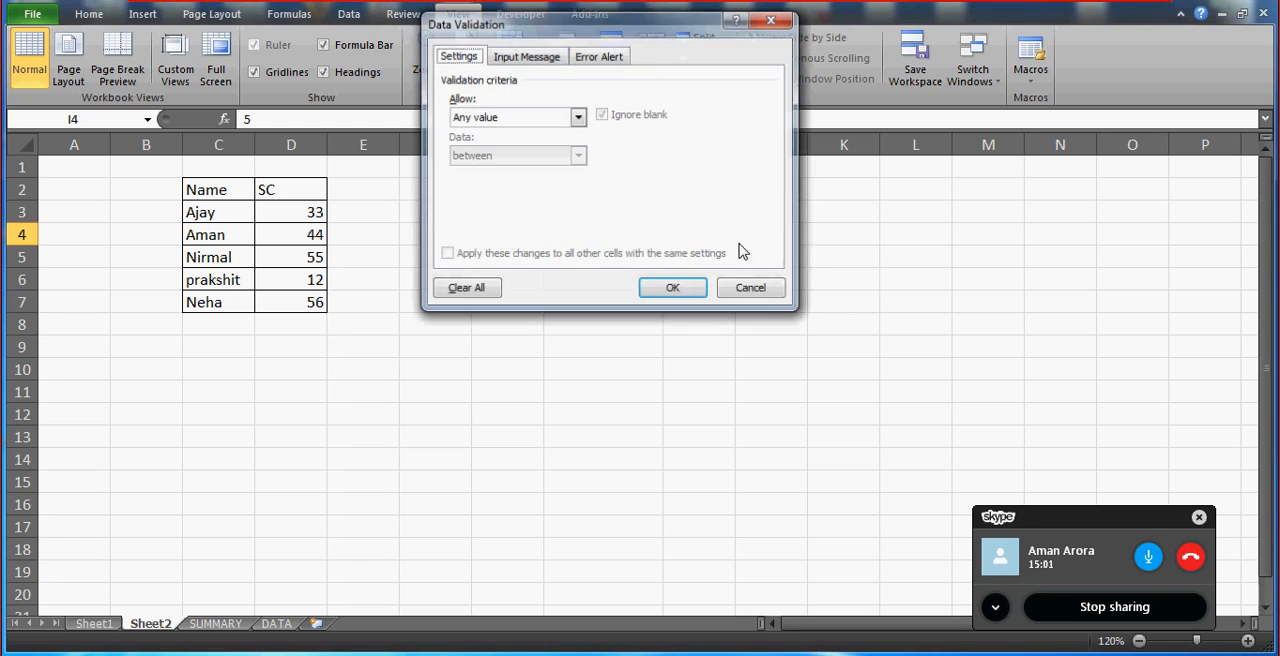
{"action": "left_click", "coordinate": [578, 118]}
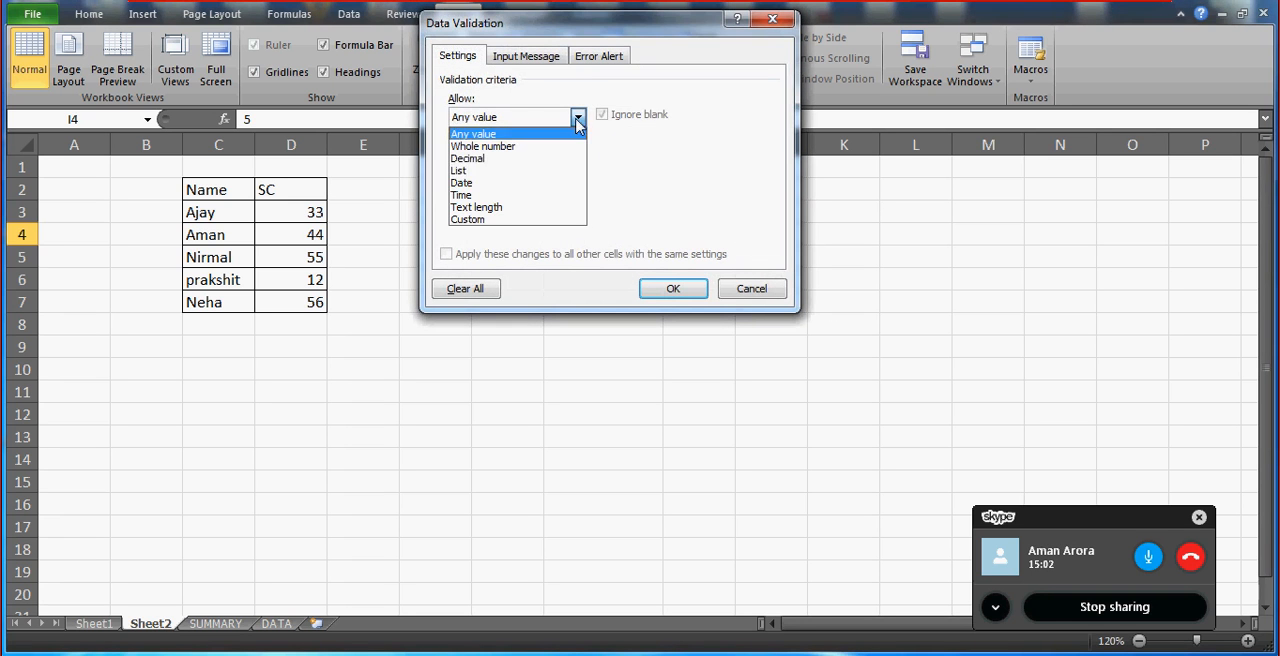
{"action": "left_click", "coordinate": [490, 171]}
{"action": "left_click", "coordinate": [526, 192]}
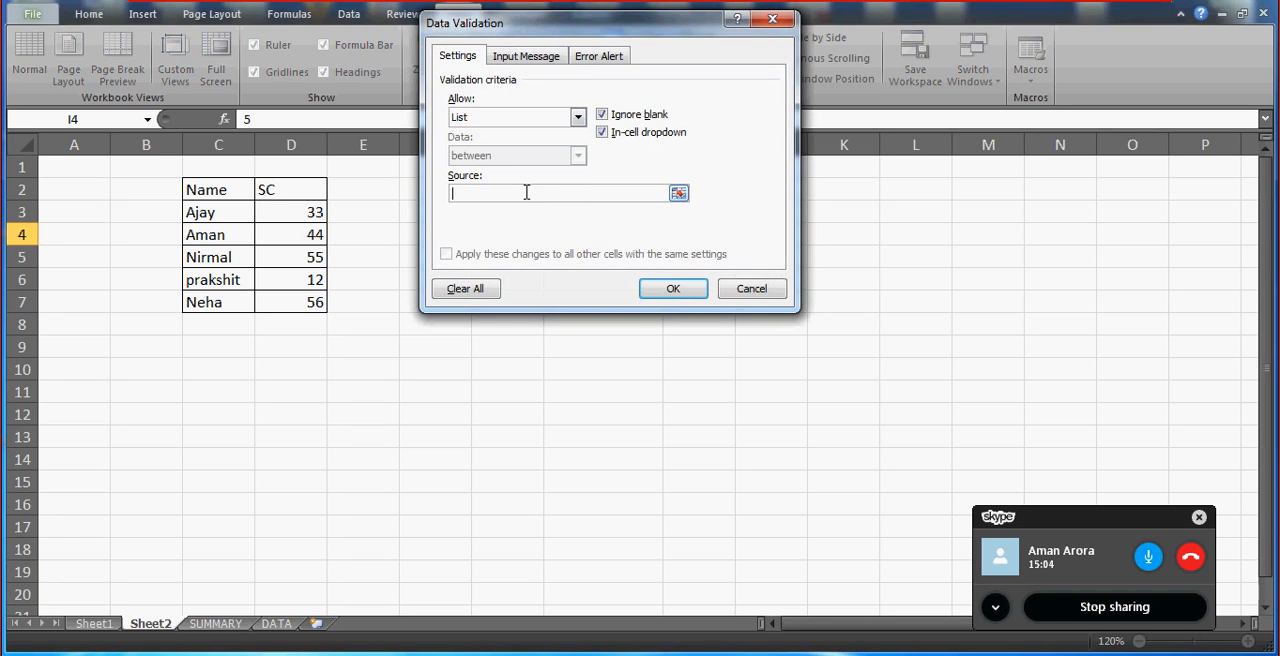
{"action": "type", "text": "1,"}
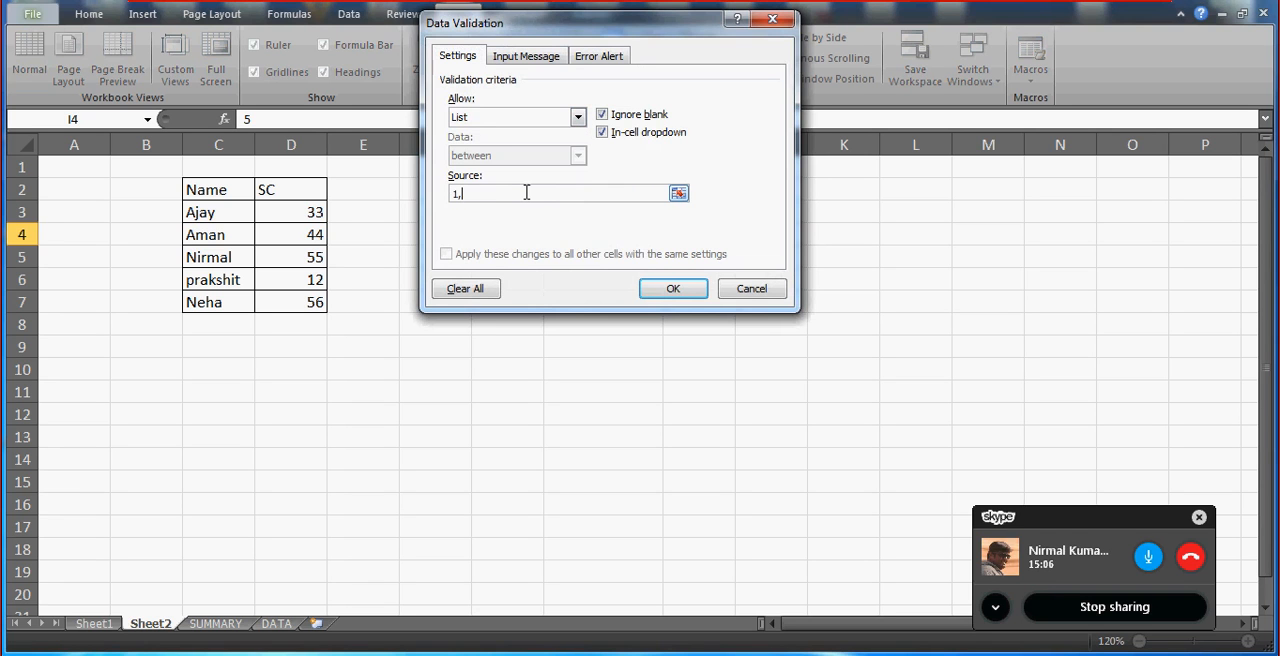
{"action": "type", "text": "2,3,4,5"}
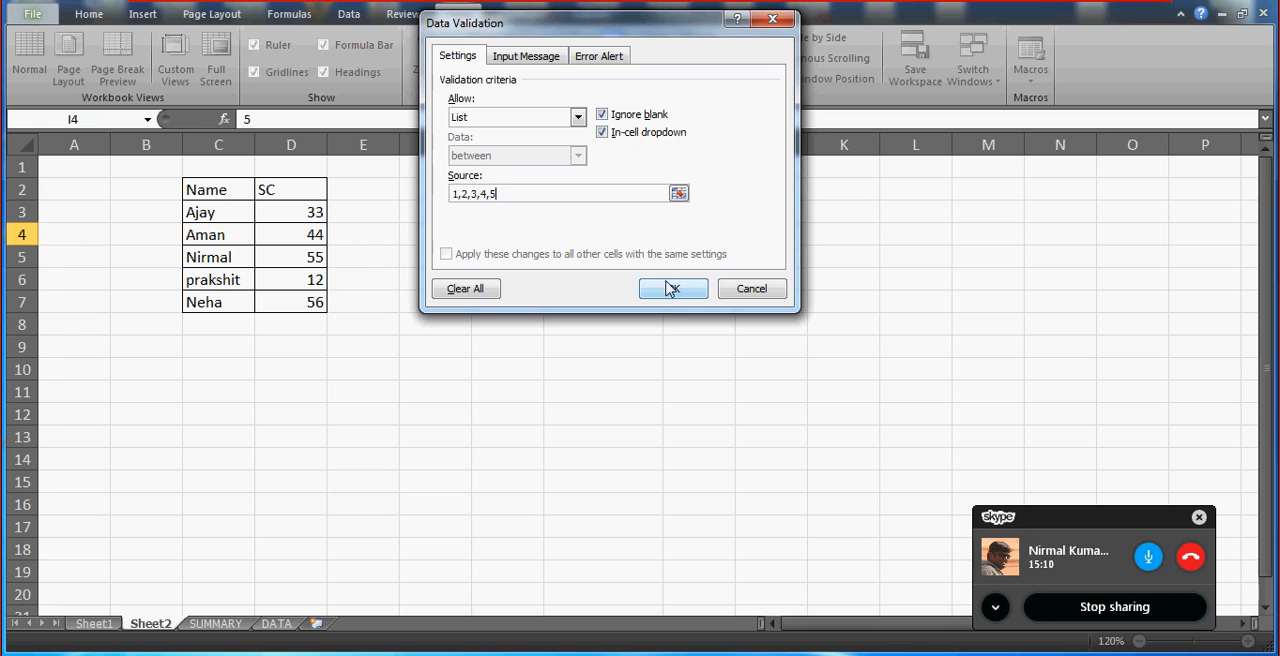
{"action": "left_click", "coordinate": [697, 294]}
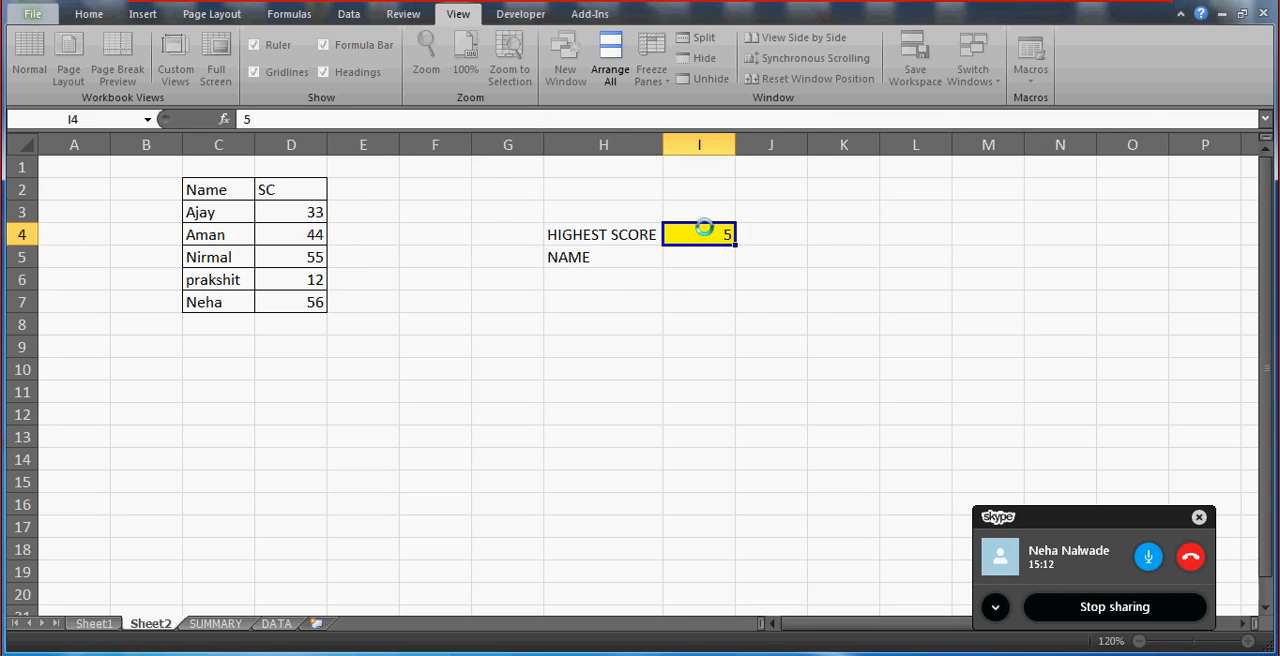
Try out the in-cell list in I4 by choosing 2 followed by 4.
{"action": "left_click", "coordinate": [743, 235]}
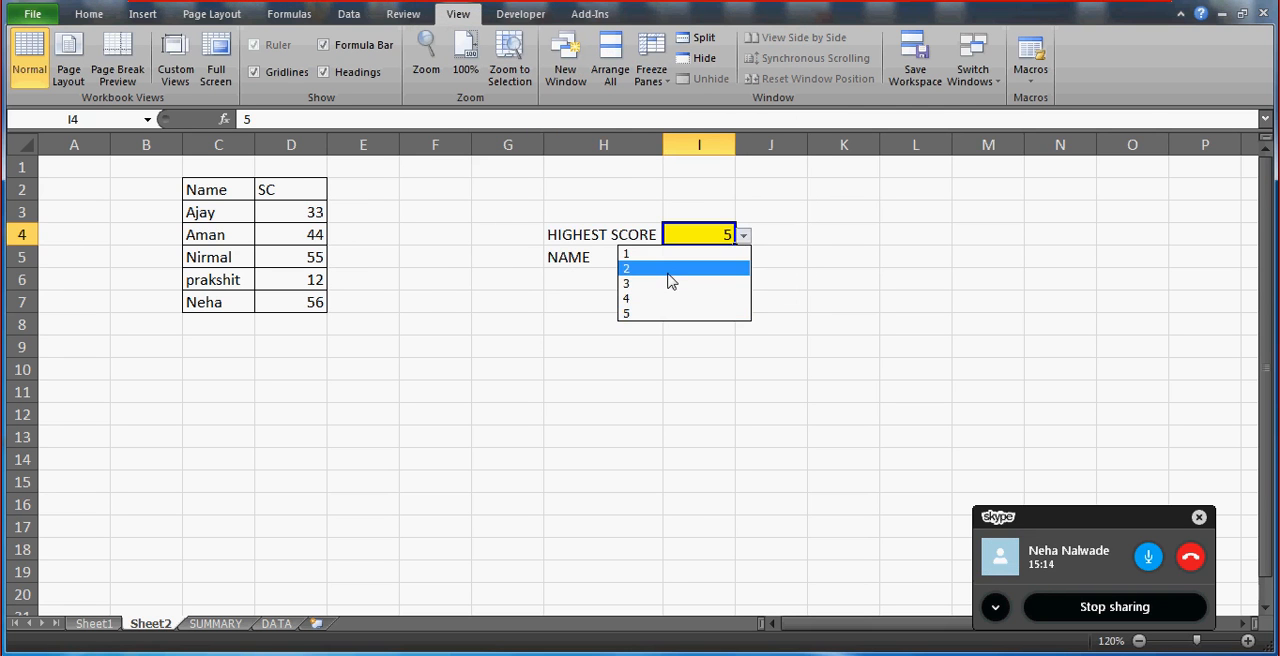
{"action": "left_click", "coordinate": [672, 268]}
{"action": "left_click", "coordinate": [743, 235]}
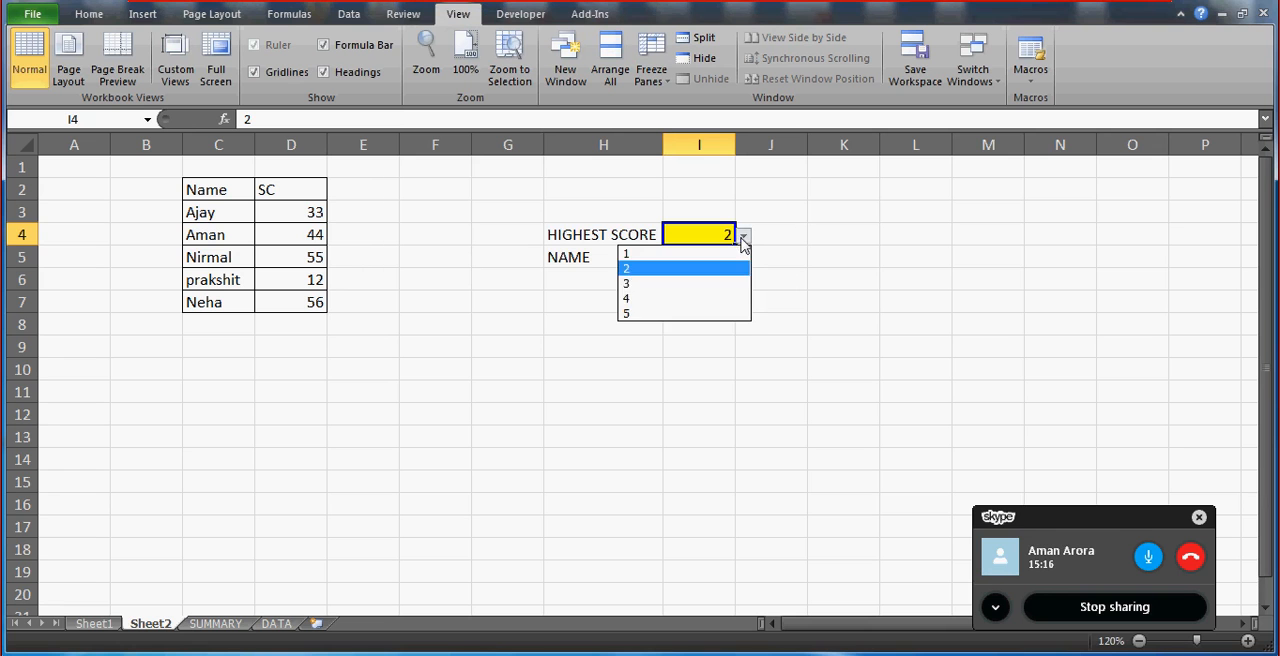
{"action": "left_click", "coordinate": [686, 291]}
Turn the label in H4 into the formula =I4& "HIGHEST SCORE" so it includes the chosen rank.
{"action": "left_click", "coordinate": [566, 238]}
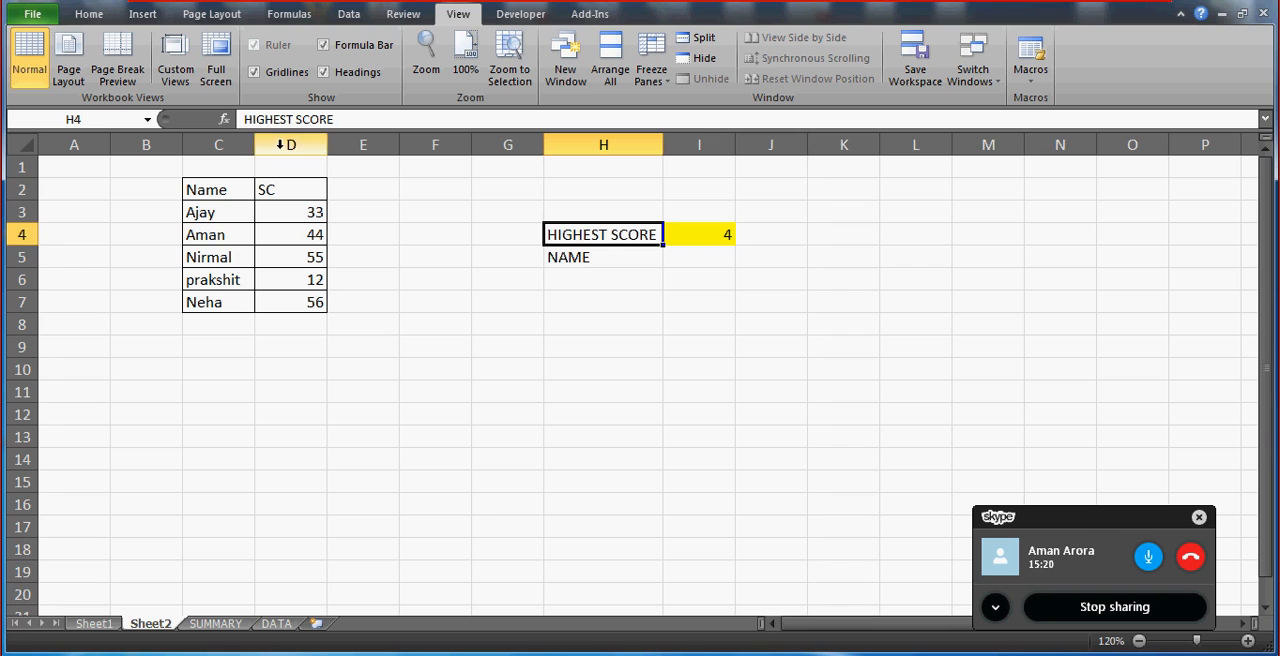
{"action": "left_click", "coordinate": [246, 120]}
{"action": "type", "text": "="}
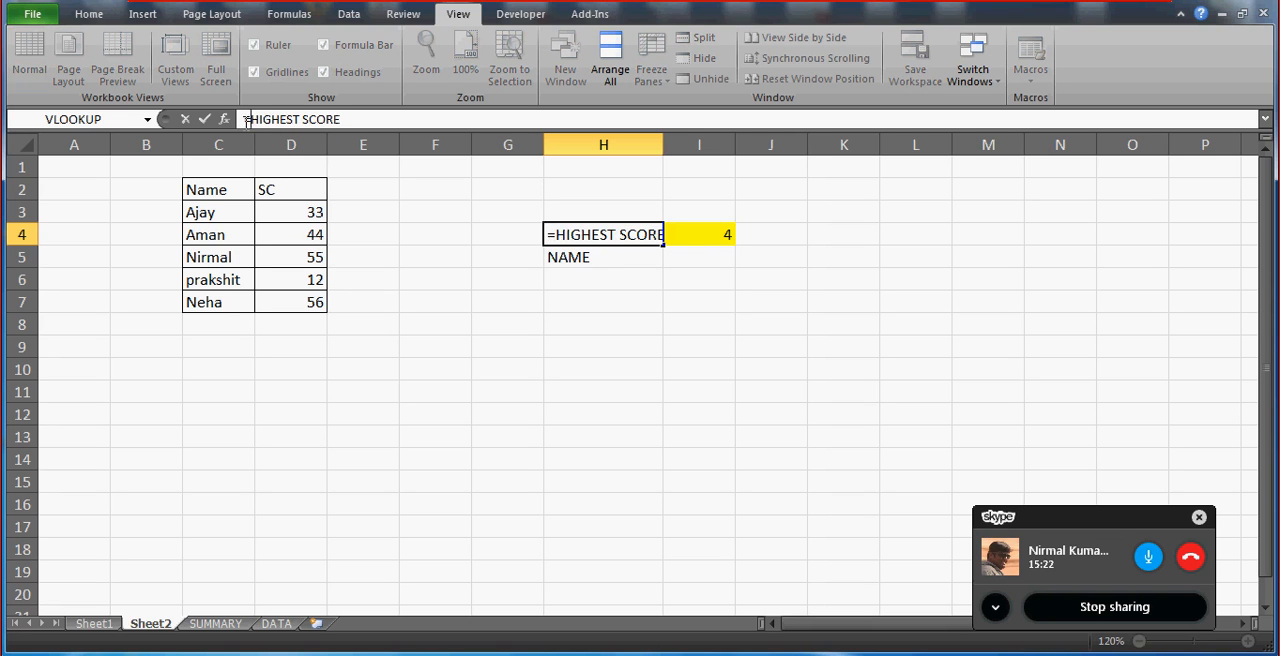
{"action": "left_click", "coordinate": [699, 241]}
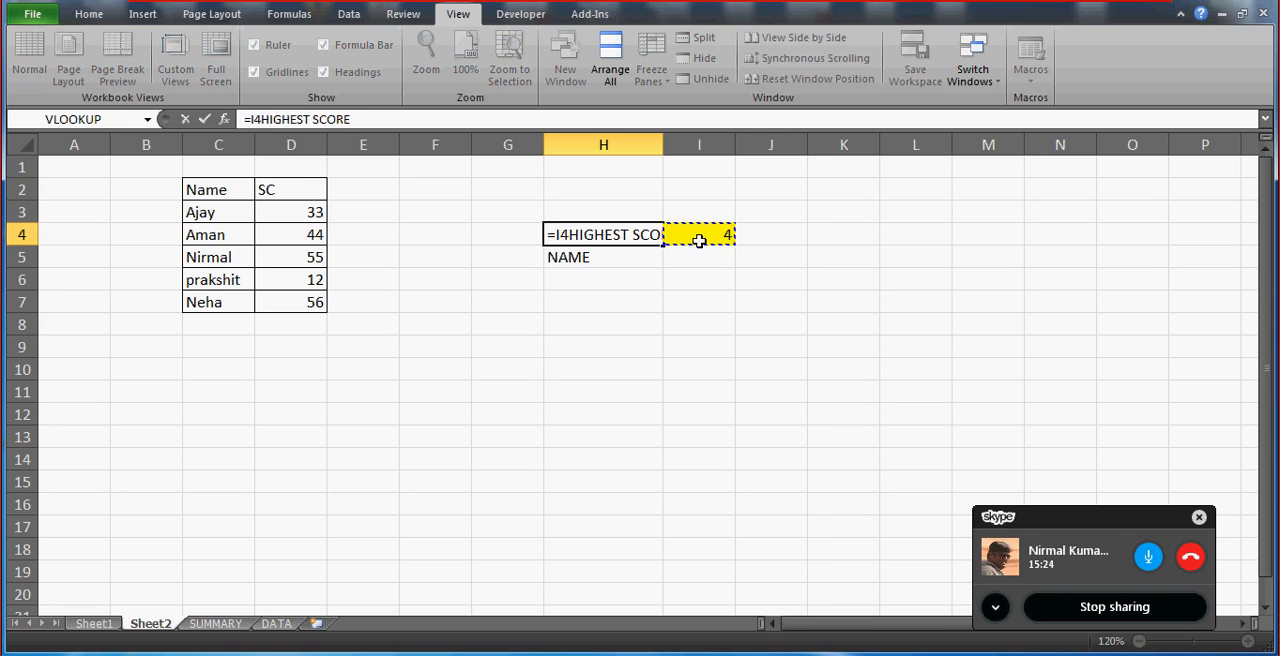
{"action": "type", "text": "& \""}
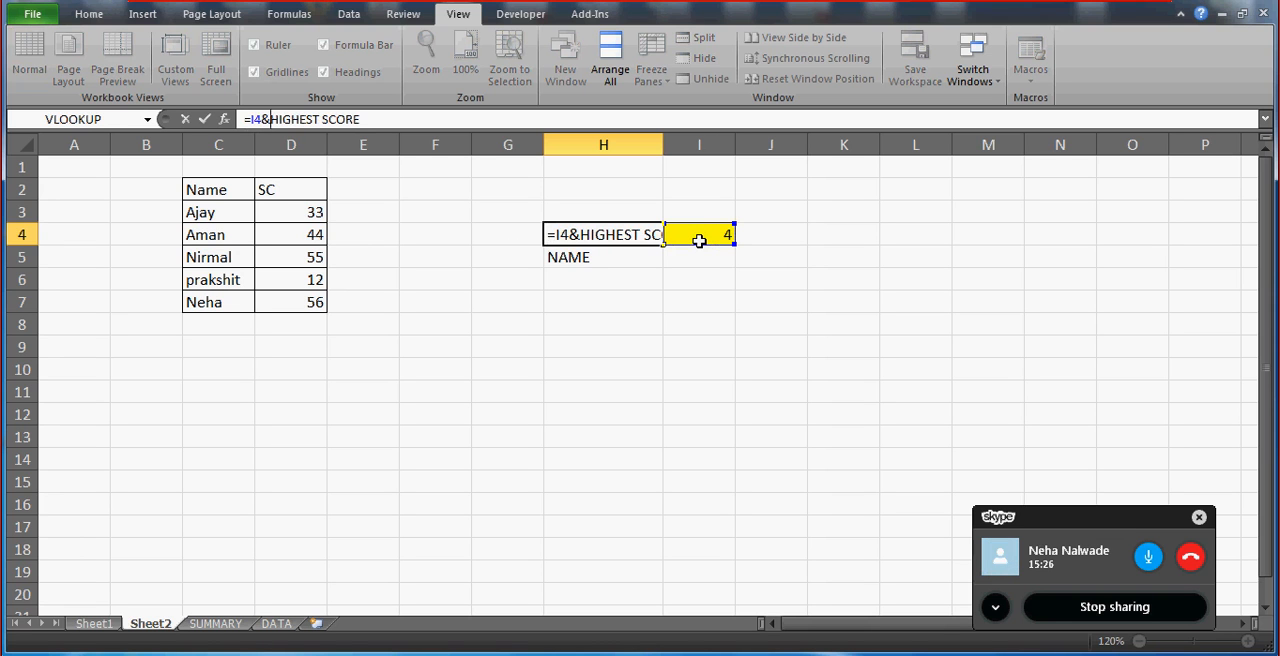
{"action": "left_click", "coordinate": [374, 119]}
{"action": "type", "text": "\""}
{"action": "key", "text": "Return"}
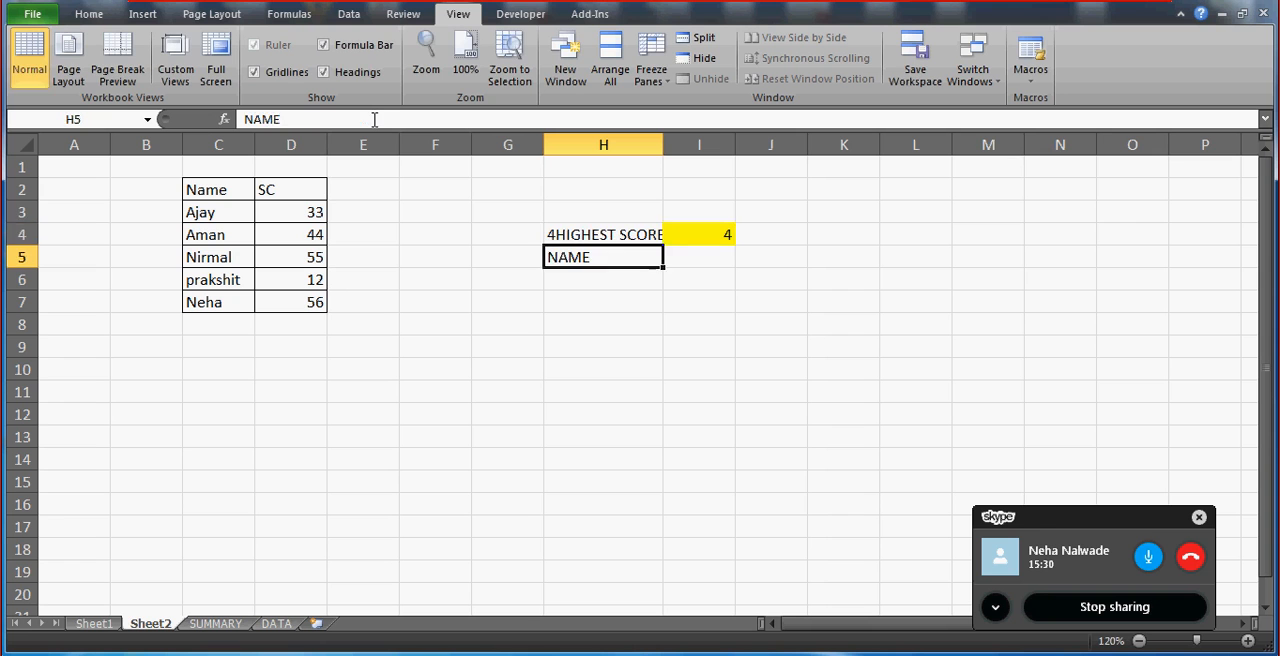
Insert the suffix "th" into the H4 formula, making it =I4&"th"& "HIGHEST SCORE".
{"action": "key", "text": "Up"}
{"action": "left_click", "coordinate": [263, 119]}
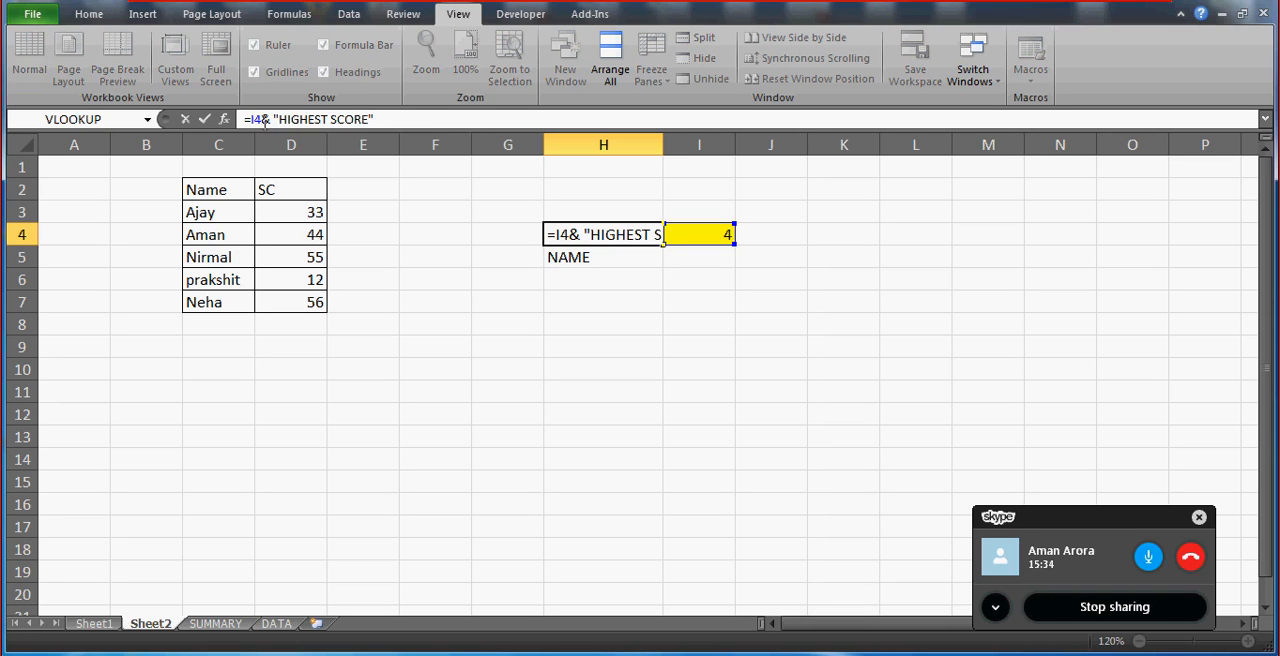
{"action": "type", "text": "&T"}
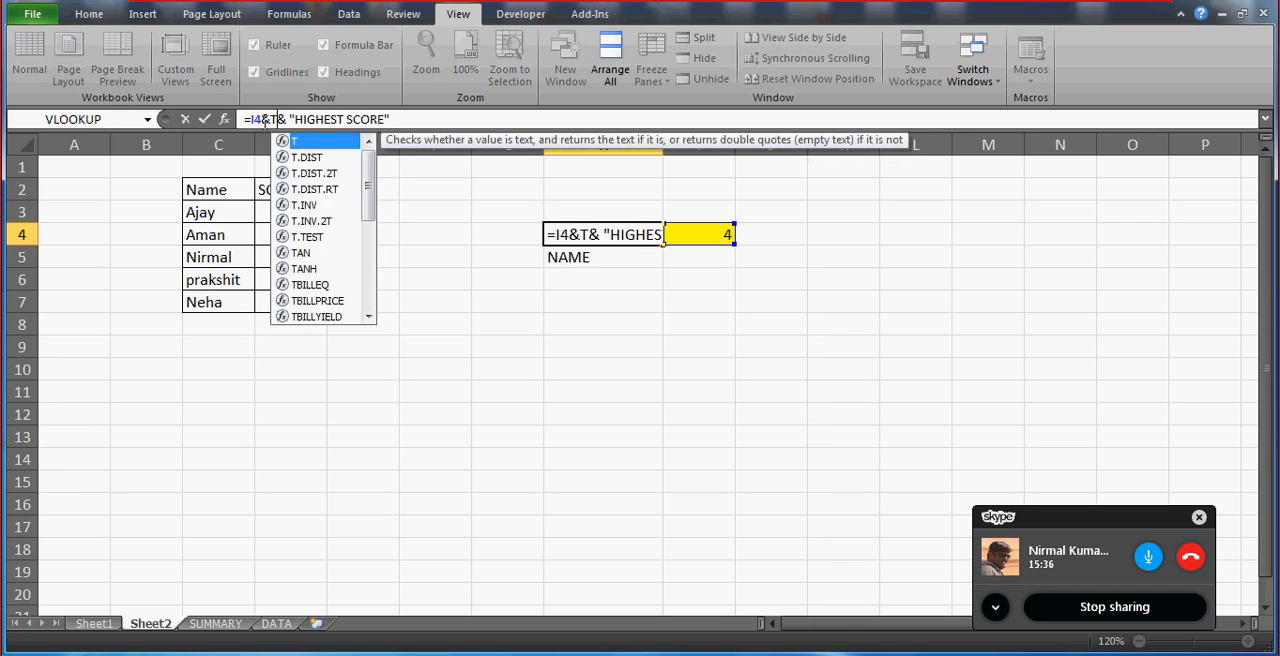
{"action": "key", "text": "BackSpace"}
{"action": "type", "text": "\"TH"}
{"action": "key", "text": "BackSpace"}
{"action": "key", "text": "BackSpace"}
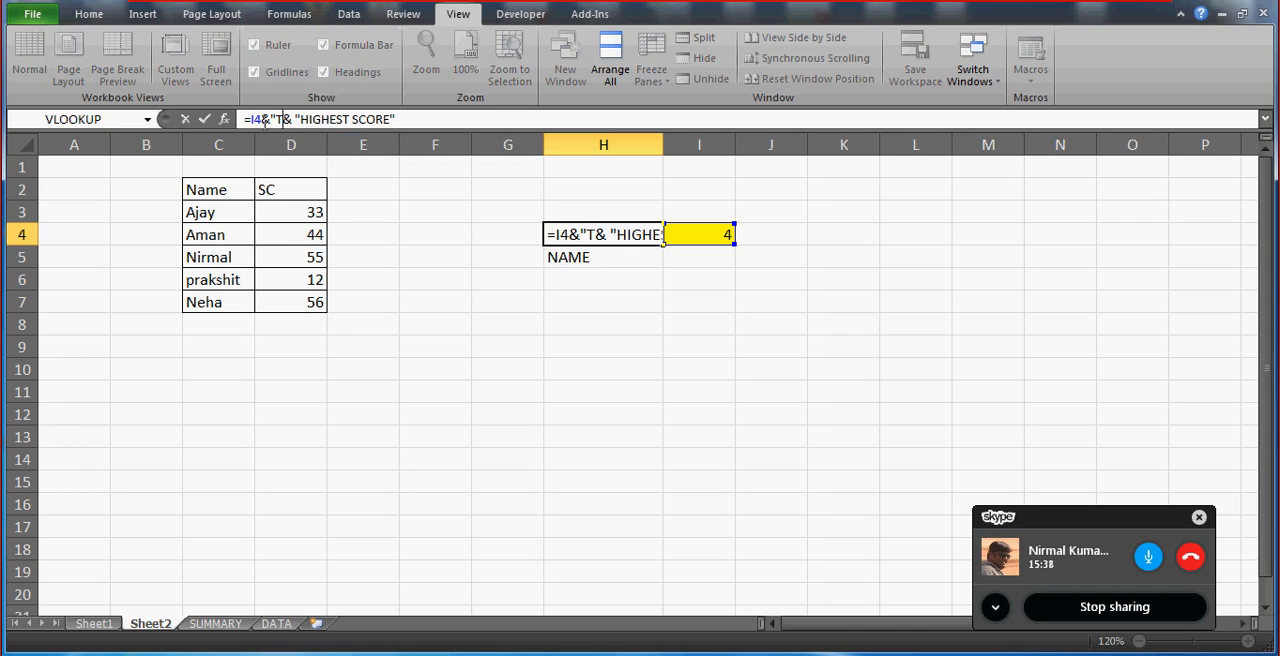
{"action": "type", "text": "th\""}
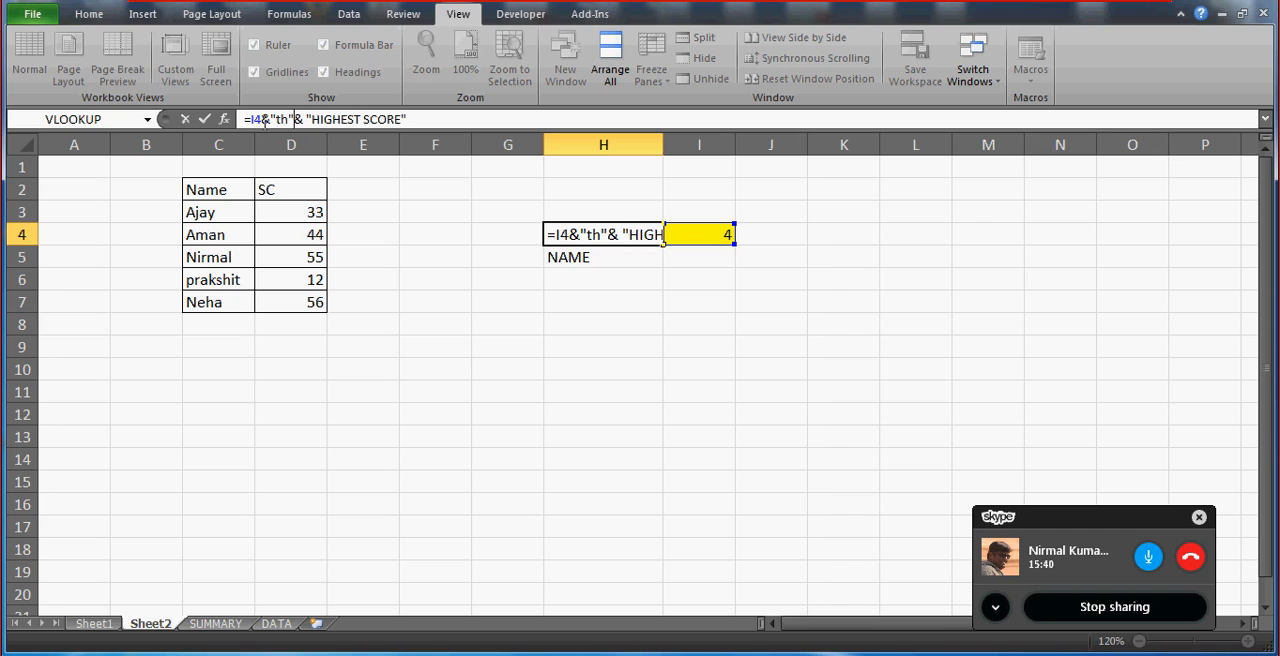
{"action": "key", "text": "Return"}
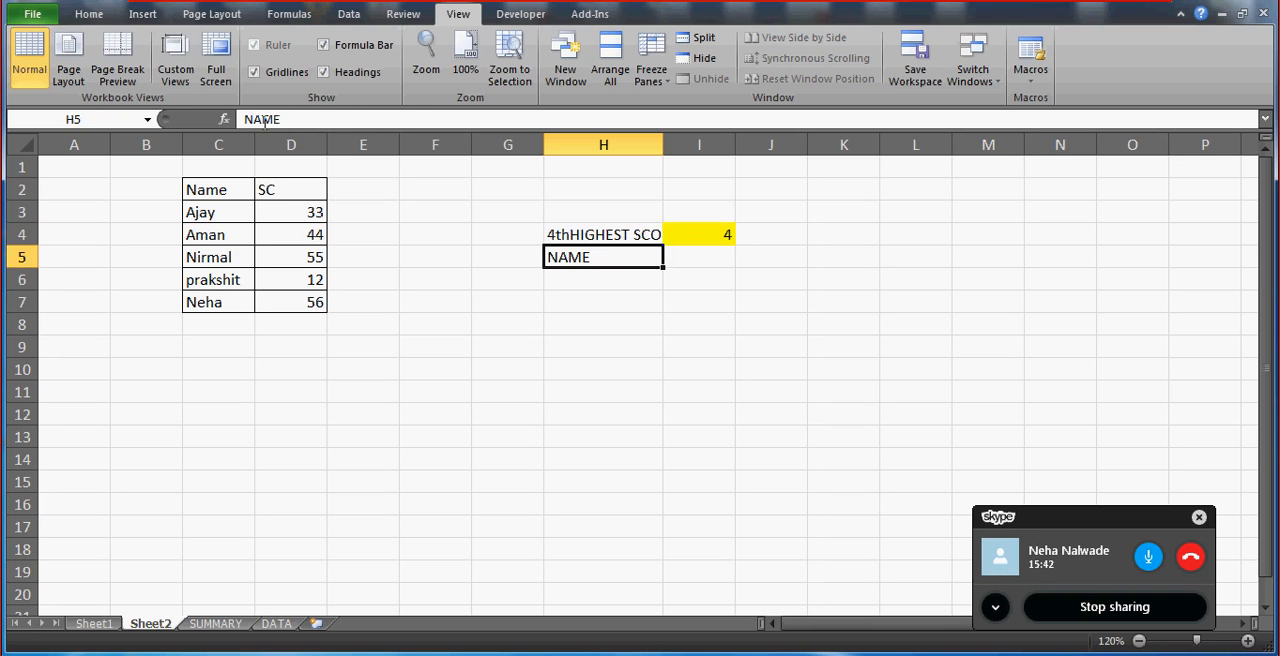
Add a space before HIGHEST SCORE inside the H4 formula's text and autofit column H.
{"action": "key", "text": "Up"}
{"action": "left_click", "coordinate": [311, 120]}
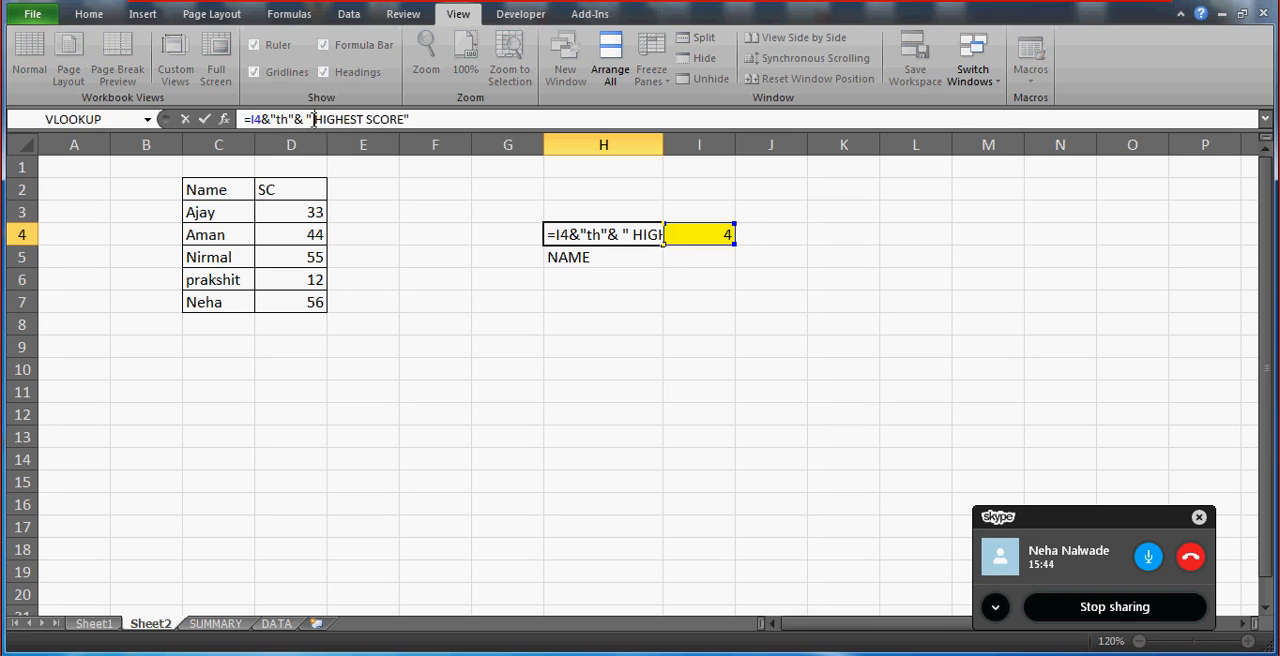
{"action": "key", "text": "Return"}
{"action": "key", "text": "Up"}
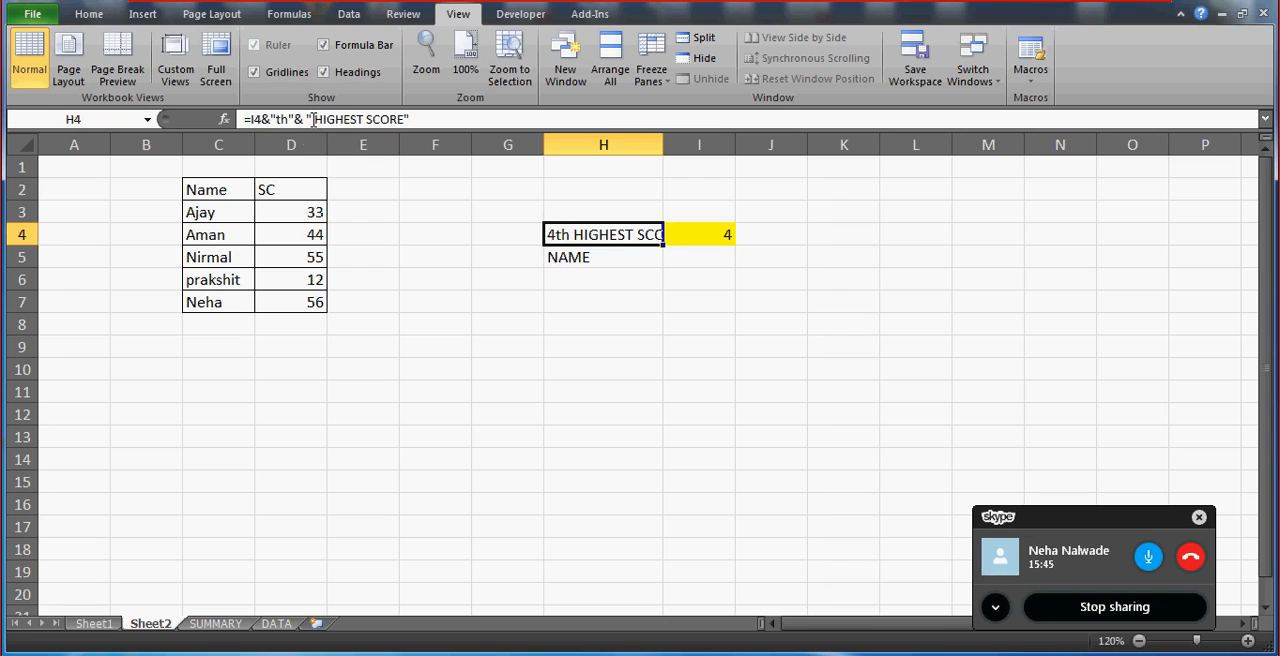
{"action": "double_click", "coordinate": [662, 149]}
Choose 2 from the in-cell list in I4 and check the label formula in H4.
{"action": "left_click", "coordinate": [748, 237]}
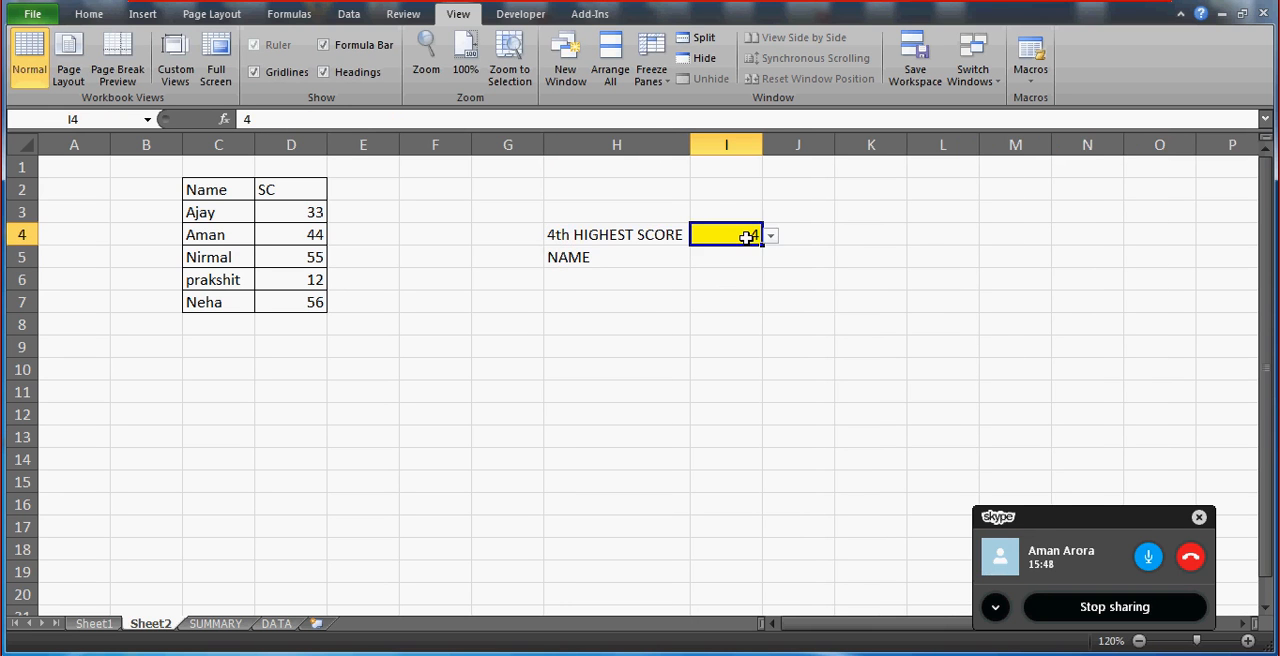
{"action": "left_click", "coordinate": [771, 235]}
{"action": "left_click", "coordinate": [703, 264]}
{"action": "left_click", "coordinate": [696, 260]}
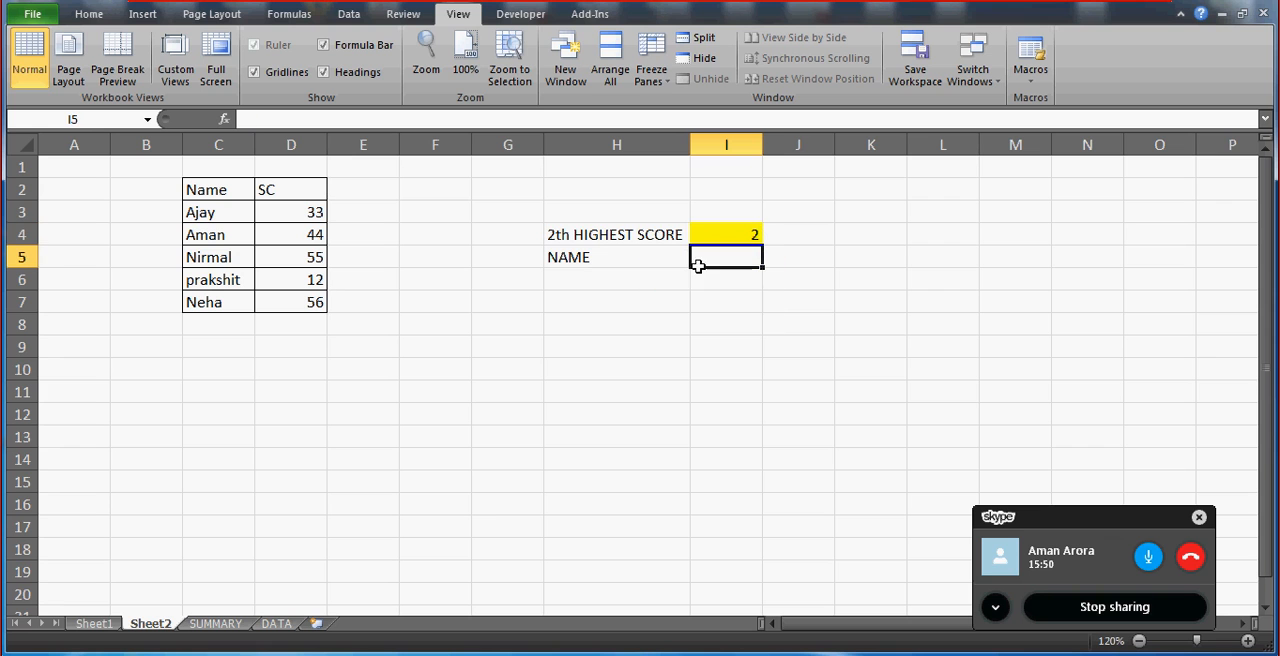
{"action": "left_click", "coordinate": [597, 235]}
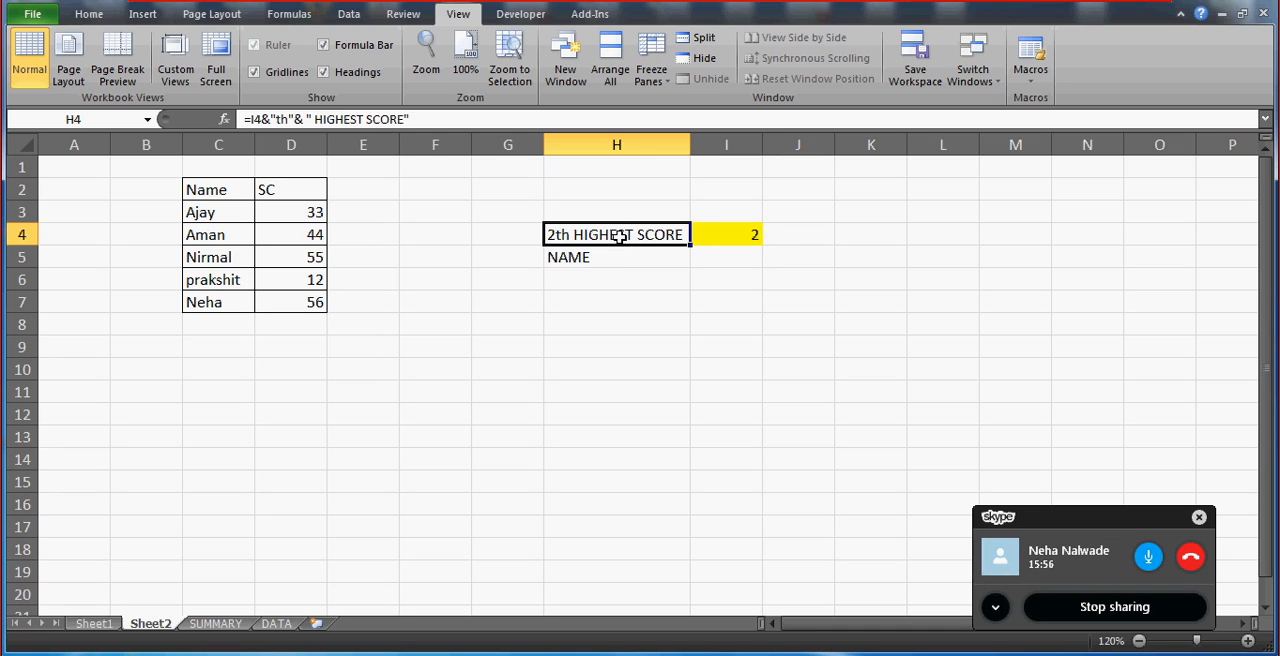
{"action": "left_click", "coordinate": [740, 238]}
{"action": "left_click", "coordinate": [586, 235]}
{"action": "type", "text": "H"}
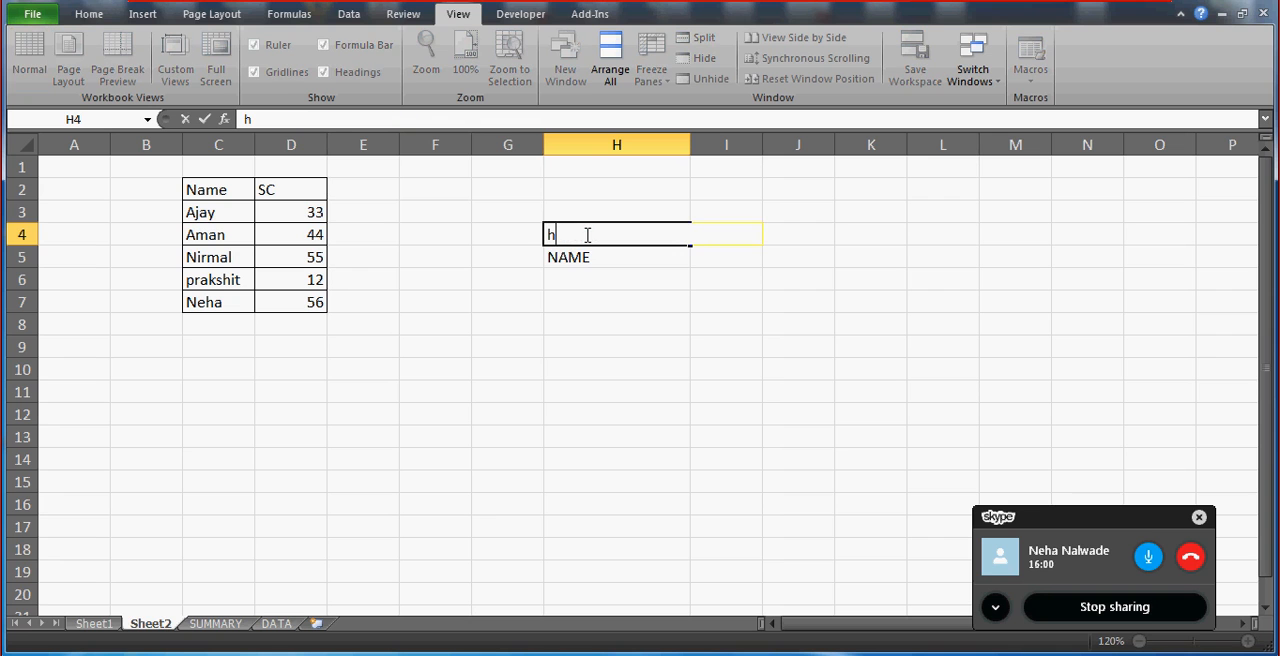
{"action": "key", "text": "BackSpace"}
{"action": "type", "text": "HIghe"}
{"action": "key", "text": "BackSpace"}
{"action": "key", "text": "BackSpace"}
{"action": "key", "text": "BackSpace"}
{"action": "key", "text": "BackSpace"}
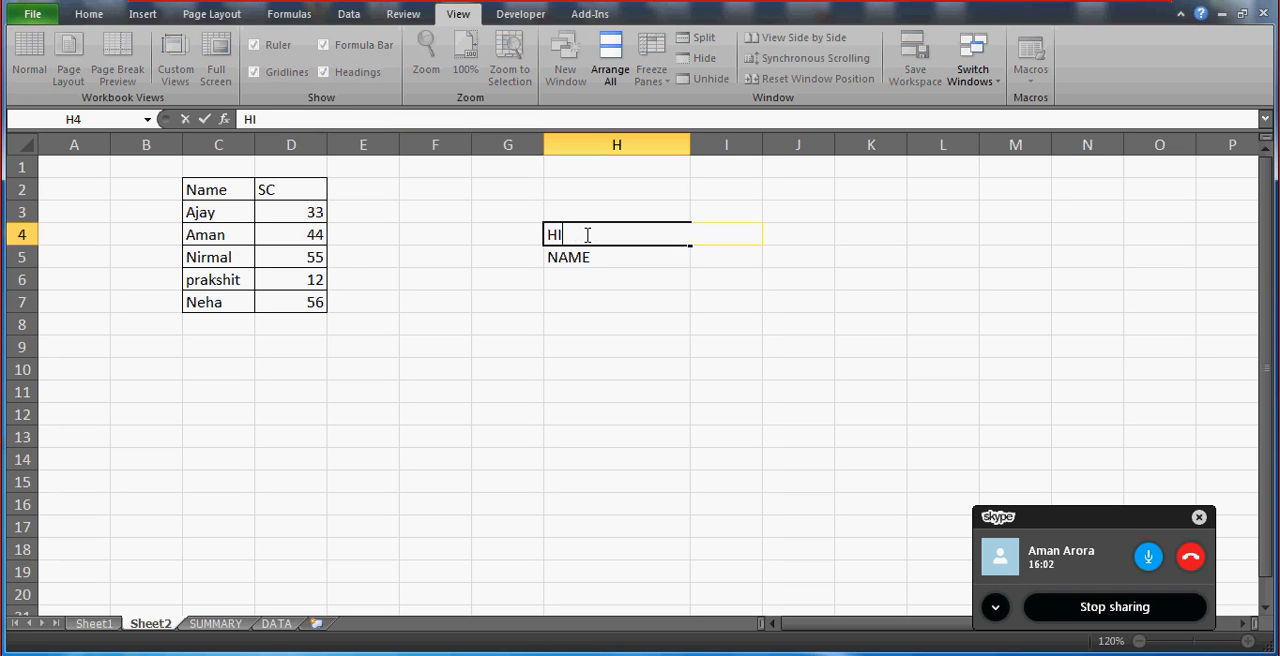
{"action": "type", "text": "ighest sore"}
{"action": "key", "text": "BackSpace"}
{"action": "key", "text": "BackSpace"}
{"action": "key", "text": "BackSpace"}
{"action": "type", "text": "core"}
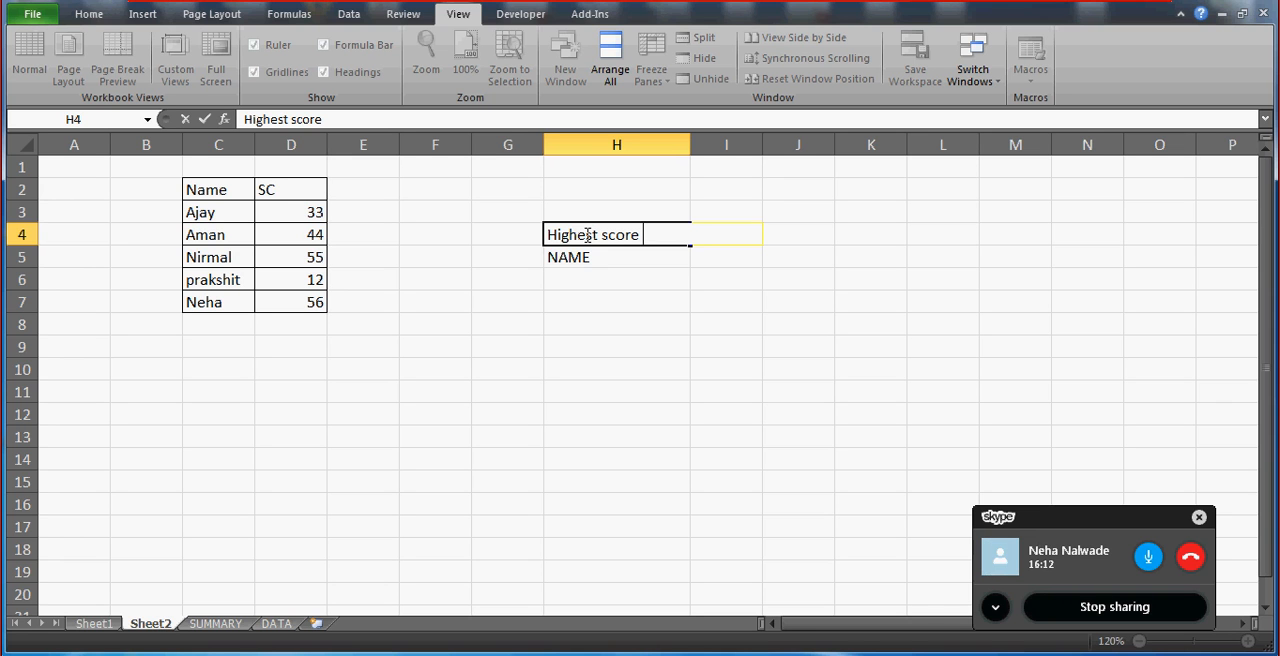
{"action": "key", "text": "Escape"}
{"action": "key", "text": "Return"}
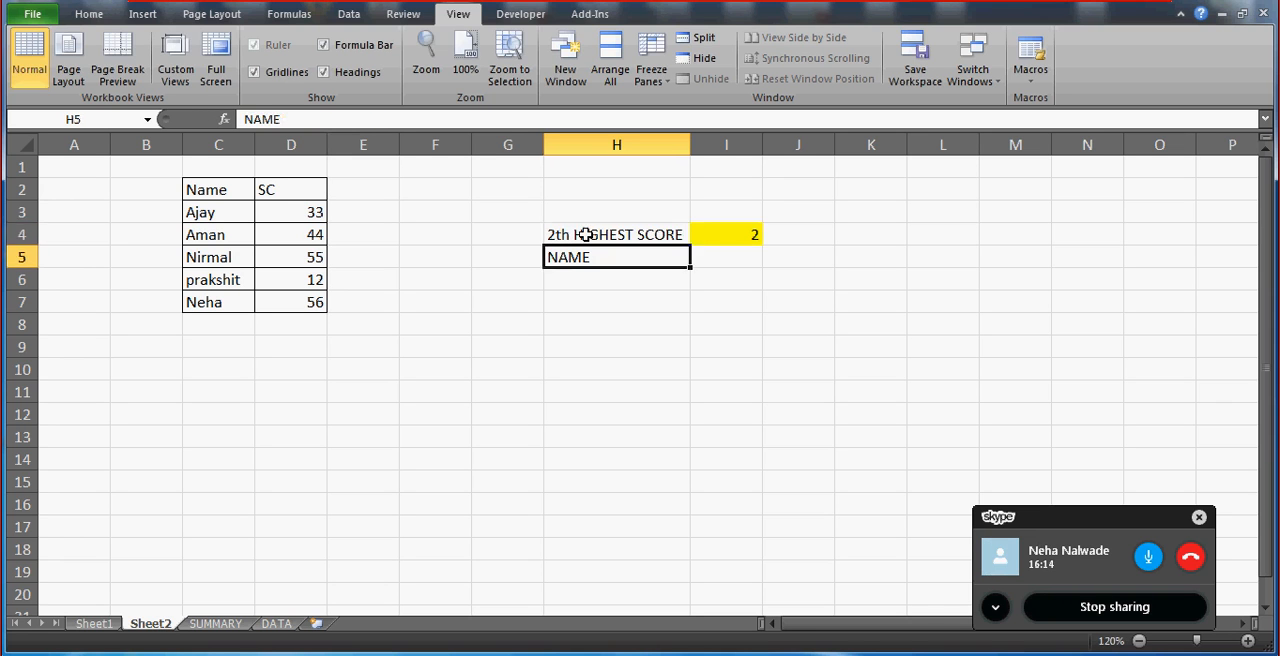
{"action": "left_click", "coordinate": [587, 234]}
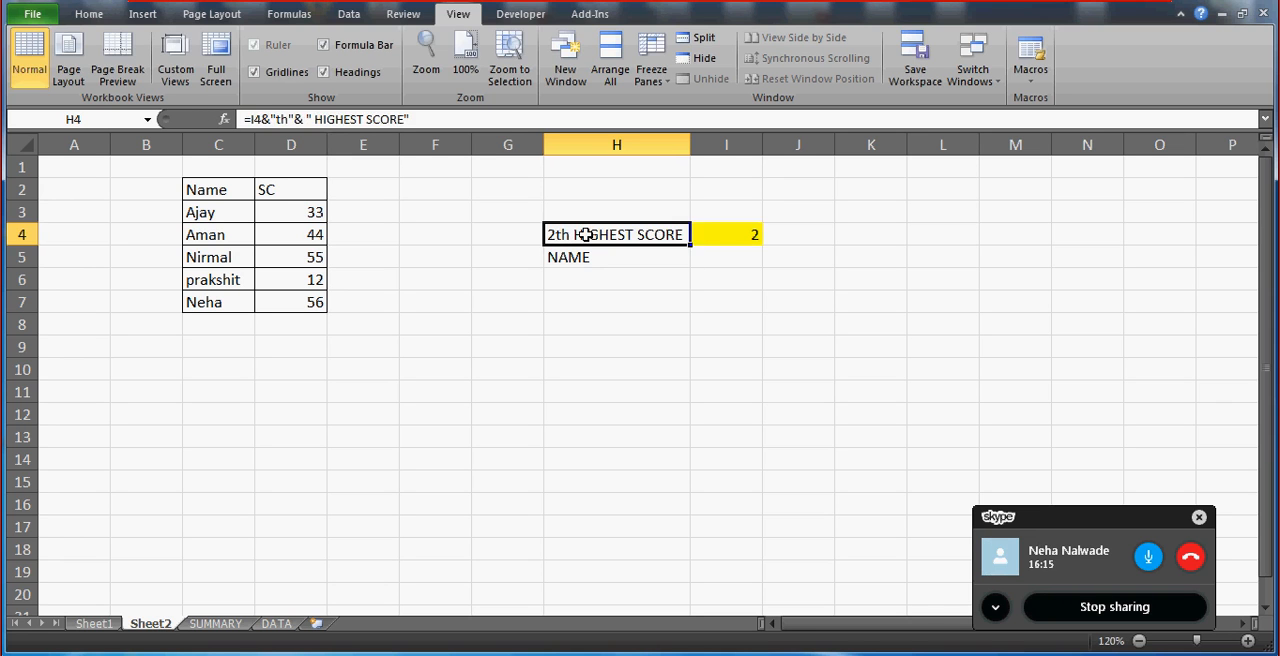
{"action": "left_click", "coordinate": [729, 240]}
{"action": "left_click", "coordinate": [618, 232]}
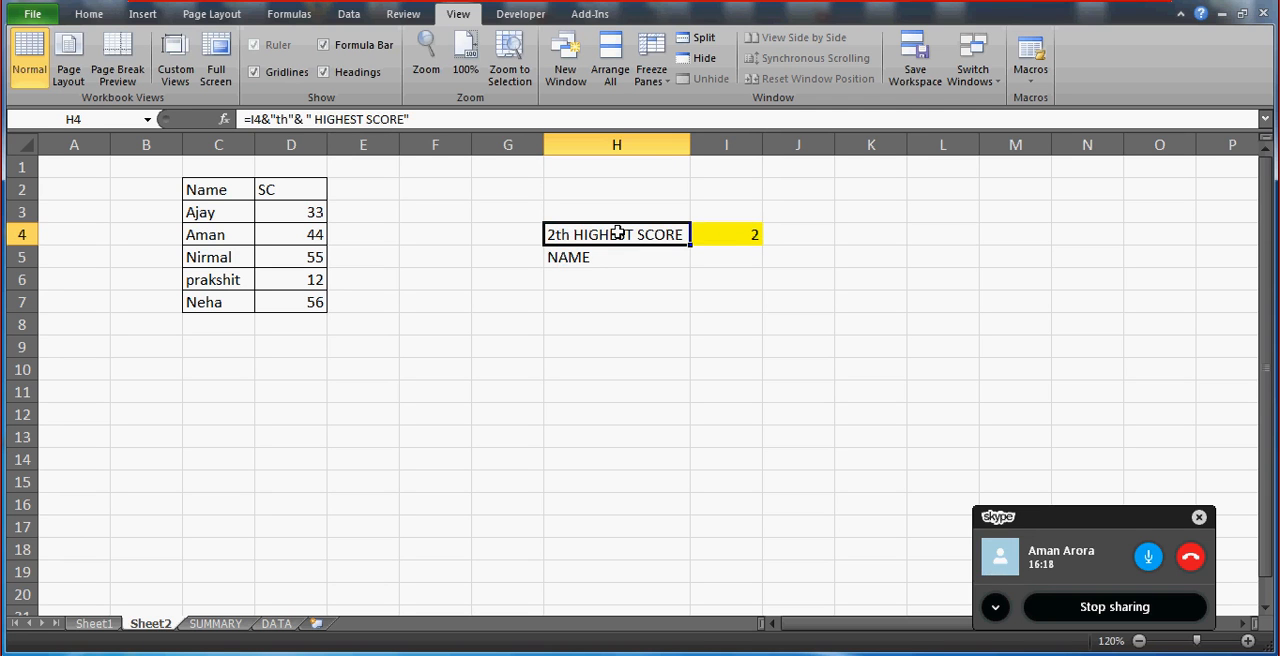
Start an IF formula in L4 that returns "Ist" when I4=1.
{"action": "left_click", "coordinate": [732, 234]}
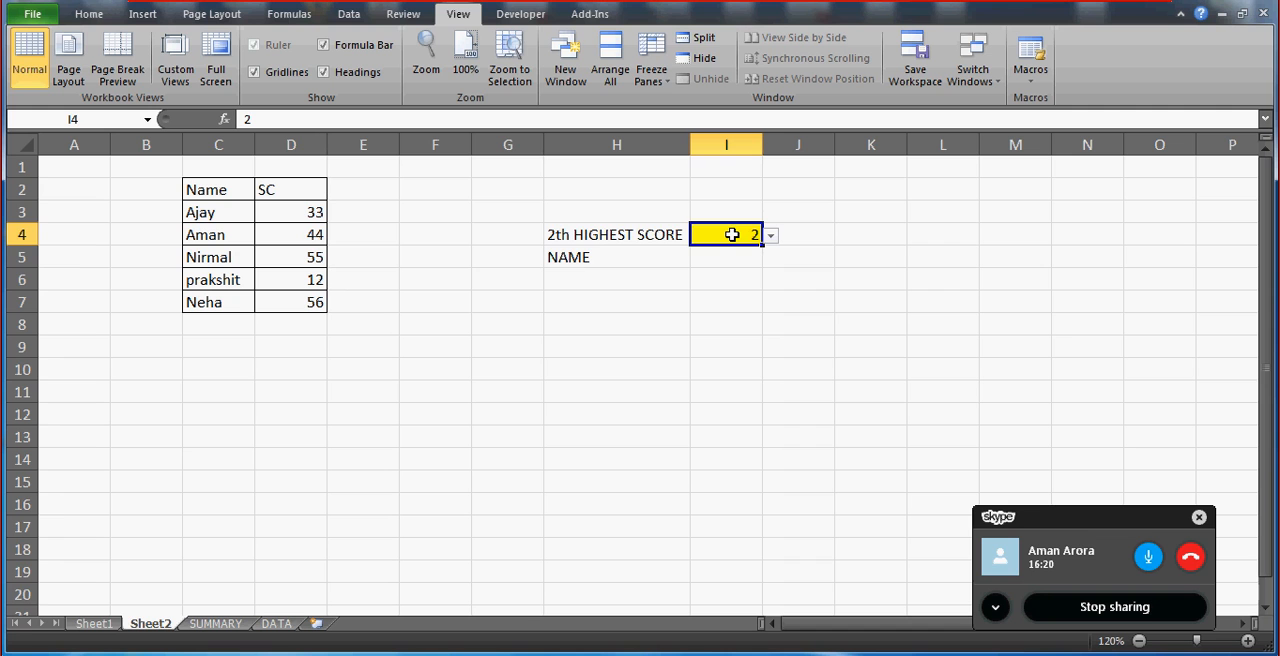
{"action": "left_click", "coordinate": [916, 232]}
{"action": "type", "text": "=if("}
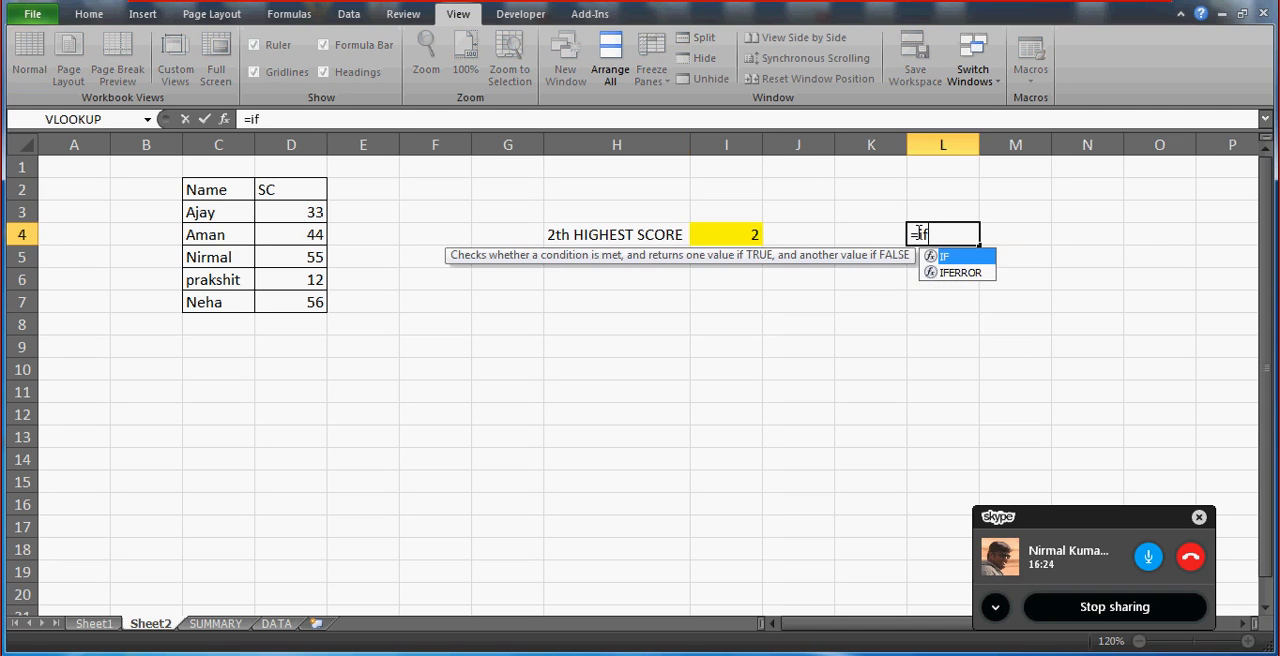
{"action": "key", "text": "Left"}
{"action": "key", "text": "Left"}
{"action": "key", "text": "Left"}
{"action": "type", "text": "=1,"}
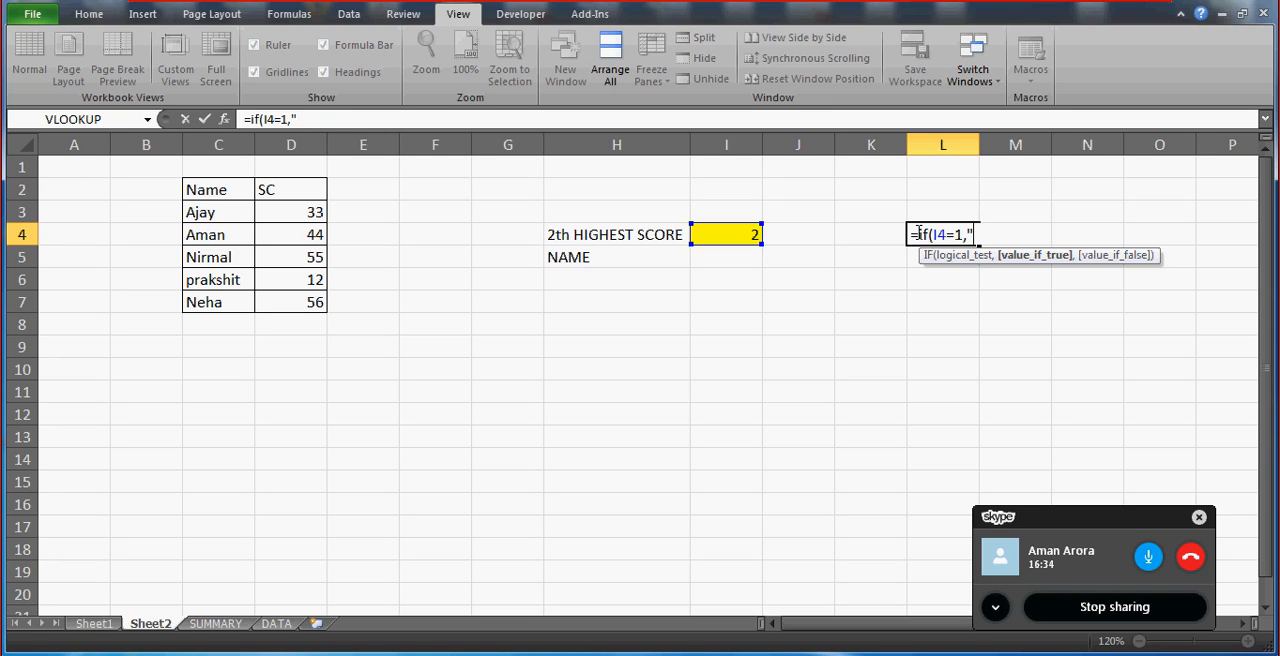
{"action": "type", "text": "st\","}
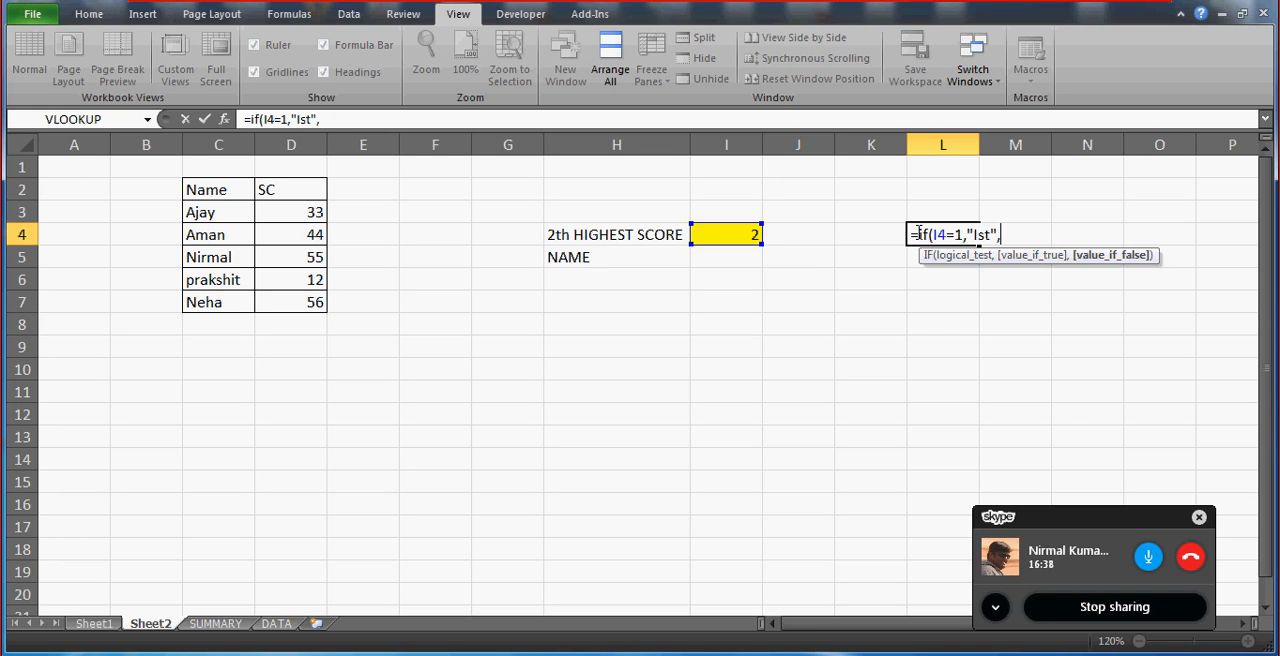
{"action": "type", "text": "if("}
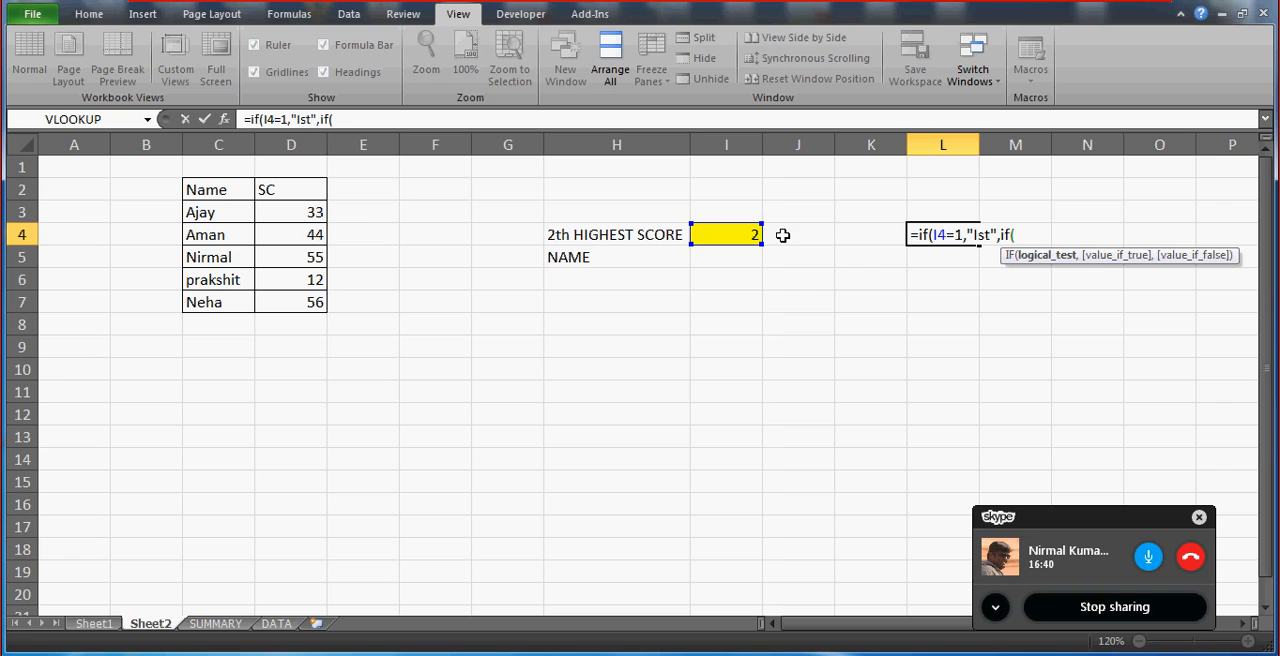
{"action": "type", "text": "I4=2,"}
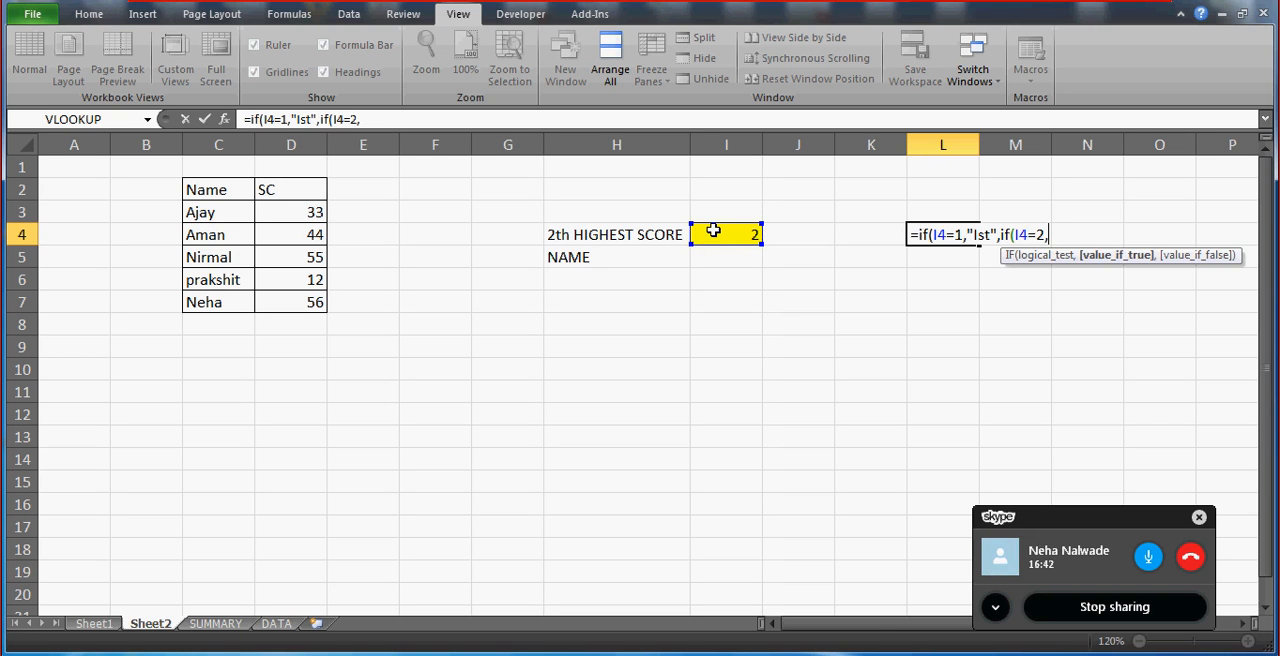
{"action": "type", "text": "\"2nd\","}
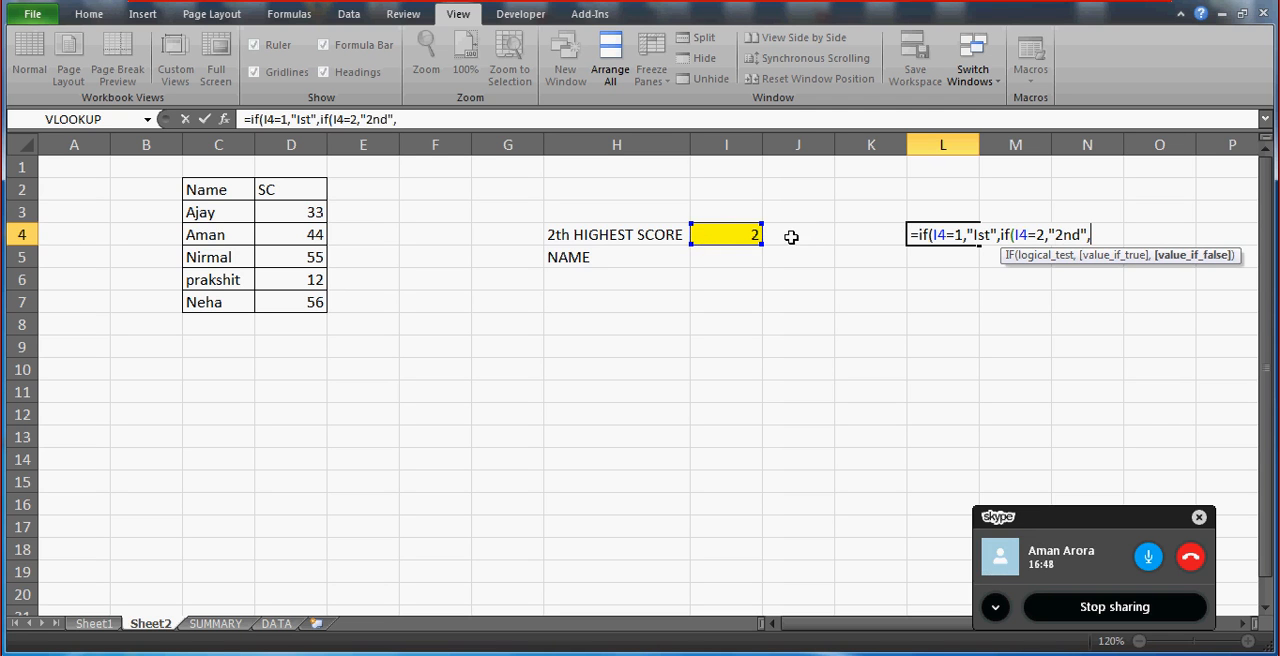
Continue the L4 formula after "2nd" with a third nested IF whose condition begins with I4=.
{"action": "left_click", "coordinate": [752, 235]}
{"action": "key", "text": "BackSpace"}
{"action": "key", "text": "BackSpace"}
{"action": "type", "text": "if"}
{"action": "left_click", "coordinate": [742, 234]}
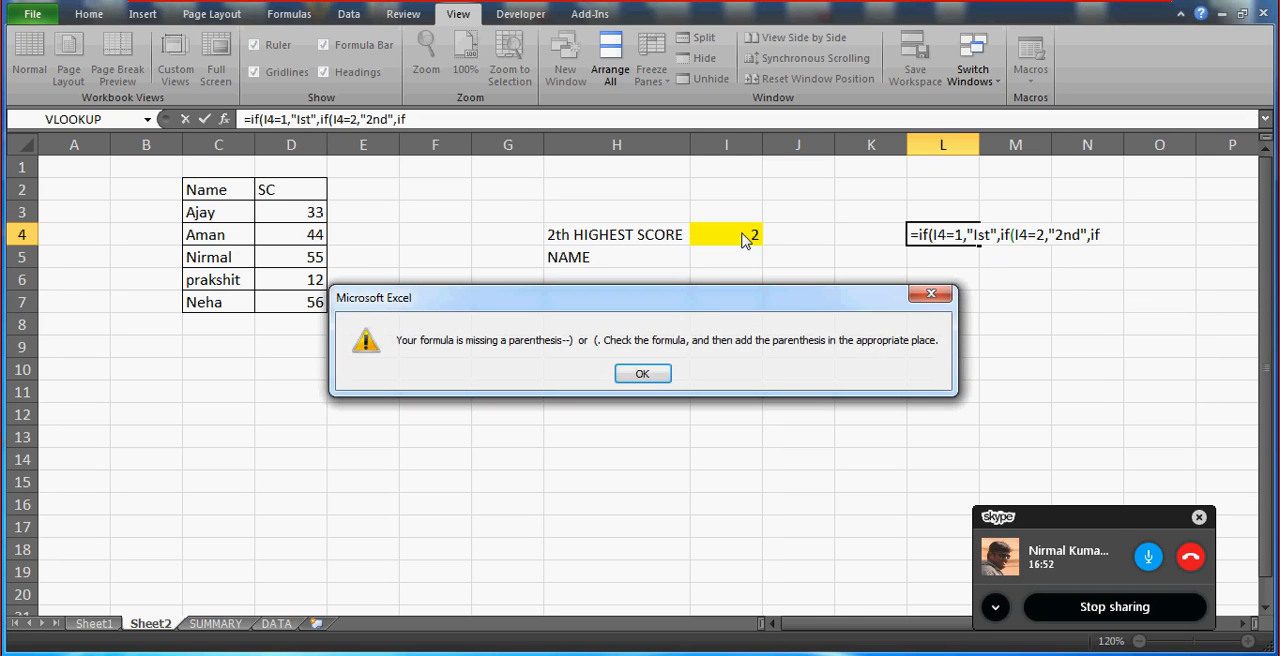
{"action": "left_click", "coordinate": [643, 375]}
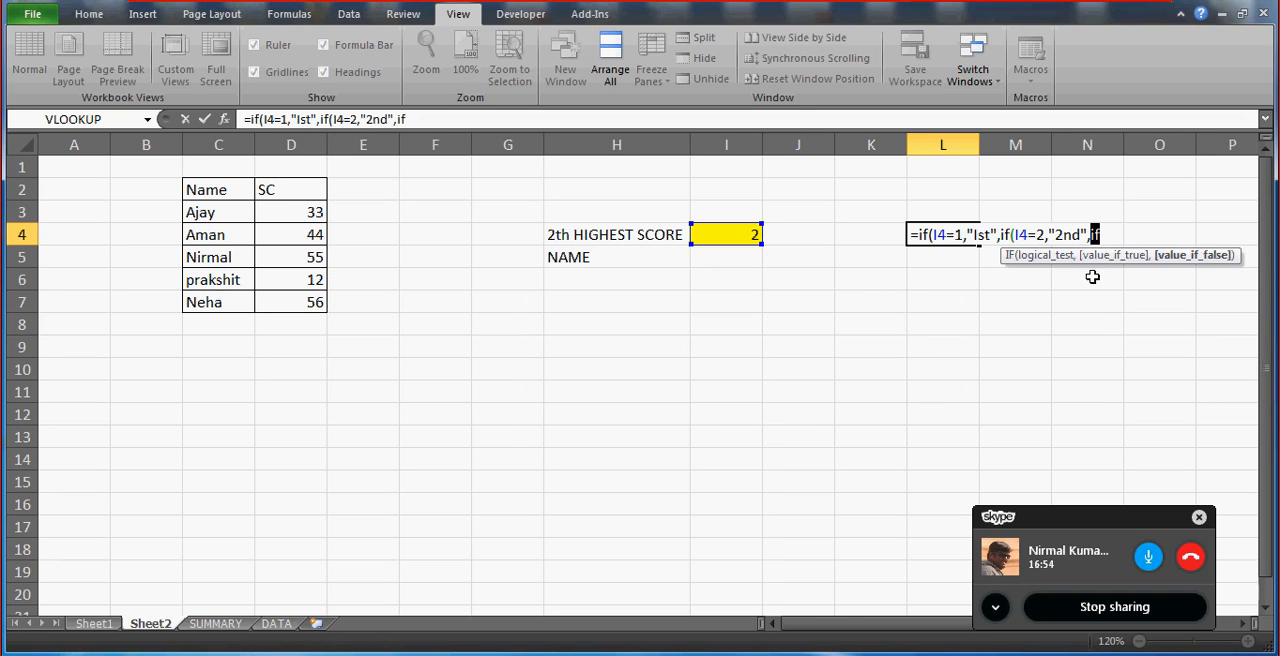
{"action": "left_click", "coordinate": [507, 119]}
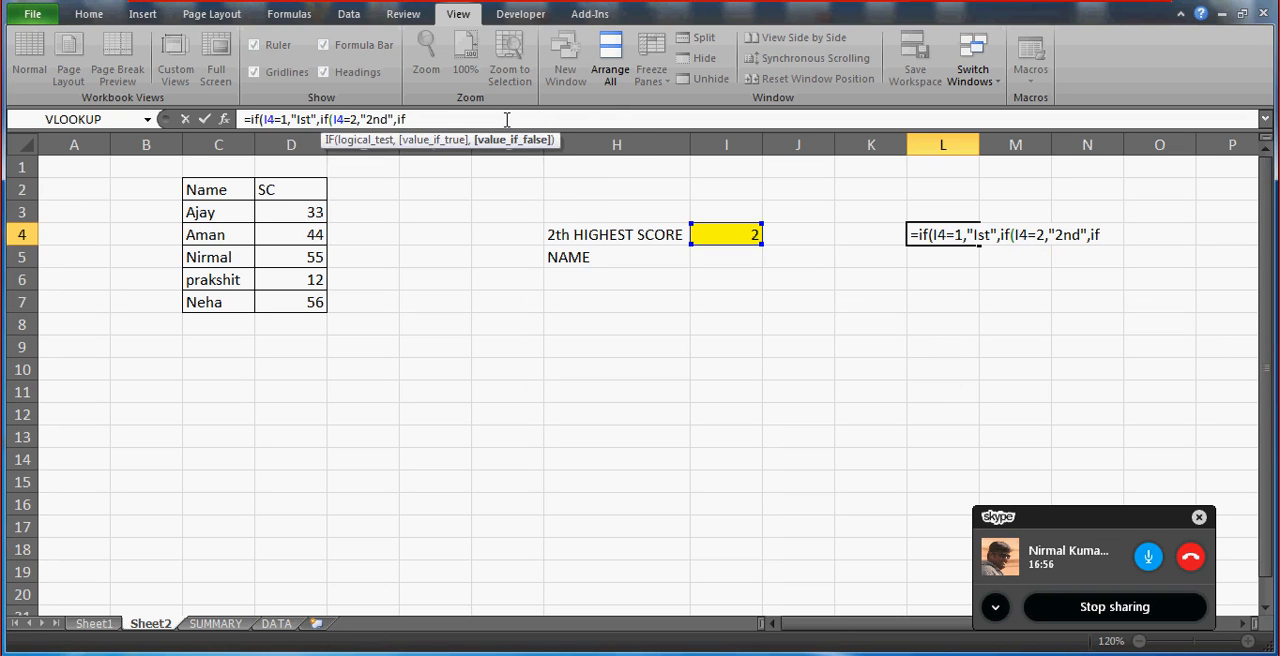
{"action": "type", "text": "("}
{"action": "left_click", "coordinate": [726, 234]}
{"action": "type", "text": "="}
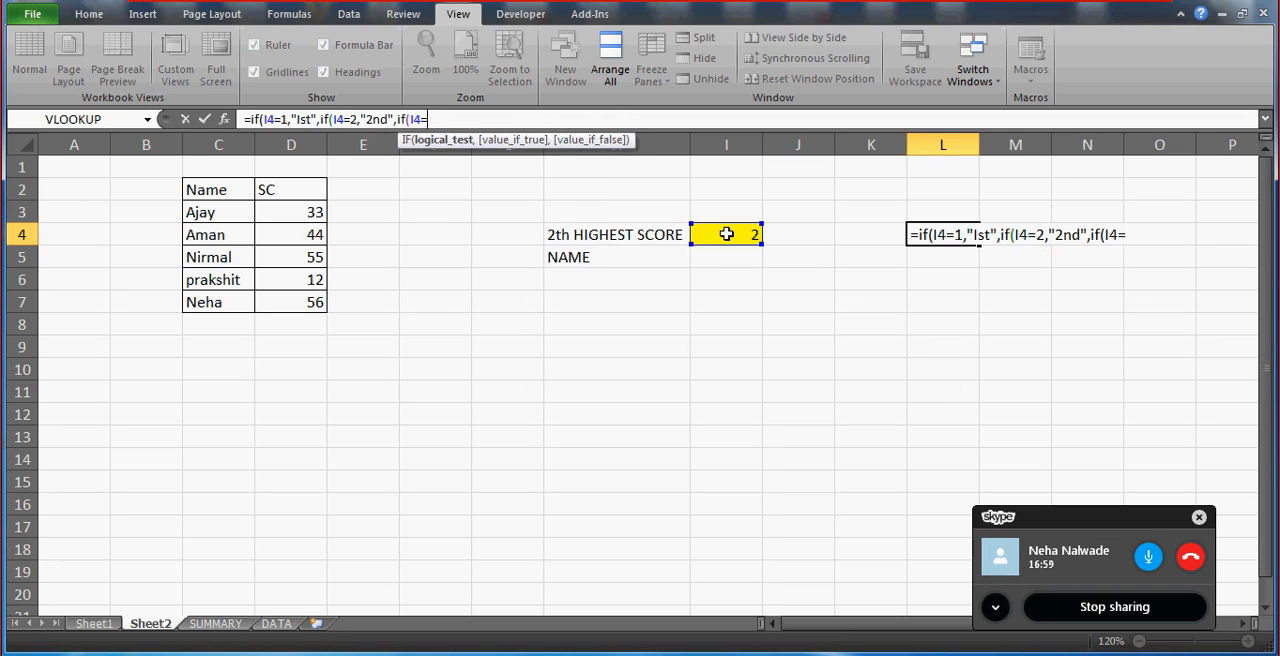
{"action": "type", "text": "3m"}
{"action": "type", "text": "\""}
Complete the third IF in L4 to return "3rd" for the value 3 and open a fourth IF.
{"action": "key", "text": "BackSpace"}
{"action": "key", "text": "BackSpace"}
{"action": "type", "text": ",\"R"}
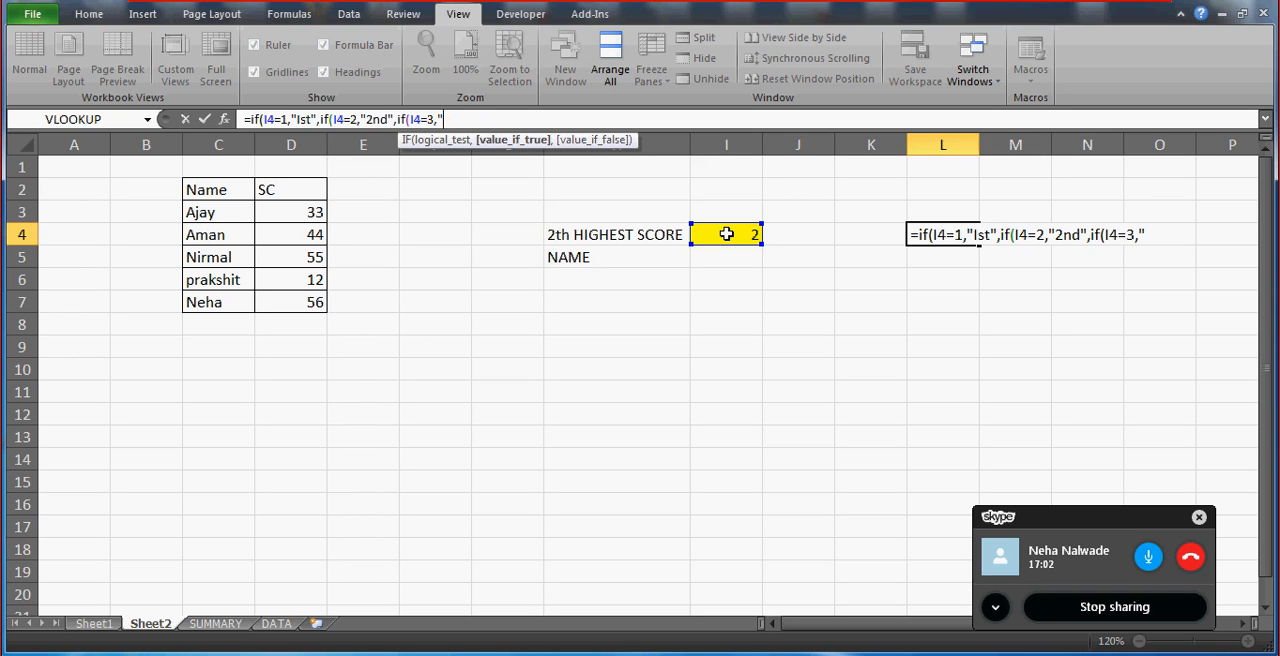
{"action": "type", "text": "RD"}
{"action": "key", "text": "BackSpace"}
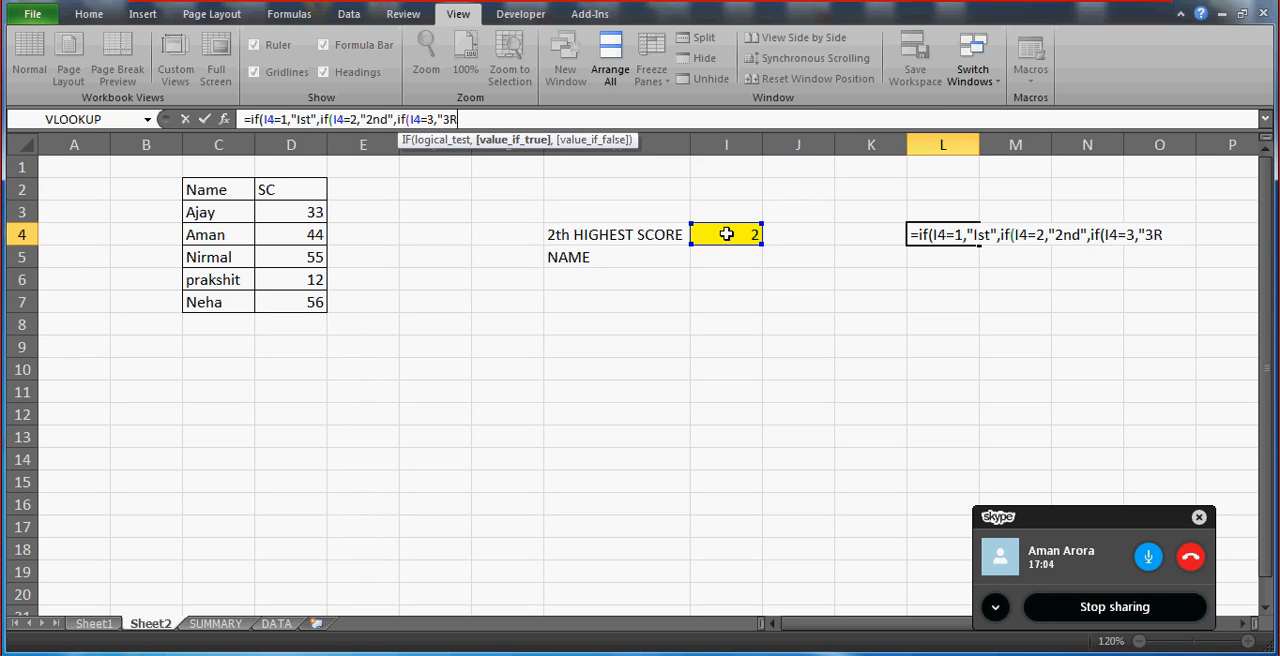
{"action": "type", "text": "d\",if("}
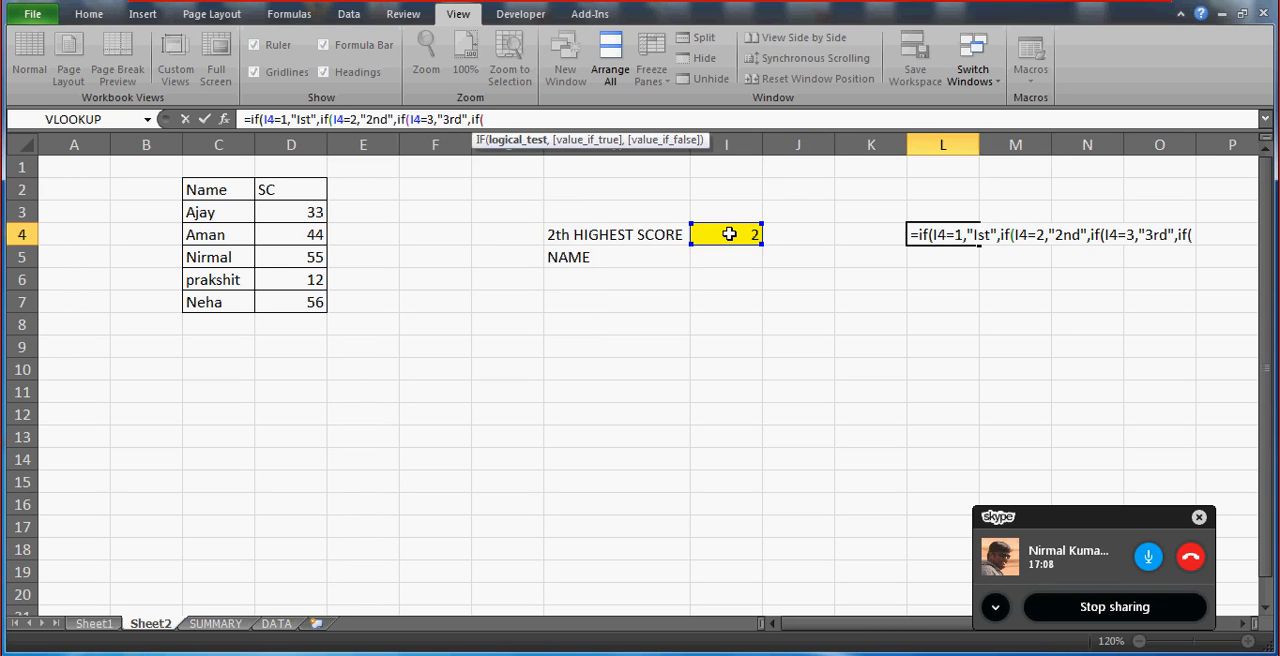
{"action": "type", "text": "I4=4,\"4th\","}
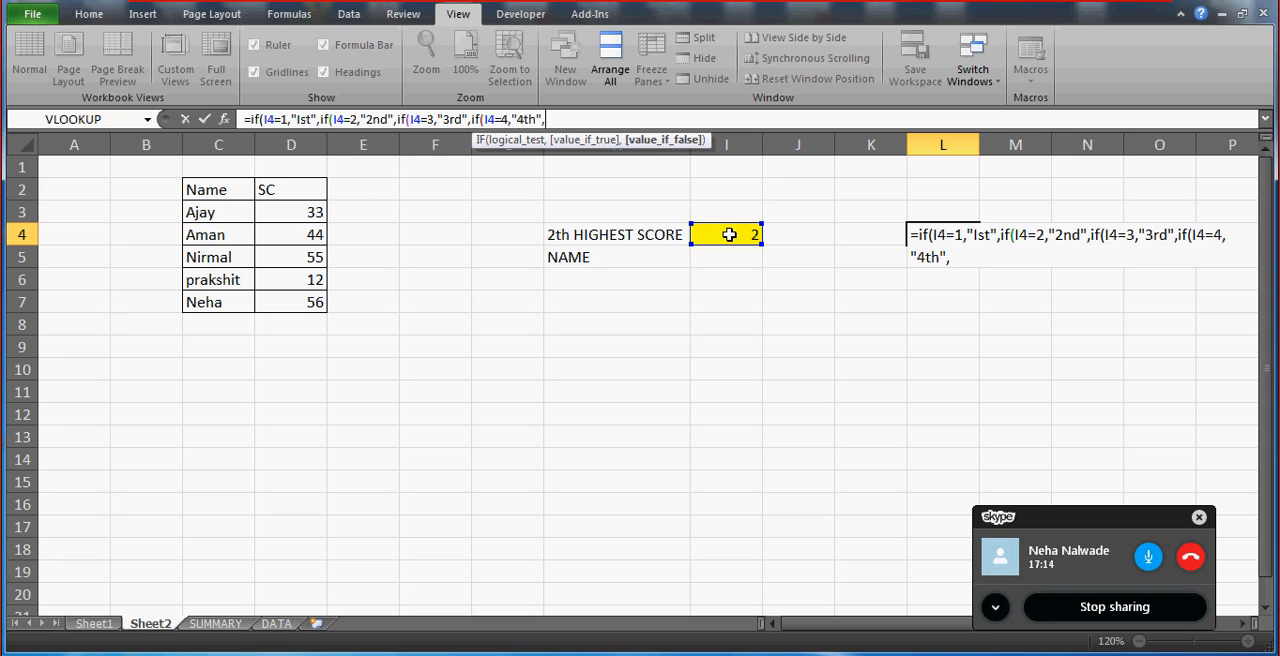
{"action": "type", "text": "if(I4"}
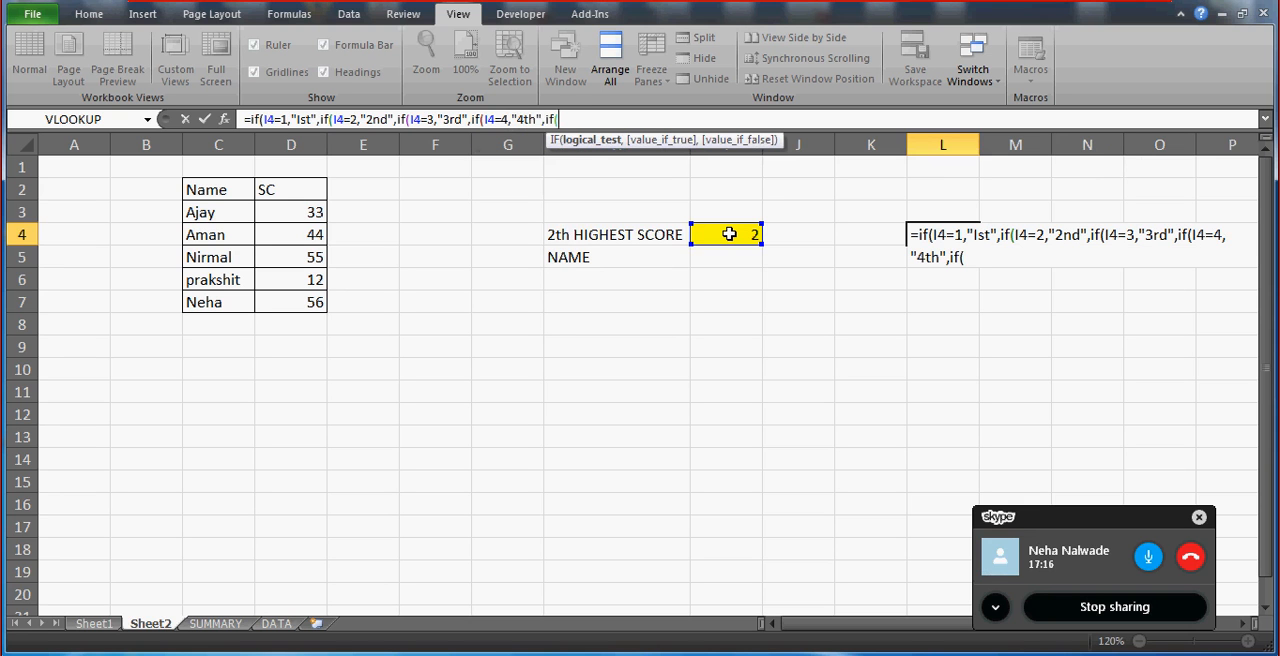
{"action": "type", "text": "=5"}
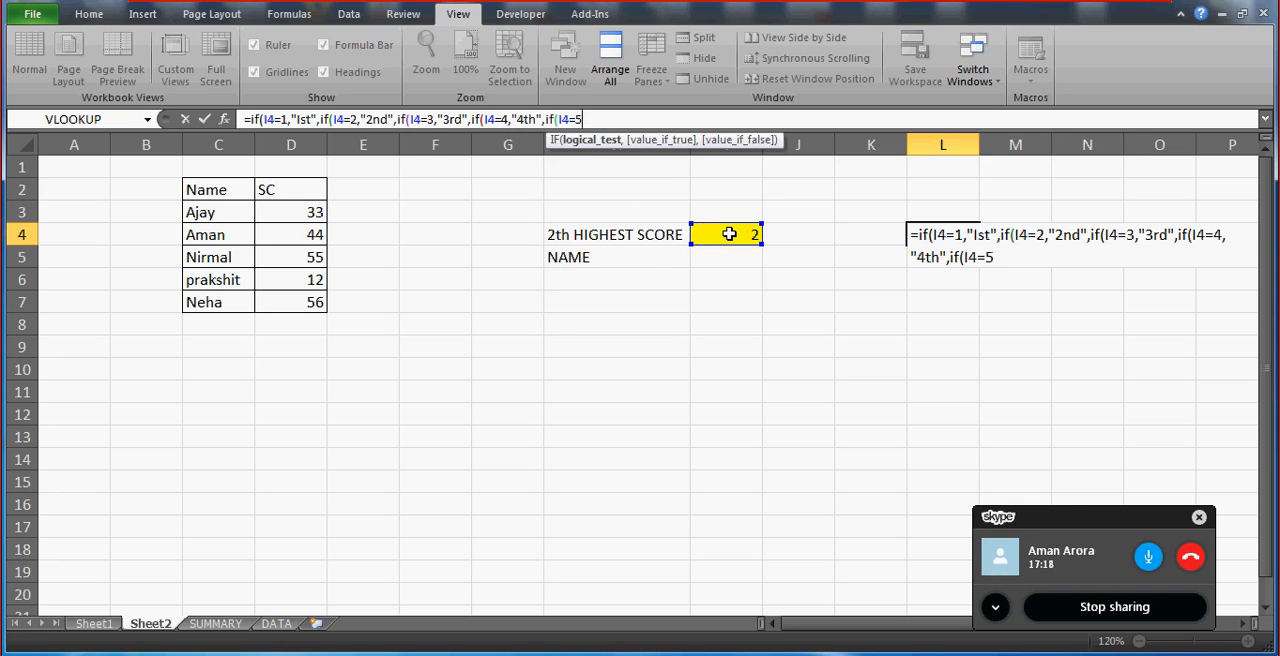
{"action": "type", "text": "m"}
Finish the L4 formula with a fifth IF written as if(I4=5,"5th,"") and enter it, accepting the proposed correction.
{"action": "key", "text": "BackSpace"}
{"action": "type", "text": ","}
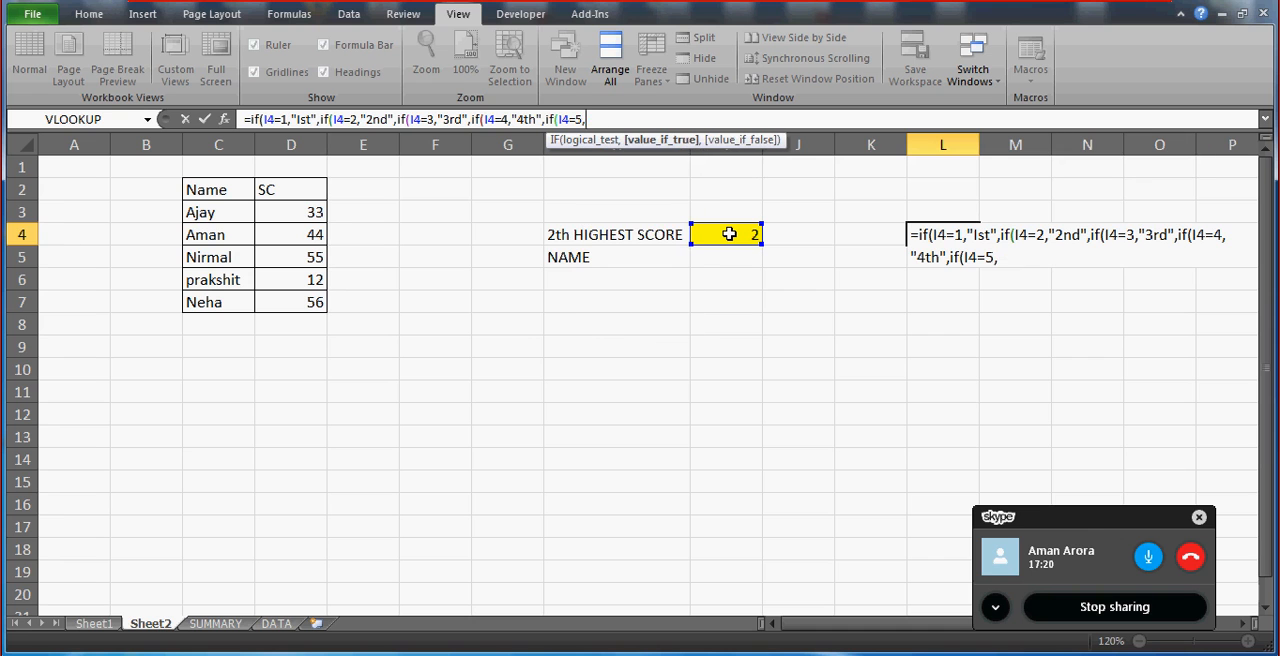
{"action": "type", "text": "\"t5"}
{"action": "type", "text": "h\",\""}
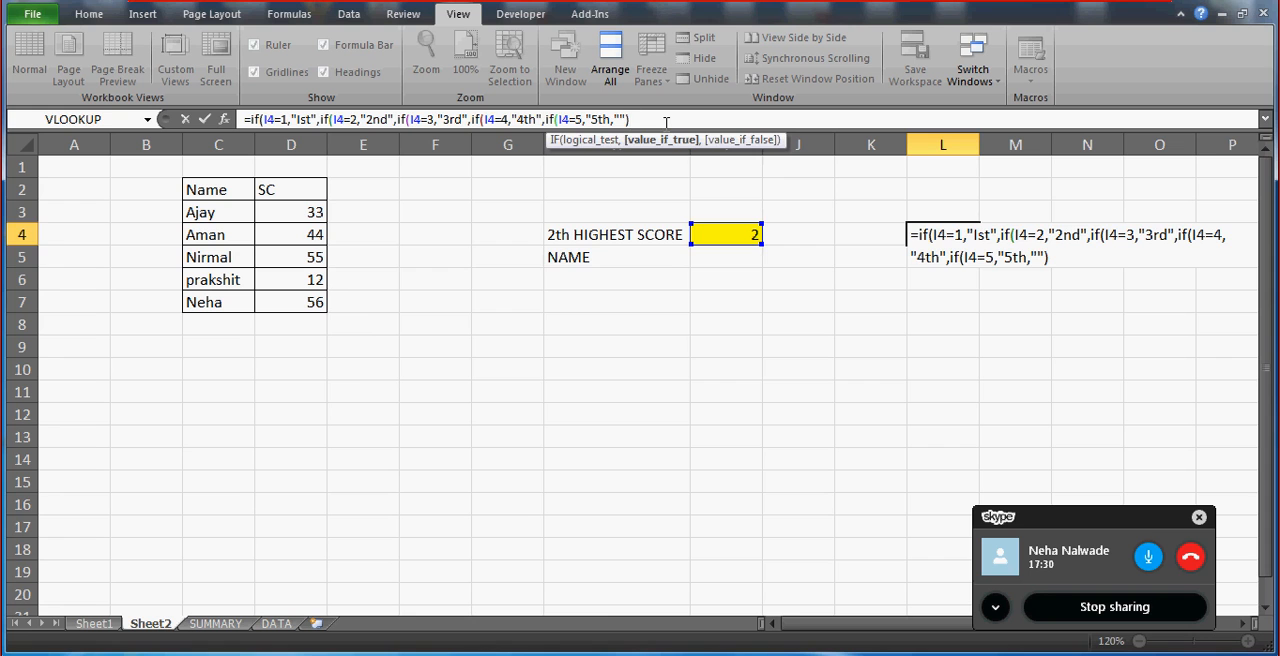
{"action": "key", "text": "Return"}
{"action": "key", "text": "Return"}
{"action": "key", "text": "Up"}
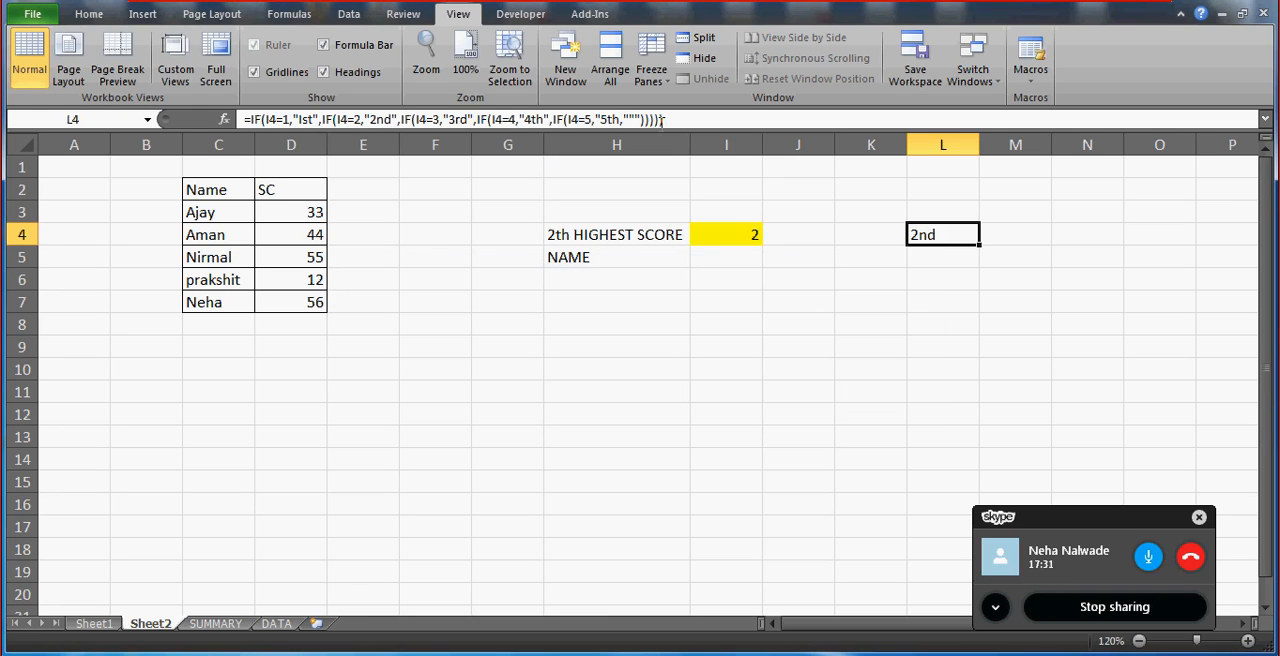
Replace I4&"th" in the H4 label formula with a reference to L4, making it =L4& " HIGHEST SCORE".
{"action": "left_click", "coordinate": [613, 226]}
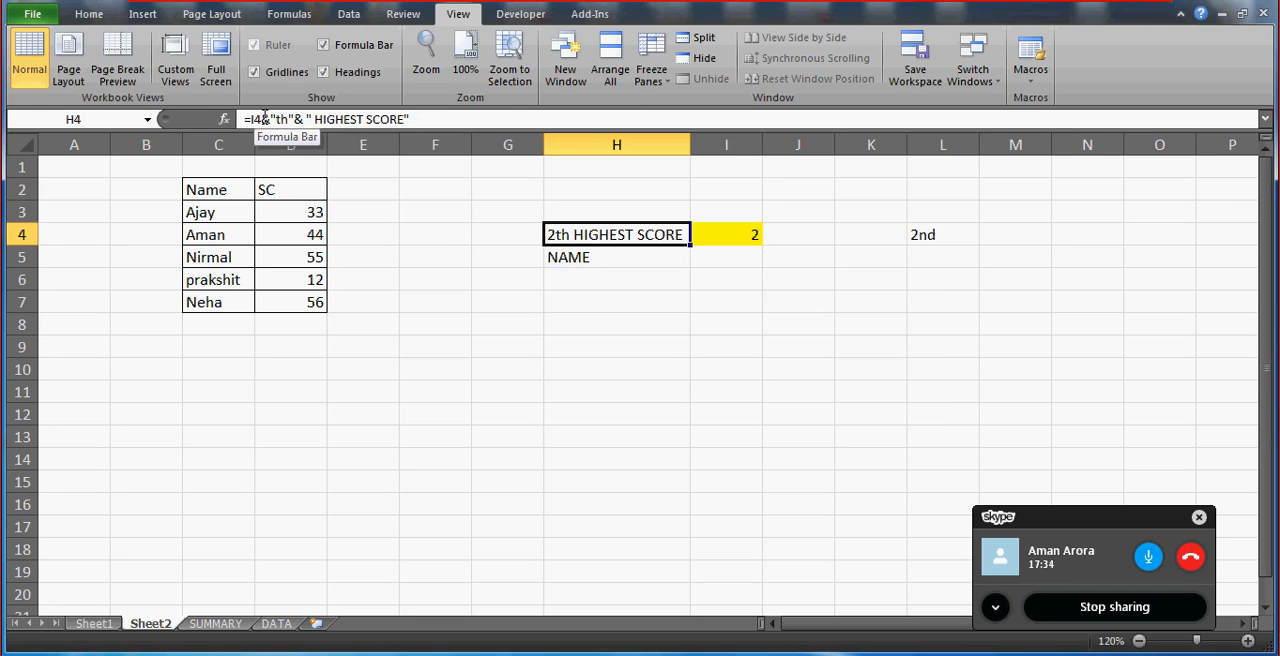
{"action": "left_click", "coordinate": [304, 120]}
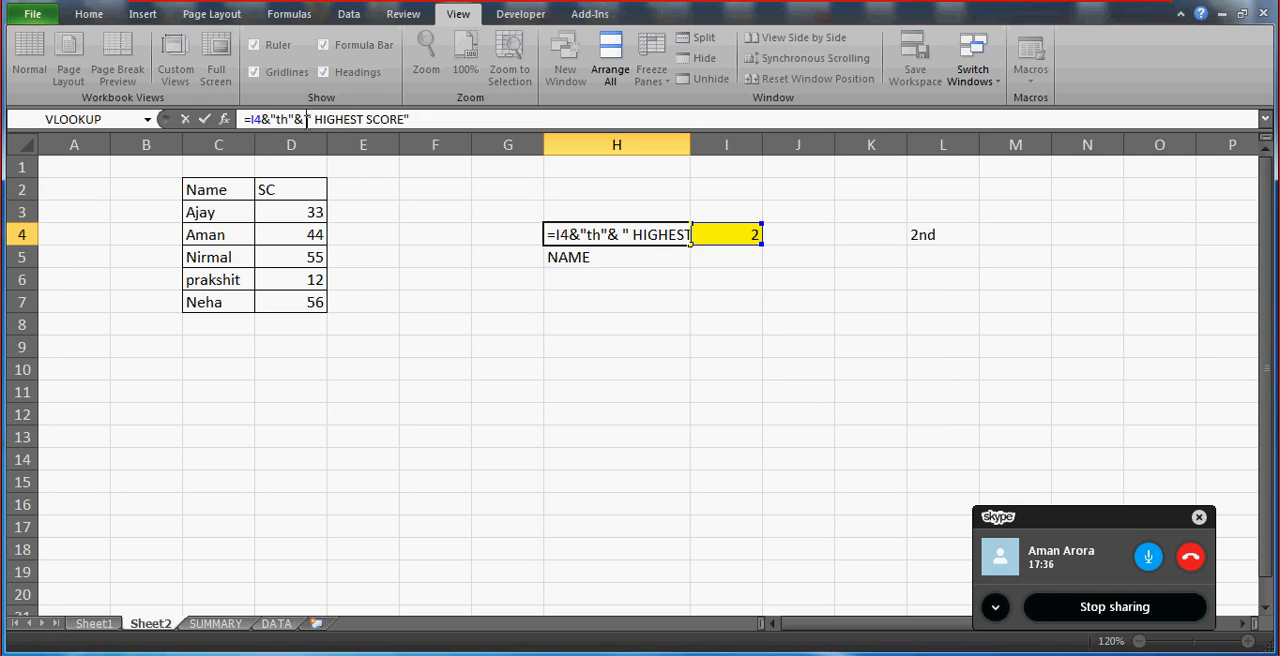
{"action": "key", "text": "BackSpace"}
{"action": "key", "text": "BackSpace"}
{"action": "key", "text": "BackSpace"}
{"action": "key", "text": "BackSpace"}
{"action": "key", "text": "BackSpace"}
{"action": "key", "text": "BackSpace"}
{"action": "key", "text": "BackSpace"}
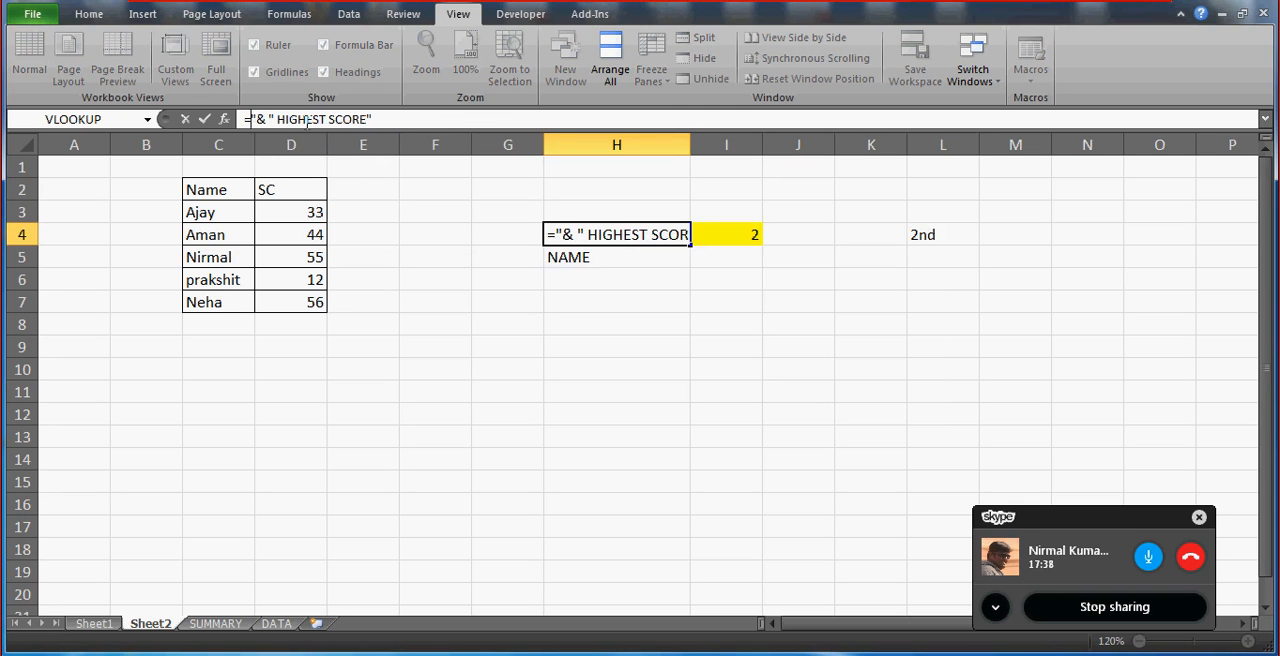
{"action": "left_click", "coordinate": [940, 234]}
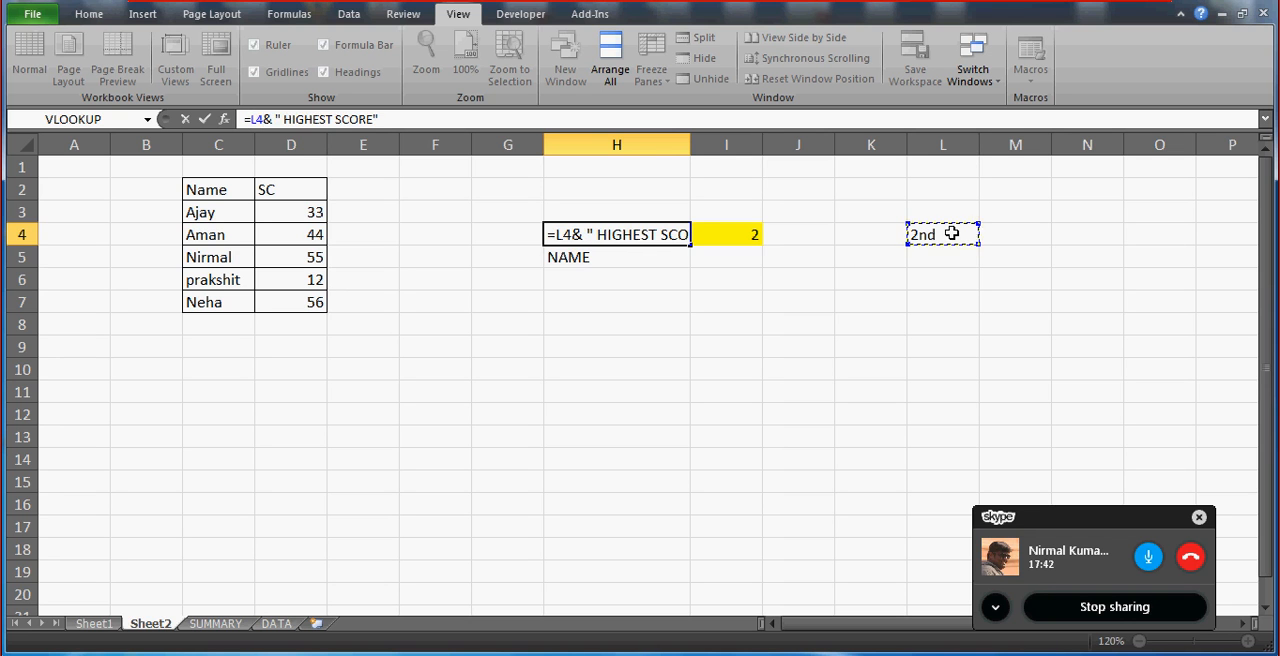
{"action": "key", "text": "Return"}
{"action": "key", "text": "Up"}
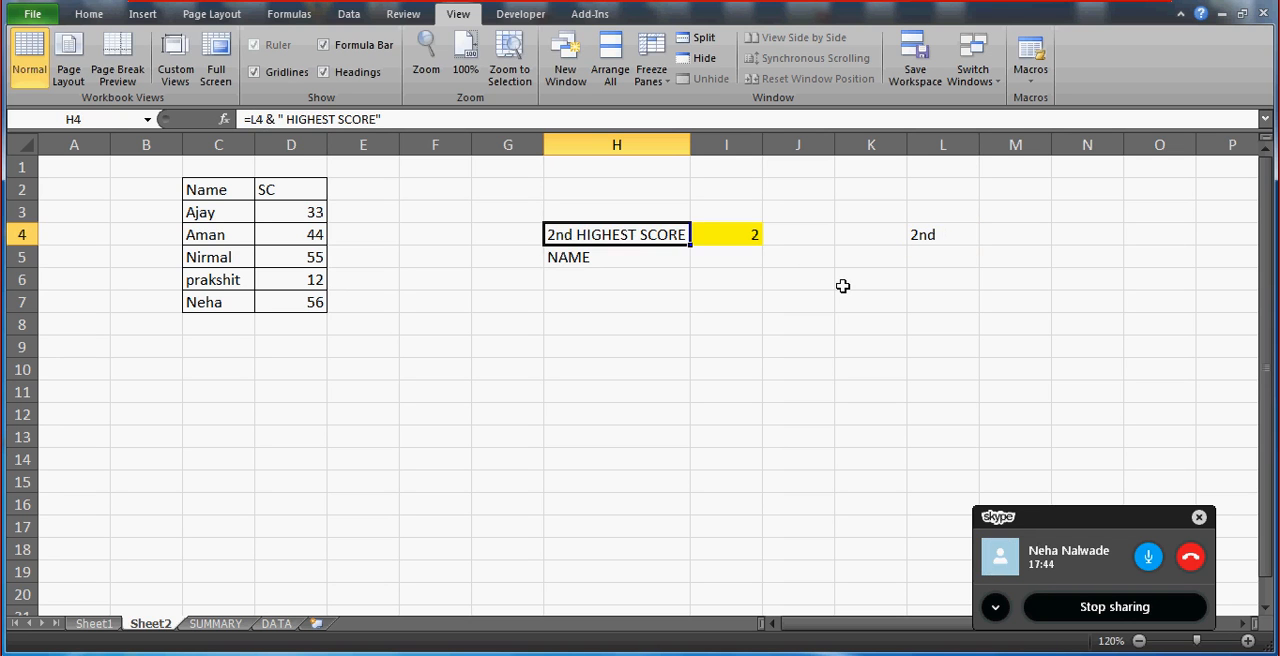
Test the H4 label by picking rank 1, followed by rank 5, from the in-cell list in I4.
{"action": "left_click", "coordinate": [750, 236]}
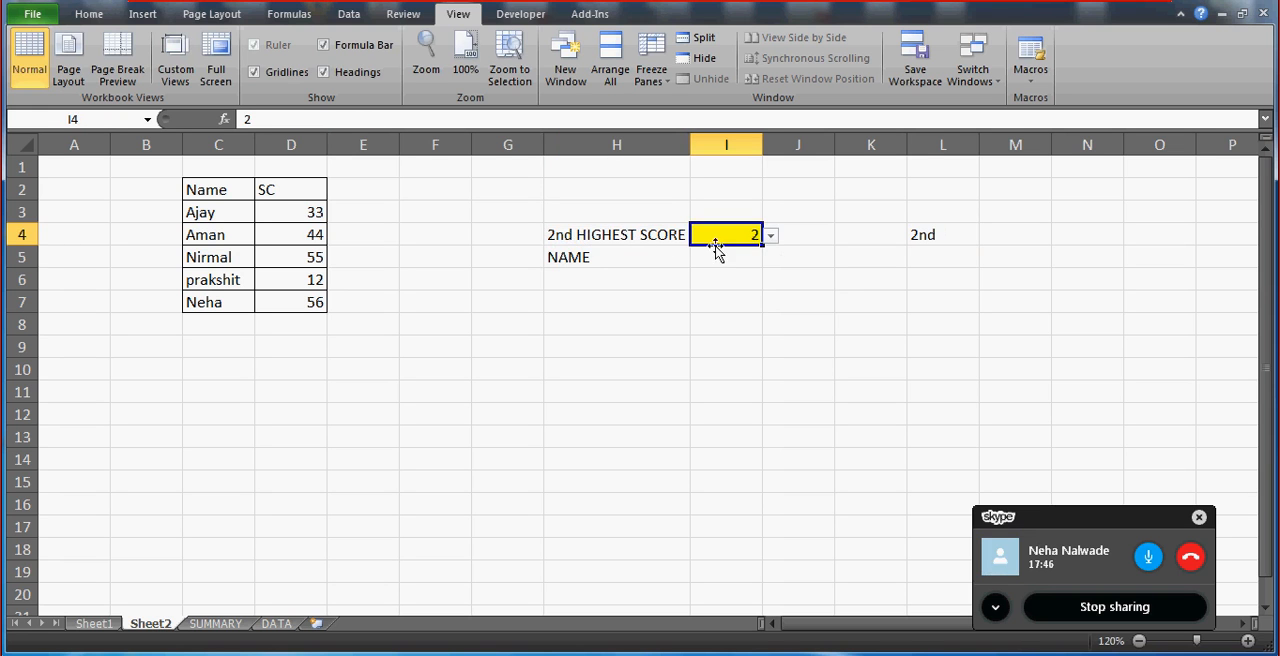
{"action": "left_click", "coordinate": [771, 236]}
{"action": "left_click", "coordinate": [709, 255]}
{"action": "left_click", "coordinate": [710, 251]}
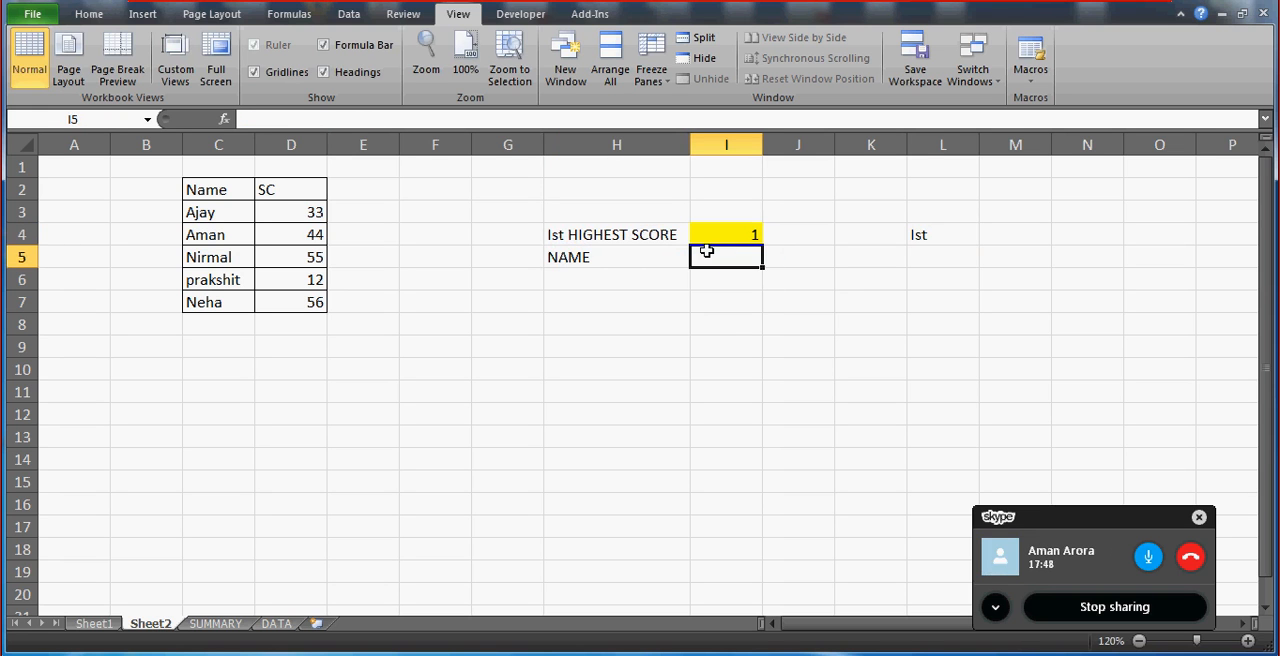
{"action": "left_click", "coordinate": [721, 239]}
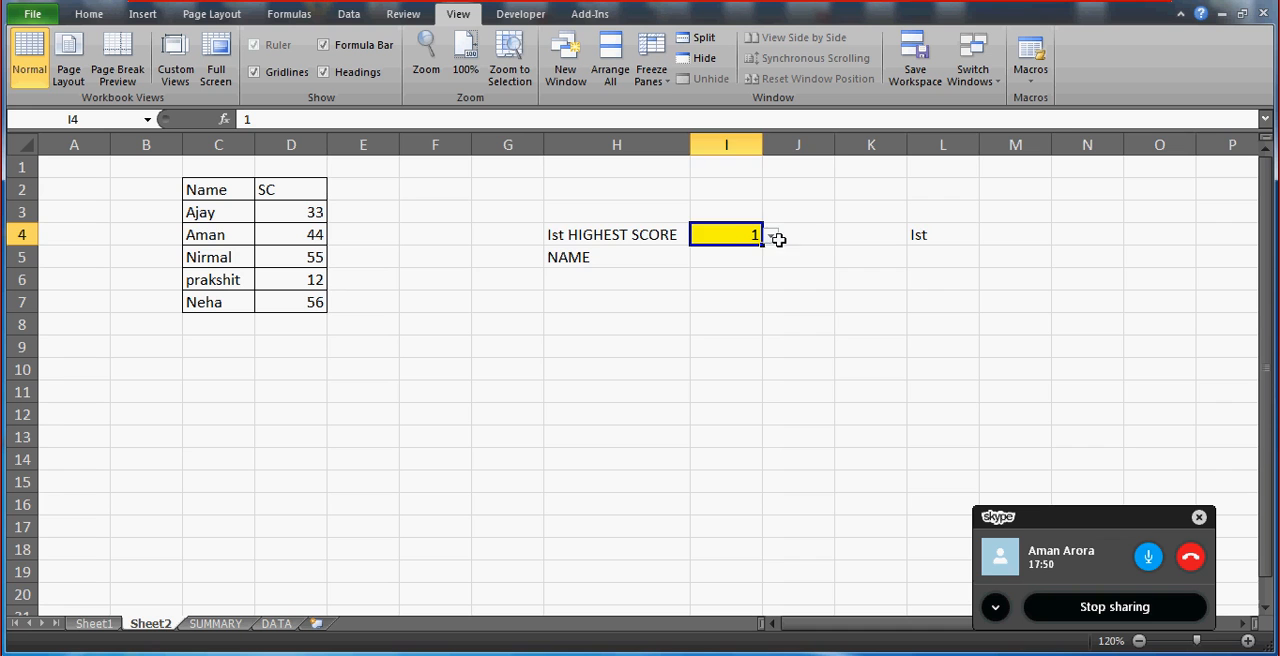
{"action": "left_click_drag", "start_coordinate": [780, 239], "coordinate": [709, 234]}
{"action": "left_click", "coordinate": [709, 233]}
{"action": "left_click", "coordinate": [771, 236]}
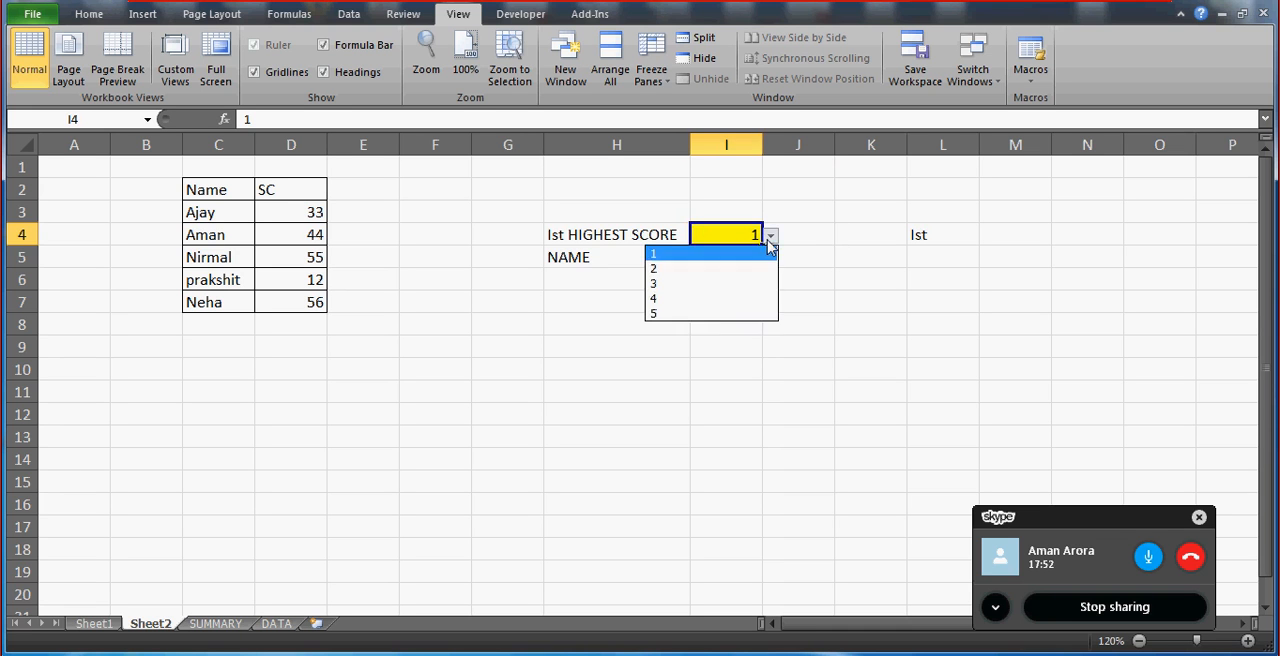
{"action": "left_click", "coordinate": [722, 314]}
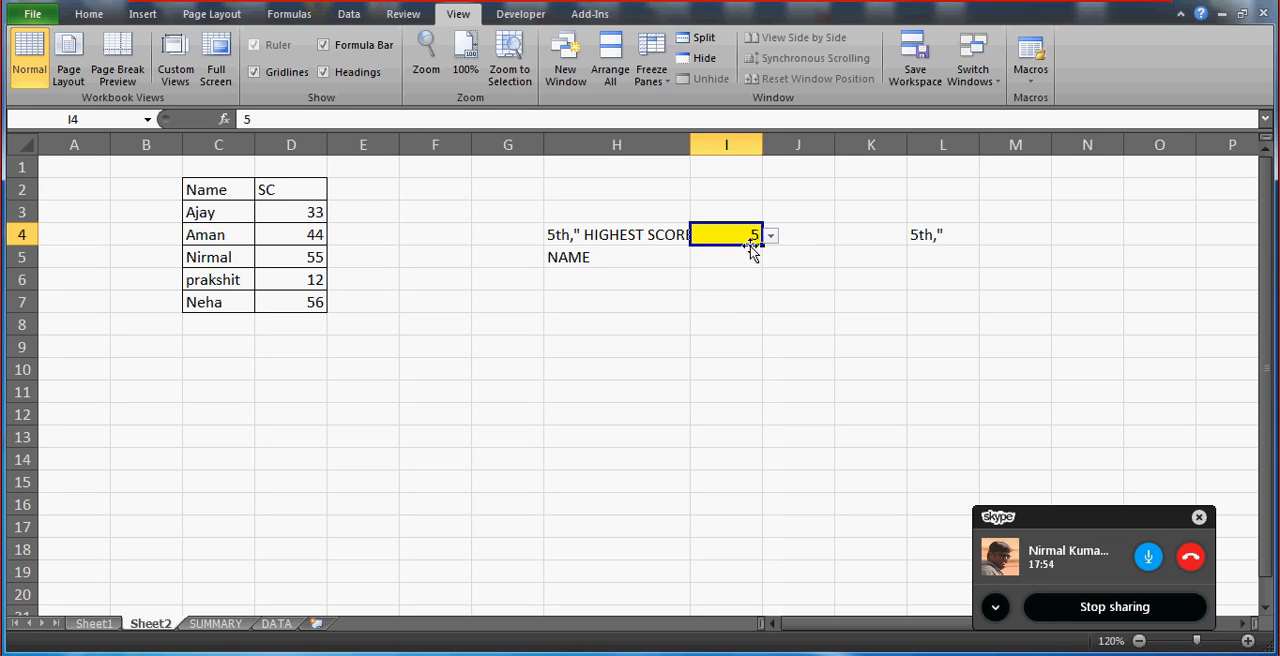
Correct the last IF in the L4 formula to IF(I4=5,"5th","") and return to the rank cell I4.
{"action": "left_click", "coordinate": [935, 234]}
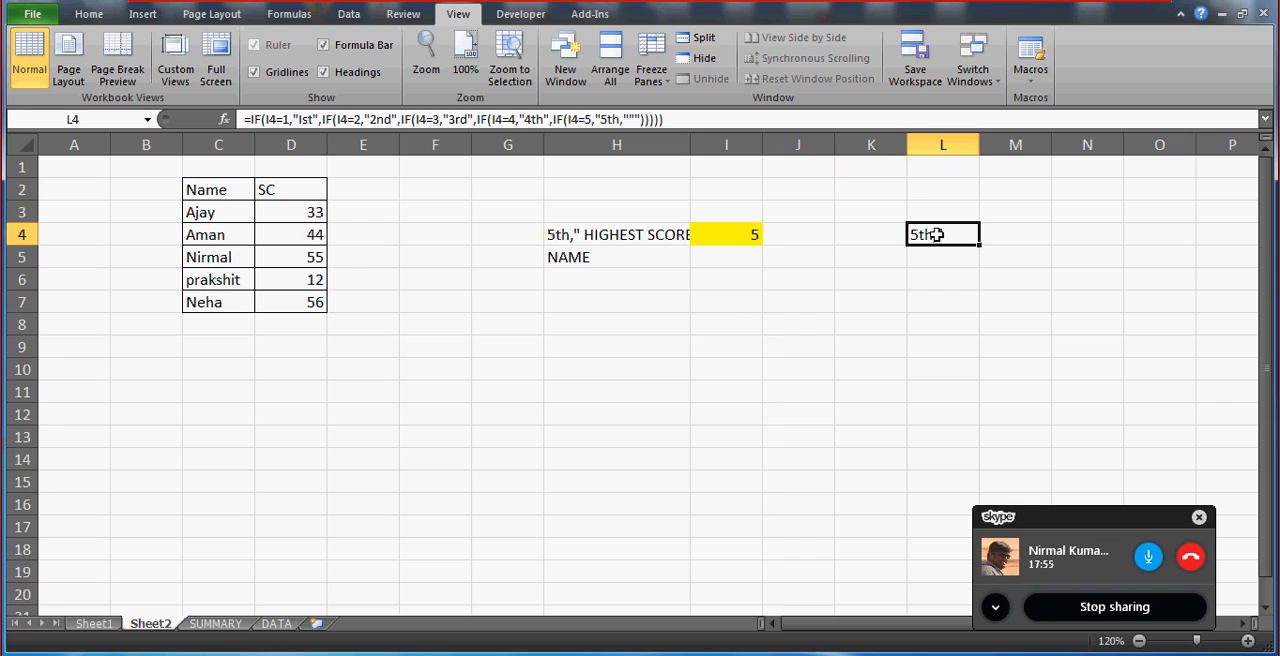
{"action": "left_click", "coordinate": [626, 119]}
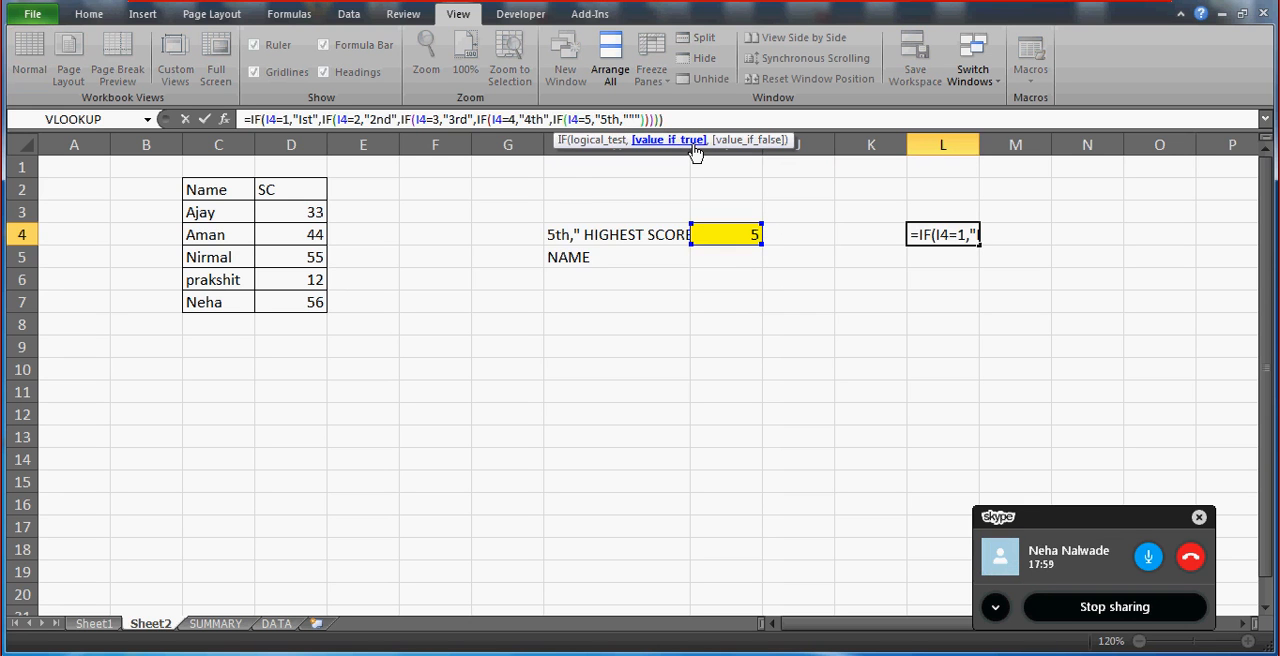
{"action": "key", "text": "BackSpace"}
{"action": "type", "text": "\","}
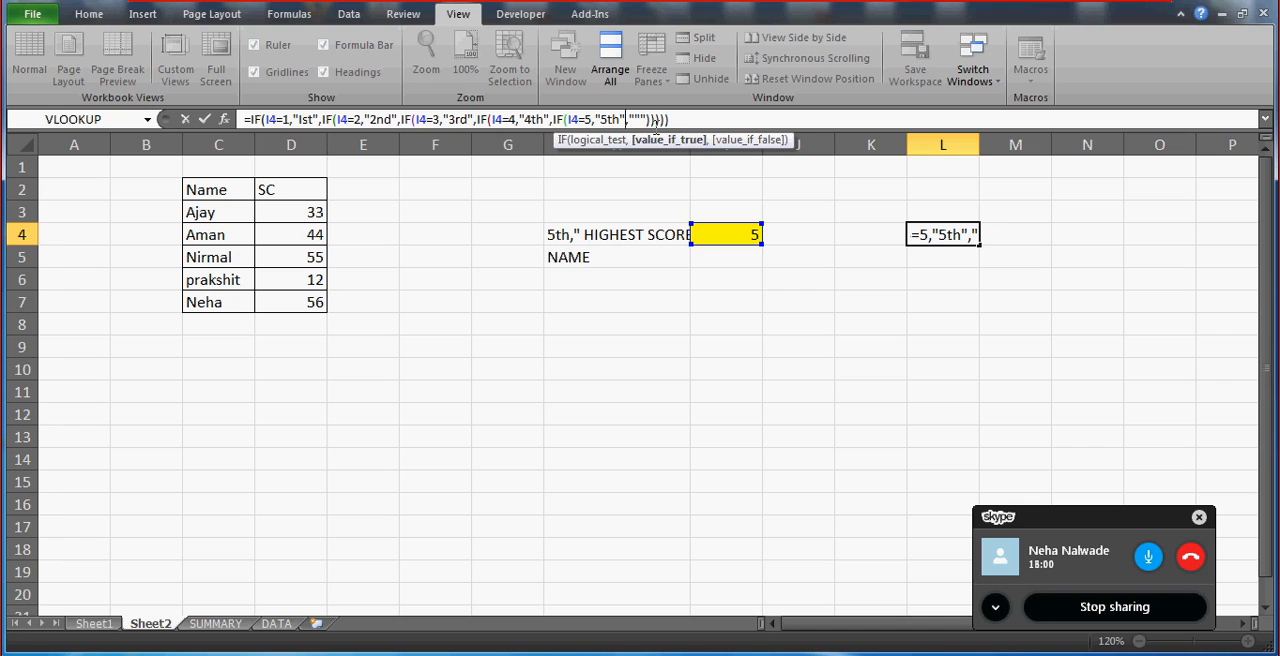
{"action": "key", "text": "Return"}
{"action": "key", "text": "Up"}
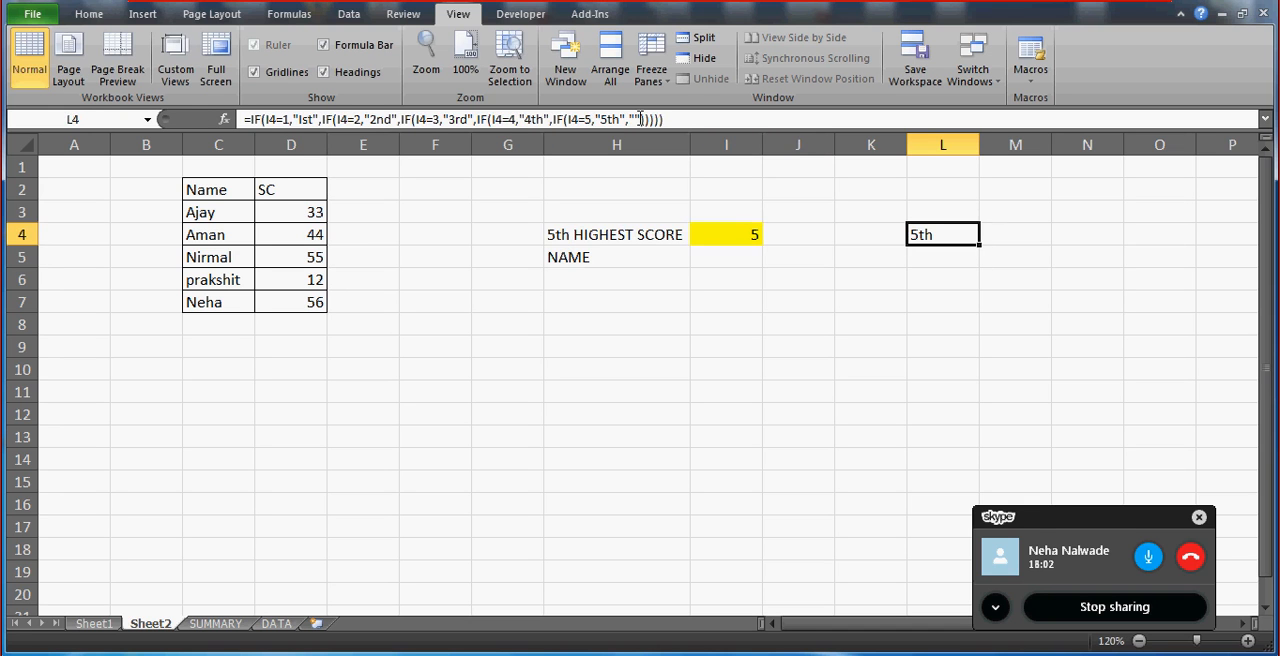
{"action": "key", "text": "Left"}
{"action": "key", "text": "Left"}
{"action": "key", "text": "Left"}
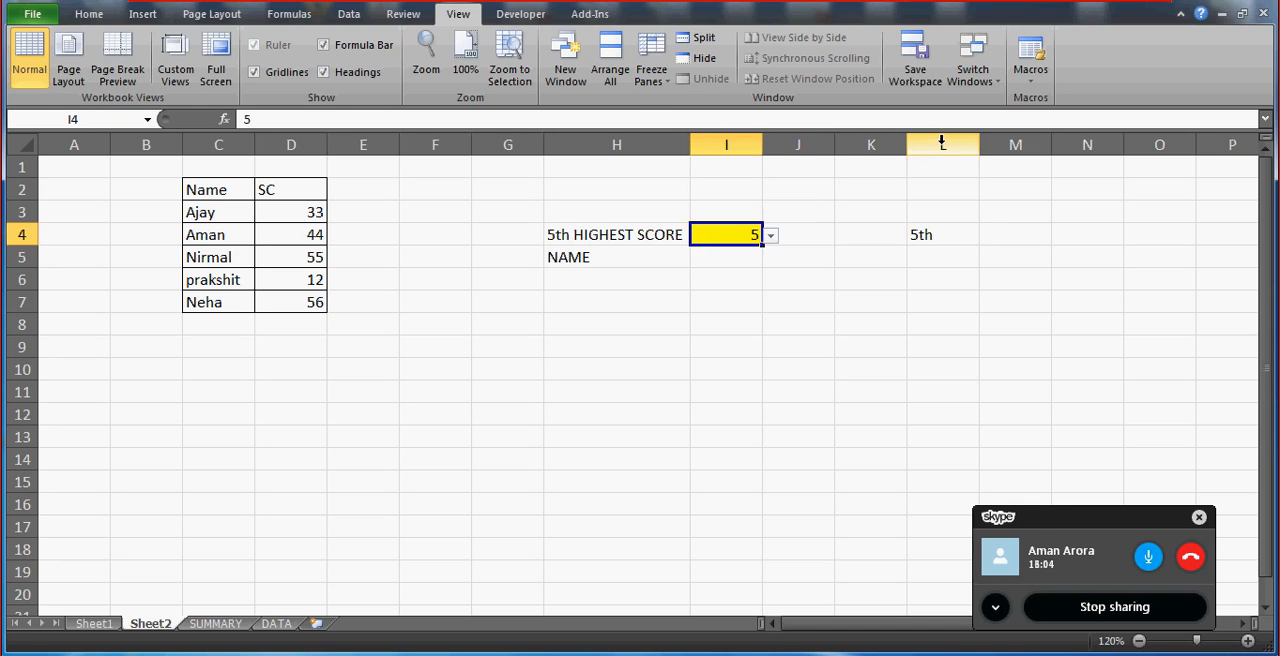
{"action": "left_click", "coordinate": [941, 143]}
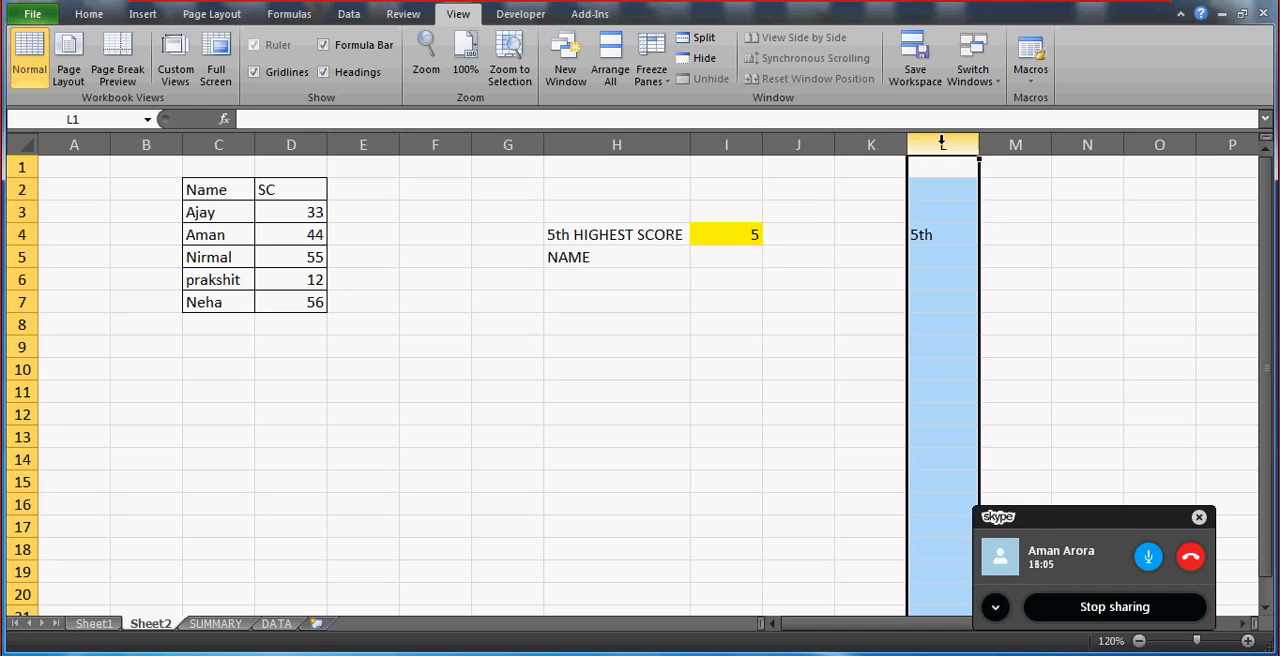
{"action": "left_click", "coordinate": [734, 231]}
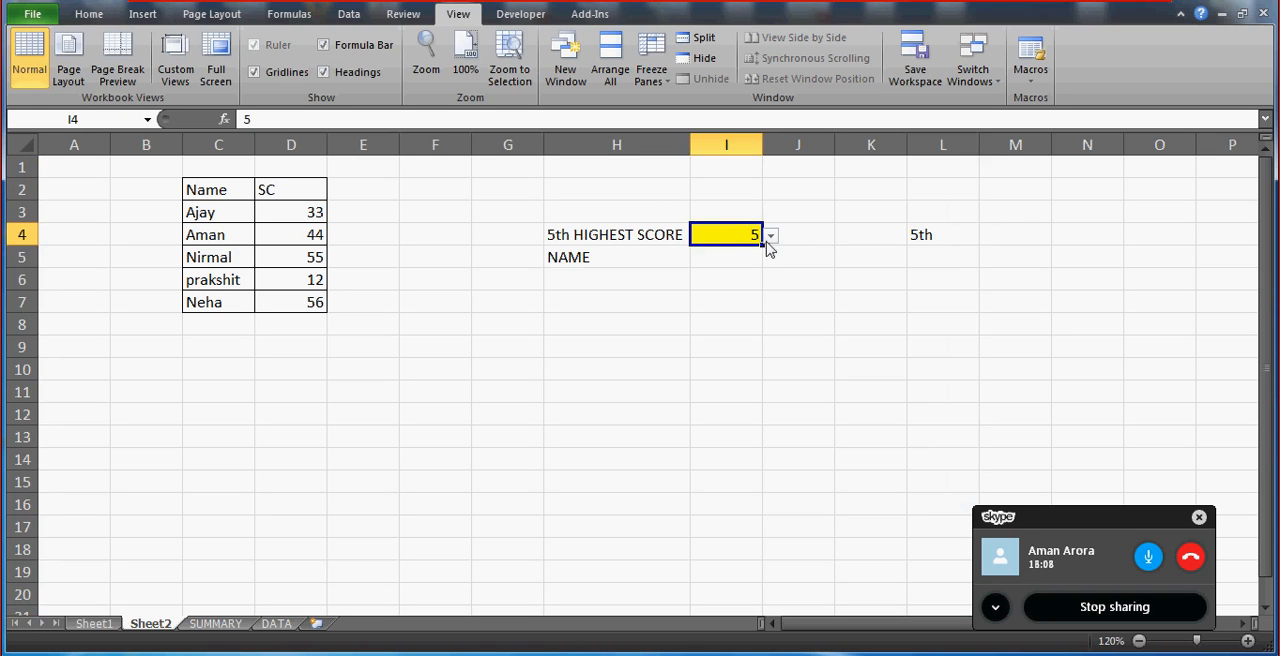
{"action": "left_click", "coordinate": [216, 281]}
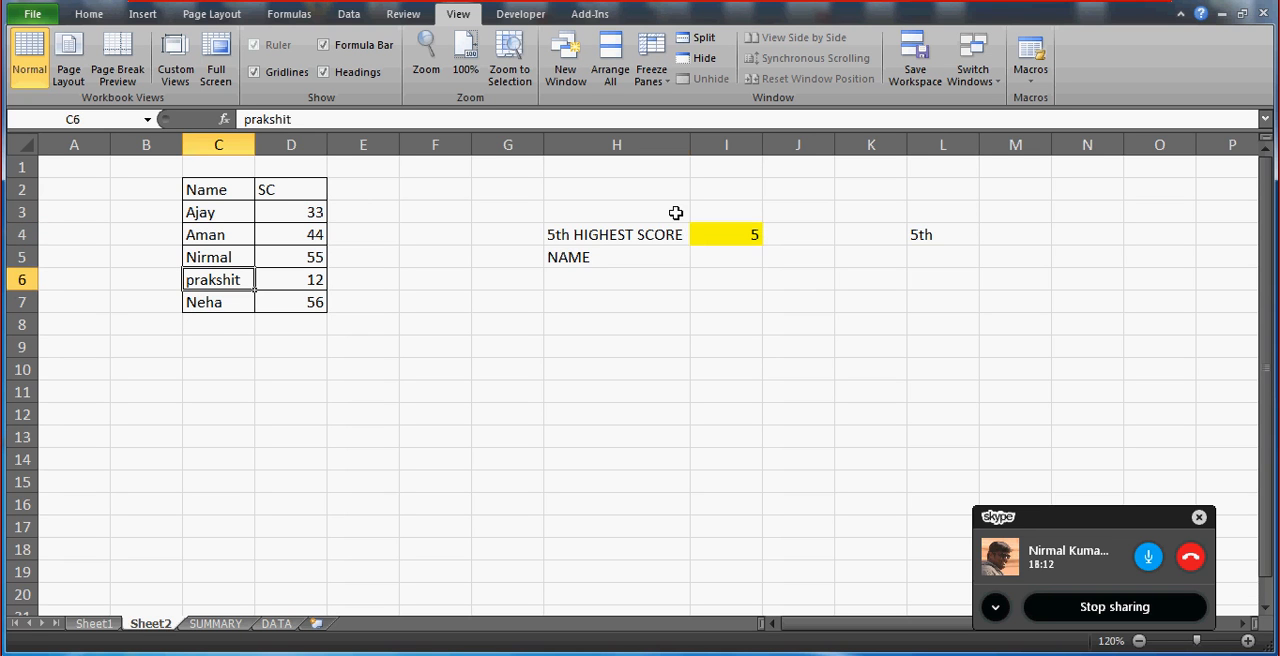
{"action": "left_click", "coordinate": [703, 254]}
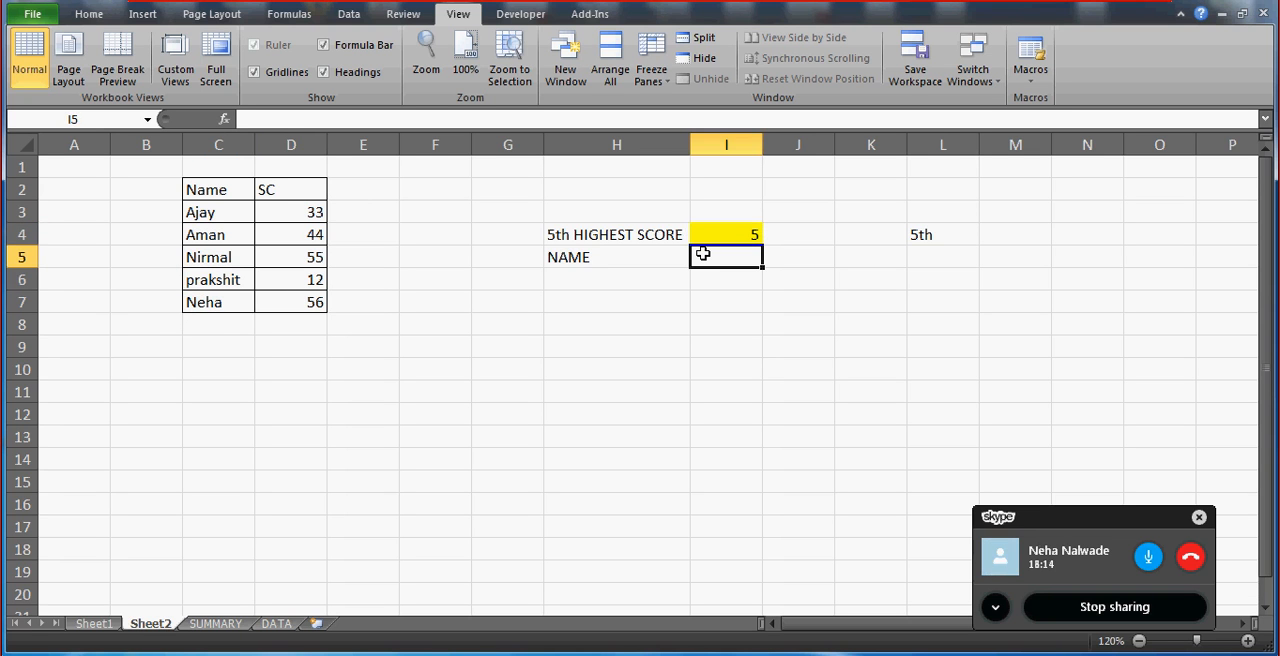
{"action": "left_click", "coordinate": [730, 234]}
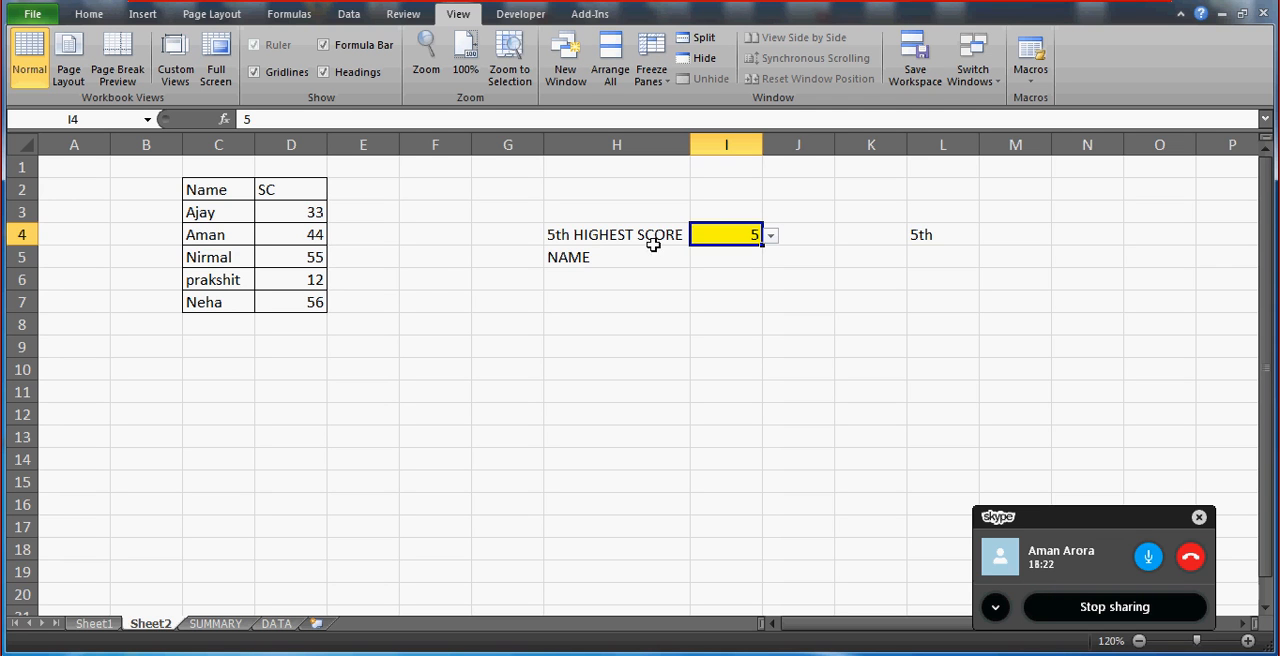
{"action": "left_click", "coordinate": [313, 276]}
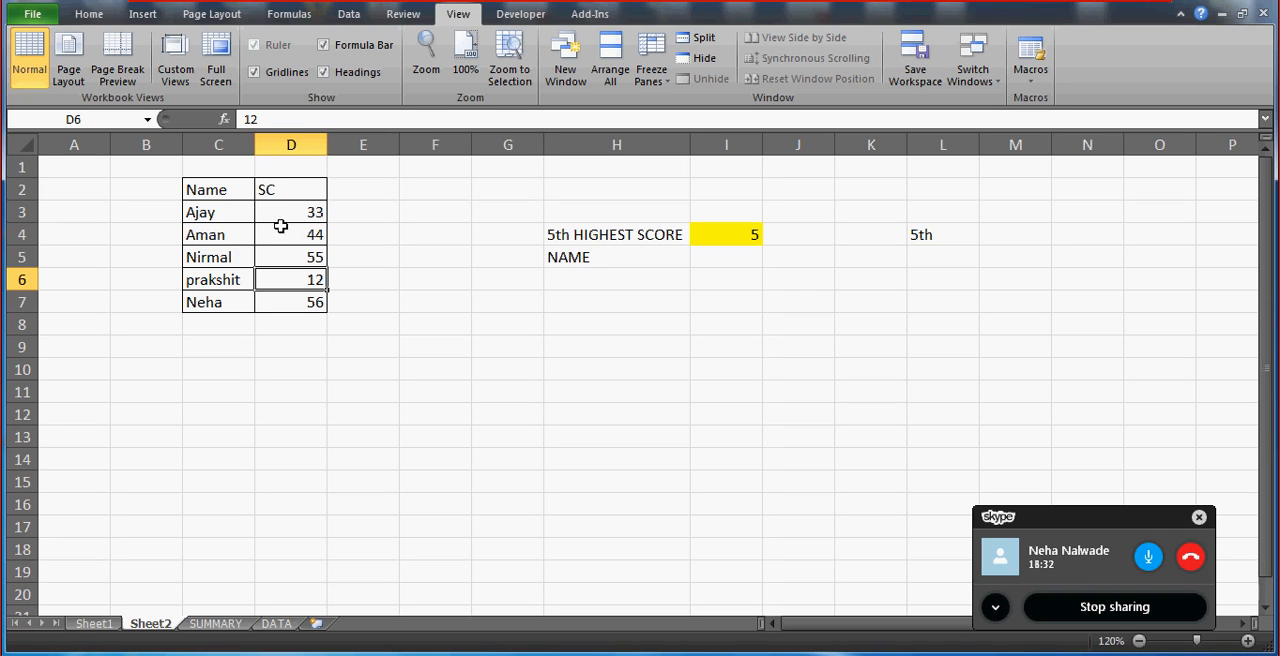
Select the whole Name and SC score table, cells C2:D7, including its header row.
{"action": "left_click", "coordinate": [219, 190]}
{"action": "key", "text": "shift+Right"}
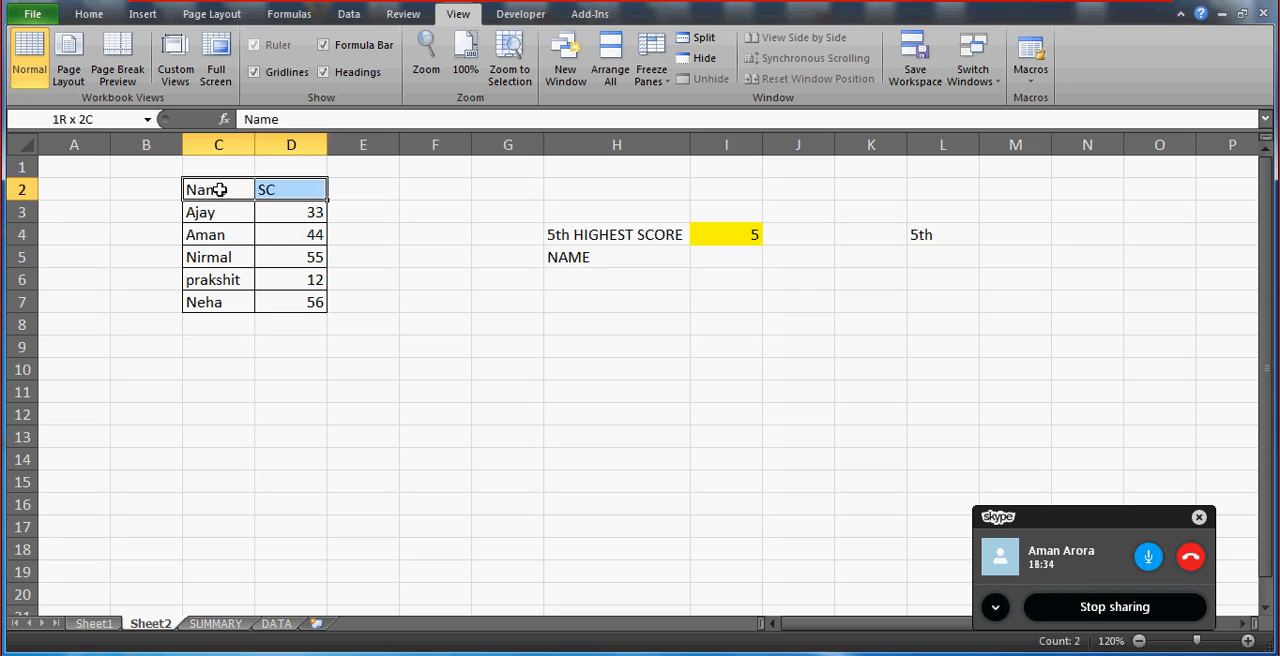
{"action": "key", "text": "shift+Right"}
{"action": "key", "text": "shift+Down"}
{"action": "key", "text": "shift+Down"}
{"action": "key", "text": "shift+Down"}
{"action": "key", "text": "shift+Down"}
{"action": "key", "text": "shift+Down"}
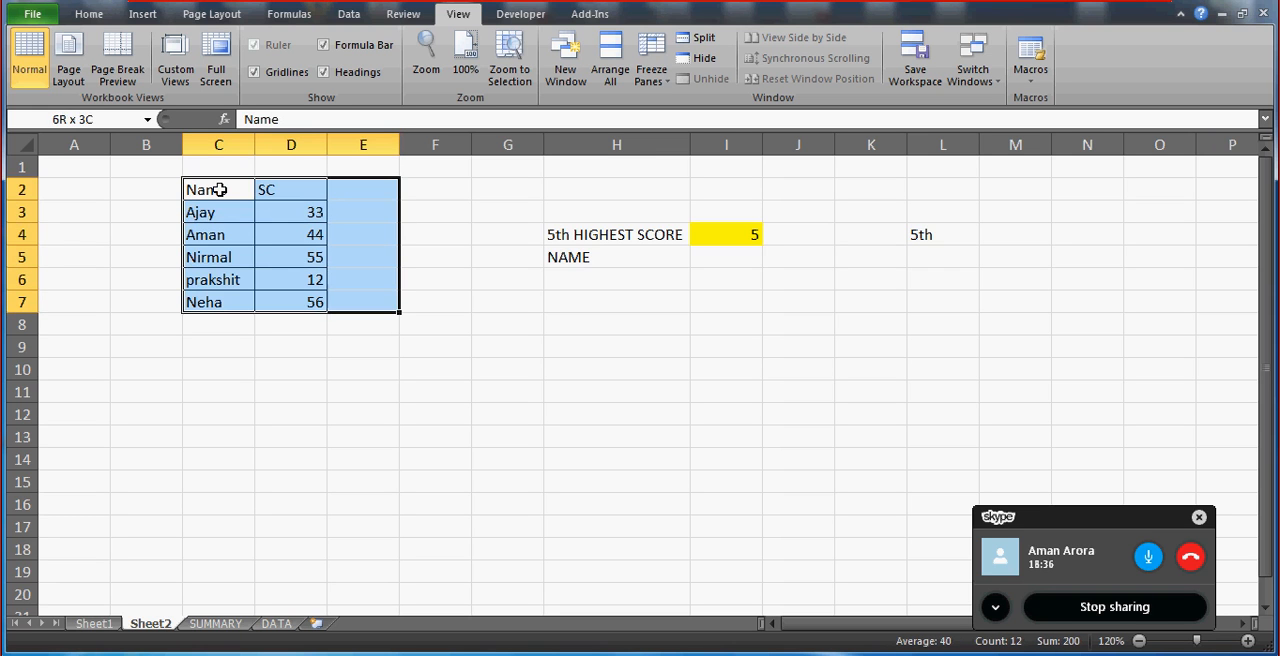
{"action": "key", "text": "shift+Left"}
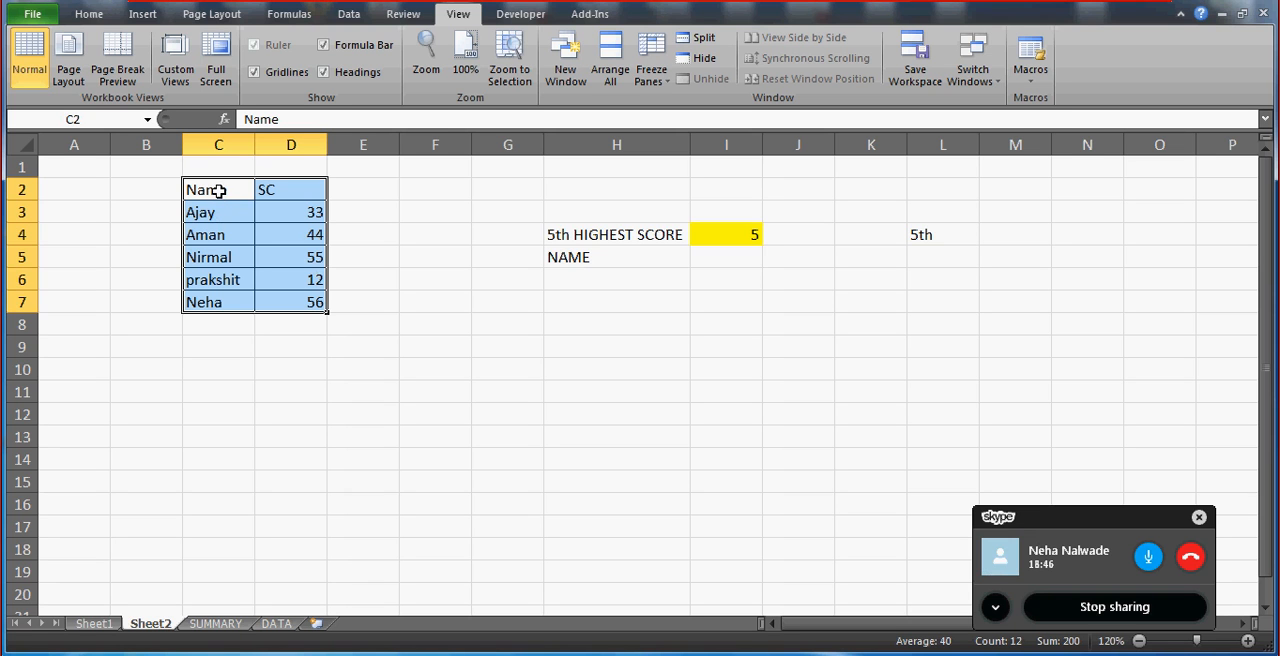
{"action": "left_click", "coordinate": [314, 272]}
{"action": "left_click", "coordinate": [310, 256]}
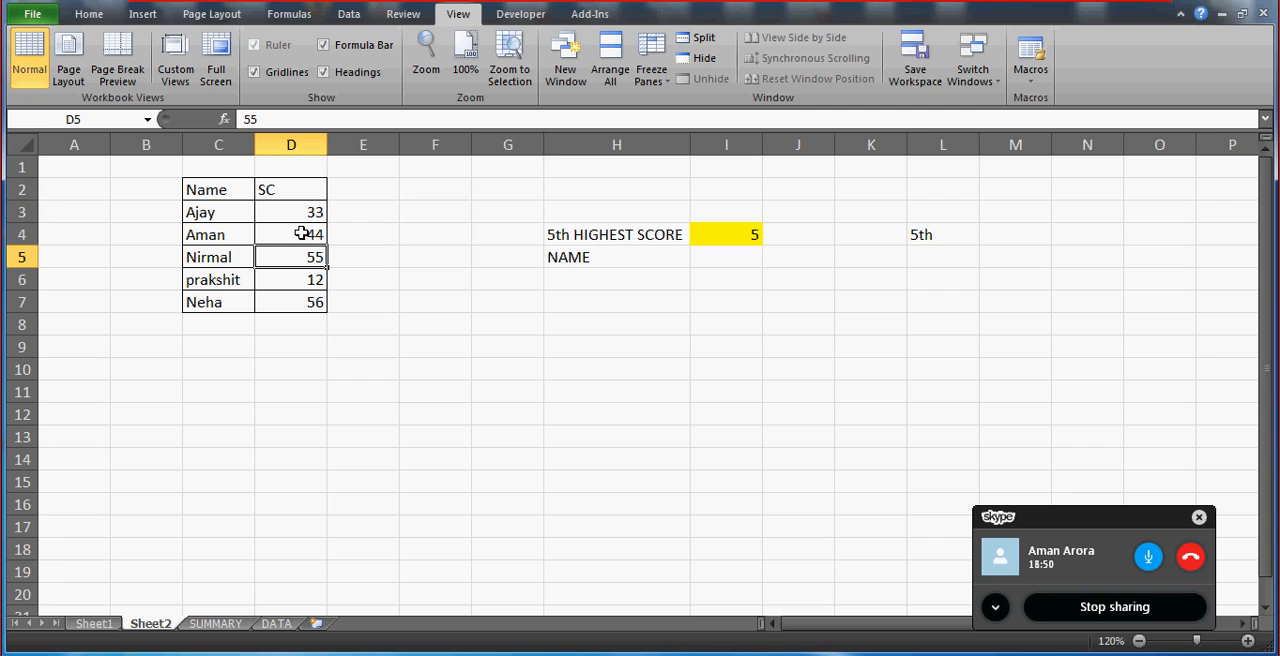
{"action": "left_click", "coordinate": [302, 233]}
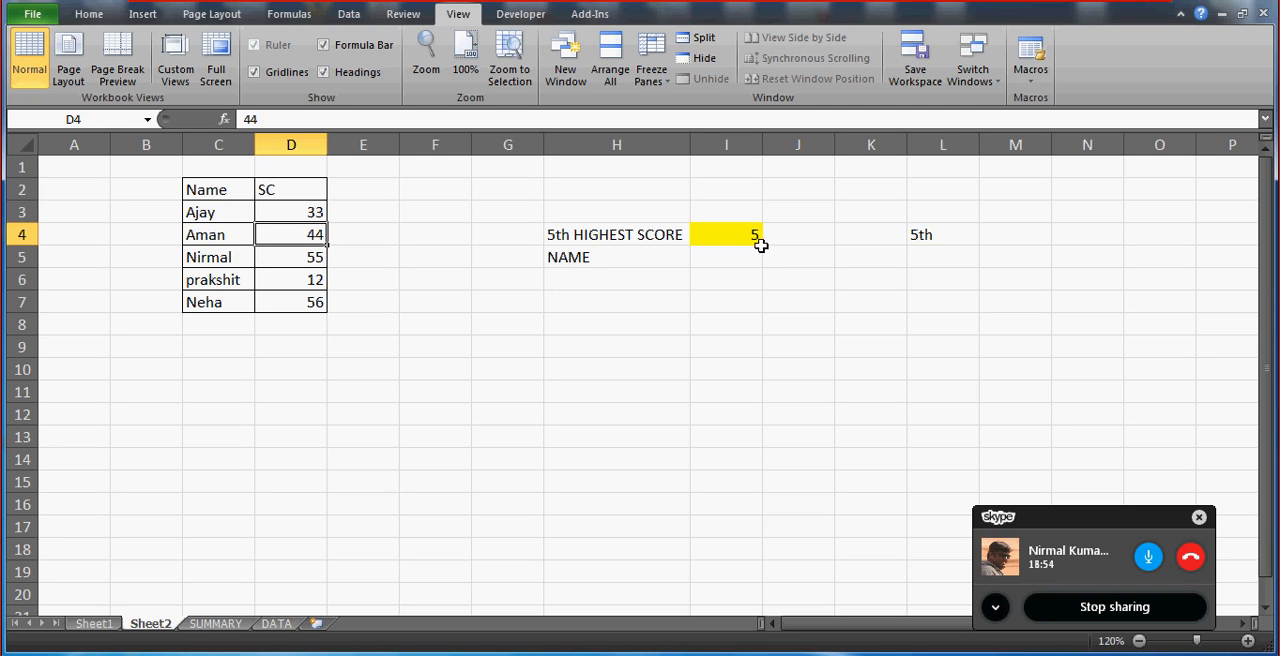
Enter =LARGE(D2:D7,I4) in cell J4 to return the score for the rank chosen in I4.
{"action": "left_click", "coordinate": [662, 203]}
{"action": "key", "text": "Right"}
{"action": "key", "text": "Right"}
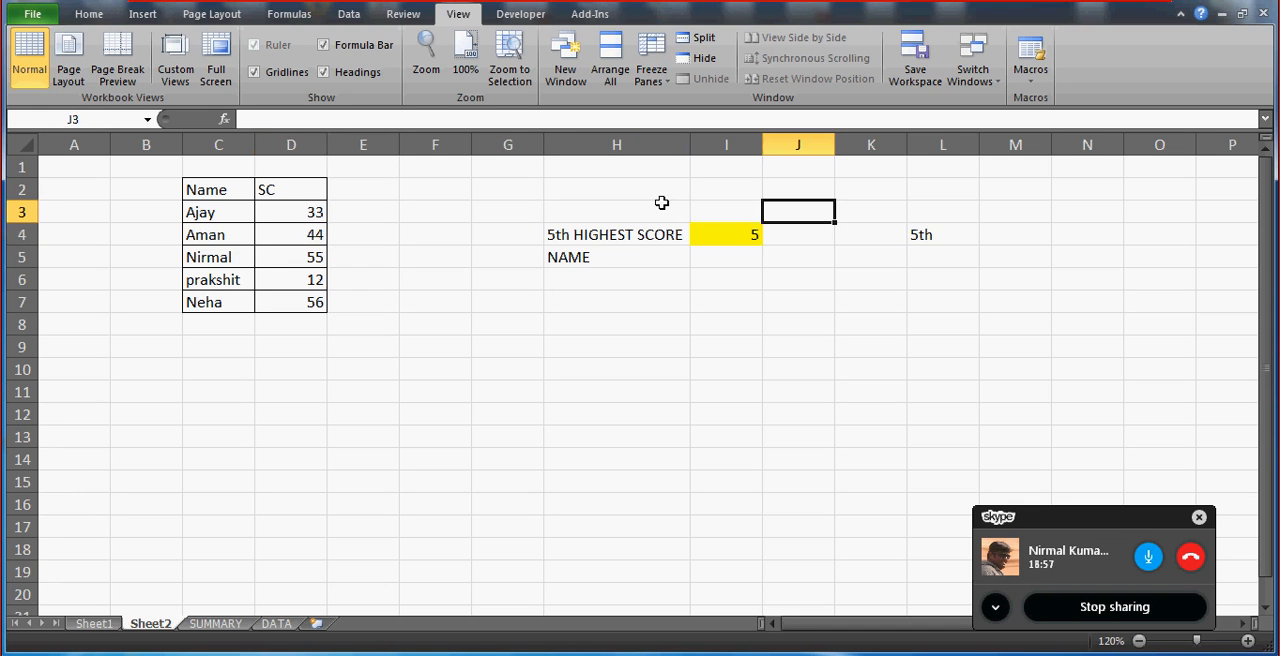
{"action": "key", "text": "Down"}
{"action": "type", "text": "=lar"}
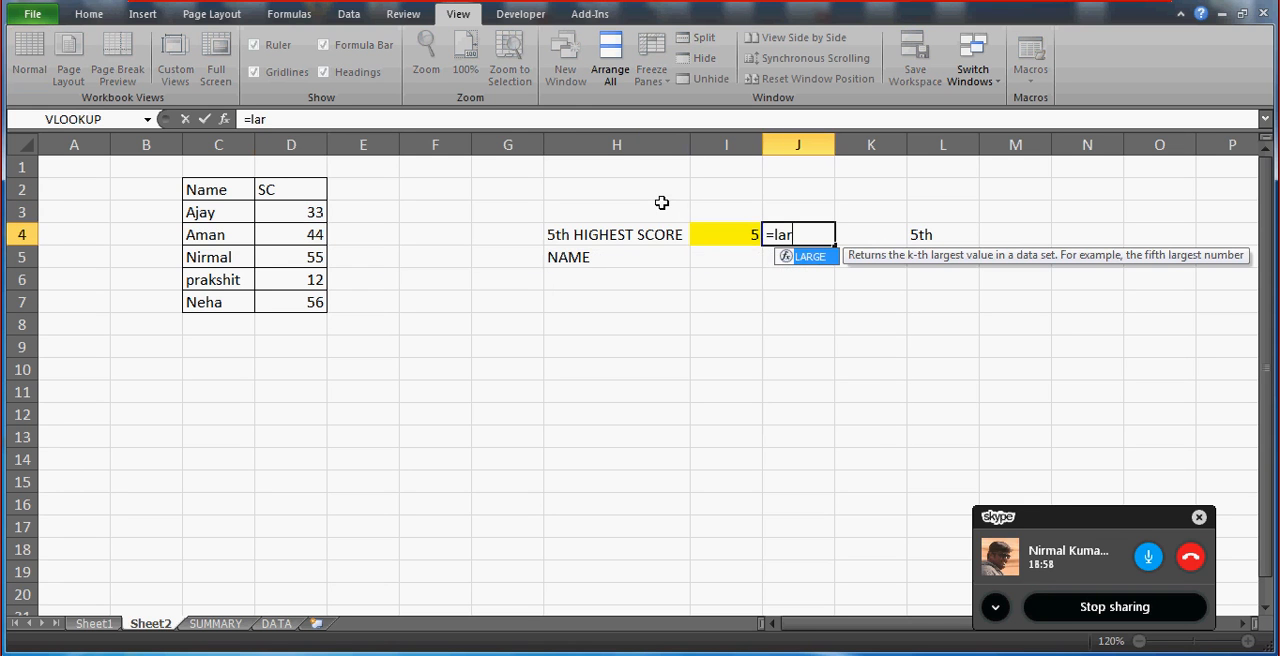
{"action": "type", "text": "ge("}
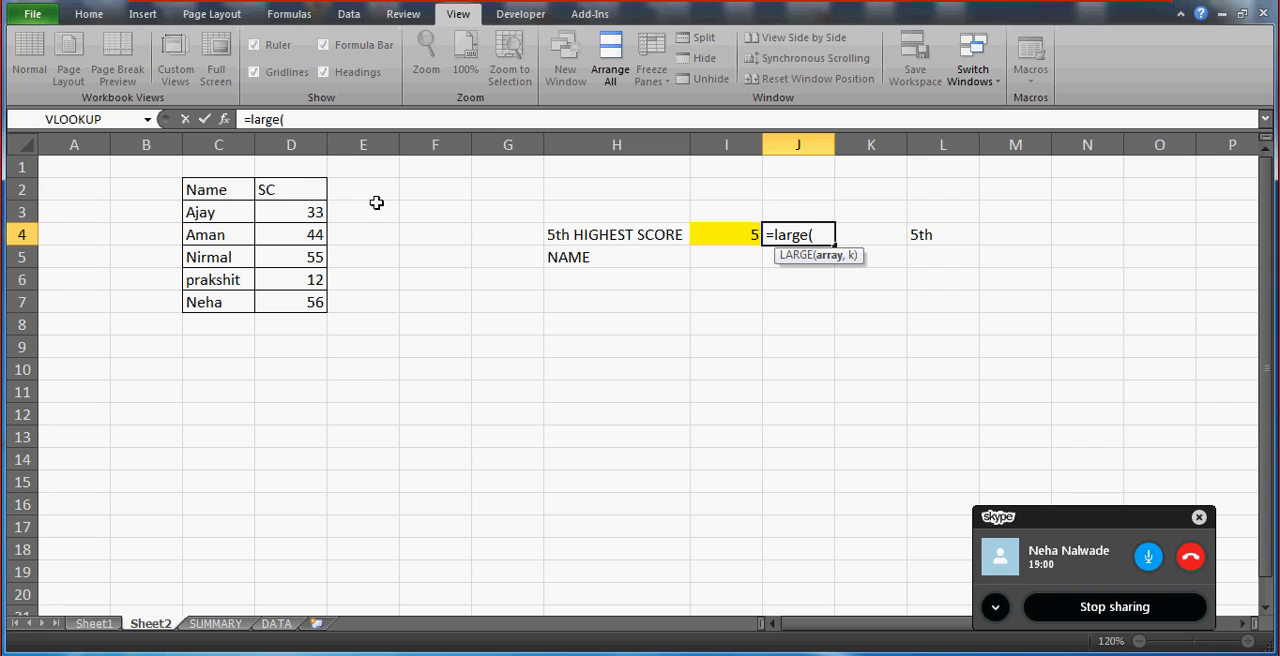
{"action": "left_click_drag", "start_coordinate": [303, 189], "coordinate": [310, 302]}
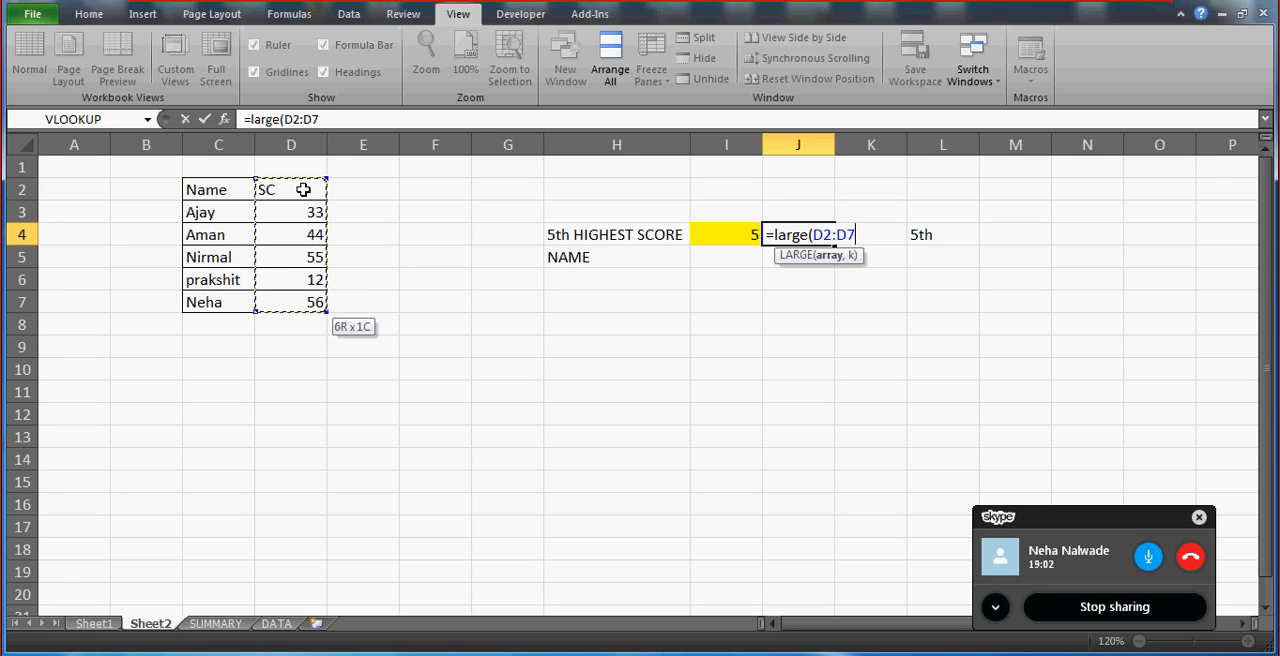
{"action": "type", "text": ","}
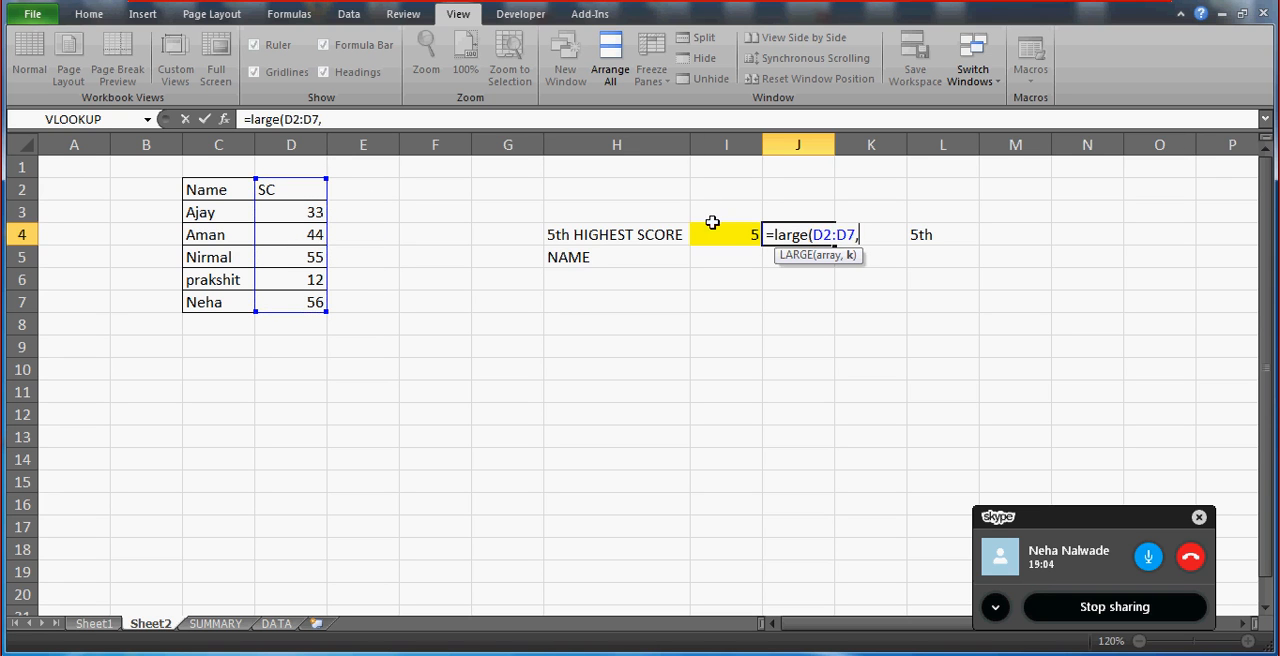
{"action": "left_click", "coordinate": [733, 233]}
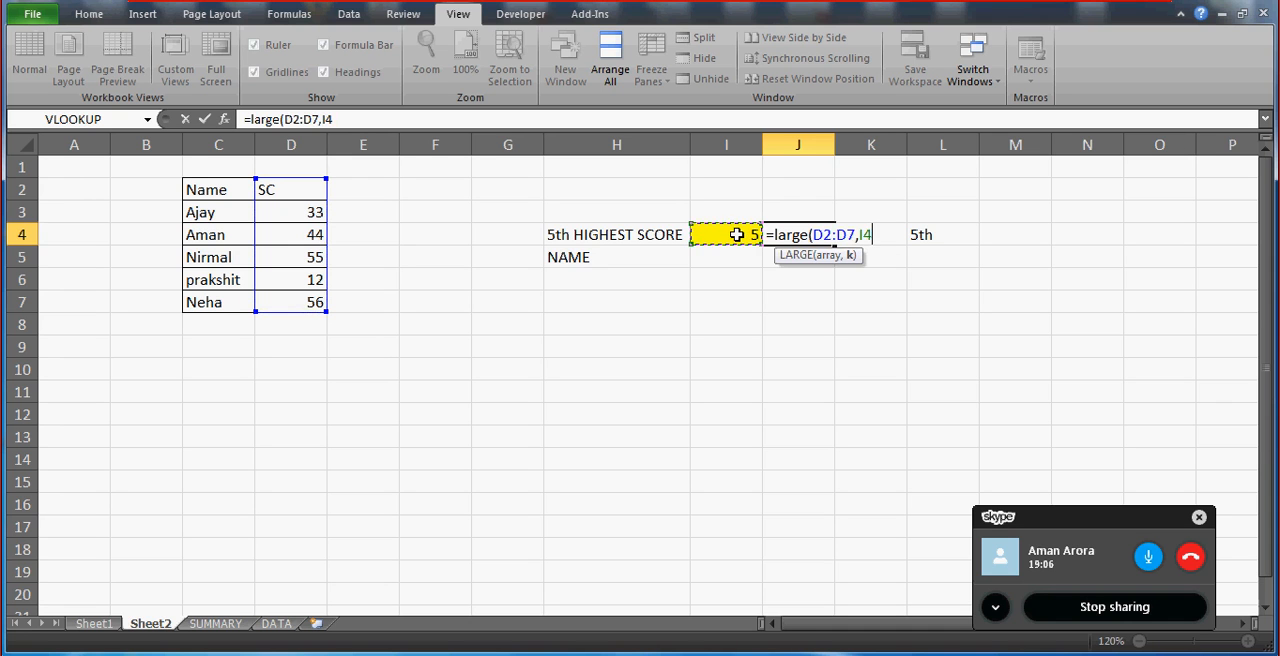
{"action": "type", "text": ")"}
{"action": "key", "text": "Return"}
{"action": "key", "text": "Up"}
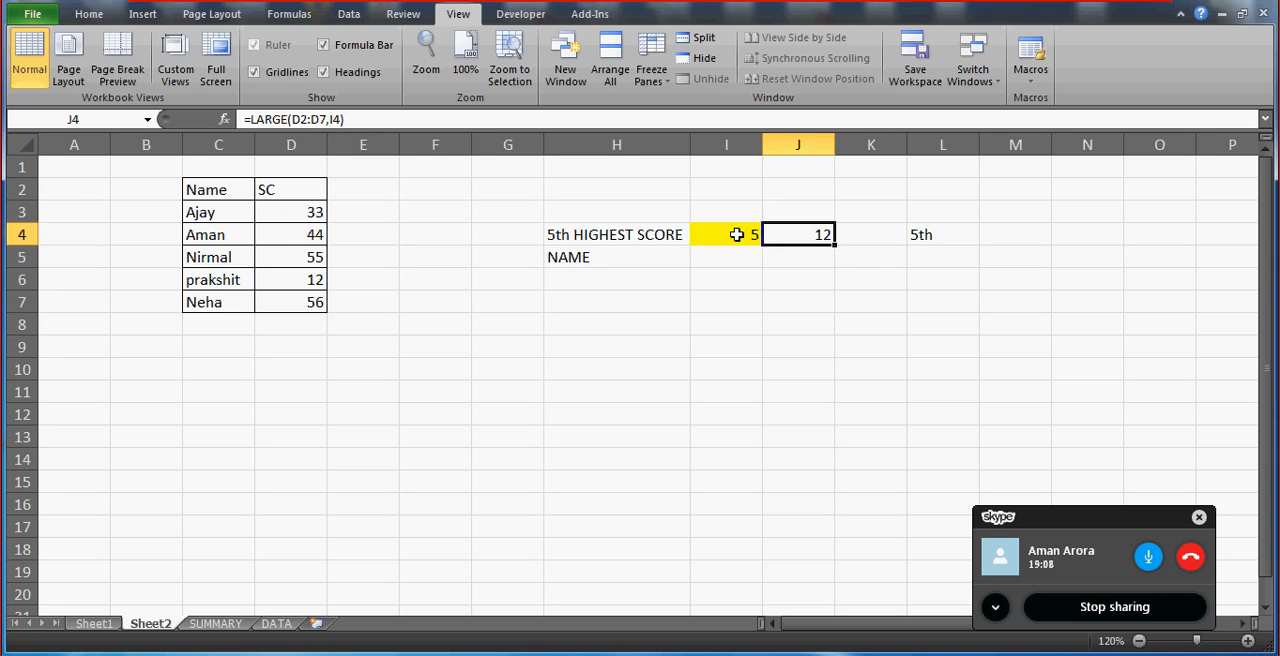
Start an INDEX formula in cell I5 beside NAME, with the score table C2:D7 as its array.
{"action": "left_click", "coordinate": [730, 255]}
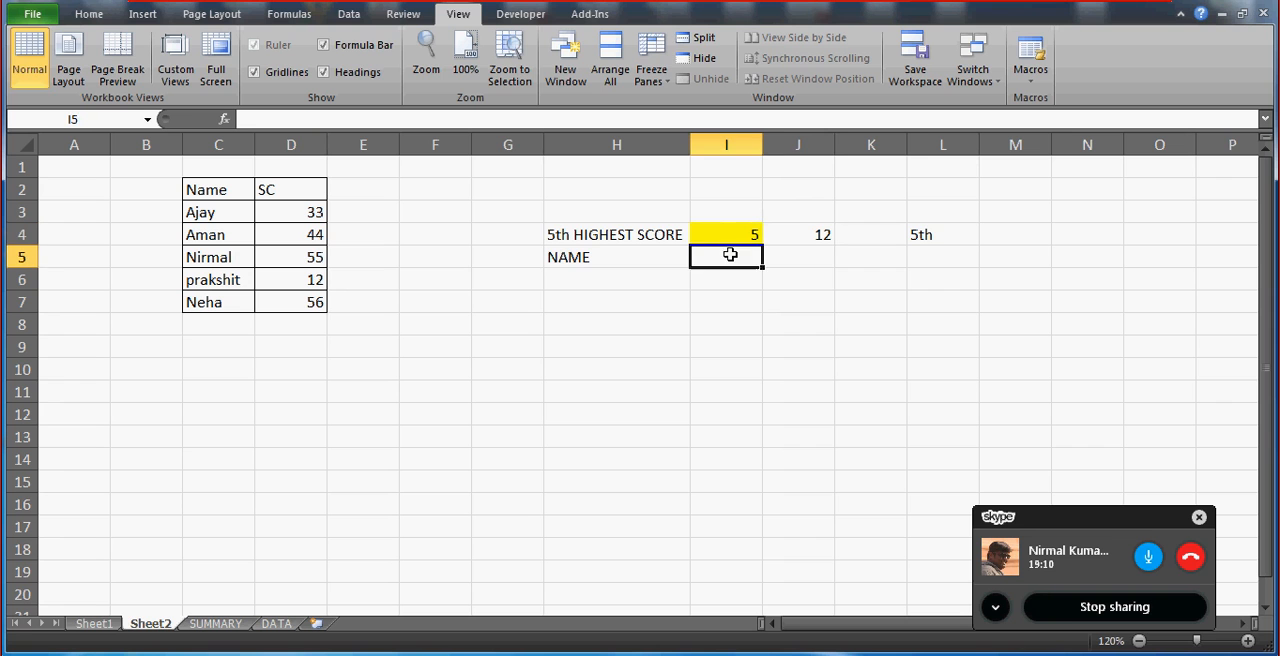
{"action": "type", "text": "=index("}
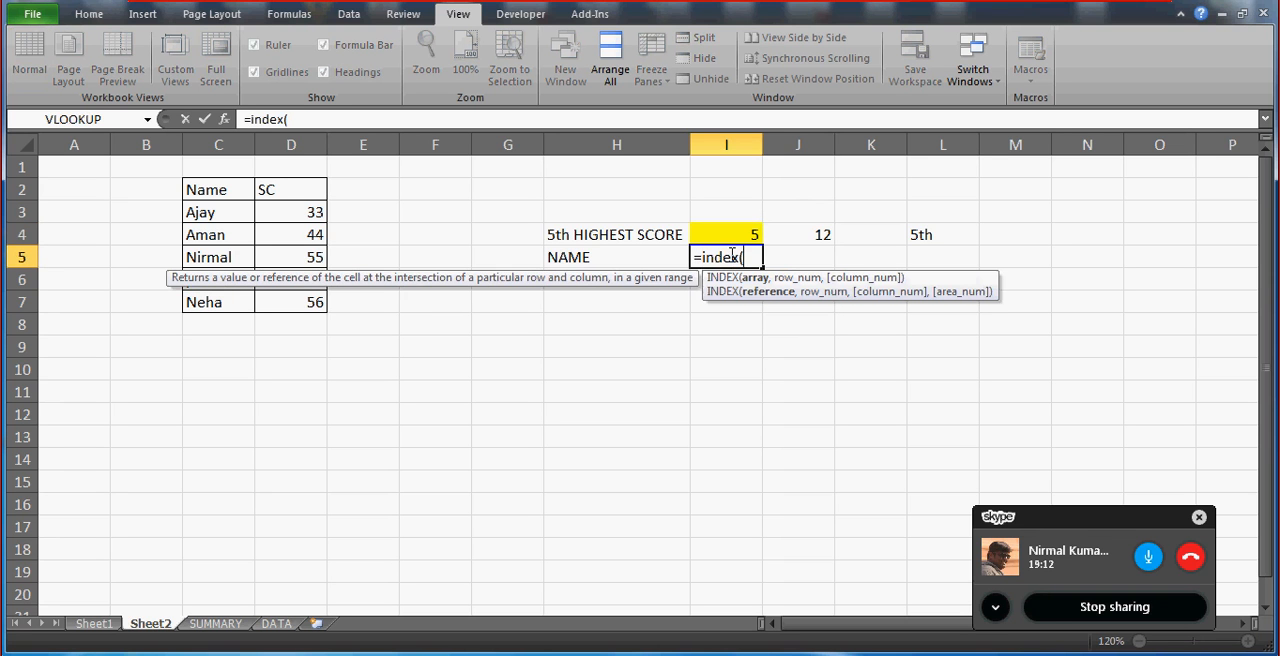
{"action": "left_click_drag", "start_coordinate": [200, 186], "coordinate": [300, 304]}
{"action": "type", "text": ","}
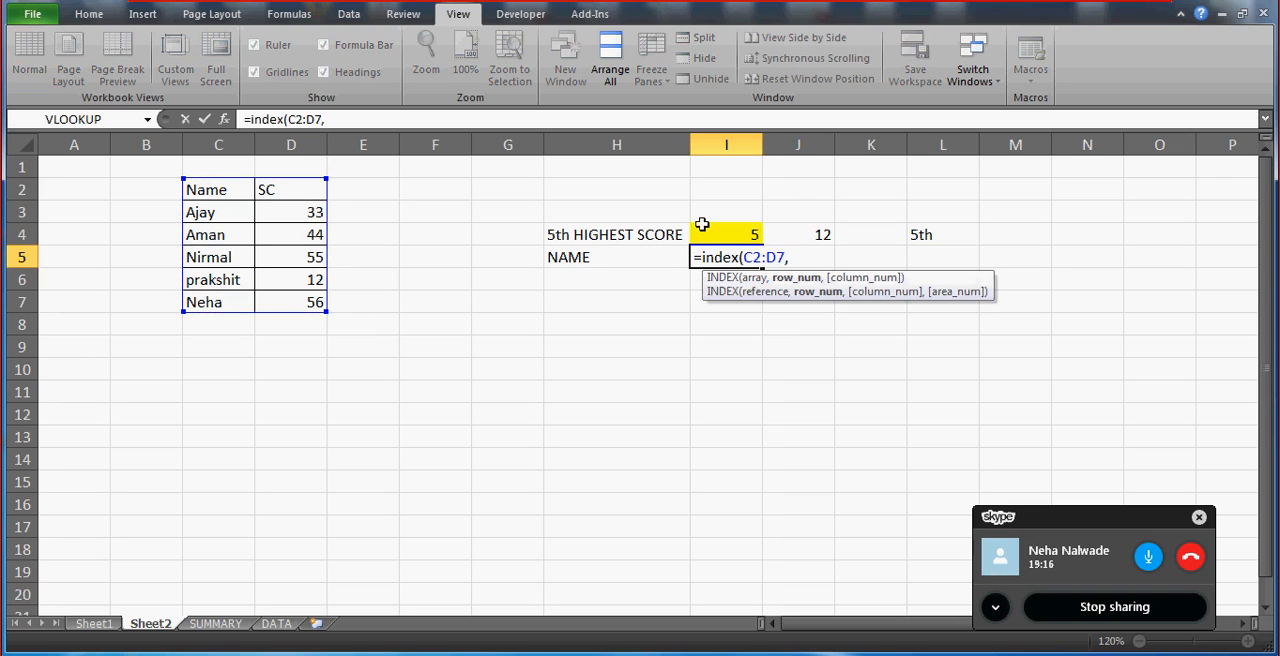
{"action": "type", "text": "match("}
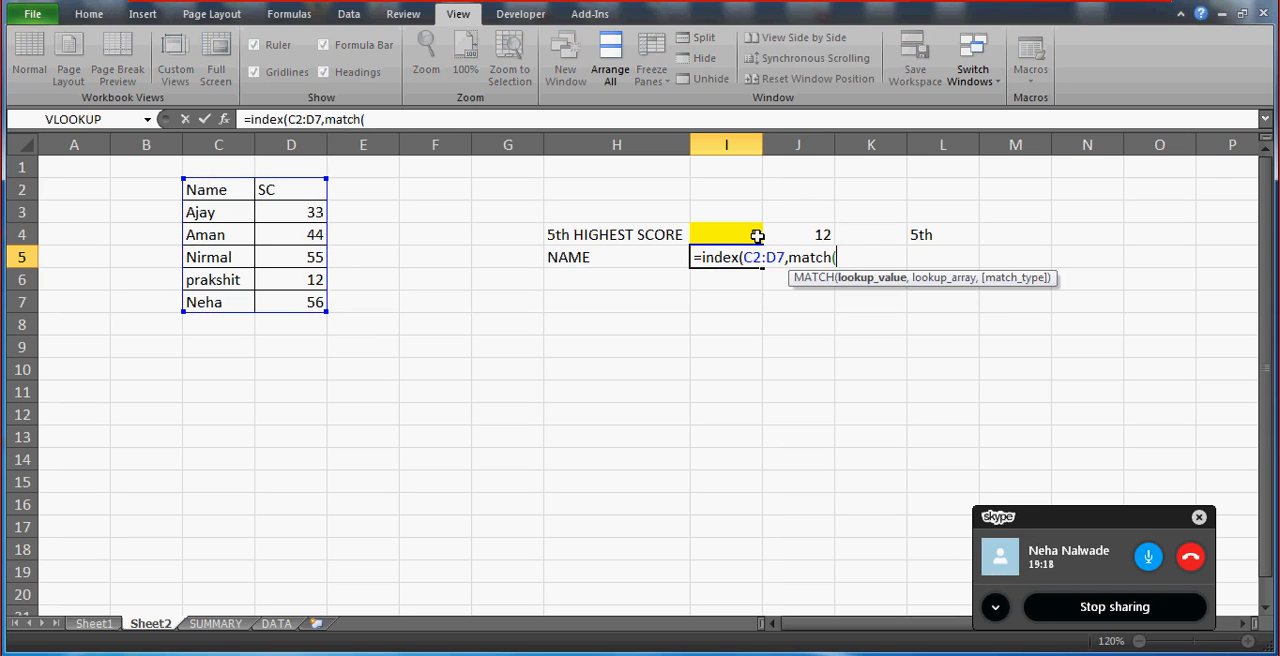
Use MATCH(J4,D2:D7,0) as the row number of the INDEX formula in I5.
{"action": "left_click", "coordinate": [790, 234]}
{"action": "type", "text": ","}
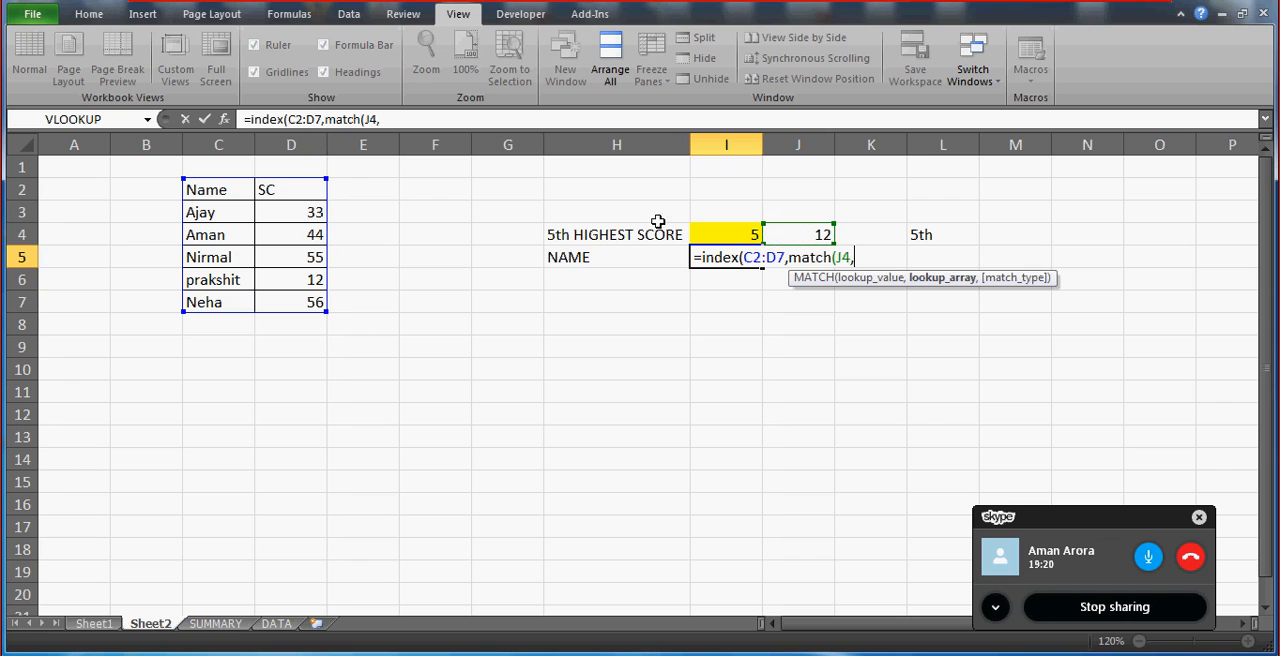
{"action": "left_click", "coordinate": [287, 189]}
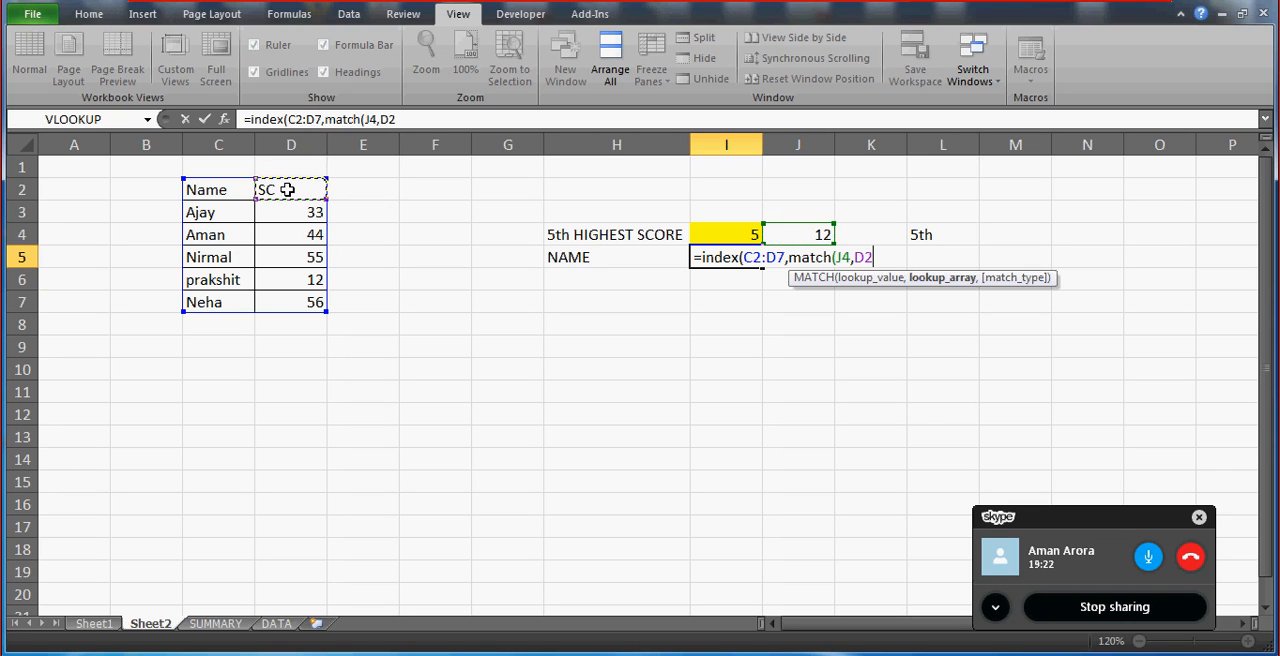
{"action": "key", "text": "shift+Down"}
{"action": "key", "text": "shift+Down"}
{"action": "key", "text": "shift+Down"}
{"action": "key", "text": "shift+Down"}
{"action": "key", "text": "shift+Down"}
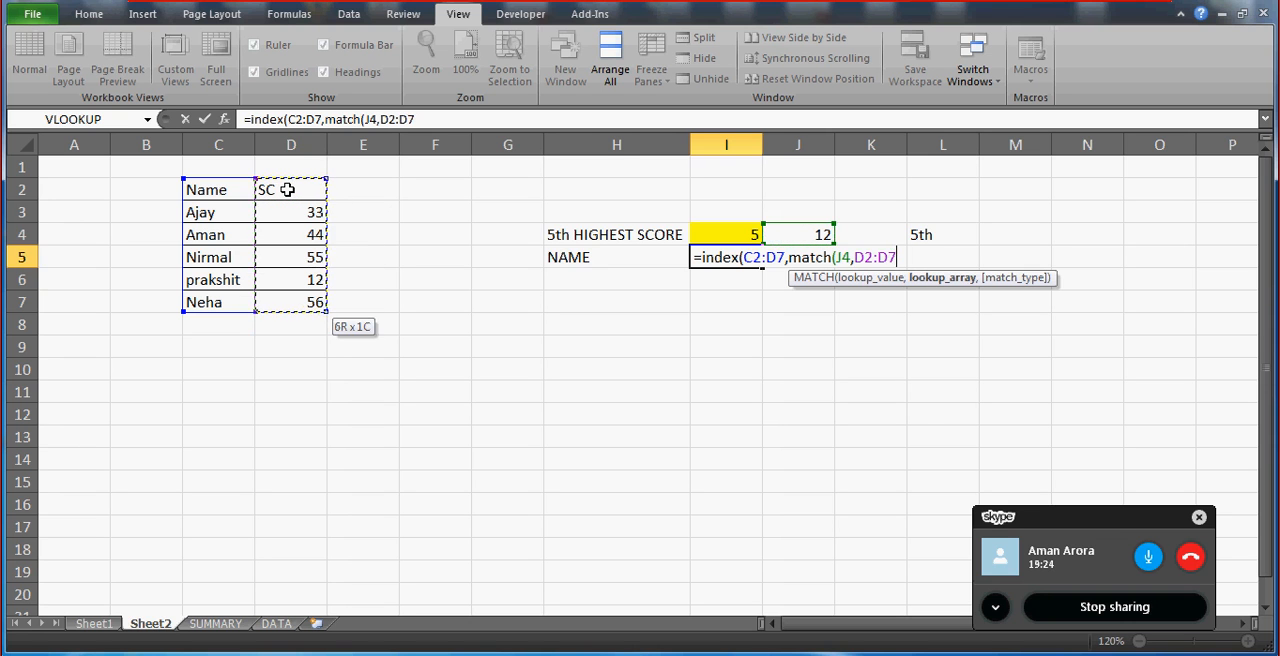
{"action": "type", "text": ",0"}
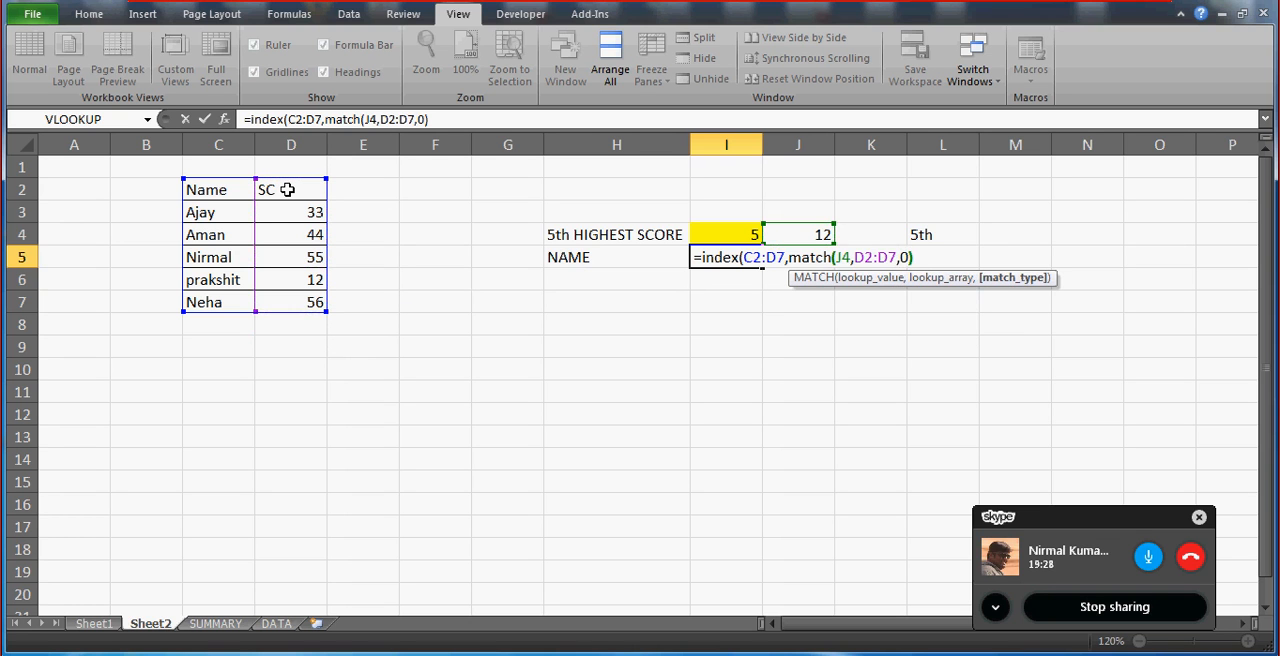
Give the I5 INDEX formula column number 1 and complete it as =INDEX(C2:D7,MATCH(J4,D2:D7,0),1).
{"action": "type", "text": "),"}
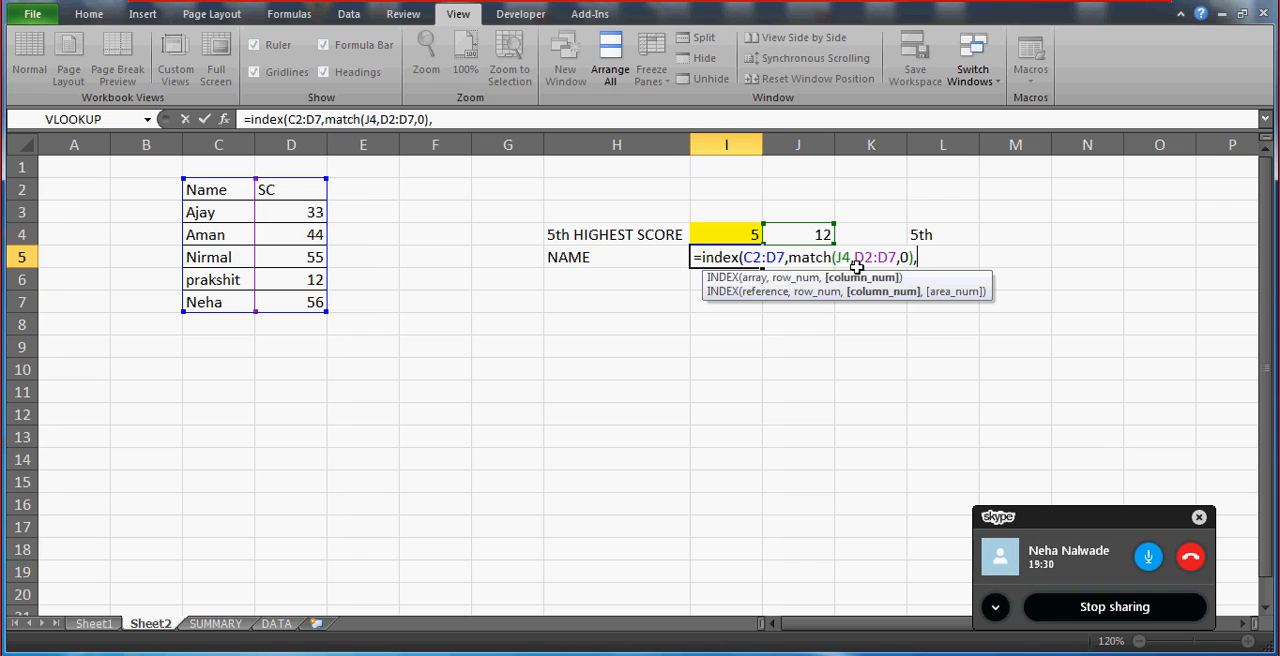
{"action": "type", "text": "1"}
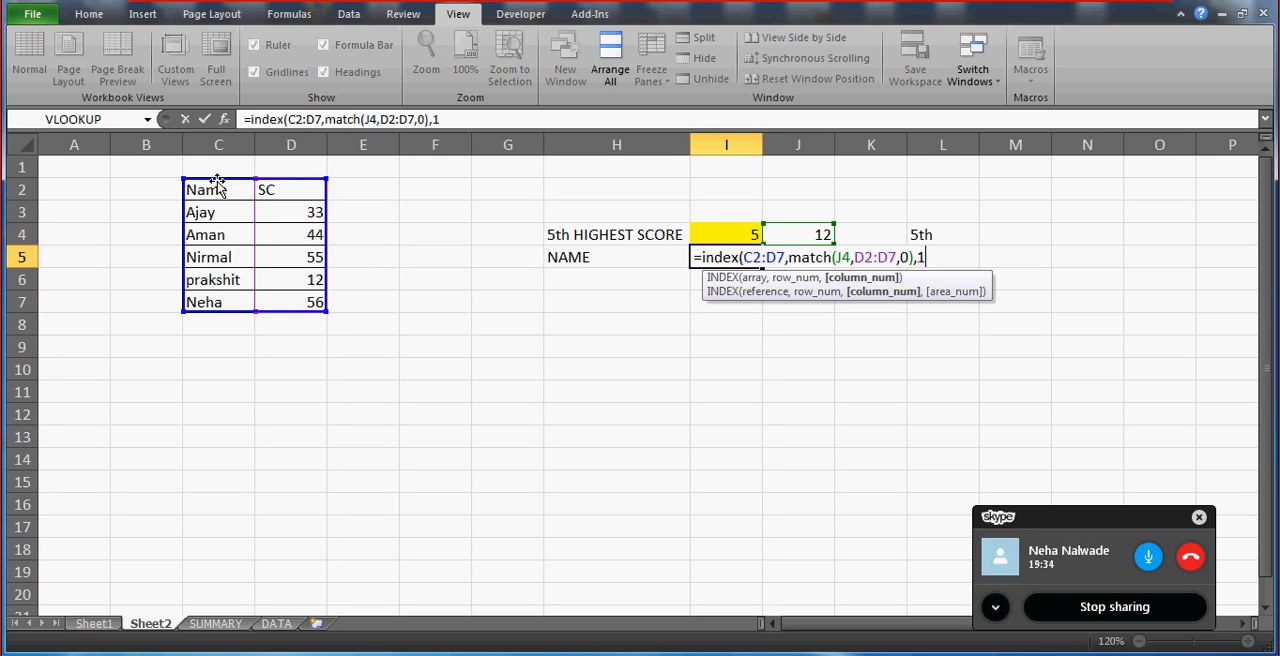
{"action": "type", "text": ")"}
{"action": "key", "text": "Return"}
{"action": "key", "text": "Up"}
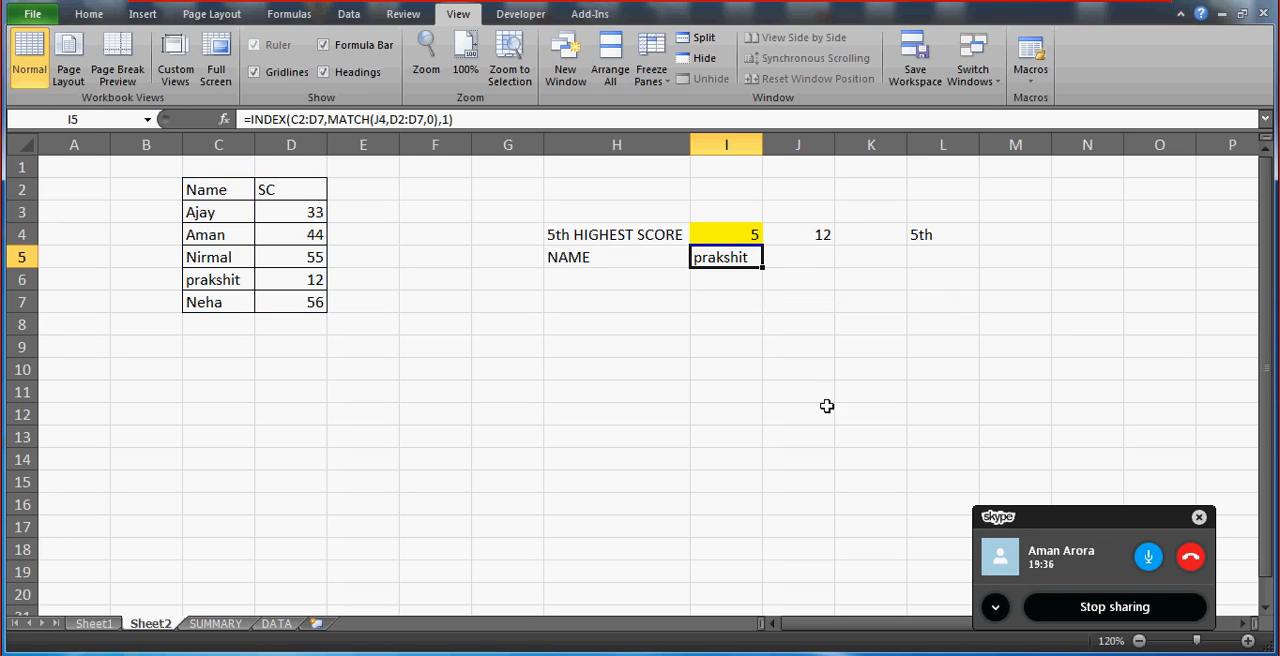
Test the score and name formulas by picking rank 1, followed by rank 3, from the in-cell list in I4.
{"action": "left_click", "coordinate": [785, 234]}
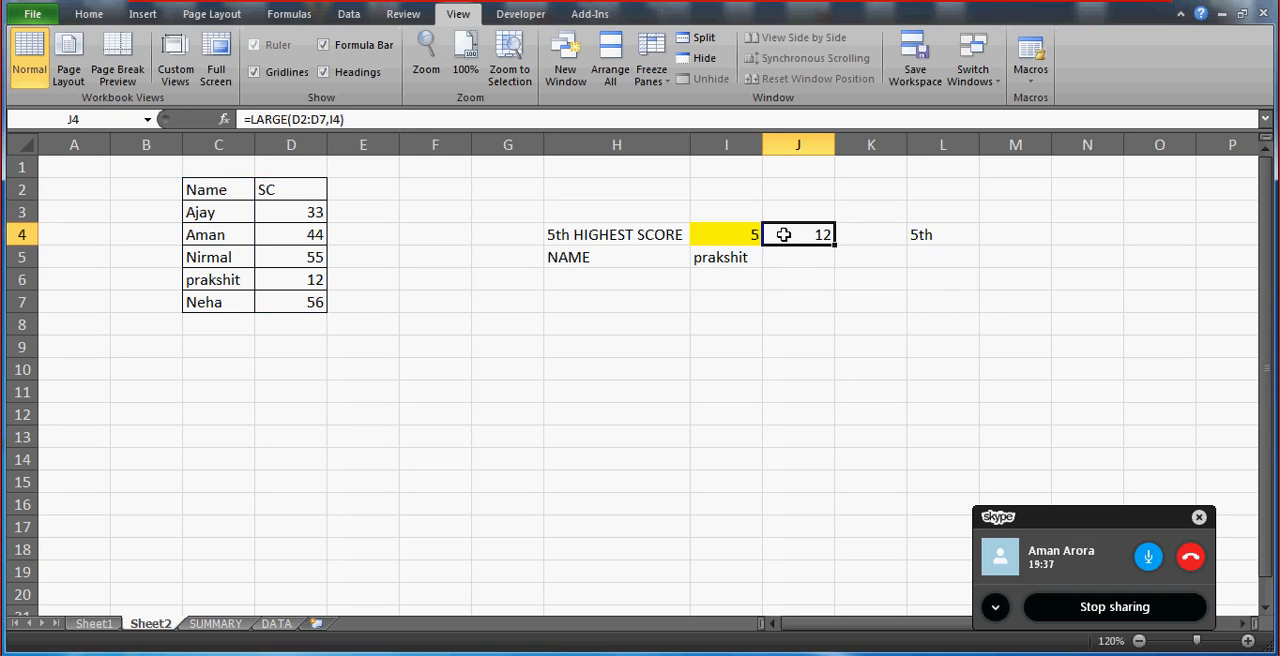
{"action": "left_click", "coordinate": [722, 254]}
{"action": "left_click", "coordinate": [720, 233]}
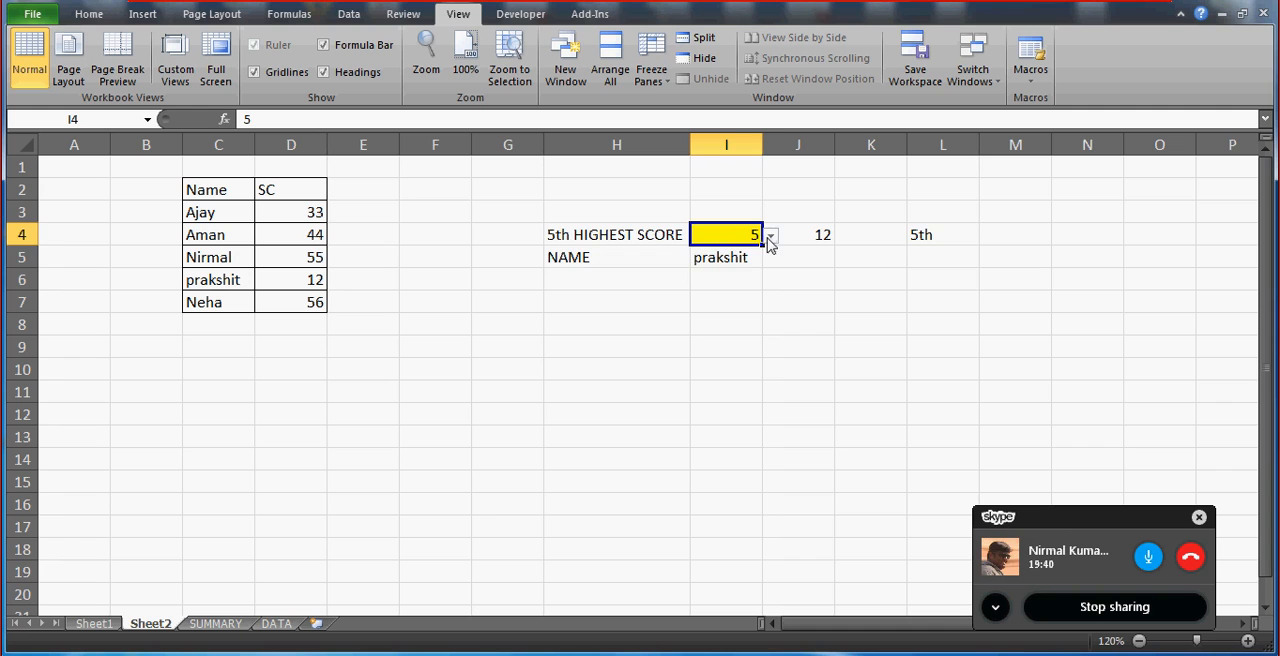
{"action": "left_click", "coordinate": [771, 236]}
{"action": "left_click", "coordinate": [700, 252]}
{"action": "left_click", "coordinate": [710, 257]}
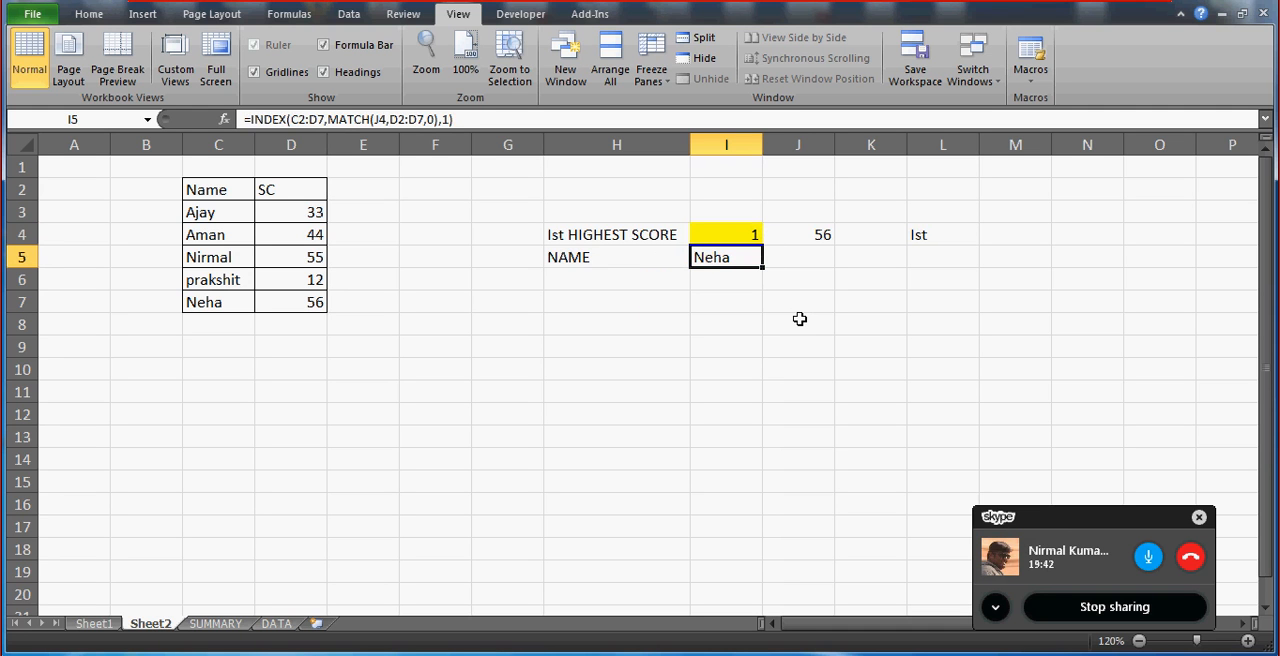
{"action": "left_click", "coordinate": [730, 235]}
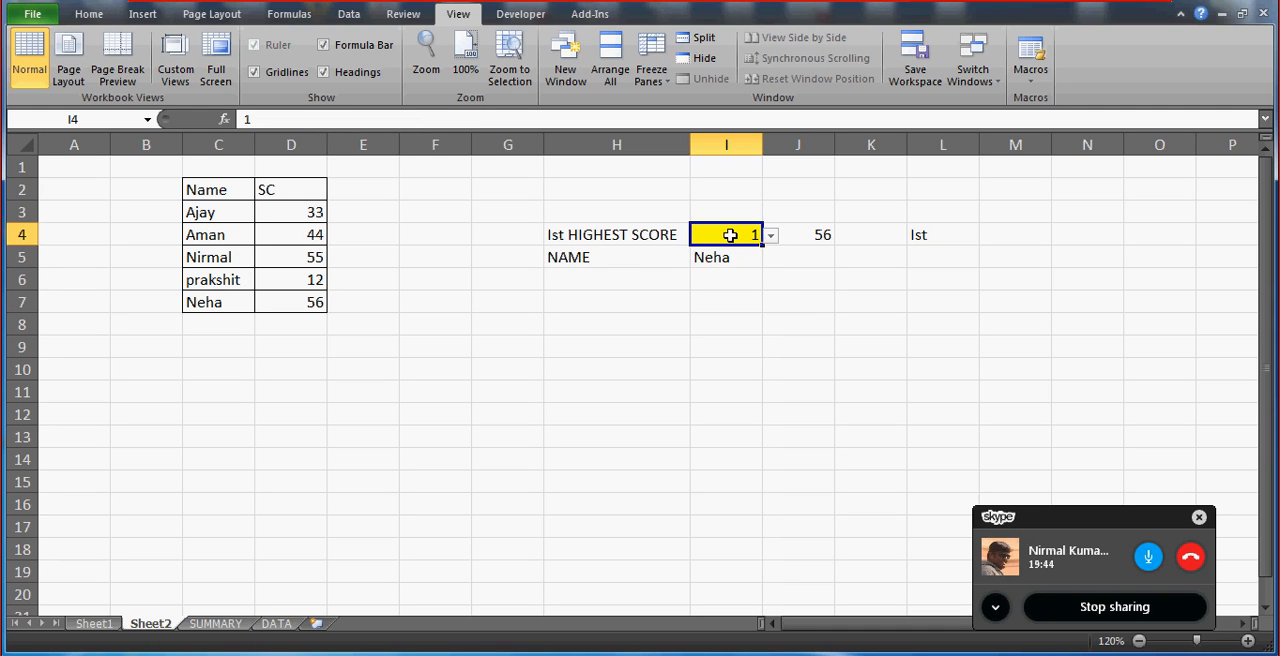
{"action": "left_click", "coordinate": [771, 236]}
{"action": "left_click", "coordinate": [730, 283]}
{"action": "left_click", "coordinate": [727, 278]}
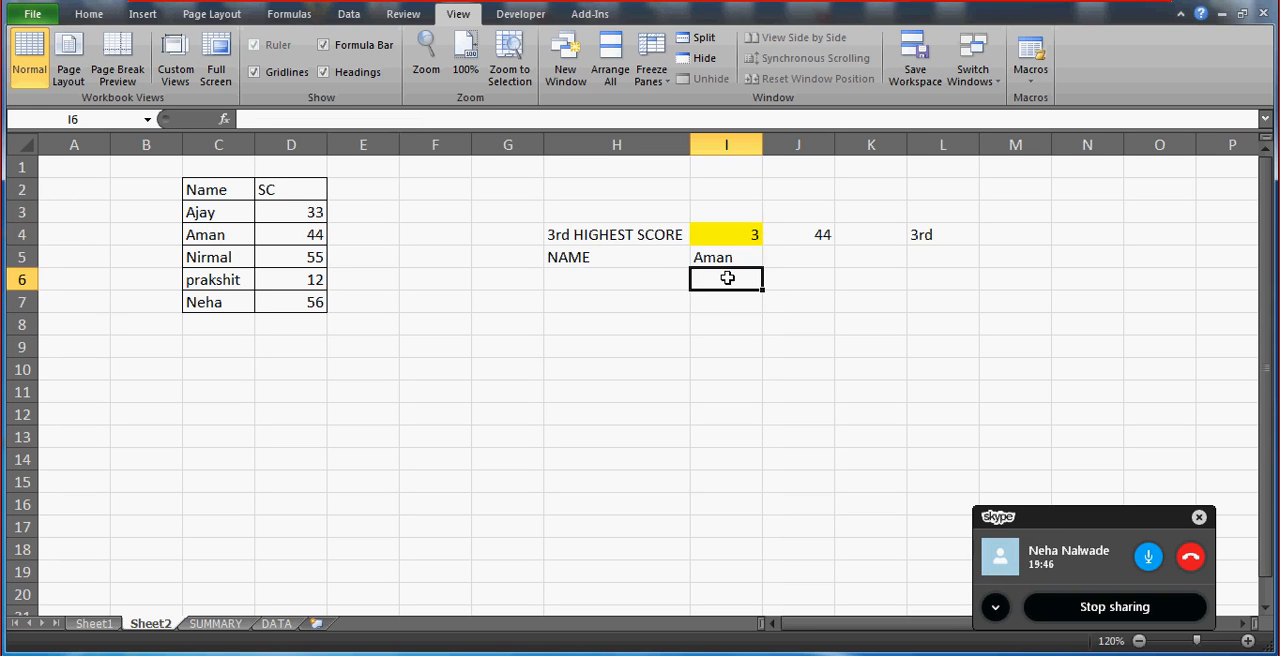
Set the rank in I4 to 2 from its in-cell list.
{"action": "left_click", "coordinate": [722, 234]}
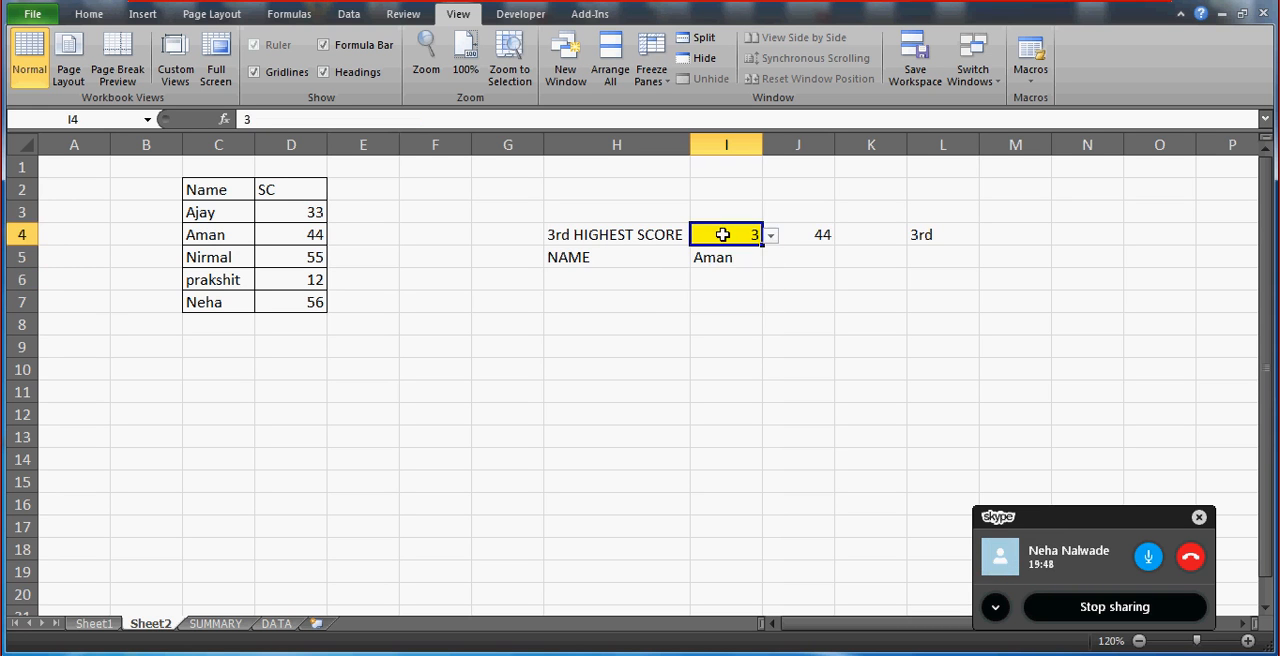
{"action": "left_click", "coordinate": [771, 235]}
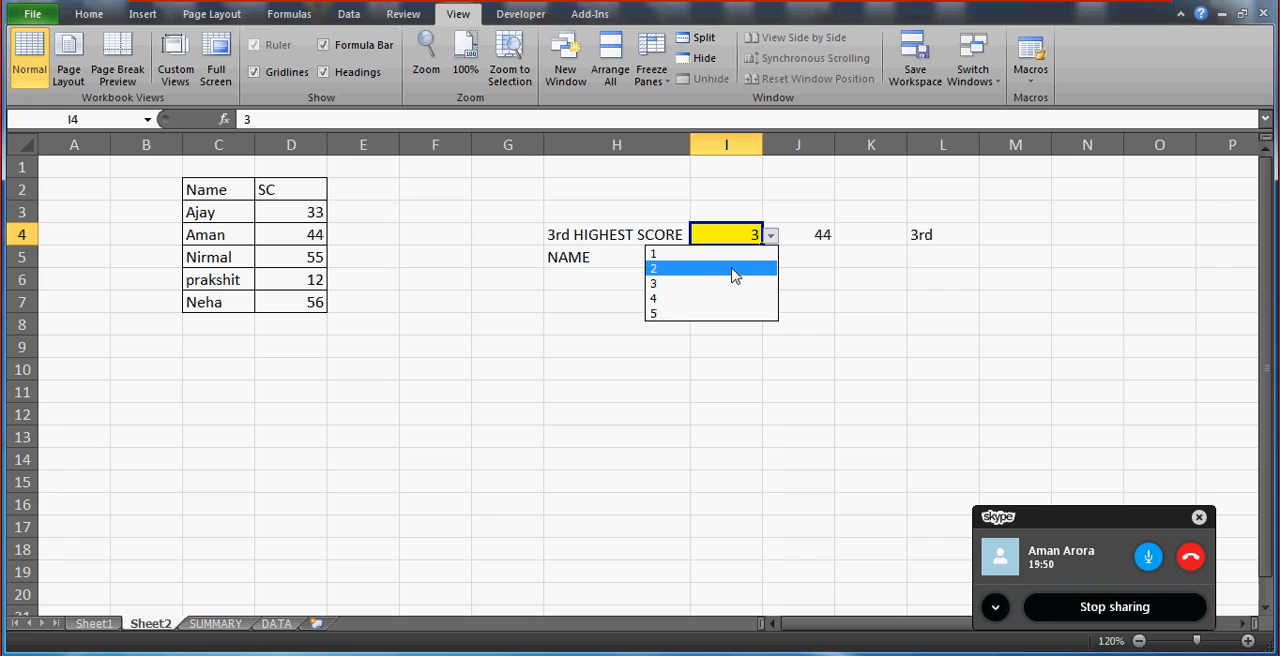
{"action": "left_click", "coordinate": [733, 270]}
{"action": "left_click", "coordinate": [748, 294]}
Center the contents of the result block H4:L5 horizontally.
{"action": "left_click", "coordinate": [598, 232]}
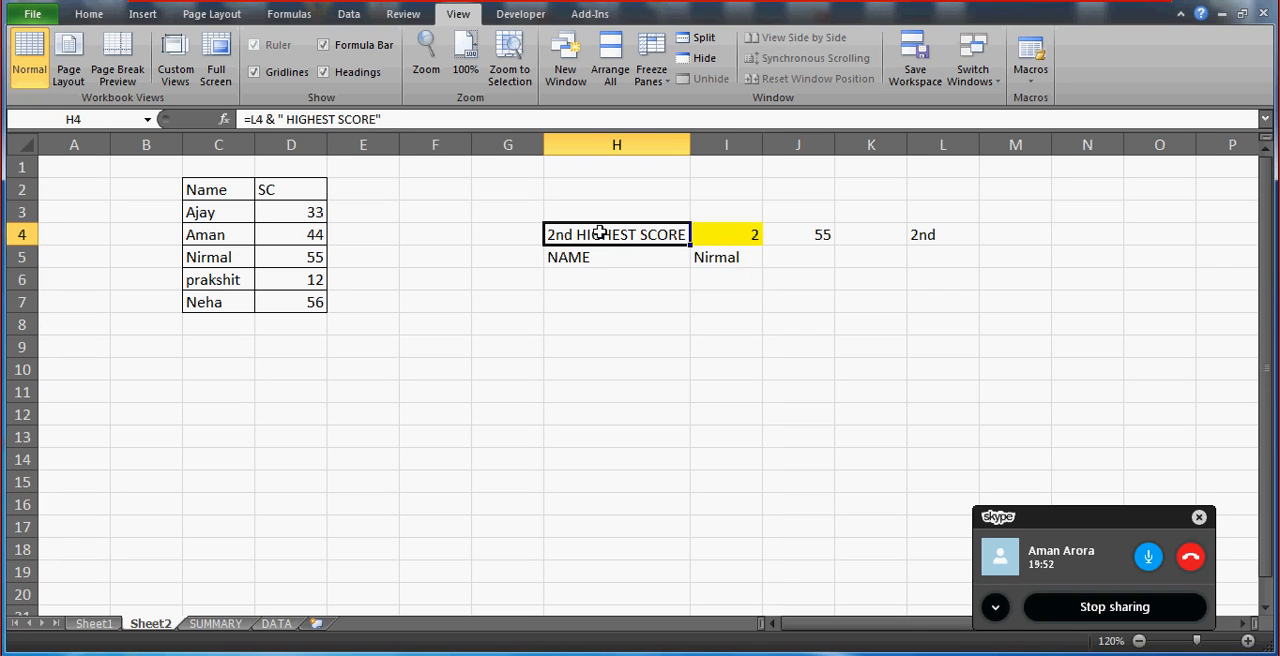
{"action": "key", "text": "shift+Right"}
{"action": "key", "text": "shift+Right"}
{"action": "key", "text": "shift+Right"}
{"action": "key", "text": "shift+Right"}
{"action": "key", "text": "shift+Down"}
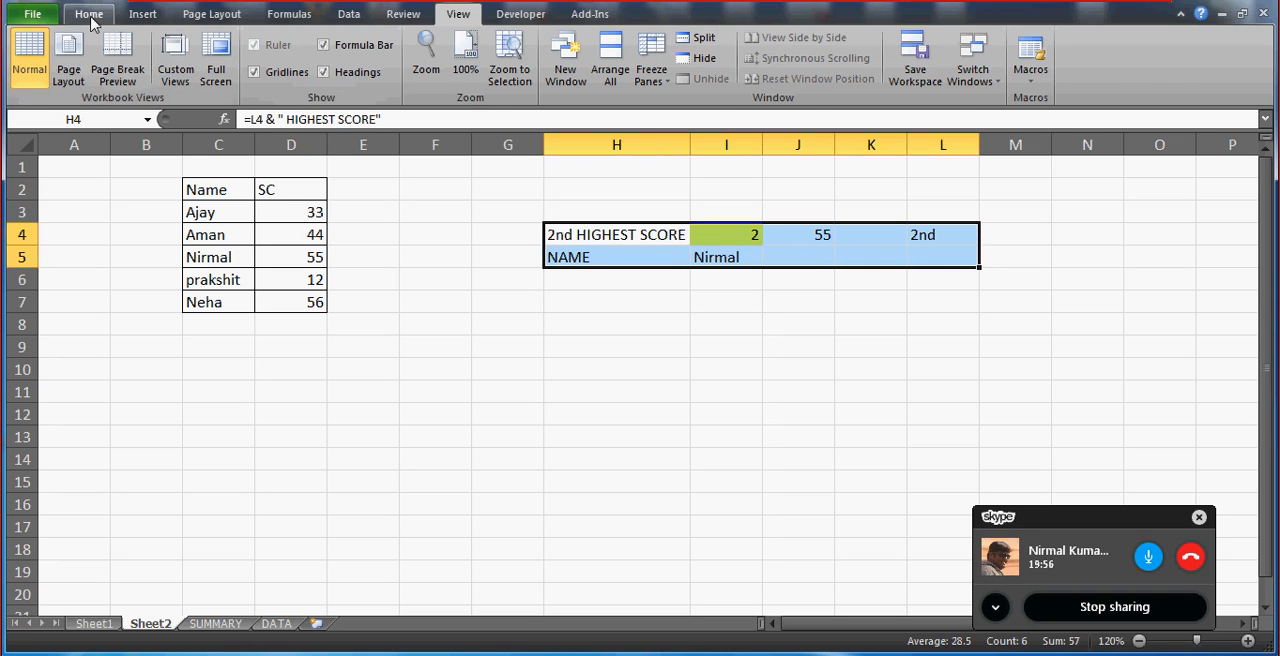
{"action": "left_click", "coordinate": [89, 15]}
{"action": "left_click", "coordinate": [382, 72]}
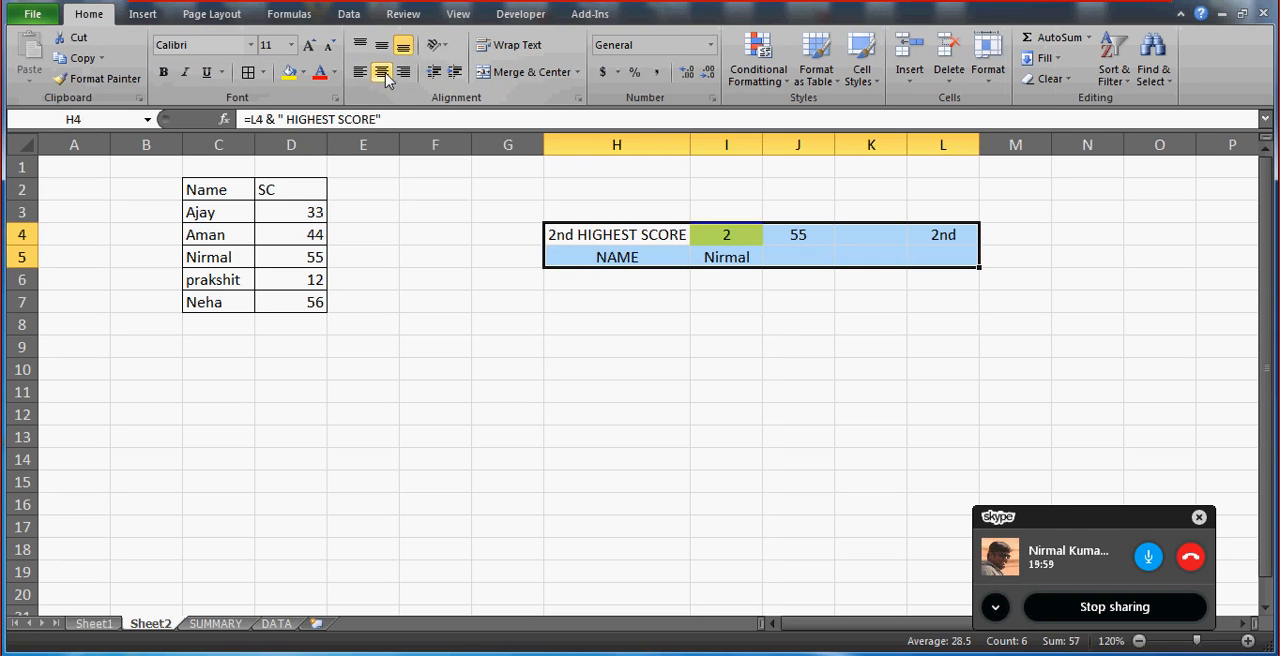
Go back to the score cell J4 and examine its LARGE formula.
{"action": "left_click", "coordinate": [734, 299]}
{"action": "key", "text": "Down"}
{"action": "key", "text": "Down"}
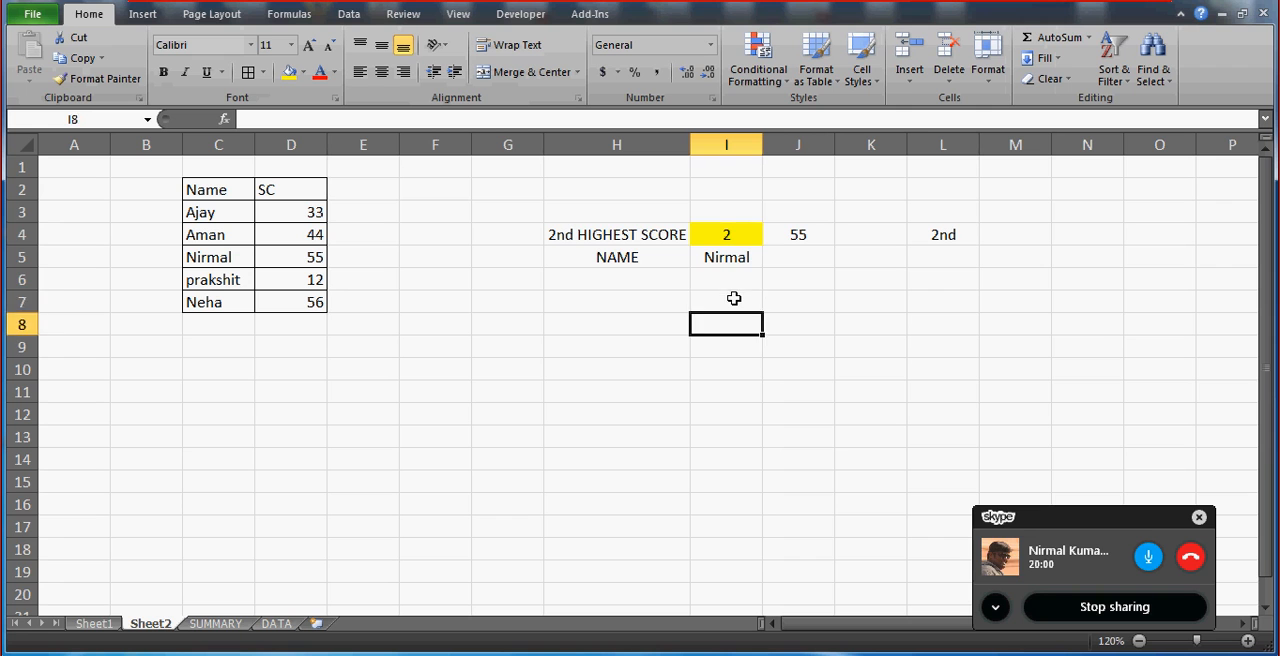
{"action": "key", "text": "Up"}
{"action": "key", "text": "Up"}
{"action": "key", "text": "Up"}
{"action": "key", "text": "Up"}
{"action": "key", "text": "Up"}
{"action": "key", "text": "Down"}
{"action": "key", "text": "Up"}
{"action": "key", "text": "Right"}
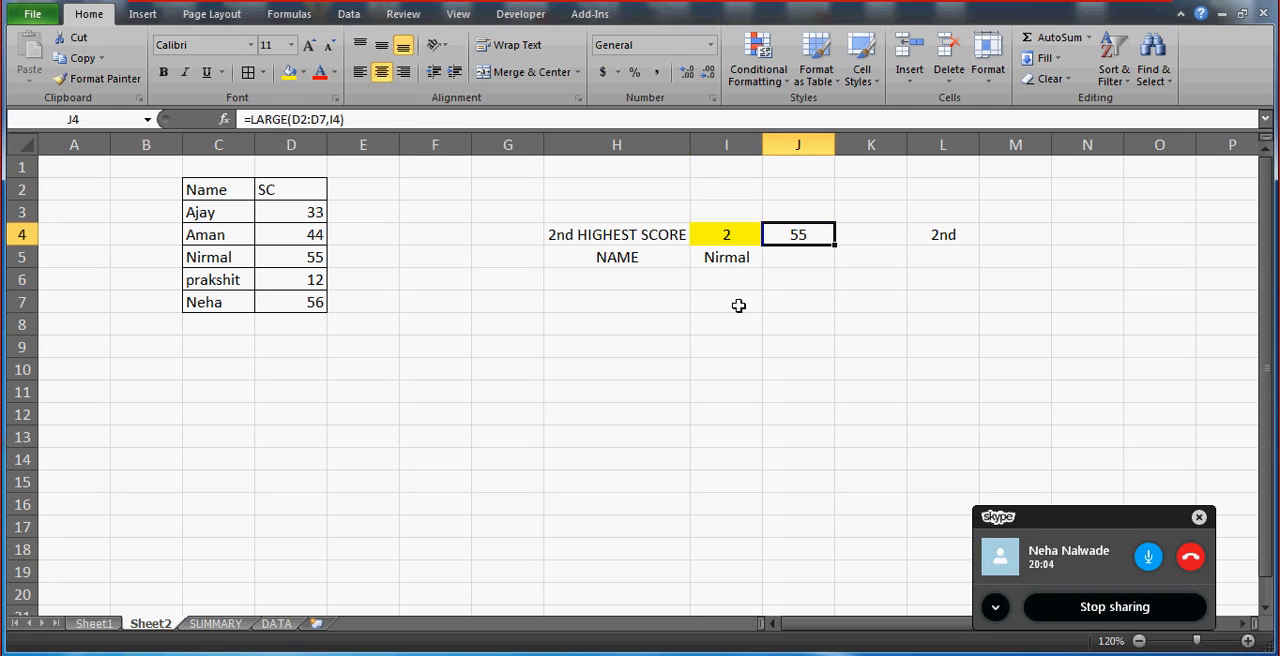
Enter the formula =LARGE(D2:D7,I4) in cell I7 to return the score for the rank in I4.
{"action": "left_click", "coordinate": [737, 305]}
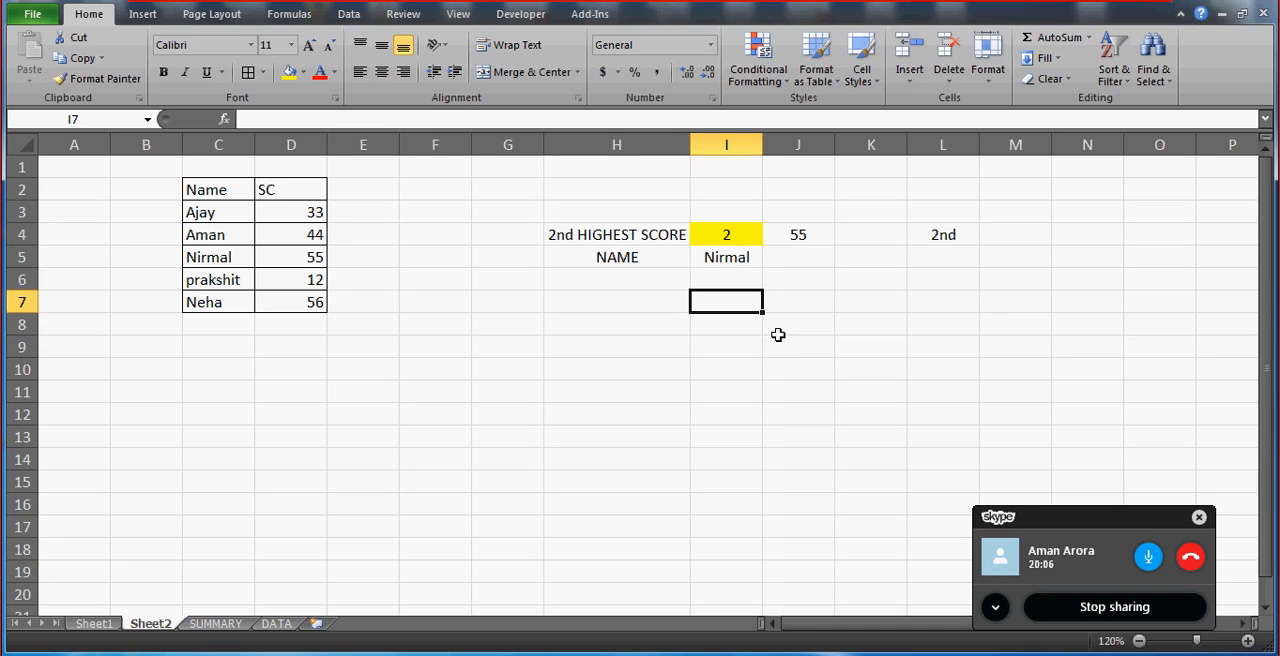
{"action": "type", "text": "=larg"}
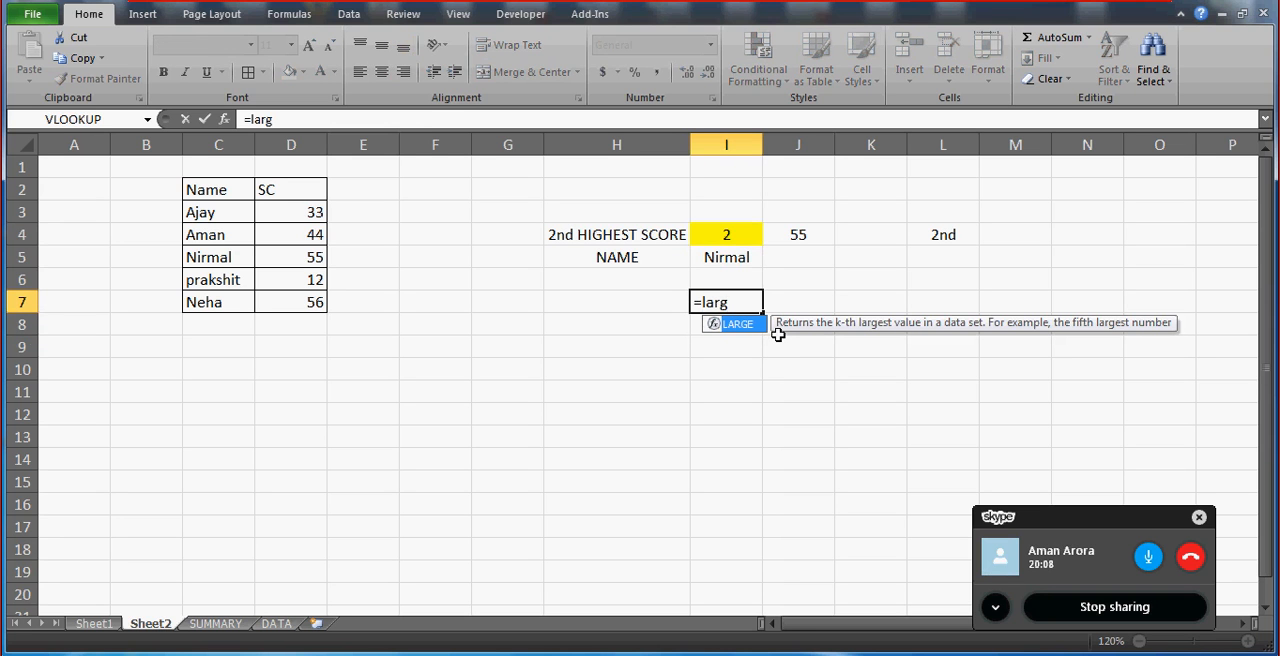
{"action": "type", "text": "E("}
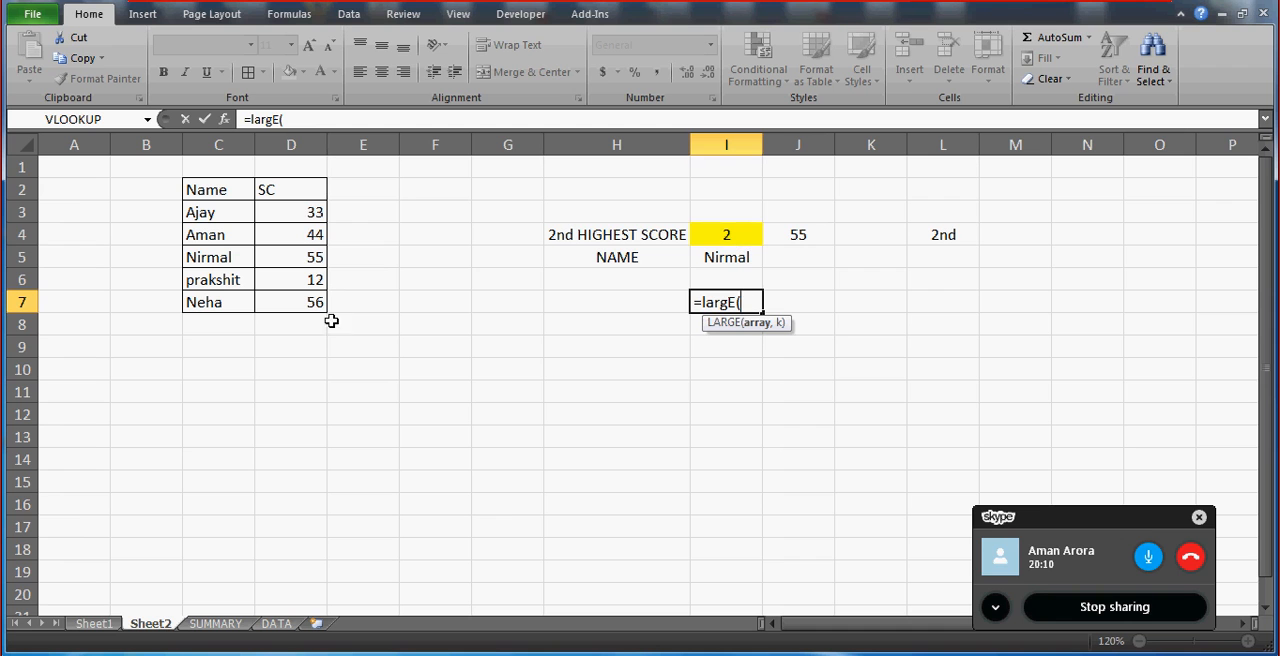
{"action": "left_click_drag", "start_coordinate": [305, 189], "coordinate": [298, 302]}
{"action": "type", "text": ","}
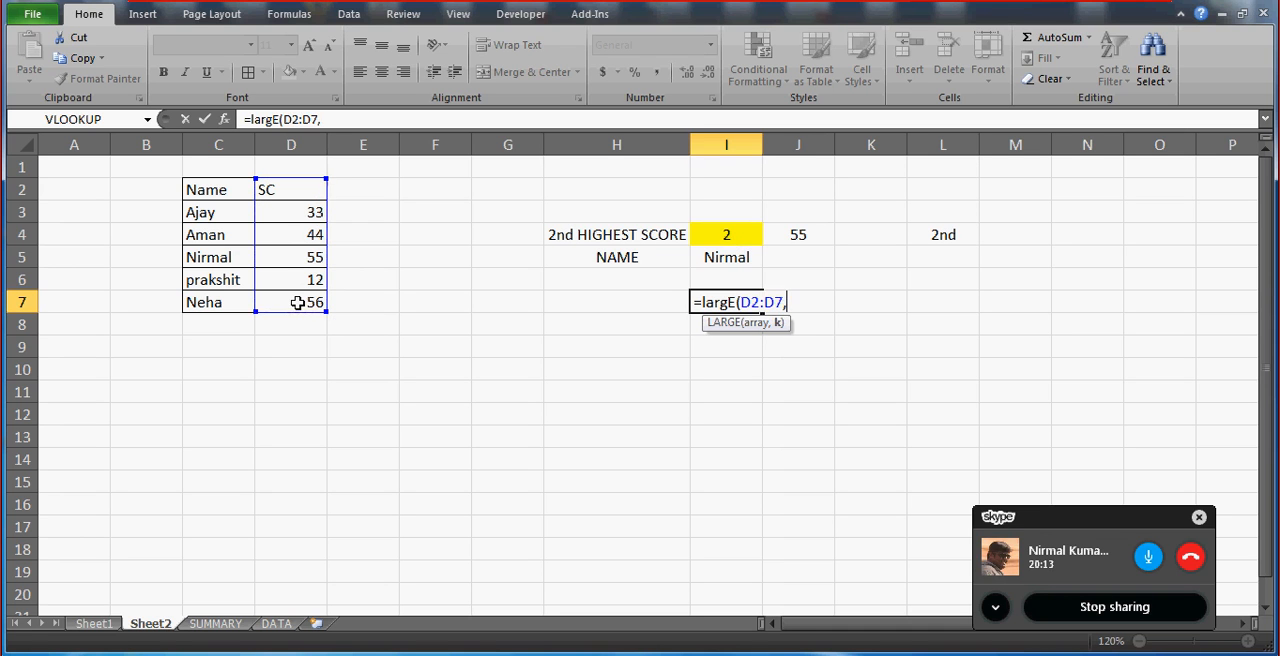
{"action": "left_click", "coordinate": [717, 231]}
{"action": "type", "text": ")"}
{"action": "key", "text": "Return"}
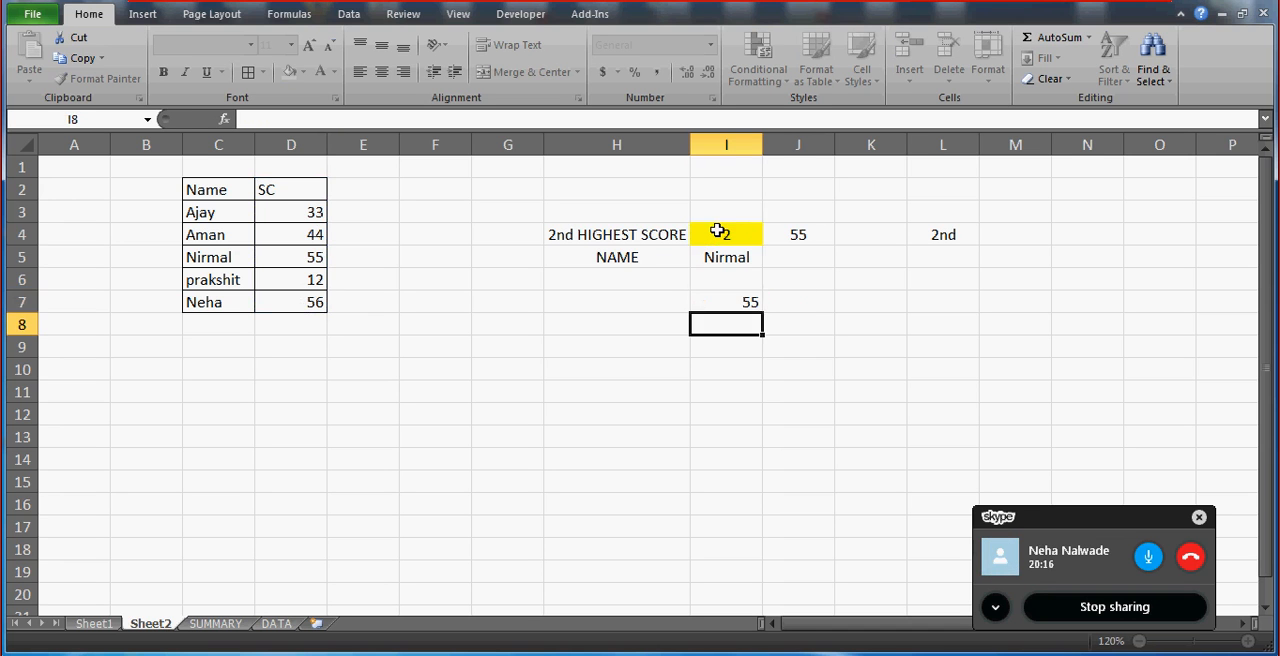
Wrap the I7 formula in MATCH with an exact match: =MATCH(LARGE(D2:D7,I4),D2:D7,0).
{"action": "key", "text": "Up"}
{"action": "left_click", "coordinate": [256, 119]}
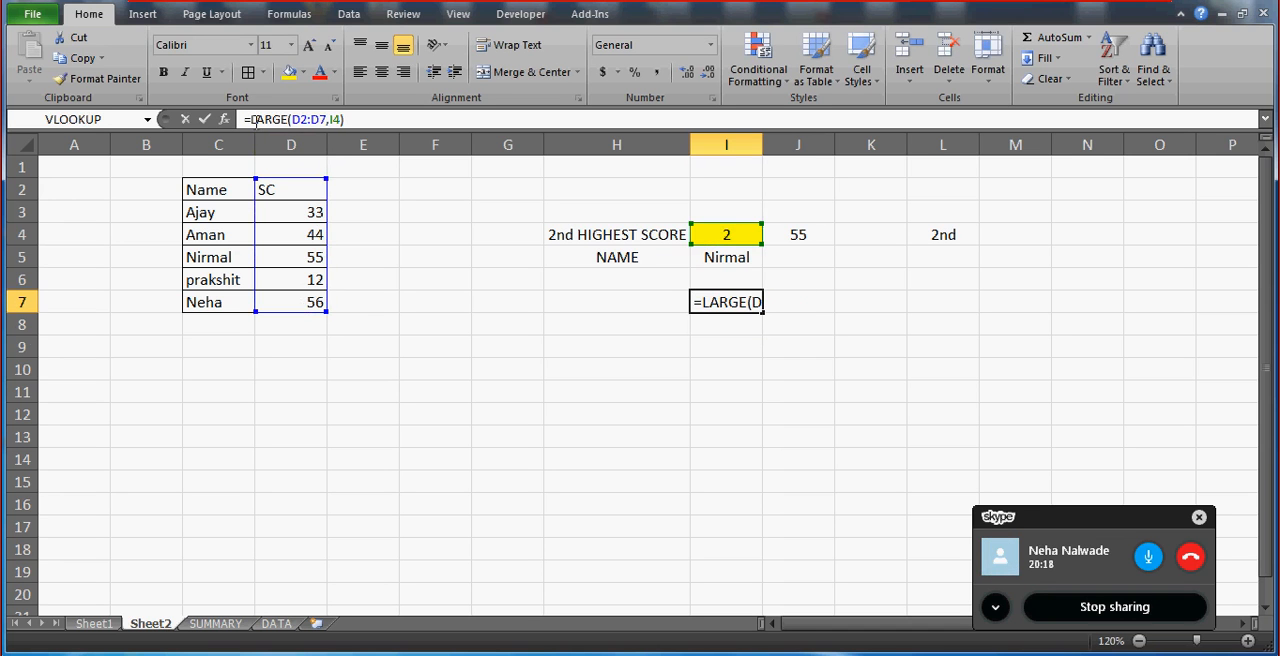
{"action": "type", "text": "match"}
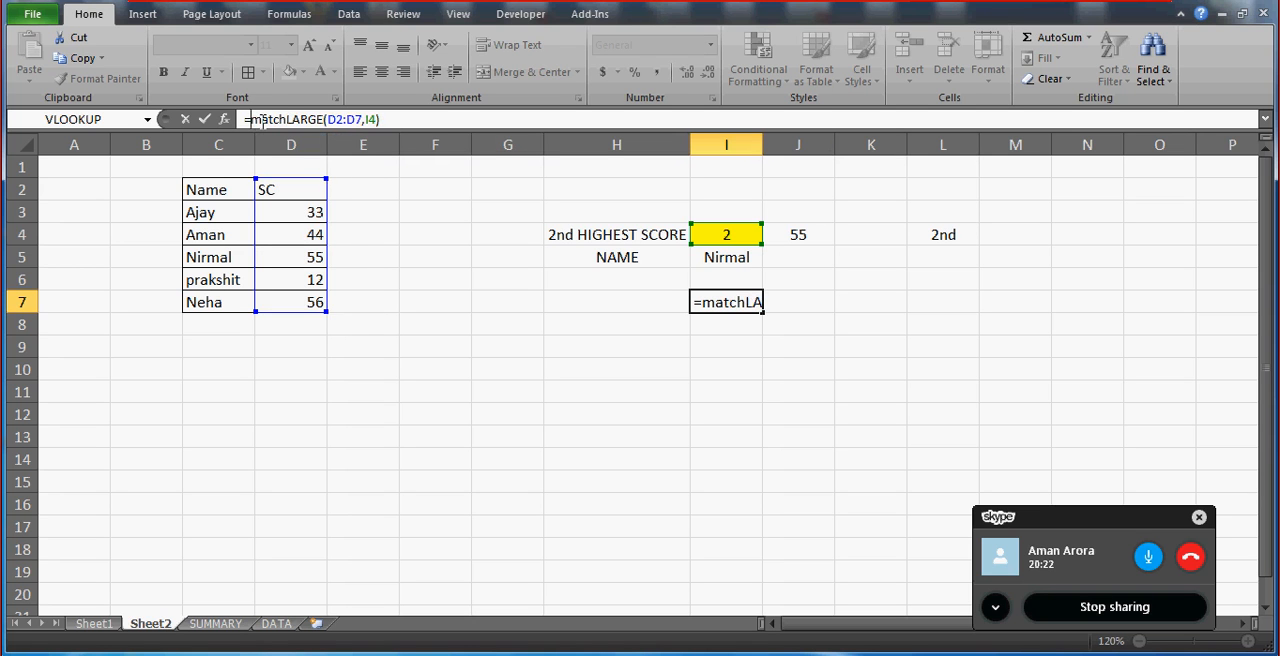
{"action": "left_click", "coordinate": [288, 119]}
{"action": "type", "text": "("}
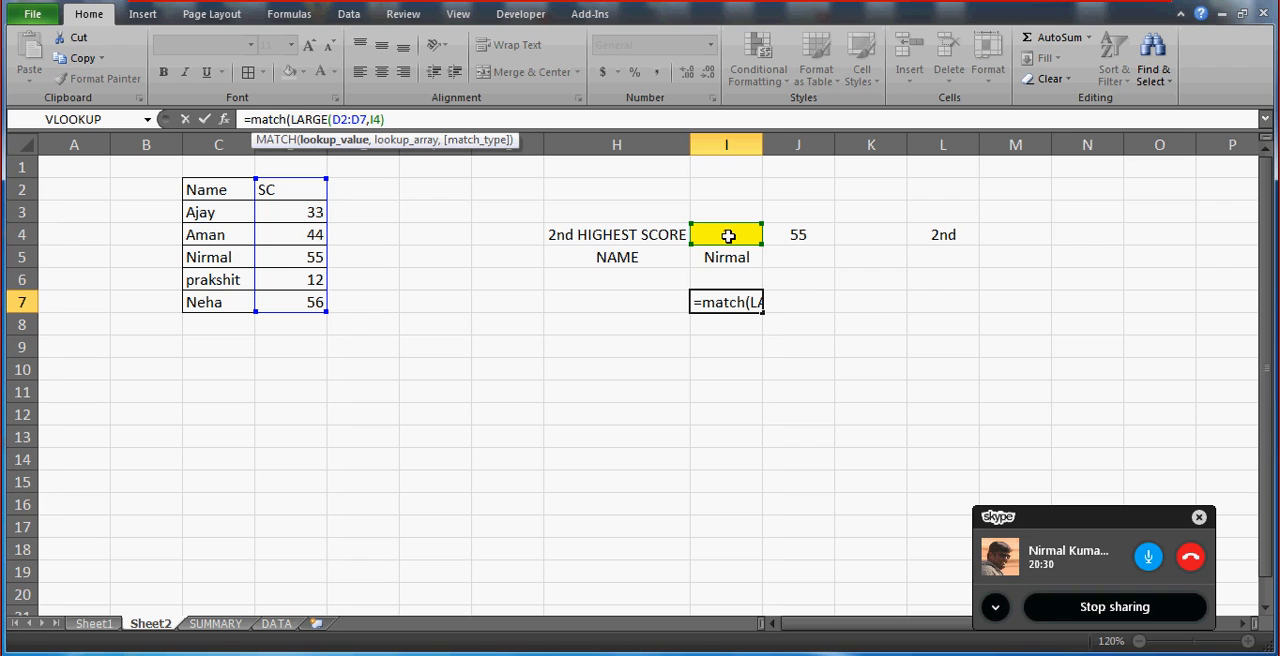
{"action": "type", "text": ","}
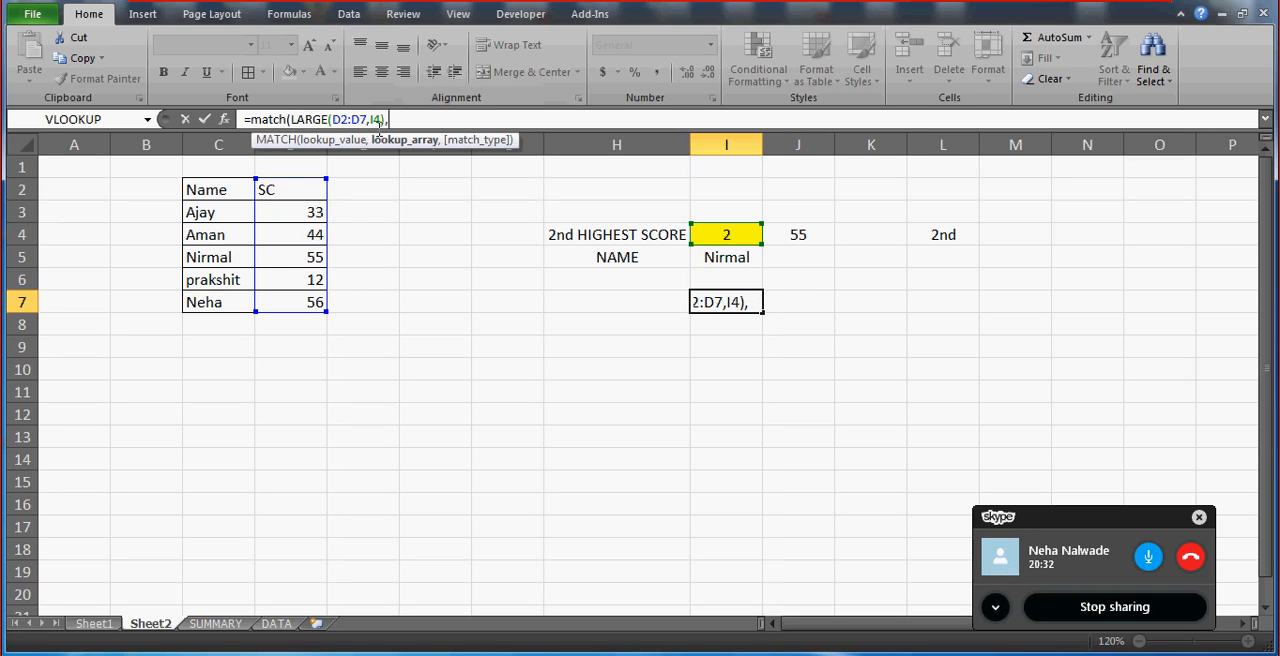
{"action": "mouse_move", "coordinate": [295, 190]}
{"action": "left_mouse_down"}
{"action": "mouse_move", "coordinate": [295, 302]}
{"action": "mouse_move", "coordinate": [295, 190]}
{"action": "left_mouse_up"}
{"action": "type", "text": ",0"}
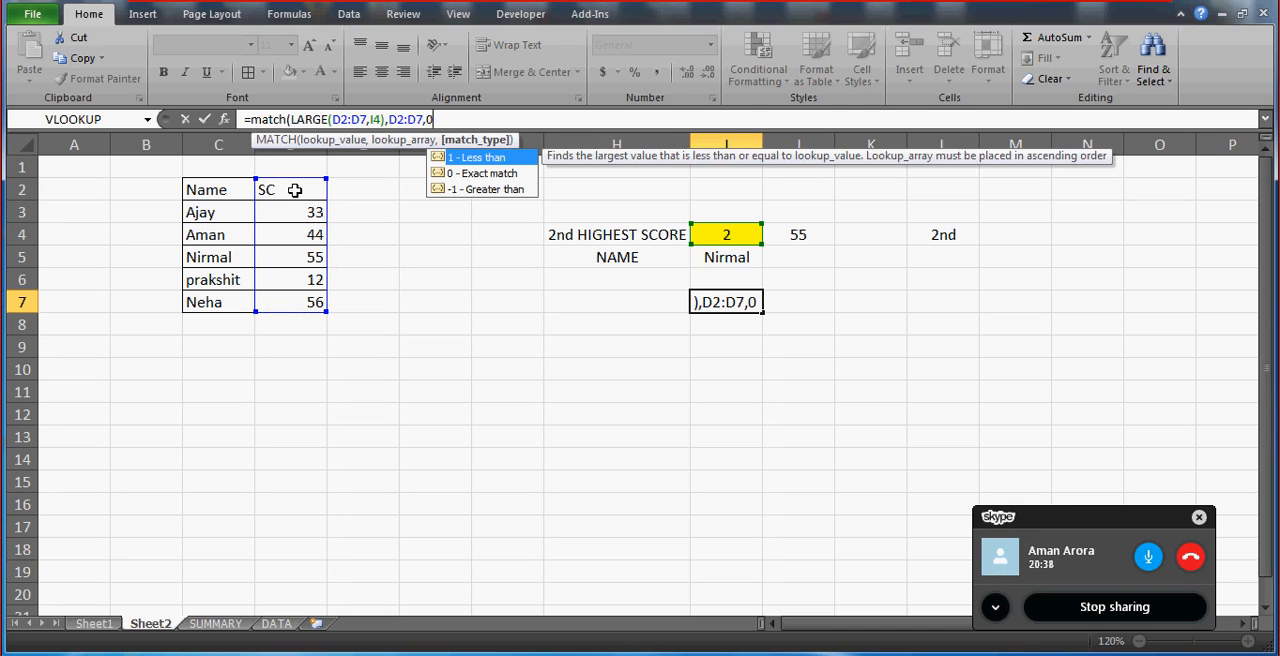
{"action": "key", "text": "Return"}
{"action": "key", "text": "Up"}
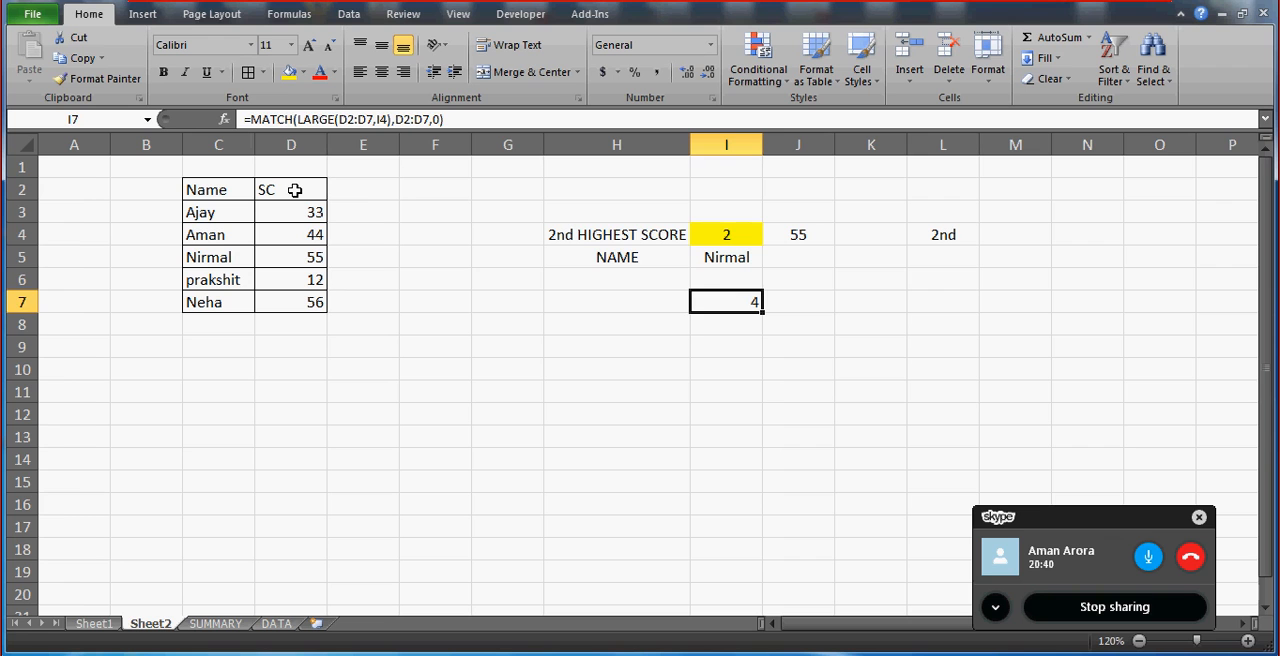
Check the MATCH result in I7 against the rank in I4 and count down the SC column from D2 to D5.
{"action": "key", "text": "Return"}
{"action": "key", "text": "Up"}
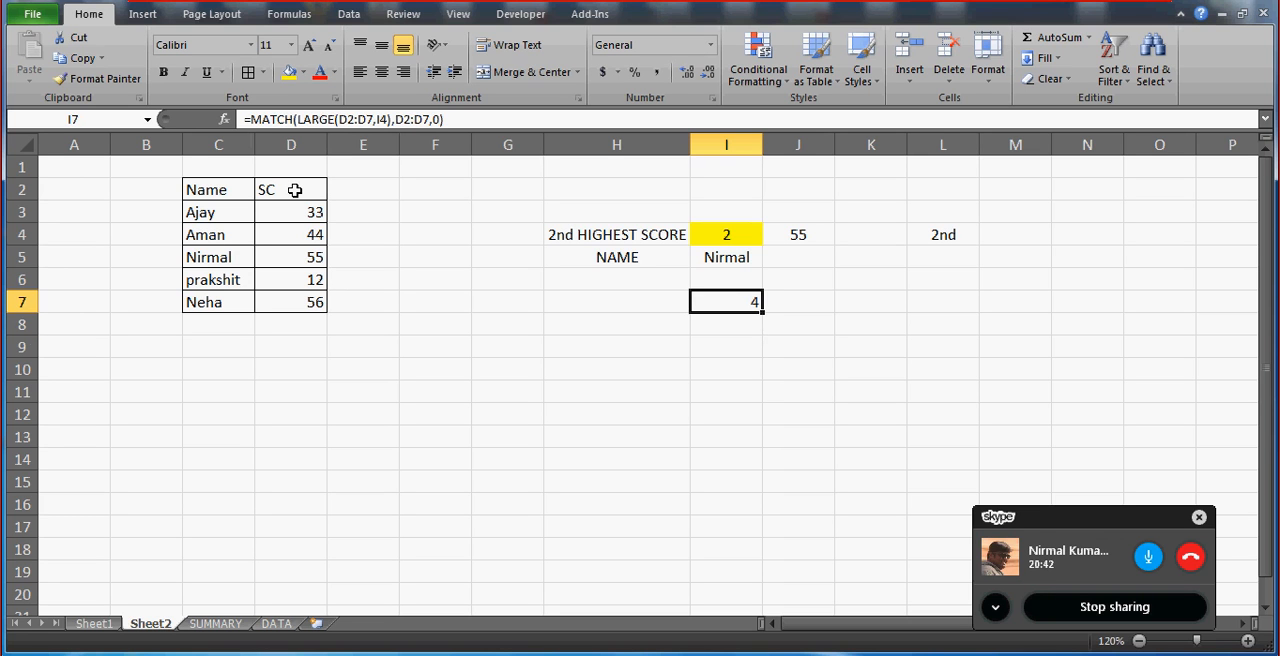
{"action": "key", "text": "Up"}
{"action": "key", "text": "Up"}
{"action": "key", "text": "Up"}
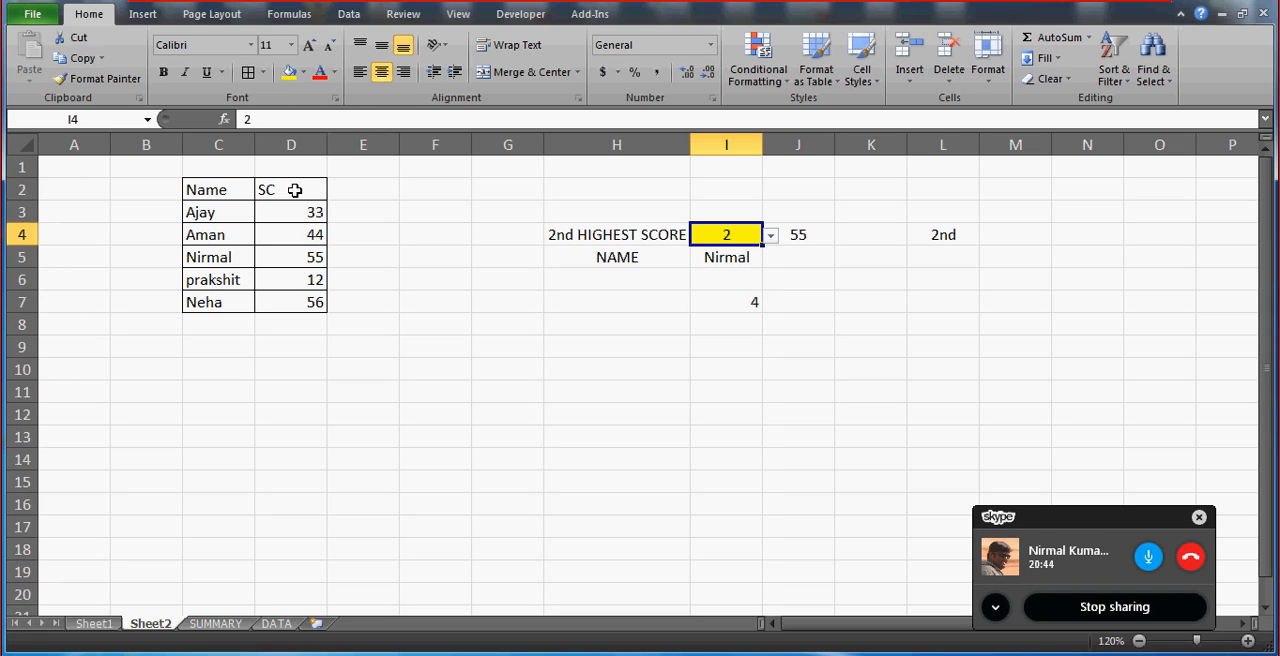
{"action": "key", "text": "Down"}
{"action": "key", "text": "Down"}
{"action": "key", "text": "Down"}
{"action": "key", "text": "Up"}
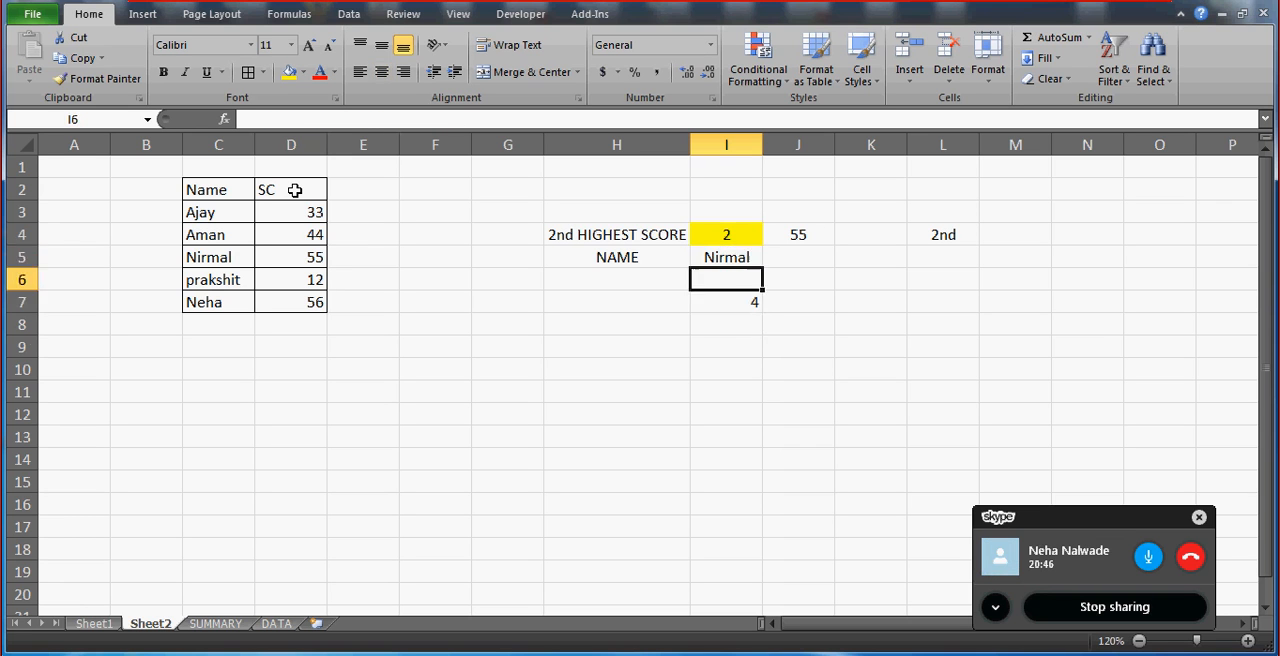
{"action": "key", "text": "Down"}
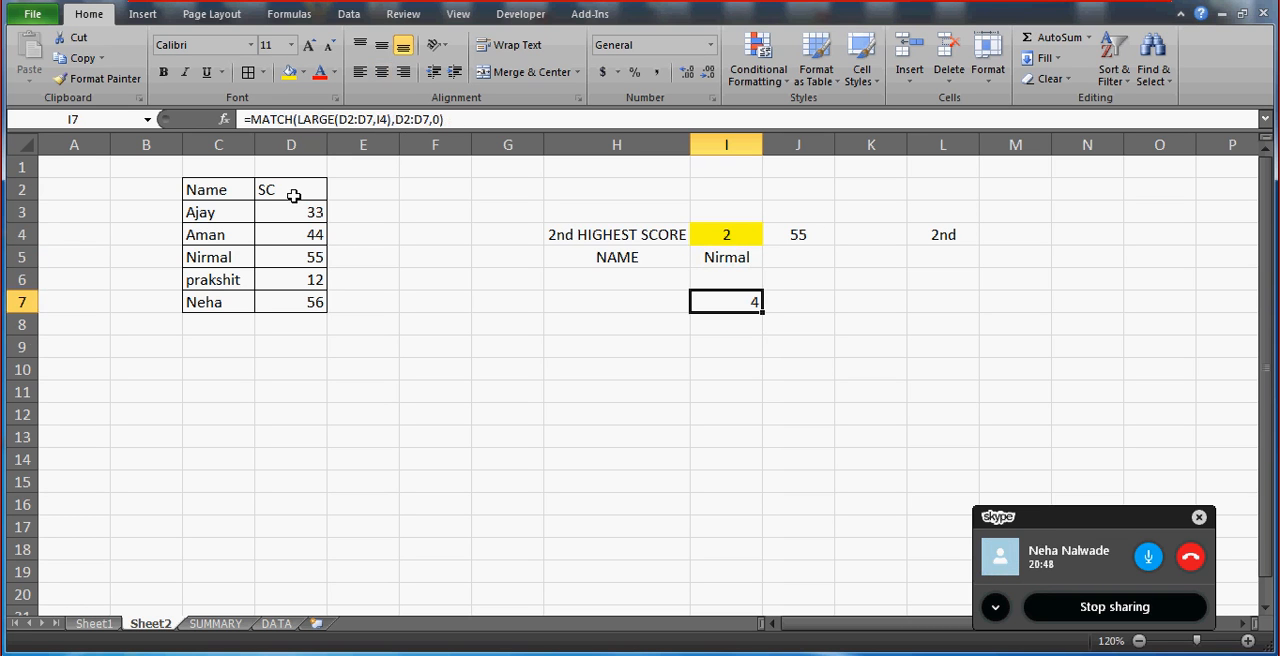
{"action": "left_click", "coordinate": [293, 196]}
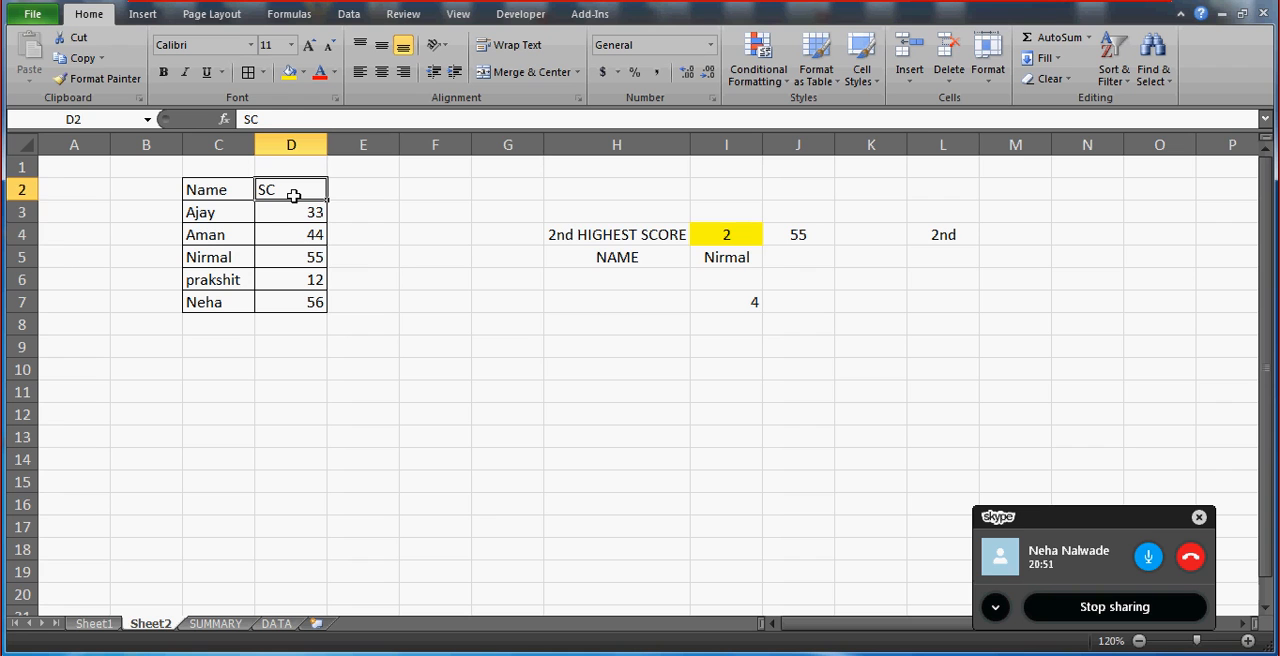
{"action": "key", "text": "Down"}
{"action": "key", "text": "Down"}
{"action": "key", "text": "Down"}
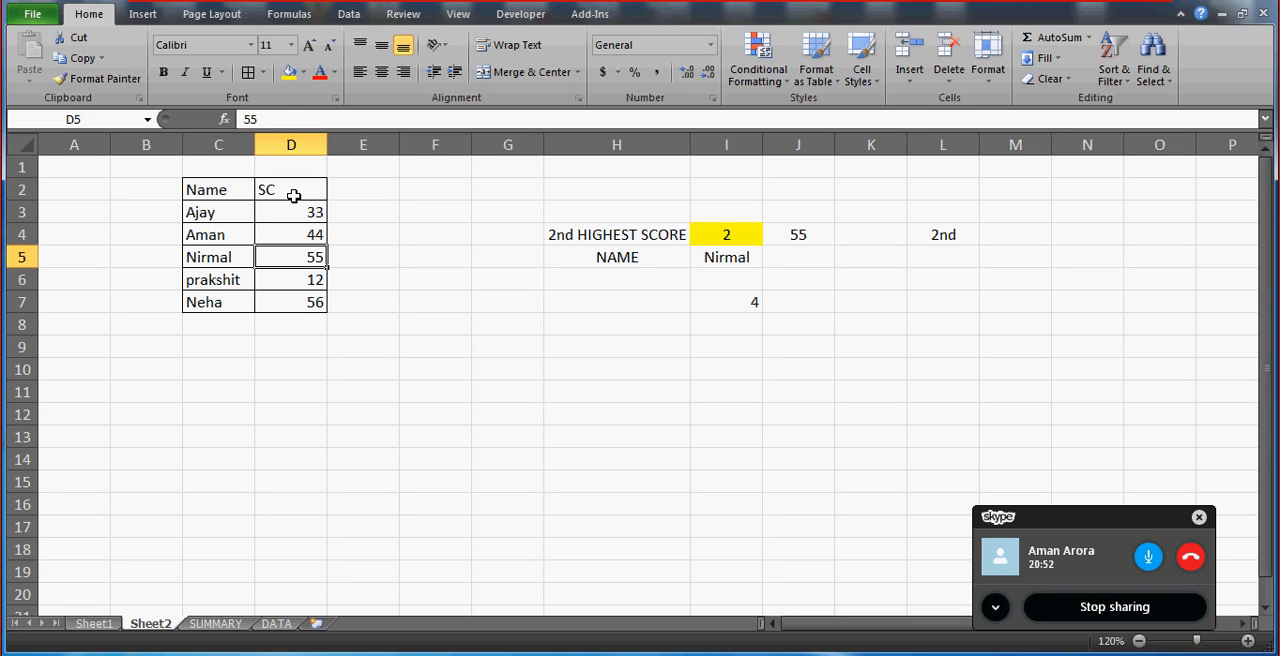
Wrap the I7 formula in INDEX to return the name: =INDEX(C2:D7,MATCH(LARGE(D2:D7,I4),D2:D7,0),1).
{"action": "left_click", "coordinate": [728, 308]}
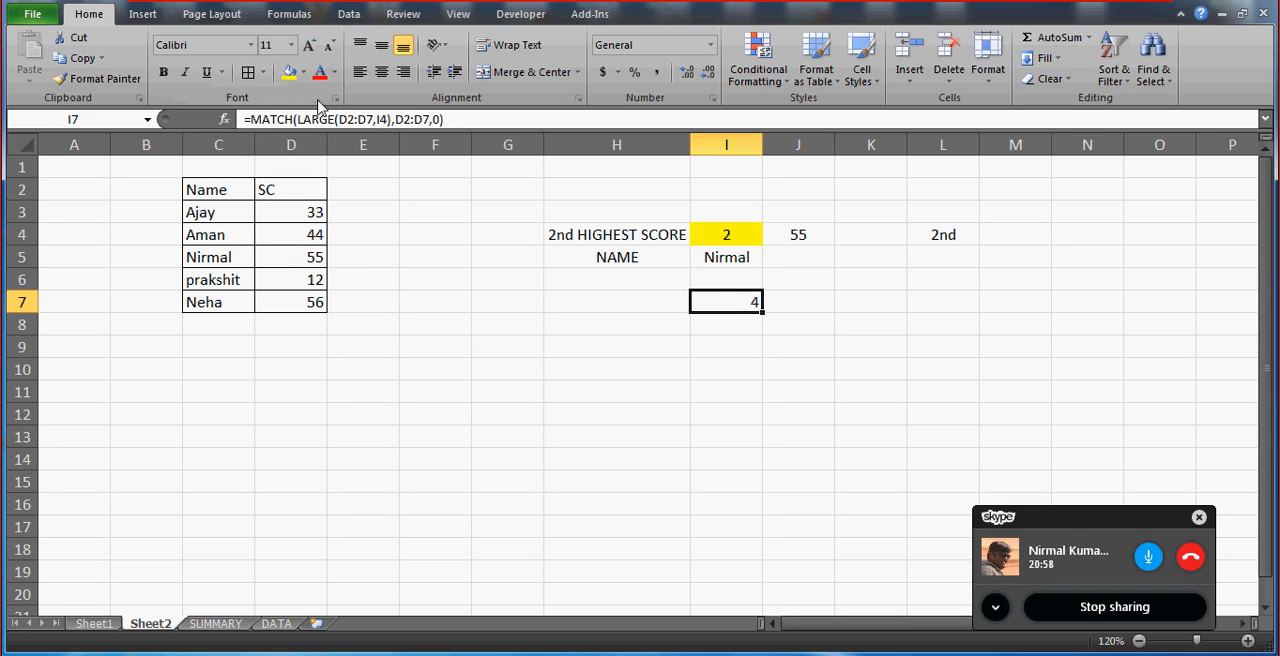
{"action": "left_click", "coordinate": [250, 119]}
{"action": "type", "text": "index("}
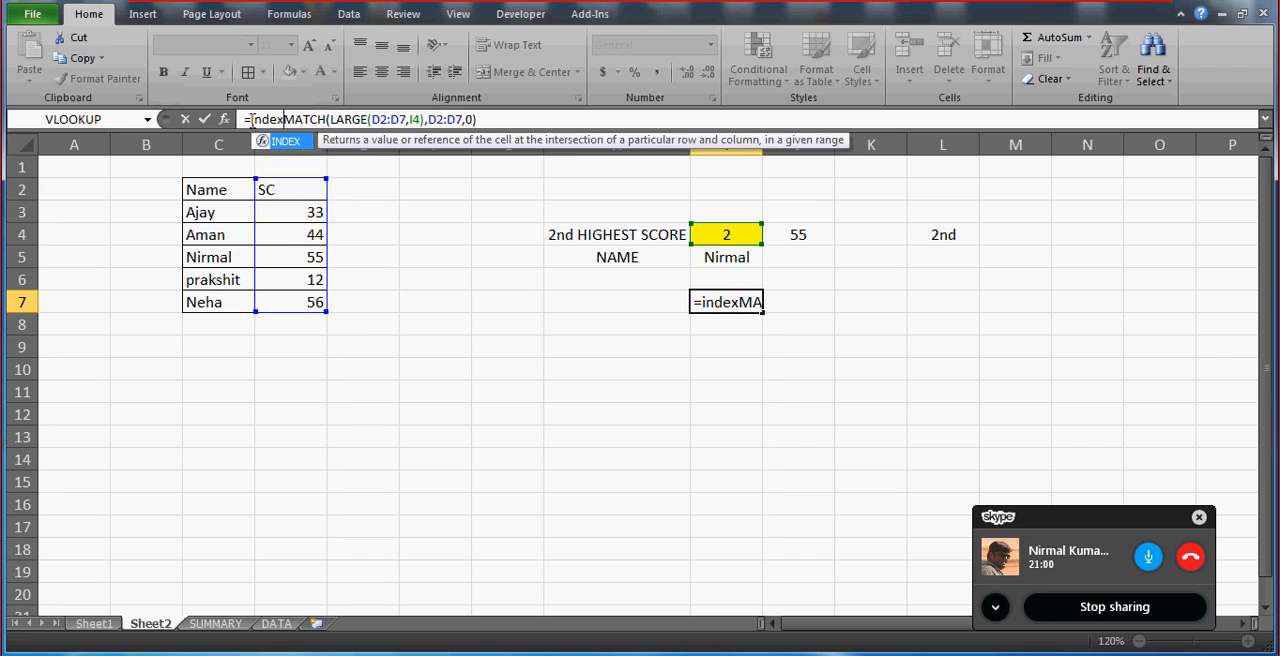
{"action": "left_click_drag", "start_coordinate": [220, 188], "coordinate": [318, 305]}
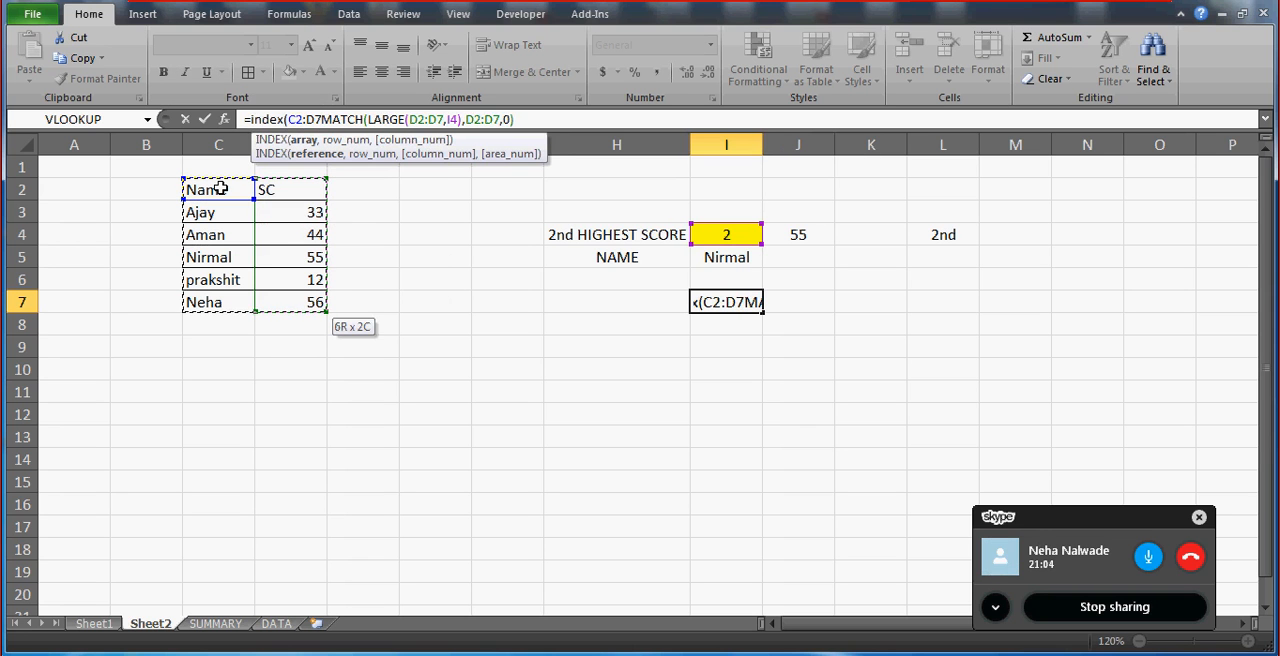
{"action": "type", "text": ","}
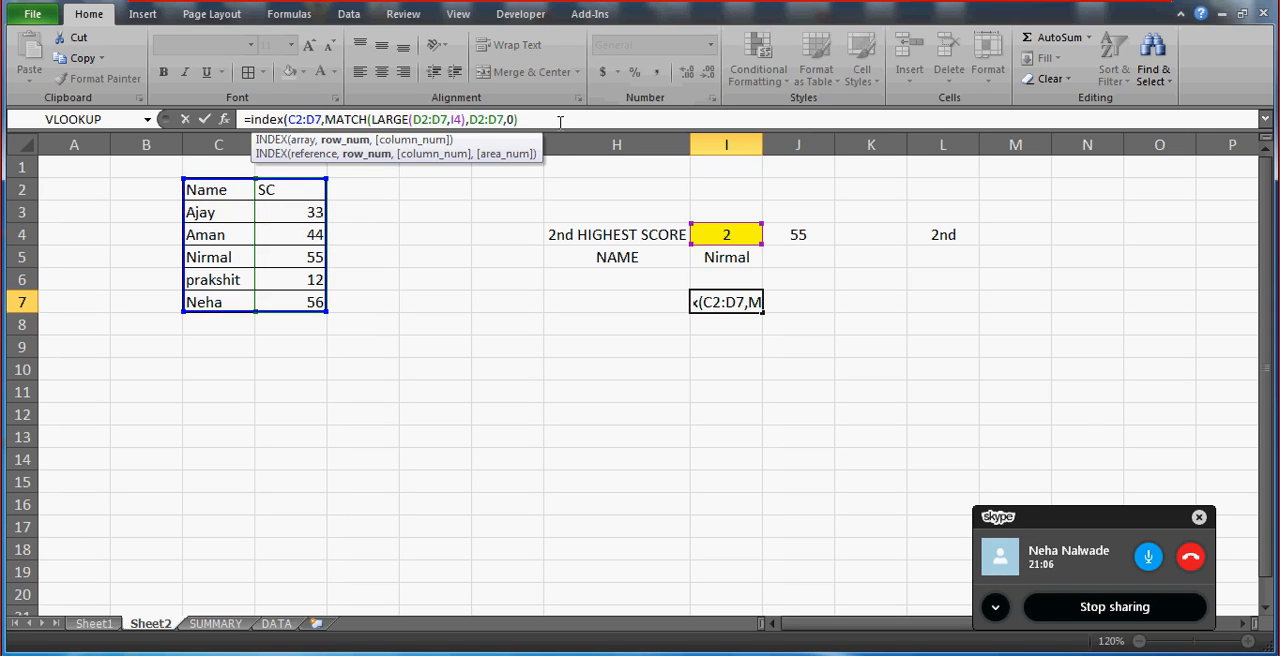
{"action": "type", "text": "),1)"}
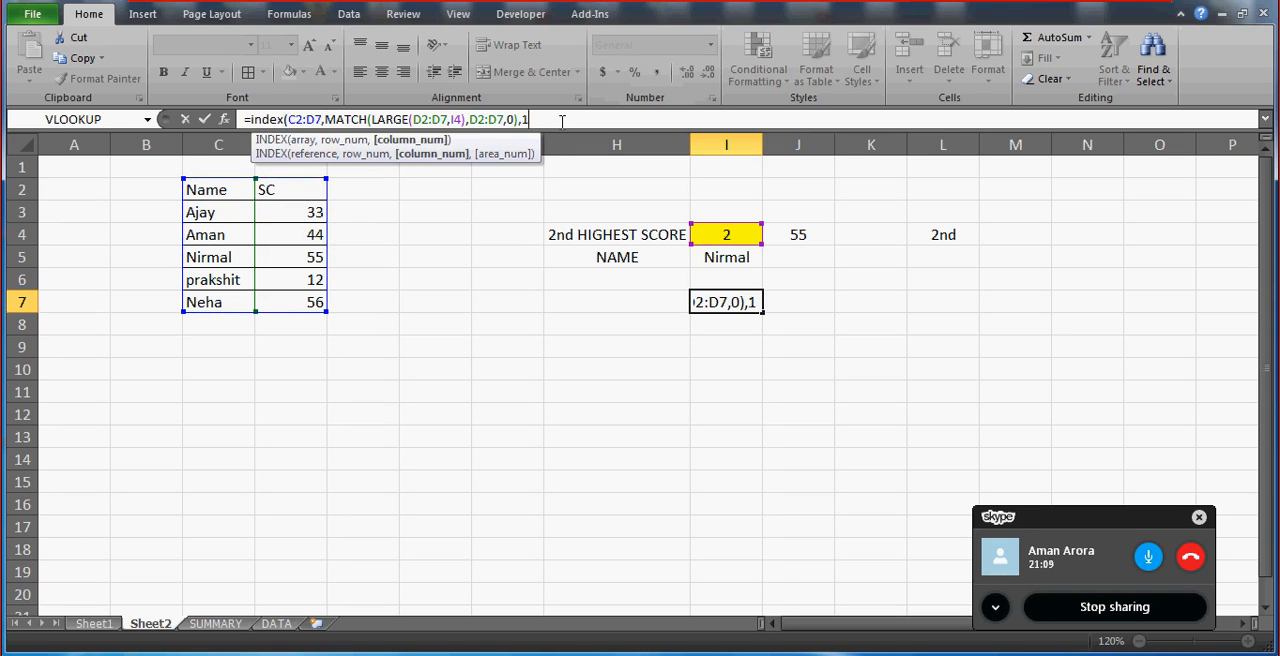
{"action": "key", "text": "Return"}
{"action": "key", "text": "Up"}
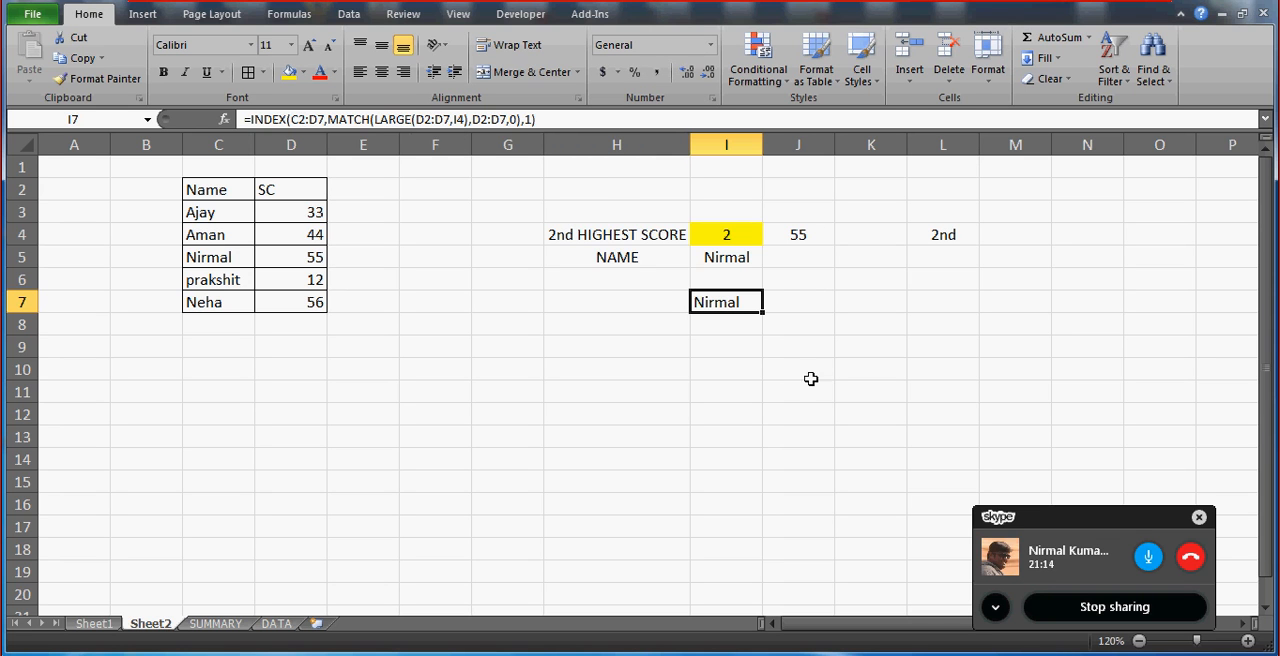
Test the combined name formula by setting the rank in I4 to 3, followed by 4, from its in-cell list.
{"action": "left_click", "coordinate": [757, 238]}
{"action": "left_click", "coordinate": [771, 240]}
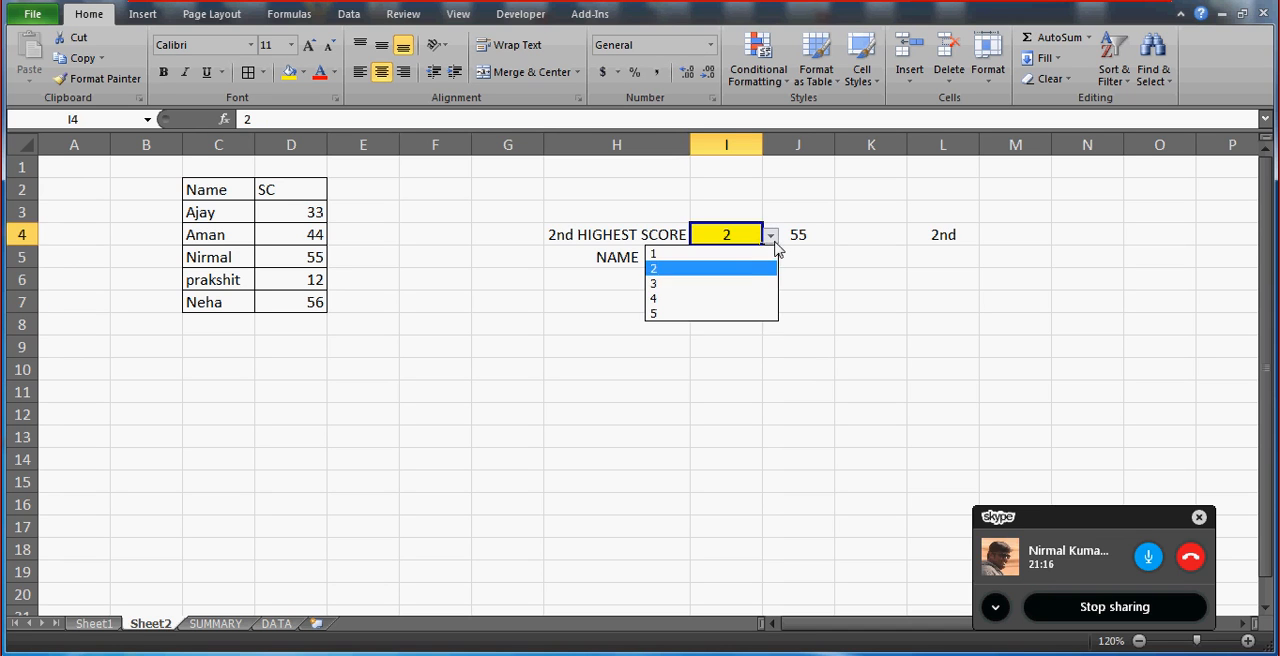
{"action": "left_click", "coordinate": [728, 294]}
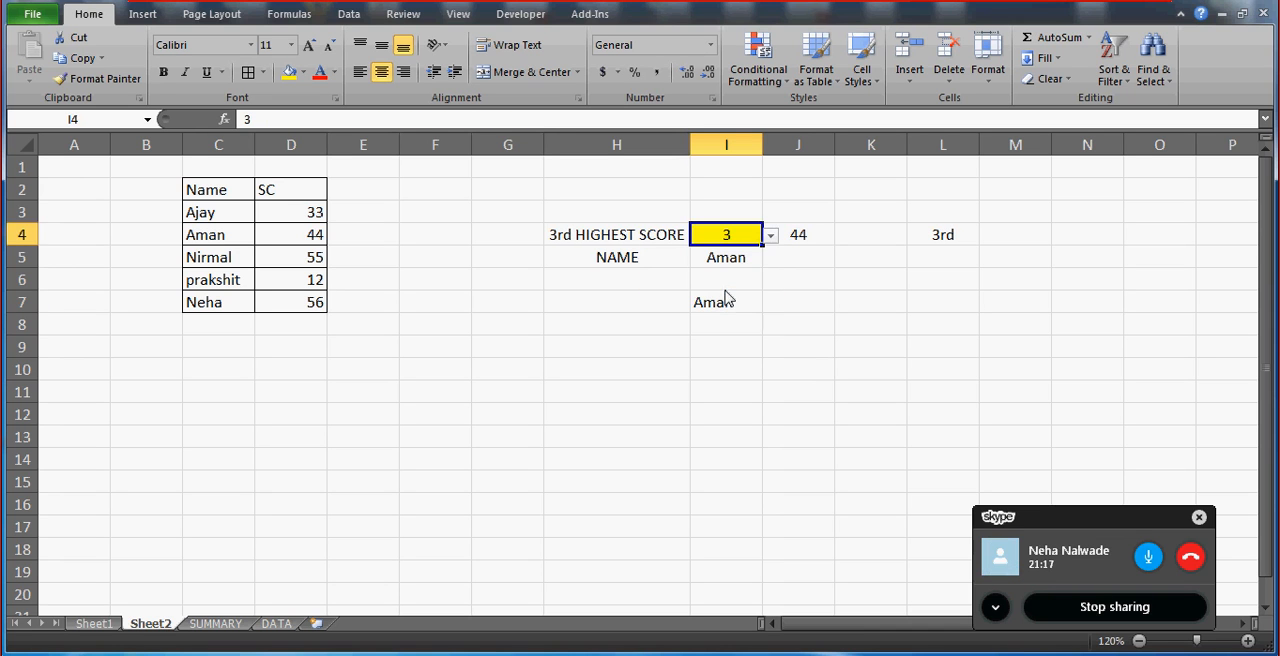
{"action": "left_click", "coordinate": [771, 238]}
{"action": "left_click", "coordinate": [725, 300]}
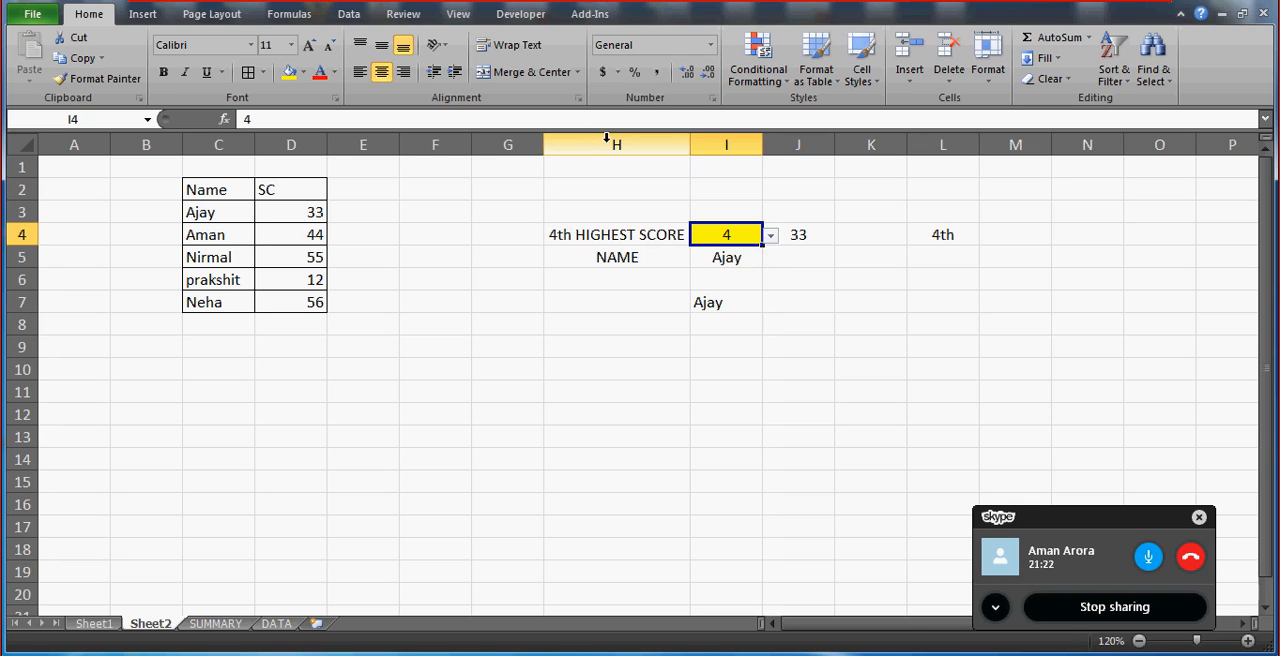
Center the contents of columns H through J horizontally.
{"action": "left_click_drag", "start_coordinate": [605, 138], "coordinate": [800, 140]}
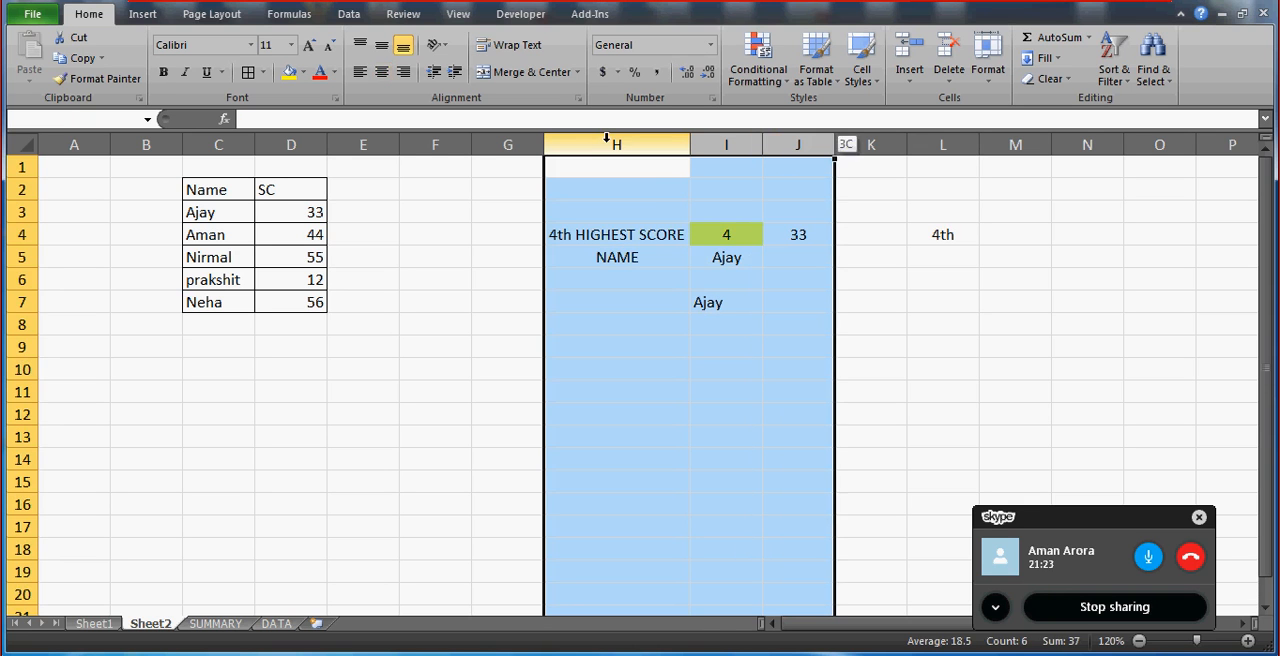
{"action": "left_click", "coordinate": [380, 73]}
{"action": "left_click", "coordinate": [551, 299]}
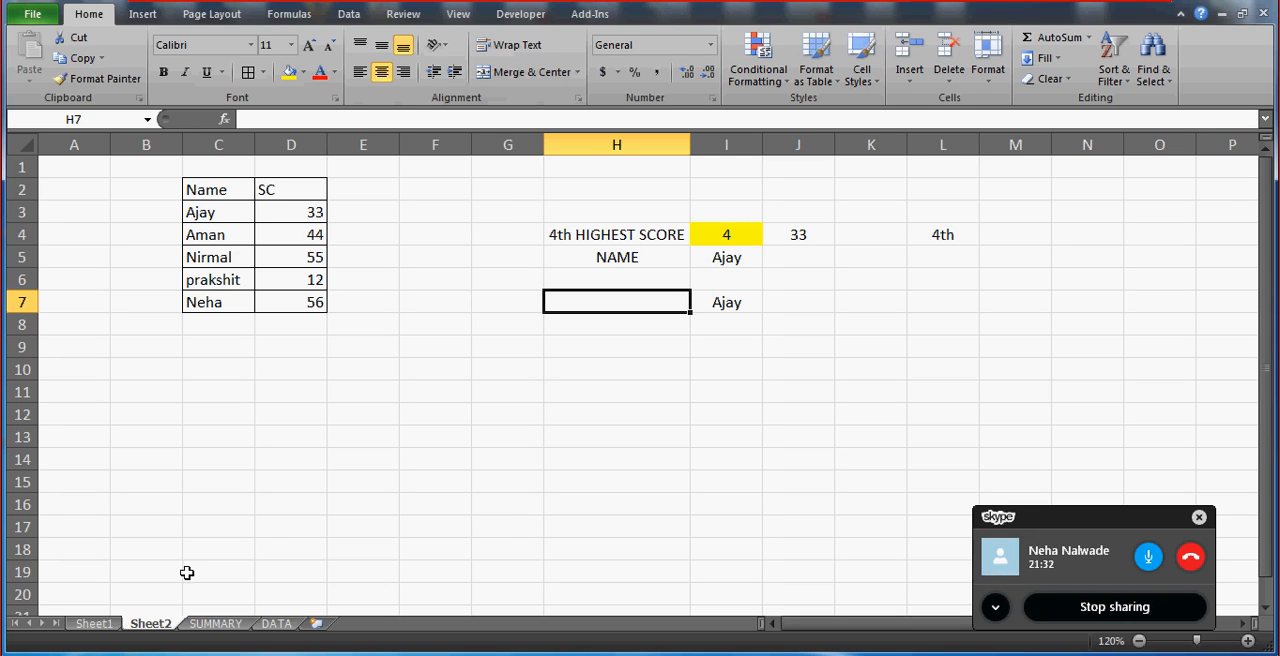
Go to the DATA sheet and examine the full table A1:D9, including the first STATUS and TURNOVER entries.
{"action": "left_click", "coordinate": [210, 624]}
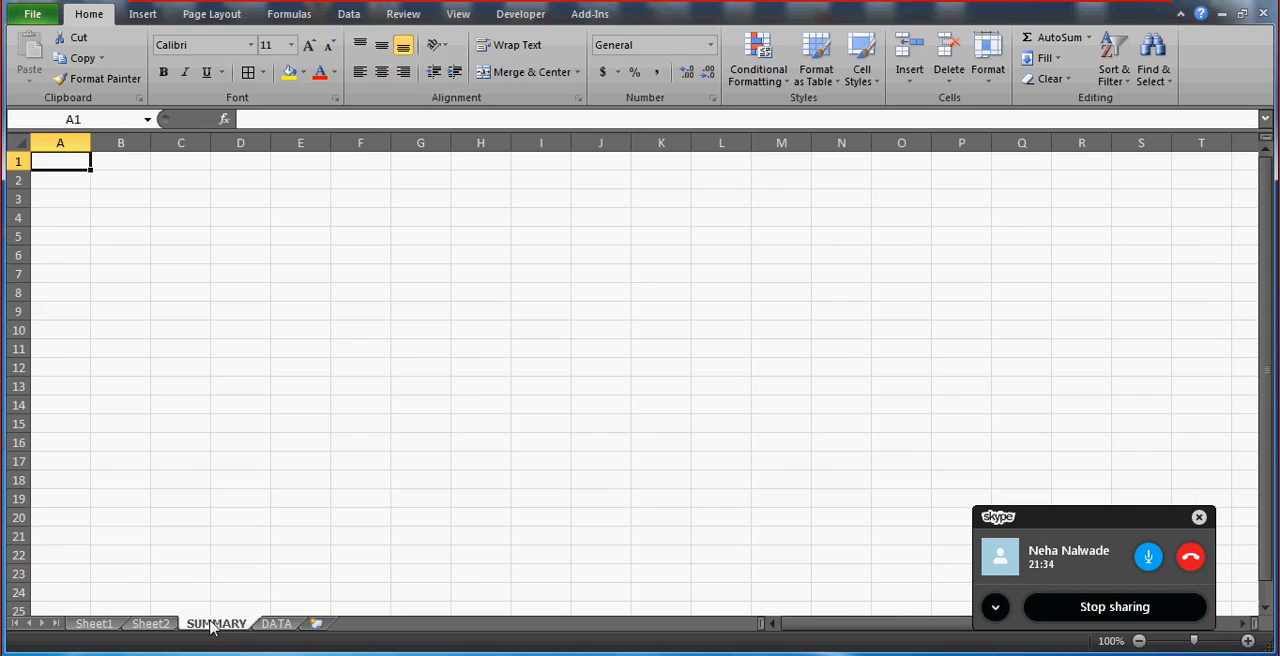
{"action": "left_click", "coordinate": [276, 623]}
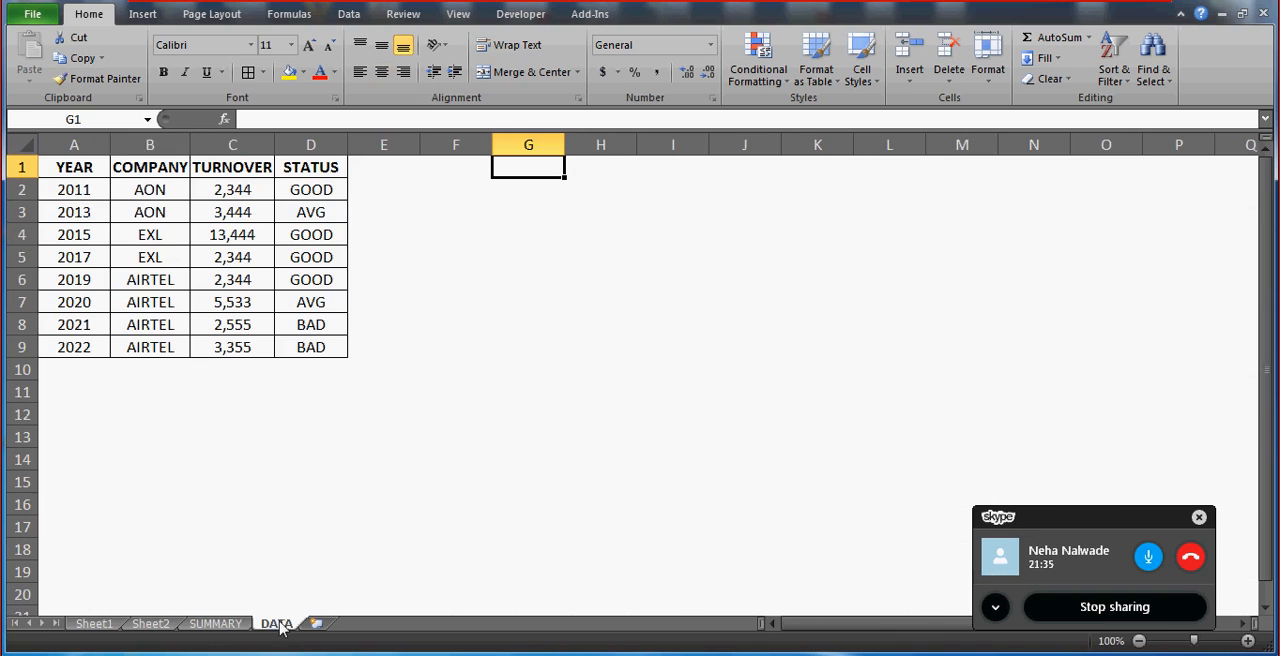
{"action": "left_click", "coordinate": [94, 165]}
{"action": "key", "text": "shift+Right"}
{"action": "key", "text": "shift+Right"}
{"action": "key", "text": "shift+Right"}
{"action": "key", "text": "shift+Down"}
{"action": "key", "text": "shift+Down"}
{"action": "key", "text": "shift+Down"}
{"action": "key", "text": "shift+Down"}
{"action": "key", "text": "shift+Down"}
{"action": "key", "text": "shift+Down"}
{"action": "key", "text": "shift+Down"}
{"action": "key", "text": "shift+Down"}
{"action": "key", "text": "shift+Down"}
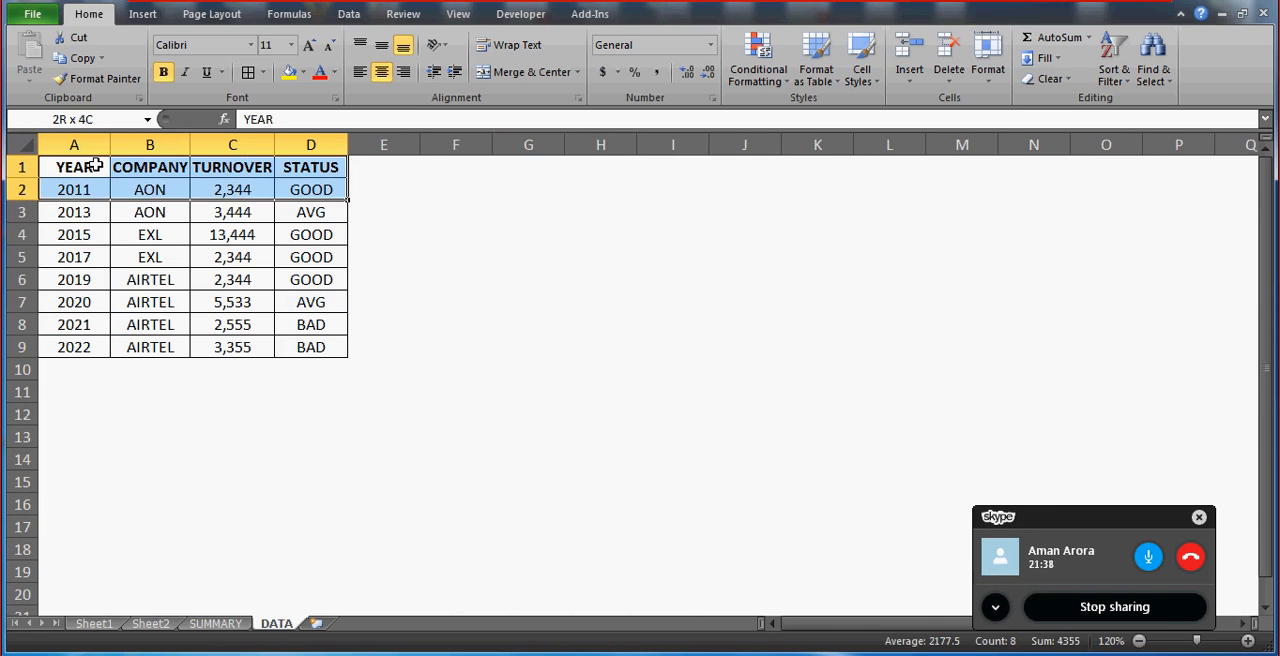
{"action": "key", "text": "shift+Up"}
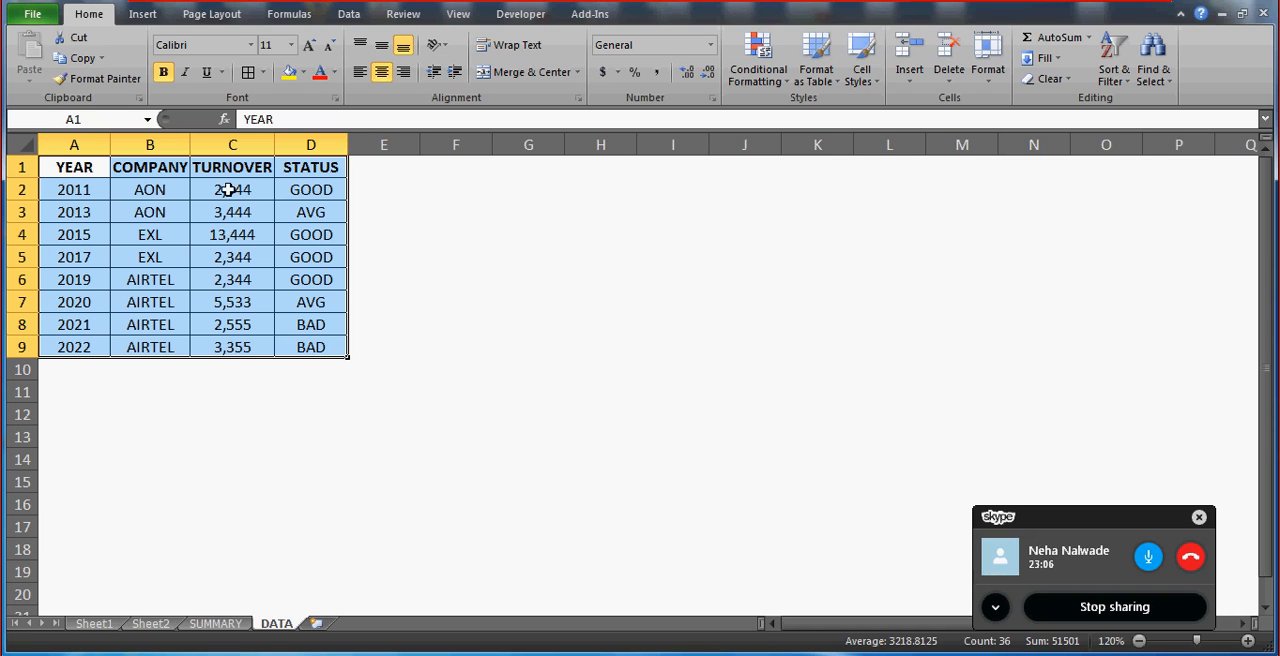
{"action": "left_click", "coordinate": [288, 190]}
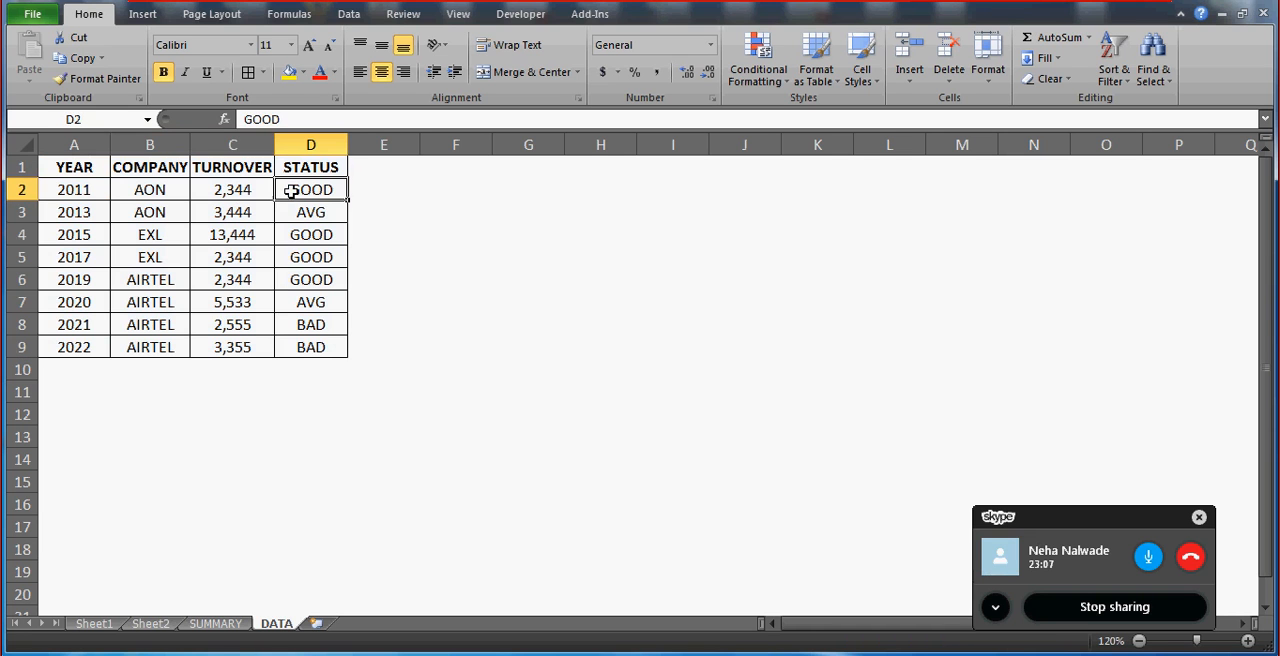
{"action": "left_click", "coordinate": [221, 189]}
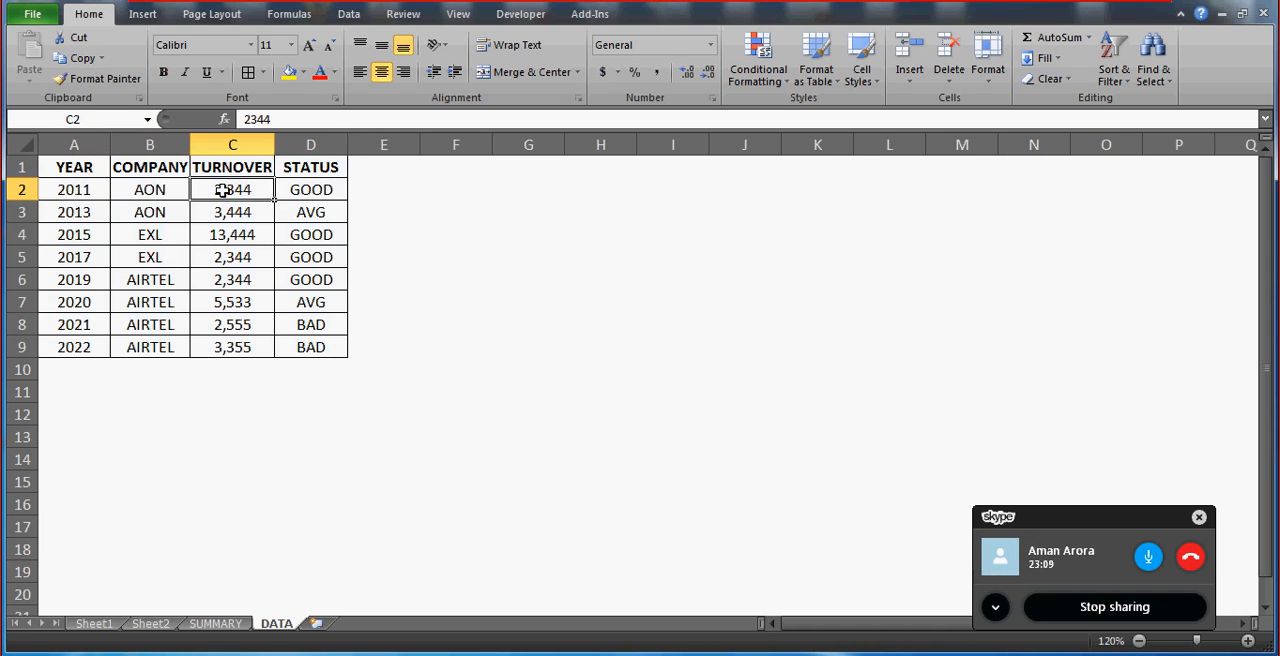
Select the YEAR and COMPANY columns of the data table, A1:B9, to examine them.
{"action": "left_click", "coordinate": [88, 167]}
{"action": "key", "text": "shift+Right"}
{"action": "key", "text": "shift+Down"}
{"action": "key", "text": "shift+Down"}
{"action": "key", "text": "shift+Down"}
{"action": "key", "text": "shift+Down"}
{"action": "key", "text": "shift+Down"}
{"action": "key", "text": "shift+Down"}
{"action": "key", "text": "shift+Down"}
{"action": "key", "text": "shift+Down"}
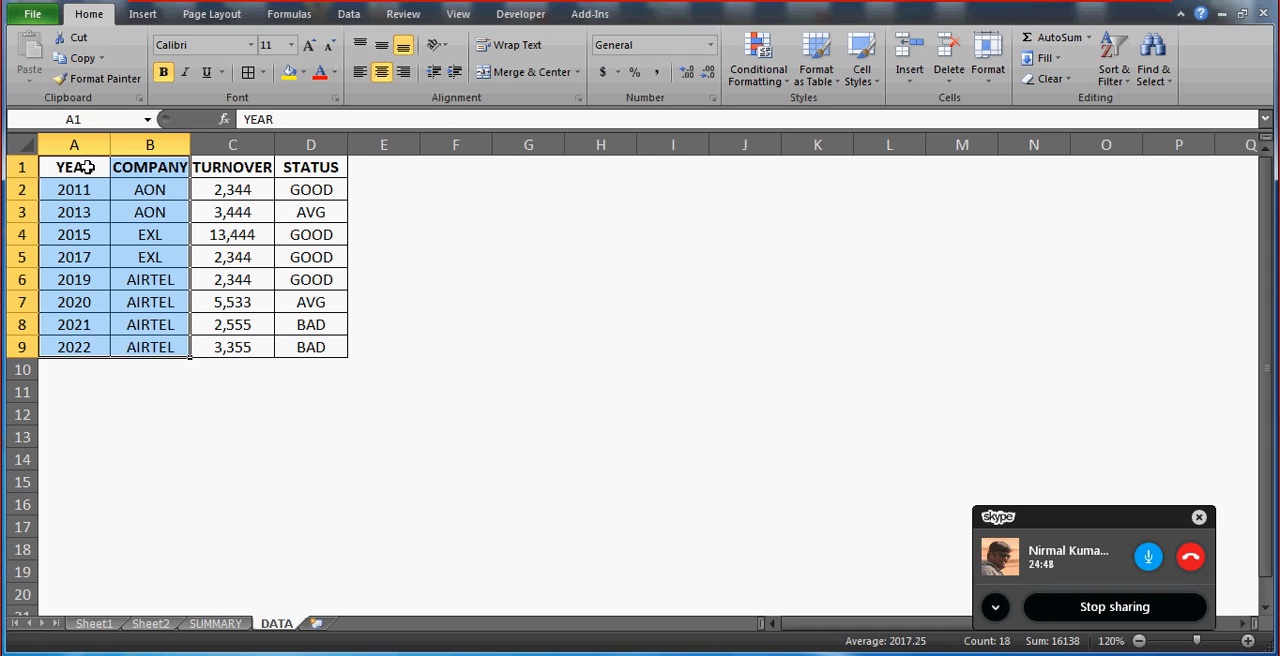
{"action": "left_click", "coordinate": [88, 167]}
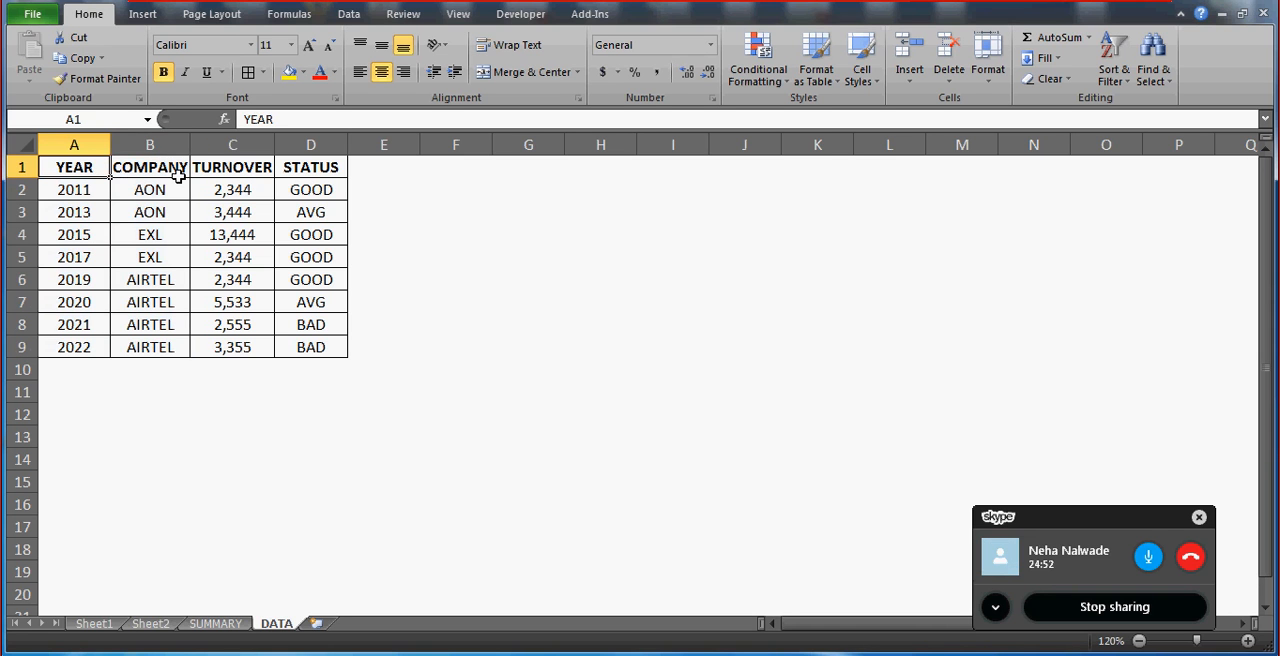
{"action": "left_click", "coordinate": [200, 213]}
{"action": "left_click", "coordinate": [215, 272]}
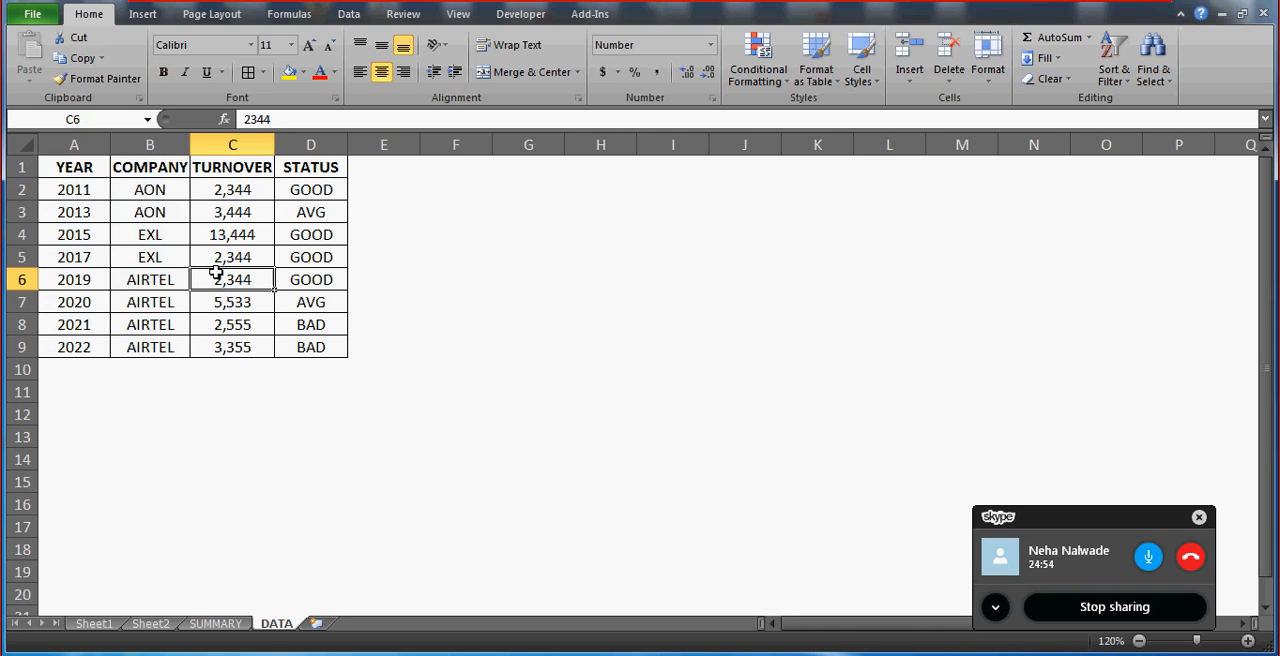
{"action": "left_click", "coordinate": [150, 262]}
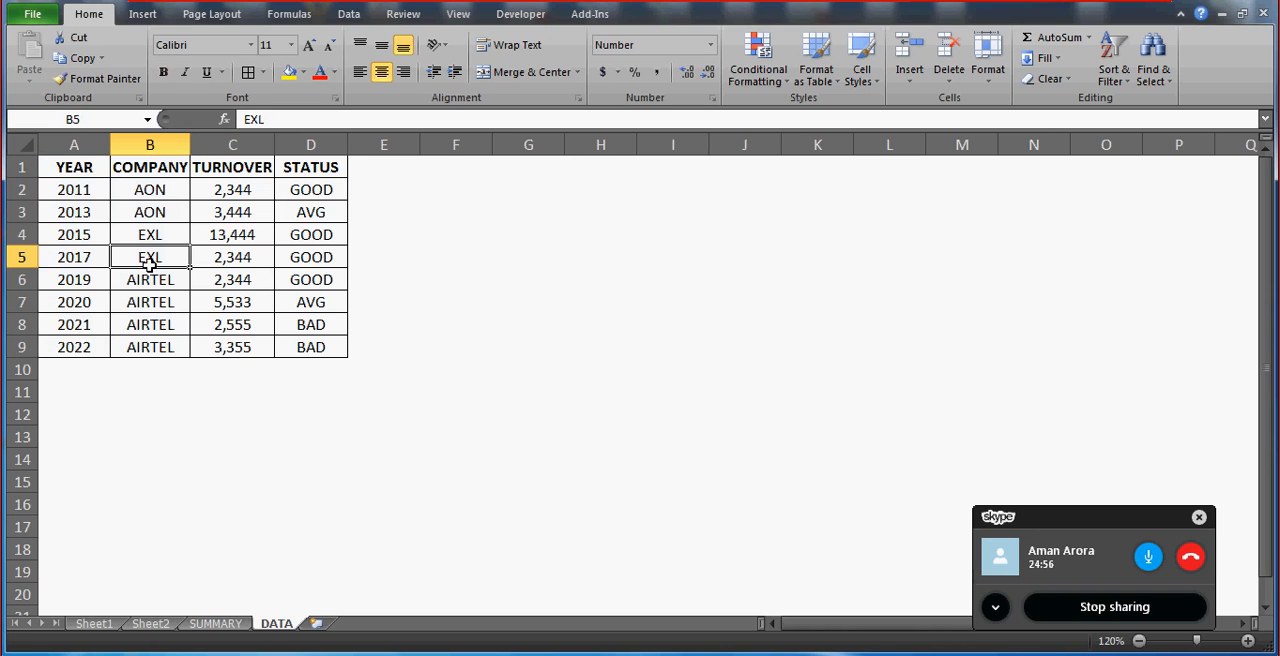
{"action": "left_click", "coordinate": [80, 172]}
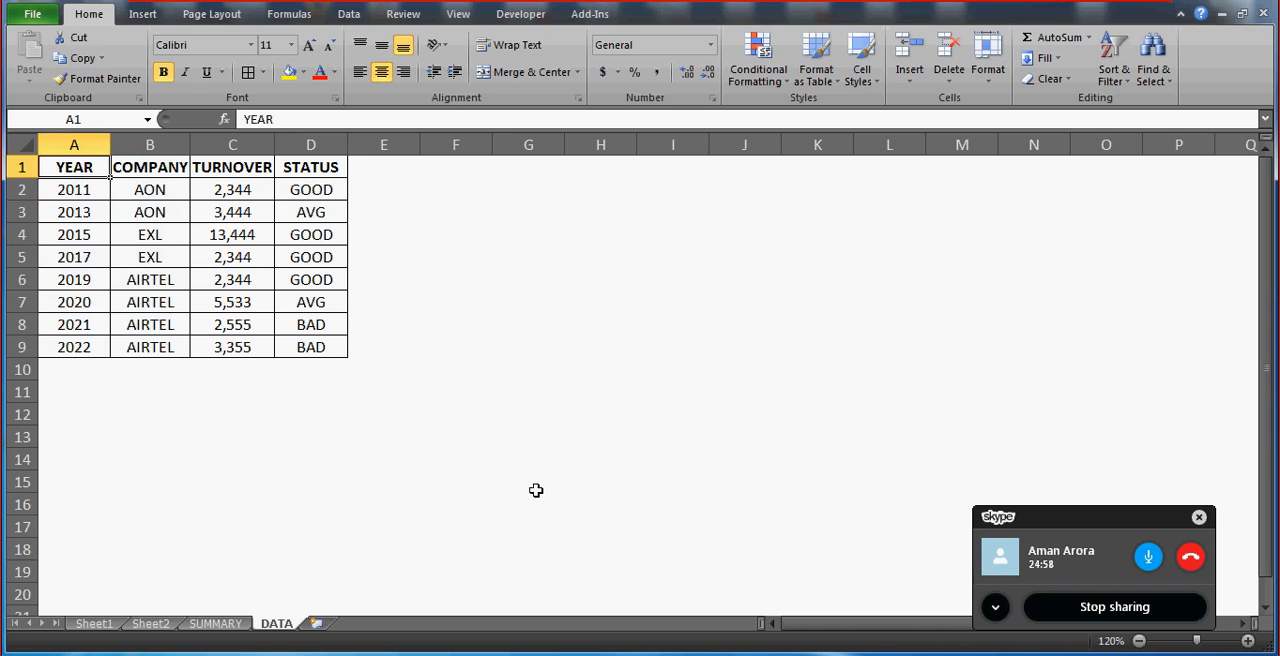
Go to the SUMMARY sheet and look over its blank grid, returning to the first column.
{"action": "left_click", "coordinate": [216, 623]}
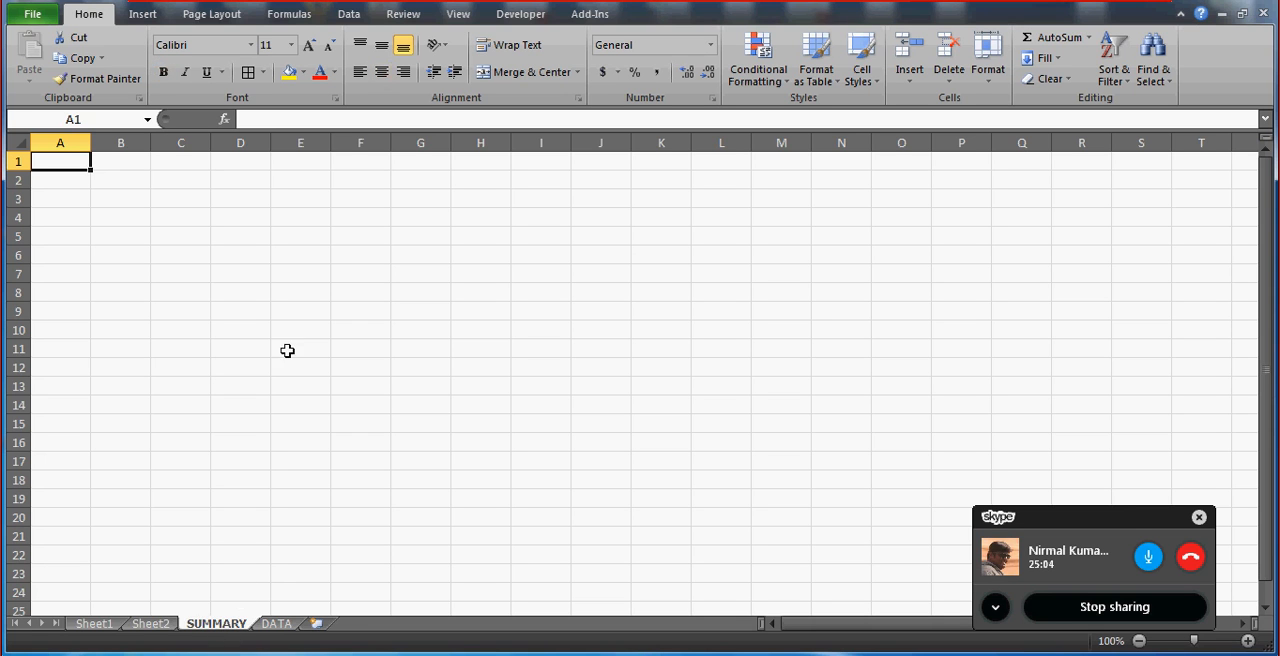
{"action": "left_click", "coordinate": [113, 165]}
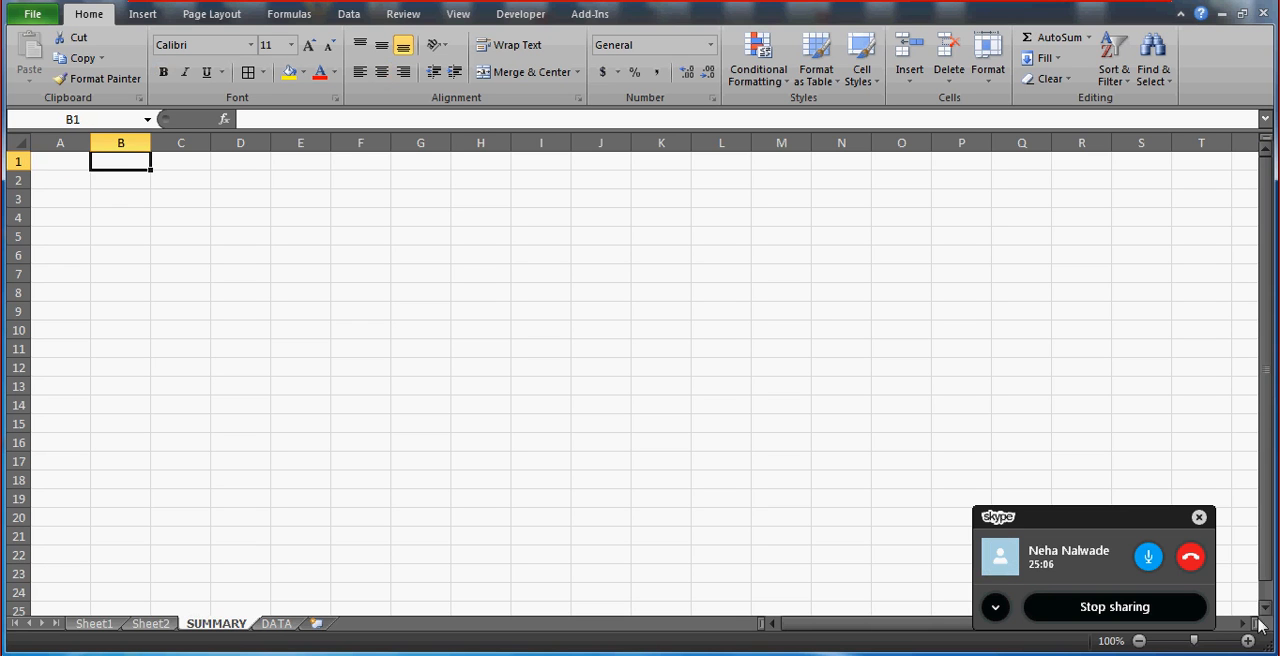
{"action": "left_click", "coordinate": [1241, 623]}
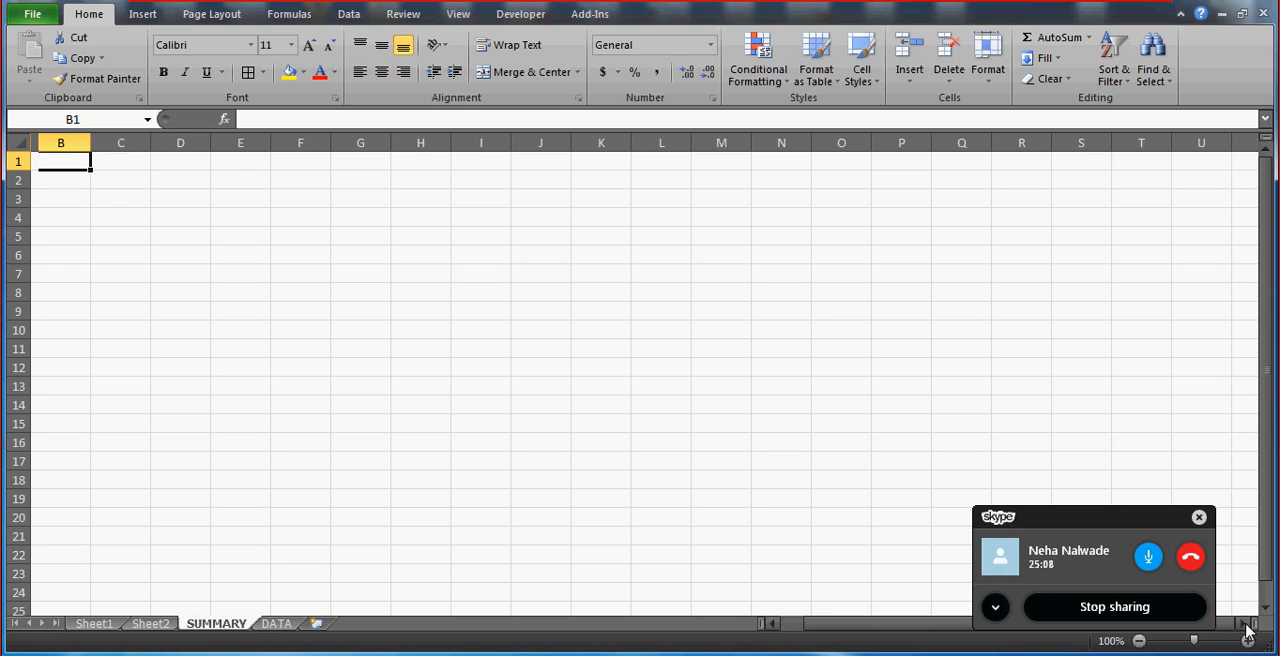
{"action": "left_click", "coordinate": [1241, 623]}
{"action": "left_click", "coordinate": [111, 290]}
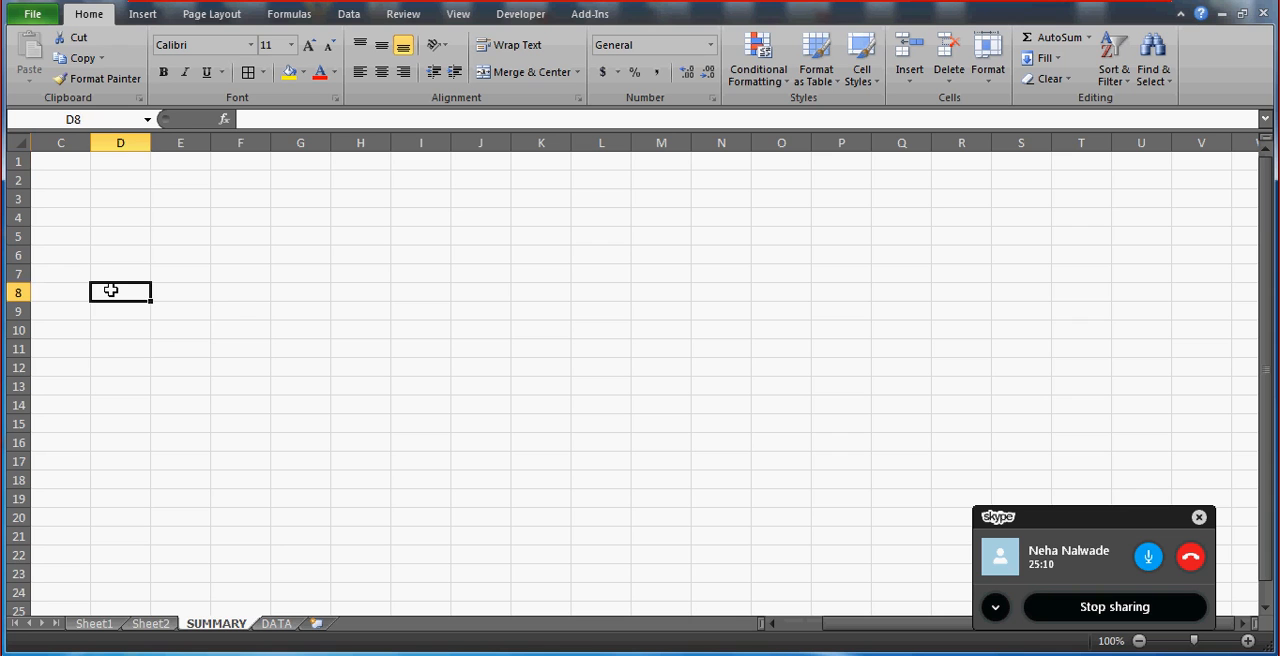
{"action": "key", "text": "ctrl+Up"}
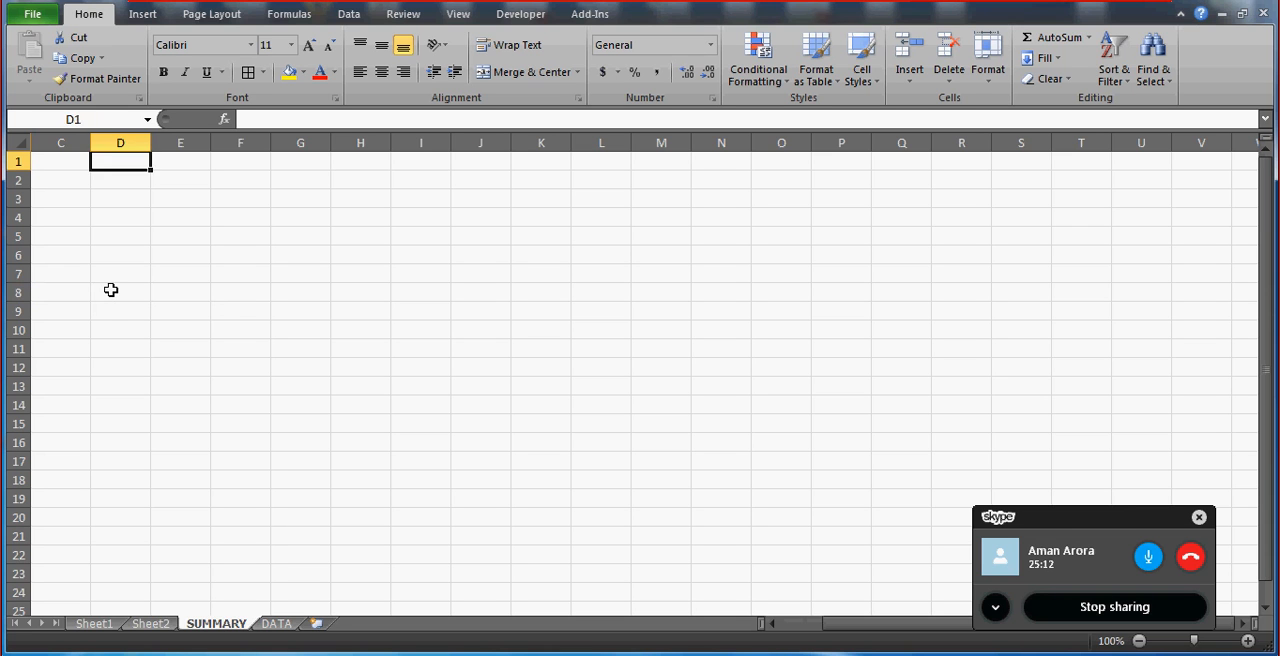
{"action": "key", "text": "Home"}
Enter the lookup labels year in E2 and company in E3 of the SUMMARY sheet.
{"action": "left_click", "coordinate": [306, 181]}
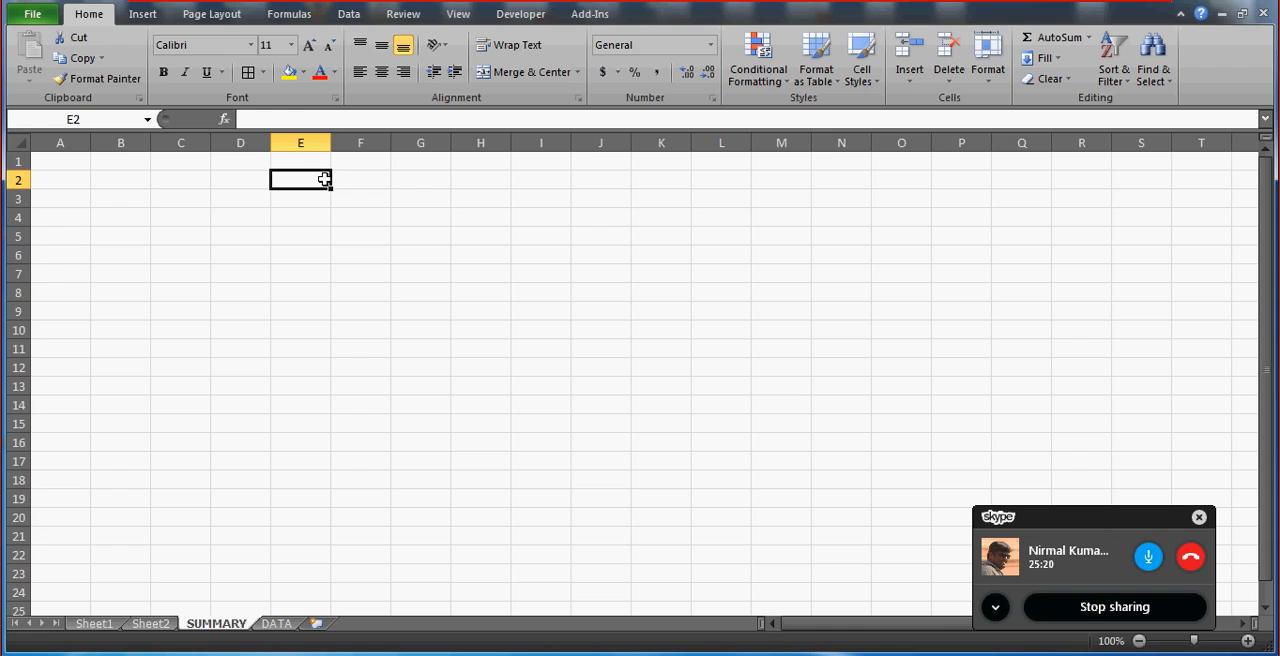
{"action": "left_click", "coordinate": [362, 179]}
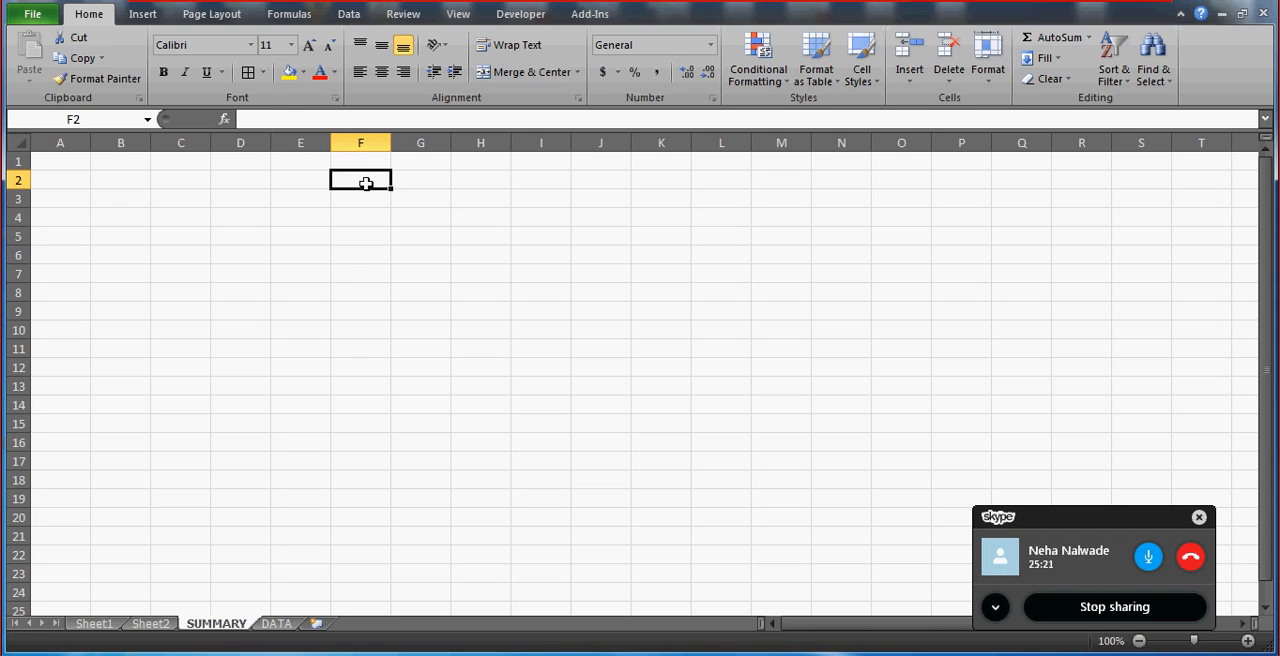
{"action": "left_click", "coordinate": [301, 178]}
{"action": "key", "text": "shift+Right"}
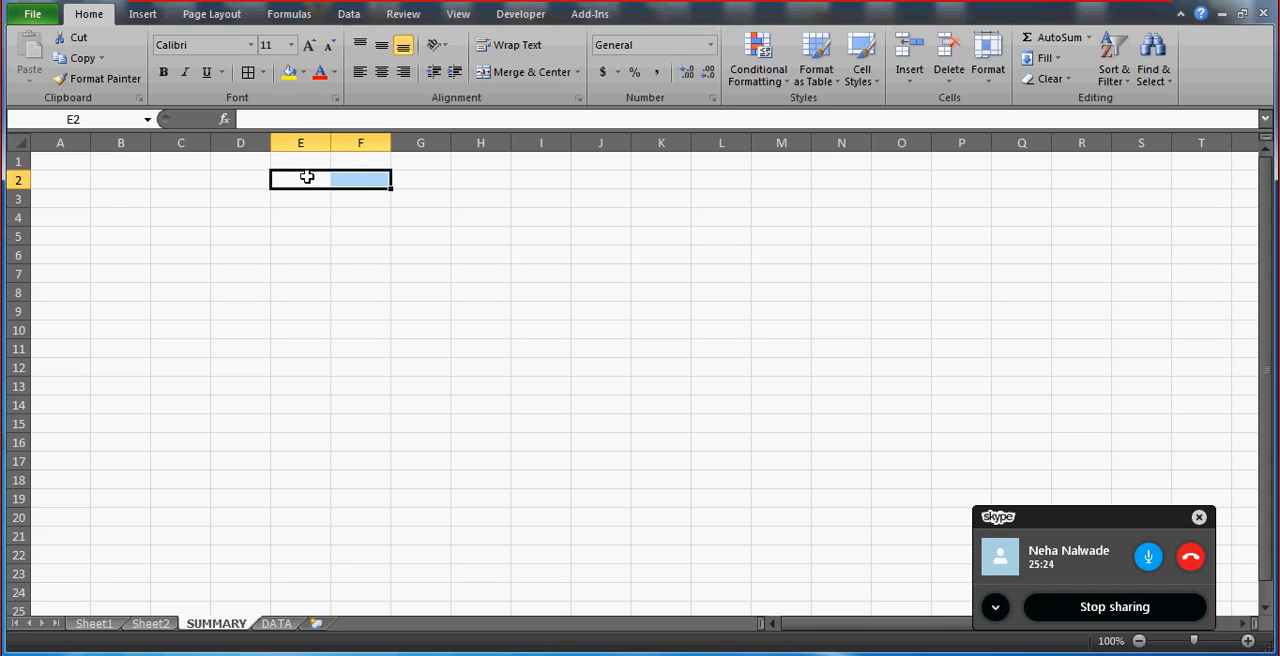
{"action": "left_click", "coordinate": [307, 181]}
{"action": "type", "text": "year"}
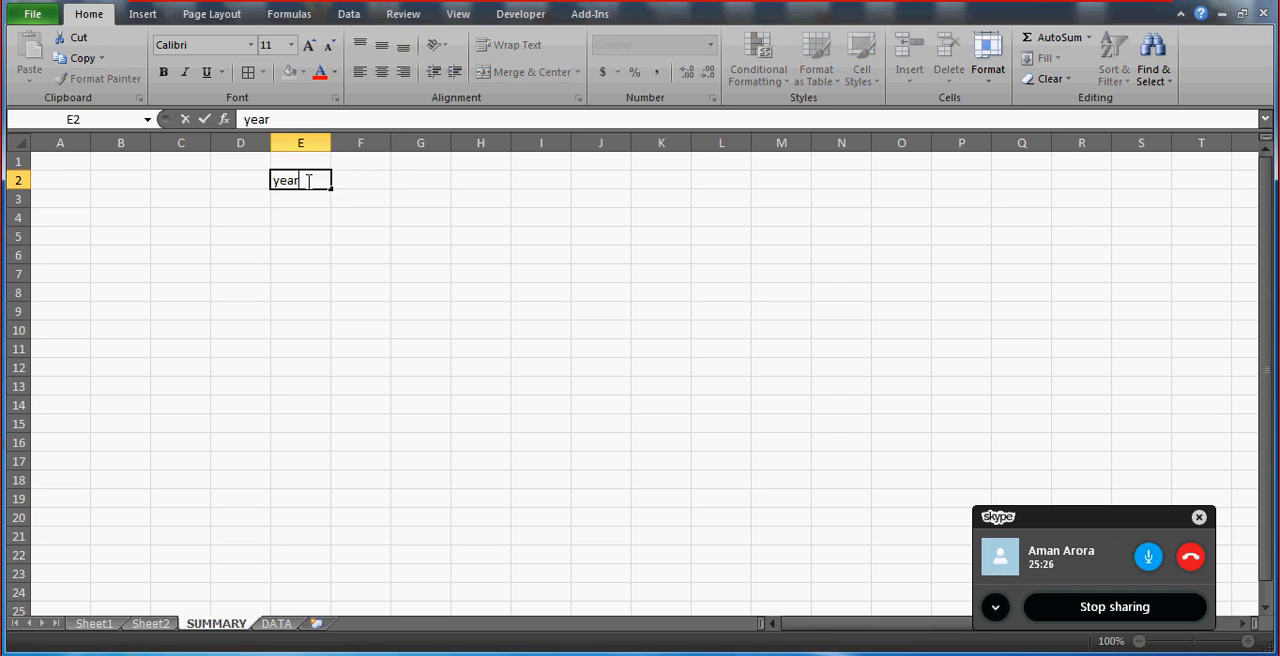
{"action": "key", "text": "Return"}
{"action": "type", "text": "compan"}
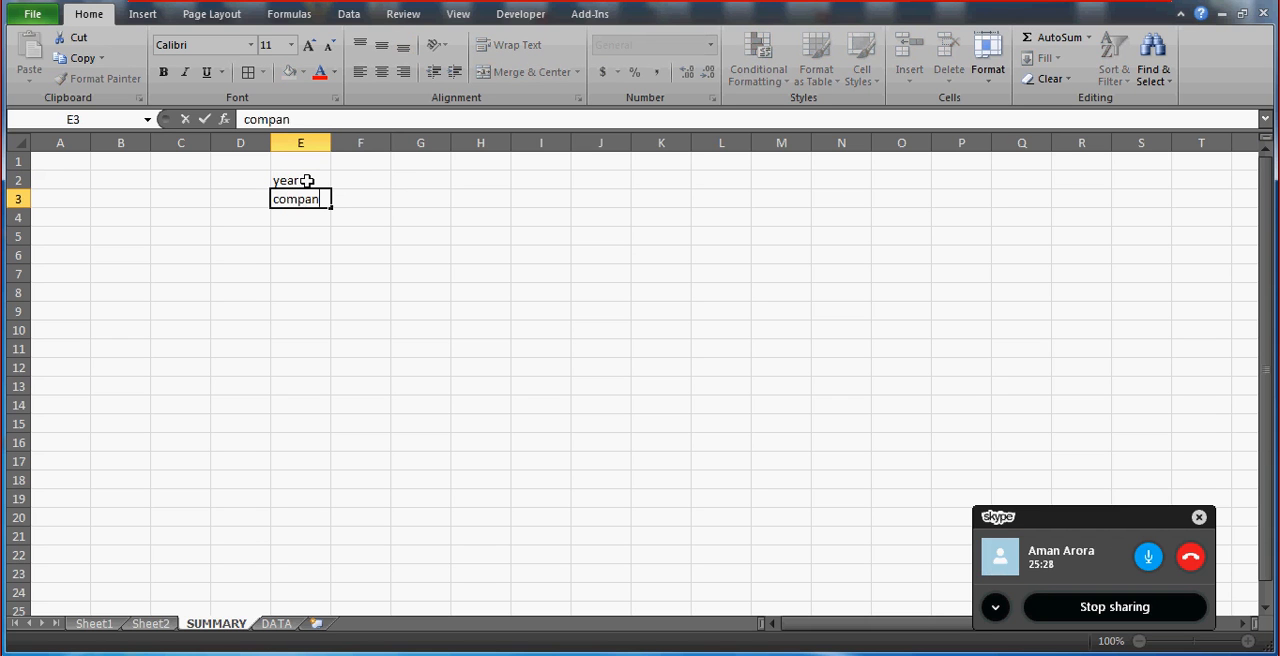
{"action": "key", "text": "Return"}
{"action": "key", "text": "Up"}
{"action": "type", "text": "company"}
{"action": "key", "text": "ctrl+Return"}
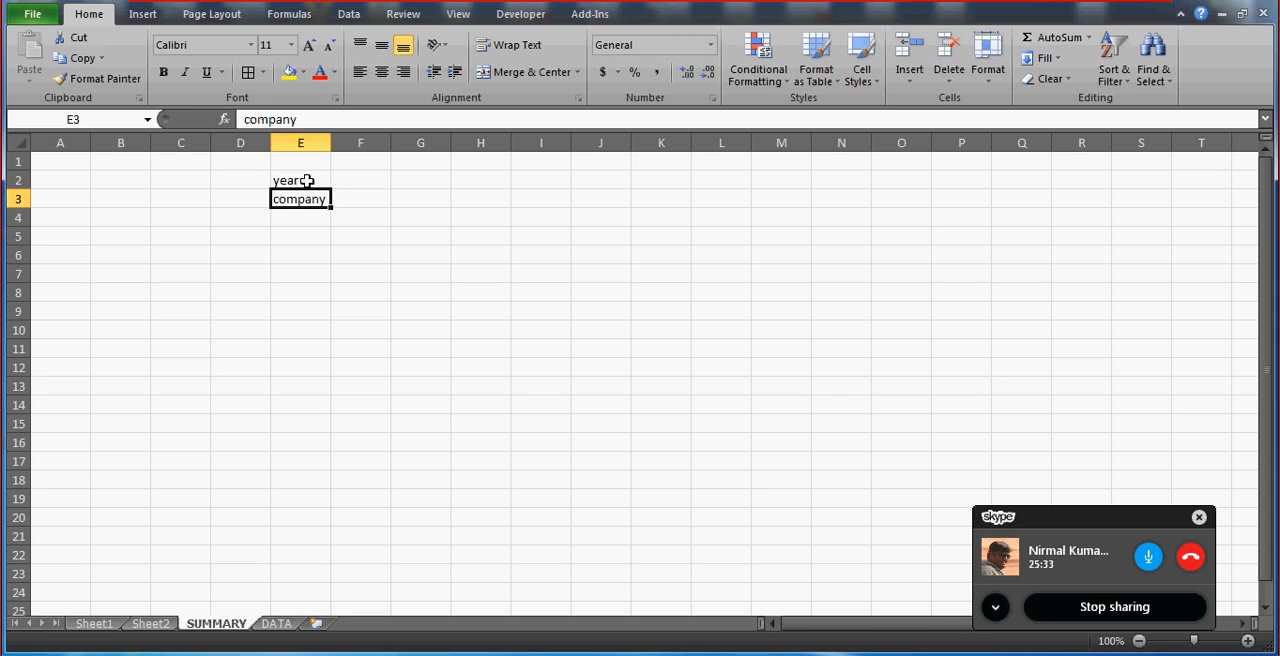
{"action": "left_click", "coordinate": [307, 181]}
{"action": "left_click", "coordinate": [576, 210]}
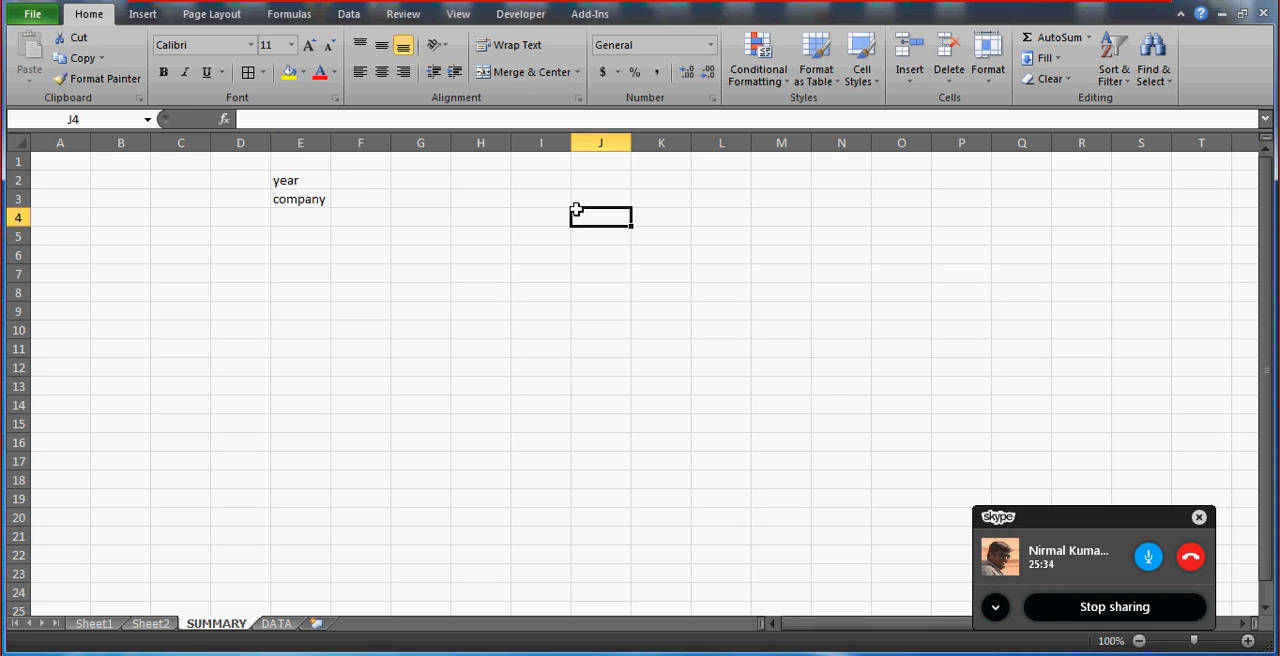
Enter AON as the company value in F3.
{"action": "left_click", "coordinate": [358, 203]}
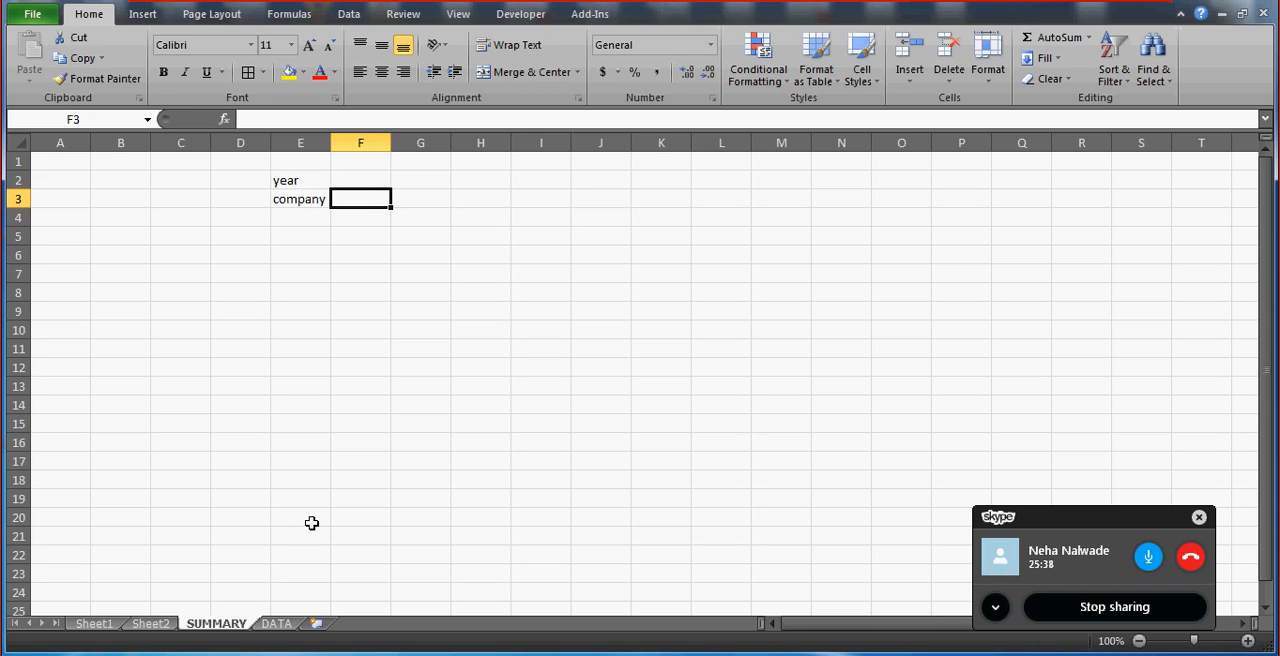
{"action": "type", "text": "AON"}
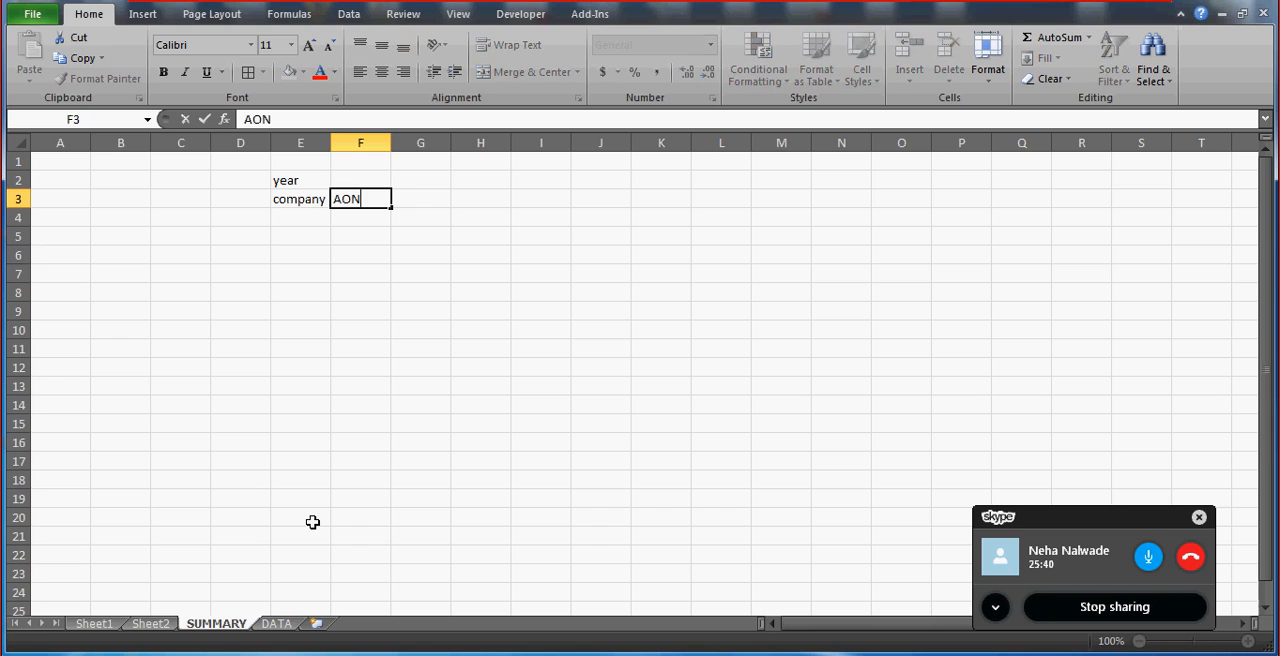
{"action": "key", "text": "Return"}
Check the years on the DATA sheet and enter 2011 as the year value in F2 of SUMMARY.
{"action": "key", "text": "Up"}
{"action": "key", "text": "Up"}
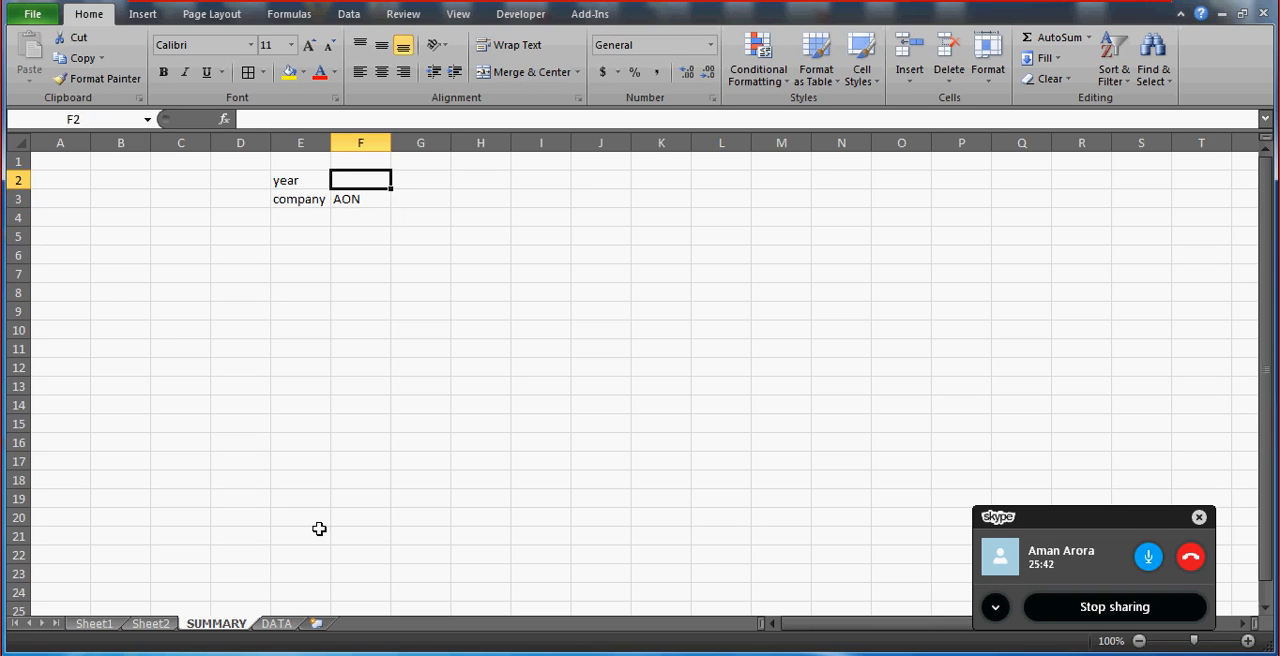
{"action": "left_click", "coordinate": [276, 623]}
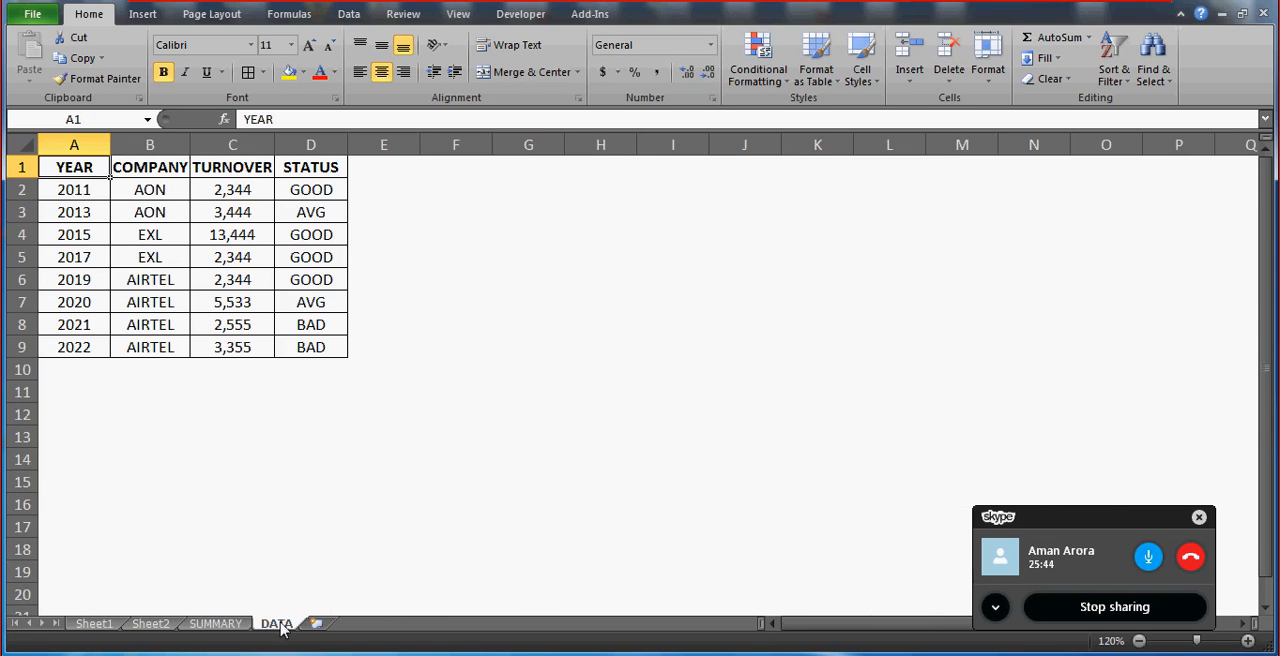
{"action": "left_click", "coordinate": [215, 623]}
{"action": "type", "text": "20"}
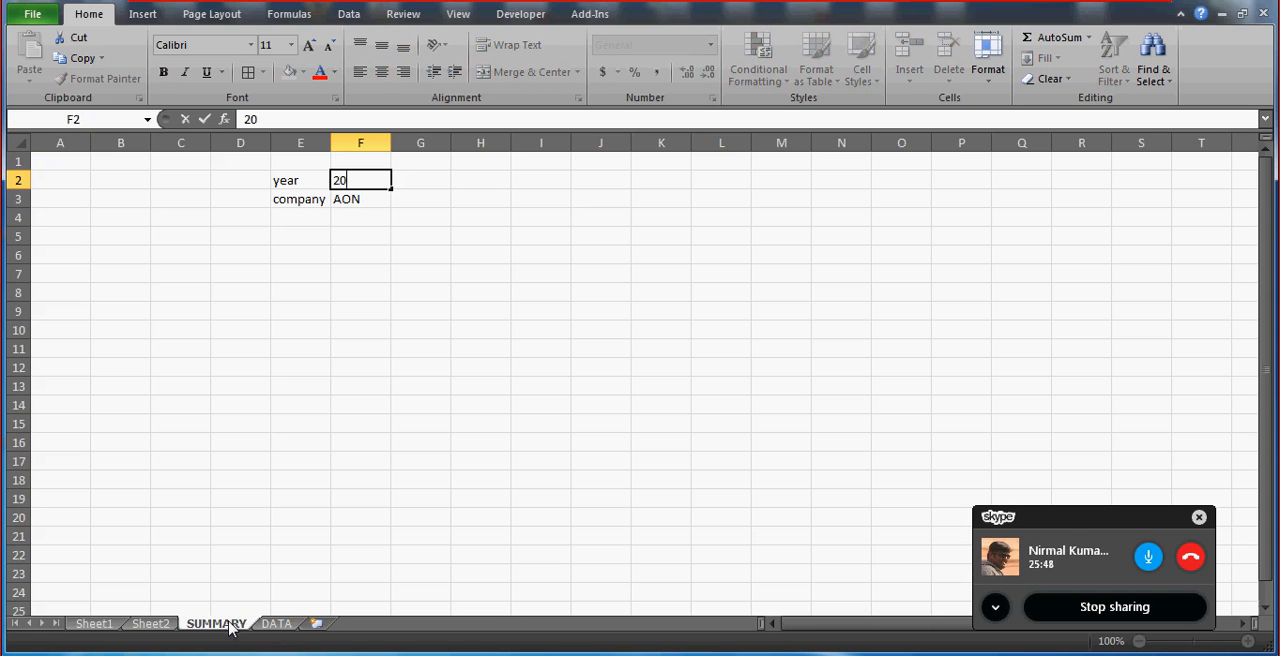
{"action": "type", "text": "11"}
{"action": "key", "text": "Return"}
Enter the result labels TURNOVER in E5 and STATUS in E6.
{"action": "key", "text": "Down"}
{"action": "key", "text": "Down"}
{"action": "key", "text": "Left"}
{"action": "key", "text": "Down"}
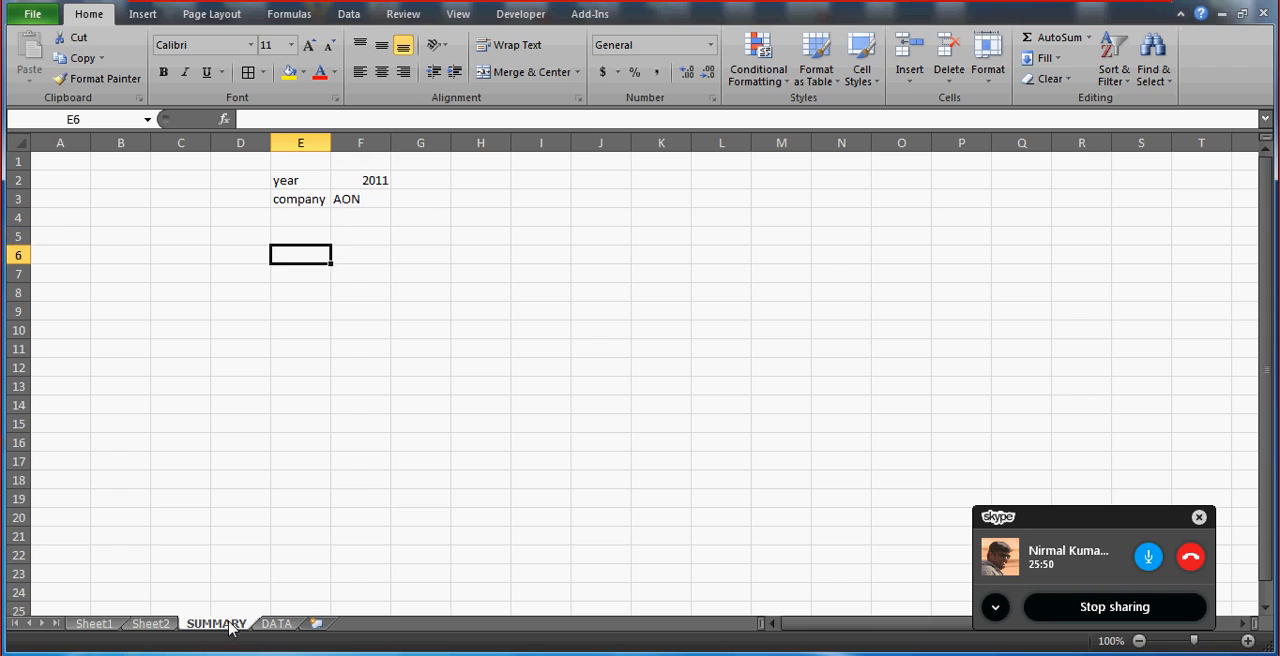
{"action": "key", "text": "Up"}
{"action": "type", "text": "TRU"}
{"action": "key", "text": "BackSpace"}
{"action": "key", "text": "BackSpace"}
{"action": "type", "text": "UR"}
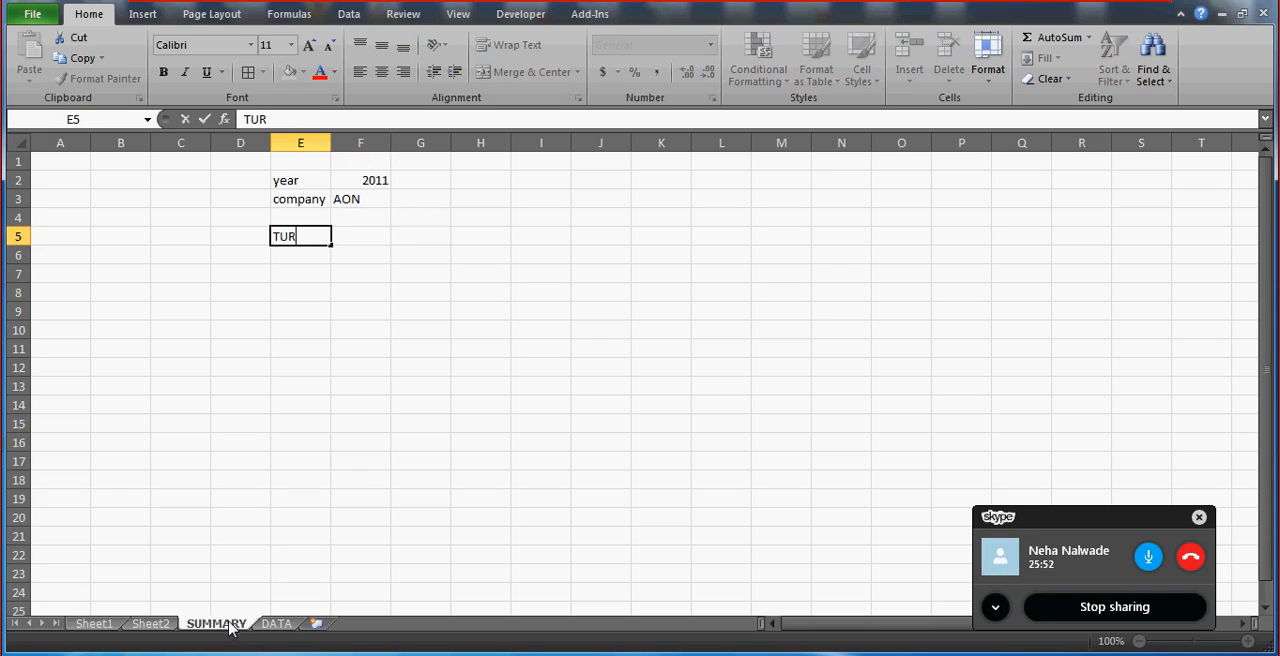
{"action": "type", "text": "NOVER"}
{"action": "key", "text": "Return"}
{"action": "type", "text": "STT"}
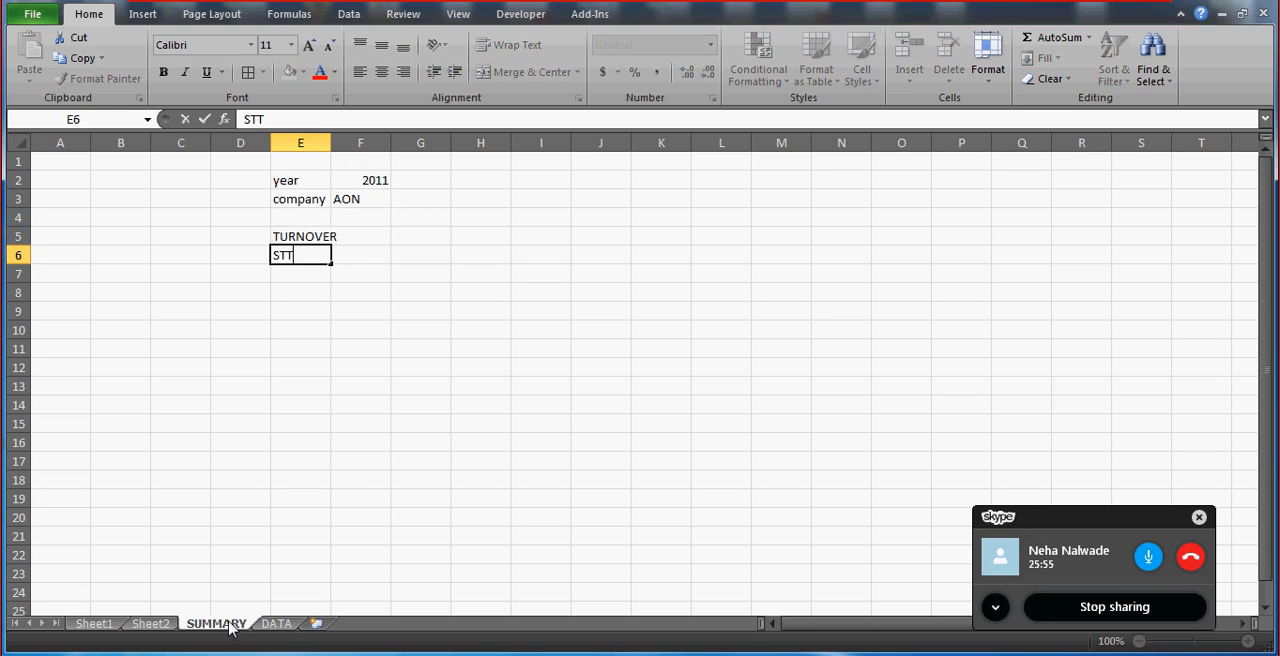
{"action": "key", "text": "BackSpace"}
{"action": "type", "text": "ATUS"}
{"action": "key", "text": "Return"}
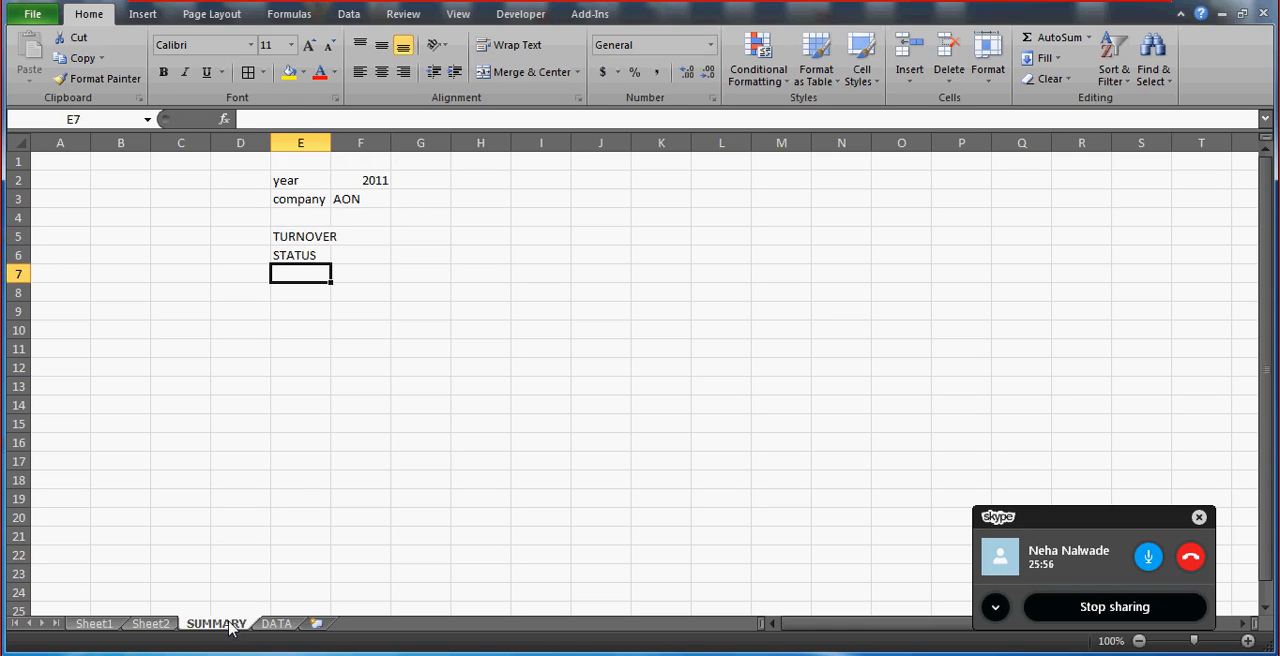
Autofit the width of column E to its longest label.
{"action": "key", "text": "Up"}
{"action": "key", "text": "Up"}
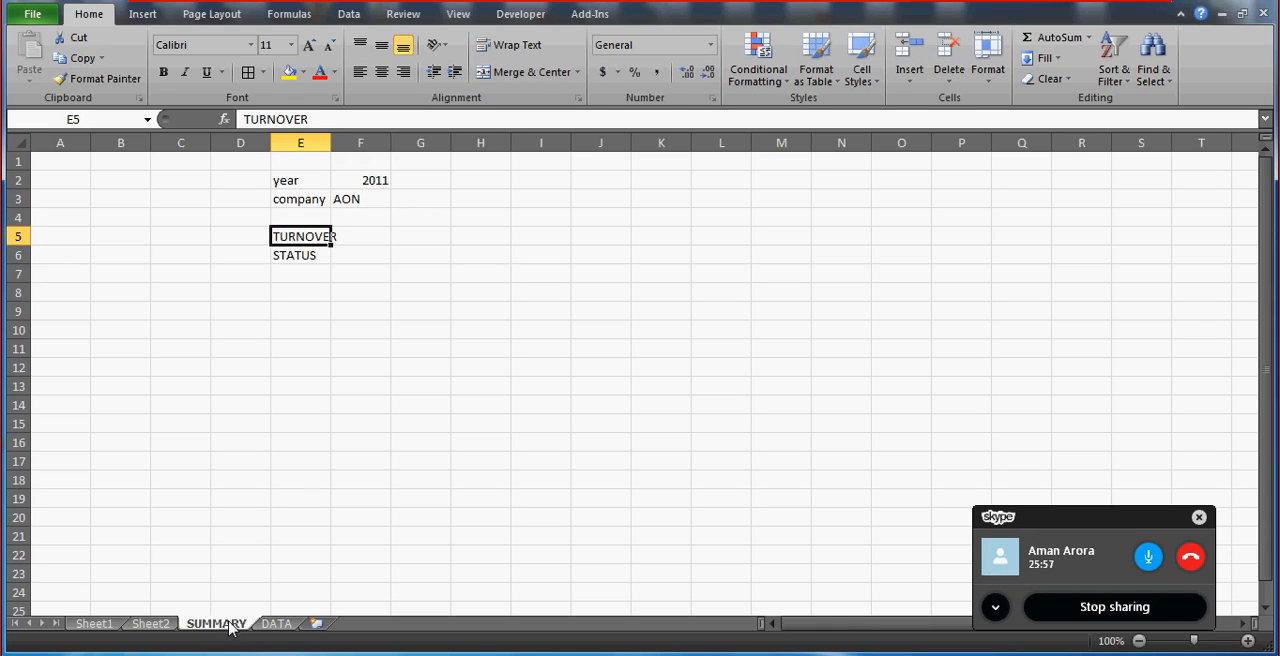
{"action": "double_click", "coordinate": [331, 143]}
Select the lookup criteria E2:F3, followed by the empty result cells F5:F6, to examine them.
{"action": "left_click", "coordinate": [322, 179]}
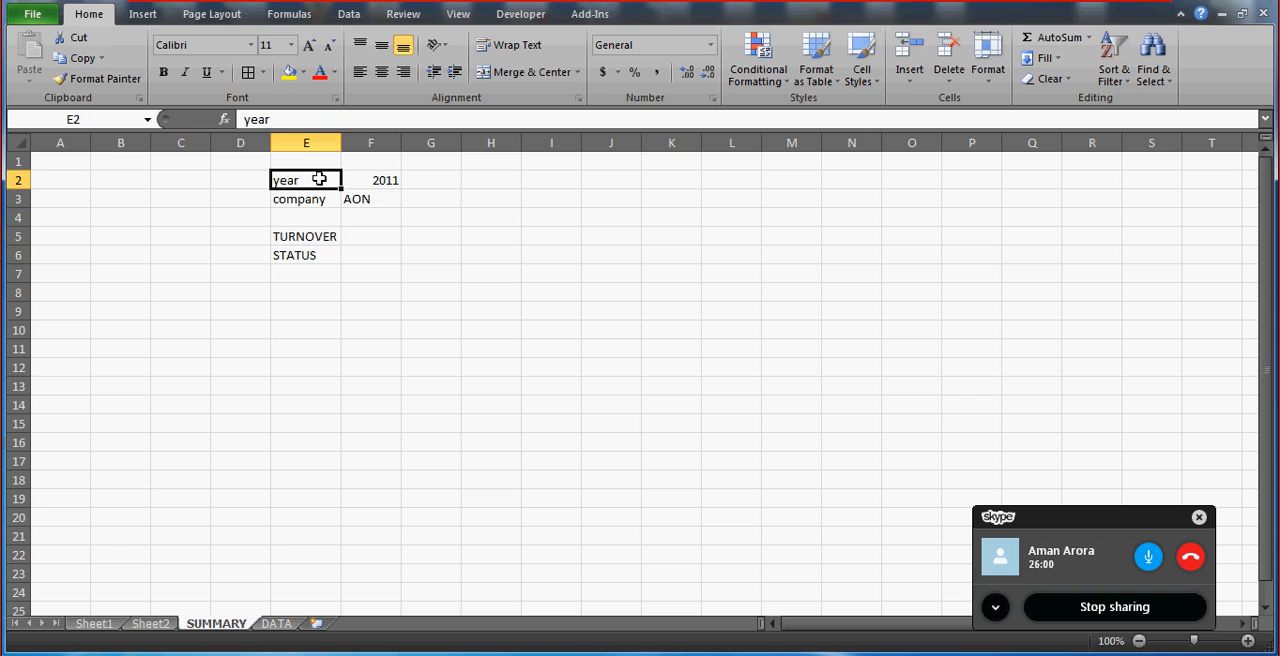
{"action": "key", "text": "shift+Right"}
{"action": "key", "text": "shift+Down"}
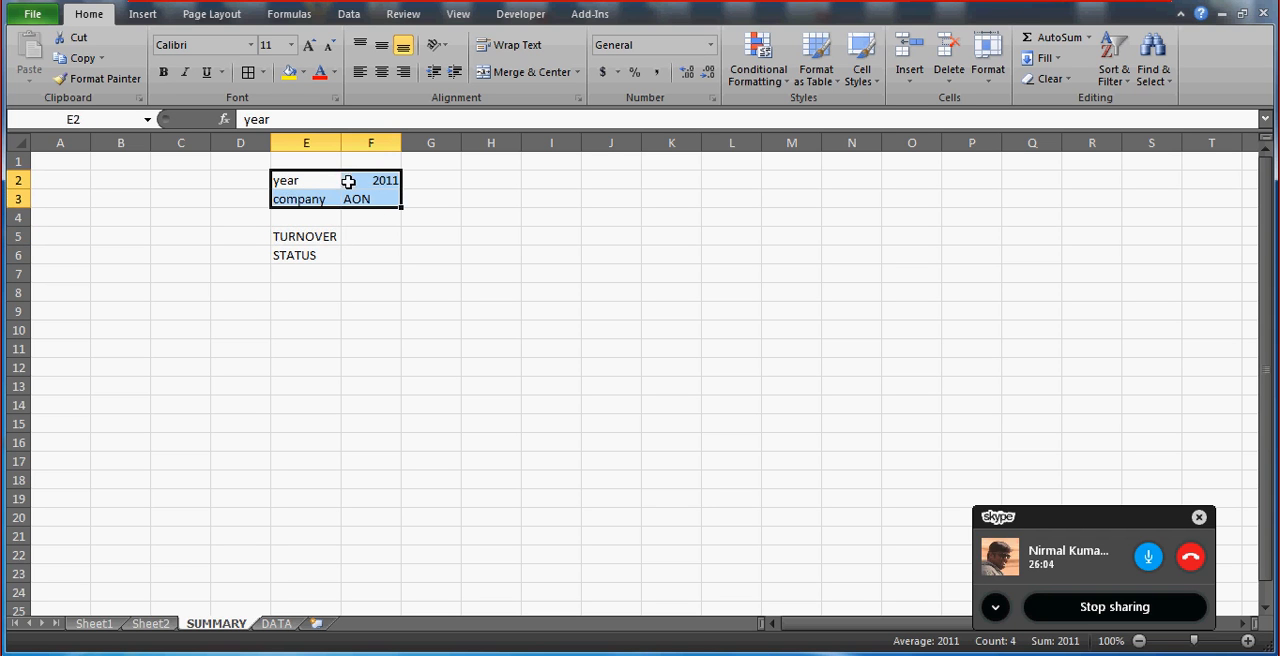
{"action": "left_click", "coordinate": [370, 232]}
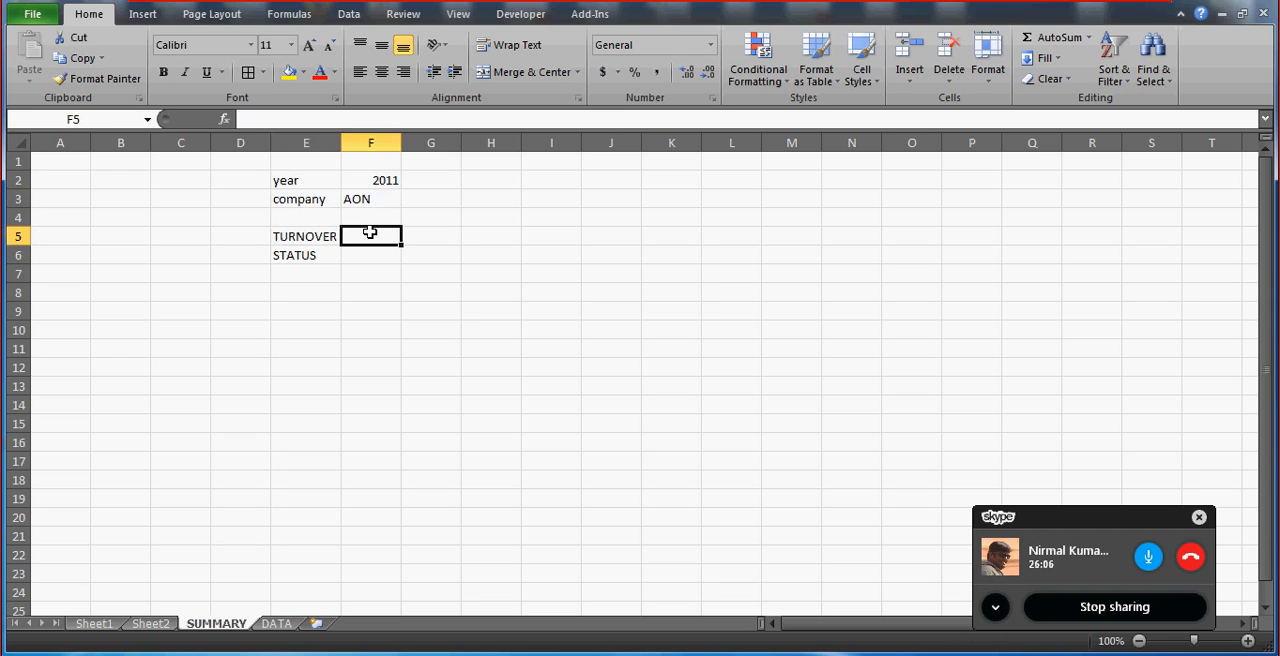
{"action": "key", "text": "shift+Down"}
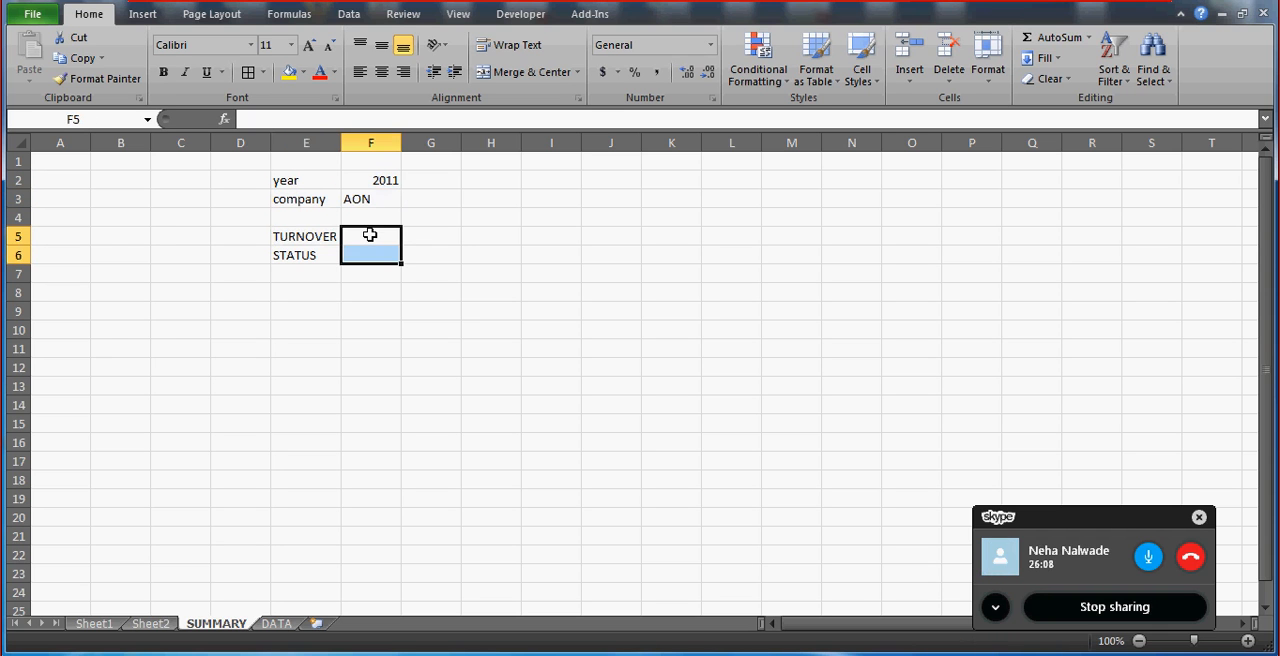
Move the SUMMARY sheet after the DATA sheet and set its company value in F3 to AIRTEL.
{"action": "left_click", "coordinate": [277, 623]}
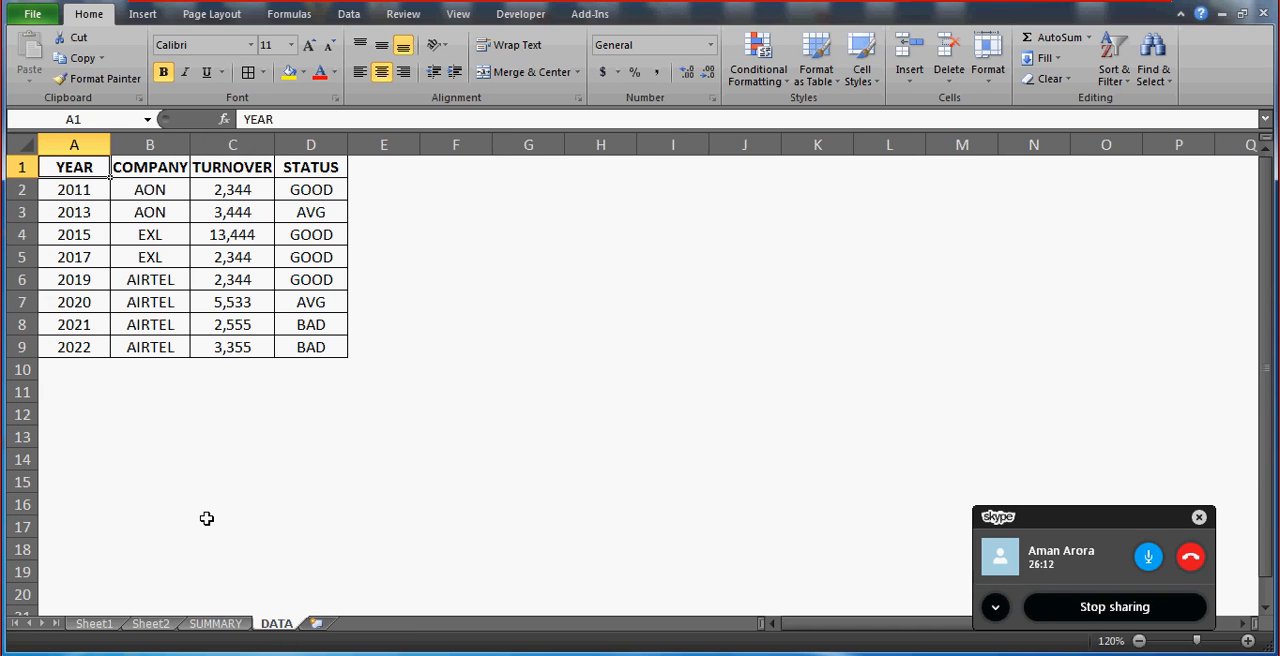
{"action": "left_click", "coordinate": [236, 623]}
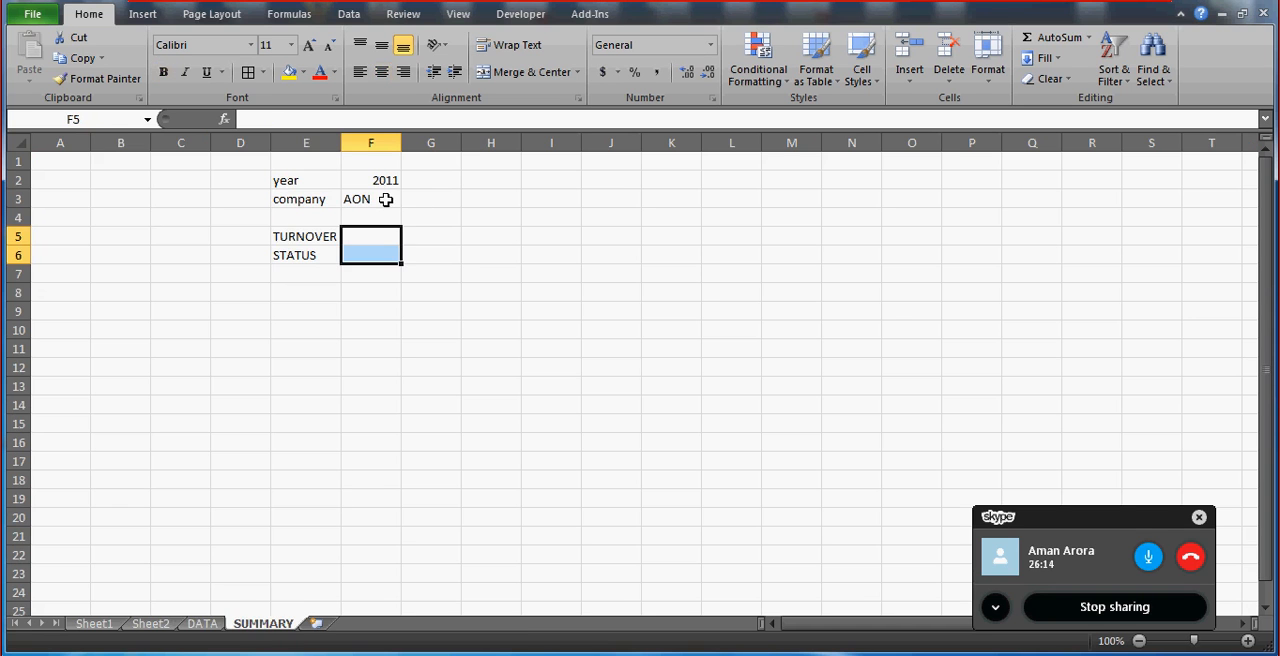
{"action": "left_click", "coordinate": [385, 199]}
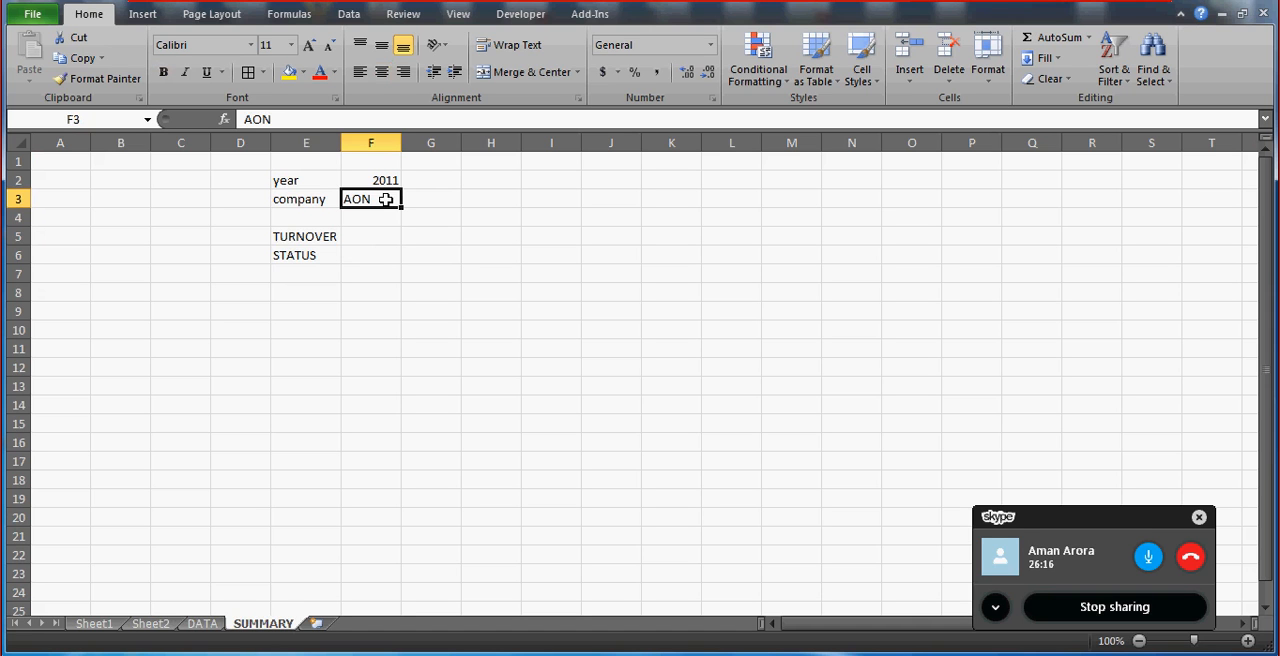
{"action": "type", "text": "AIR"}
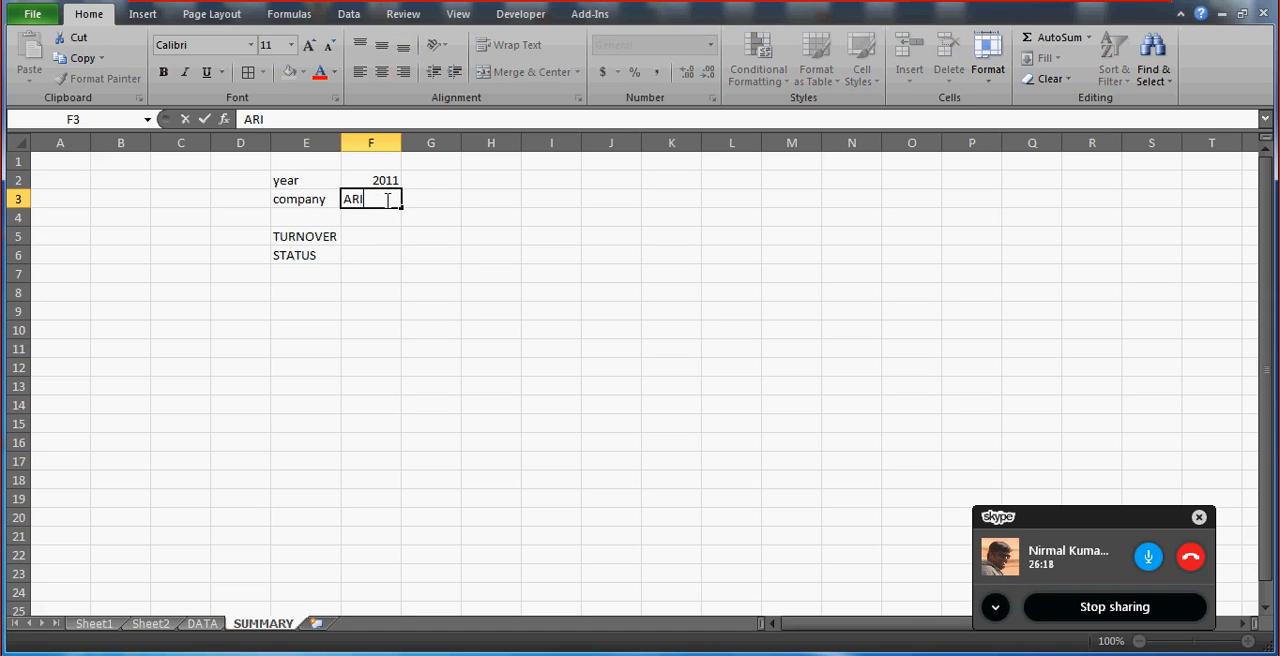
{"action": "type", "text": "TEL"}
{"action": "key", "text": "Return"}
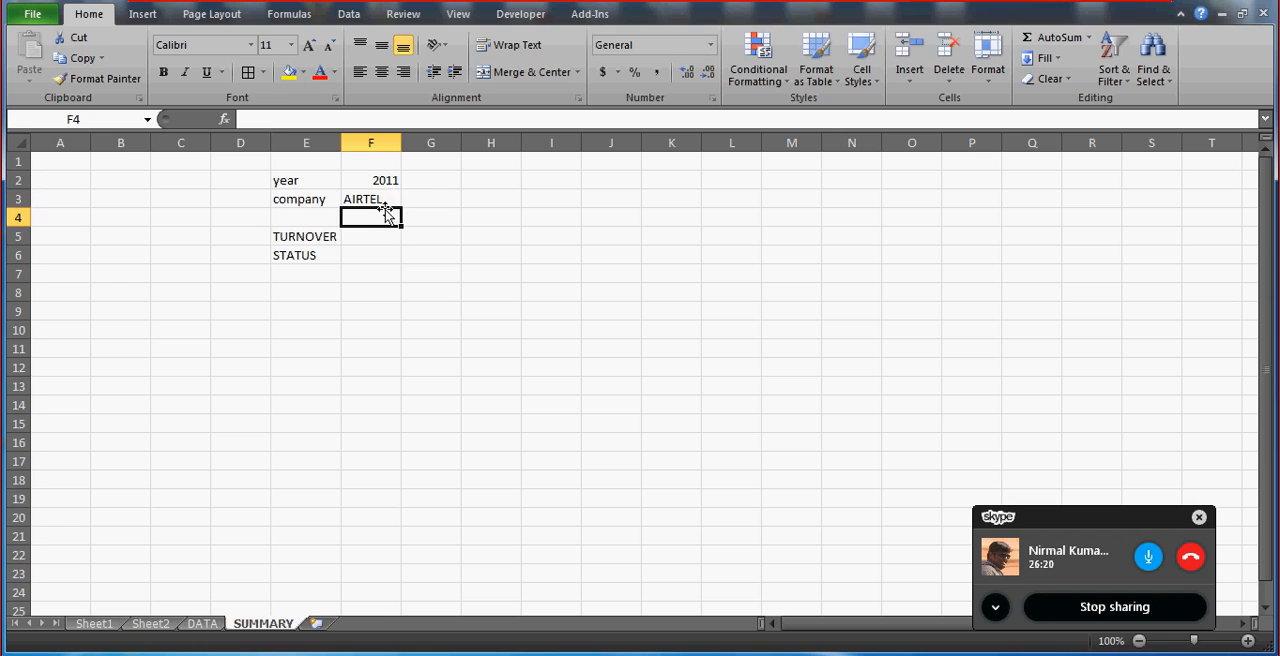
Examine the AIRTEL rows on the DATA sheet against the year and company criteria on the SUMMARY sheet.
{"action": "left_click", "coordinate": [374, 243]}
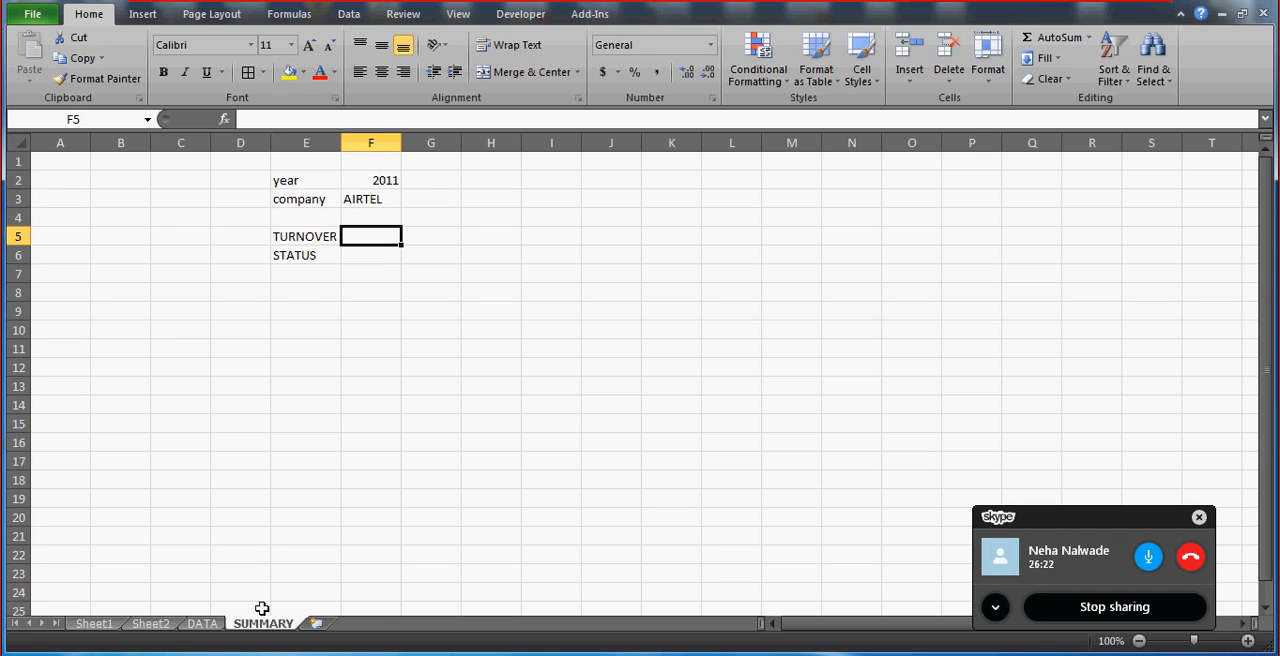
{"action": "left_click", "coordinate": [202, 623]}
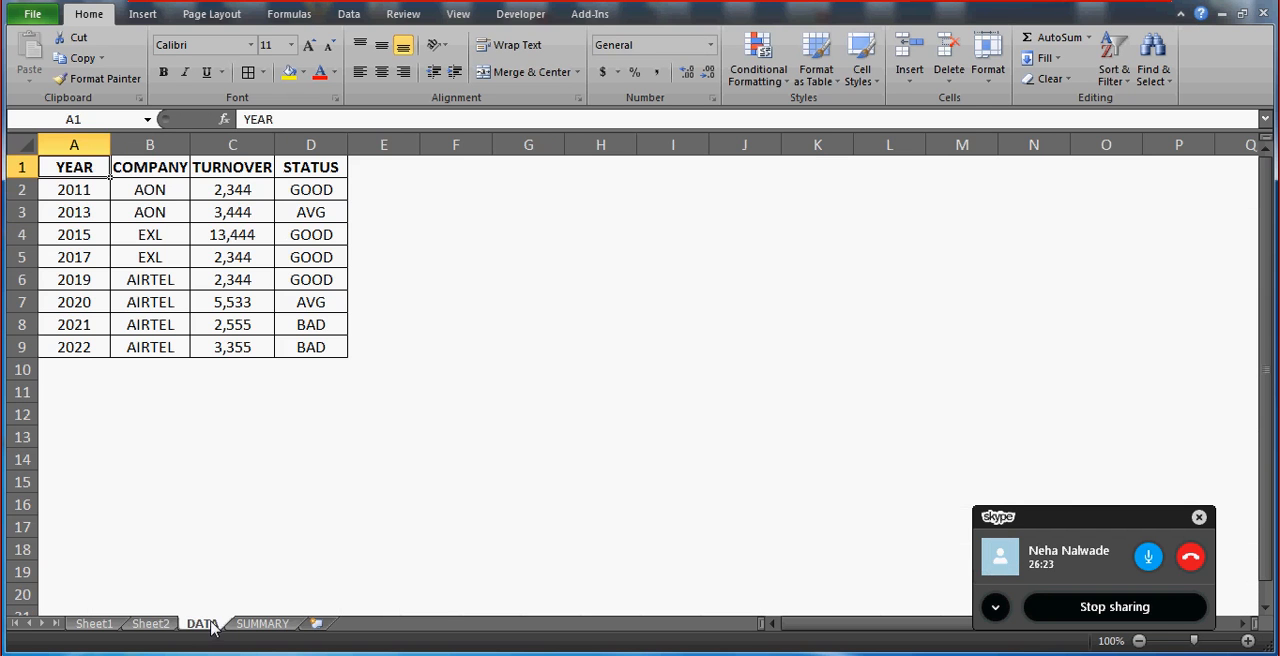
{"action": "left_click", "coordinate": [148, 304]}
{"action": "key", "text": "Left"}
{"action": "key", "text": "Up"}
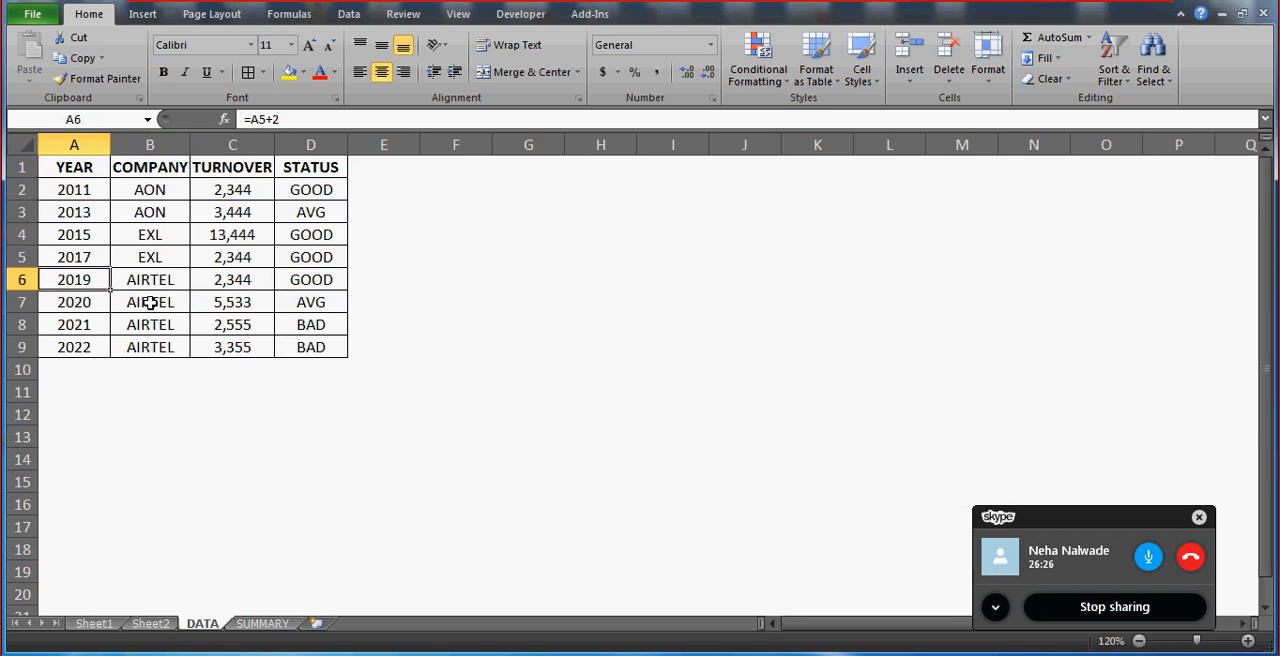
{"action": "key", "text": "Right"}
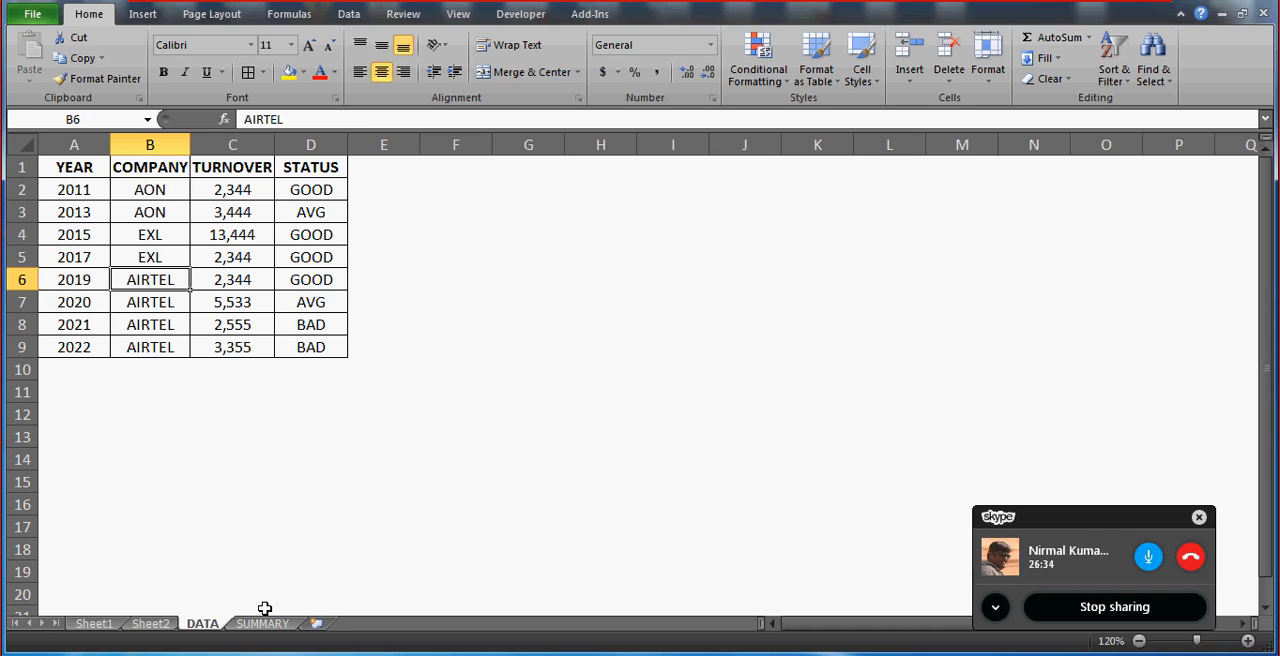
{"action": "left_click", "coordinate": [95, 305]}
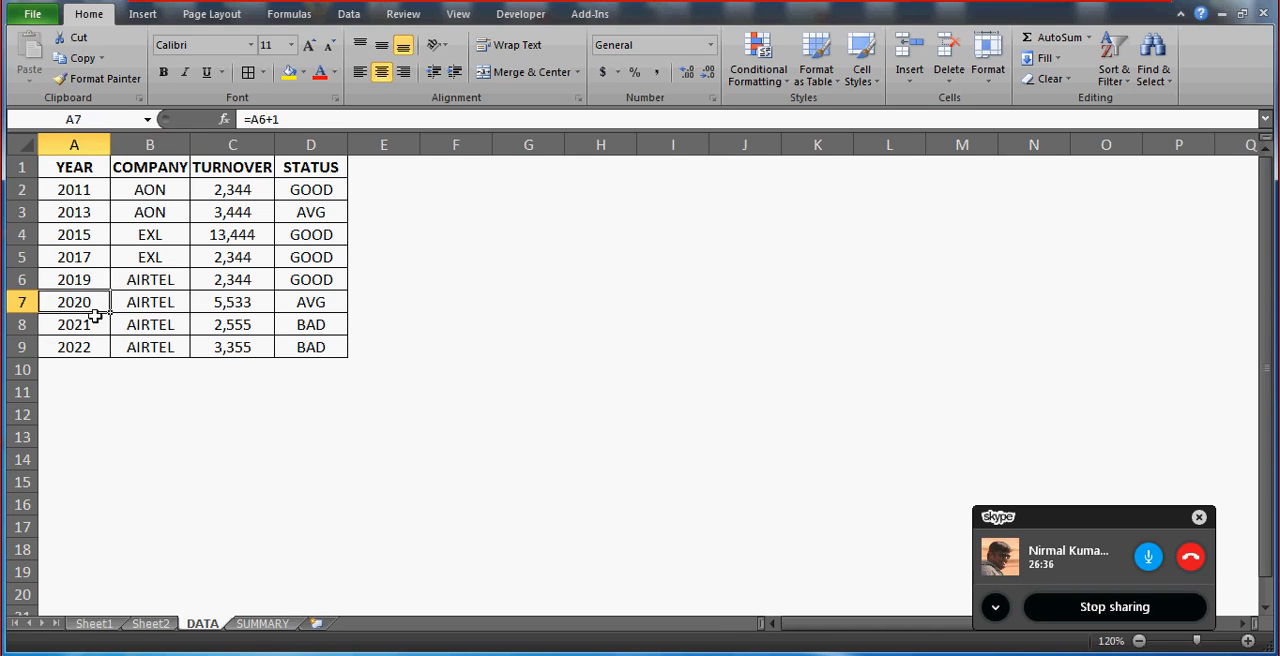
{"action": "left_click", "coordinate": [262, 623]}
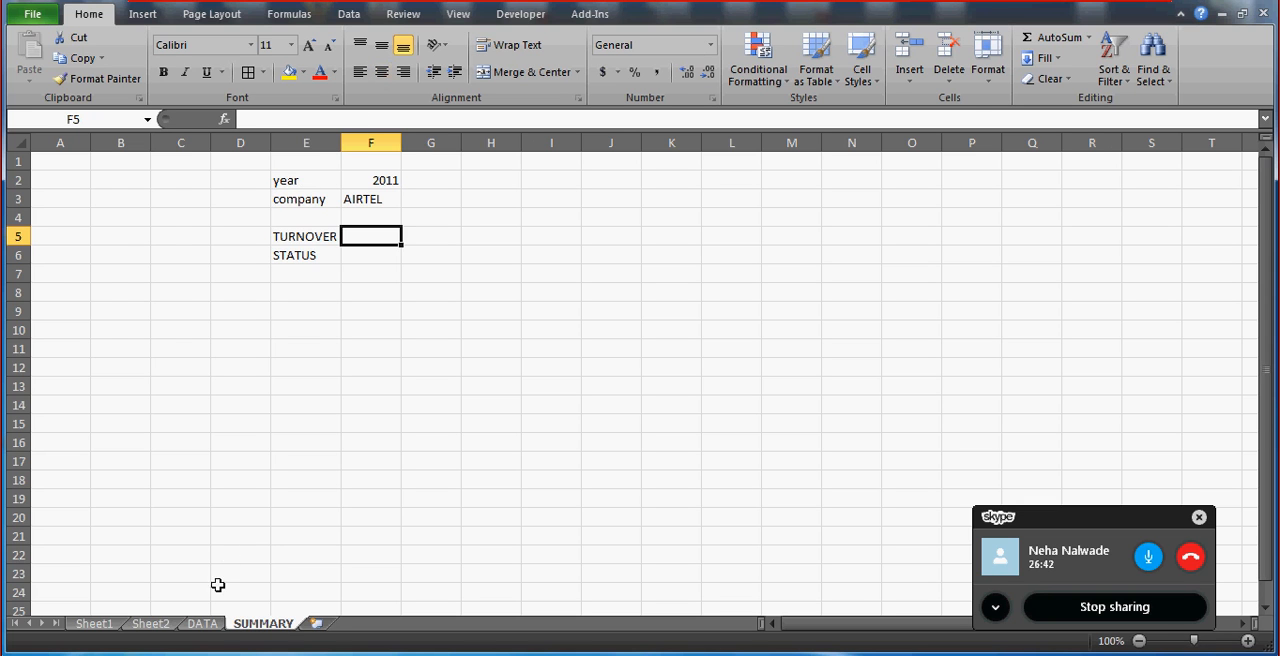
Copy the whole table A1:D9 from the DATA sheet and paste it into the SUMMARY sheet starting at M1.
{"action": "left_click", "coordinate": [203, 623]}
{"action": "key", "text": "ctrl+Home"}
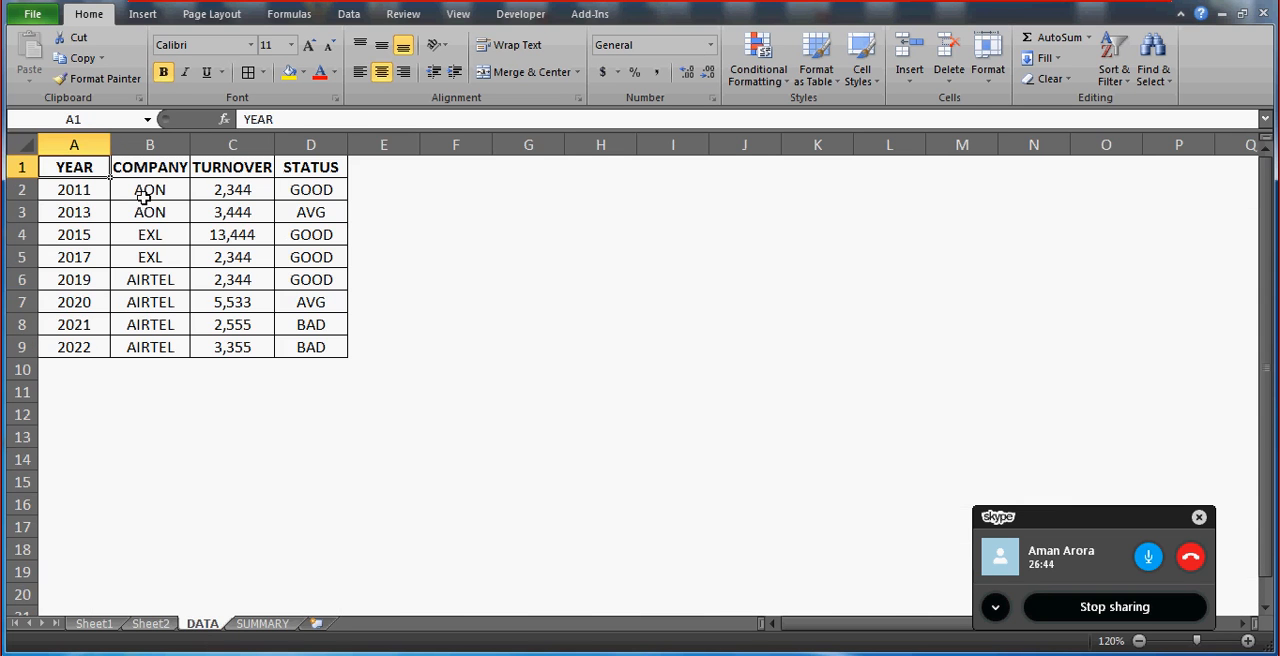
{"action": "key", "text": "ctrl+shift+Right"}
{"action": "key", "text": "ctrl+shift+Down"}
{"action": "key", "text": "ctrl+c"}
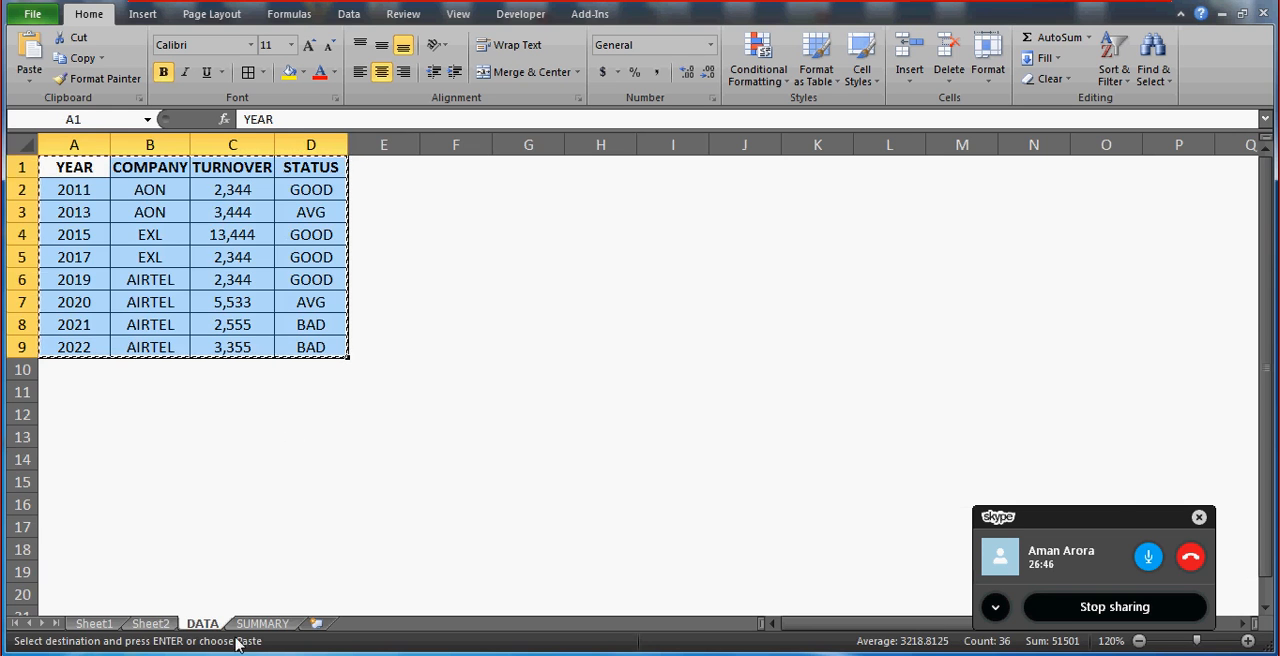
{"action": "left_click", "coordinate": [262, 623]}
{"action": "left_click", "coordinate": [790, 160]}
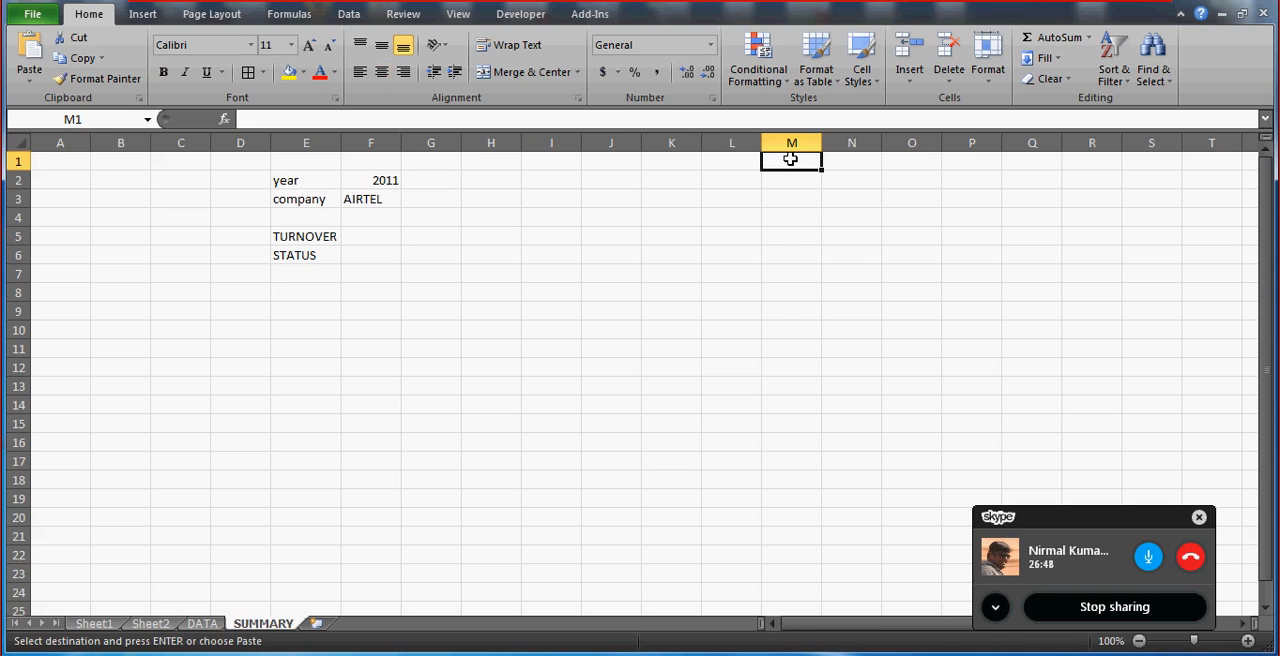
{"action": "key", "text": "ctrl+v"}
{"action": "left_click", "coordinate": [289, 175]}
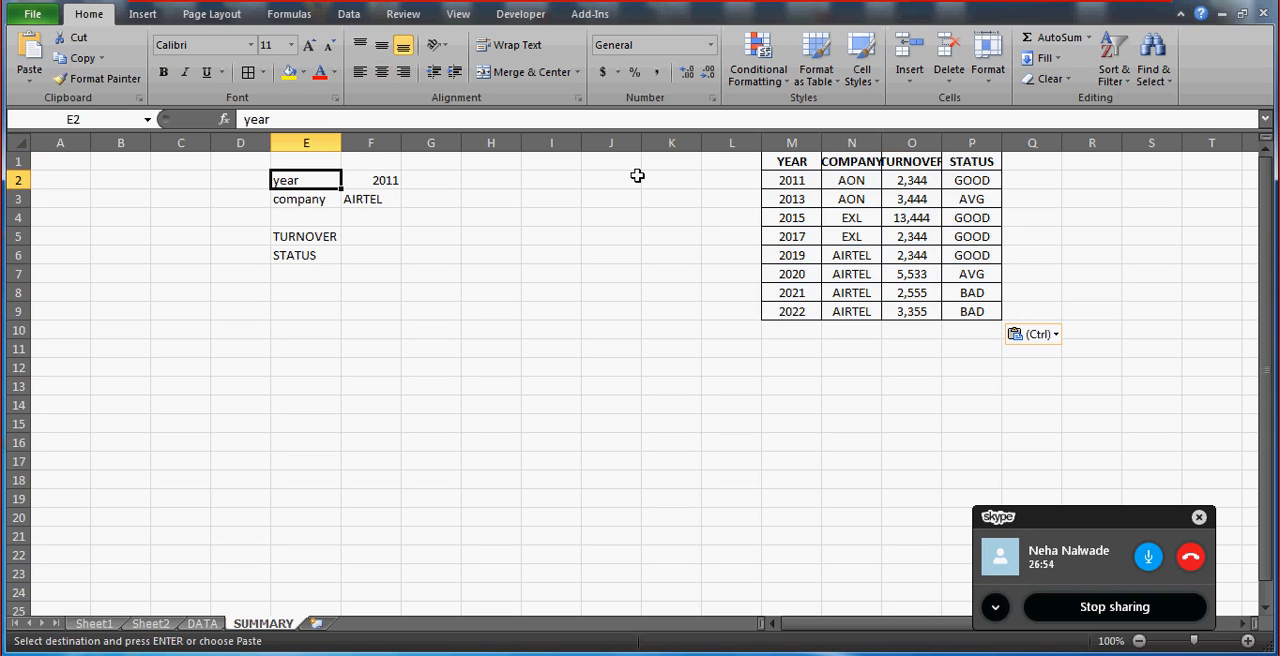
Autofit the widths of columns M, N and O to the YEAR, COMPANY and TURNOVER contents.
{"action": "double_click", "coordinate": [822, 142]}
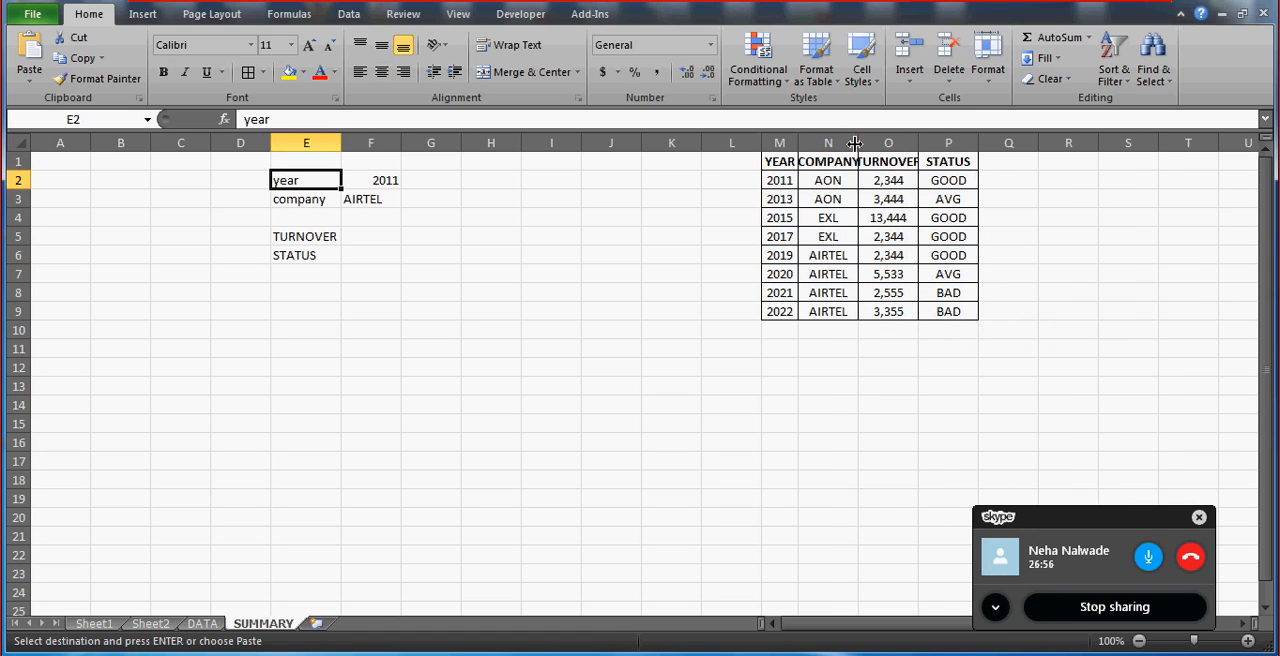
{"action": "double_click", "coordinate": [858, 142]}
{"action": "double_click", "coordinate": [932, 143]}
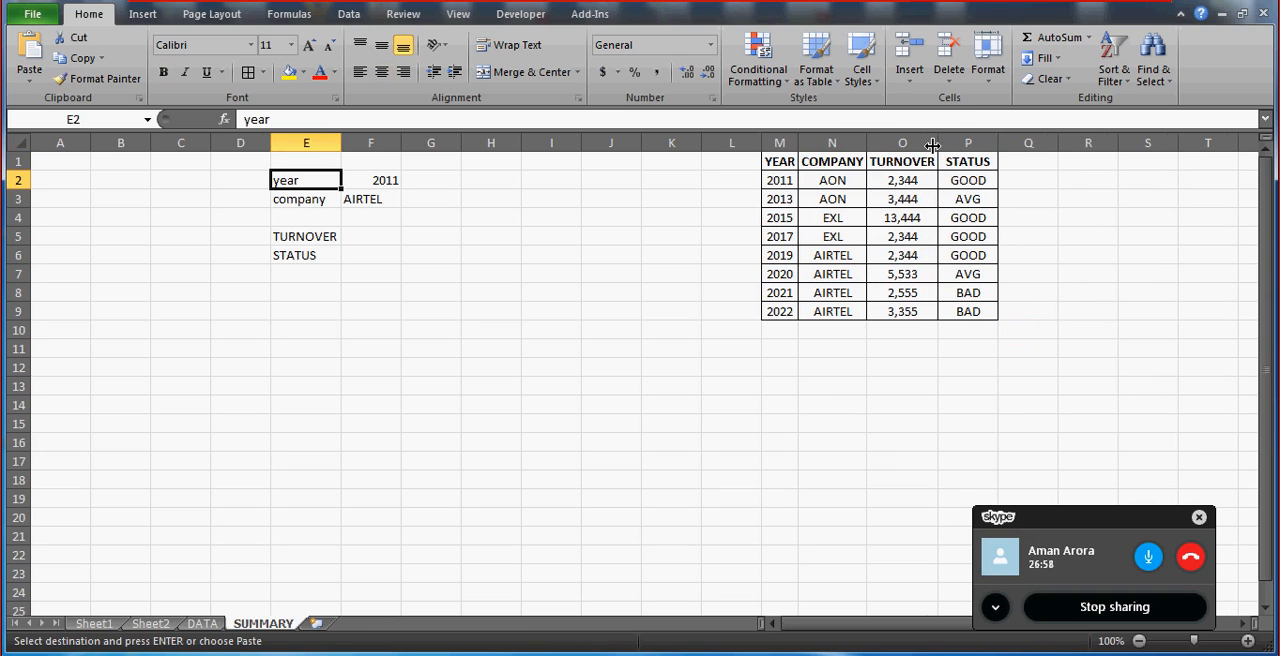
{"action": "left_click", "coordinate": [833, 240]}
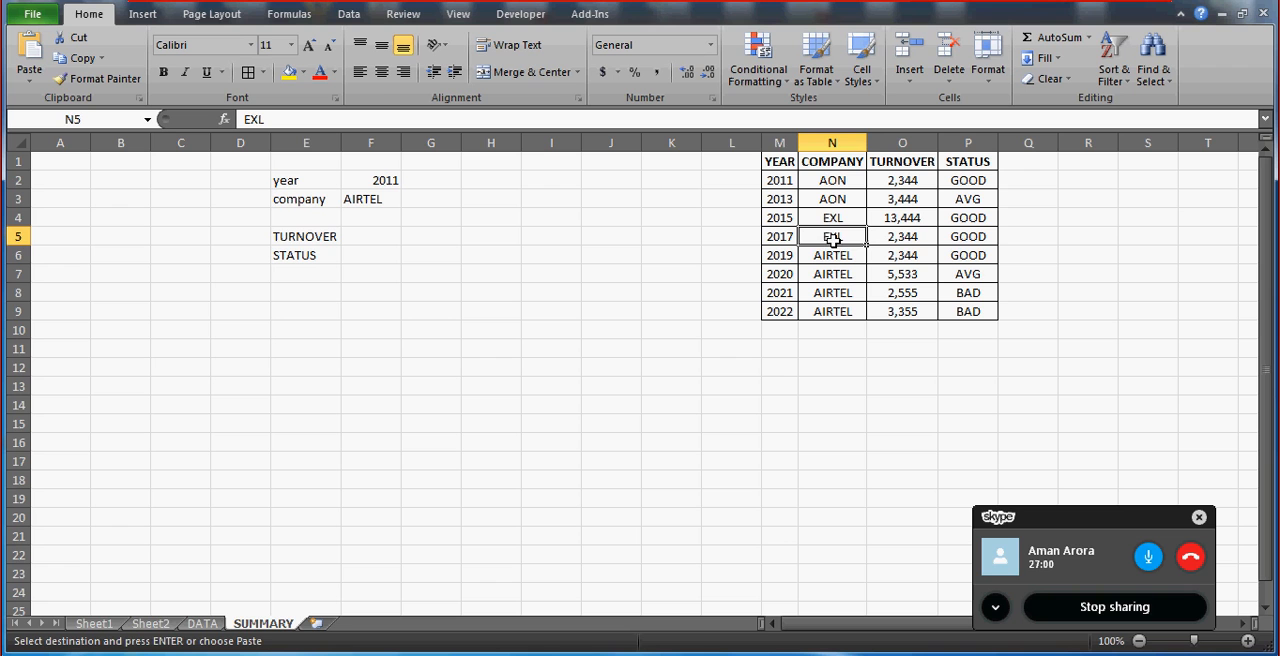
{"action": "left_click", "coordinate": [790, 292]}
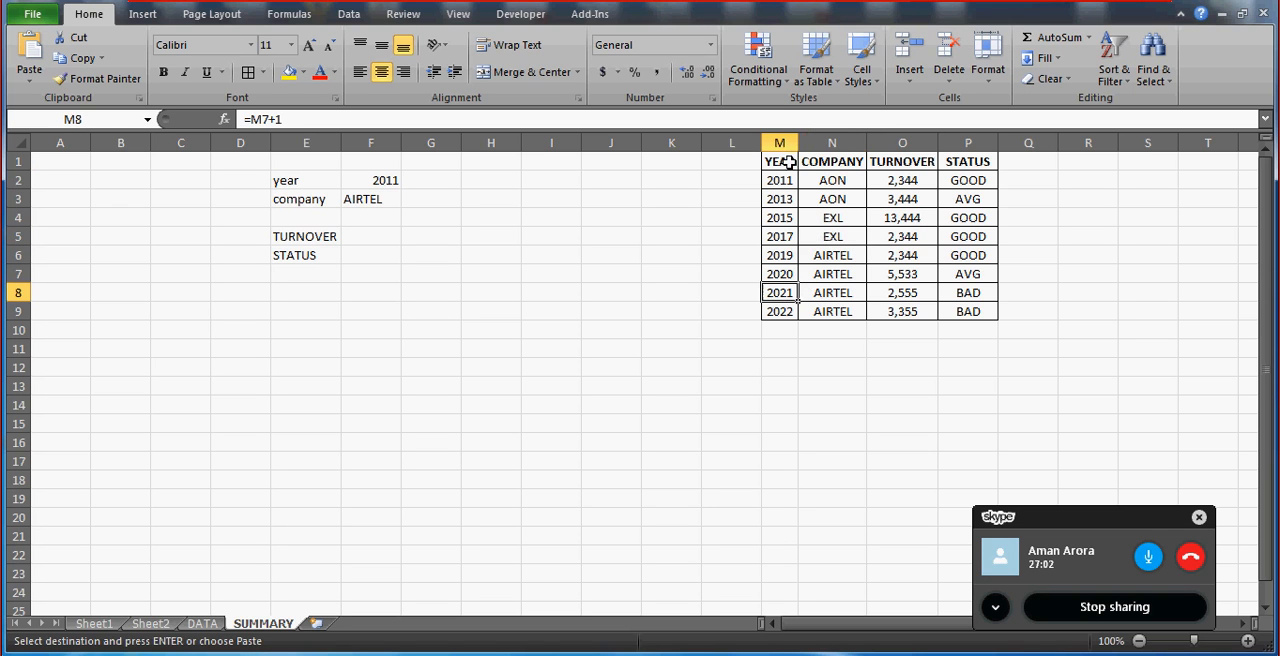
{"action": "left_click", "coordinate": [789, 162]}
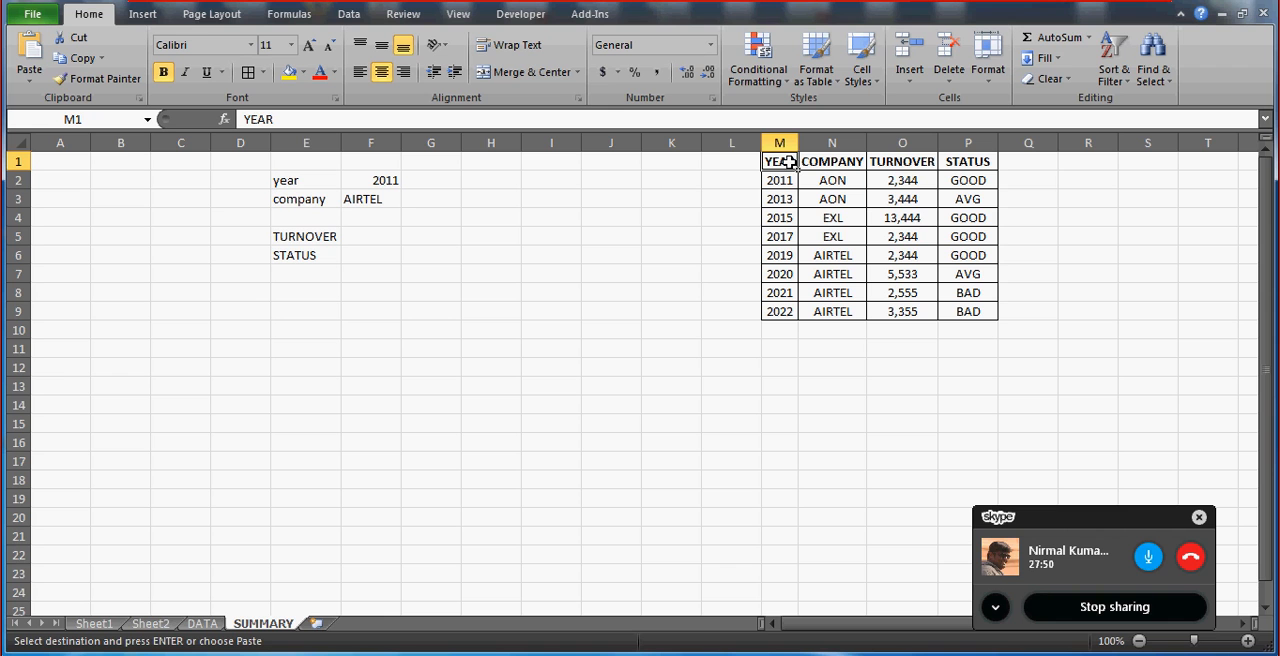
{"action": "left_click", "coordinate": [1147, 565]}
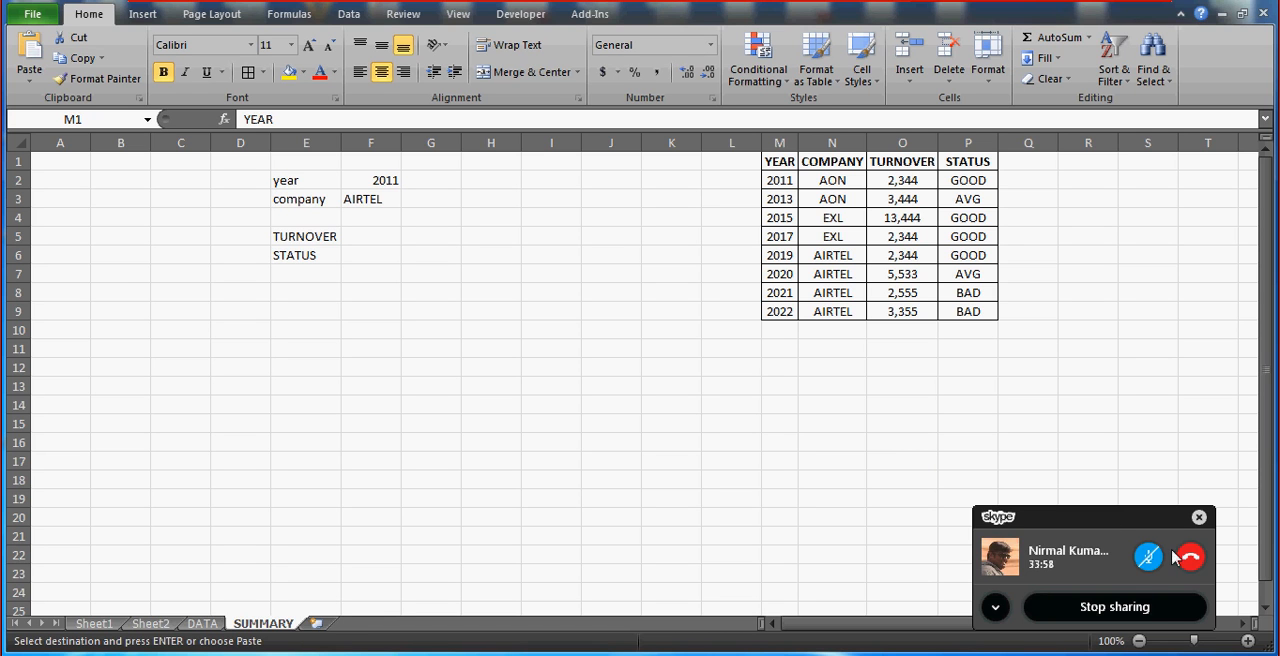
{"action": "left_click", "coordinate": [1145, 565]}
Examine the year and company lookup criteria in F2:F3 of the SUMMARY sheet.
{"action": "left_click", "coordinate": [365, 181]}
{"action": "key", "text": "shift+Down"}
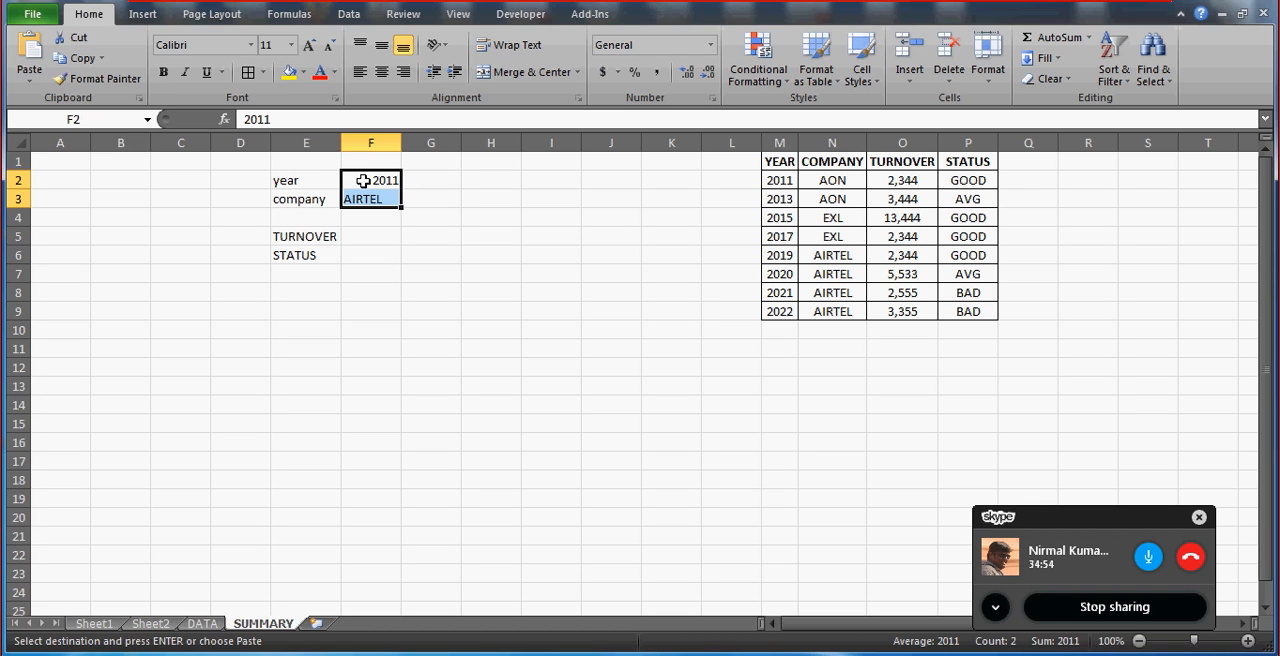
{"action": "key", "text": "Down"}
{"action": "key", "text": "Up"}
{"action": "key", "text": "shift+Down"}
{"action": "left_click", "coordinate": [536, 216]}
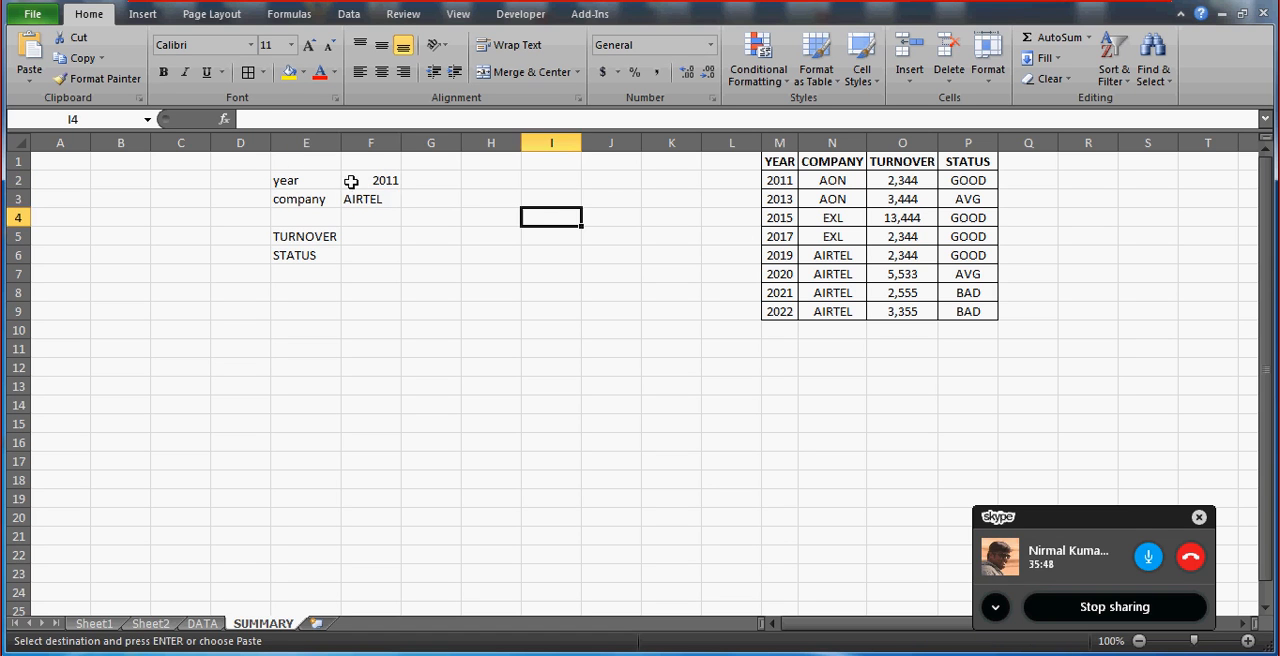
{"action": "left_click", "coordinate": [360, 185]}
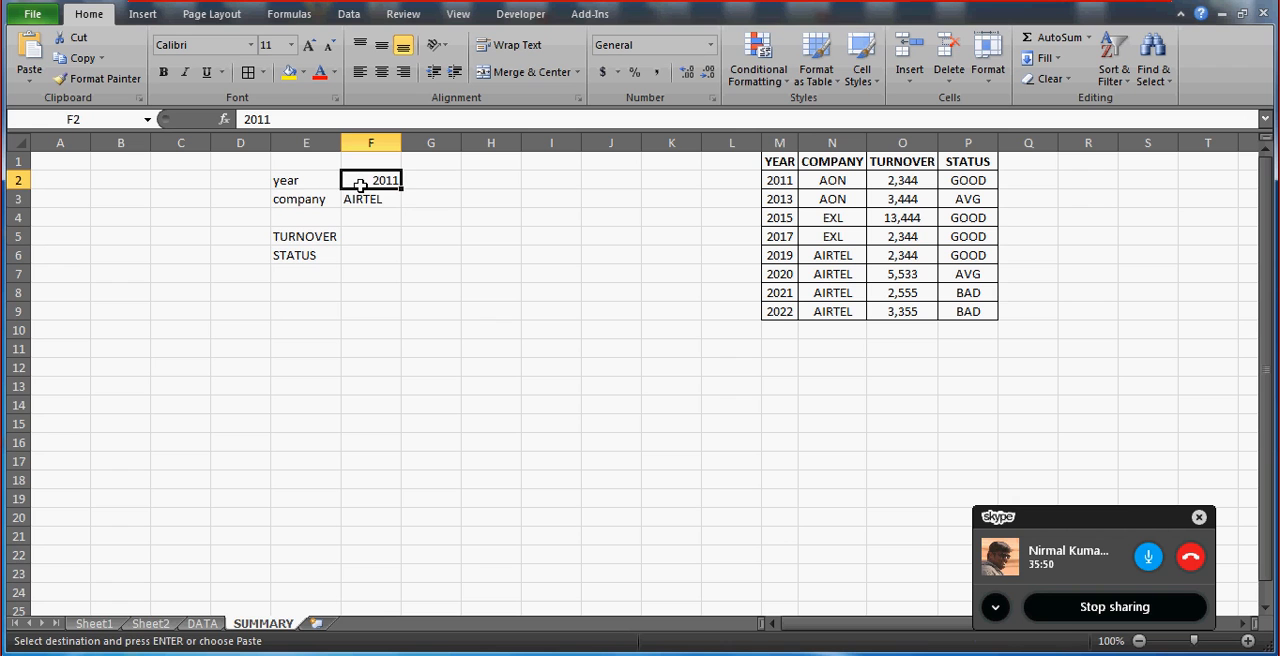
{"action": "key", "text": "shift+Down"}
{"action": "key", "text": "shift+Up"}
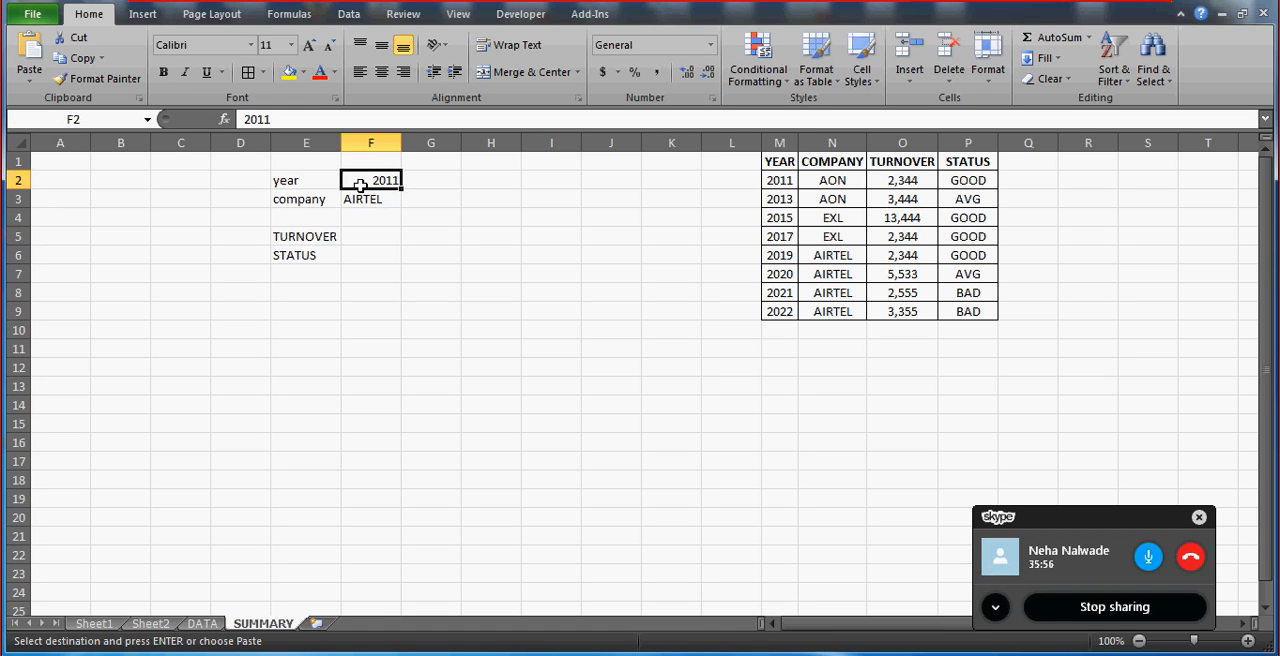
{"action": "key", "text": "Right"}
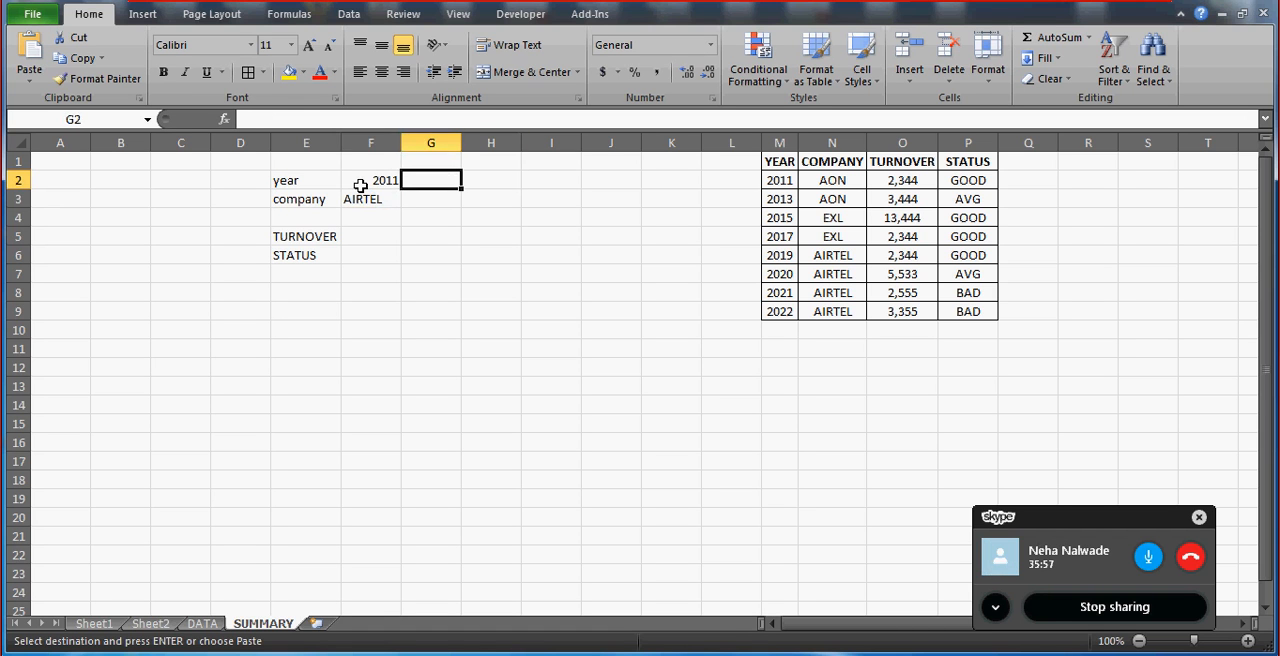
{"action": "key", "text": "Left"}
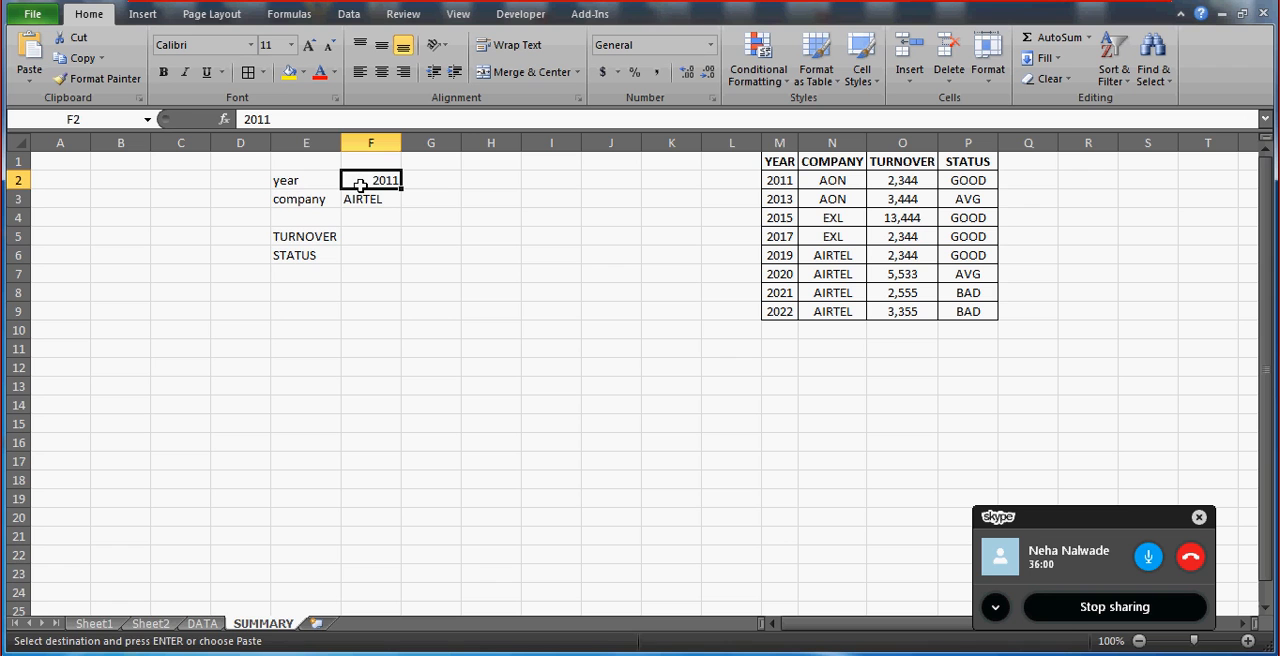
Clear the year and company values from F2:F3.
{"action": "key", "text": "shift+Down"}
{"action": "key", "text": "Delete"}
{"action": "key", "text": "Right"}
{"action": "key", "text": "Left"}
{"action": "key", "text": "Left"}
{"action": "key", "text": "Right"}
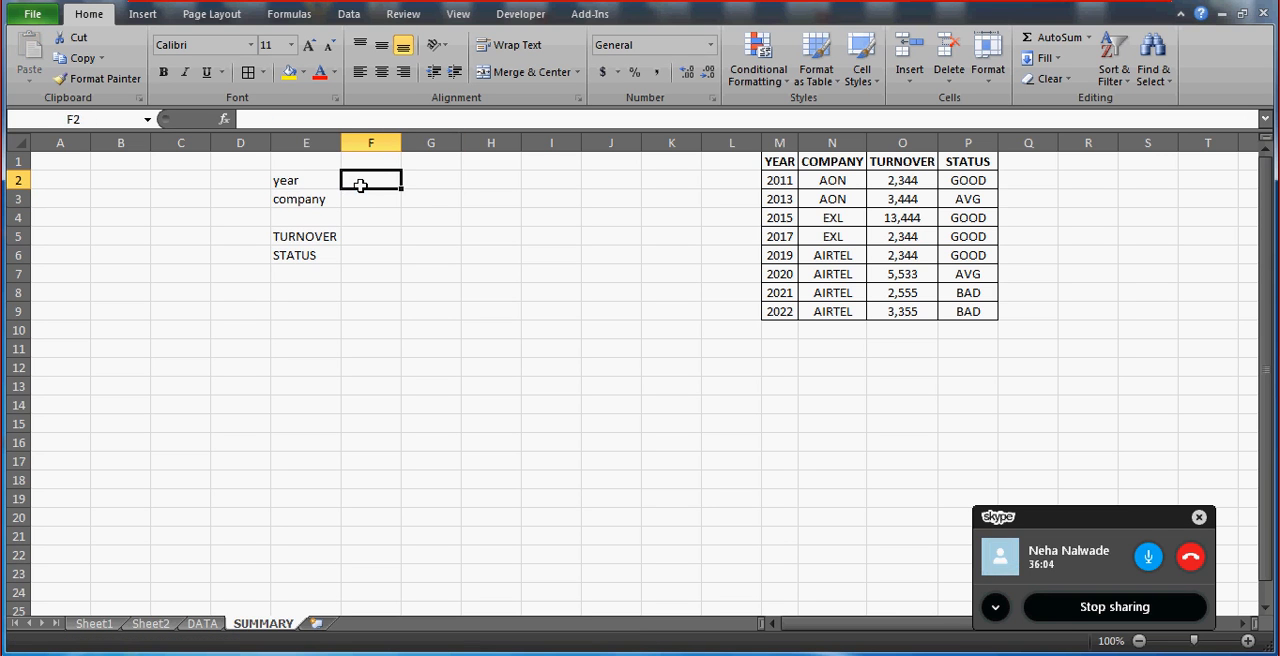
Apply List data validation to the year cell F2, using the years in M2:M9 as the source.
{"action": "key", "text": "Left"}
{"action": "key", "text": "Right"}
{"action": "key", "text": "alt+d"}
{"action": "key", "text": "l"}
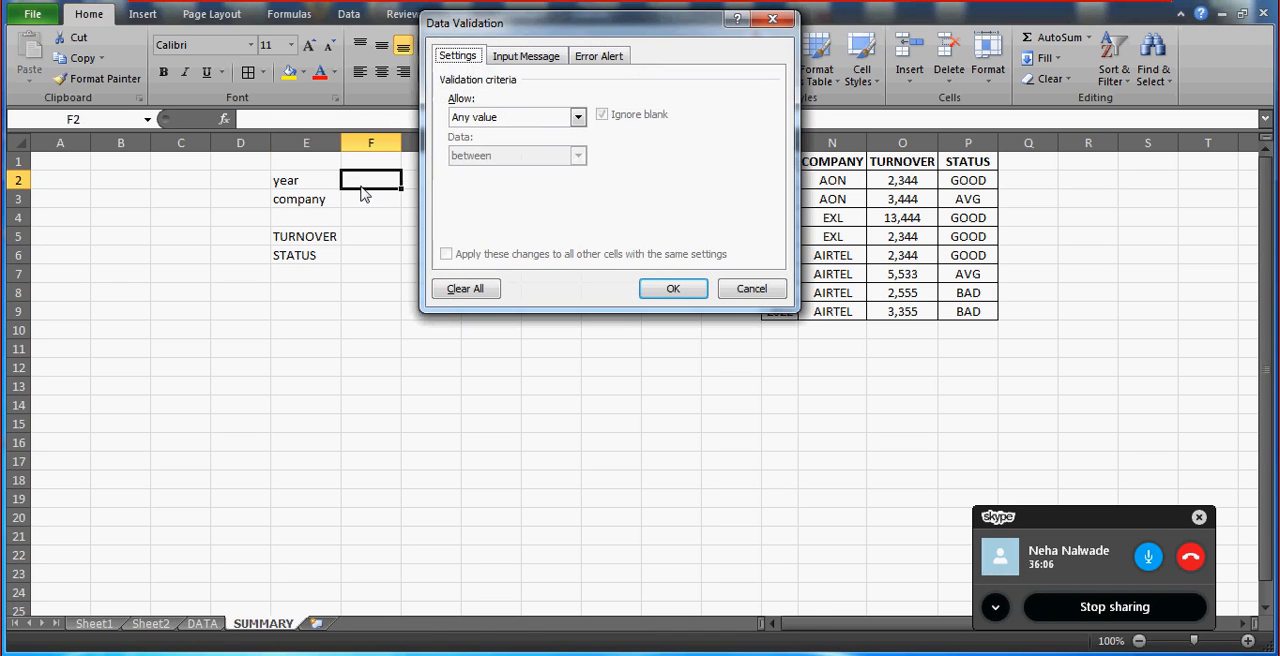
{"action": "key", "text": "Tab"}
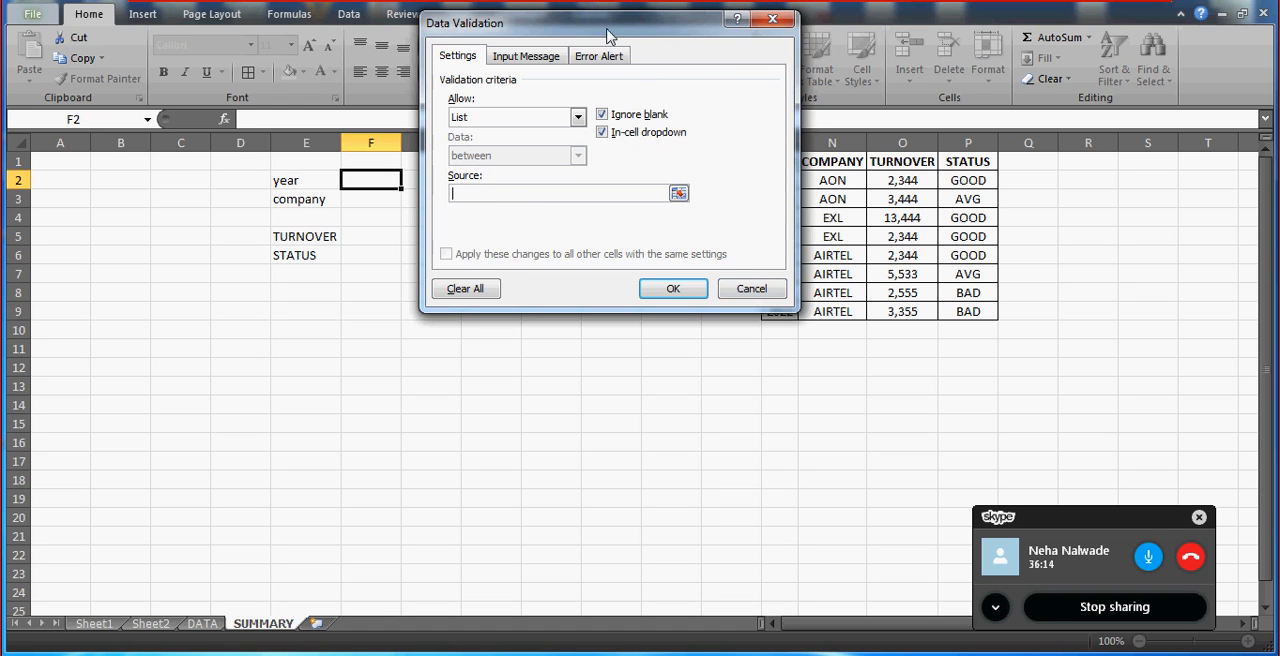
{"action": "left_click_drag", "start_coordinate": [605, 33], "coordinate": [571, 308]}
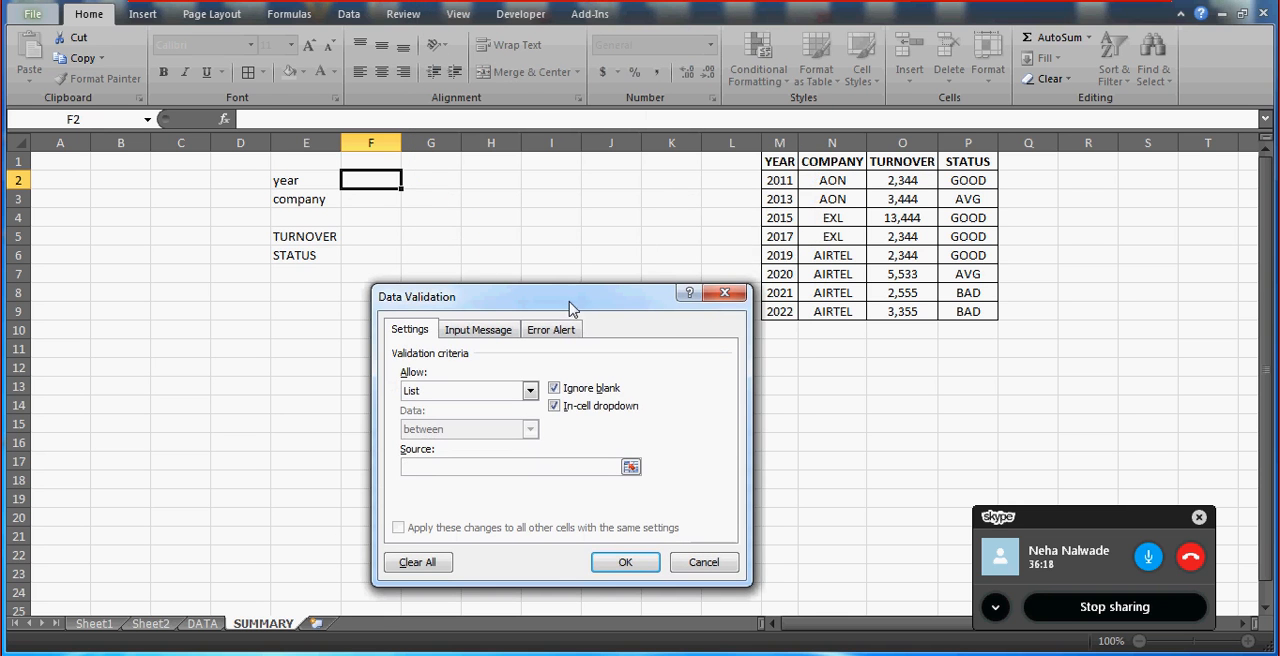
{"action": "left_click", "coordinate": [63, 166]}
{"action": "key", "text": "shift+Down"}
{"action": "key", "text": "shift+Down"}
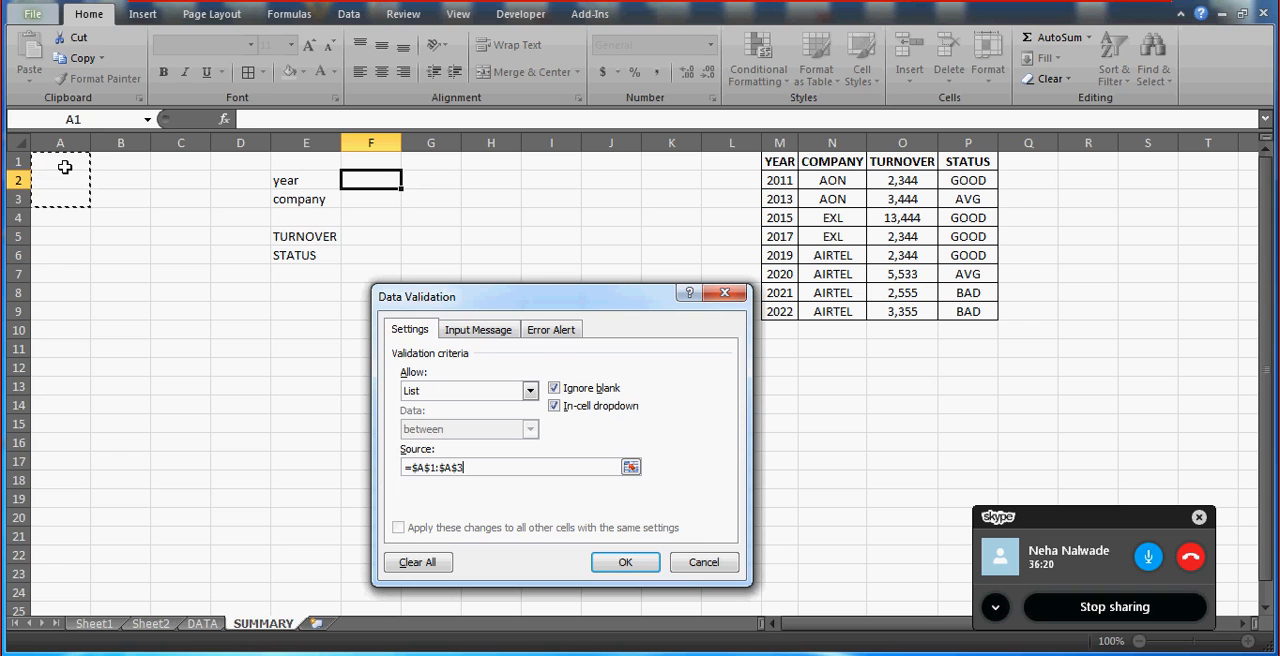
{"action": "left_click", "coordinate": [774, 176]}
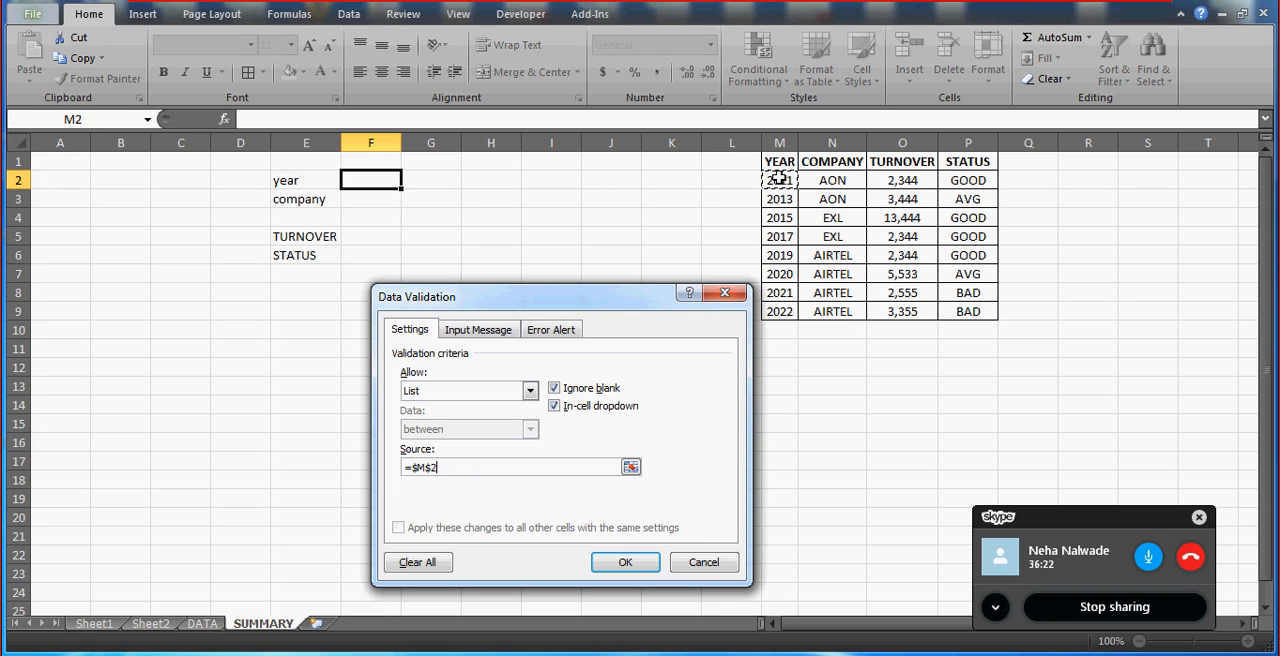
{"action": "left_click_drag", "start_coordinate": [781, 313], "coordinate": [781, 313]}
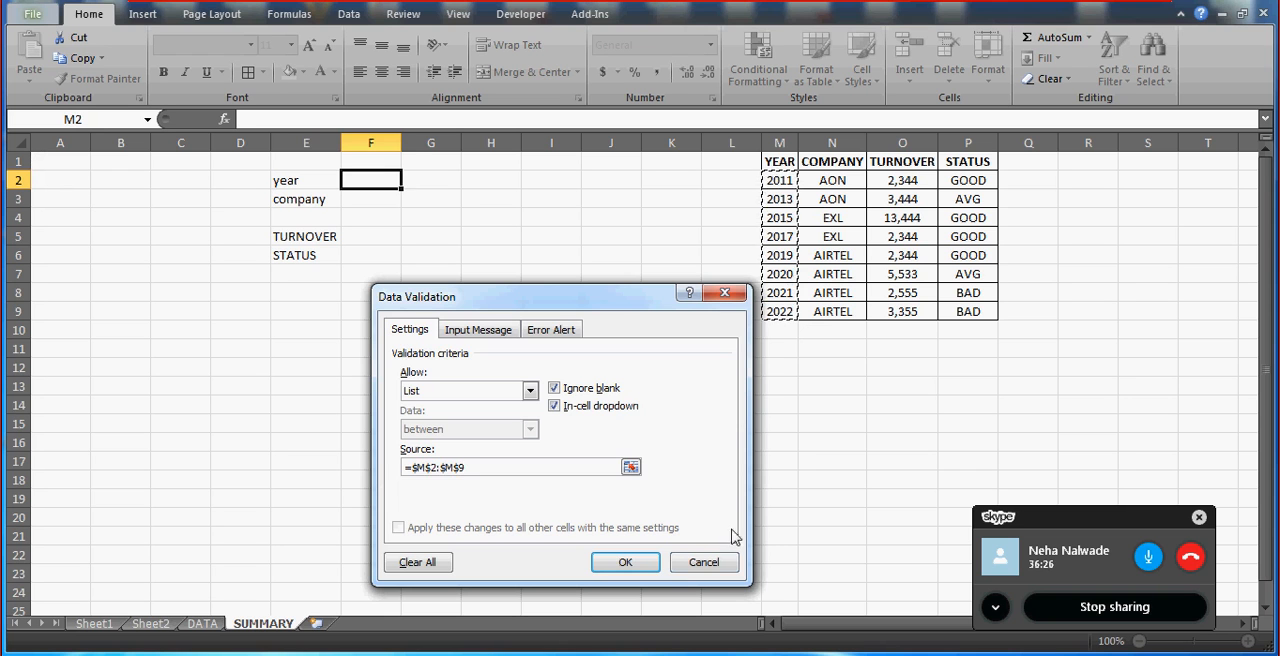
{"action": "left_click", "coordinate": [700, 562]}
{"action": "left_click", "coordinate": [618, 554]}
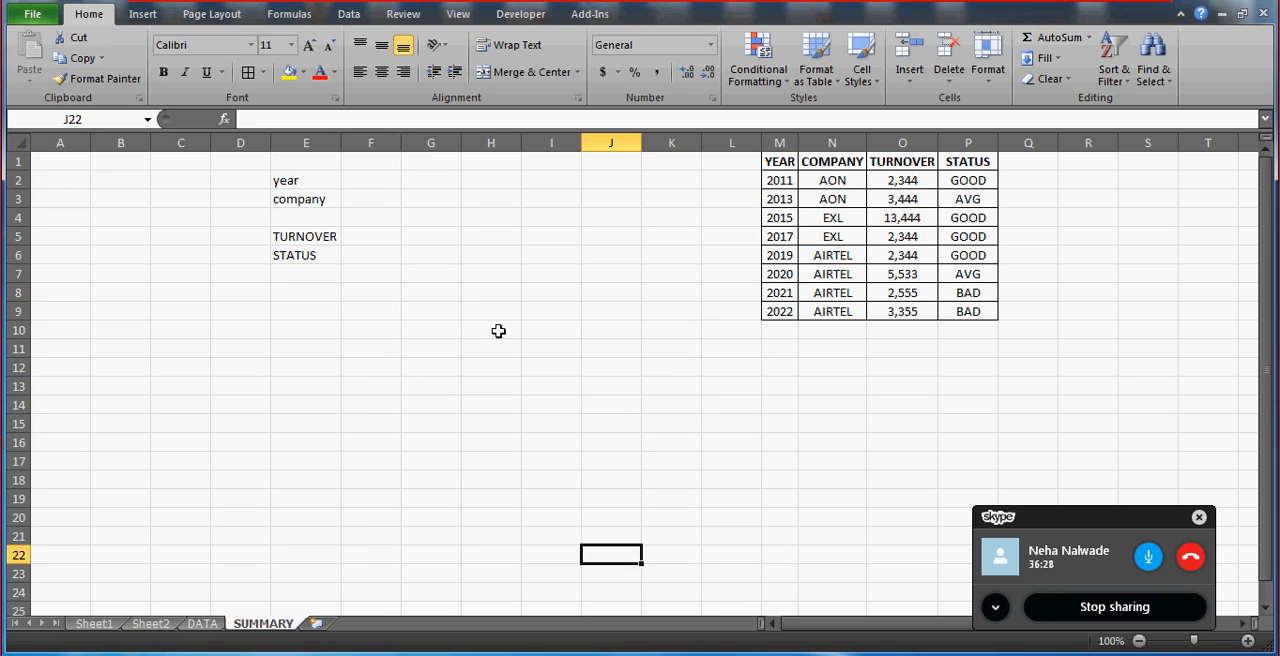
Choose 2011 from the drop-down list in the year cell F2.
{"action": "left_click", "coordinate": [361, 180]}
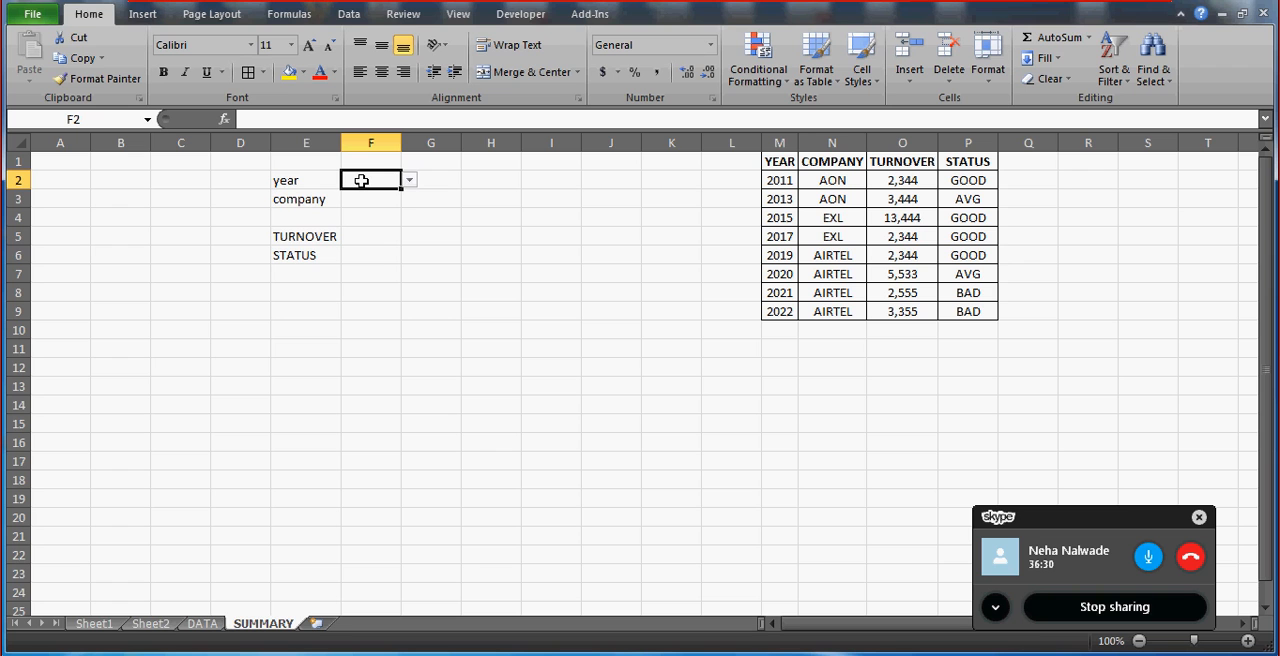
{"action": "key", "text": "alt"}
{"action": "key", "text": "alt"}
{"action": "key", "text": "Down"}
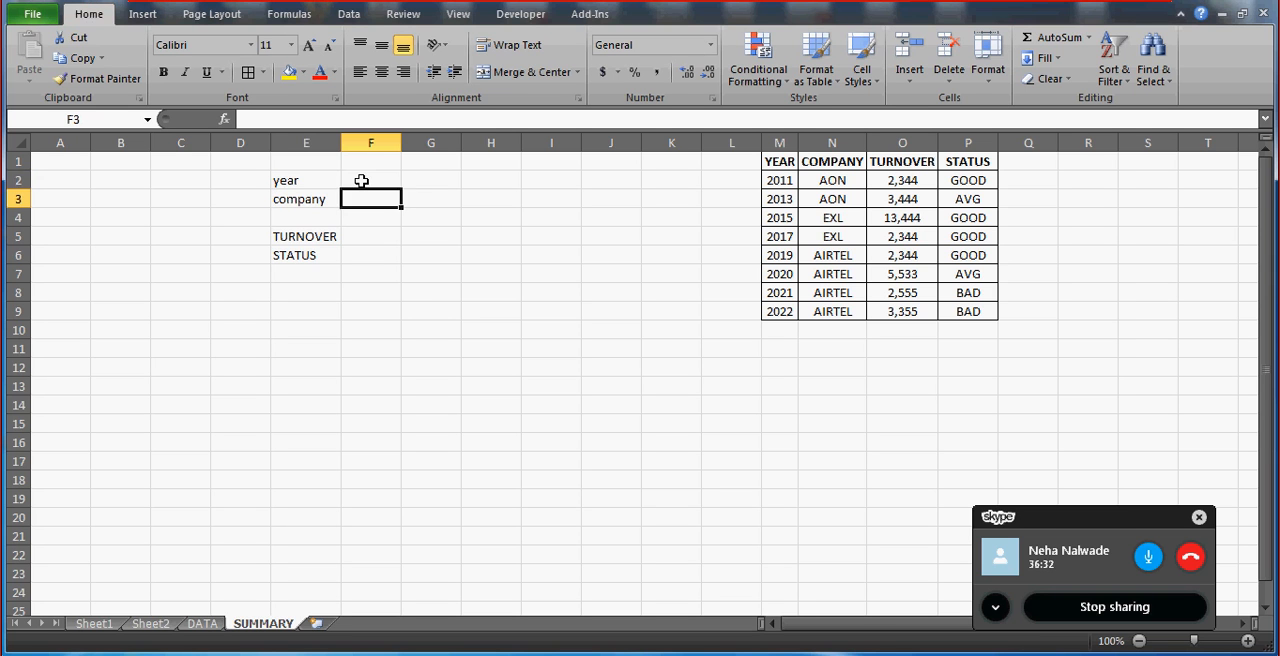
{"action": "key", "text": "Up"}
{"action": "key", "text": "alt+Down"}
{"action": "key", "text": "Return"}
{"action": "key", "text": "Return"}
Apply List data validation to the company cell F3, using the companies in N2:N9 as the source.
{"action": "key", "text": "alt+d"}
{"action": "key", "text": "l"}
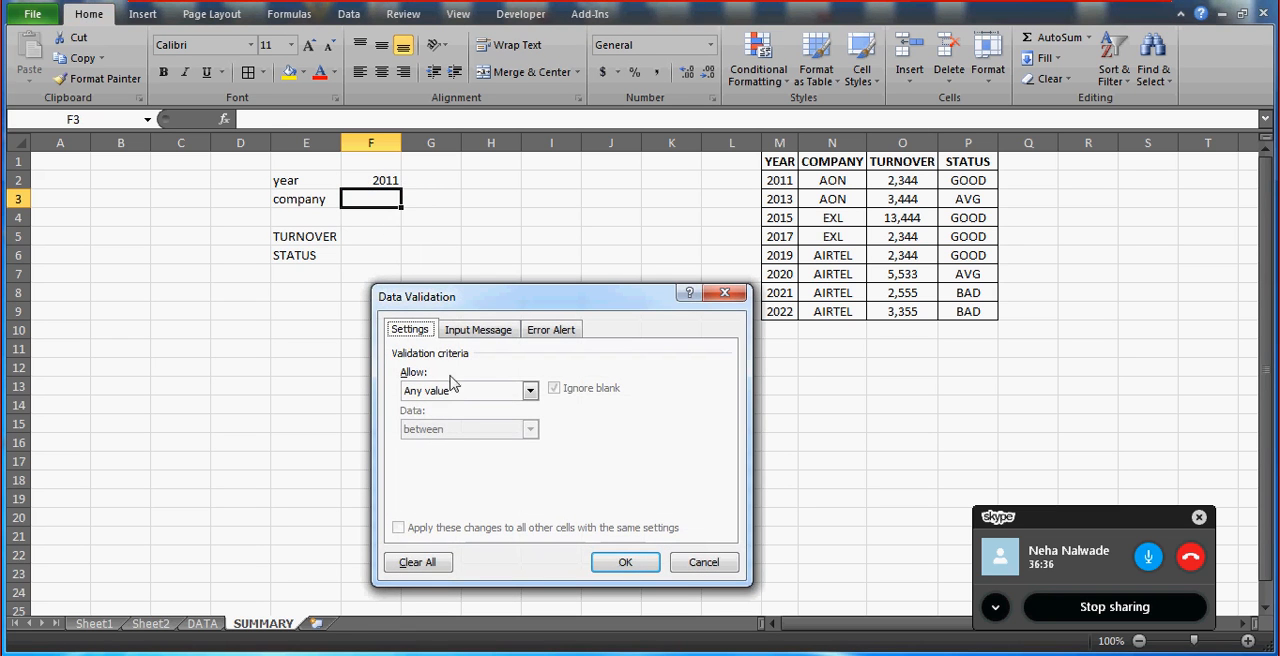
{"action": "left_click", "coordinate": [466, 397]}
{"action": "key", "text": "l"}
{"action": "key", "text": "Return"}
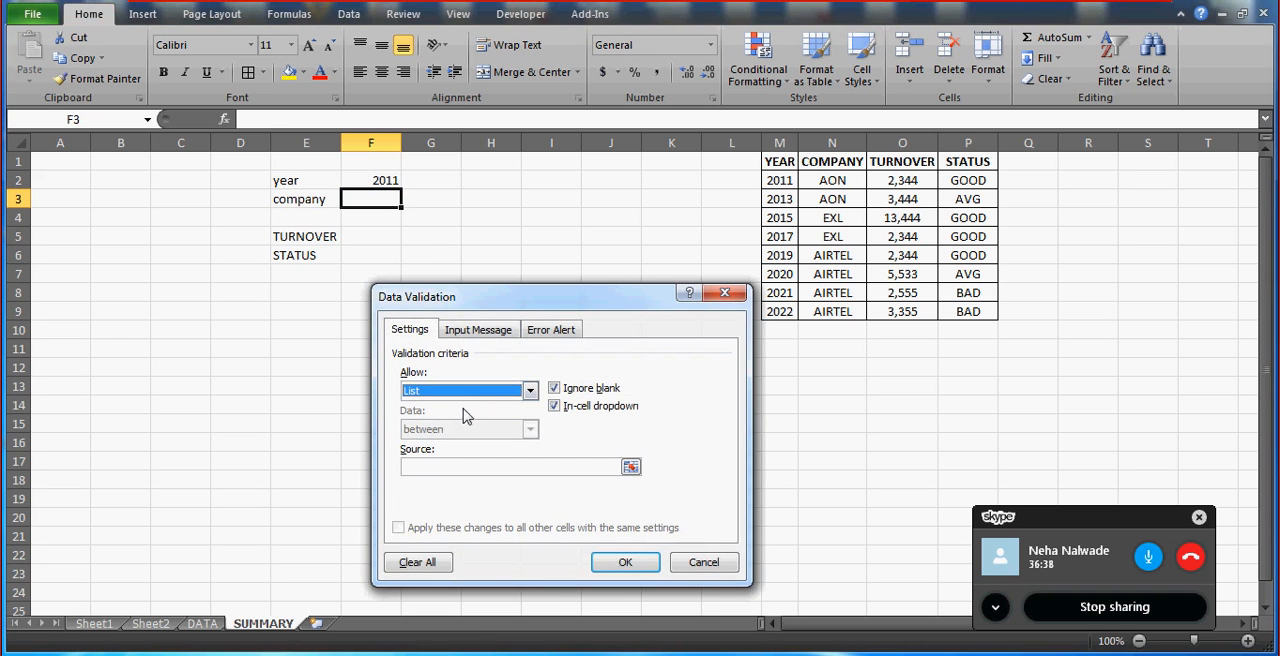
{"action": "left_click", "coordinate": [413, 467]}
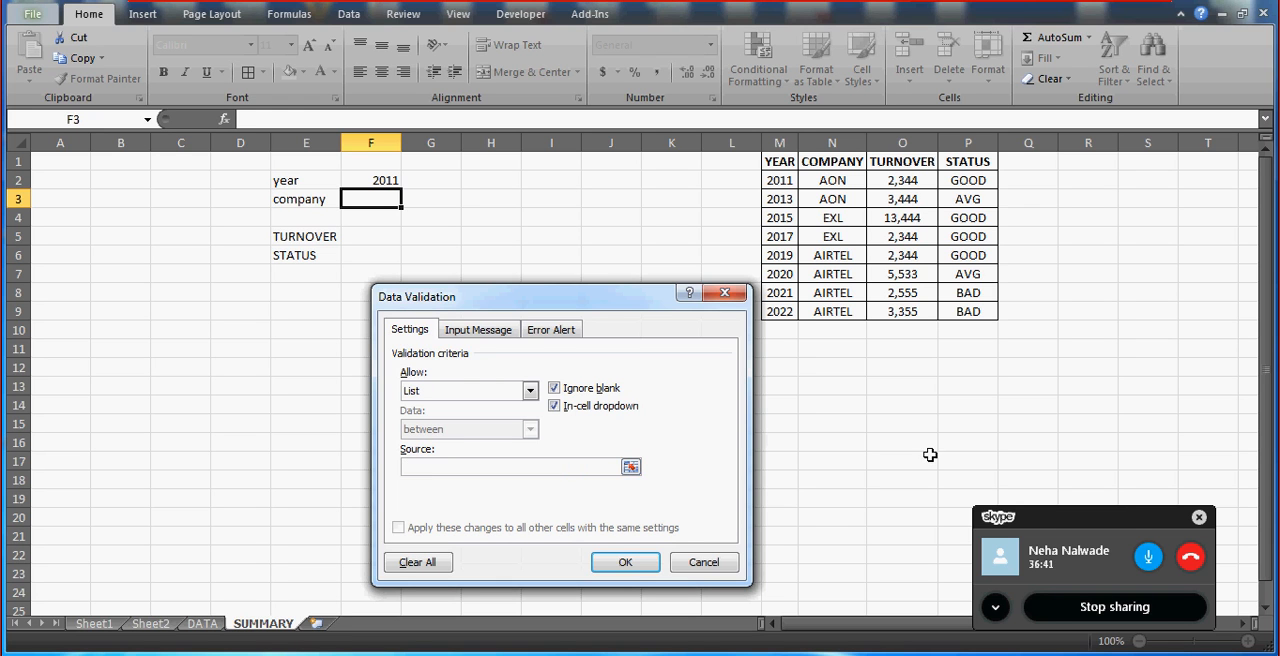
{"action": "left_click", "coordinate": [848, 181]}
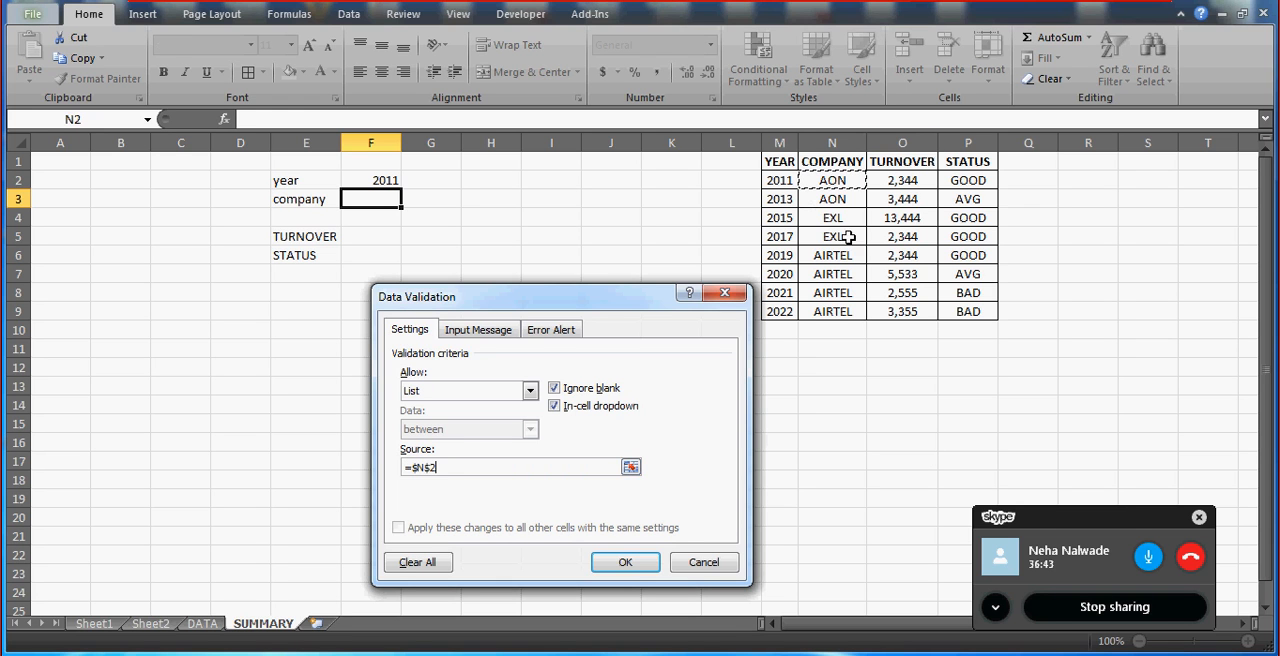
{"action": "left_click", "coordinate": [839, 315], "text": "shift"}
{"action": "left_click", "coordinate": [632, 560]}
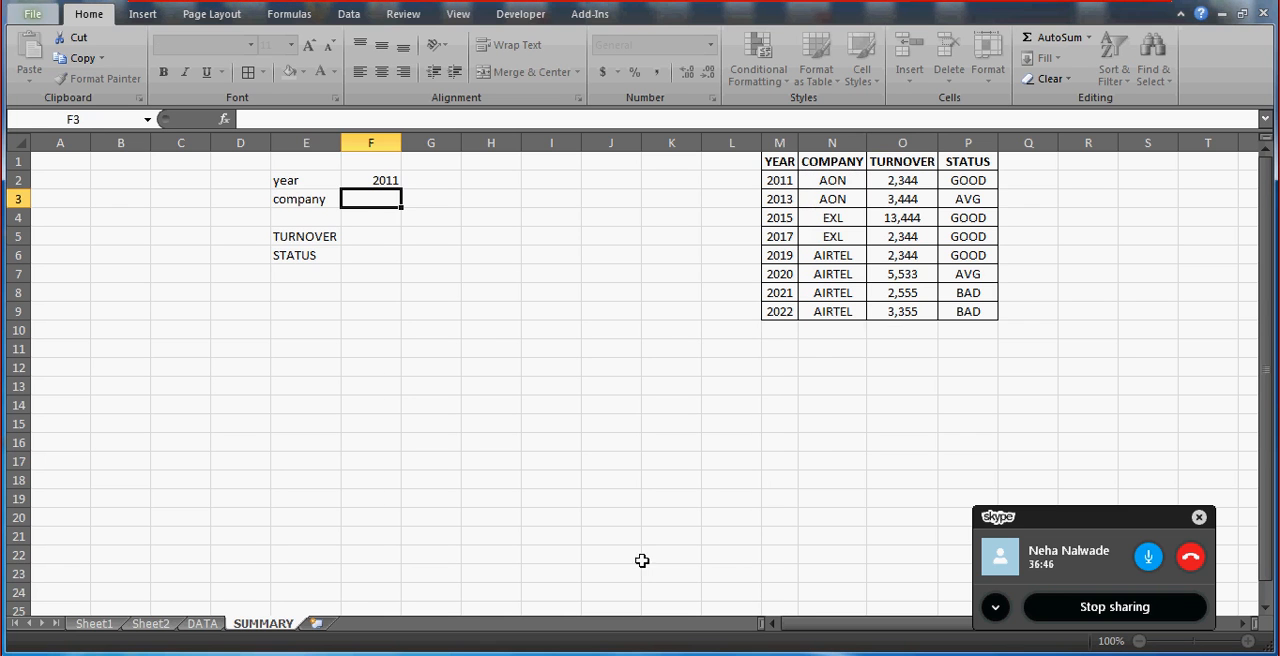
Examine the company choices offered by the drop-down list in F3.
{"action": "left_click", "coordinate": [365, 187]}
{"action": "left_click", "coordinate": [365, 195]}
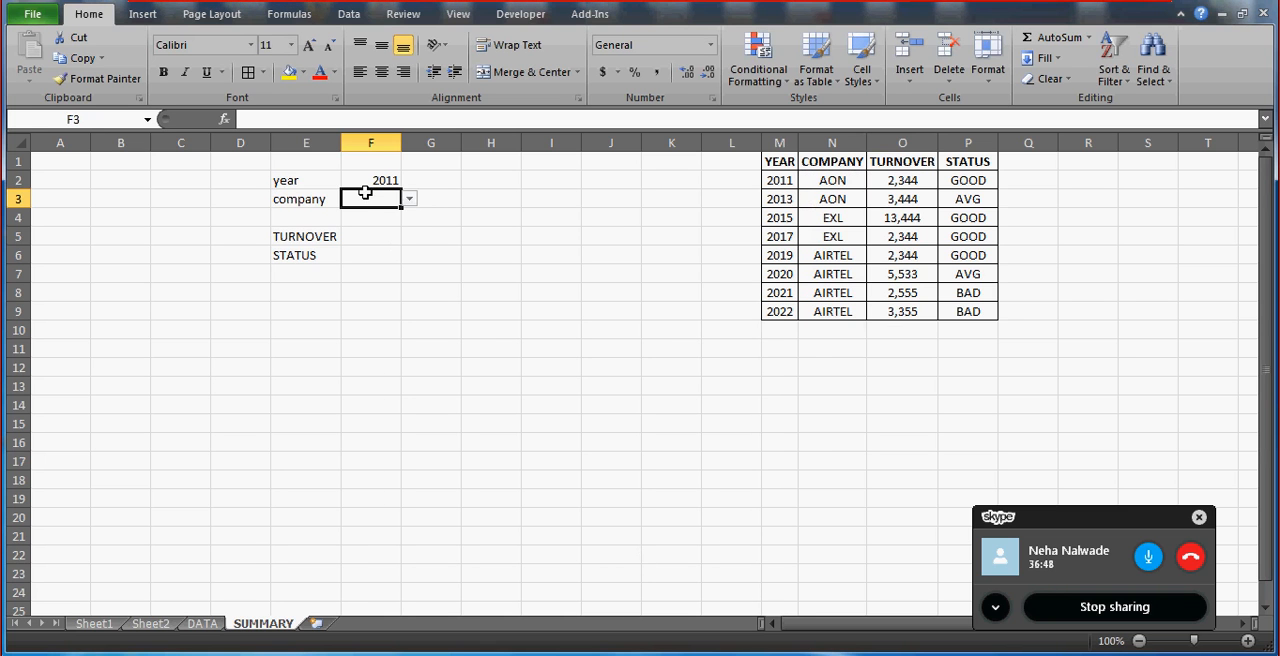
{"action": "left_click", "coordinate": [410, 199]}
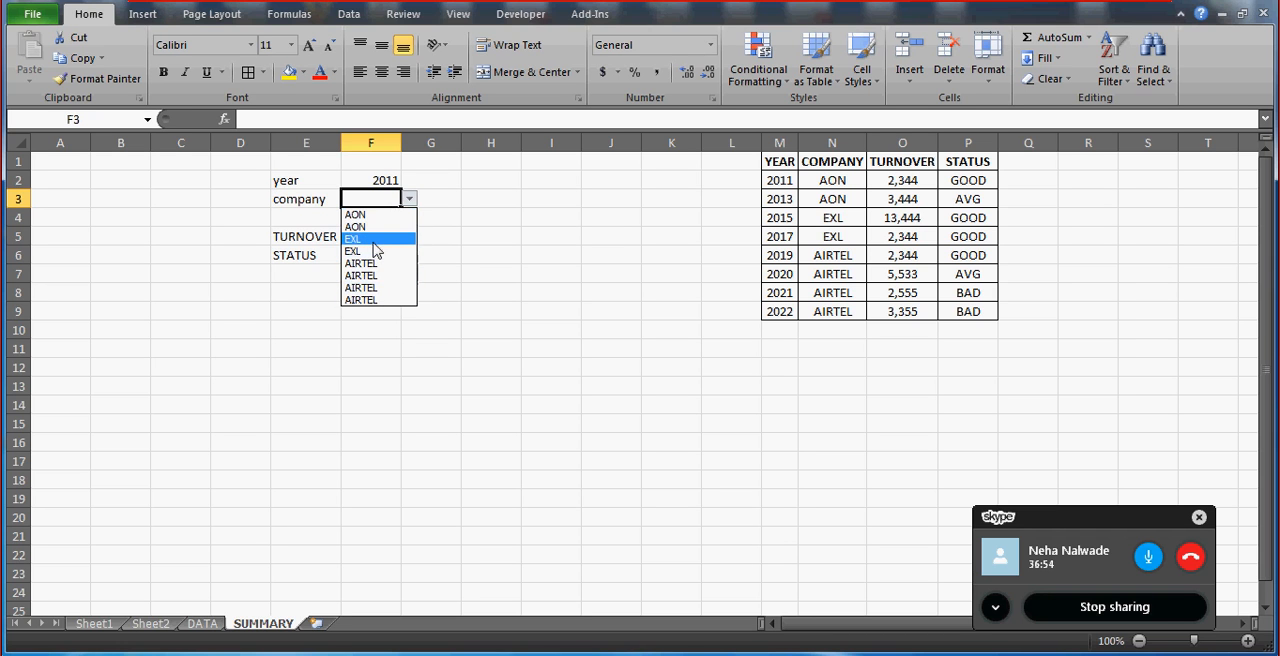
{"action": "key", "text": "Escape"}
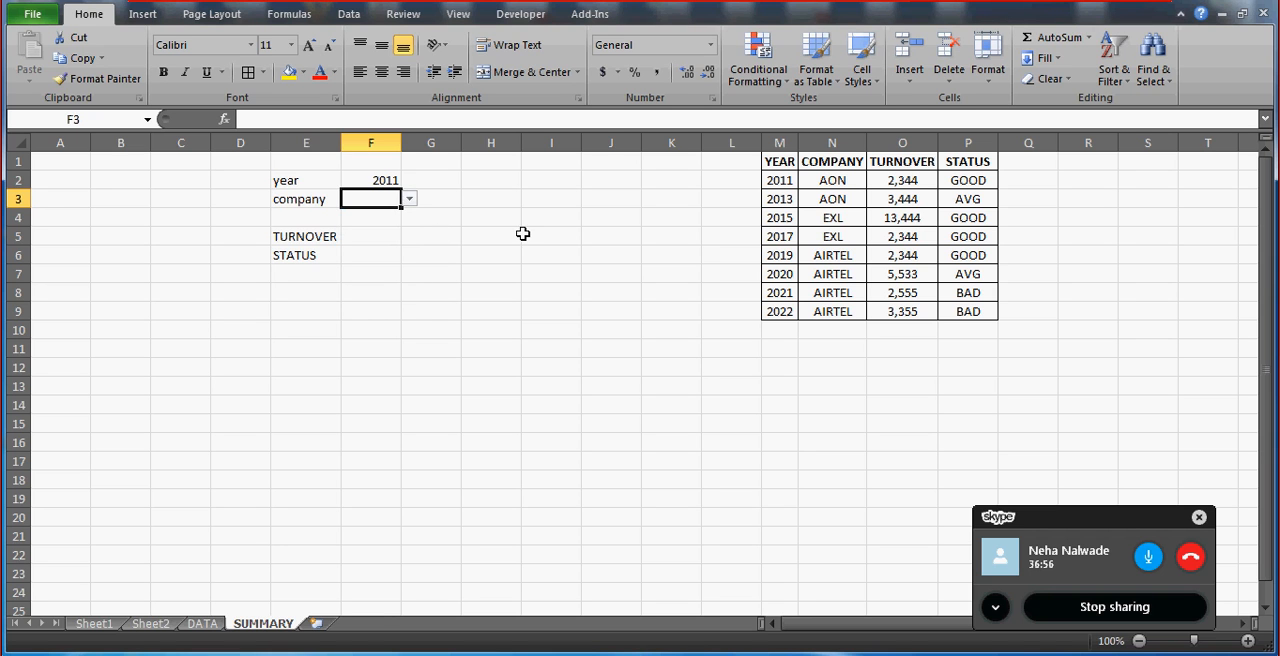
Enter the company names AON, EXL and AIRTEL in cells A3:A5.
{"action": "left_click", "coordinate": [63, 200]}
{"action": "type", "text": "AON"}
{"action": "key", "text": "Return"}
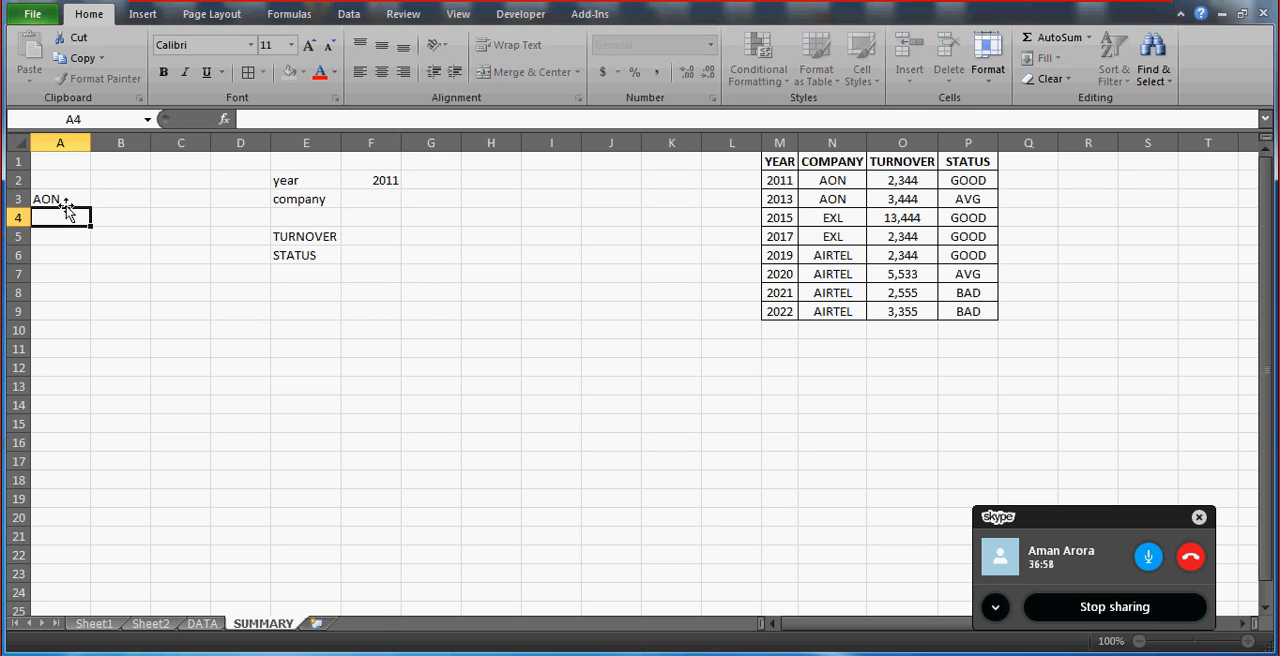
{"action": "type", "text": "EXL"}
{"action": "key", "text": "Return"}
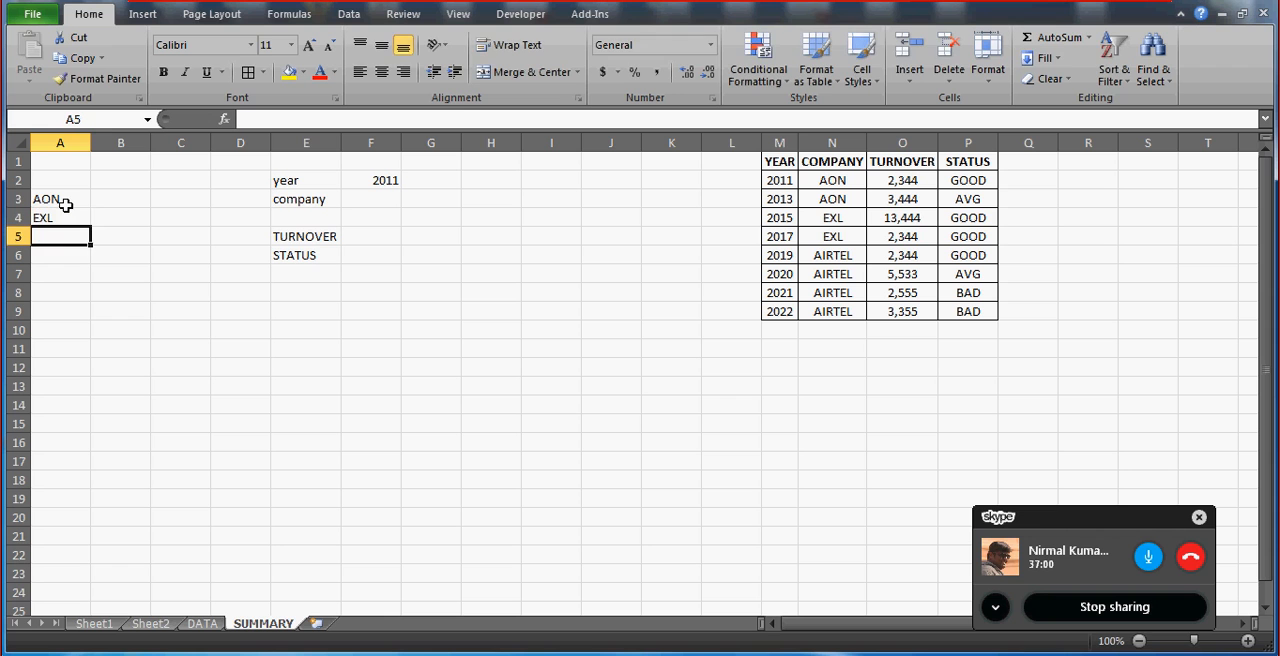
{"action": "type", "text": "AIRTEL"}
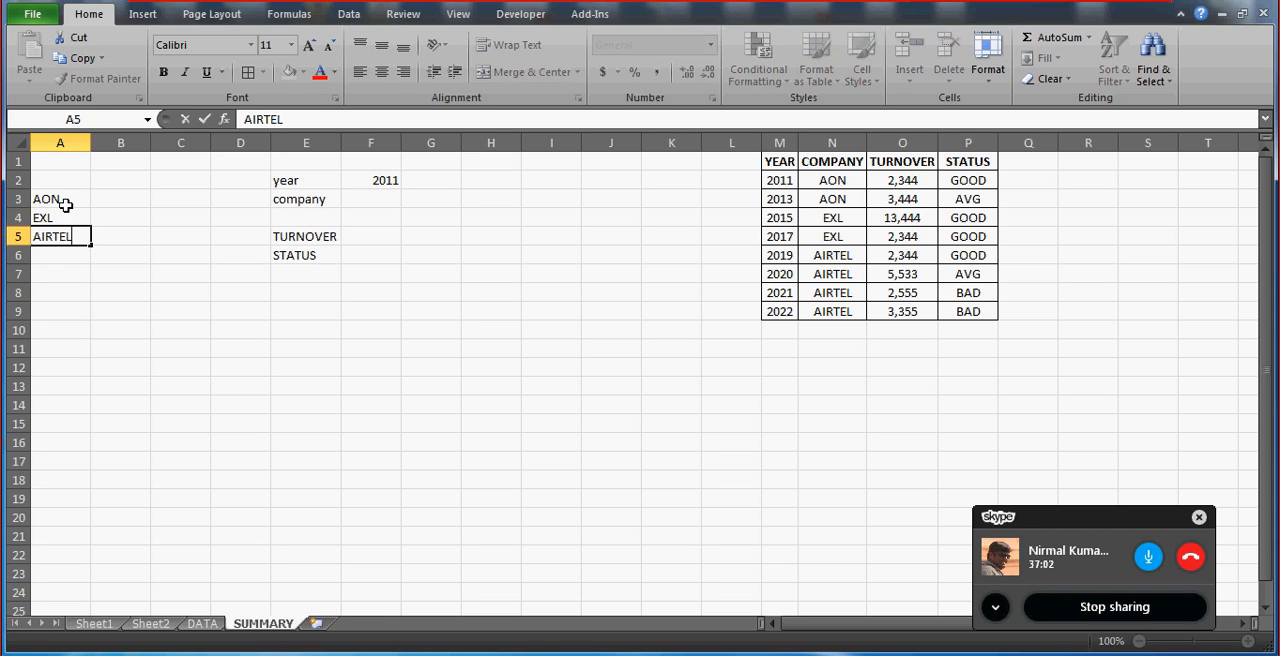
{"action": "key", "text": "Return"}
Clear the company names from A3:A5.
{"action": "key", "text": "Up"}
{"action": "key", "text": "Up"}
{"action": "key", "text": "Up"}
{"action": "key", "text": "shift+Down"}
{"action": "key", "text": "shift+Down"}
{"action": "key", "text": "Delete"}
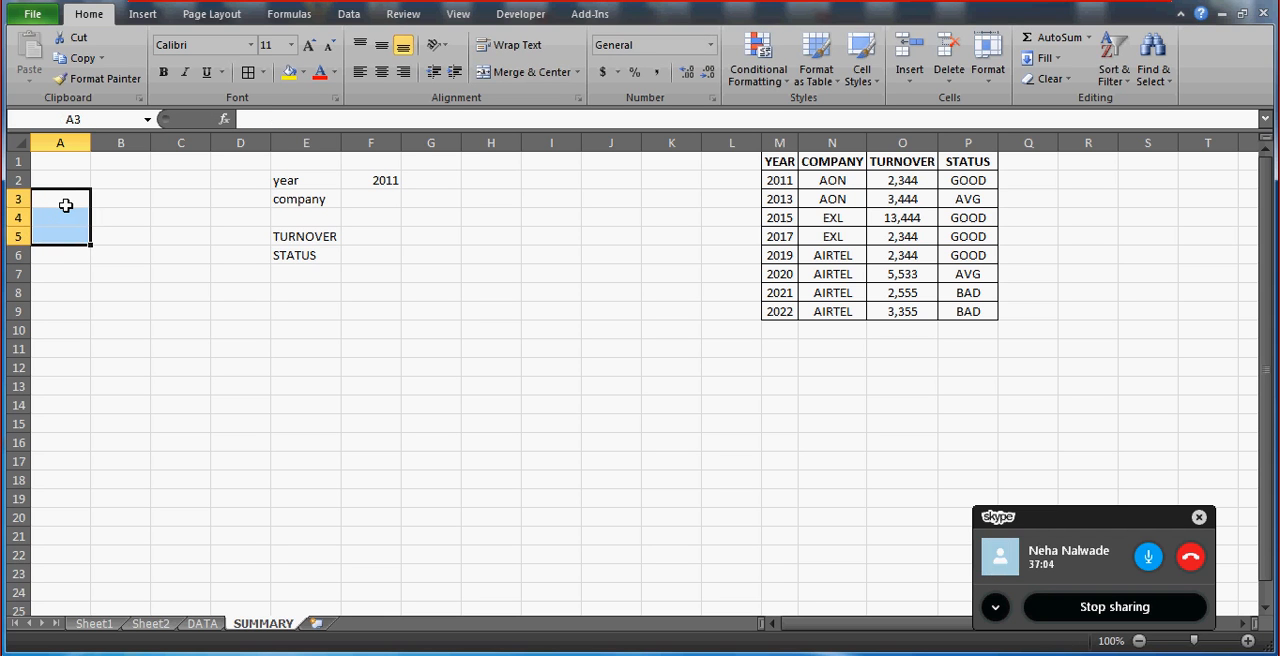
Copy the COMPANY column N1:N9 and paste it starting at A1.
{"action": "left_click", "coordinate": [863, 162]}
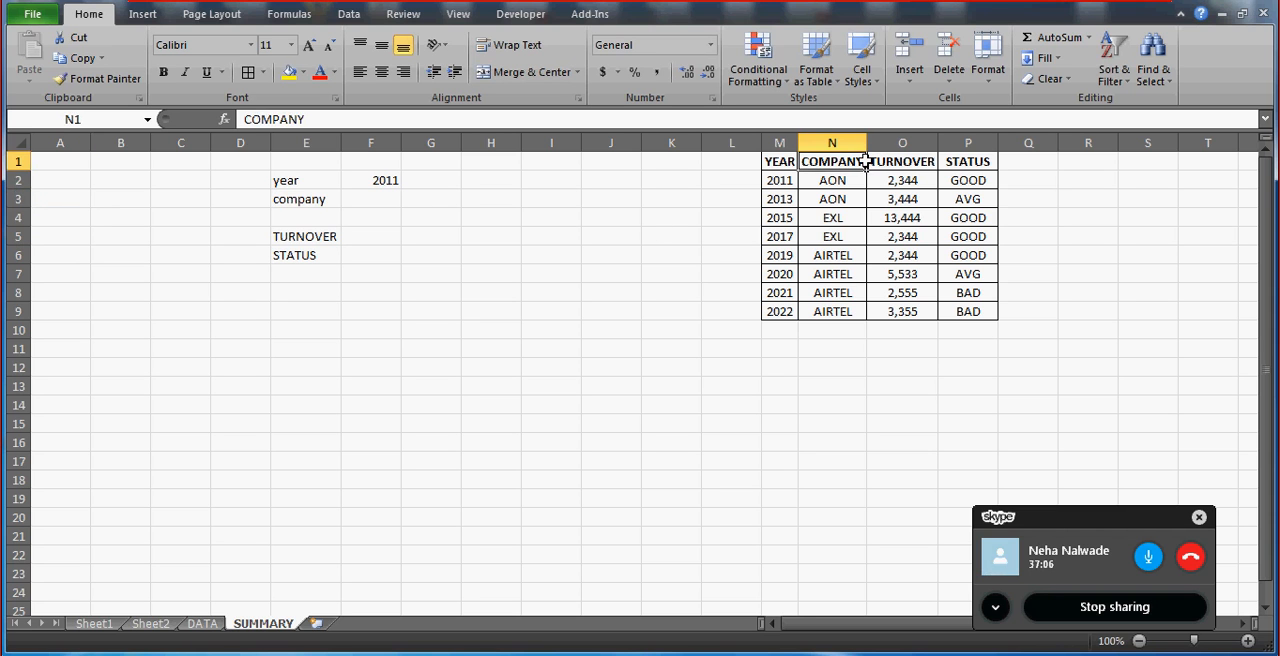
{"action": "key", "text": "ctrl+Down"}
{"action": "key", "text": "ctrl+Up"}
{"action": "key", "text": "ctrl+shift+Down"}
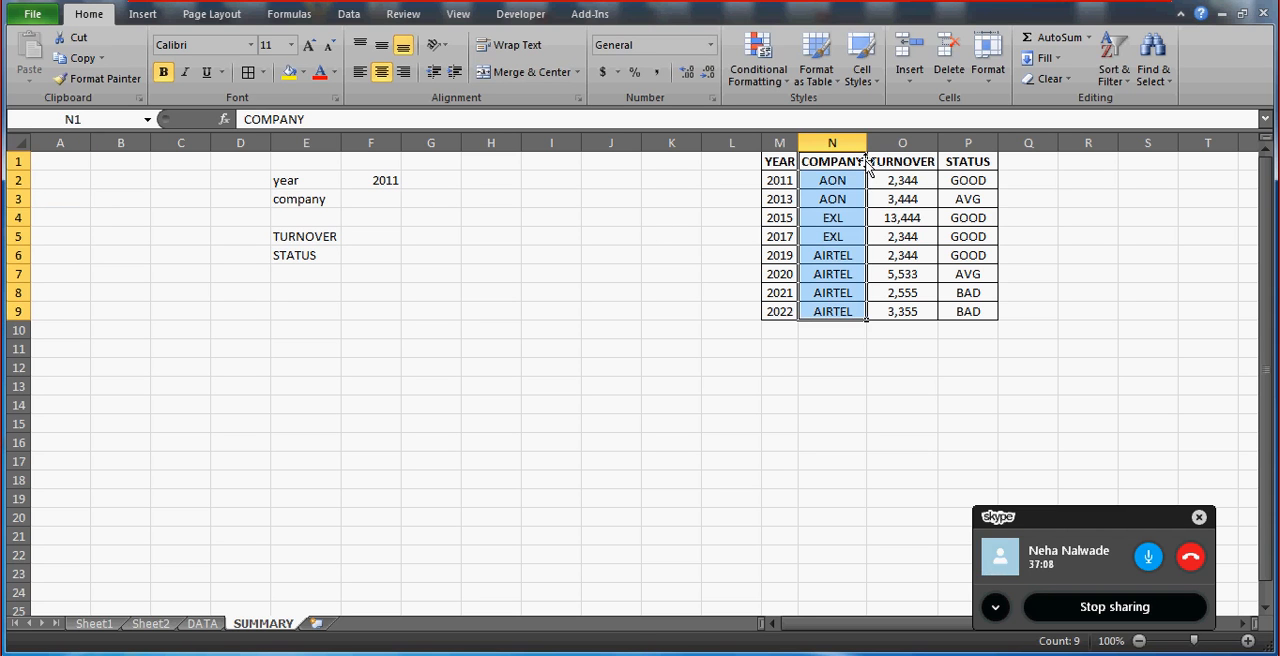
{"action": "key", "text": "ctrl+c"}
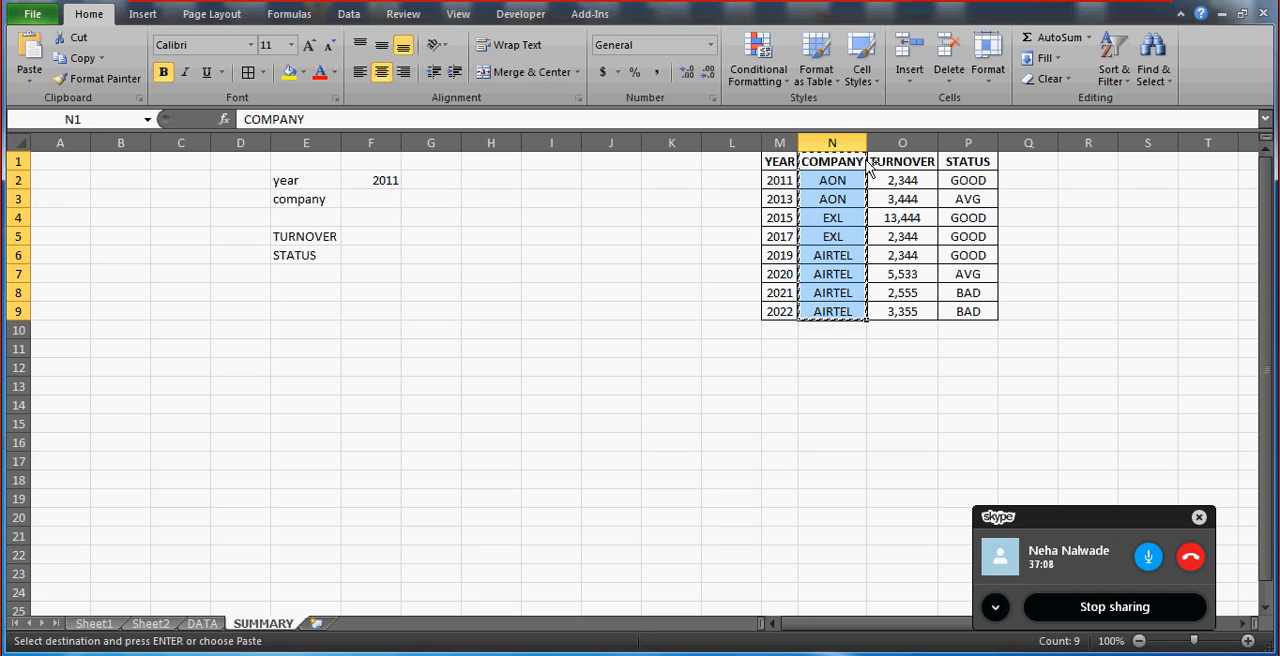
{"action": "left_click", "coordinate": [48, 158]}
{"action": "key", "text": "shift+Down"}
{"action": "key", "text": "shift+Down"}
{"action": "key", "text": "shift+Down"}
{"action": "key", "text": "shift+Down"}
{"action": "key", "text": "shift+Down"}
{"action": "key", "text": "shift+Down"}
{"action": "key", "text": "shift+Down"}
{"action": "key", "text": "shift+Down"}
{"action": "key", "text": "ctrl+v"}
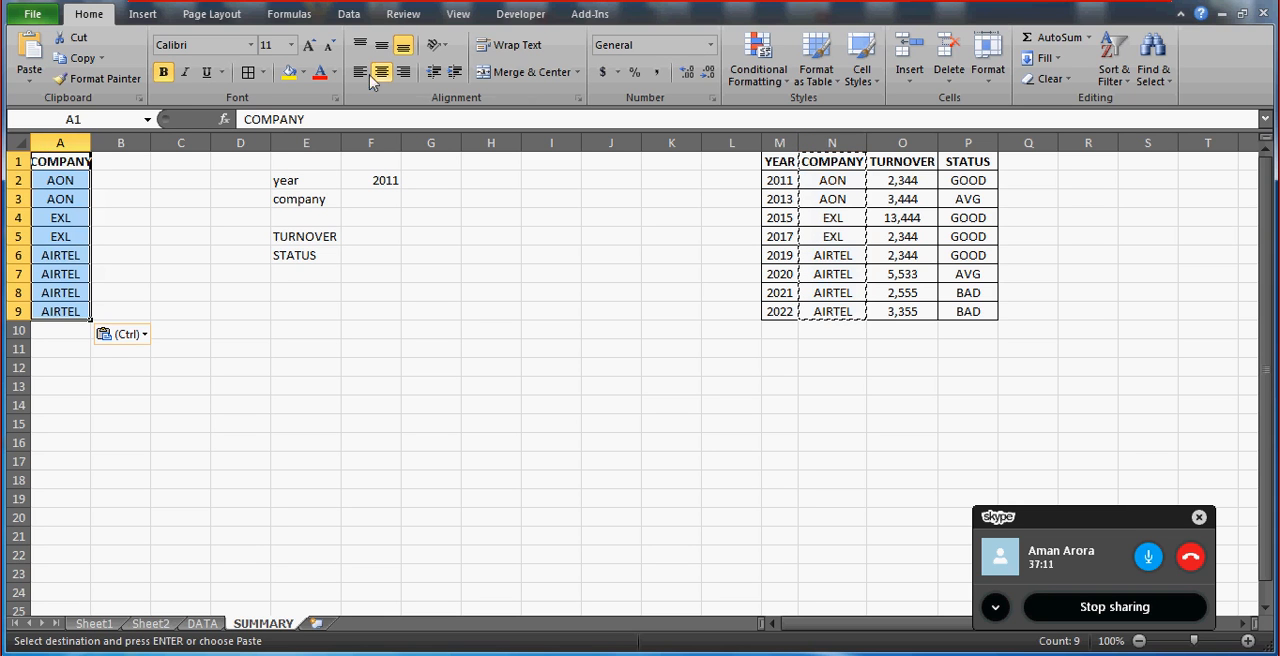
Remove the duplicate values from the copied COMPANY list in column A, treating the first row as a header.
{"action": "left_click", "coordinate": [349, 16]}
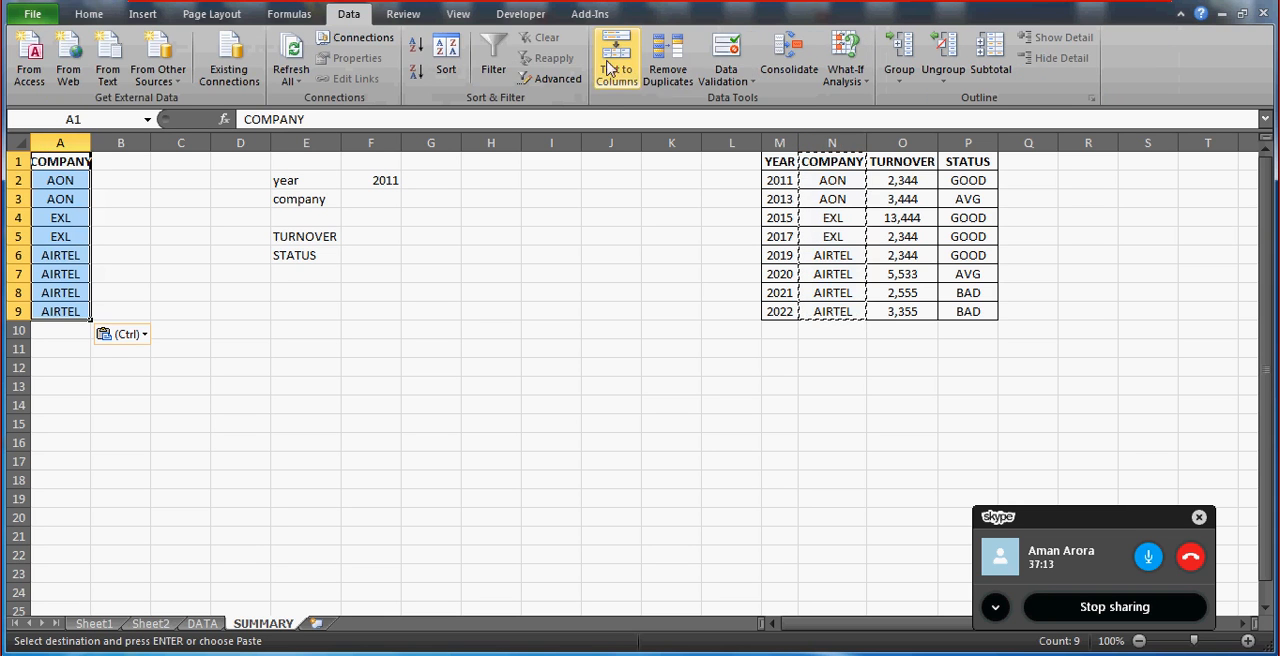
{"action": "left_click", "coordinate": [670, 72]}
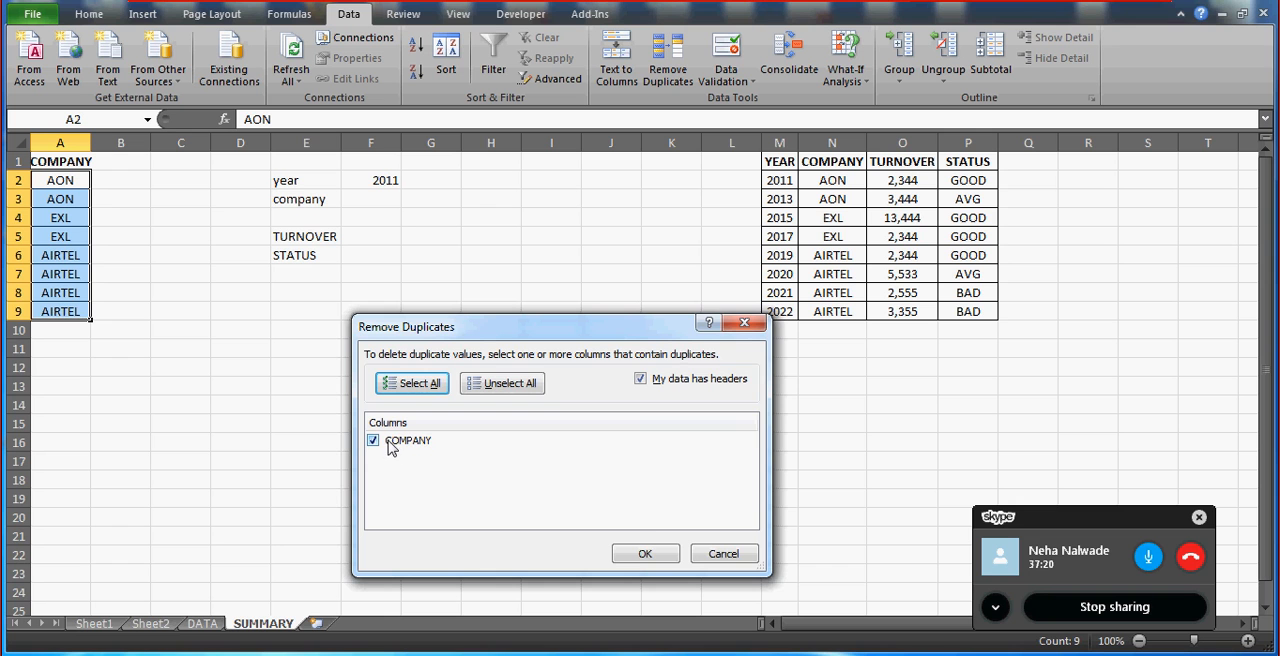
{"action": "left_click", "coordinate": [645, 555]}
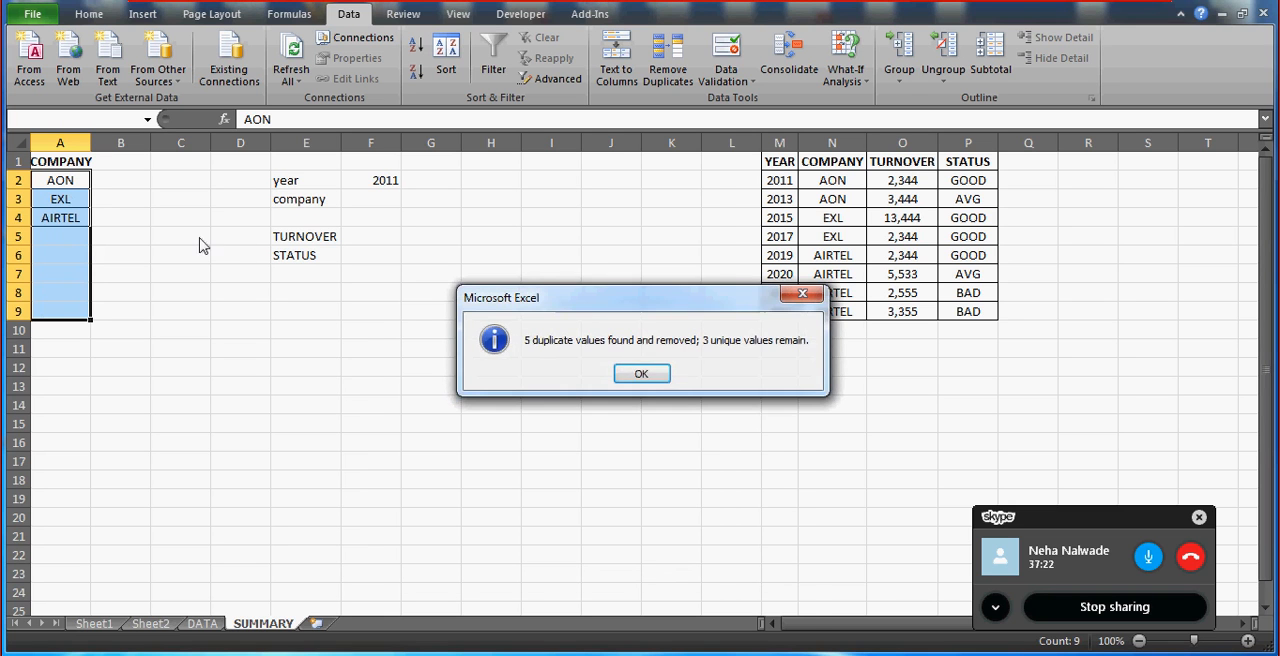
{"action": "left_click", "coordinate": [641, 373]}
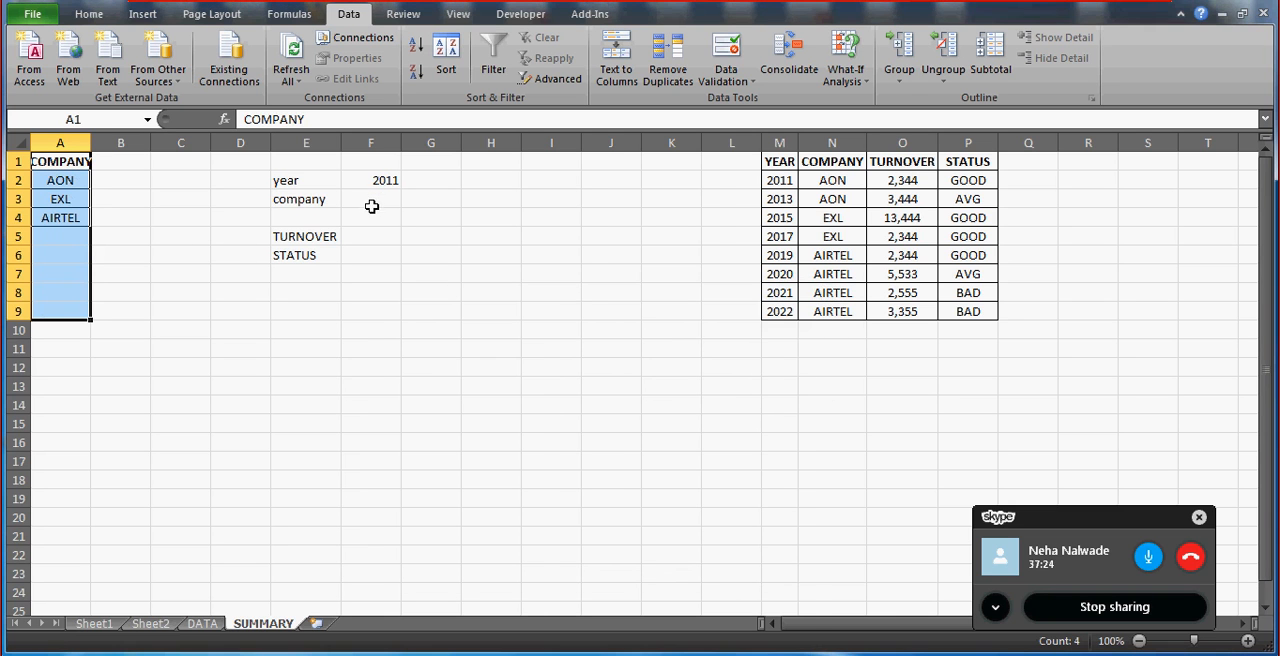
Change the list validation source of the company cell F3 to A2:A6 and choose AON from its drop-down list.
{"action": "left_click", "coordinate": [369, 201]}
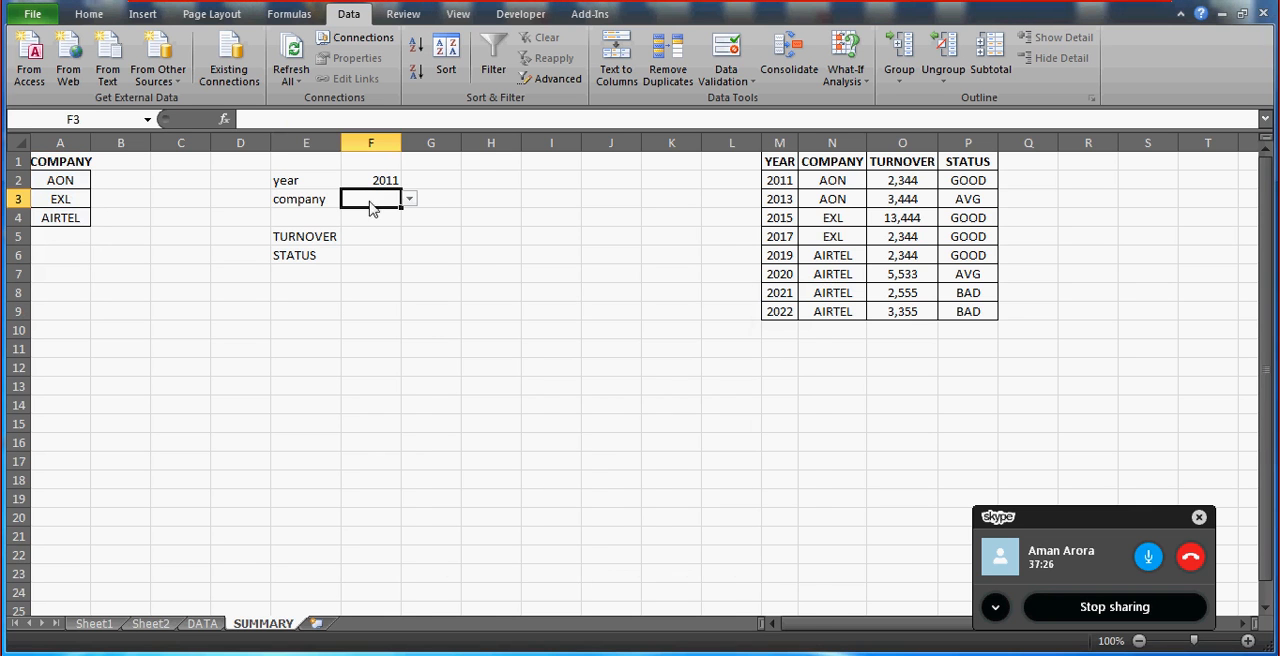
{"action": "key", "text": "alt+a"}
{"action": "key", "text": "v"}
{"action": "key", "text": "v"}
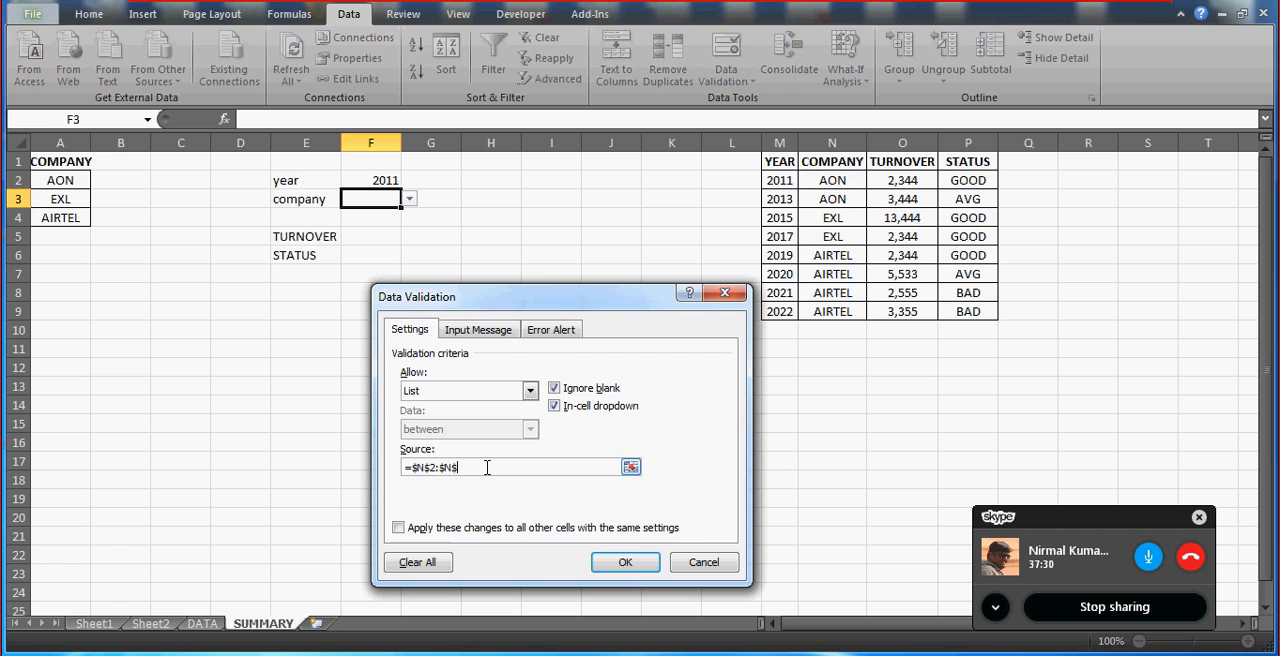
{"action": "key", "text": "BackSpace"}
{"action": "key", "text": "BackSpace"}
{"action": "key", "text": "BackSpace"}
{"action": "key", "text": "BackSpace"}
{"action": "key", "text": "BackSpace"}
{"action": "key", "text": "BackSpace"}
{"action": "key", "text": "BackSpace"}
{"action": "key", "text": "BackSpace"}
{"action": "key", "text": "BackSpace"}
{"action": "key", "text": "BackSpace"}
{"action": "key", "text": "shift+Down"}
{"action": "key", "text": "Left"}
{"action": "left_click", "coordinate": [62, 177]}
{"action": "key", "text": "shift+Down"}
{"action": "key", "text": "shift+Down"}
{"action": "key", "text": "shift+Down"}
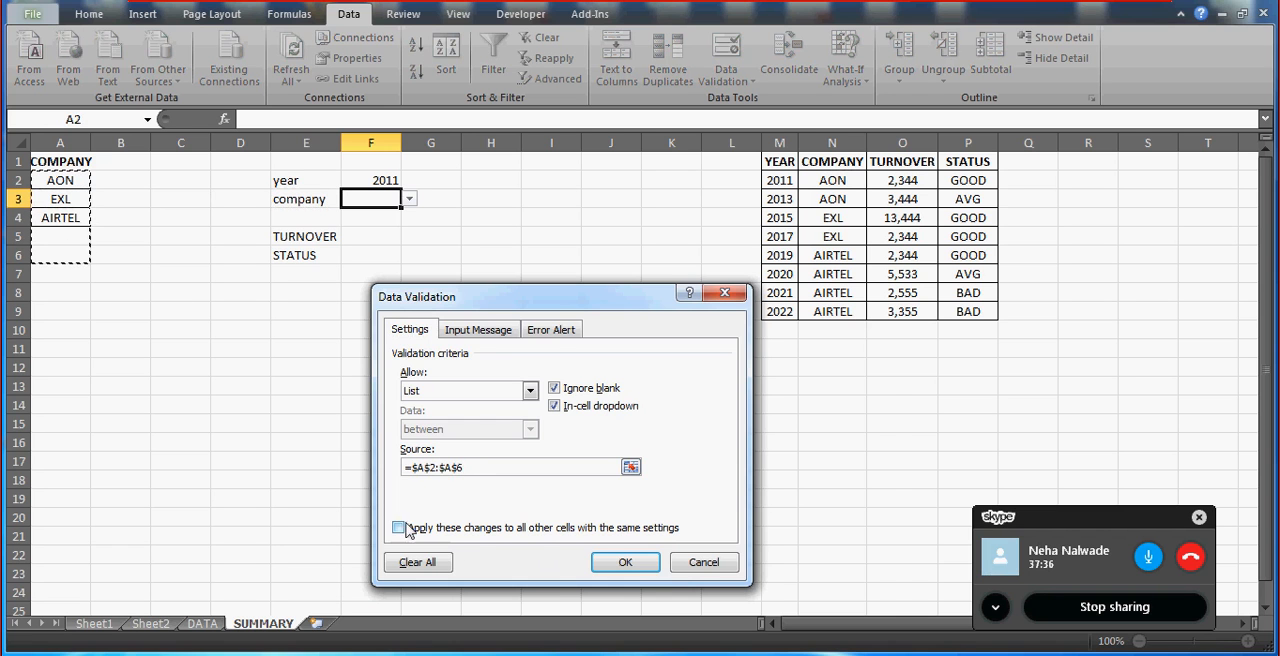
{"action": "left_click", "coordinate": [610, 560]}
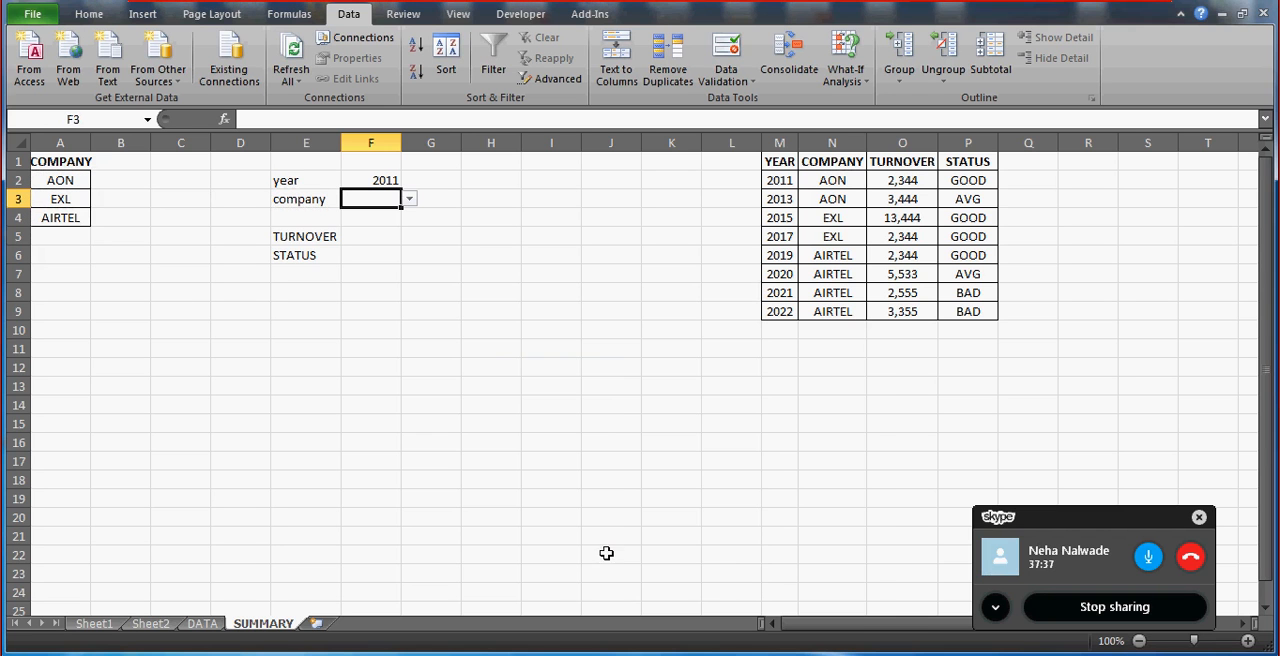
{"action": "left_click", "coordinate": [410, 199]}
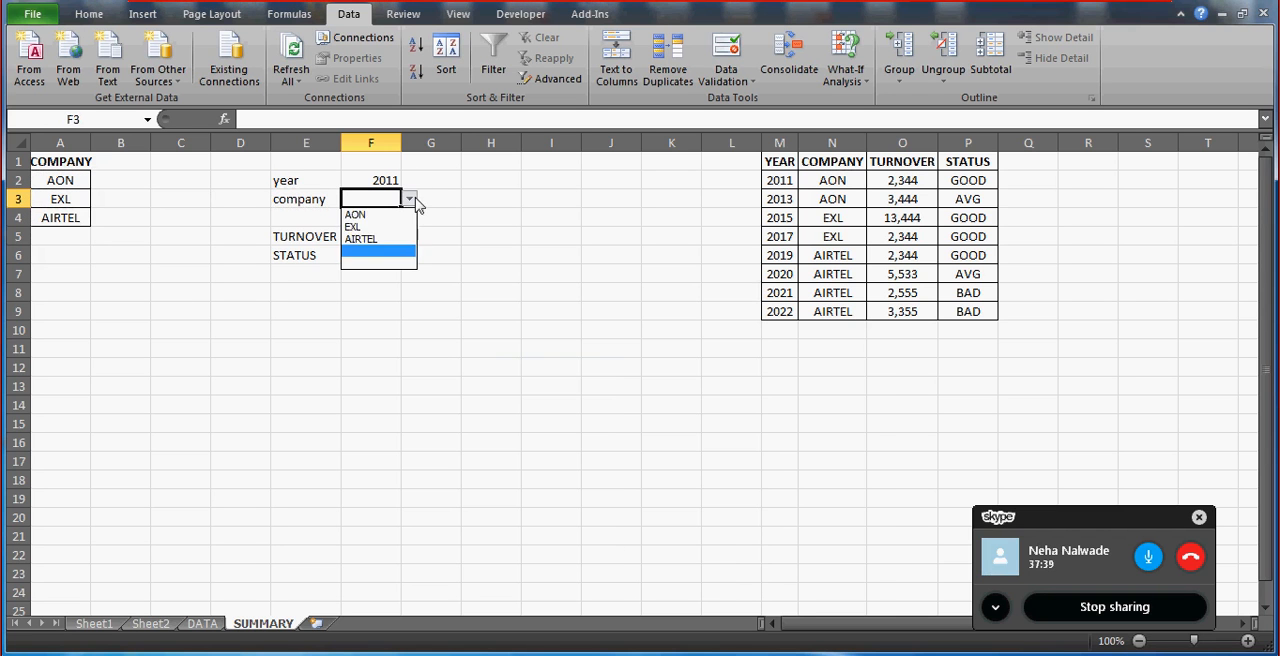
{"action": "left_click", "coordinate": [356, 214]}
Format the criteria block E2:F3 with centred, bold white Arial Black text on a black fill.
{"action": "left_click", "coordinate": [307, 185]}
{"action": "left_click_drag", "start_coordinate": [307, 185], "coordinate": [368, 199]}
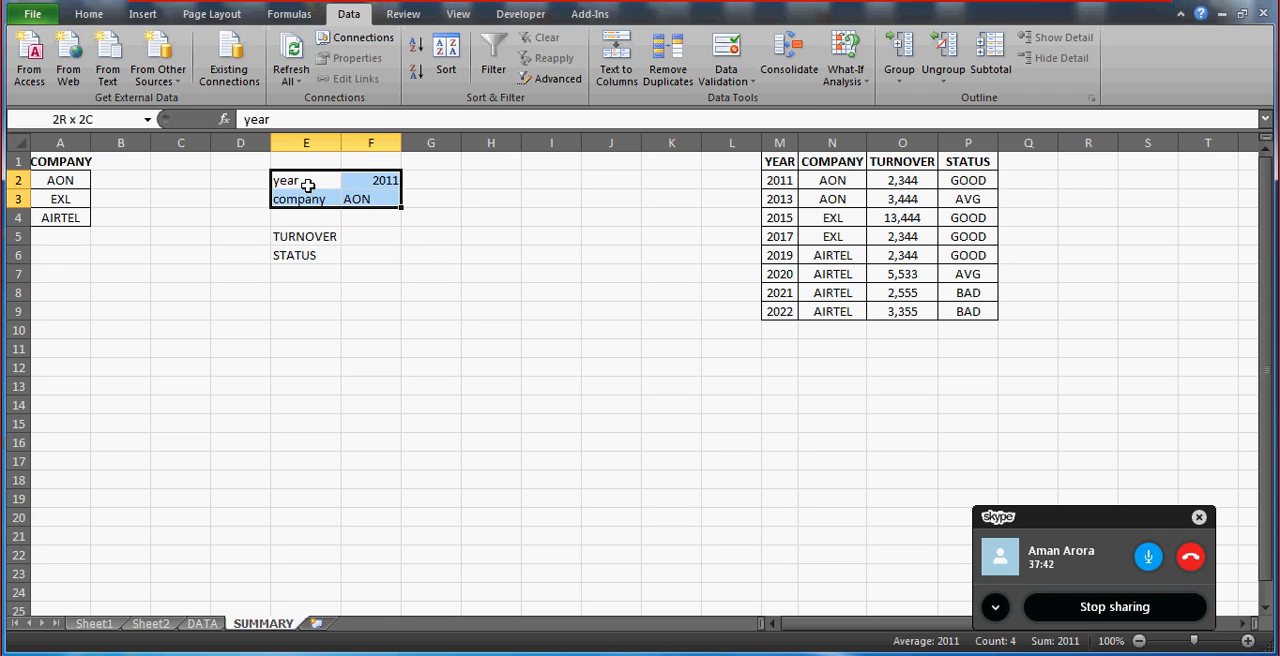
{"action": "left_click", "coordinate": [89, 14]}
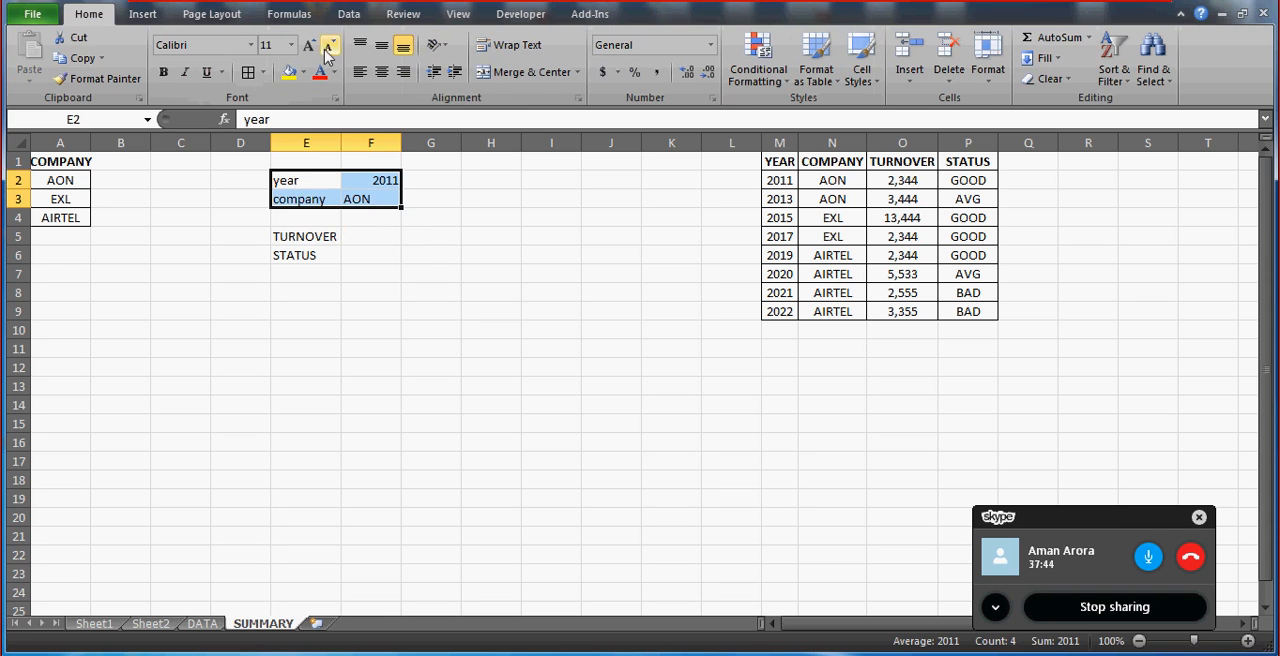
{"action": "left_click", "coordinate": [381, 72]}
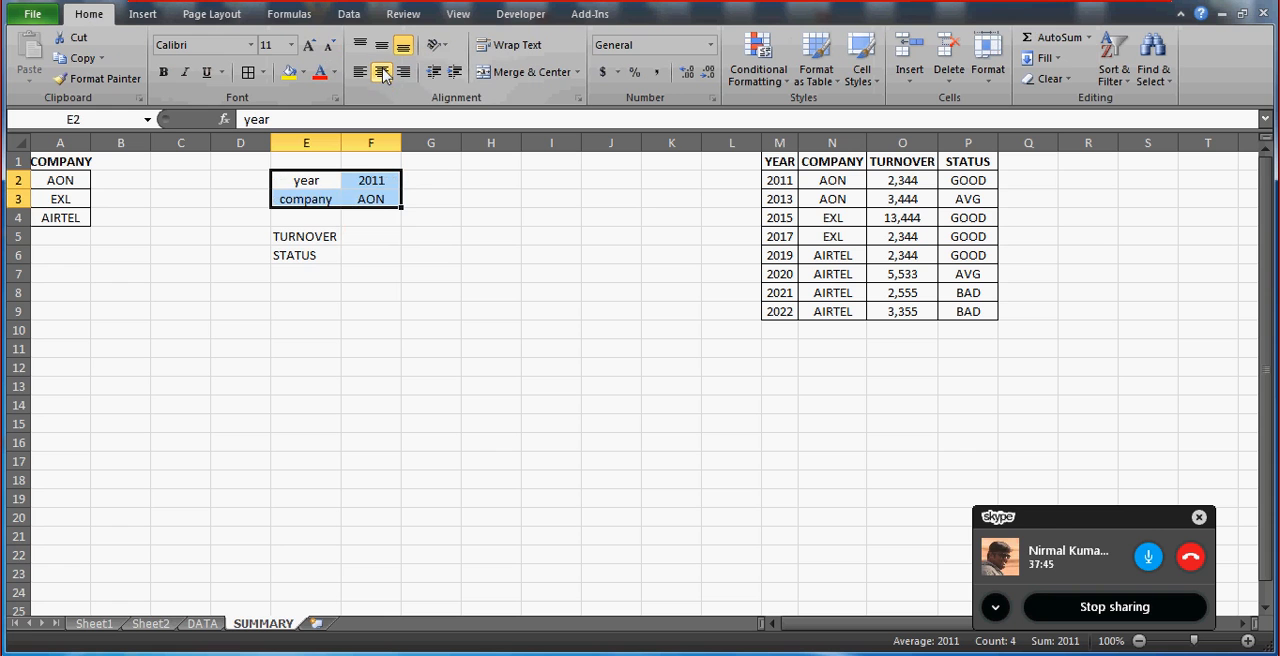
{"action": "left_click", "coordinate": [304, 78]}
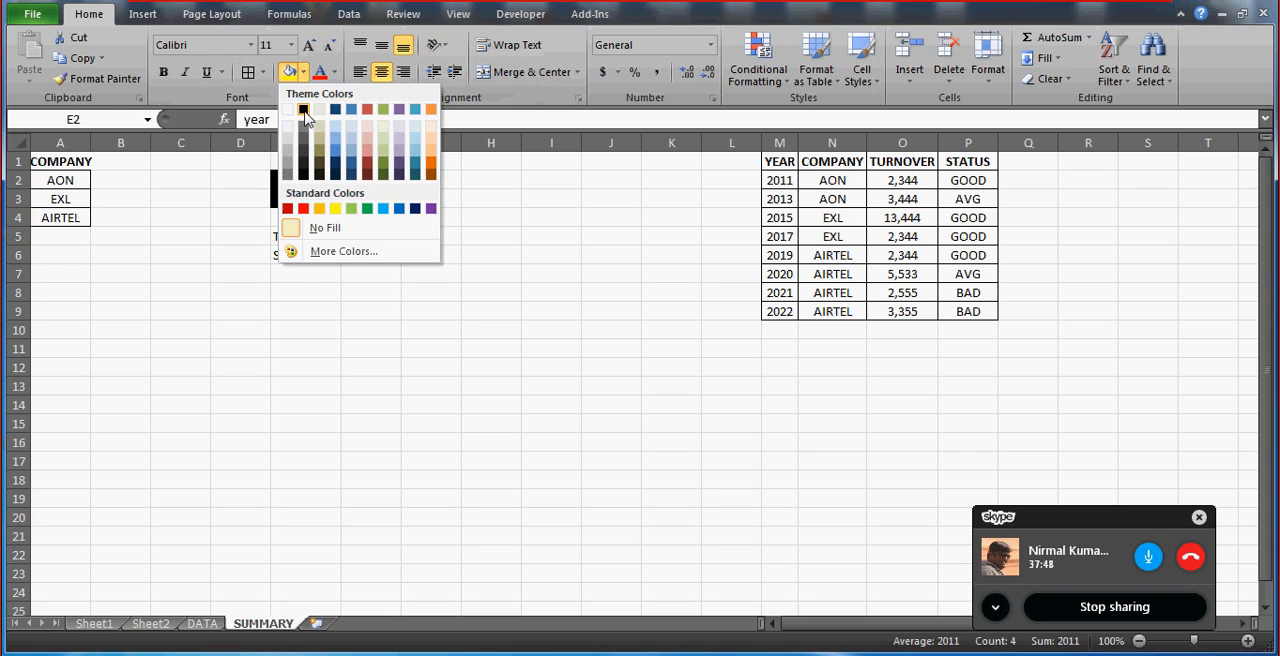
{"action": "left_click", "coordinate": [304, 106]}
{"action": "left_click", "coordinate": [333, 73]}
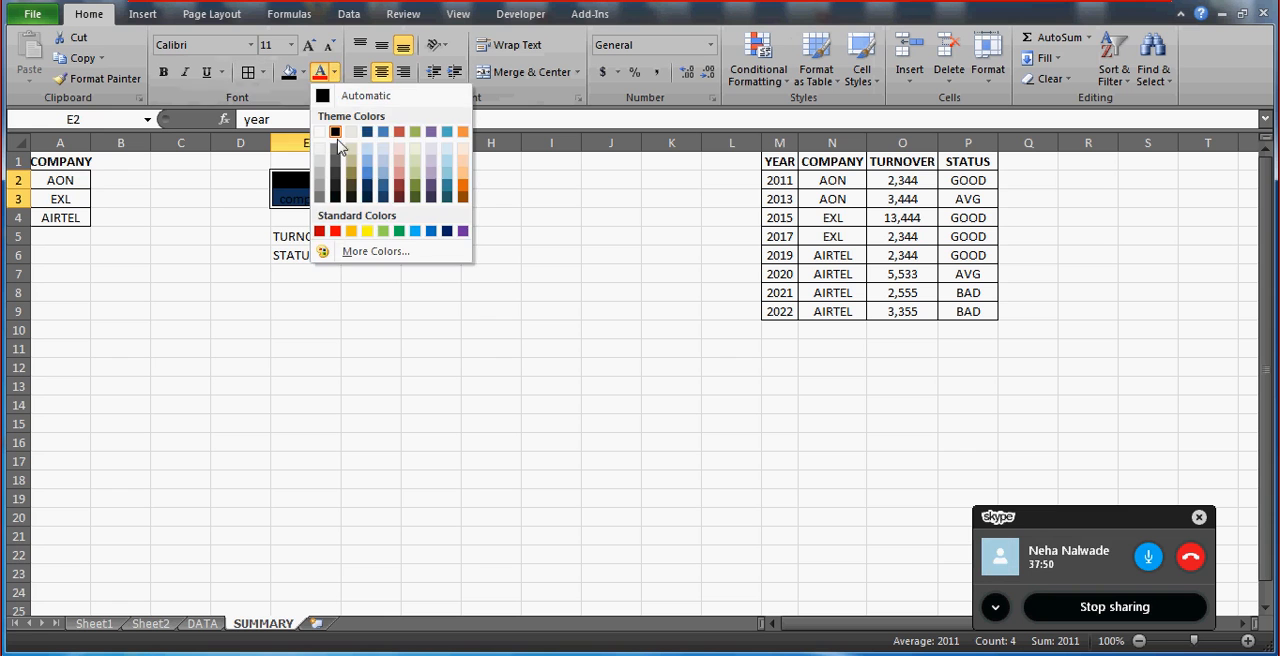
{"action": "left_click", "coordinate": [321, 133]}
{"action": "key", "text": "ctrl+b"}
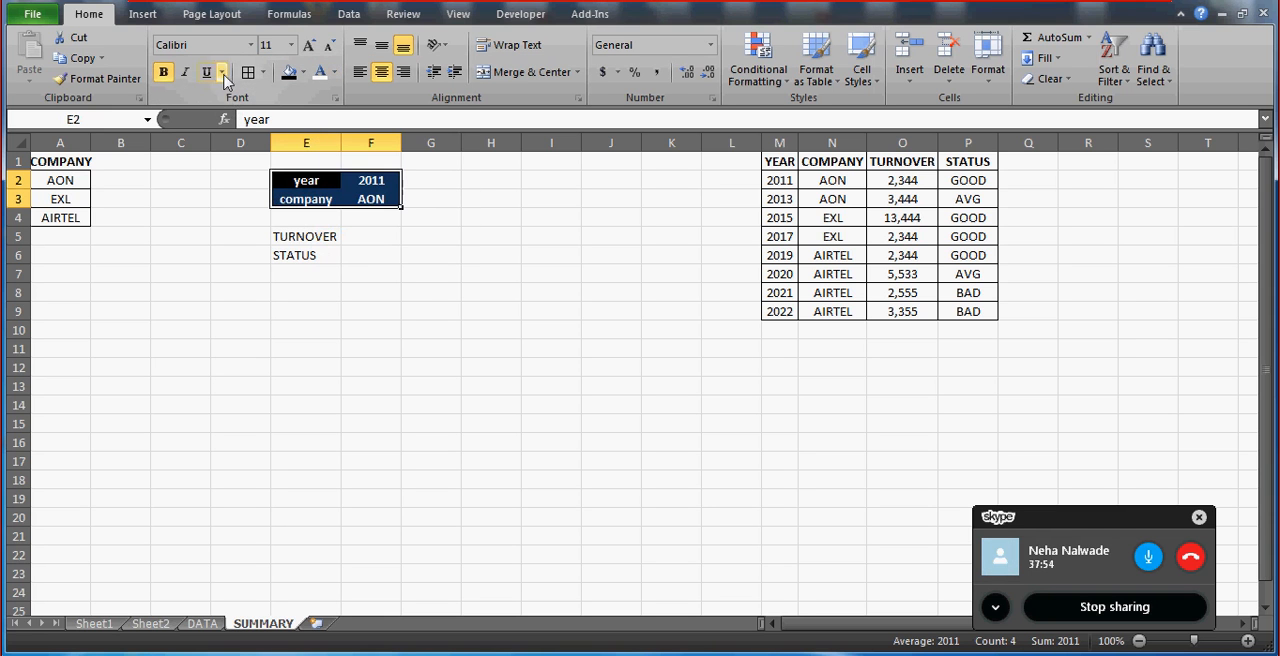
{"action": "left_click", "coordinate": [252, 46]}
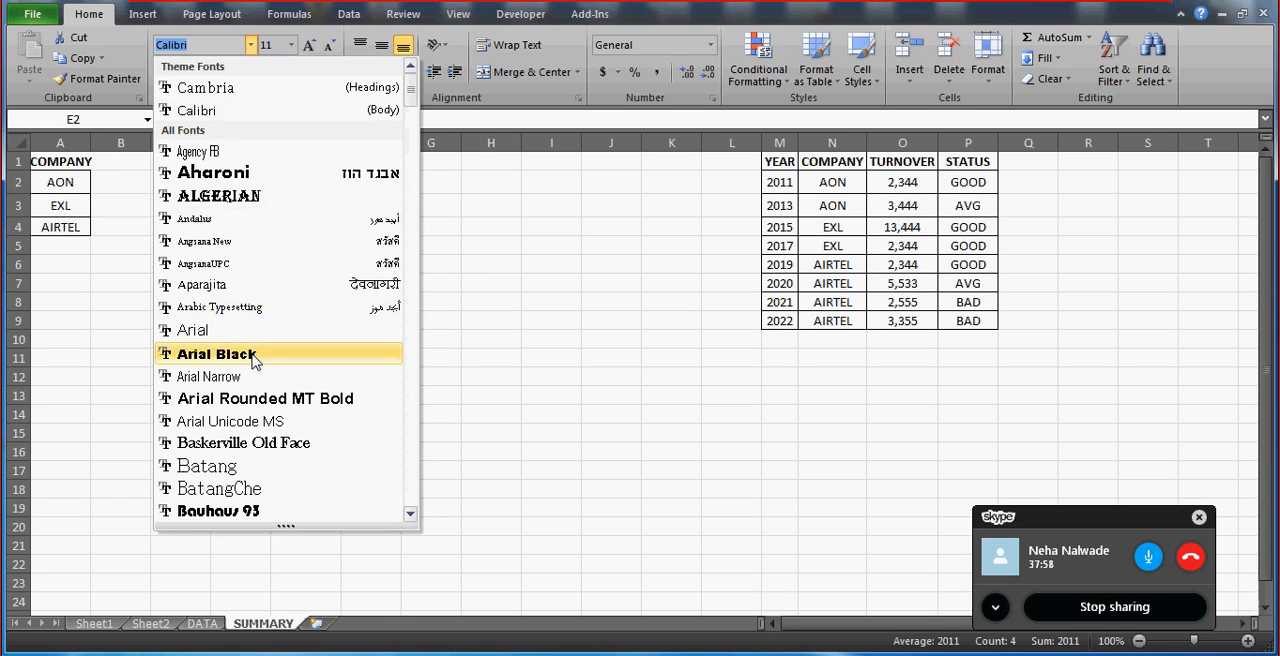
{"action": "left_click", "coordinate": [216, 354]}
Widen columns F and E to give the year and company criteria block more room.
{"action": "left_click", "coordinate": [376, 248]}
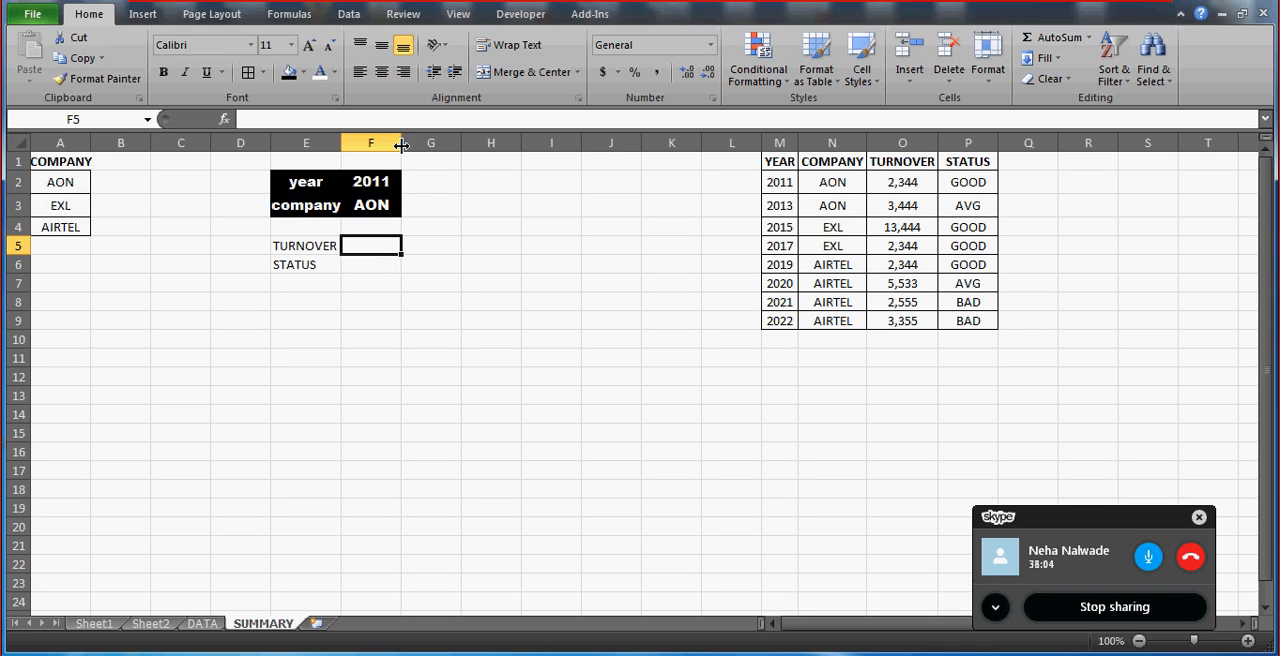
{"action": "left_click_drag", "start_coordinate": [410, 146], "coordinate": [466, 148]}
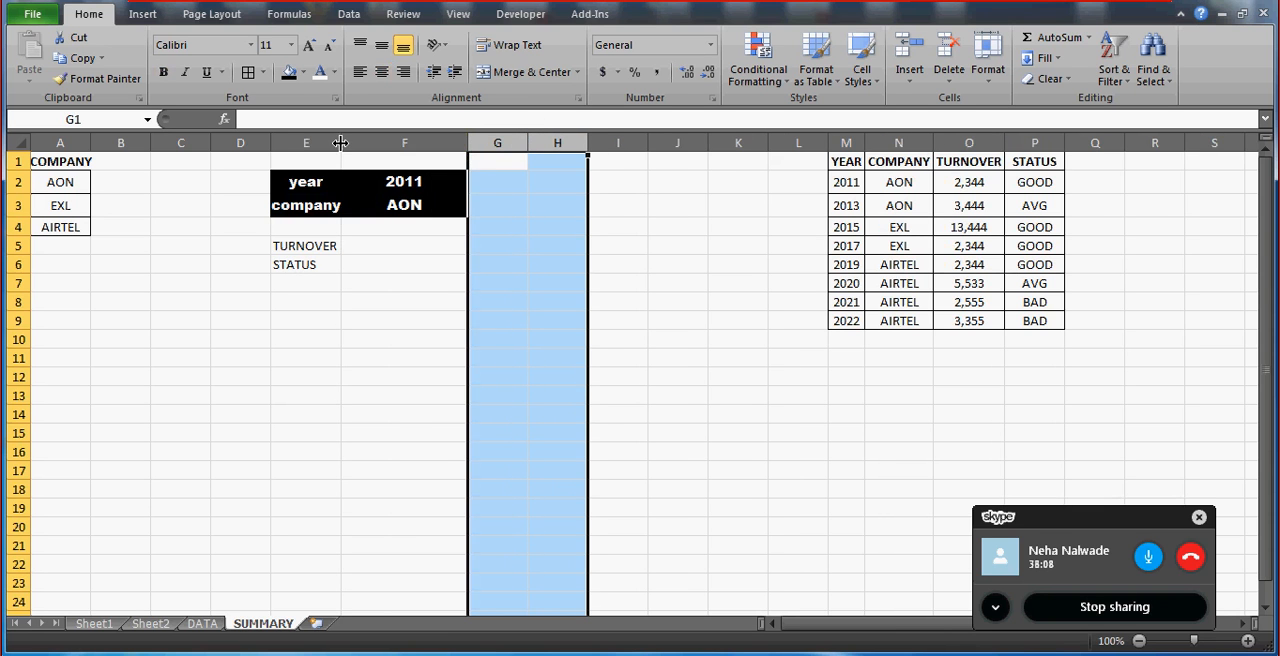
{"action": "left_click_drag", "start_coordinate": [340, 143], "coordinate": [380, 146]}
{"action": "left_click", "coordinate": [335, 182]}
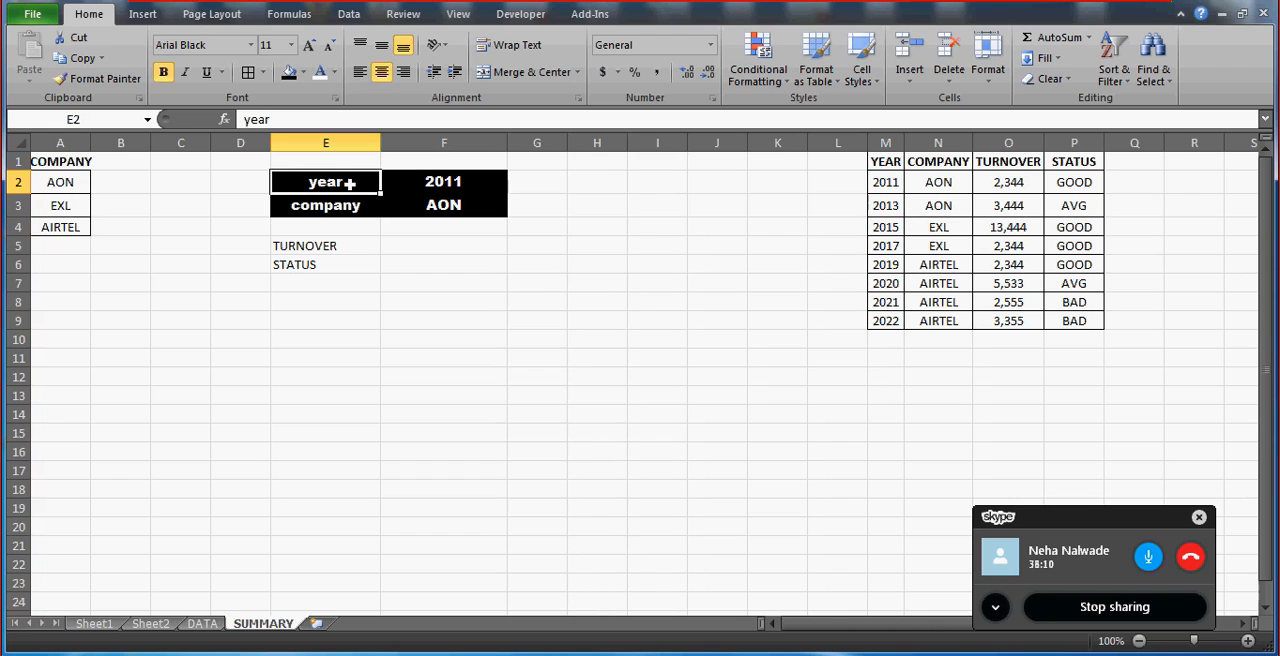
Replace the year label in E2 with YEAR in capitals.
{"action": "type", "text": "ye"}
{"action": "key", "text": "Escape"}
{"action": "type", "text": "YEAR"}
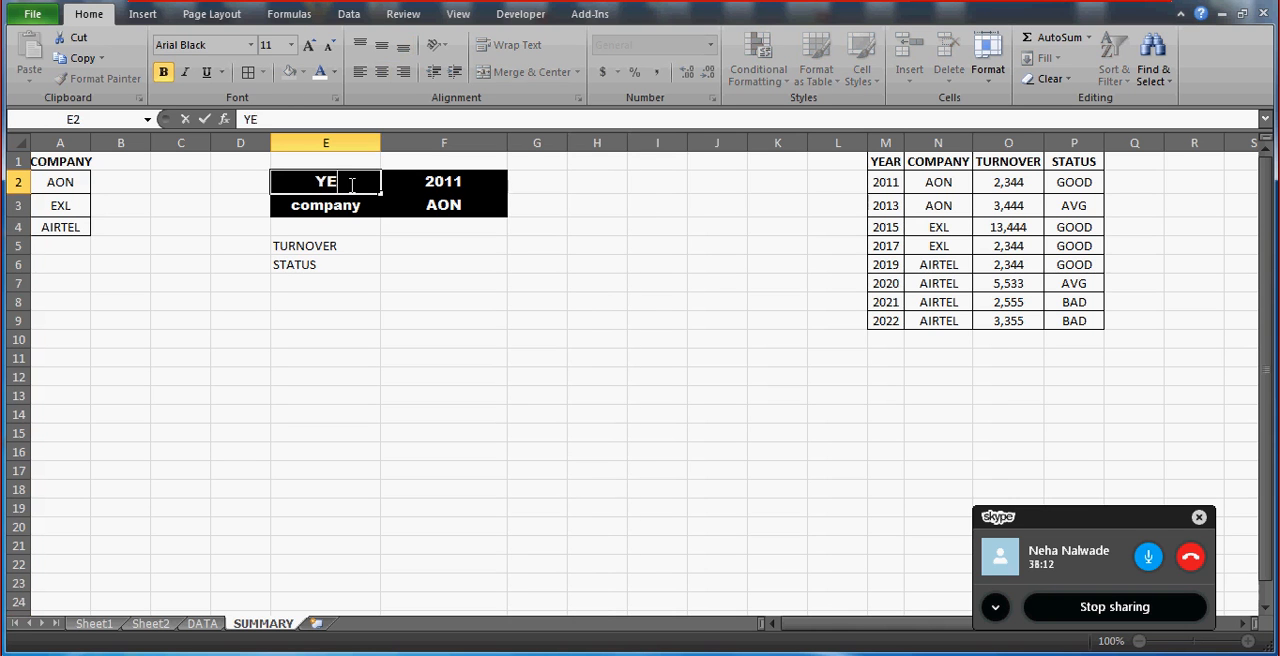
{"action": "key", "text": "Return"}
Start an INDEX formula in the TURNOVER result cell F5 with the data table M1:P9 as its array.
{"action": "key", "text": "Down"}
{"action": "key", "text": "Down"}
{"action": "key", "text": "Right"}
{"action": "type", "text": "="}
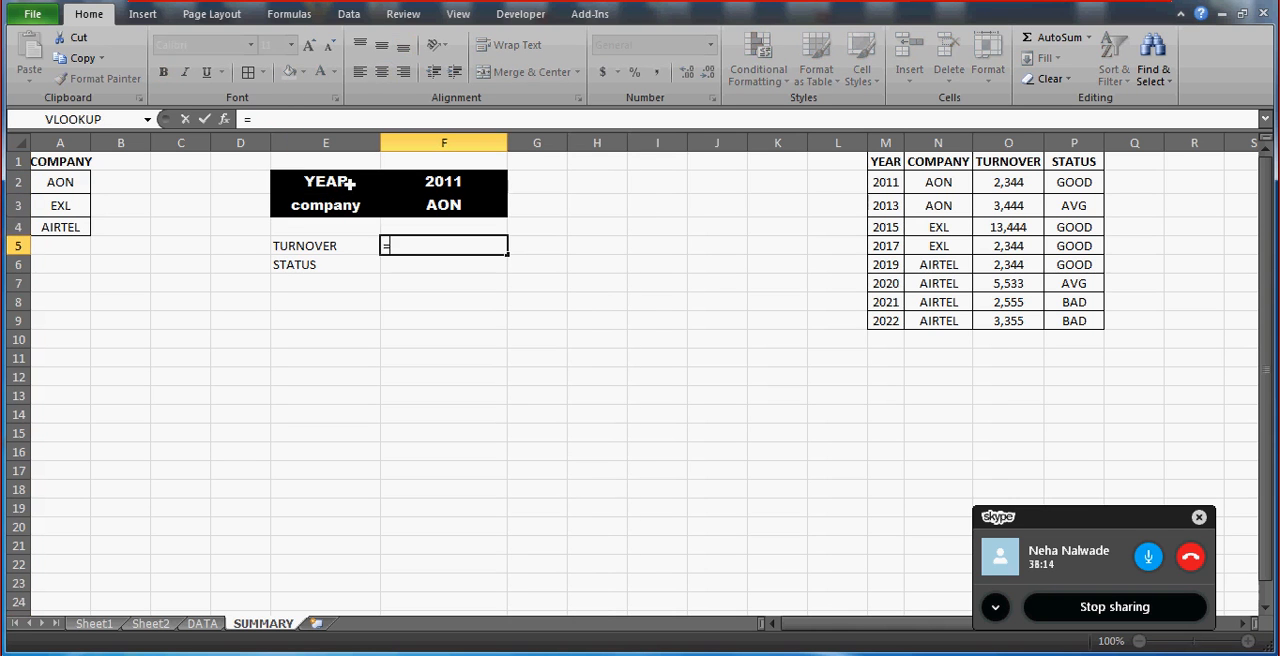
{"action": "type", "text": "INDEX("}
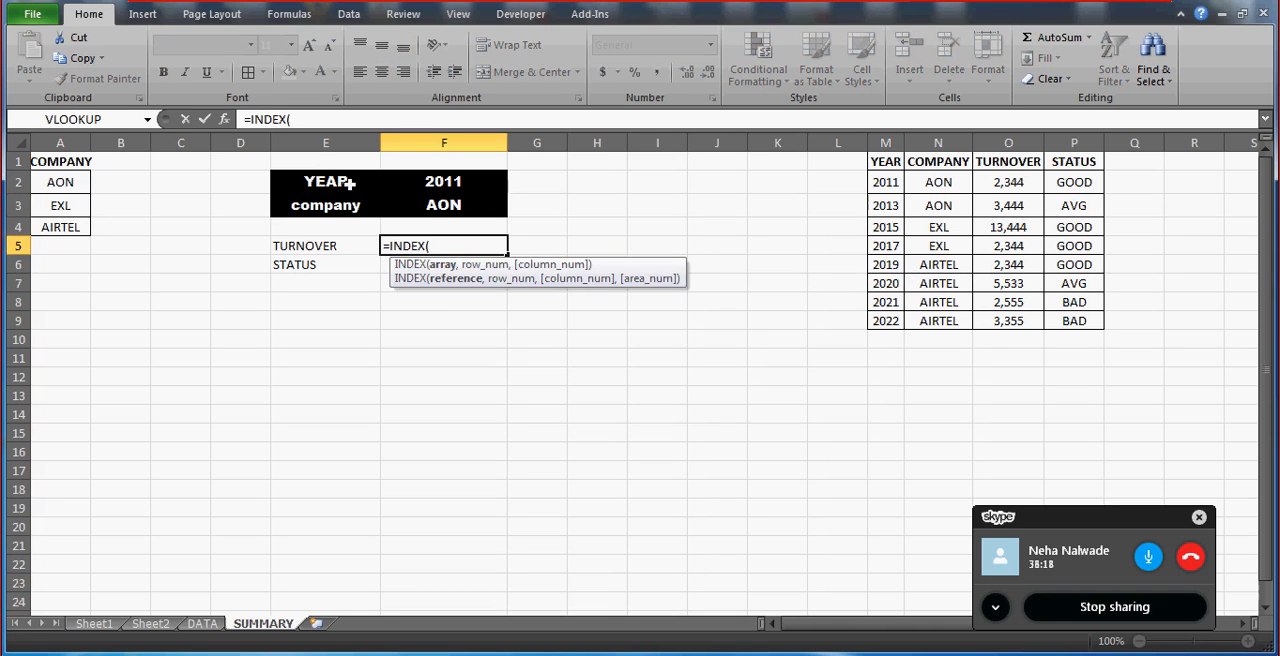
{"action": "left_click", "coordinate": [884, 164]}
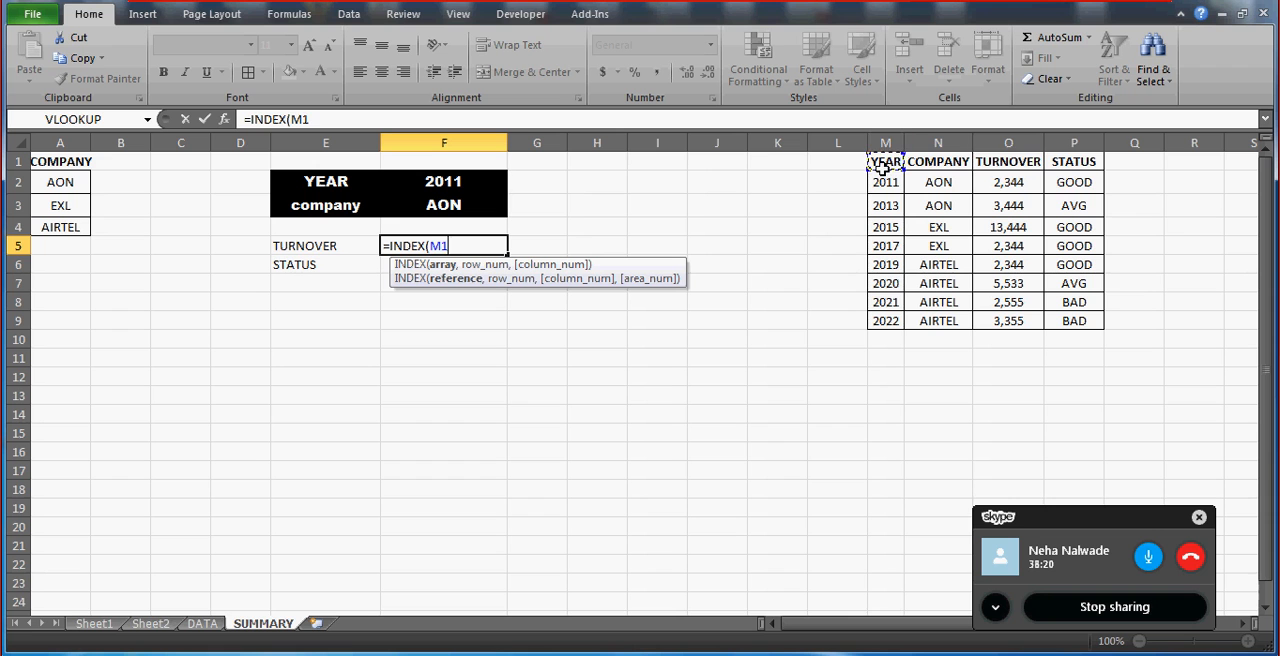
{"action": "key", "text": "shift+Right"}
{"action": "key", "text": "shift+Right"}
{"action": "key", "text": "shift+Right"}
{"action": "key", "text": "shift+Down"}
{"action": "key", "text": "shift+Down"}
{"action": "key", "text": "shift+Down"}
{"action": "key", "text": "shift+Down"}
{"action": "key", "text": "shift+Down"}
{"action": "key", "text": "shift+Down"}
{"action": "key", "text": "shift+Down"}
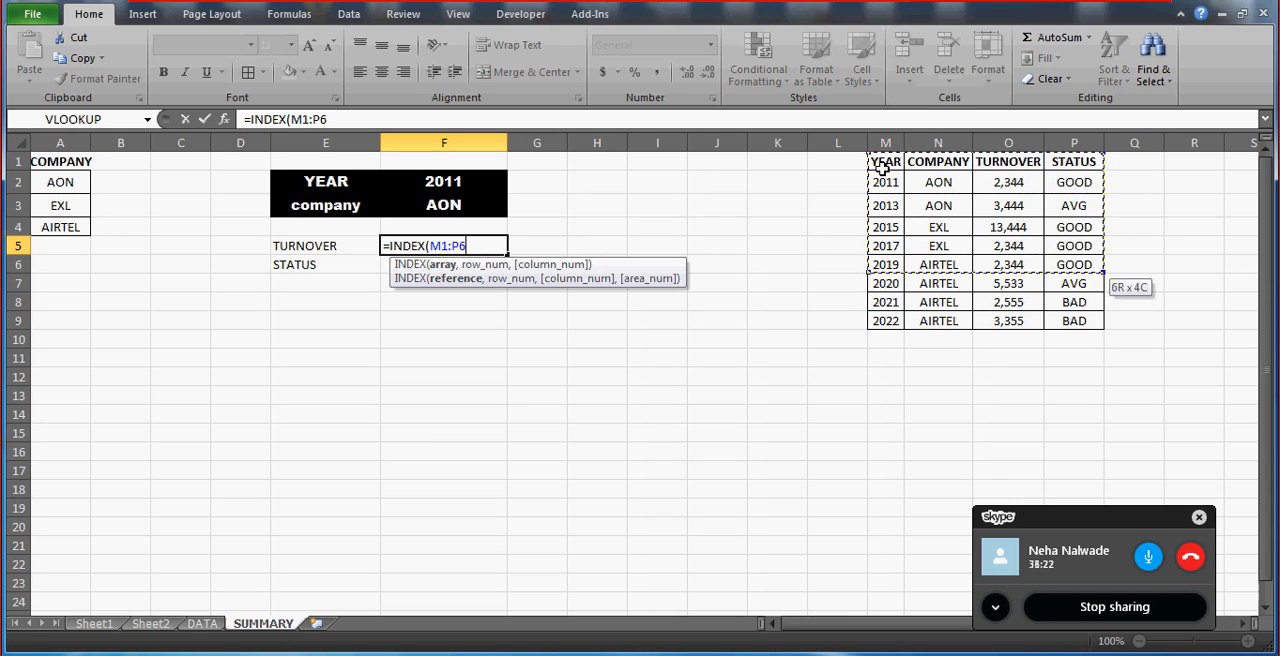
{"action": "key", "text": "shift+Down"}
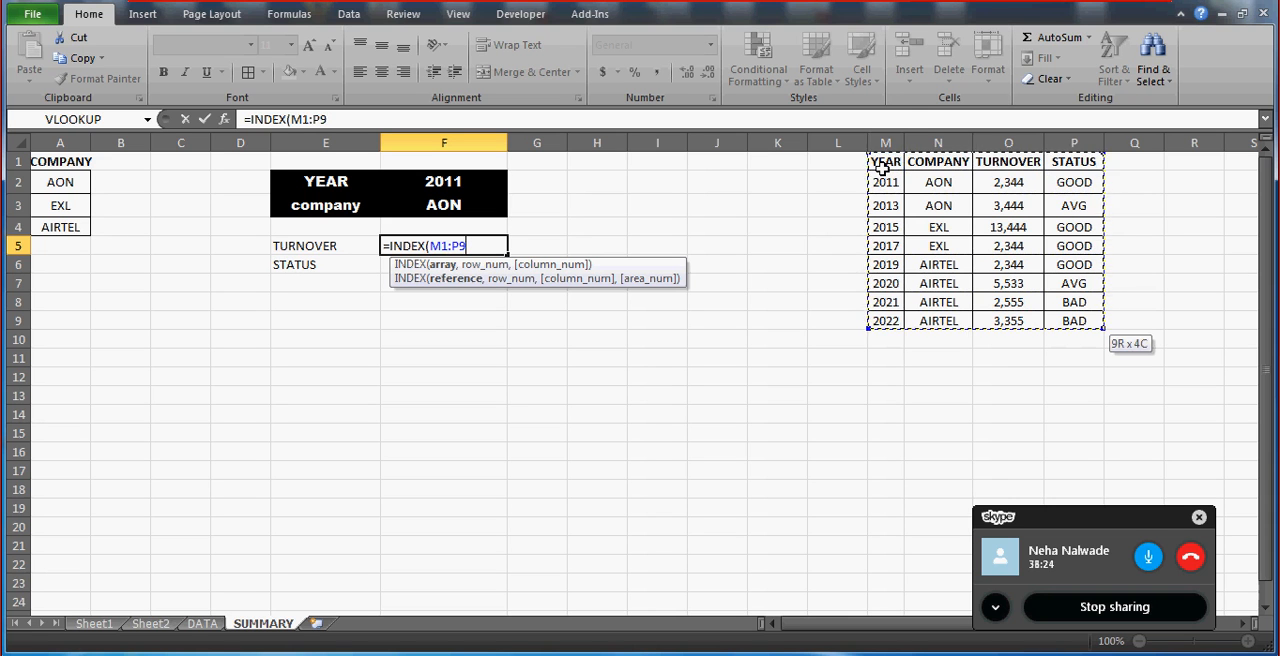
{"action": "type", "text": ","}
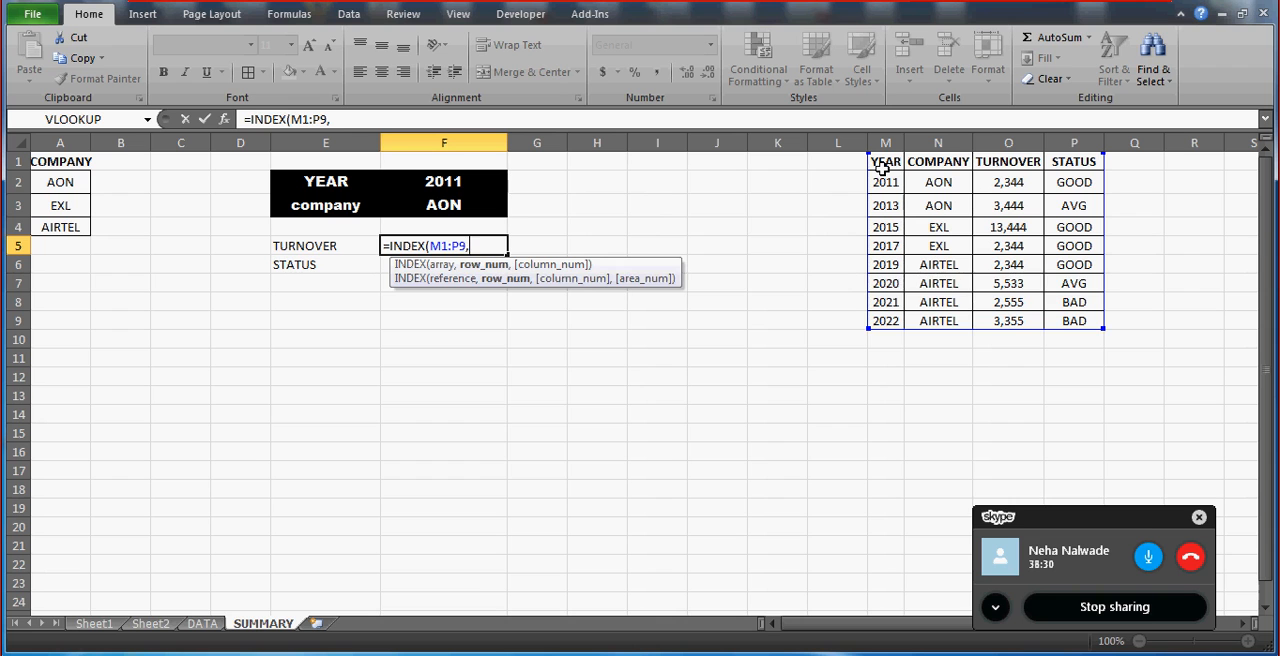
Add a MATCH function as the row number, with the year criterion as absolute lookup value $F$2.
{"action": "type", "text": "MATCH("}
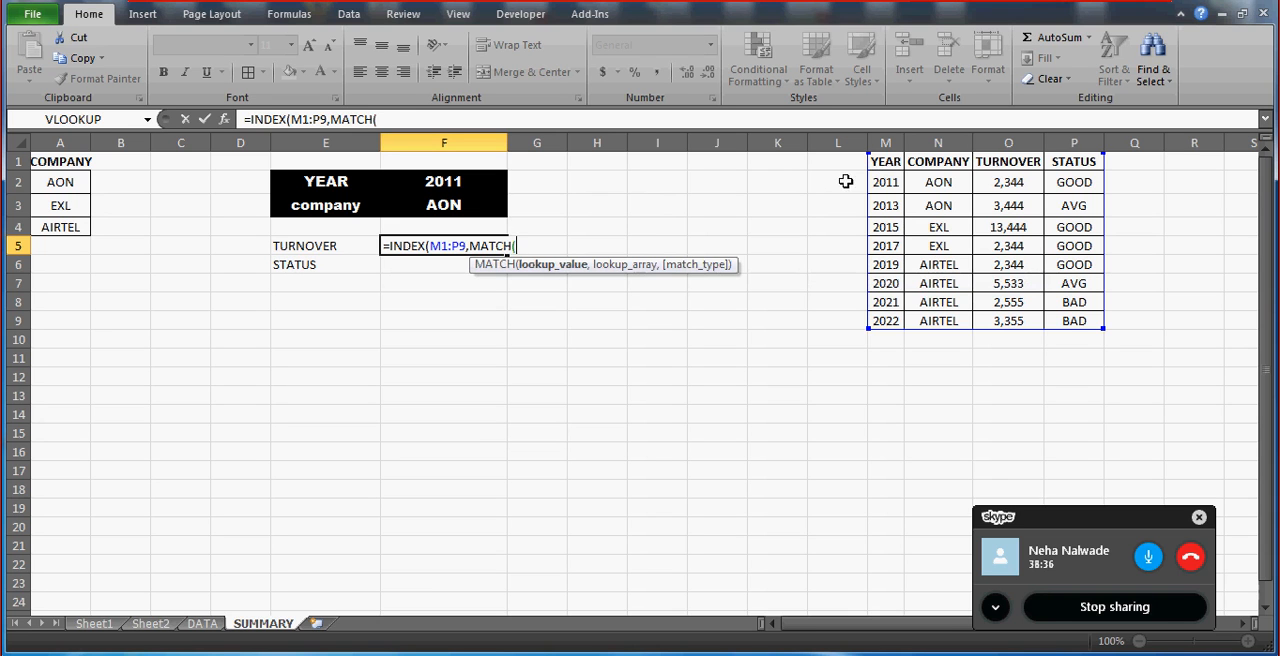
{"action": "left_click", "coordinate": [444, 182]}
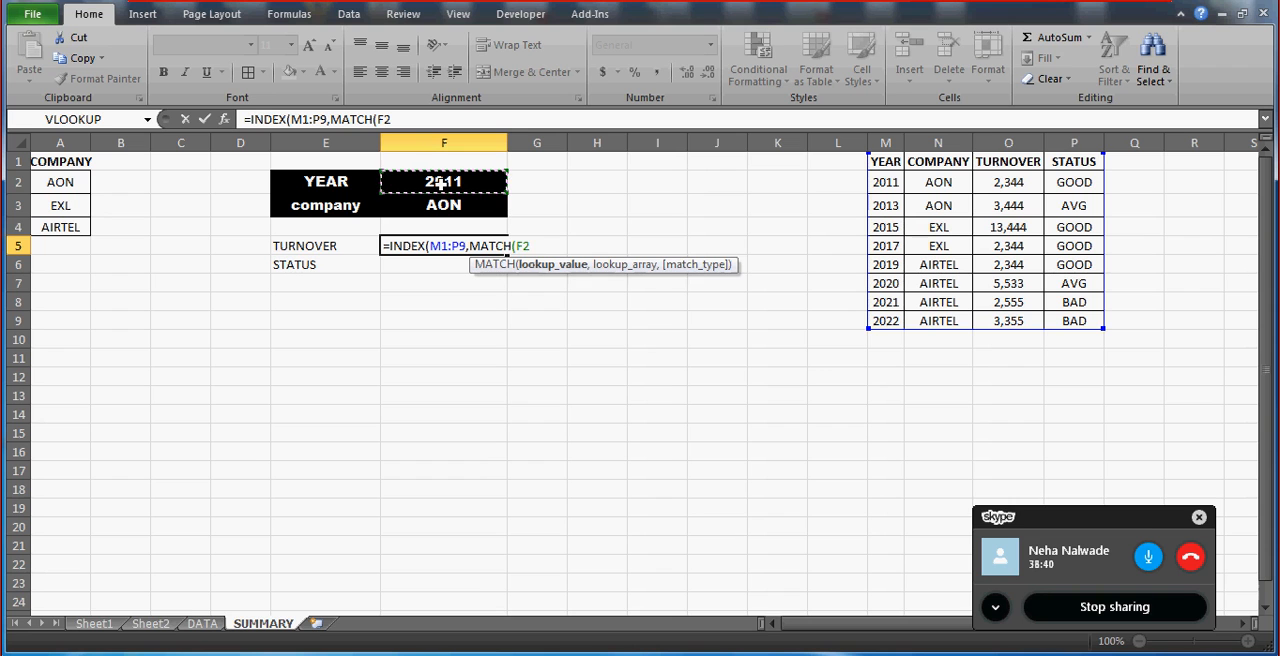
{"action": "type", "text": ","}
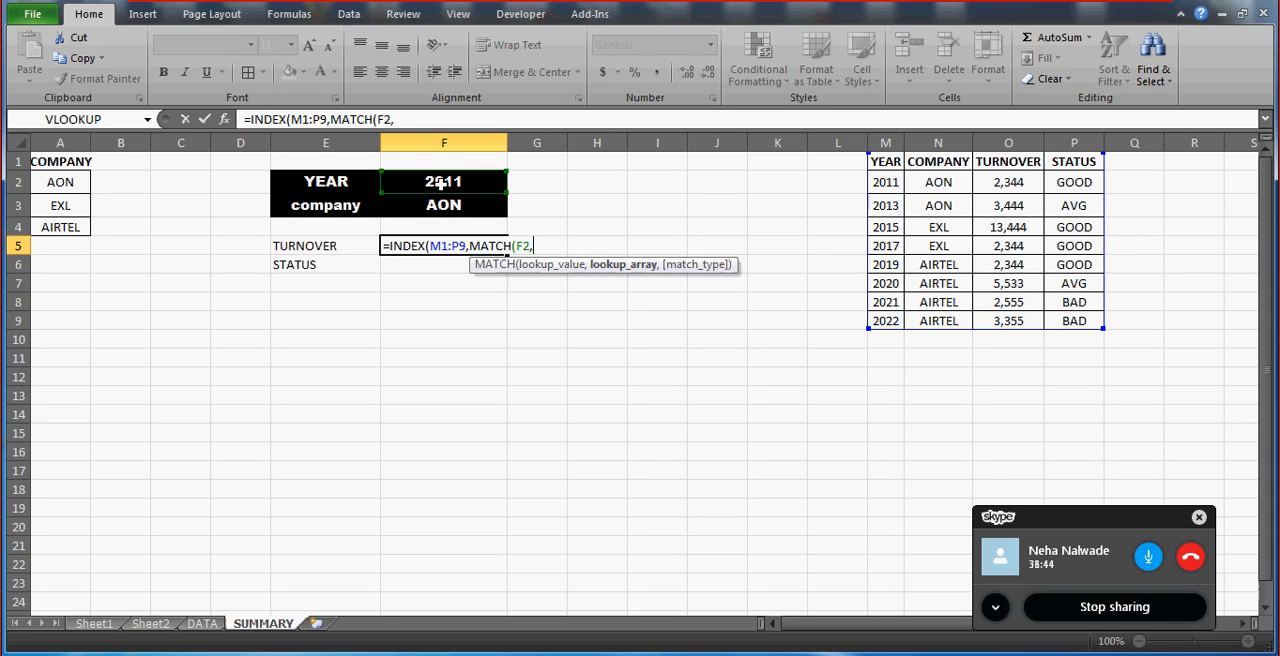
{"action": "left_click", "coordinate": [385, 120]}
{"action": "key", "text": "F4"}
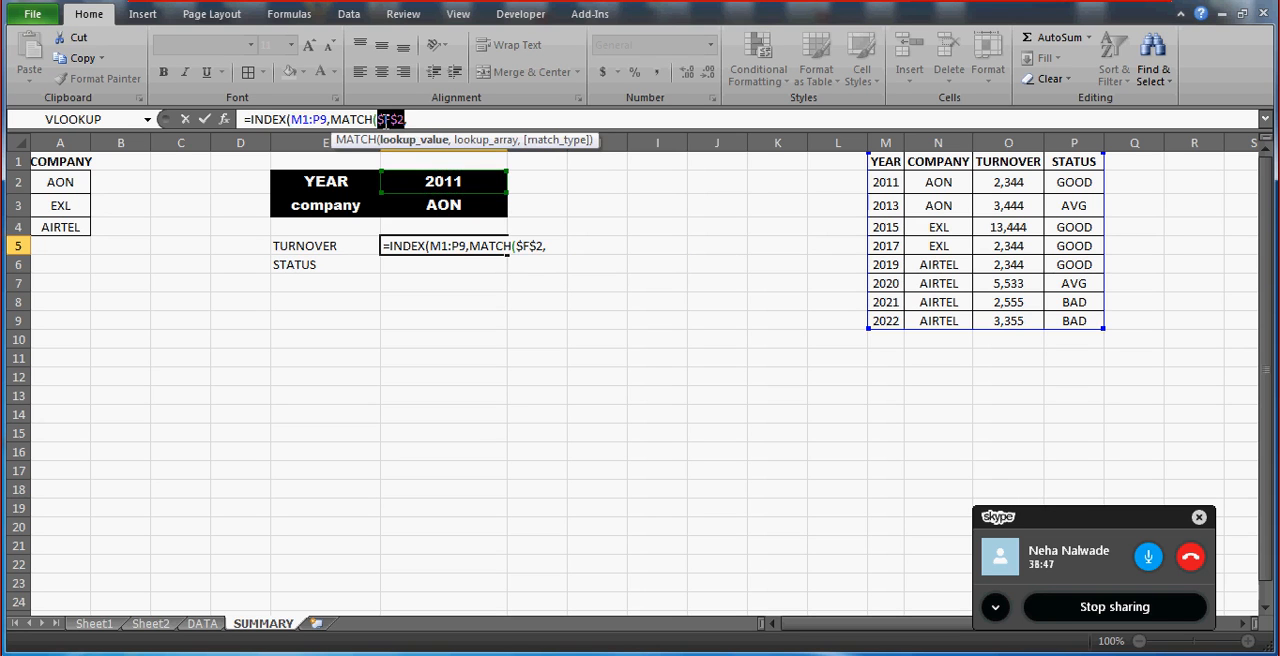
{"action": "left_click", "coordinate": [446, 121]}
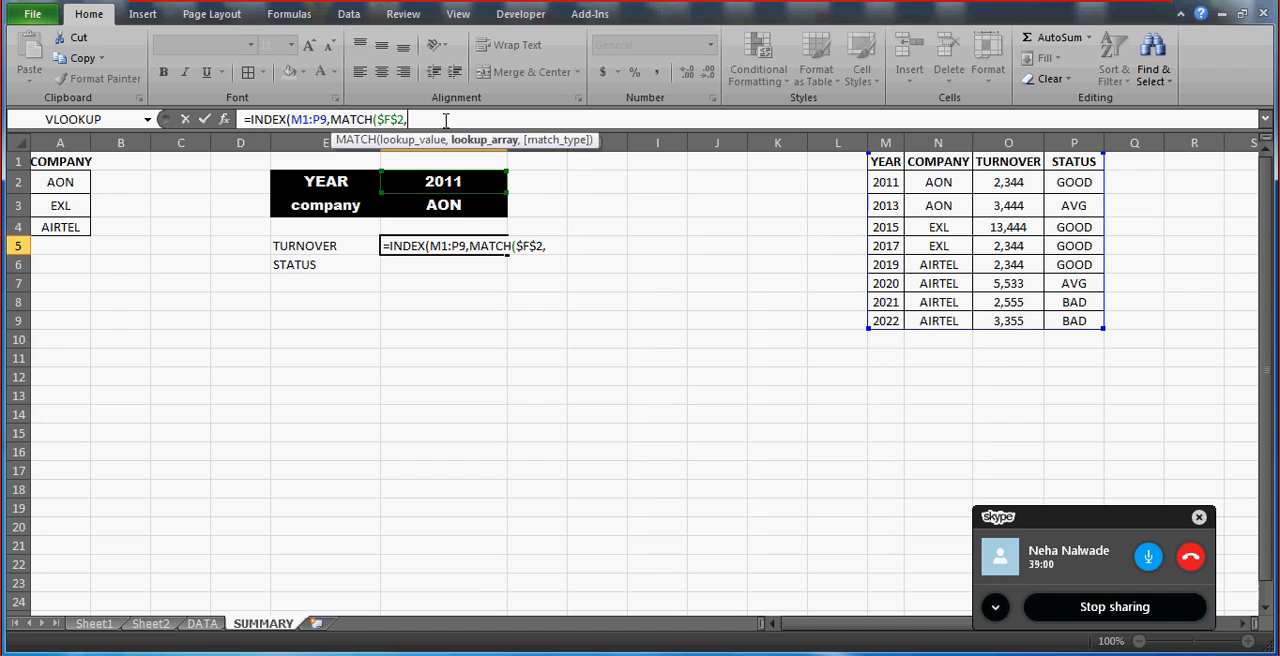
Complete the F5 formula with lookup array M1:M9, match type 0 and column number 3.
{"action": "left_click", "coordinate": [884, 161]}
{"action": "left_click_drag", "start_coordinate": [884, 161], "coordinate": [885, 321]}
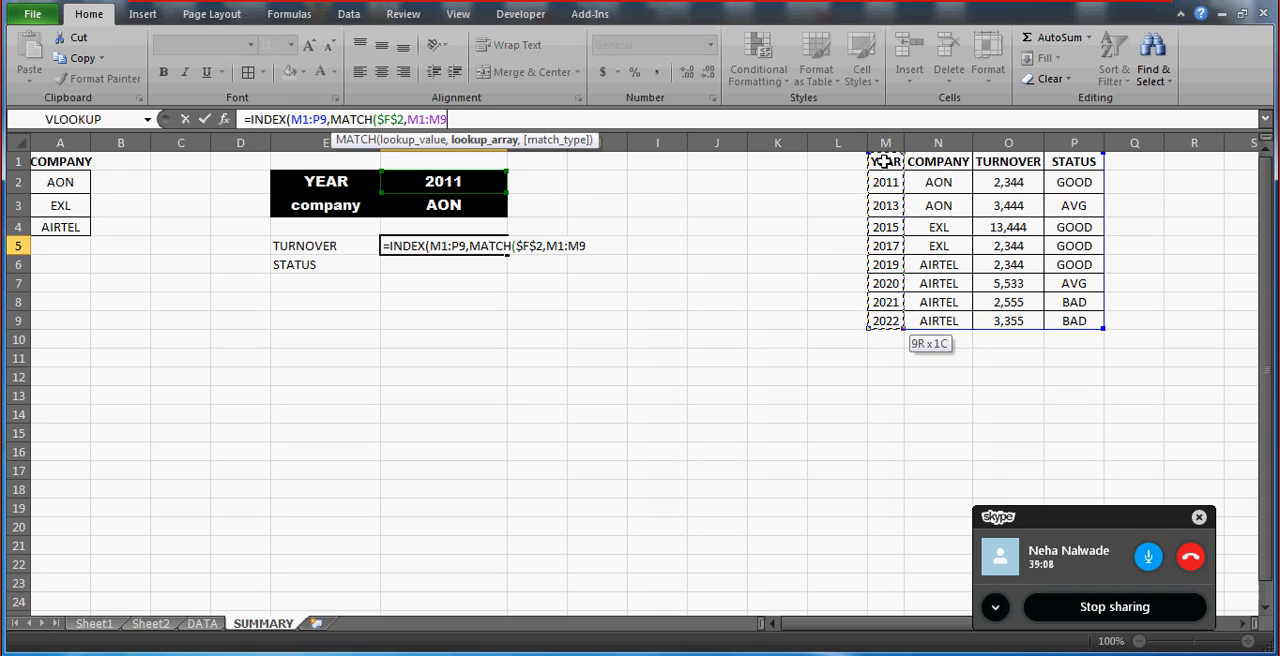
{"action": "type", "text": ",0"}
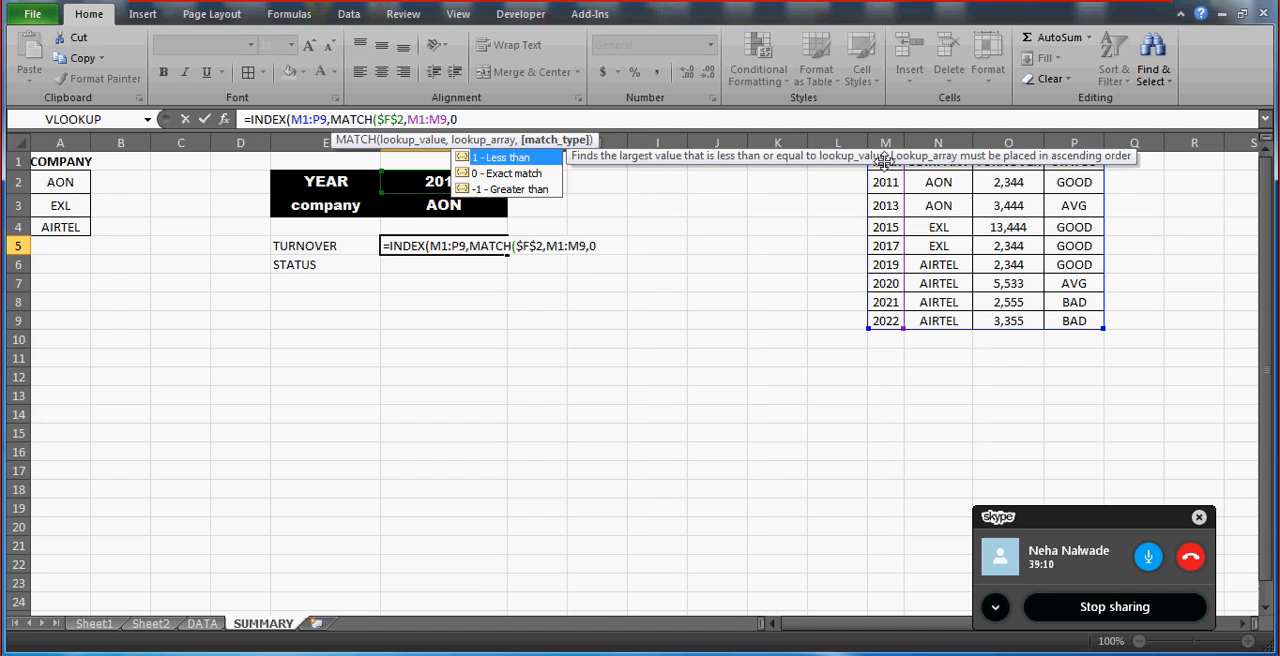
{"action": "type", "text": ")"}
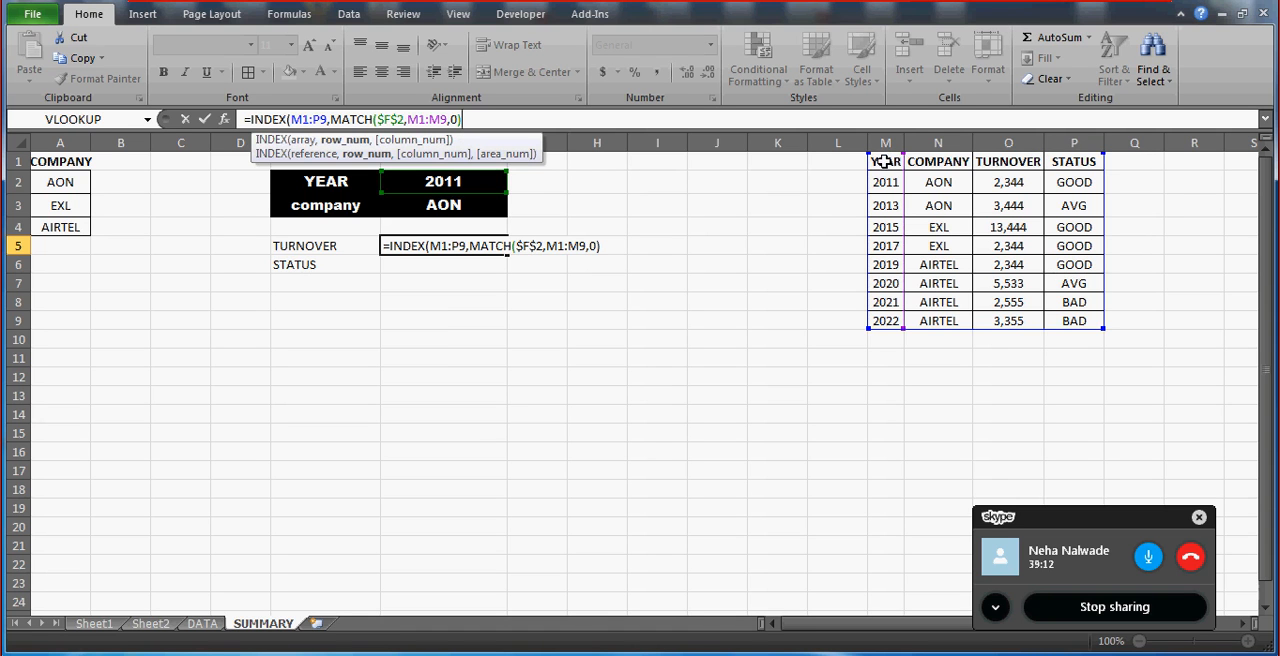
{"action": "type", "text": ",3)"}
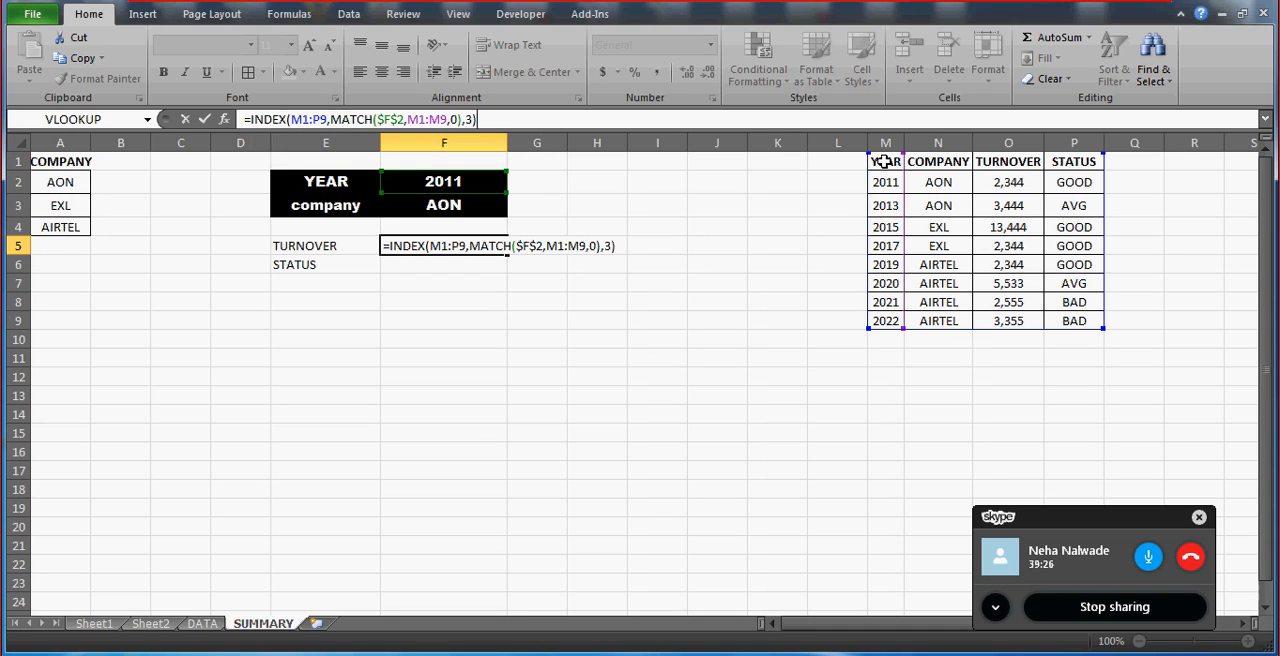
{"action": "key", "text": "Return"}
{"action": "key", "text": "Up"}
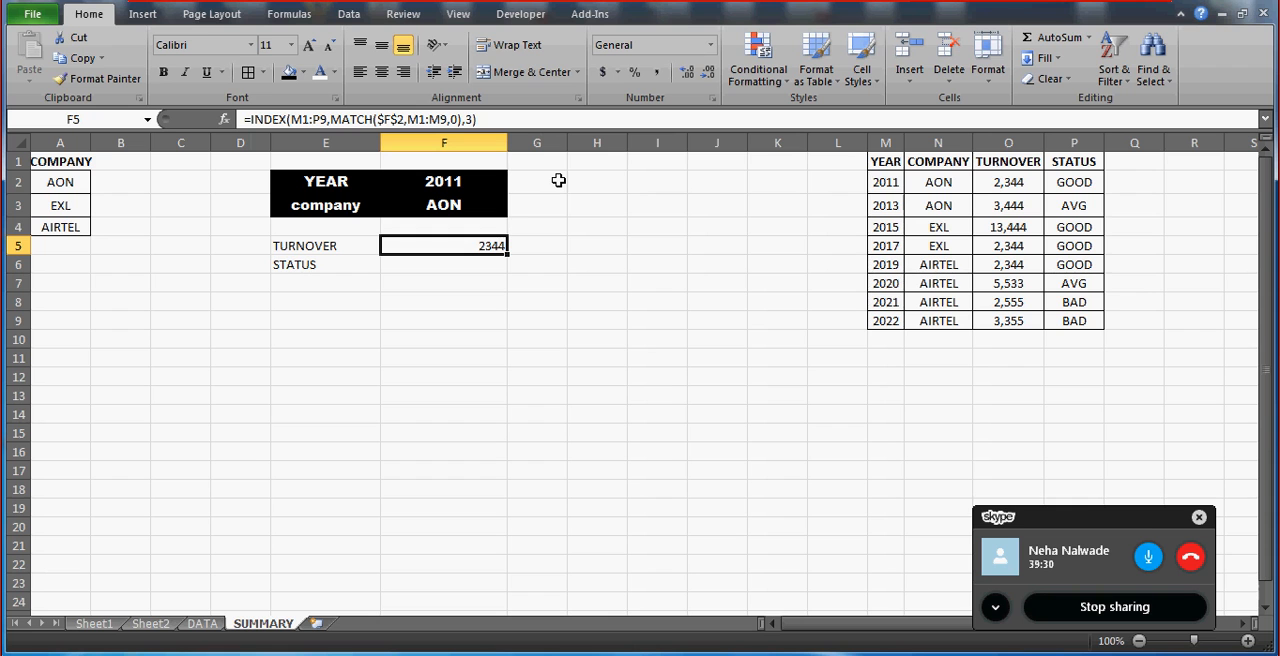
Make the F5 formula's ranges absolute as $M$1:$P$9 and $M$1:$M$9.
{"action": "left_click", "coordinate": [299, 119]}
{"action": "key", "text": "F4"}
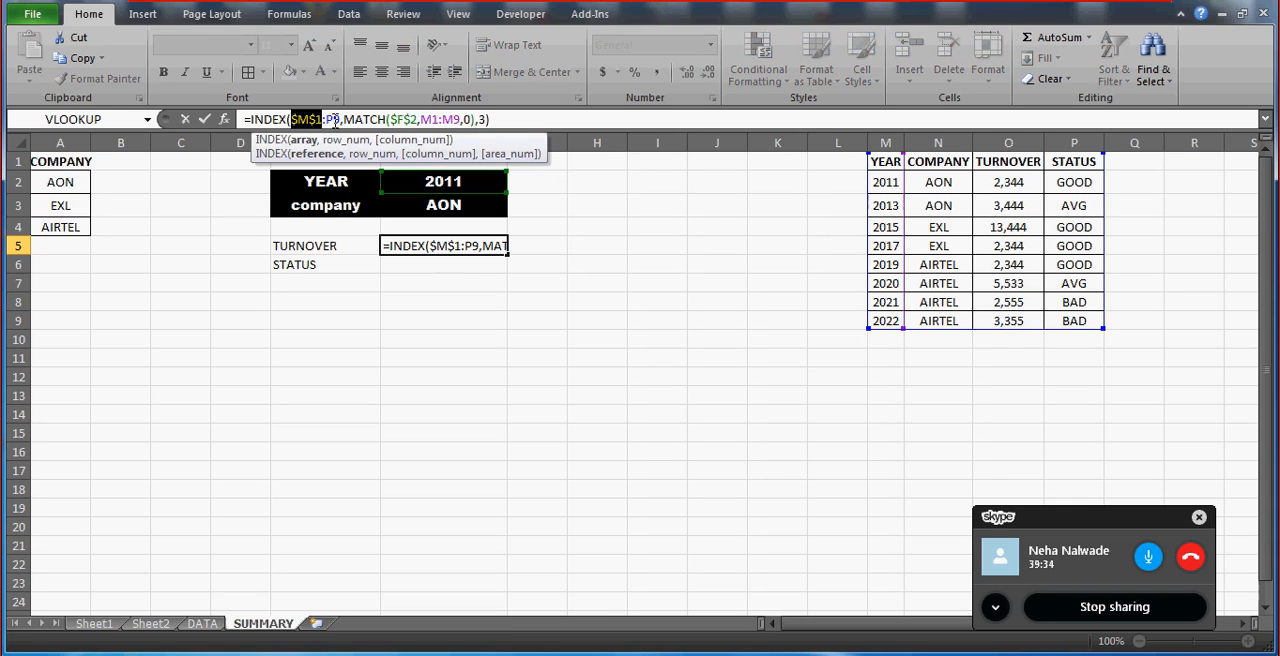
{"action": "left_click", "coordinate": [335, 120]}
{"action": "key", "text": "F4"}
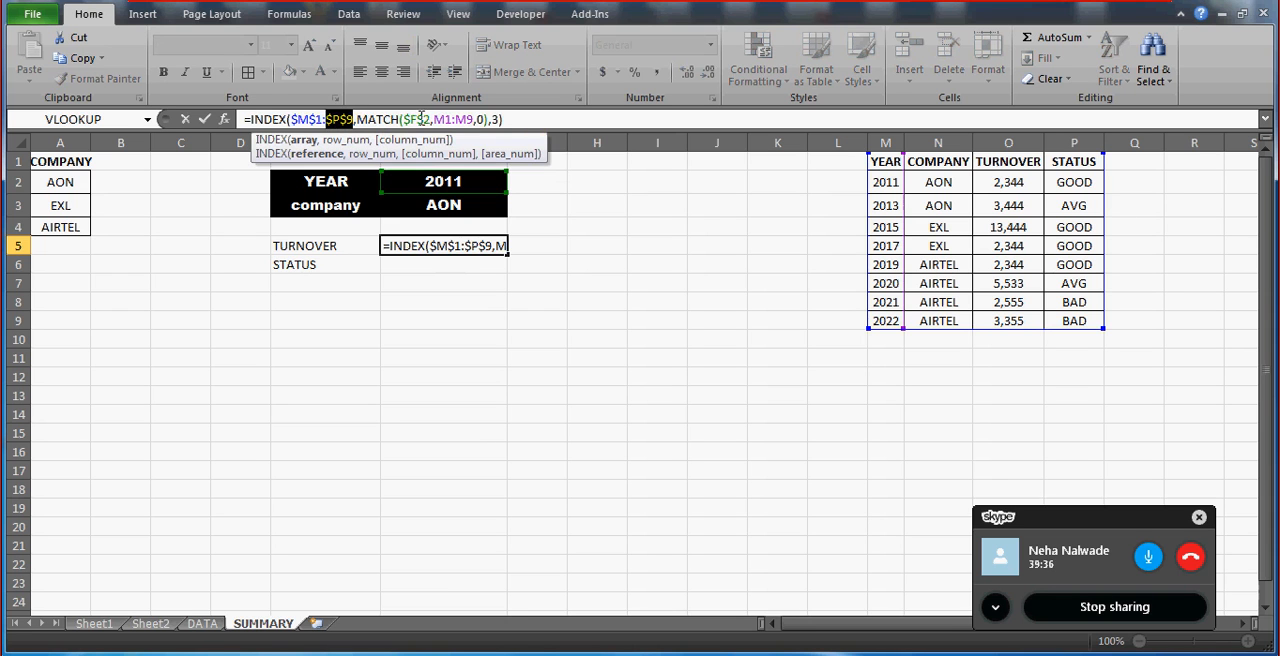
{"action": "left_click", "coordinate": [447, 120]}
{"action": "key", "text": "F4"}
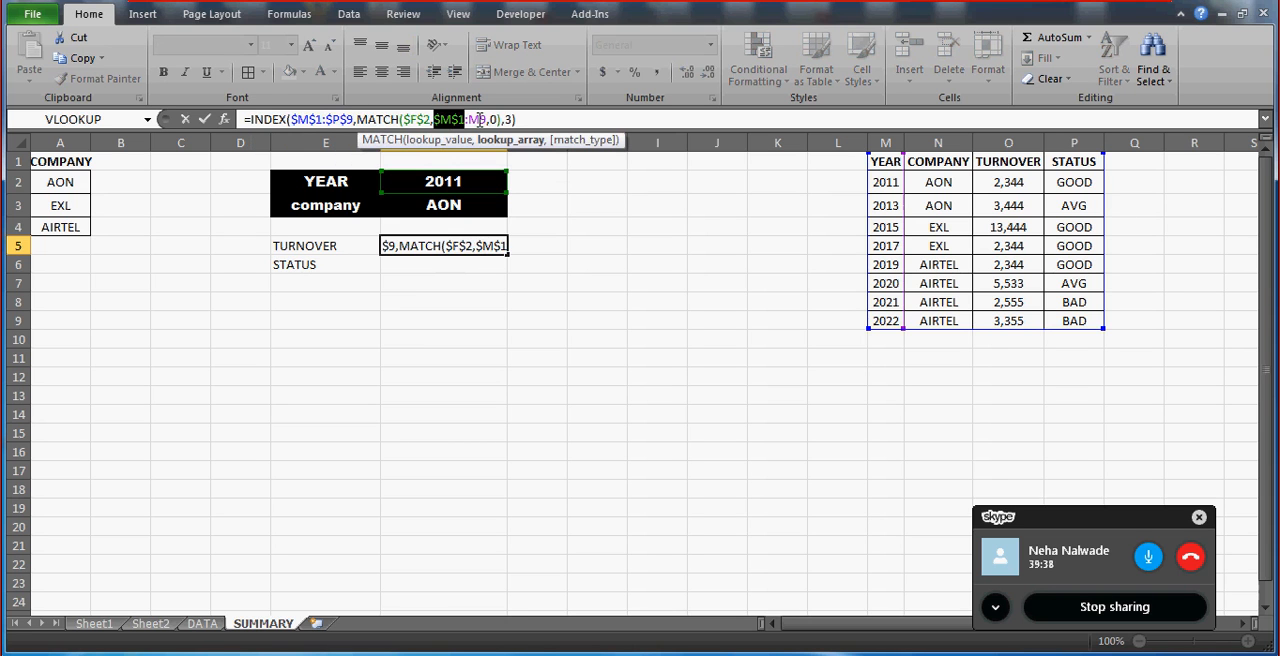
{"action": "left_click", "coordinate": [479, 120]}
{"action": "key", "text": "F4"}
{"action": "key", "text": "Return"}
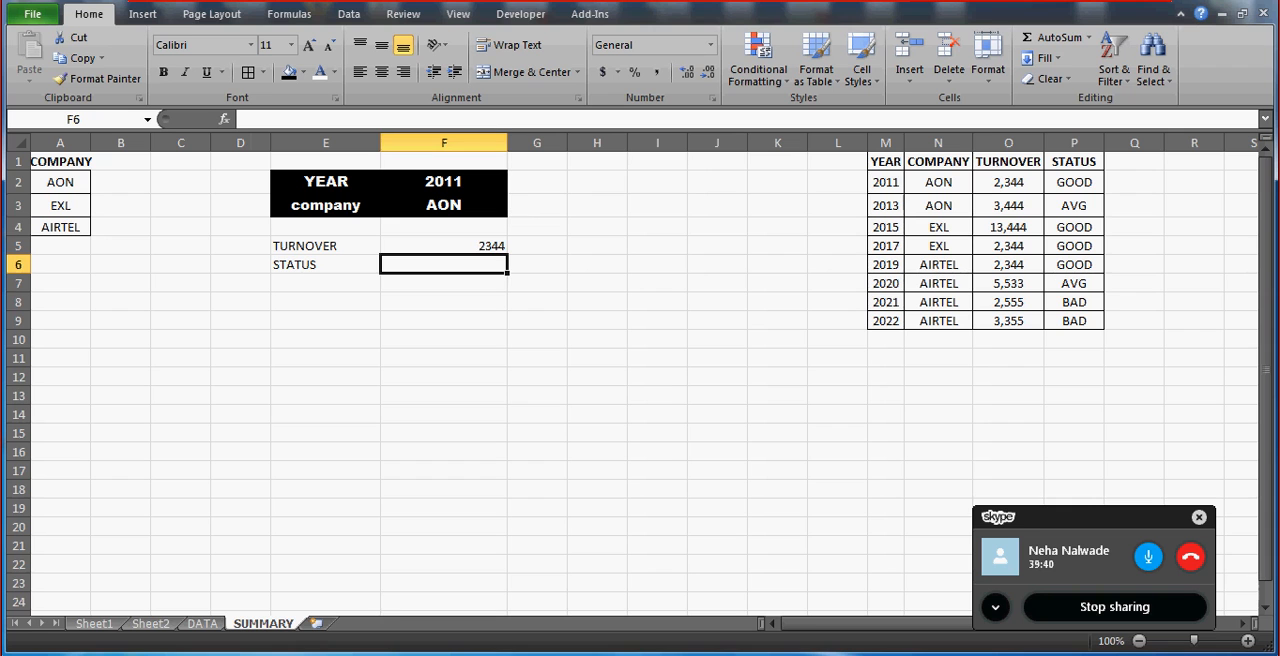
Switch to Skype to check the group call's chat, and return to the Excel workbook.
{"action": "key", "text": "alt+Tab"}
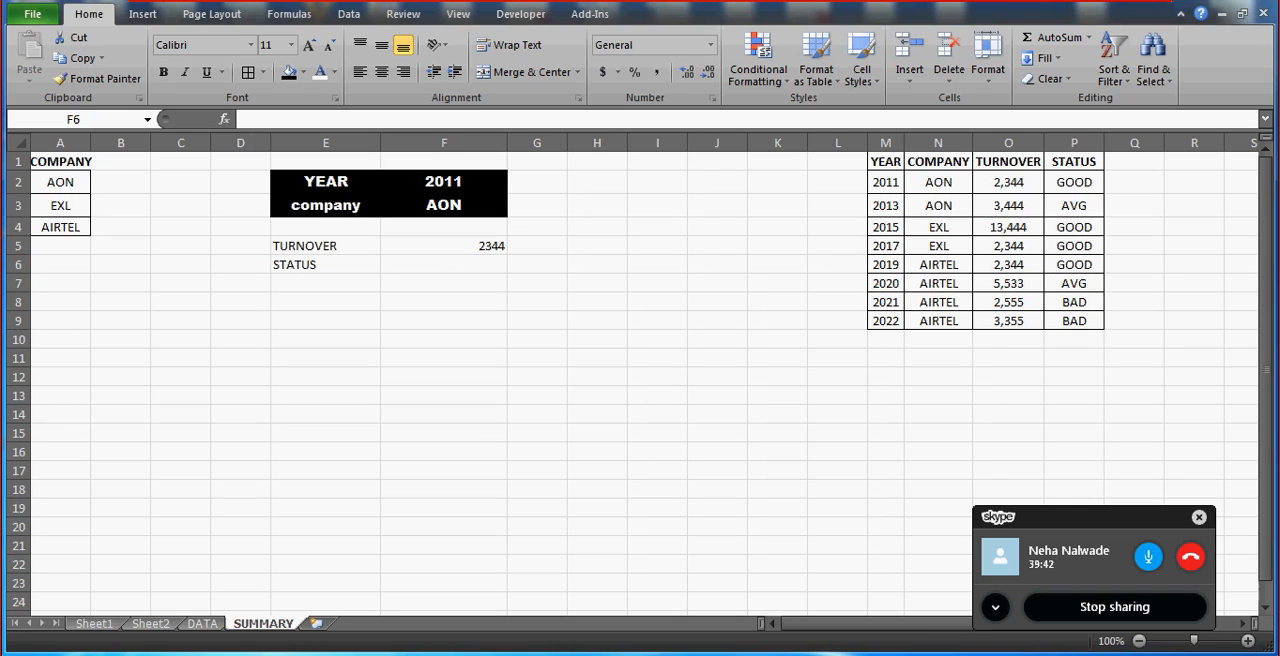
{"action": "key", "text": "alt+Tab"}
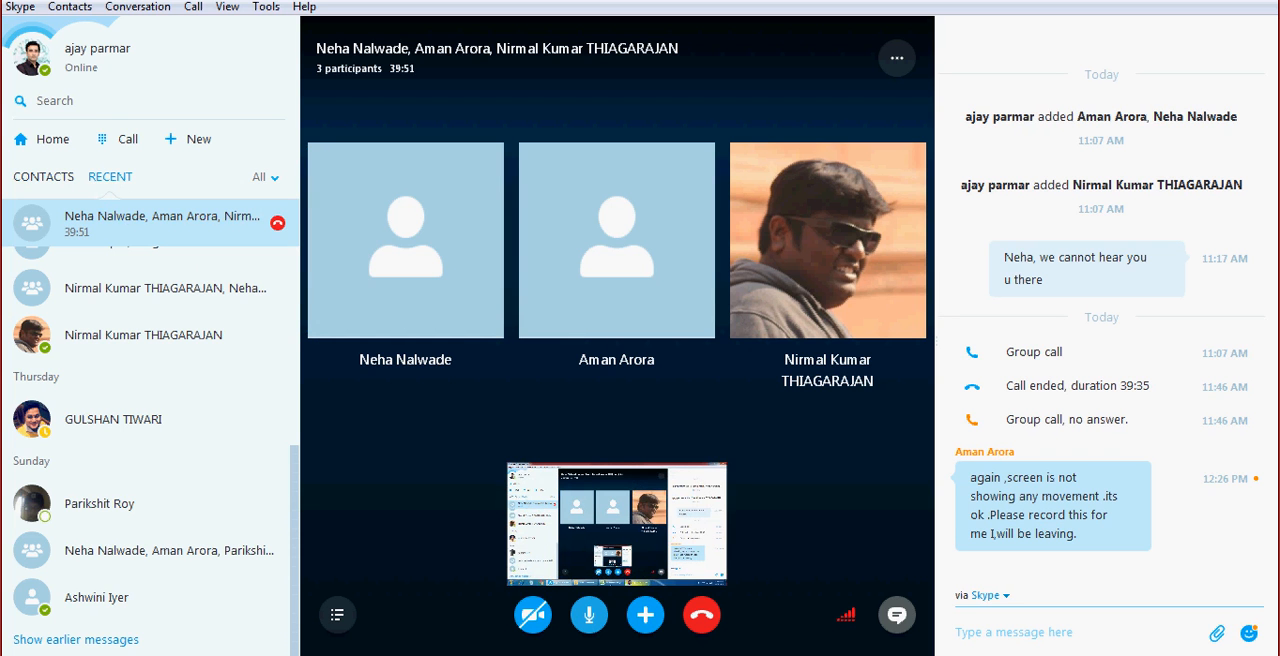
{"action": "key", "text": "alt+Tab"}
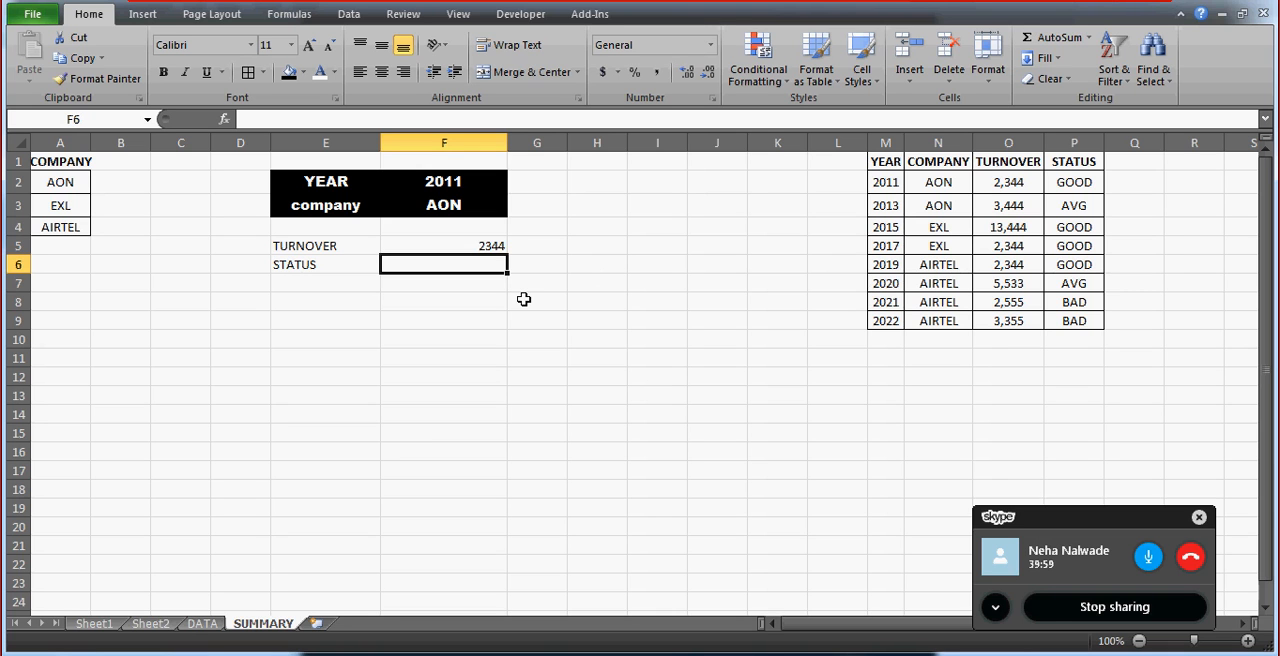
Copy the formula text from the TURNOVER cell F5 into the STATUS cell F6.
{"action": "key", "text": "Up"}
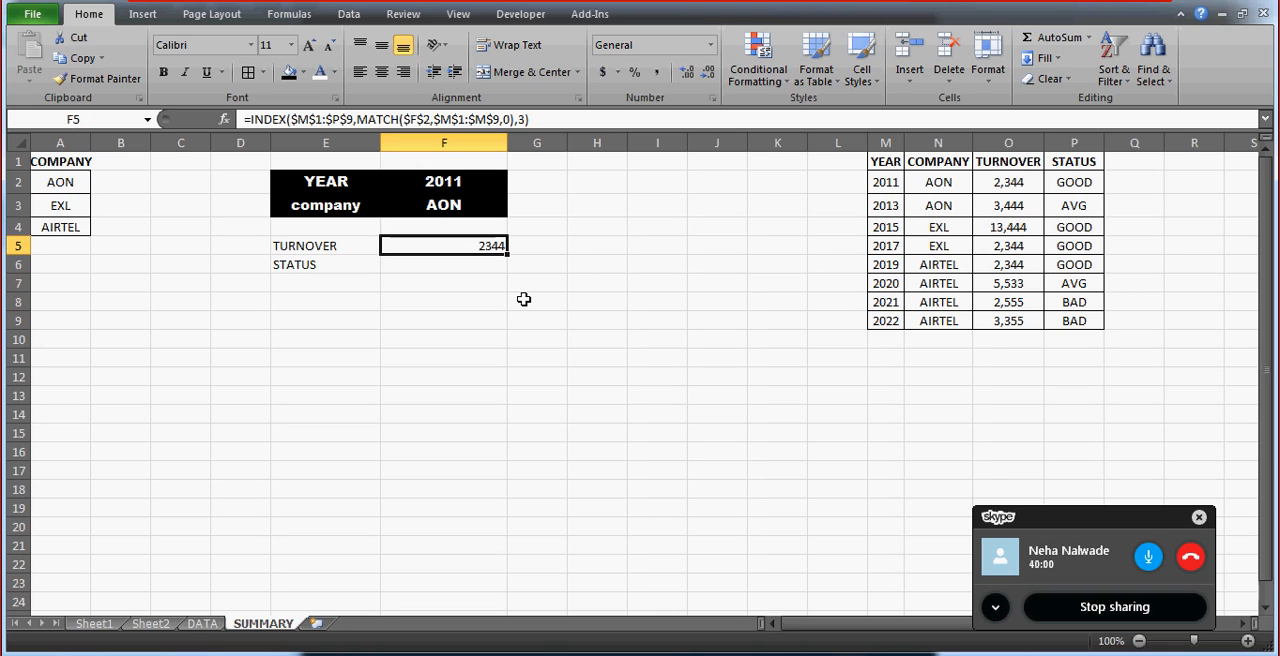
{"action": "left_click", "coordinate": [554, 122]}
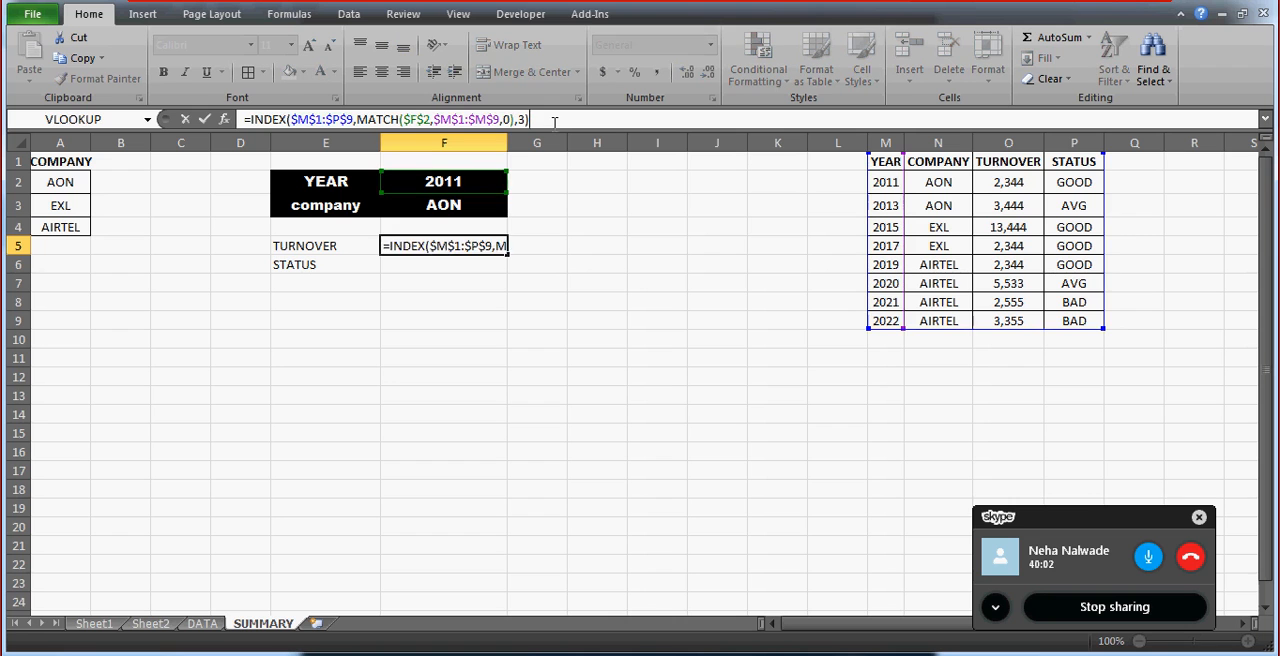
{"action": "left_click", "coordinate": [254, 119], "text": "shift"}
{"action": "key", "text": "ctrl+c"}
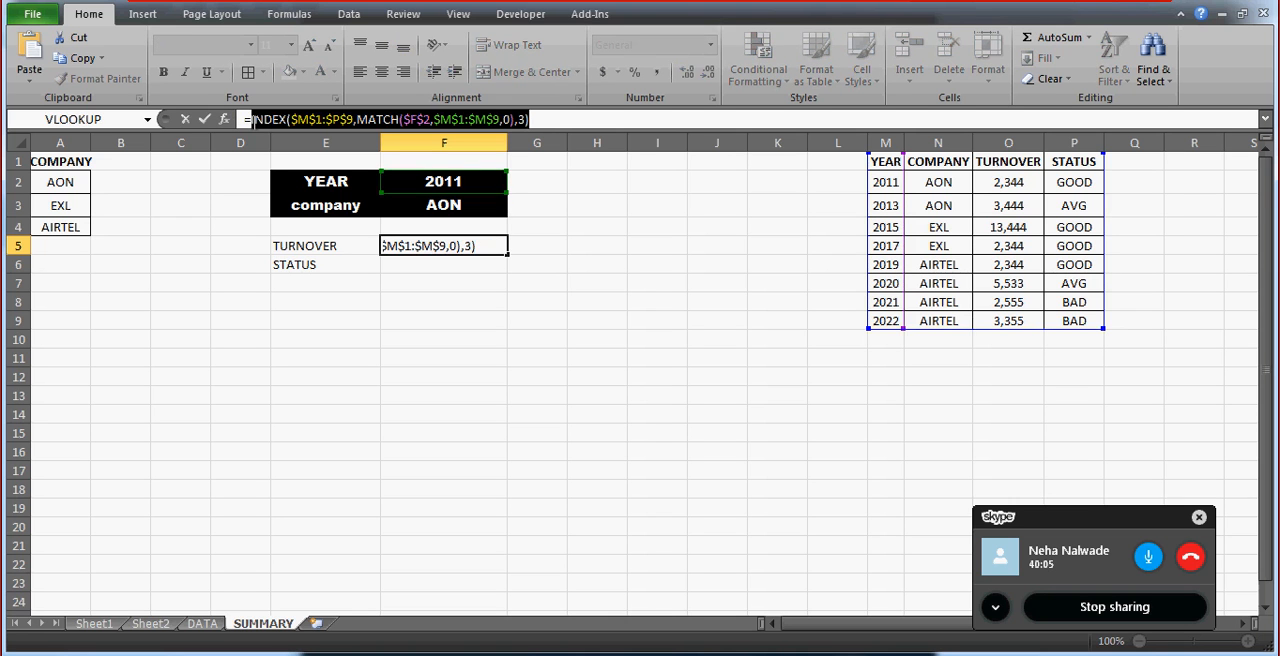
{"action": "key", "text": "Return"}
{"action": "type", "text": "="}
{"action": "key", "text": "ctrl+v"}
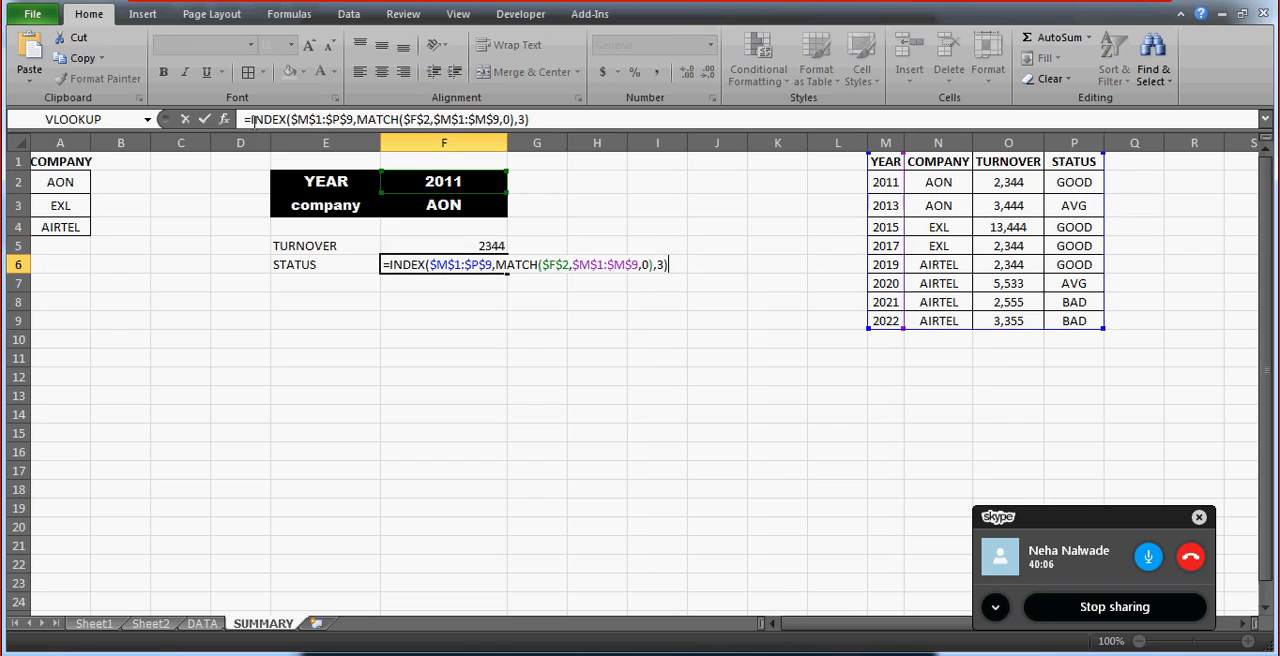
{"action": "key", "text": "ctrl+Return"}
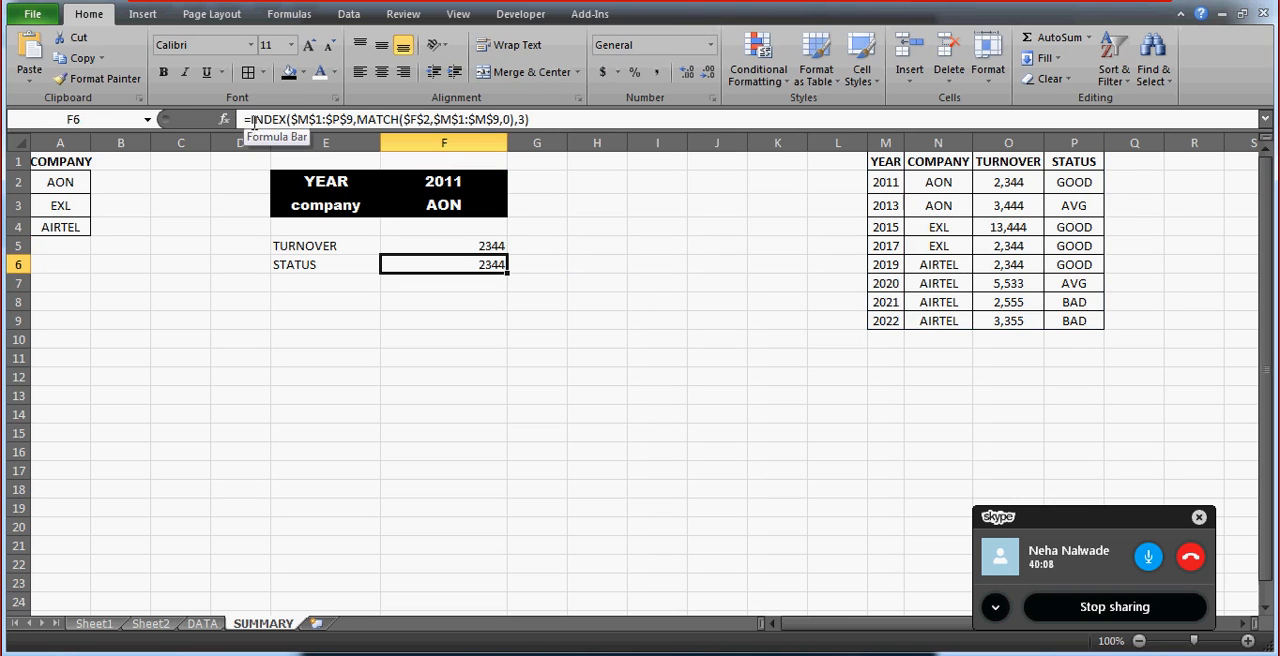
Change the column number in the F6 INDEX formula to 4.
{"action": "left_click", "coordinate": [526, 119]}
{"action": "key", "text": "BackSpace"}
{"action": "type", "text": "4"}
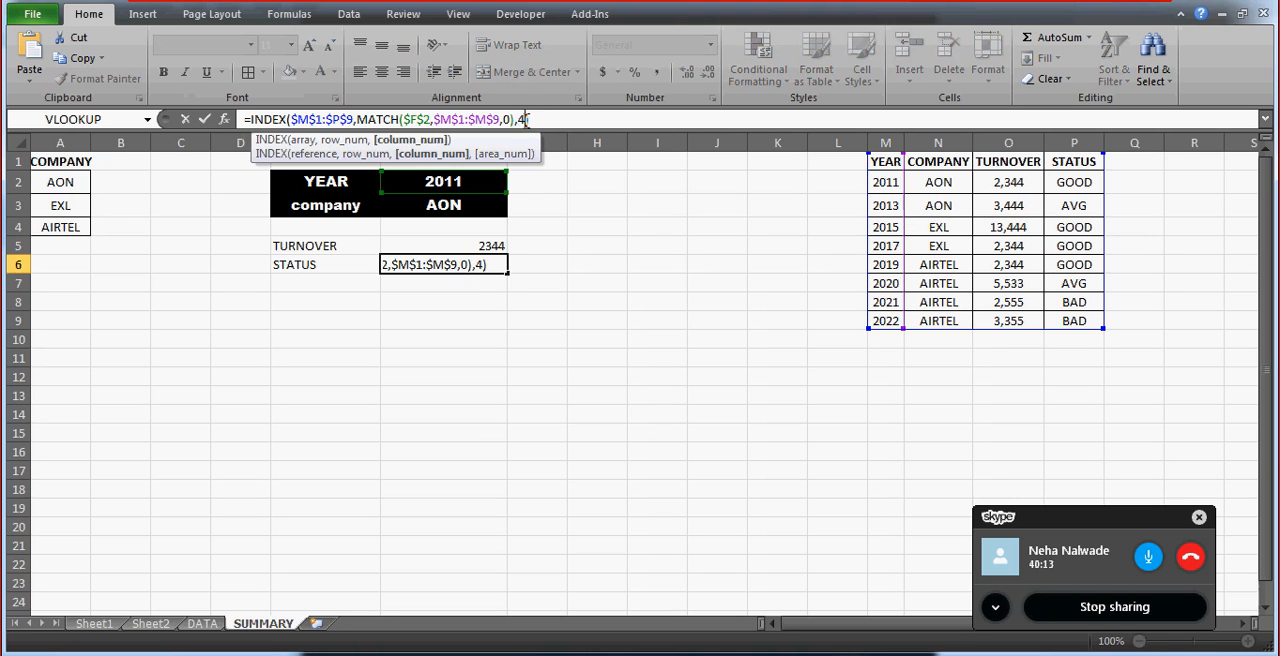
{"action": "key", "text": "Return"}
Centre the result cells F5:F6 and make the TURNOVER and STATUS block E5:F6 bold.
{"action": "key", "text": "Up"}
{"action": "key", "text": "Up"}
{"action": "key", "text": "shift+Down"}
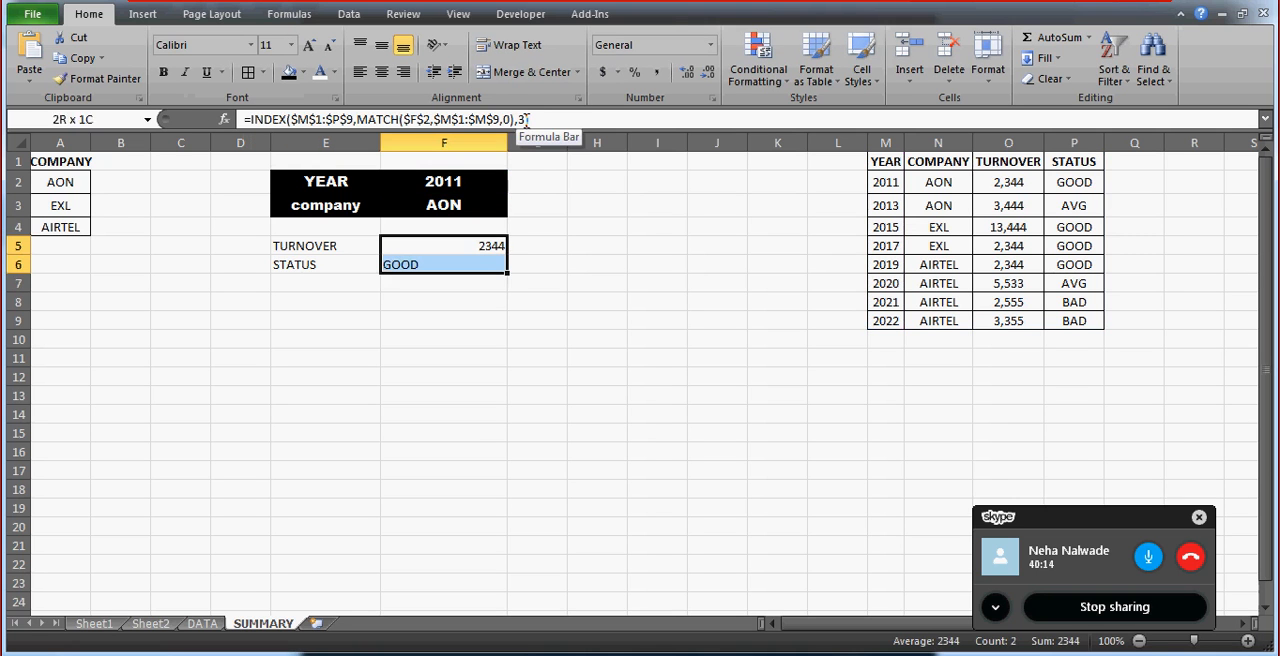
{"action": "left_click", "coordinate": [383, 73]}
{"action": "key", "text": "Left"}
{"action": "key", "text": "shift+Right"}
{"action": "key", "text": "shift+Down"}
{"action": "key", "text": "ctrl+b"}
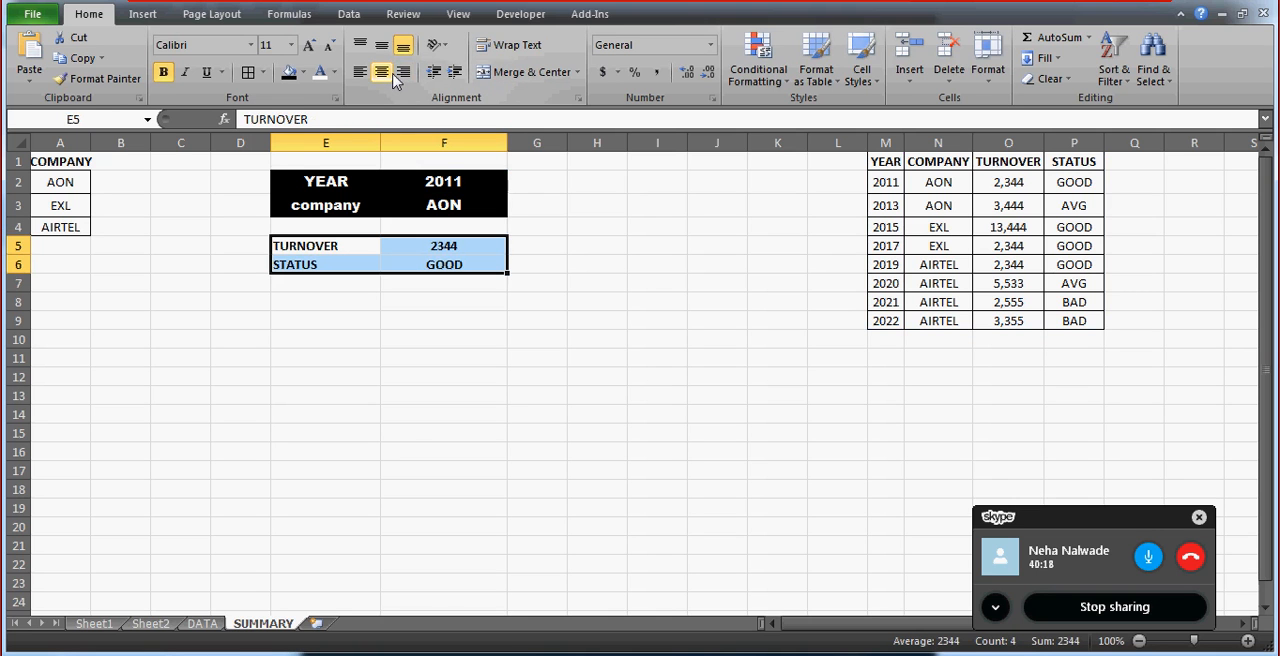
Hide the gridlines on the SUMMARY sheet.
{"action": "left_click", "coordinate": [468, 16]}
{"action": "left_click", "coordinate": [254, 72]}
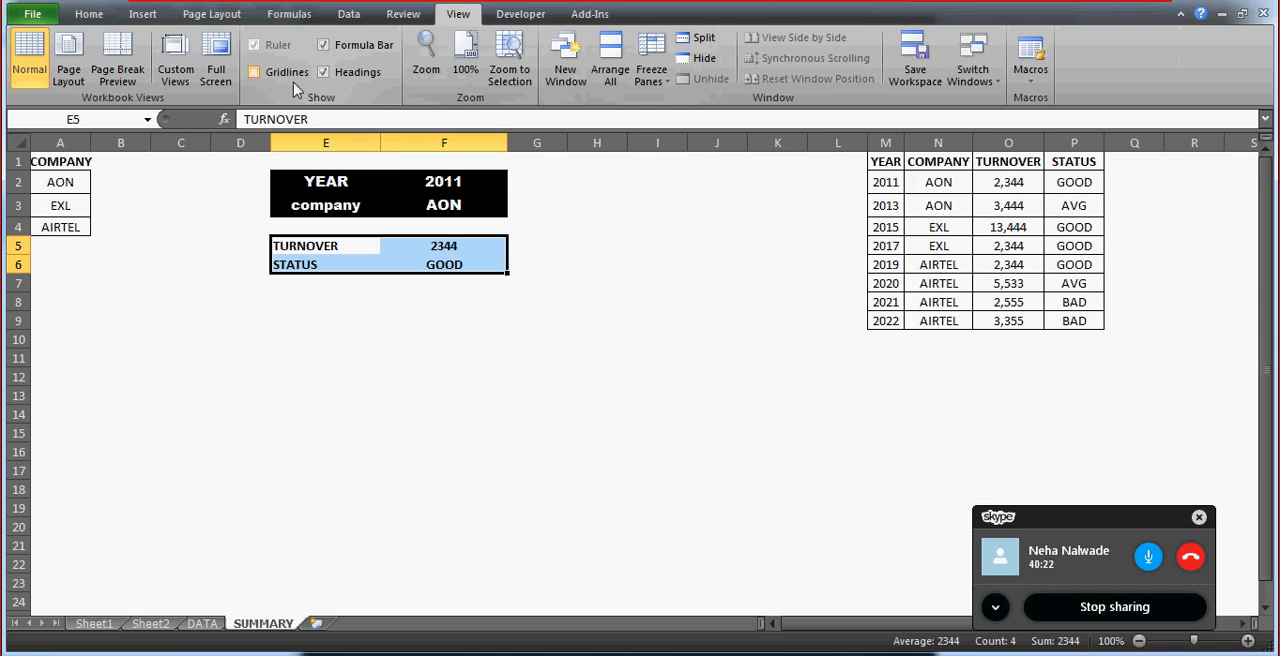
{"action": "left_click", "coordinate": [455, 205]}
{"action": "key", "text": "Up"}
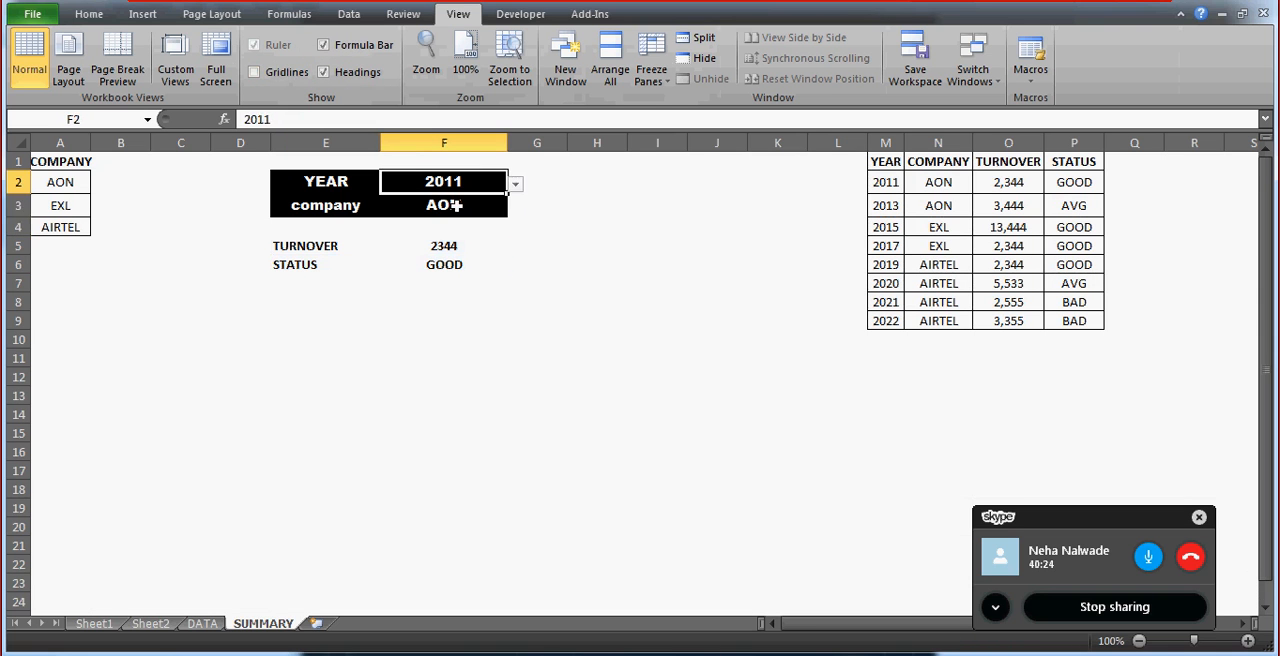
{"action": "key", "text": "Down"}
{"action": "key", "text": "Down"}
{"action": "key", "text": "Up"}
{"action": "key", "text": "Up"}
{"action": "key", "text": "Down"}
{"action": "key", "text": "Down"}
{"action": "key", "text": "Down"}
{"action": "key", "text": "Right"}
Examine the TURNOVER and STATUS values in the 2011 row of the data table.
{"action": "key", "text": "Right"}
{"action": "key", "text": "Right"}
{"action": "key", "text": "Right"}
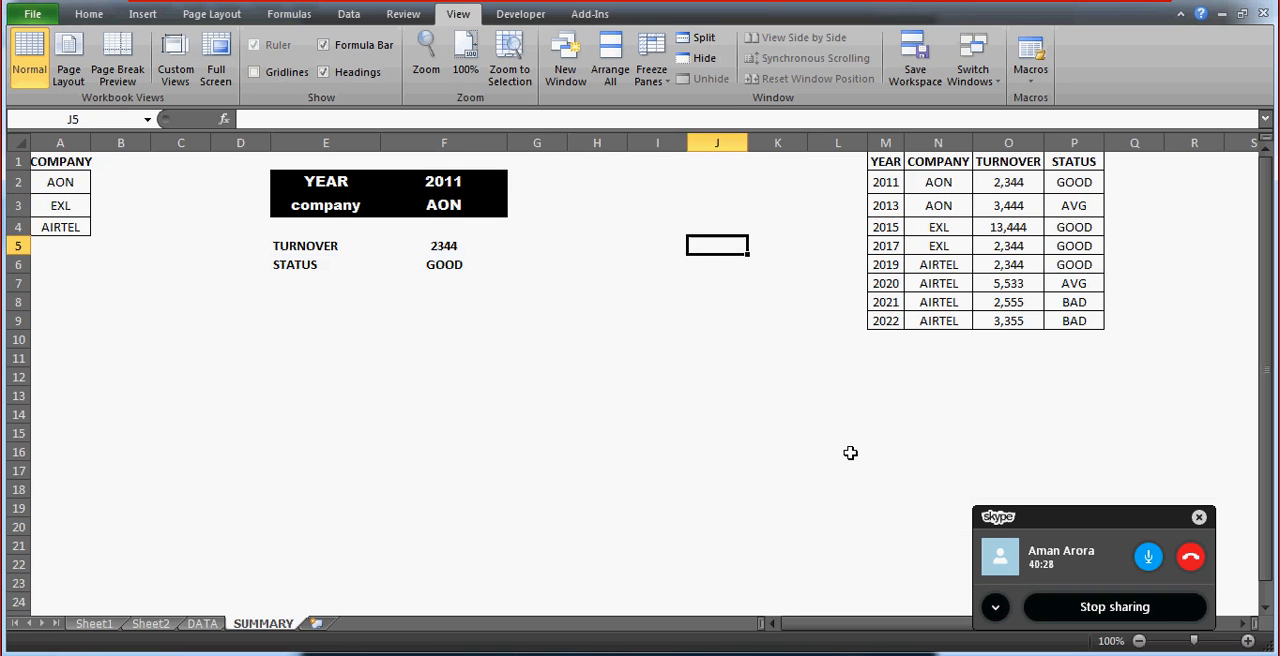
{"action": "key", "text": "Right"}
{"action": "key", "text": "Up"}
{"action": "key", "text": "Up"}
{"action": "key", "text": "Up"}
{"action": "key", "text": "Right"}
{"action": "key", "text": "Right"}
{"action": "key", "text": "Right"}
{"action": "key", "text": "Right"}
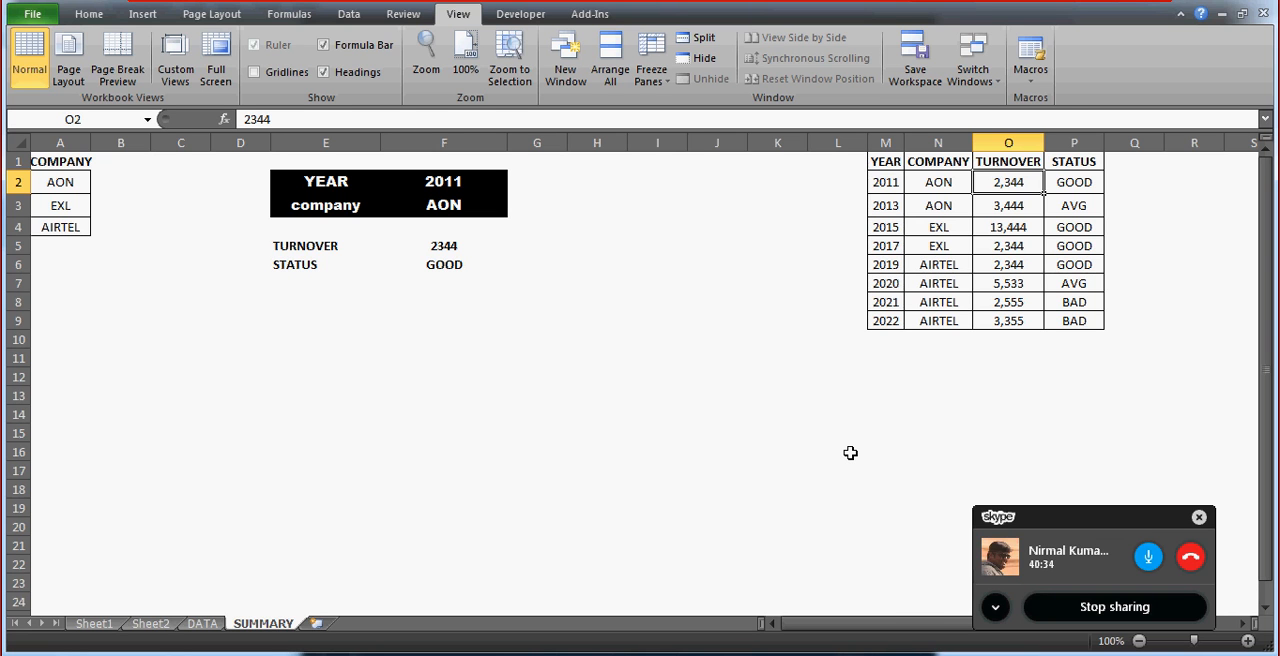
{"action": "key", "text": "Right"}
{"action": "key", "text": "Left"}
{"action": "key", "text": "Left"}
{"action": "key", "text": "Left"}
{"action": "key", "text": "Left"}
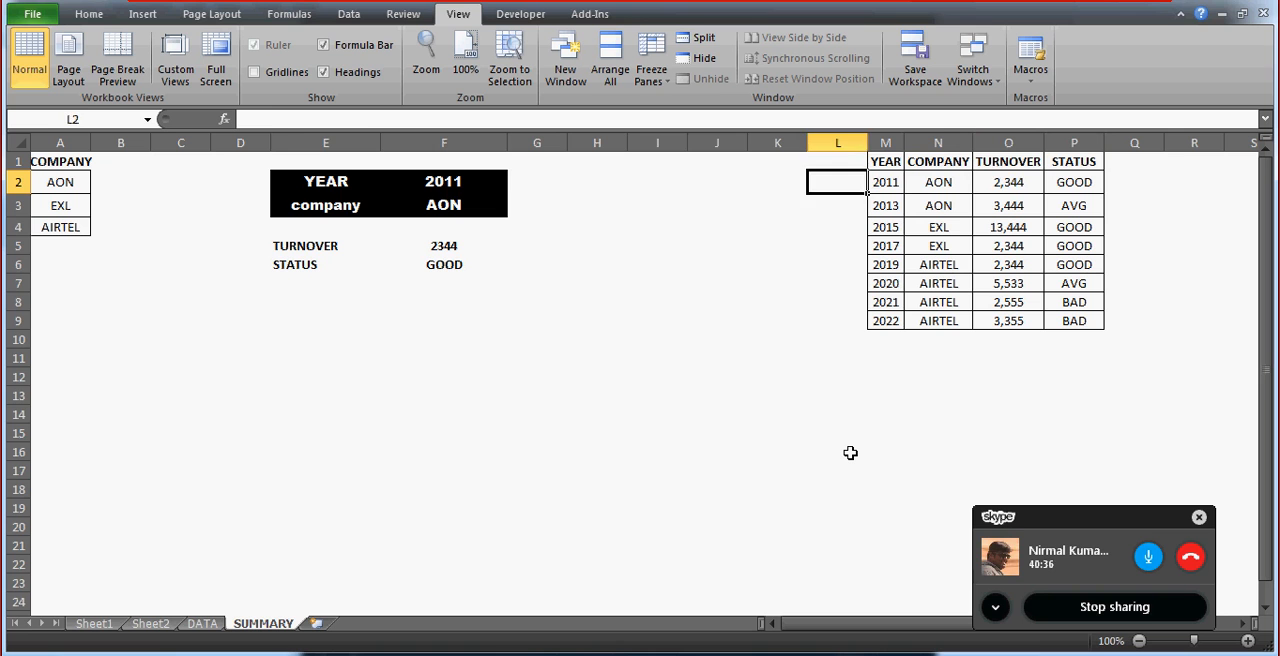
Choose 2013 from the year list in cell F2.
{"action": "key", "text": "Left"}
{"action": "key", "text": "Left"}
{"action": "key", "text": "Left"}
{"action": "key", "text": "Left"}
{"action": "key", "text": "Left"}
{"action": "key", "text": "Left"}
{"action": "key", "text": "Left"}
{"action": "key", "text": "Left"}
{"action": "key", "text": "Right"}
{"action": "key", "text": "Right"}
{"action": "key", "text": "alt+Down"}
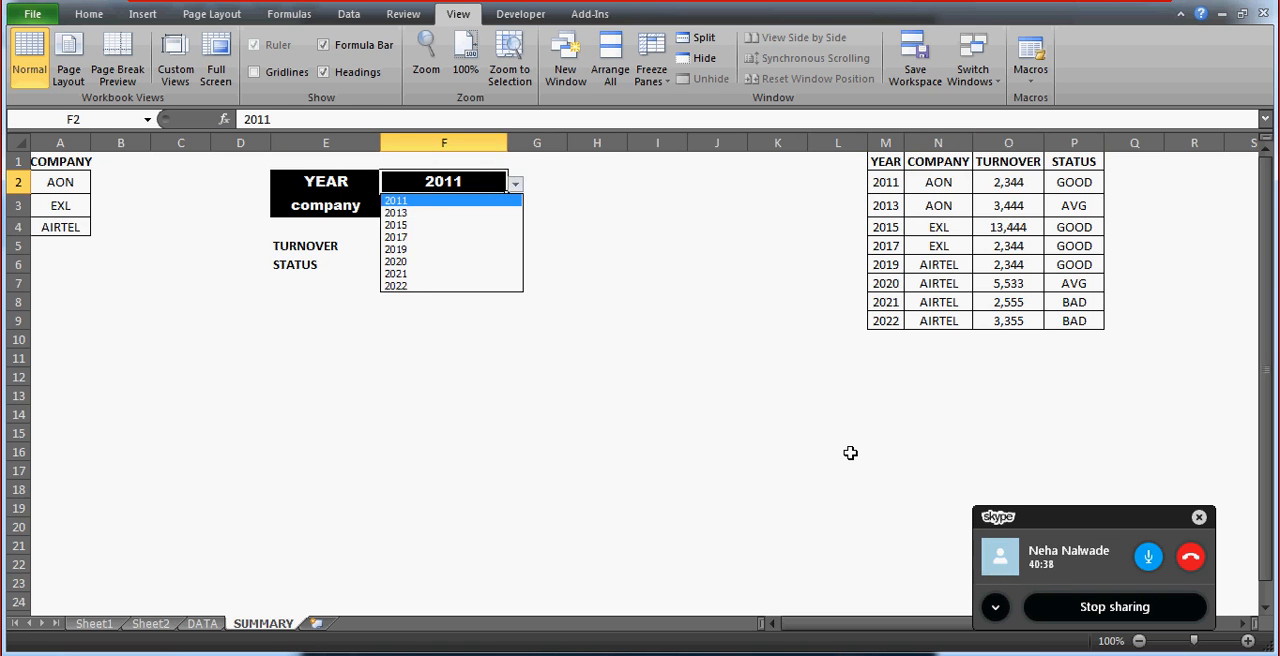
{"action": "key", "text": "Down"}
{"action": "key", "text": "Return"}
{"action": "key", "text": "Down"}
{"action": "key", "text": "Down"}
{"action": "key", "text": "Down"}
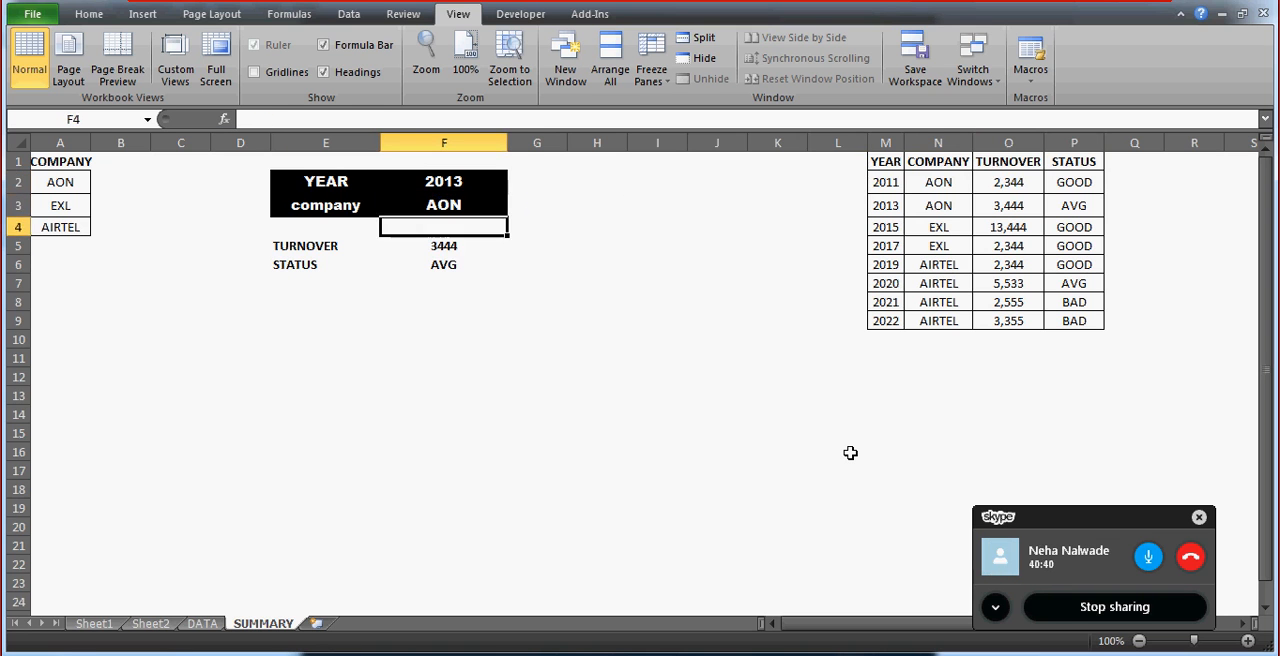
Compare the 2013 row of the data table with the summary results.
{"action": "key", "text": "Right"}
{"action": "key", "text": "Right"}
{"action": "key", "text": "Right"}
{"action": "key", "text": "Right"}
{"action": "key", "text": "Right"}
{"action": "key", "text": "Up"}
{"action": "key", "text": "Up"}
{"action": "key", "text": "Right"}
{"action": "key", "text": "Right"}
{"action": "key", "text": "Right"}
{"action": "key", "text": "Right"}
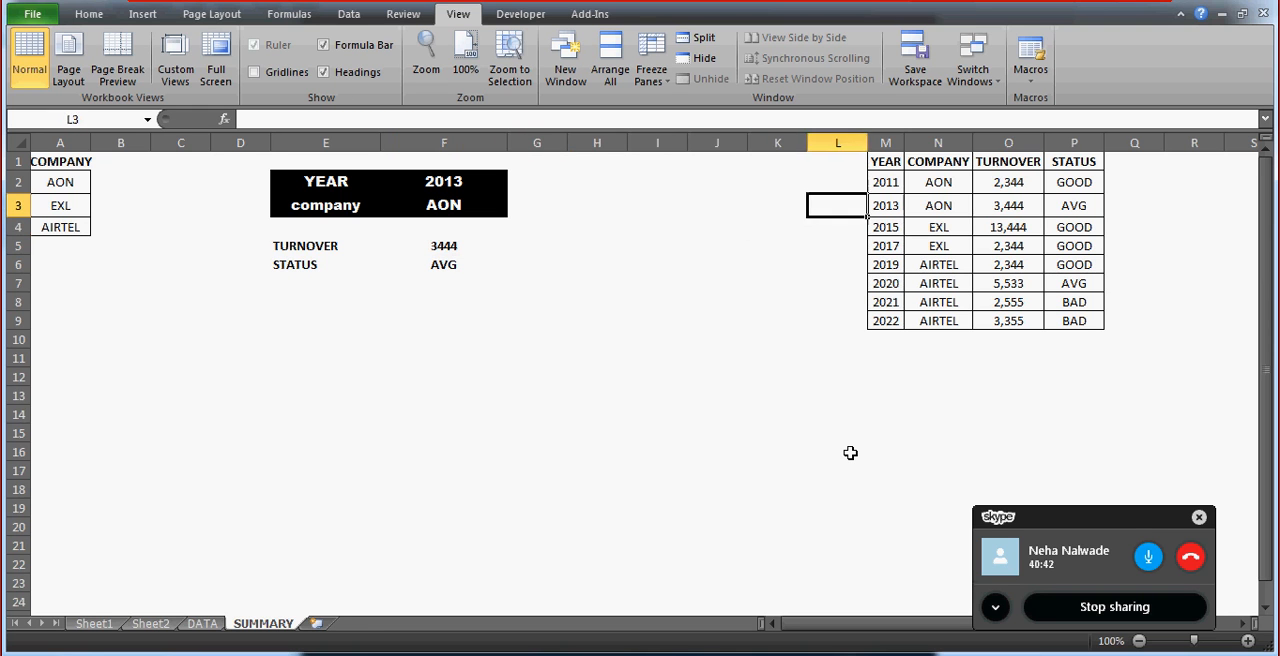
{"action": "key", "text": "Left"}
Review the TURNOVER and STATUS block E5:F6 and the formula behind the turnover result.
{"action": "key", "text": "Left"}
{"action": "key", "text": "Left"}
{"action": "key", "text": "Left"}
{"action": "key", "text": "Left"}
{"action": "key", "text": "Left"}
{"action": "key", "text": "Left"}
{"action": "key", "text": "Left"}
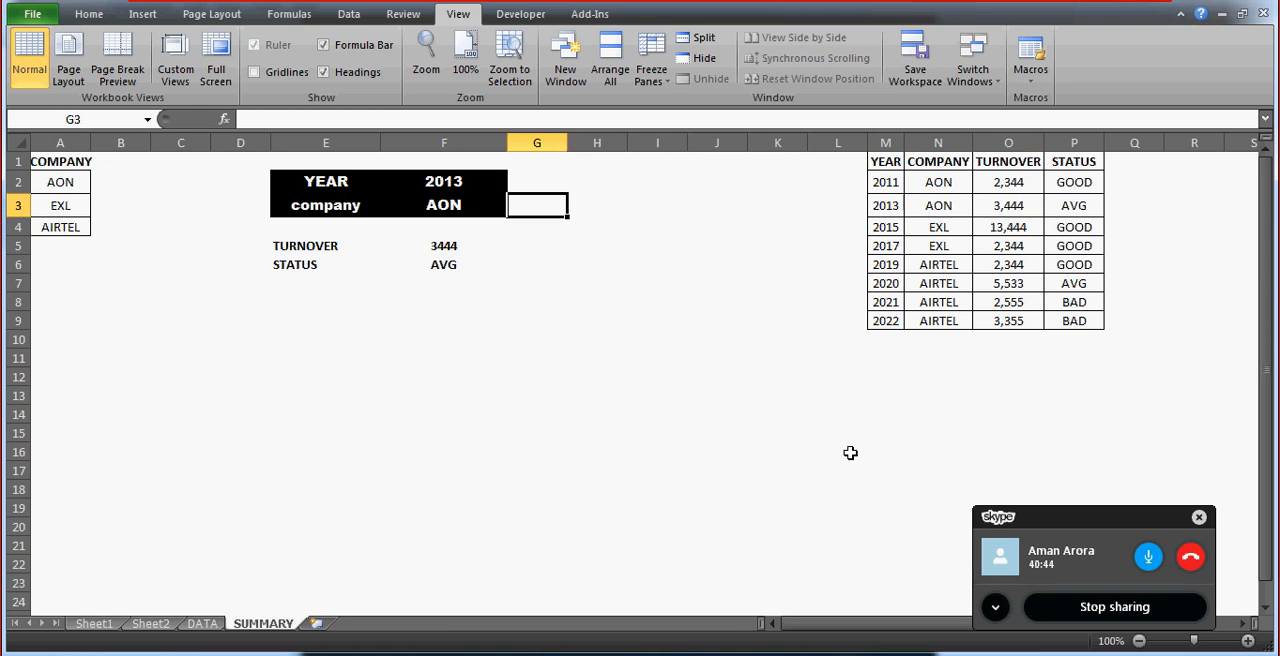
{"action": "key", "text": "Down"}
{"action": "key", "text": "Down"}
{"action": "key", "text": "Left"}
{"action": "key", "text": "Left"}
{"action": "key", "text": "Down"}
{"action": "key", "text": "Right"}
{"action": "key", "text": "Up"}
{"action": "key", "text": "Left"}
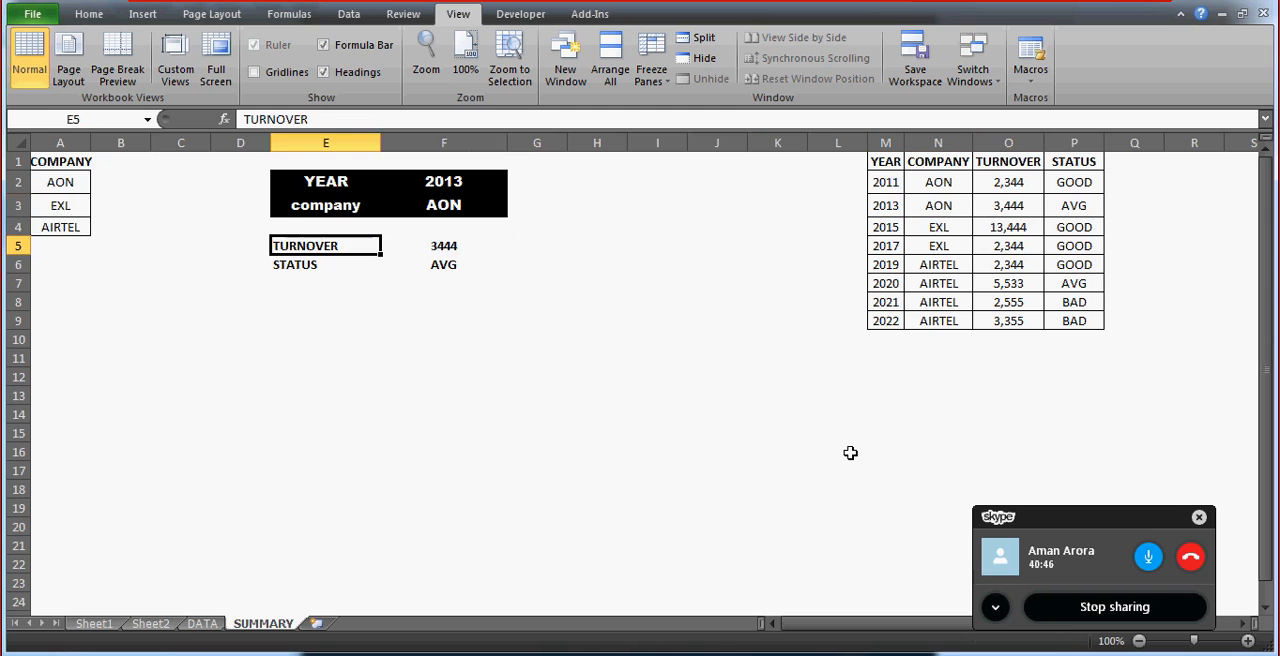
{"action": "key", "text": "shift+Right"}
{"action": "key", "text": "shift+Down"}
{"action": "key", "text": "shift+Up"}
{"action": "key", "text": "shift+Left"}
{"action": "key", "text": "Right"}
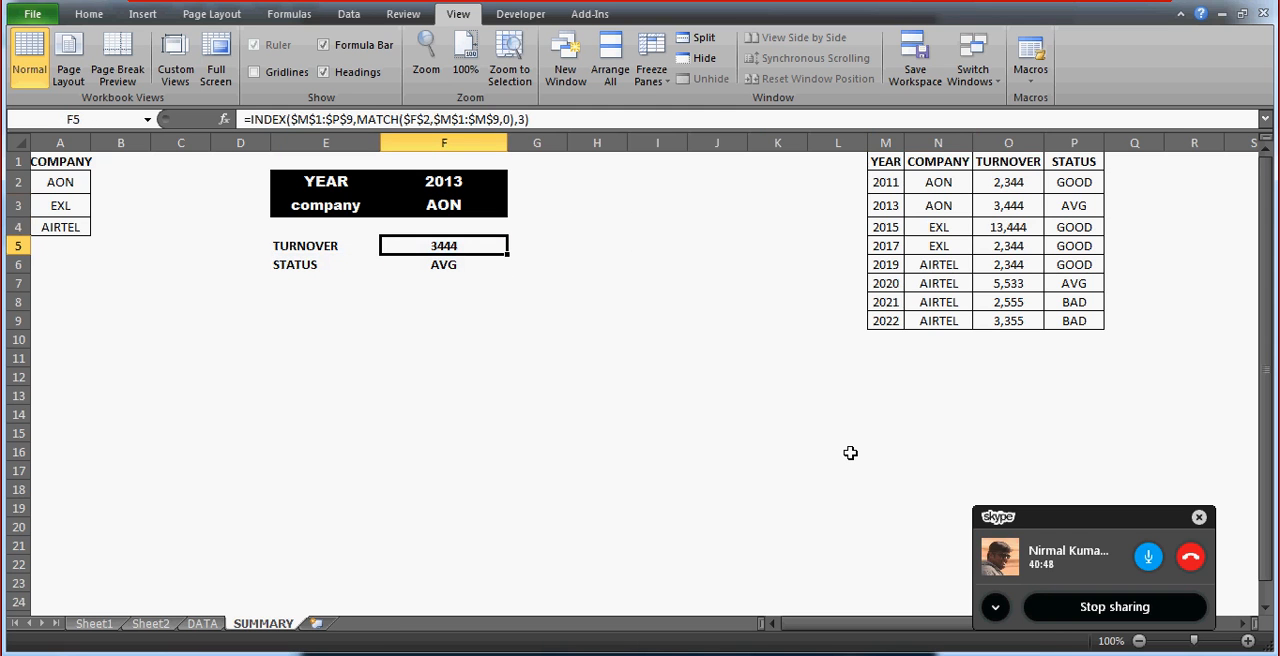
{"action": "key", "text": "Right"}
{"action": "type", "text": "=IND"}
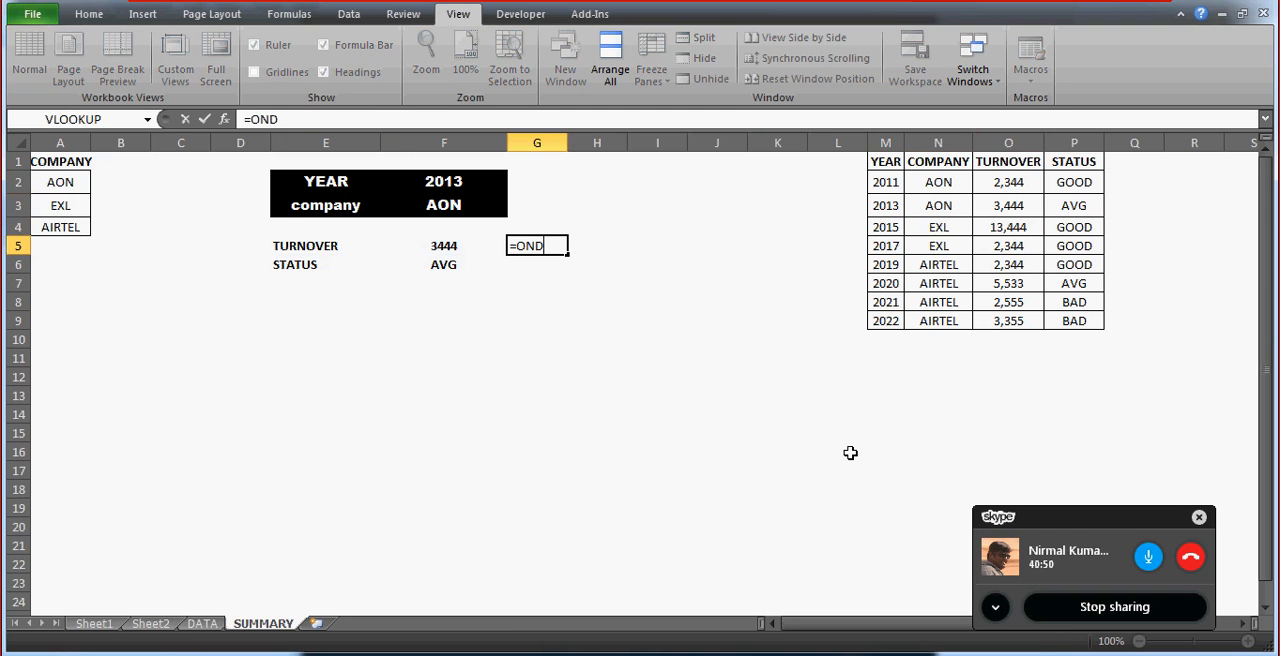
{"action": "key", "text": "BackSpace"}
{"action": "key", "text": "BackSpace"}
{"action": "key", "text": "BackSpace"}
{"action": "type", "text": "INDEX("}
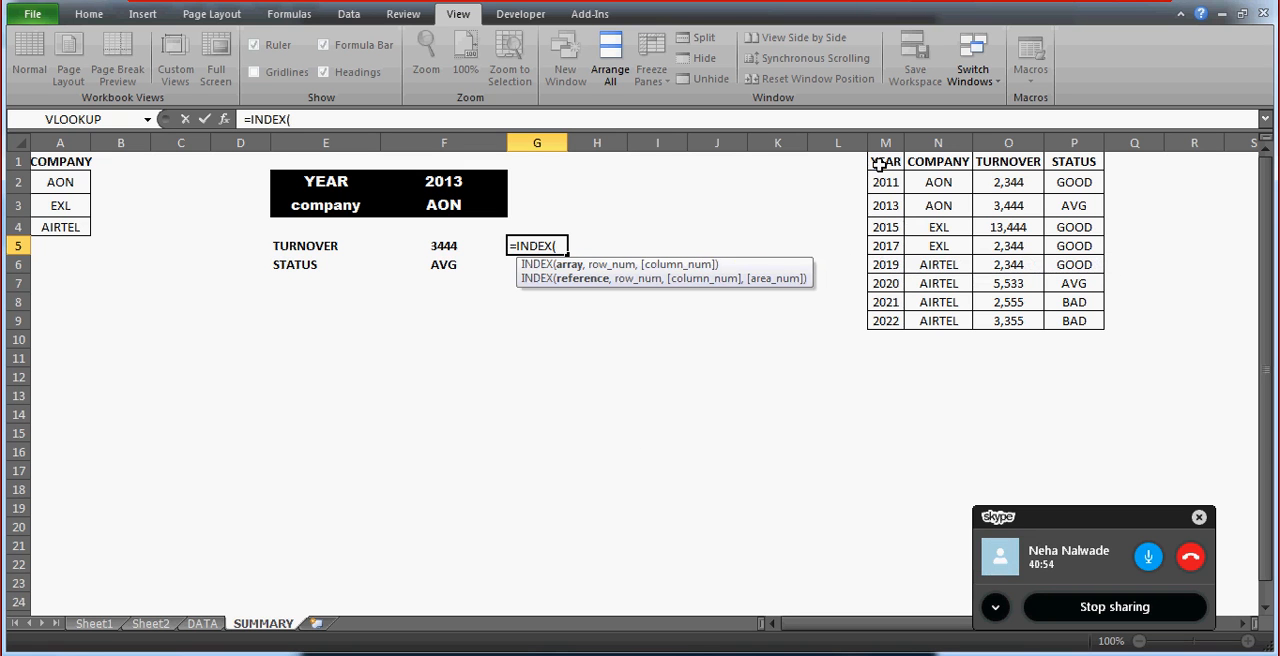
{"action": "left_click_drag", "start_coordinate": [878, 165], "coordinate": [1100, 325]}
{"action": "type", "text": ","}
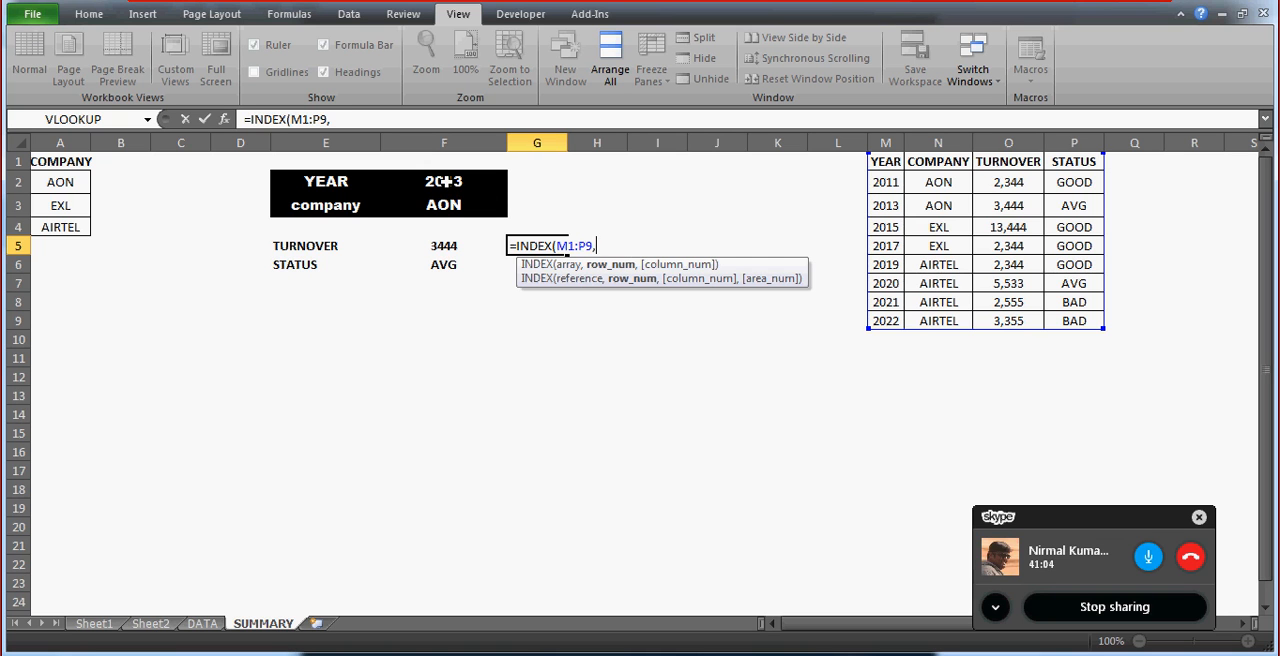
{"action": "key", "text": "Escape"}
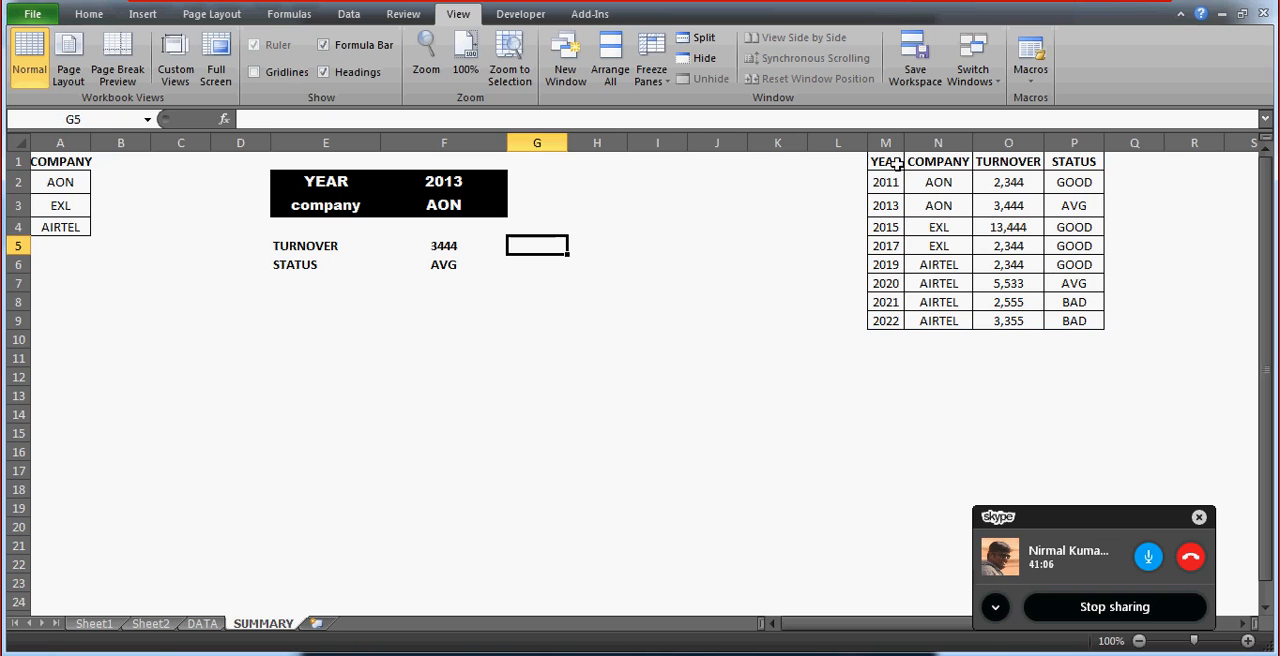
Count down the YEAR column from its header to 2013 and enter the row position 3 in cell H5.
{"action": "left_click", "coordinate": [893, 165]}
{"action": "key", "text": "ctrl+shift+Down"}
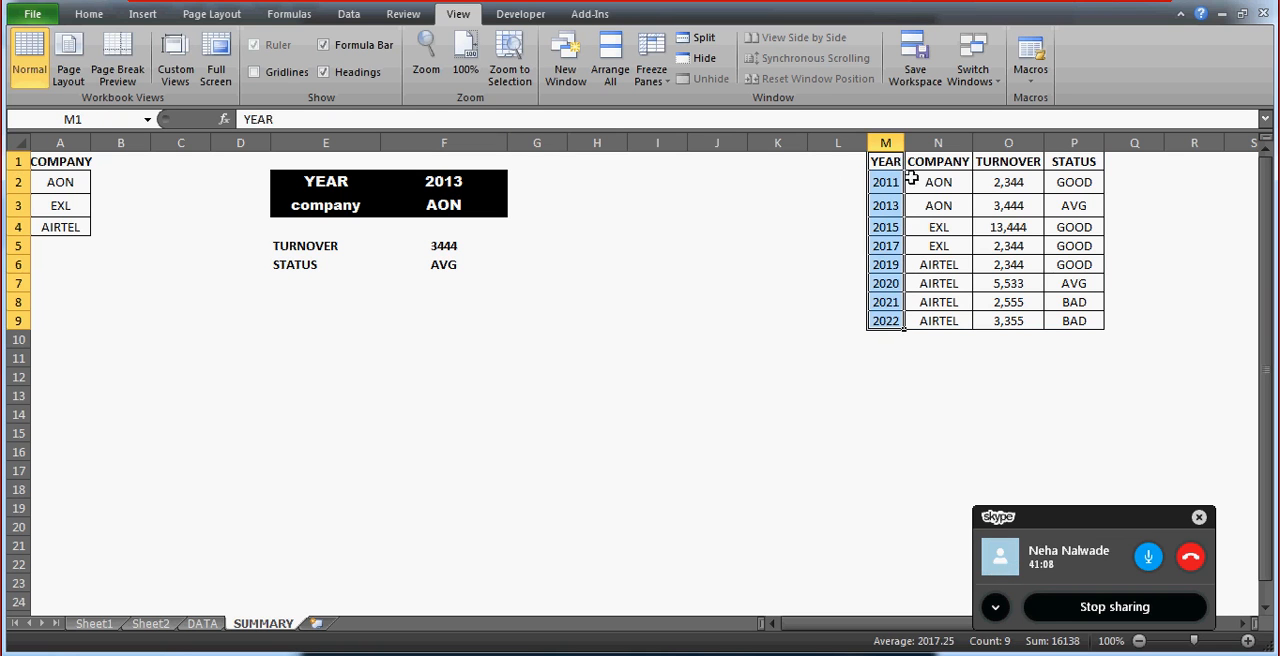
{"action": "left_click", "coordinate": [899, 209]}
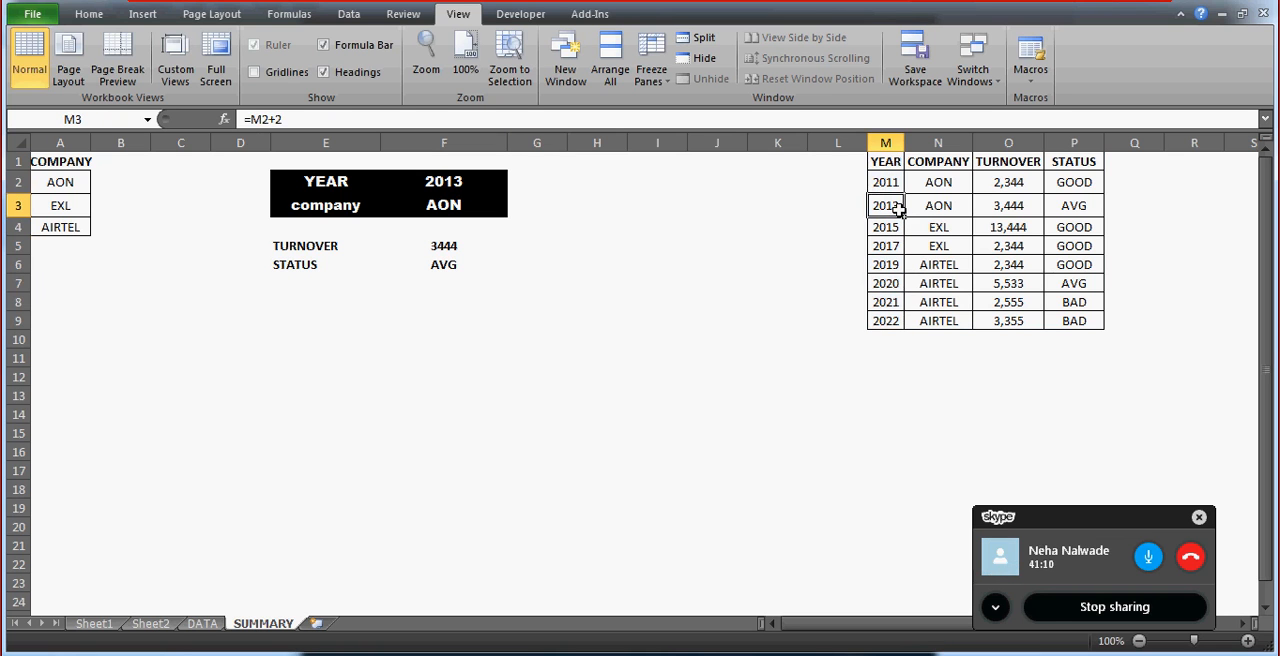
{"action": "key", "text": "Up"}
{"action": "key", "text": "Up"}
{"action": "key", "text": "Down"}
{"action": "key", "text": "Down"}
{"action": "left_click", "coordinate": [608, 253]}
{"action": "type", "text": "3"}
{"action": "key", "text": "Return"}
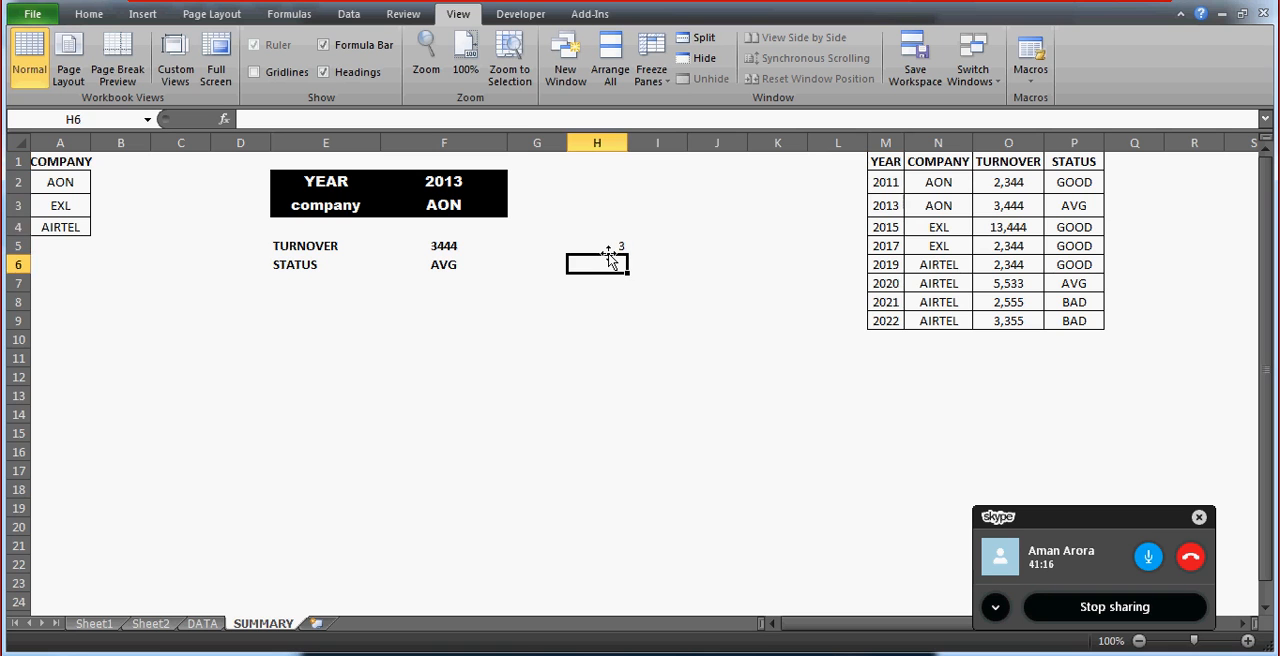
{"action": "key", "text": "Up"}
Check the column-number argument of the INDEX formula in F5 against the table headers M1:P1.
{"action": "left_click", "coordinate": [442, 246]}
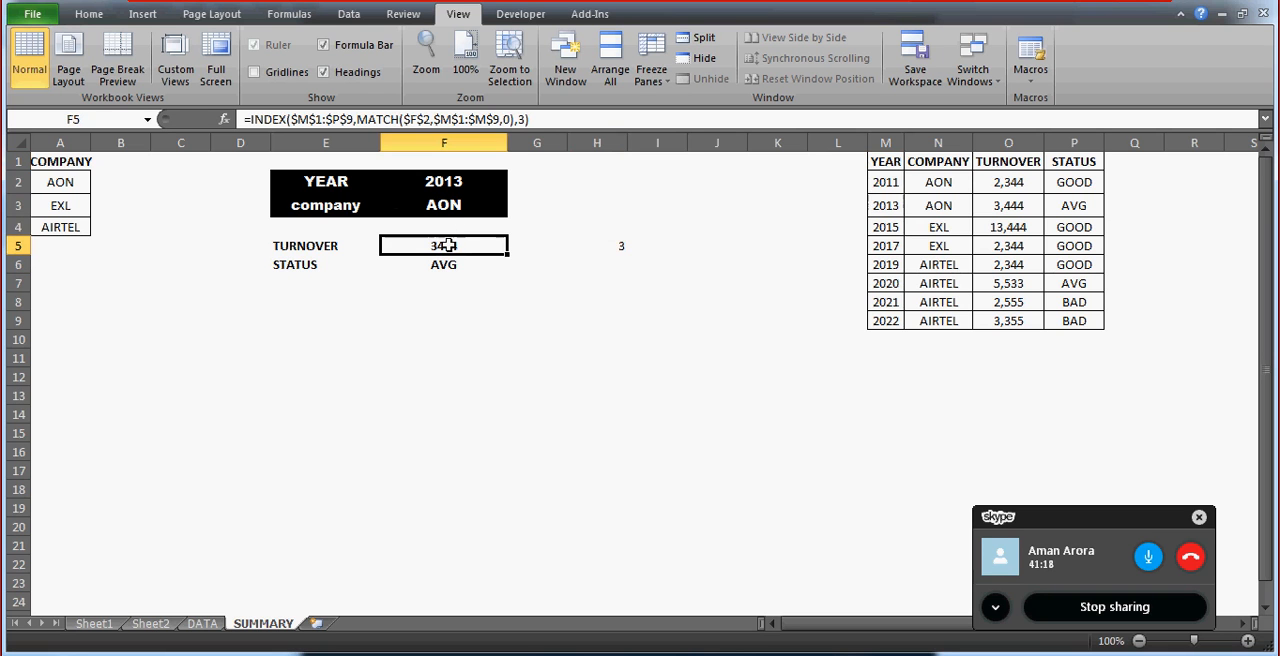
{"action": "left_click", "coordinate": [527, 119]}
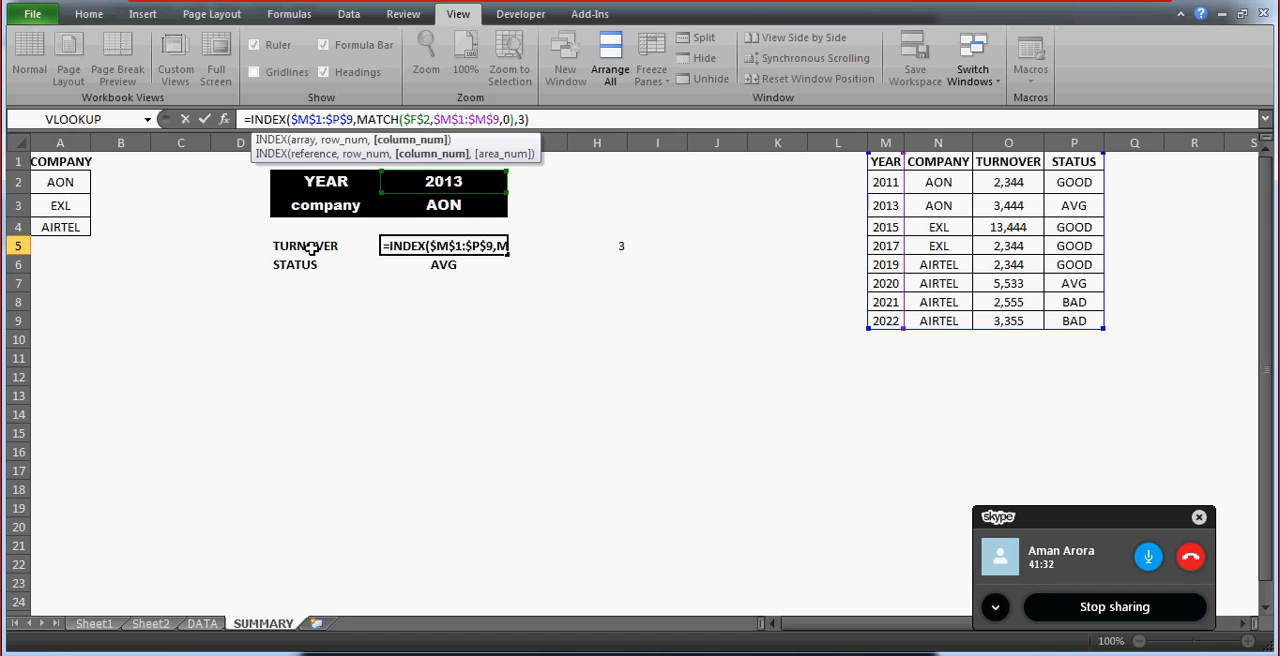
{"action": "key", "text": "ctrl+Return"}
{"action": "left_click", "coordinate": [887, 161]}
{"action": "key", "text": "shift+Right"}
{"action": "key", "text": "shift+Right"}
{"action": "key", "text": "shift+Right"}
{"action": "key", "text": "shift+Right"}
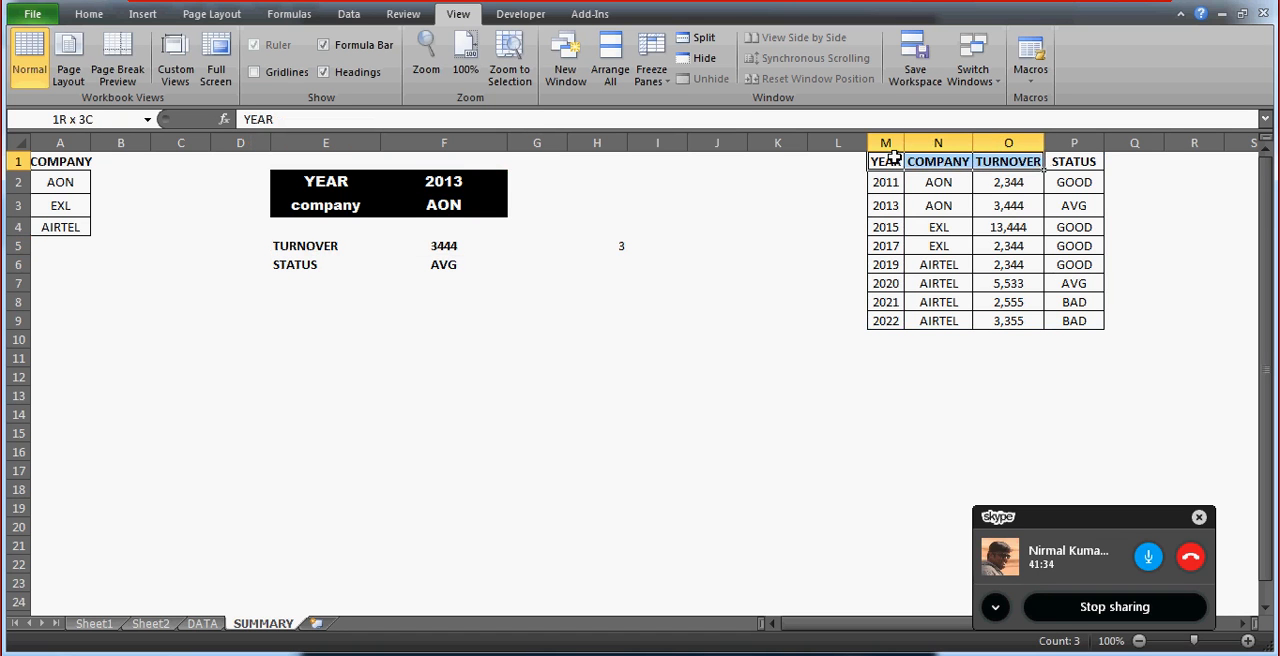
{"action": "key", "text": "shift+Left"}
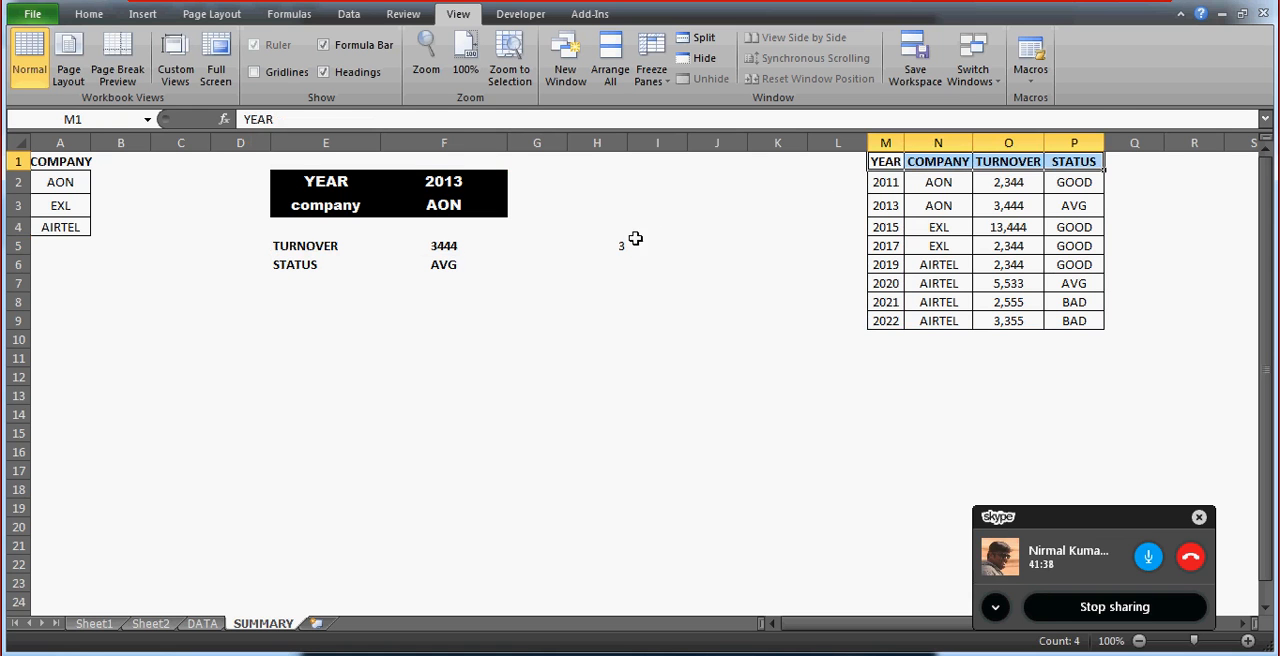
{"action": "left_click", "coordinate": [610, 250]}
{"action": "key", "text": "Left"}
{"action": "key", "text": "Left"}
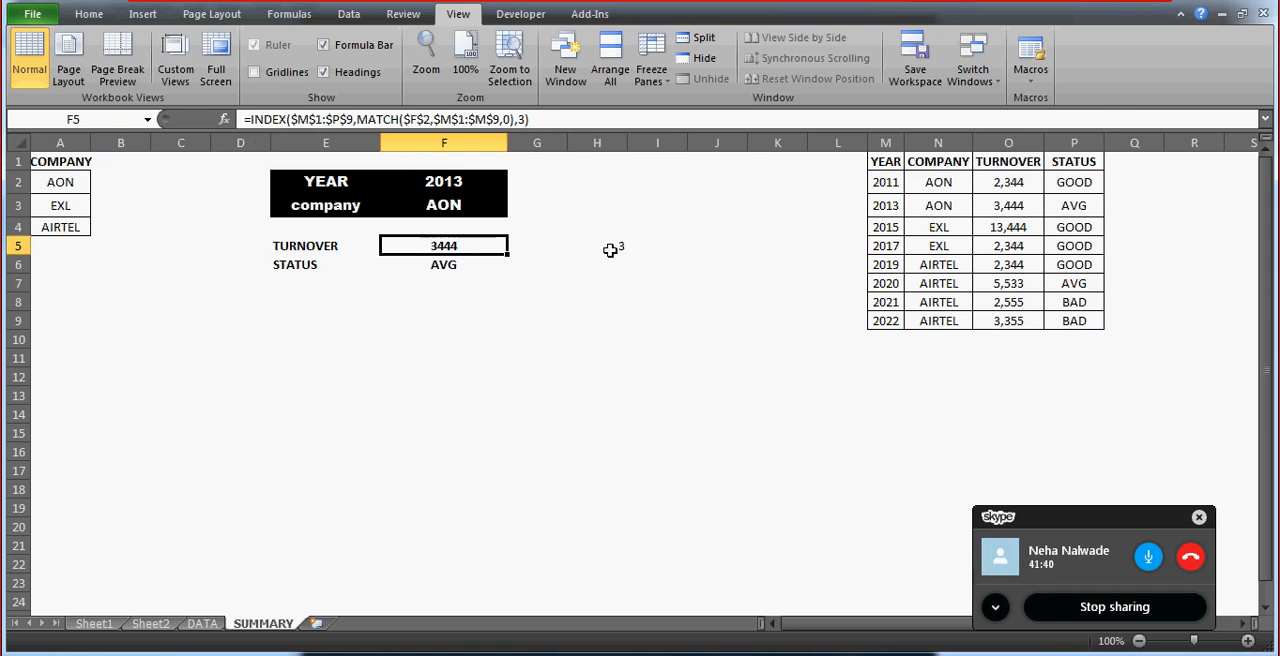
Choose 2017 from the year list in cell F2.
{"action": "left_click", "coordinate": [450, 180]}
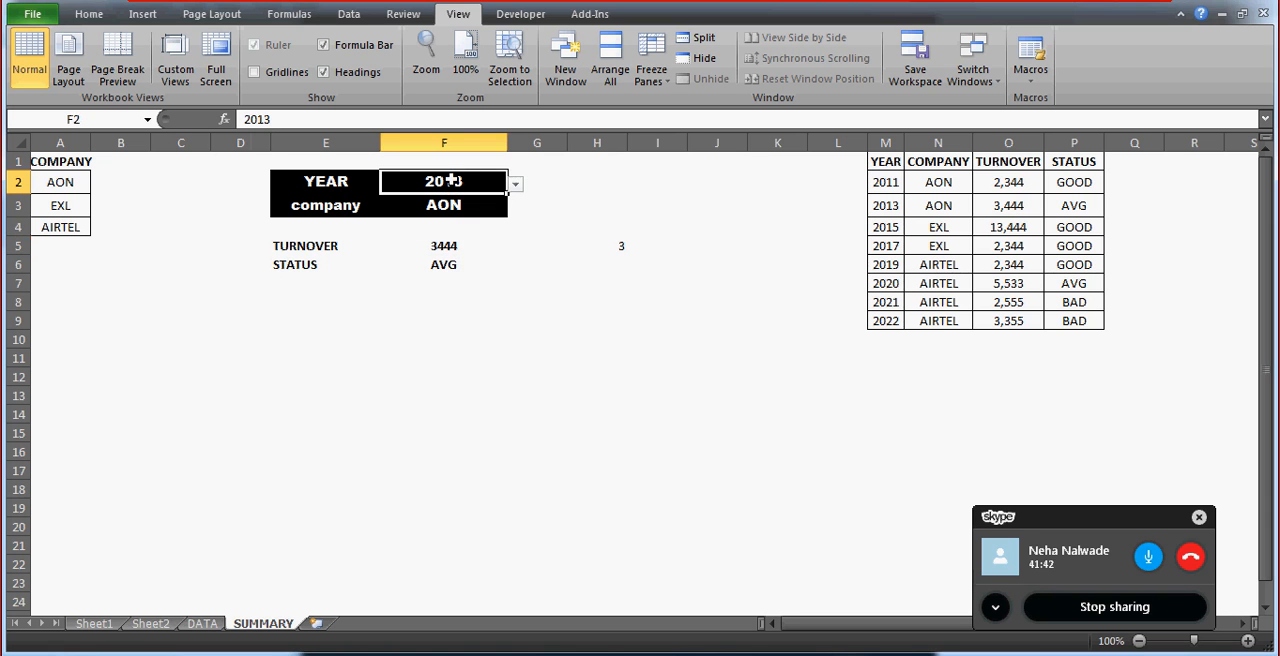
{"action": "left_click", "coordinate": [515, 184]}
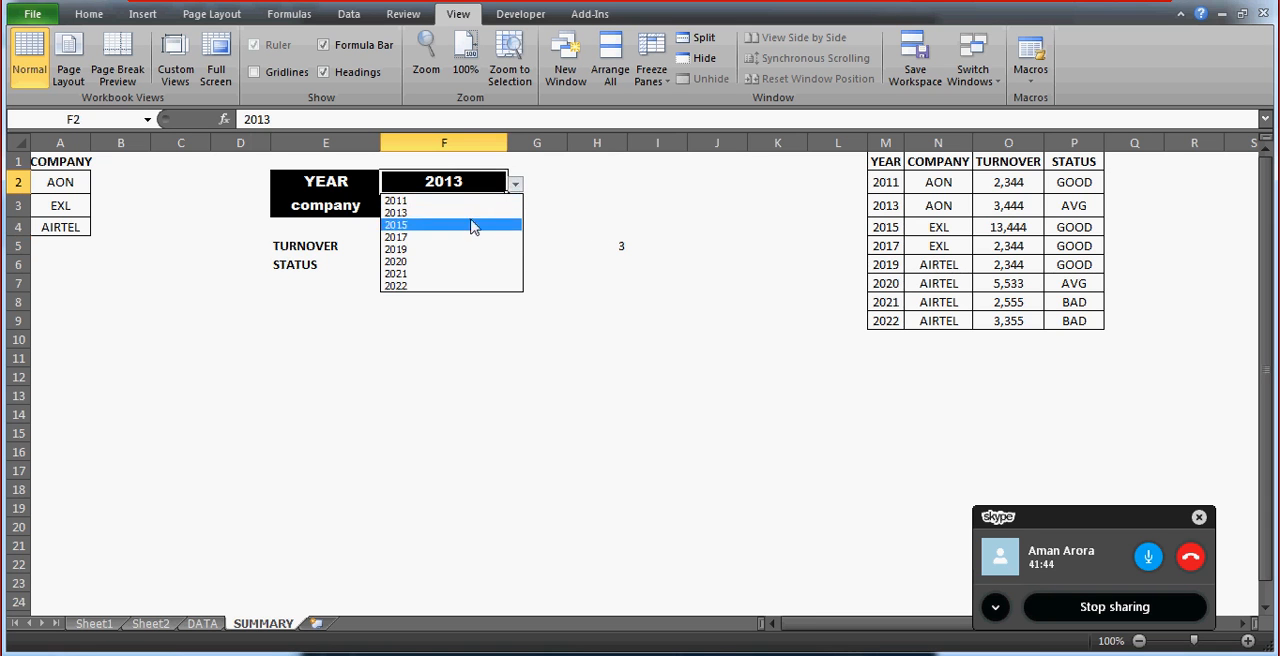
{"action": "left_click", "coordinate": [437, 237]}
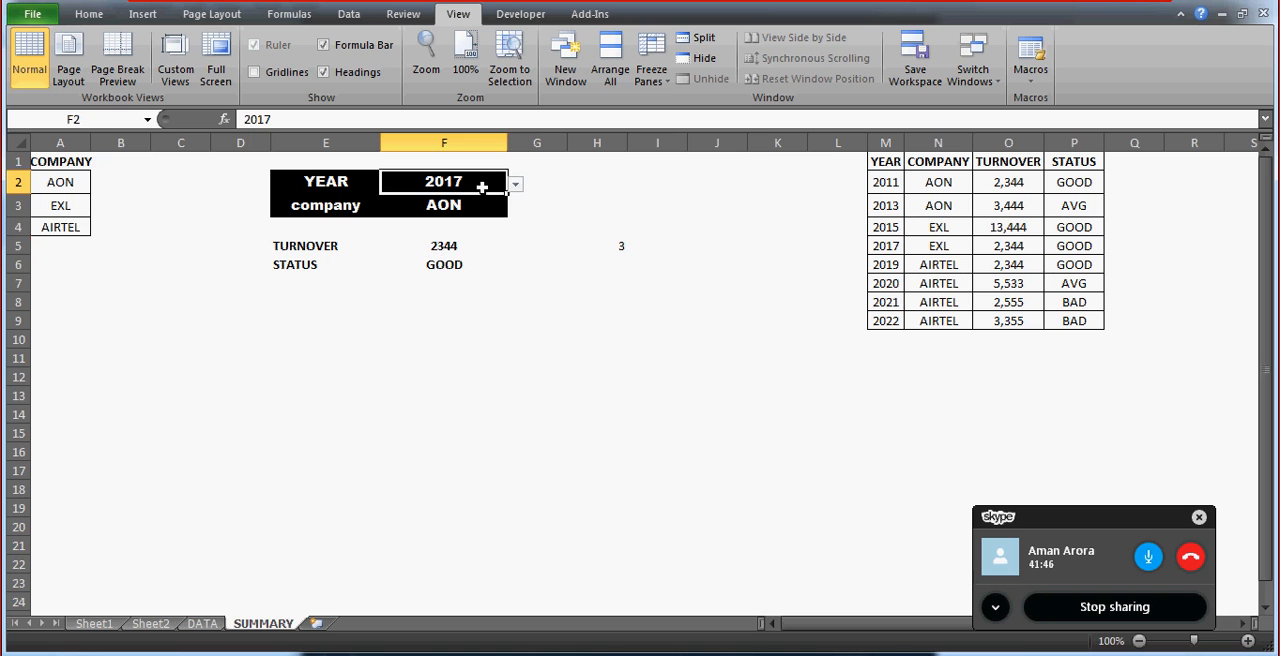
Examine how MATCH supplies the row number in the F5 formula, using year cell F2 and lookup range M1:M9.
{"action": "left_click", "coordinate": [443, 249]}
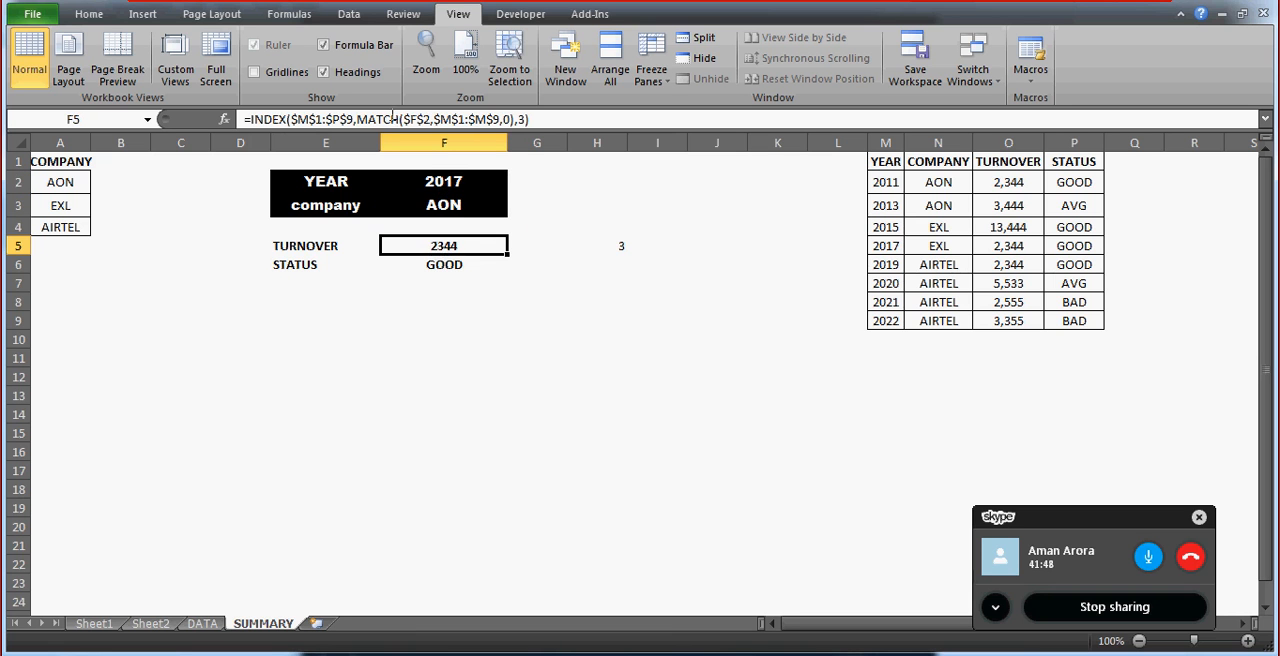
{"action": "left_click", "coordinate": [423, 118]}
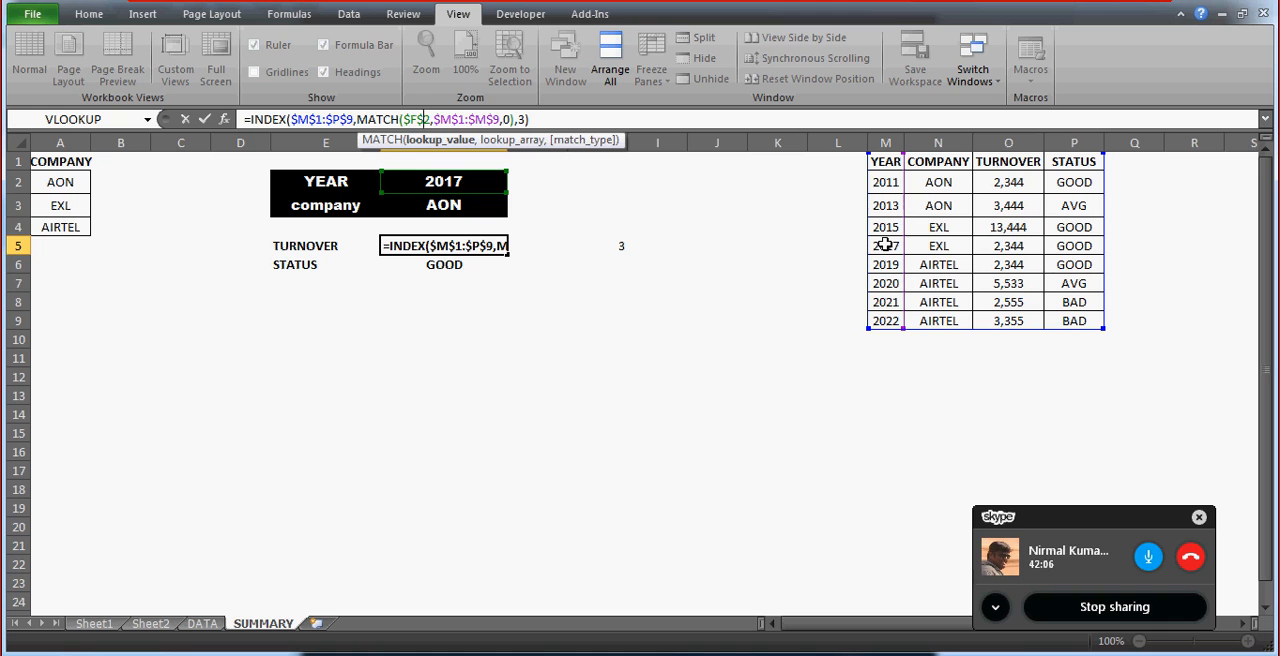
{"action": "left_click", "coordinate": [356, 119]}
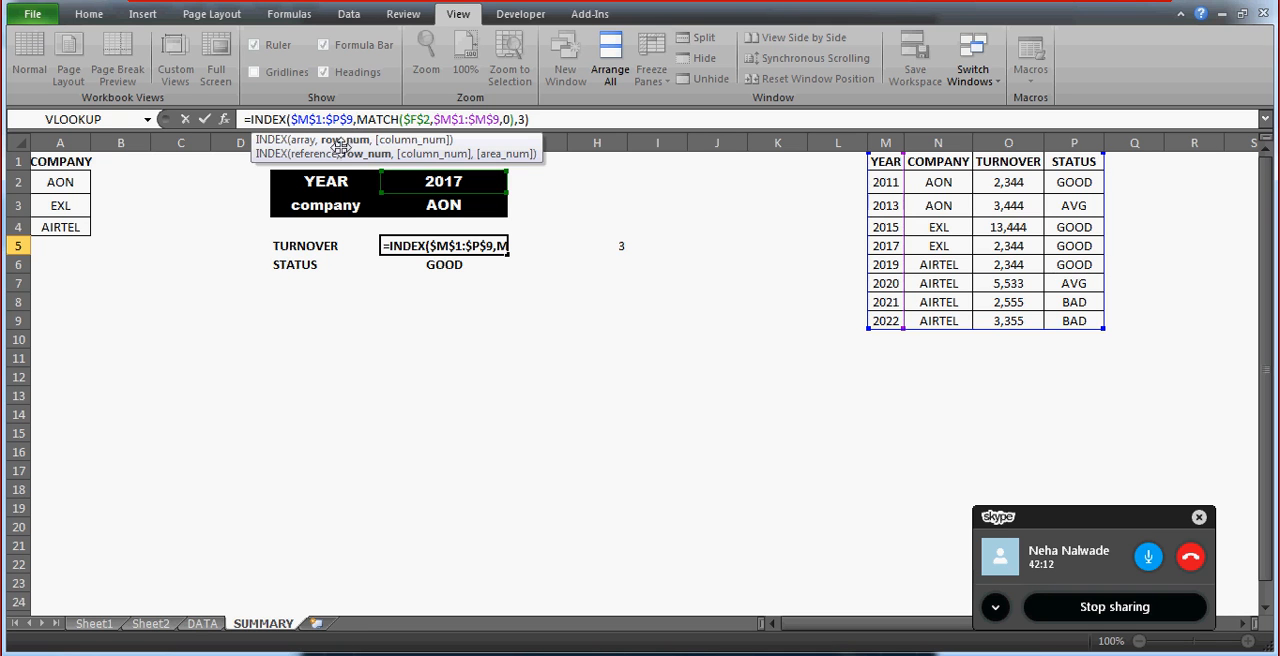
{"action": "key", "text": "ctrl+Return"}
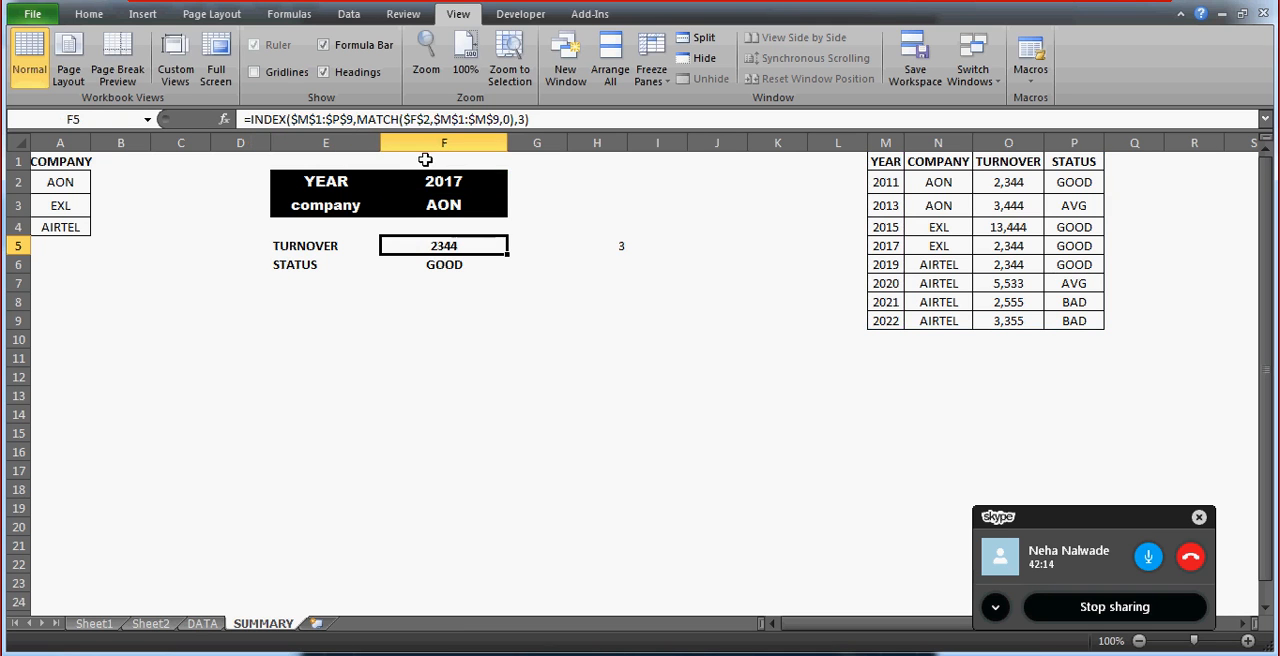
{"action": "left_click", "coordinate": [443, 181]}
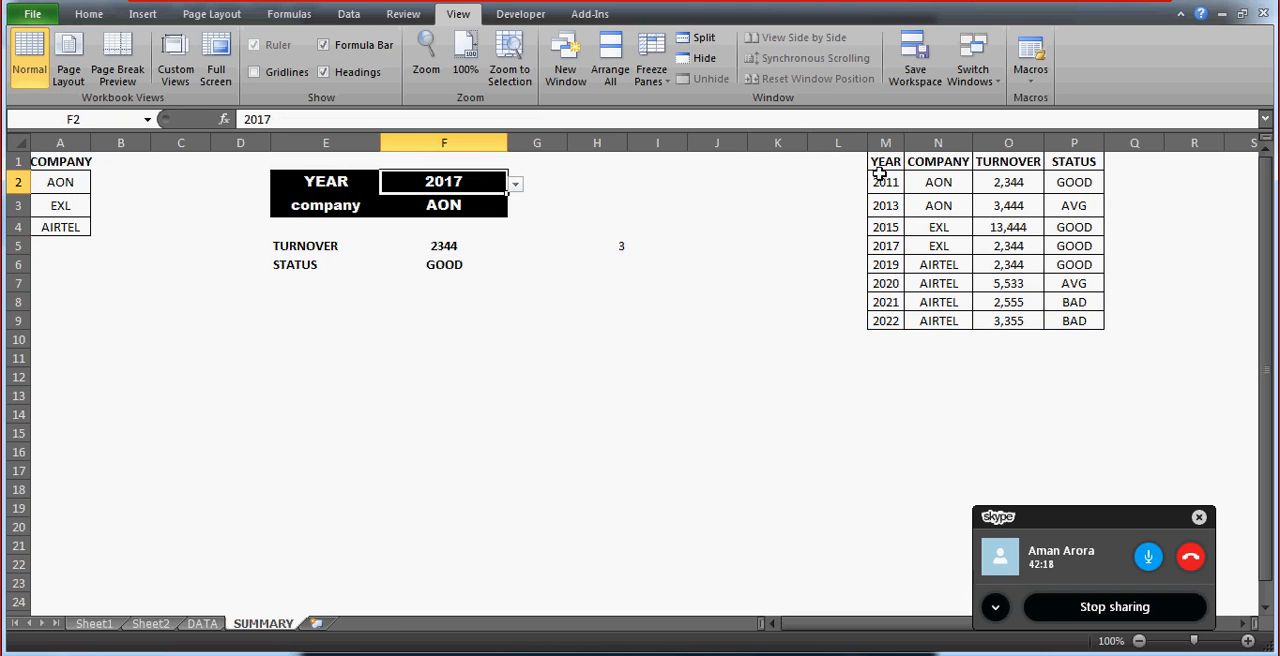
{"action": "left_click", "coordinate": [880, 168]}
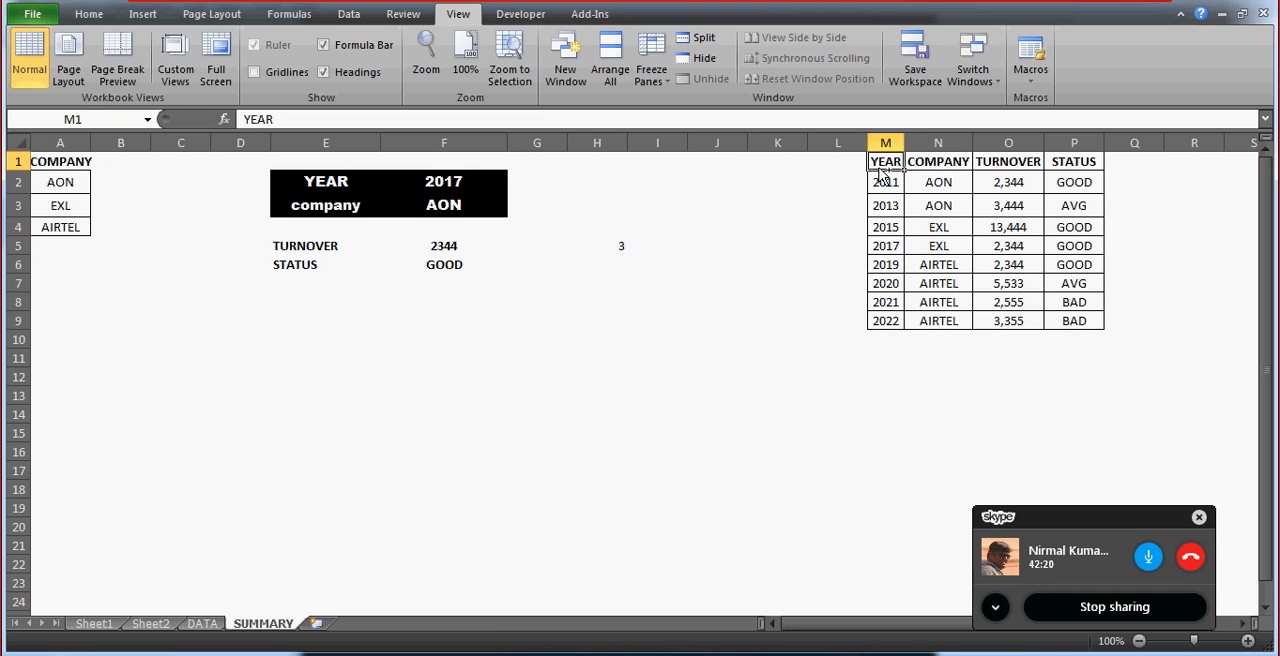
{"action": "key", "text": "ctrl+shift+Down"}
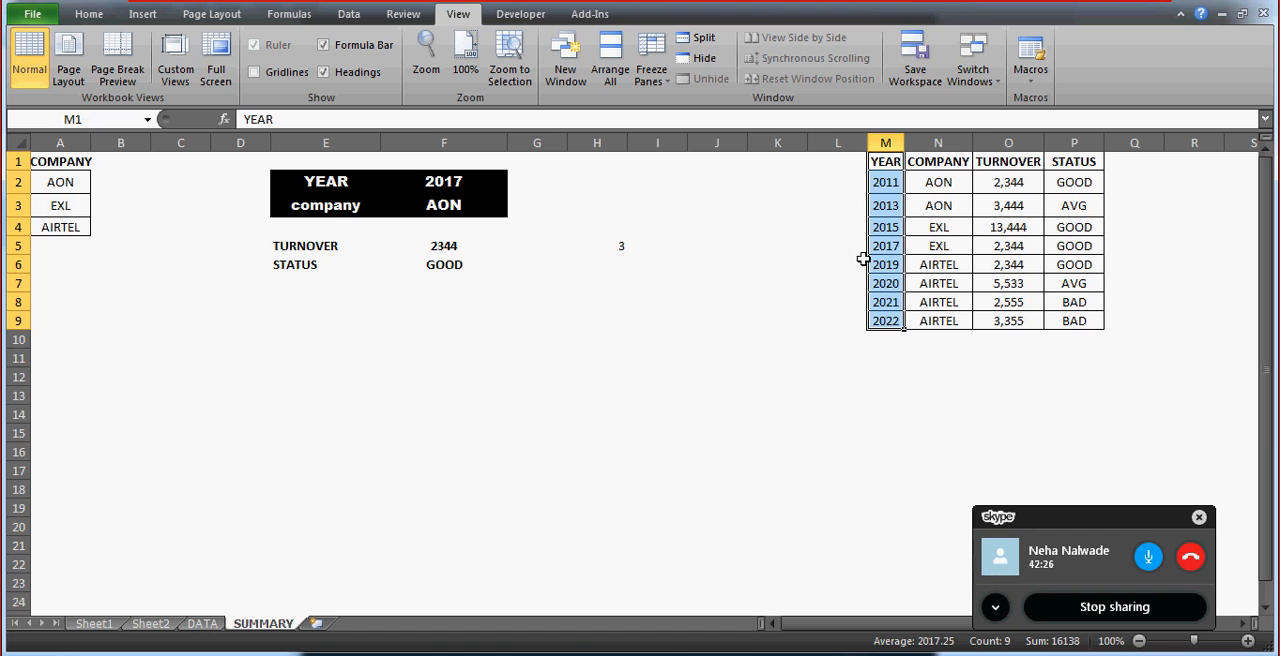
Review the full table M1:P9 and its TURNOVER column alongside the INDEX formulas in F5 and F6.
{"action": "left_click", "coordinate": [886, 164]}
{"action": "key", "text": "ctrl+a"}
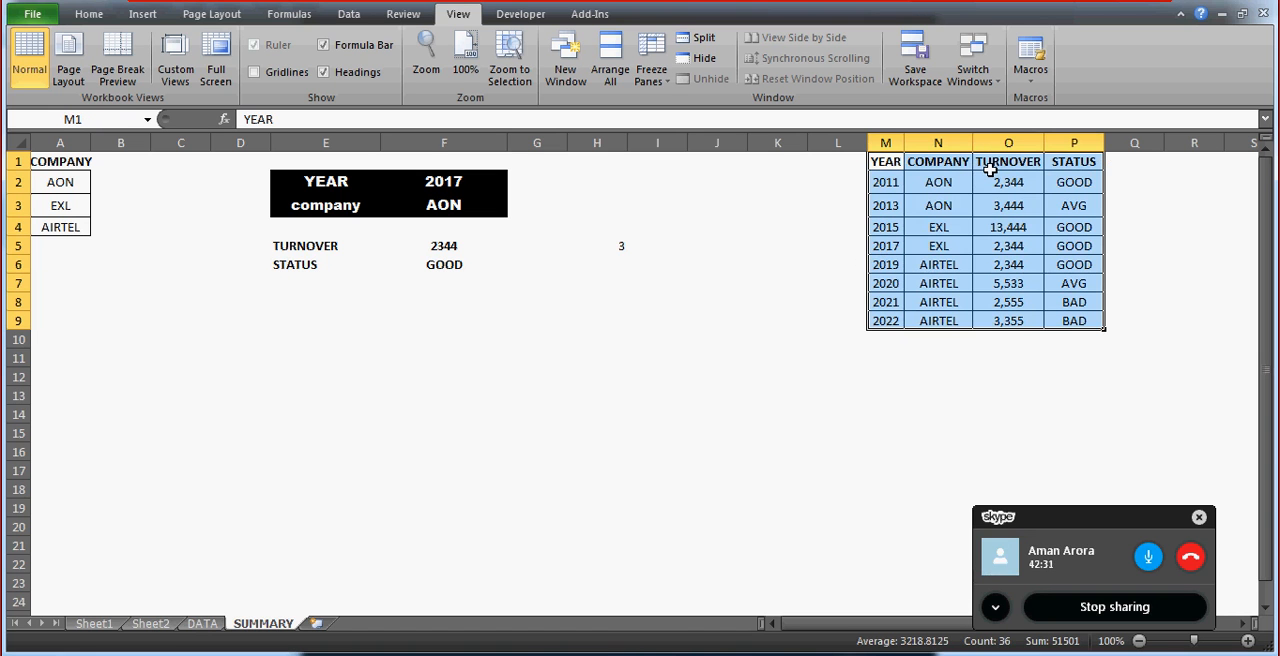
{"action": "left_click", "coordinate": [886, 178]}
{"action": "key", "text": "shift+Right"}
{"action": "key", "text": "shift+Right"}
{"action": "key", "text": "shift+Right"}
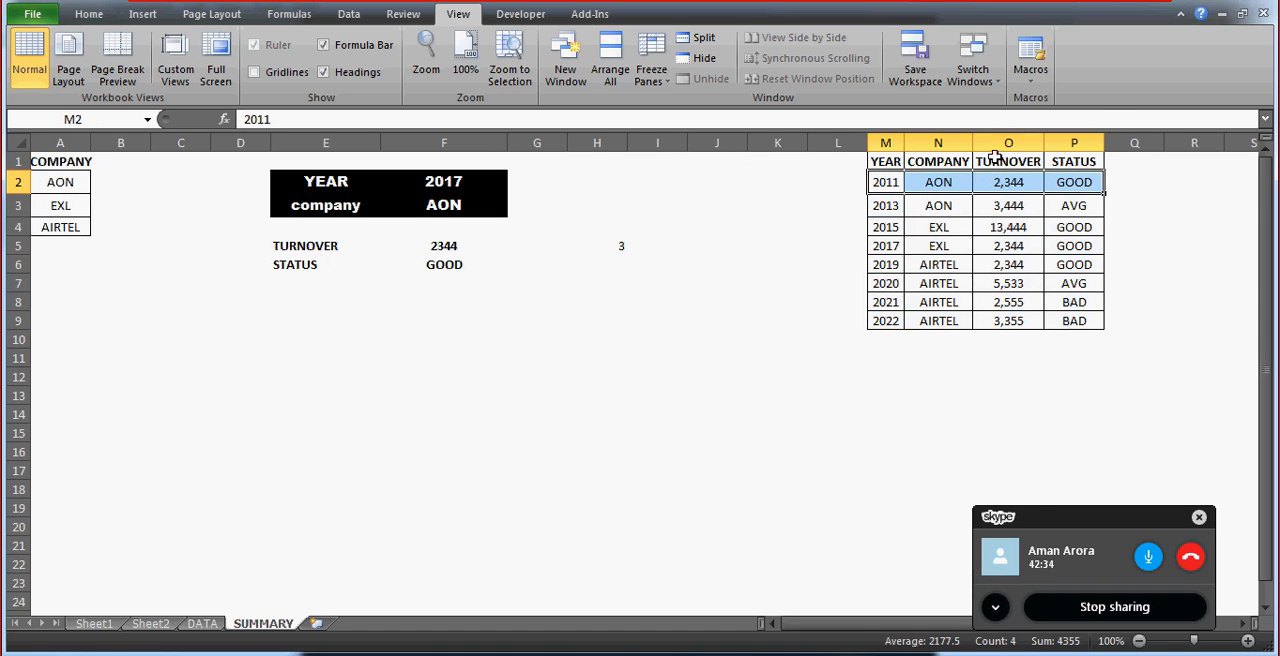
{"action": "left_click", "coordinate": [1009, 131]}
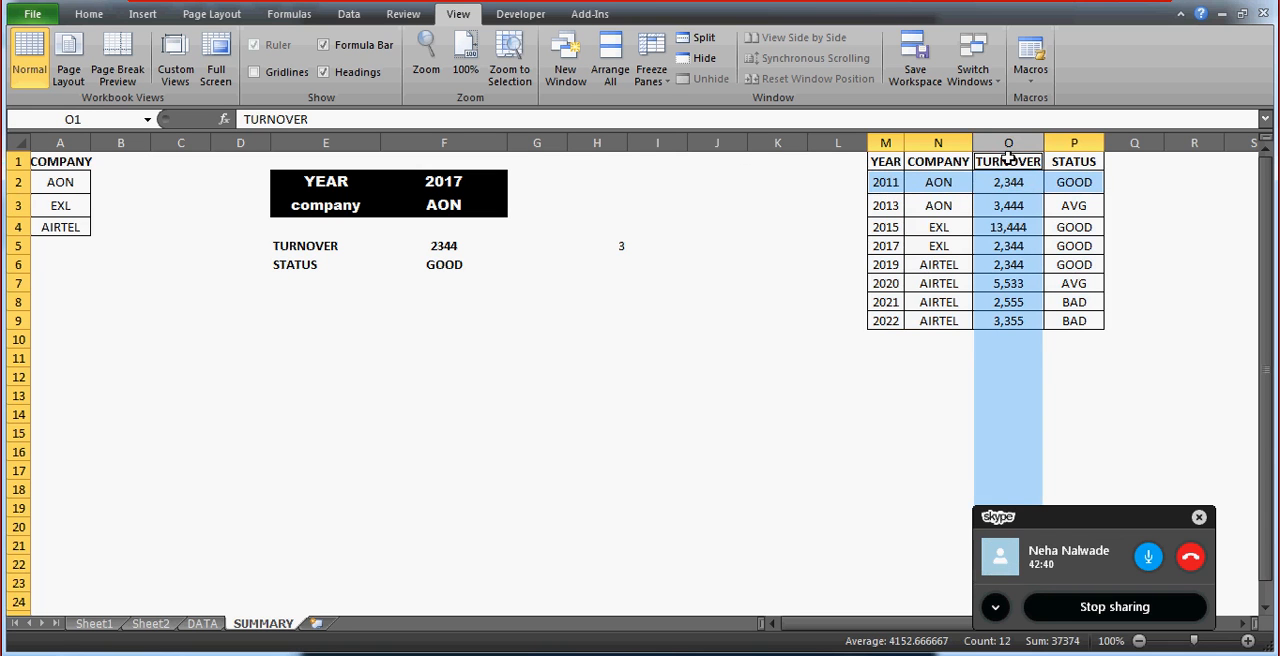
{"action": "left_click", "coordinate": [482, 245]}
{"action": "key", "text": "Down"}
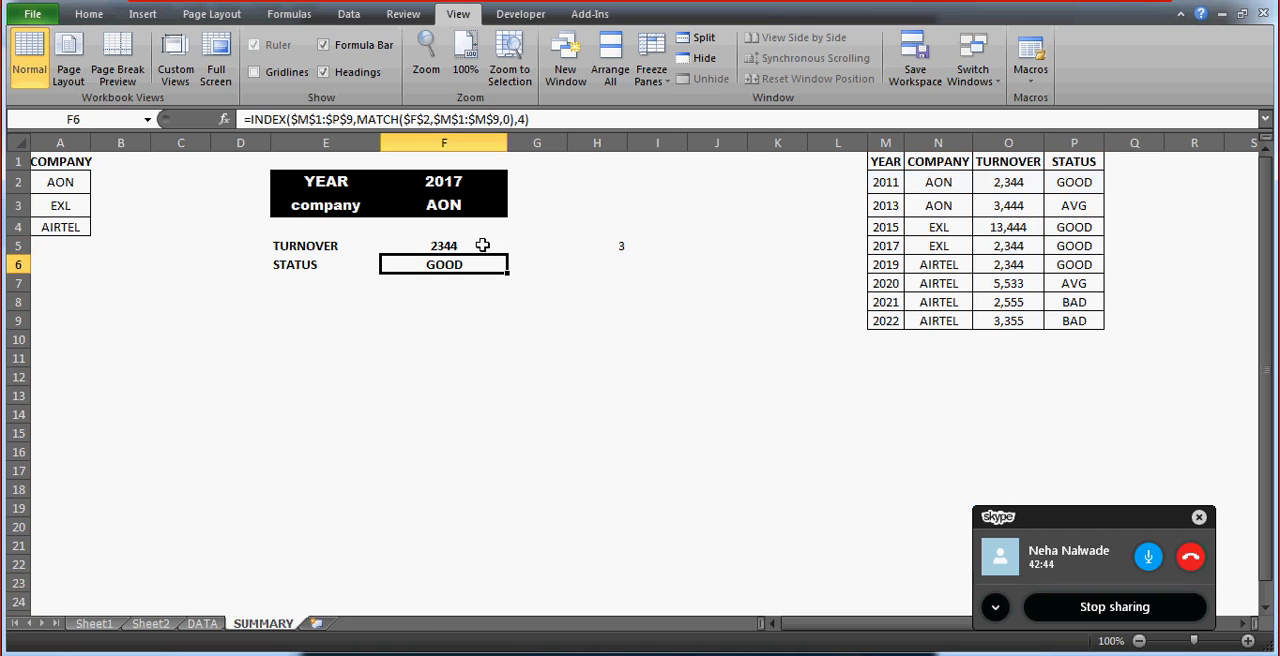
Review the arguments of the INDEX formula in F6 and clear the stray number from cell H5.
{"action": "left_click", "coordinate": [521, 117]}
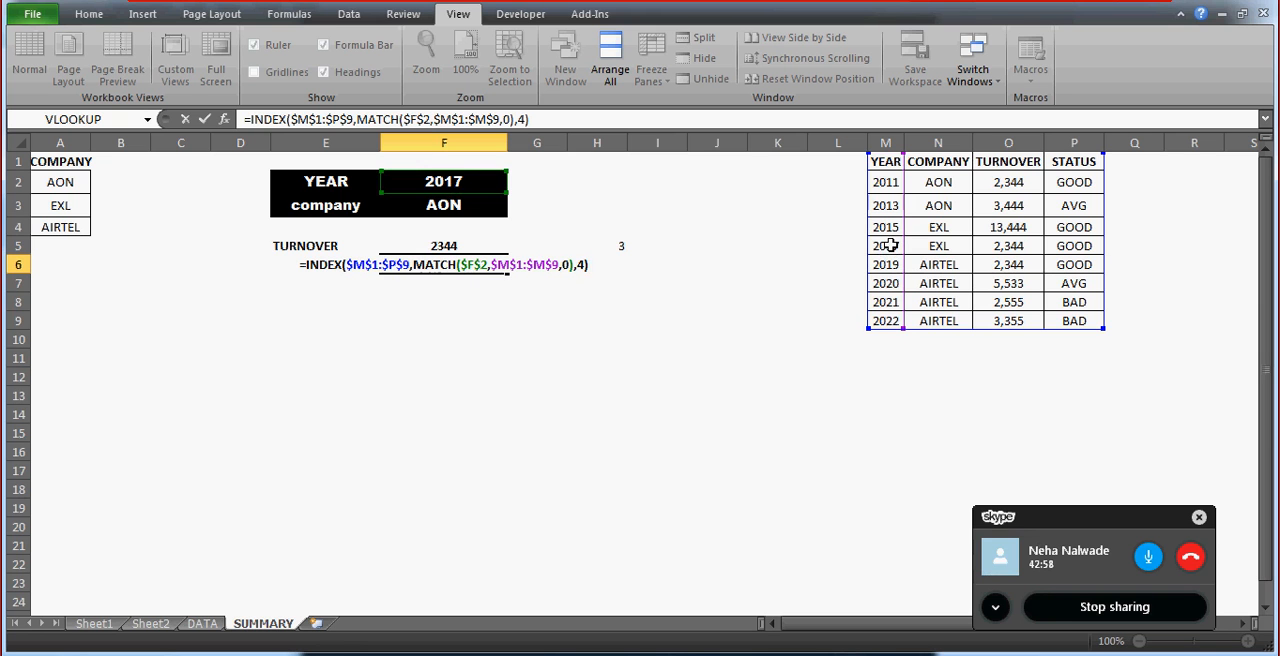
{"action": "key", "text": "ctrl+Return"}
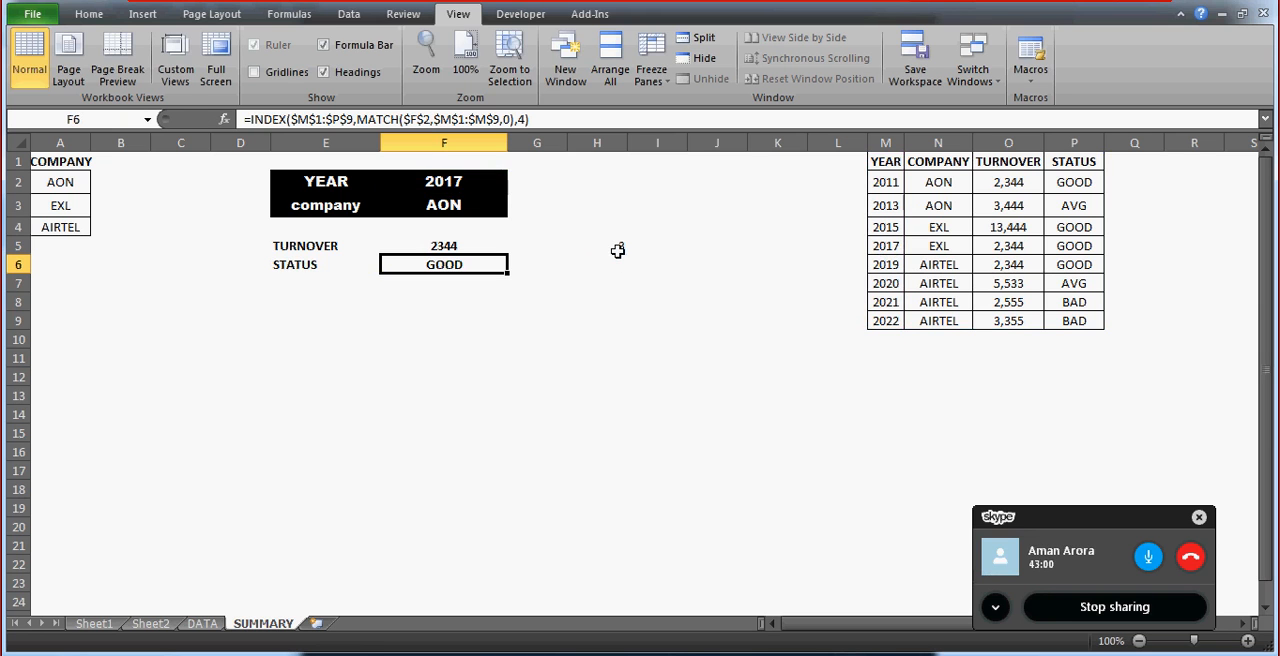
{"action": "left_click", "coordinate": [617, 250]}
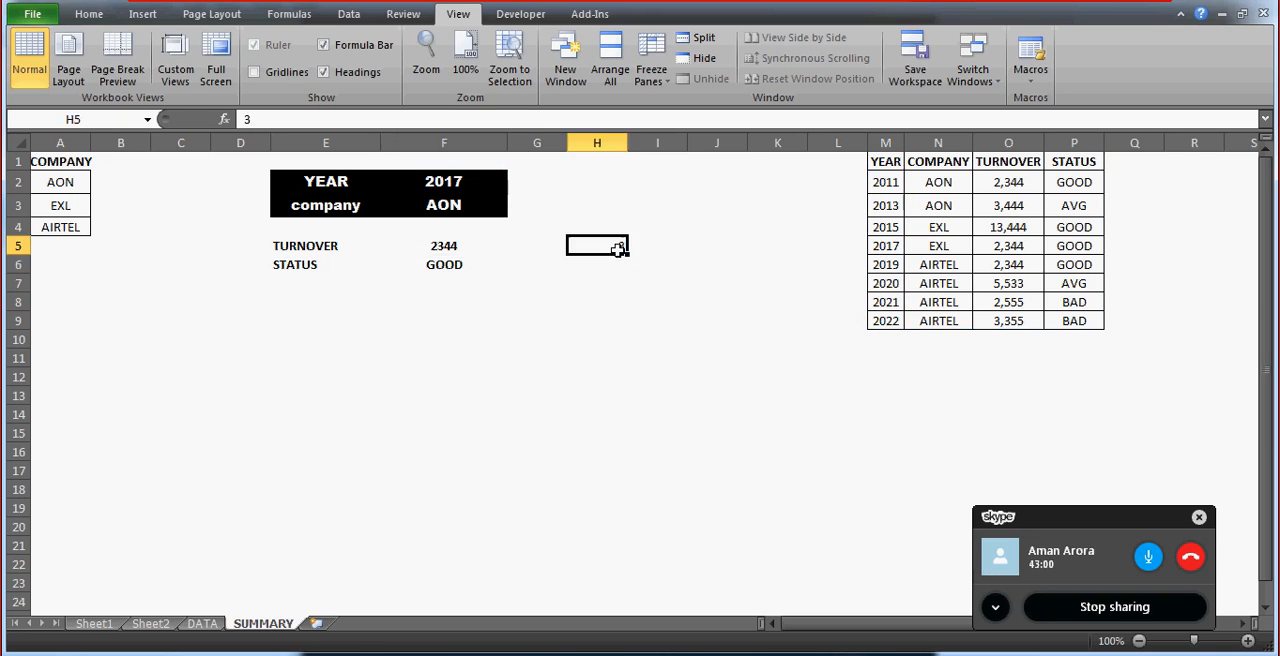
Center the contents of the summary block E2:F6 horizontally, including the TURNOVER and STATUS labels.
{"action": "left_click", "coordinate": [322, 198]}
{"action": "key", "text": "Up"}
{"action": "key", "text": "shift+Right"}
{"action": "key", "text": "shift+Right"}
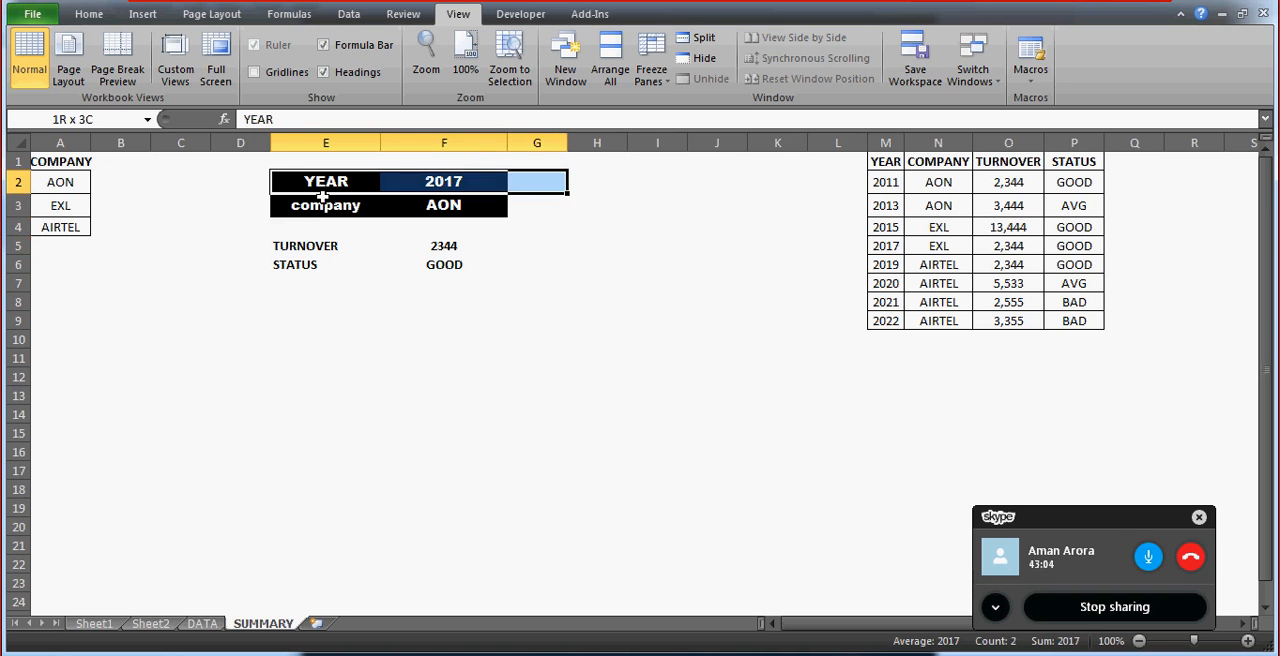
{"action": "key", "text": "shift+Left"}
{"action": "key", "text": "shift+Down"}
{"action": "key", "text": "shift+Down"}
{"action": "key", "text": "shift+Down"}
{"action": "key", "text": "shift+Down"}
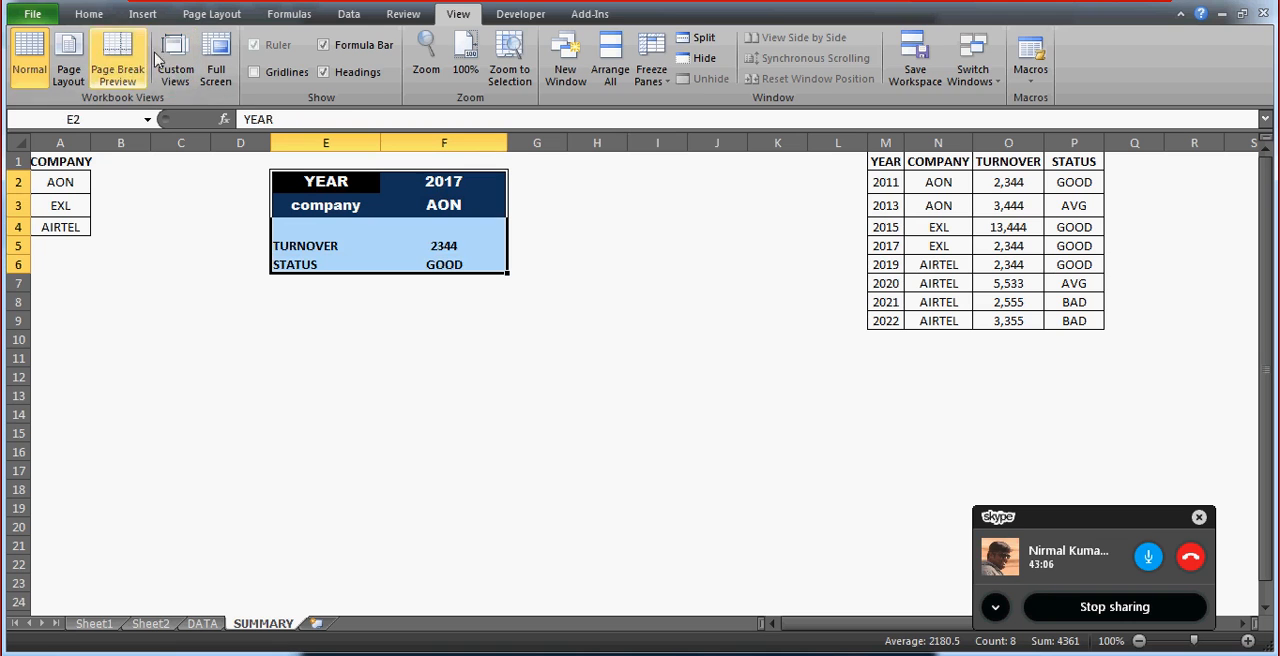
{"action": "left_click", "coordinate": [89, 14]}
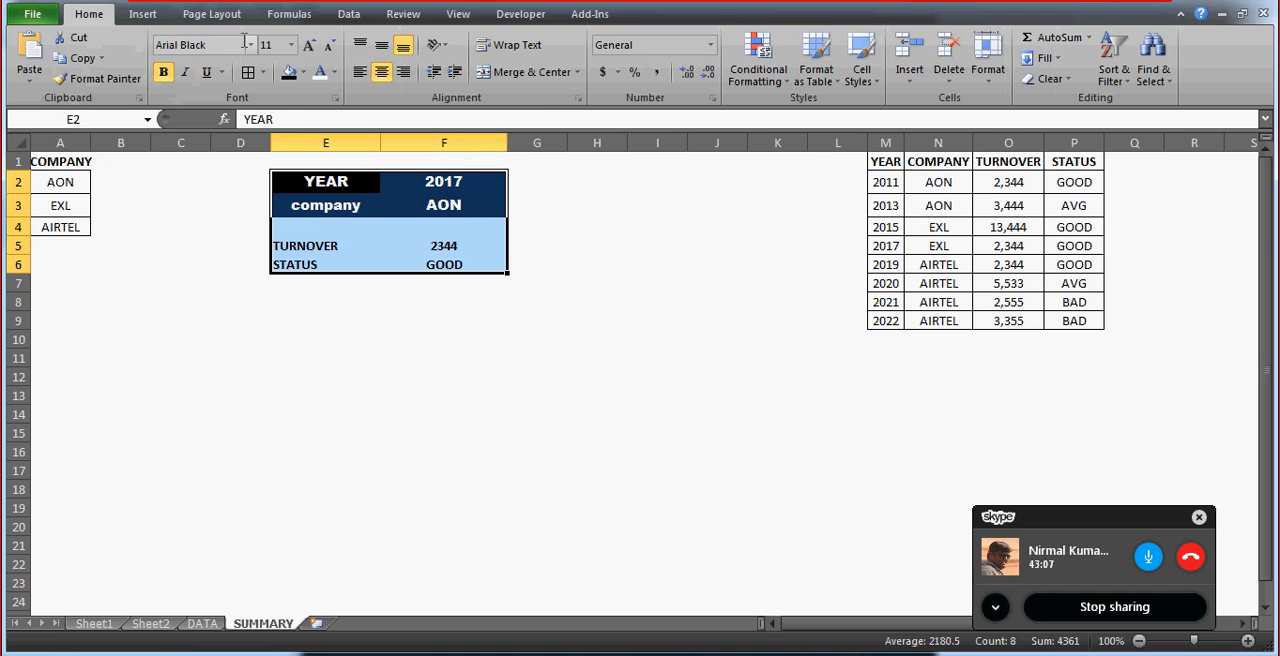
{"action": "left_click", "coordinate": [381, 81]}
{"action": "left_click", "coordinate": [382, 80]}
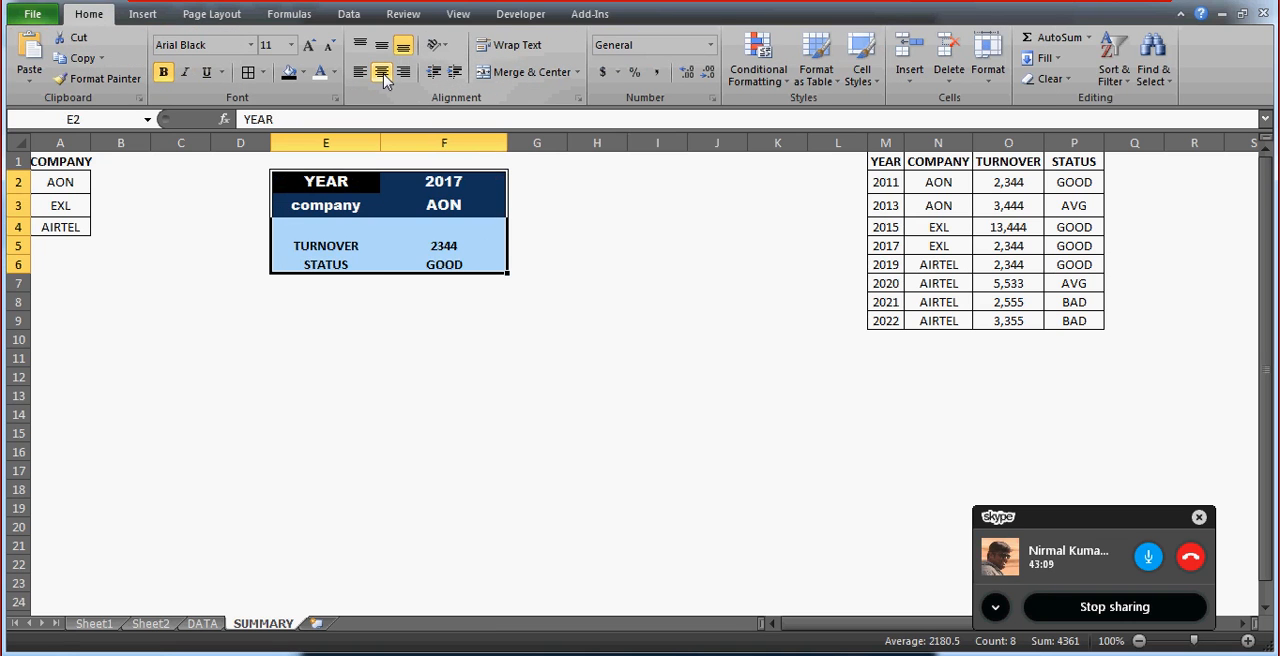
{"action": "left_click", "coordinate": [325, 263]}
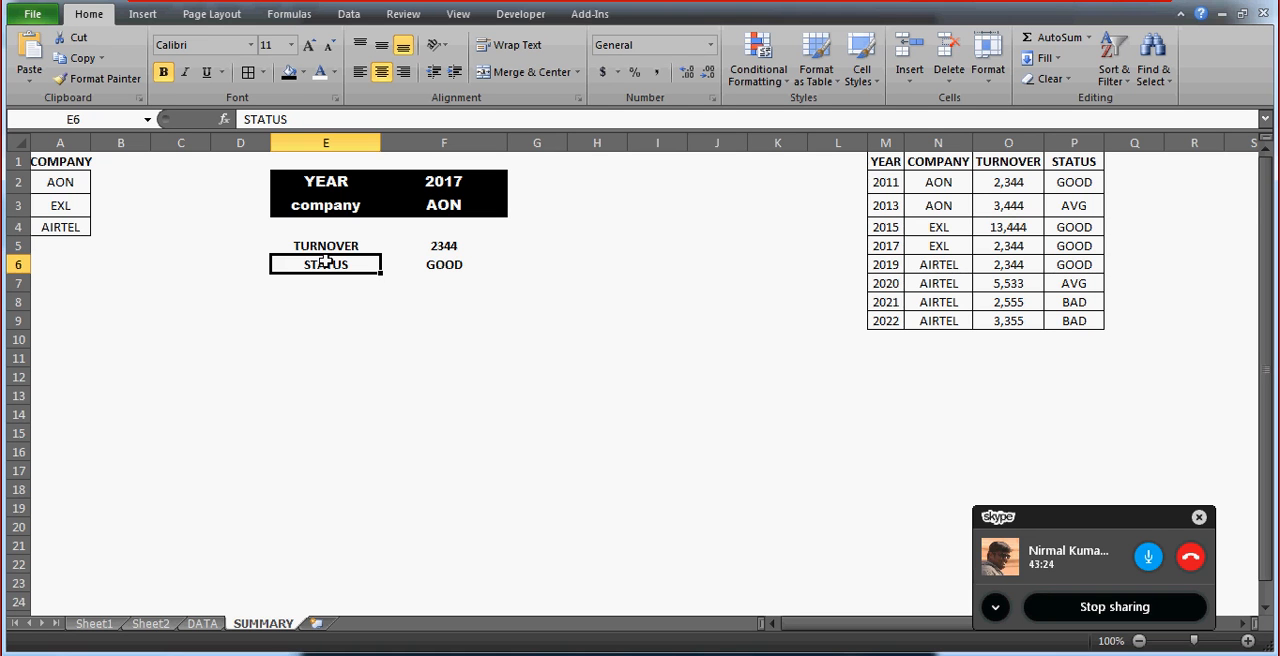
{"action": "key", "text": "Up"}
{"action": "key", "text": "Right"}
{"action": "key", "text": "Right"}
{"action": "key", "text": "Right"}
{"action": "key", "text": "Right"}
{"action": "key", "text": "Right"}
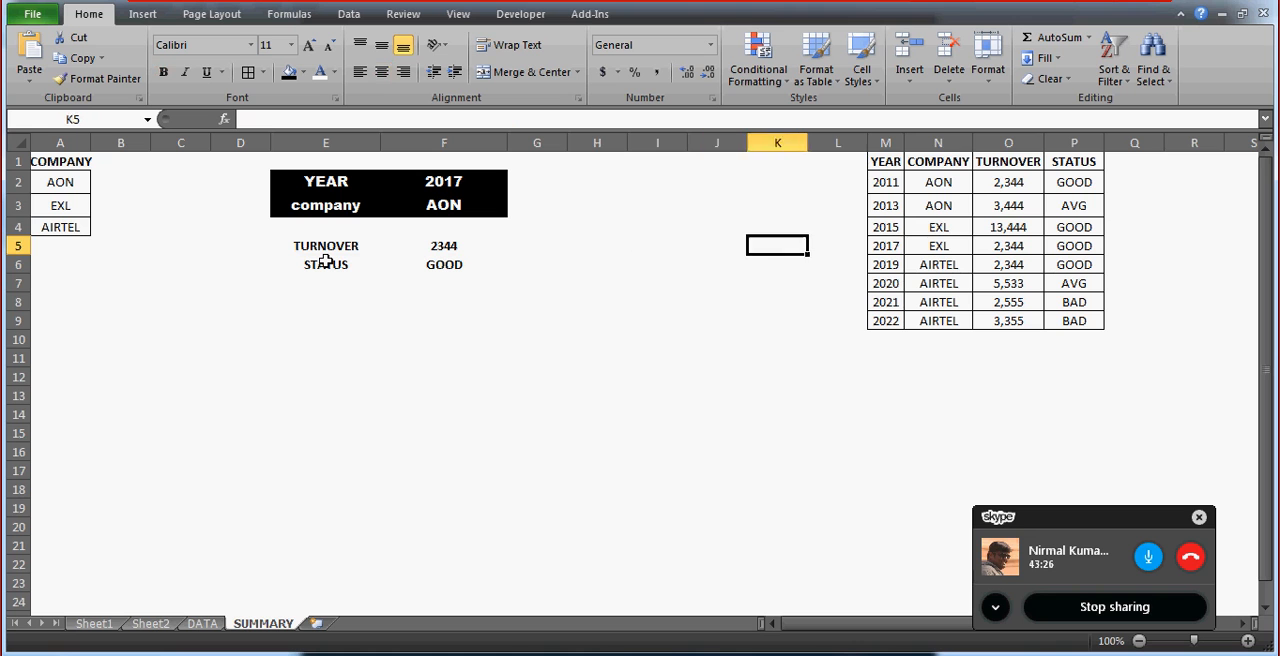
{"action": "key", "text": "Right"}
{"action": "key", "text": "Right"}
{"action": "key", "text": "Right"}
{"action": "key", "text": "Up"}
{"action": "key", "text": "Up"}
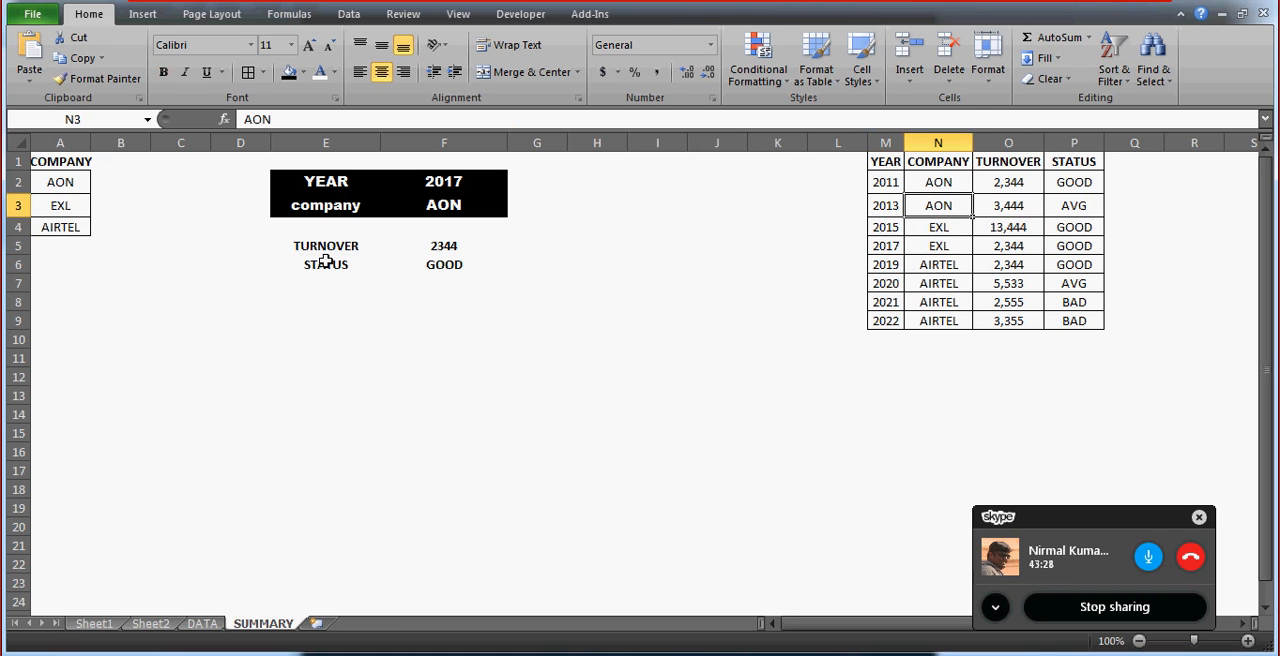
{"action": "key", "text": "Left"}
{"action": "key", "text": "Left"}
{"action": "key", "text": "Left"}
{"action": "key", "text": "Left"}
{"action": "key", "text": "Left"}
{"action": "key", "text": "Left"}
{"action": "key", "text": "Left"}
{"action": "key", "text": "Left"}
{"action": "key", "text": "Left"}
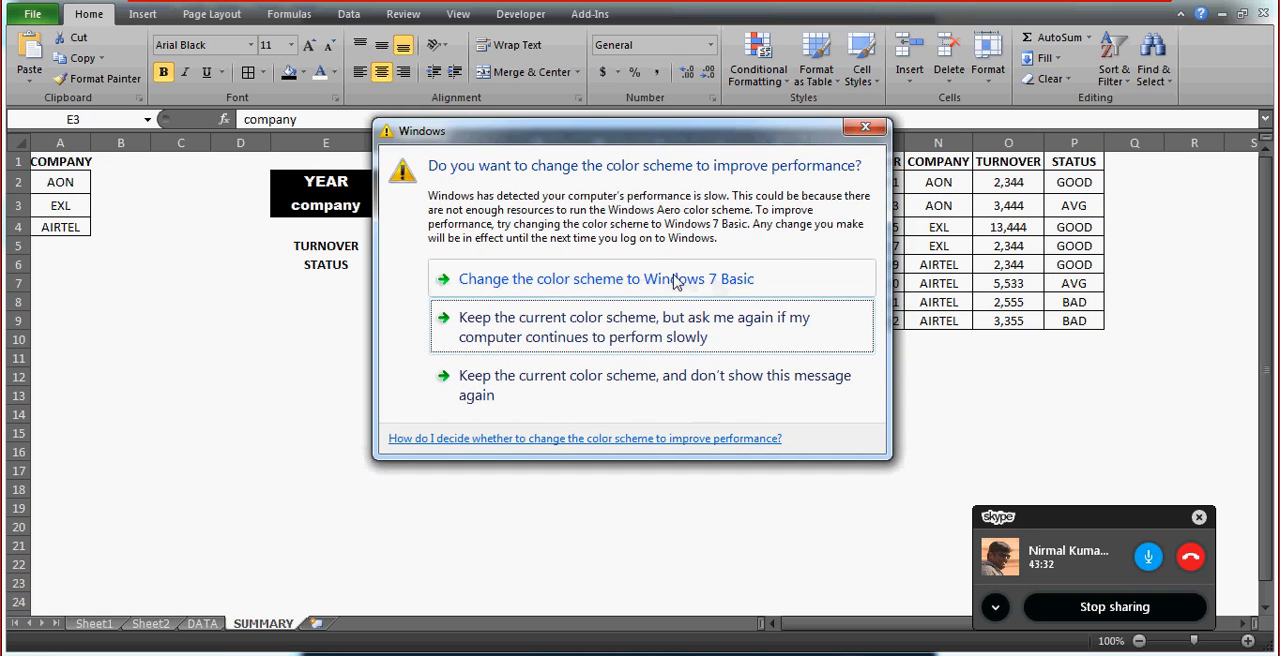
Dismiss the Windows color scheme prompt without choosing an option and select the TURNOVER formula cell F5.
{"action": "left_click", "coordinate": [865, 131]}
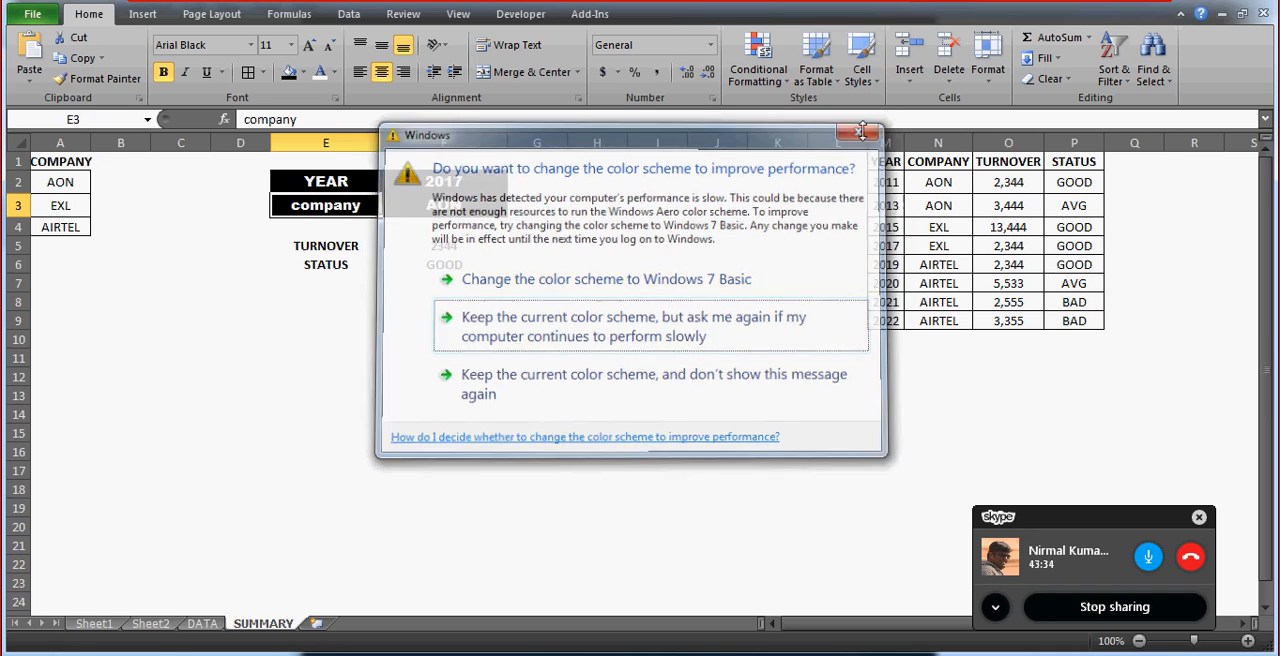
{"action": "left_click", "coordinate": [454, 245]}
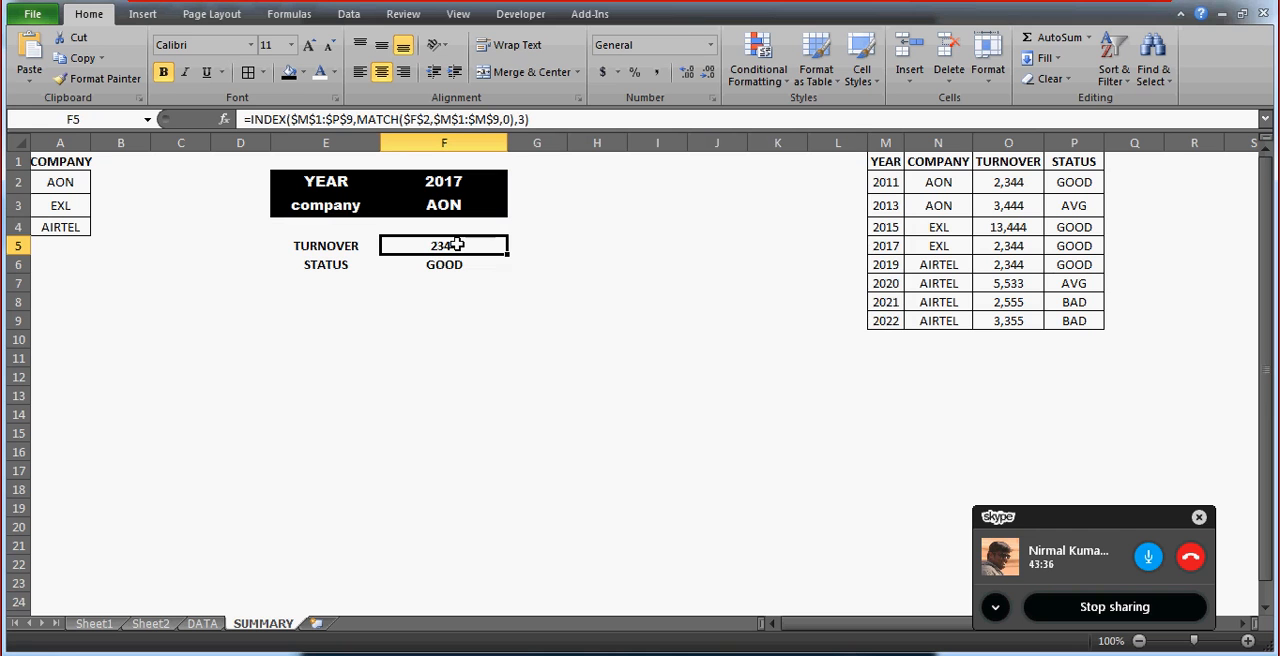
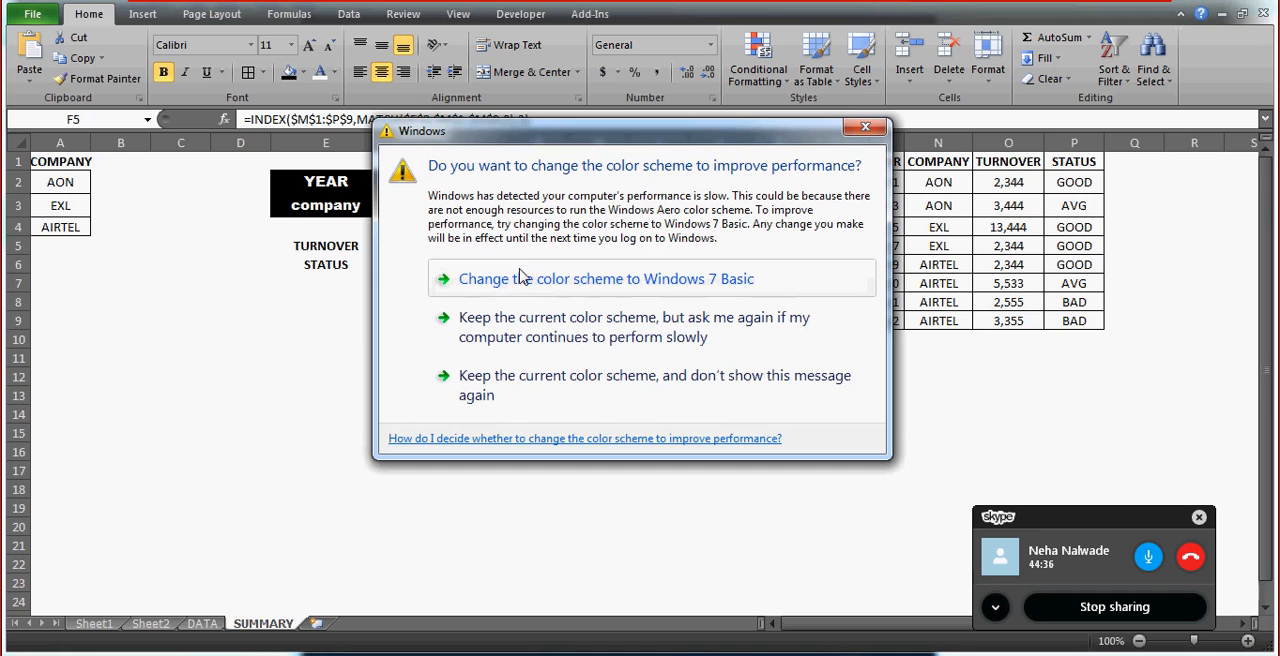
Close the Windows color scheme prompt and compare the table's YEAR and COMPANY columns with the selections in F2 and F3.
{"action": "left_click", "coordinate": [868, 128]}
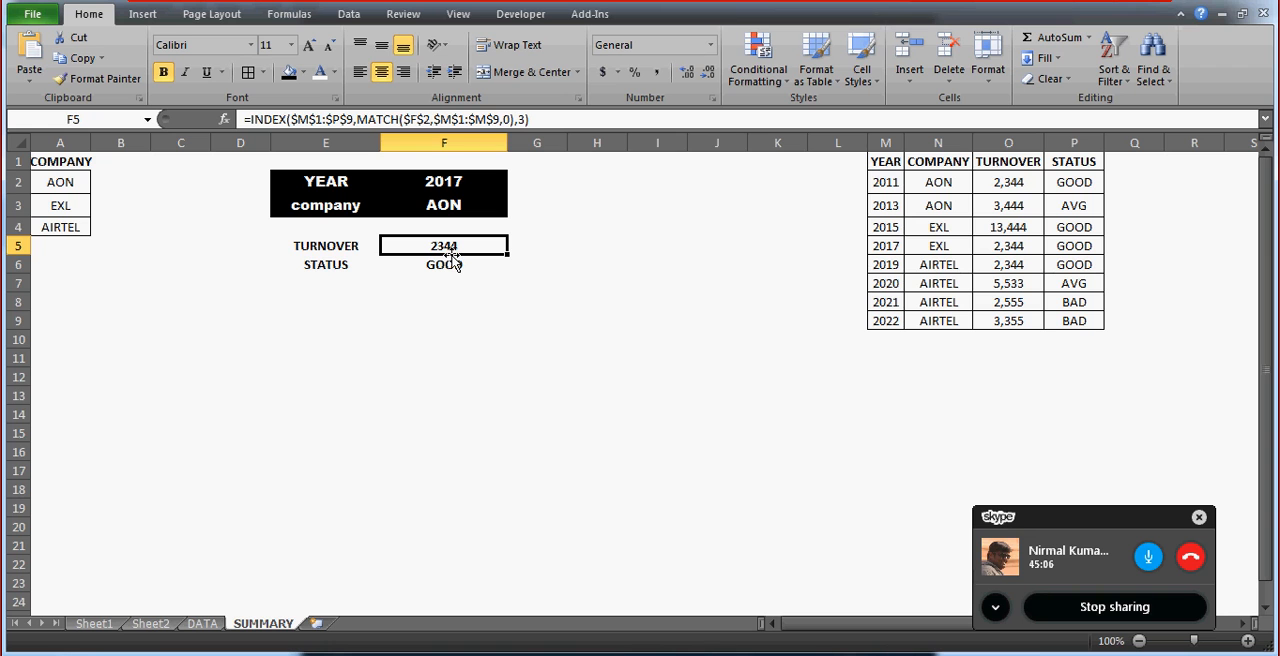
{"action": "left_click", "coordinate": [852, 165]}
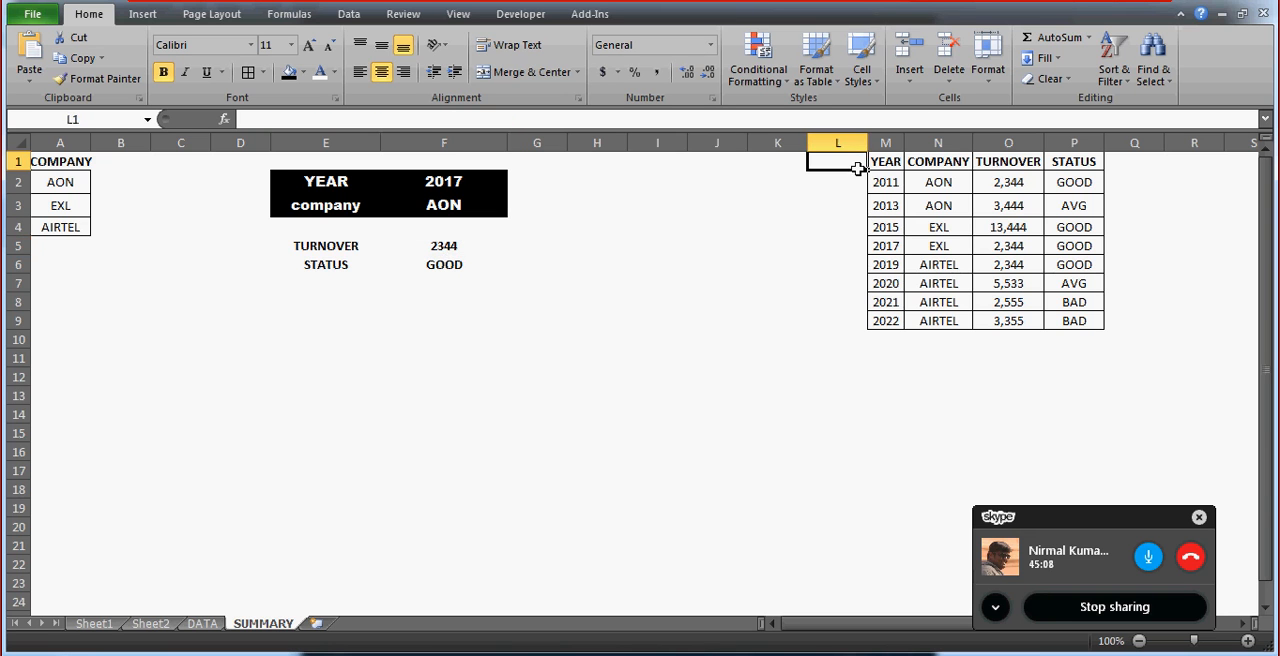
{"action": "key", "text": "Down"}
{"action": "key", "text": "Up"}
{"action": "key", "text": "Down"}
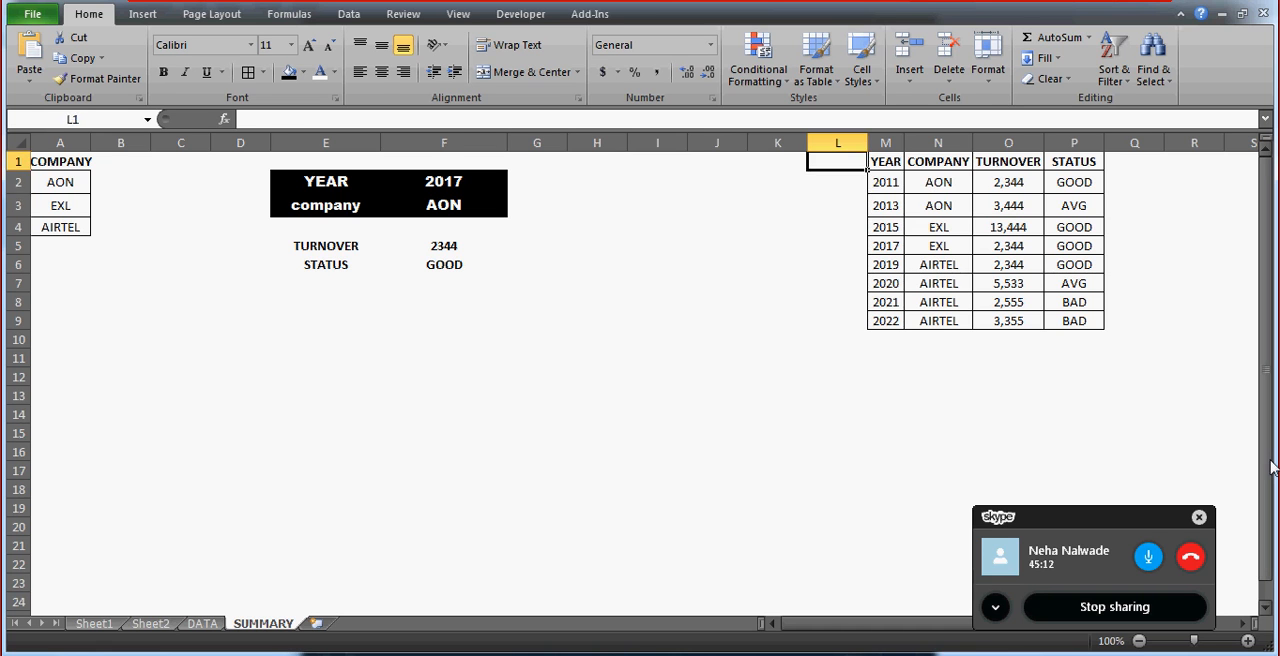
{"action": "key", "text": "Down"}
{"action": "key", "text": "Right"}
{"action": "key", "text": "Up"}
{"action": "key", "text": "shift+Right"}
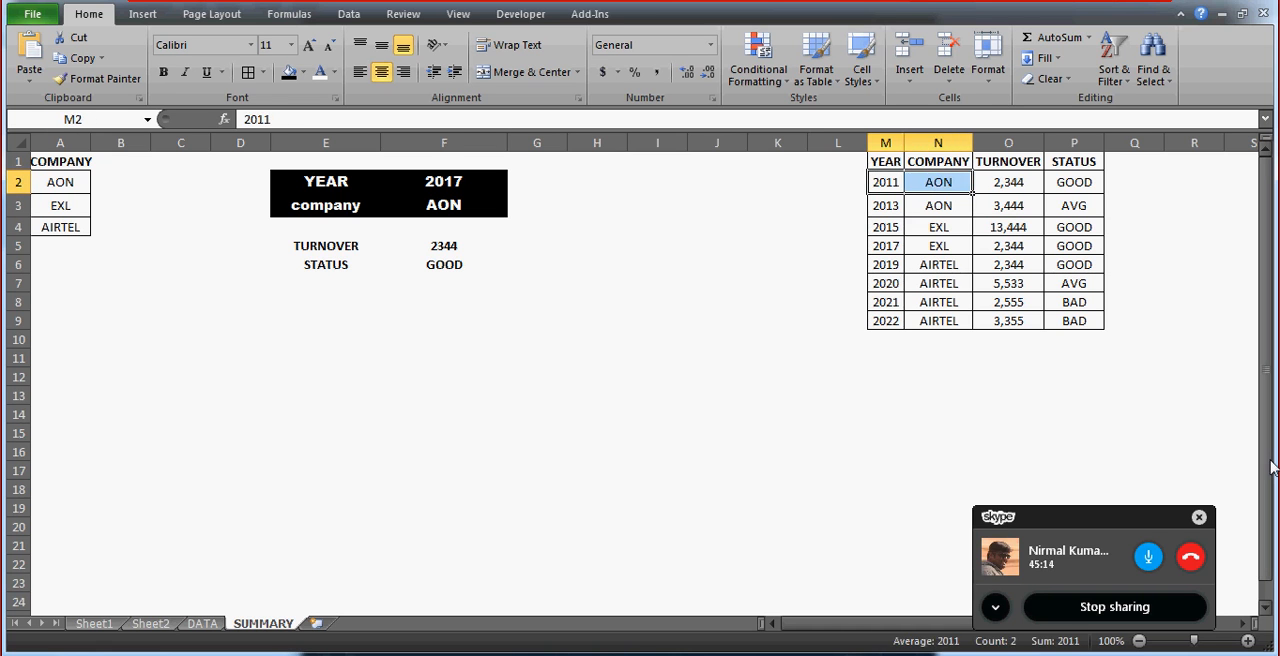
{"action": "key", "text": "Left"}
{"action": "key", "text": "Right"}
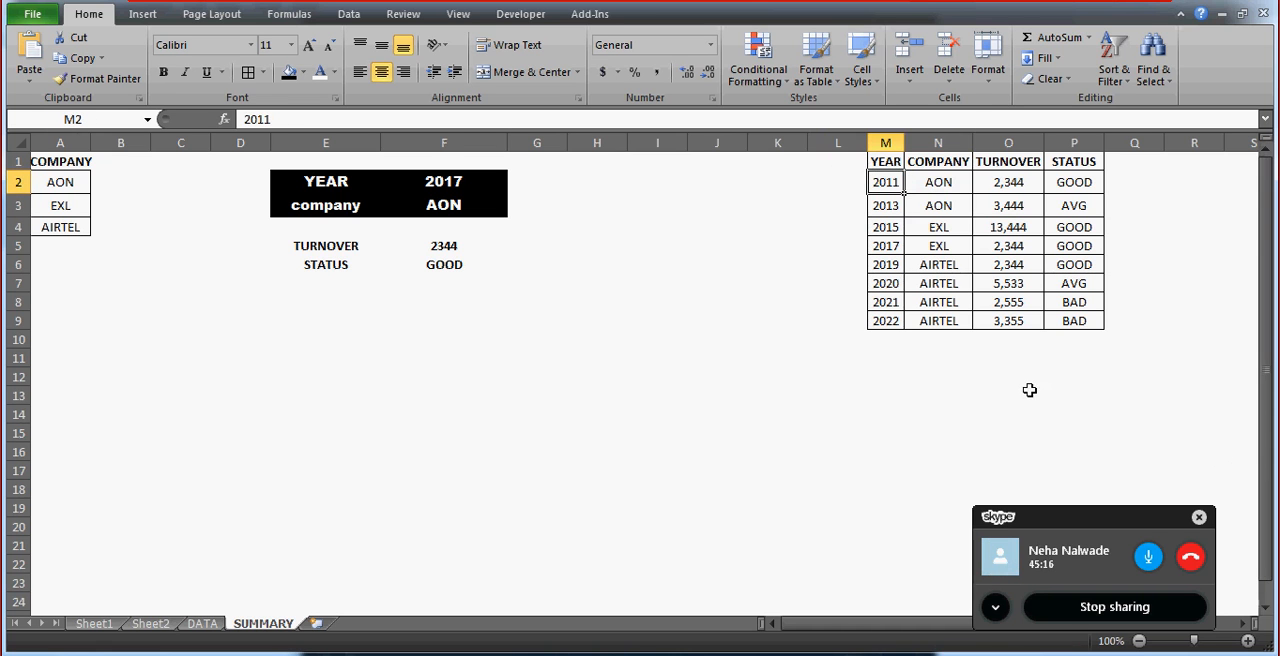
{"action": "left_click", "coordinate": [500, 185]}
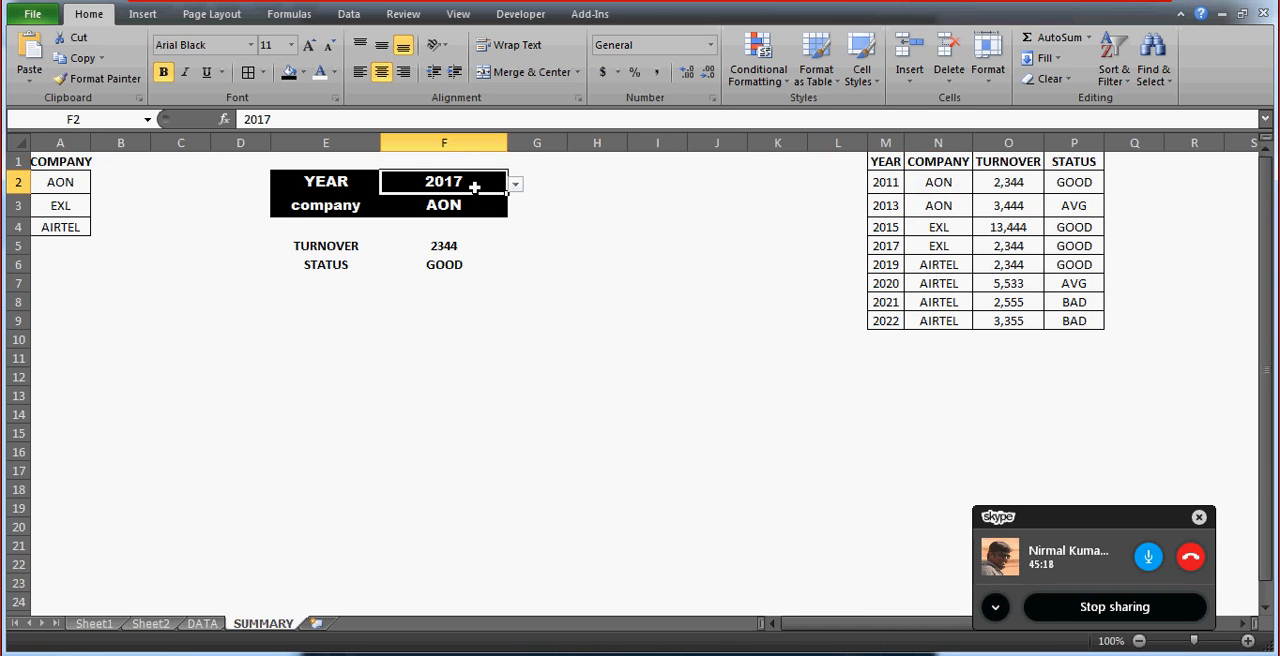
{"action": "left_click", "coordinate": [469, 204]}
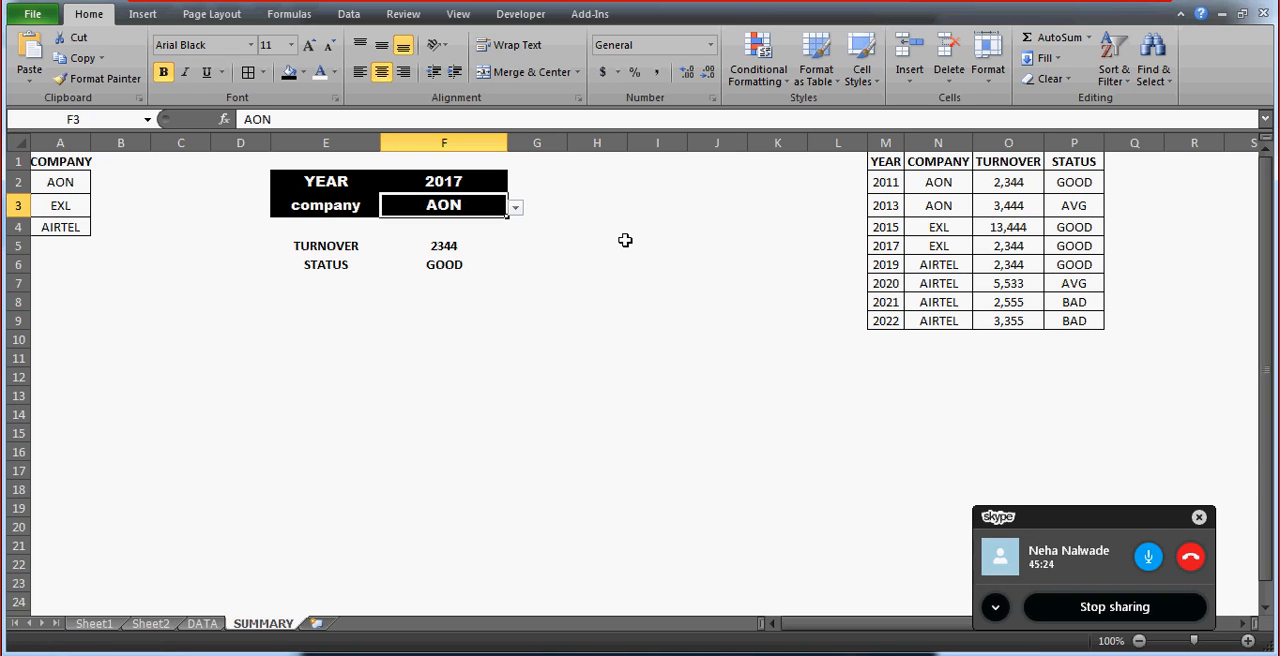
{"action": "left_click", "coordinate": [570, 190]}
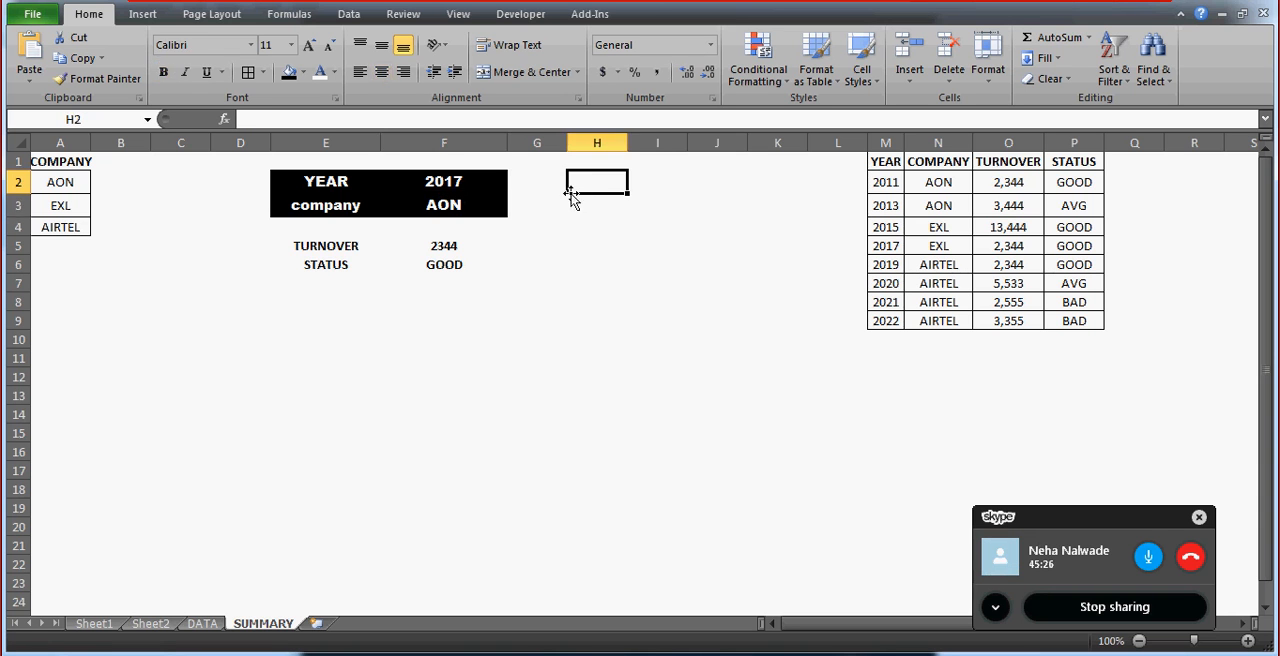
Enter the formula =N2&M2 in L2 to join the company and year of the first table row.
{"action": "left_click", "coordinate": [853, 179]}
{"action": "type", "text": "="}
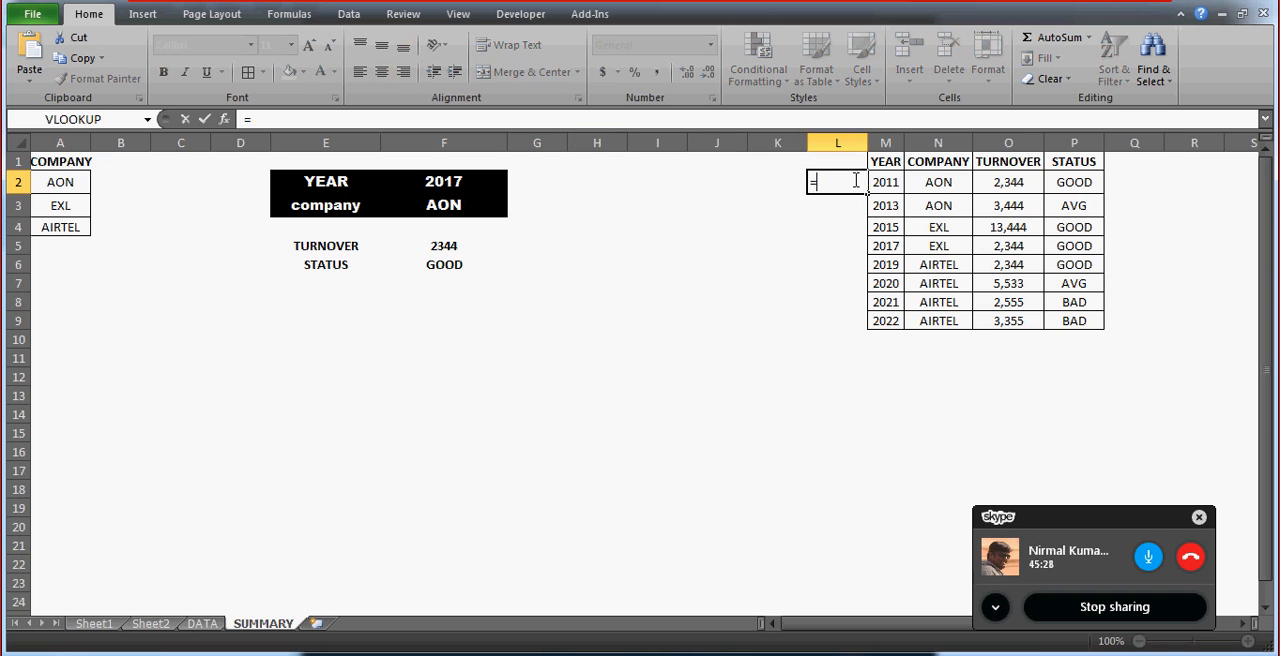
{"action": "type", "text": "N2&"}
{"action": "key", "text": "Right"}
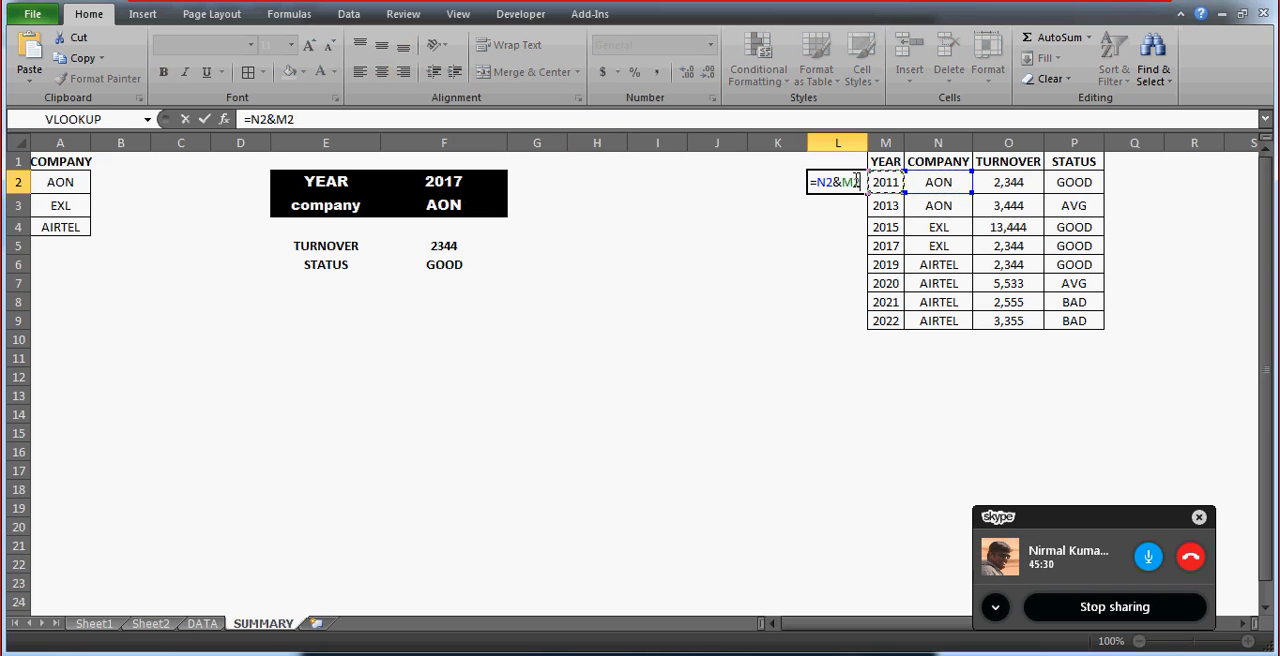
{"action": "key", "text": "Return"}
Fill the company-and-year formula from L2 down through L9 beside the table.
{"action": "key", "text": "Right"}
{"action": "key", "text": "ctrl+Down"}
{"action": "key", "text": "Left"}
{"action": "key", "text": "shift+Up"}
{"action": "key", "text": "shift+Up"}
{"action": "key", "text": "shift+Up"}
{"action": "key", "text": "shift+Up"}
{"action": "key", "text": "shift+Up"}
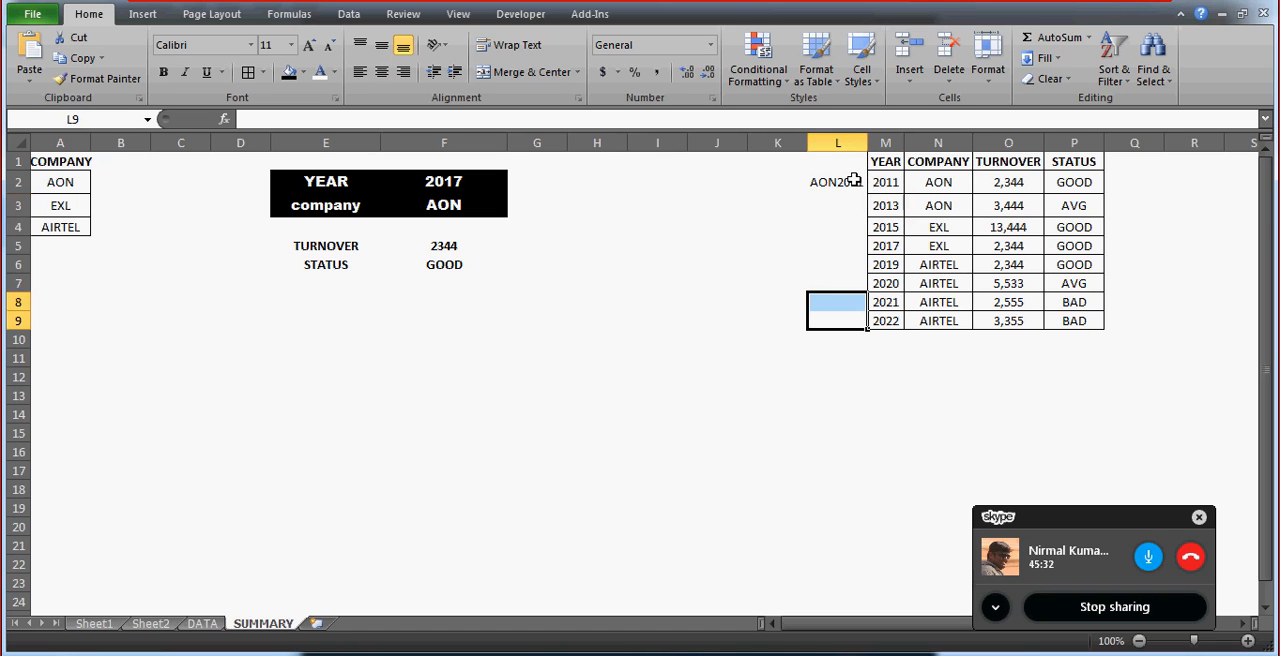
{"action": "key", "text": "shift+Up"}
{"action": "key", "text": "shift+Up"}
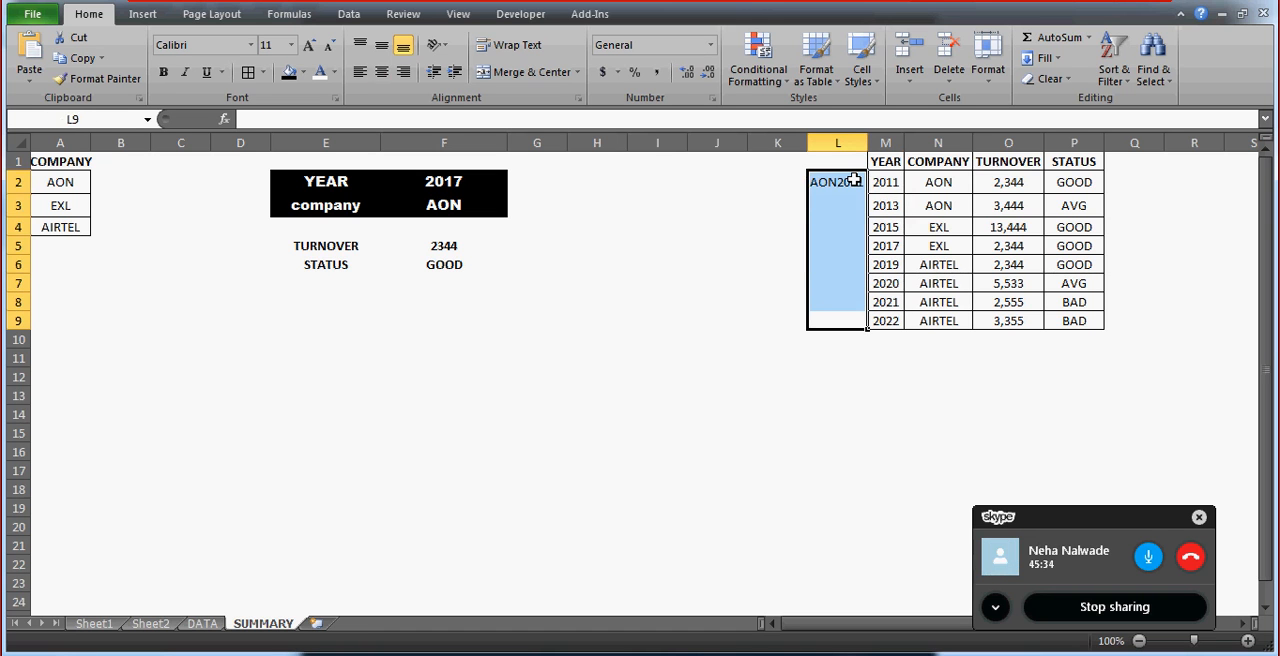
{"action": "key", "text": "ctrl+d"}
{"action": "key", "text": "Up"}
Enter the formula =F3&F2 in H1 to join the selected company and year.
{"action": "key", "text": "Up"}
{"action": "left_click", "coordinate": [513, 190]}
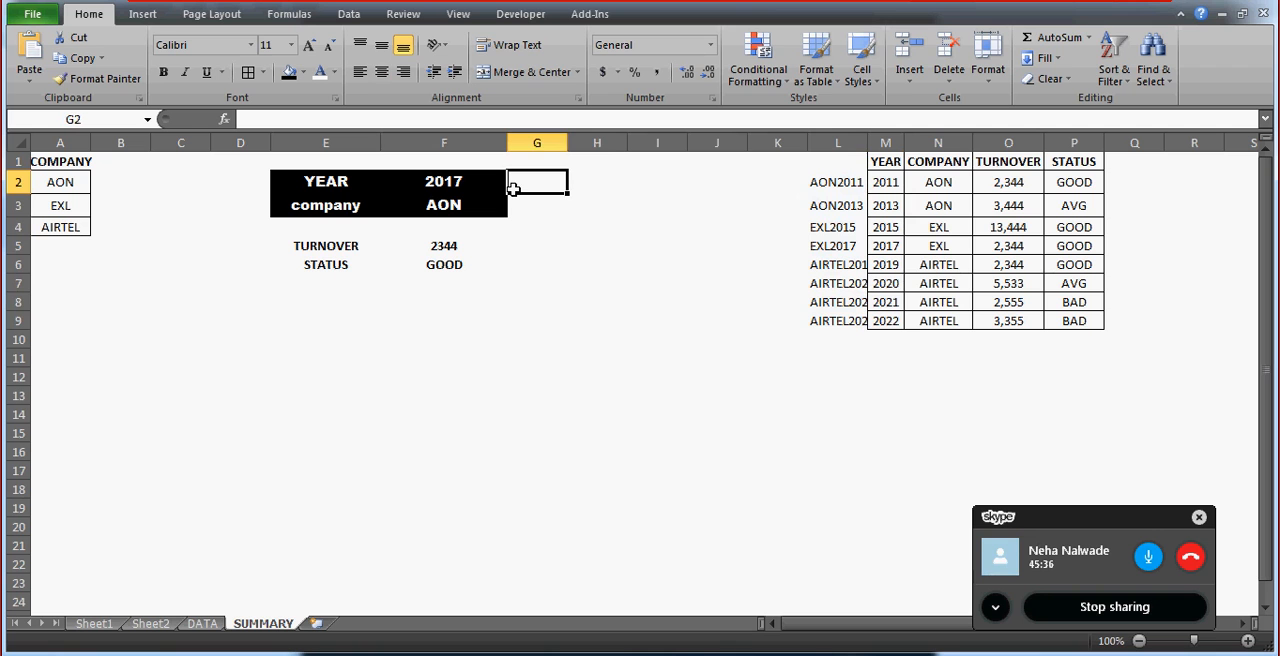
{"action": "key", "text": "Up"}
{"action": "key", "text": "Right"}
{"action": "type", "text": "="}
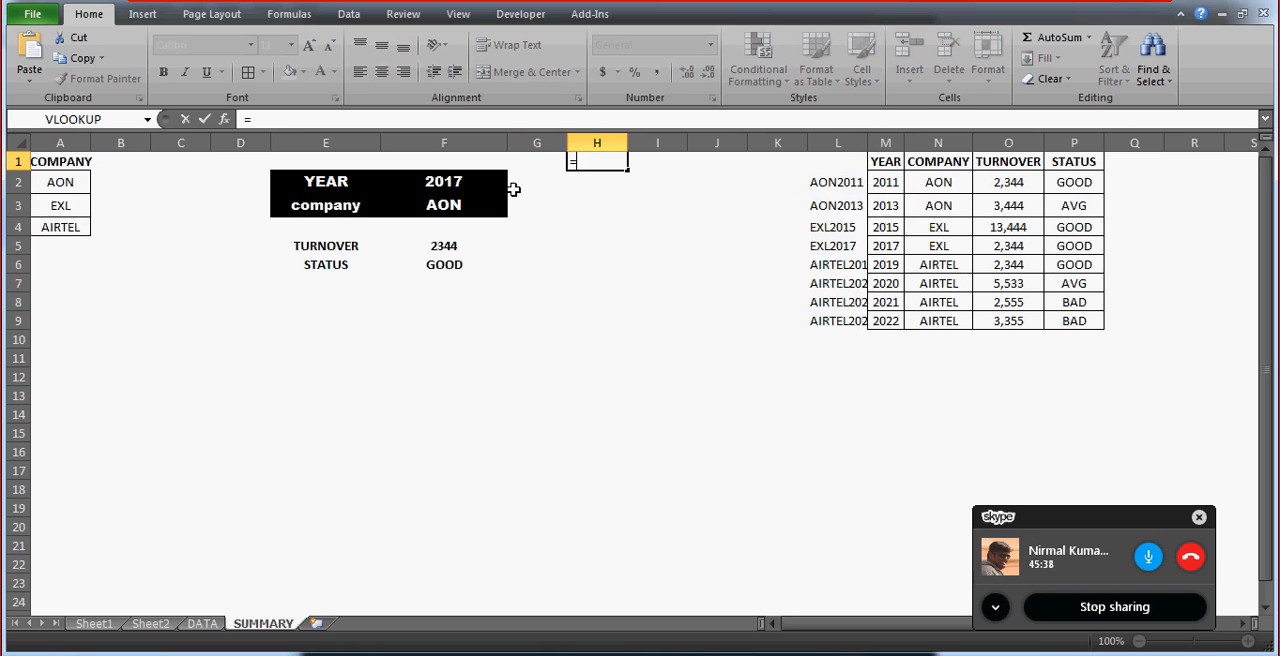
{"action": "key", "text": "Left"}
{"action": "key", "text": "Left"}
{"action": "key", "text": "Down"}
{"action": "key", "text": "Down"}
{"action": "type", "text": "&"}
{"action": "key", "text": "Left"}
{"action": "key", "text": "Left"}
{"action": "key", "text": "Down"}
{"action": "key", "text": "Return"}
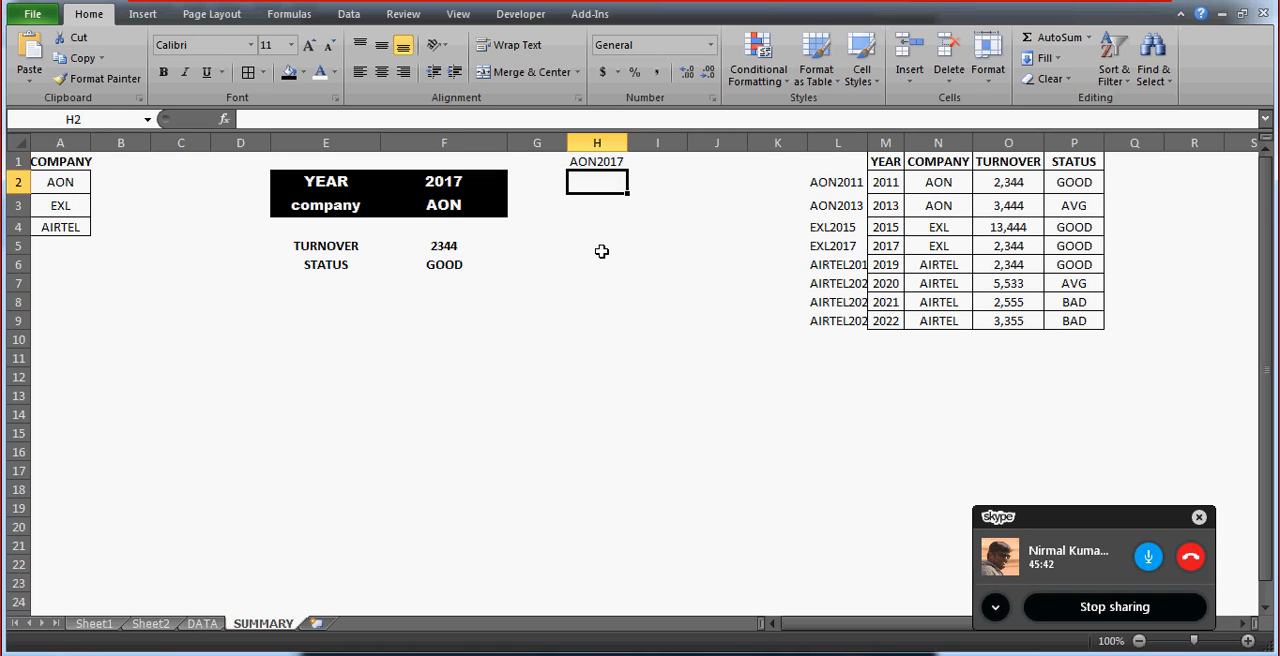
Review the TURNOVER formula and the combined key in H1, and fit column L's width to the keys in L2:L9.
{"action": "left_click", "coordinate": [449, 247]}
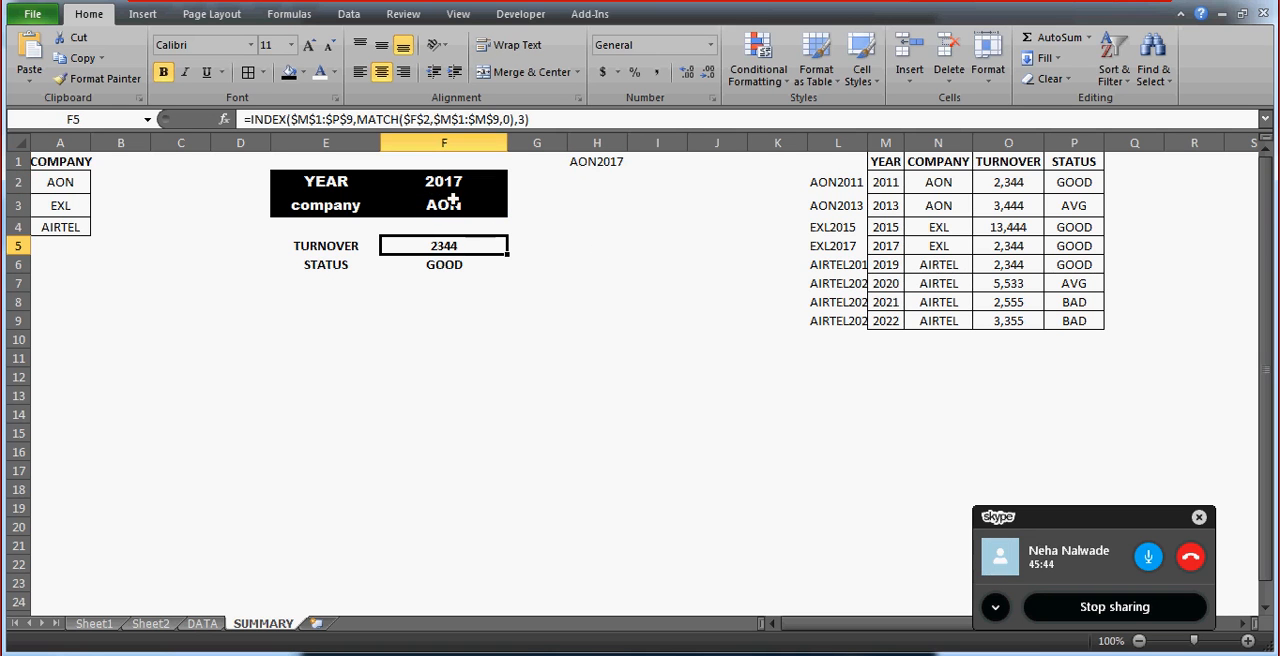
{"action": "left_click", "coordinate": [606, 162]}
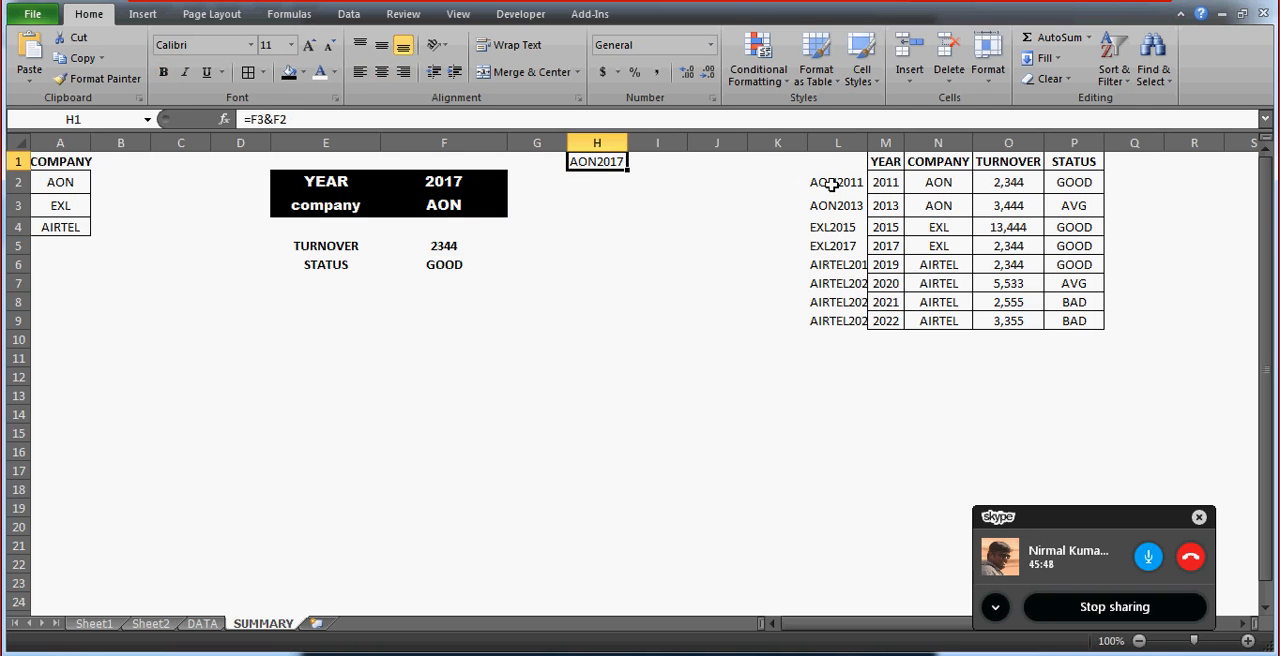
{"action": "left_click_drag", "start_coordinate": [829, 181], "coordinate": [832, 320]}
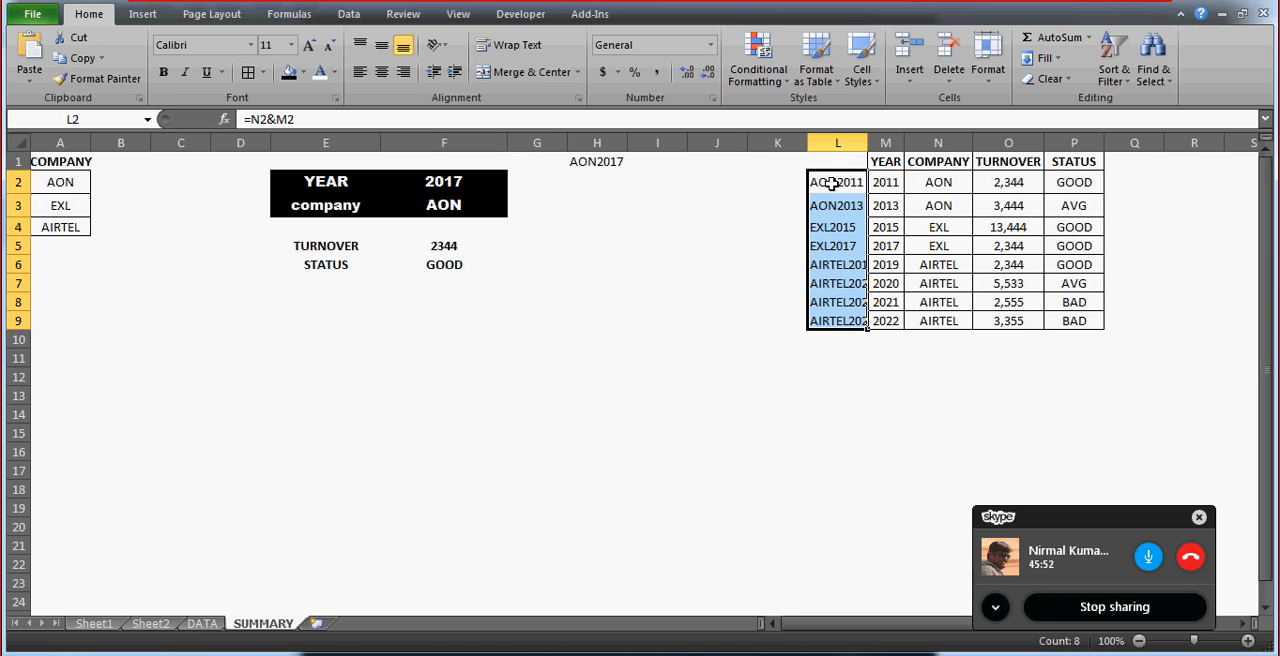
{"action": "double_click", "coordinate": [867, 143]}
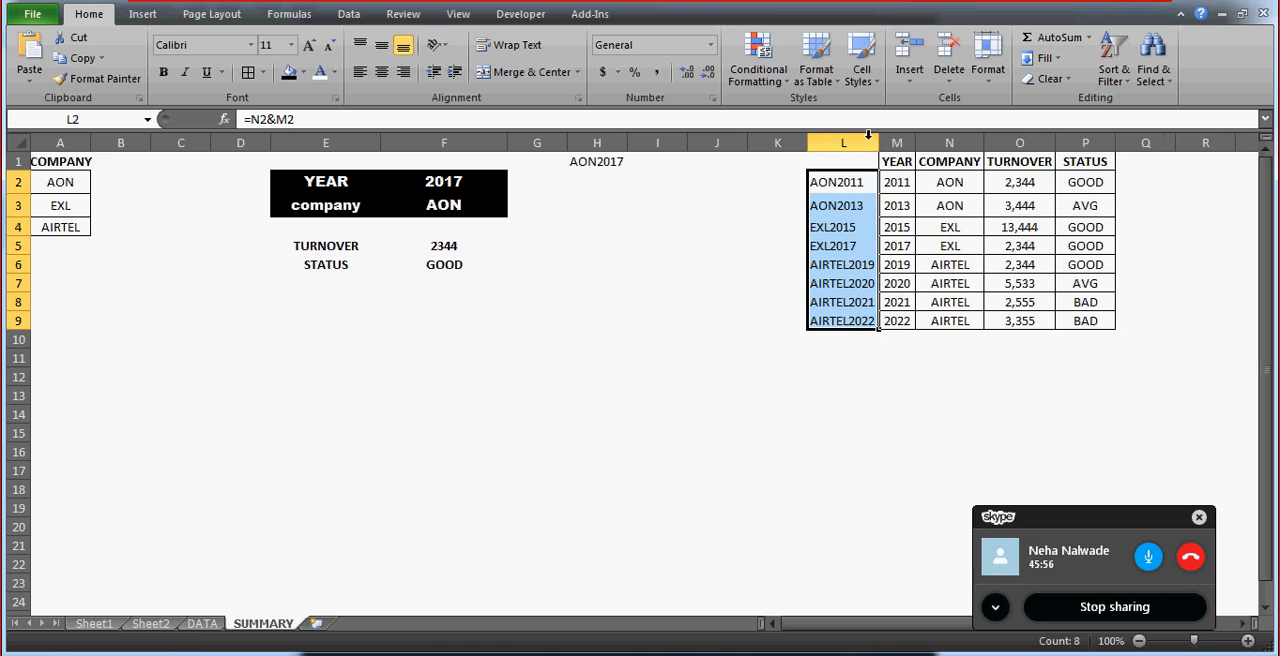
Change the MATCH lookup value in the TURNOVER formula in F5 to $H$1.
{"action": "left_click", "coordinate": [437, 246]}
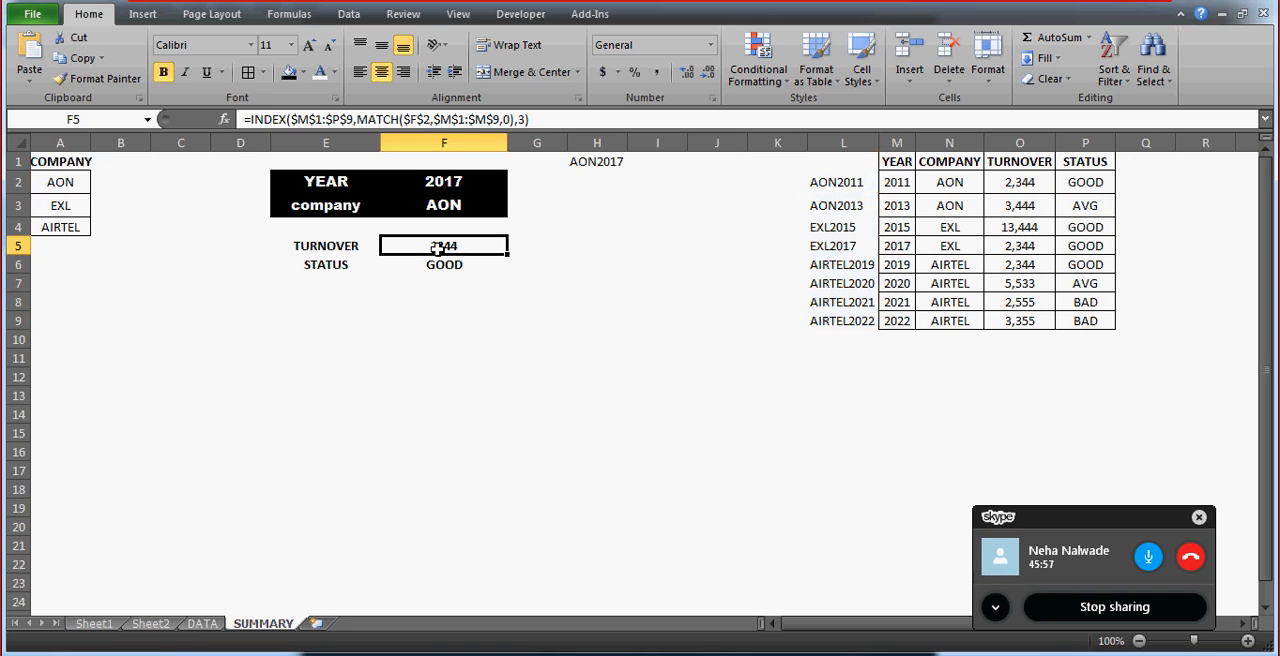
{"action": "left_click", "coordinate": [428, 119]}
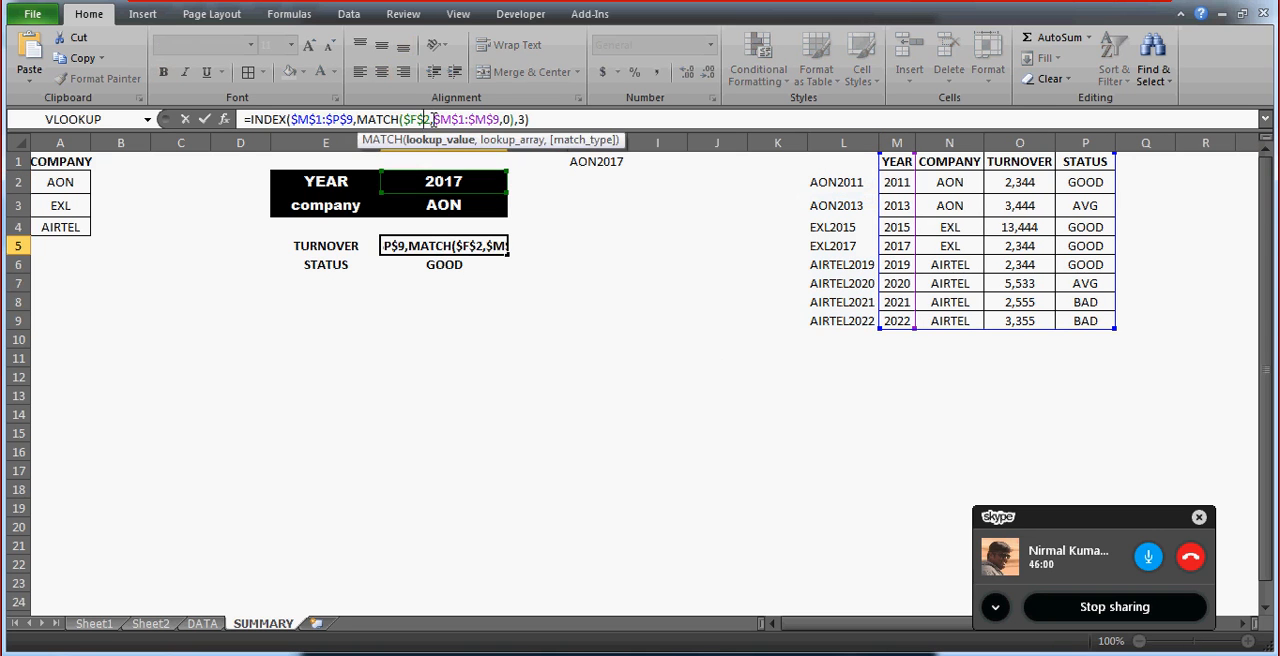
{"action": "key", "text": "BackSpace"}
{"action": "type", "text": "h"}
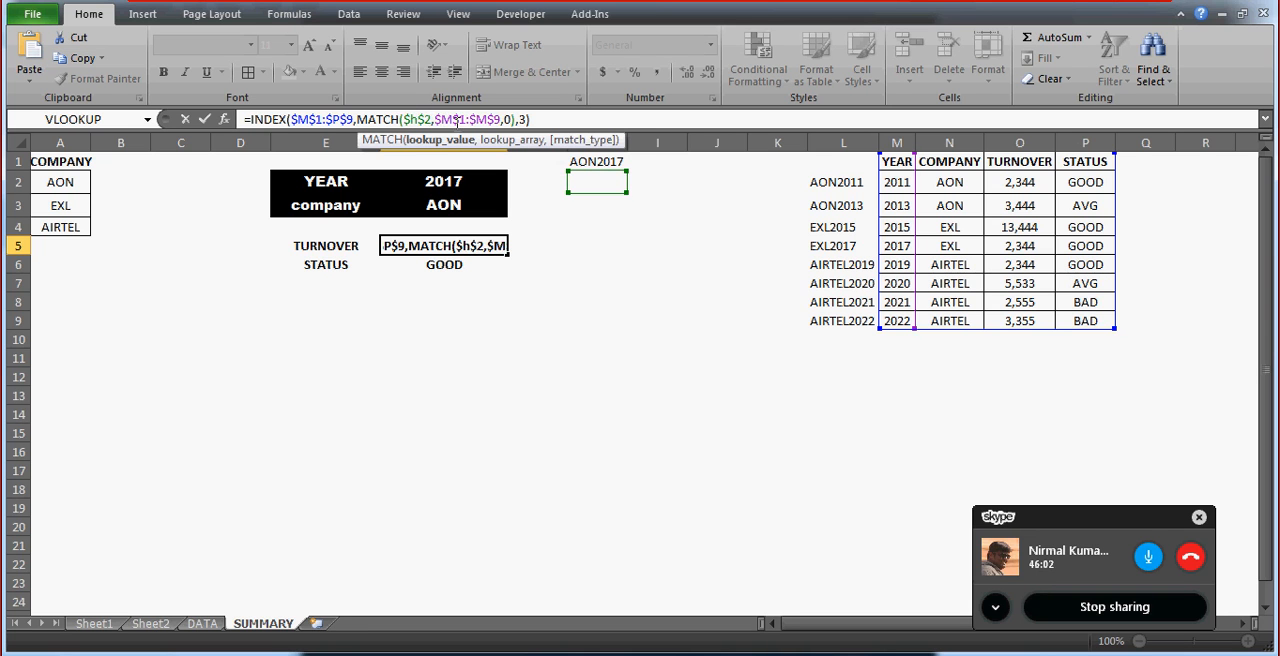
{"action": "left_click", "coordinate": [431, 119]}
{"action": "key", "text": "BackSpace"}
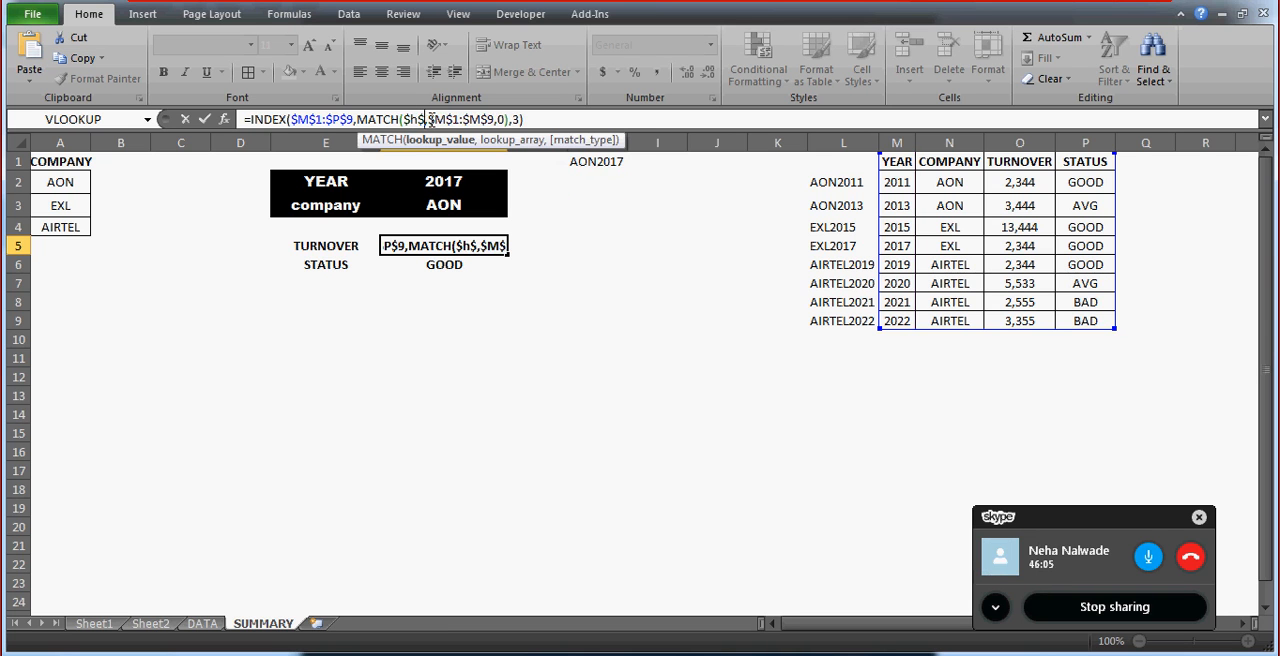
{"action": "type", "text": "1"}
Change the MATCH lookup array in the TURNOVER formula to $H$1:$H$9.
{"action": "left_click", "coordinate": [453, 119]}
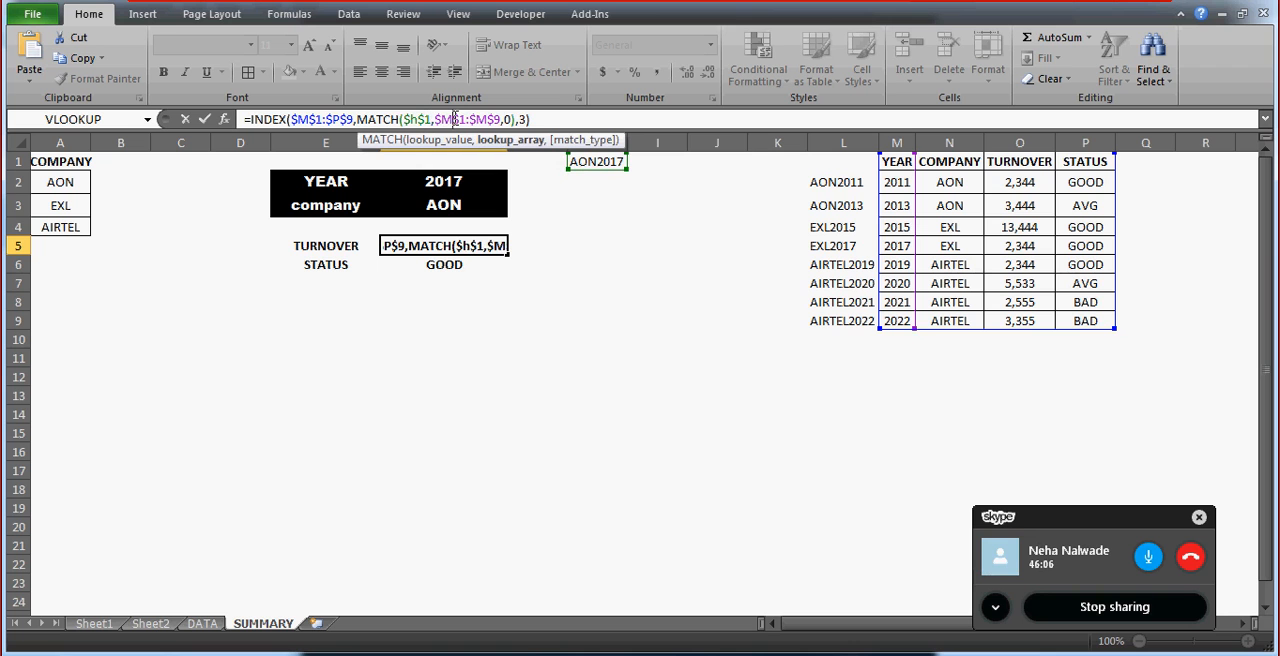
{"action": "key", "text": "BackSpace"}
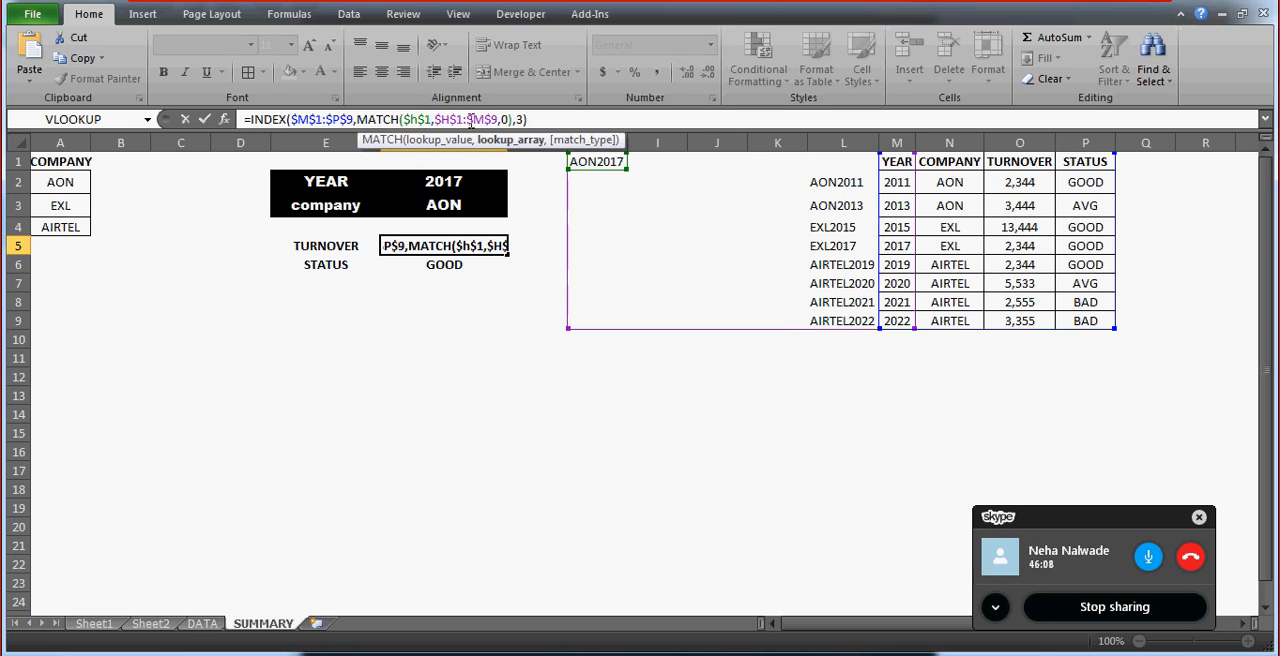
{"action": "left_click", "coordinate": [484, 119]}
{"action": "key", "text": "BackSpace"}
{"action": "type", "text": "H"}
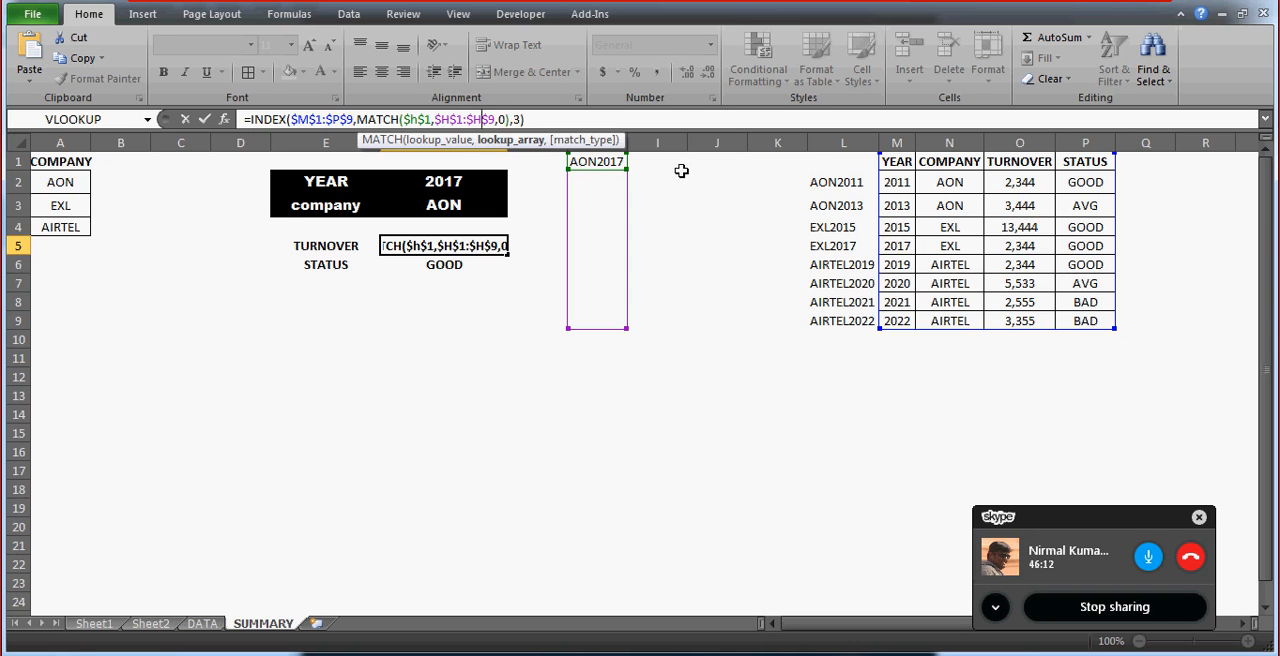
Set the MATCH lookup array in the TURNOVER formula to $L$1:$L$9 and commit the formula.
{"action": "left_click", "coordinate": [451, 119]}
{"action": "key", "text": "BackSpace"}
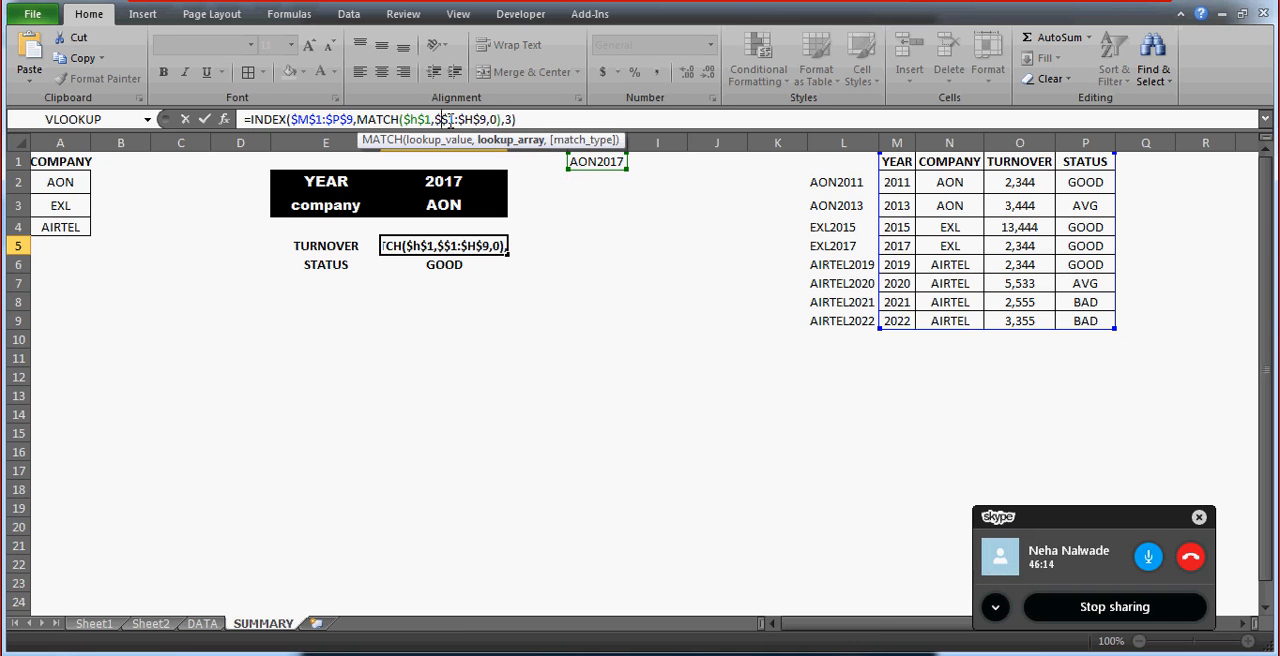
{"action": "type", "text": "L"}
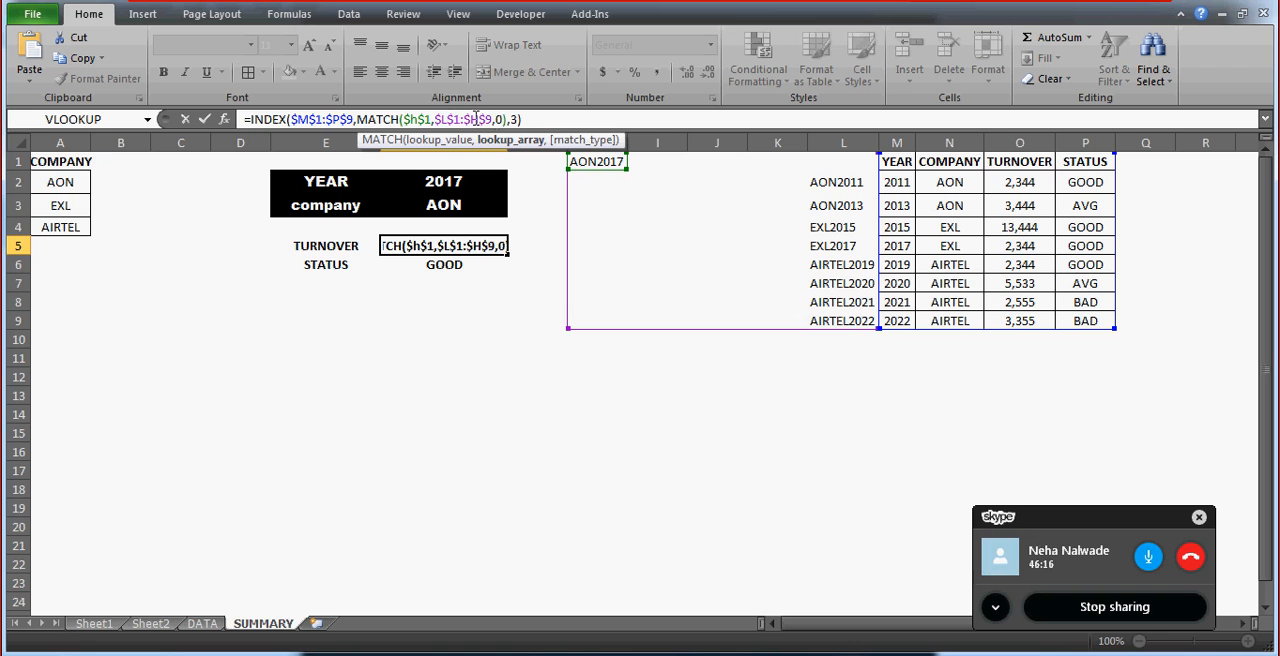
{"action": "left_click", "coordinate": [481, 119]}
{"action": "key", "text": "BackSpace"}
{"action": "type", "text": "L"}
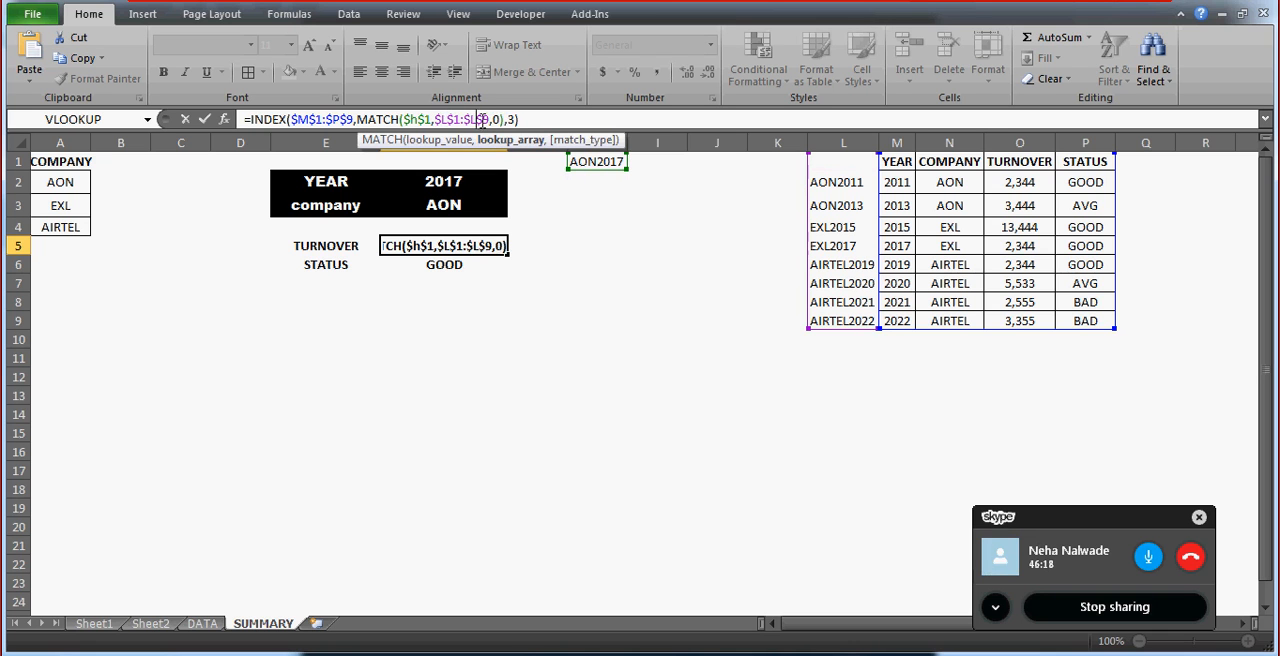
{"action": "key", "text": "Return"}
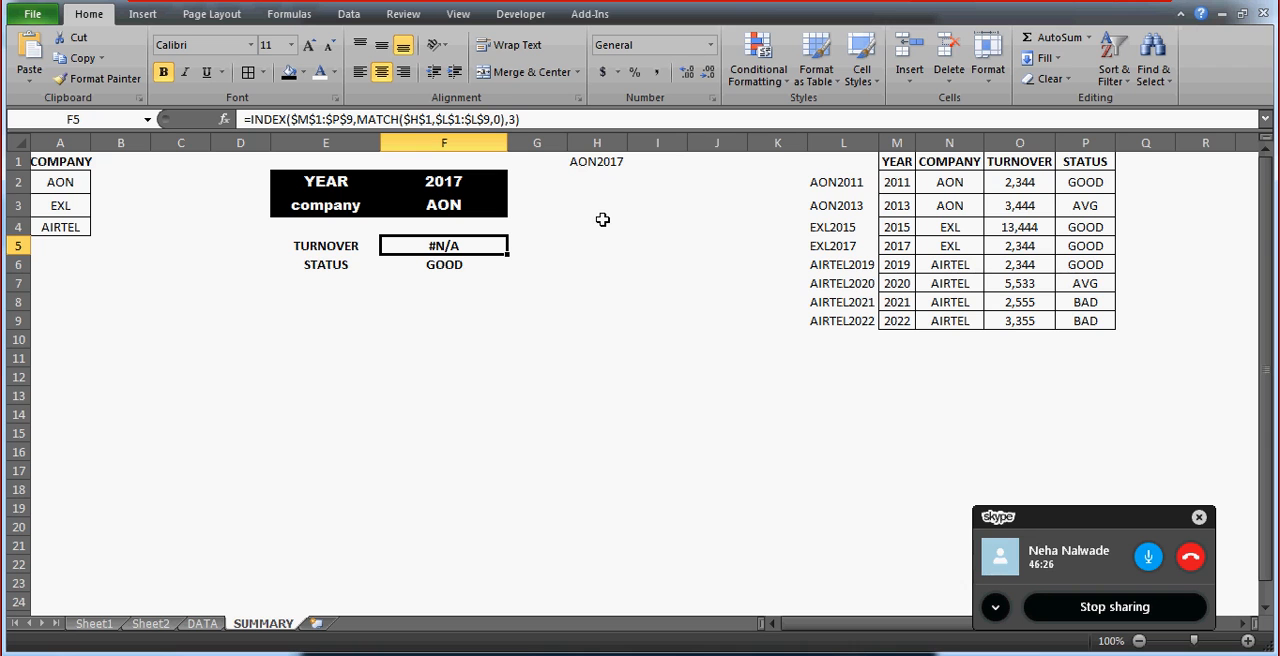
Wrap the TURNOVER formula in F5 in IFERROR so that errors return "DATA NOT AVAILABLE".
{"action": "left_click", "coordinate": [254, 119]}
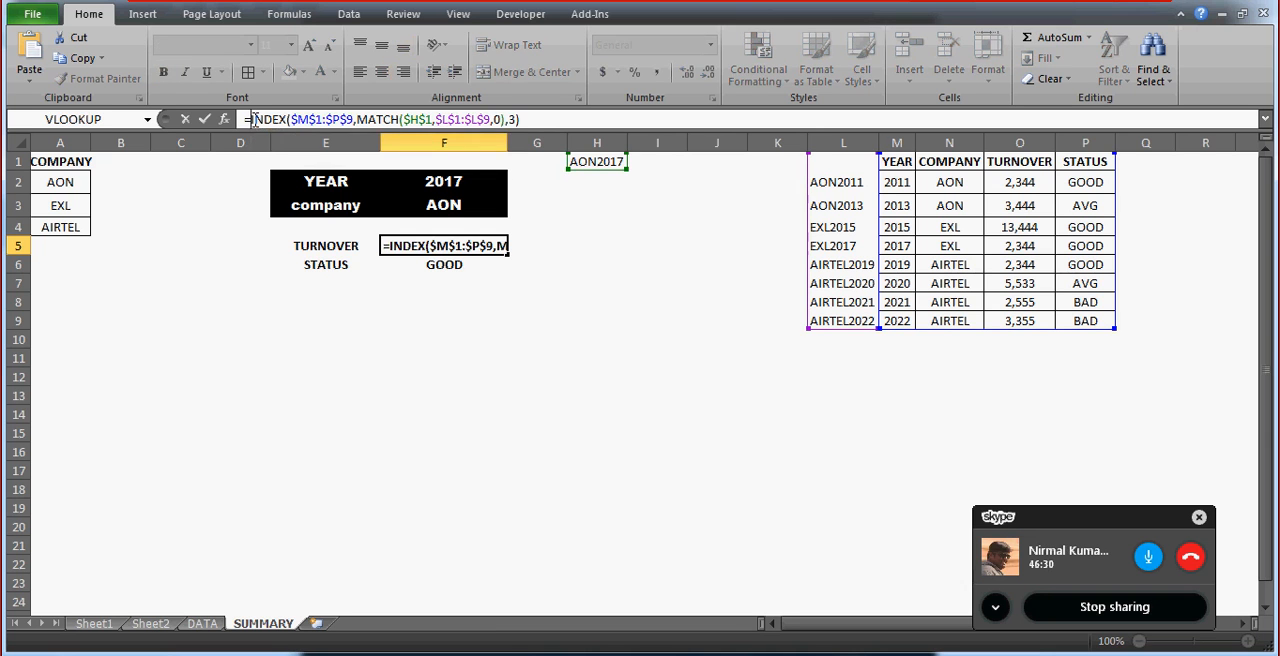
{"action": "type", "text": "IFERR"}
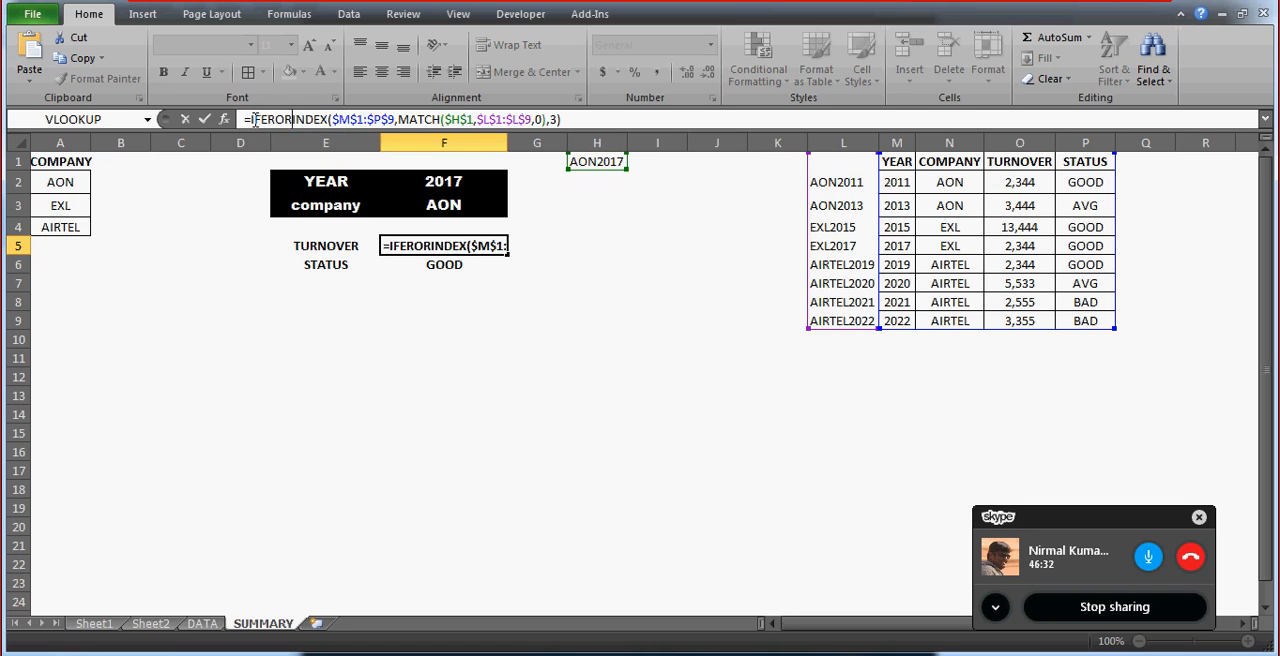
{"action": "type", "text": "OR("}
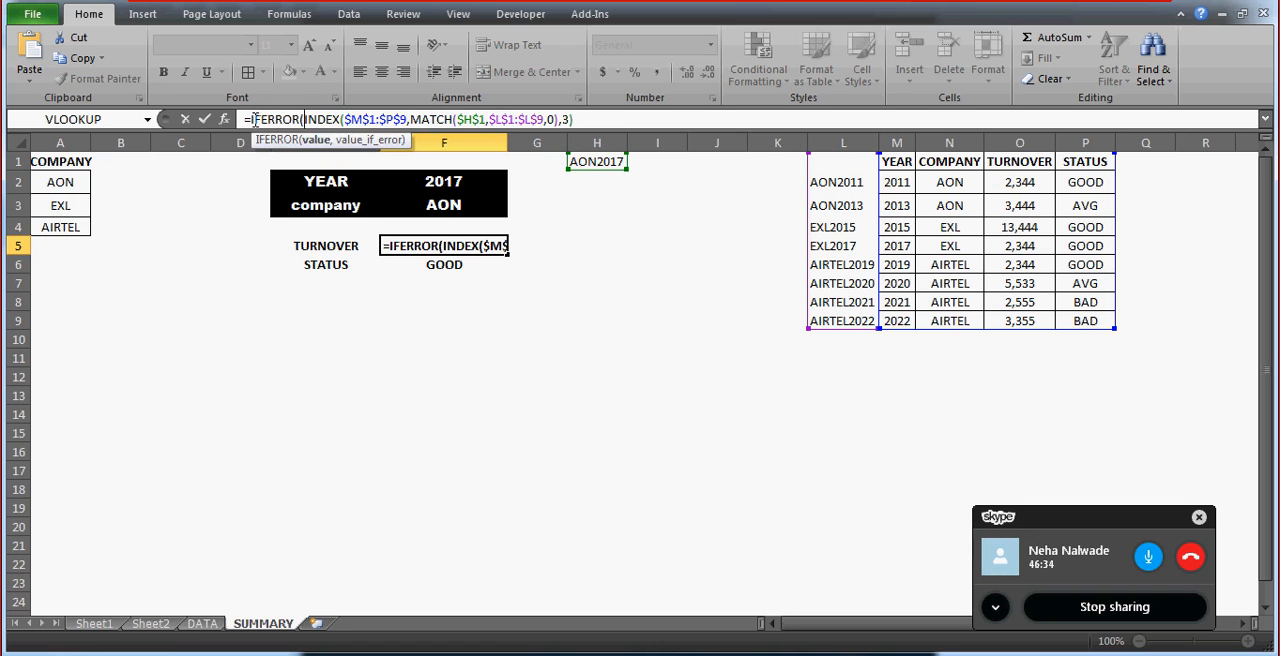
{"action": "type", "text": ",\""}
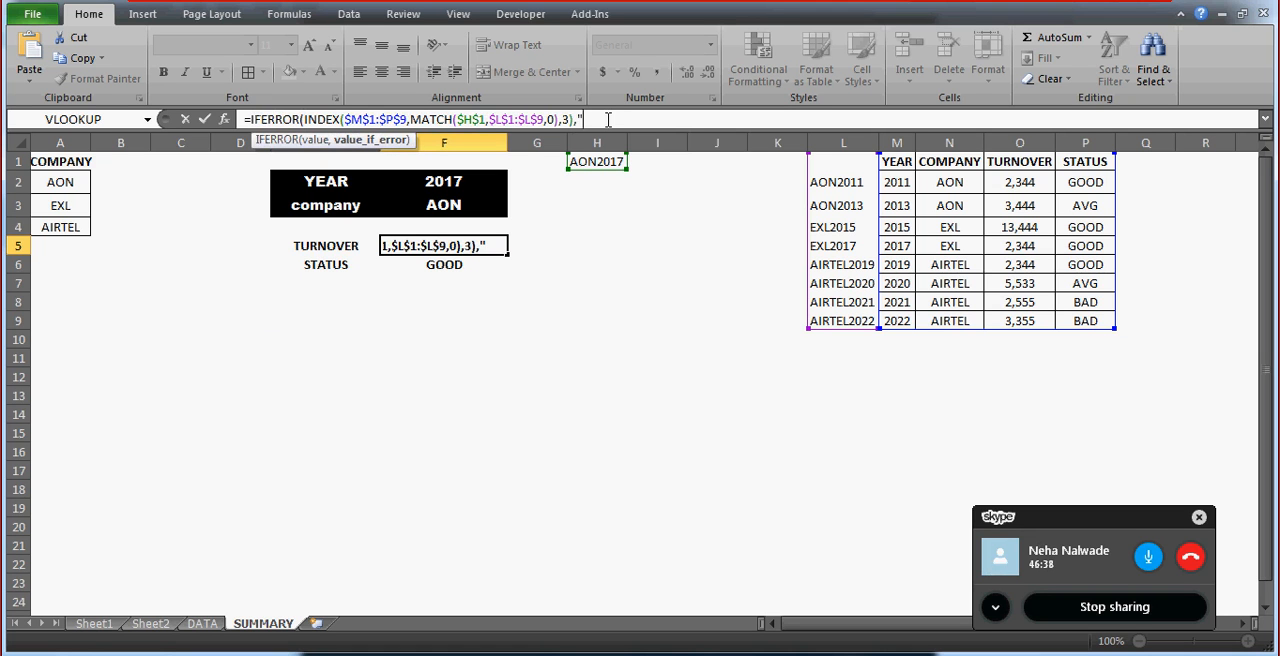
{"action": "type", "text": "\""}
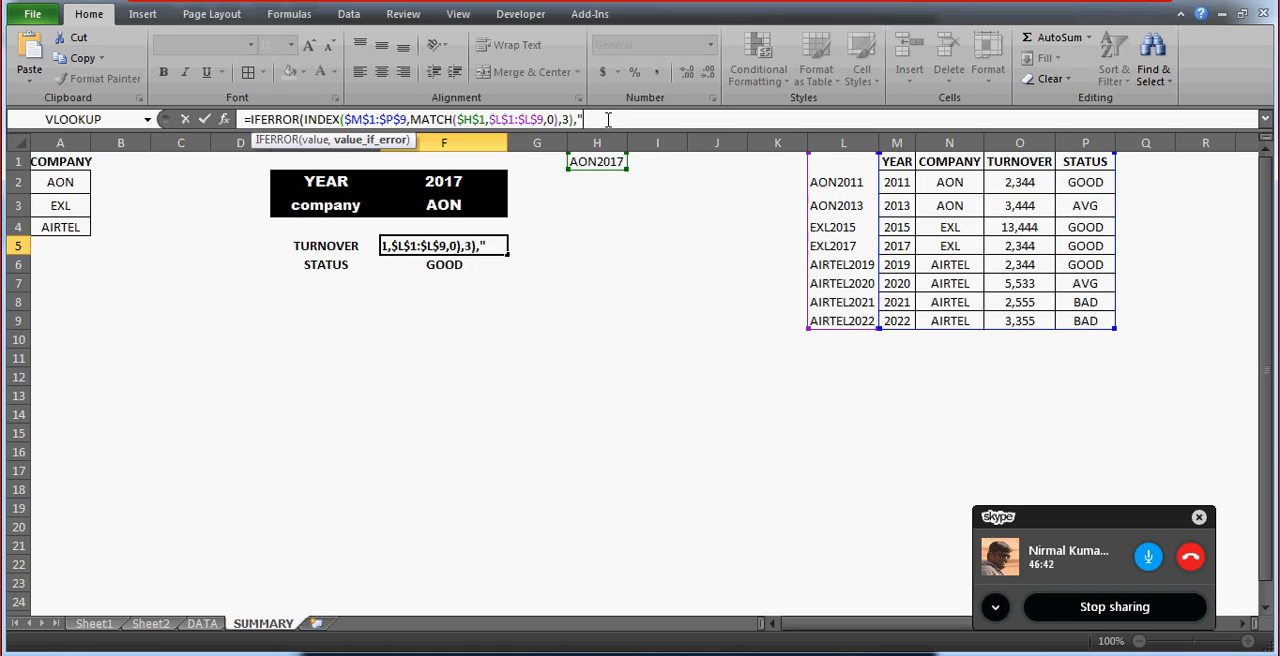
{"action": "type", "text": "DATA NOTA"}
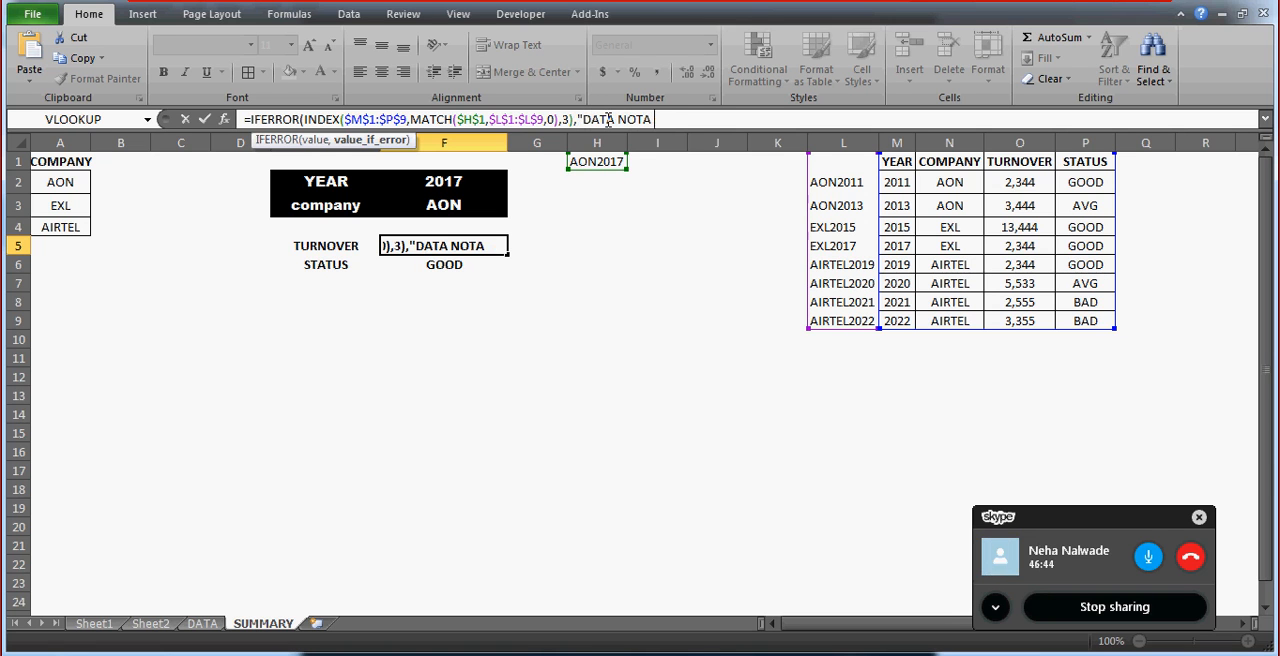
{"action": "key", "text": "BackSpace"}
{"action": "type", "text": "AVAILABLE\""}
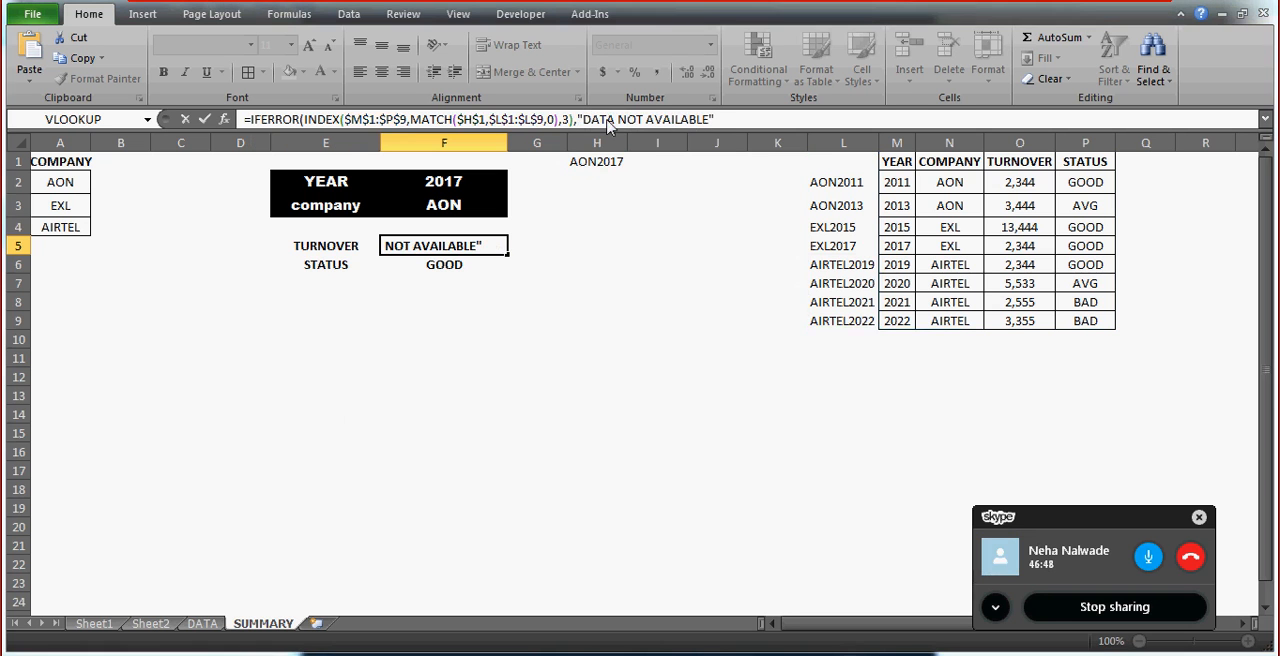
{"action": "key", "text": "Return"}
{"action": "key", "text": "Return"}
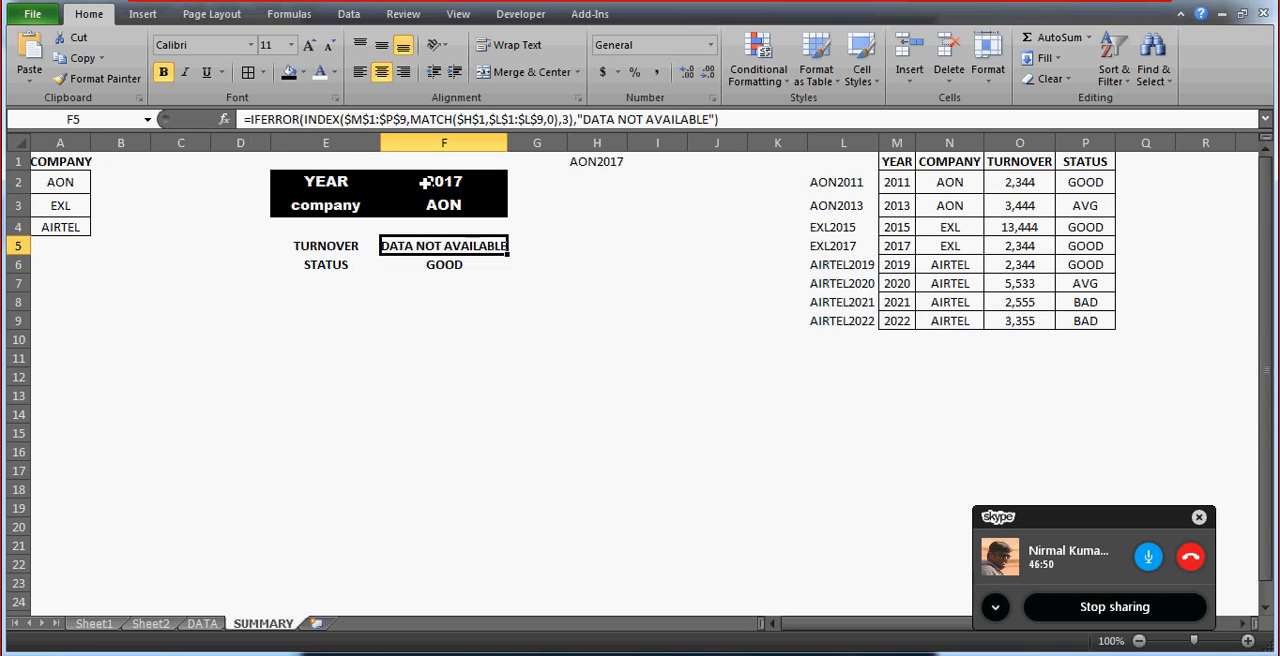
Set the year in F2 to 2020 from its drop-down list and inspect the 2020 key in L7.
{"action": "key", "text": "Up"}
{"action": "key", "text": "Up"}
{"action": "key", "text": "Up"}
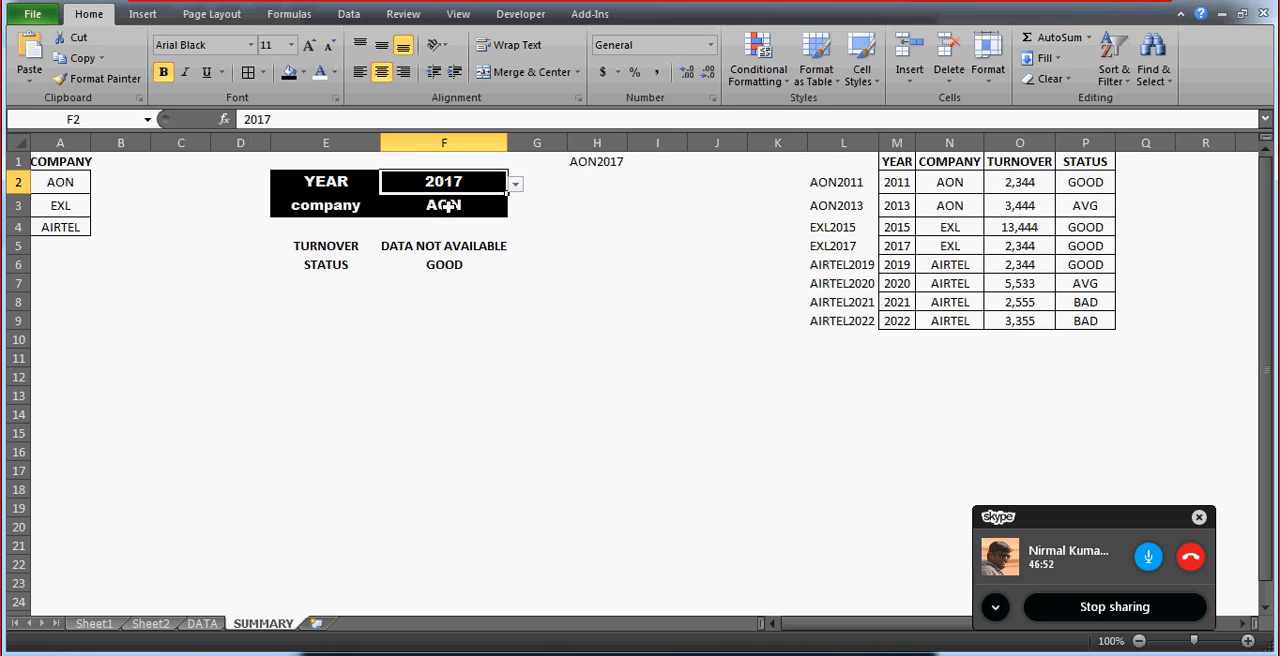
{"action": "key", "text": "alt+Down"}
{"action": "key", "text": "Down"}
{"action": "key", "text": "Down"}
{"action": "key", "text": "Return"}
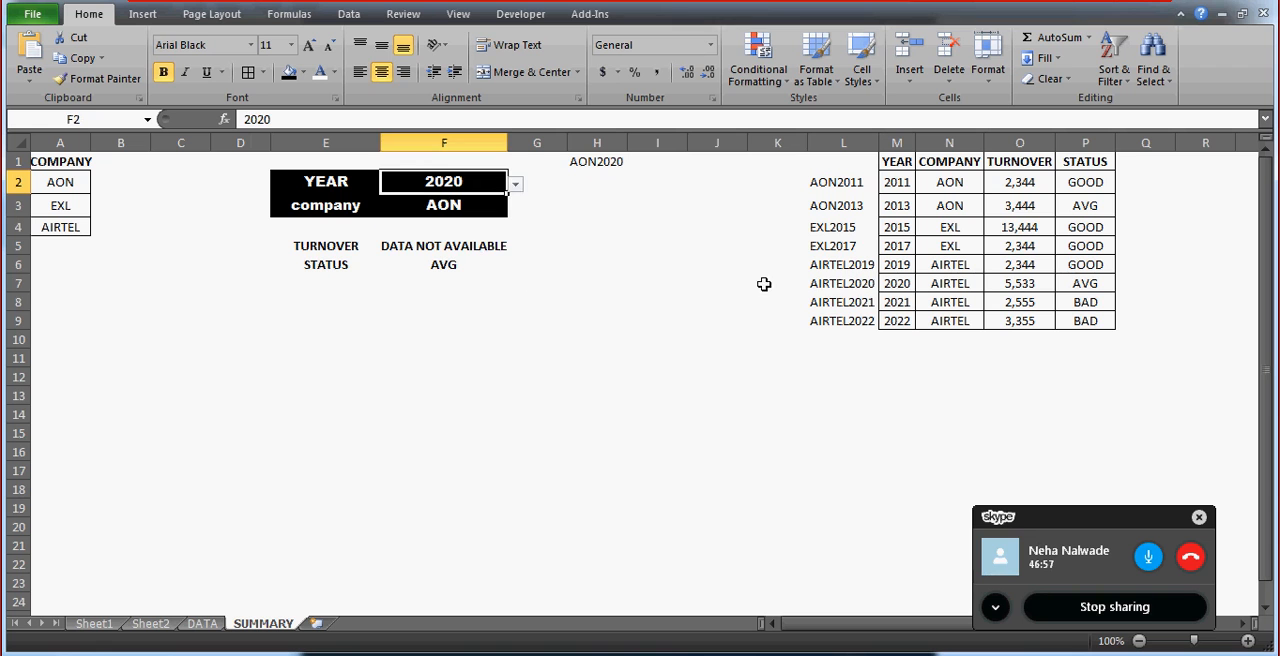
{"action": "left_click", "coordinate": [833, 285]}
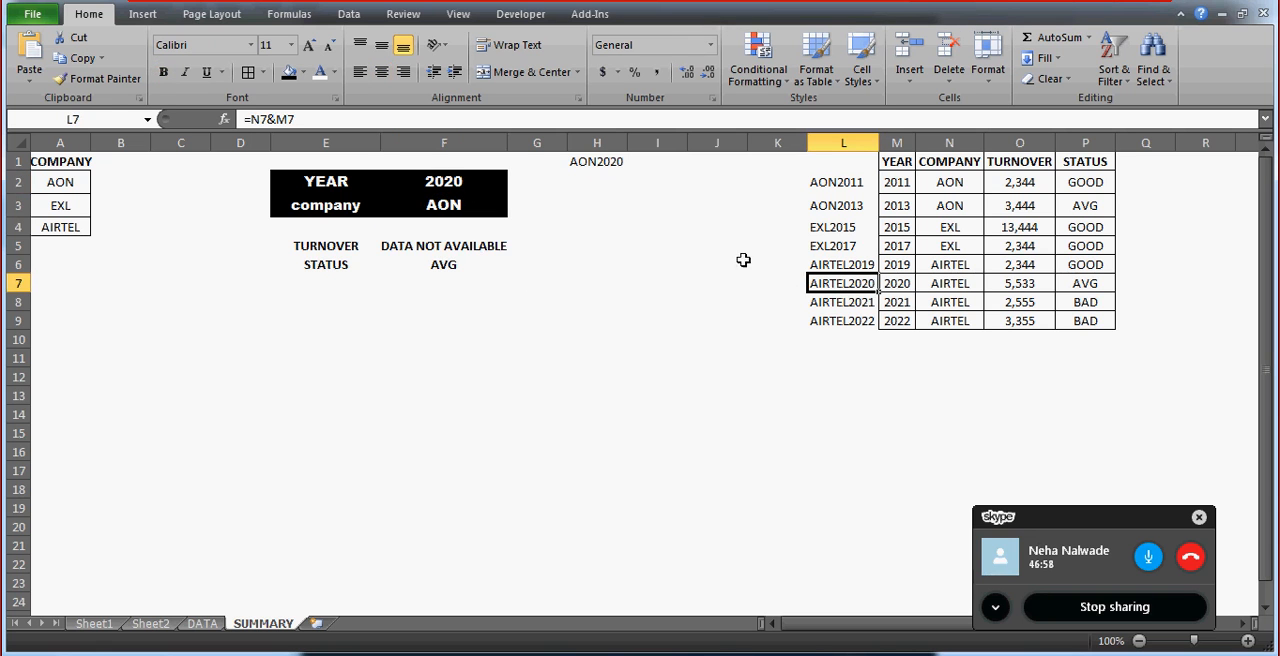
Choose 2013 as the year in F2 to test the TURNOVER lookup for AON.
{"action": "left_click", "coordinate": [470, 173]}
{"action": "key", "text": "alt+Down"}
{"action": "key", "text": "Up"}
{"action": "key", "text": "Up"}
{"action": "key", "text": "Up"}
{"action": "key", "text": "Up"}
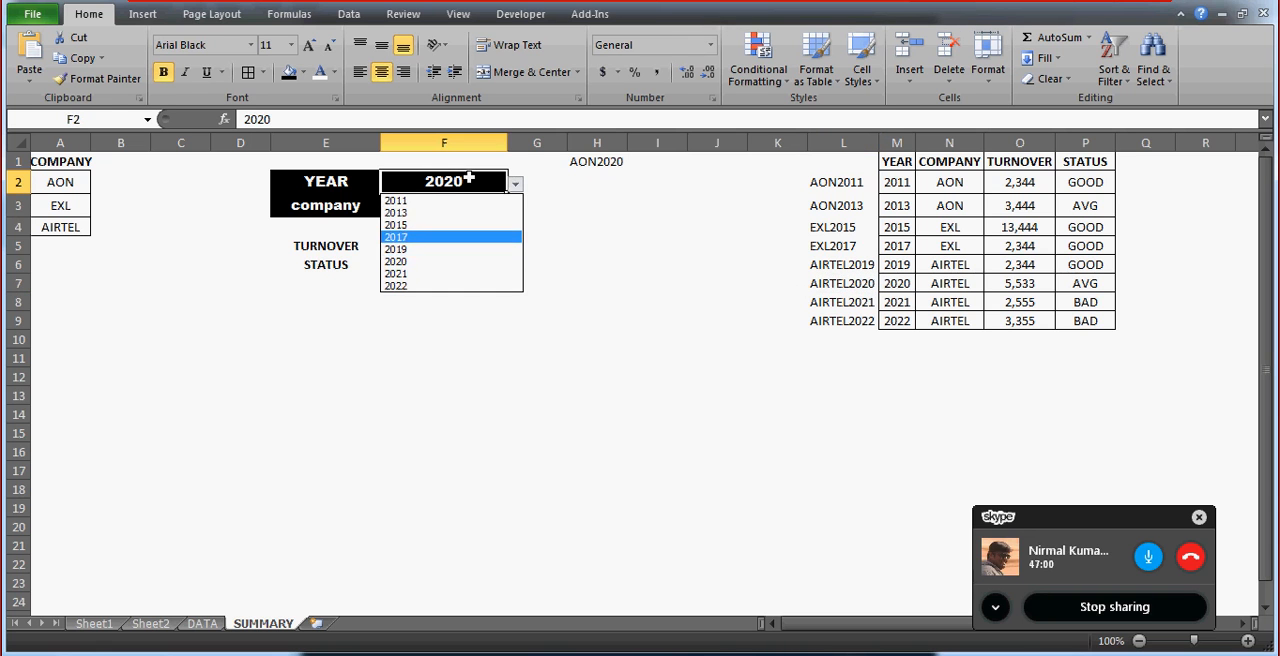
{"action": "key", "text": "Return"}
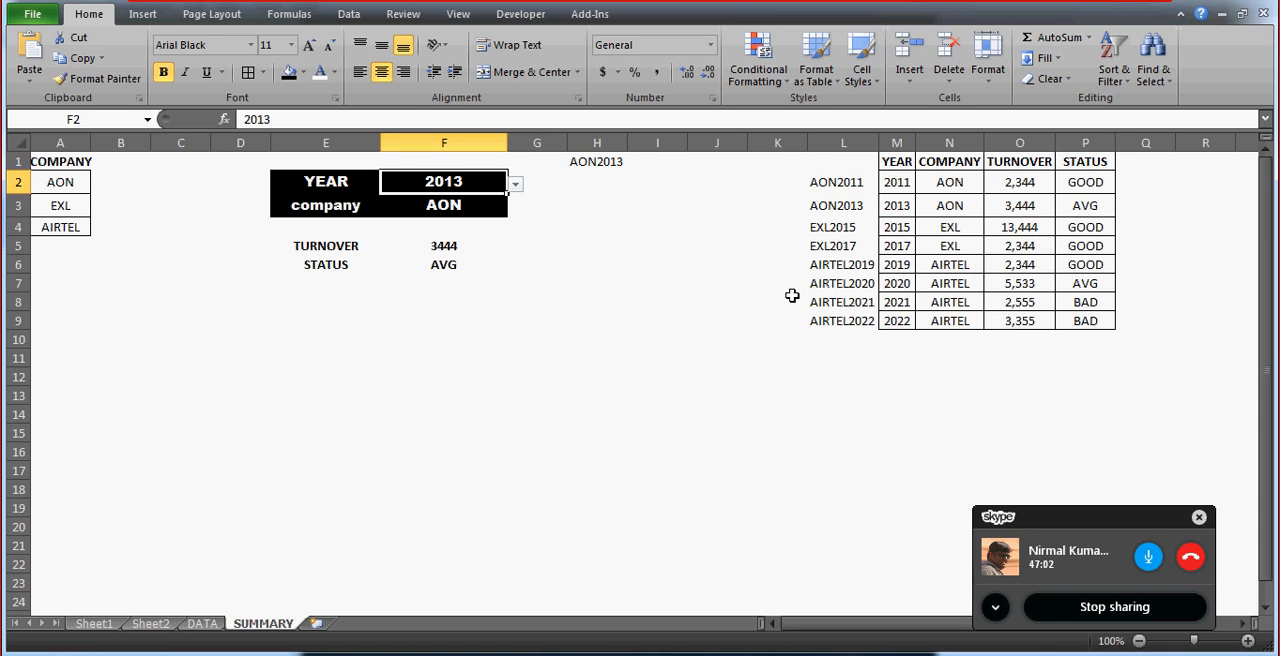
Choose 2011 as the year in F2 to test another AON record.
{"action": "key", "text": "alt+Down"}
{"action": "key", "text": "Up"}
{"action": "key", "text": "Return"}
{"action": "key", "text": "Down"}
{"action": "key", "text": "Up"}
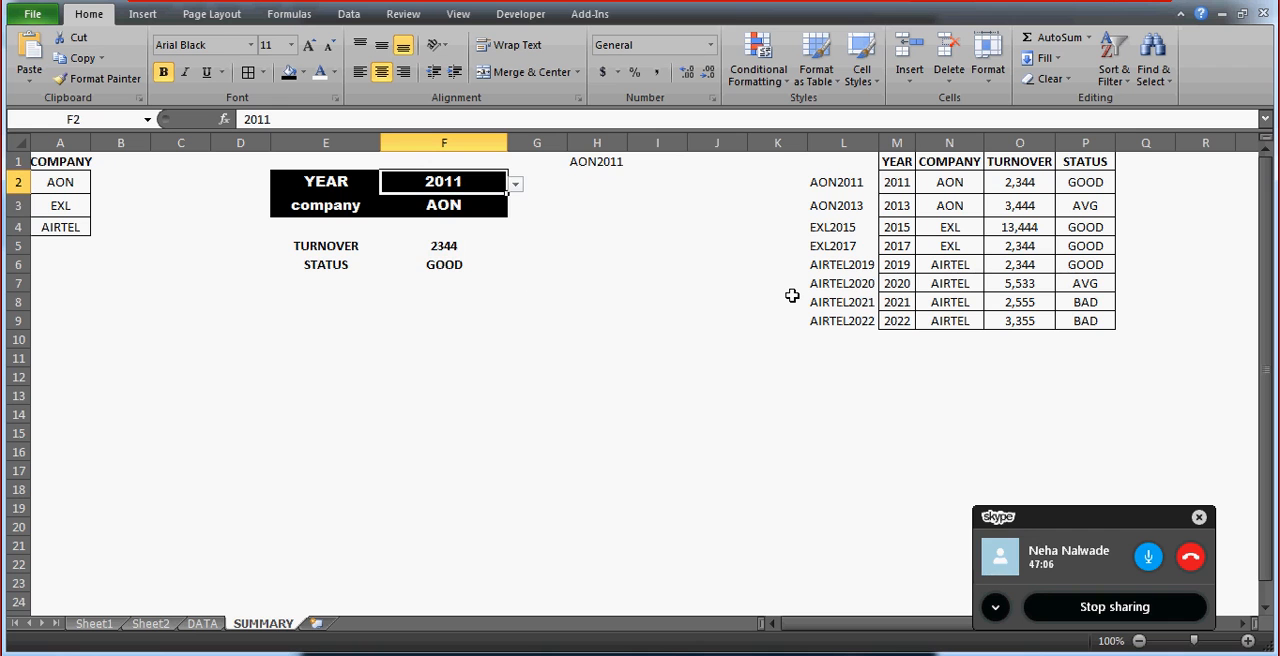
Choose 2022 as the year in F2 while the company stays AON.
{"action": "key", "text": "alt+Down"}
{"action": "key", "text": "Down"}
{"action": "key", "text": "Down"}
{"action": "key", "text": "Down"}
{"action": "key", "text": "Down"}
{"action": "key", "text": "Down"}
{"action": "key", "text": "Down"}
{"action": "key", "text": "Down"}
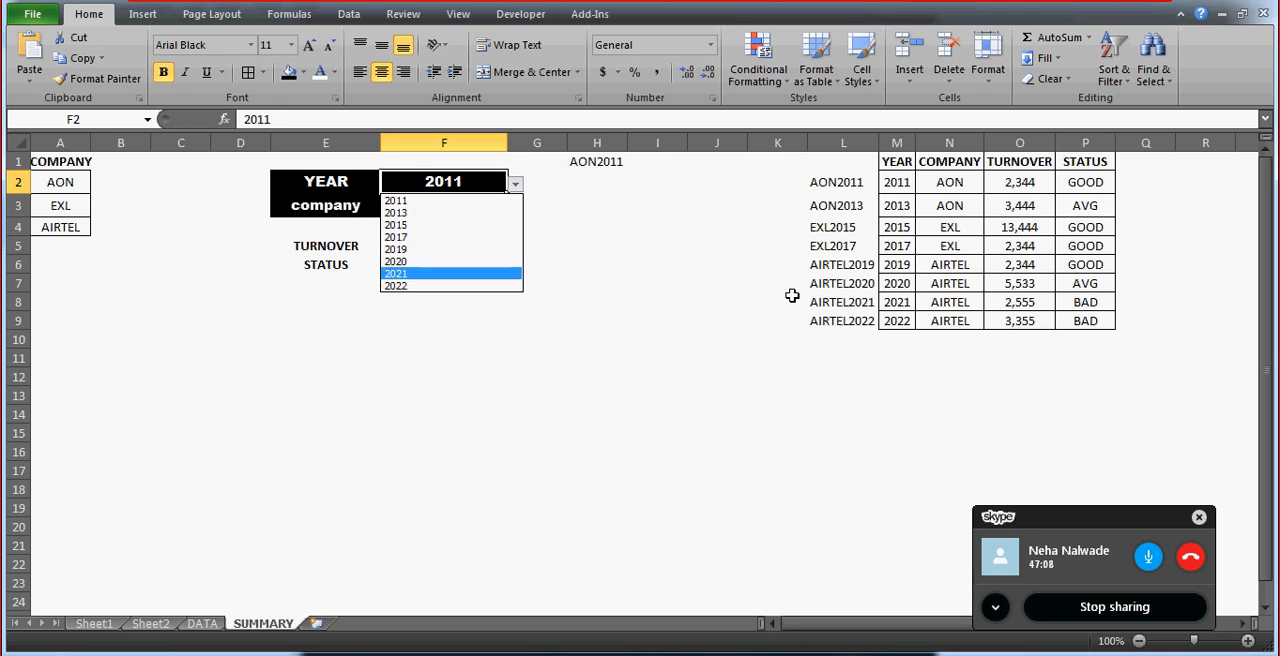
{"action": "key", "text": "Return"}
Set the company in F3 to AIRTEL to test the lookup for 2022.
{"action": "key", "text": "Down"}
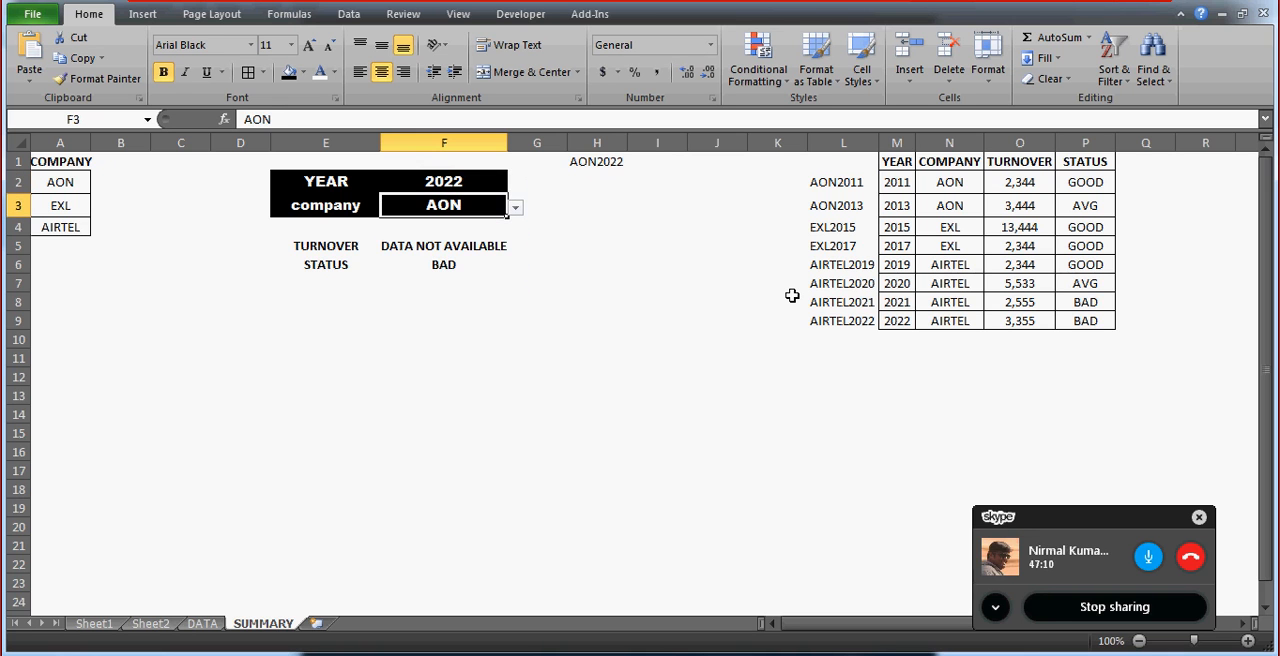
{"action": "key", "text": "alt+Down"}
{"action": "key", "text": "Down"}
{"action": "key", "text": "Down"}
{"action": "key", "text": "Return"}
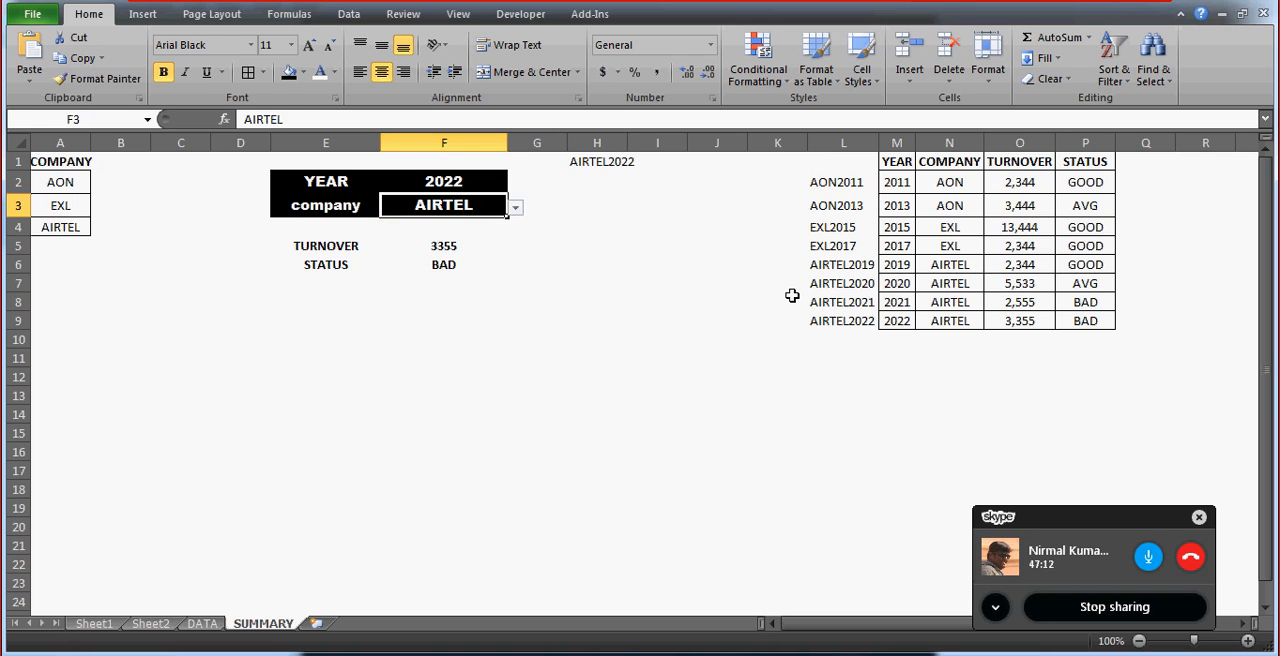
Set the company in F3 to EXL from its drop-down list.
{"action": "key", "text": "alt+Down"}
{"action": "key", "text": "Up"}
{"action": "key", "text": "Return"}
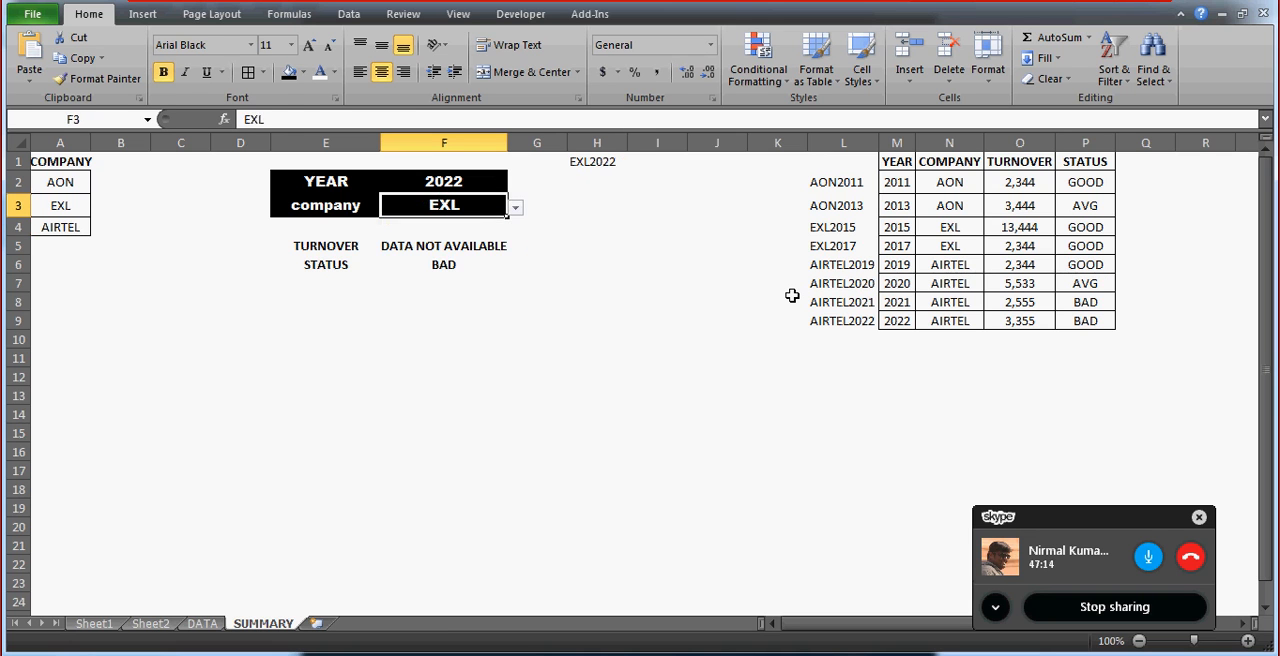
Replace the STATUS formula in F6 with a copy of the IFERROR formula text from F5.
{"action": "key", "text": "Down"}
{"action": "key", "text": "Down"}
{"action": "key", "text": "Down"}
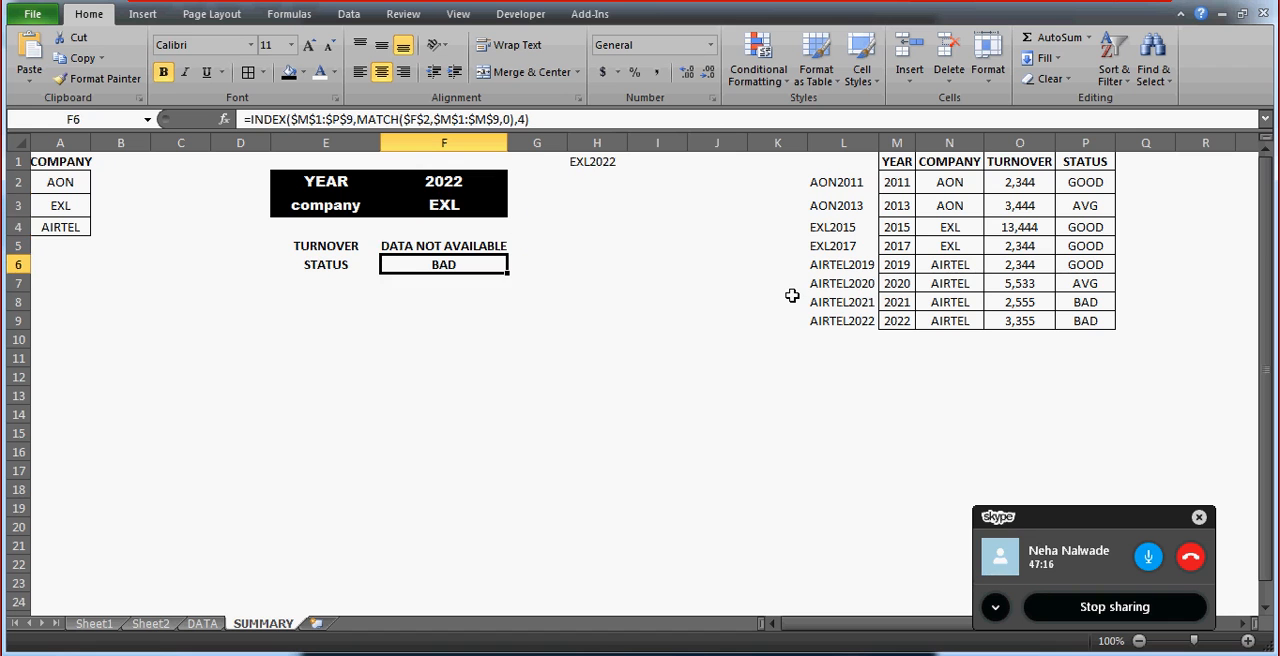
{"action": "key", "text": "Up"}
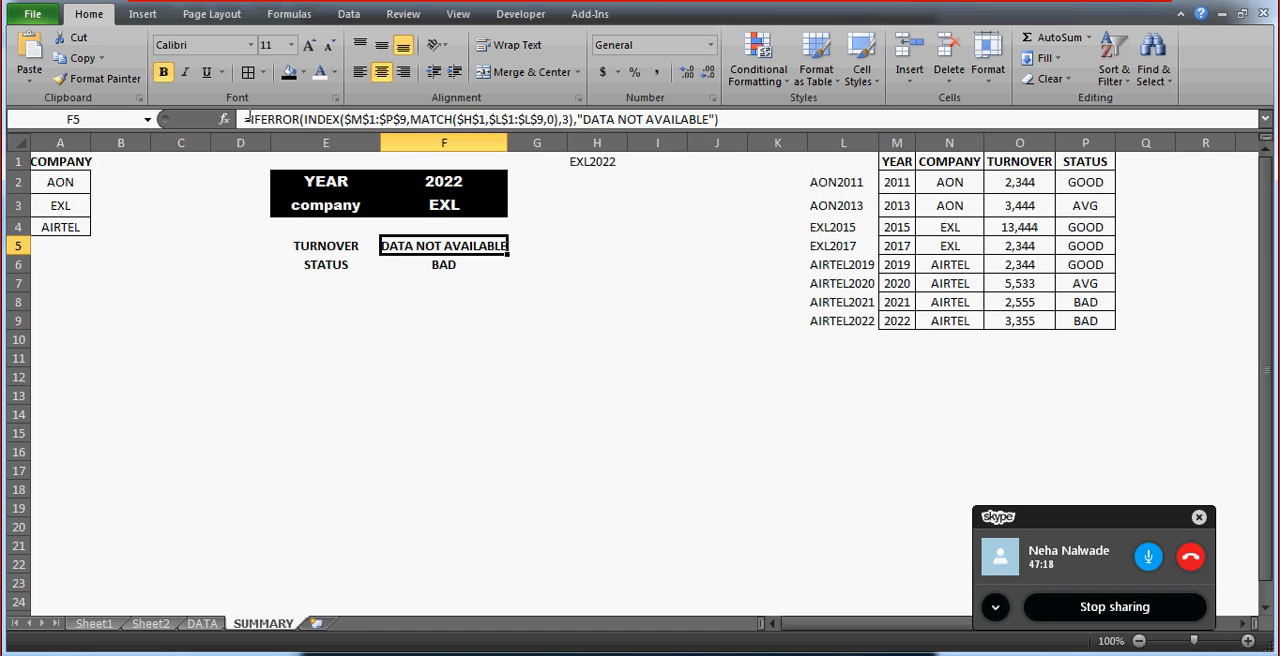
{"action": "left_click", "coordinate": [251, 119]}
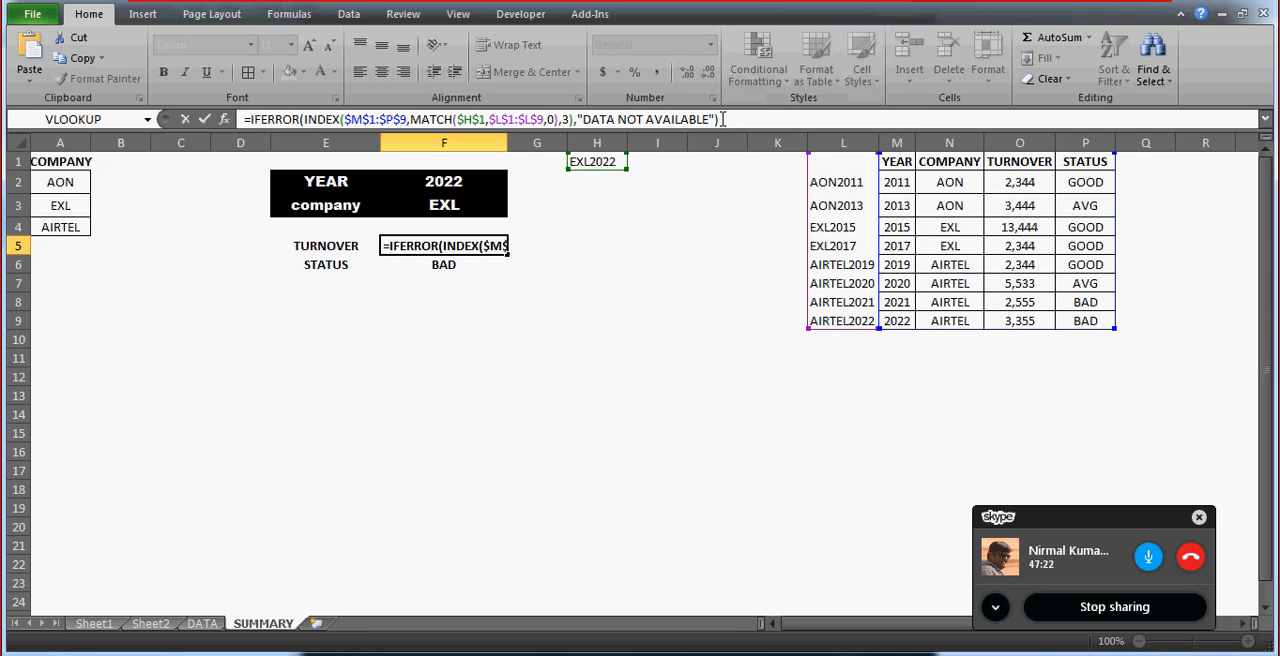
{"action": "left_click", "coordinate": [723, 119], "text": "shift"}
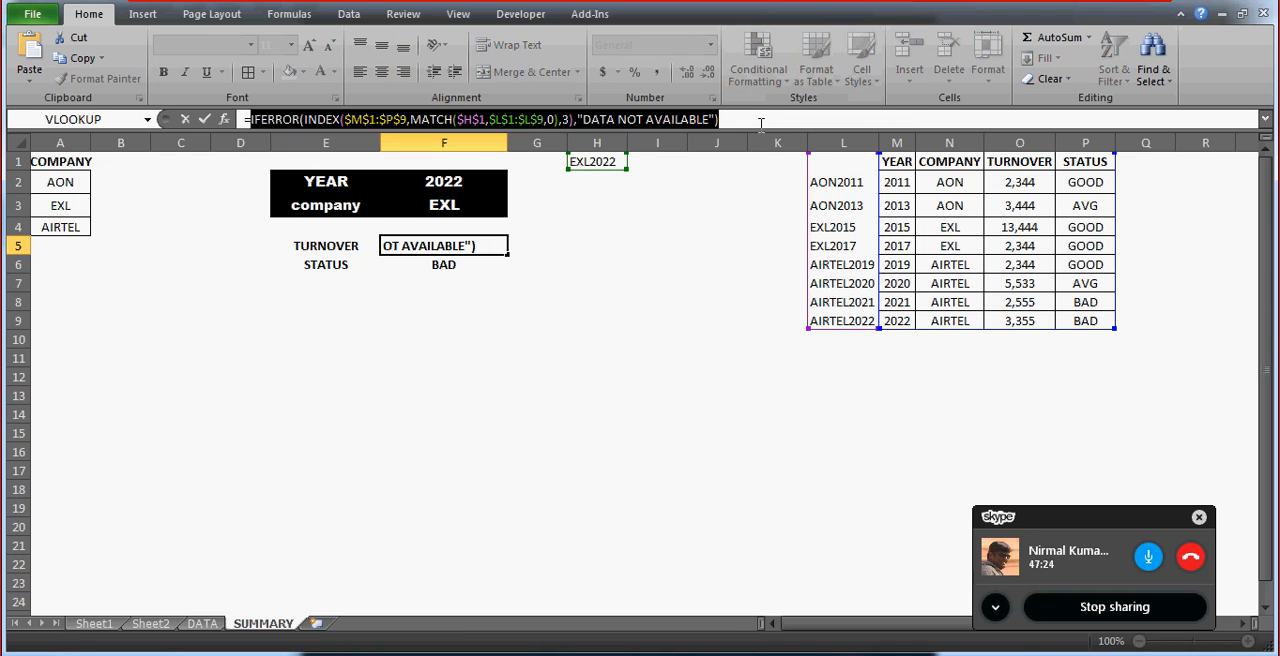
{"action": "key", "text": "ctrl+c"}
{"action": "key", "text": "Escape"}
{"action": "key", "text": "Down"}
{"action": "type", "text": "="}
{"action": "key", "text": "ctrl+v"}
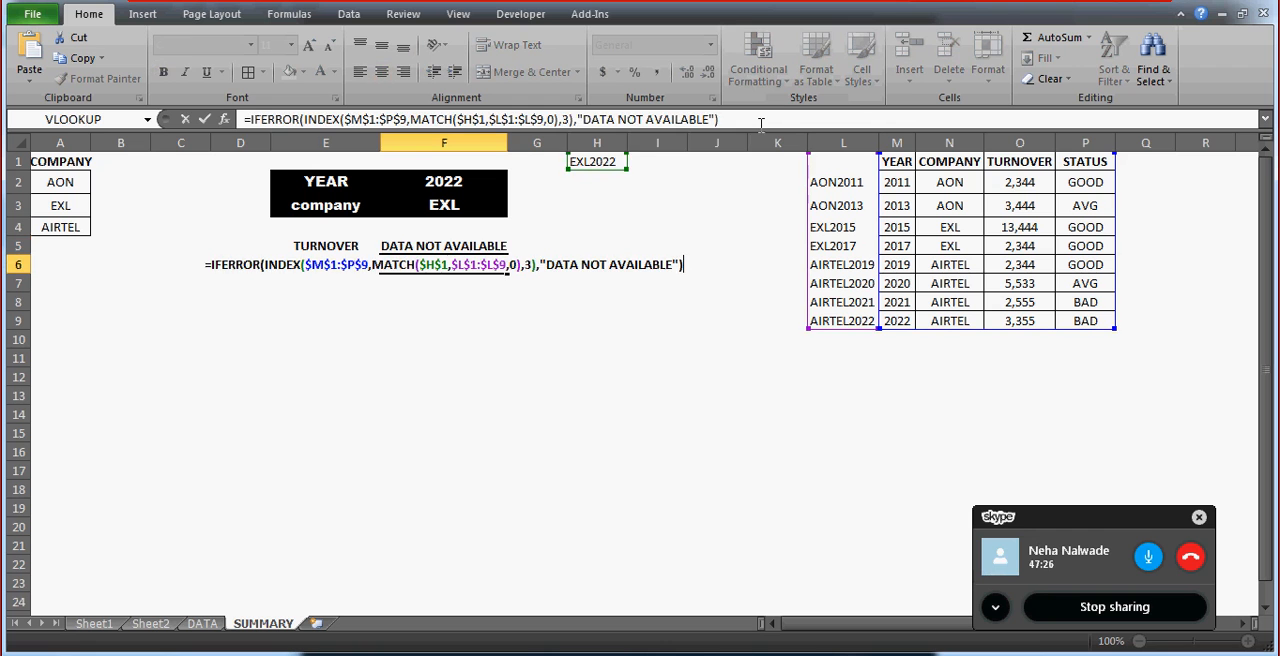
{"action": "key", "text": "Return"}
{"action": "key", "text": "Up"}
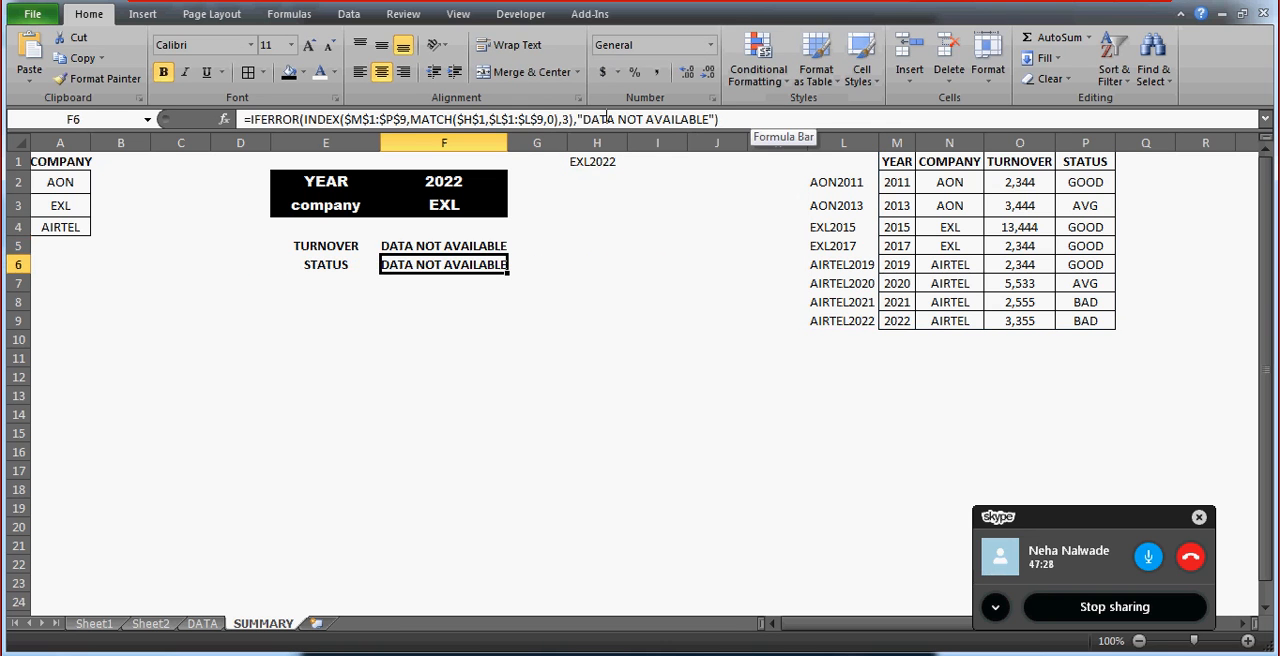
Change the INDEX column number in the STATUS formula in F6 to 4.
{"action": "left_click", "coordinate": [549, 119]}
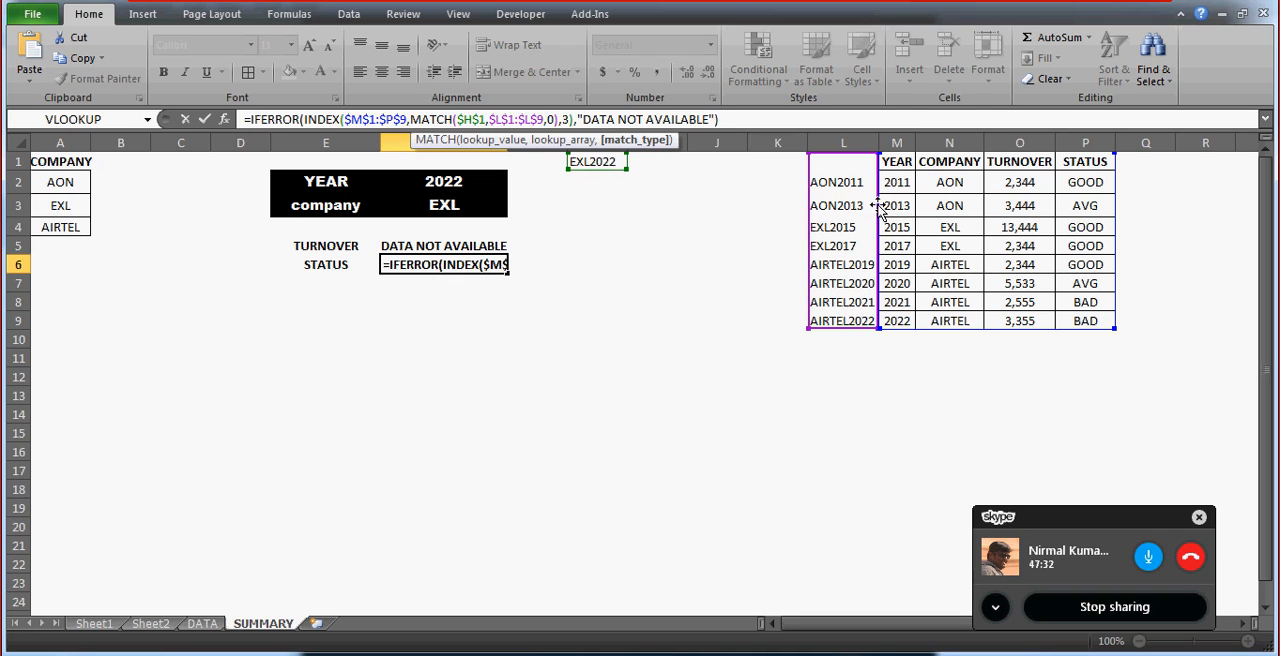
{"action": "double_click", "coordinate": [565, 119]}
{"action": "key", "text": "Delete"}
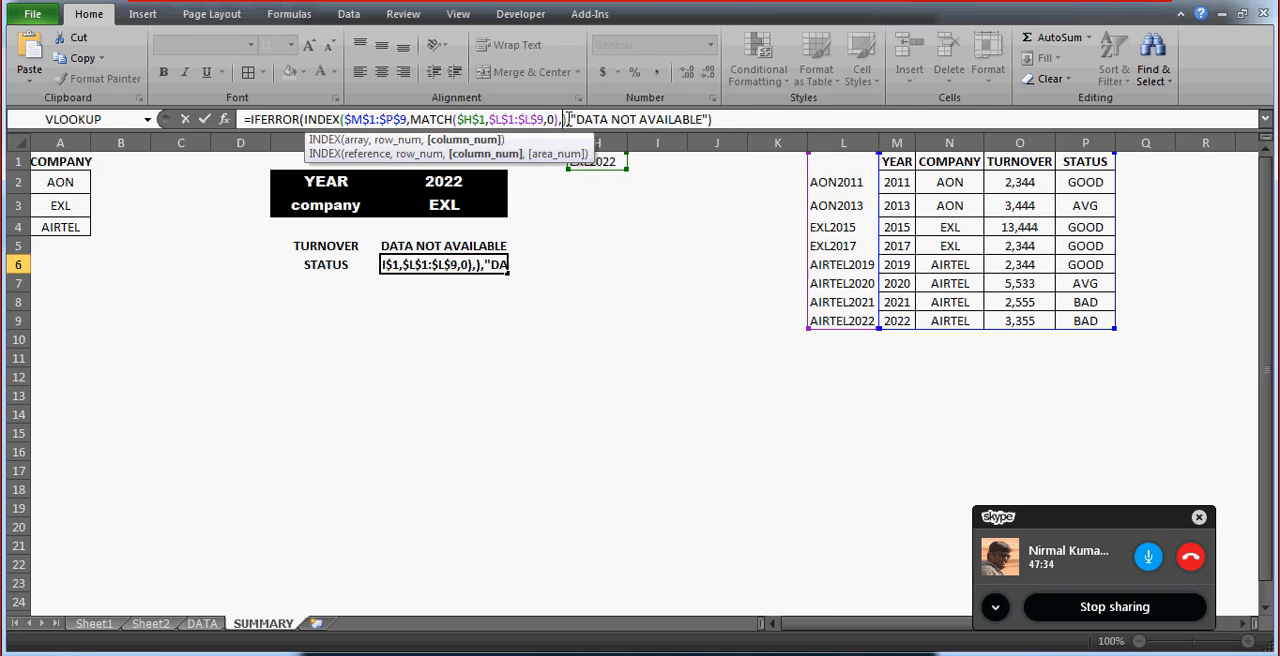
{"action": "type", "text": "3"}
{"action": "key", "text": "Return"}
{"action": "key", "text": "Up"}
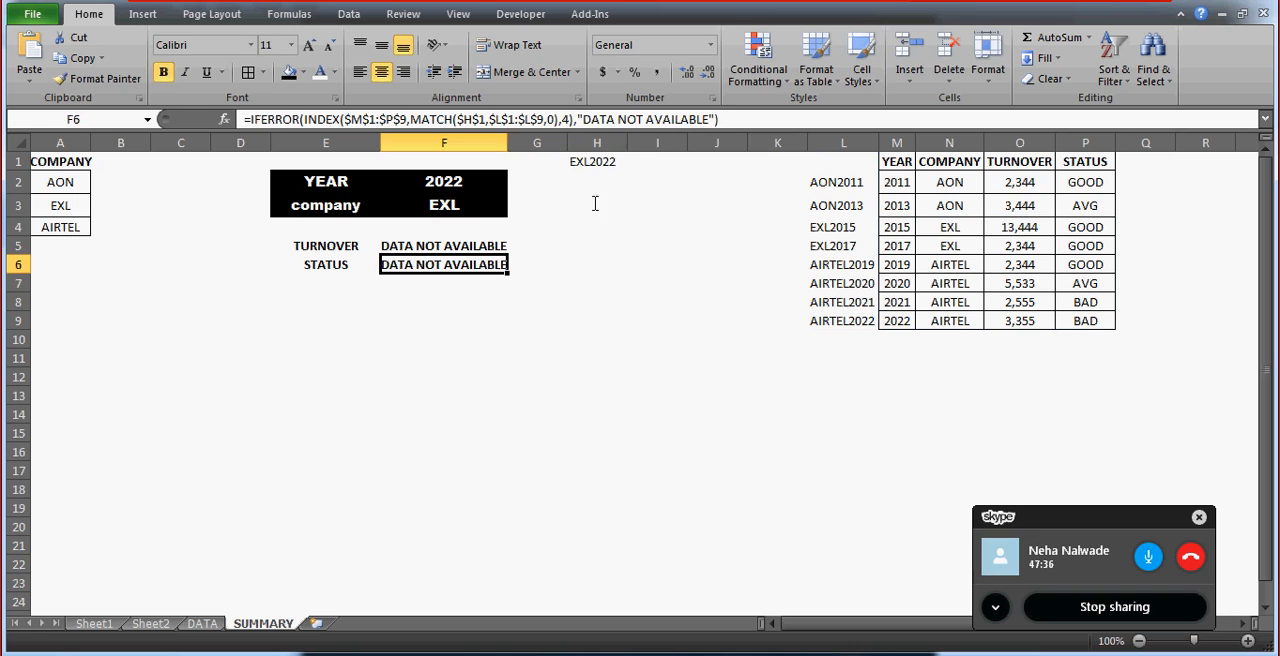
Set the year in F2 to 2015 to test TURNOVER and STATUS for EXL.
{"action": "key", "text": "Up"}
{"action": "key", "text": "Up"}
{"action": "key", "text": "Up"}
{"action": "key", "text": "Up"}
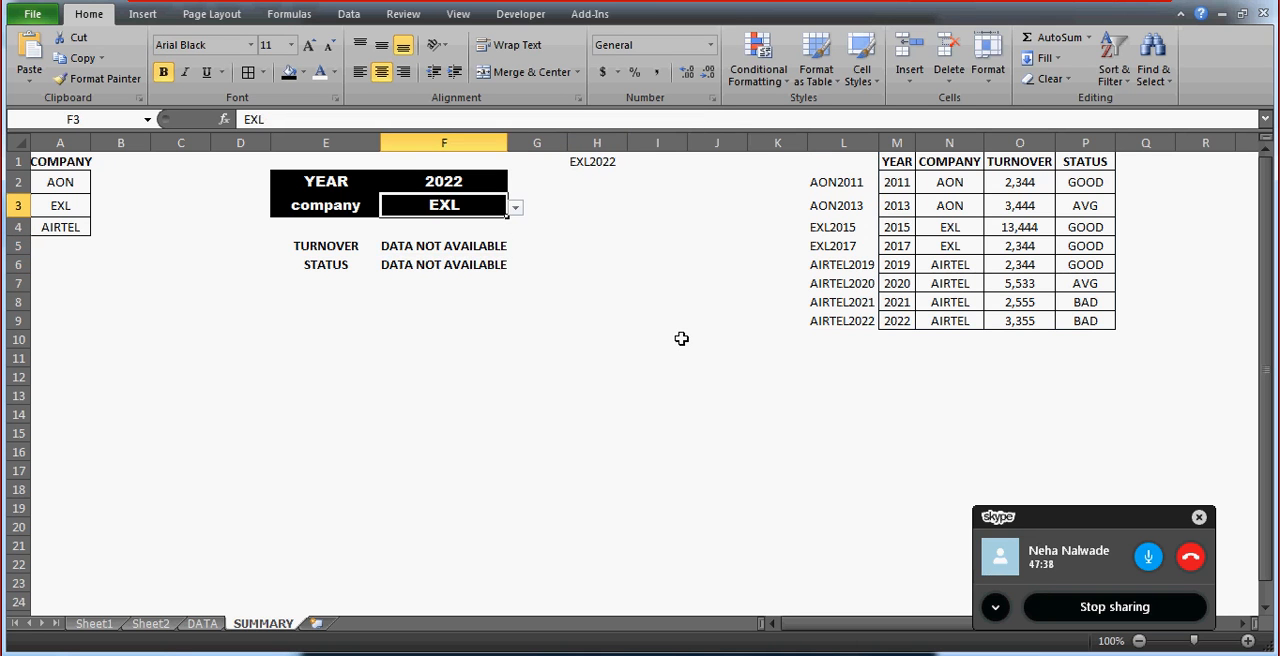
{"action": "key", "text": "alt+Down"}
{"action": "key", "text": "Up"}
{"action": "key", "text": "Up"}
{"action": "key", "text": "Up"}
{"action": "key", "text": "Up"}
{"action": "key", "text": "Up"}
{"action": "key", "text": "Up"}
{"action": "key", "text": "Up"}
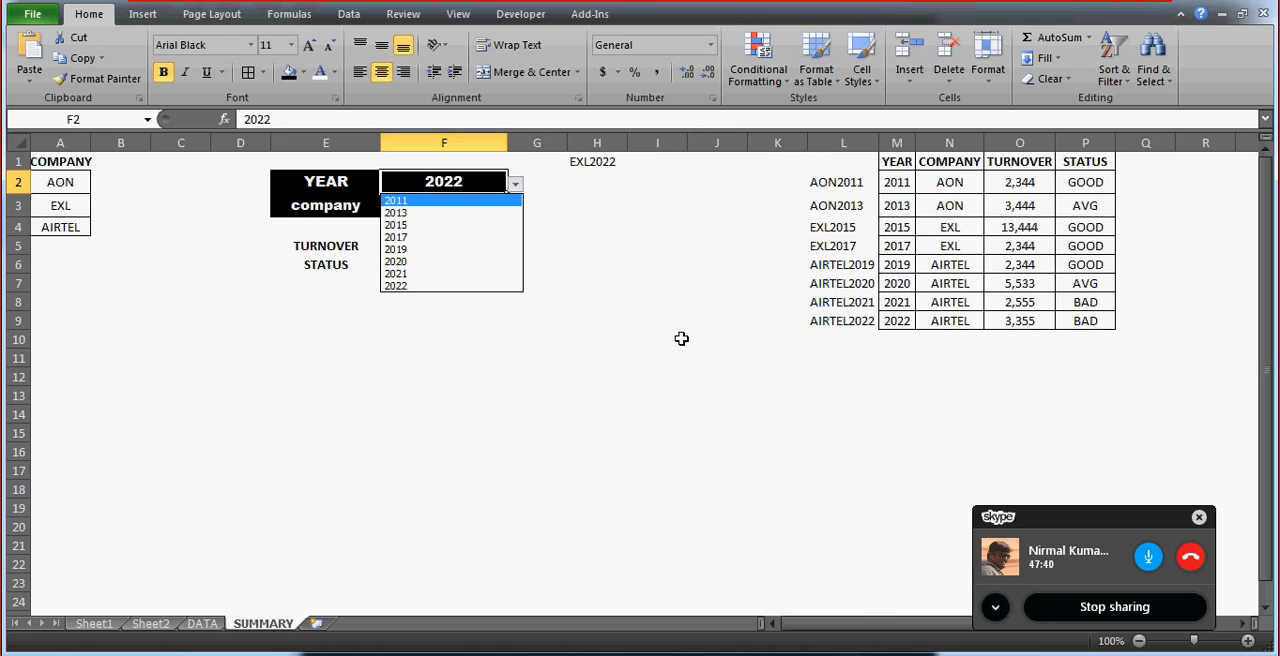
{"action": "key", "text": "Down"}
{"action": "key", "text": "Down"}
{"action": "key", "text": "Down"}
{"action": "key", "text": "Up"}
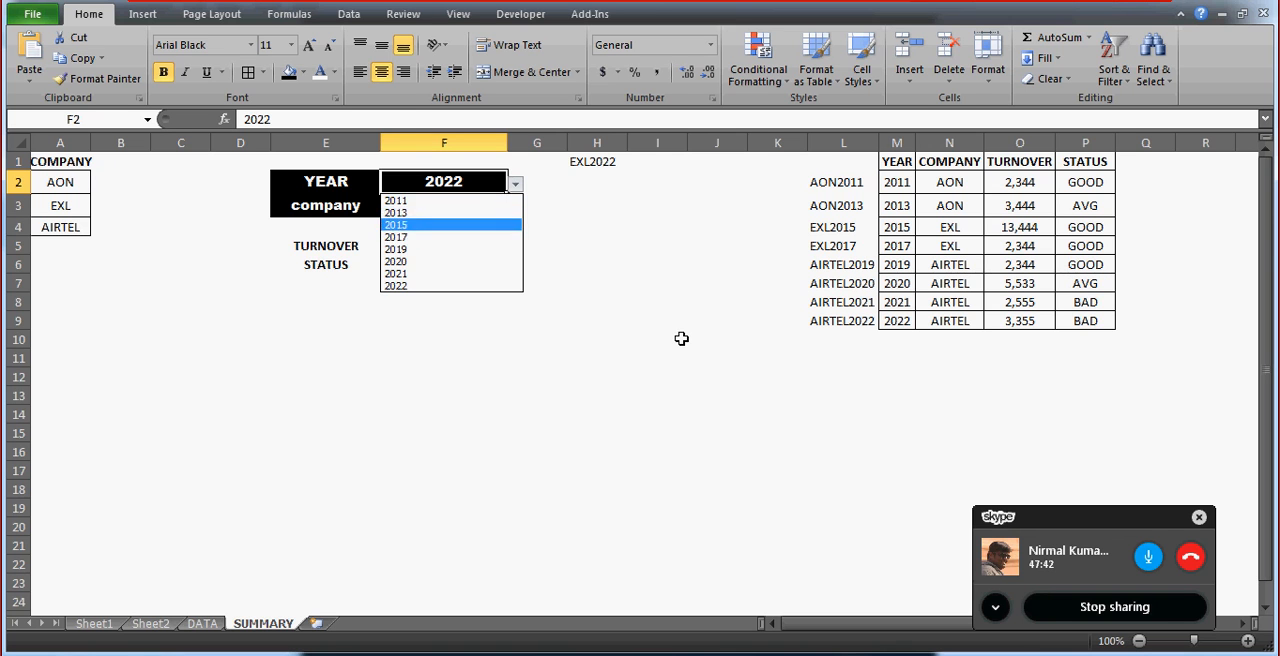
{"action": "key", "text": "Return"}
{"action": "left_click", "coordinate": [422, 350]}
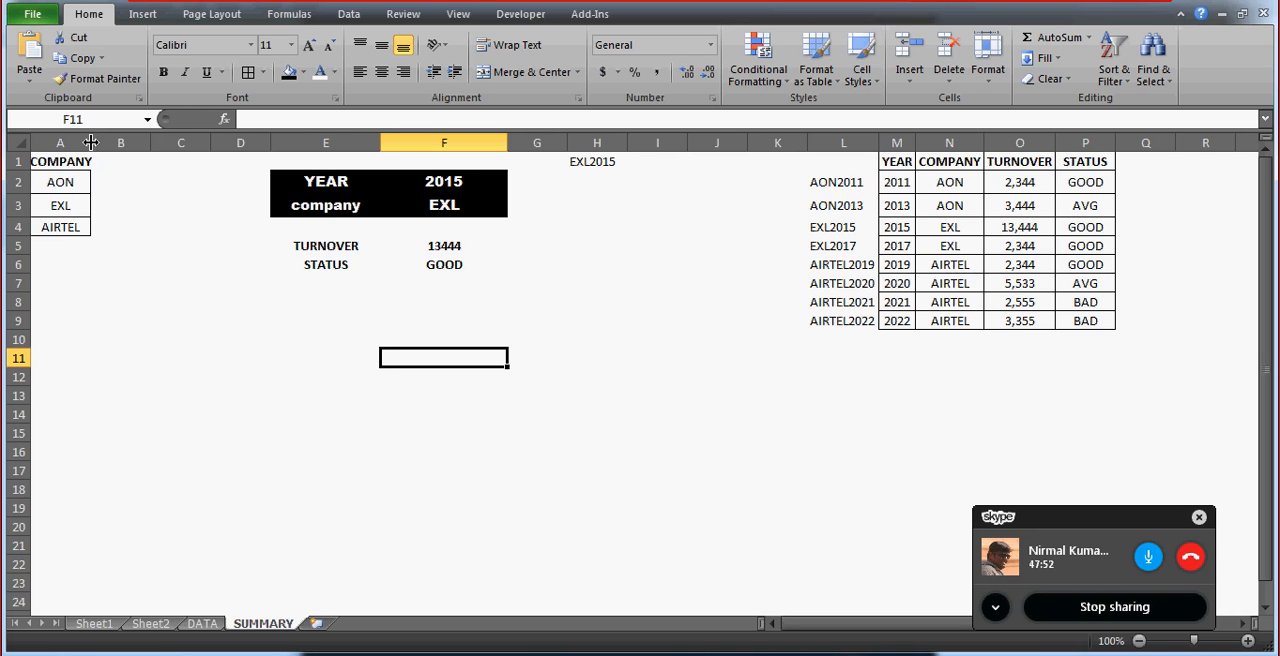
Widen column A slightly so the COMPANY heading fits inside it.
{"action": "left_click_drag", "start_coordinate": [90, 142], "coordinate": [98, 142]}
{"action": "left_click", "coordinate": [210, 334]}
{"action": "left_click", "coordinate": [178, 375]}
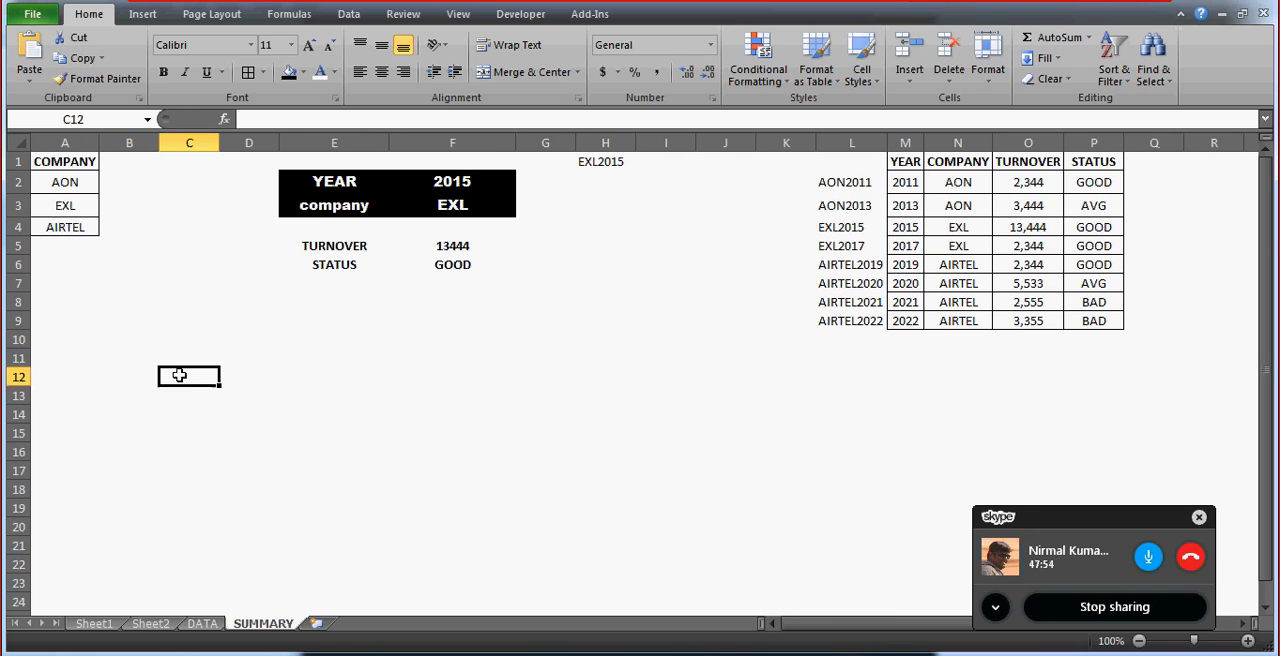
Insert a new worksheet after SUMMARY and name it EXERCISE.
{"action": "left_click", "coordinate": [316, 625]}
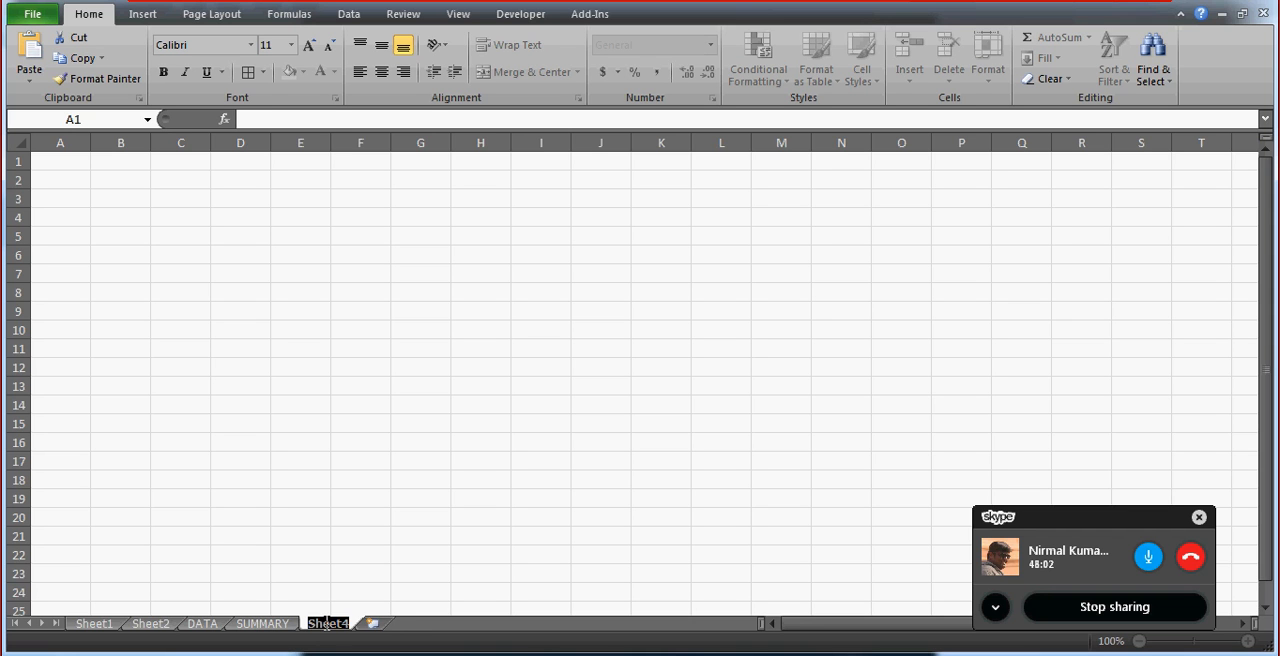
{"action": "type", "text": "EXERCISE"}
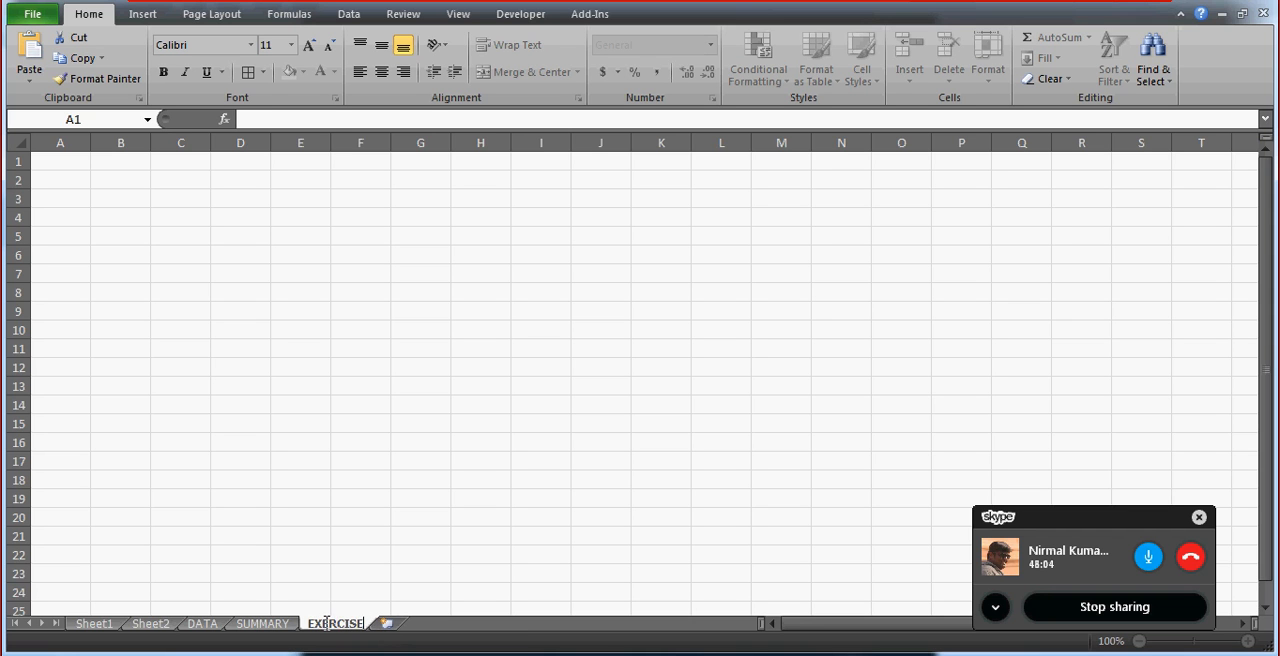
{"action": "left_click", "coordinate": [141, 257]}
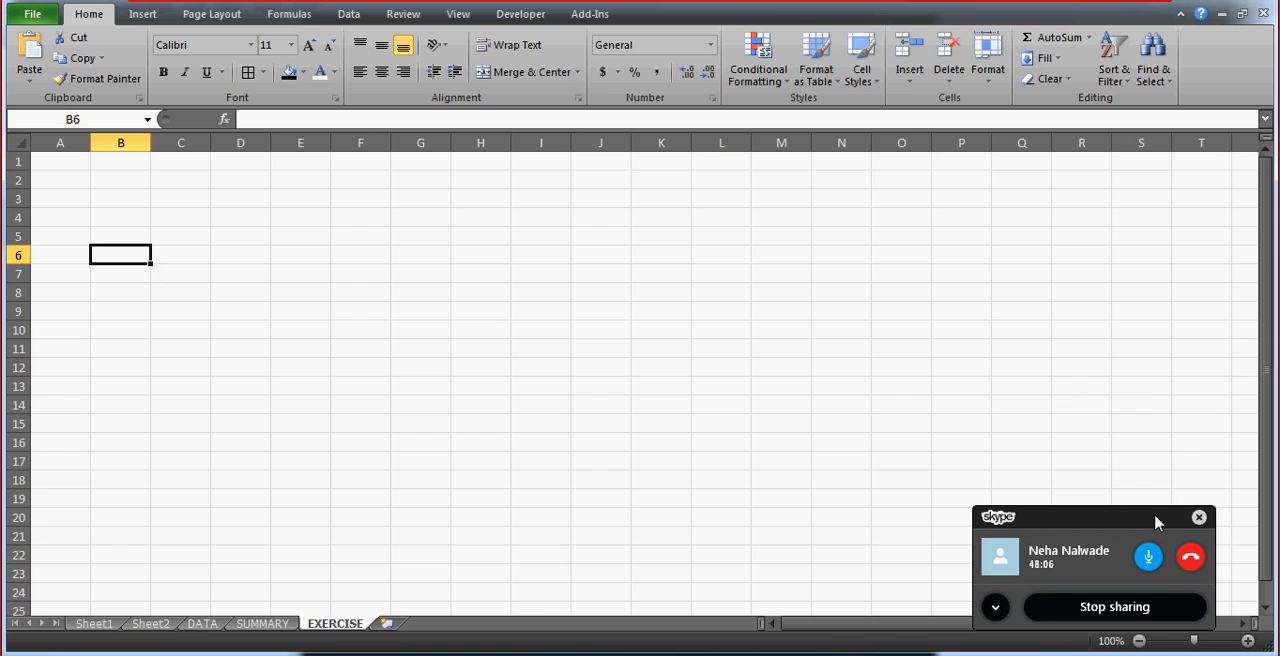
{"action": "left_click", "coordinate": [1248, 641]}
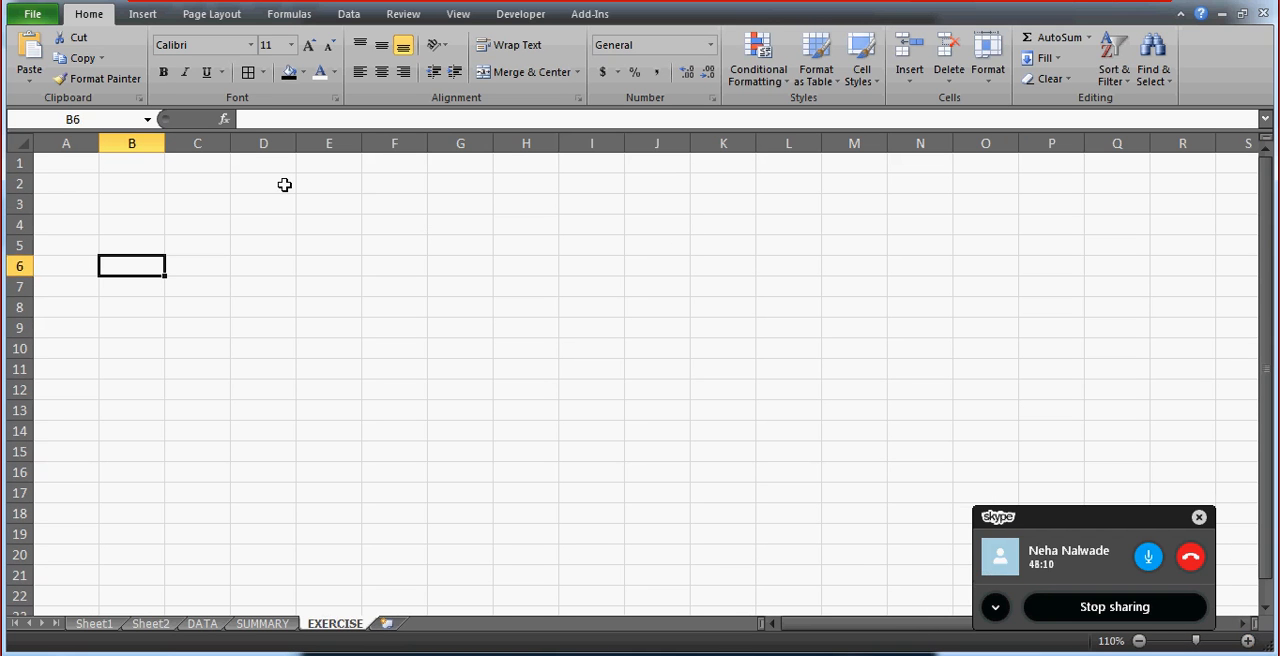
{"action": "left_click", "coordinate": [288, 215]}
{"action": "key", "text": "Up"}
{"action": "key", "text": "Up"}
{"action": "key", "text": "Up"}
{"action": "key", "text": "Left"}
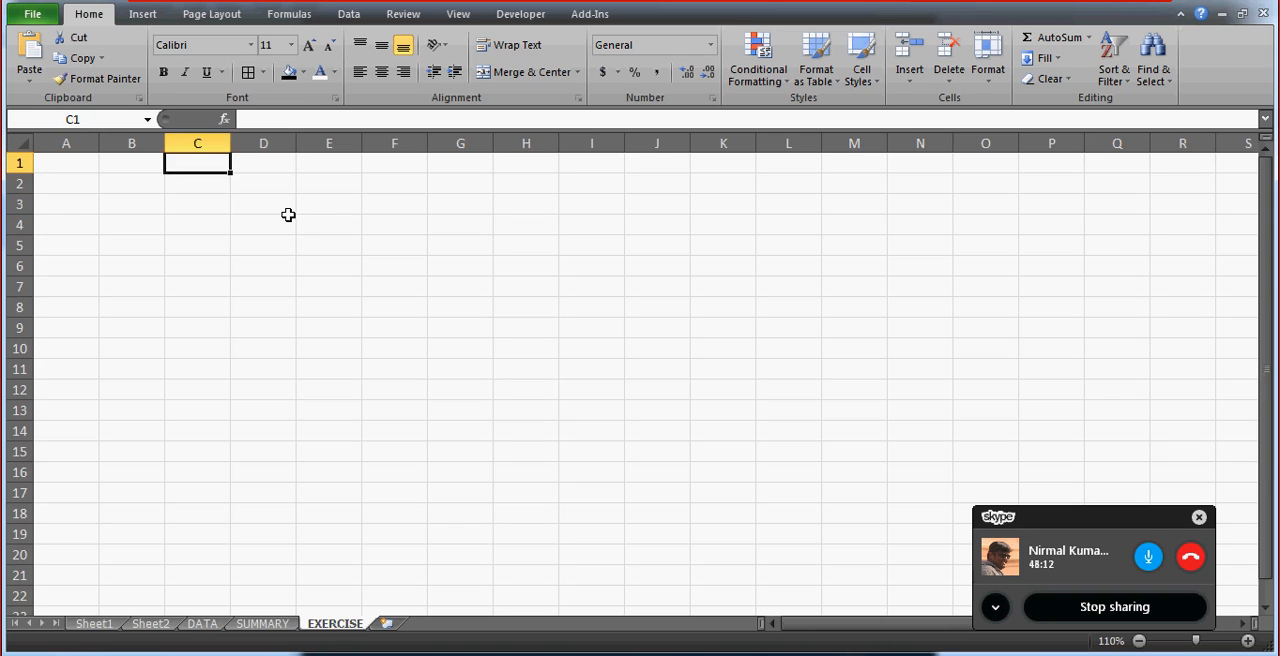
{"action": "key", "text": "Right"}
{"action": "key", "text": "Right"}
{"action": "key", "text": "Left"}
{"action": "key", "text": "Left"}
{"action": "key", "text": "Left"}
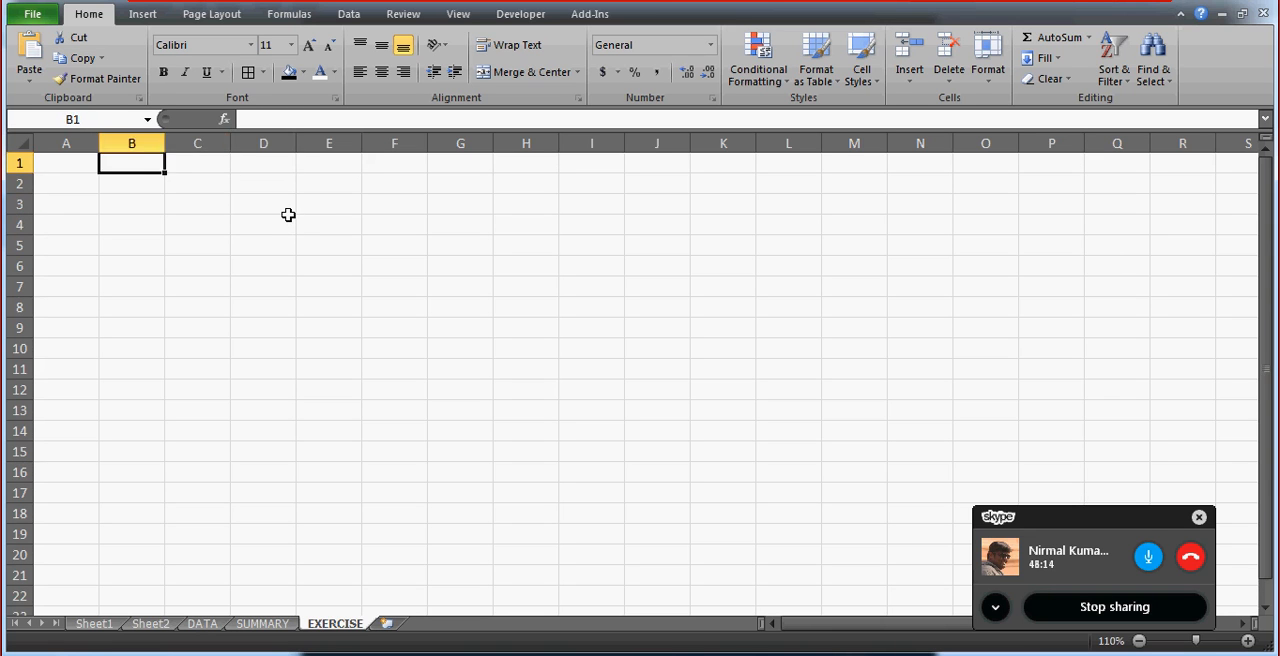
{"action": "key", "text": "Left"}
{"action": "key", "text": "Right"}
{"action": "key", "text": "Right"}
{"action": "key", "text": "Right"}
{"action": "key", "text": "Left"}
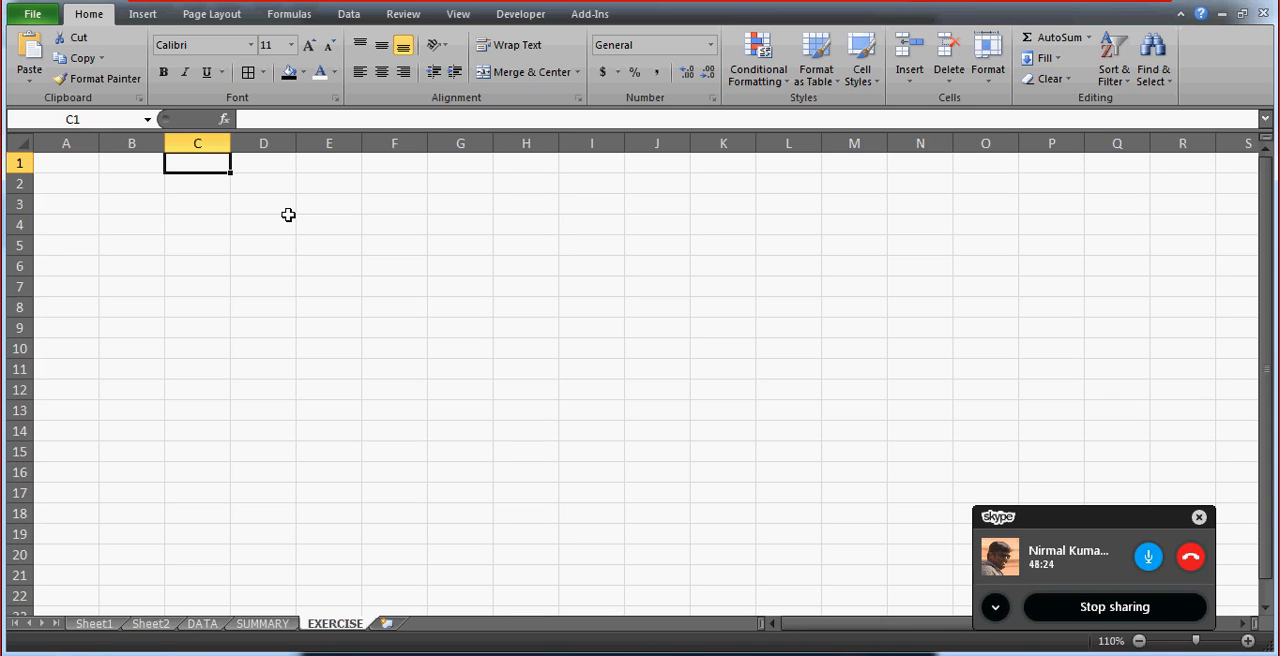
{"action": "key", "text": "Left"}
{"action": "key", "text": "Left"}
{"action": "key", "text": "Right"}
{"action": "key", "text": "Right"}
{"action": "key", "text": "Right"}
{"action": "key", "text": "Right"}
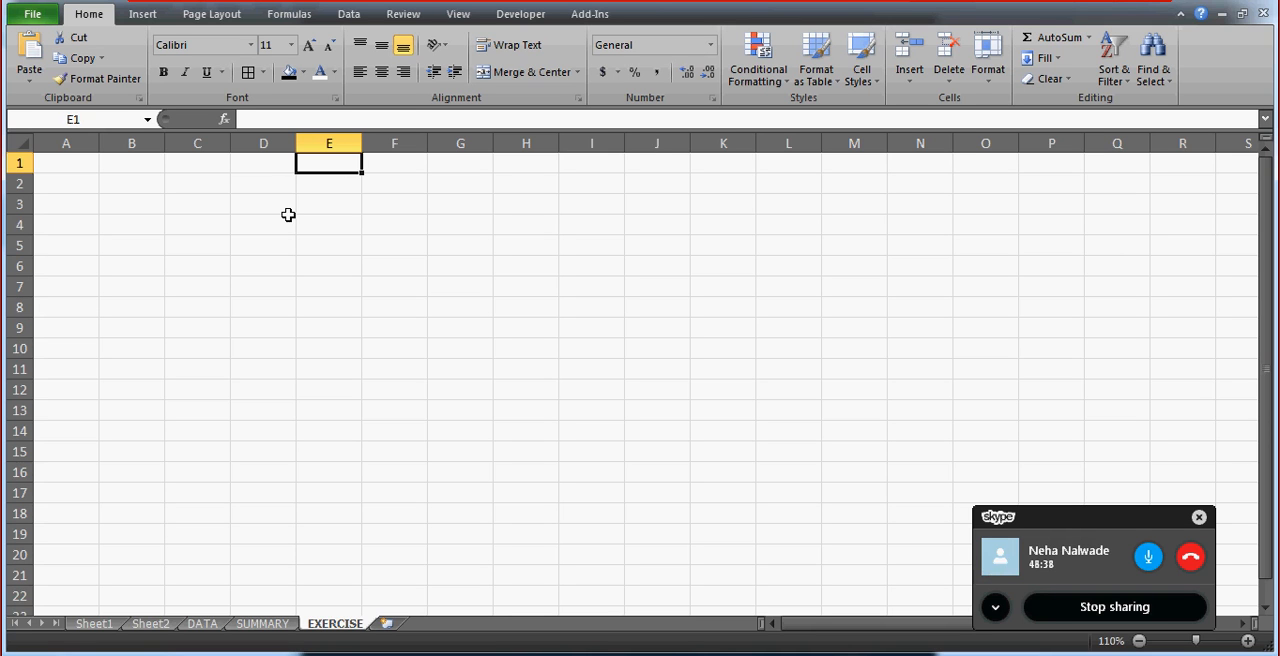
{"action": "key", "text": "Left"}
{"action": "key", "text": "Left"}
{"action": "key", "text": "Left"}
{"action": "key", "text": "Right"}
{"action": "key", "text": "Right"}
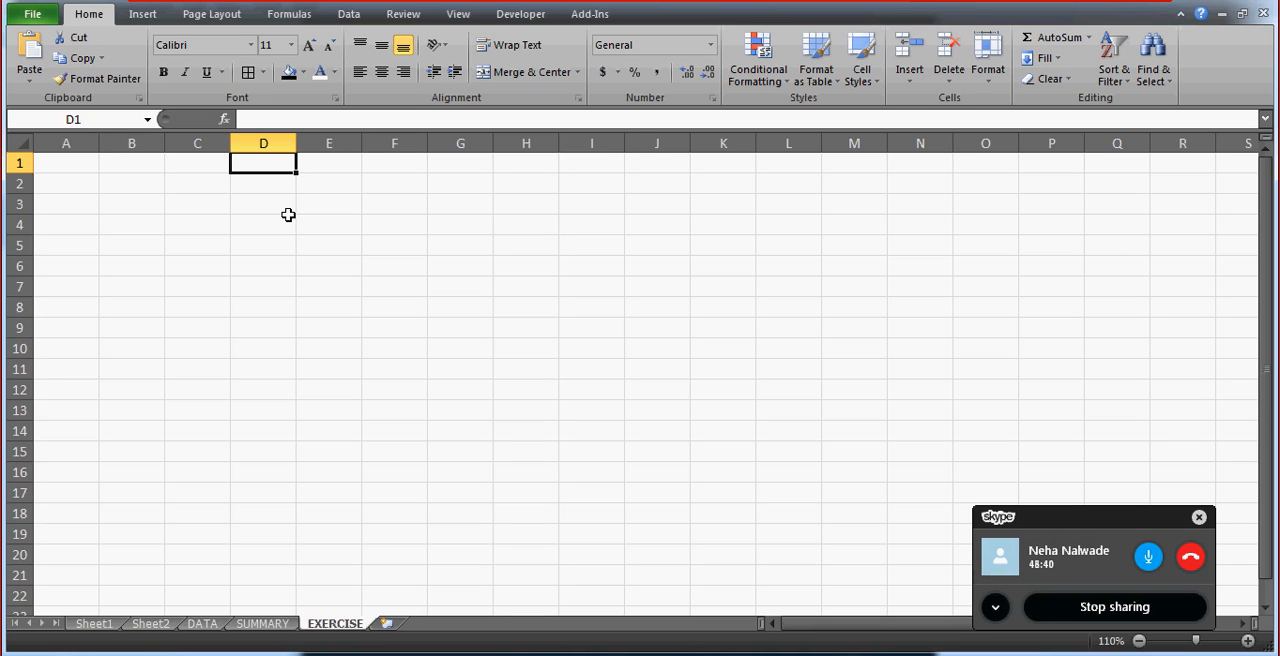
Enter the heading TEAM in D3 of the EXERCISE sheet and FOOTBALL in D4 and D5.
{"action": "key", "text": "Down"}
{"action": "key", "text": "Down"}
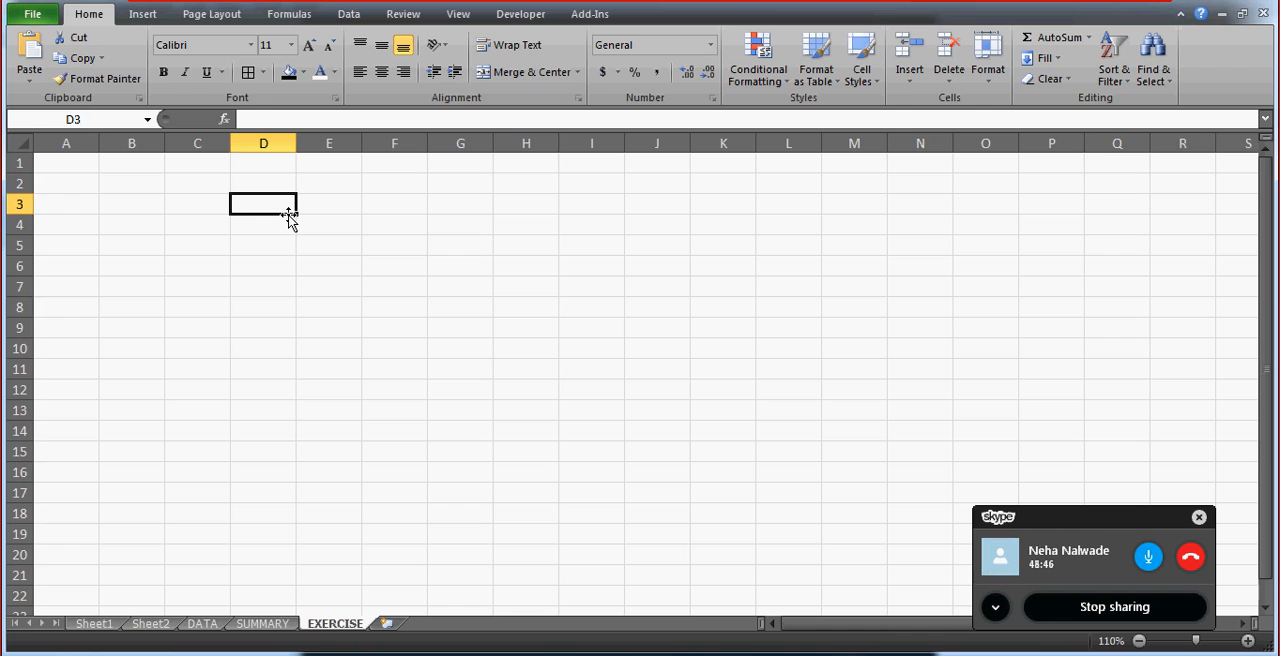
{"action": "type", "text": "TEAM"}
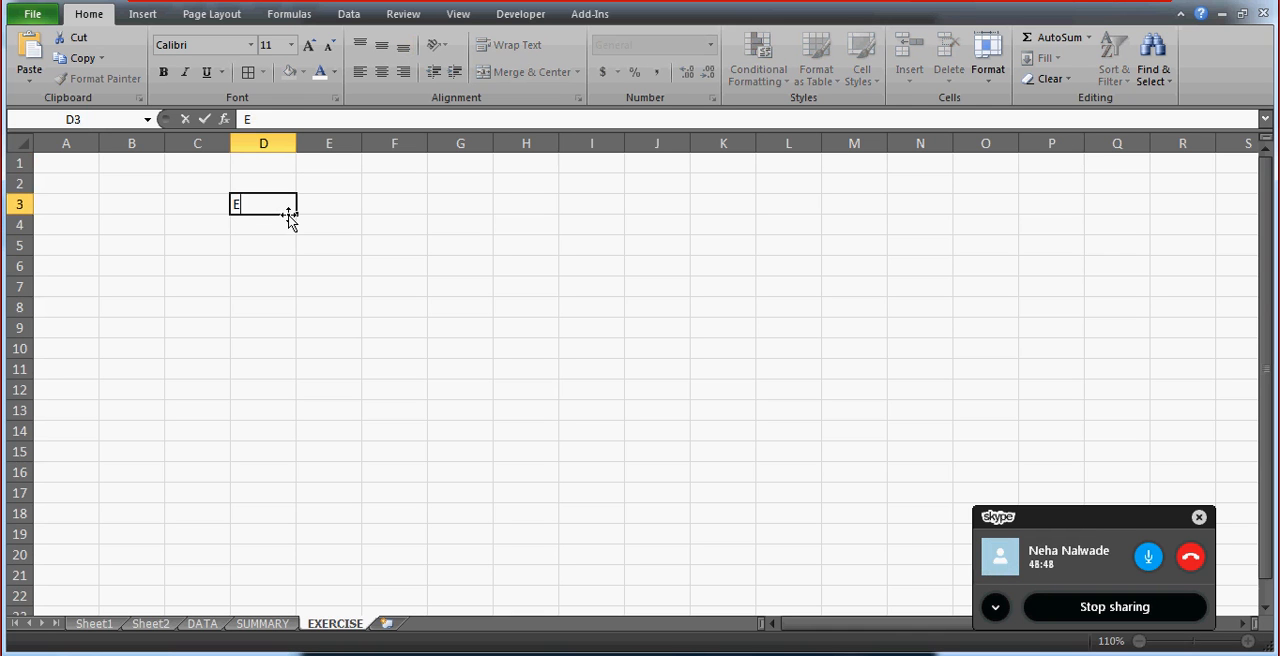
{"action": "key", "text": "Return"}
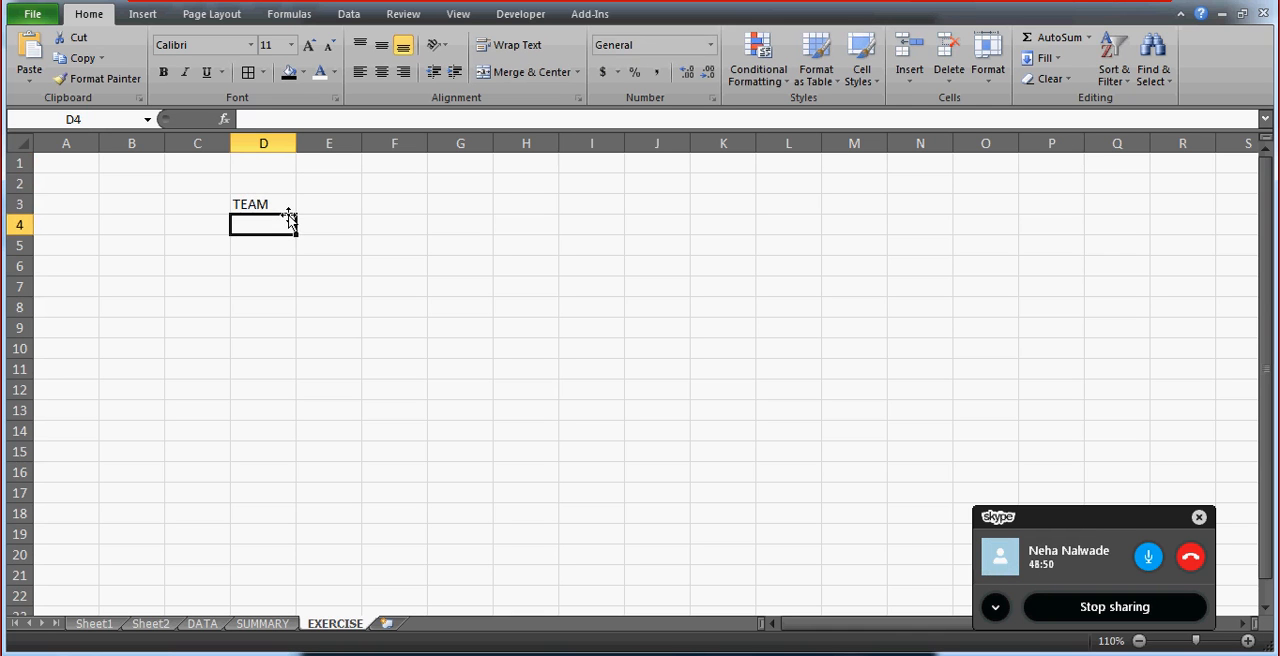
{"action": "type", "text": "FOOTBAL"}
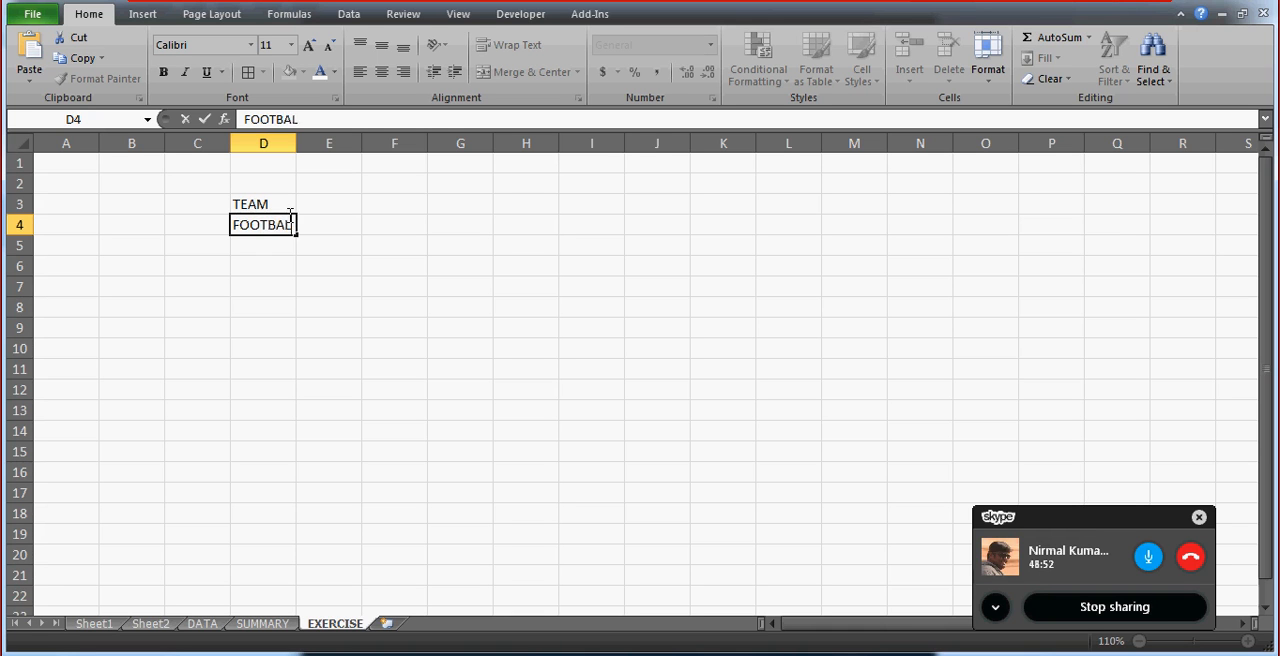
{"action": "type", "text": "L"}
{"action": "key", "text": "Return"}
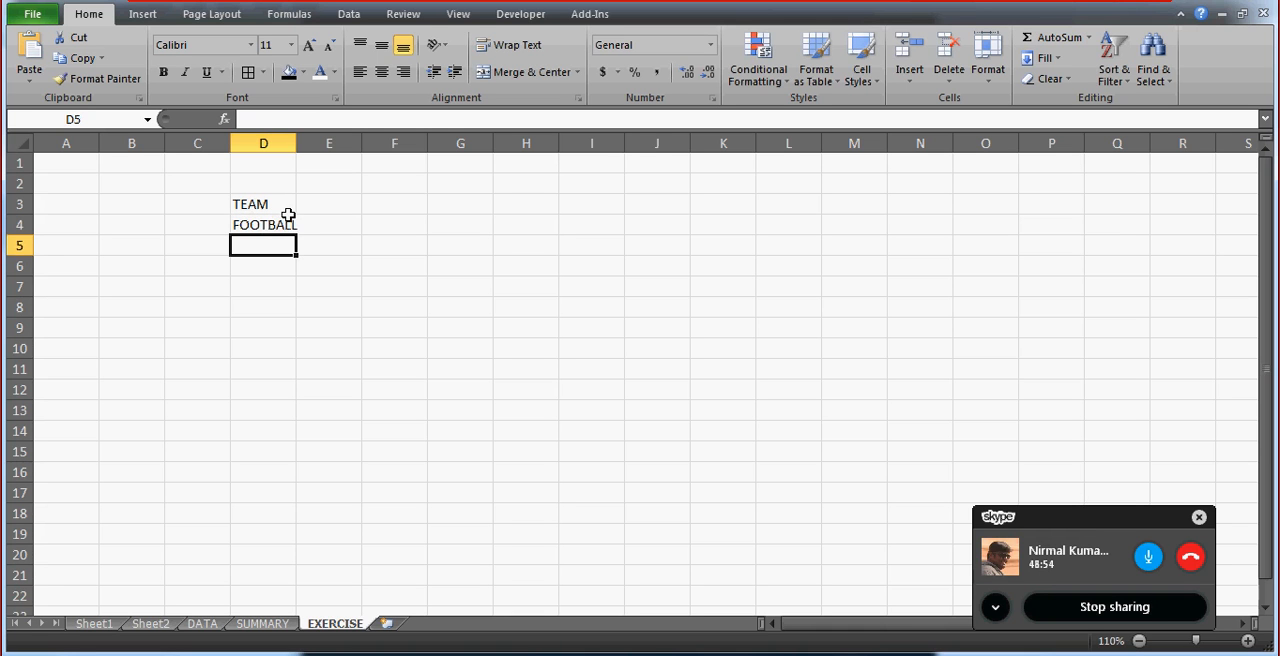
{"action": "type", "text": "FOOTBALL"}
{"action": "key", "text": "Return"}
Enter CRICKET in D6 and D7, and autofit column D to its contents.
{"action": "type", "text": "C"}
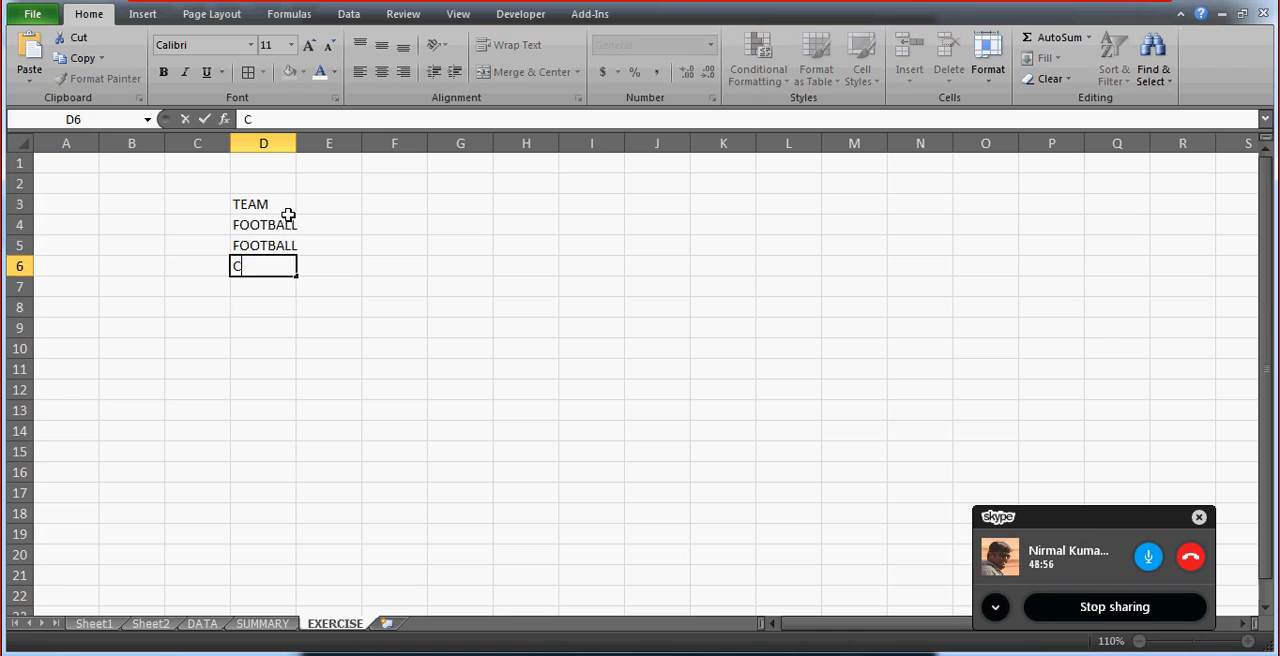
{"action": "type", "text": "RICKET"}
{"action": "key", "text": "Return"}
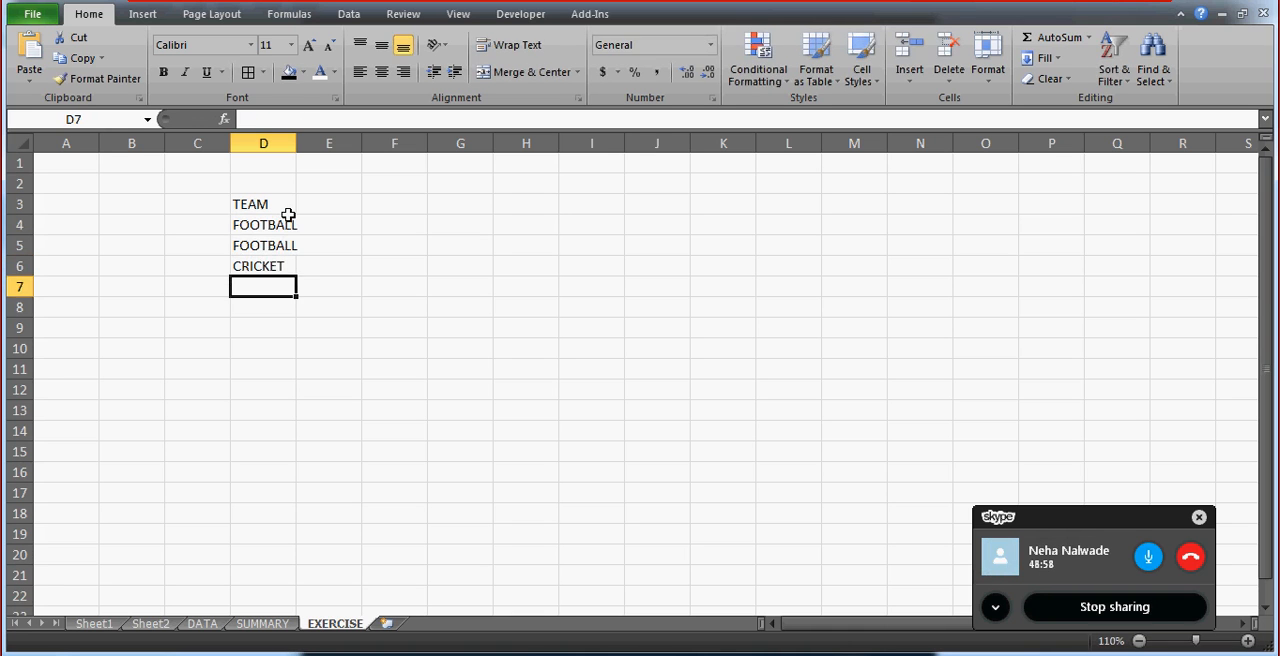
{"action": "type", "text": "CRICKET"}
{"action": "key", "text": "Return"}
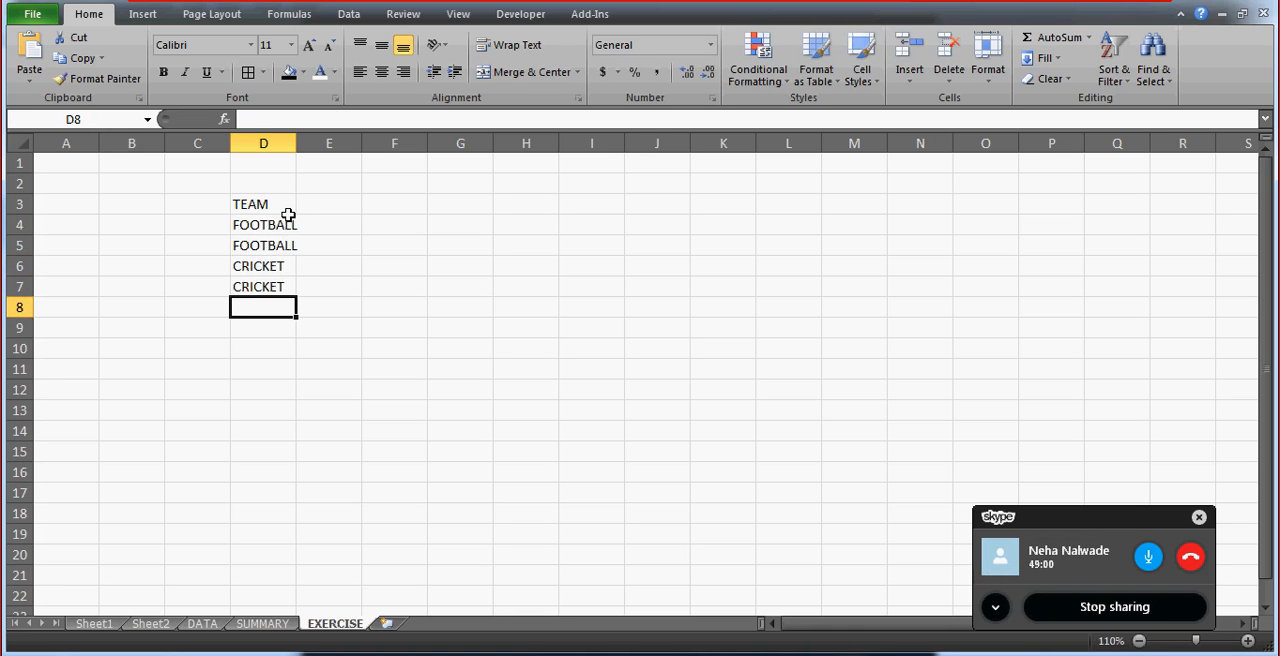
{"action": "double_click", "coordinate": [296, 143]}
Enter the year headings 2011, 2012 and 2014 in E3, F3 and G3.
{"action": "left_click", "coordinate": [327, 206]}
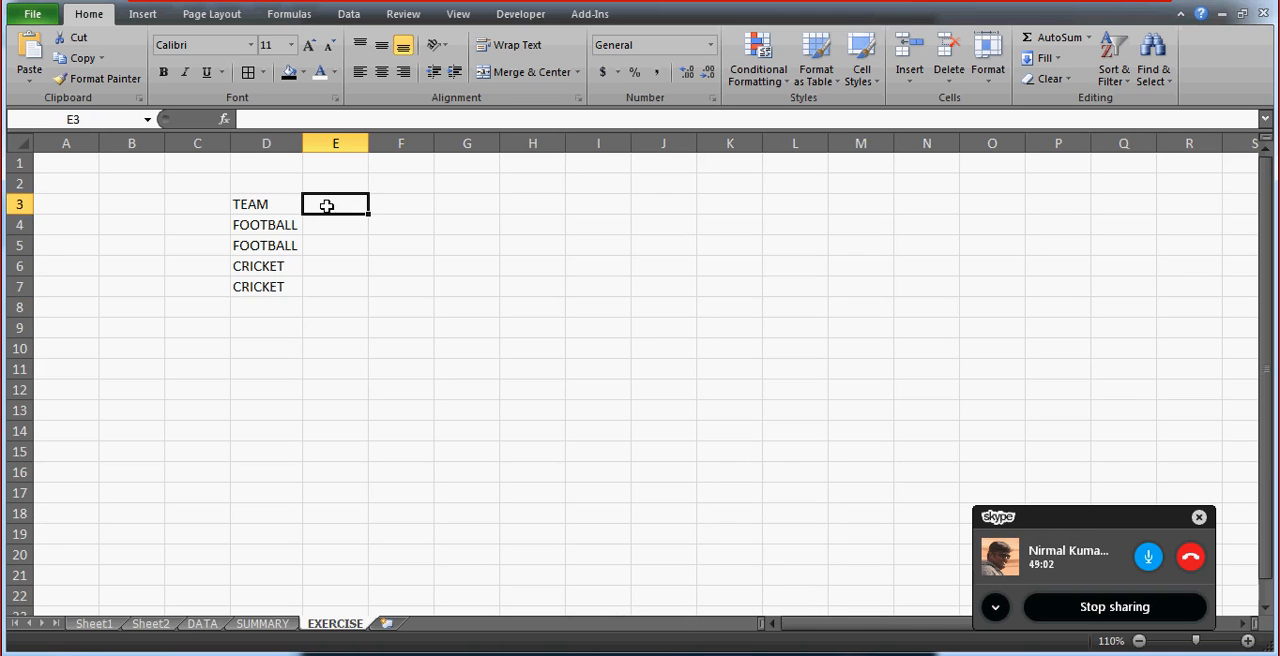
{"action": "type", "text": "2011"}
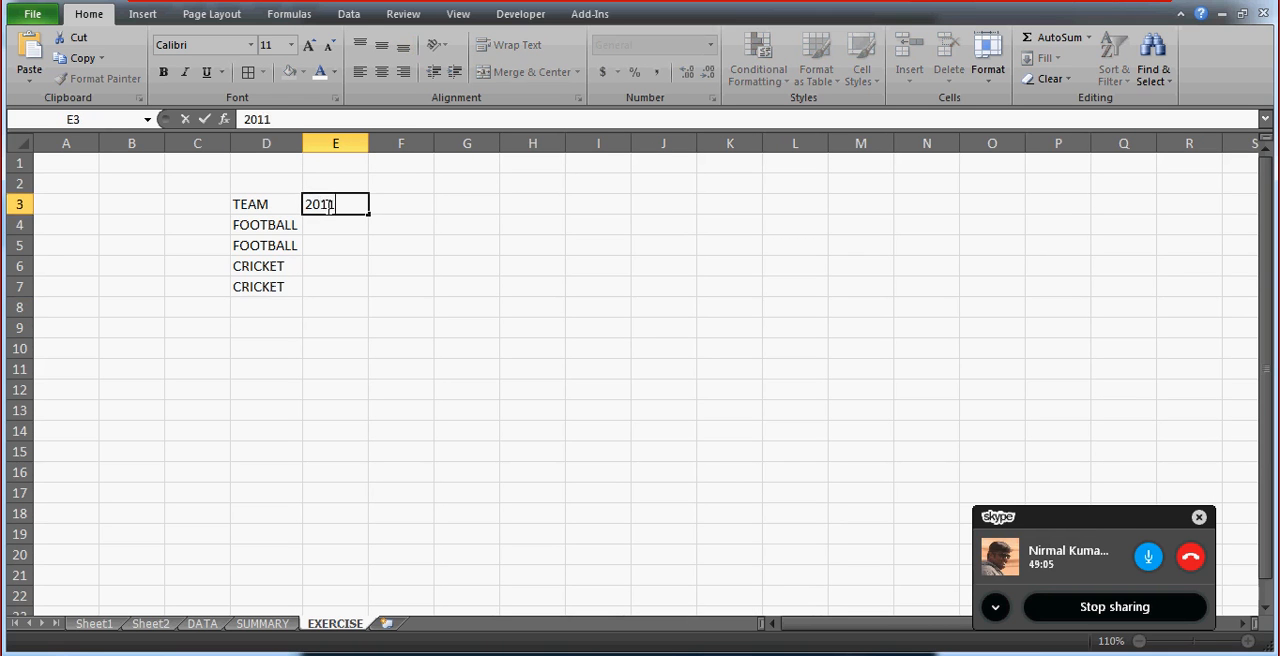
{"action": "key", "text": "Return"}
{"action": "left_click", "coordinate": [327, 206]}
{"action": "key", "text": "Right"}
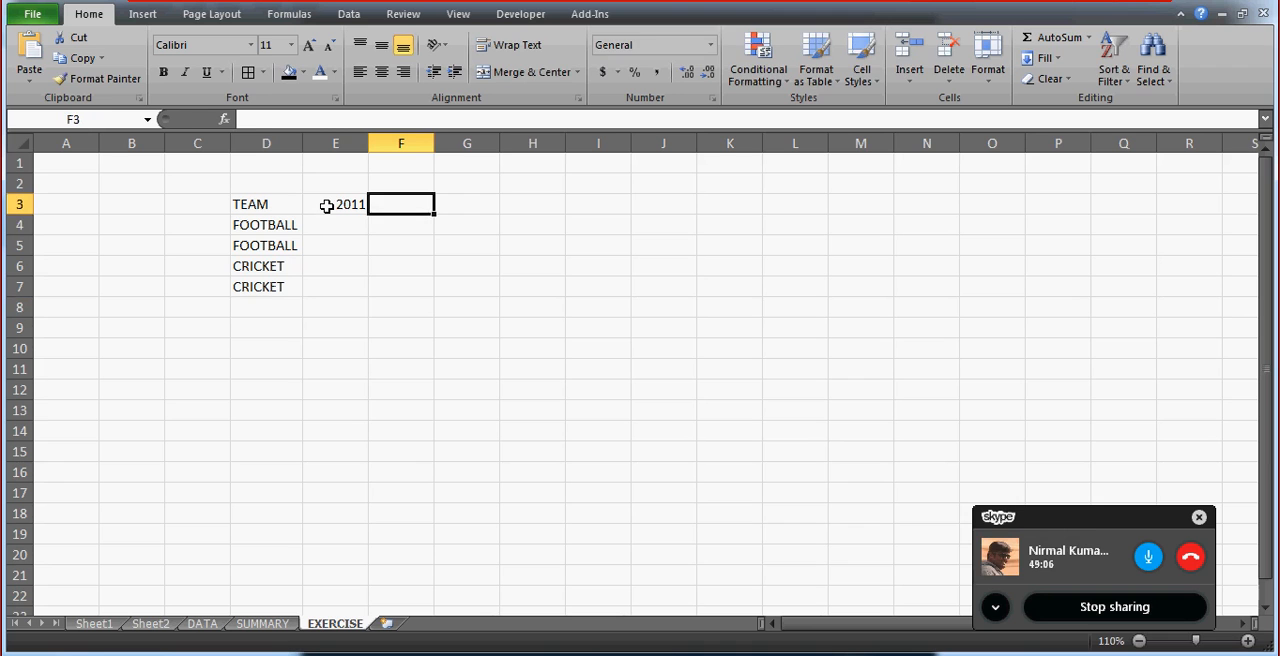
{"action": "type", "text": "2012"}
{"action": "key", "text": "Return"}
{"action": "key", "text": "Up"}
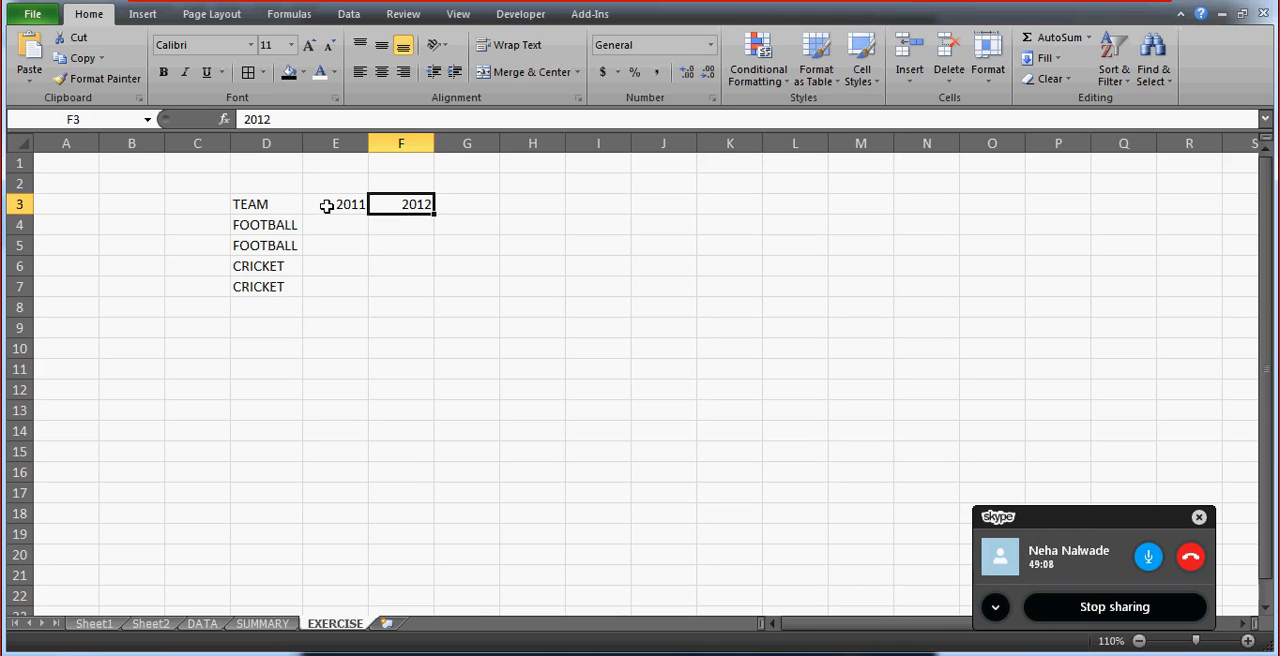
{"action": "key", "text": "Right"}
{"action": "type", "text": "2014"}
{"action": "key", "text": "Return"}
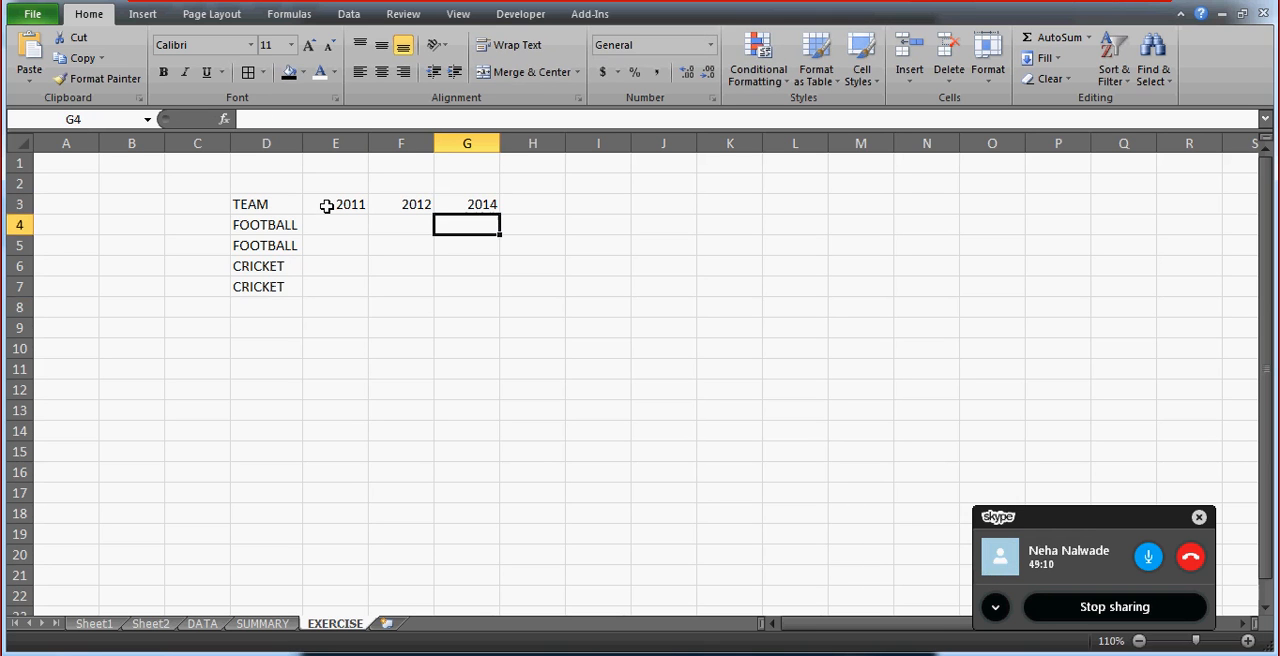
Extend the TEAM list with HOCKEY in D8 and D9.
{"action": "key", "text": "Left"}
{"action": "key", "text": "Left"}
{"action": "key", "text": "Down"}
{"action": "key", "text": "Down"}
{"action": "key", "text": "Down"}
{"action": "key", "text": "Down"}
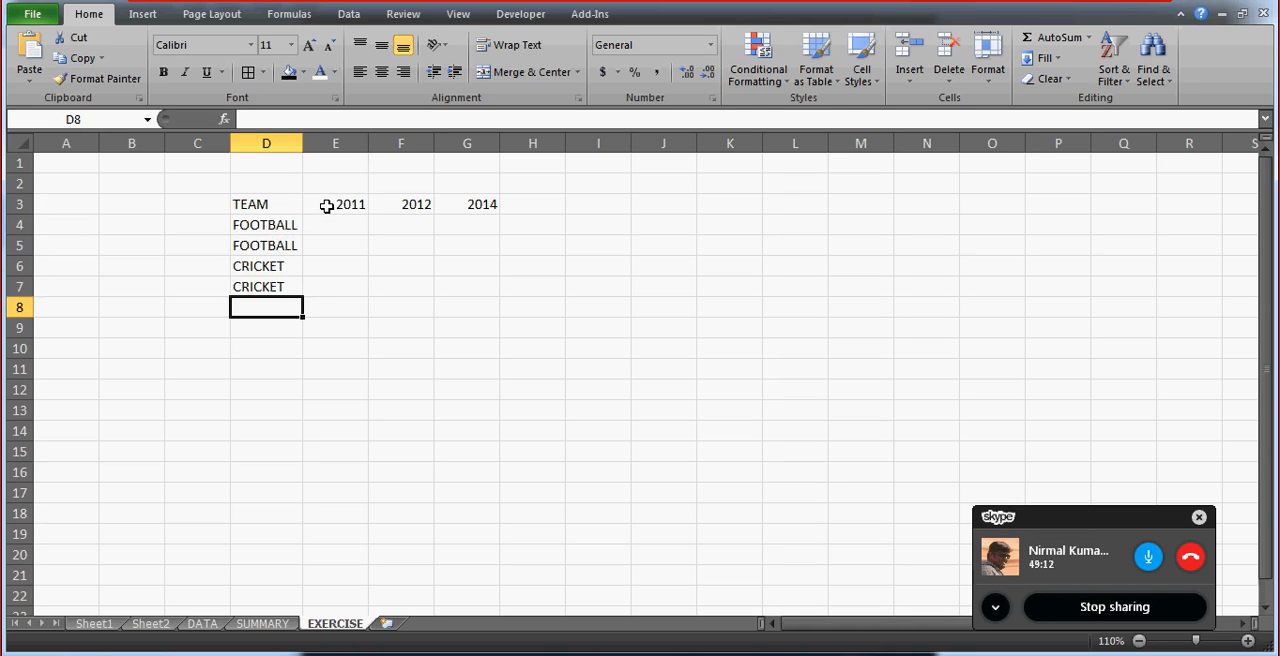
{"action": "type", "text": "HOCKEY"}
{"action": "key", "text": "Return"}
{"action": "type", "text": "HO"}
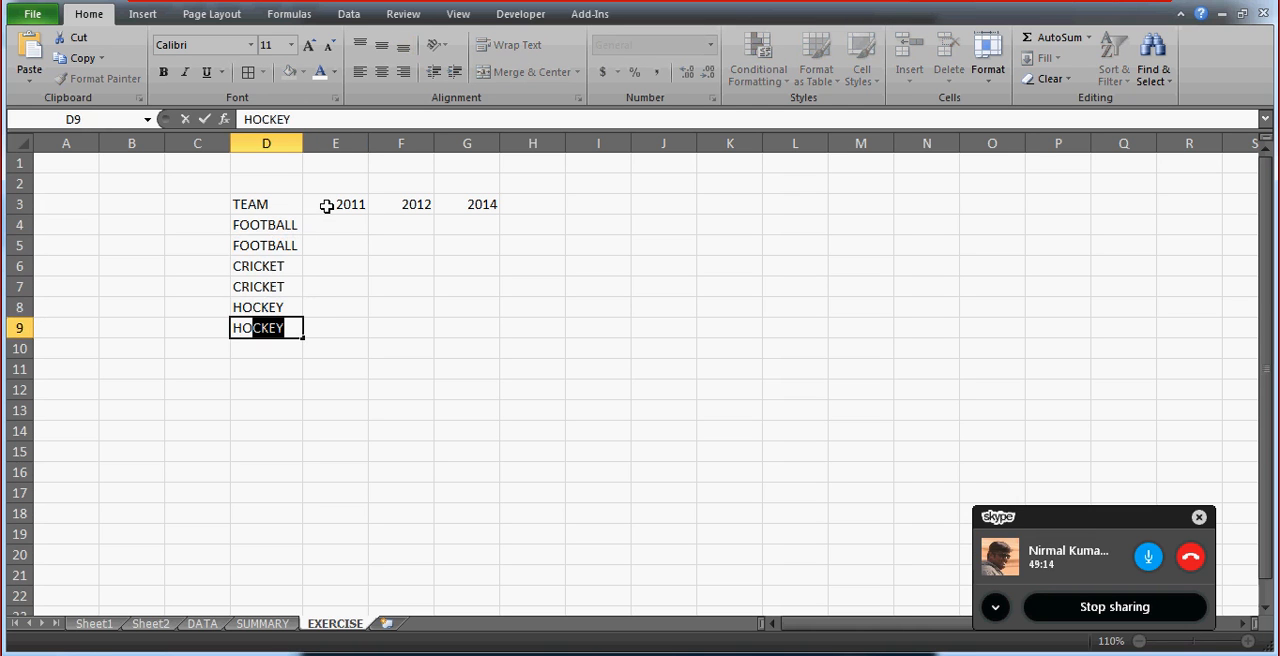
{"action": "key", "text": "Return"}
Fill the 2011 column in E4:E9 with the values 12, 44, 55, 66, 77 and 24.
{"action": "key", "text": "Up"}
{"action": "key", "text": "Up"}
{"action": "key", "text": "Up"}
{"action": "key", "text": "Up"}
{"action": "key", "text": "Up"}
{"action": "key", "text": "Up"}
{"action": "key", "text": "Right"}
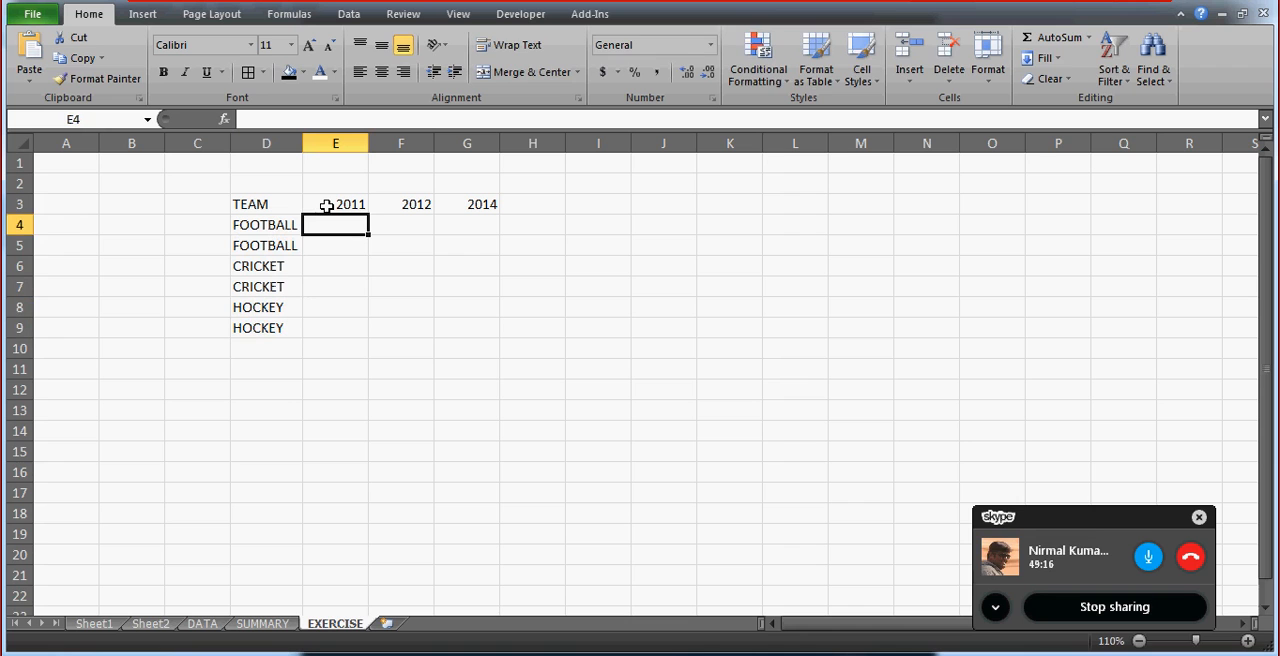
{"action": "type", "text": "12"}
{"action": "key", "text": "Return"}
{"action": "type", "text": "44"}
{"action": "key", "text": "Return"}
{"action": "type", "text": "55"}
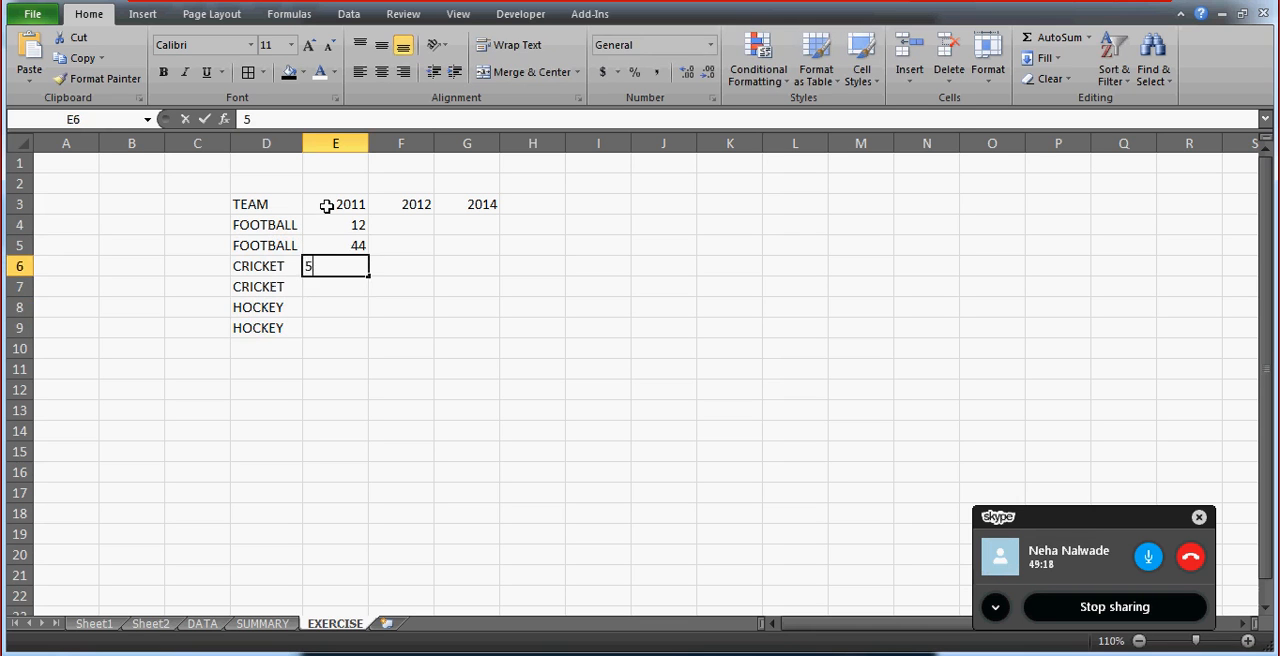
{"action": "key", "text": "Return"}
{"action": "type", "text": "66"}
{"action": "key", "text": "Return"}
{"action": "type", "text": "77"}
{"action": "key", "text": "Return"}
{"action": "type", "text": "24"}
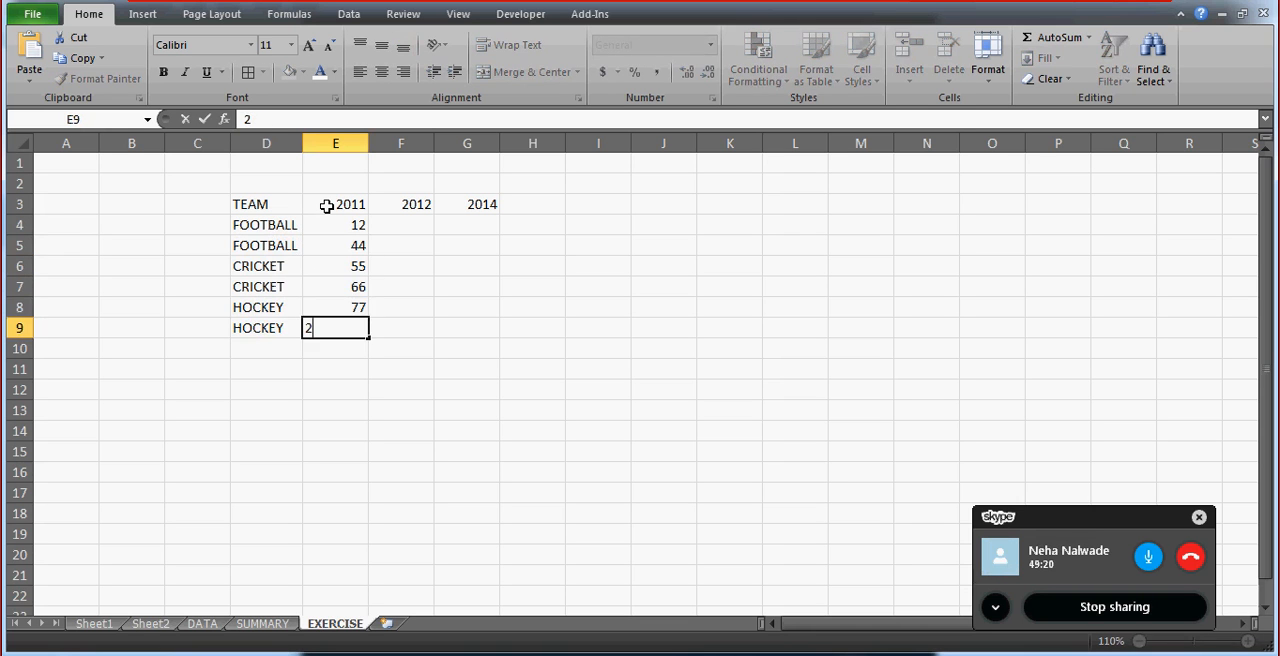
{"action": "key", "text": "Return"}
{"action": "key", "text": "Return"}
{"action": "key", "text": "Return"}
{"action": "key", "text": "Return"}
{"action": "key", "text": "Return"}
{"action": "key", "text": "Return"}
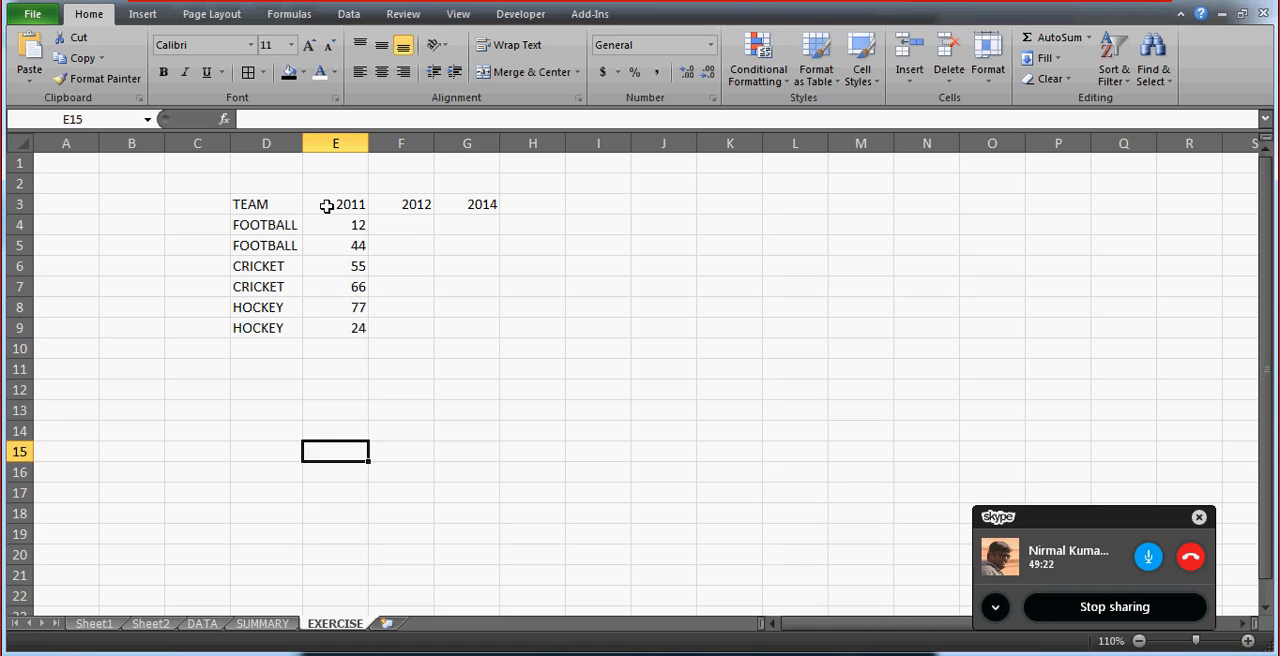
Make the TEAM column in D3:D9 bold.
{"action": "left_click", "coordinate": [297, 200]}
{"action": "key", "text": "ctrl+shift+Down"}
{"action": "key", "text": "ctrl+b"}
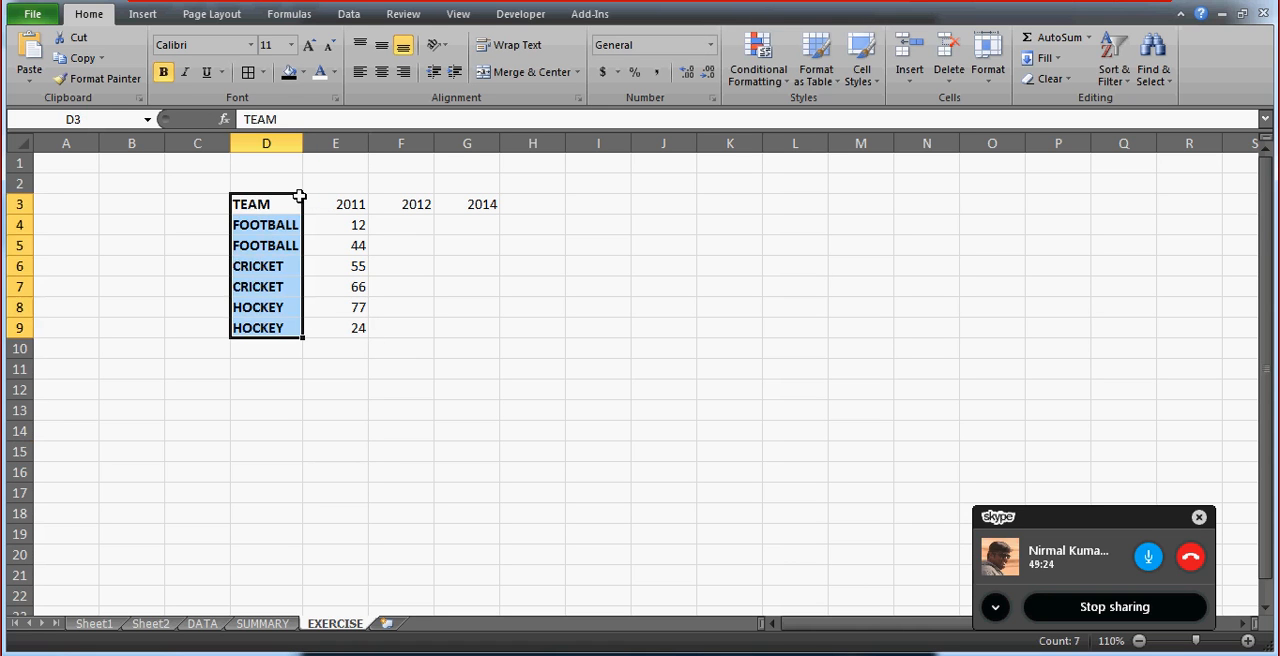
Make the whole heading row D3:G3 bold, including the year headings.
{"action": "key", "text": "Right"}
{"action": "key", "text": "Right"}
{"action": "key", "text": "Left"}
{"action": "key", "text": "Left"}
{"action": "key", "text": "shift+Right"}
{"action": "key", "text": "shift+Right"}
{"action": "key", "text": "shift+Right"}
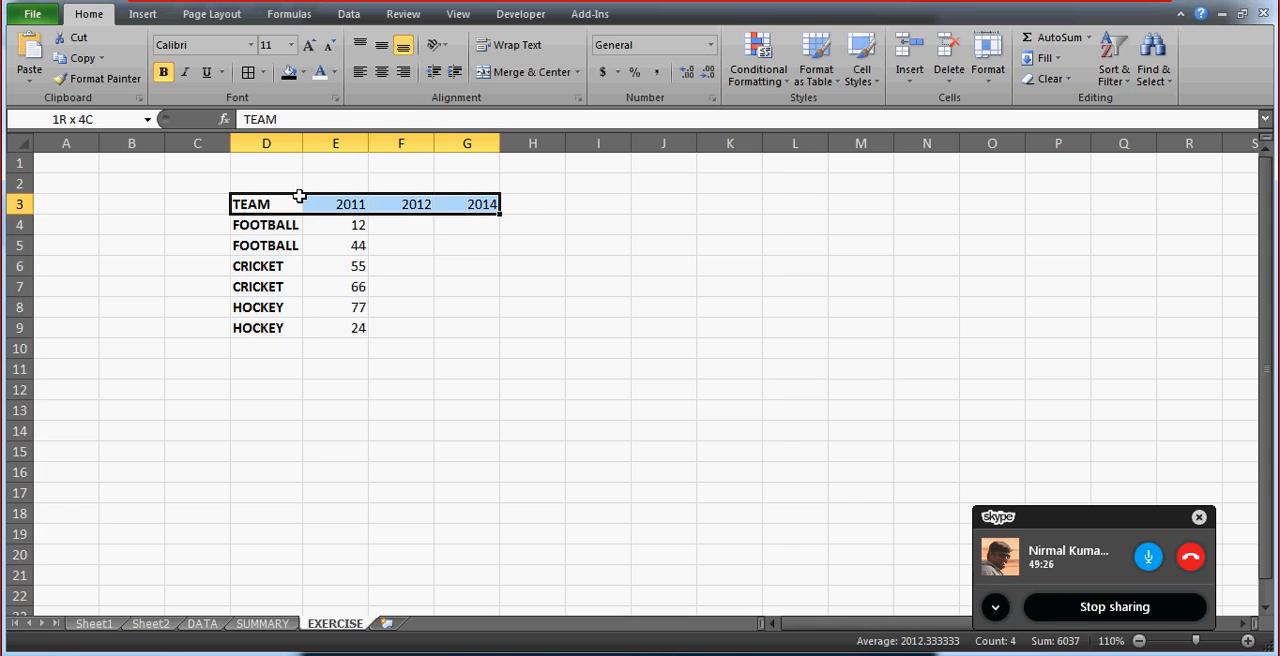
{"action": "key", "text": "ctrl+b"}
{"action": "key", "text": "ctrl+b"}
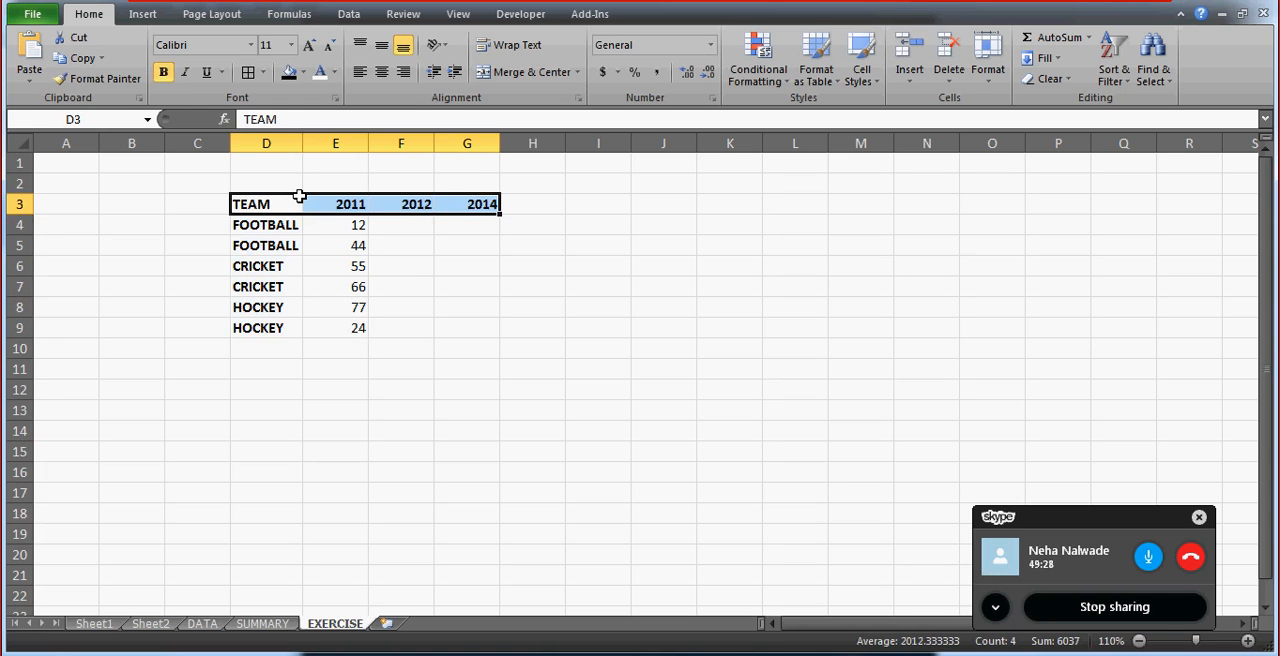
Enter the formula =E4+1 in F4 for the first 2012 value.
{"action": "key", "text": "Down"}
{"action": "key", "text": "Down"}
{"action": "key", "text": "Right"}
{"action": "key", "text": "Right"}
{"action": "key", "text": "Up"}
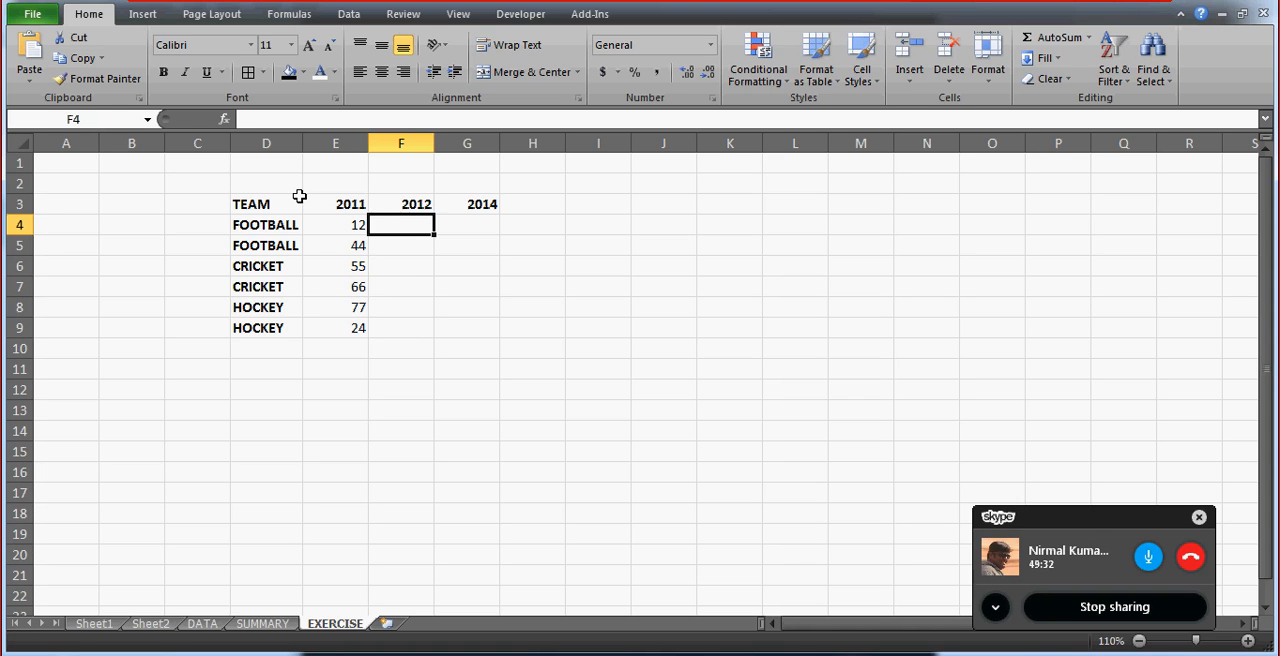
{"action": "type", "text": "=E4+1"}
{"action": "key", "text": "Return"}
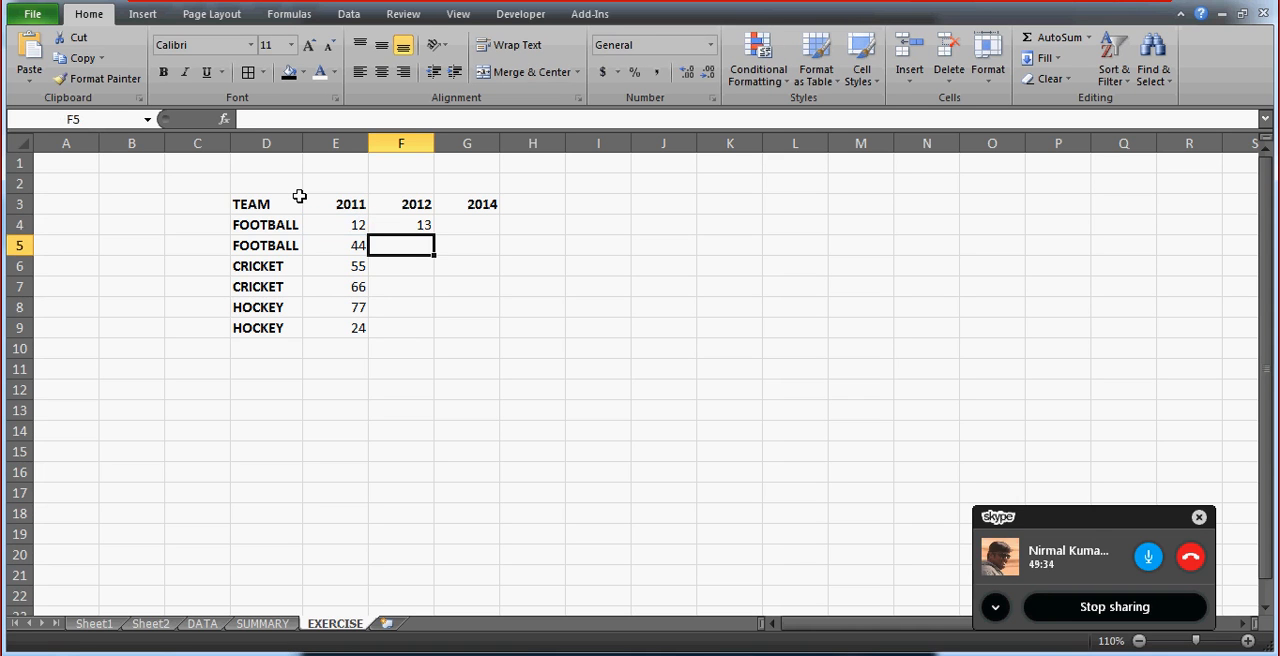
Fill the 2012 formula from F4 down through F9.
{"action": "key", "text": "Down"}
{"action": "key", "text": "Down"}
{"action": "key", "text": "Down"}
{"action": "key", "text": "Down"}
{"action": "key", "text": "ctrl+shift+Up"}
{"action": "key", "text": "ctrl+d"}
{"action": "key", "text": "Up"}
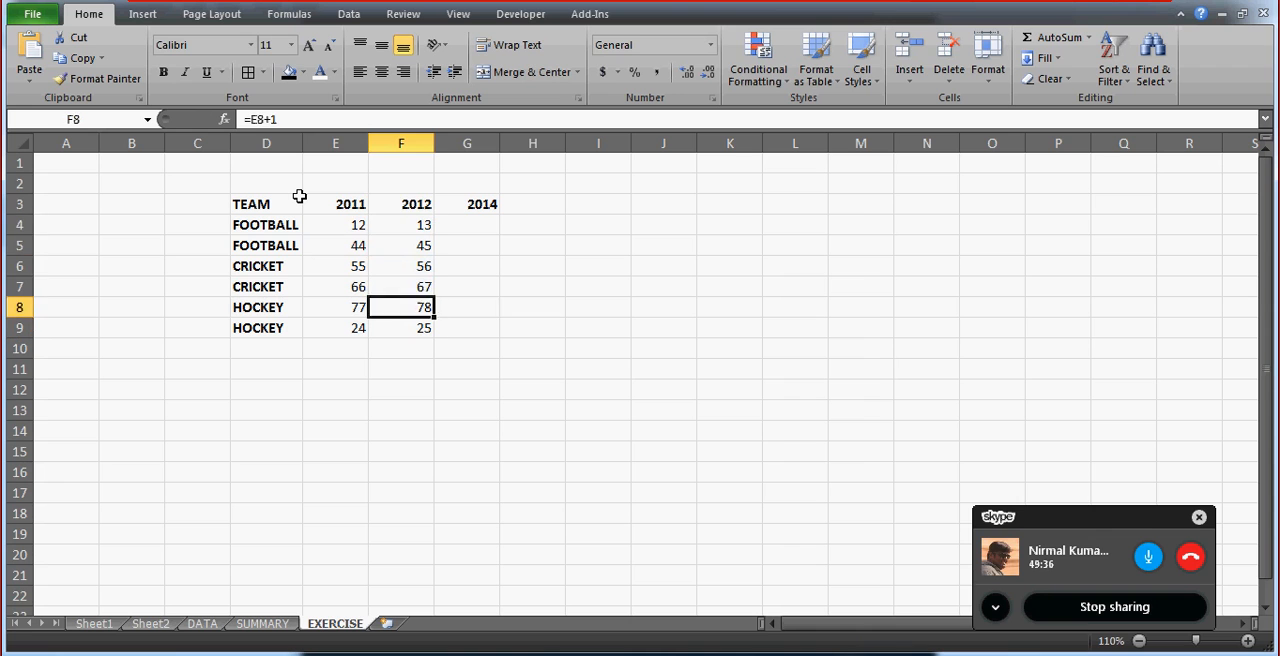
Enter the formula =F4+1 in G4 for the first 2014 value.
{"action": "key", "text": "ctrl+Up"}
{"action": "key", "text": "Right"}
{"action": "key", "text": "Down"}
{"action": "key", "text": "Down"}
{"action": "key", "text": "Up"}
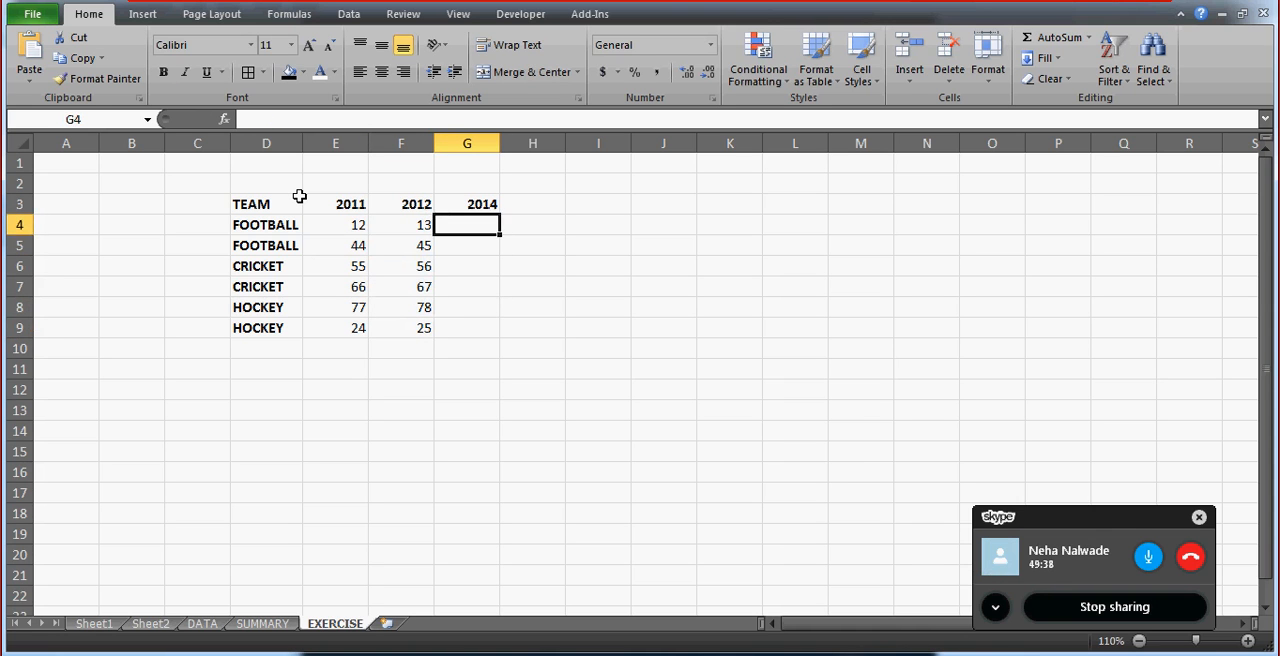
{"action": "type", "text": "="}
{"action": "key", "text": "Left"}
{"action": "type", "text": "+1"}
{"action": "key", "text": "Return"}
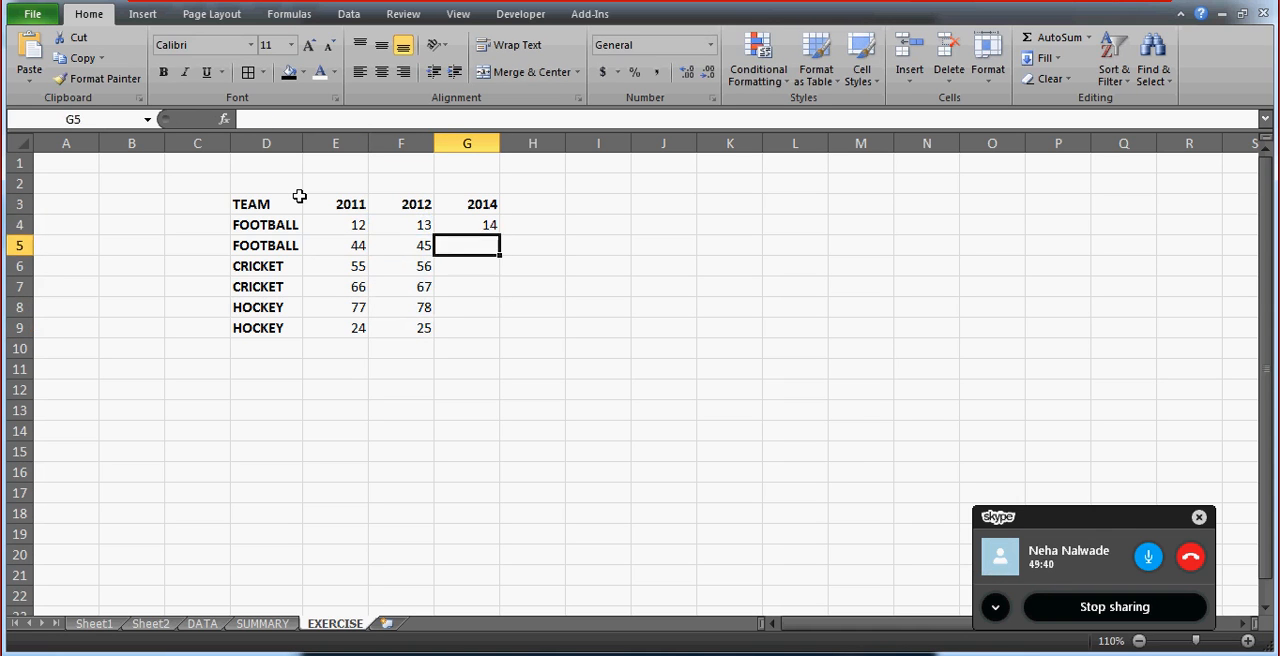
{"action": "key", "text": "ctrl+Left"}
{"action": "key", "text": "ctrl+Left"}
{"action": "key", "text": "ctrl+Right"}
{"action": "key", "text": "Down"}
{"action": "key", "text": "ctrl+Down"}
{"action": "key", "text": "Right"}
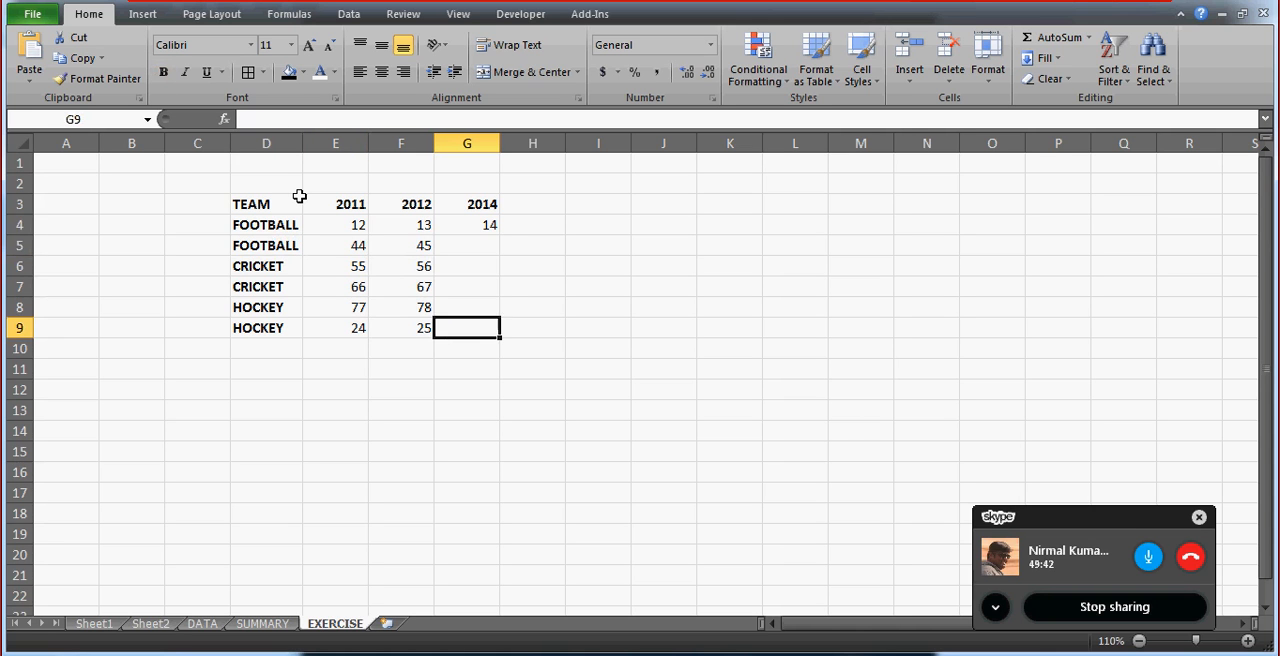
{"action": "key", "text": "ctrl+shift+Up"}
{"action": "type", "text": "D"}
{"action": "key", "text": "Up"}
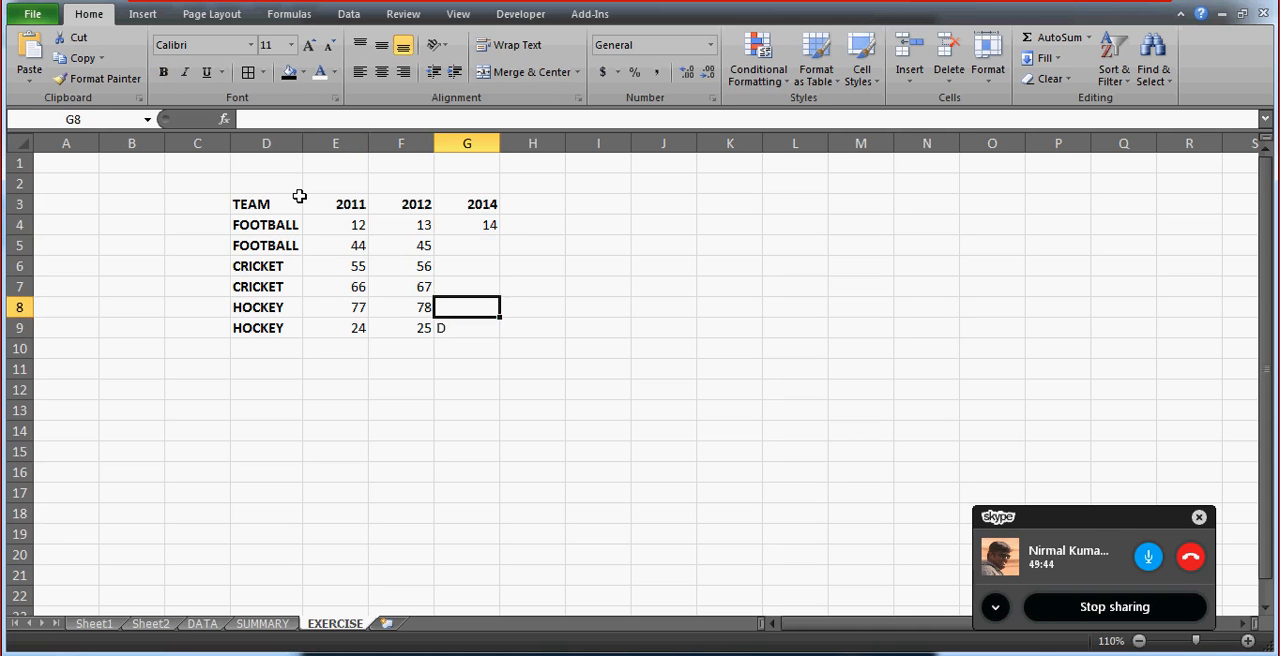
{"action": "key", "text": "Down"}
{"action": "key", "text": "Delete"}
{"action": "key", "text": "Up"}
{"action": "key", "text": "Down"}
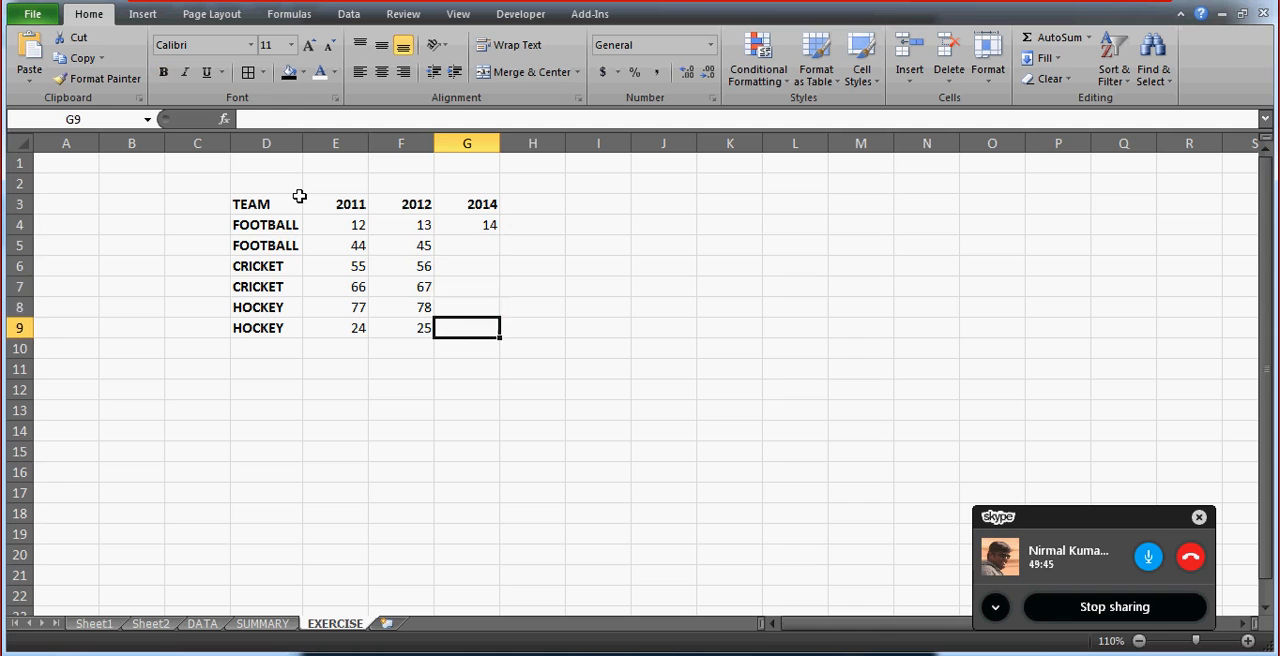
Fill the 2014 formula from G4 down through G9.
{"action": "key", "text": "shift+Up"}
{"action": "key", "text": "shift+Up"}
{"action": "key", "text": "shift+Up"}
{"action": "key", "text": "shift+Up"}
{"action": "key", "text": "shift+Up"}
{"action": "key", "text": "ctrl+d"}
Apply borders to every cell of the team table D3:G9.
{"action": "key", "text": "Up"}
{"action": "key", "text": "Left"}
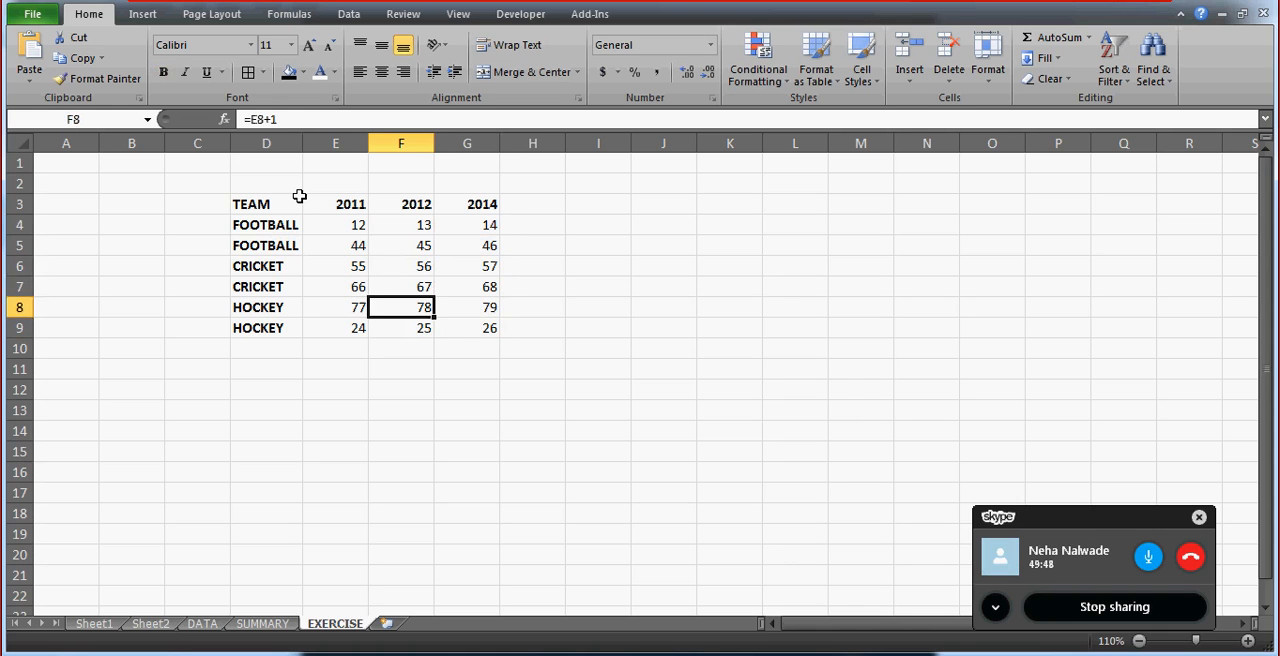
{"action": "key", "text": "Up"}
{"action": "key", "text": "Left"}
{"action": "key", "text": "Left"}
{"action": "key", "text": "Up"}
{"action": "key", "text": "Up"}
{"action": "key", "text": "Up"}
{"action": "key", "text": "Up"}
{"action": "key", "text": "ctrl+shift+Right"}
{"action": "key", "text": "ctrl+shift+Down"}
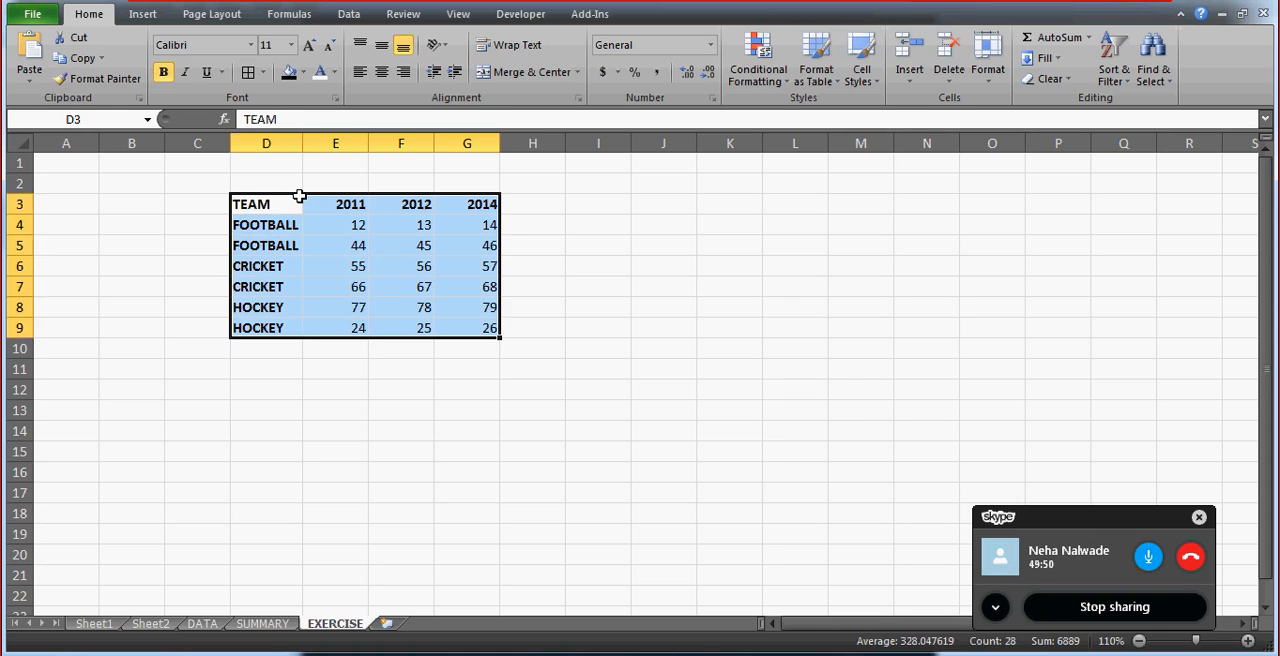
{"action": "left_click", "coordinate": [248, 72]}
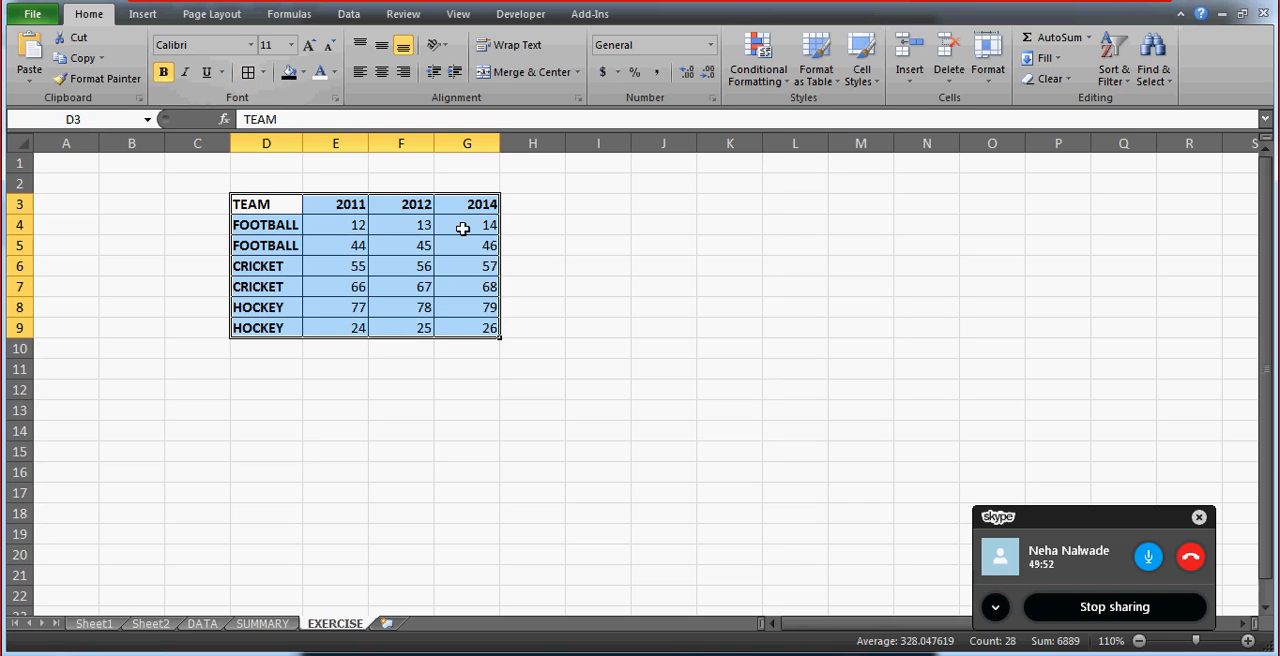
{"action": "left_click", "coordinate": [600, 267]}
{"action": "left_click", "coordinate": [355, 407]}
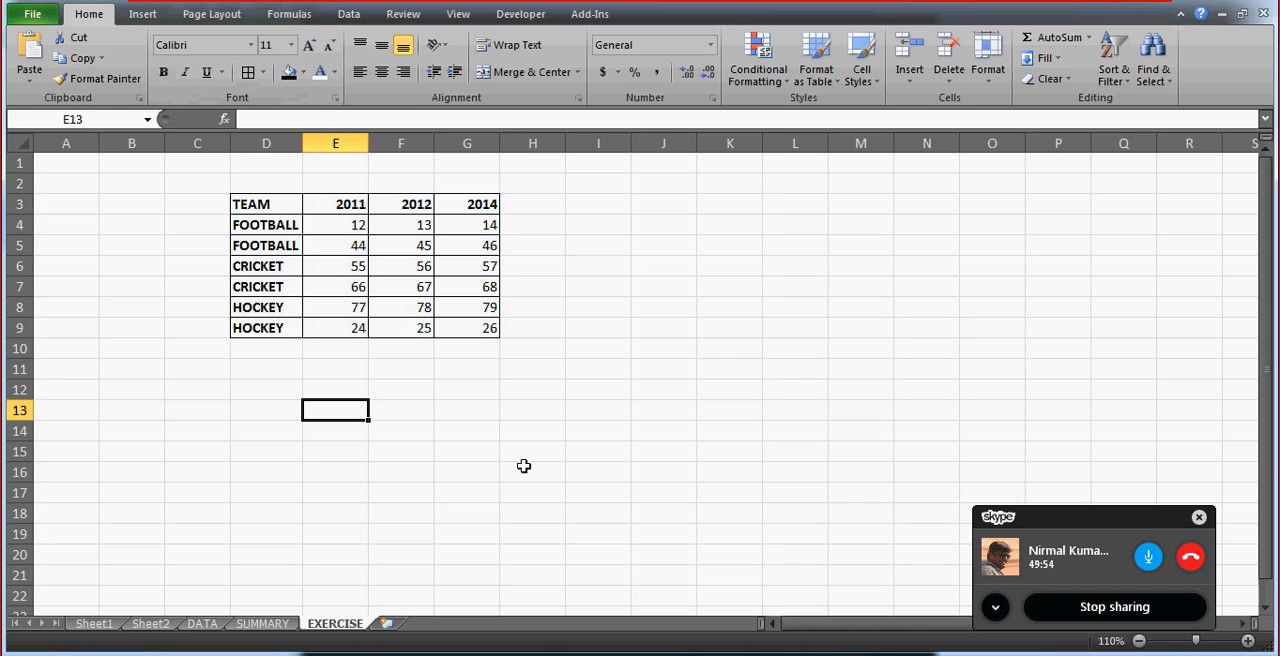
{"action": "left_click", "coordinate": [722, 350]}
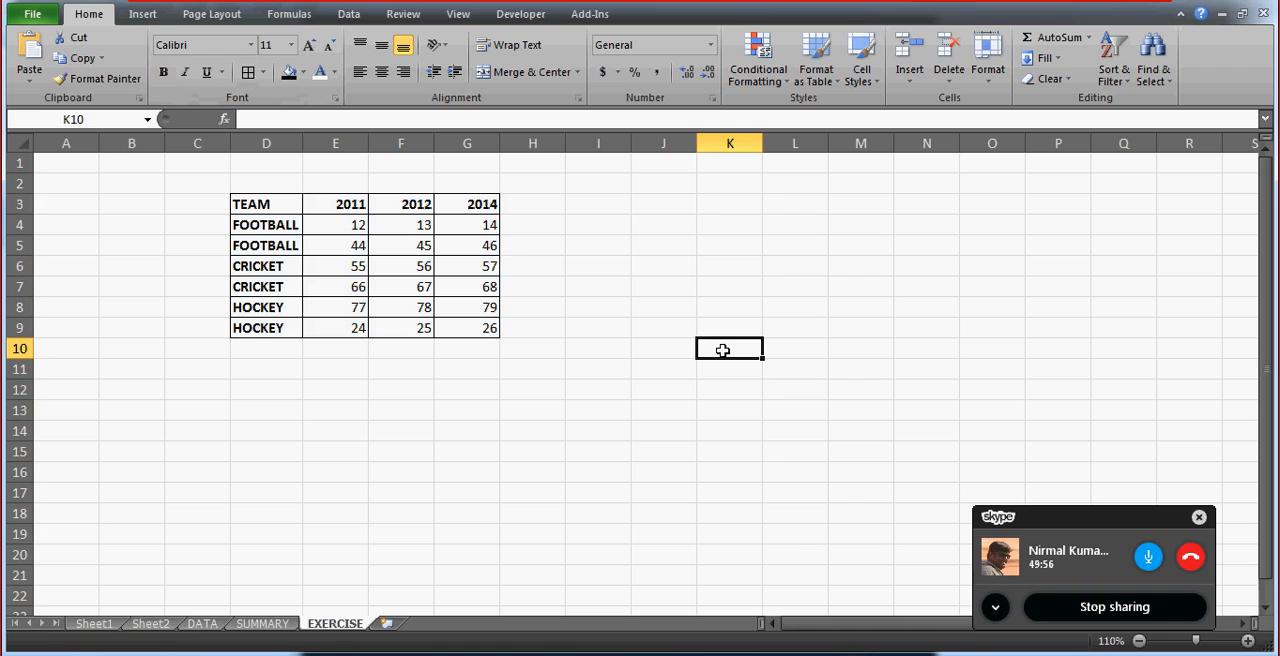
{"action": "left_click", "coordinate": [655, 209]}
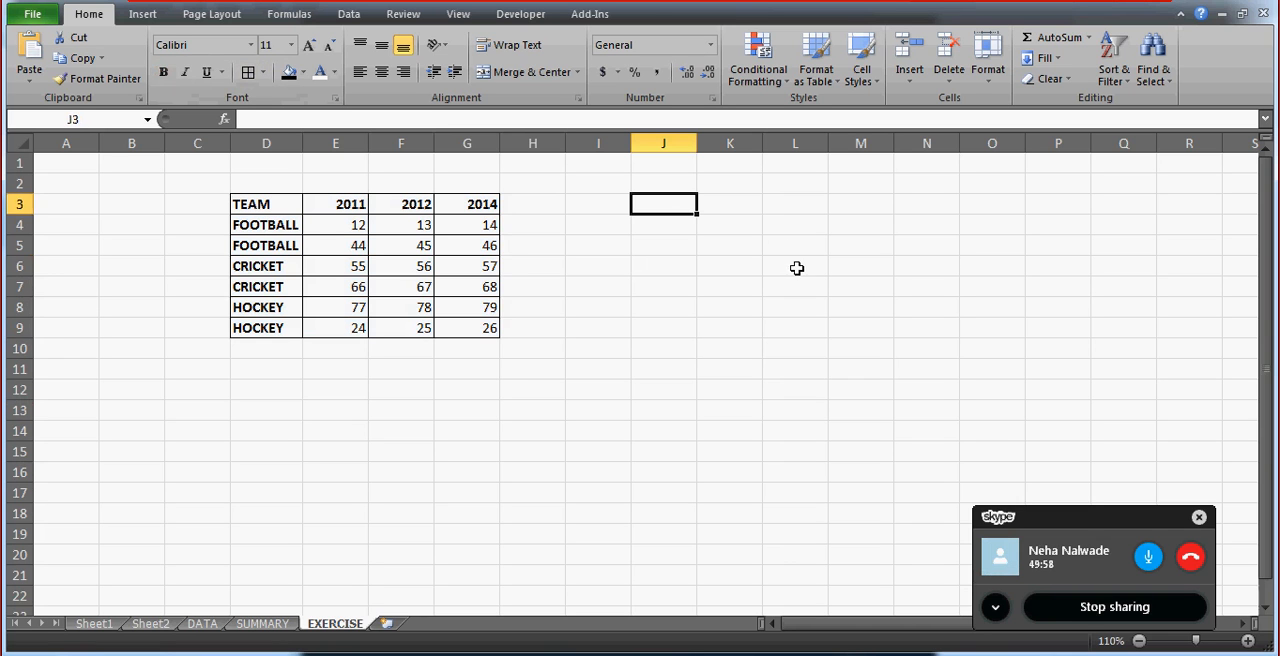
{"action": "left_click", "coordinate": [755, 198]}
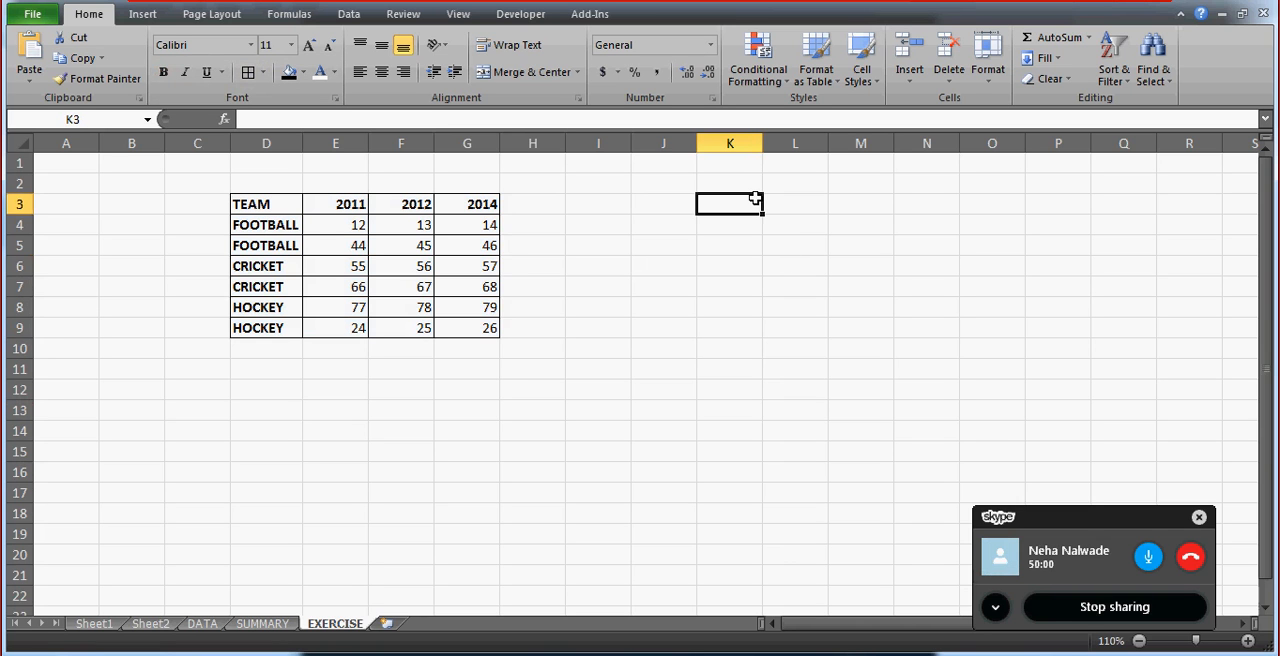
Enter the labels TEAM in L4 and TOTAL TAG WON in L5.
{"action": "left_click", "coordinate": [787, 226]}
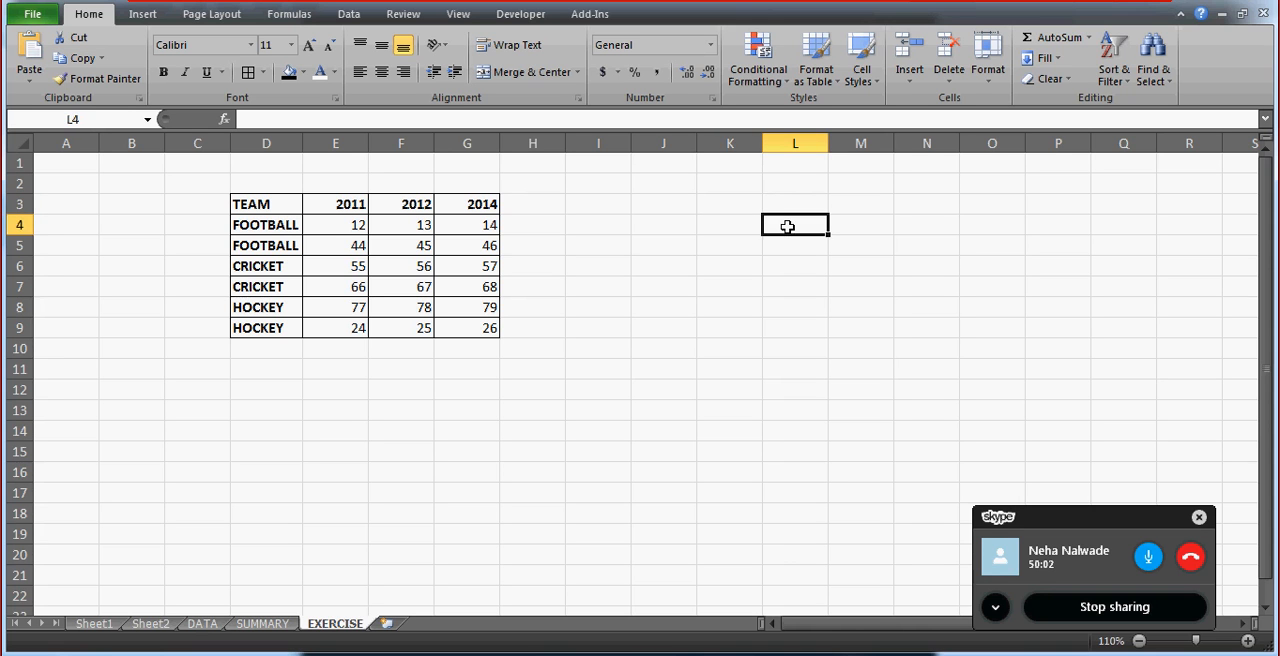
{"action": "type", "text": "TEAM"}
{"action": "key", "text": "Return"}
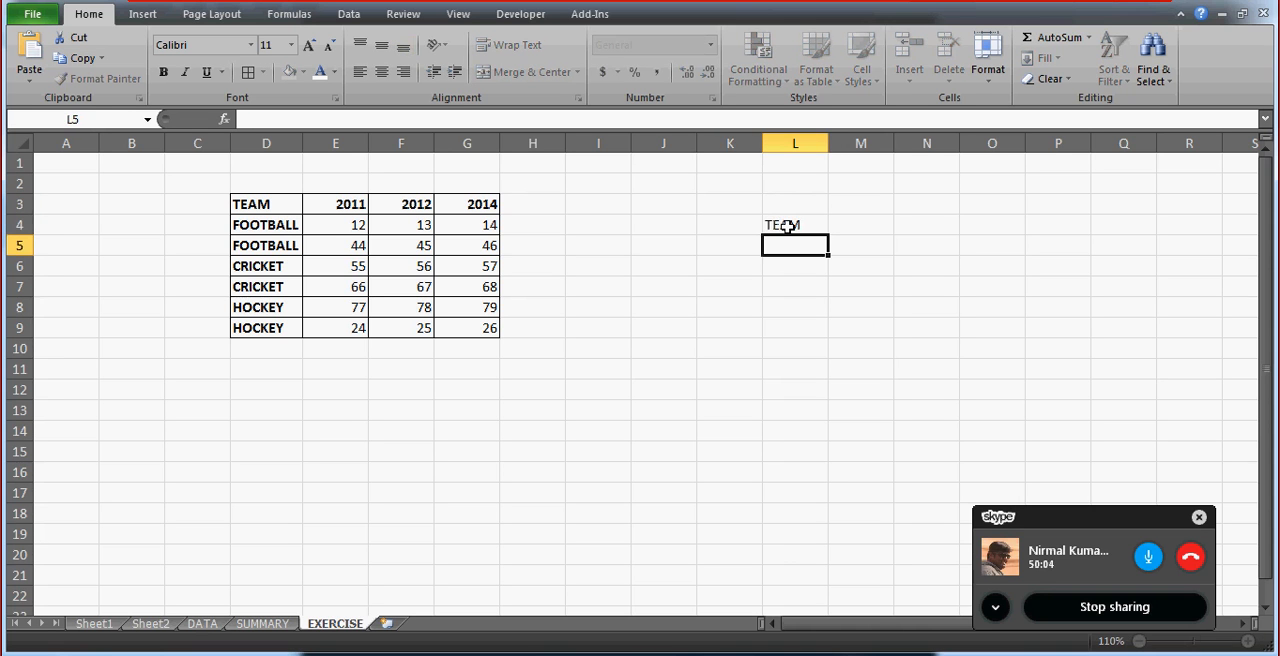
{"action": "left_click", "coordinate": [787, 226]}
{"action": "key", "text": "Right"}
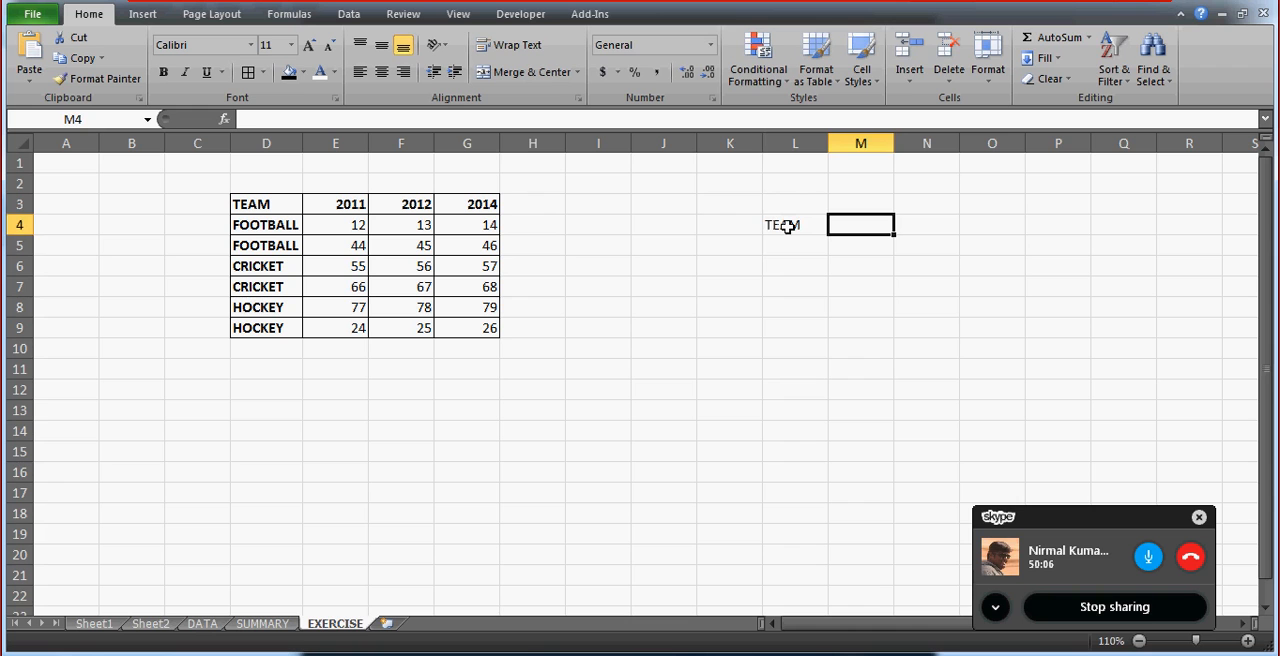
{"action": "key", "text": "Left"}
{"action": "key", "text": "Down"}
{"action": "type", "text": "TO"}
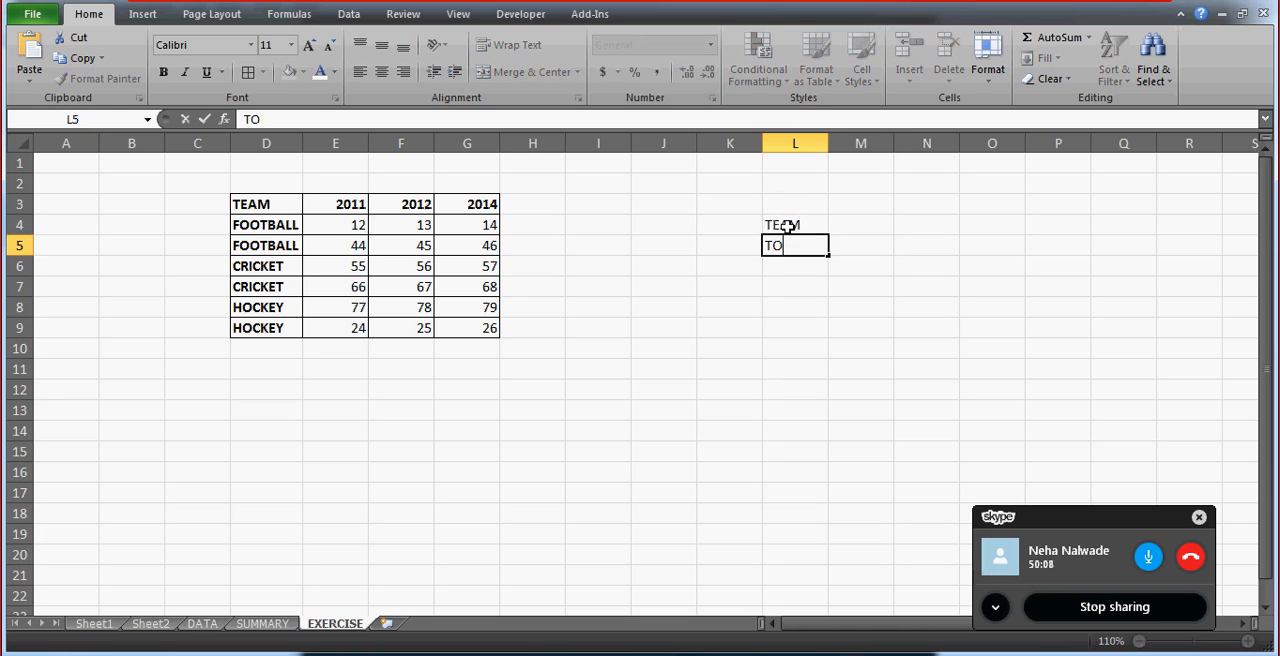
{"action": "type", "text": "TAL TAG WON"}
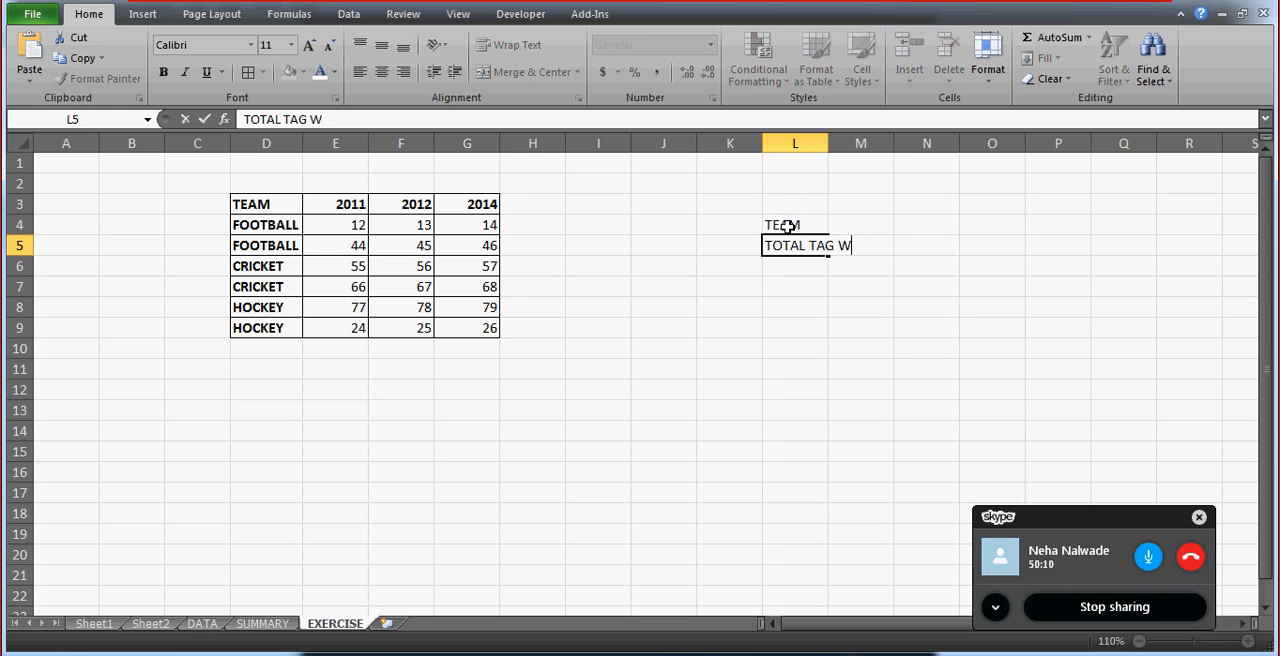
{"action": "key", "text": "Return"}
{"action": "key", "text": "Up"}
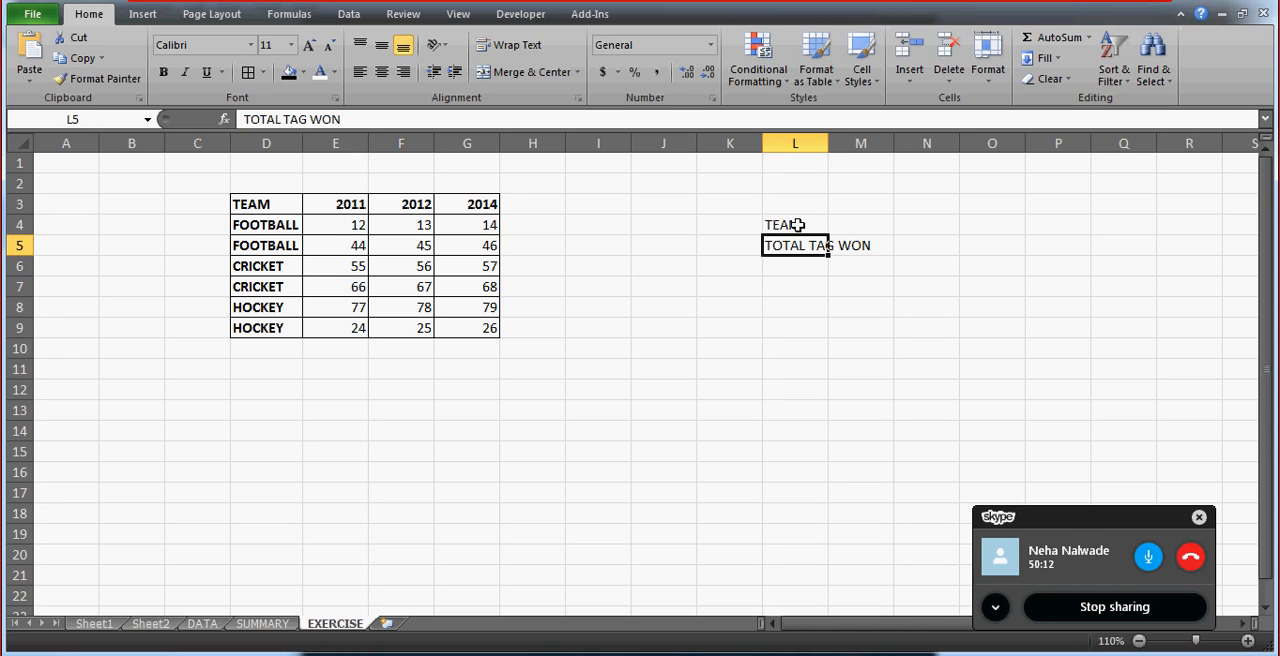
Make the two labels in L4:L5 bold.
{"action": "left_click_drag", "start_coordinate": [787, 226], "coordinate": [792, 242]}
{"action": "key", "text": "ctrl+b"}
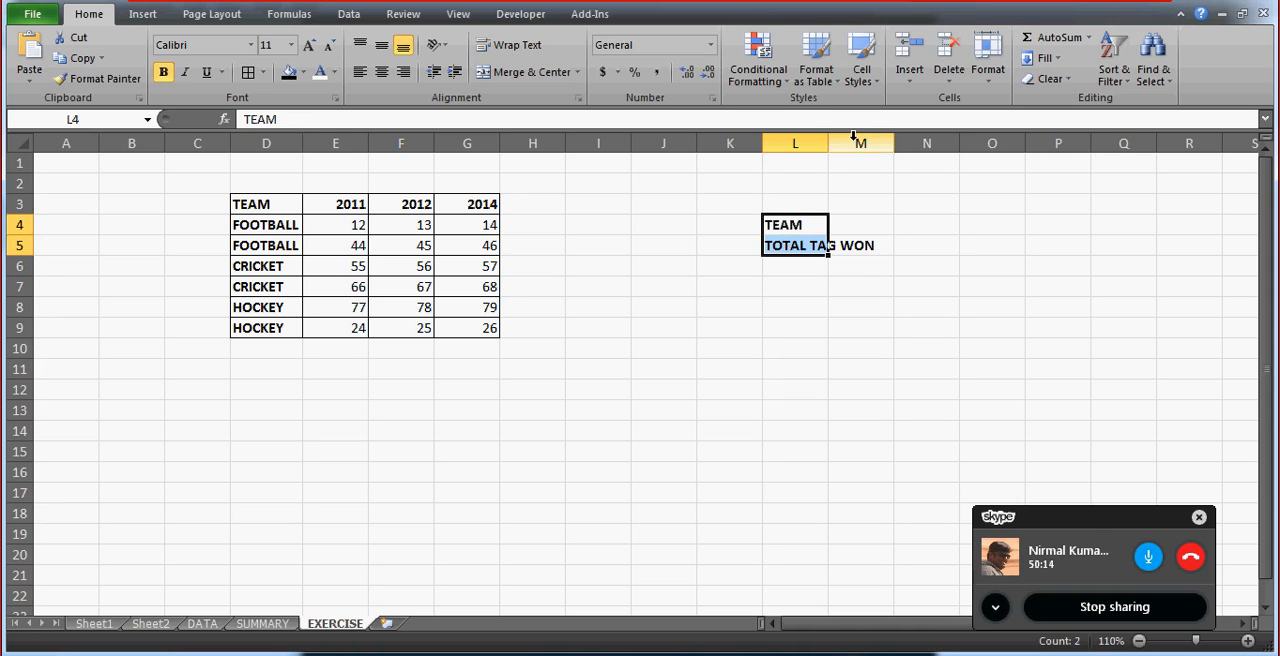
{"action": "left_click", "coordinate": [831, 160]}
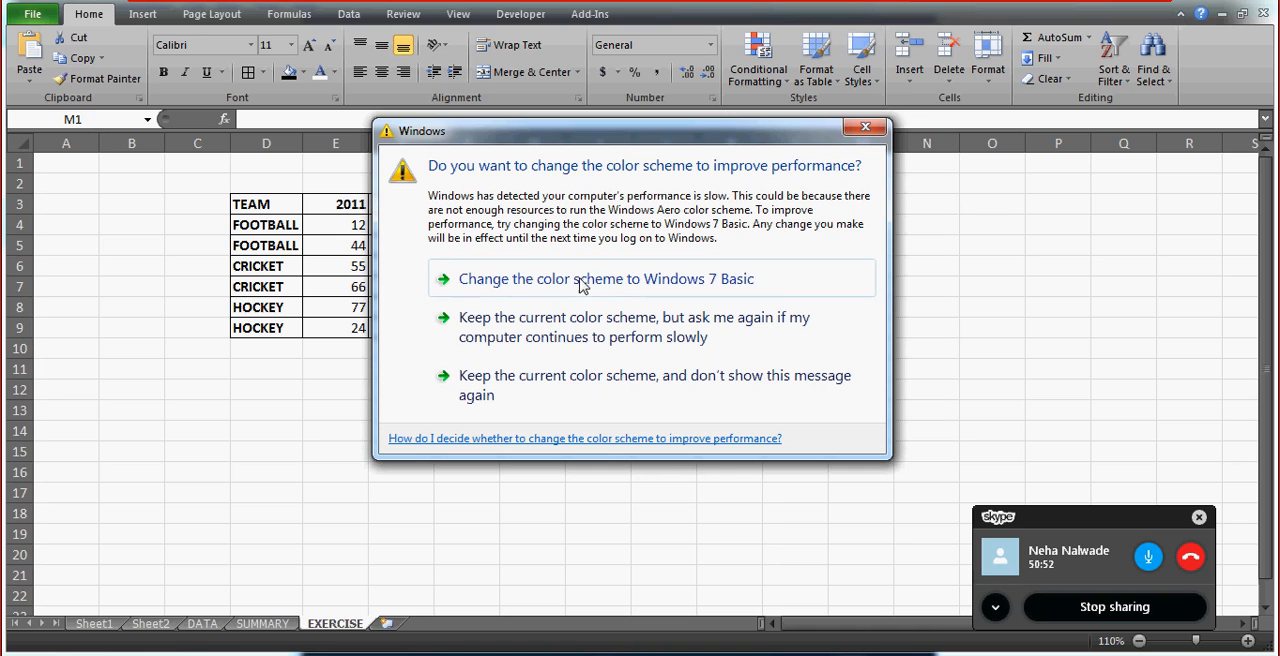
Answer the Windows performance prompt by changing the color scheme to Windows 7 Basic.
{"action": "left_click", "coordinate": [619, 287]}
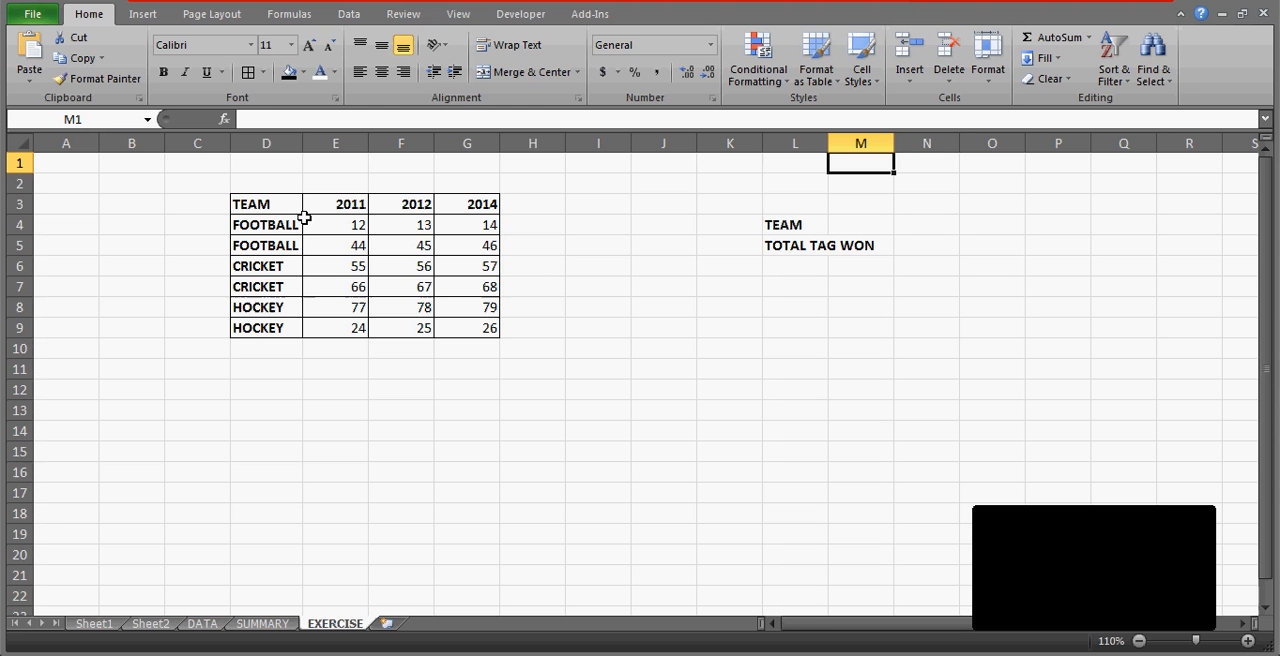
Center the contents of the team table D3:G9 and put a thick box border around it.
{"action": "left_click", "coordinate": [279, 205]}
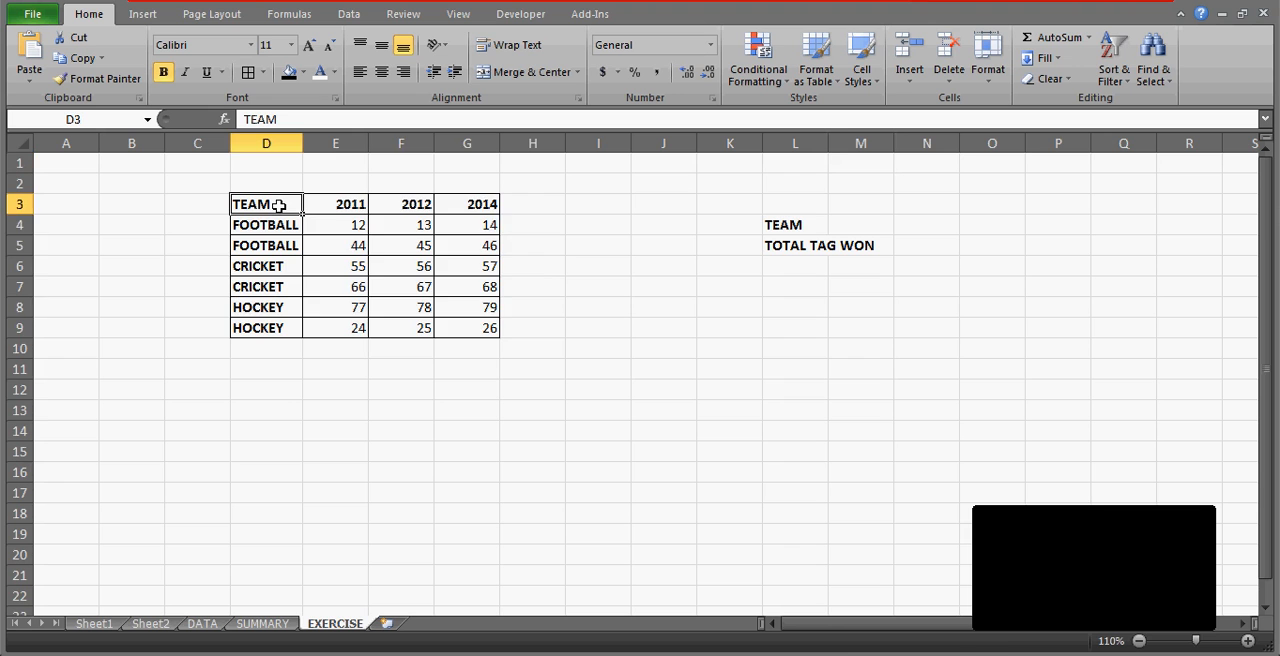
{"action": "key", "text": "ctrl+a"}
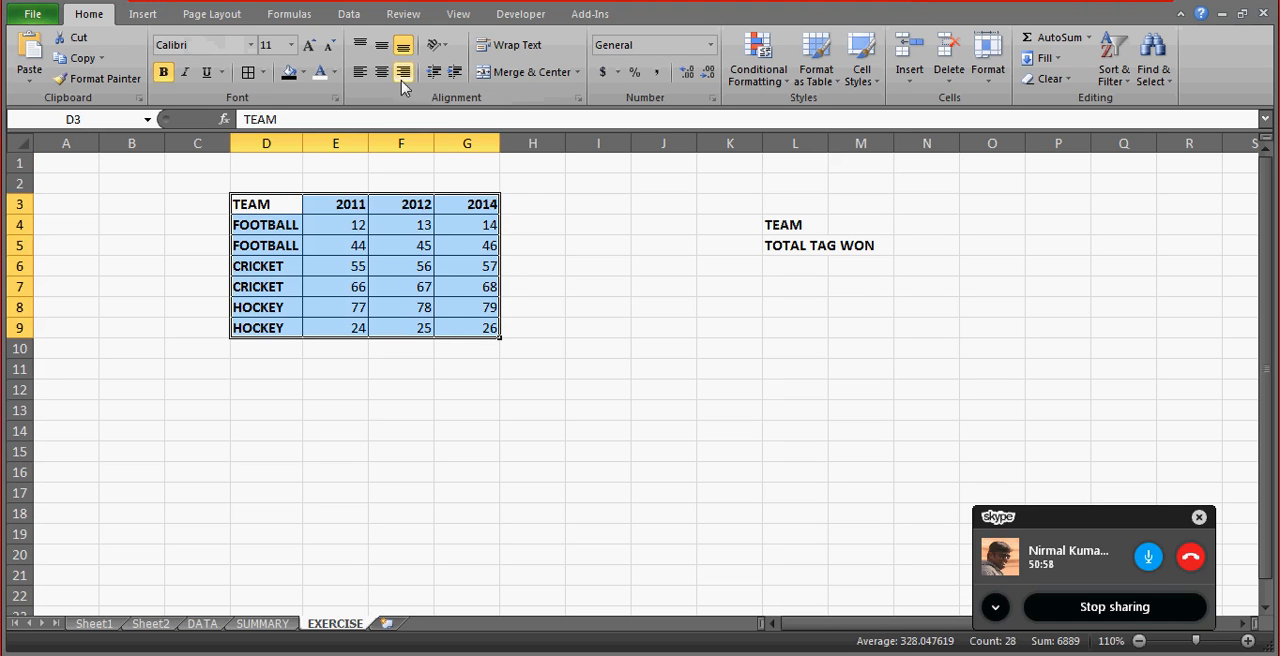
{"action": "left_click", "coordinate": [382, 73]}
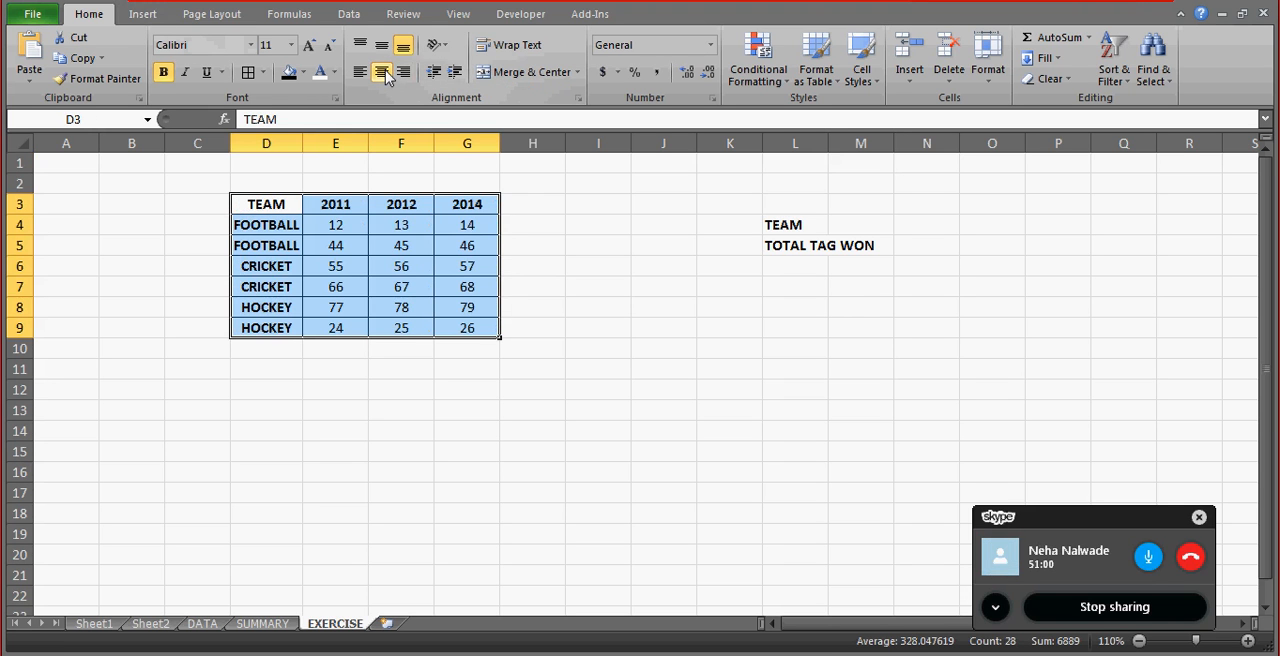
{"action": "left_click", "coordinate": [263, 72]}
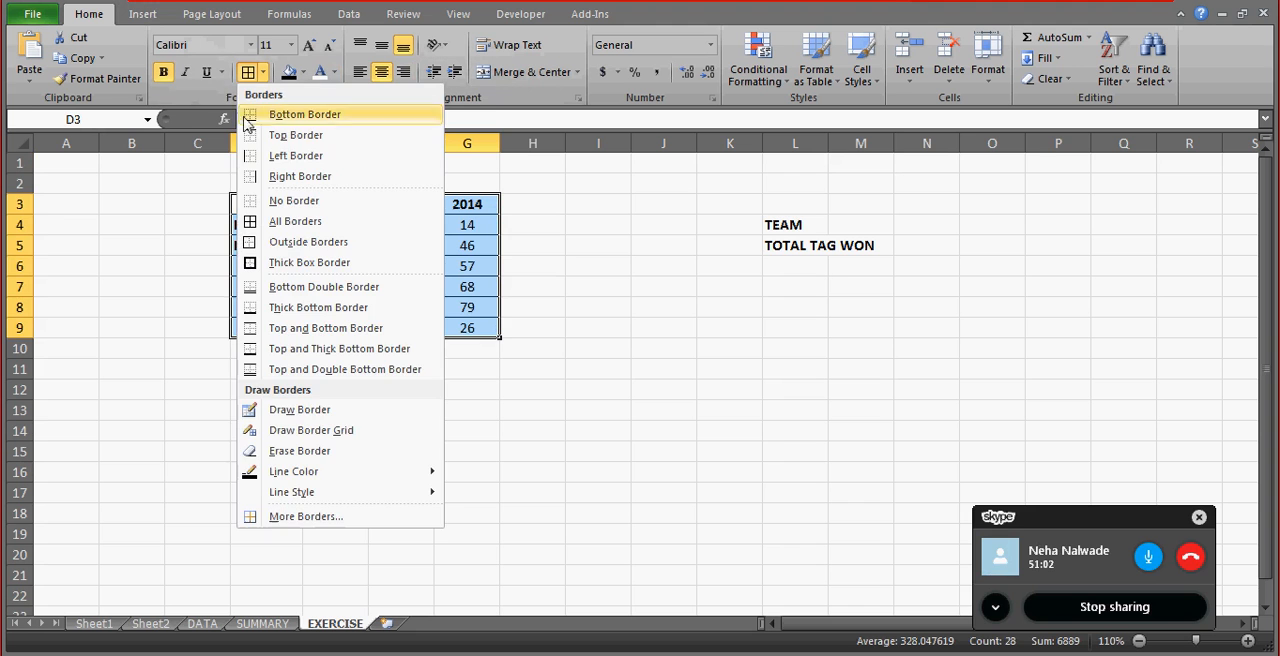
{"action": "left_click", "coordinate": [241, 262]}
{"action": "left_click", "coordinate": [508, 283]}
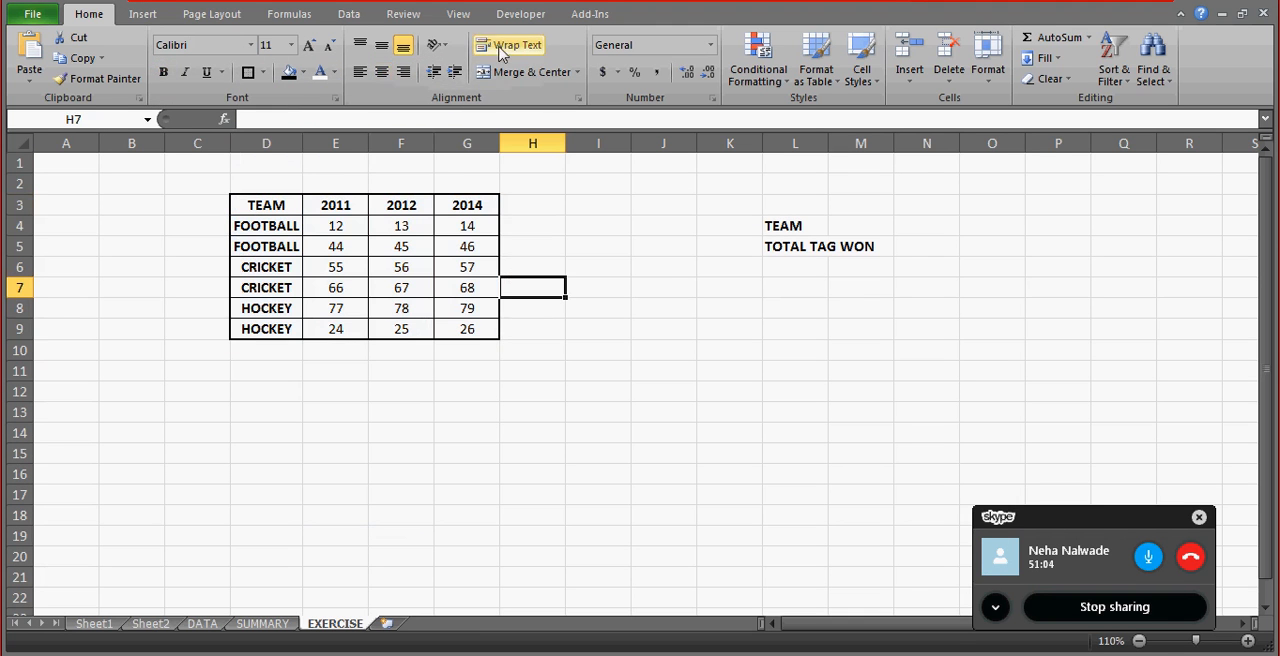
Hide the gridlines on the EXERCISE sheet.
{"action": "left_click", "coordinate": [459, 14]}
{"action": "left_click", "coordinate": [283, 72]}
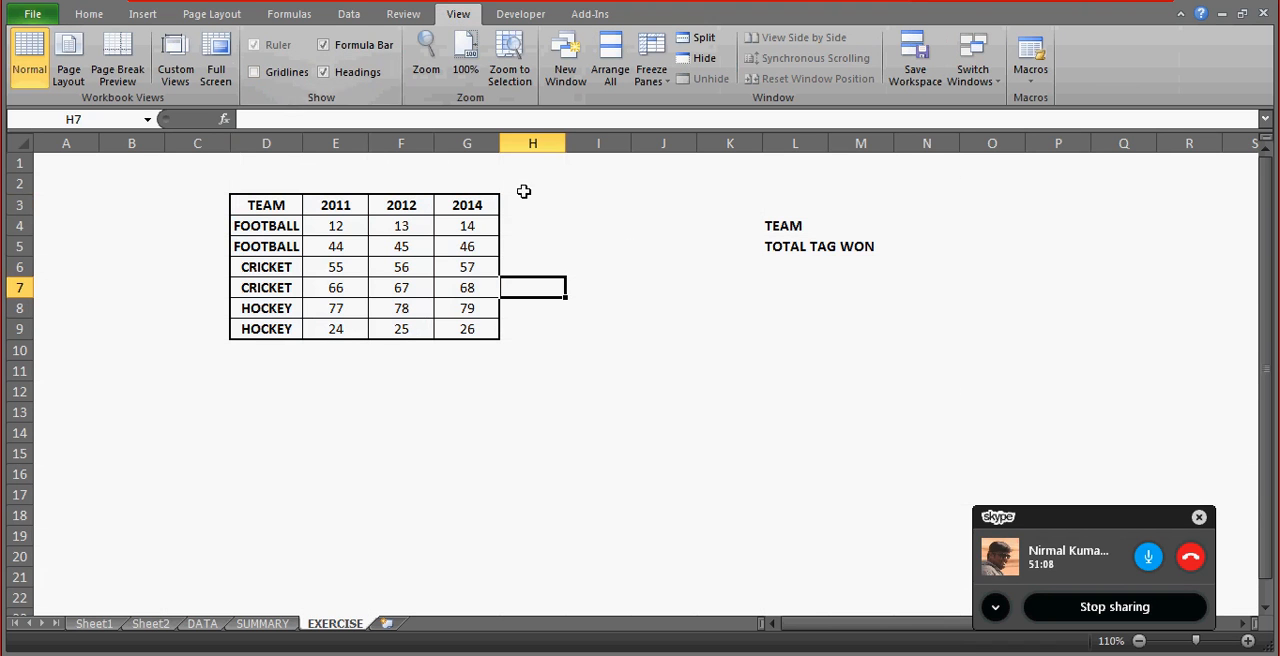
Widen column L so the TOTAL TAG WON label fits inside its cell.
{"action": "left_click", "coordinate": [648, 261]}
{"action": "key", "text": "Up"}
{"action": "key", "text": "Up"}
{"action": "key", "text": "Right"}
{"action": "key", "text": "Right"}
{"action": "key", "text": "Right"}
{"action": "key", "text": "Right"}
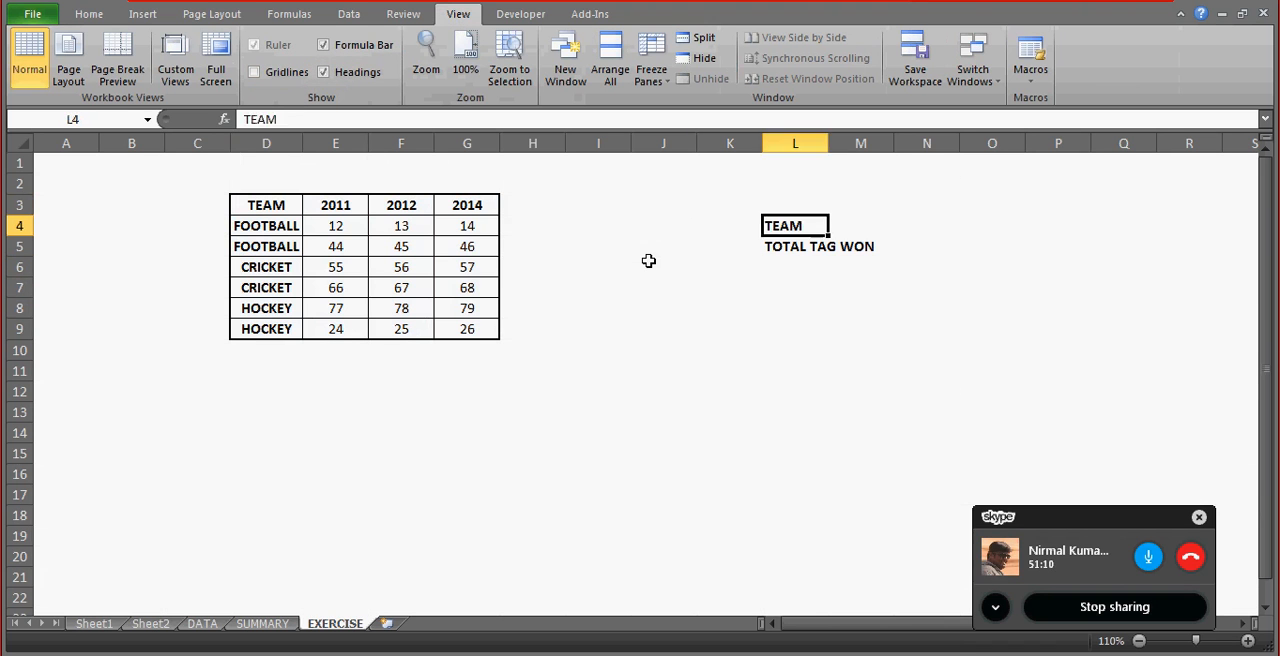
{"action": "key", "text": "Left"}
{"action": "key", "text": "Left"}
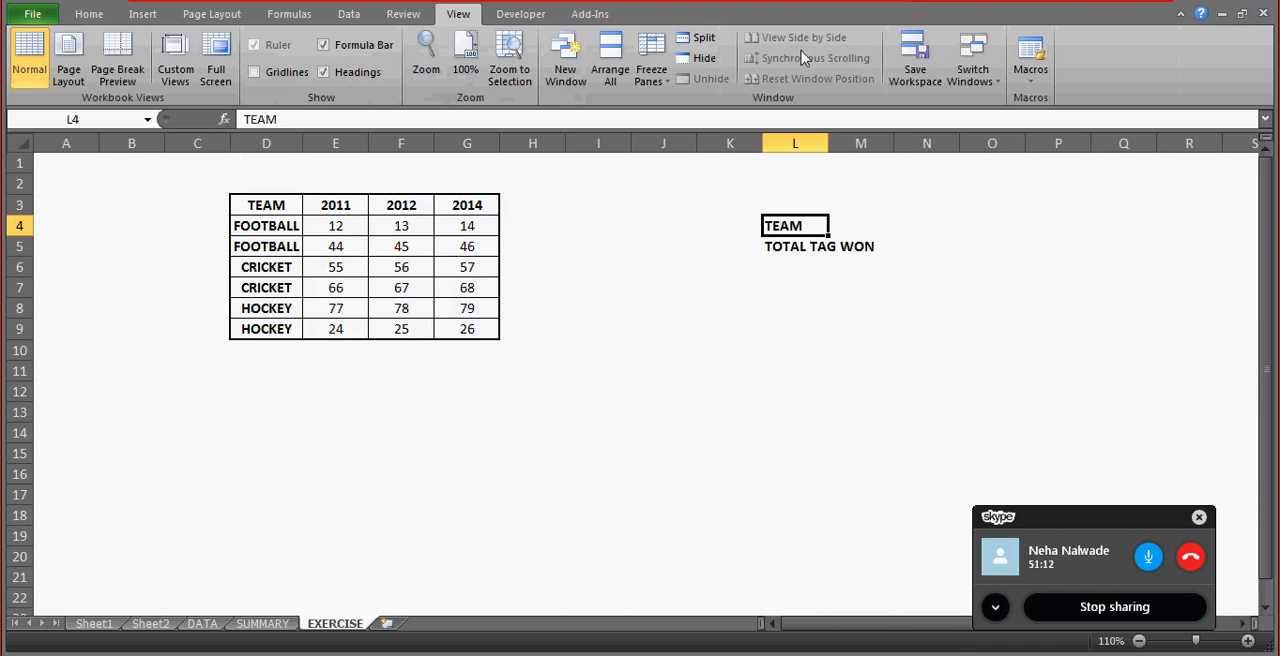
{"action": "left_click_drag", "start_coordinate": [828, 148], "coordinate": [880, 148]}
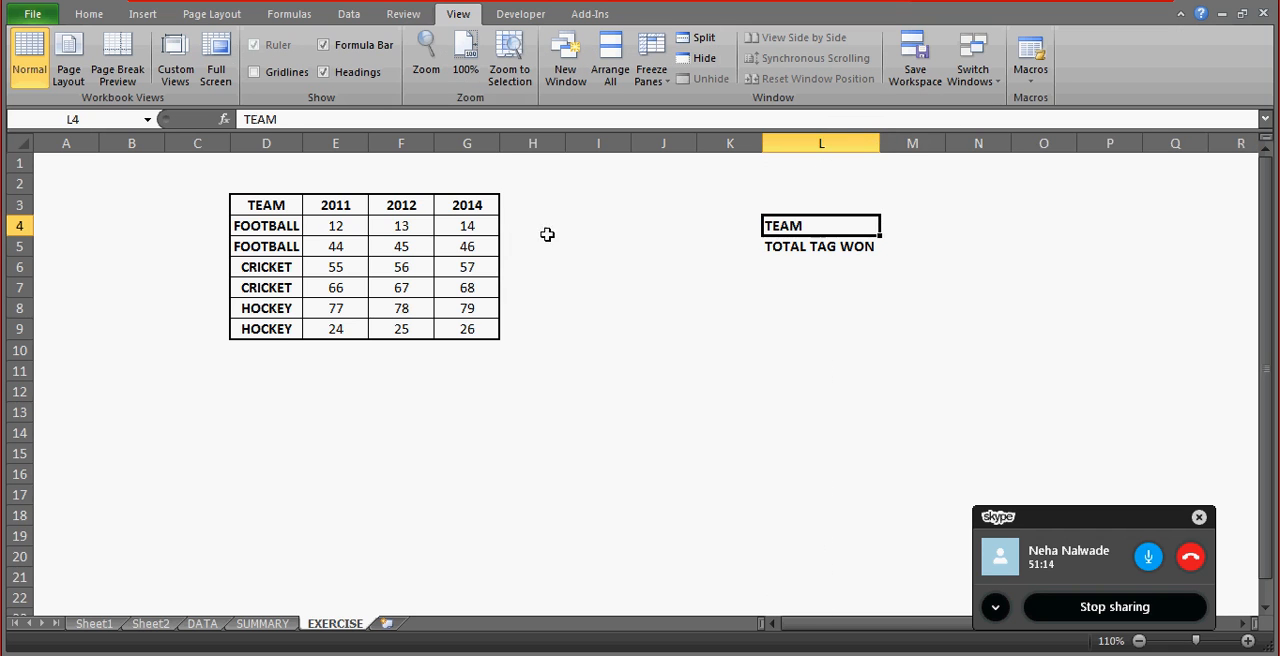
Examine the yearly values in E4:G9 and the team column D3:D9 by highlighting each range.
{"action": "left_click", "coordinate": [355, 228]}
{"action": "key", "text": "shift+Right"}
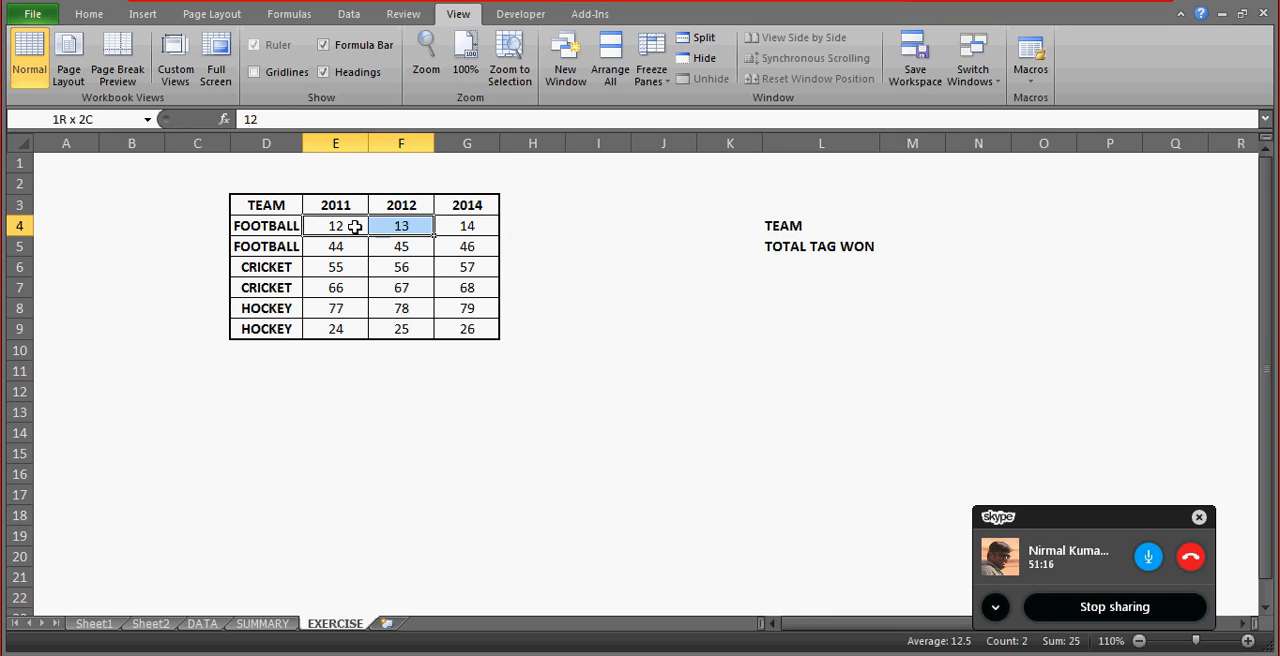
{"action": "key", "text": "shift+Down"}
{"action": "key", "text": "shift+Down"}
{"action": "key", "text": "shift+Down"}
{"action": "key", "text": "shift+Down"}
{"action": "key", "text": "shift+Down"}
{"action": "key", "text": "shift+Right"}
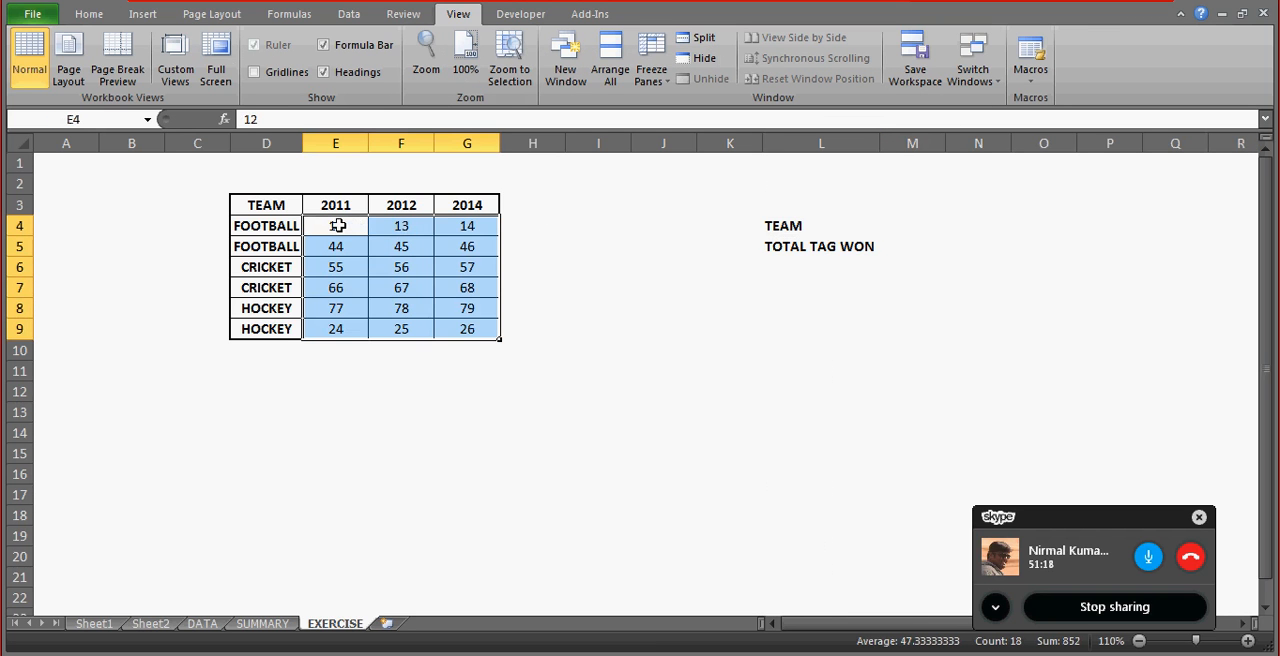
{"action": "left_click", "coordinate": [283, 206]}
{"action": "key", "text": "ctrl+shift+Down"}
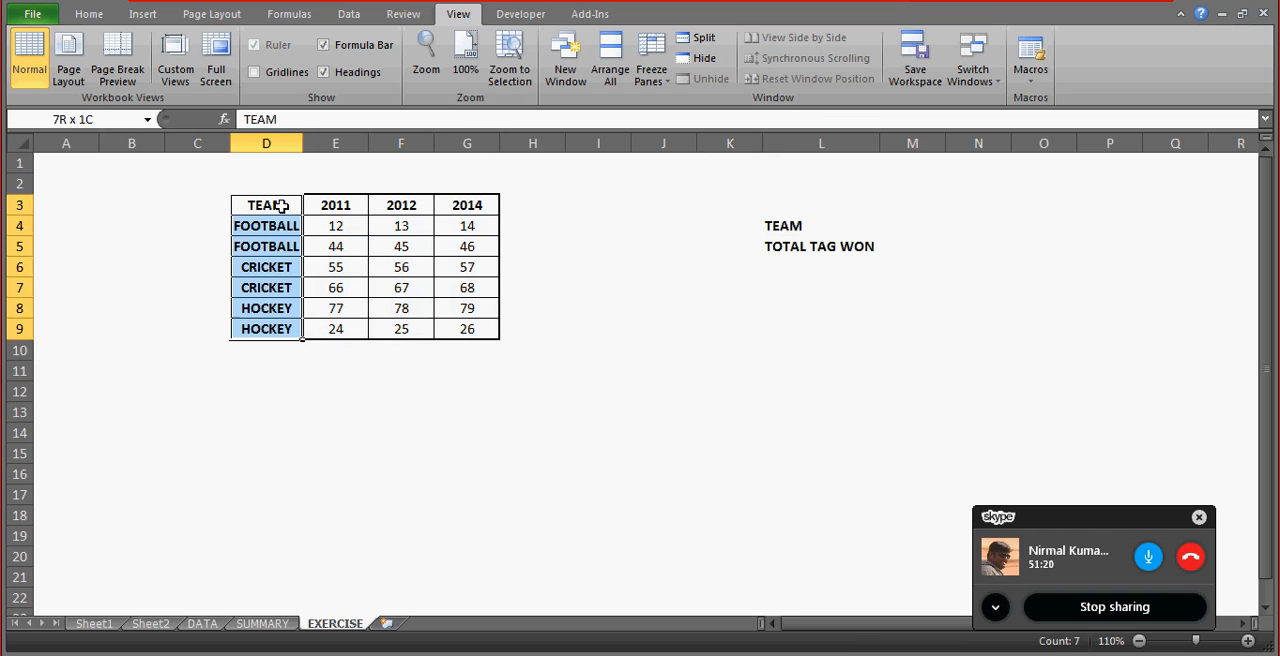
Open data validation for cell M4 beside the TEAM label and set it to allow a List.
{"action": "key", "text": "Right"}
{"action": "key", "text": "Right"}
{"action": "key", "text": "Right"}
{"action": "key", "text": "Right"}
{"action": "key", "text": "Right"}
{"action": "key", "text": "Right"}
{"action": "key", "text": "Right"}
{"action": "key", "text": "Right"}
{"action": "key", "text": "Right"}
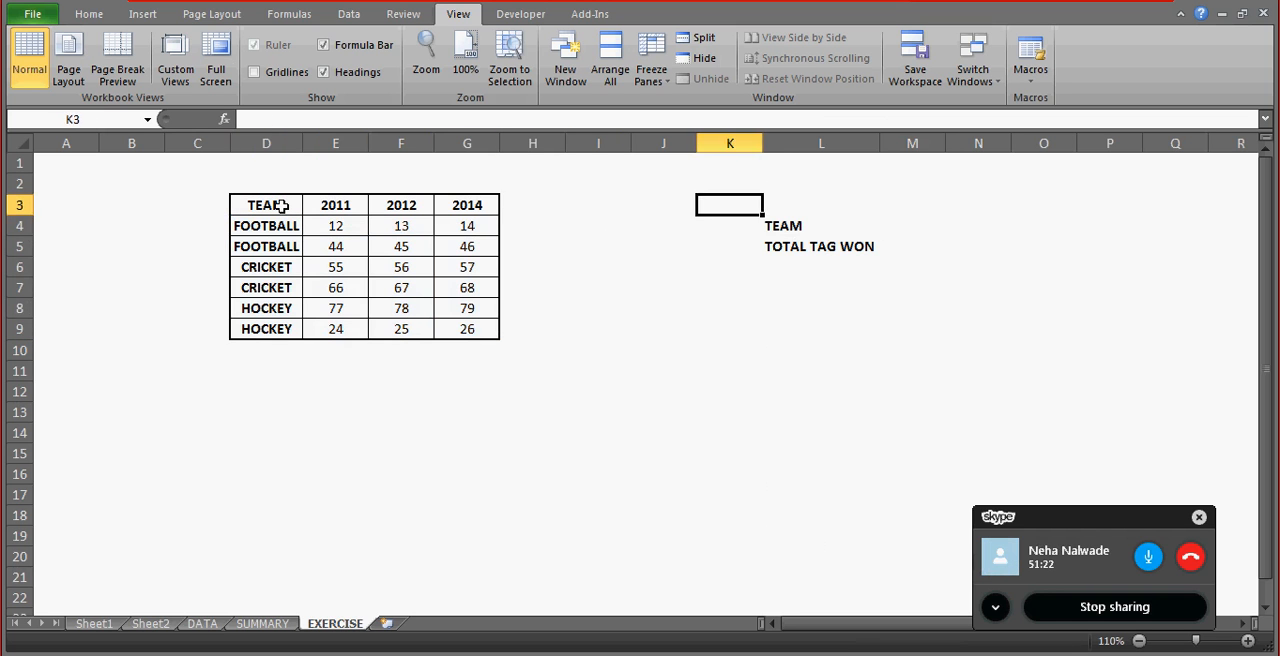
{"action": "key", "text": "Down"}
{"action": "key", "text": "Right"}
{"action": "key", "text": "Left"}
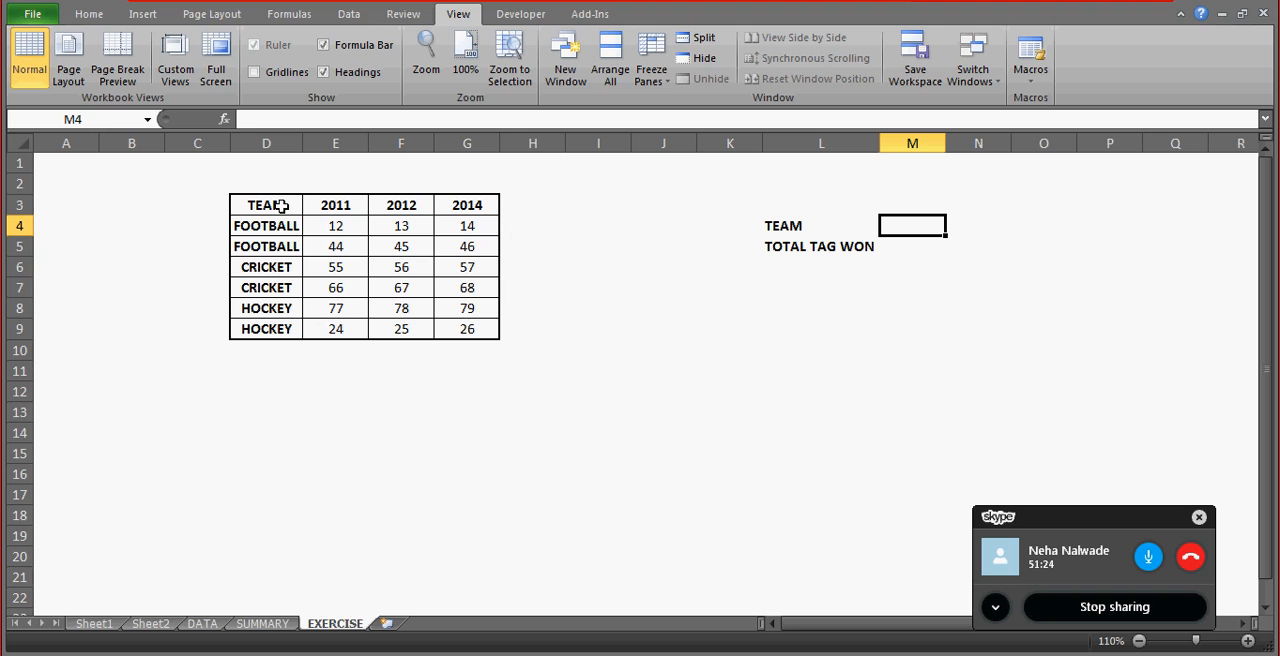
{"action": "key", "text": "alt+d"}
{"action": "key", "text": "l"}
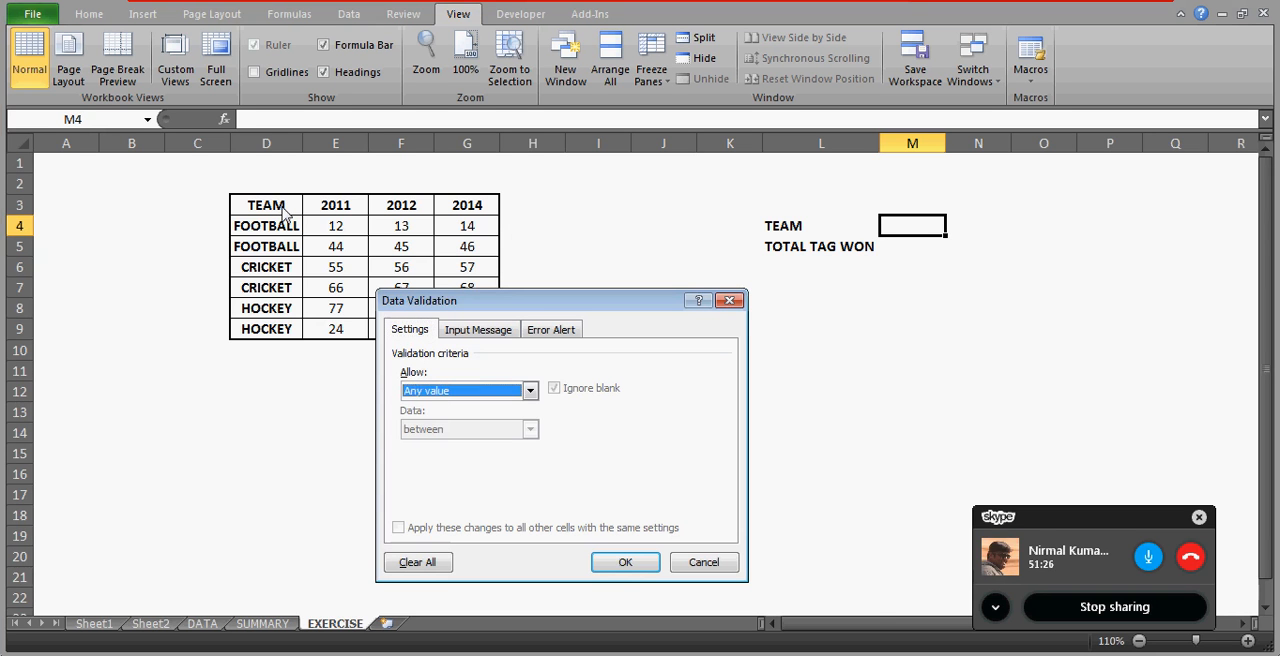
{"action": "key", "text": "alt+Down"}
{"action": "key", "text": "Down"}
{"action": "key", "text": "Down"}
{"action": "key", "text": "Down"}
{"action": "key", "text": "Return"}
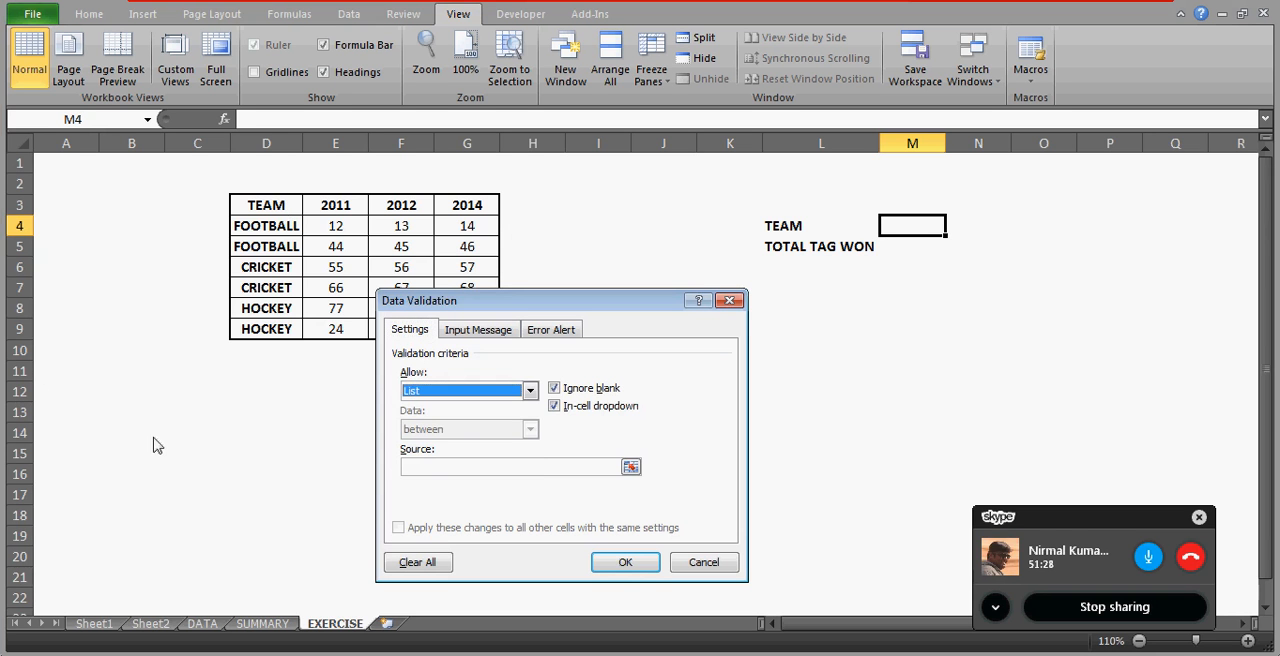
Set the list source to FOOTBALL,CRICKET,HOCKEY and apply the validation to M4.
{"action": "left_click", "coordinate": [446, 467]}
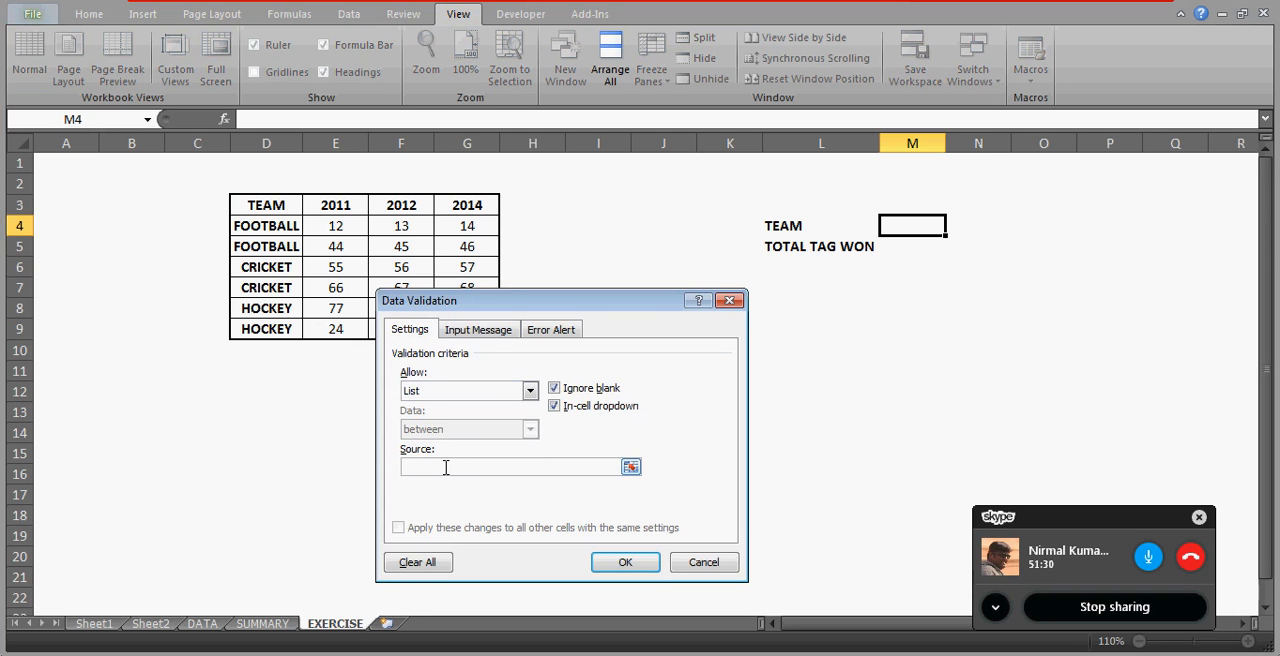
{"action": "type", "text": "FOOTBALL,"}
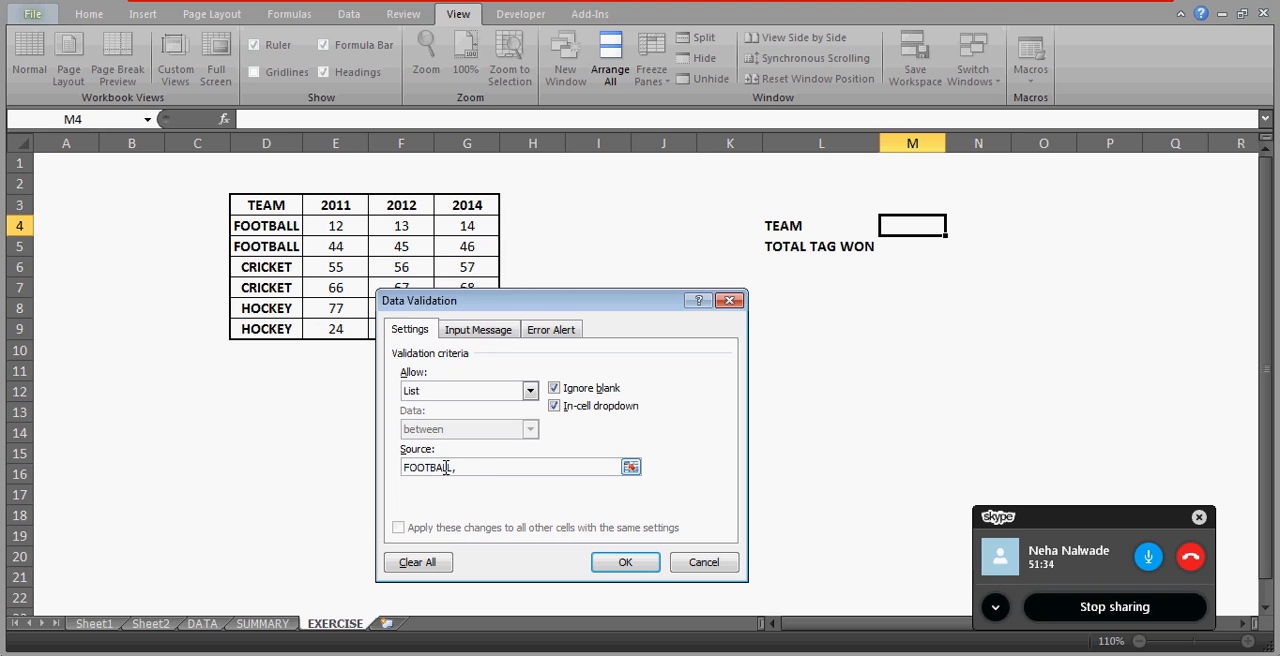
{"action": "type", "text": "CRICKET,HOCKEY"}
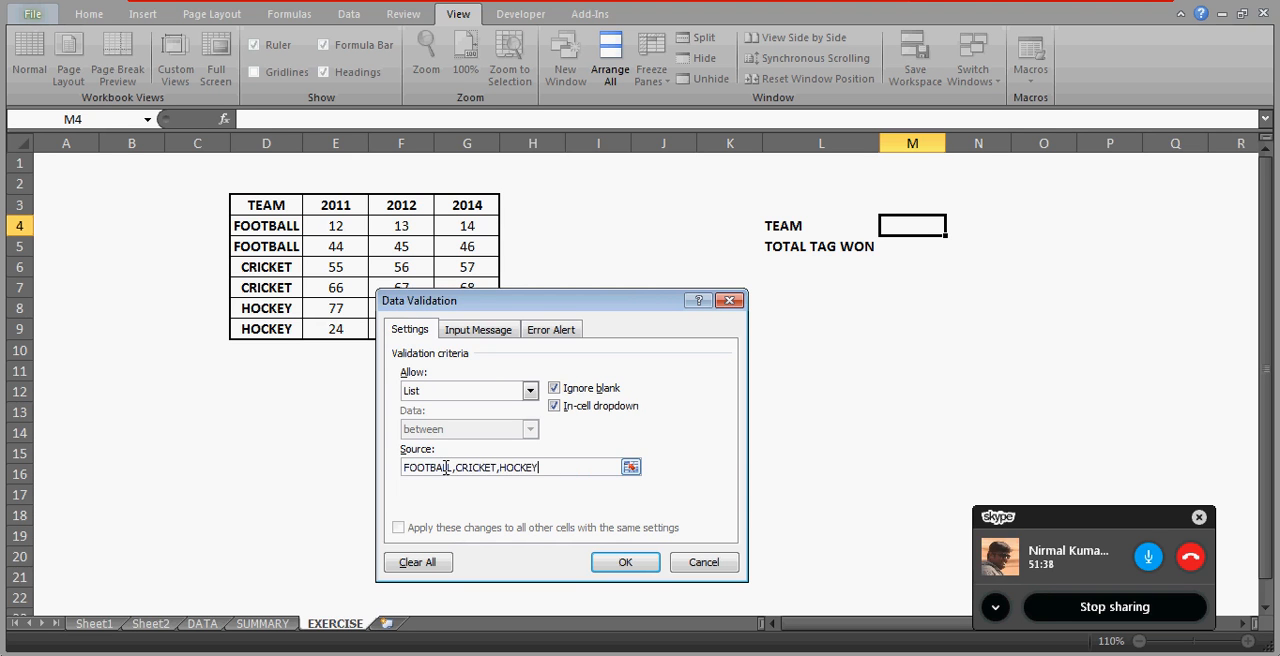
{"action": "left_click", "coordinate": [623, 562]}
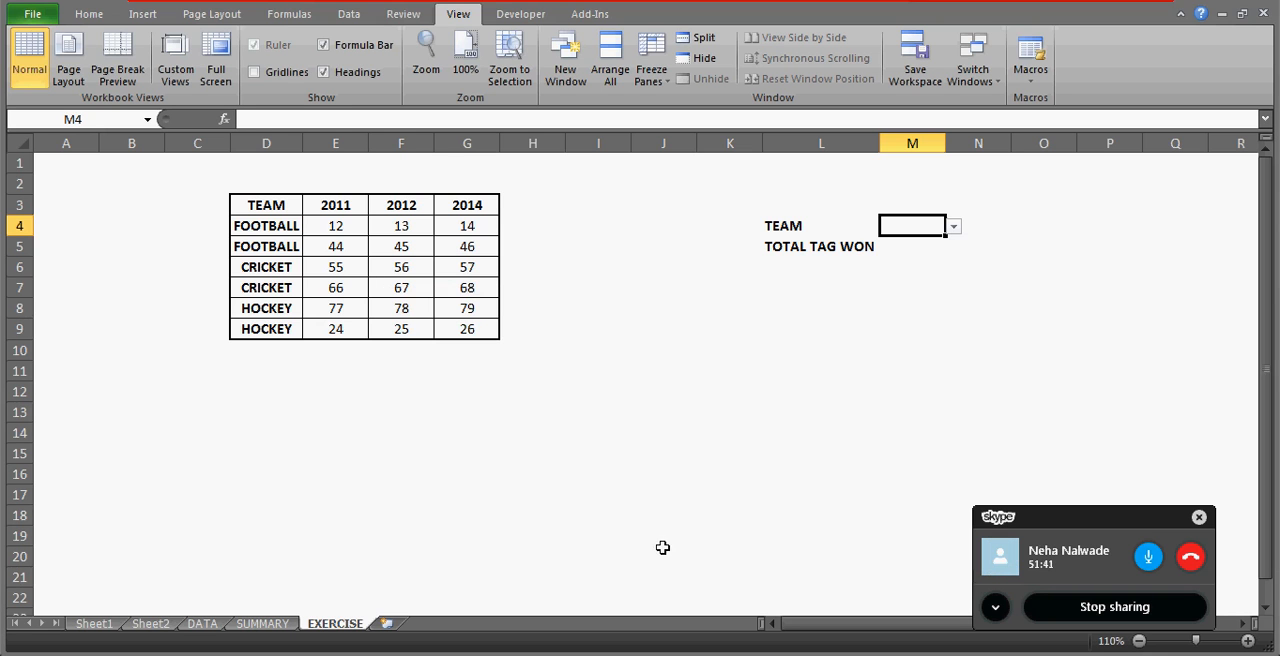
Choose CRICKET as the team in M4's dropdown.
{"action": "left_click", "coordinate": [952, 226]}
{"action": "left_click", "coordinate": [932, 225]}
{"action": "left_click", "coordinate": [954, 227]}
{"action": "left_click", "coordinate": [908, 257]}
{"action": "left_click", "coordinate": [903, 250]}
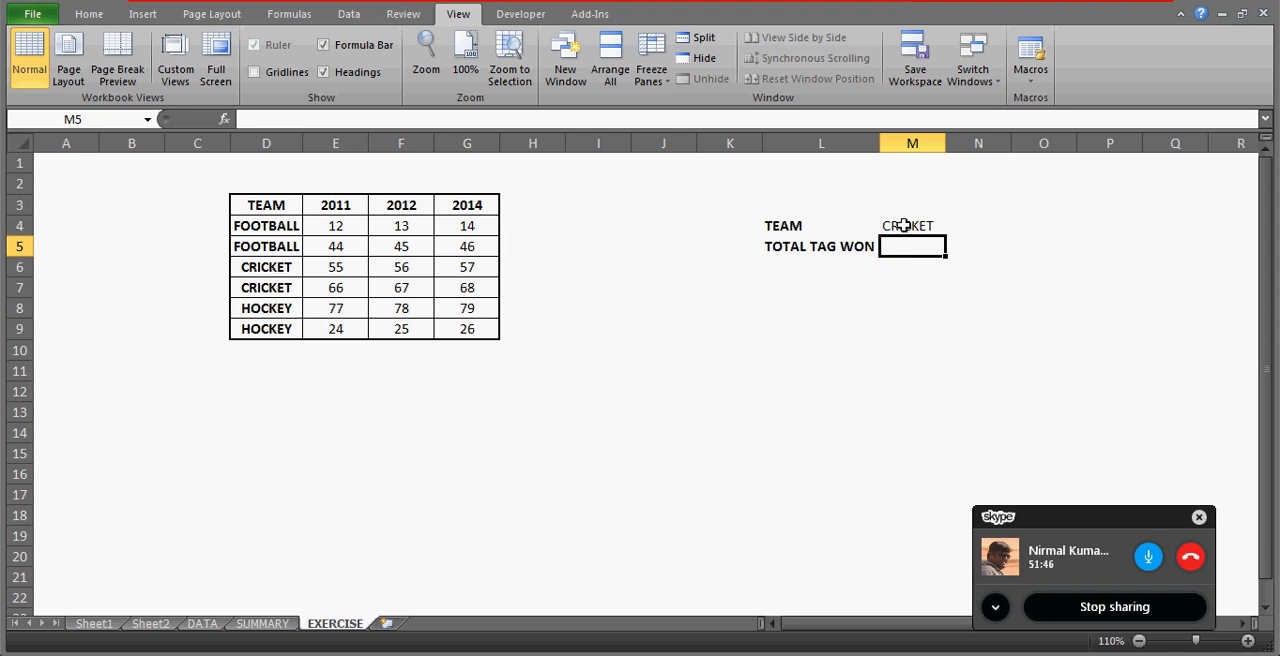
Widen column M slightly so the team selector cell has more room.
{"action": "left_click", "coordinate": [903, 226]}
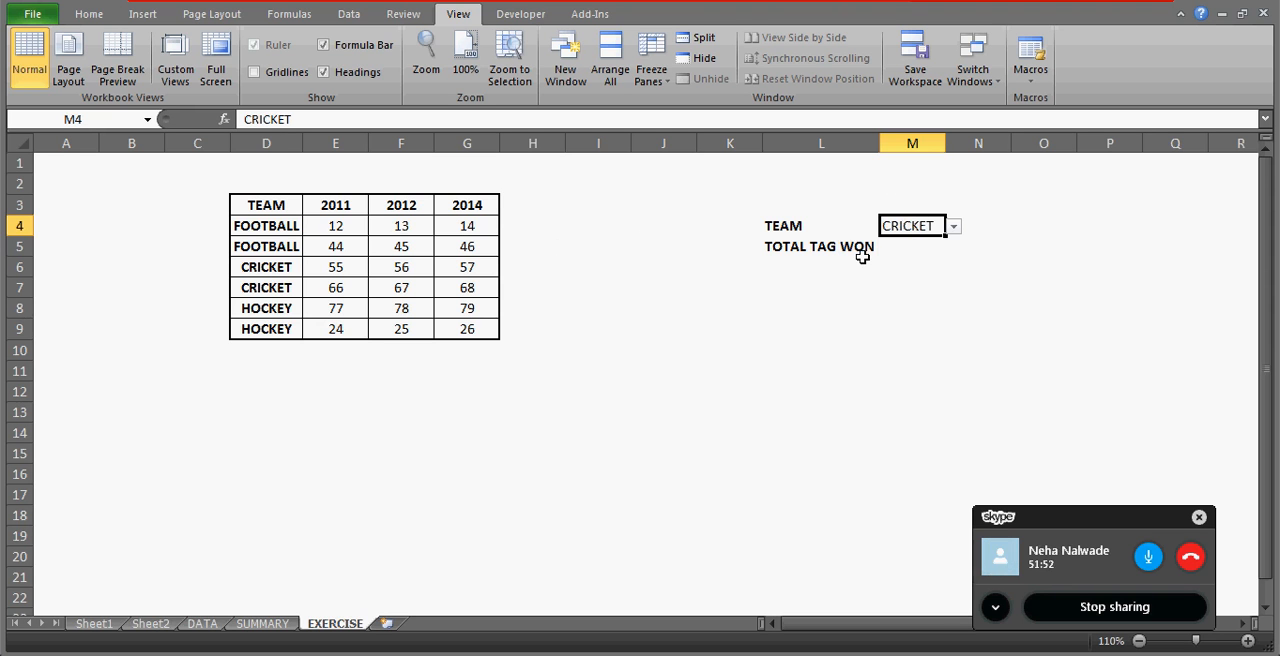
{"action": "left_click", "coordinate": [903, 249]}
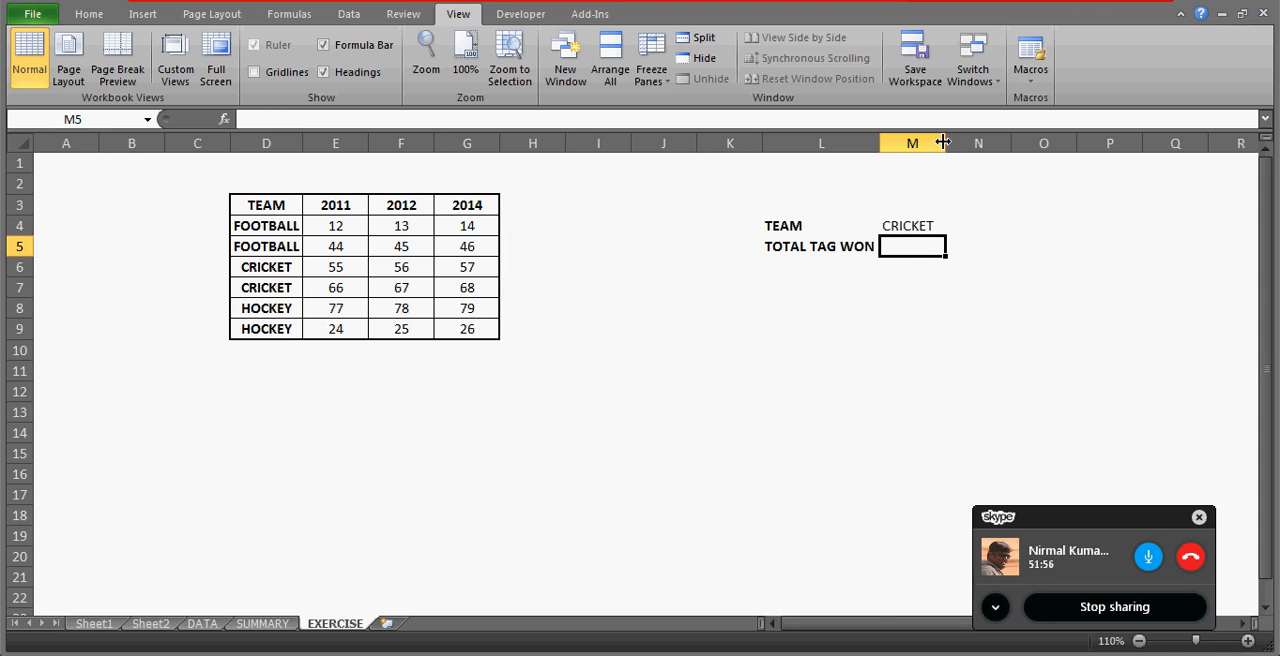
{"action": "left_click_drag", "start_coordinate": [943, 143], "coordinate": [965, 143]}
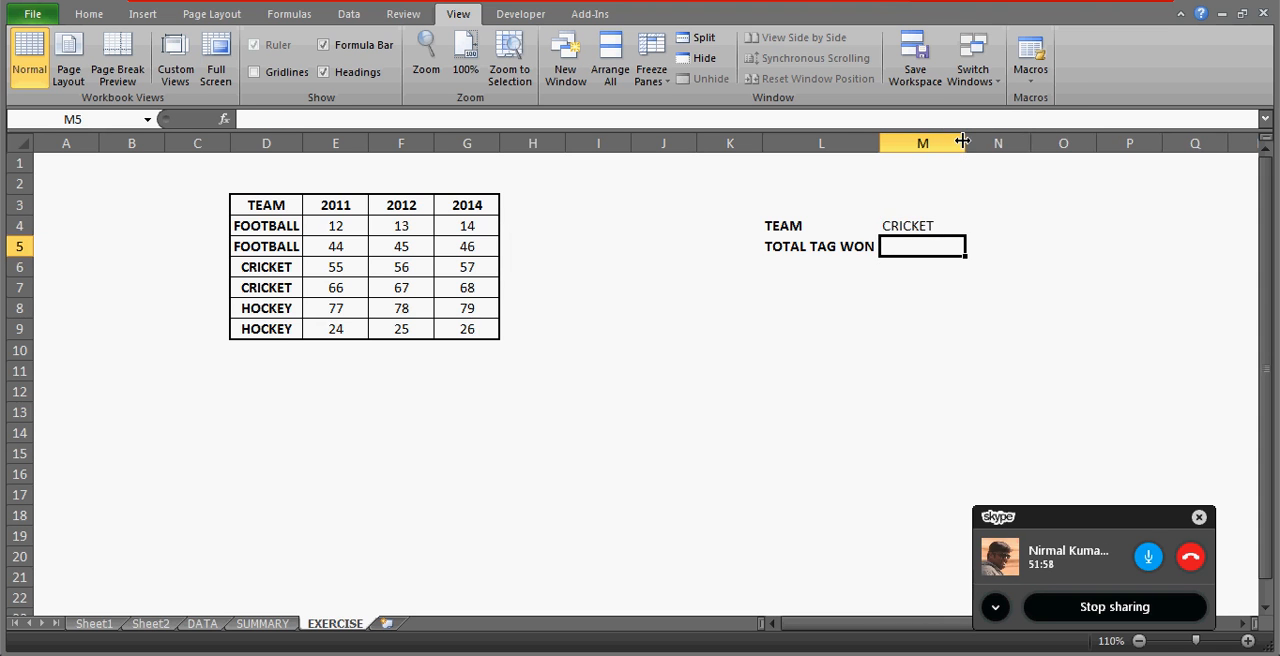
Examine the year headings E3:G3 and the team chosen in M4.
{"action": "left_click", "coordinate": [354, 204]}
{"action": "key", "text": "ctrl+shift+Right"}
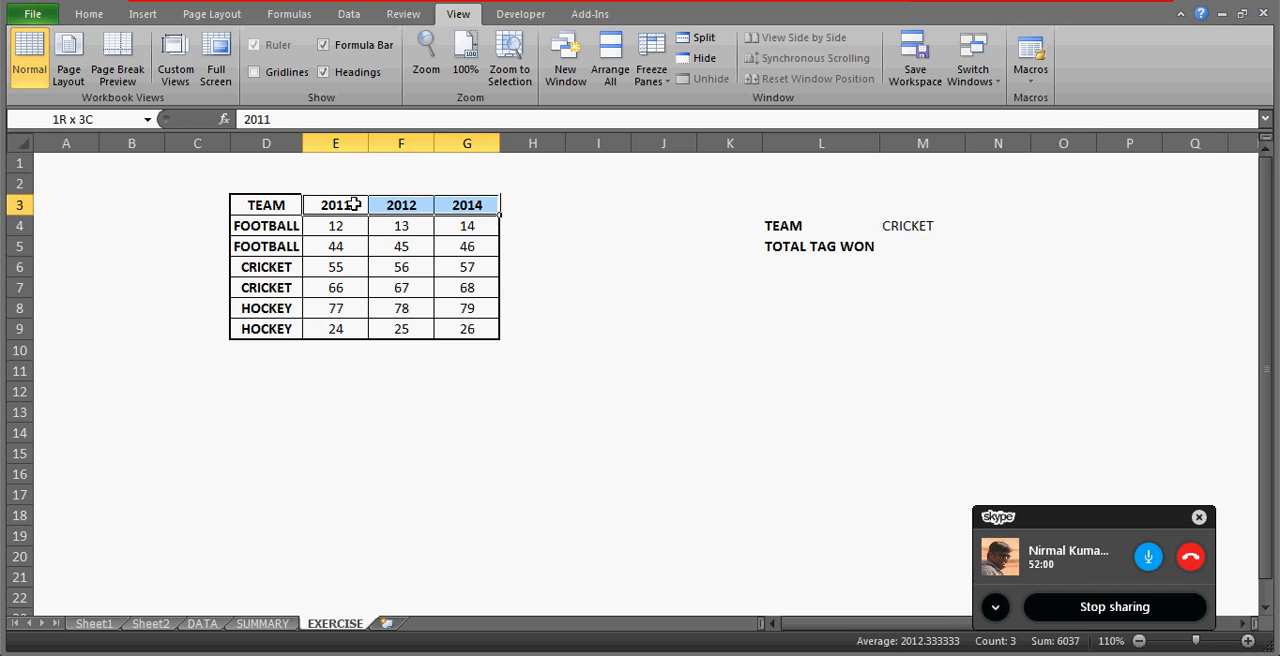
{"action": "key", "text": "Right"}
{"action": "key", "text": "Right"}
{"action": "key", "text": "Right"}
{"action": "key", "text": "Right"}
{"action": "key", "text": "Right"}
{"action": "key", "text": "Right"}
{"action": "key", "text": "Right"}
{"action": "key", "text": "Right"}
{"action": "key", "text": "Down"}
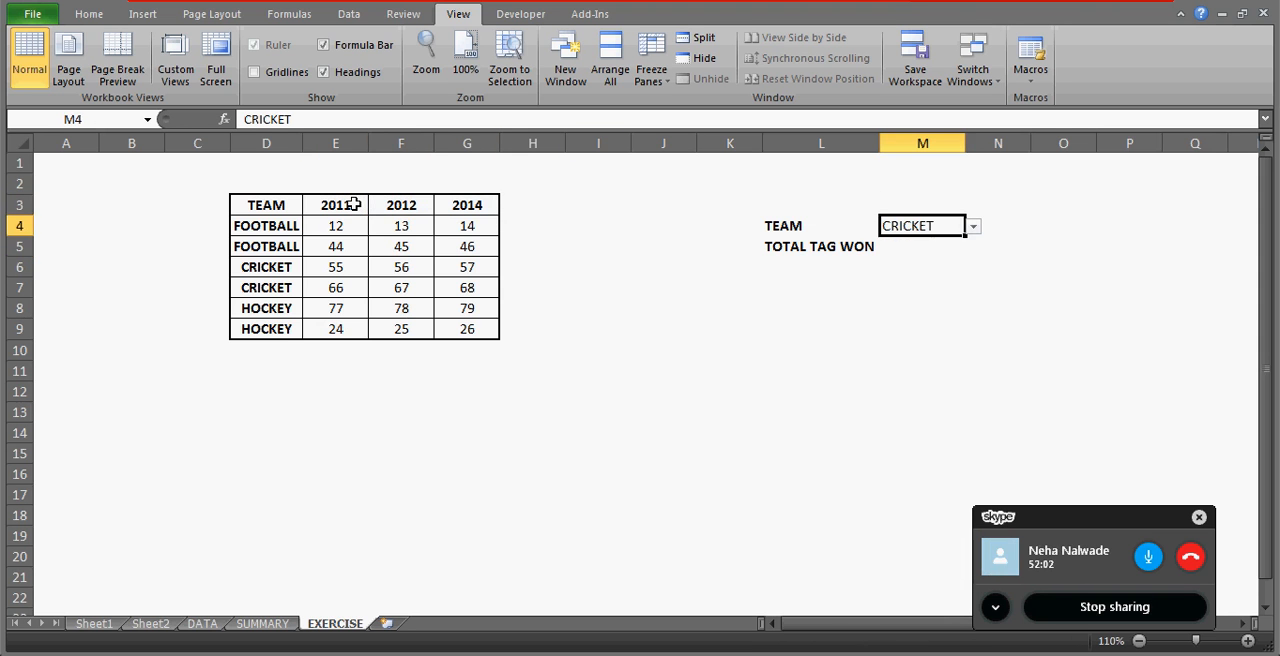
Examine the CRICKET values in E6:G7 and the HOCKEY values in E8:G9 by highlighting each block.
{"action": "left_click", "coordinate": [335, 267]}
{"action": "key", "text": "shift+Right"}
{"action": "key", "text": "shift+Right"}
{"action": "key", "text": "shift+Down"}
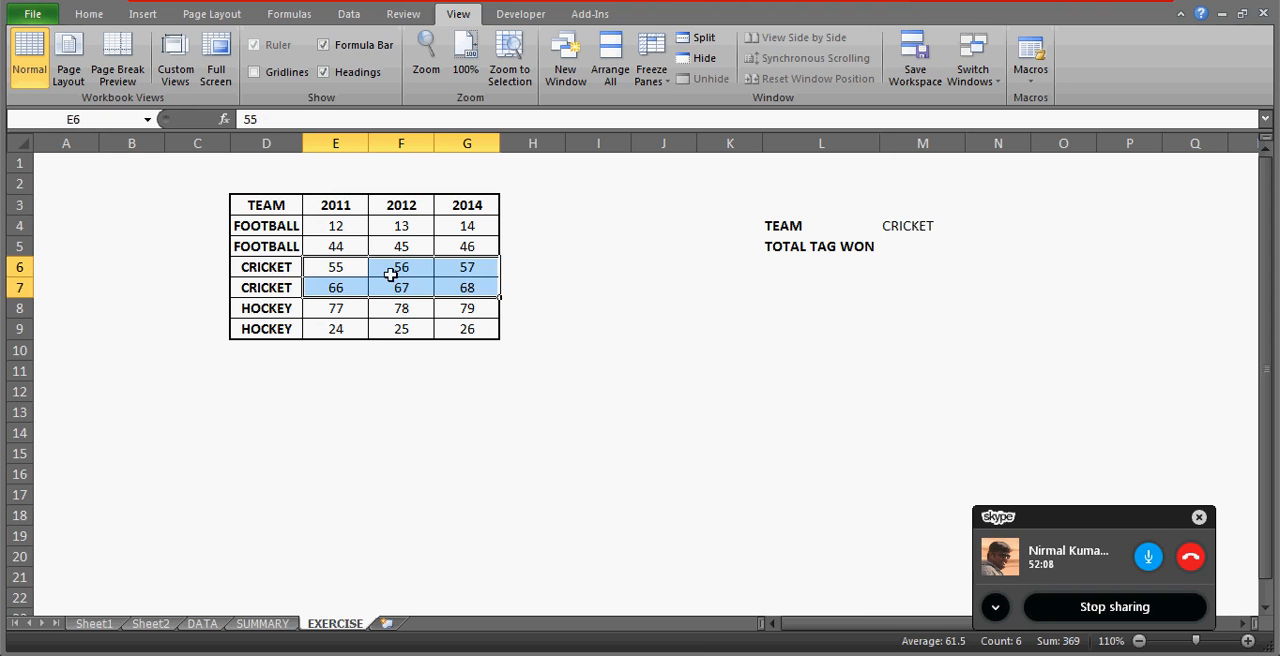
{"action": "left_click", "coordinate": [343, 308]}
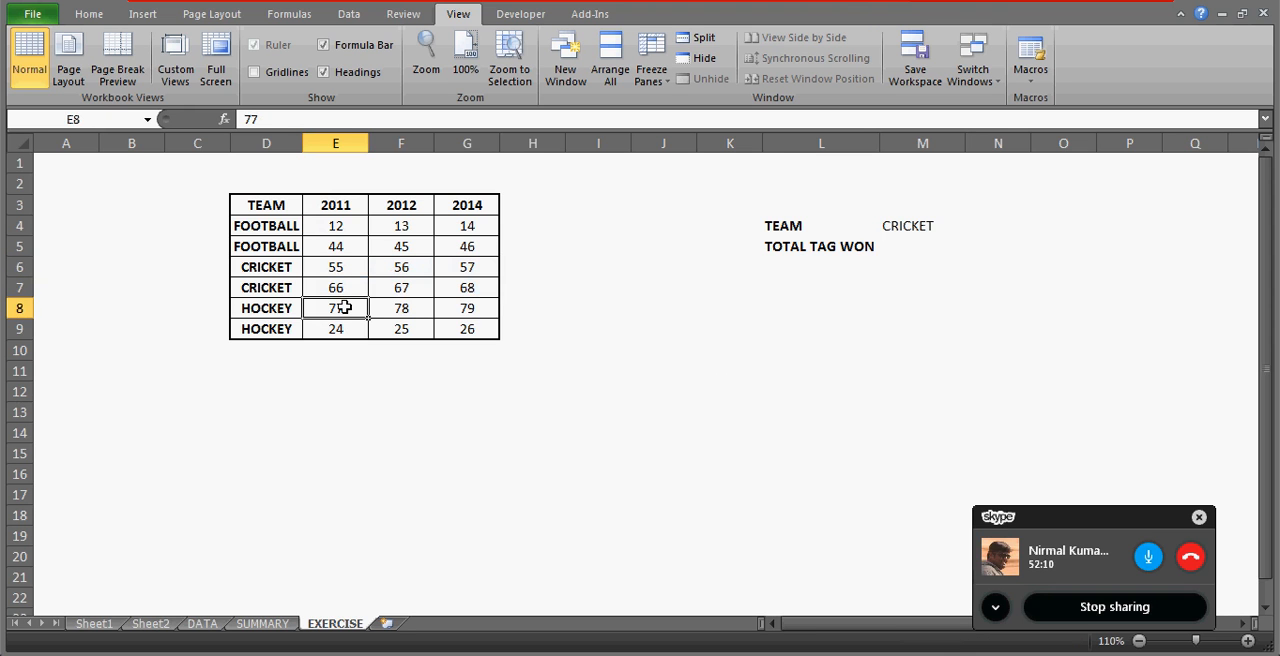
{"action": "key", "text": "shift+Right"}
{"action": "key", "text": "shift+Right"}
{"action": "key", "text": "shift+Down"}
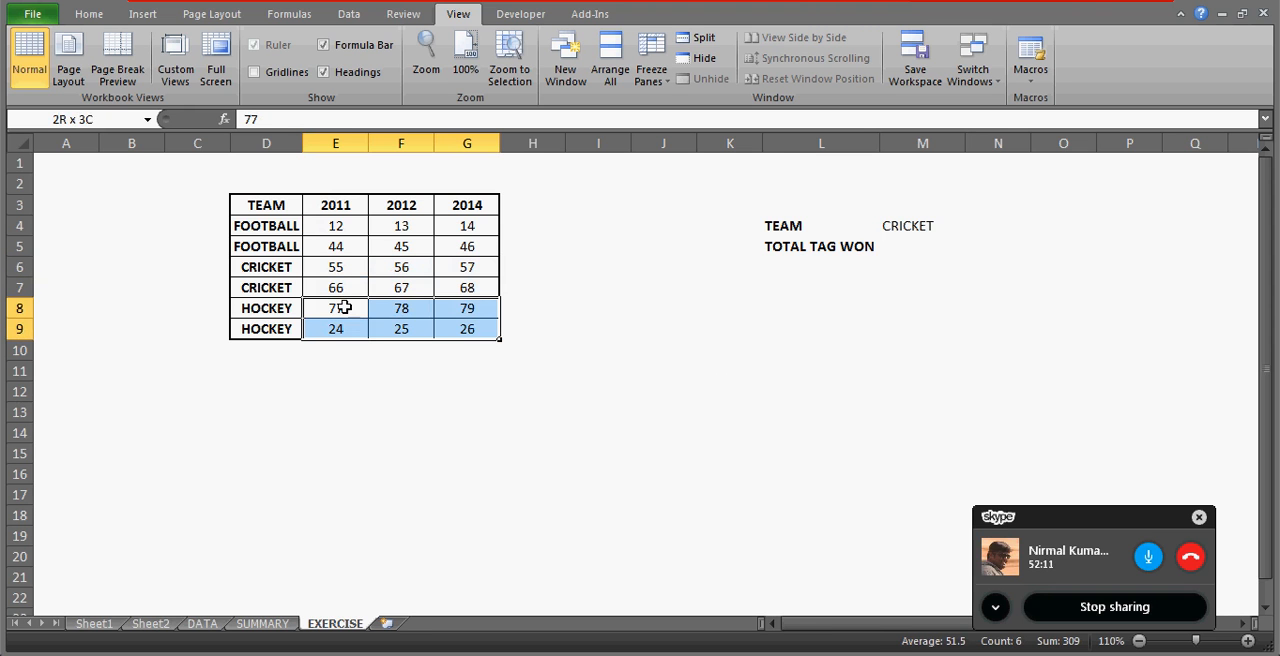
{"action": "left_click", "coordinate": [907, 242]}
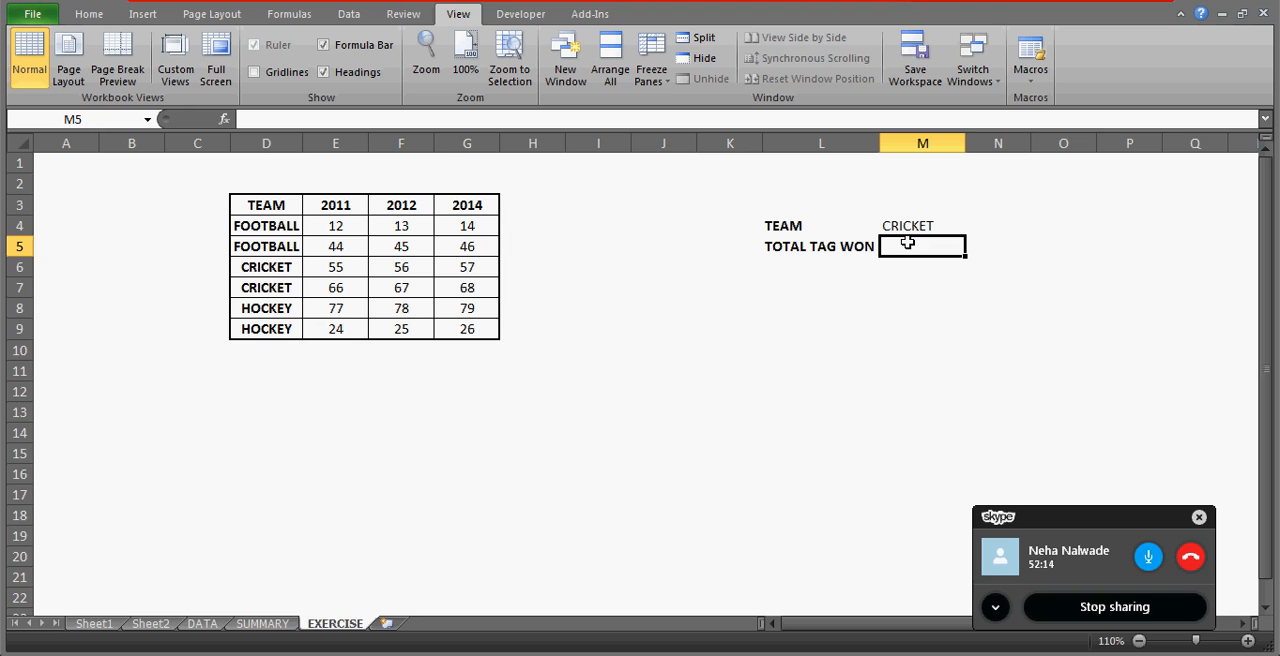
Examine the team names in column D from the bottom of the table up to D4.
{"action": "left_click", "coordinate": [268, 348]}
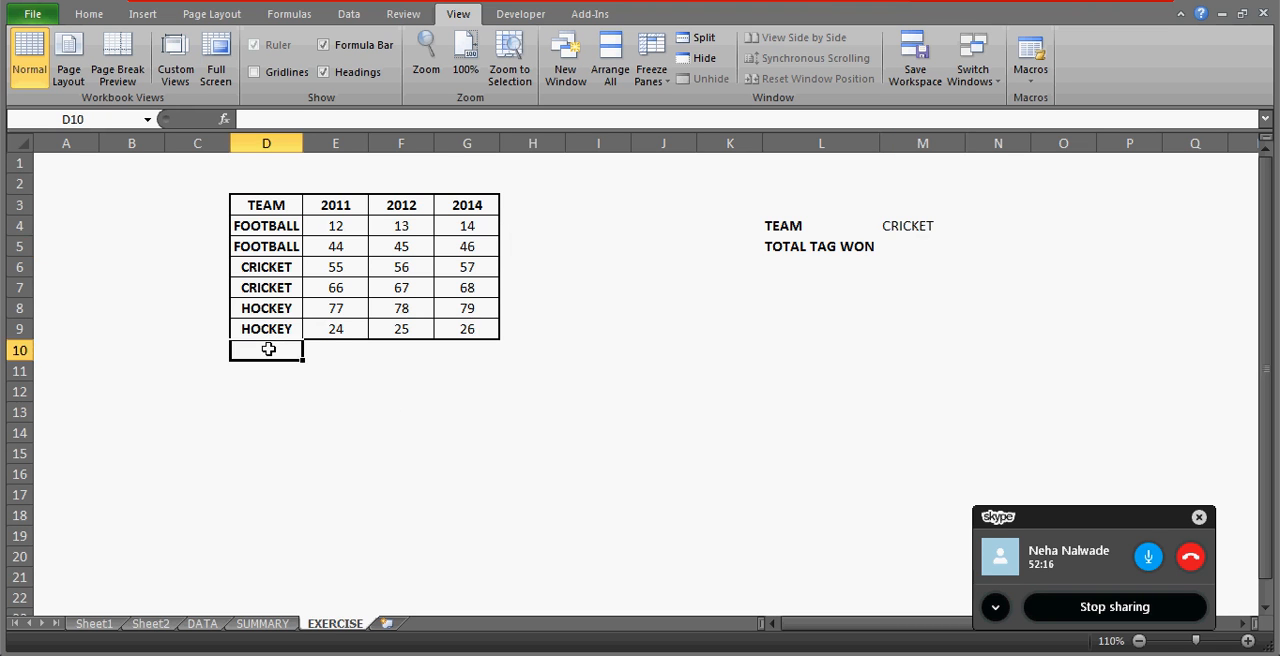
{"action": "key", "text": "Up"}
{"action": "key", "text": "Up"}
{"action": "key", "text": "Up"}
{"action": "key", "text": "Up"}
{"action": "key", "text": "Up"}
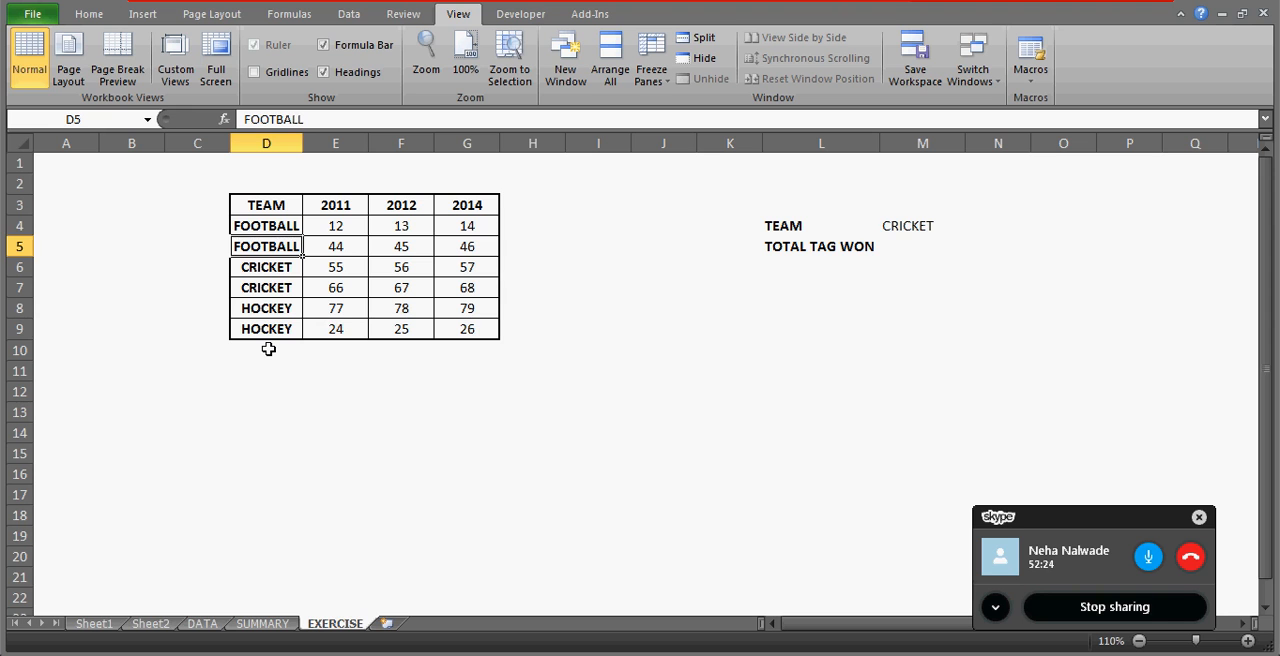
{"action": "key", "text": "Up"}
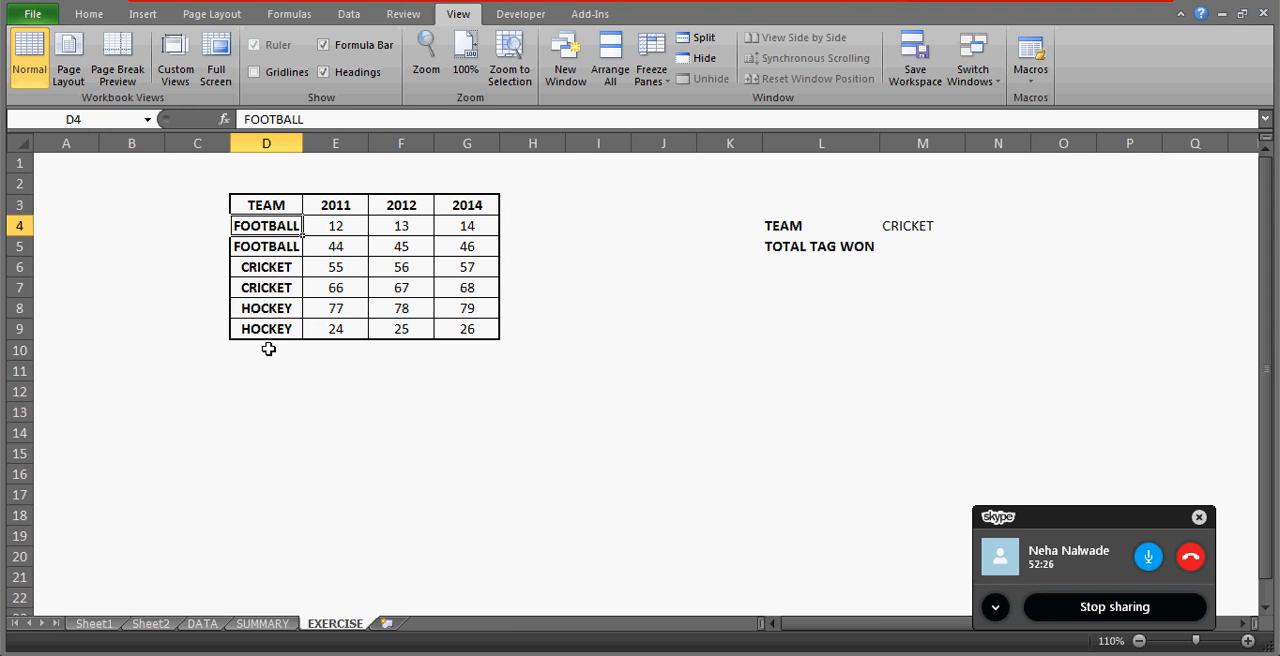
{"action": "left_click", "coordinate": [337, 367]}
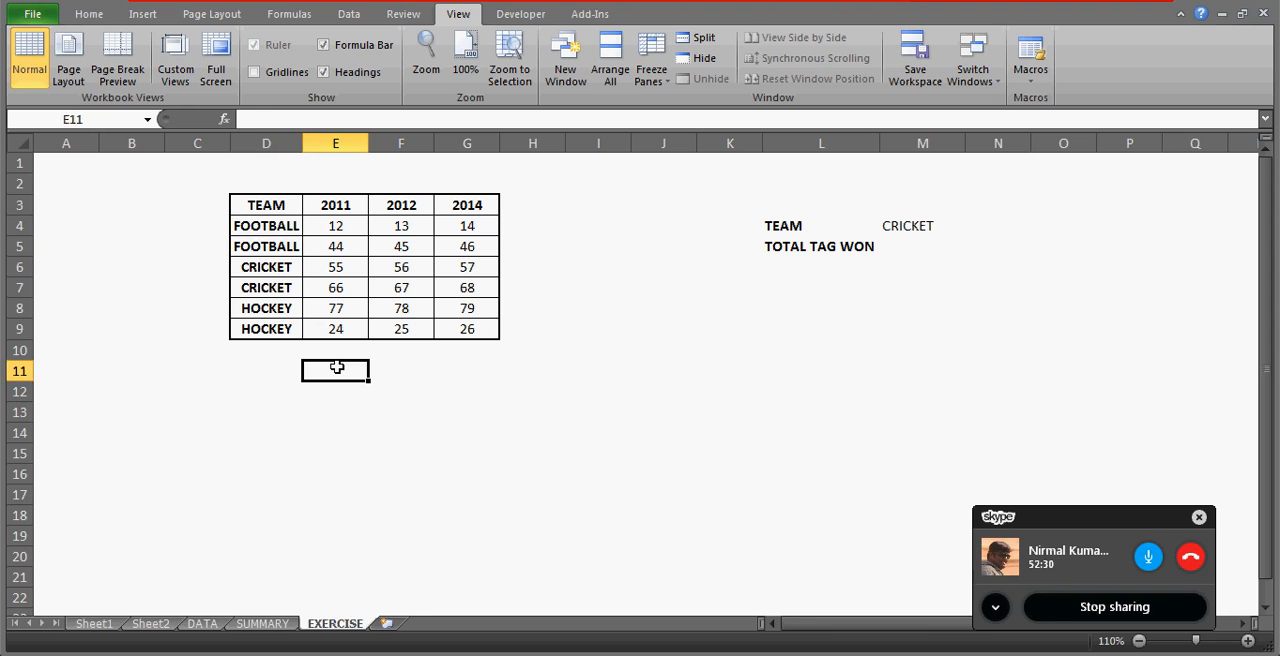
{"action": "left_click", "coordinate": [275, 352]}
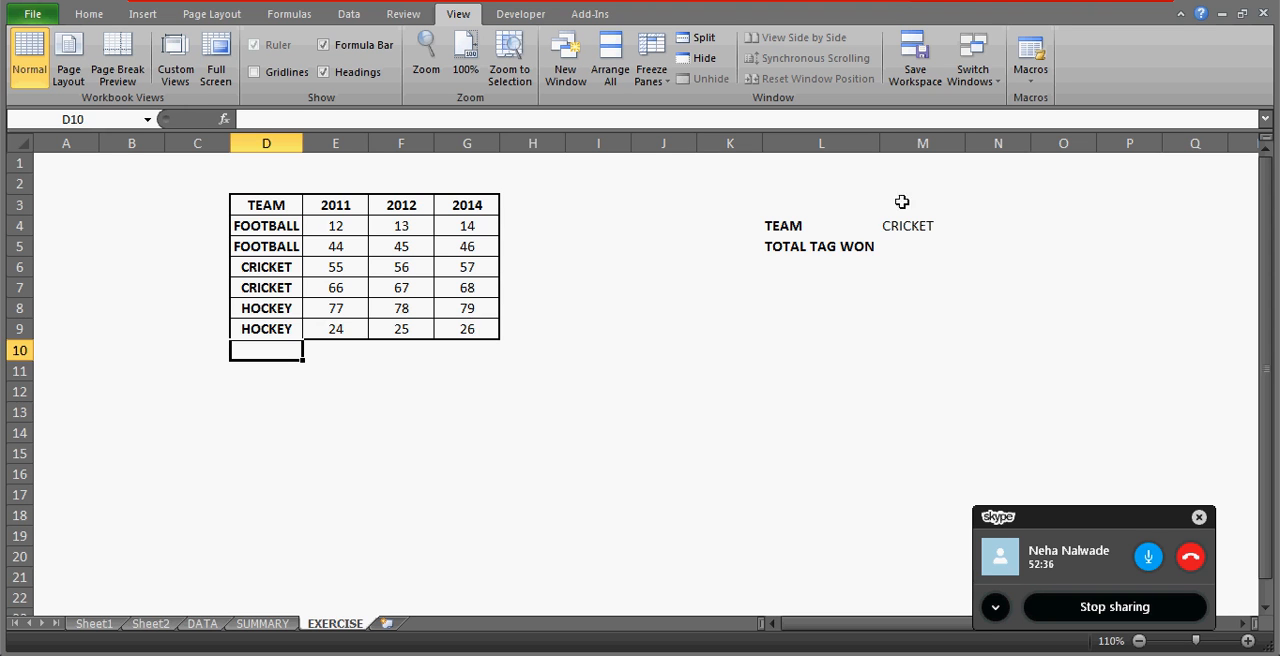
Put a thick box border around the TEAM and TOTAL TAG WON block L4:M5.
{"action": "left_click", "coordinate": [819, 244]}
{"action": "key", "text": "Up"}
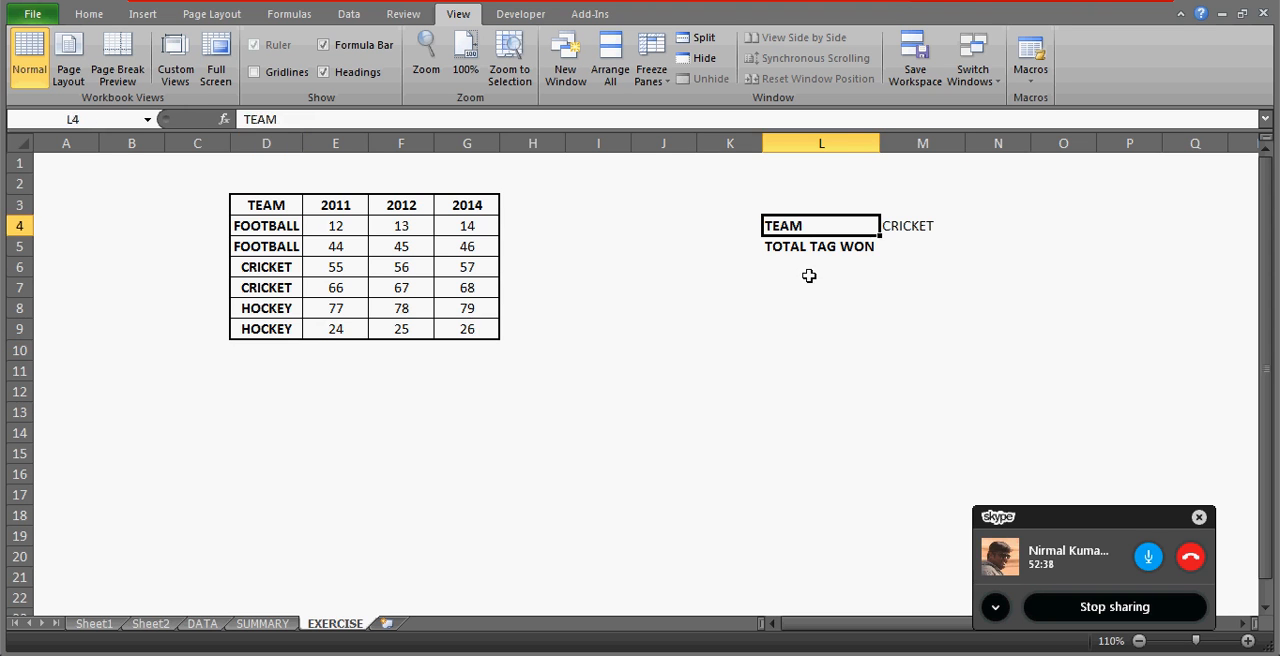
{"action": "key", "text": "shift+Right"}
{"action": "key", "text": "shift+Down"}
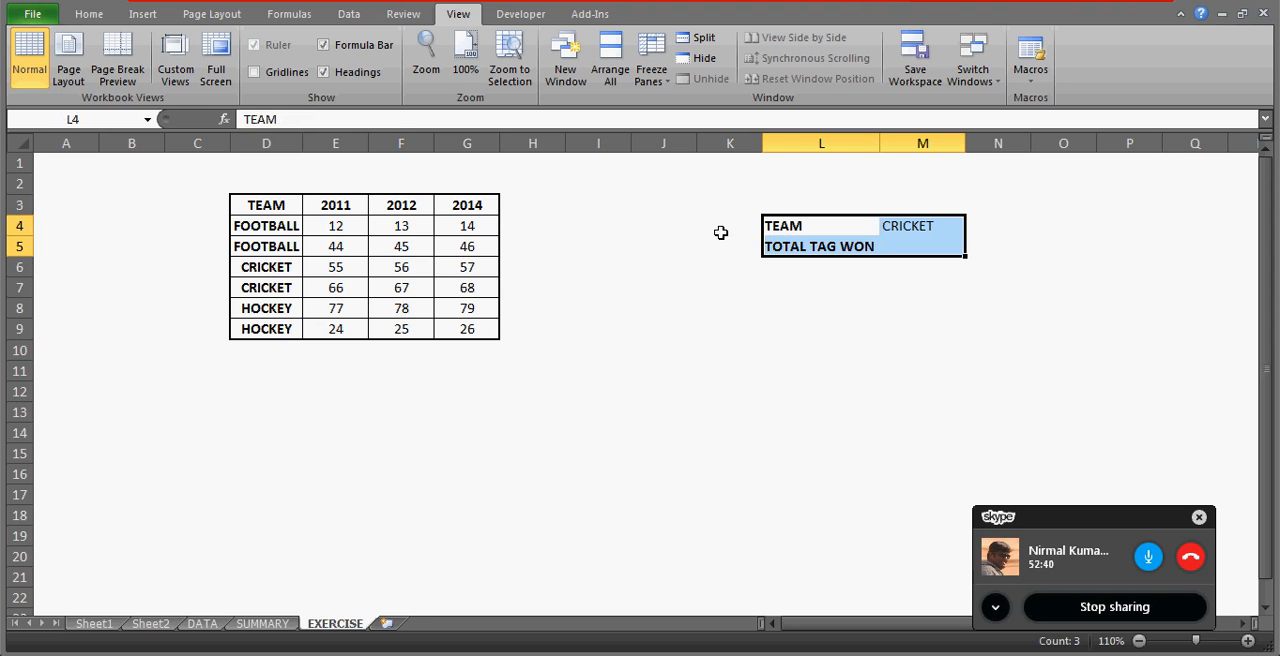
{"action": "left_click", "coordinate": [86, 16]}
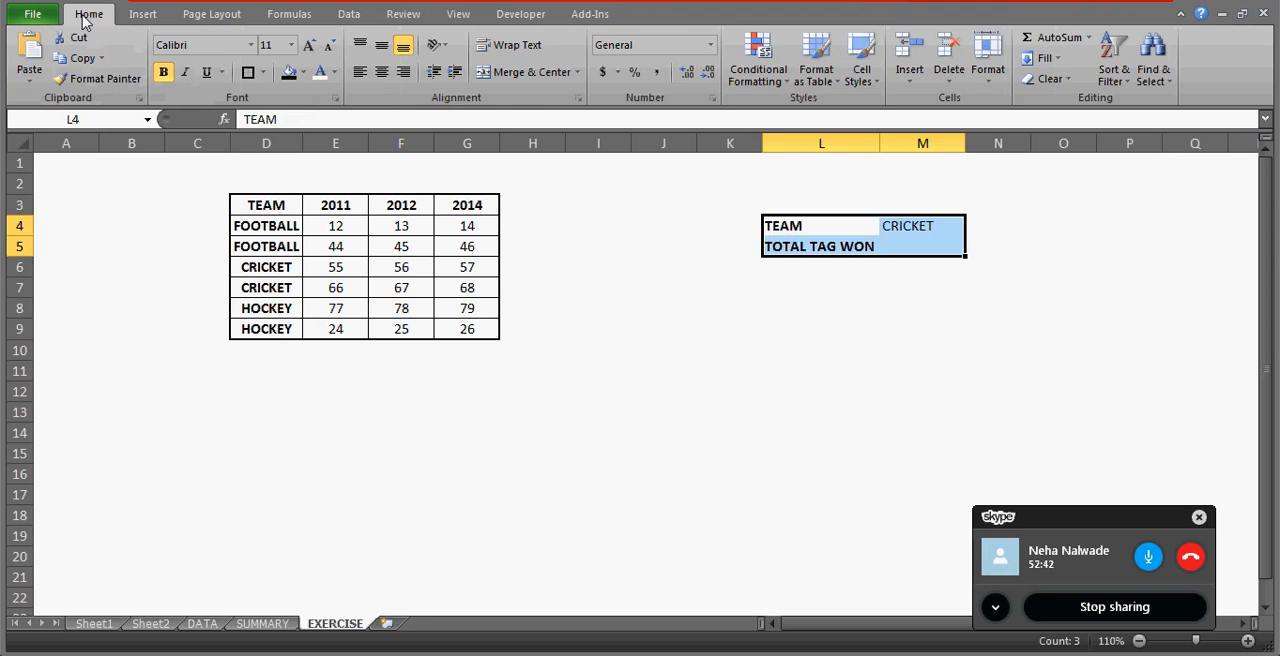
{"action": "left_click", "coordinate": [249, 74]}
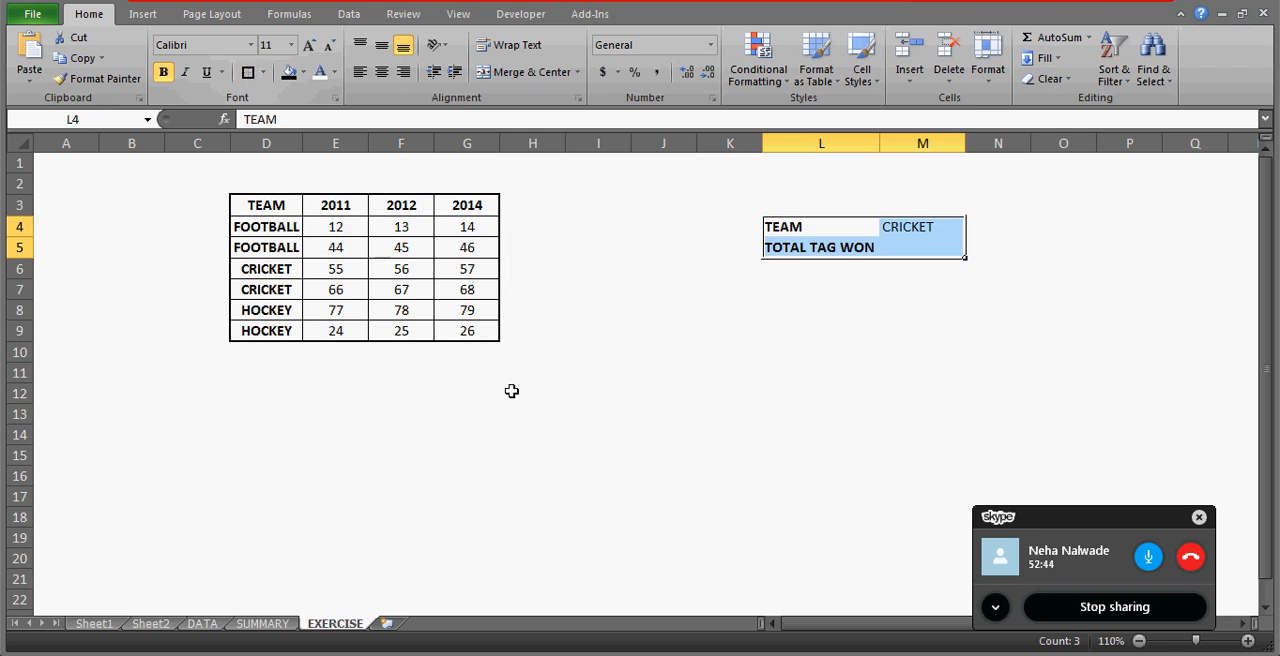
{"action": "left_click", "coordinate": [749, 329]}
Examine the TEAM and TOTAL TAG WON block by highlighting L4:M5 and its label in L5.
{"action": "left_click", "coordinate": [814, 222]}
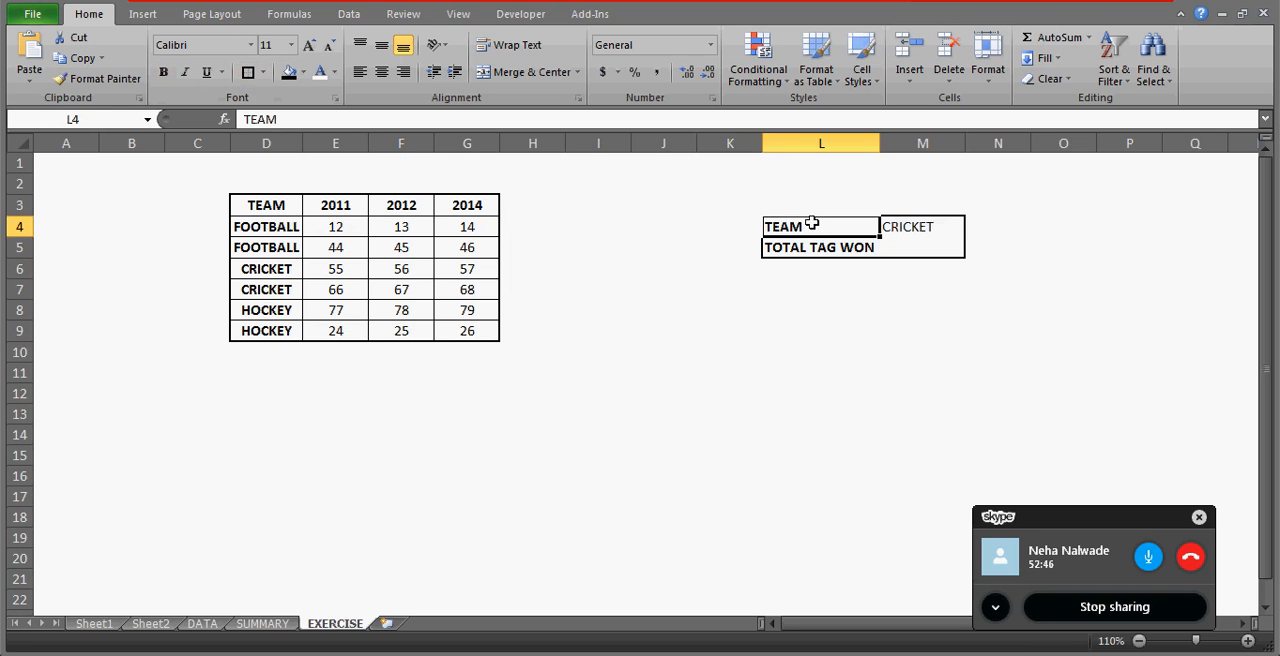
{"action": "key", "text": "shift+Right"}
{"action": "key", "text": "shift+Down"}
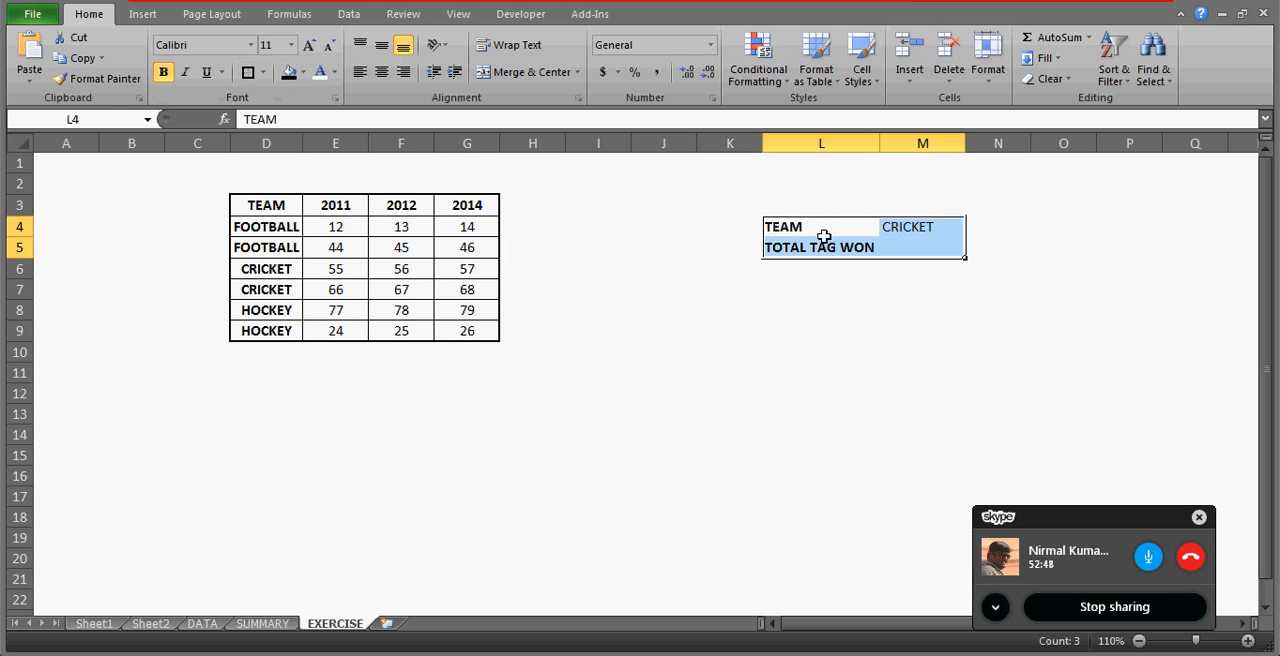
{"action": "left_click", "coordinate": [852, 228]}
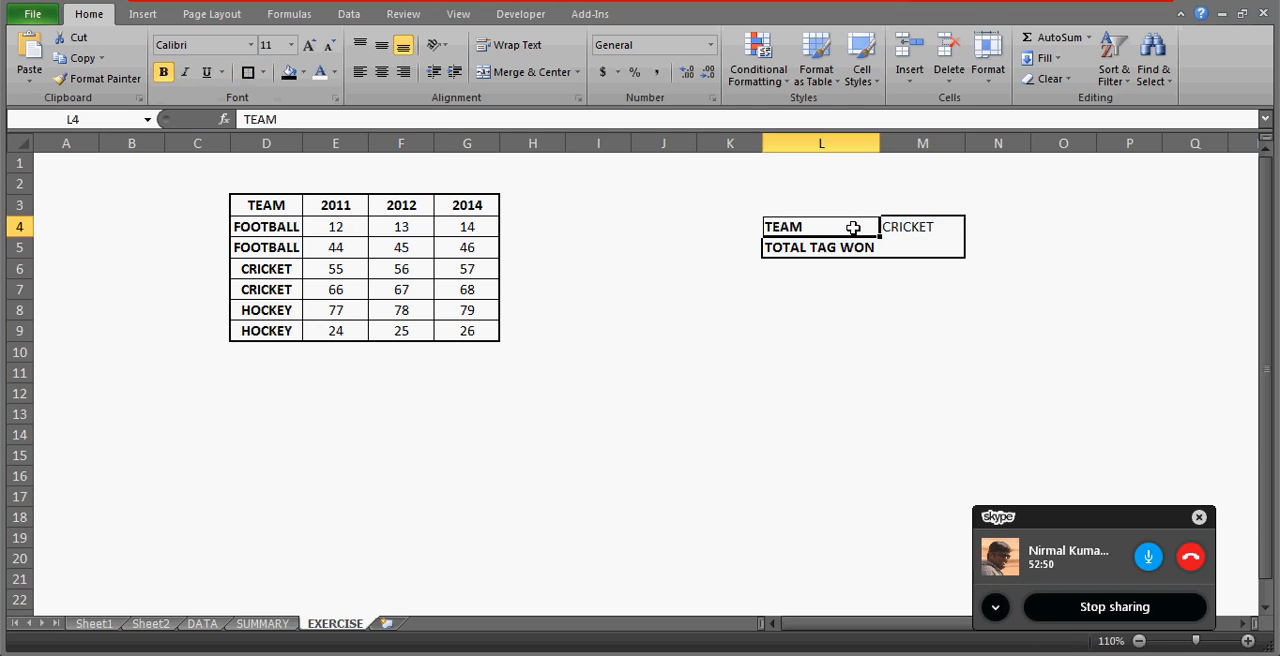
{"action": "key", "text": "shift+Right"}
{"action": "key", "text": "shift+Down"}
{"action": "key", "text": "Up"}
{"action": "key", "text": "Down"}
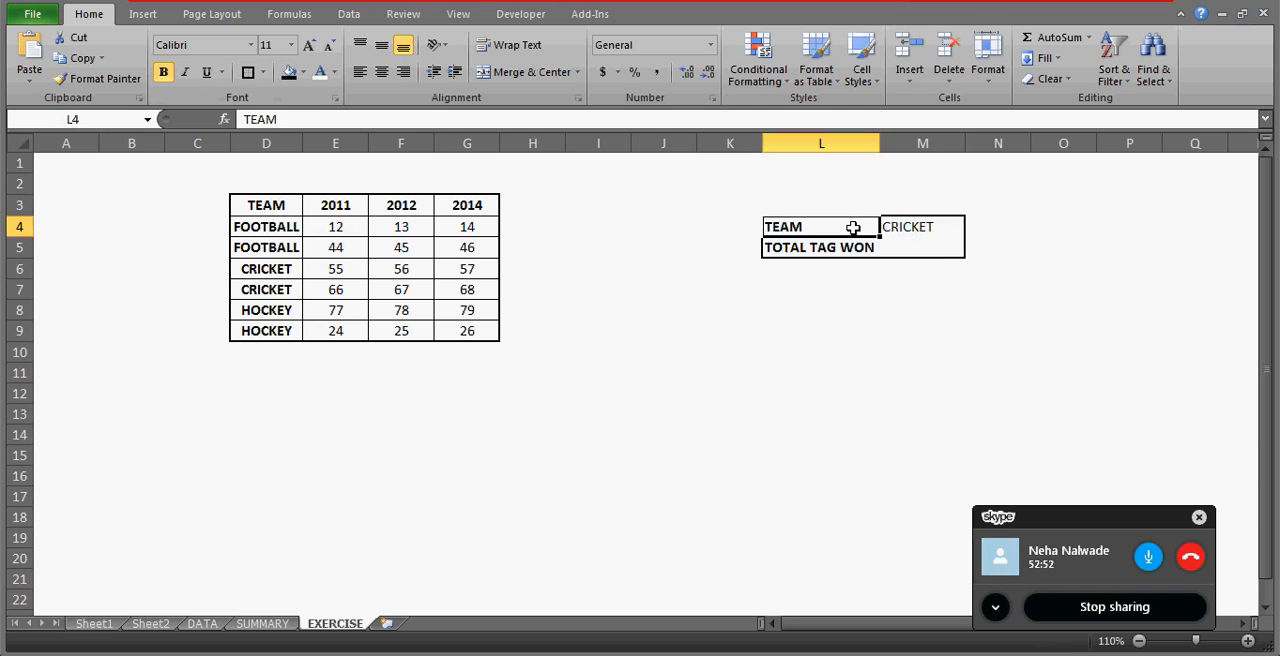
{"action": "key", "text": "shift+Right"}
{"action": "key", "text": "shift+Down"}
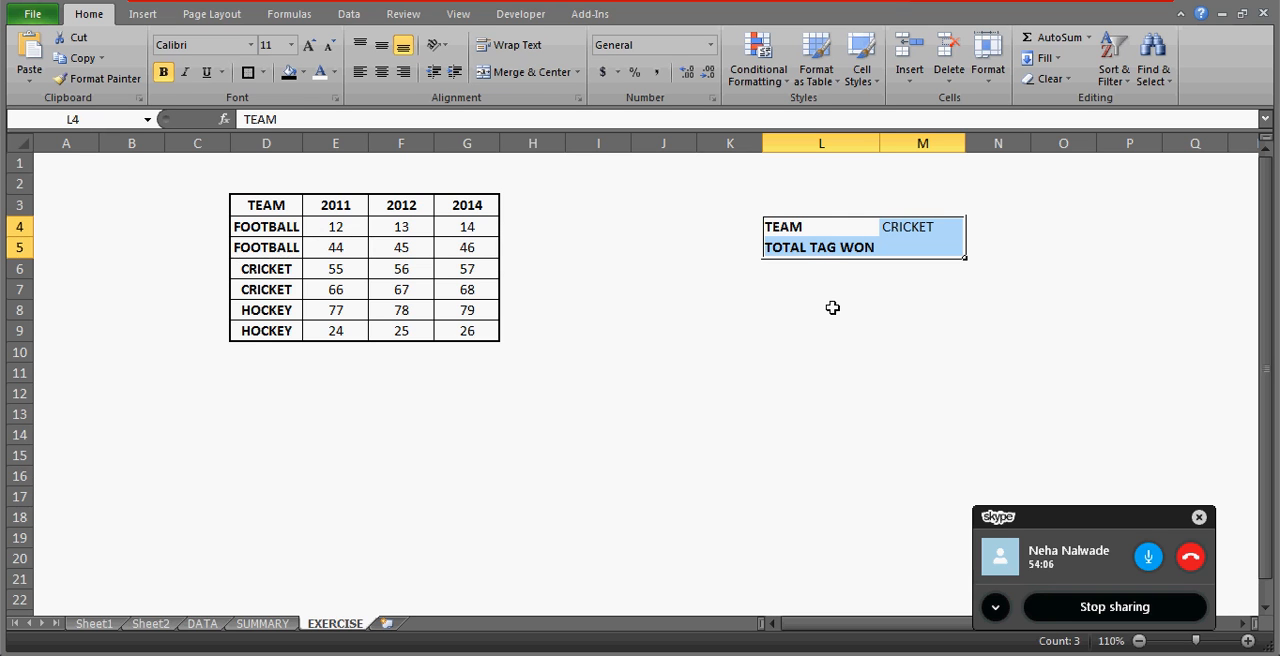
{"action": "left_click", "coordinate": [792, 245]}
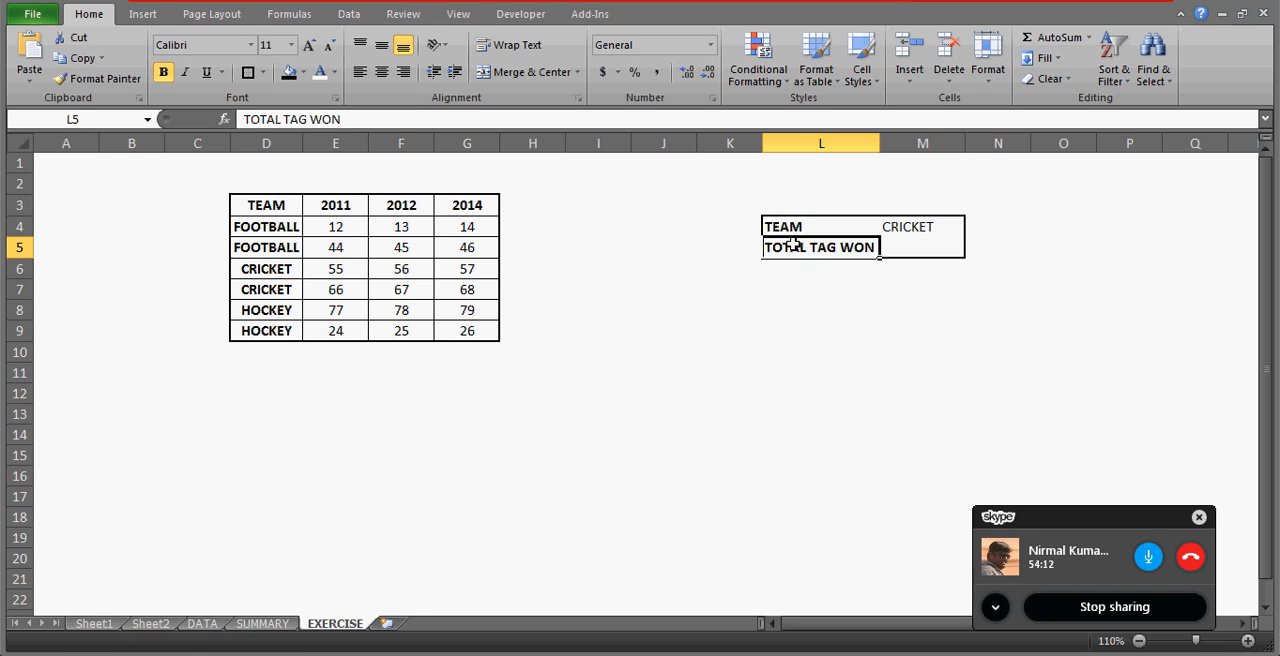
{"action": "left_click", "coordinate": [704, 305]}
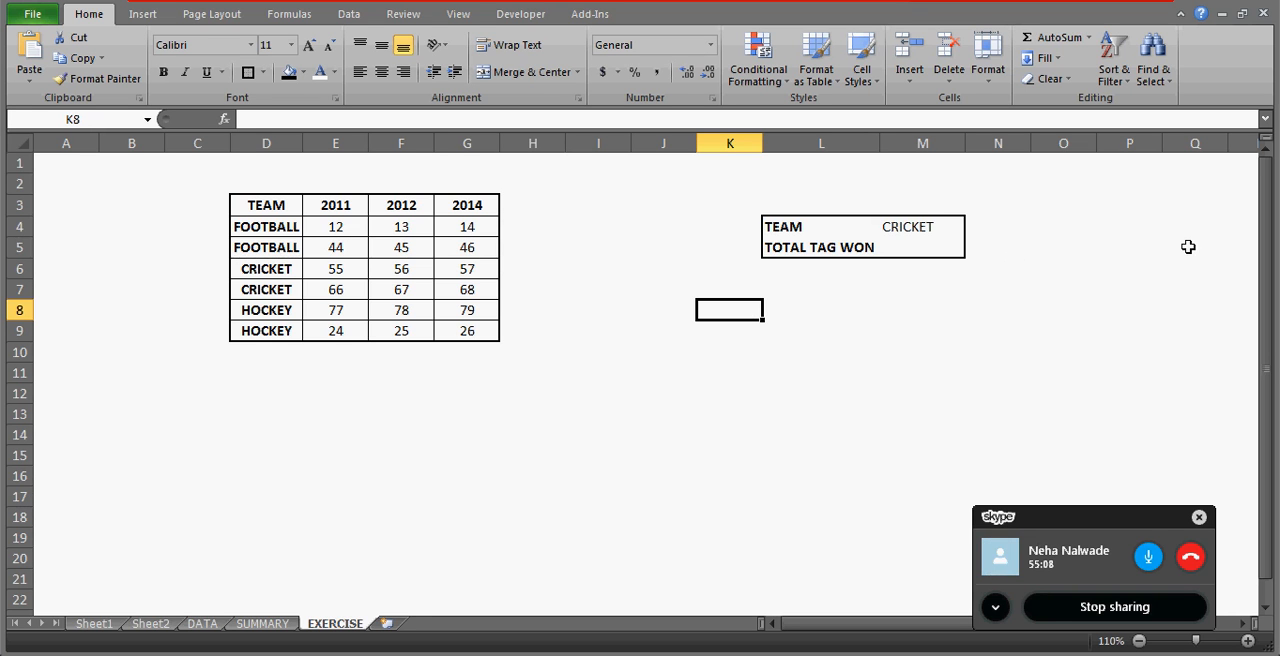
Mute the microphone in the Skype call.
{"action": "left_click", "coordinate": [1148, 558]}
{"action": "left_click", "coordinate": [1148, 558]}
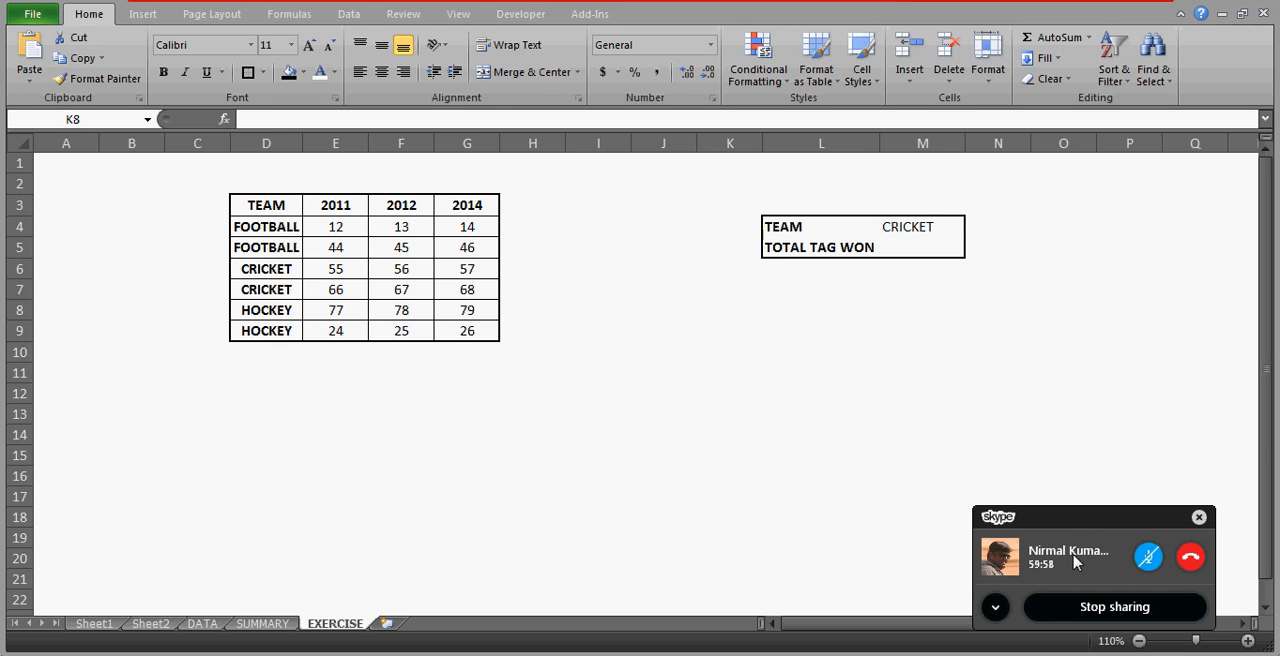
Unmute the microphone in the Skype call.
{"action": "left_click", "coordinate": [1148, 562]}
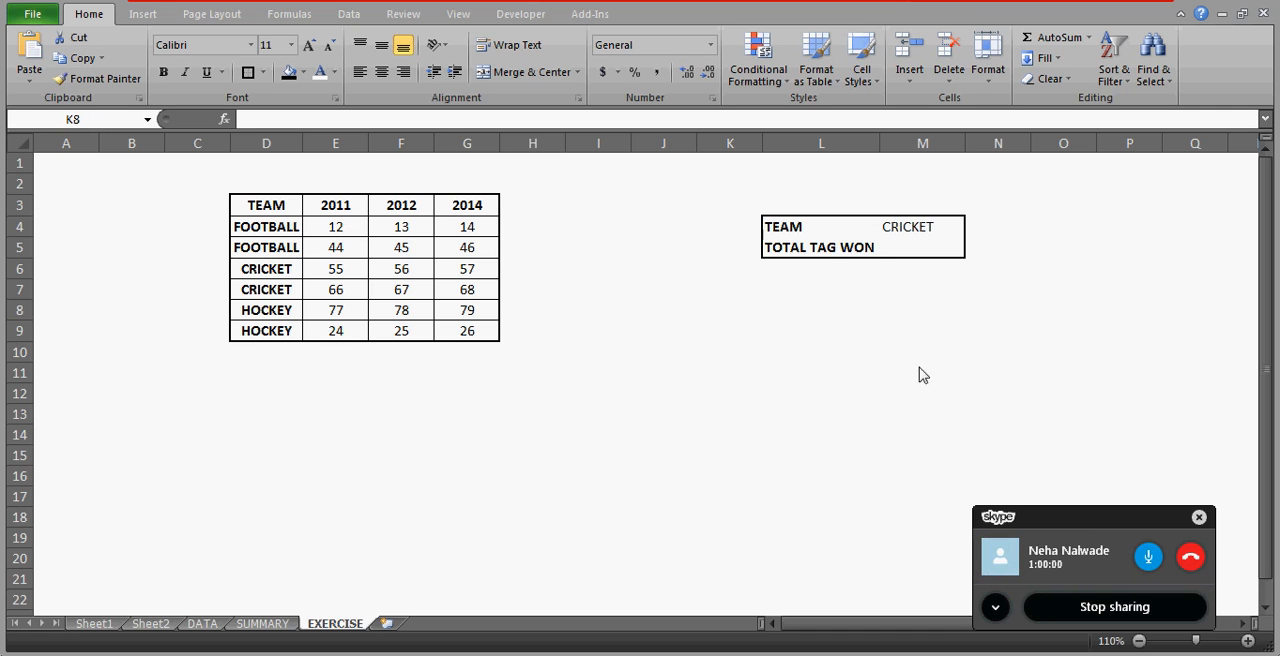
Examine the TEAM and TOTAL TAG WON block by stepping through cells L4:M5.
{"action": "left_click", "coordinate": [815, 271]}
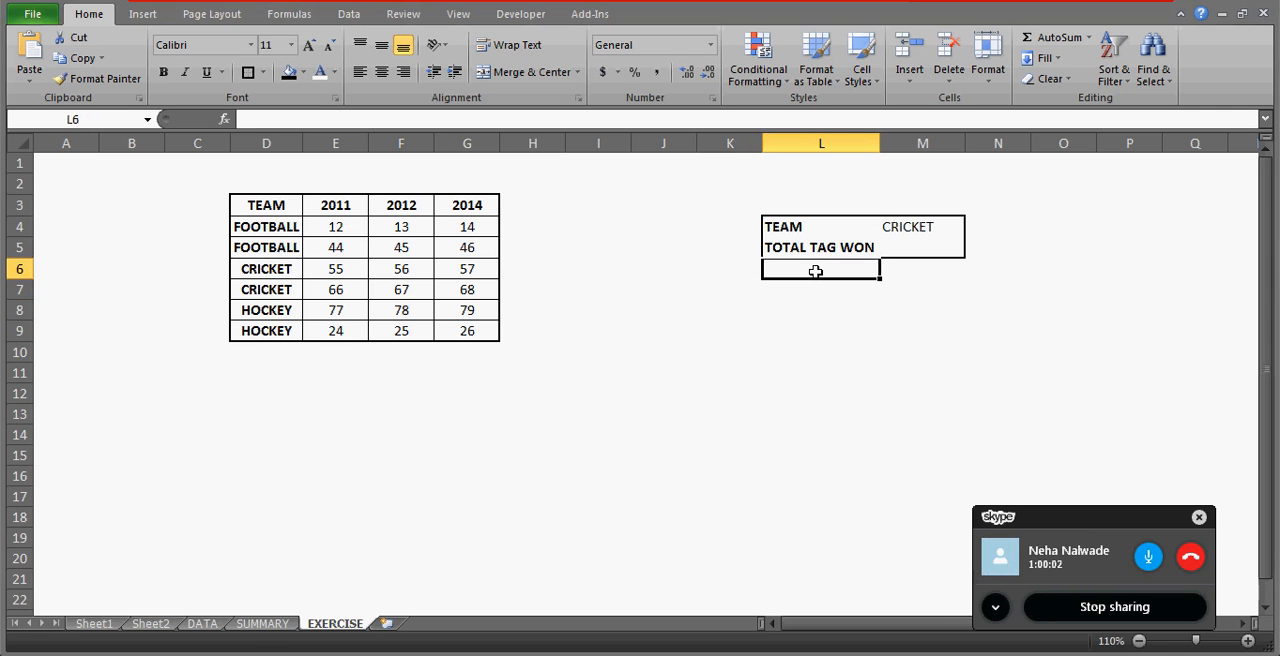
{"action": "key", "text": "Up"}
{"action": "key", "text": "Up"}
{"action": "key", "text": "Down"}
{"action": "key", "text": "Down"}
{"action": "key", "text": "Up"}
{"action": "key", "text": "Up"}
{"action": "key", "text": "Down"}
{"action": "key", "text": "Right"}
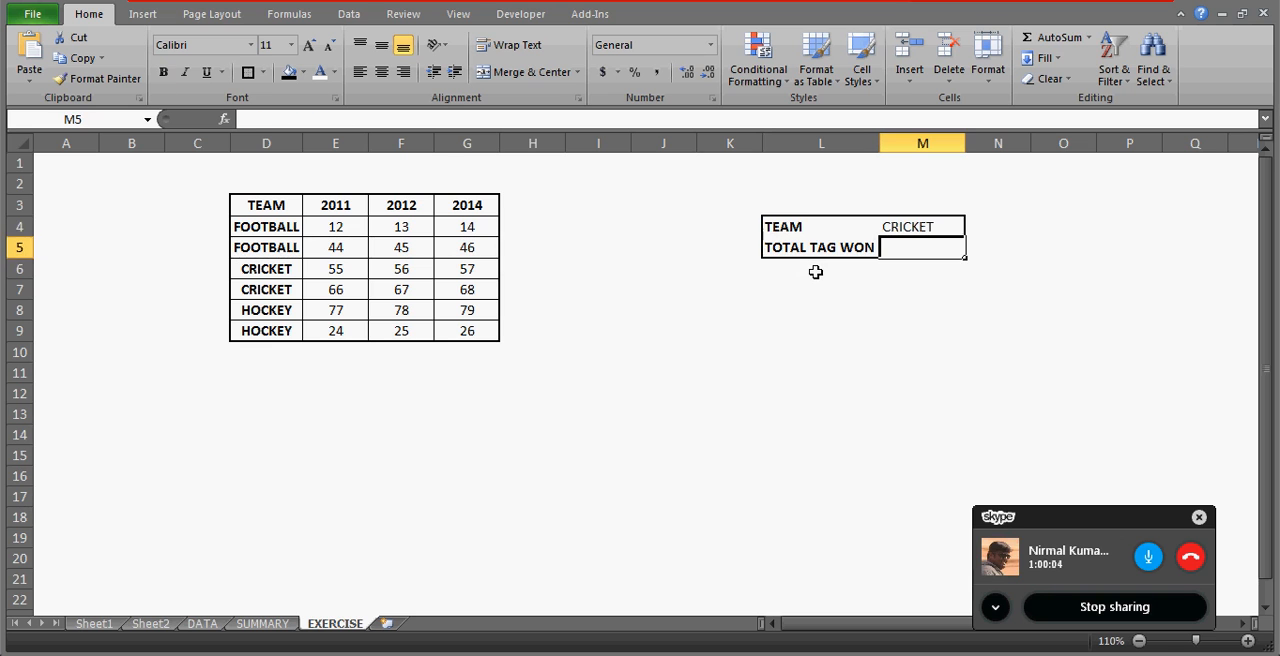
{"action": "key", "text": "Up"}
{"action": "key", "text": "Down"}
{"action": "key", "text": "Up"}
{"action": "key", "text": "Down"}
{"action": "key", "text": "Left"}
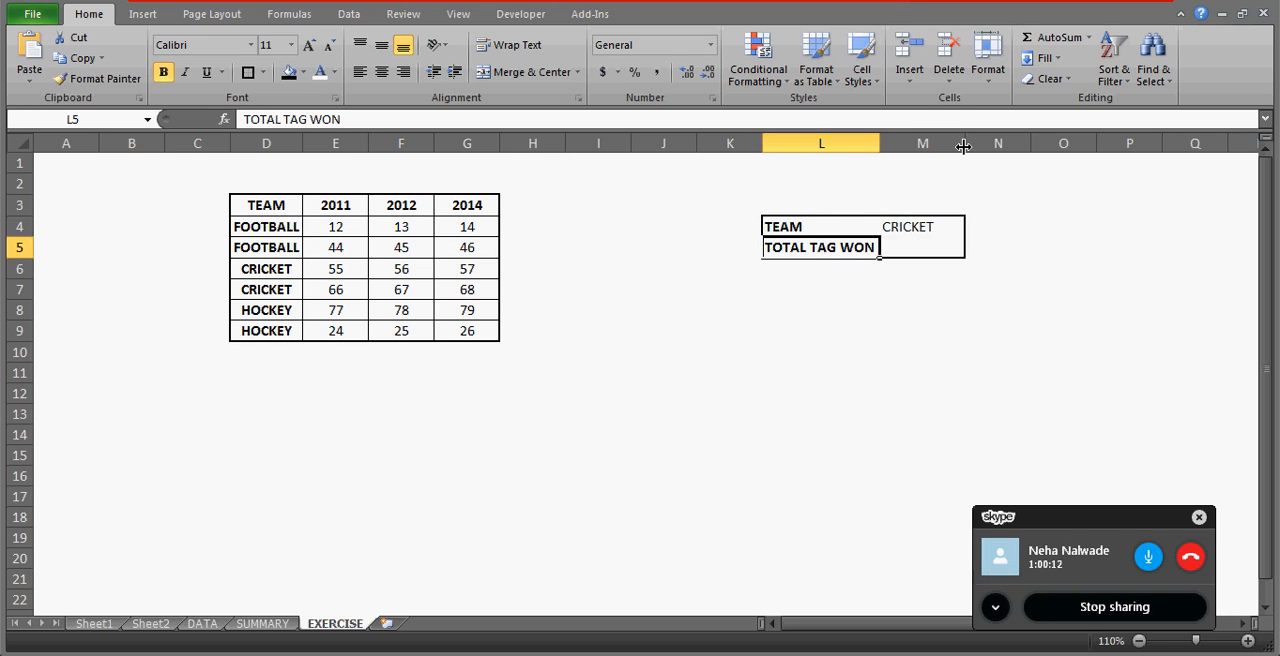
Widen columns M and L around the TEAM and TOTAL TAG WON block.
{"action": "left_click_drag", "start_coordinate": [964, 147], "coordinate": [1006, 147]}
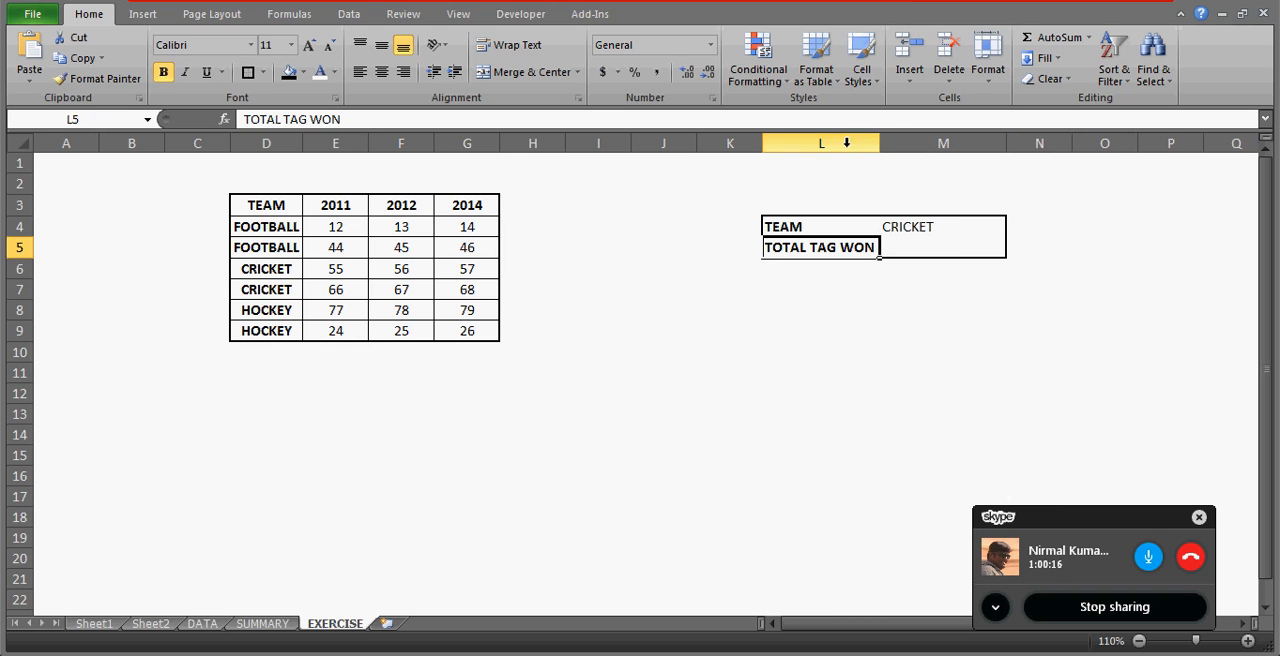
{"action": "left_click_drag", "start_coordinate": [882, 145], "coordinate": [915, 145]}
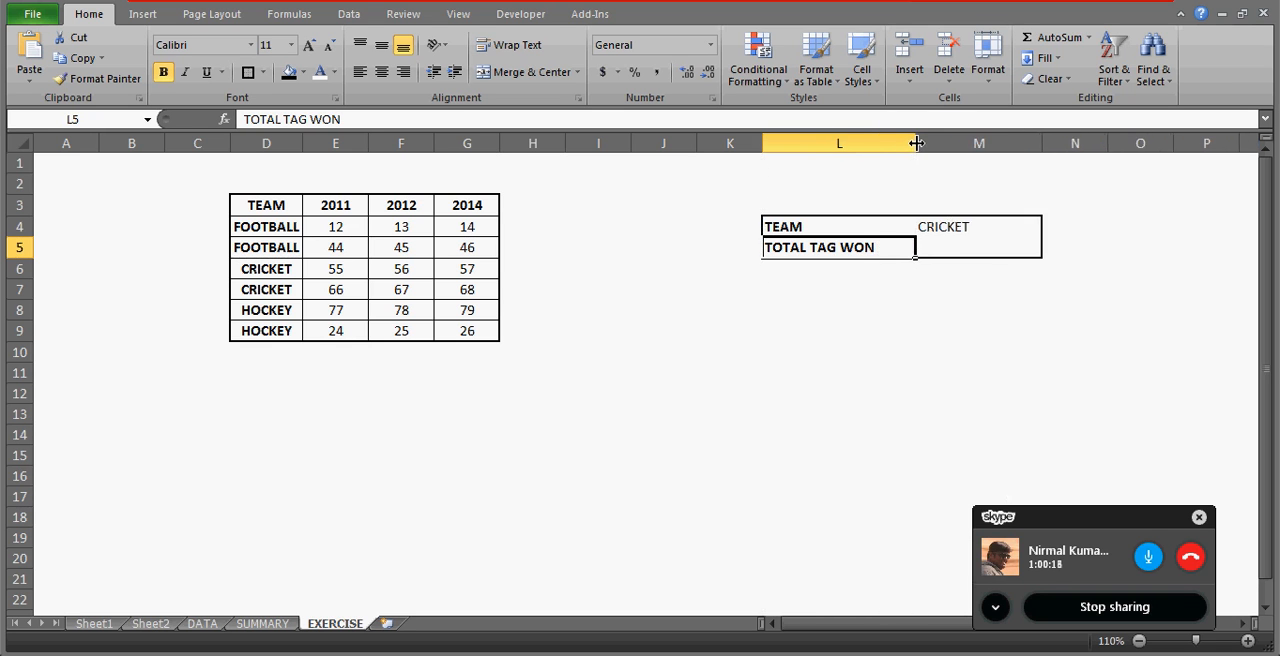
Examine the TEAM label in L4, the TOTAL TAG WON label in L5 and the result cell M5.
{"action": "left_click", "coordinate": [940, 306]}
{"action": "key", "text": "Up"}
{"action": "key", "text": "Up"}
{"action": "key", "text": "Up"}
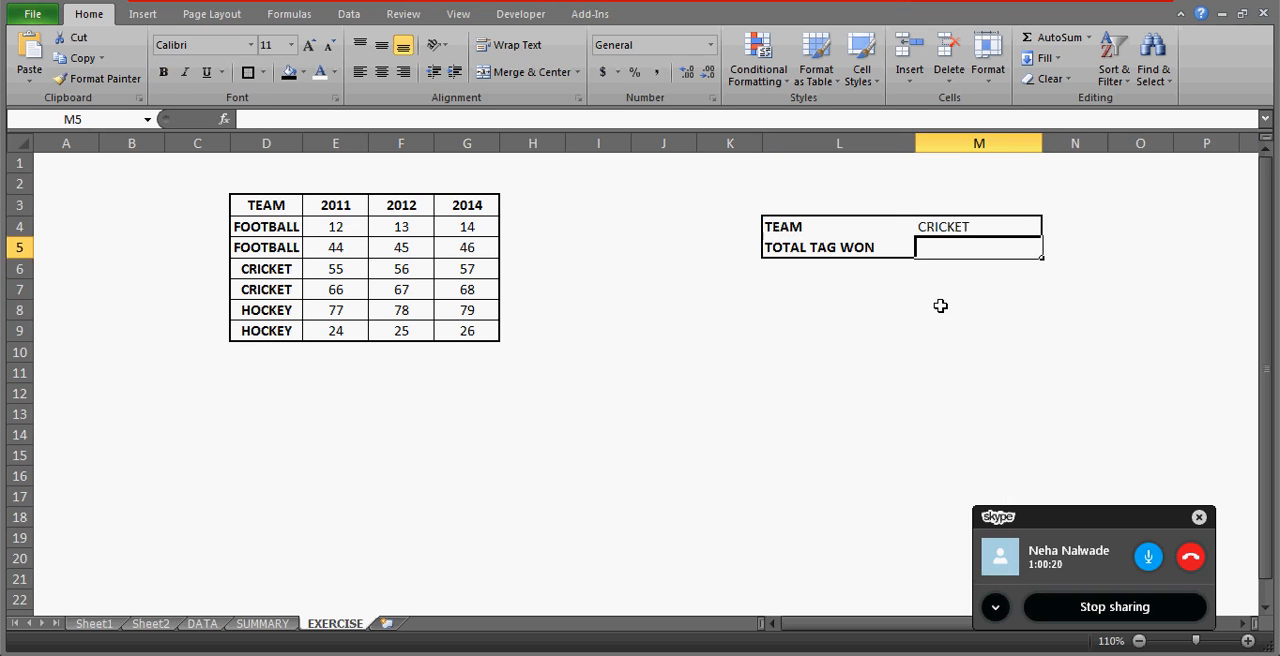
{"action": "key", "text": "Left"}
{"action": "key", "text": "Up"}
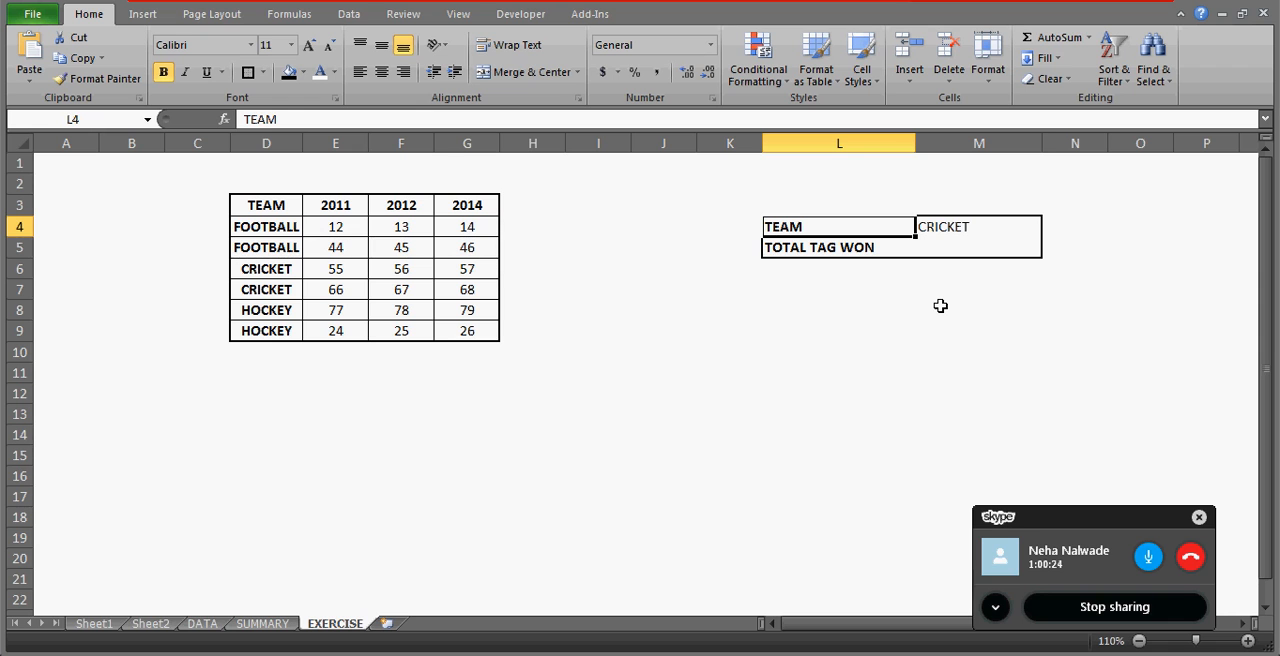
{"action": "key", "text": "Down"}
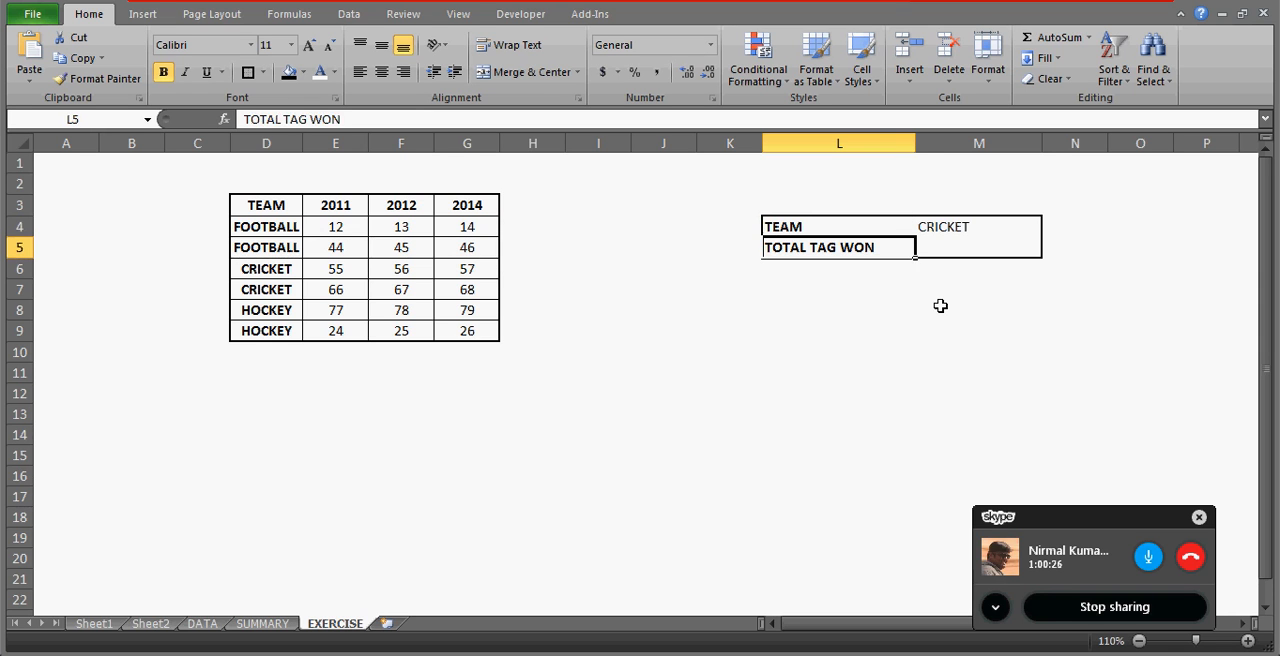
{"action": "key", "text": "Right"}
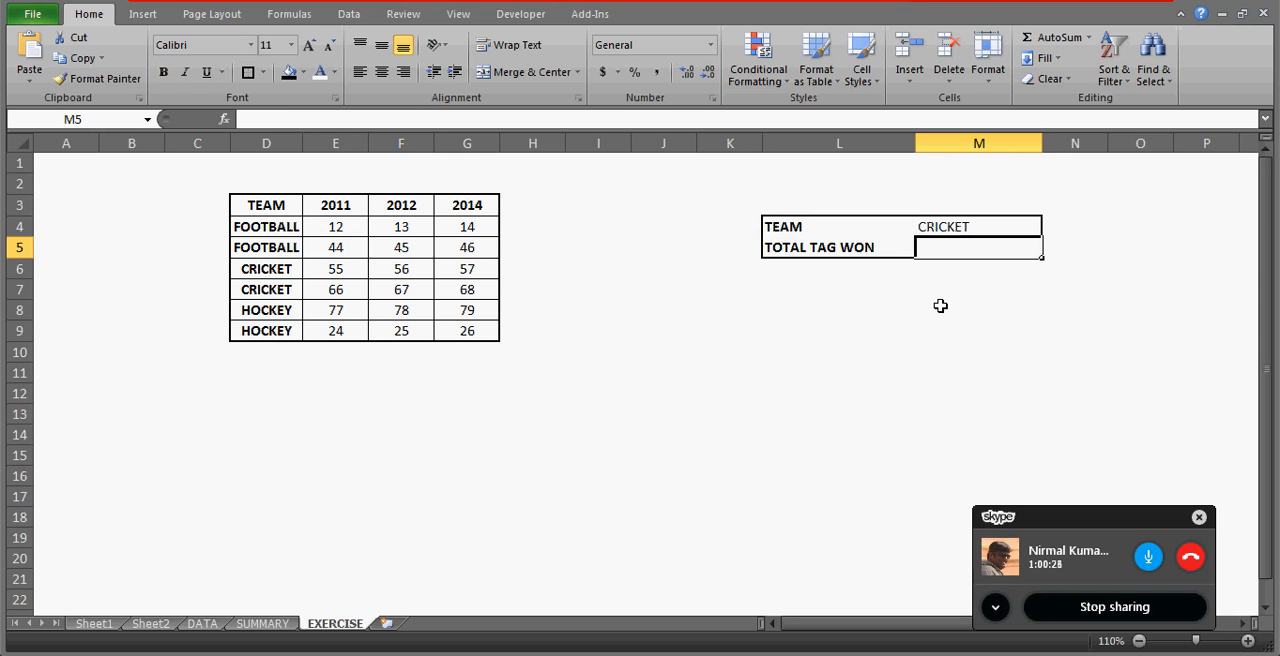
{"action": "key", "text": "Left"}
{"action": "key", "text": "Right"}
Enter =SUM(E4:G4) in H4 to total the first FOOTBALL row across the years.
{"action": "key", "text": "Left"}
{"action": "key", "text": "Left"}
{"action": "key", "text": "Left"}
{"action": "key", "text": "Left"}
{"action": "key", "text": "Left"}
{"action": "key", "text": "Up"}
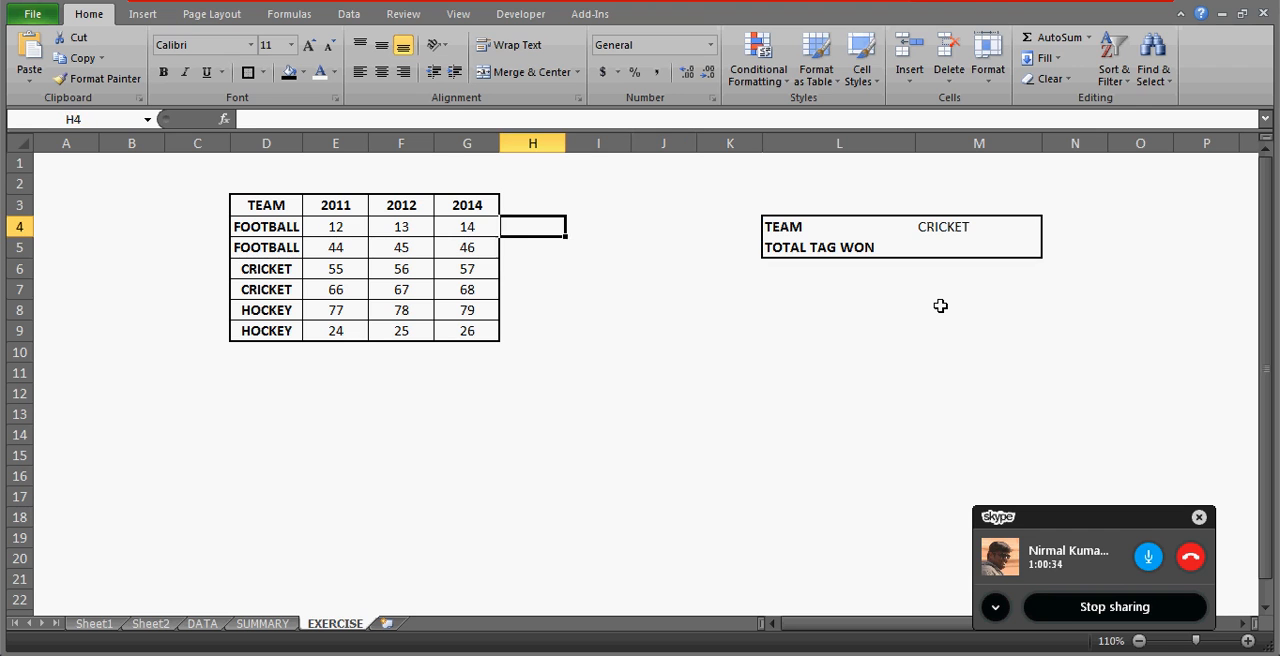
{"action": "type", "text": "=SUM("}
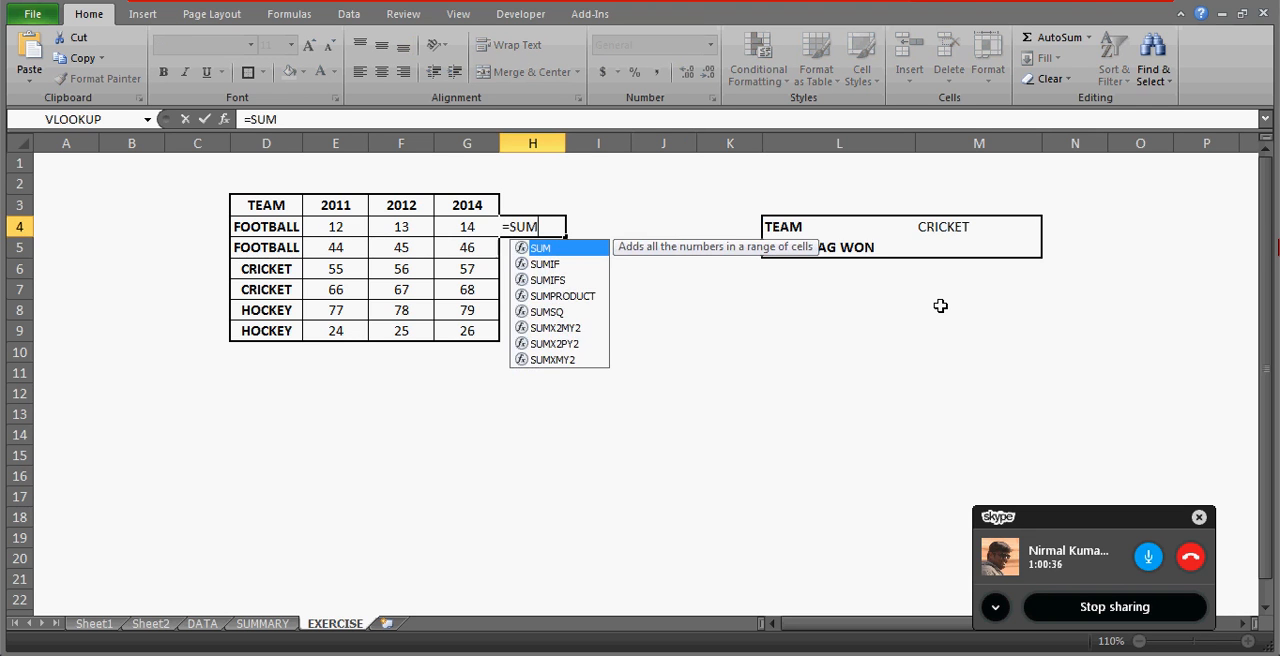
{"action": "key", "text": "Left"}
{"action": "key", "text": "Left"}
{"action": "key", "text": "Left"}
{"action": "key", "text": "shift+Right"}
{"action": "key", "text": "shift+Right"}
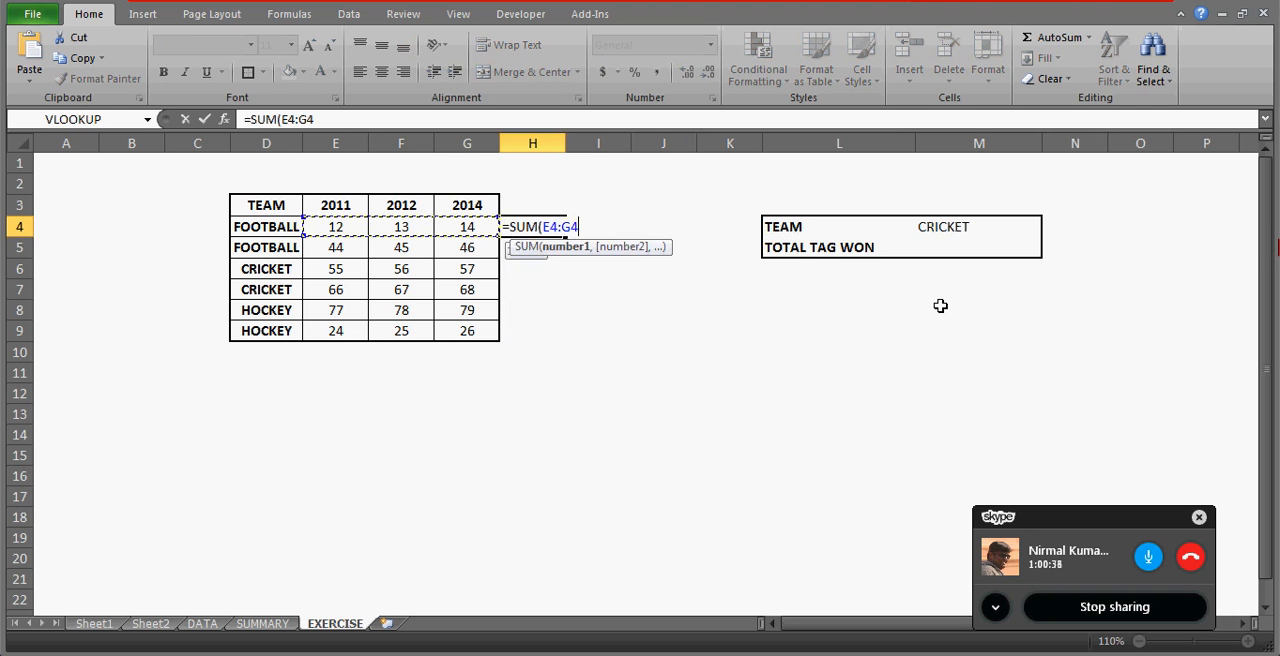
{"action": "type", "text": ")"}
{"action": "key", "text": "Return"}
Fill the row-total formula from H4 down to H9.
{"action": "key", "text": "Left"}
{"action": "key", "text": "ctrl+Down"}
{"action": "key", "text": "Right"}
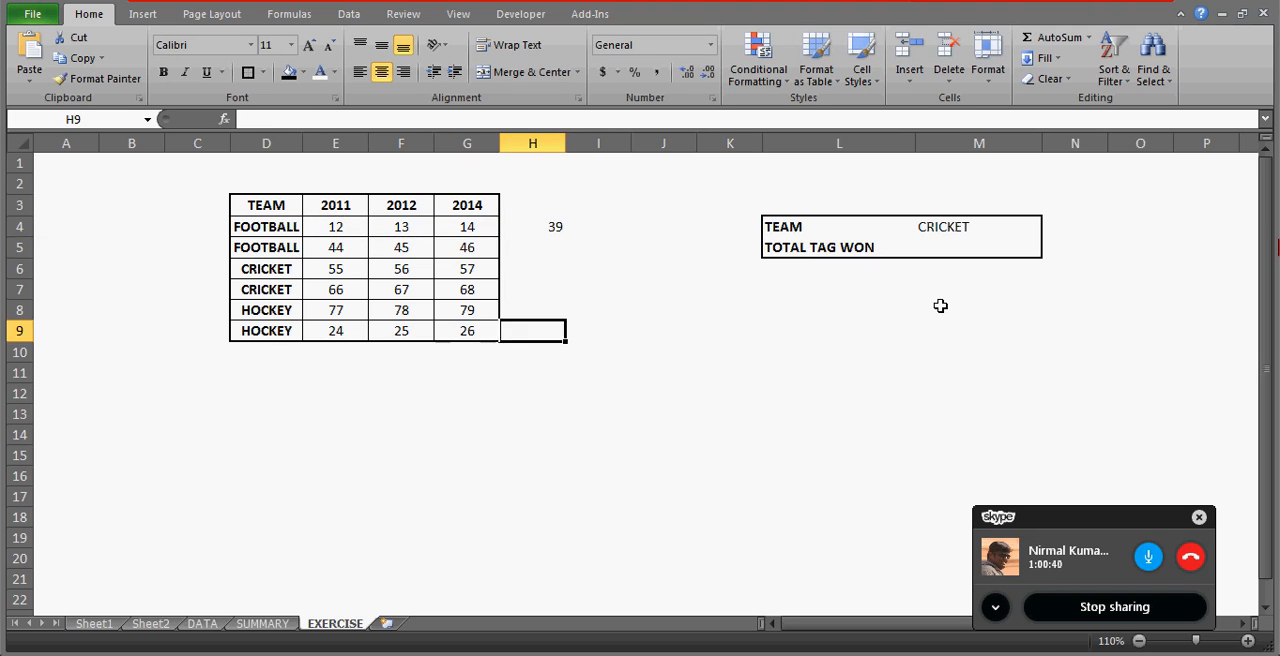
{"action": "key", "text": "ctrl+Up"}
{"action": "key", "text": "Left"}
{"action": "key", "text": "ctrl+Down"}
{"action": "key", "text": "Right"}
{"action": "key", "text": "ctrl+shift+Up"}
{"action": "key", "text": "ctrl+d"}
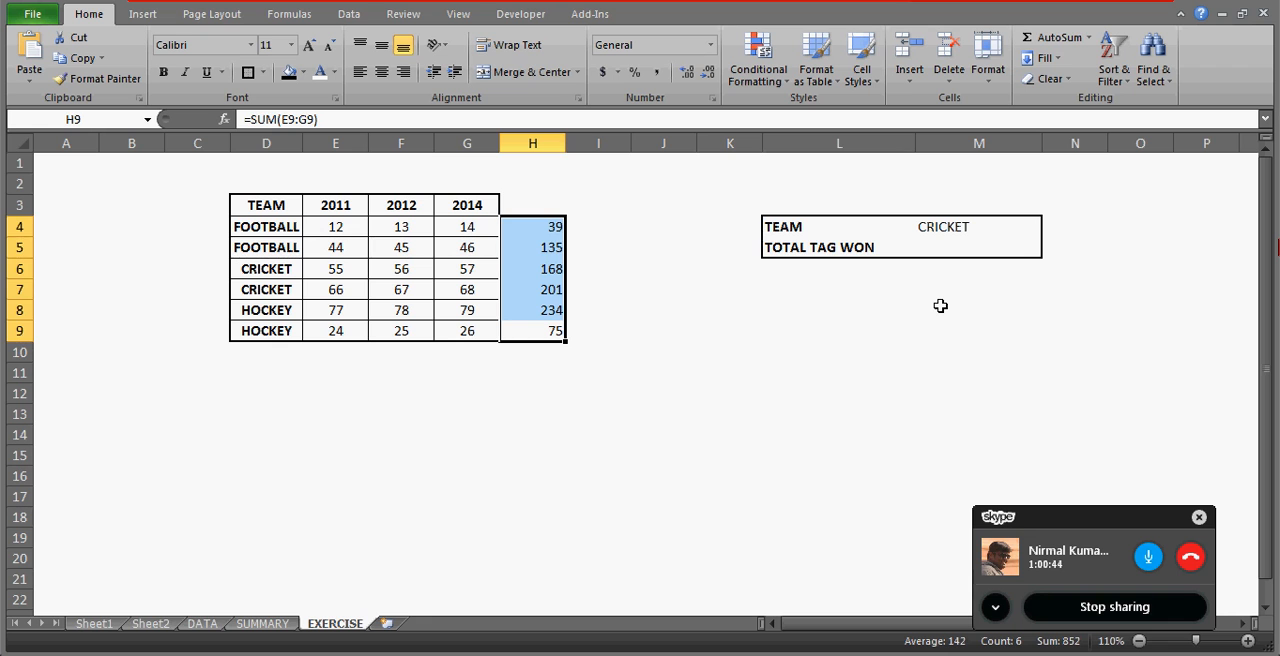
{"action": "key", "text": "Up"}
{"action": "key", "text": "Up"}
{"action": "key", "text": "Up"}
{"action": "key", "text": "Up"}
{"action": "key", "text": "Up"}
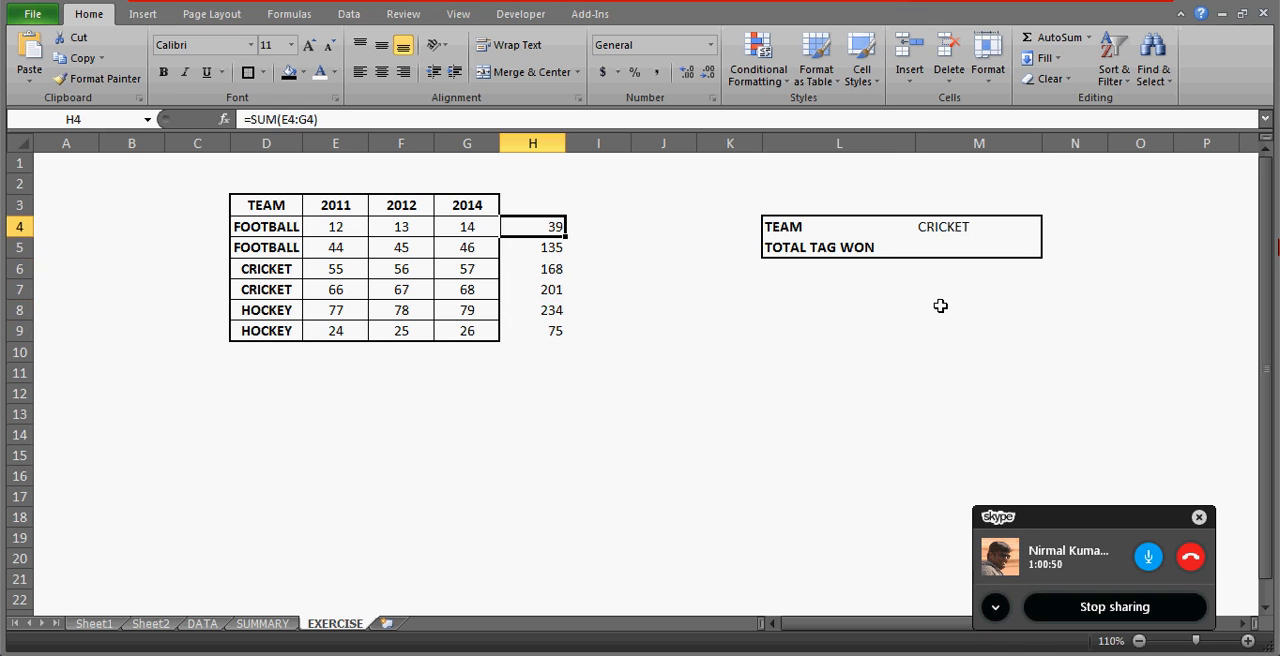
{"action": "key", "text": "Right"}
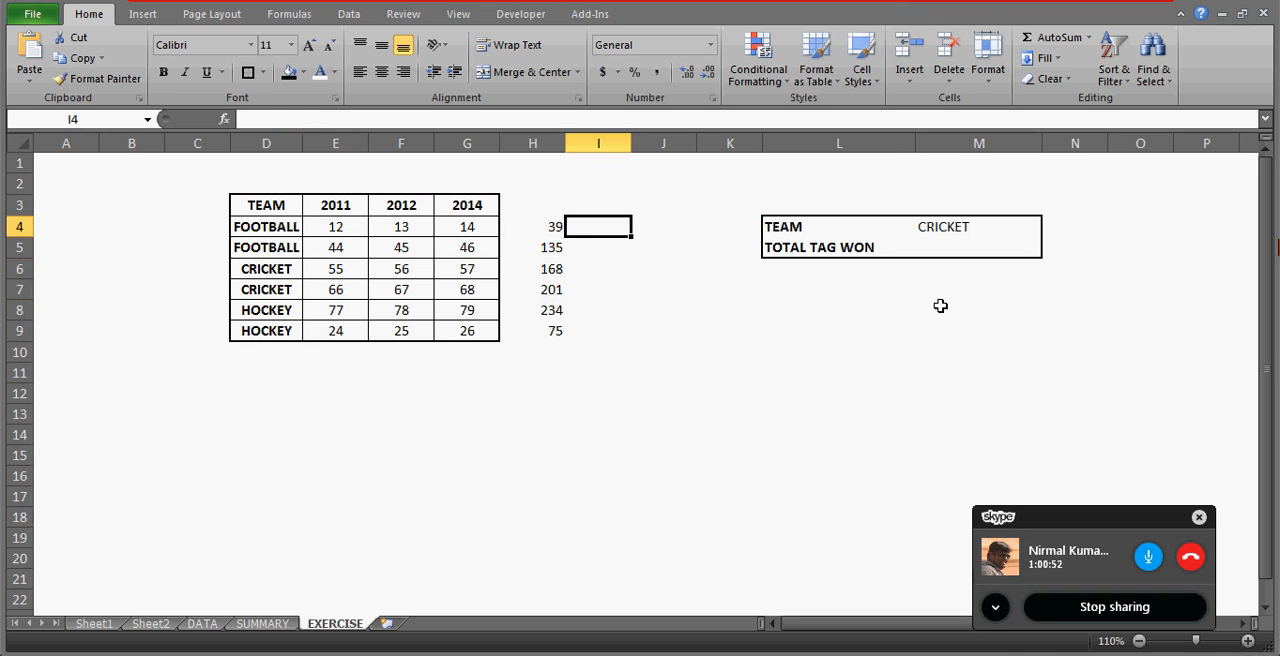
{"action": "type", "text": "="}
{"action": "key", "text": "Left"}
{"action": "key", "text": "ctrl+Left"}
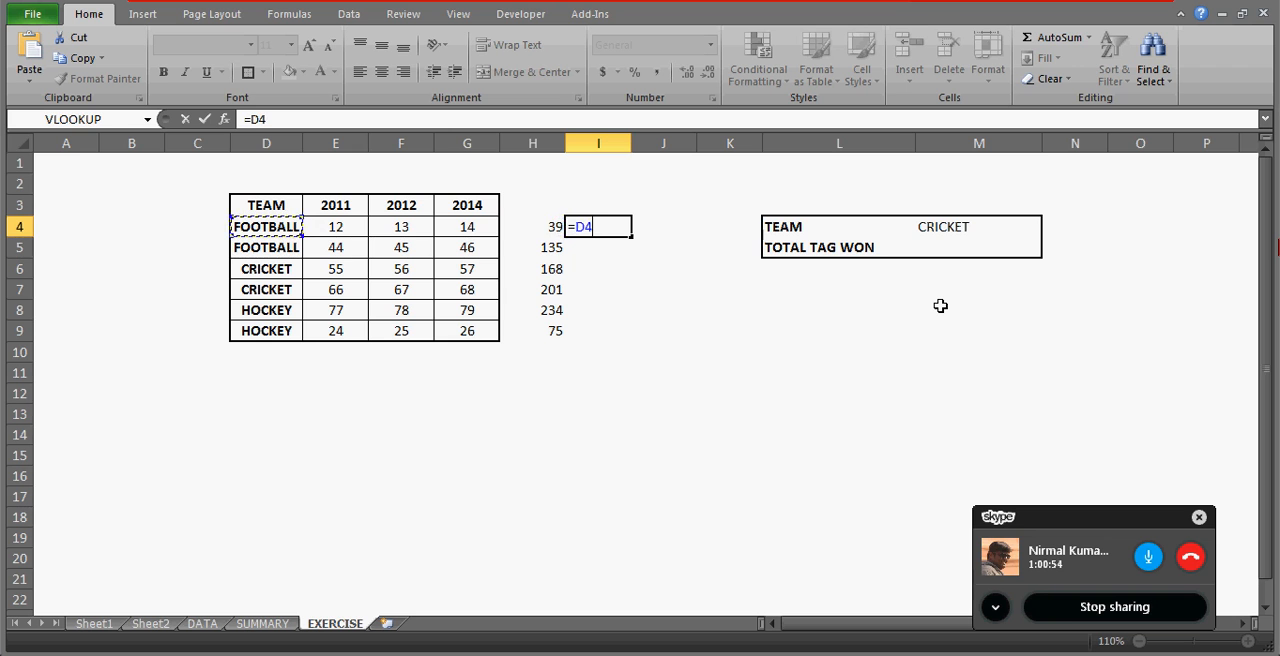
{"action": "key", "text": "Escape"}
Enter =D4&H4 in C4 to join the team name with its row total.
{"action": "key", "text": "Left"}
{"action": "key", "text": "ctrl+Left"}
{"action": "key", "text": "Left"}
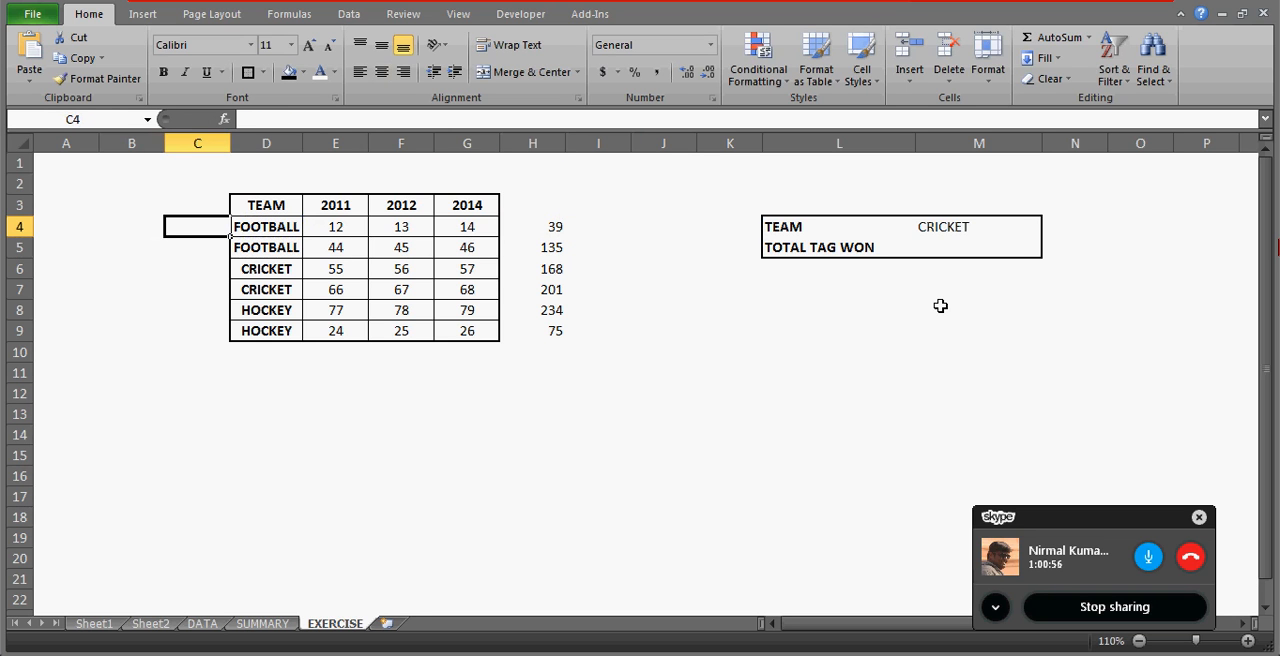
{"action": "type", "text": "="}
{"action": "key", "text": "Right"}
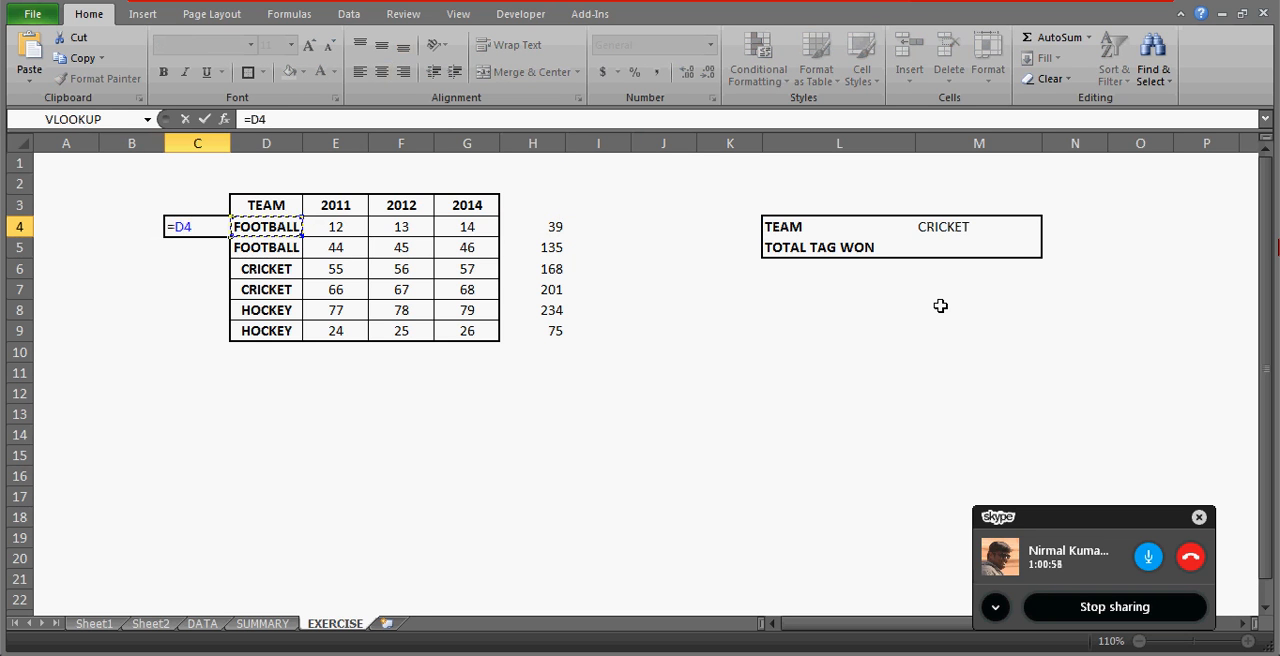
{"action": "type", "text": "&"}
{"action": "key", "text": "Right"}
Fill the team-and-total formula from C4 down to C9.
{"action": "key", "text": "Right"}
{"action": "key", "text": "Right"}
{"action": "key", "text": "Right"}
{"action": "key", "text": "Right"}
{"action": "key", "text": "Right"}
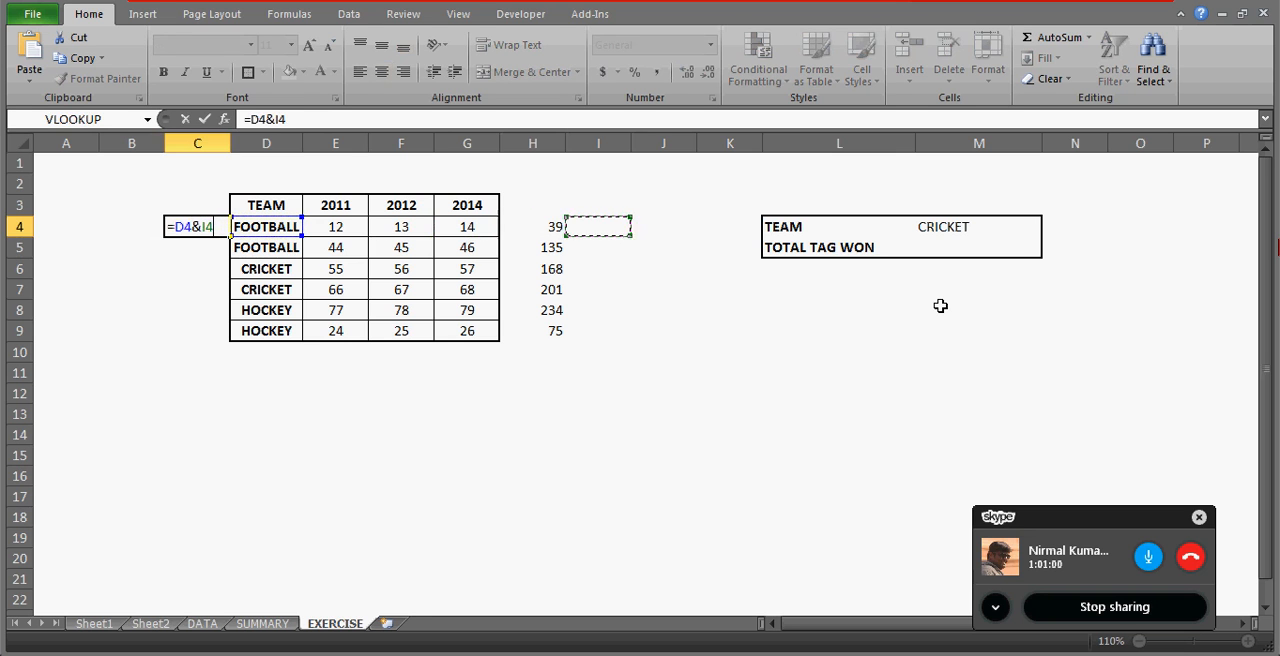
{"action": "key", "text": "Left"}
{"action": "key", "text": "Return"}
{"action": "key", "text": "Right"}
{"action": "key", "text": "ctrl+Down"}
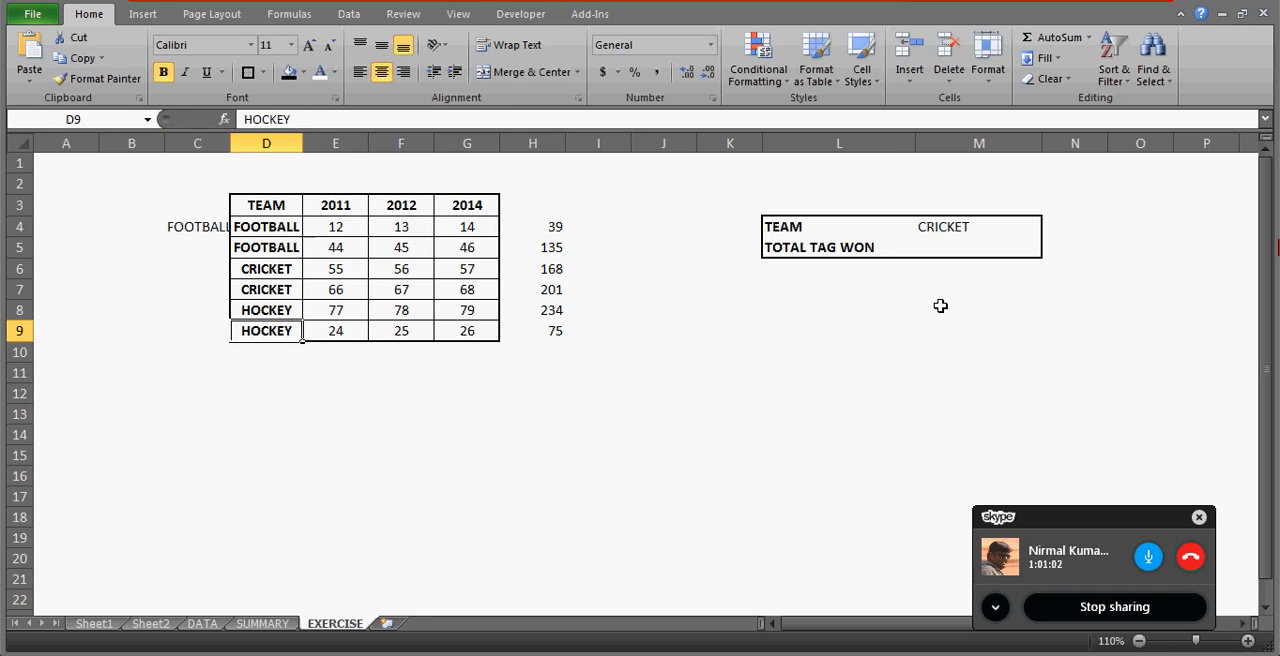
{"action": "key", "text": "Left"}
{"action": "key", "text": "ctrl+shift+Up"}
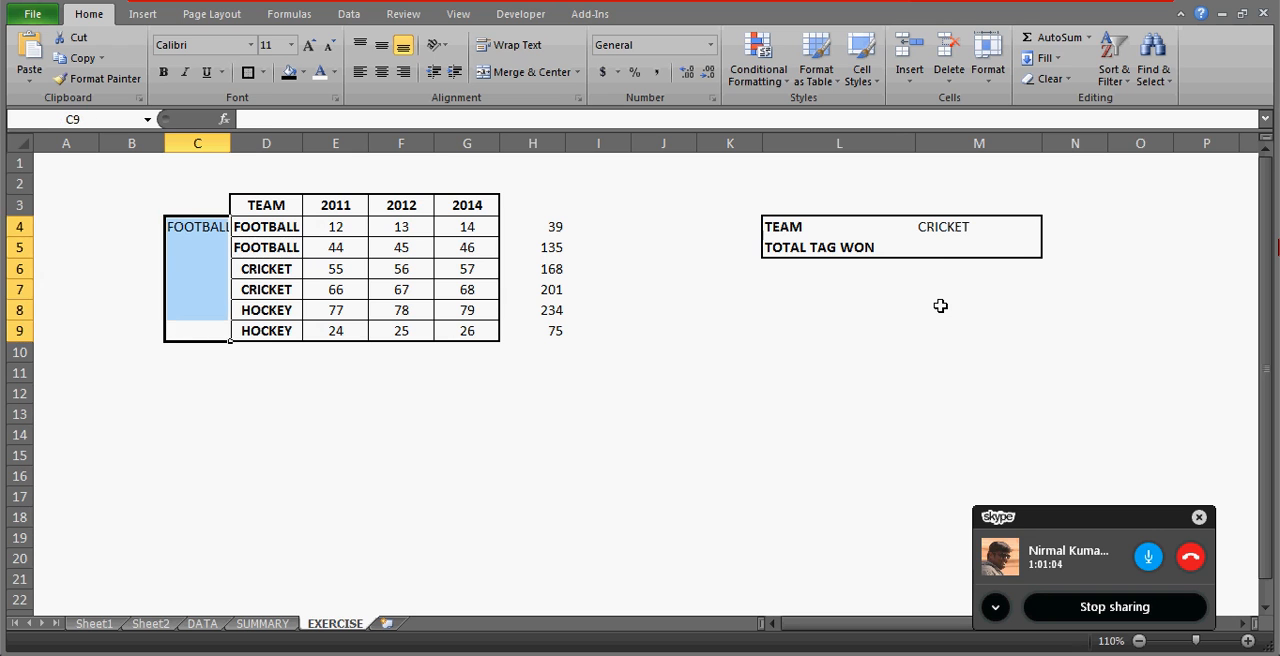
{"action": "key", "text": "ctrl+d"}
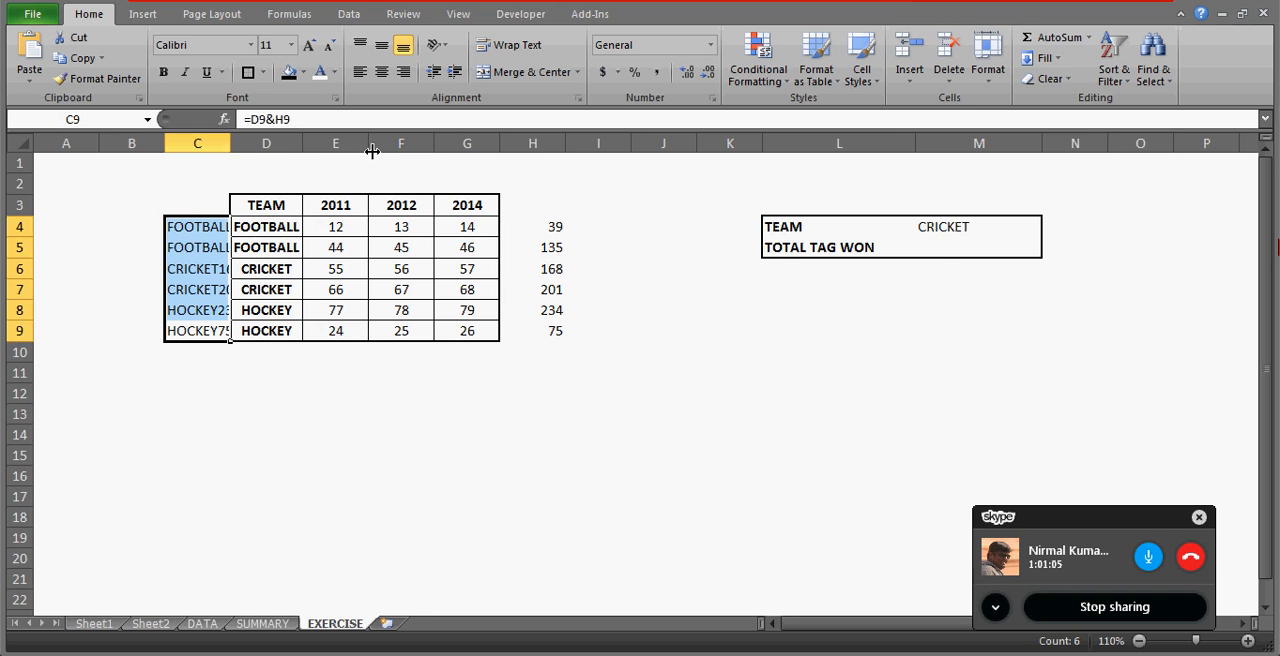
Auto-fit the width of column C to its contents.
{"action": "double_click", "coordinate": [230, 143]}
{"action": "left_click", "coordinate": [284, 416]}
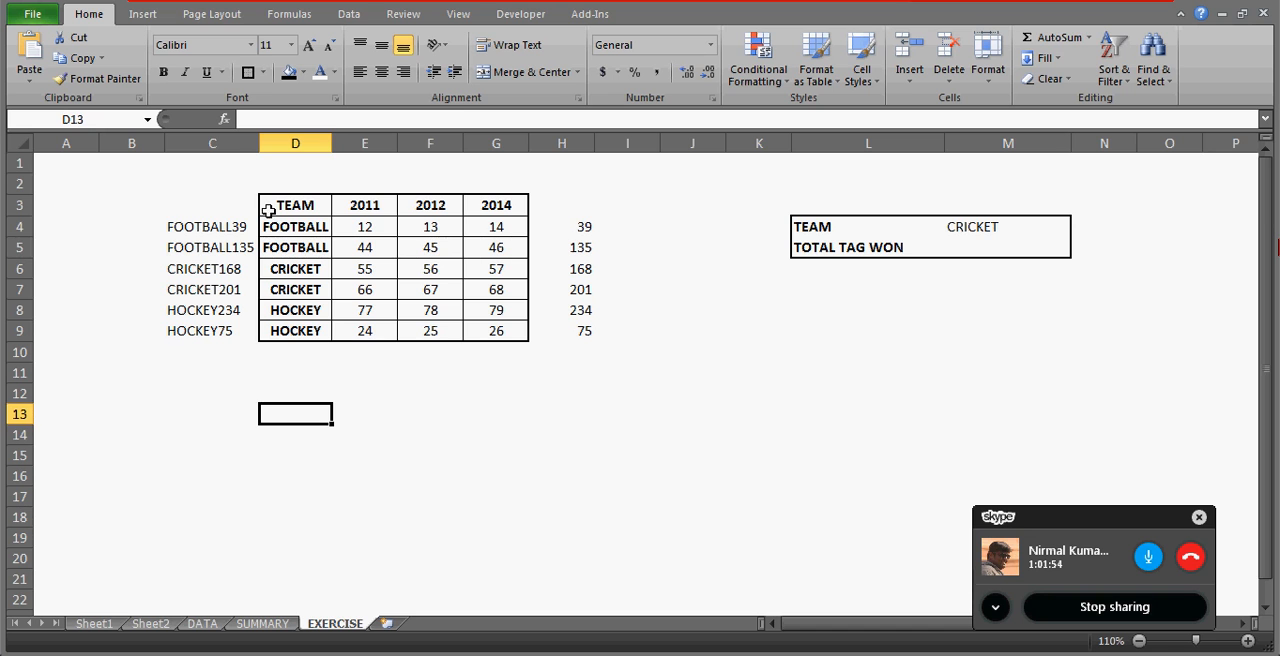
Clear the joined team-and-total values from C4:C9.
{"action": "left_click", "coordinate": [228, 228]}
{"action": "key", "text": "ctrl+shift+Down"}
{"action": "key", "text": "Delete"}
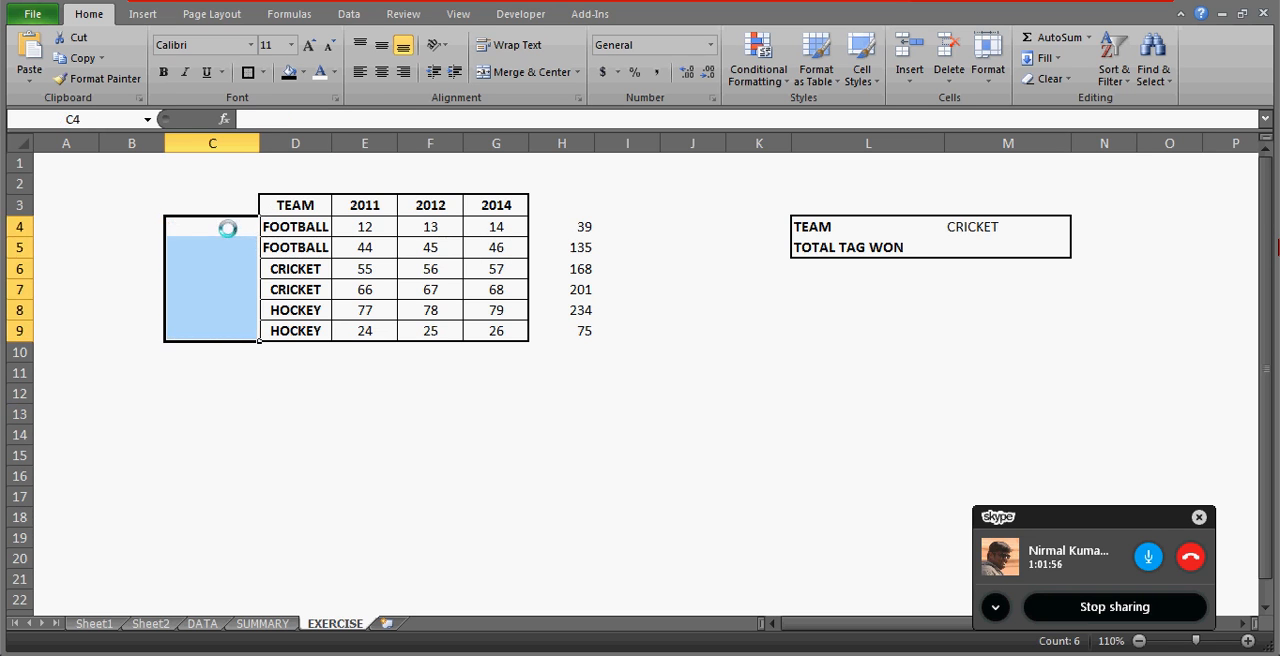
Examine the FOOTBALL rows with their helper totals in column H and the TEAM and TOTAL TAG WON values in column M.
{"action": "key", "text": "Right"}
{"action": "key", "text": "Right"}
{"action": "key", "text": "Left"}
{"action": "key", "text": "Down"}
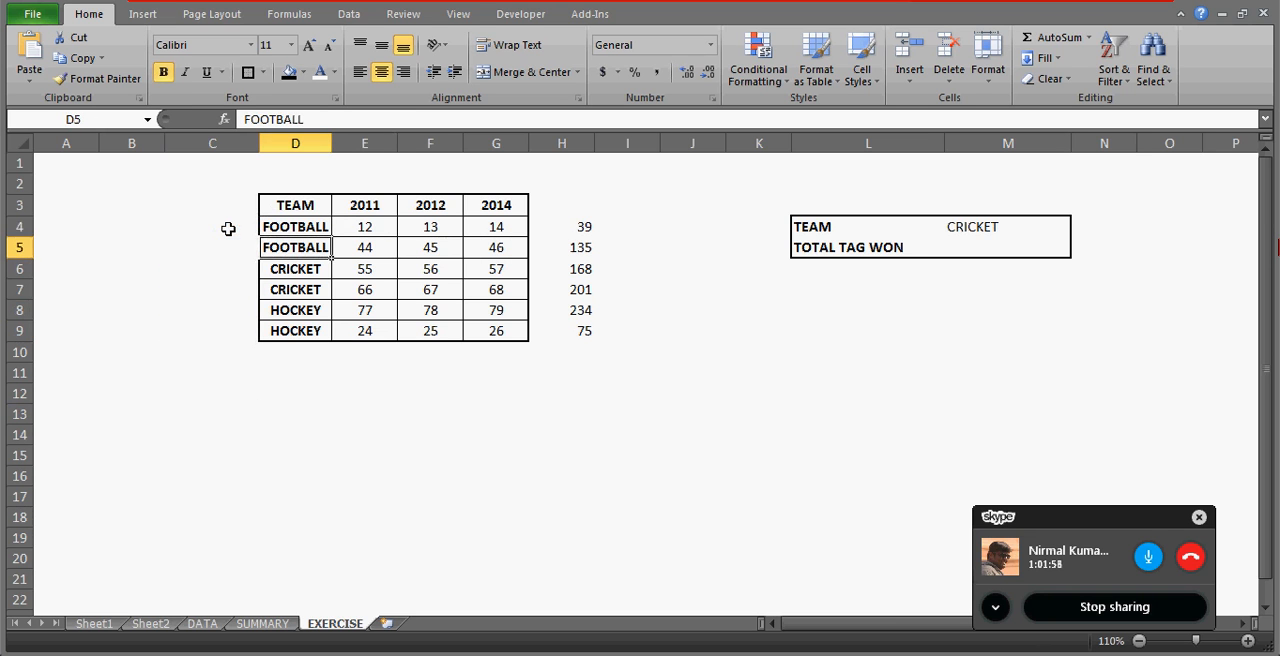
{"action": "key", "text": "Up"}
{"action": "key", "text": "Right"}
{"action": "key", "text": "Right"}
{"action": "key", "text": "Right"}
{"action": "key", "text": "Right"}
{"action": "key", "text": "Right"}
{"action": "key", "text": "Left"}
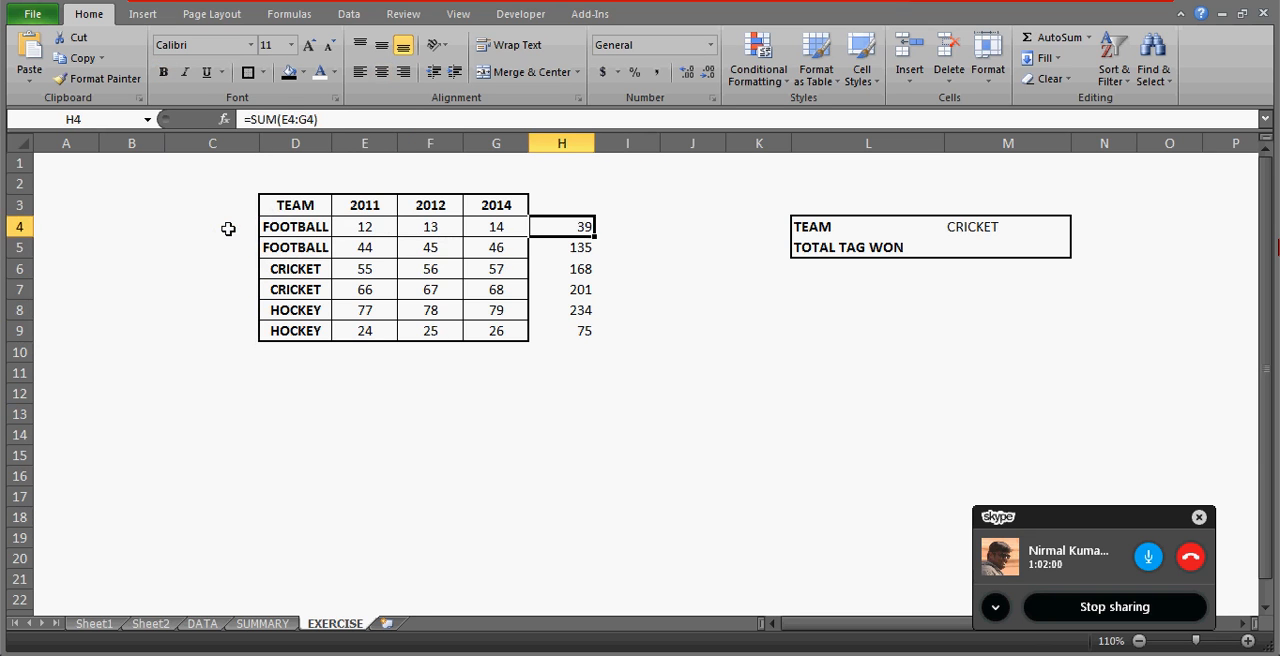
{"action": "key", "text": "Down"}
{"action": "key", "text": "Up"}
{"action": "left_click", "coordinate": [996, 241]}
{"action": "key", "text": "Down"}
{"action": "key", "text": "Up"}
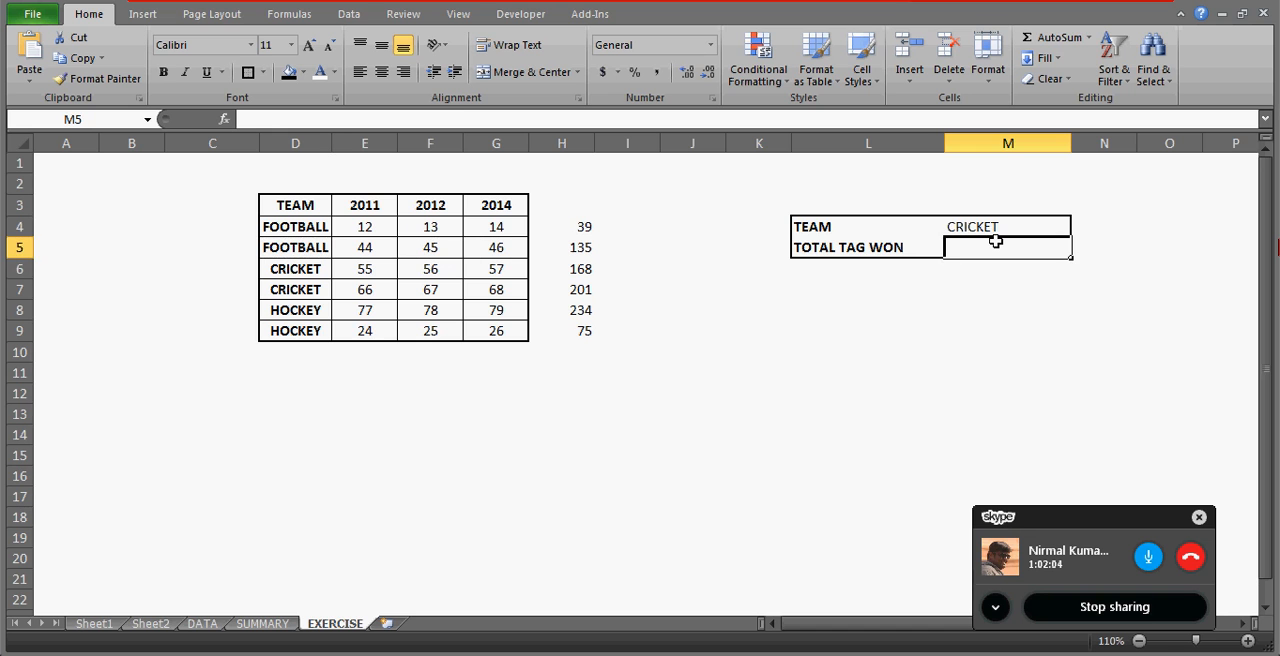
Clear the helper row totals from H4:H9.
{"action": "key", "text": "Left"}
{"action": "key", "text": "Left"}
{"action": "key", "text": "Left"}
{"action": "key", "text": "Left"}
{"action": "key", "text": "Up"}
{"action": "key", "text": "Left"}
{"action": "key", "text": "ctrl+Down"}
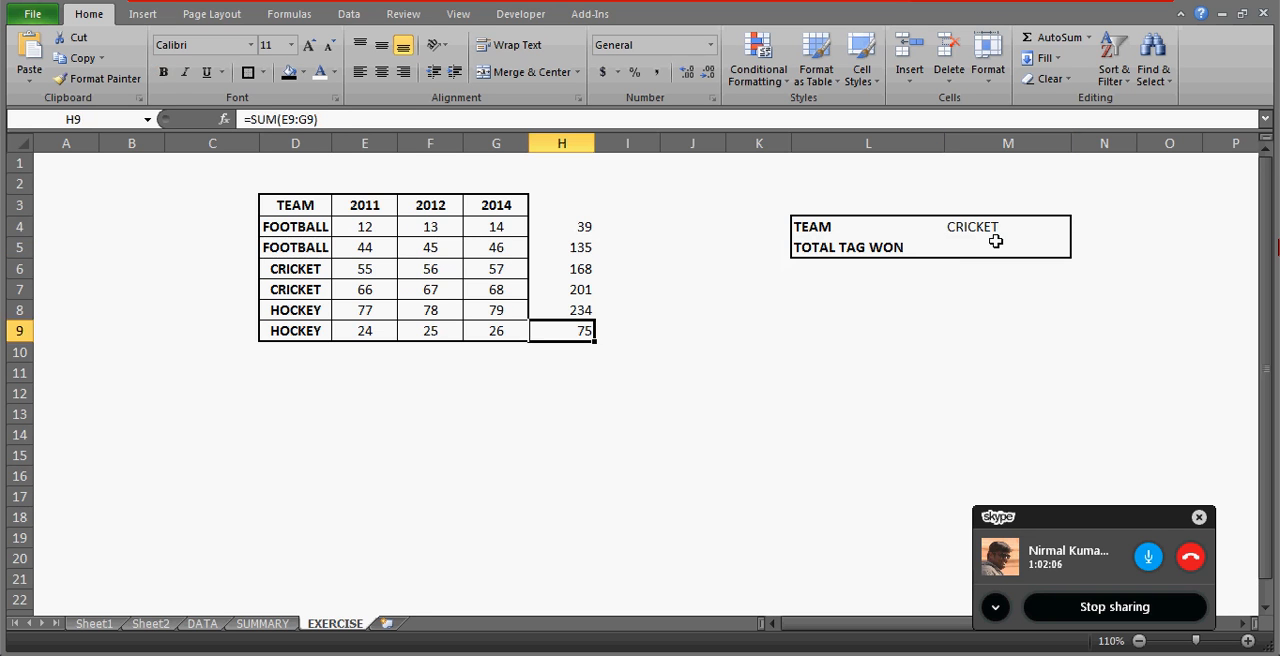
{"action": "key", "text": "ctrl+Up"}
{"action": "key", "text": "ctrl+shift+Down"}
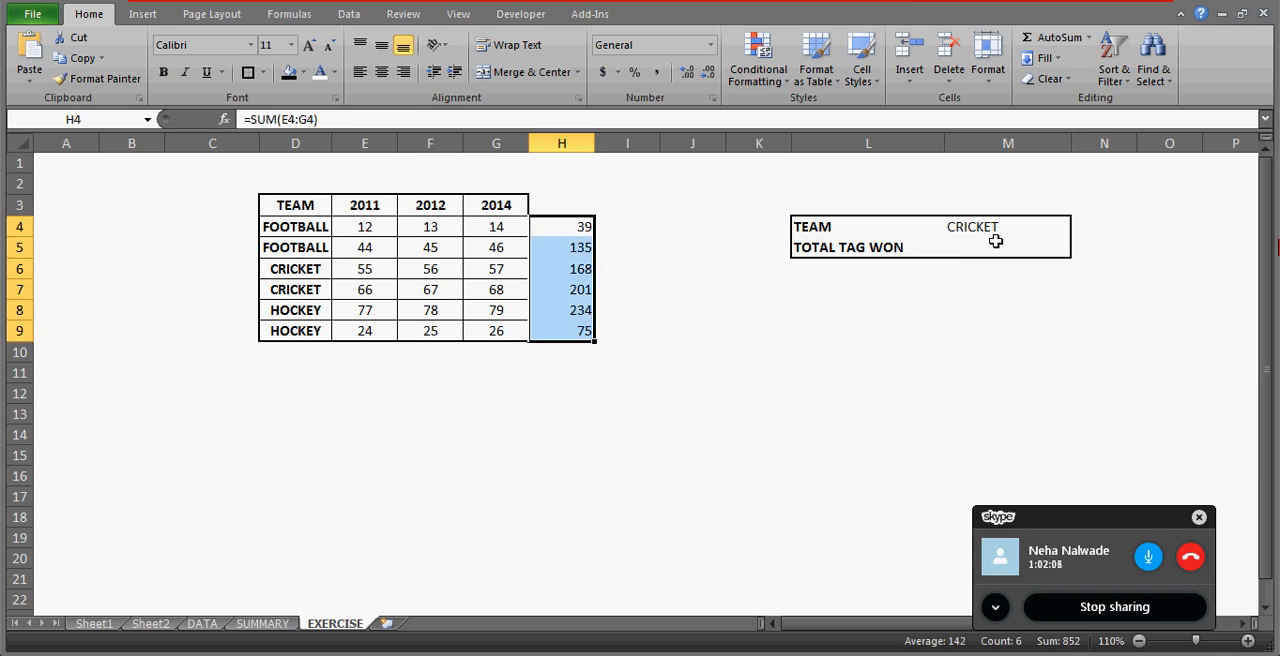
{"action": "key", "text": "Delete"}
{"action": "key", "text": "Right"}
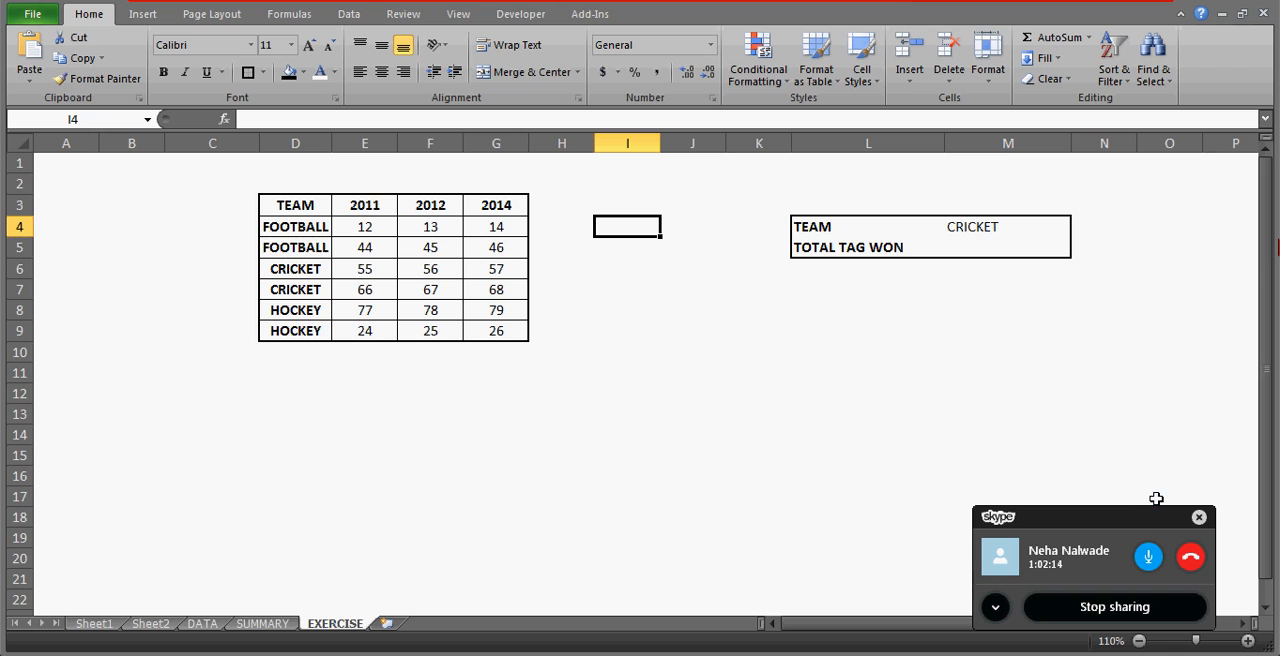
Enter the note SUMIF in cell A2.
{"action": "left_click", "coordinate": [62, 186]}
{"action": "type", "text": "S"}
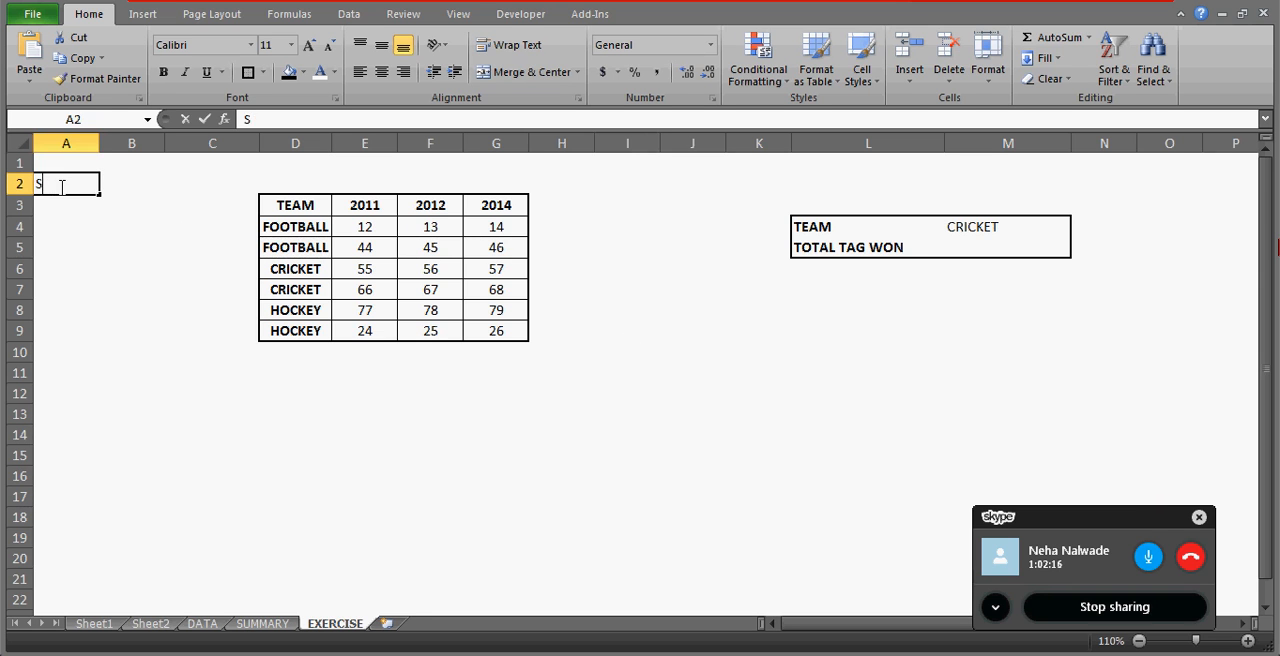
{"action": "type", "text": "UMIF"}
{"action": "key", "text": "Return"}
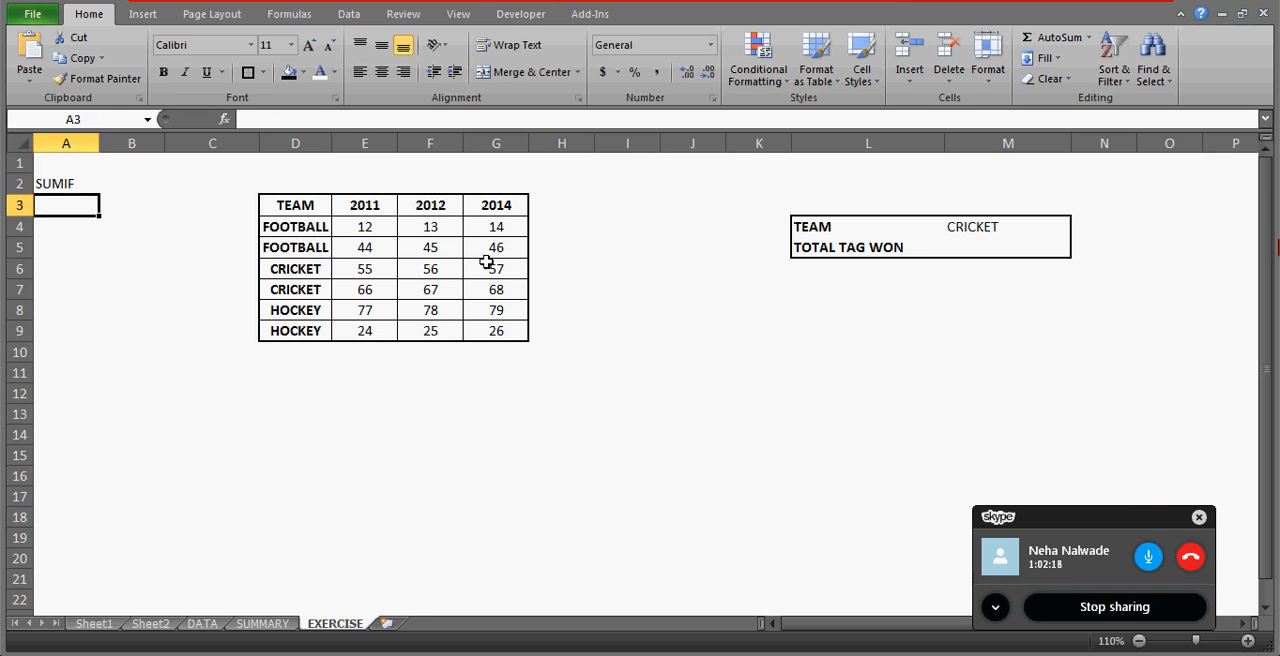
{"action": "left_click", "coordinate": [987, 247]}
{"action": "key", "text": "Return"}
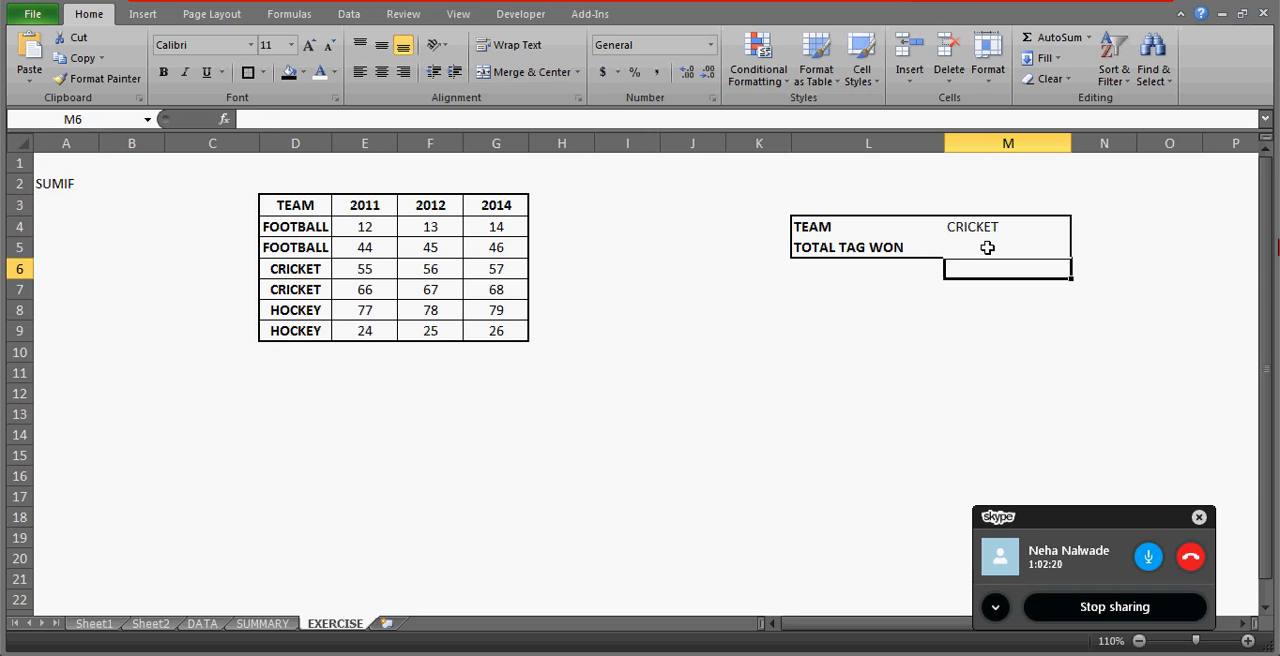
Enter =SUM(E4:G4) in H4 to total the first FOOTBALL row across the three years.
{"action": "left_click", "coordinate": [987, 247]}
{"action": "left_click", "coordinate": [577, 218]}
{"action": "key", "text": "Left"}
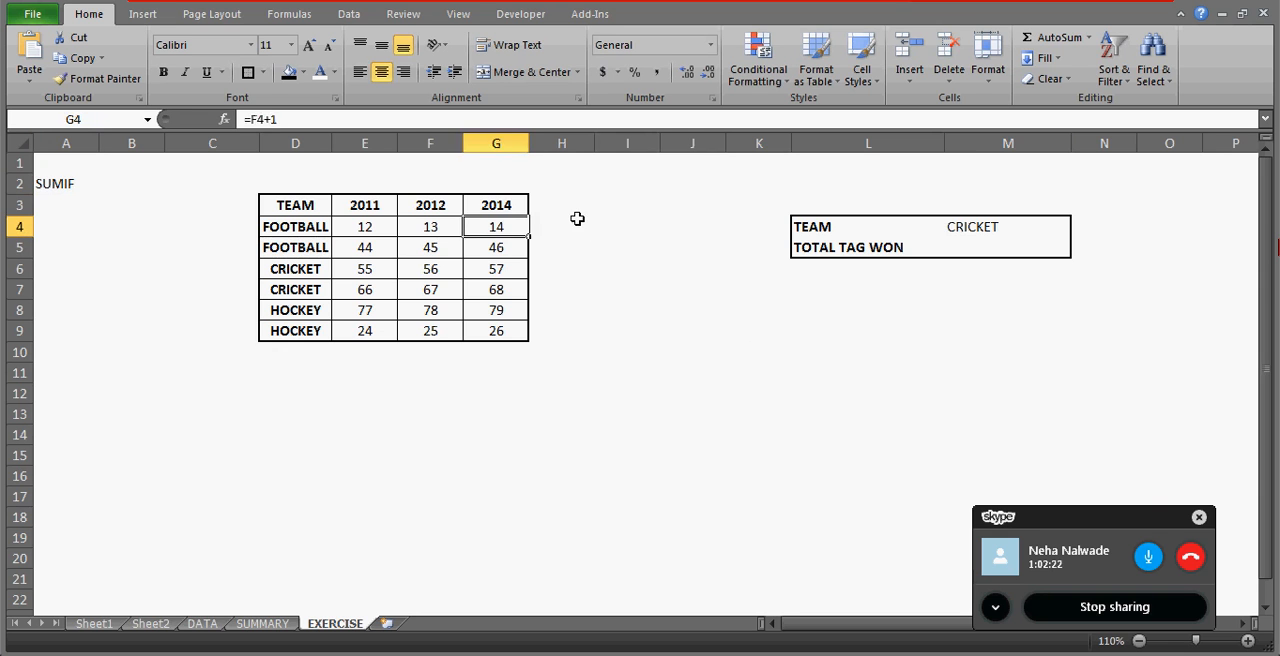
{"action": "left_click", "coordinate": [577, 218]}
{"action": "type", "text": "=SUM("}
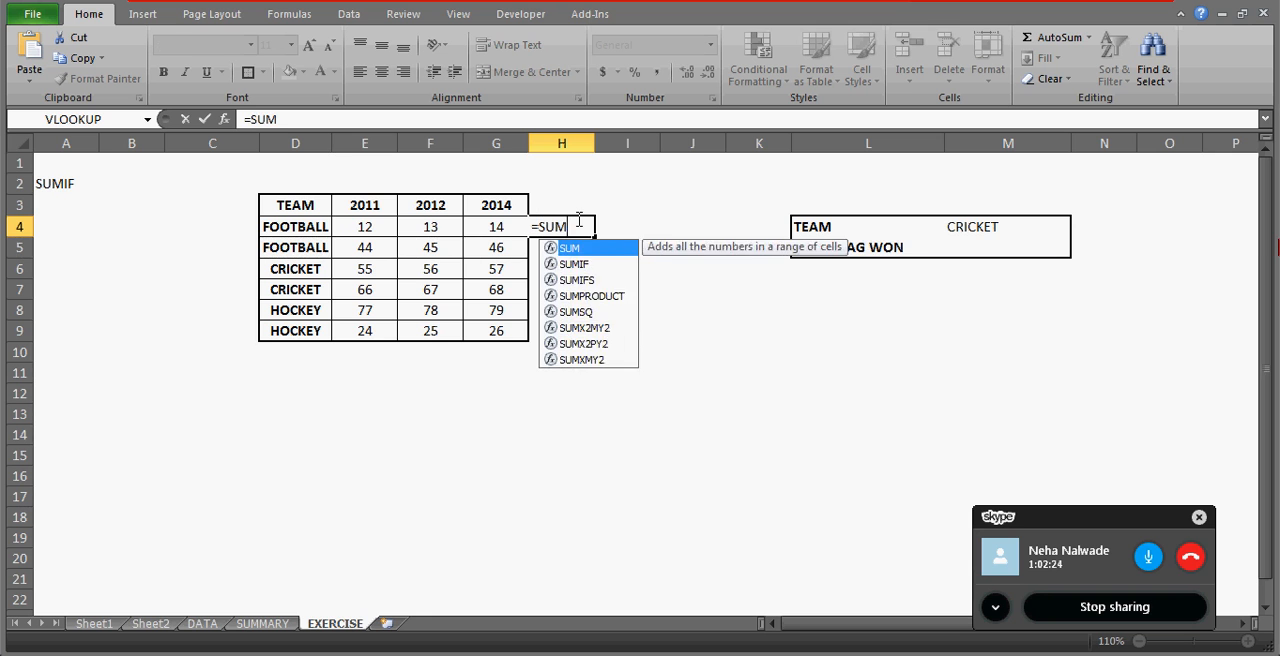
{"action": "key", "text": "Left"}
{"action": "key", "text": "Left"}
{"action": "key", "text": "Left"}
{"action": "key", "text": "shift+Right"}
{"action": "key", "text": "shift+Right"}
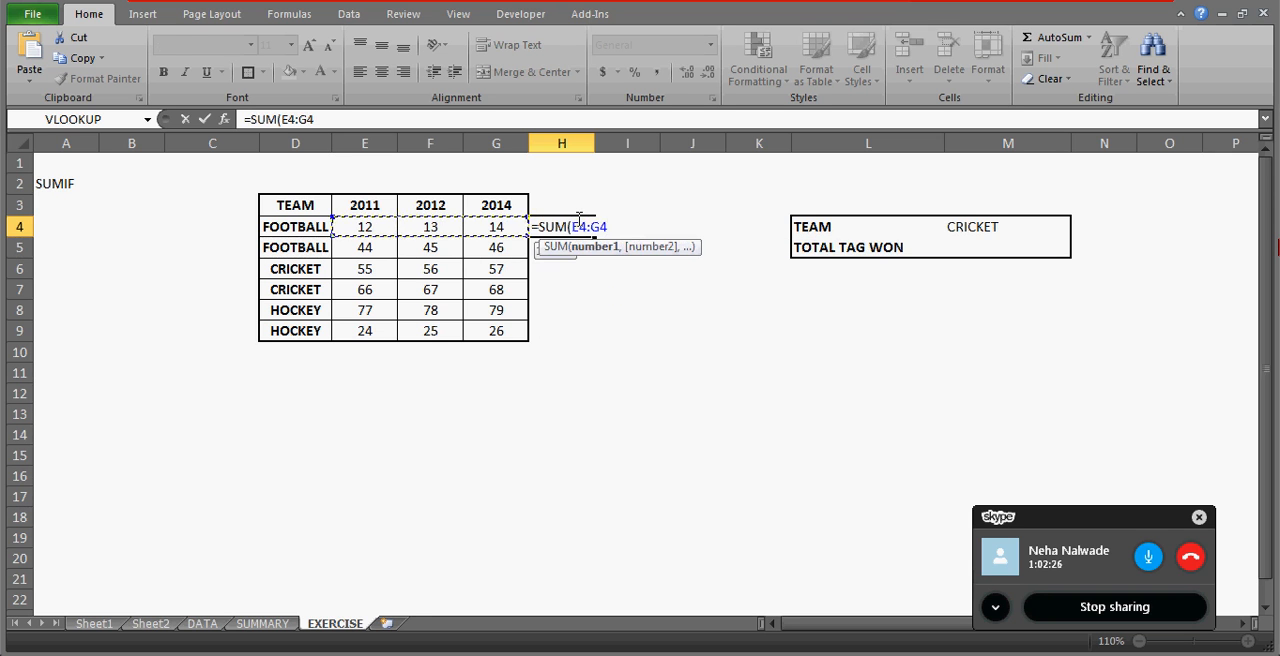
{"action": "type", "text": ")"}
{"action": "key", "text": "Return"}
Fill the row total formula from H4 down through H9.
{"action": "key", "text": "Down"}
{"action": "key", "text": "Left"}
{"action": "key", "text": "Down"}
{"action": "key", "text": "Down"}
{"action": "key", "text": "Down"}
{"action": "left_click", "coordinate": [577, 218]}
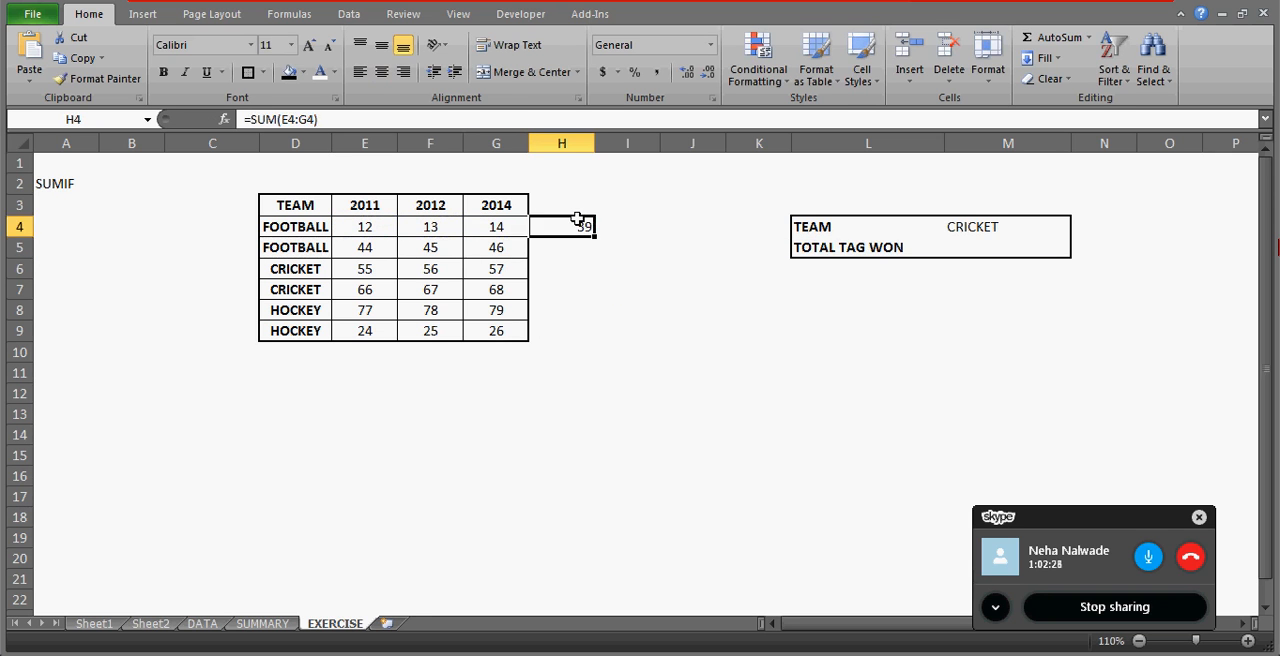
{"action": "key", "text": "Left"}
{"action": "key", "text": "Down"}
{"action": "key", "text": "Down"}
{"action": "key", "text": "Down"}
{"action": "key", "text": "Down"}
{"action": "key", "text": "Down"}
{"action": "key", "text": "Right"}
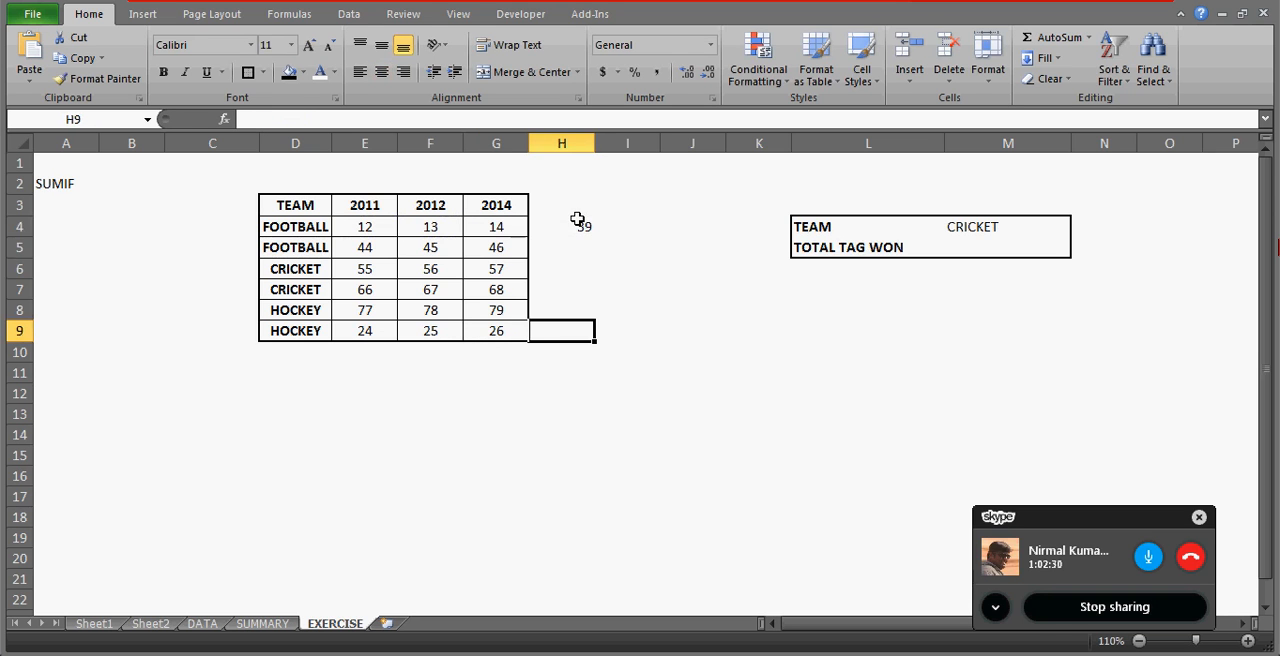
{"action": "key", "text": "shift+Up"}
{"action": "key", "text": "shift+Up"}
{"action": "key", "text": "shift+Up"}
{"action": "key", "text": "shift+Up"}
{"action": "key", "text": "shift+Up"}
{"action": "key", "text": "ctrl+d"}
Enter =H4+H5 in I4 to add up the two FOOTBALL row totals.
{"action": "key", "text": "Right"}
{"action": "key", "text": "Up"}
{"action": "key", "text": "Up"}
{"action": "key", "text": "Up"}
{"action": "key", "text": "Up"}
{"action": "key", "text": "Up"}
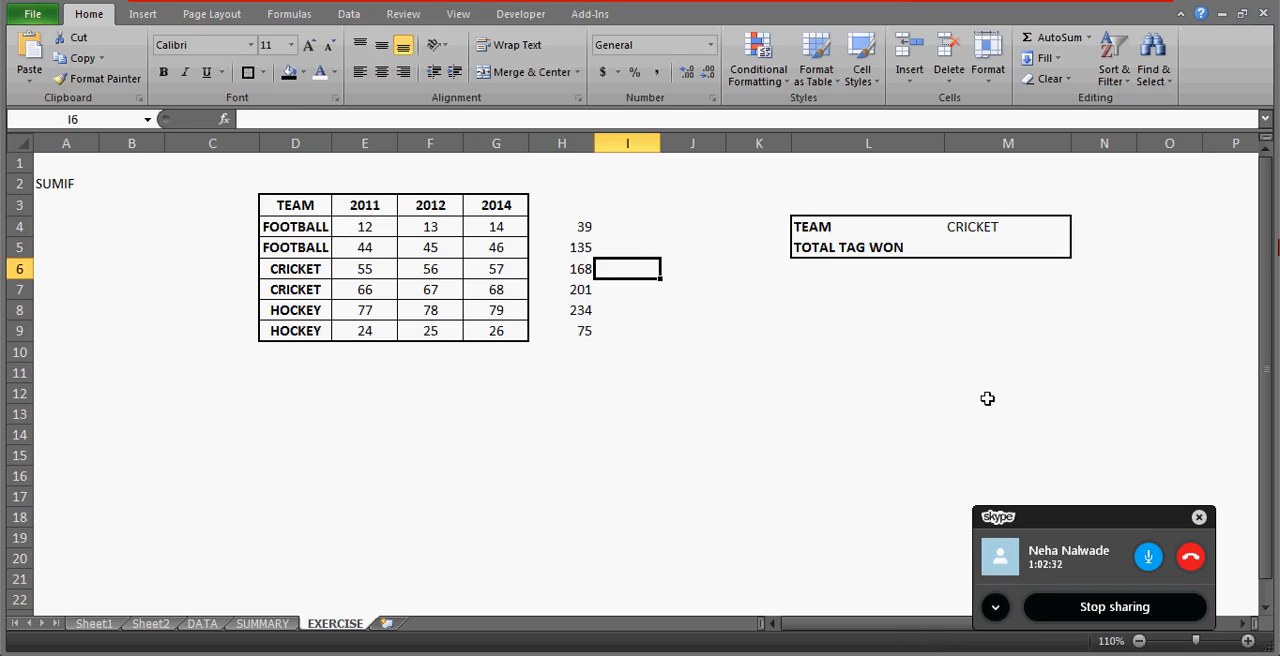
{"action": "type", "text": "="}
{"action": "key", "text": "Left"}
{"action": "type", "text": "+"}
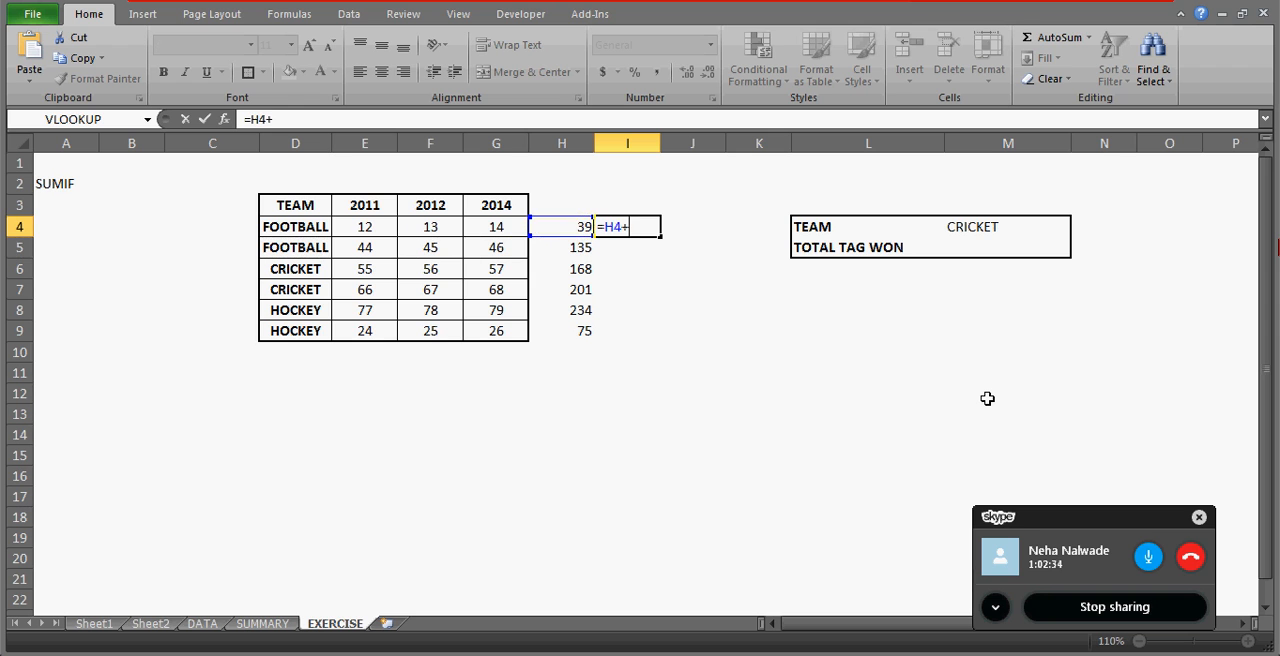
{"action": "key", "text": "Left"}
{"action": "key", "text": "Down"}
{"action": "key", "text": "Return"}
Copy the team total formula from I4 to I6 for CRICKET and I8 for HOCKEY.
{"action": "key", "text": "Up"}
{"action": "key", "text": "ctrl+c"}
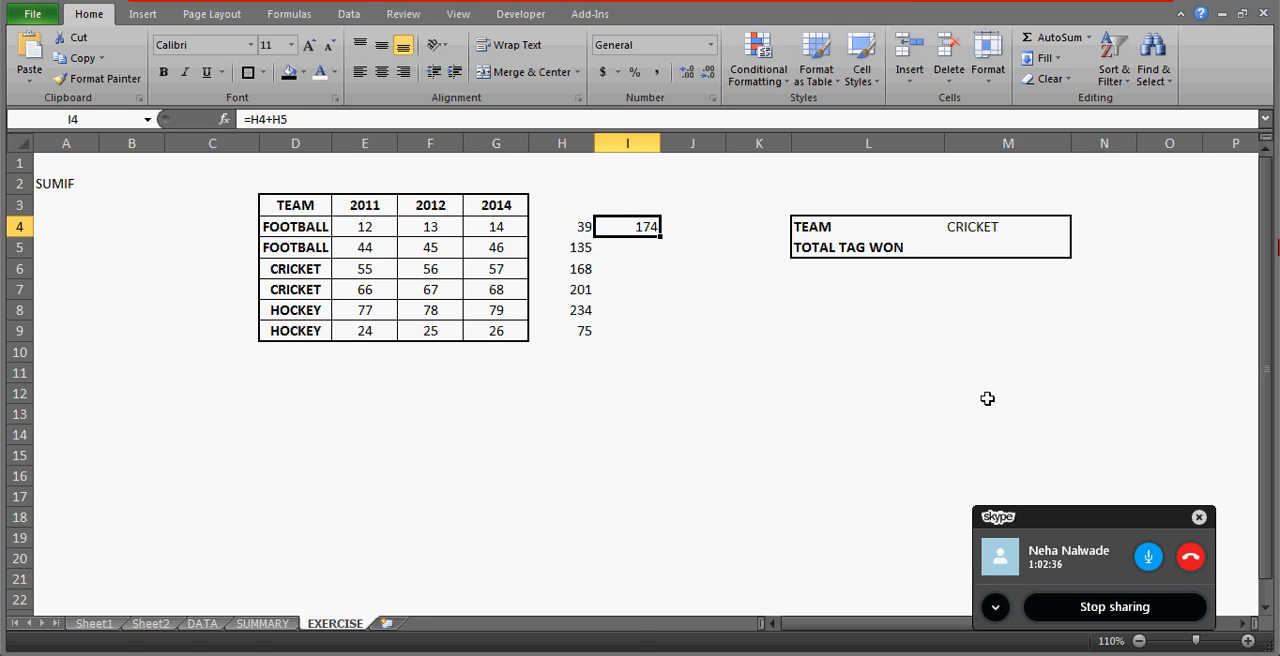
{"action": "key", "text": "Down"}
{"action": "key", "text": "Down"}
{"action": "key", "text": "ctrl+v"}
{"action": "key", "text": "Down"}
{"action": "key", "text": "Down"}
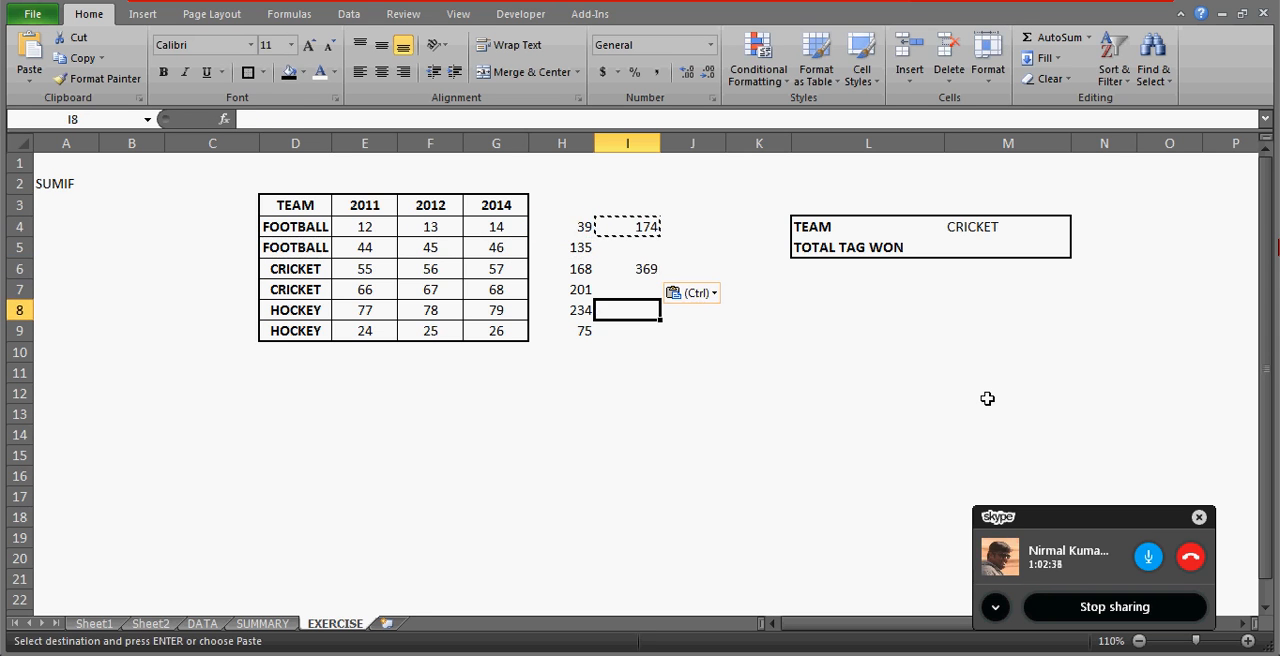
{"action": "key", "text": "ctrl+v"}
{"action": "key", "text": "Escape"}
{"action": "key", "text": "Up"}
{"action": "key", "text": "Up"}
{"action": "key", "text": "Up"}
{"action": "key", "text": "Up"}
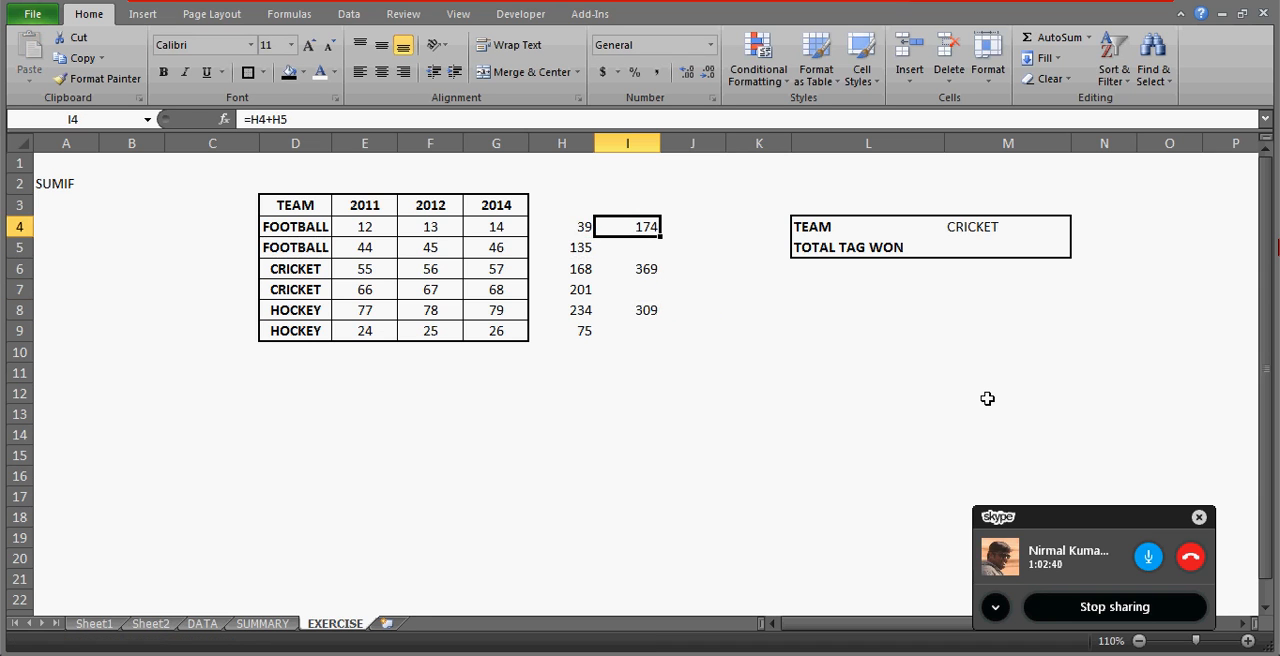
Begin an IF formula in TOTAL TAG WON cell M5 that returns I6 when M4 equals "CRICKET".
{"action": "left_click", "coordinate": [952, 248]}
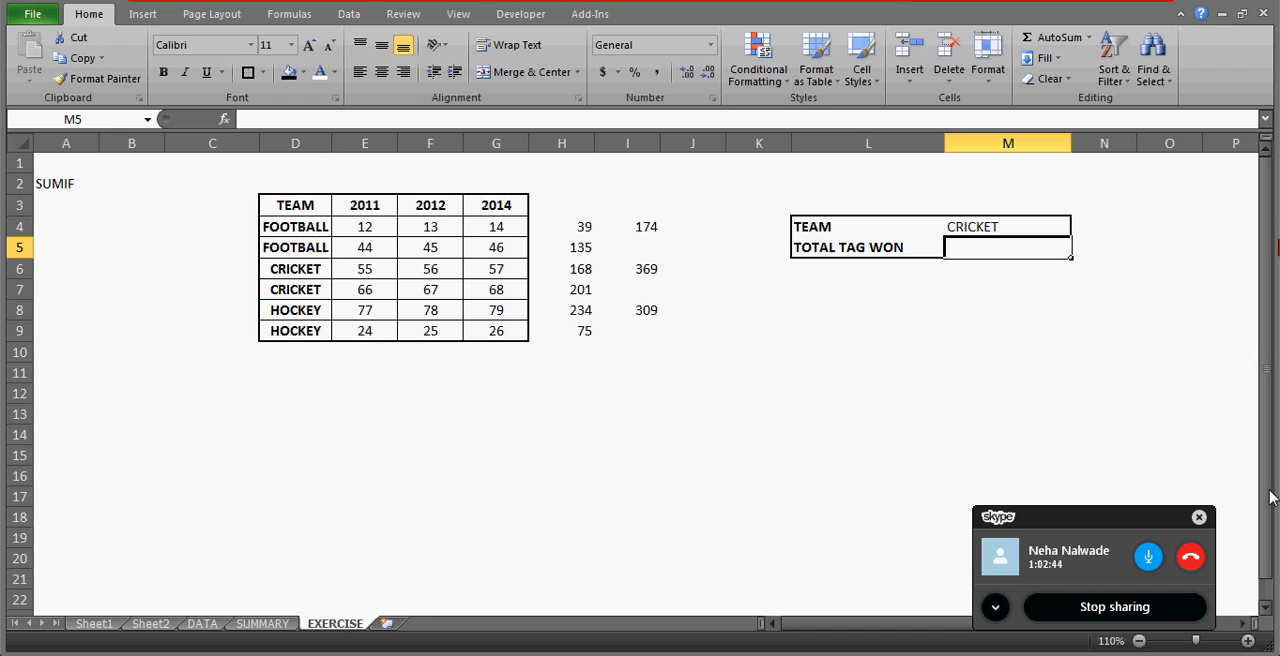
{"action": "key", "text": "Return"}
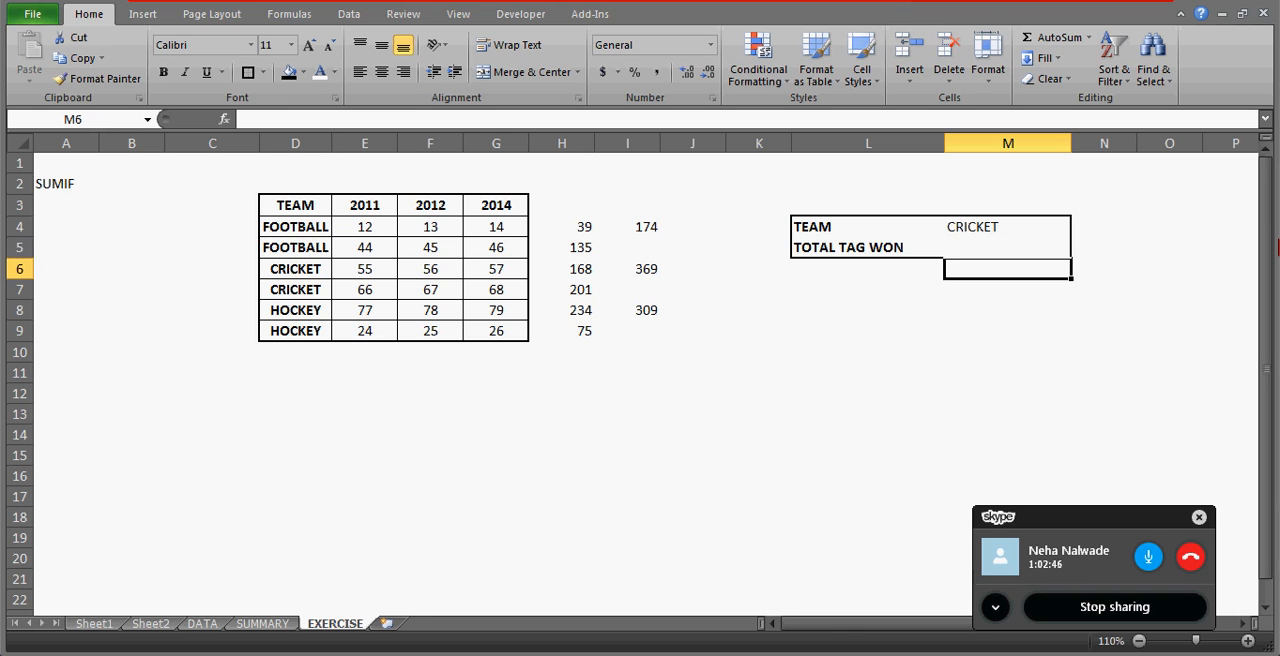
{"action": "key", "text": "Up"}
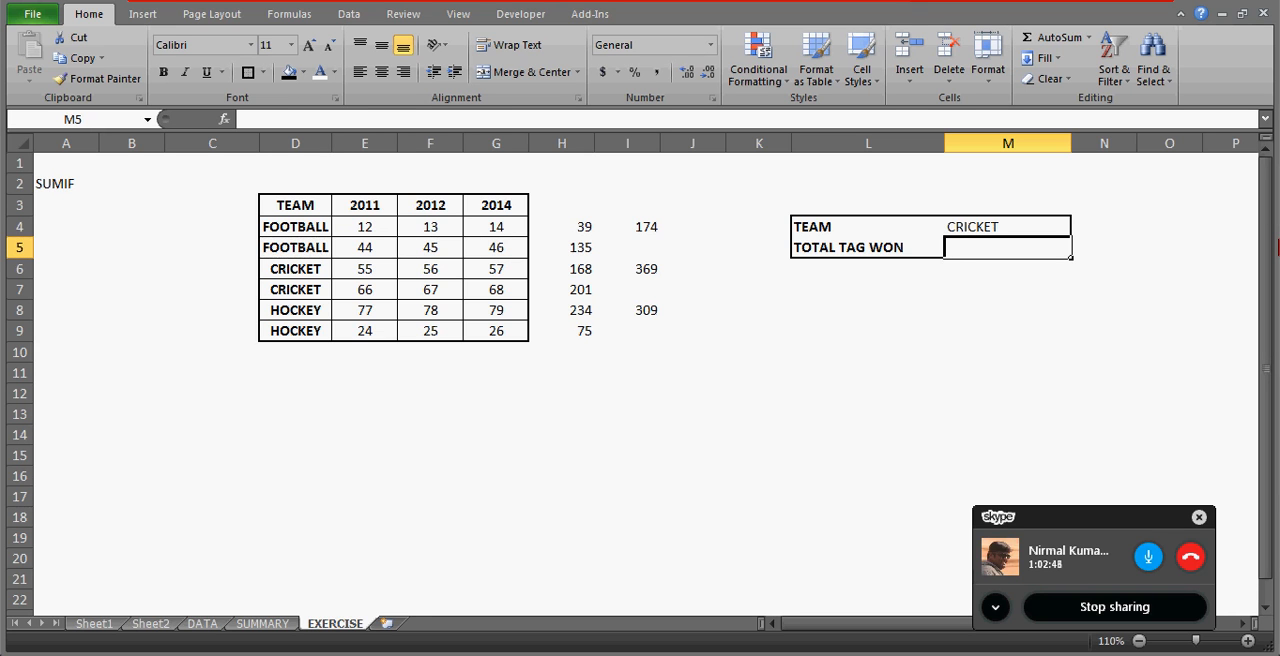
{"action": "type", "text": "=IF("}
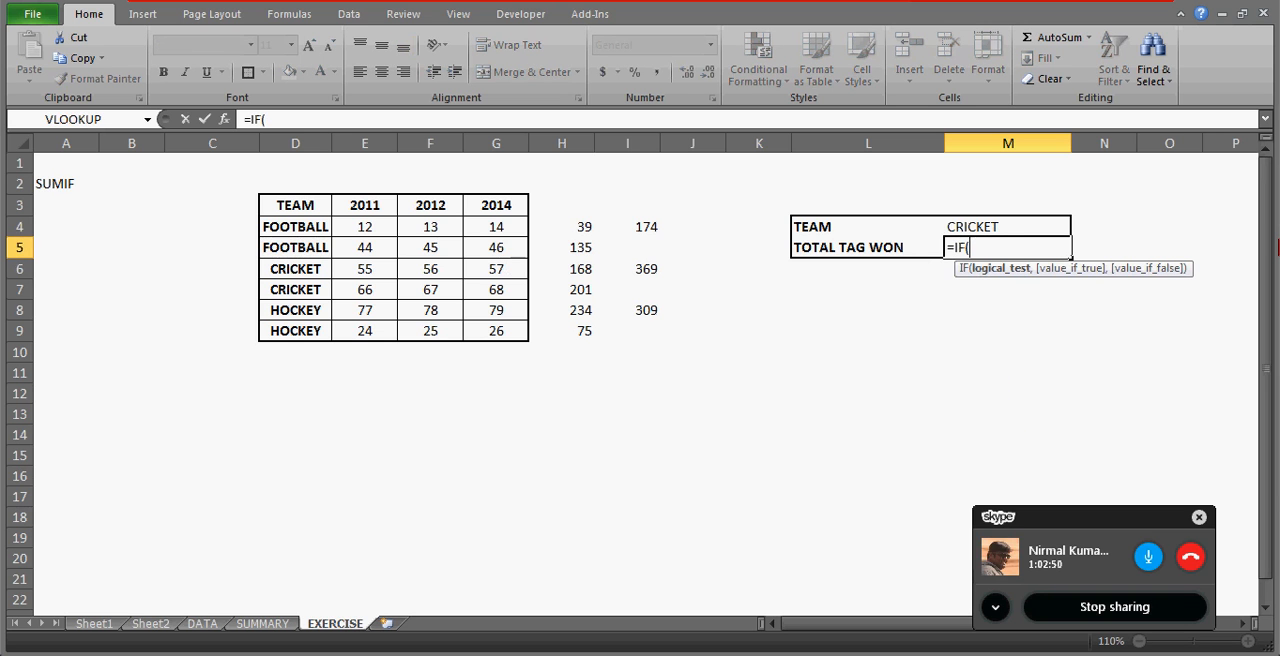
{"action": "key", "text": "Up"}
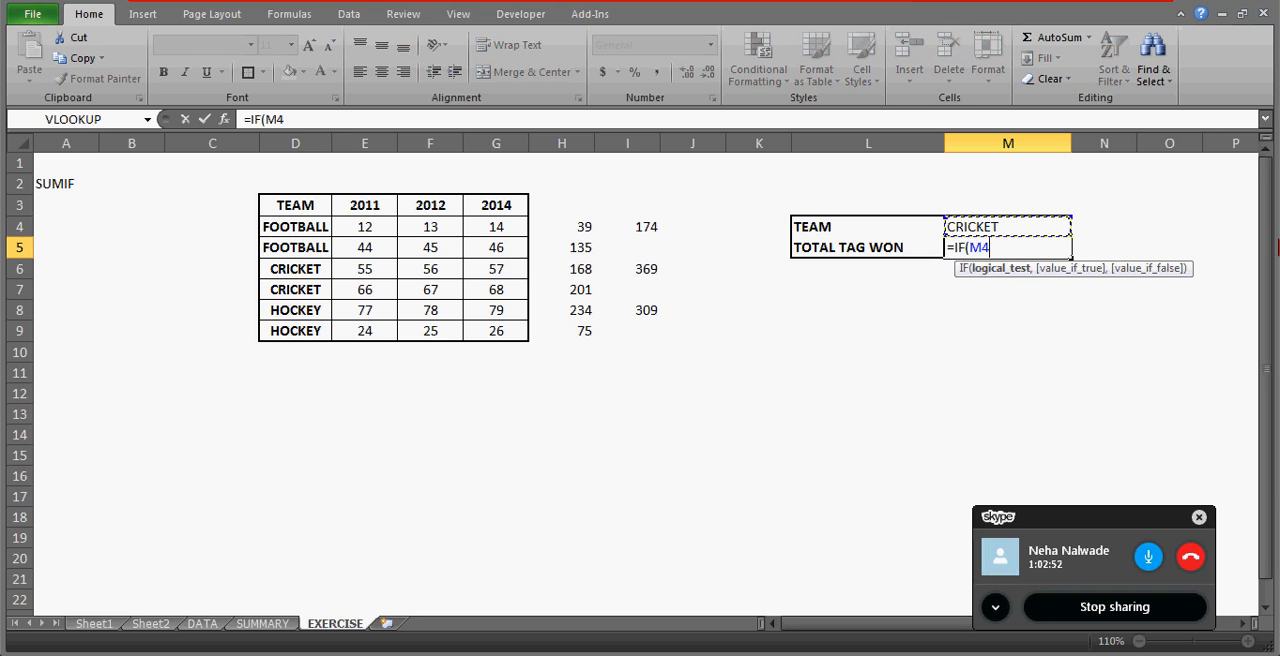
{"action": "type", "text": "=\"CRICKET"}
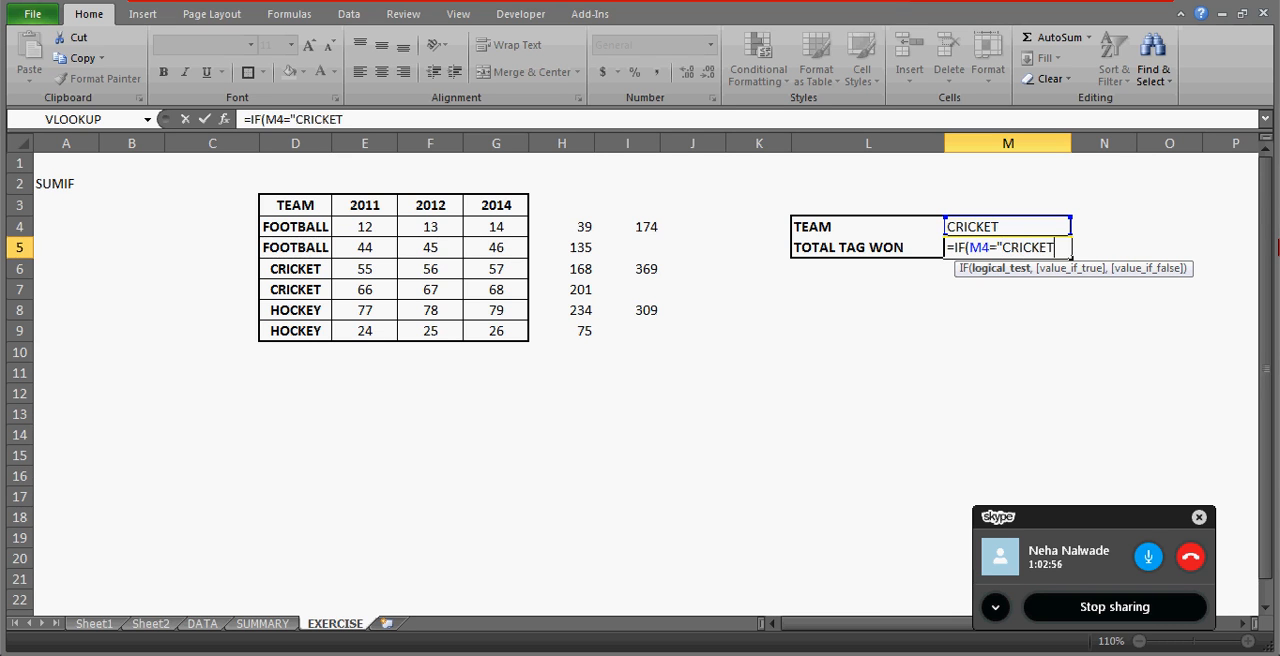
{"action": "type", "text": "\","}
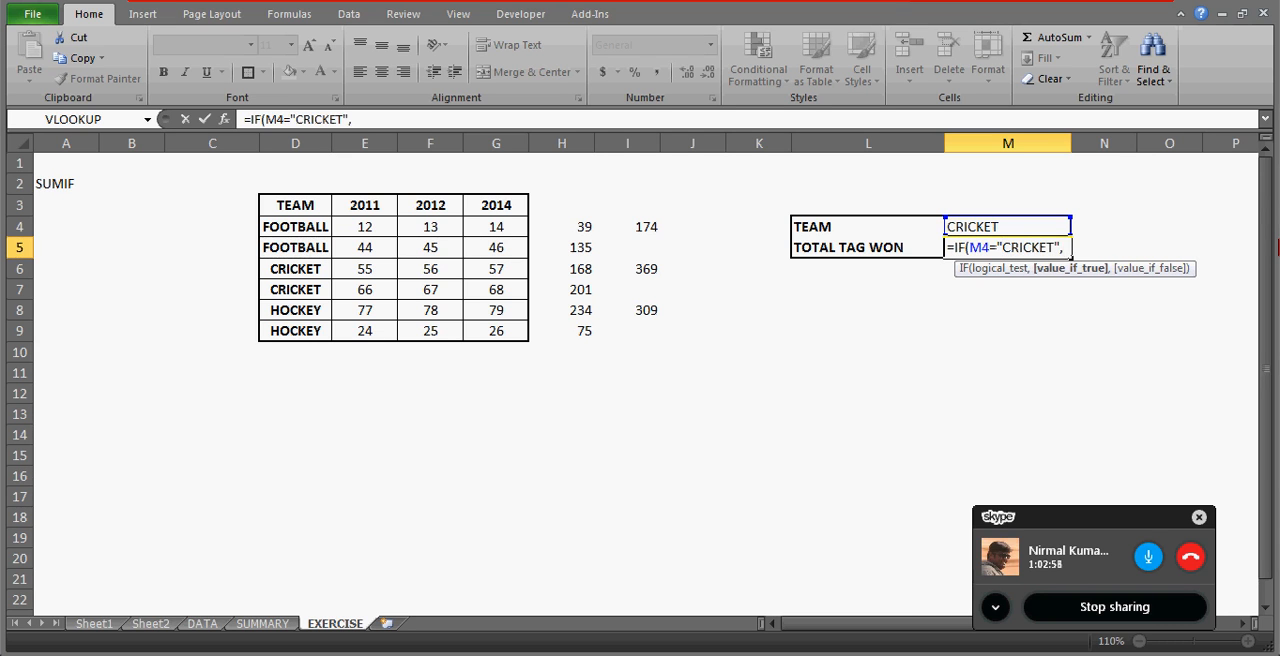
{"action": "left_click", "coordinate": [643, 269]}
{"action": "type", "text": ","}
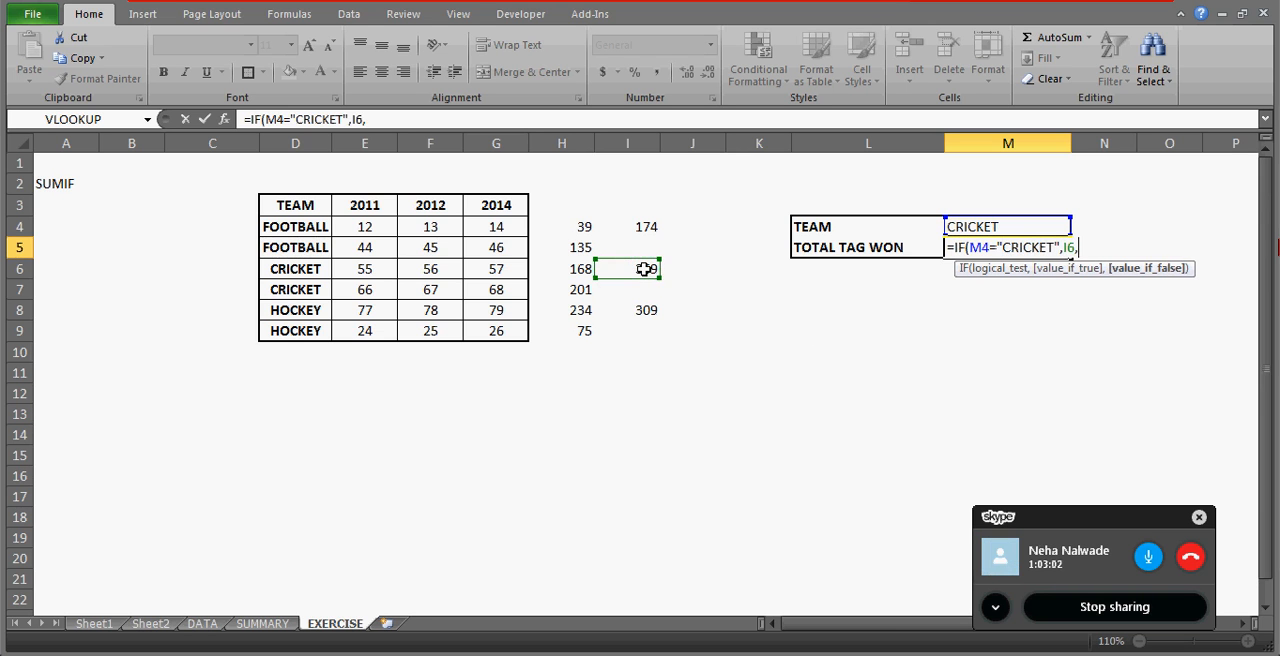
{"action": "type", "text": "IF("}
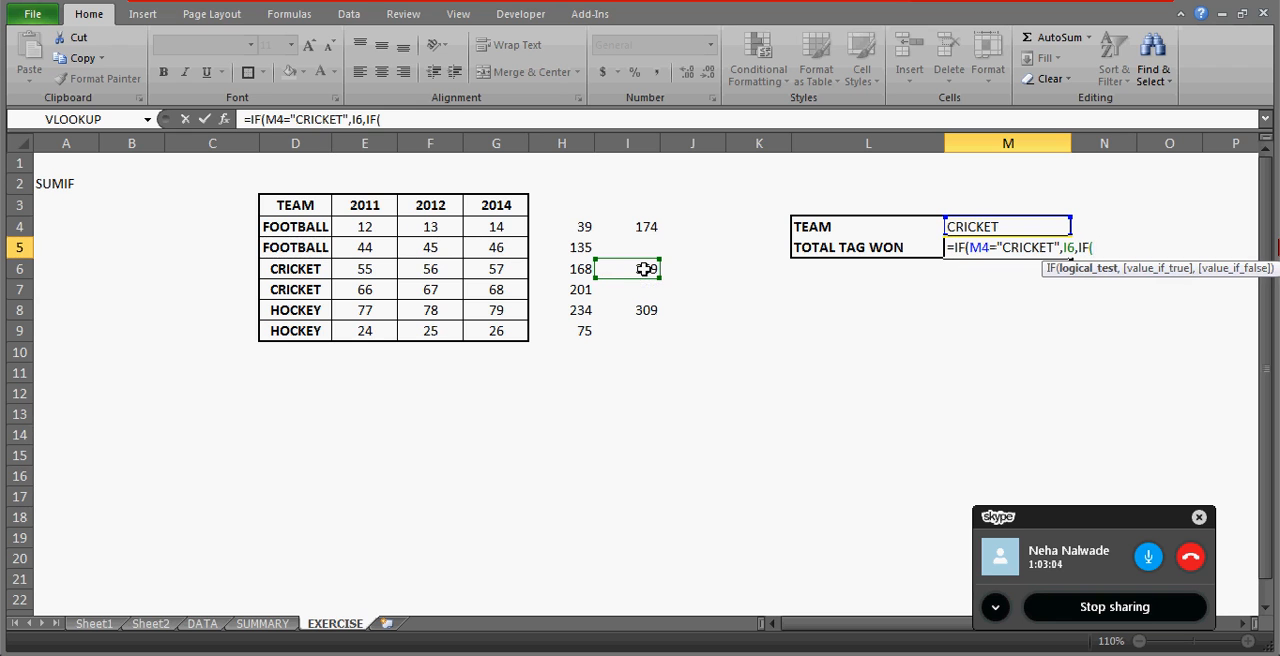
Nest a second IF in the M5 formula that returns I4 when M4 equals "FOOTBALL".
{"action": "left_click", "coordinate": [996, 230]}
{"action": "type", "text": "=\"FOO"}
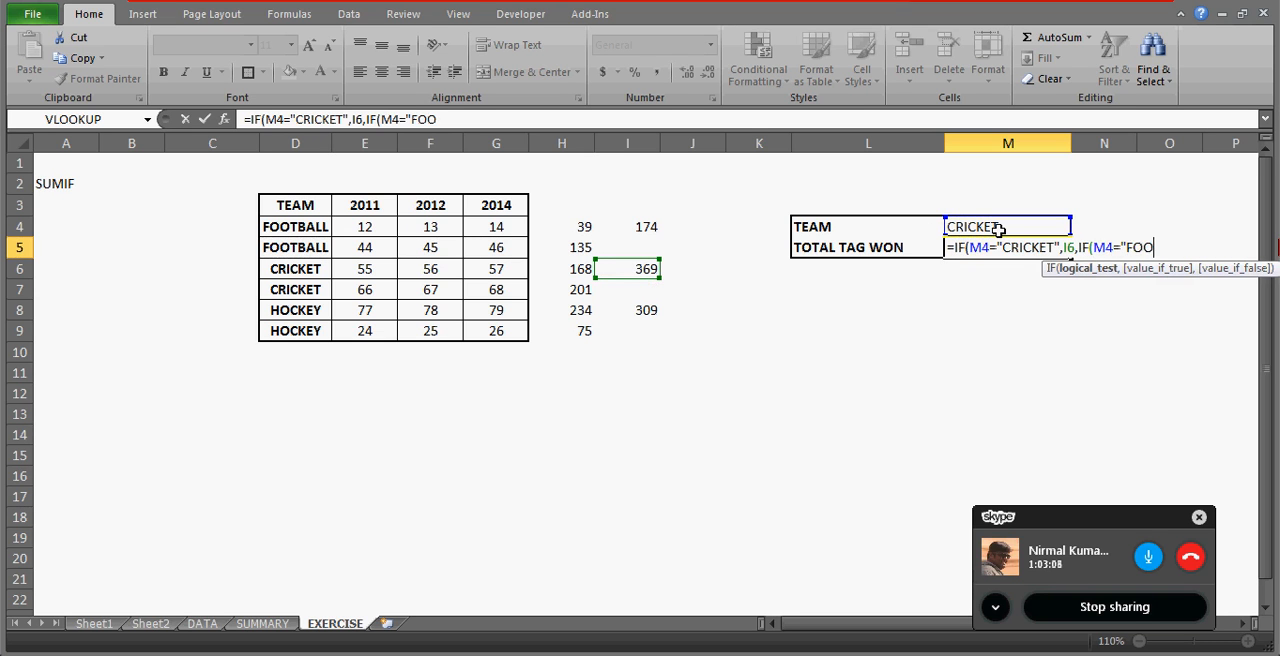
{"action": "type", "text": "TBALL\","}
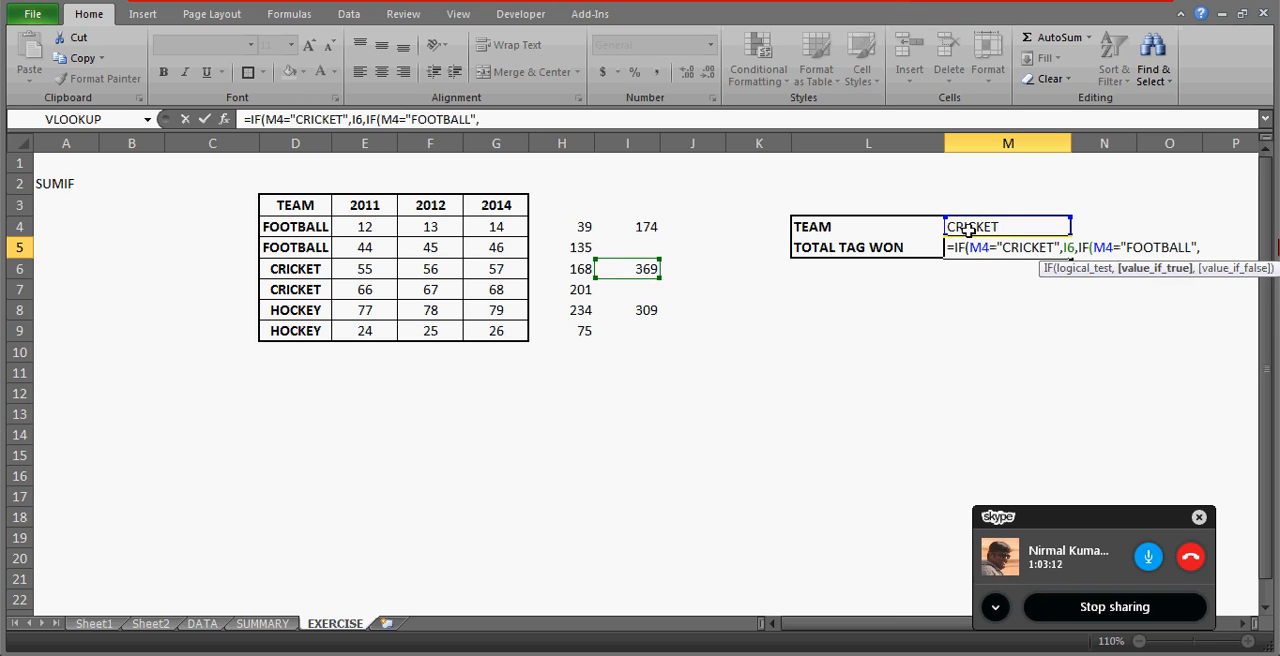
{"action": "left_click", "coordinate": [641, 227]}
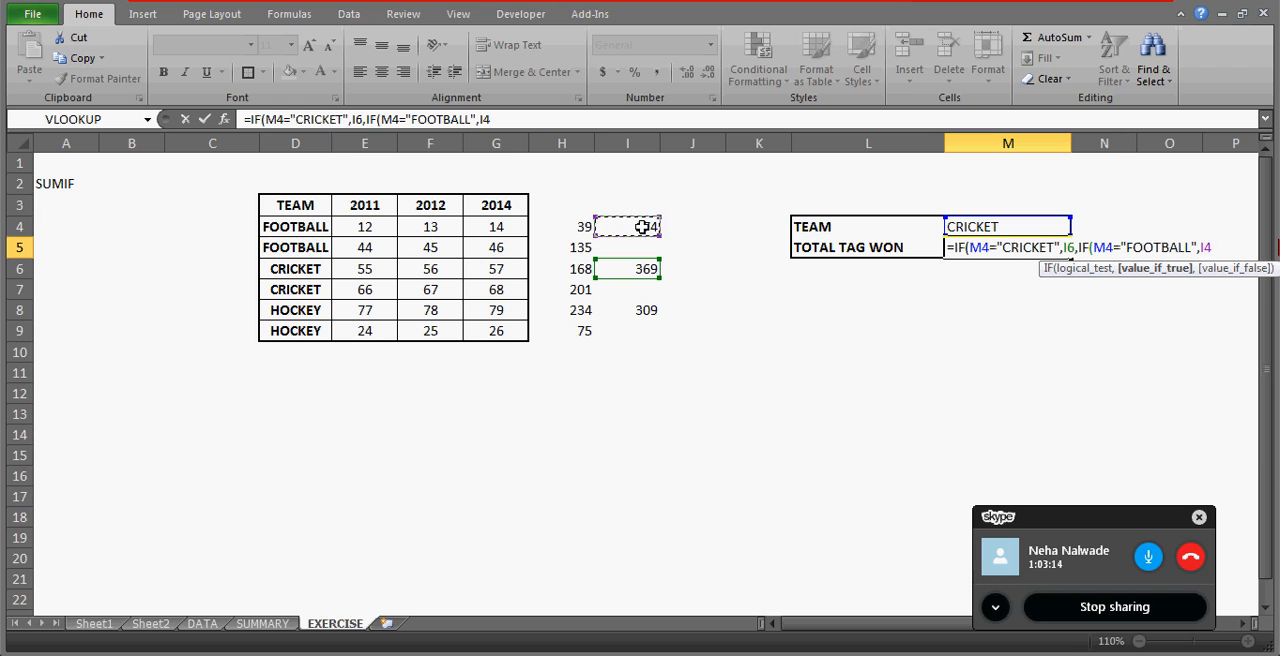
Nest a third IF returning I8 when M4 equals "HOCKEY" and complete the M5 formula.
{"action": "type", "text": ",IF("}
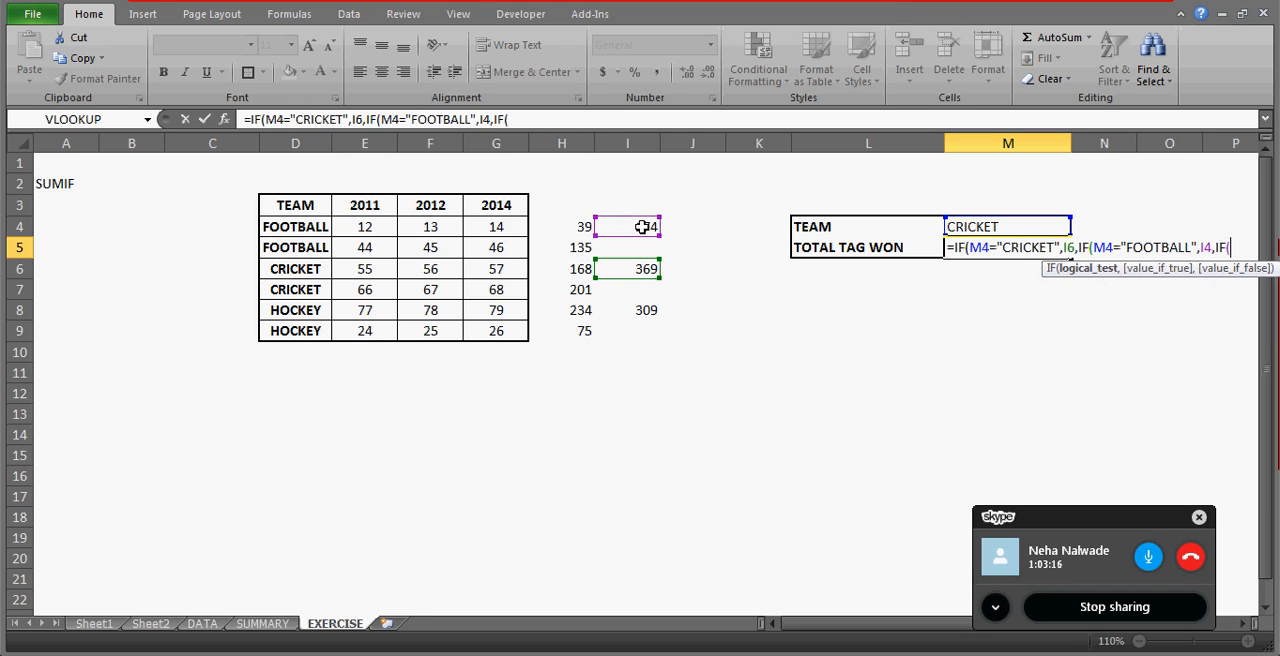
{"action": "left_click", "coordinate": [970, 227]}
{"action": "type", "text": "="}
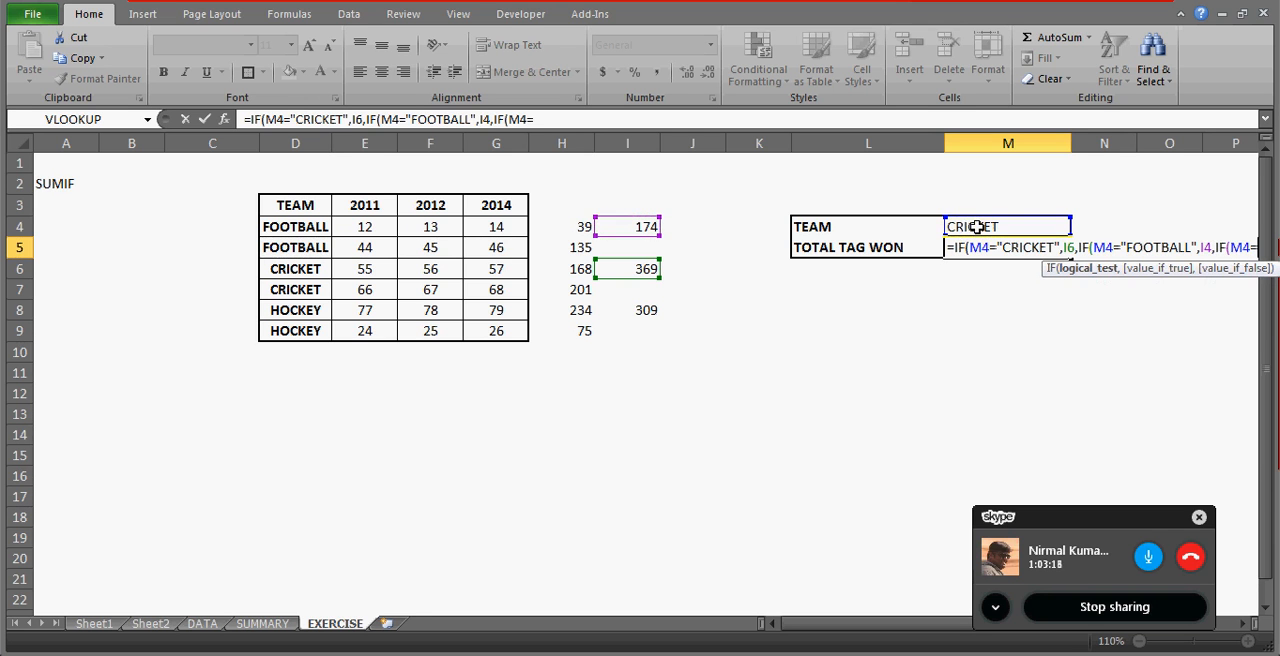
{"action": "type", "text": "\"O"}
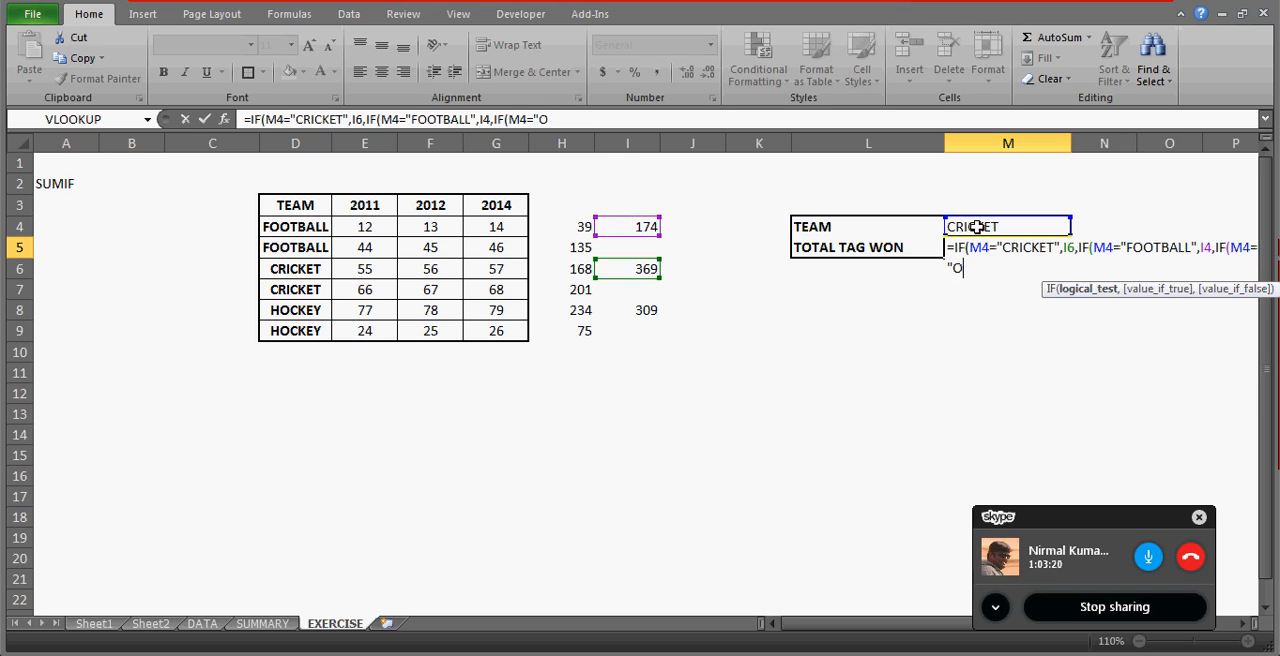
{"action": "key", "text": "BackSpace"}
{"action": "type", "text": "HOCKEY\","}
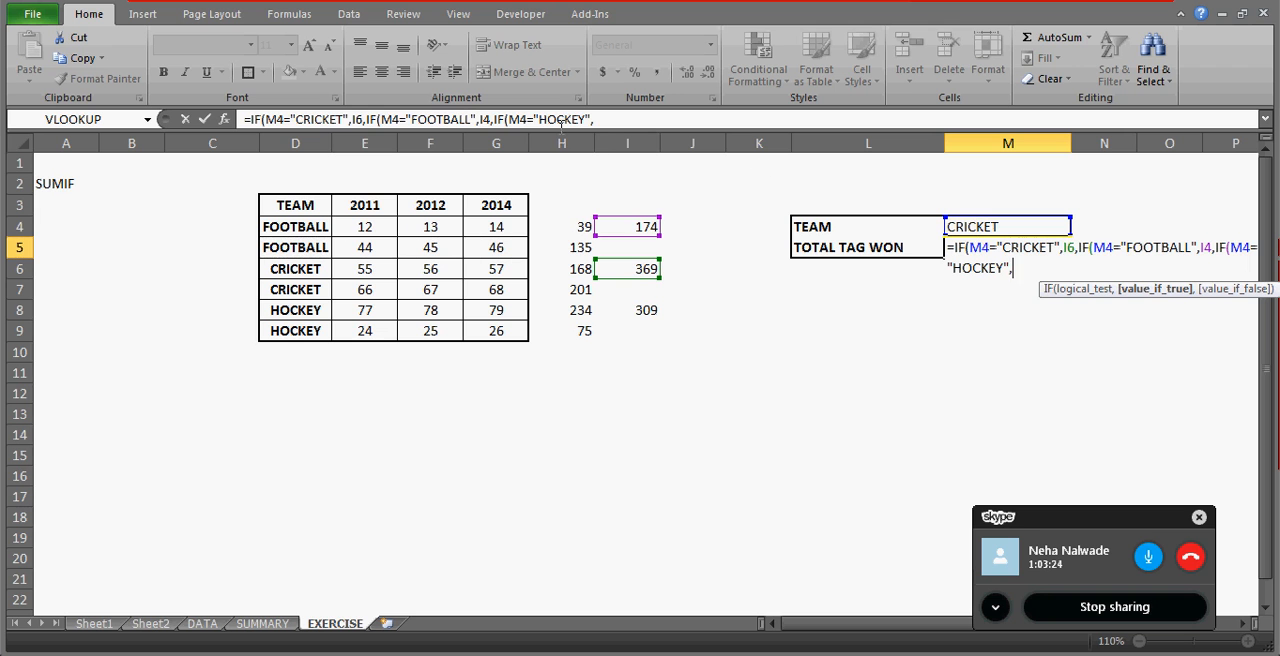
{"action": "left_click", "coordinate": [648, 308]}
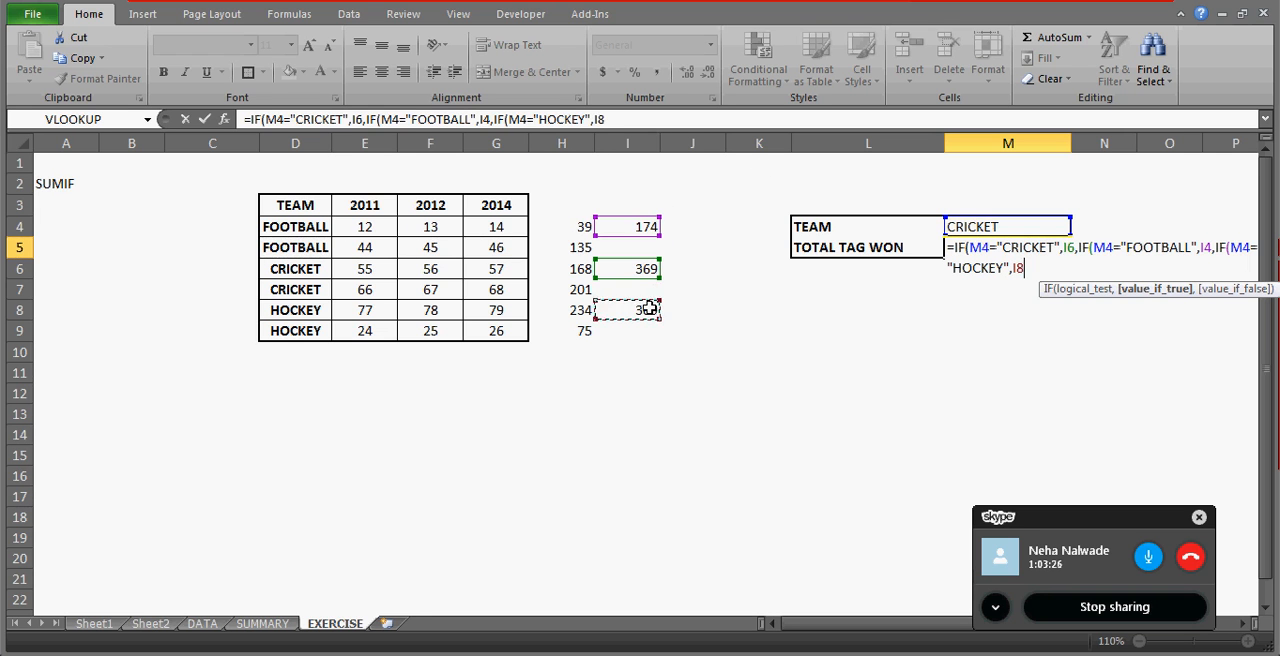
{"action": "key", "text": "Return"}
{"action": "key", "text": "Return"}
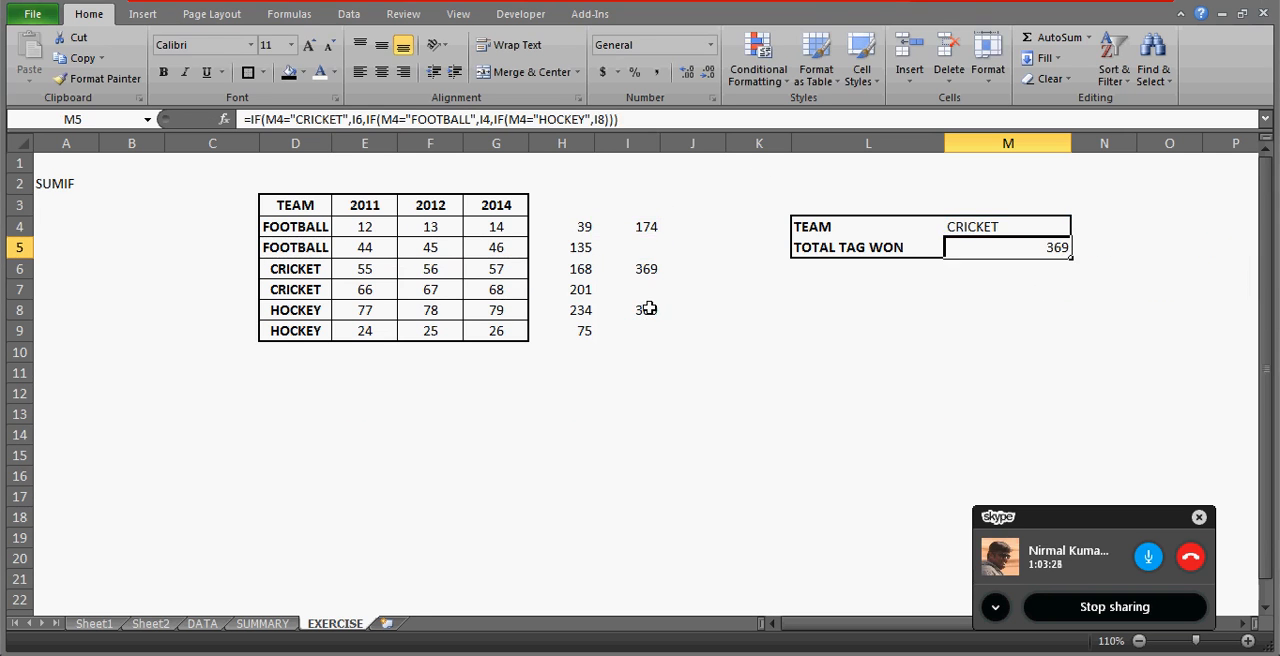
Center the contents of the TEAM and TOTAL TAG WON block L4:M5.
{"action": "left_click", "coordinate": [380, 76]}
{"action": "key", "text": "Up"}
{"action": "key", "text": "Left"}
{"action": "key", "text": "shift+Right"}
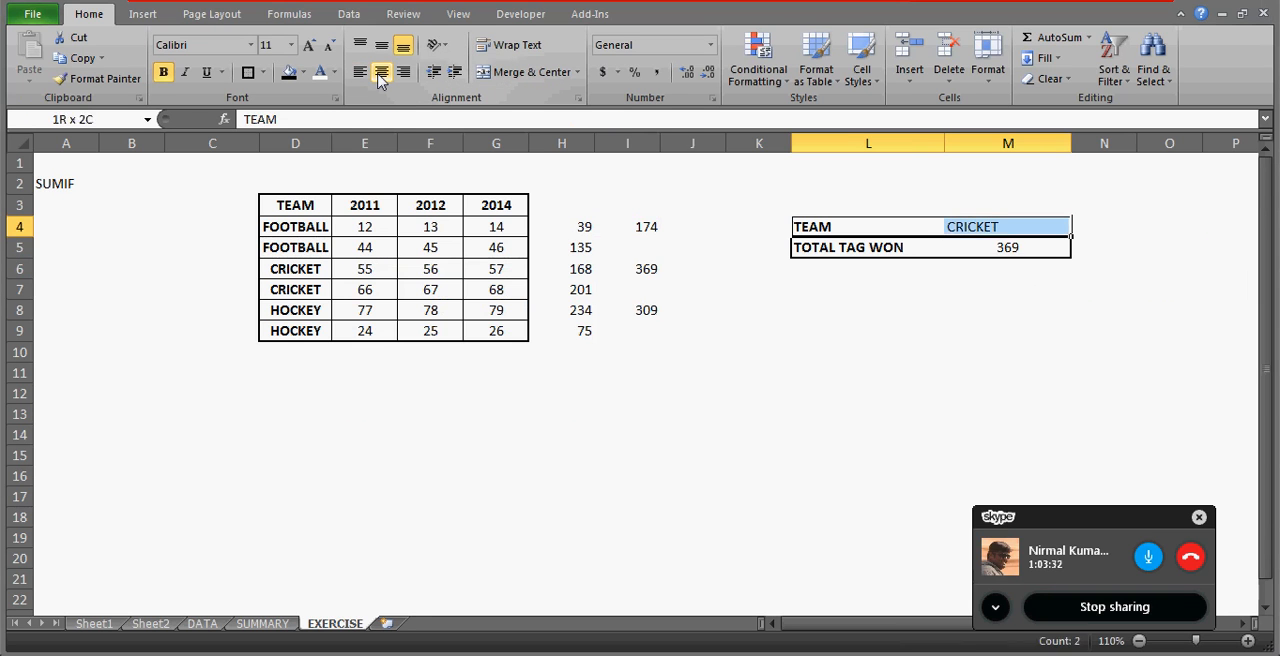
{"action": "key", "text": "shift+Down"}
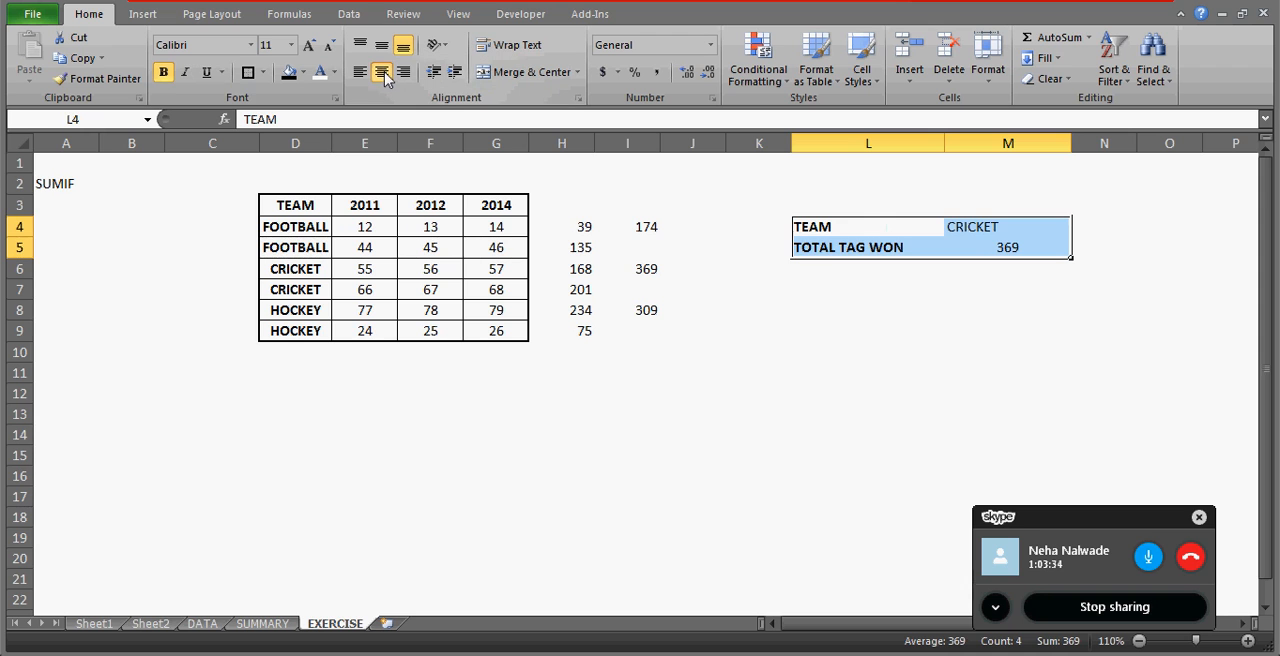
{"action": "left_click", "coordinate": [382, 74]}
Test the TEAM dropdown in M4 by choosing FOOTBALL, HOCKEY and finally CRICKET.
{"action": "key", "text": "Right"}
{"action": "key", "text": "alt+Down"}
{"action": "key", "text": "Up"}
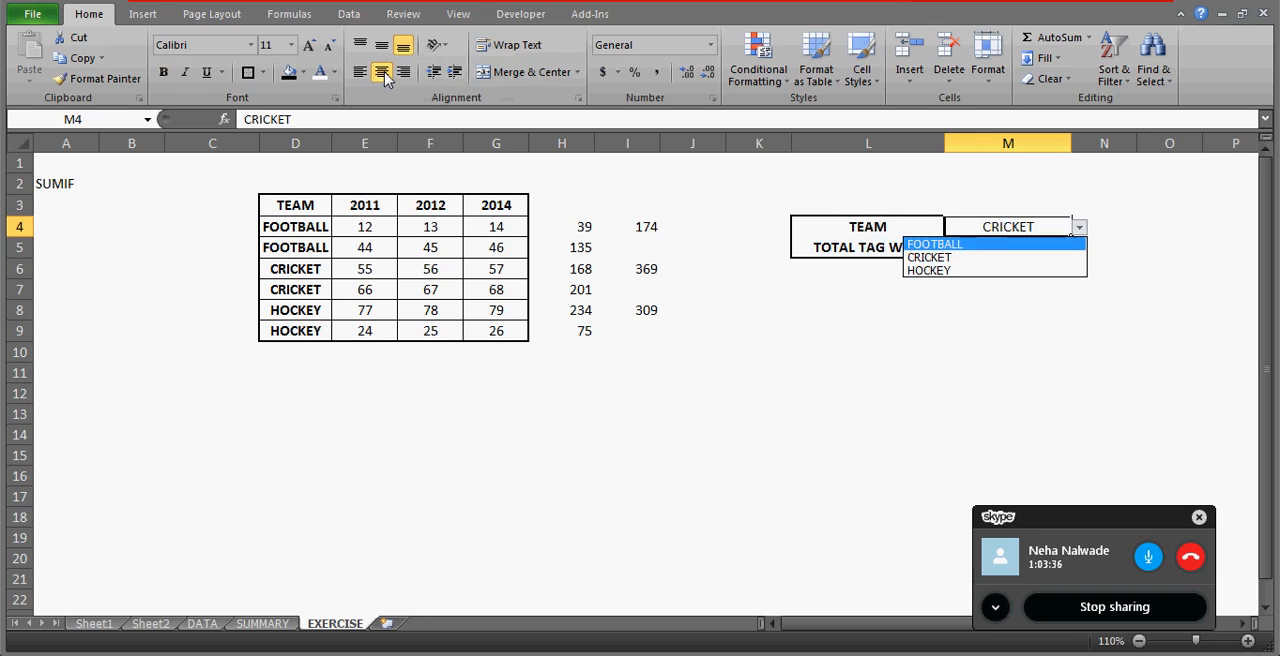
{"action": "key", "text": "Return"}
{"action": "key", "text": "alt+Down"}
{"action": "key", "text": "Down"}
{"action": "key", "text": "Down"}
{"action": "key", "text": "Return"}
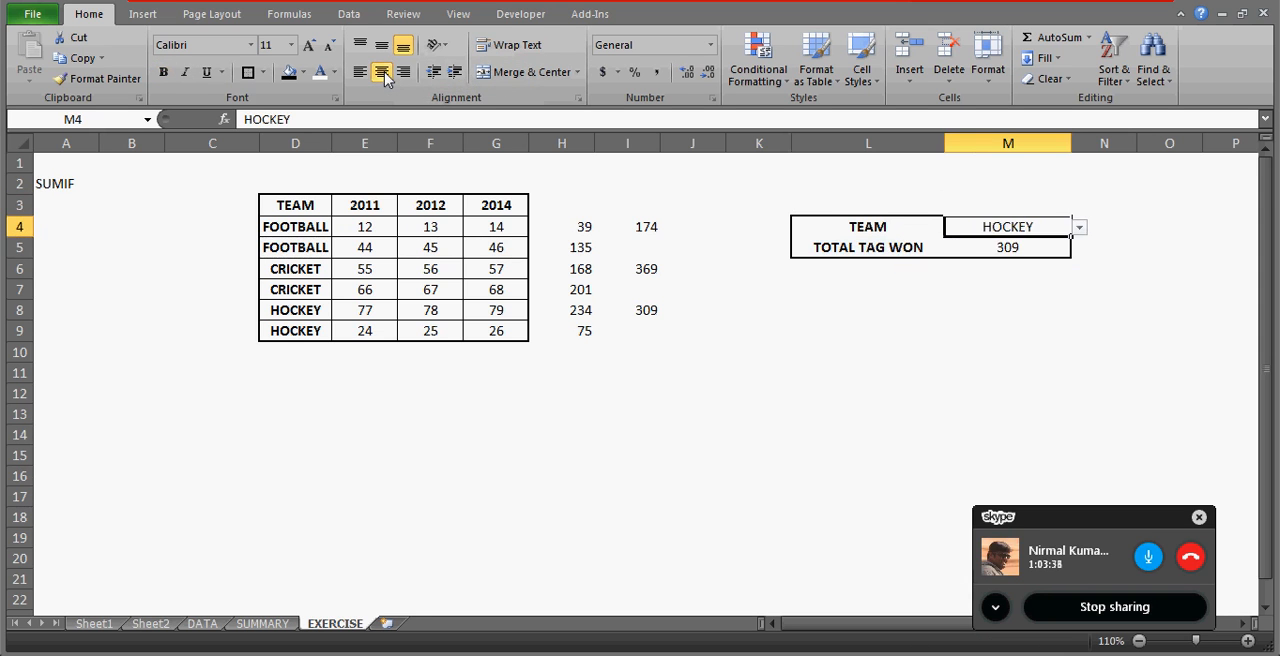
{"action": "key", "text": "alt+Down"}
{"action": "key", "text": "Up"}
{"action": "key", "text": "Return"}
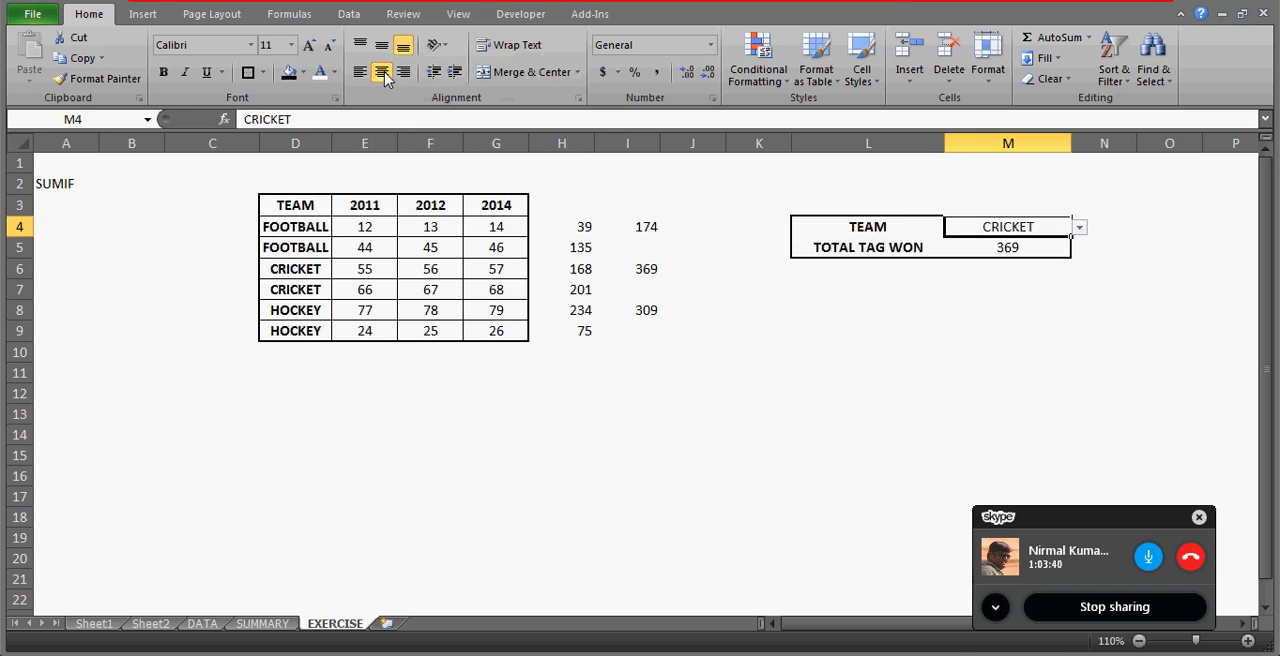
Create a copy of the EXERCISE sheet at the end of the workbook.
{"action": "key", "text": "Down"}
{"action": "left_click_drag", "start_coordinate": [868, 226], "coordinate": [1005, 248]}
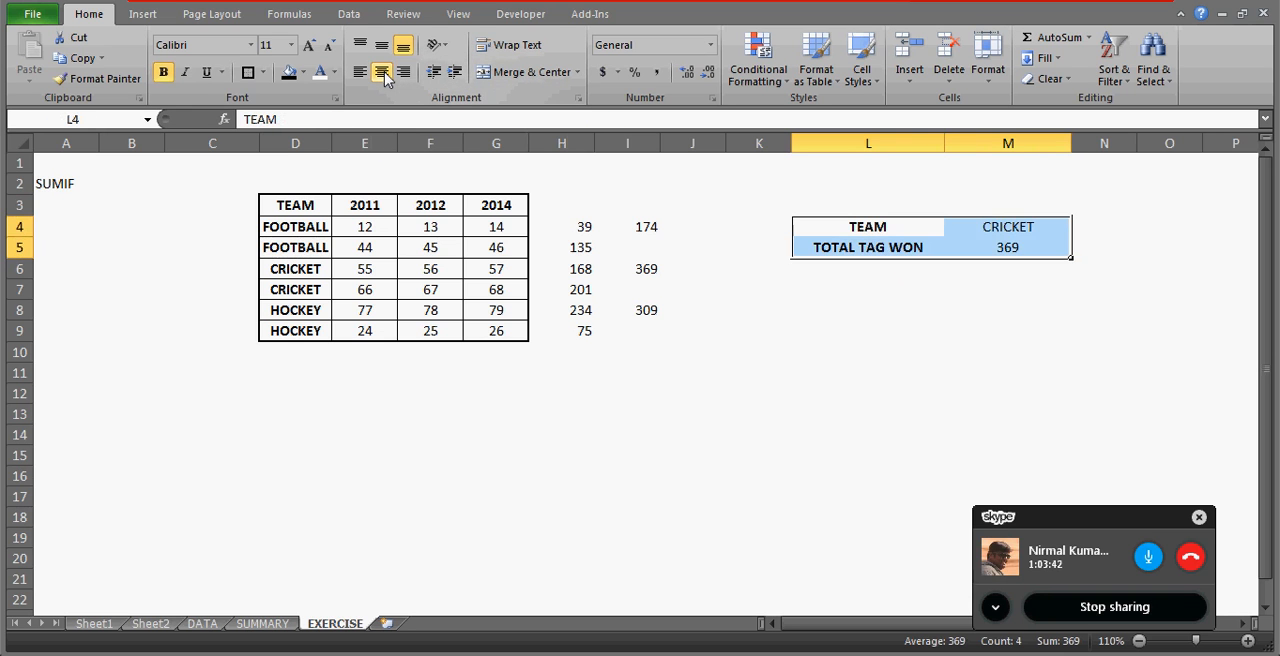
{"action": "right_click", "coordinate": [340, 625]}
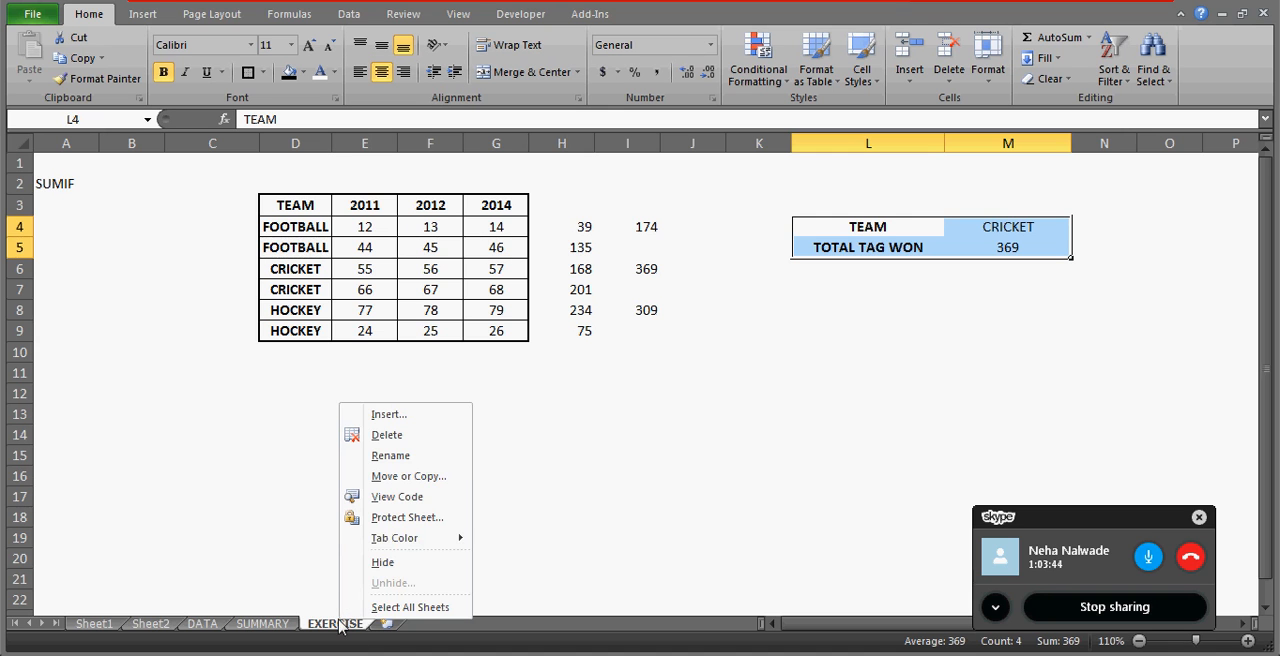
{"action": "left_click", "coordinate": [390, 477]}
{"action": "left_click", "coordinate": [303, 548]}
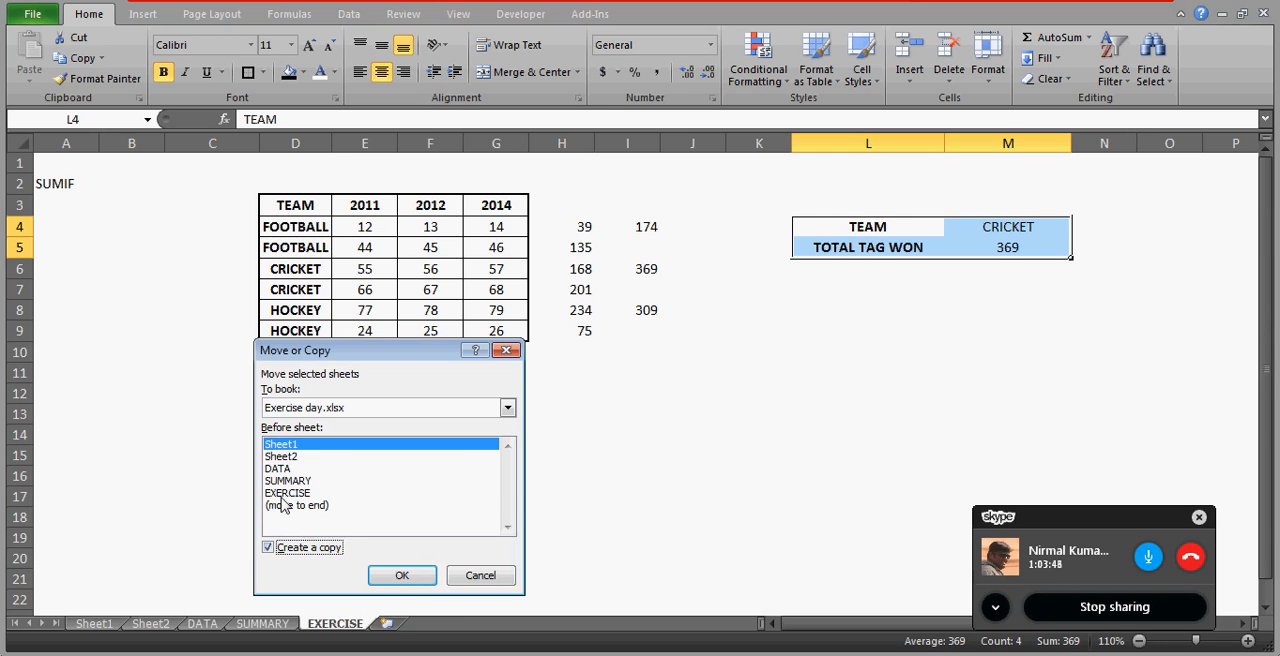
{"action": "left_click", "coordinate": [283, 505]}
{"action": "left_click", "coordinate": [398, 576]}
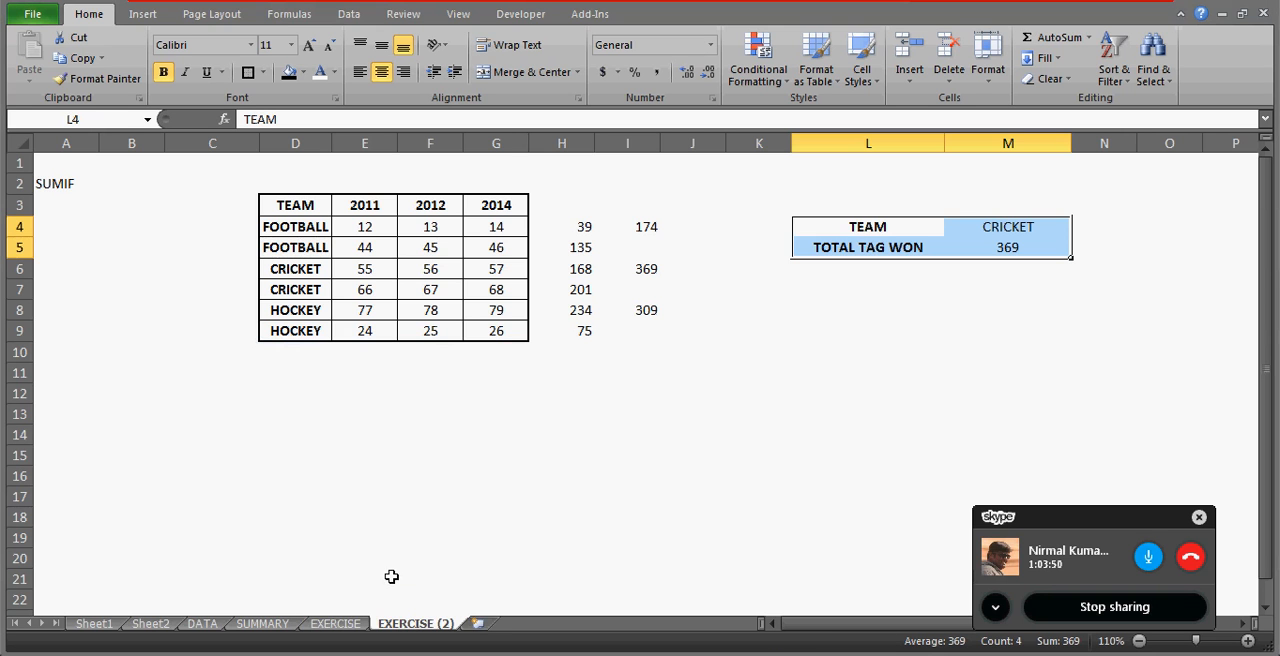
{"action": "left_click", "coordinate": [443, 517]}
Enter the note "USING IF AND SUM" in cell E14 of the original EXERCISE sheet.
{"action": "left_click", "coordinate": [346, 614]}
{"action": "left_click", "coordinate": [340, 434]}
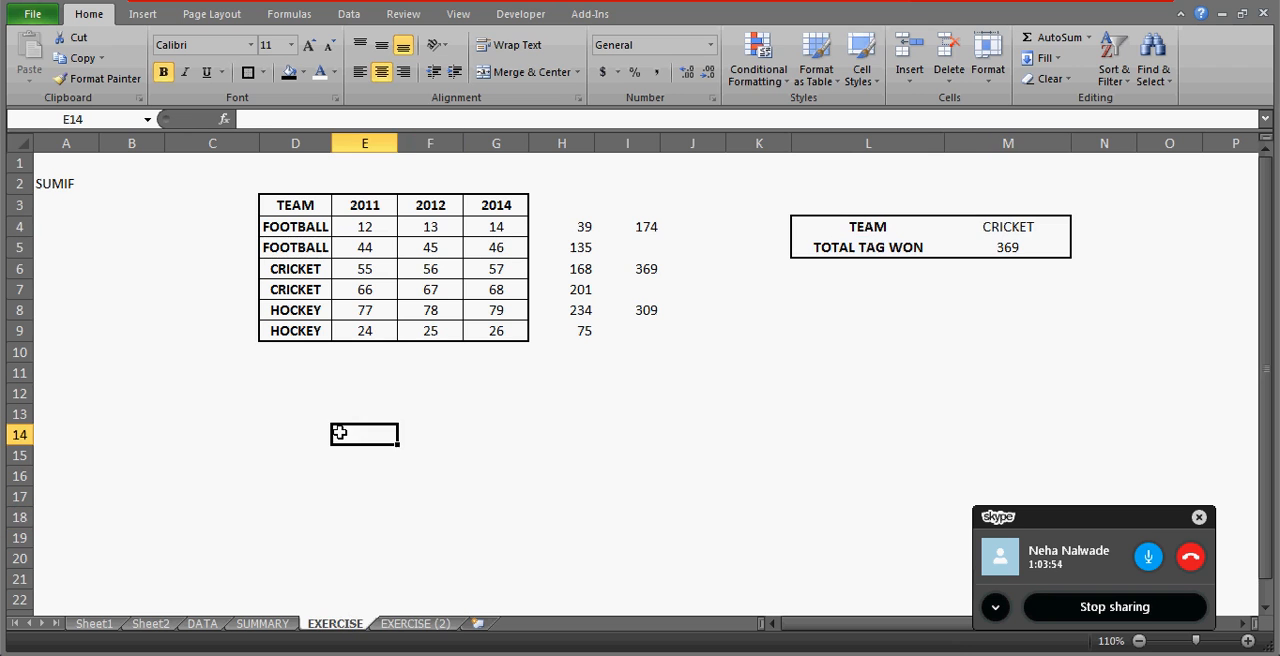
{"action": "type", "text": "IDOMH"}
{"action": "key", "text": "BackSpace"}
{"action": "key", "text": "BackSpace"}
{"action": "key", "text": "BackSpace"}
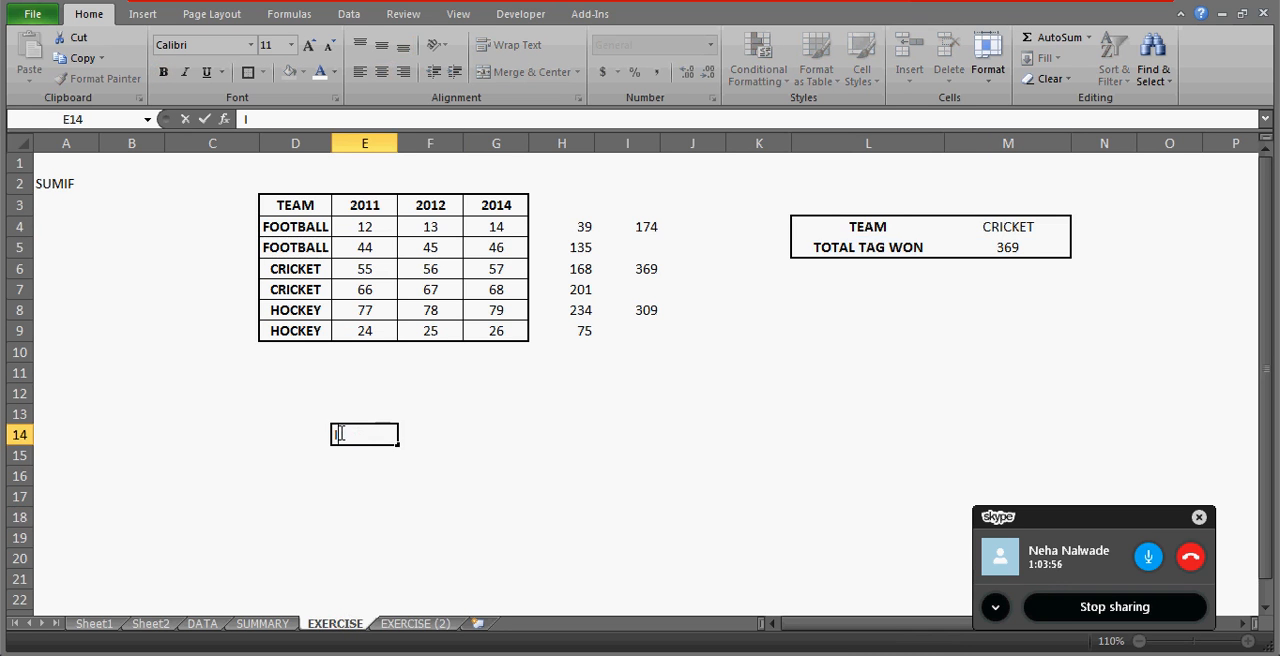
{"action": "type", "text": "IS"}
{"action": "type", "text": "SIN"}
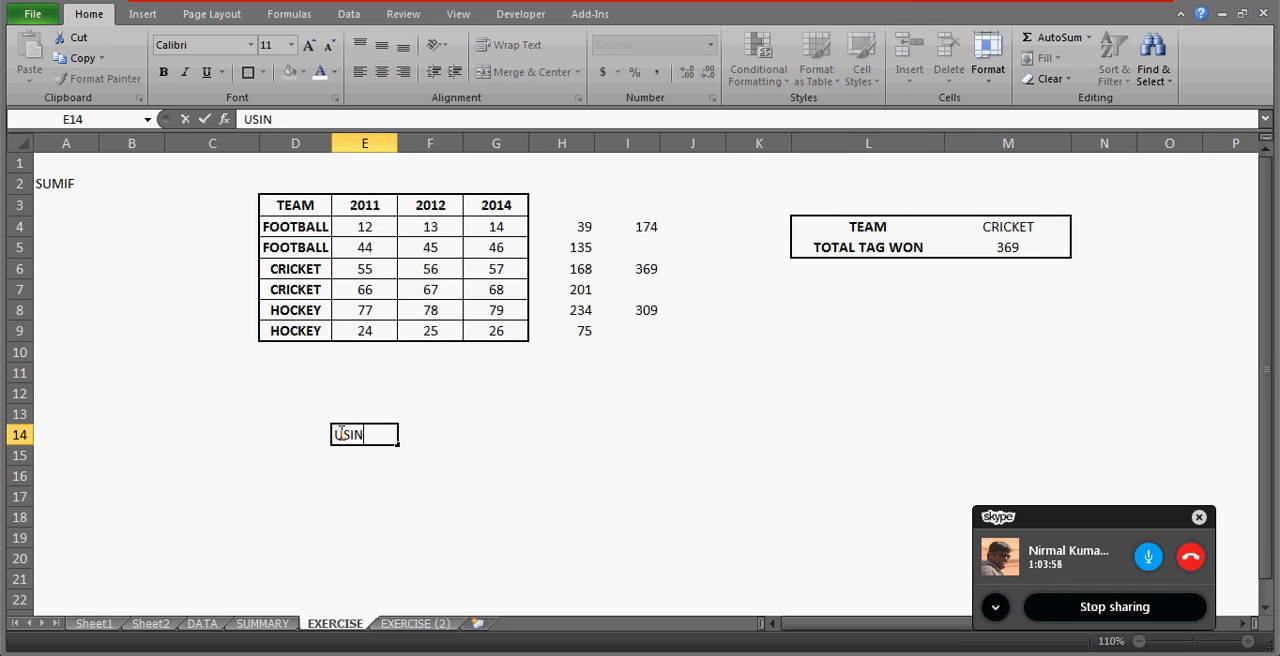
{"action": "type", "text": "G IF AND SUM"}
{"action": "key", "text": "Return"}
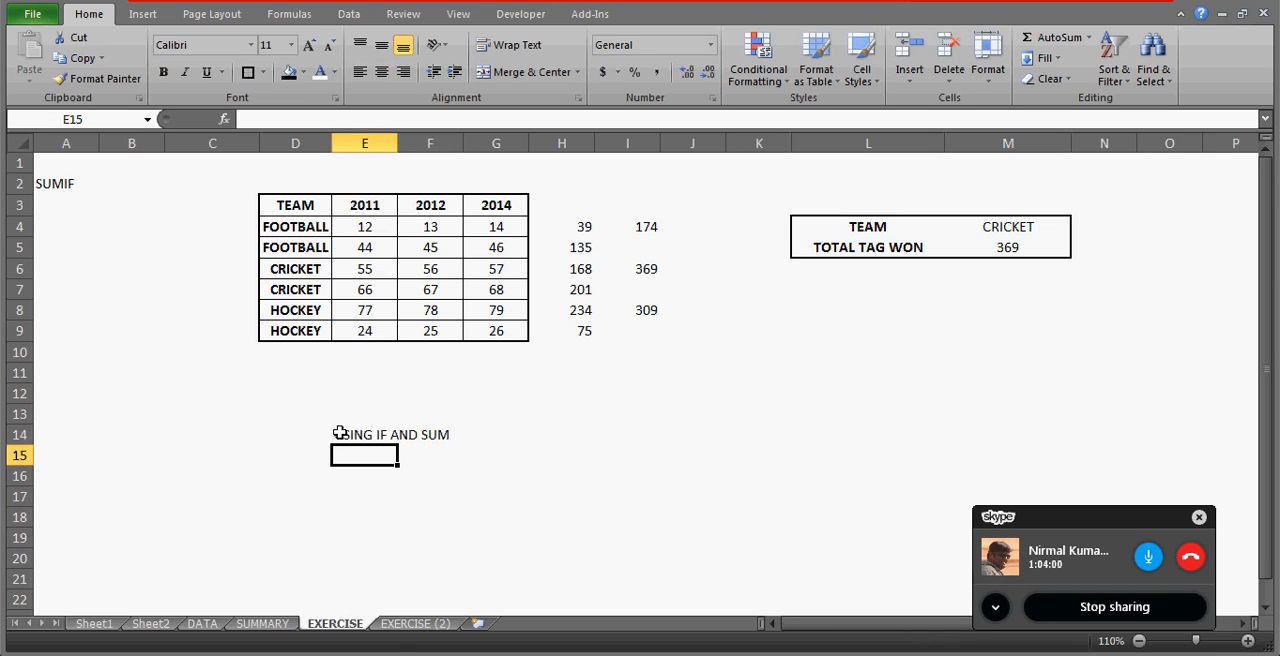
Clear the helper totals in H4:I9 on the EXERCISE (2) sheet.
{"action": "left_click", "coordinate": [415, 623]}
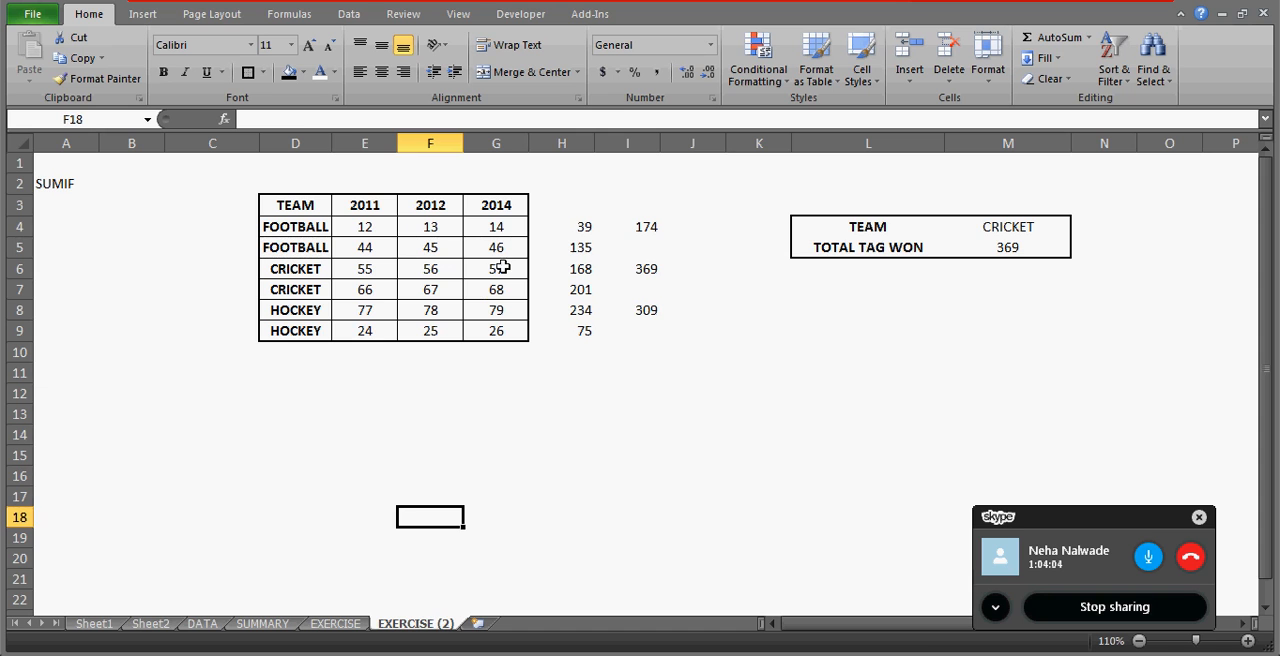
{"action": "left_click", "coordinate": [602, 208]}
{"action": "key", "text": "Left"}
{"action": "key", "text": "Down"}
{"action": "key", "text": "shift+Right"}
{"action": "key", "text": "shift+Down"}
{"action": "key", "text": "shift+Down"}
{"action": "key", "text": "shift+Down"}
{"action": "key", "text": "shift+Down"}
{"action": "key", "text": "shift+Down"}
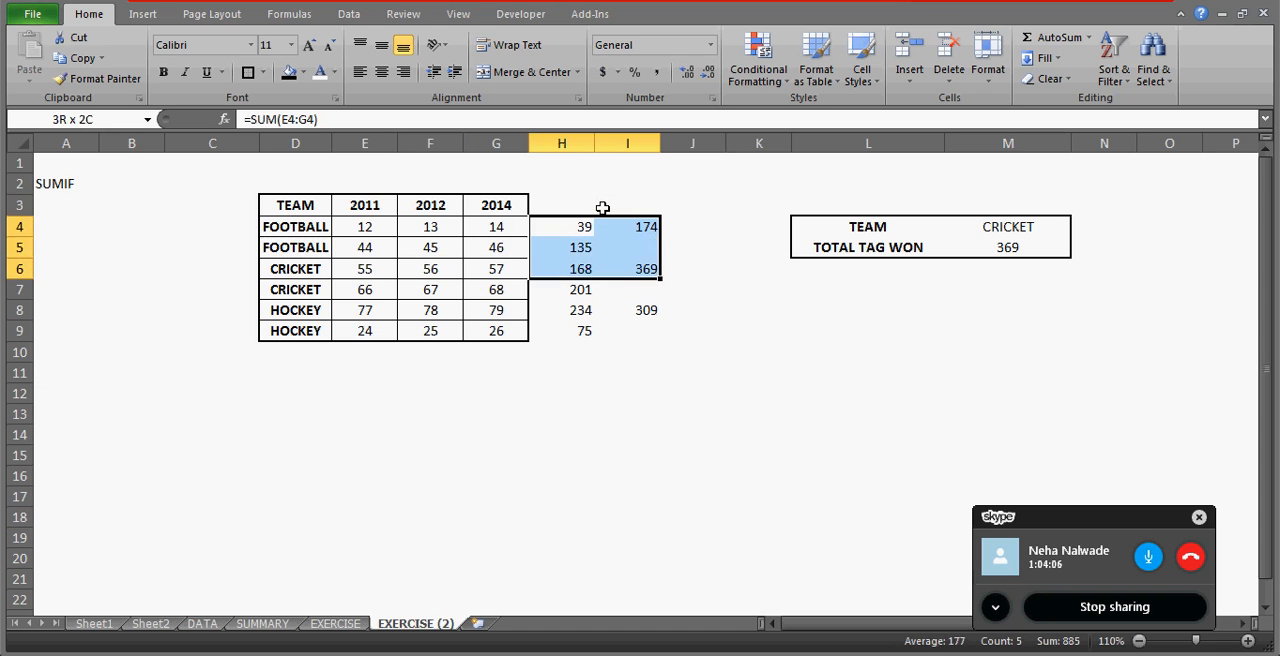
{"action": "key", "text": "Delete"}
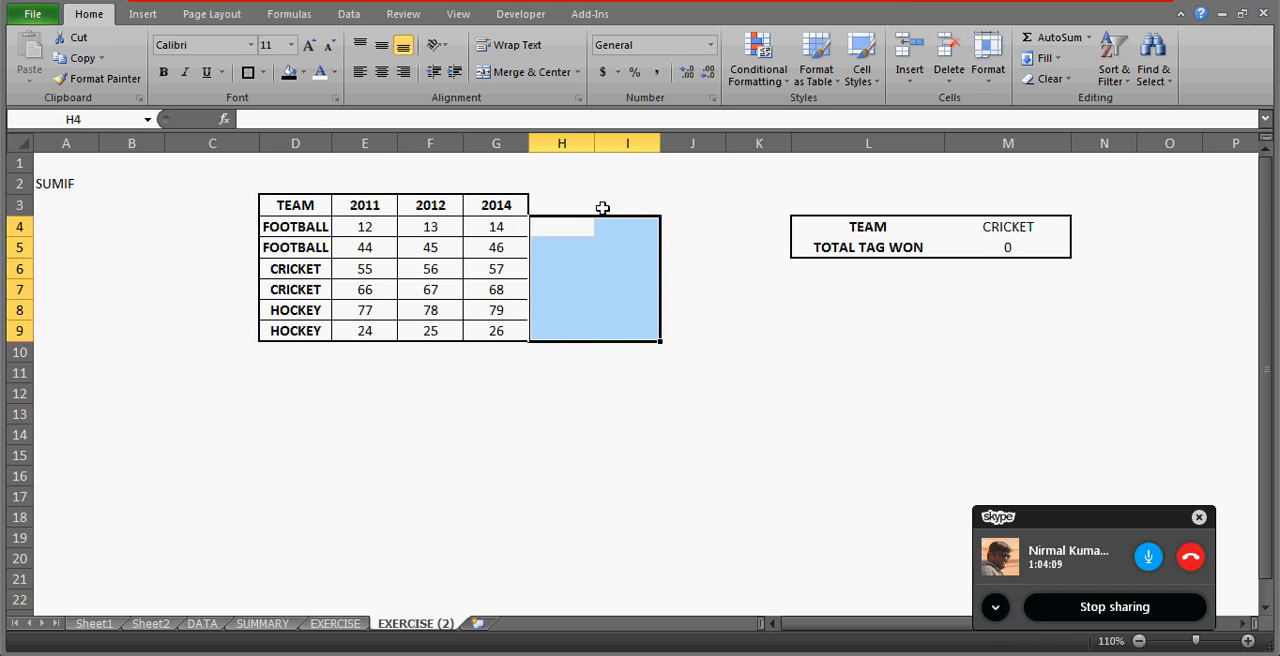
Delete the nested IF formula from the TOTAL TAG WON cell M5.
{"action": "key", "text": "Left"}
{"action": "left_click", "coordinate": [1006, 248]}
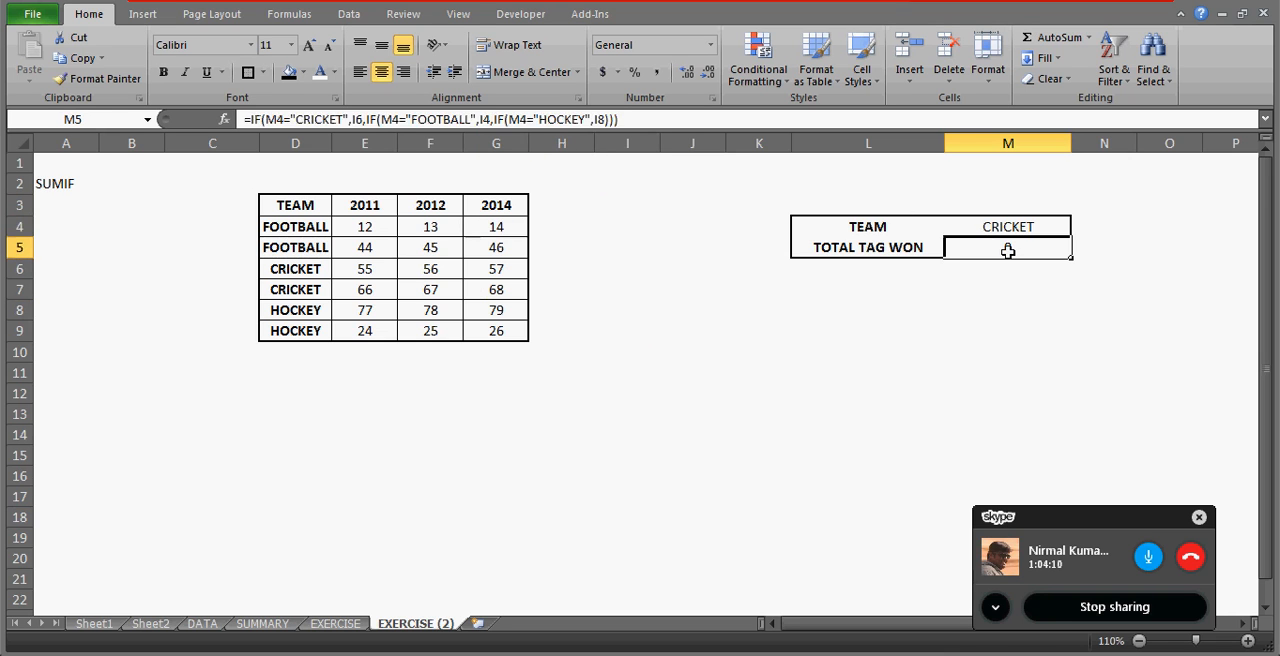
{"action": "key", "text": "Delete"}
{"action": "key", "text": "Return"}
{"action": "left_click", "coordinate": [1008, 251]}
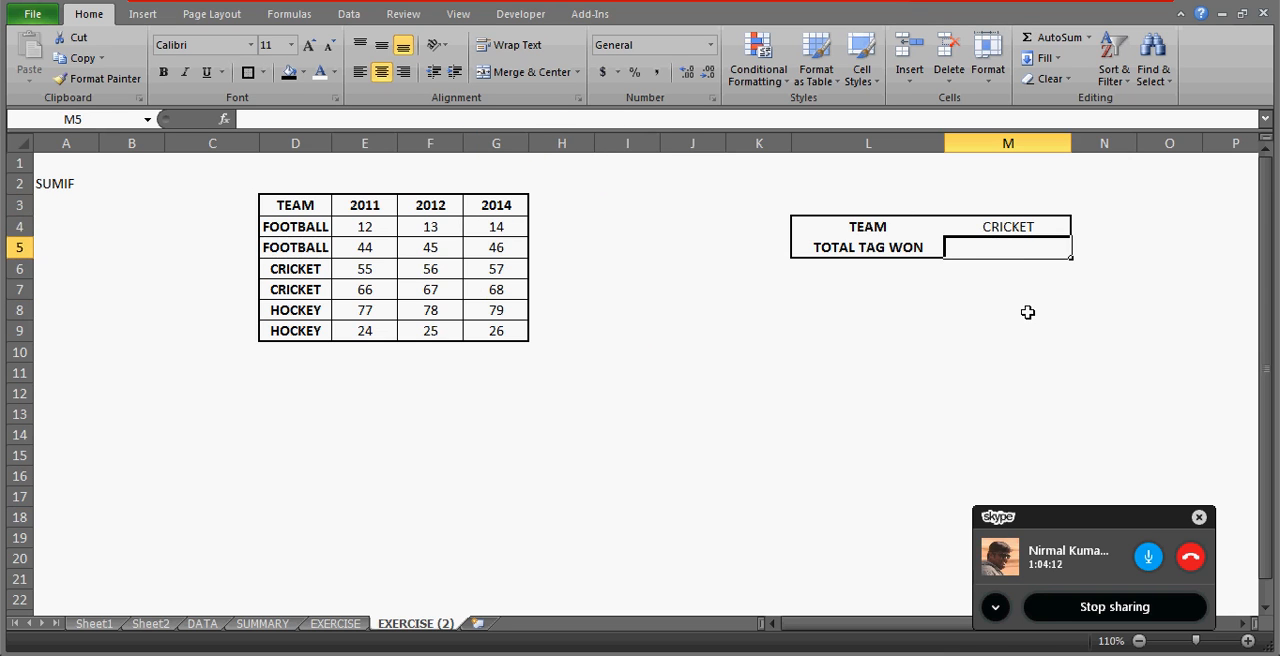
Select the FOOTBALL values in E4:G5 and open the range's name for editing.
{"action": "left_click", "coordinate": [297, 205]}
{"action": "key", "text": "Down"}
{"action": "key", "text": "Right"}
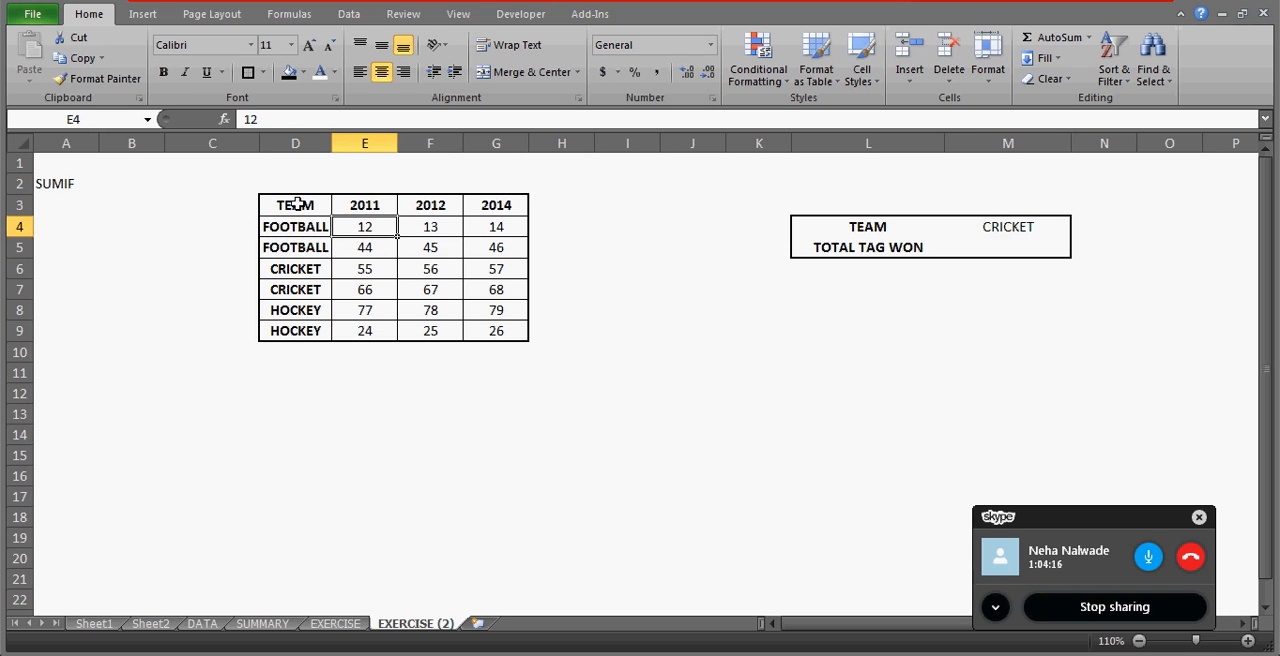
{"action": "key", "text": "shift+Right"}
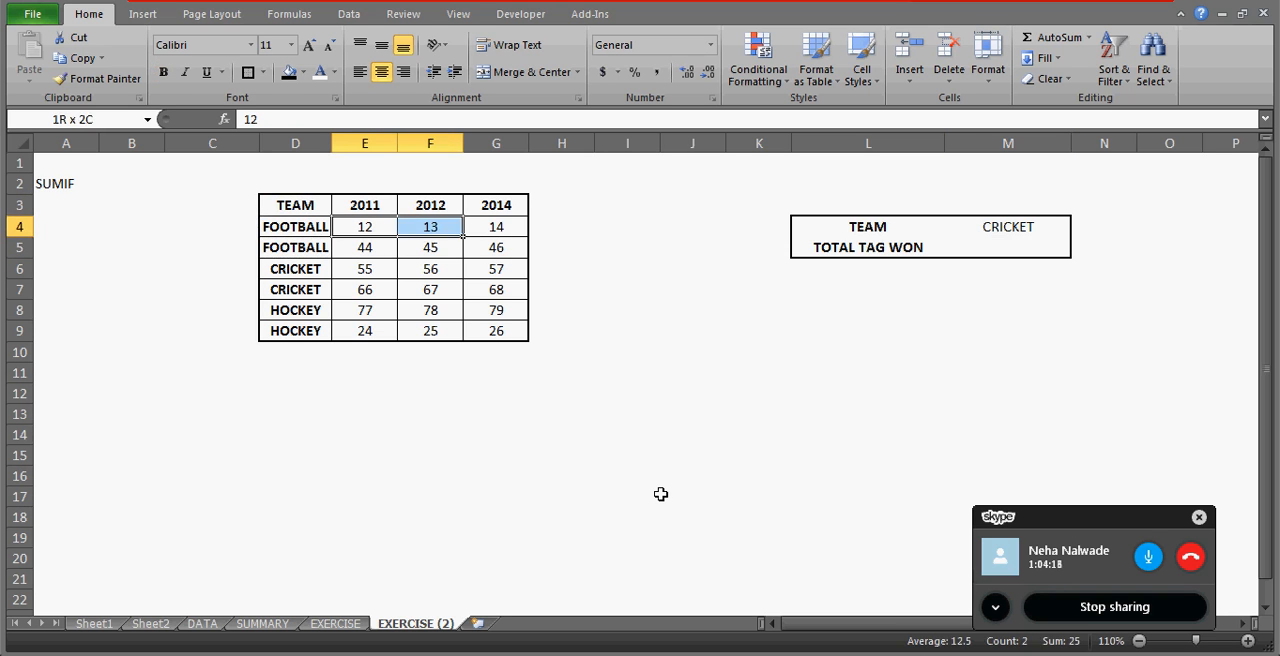
{"action": "key", "text": "shift+Down"}
{"action": "key", "text": "shift+Right"}
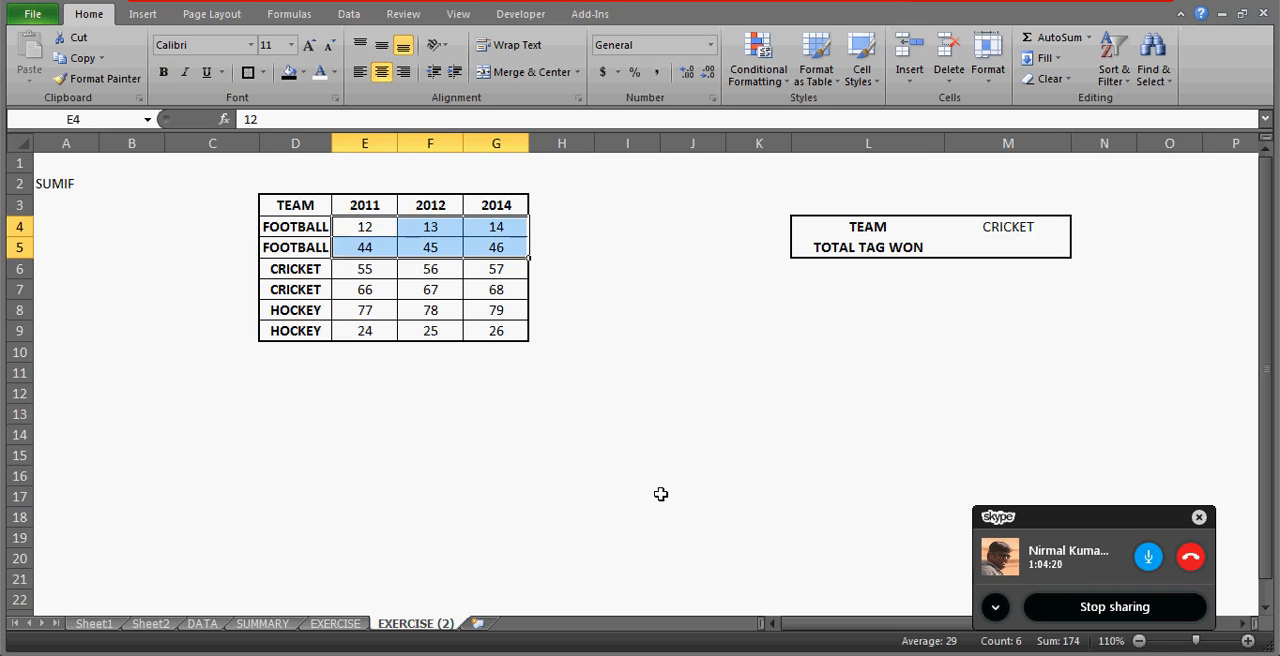
{"action": "left_click", "coordinate": [94, 119]}
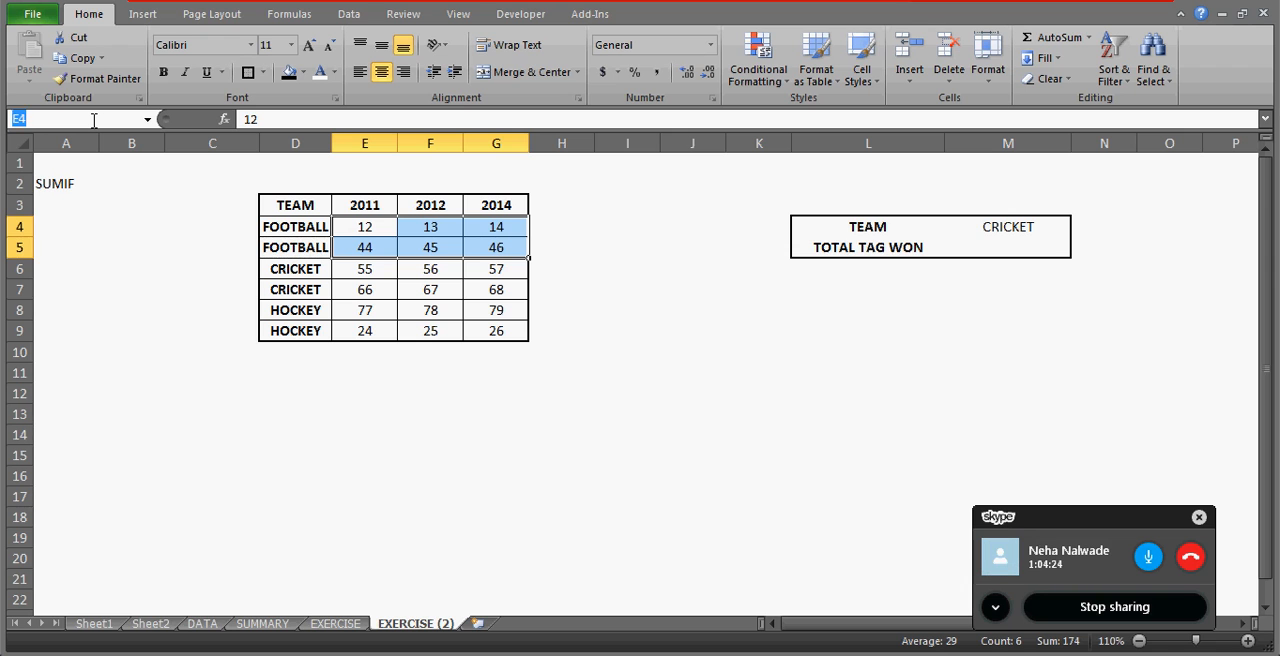
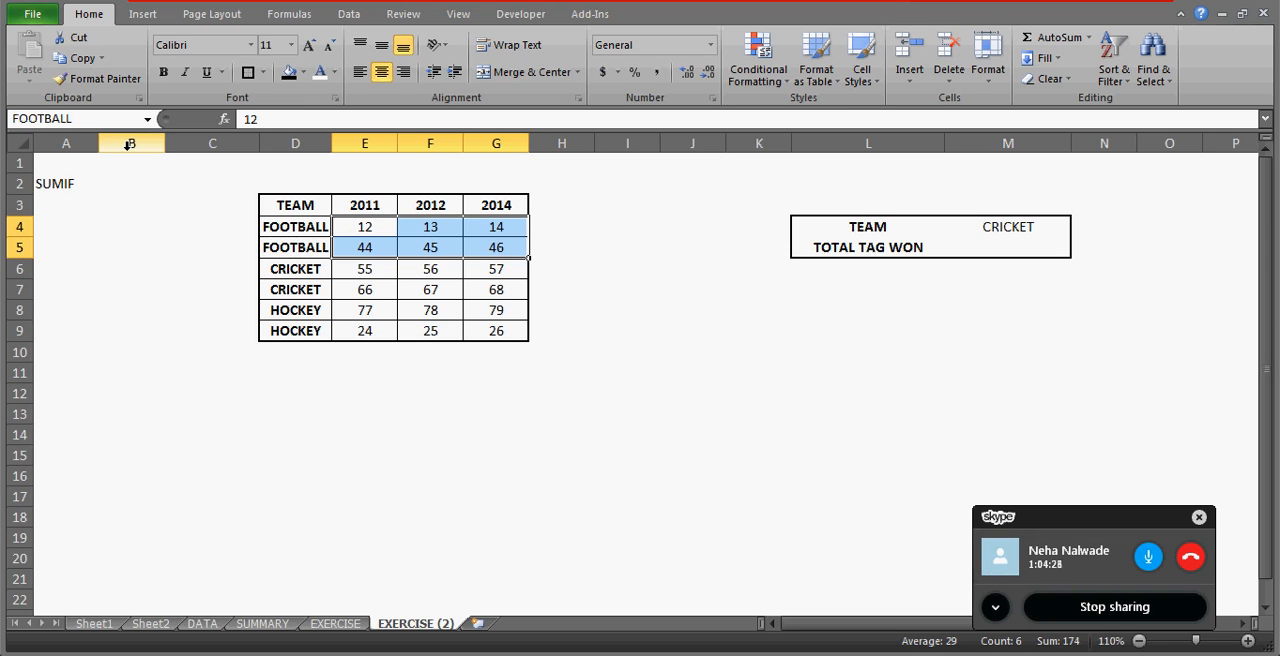
Confirm the name FOOTBALL for range E4:G5 and define the name CRICKET for range E6:G7.
{"action": "key", "text": "Return"}
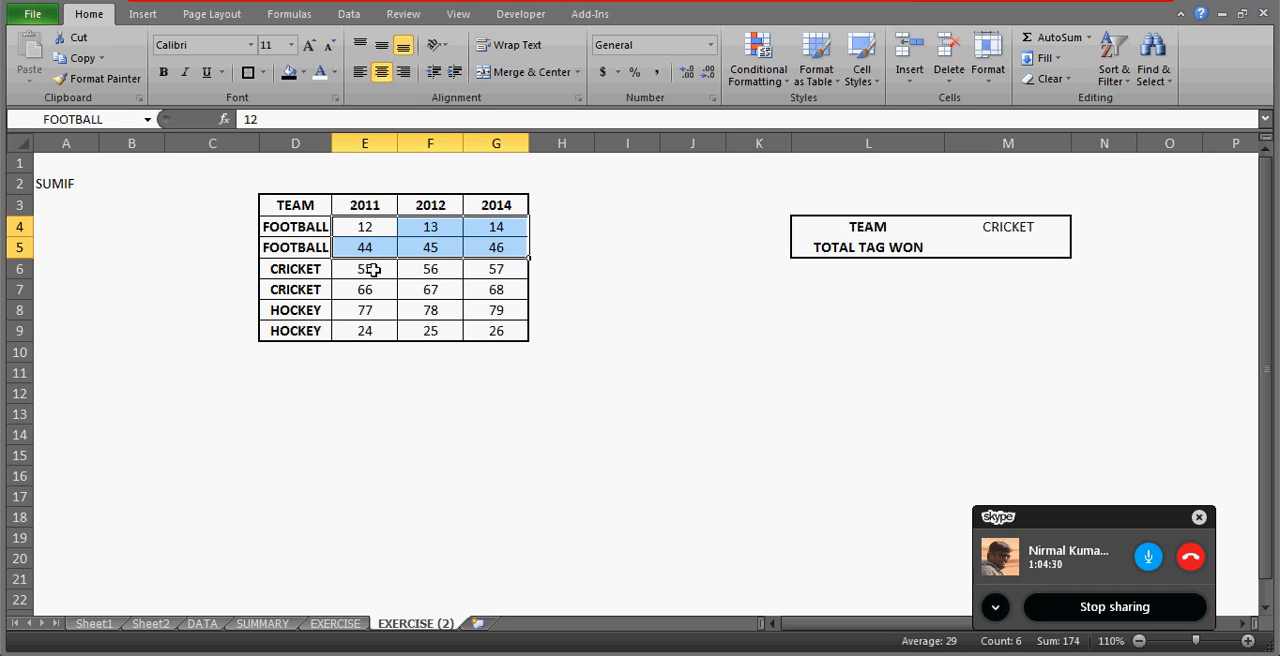
{"action": "left_click", "coordinate": [371, 270]}
{"action": "key", "text": "shift+Right"}
{"action": "key", "text": "shift+Right"}
{"action": "key", "text": "shift+Down"}
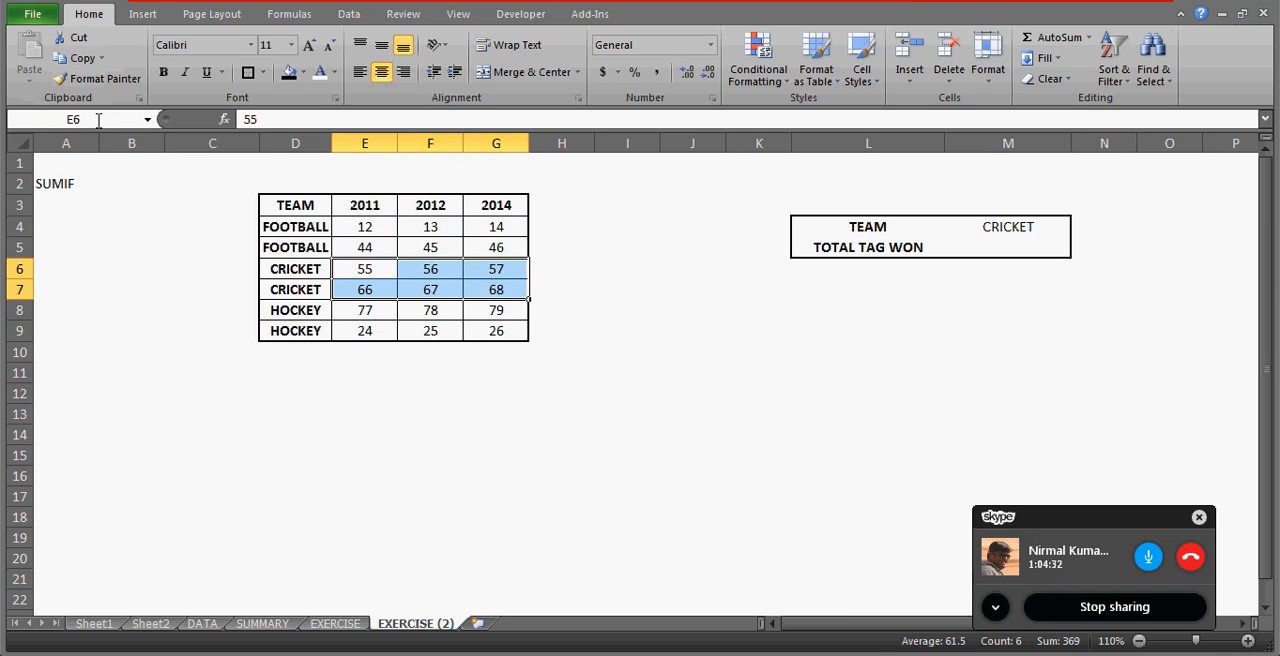
{"action": "left_click", "coordinate": [99, 119]}
{"action": "type", "text": "CRICKET"}
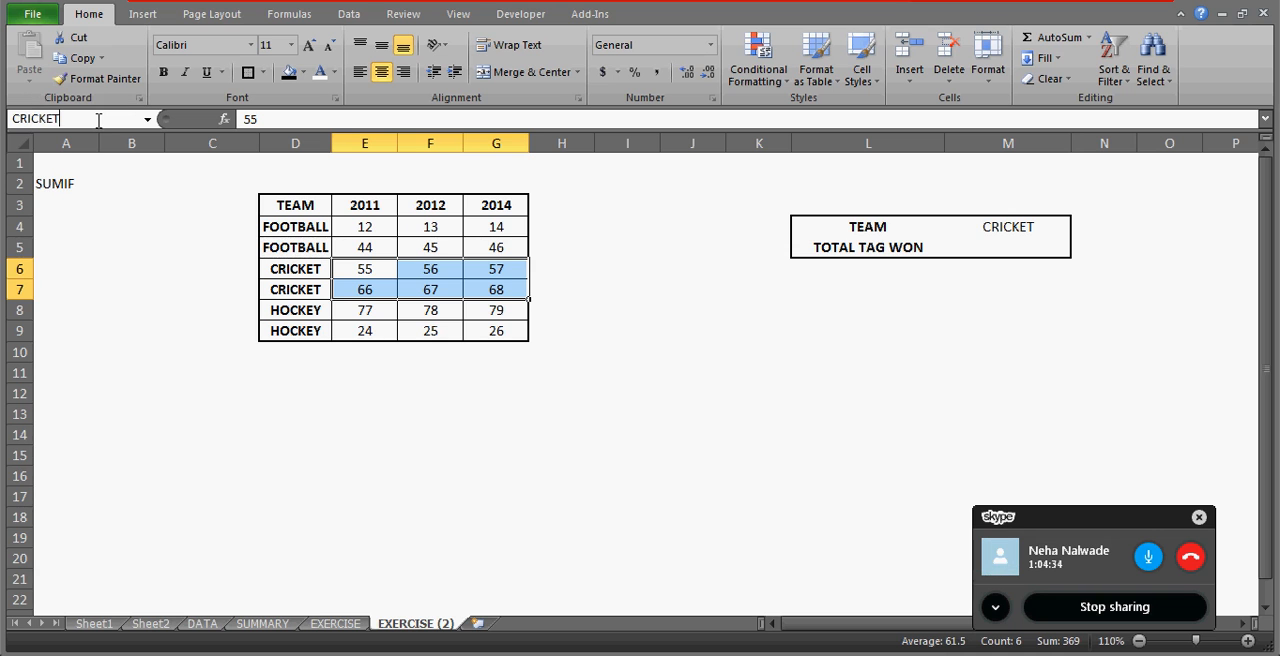
{"action": "key", "text": "Return"}
Define the name HOCKEY for range E8:G9, covering both hockey rows.
{"action": "key", "text": "Down"}
{"action": "key", "text": "Down"}
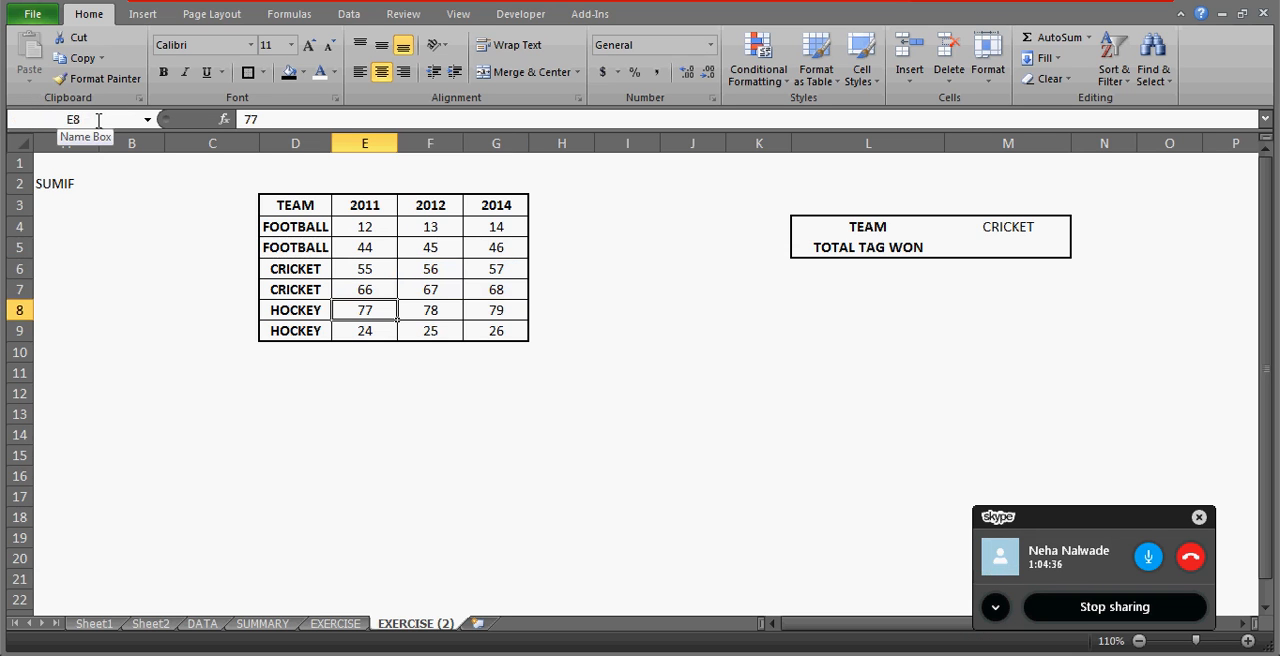
{"action": "key", "text": "shift+Right"}
{"action": "key", "text": "shift+Right"}
{"action": "key", "text": "shift+Down"}
{"action": "left_click", "coordinate": [80, 117]}
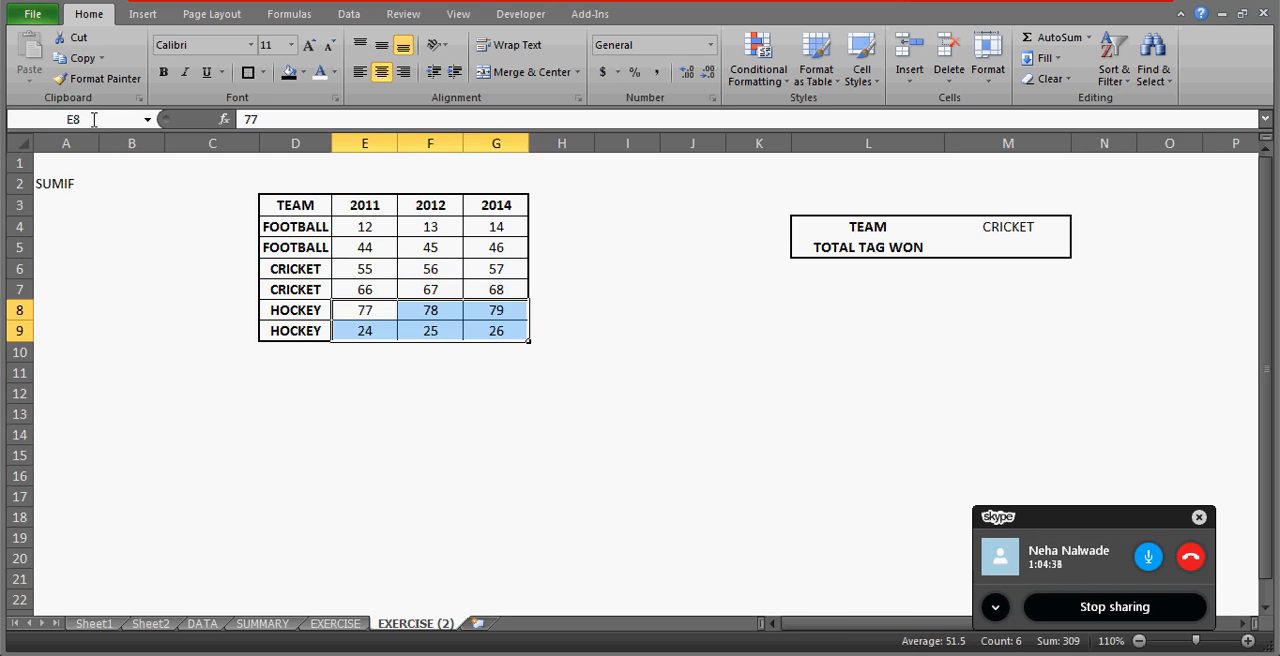
{"action": "type", "text": "HOCKEY"}
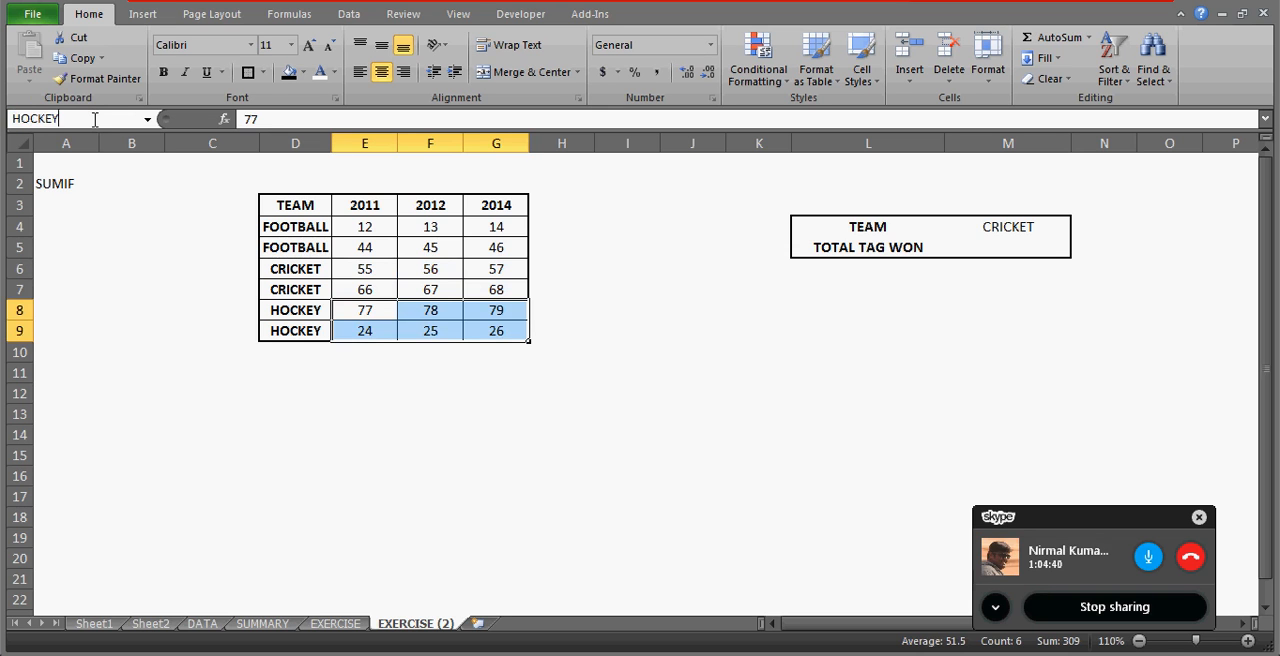
{"action": "key", "text": "Return"}
Go to the named ranges FOOTBALL, HOCKEY and CRICKET in turn to check which cells each covers.
{"action": "left_click", "coordinate": [134, 248]}
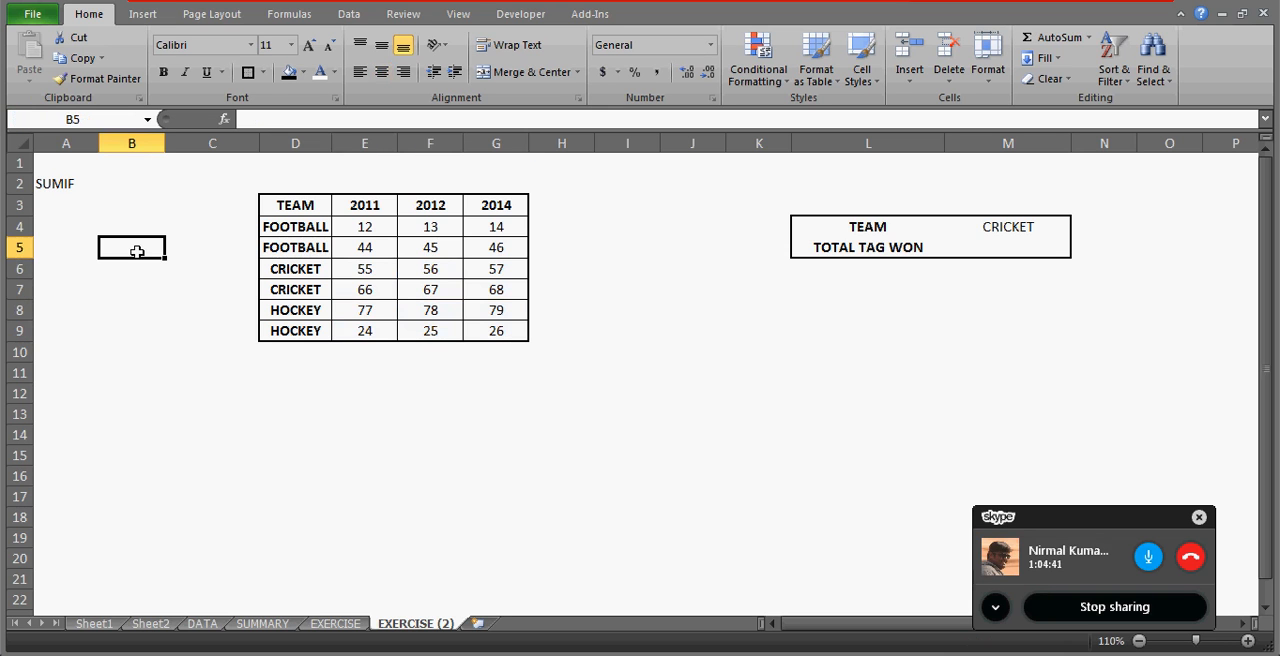
{"action": "left_click", "coordinate": [147, 119]}
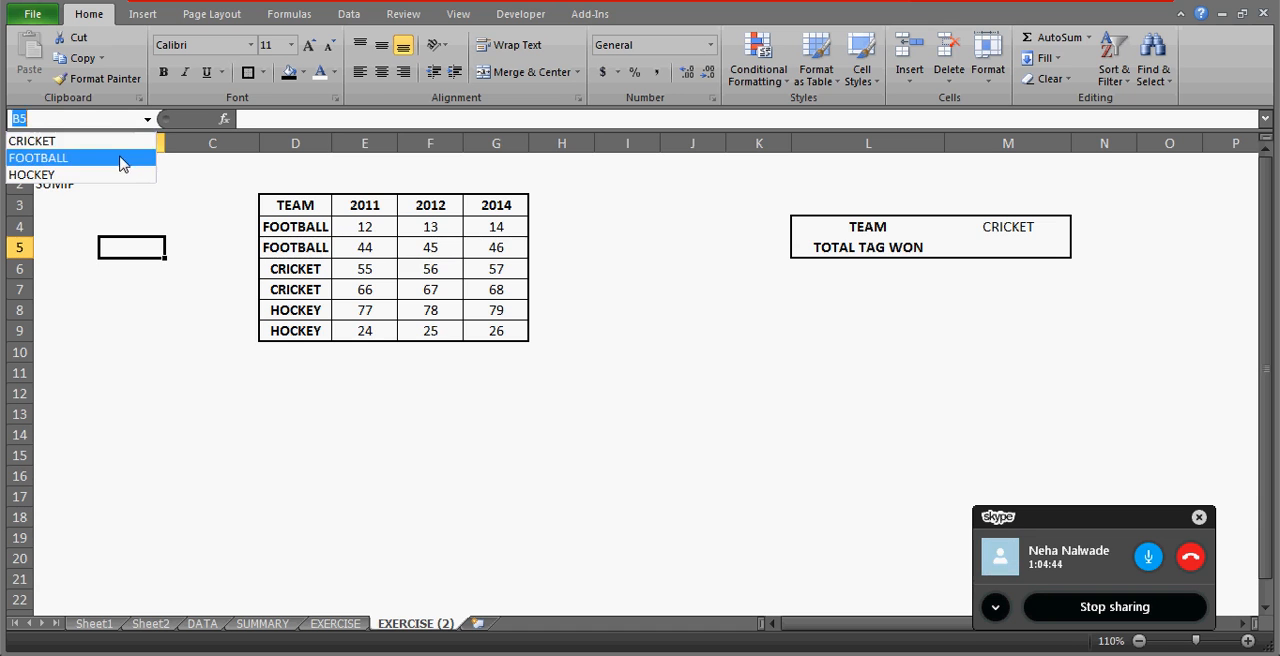
{"action": "left_click", "coordinate": [120, 158]}
{"action": "left_click", "coordinate": [147, 119]}
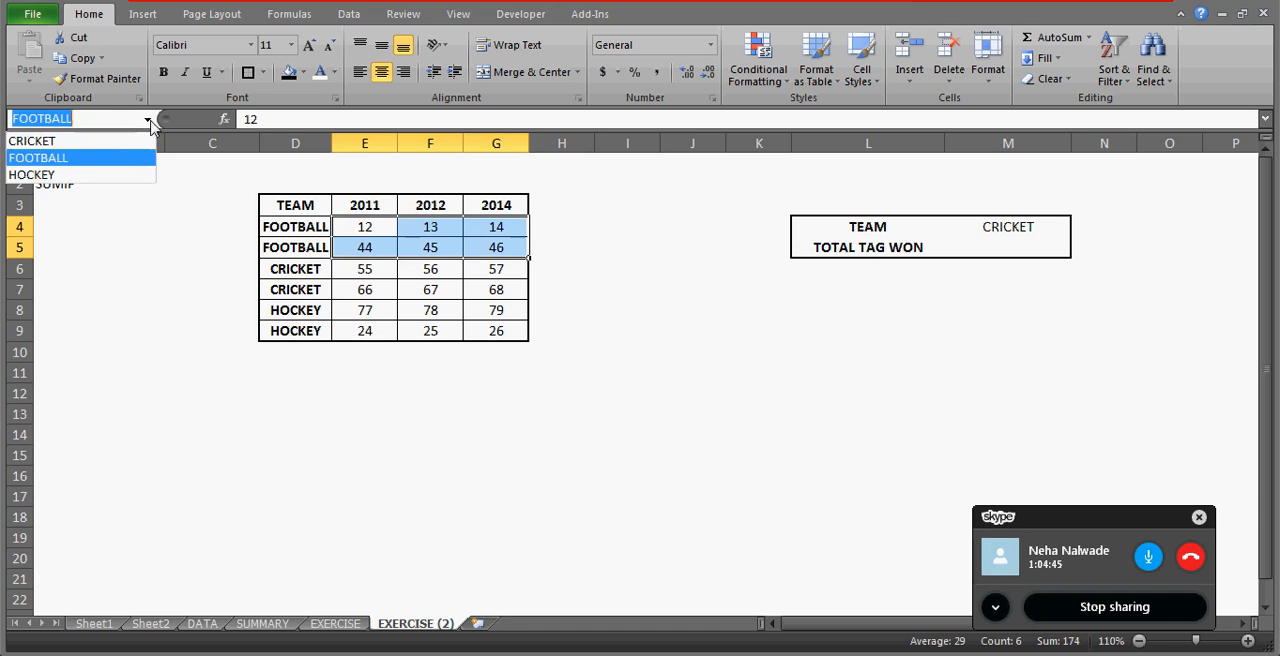
{"action": "left_click", "coordinate": [125, 173]}
{"action": "left_click", "coordinate": [147, 119]}
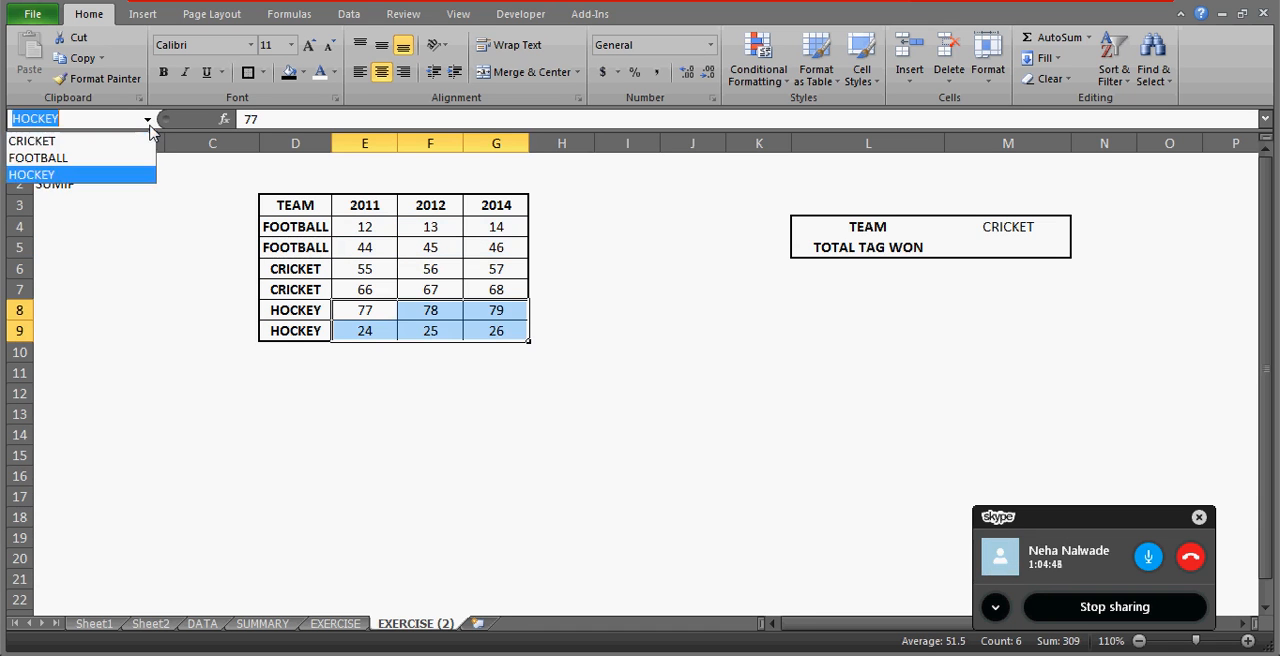
{"action": "left_click", "coordinate": [127, 143]}
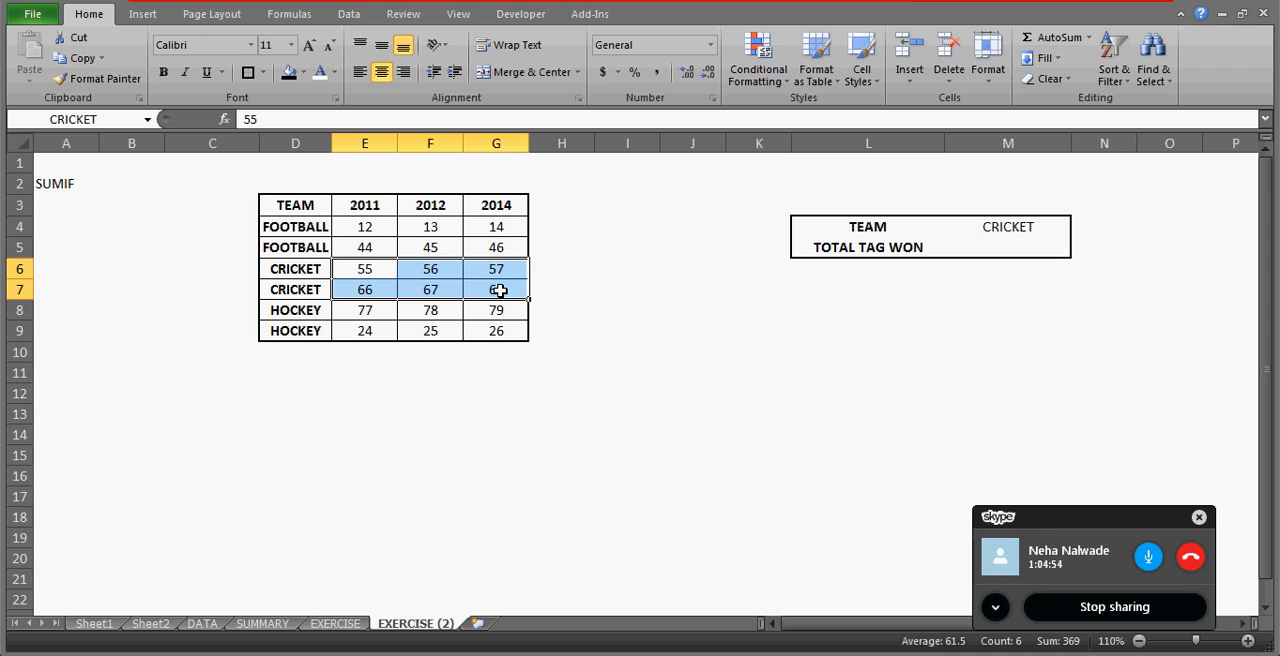
Start a test formula in H15 that refers to the named range FOOTBALL.
{"action": "left_click", "coordinate": [587, 454]}
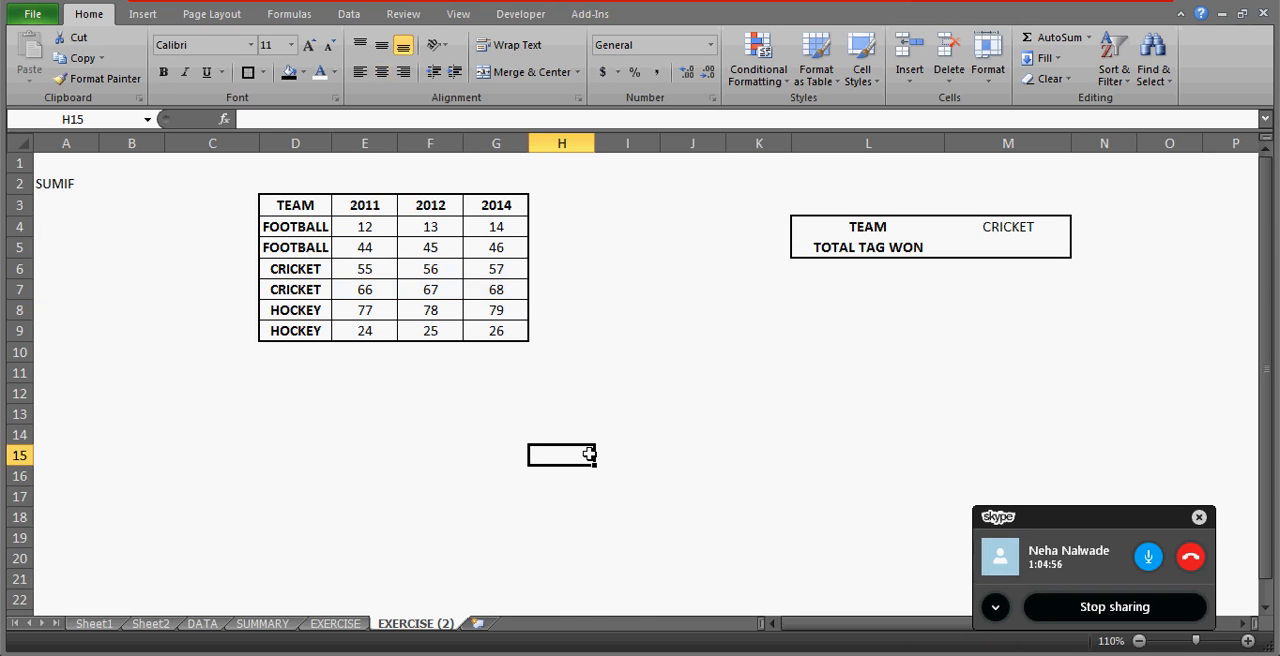
{"action": "type", "text": "=SUM"}
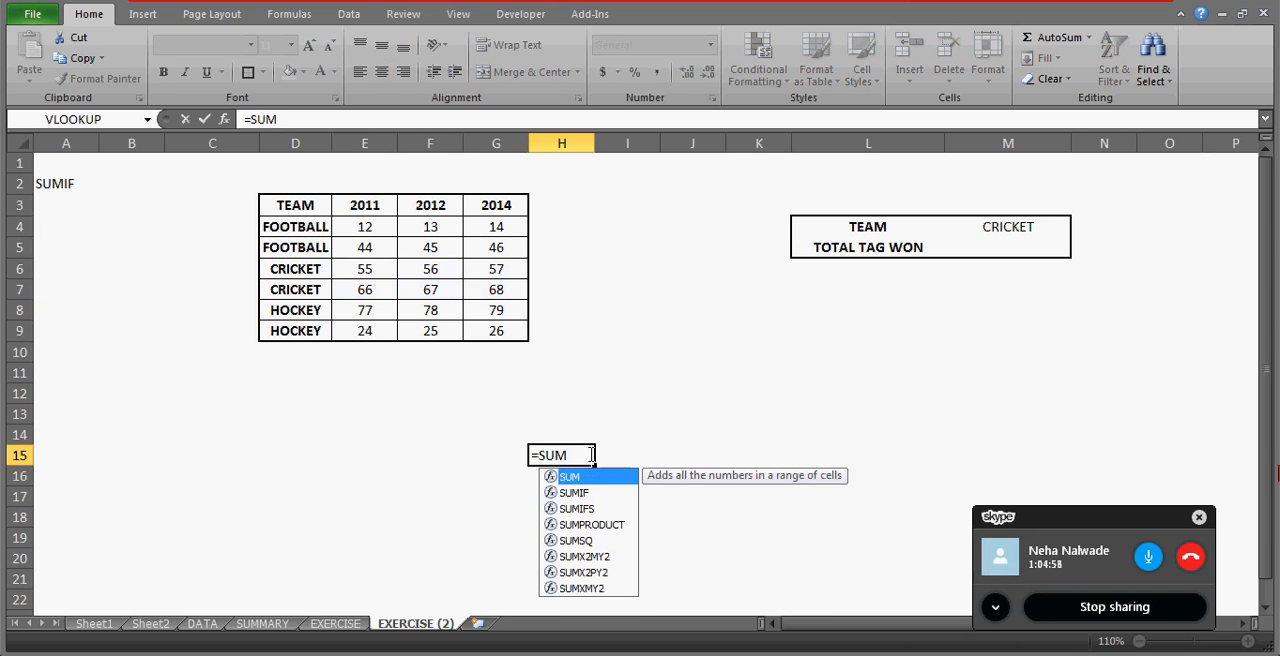
{"action": "type", "text": "IF("}
{"action": "key", "text": "BackSpace"}
{"action": "key", "text": "BackSpace"}
{"action": "key", "text": "BackSpace"}
{"action": "key", "text": "BackSpace"}
{"action": "key", "text": "BackSpace"}
{"action": "key", "text": "BackSpace"}
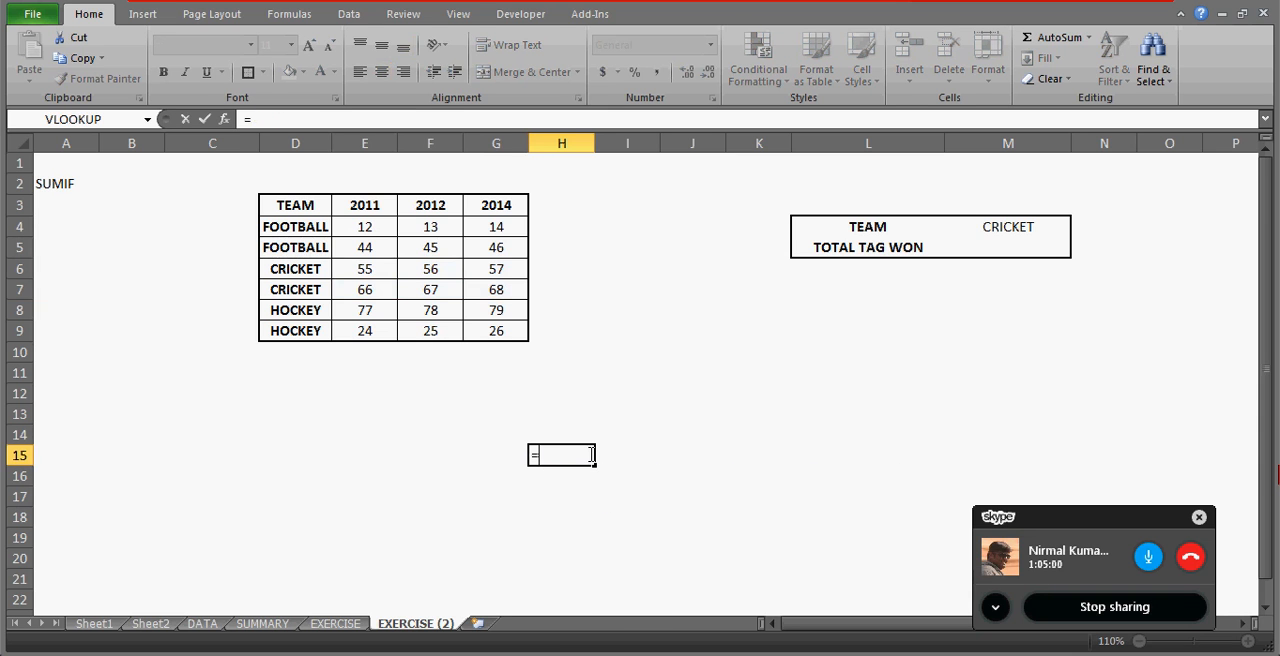
{"action": "type", "text": "FOOT"}
{"action": "key", "text": "Tab"}
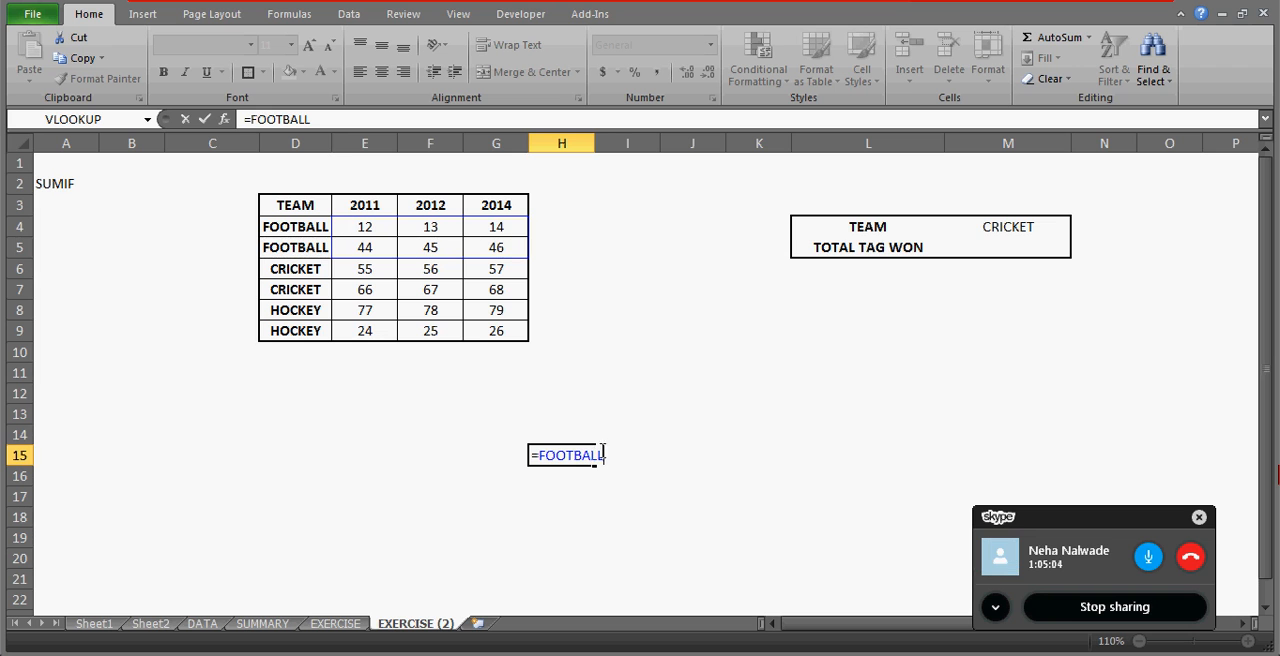
Wrap the range name in H15 in a SUM function and enter the formula =SUM(FOOTBALL).
{"action": "left_click", "coordinate": [250, 119]}
{"action": "type", "text": "SUBM"}
{"action": "key", "text": "BackSpace"}
{"action": "key", "text": "BackSpace"}
{"action": "type", "text": "M"}
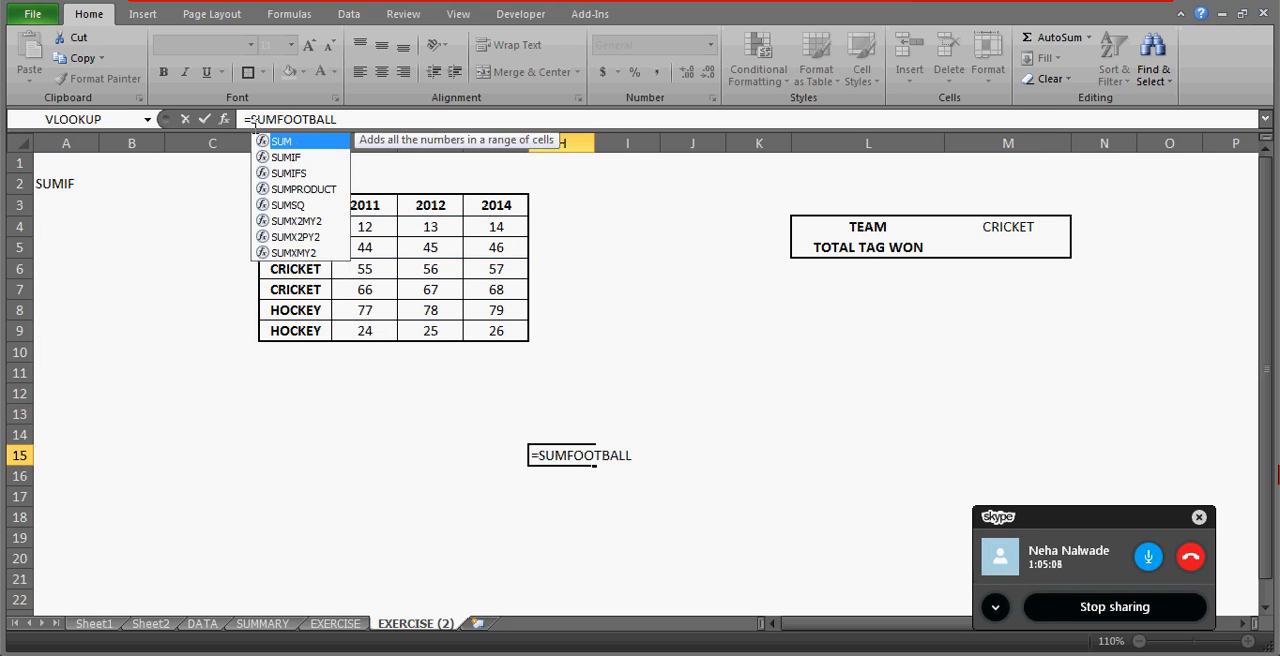
{"action": "type", "text": "("}
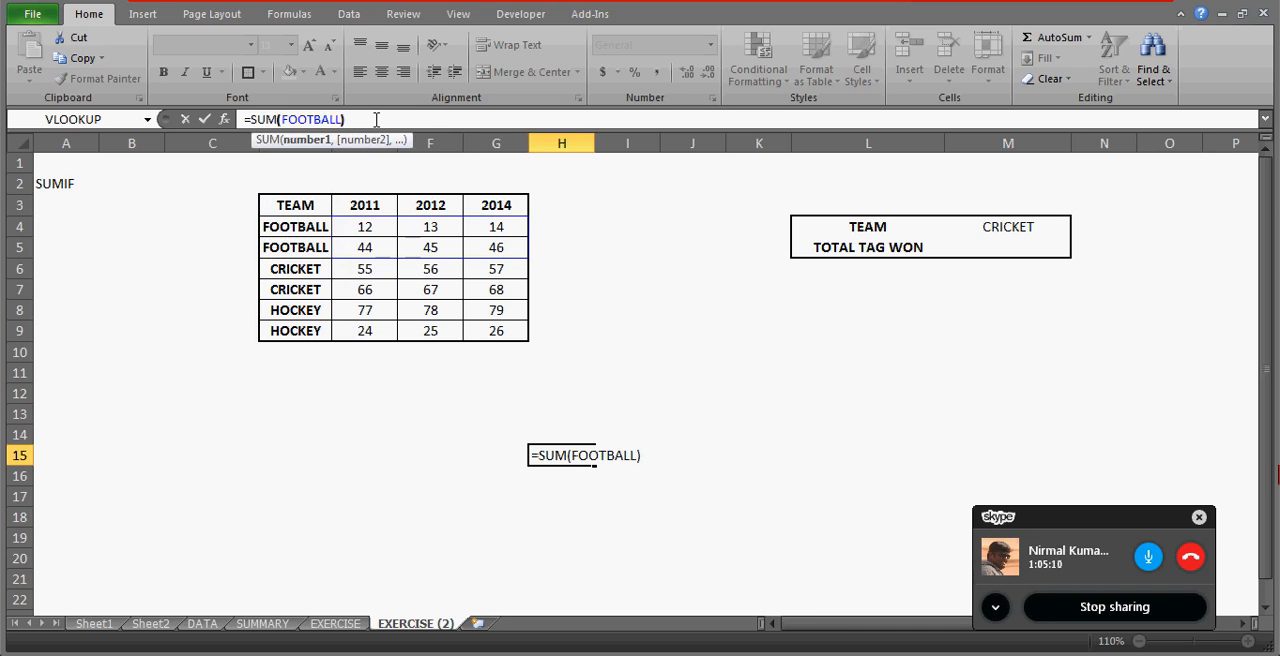
{"action": "key", "text": "Return"}
{"action": "key", "text": "Up"}
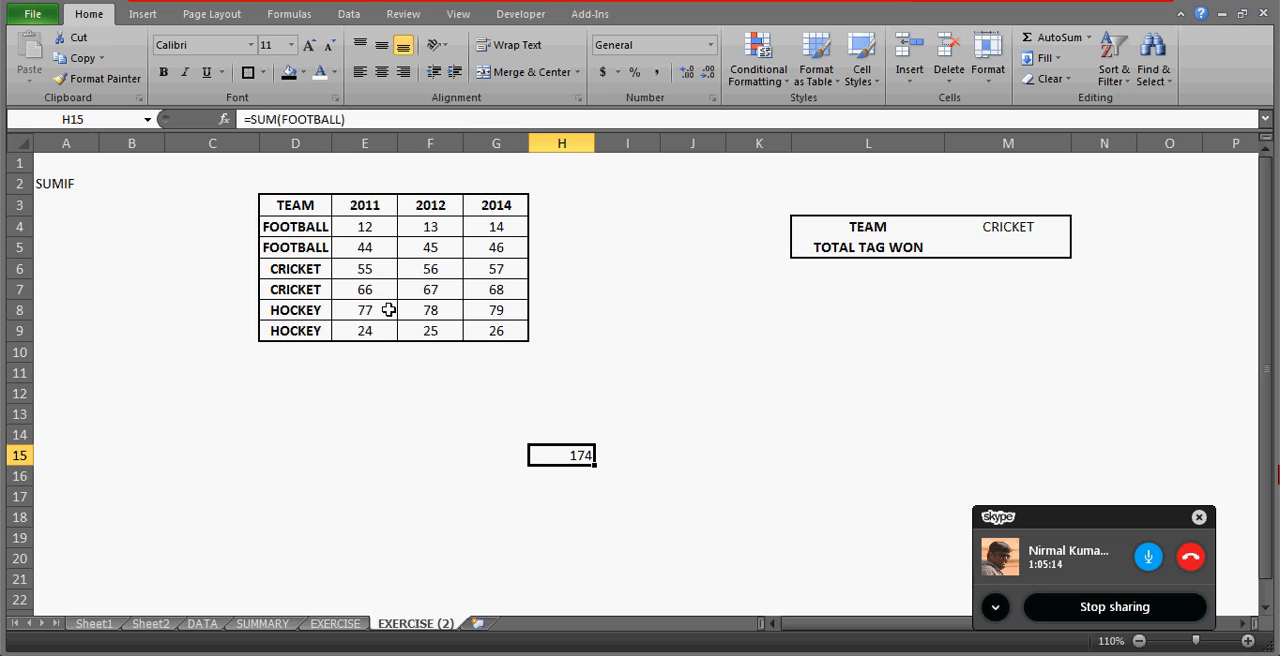
Select range E4:G5 to compare its sum with the test formula's result.
{"action": "left_click", "coordinate": [352, 227]}
{"action": "key", "text": "shift+Right"}
{"action": "key", "text": "shift+Right"}
{"action": "key", "text": "shift+Down"}
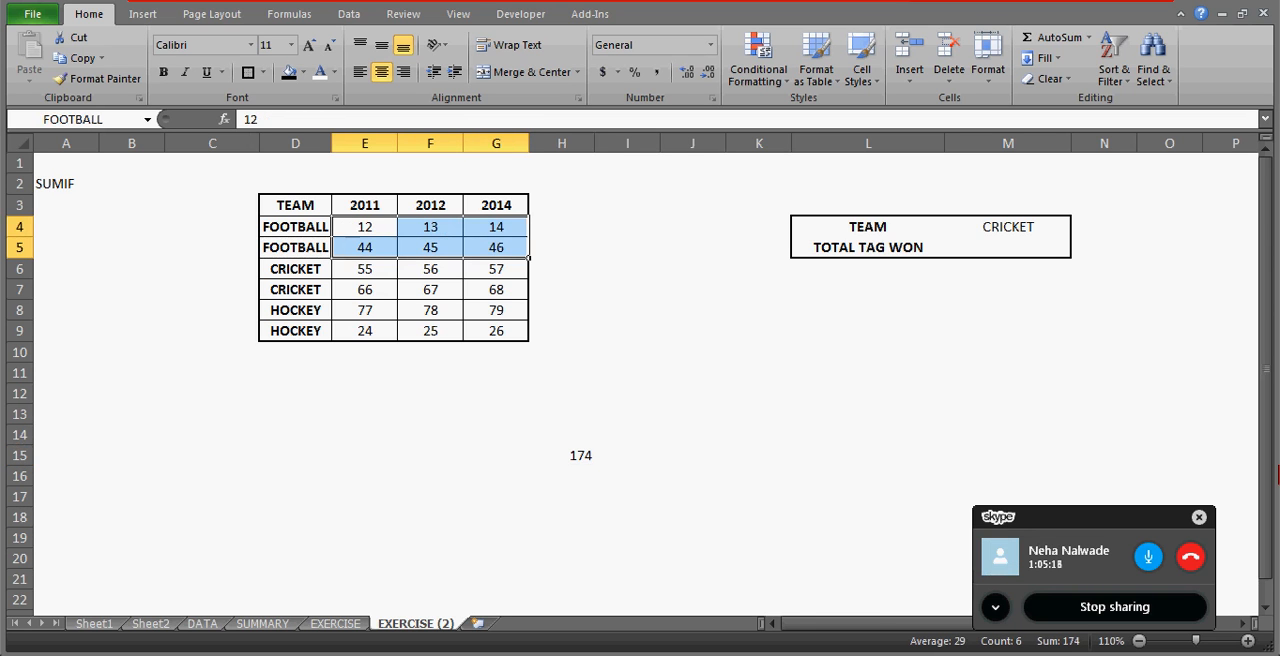
Examine in the Name Manager which cells the names FOOTBALL and HOCKEY refer to, then close it.
{"action": "left_click", "coordinate": [289, 15]}
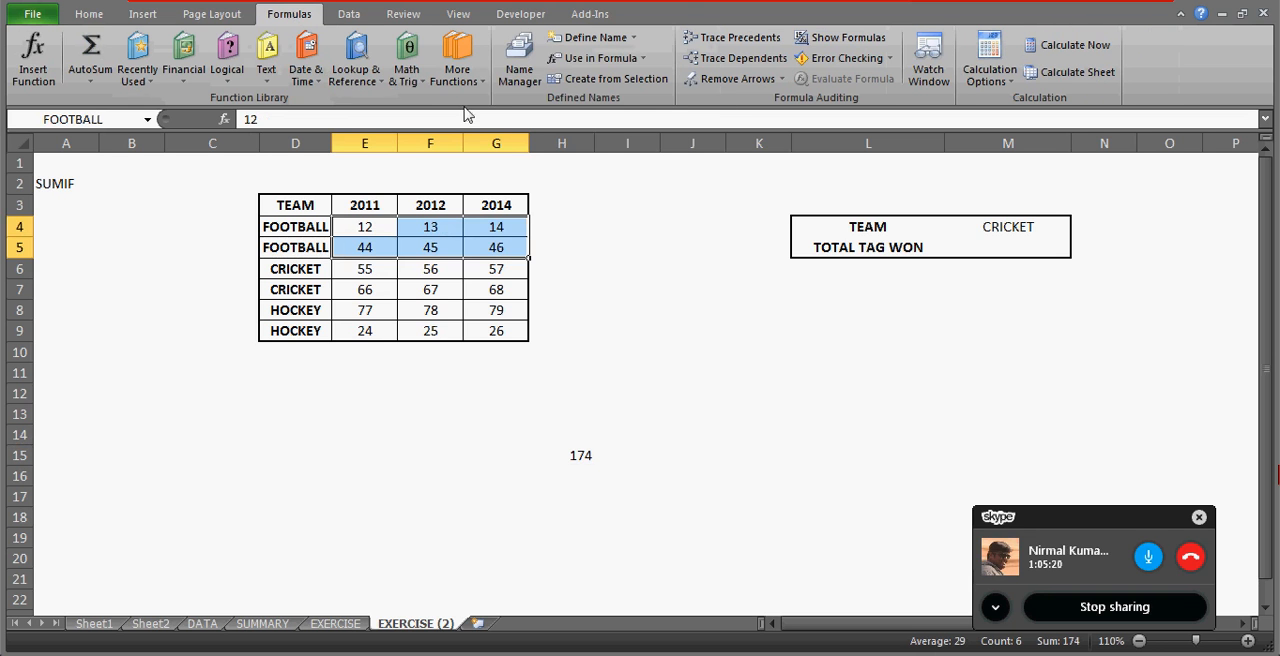
{"action": "left_click", "coordinate": [517, 80]}
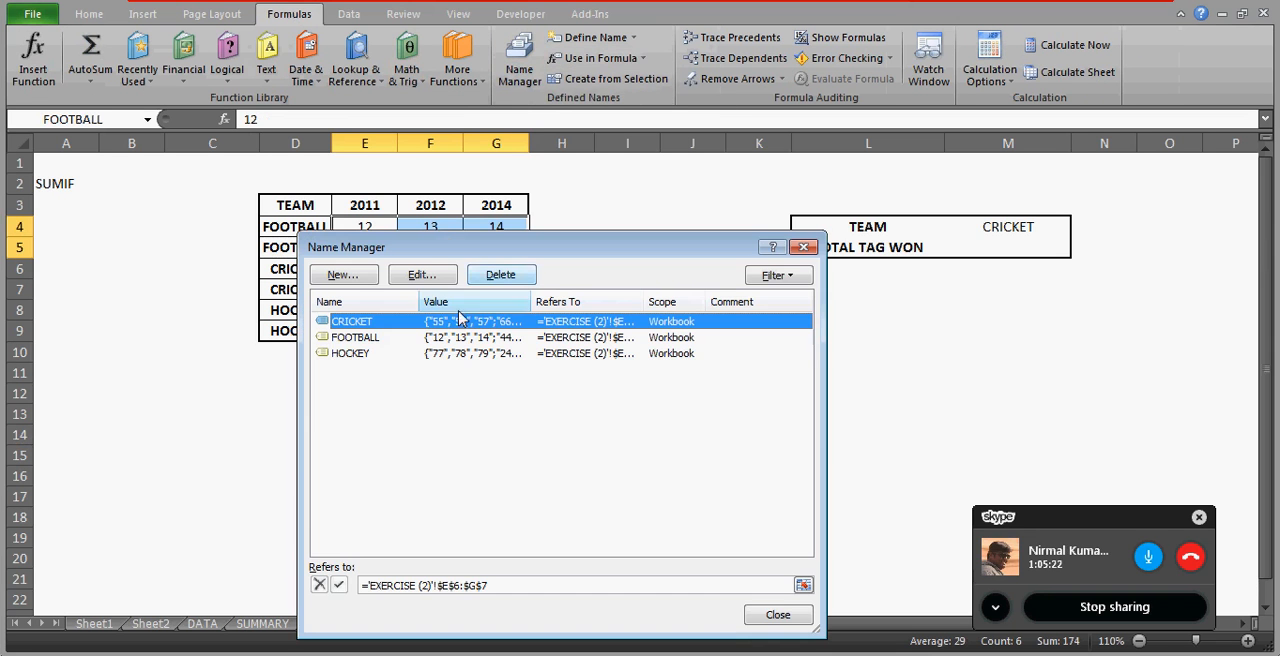
{"action": "left_click", "coordinate": [366, 342]}
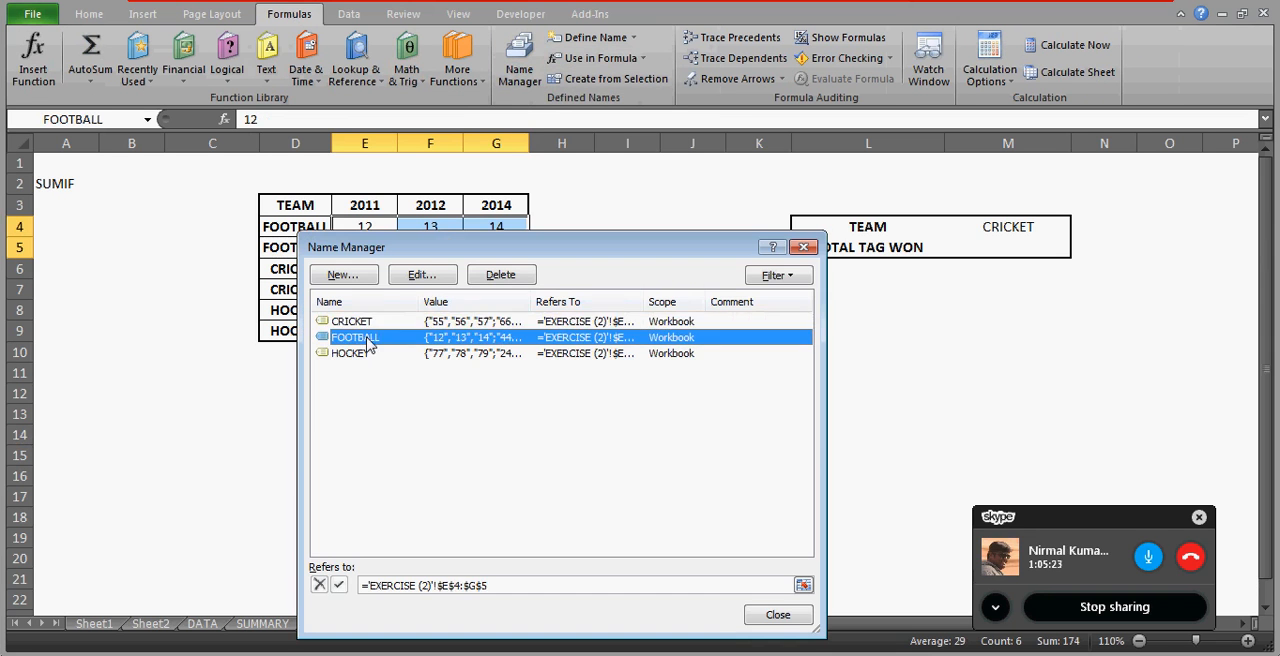
{"action": "left_click", "coordinate": [470, 585]}
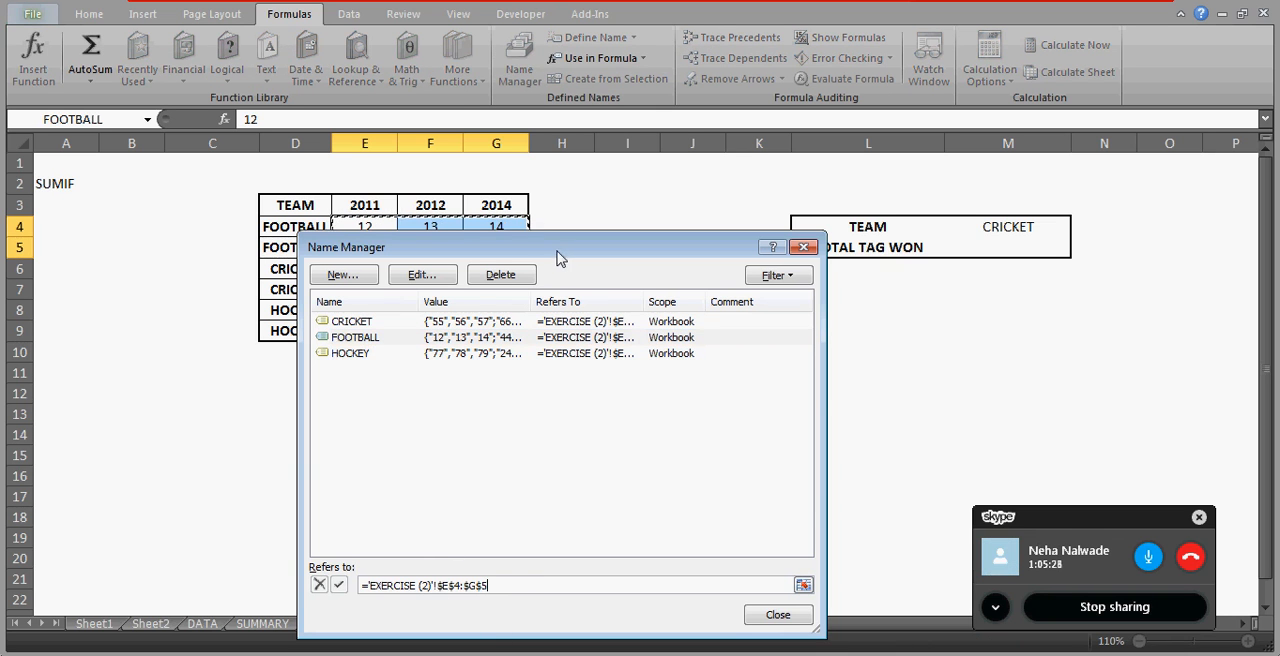
{"action": "left_click_drag", "start_coordinate": [558, 252], "coordinate": [798, 218]}
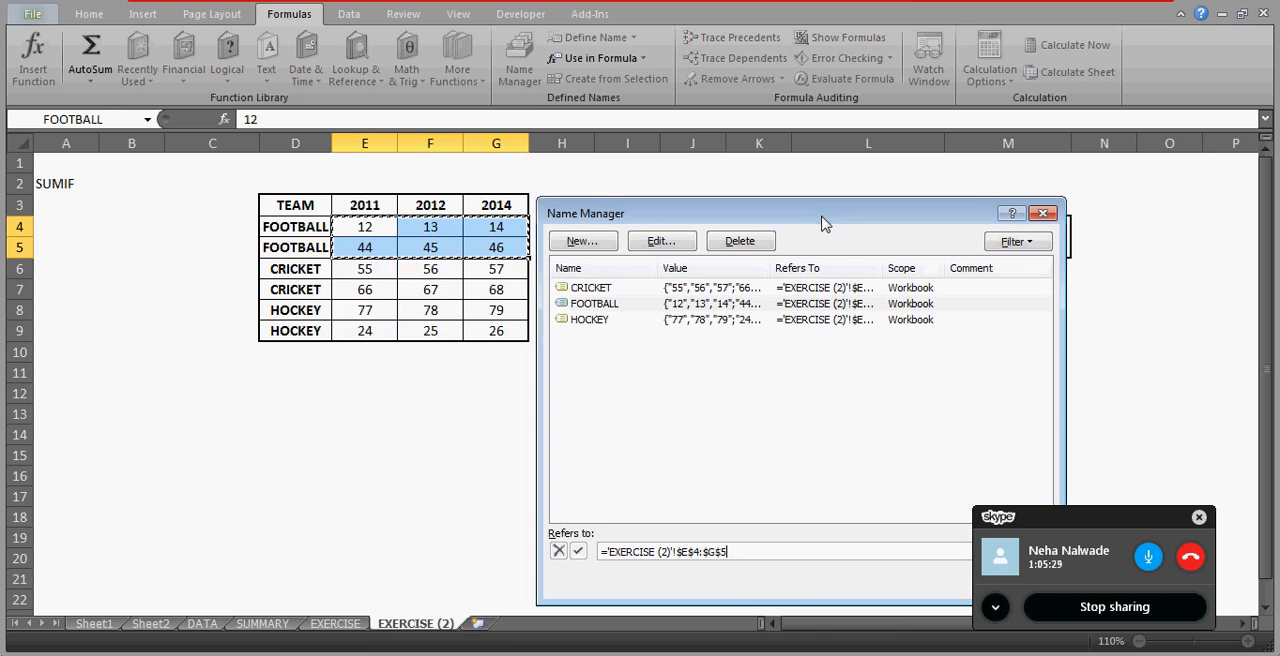
{"action": "left_click", "coordinate": [606, 320]}
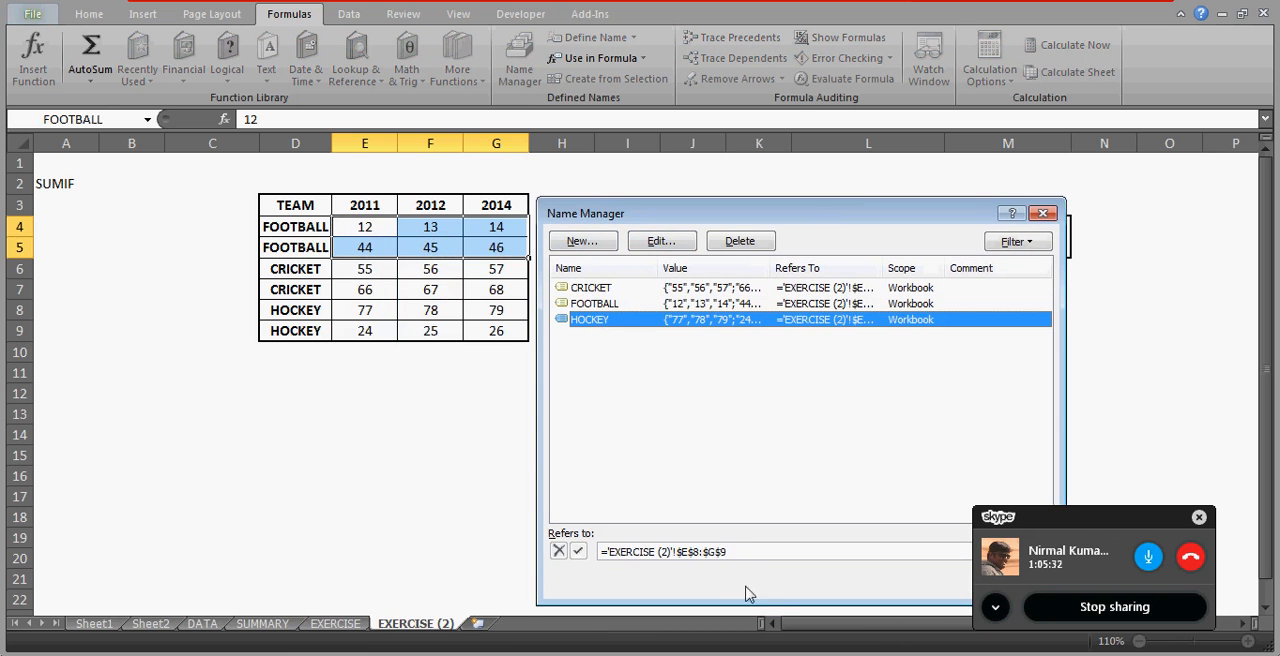
{"action": "left_click", "coordinate": [731, 551]}
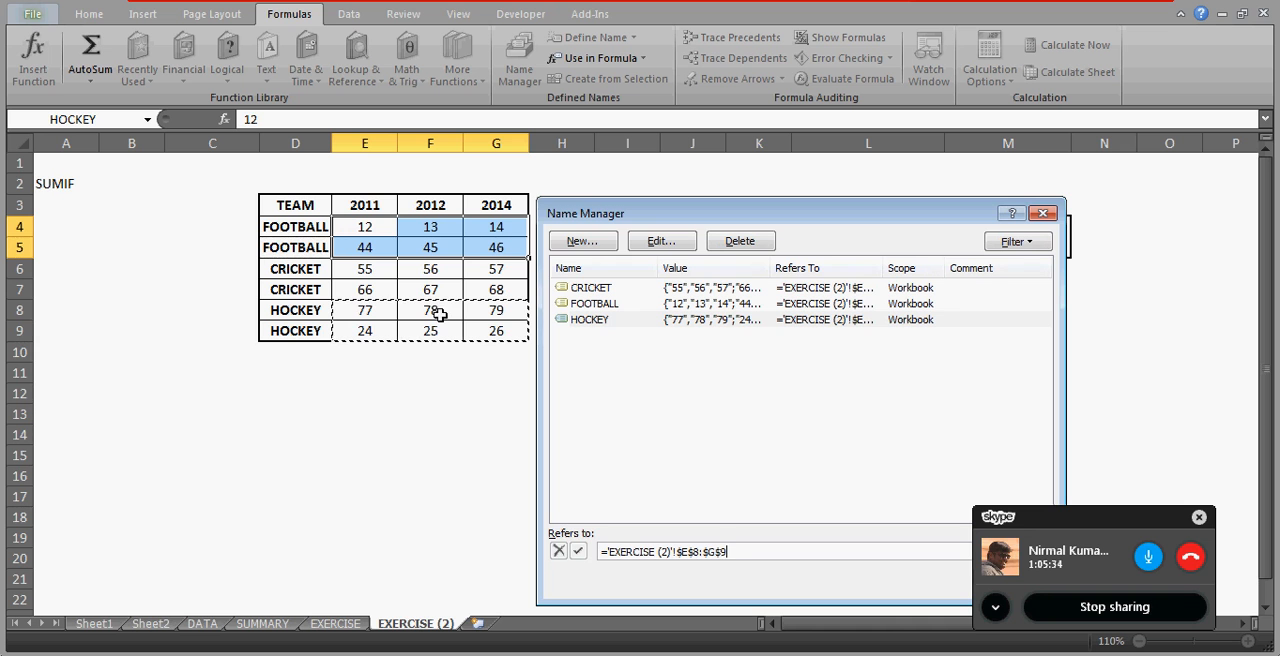
{"action": "left_click", "coordinate": [1043, 214]}
Delete the test SUM formula from H15.
{"action": "left_click", "coordinate": [581, 457]}
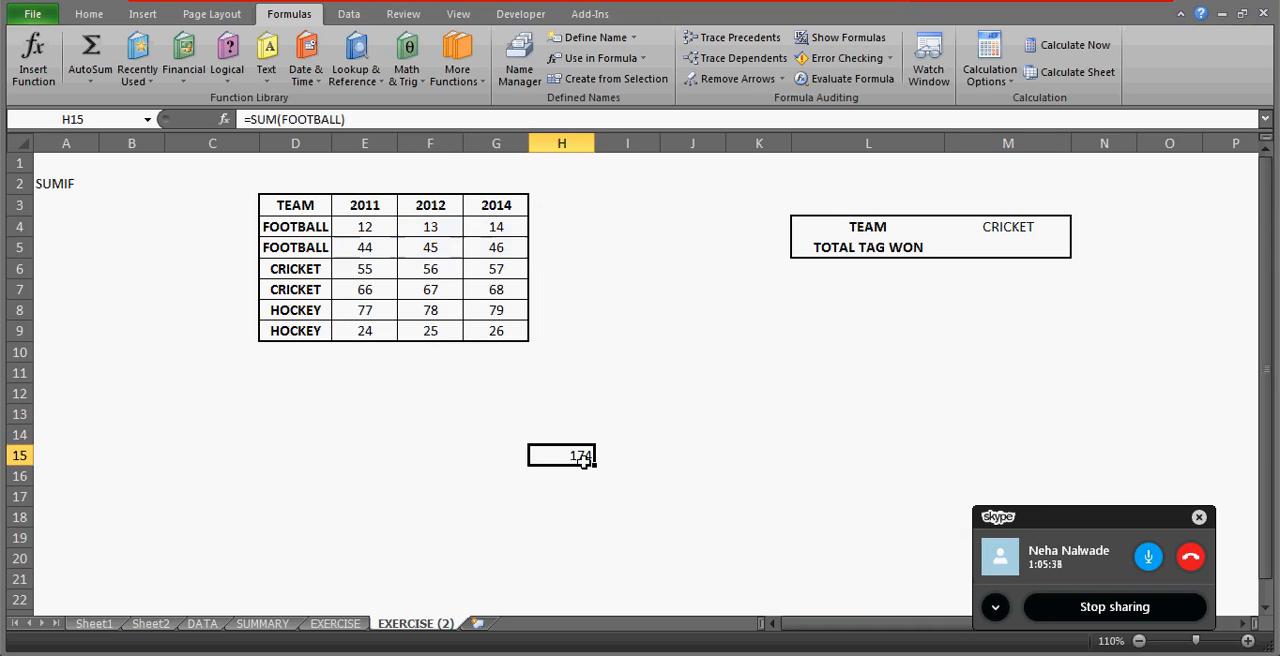
{"action": "key", "text": "Delete"}
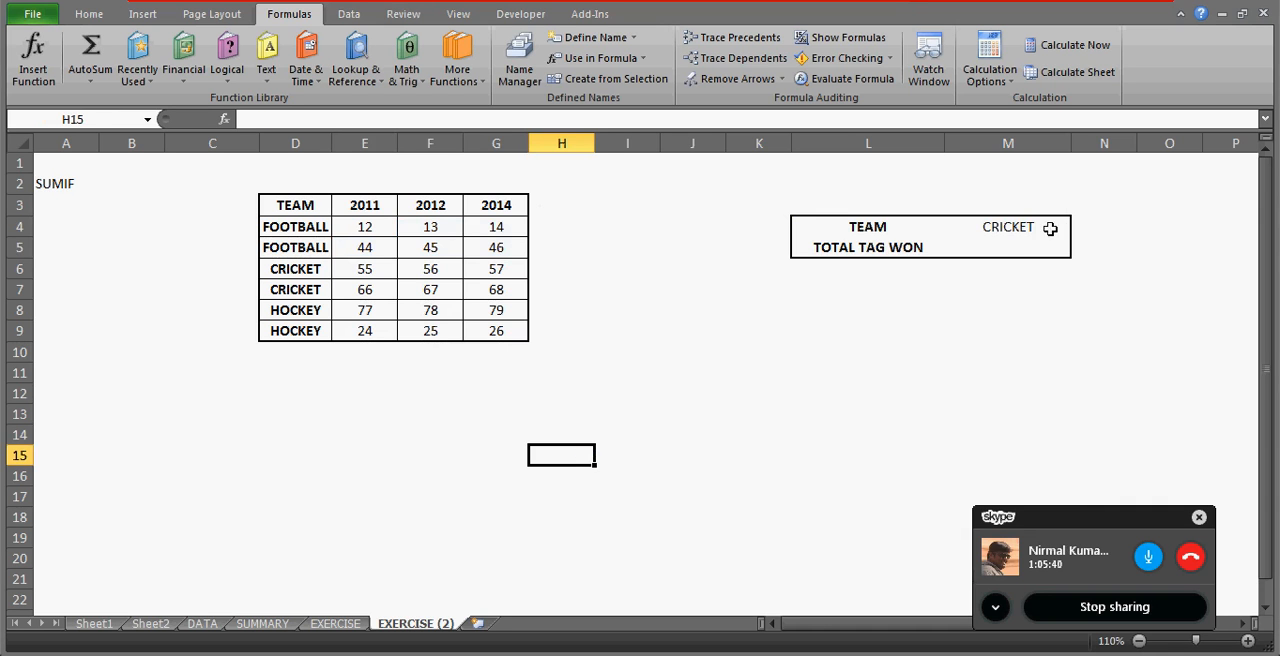
{"action": "left_click", "coordinate": [1008, 245]}
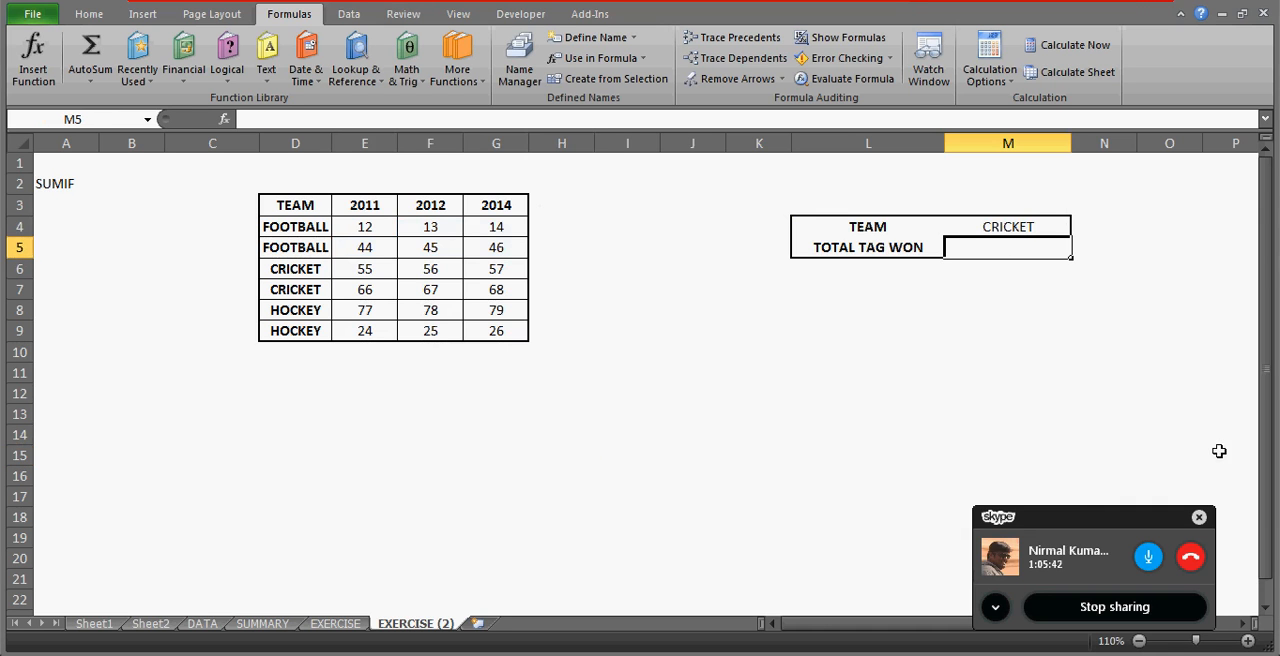
{"action": "key", "text": "Down"}
{"action": "key", "text": "Up"}
{"action": "key", "text": "Up"}
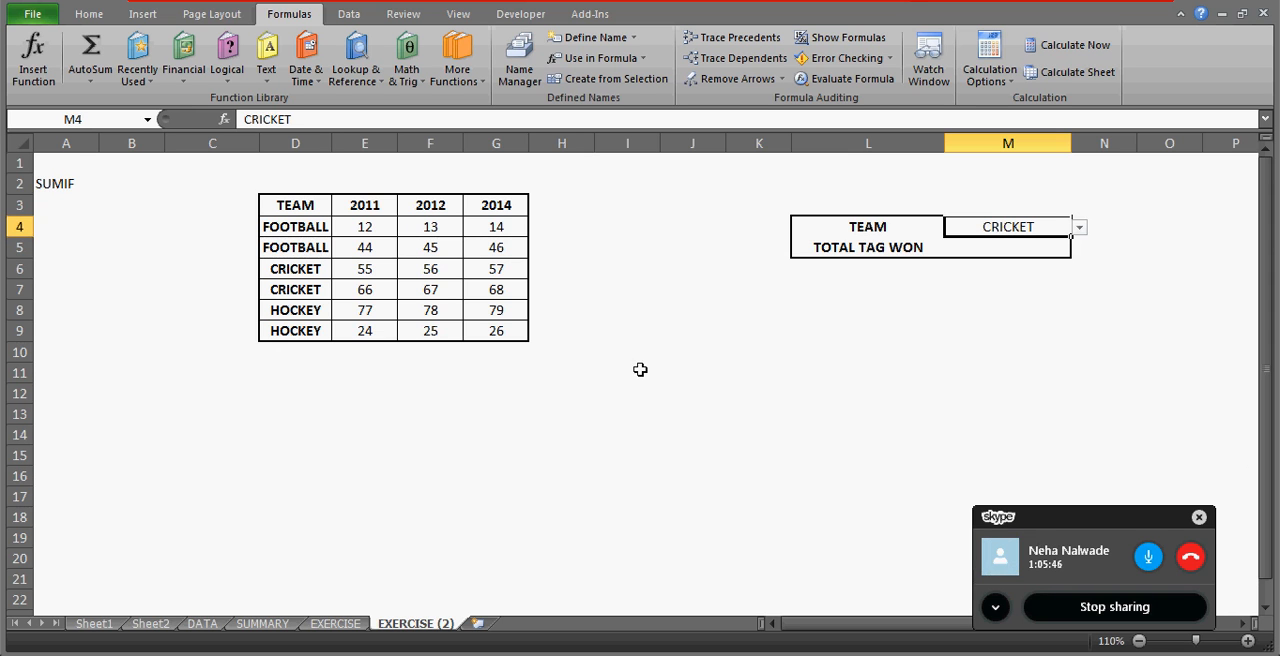
{"action": "left_click", "coordinate": [312, 287]}
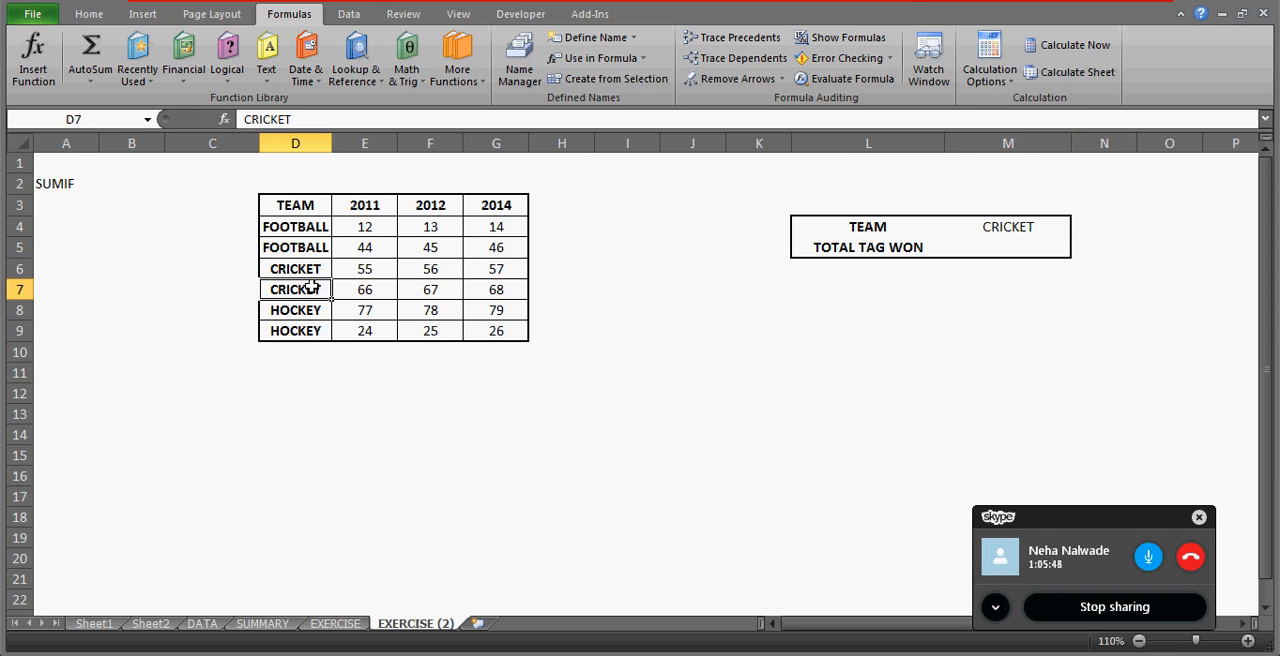
{"action": "key", "text": "Up"}
Enter the formula =SUM(M4) in M5 to try totalling the selected team's wins.
{"action": "left_click", "coordinate": [996, 244]}
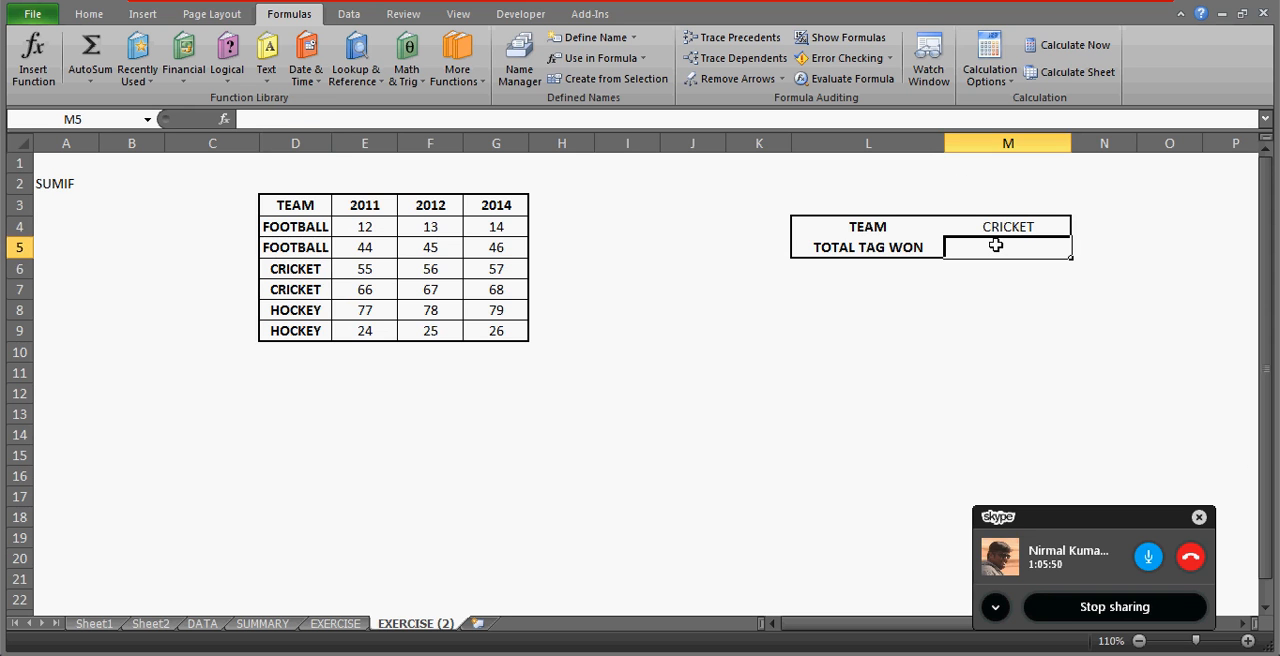
{"action": "type", "text": "=SUM("}
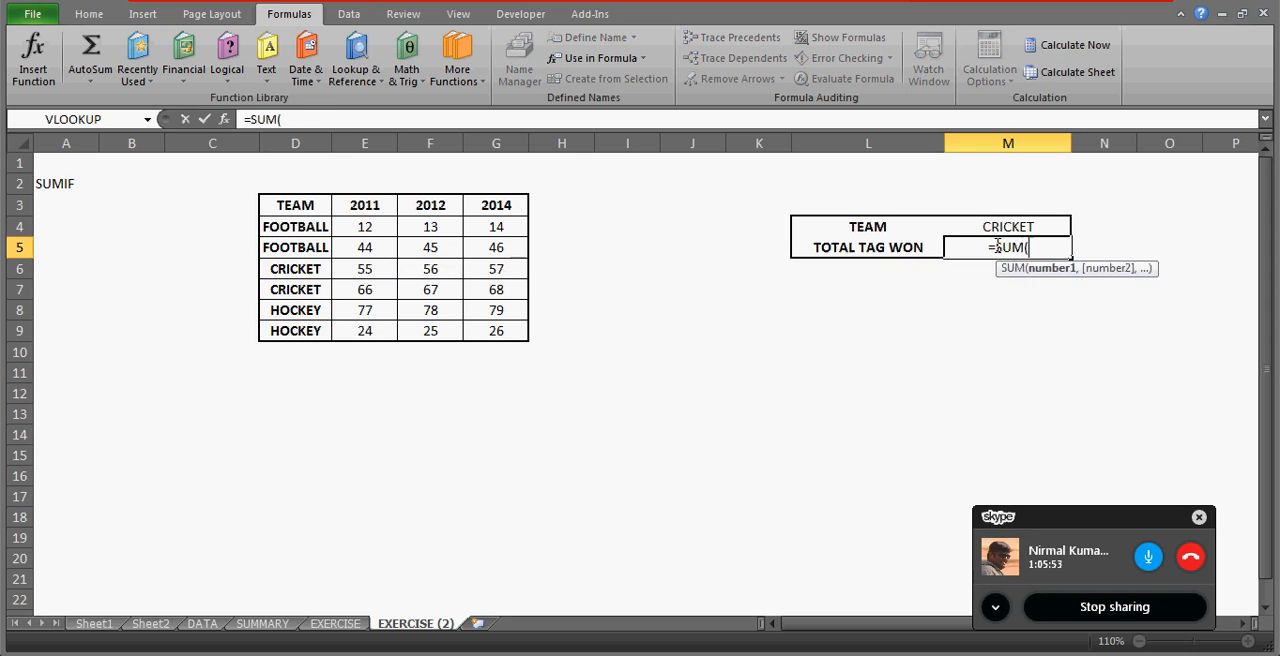
{"action": "key", "text": "Up"}
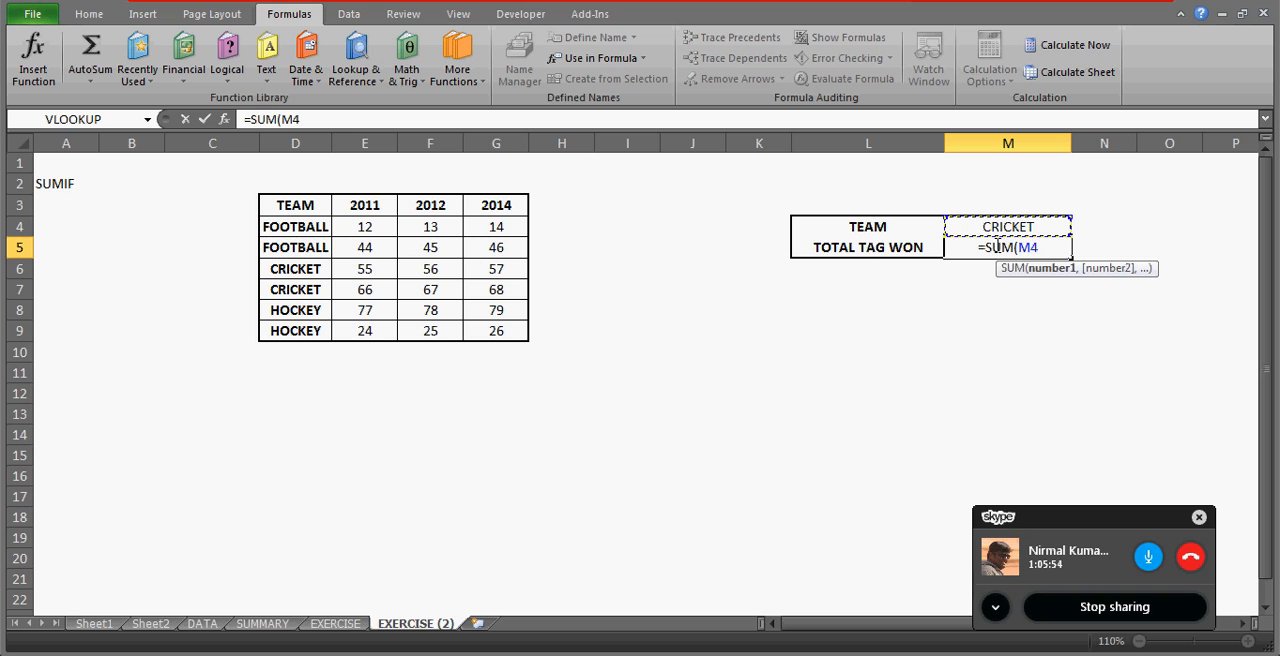
{"action": "type", "text": ")"}
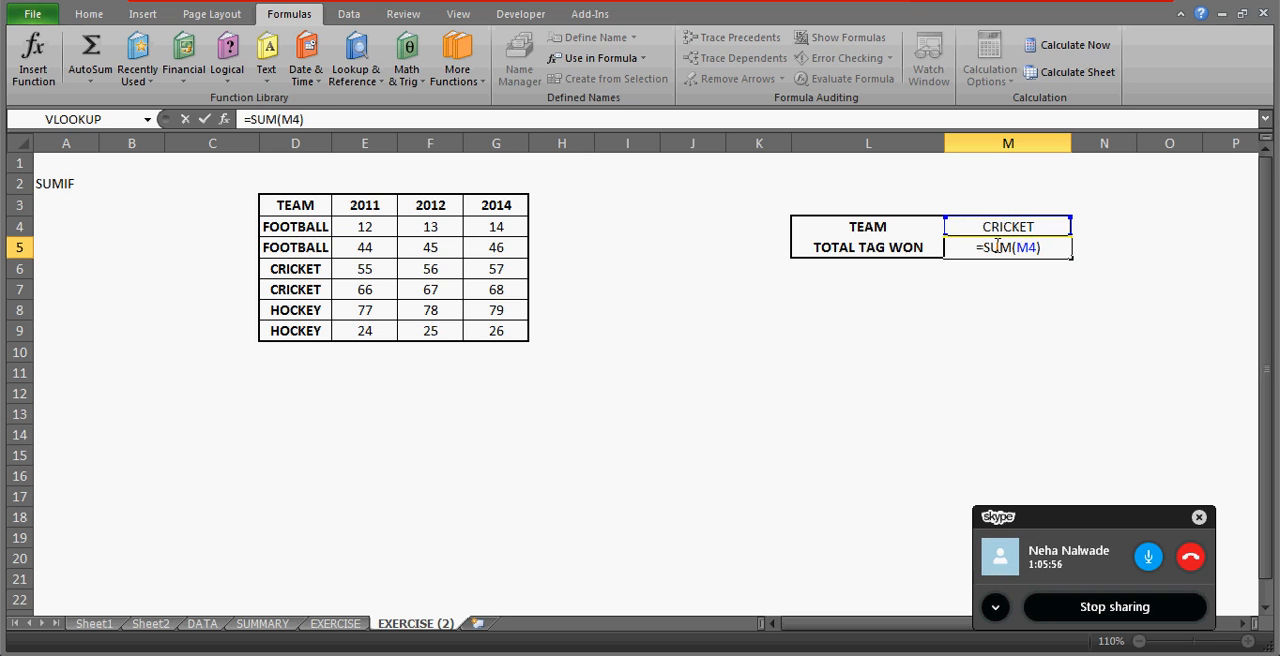
{"action": "key", "text": "Return"}
{"action": "left_click", "coordinate": [996, 245]}
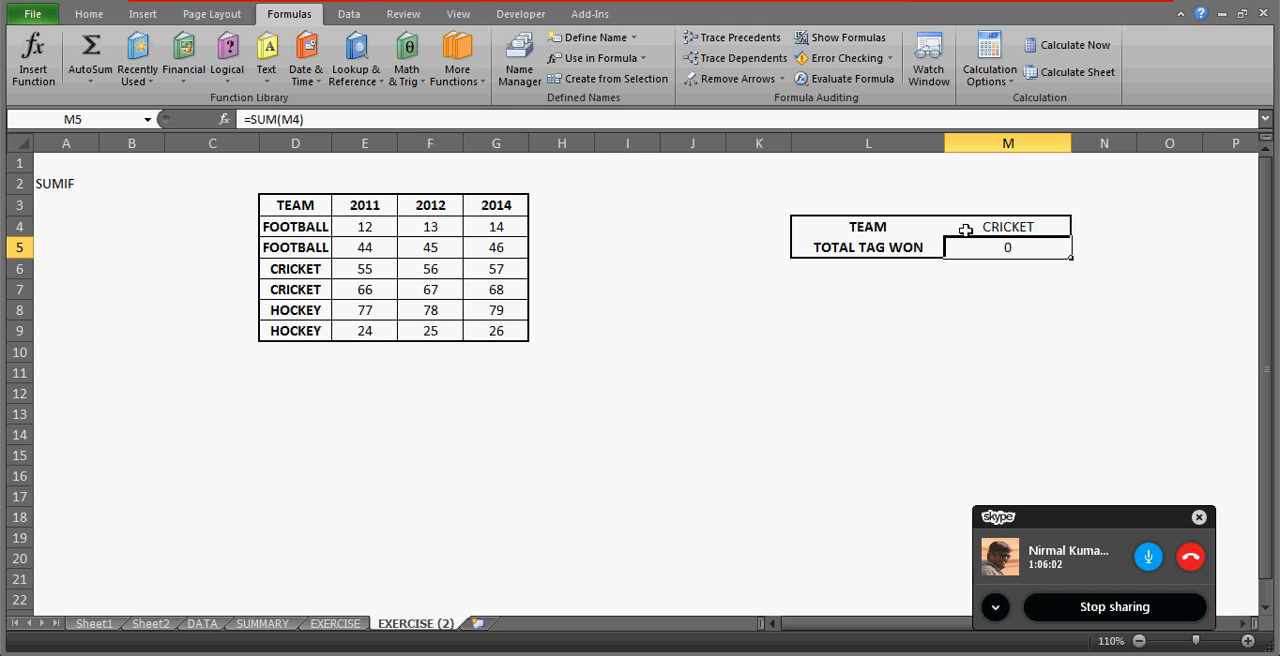
Enter the test formula =SUM(CRICKET) in J11, using the defined range name directly.
{"action": "left_click", "coordinate": [686, 372]}
{"action": "type", "text": "=SU"}
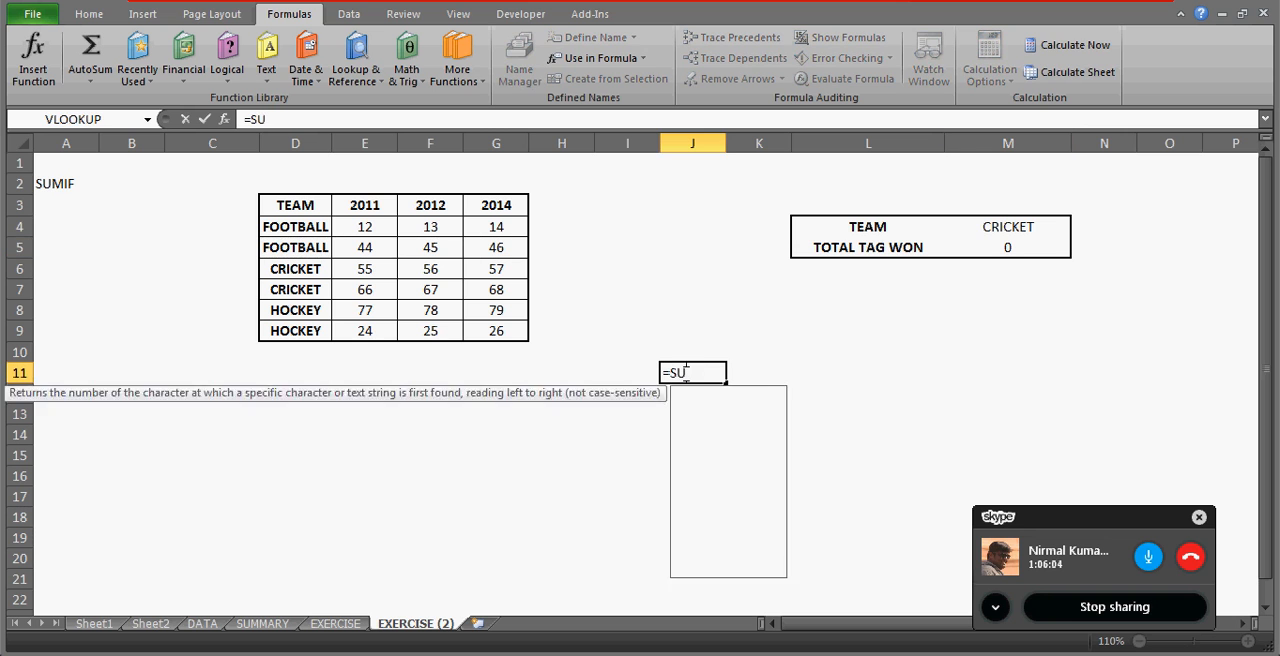
{"action": "type", "text": "M(CRI"}
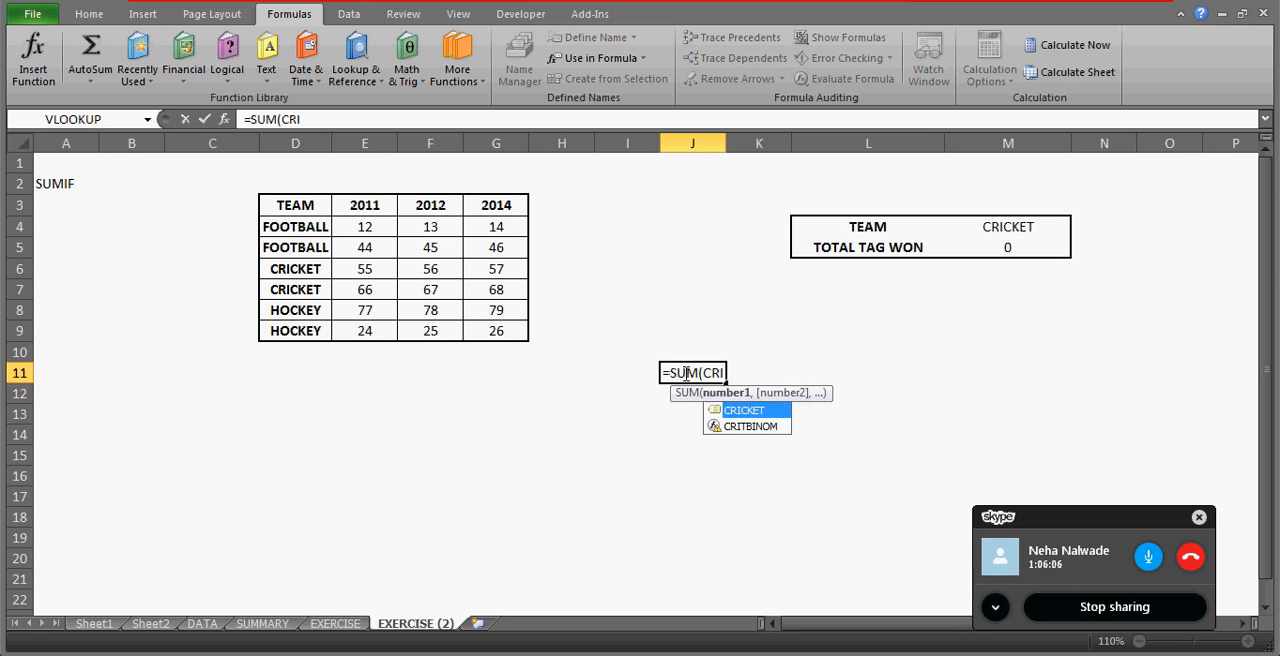
{"action": "double_click", "coordinate": [742, 411]}
{"action": "key", "text": "Return"}
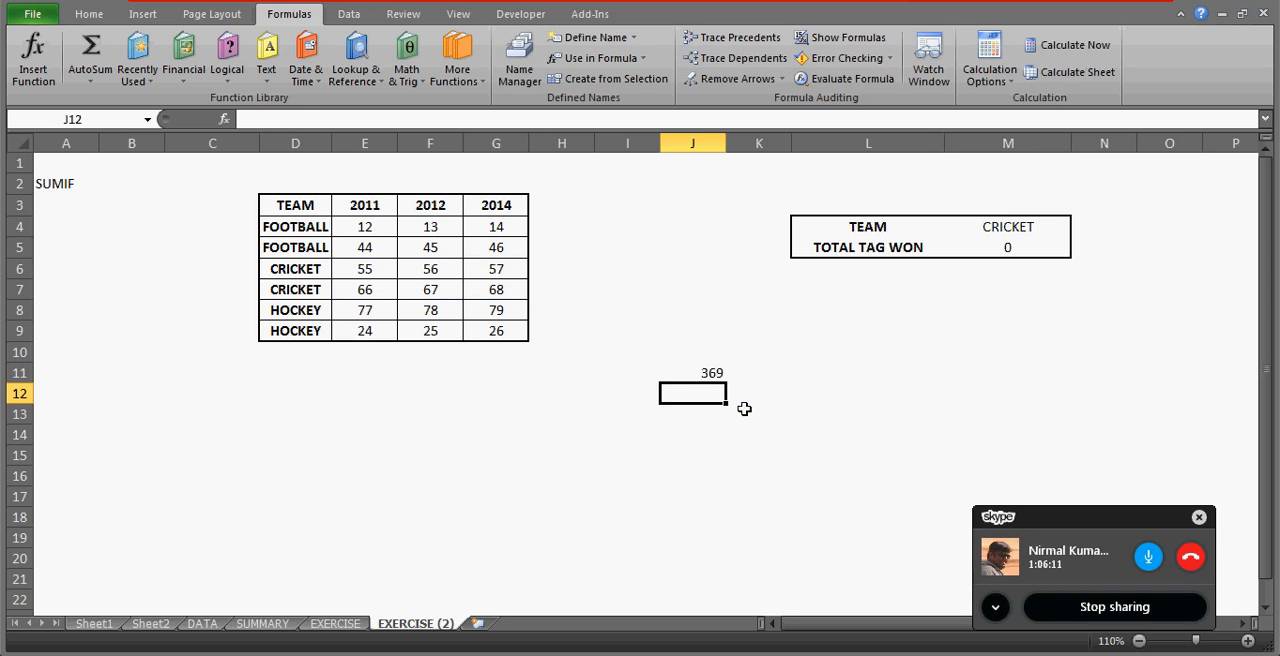
{"action": "key", "text": "Up"}
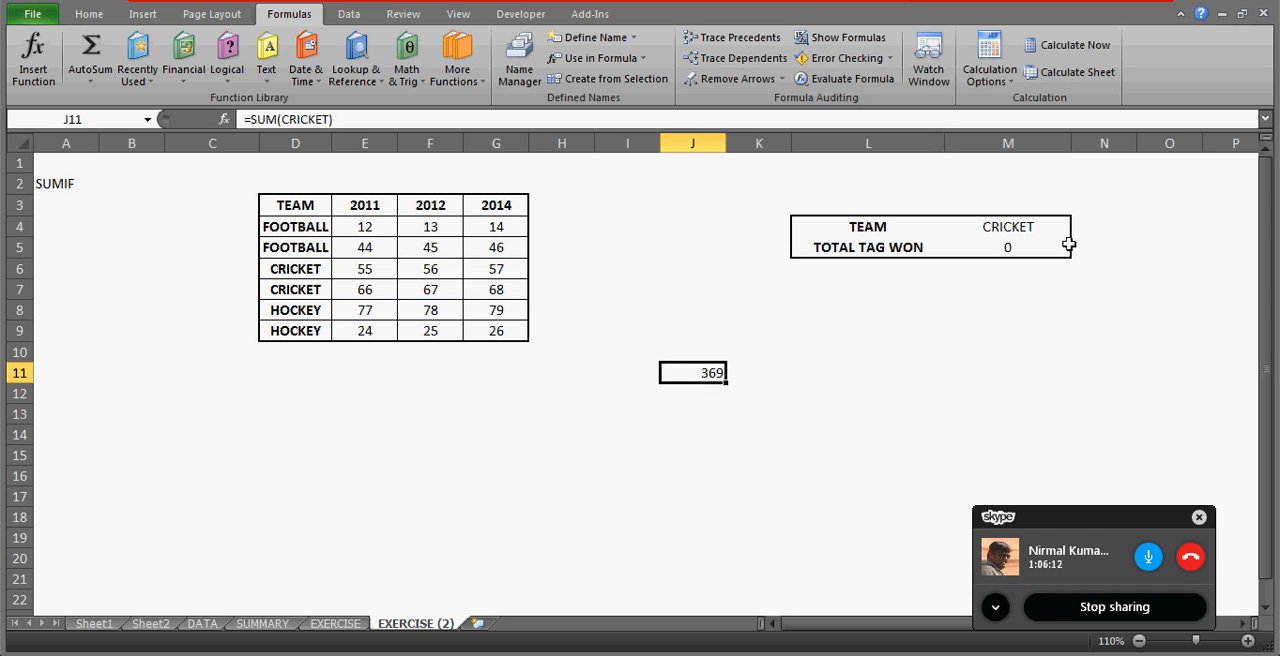
Examine the M4 reference inside the SUM formula in M5, then leave the cell's edit mode.
{"action": "left_click", "coordinate": [989, 250]}
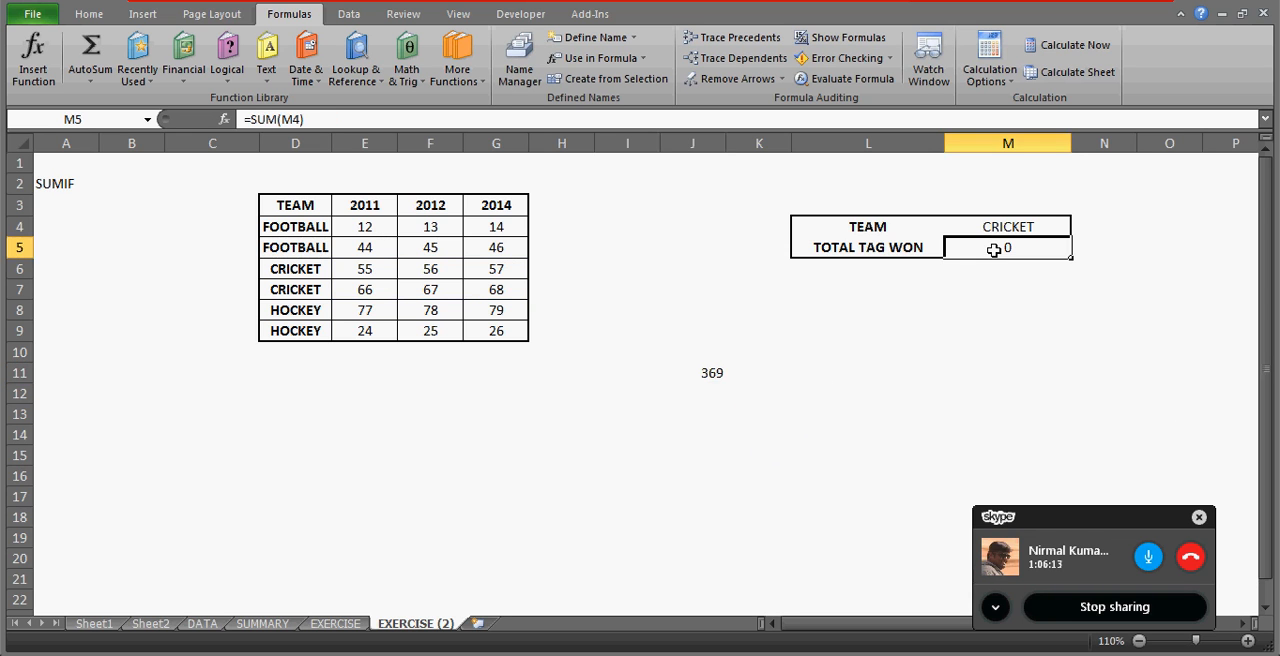
{"action": "left_click", "coordinate": [295, 120]}
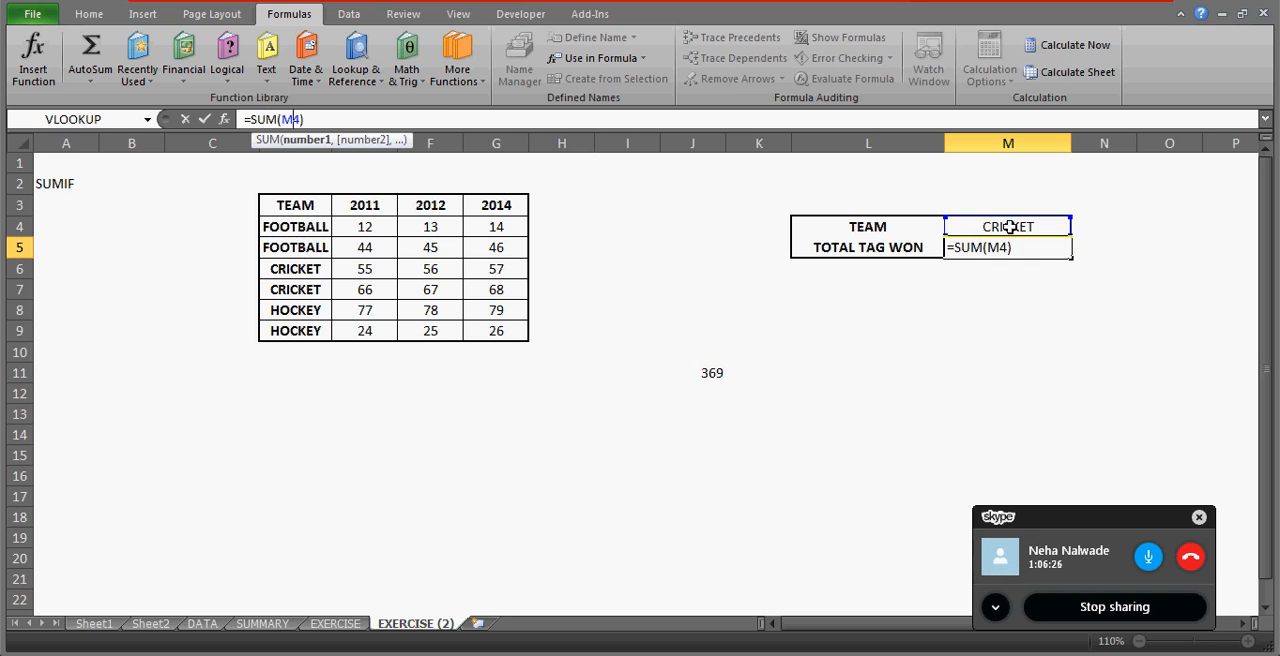
{"action": "key", "text": "Escape"}
{"action": "key", "text": "Return"}
{"action": "left_click", "coordinate": [1028, 252]}
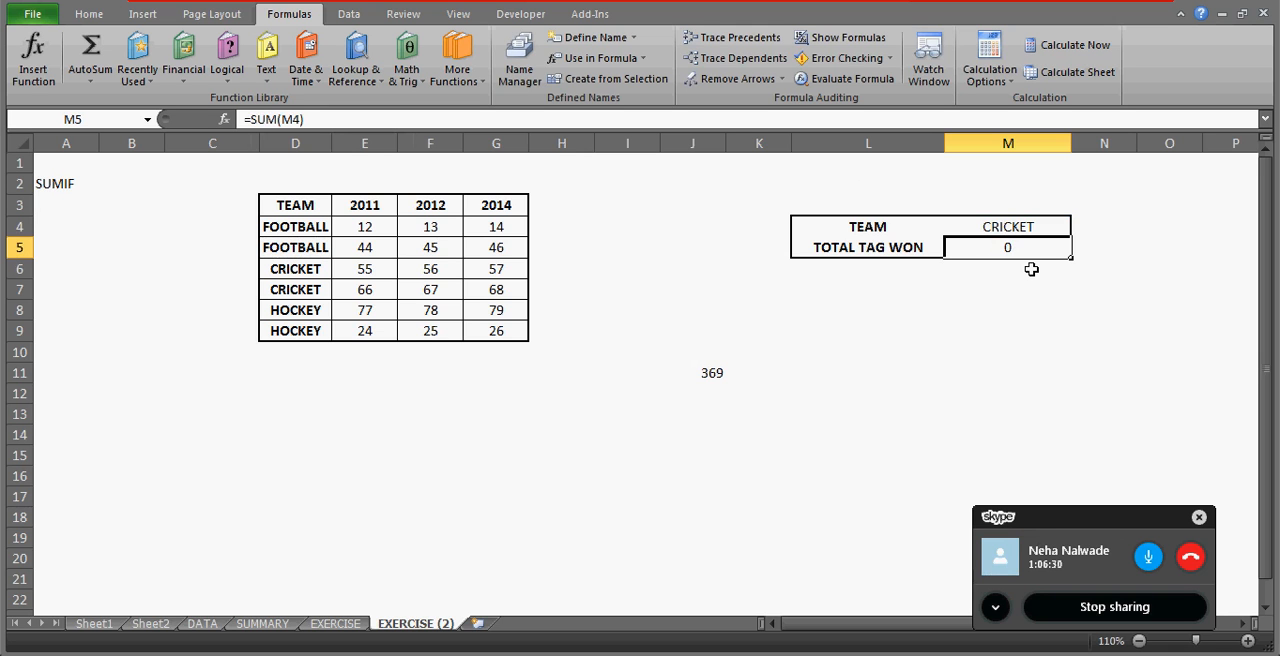
Delete the test SUM formula from J11.
{"action": "left_click", "coordinate": [724, 378]}
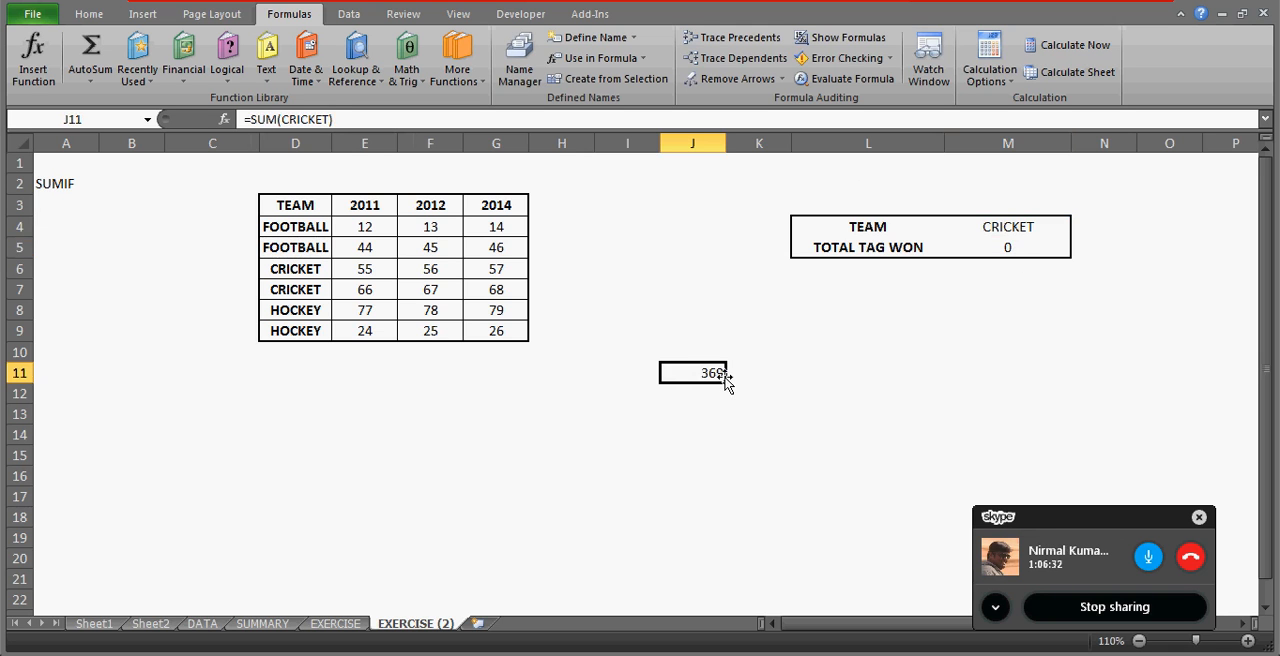
{"action": "key", "text": "Delete"}
{"action": "left_click", "coordinate": [643, 431]}
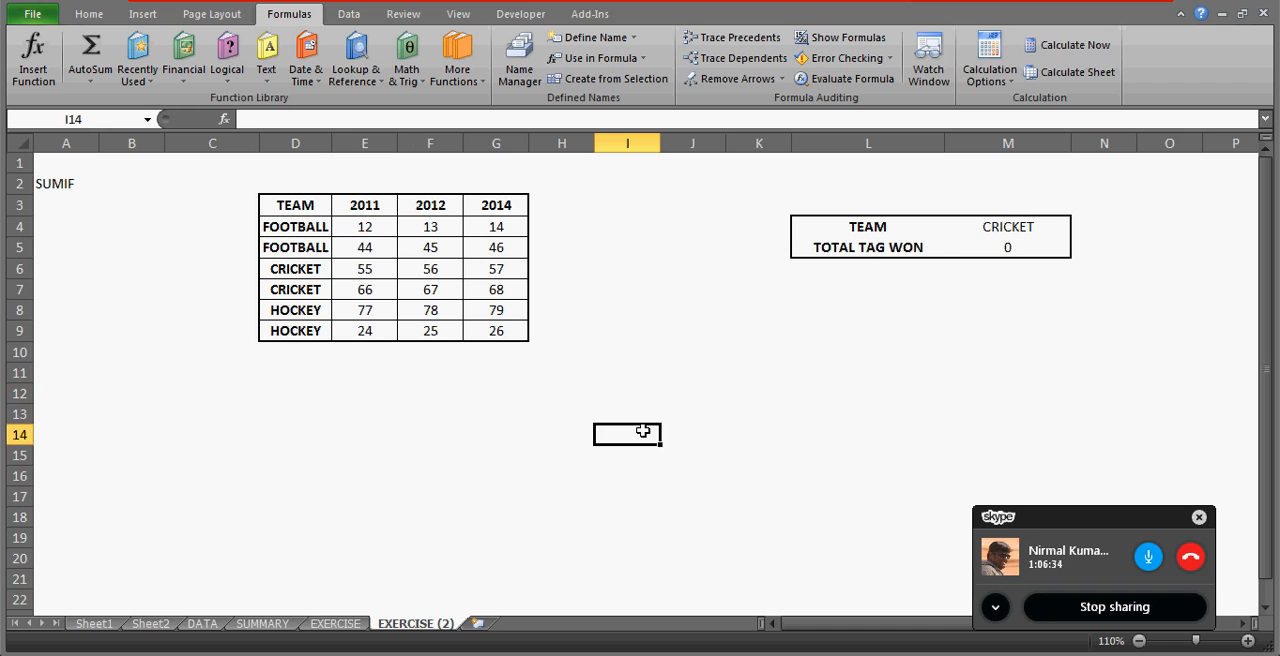
Enter the formula =INDIRECT(M4) in I10 to turn the selected team's text into a range reference.
{"action": "left_click", "coordinate": [640, 358]}
{"action": "type", "text": "=INDRE"}
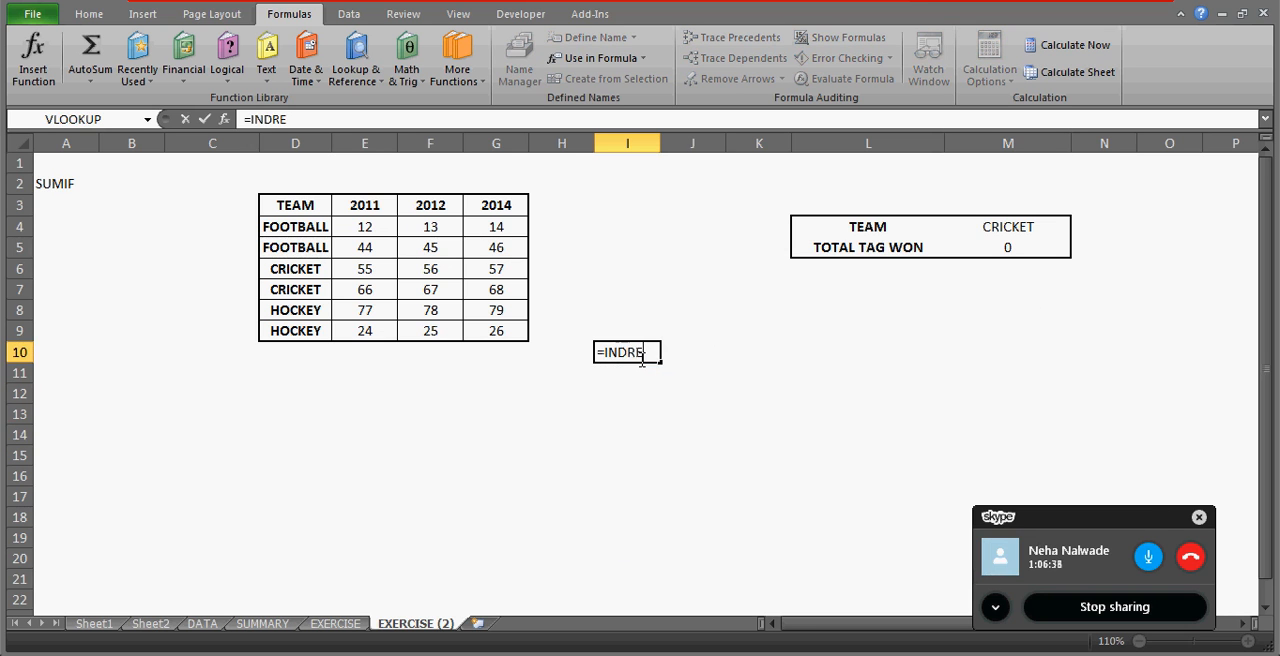
{"action": "key", "text": "BackSpace"}
{"action": "key", "text": "BackSpace"}
{"action": "type", "text": "IRECT("}
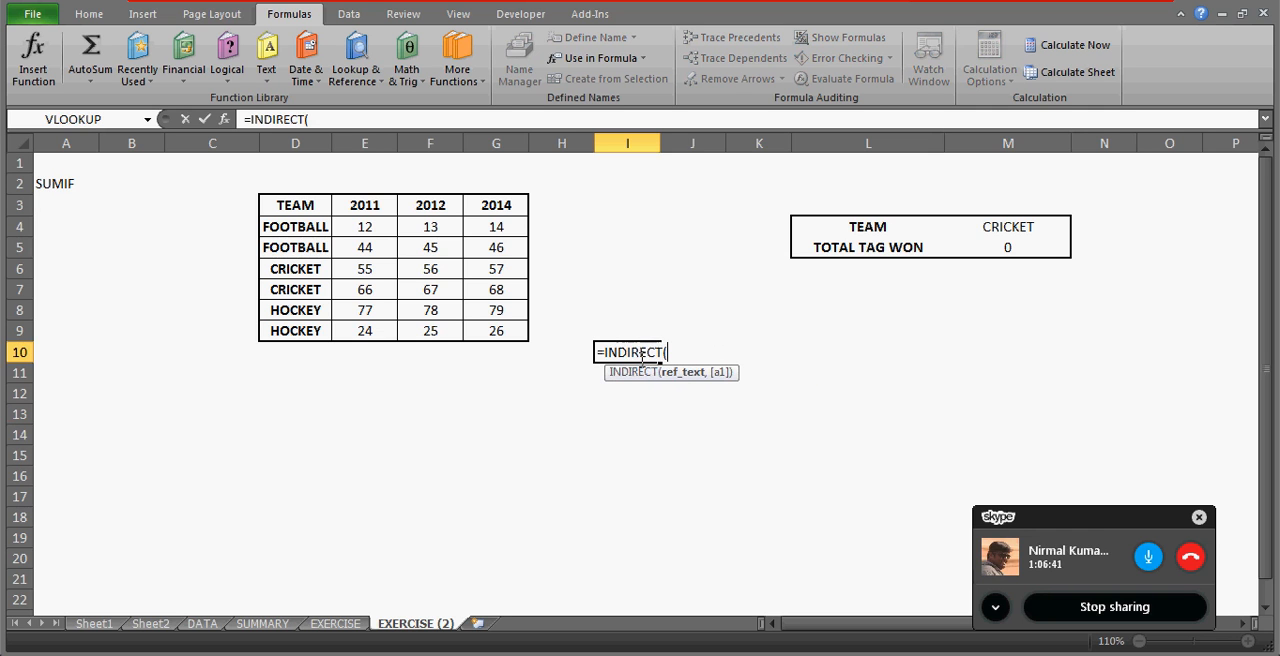
{"action": "left_click", "coordinate": [986, 227]}
{"action": "type", "text": ")"}
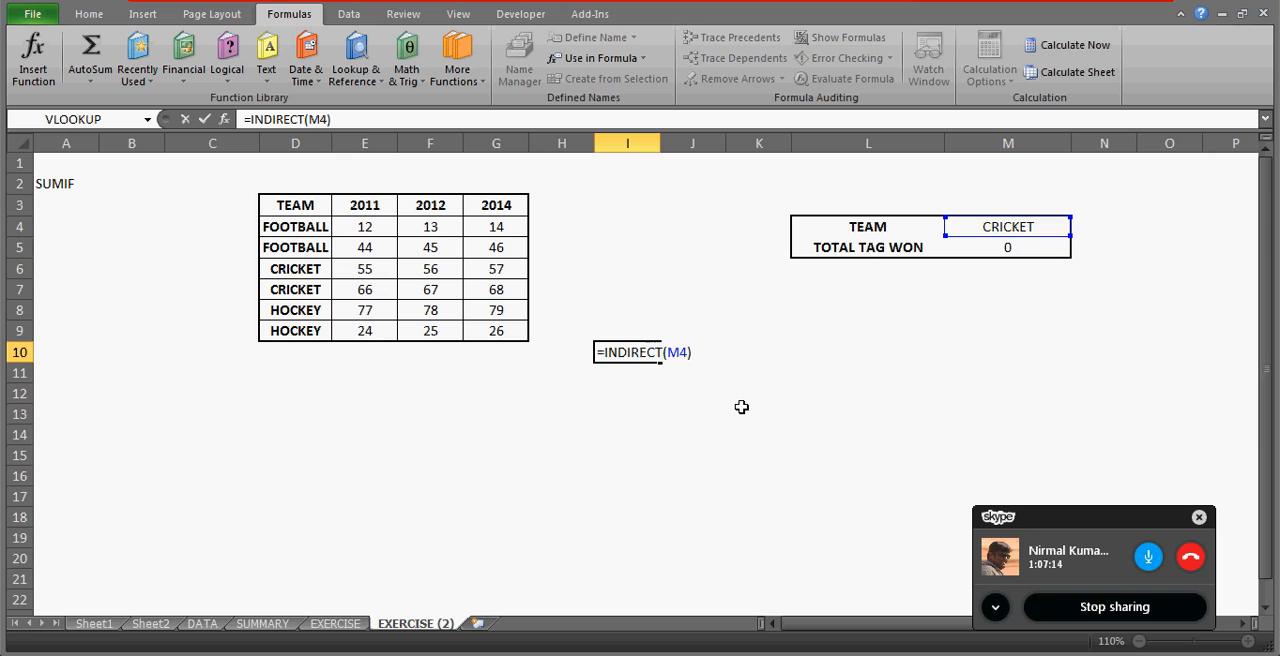
{"action": "key", "text": "ctrl+Return"}
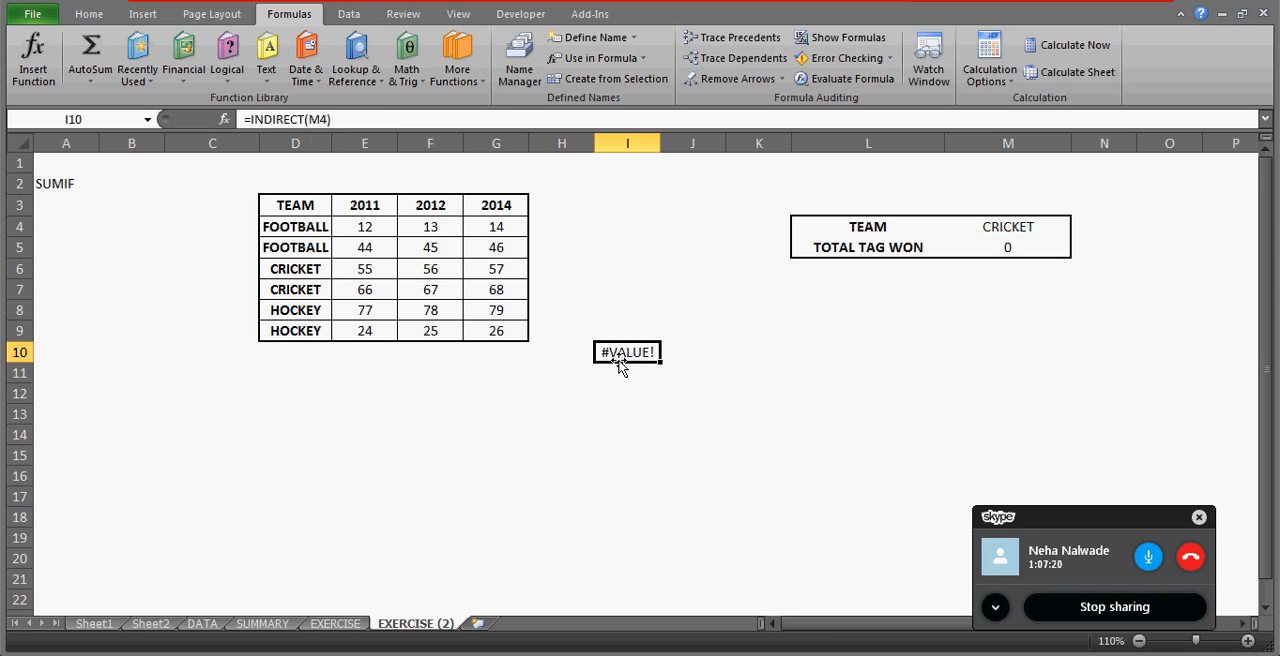
Enter the single-cell reference =E4 in G14.
{"action": "left_click", "coordinate": [505, 440]}
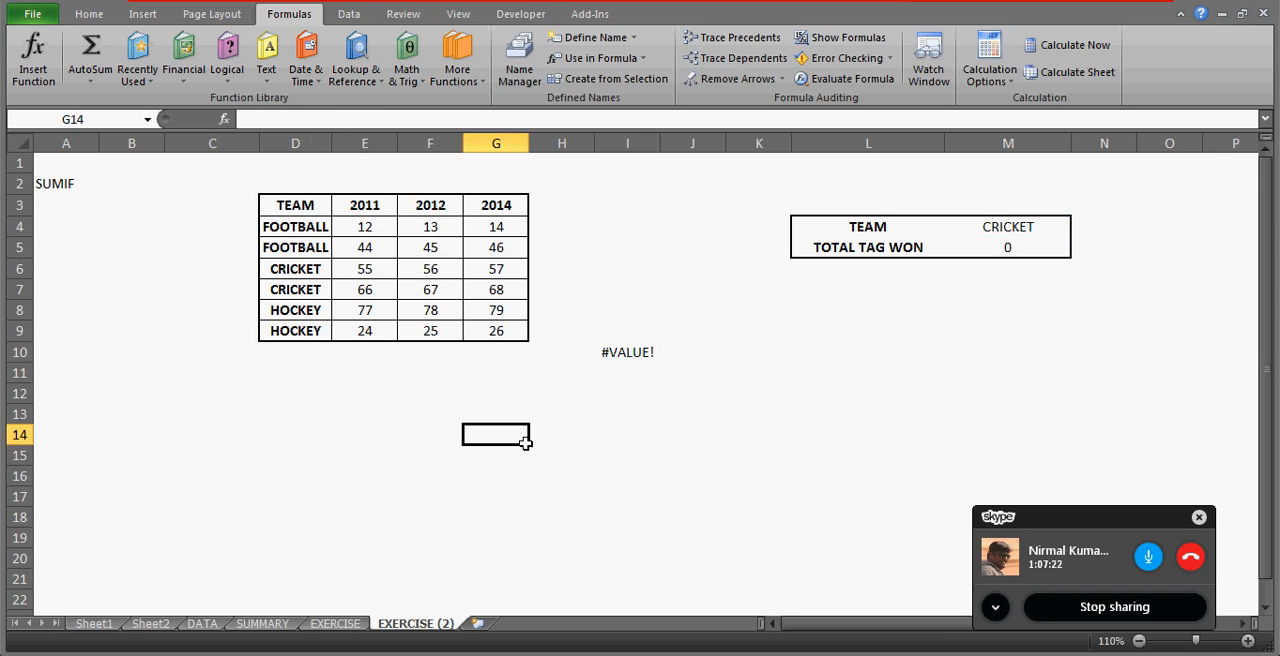
{"action": "type", "text": "="}
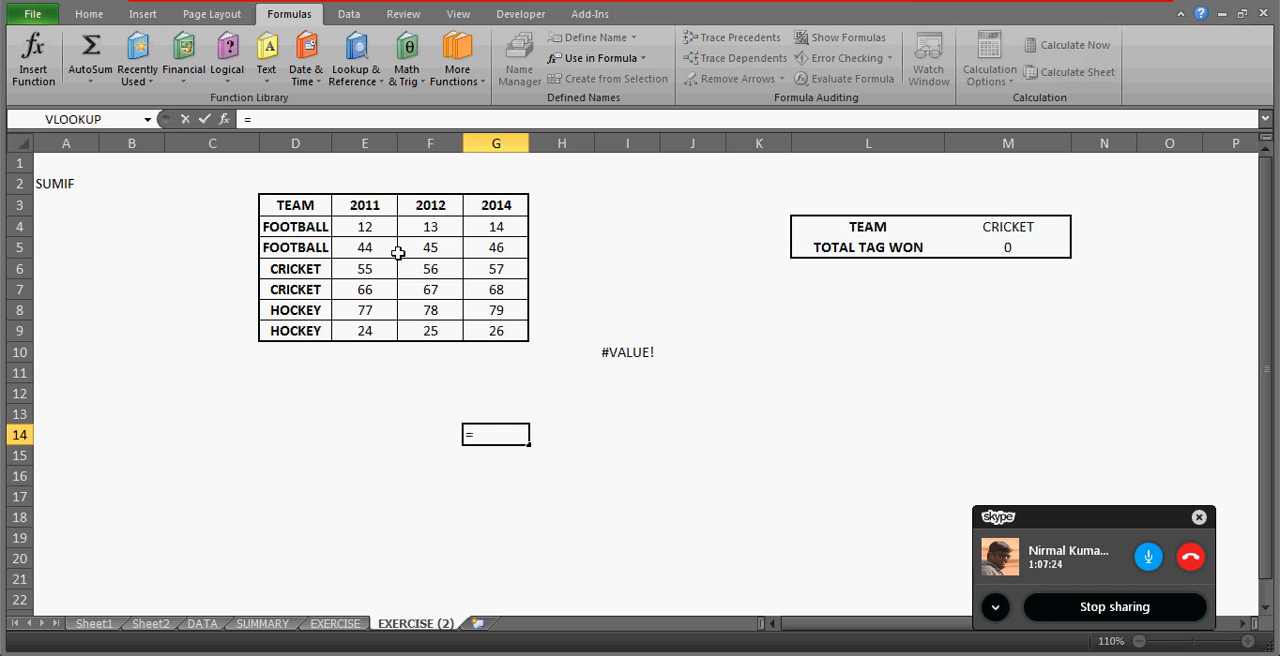
{"action": "left_click", "coordinate": [378, 226]}
{"action": "key", "text": "shift+Down"}
{"action": "key", "text": "shift+Down"}
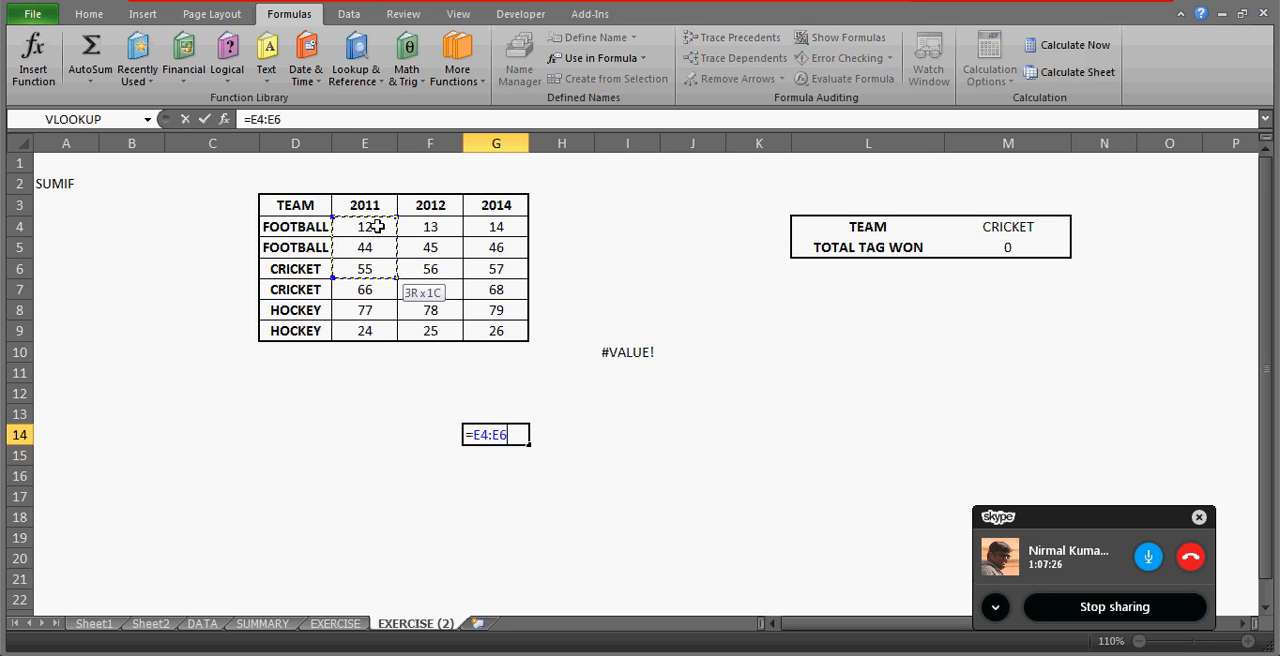
{"action": "key", "text": "Up"}
{"action": "key", "text": "Down"}
{"action": "key", "text": "ctrl+Return"}
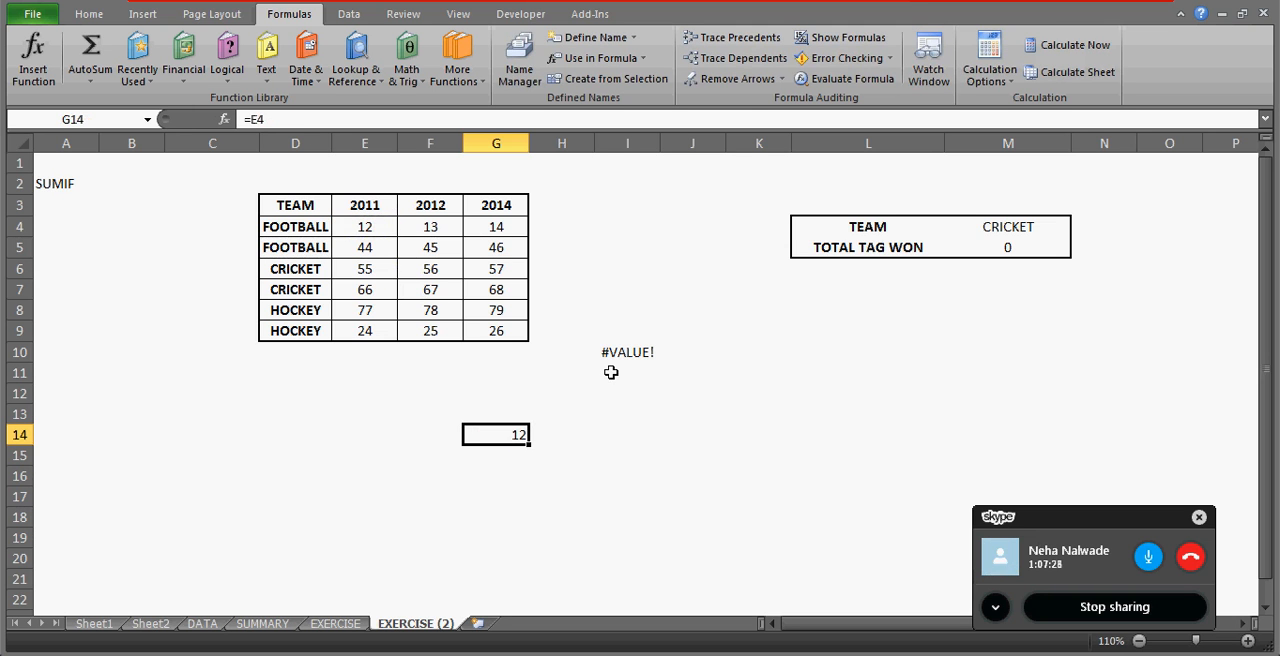
Enter the range reference =E4:E9 in G15 and convert it to an array formula.
{"action": "key", "text": "Down"}
{"action": "type", "text": "="}
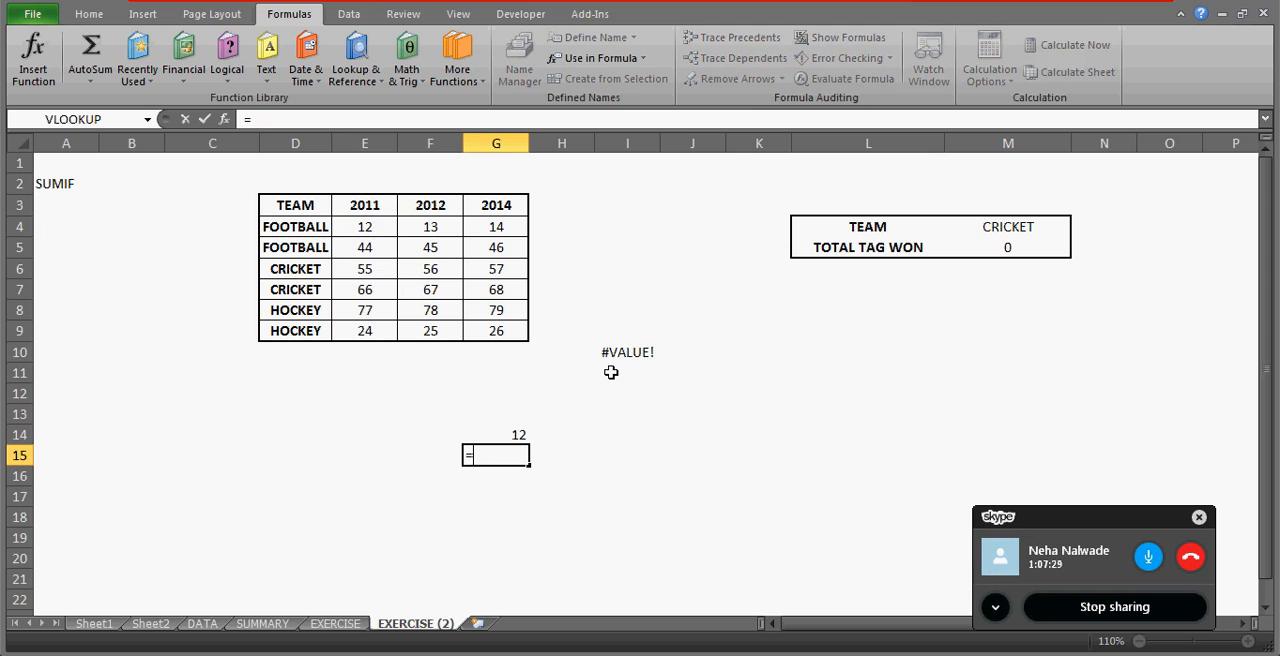
{"action": "left_click", "coordinate": [381, 233]}
{"action": "key", "text": "shift+Down"}
{"action": "key", "text": "shift+Down"}
{"action": "key", "text": "shift+Down"}
{"action": "key", "text": "shift+Down"}
{"action": "key", "text": "shift+Down"}
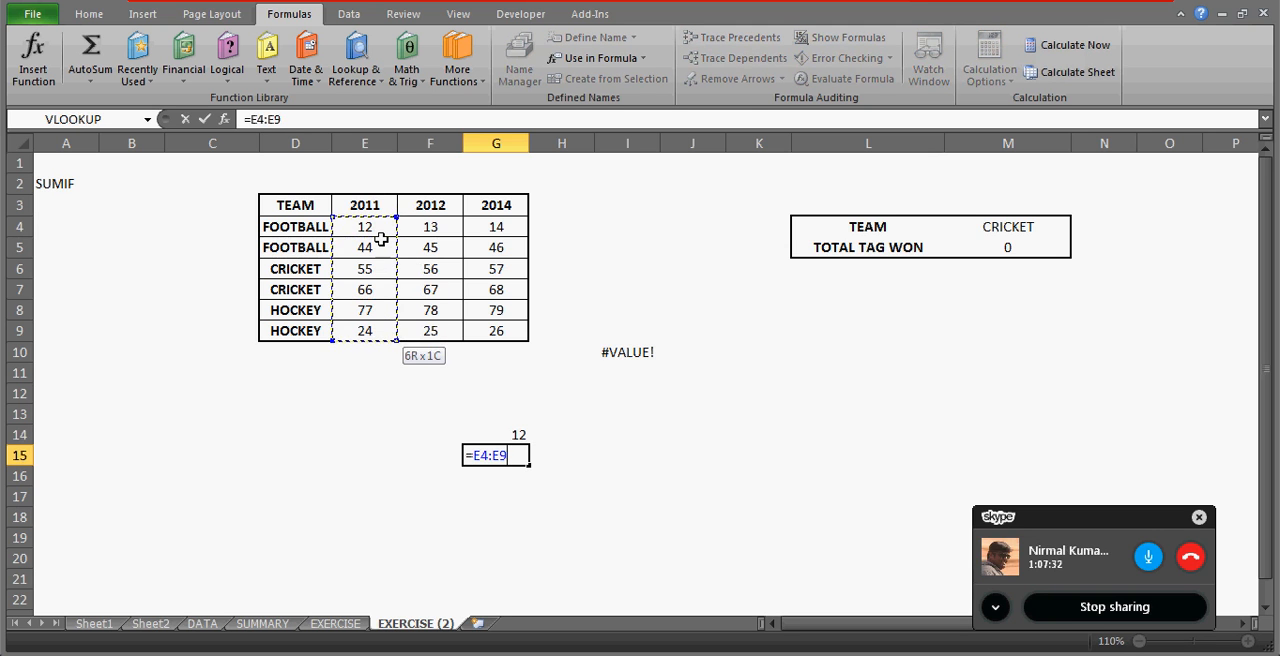
{"action": "key", "text": "ctrl+Return"}
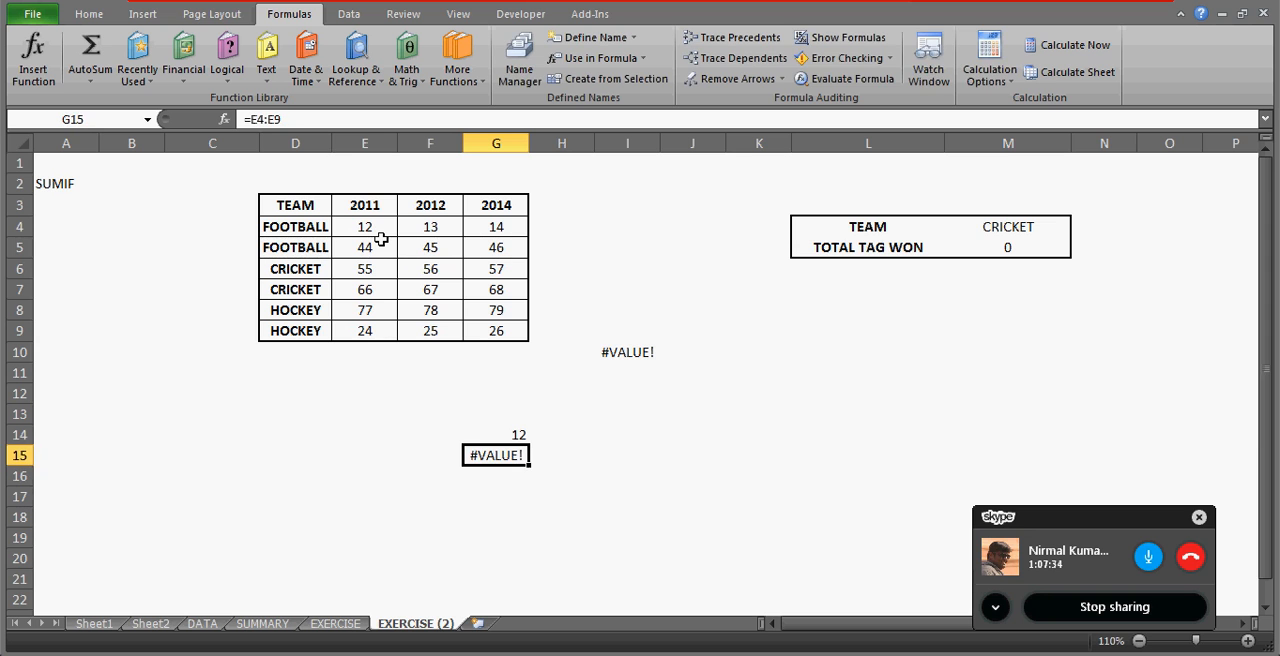
{"action": "key", "text": "F2"}
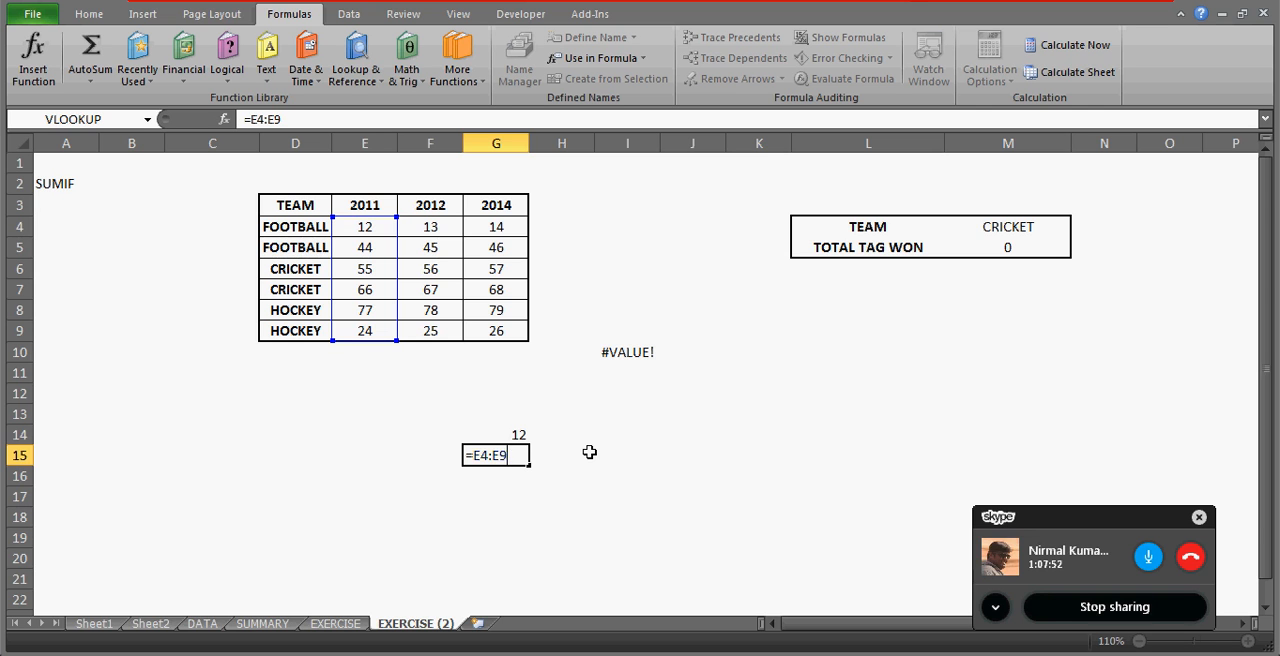
{"action": "key", "text": "ctrl+shift+Return"}
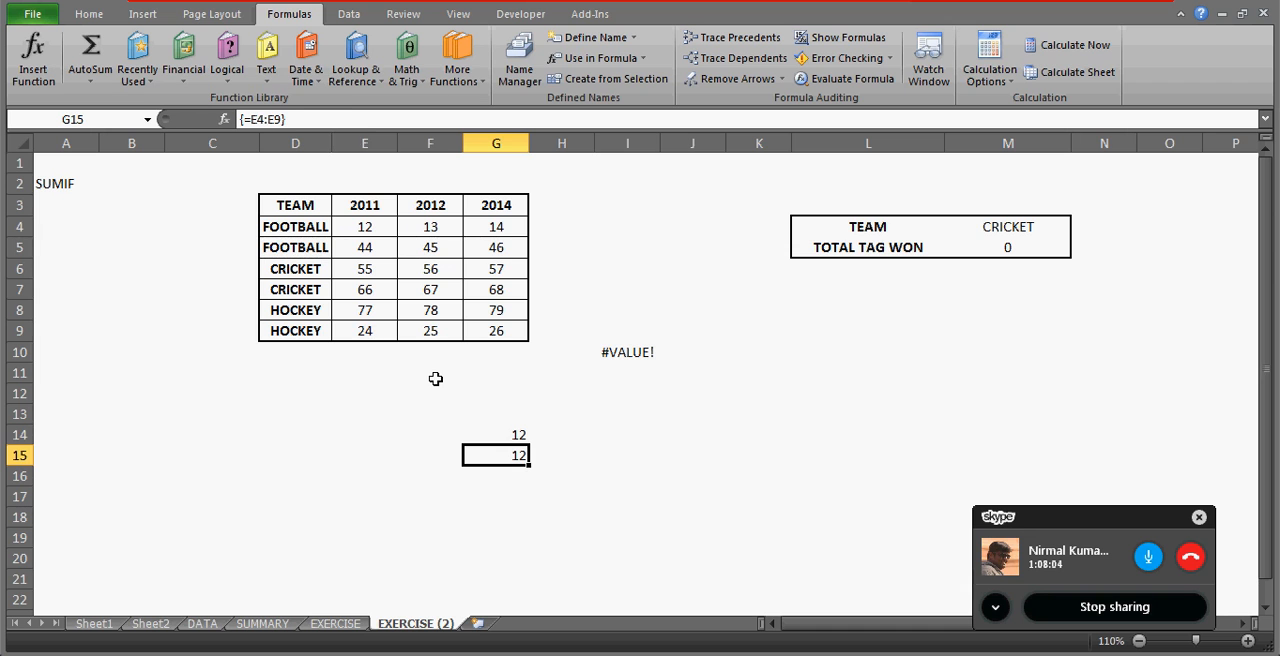
Label the array formula's row by entering ARRAY in E15.
{"action": "key", "text": "Left"}
{"action": "key", "text": "Left"}
{"action": "type", "text": "A"}
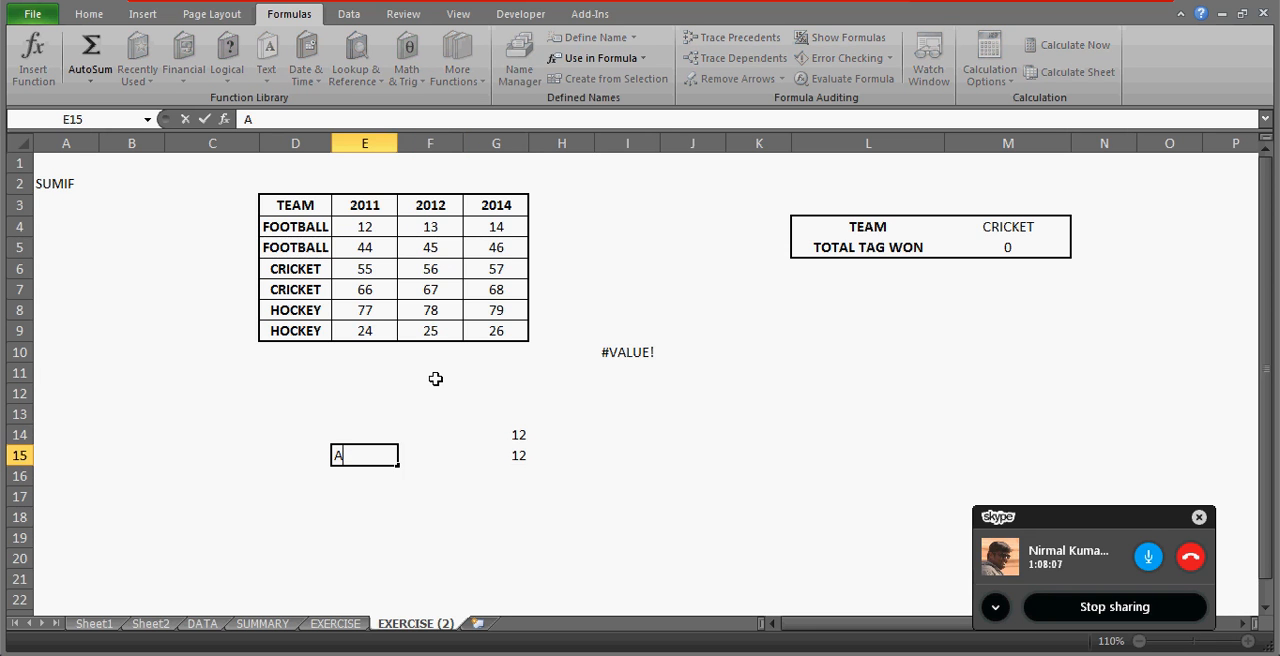
{"action": "type", "text": "RRA"}
{"action": "type", "text": "AY"}
{"action": "key", "text": "BackSpace"}
{"action": "key", "text": "BackSpace"}
{"action": "type", "text": "Y"}
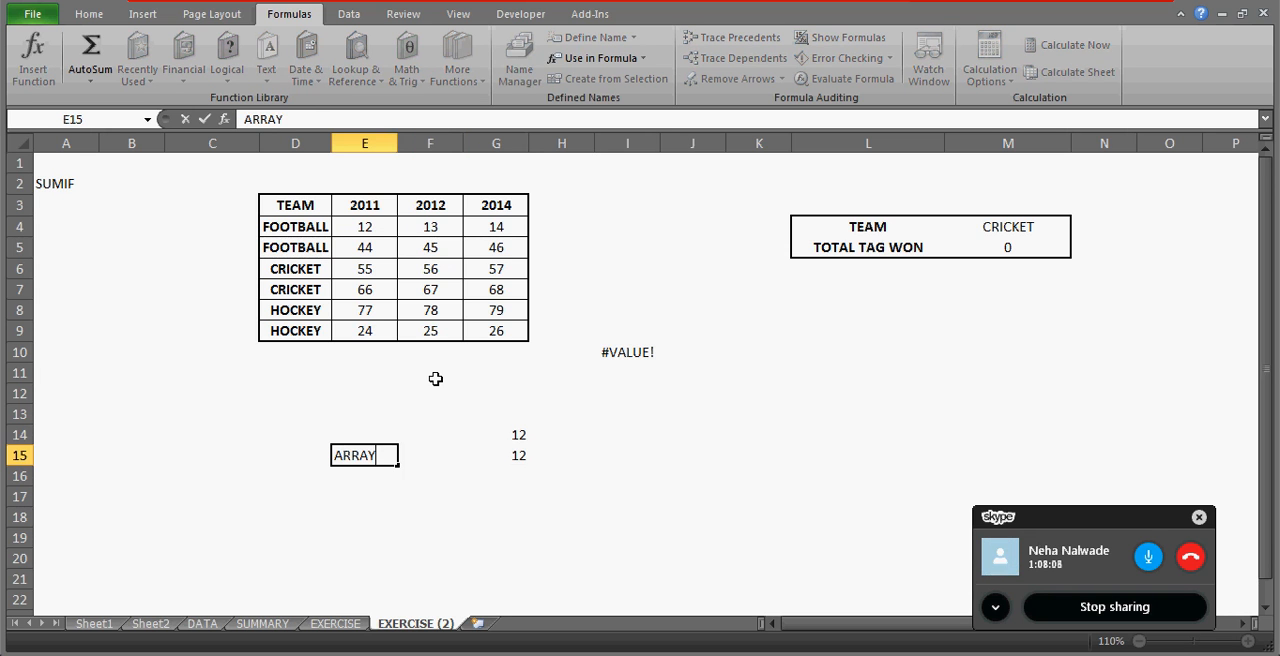
{"action": "key", "text": "Return"}
Evaluate the E4:E9 reference in G15's array formula to inspect its individual values, then cancel the edit.
{"action": "key", "text": "Up"}
{"action": "key", "text": "Up"}
{"action": "key", "text": "Right"}
{"action": "key", "text": "Right"}
{"action": "key", "text": "Down"}
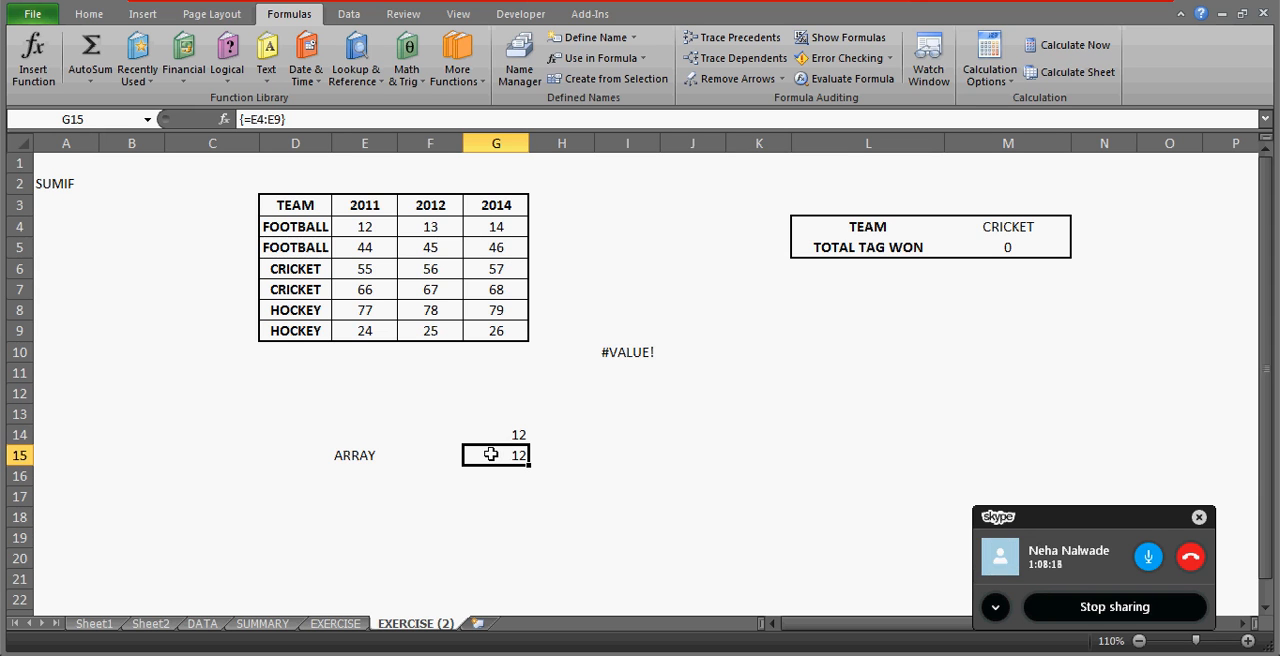
{"action": "left_click", "coordinate": [257, 119]}
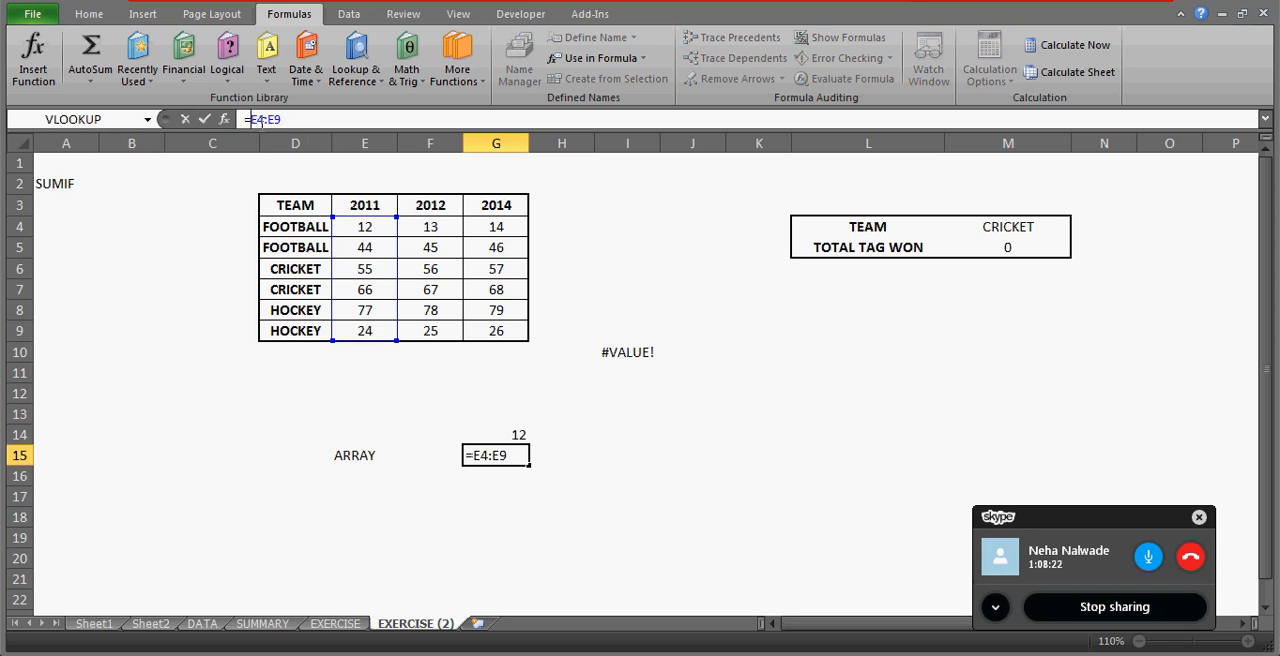
{"action": "key", "text": "F9"}
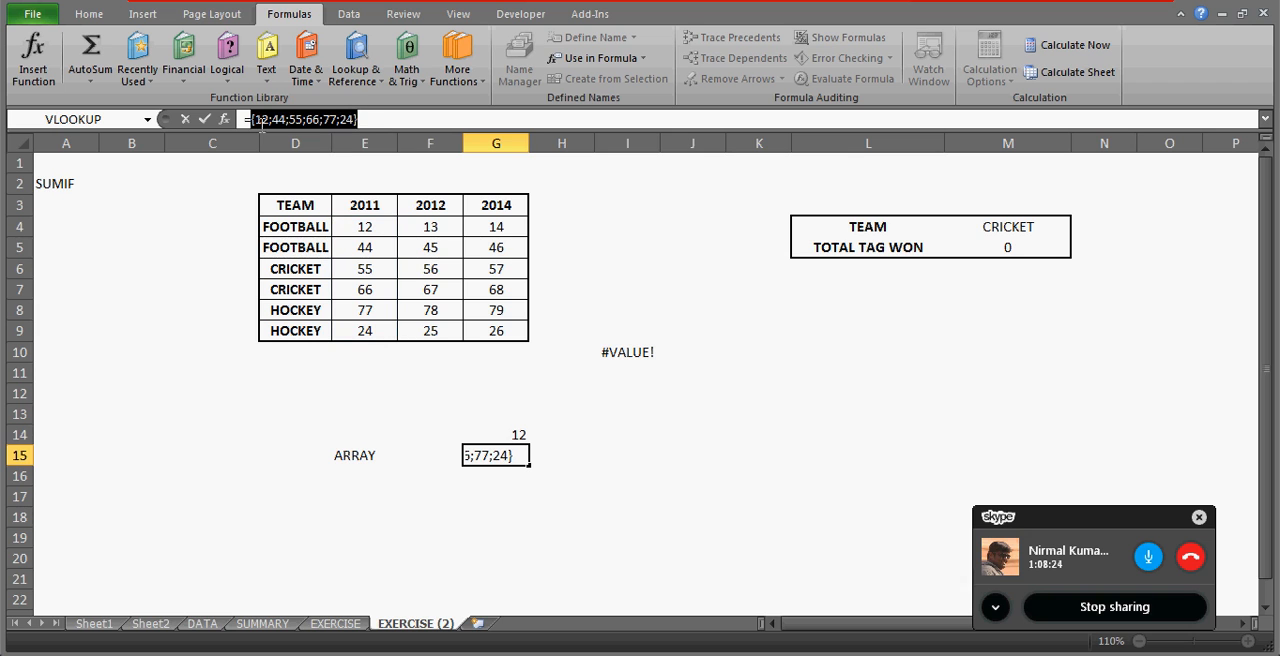
{"action": "left_click", "coordinate": [371, 119]}
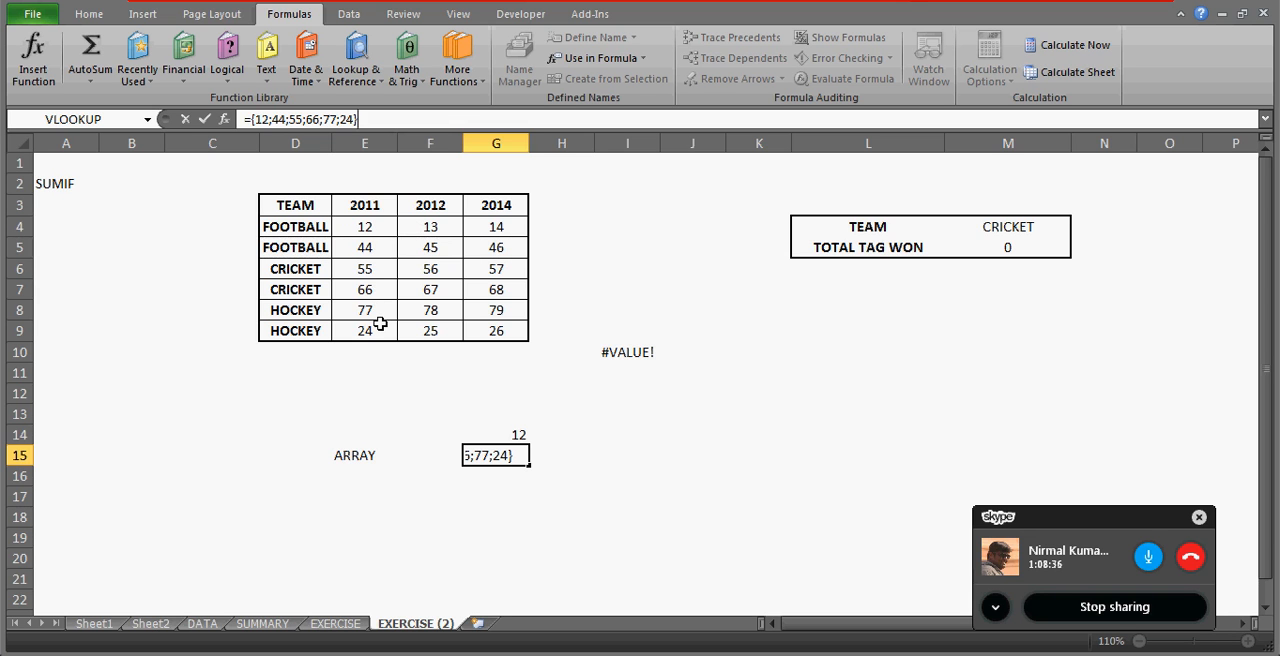
{"action": "key", "text": "Escape"}
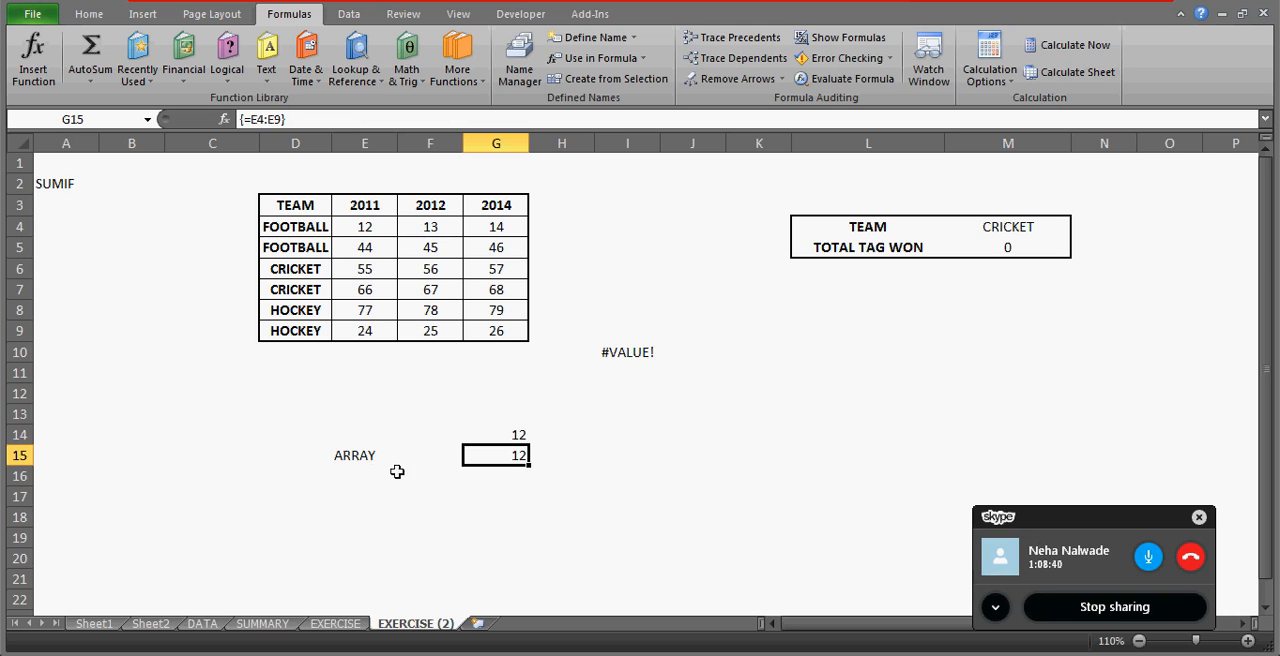
Clear the sample formulas in G14:G15 and enter the range reference =E4:E9 in I15.
{"action": "left_click_drag", "start_coordinate": [513, 434], "coordinate": [512, 452]}
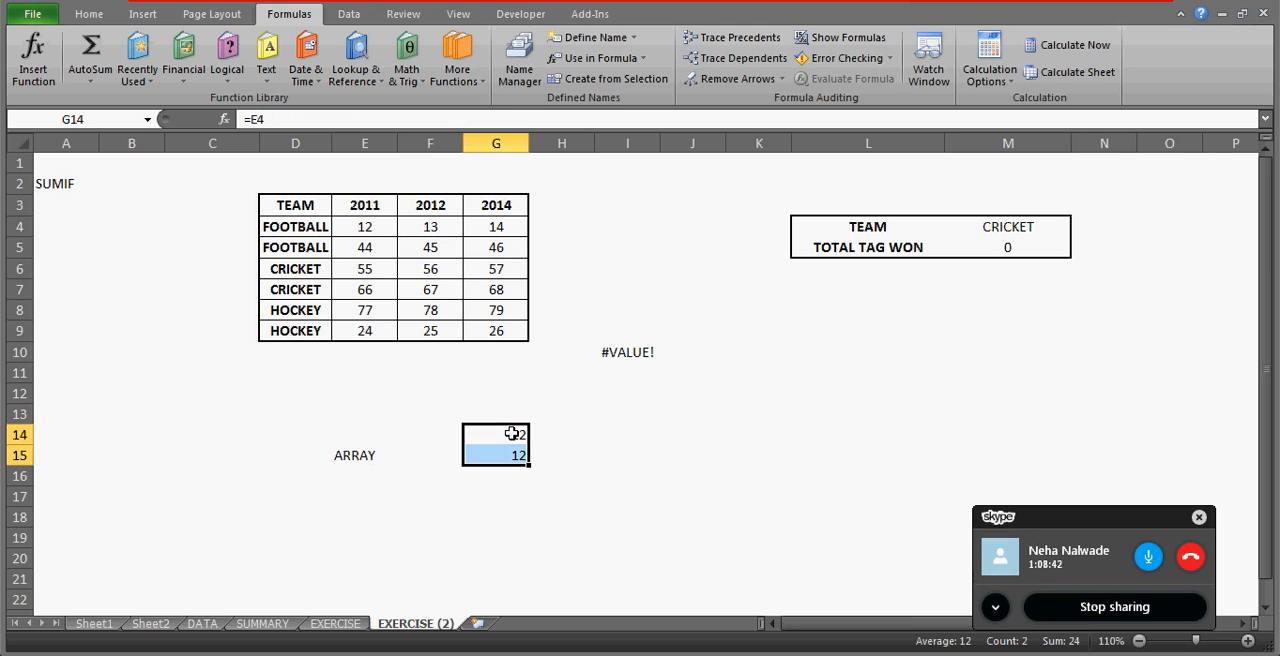
{"action": "key", "text": "Delete"}
{"action": "left_click", "coordinate": [610, 452]}
{"action": "type", "text": "="}
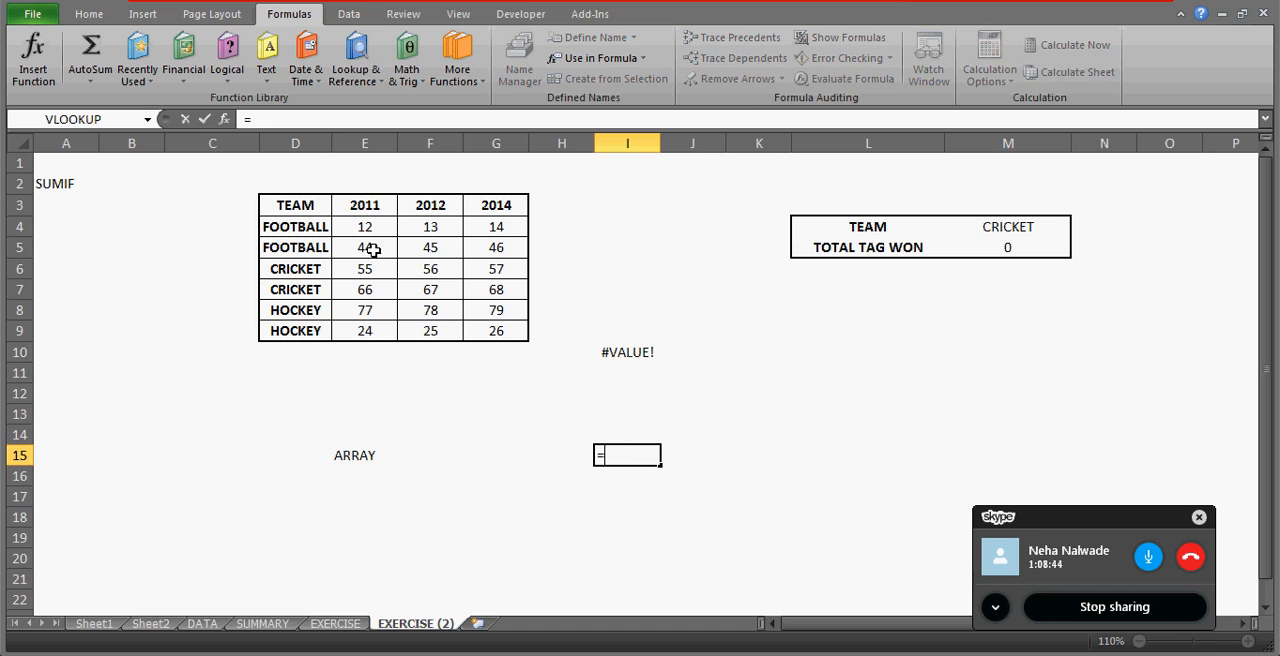
{"action": "left_click_drag", "start_coordinate": [360, 226], "coordinate": [364, 331]}
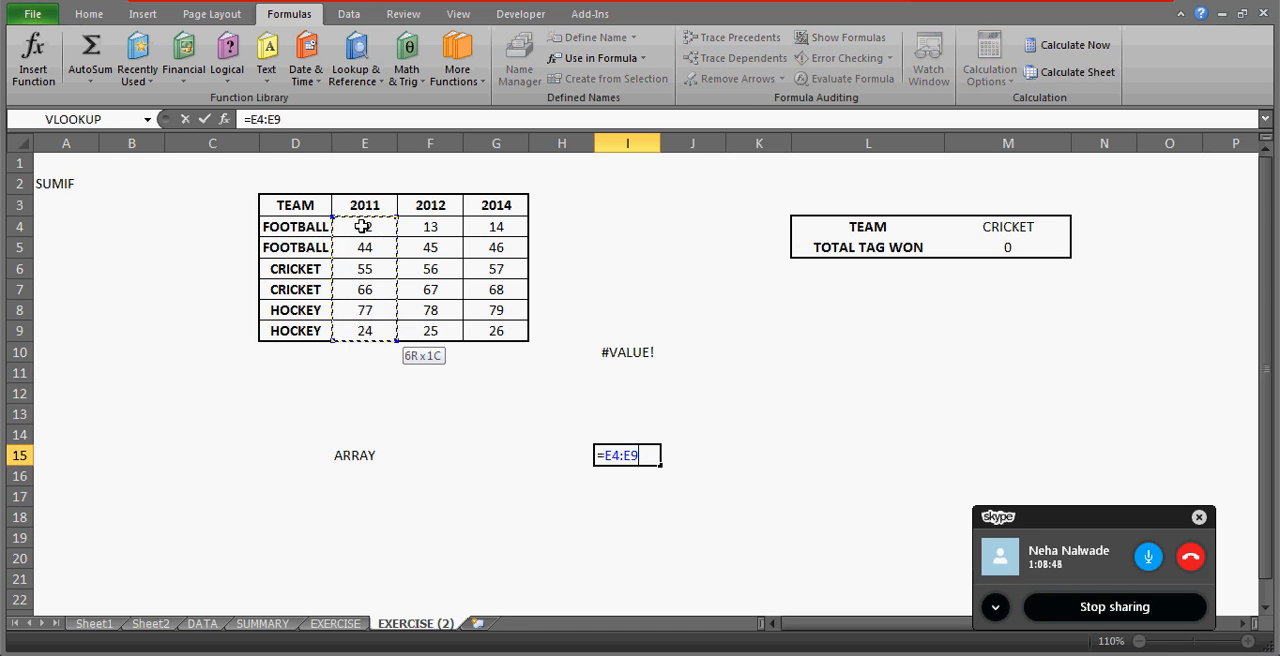
{"action": "key", "text": "Return"}
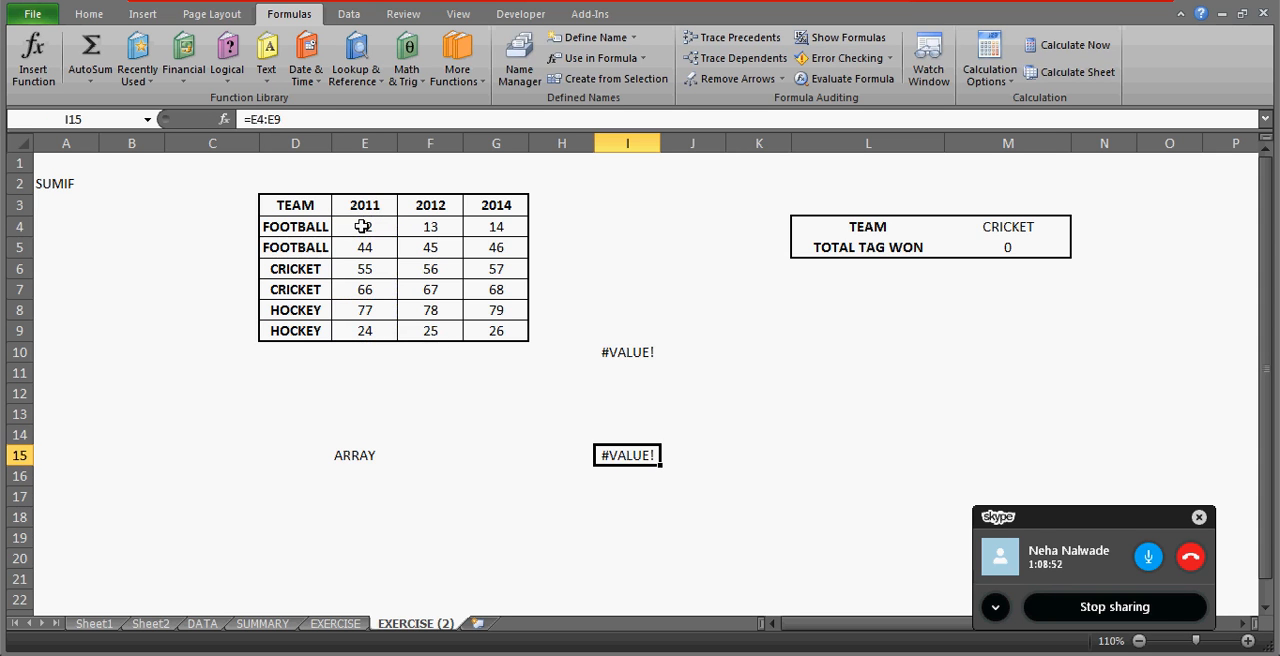
Wrap the E4:E9 reference in I15 in parentheses and convert it to an array formula.
{"action": "left_click", "coordinate": [307, 120]}
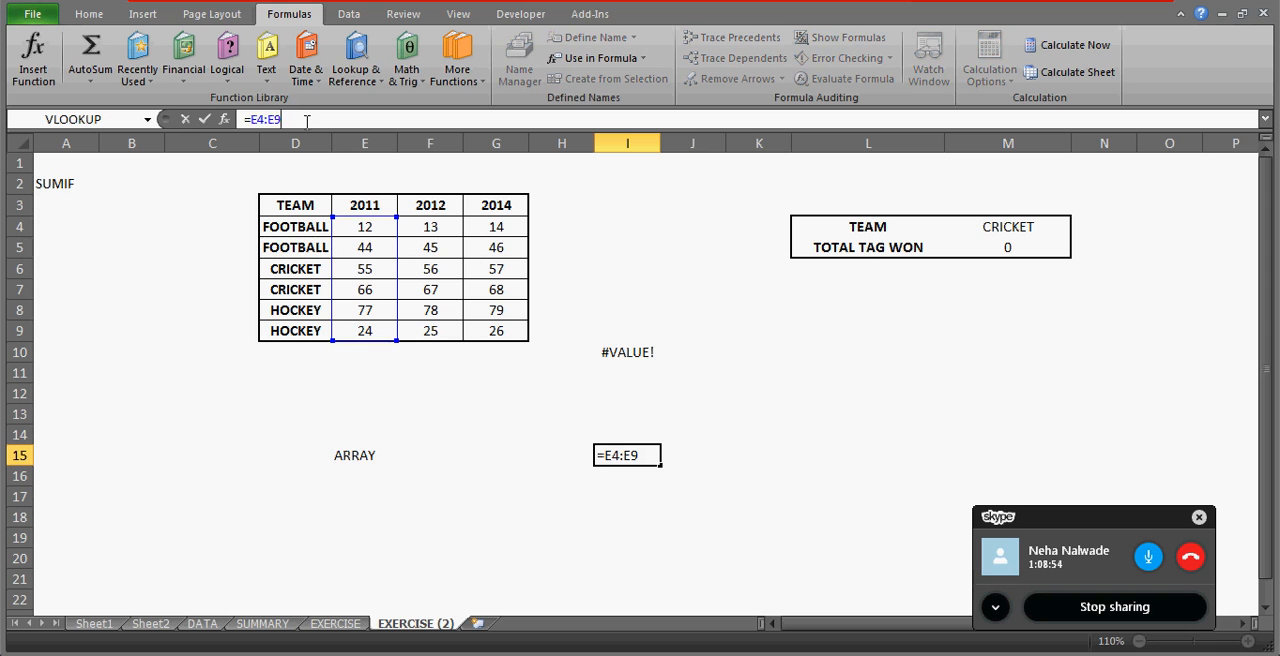
{"action": "type", "text": ")"}
{"action": "key", "text": "Left"}
{"action": "key", "text": "Left"}
{"action": "key", "text": "Left"}
{"action": "key", "text": "Left"}
{"action": "key", "text": "Left"}
{"action": "key", "text": "Left"}
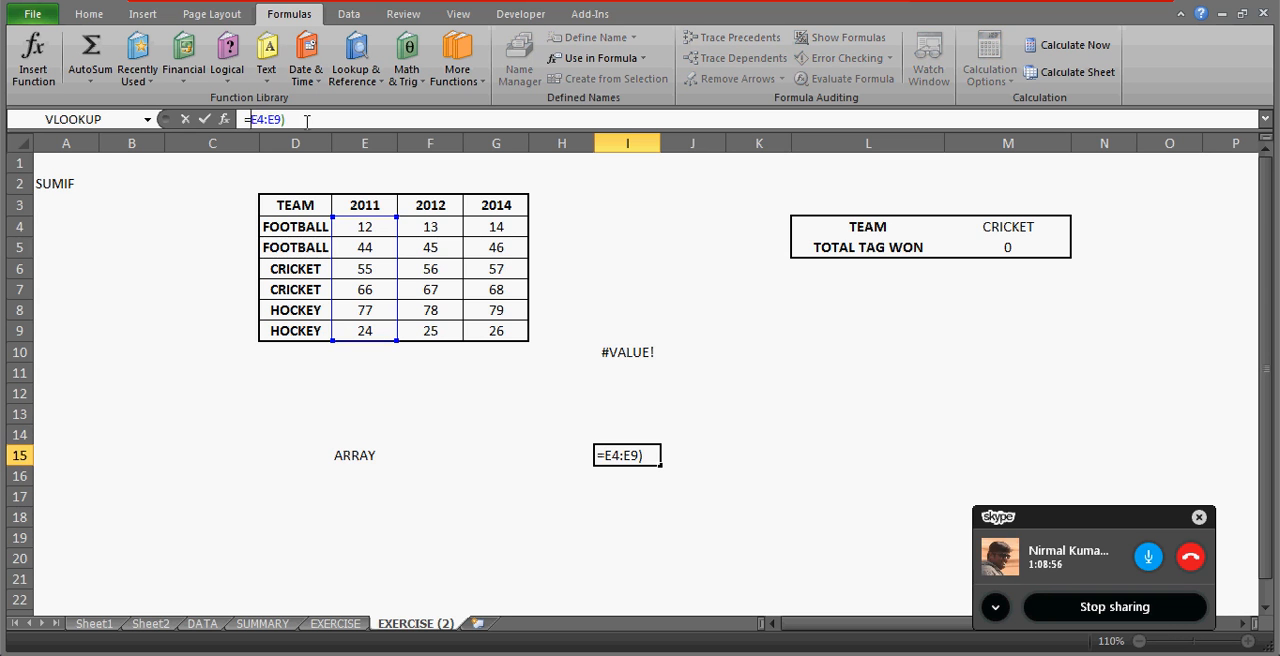
{"action": "type", "text": "("}
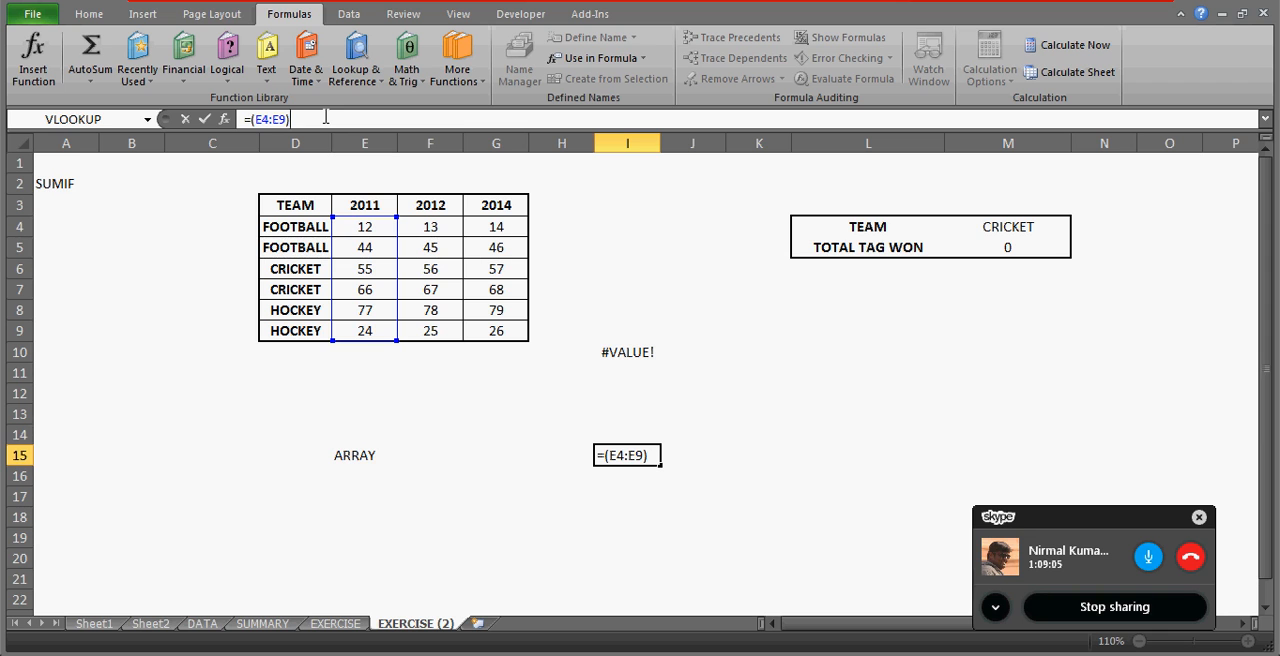
{"action": "key", "text": "ctrl+shift+Return"}
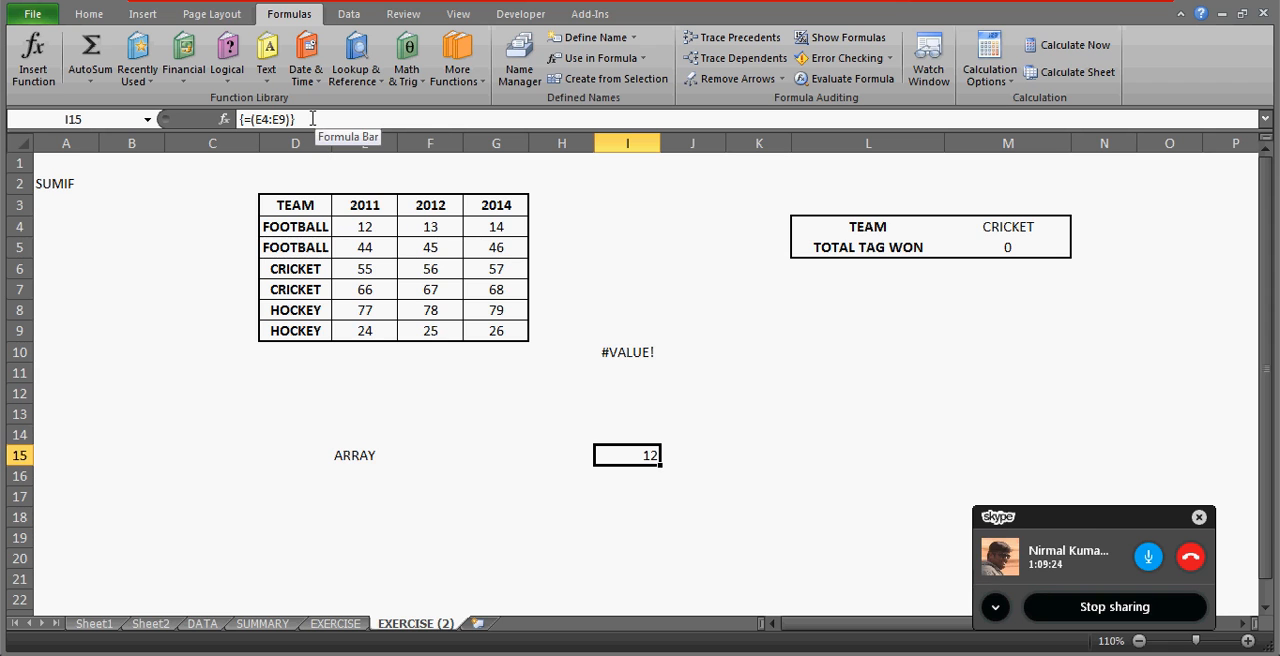
{"action": "left_click", "coordinate": [587, 512]}
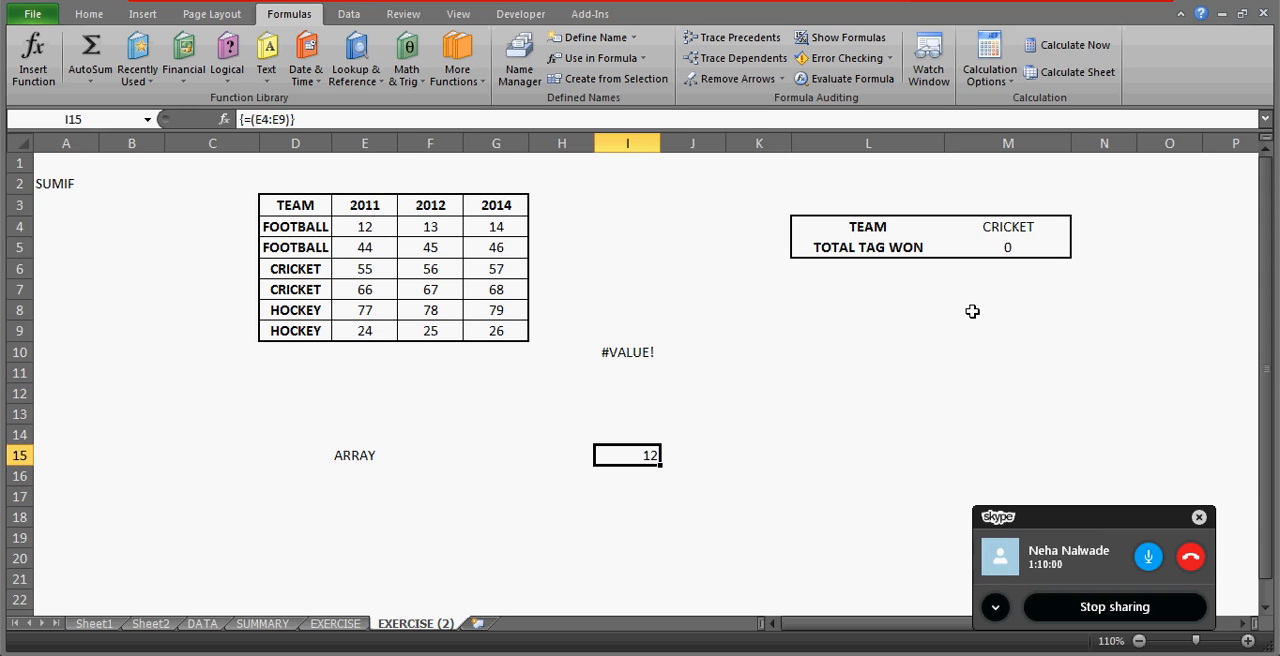
Try replacing the (E4:E9) reference in I15 with its evaluated values, undo the replacement and re-enter the array formula.
{"action": "left_click", "coordinate": [1010, 247]}
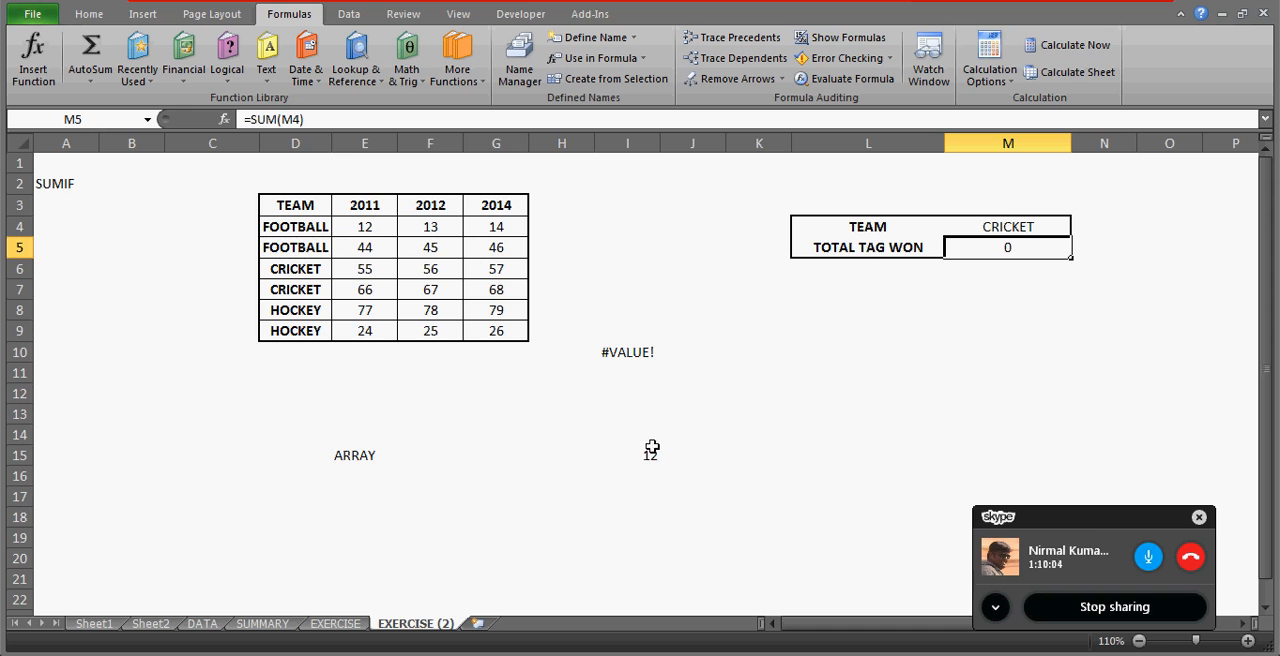
{"action": "left_click", "coordinate": [648, 453]}
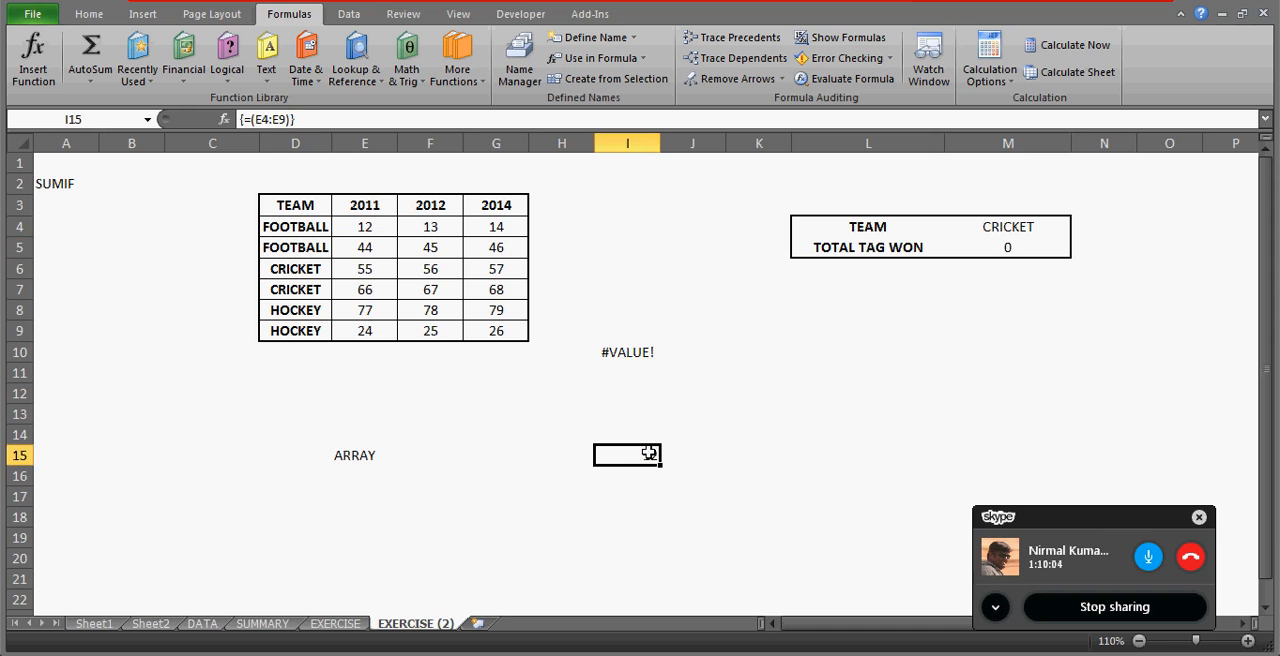
{"action": "left_click", "coordinate": [253, 119]}
{"action": "left_click_drag", "start_coordinate": [253, 119], "coordinate": [290, 119]}
{"action": "key", "text": "F9"}
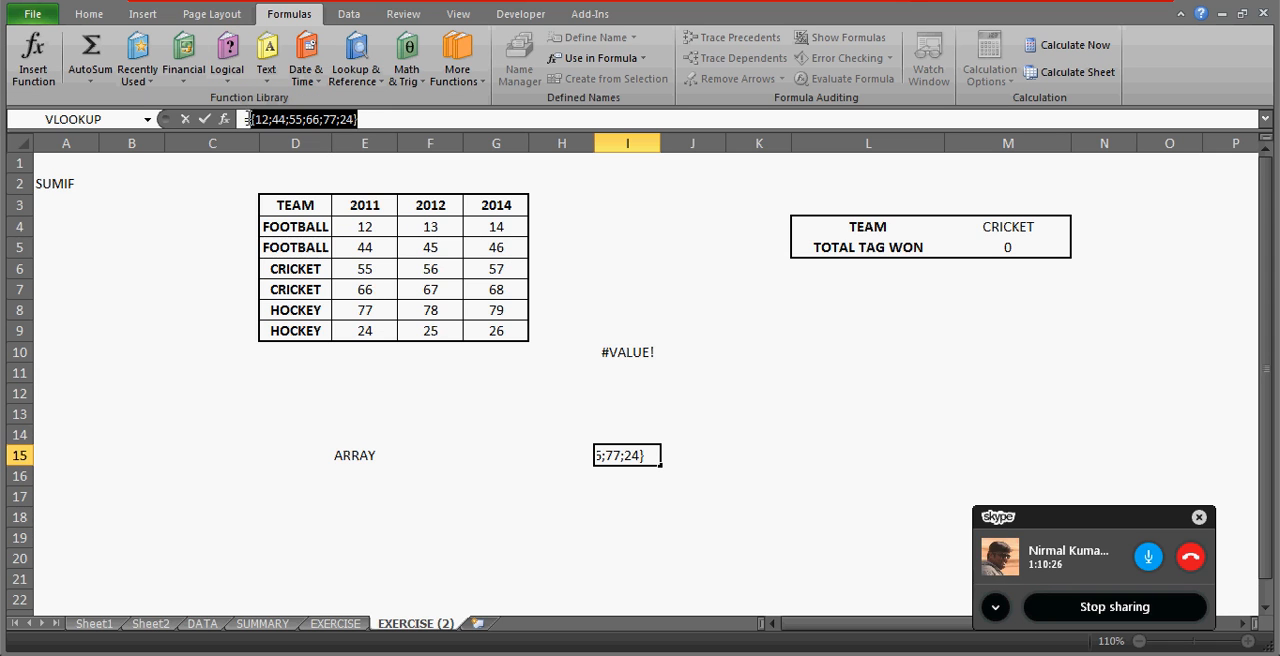
{"action": "left_click", "coordinate": [250, 119]}
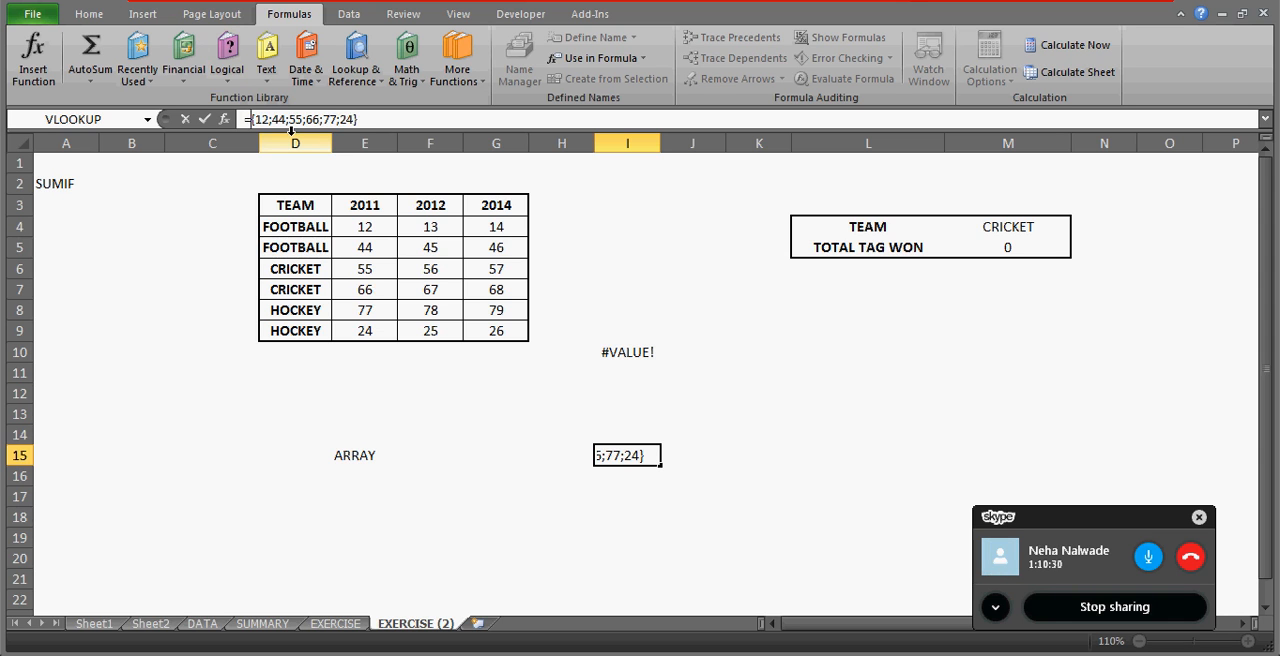
{"action": "key", "text": "Return"}
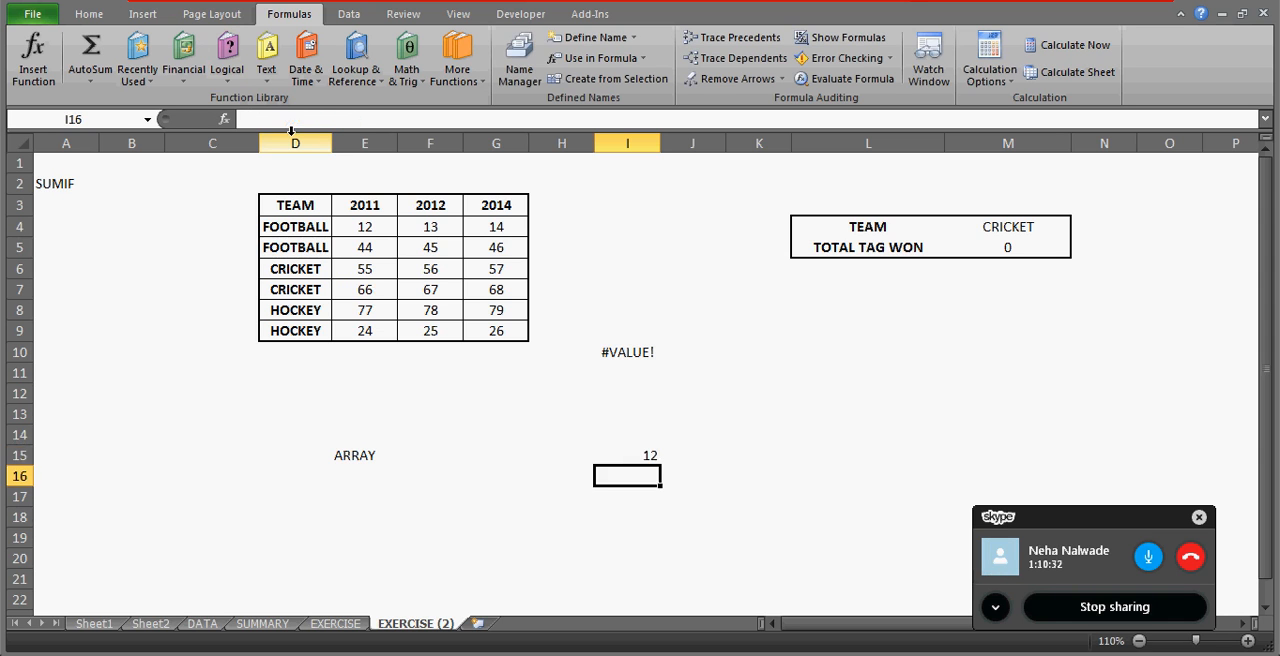
{"action": "key", "text": "Up"}
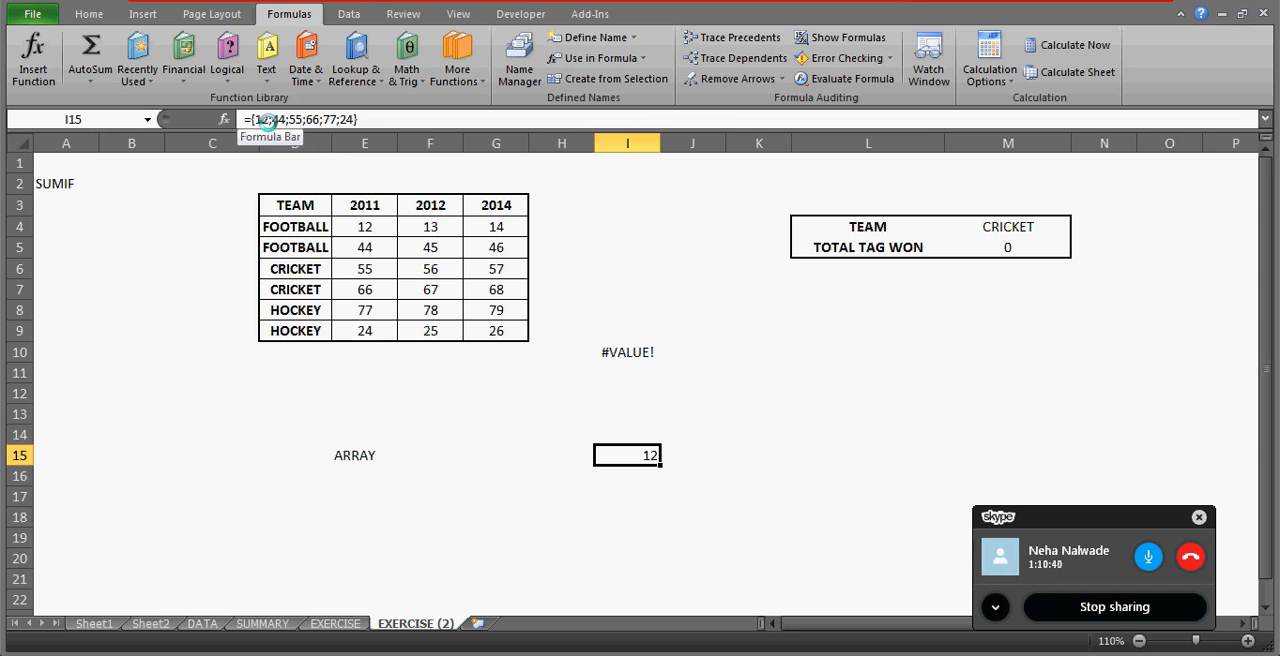
{"action": "key", "text": "ctrl+z"}
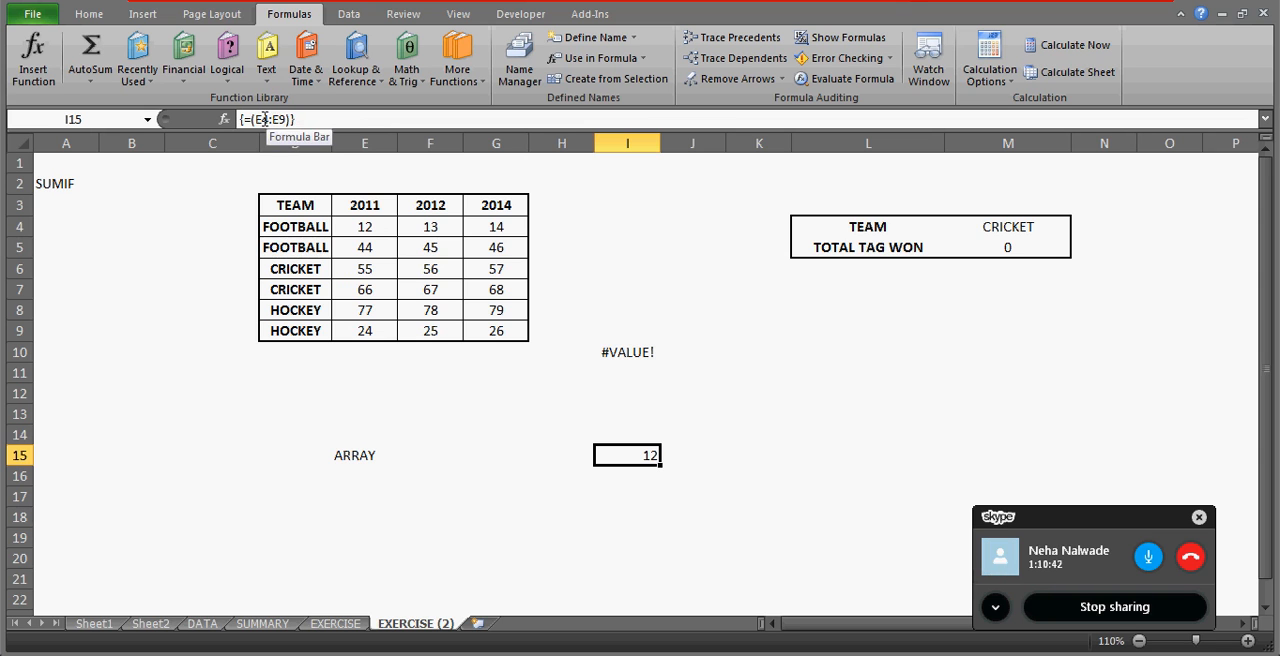
{"action": "left_click", "coordinate": [254, 119]}
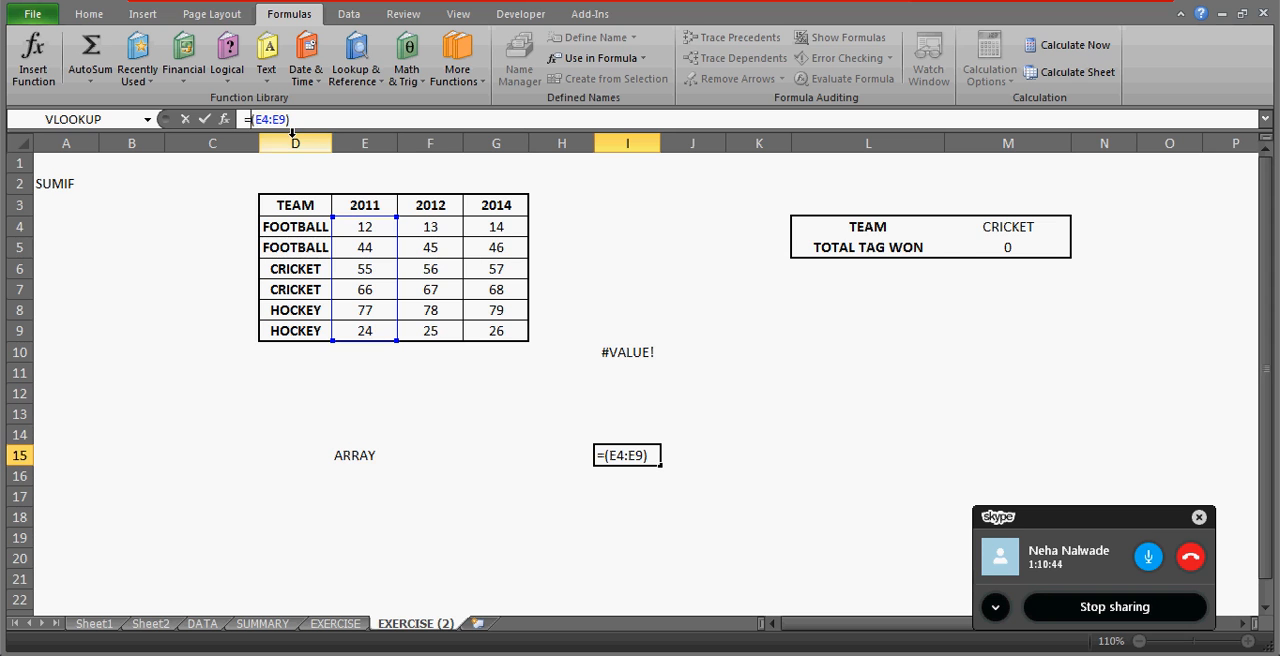
{"action": "key", "text": "ctrl+shift+Return"}
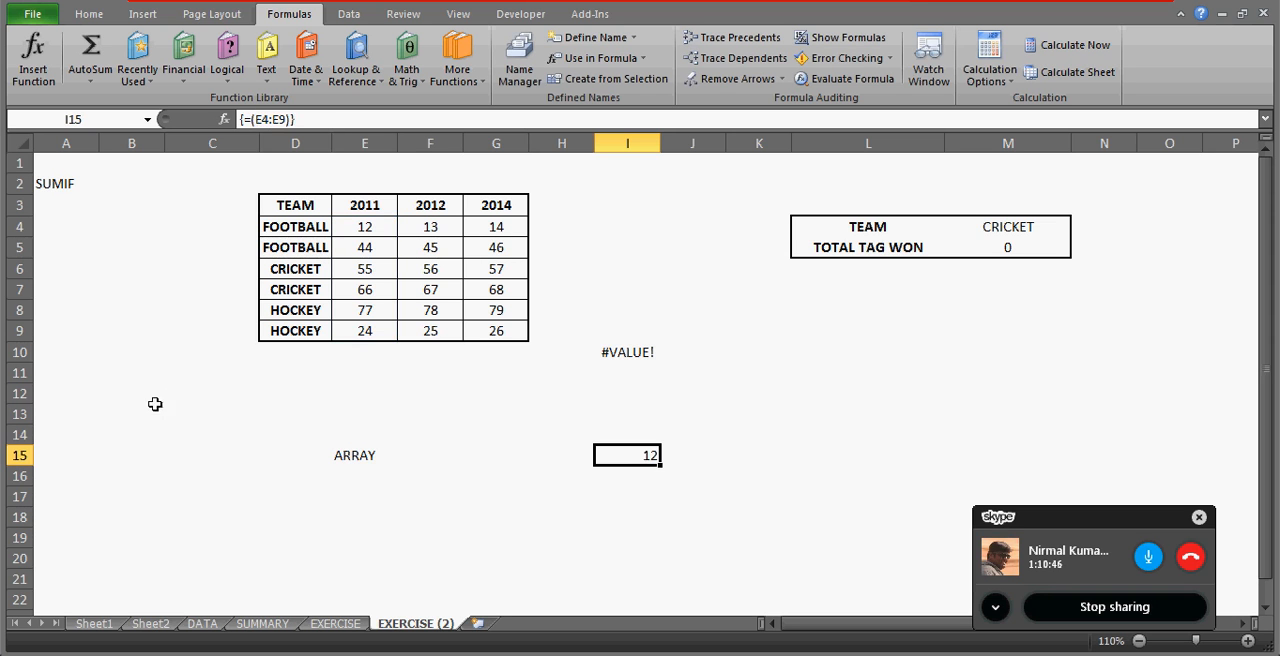
Enter the formula =MAX(E4:E9) in B16 to find the highest 2011 value.
{"action": "left_click", "coordinate": [111, 474]}
{"action": "type", "text": "=MA"}
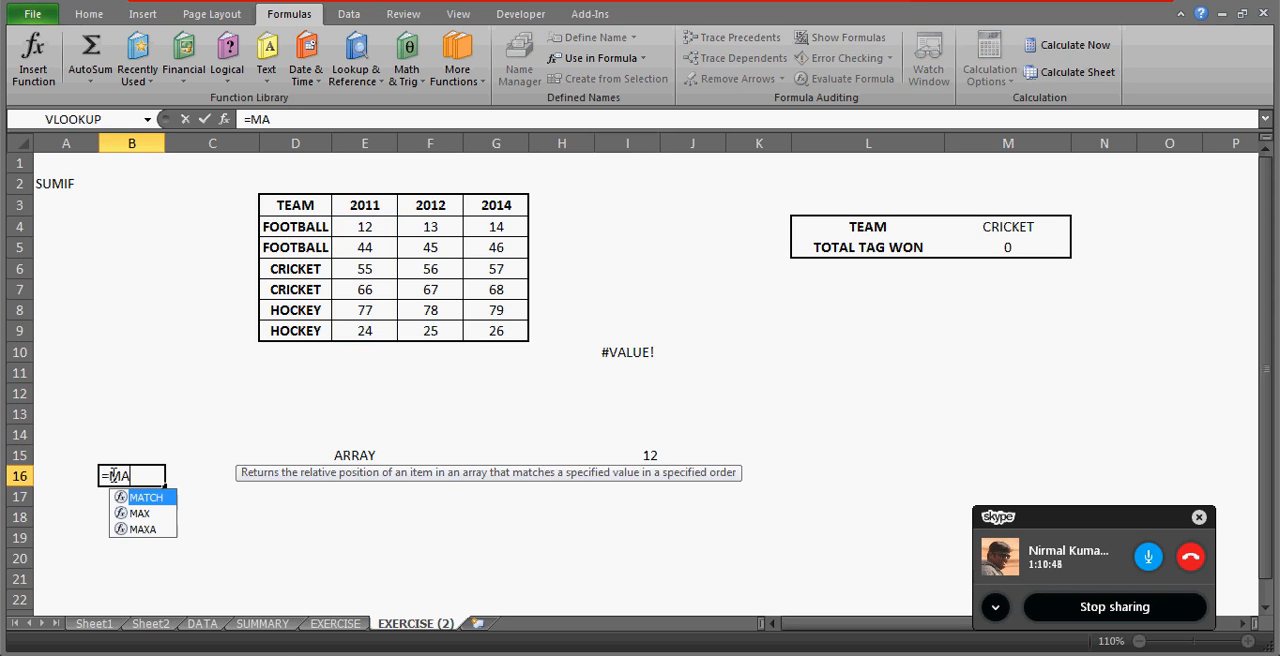
{"action": "type", "text": "X("}
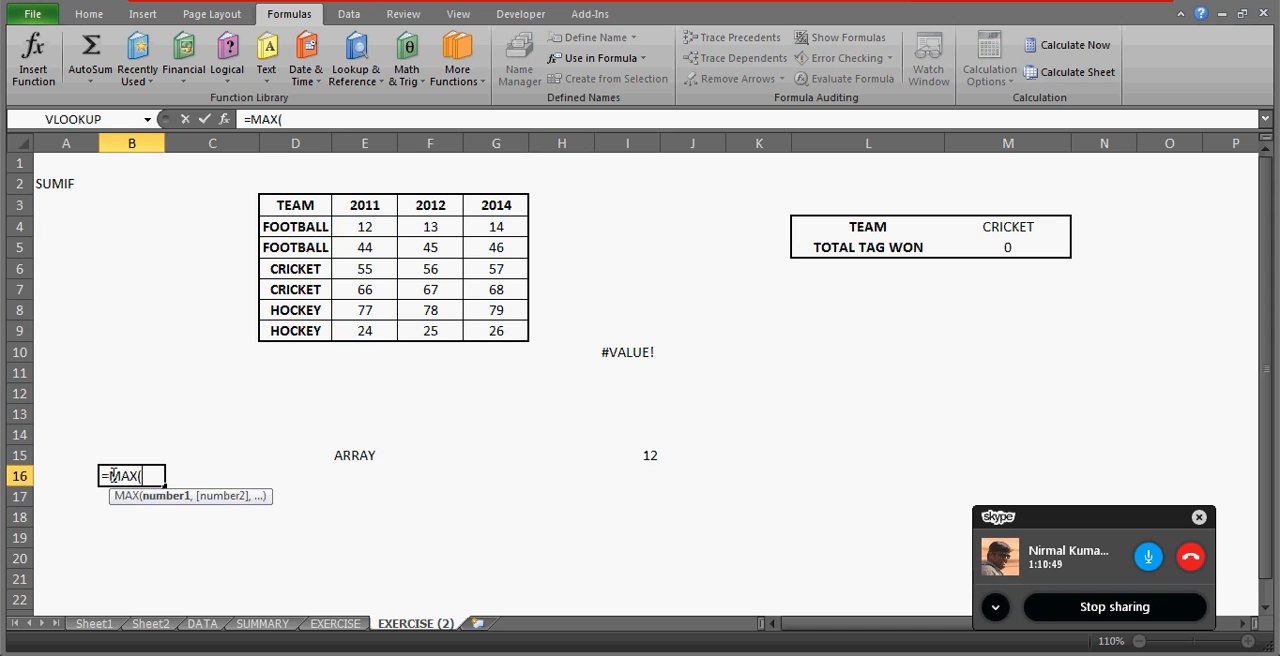
{"action": "left_click", "coordinate": [357, 227]}
{"action": "key", "text": "shift+Down"}
{"action": "key", "text": "shift+Down"}
{"action": "key", "text": "shift+Down"}
{"action": "key", "text": "shift+Down"}
{"action": "key", "text": "shift+Down"}
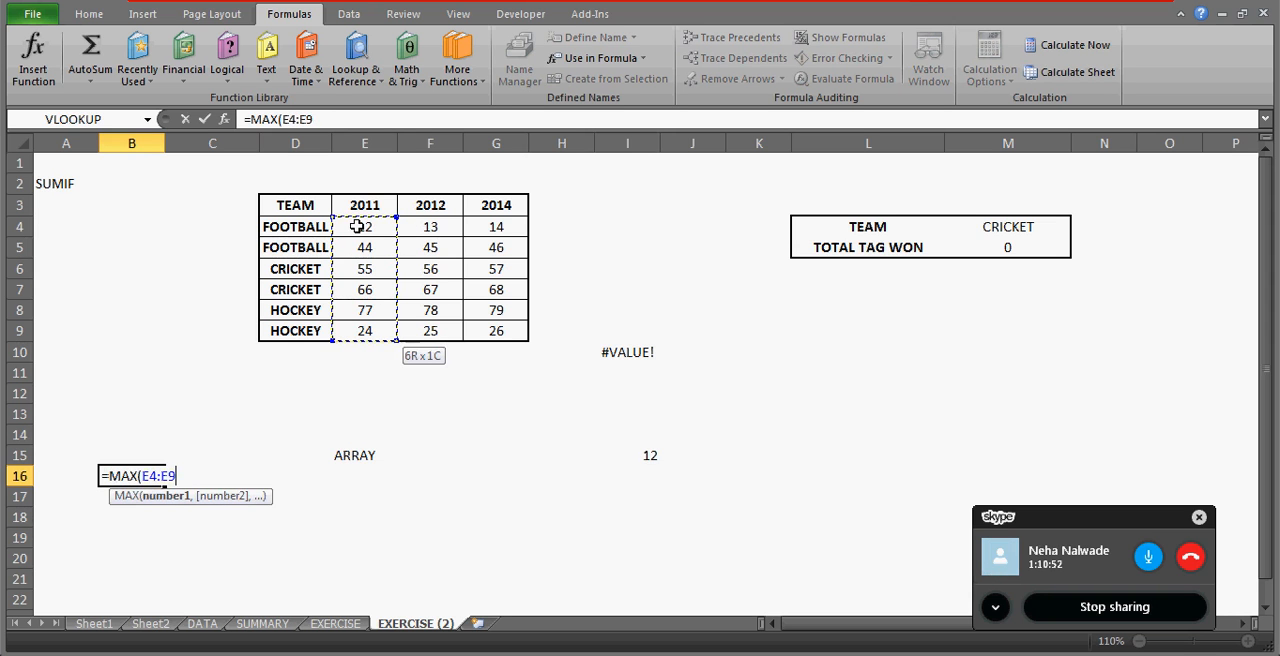
{"action": "type", "text": ")"}
{"action": "key", "text": "Return"}
{"action": "key", "text": "Up"}
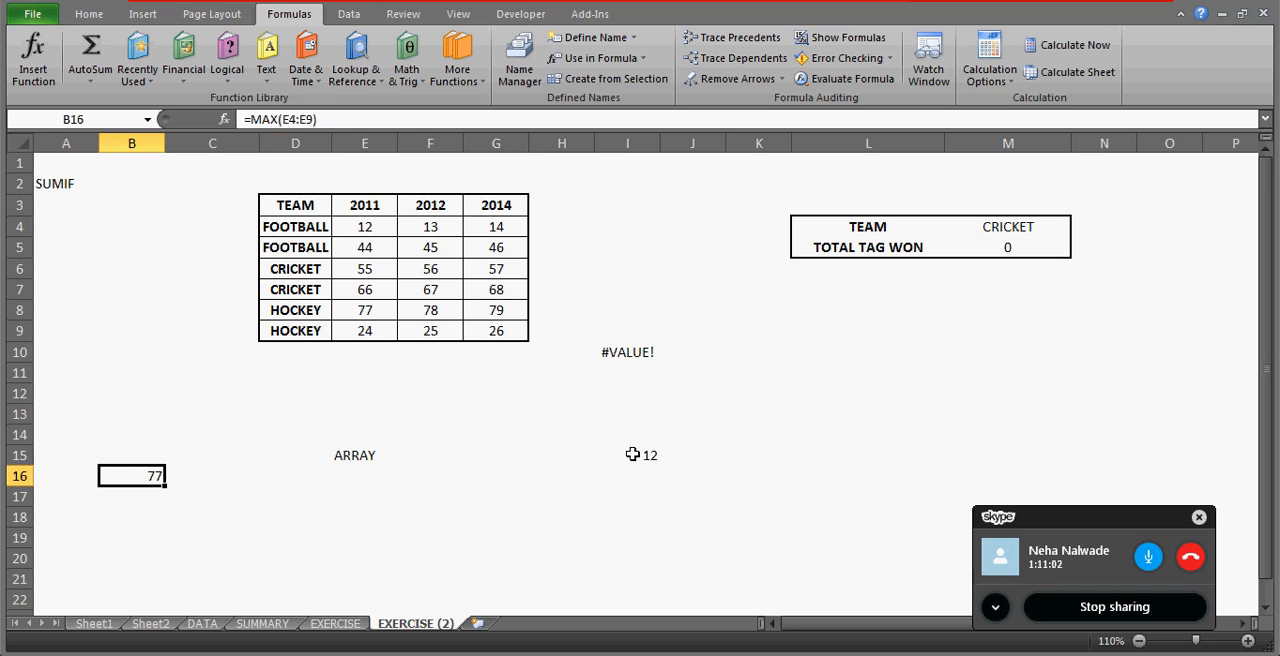
Replace I15's array formula with its evaluated values stored as the plain text {12;44;55;66;77;24}.
{"action": "left_click", "coordinate": [632, 456]}
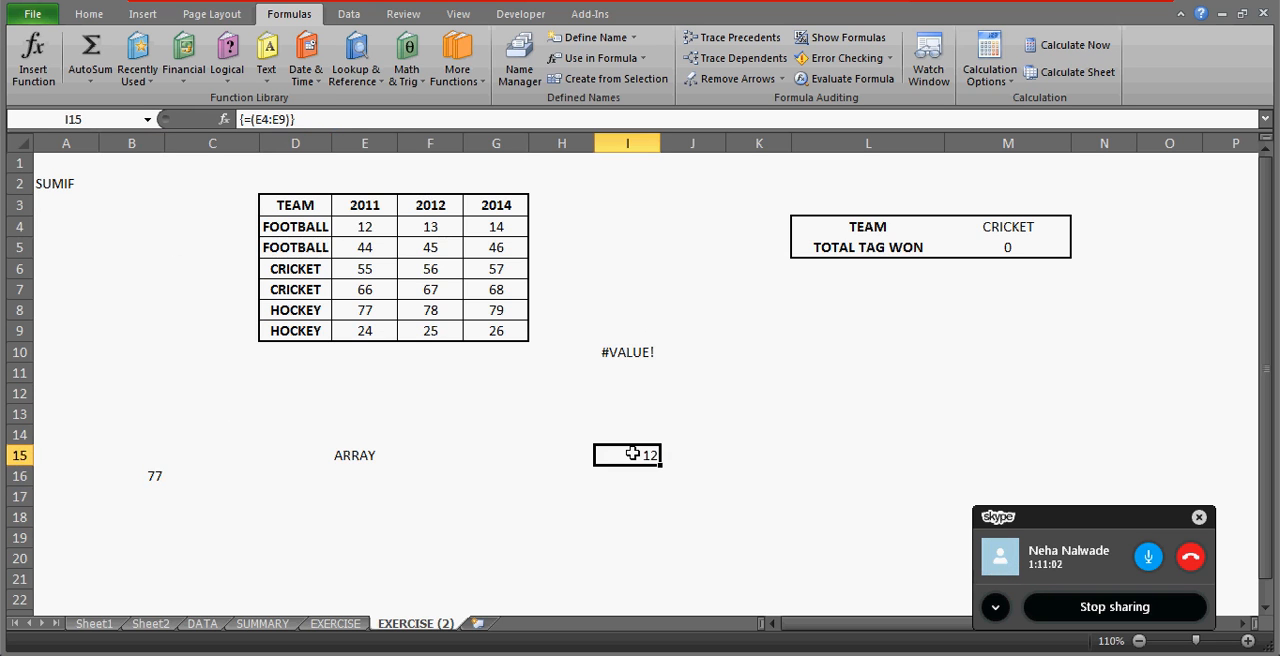
{"action": "left_click", "coordinate": [251, 119]}
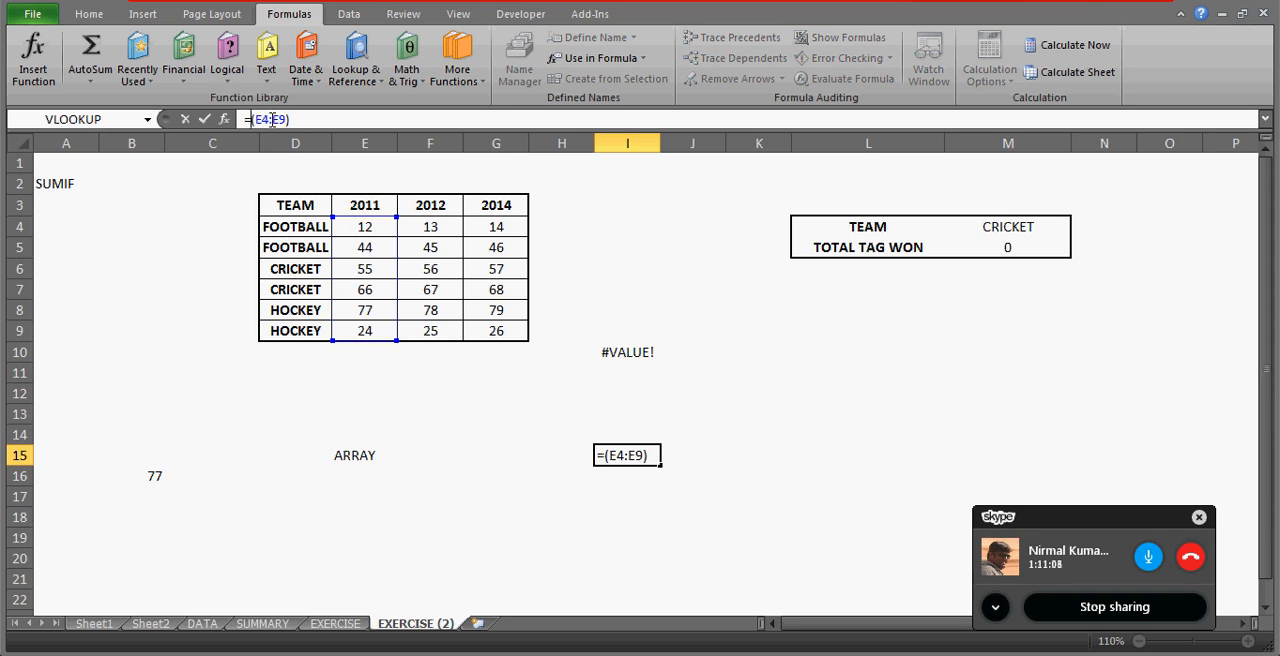
{"action": "key", "text": "shift+End"}
{"action": "key", "text": "F9"}
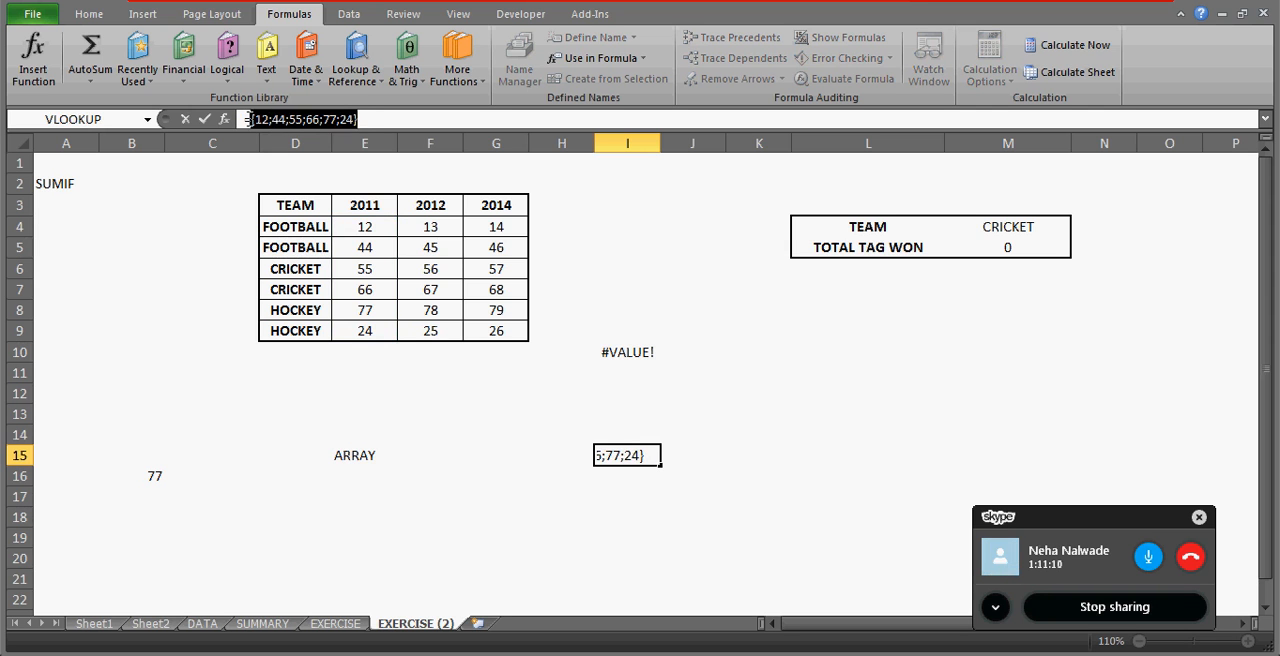
{"action": "key", "text": "Home"}
{"action": "key", "text": "Delete"}
{"action": "key", "text": "Return"}
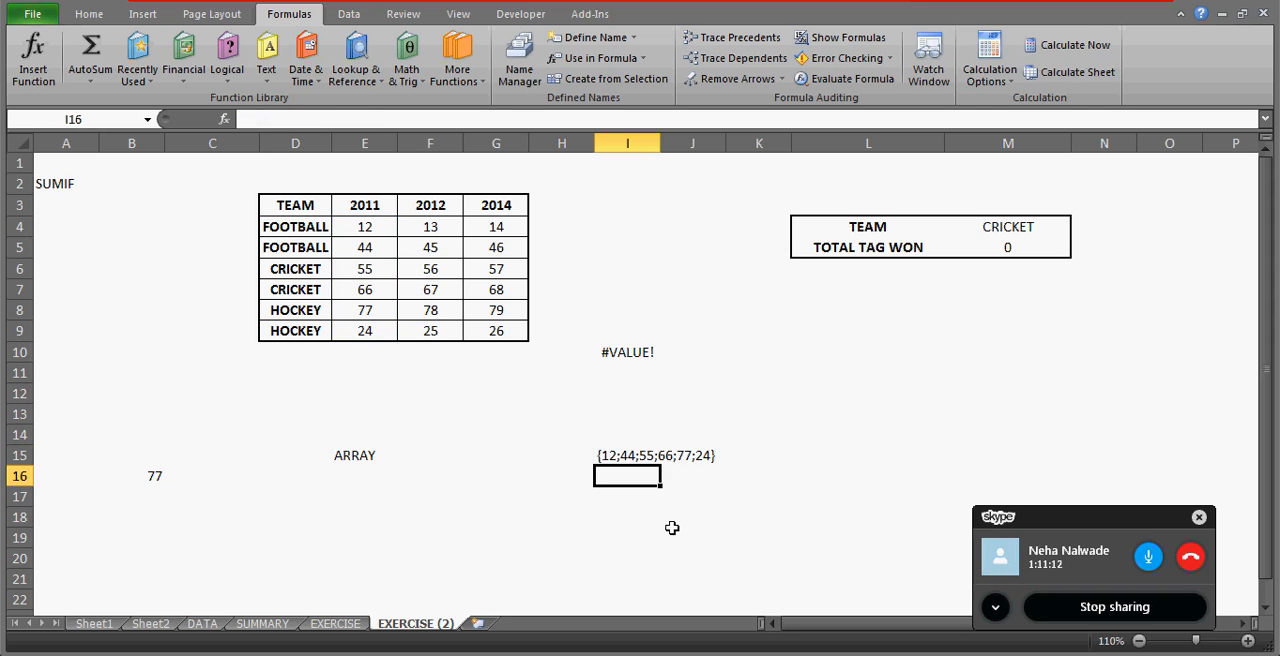
{"action": "key", "text": "Up"}
Enter =MAX(E4:E9) as an array formula in I17.
{"action": "key", "text": "Down"}
{"action": "key", "text": "Down"}
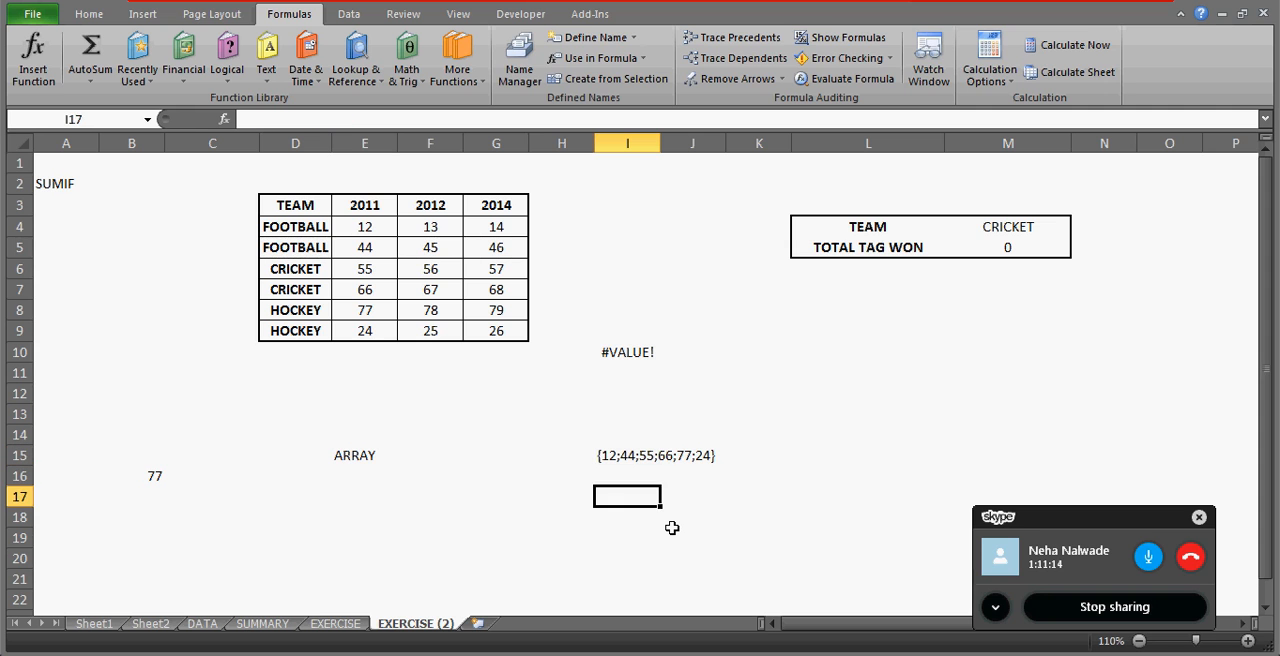
{"action": "type", "text": "="}
{"action": "left_click", "coordinate": [356, 227]}
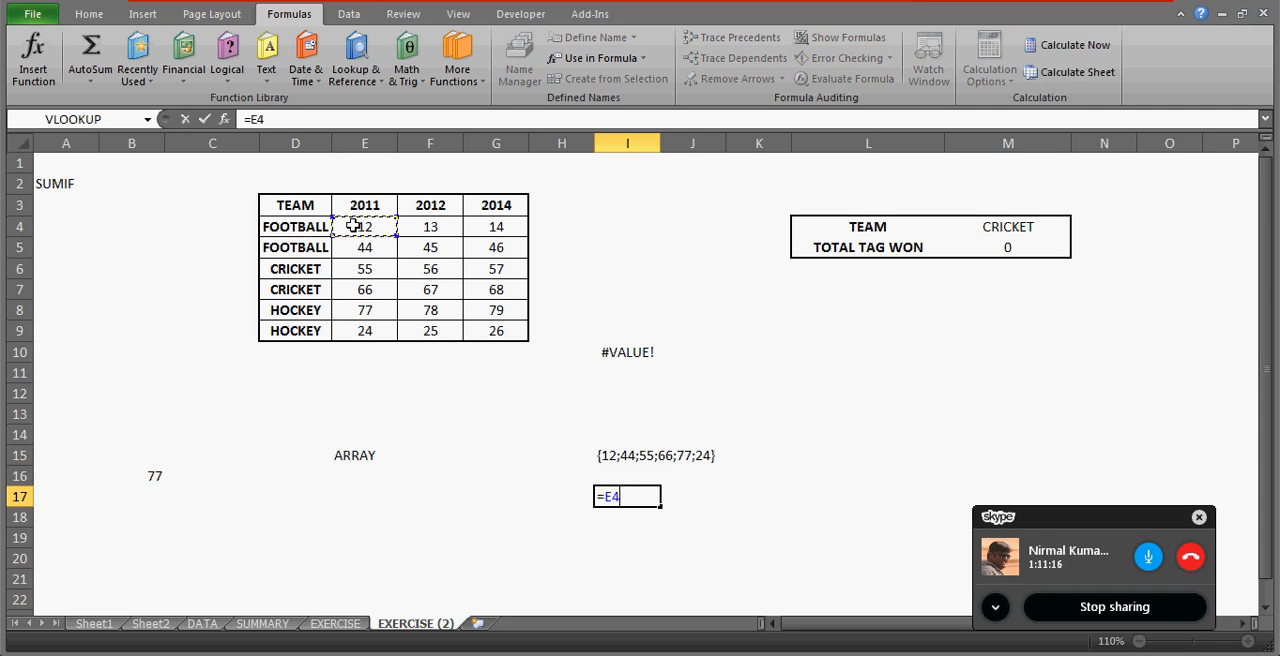
{"action": "key", "text": "ctrl+shift+Down"}
{"action": "type", "text": ")"}
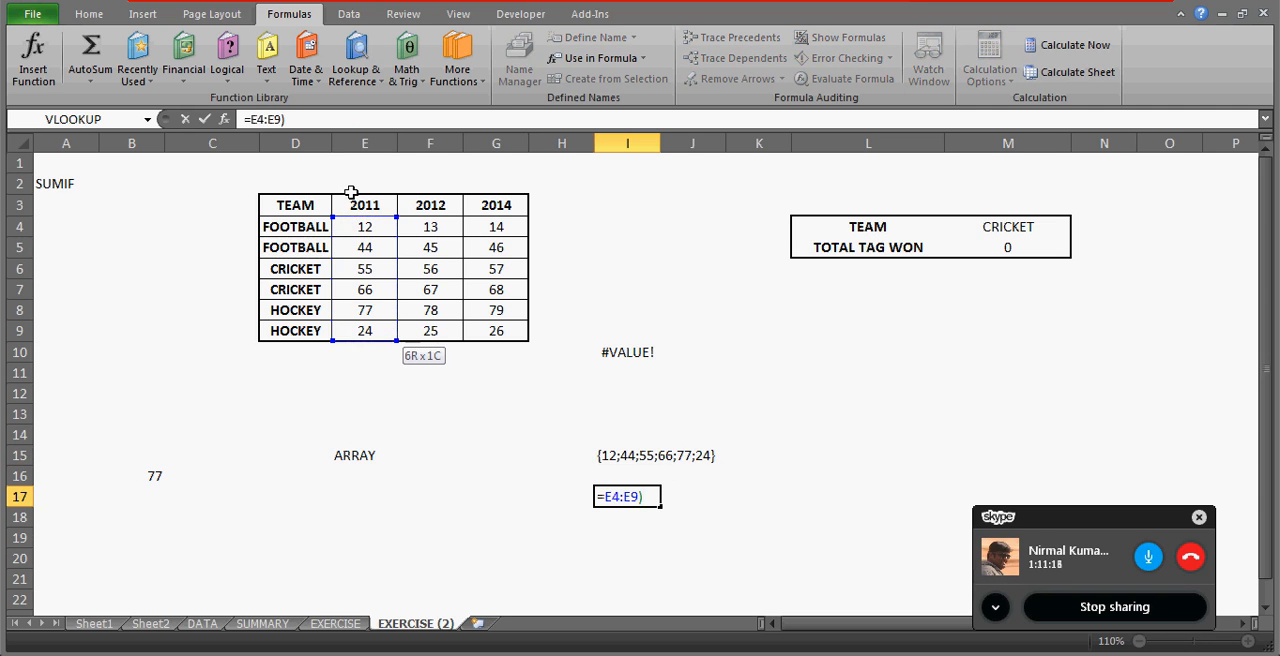
{"action": "left_click", "coordinate": [249, 119]}
{"action": "type", "text": "("}
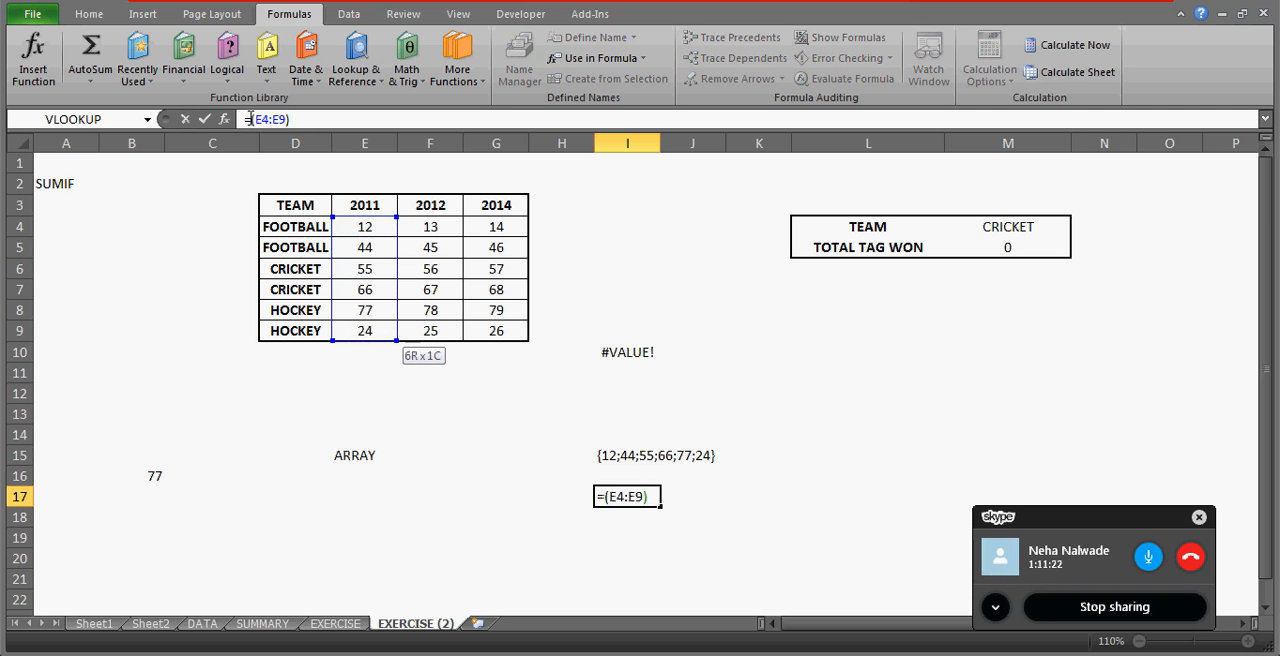
{"action": "type", "text": "MAX"}
{"action": "key", "text": "ctrl+shift+Return"}
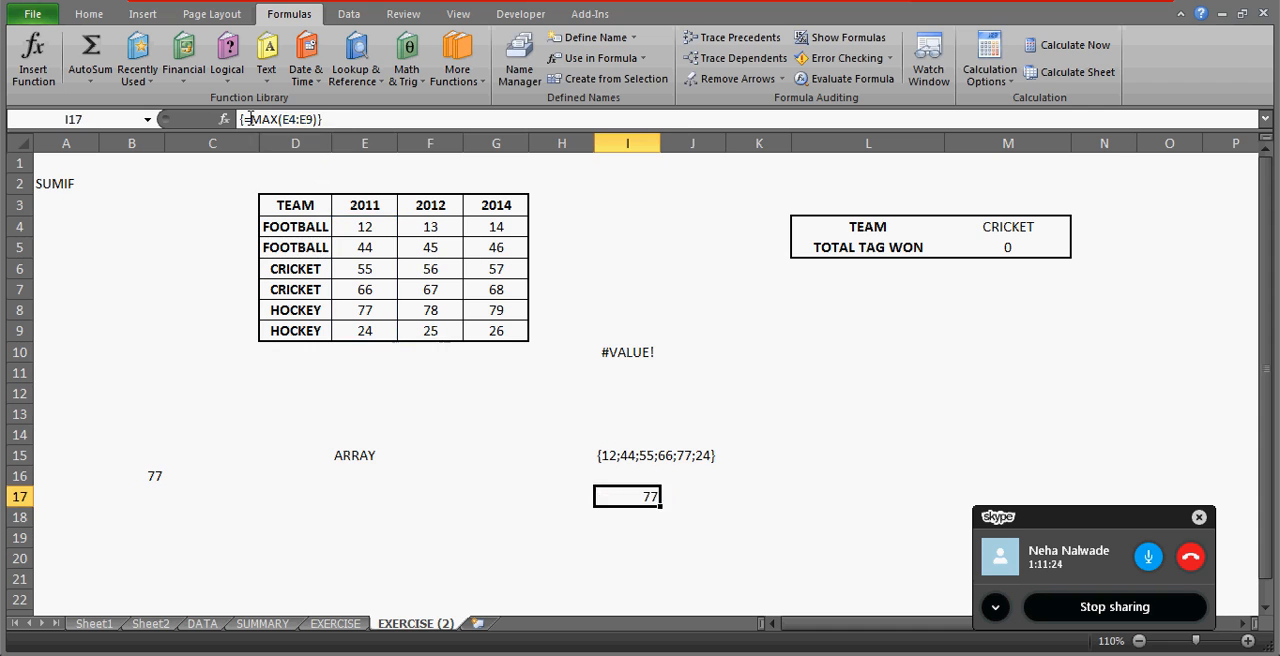
Compare the value list in I15 with the 2011 column and review the INDIRECT formula in I10.
{"action": "key", "text": "Up"}
{"action": "key", "text": "Up"}
{"action": "key", "text": "Up"}
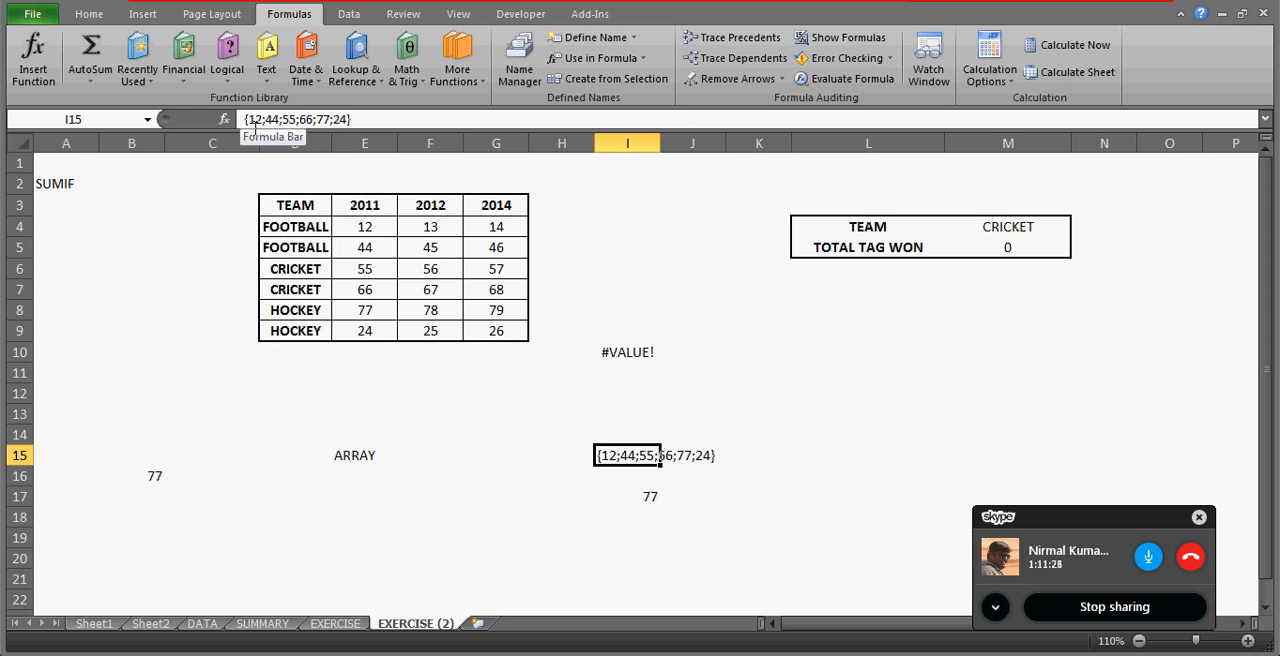
{"action": "left_click_drag", "start_coordinate": [370, 233], "coordinate": [371, 312]}
{"action": "left_click", "coordinate": [618, 456]}
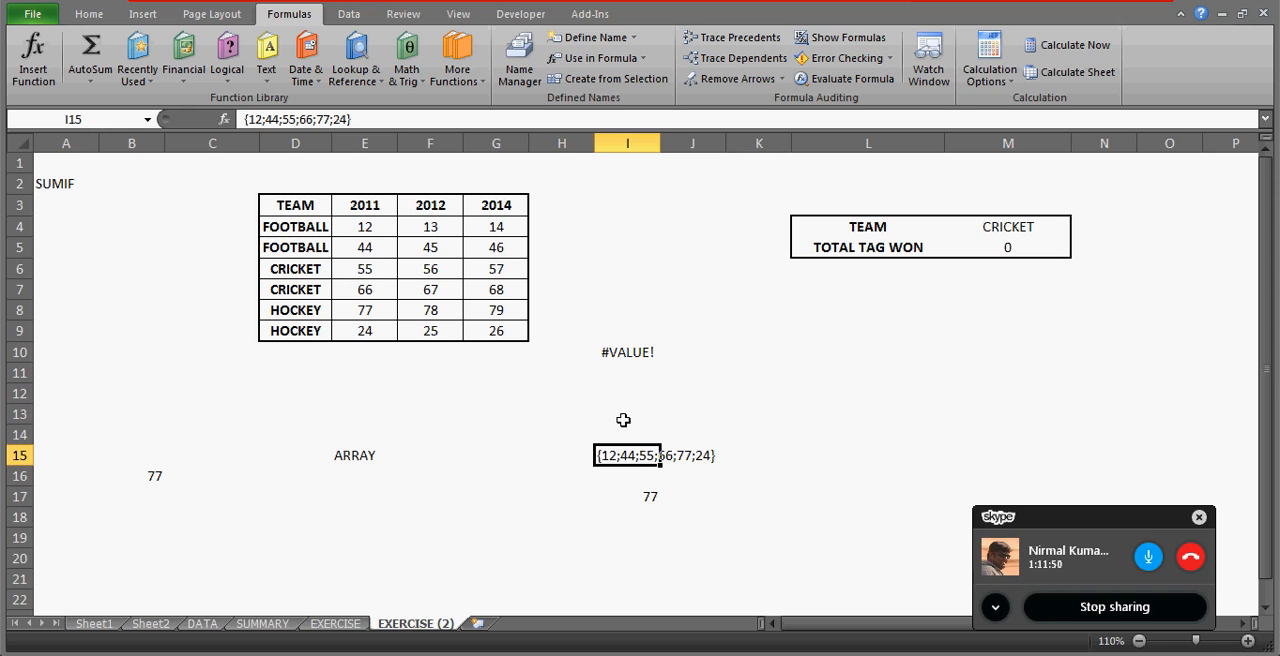
{"action": "left_click", "coordinate": [634, 354]}
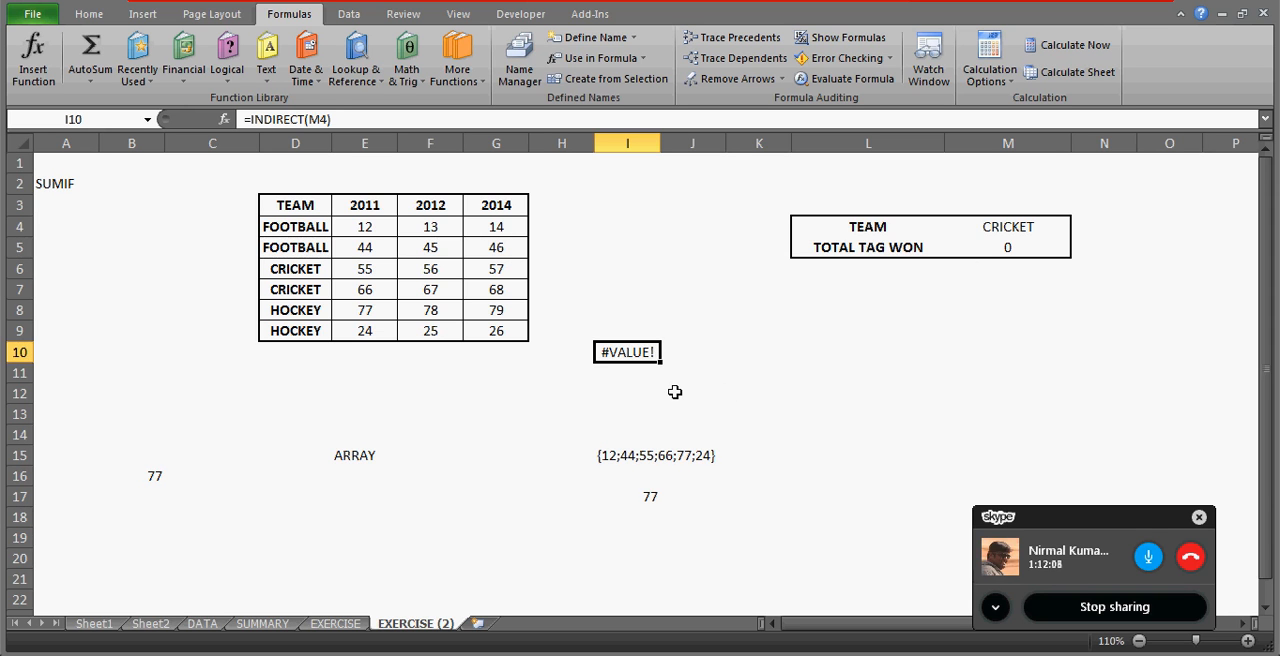
{"action": "left_click", "coordinate": [675, 392]}
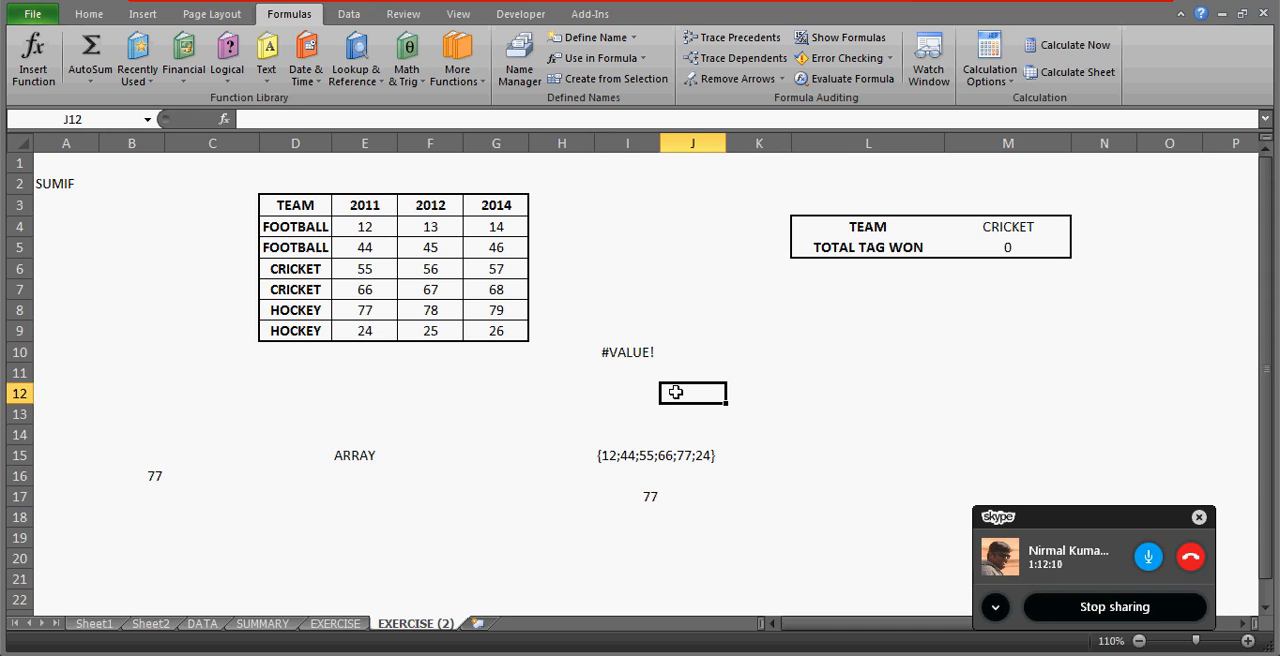
Clear cell I10 and enter the formula =INDIRECT(FOOTBALL) in it.
{"action": "key", "text": "Up"}
{"action": "key", "text": "Up"}
{"action": "key", "text": "Left"}
{"action": "key", "text": "Delete"}
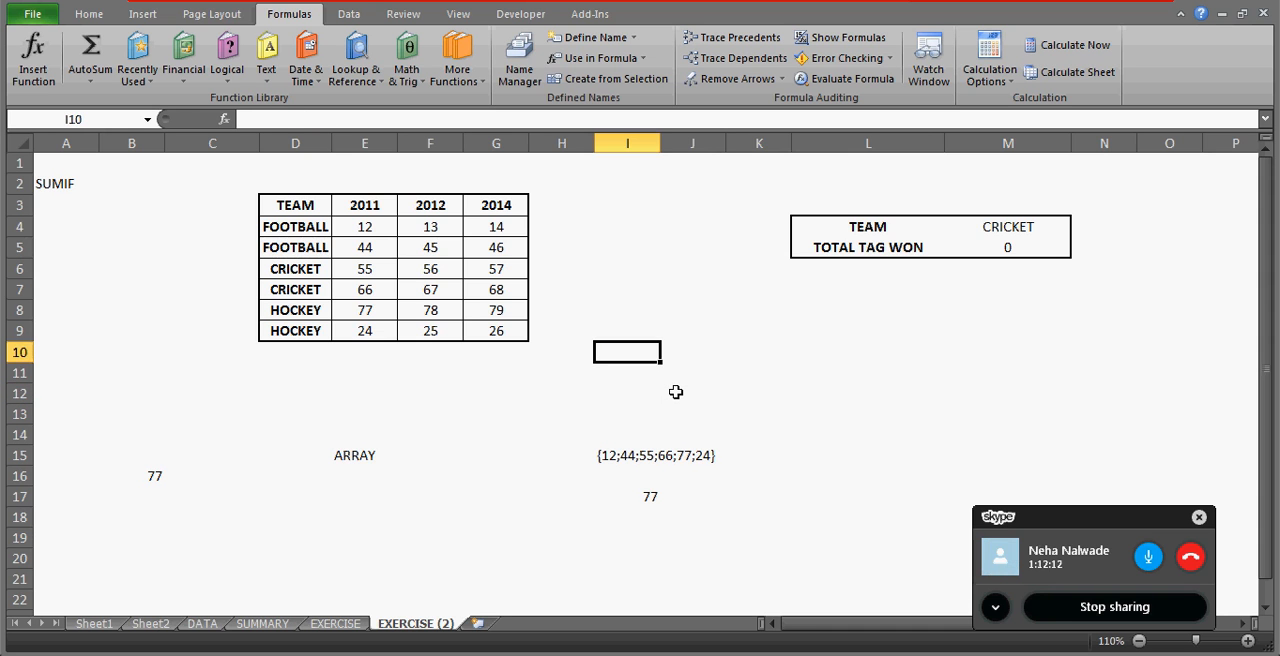
{"action": "type", "text": "=FOO"}
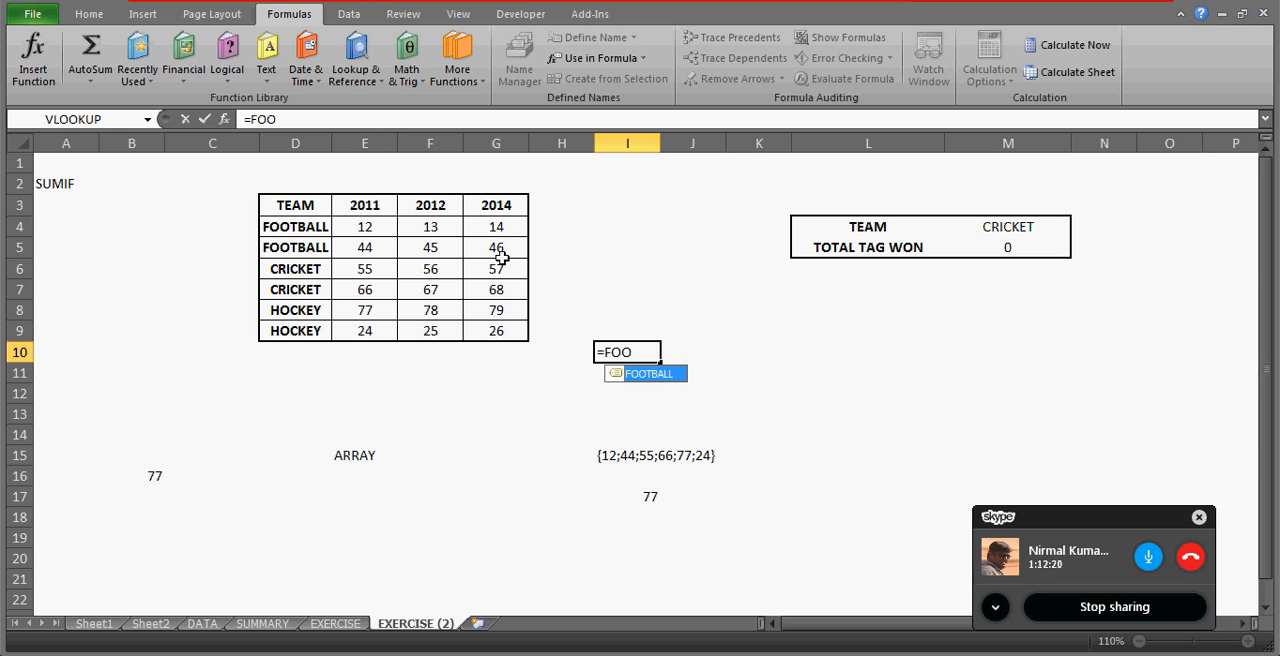
{"action": "key", "text": "Escape"}
{"action": "key", "text": "Escape"}
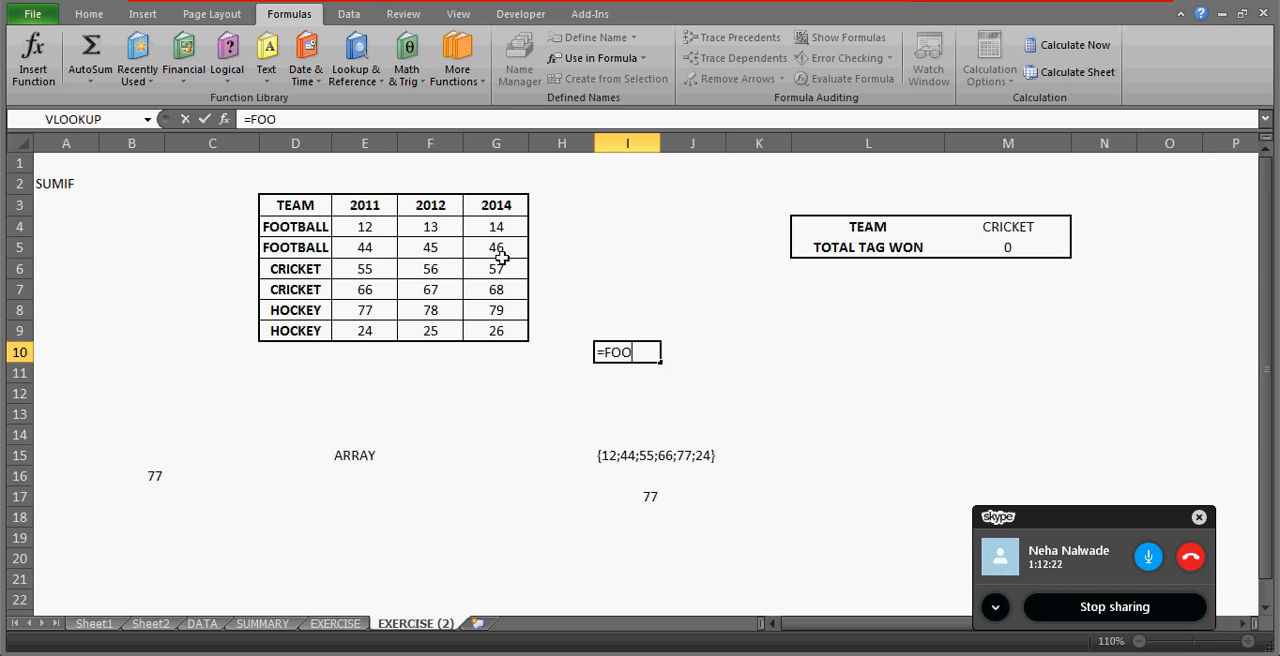
{"action": "type", "text": "=INDIREC"}
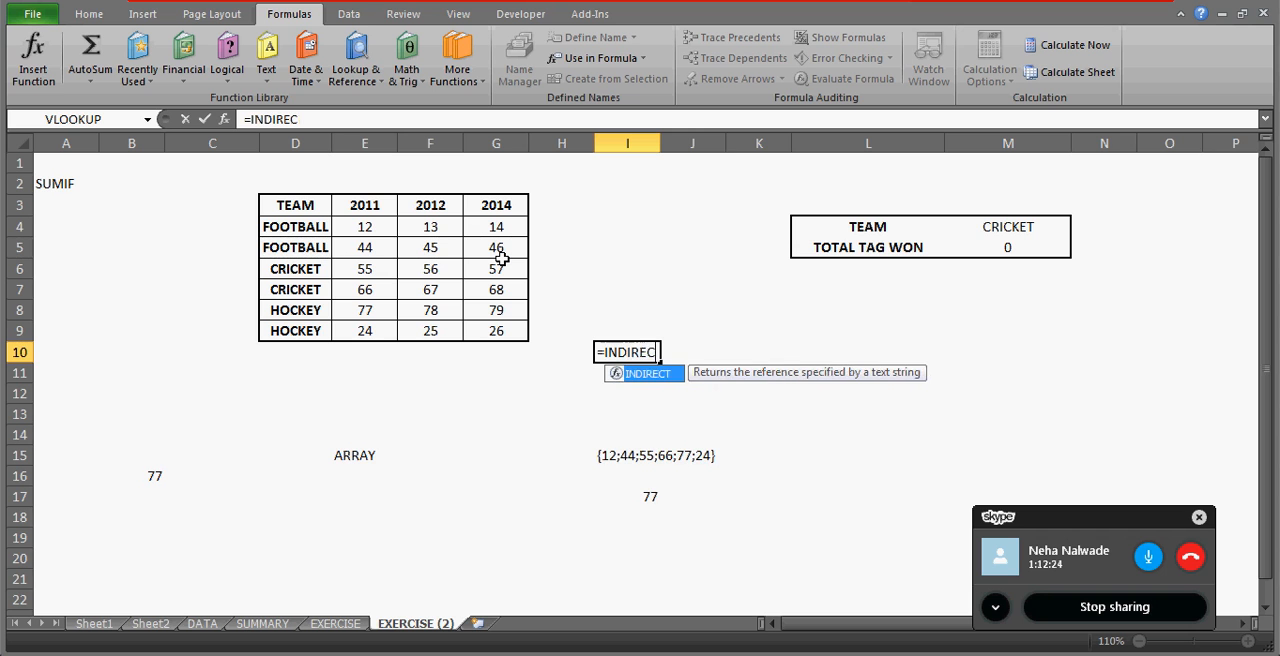
{"action": "type", "text": "T(FOOT"}
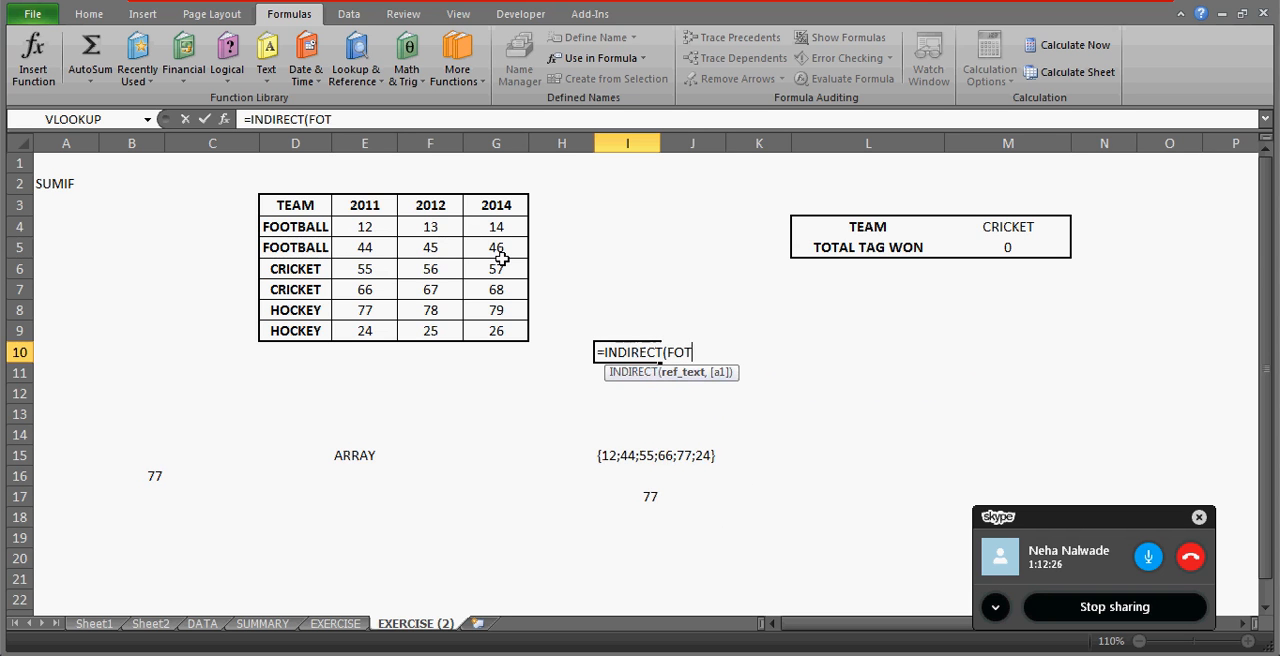
{"action": "key", "text": "Tab"}
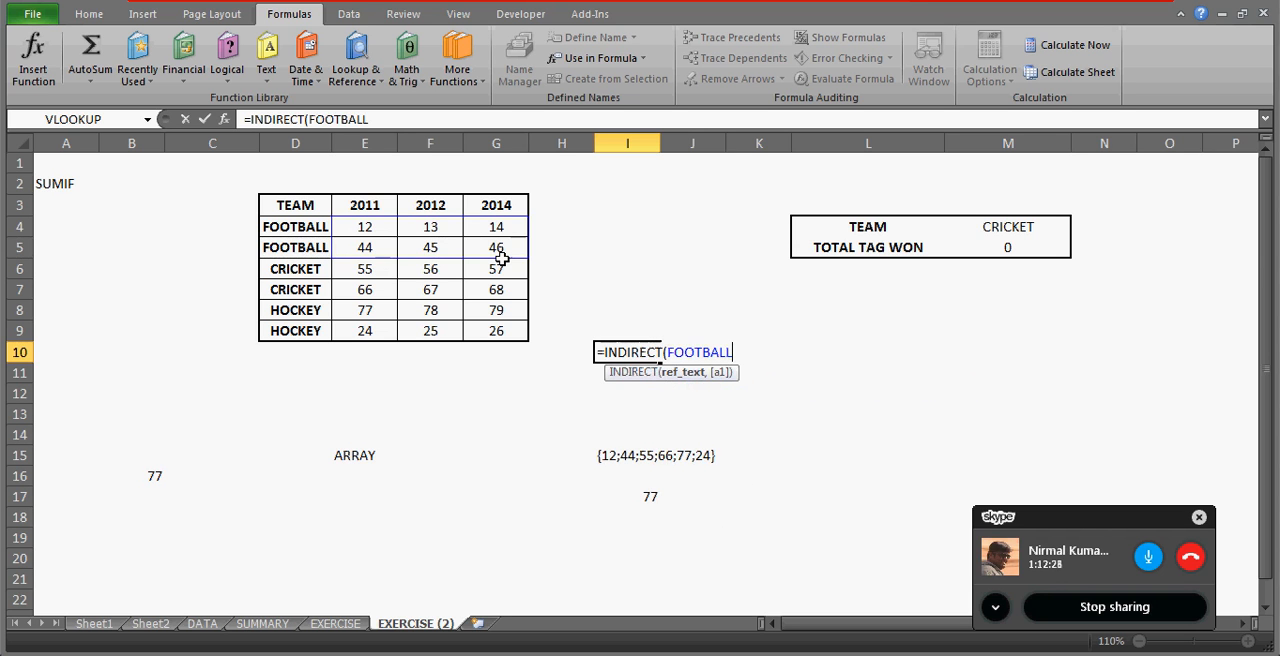
{"action": "type", "text": ")"}
{"action": "key", "text": "Return"}
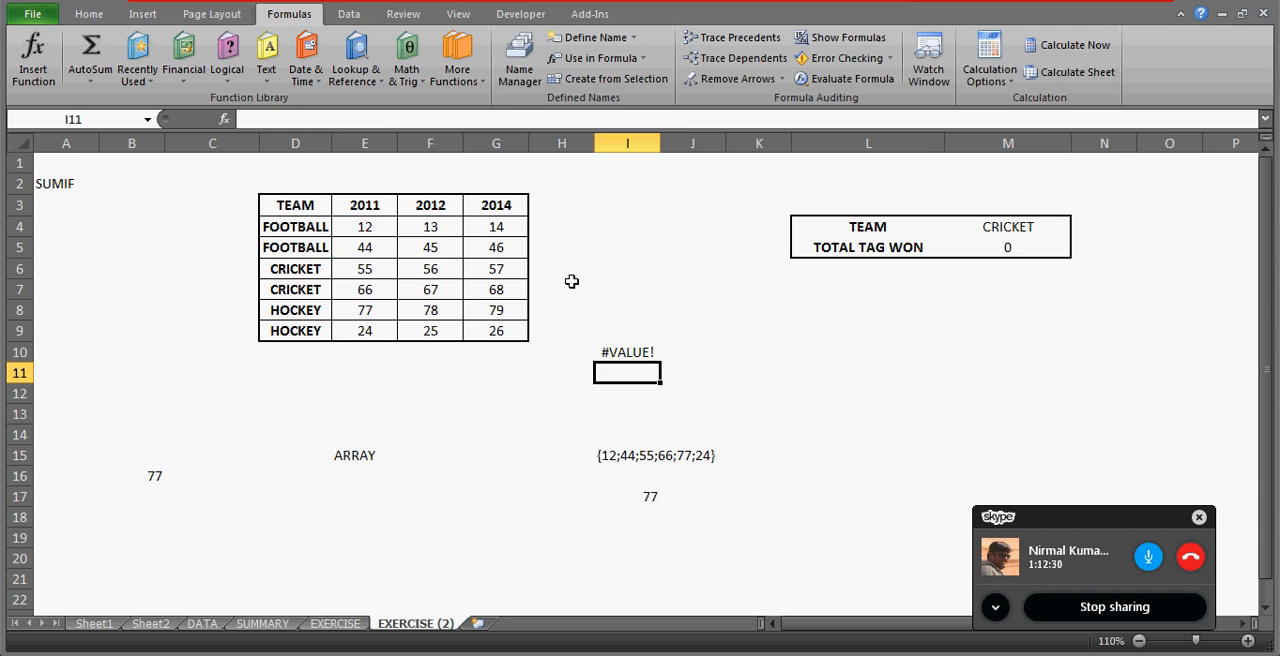
Review the formula in I10 and select E4:G5 to check the range named FOOTBALL.
{"action": "key", "text": "Up"}
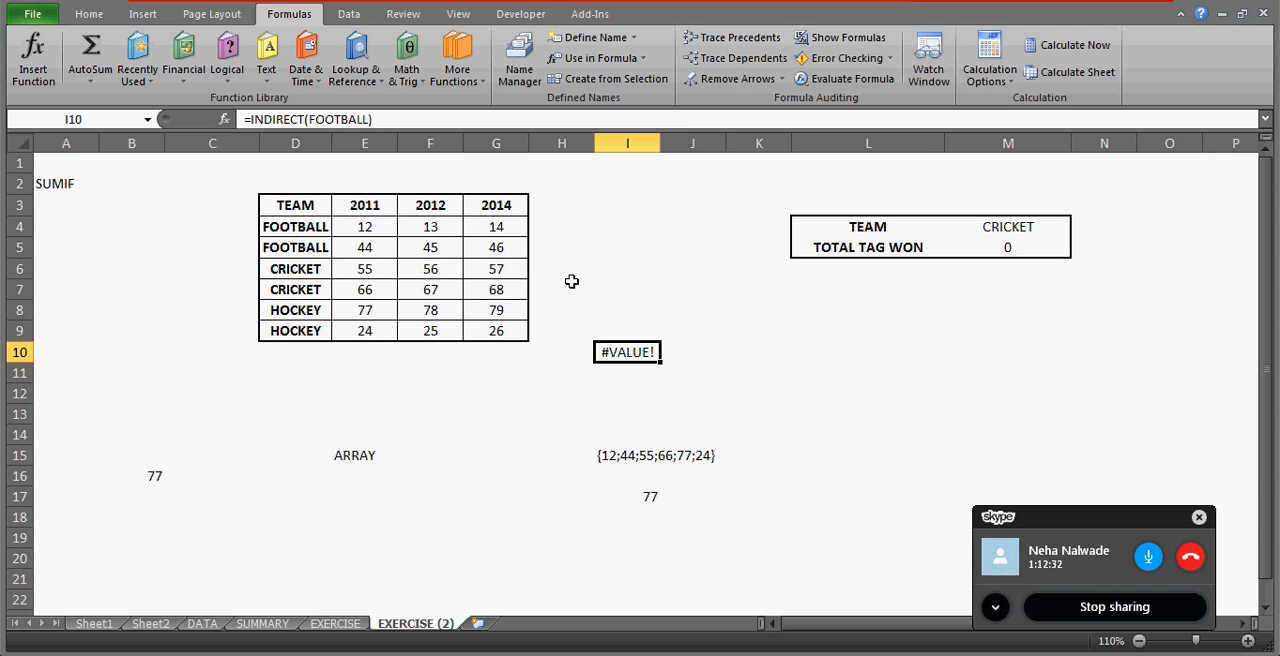
{"action": "left_click", "coordinate": [366, 230]}
{"action": "key", "text": "shift+Right"}
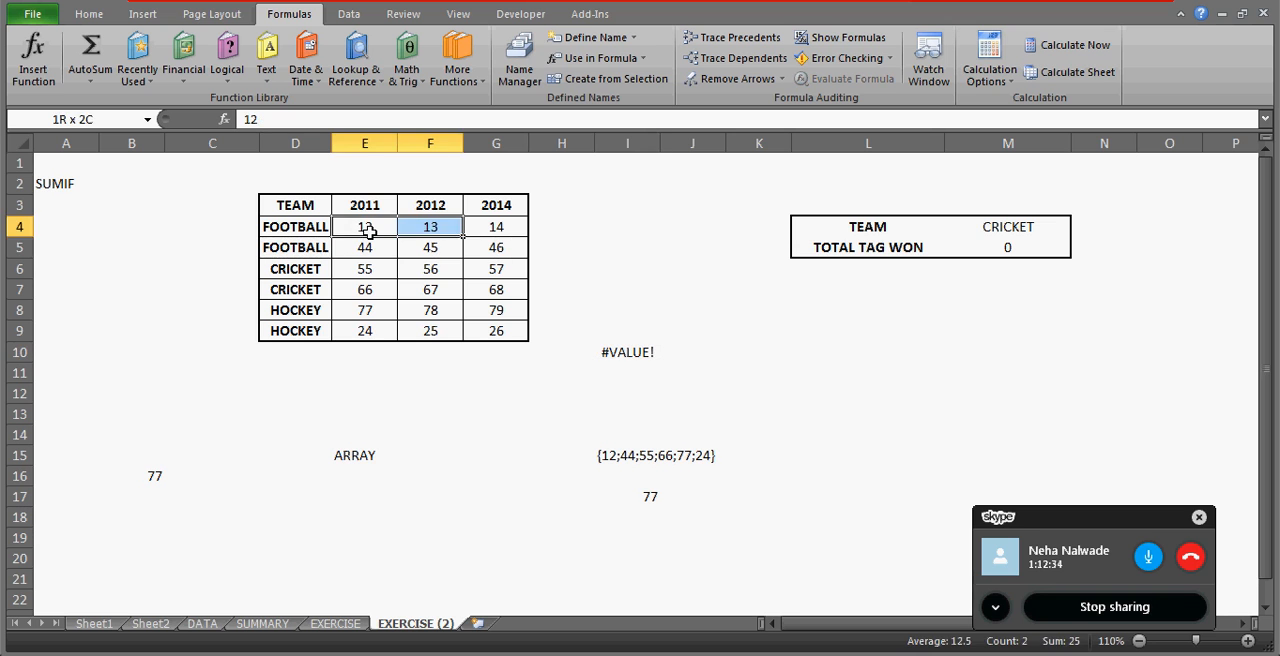
{"action": "key", "text": "shift+Down"}
{"action": "key", "text": "shift+Right"}
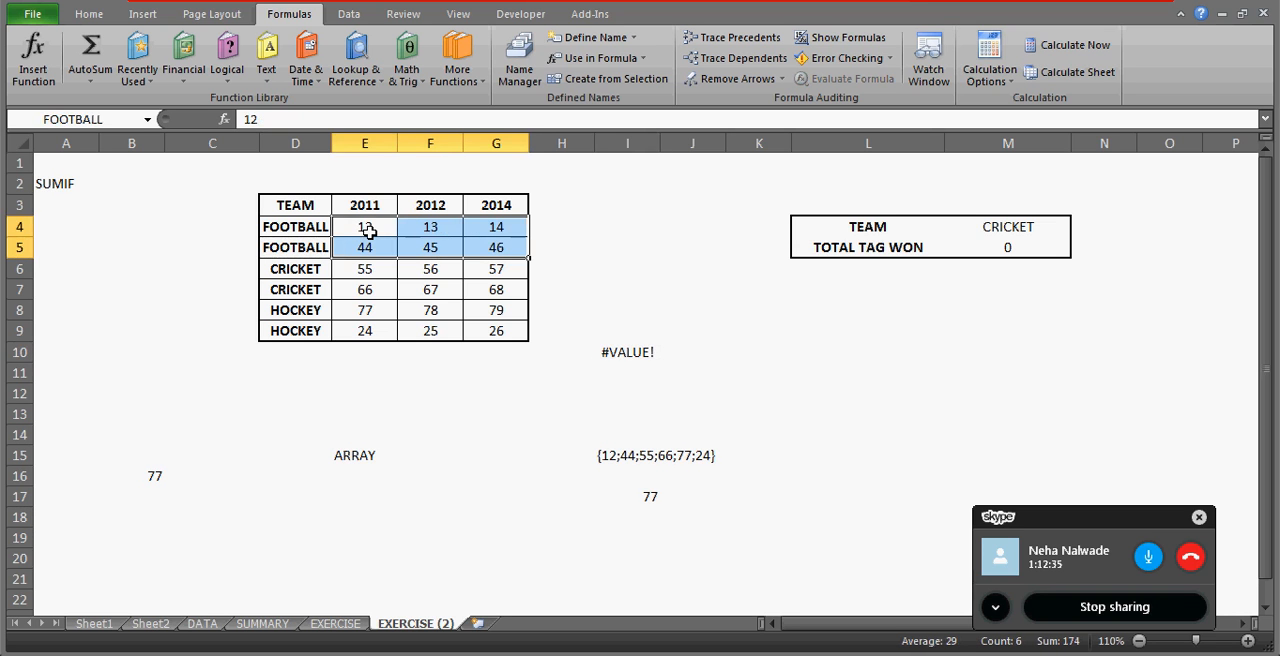
Convert I10's =INDIRECT(FOOTBALL) into an array formula.
{"action": "left_click", "coordinate": [634, 344]}
{"action": "left_click", "coordinate": [338, 119]}
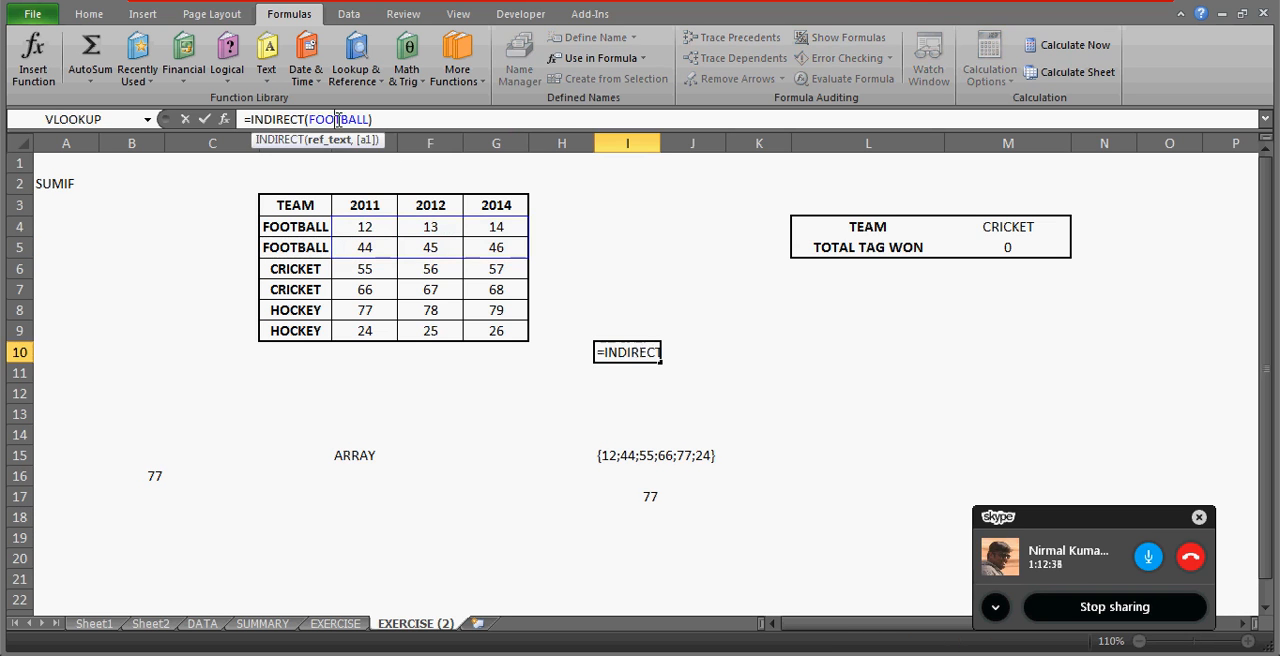
{"action": "key", "text": "ctrl+shift+Return"}
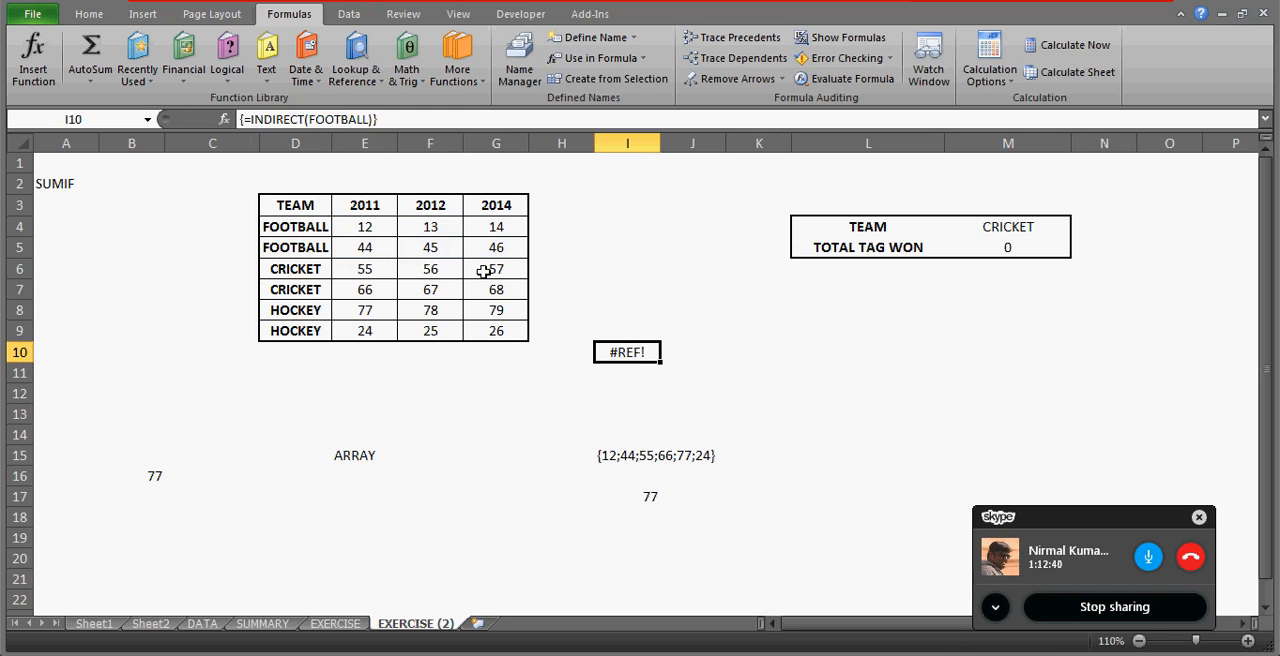
Put FOOTBALL in quotation marks in I10 and enter =INDIRECT("FOOTBALL") as an array formula.
{"action": "left_click", "coordinate": [334, 119]}
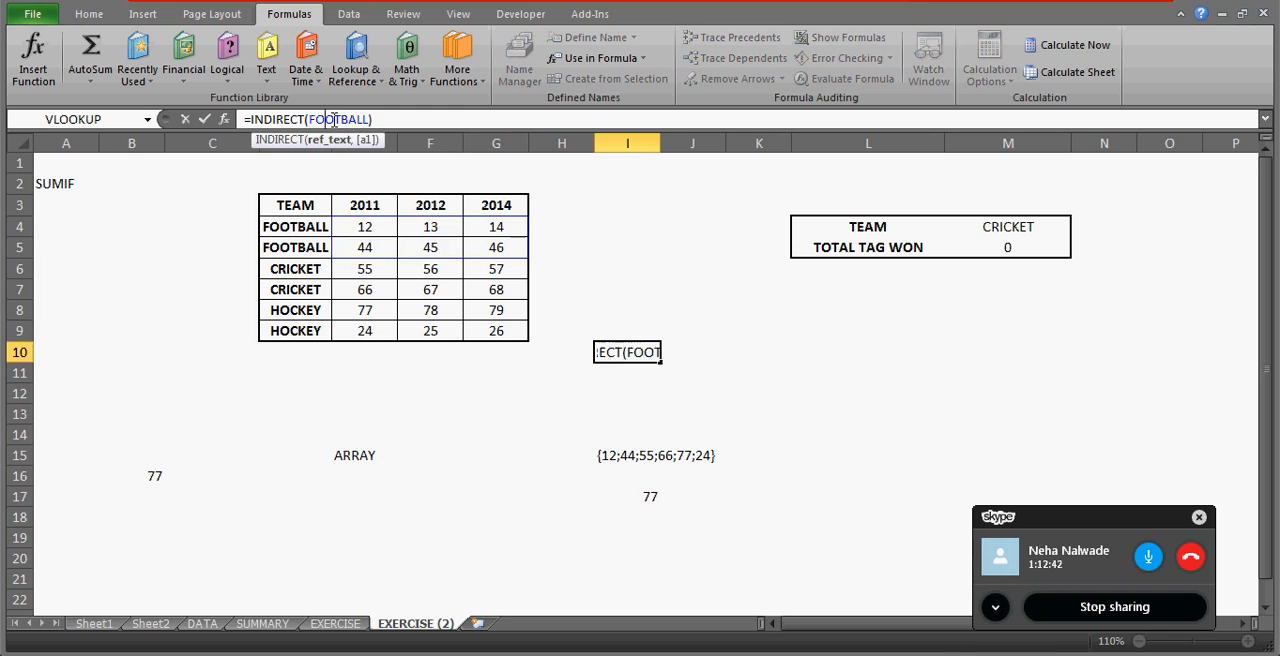
{"action": "key", "text": "Left"}
{"action": "key", "text": "Left"}
{"action": "type", "text": "\""}
{"action": "key", "text": "Right"}
{"action": "key", "text": "Right"}
{"action": "key", "text": "Right"}
{"action": "key", "text": "Right"}
{"action": "key", "text": "Right"}
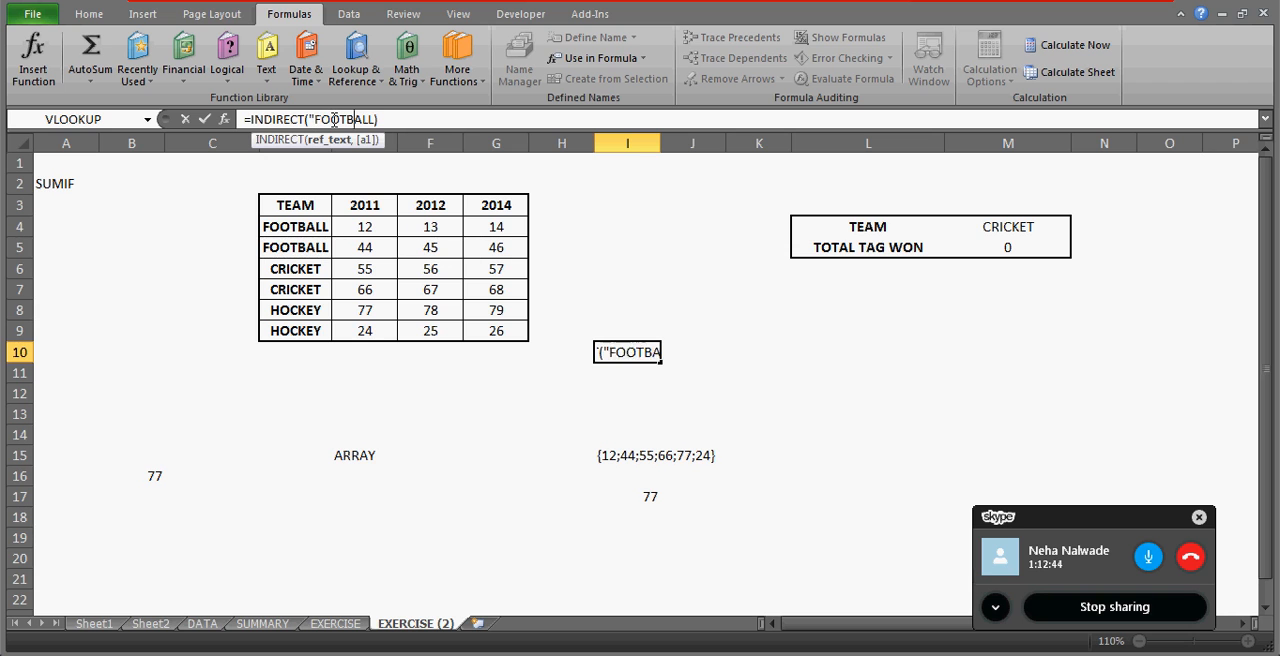
{"action": "key", "text": "Right"}
{"action": "key", "text": "Right"}
{"action": "key", "text": "Right"}
{"action": "type", "text": "\""}
{"action": "key", "text": "ctrl+shift+Return"}
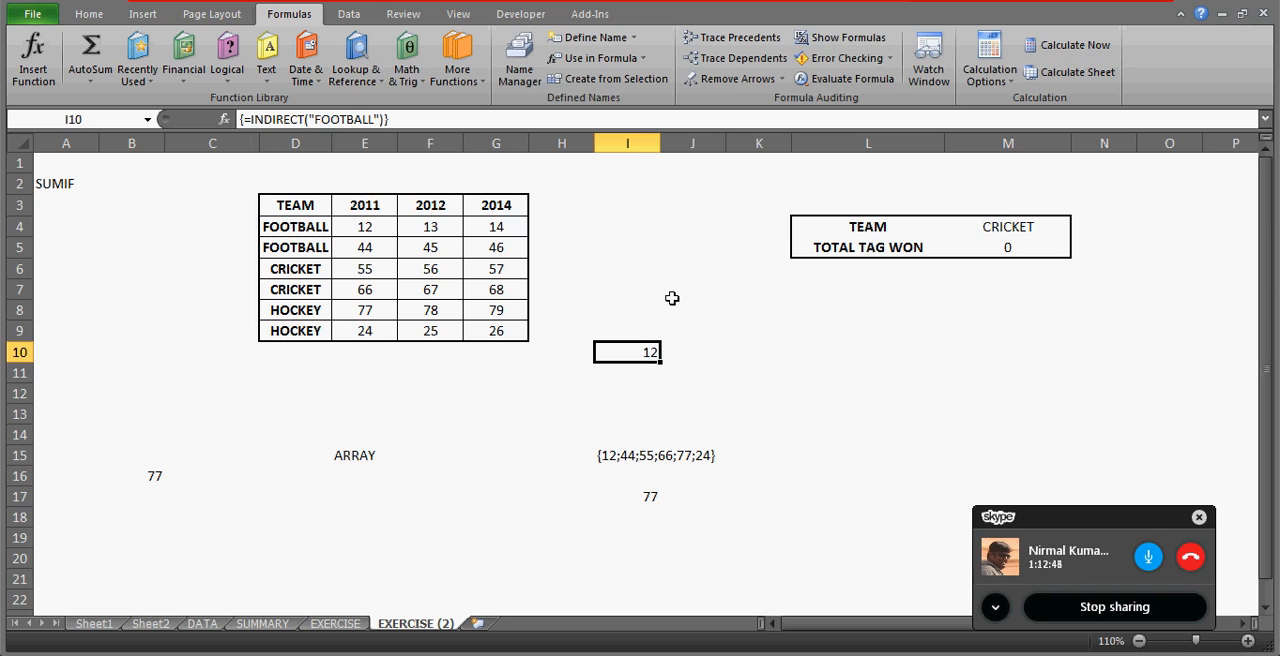
Replace the formula in I10 with the plain text FOOTBALL.
{"action": "key", "text": "Delete"}
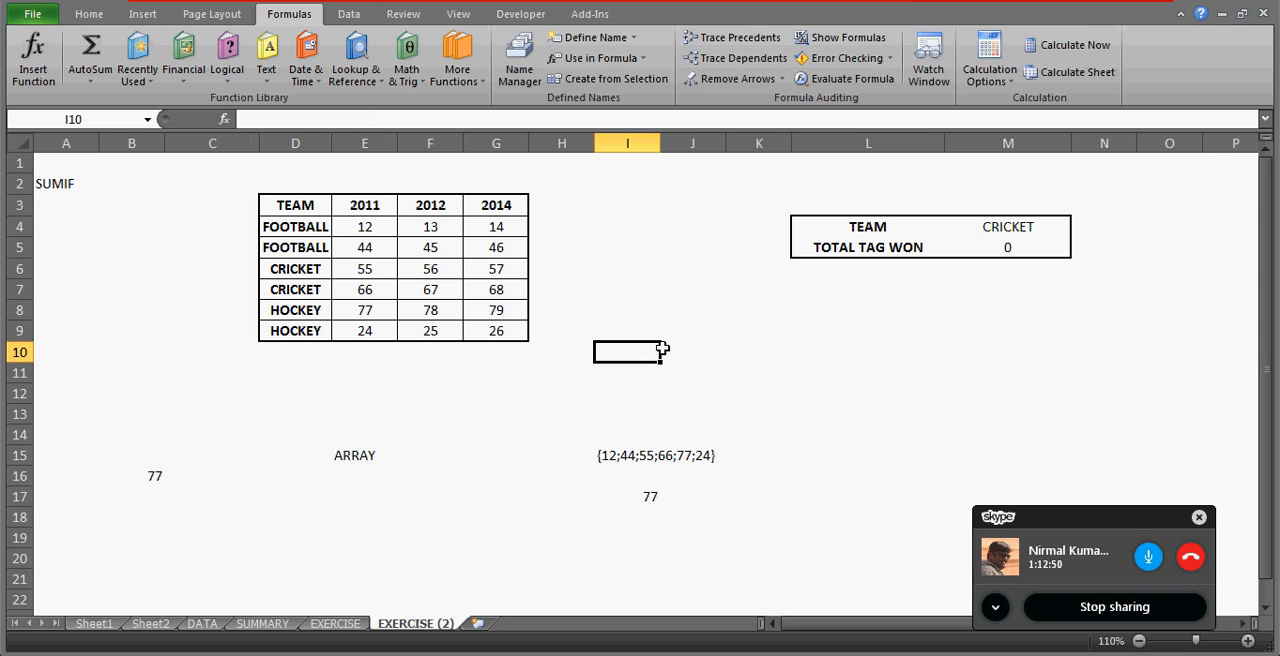
{"action": "type", "text": "FOOTB"}
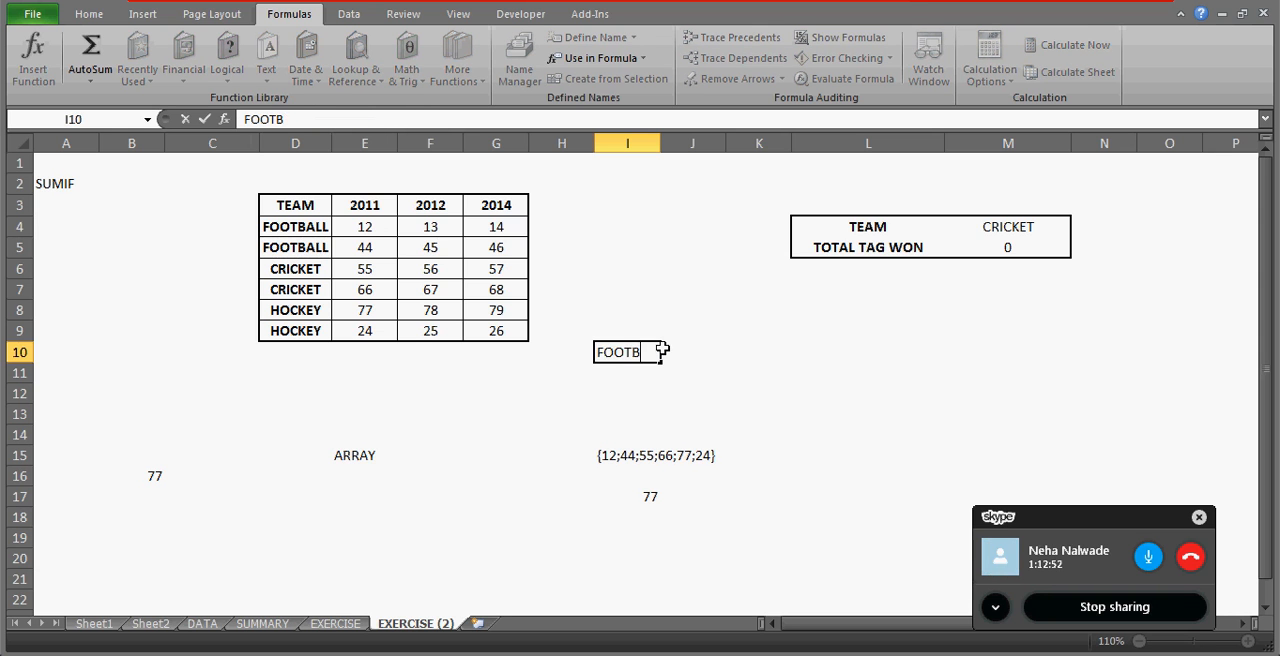
{"action": "type", "text": "ALL"}
{"action": "key", "text": "Tab"}
{"action": "key", "text": "Tab"}
Enter the formula =INDIRECT(I10) in K10, referring to the team name cell.
{"action": "type", "text": "="}
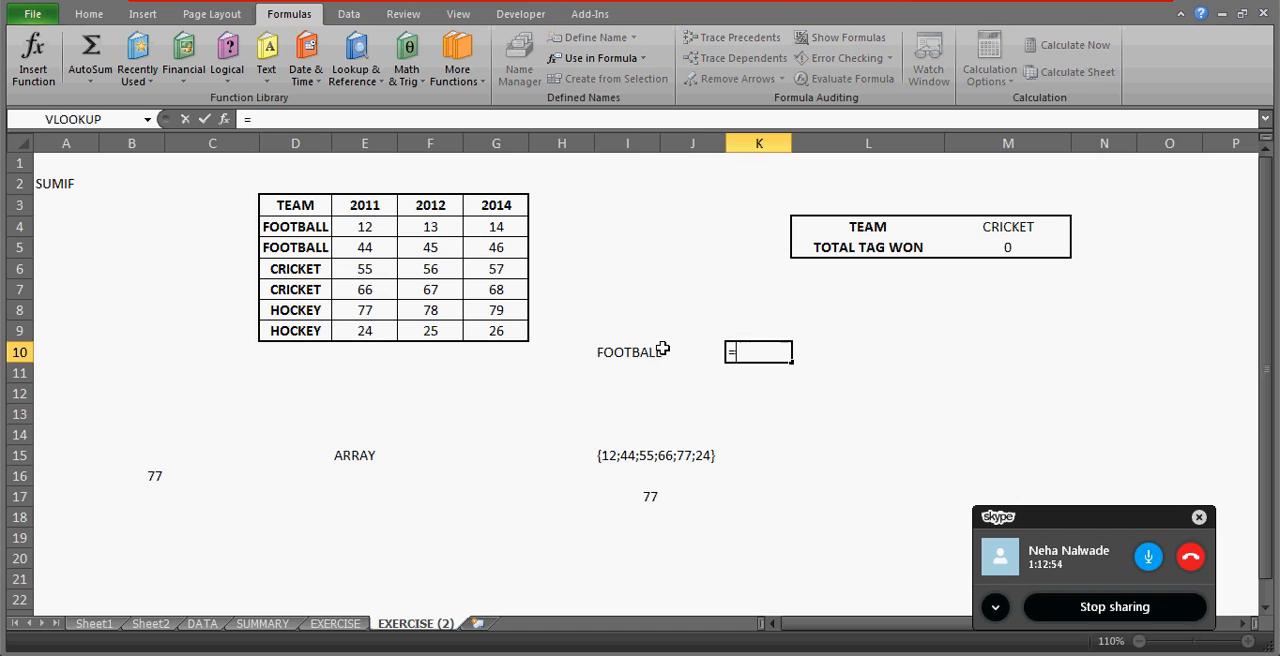
{"action": "type", "text": "INDIRECT("}
{"action": "left_click", "coordinate": [663, 352]}
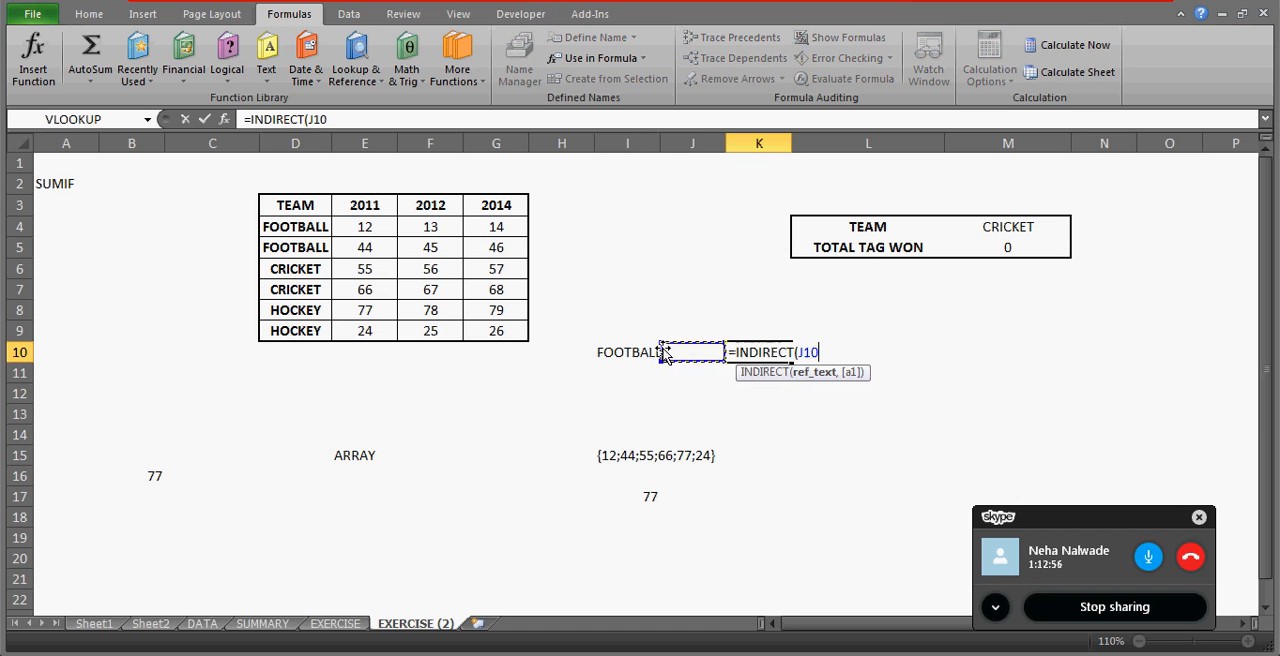
{"action": "left_click", "coordinate": [657, 352]}
{"action": "type", "text": ")"}
{"action": "key", "text": "ctrl+Return"}
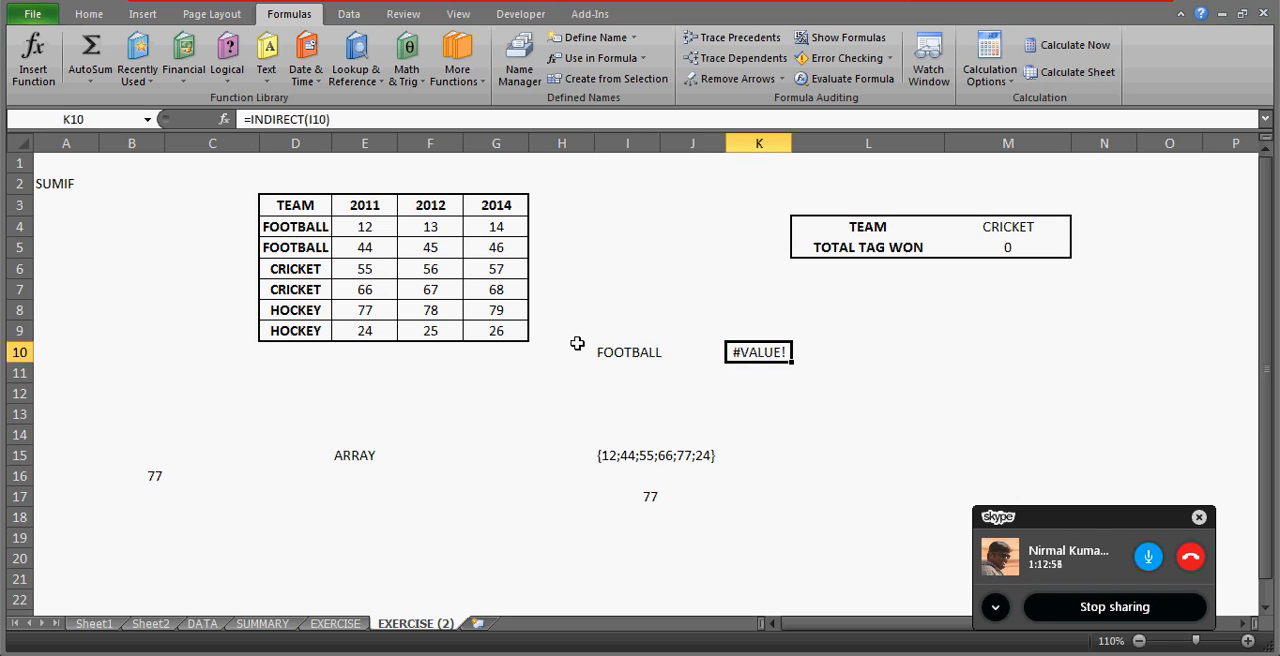
Check the team name in I10 and convert K10's =INDIRECT(I10) into an array formula.
{"action": "left_click", "coordinate": [622, 351]}
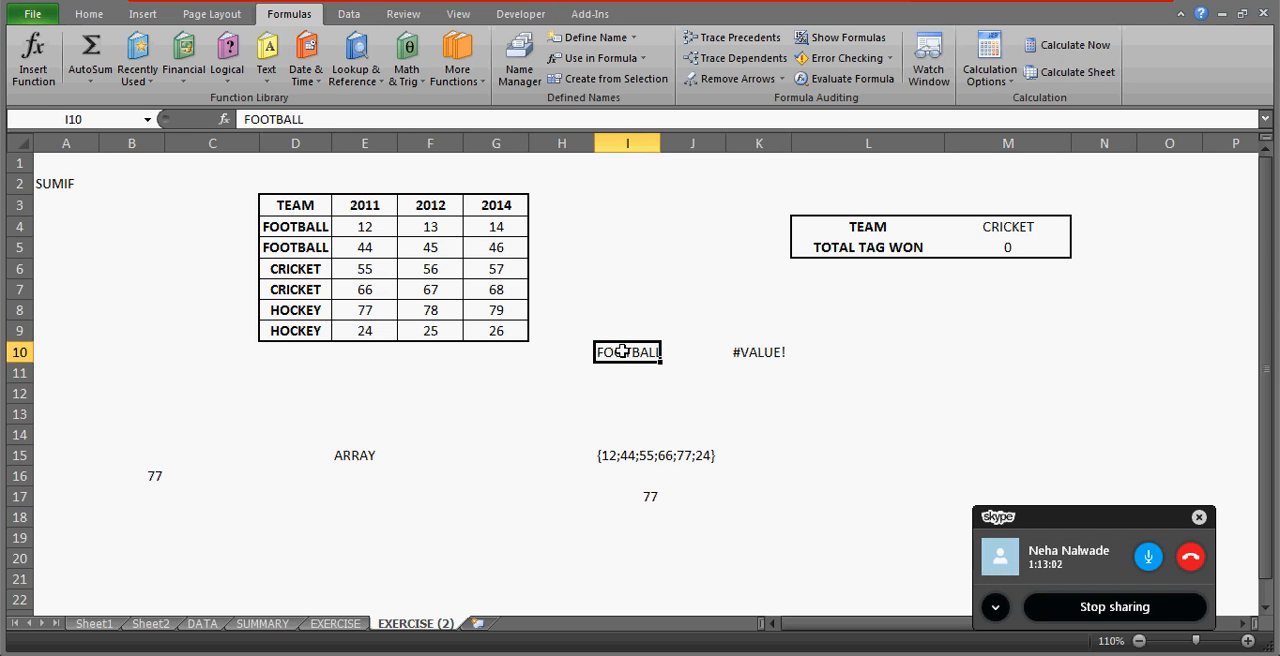
{"action": "left_click", "coordinate": [770, 350]}
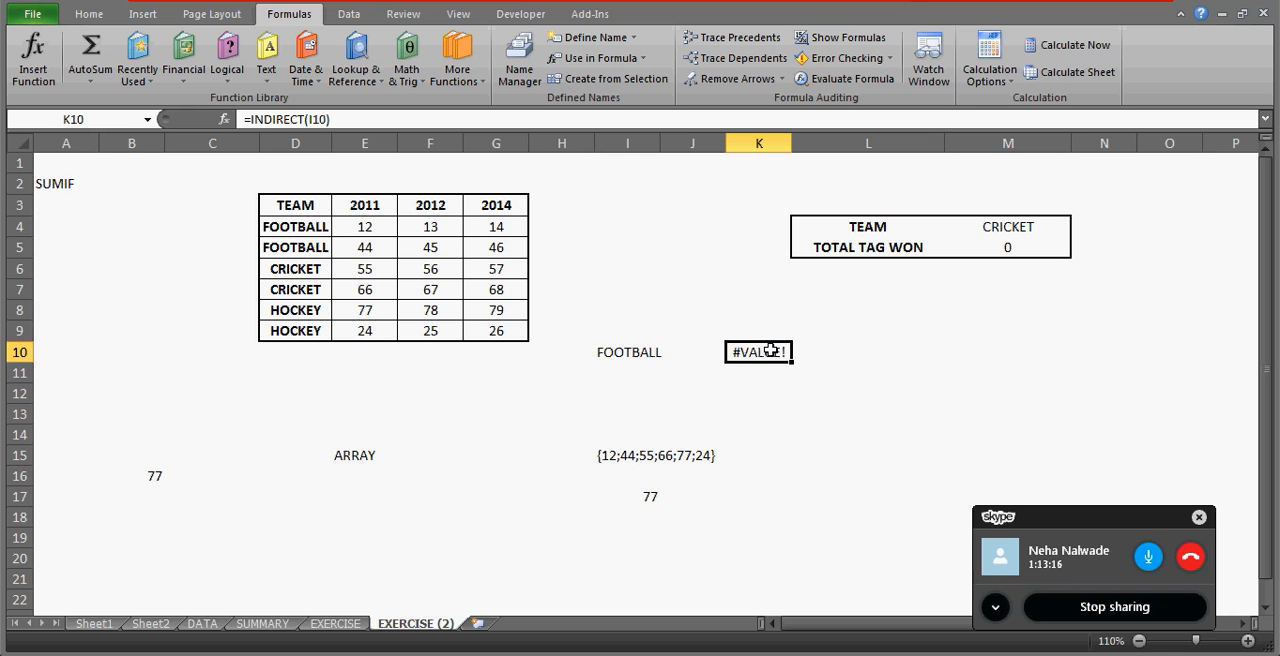
{"action": "left_click", "coordinate": [333, 119]}
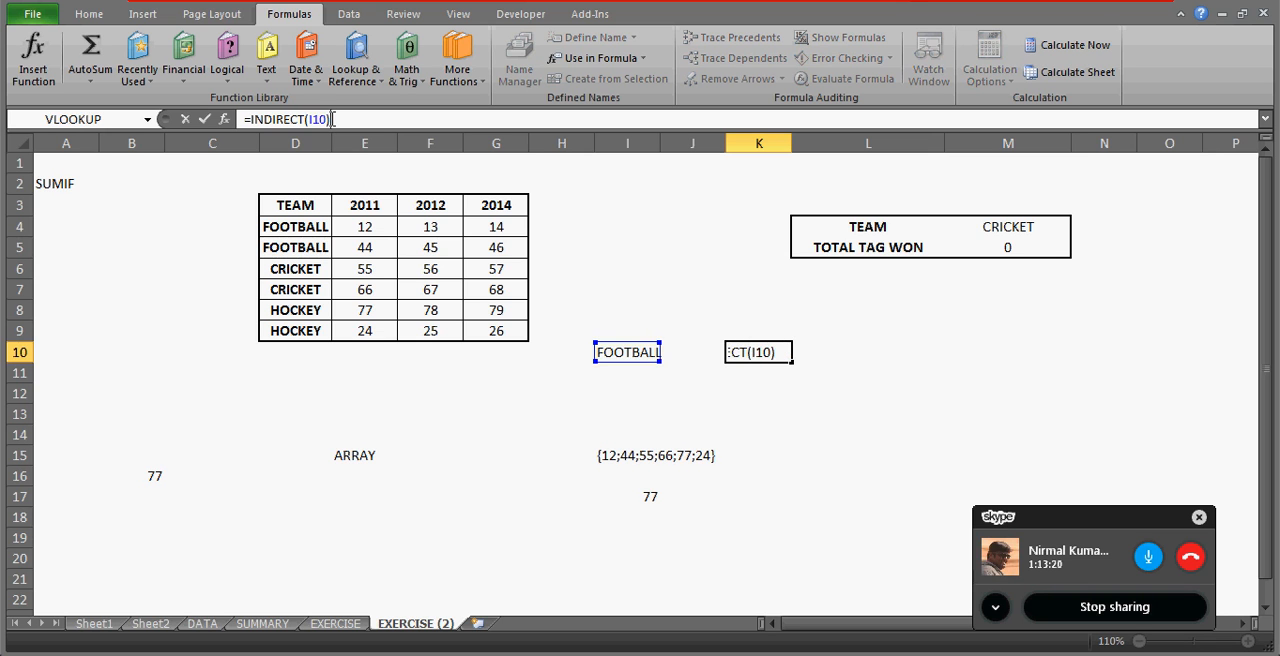
{"action": "key", "text": "ctrl+shift+Return"}
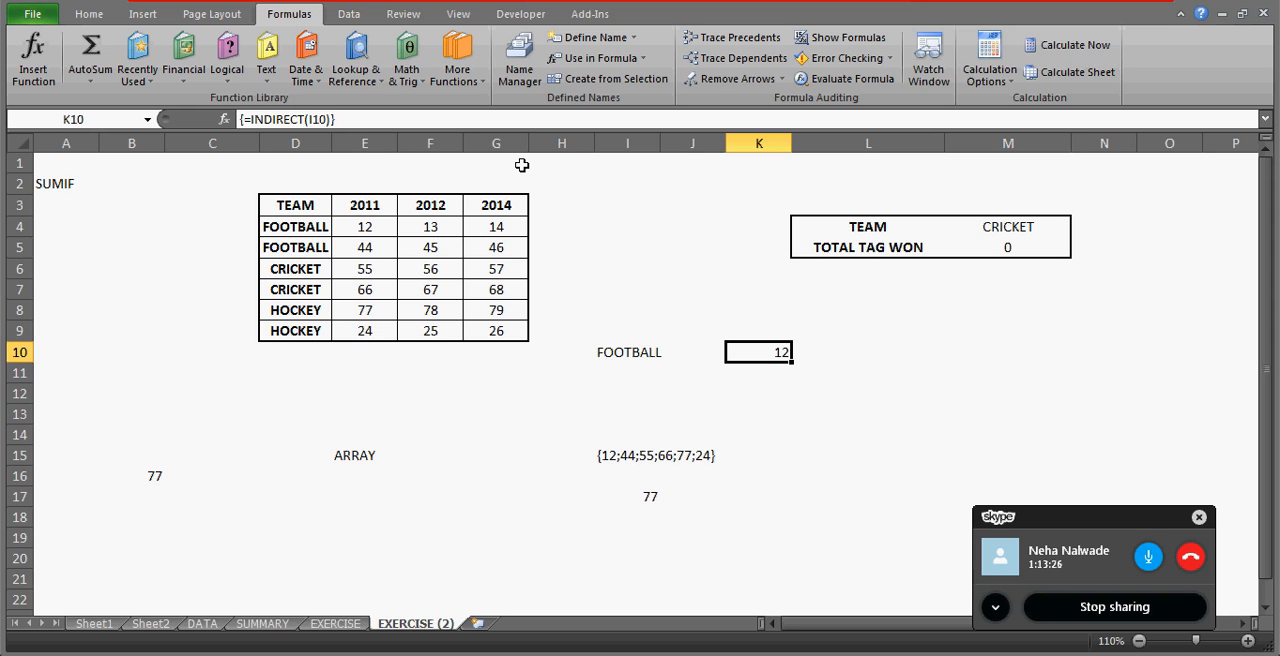
Evaluate K10's formula in place to view the array it returns, leaving the formula as it is.
{"action": "left_click", "coordinate": [251, 119]}
{"action": "key", "text": "F9"}
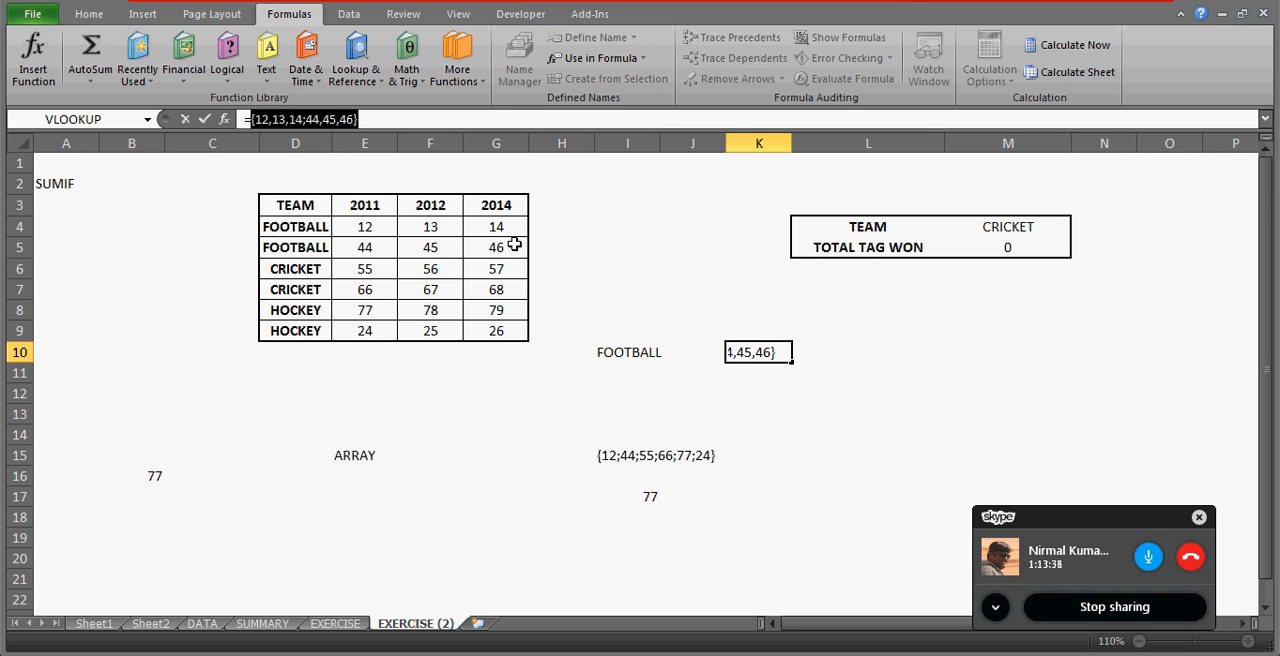
{"action": "key", "text": "Escape"}
Wrap K10's formula in SUM and enter =SUM(INDIRECT(I10)) as an array formula.
{"action": "left_click", "coordinate": [249, 119]}
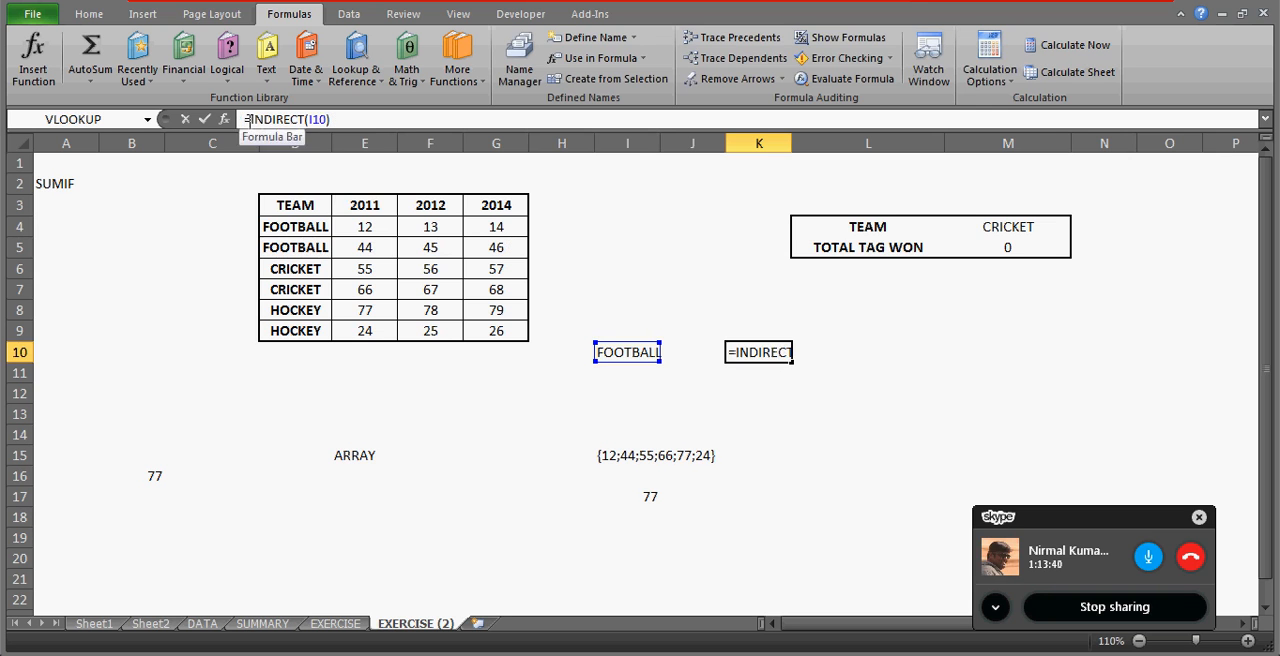
{"action": "type", "text": "SUM("}
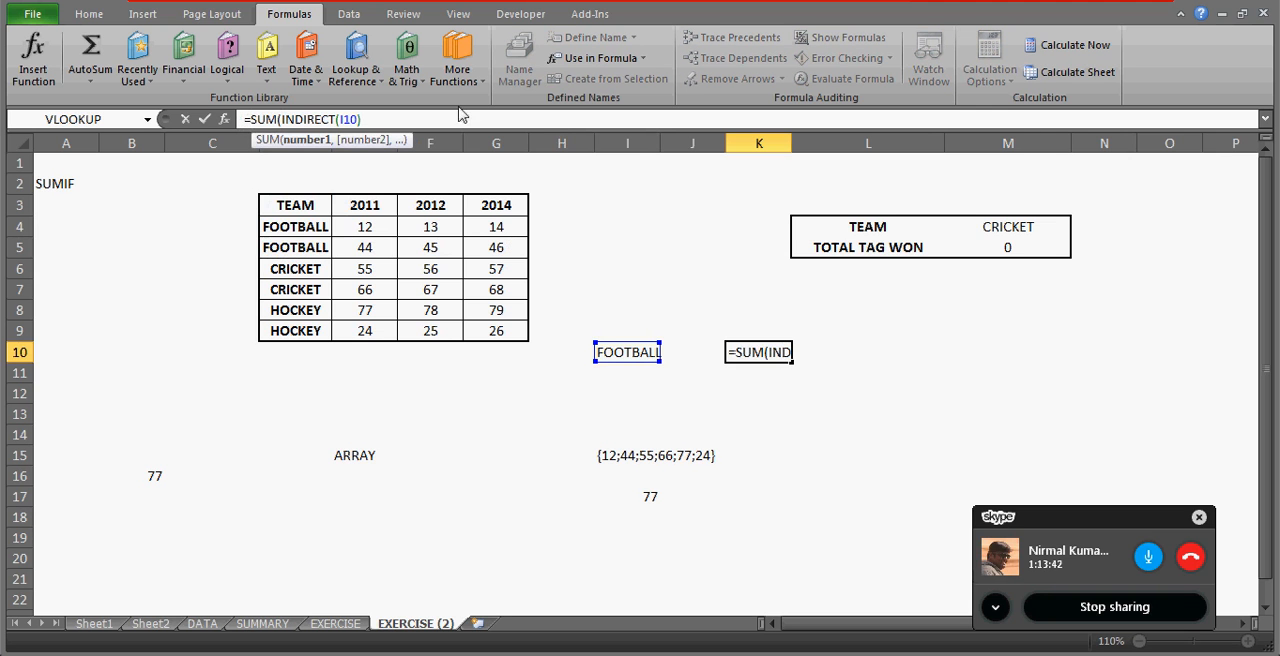
{"action": "key", "text": "End"}
{"action": "type", "text": ")"}
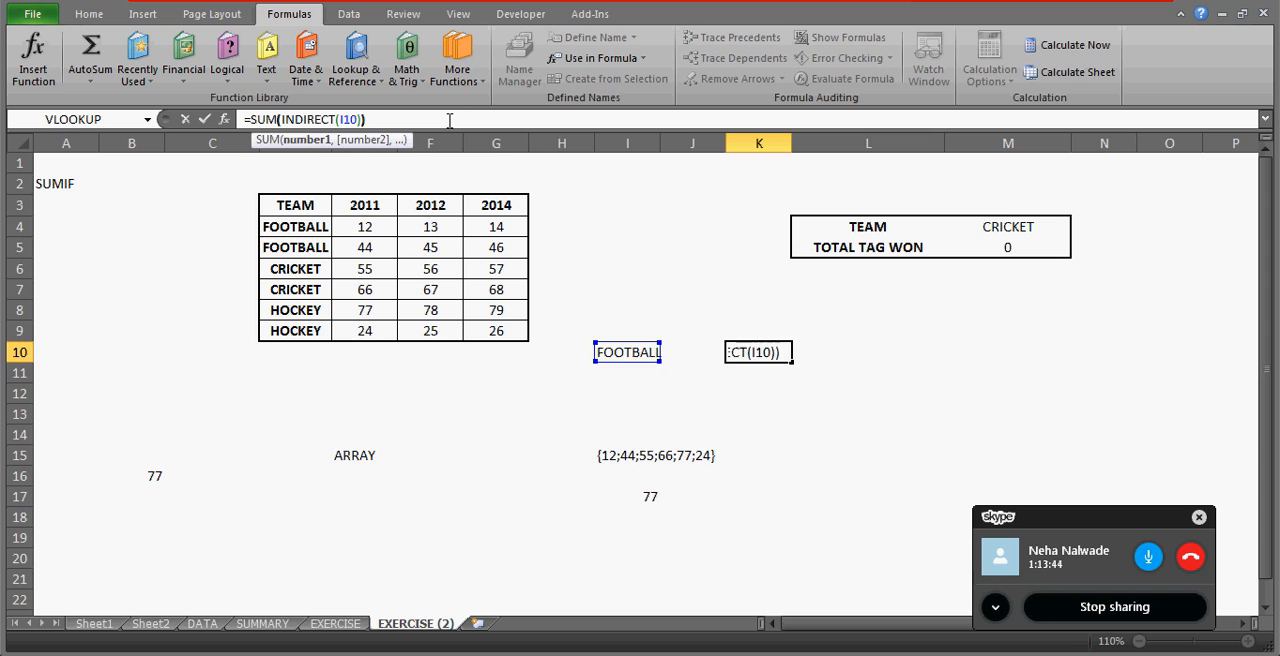
{"action": "key", "text": "ctrl+shift+Return"}
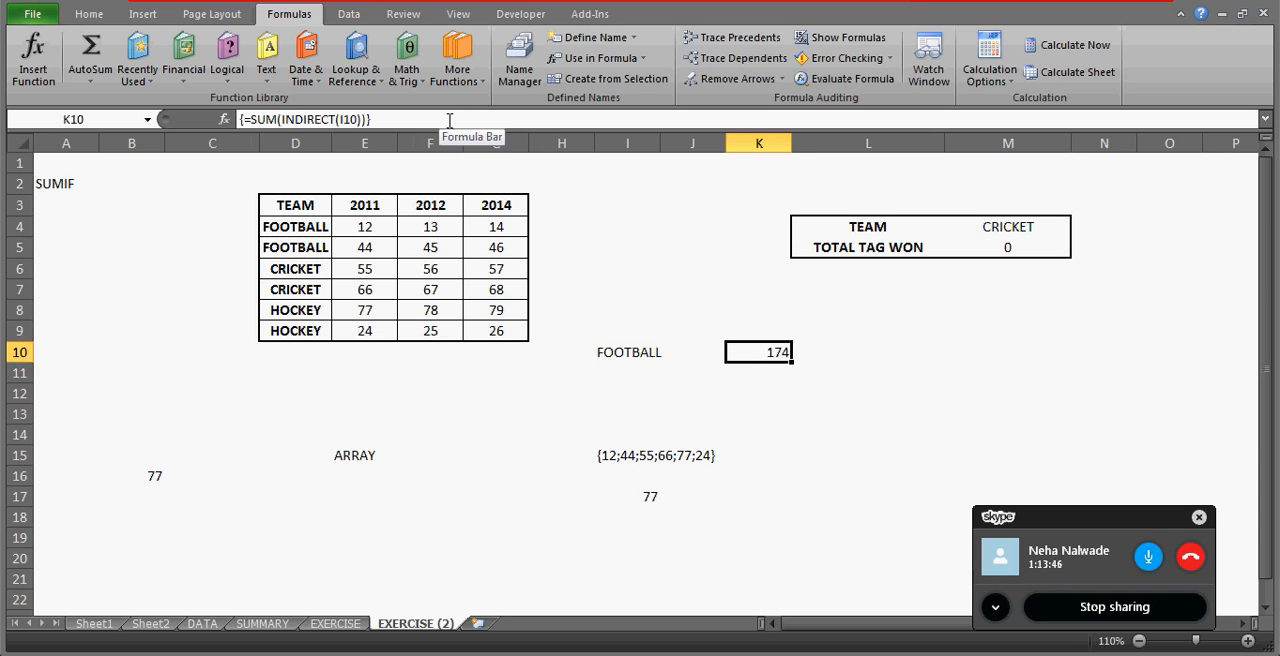
Change the team name in I10 to HOCKEY.
{"action": "key", "text": "Left"}
{"action": "key", "text": "Left"}
{"action": "type", "text": "H"}
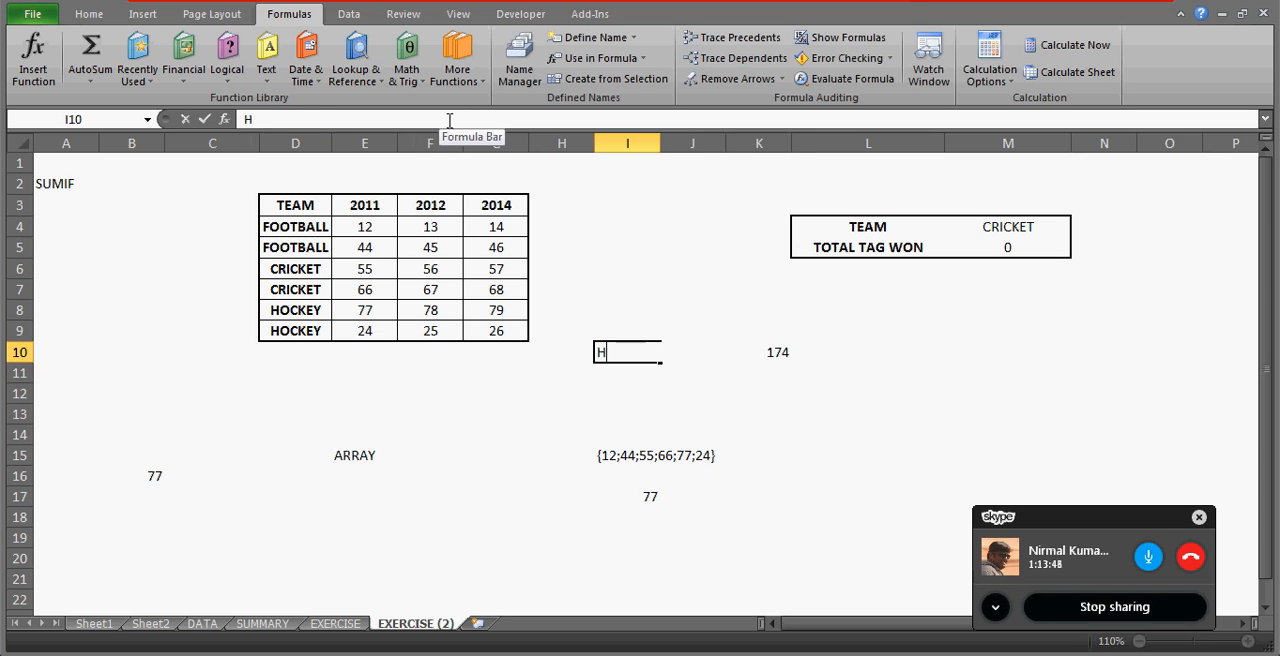
{"action": "type", "text": "OCKEY"}
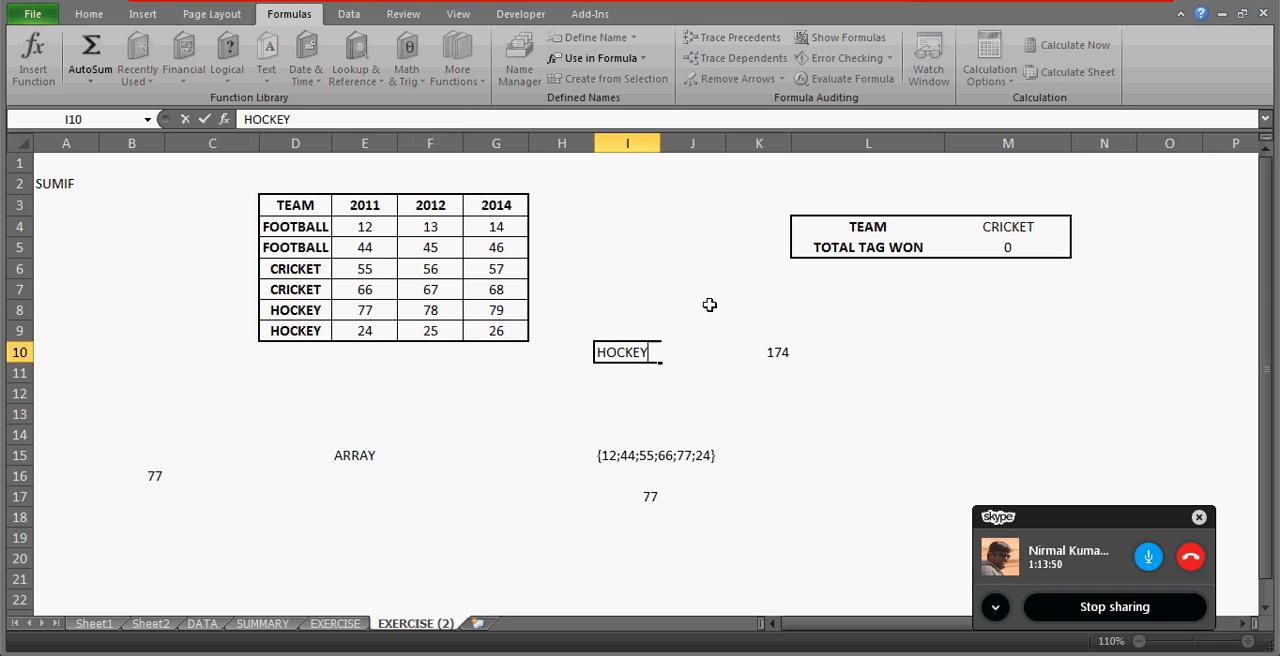
{"action": "key", "text": "ctrl+Return"}
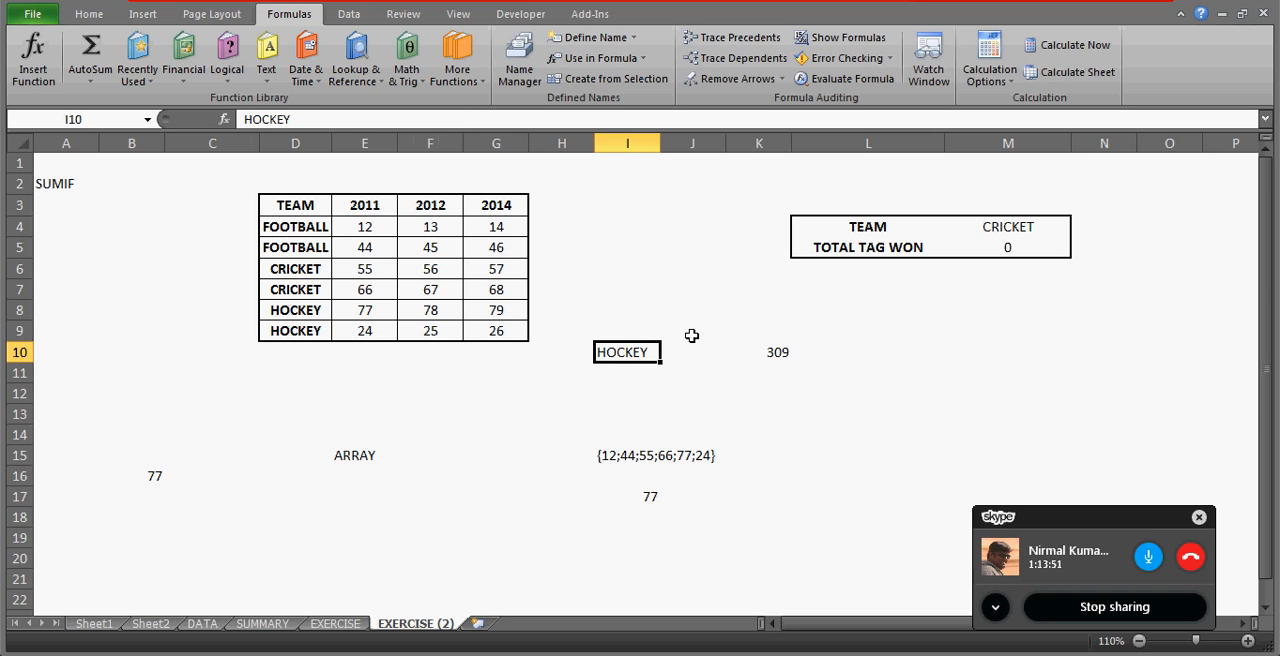
Review the formula in K10 and the team name in I10, and select E8:G9 to check the HOCKEY range's sum.
{"action": "left_click", "coordinate": [774, 350]}
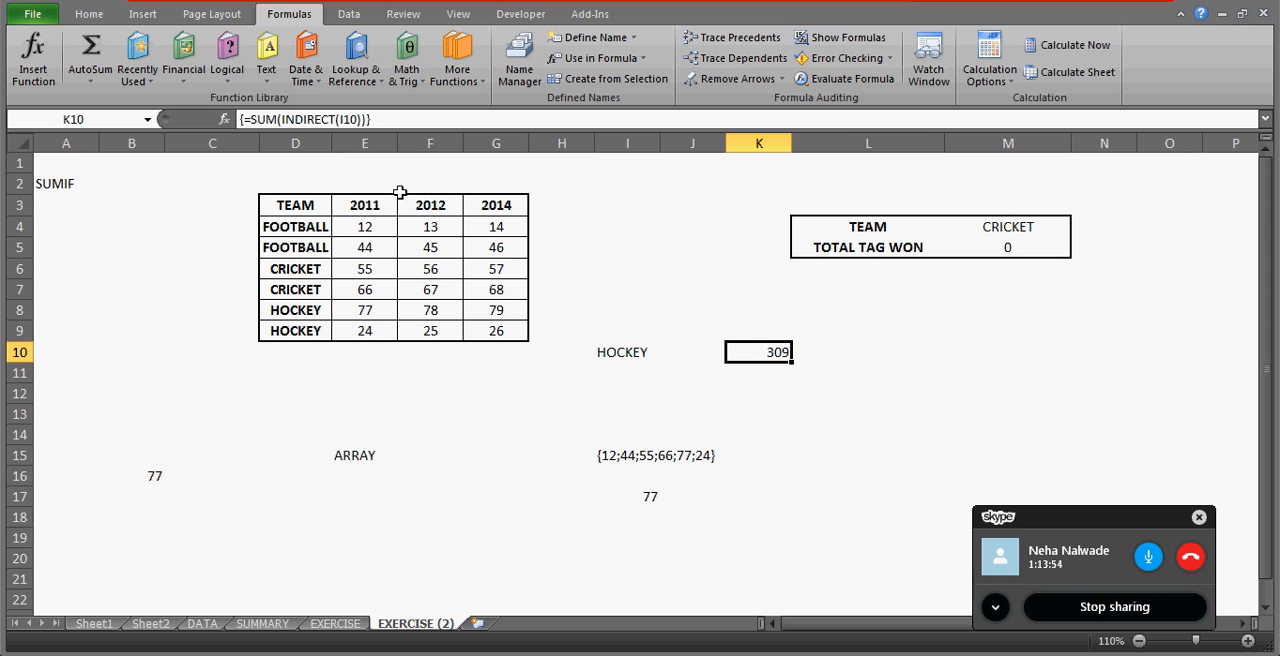
{"action": "left_click", "coordinate": [621, 352]}
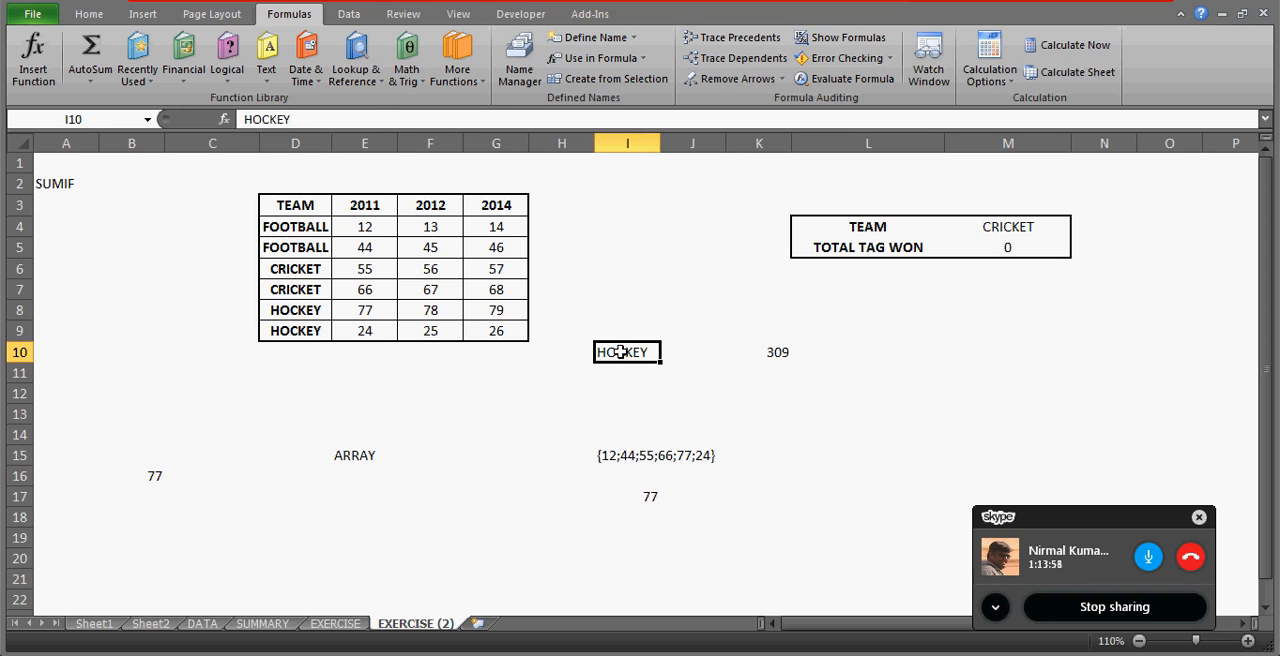
{"action": "left_click", "coordinate": [363, 309]}
{"action": "key", "text": "shift+Right"}
{"action": "key", "text": "shift+Right"}
{"action": "key", "text": "shift+Down"}
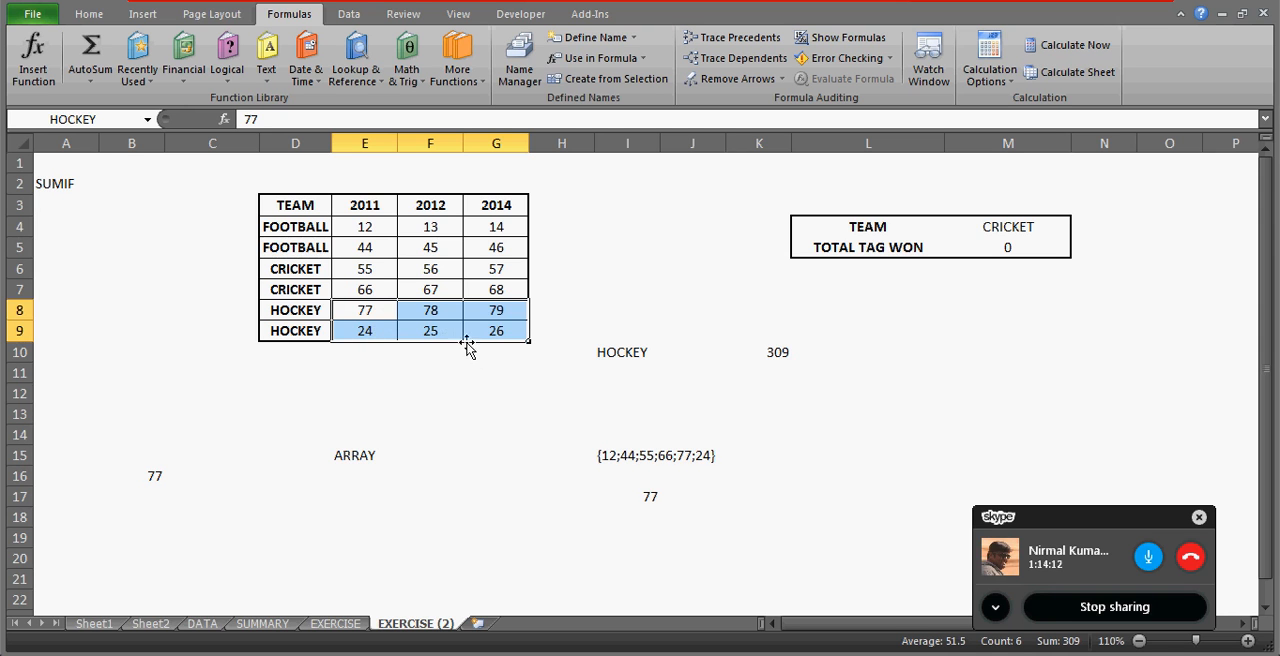
Clear the total in M5 and choose HOCKEY as the team in M4.
{"action": "left_click", "coordinate": [774, 354]}
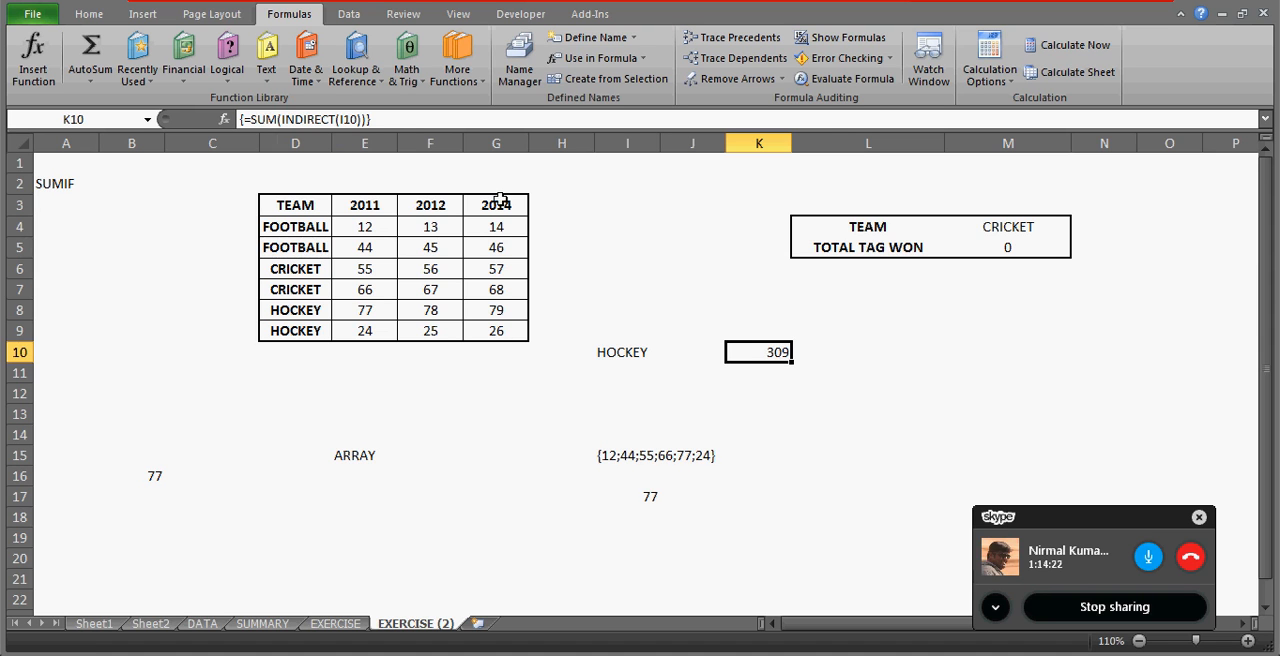
{"action": "left_click", "coordinate": [1019, 253]}
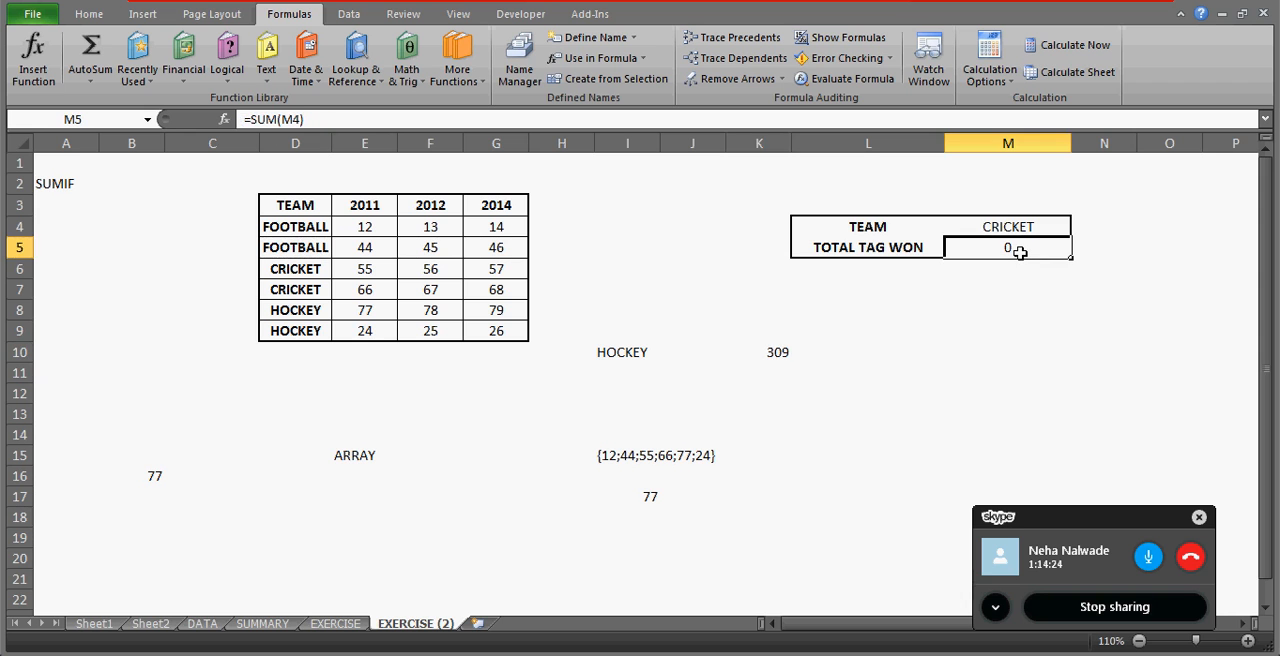
{"action": "key", "text": "Delete"}
{"action": "key", "text": "Up"}
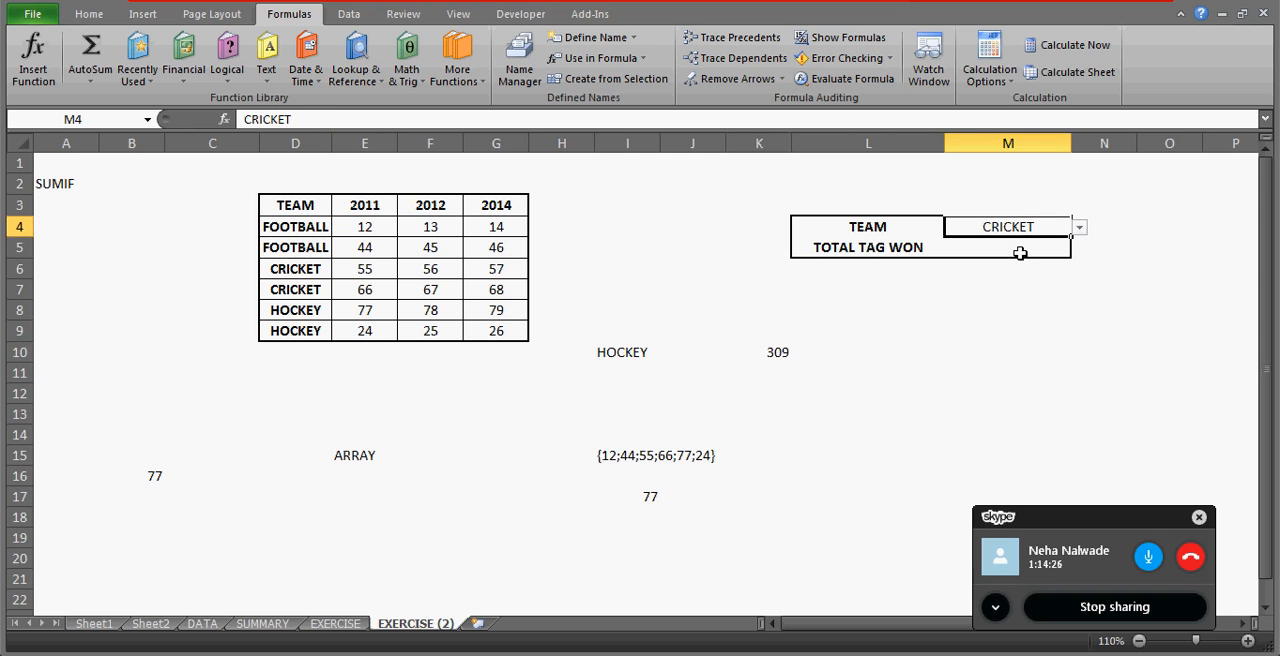
{"action": "left_click", "coordinate": [1080, 230]}
{"action": "left_click", "coordinate": [1015, 246]}
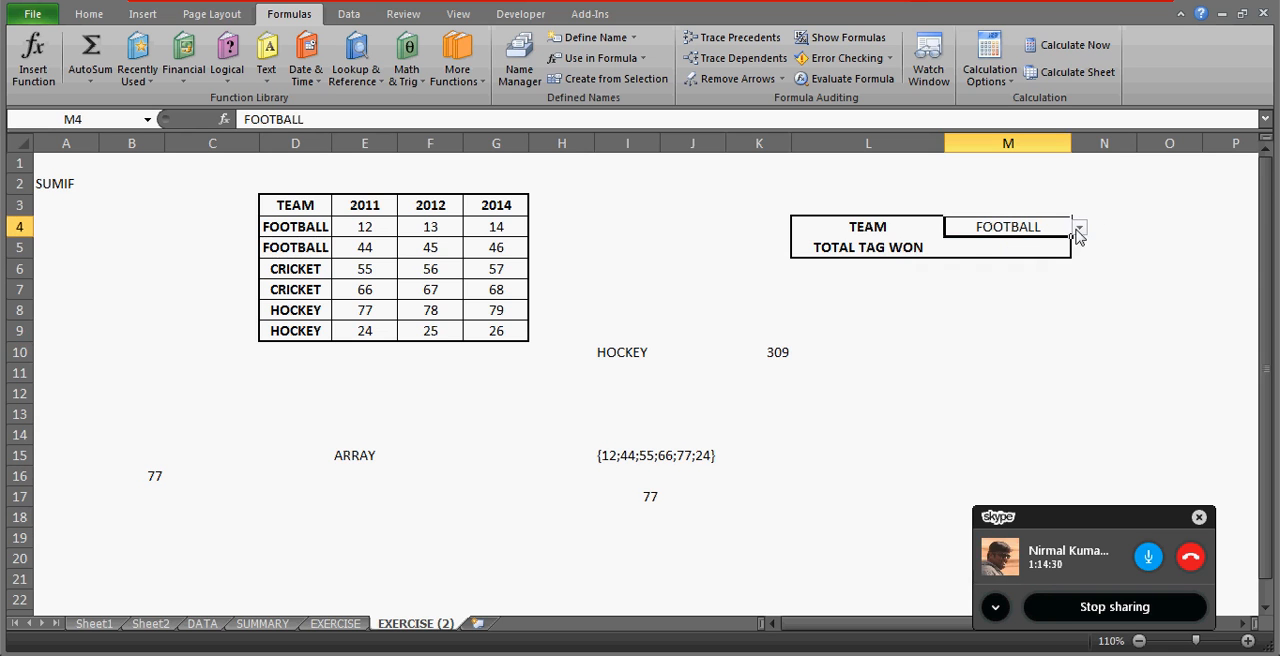
{"action": "left_click", "coordinate": [1079, 229]}
{"action": "left_click", "coordinate": [1001, 271]}
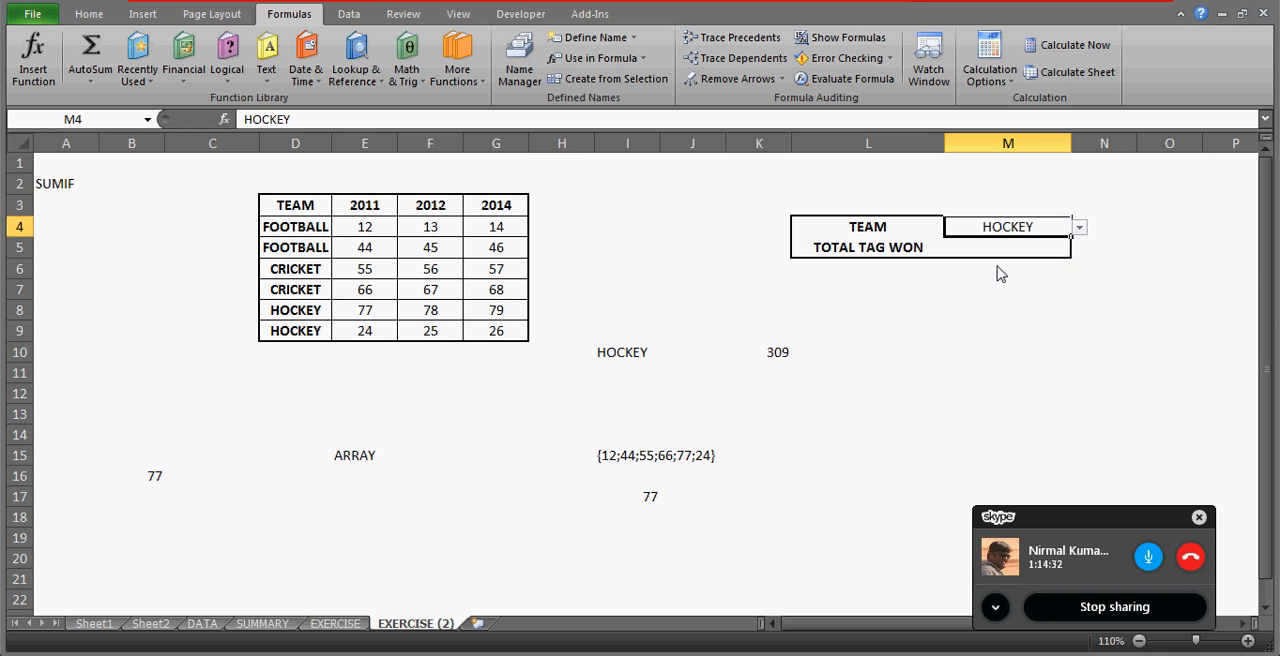
Enter =INDIRECT(M4) as an array formula in M5, the TOTAL TAG WON cell.
{"action": "left_click", "coordinate": [1012, 250]}
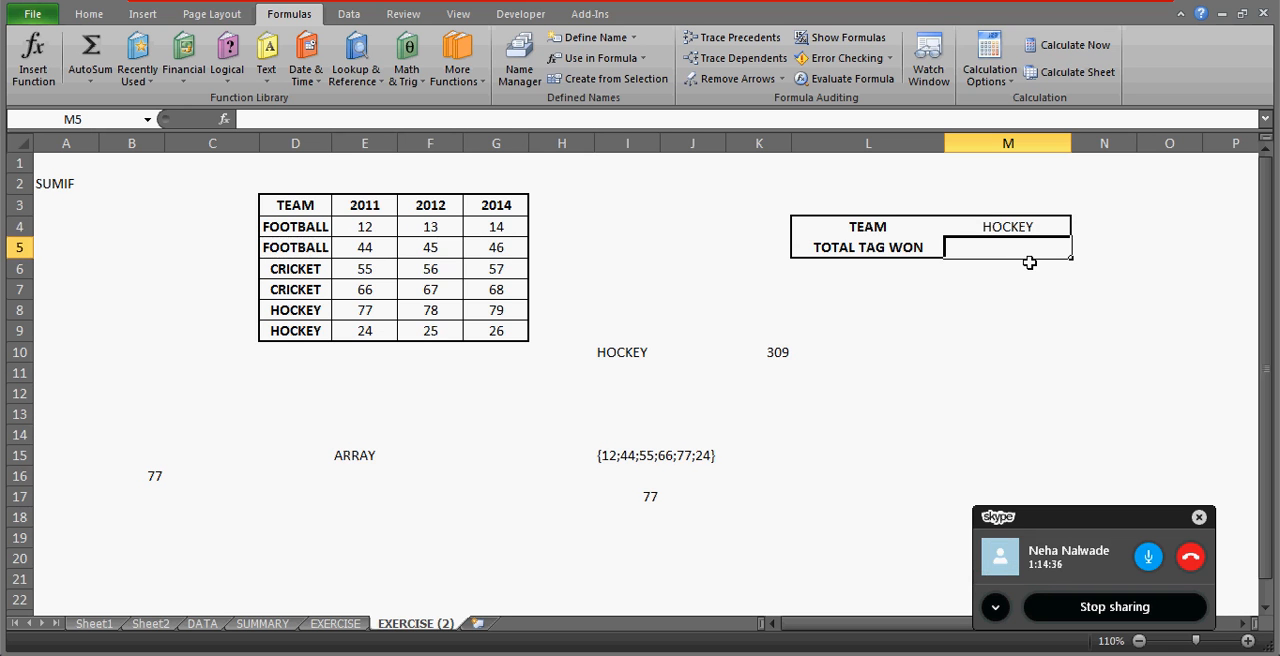
{"action": "type", "text": "=INDIRECT("}
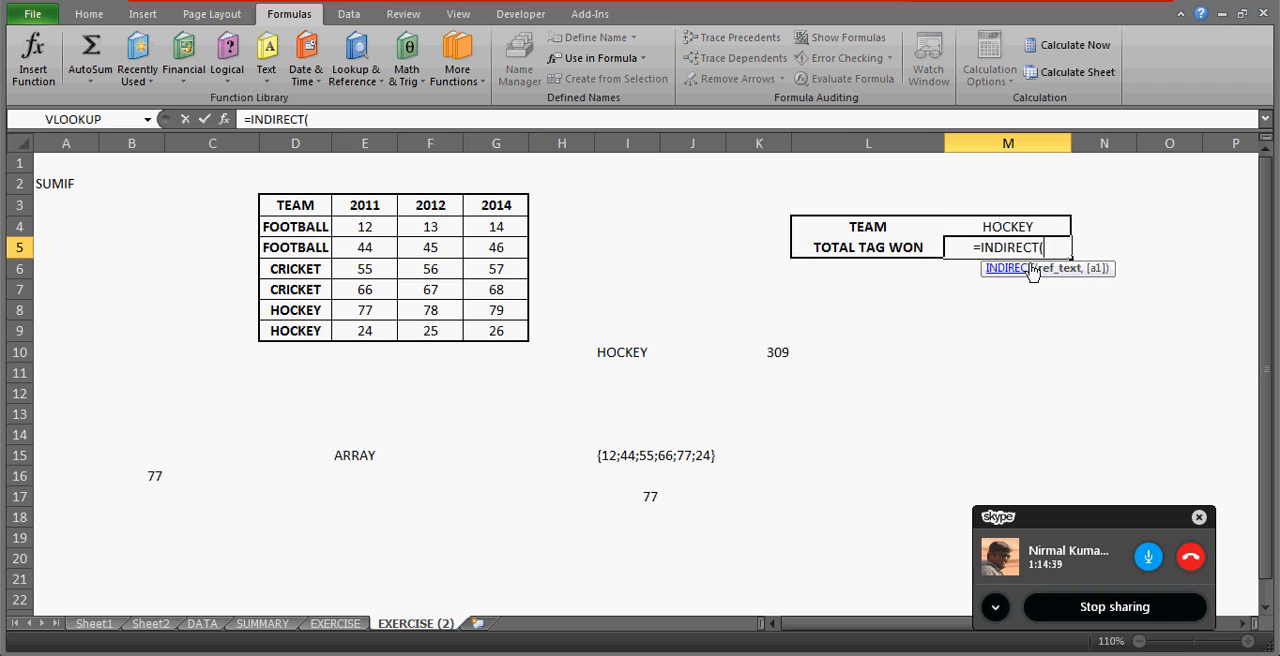
{"action": "key", "text": "Up"}
{"action": "type", "text": ")"}
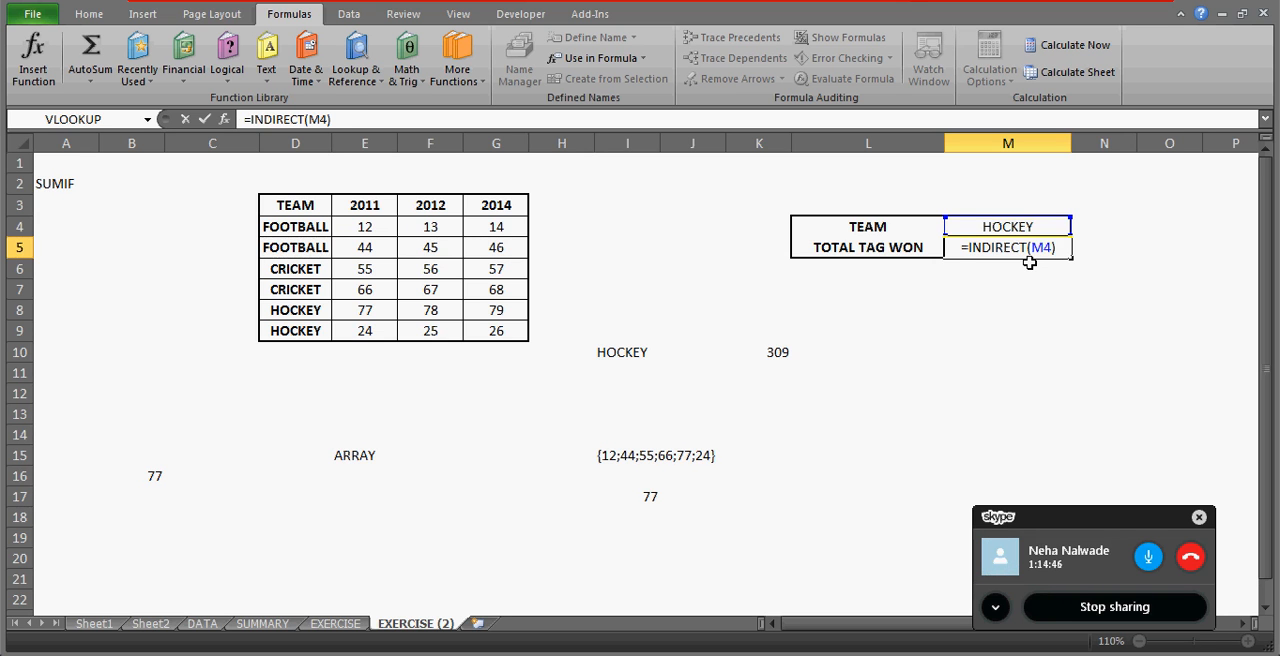
{"action": "key", "text": "ctrl+shift+Return"}
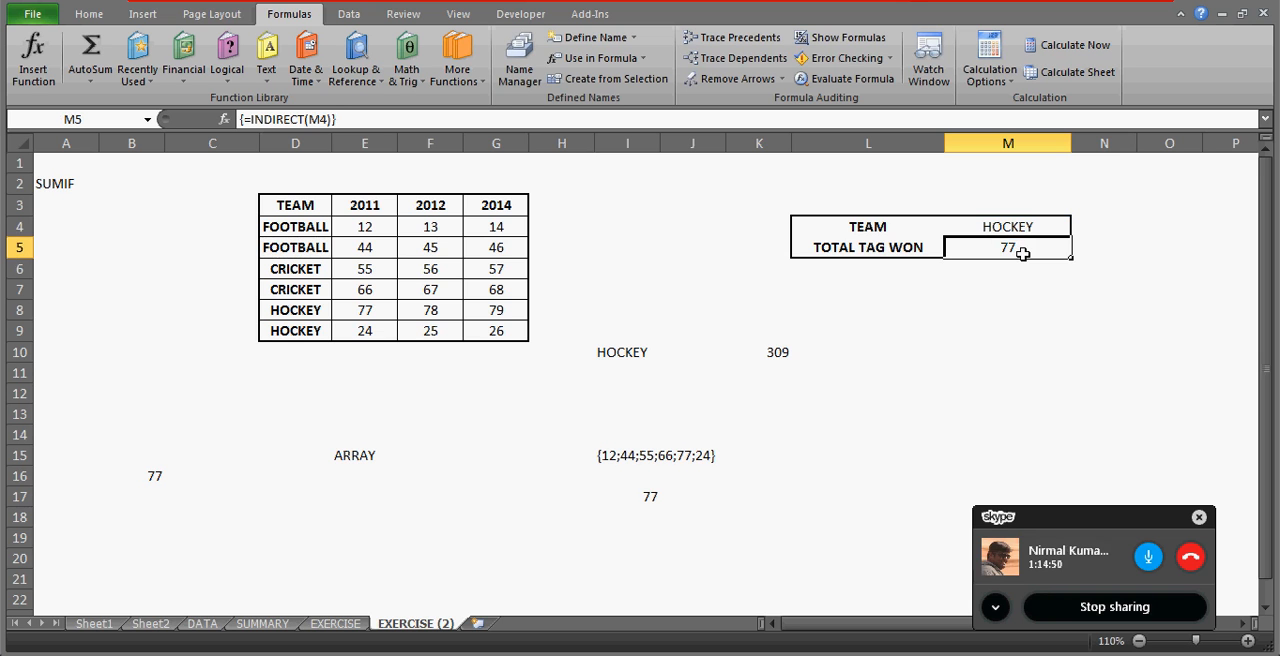
Select E8:G9 to examine the HOCKEY values and compare them with M5's result.
{"action": "left_click", "coordinate": [362, 313]}
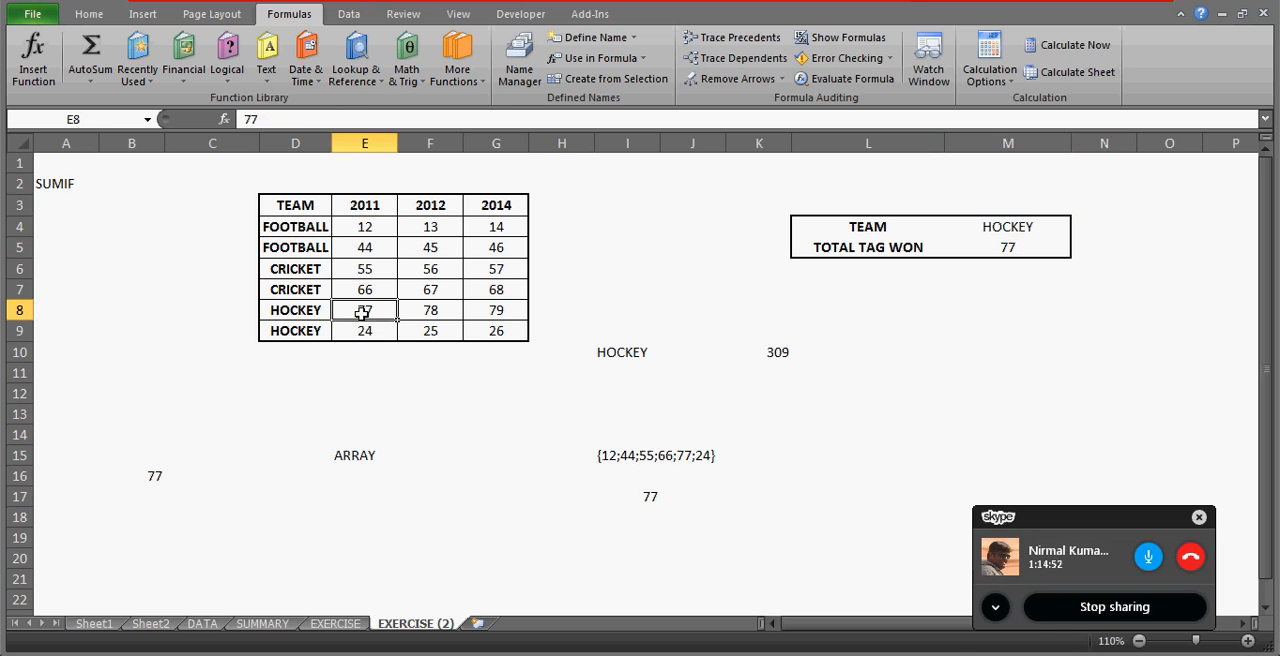
{"action": "left_click_drag", "start_coordinate": [362, 313], "coordinate": [496, 331]}
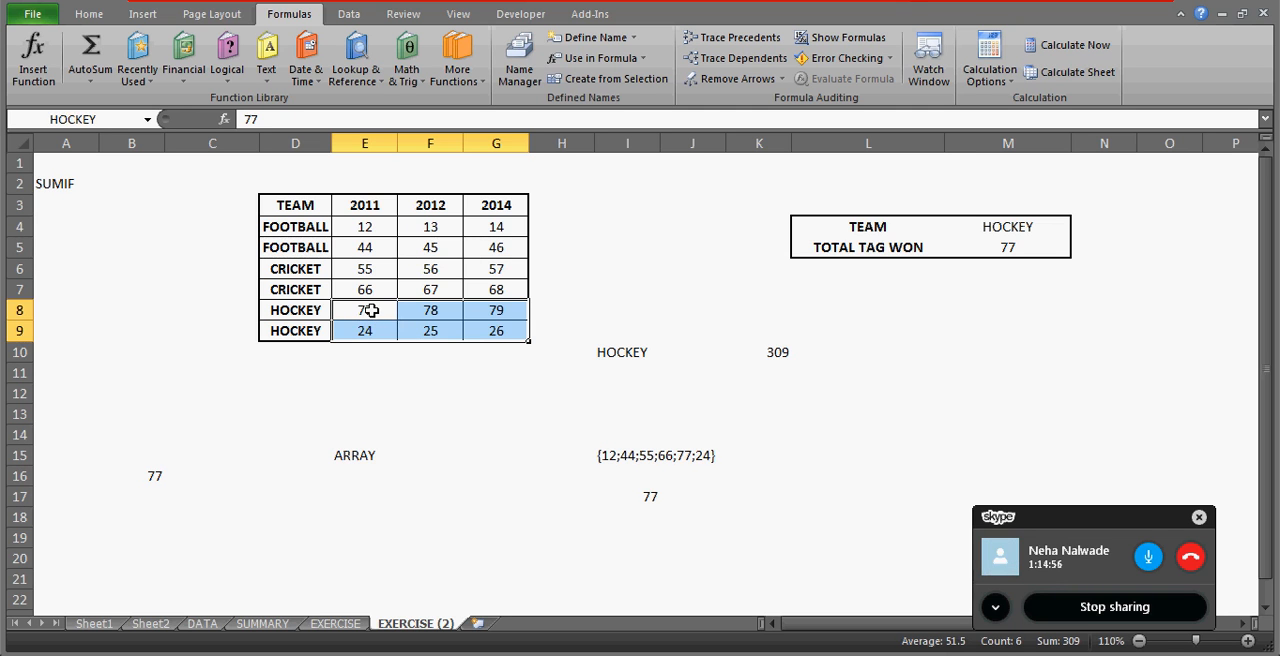
{"action": "left_click", "coordinate": [370, 311]}
{"action": "left_click", "coordinate": [1028, 248]}
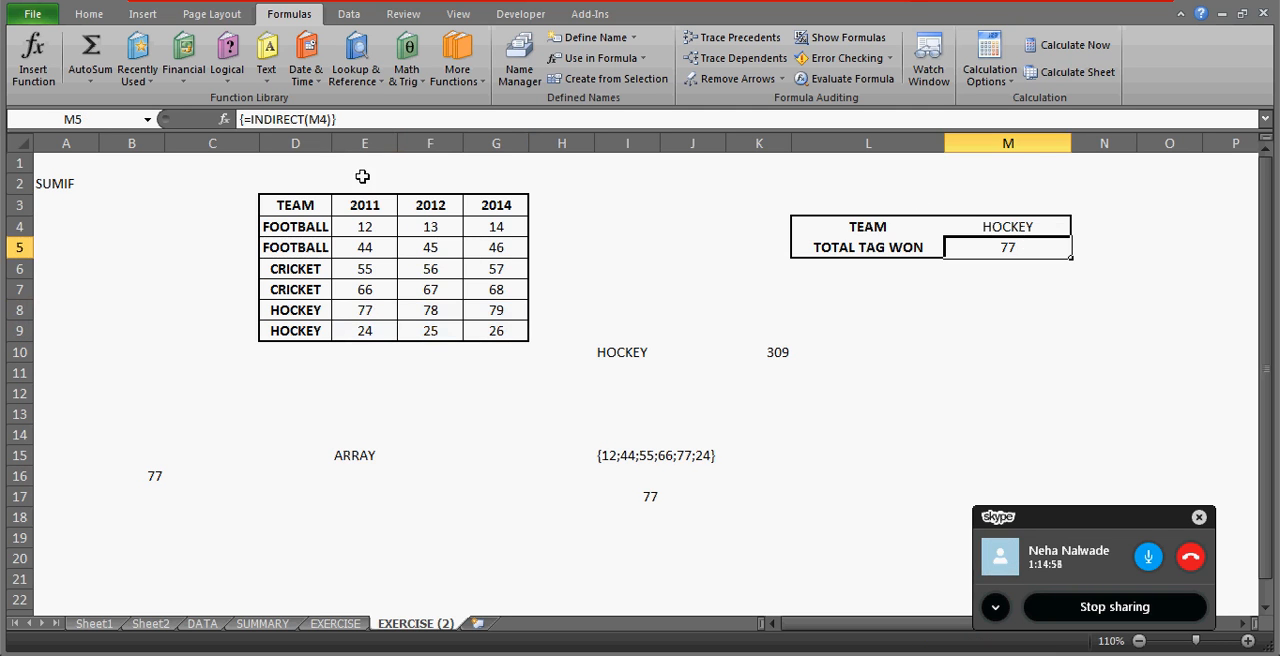
Evaluate M5's INDIRECT formula in place to view the array it returns, and discard the edit.
{"action": "left_click", "coordinate": [251, 119]}
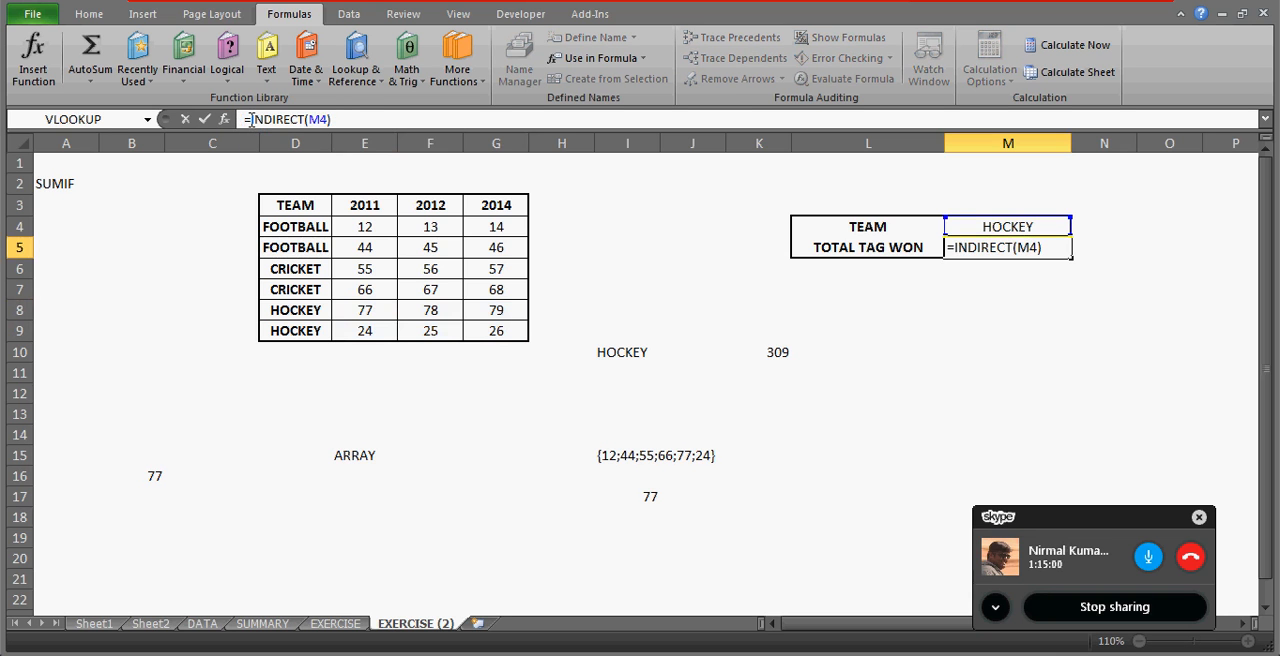
{"action": "key", "text": "shift+End"}
{"action": "key", "text": "F9"}
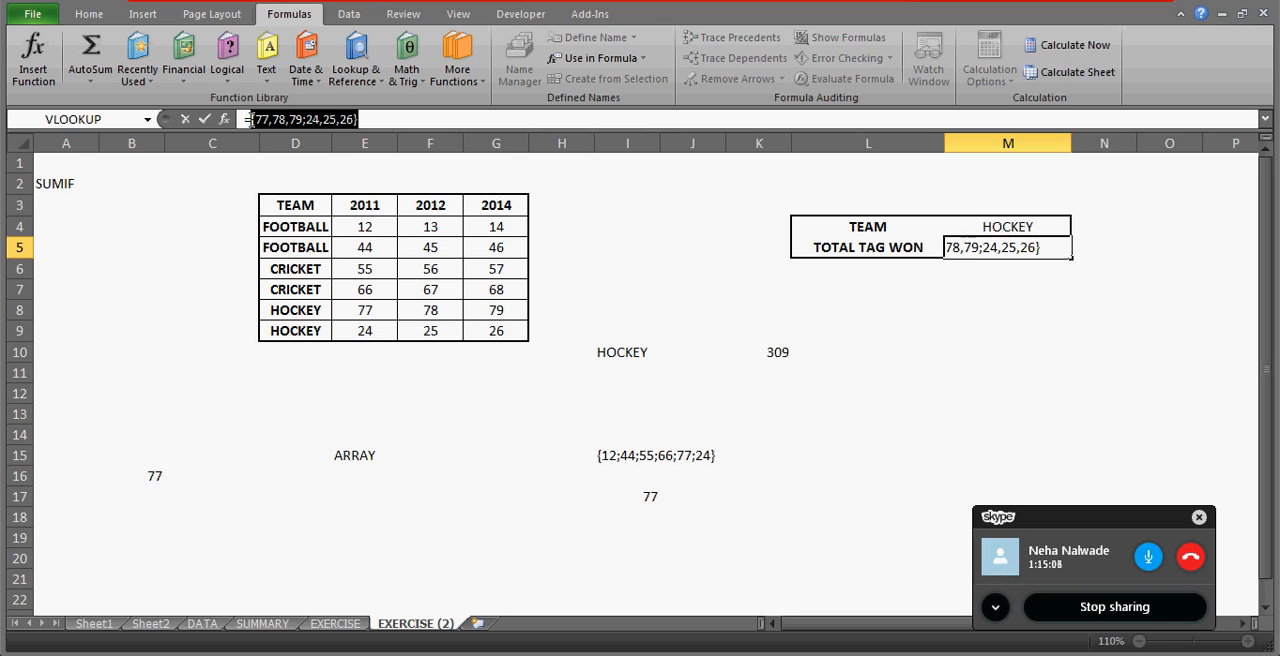
{"action": "left_click", "coordinate": [251, 119]}
{"action": "type", "text": "SUM"}
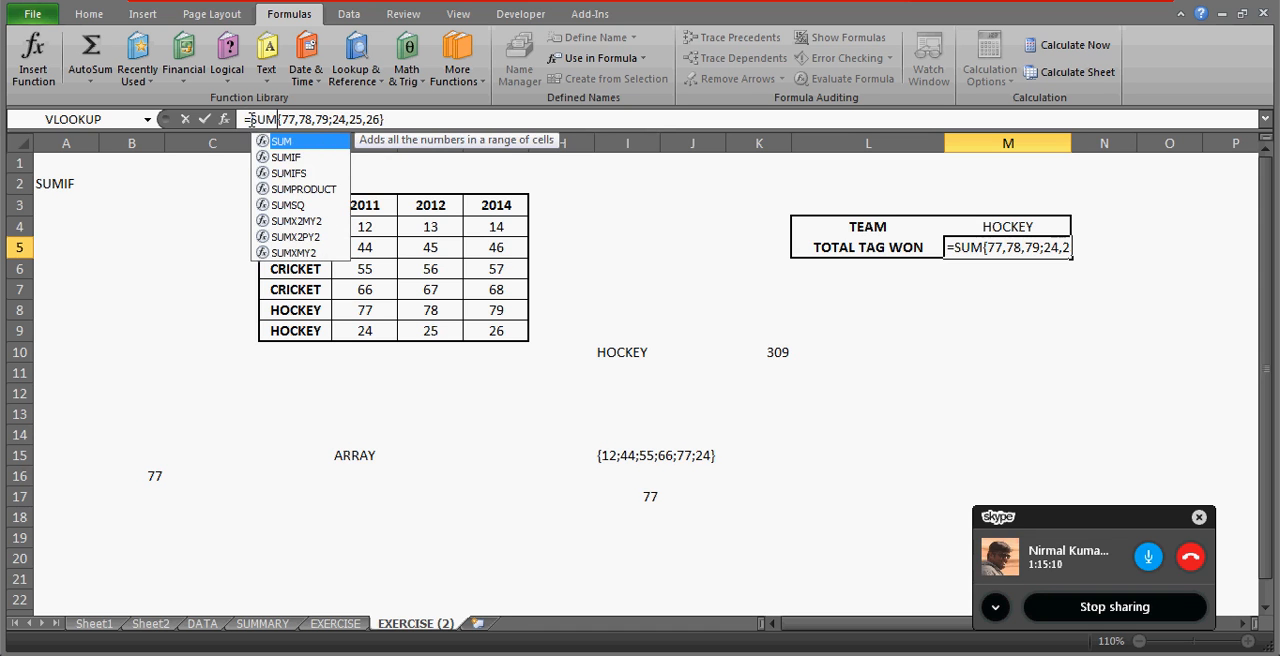
{"action": "key", "text": "Escape"}
{"action": "key", "text": "Escape"}
Wrap M5's formula in SUM and enter =SUM(INDIRECT(M4)) as an array formula.
{"action": "left_click", "coordinate": [251, 119]}
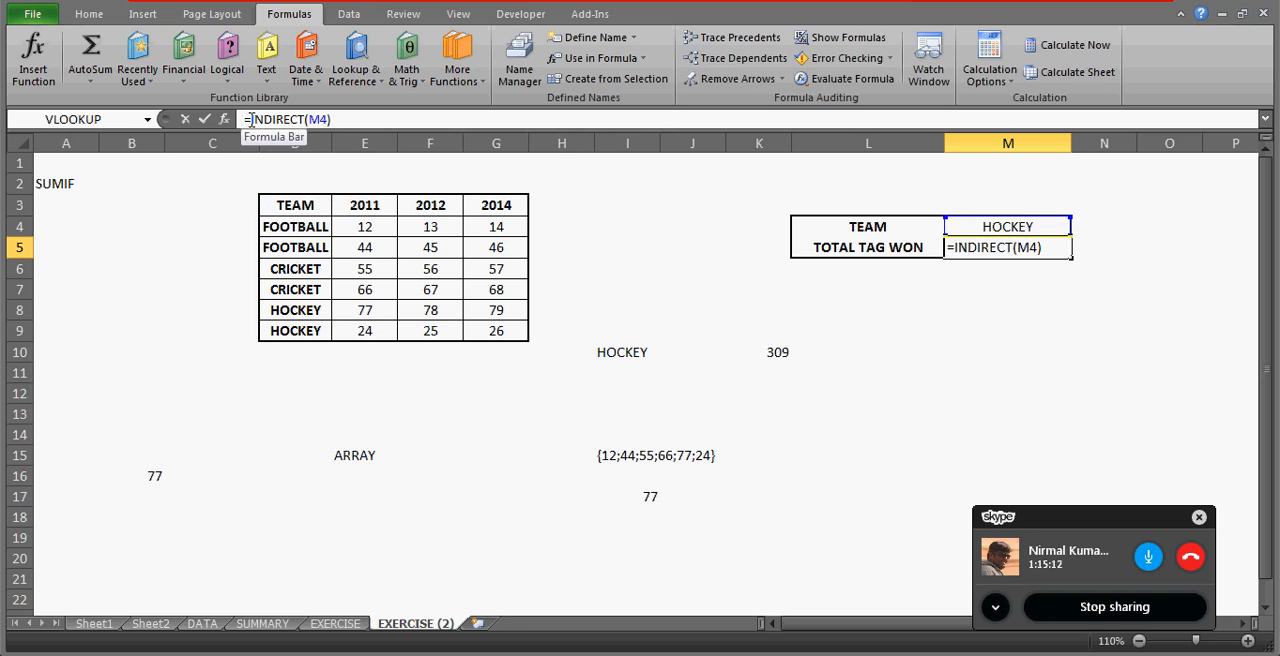
{"action": "type", "text": "SUM("}
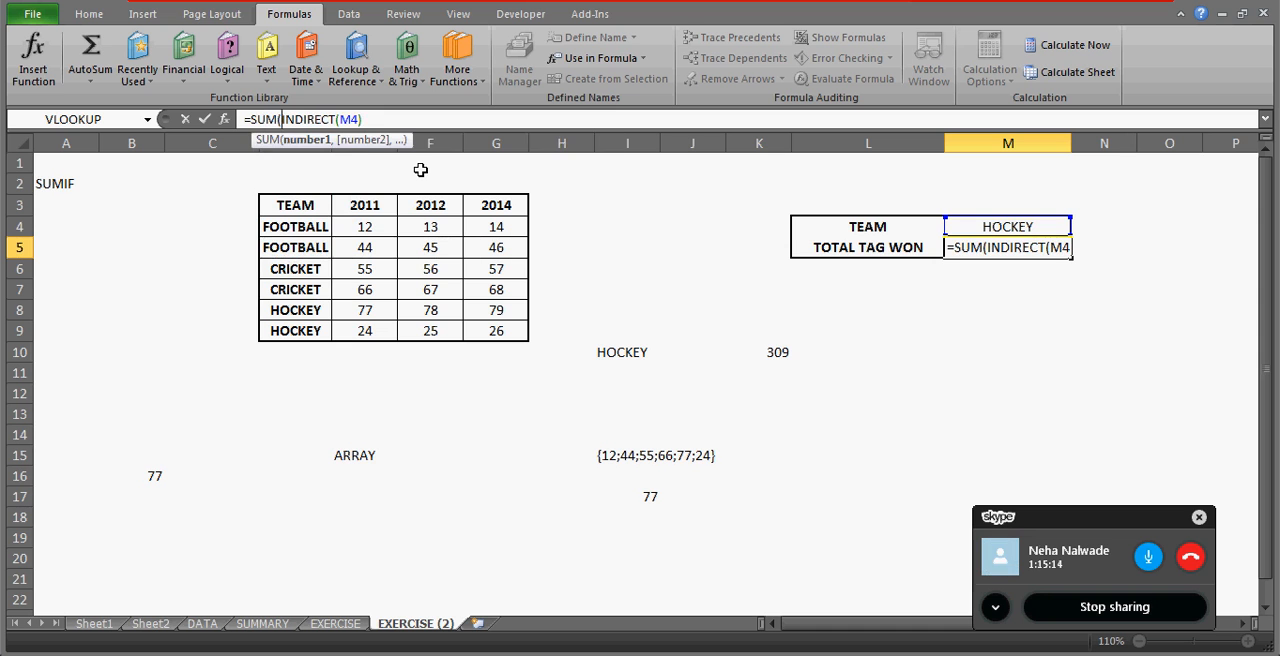
{"action": "left_click", "coordinate": [395, 121]}
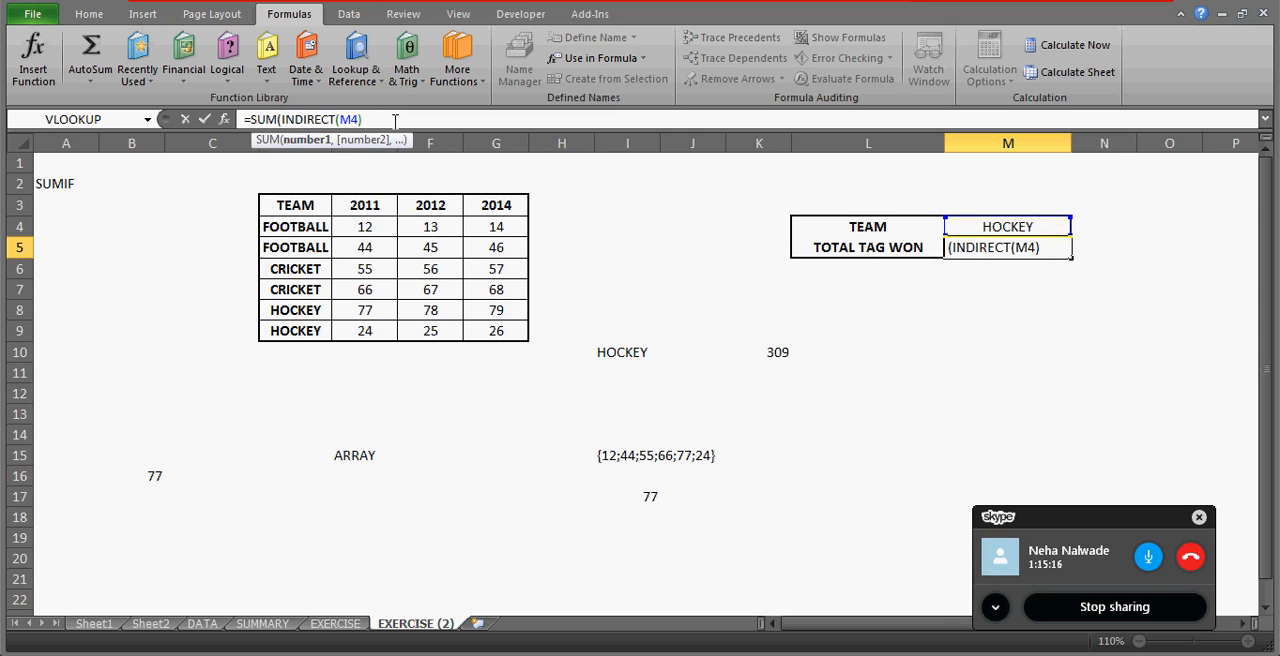
{"action": "type", "text": ")"}
{"action": "key", "text": "ctrl+shift+Return"}
{"action": "key", "text": "Up"}
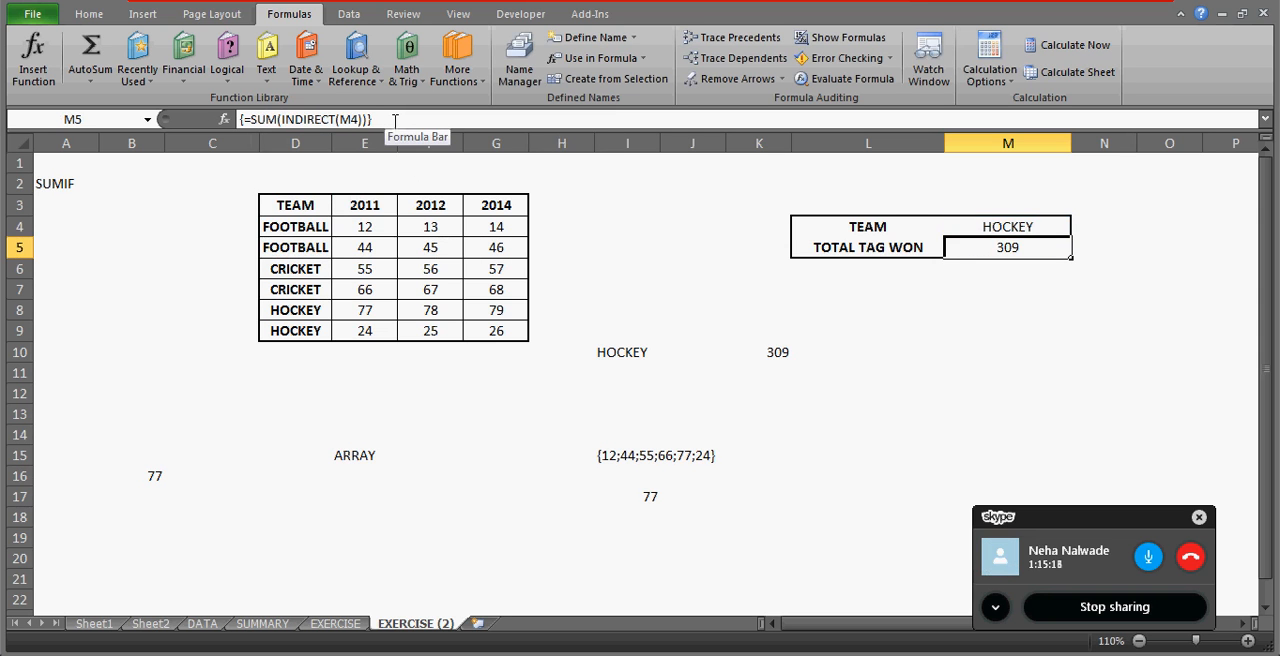
Select E8:G9 to check the HOCKEY range's sum against the total in M5.
{"action": "left_click", "coordinate": [380, 310]}
{"action": "key", "text": "shift+Right"}
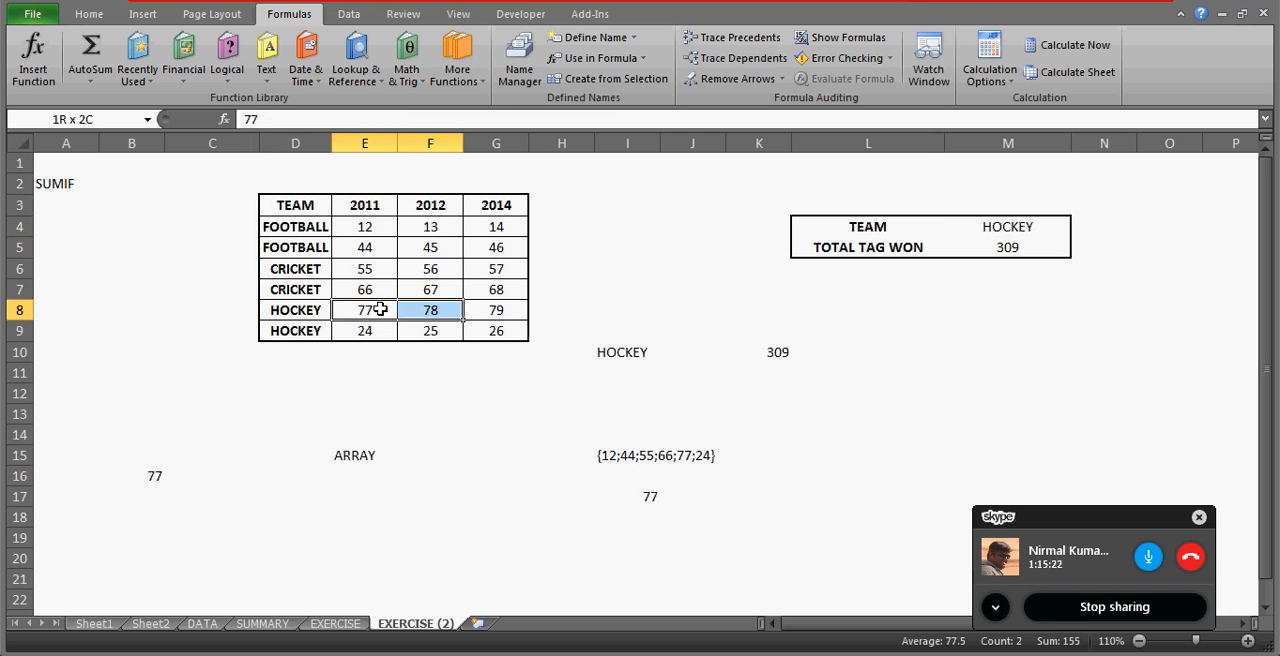
{"action": "key", "text": "shift+Right"}
{"action": "key", "text": "shift+Down"}
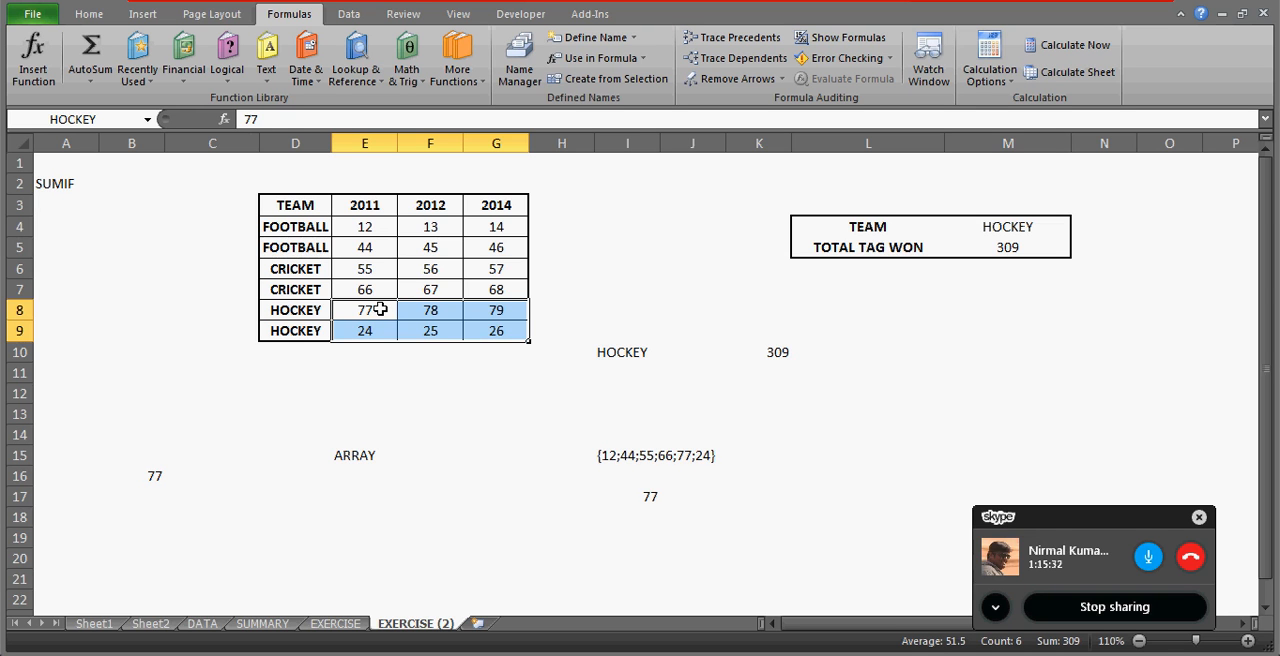
Change the team in M4 to FOOTBALL and check the total in M5.
{"action": "left_click", "coordinate": [995, 229]}
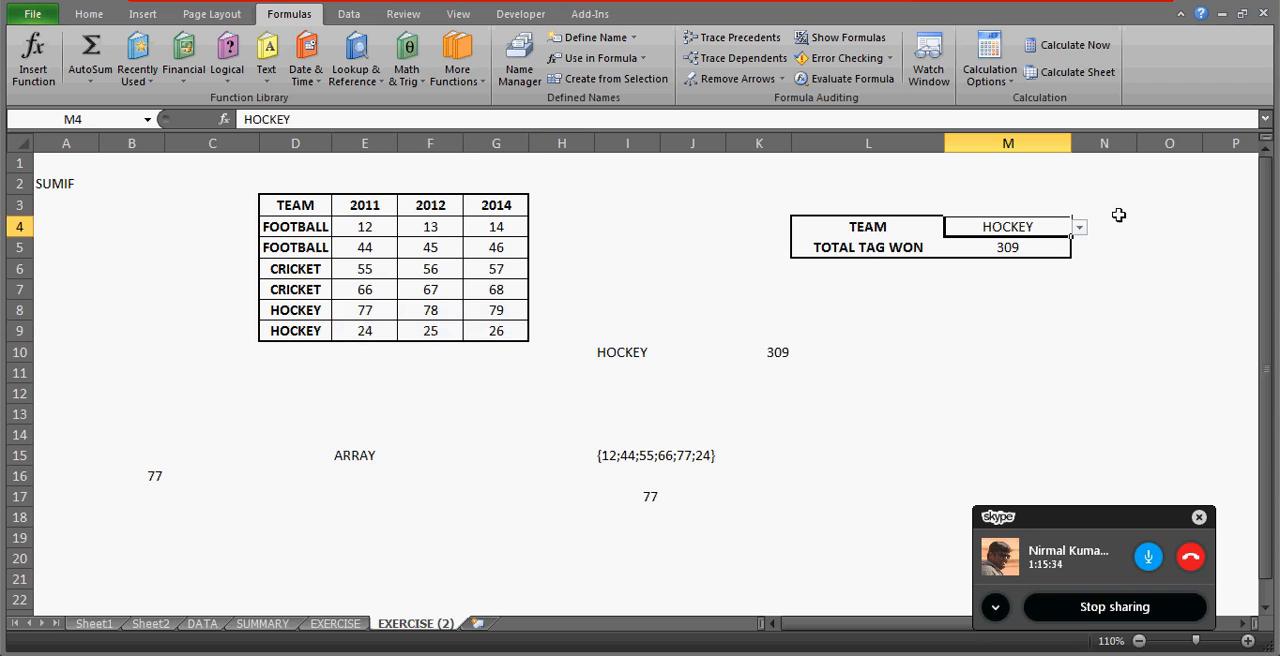
{"action": "left_click", "coordinate": [1080, 228]}
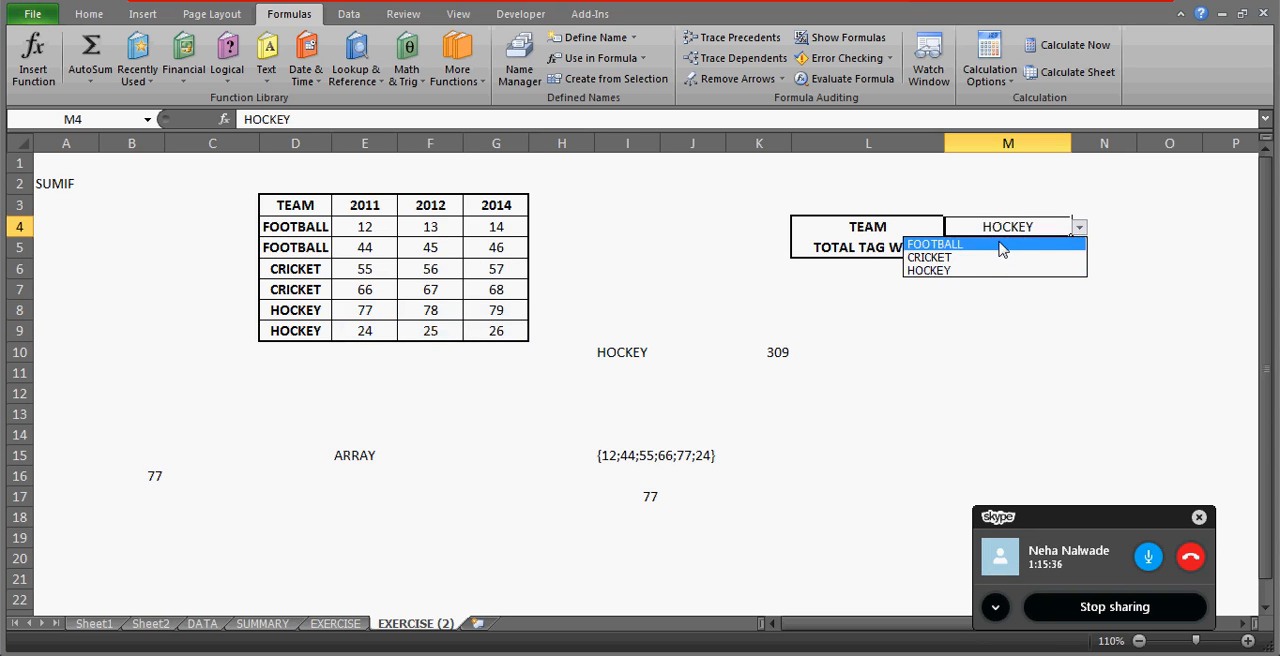
{"action": "left_click", "coordinate": [1002, 245]}
{"action": "left_click", "coordinate": [1015, 248]}
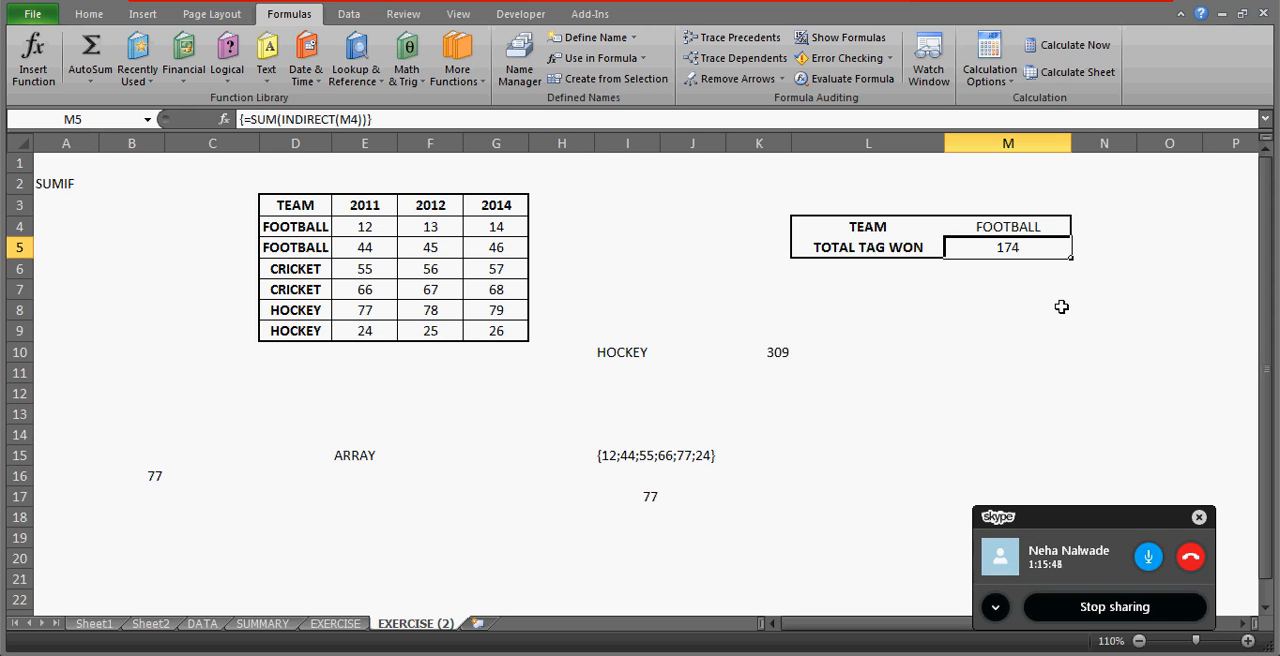
Start an IF formula in N5 that returns the FOOTBALL named range when M4="FOOTBALL".
{"action": "key", "text": "Right"}
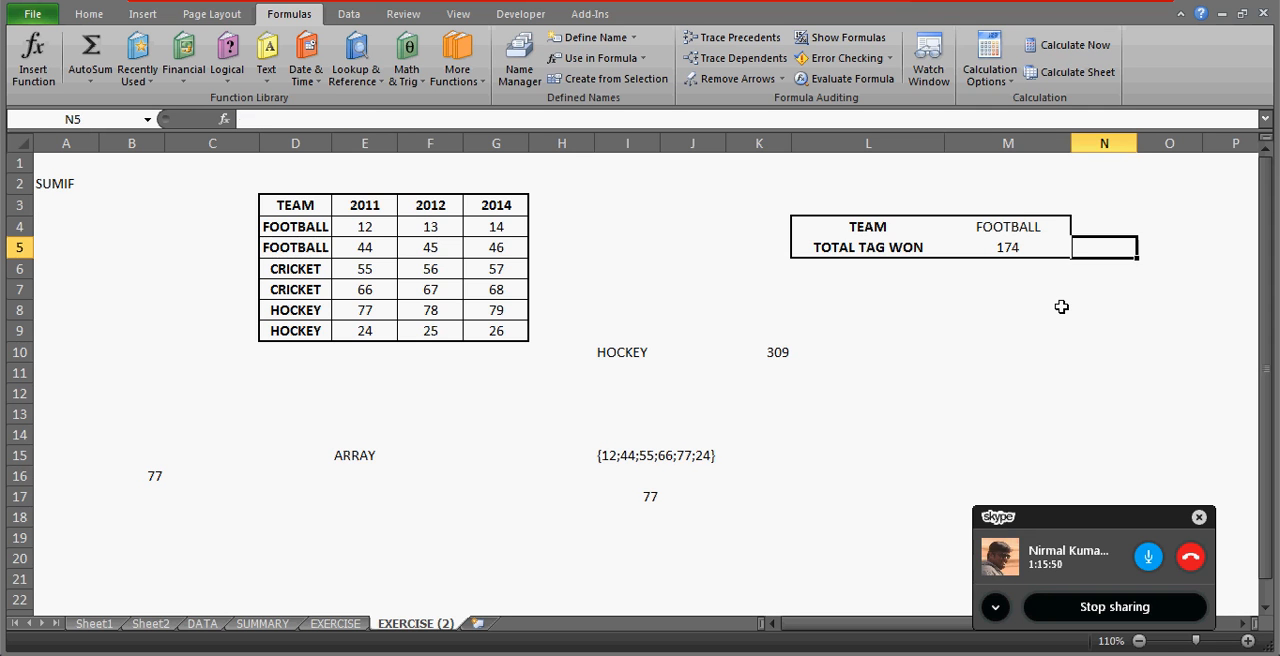
{"action": "key", "text": "Left"}
{"action": "key", "text": "Right"}
{"action": "type", "text": "=IF("}
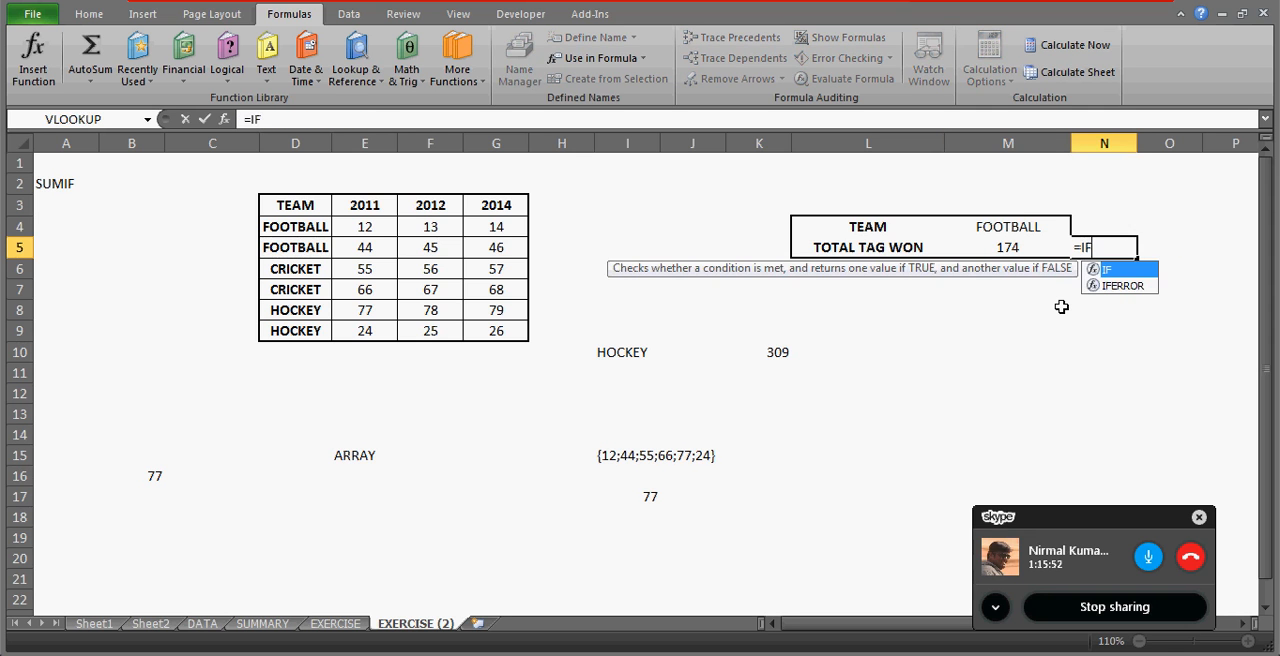
{"action": "key", "text": "Left"}
{"action": "key", "text": "Up"}
{"action": "type", "text": "=\"GO"}
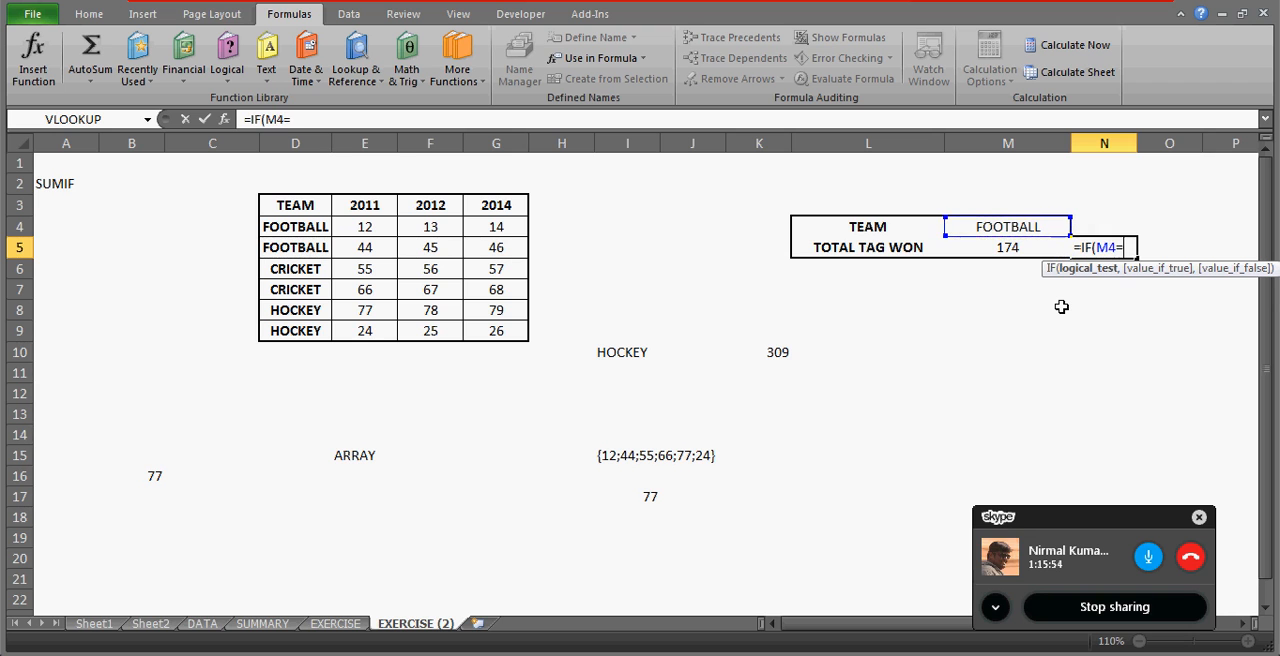
{"action": "key", "text": "BackSpace"}
{"action": "key", "text": "BackSpace"}
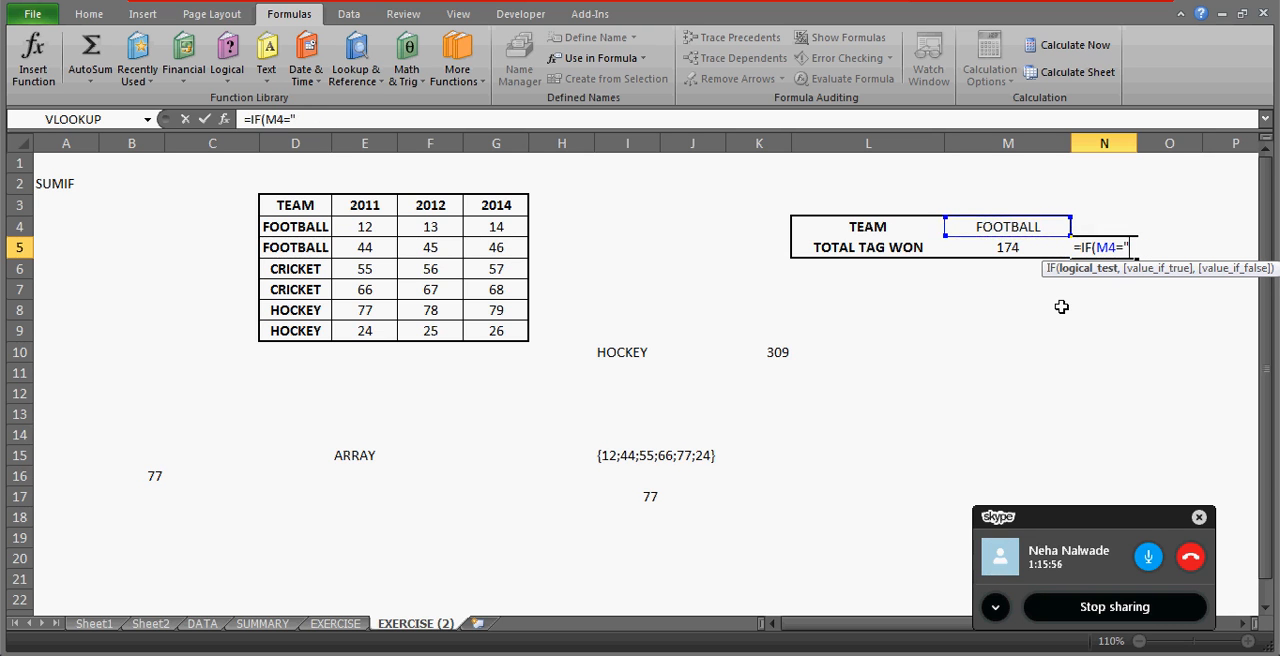
{"action": "type", "text": "FOOTBALL\","}
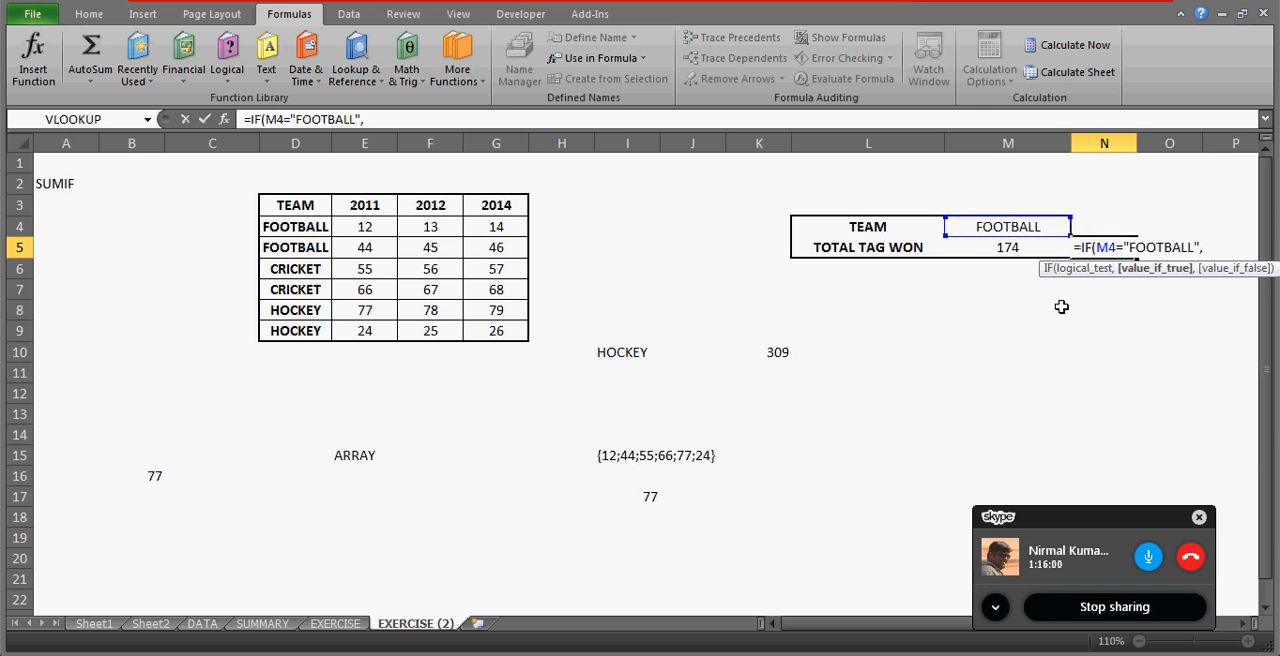
{"action": "type", "text": "FO"}
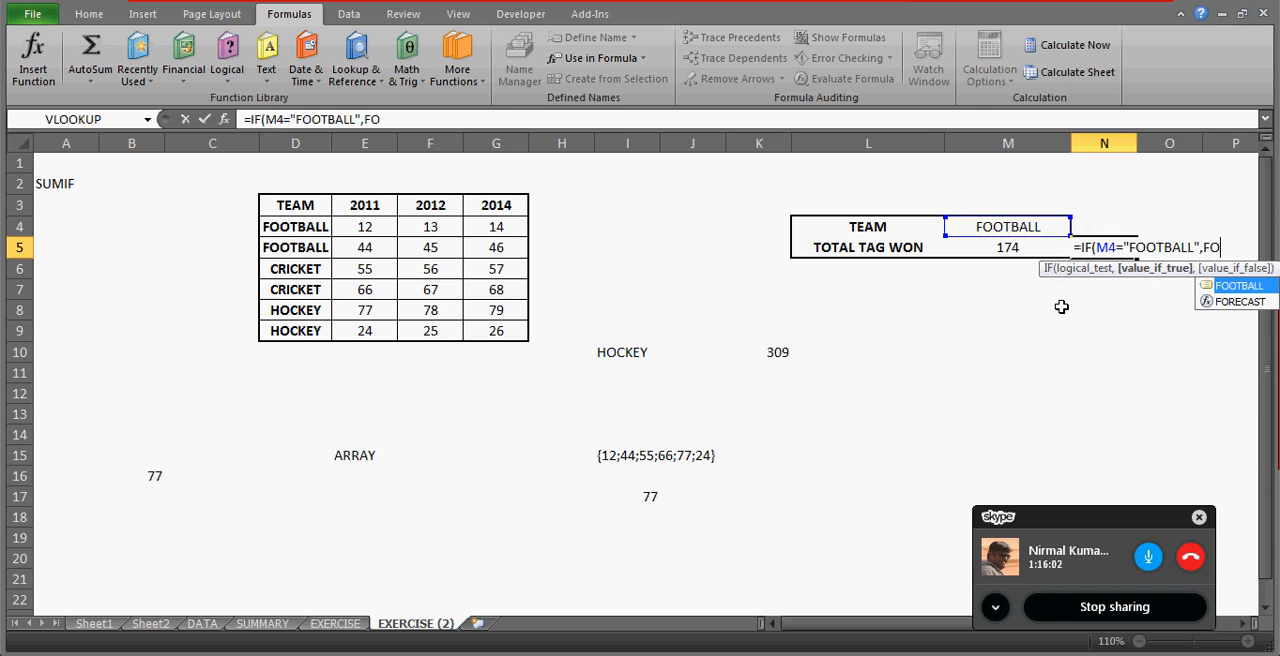
{"action": "type", "text": "O"}
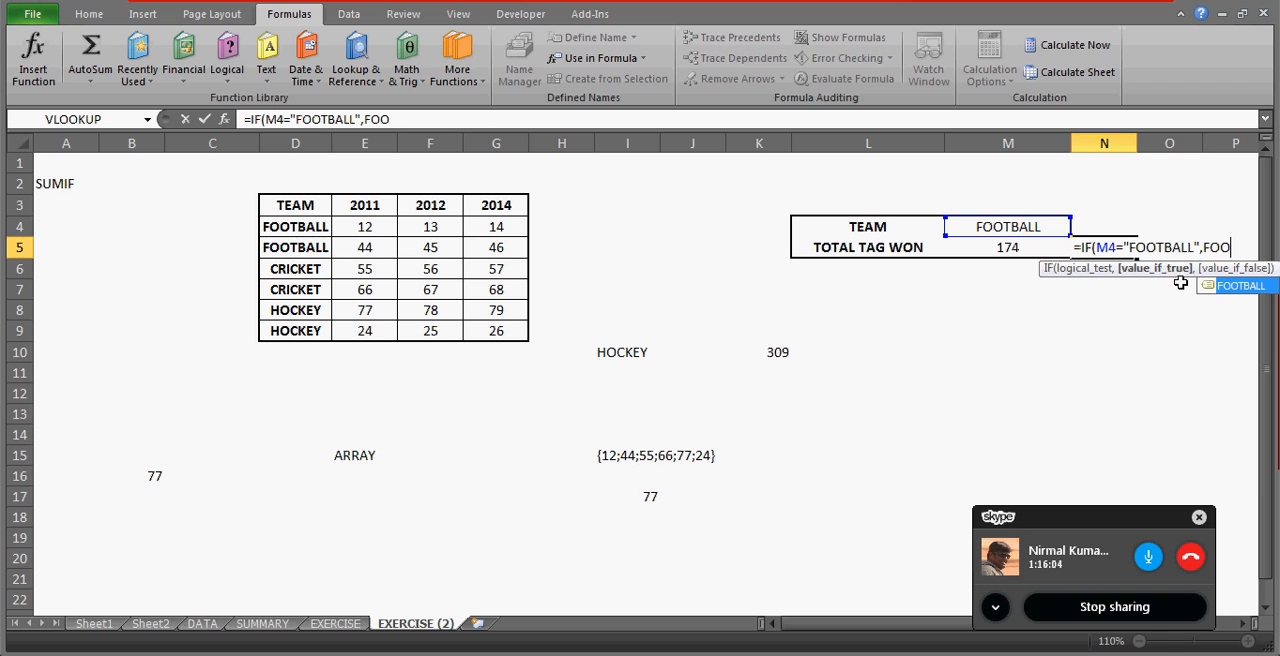
{"action": "double_click", "coordinate": [1225, 288]}
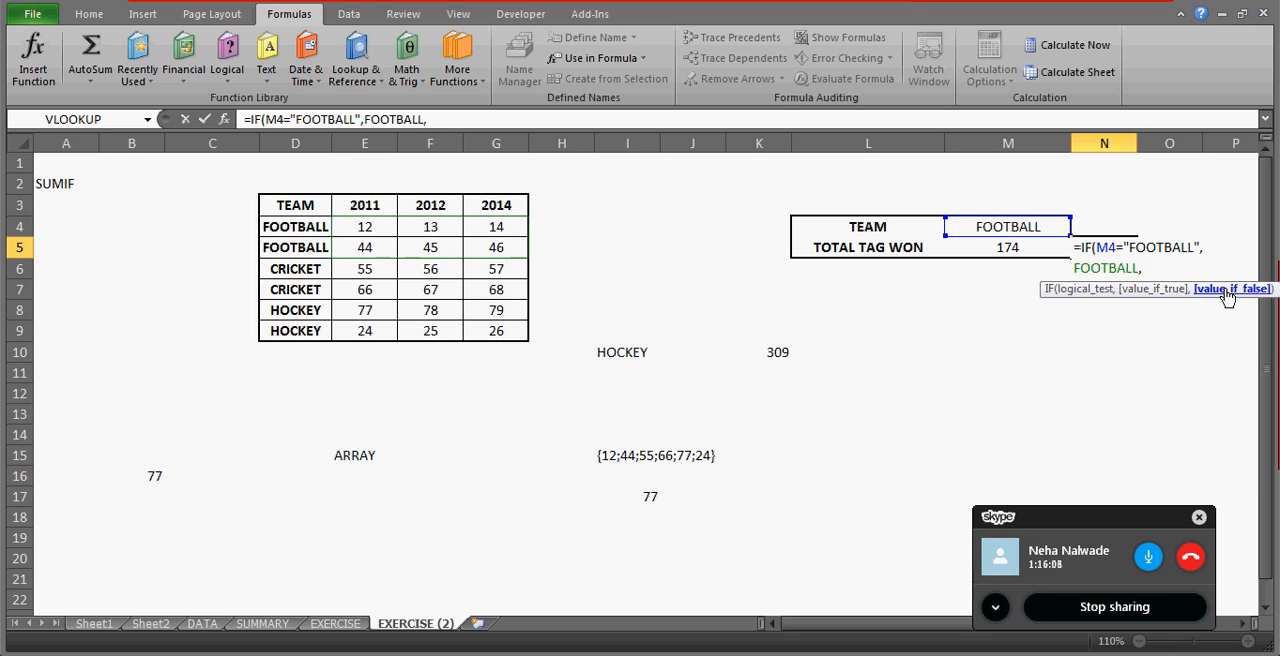
Nest a second IF in N5's formula that returns the CRICKET named range when M4="CRICKET".
{"action": "type", "text": "IF("}
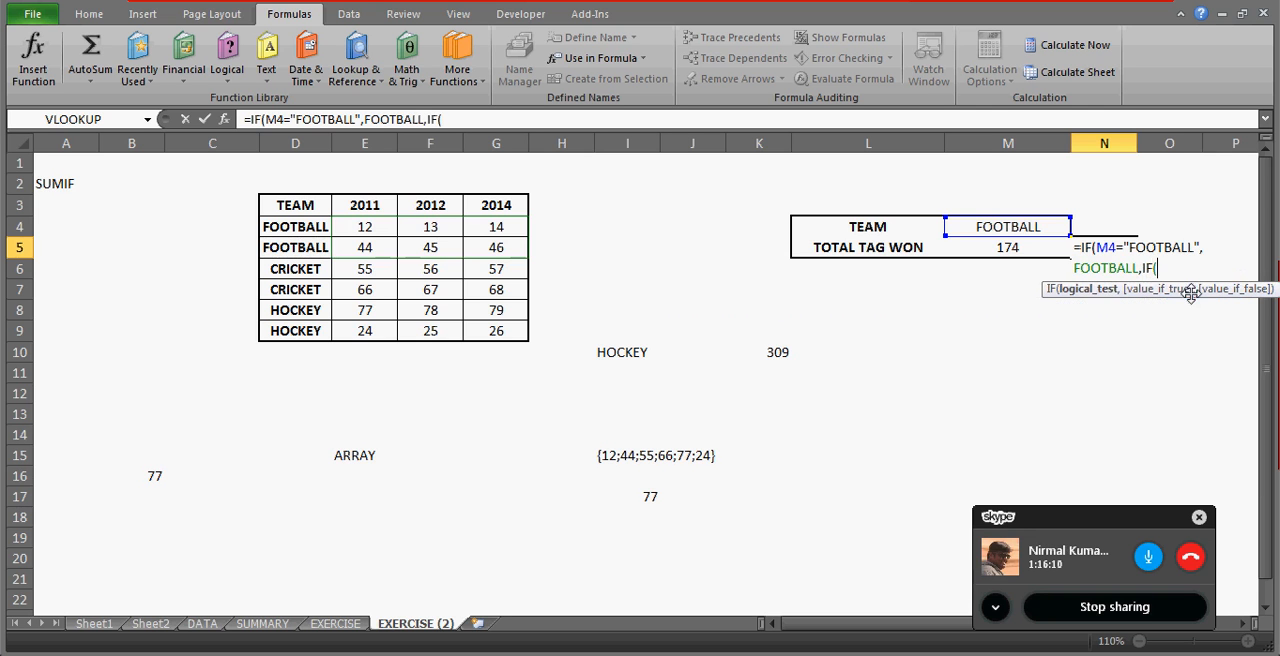
{"action": "type", "text": "M4=\"CRIEC"}
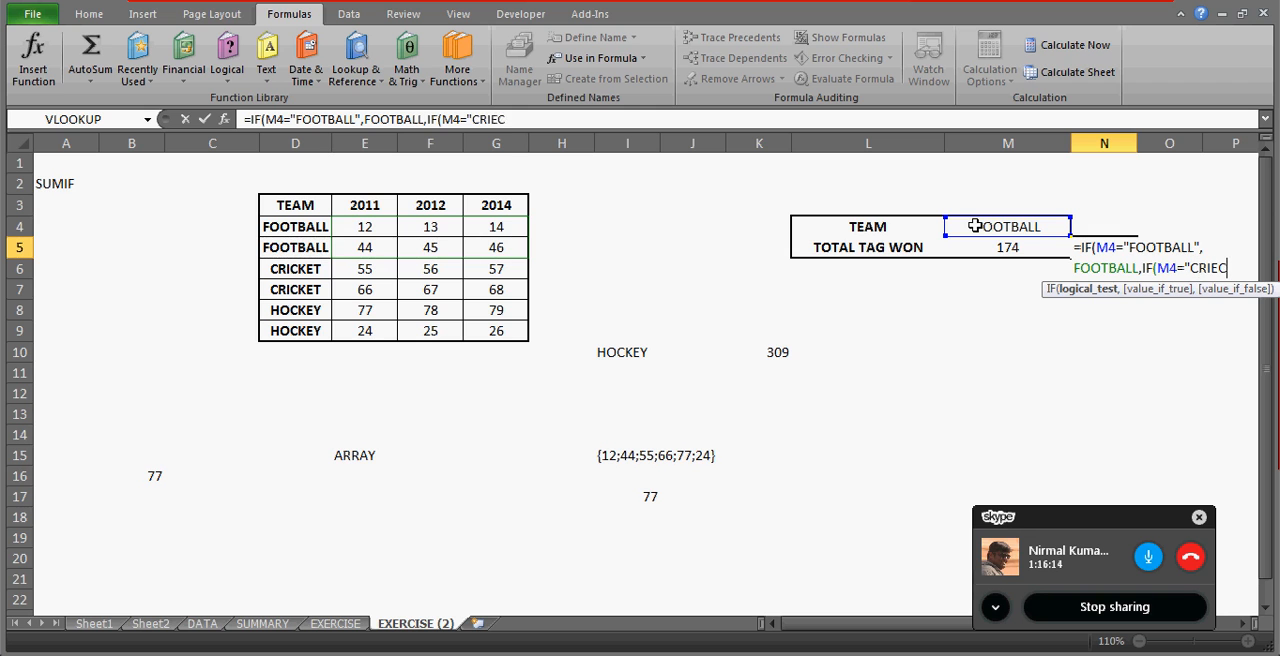
{"action": "key", "text": "BackSpace"}
{"action": "key", "text": "BackSpace"}
{"action": "type", "text": "CKET"}
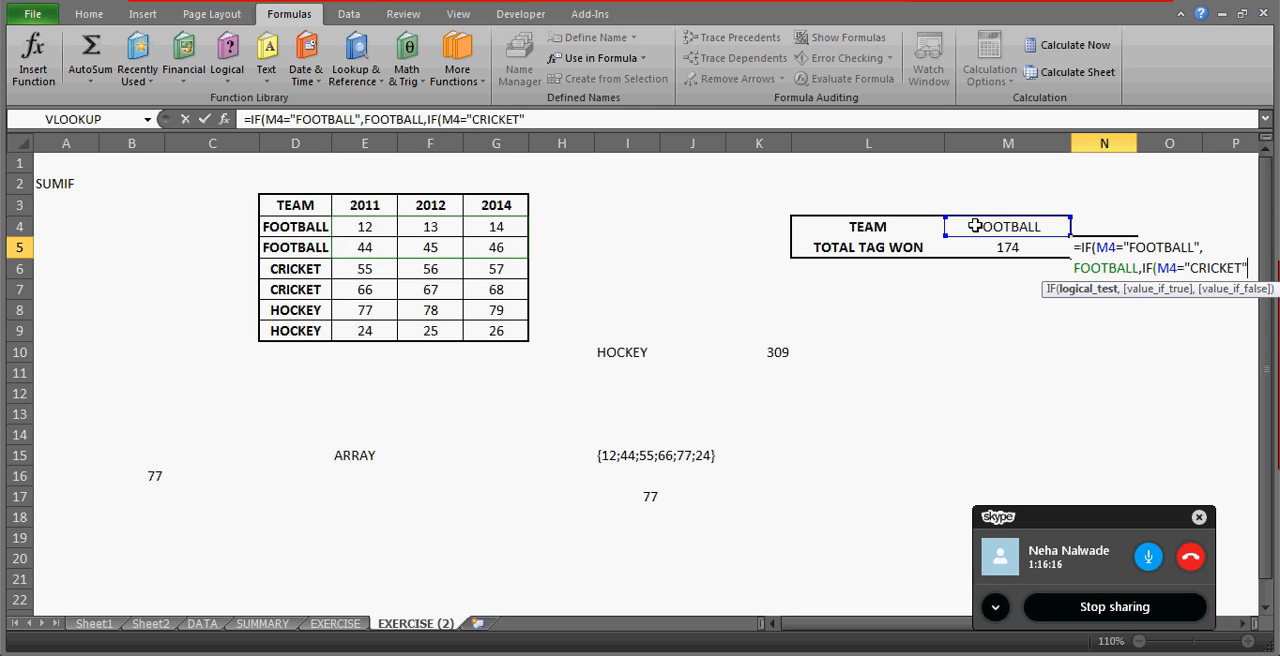
{"action": "type", "text": "\",CRICK"}
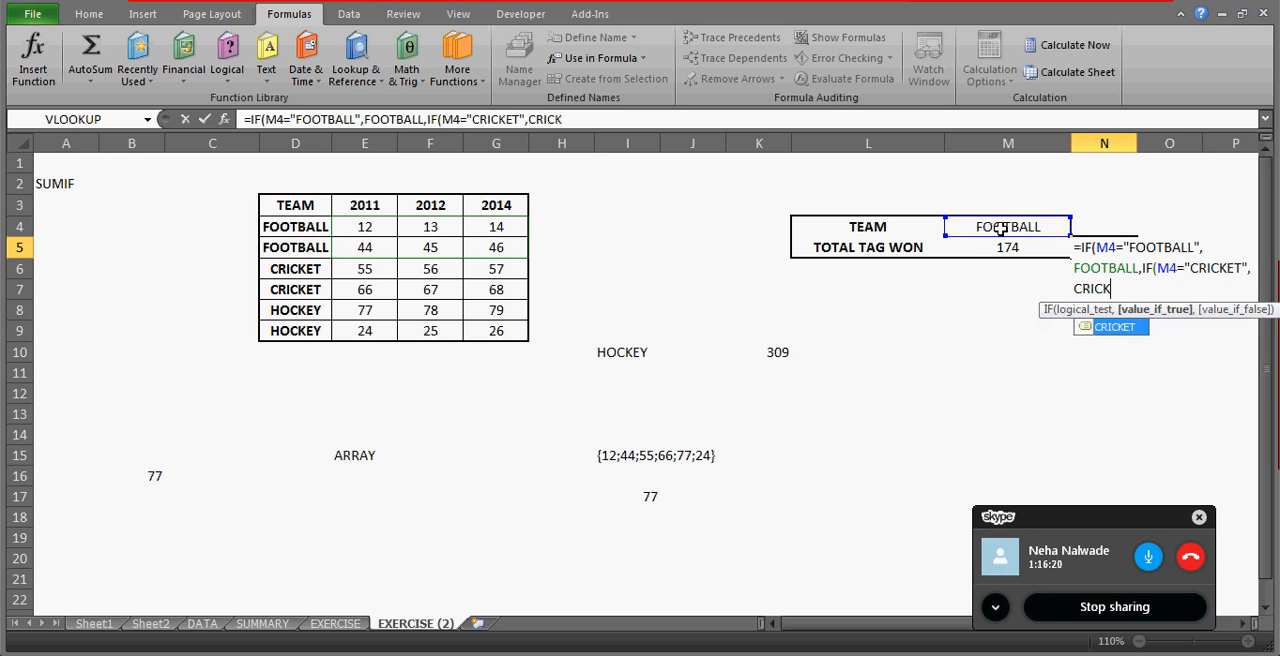
{"action": "double_click", "coordinate": [1112, 327]}
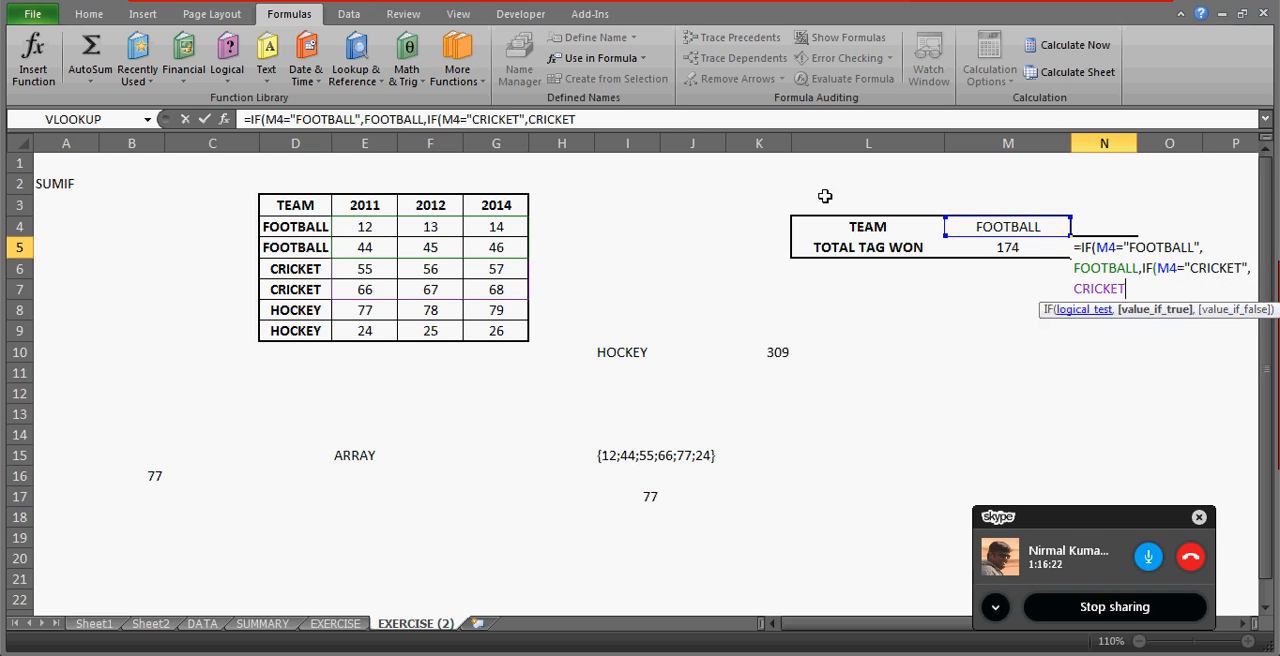
Nest a third IF in N5's formula that returns the HOCKEY named range when M4="HOCKEY", and enter the formula.
{"action": "left_click", "coordinate": [580, 119]}
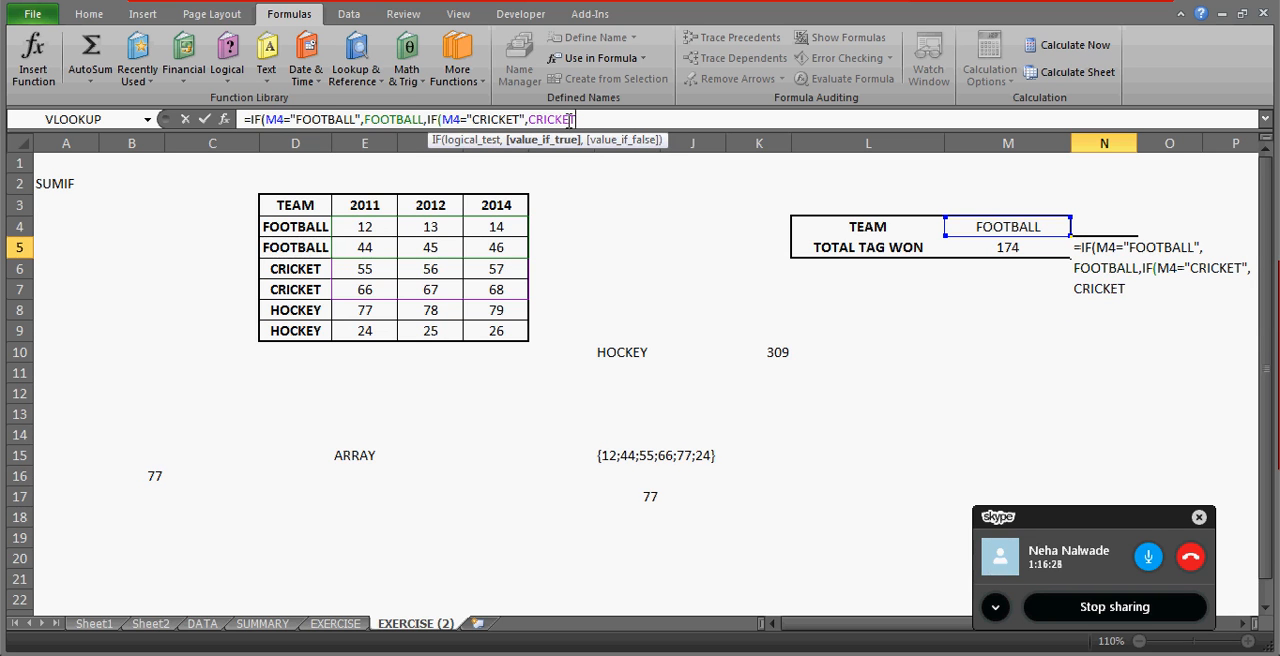
{"action": "left_click", "coordinate": [500, 119]}
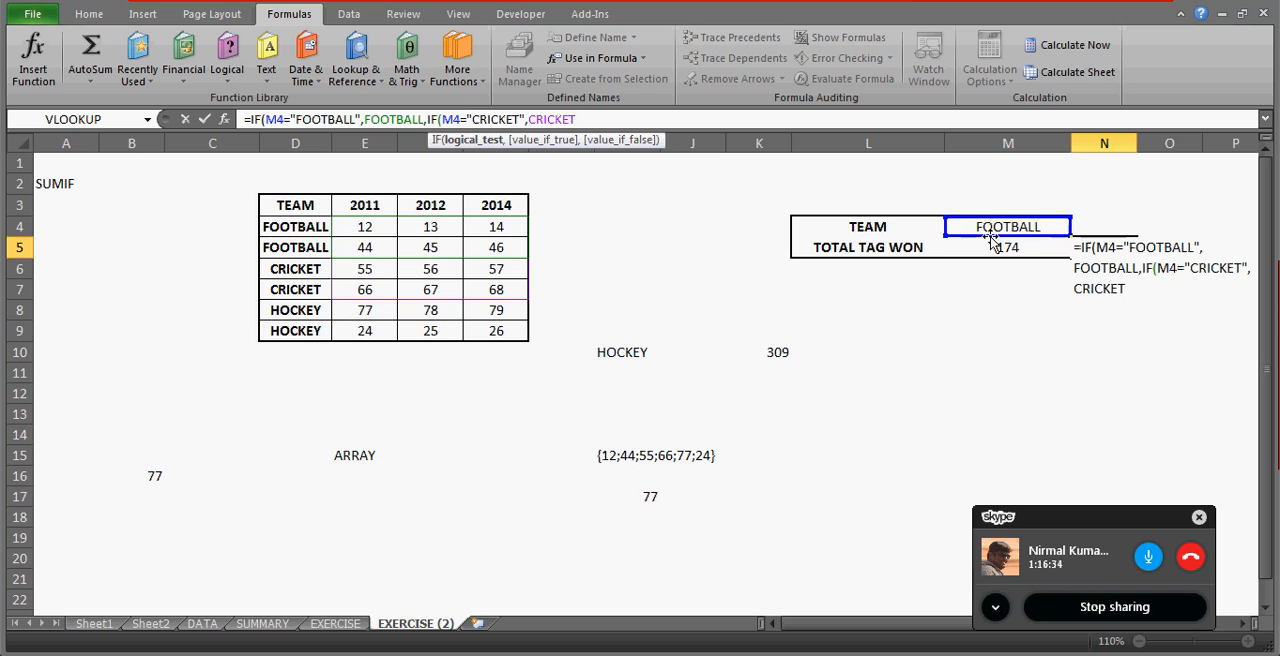
{"action": "left_click", "coordinate": [584, 121]}
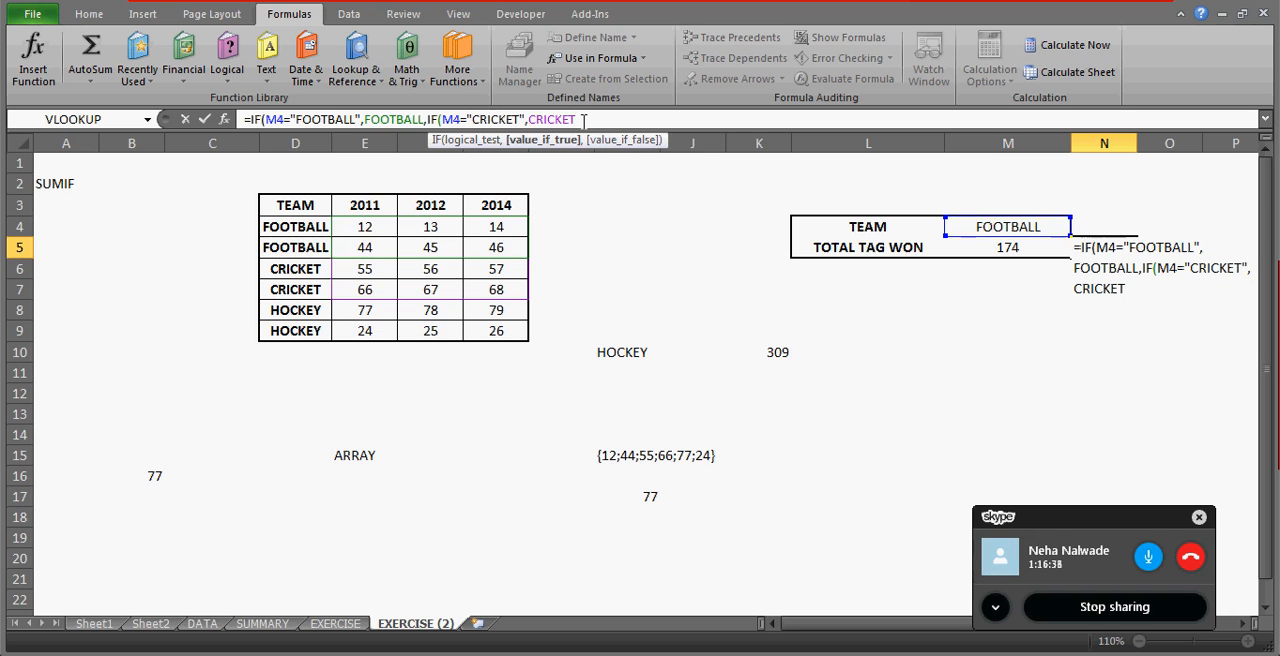
{"action": "type", "text": ",IF("}
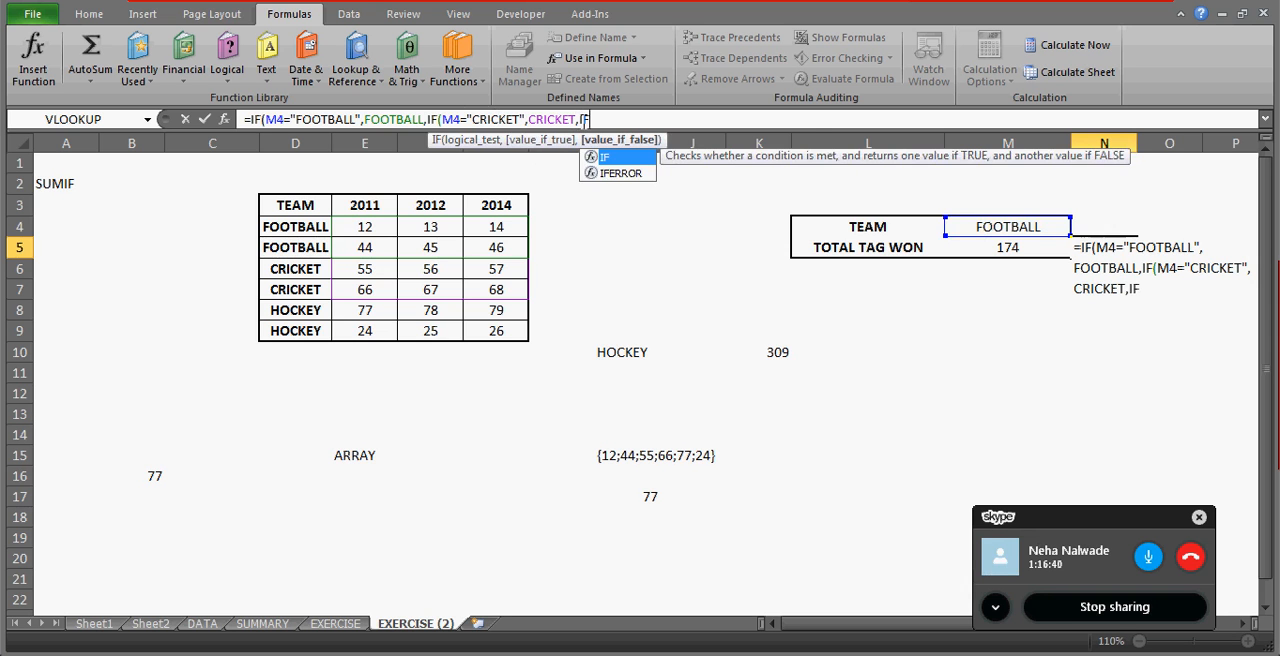
{"action": "left_click", "coordinate": [1006, 228]}
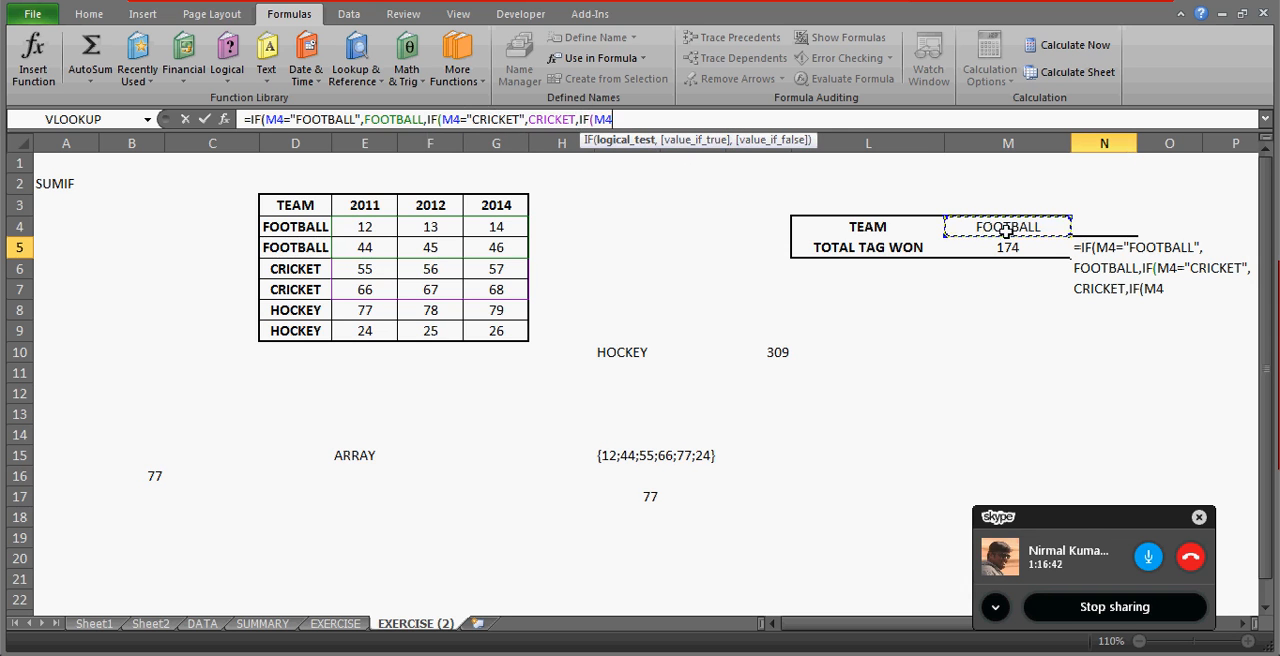
{"action": "type", "text": "=\"HOCKEY"}
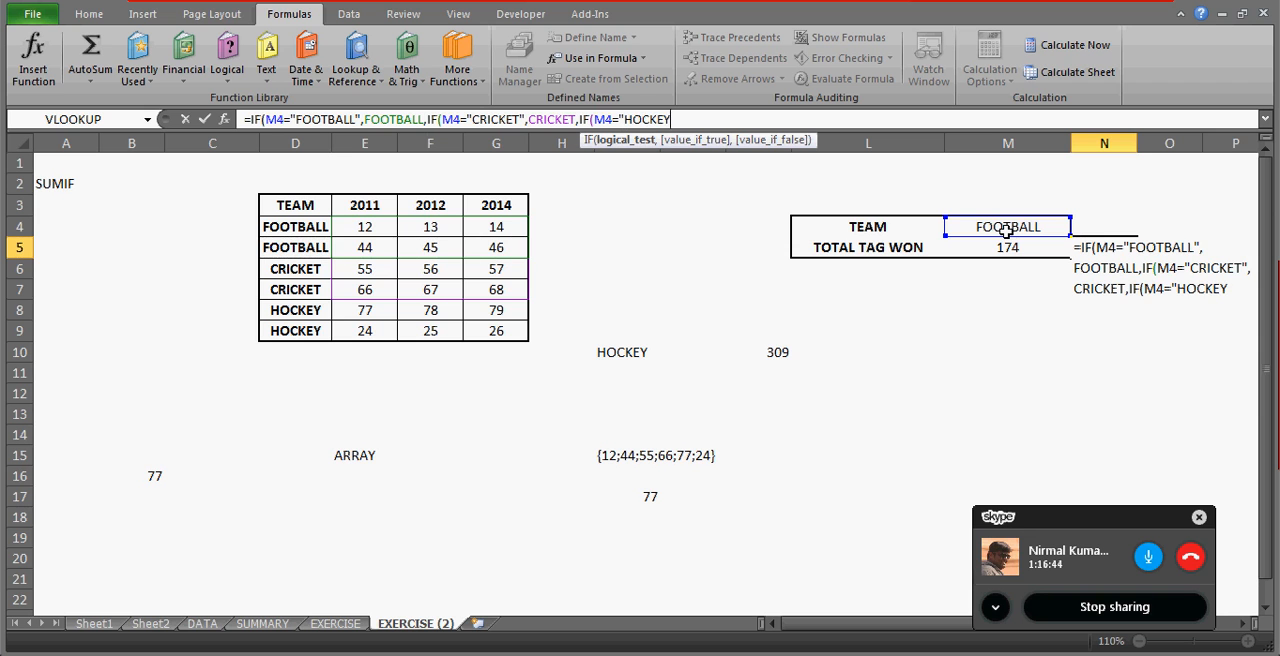
{"action": "type", "text": "\",HOCKEY"}
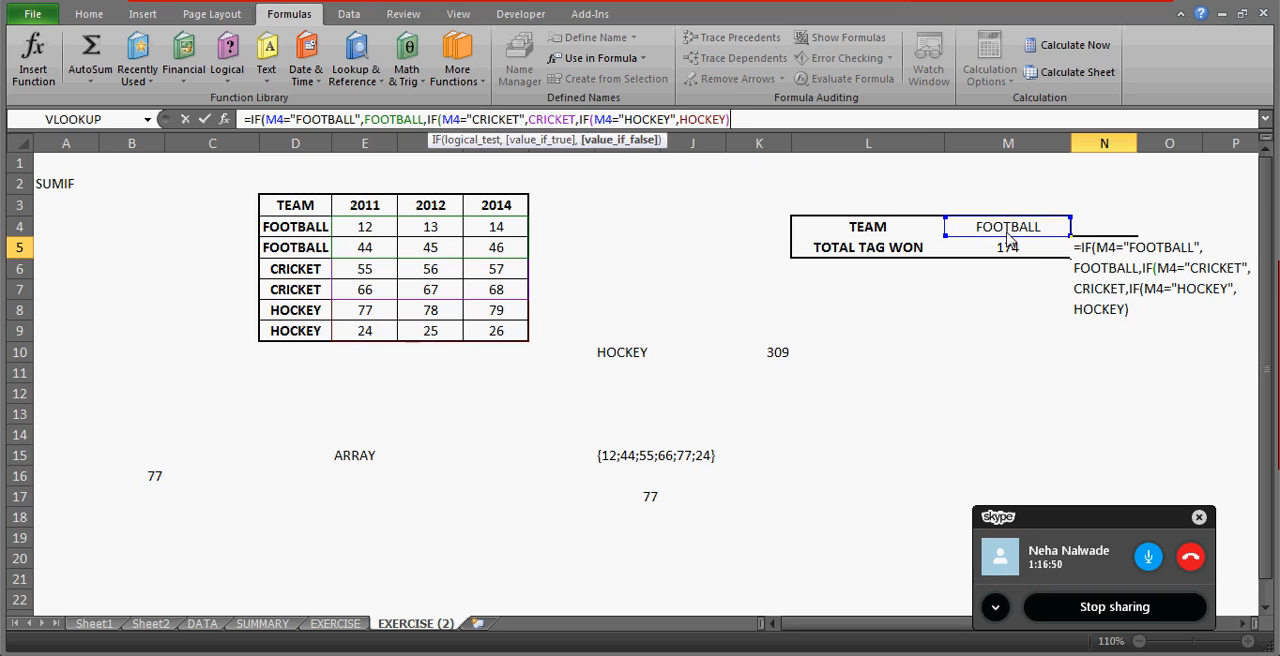
{"action": "key", "text": "Return"}
{"action": "key", "text": "Return"}
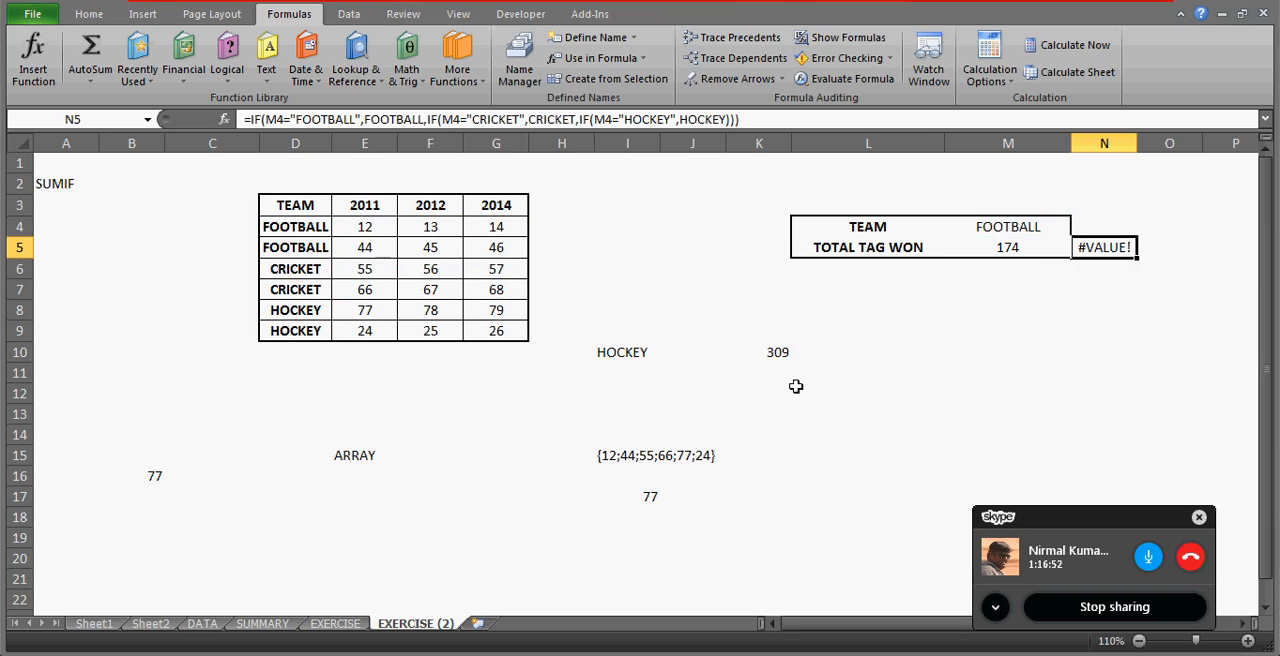
Enter =FOOTBALL in L14 and compare it with the FOOTBALL range E4:G5.
{"action": "left_click", "coordinate": [952, 391]}
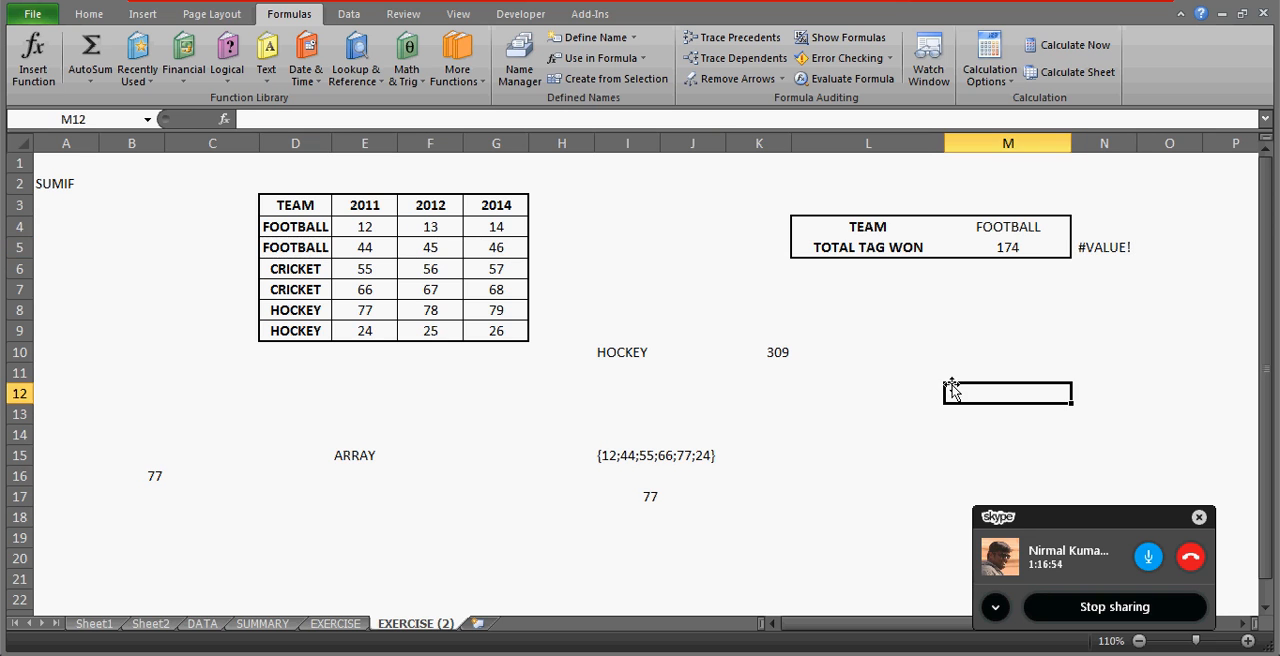
{"action": "key", "text": "Left"}
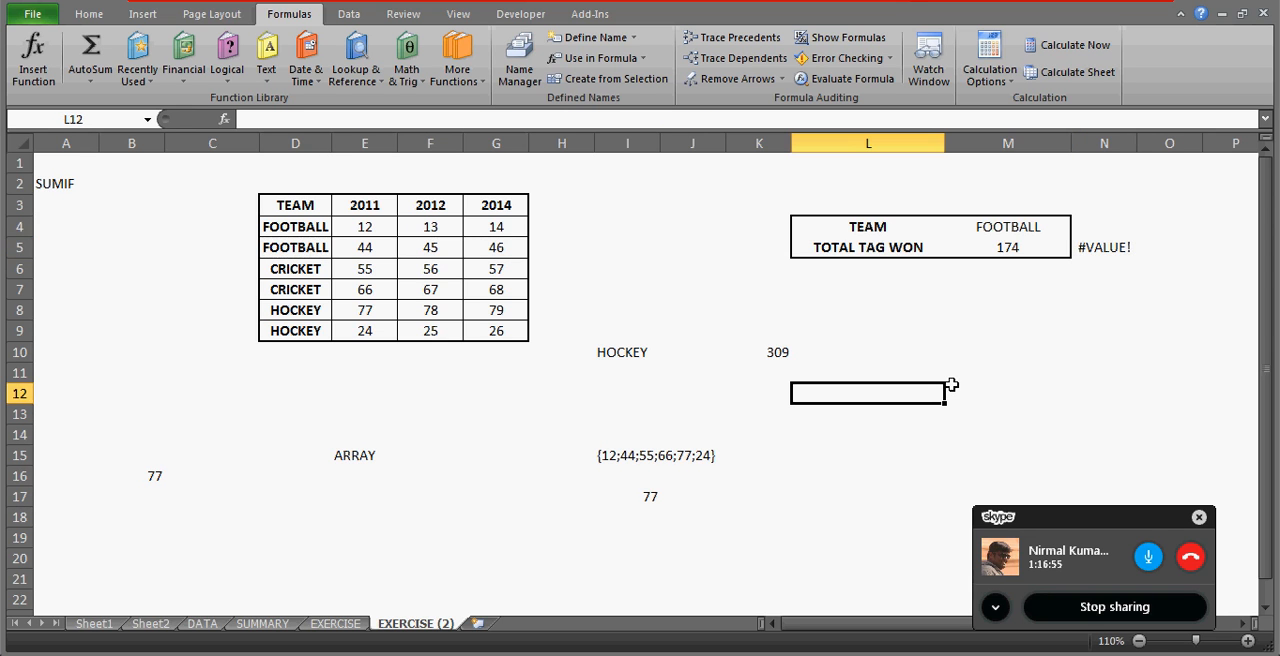
{"action": "left_click", "coordinate": [1000, 224]}
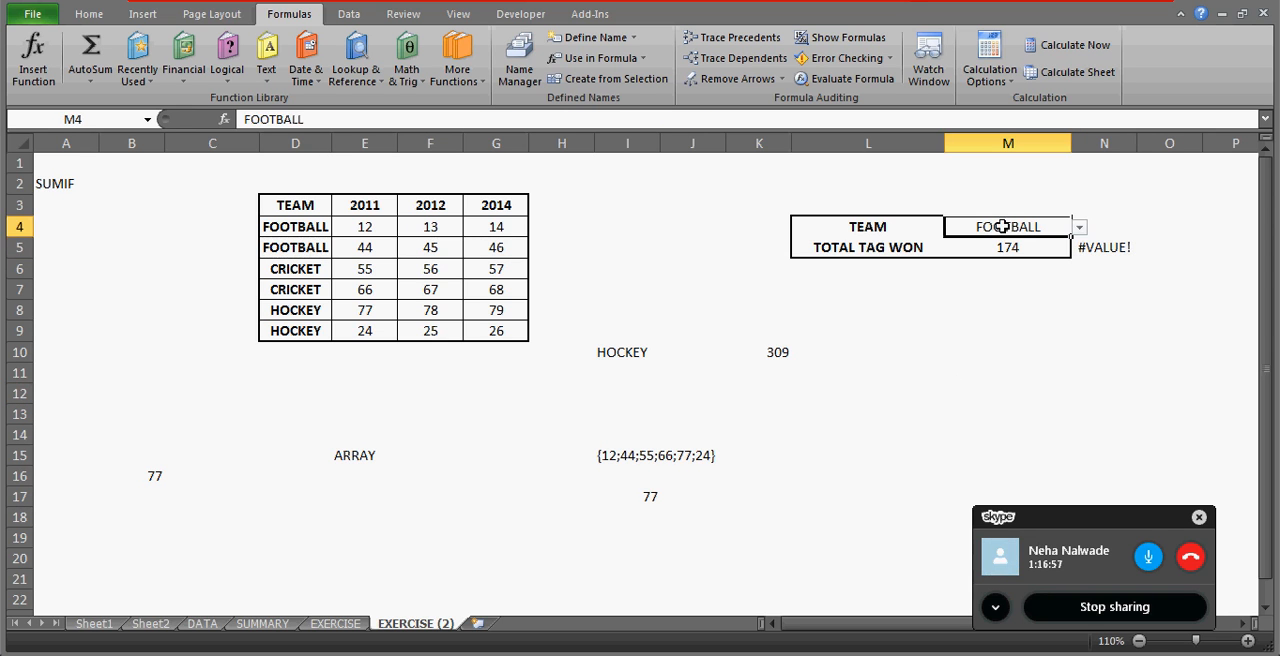
{"action": "left_click", "coordinate": [869, 428]}
{"action": "type", "text": "=FO"}
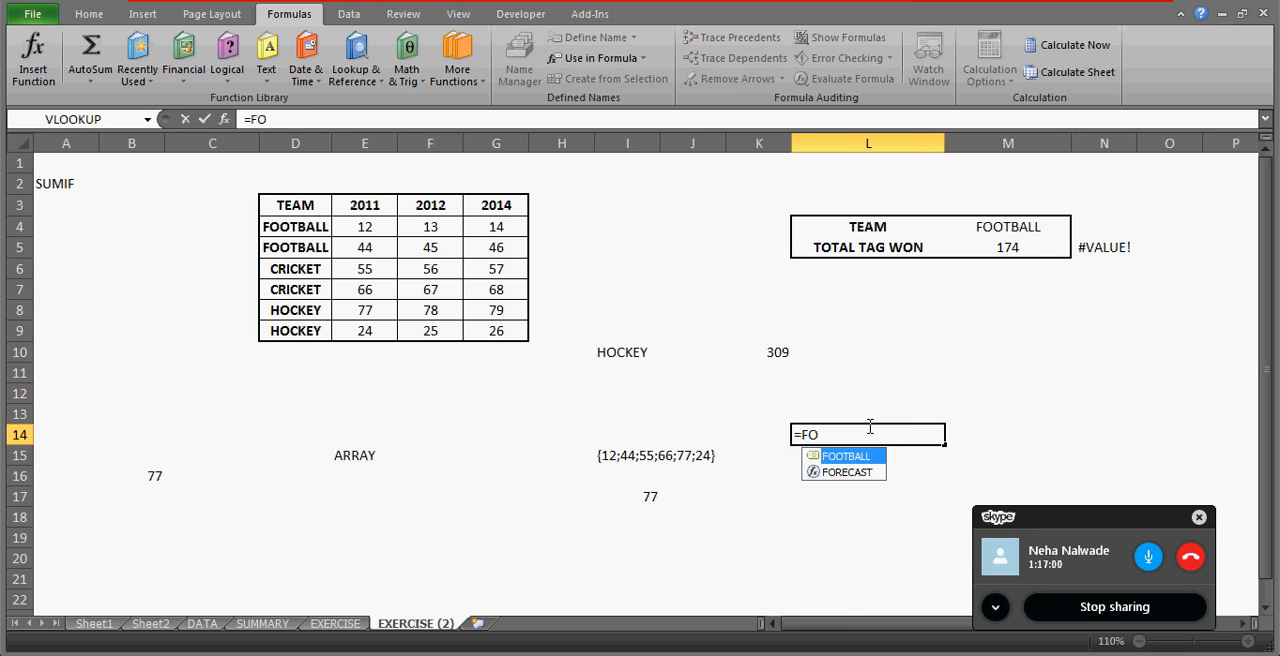
{"action": "key", "text": "Tab"}
{"action": "key", "text": "Return"}
{"action": "left_click", "coordinate": [868, 428]}
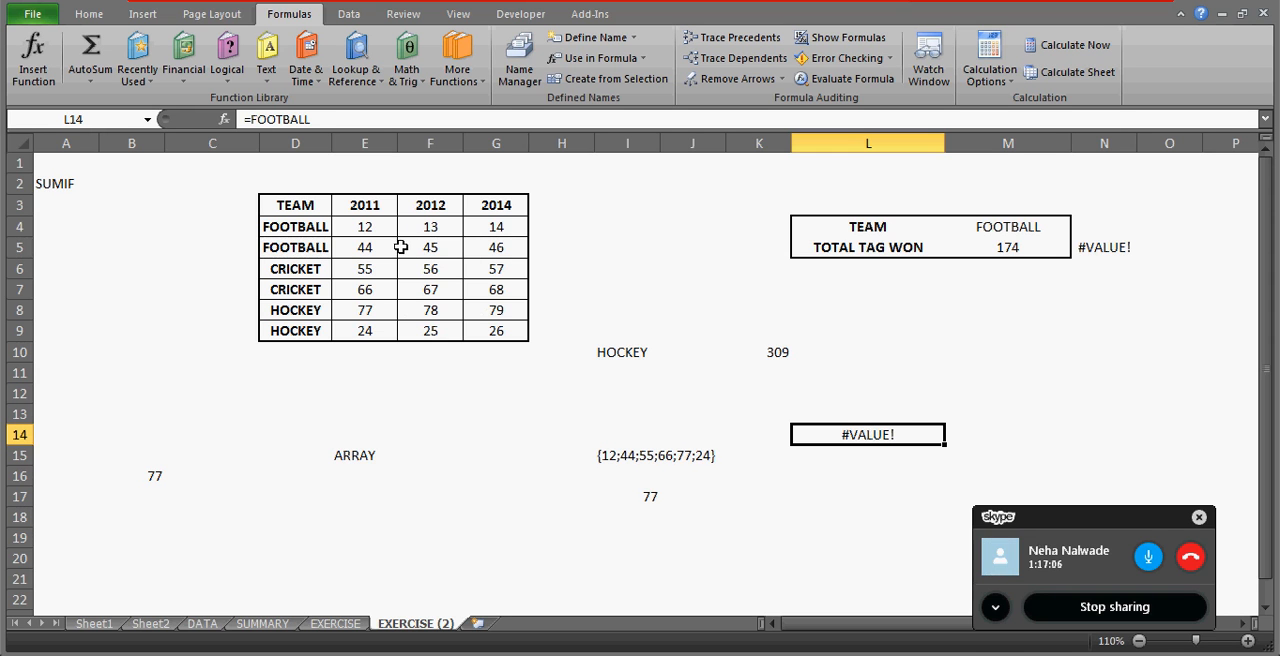
{"action": "left_click_drag", "start_coordinate": [367, 226], "coordinate": [496, 247]}
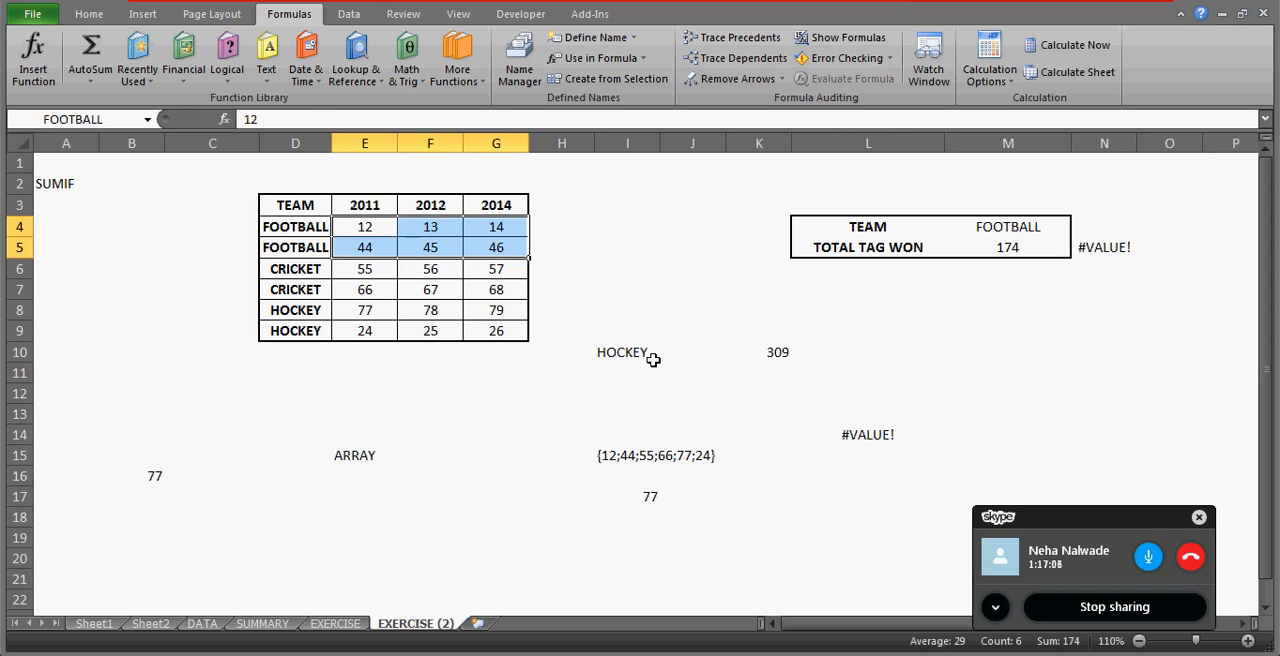
{"action": "left_click", "coordinate": [862, 432]}
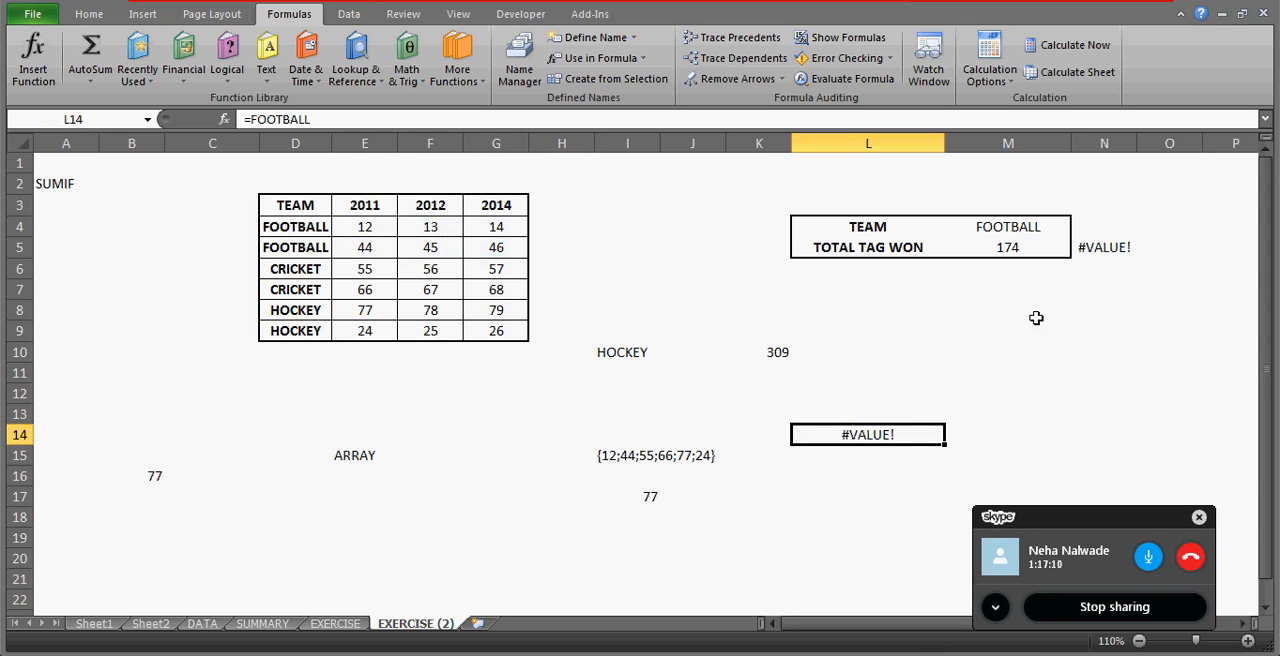
Re-enter N5's nested IF formula as an array formula.
{"action": "left_click", "coordinate": [1094, 250]}
{"action": "left_click", "coordinate": [686, 117]}
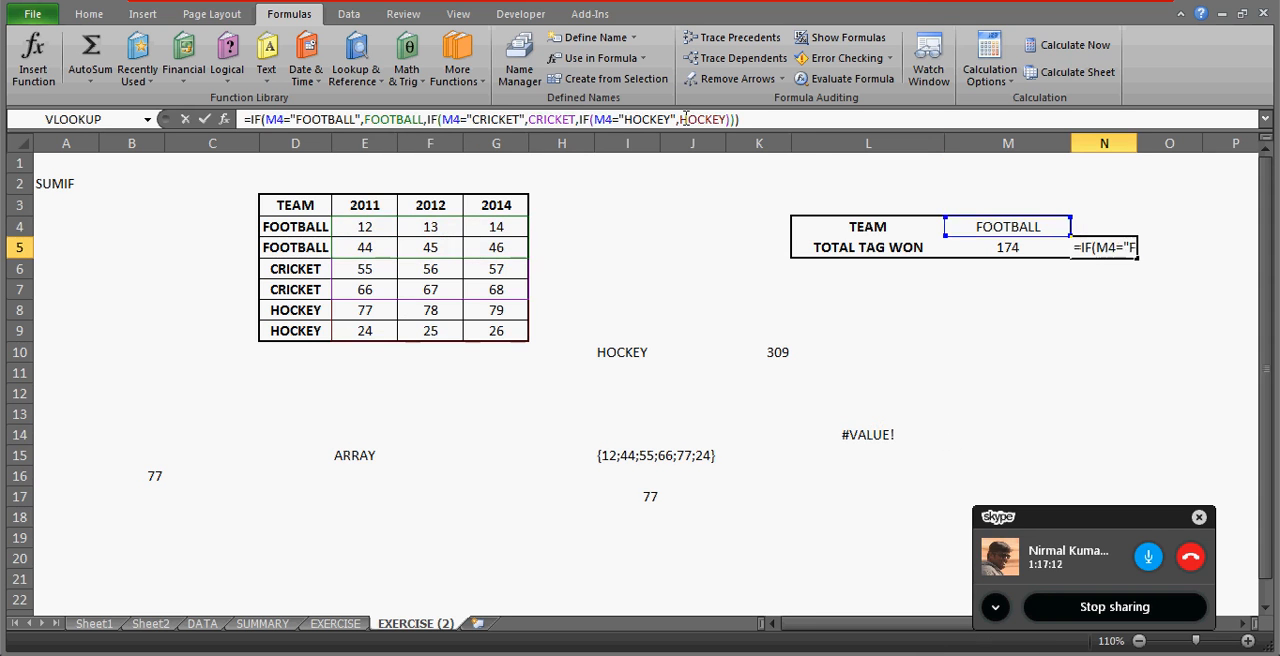
{"action": "key", "text": "ctrl+shift+Return"}
{"action": "key", "text": "Up"}
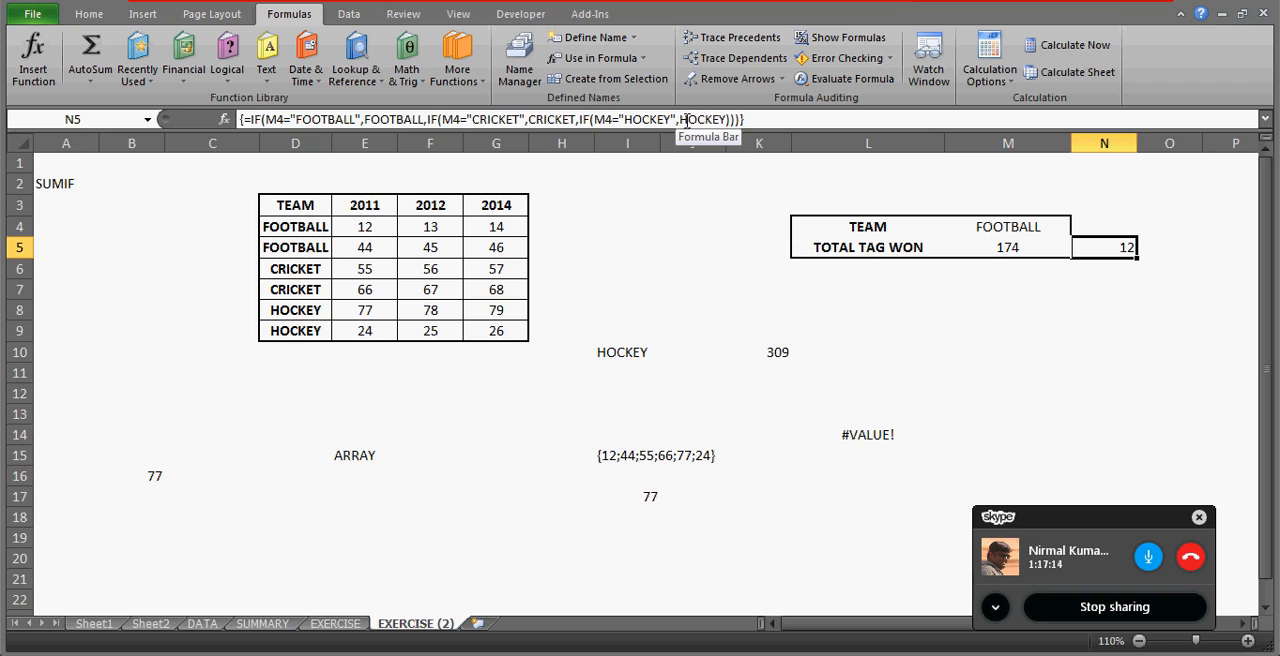
Compare N5's result with the FOOTBALL values in row 4 and select E4:G5 to check their sum.
{"action": "left_click", "coordinate": [1005, 224]}
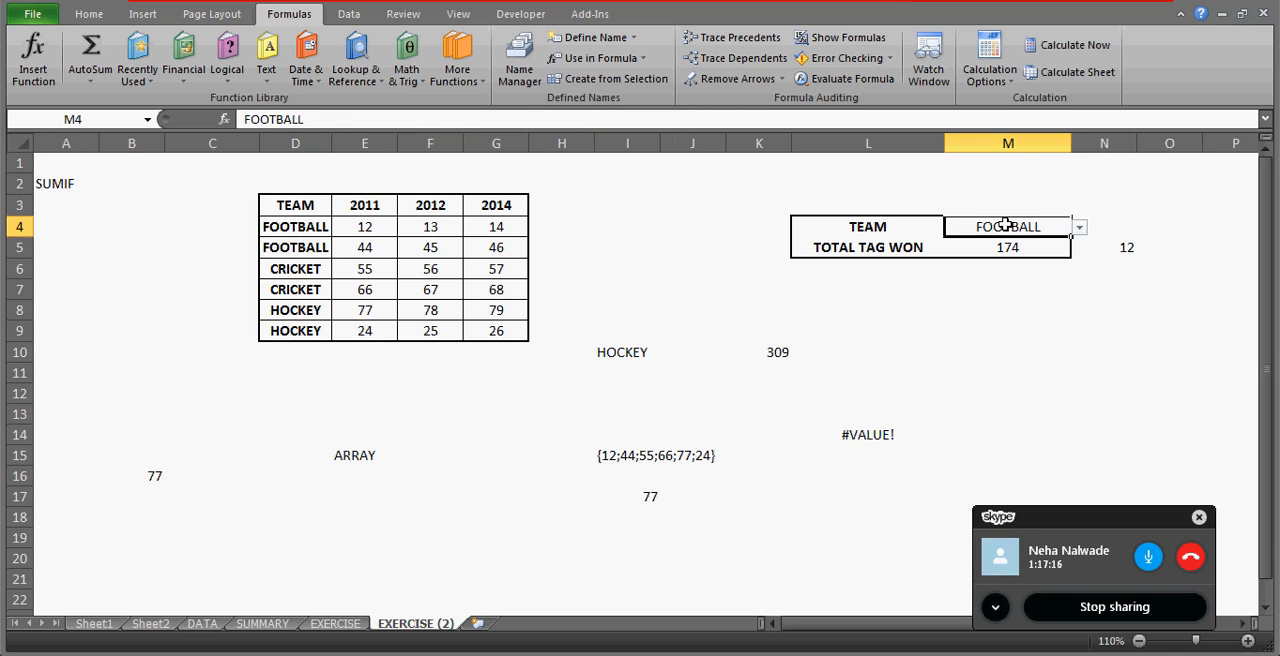
{"action": "left_click", "coordinate": [1117, 246]}
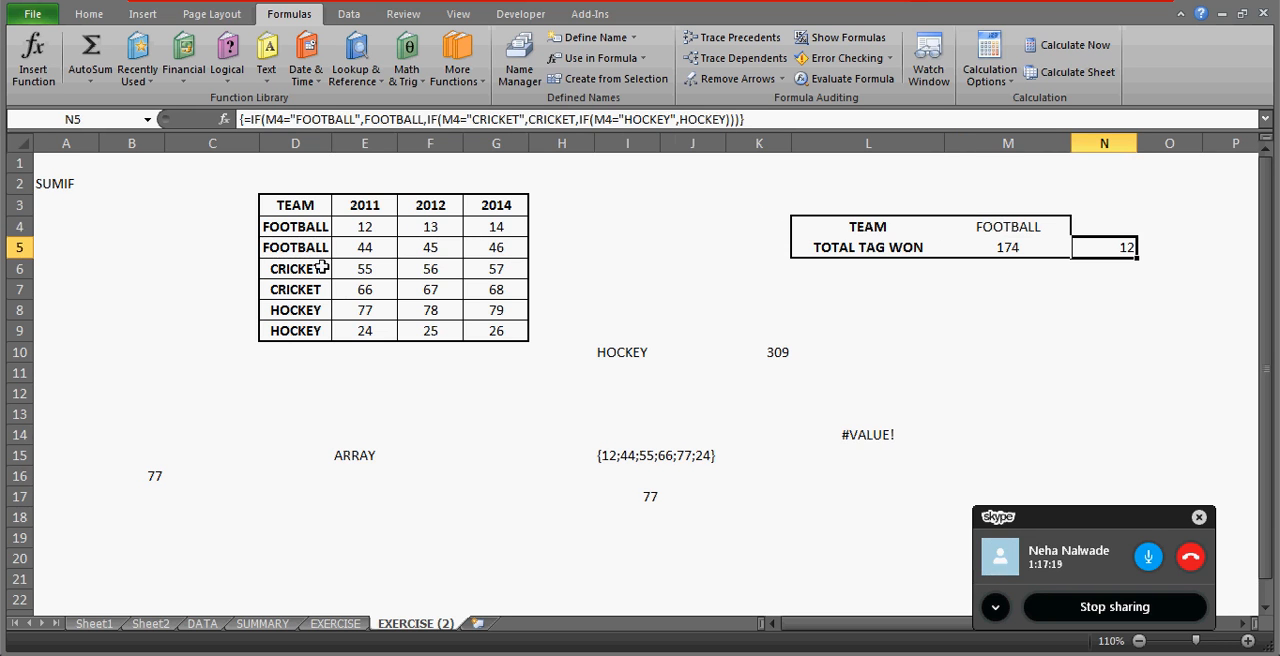
{"action": "left_click", "coordinate": [368, 226]}
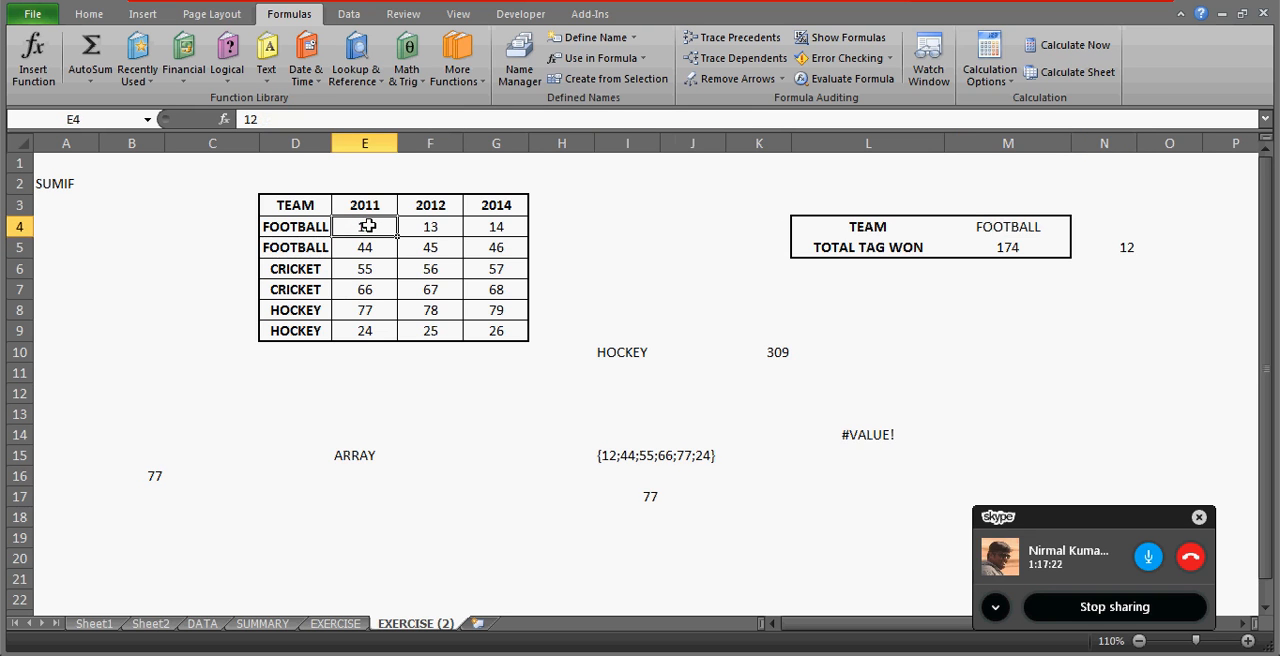
{"action": "key", "text": "Right"}
{"action": "key", "text": "Right"}
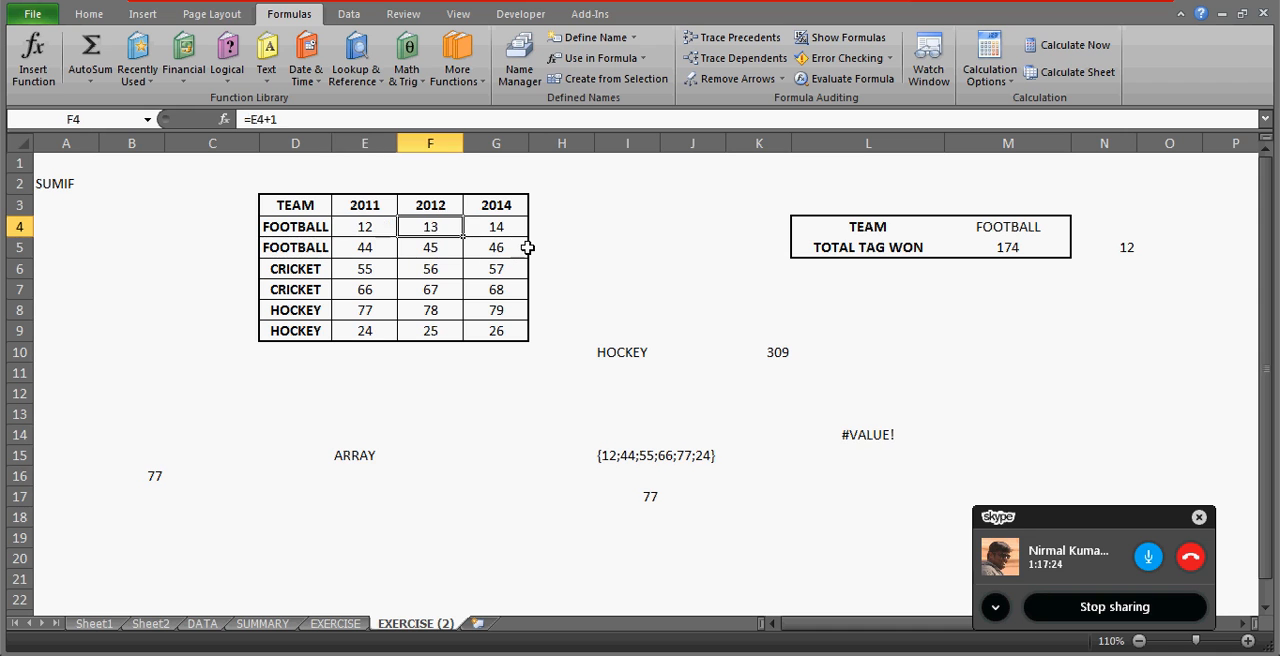
{"action": "key", "text": "Left"}
{"action": "key", "text": "Left"}
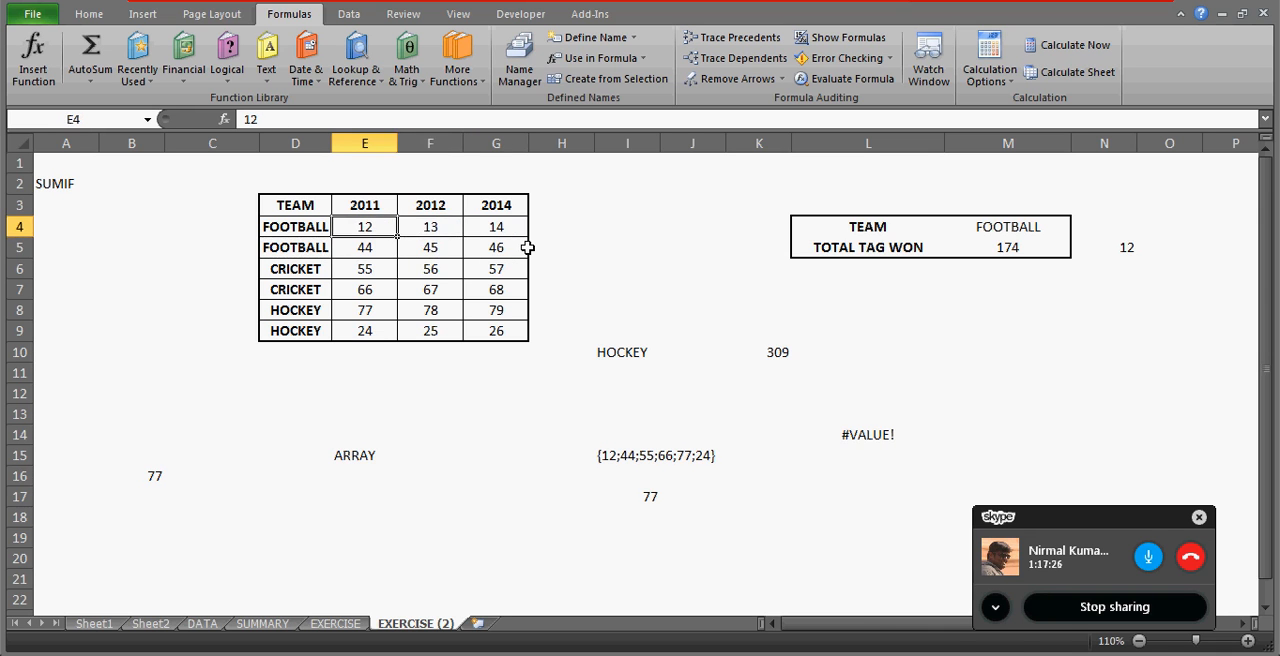
{"action": "key", "text": "shift+Right"}
{"action": "key", "text": "shift+Right"}
{"action": "key", "text": "shift+Down"}
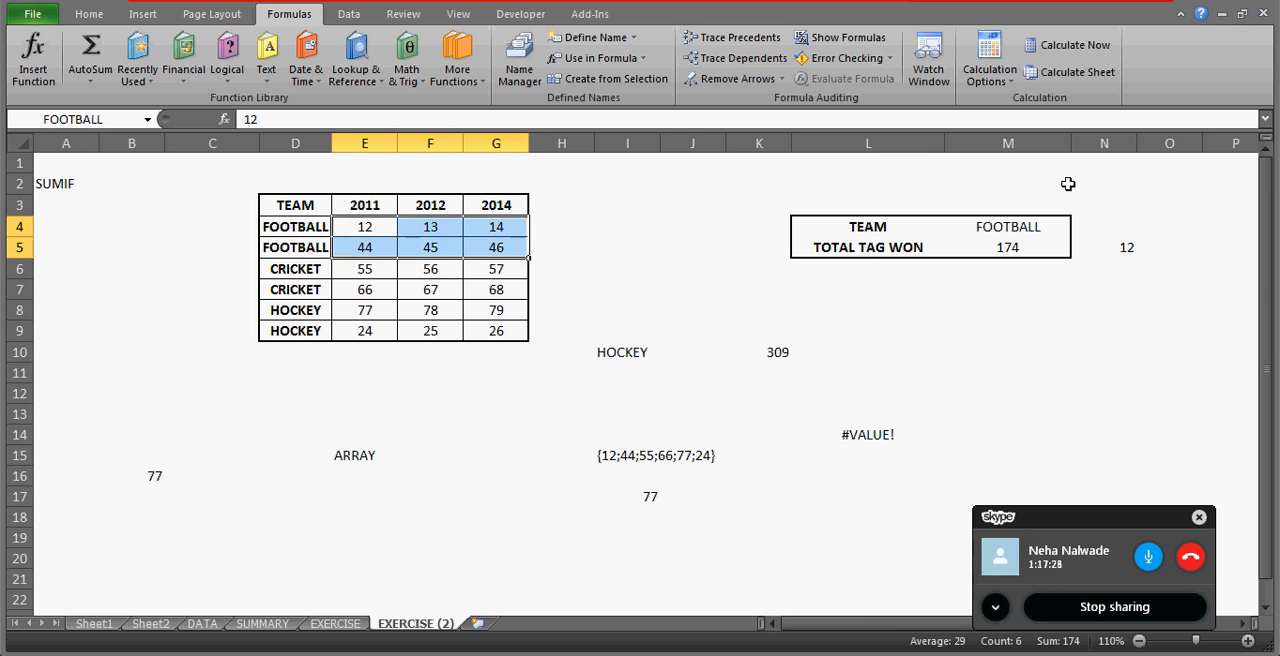
Wrap the FOOTBALL range in N5's nested IF formula in SUM, giving SUM(FOOTBALL).
{"action": "left_click", "coordinate": [1107, 247]}
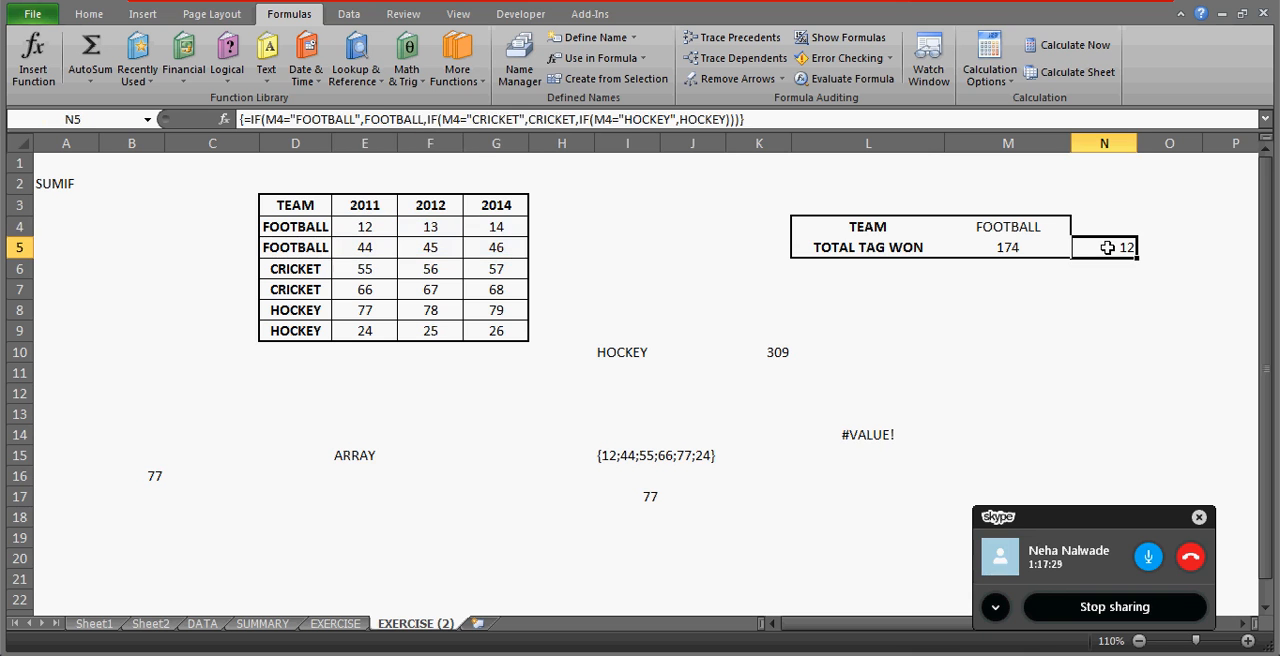
{"action": "left_click", "coordinate": [363, 119]}
{"action": "type", "text": "SUM"}
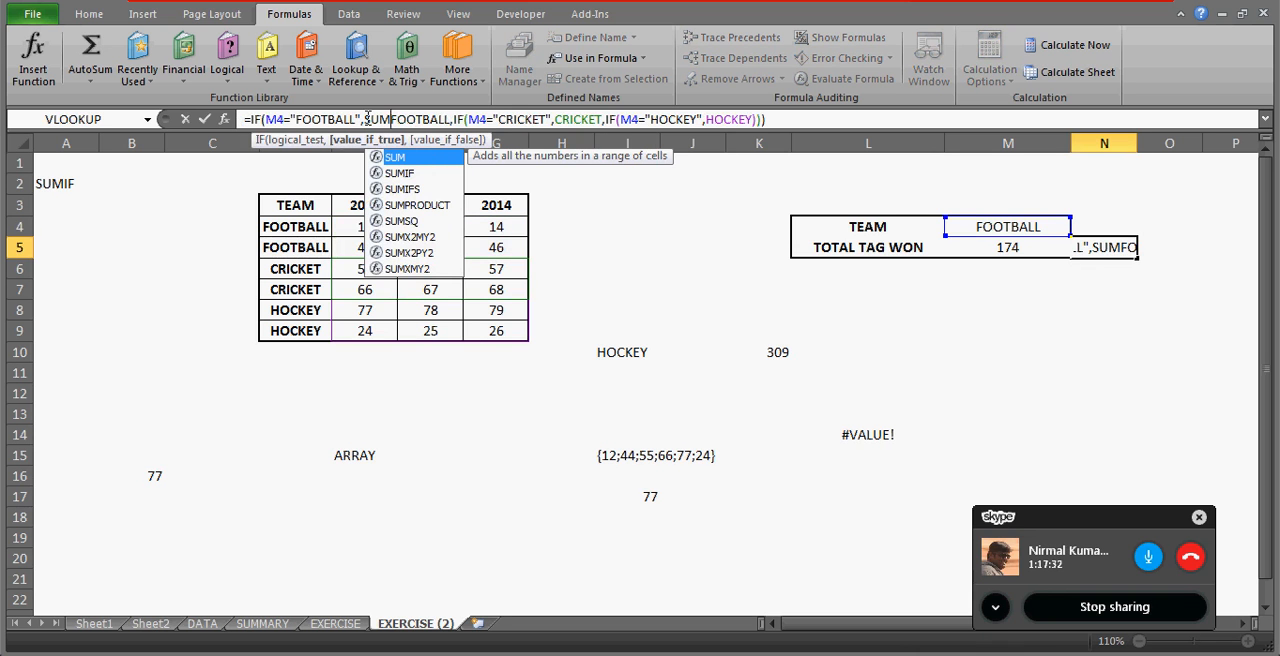
{"action": "type", "text": "("}
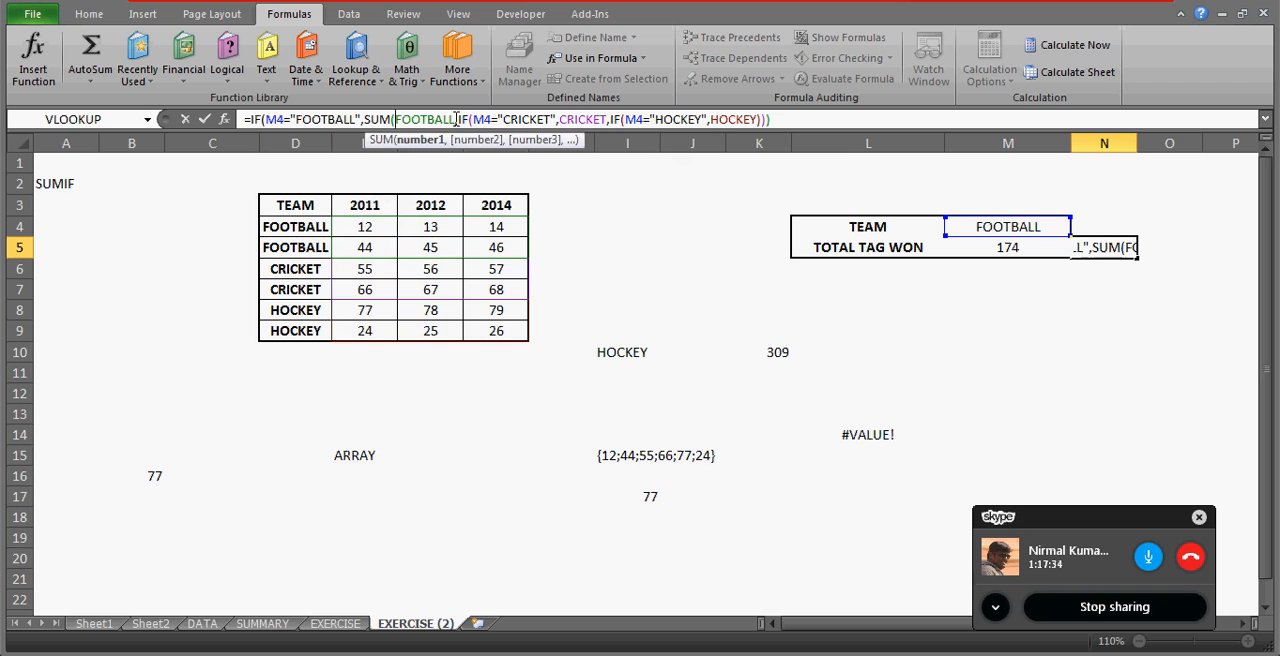
{"action": "left_click", "coordinate": [455, 119]}
{"action": "type", "text": ")"}
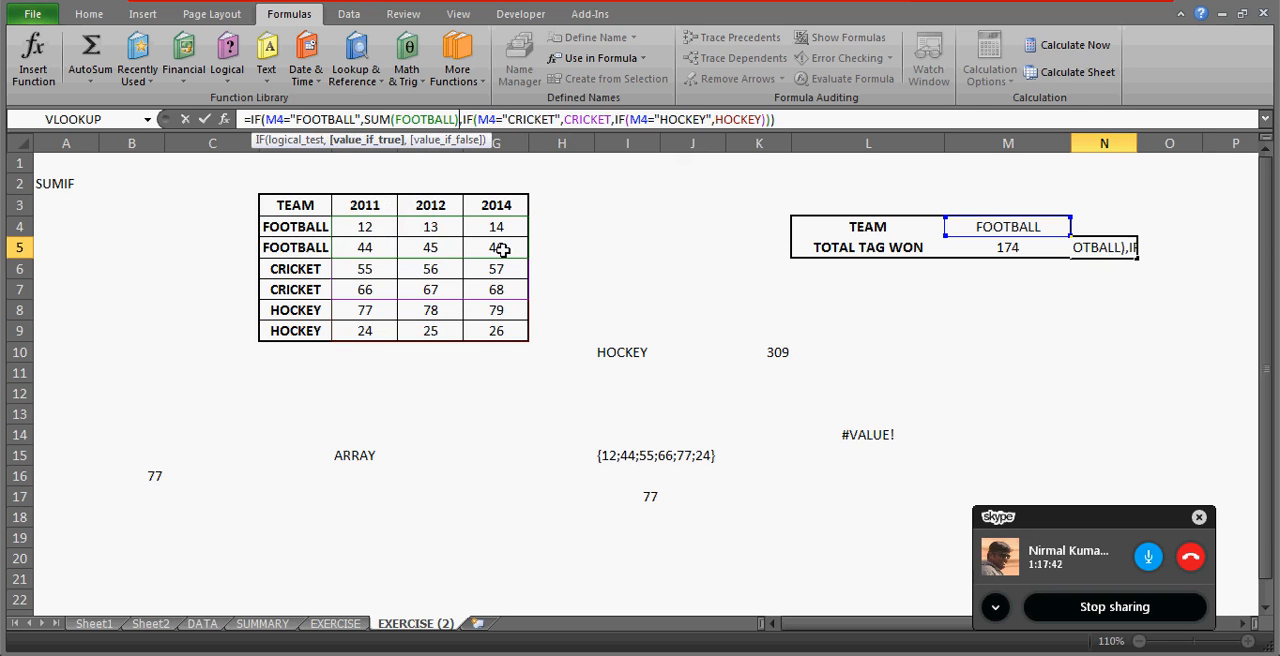
Wrap the CRICKET and HOCKEY ranges in N5's nested IF formula in SUM, giving SUM(CRICKET) and SUM(HOCKEY).
{"action": "left_click", "coordinate": [564, 119]}
{"action": "type", "text": "SUM("}
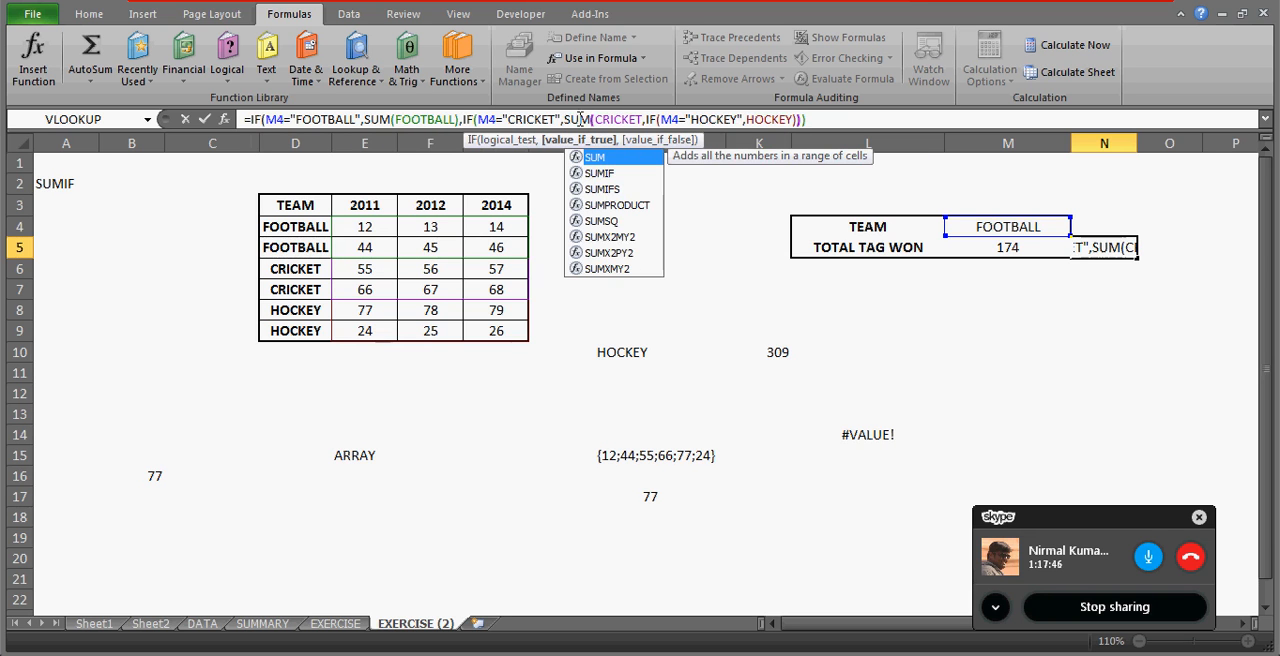
{"action": "left_click", "coordinate": [642, 119]}
{"action": "type", "text": ")"}
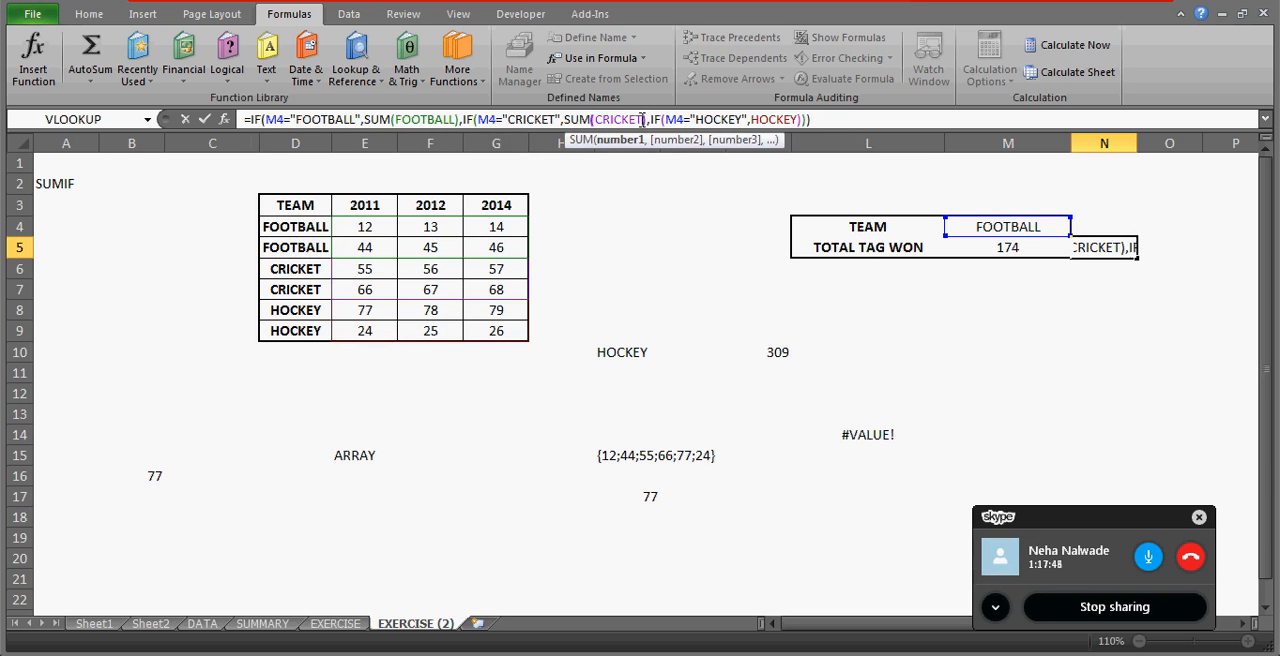
{"action": "left_click", "coordinate": [749, 119]}
{"action": "type", "text": "SUM("}
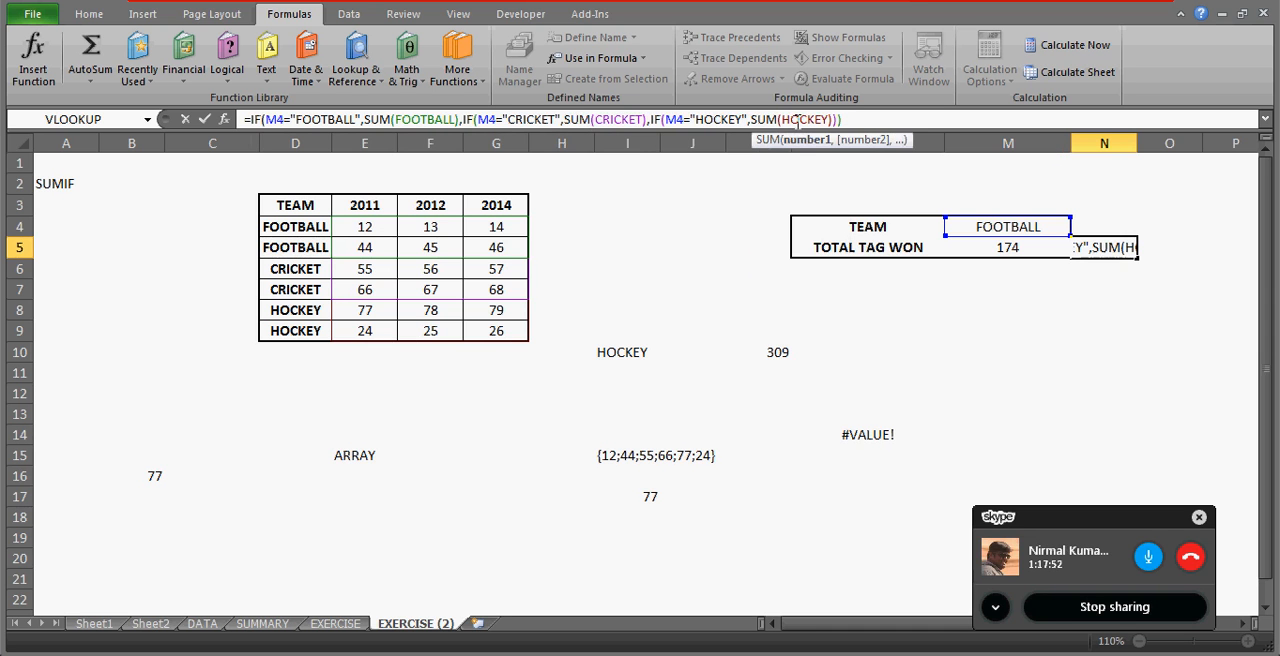
{"action": "key", "text": "Return"}
{"action": "key", "text": "Return"}
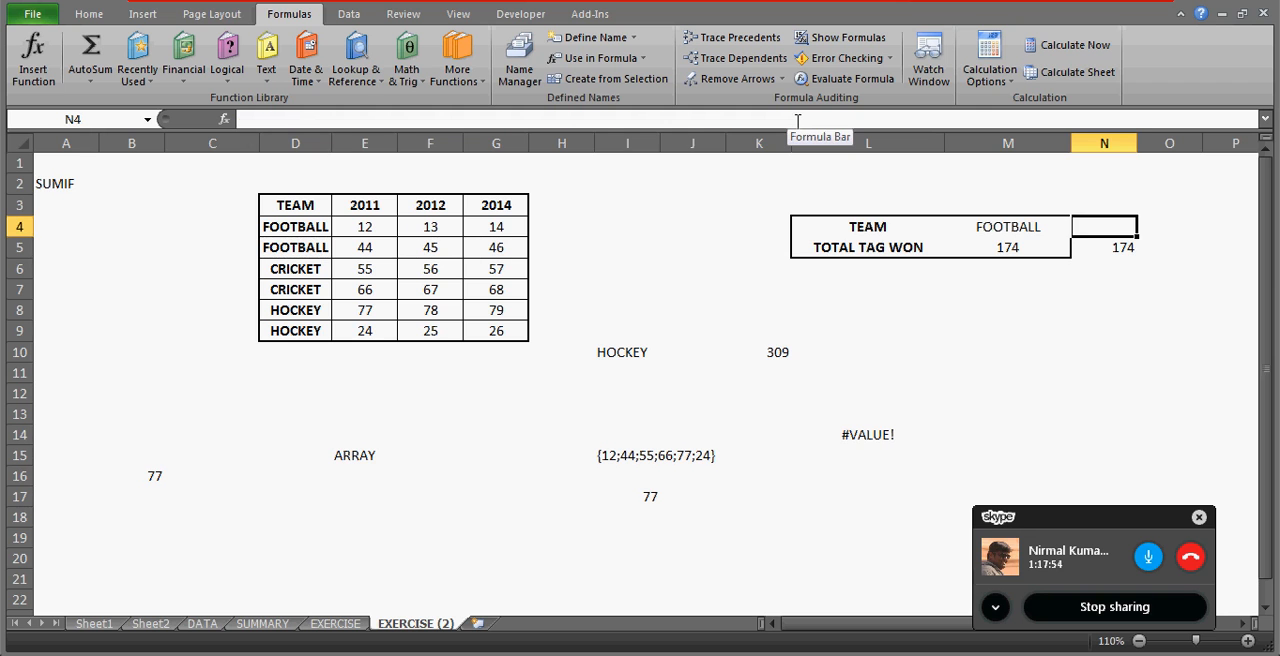
Set the team in M4 to CRICKET and then to HOCKEY, comparing the totals in M5 and N5.
{"action": "key", "text": "Left"}
{"action": "key", "text": "alt+Down"}
{"action": "key", "text": "Down"}
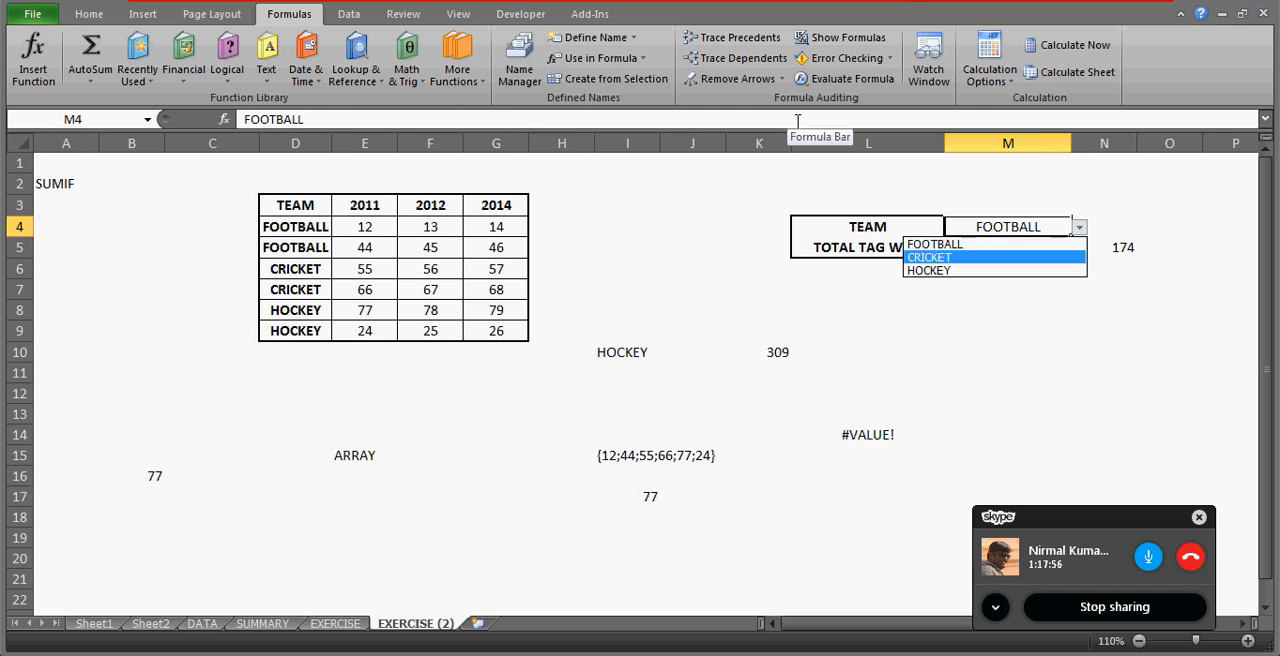
{"action": "key", "text": "Return"}
{"action": "key", "text": "Right"}
{"action": "key", "text": "Left"}
{"action": "key", "text": "alt+Down"}
{"action": "key", "text": "Down"}
{"action": "key", "text": "Return"}
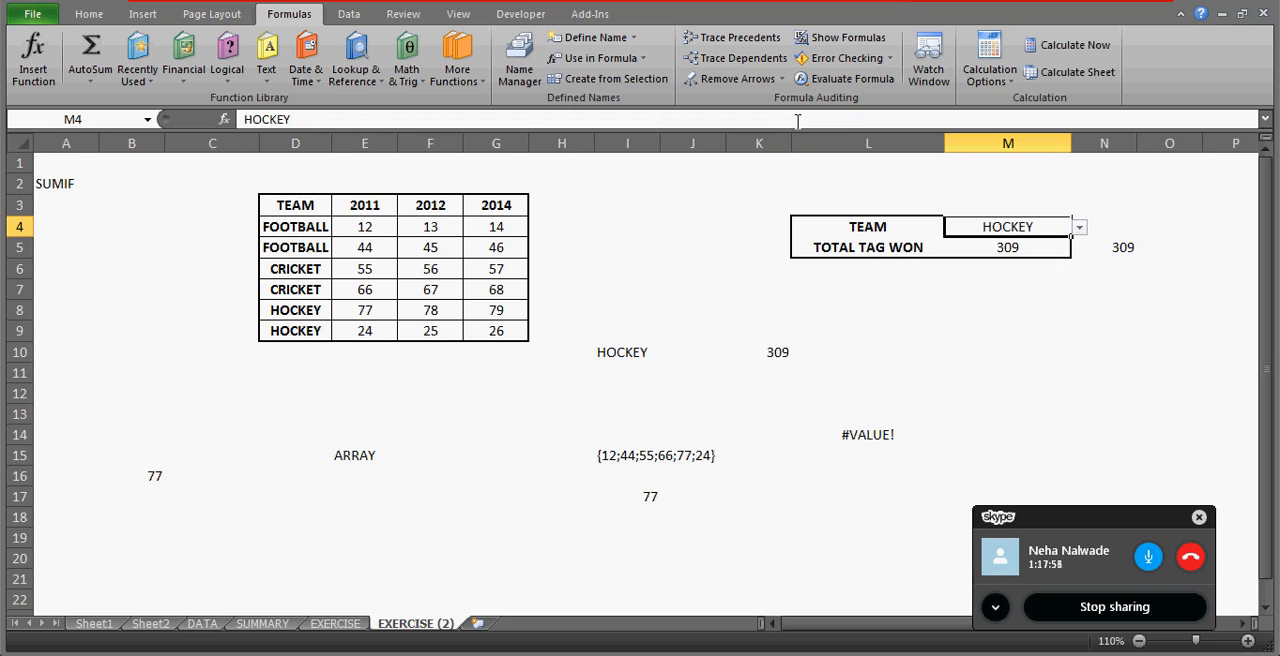
{"action": "key", "text": "Right"}
{"action": "key", "text": "Left"}
{"action": "key", "text": "Down"}
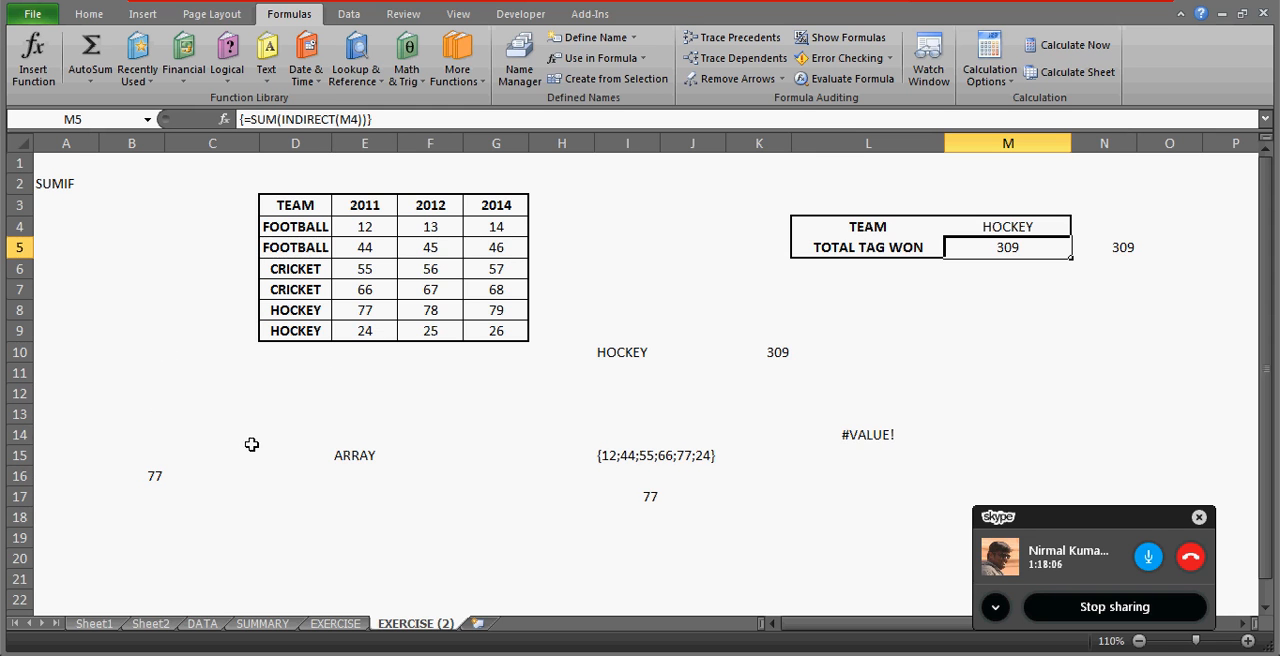
Enter =SUM(HOCKEY) in D19, picking the HOCKEY values E8:G9 as the range.
{"action": "left_click", "coordinate": [310, 533]}
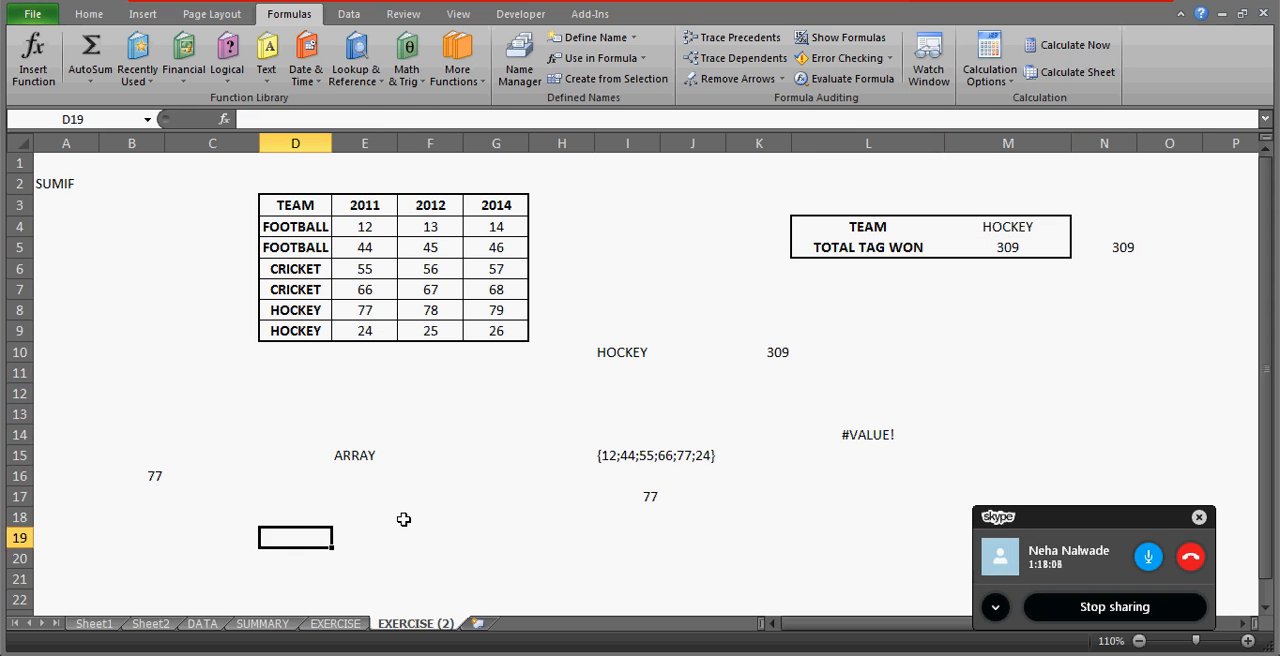
{"action": "type", "text": "=SUM("}
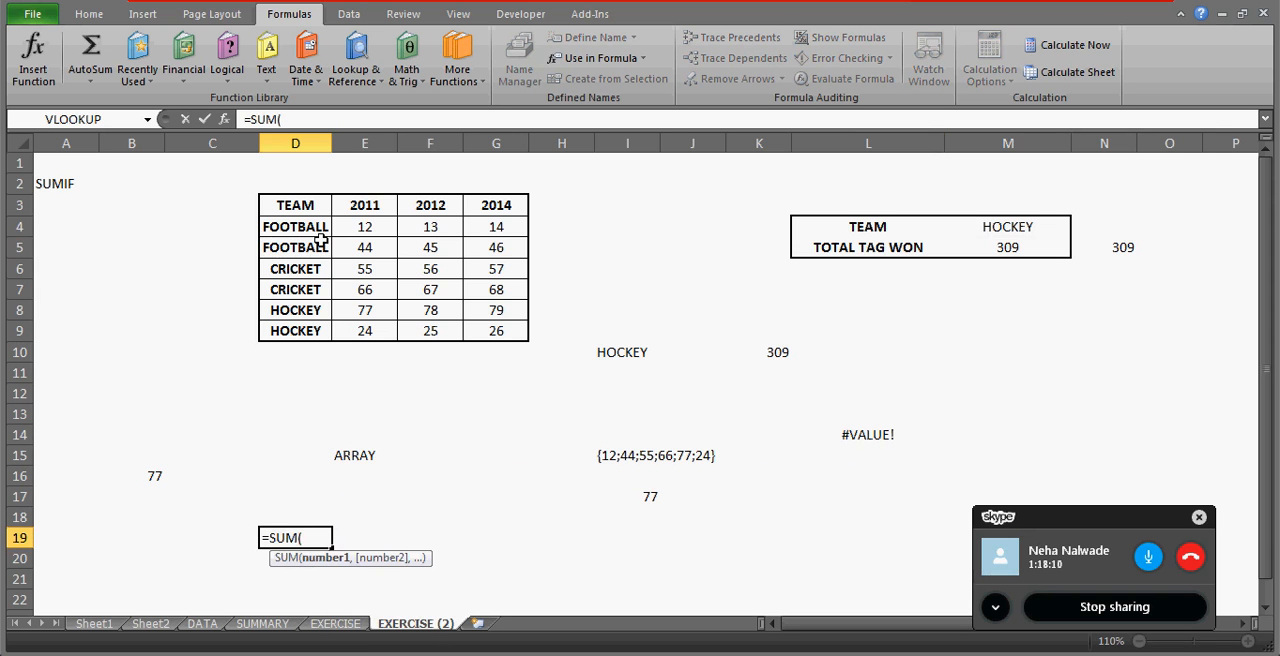
{"action": "left_click_drag", "start_coordinate": [365, 310], "coordinate": [496, 310]}
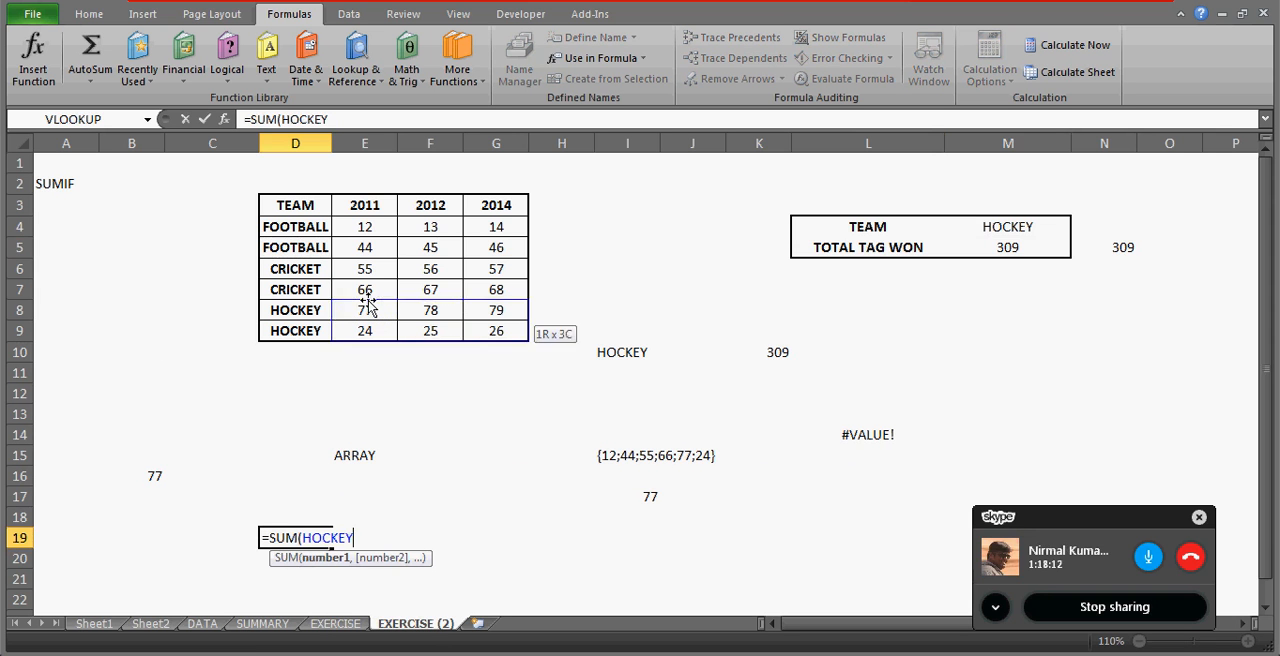
{"action": "type", "text": ")"}
{"action": "key", "text": "Return"}
{"action": "key", "text": "Up"}
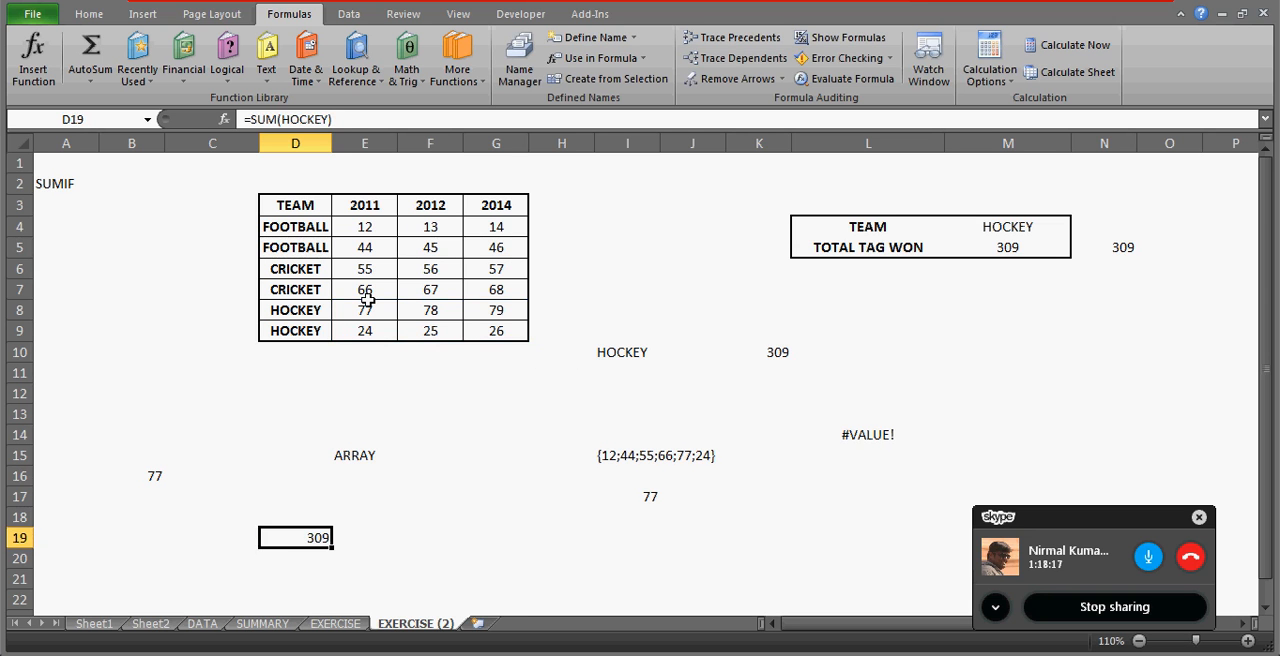
Enter =SUM(HOCKEY) in E19, trying the partial range E8:F9 before extending it to the full E8:G9.
{"action": "key", "text": "Right"}
{"action": "type", "text": "=SU"}
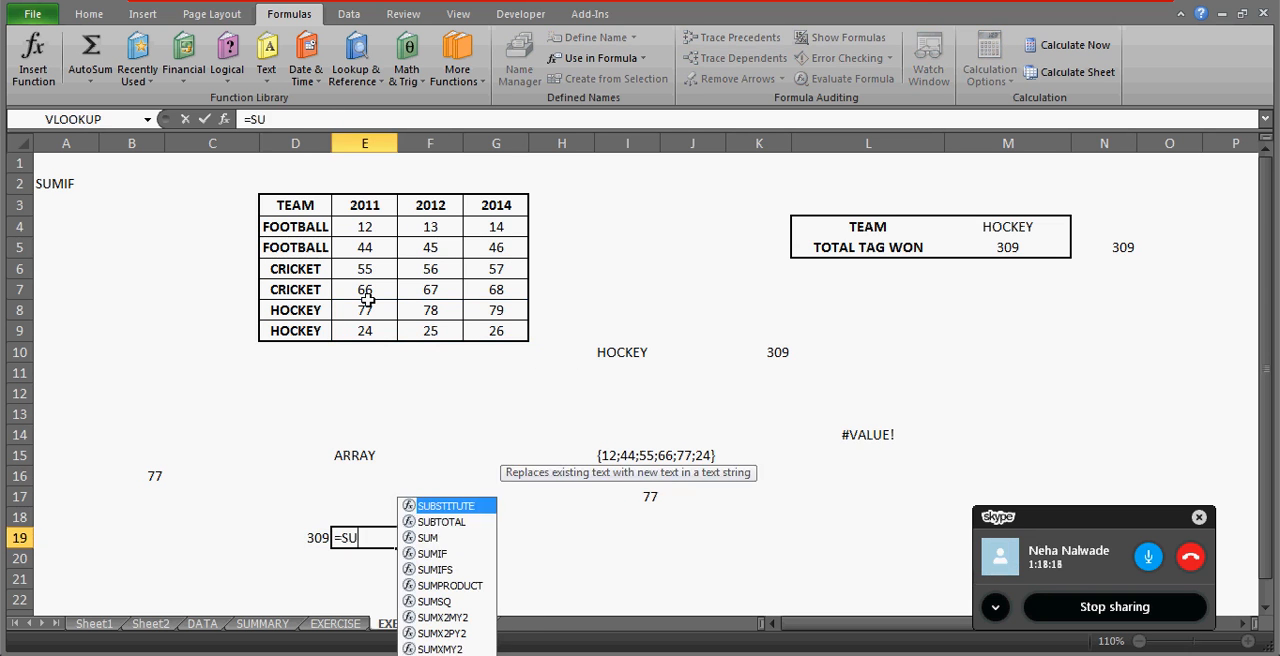
{"action": "type", "text": "M(HOC"}
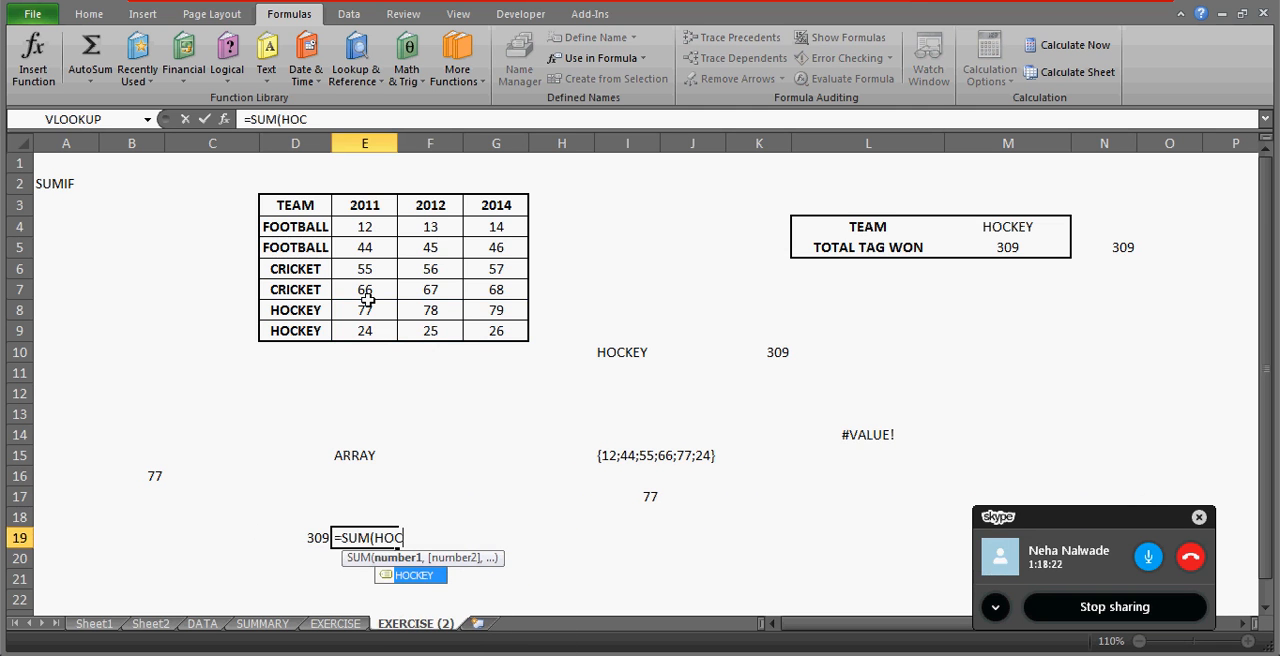
{"action": "key", "text": "BackSpace"}
{"action": "key", "text": "BackSpace"}
{"action": "key", "text": "BackSpace"}
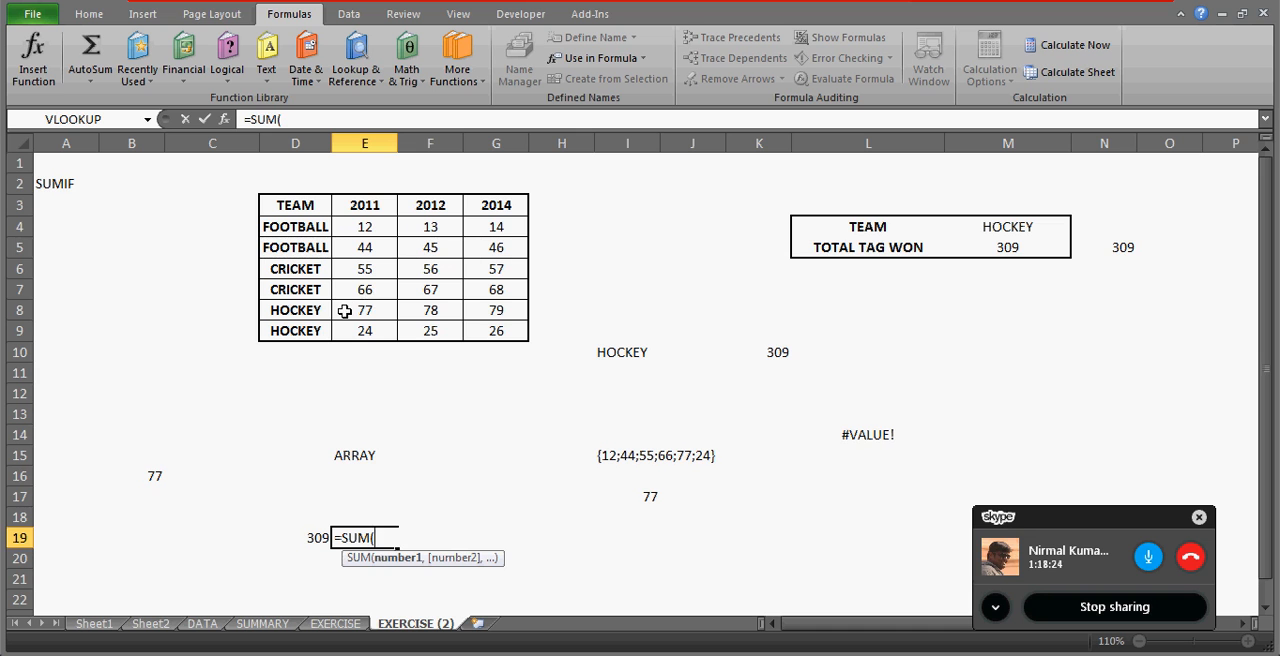
{"action": "left_click_drag", "start_coordinate": [344, 311], "coordinate": [496, 331]}
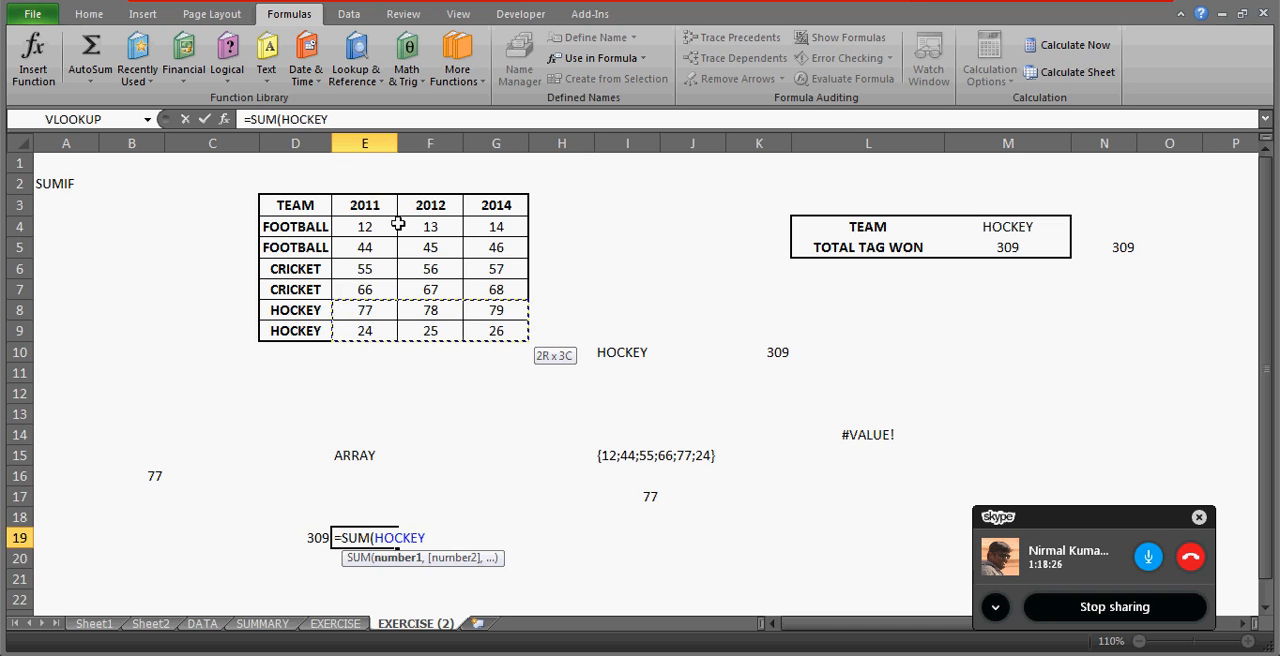
{"action": "left_click_drag", "start_coordinate": [384, 311], "coordinate": [426, 328]}
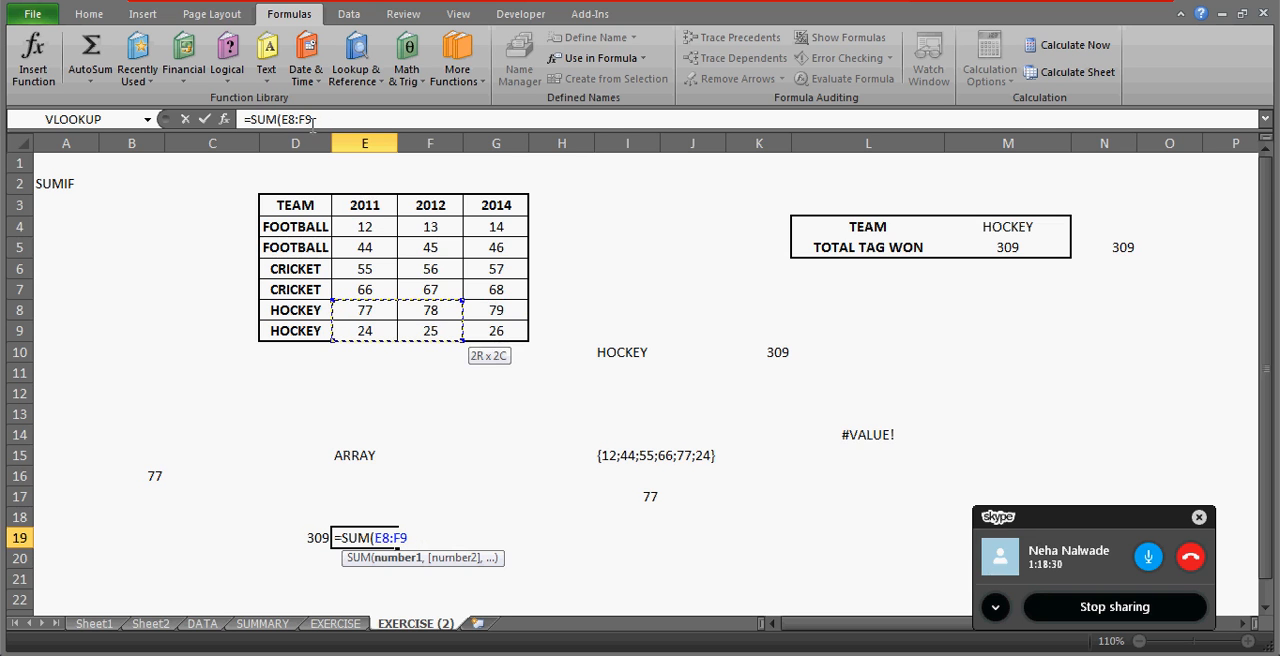
{"action": "key", "text": "shift+Right"}
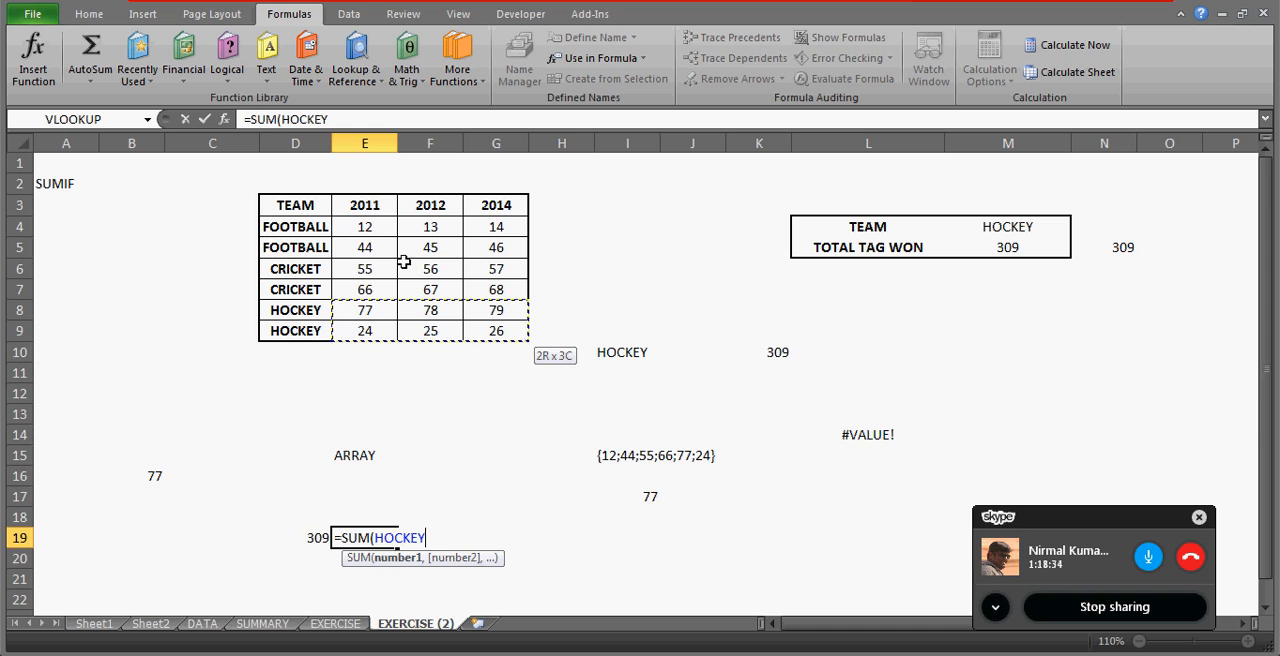
{"action": "left_click", "coordinate": [378, 121]}
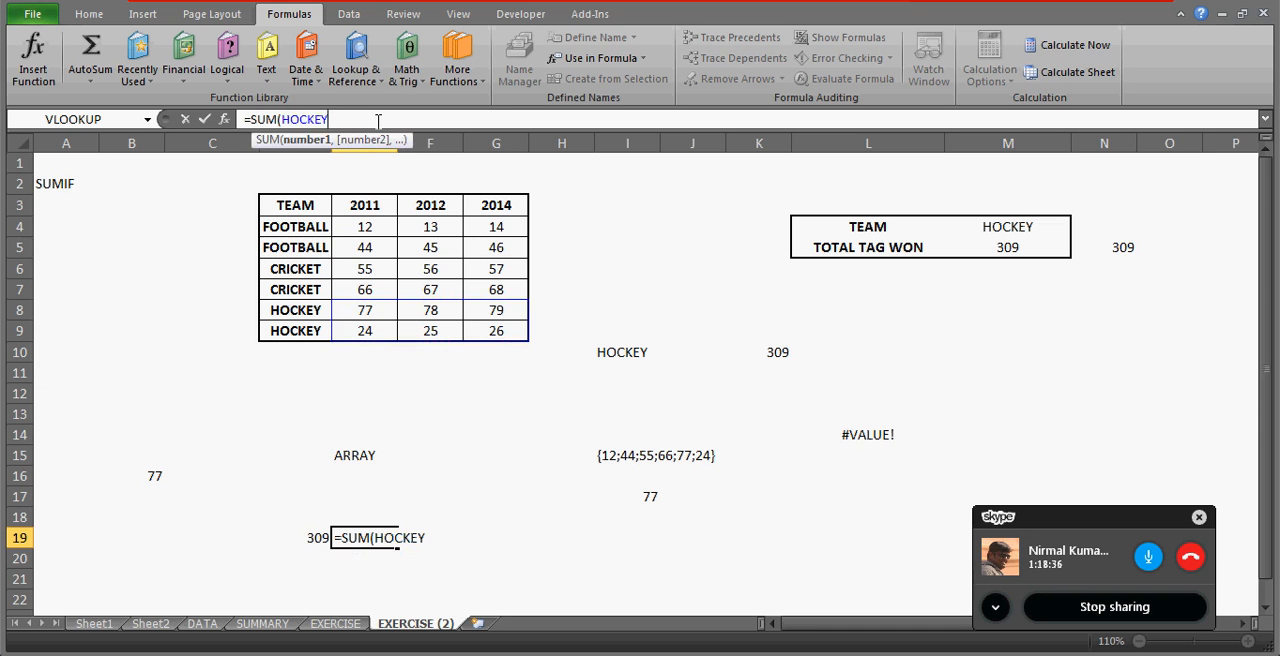
{"action": "key", "text": "ctrl+Return"}
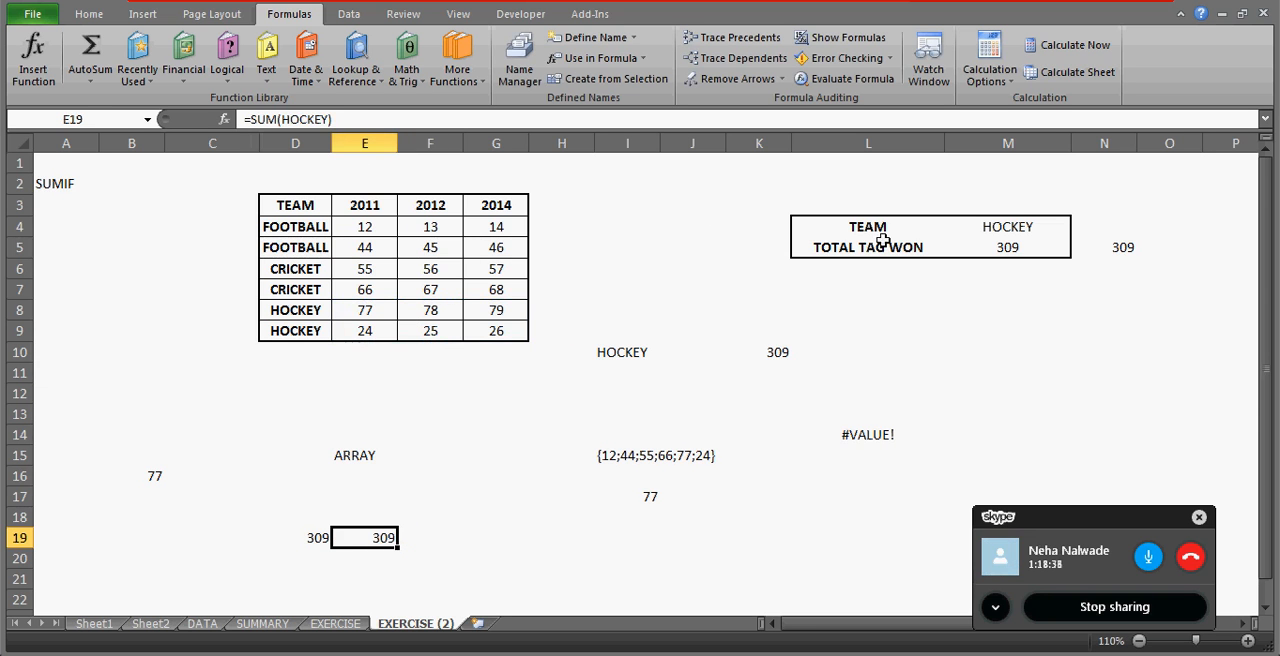
Inspect the M4="HOCKEY" condition in N5's nested IF formula.
{"action": "left_click", "coordinate": [1120, 248]}
{"action": "left_click", "coordinate": [677, 119]}
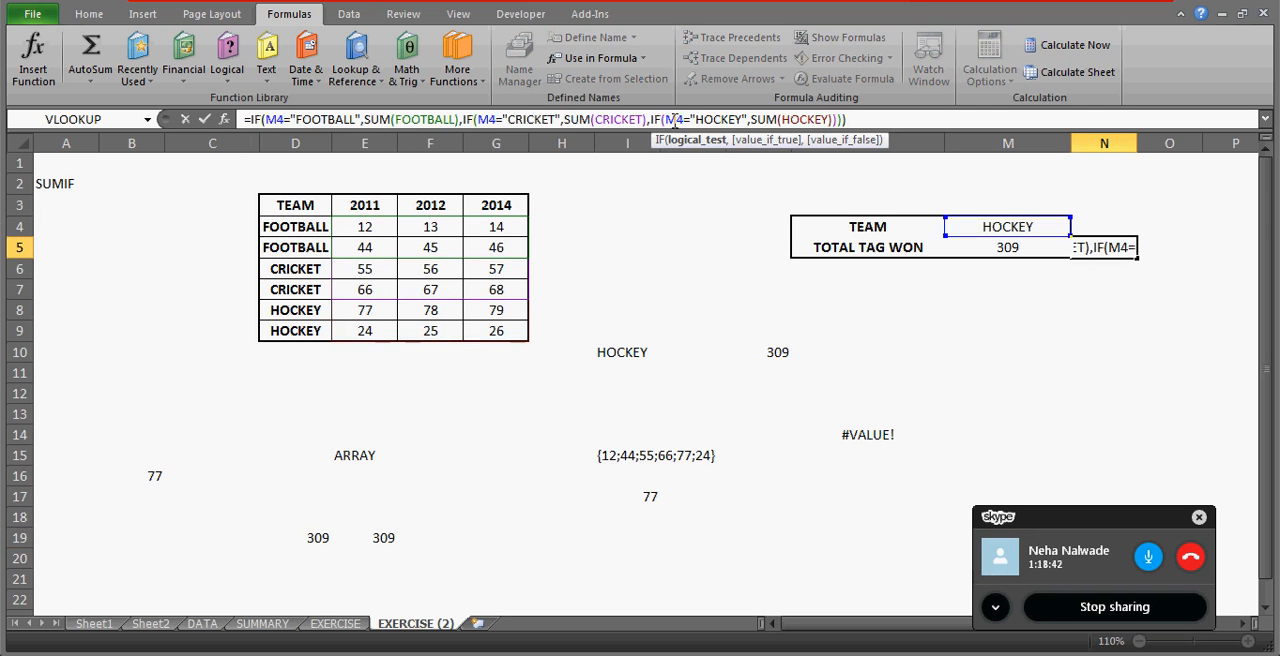
{"action": "key", "text": "Return"}
{"action": "key", "text": "Up"}
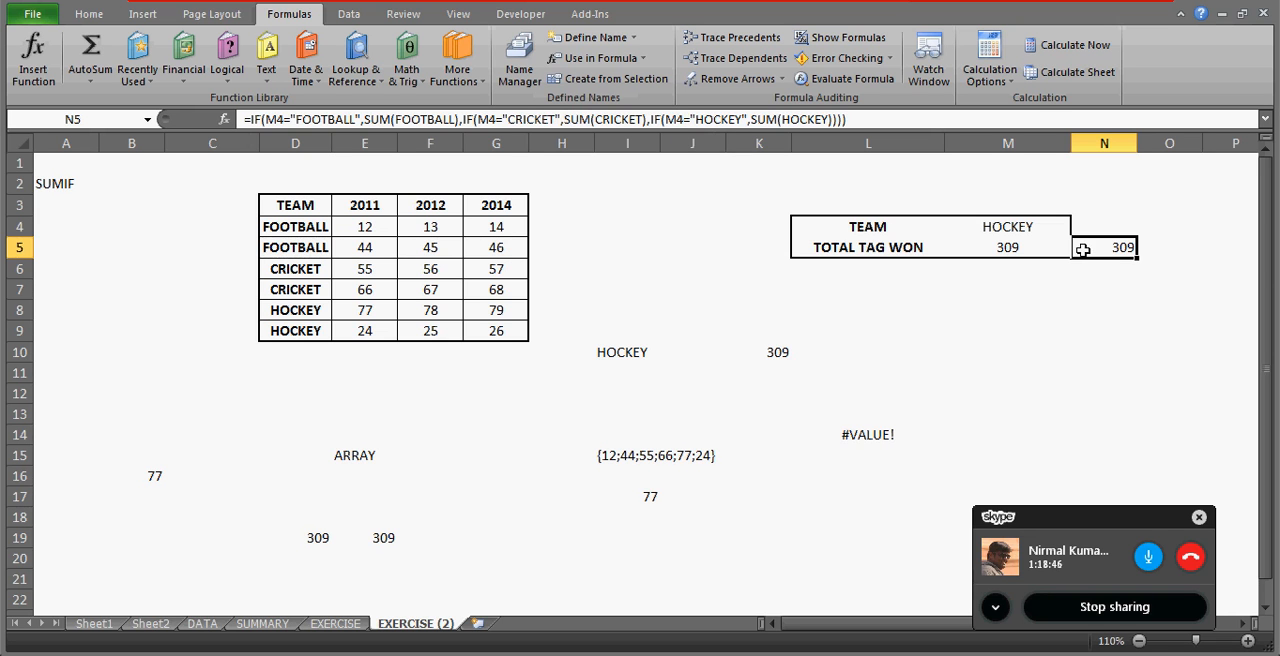
Enter =SUM(FOOTBALL) in H20, picking the FOOTBALL values E4:G5 as the range.
{"action": "left_click", "coordinate": [586, 558]}
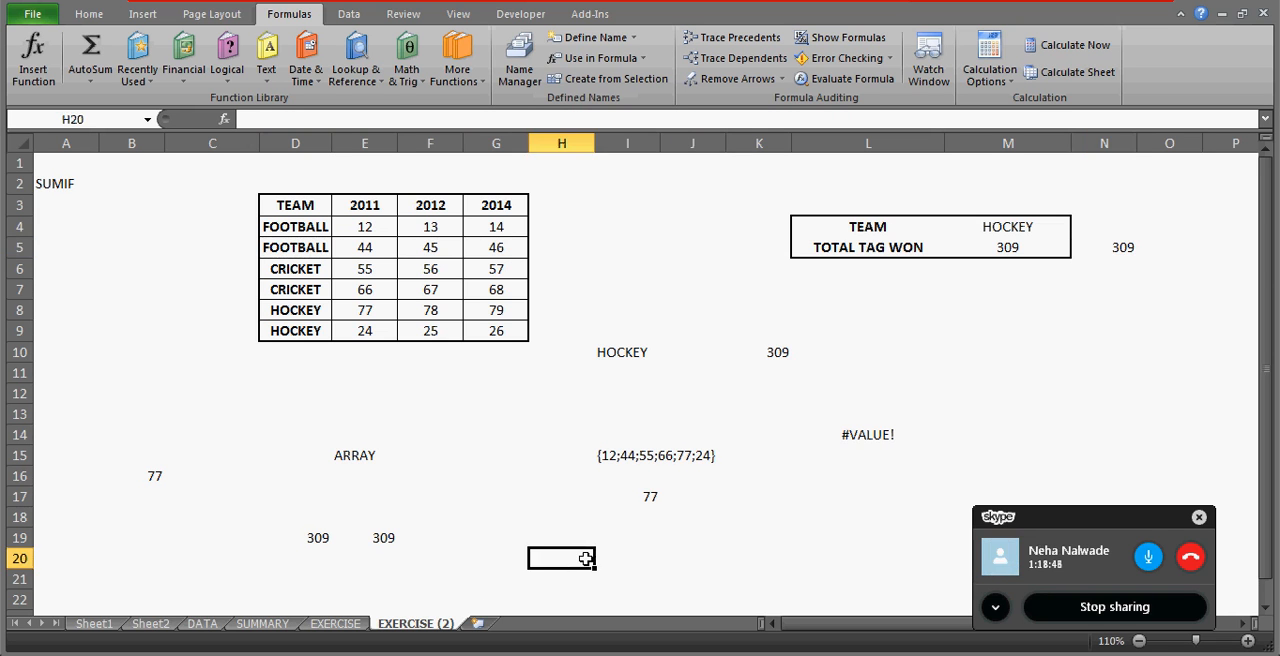
{"action": "type", "text": "=SUM("}
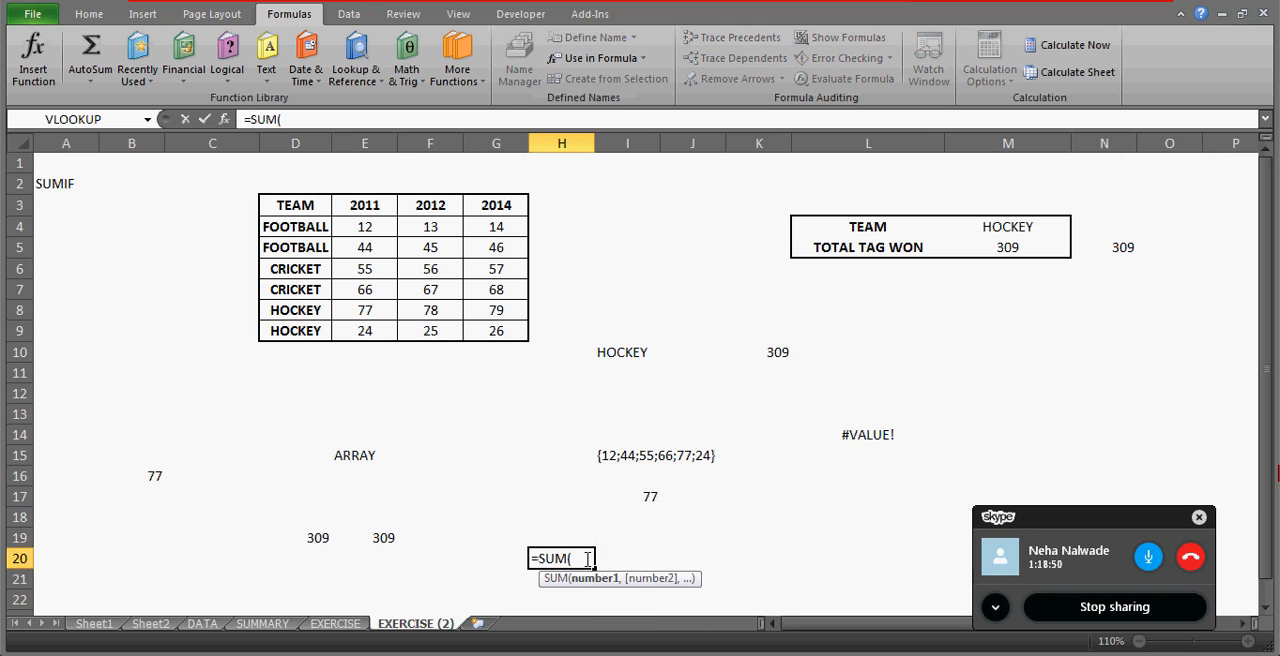
{"action": "left_click_drag", "start_coordinate": [357, 226], "coordinate": [496, 248]}
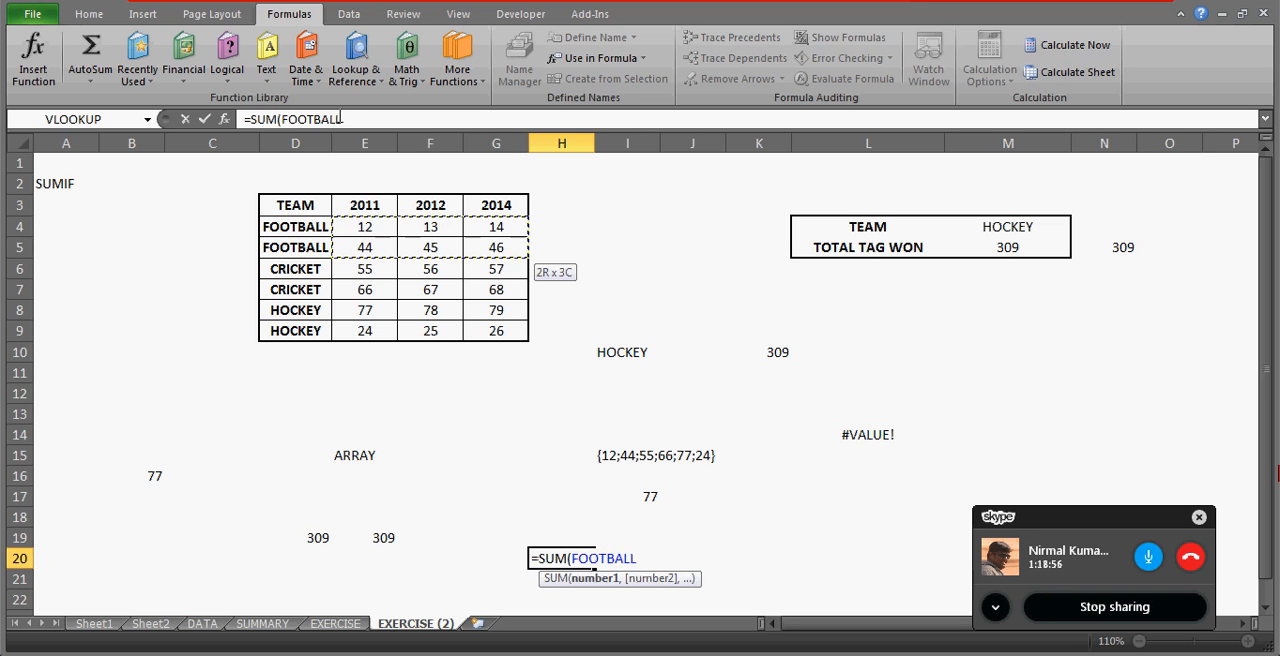
{"action": "left_click", "coordinate": [350, 119]}
{"action": "key", "text": "Return"}
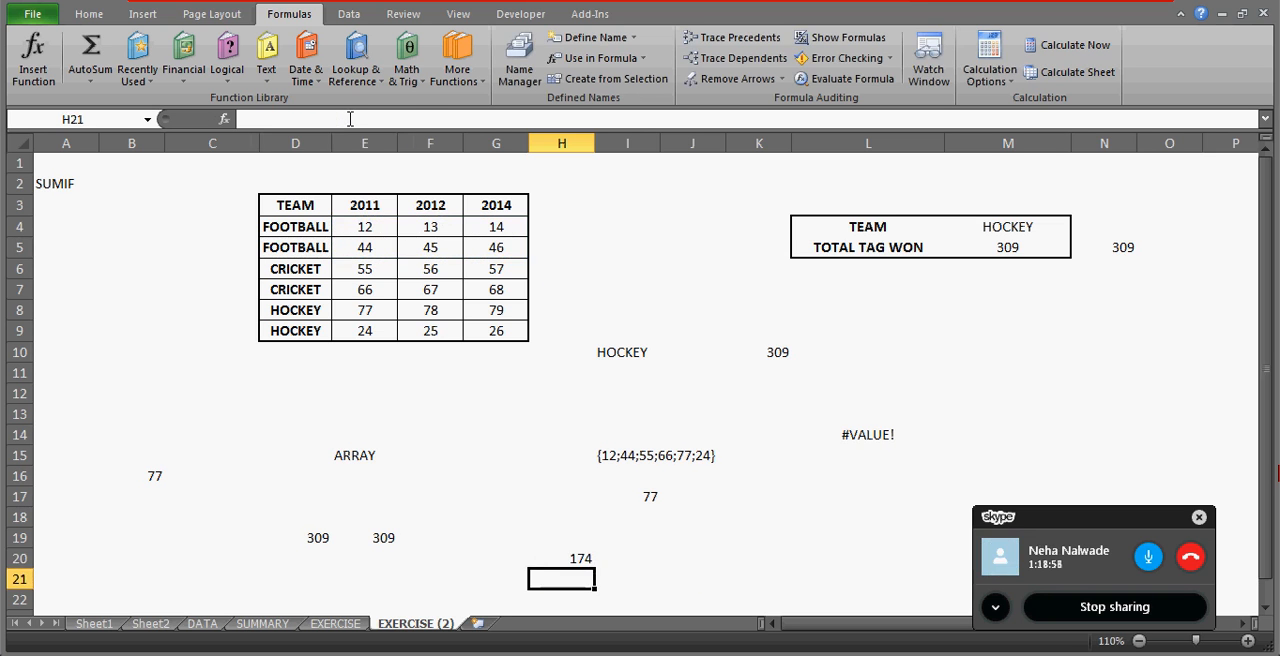
{"action": "key", "text": "Up"}
Examine the M4="FOOTBALL" condition and its SUM(FOOTBALL) argument in N5's formula.
{"action": "left_click", "coordinate": [1126, 253]}
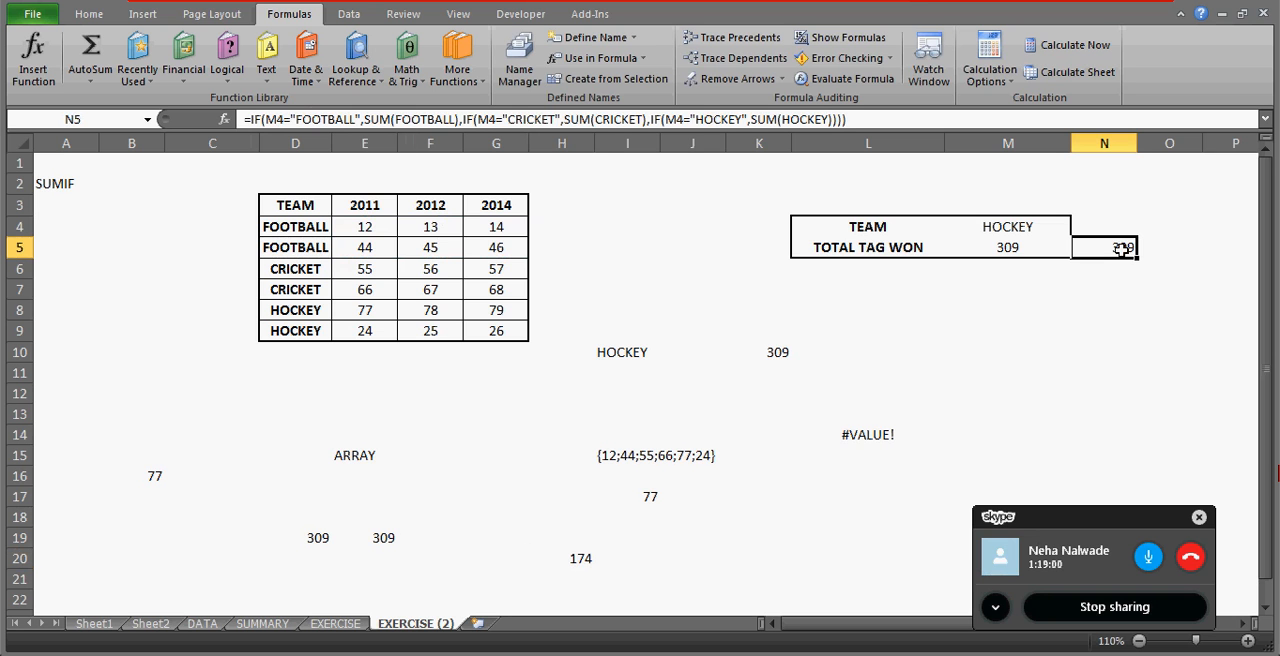
{"action": "left_click", "coordinate": [328, 119]}
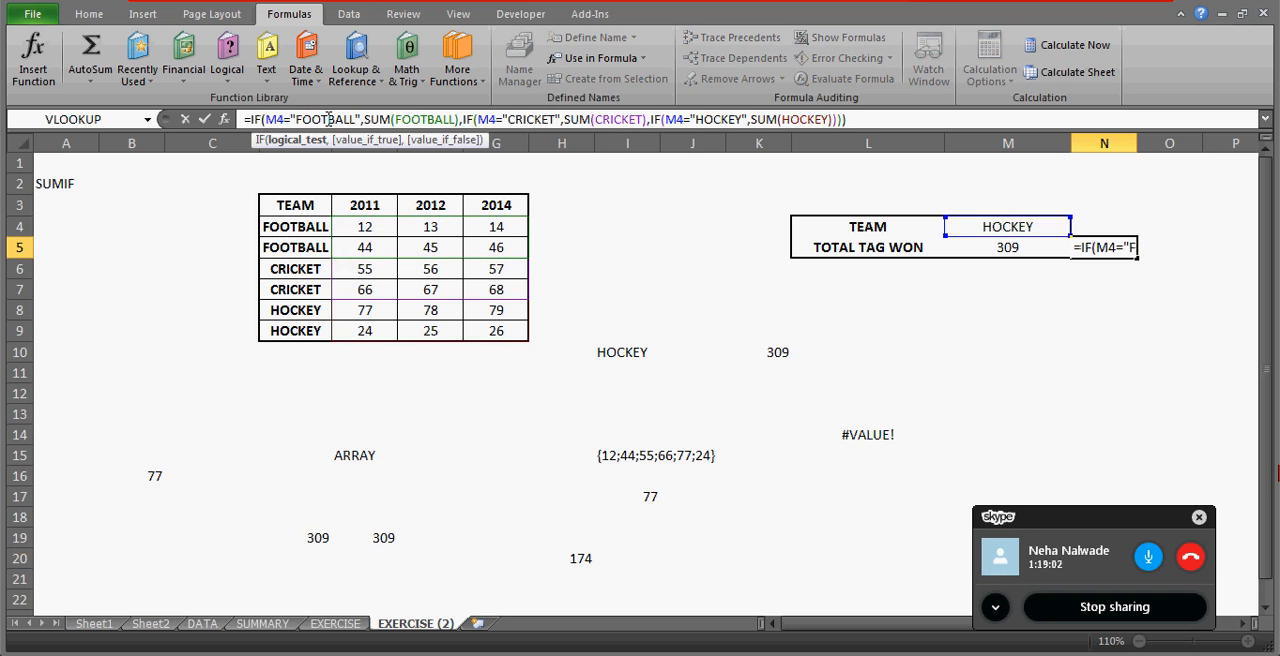
{"action": "left_click", "coordinate": [420, 119]}
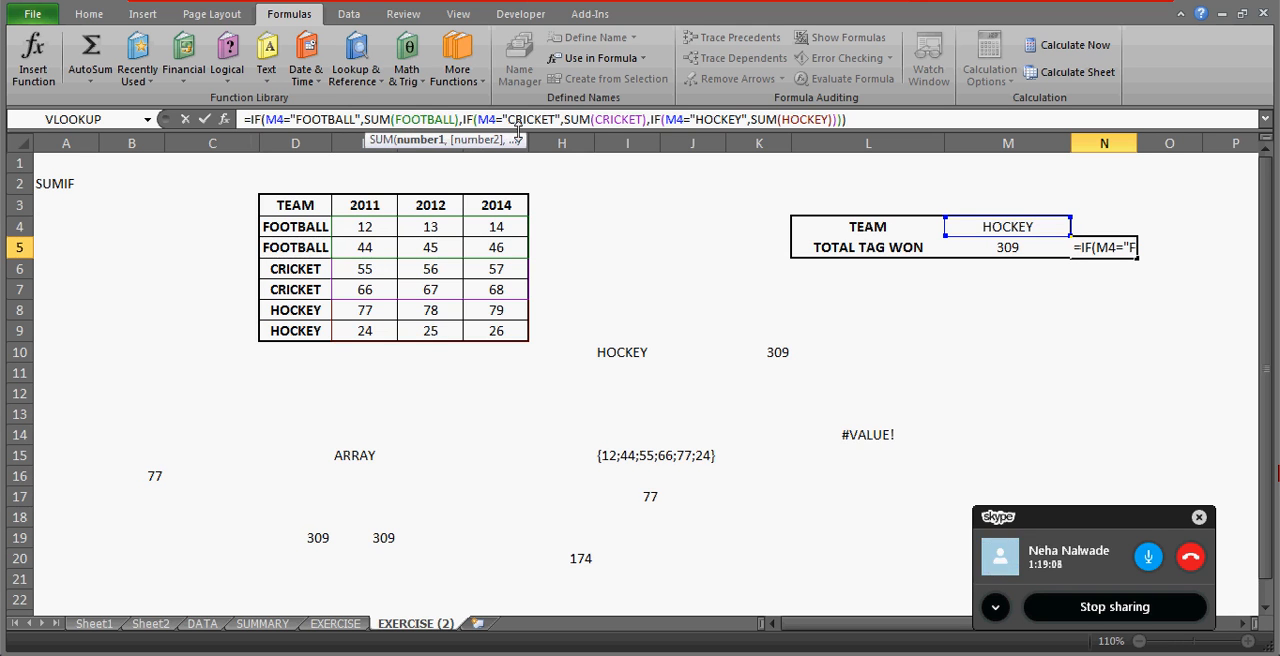
{"action": "key", "text": "Return"}
Check the FOOTBALL labels in D4:D5 and the cells of the CRICKET named range against N5's formula.
{"action": "left_click", "coordinate": [355, 227]}
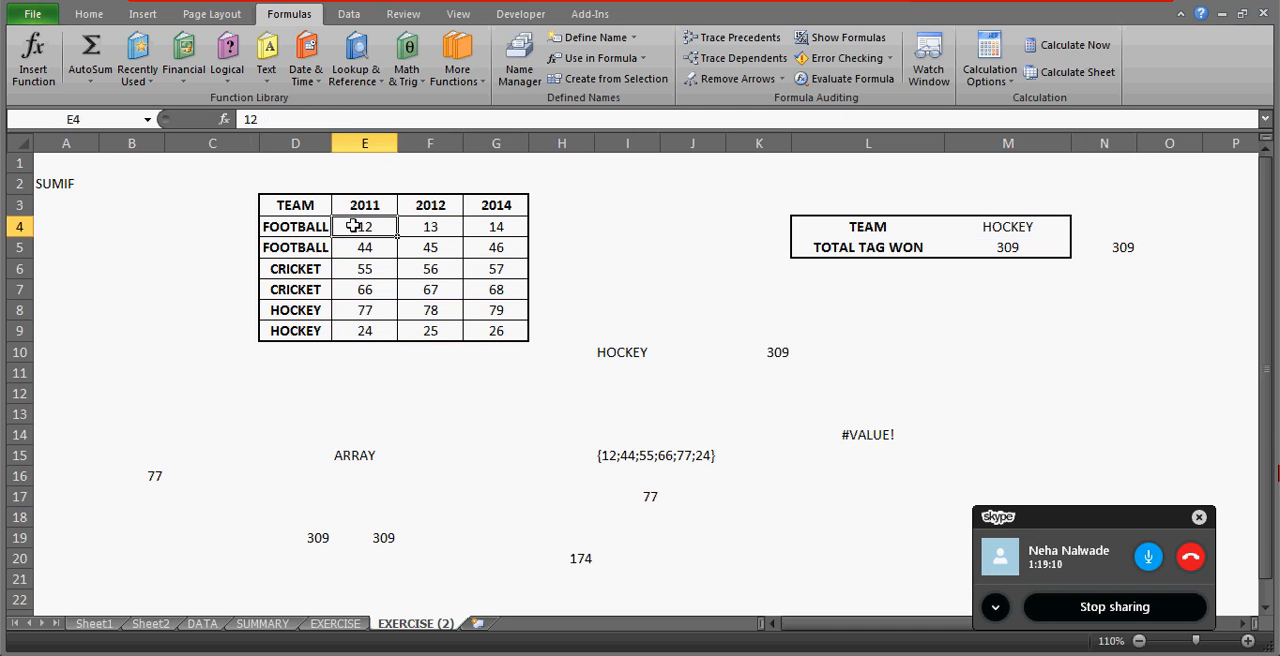
{"action": "key", "text": "Left"}
{"action": "key", "text": "shift+Down"}
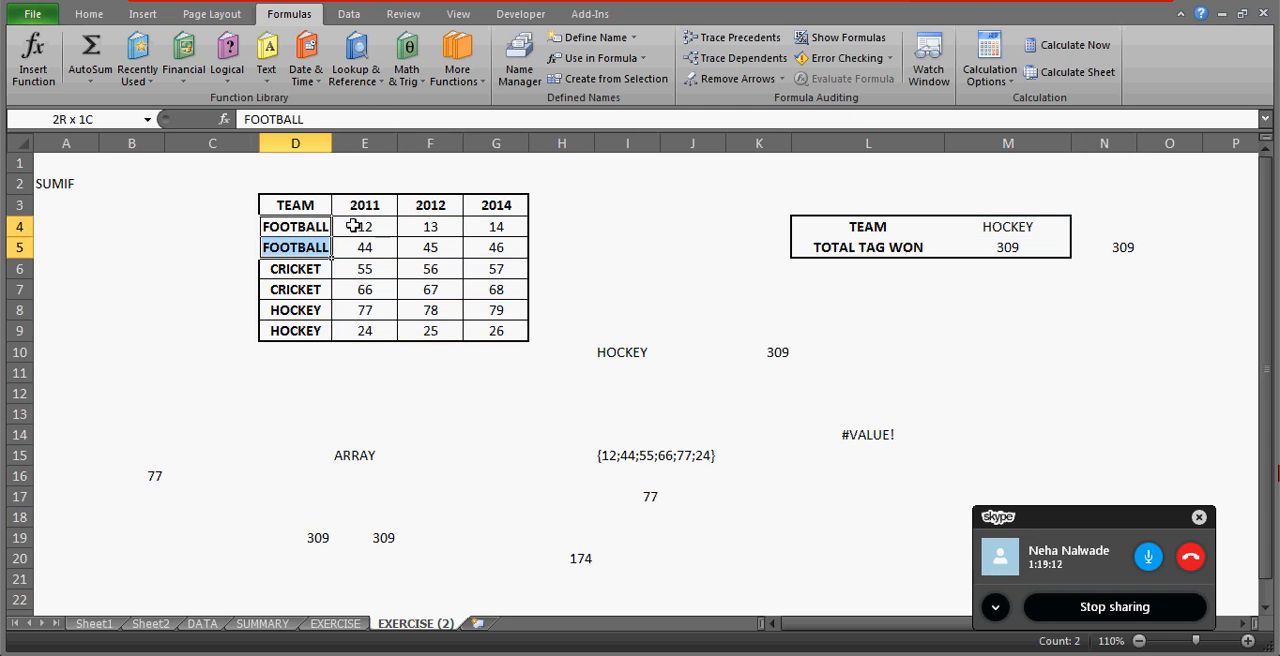
{"action": "key", "text": "Up"}
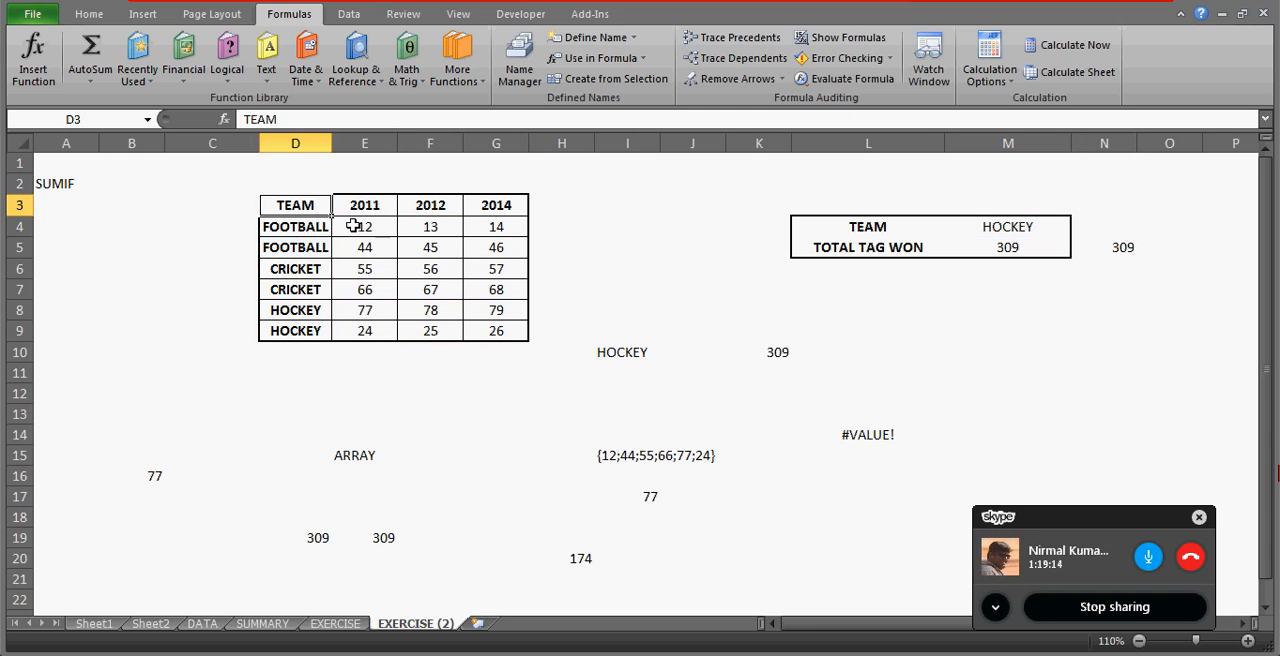
{"action": "left_click", "coordinate": [147, 120]}
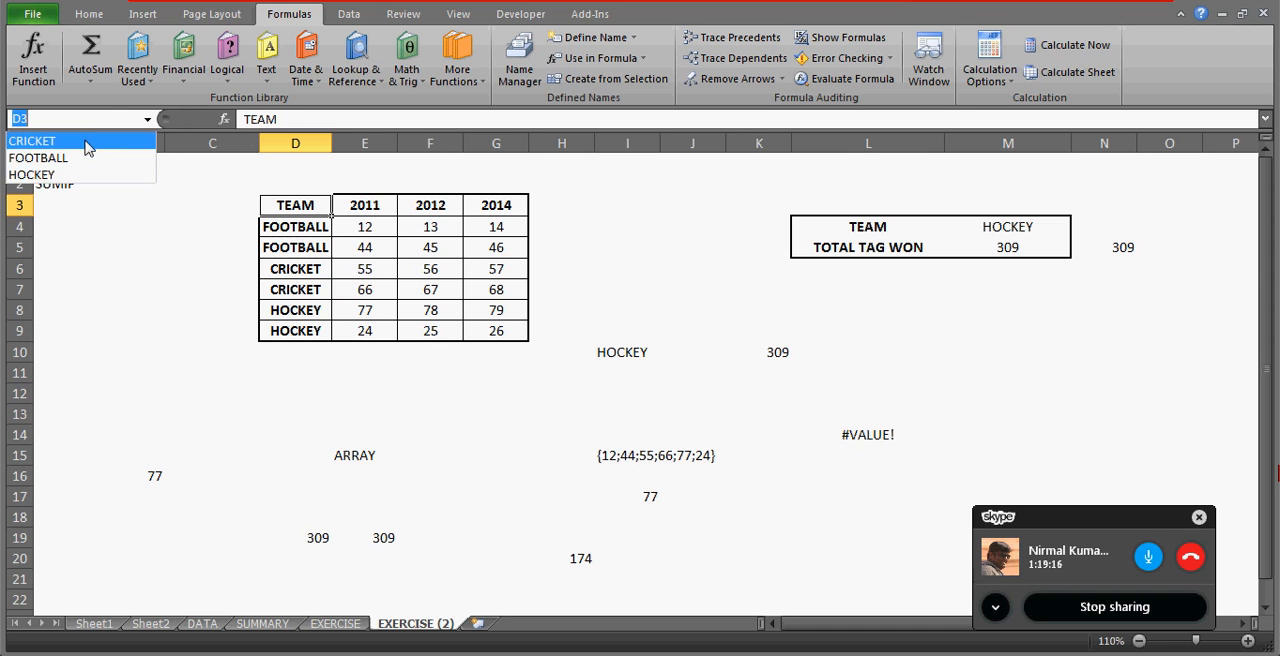
{"action": "left_click", "coordinate": [87, 146]}
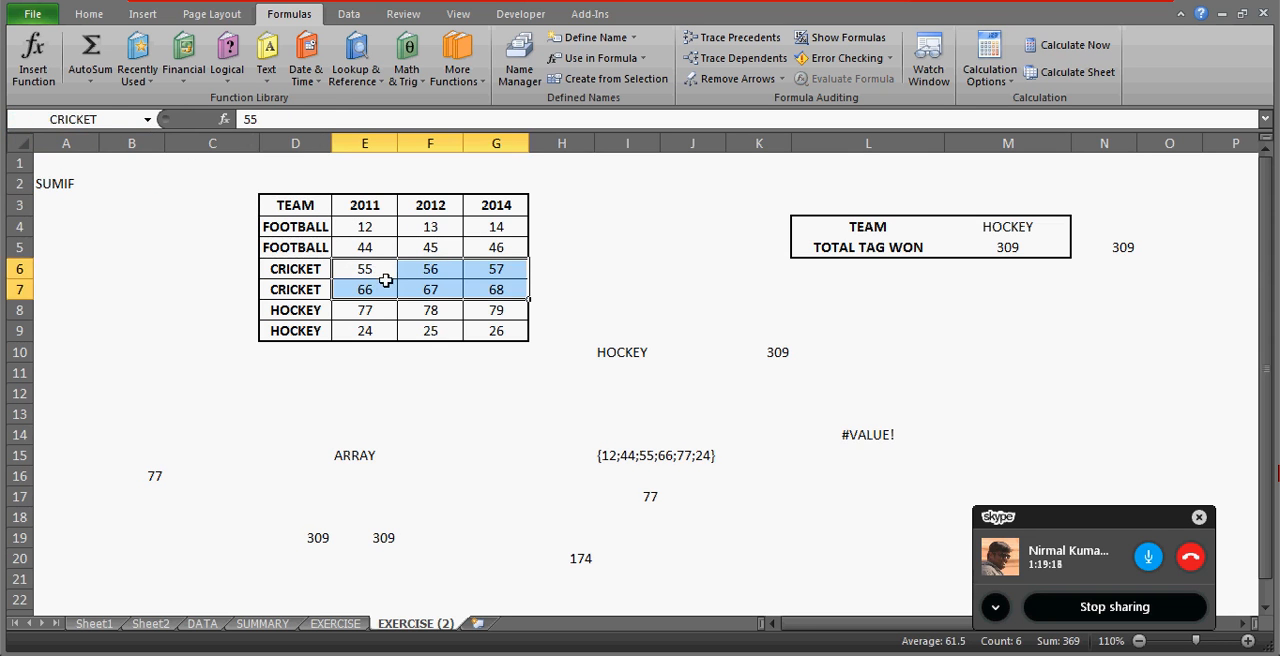
{"action": "left_click", "coordinate": [1080, 232]}
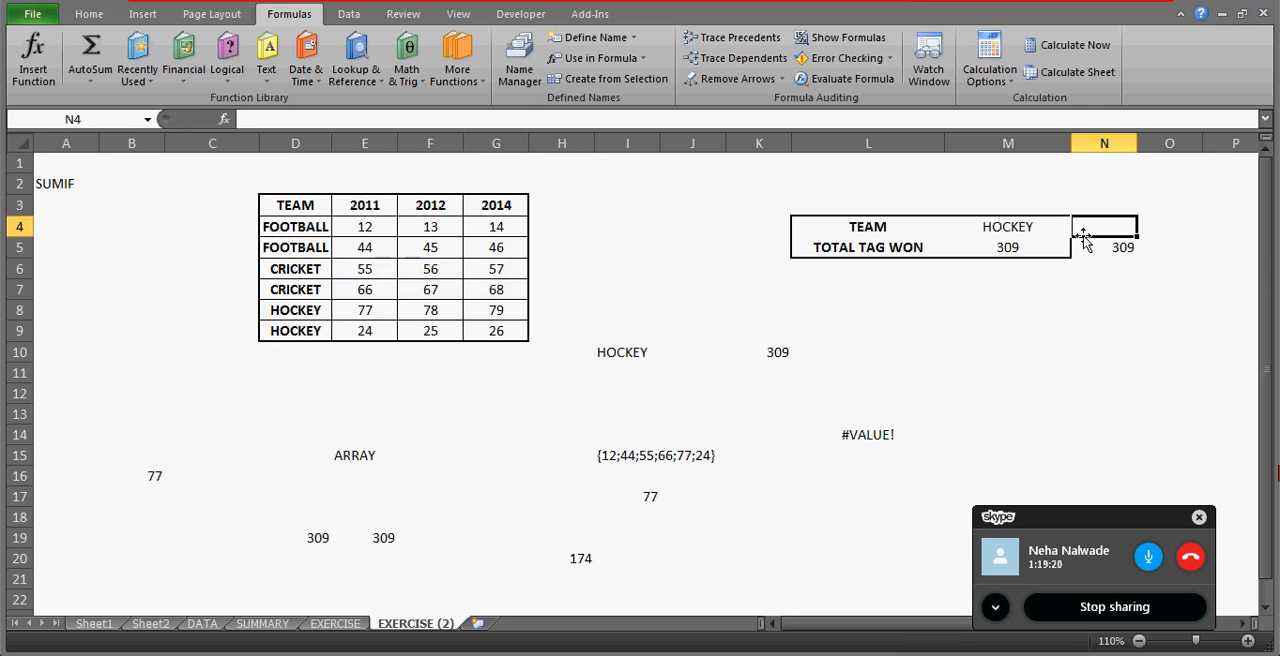
{"action": "left_click", "coordinate": [1088, 248]}
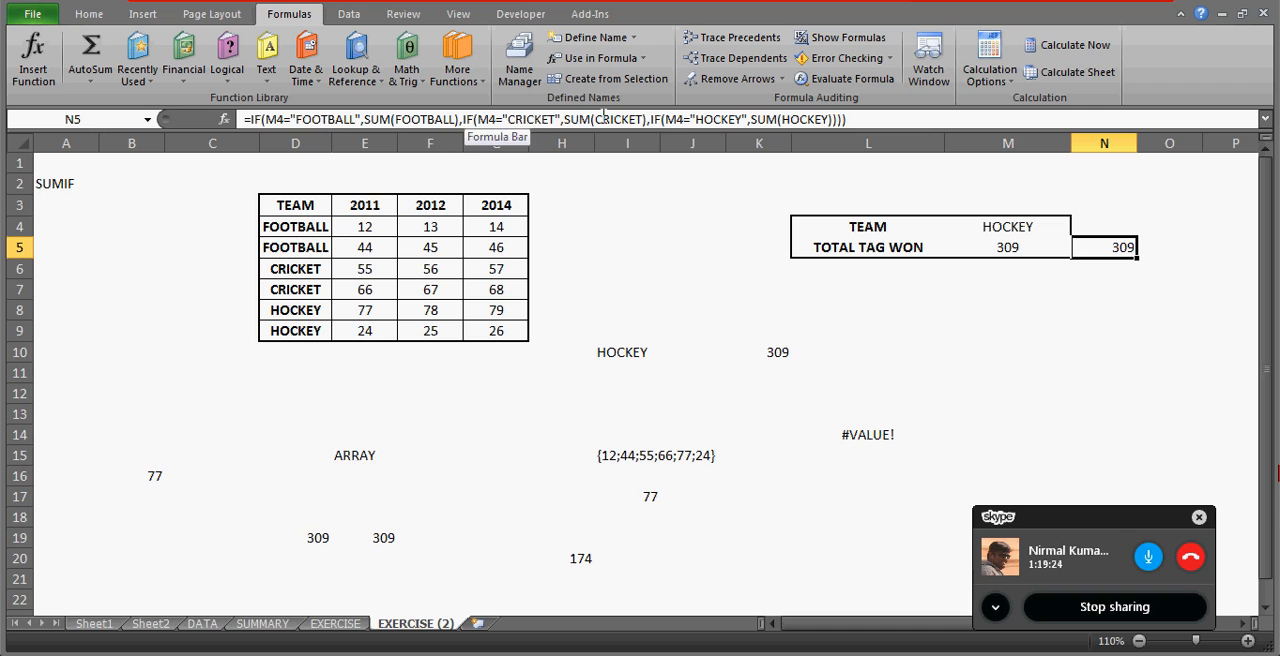
Examine the SUM(CRICKET) argument and the M4="CRICKET" condition in N5's nested IF formula.
{"action": "left_click", "coordinate": [642, 119]}
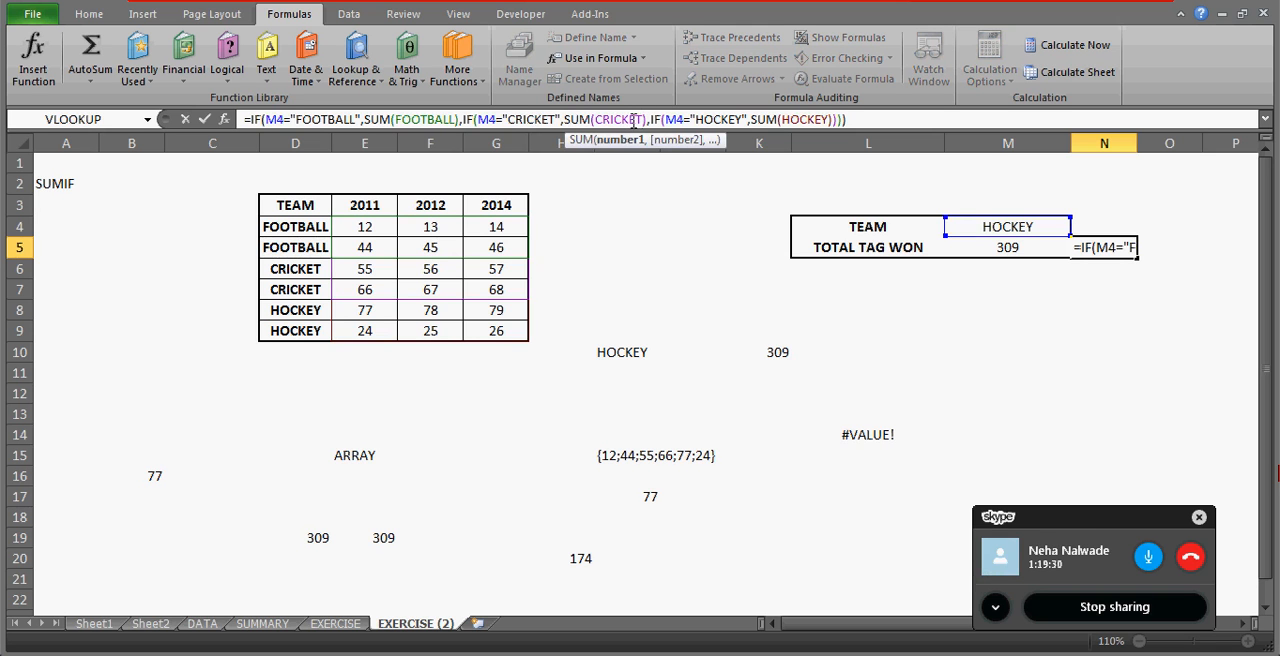
{"action": "left_click", "coordinate": [528, 119]}
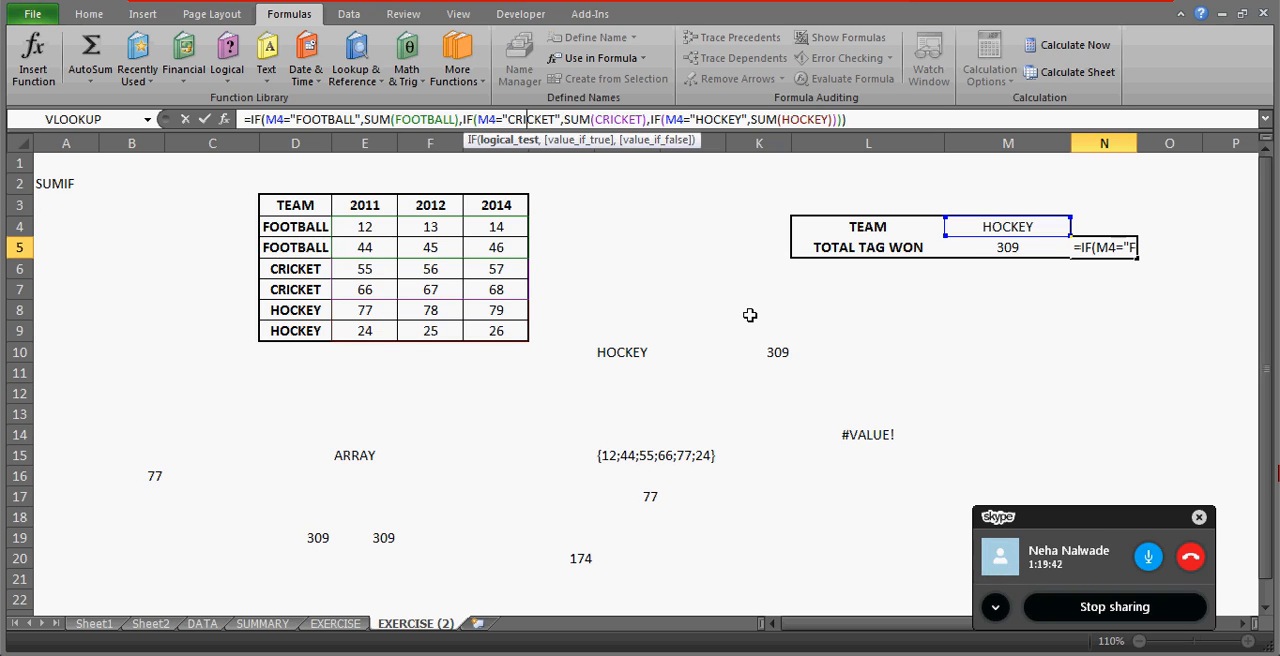
{"action": "key", "text": "ctrl+Return"}
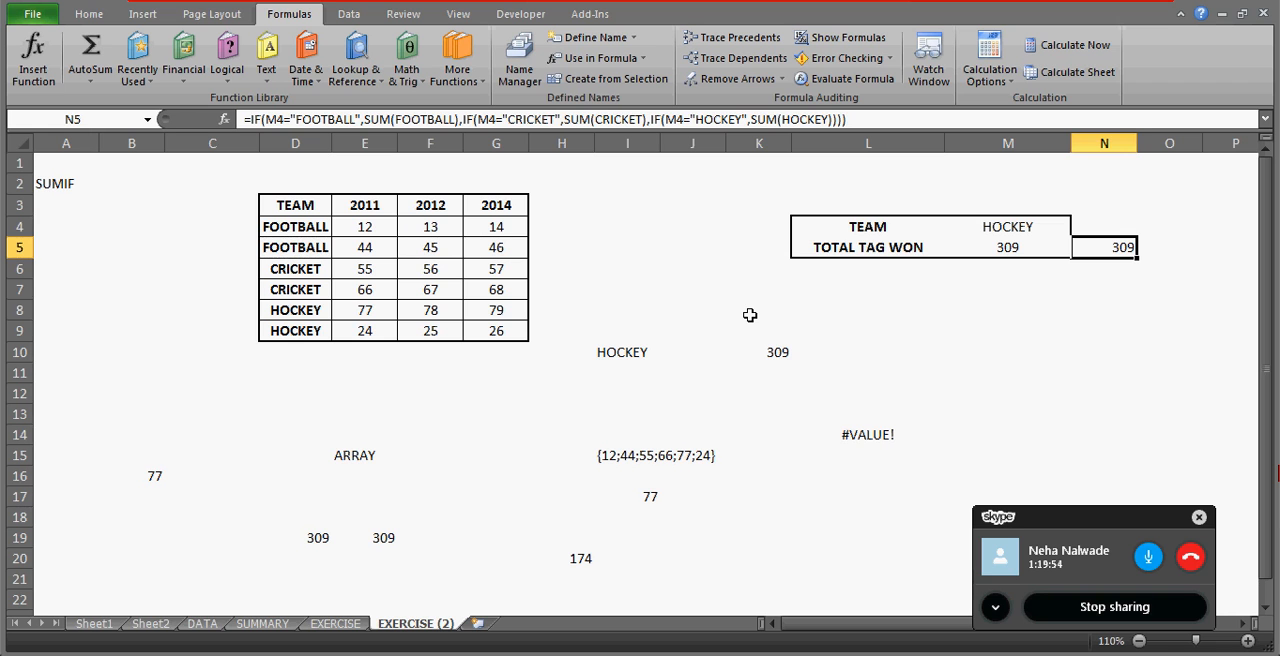
Begin a SUMIF formula in M7 with the team column D3:D9 as range and M4 as criteria.
{"action": "left_click", "coordinate": [906, 309]}
{"action": "left_click", "coordinate": [992, 294]}
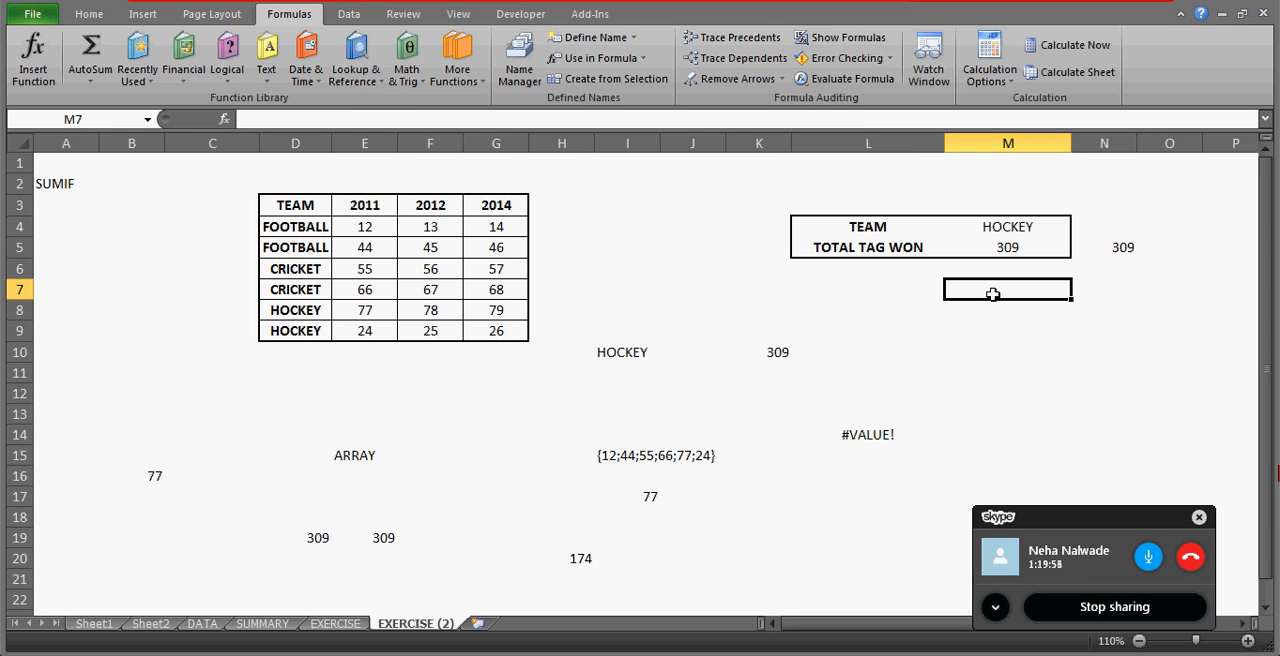
{"action": "type", "text": "=SUMIF"}
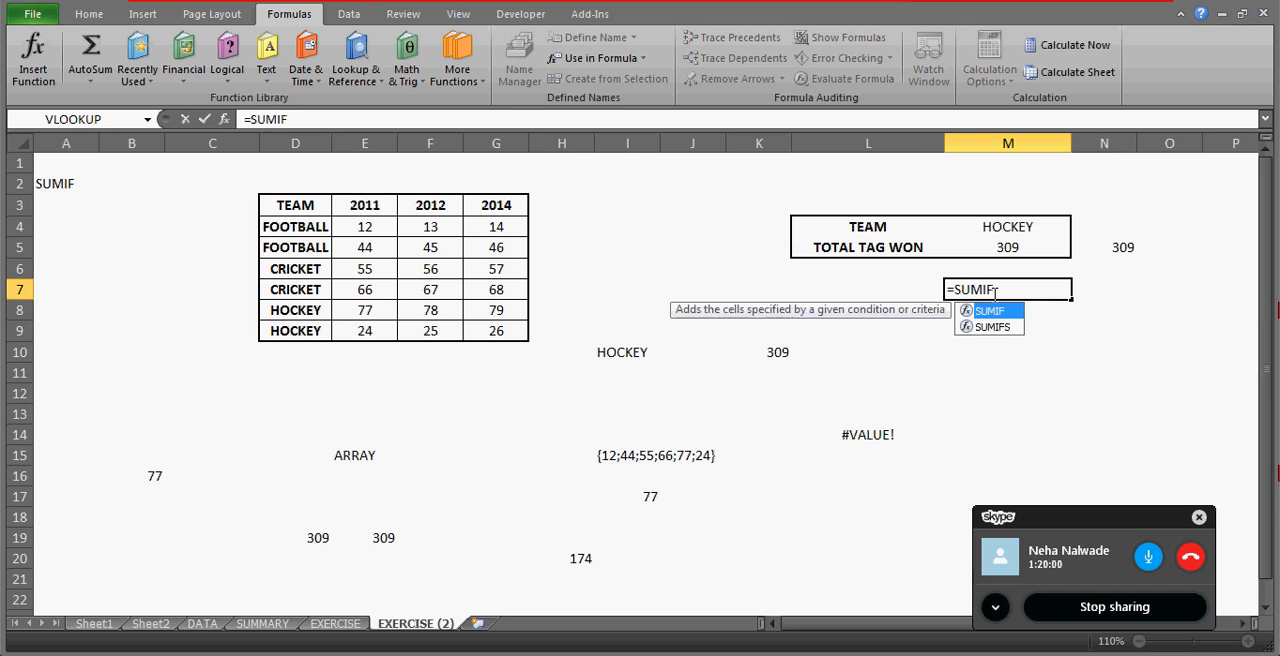
{"action": "type", "text": "("}
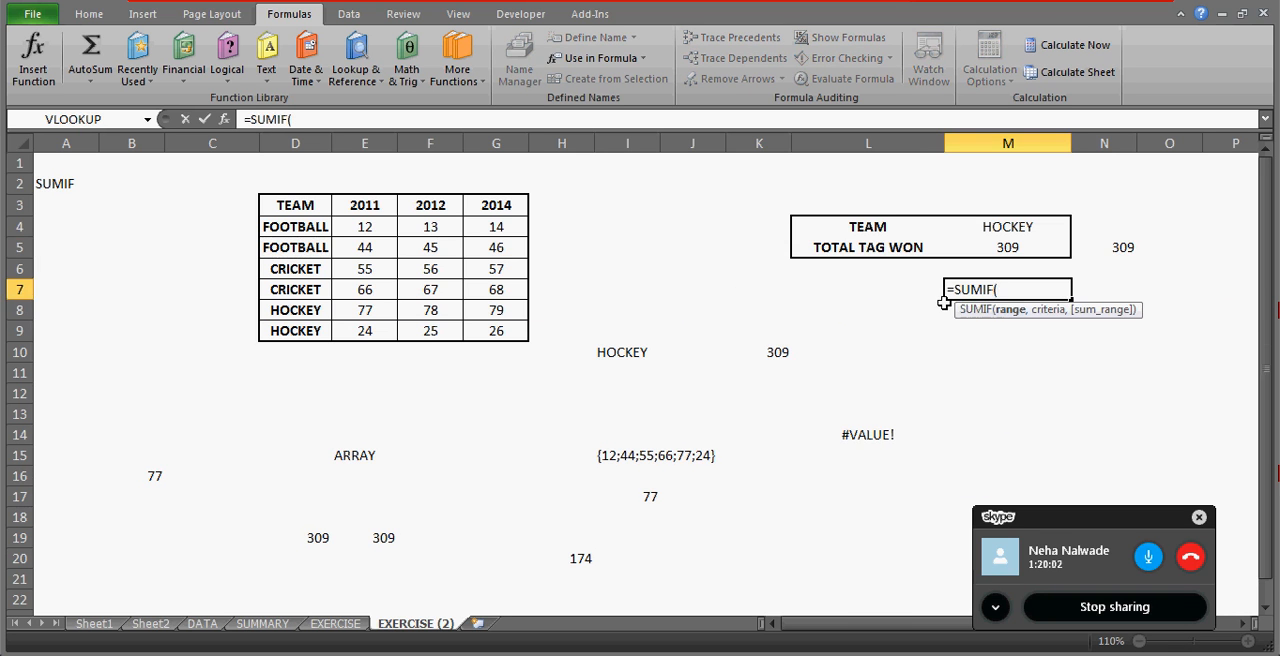
{"action": "left_click_drag", "start_coordinate": [302, 205], "coordinate": [300, 334]}
{"action": "type", "text": ","}
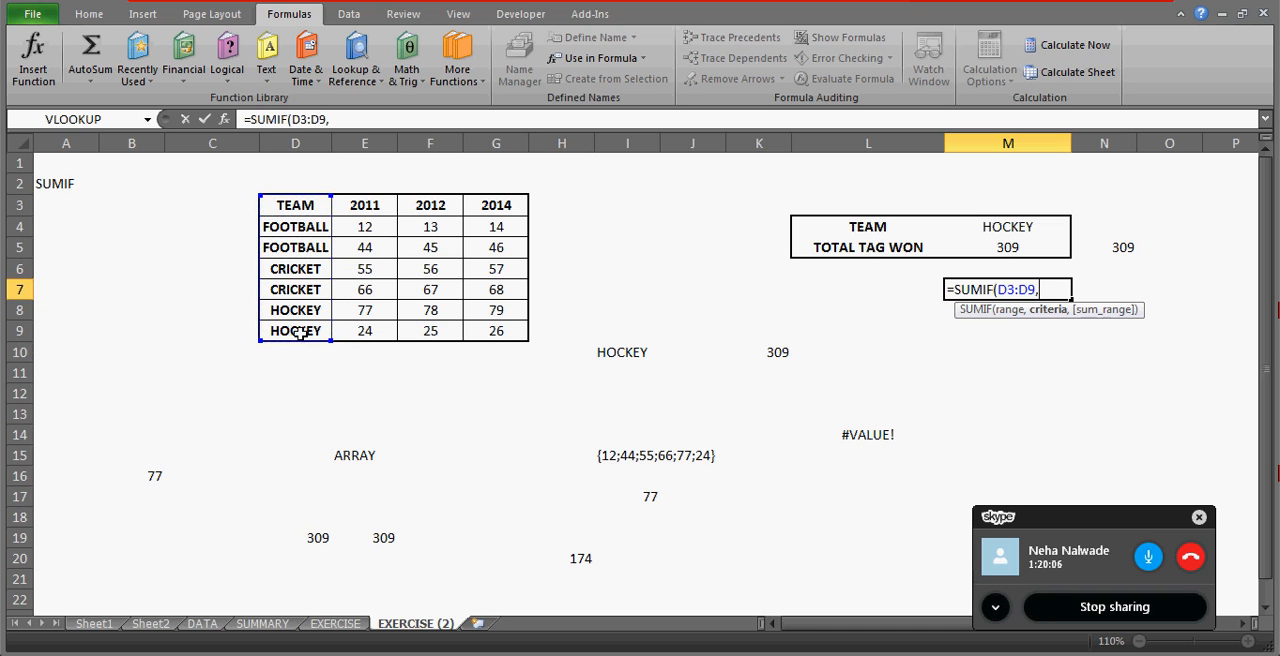
{"action": "left_click", "coordinate": [1008, 228]}
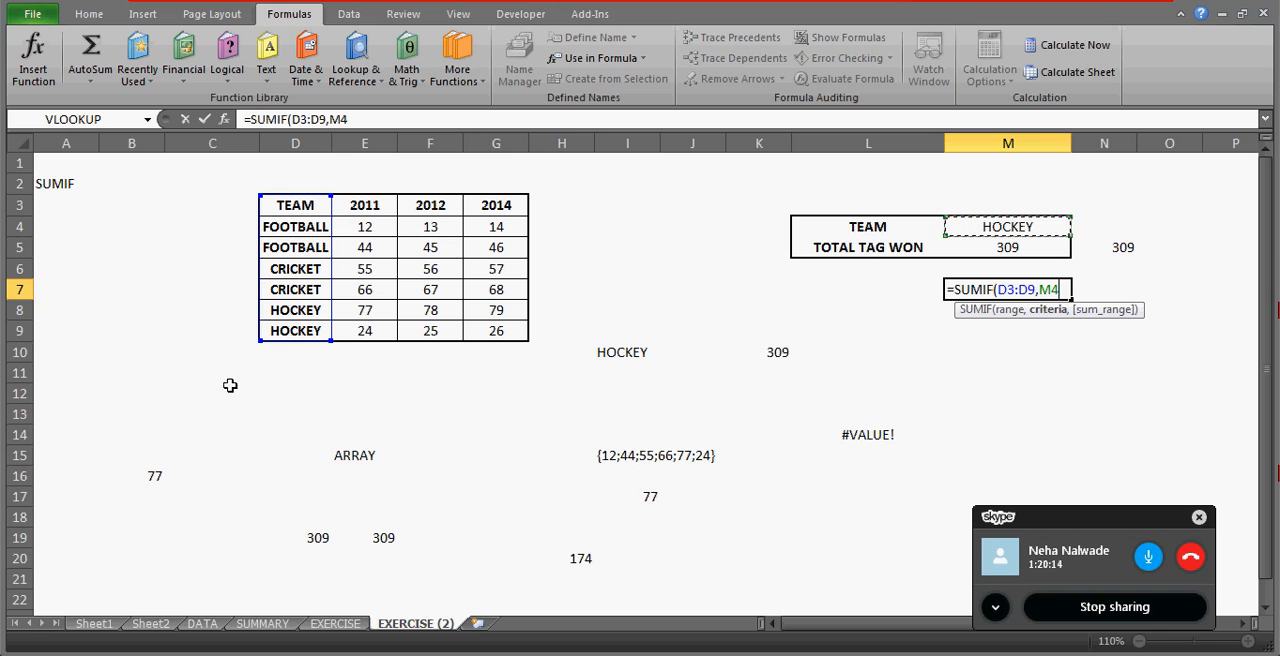
{"action": "type", "text": ","}
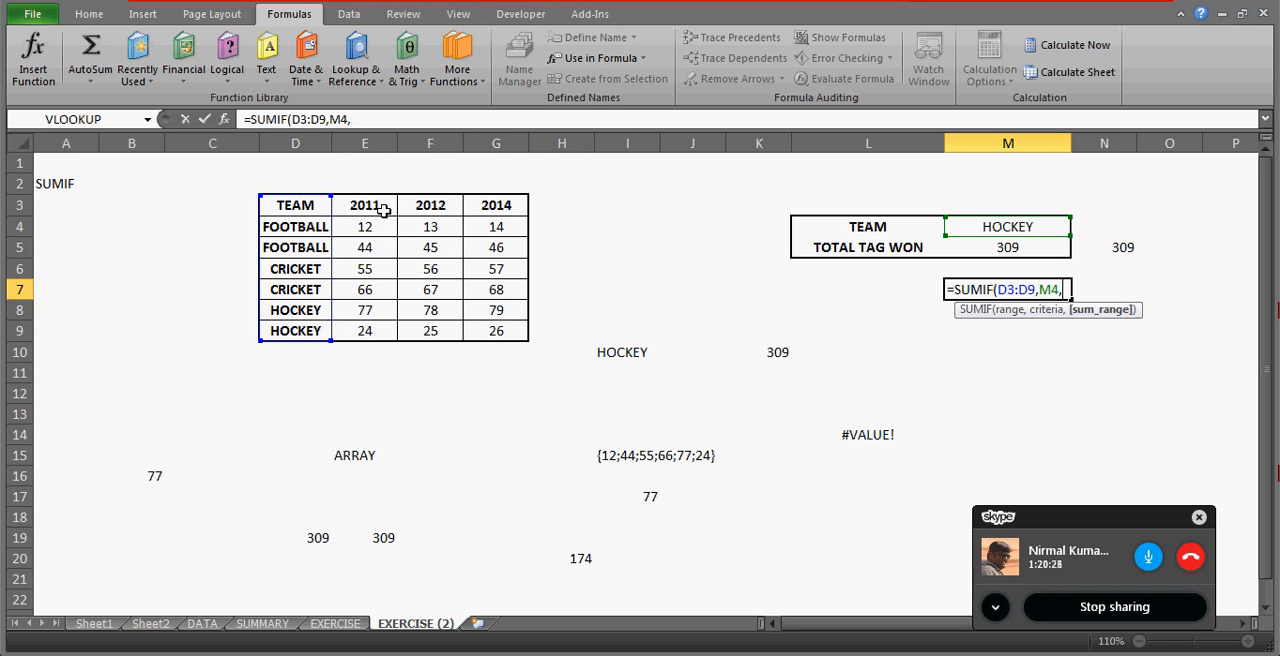
Complete M7's SUMIF formula with E3:G9 as the sum range and enter it.
{"action": "left_click_drag", "start_coordinate": [383, 210], "coordinate": [430, 268]}
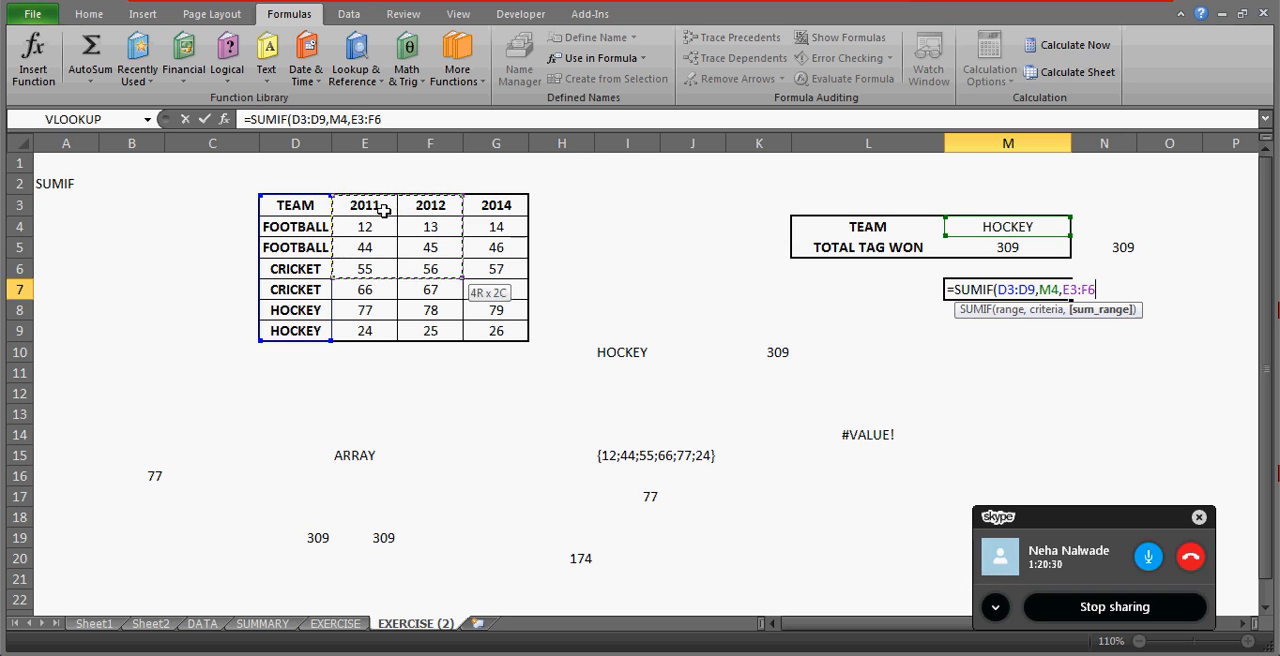
{"action": "key", "text": "shift+Down"}
{"action": "key", "text": "shift+Down"}
{"action": "key", "text": "shift+Down"}
{"action": "key", "text": "shift+Right"}
{"action": "type", "text": ")"}
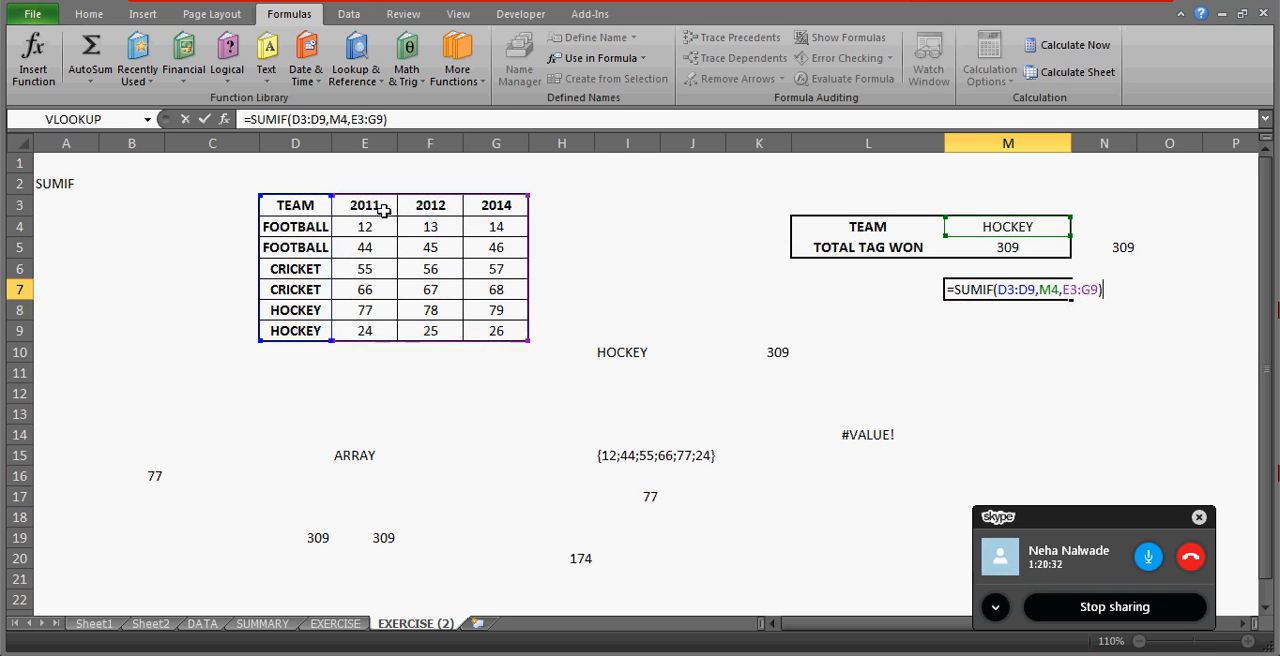
{"action": "key", "text": "ctrl+Return"}
Check the total of the two HOCKEY rows across all three years, E8:G9.
{"action": "left_click", "coordinate": [363, 228]}
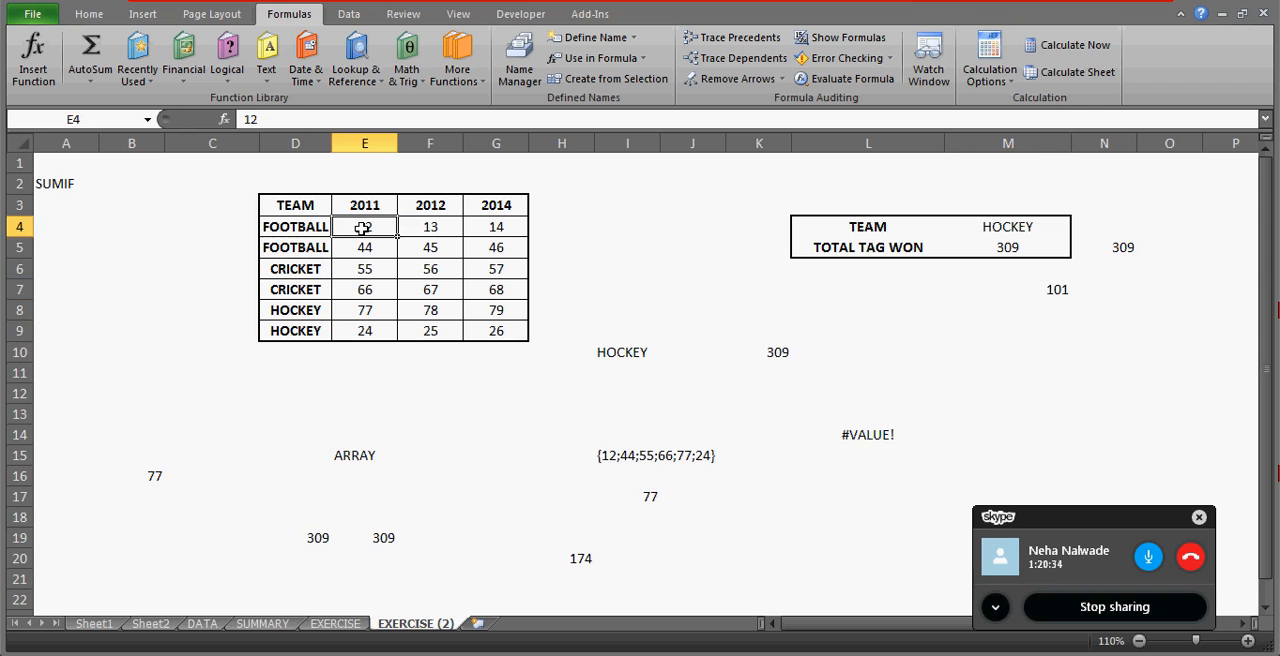
{"action": "key", "text": "Down"}
{"action": "key", "text": "Down"}
{"action": "key", "text": "Down"}
{"action": "key", "text": "Down"}
{"action": "key", "text": "shift+Right"}
{"action": "key", "text": "shift+Right"}
{"action": "key", "text": "shift+Down"}
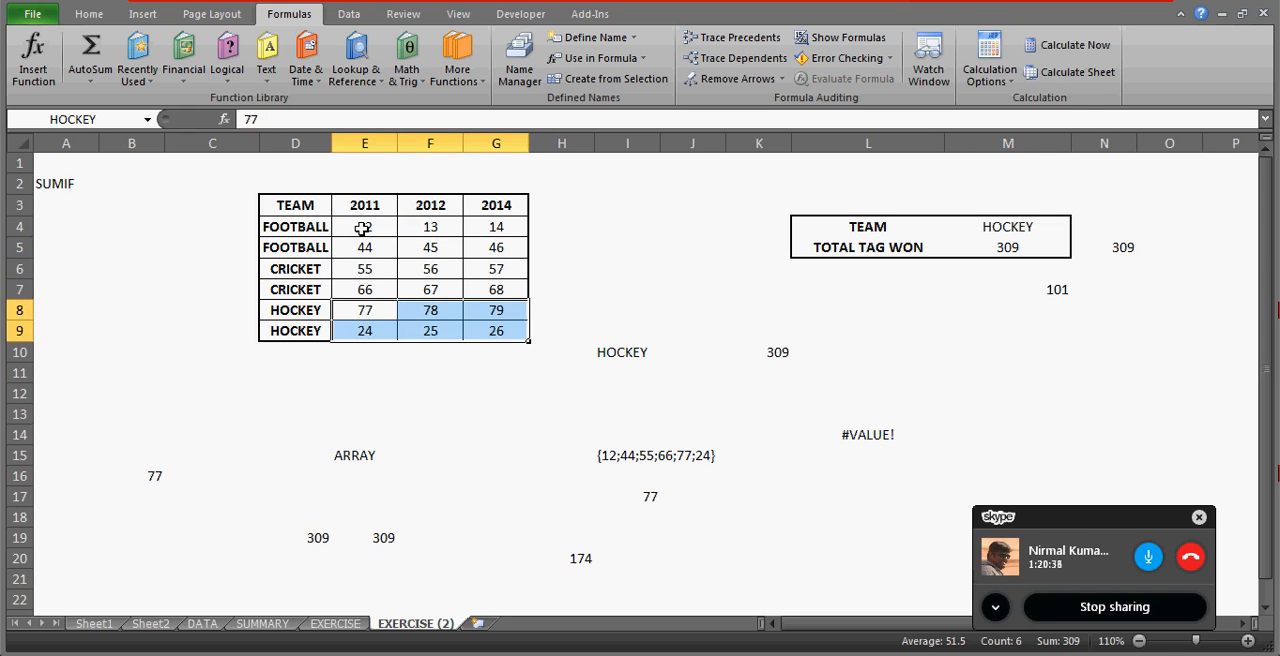
Compare the total of the first HOCKEY row, E8:G8, with the total of the 2011 HOCKEY values, E8:E9.
{"action": "key", "text": "Down"}
{"action": "key", "text": "Up"}
{"action": "key", "text": "shift+Right"}
{"action": "key", "text": "shift+Right"}
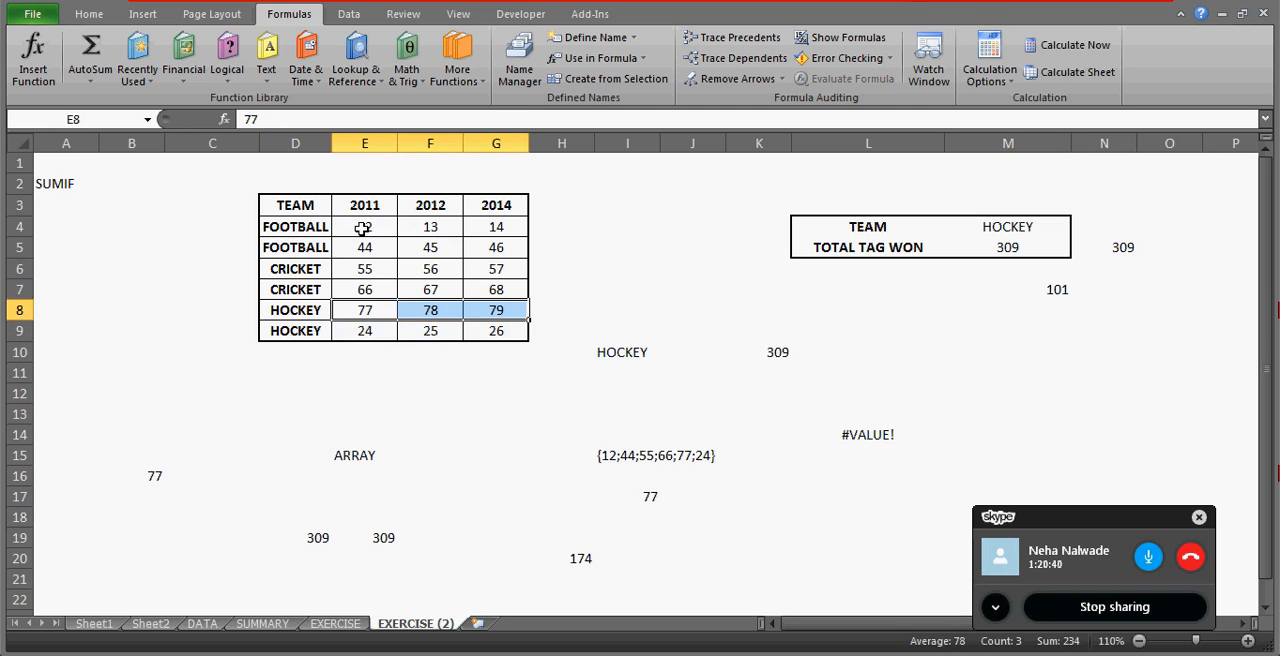
{"action": "key", "text": "Left"}
{"action": "key", "text": "Right"}
{"action": "key", "text": "shift+Down"}
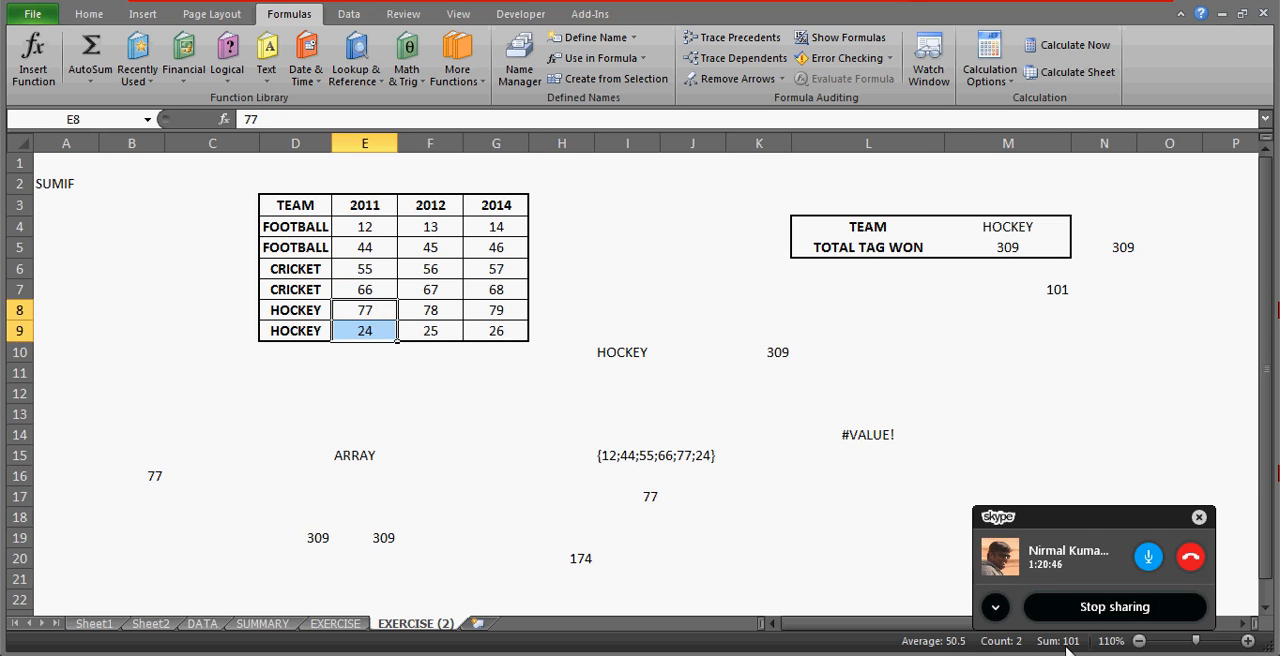
Change the sum range in M7's SUMIF formula to the 2011 column, E3:E9.
{"action": "left_click", "coordinate": [1053, 289]}
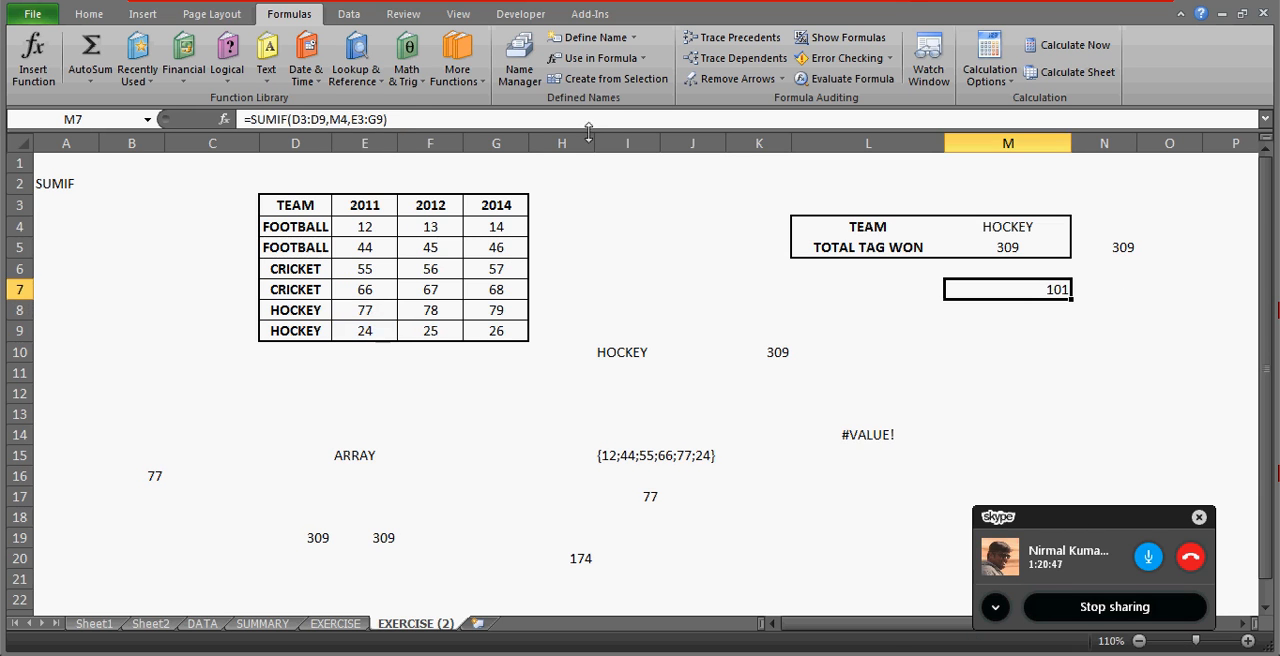
{"action": "left_click", "coordinate": [371, 119]}
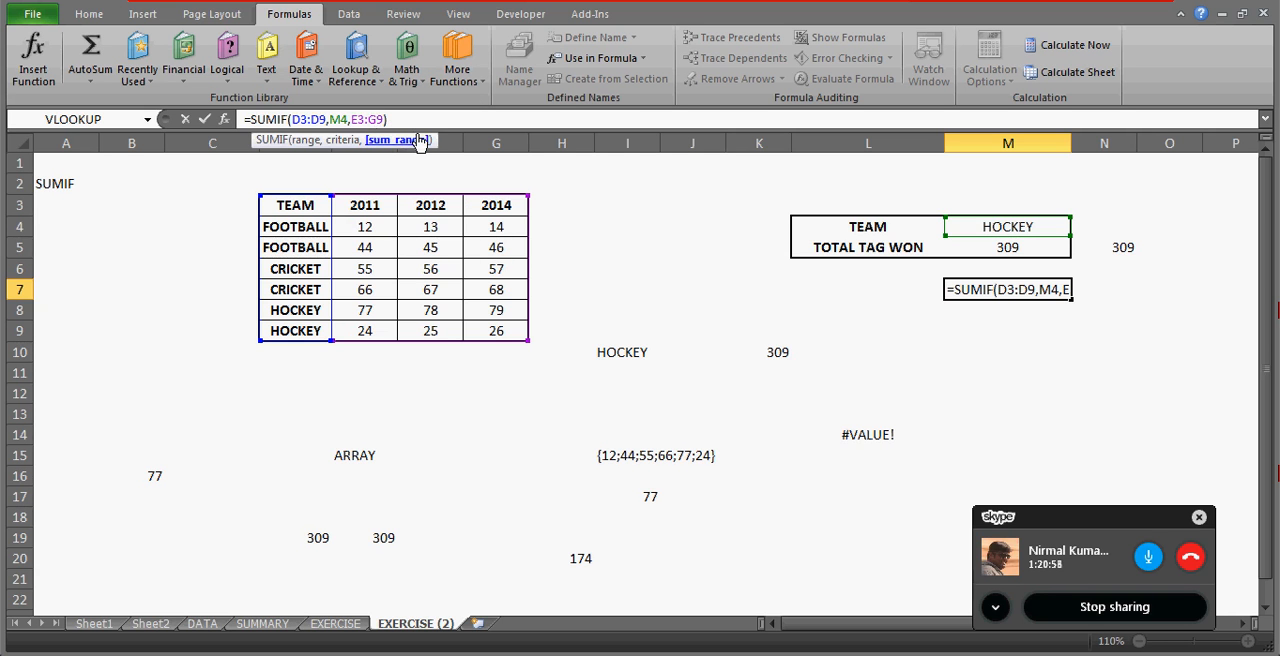
{"action": "key", "text": "BackSpace"}
{"action": "type", "text": "E"}
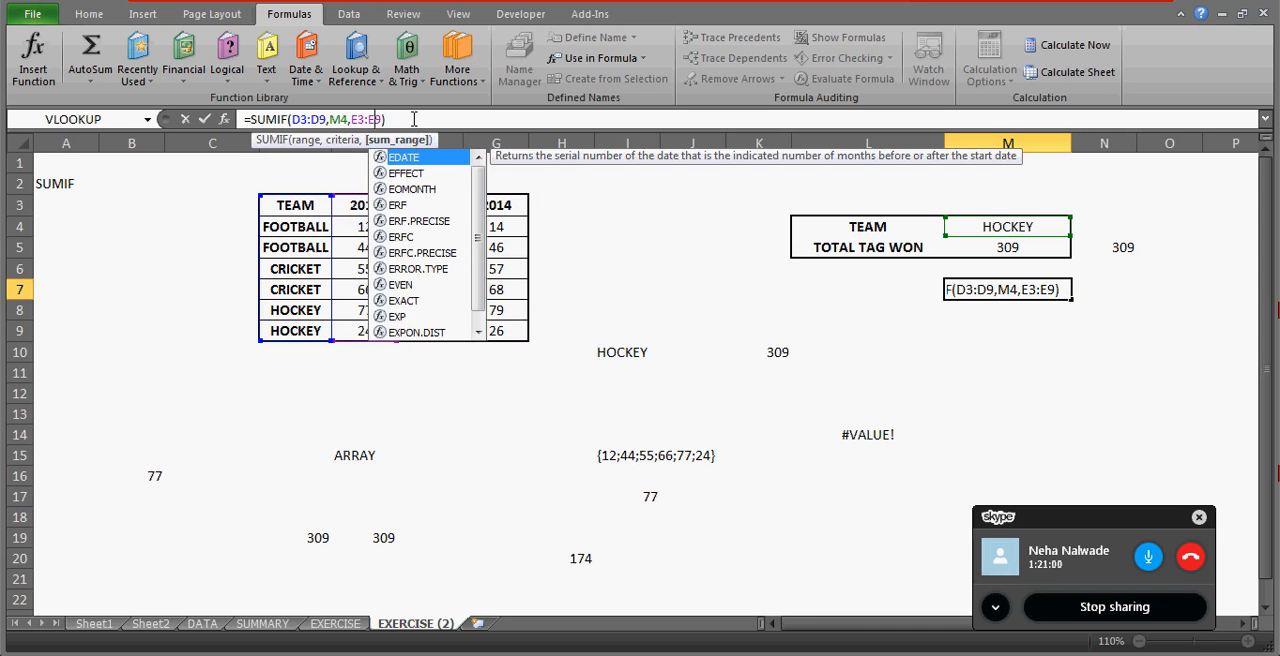
{"action": "left_click", "coordinate": [414, 119]}
{"action": "key", "text": "Return"}
{"action": "key", "text": "Up"}
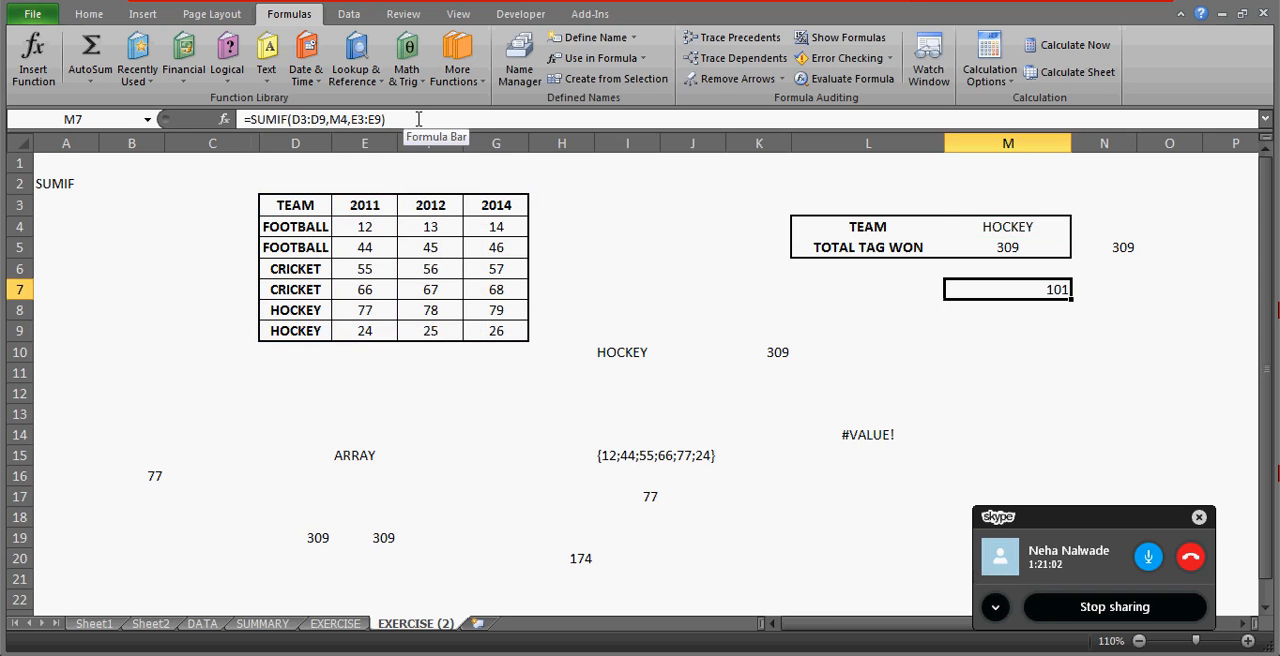
Append a second SUMIF to M7's formula with range D3:D9, criteria M4 and sum range F3:F9.
{"action": "left_click", "coordinate": [418, 119]}
{"action": "type", "text": "+SUMIF("}
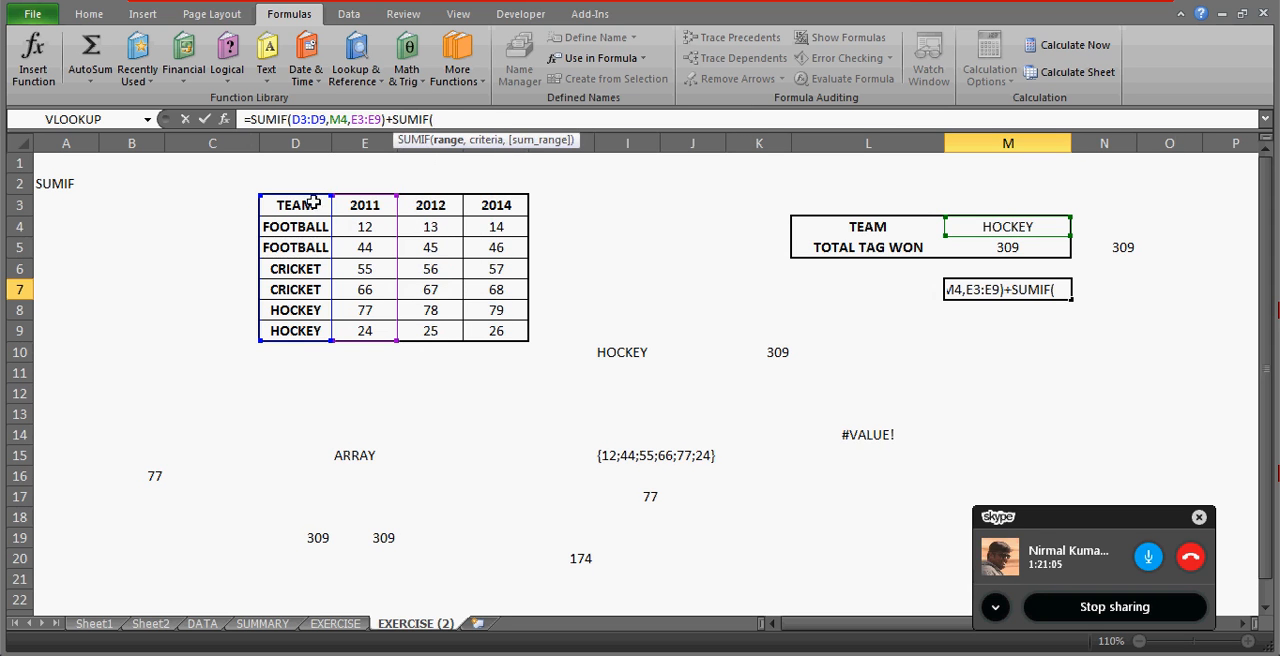
{"action": "left_click_drag", "start_coordinate": [314, 204], "coordinate": [313, 335]}
{"action": "type", "text": ","}
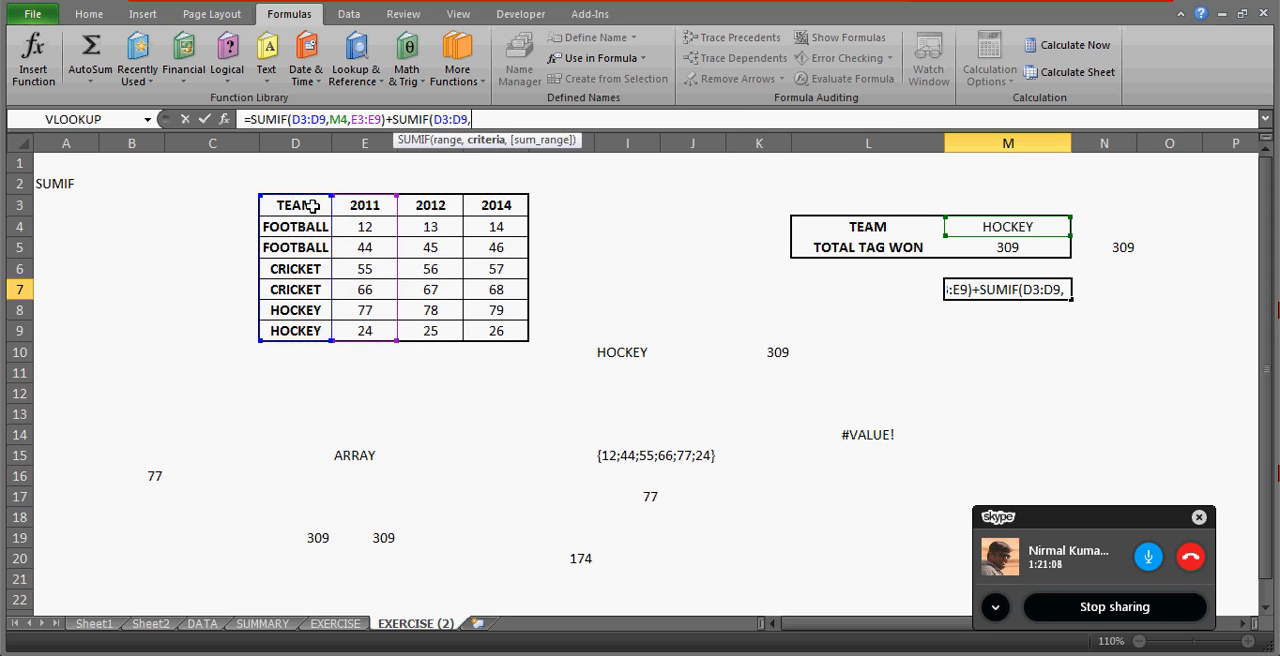
{"action": "left_click", "coordinate": [1003, 227]}
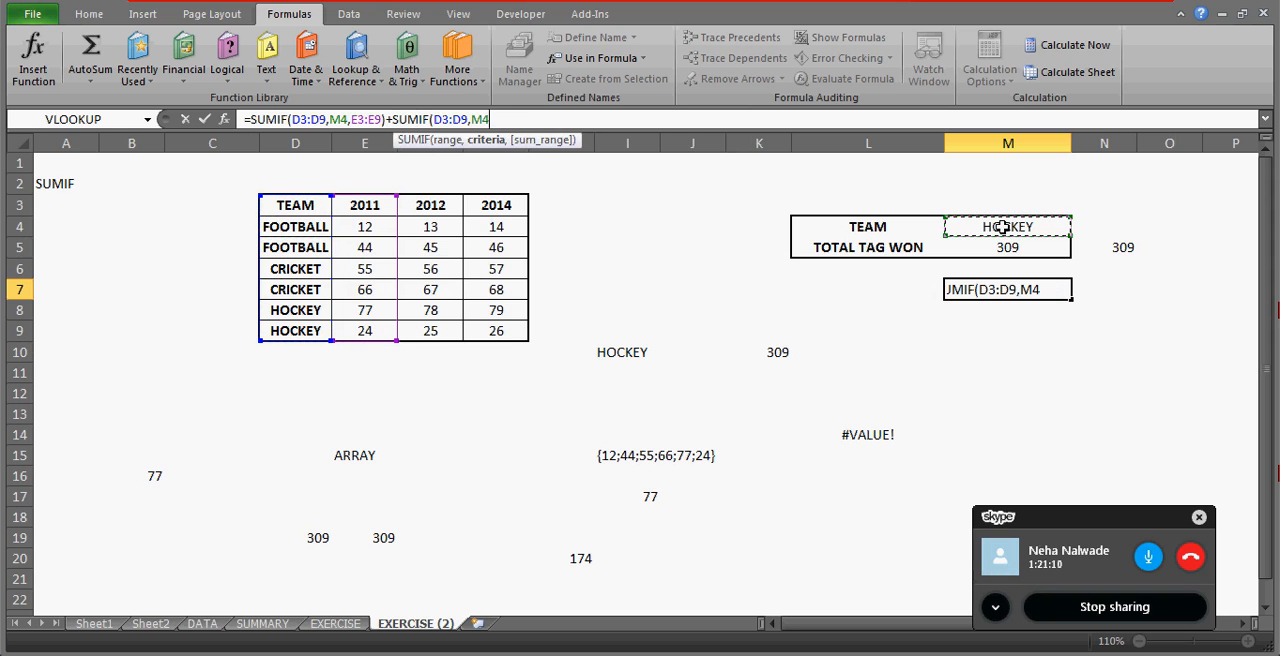
{"action": "type", "text": ","}
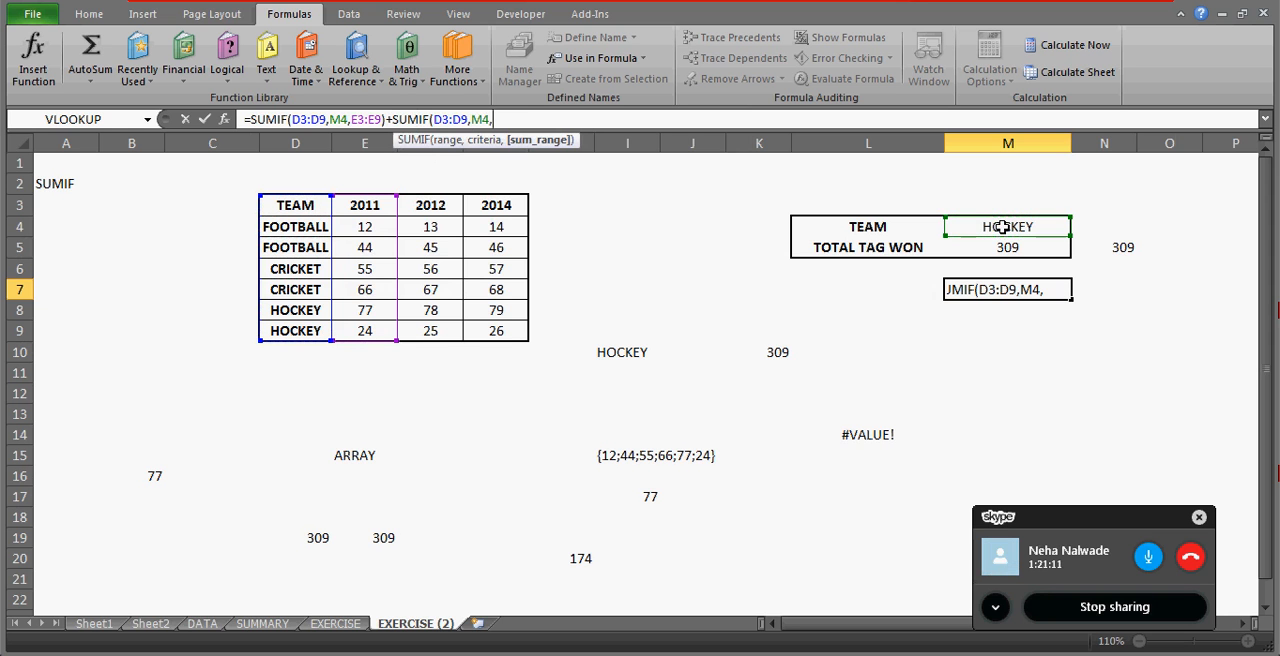
{"action": "left_click", "coordinate": [442, 209]}
{"action": "left_click_drag", "start_coordinate": [442, 209], "coordinate": [441, 329]}
Add a third SUMIF term to M7's formula with range D3:D9 and criteria M4.
{"action": "type", "text": ")+SUMIF"}
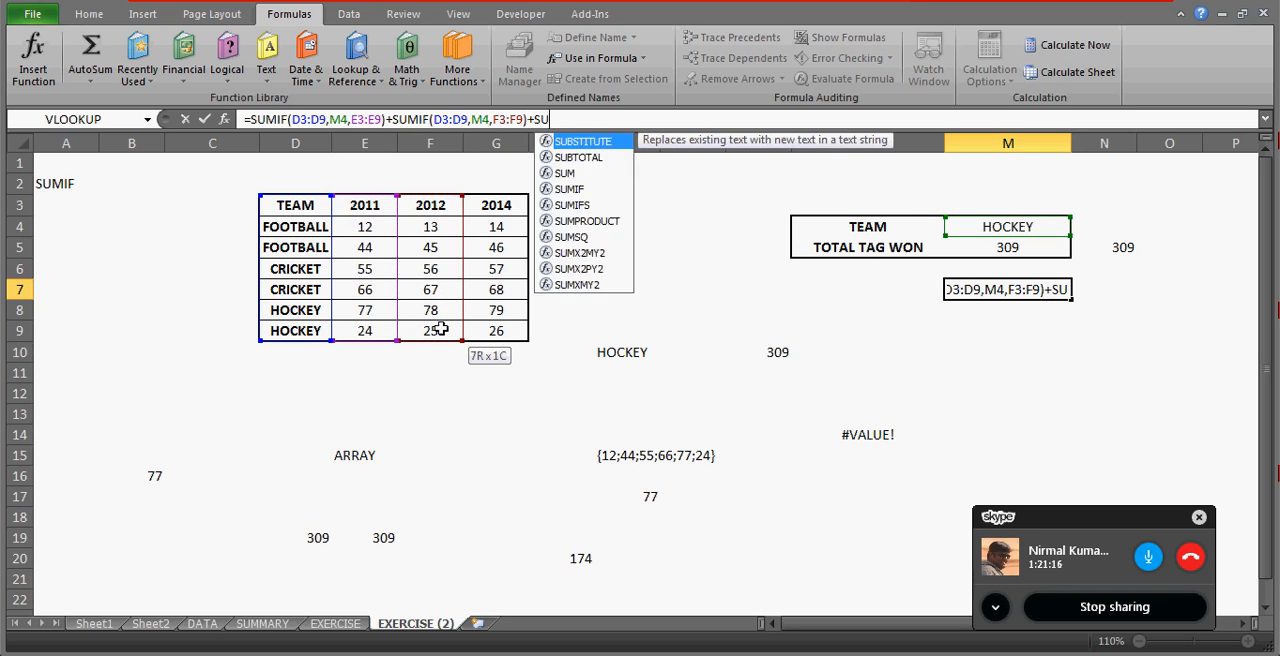
{"action": "type", "text": "("}
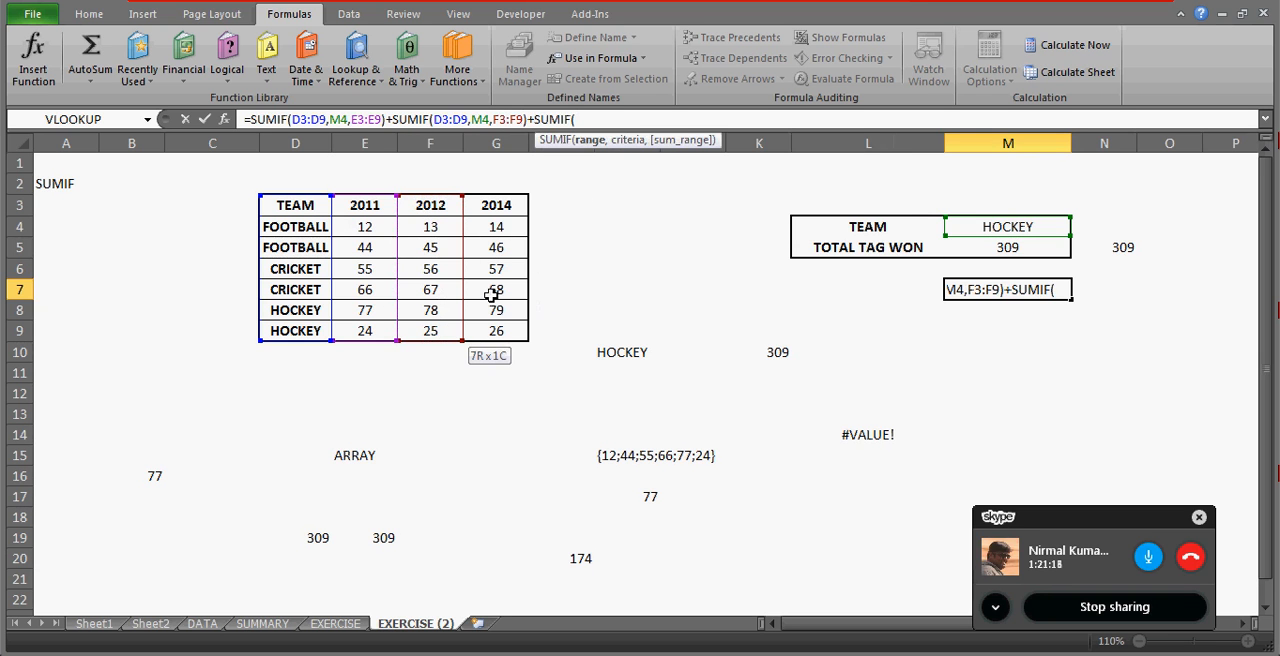
{"action": "left_click", "coordinate": [296, 205]}
{"action": "key", "text": "shift+Down"}
{"action": "key", "text": "shift+Down"}
{"action": "key", "text": "shift+Down"}
{"action": "key", "text": "shift+Down"}
{"action": "key", "text": "shift+Down"}
{"action": "key", "text": "shift+Down"}
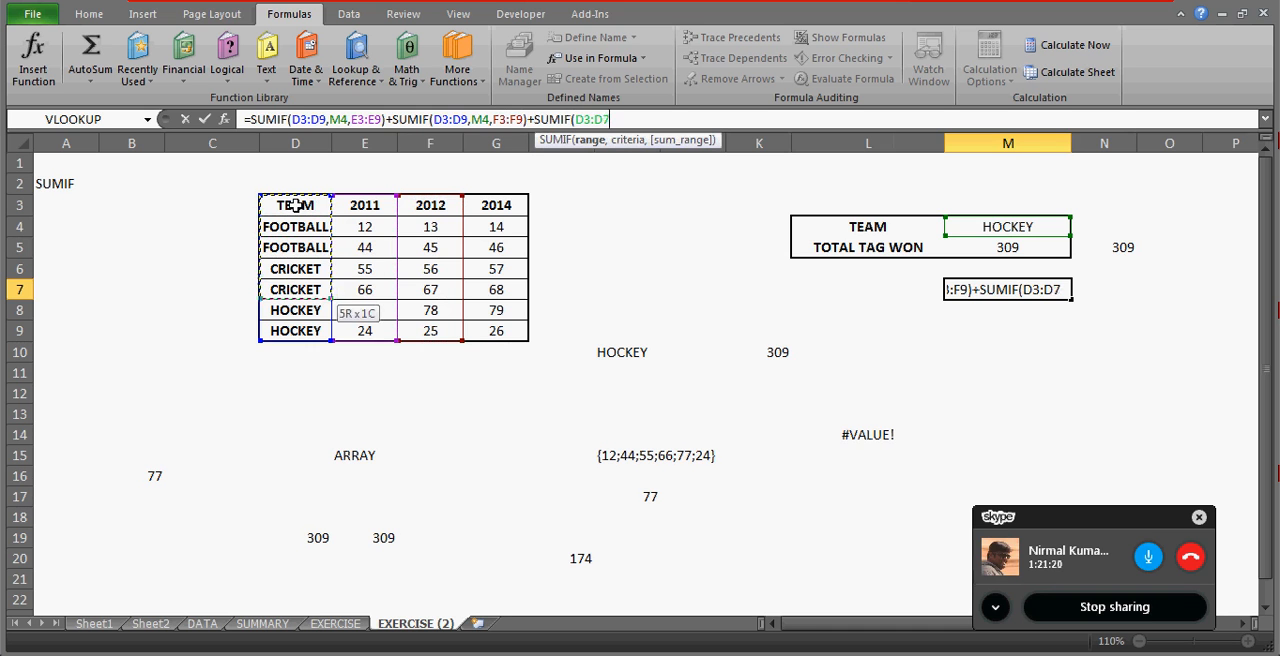
{"action": "type", "text": ","}
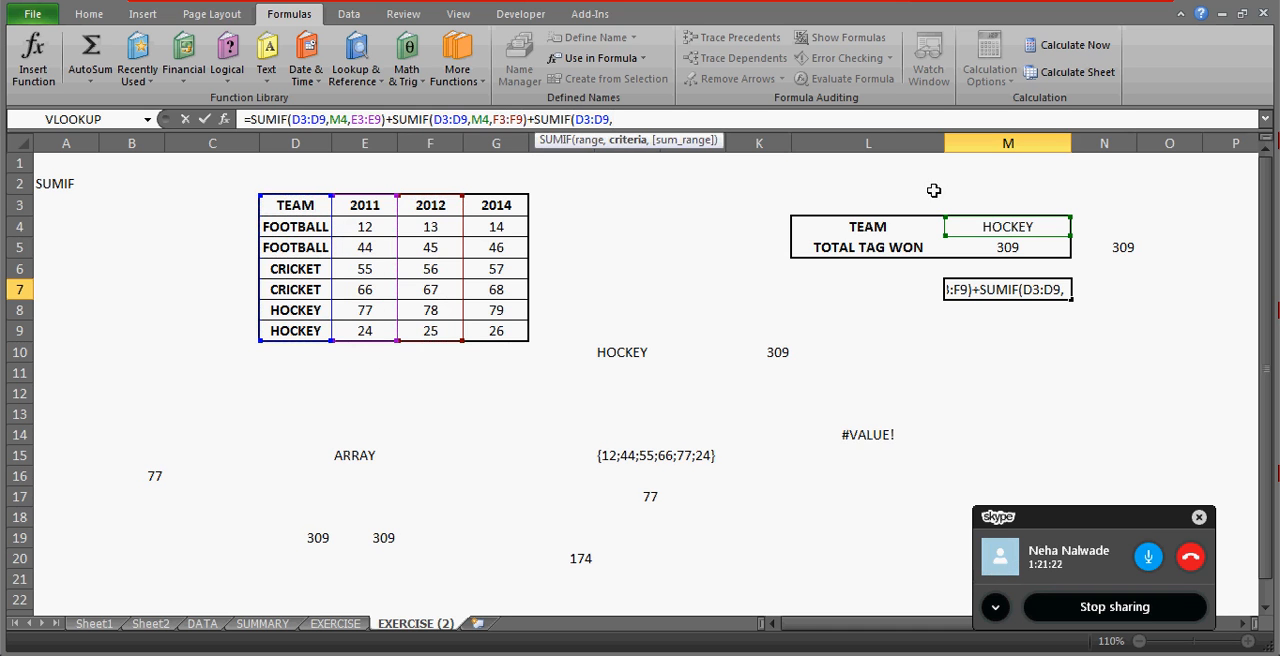
{"action": "left_click", "coordinate": [984, 222]}
{"action": "type", "text": ","}
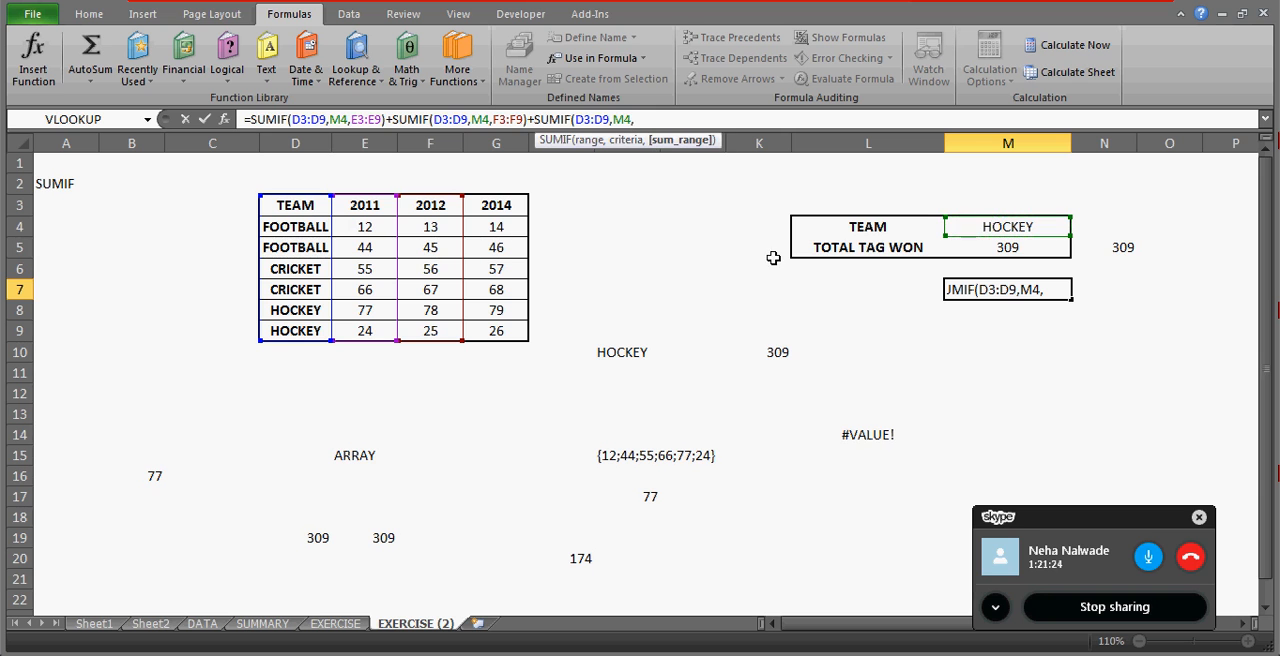
Set the third SUMIF's sum range to the 2014 column, G3:G9, and enter M7's formula.
{"action": "left_click", "coordinate": [485, 197]}
{"action": "key", "text": "shift+Down"}
{"action": "key", "text": "shift+Down"}
{"action": "key", "text": "shift+Down"}
{"action": "key", "text": "shift+Down"}
{"action": "key", "text": "shift+Down"}
{"action": "key", "text": "shift+Down"}
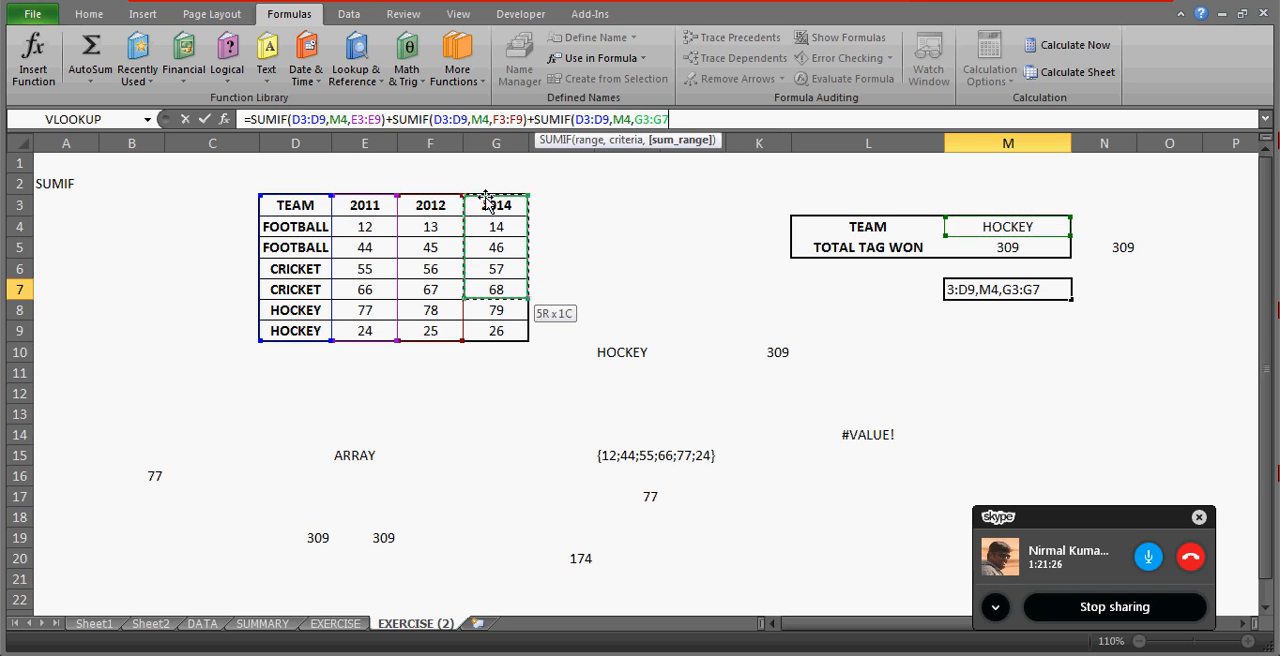
{"action": "type", "text": ")"}
{"action": "key", "text": "Return"}
{"action": "key", "text": "Up"}
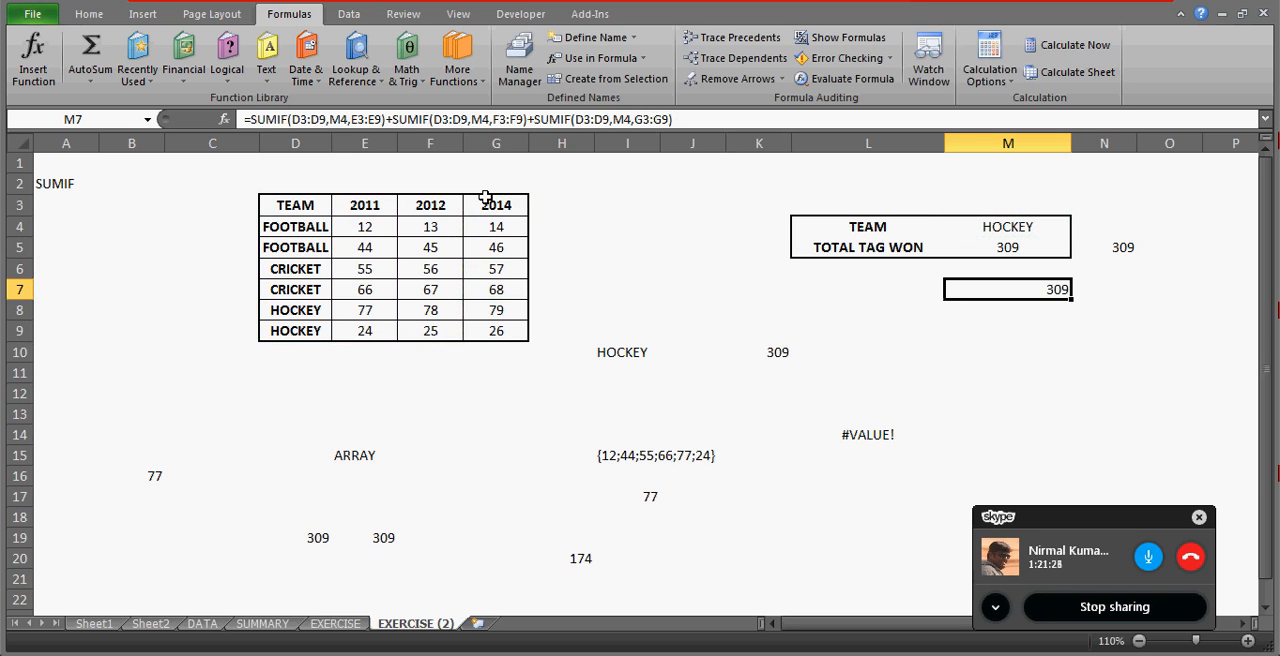
Test the SUMIF total by switching the team in M4 to FOOTBALL and finally to CRICKET.
{"action": "left_click", "coordinate": [1035, 226]}
{"action": "left_click", "coordinate": [1079, 227]}
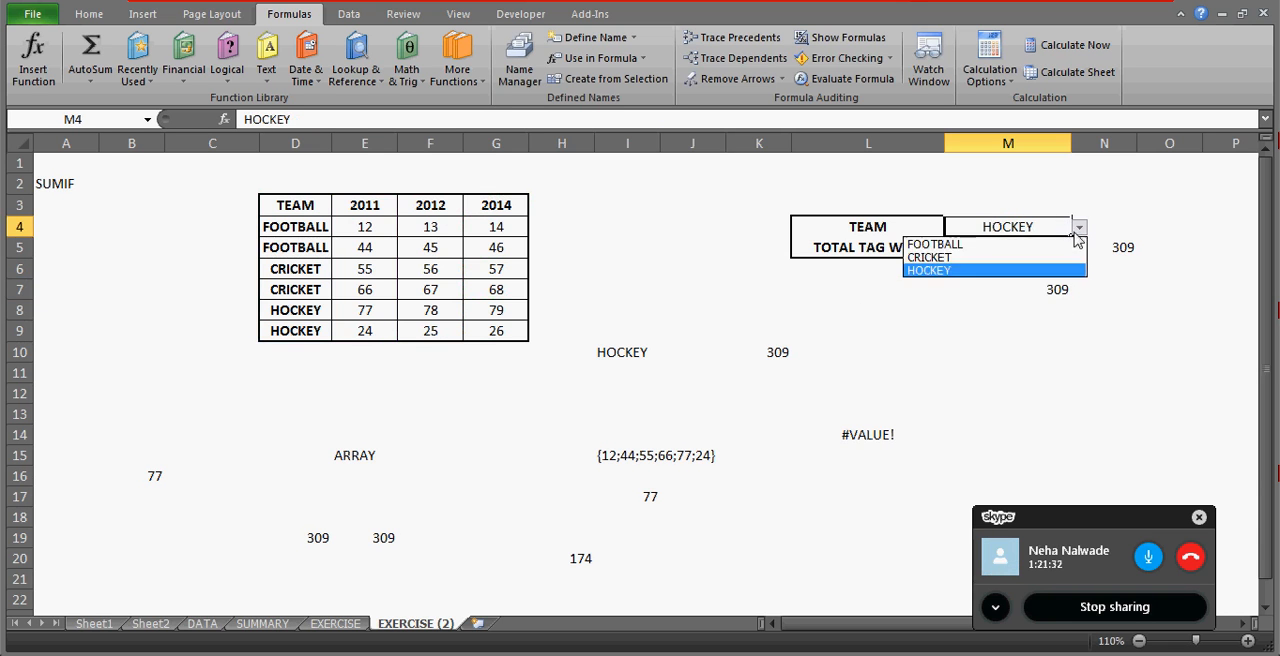
{"action": "left_click", "coordinate": [1015, 246]}
{"action": "left_click", "coordinate": [1079, 227]}
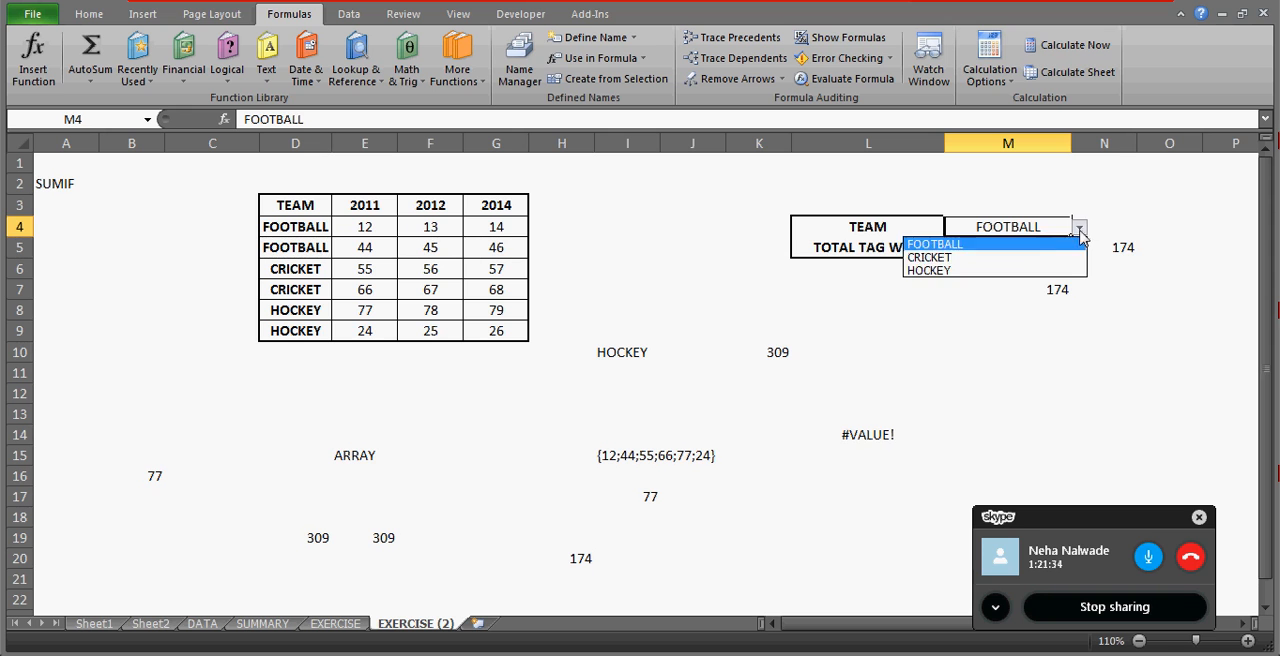
{"action": "left_click", "coordinate": [1030, 258]}
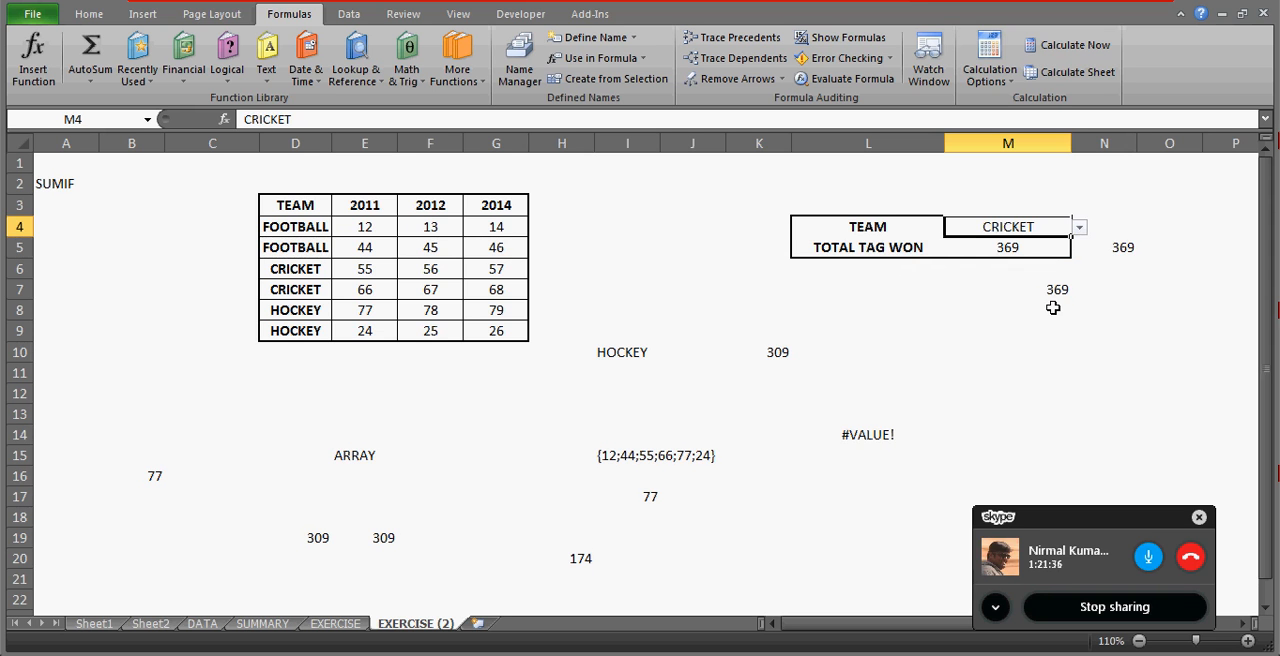
{"action": "left_click", "coordinate": [975, 308]}
{"action": "type", "text": "=SUMIFS("}
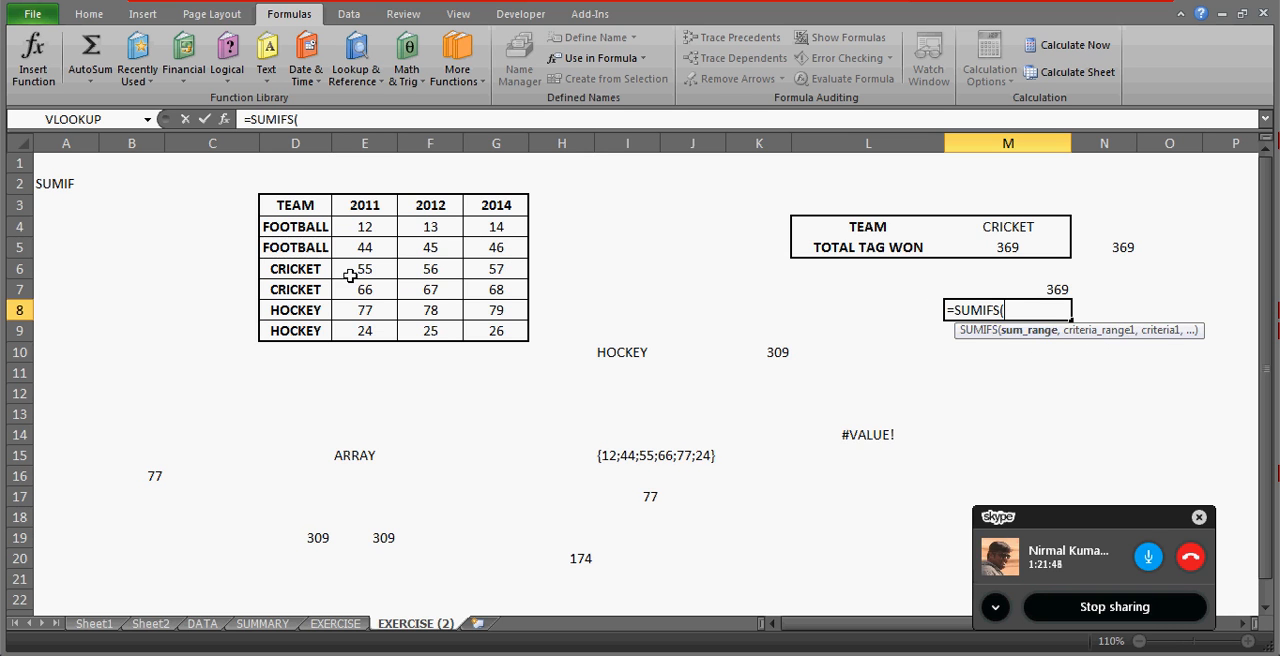
{"action": "left_click_drag", "start_coordinate": [364, 209], "coordinate": [365, 335]}
{"action": "key", "text": "Escape"}
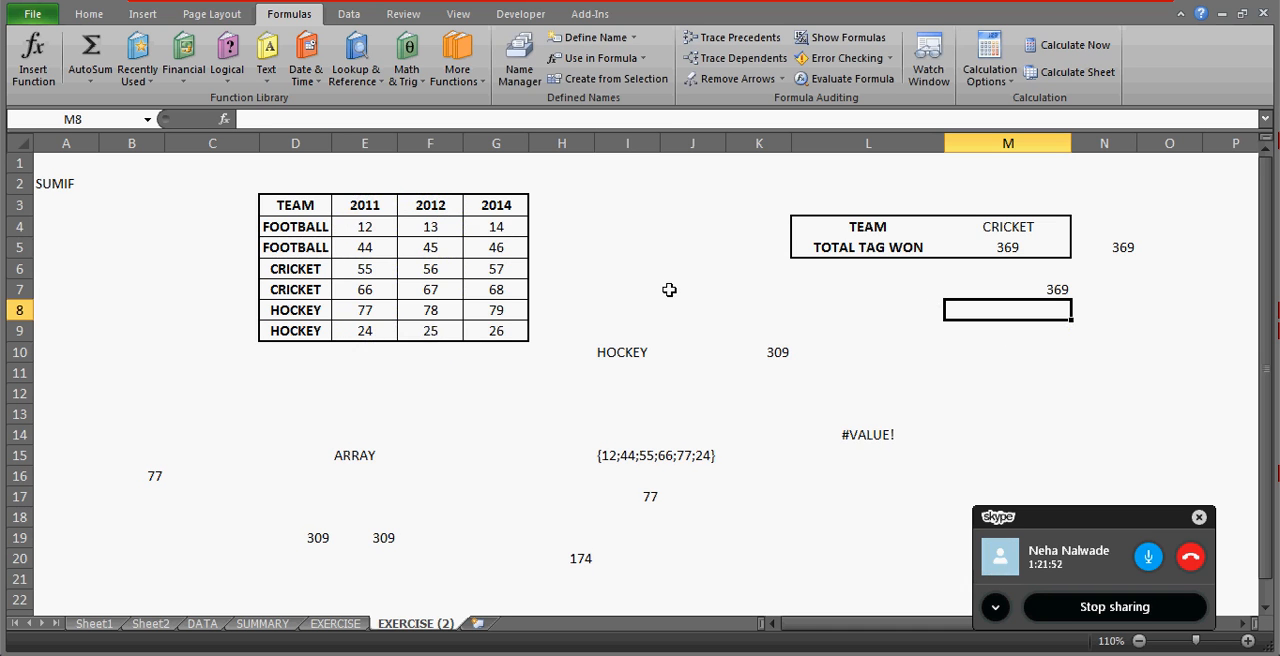
{"action": "key", "text": "Up"}
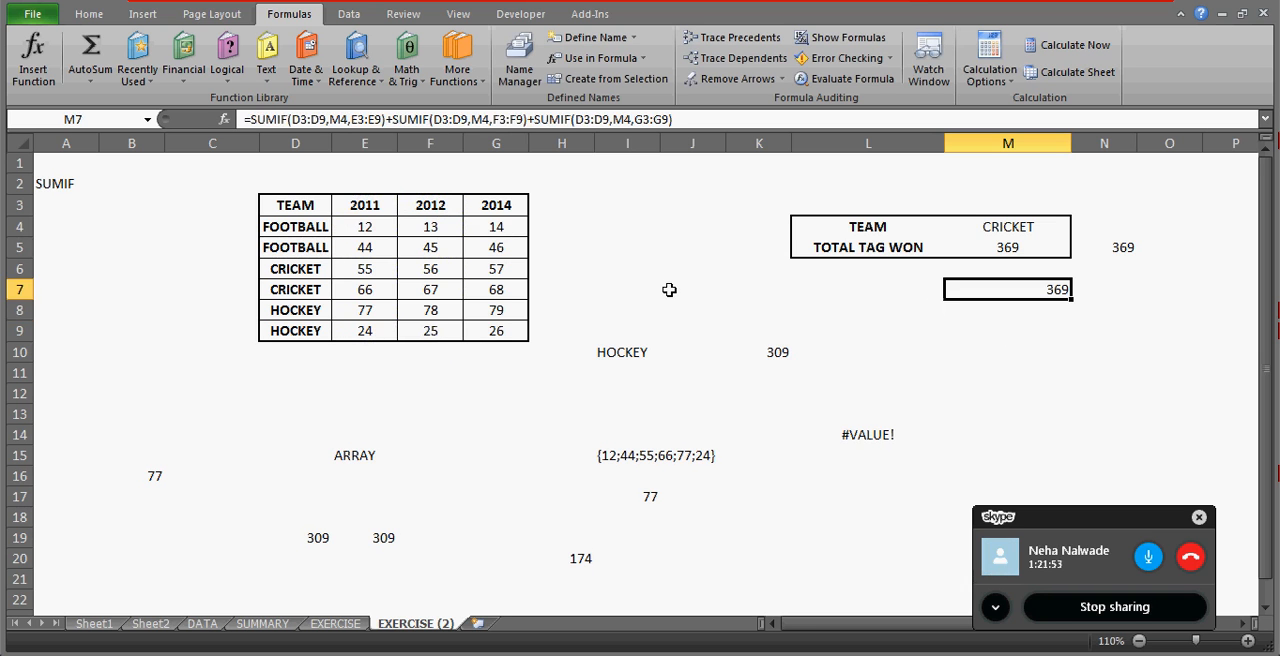
Total the first FOOTBALL row in H4 with =SUM(E4:G4).
{"action": "left_click", "coordinate": [555, 230]}
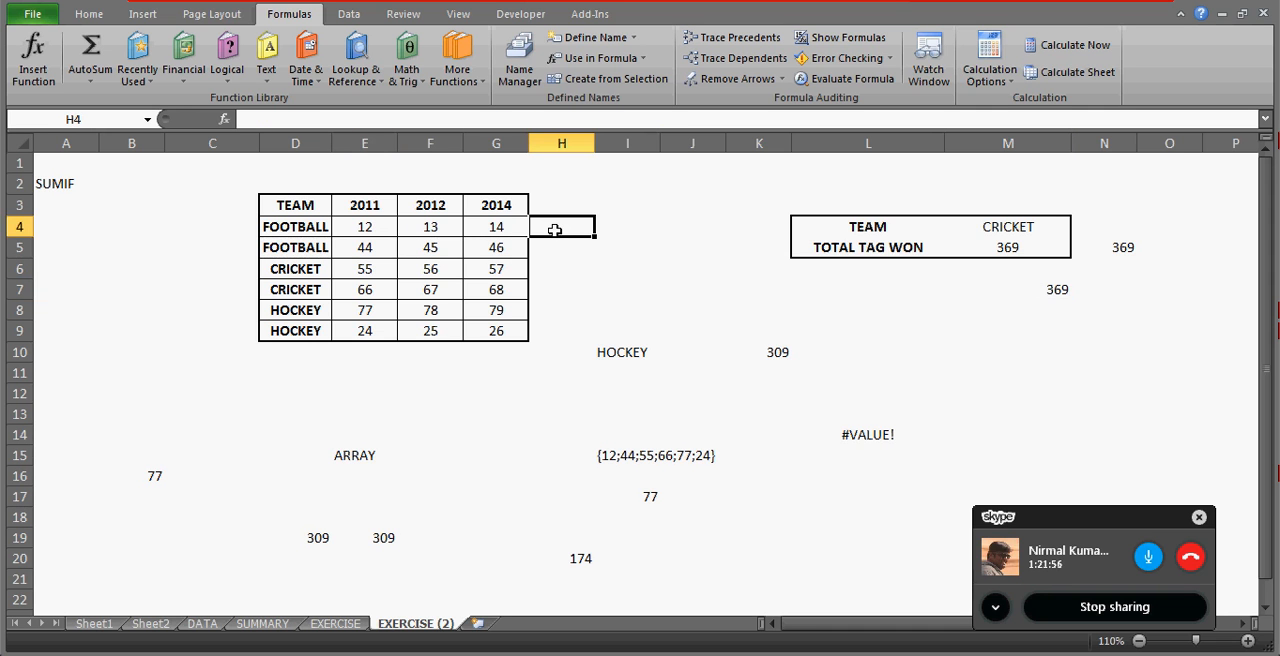
{"action": "type", "text": "="}
{"action": "key", "text": "BackSpace"}
{"action": "key", "text": "Return"}
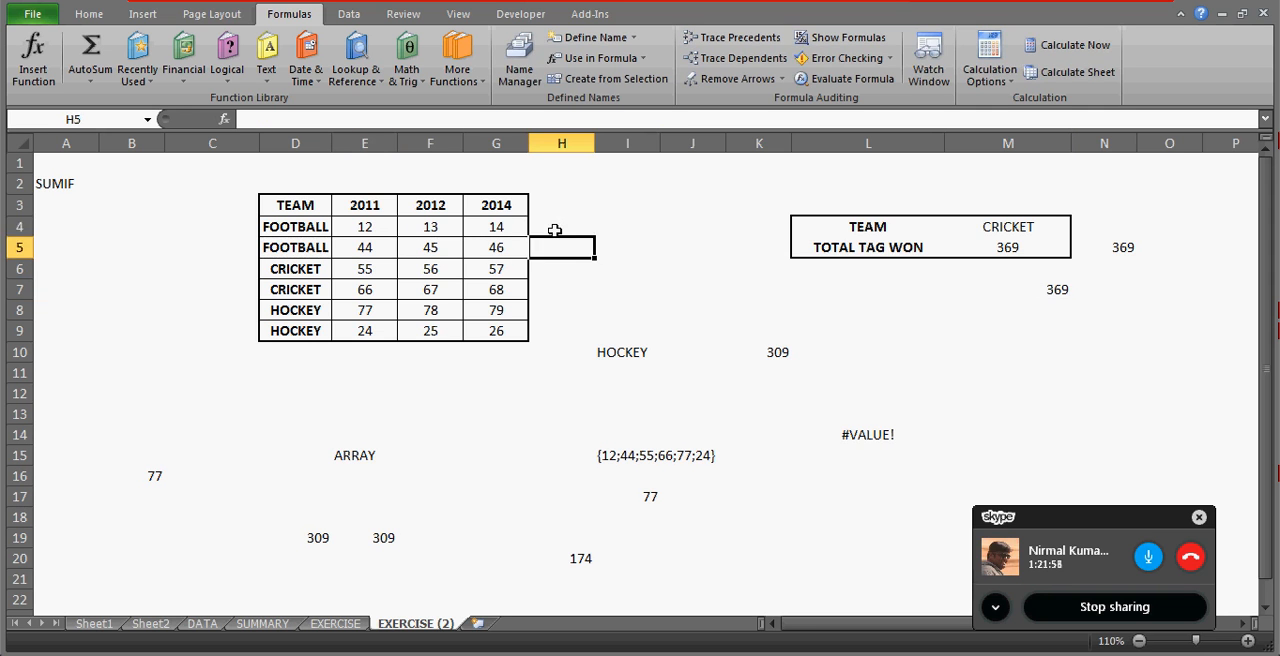
{"action": "left_click", "coordinate": [556, 230]}
{"action": "type", "text": "=SUM"}
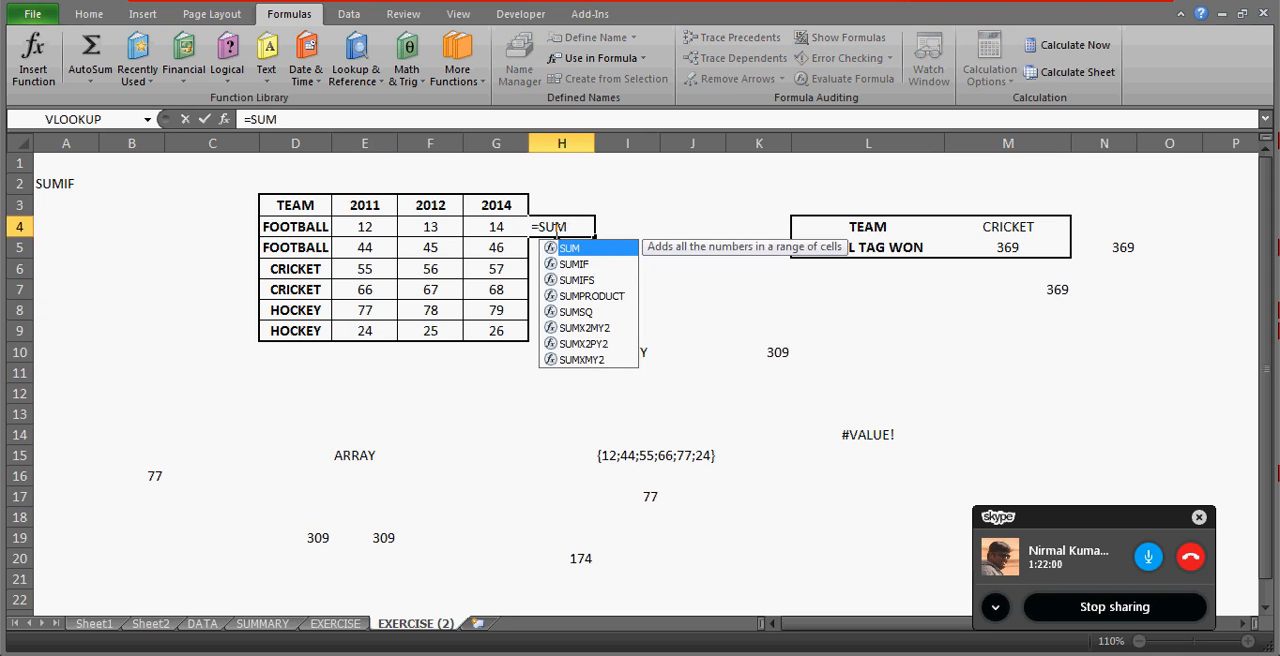
{"action": "type", "text": "(E4:G4"}
{"action": "key", "text": "Return"}
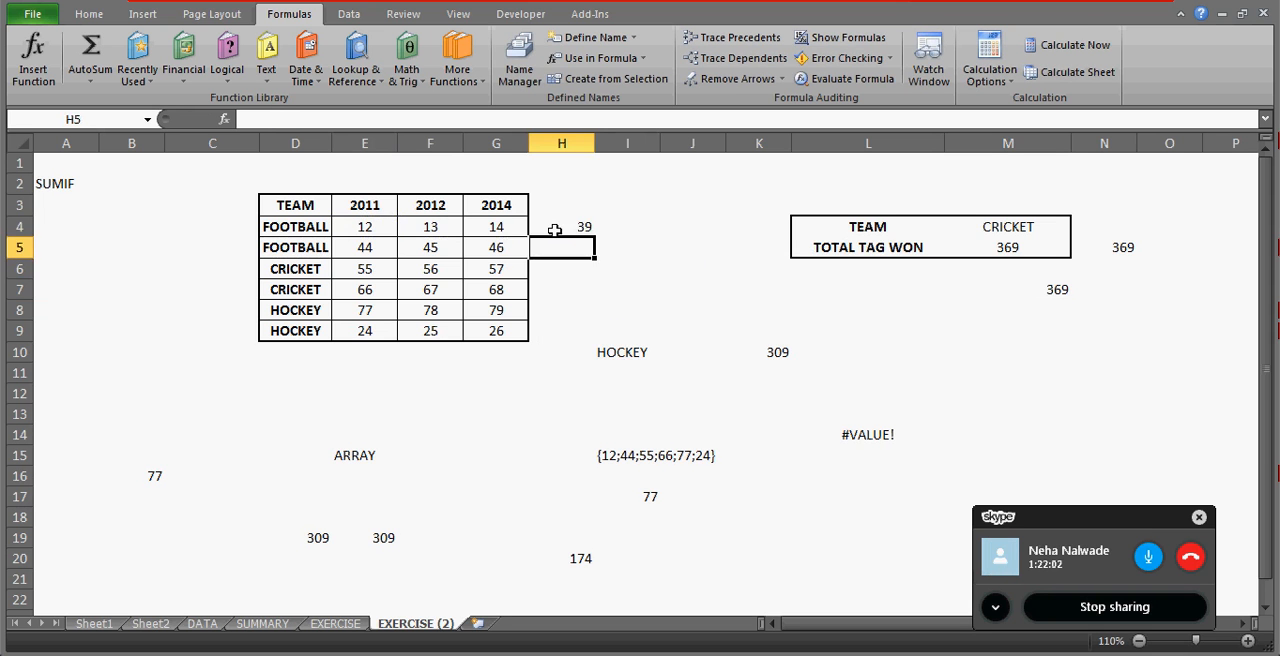
Fill H4's row total formula down through H9 for the remaining team rows.
{"action": "key", "text": "Left"}
{"action": "key", "text": "ctrl+Down"}
{"action": "key", "text": "Right"}
{"action": "key", "text": "ctrl+shift+Up"}
{"action": "key", "text": "ctrl+d"}
{"action": "key", "text": "Up"}
{"action": "key", "text": "Up"}
{"action": "key", "text": "Up"}
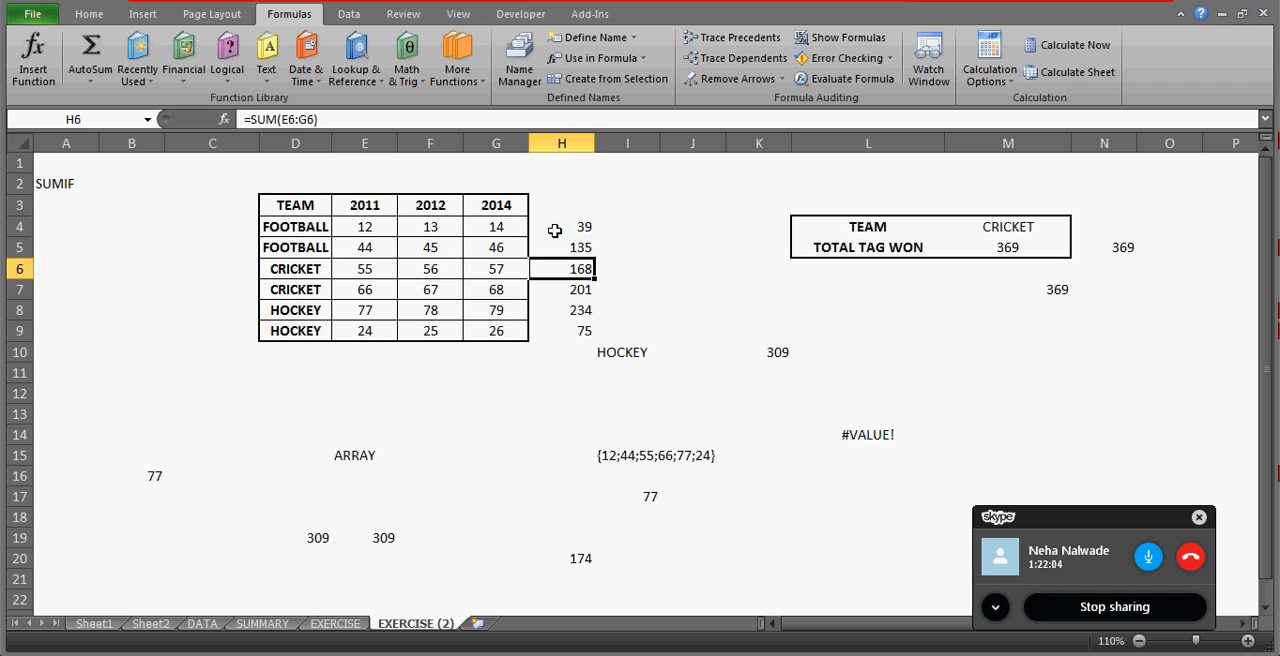
Add the two FOOTBALL row totals in I4 with =H4+H5.
{"action": "key", "text": "Up"}
{"action": "key", "text": "Up"}
{"action": "key", "text": "Right"}
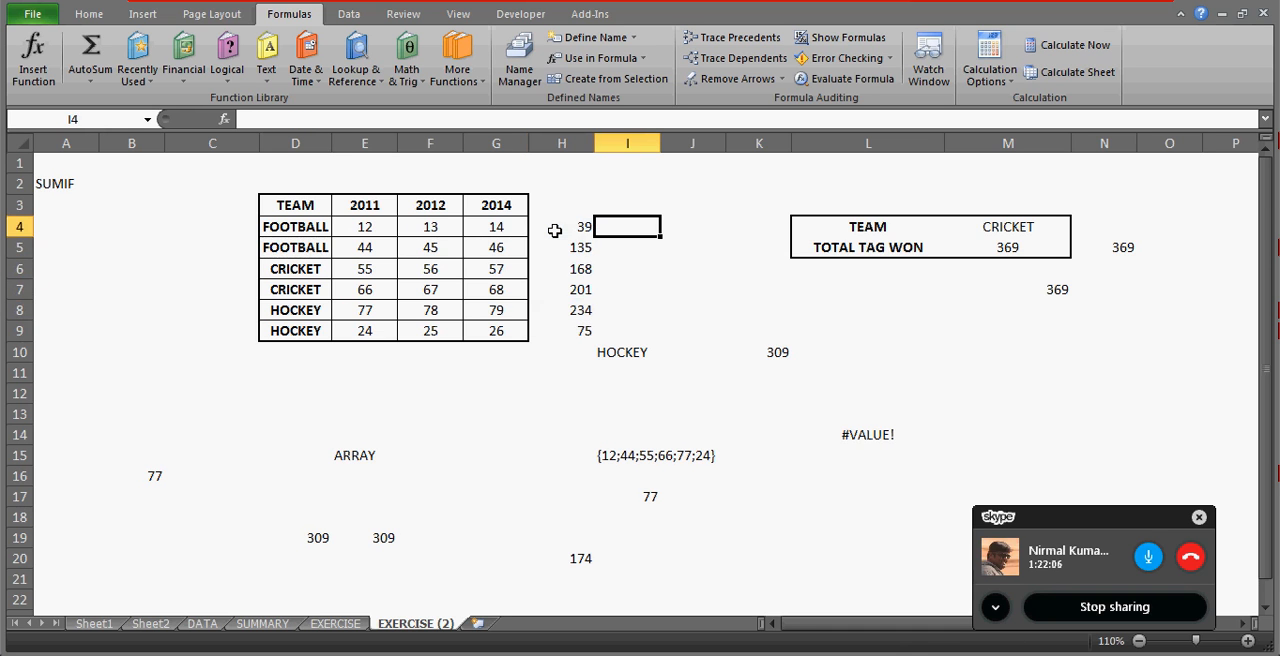
{"action": "type", "text": "="}
{"action": "key", "text": "Left"}
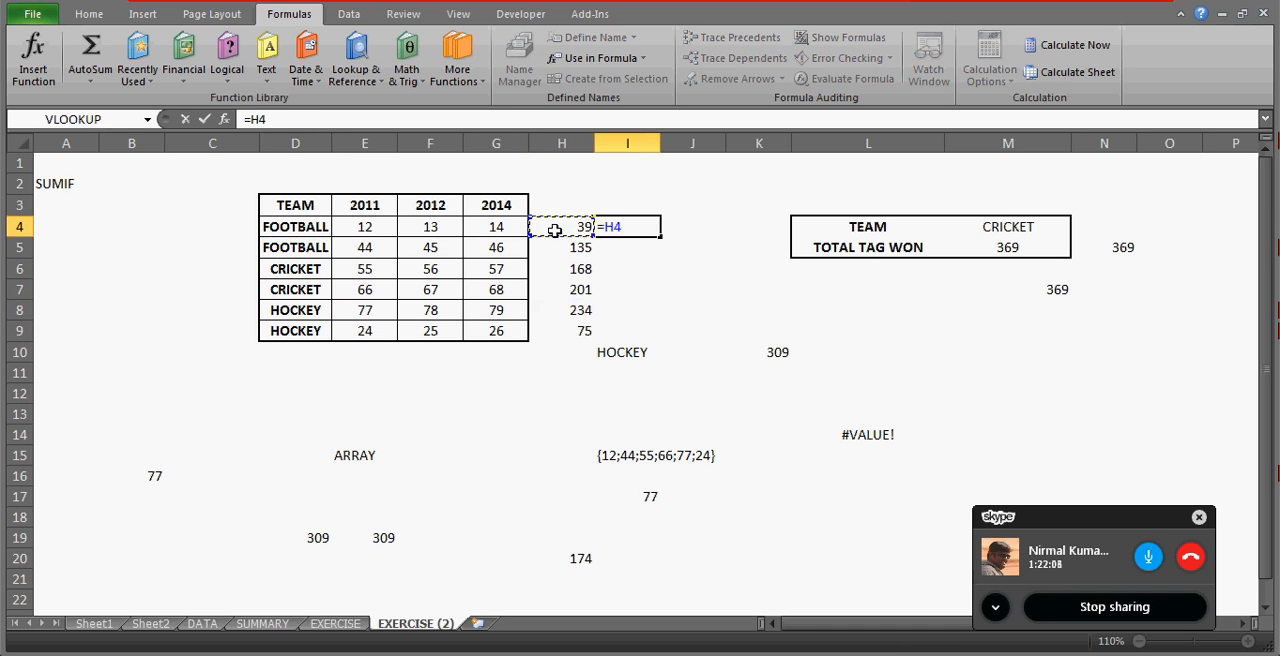
{"action": "type", "text": "+"}
{"action": "key", "text": "Left"}
{"action": "key", "text": "Down"}
{"action": "key", "text": "Return"}
{"action": "key", "text": "Up"}
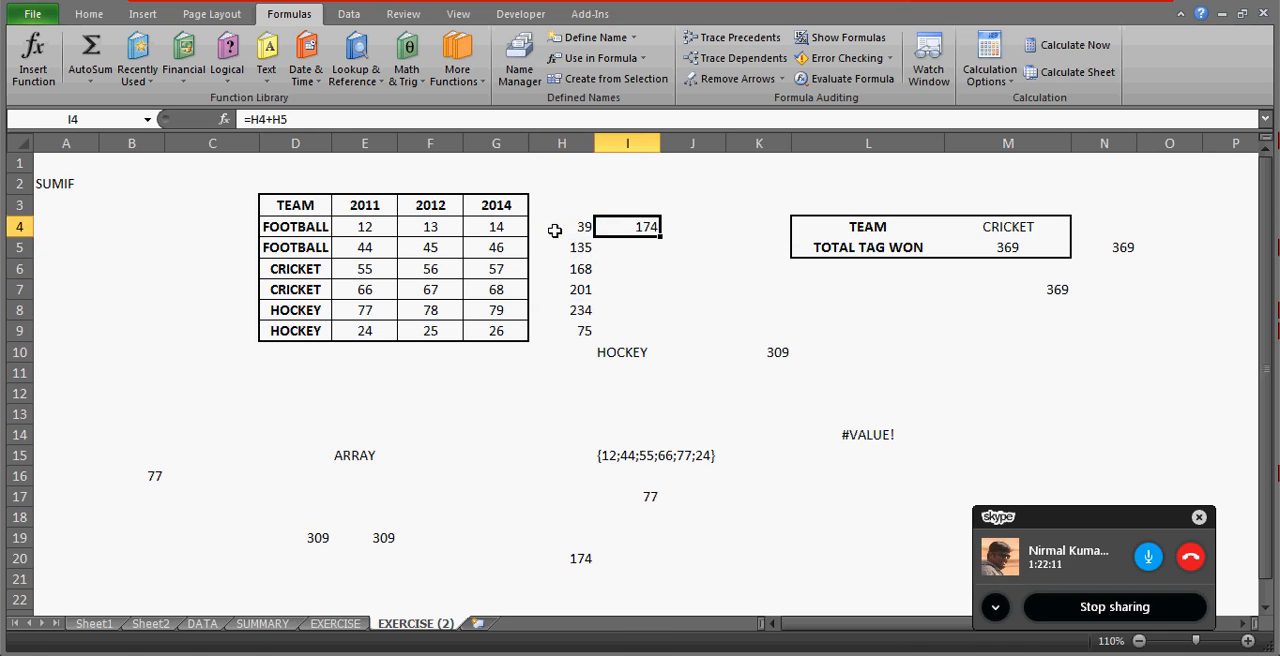
Copy the paired row total formula in I4 to I6 and I8 for CRICKET and HOCKEY.
{"action": "key", "text": "ctrl+c"}
{"action": "key", "text": "Down"}
{"action": "key", "text": "Down"}
{"action": "key", "text": "ctrl+v"}
{"action": "key", "text": "Down"}
{"action": "key", "text": "Down"}
{"action": "key", "text": "ctrl+v"}
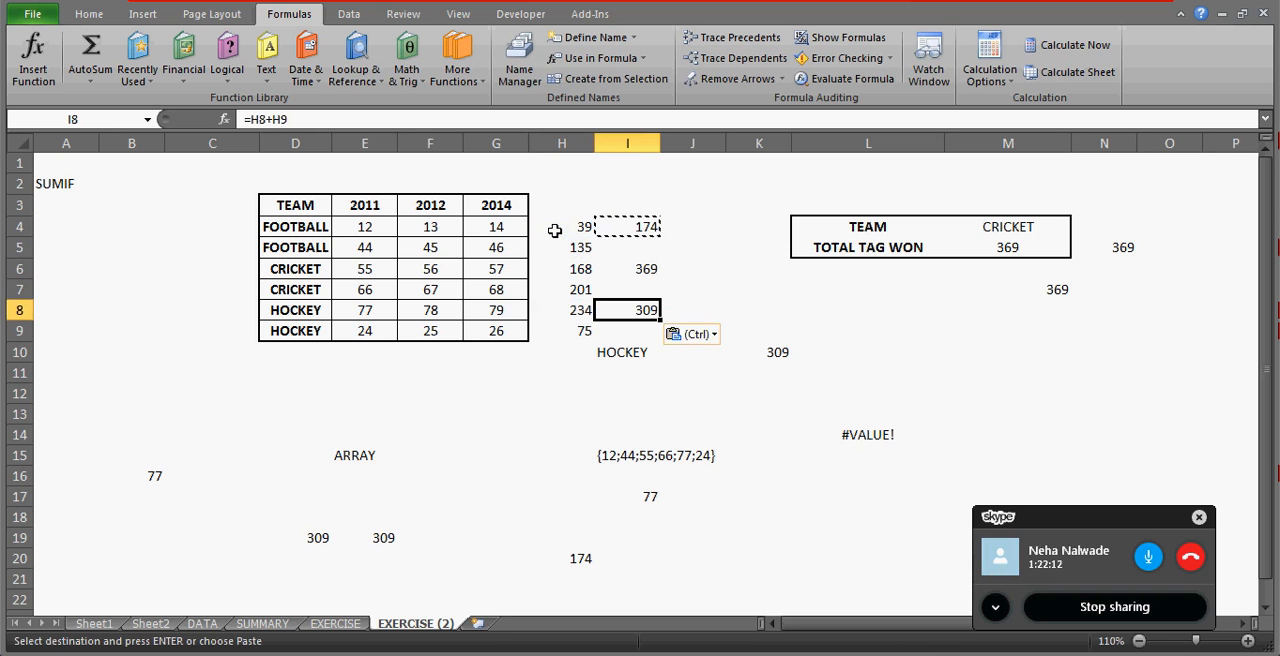
{"action": "key", "text": "Escape"}
Start a SUMIF formula in M9 with the team names D4:D9 as the criteria range.
{"action": "left_click", "coordinate": [1086, 330]}
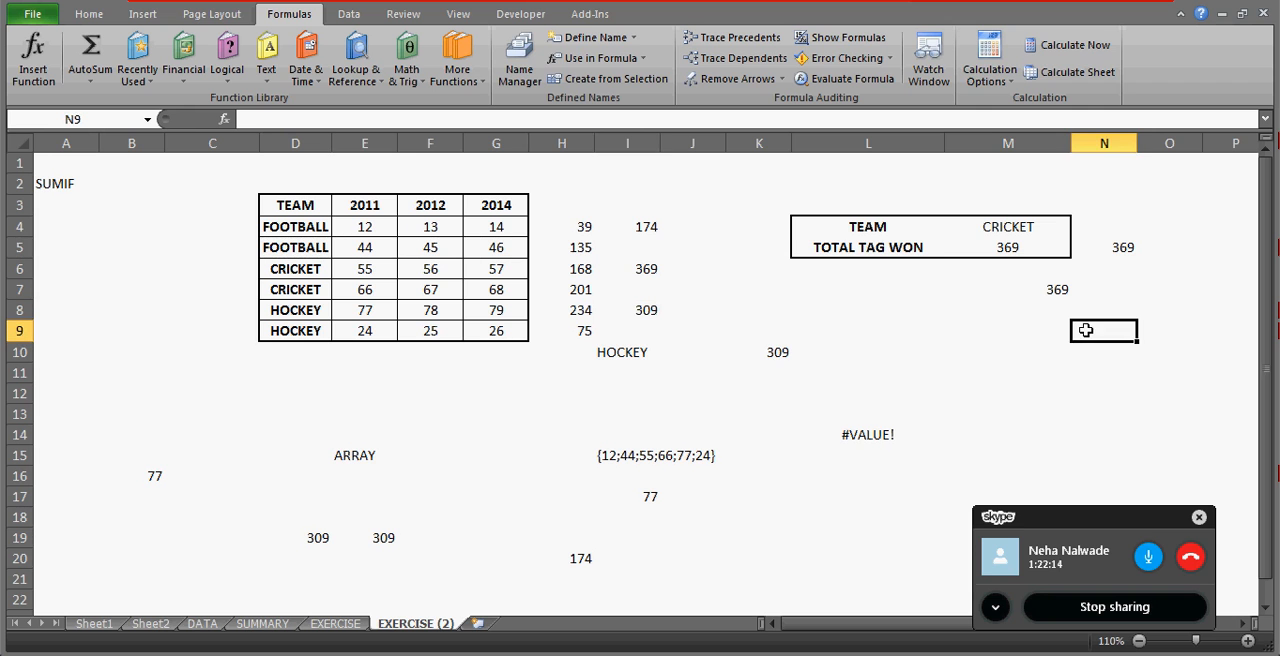
{"action": "key", "text": "Left"}
{"action": "type", "text": "=SUMIF("}
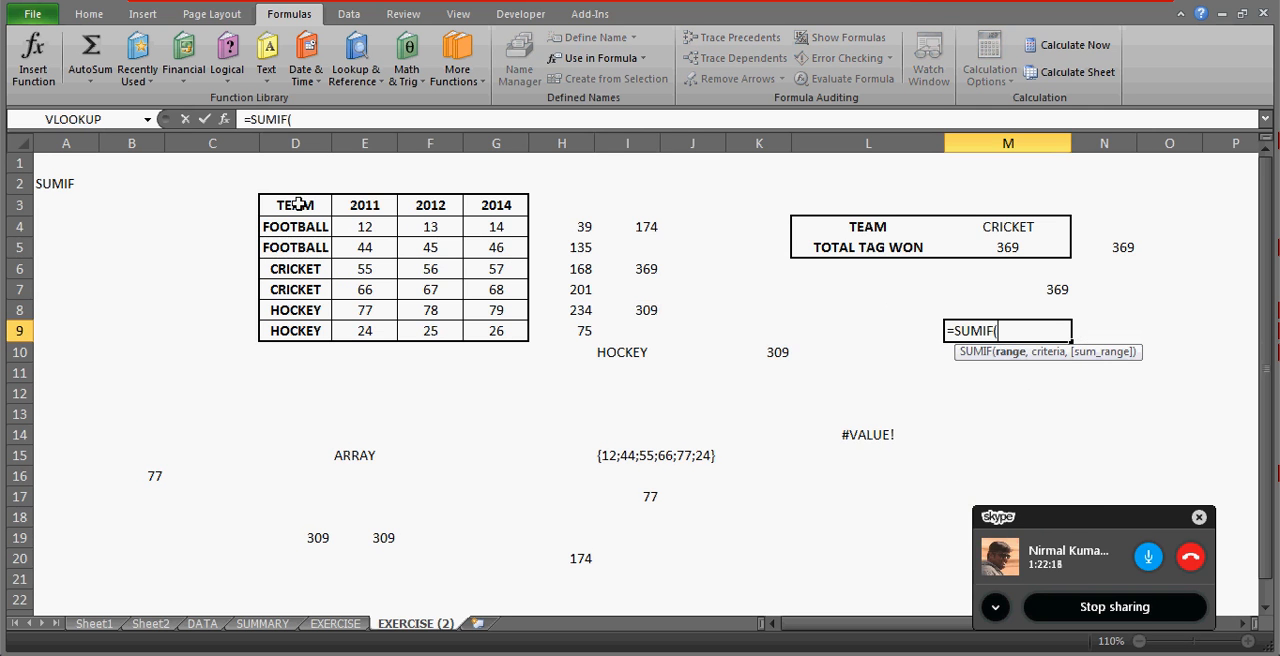
{"action": "left_click_drag", "start_coordinate": [298, 204], "coordinate": [296, 268]}
{"action": "key", "text": "shift+Down"}
{"action": "key", "text": "shift+Down"}
{"action": "key", "text": "shift+Down"}
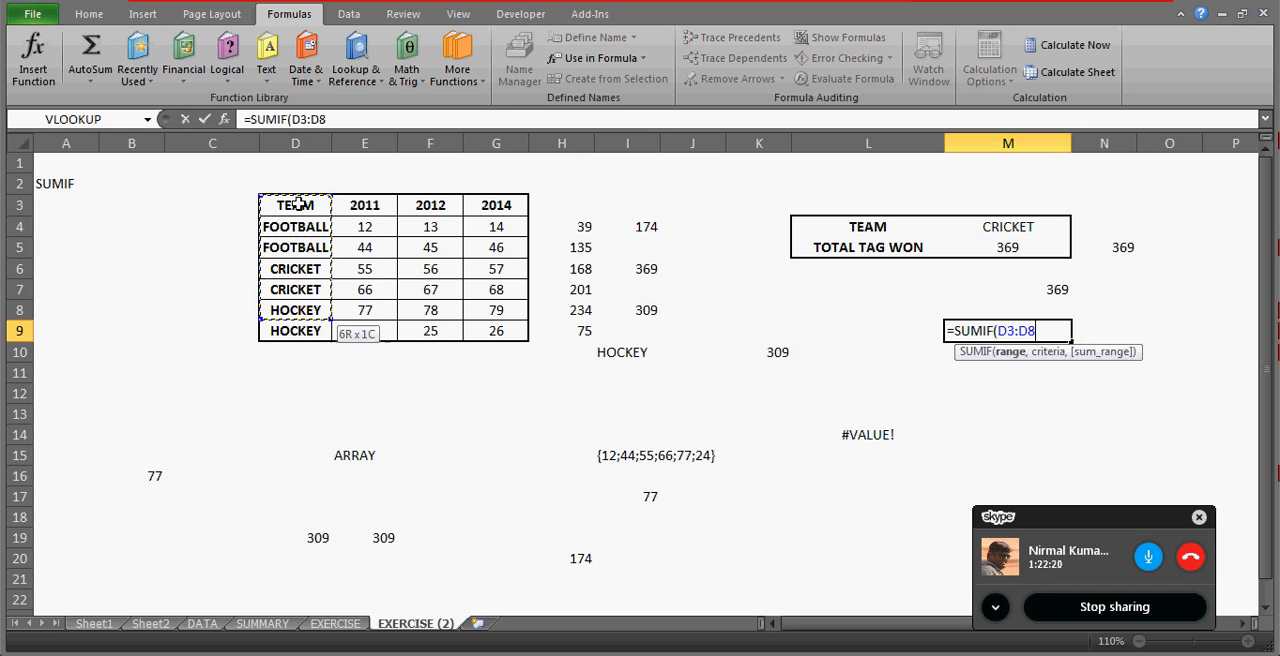
{"action": "key", "text": "Down"}
{"action": "key", "text": "shift+Down"}
{"action": "key", "text": "shift+Down"}
{"action": "key", "text": "shift+Down"}
{"action": "key", "text": "shift+Down"}
{"action": "key", "text": "shift+Down"}
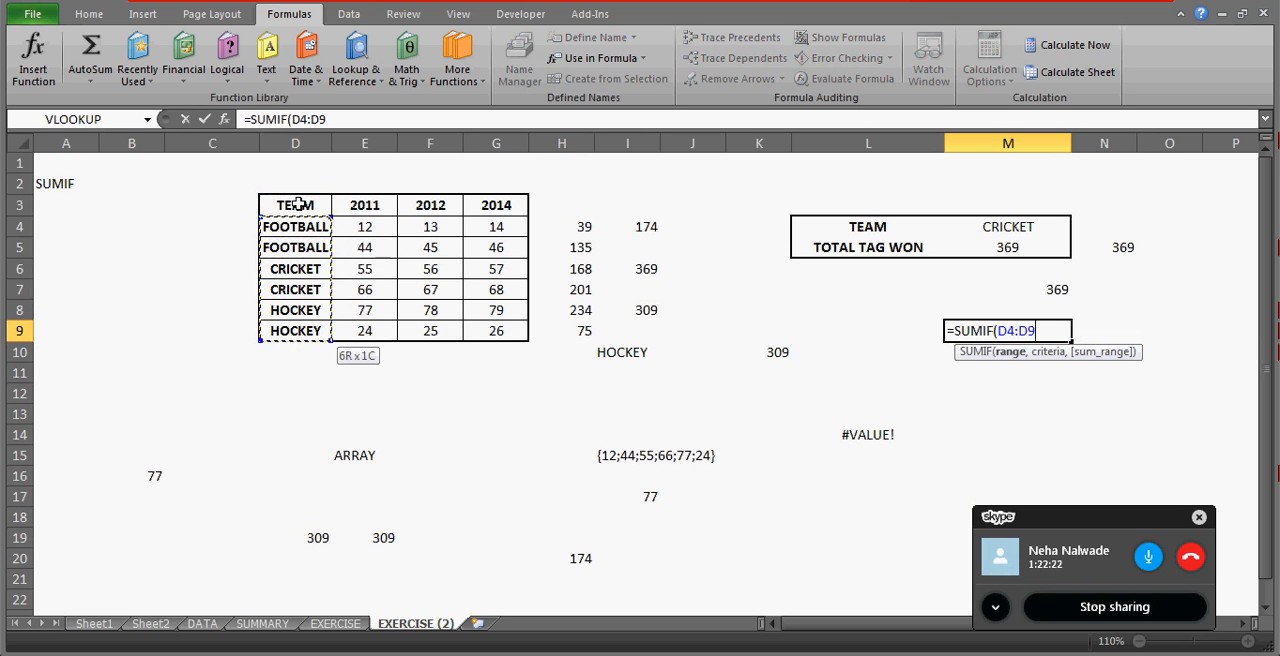
{"action": "type", "text": ","}
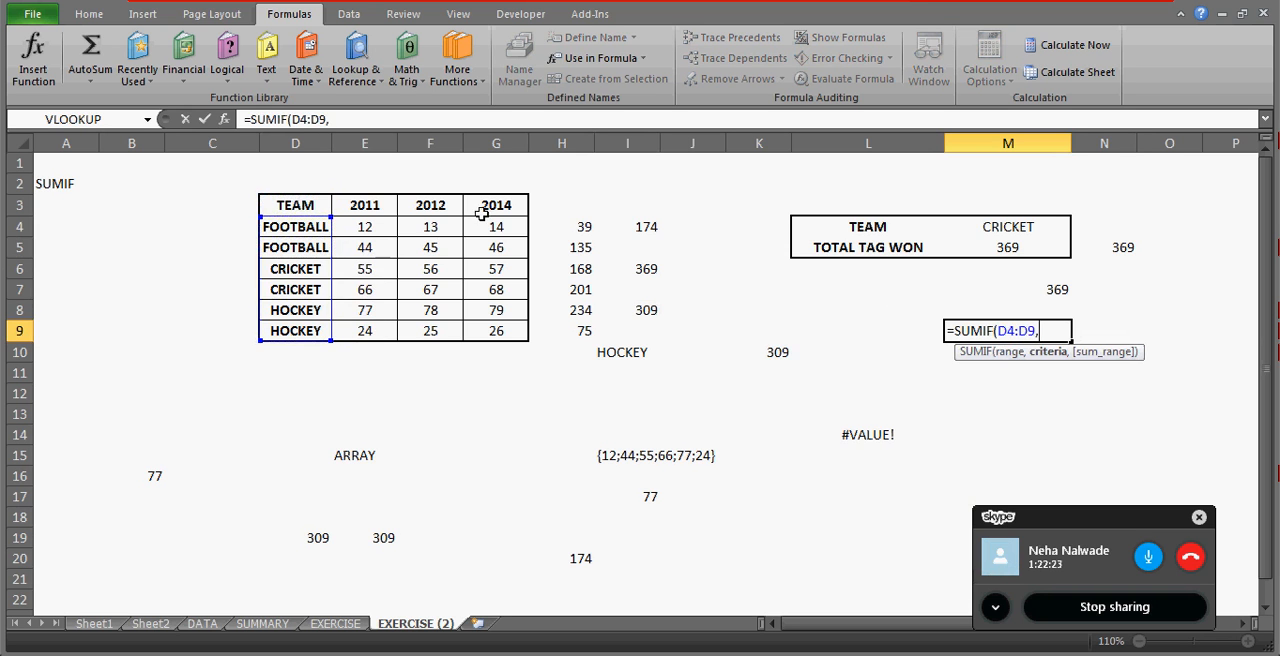
Complete the M9 SUMIF with M4 as the criteria and I4:I9 as the sum range.
{"action": "left_click", "coordinate": [1028, 232]}
{"action": "type", "text": ","}
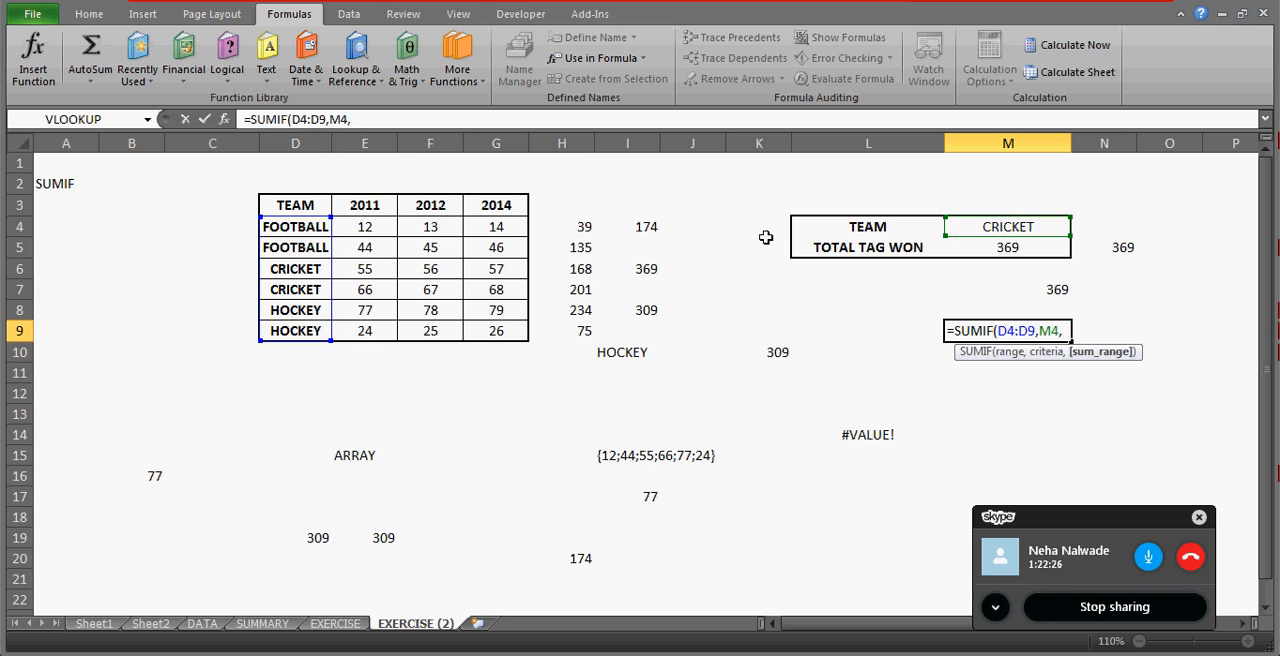
{"action": "left_click", "coordinate": [655, 226]}
{"action": "key", "text": "shift+Down"}
{"action": "key", "text": "shift+Down"}
{"action": "key", "text": "shift+Down"}
{"action": "key", "text": "shift+Down"}
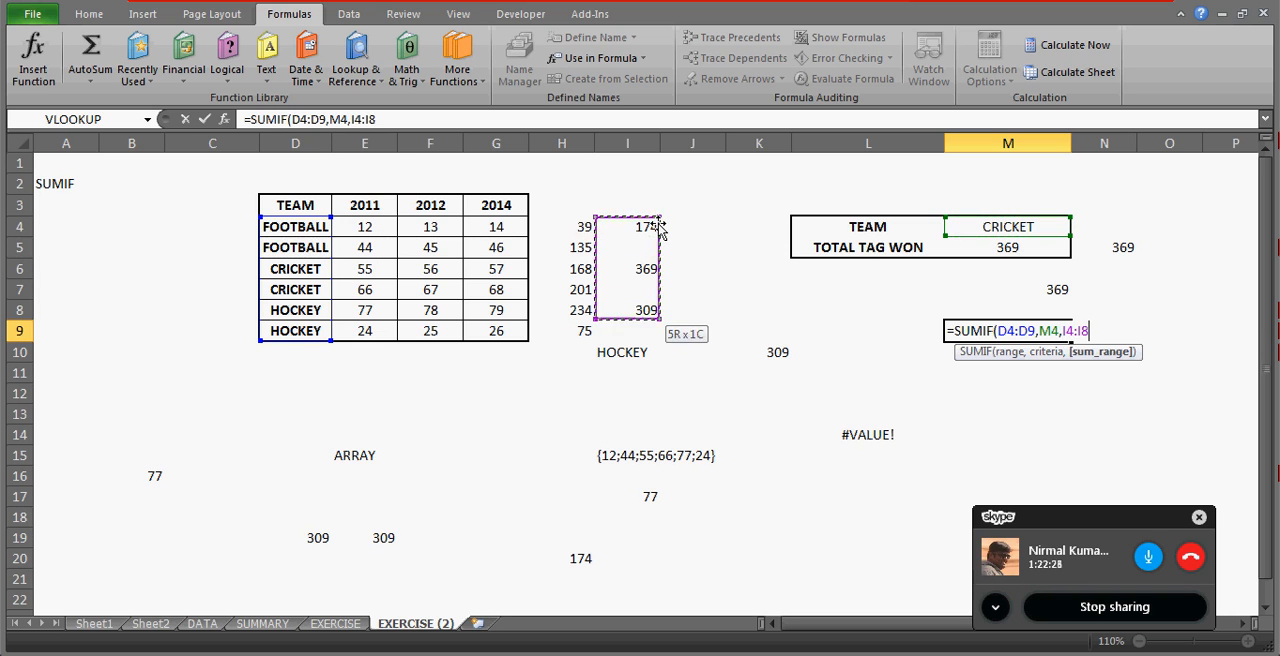
{"action": "key", "text": "shift+Down"}
{"action": "type", "text": ")"}
{"action": "key", "text": "Return"}
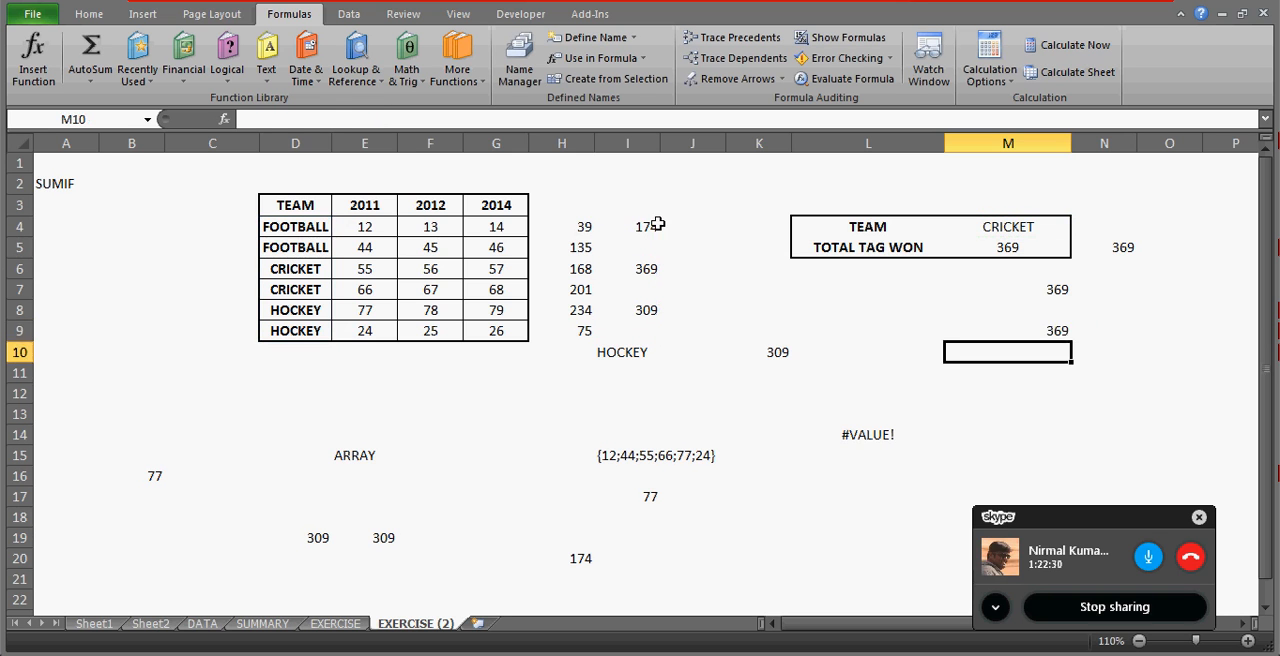
{"action": "key", "text": "Up"}
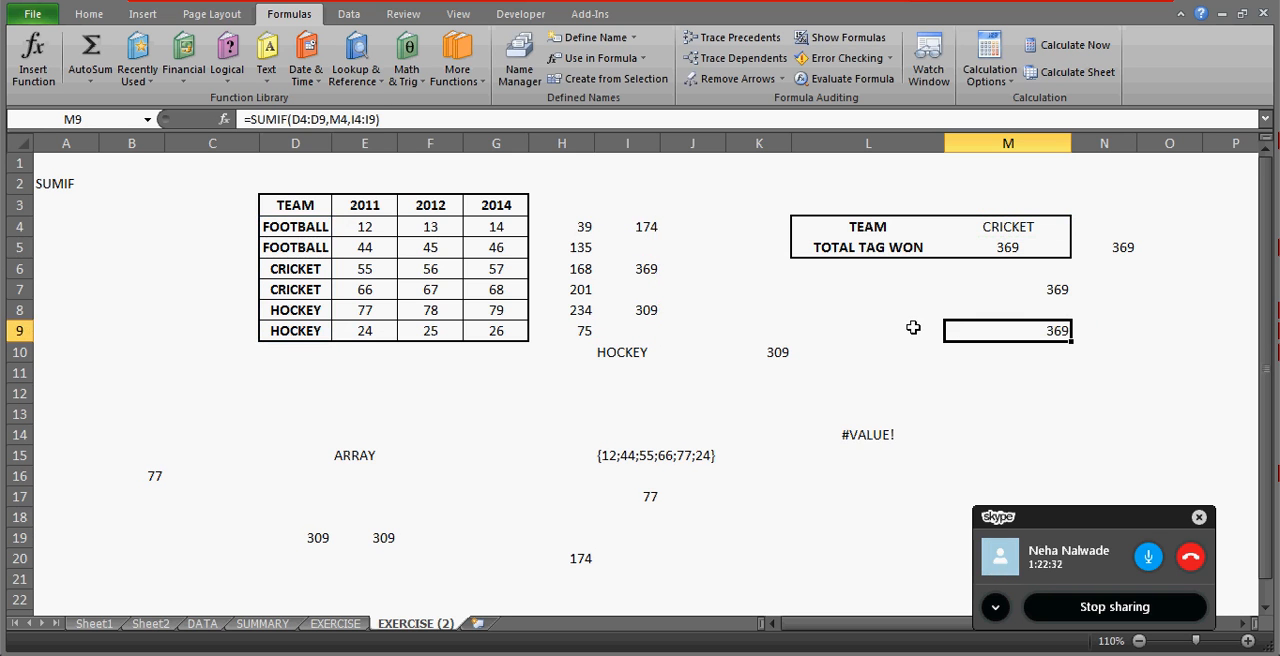
Label the M7 total "3 SUMIFS" in L7 and inspect the ranges used by the M7 formula.
{"action": "left_click", "coordinate": [868, 284]}
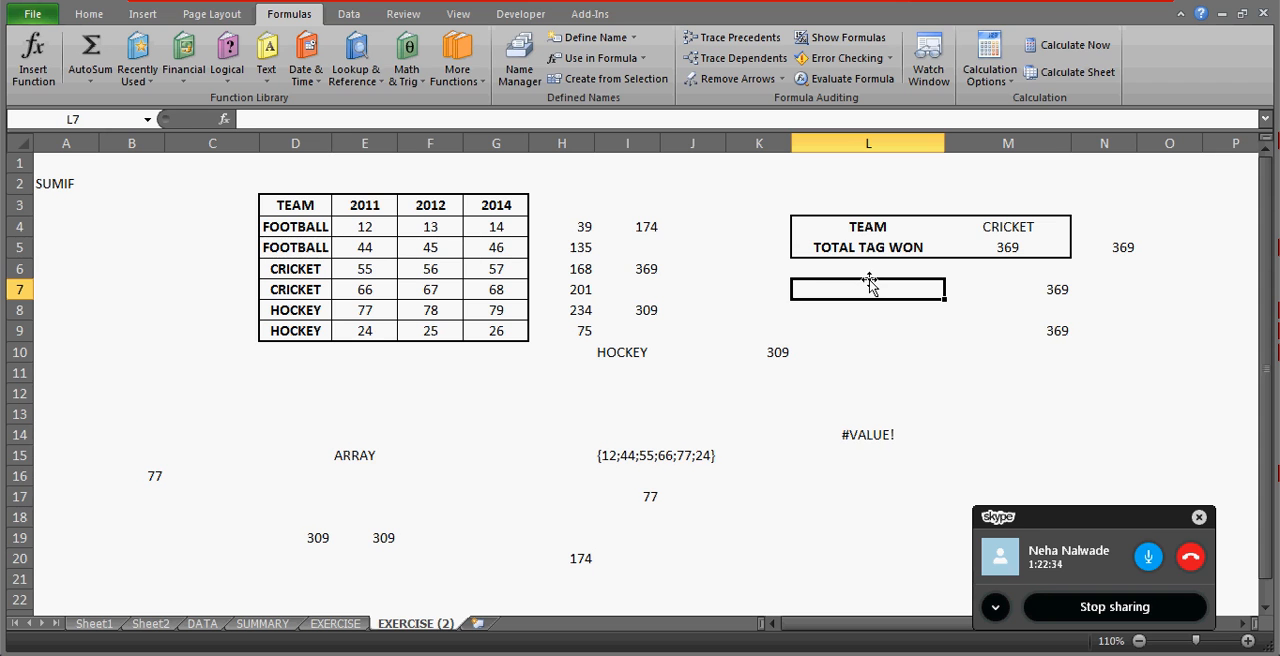
{"action": "type", "text": "3 SUMIFS"}
{"action": "key", "text": "Return"}
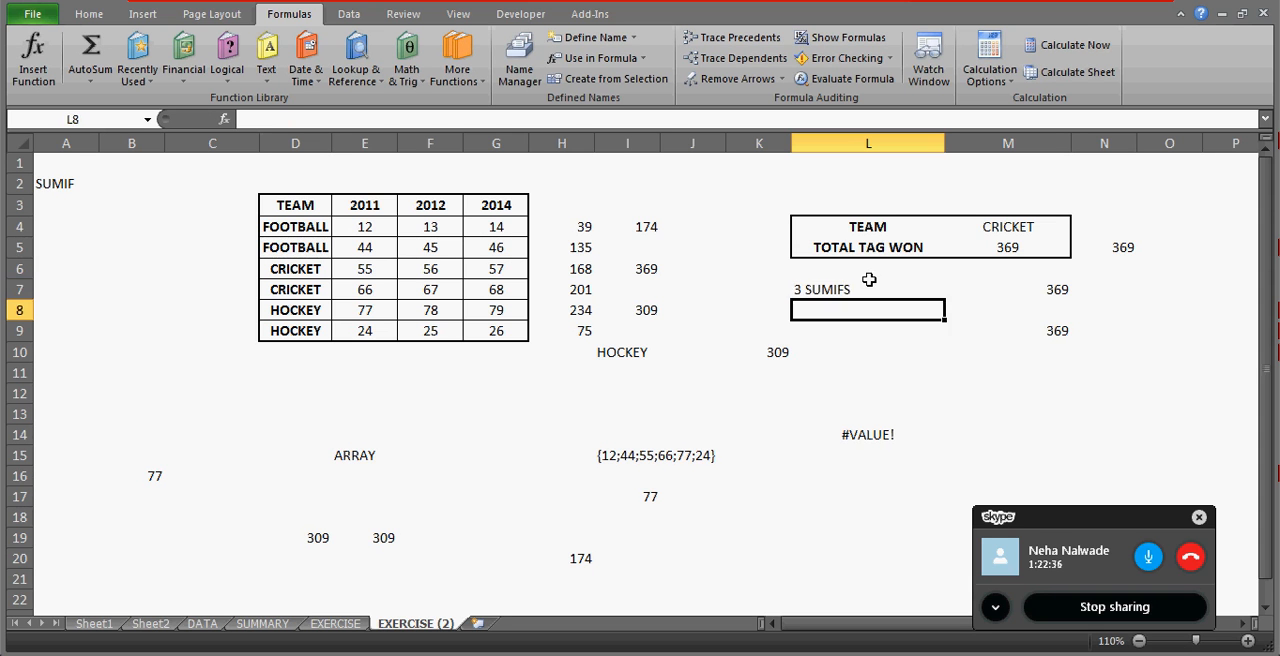
{"action": "key", "text": "Up"}
{"action": "key", "text": "Right"}
{"action": "key", "text": "F2"}
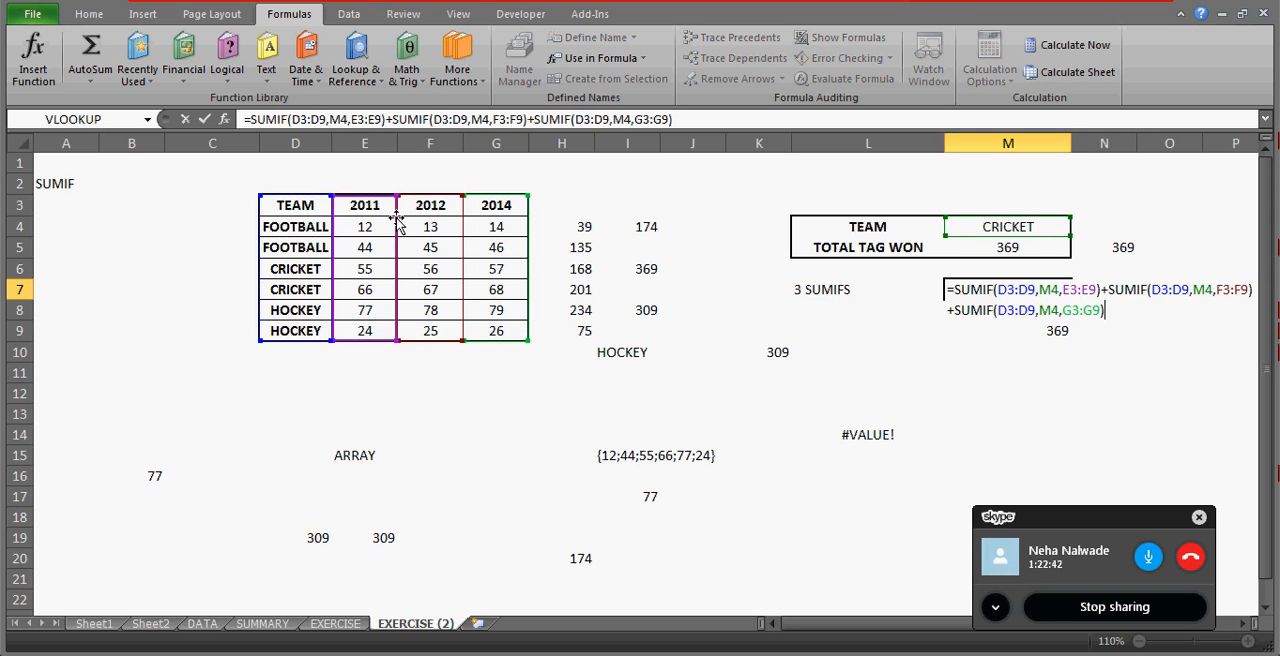
{"action": "key", "text": "Escape"}
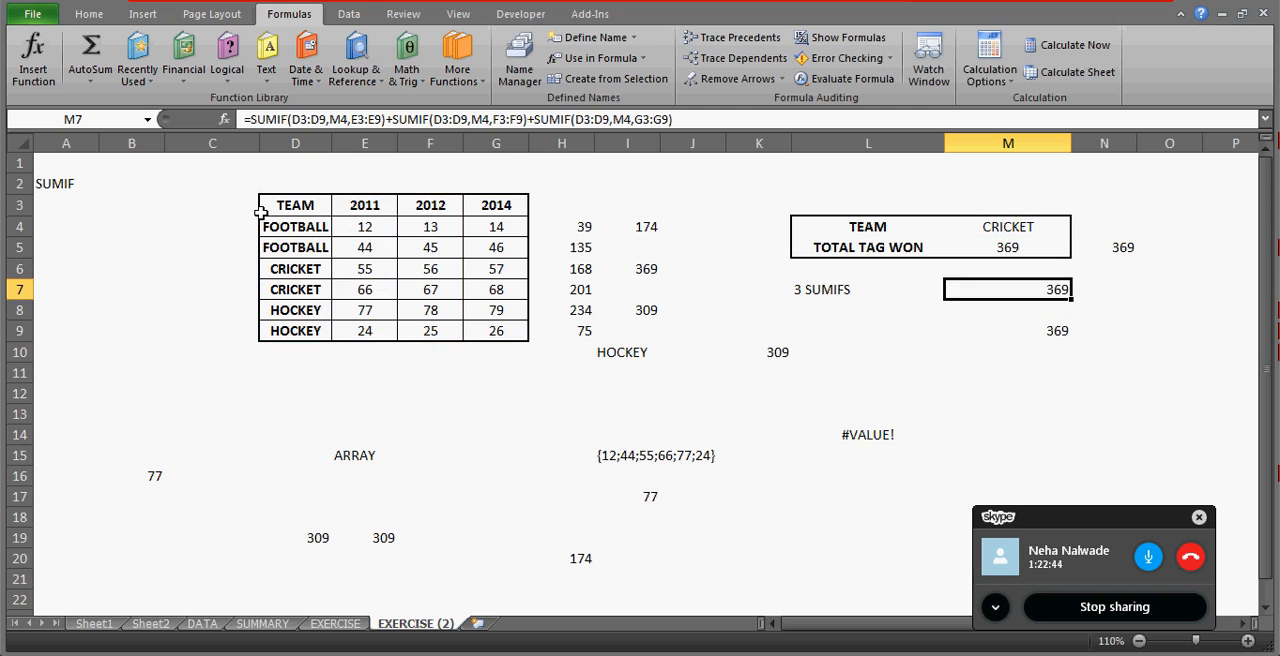
Flag the team rows against CRICKET, entering FALSE in C4:C5 and TRUE in C6:C7.
{"action": "left_click", "coordinate": [232, 220]}
{"action": "key", "text": "Right"}
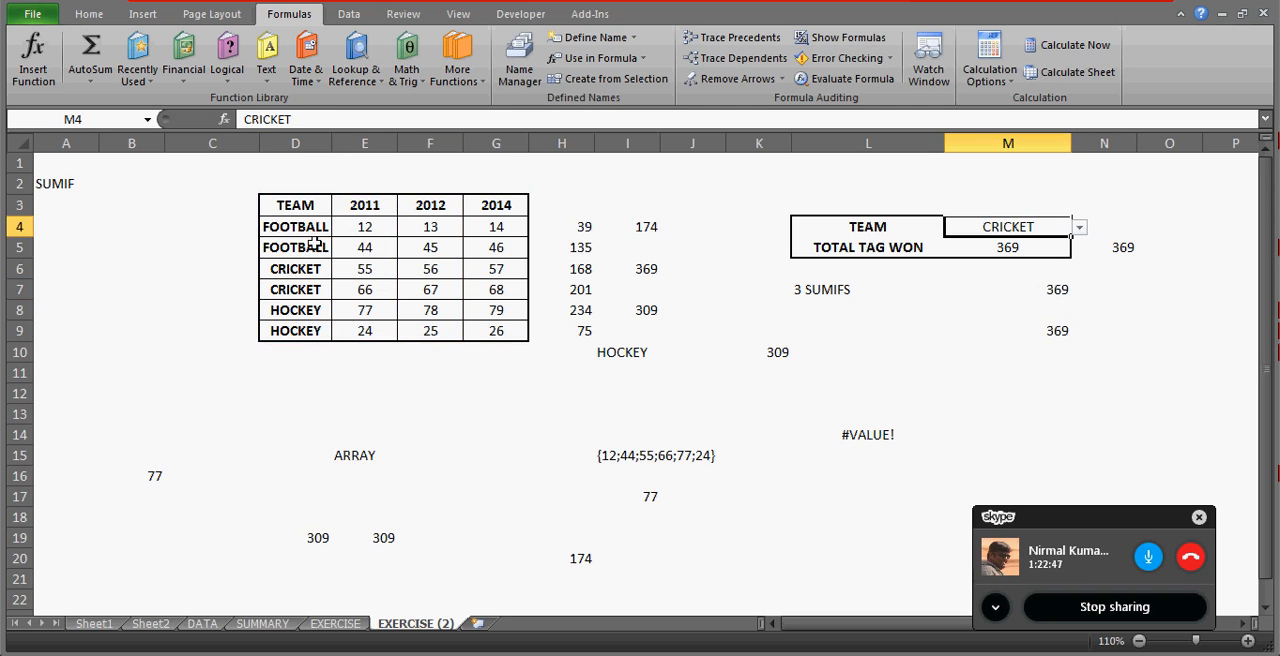
{"action": "left_click", "coordinate": [220, 228]}
{"action": "type", "text": "false"}
{"action": "key", "text": "Return"}
{"action": "type", "text": "FALSE"}
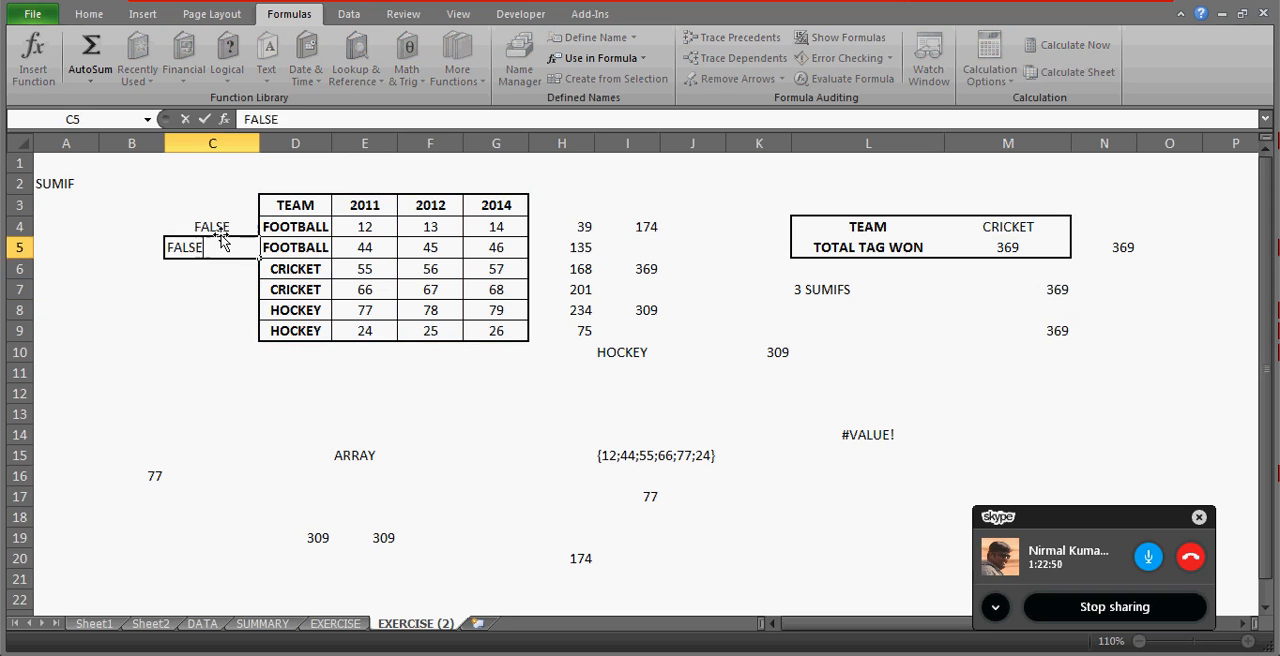
{"action": "key", "text": "Return"}
{"action": "type", "text": "TRUE"}
{"action": "key", "text": "Return"}
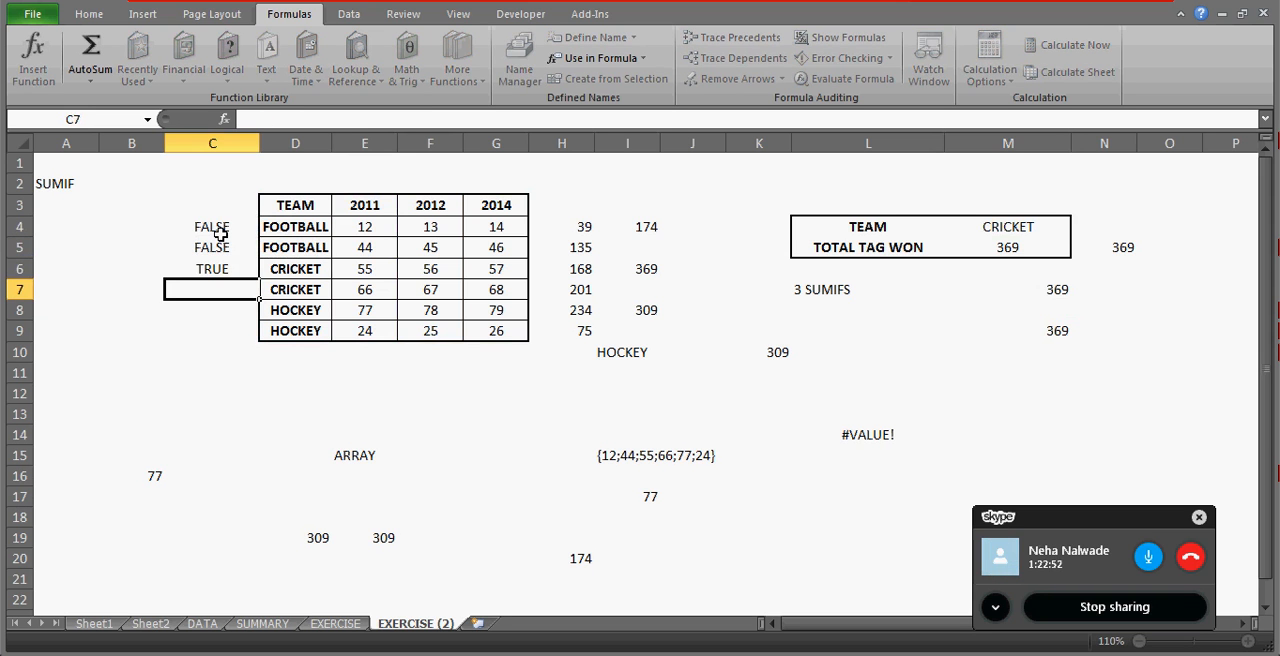
{"action": "type", "text": "TRUE"}
{"action": "key", "text": "Return"}
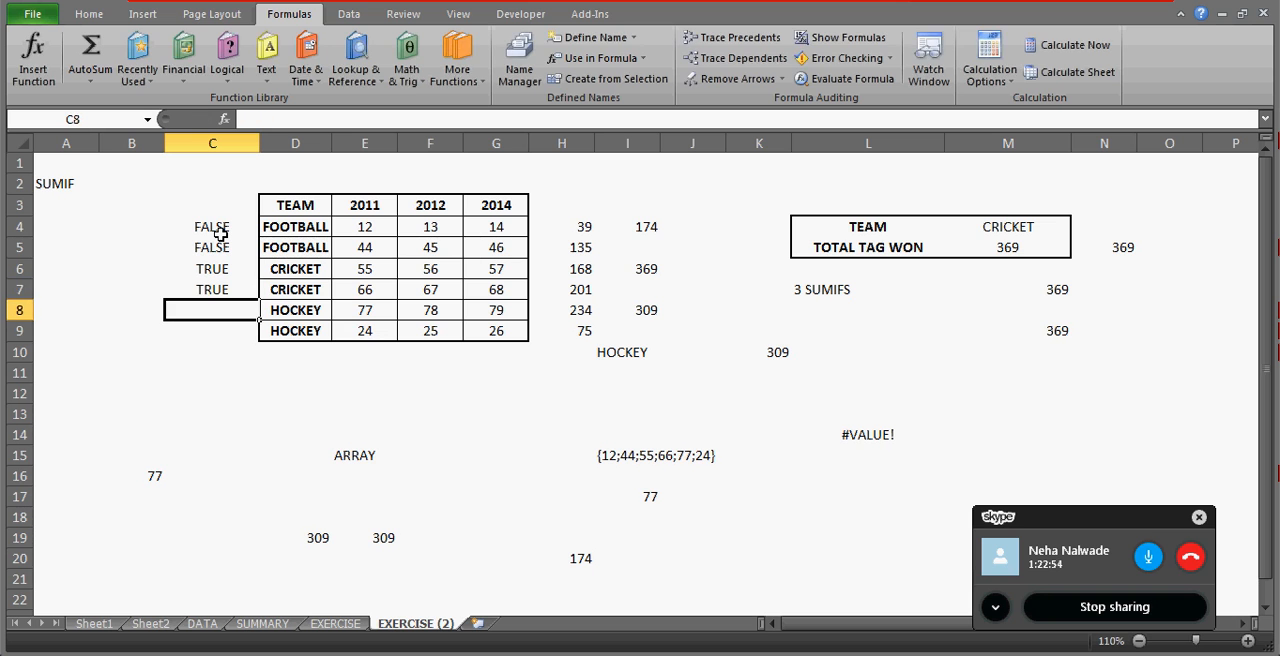
Enter FALSE in C8 and C9 beside the two HOCKEY rows.
{"action": "type", "text": "FALSE"}
{"action": "key", "text": "Return"}
{"action": "type", "text": "FA"}
{"action": "key", "text": "Return"}
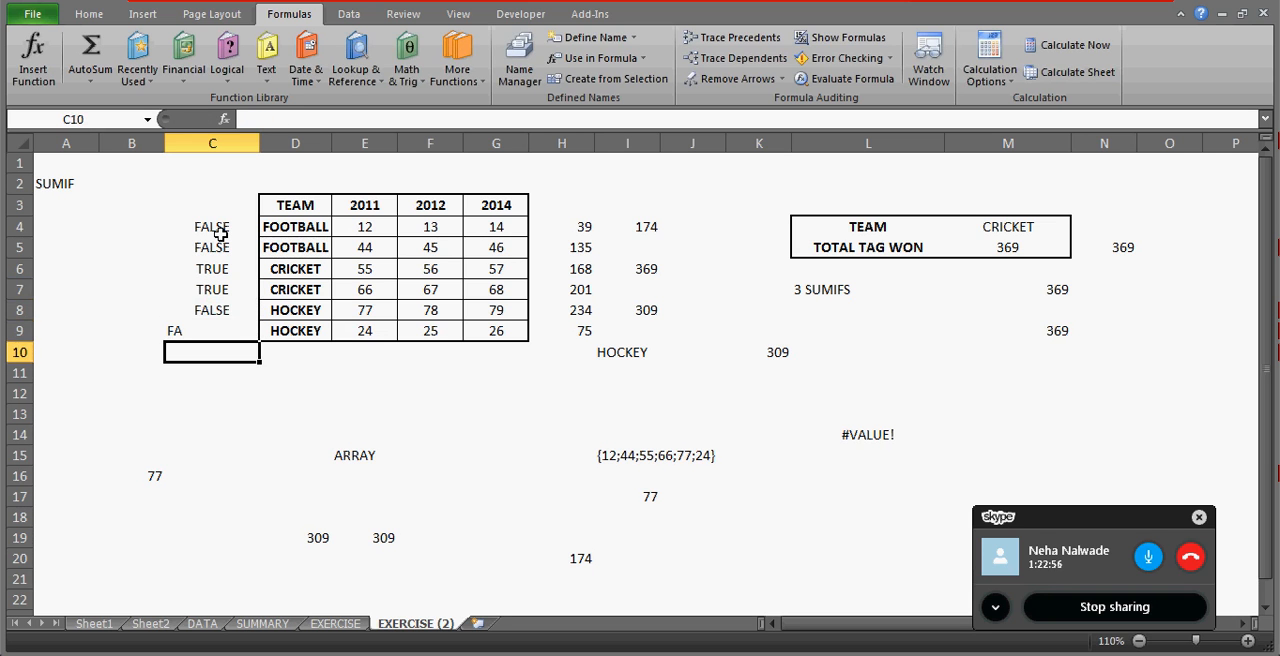
{"action": "key", "text": "Up"}
{"action": "type", "text": "FALSE"}
{"action": "key", "text": "Return"}
{"action": "key", "text": "Up"}
{"action": "key", "text": "Up"}
{"action": "key", "text": "Up"}
{"action": "key", "text": "Up"}
{"action": "key", "text": "Up"}
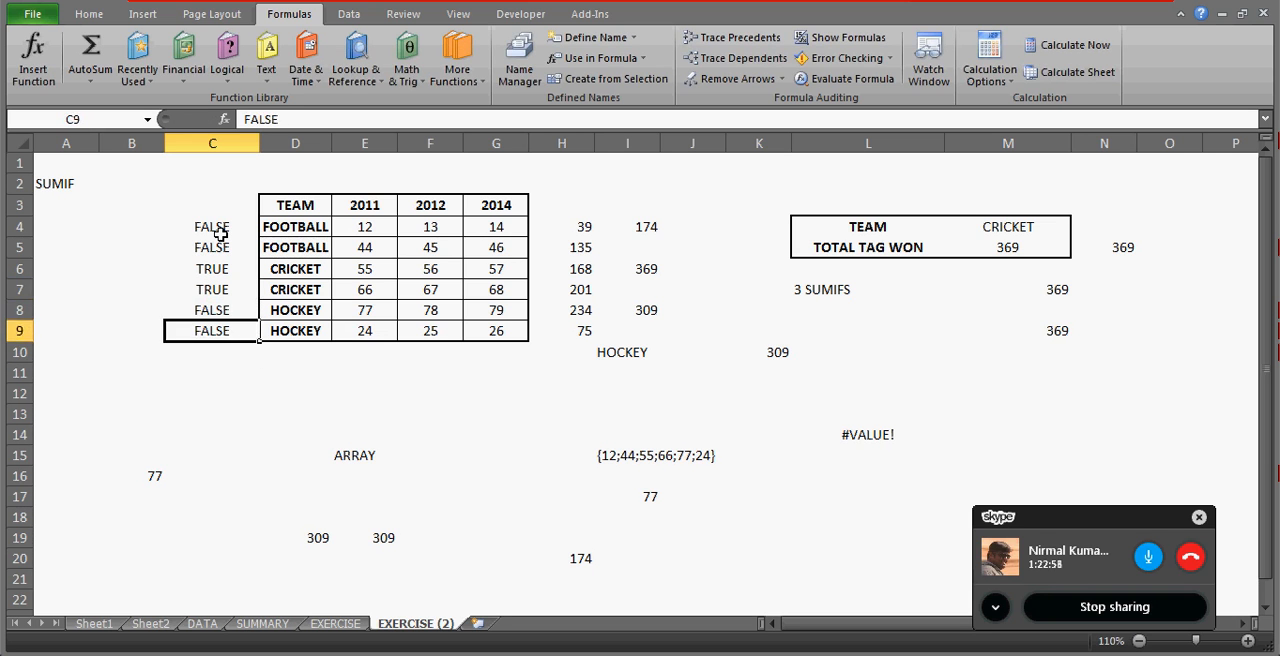
Examine the 2011, 2012 and 2014 win columns against the TRUE/FALSE flags in column C.
{"action": "left_click", "coordinate": [338, 226]}
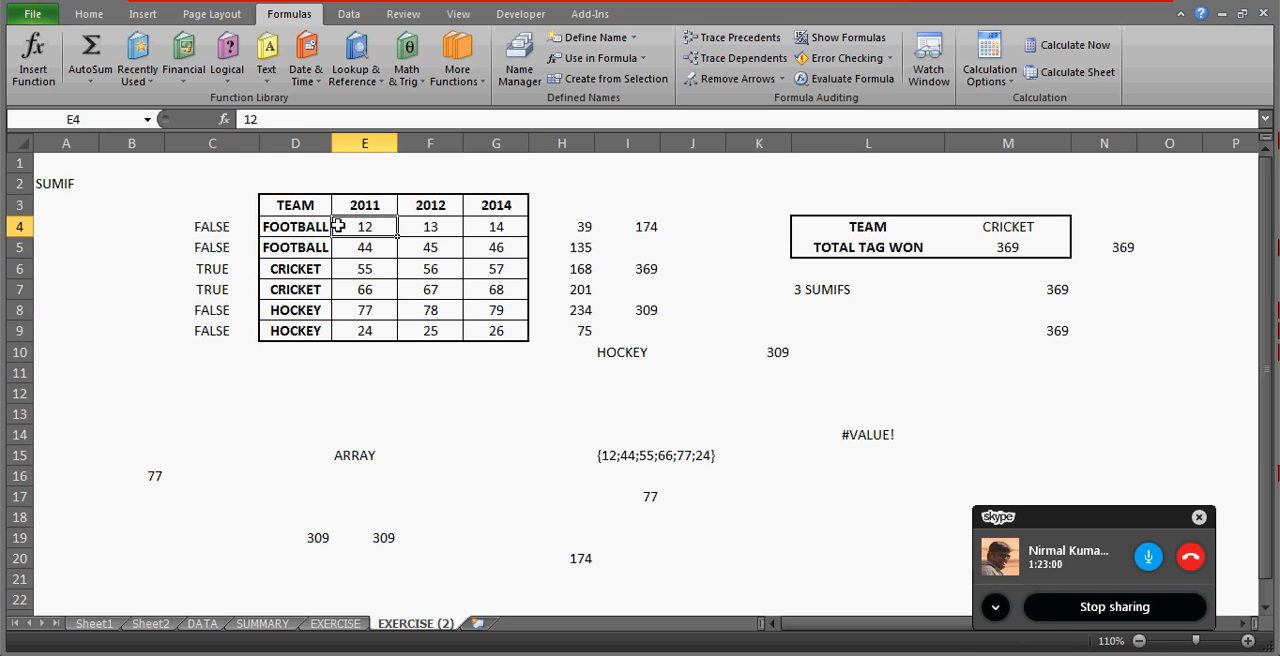
{"action": "key", "text": "ctrl+shift+Down"}
{"action": "key", "text": "Right"}
{"action": "key", "text": "ctrl+shift+Down"}
{"action": "key", "text": "Right"}
{"action": "key", "text": "ctrl+shift+Down"}
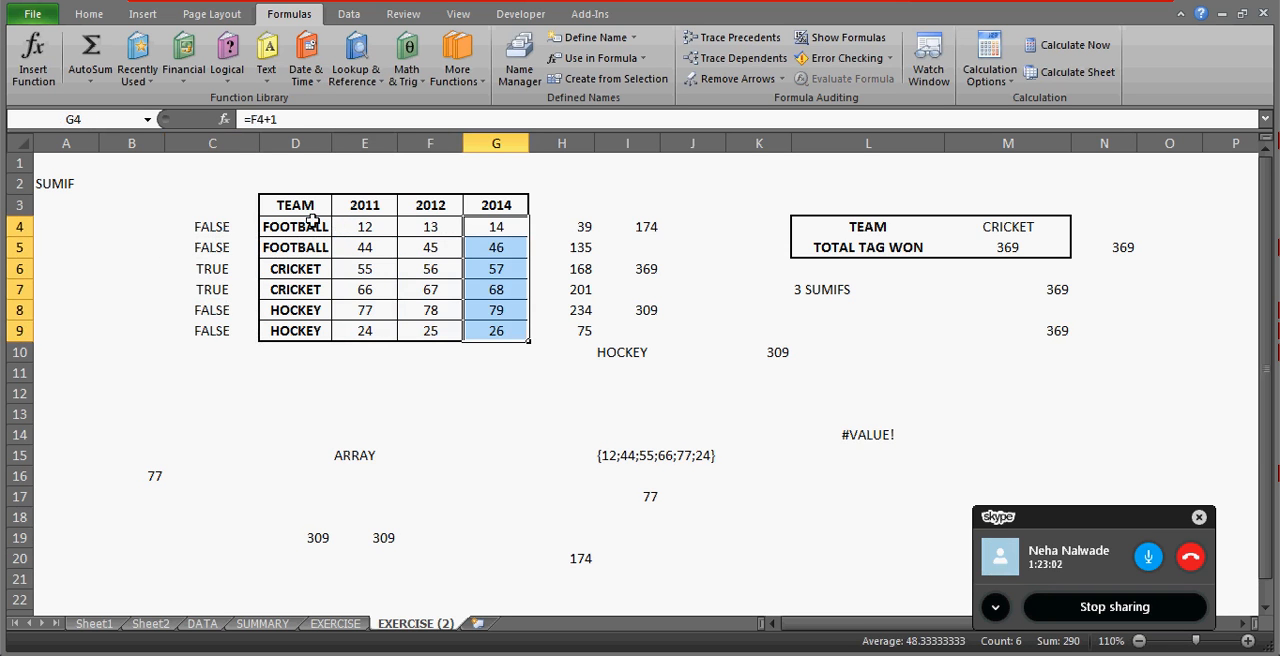
{"action": "left_click", "coordinate": [378, 229]}
{"action": "left_click", "coordinate": [203, 228]}
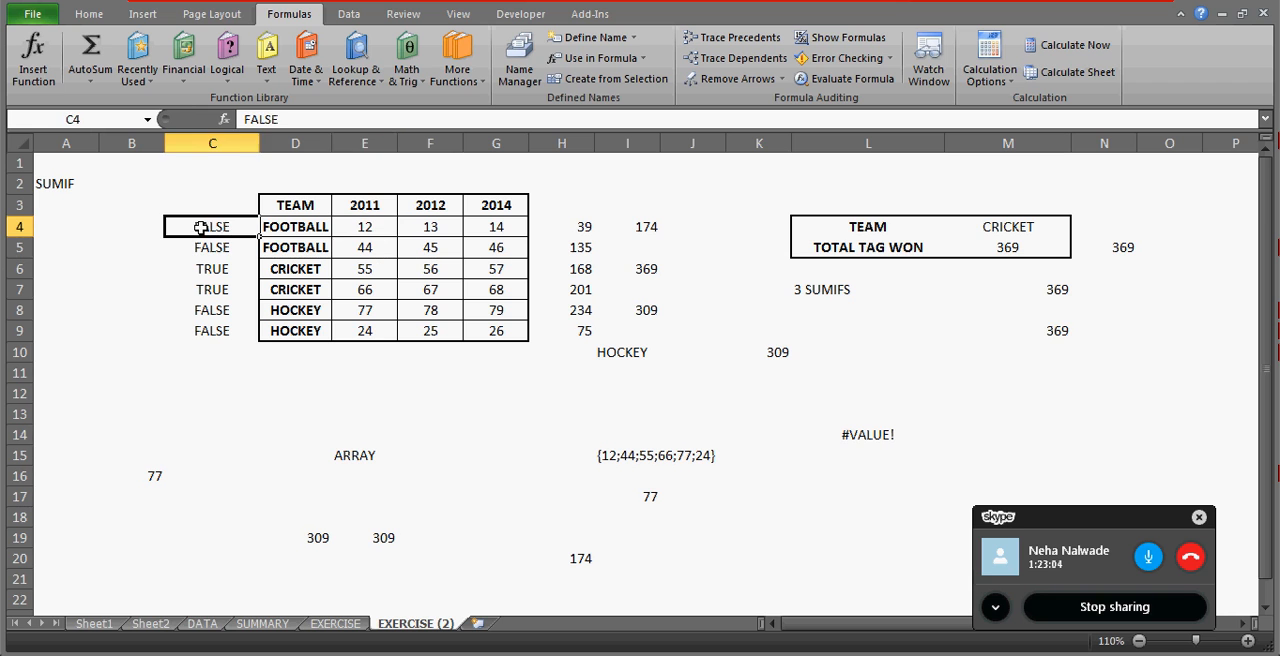
{"action": "left_click", "coordinate": [347, 246]}
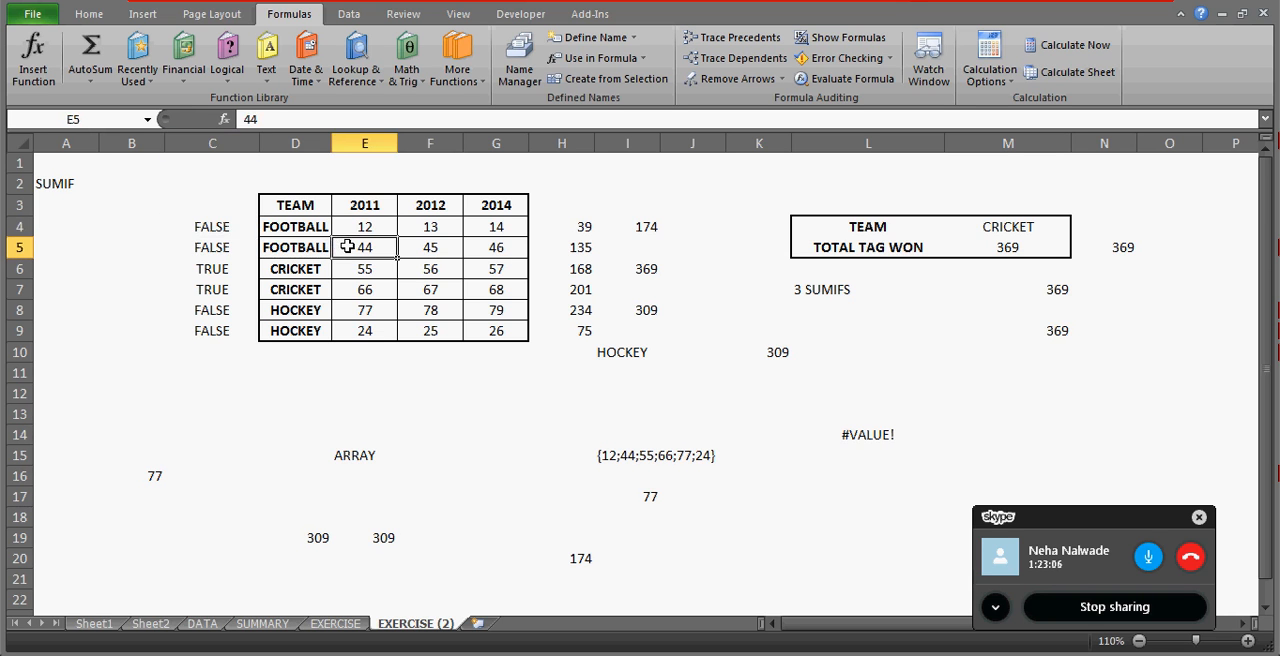
{"action": "key", "text": "Left"}
{"action": "key", "text": "Left"}
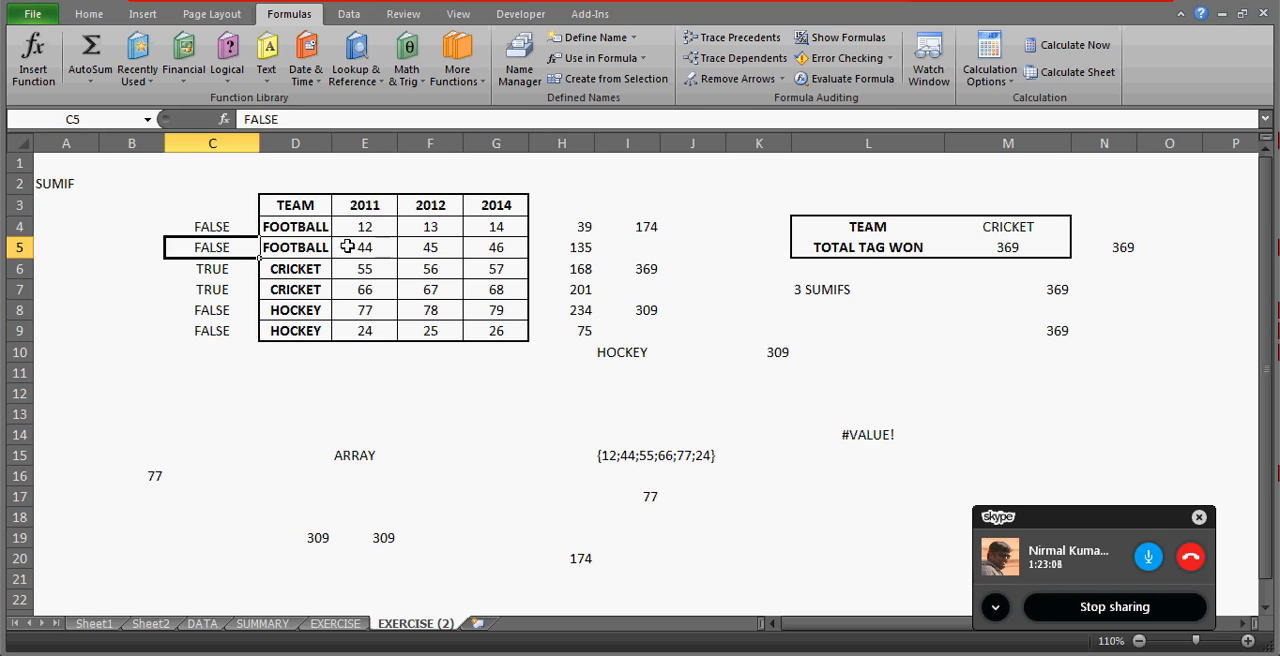
Write the illustrative array 0,0,55,66,77,24 in C11.
{"action": "left_click", "coordinate": [248, 381]}
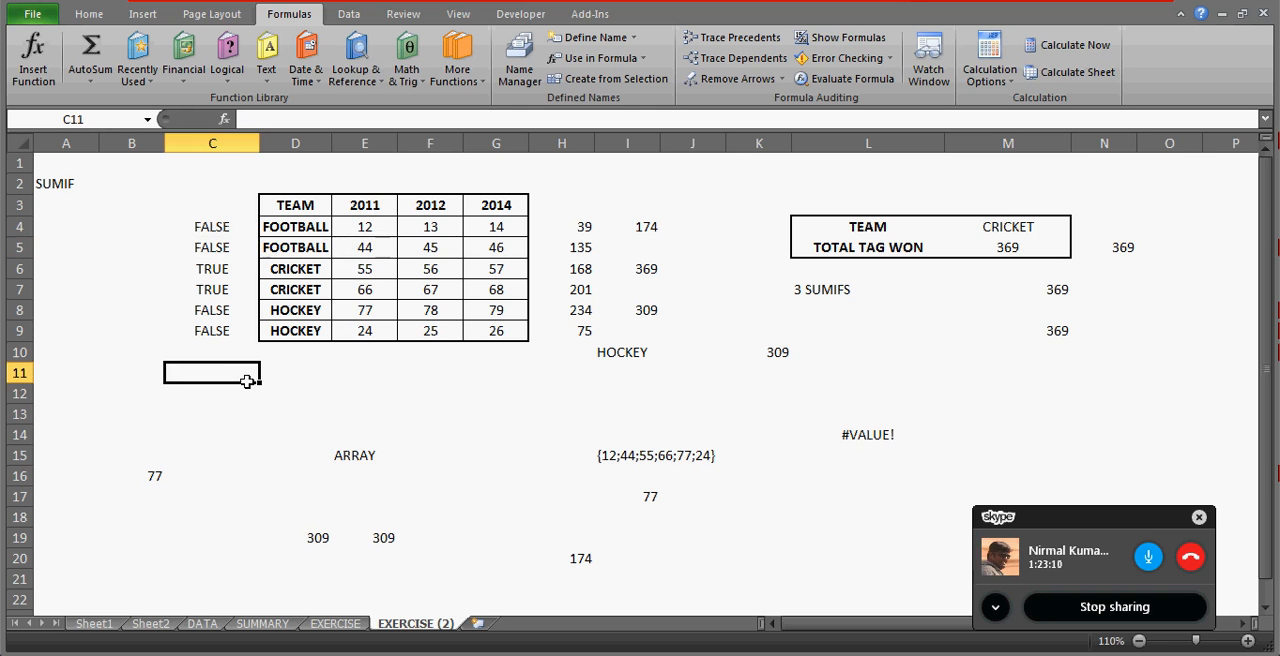
{"action": "type", "text": "0,0,55"}
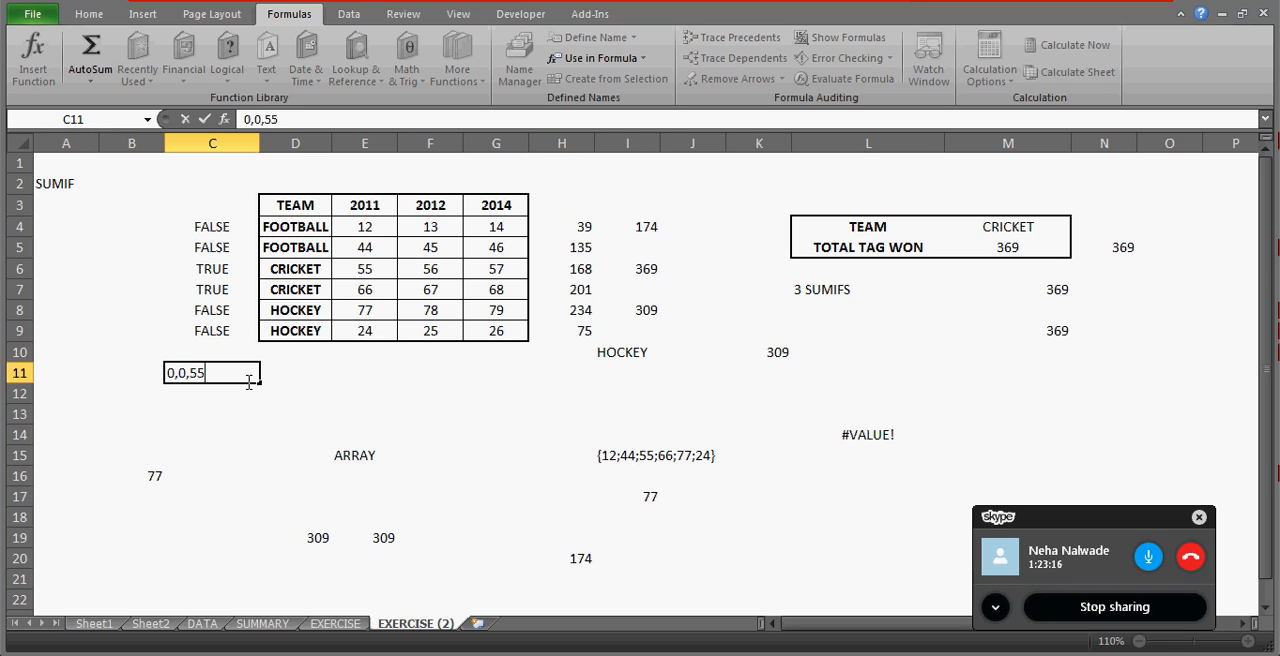
{"action": "type", "text": ",66,77,"}
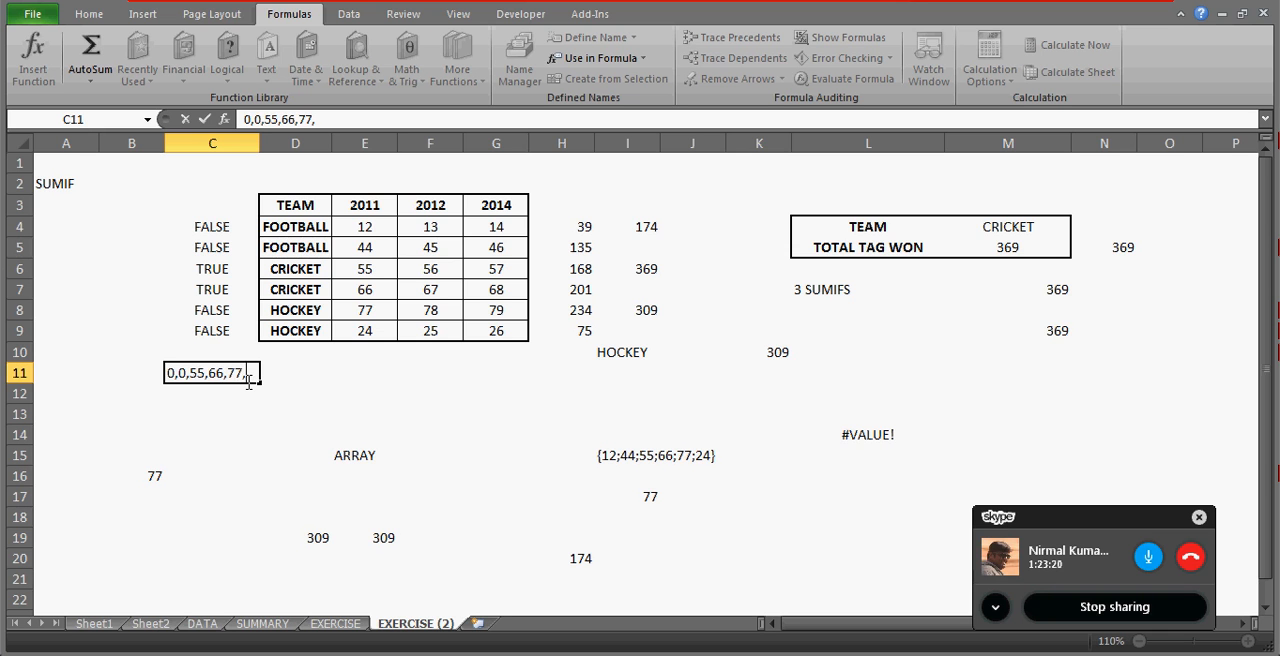
{"action": "type", "text": "24"}
{"action": "key", "text": "ctrl+Return"}
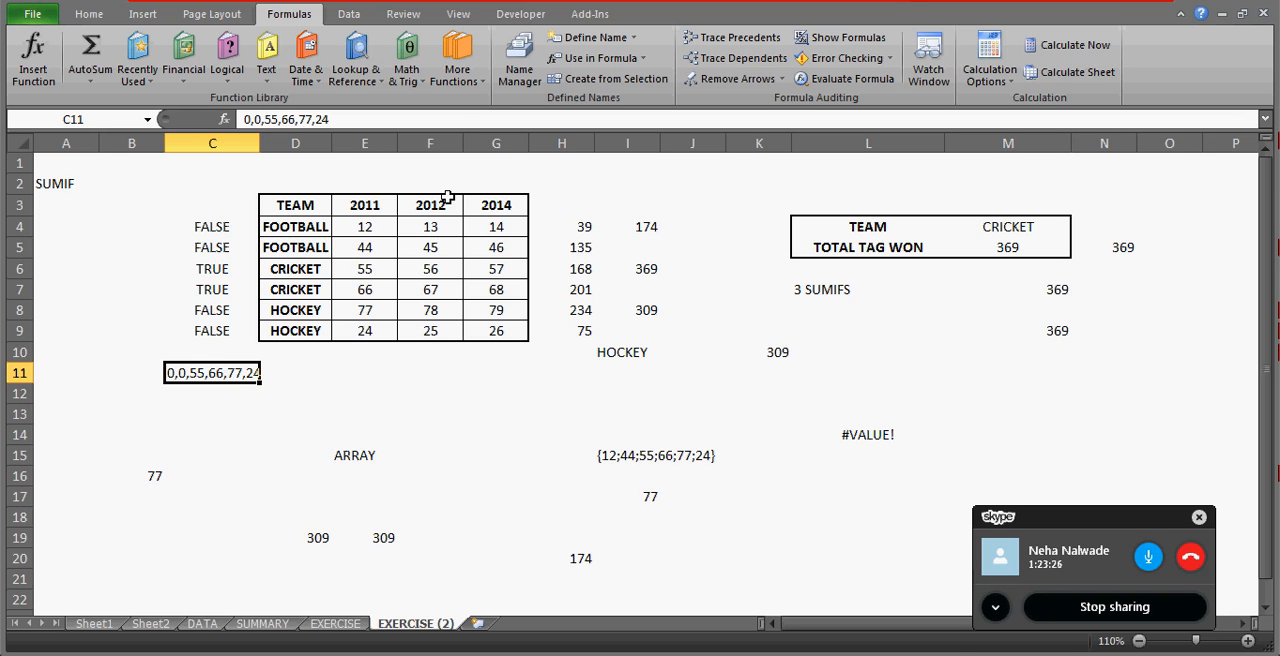
Compare the flags in C4:C9 with the 2012 wins and the CRICKET wins for 2012 and 2014.
{"action": "left_click", "coordinate": [416, 227]}
{"action": "key", "text": "ctrl+shift+Down"}
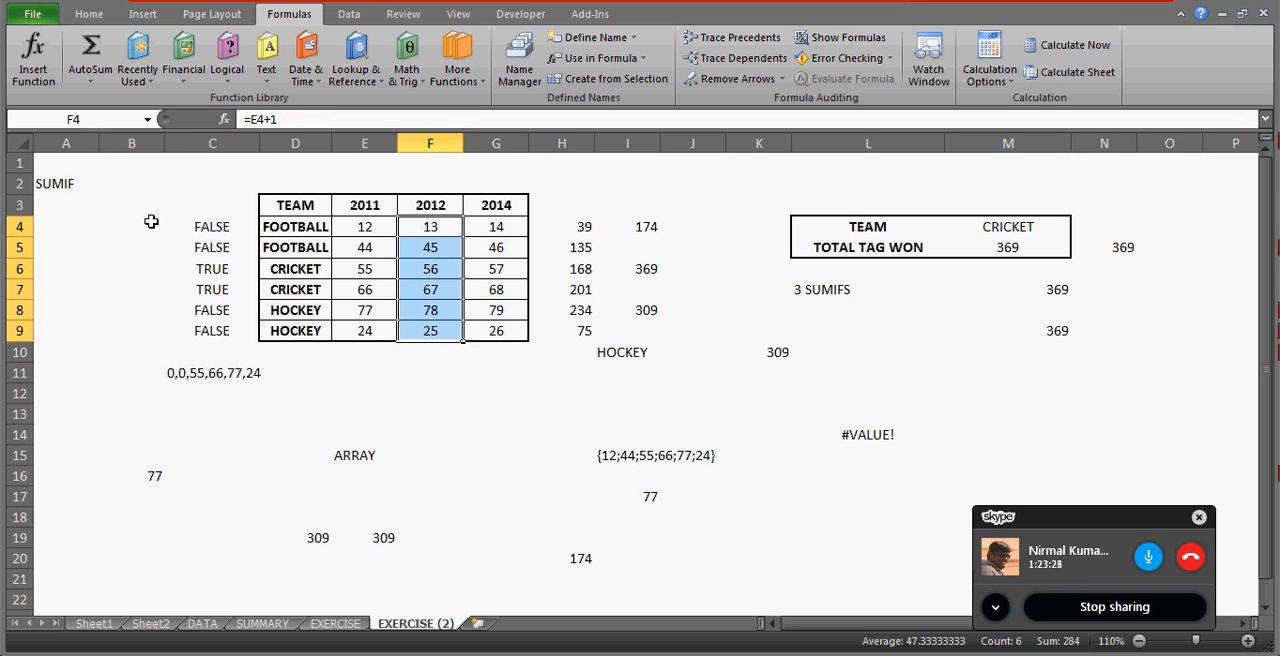
{"action": "left_click", "coordinate": [202, 227]}
{"action": "key", "text": "ctrl+shift+Down"}
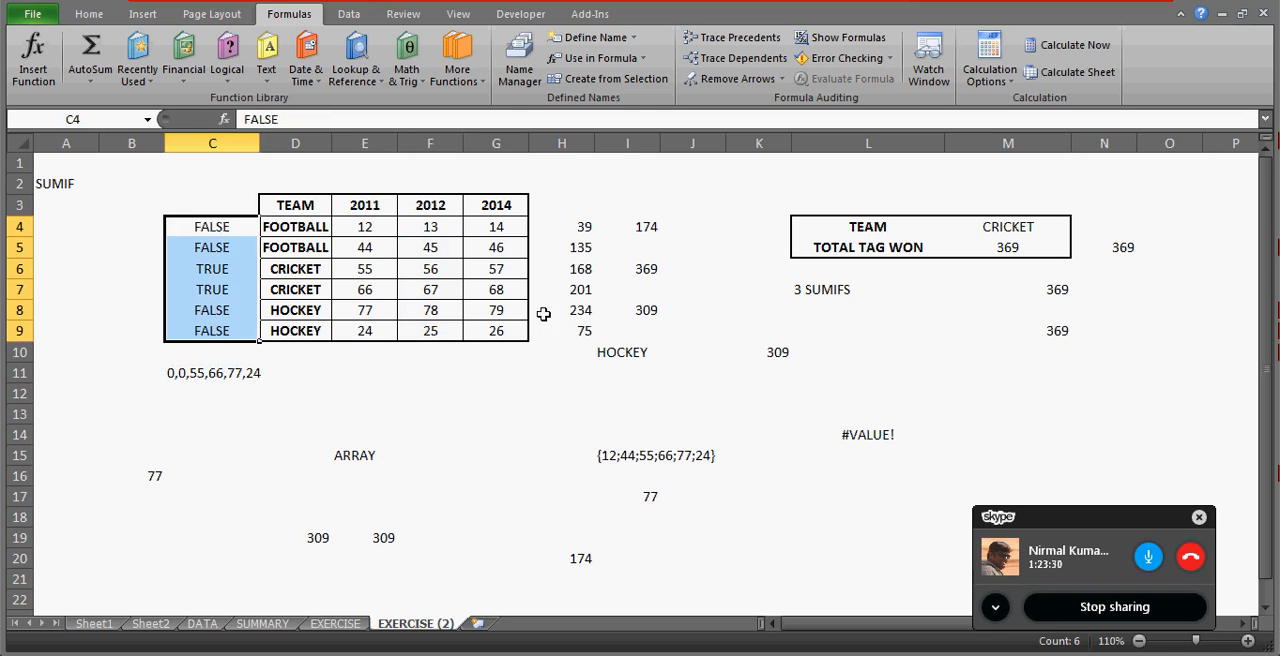
{"action": "left_click", "coordinate": [447, 263]}
{"action": "key", "text": "shift+Down"}
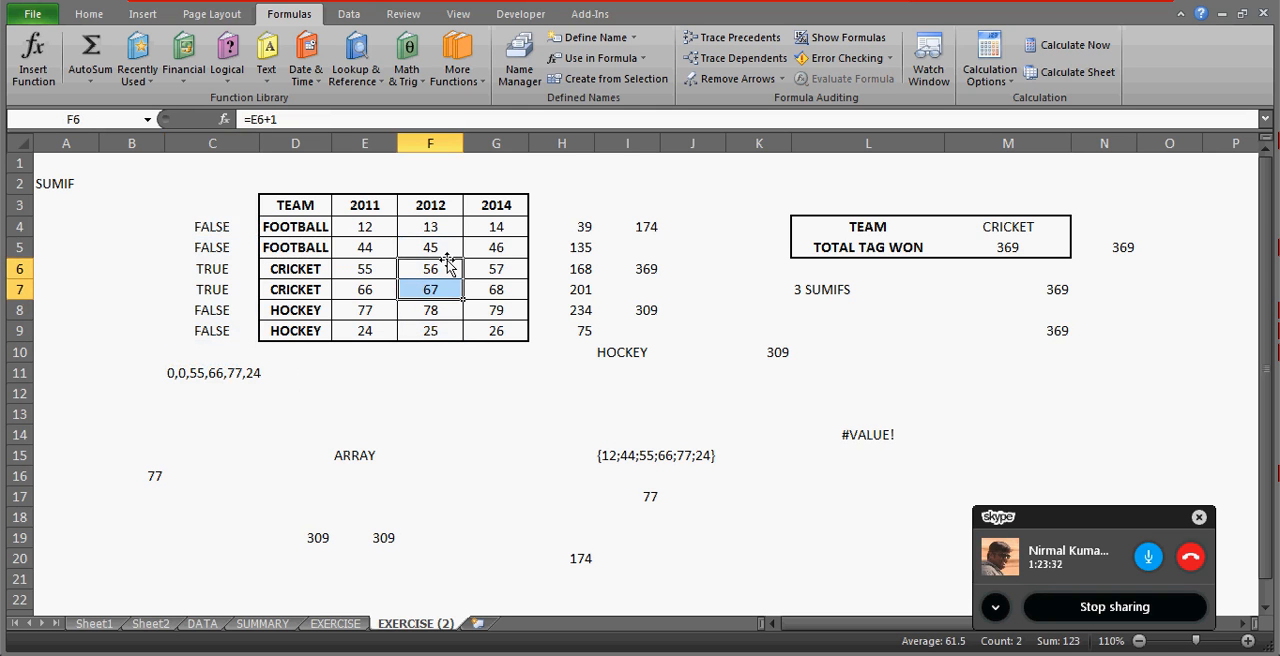
{"action": "left_click", "coordinate": [500, 228]}
{"action": "key", "text": "Down"}
{"action": "key", "text": "Down"}
{"action": "key", "text": "shift+Down"}
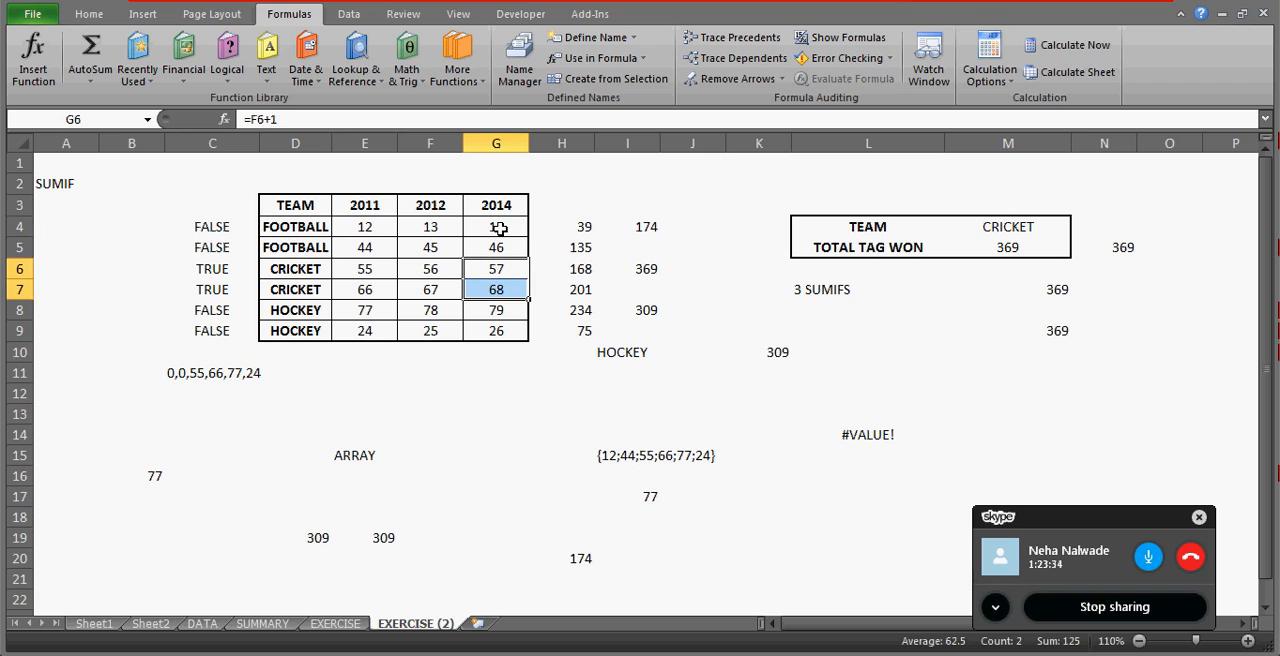
Delete the illustrative array text from C11 and return to the 3 SUMIFS label in L7.
{"action": "left_click", "coordinate": [217, 373]}
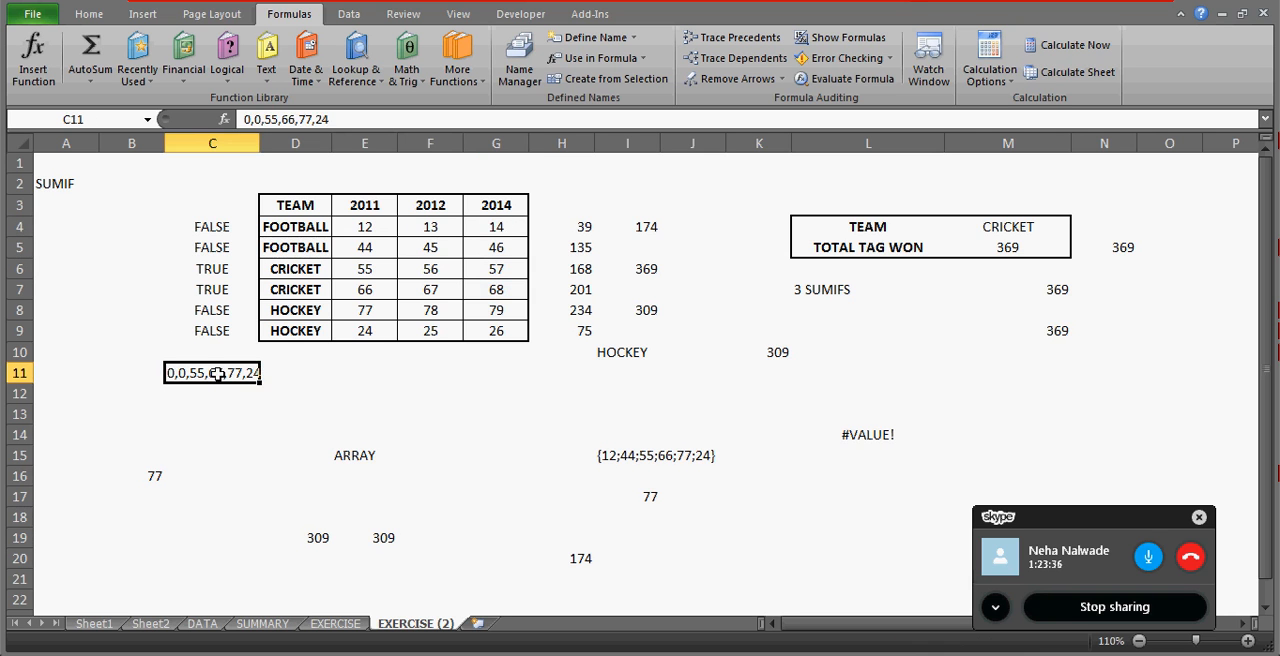
{"action": "key", "text": "Delete"}
{"action": "left_click", "coordinate": [817, 288]}
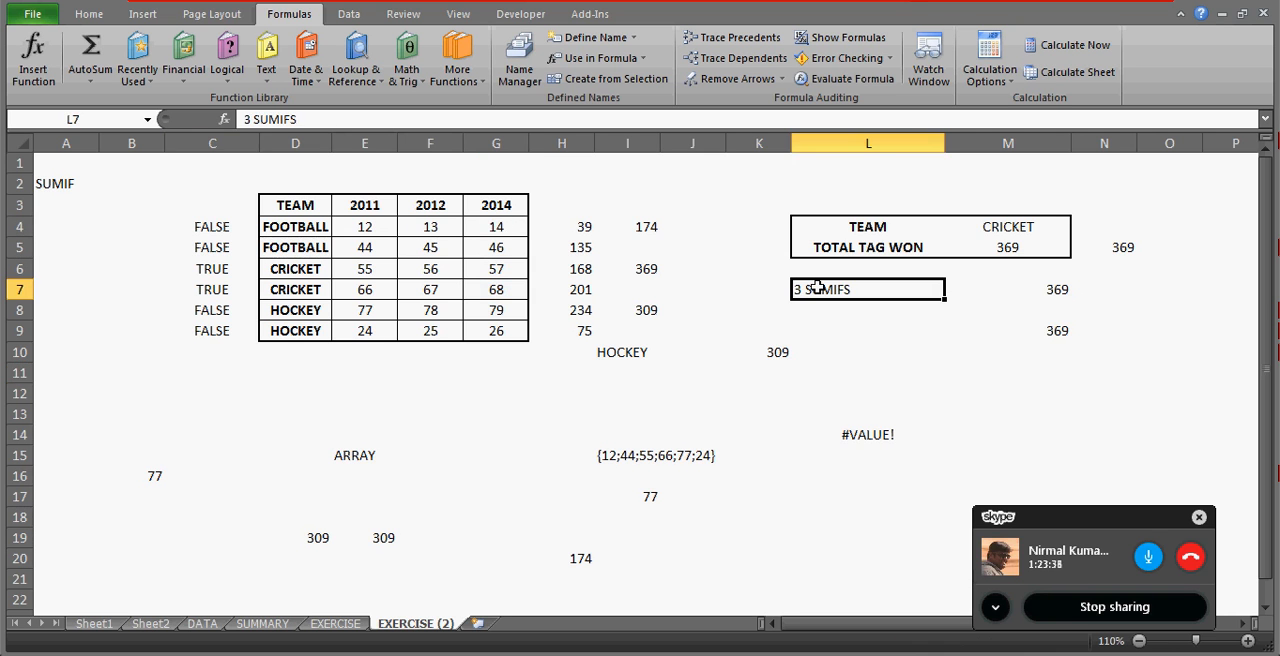
Examine the team summary and the alternative SUMIFS totals together in L4:M9.
{"action": "key", "text": "shift+Right"}
{"action": "key", "text": "shift+Right"}
{"action": "key", "text": "shift+Down"}
{"action": "key", "text": "shift+Down"}
{"action": "key", "text": "Up"}
{"action": "key", "text": "Up"}
{"action": "key", "text": "Up"}
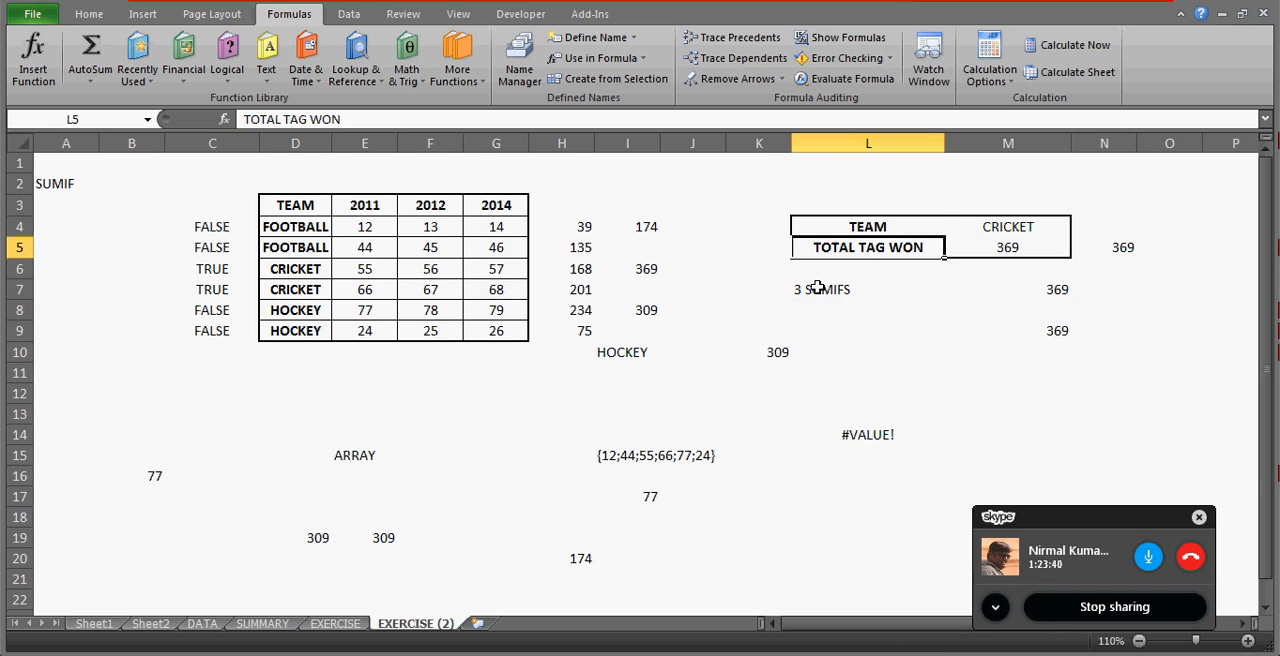
{"action": "key", "text": "shift+Down"}
{"action": "key", "text": "shift+Down"}
{"action": "key", "text": "shift+Down"}
{"action": "key", "text": "shift+Down"}
{"action": "key", "text": "shift+Down"}
{"action": "key", "text": "shift+Right"}
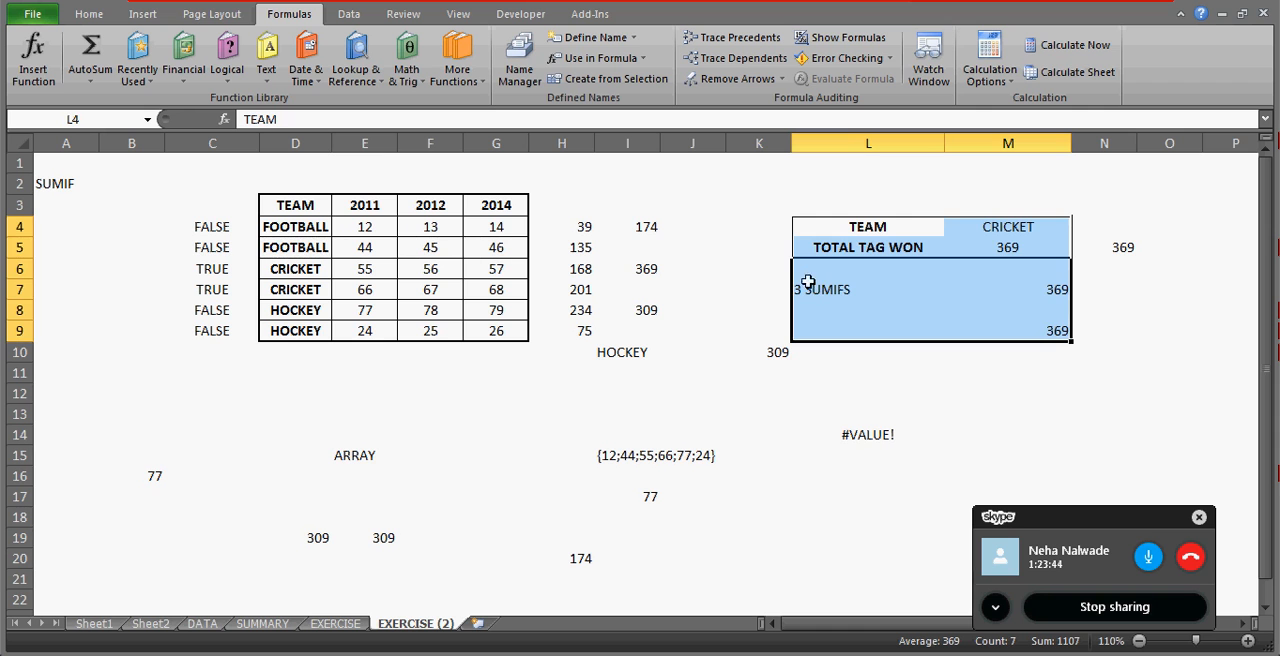
Label the total in M9 by entering SINGLE SUMIFS in L9.
{"action": "left_click", "coordinate": [825, 317]}
{"action": "key", "text": "Down"}
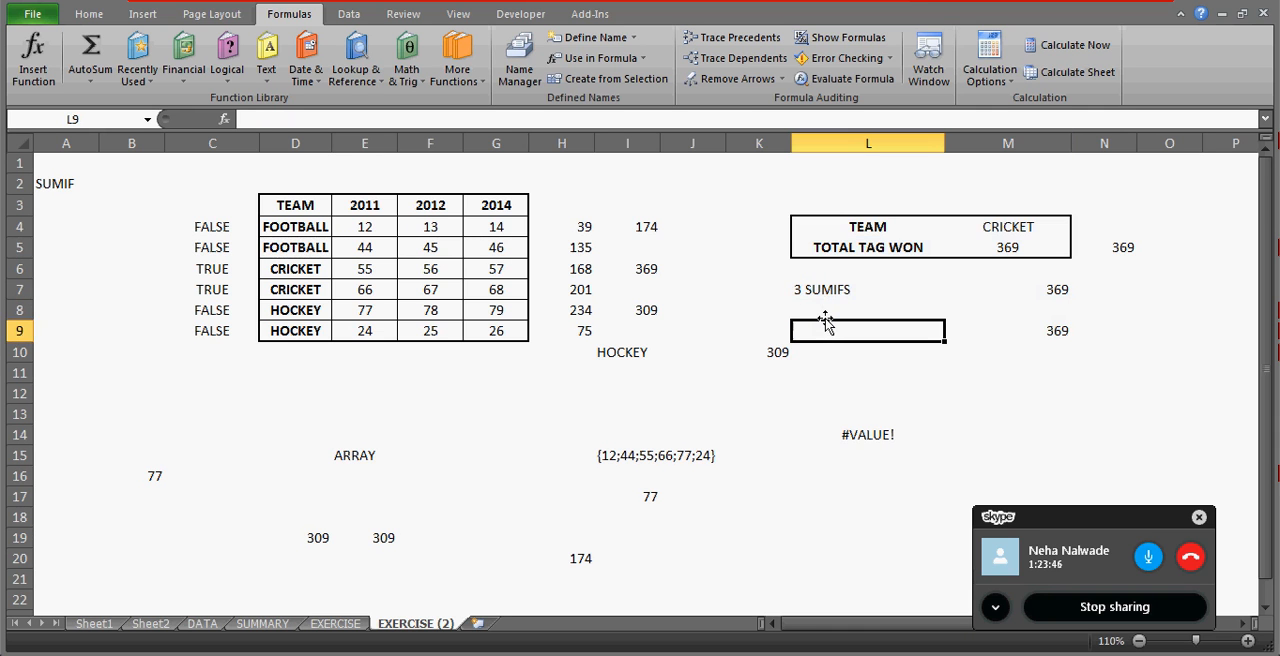
{"action": "type", "text": "SO"}
{"action": "key", "text": "BackSpace"}
{"action": "type", "text": "INGLE"}
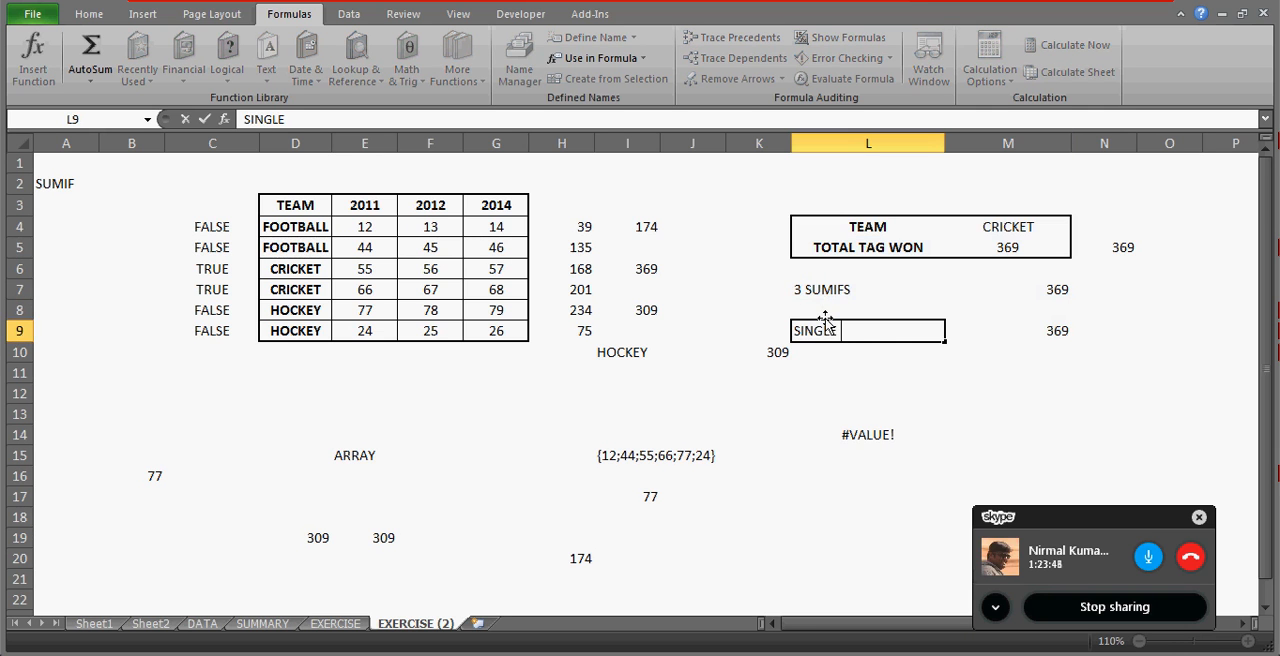
{"action": "type", "text": " SUMIFS"}
{"action": "key", "text": "Return"}
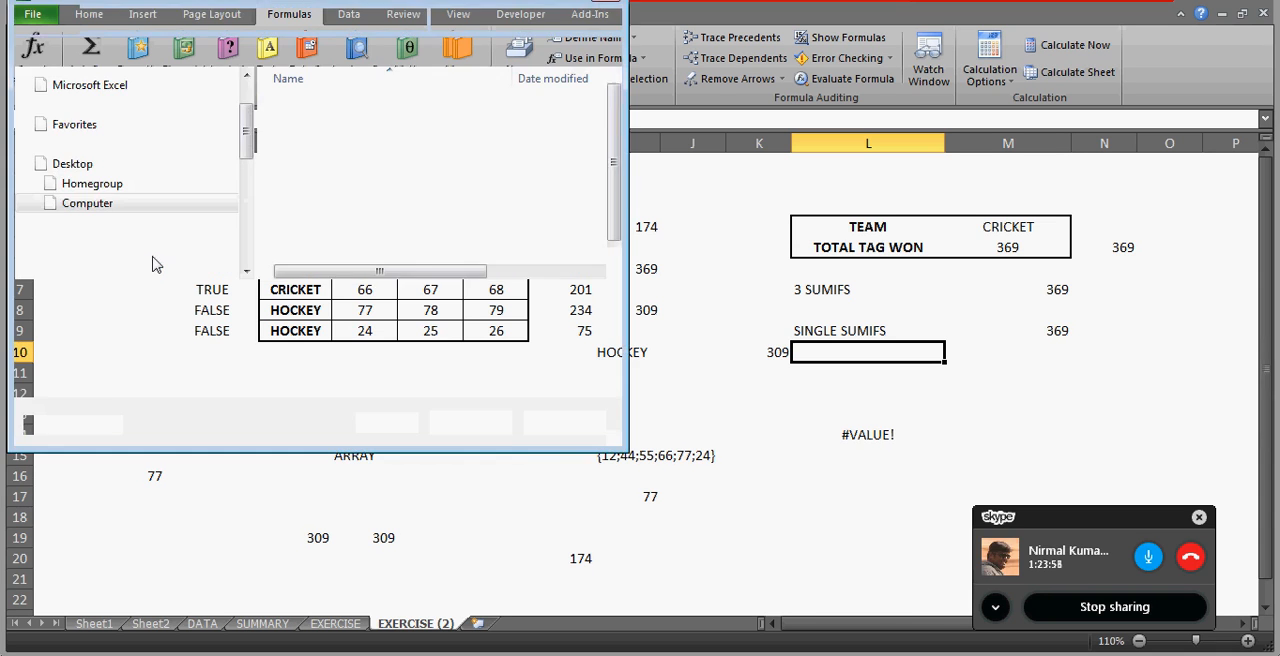
Save the workbook to the Desktop as Exercise day.xlsx in Excel Workbook format.
{"action": "left_click", "coordinate": [74, 157]}
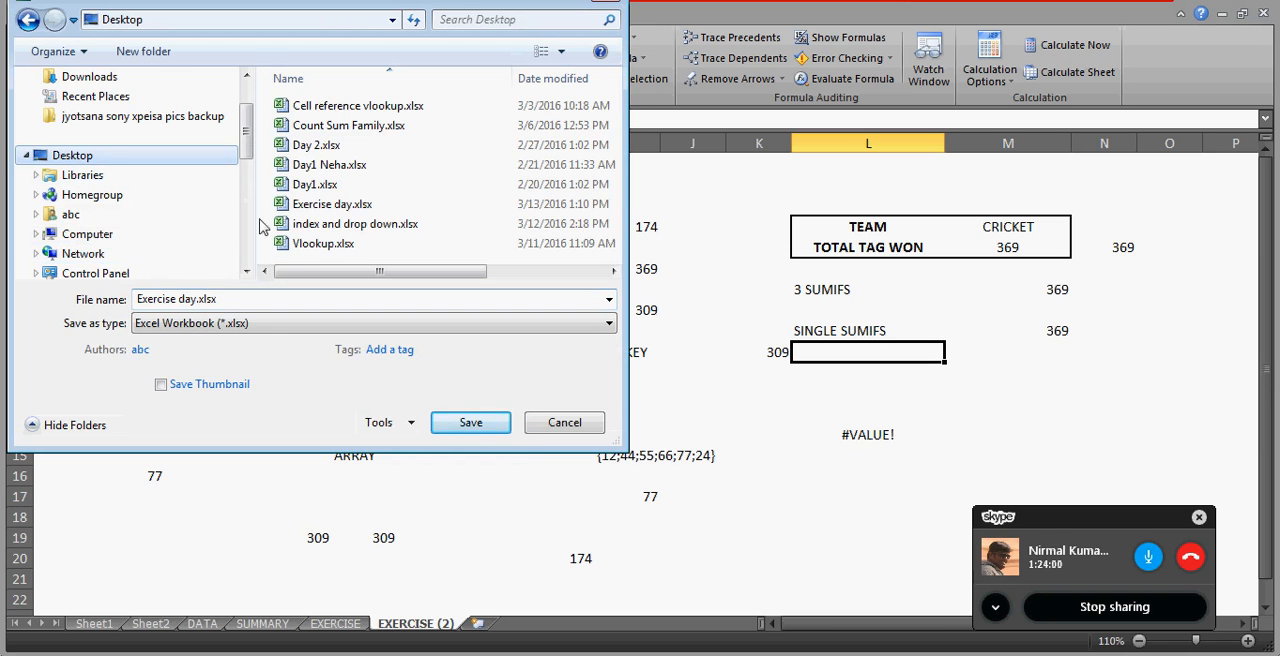
{"action": "left_click", "coordinate": [304, 300]}
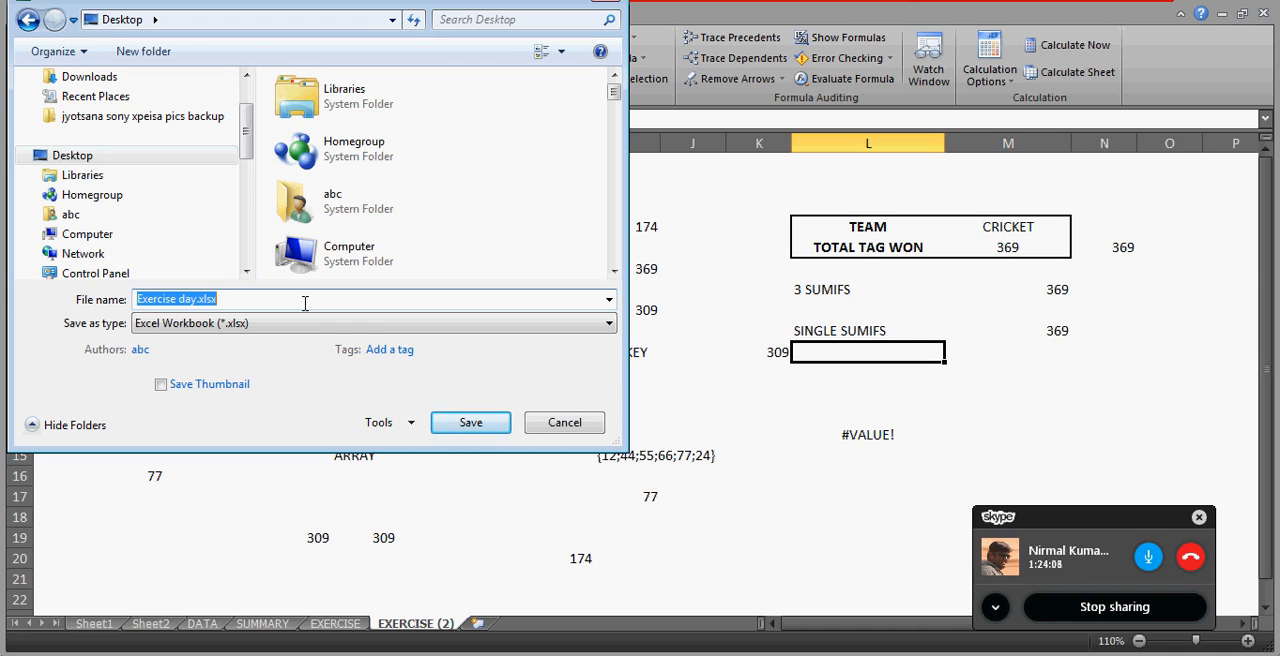
{"action": "left_click", "coordinate": [306, 302]}
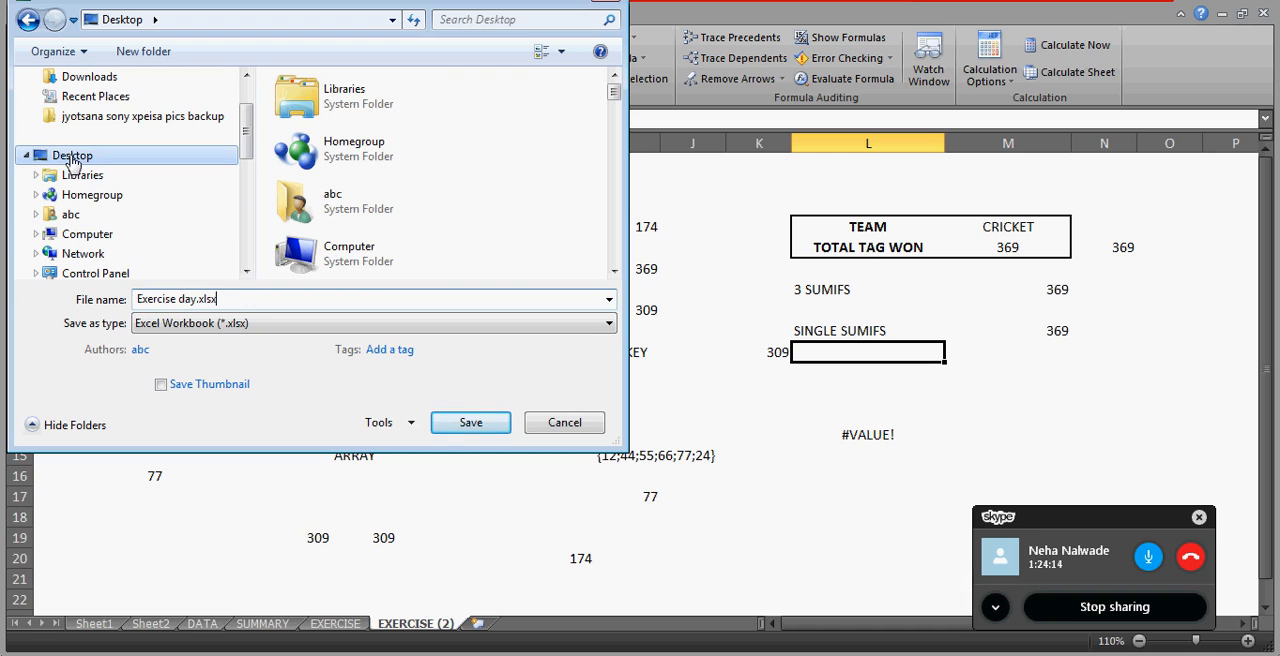
{"action": "left_click", "coordinate": [483, 428]}
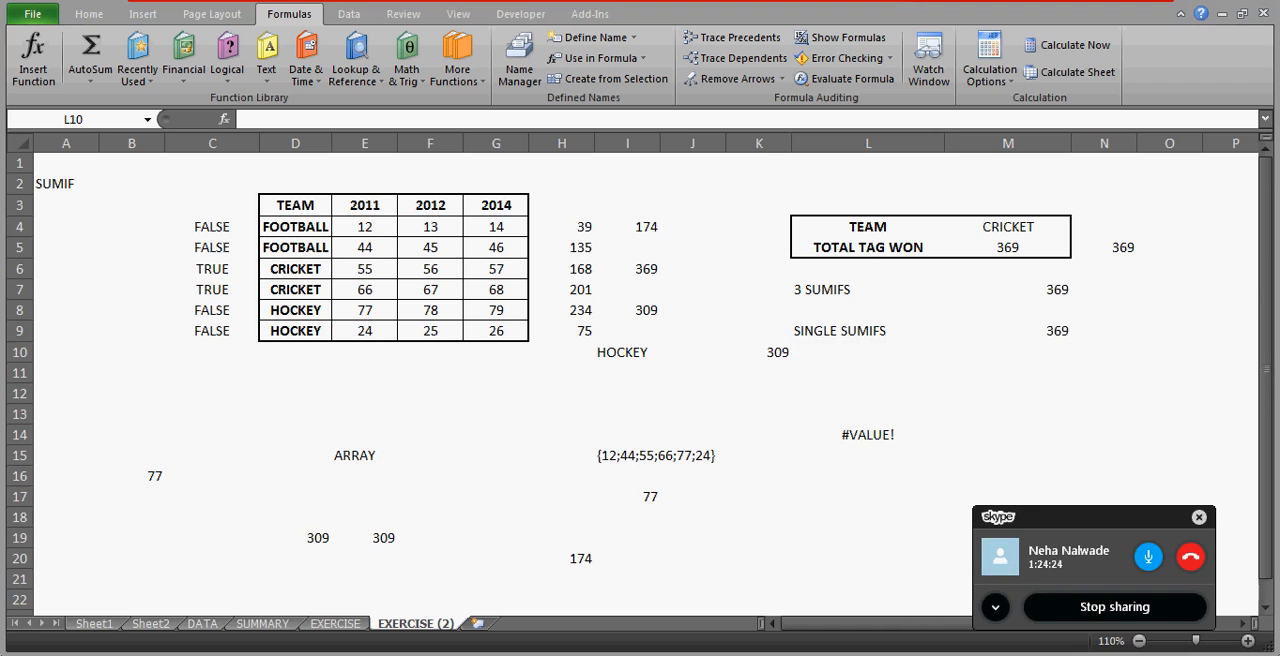
Check the system date and time, and return to an empty cell below the team table.
{"action": "left_click", "coordinate": [1225, 655]}
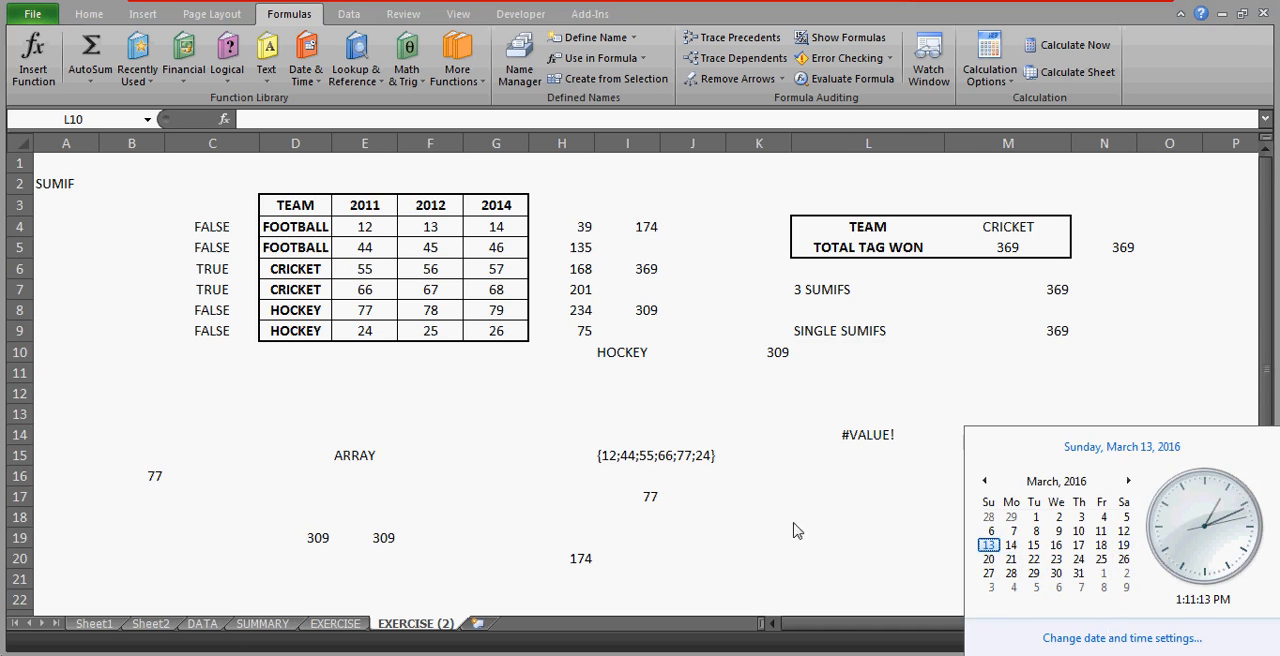
{"action": "left_click", "coordinate": [584, 474]}
{"action": "left_click", "coordinate": [433, 386]}
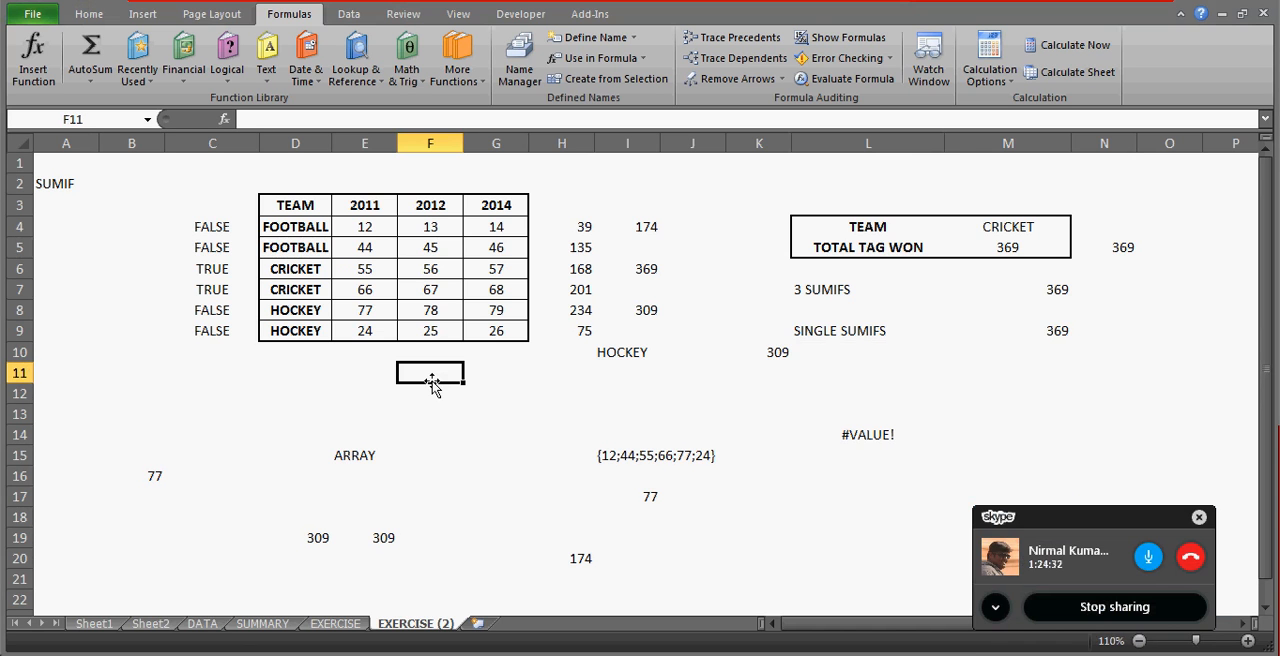